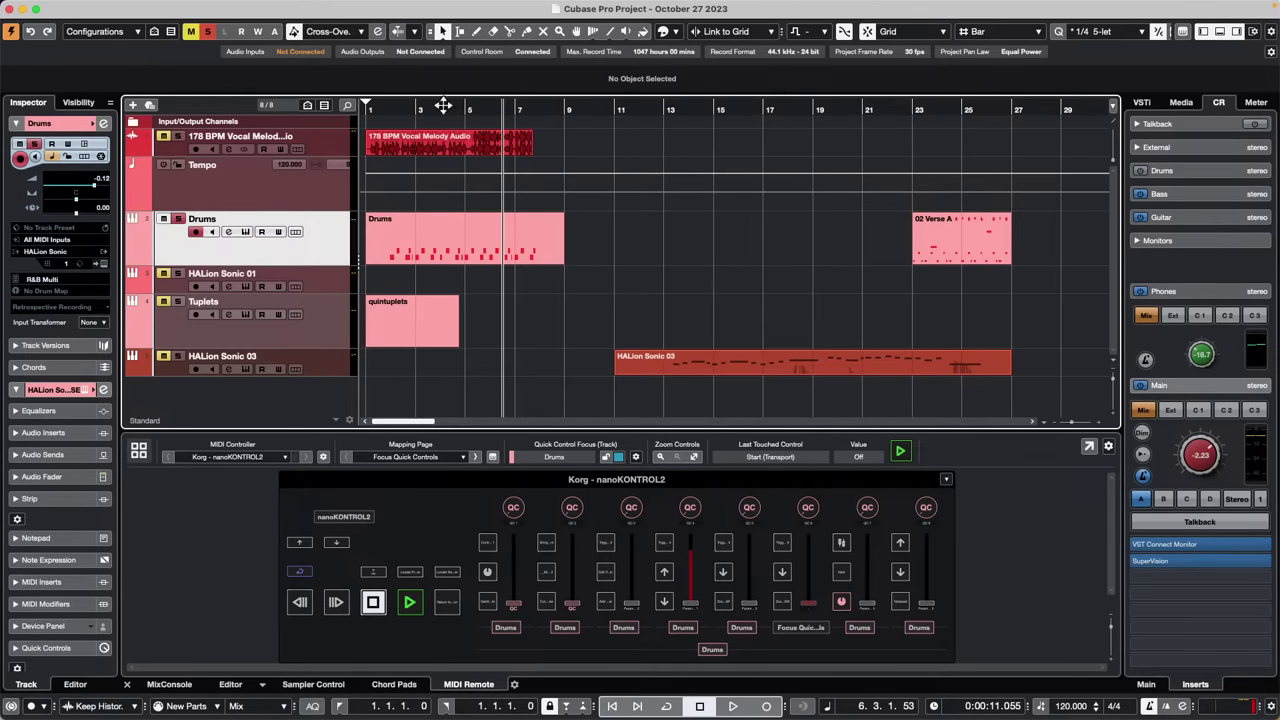
Delete the Drums part starting at bar 1 with the Erase tool
click(432, 262)
right_click(495, 252)
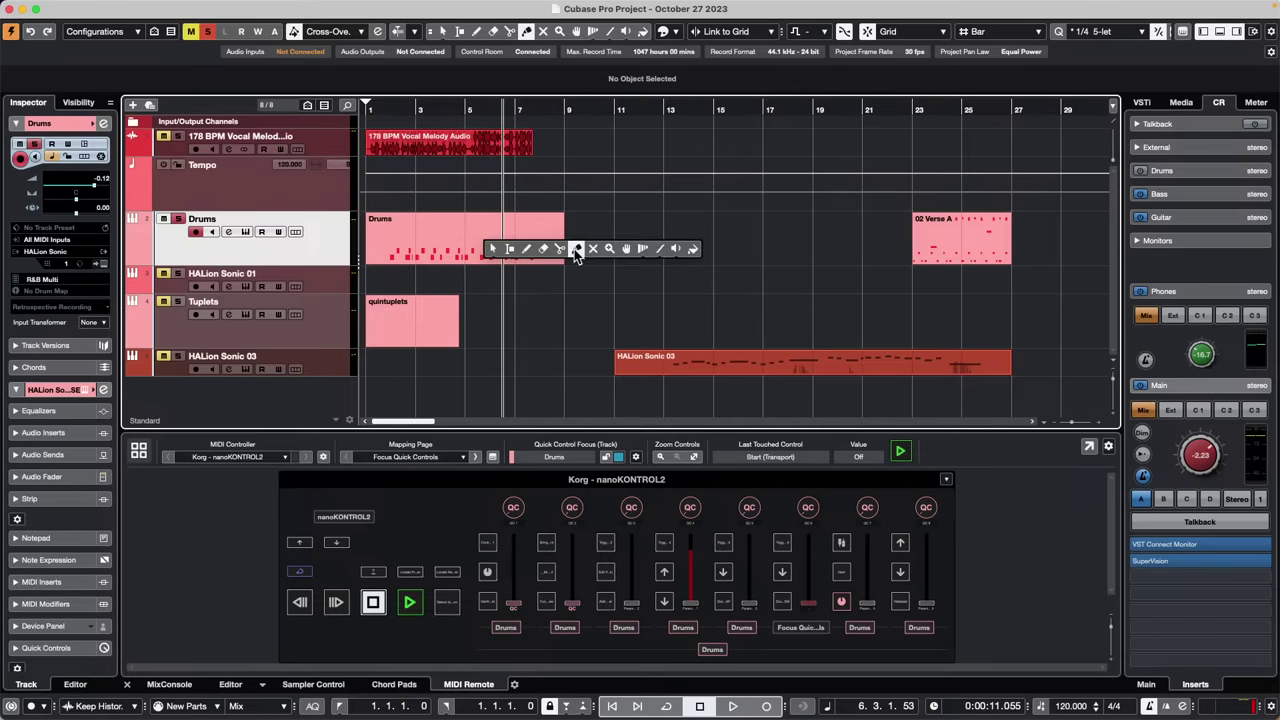
click(575, 252)
right_click(523, 248)
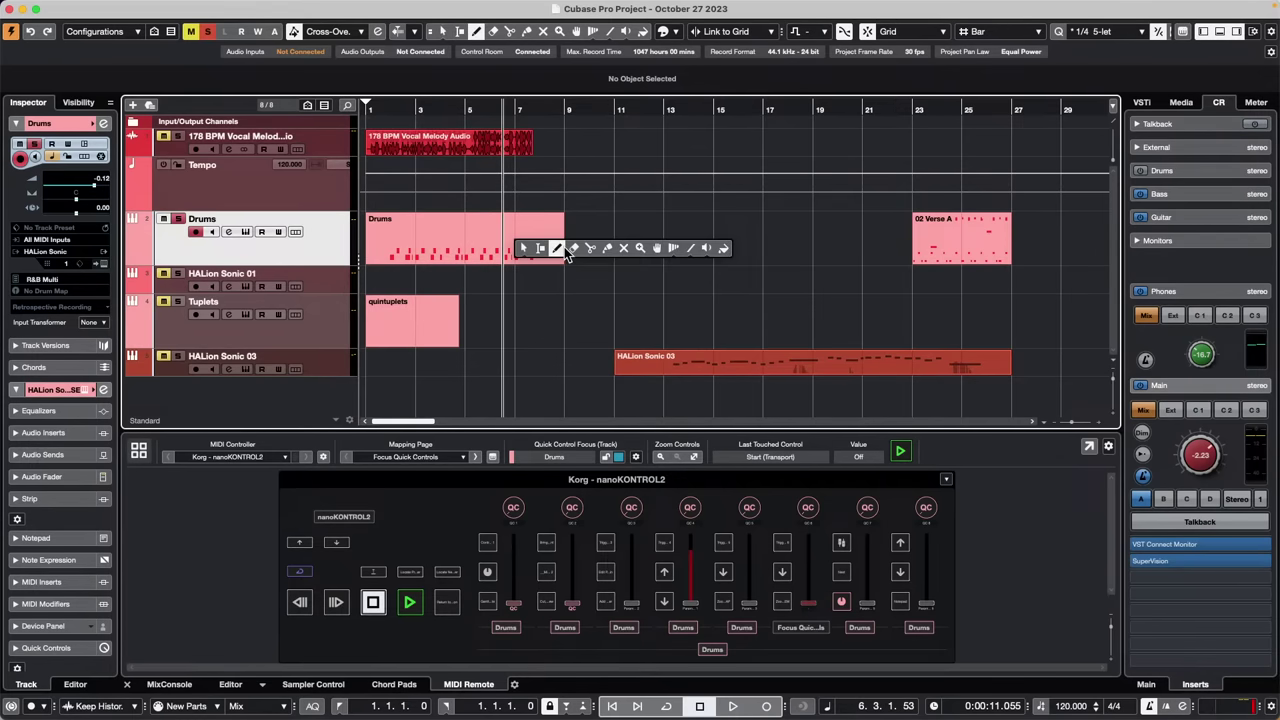
click(575, 250)
click(492, 237)
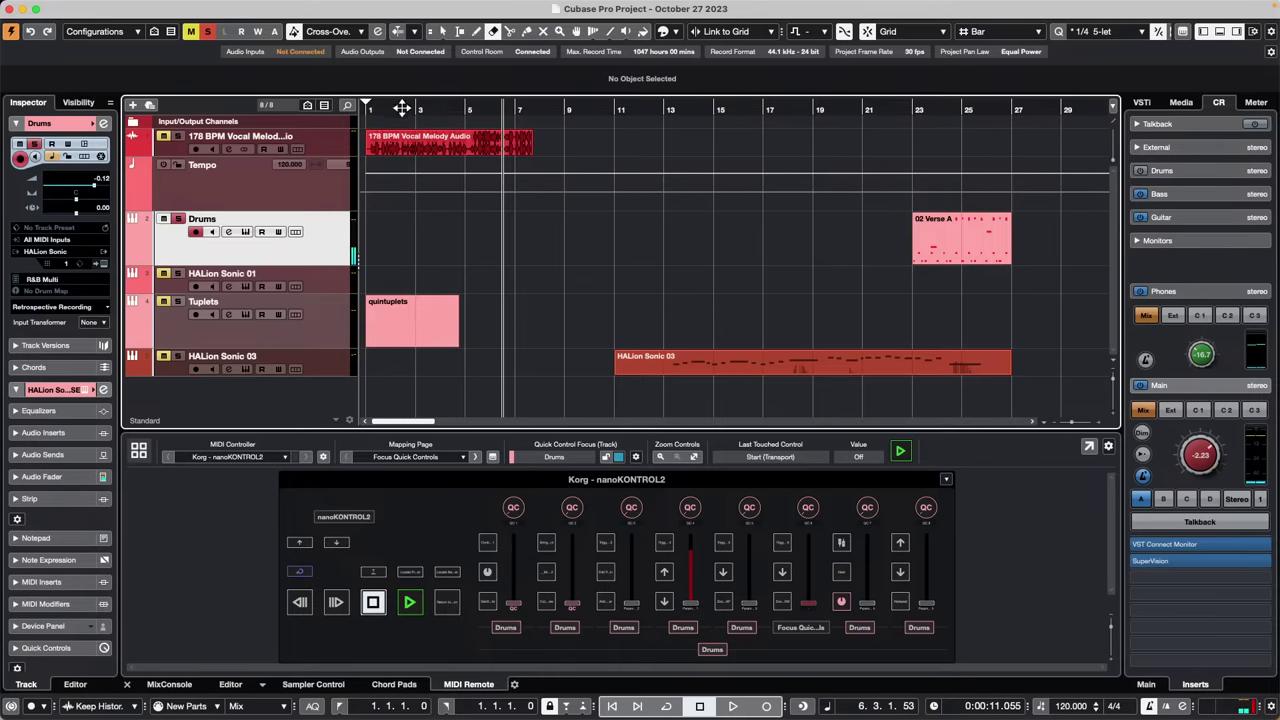
Return the playhead to the start of the project and set the project tempo to 130 BPM
drag(410, 107, 277, 108)
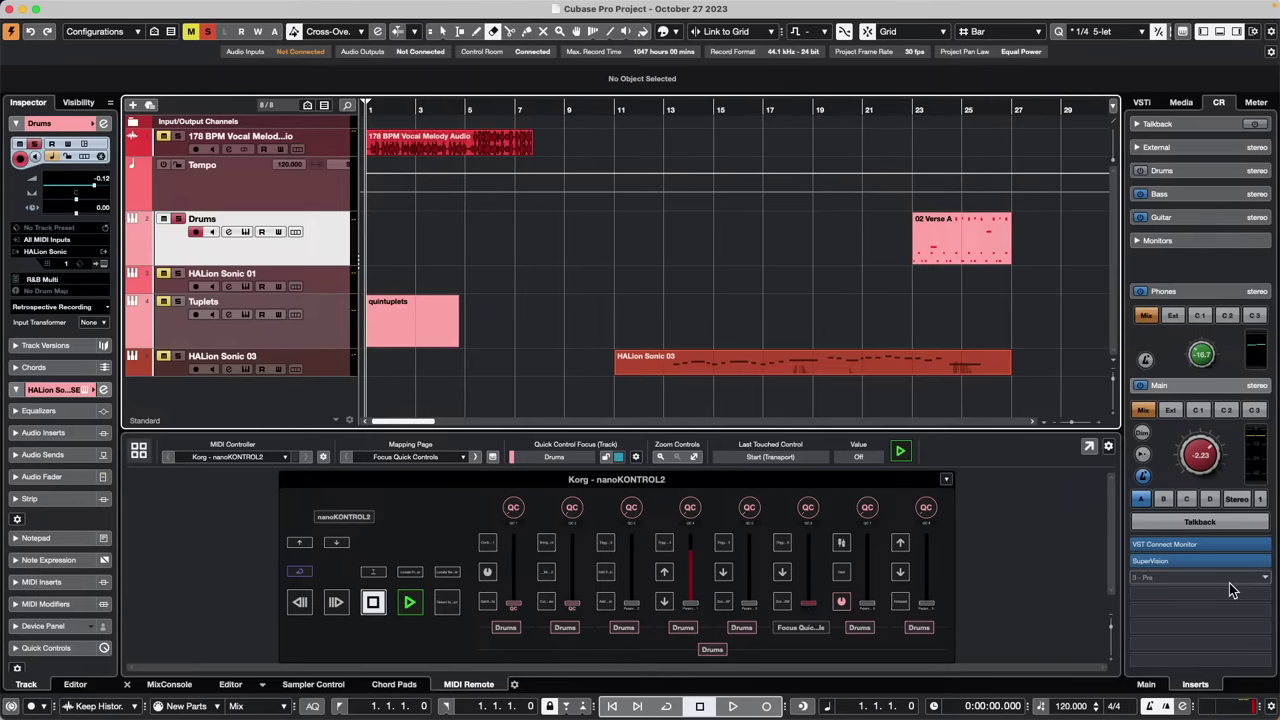
click(1078, 707)
text(130)
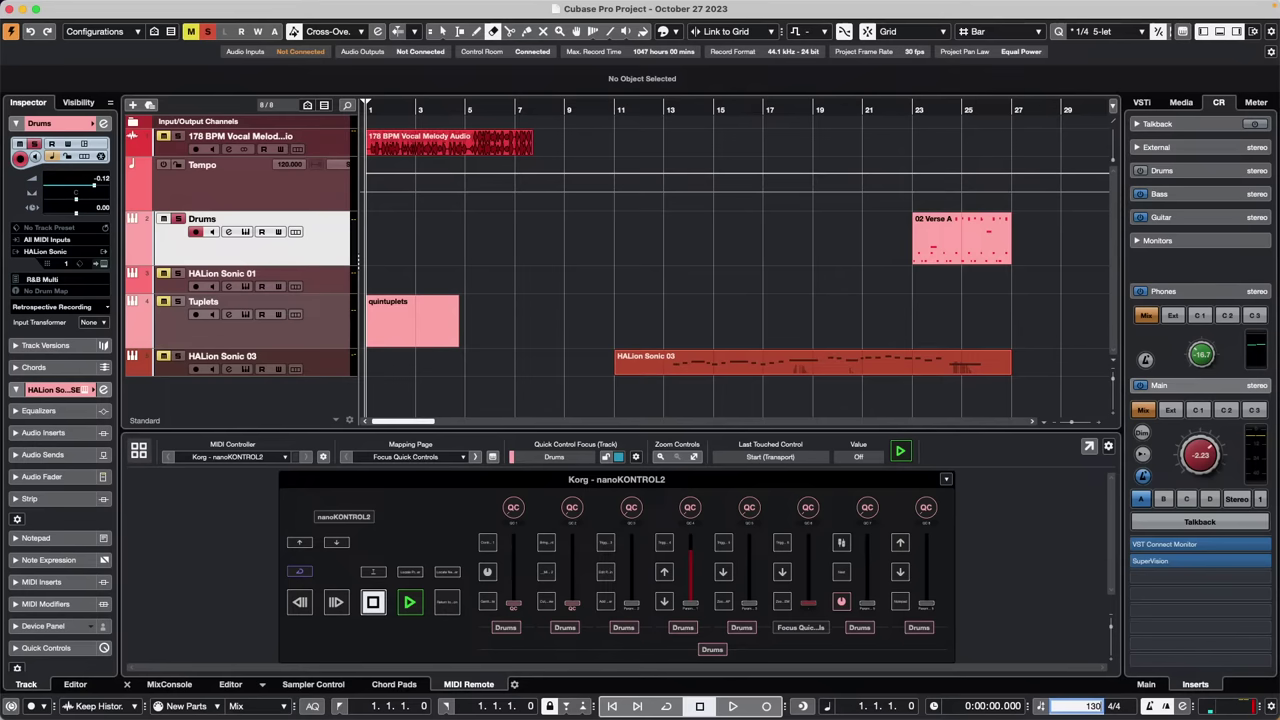
key(Return)
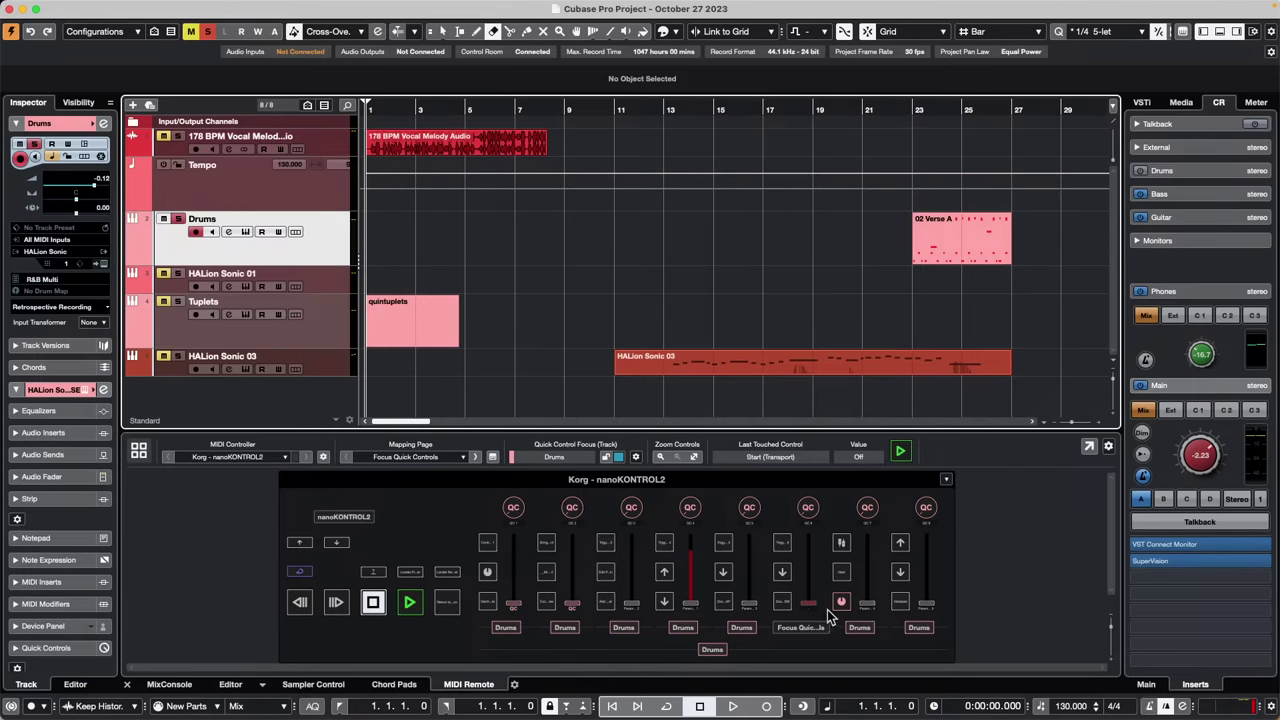
Record a new MIDI drum performance on the Drums track from bar 1 and play the take back
key(KP_Multiply)
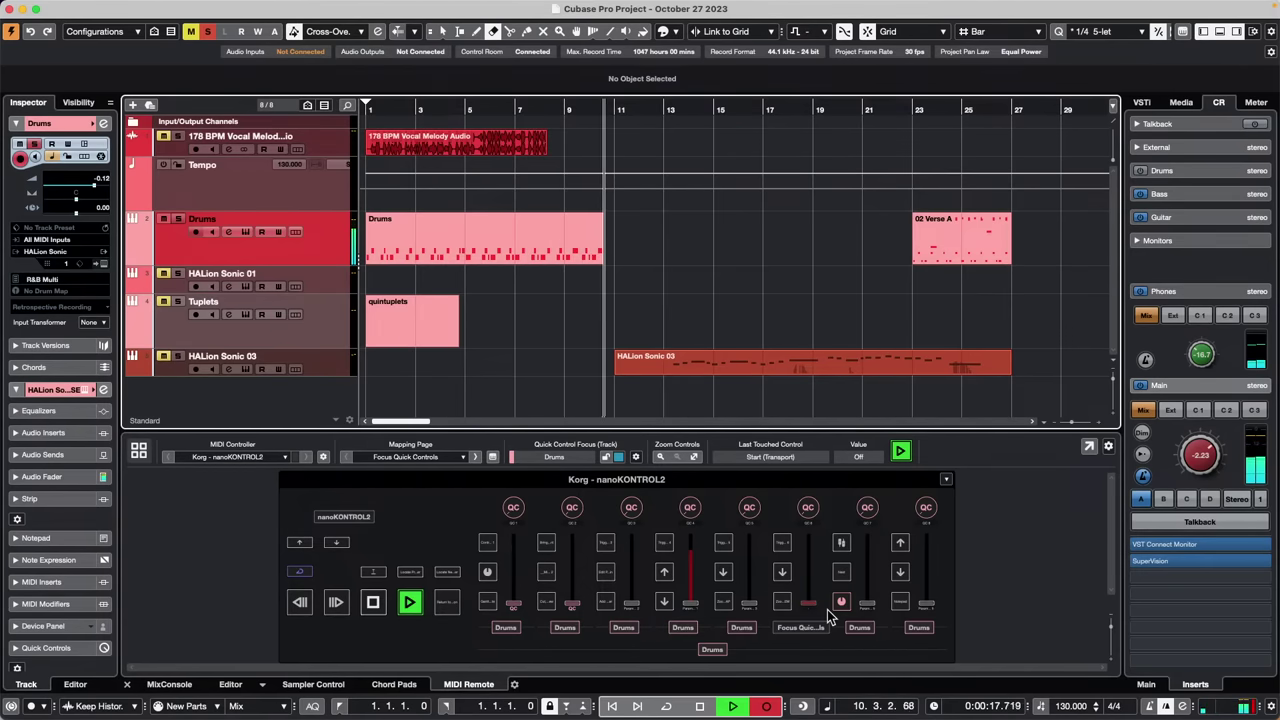
key(space)
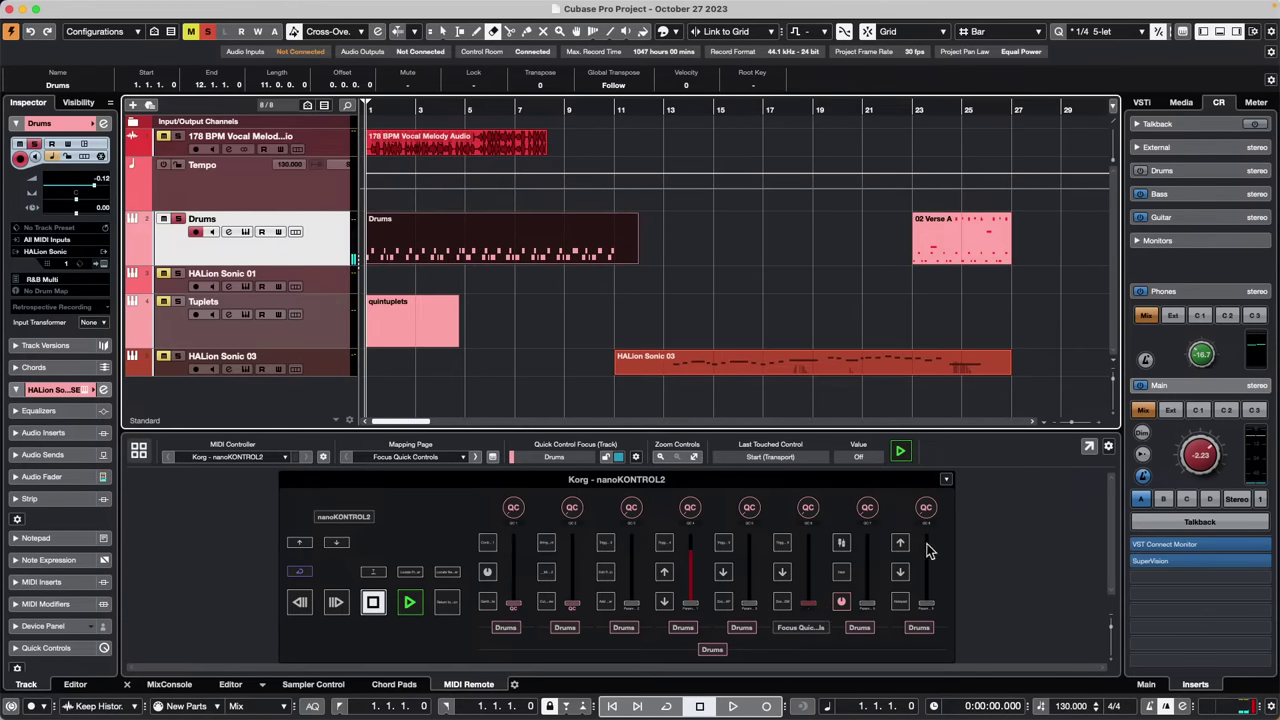
drag(395, 109, 303, 136)
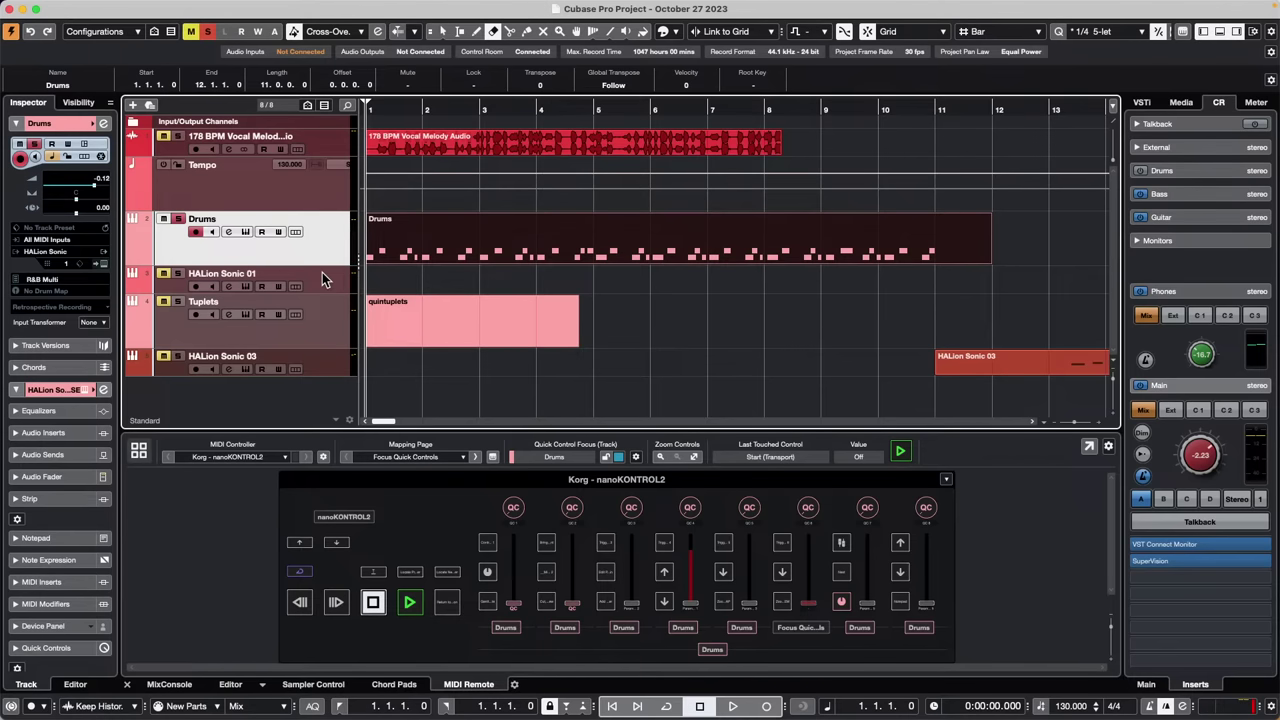
key(space)
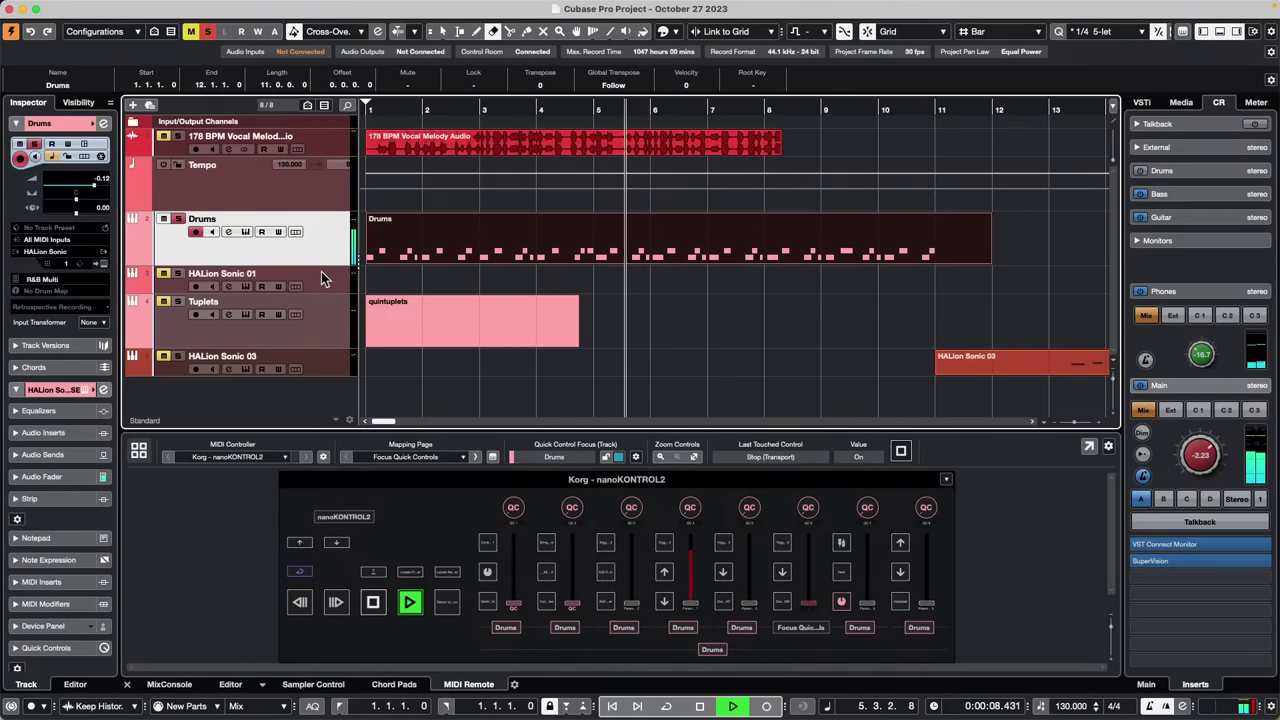
key(space)
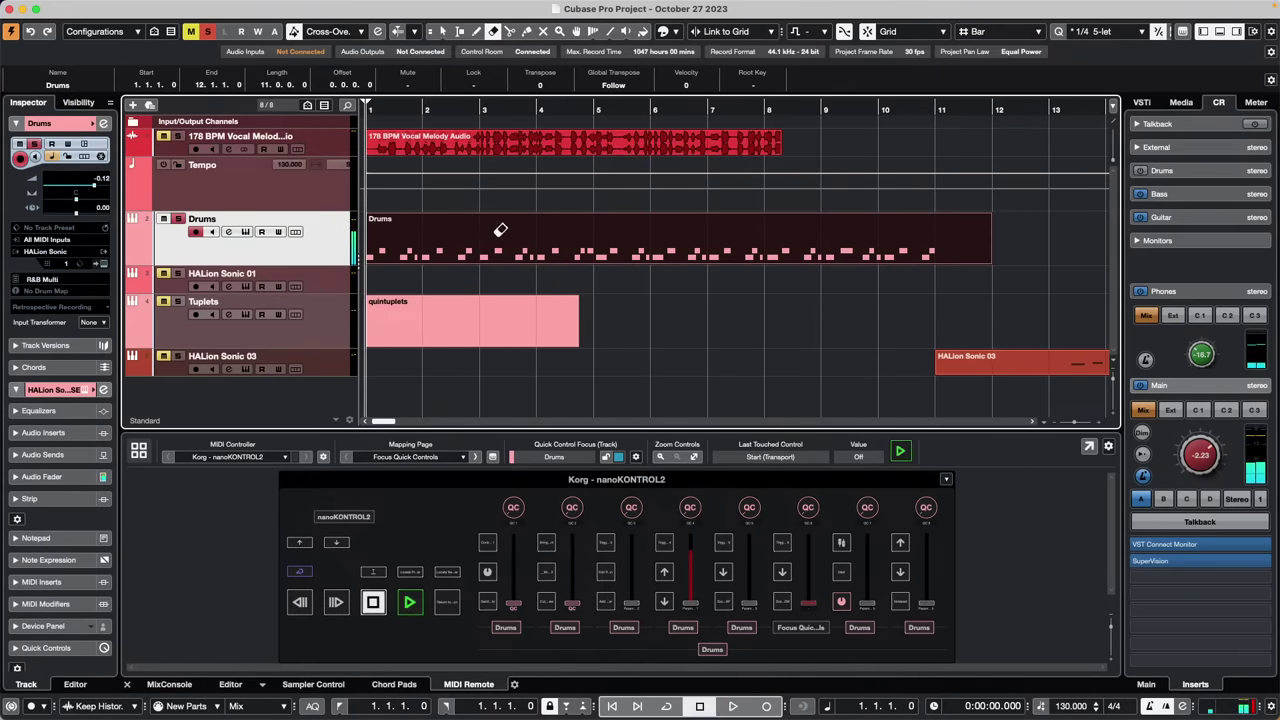
Lock the Drums track and analyze its recorded part with Tempo Detection
key(1)
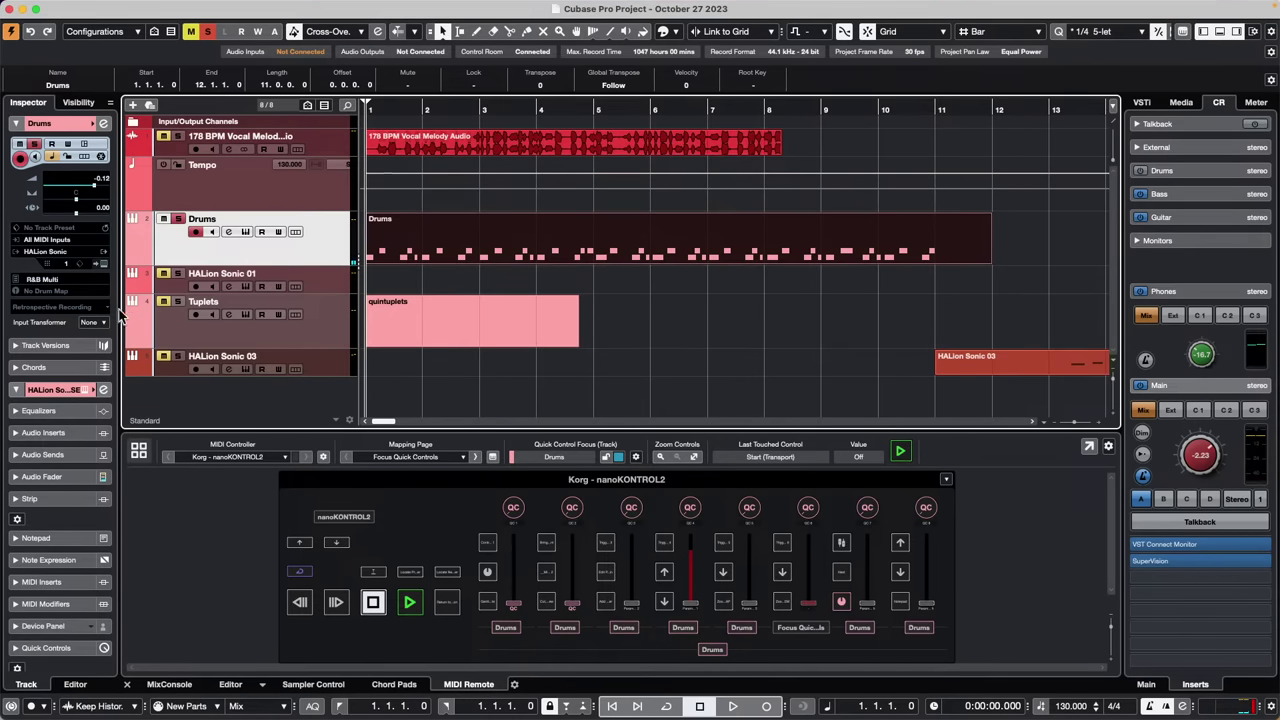
click(69, 160)
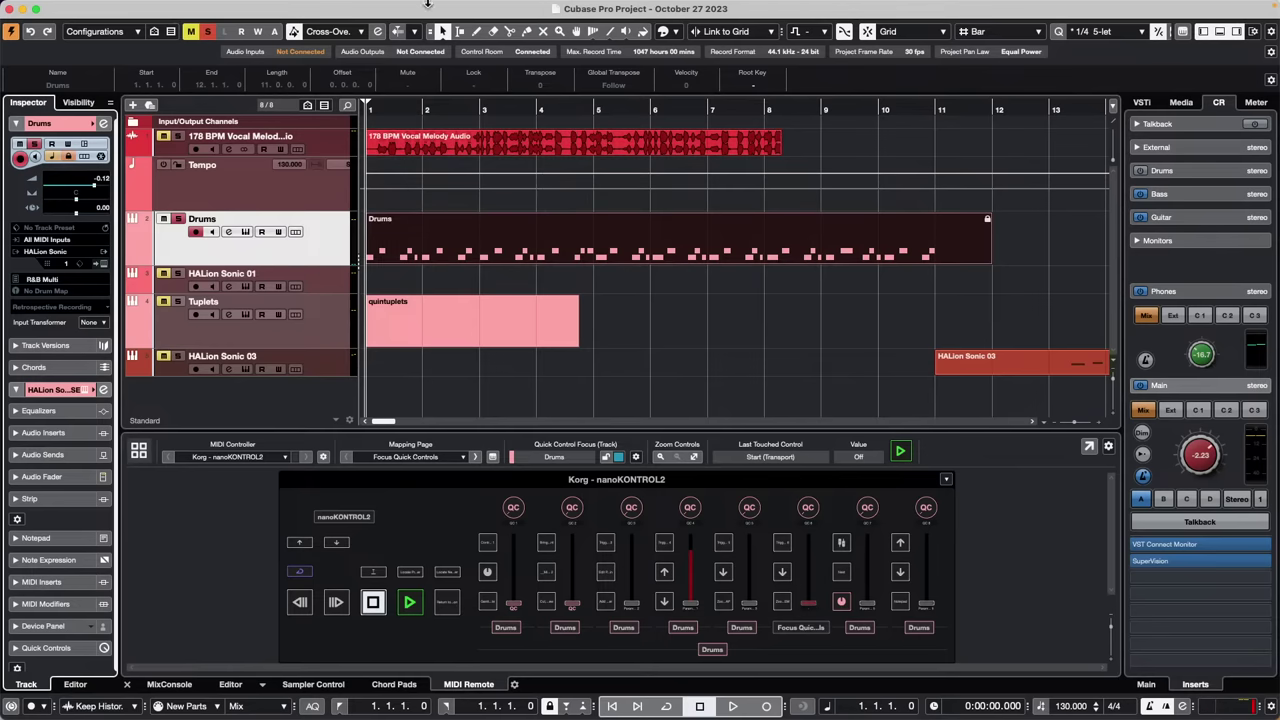
click(182, 8)
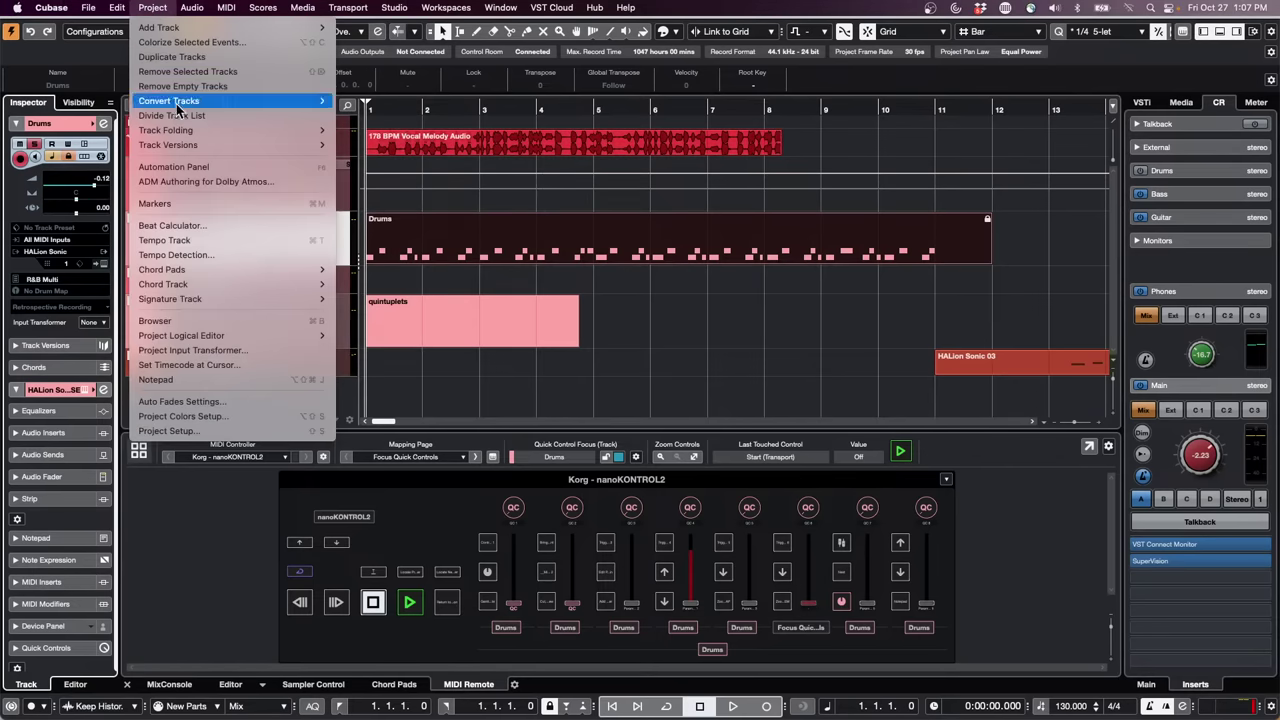
click(222, 262)
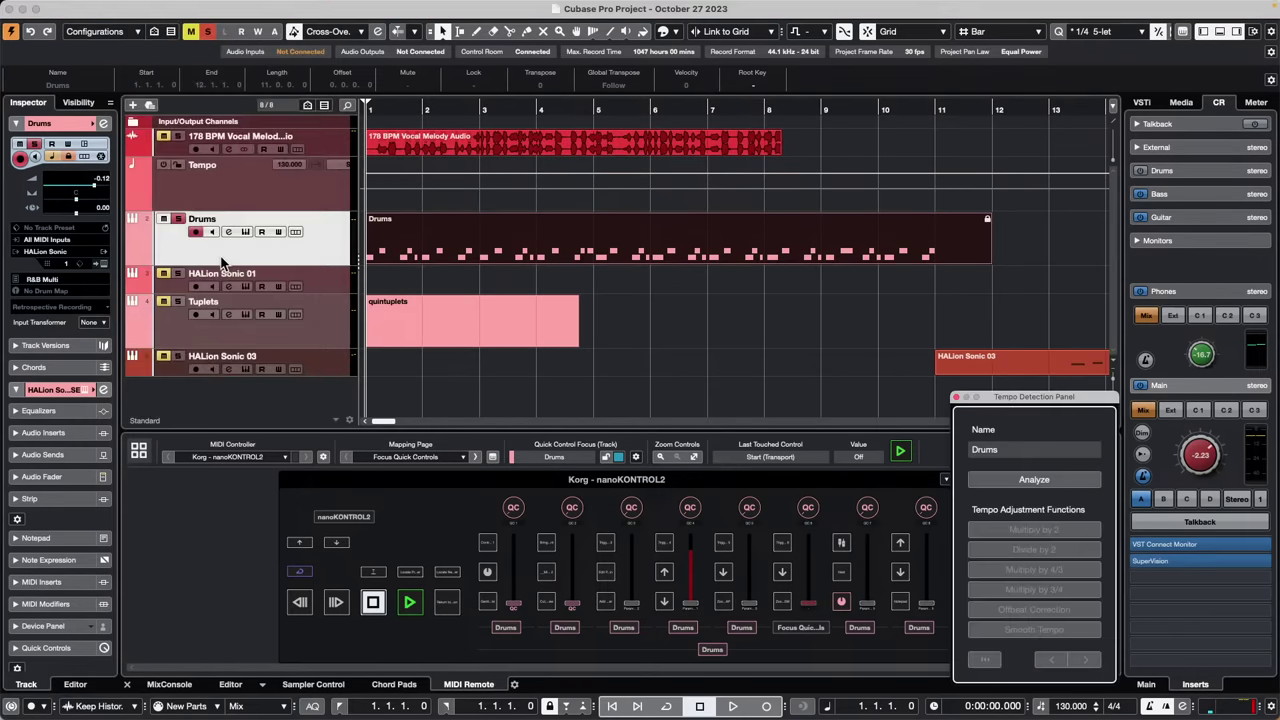
click(1056, 484)
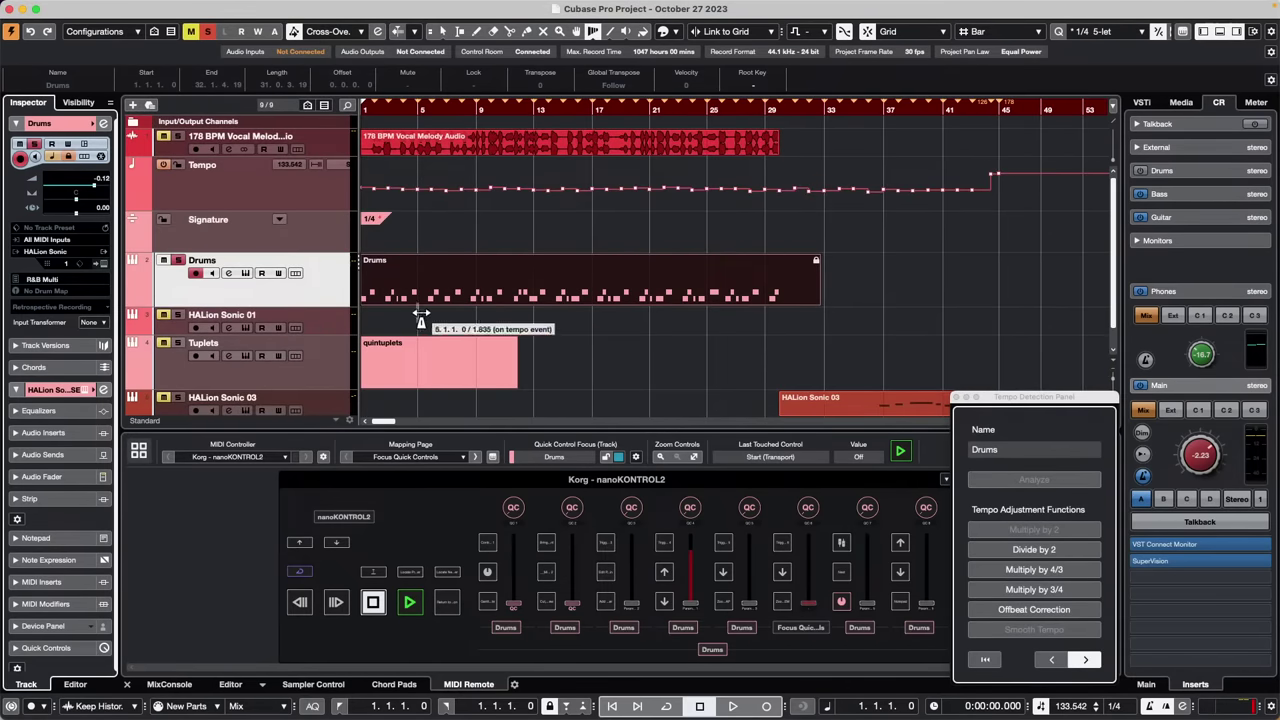
click(956, 398)
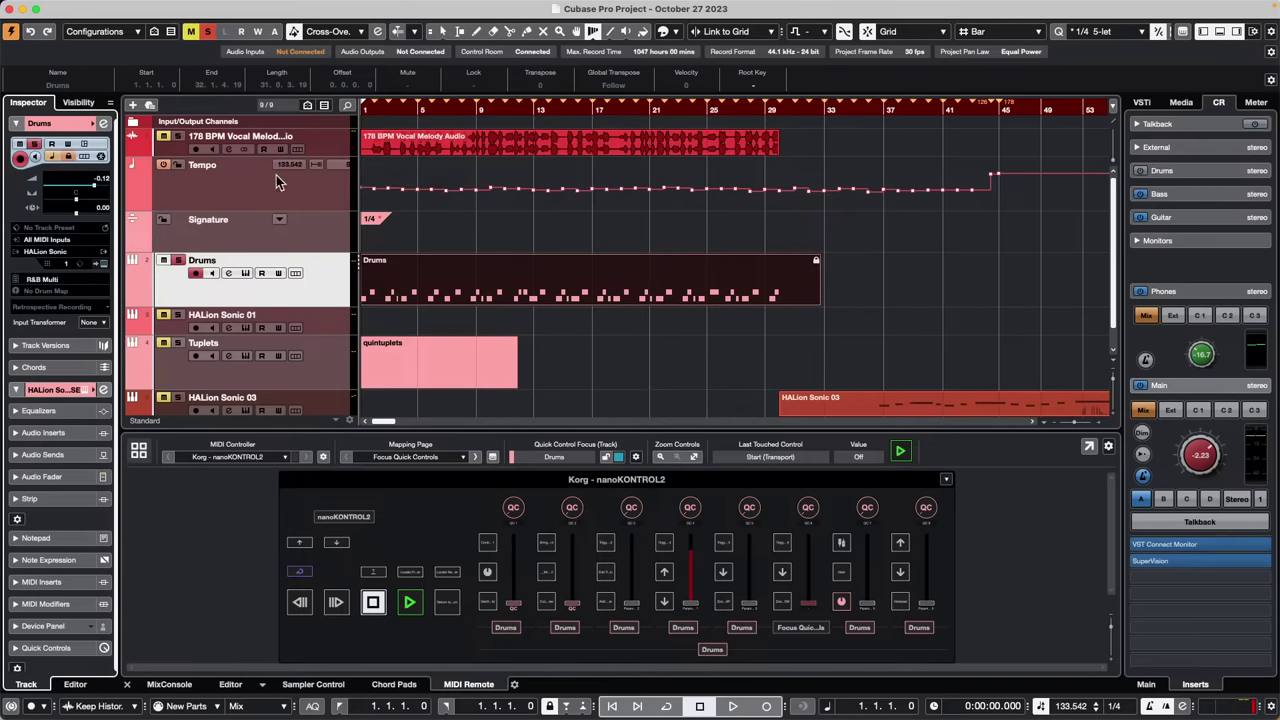
Deactivate the tempo track and set the fixed project tempo to 120 BPM
click(166, 166)
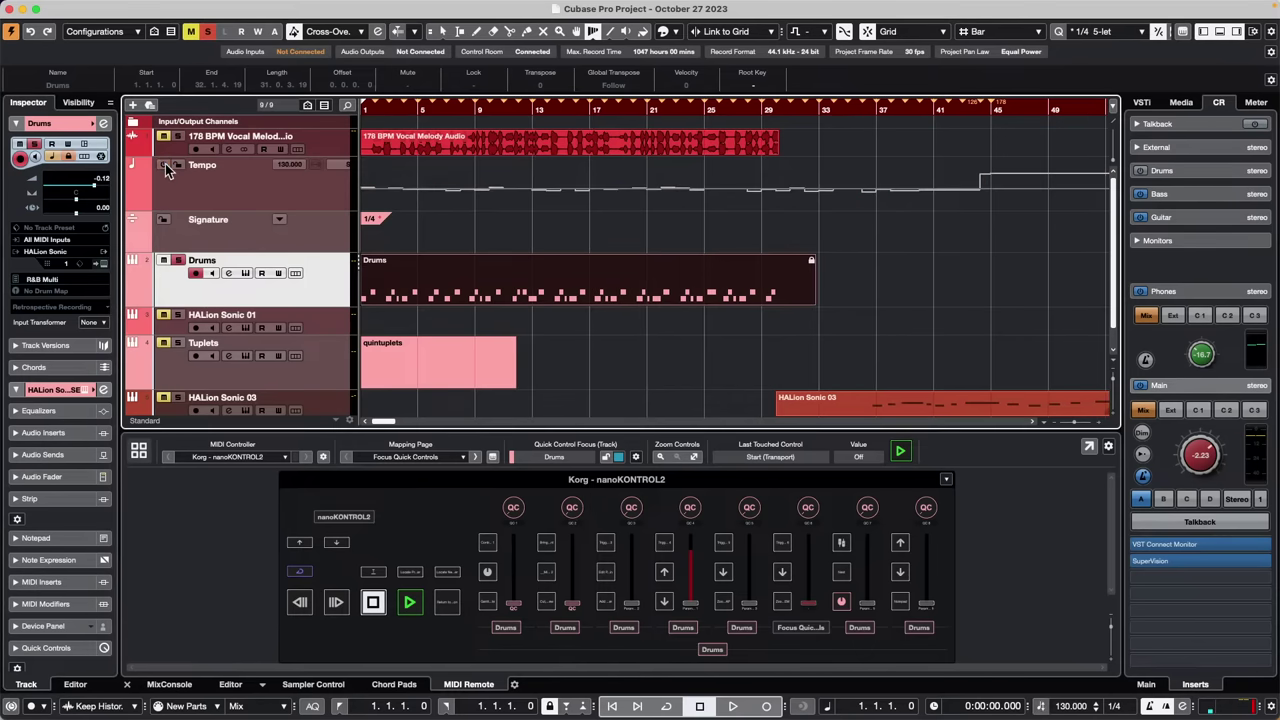
double_click(1062, 707)
text(120)
key(Return)
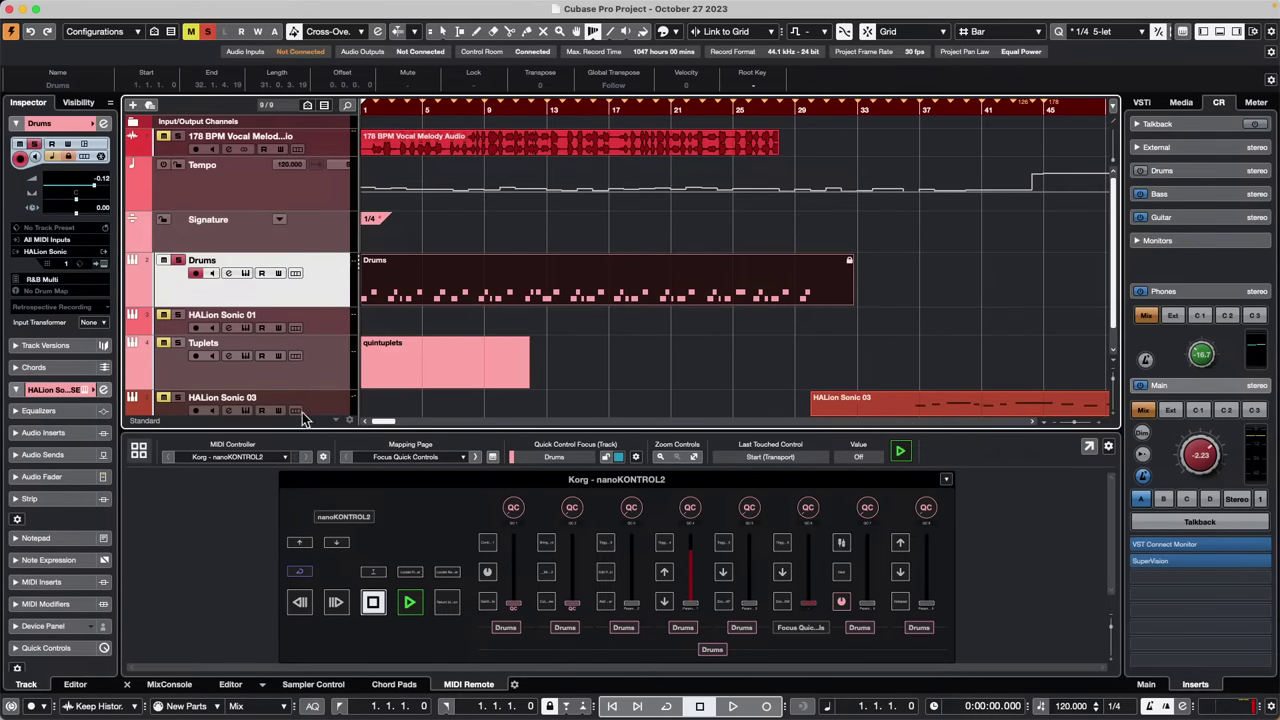
Unlock the Drums track and play the part back from the beginning at the fixed tempo
click(68, 156)
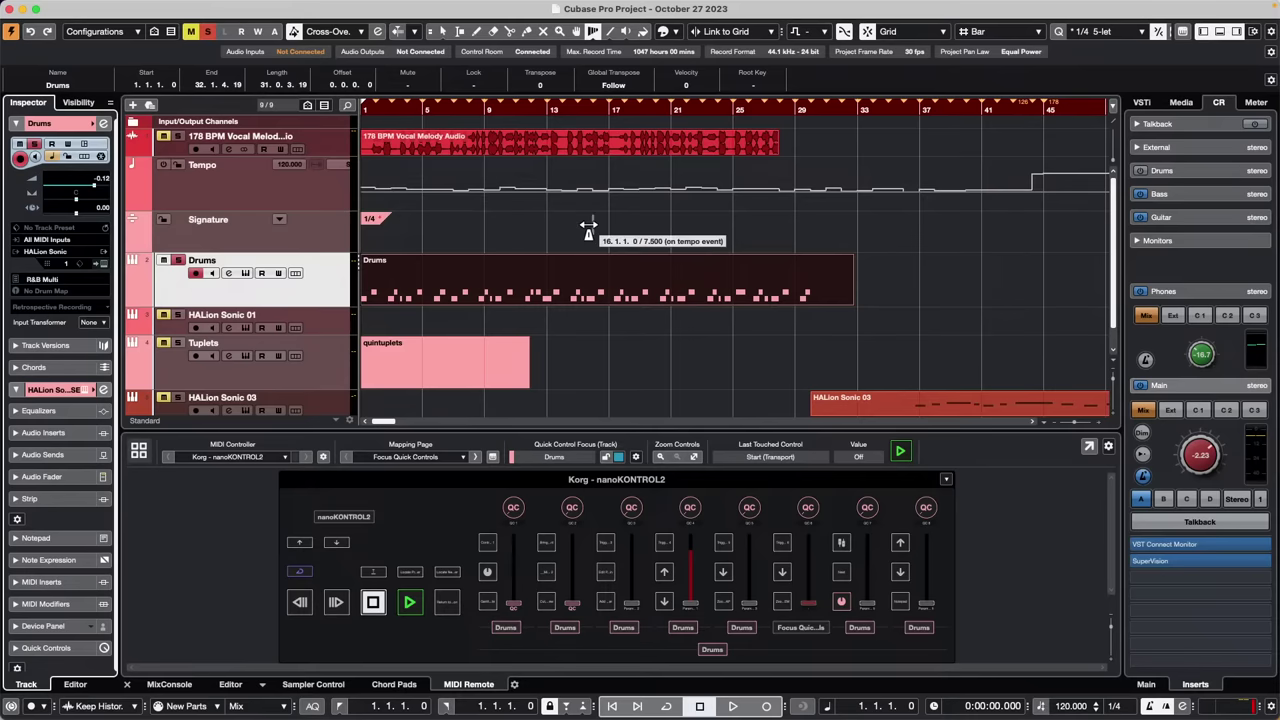
key(n)
key(space)
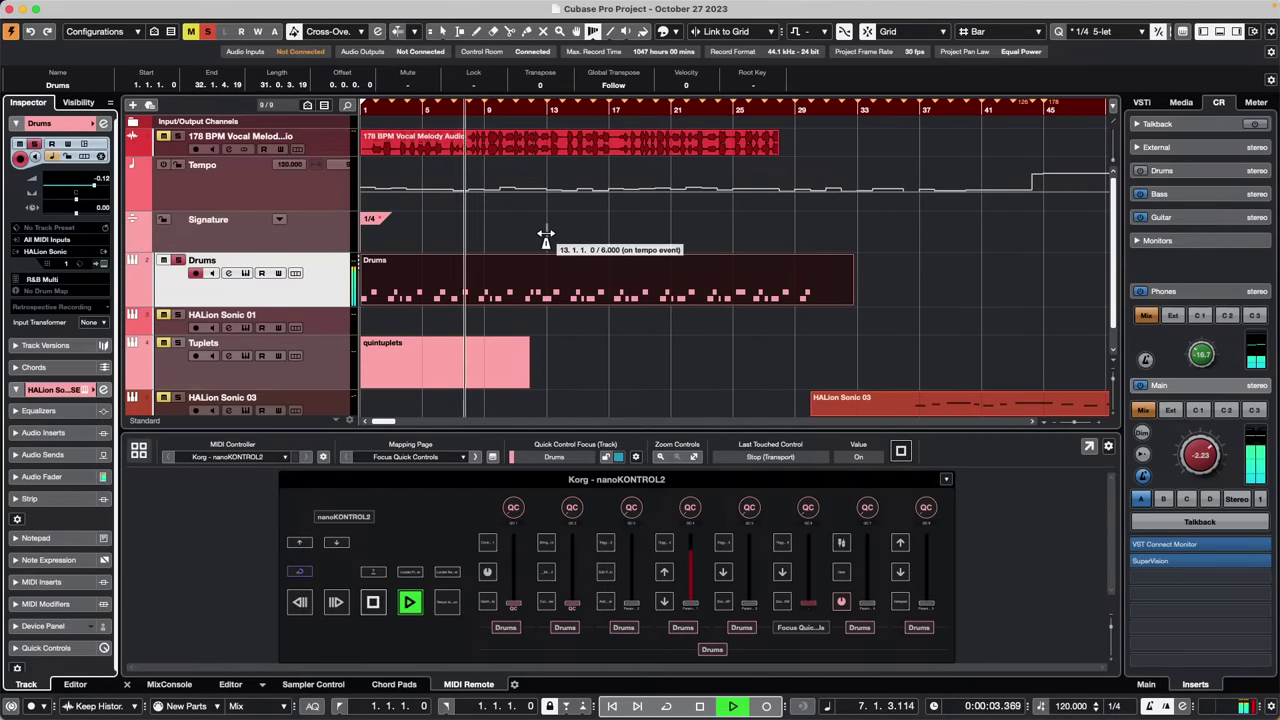
key(space)
Undo the fixed tempo change and the tempo detection, and switch back to the Object Selection tool
key(super+z)
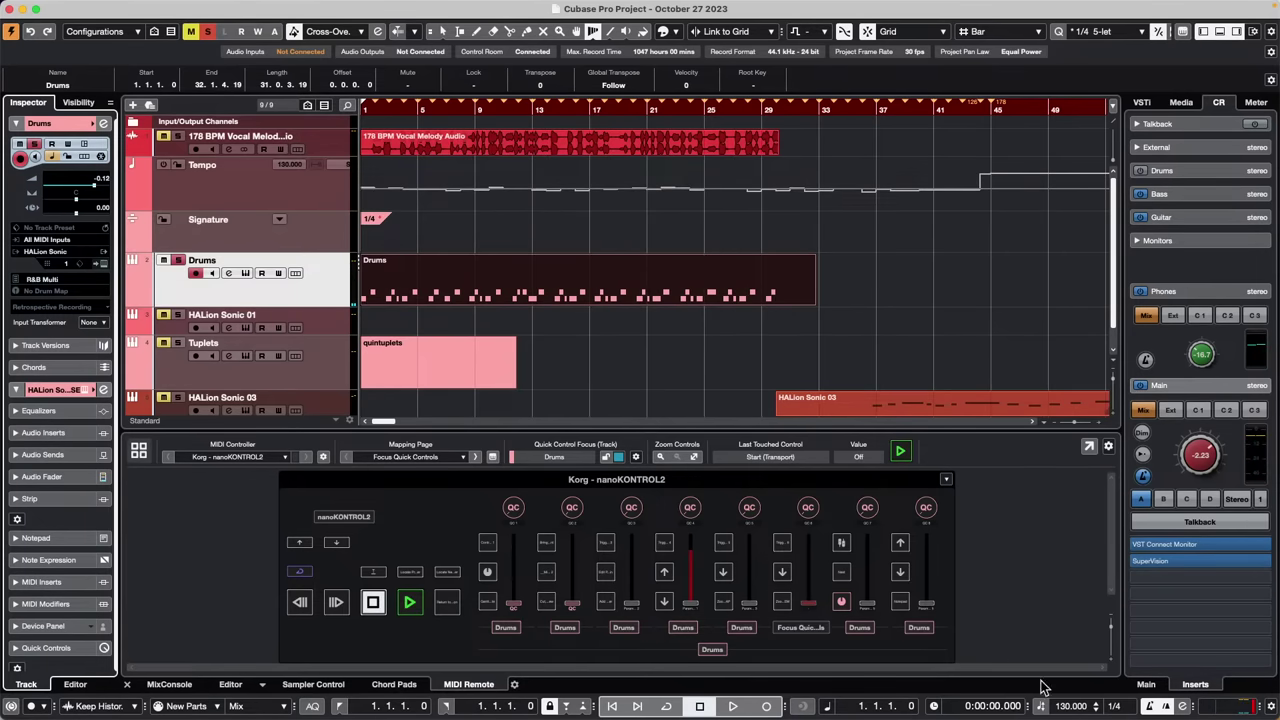
key(super+z)
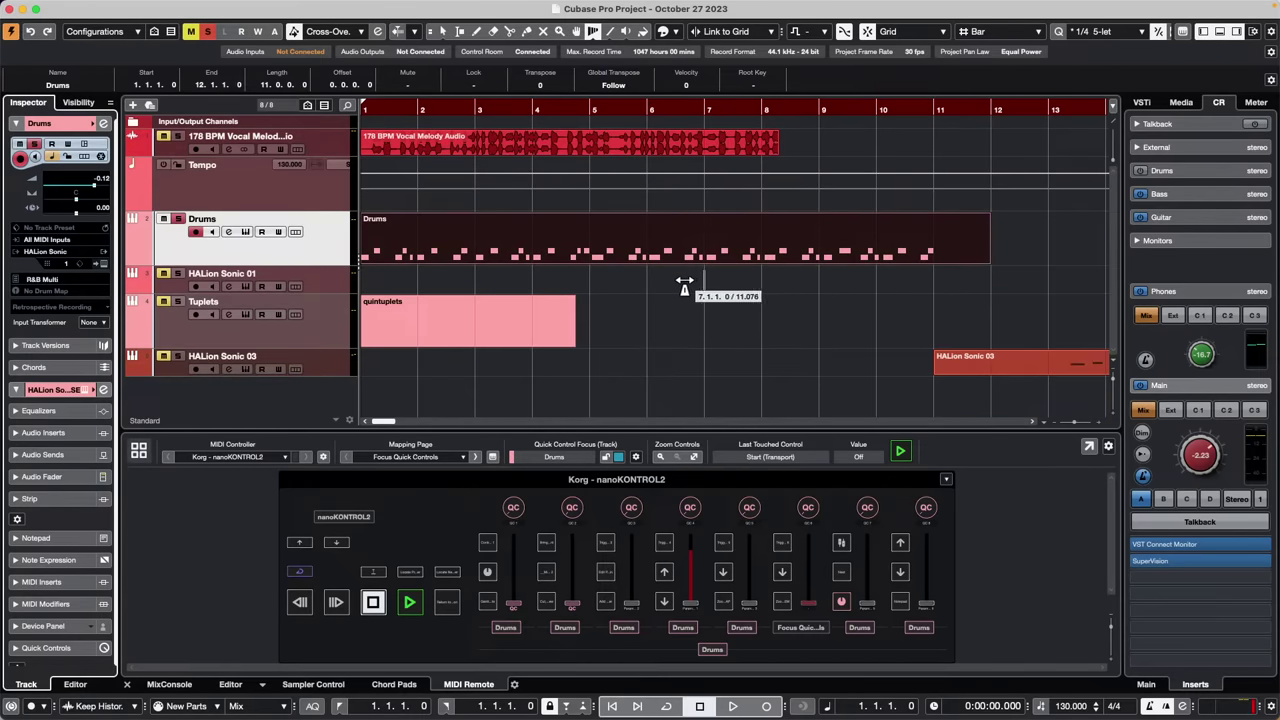
right_click(444, 249)
click(446, 250)
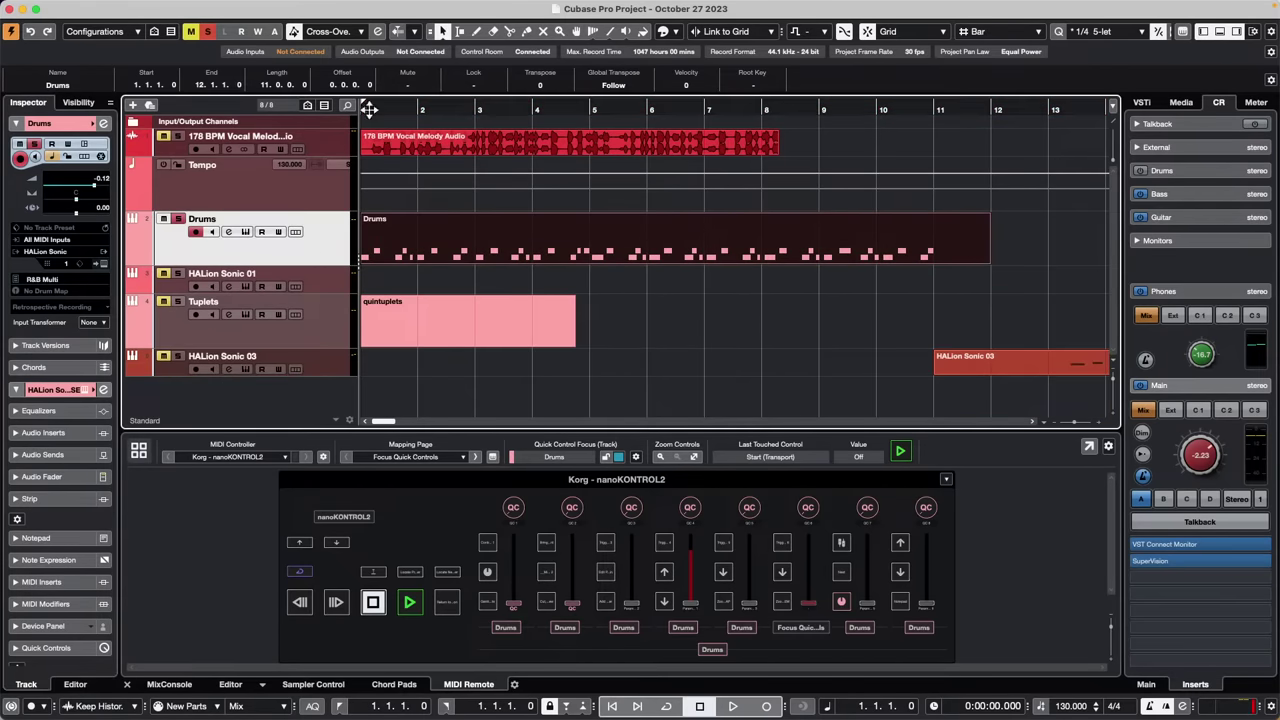
Play back the opening of the recorded Drums part from bar 1
key(space)
key(space)
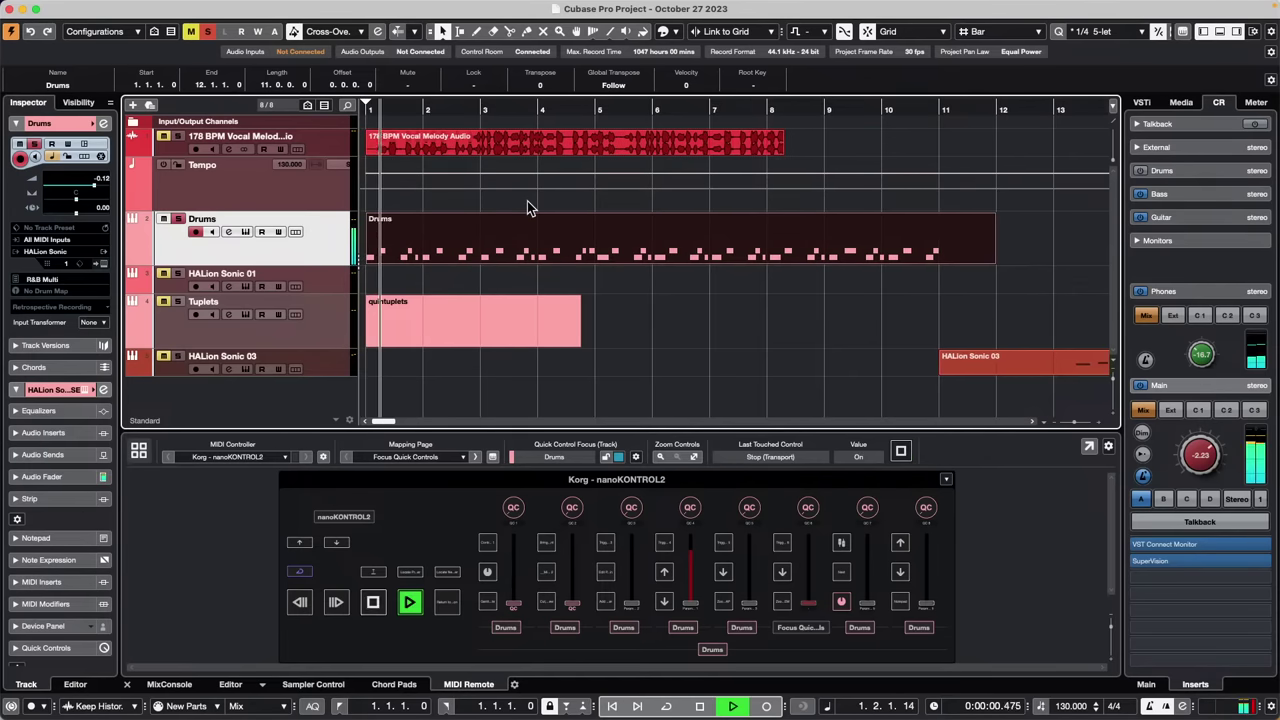
key(space)
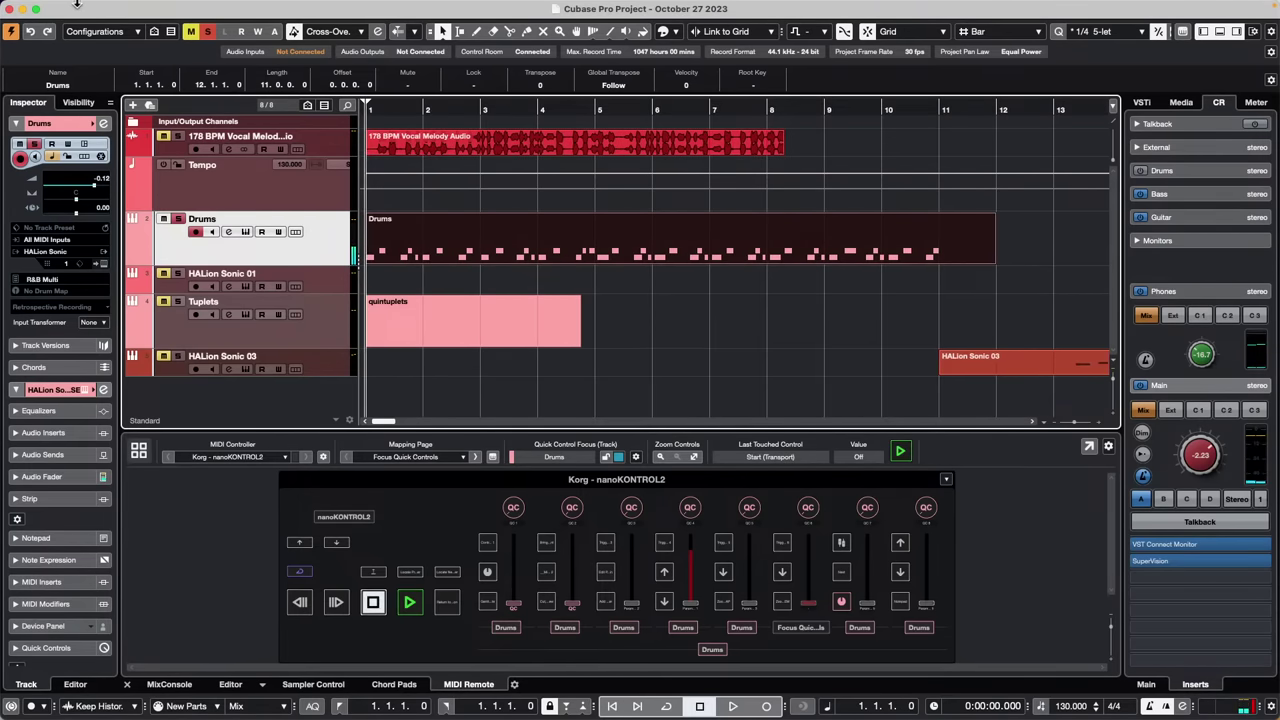
click(117, 8)
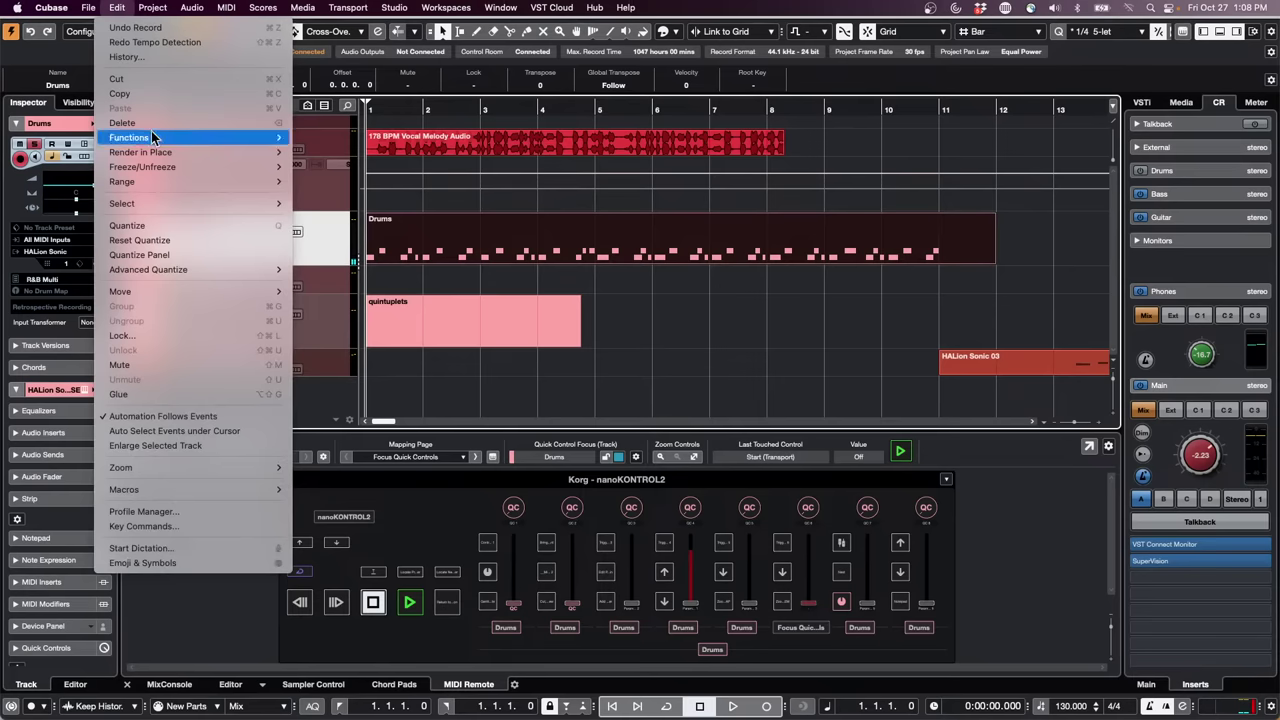
click(315, 252)
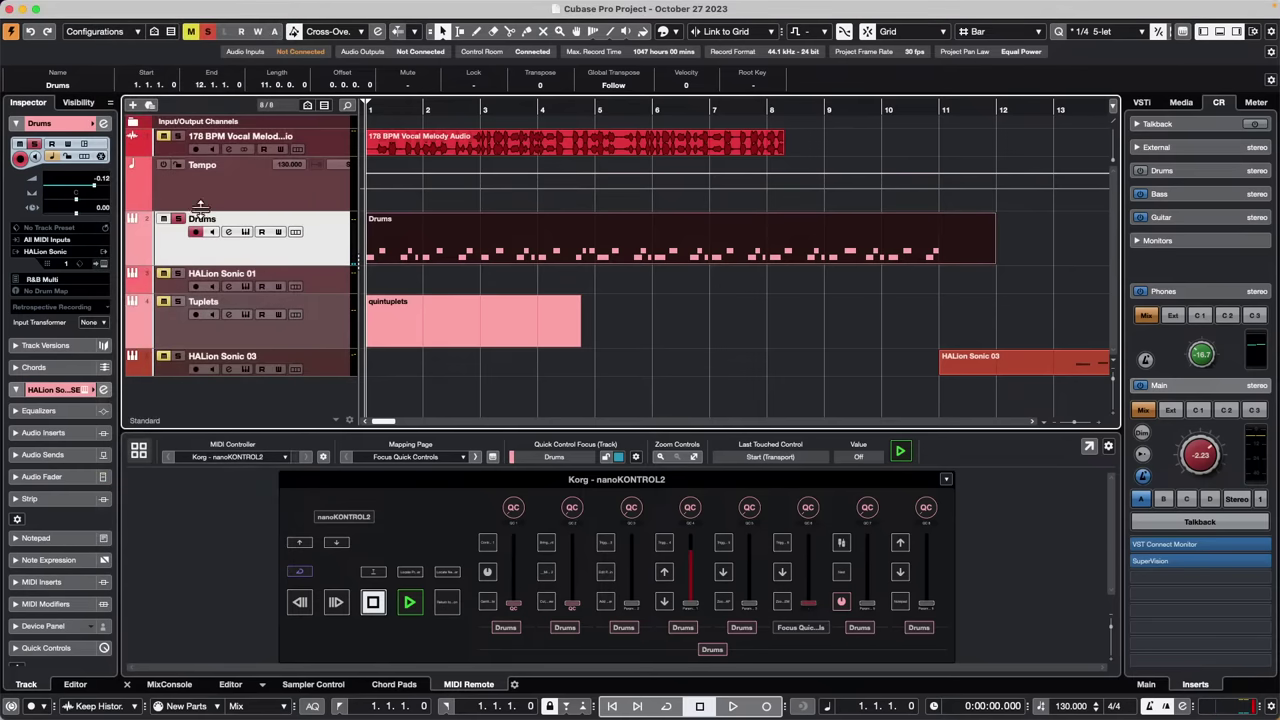
click(175, 8)
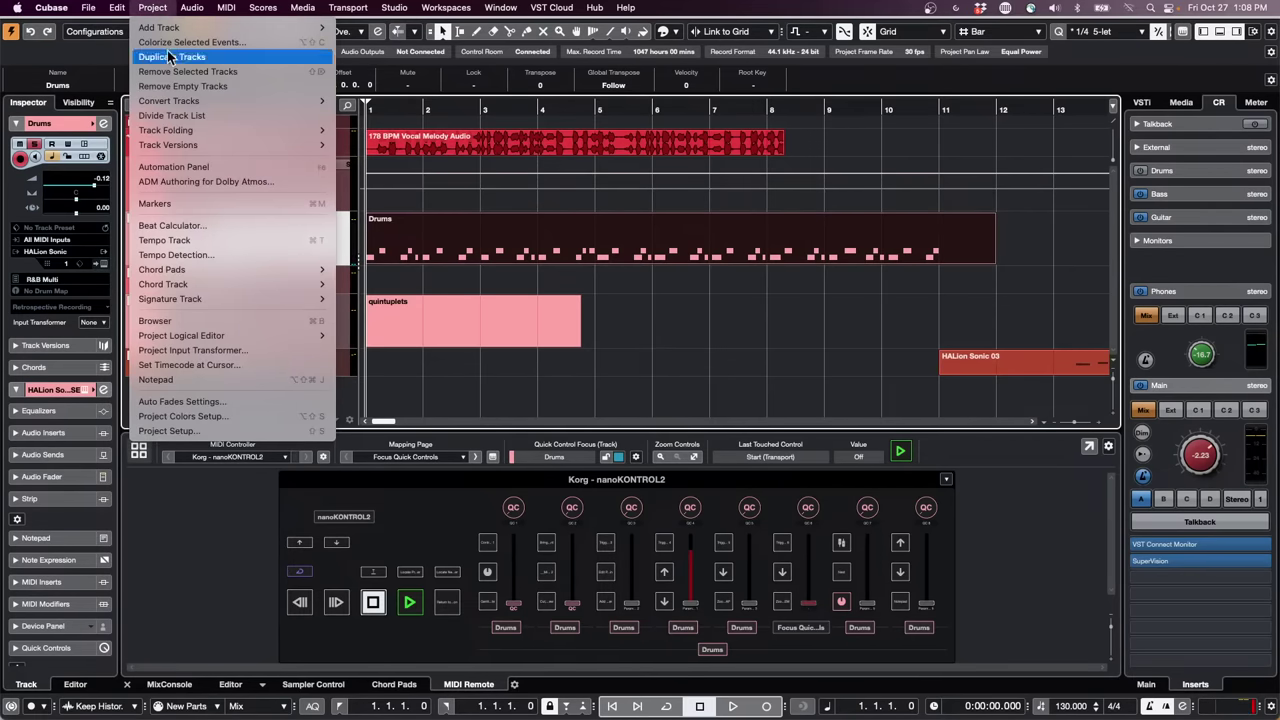
click(376, 280)
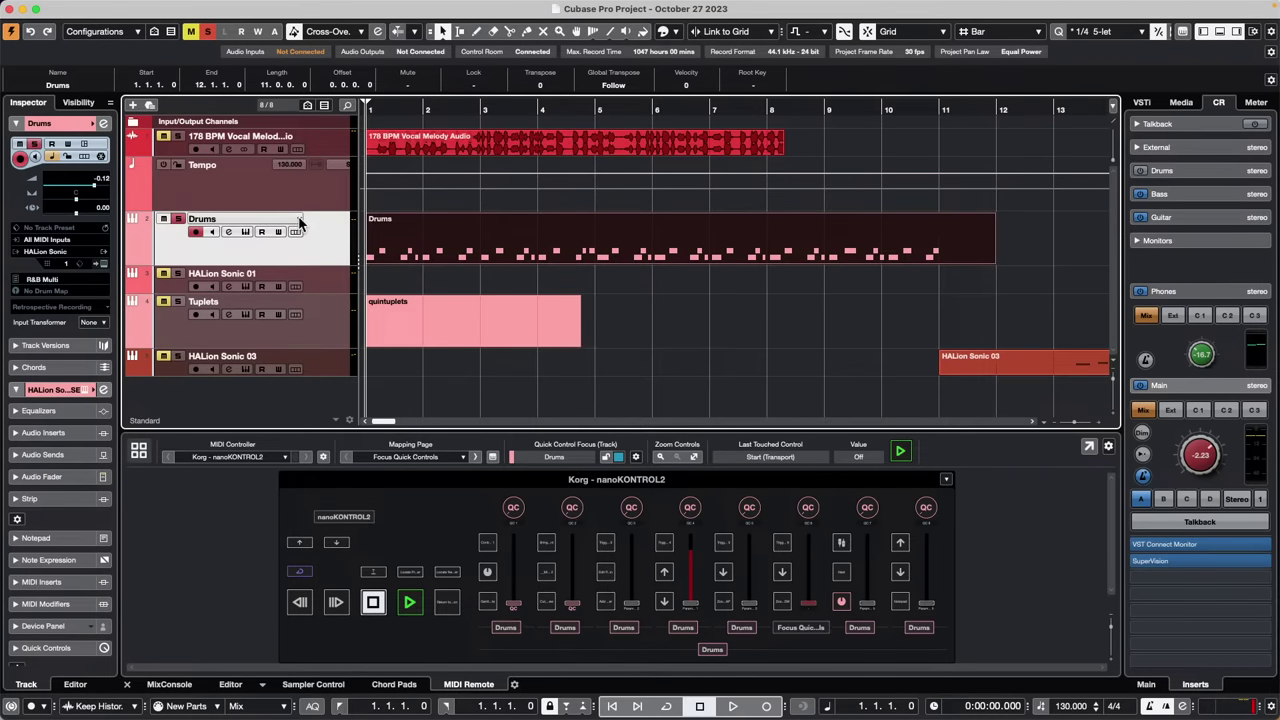
Duplicate the current track version of the Drums track and select the part in the copy
click(299, 222)
click(329, 237)
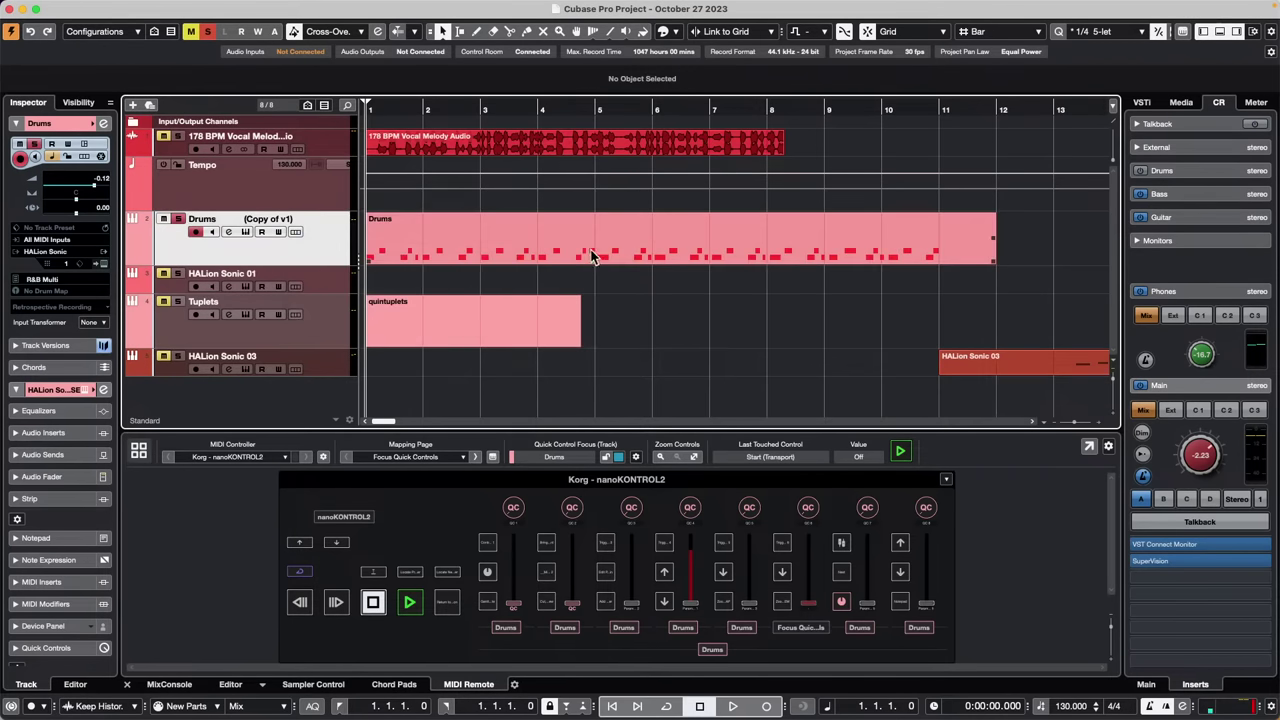
click(453, 254)
mouse_move(205, 8)
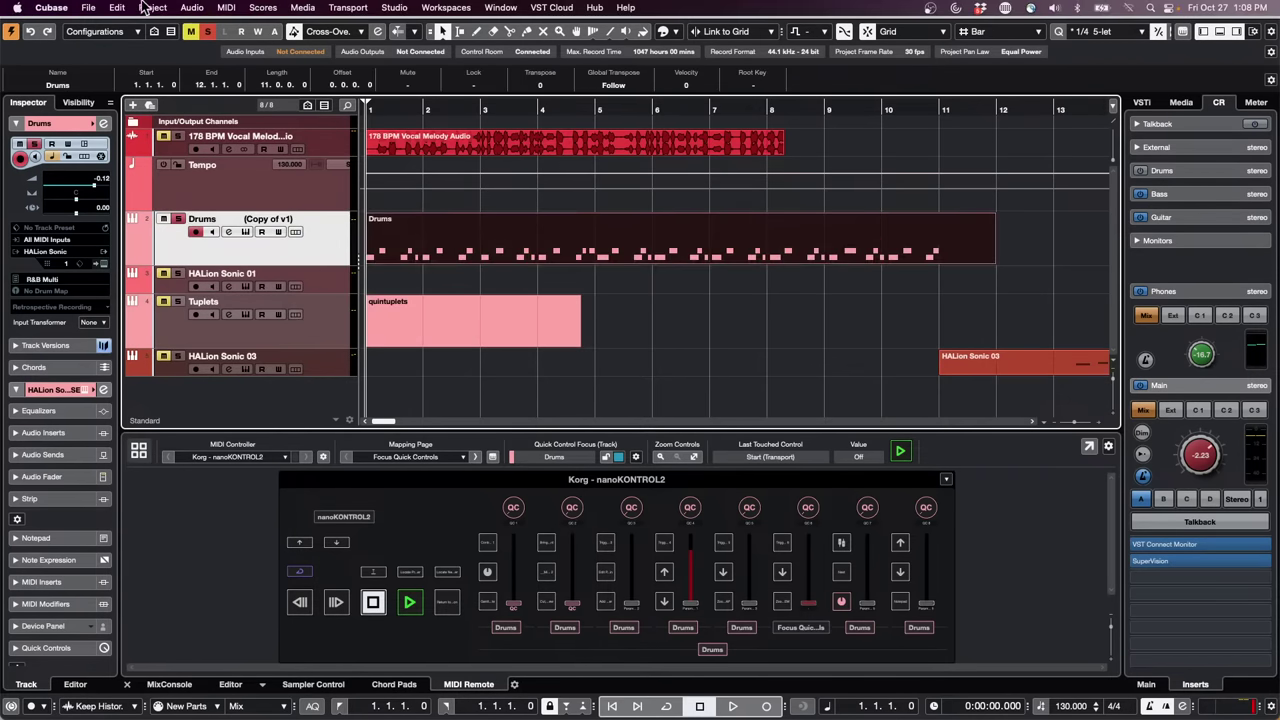
click(150, 8)
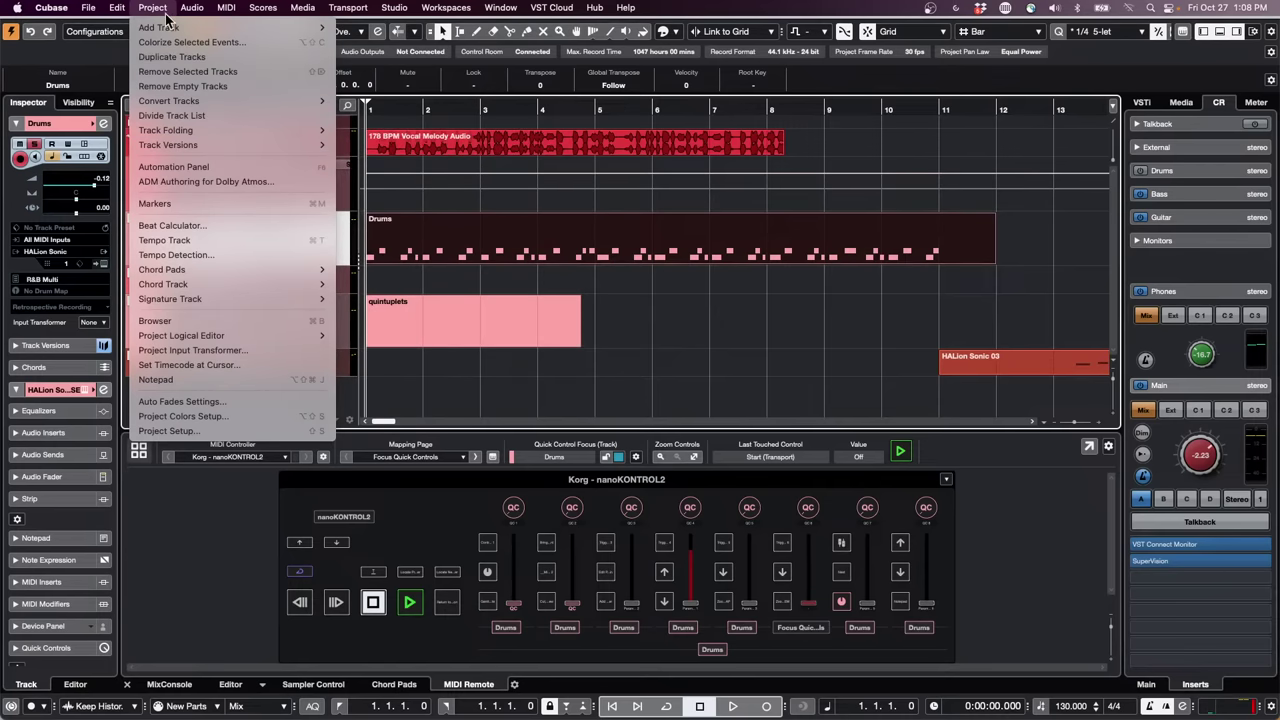
mouse_move(220, 129)
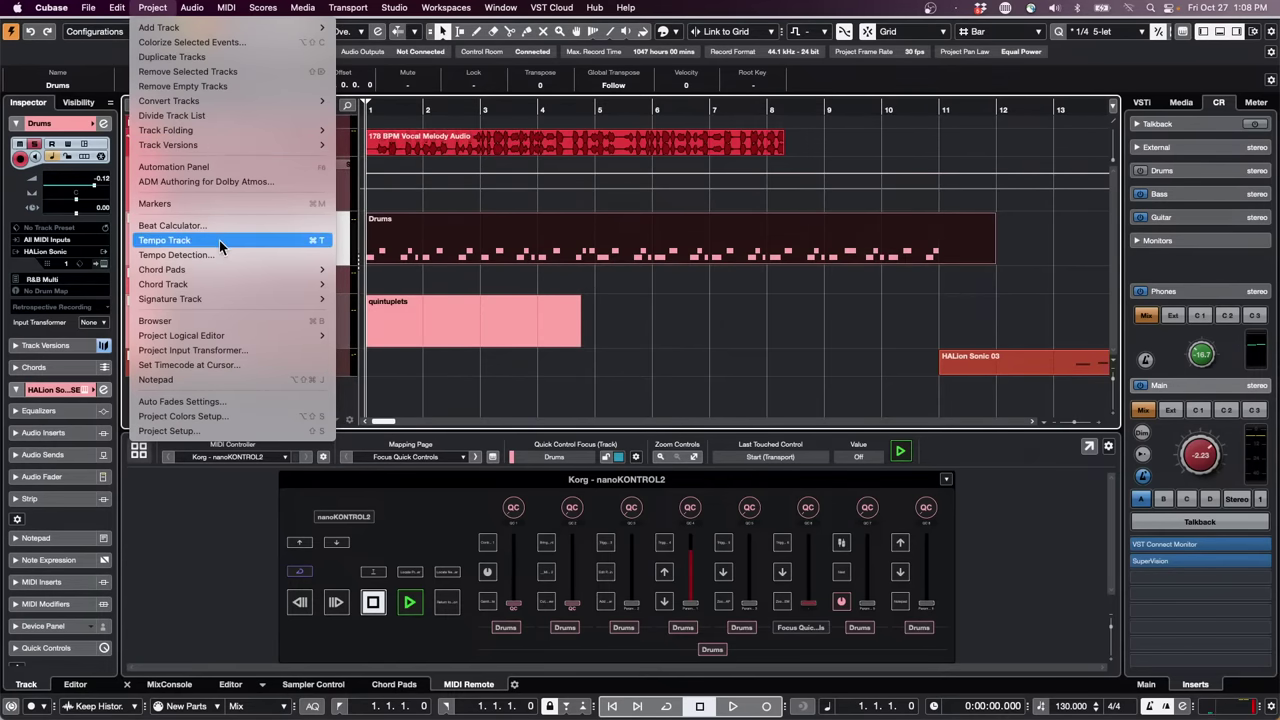
click(45, 161)
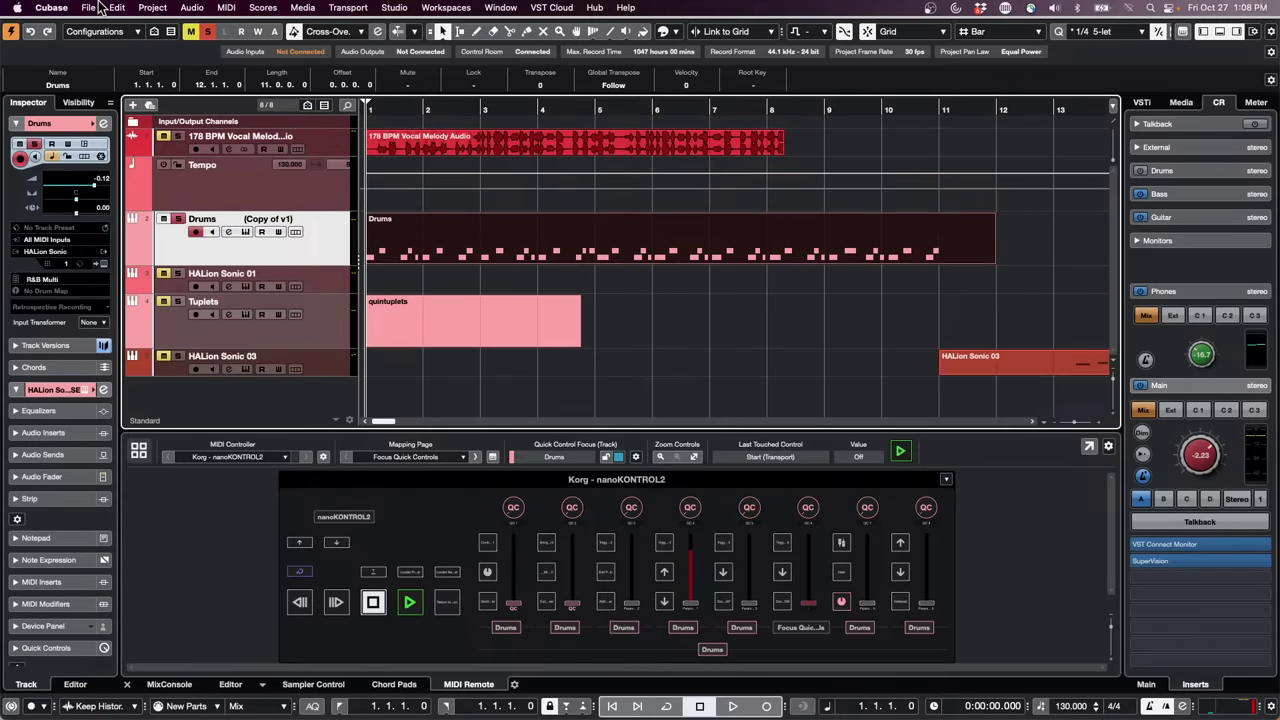
Run tempo detection on the copied Drums part, apply Offbeat Correction to the result and play it back
click(152, 7)
mouse_move(193, 151)
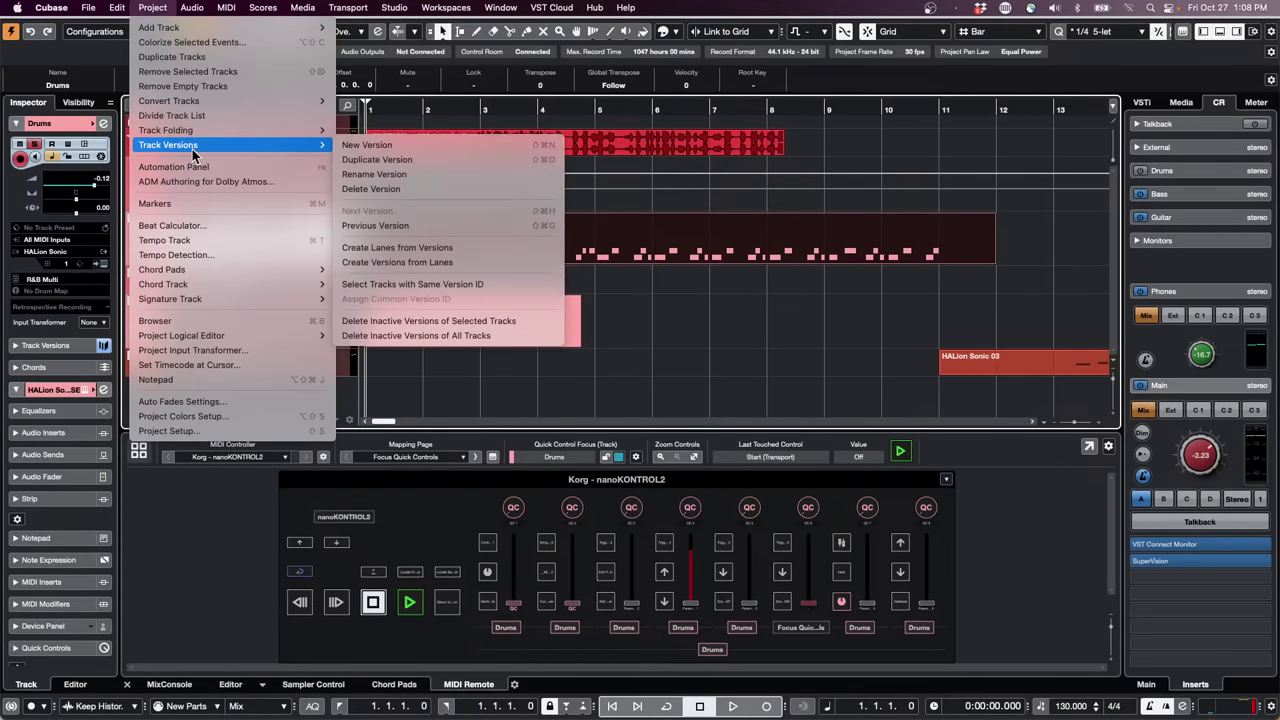
click(230, 255)
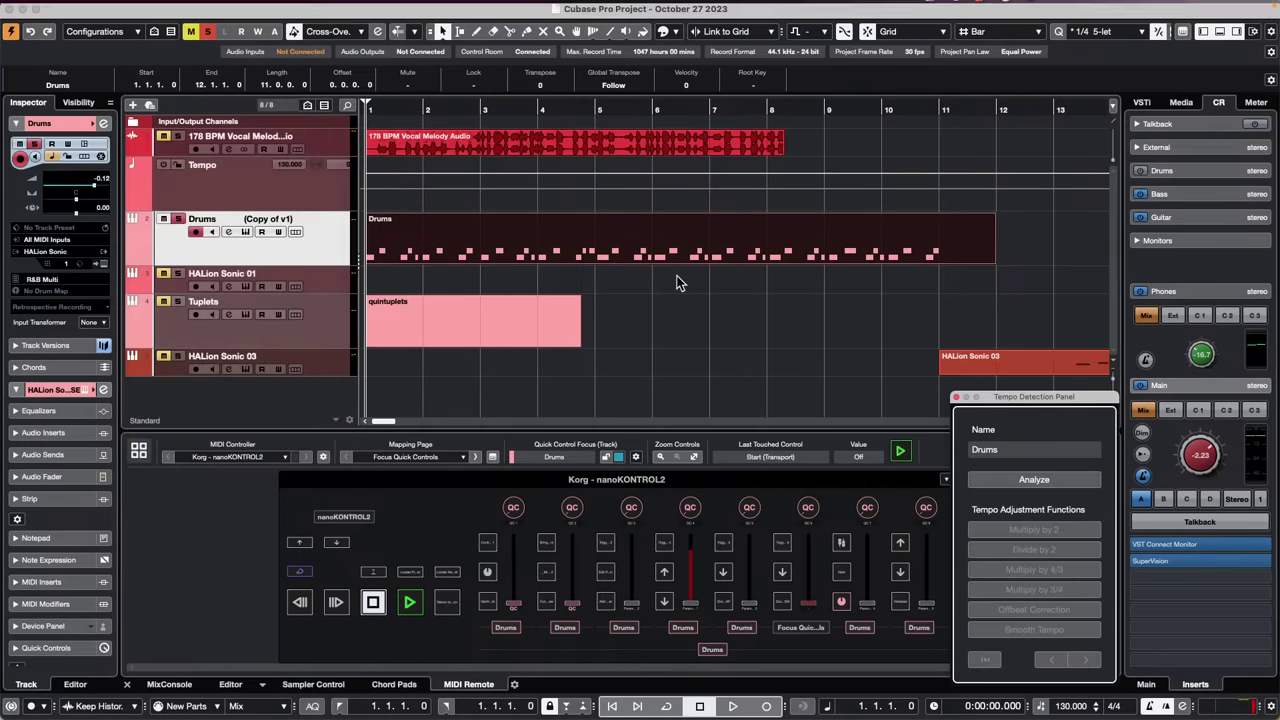
click(1048, 481)
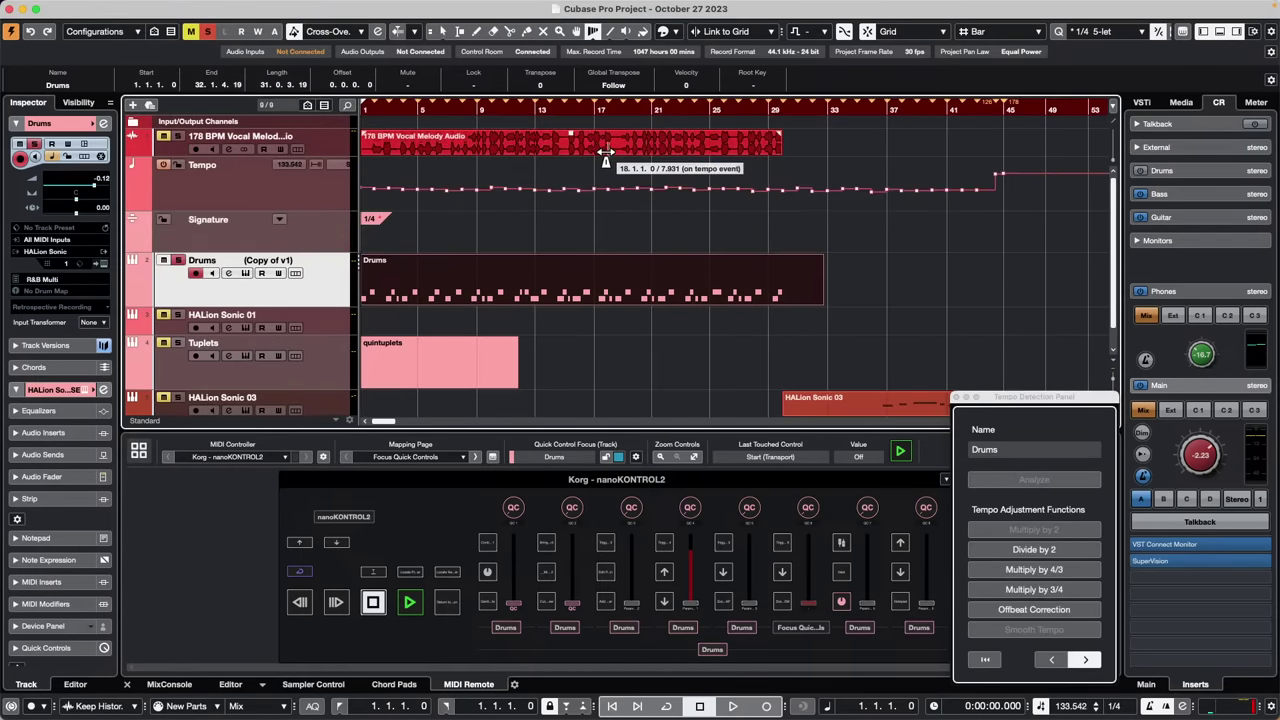
key(space)
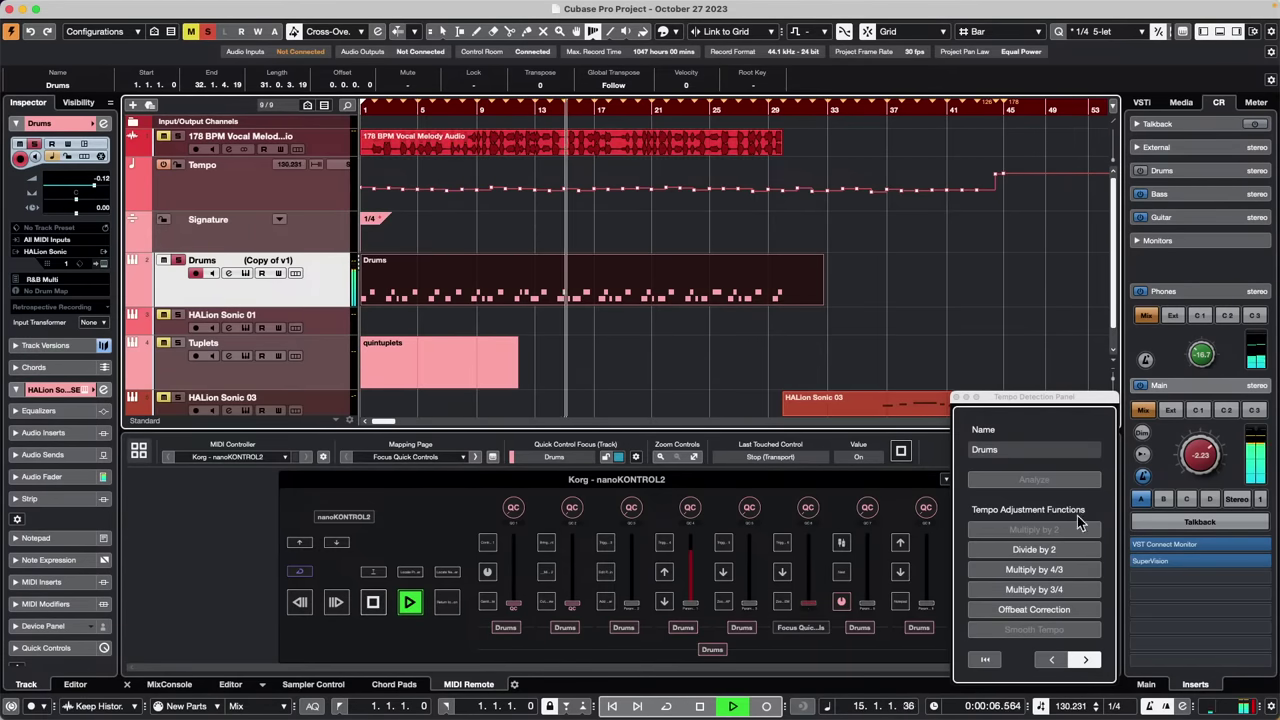
click(1063, 611)
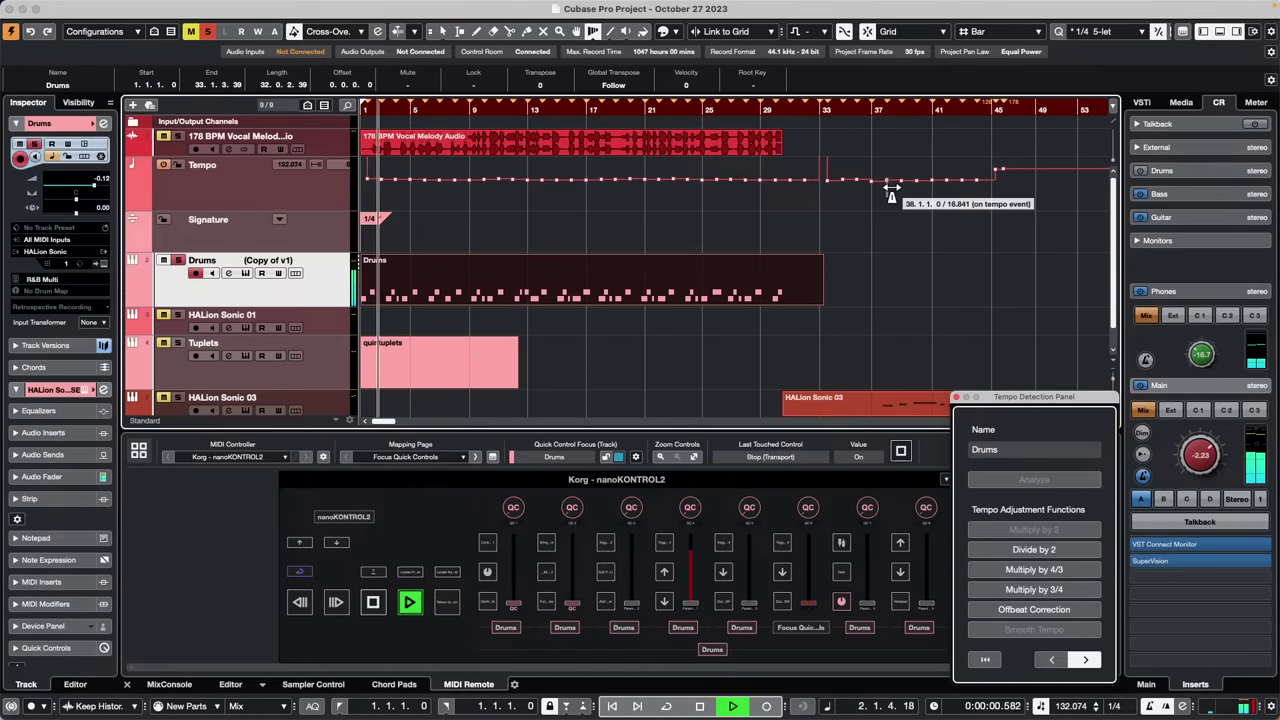
key(space)
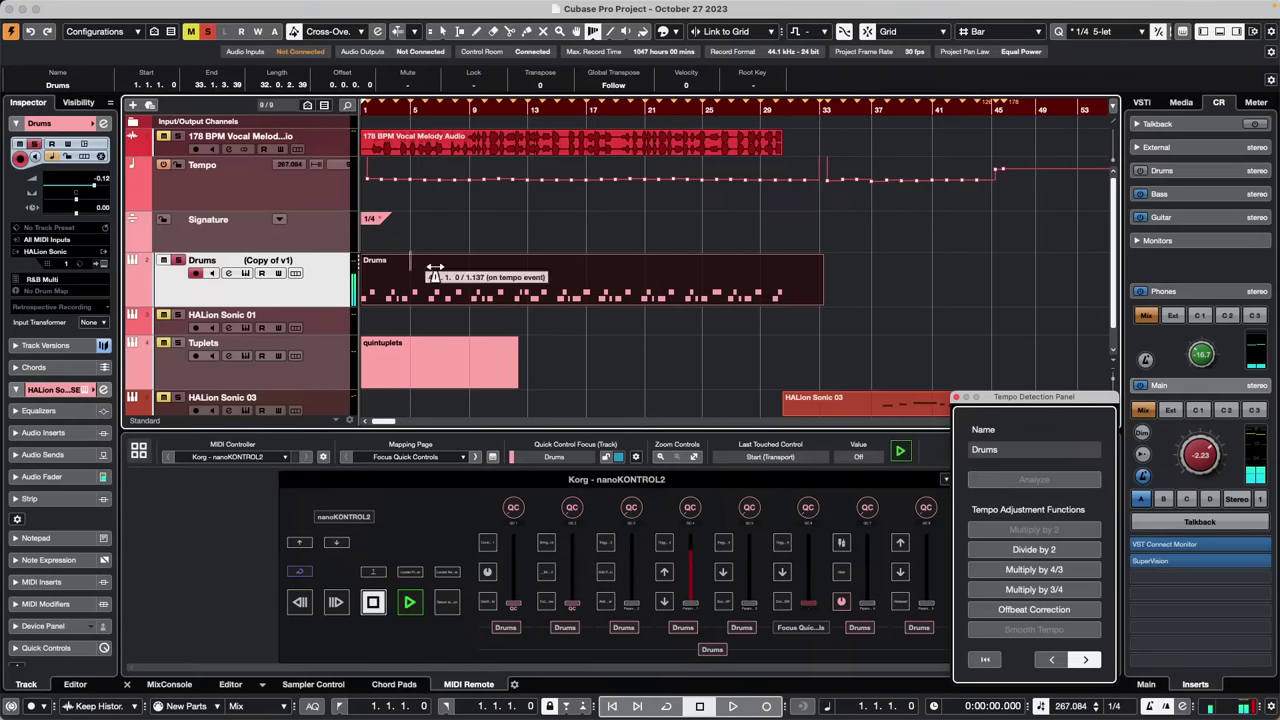
Deactivate the Tempo track, set the fixed project tempo to 120 and play back the Drums part from the start
click(166, 164)
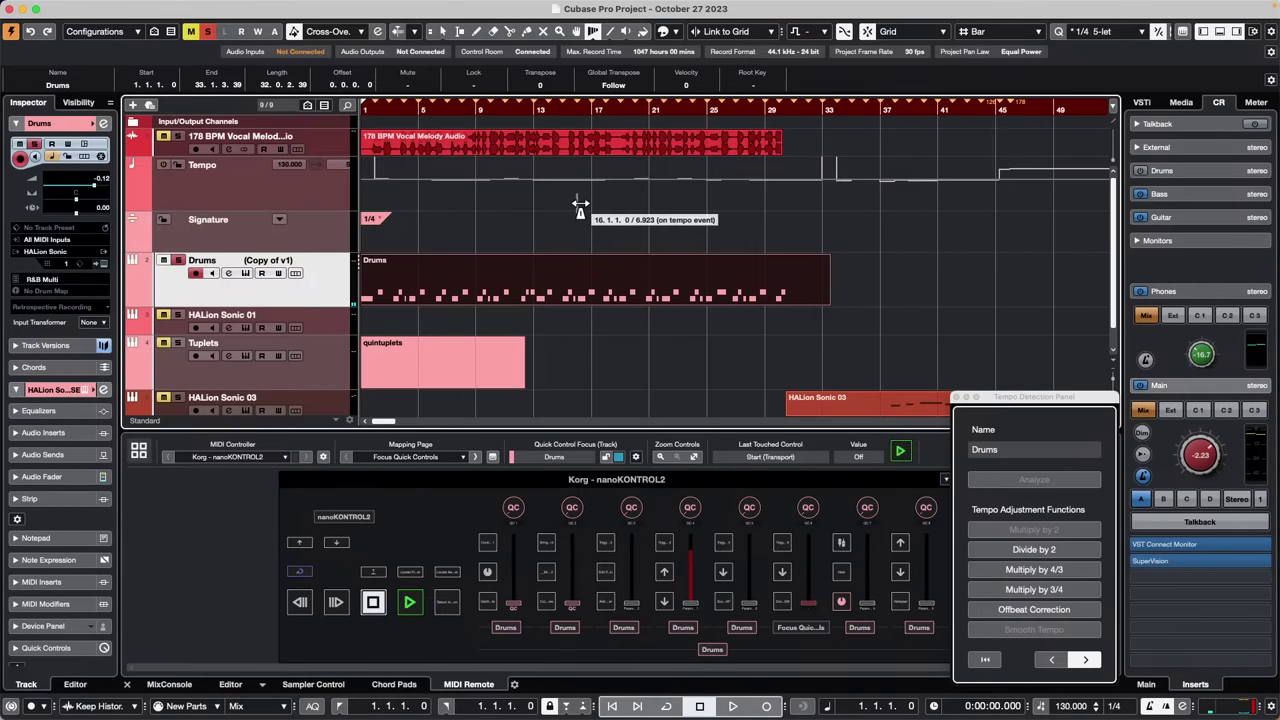
click(956, 398)
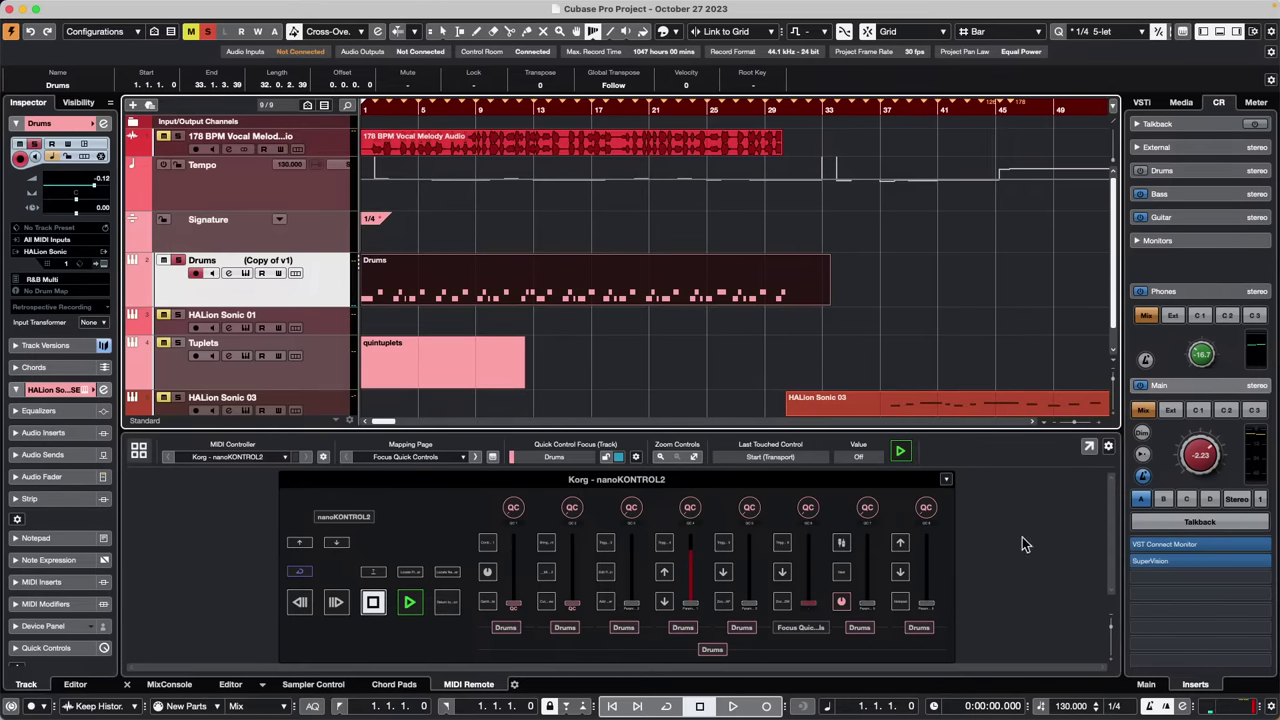
double_click(1072, 707)
text(12)
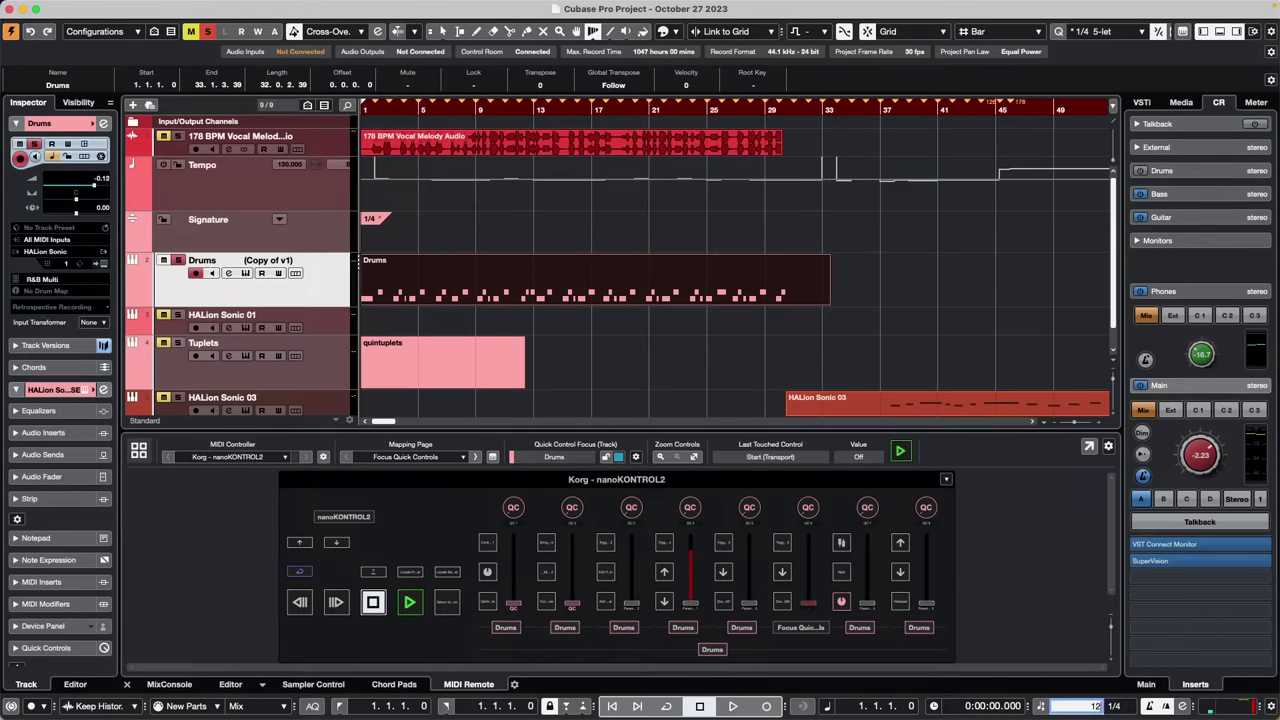
text(0)
key(Return)
key(space)
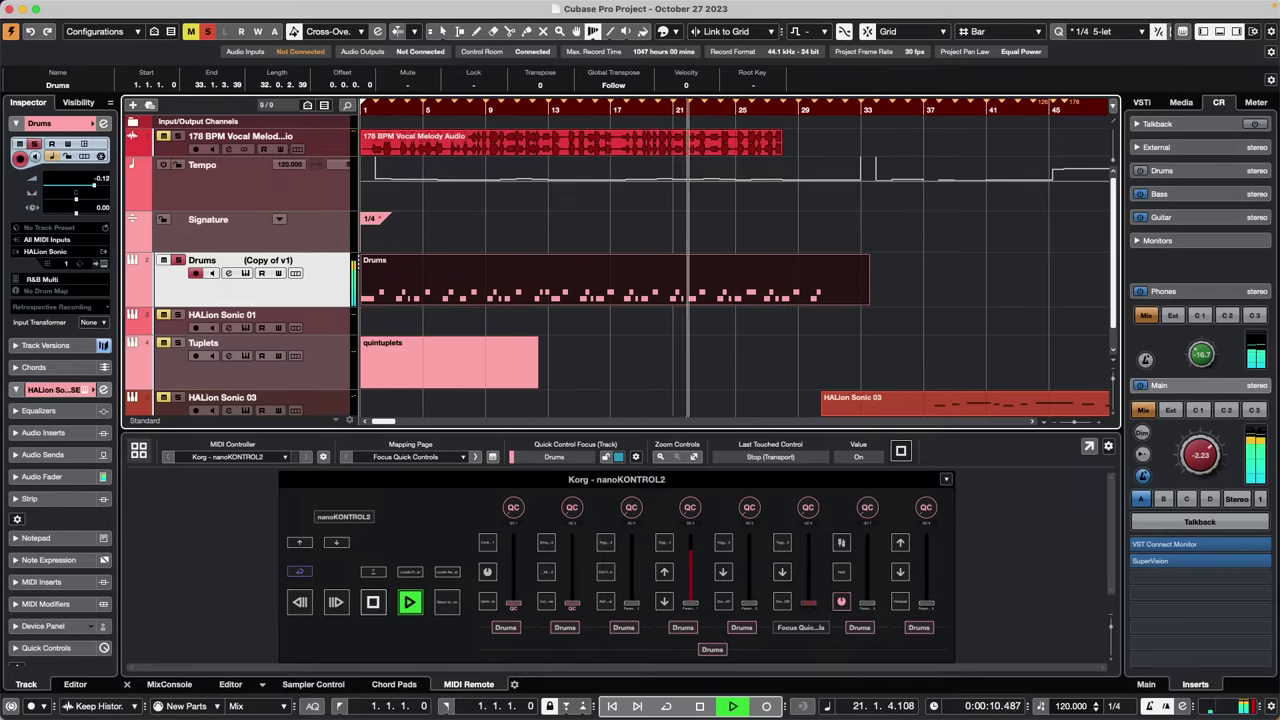
key(space)
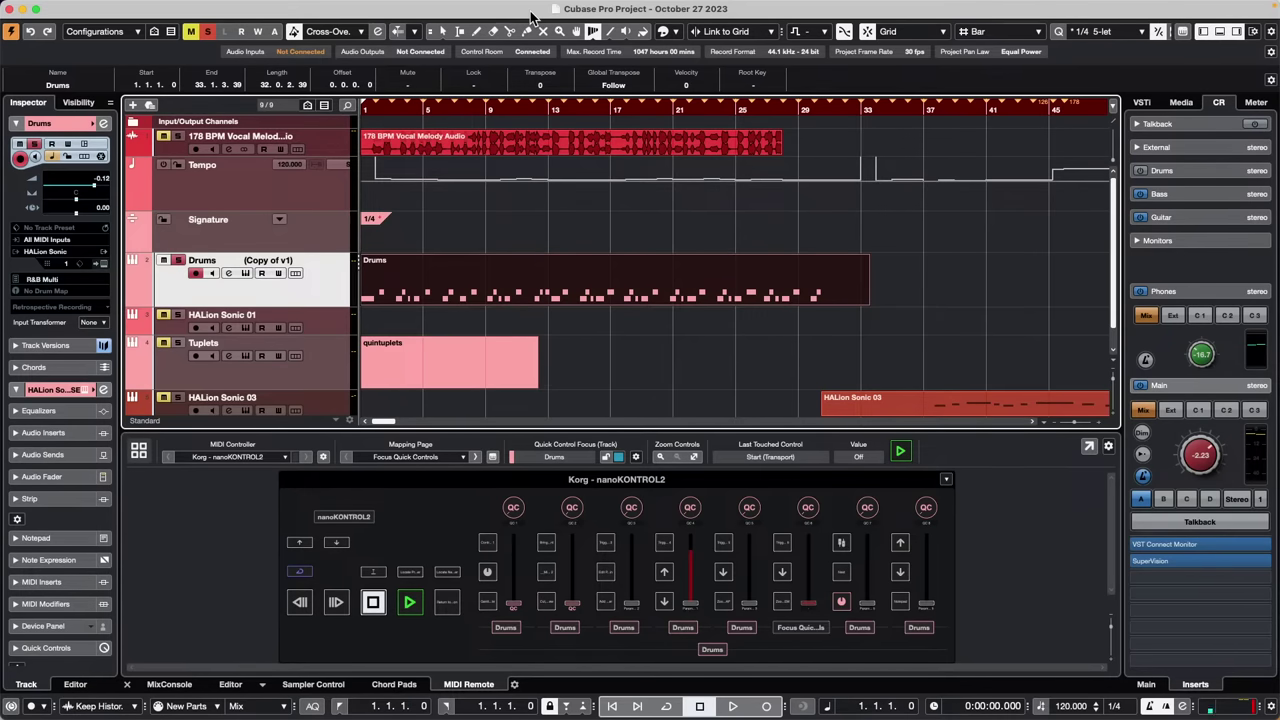
Solo the HALion Sonic 03 track, switch to the Object Selection tool and play the melody from bar 36
scroll(537, 272, down, 1)
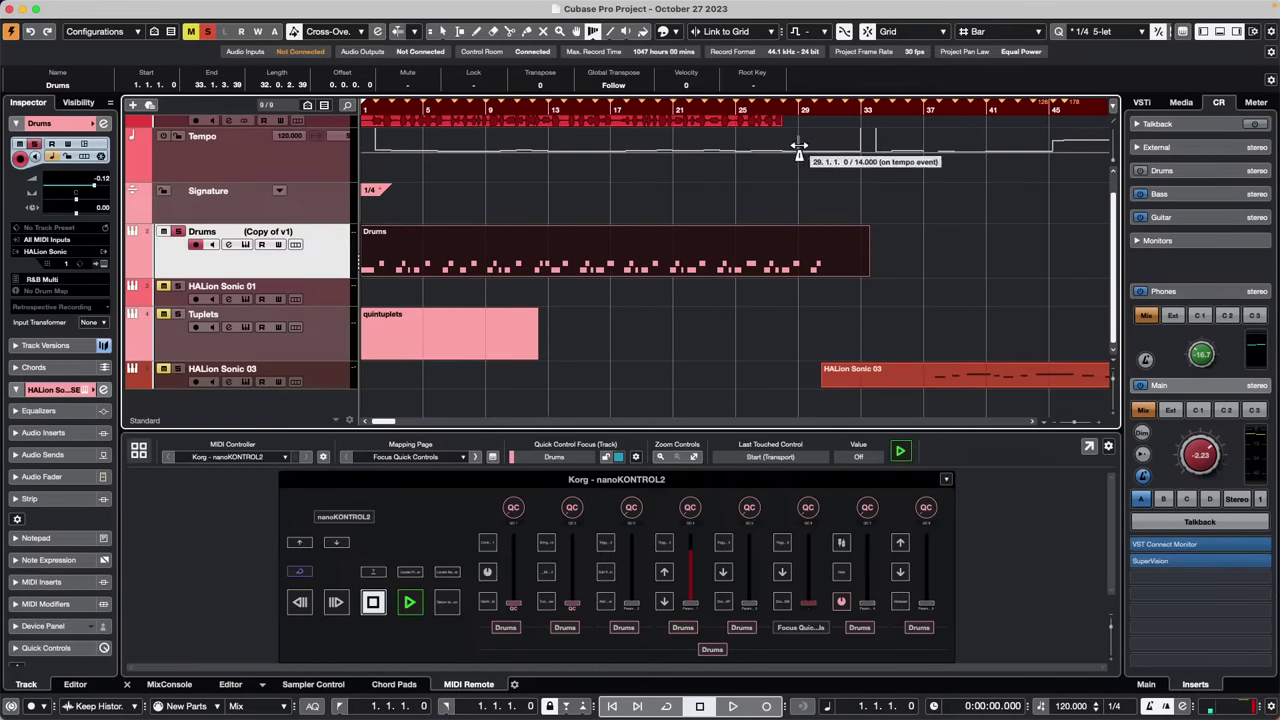
click(180, 371)
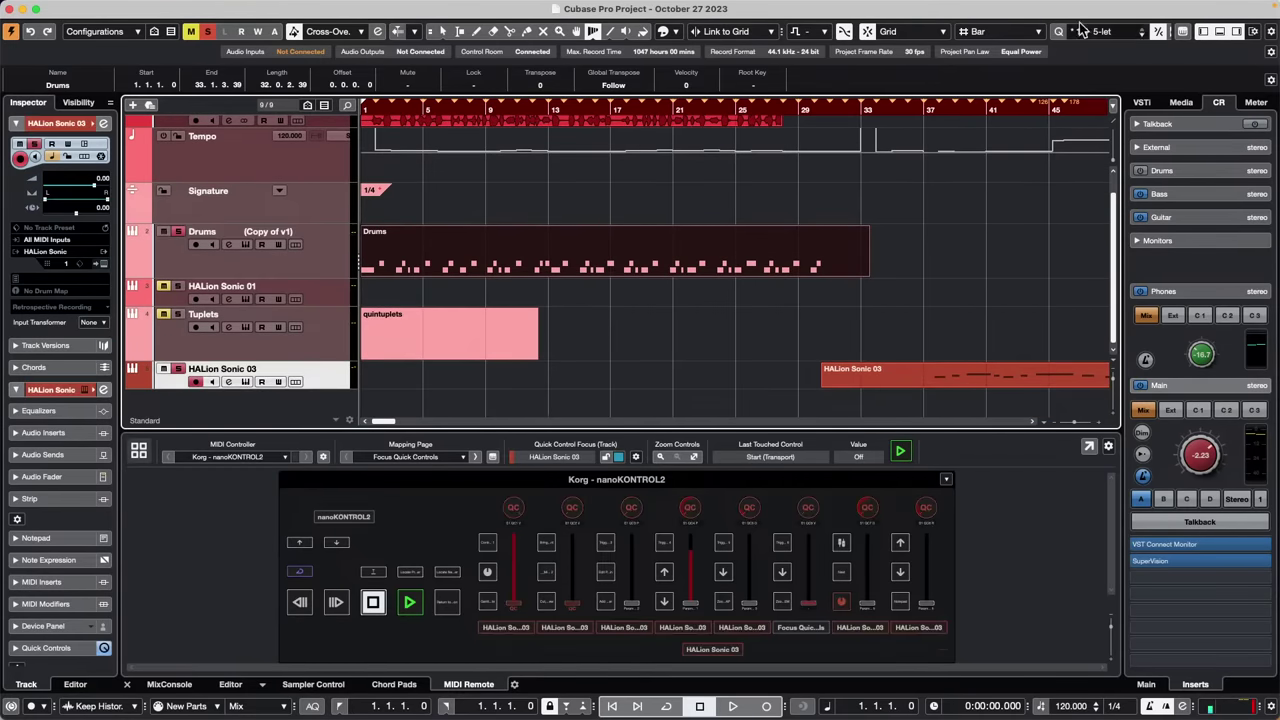
click(868, 110)
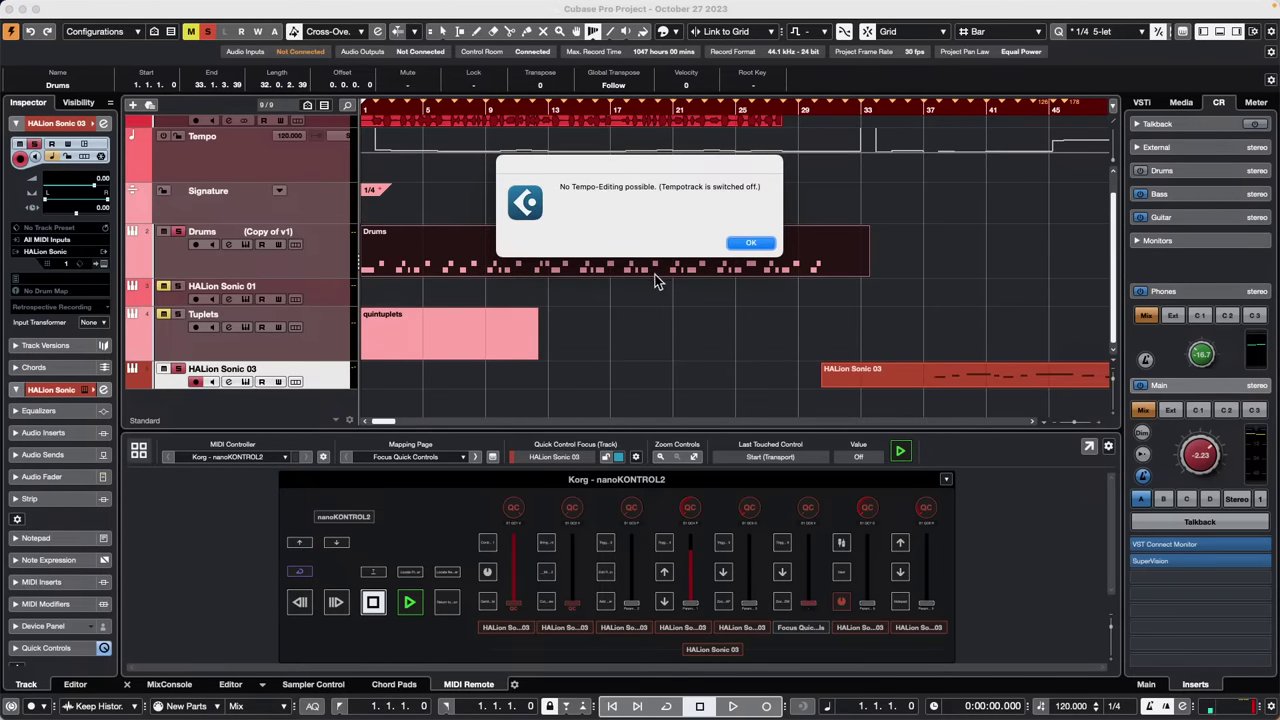
click(750, 243)
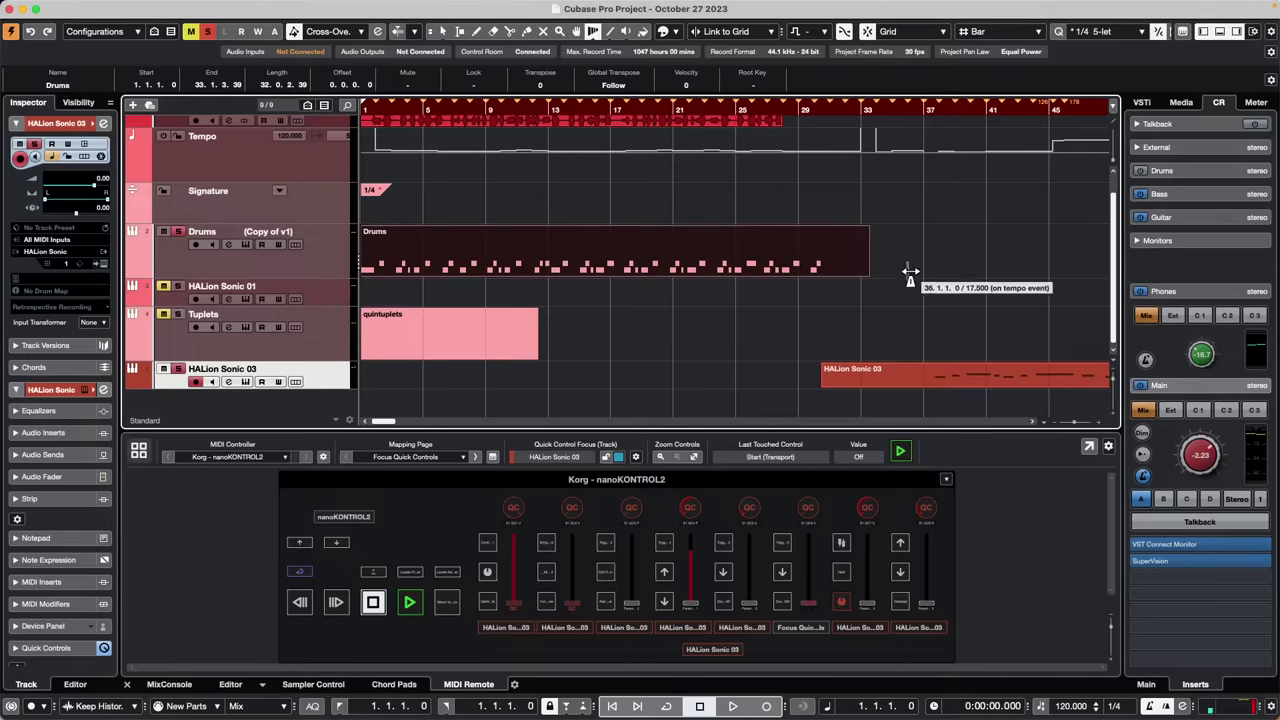
key(1)
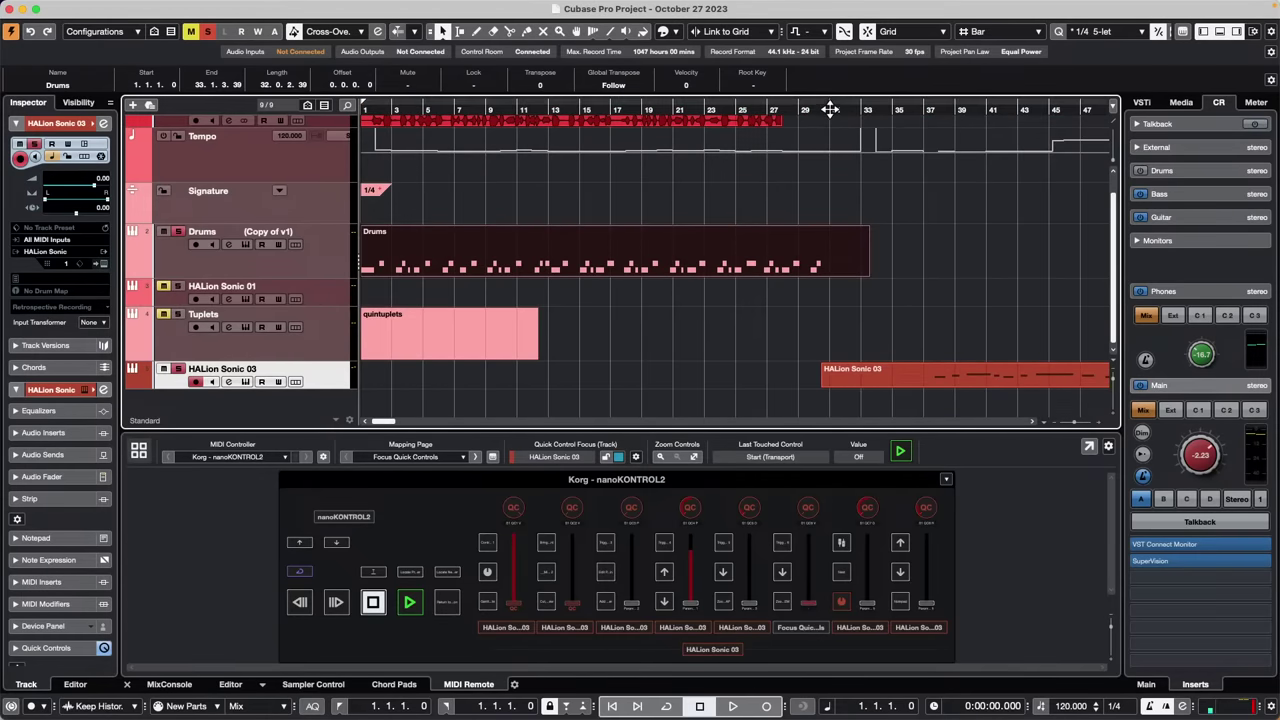
click(832, 95)
key(space)
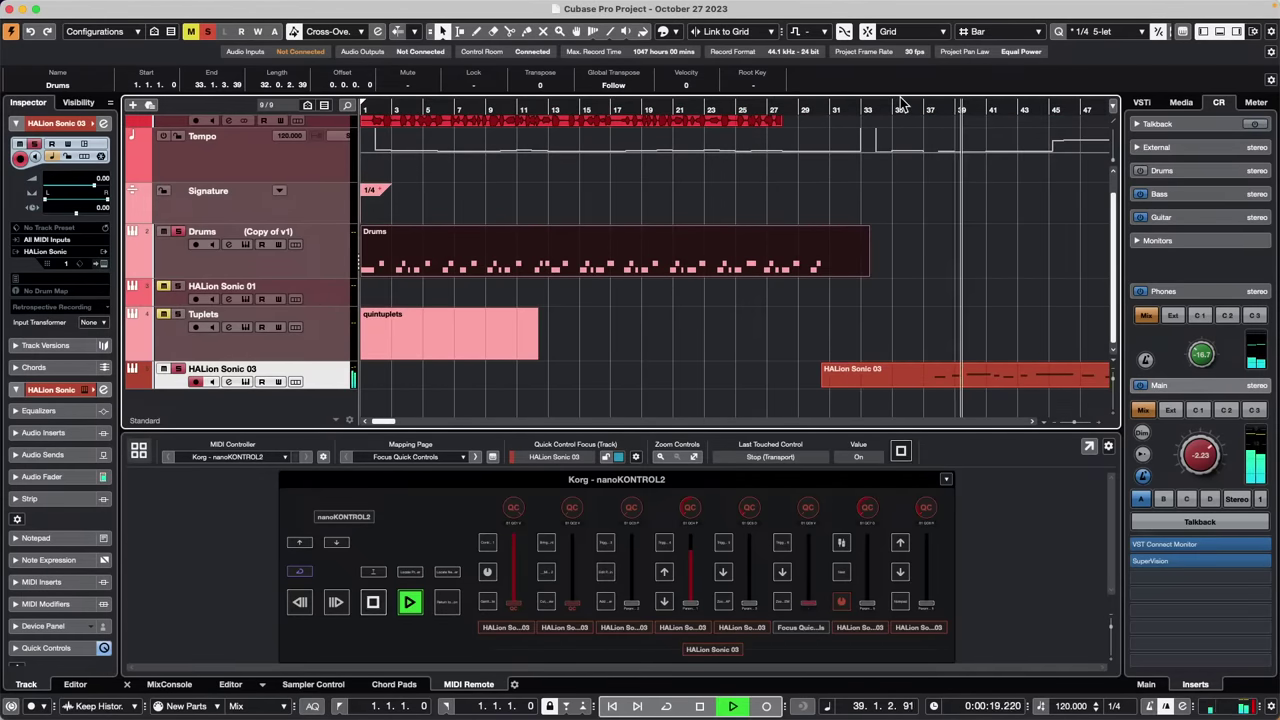
Open the HALion Sonic 03 part in the Key Editor, stop playback and enlarge the note rows until pitch names are readable
double_click(998, 378)
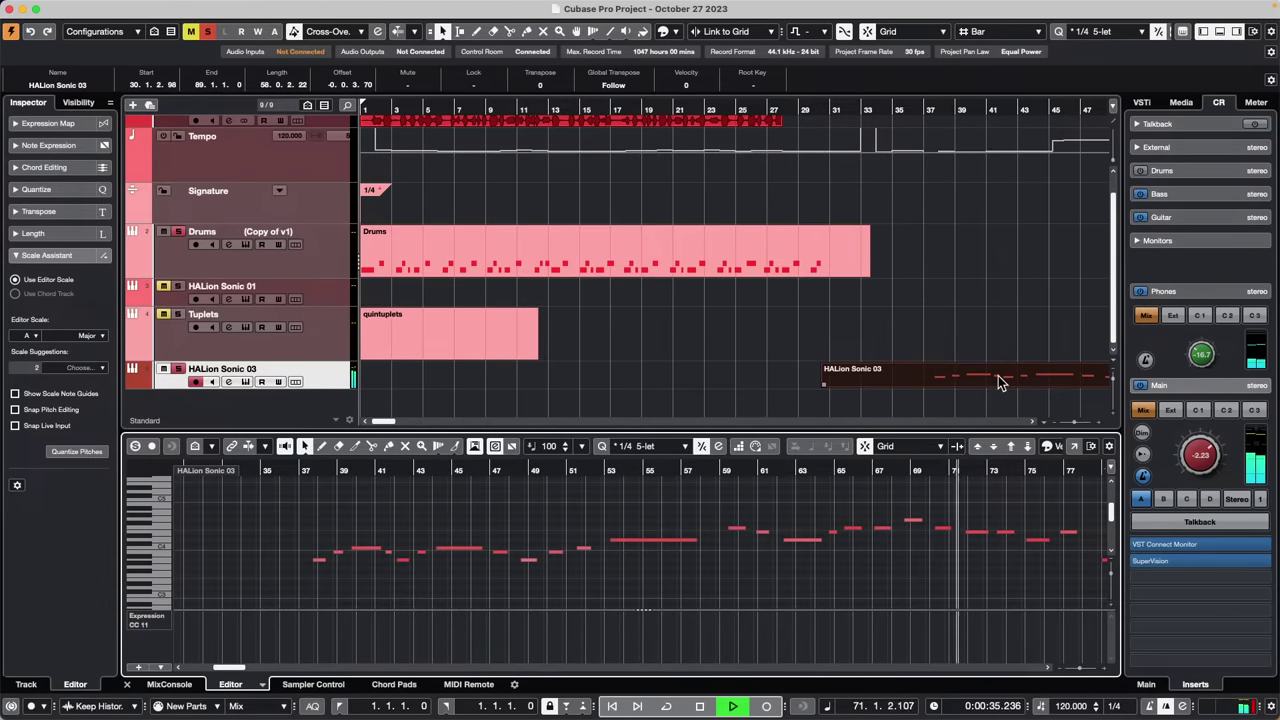
key(space)
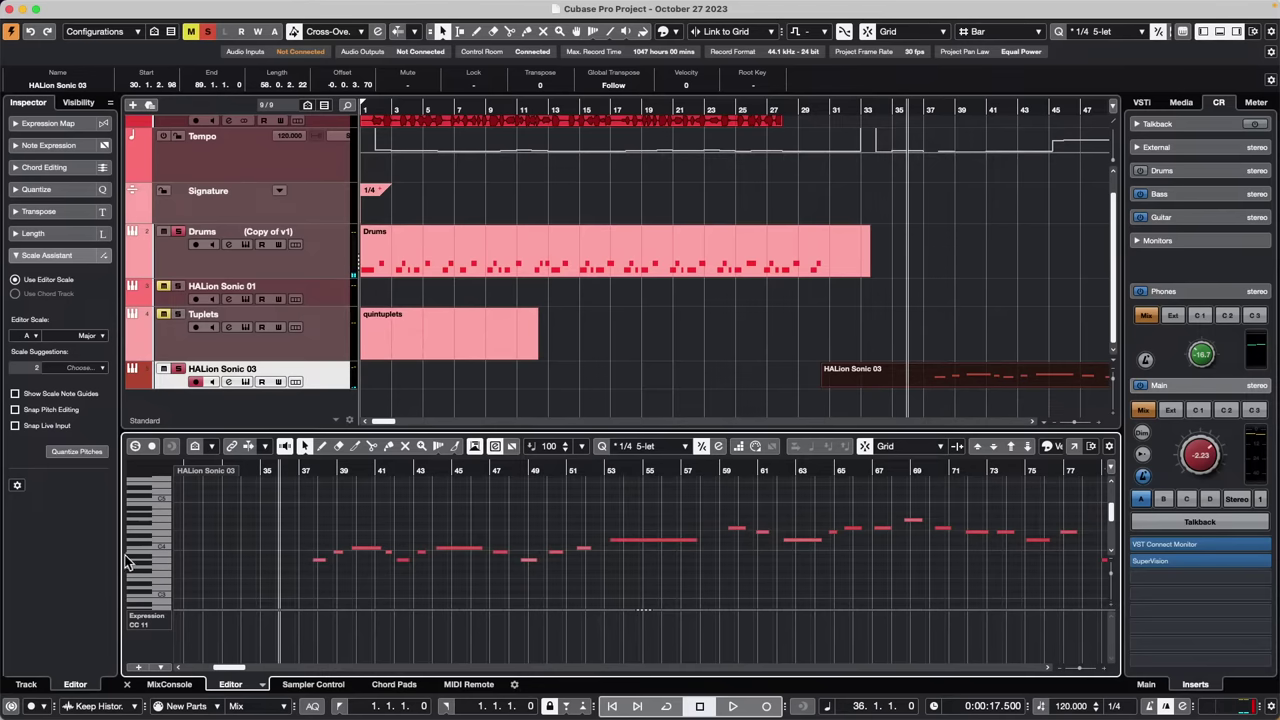
drag(131, 554, 210, 552)
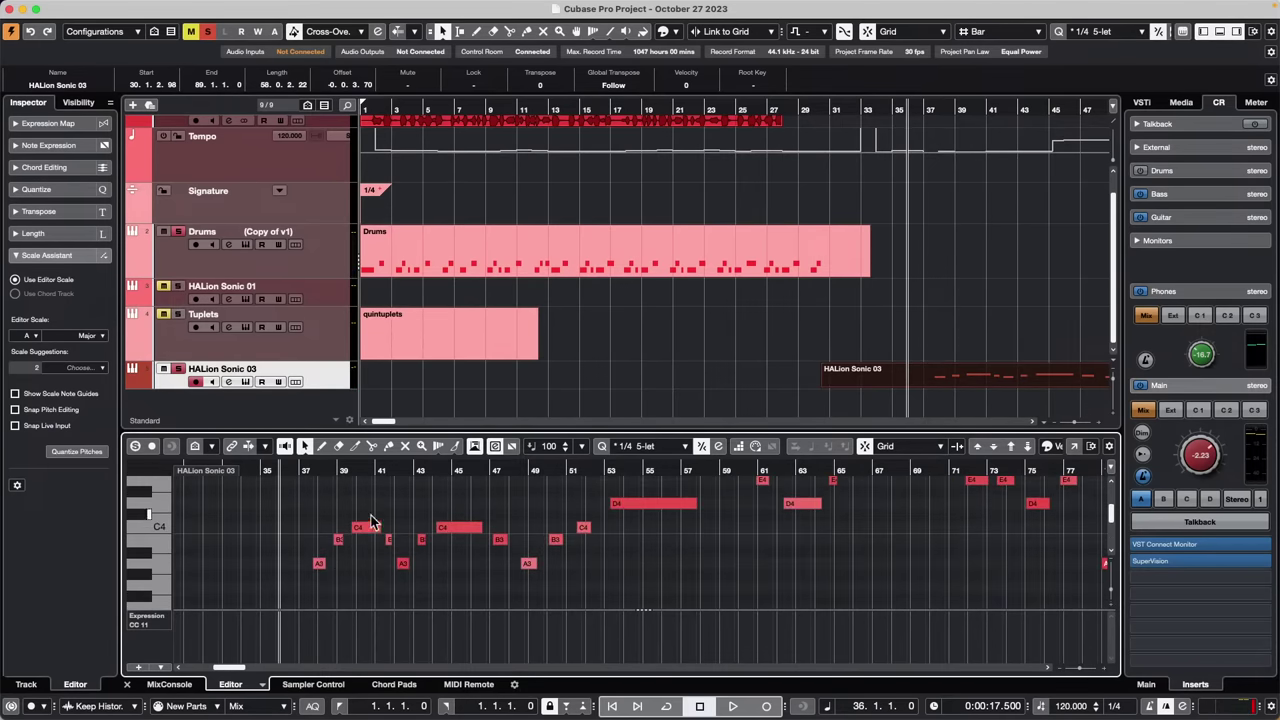
scroll(803, 563, up, 5)
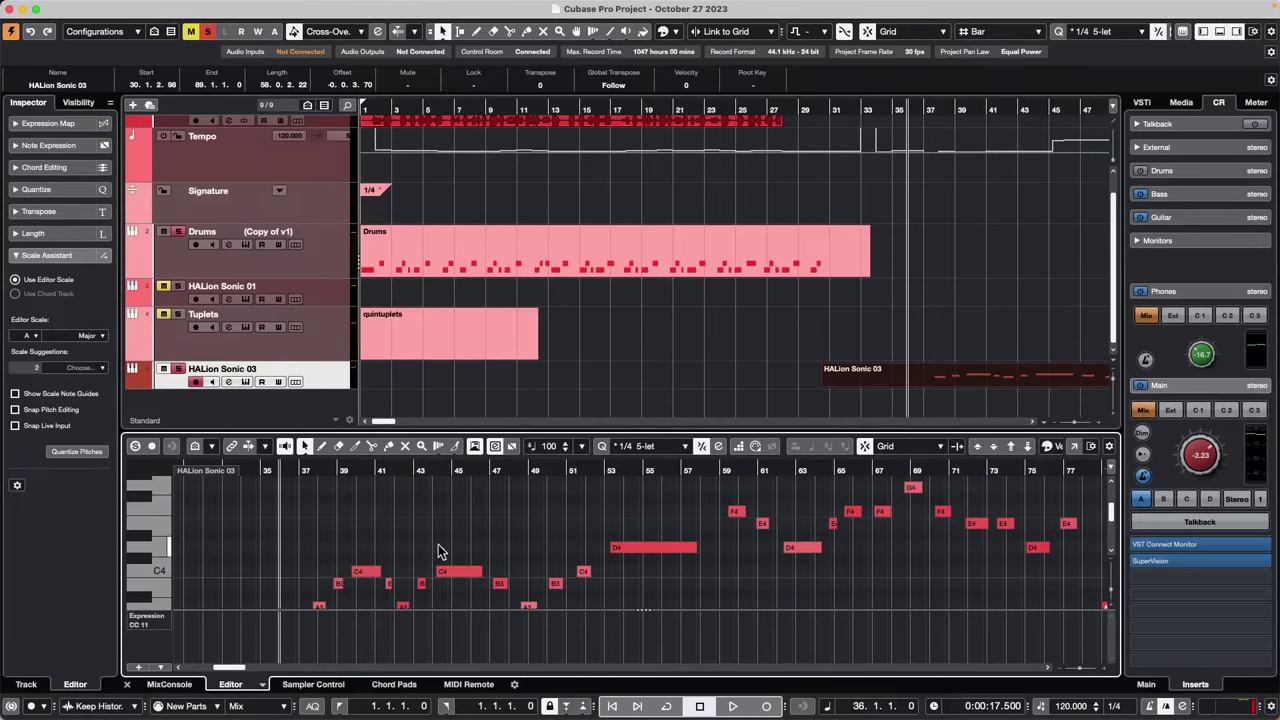
scroll(530, 535, down, 3)
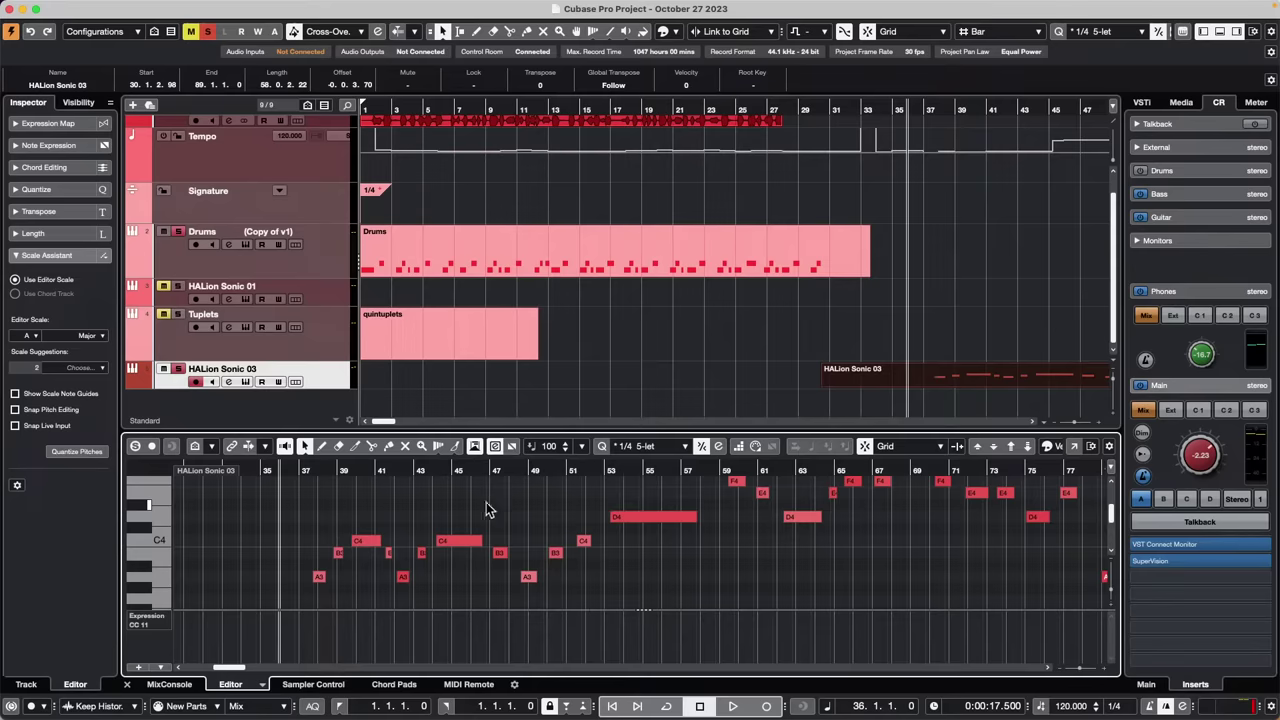
Choose A Major as the editor scale in the Scale Assistant for the HALion Sonic 03 part
click(49, 254)
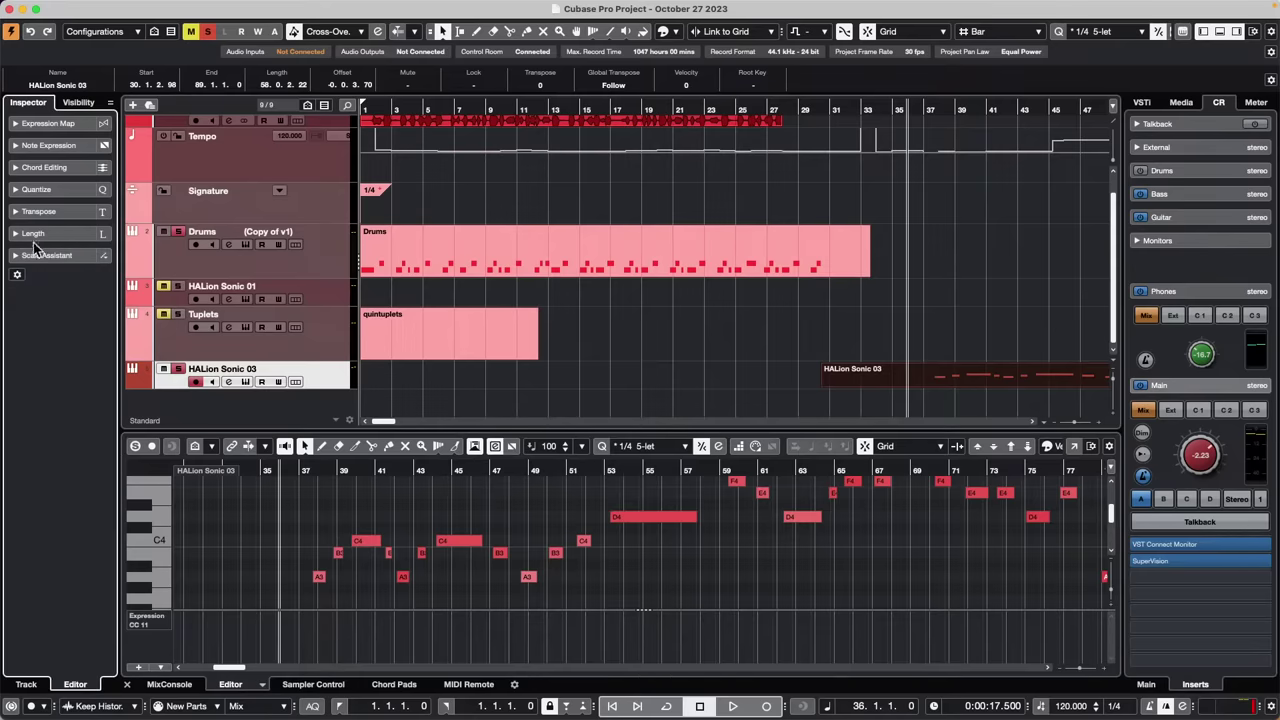
click(19, 257)
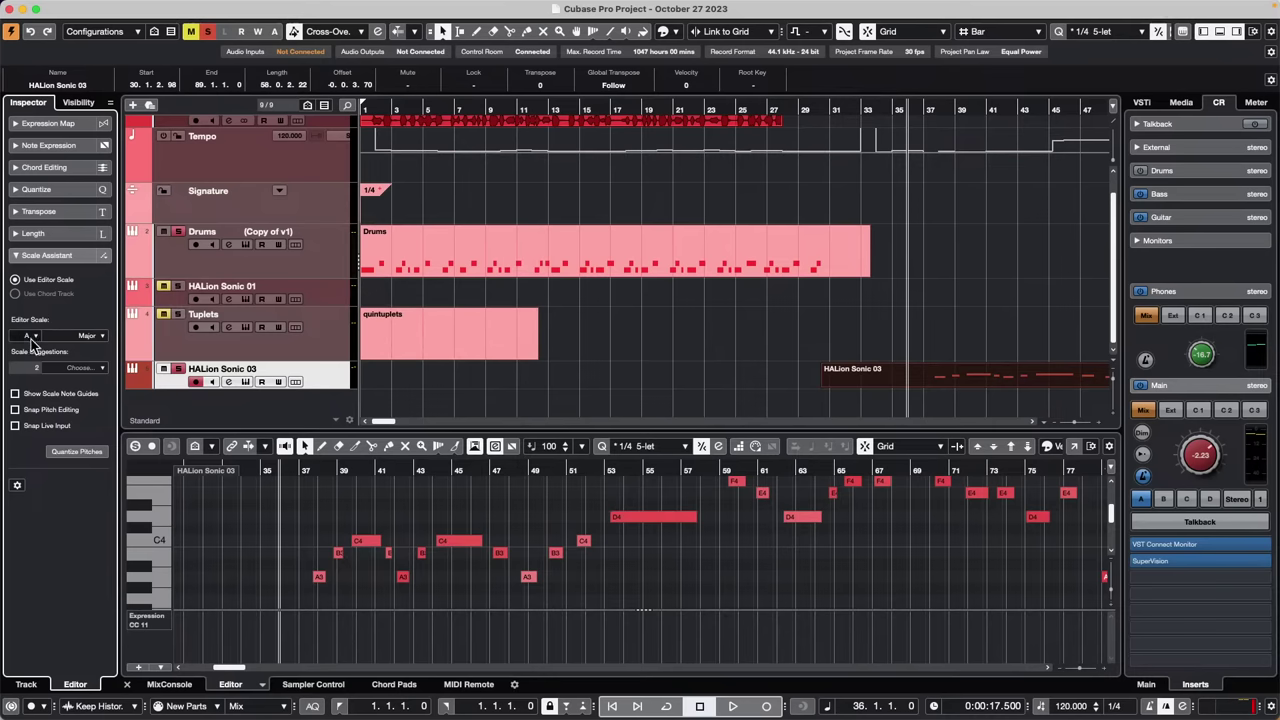
click(97, 335)
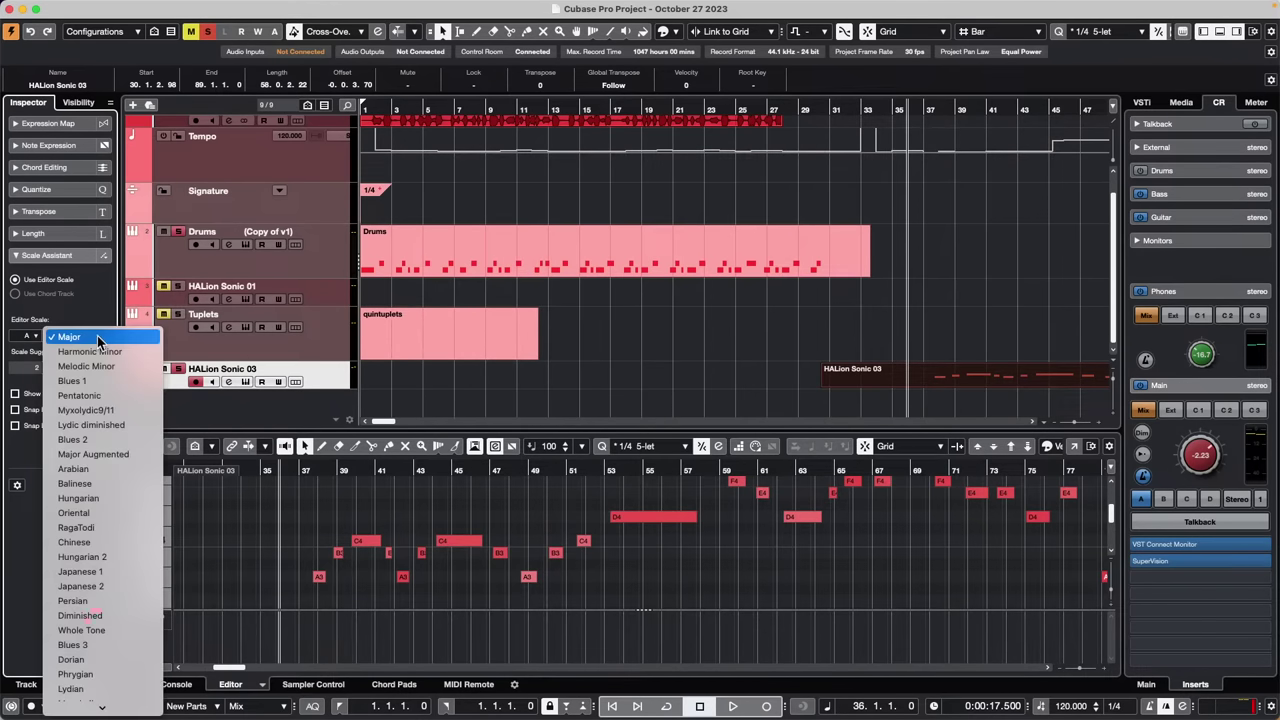
click(40, 318)
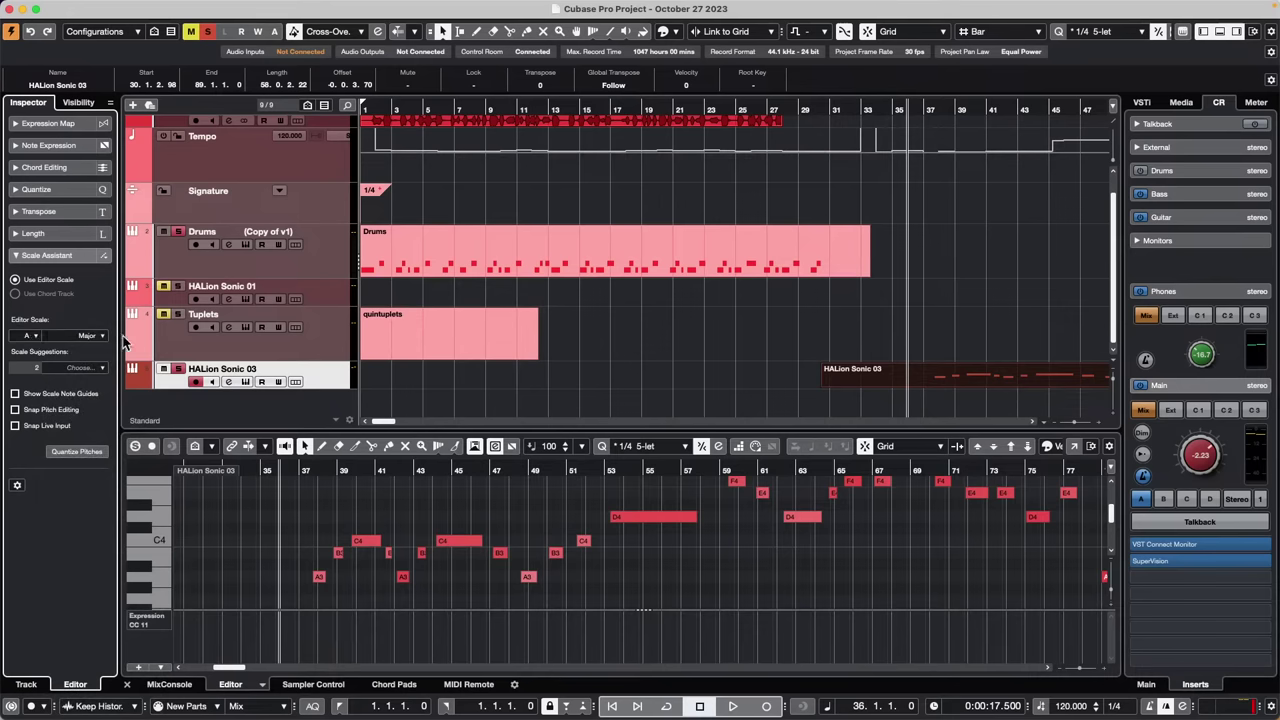
click(86, 337)
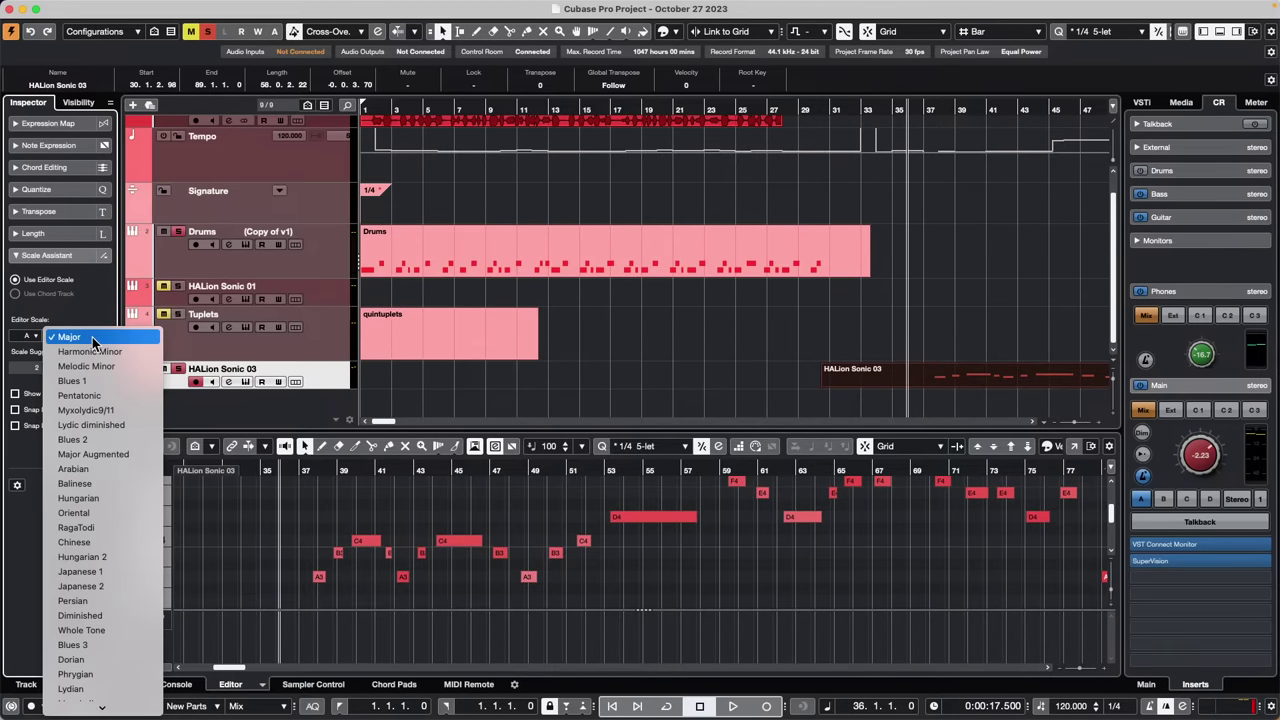
click(92, 337)
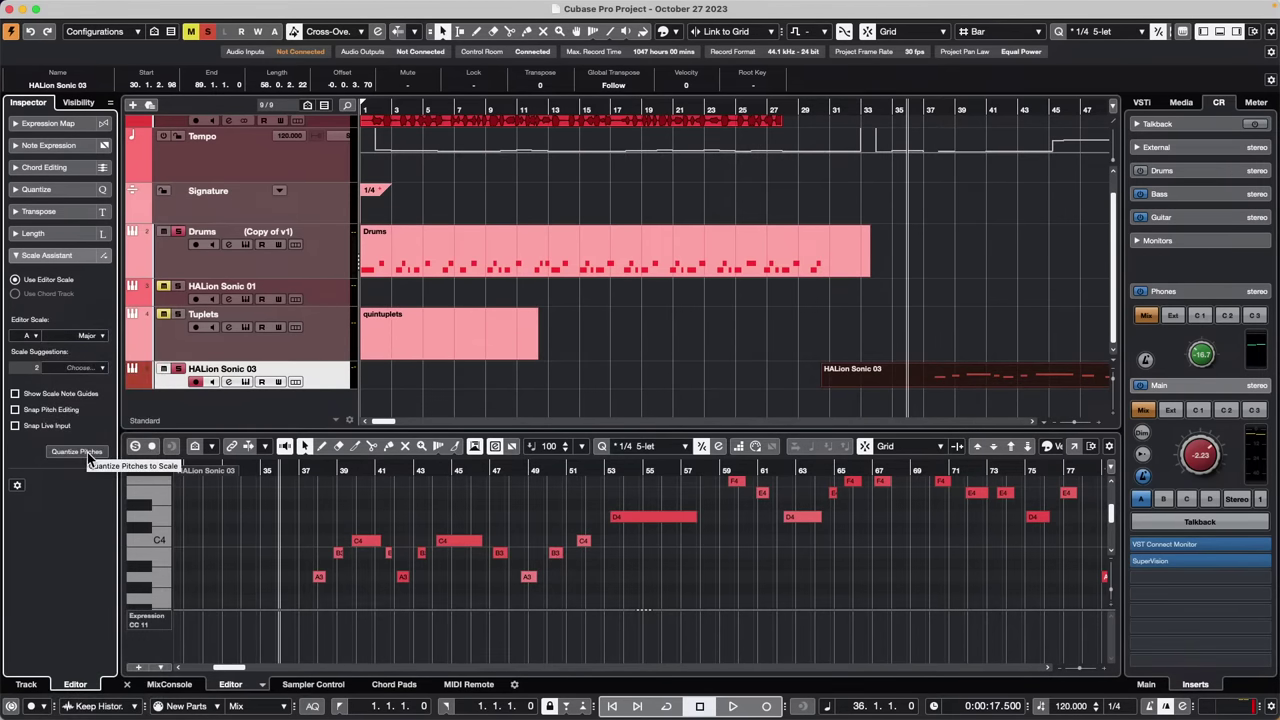
Quantize the pitches of the HALion Sonic 03 notes to the A Major editor scale and play the result
scroll(441, 541, up, 1)
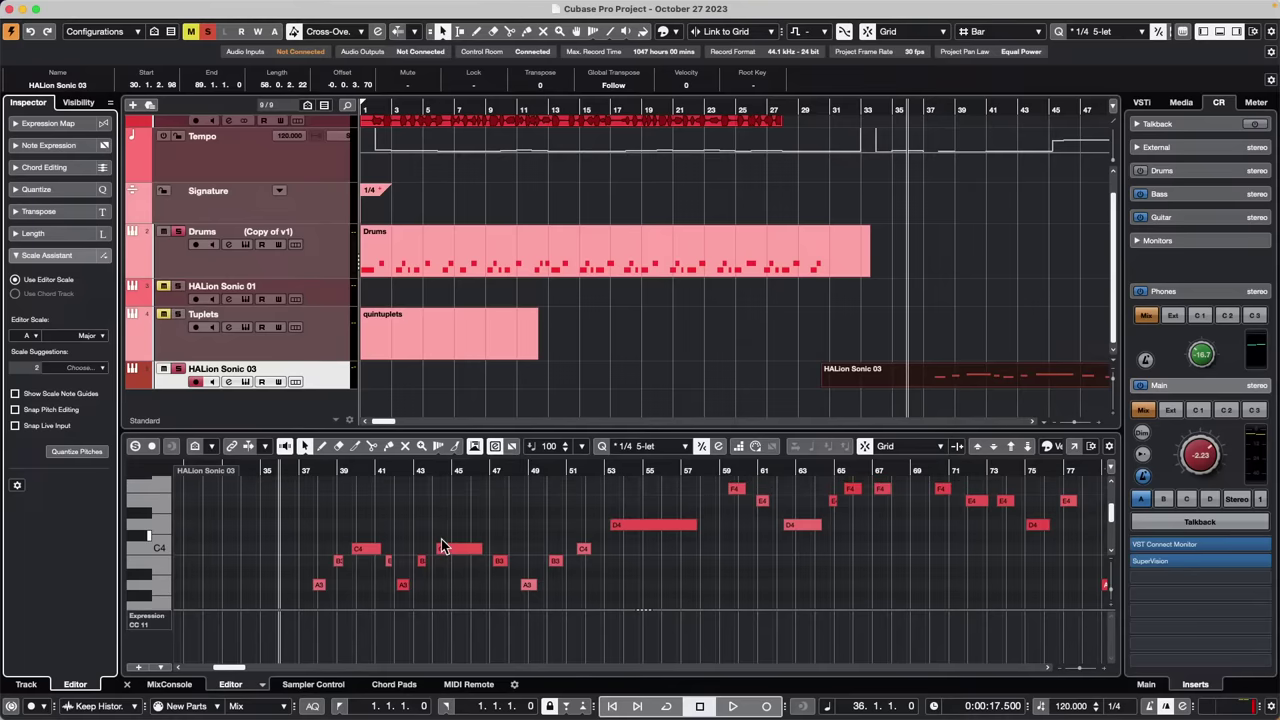
scroll(445, 547, up, 1)
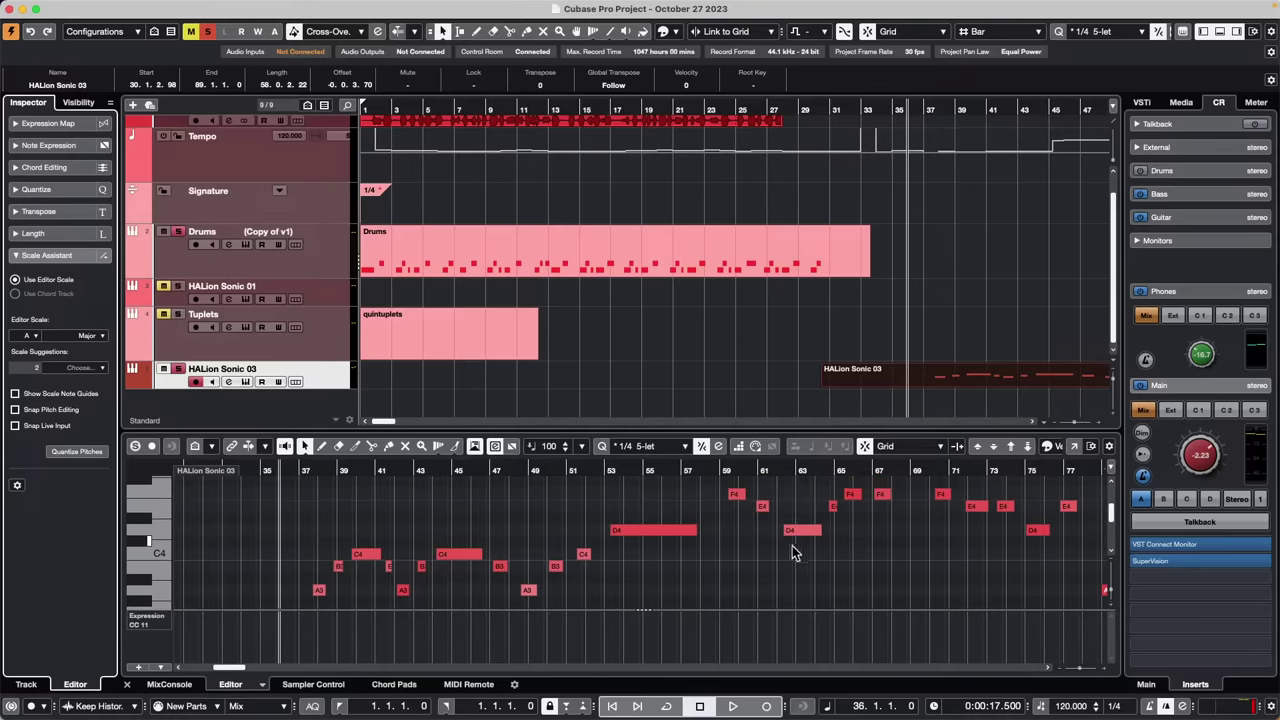
drag(774, 430, 774, 404)
scroll(822, 533, up, 1)
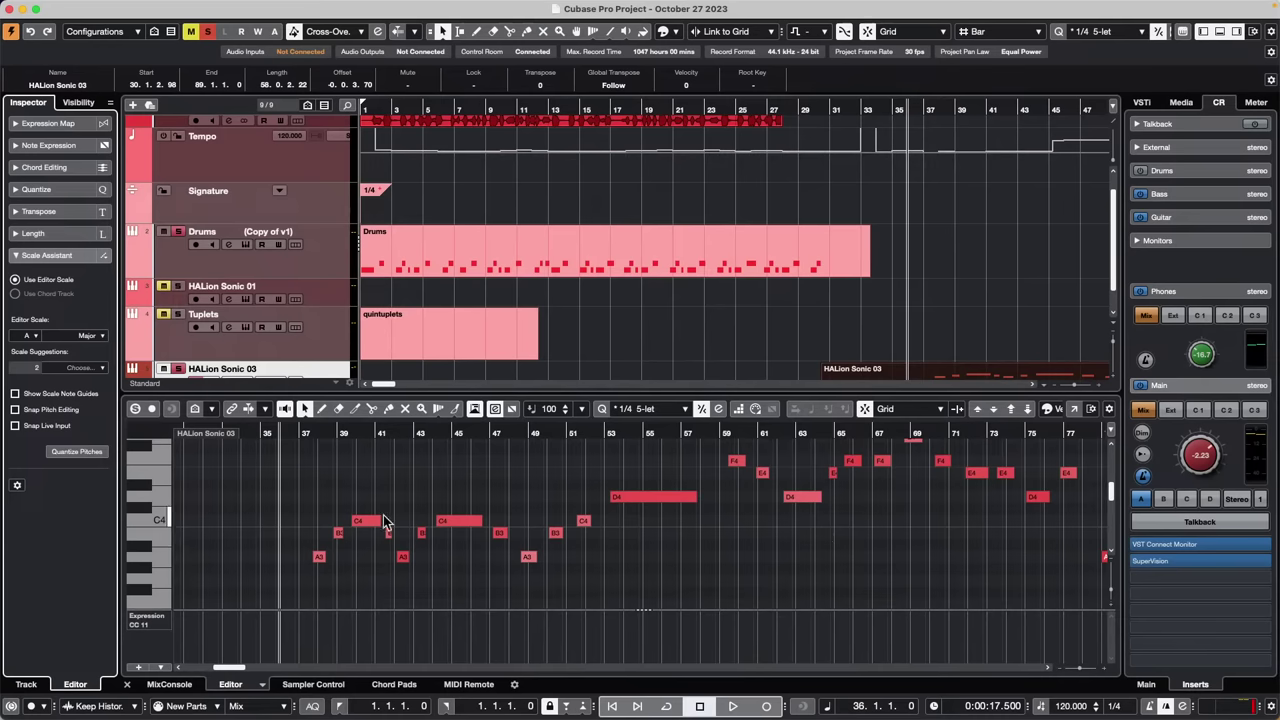
click(71, 453)
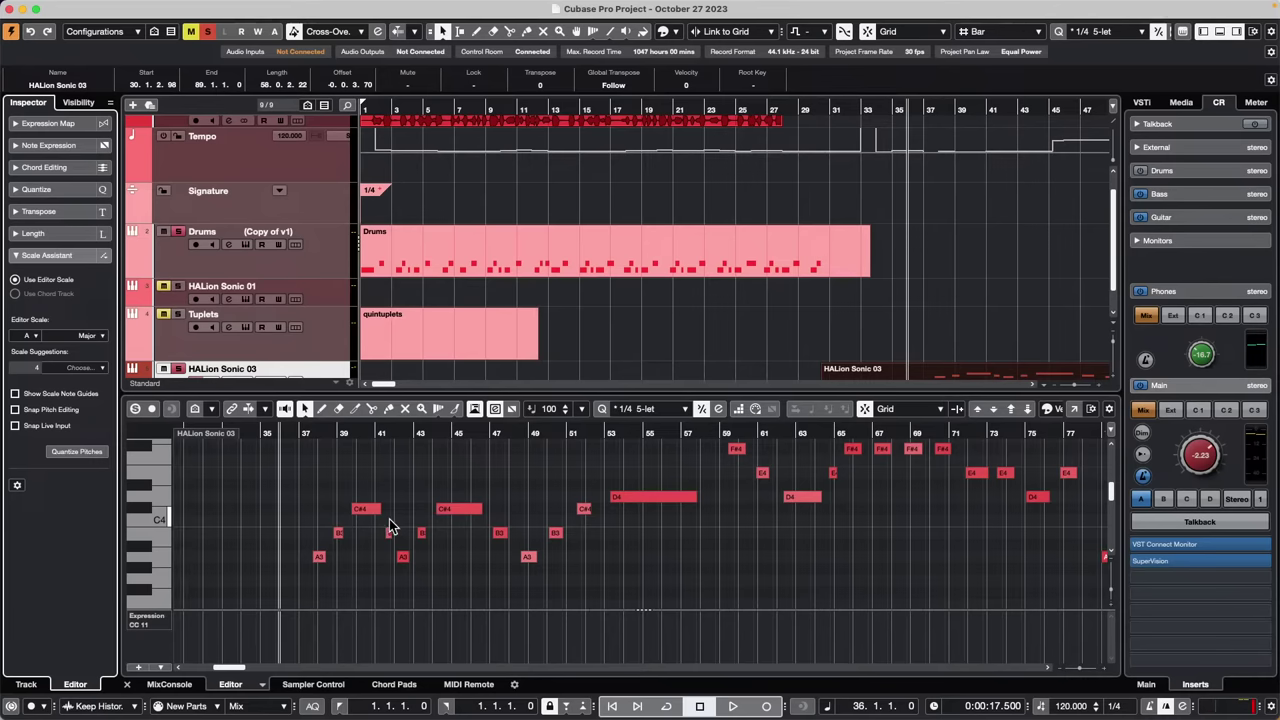
key(space)
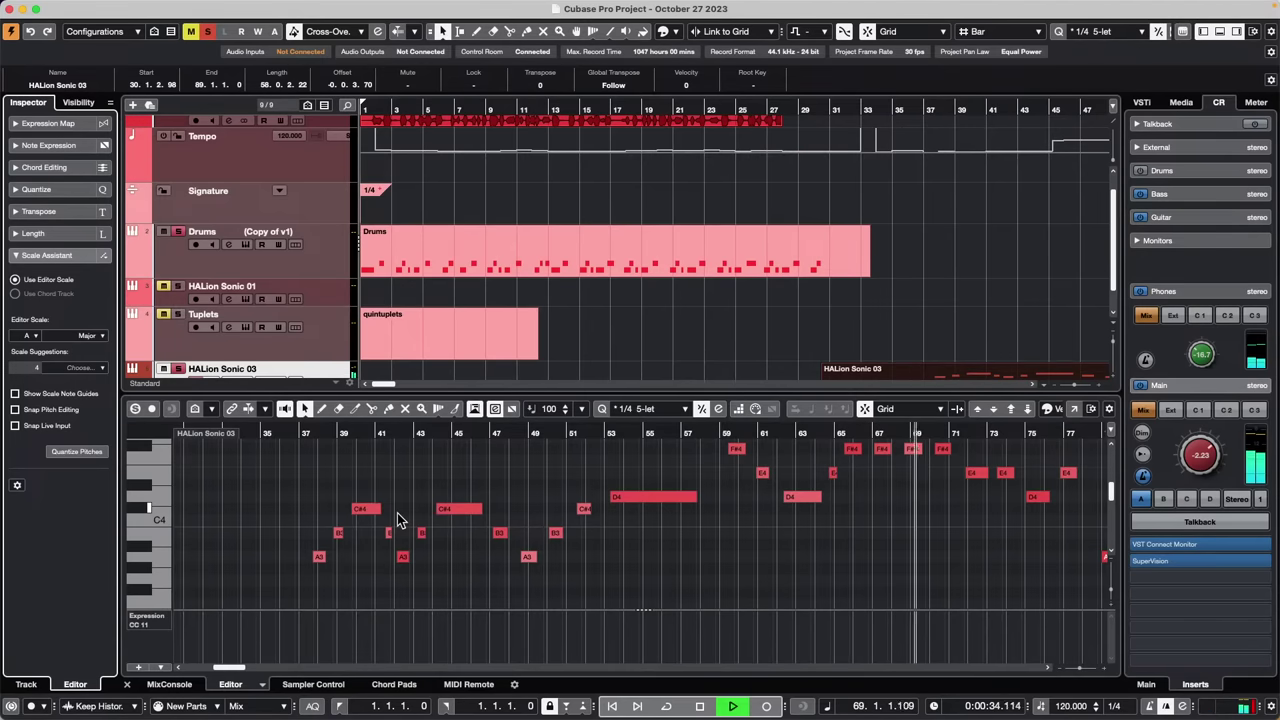
Undo the pitch quantization and play the original melody from about bar 40
key(super+z)
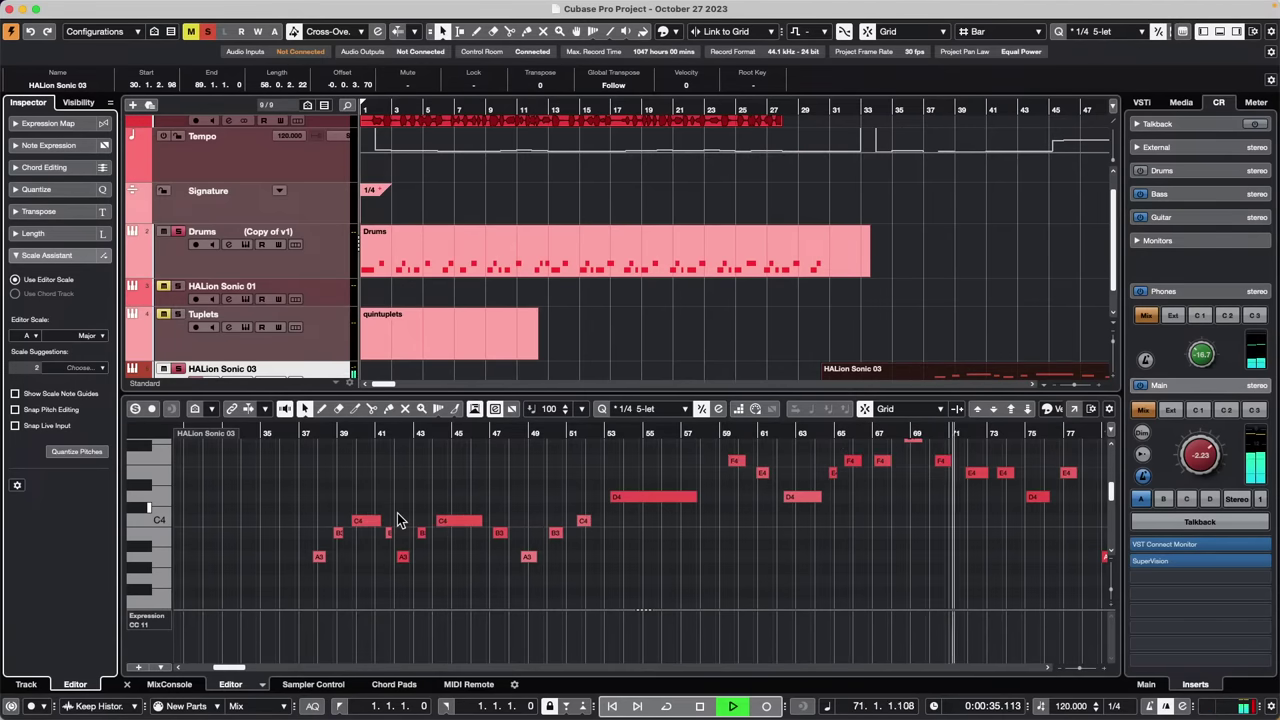
click(372, 432)
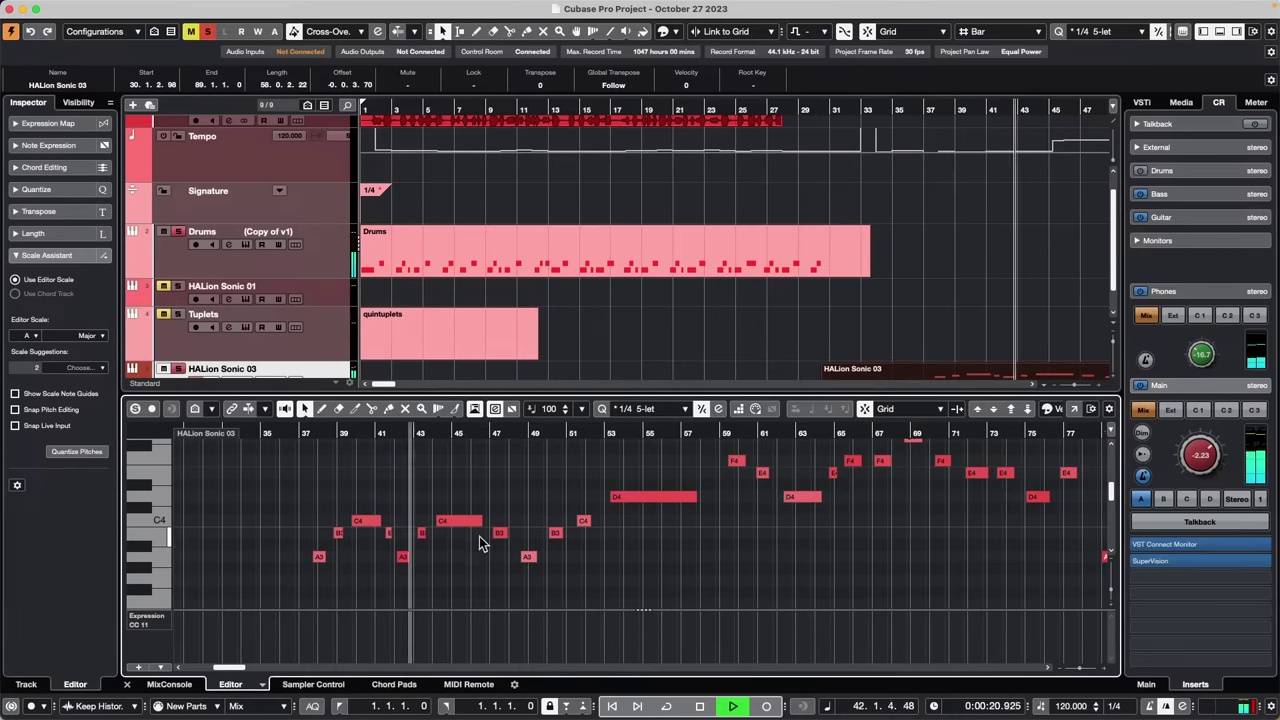
Stop the playback of the original HALion Sonic 03 melody
key(space)
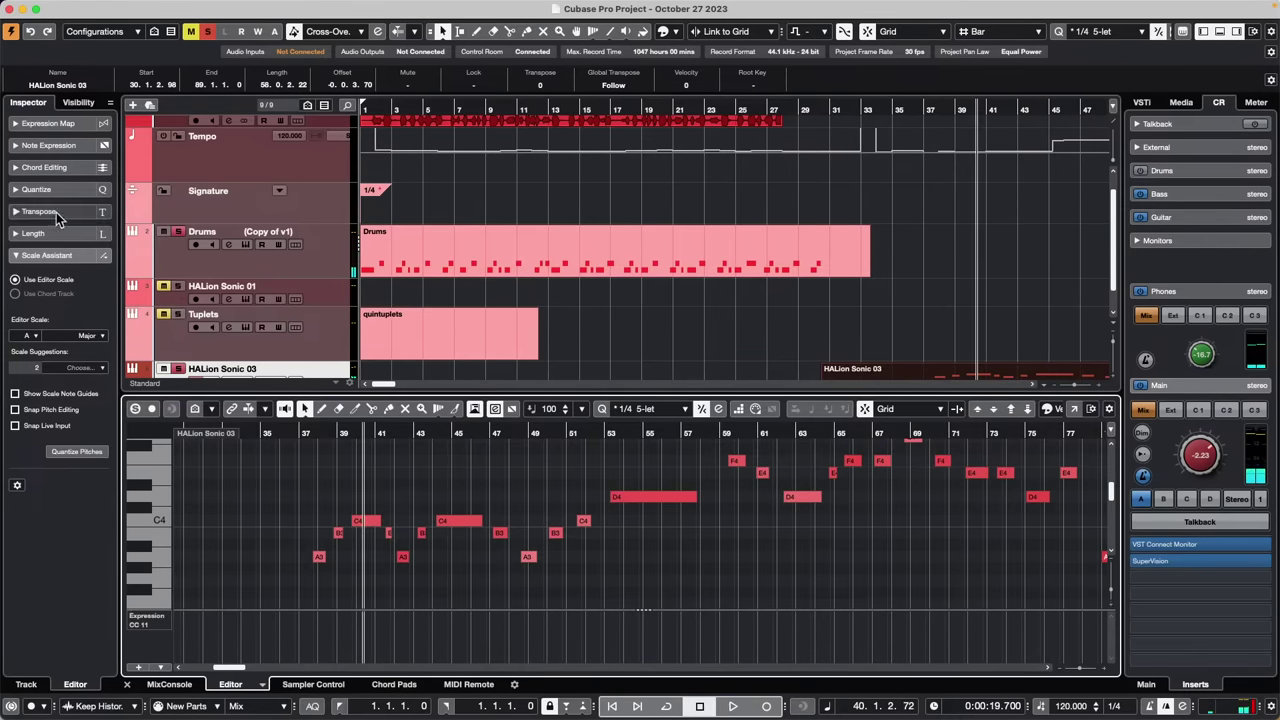
click(47, 257)
click(46, 256)
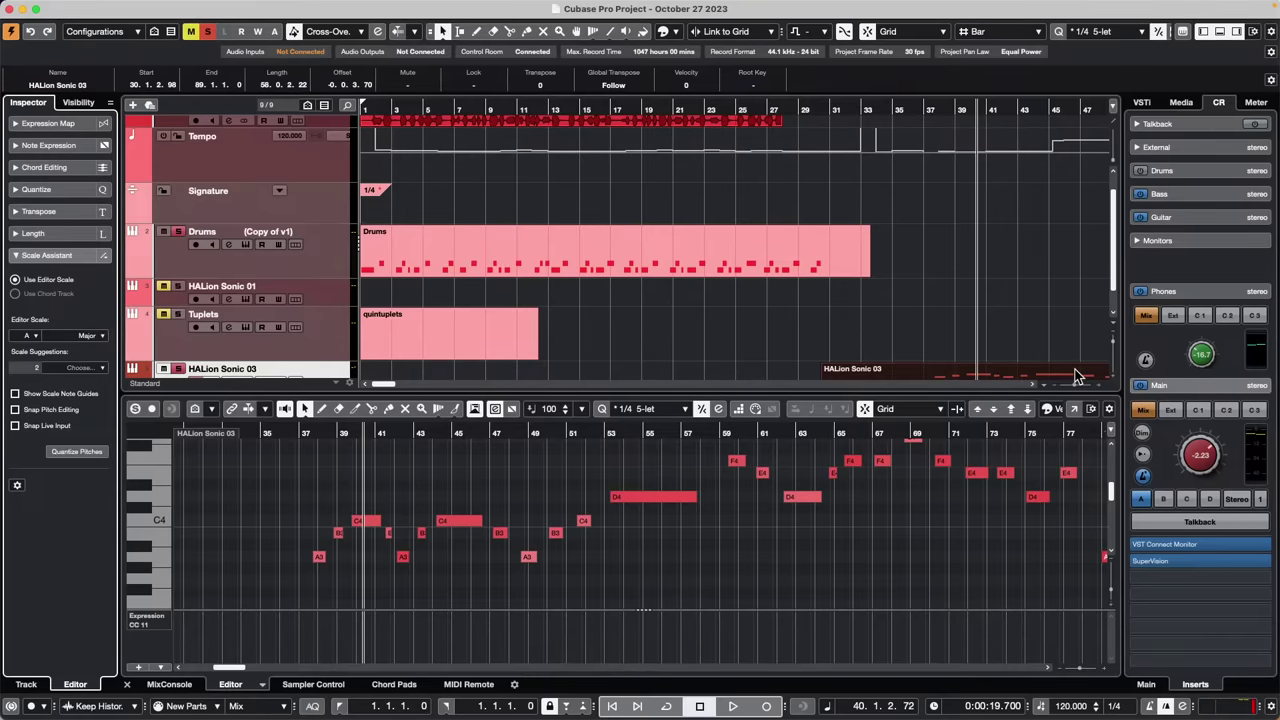
Add one HALion 7 instrument track after the Drums track, routed to Stereo Out
right_click(318, 255)
mouse_move(402, 267)
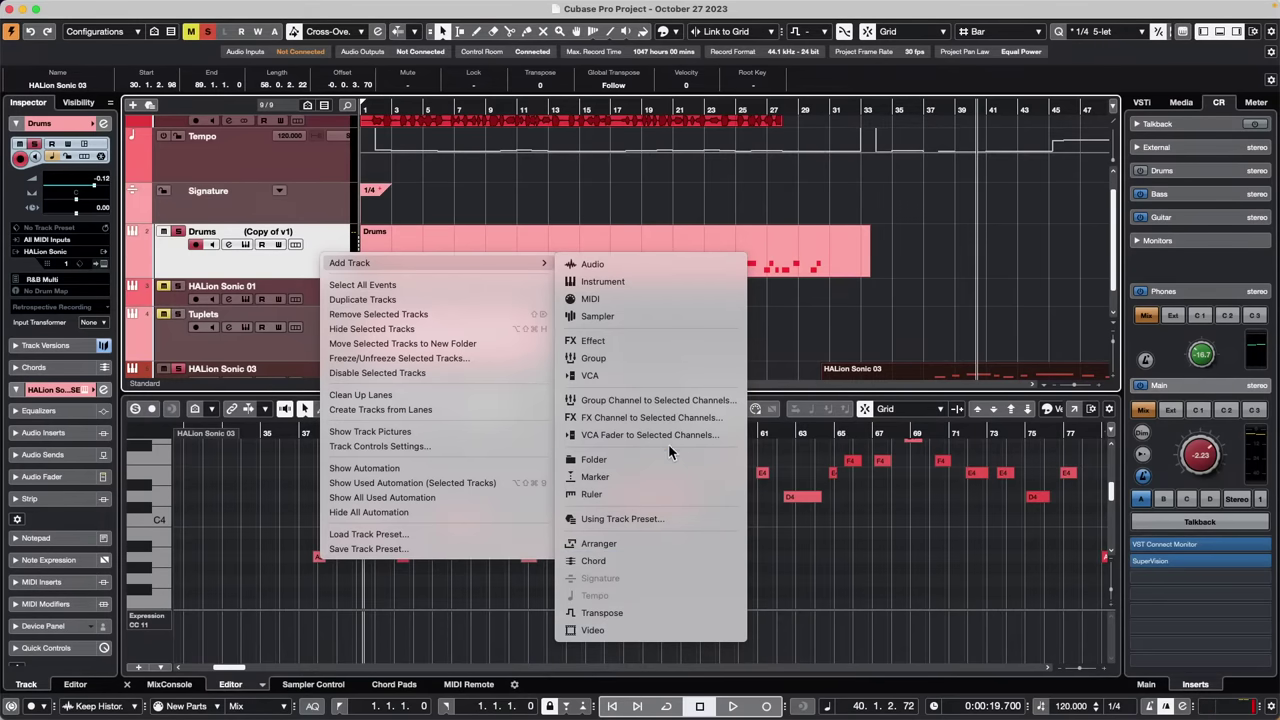
click(660, 281)
click(455, 226)
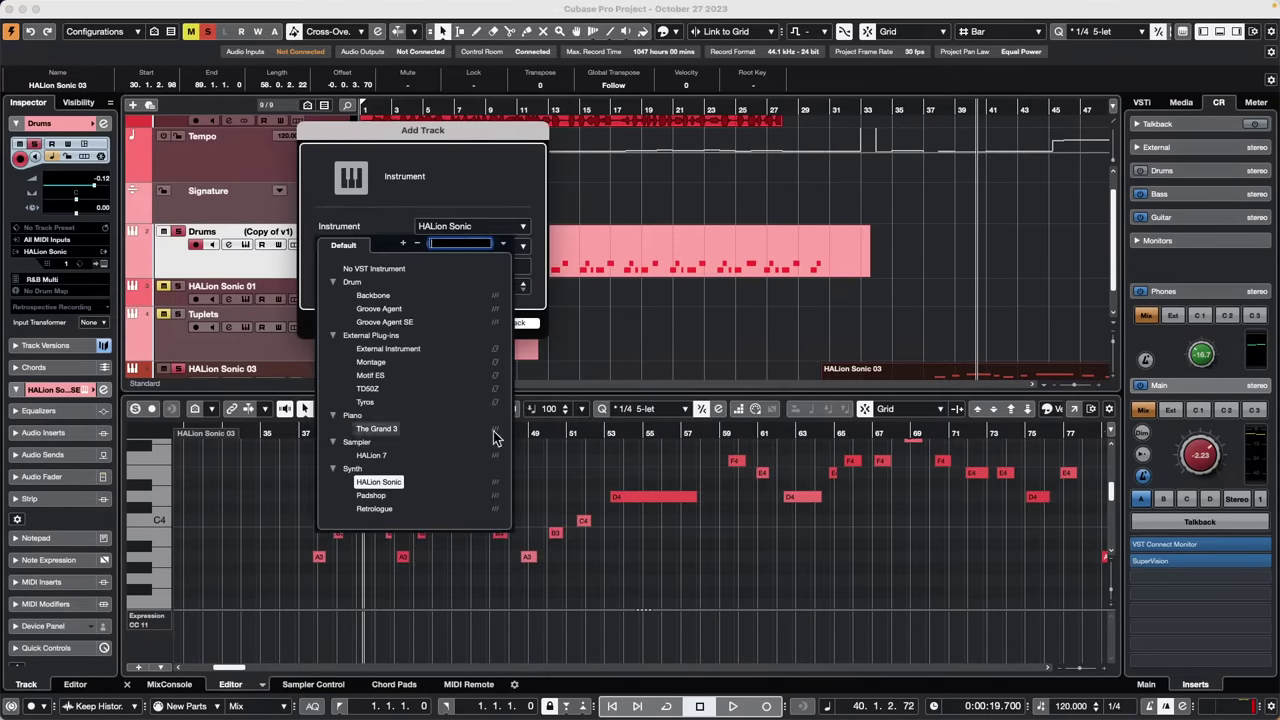
click(373, 455)
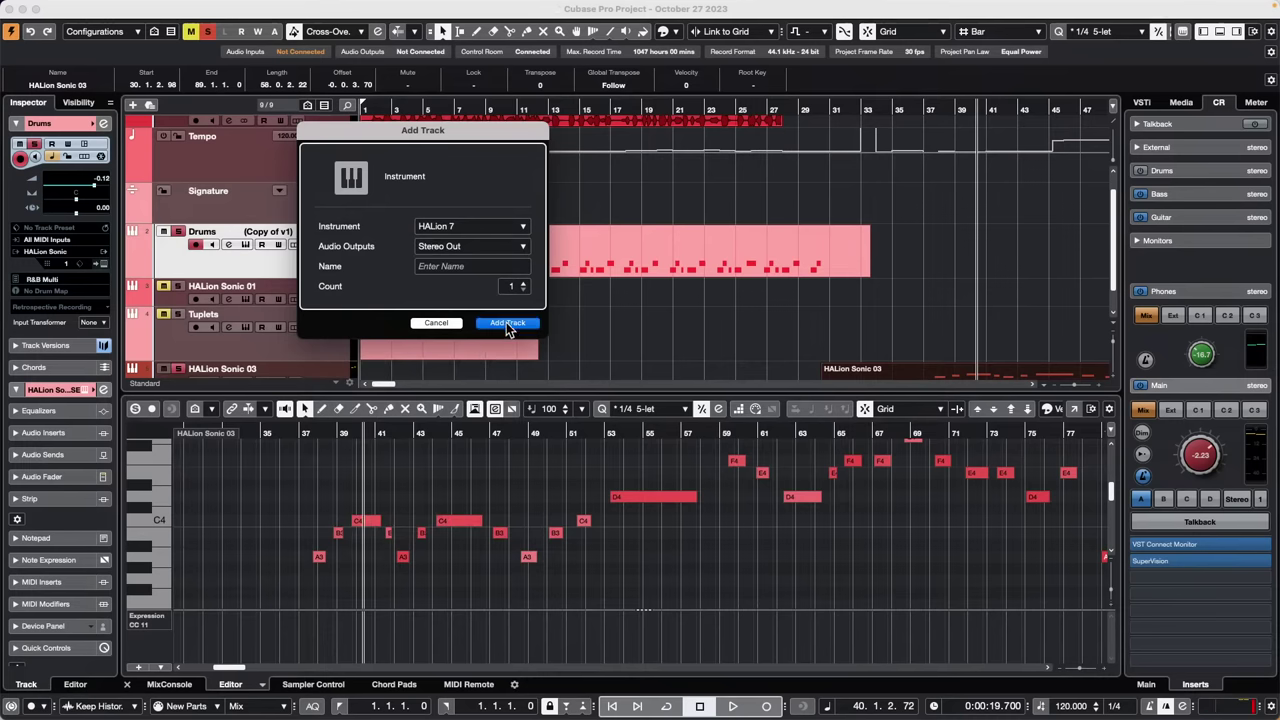
click(506, 322)
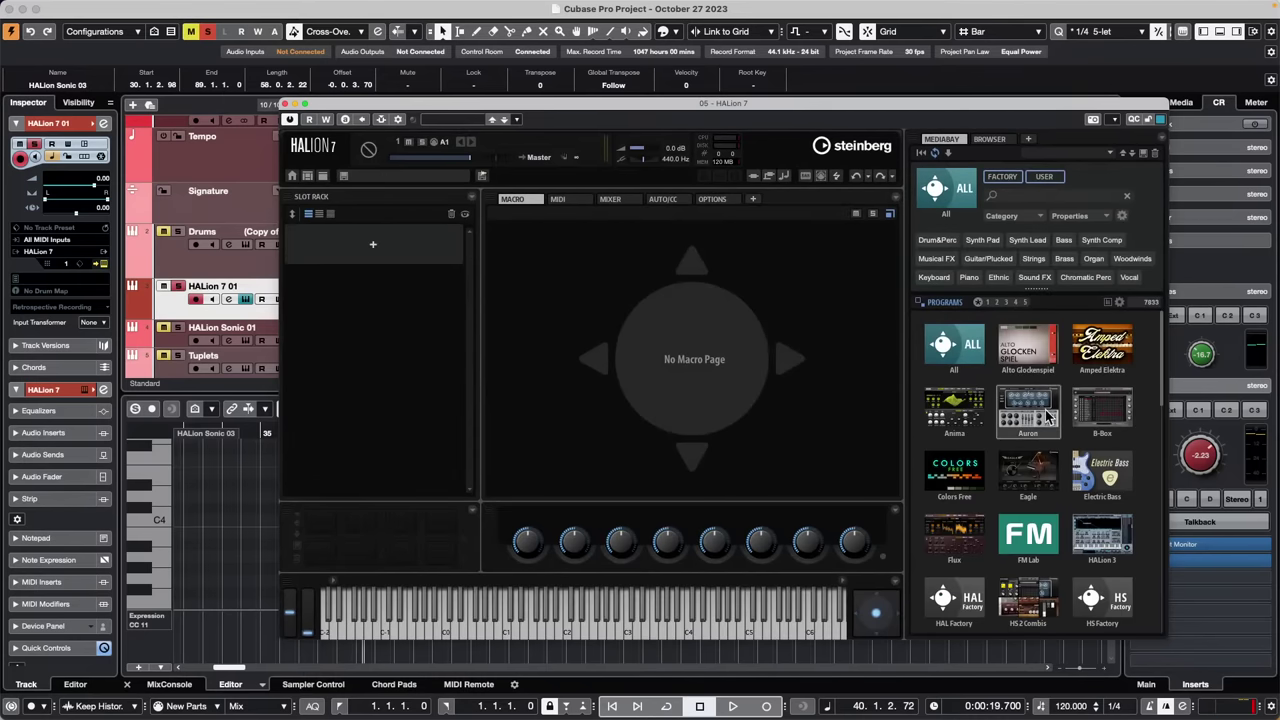
Load the Auron program Android Galactica into HALion 7's first slot and play a few notes
click(1047, 416)
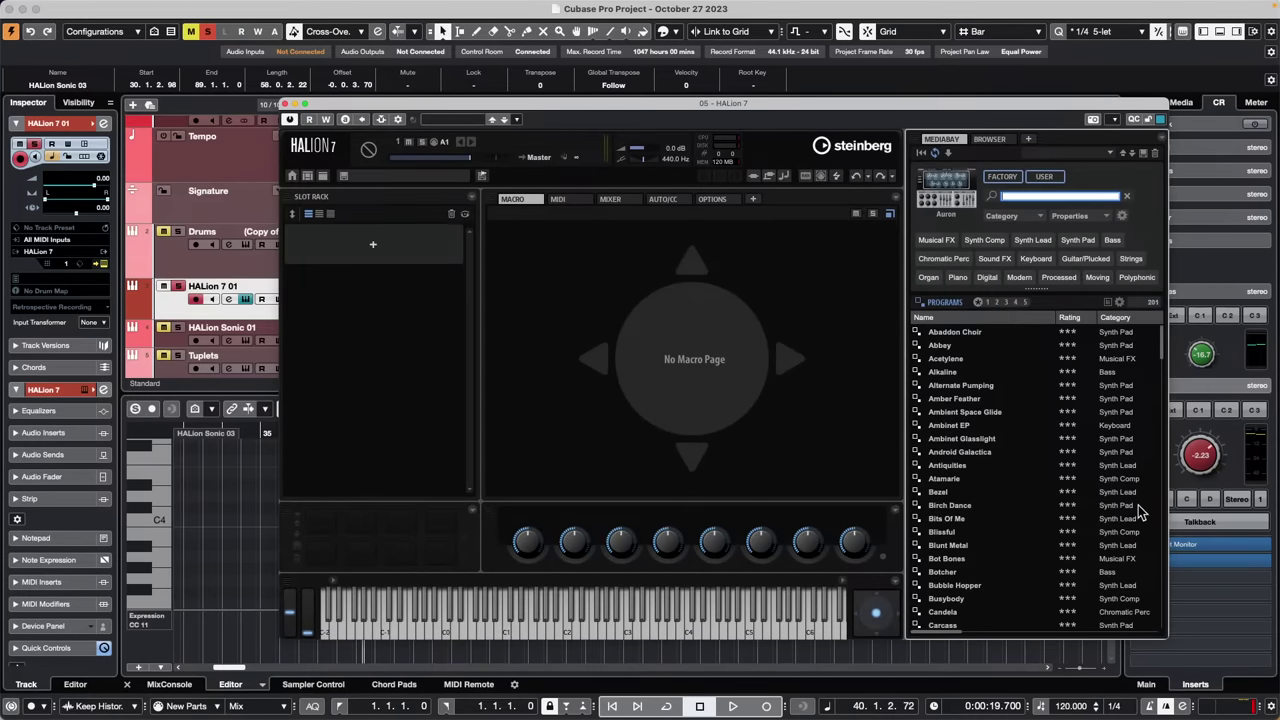
double_click(960, 452)
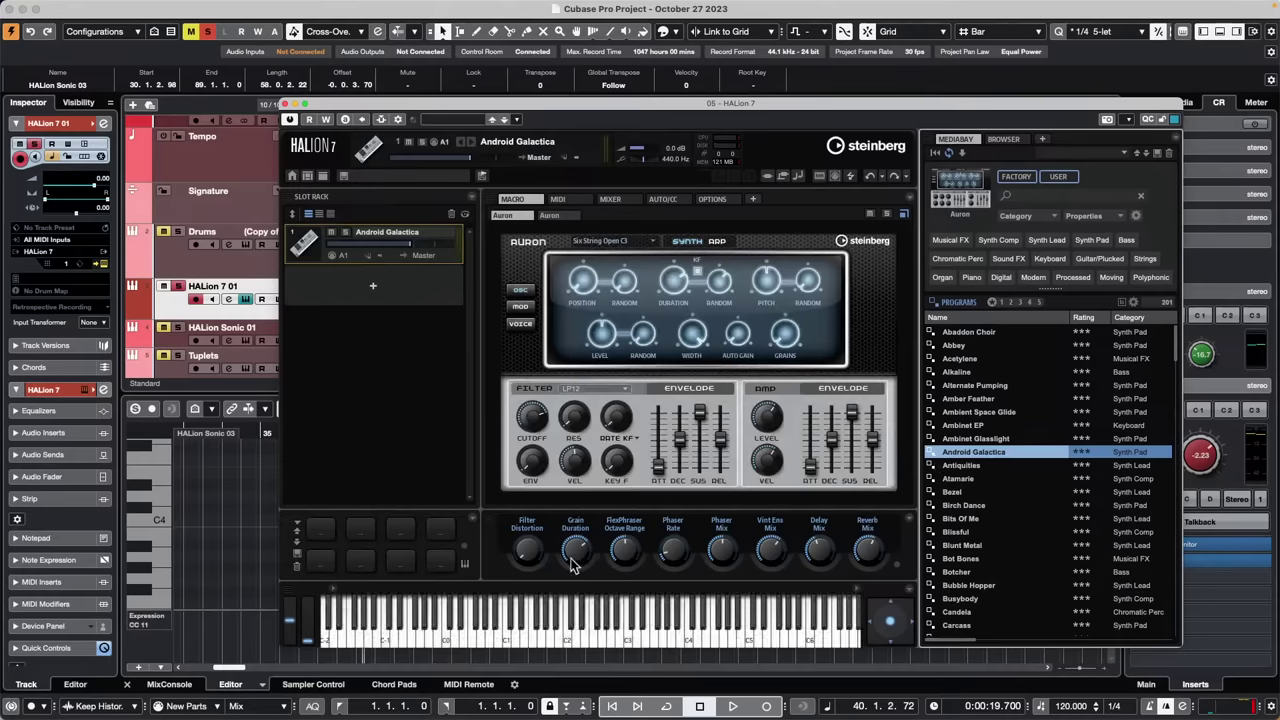
click(576, 632)
click(533, 640)
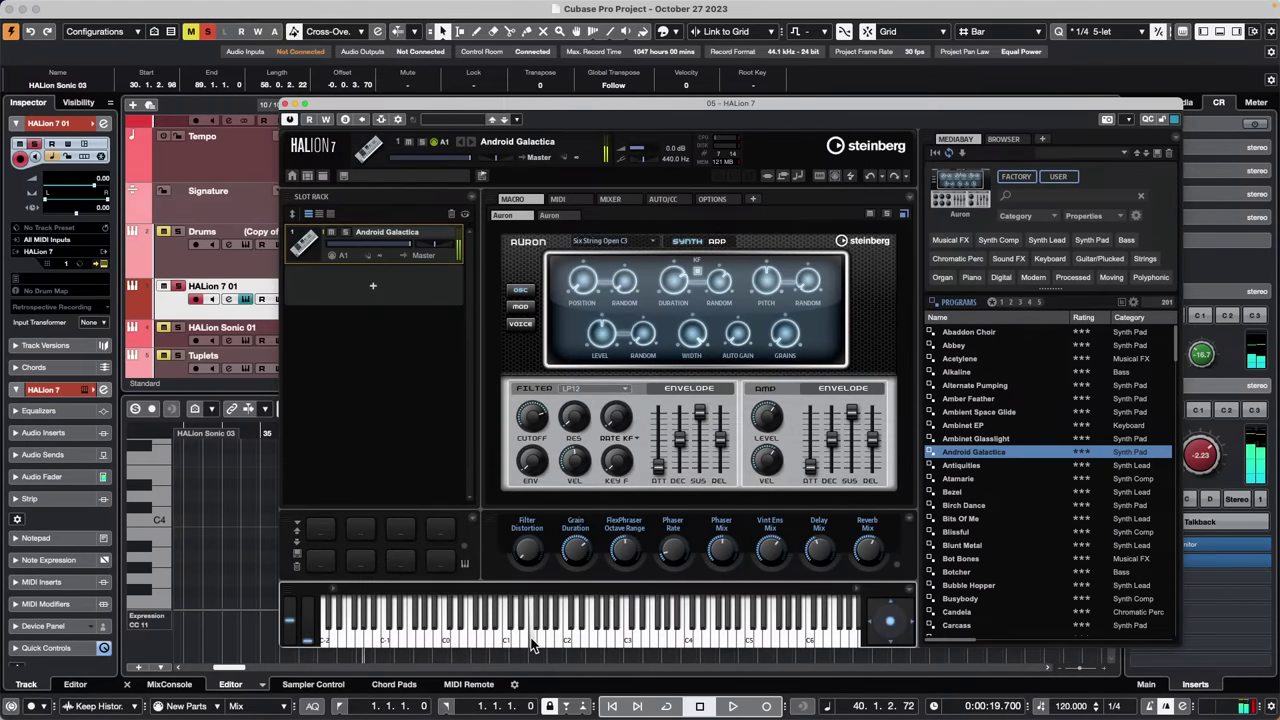
Load the Anima program Bassboi into HALion 7's second slot
click(410, 296)
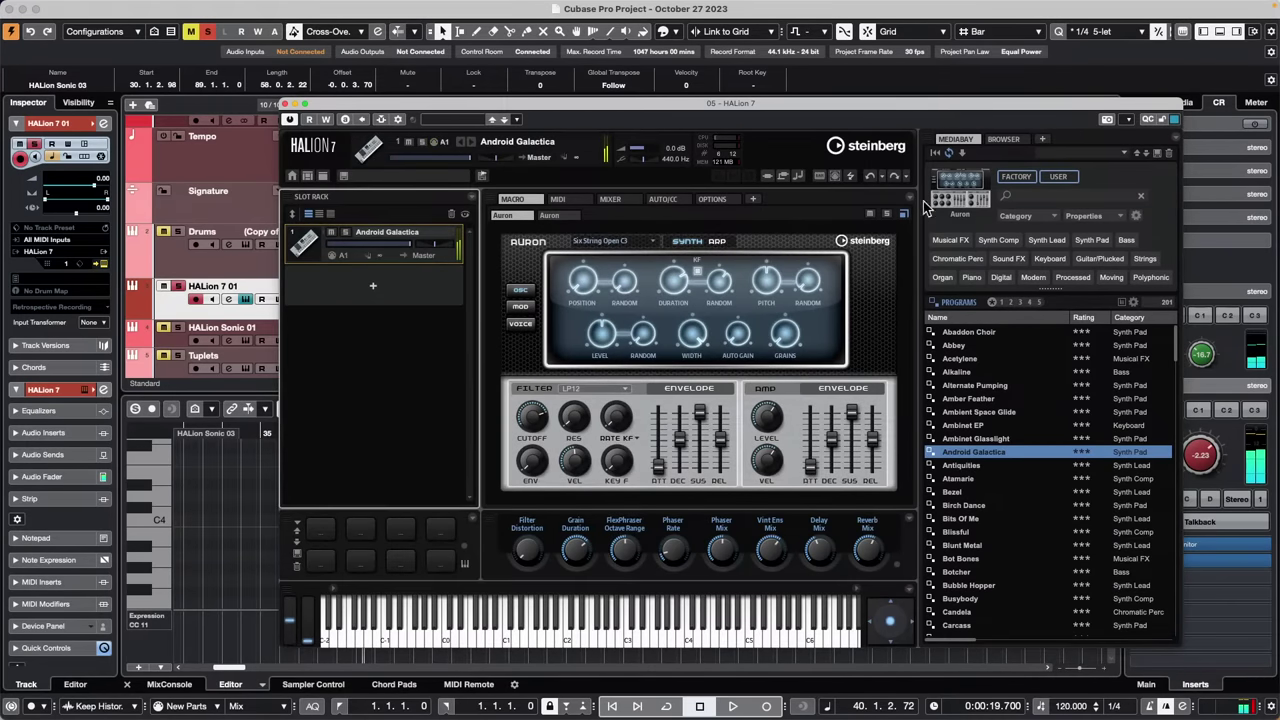
click(831, 175)
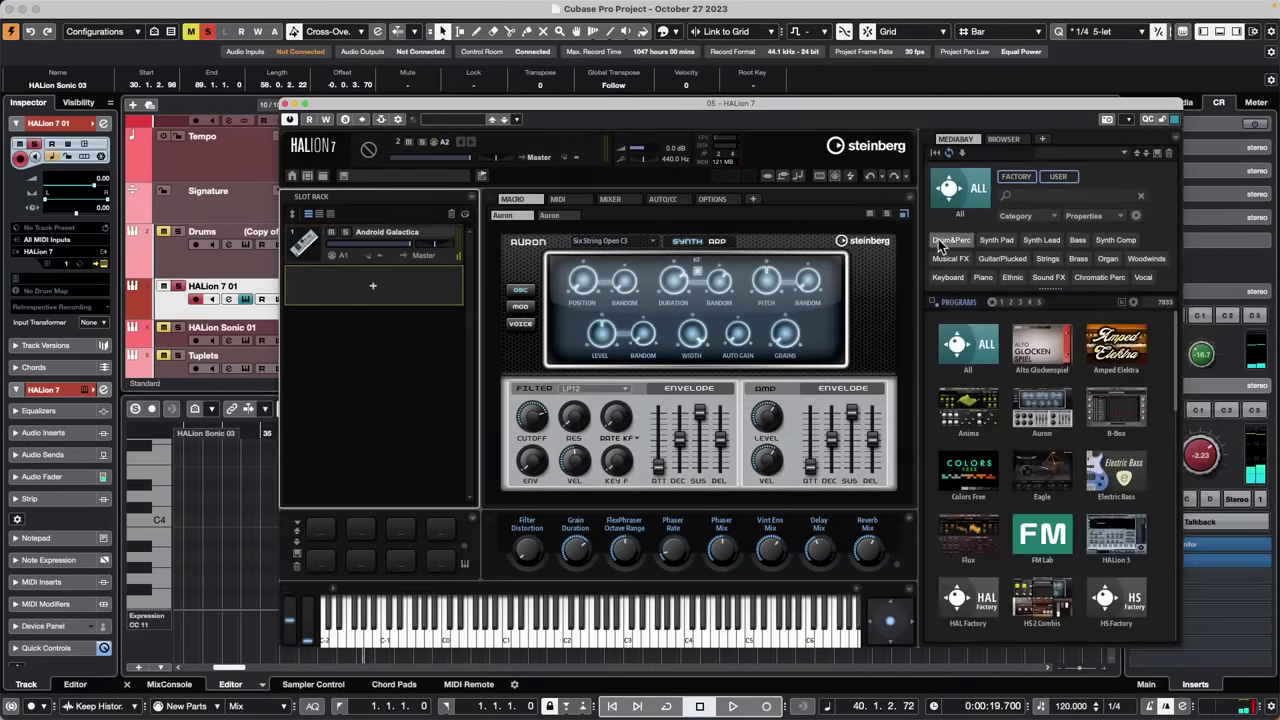
click(995, 418)
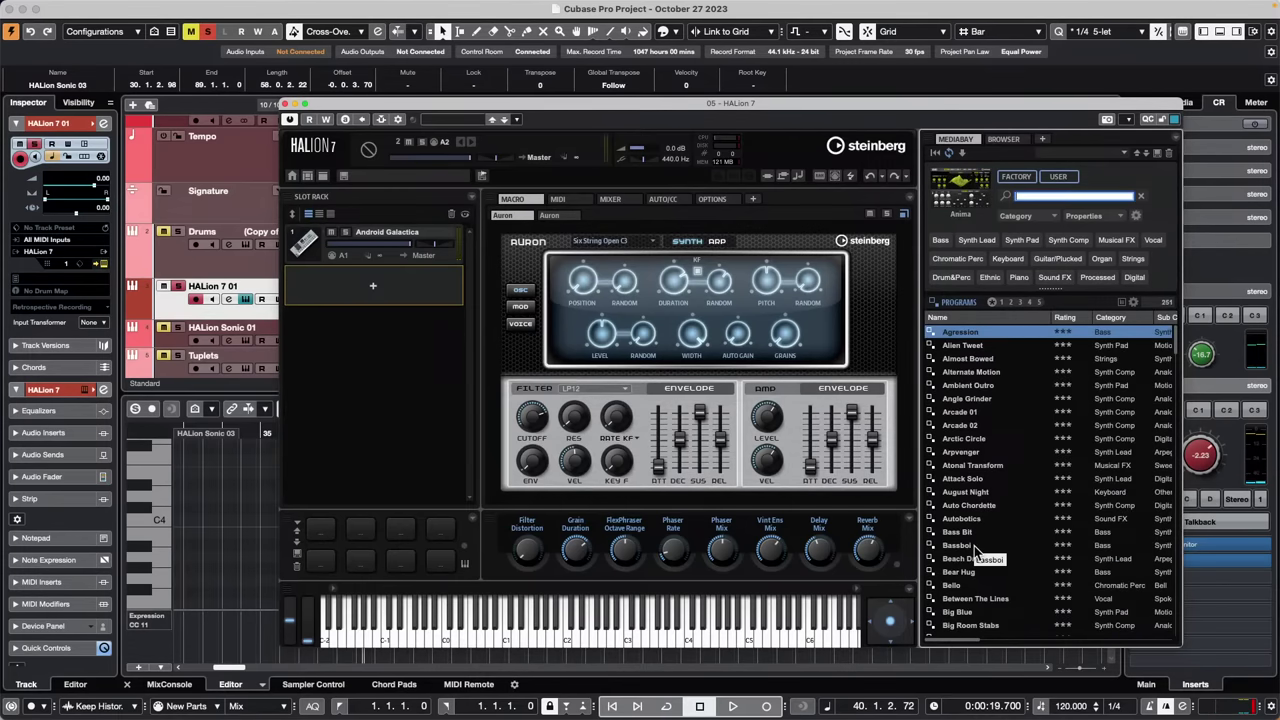
double_click(975, 547)
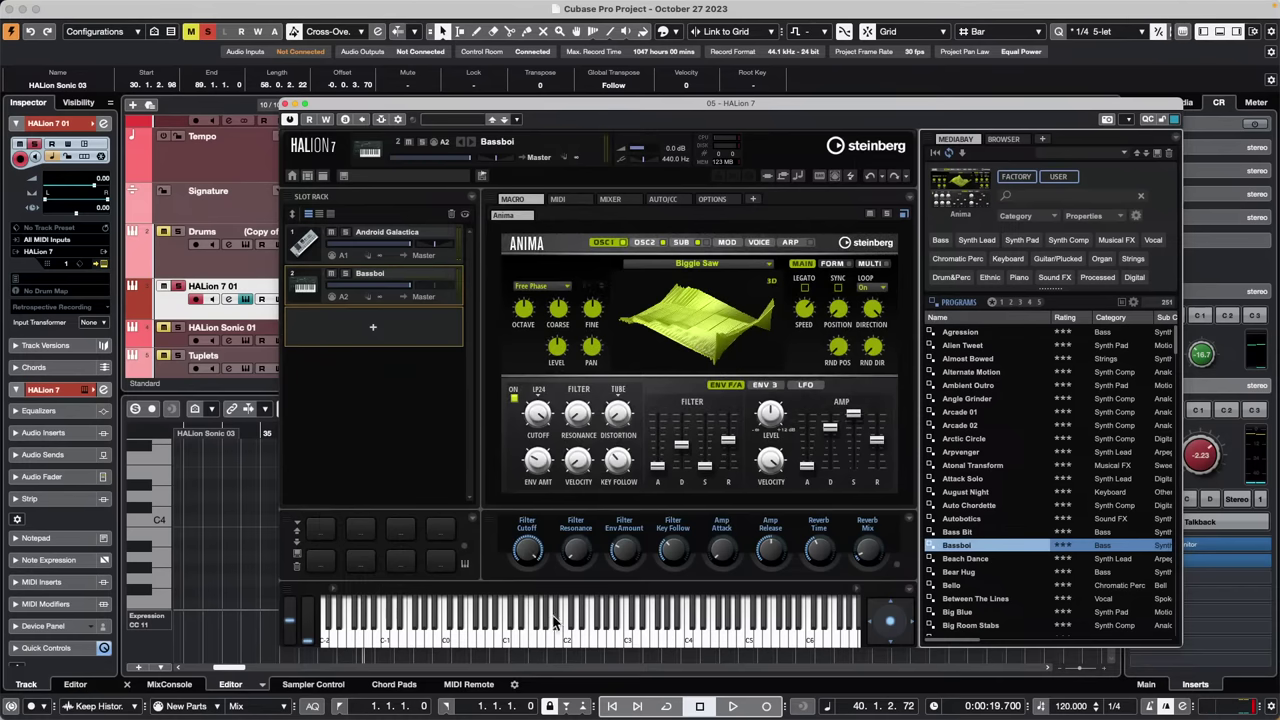
Audition the Bassboi program with notes across several octaves of the virtual keyboard
click(555, 620)
click(690, 618)
click(745, 640)
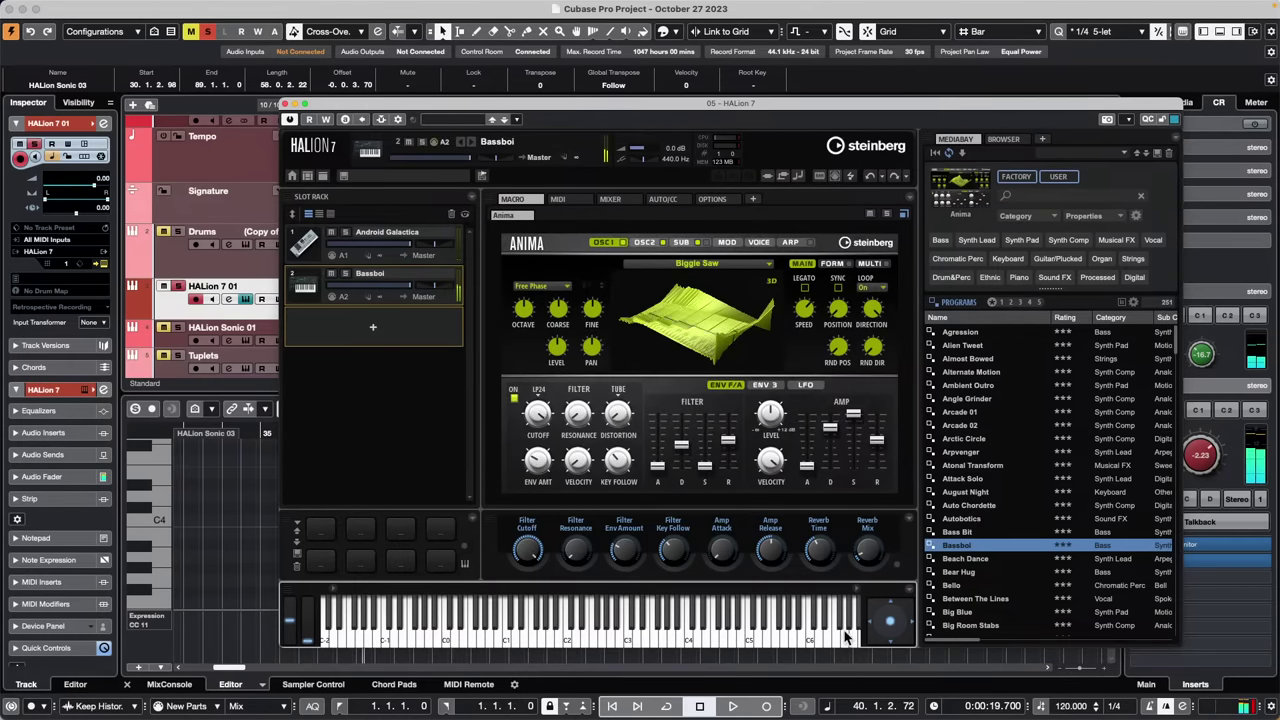
click(828, 638)
click(746, 638)
click(641, 643)
click(604, 643)
Load the FM Lab program Asian Fusion into HALion 7's third slot and play several notes with it
click(967, 203)
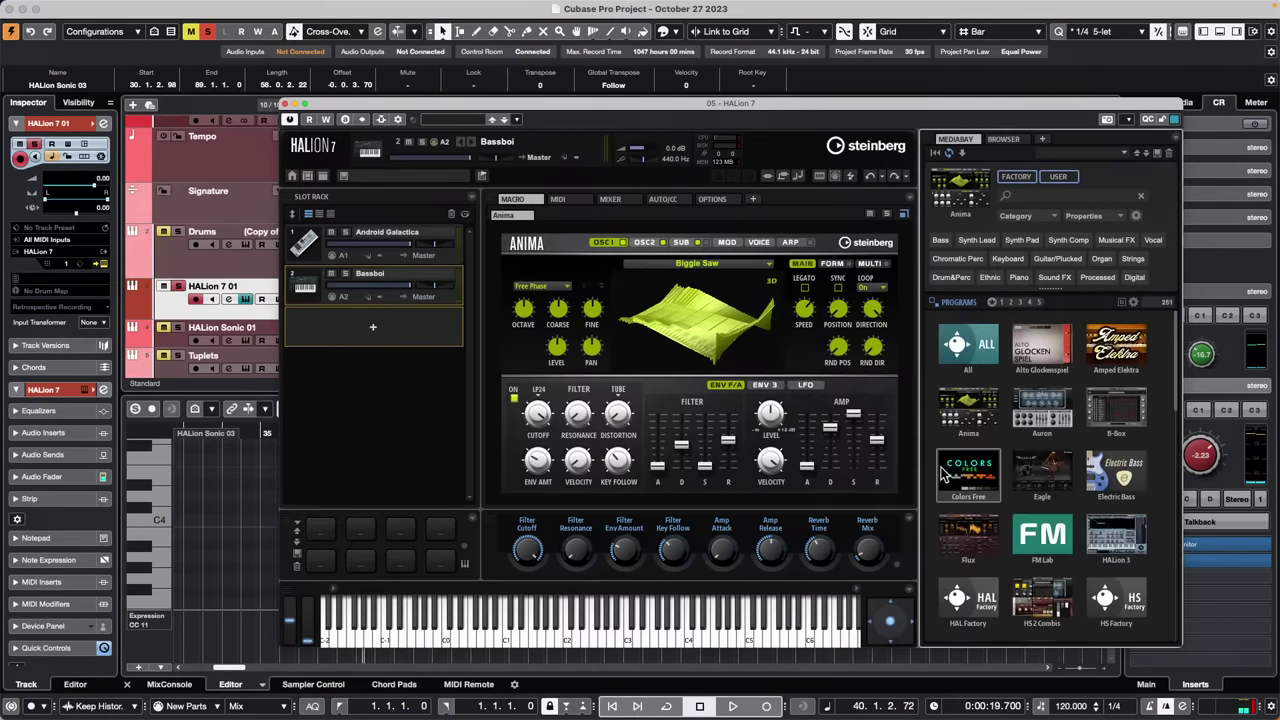
click(1049, 540)
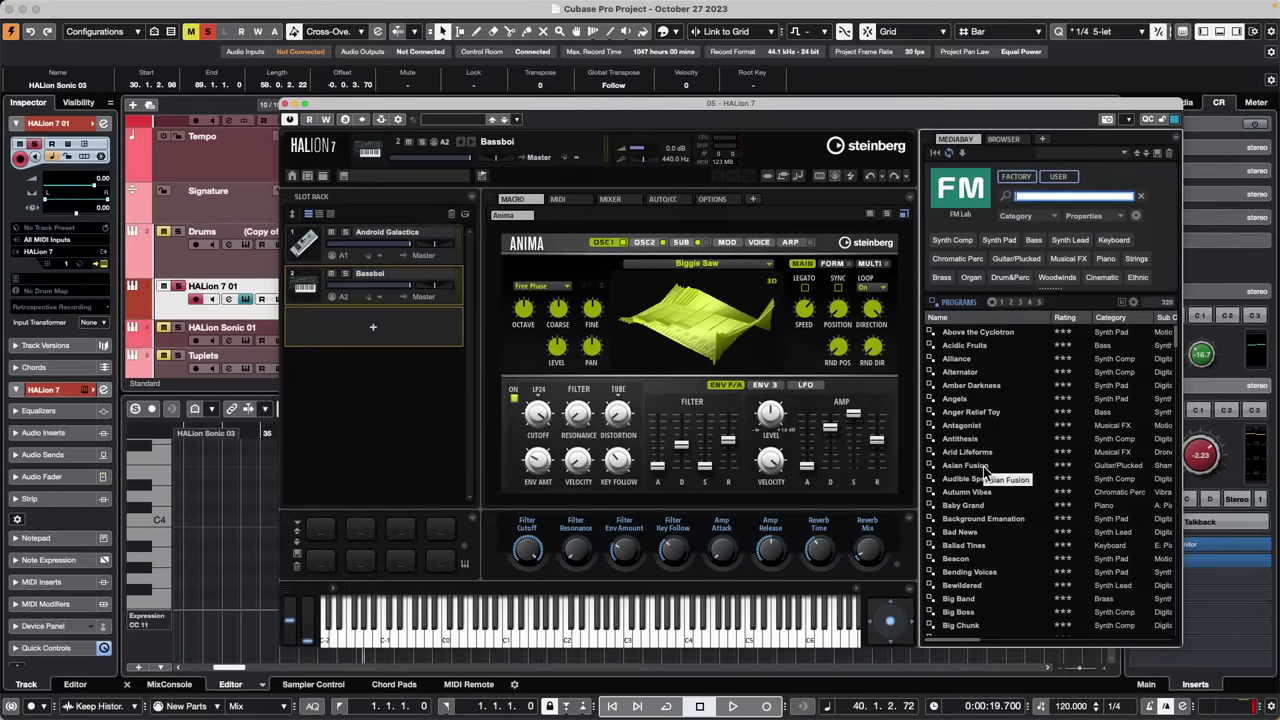
drag(987, 476, 338, 335)
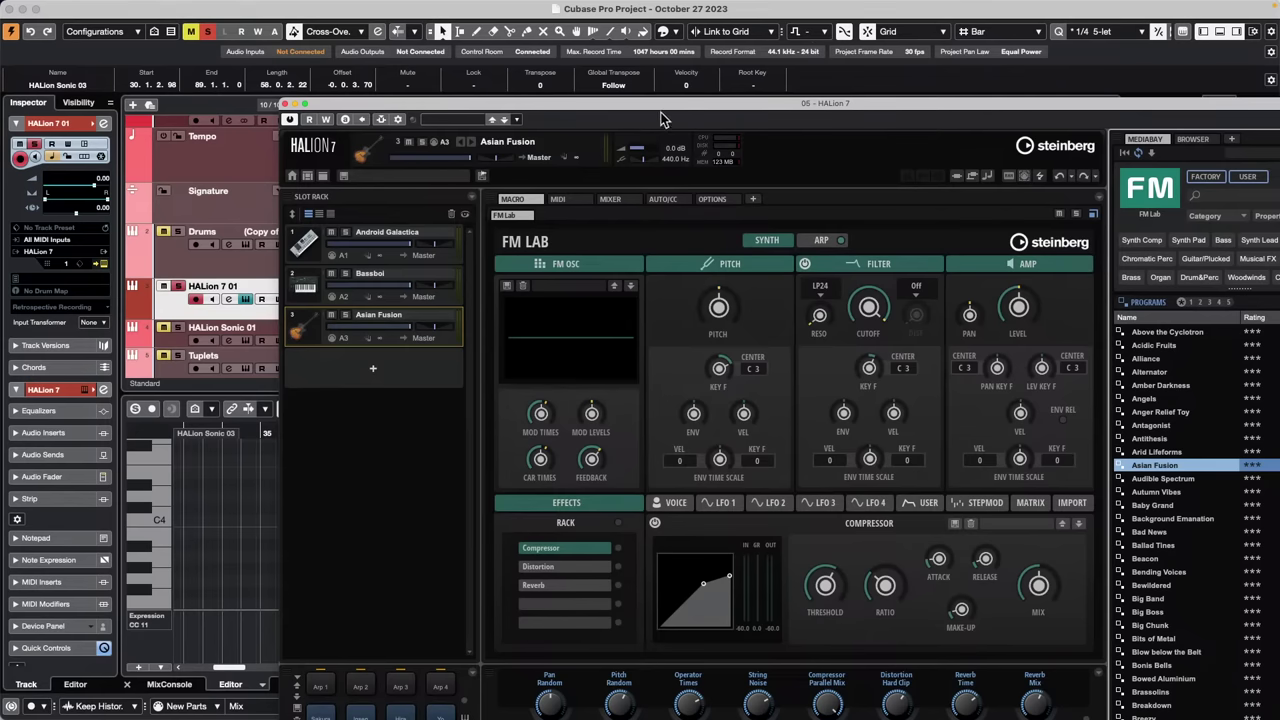
drag(673, 104, 648, 7)
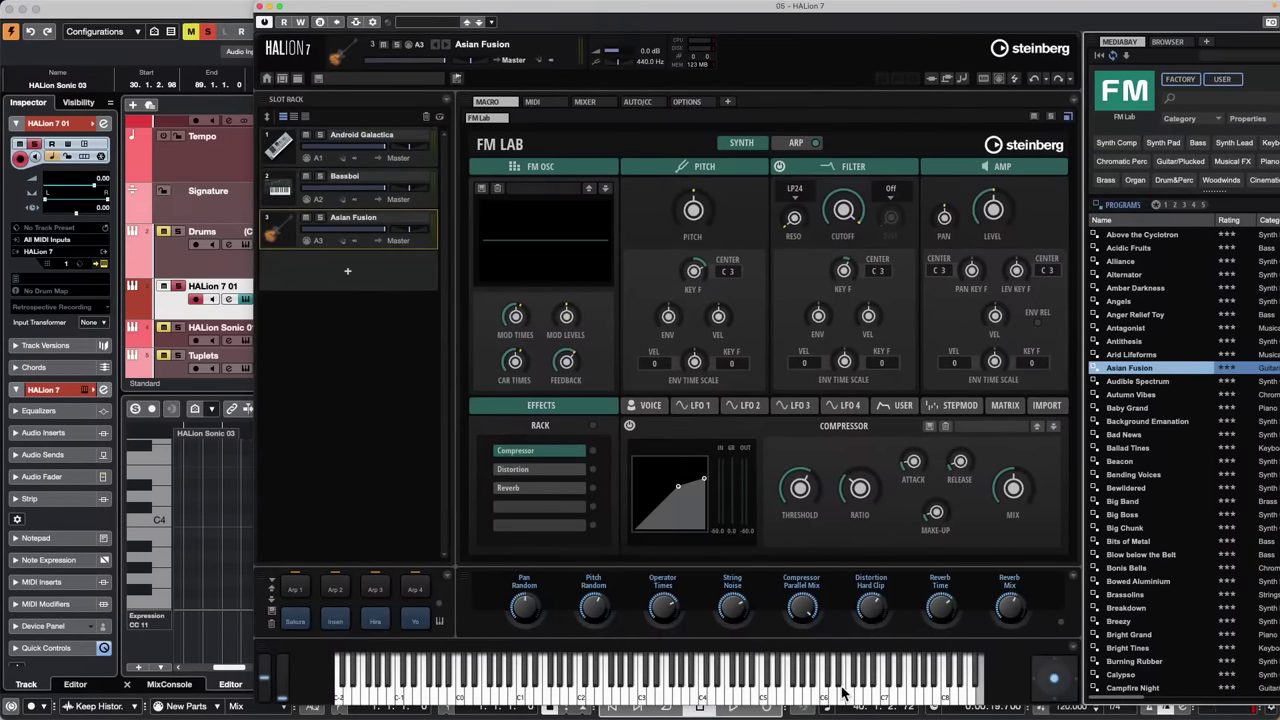
click(842, 693)
click(826, 693)
click(650, 690)
click(615, 684)
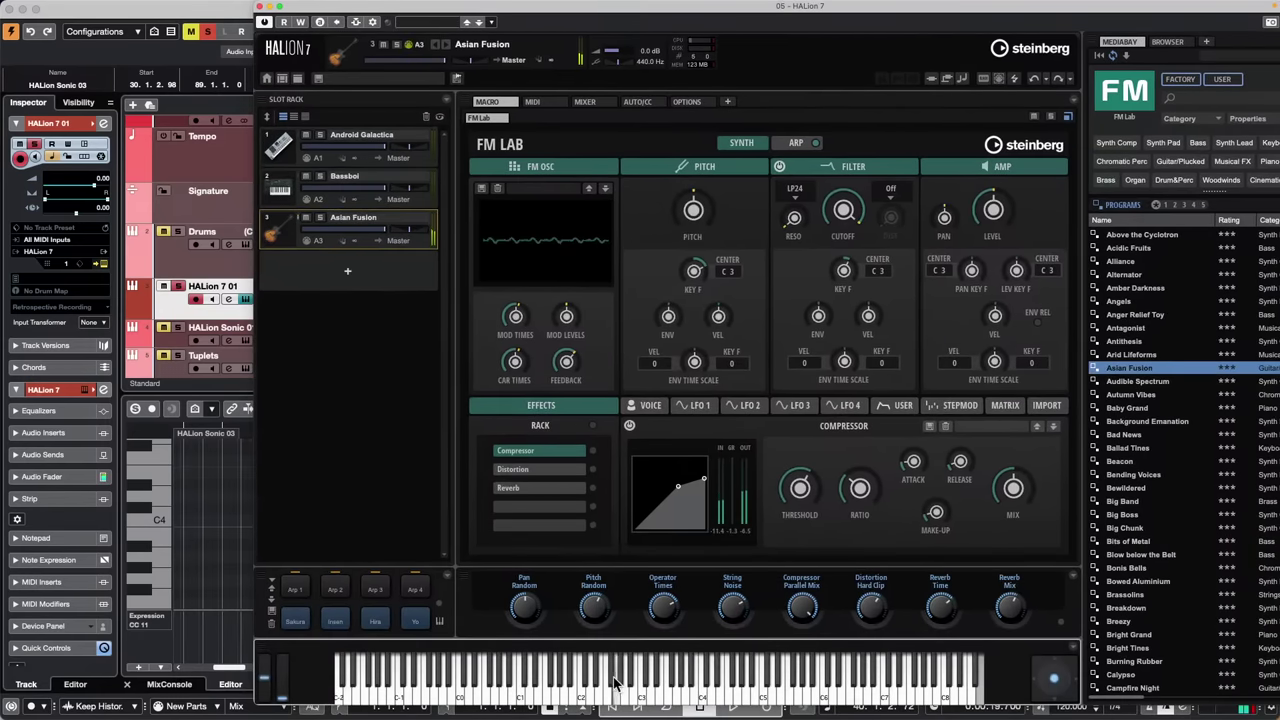
Load the SIMPLE program 80's action suspense into HALion 7's fourth slot and play a few notes
click(1125, 92)
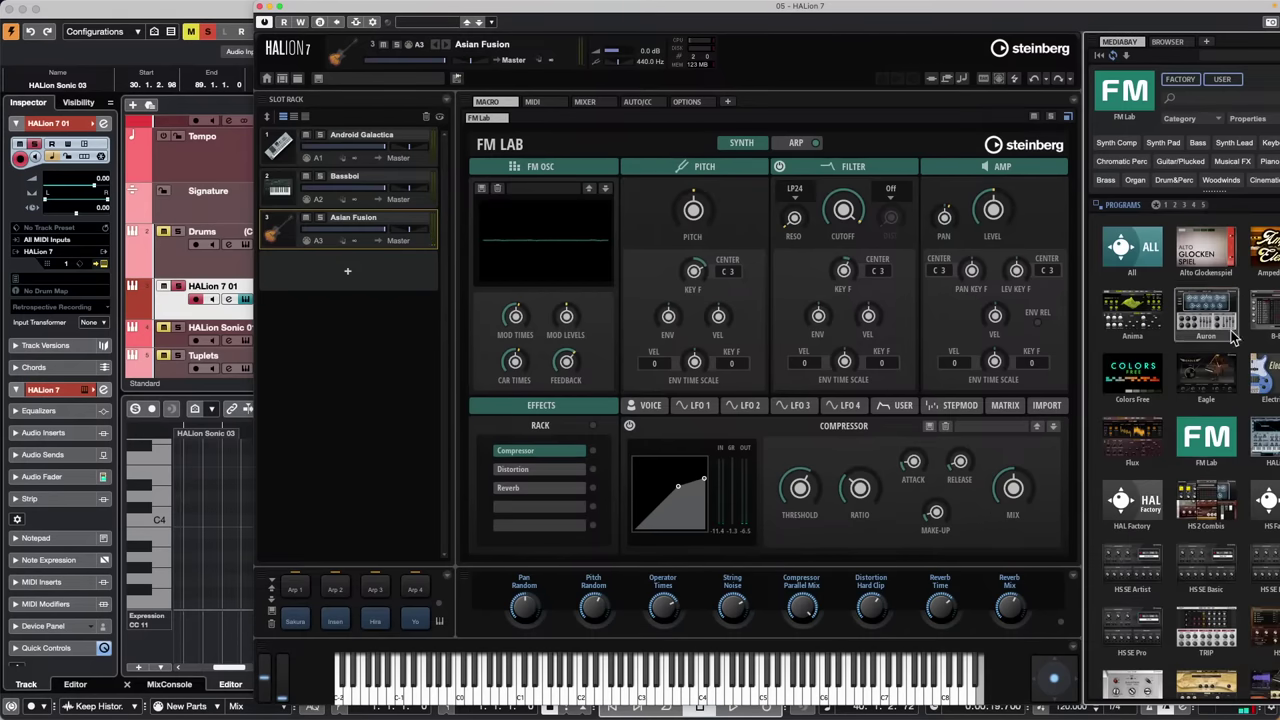
scroll(1220, 516, down, 10)
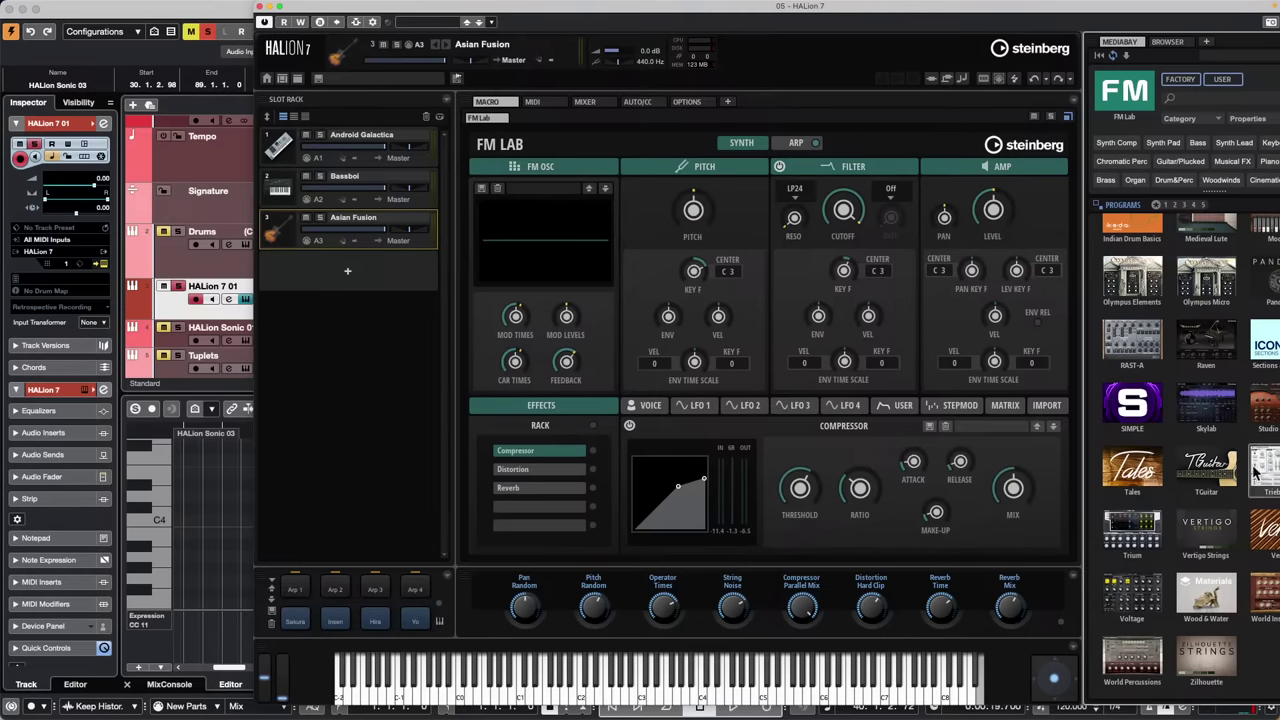
click(1150, 410)
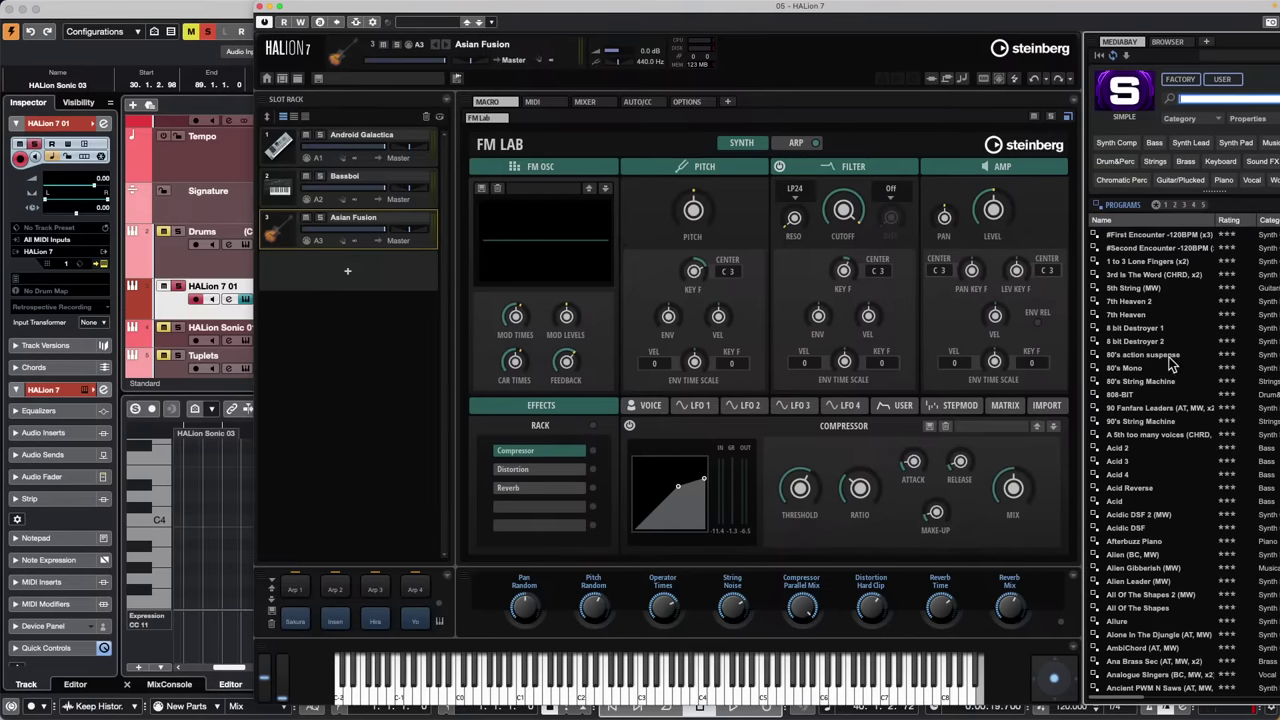
drag(1168, 356, 336, 271)
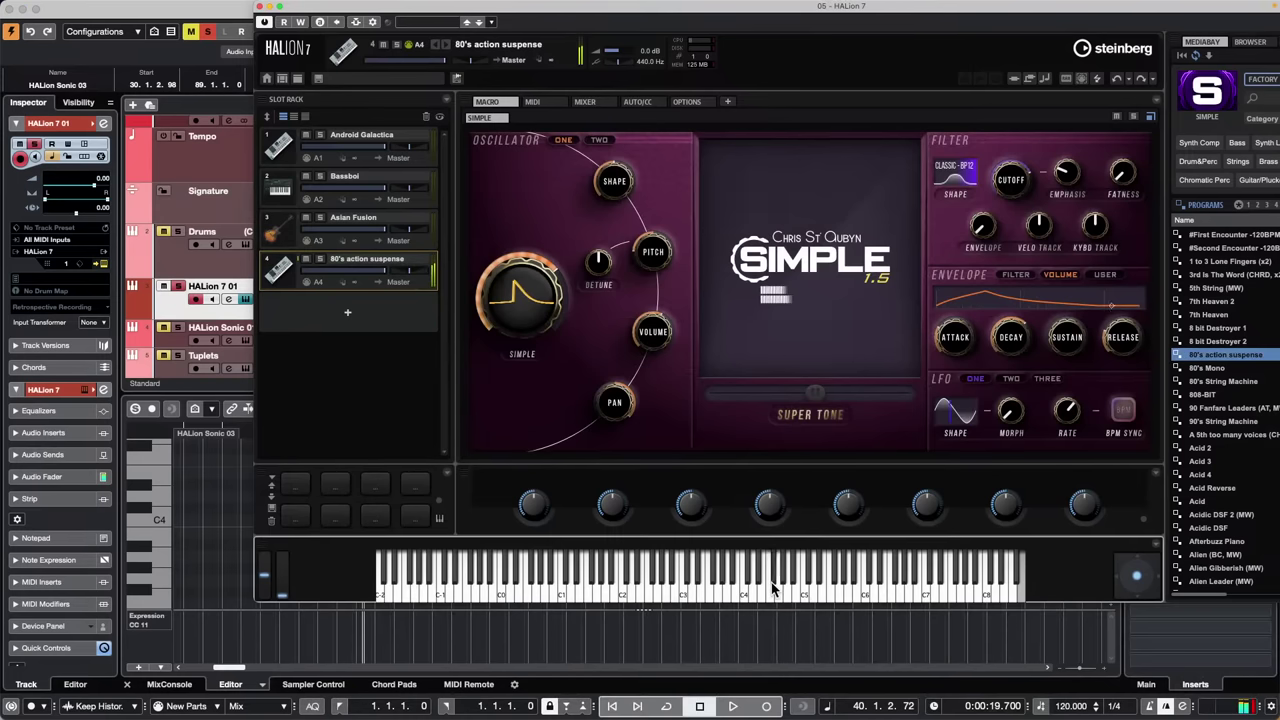
click(590, 594)
click(746, 597)
Audition the Asian Fusion slot again and switch to the Bassboi slot
click(268, 241)
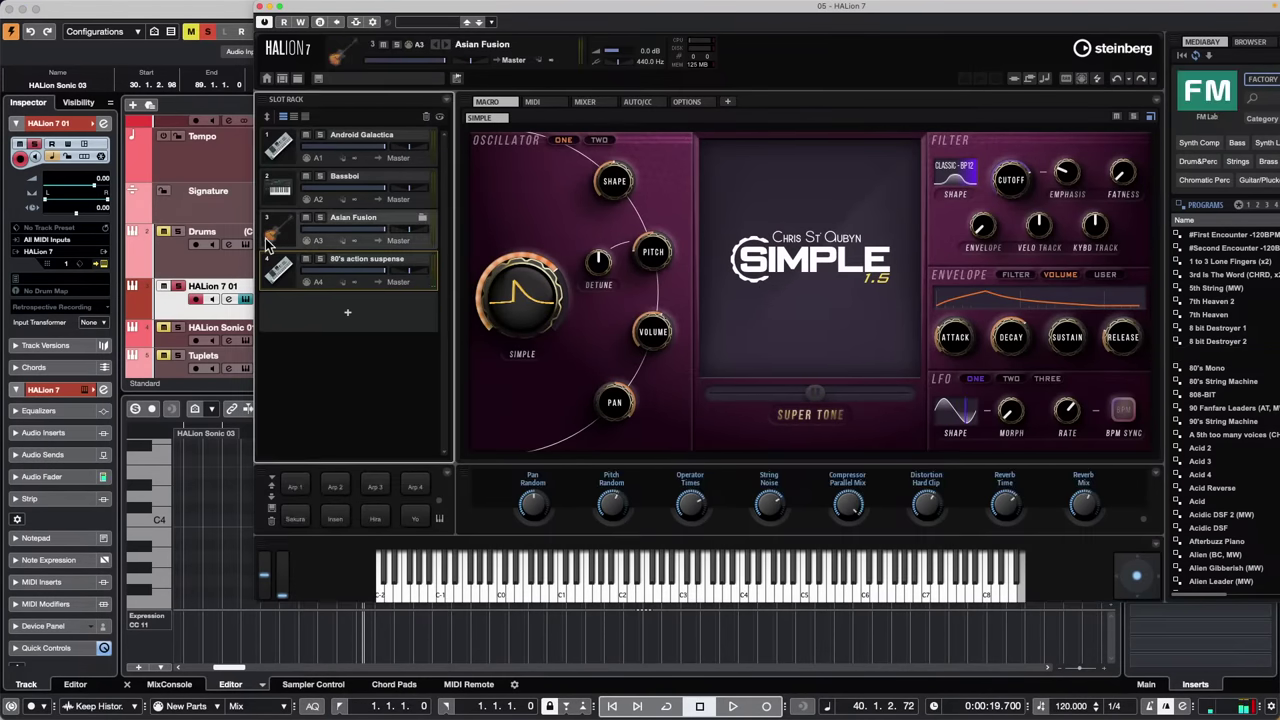
click(807, 686)
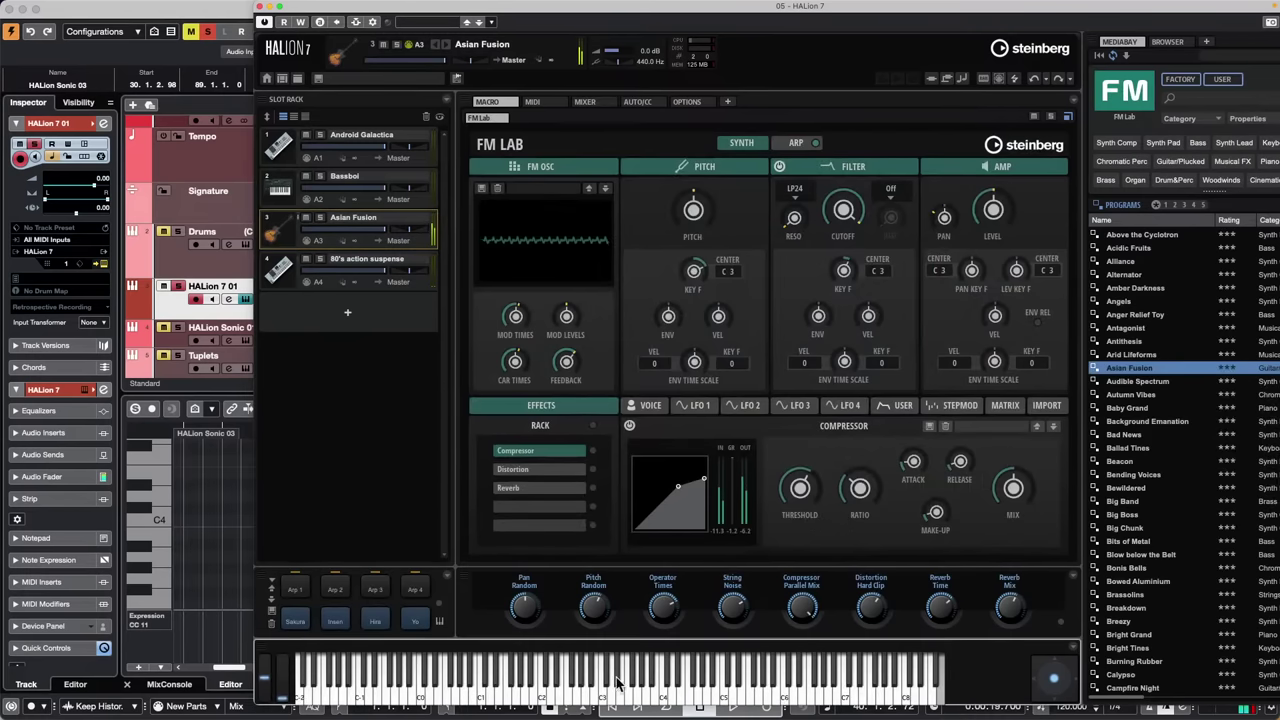
click(300, 200)
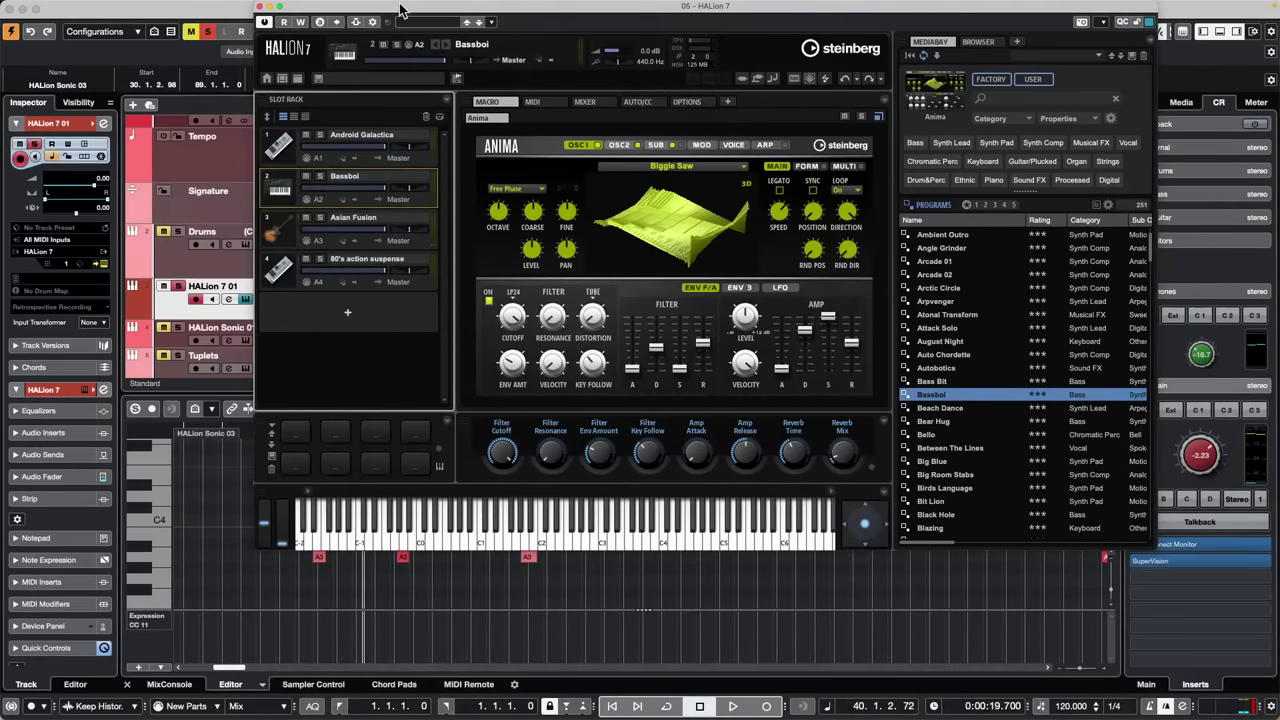
Show the MixConsole beside the HALion 7 window and play each of the four slots against the channel meters
drag(400, 10, 945, 10)
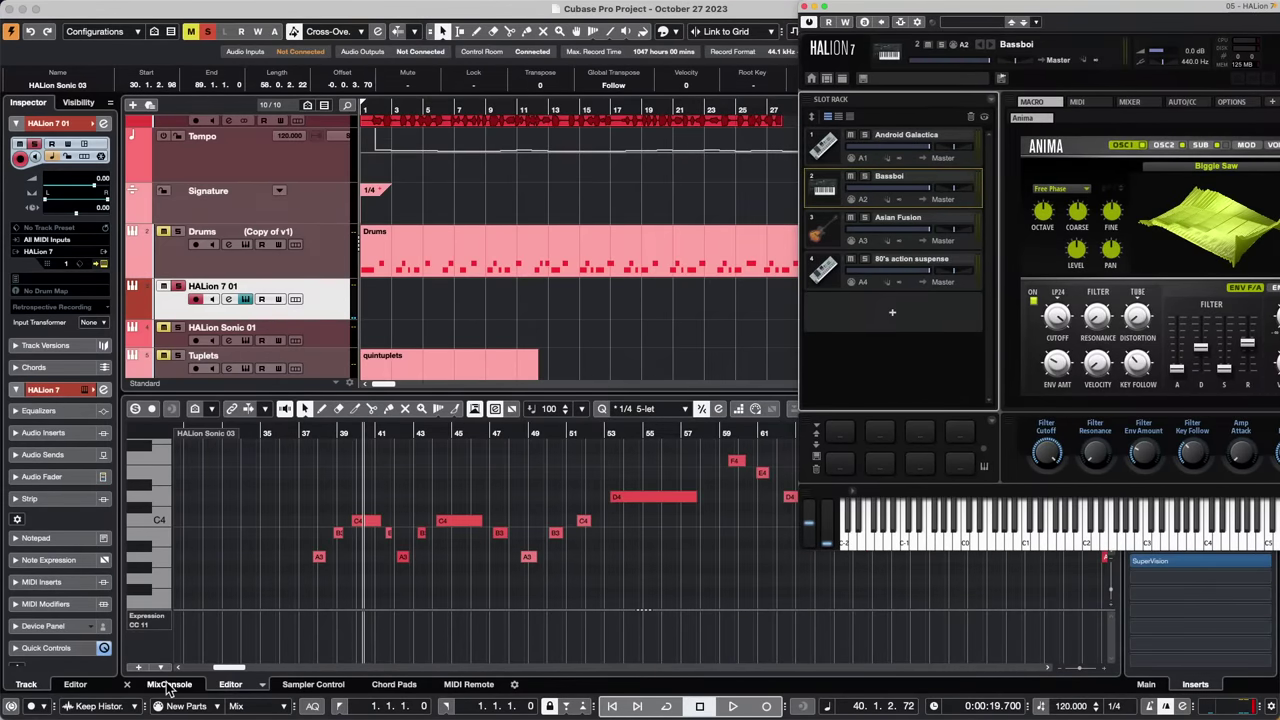
click(170, 686)
click(1083, 538)
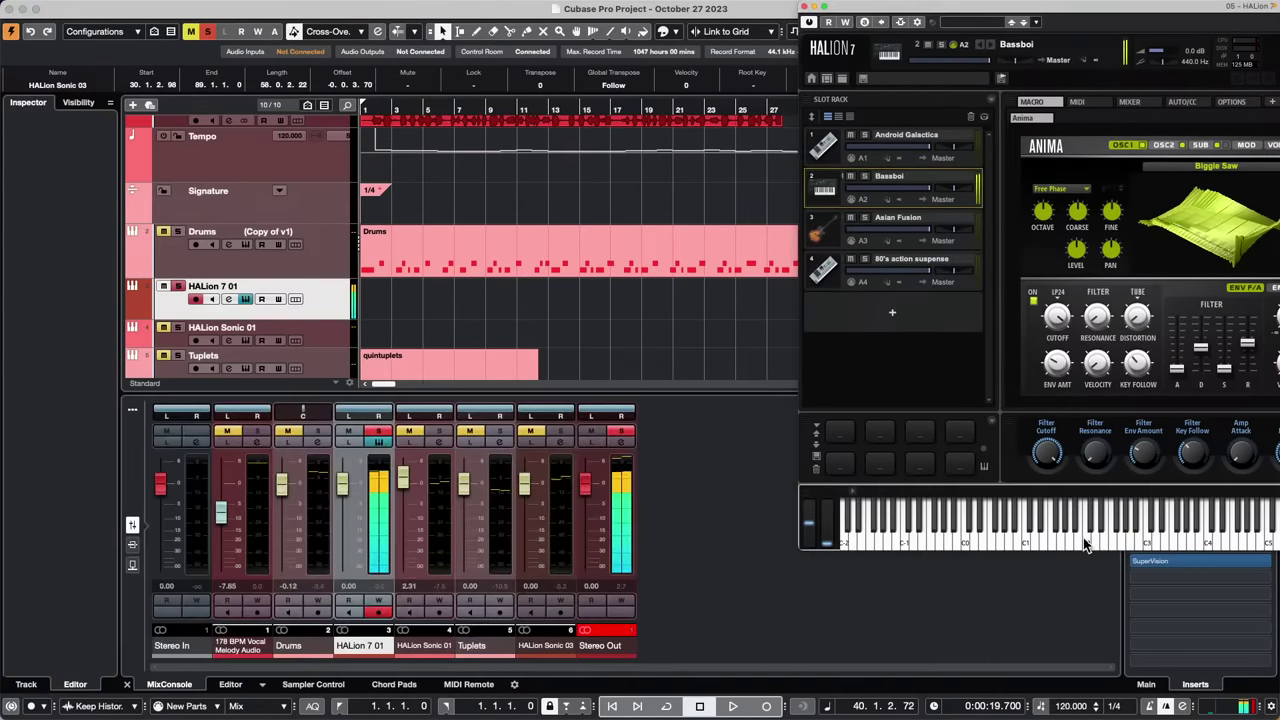
click(1020, 543)
click(818, 233)
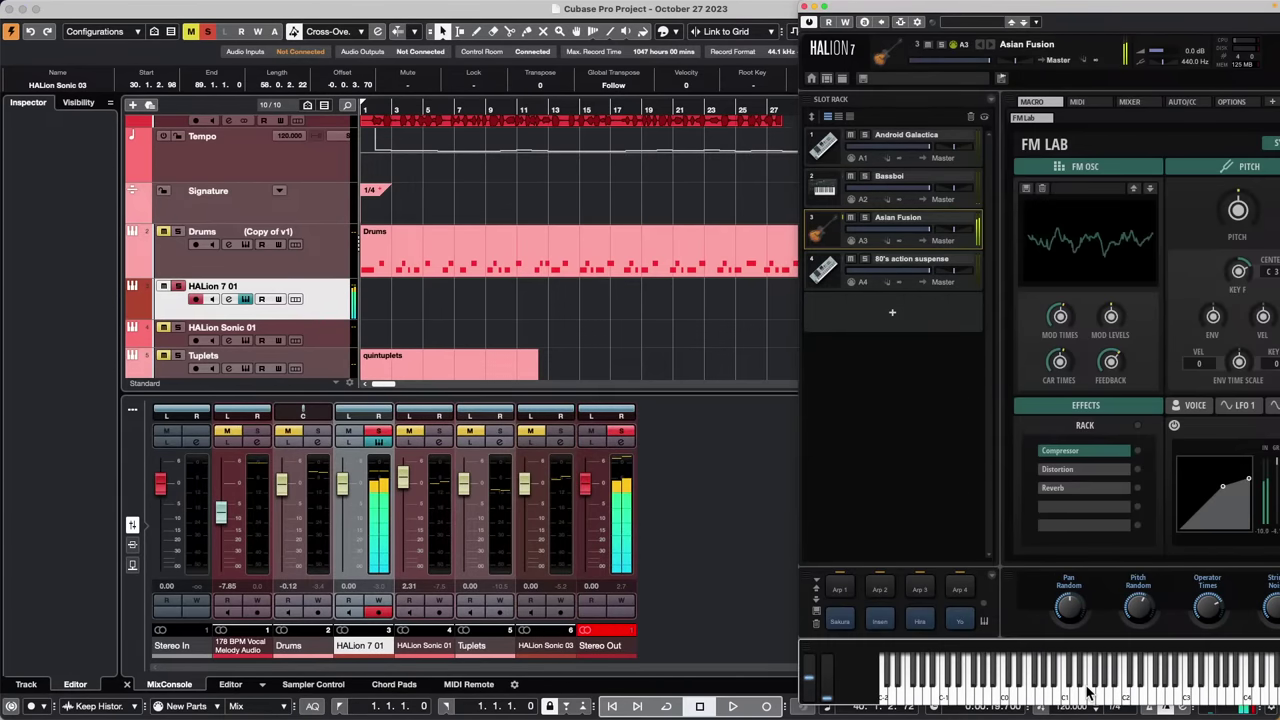
click(827, 158)
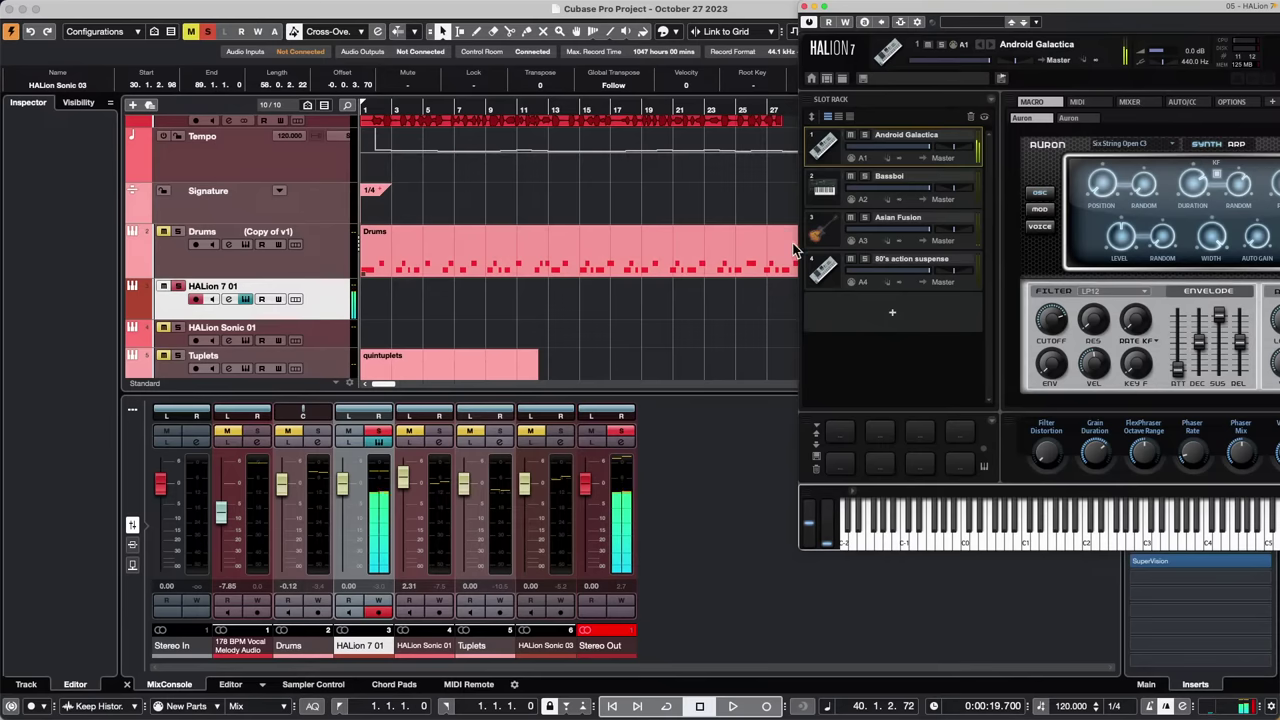
click(824, 270)
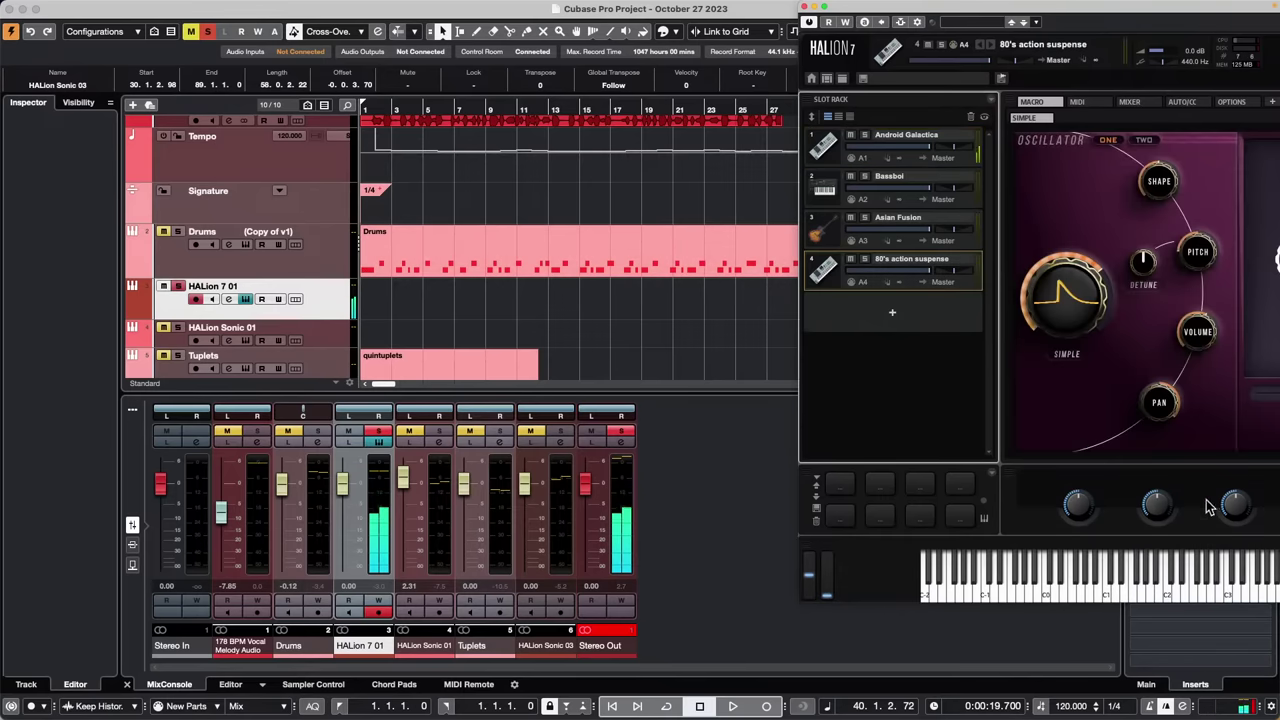
click(1207, 594)
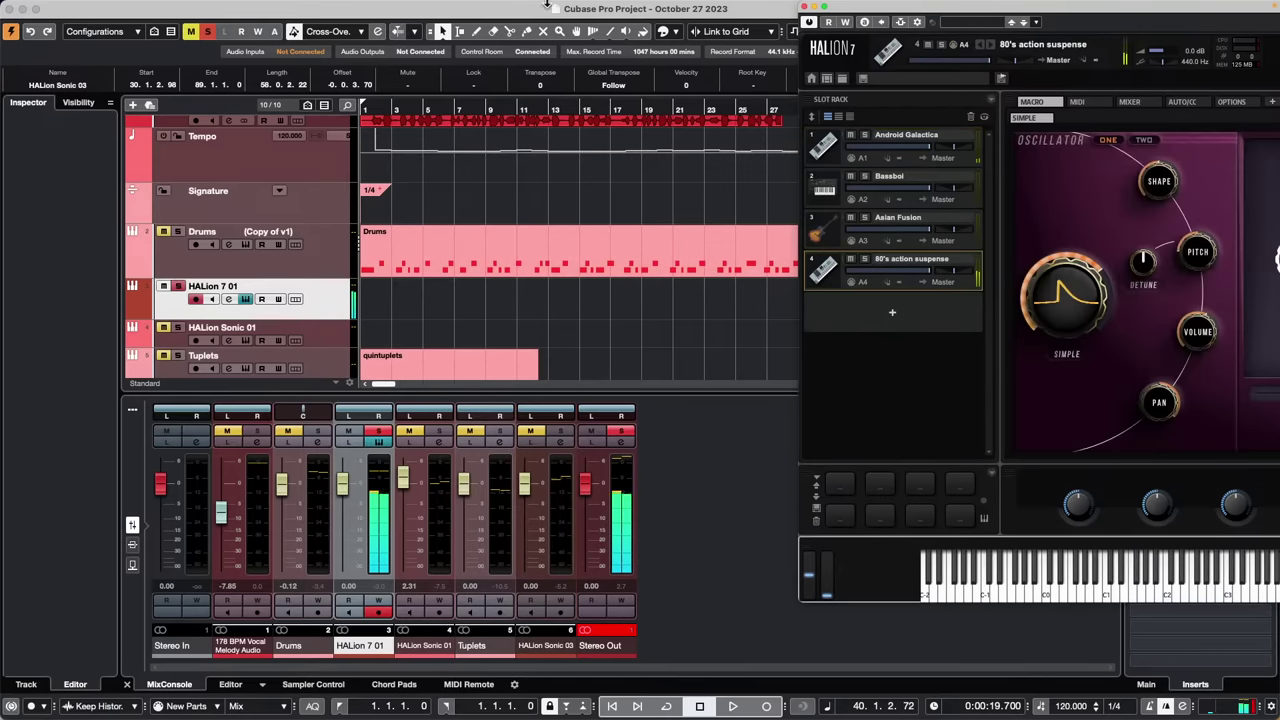
Open HALion 7's mixer page, keep the Android Galactica slot on Master, and route the Bassboi slot to Out 2
double_click(895, 12)
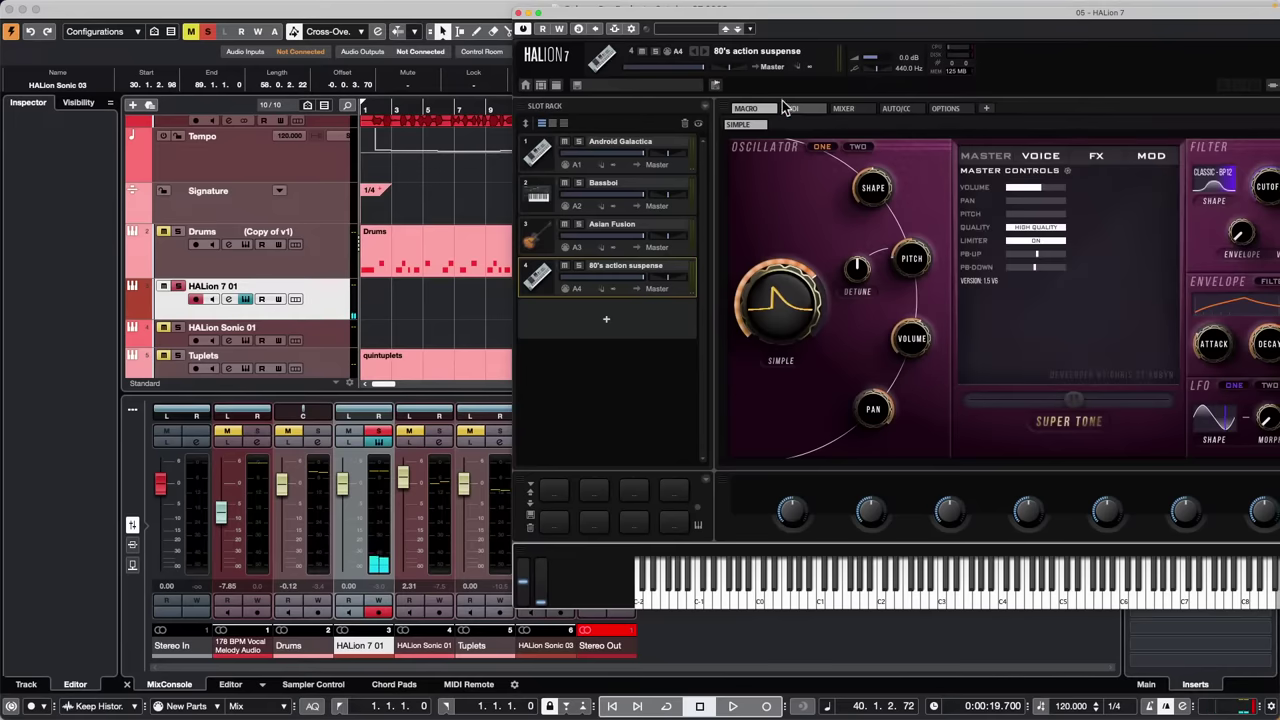
click(845, 110)
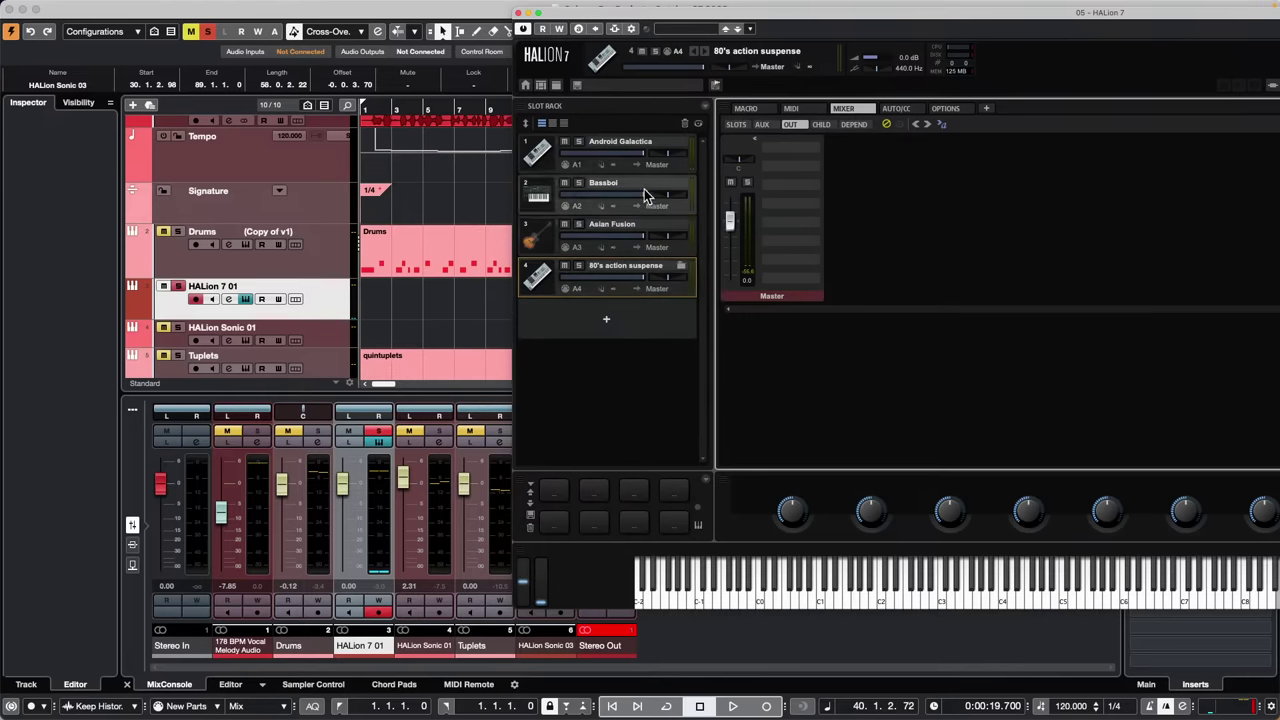
click(678, 167)
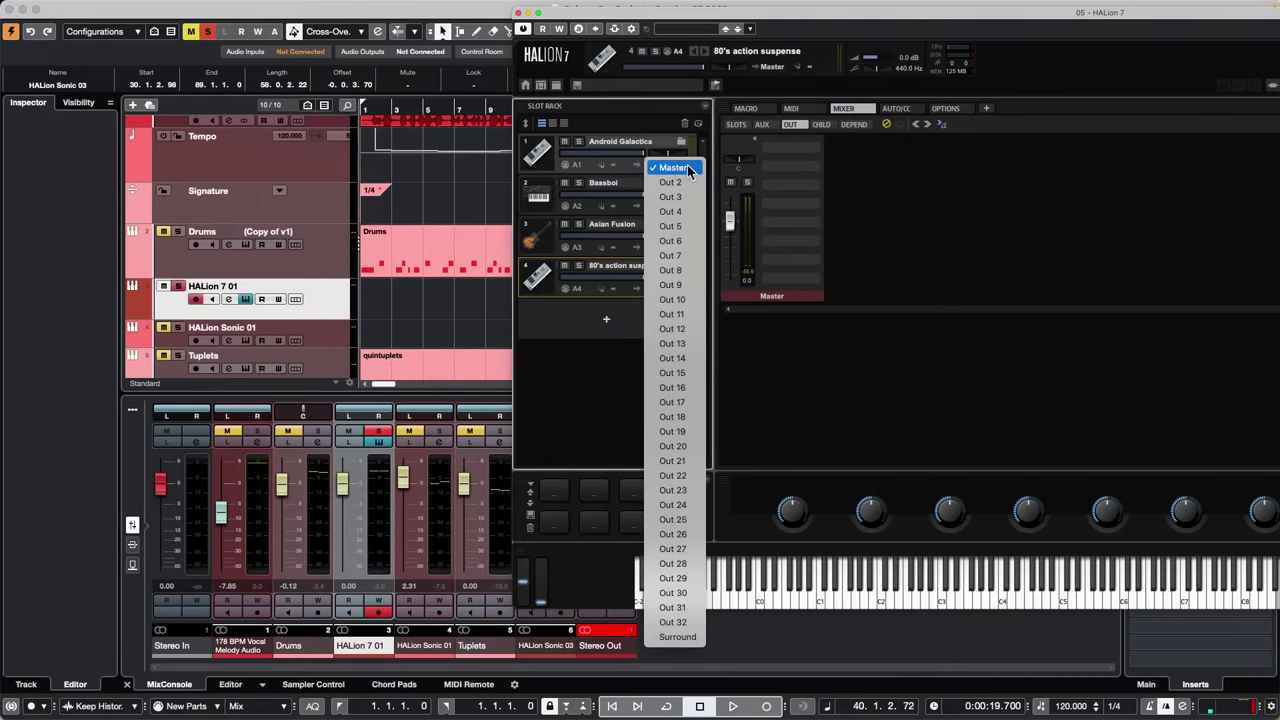
click(686, 168)
click(668, 206)
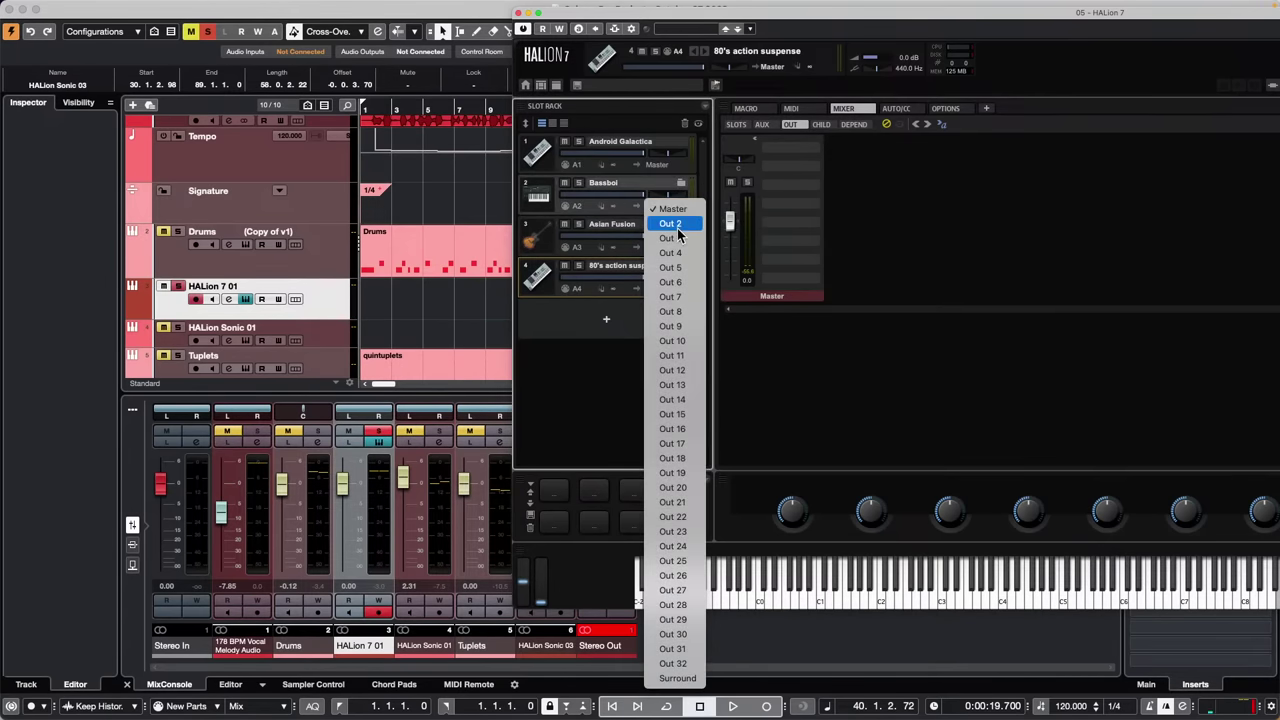
click(672, 226)
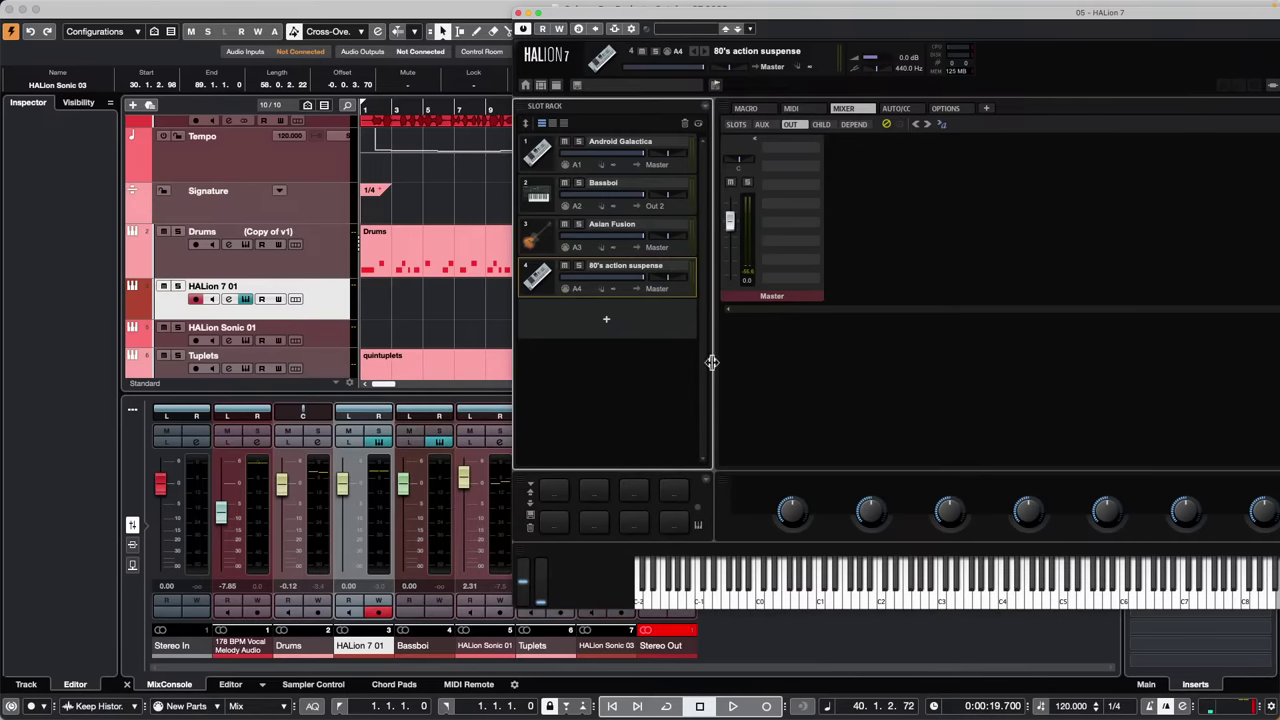
Route the Asian Fusion slot to Out 3 and the 80's action suspense slot to Out 4
click(673, 253)
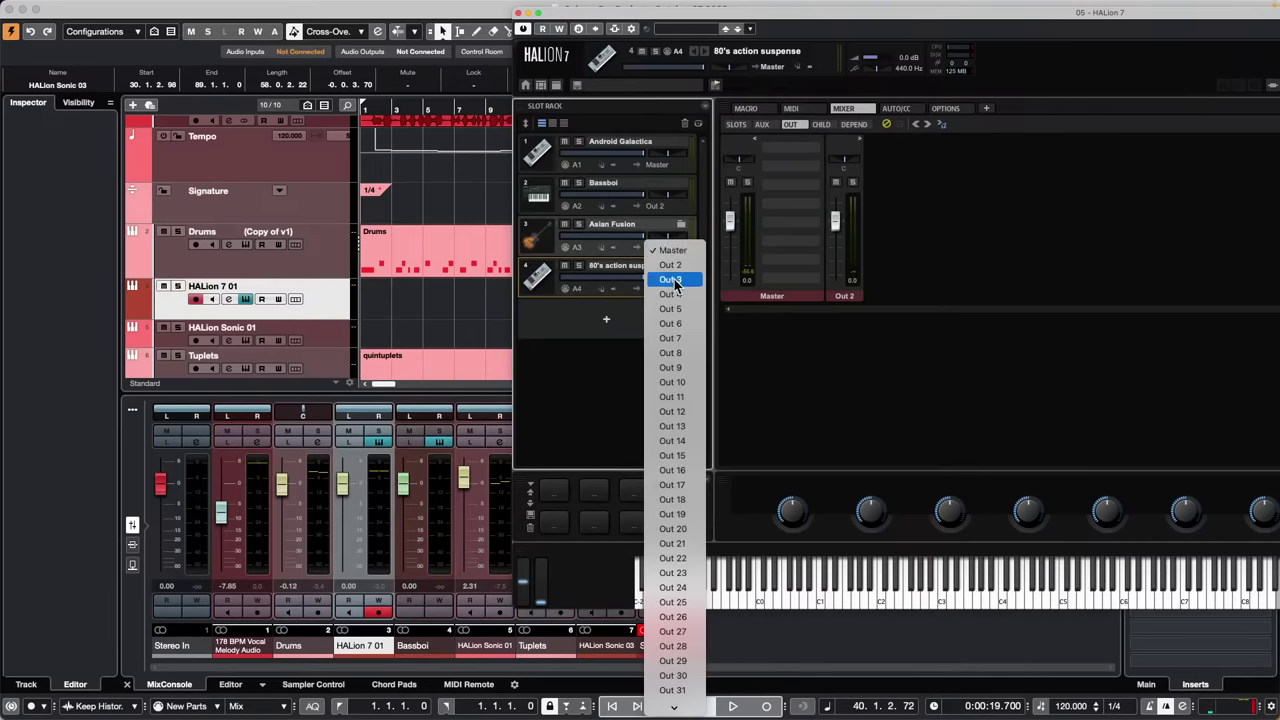
click(676, 278)
click(668, 288)
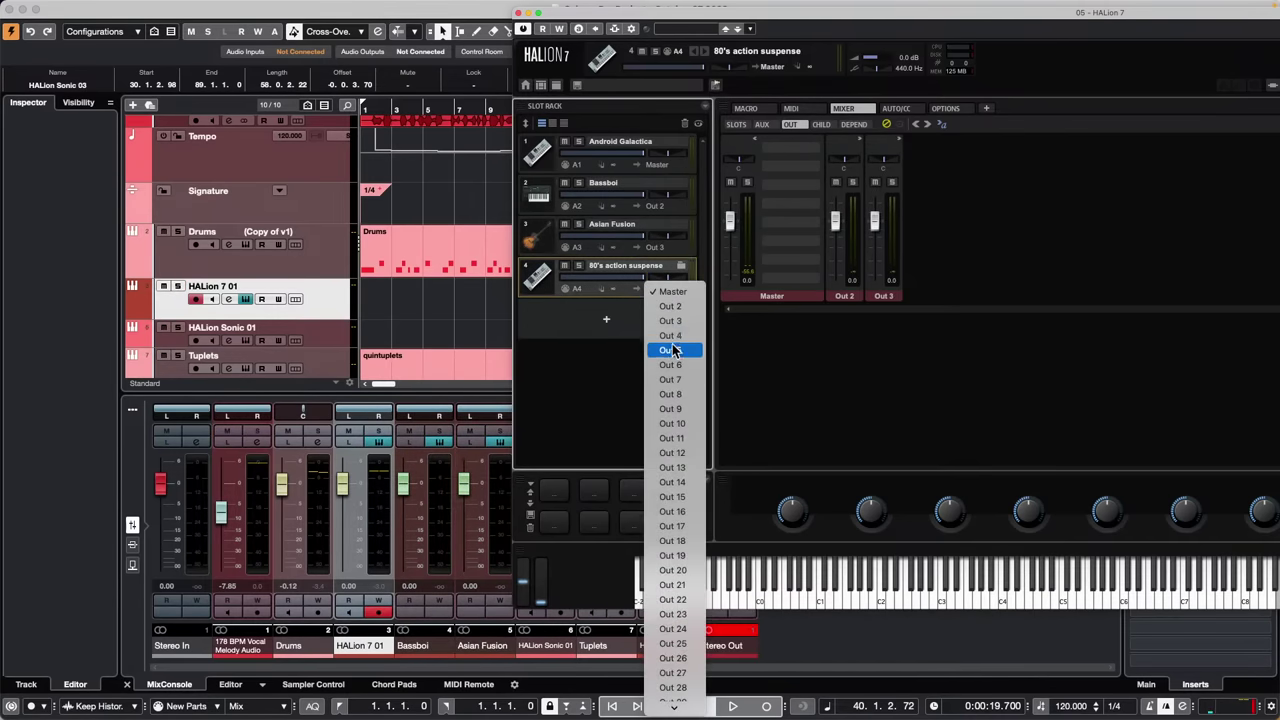
click(670, 335)
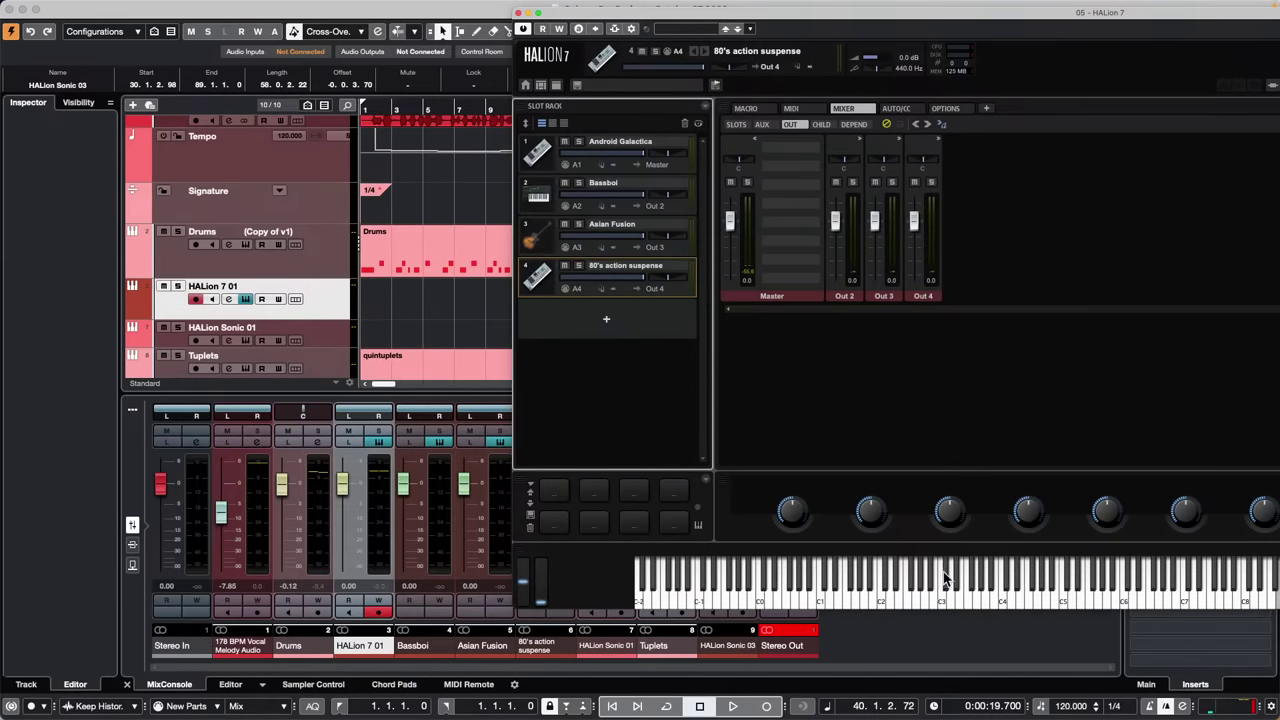
Move the HALion 7 window clear of the MixConsole and play each slot to check its separate output channel
drag(685, 20, 982, 38)
click(835, 178)
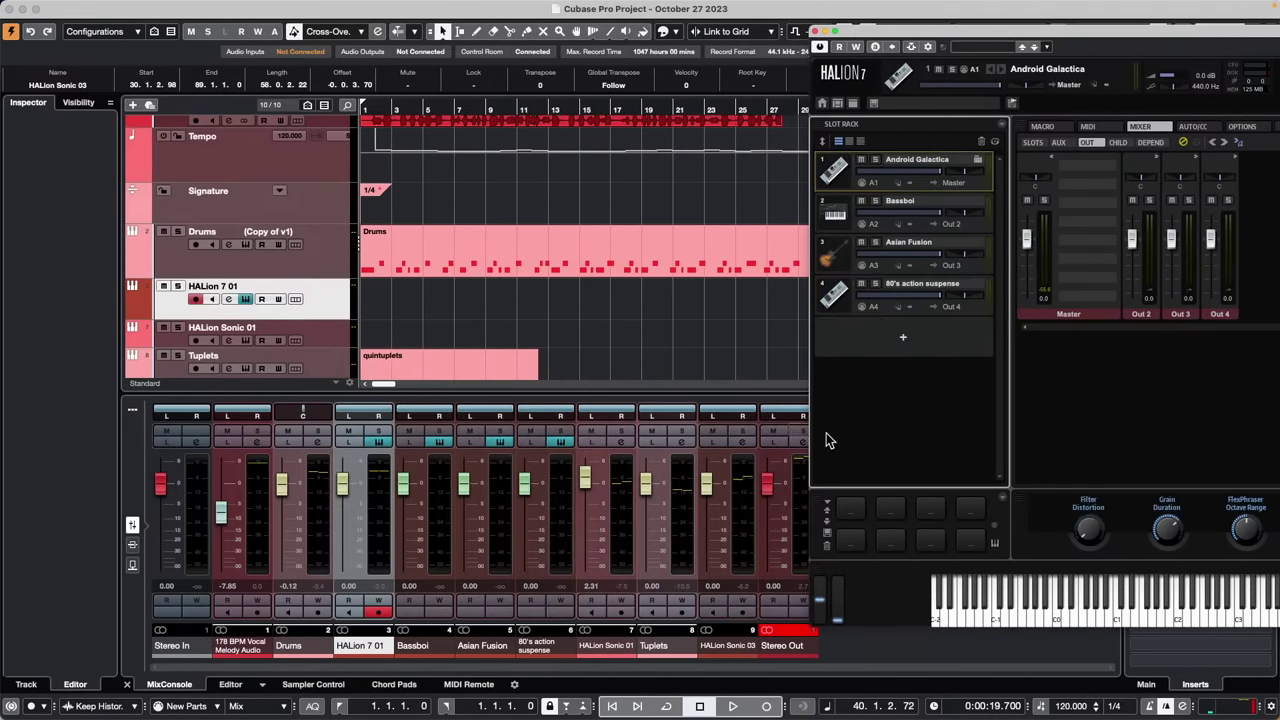
click(1118, 620)
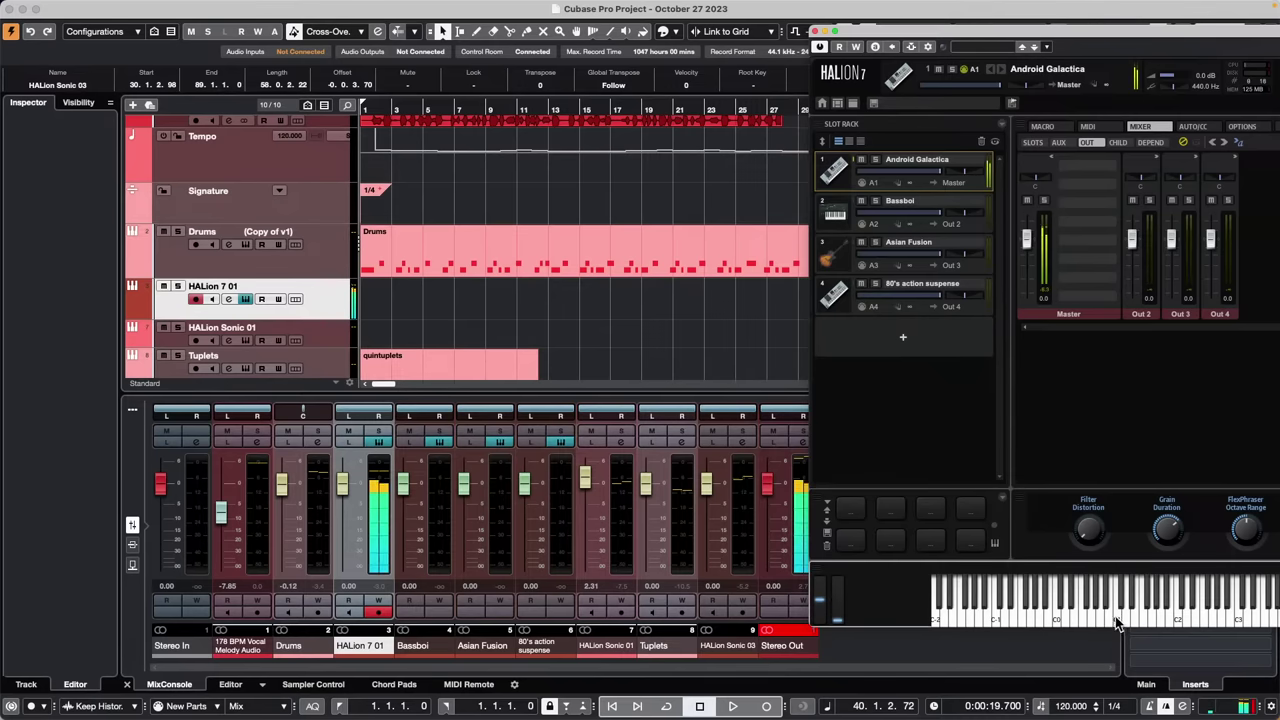
click(838, 218)
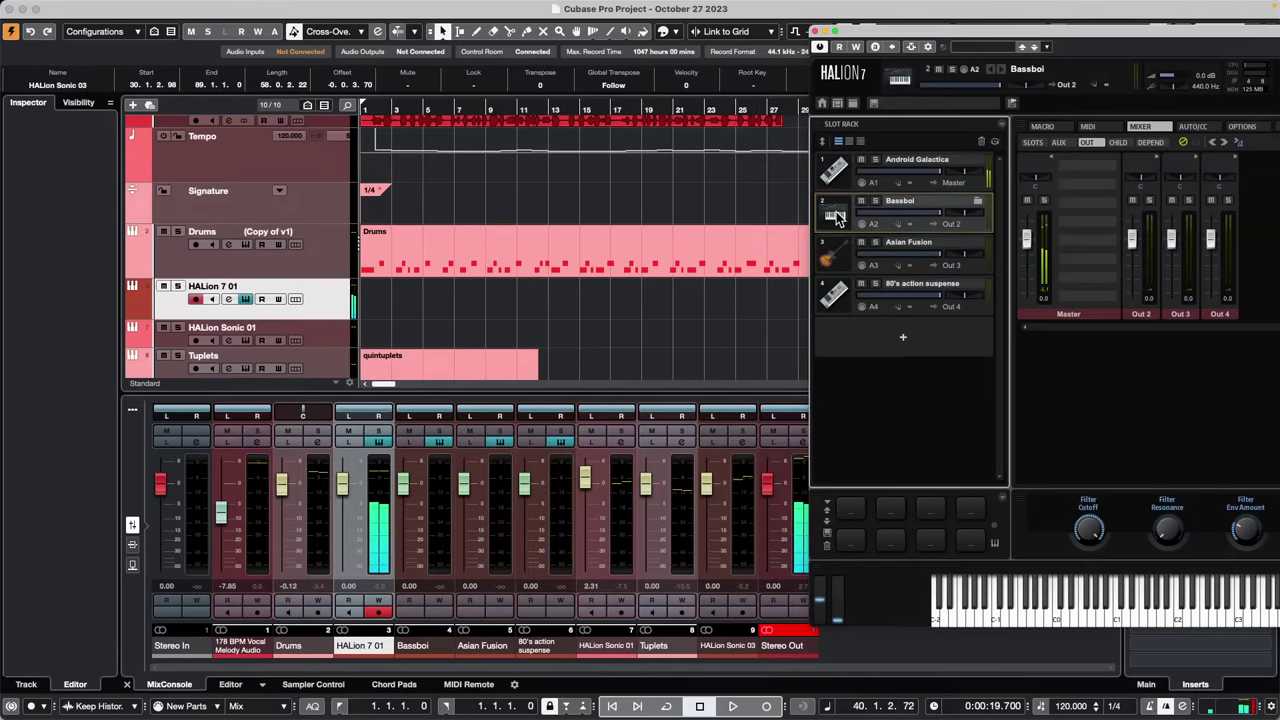
click(1153, 616)
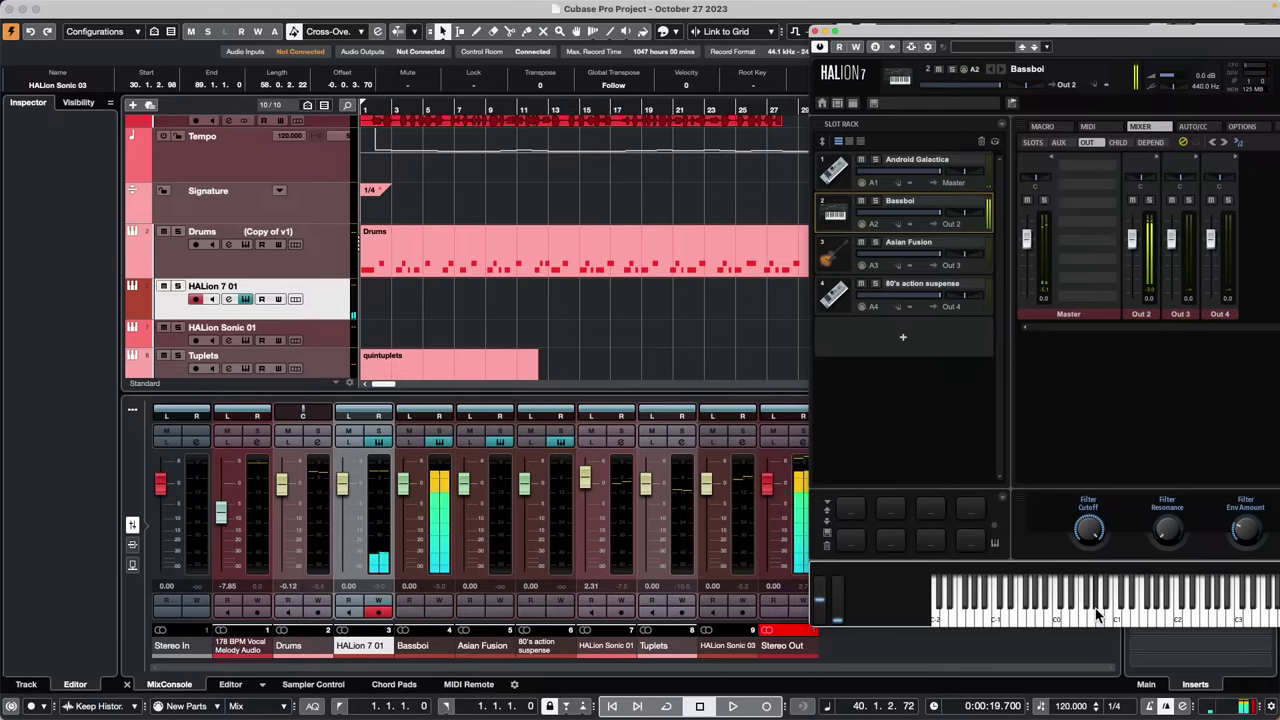
click(838, 258)
click(1237, 617)
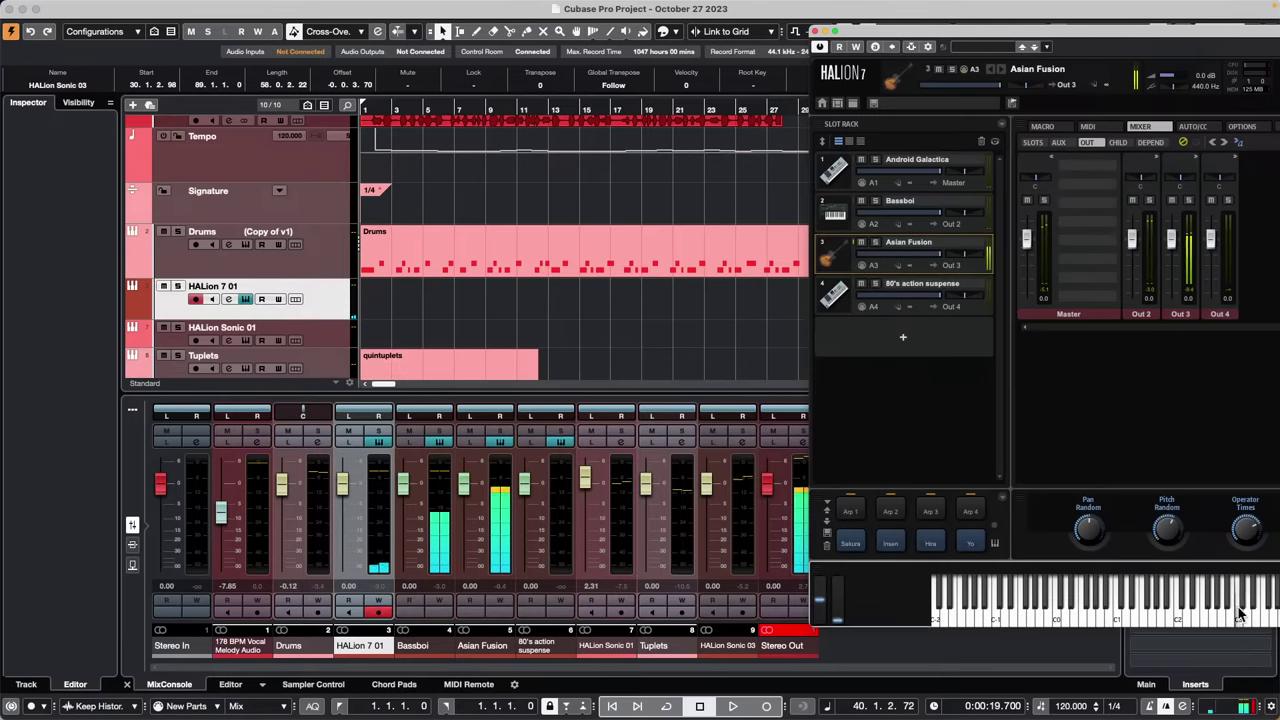
click(838, 290)
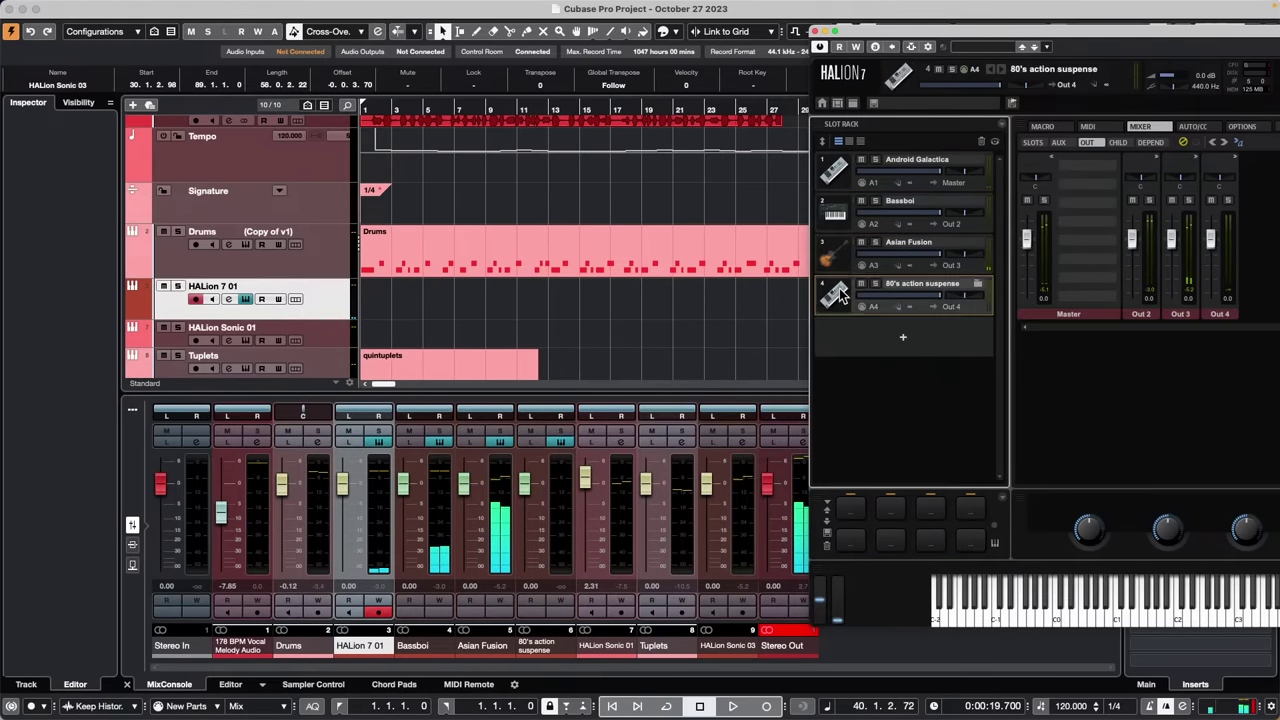
click(1237, 617)
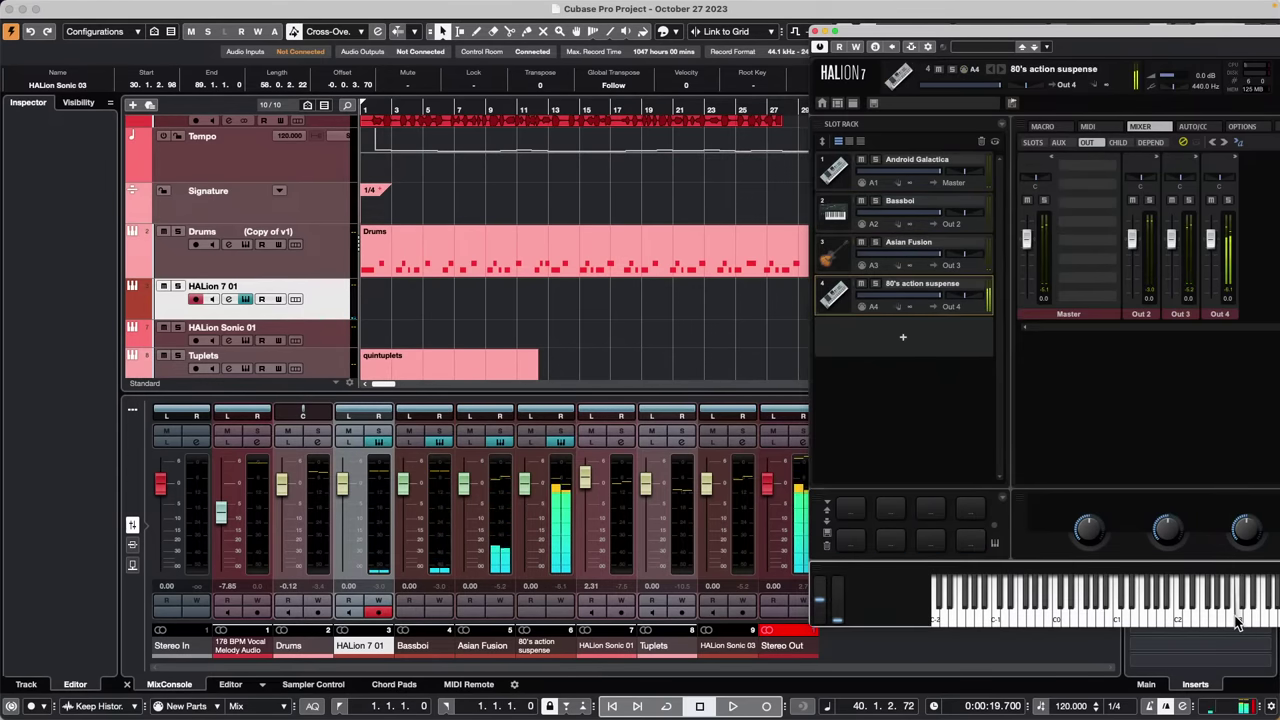
click(1110, 609)
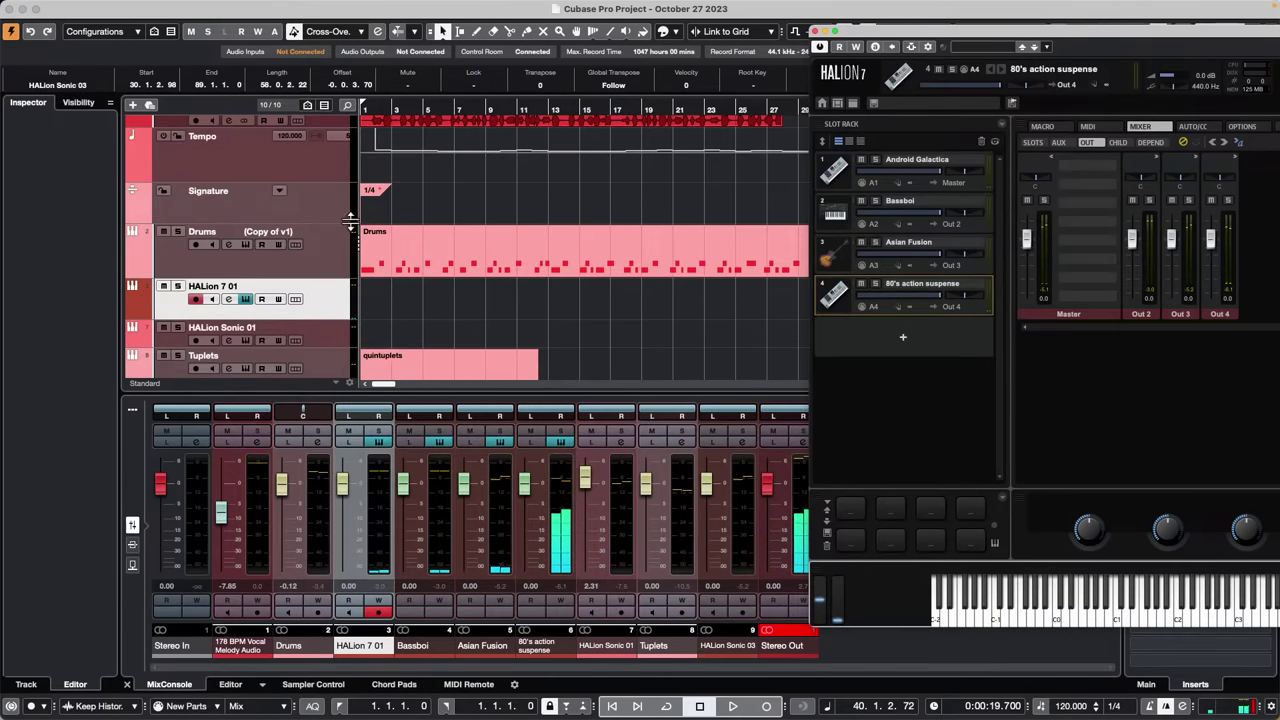
Open the HALion Sonic 03 track's instrument, view the output choices for Golden Days on its mix page, and close it
click(374, 270)
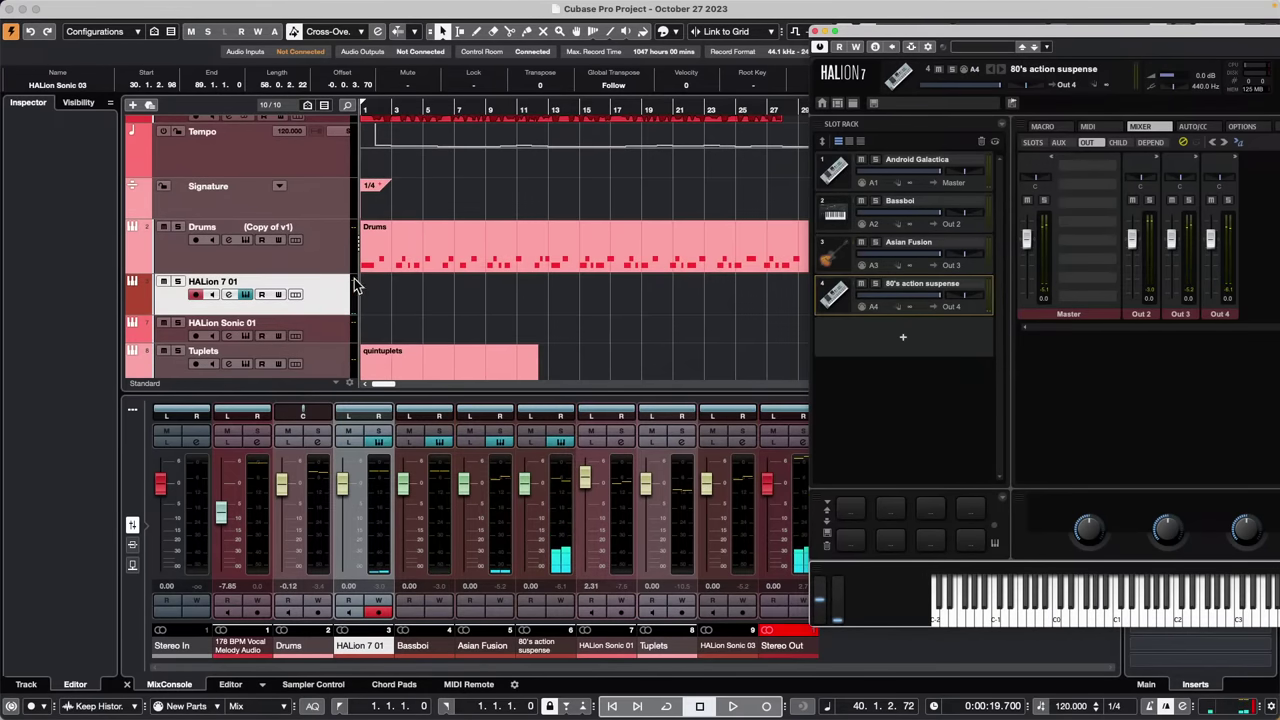
scroll(358, 285, down, 2)
click(333, 348)
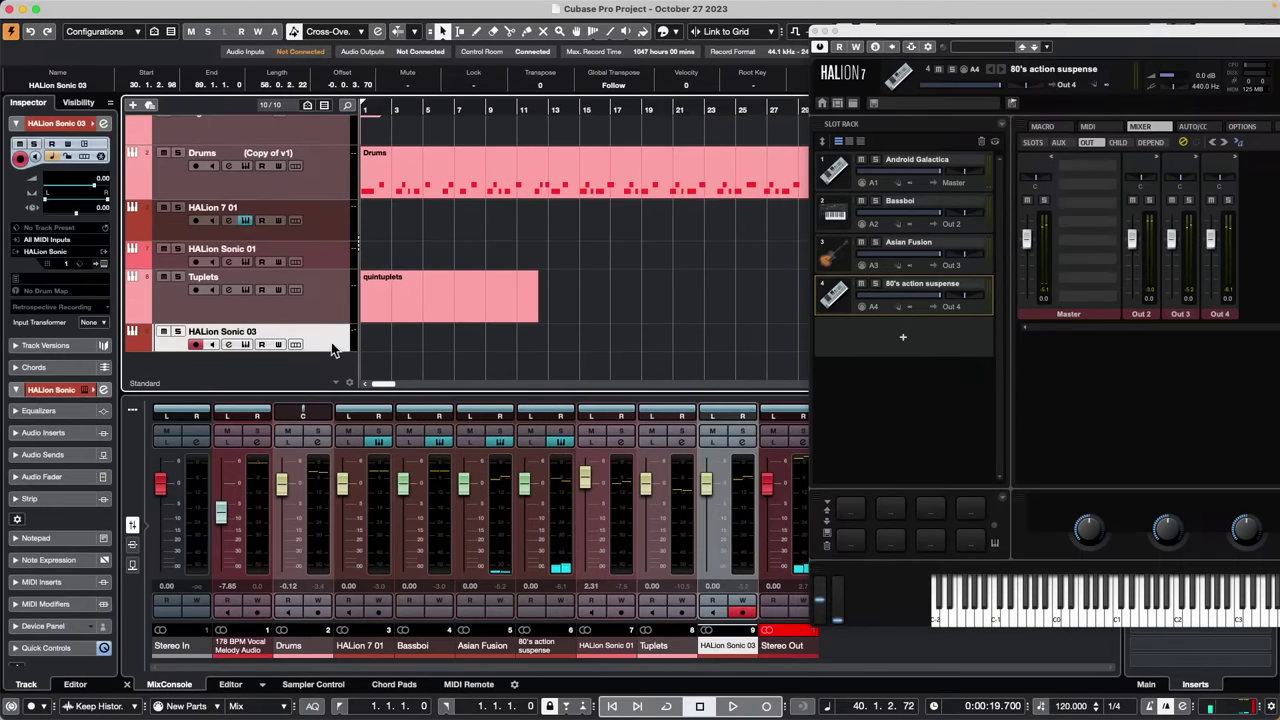
click(102, 263)
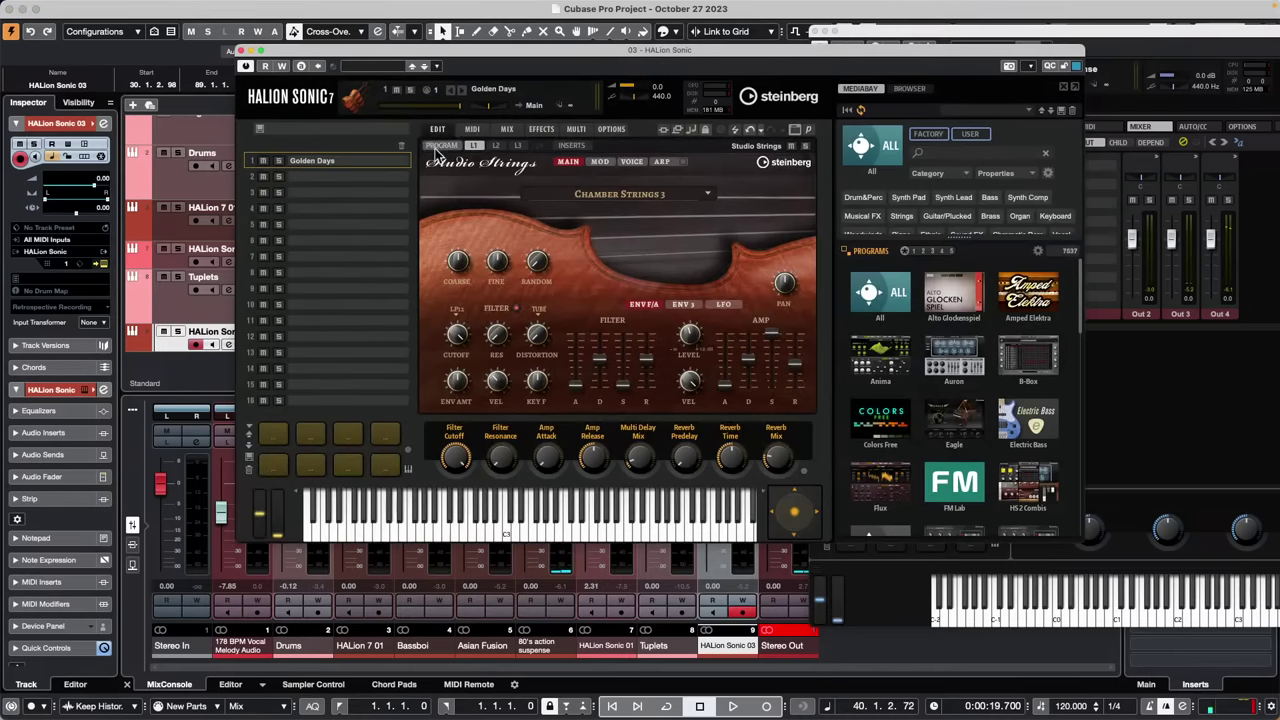
click(509, 129)
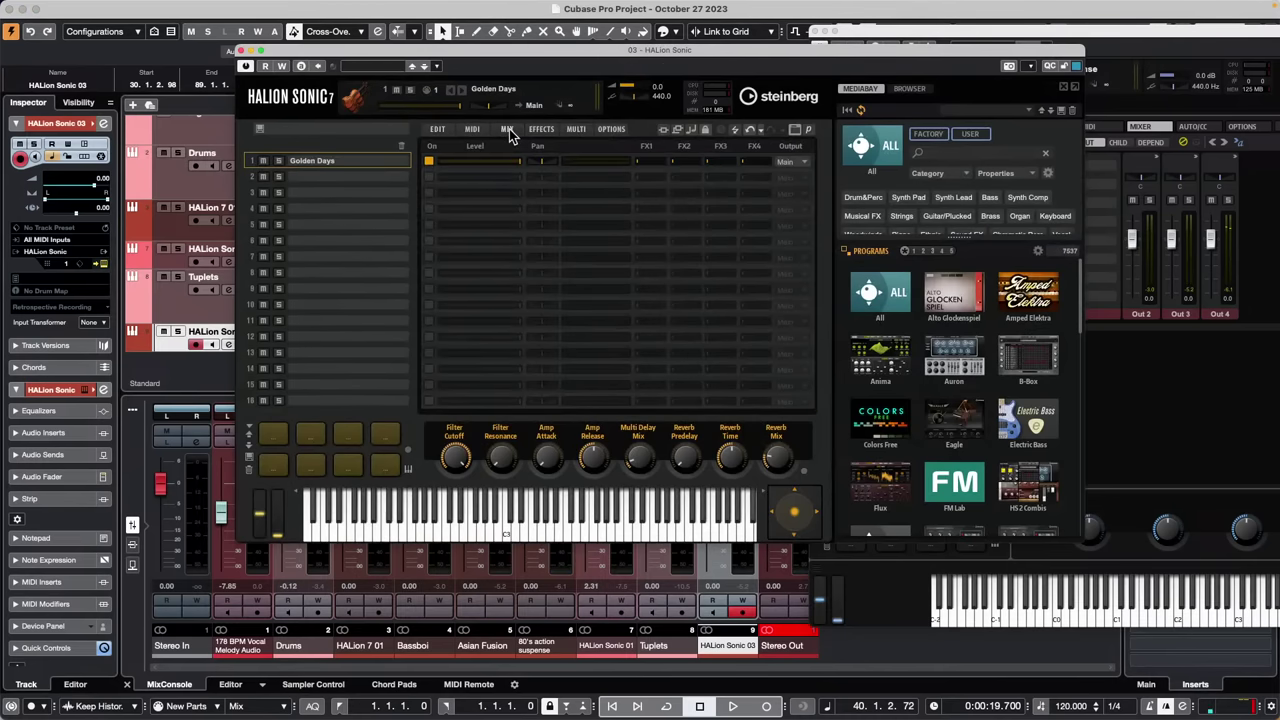
click(805, 163)
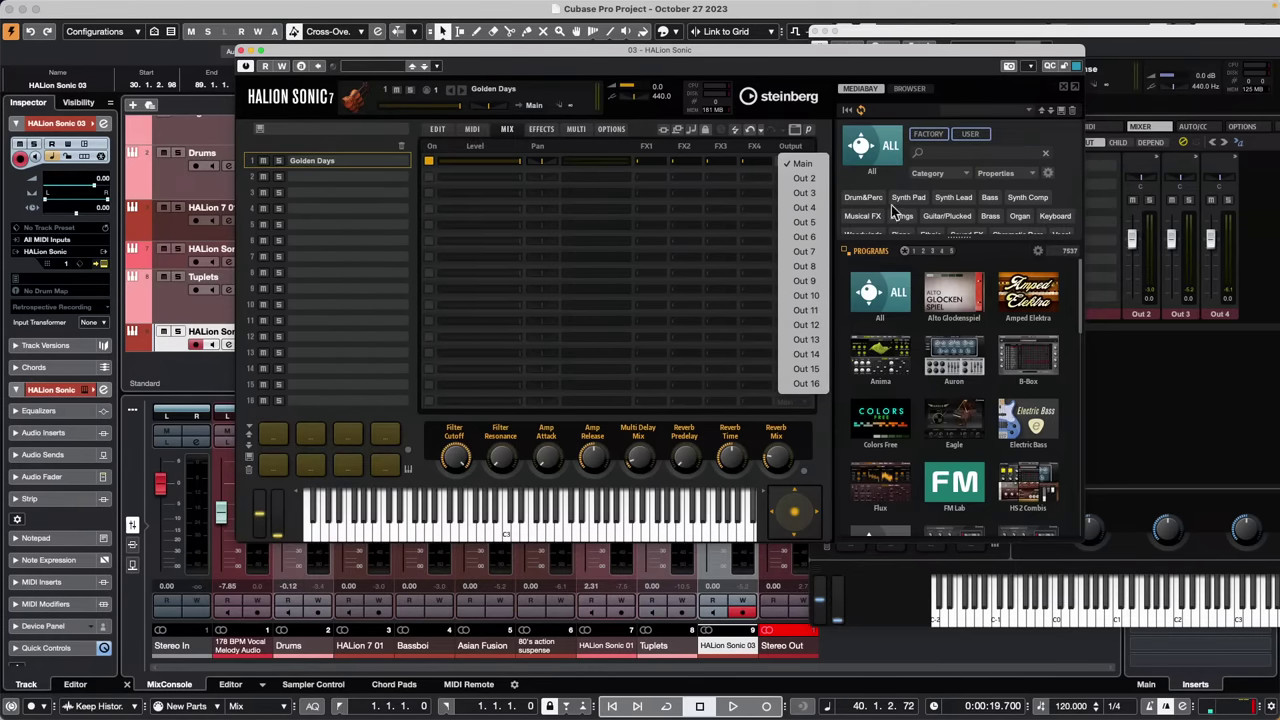
click(242, 52)
click(242, 52)
View the input busses in Audio Connections, closing the HALion 7 window and the connections window
key(F4)
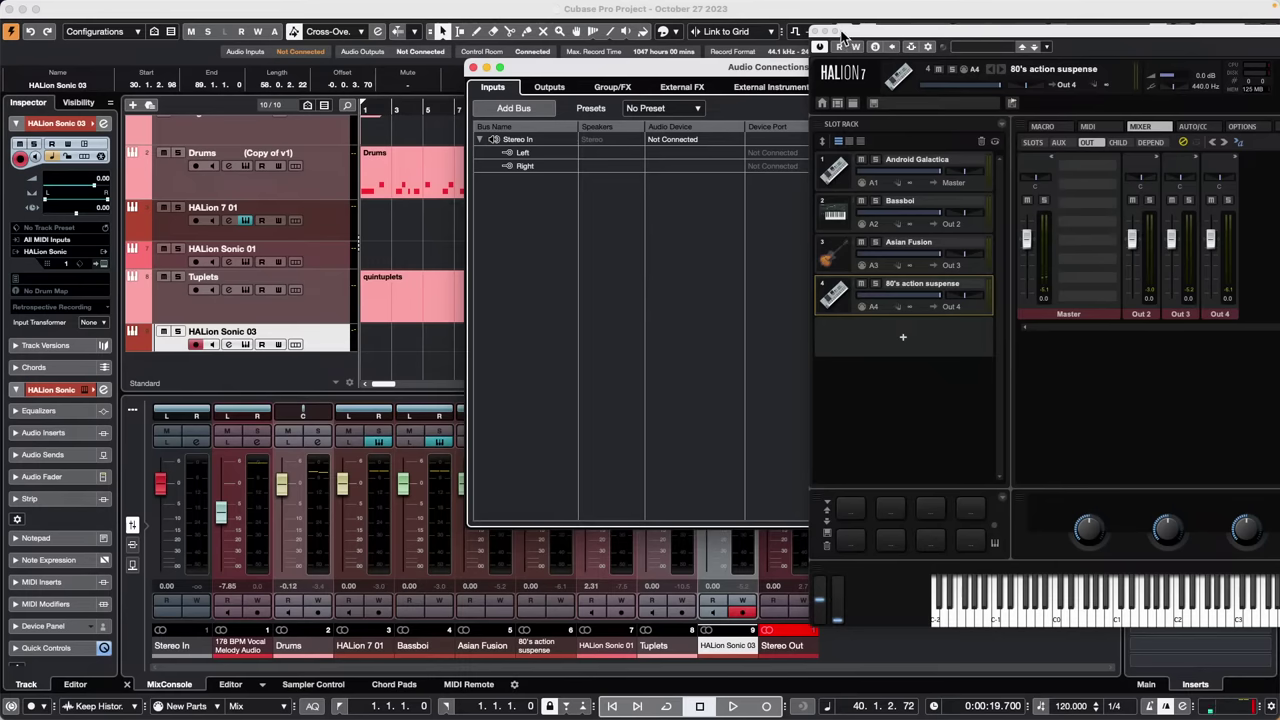
click(818, 32)
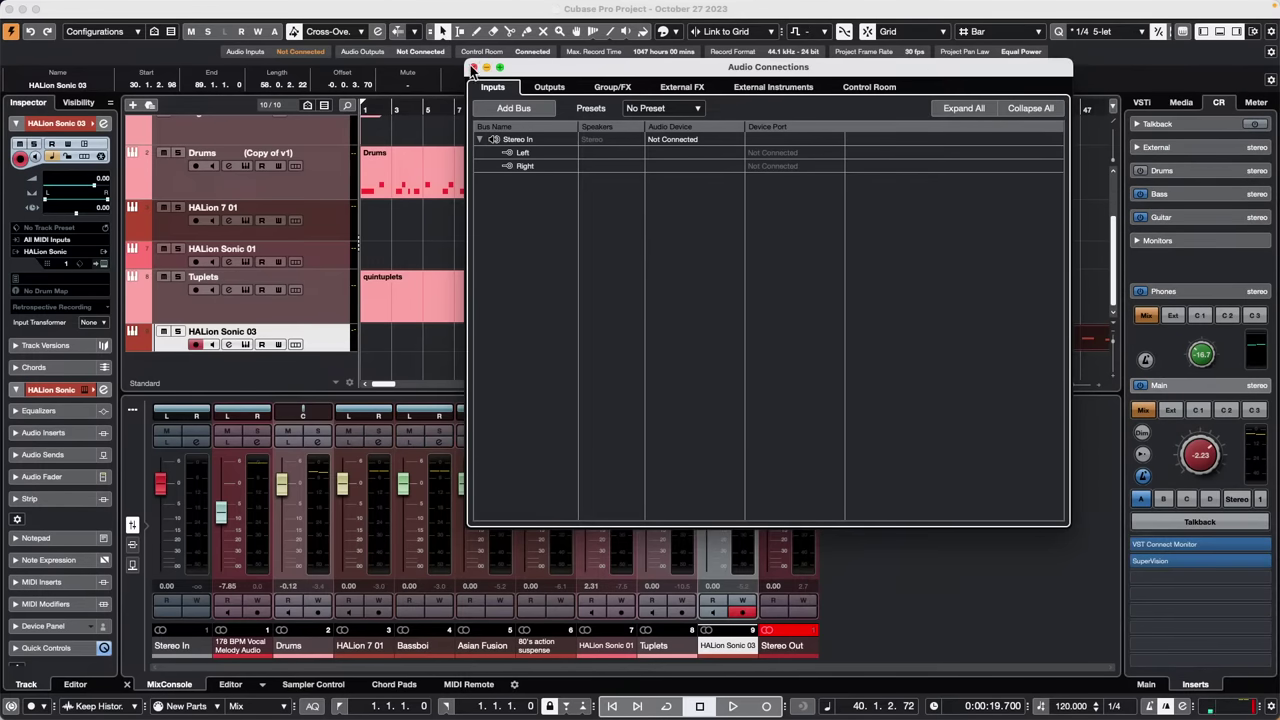
click(472, 67)
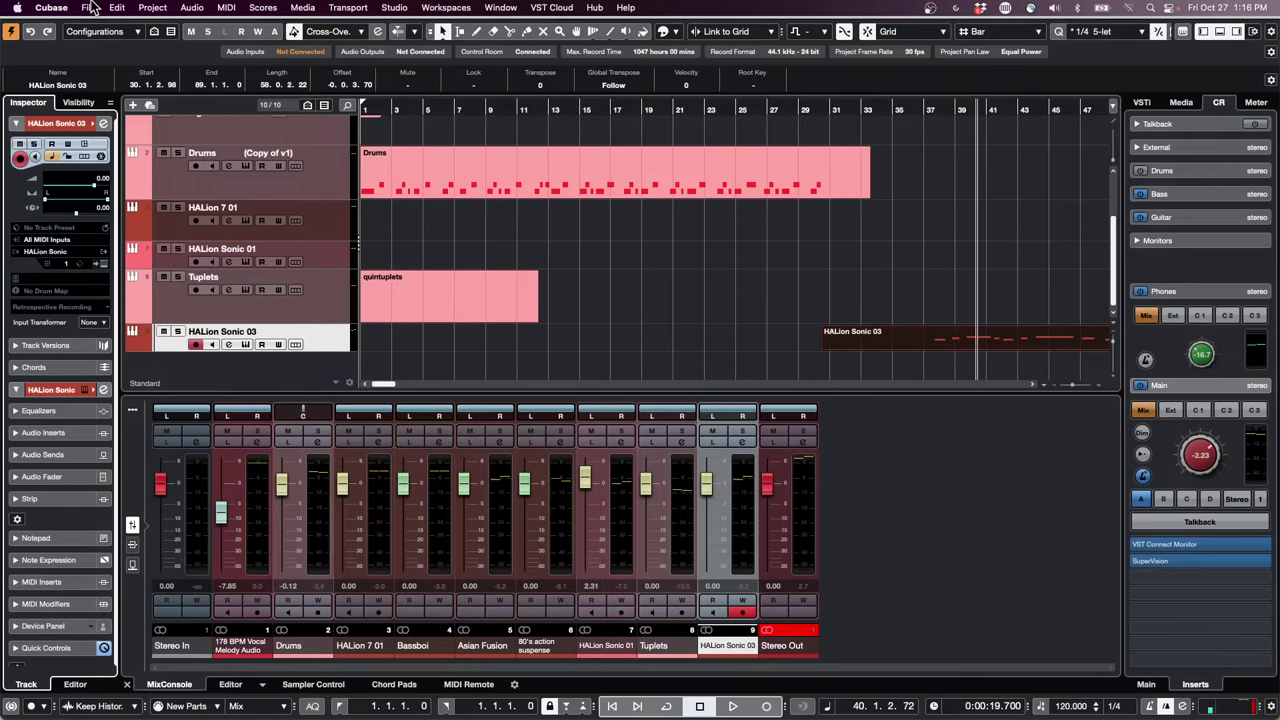
Start creating an empty project with a prompted location and go to the Hangouts folder
click(89, 8)
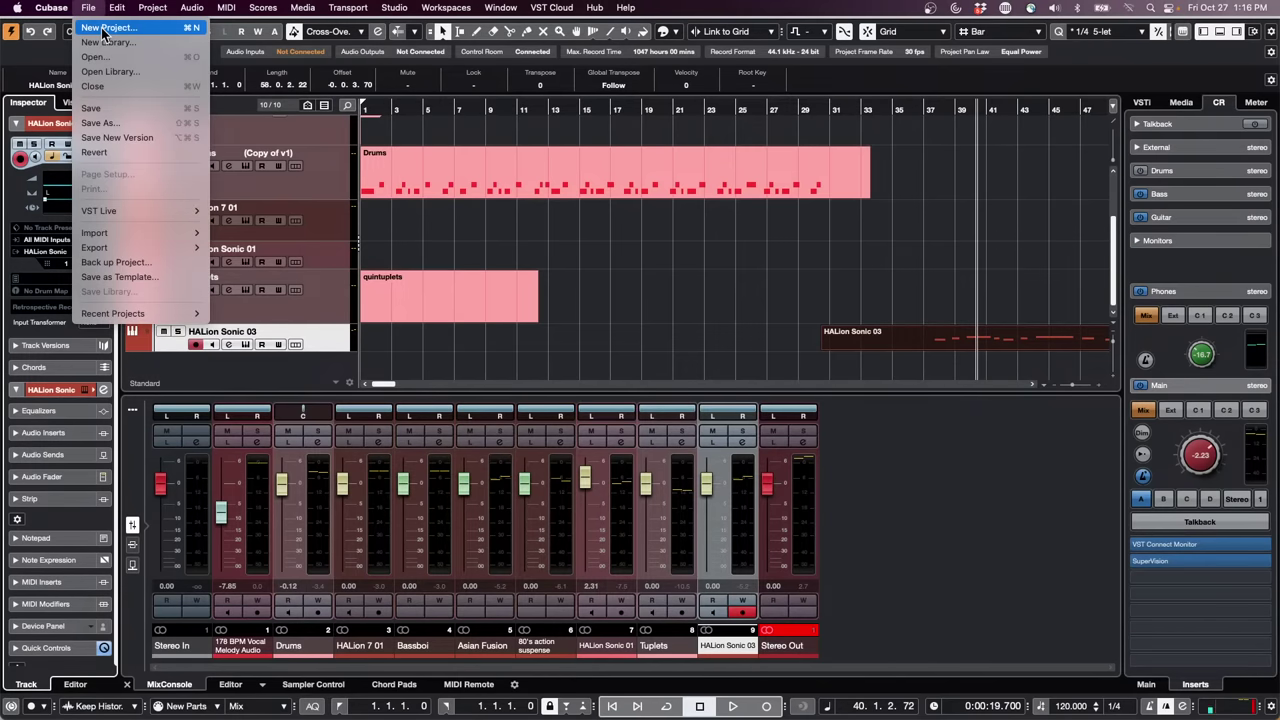
click(103, 29)
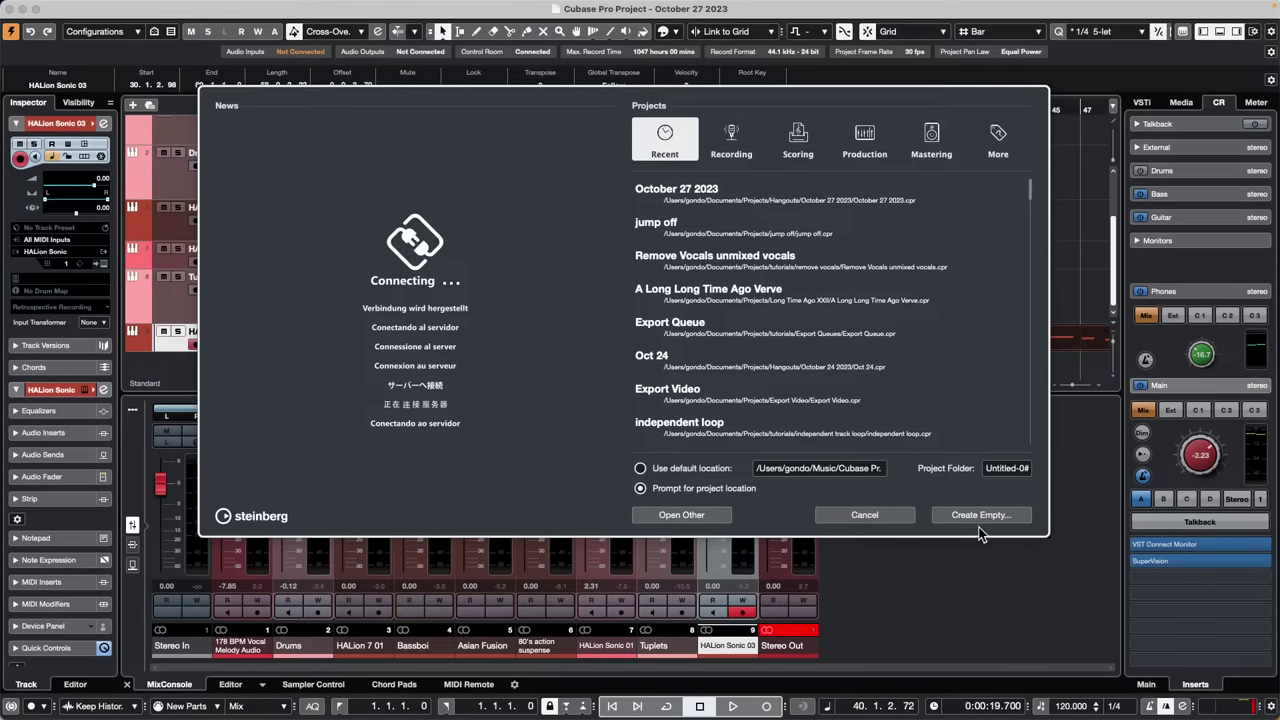
click(984, 517)
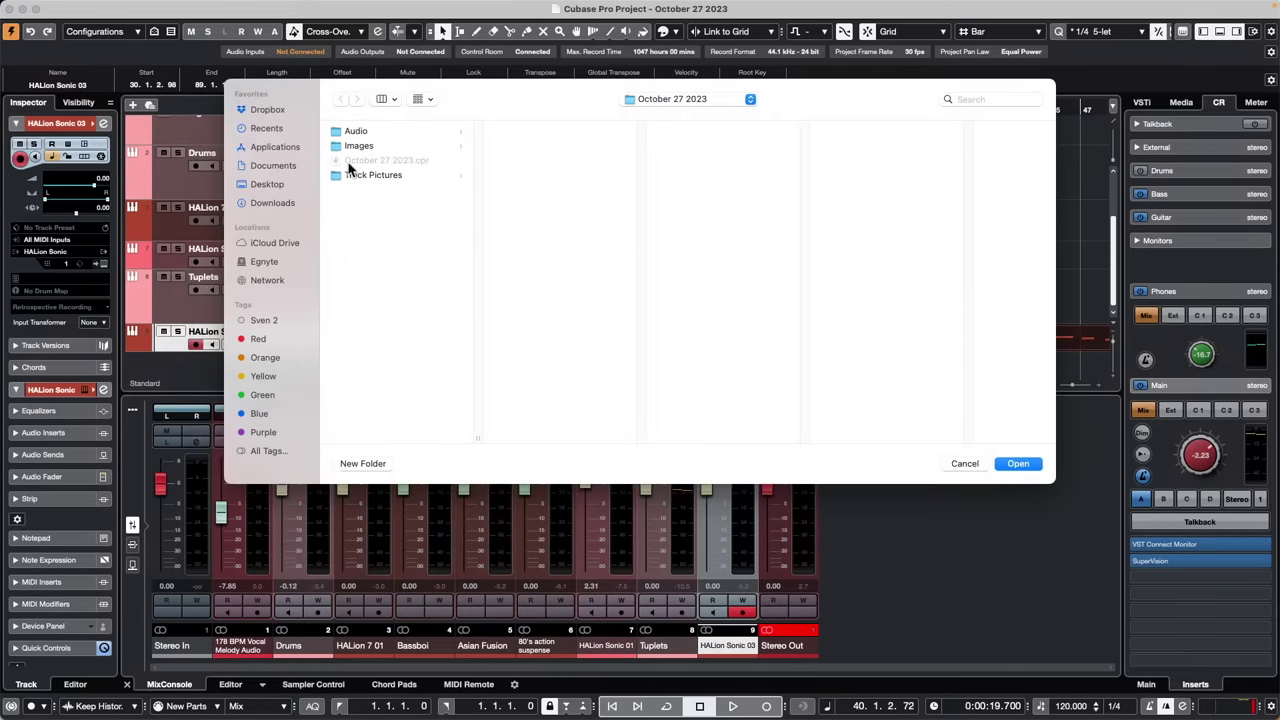
click(690, 100)
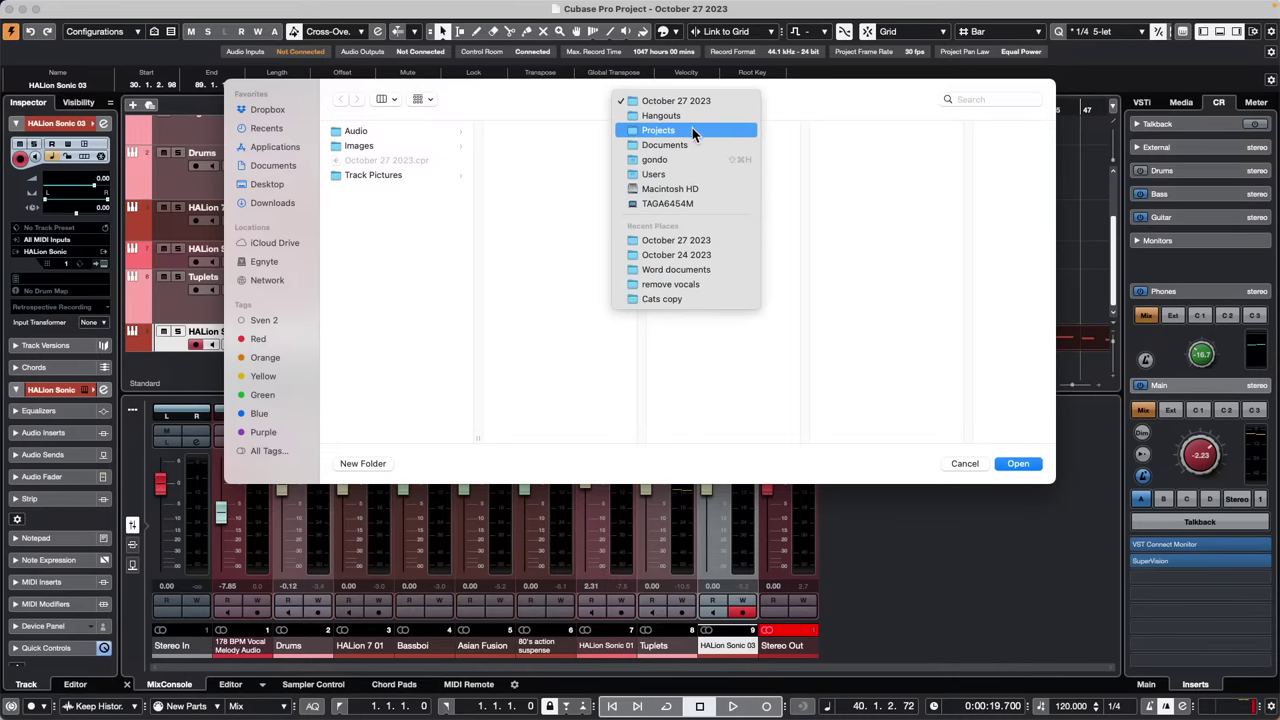
click(695, 116)
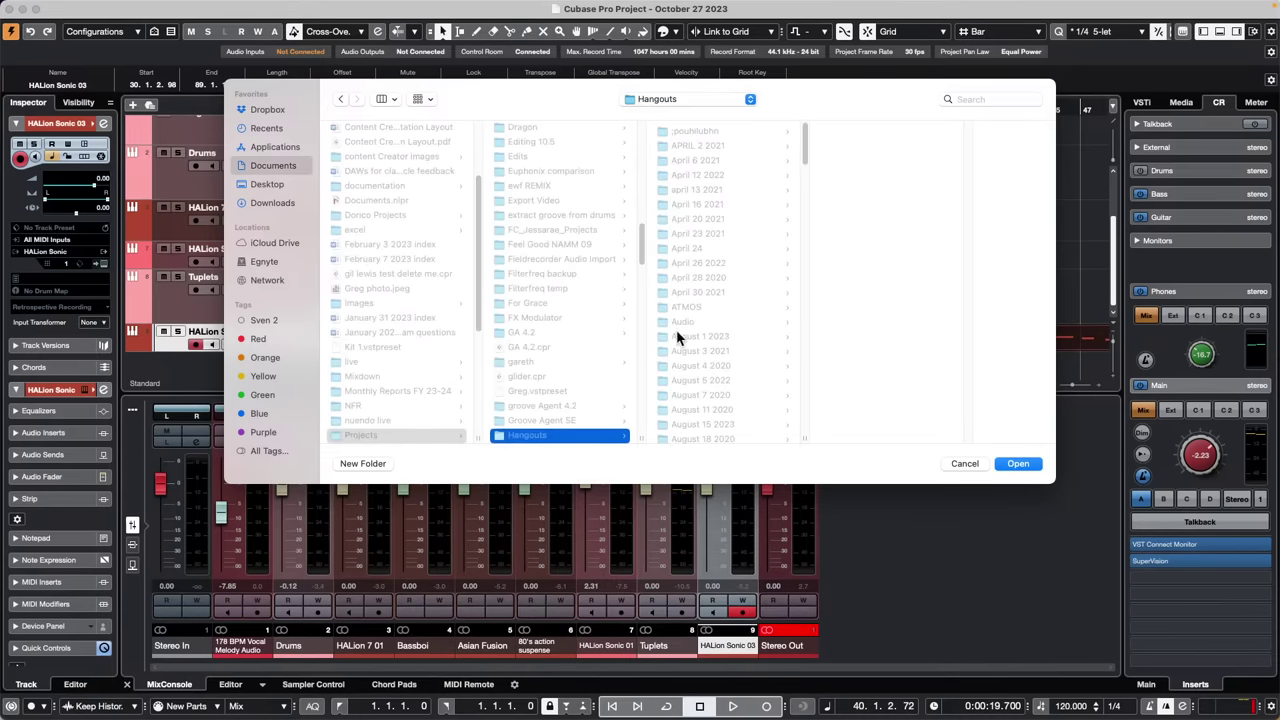
Choose the Cats copy folder inside WaveLab Audio files in Projects as the location and create the empty project there
click(697, 101)
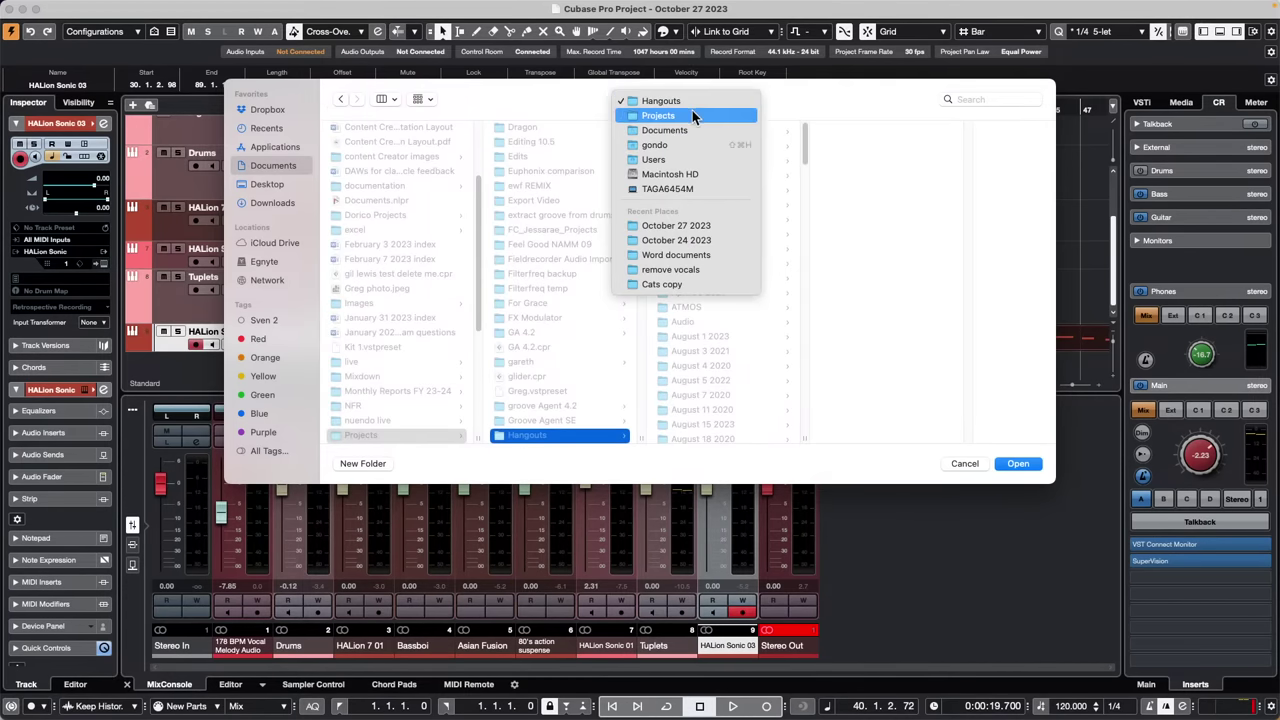
click(692, 112)
scroll(555, 315, down, 15)
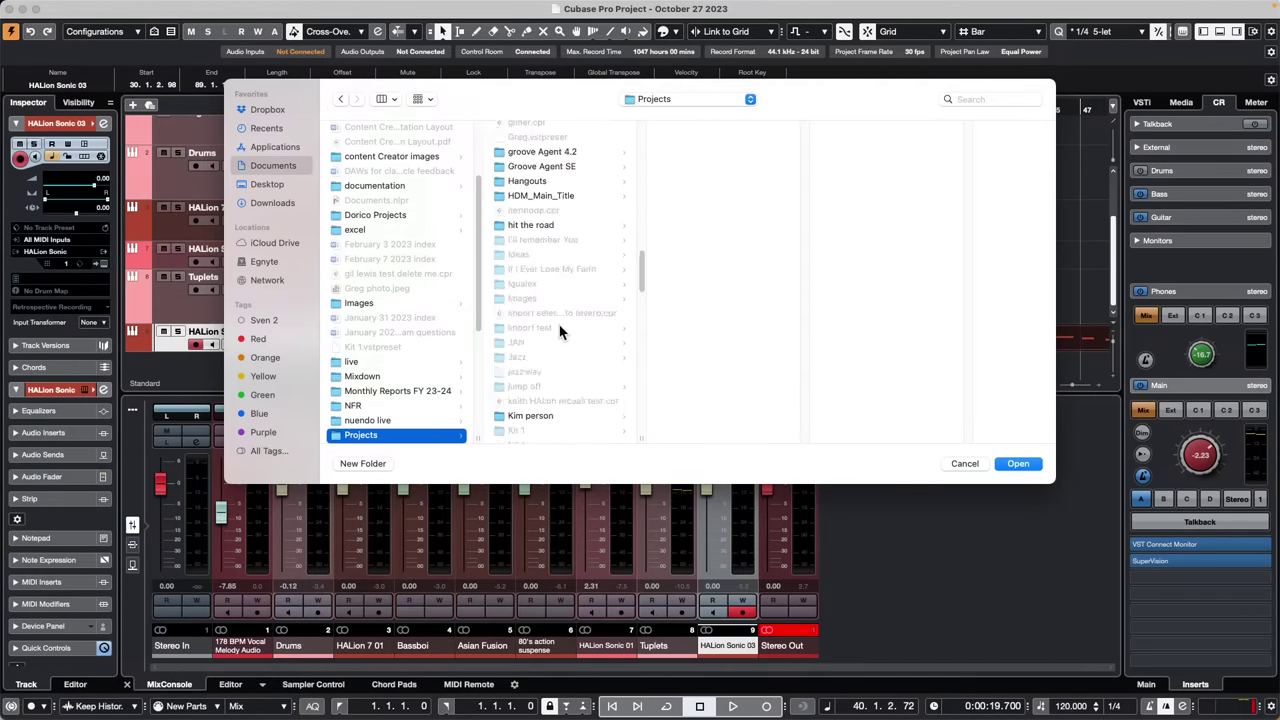
scroll(561, 330, down, 10)
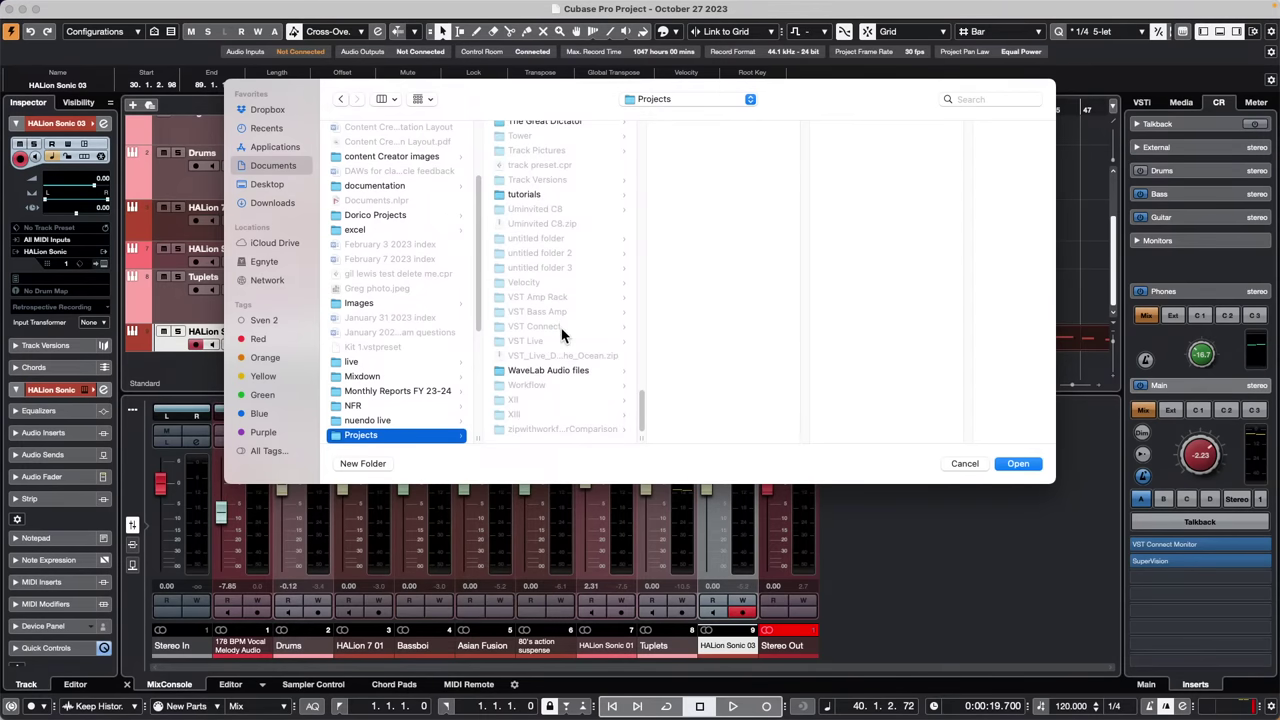
click(560, 372)
scroll(720, 285, down, 5)
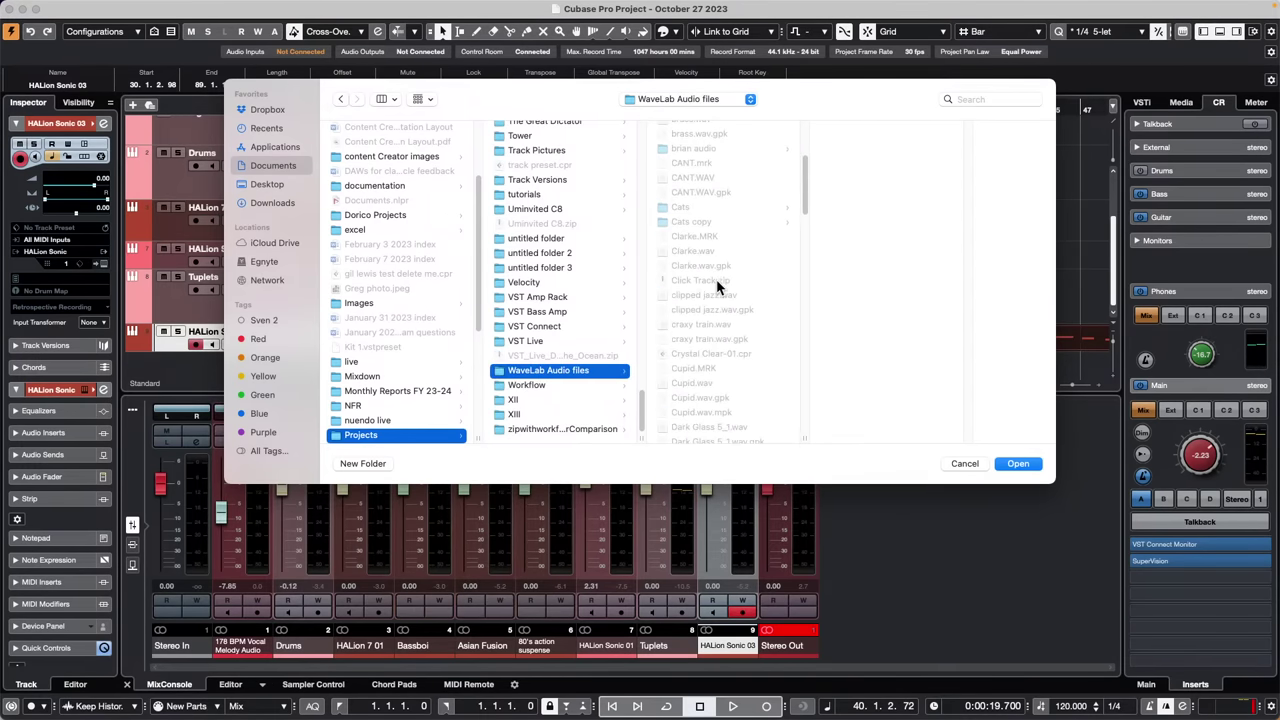
click(720, 223)
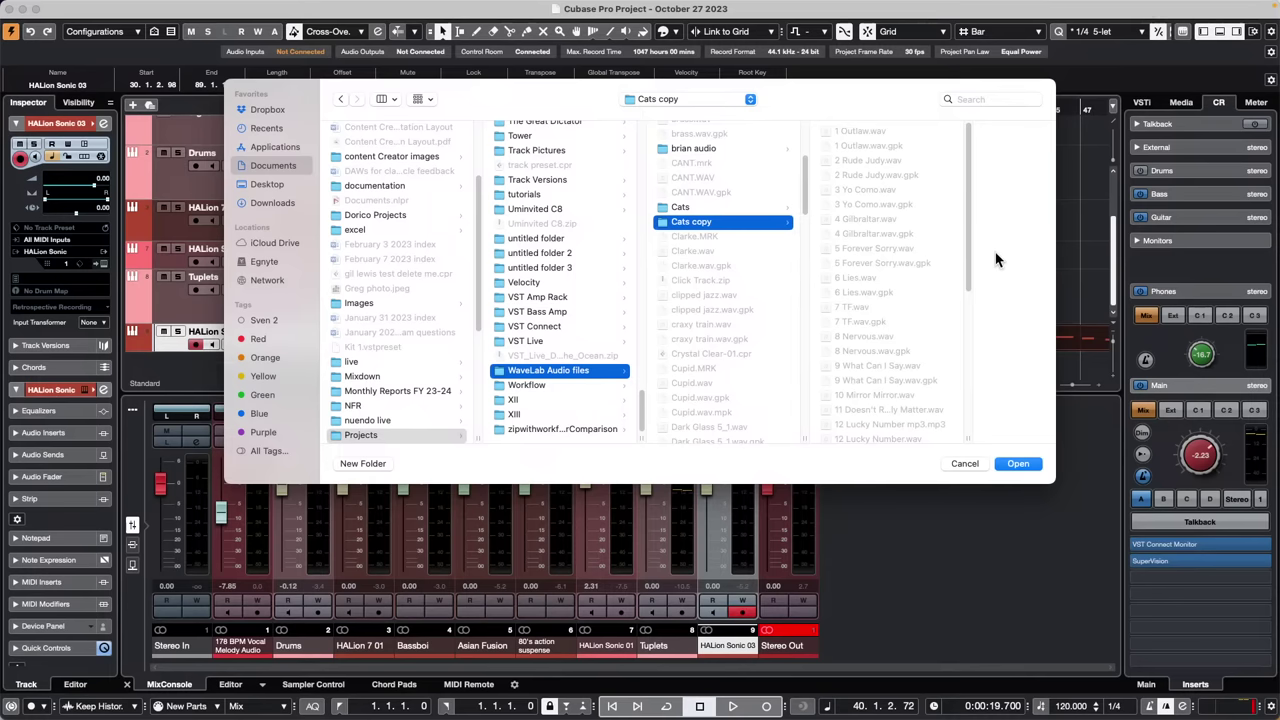
click(904, 323)
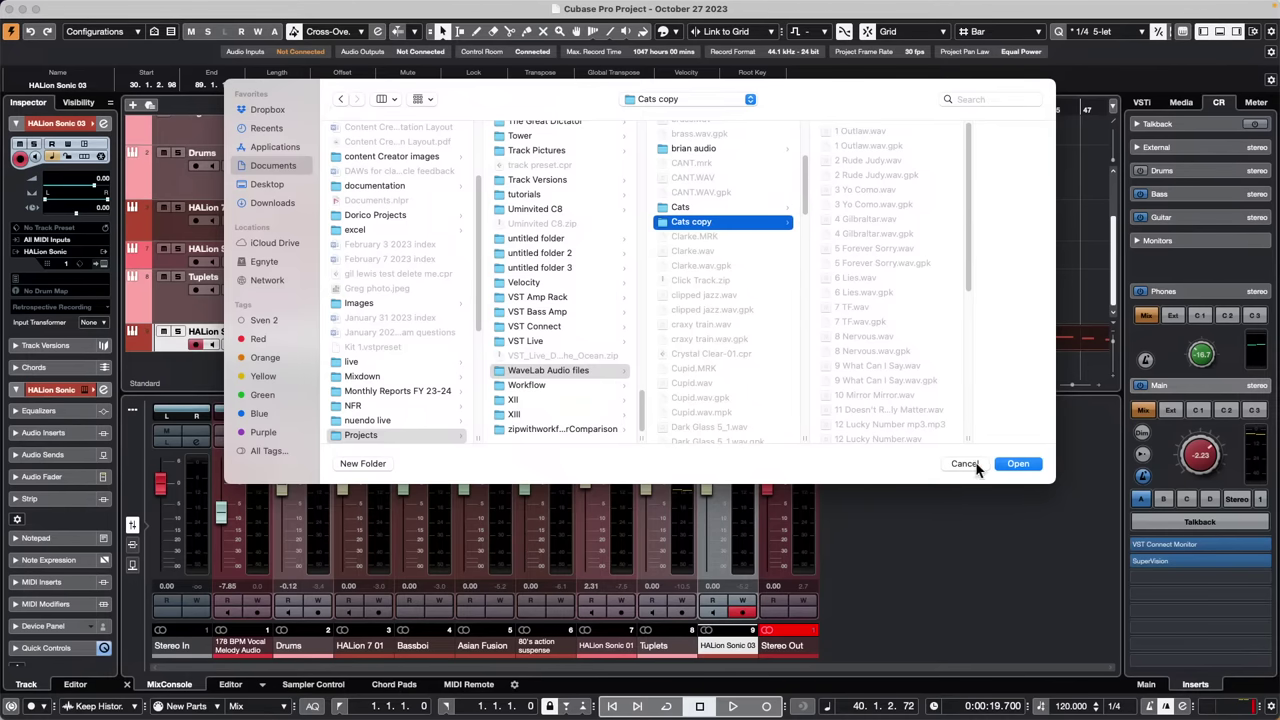
click(1020, 463)
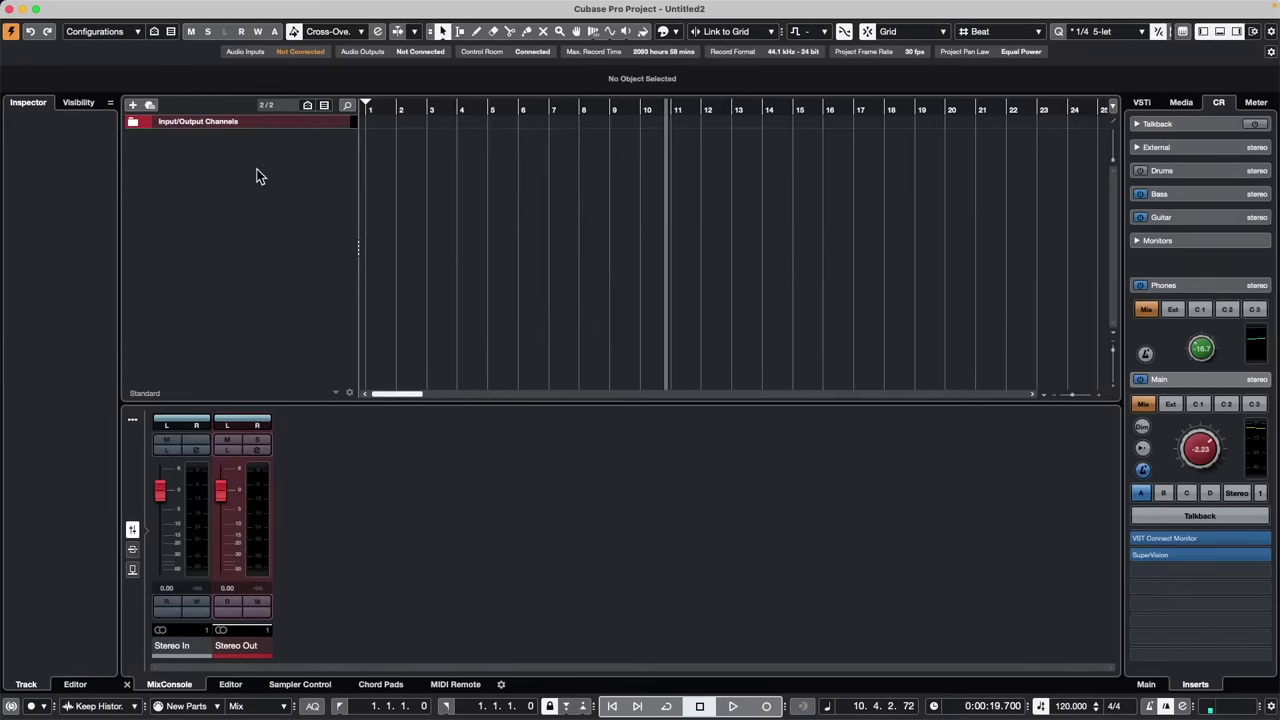
Import the audio file 9 What Can I Say.wav and move its event to the project start at bar 1
right_click(258, 171)
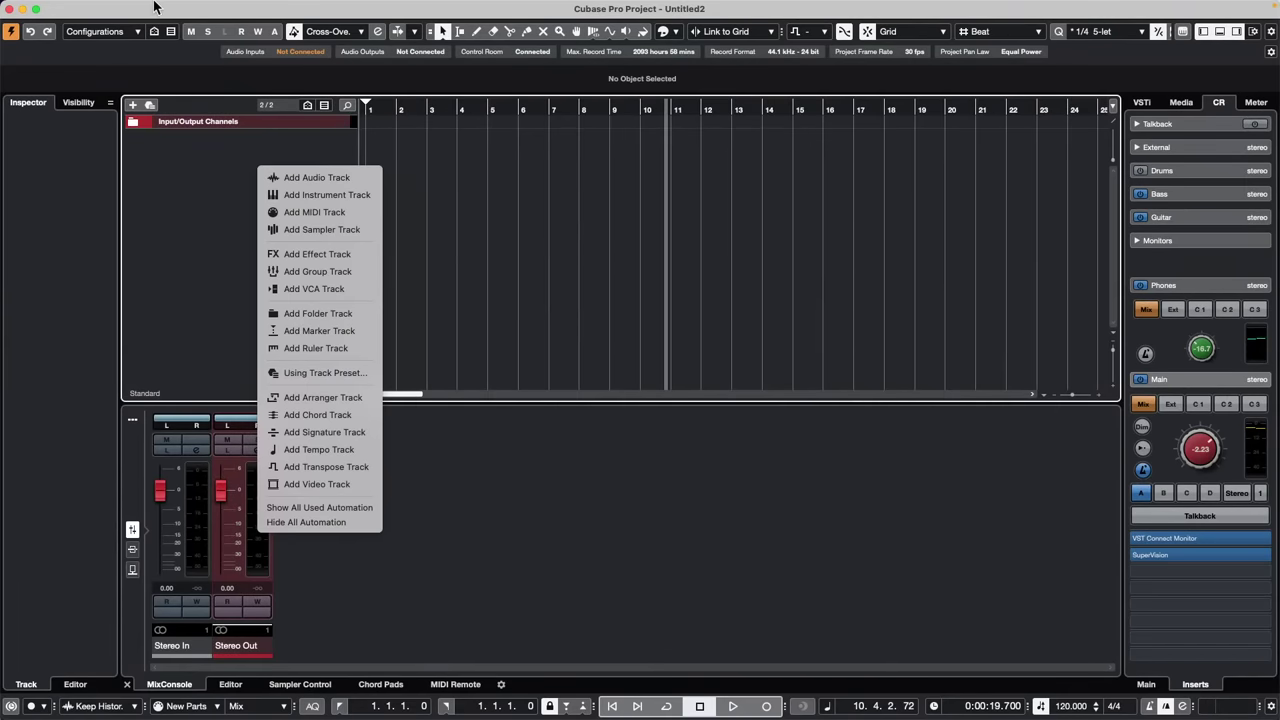
click(84, 8)
click(90, 7)
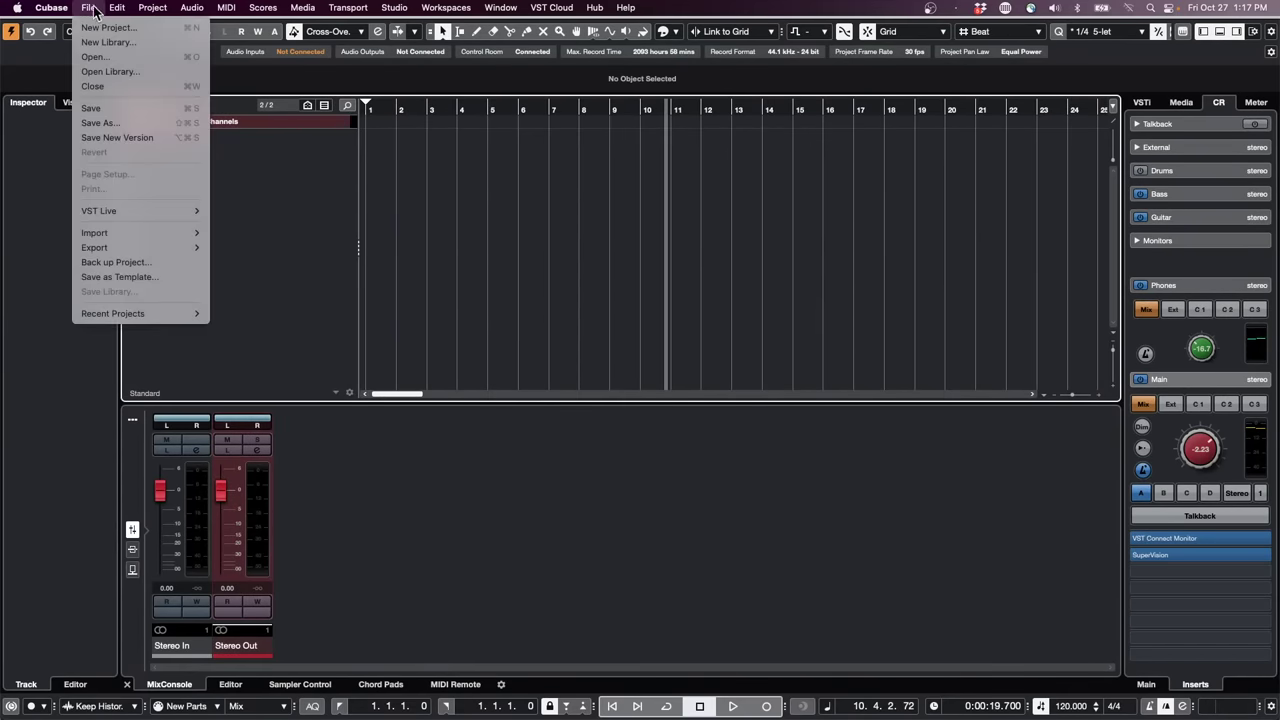
mouse_move(128, 232)
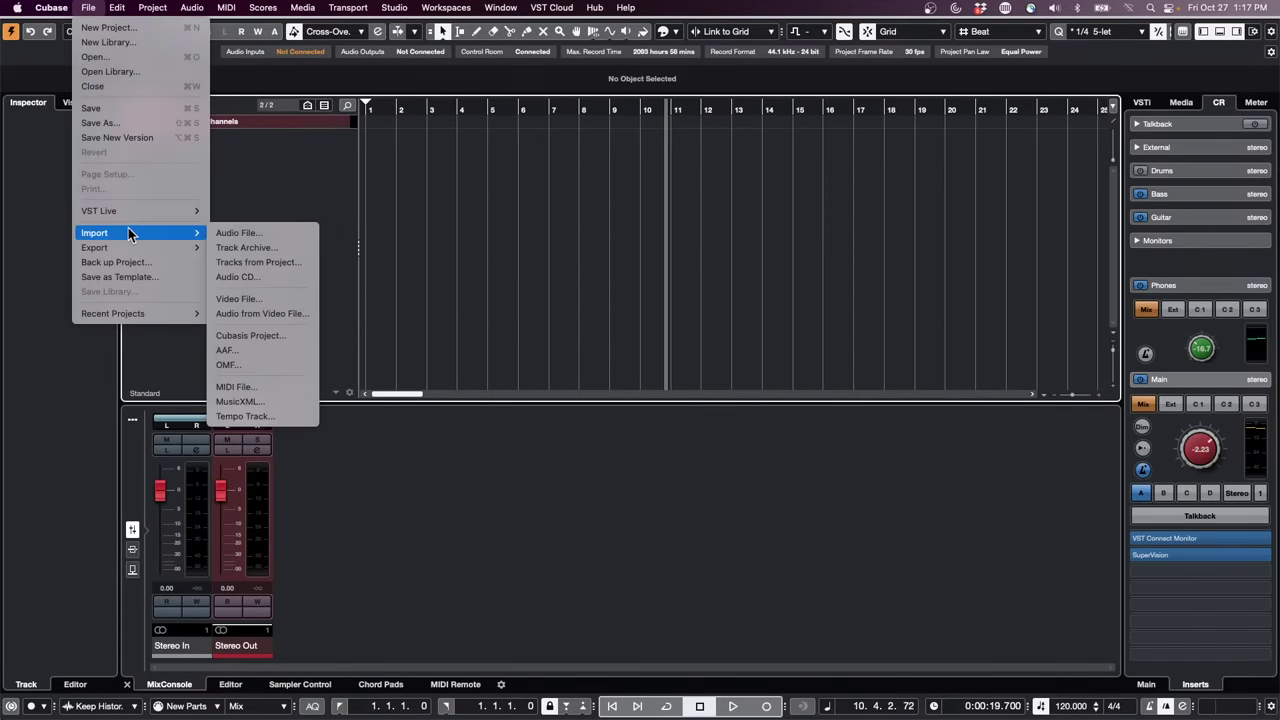
click(272, 233)
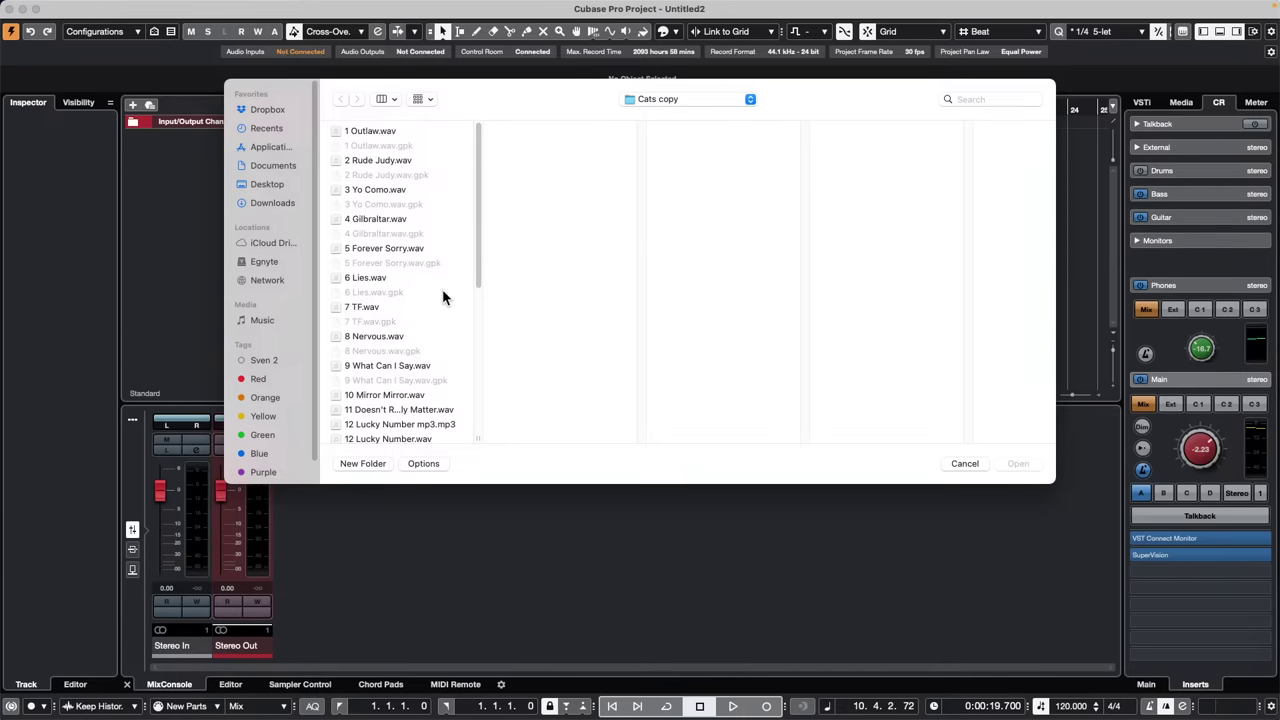
double_click(400, 366)
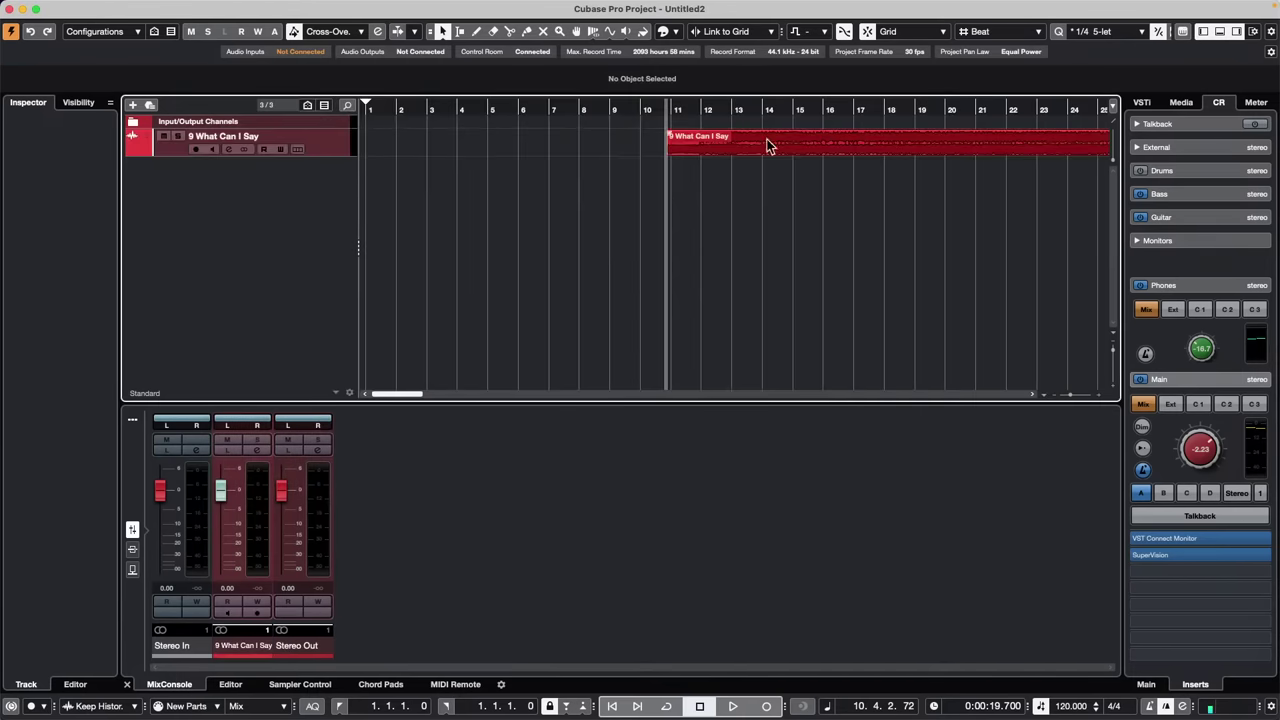
drag(732, 139, 445, 142)
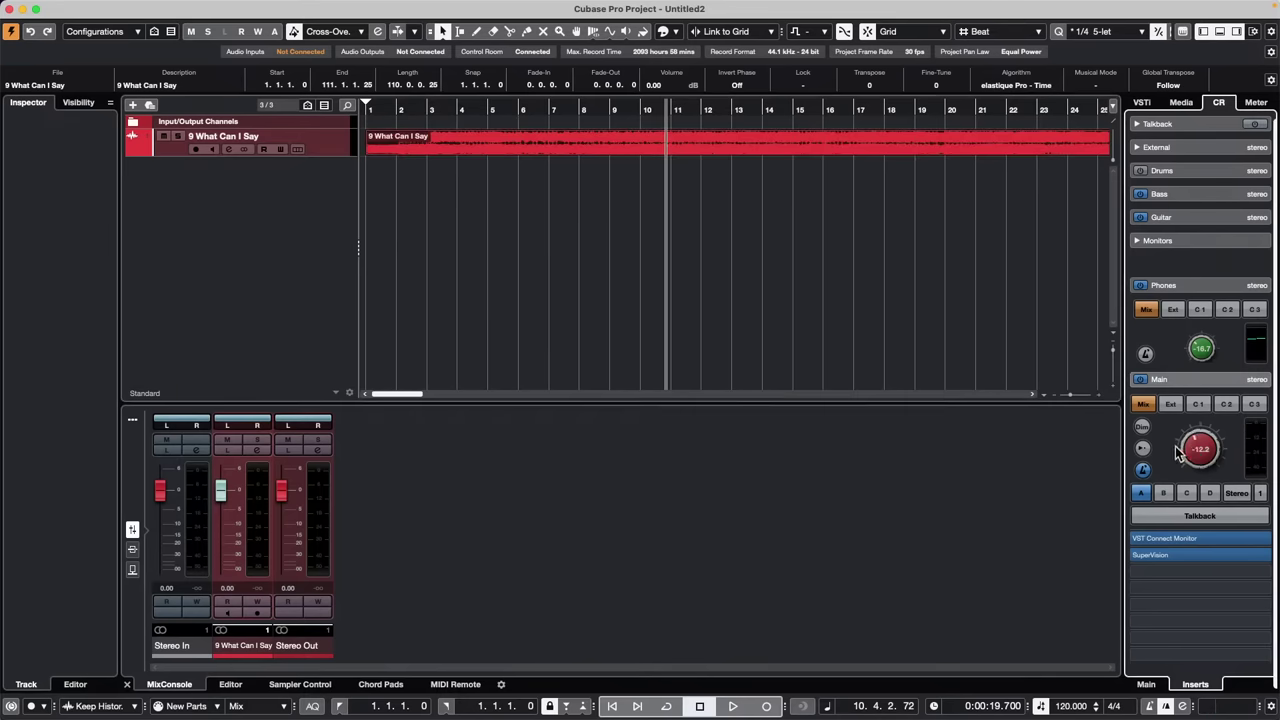
Play the imported song while setting its track fader to about -19.7 dB and the Control Room main level to about -10.9 dB
key(space)
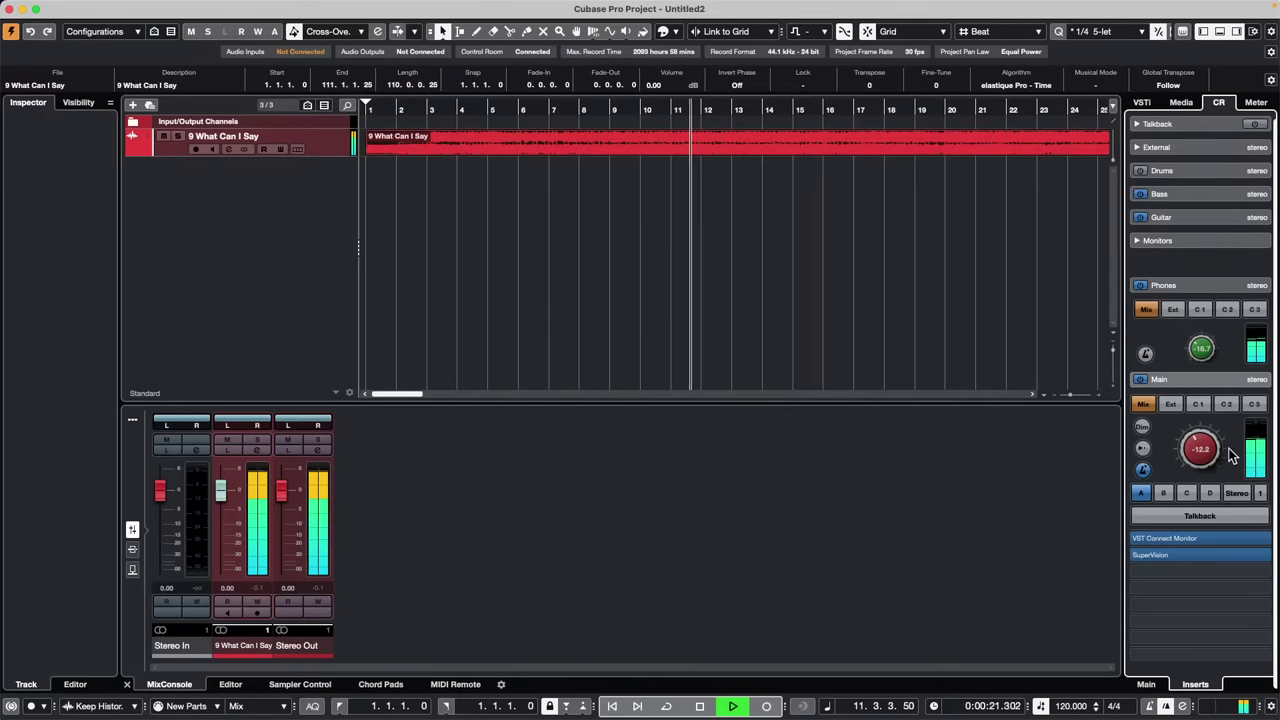
drag(1190, 438, 1181, 456)
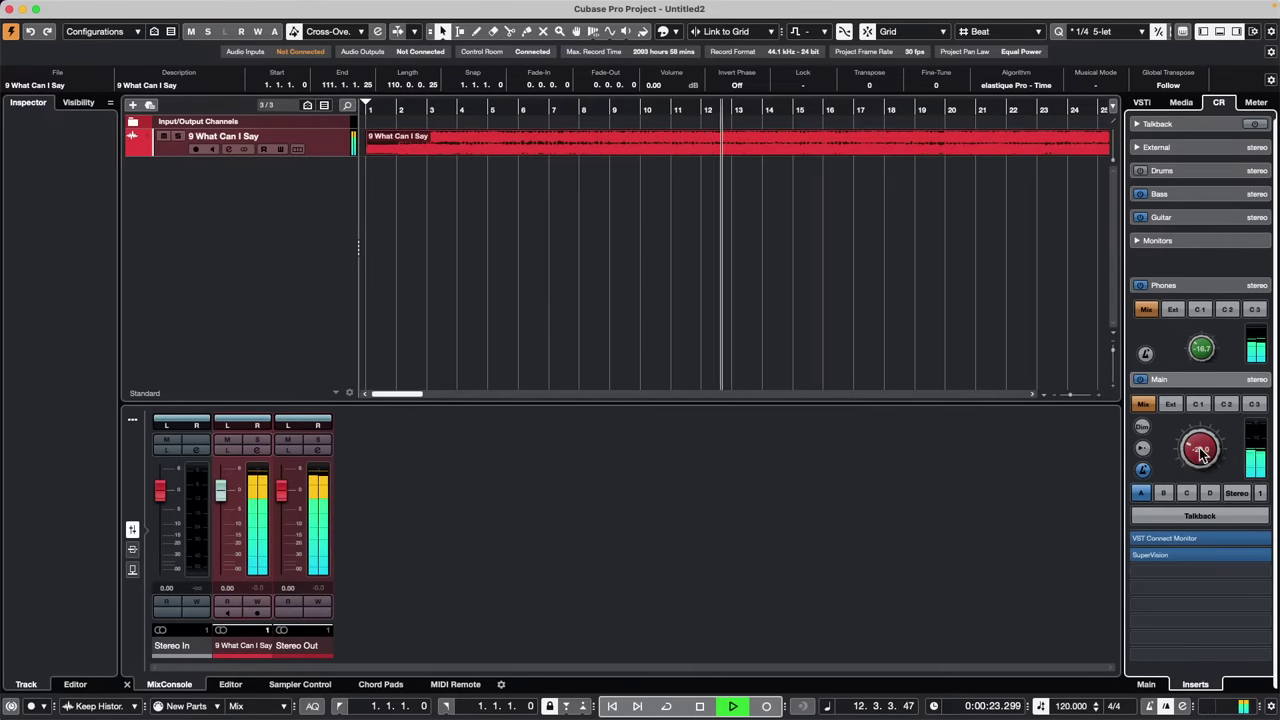
drag(221, 490, 222, 537)
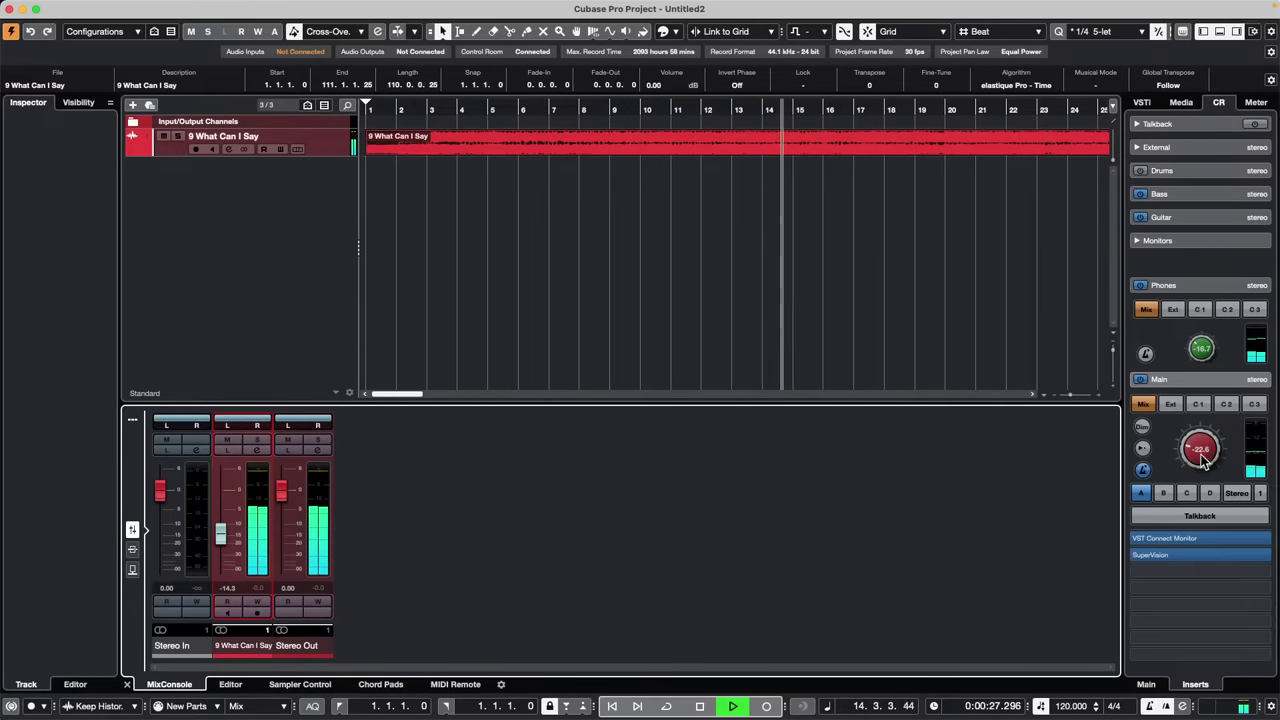
drag(1205, 456, 1203, 430)
drag(221, 537, 226, 545)
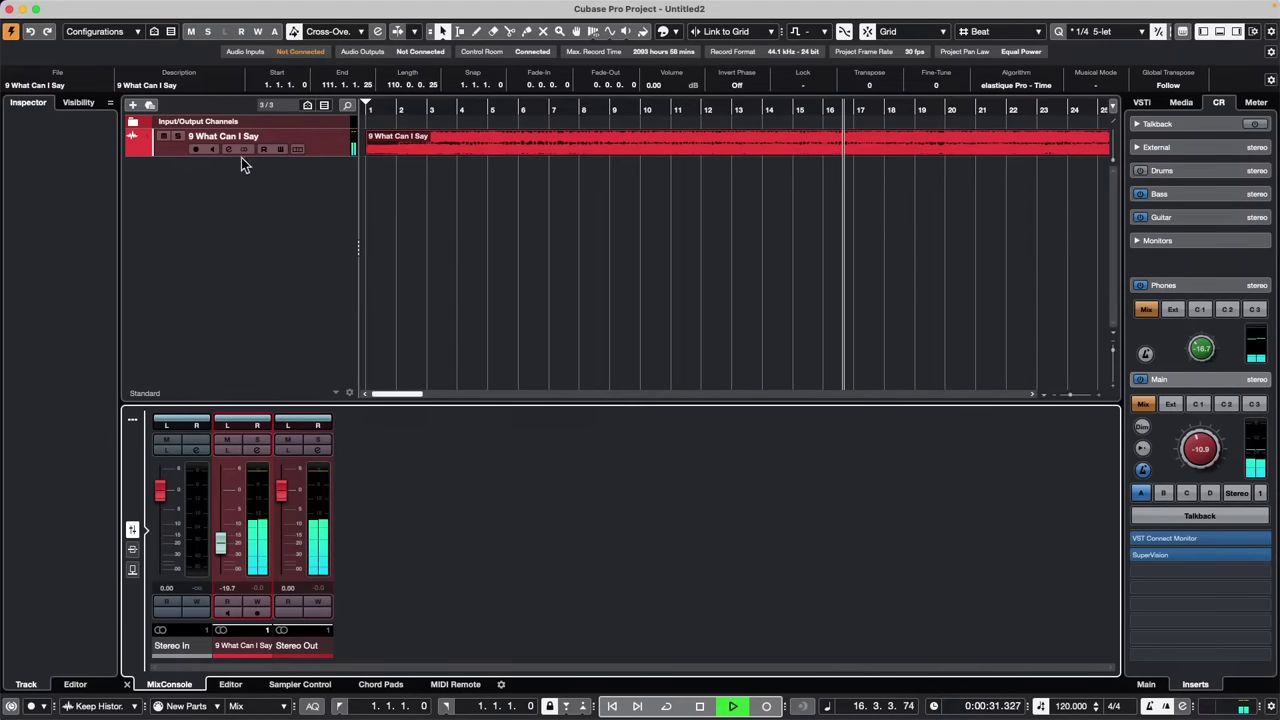
click(327, 152)
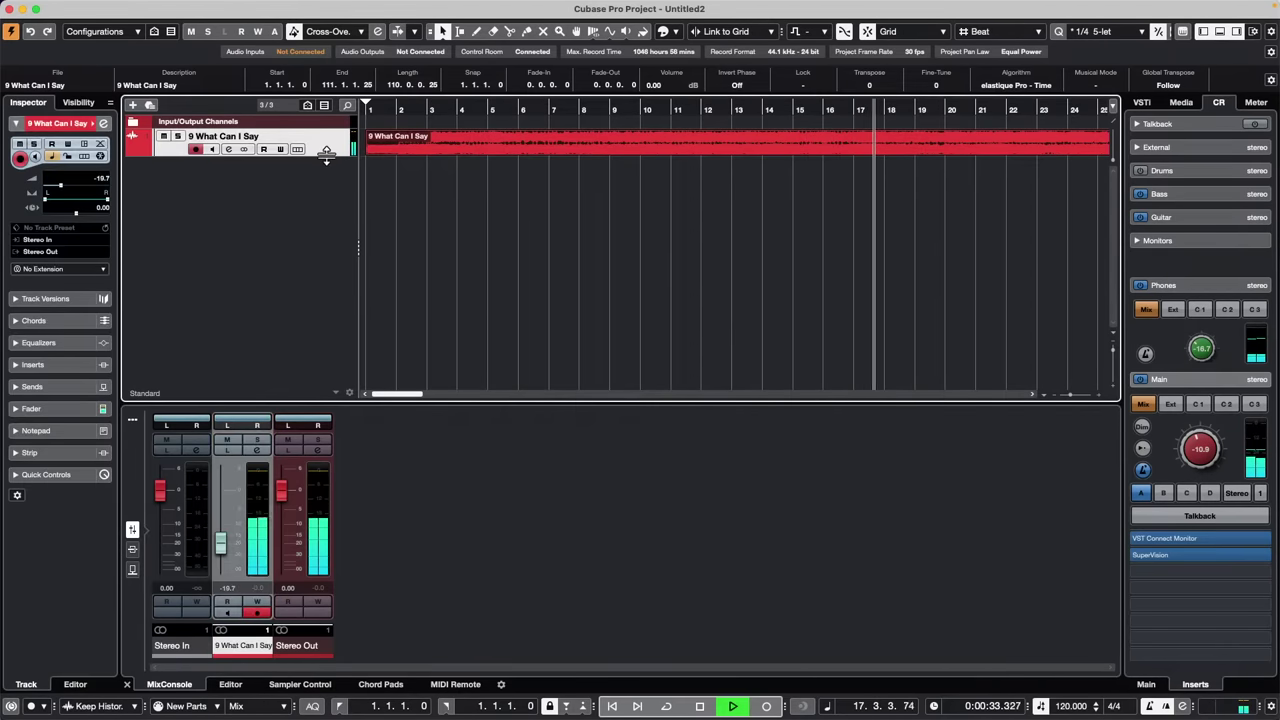
key(space)
Add one instrument track using Groove Agent SE with its audio output on Stereo Out
right_click(290, 194)
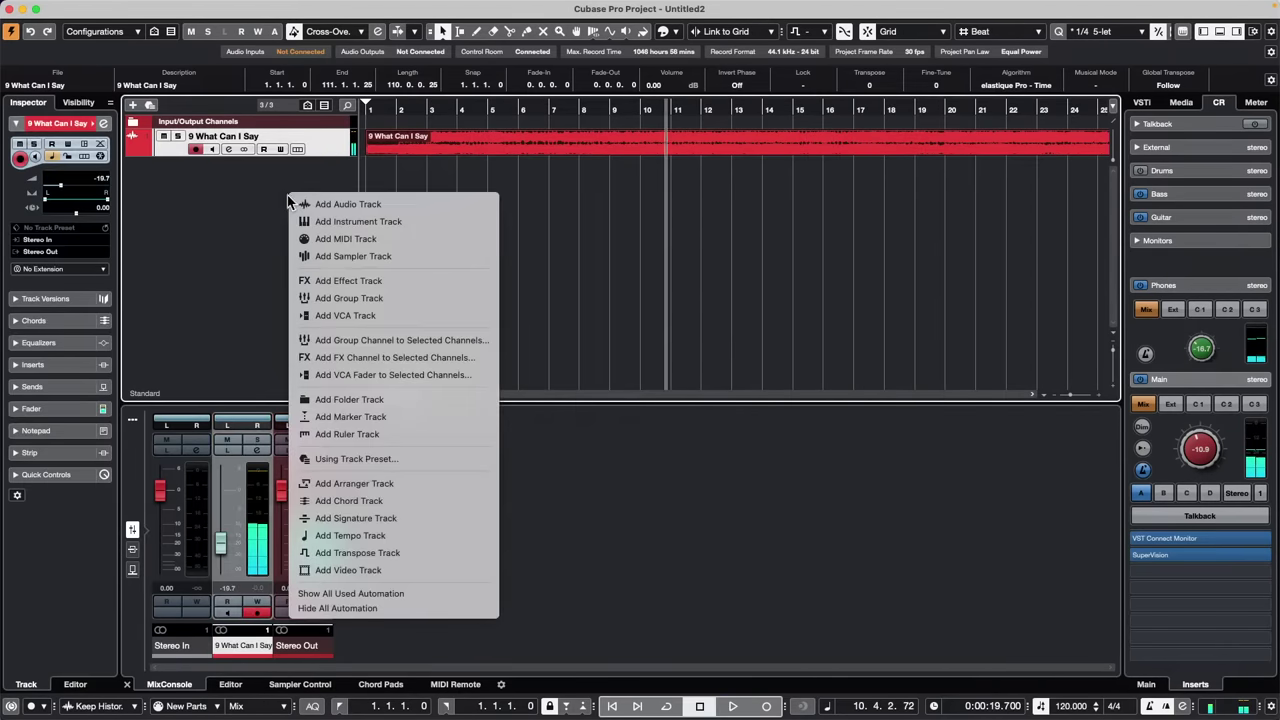
click(389, 222)
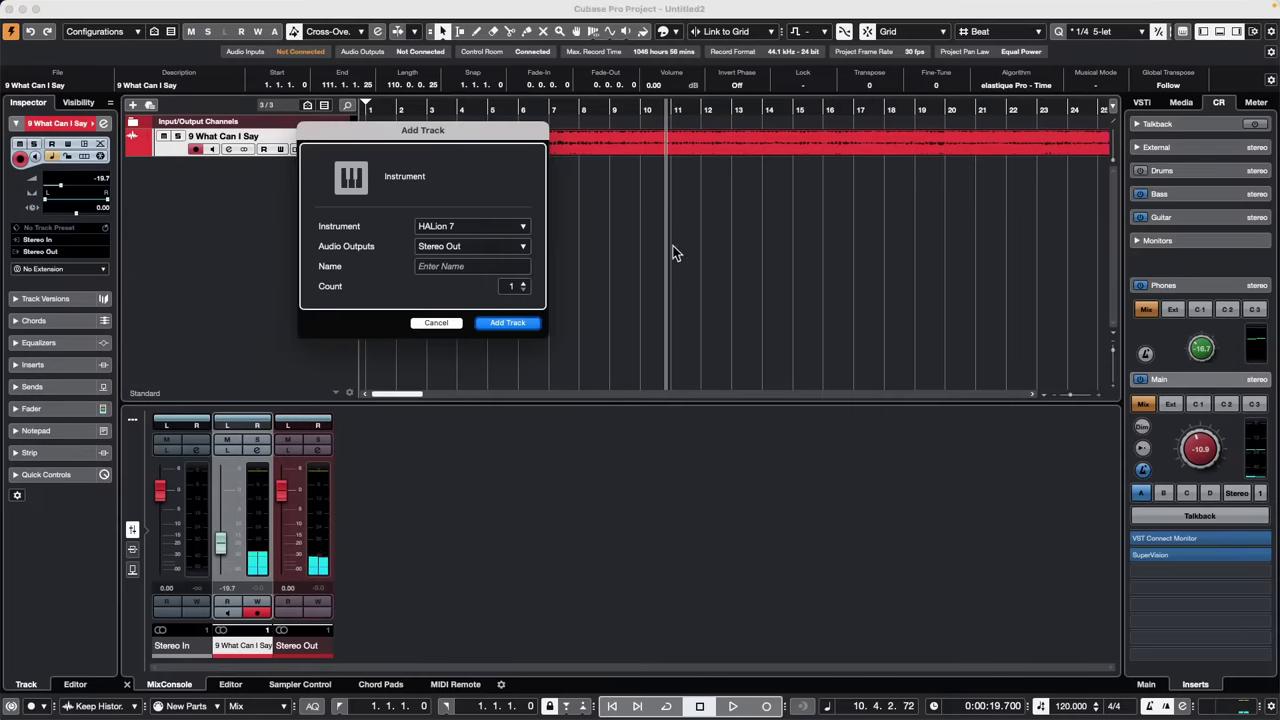
click(452, 228)
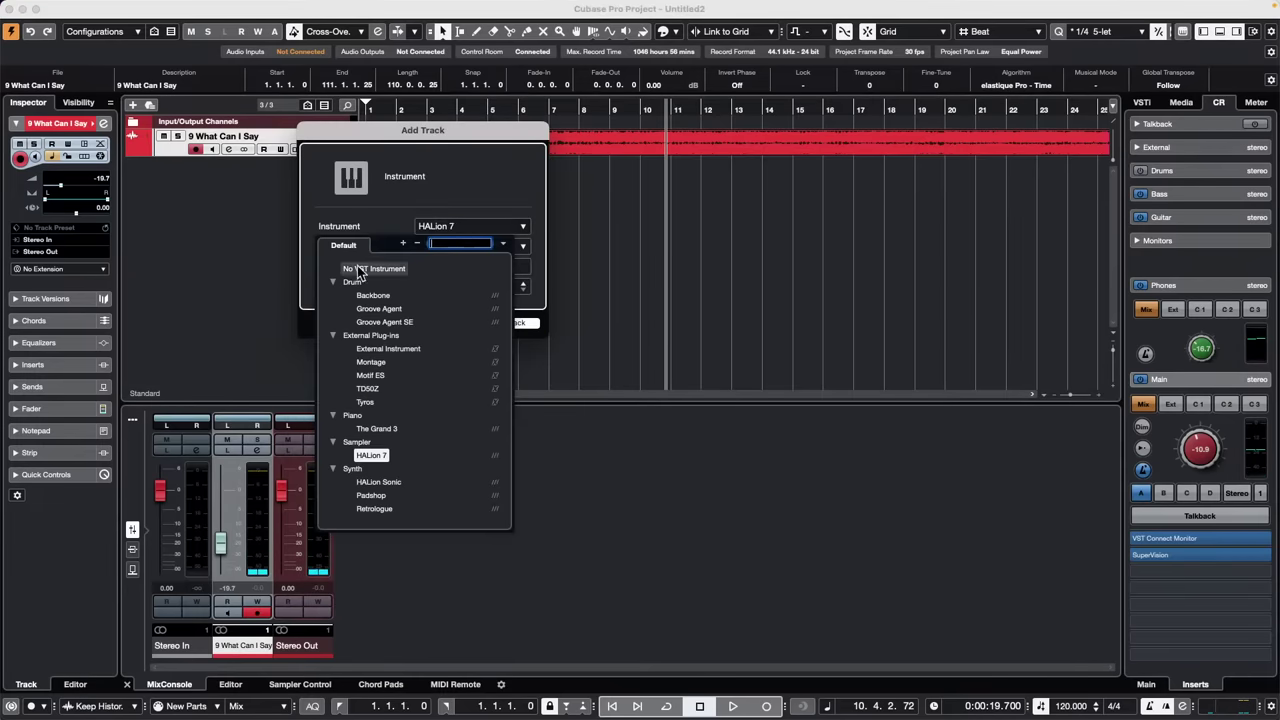
click(401, 321)
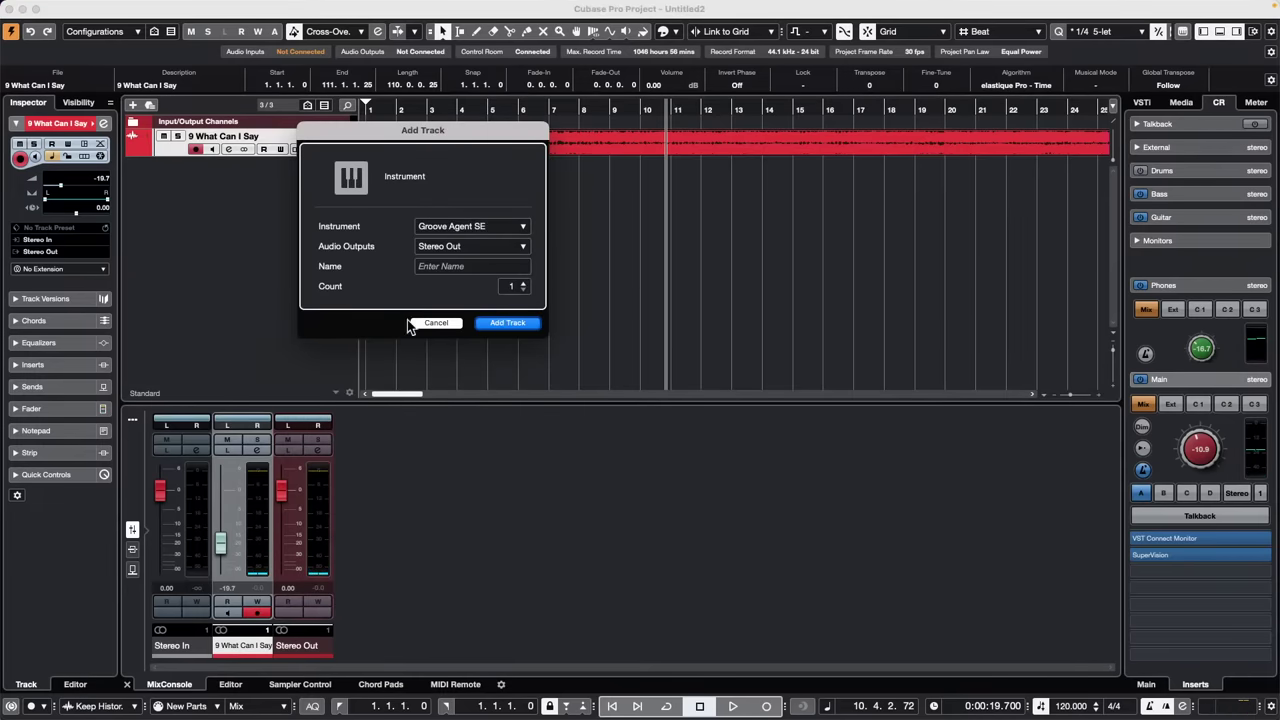
click(521, 323)
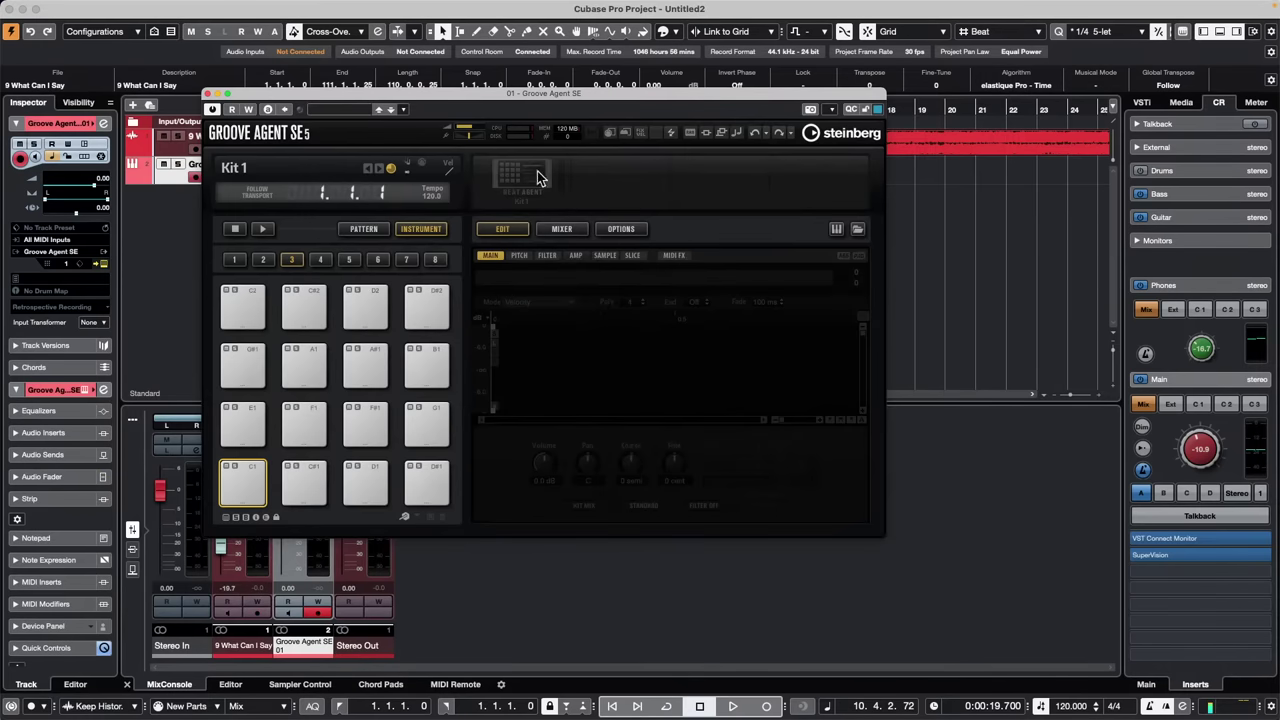
Load Urban Ballads Kit 01 with its patterns into the Groove Agent SE agent and close the kit browser
click(532, 169)
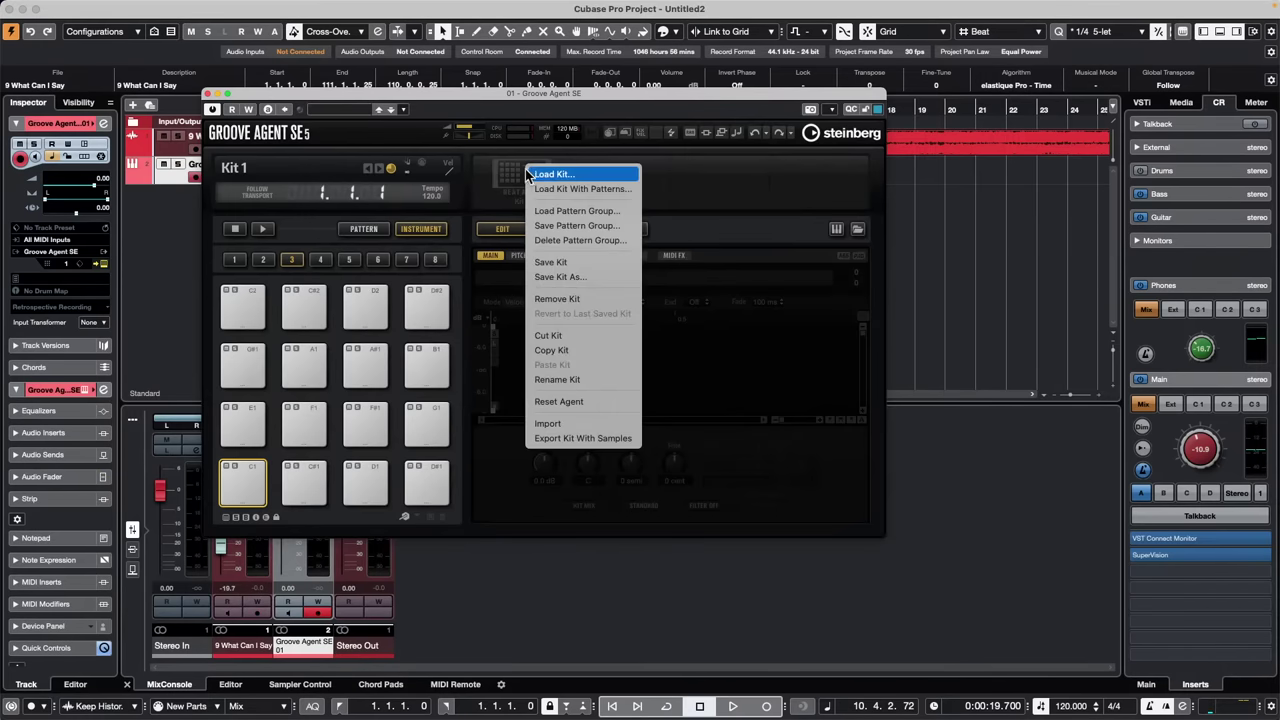
click(589, 188)
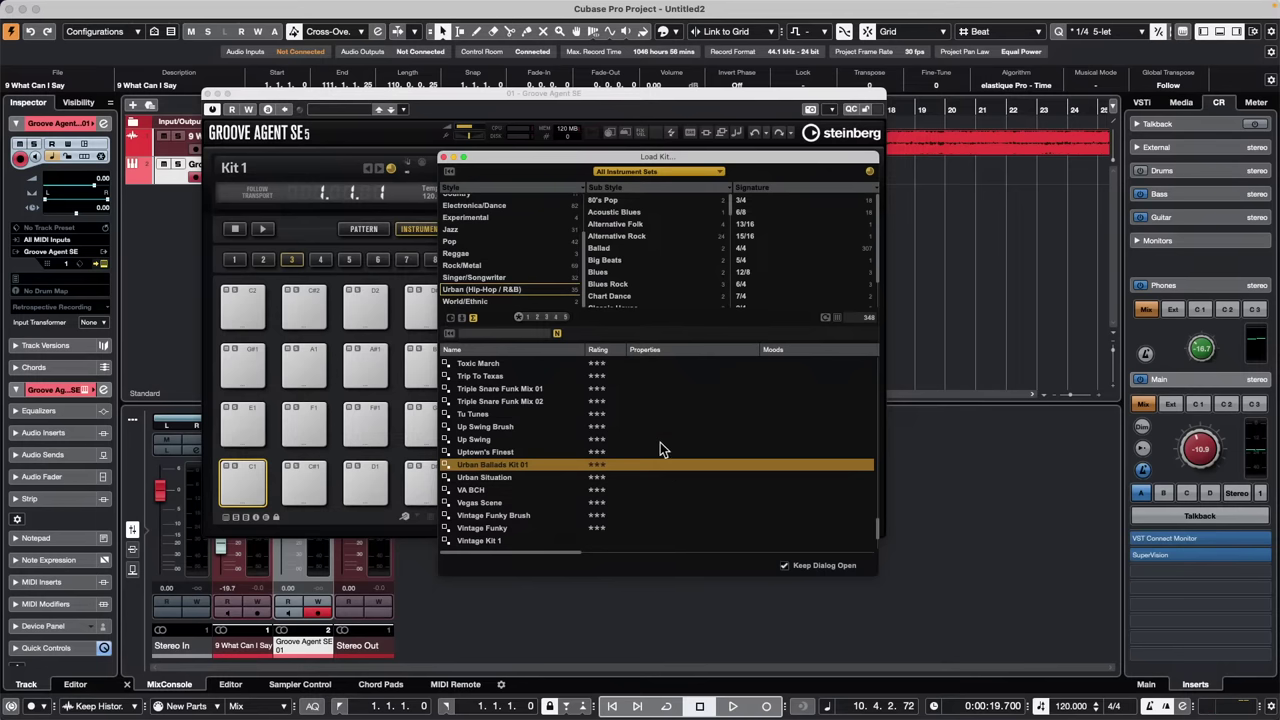
double_click(527, 466)
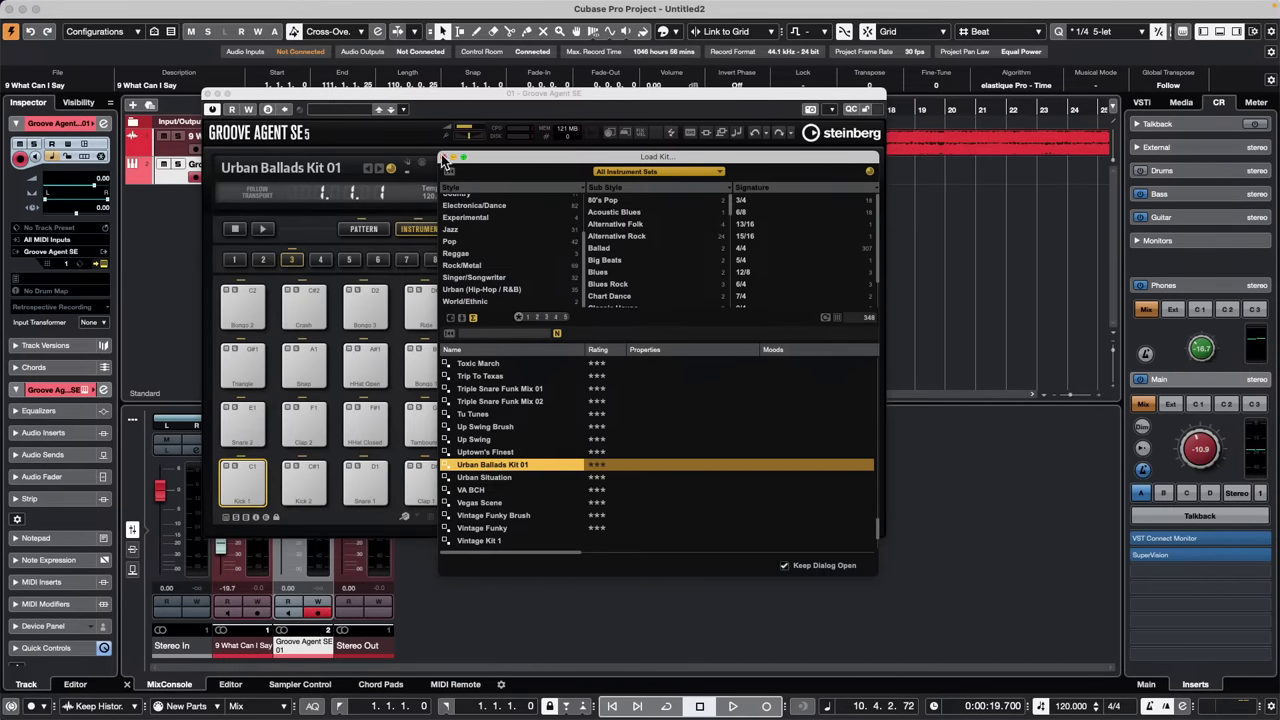
drag(502, 155, 657, 163)
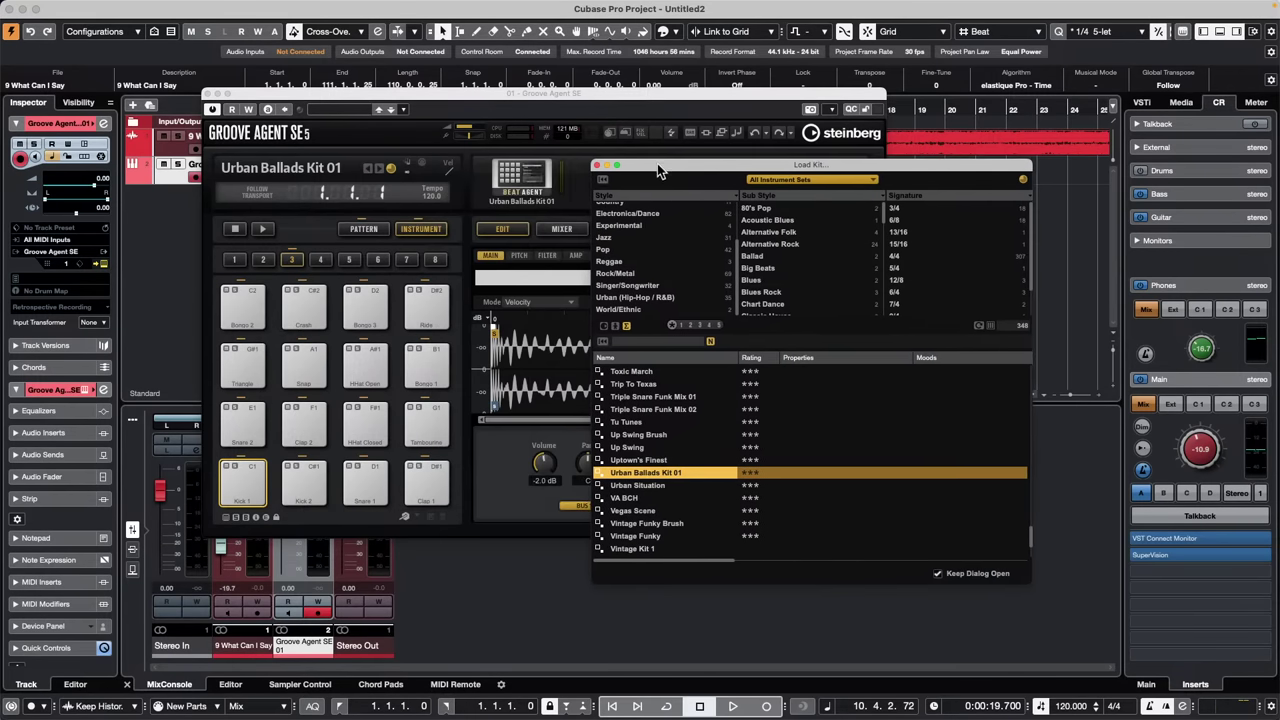
click(597, 166)
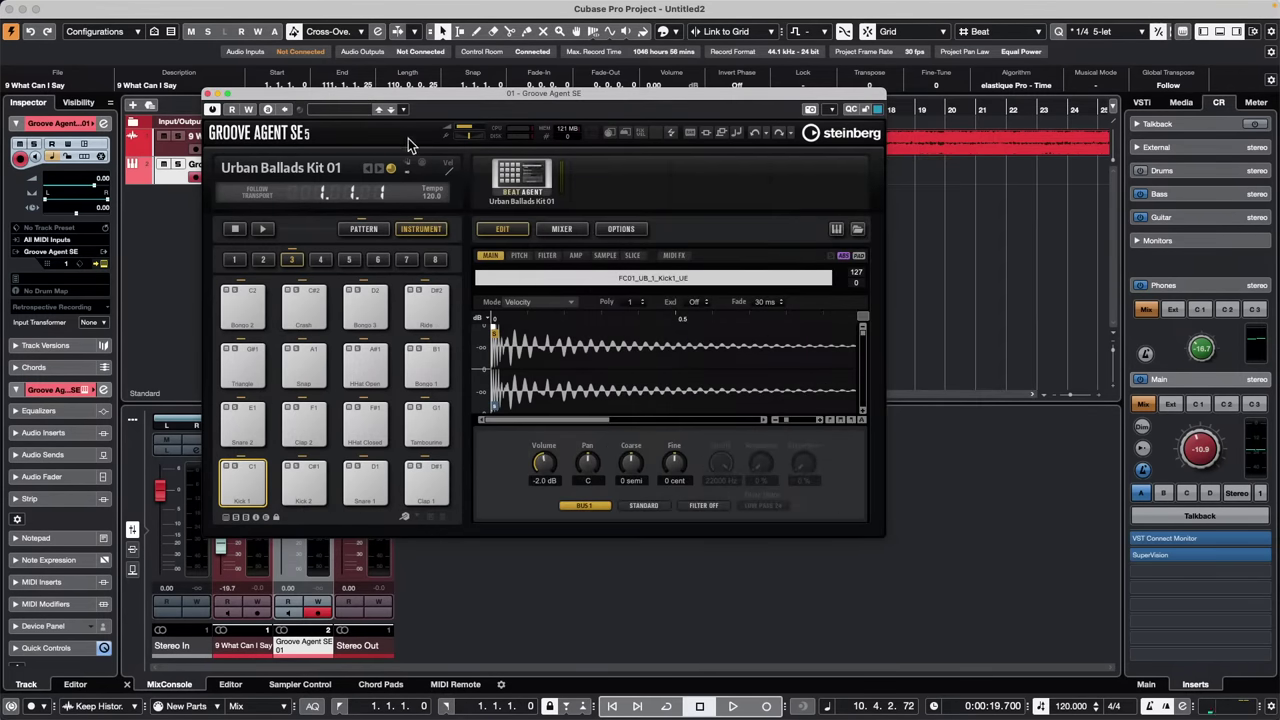
Enable Follow Transport in Groove Agent SE and play the project briefly to hear the drums against the song
click(257, 192)
drag(366, 93, 636, 266)
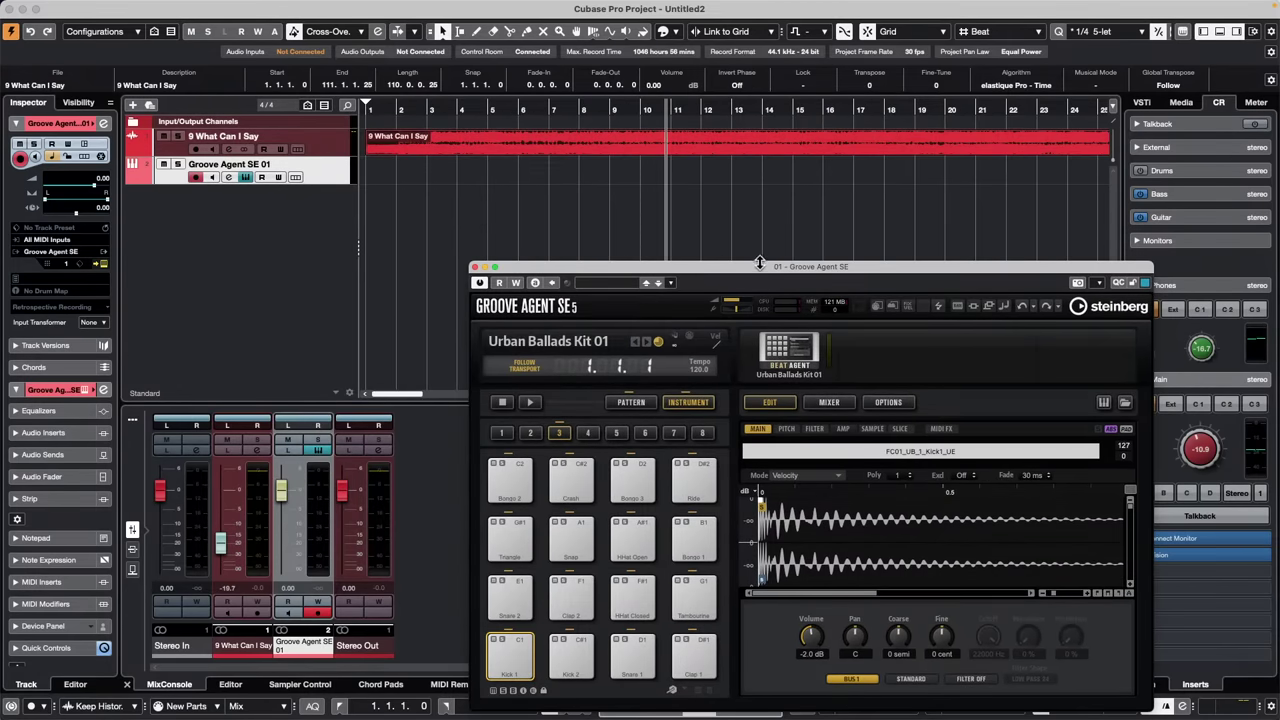
drag(760, 263, 588, 93)
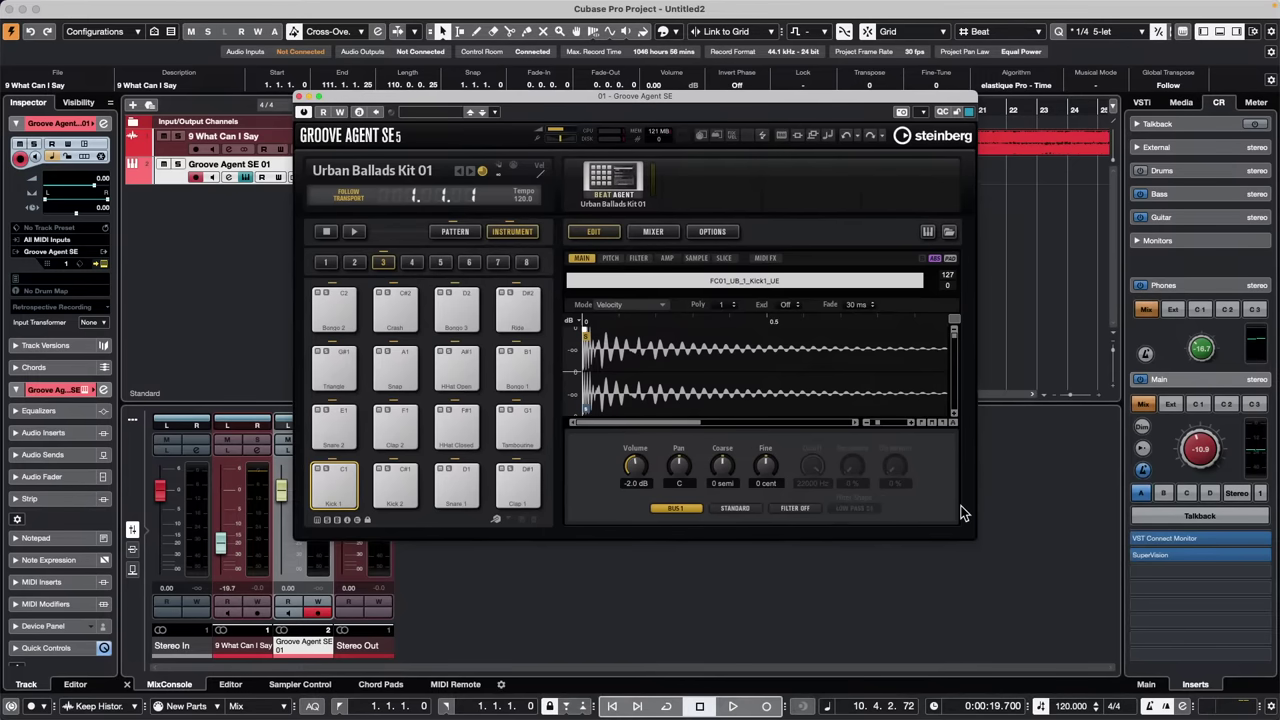
key(space)
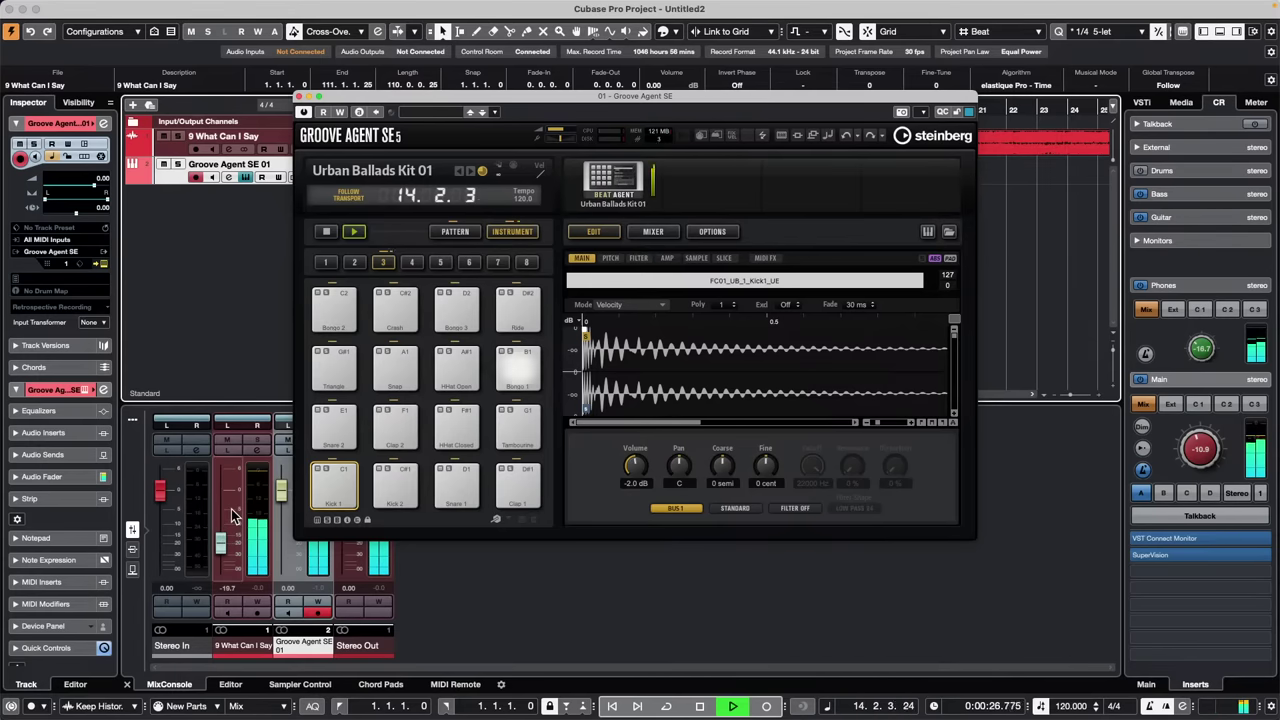
key(space)
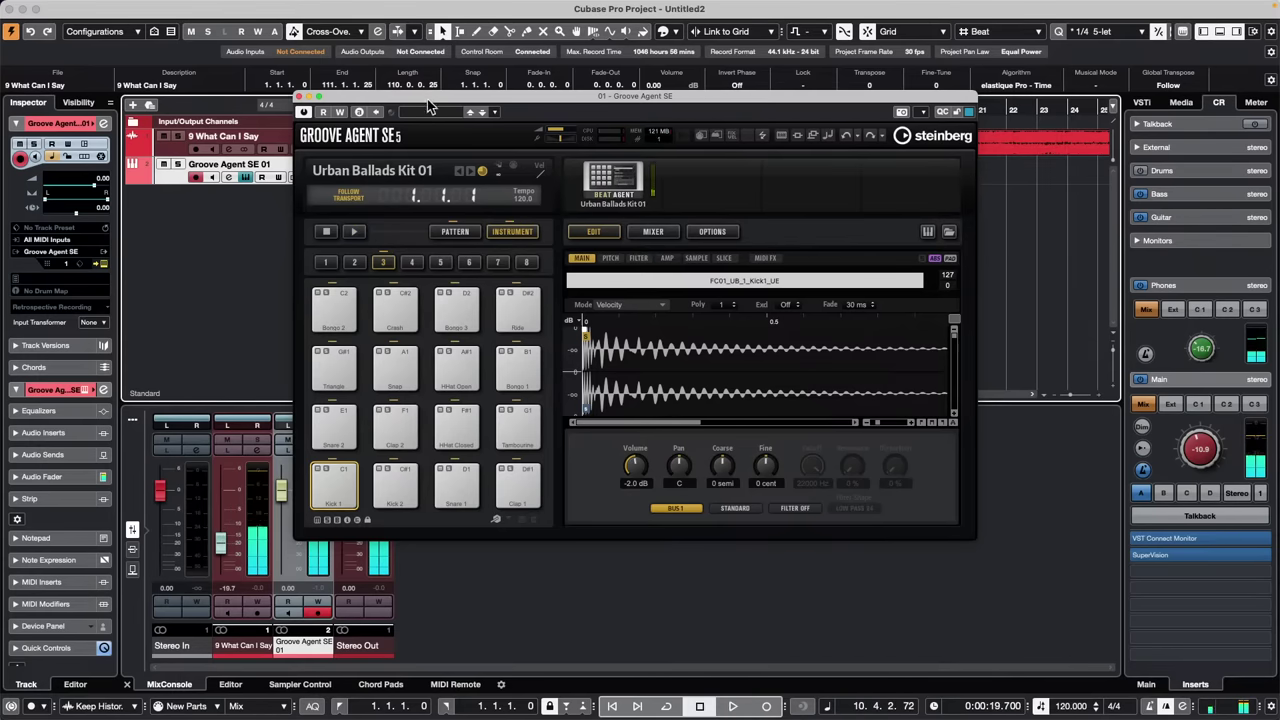
Move the Groove Agent SE window clear of the tracks and open Tempo Detection for the 9 What Can I Say event
drag(432, 98, 572, 277)
click(441, 141)
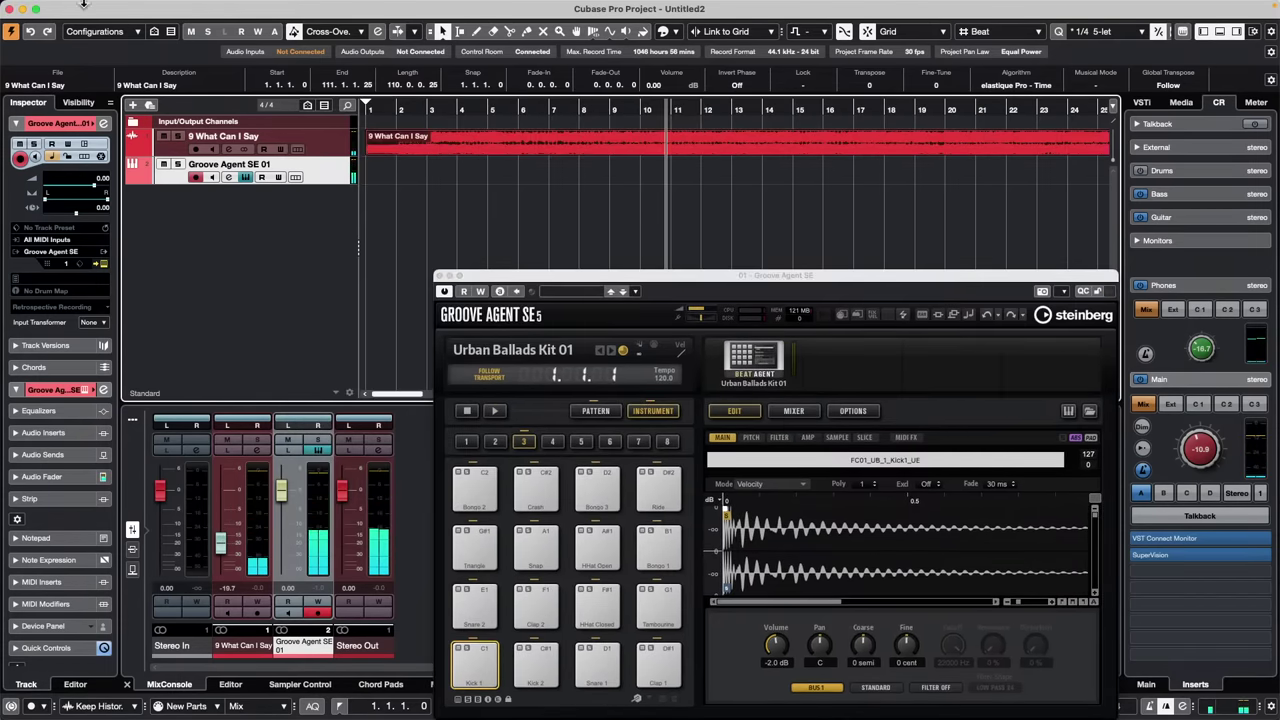
click(152, 7)
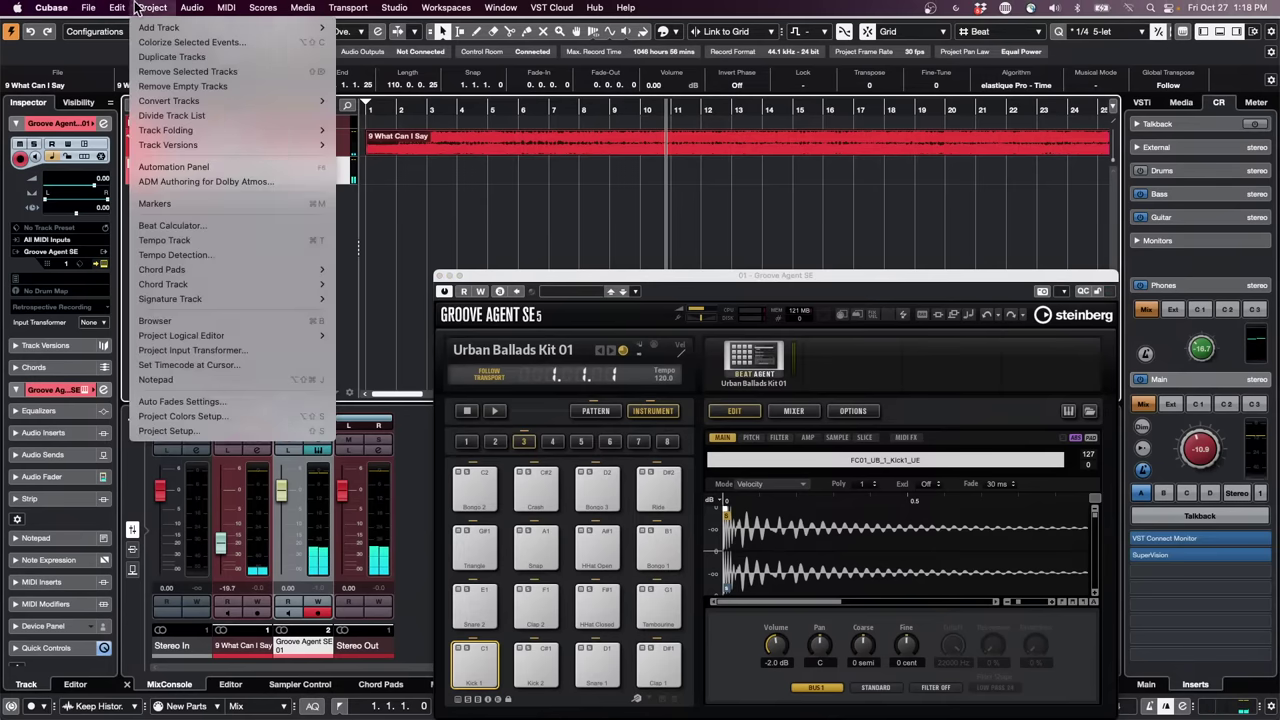
click(218, 256)
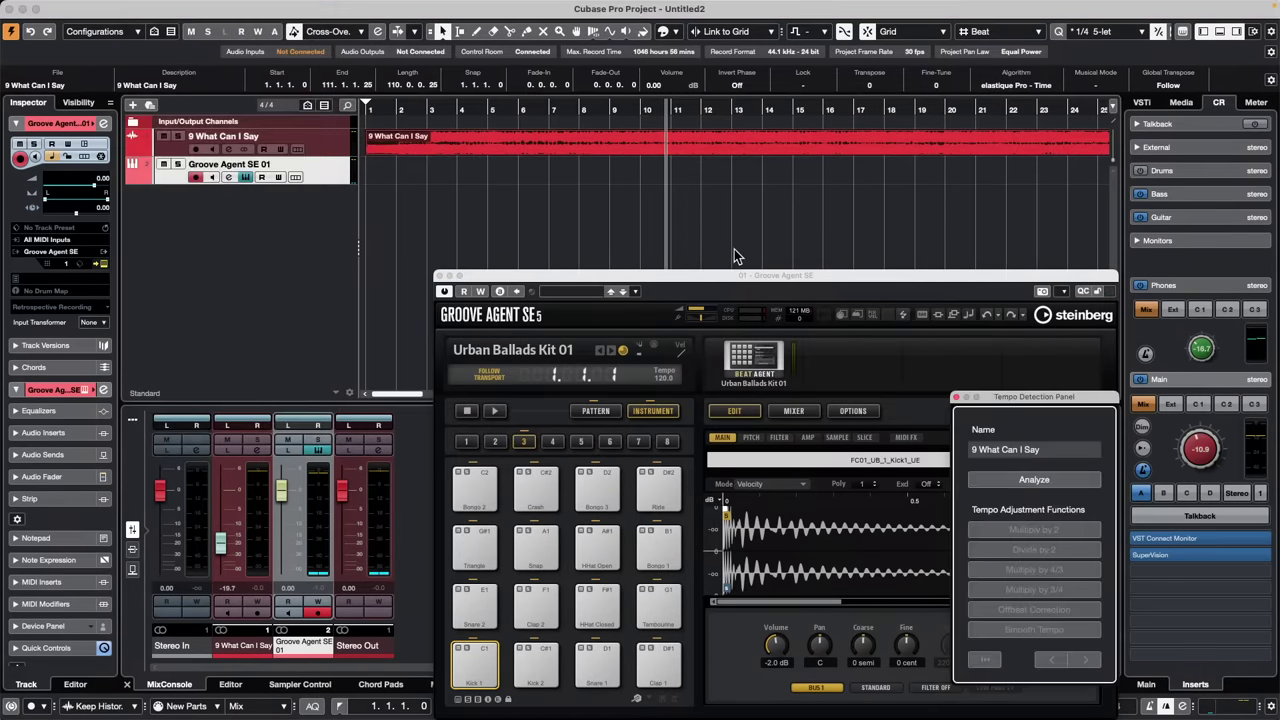
Analyze the tempo of the 9 What Can I Say event and play the project with the Groove Agent SE drums
click(1030, 480)
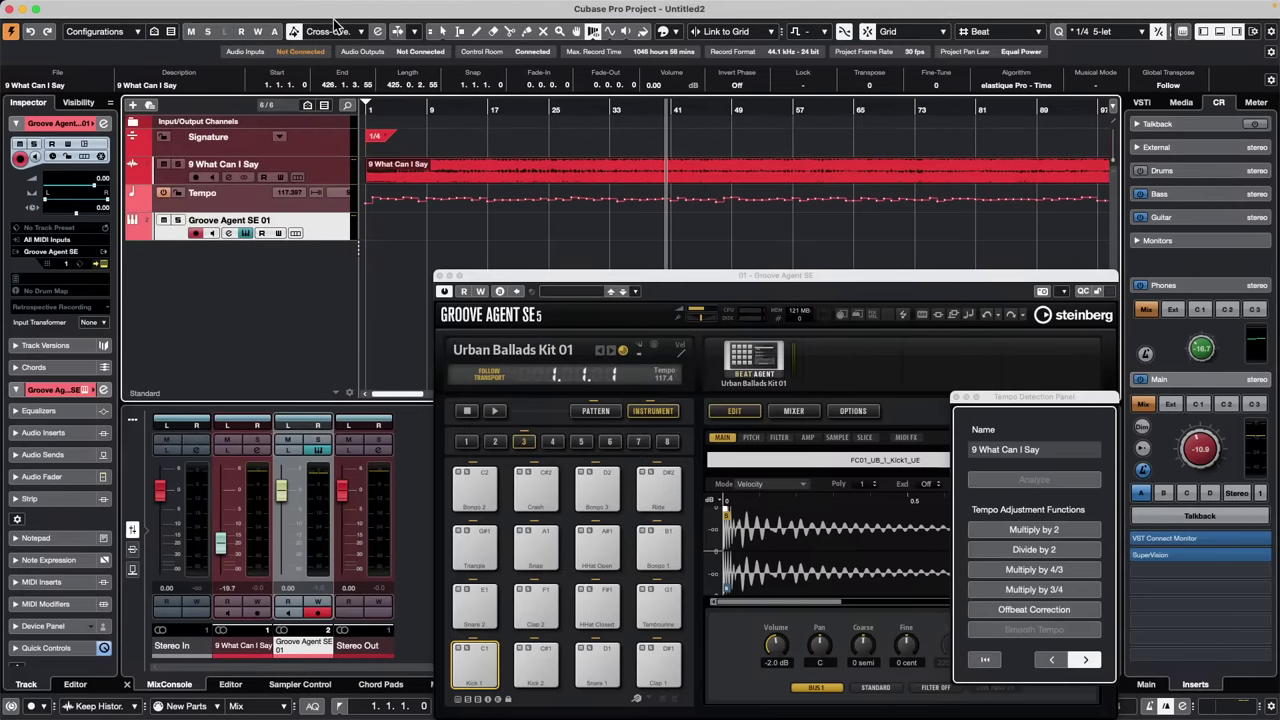
drag(425, 108, 274, 171)
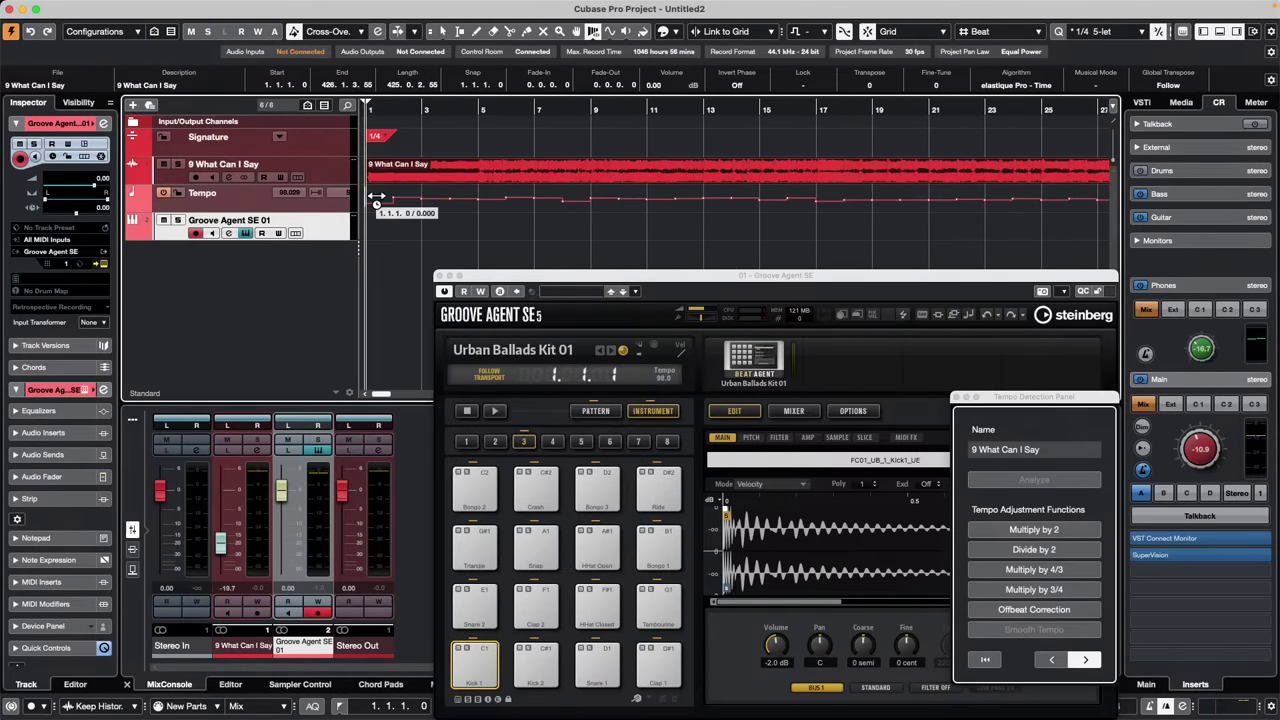
key(space)
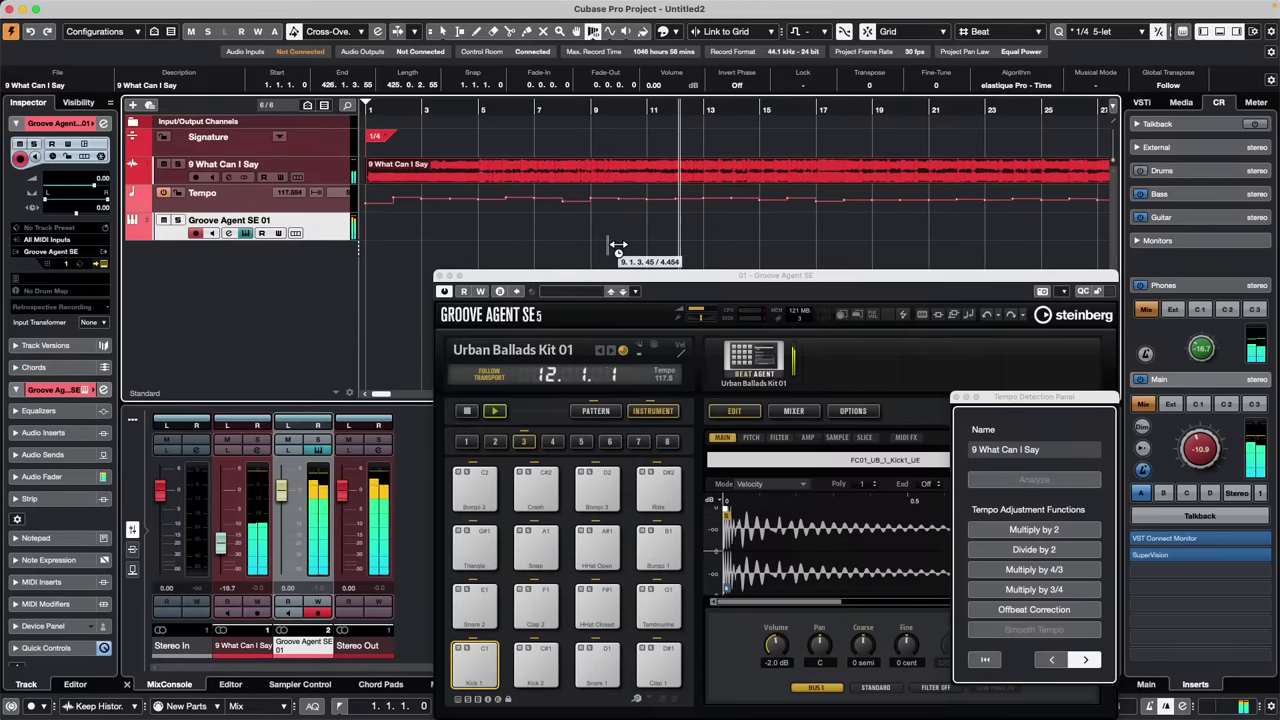
Uncover the mixer and balance the faders during playback, 9 What Can I Say at -3.04 and Groove Agent SE at -2.32, then stop playback
drag(651, 277, 685, 227)
drag(282, 491, 283, 517)
drag(221, 543, 290, 507)
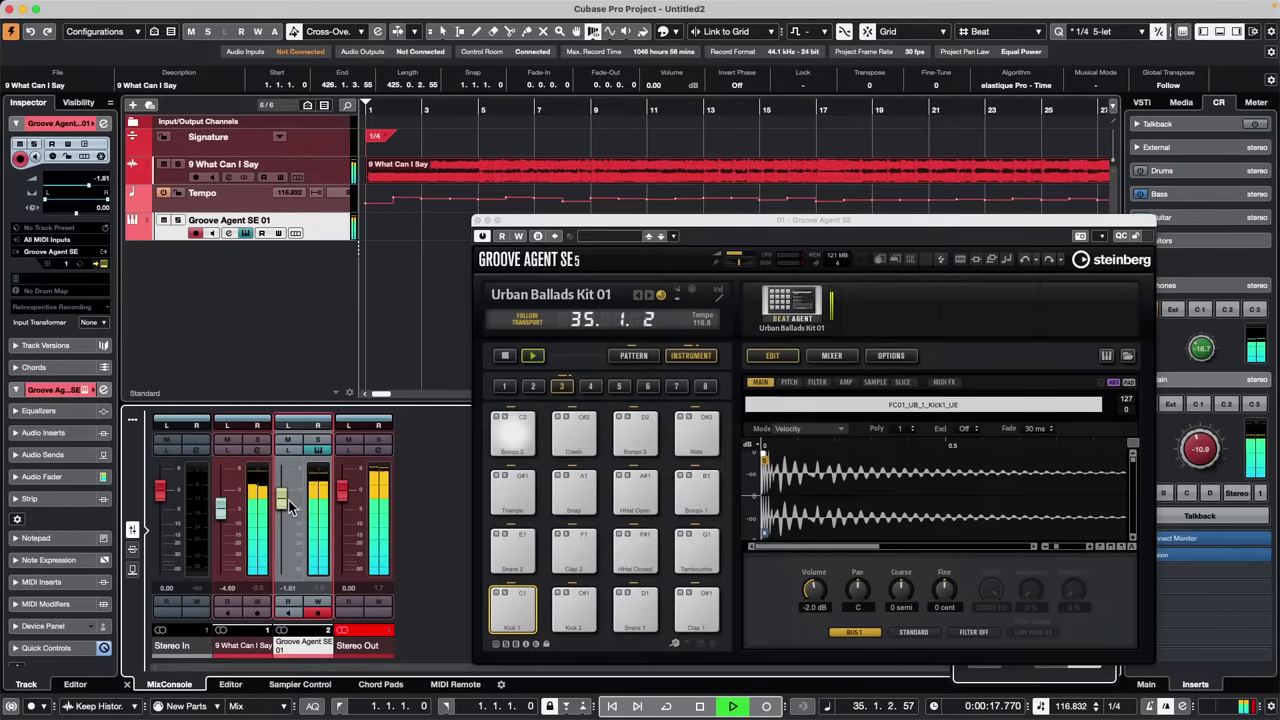
drag(220, 508, 211, 545)
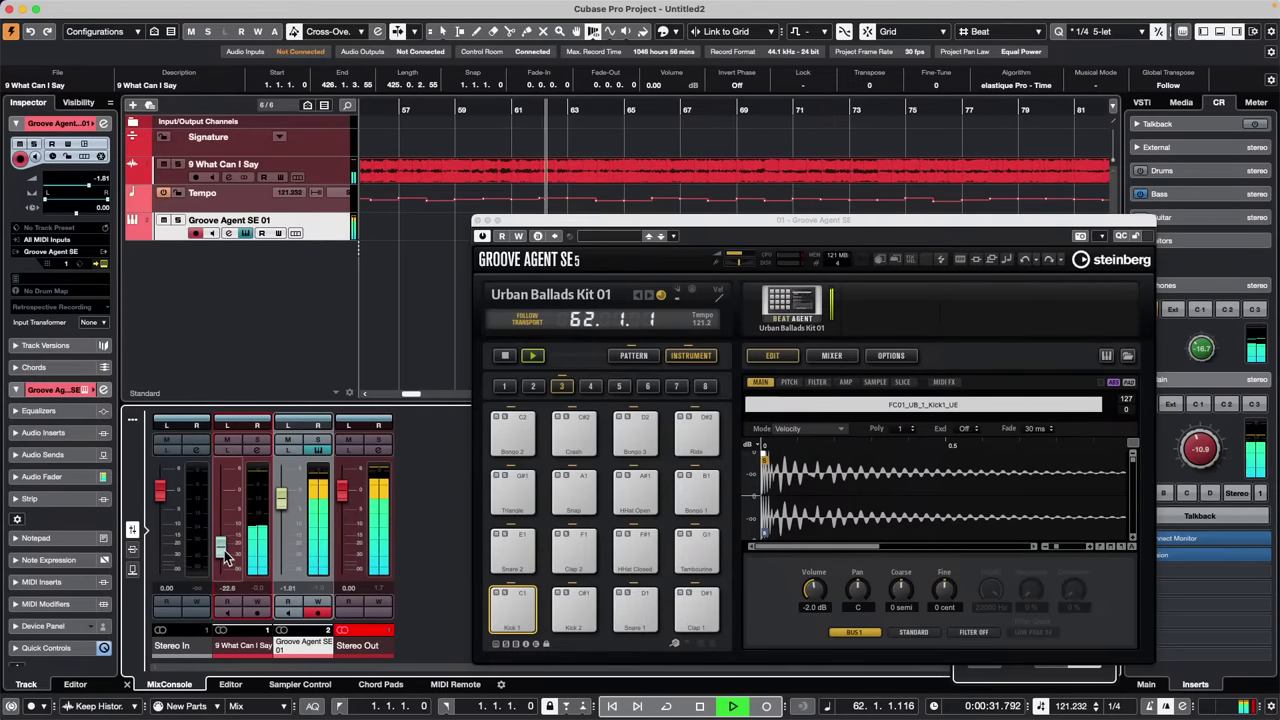
drag(224, 551, 224, 547)
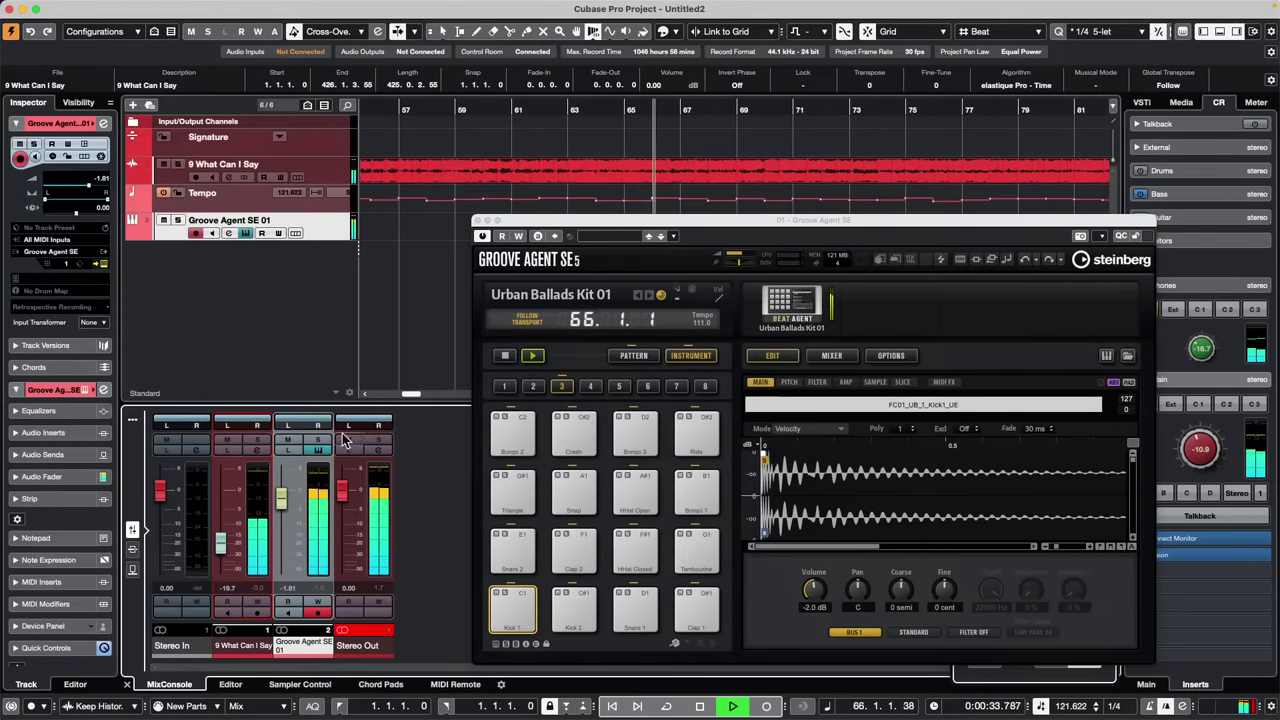
drag(224, 550, 225, 537)
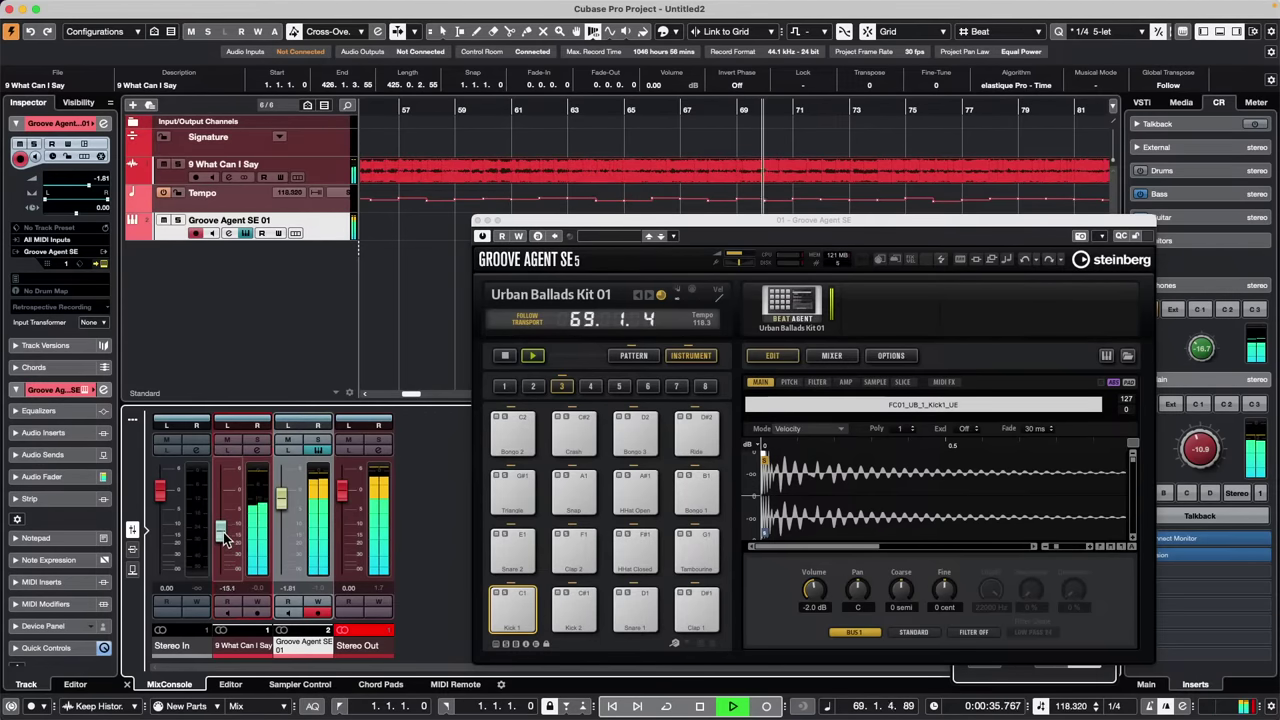
mouse_move(282, 501)
mouse_down()
mouse_move(283, 517)
mouse_move(222, 524)
mouse_move(222, 513)
mouse_move(281, 516)
mouse_move(223, 505)
mouse_move(286, 510)
mouse_up()
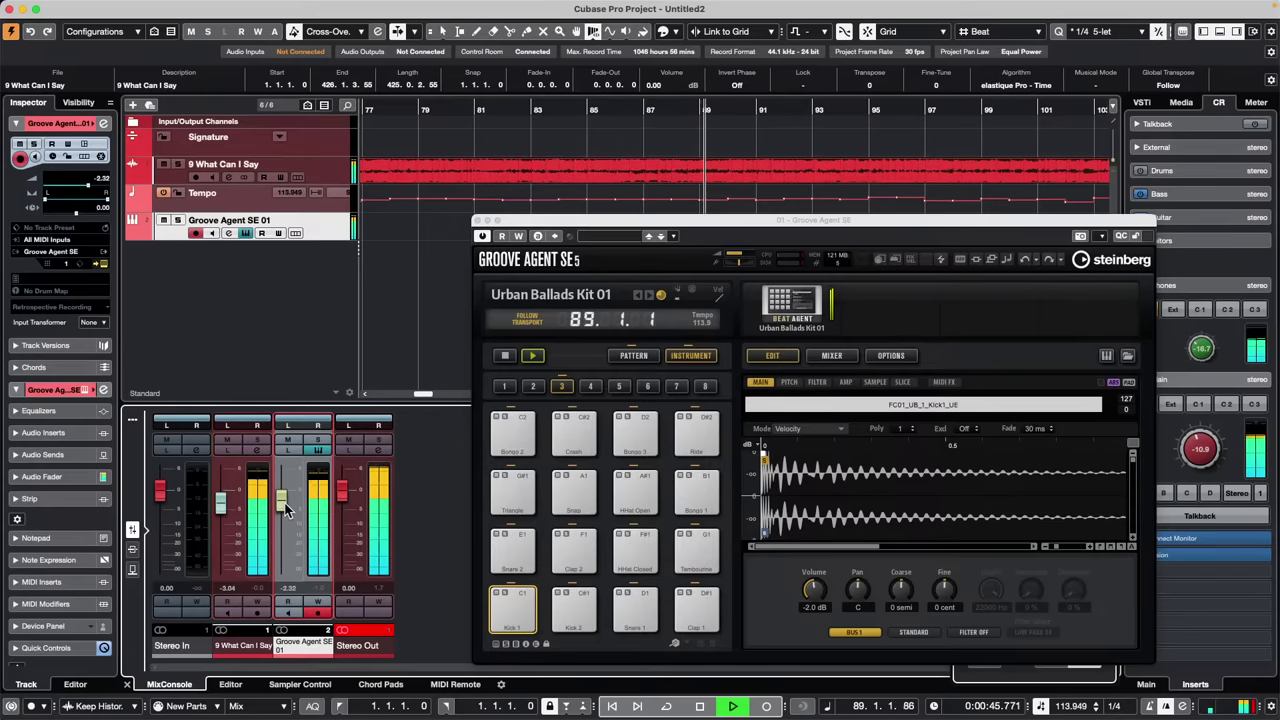
key(space)
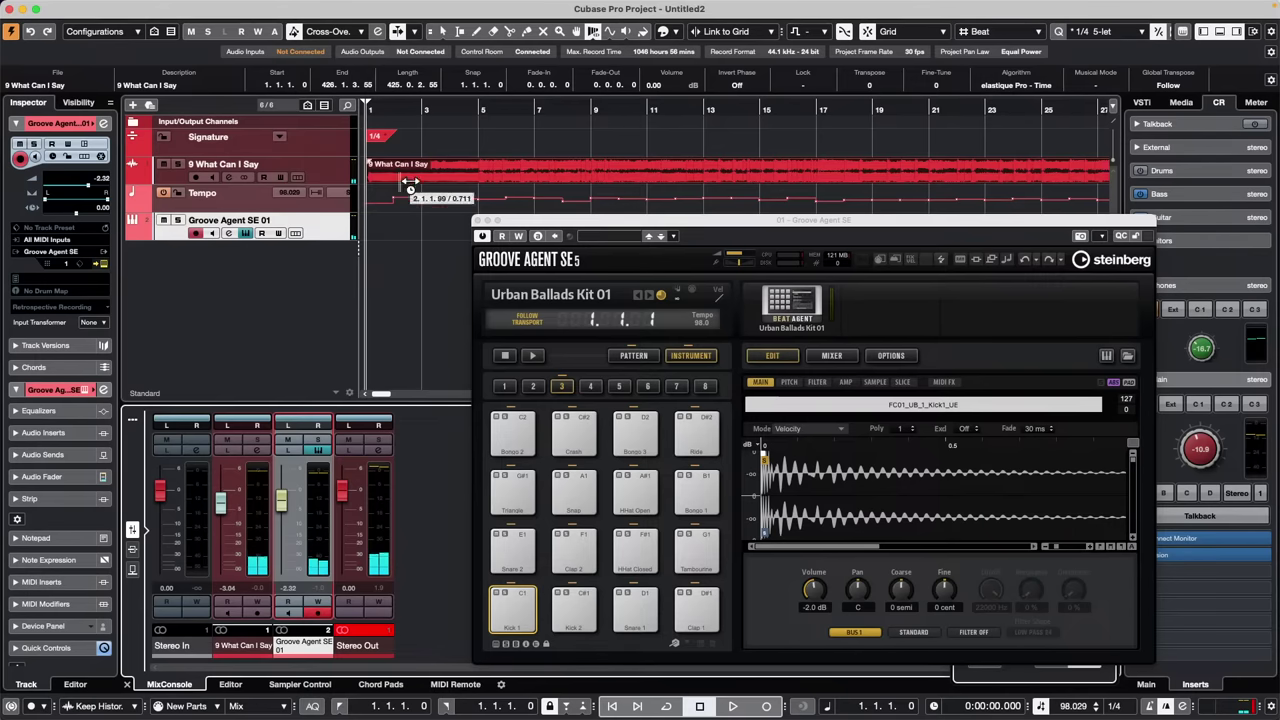
Cancel switching to a different tool and close the Groove Agent SE window and the Tempo Detection Panel
key(1)
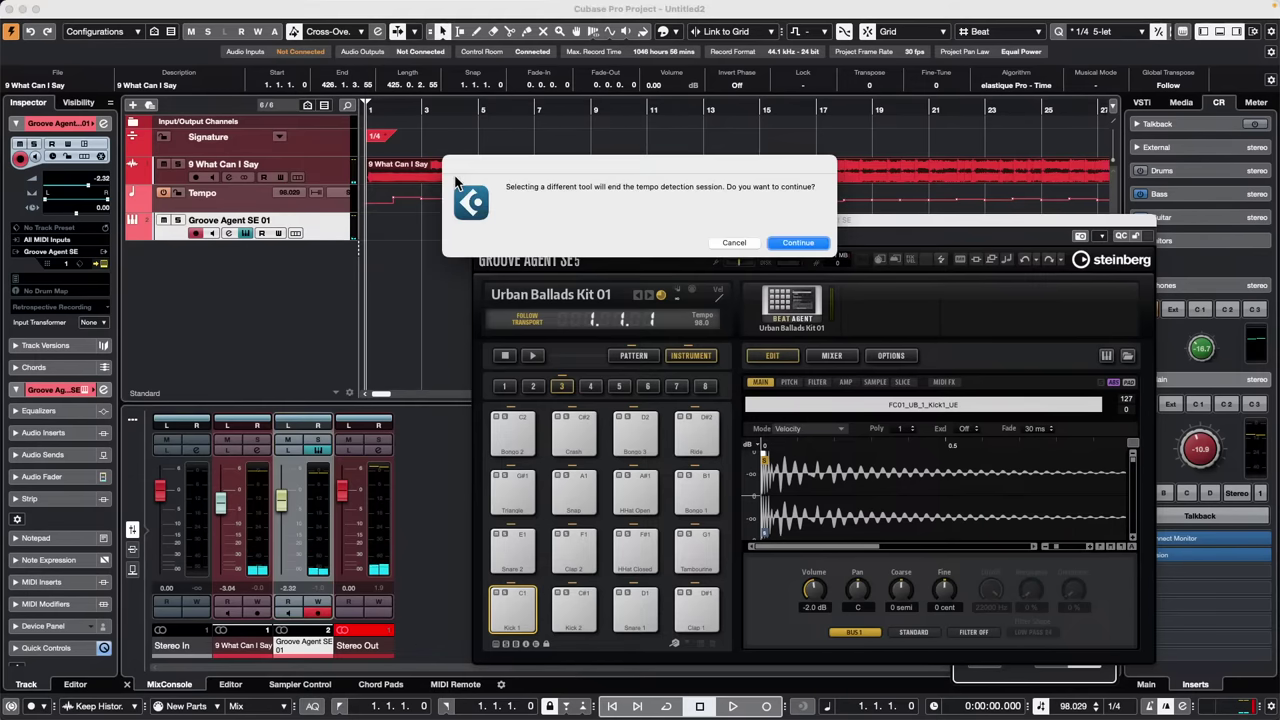
click(737, 244)
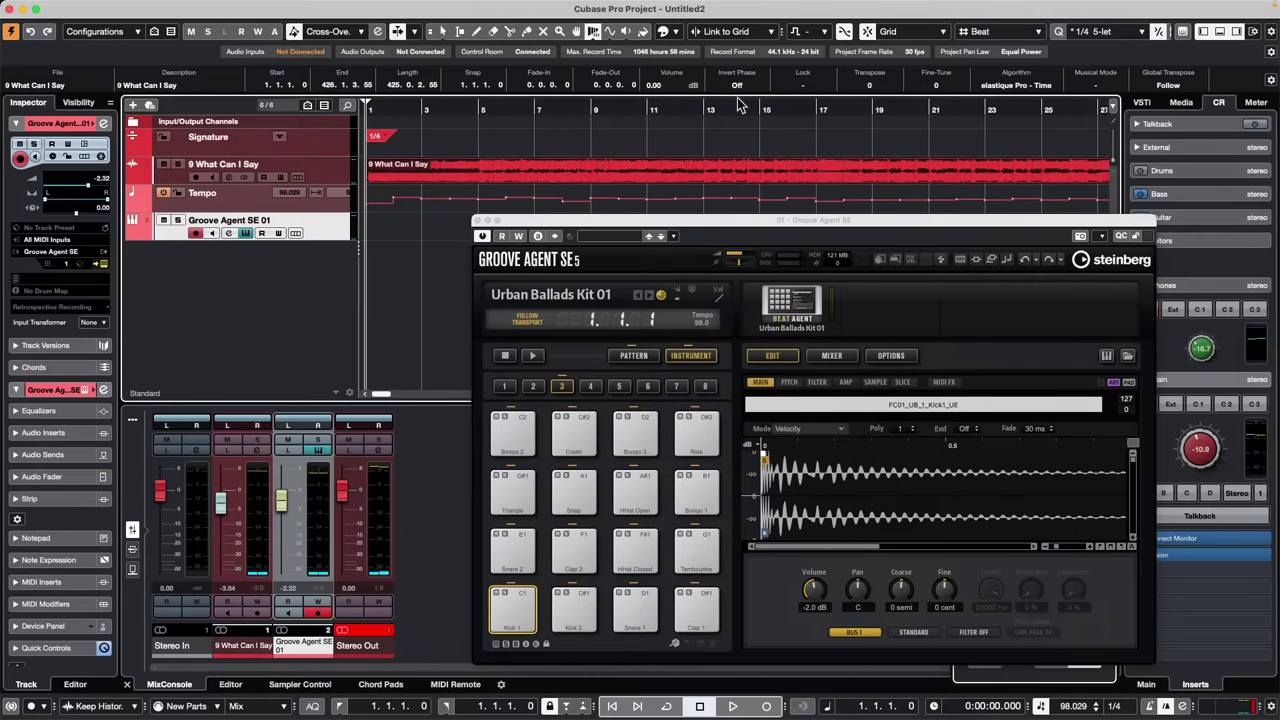
click(478, 221)
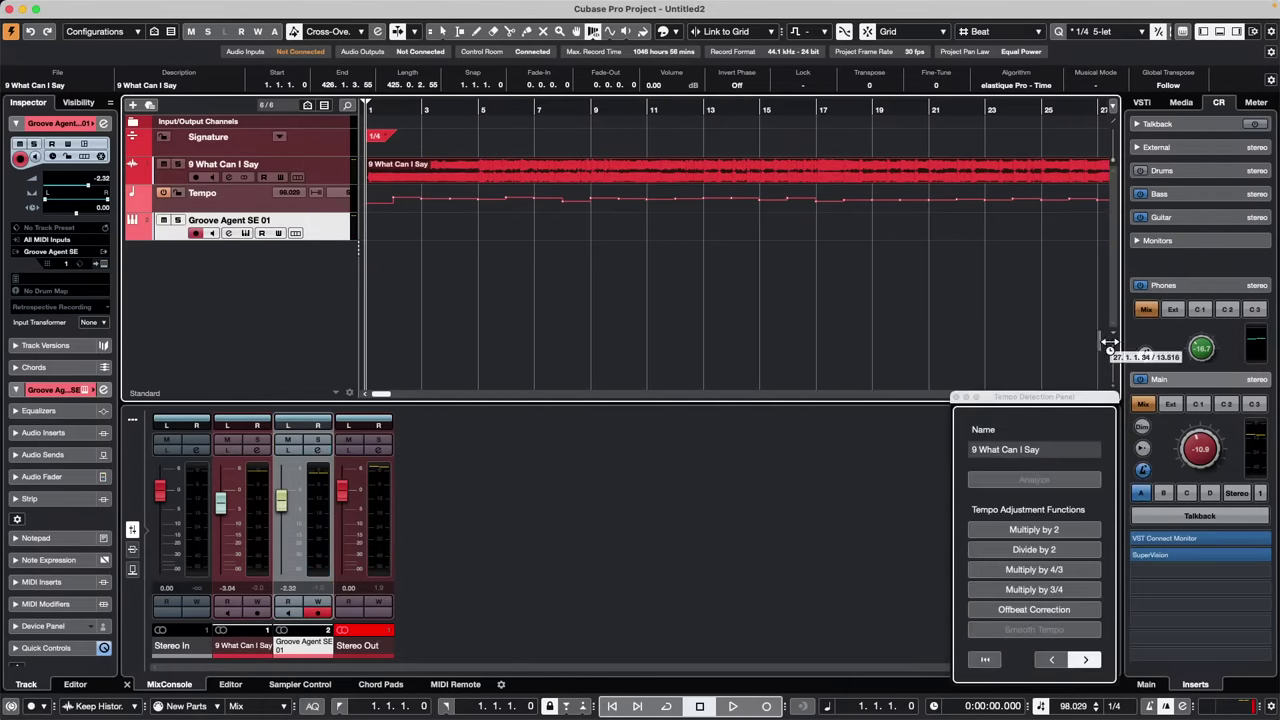
click(957, 397)
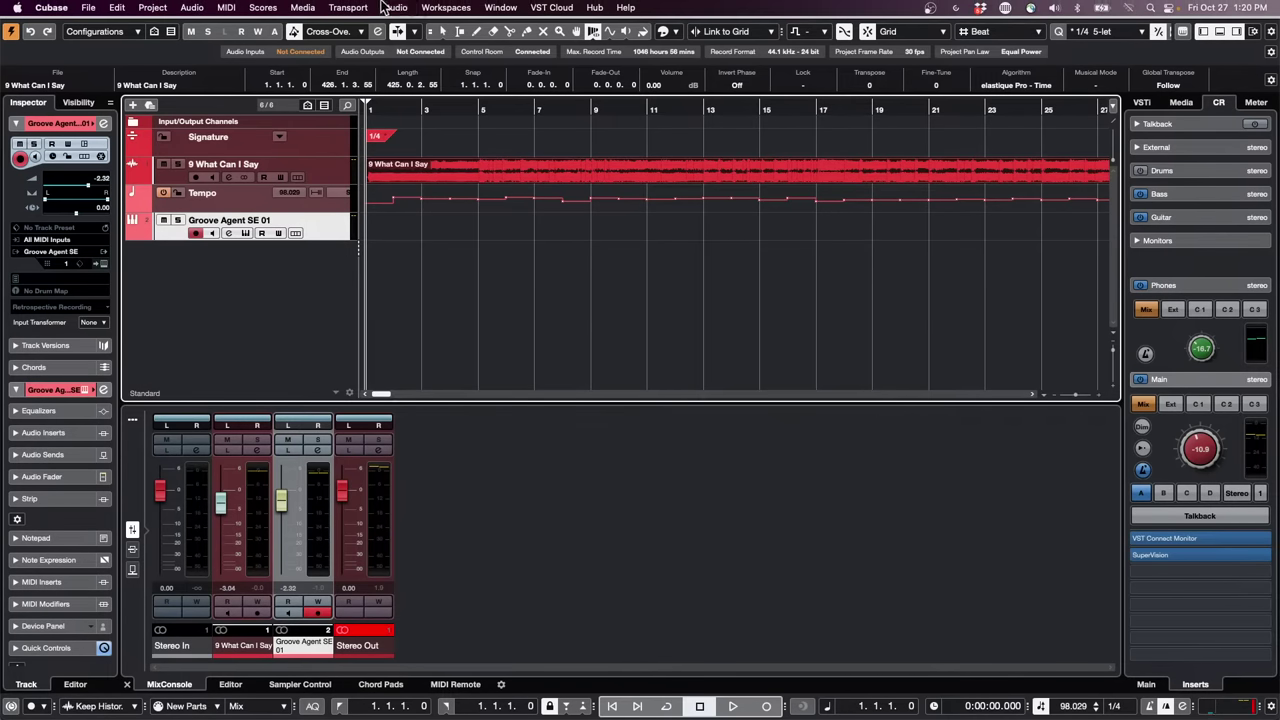
Open Audio Connections and check the audio device choices for the Stereo In bus
click(393, 8)
mouse_move(440, 9)
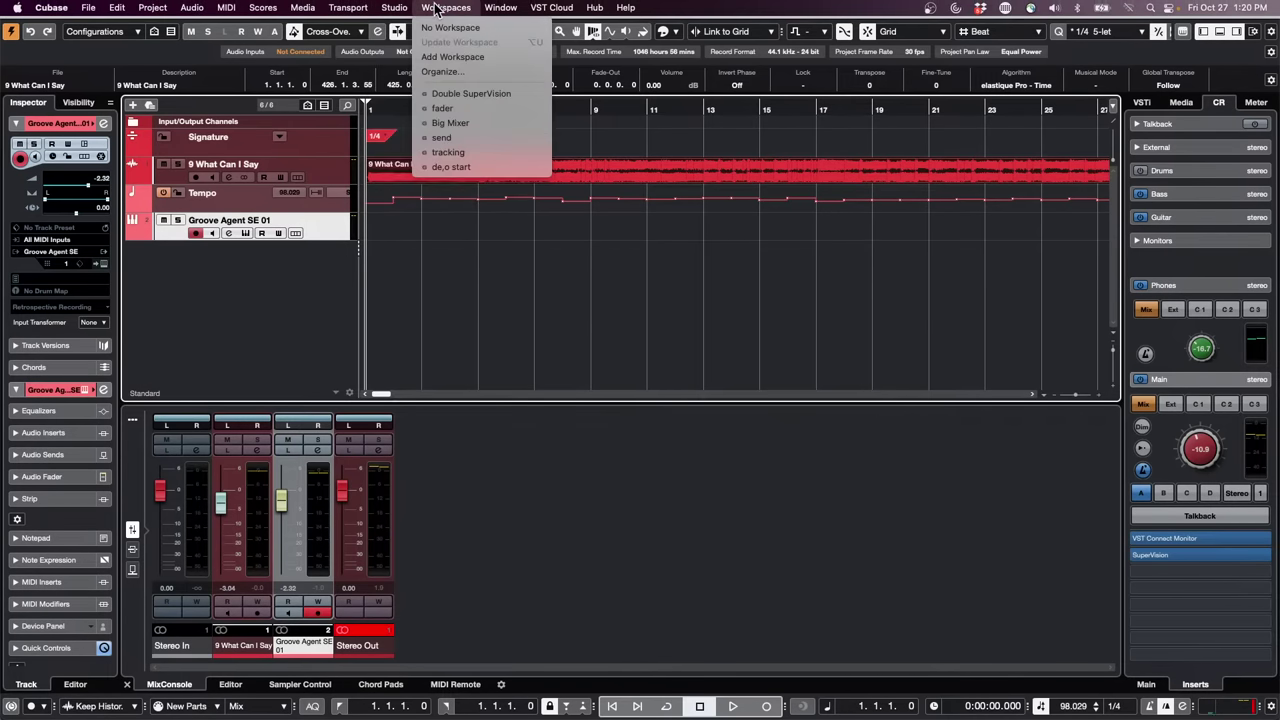
mouse_move(400, 8)
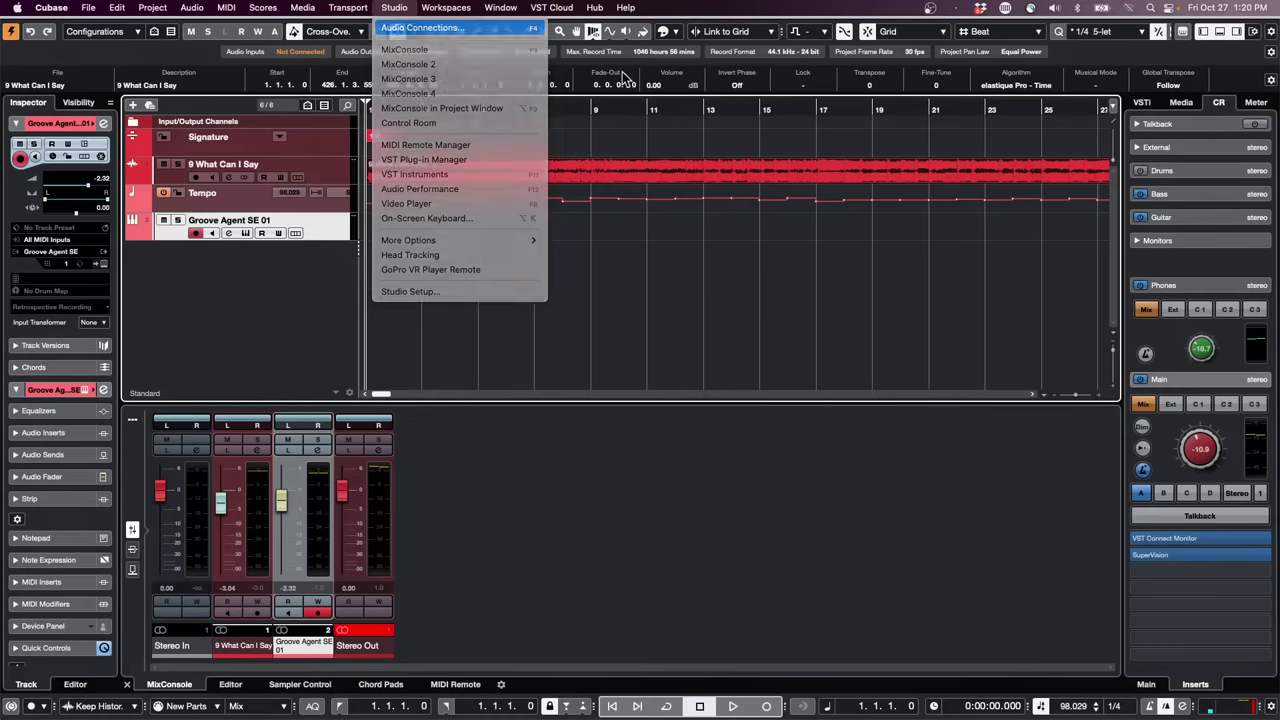
key(Return)
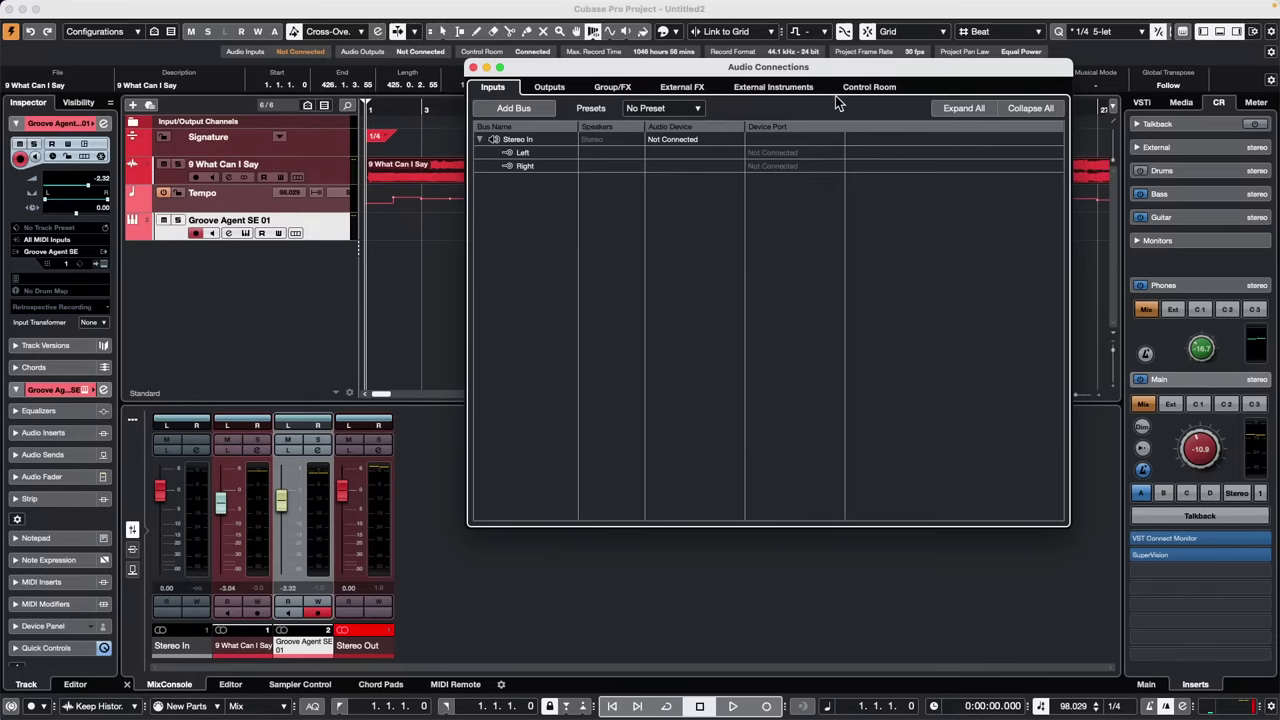
click(670, 141)
click(838, 165)
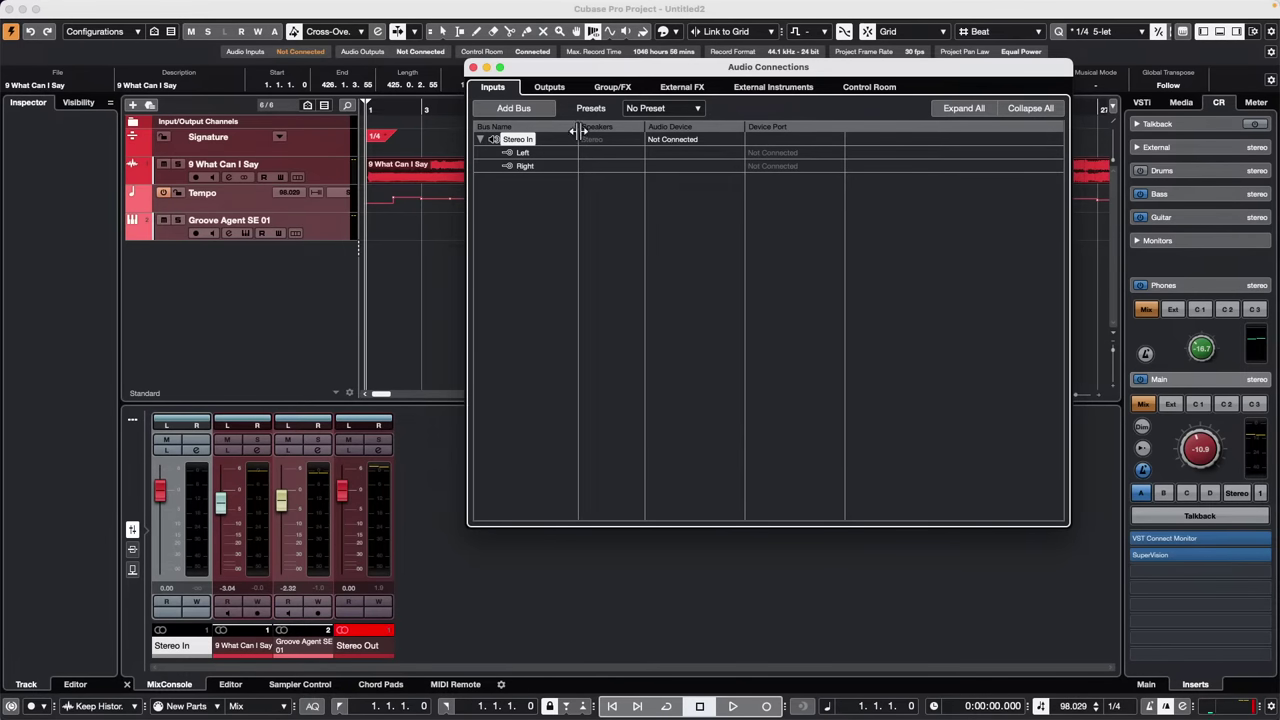
Add one mono input bus without a custom name and try to assign Steinberg UR24C as its audio device
click(513, 108)
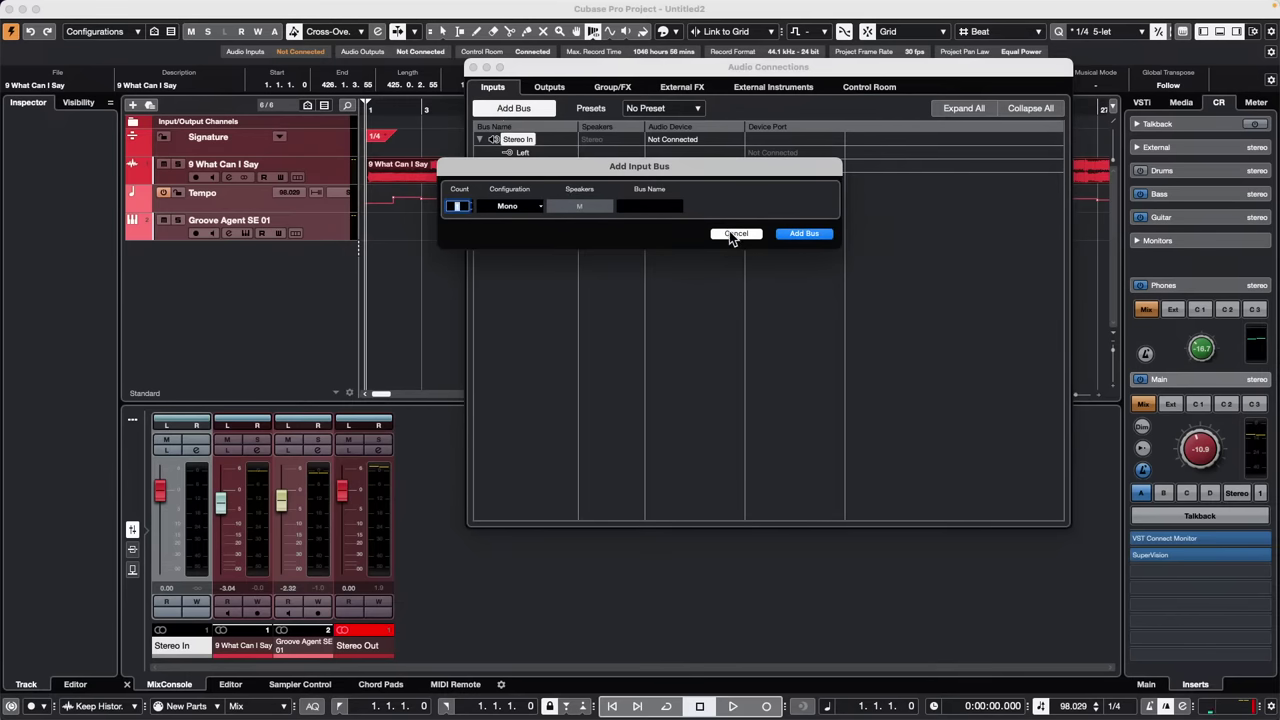
click(735, 235)
click(513, 108)
click(805, 233)
click(681, 180)
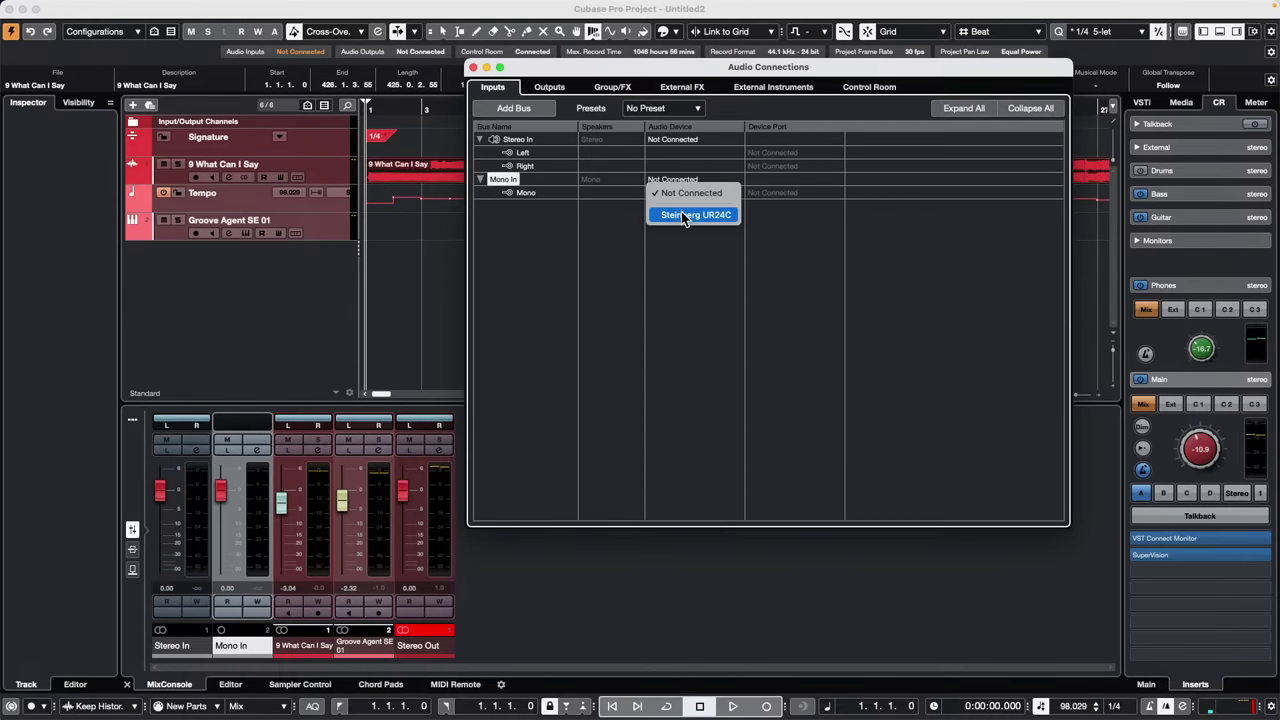
click(685, 216)
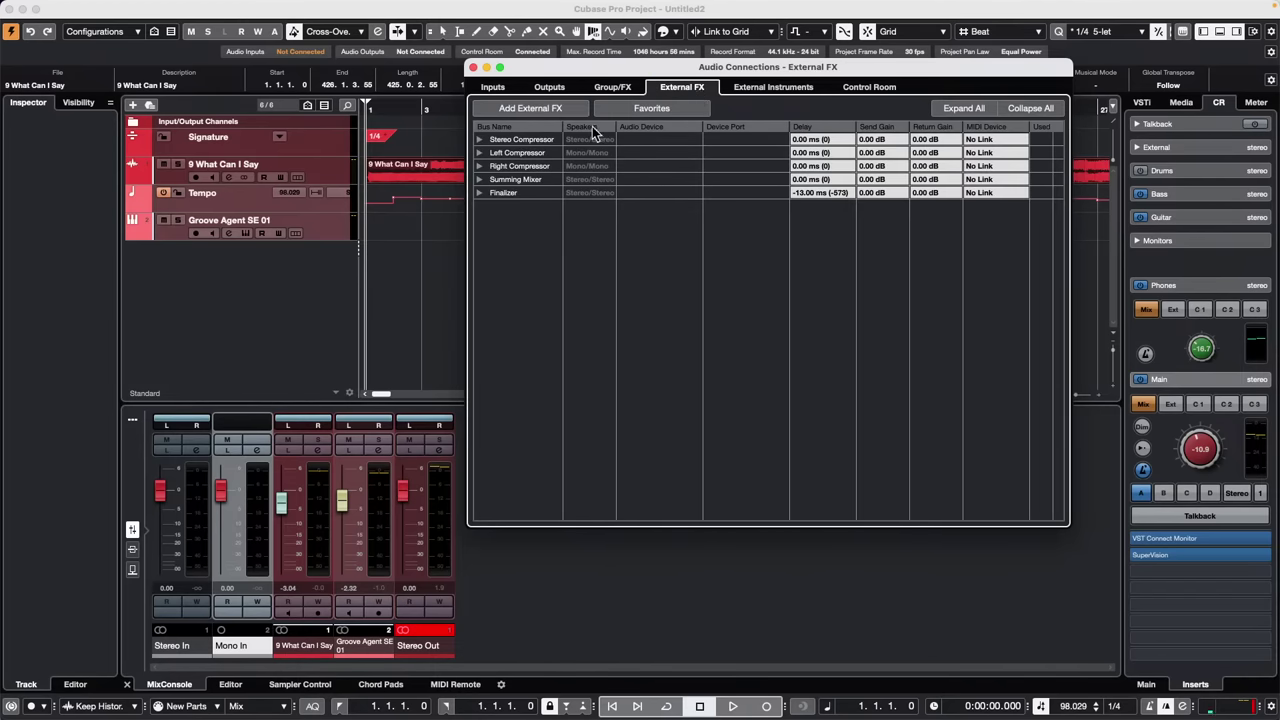
Set the audio device of Return Bus 1 in the Finalizer external effect to Not Connected
click(479, 192)
click(480, 184)
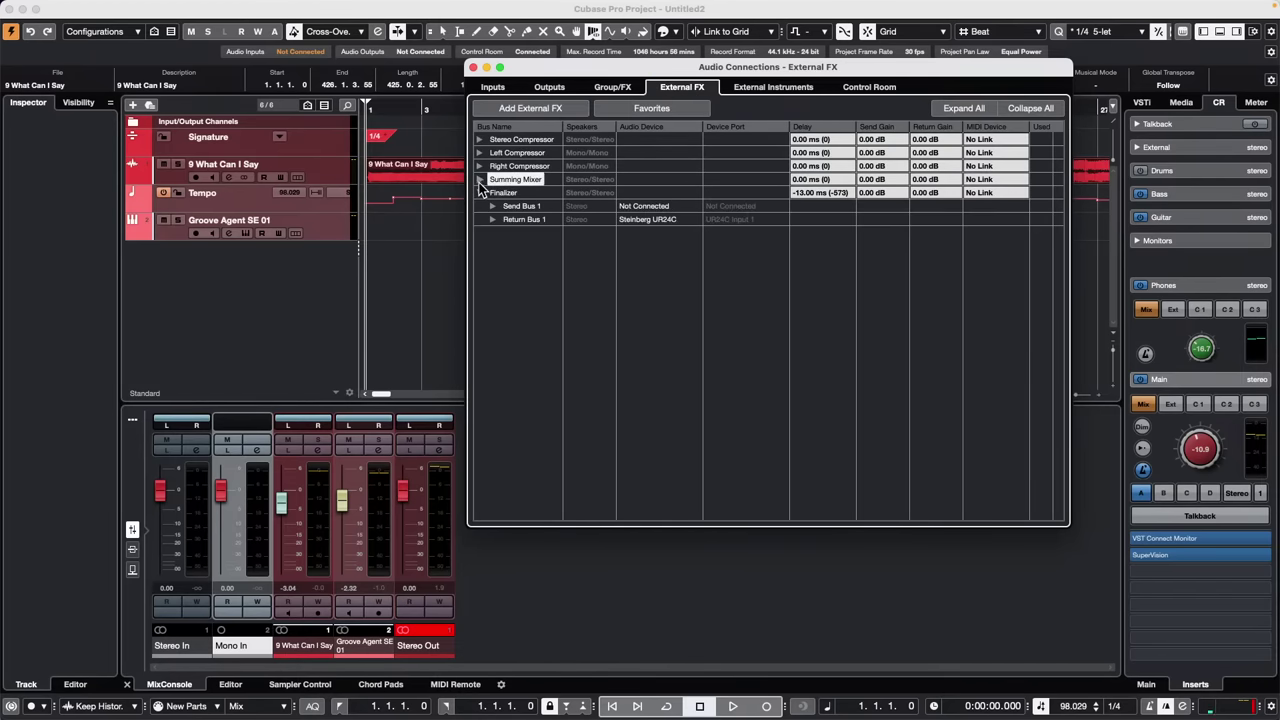
click(491, 219)
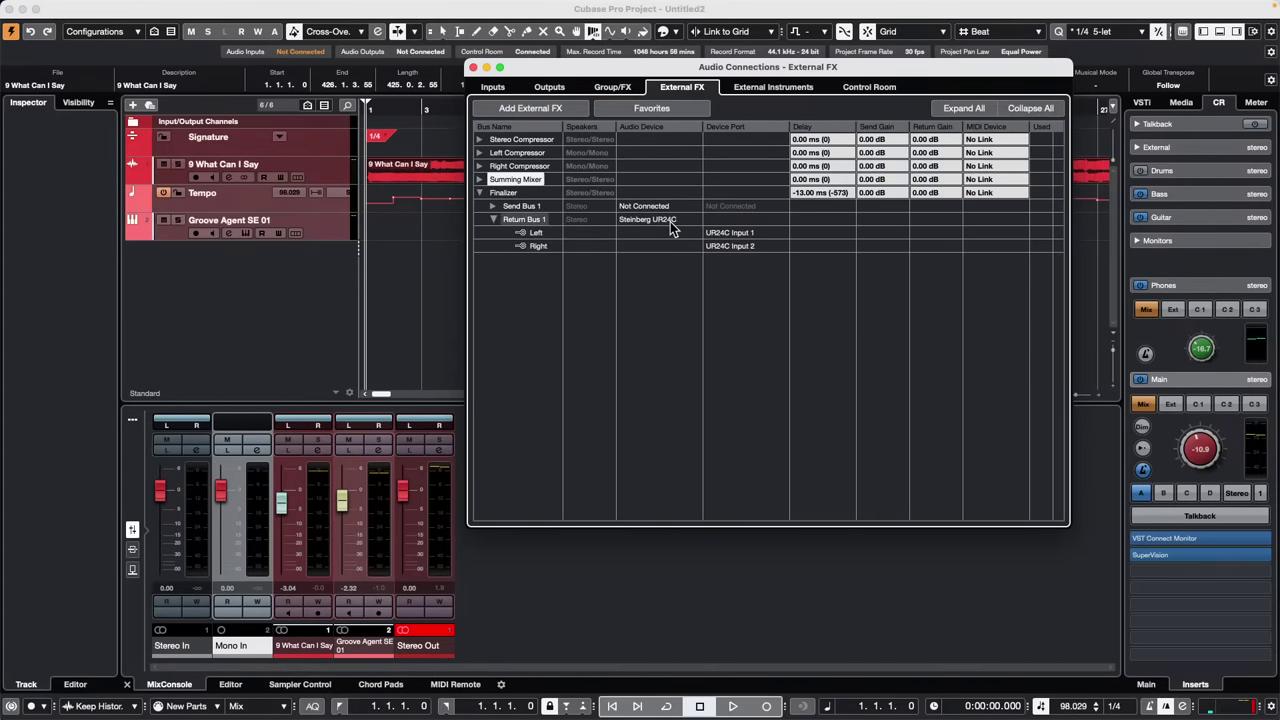
click(668, 222)
click(670, 236)
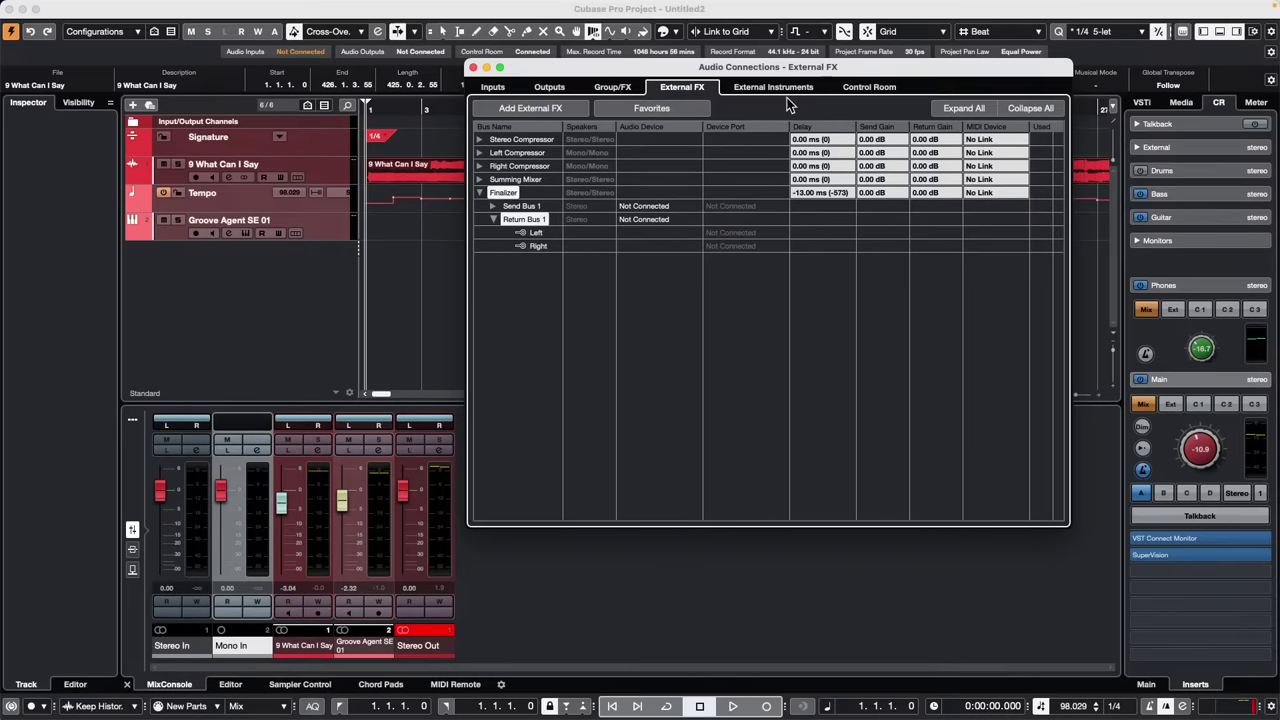
Assign Steinberg UR24C as the audio device of the Stereo In input bus
click(494, 88)
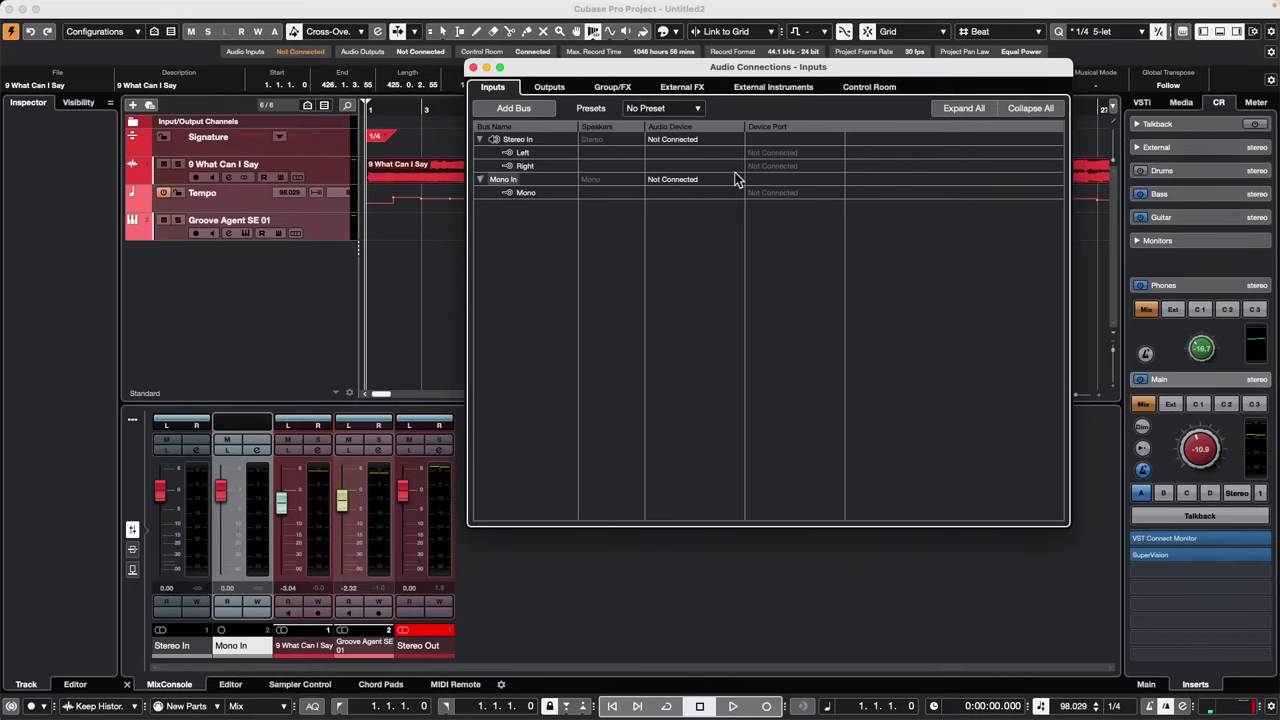
click(673, 145)
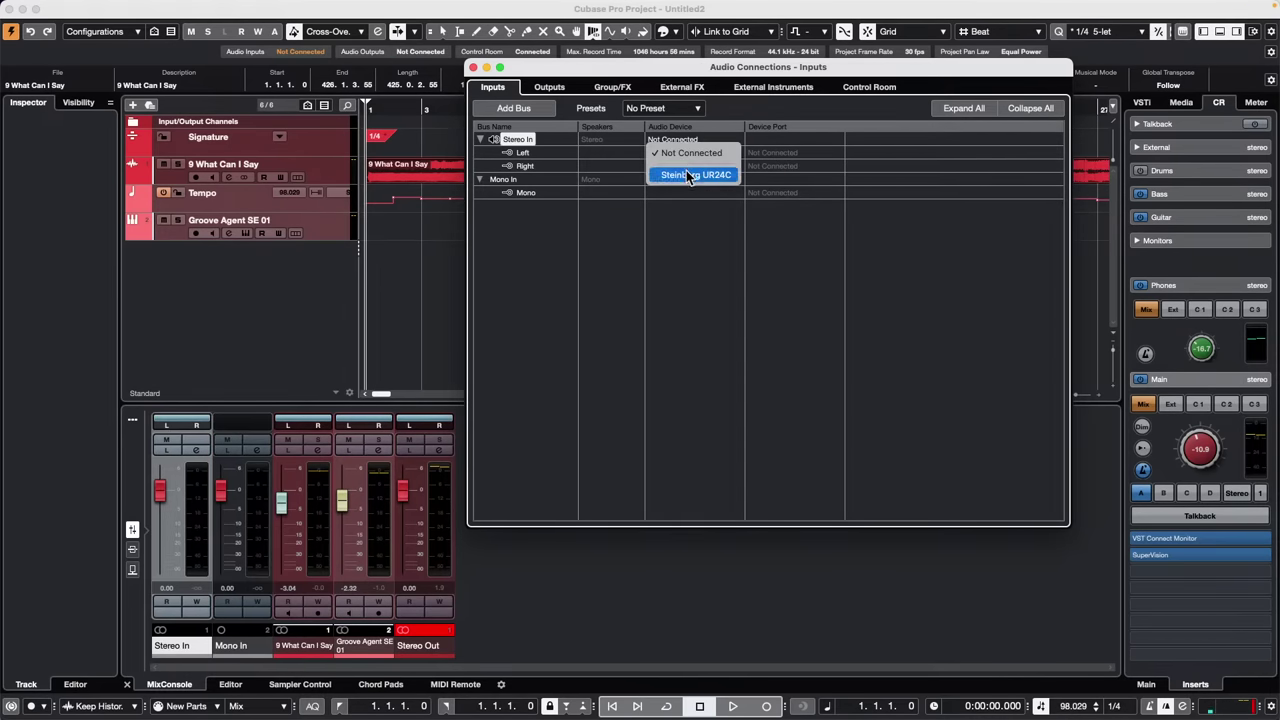
click(692, 171)
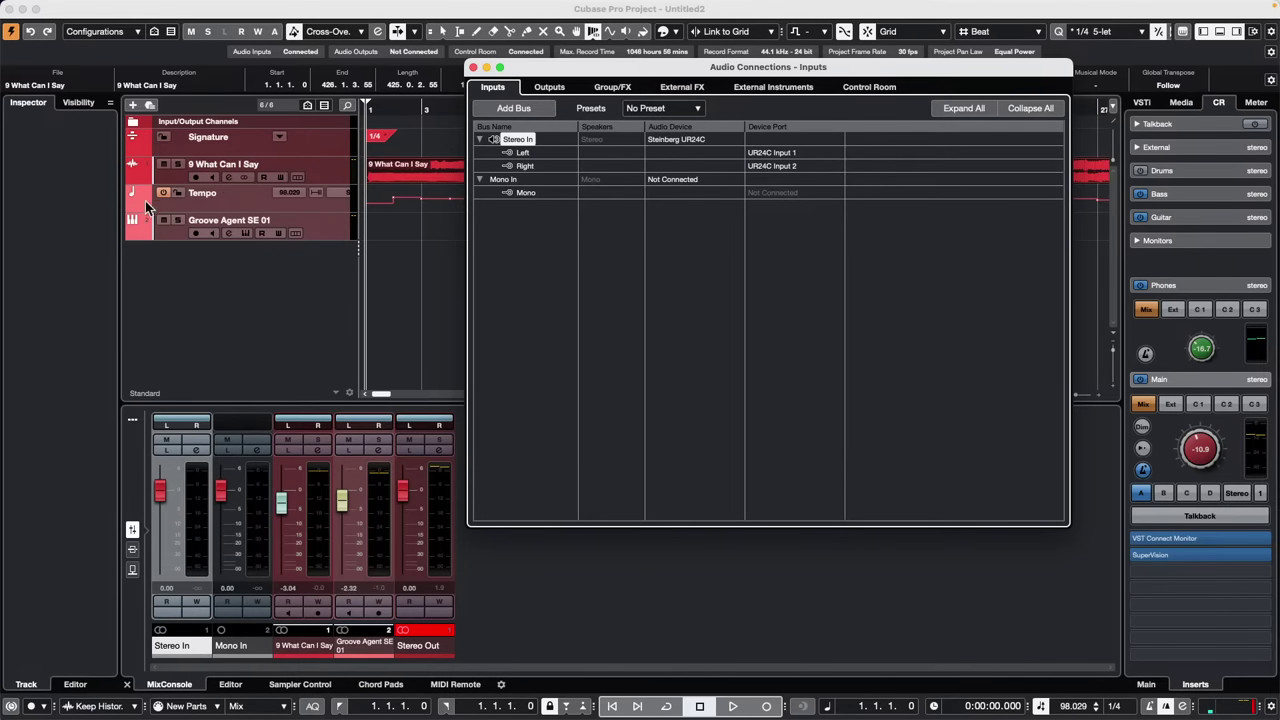
Add one mono audio track and set its input to the left channel of Stereo In
right_click(247, 260)
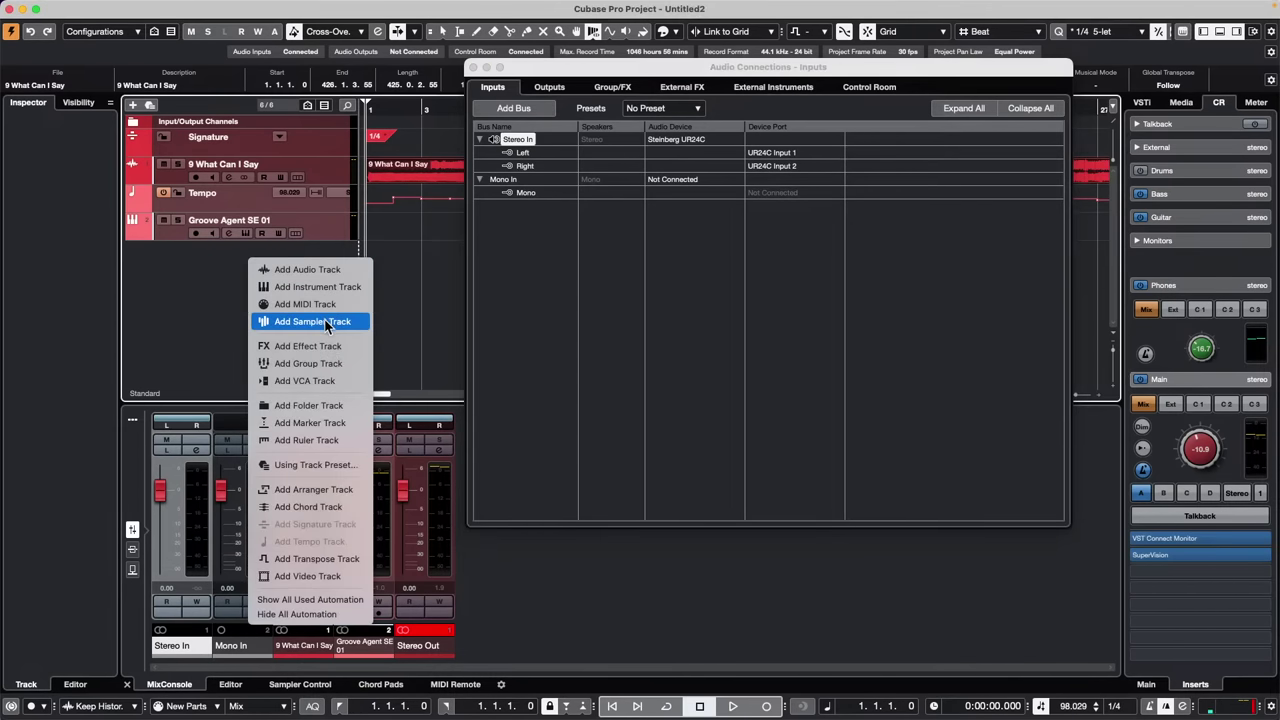
click(352, 270)
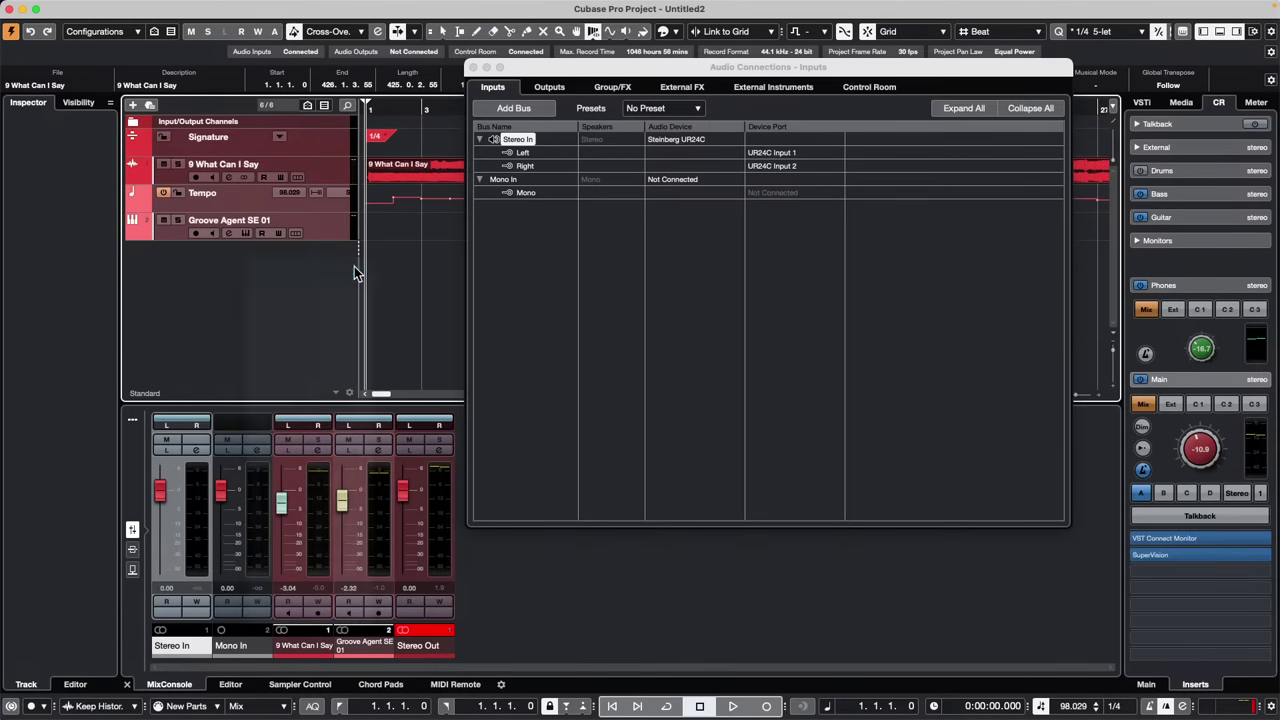
click(447, 243)
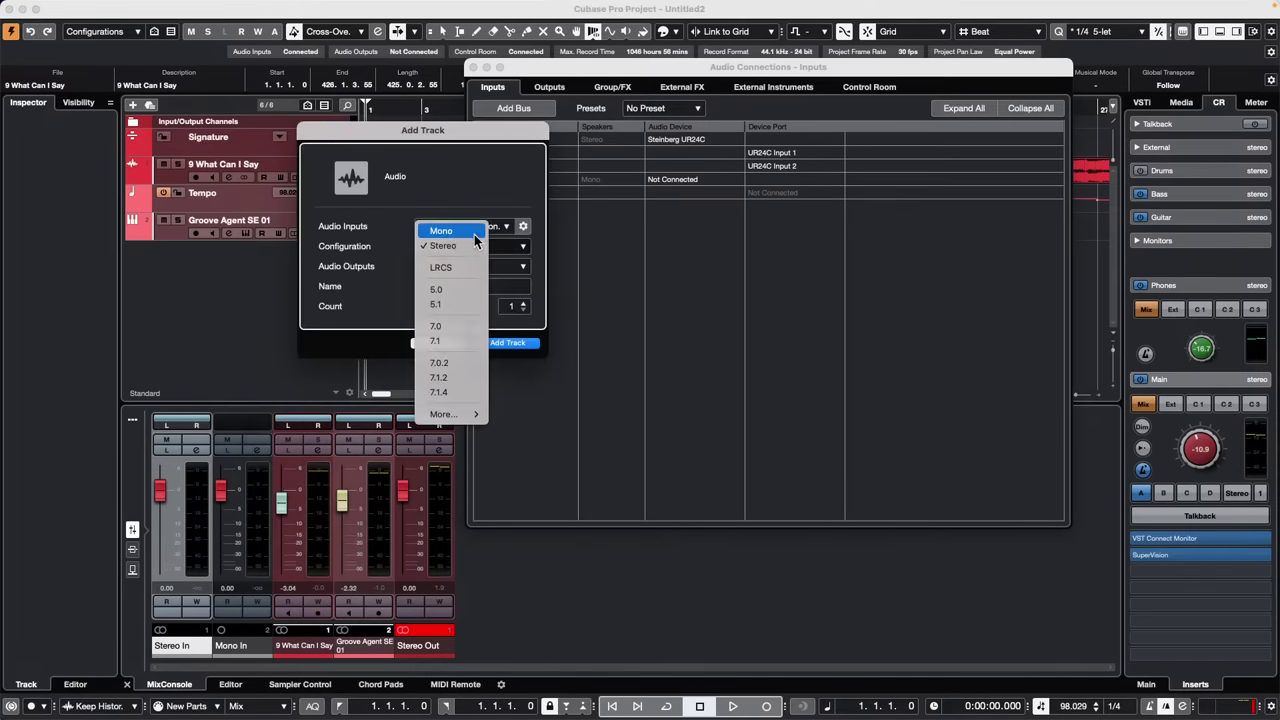
click(474, 234)
click(505, 343)
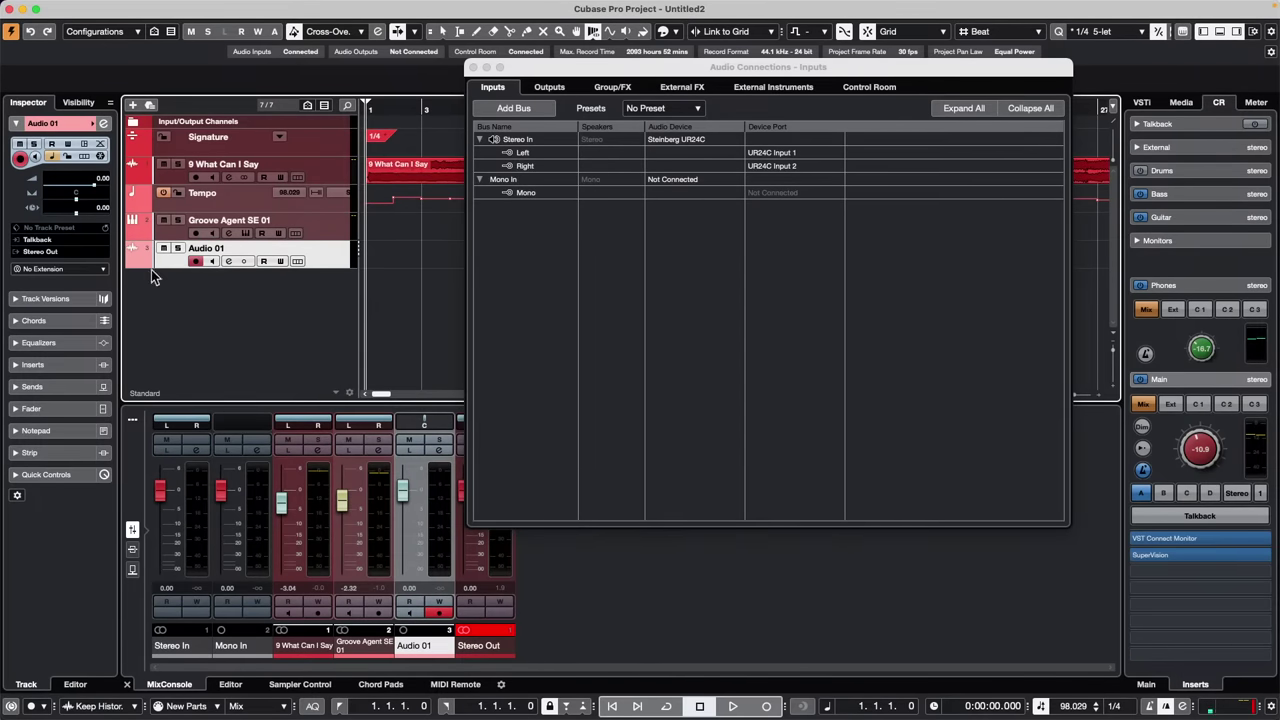
click(45, 240)
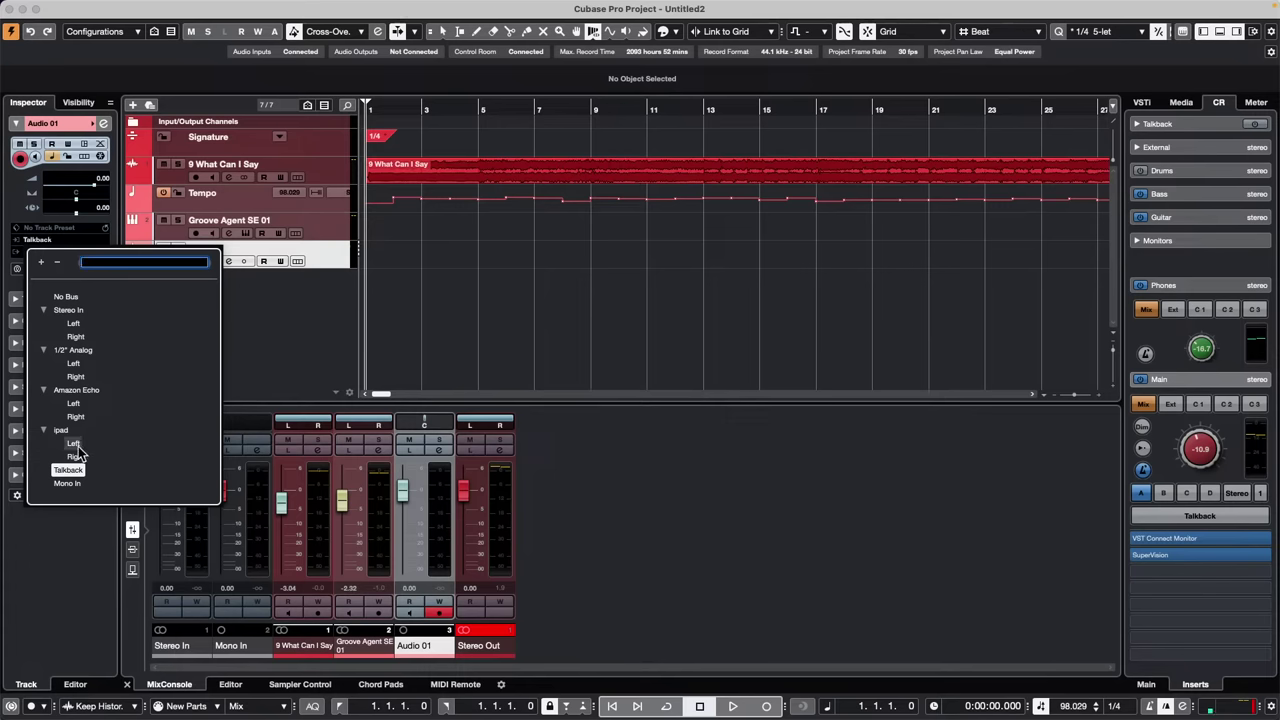
click(72, 325)
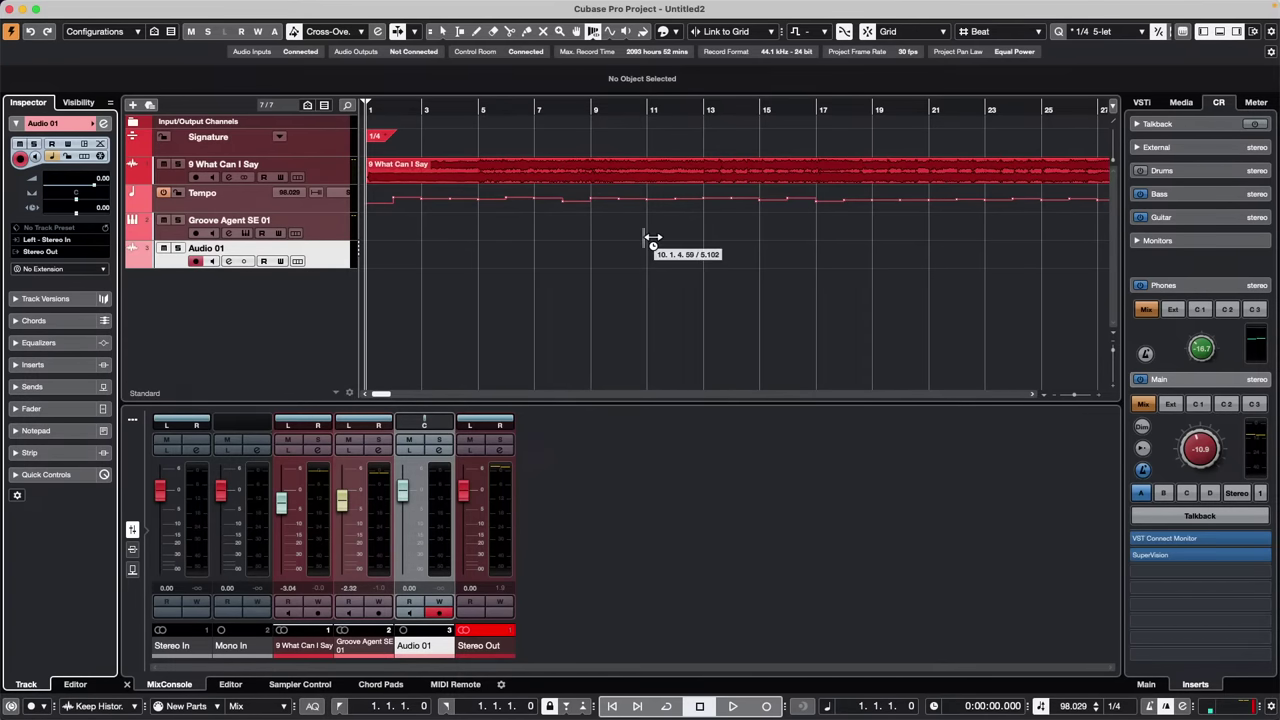
Reopen the audio connections and assign Steinberg UR24C as the audio device of the Mono In input bus
click(392, 8)
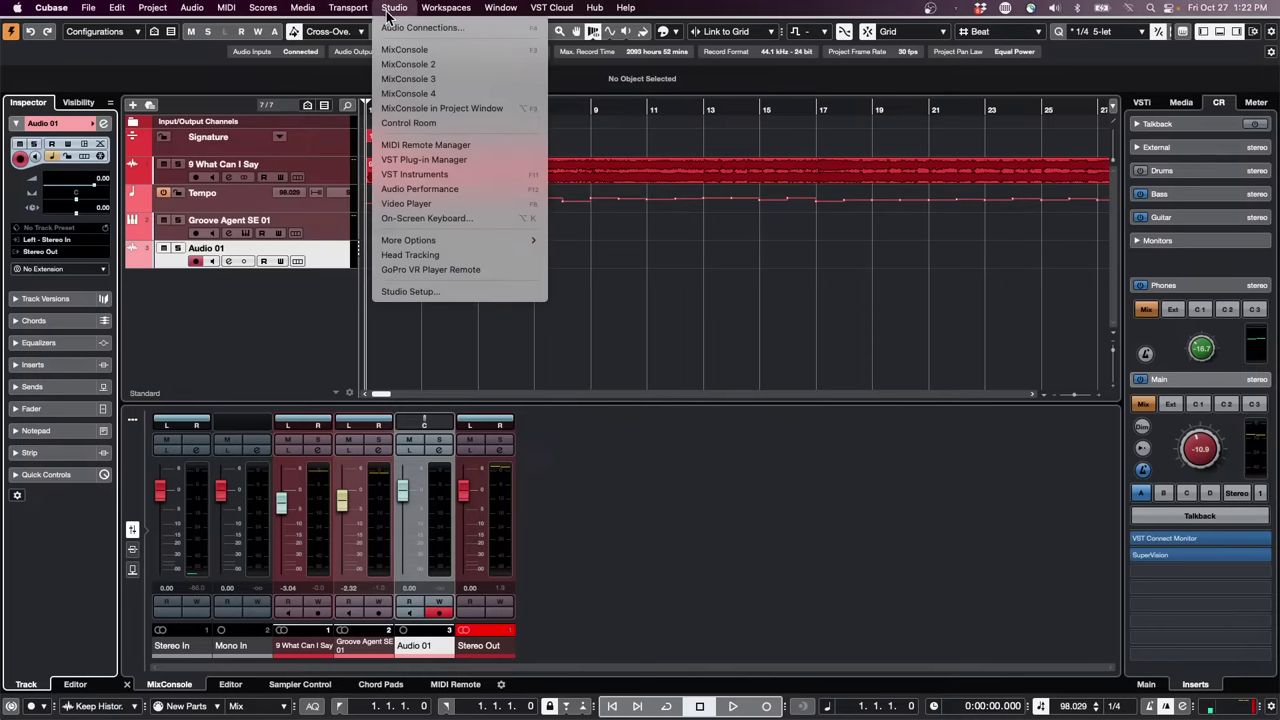
click(393, 28)
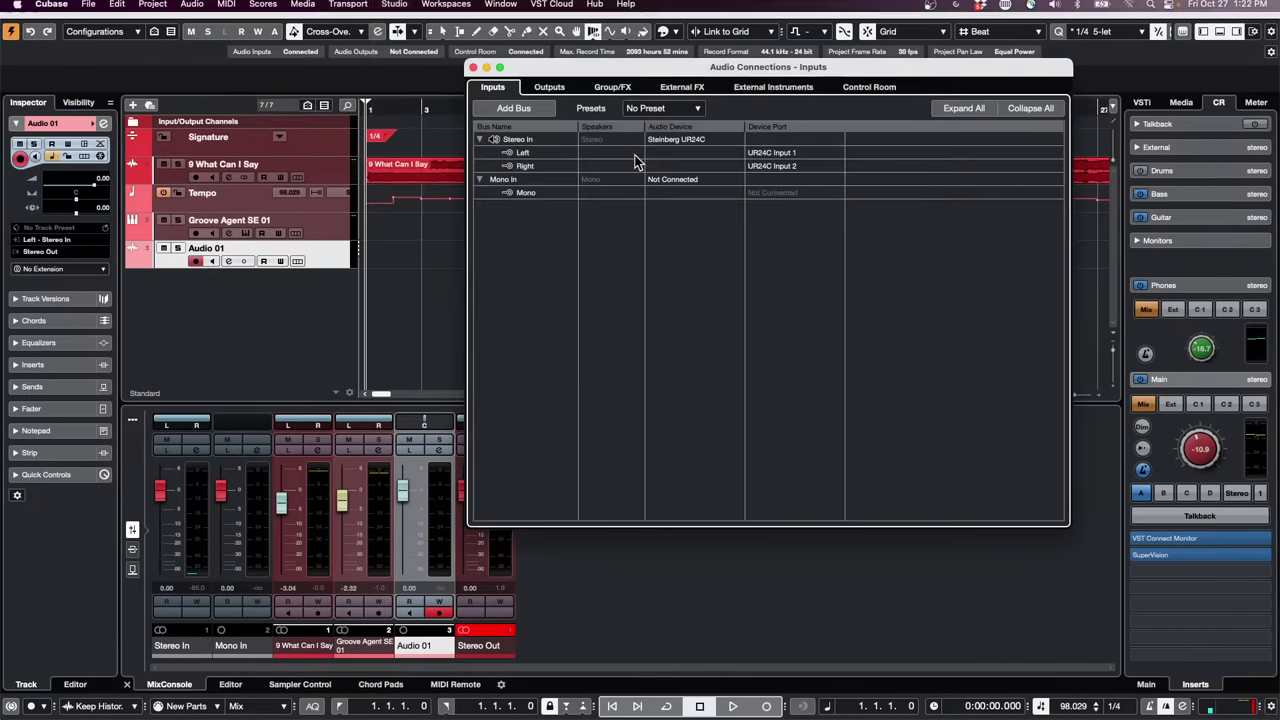
right_click(494, 224)
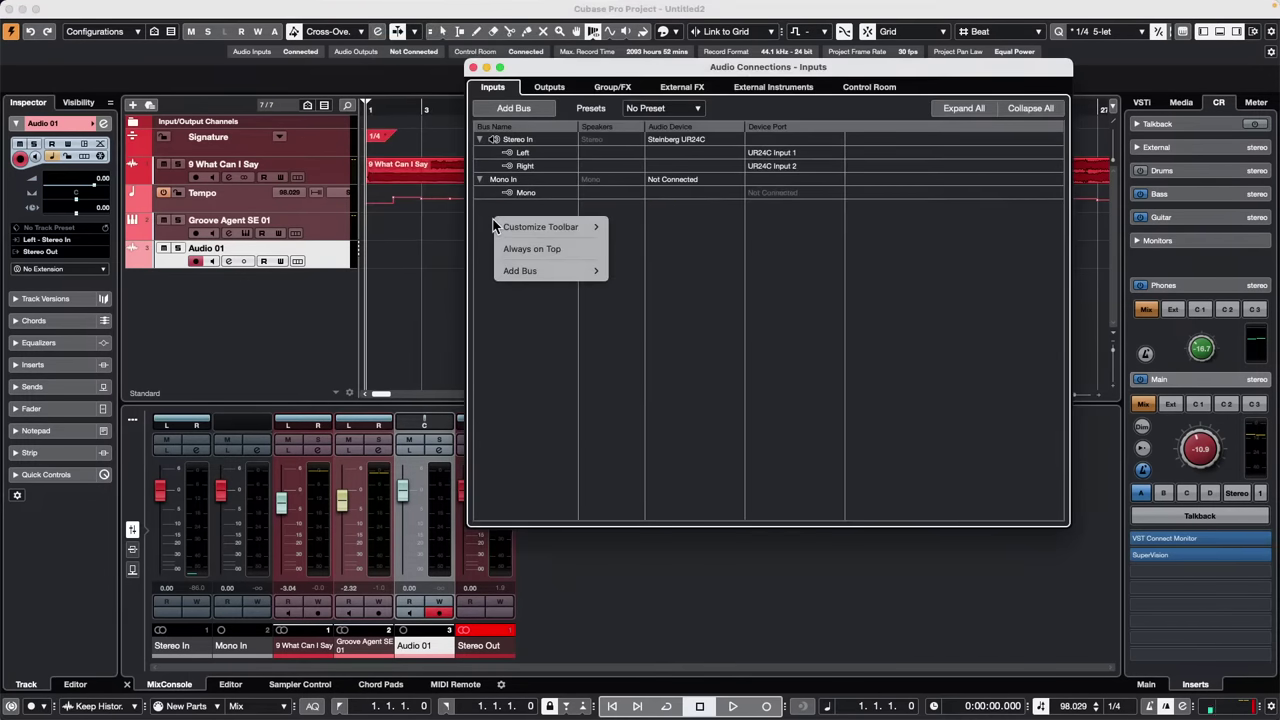
click(664, 179)
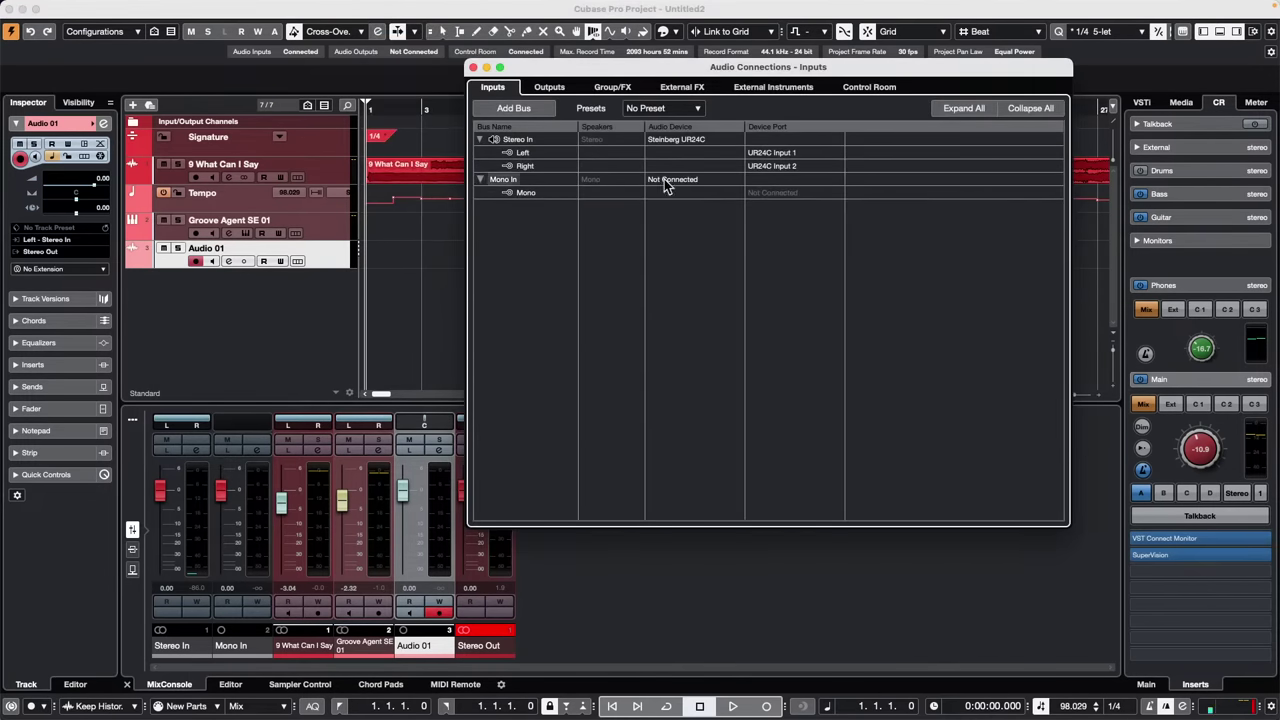
click(664, 179)
click(674, 216)
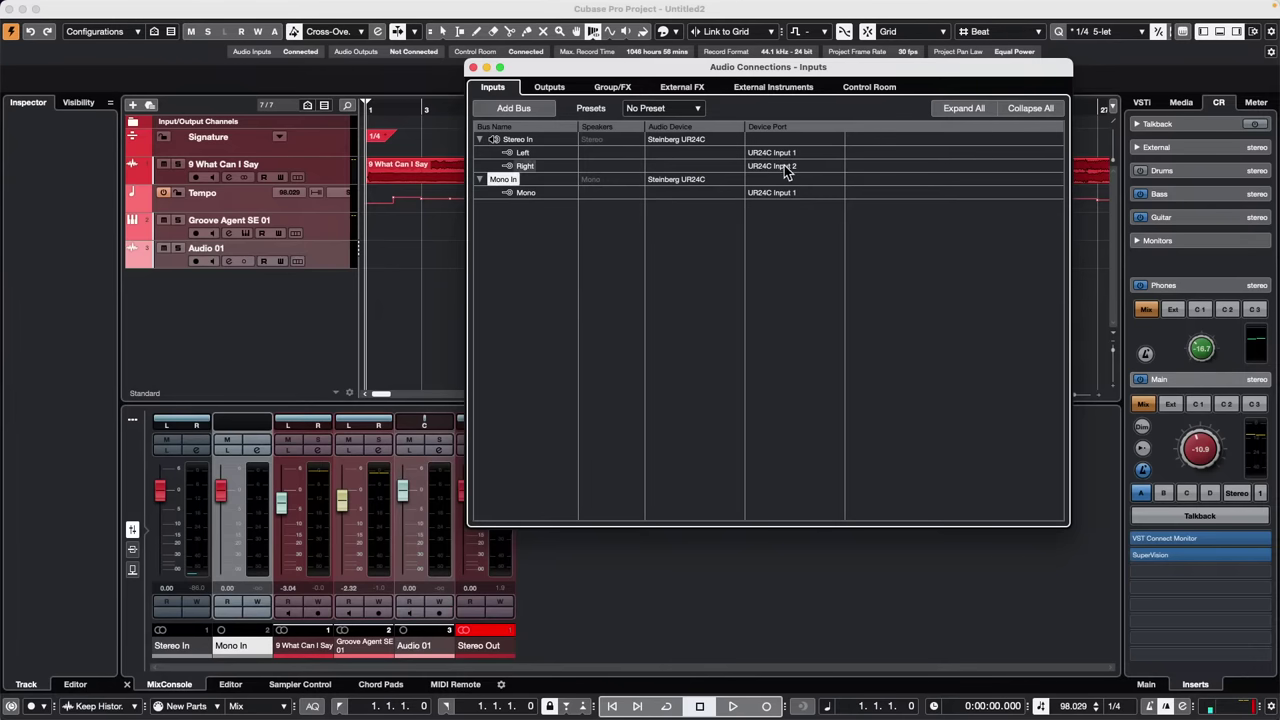
Add one more mono input bus without a custom name and set its device port to UR24C Input 2
click(496, 110)
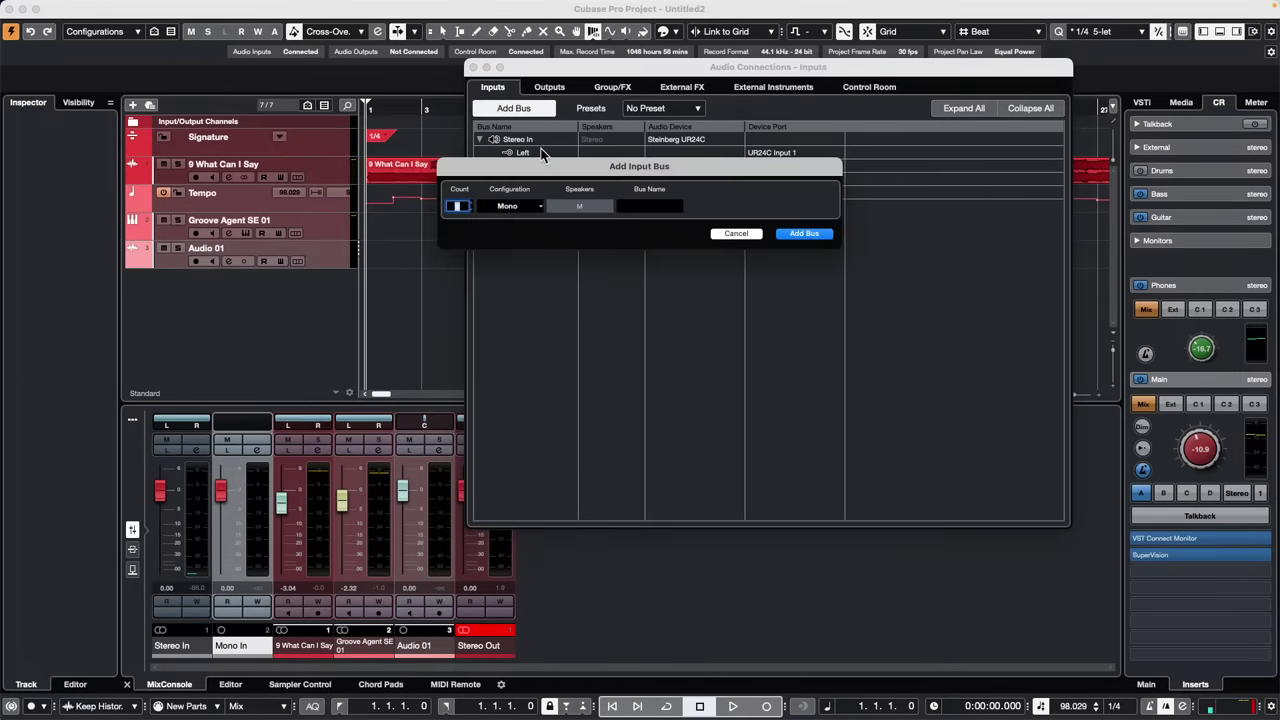
click(806, 234)
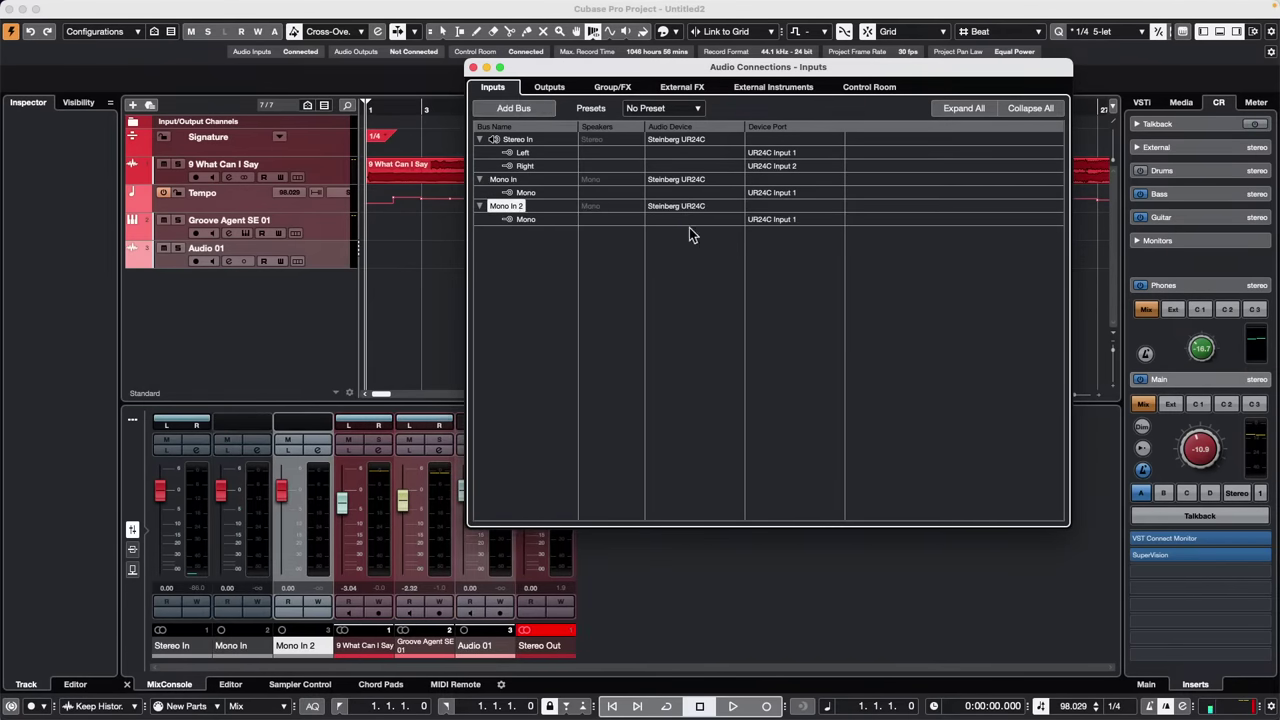
click(789, 223)
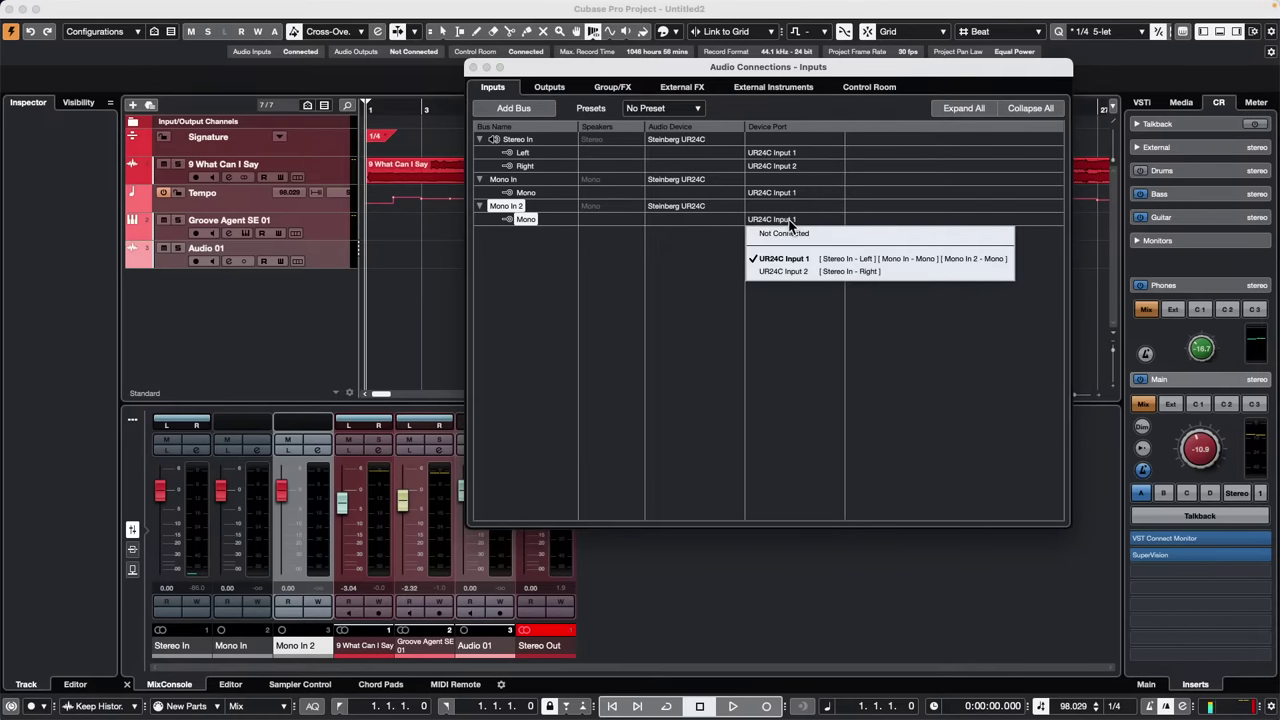
click(806, 274)
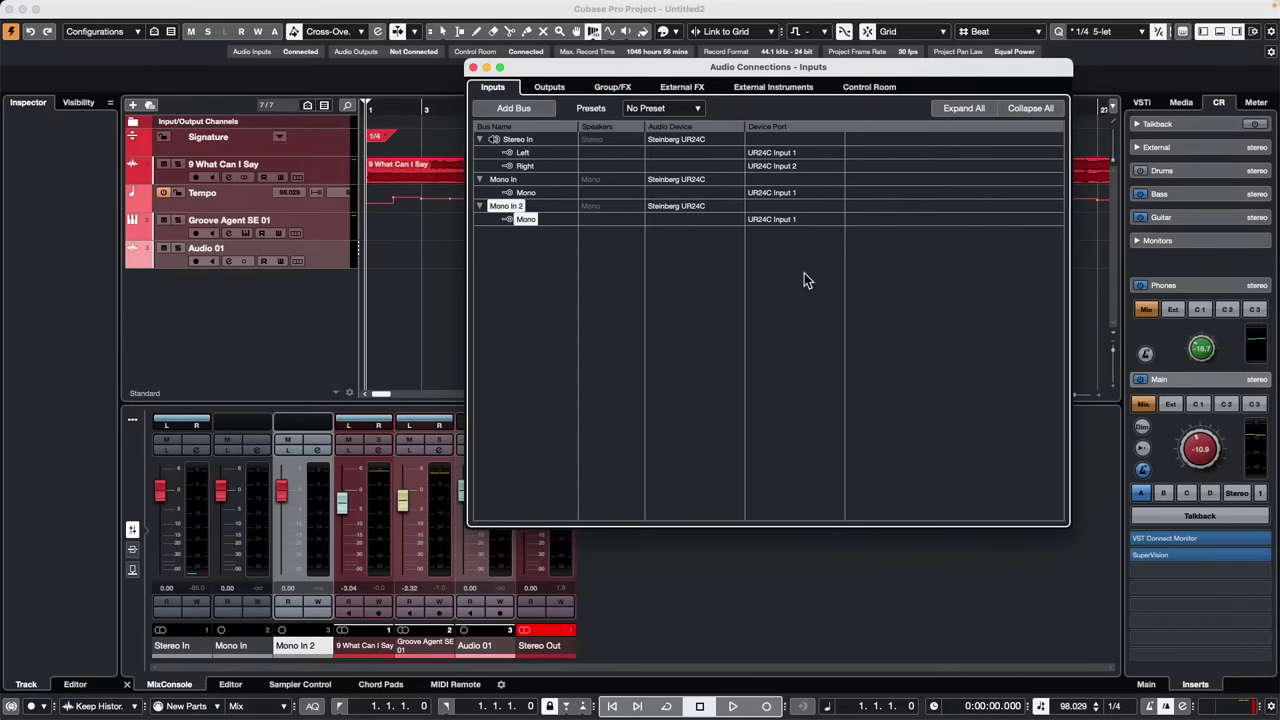
click(474, 67)
Show the input buses available for routing to the Audio 01 track
click(339, 256)
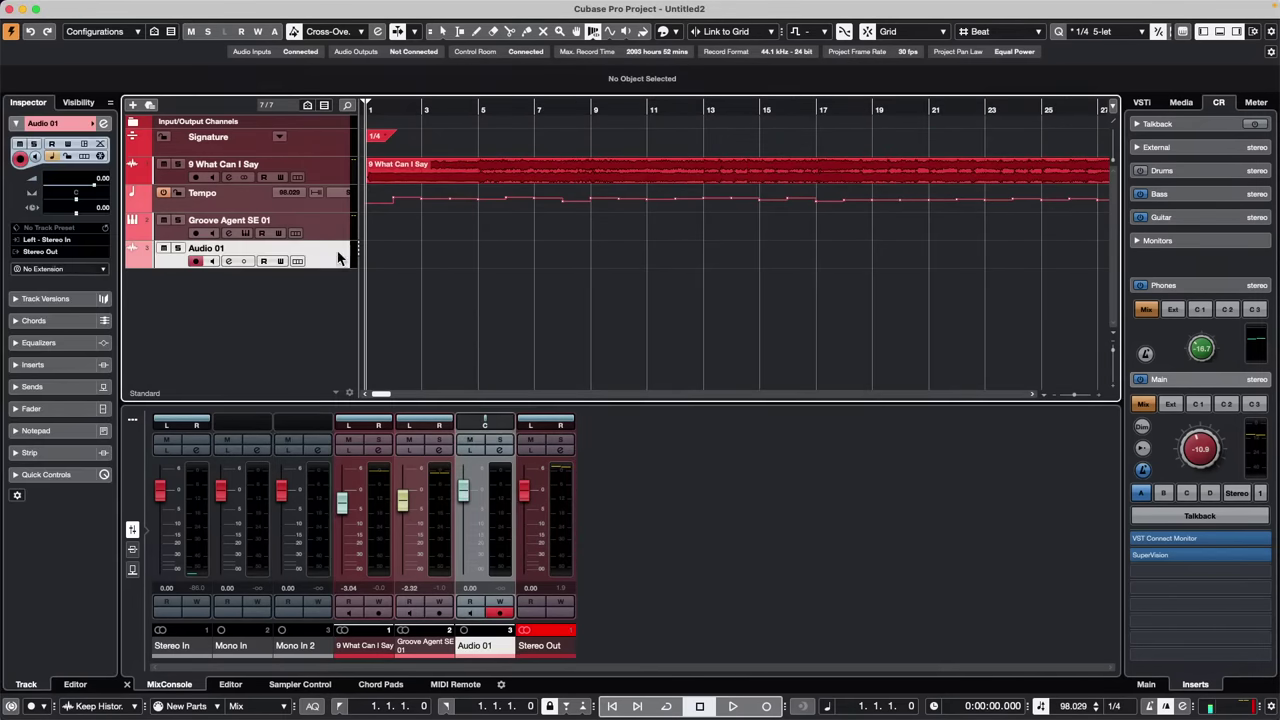
click(60, 240)
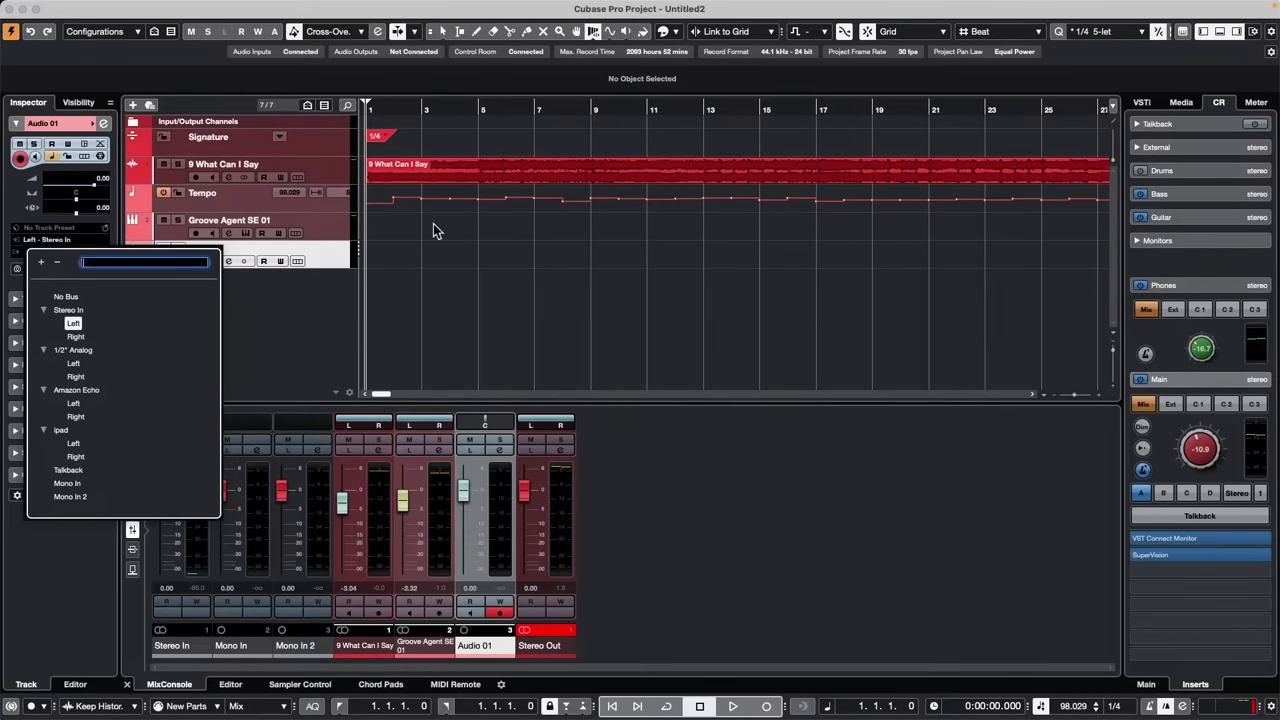
mouse_move(287, 5)
click(12, 8)
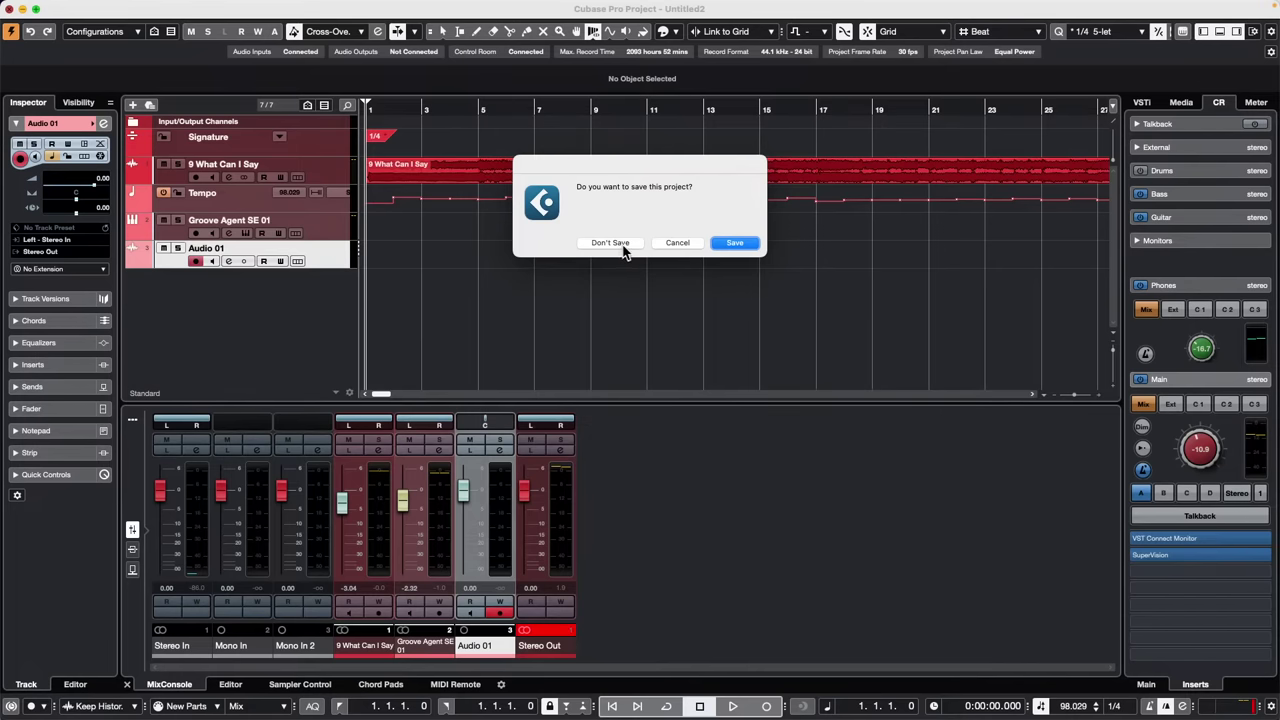
click(677, 243)
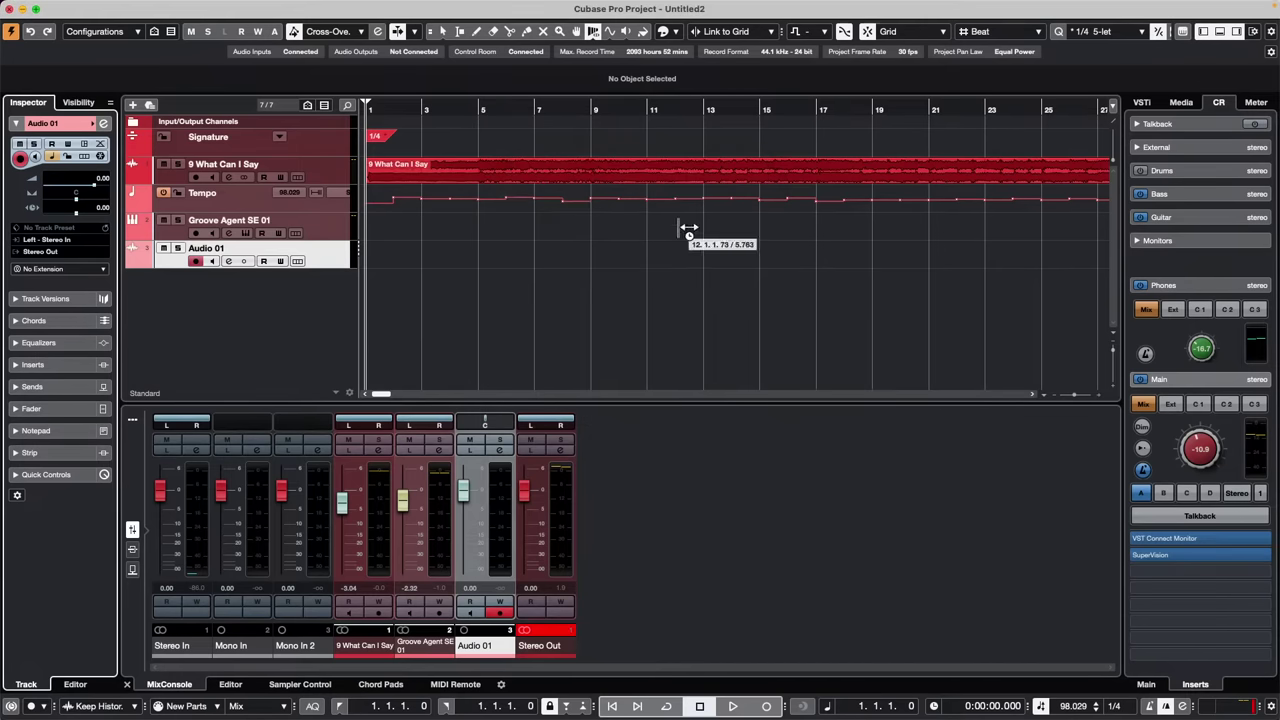
Switch to the open October 27 2023 project
click(594, 8)
mouse_move(508, 8)
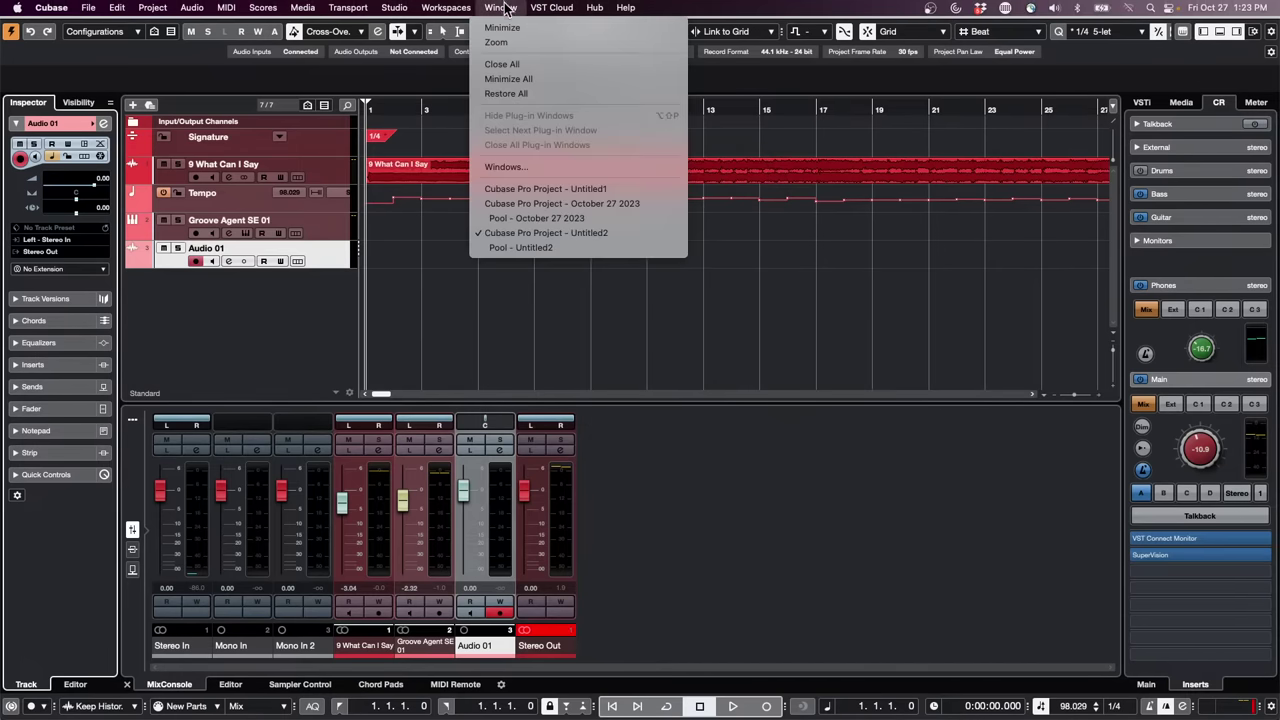
click(669, 206)
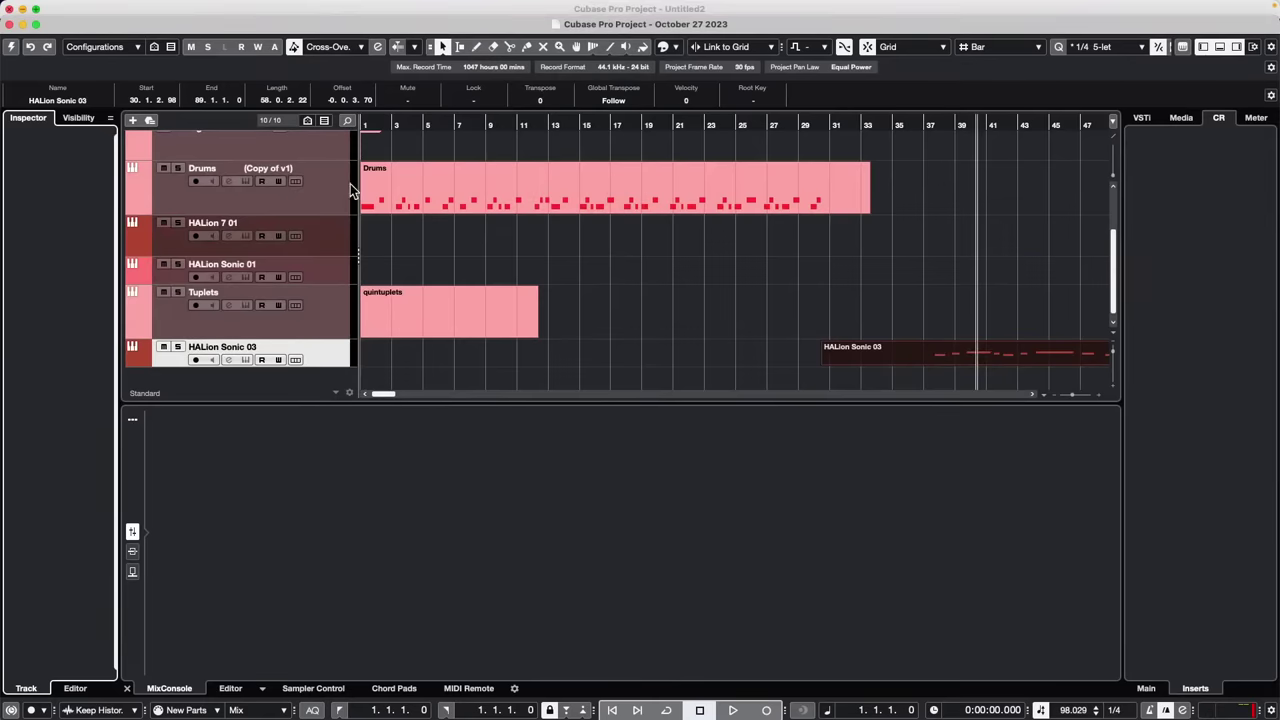
Move the Tempo track to the end of the track list, below HALion Sonic 03
scroll(519, 231, up, 3)
click(450, 168)
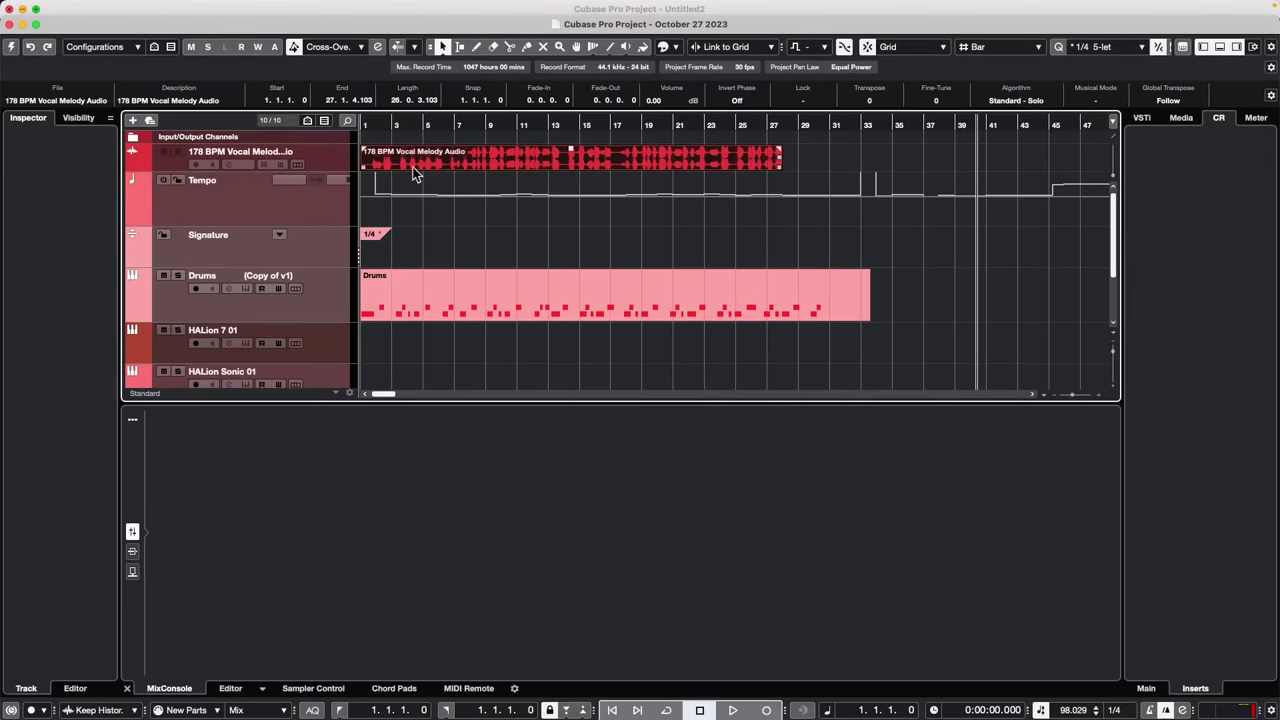
drag(255, 210, 303, 363)
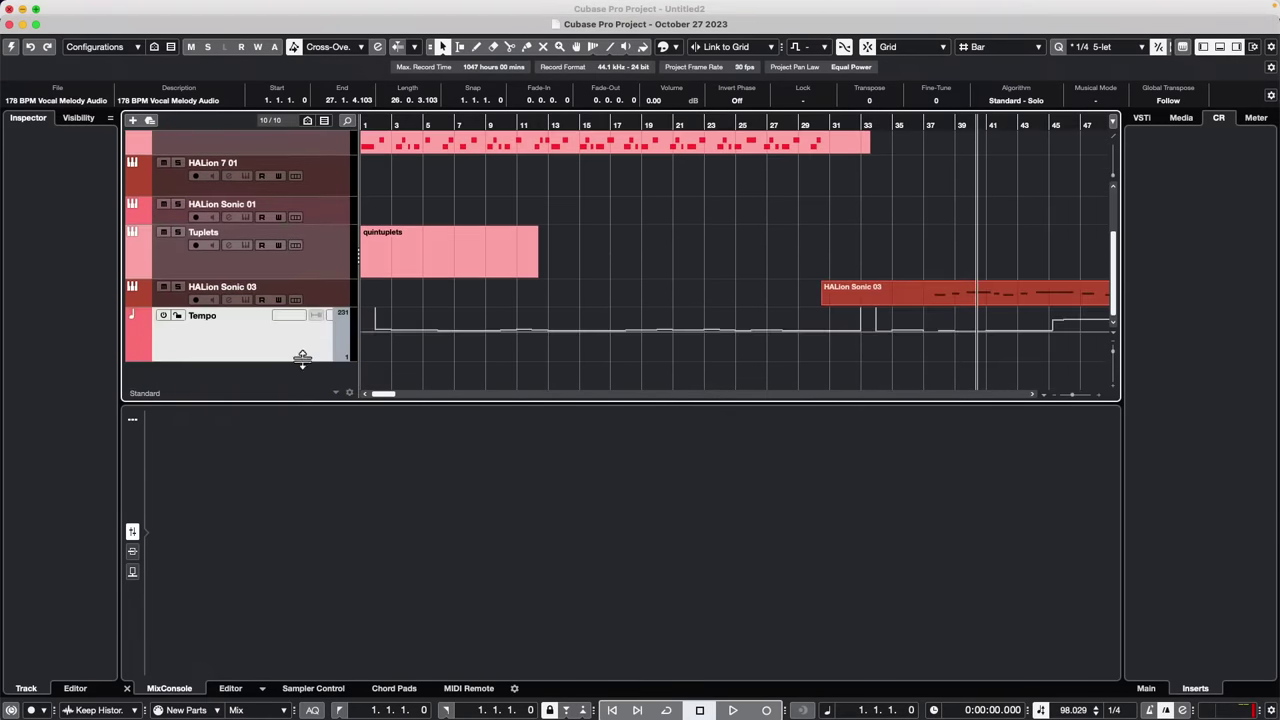
Open the 178 BPM Vocal Melody Audio event for VariAudio editing and try to play the project from about bar 4
scroll(497, 277, up, 3)
double_click(436, 160)
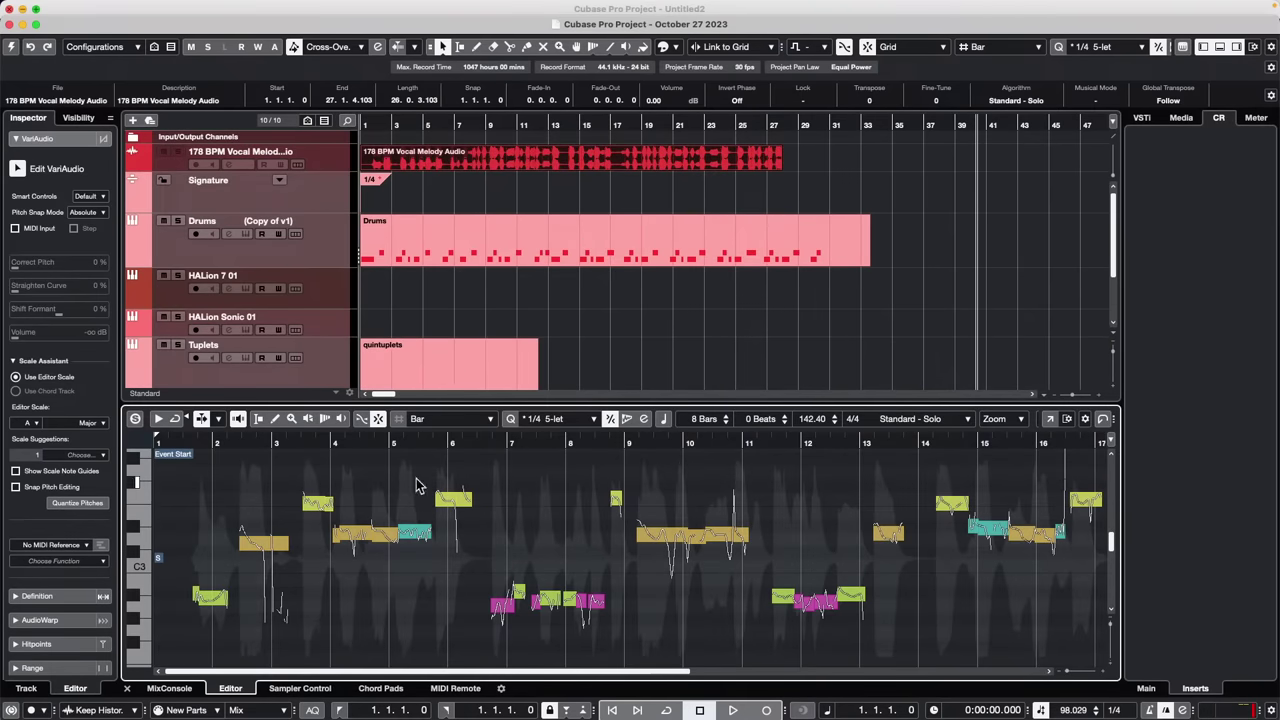
click(403, 127)
key(space)
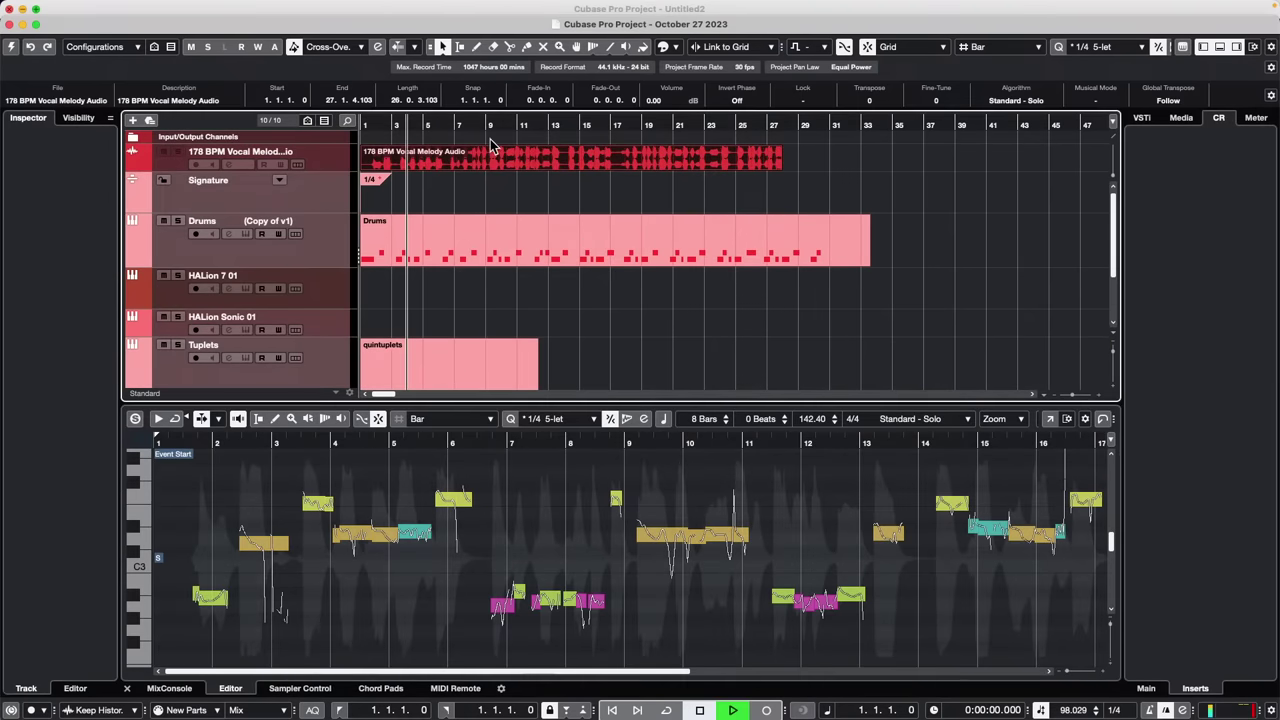
key(space)
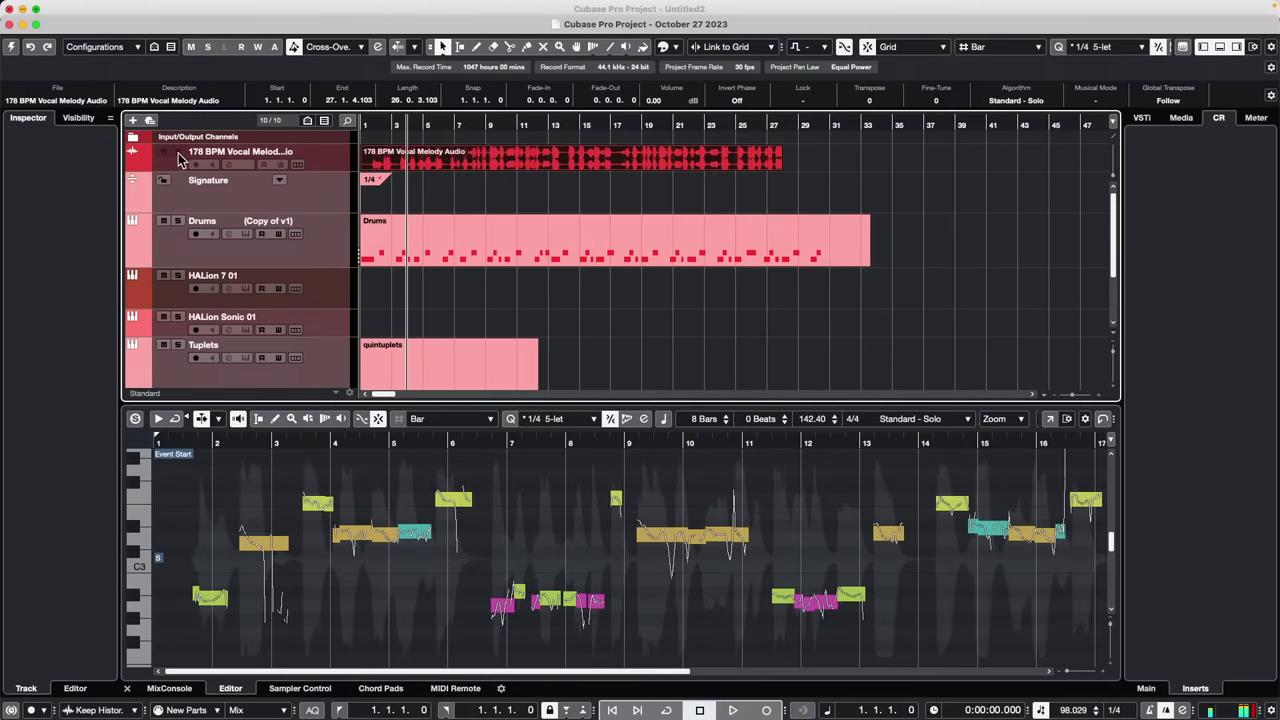
Activate the October 27 2023 project and audition the 178 BPM Vocal Melody Audio track in solo
click(345, 160)
key(F3)
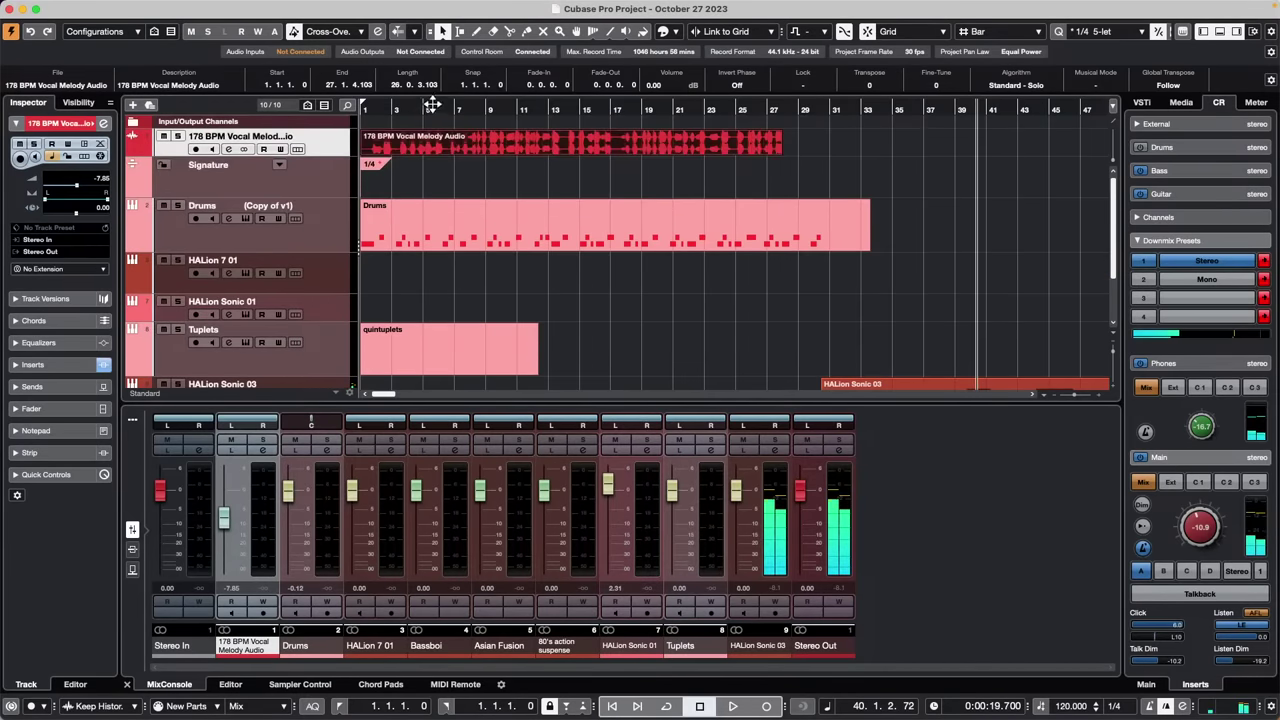
key(space)
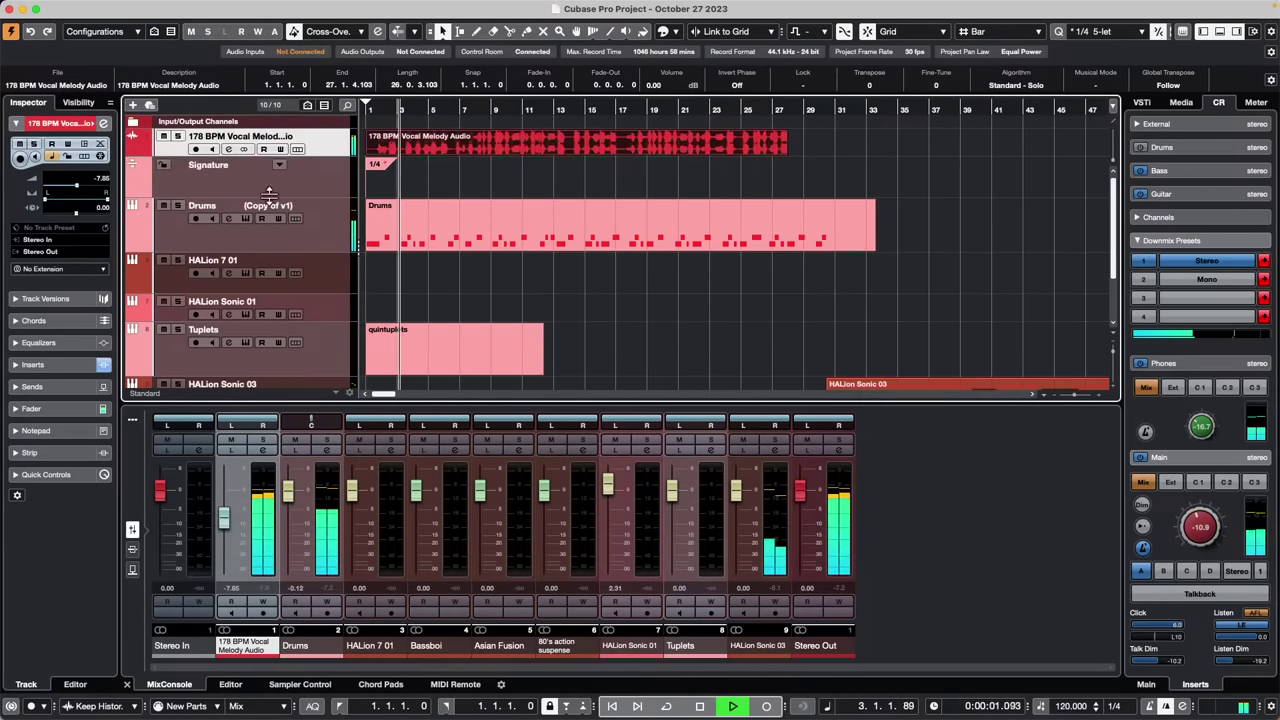
key(s)
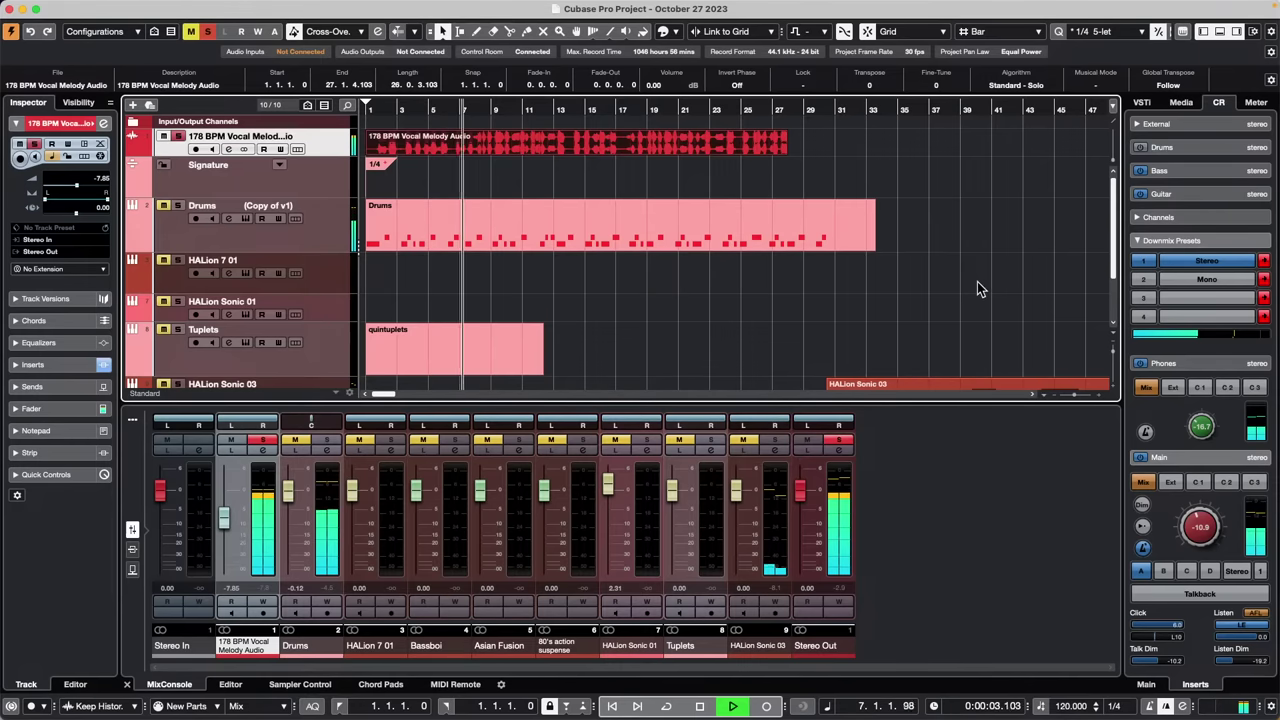
key(space)
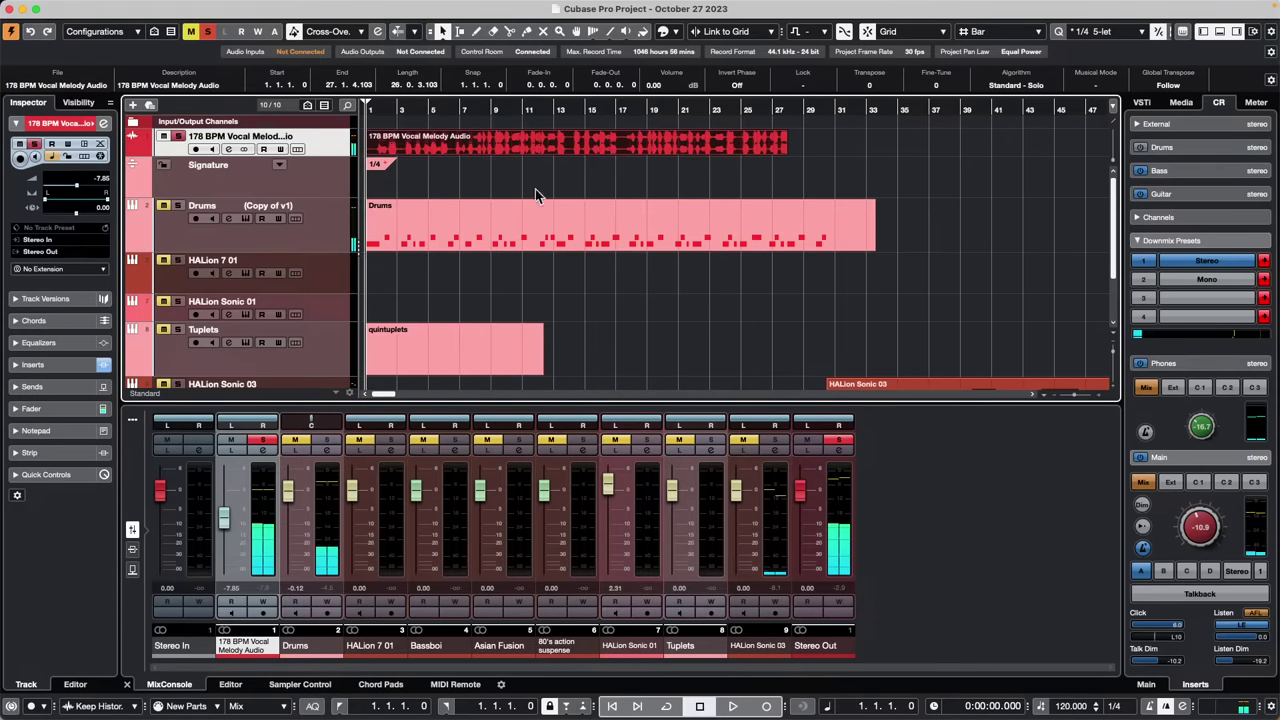
Extract MIDI from the vocal event to the selected HALion 7 01 track, using Just Notes and No Pitchbend Data with Dynamic Velocity
double_click(495, 152)
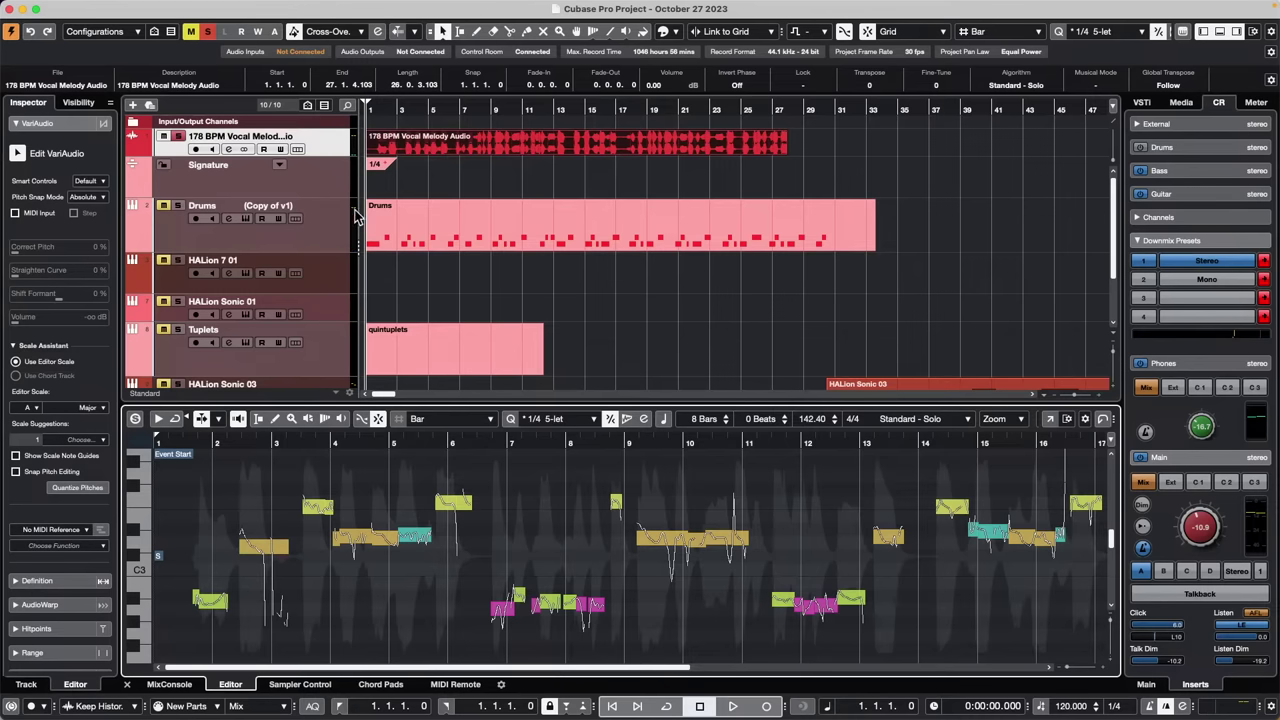
click(326, 270)
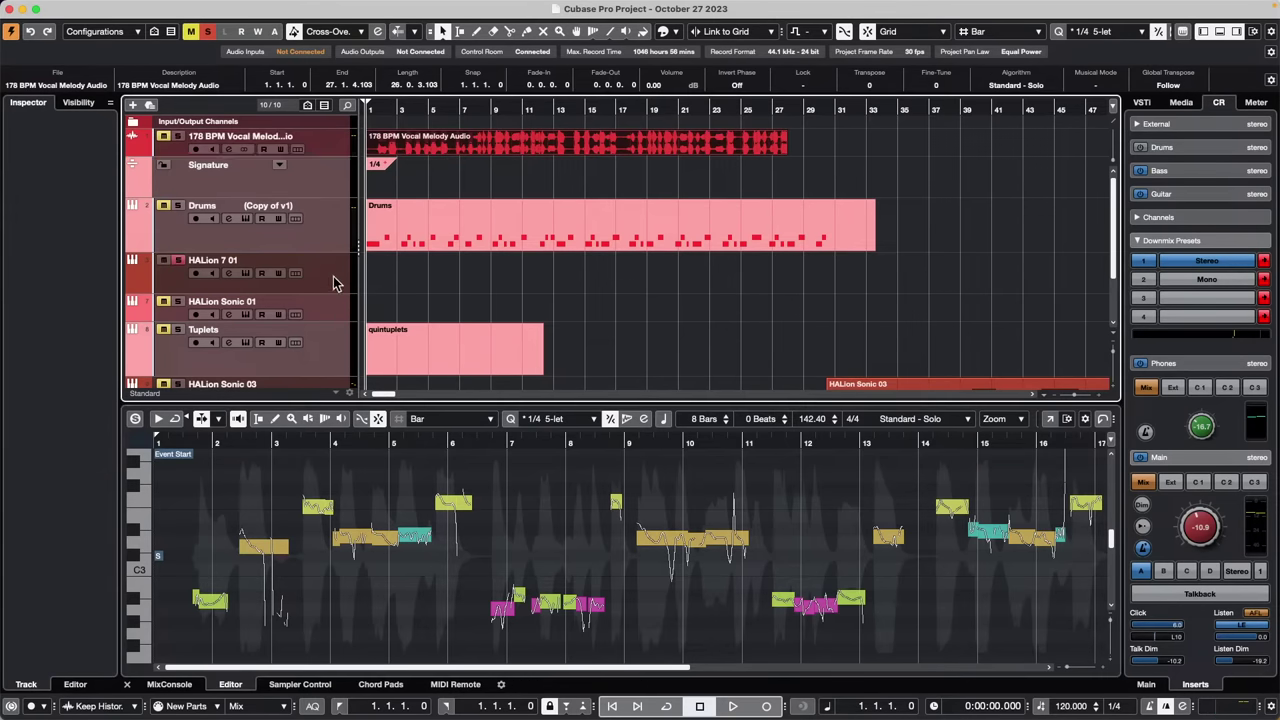
click(335, 283)
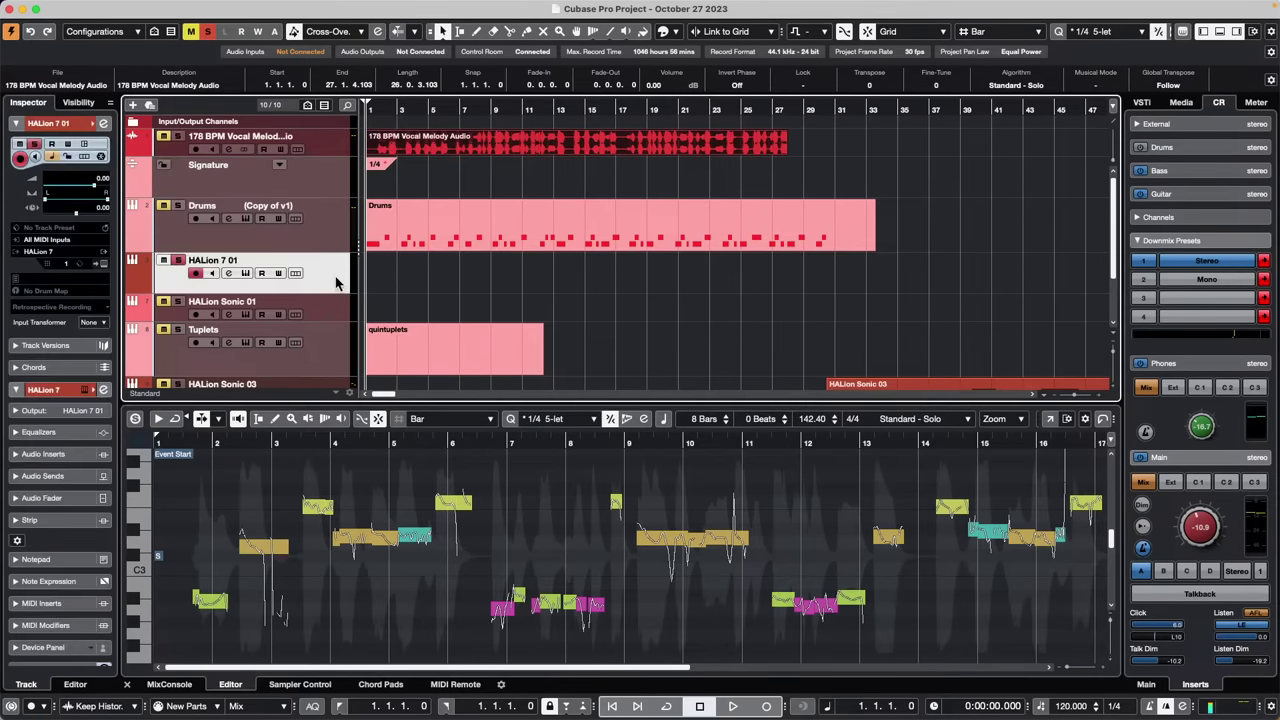
double_click(619, 140)
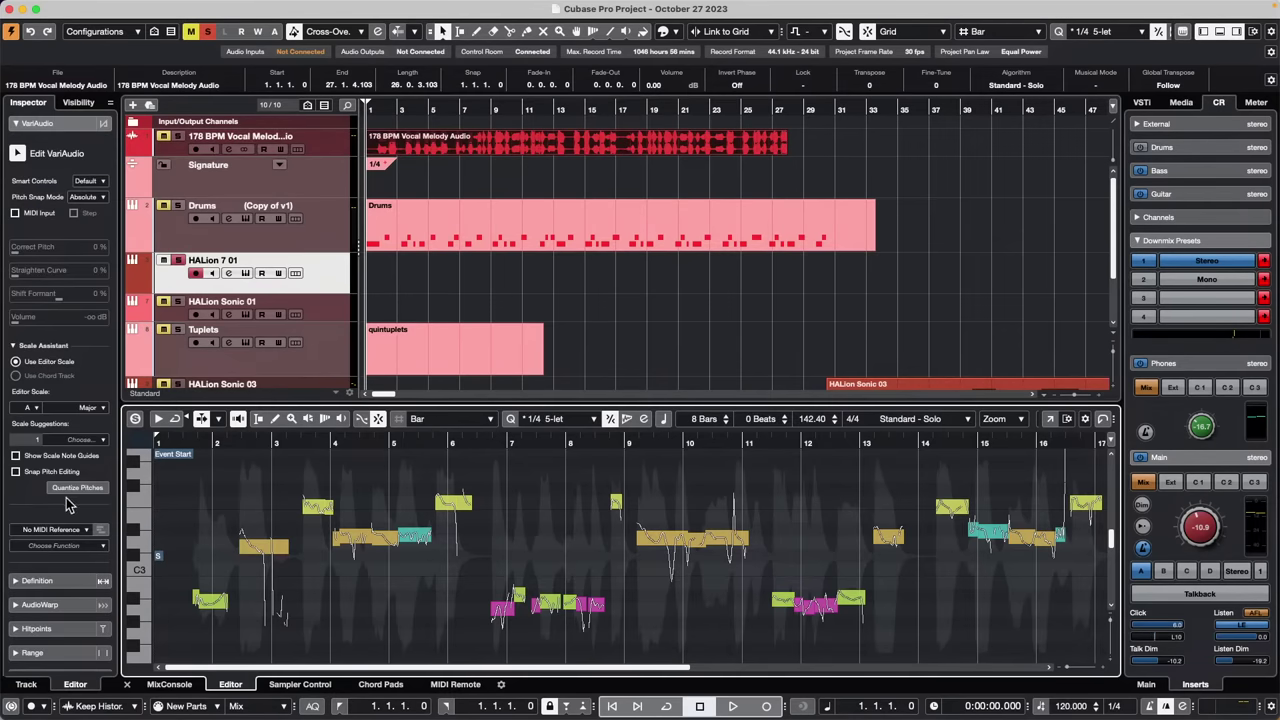
click(82, 547)
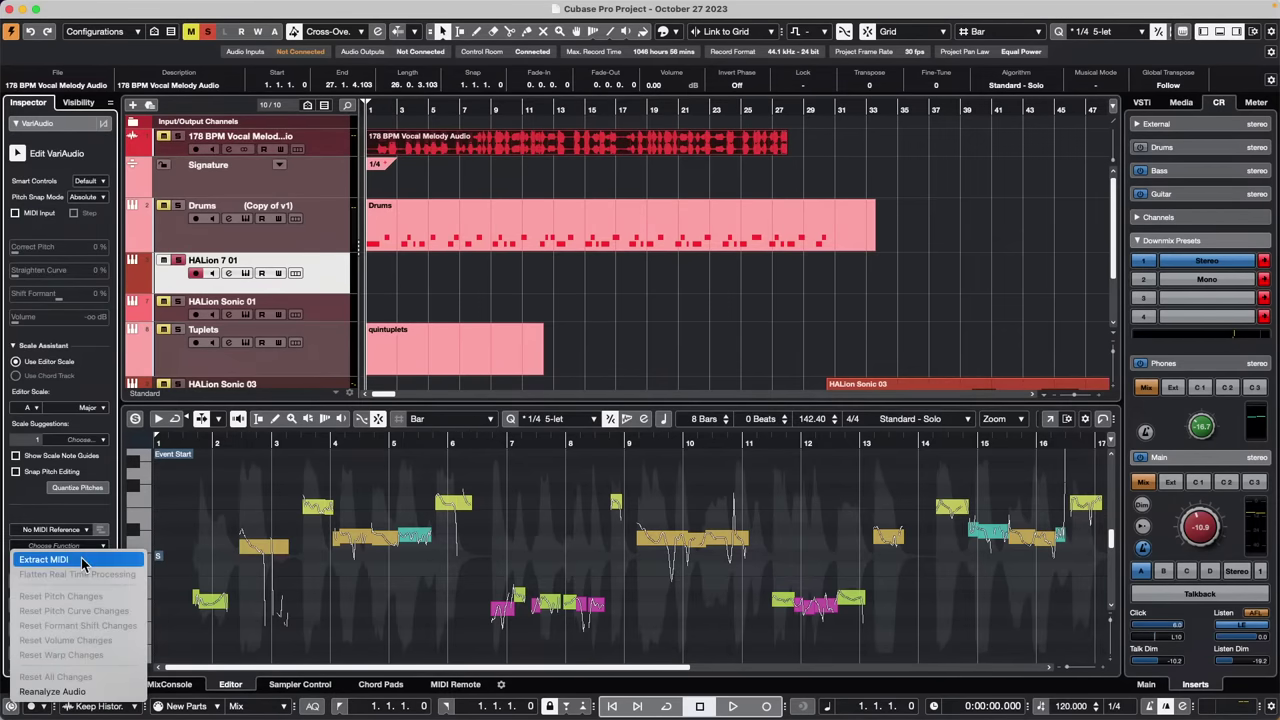
click(84, 561)
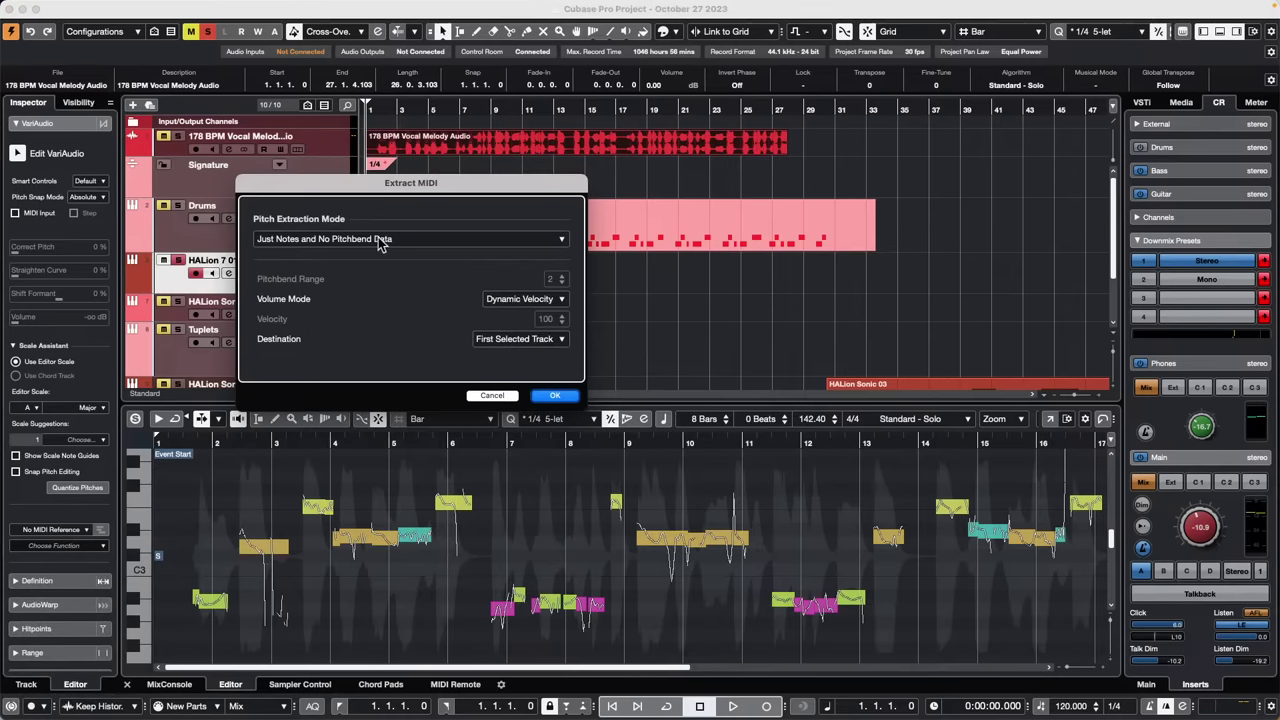
click(561, 396)
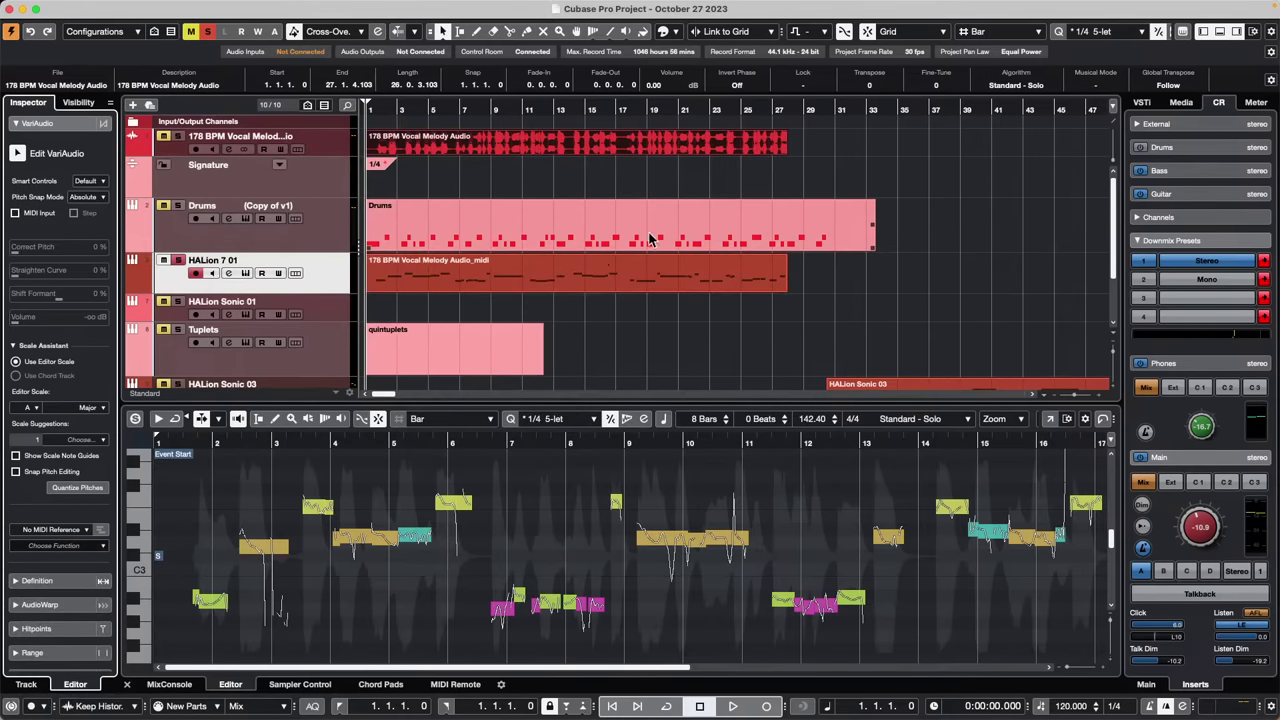
Play the extracted MIDI part from bar 2 with its note editor's timeline linked to the project's
click(487, 268)
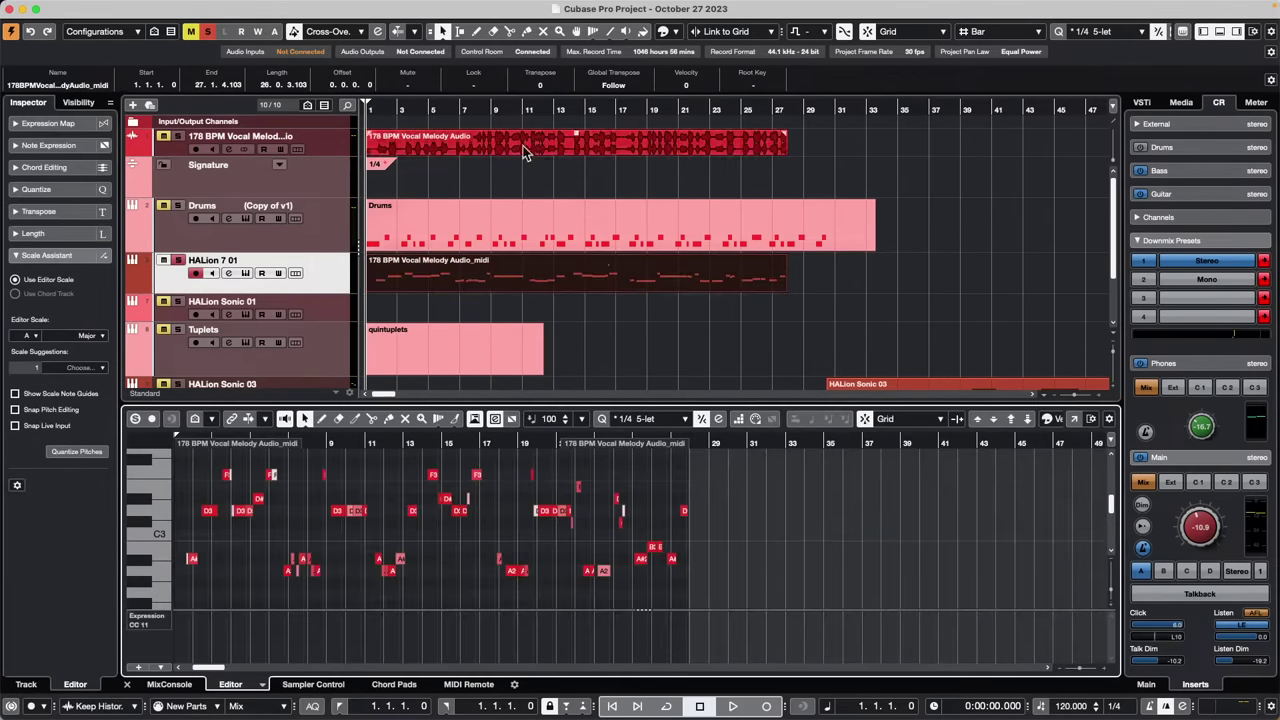
click(375, 108)
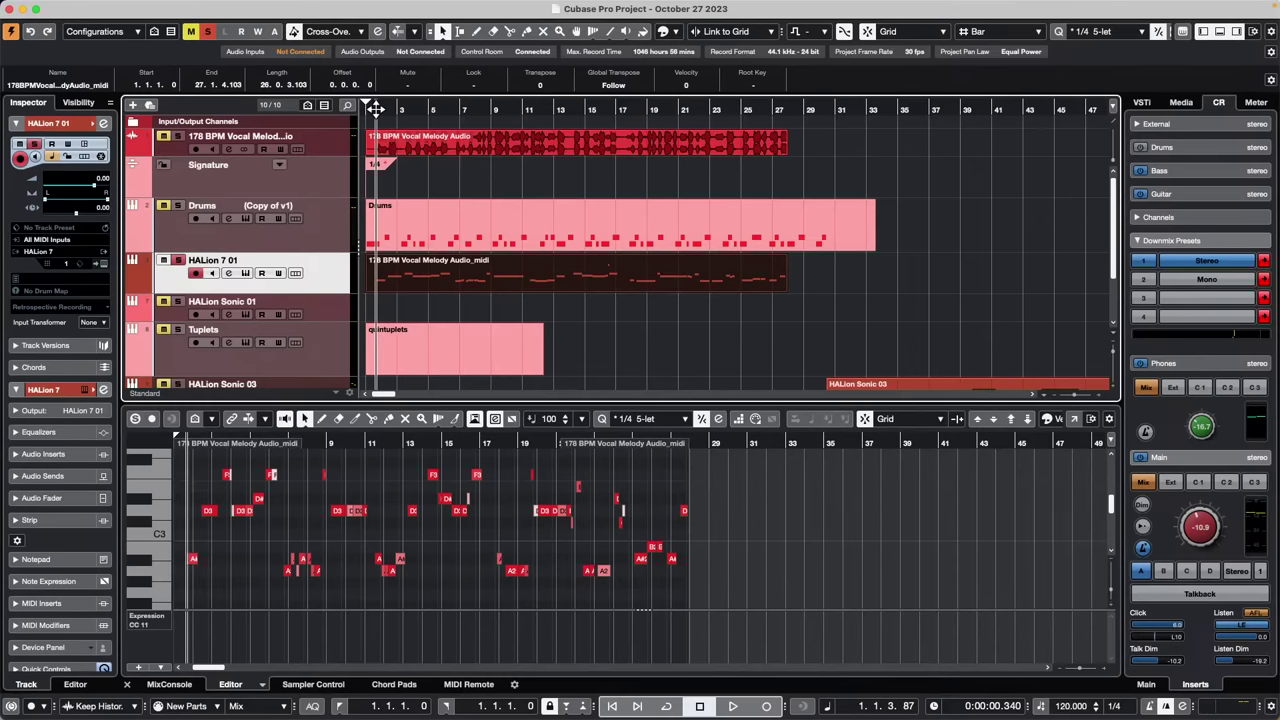
drag(375, 108, 382, 121)
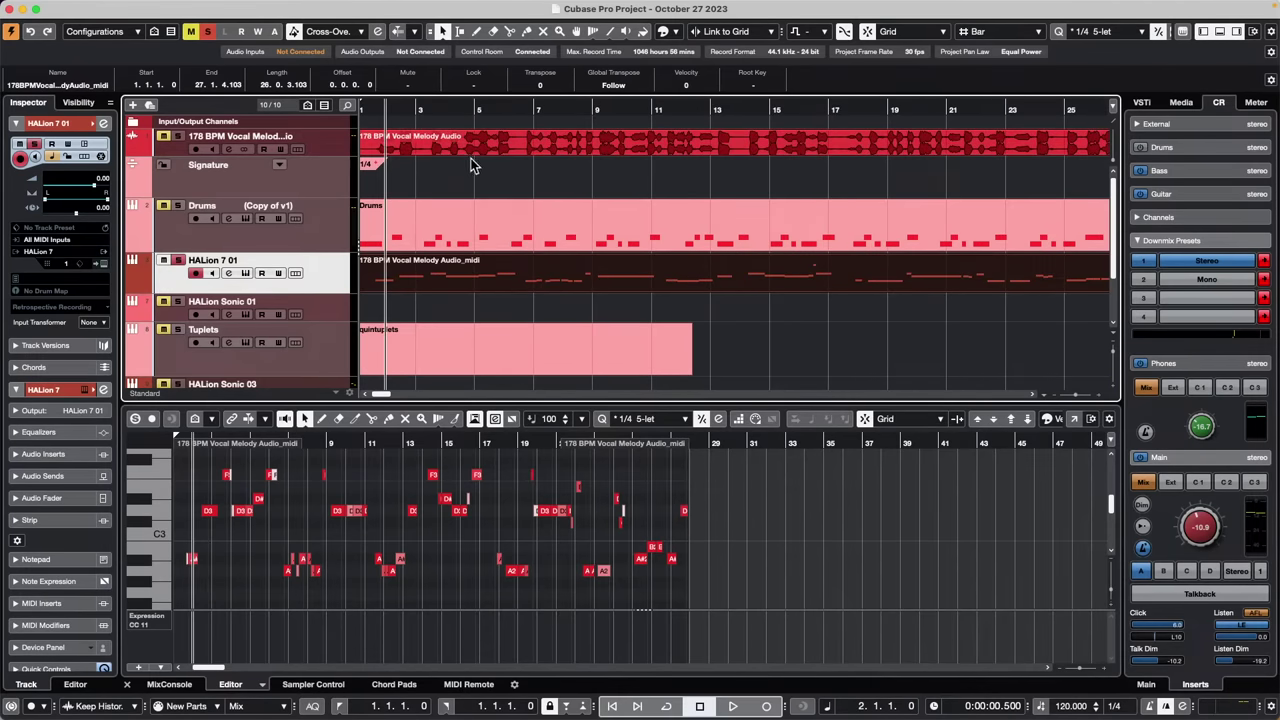
click(232, 418)
key(space)
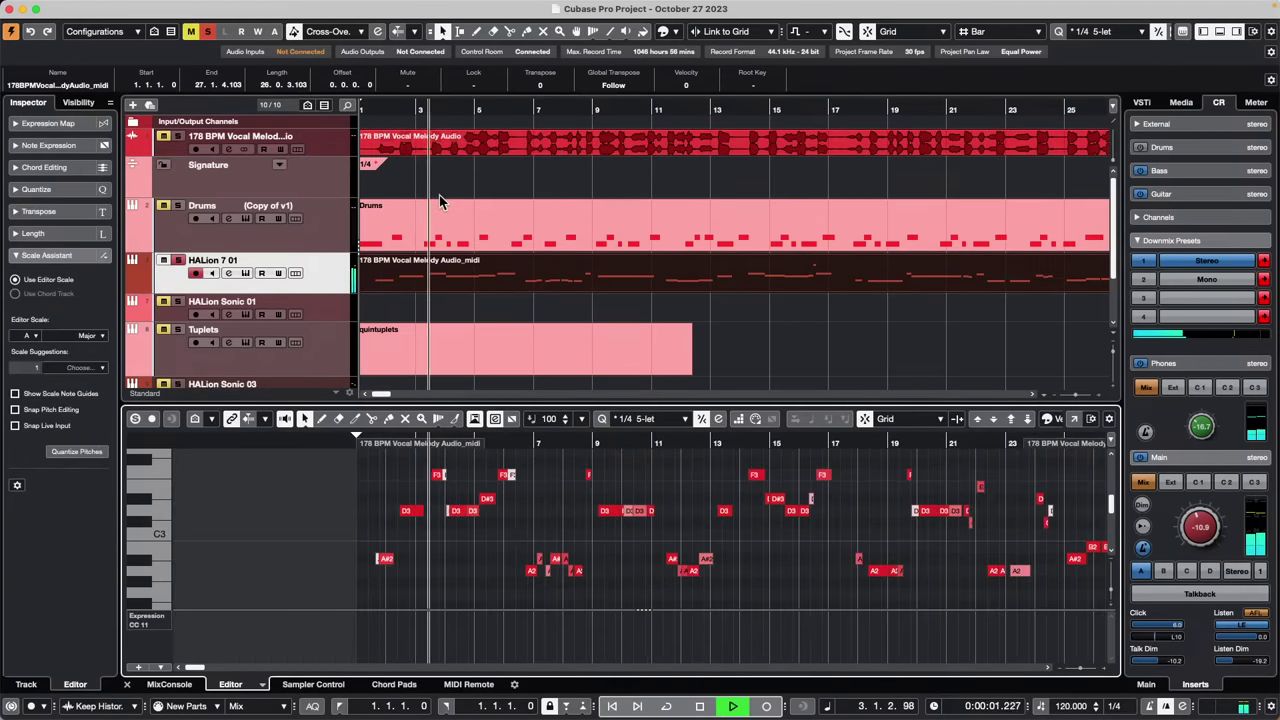
Move the extracted vocal MIDI part from HALion 7 01 down to the HALion Sonic 01 track and audition it from bar 2
key(space)
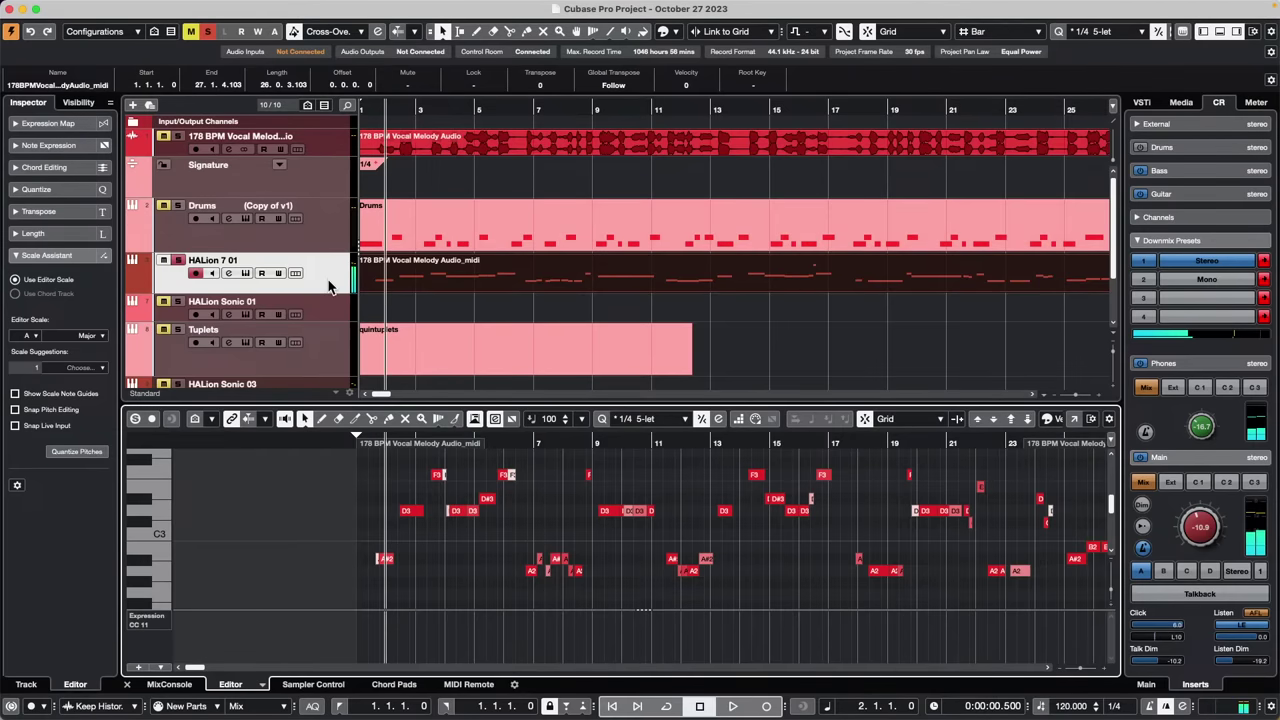
click(333, 287)
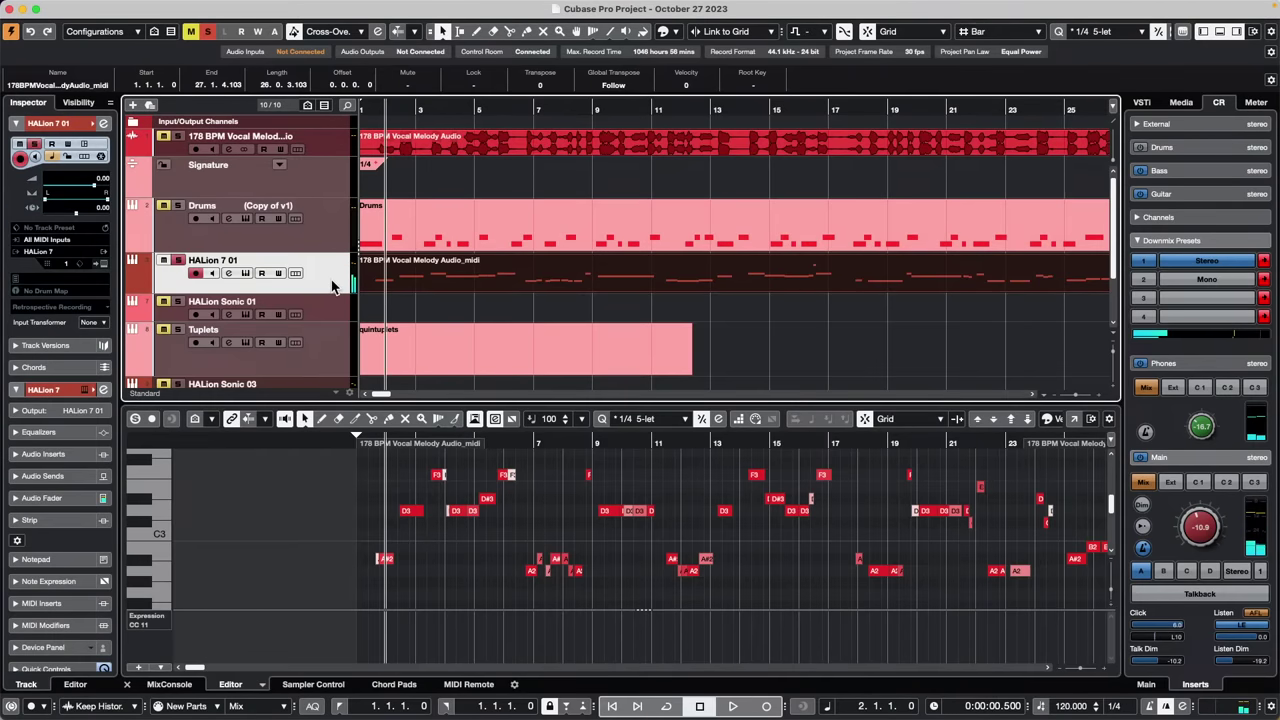
drag(485, 268, 483, 308)
key(space)
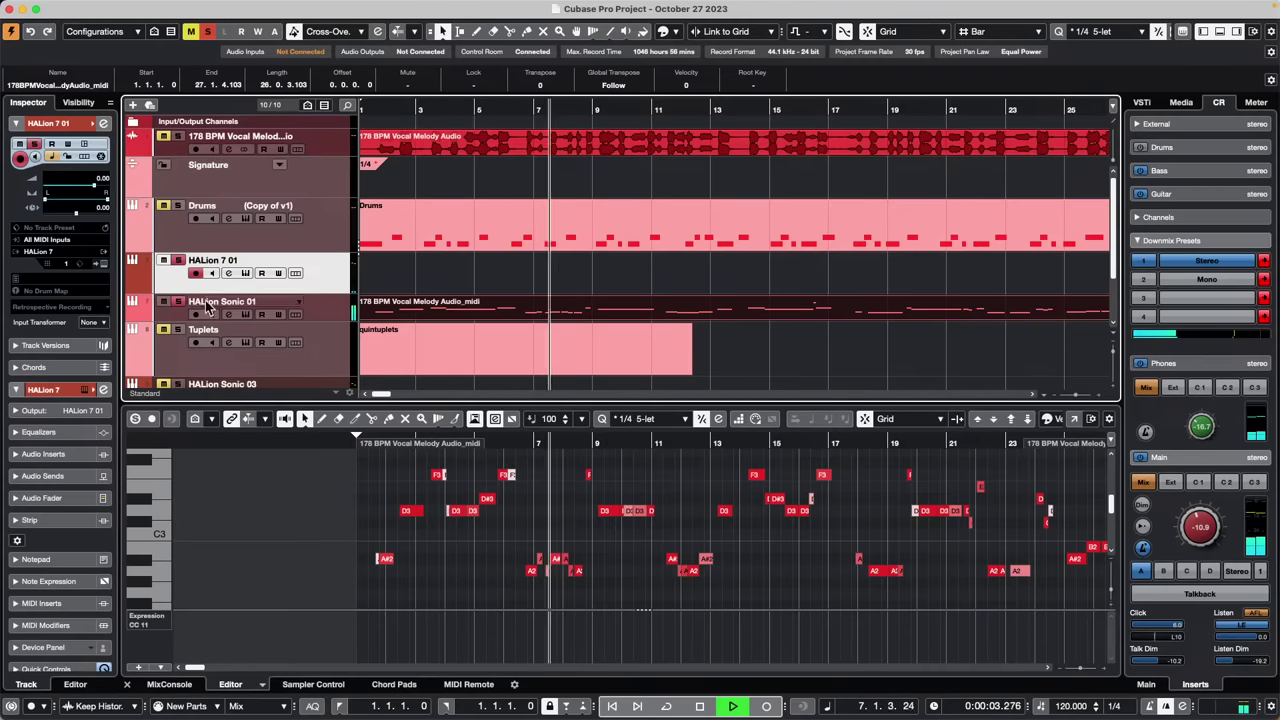
key(space)
click(476, 343)
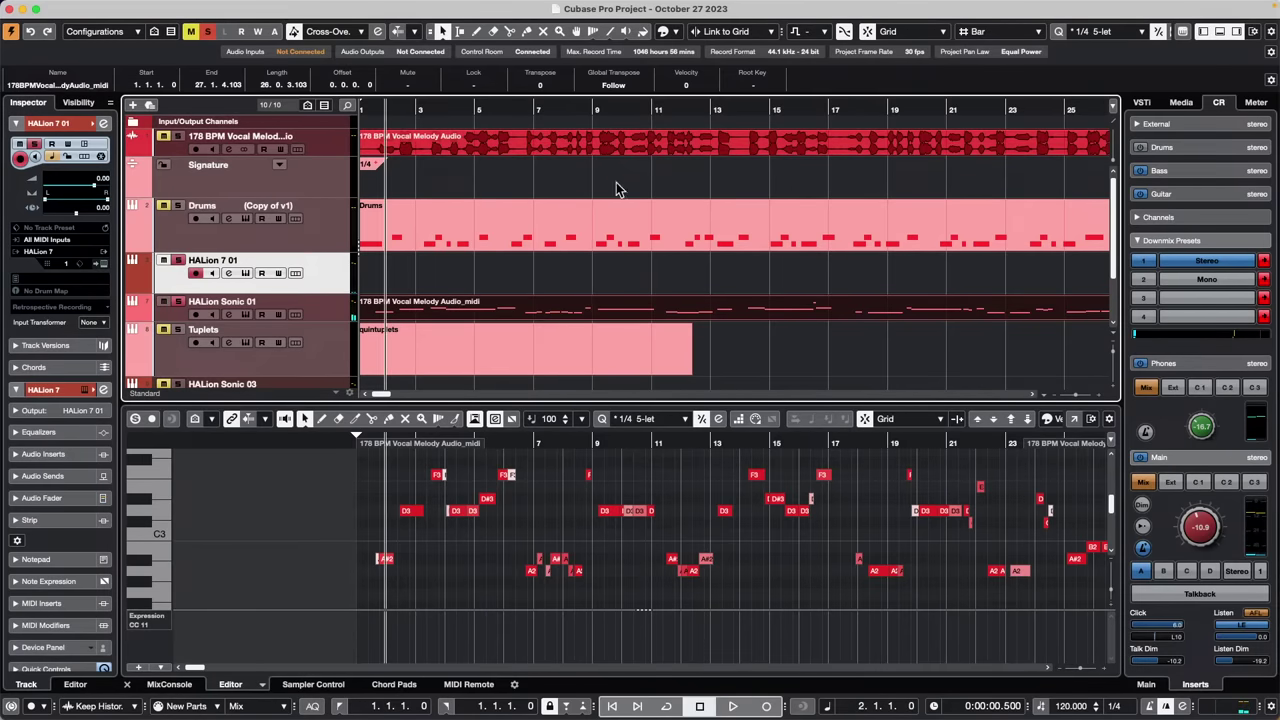
Review the Extract MIDI pitch extraction modes and destinations for the vocal event without extracting, and reopen the extracted MIDI part in its note editor
click(477, 150)
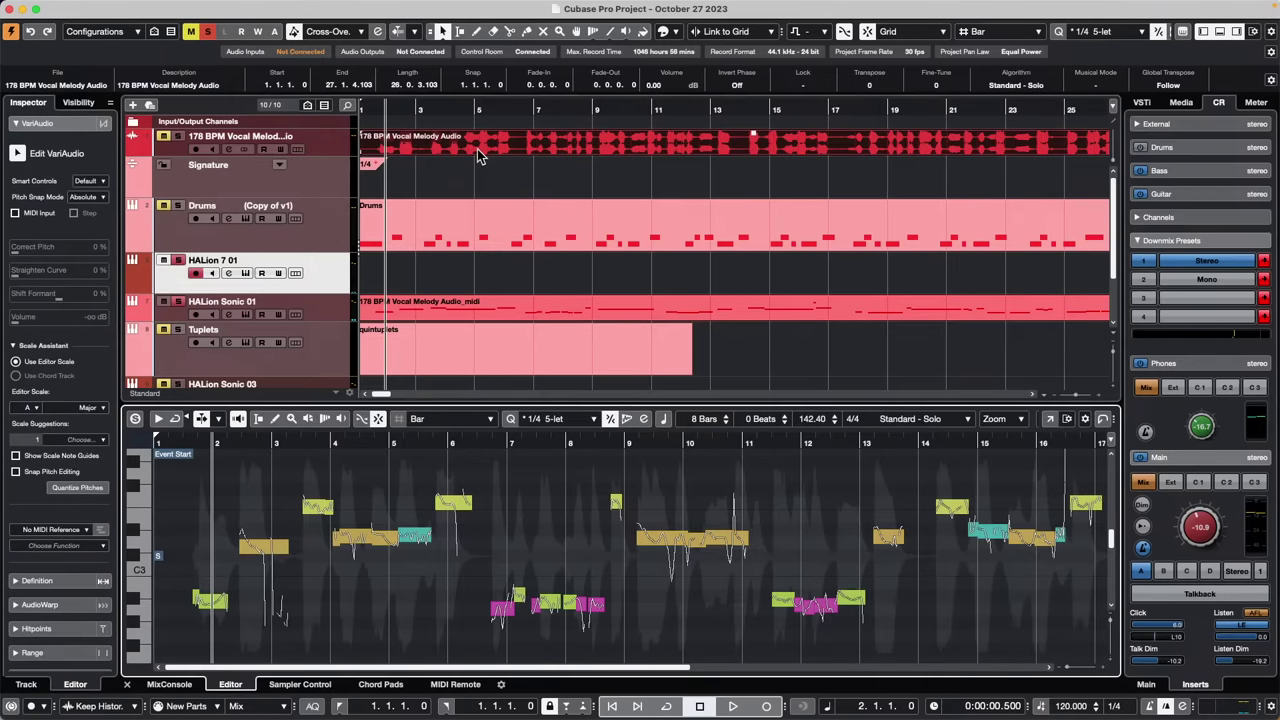
click(84, 546)
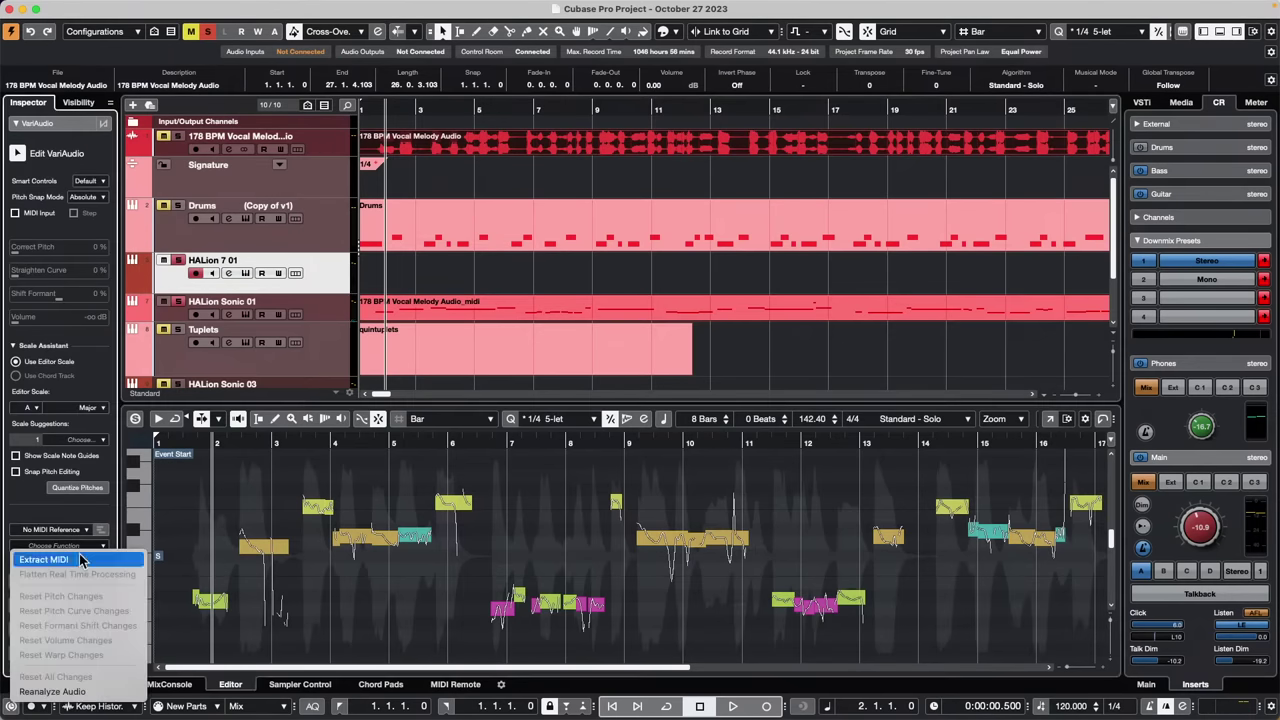
click(60, 561)
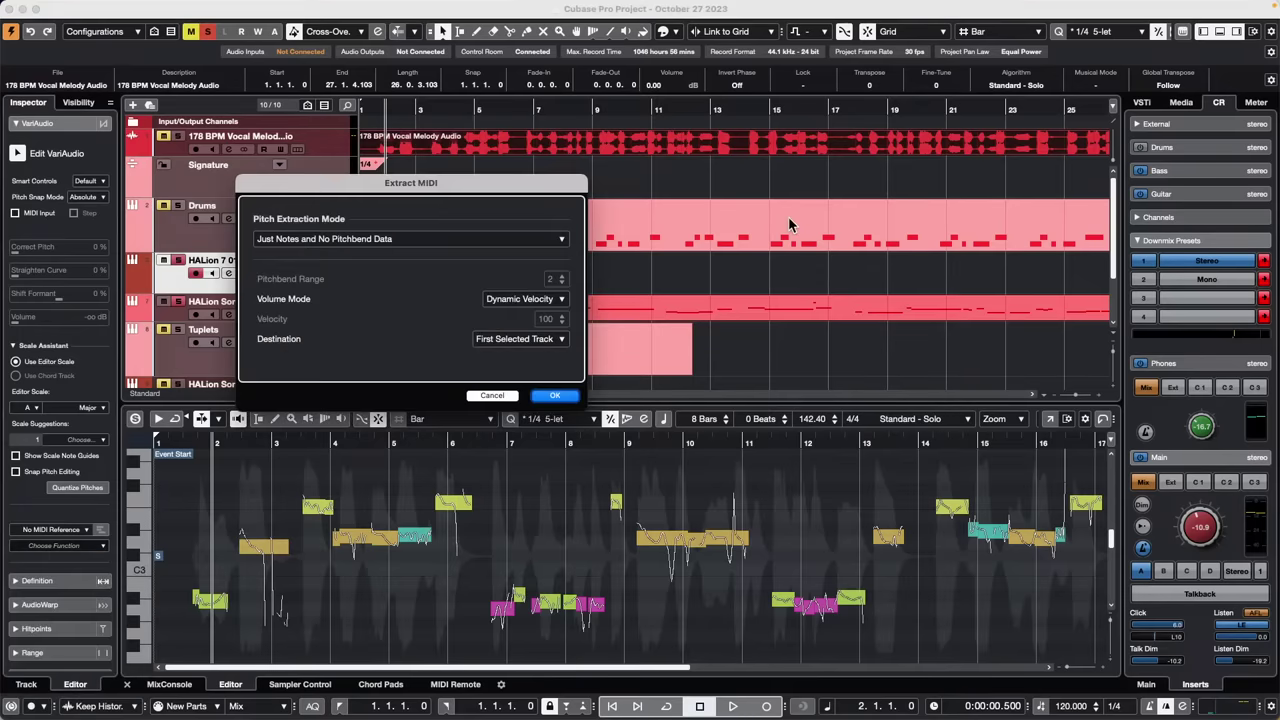
click(366, 240)
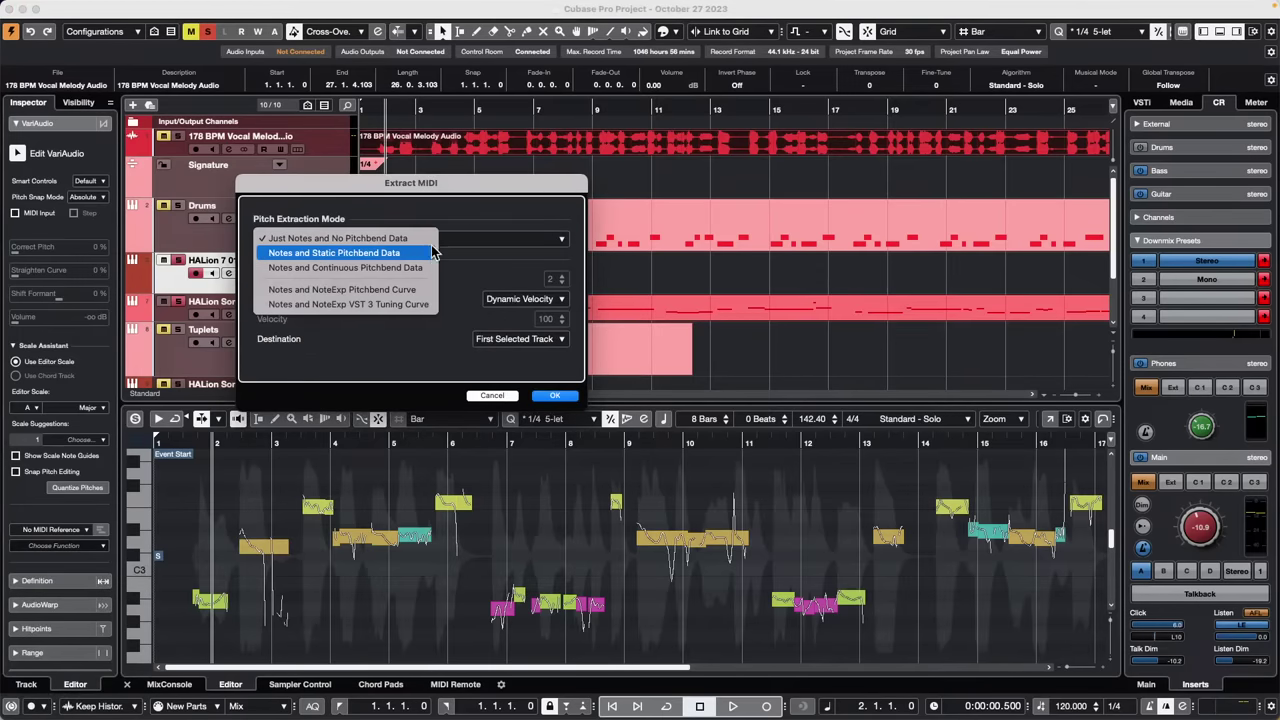
click(433, 346)
click(540, 341)
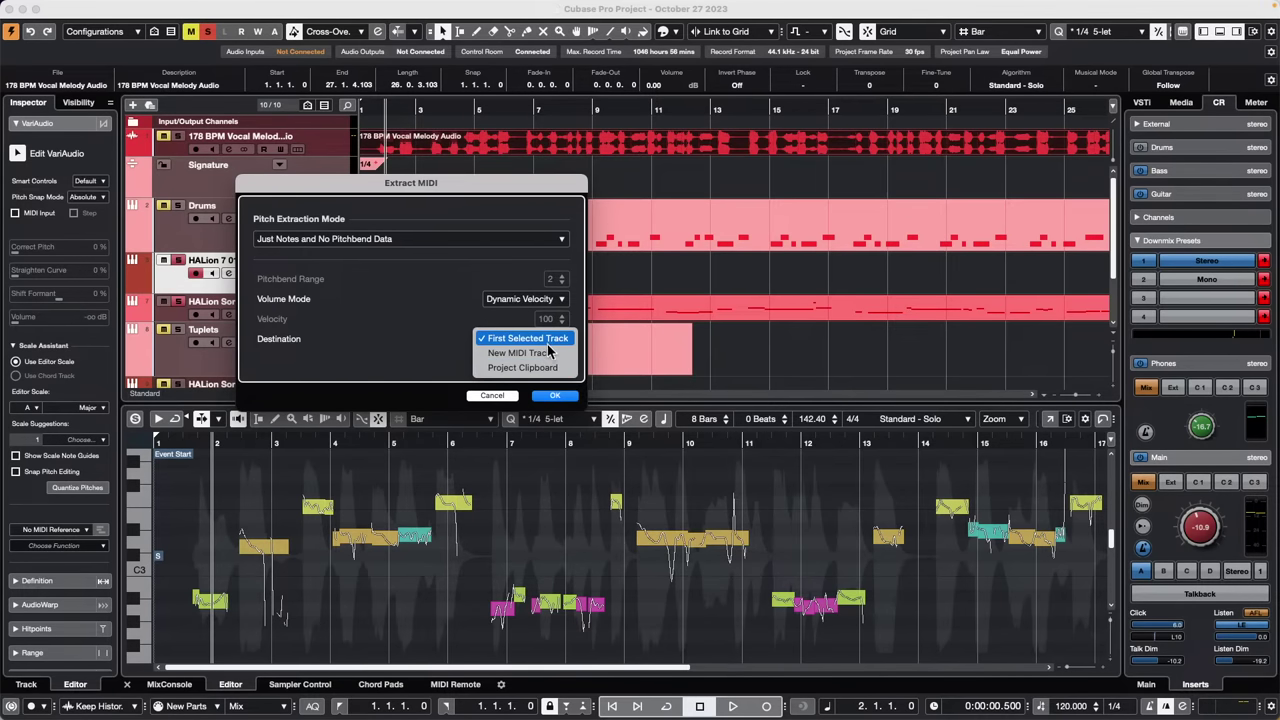
click(505, 398)
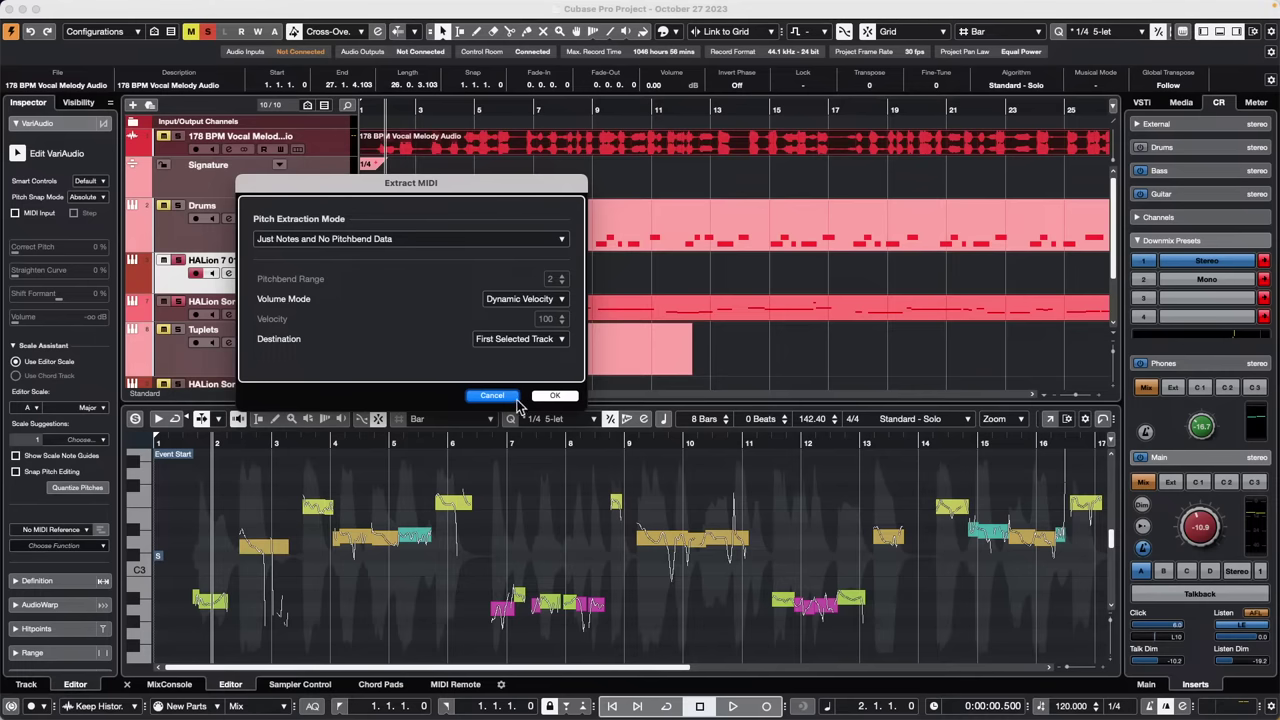
click(496, 398)
click(599, 305)
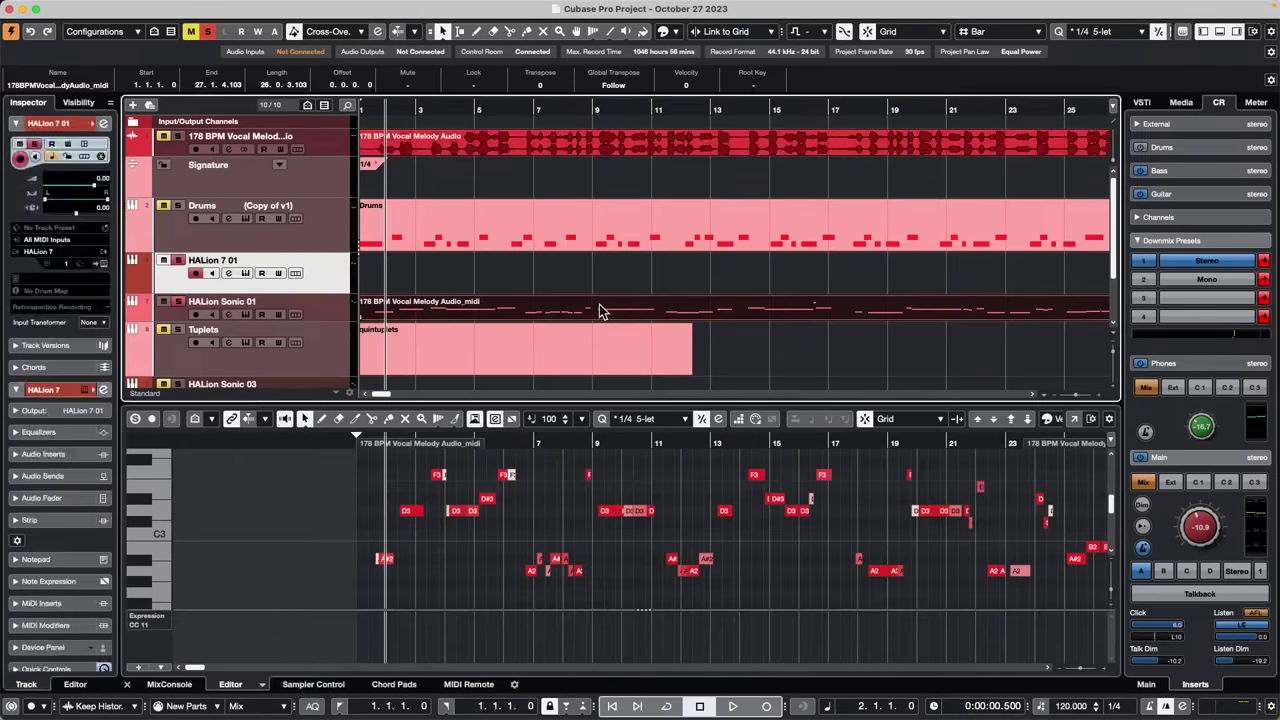
double_click(599, 305)
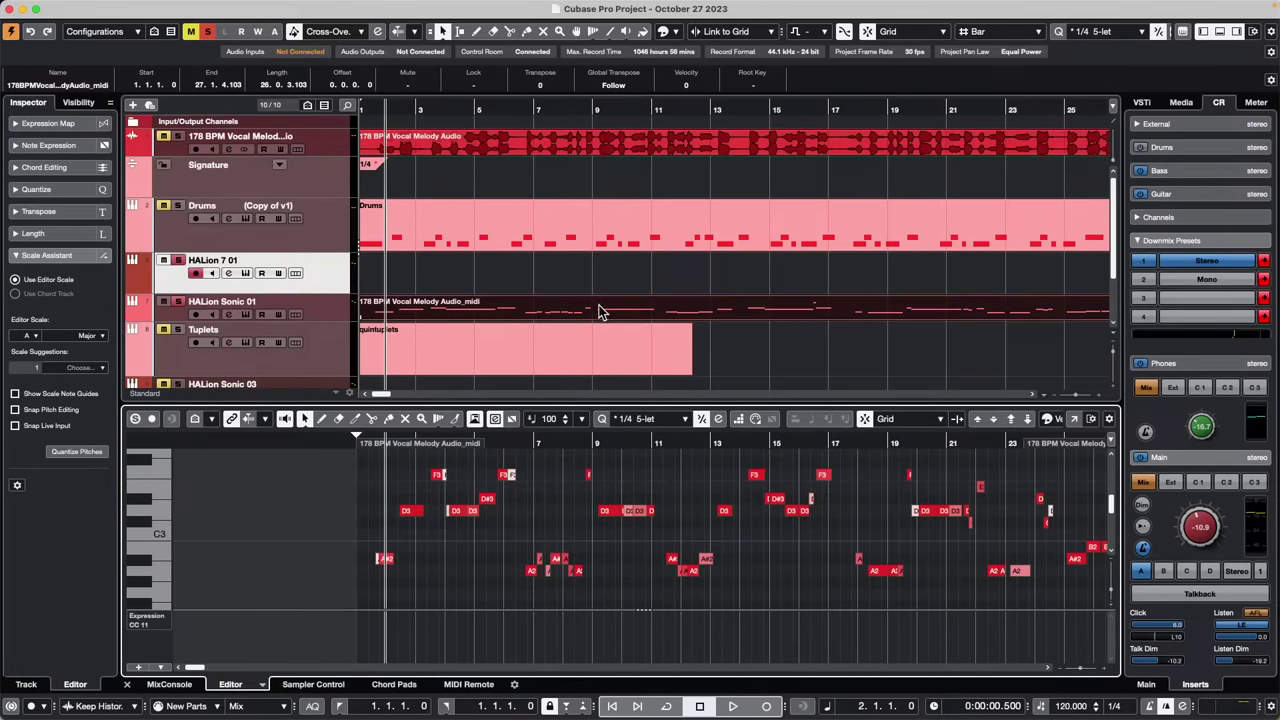
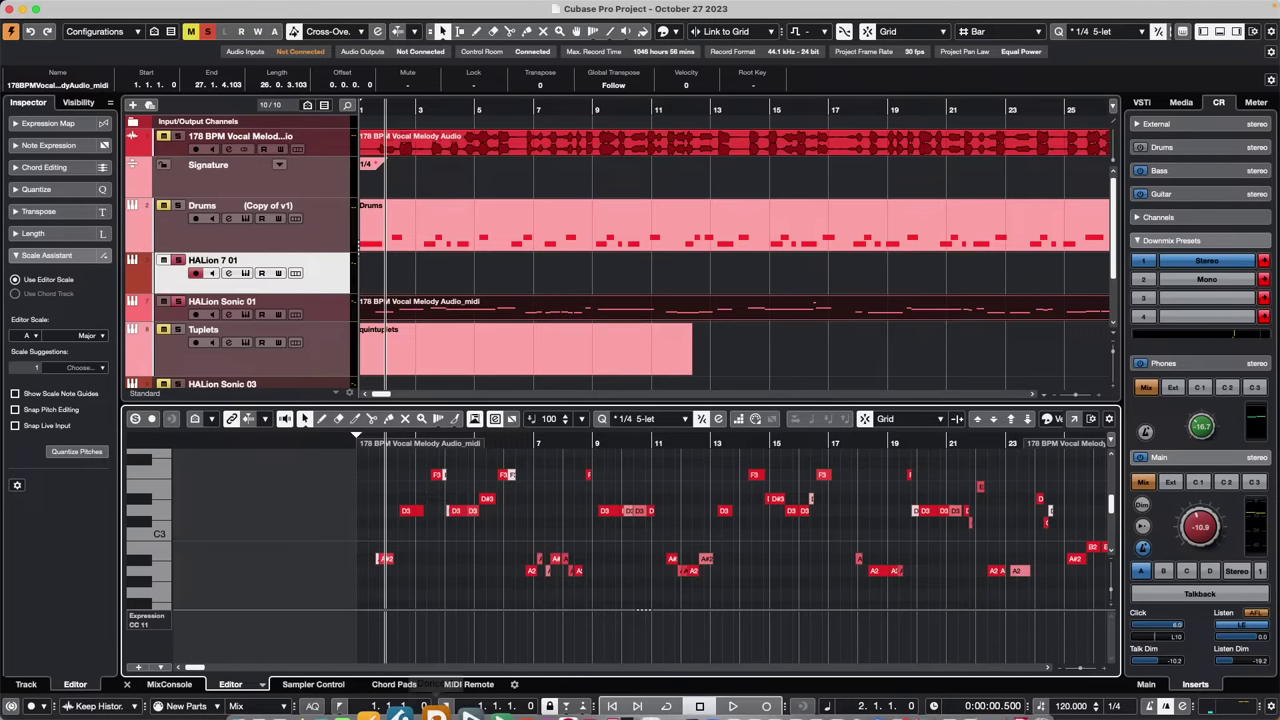
Switch to Safari, load steinberg.net and show the browser window in full screen
mouse_move(423, 712)
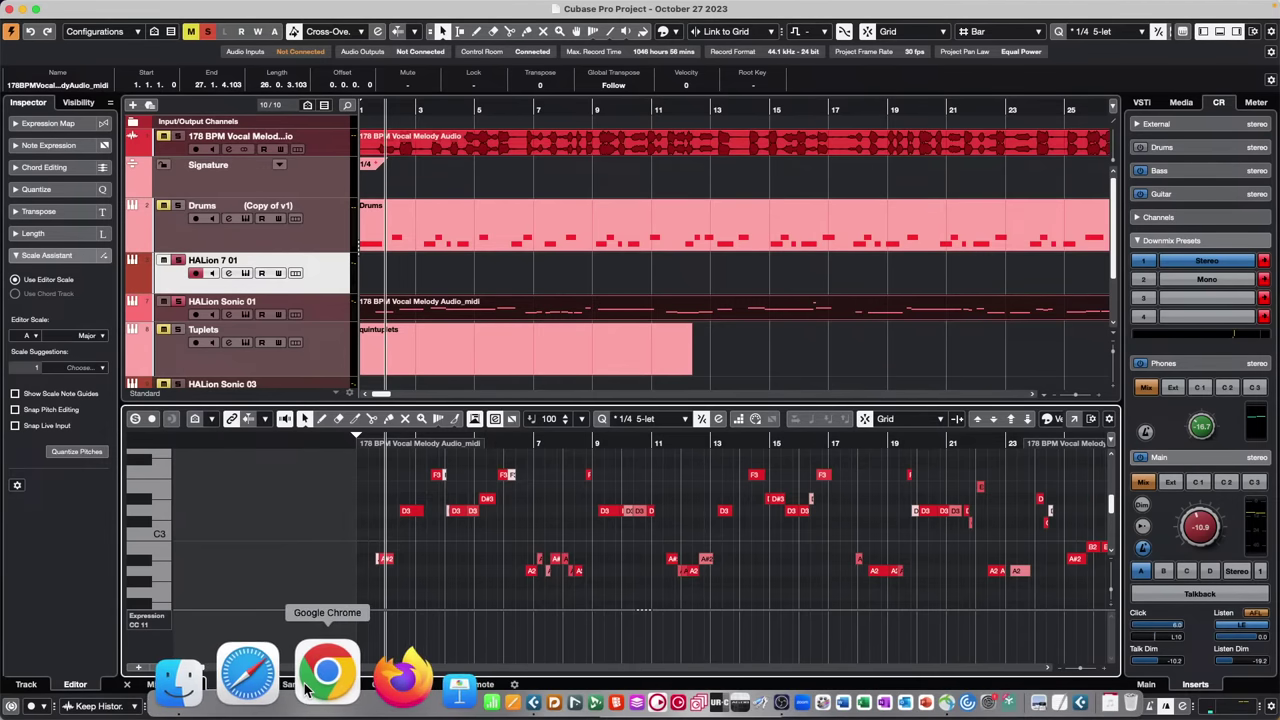
click(290, 688)
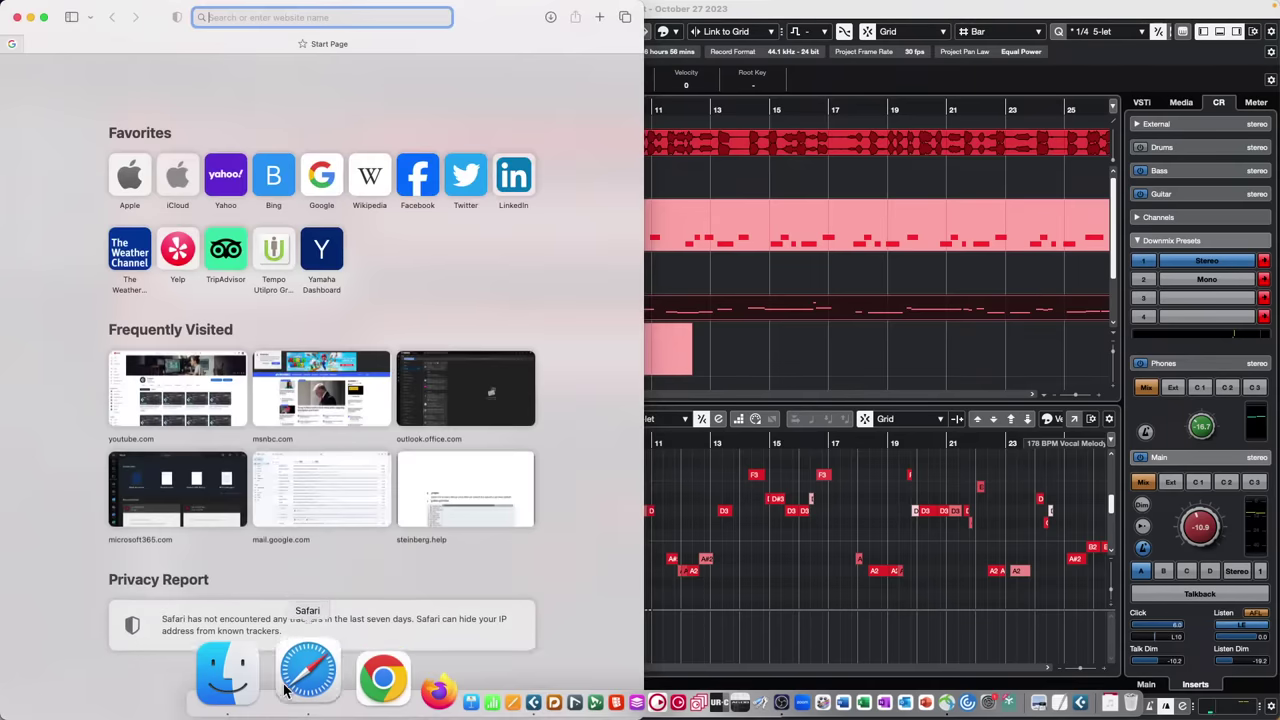
text(s)
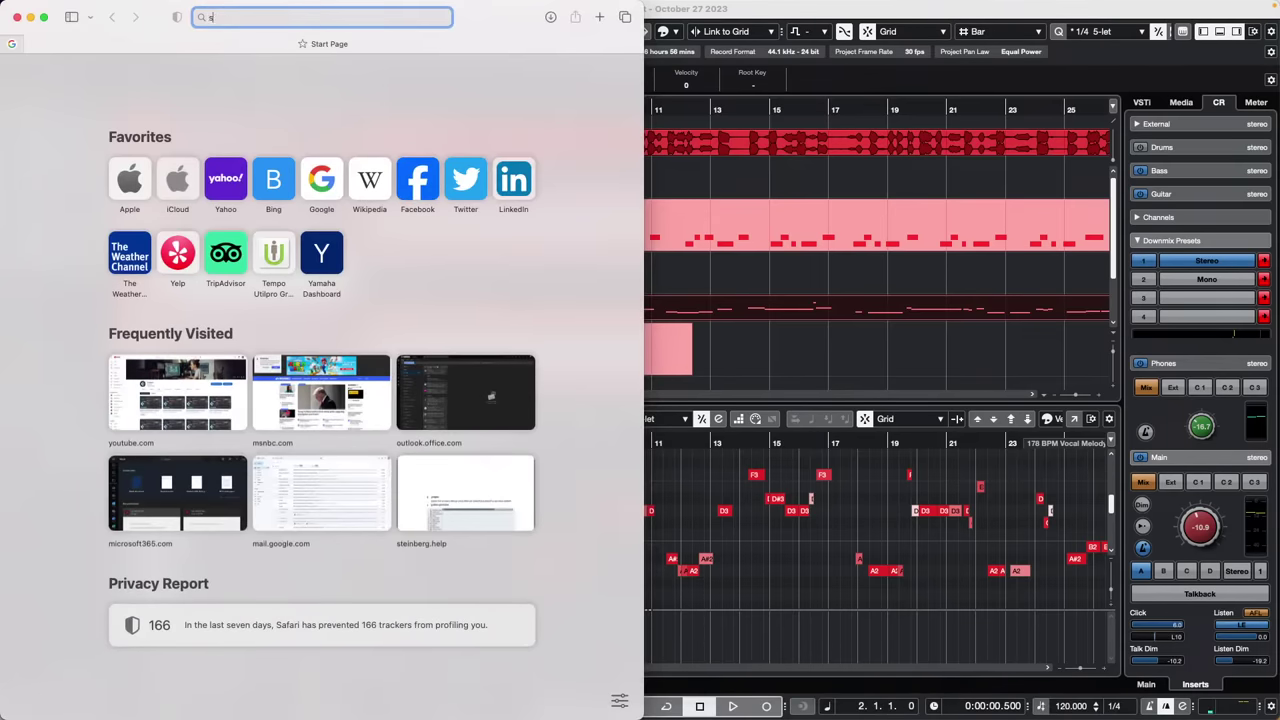
text(teinberg.n)
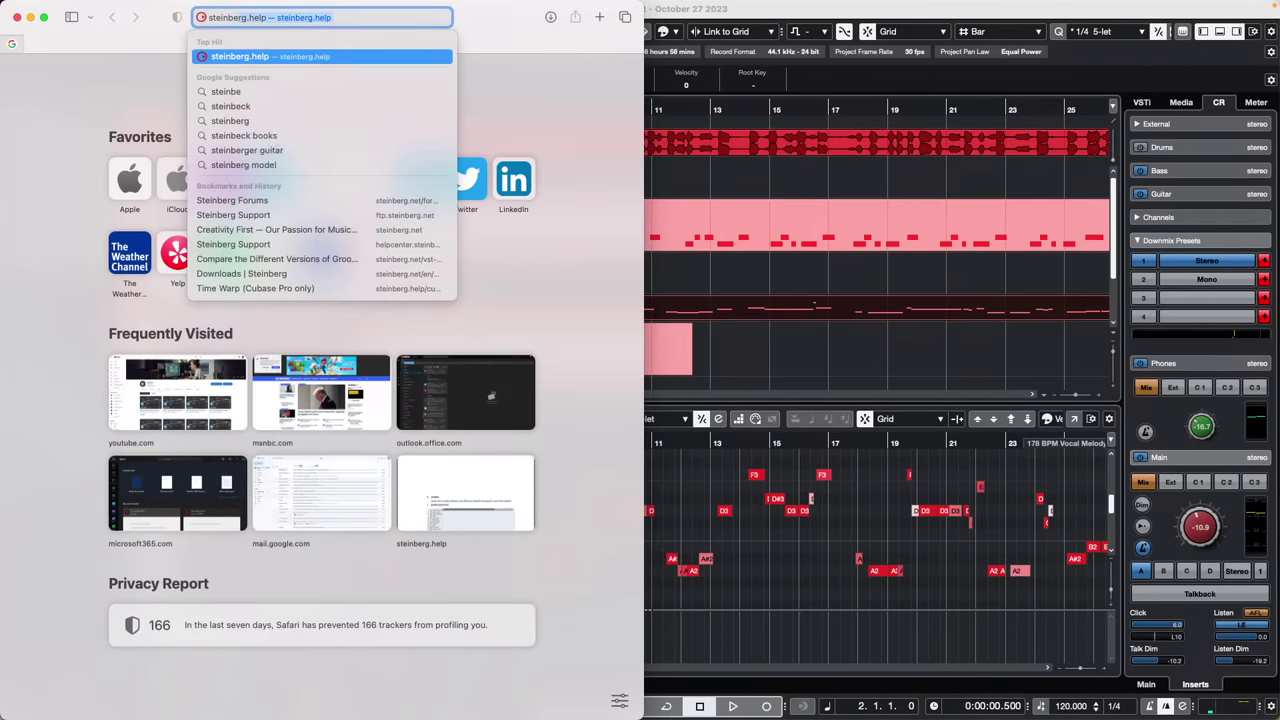
text(et)
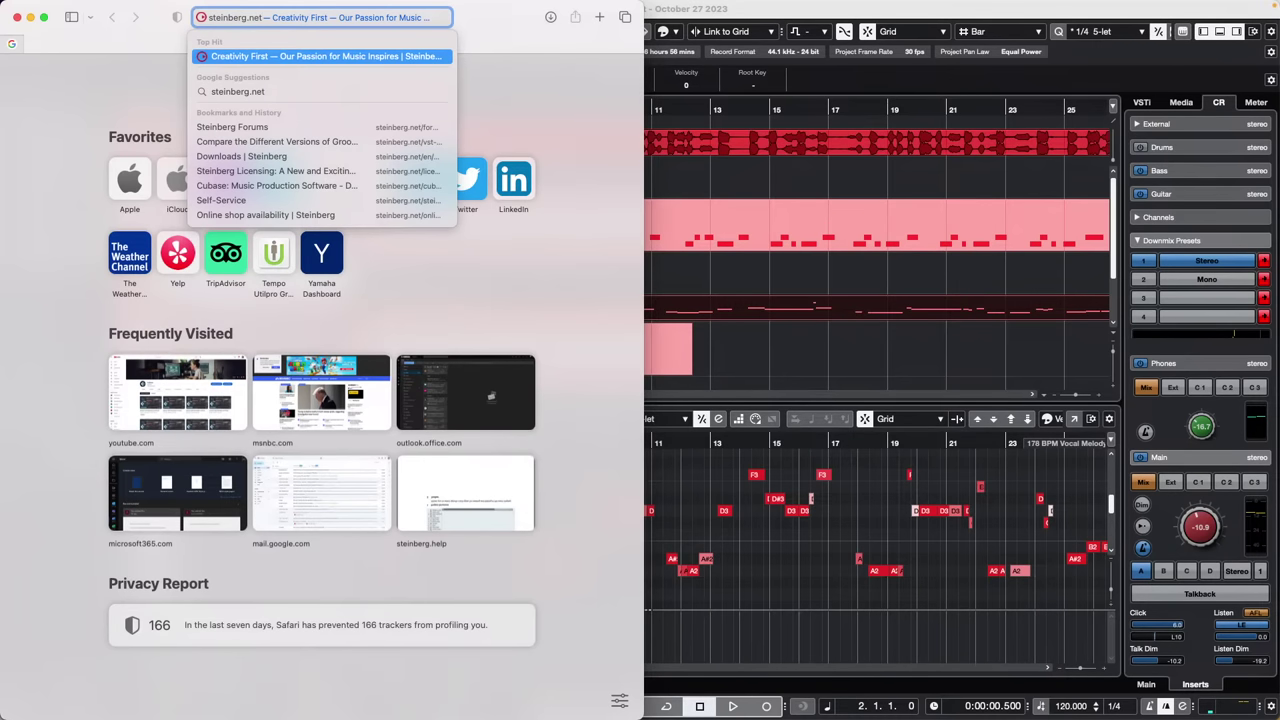
key(Return)
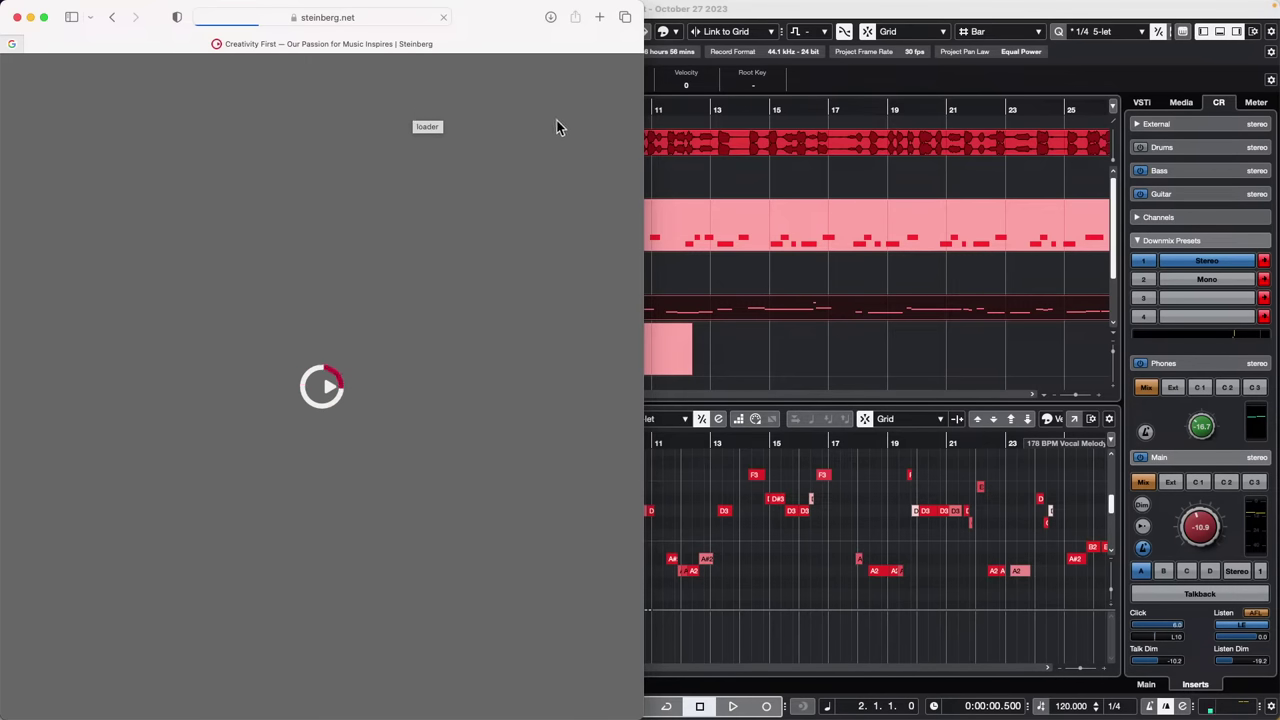
click(381, 18)
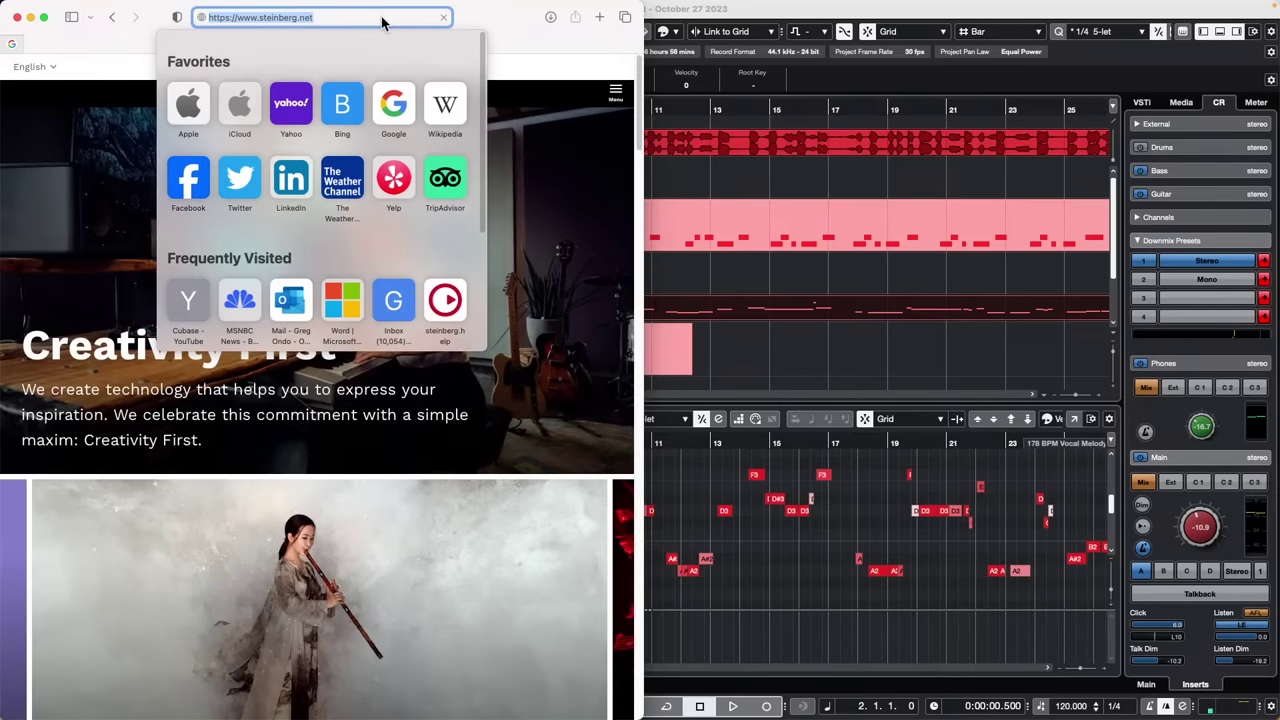
click(46, 18)
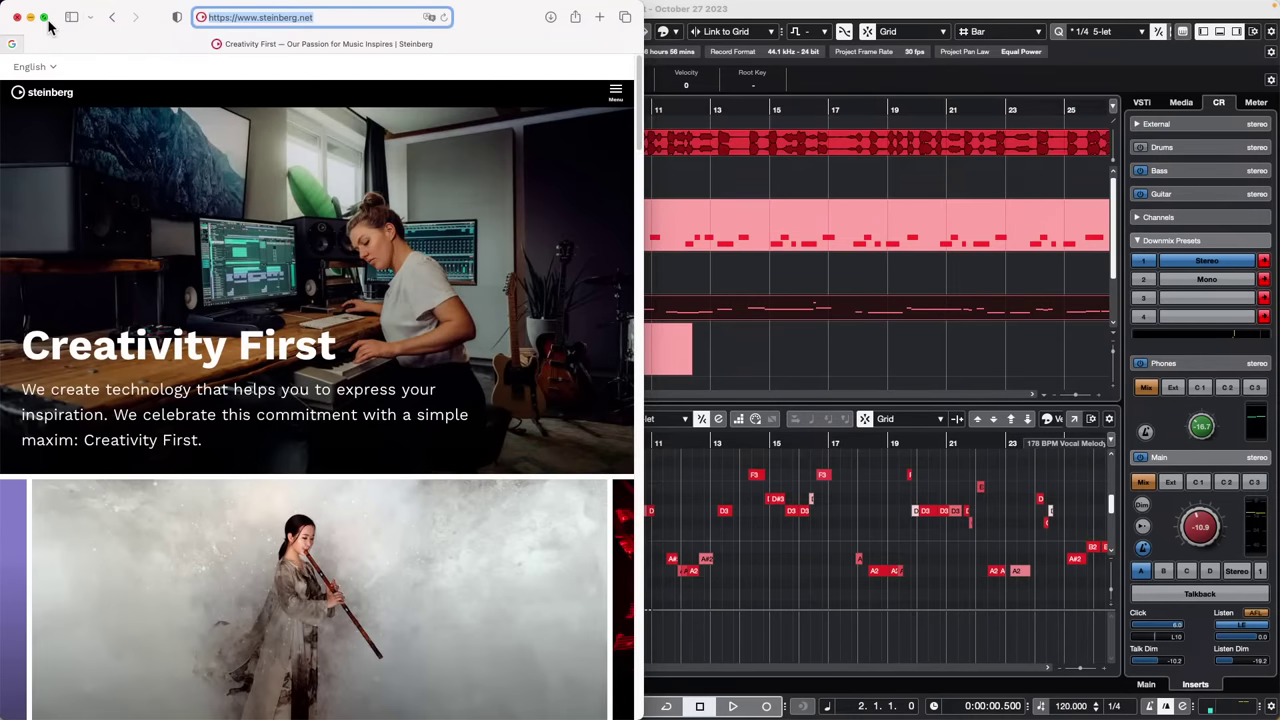
click(45, 19)
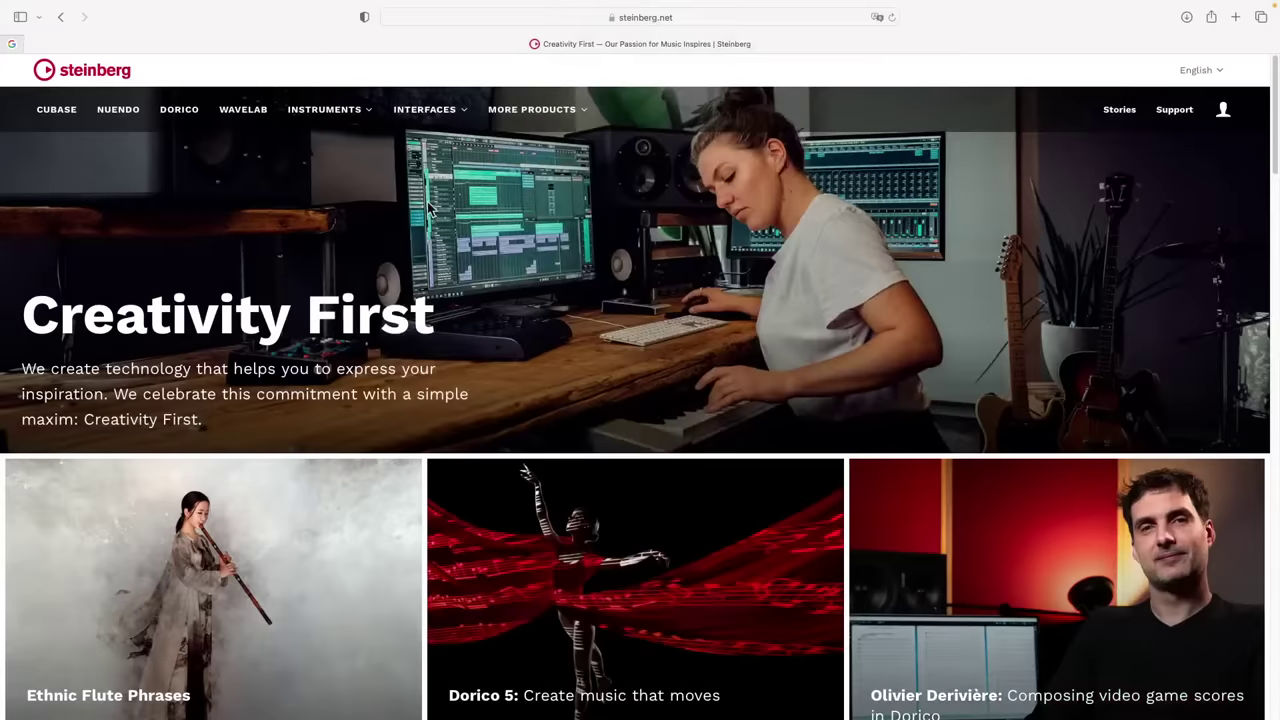
View the Cubase Pro 12 purchase options on the Cubase product page, including the Competitive Crossgrade and its list of eligible products
click(60, 112)
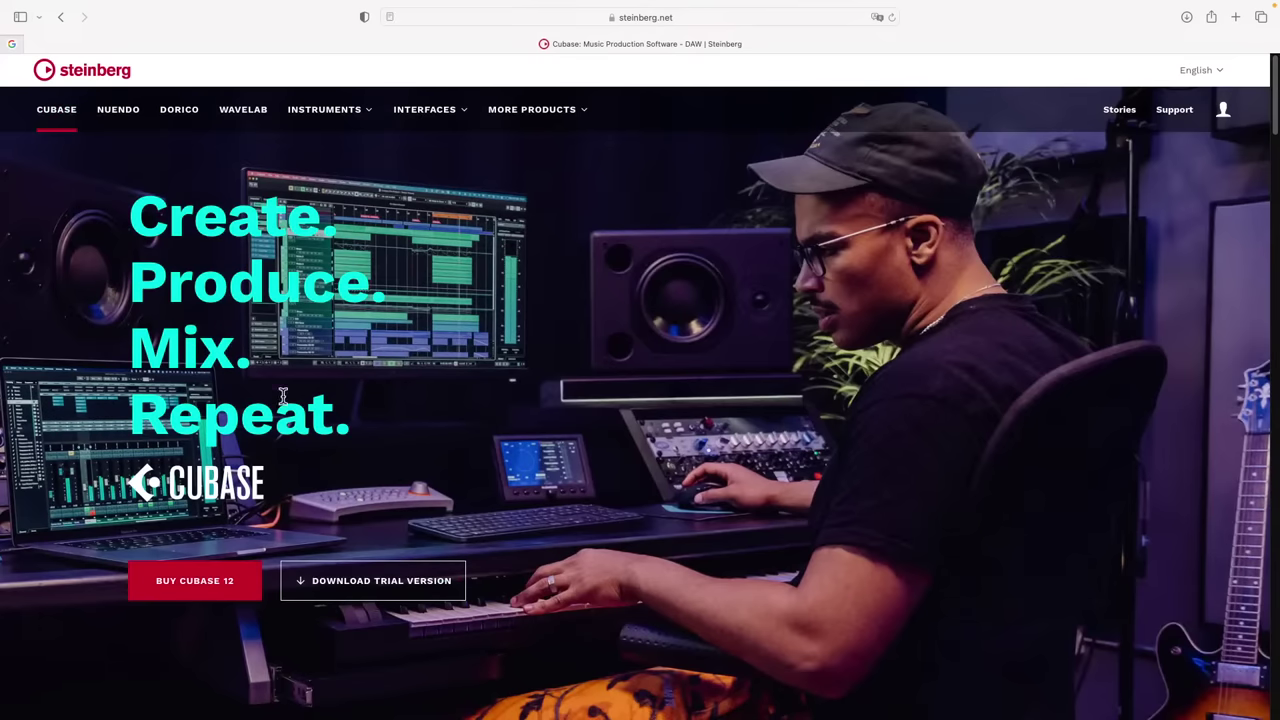
click(208, 580)
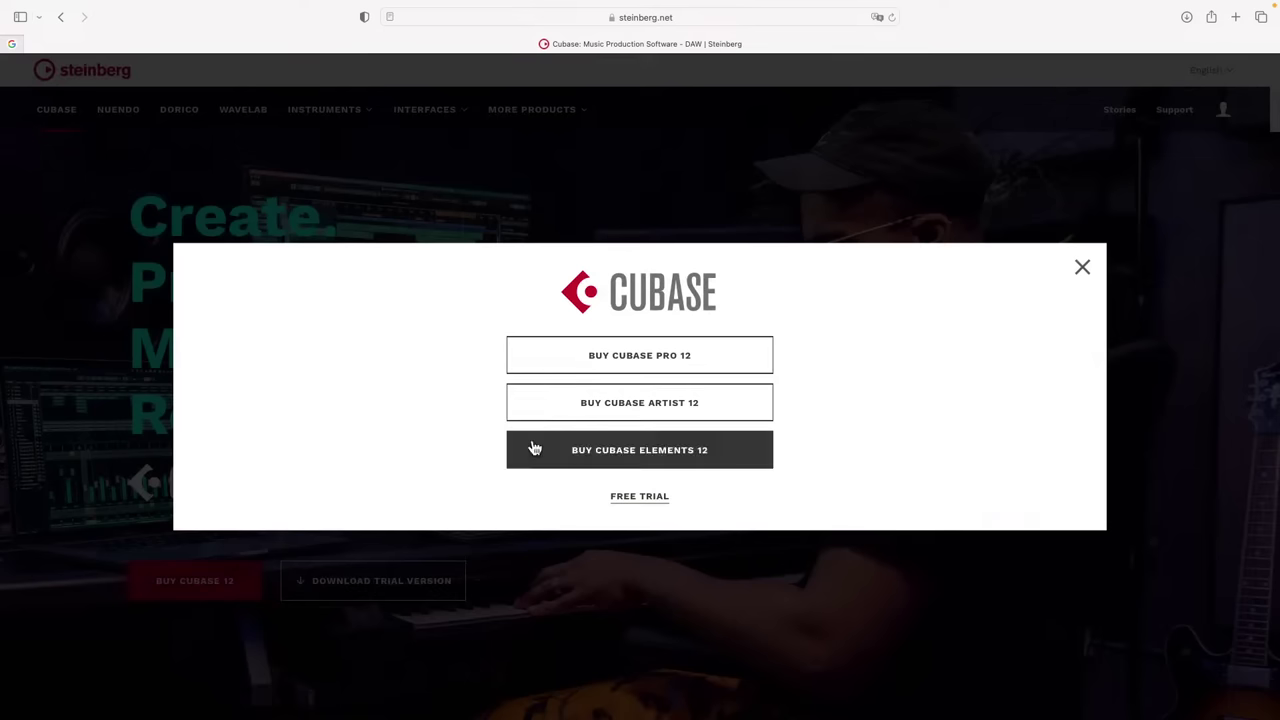
click(702, 358)
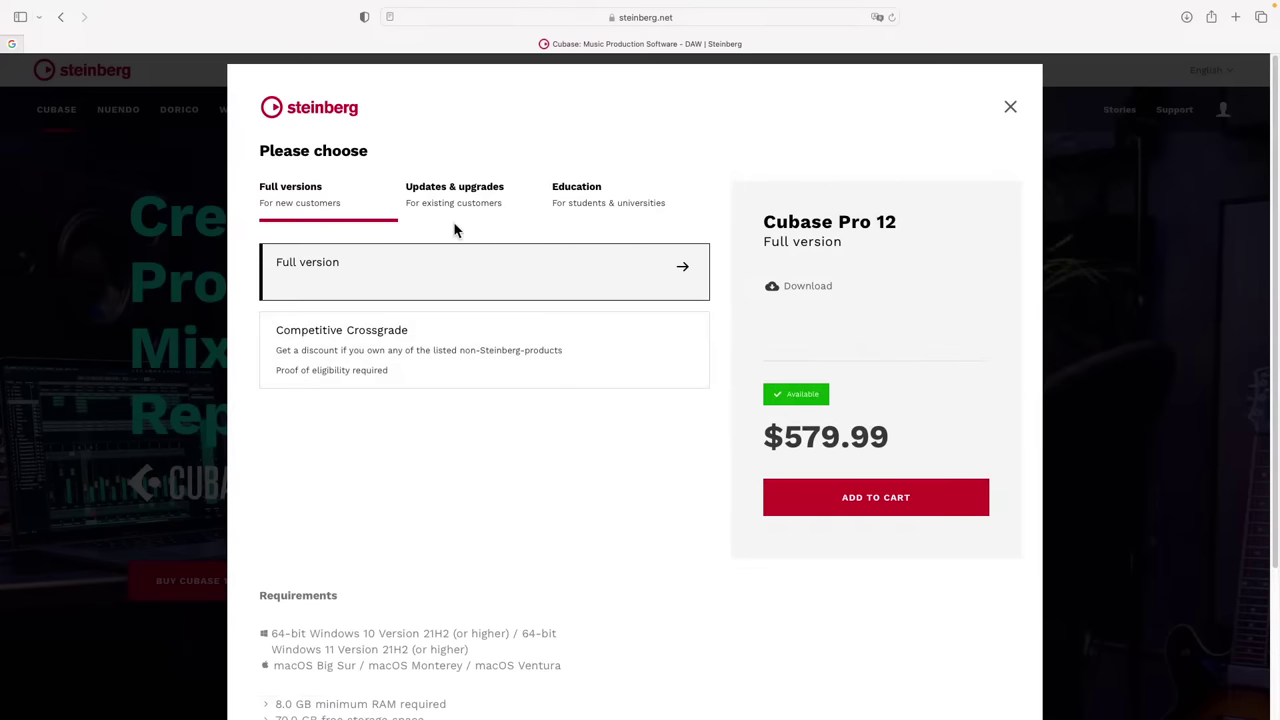
click(371, 334)
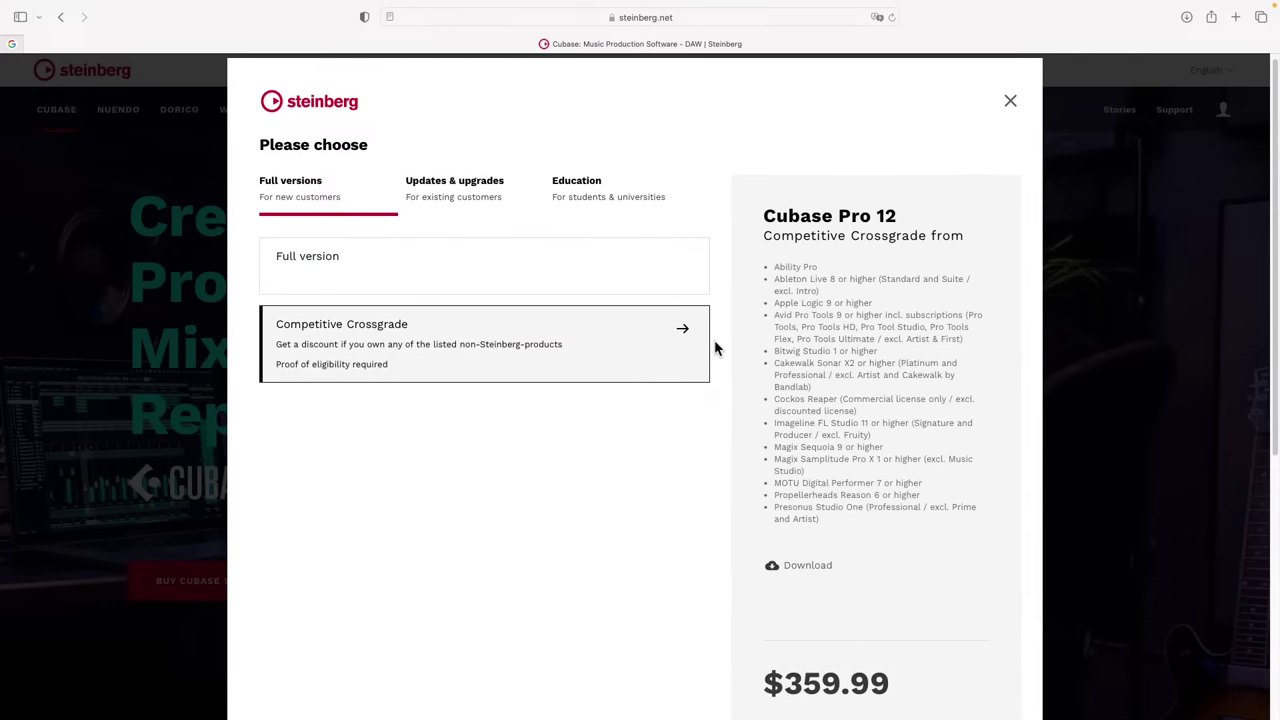
scroll(716, 350, down, 2)
scroll(390, 297, up, 2)
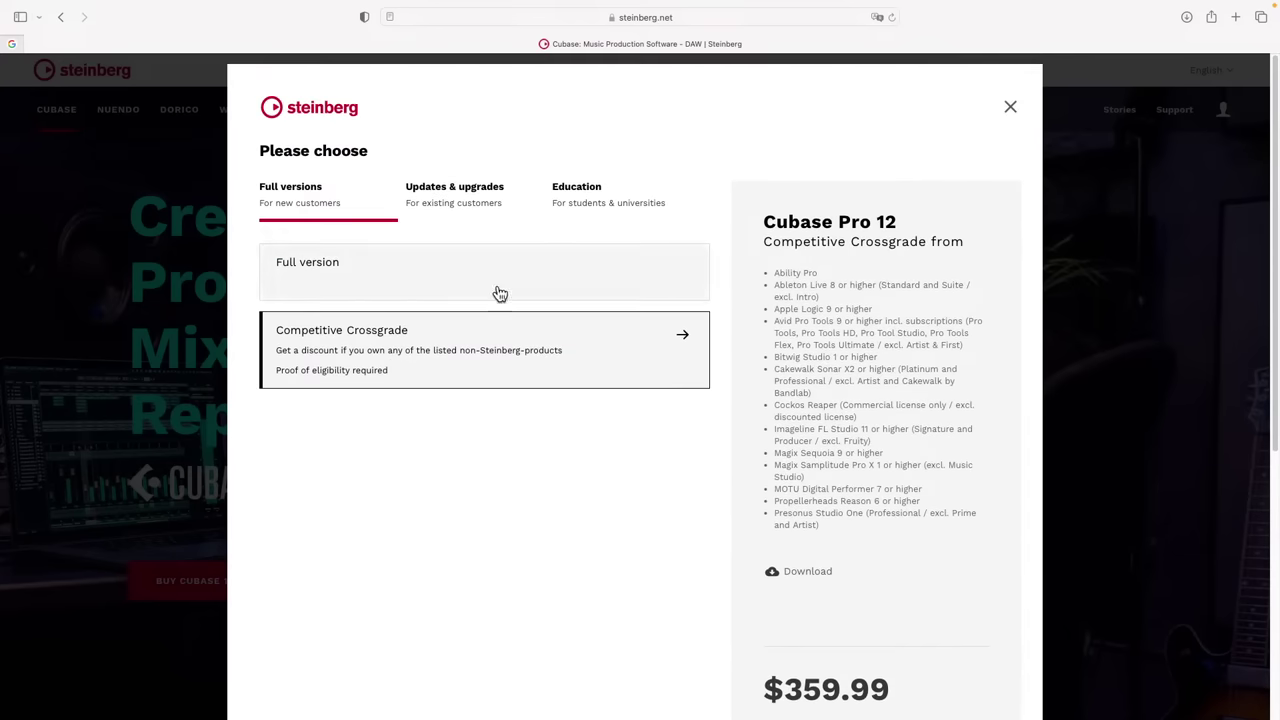
Quit Safari and return to the October 27 2023 project in Cubase with the cursor at about bar 5
mouse_move(60, 6)
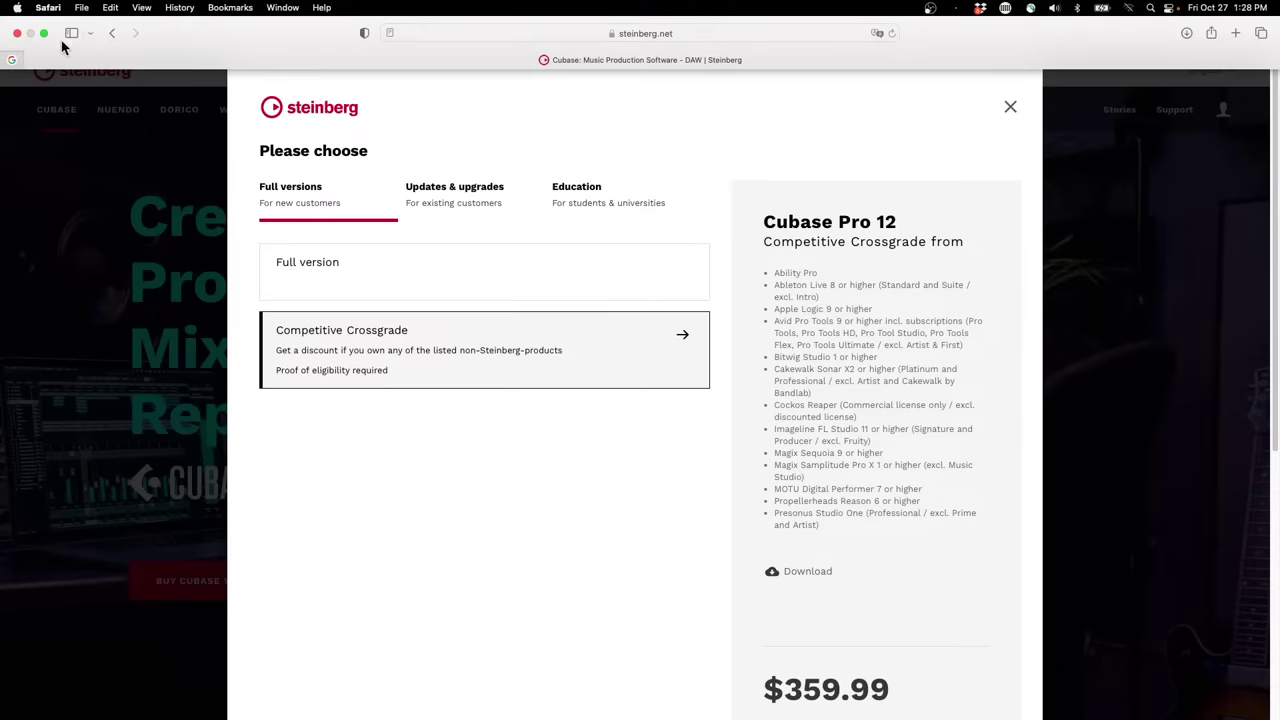
click(50, 8)
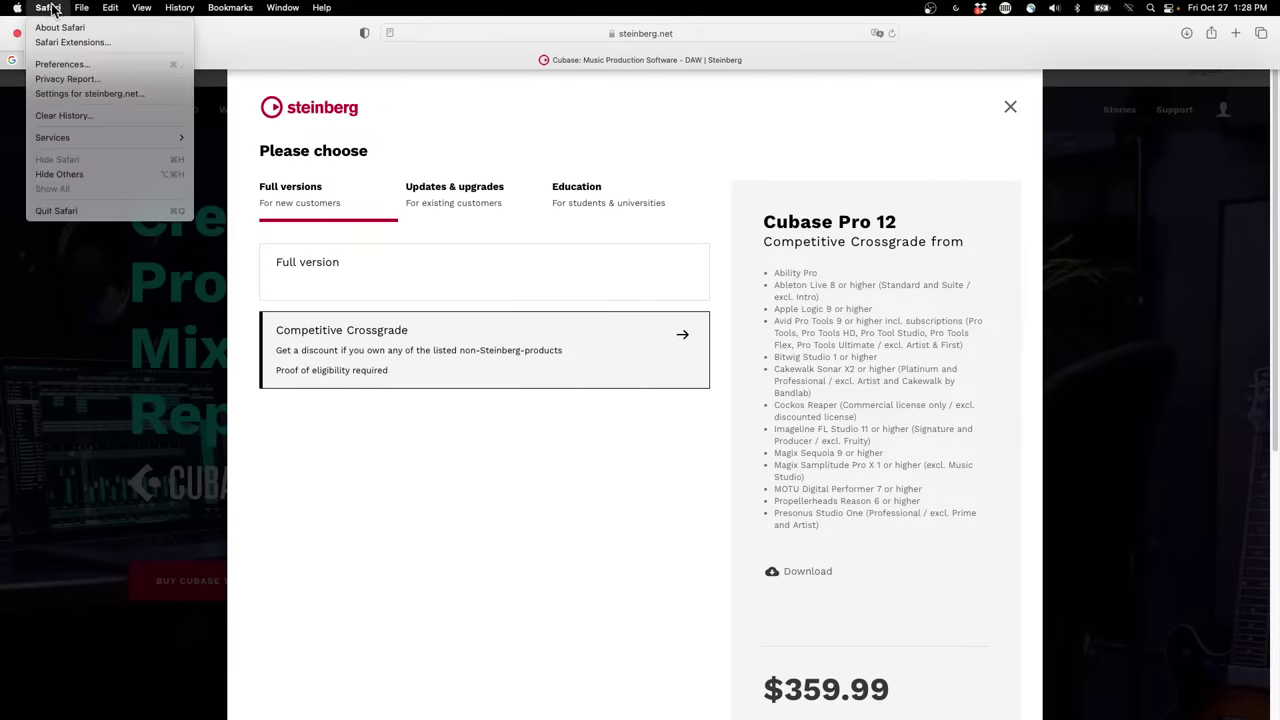
click(108, 212)
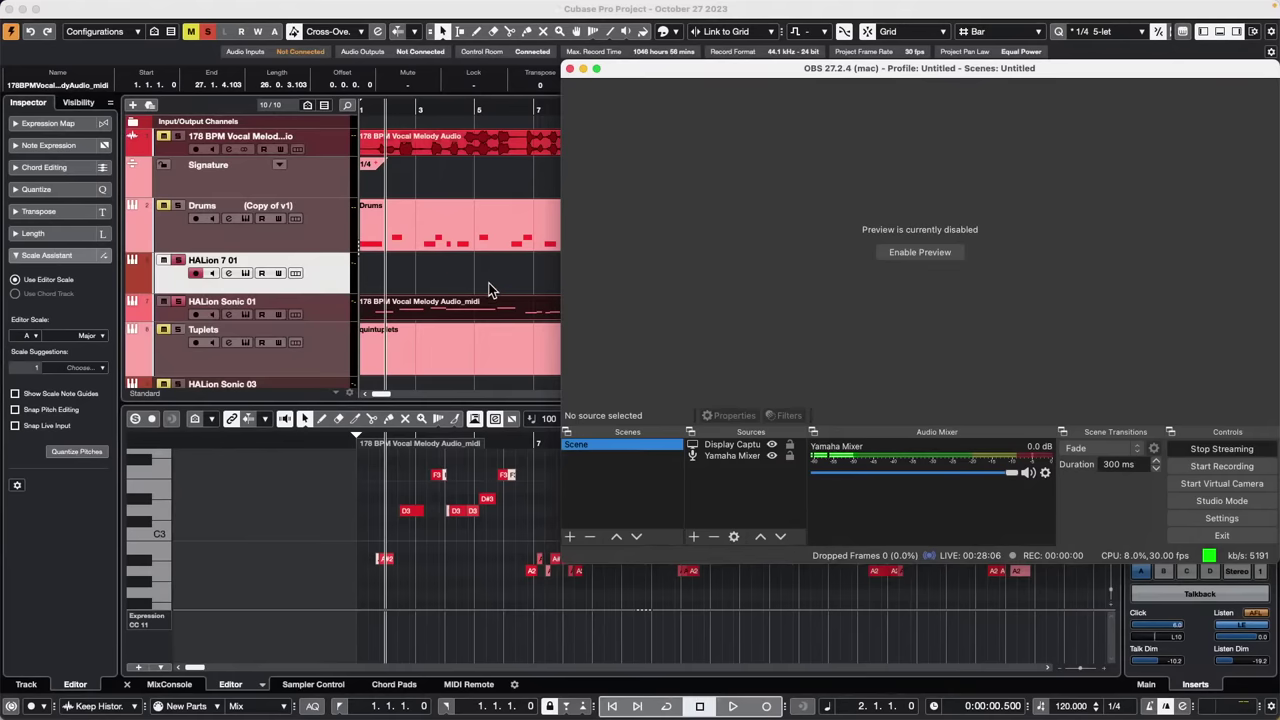
click(490, 290)
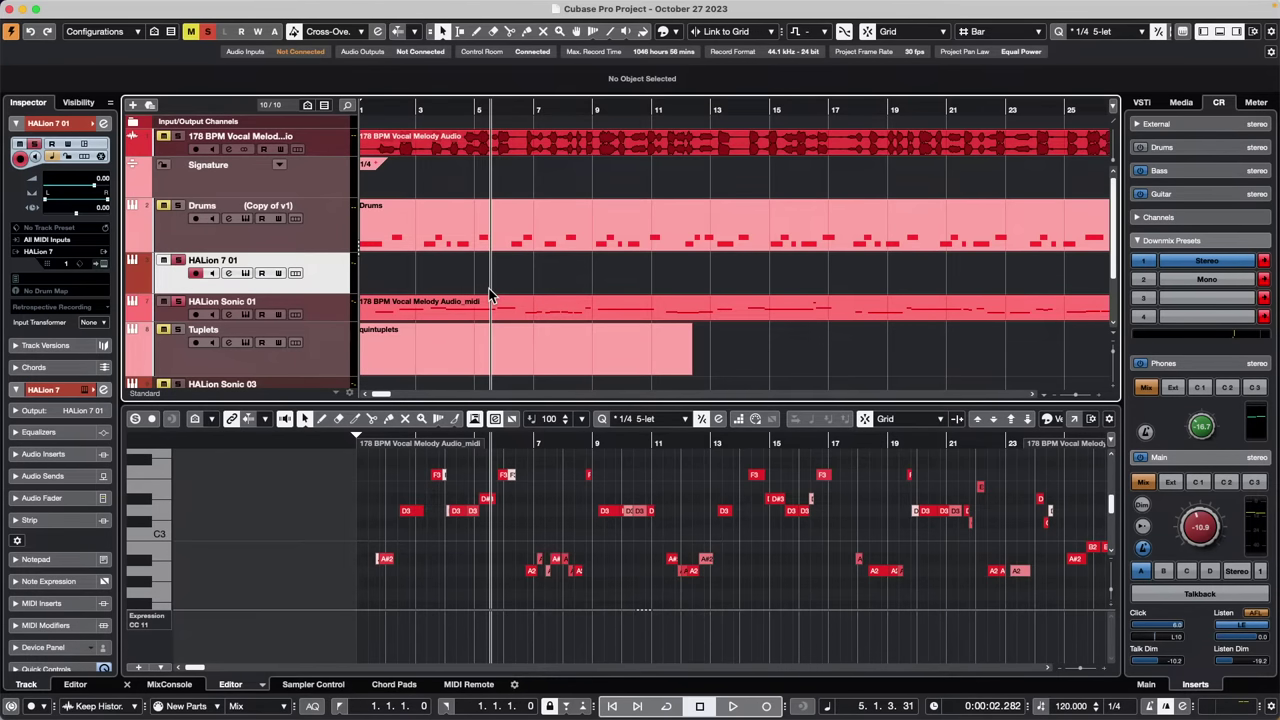
key(space)
key(space)
Add an audio track directly below the Drums track
mouse_move(532, 2)
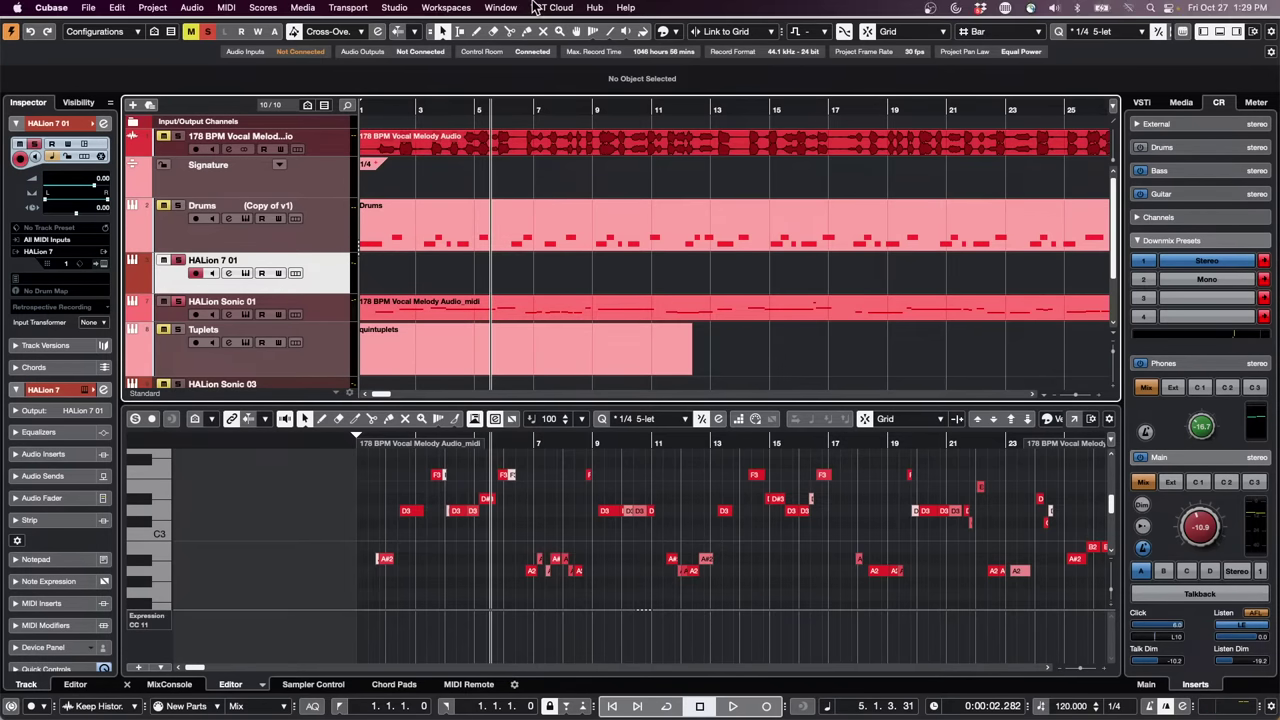
click(327, 148)
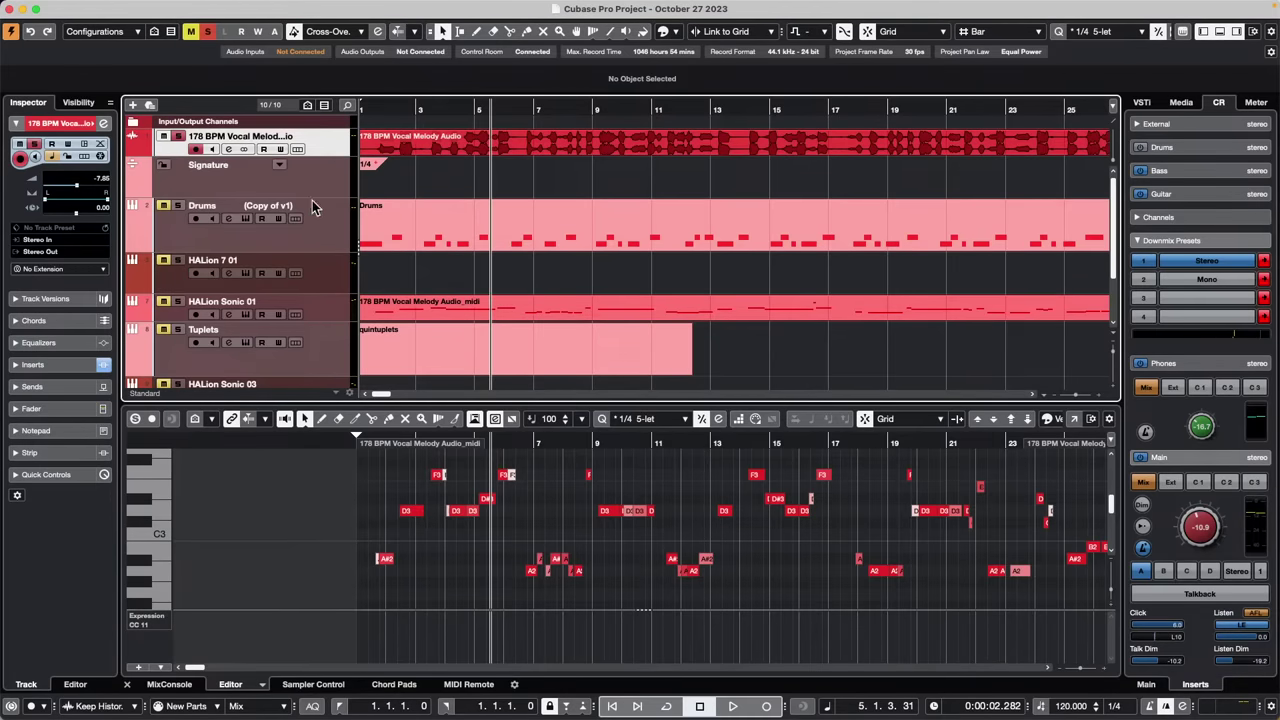
right_click(315, 245)
mouse_move(335, 251)
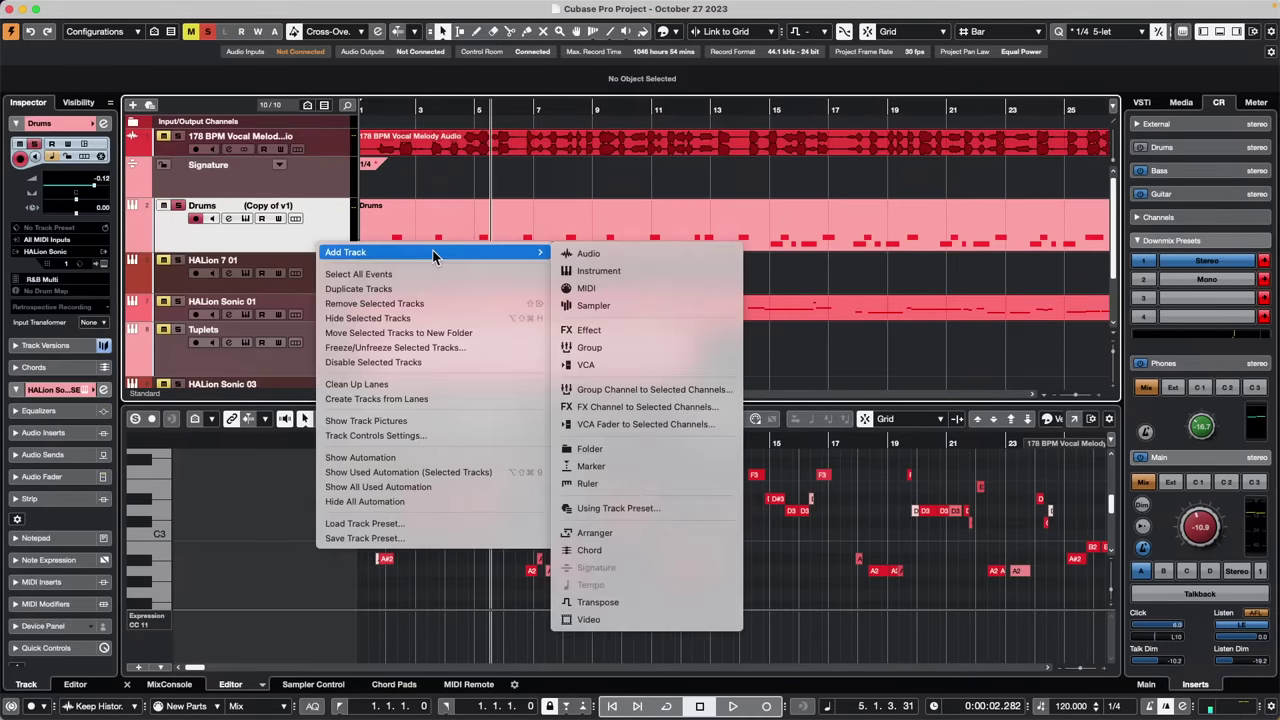
click(590, 251)
key(Escape)
key(Escape)
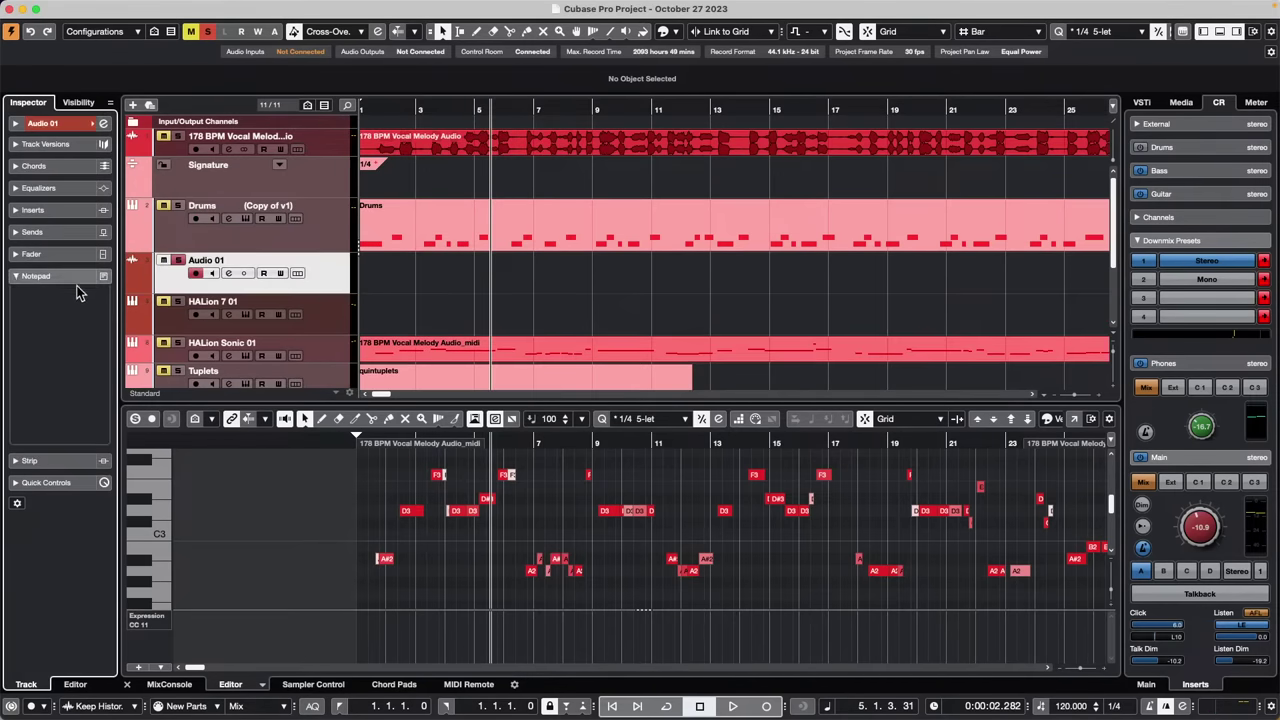
Insert the SMPTEGenerator plug-in in the first insert slot of the Audio 01 track, expand the track's basic settings and close the plug-in window
click(80, 277)
click(81, 210)
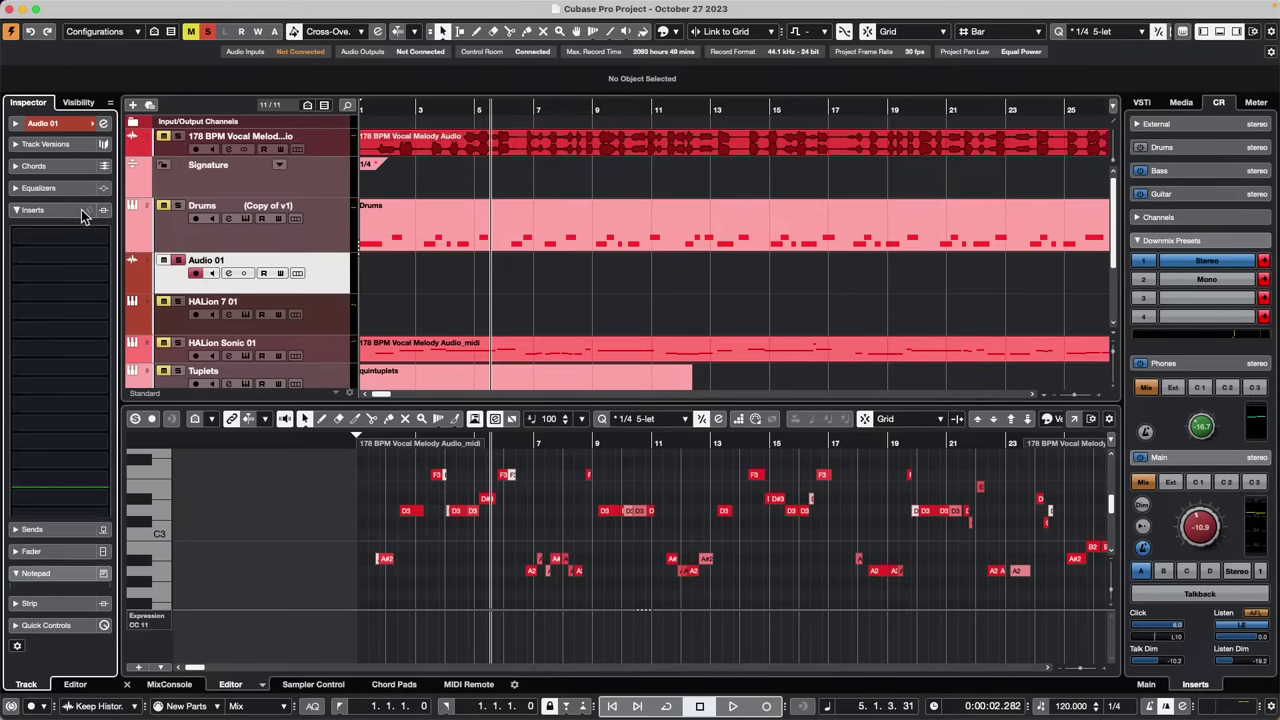
click(81, 237)
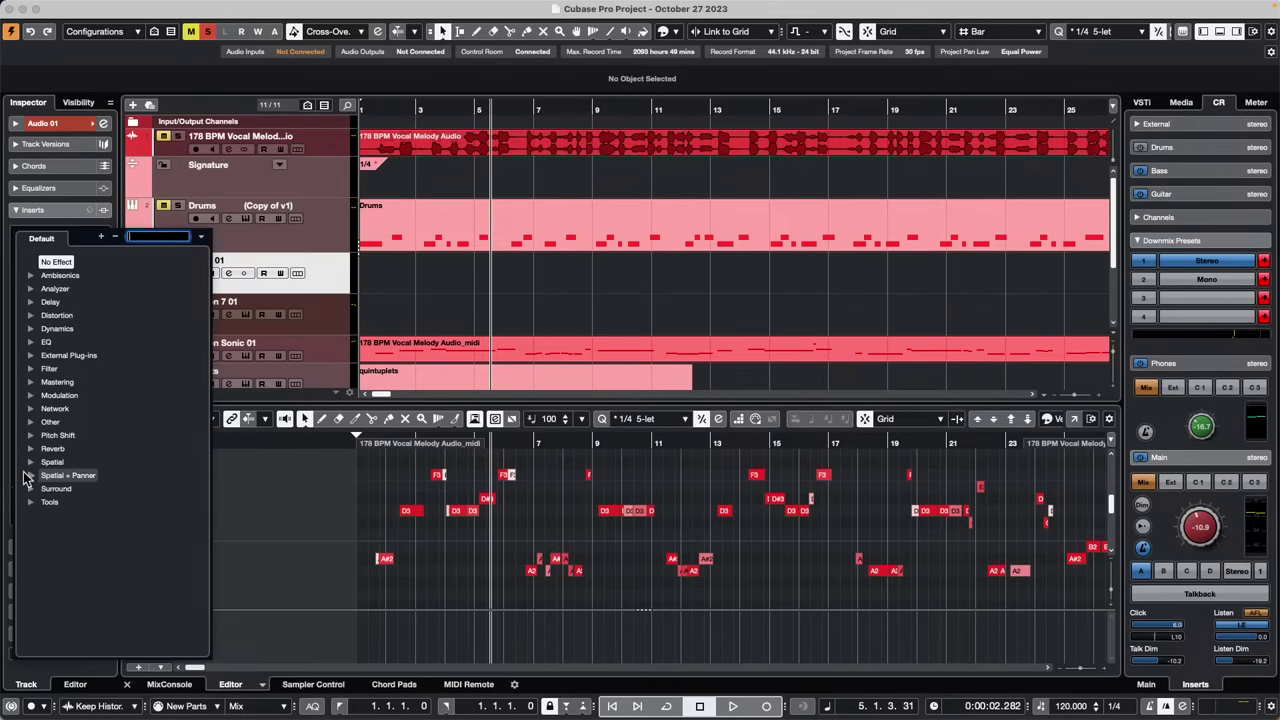
click(31, 501)
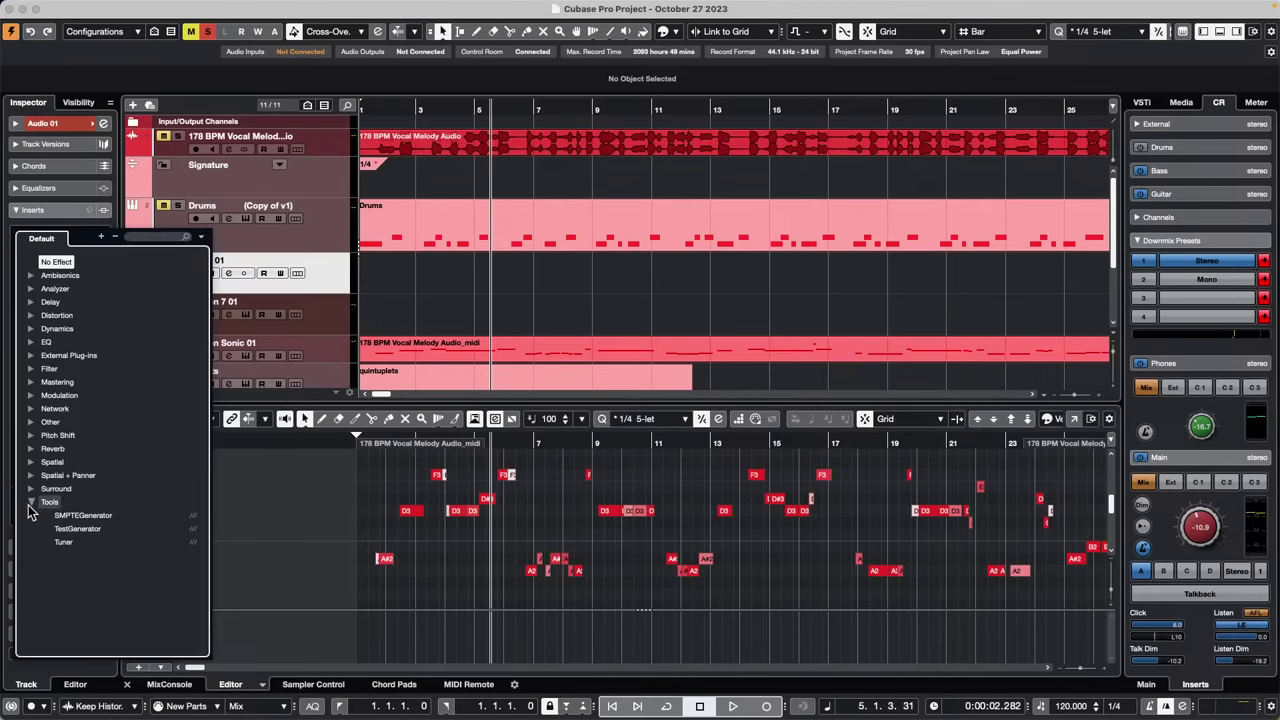
click(83, 515)
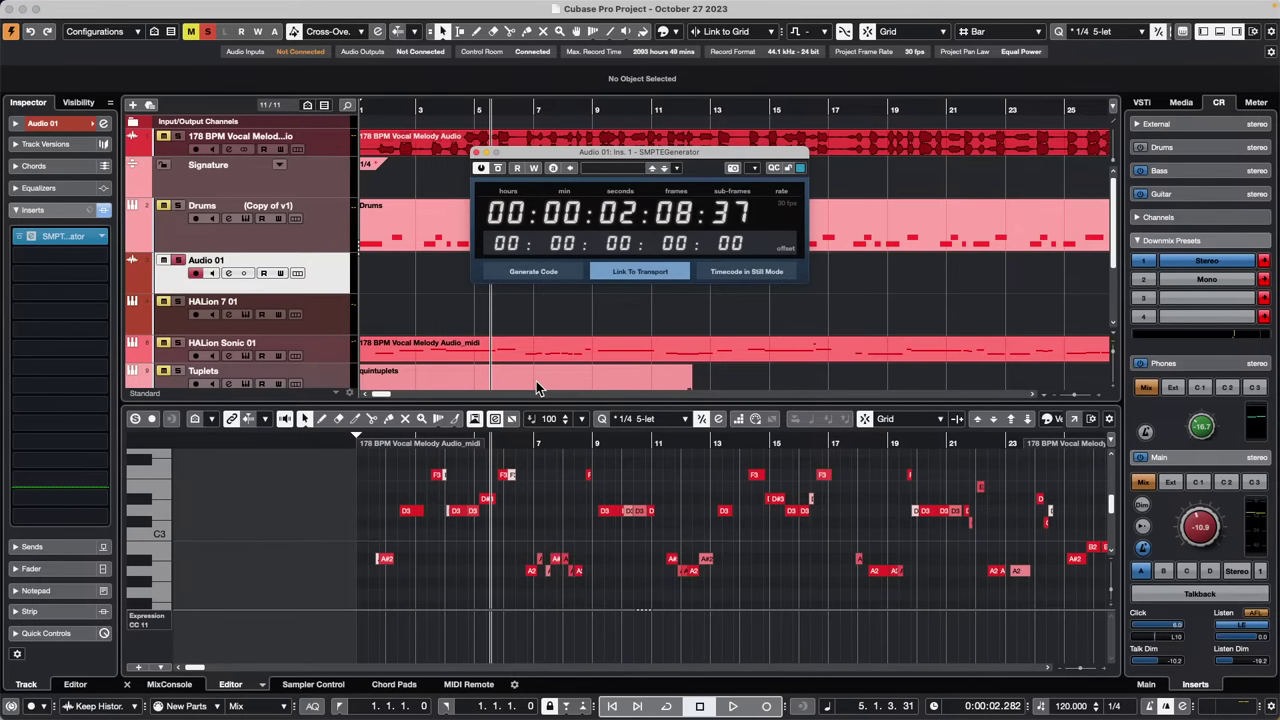
click(66, 124)
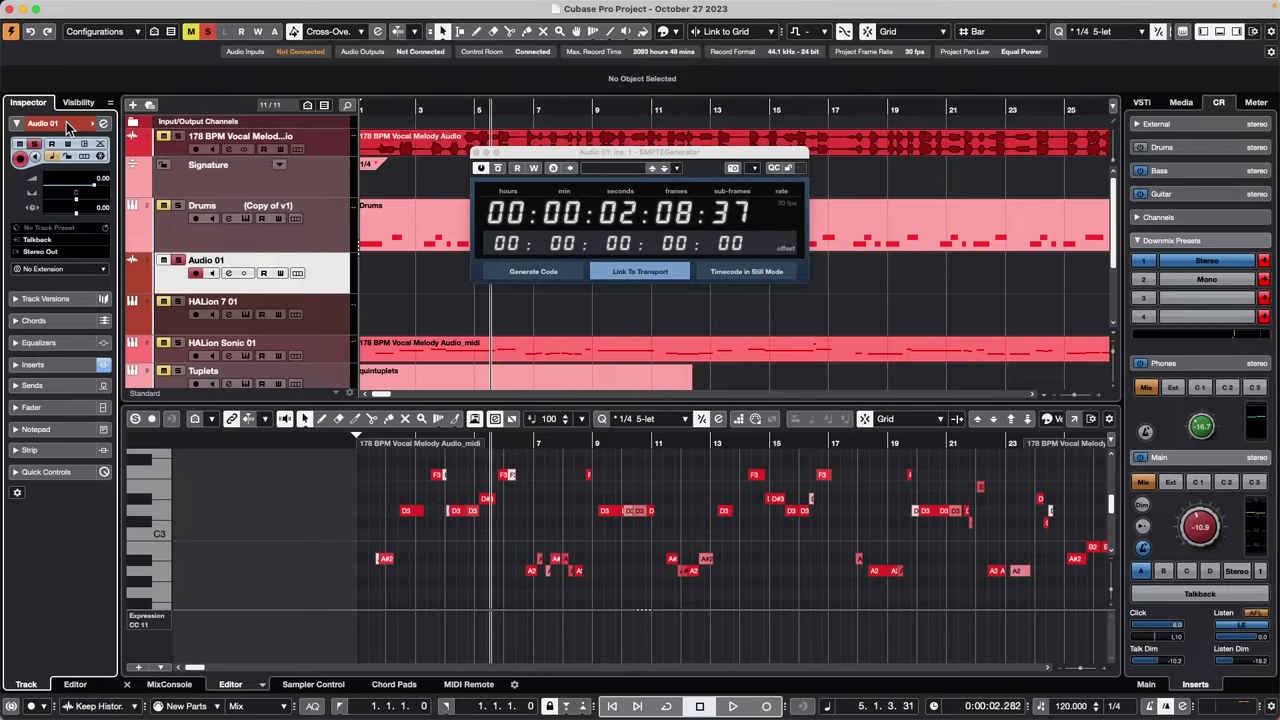
click(477, 152)
Examine the sources and MIDI clock and timecode destinations in the Project Synchronization Setup, and cancel without changes
click(422, 8)
mouse_move(410, 10)
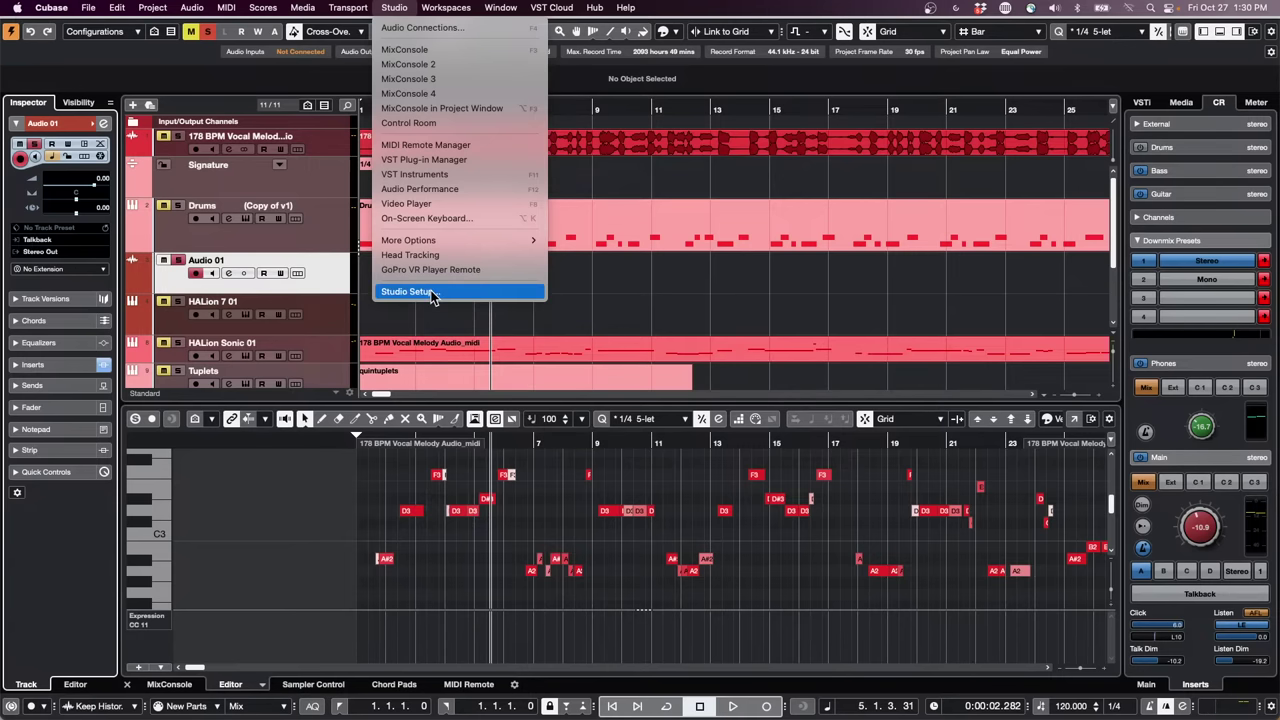
mouse_move(363, 10)
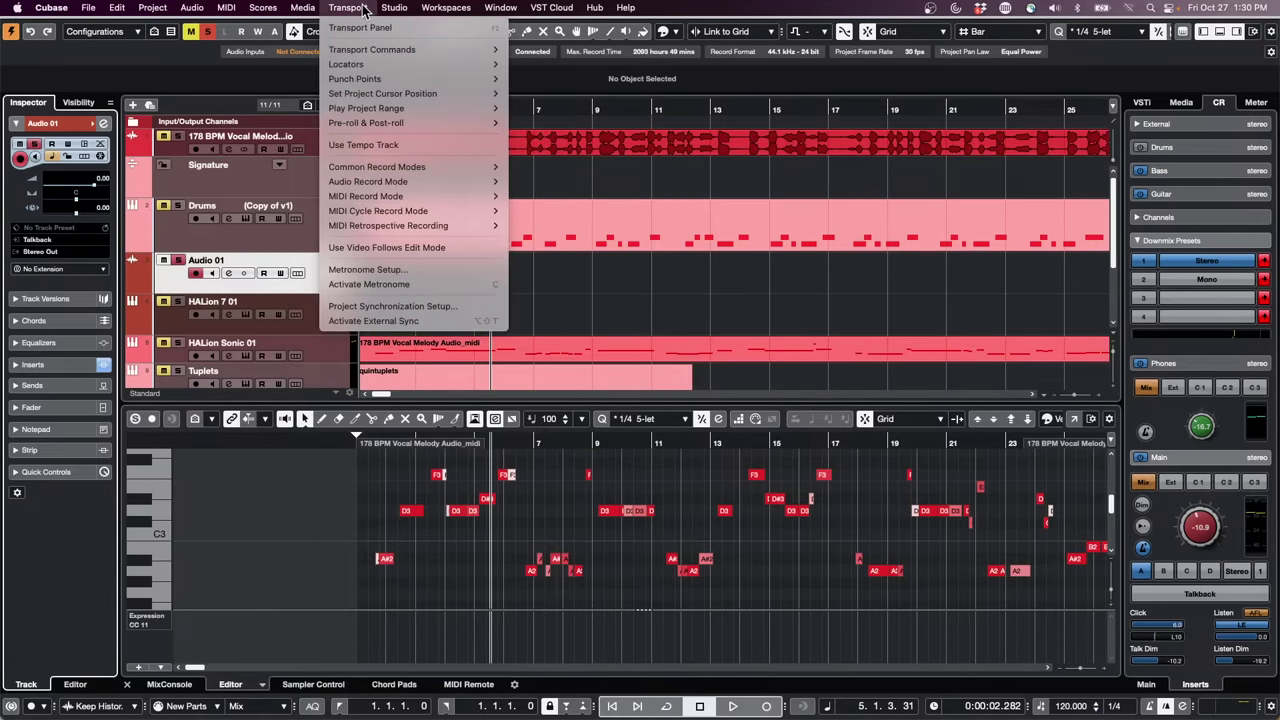
click(440, 306)
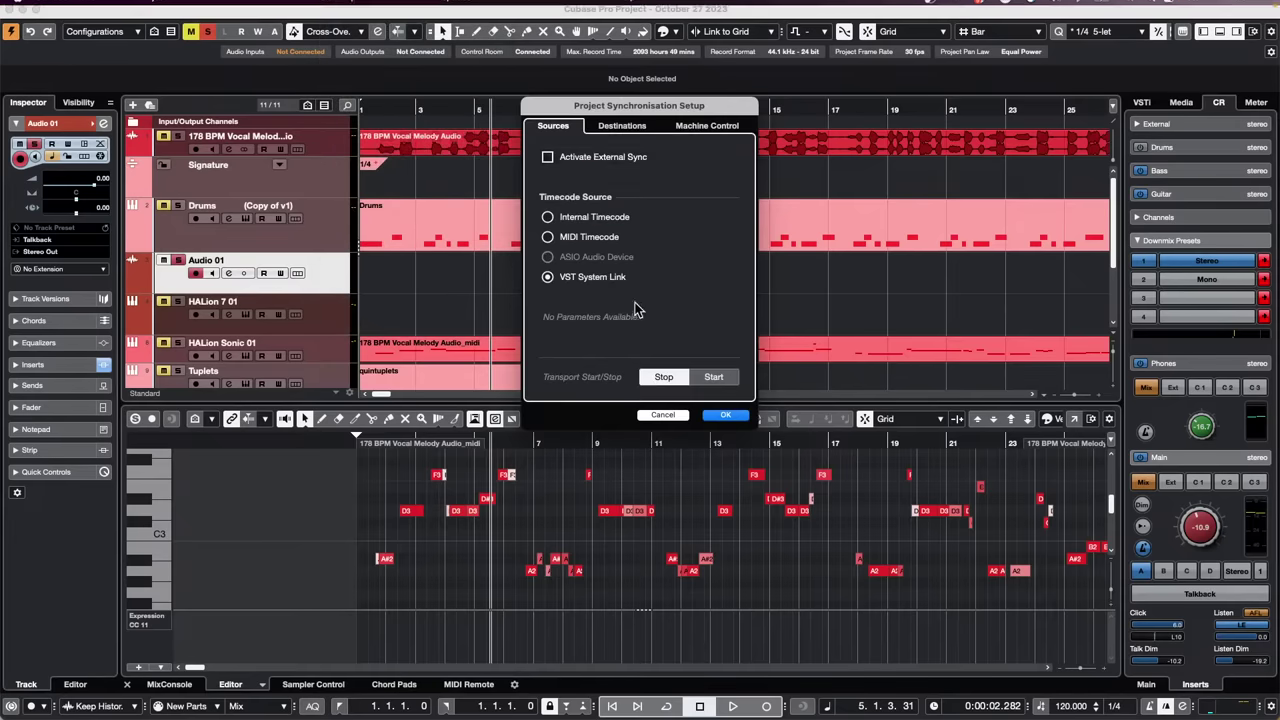
click(623, 127)
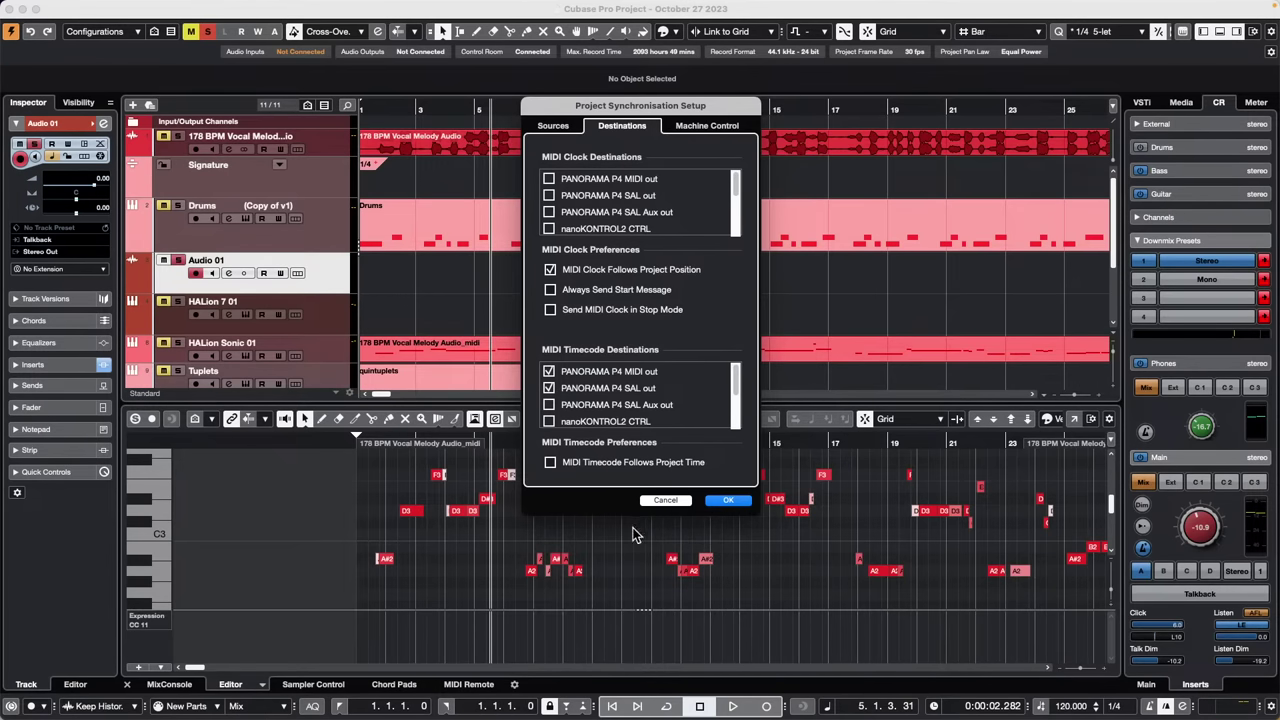
click(664, 502)
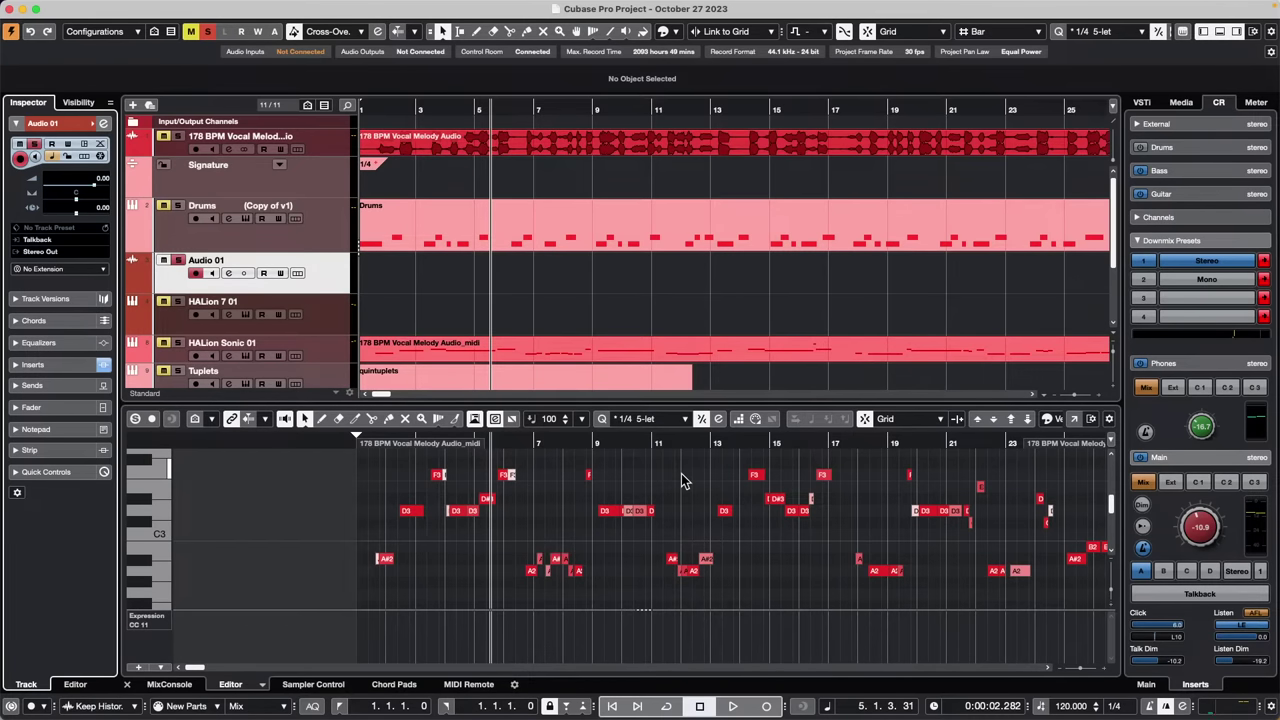
Open the recent project A Long Long Time Ago Verve, activate it and dismiss the missing files list
click(88, 7)
mouse_move(112, 313)
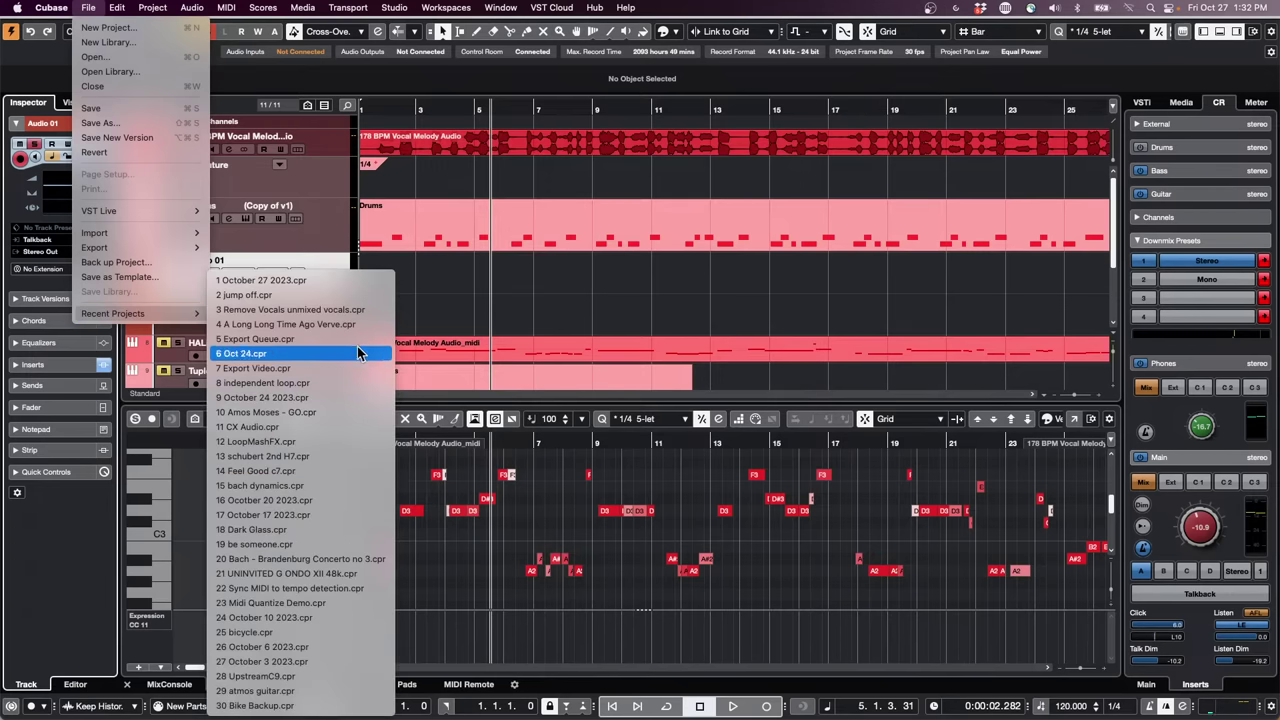
click(357, 325)
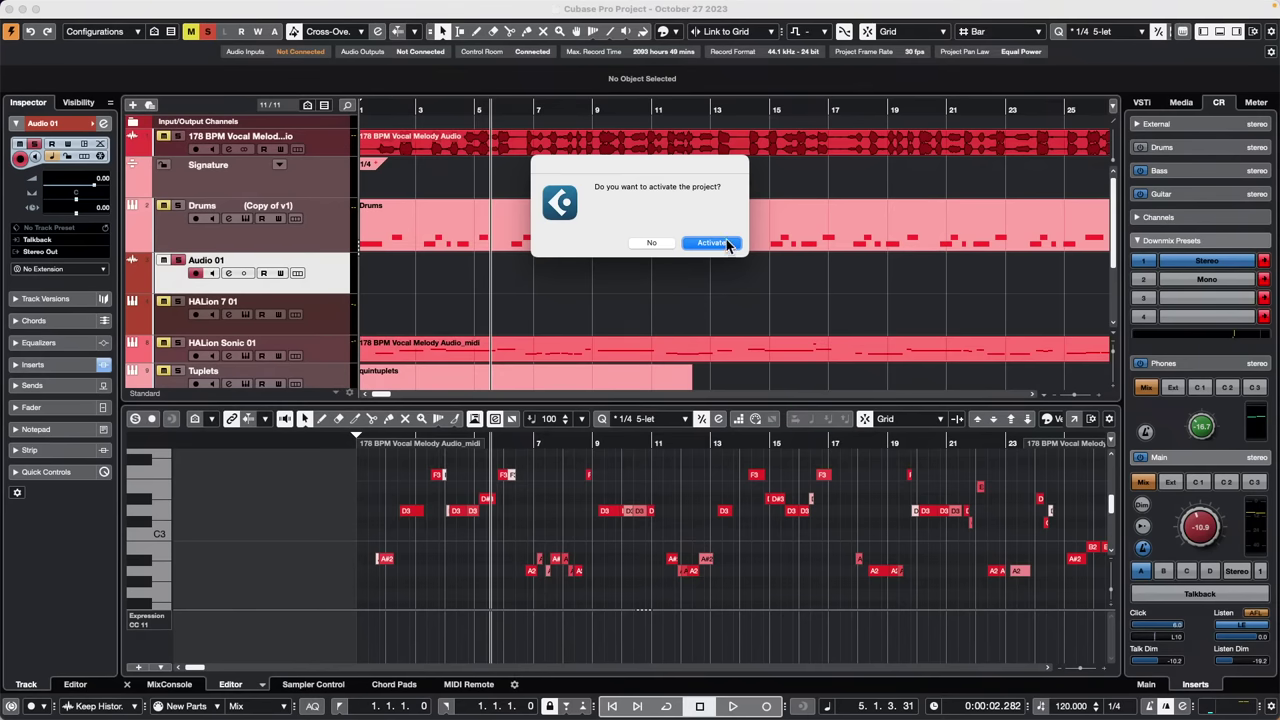
click(712, 243)
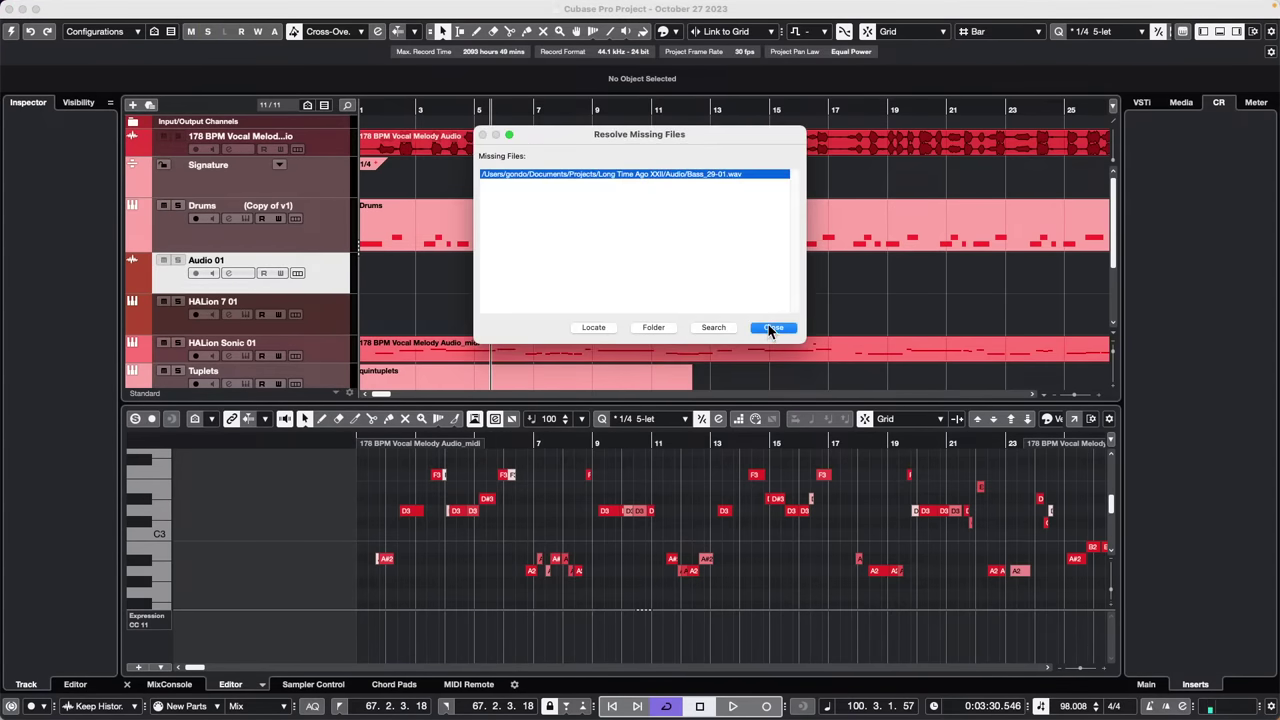
click(772, 328)
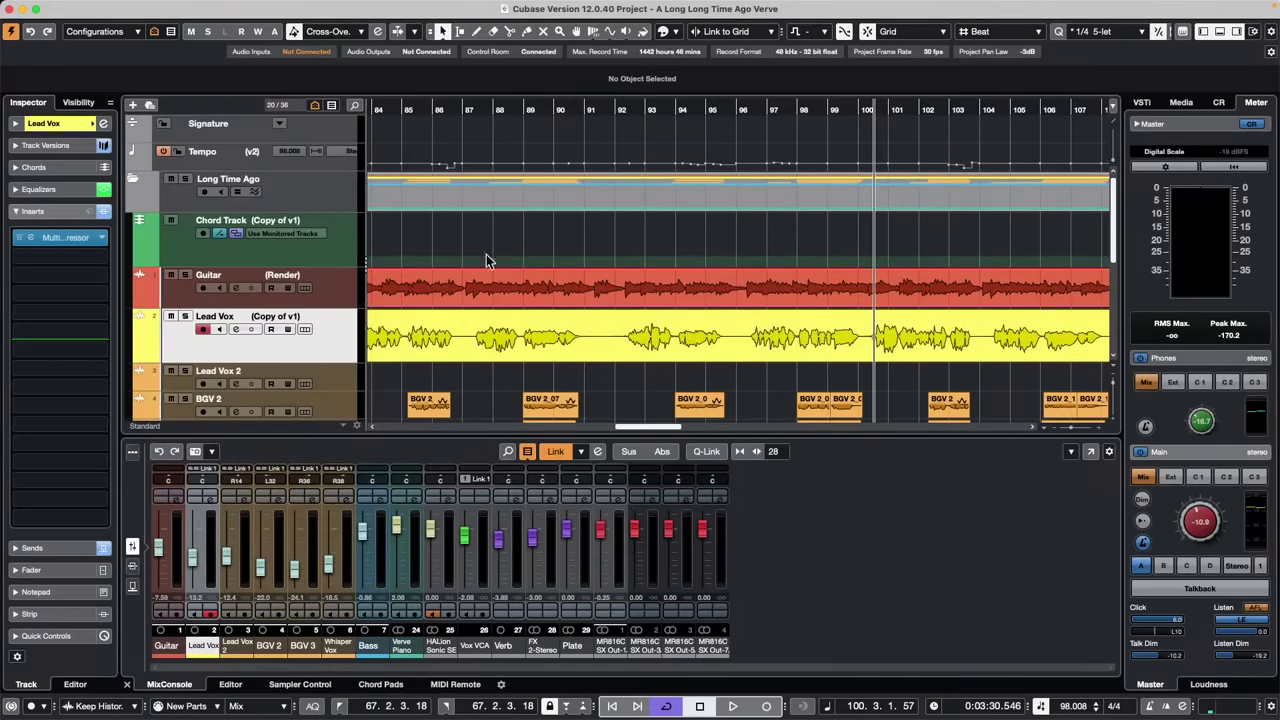
Solo the Guitar track, play it briefly and move the project cursor back to about bar 75
click(345, 288)
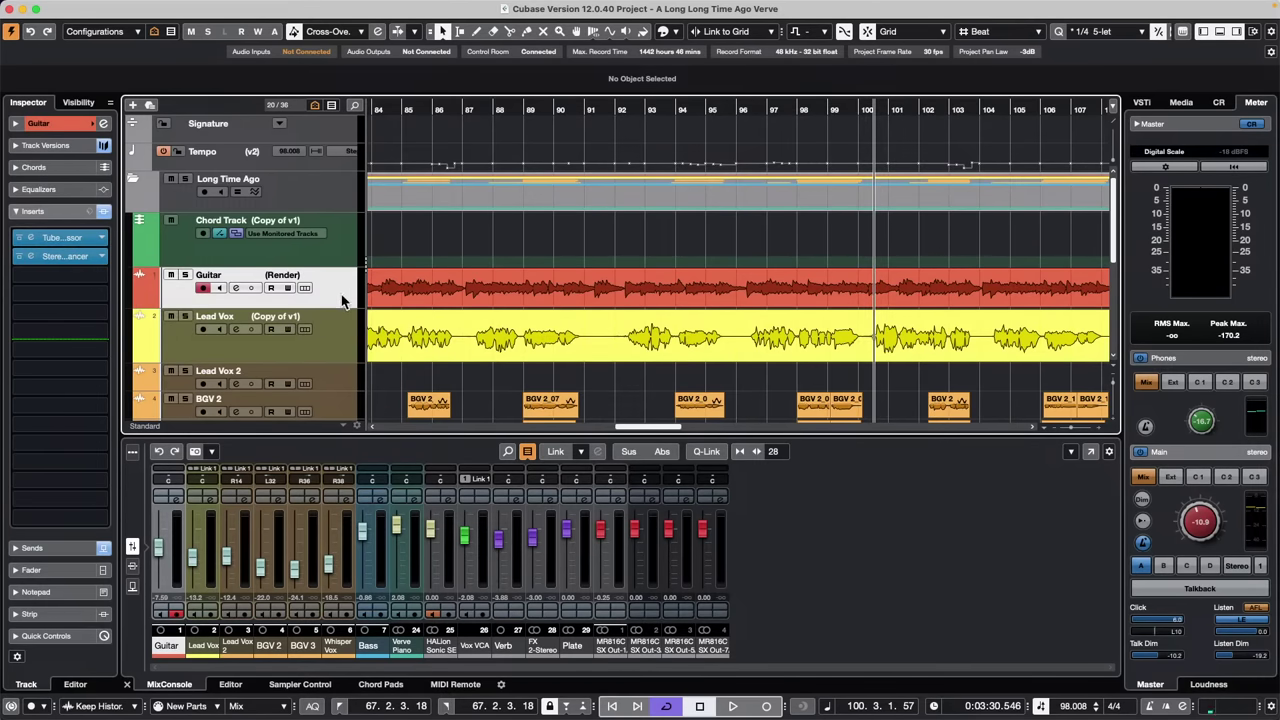
click(185, 275)
key(space)
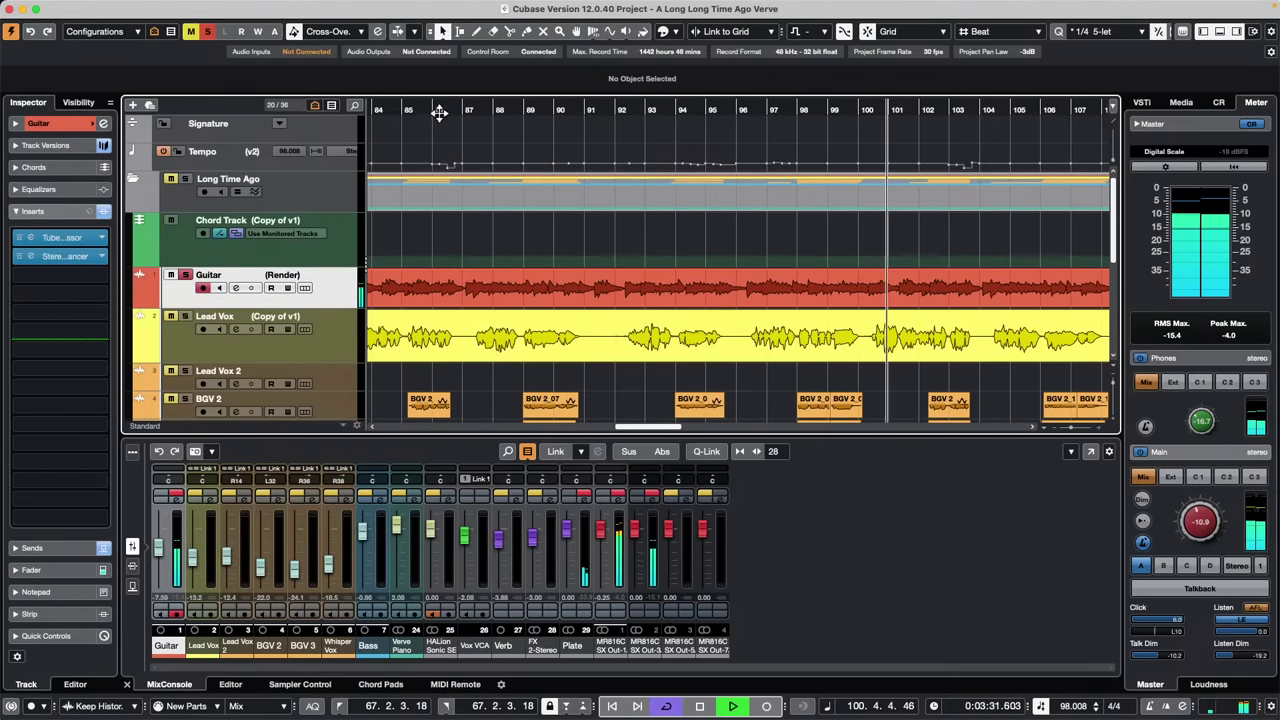
key(space)
drag(834, 51, 804, 53)
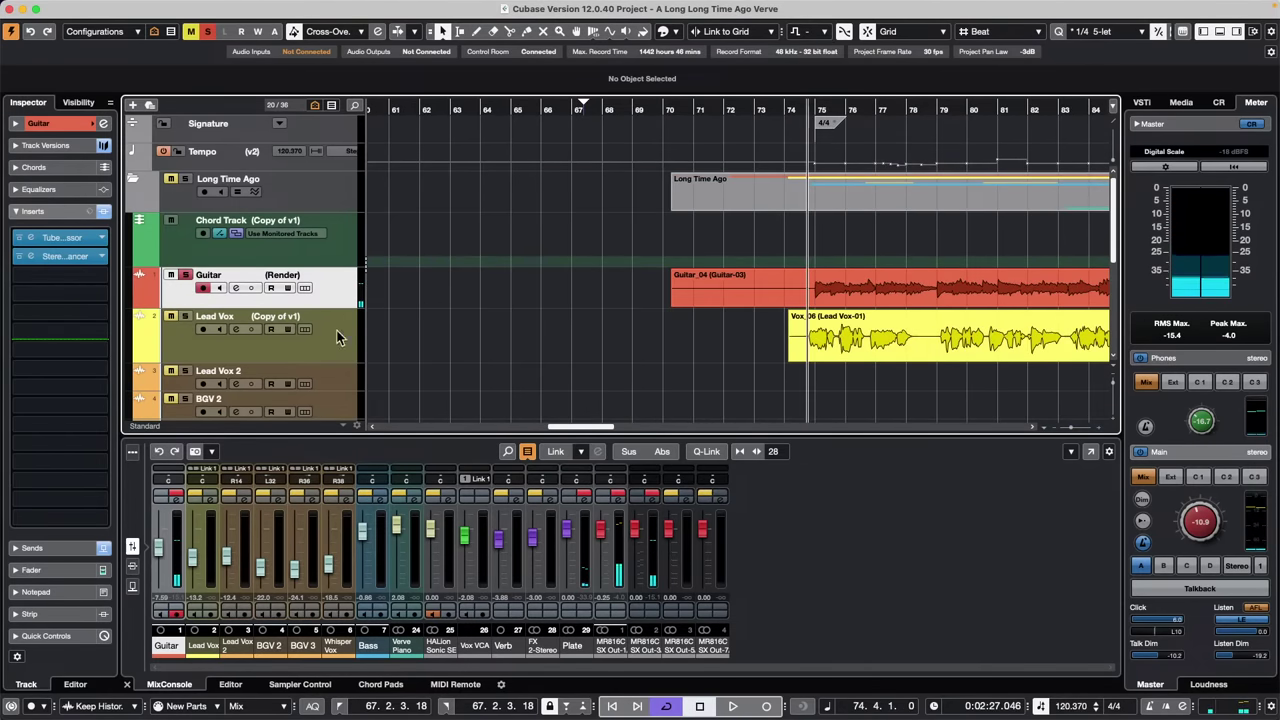
Remove the insert effects from the Guitar channel in its channel settings and display its send destinations
click(103, 123)
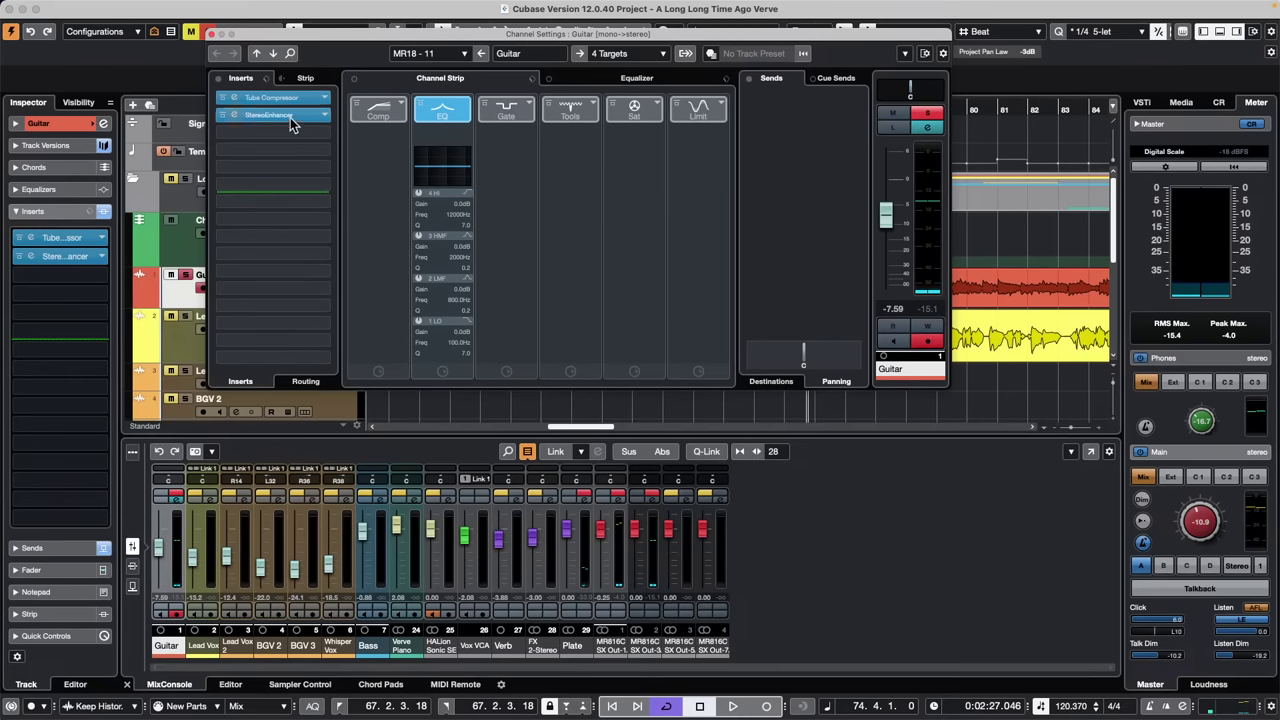
drag(288, 113, 157, 106)
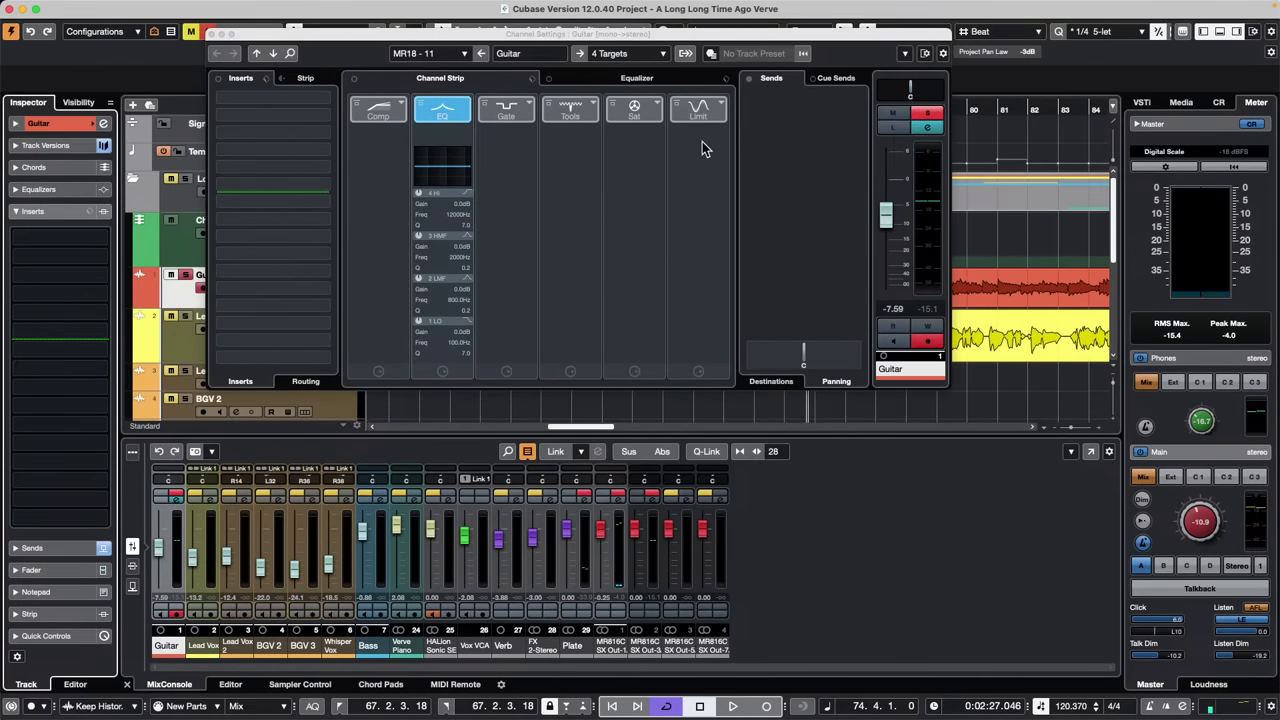
click(834, 79)
click(769, 77)
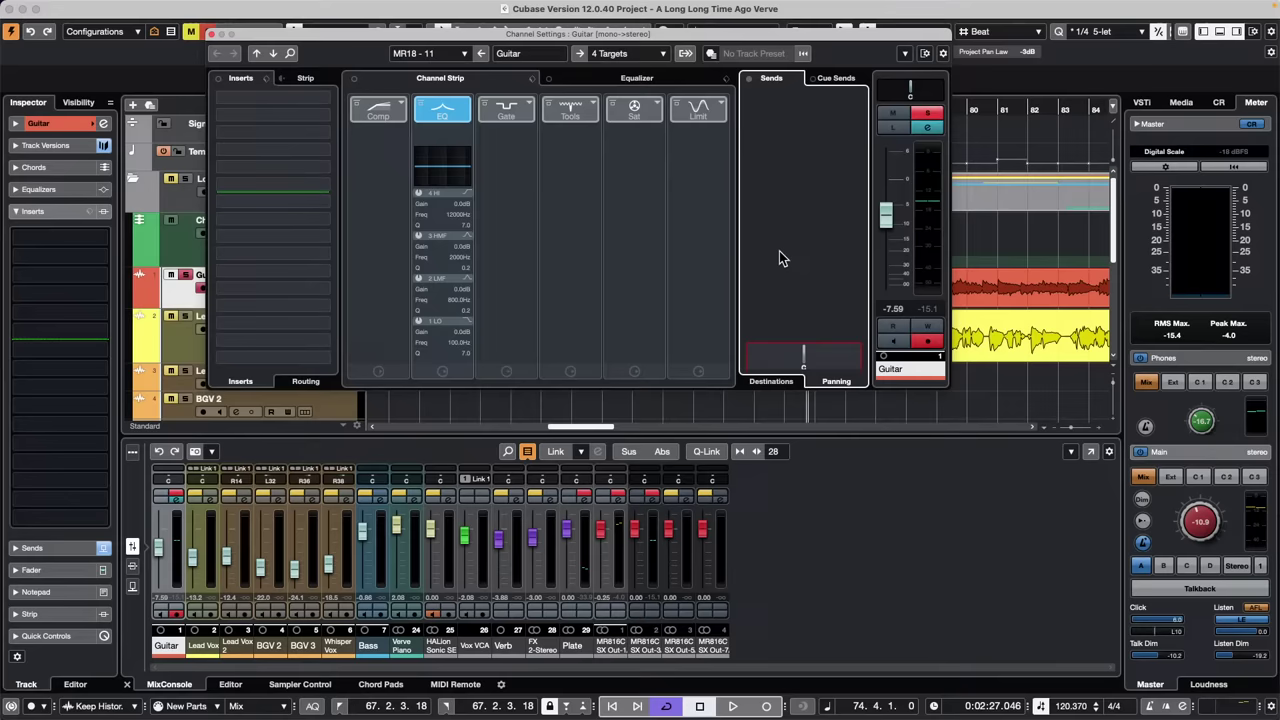
click(766, 382)
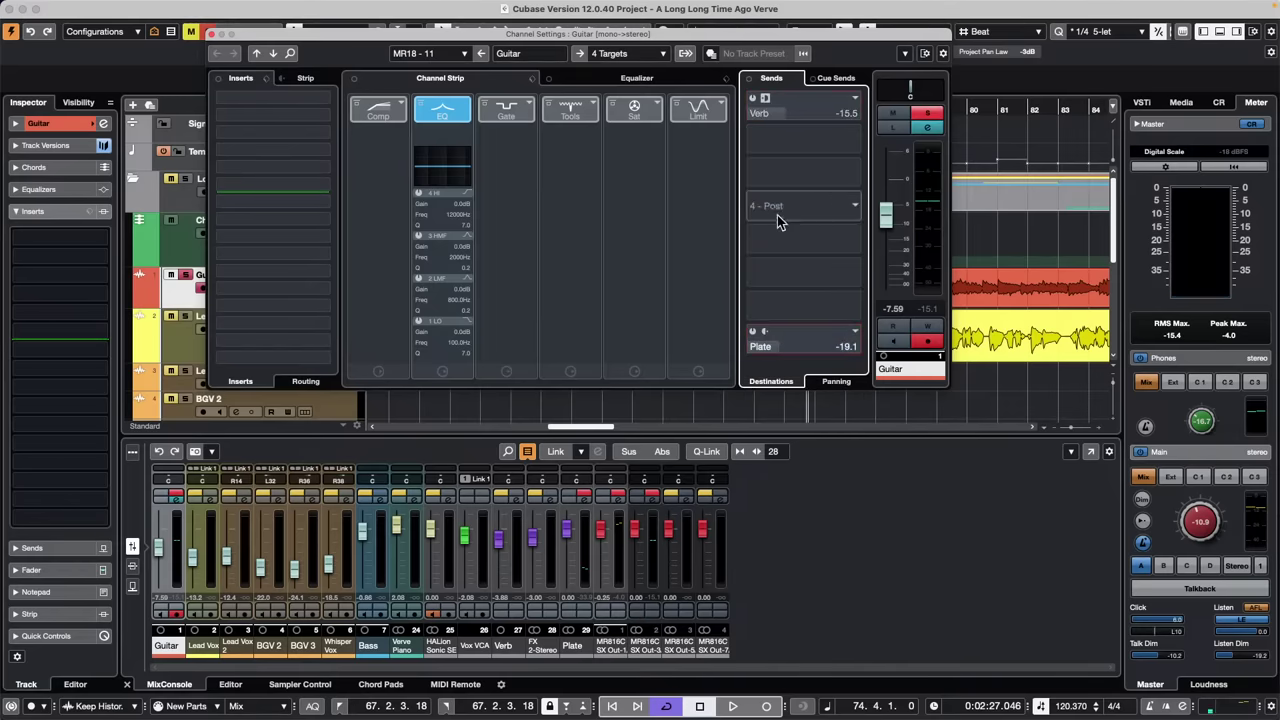
Raise the Guitar channel's Plate send level to 5.90 during playback and move the channel settings window clear of the track list
key(space)
drag(549, 35, 505, 107)
drag(715, 417, 838, 420)
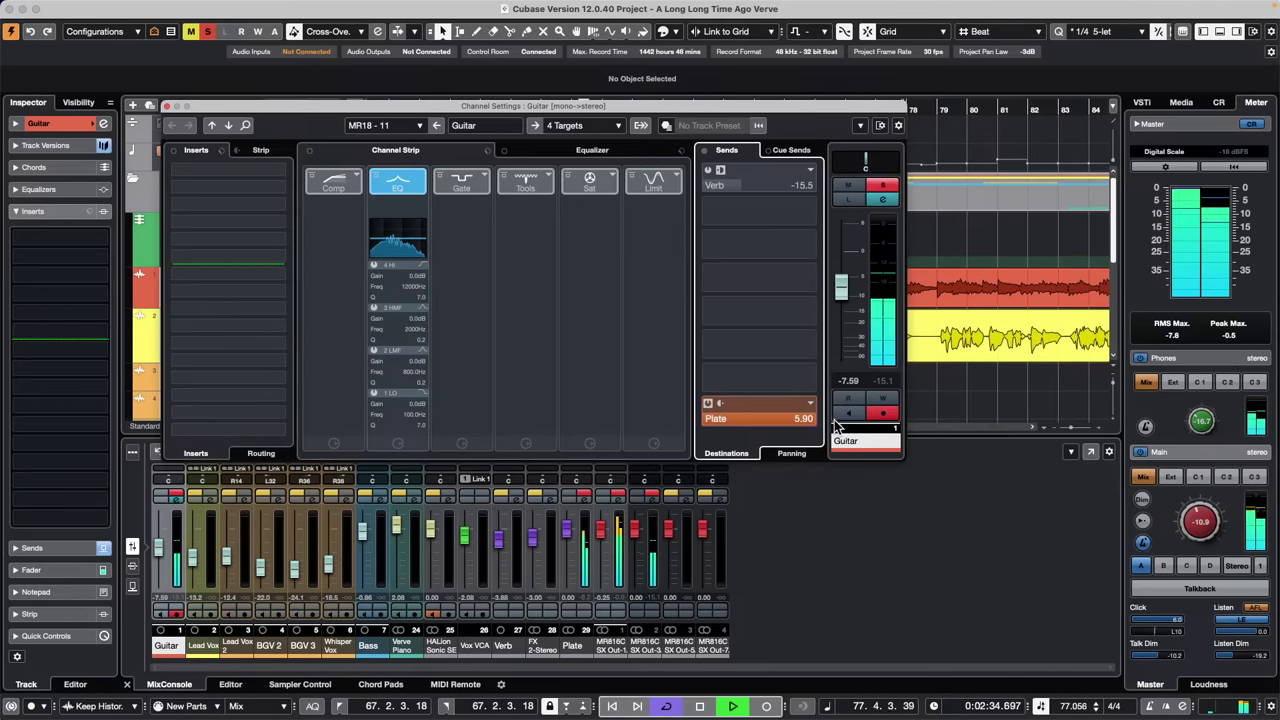
drag(200, 103, 445, 315)
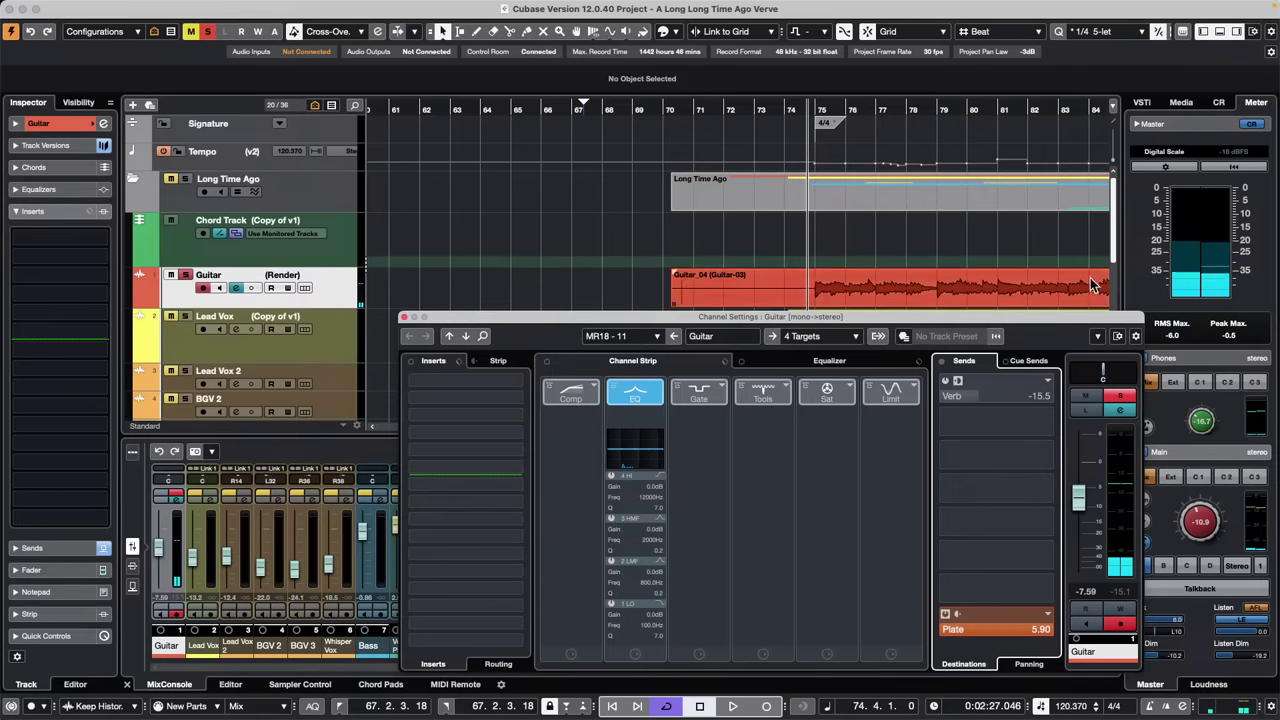
Enable automation writing on the Guitar channel and record a slight reduction of the Plate send level during playback
scroll(815, 190, down, 2)
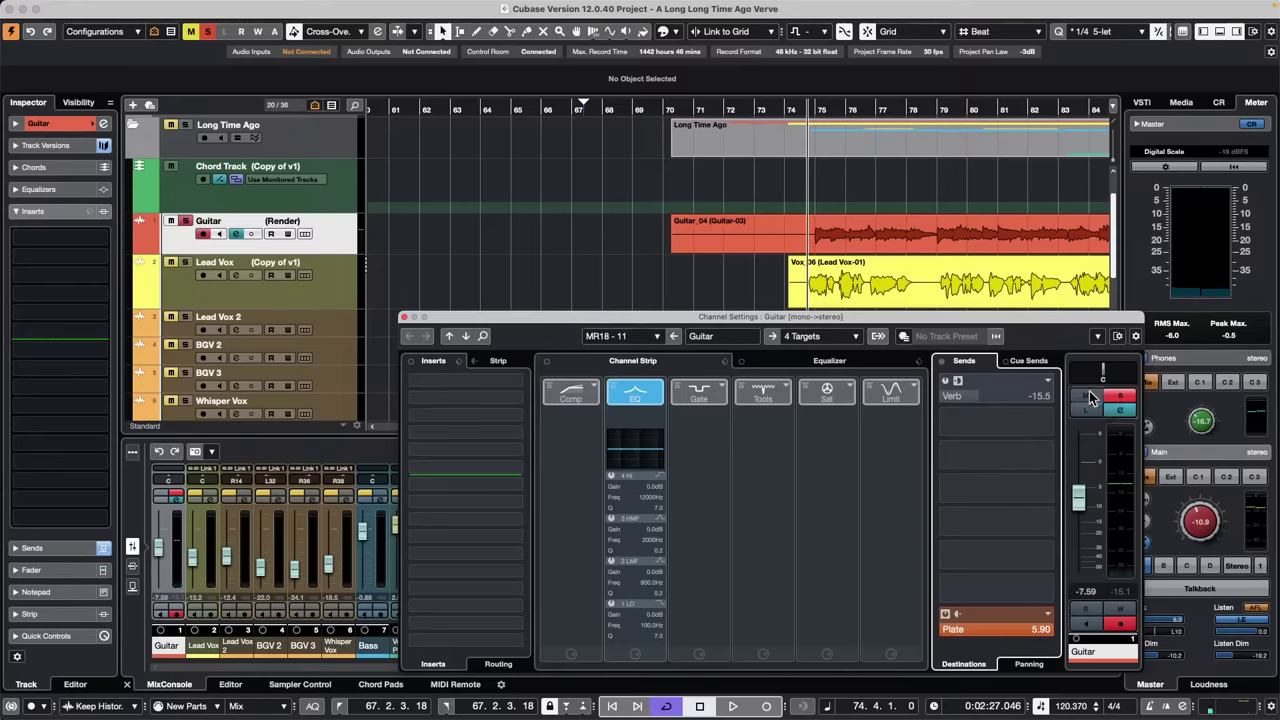
click(1120, 609)
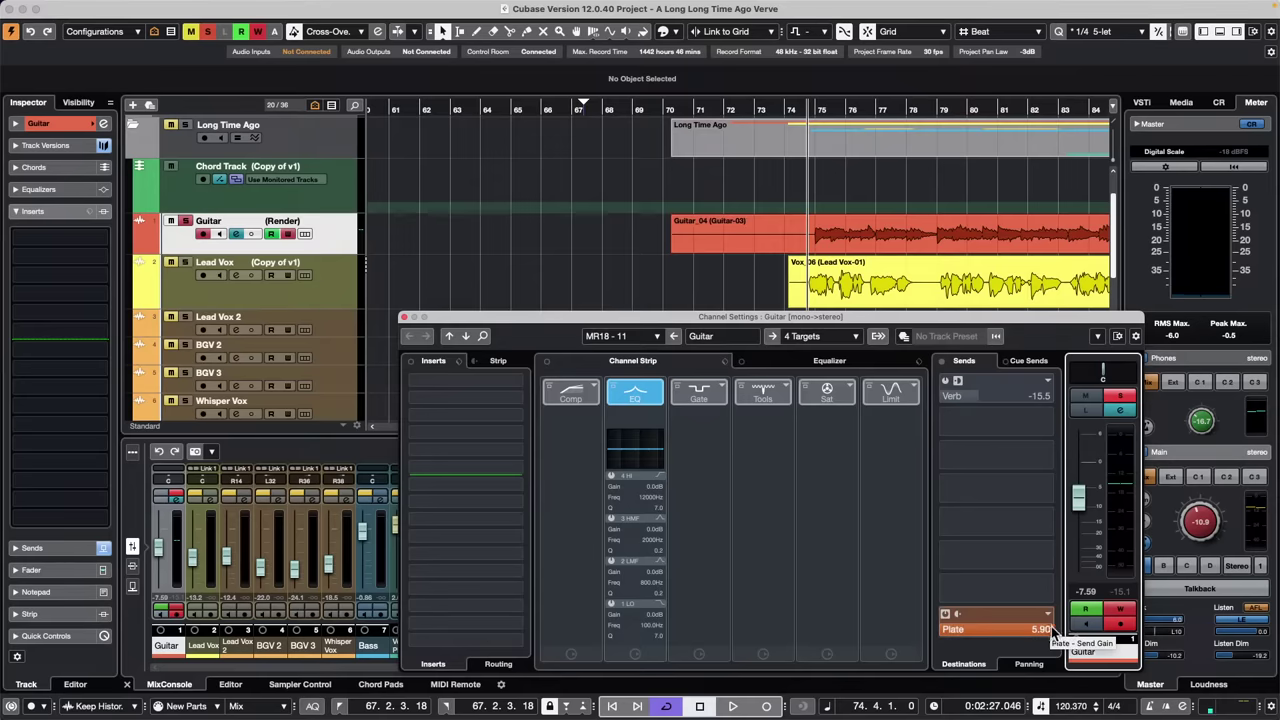
key(space)
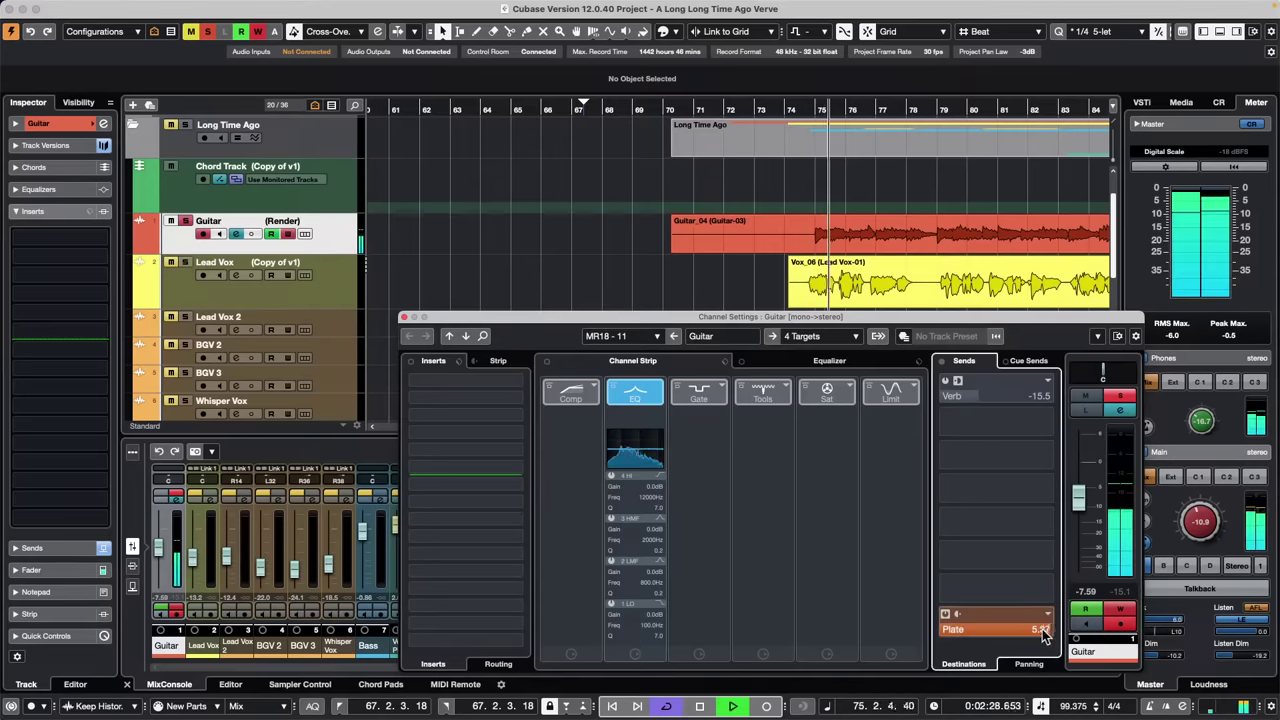
key(space)
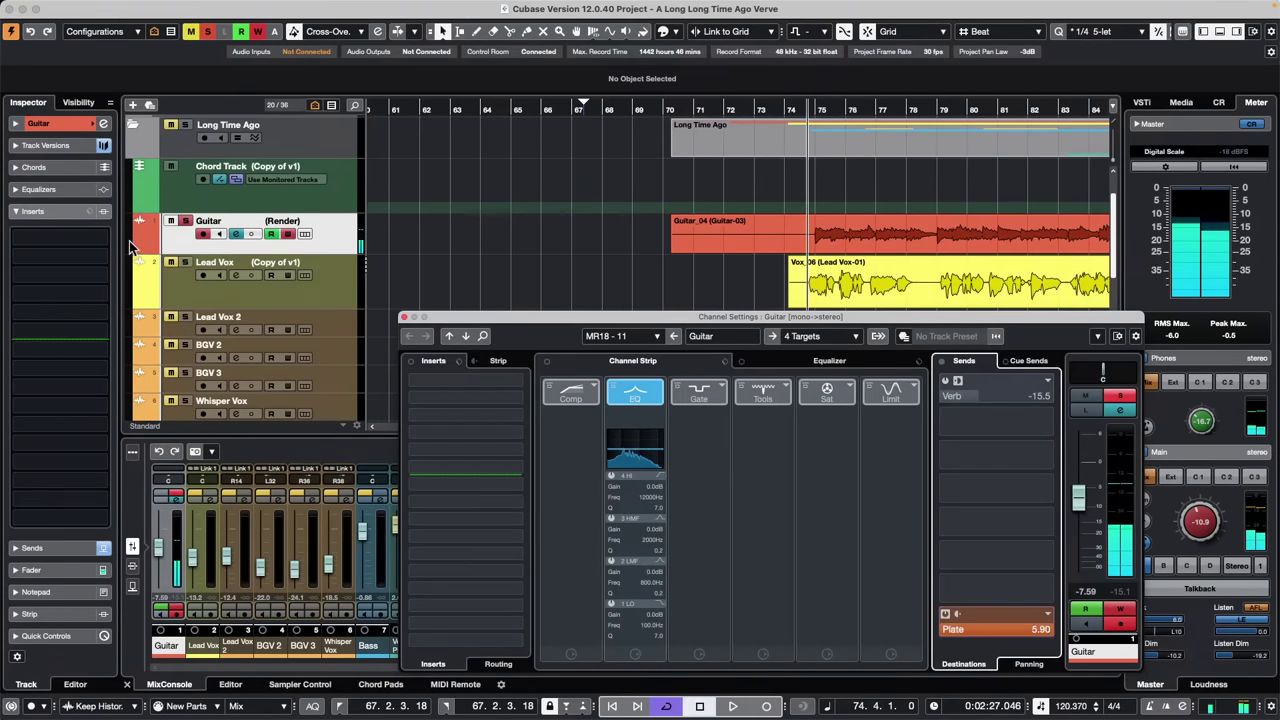
Show the Guitar track's automation lane, assign it to the Plate send level and make the lane taller
click(139, 248)
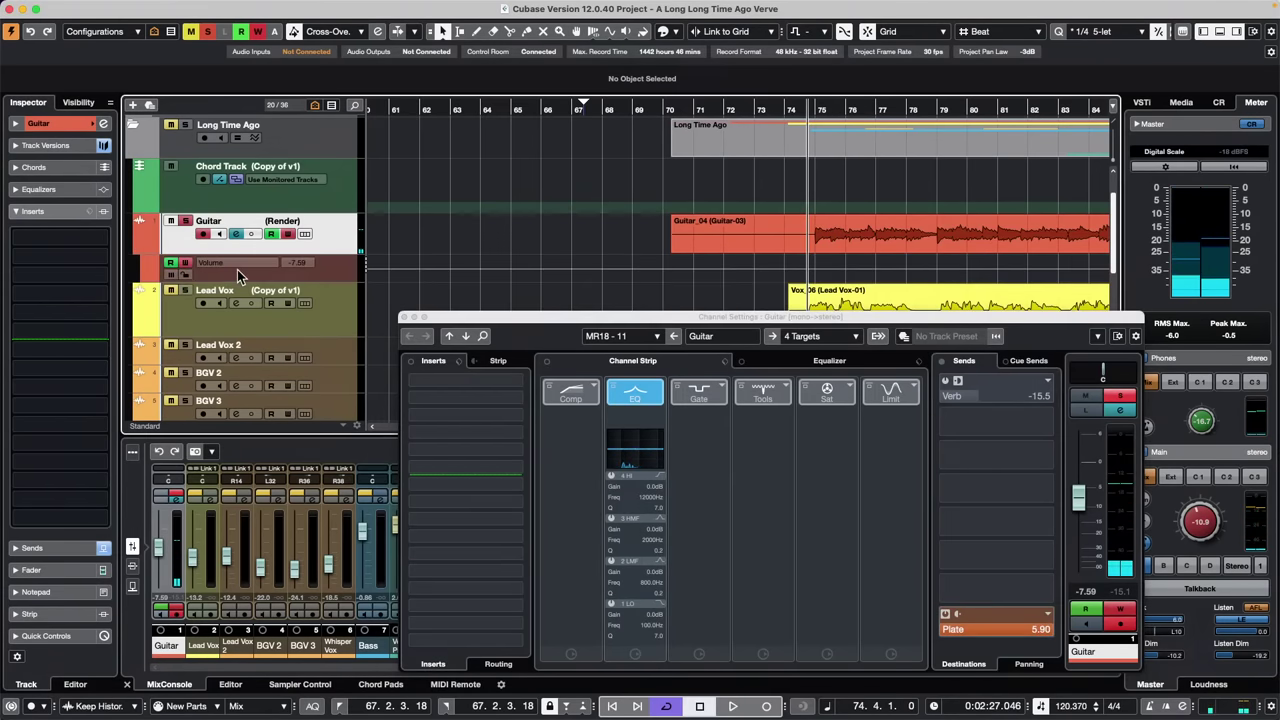
click(237, 261)
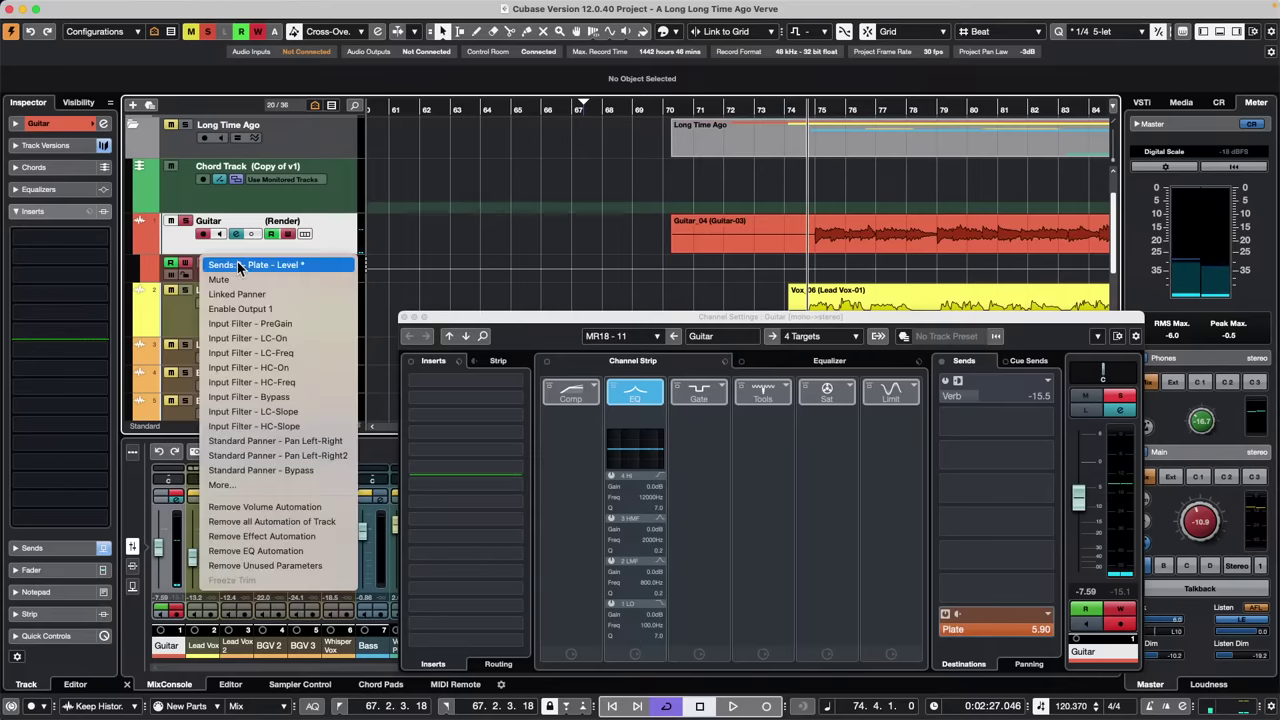
click(295, 266)
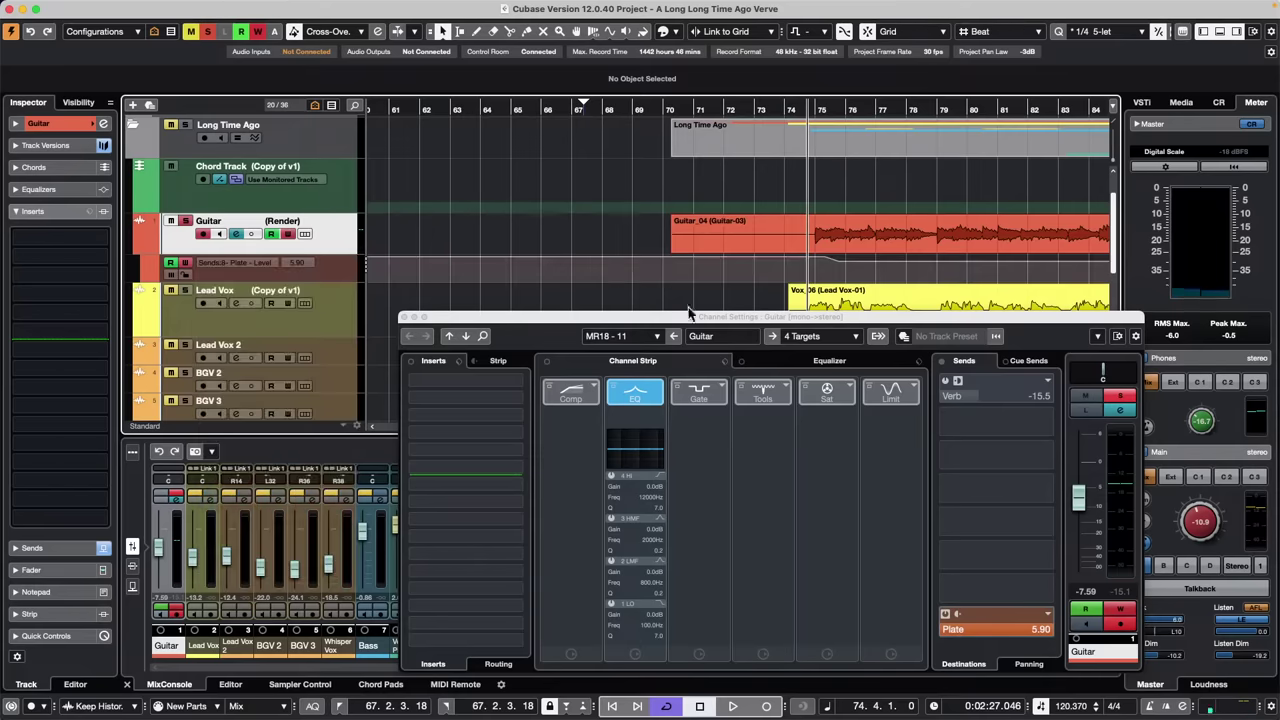
drag(600, 318, 480, 437)
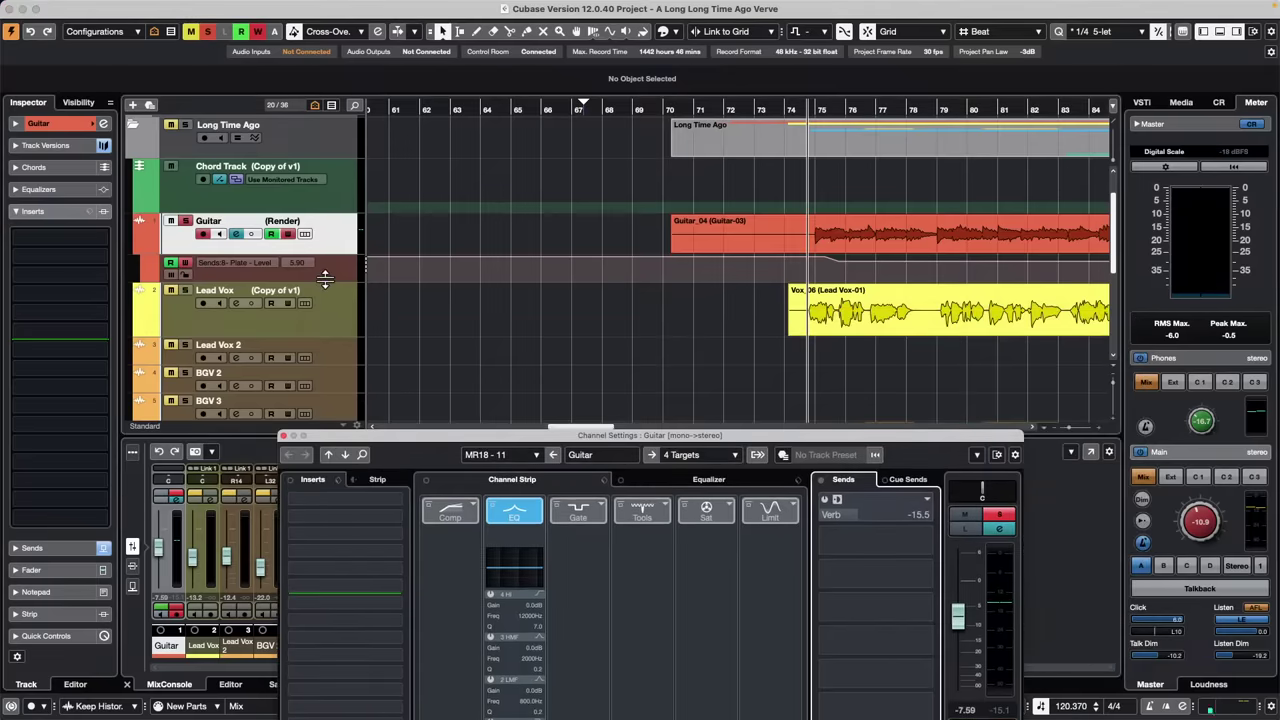
drag(325, 278, 318, 348)
Draw a straight downward ramp on the Guitar track's Plate send automation from about bar 75 to bar 92
click(694, 109)
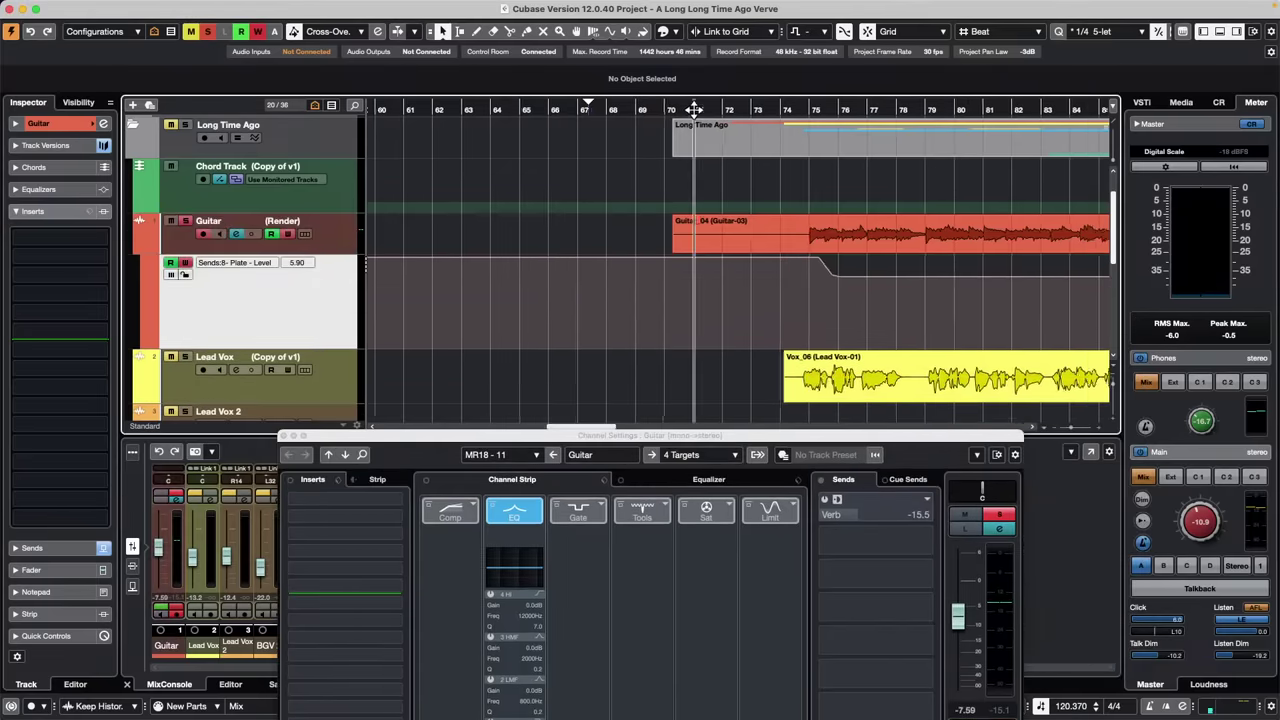
drag(694, 109, 676, 94)
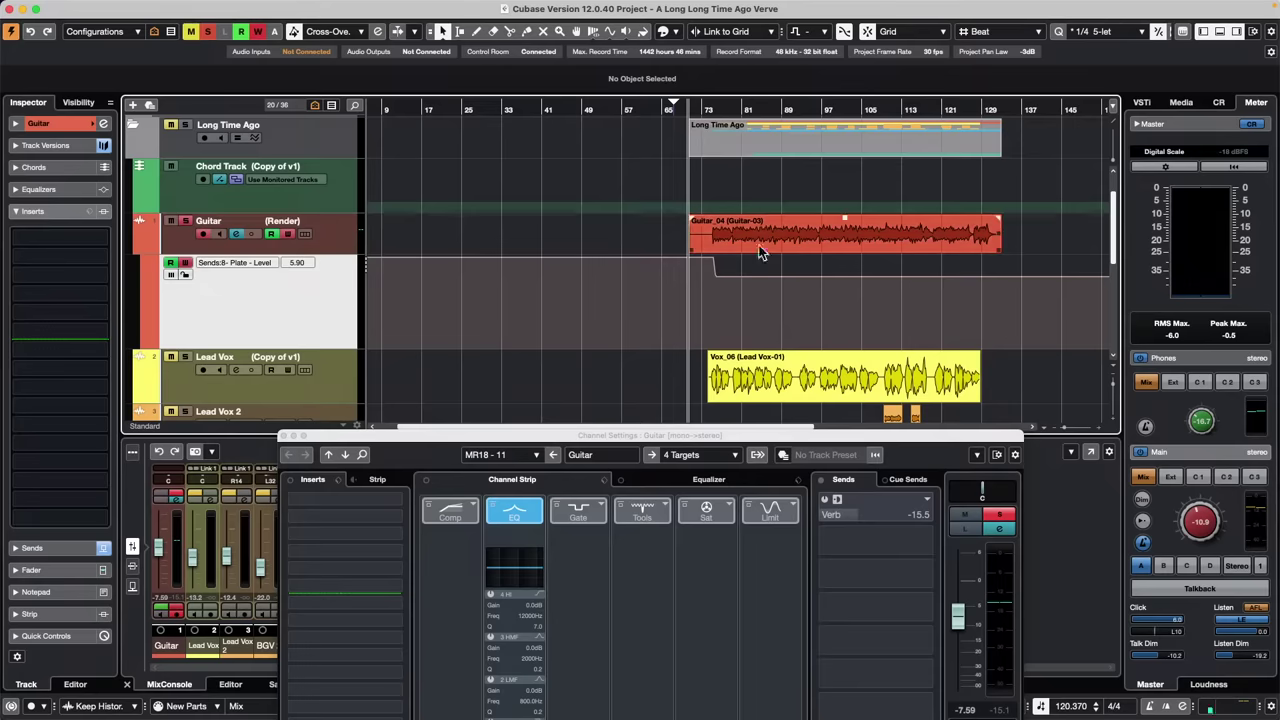
right_click(723, 268)
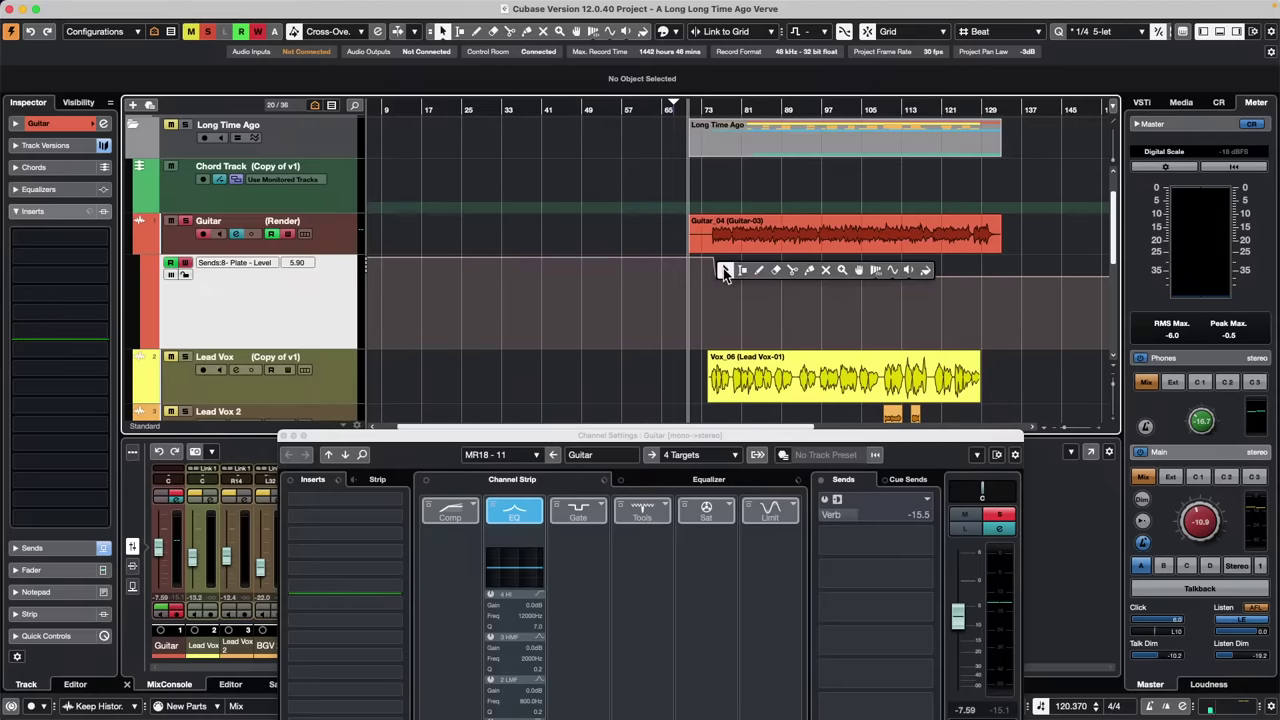
click(896, 274)
click(908, 284)
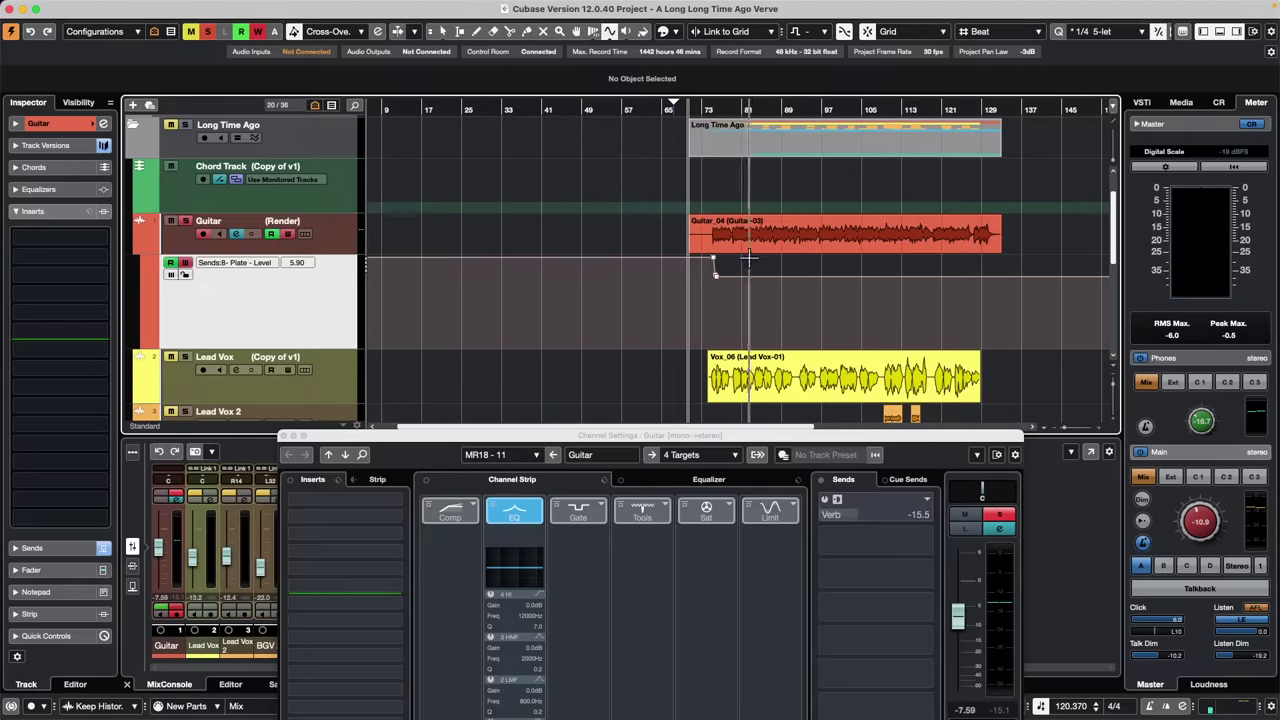
mouse_move(713, 259)
mouse_down()
mouse_move(757, 300)
mouse_move(860, 350)
mouse_move(796, 347)
mouse_up()
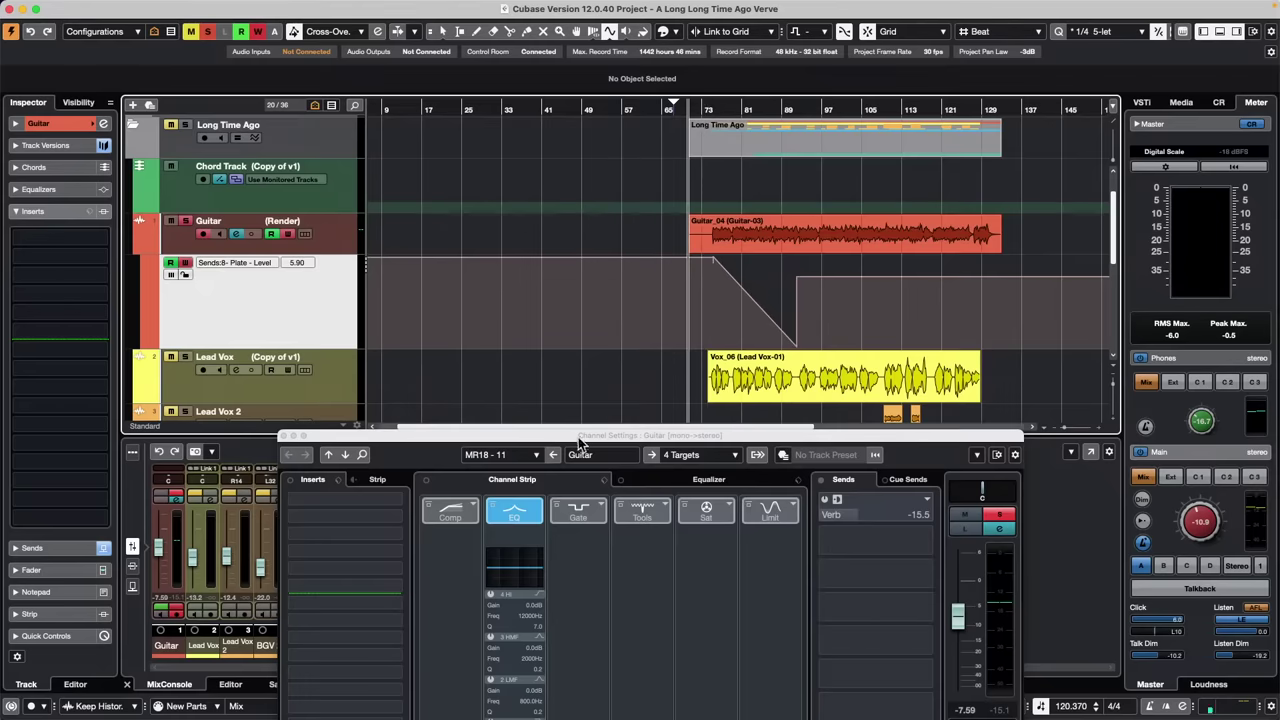
Move the channel settings window aside and view the parameters available for the Guitar automation lane
drag(582, 438, 507, 422)
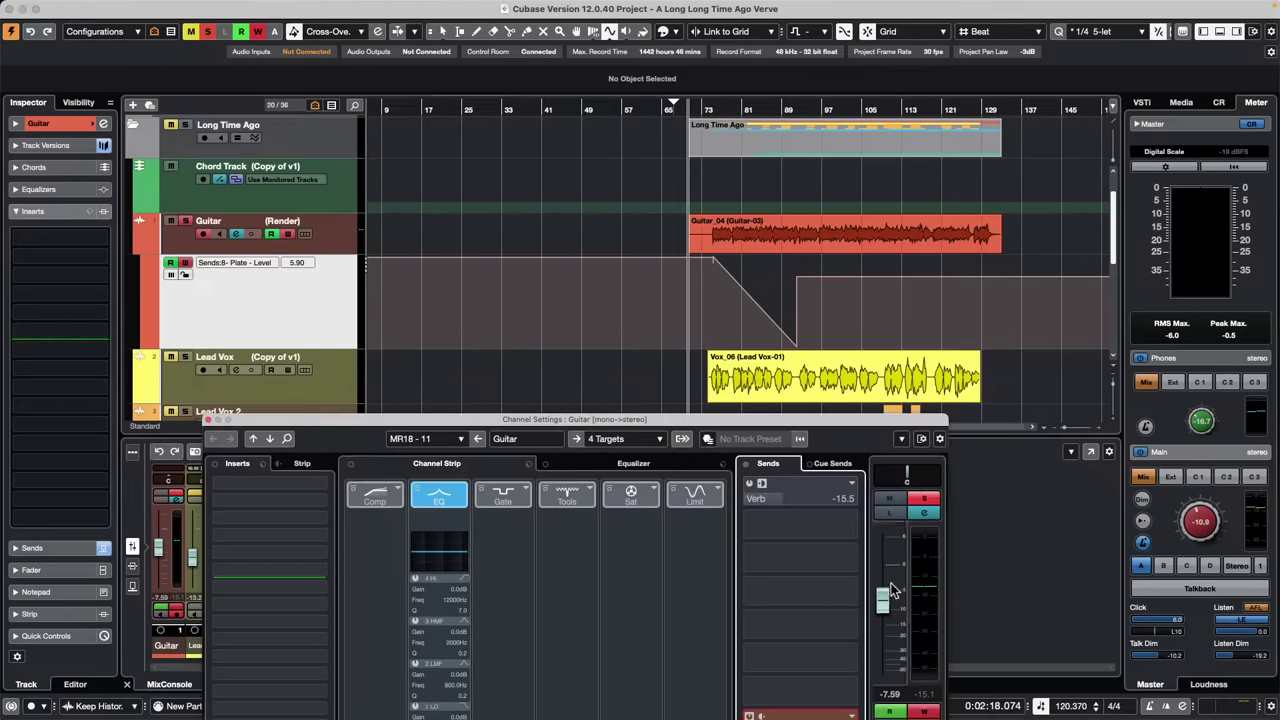
click(232, 261)
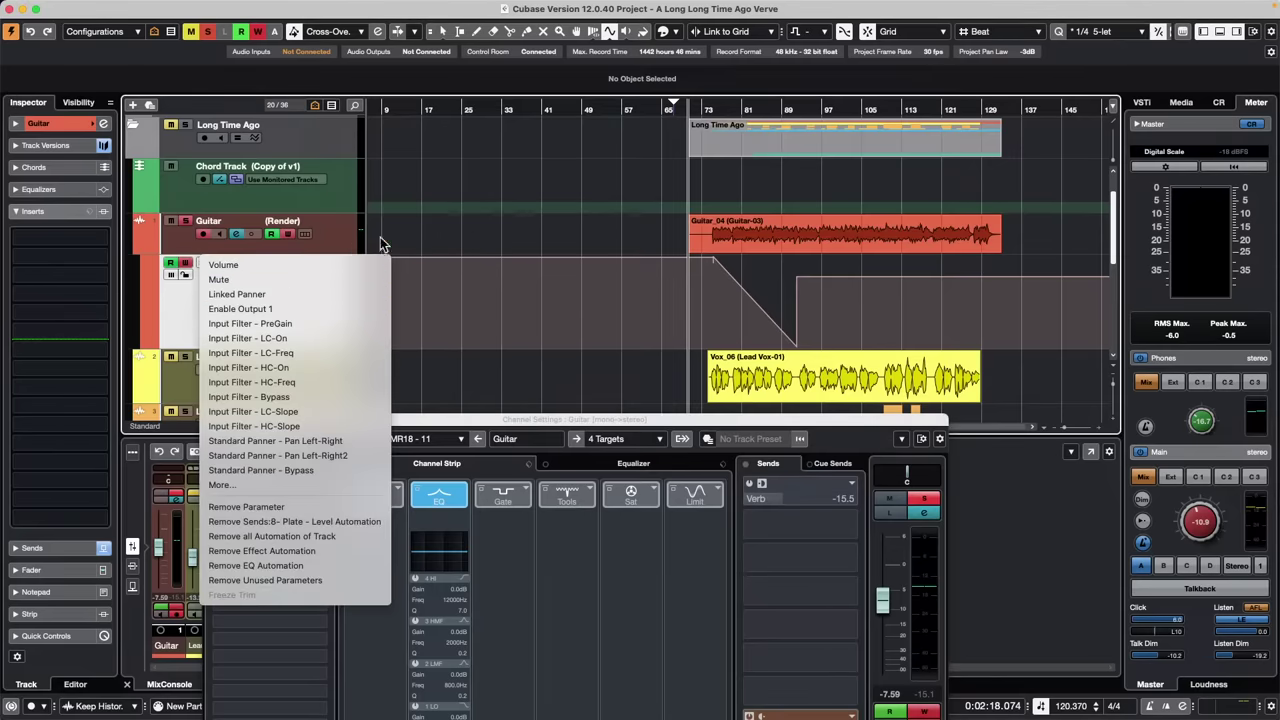
click(502, 239)
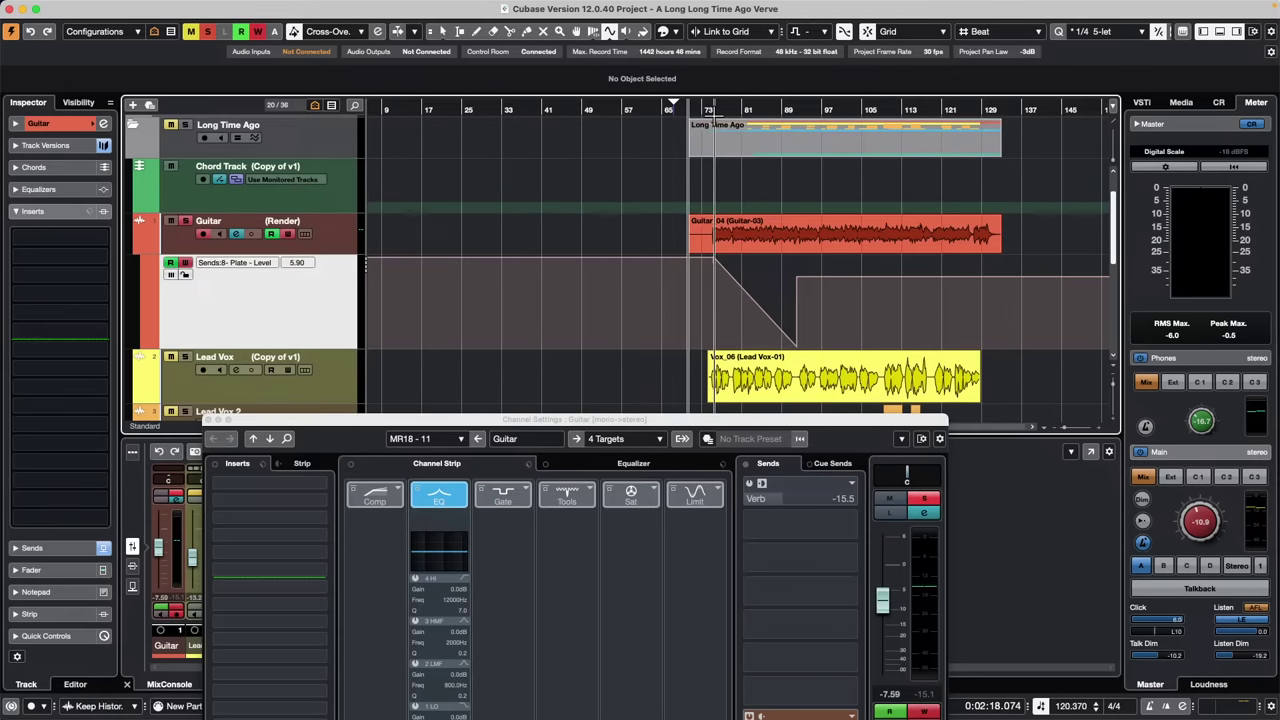
Play the song from bar 74 and watch the Plate send level in the Guitar channel settings follow the ramp
click(715, 112)
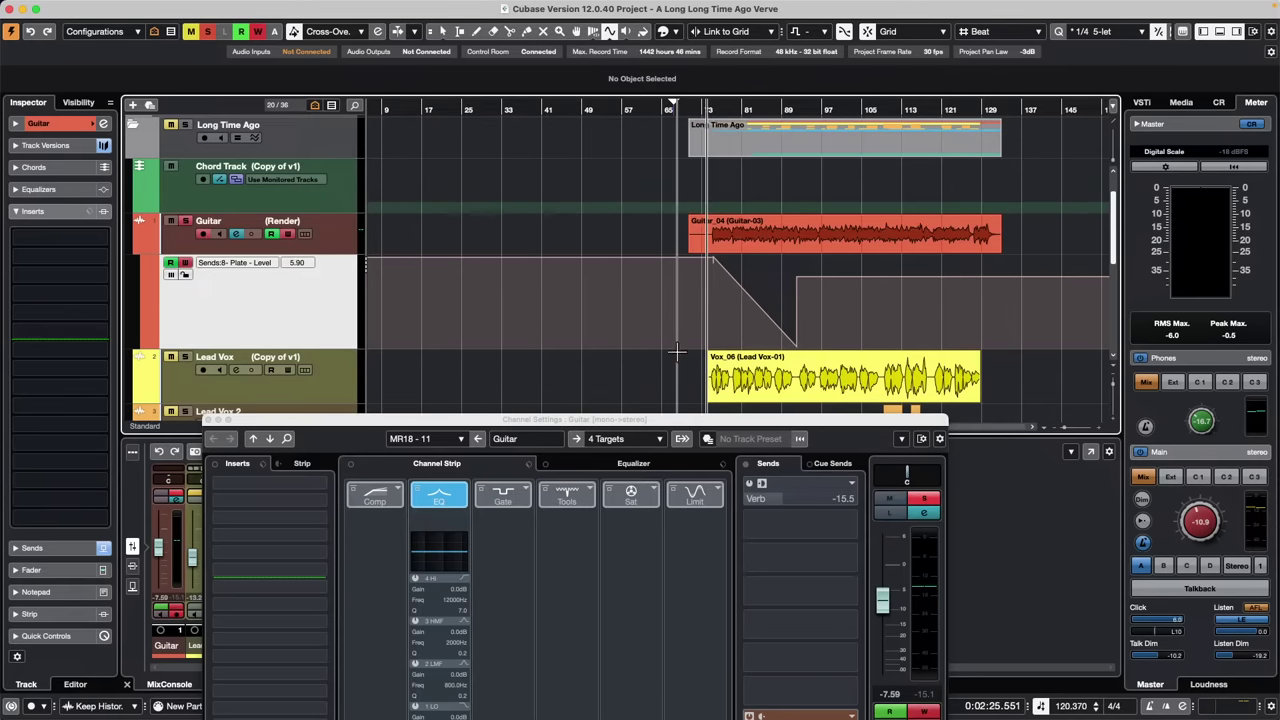
drag(645, 421, 387, 171)
key(space)
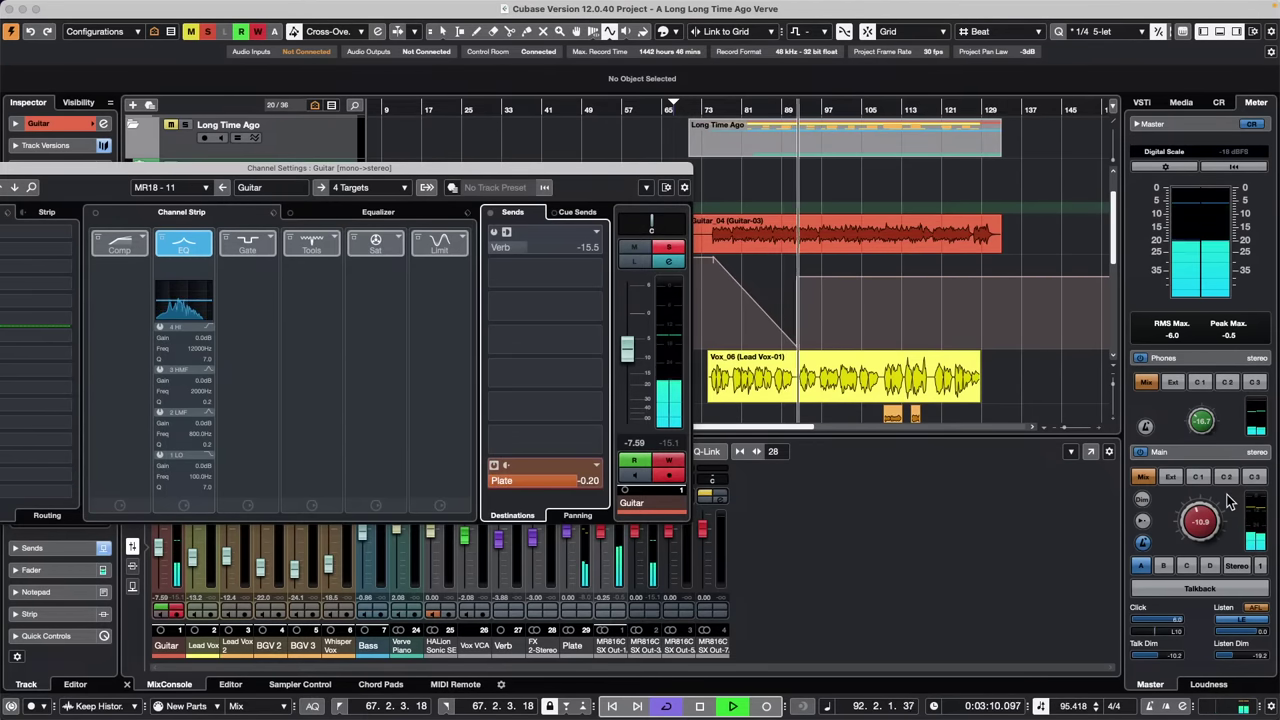
key(space)
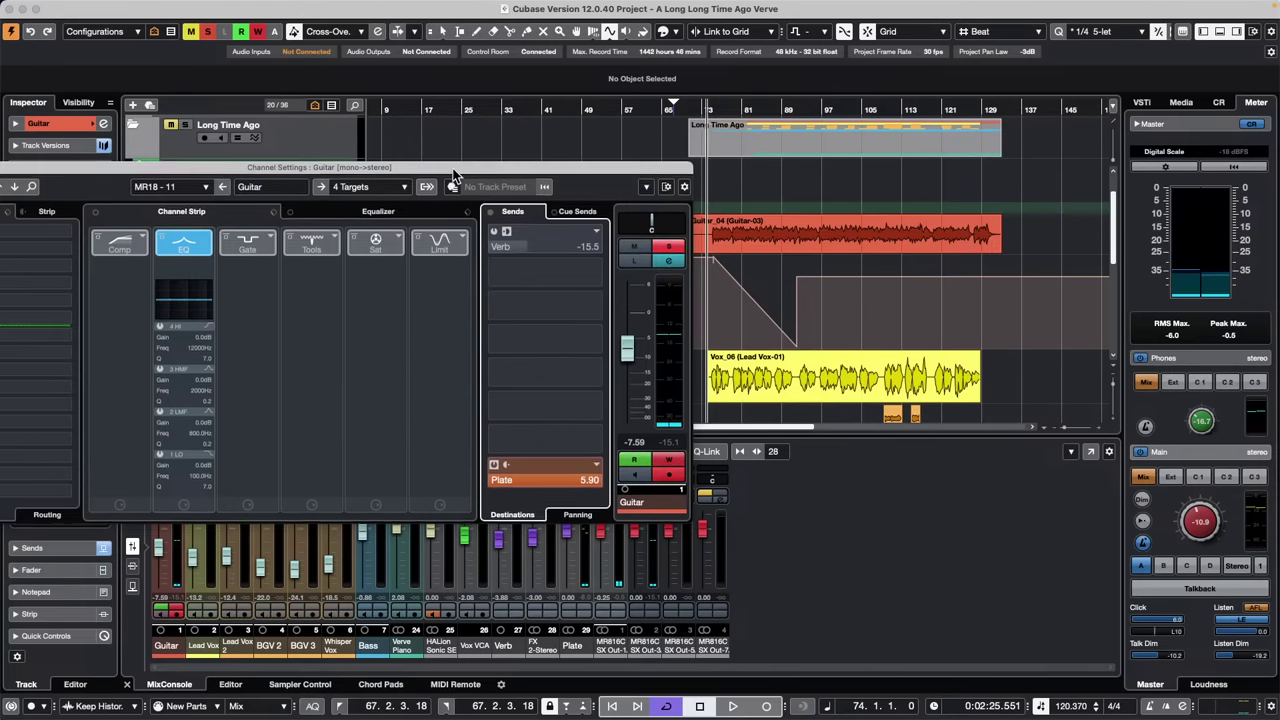
Clear the view of the Guitar track's automation lane and review its list of assignable parameters again
drag(455, 170, 978, 358)
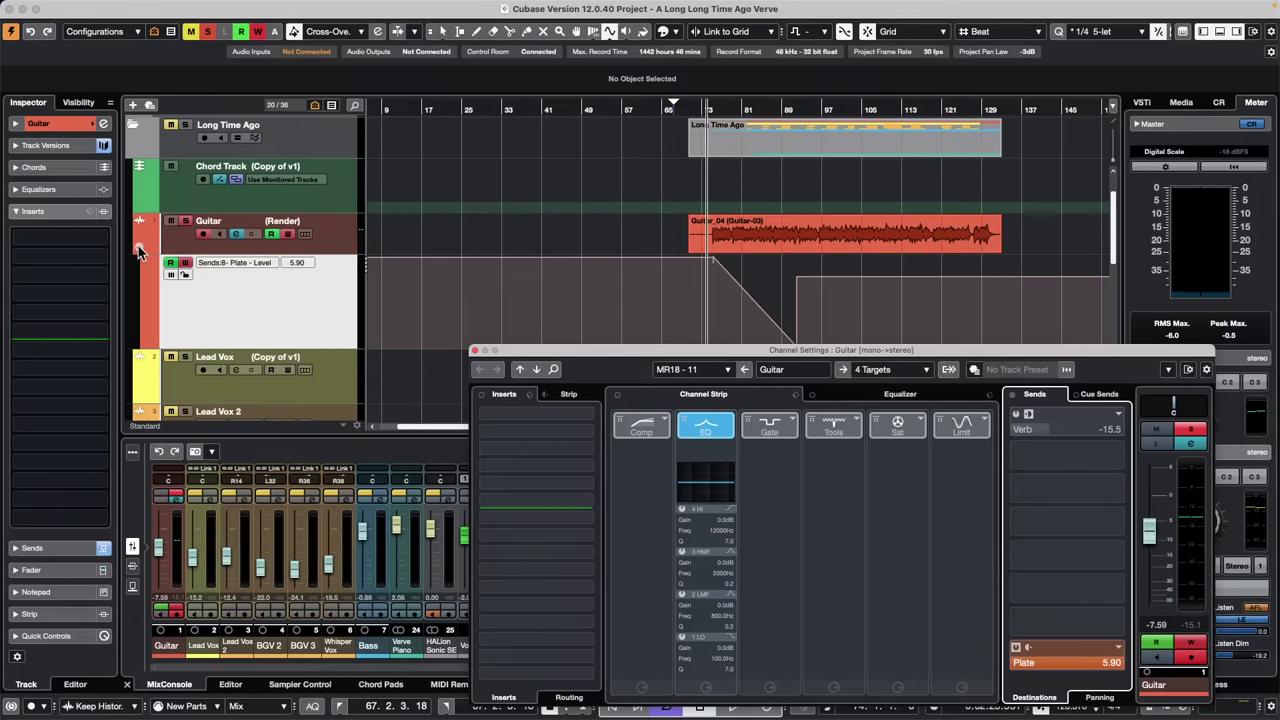
click(138, 247)
click(140, 248)
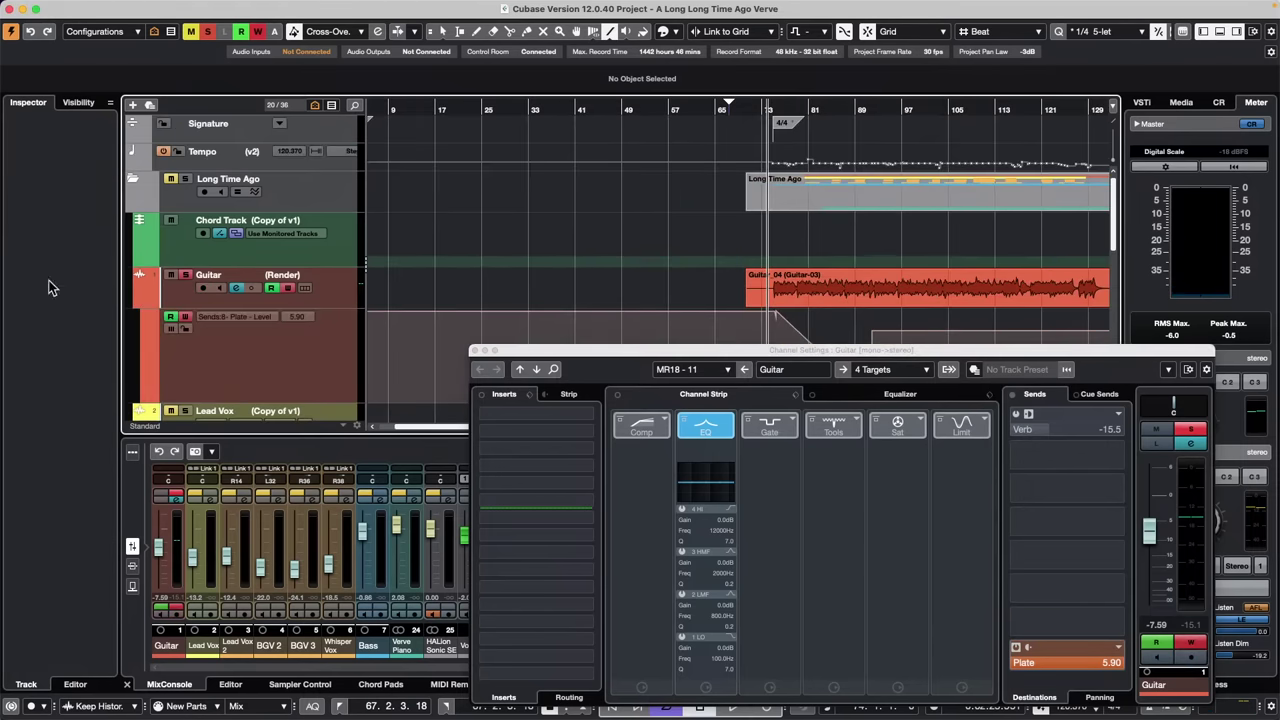
click(226, 320)
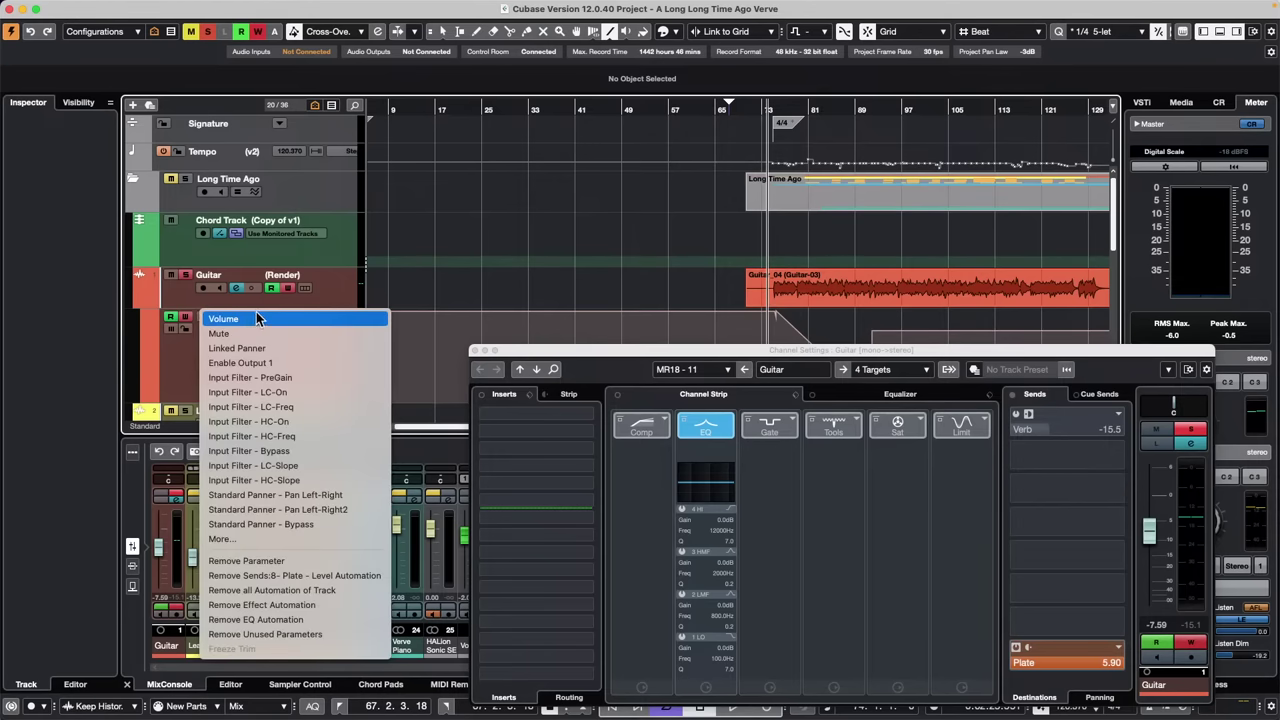
click(518, 251)
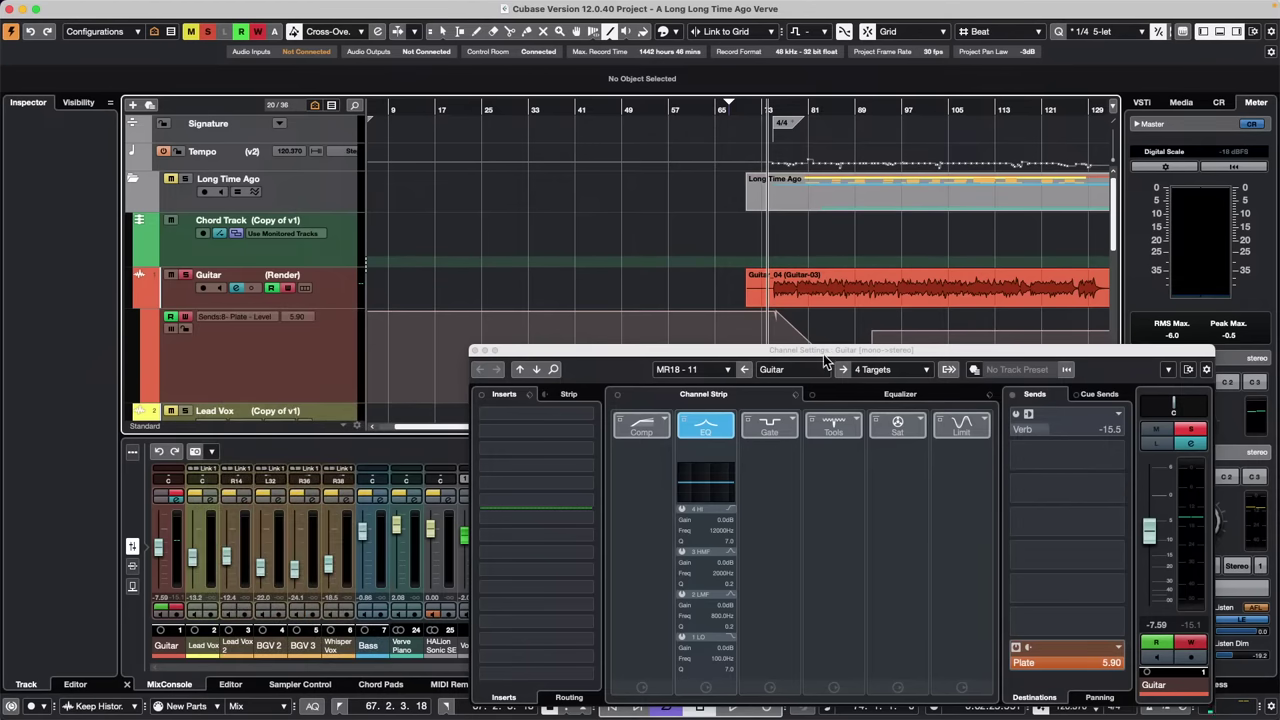
Draw several falling and rising straight ramps across the Guitar track's Plate send automation with the Line tool
drag(785, 355, 737, 495)
right_click(771, 350)
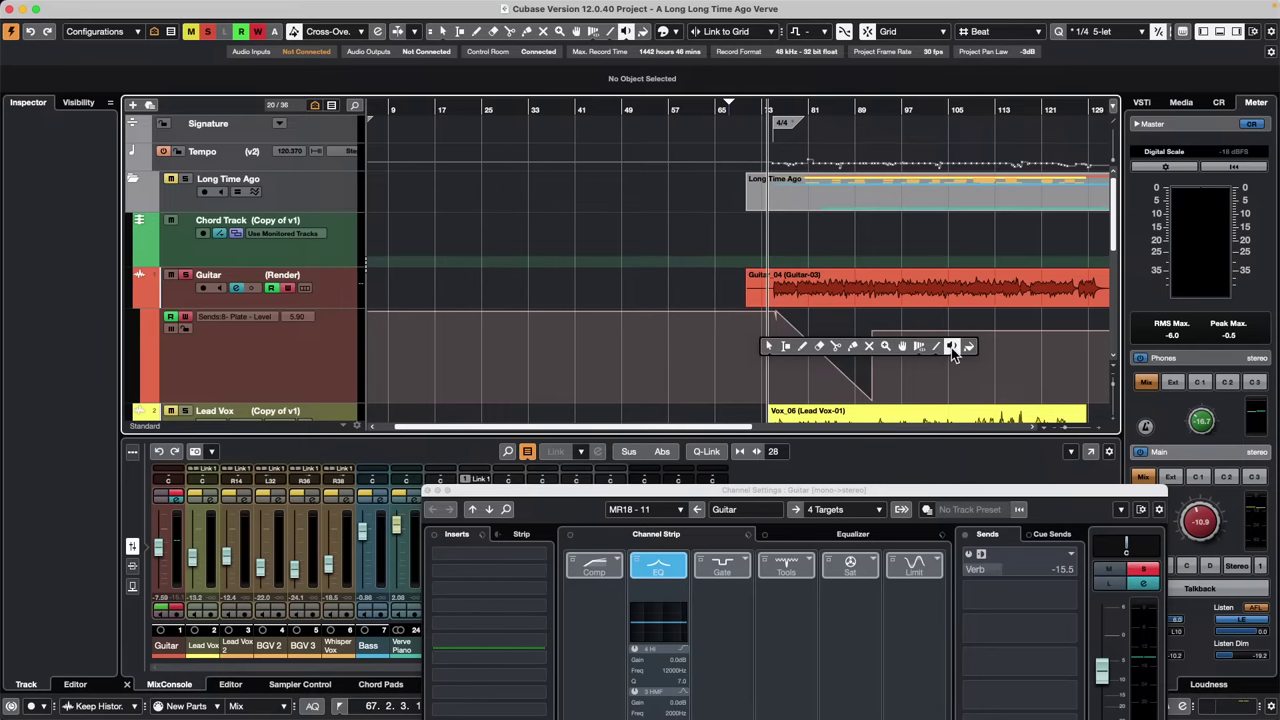
click(934, 347)
mouse_move(773, 372)
mouse_down()
mouse_move(940, 350)
mouse_move(943, 389)
mouse_move(1003, 329)
mouse_up()
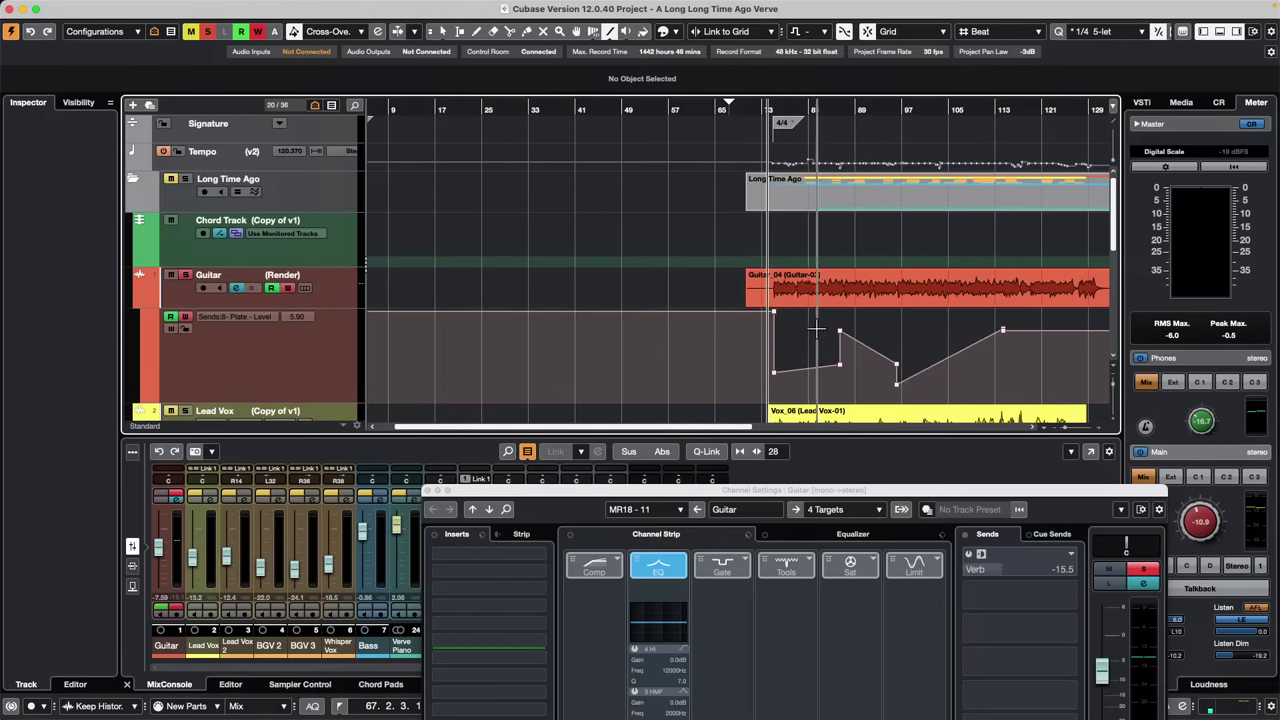
mouse_move(785, 313)
mouse_down()
mouse_move(1006, 393)
mouse_move(1097, 400)
mouse_up()
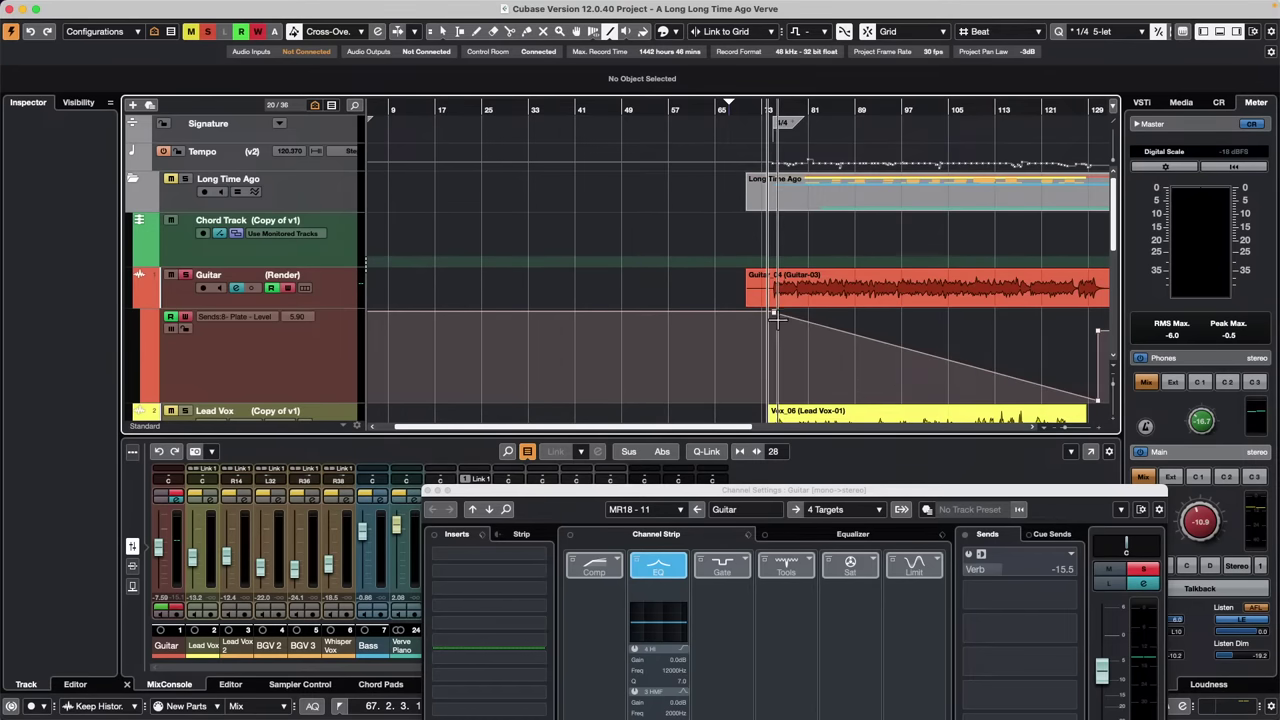
mouse_move(776, 312)
mouse_down()
mouse_move(934, 397)
mouse_move(1084, 318)
mouse_up()
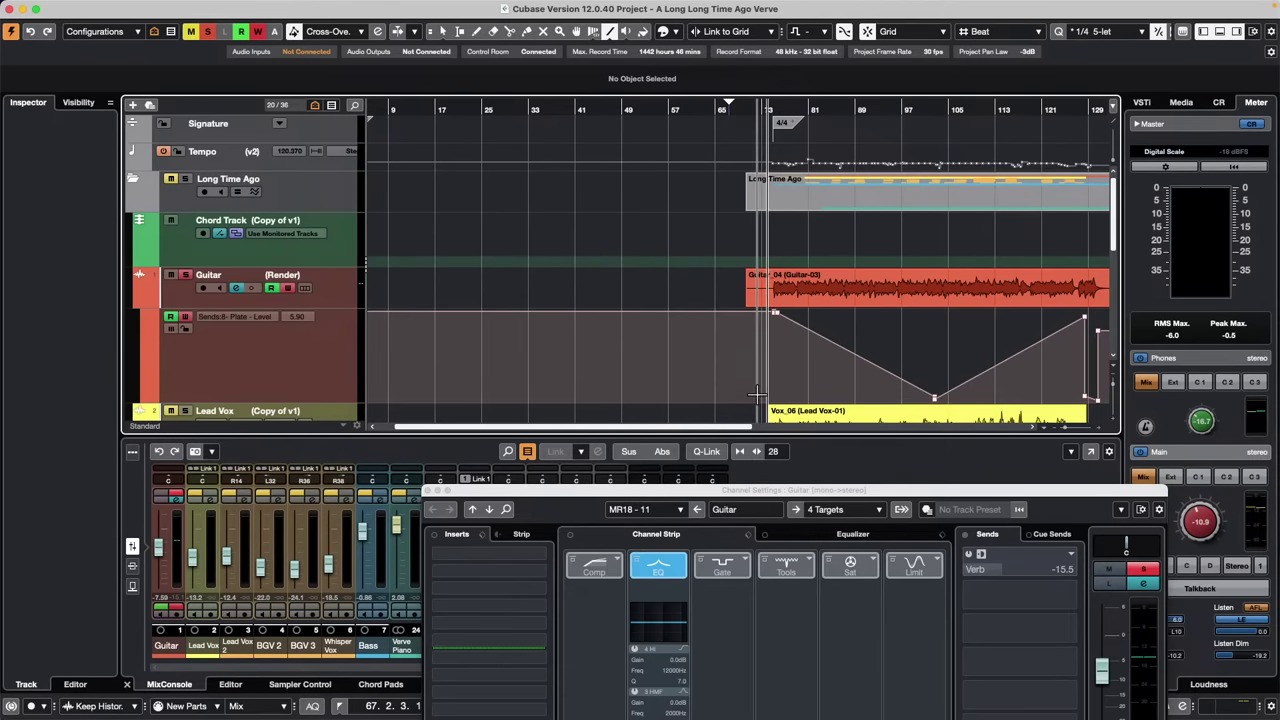
Undo the Plate send automation edits on the Guitar track until its automation lane is empty
key(super+z)
key(super+z)
key(super+z)
key(super+z)
key(super+z)
key(super+z)
key(super+z)
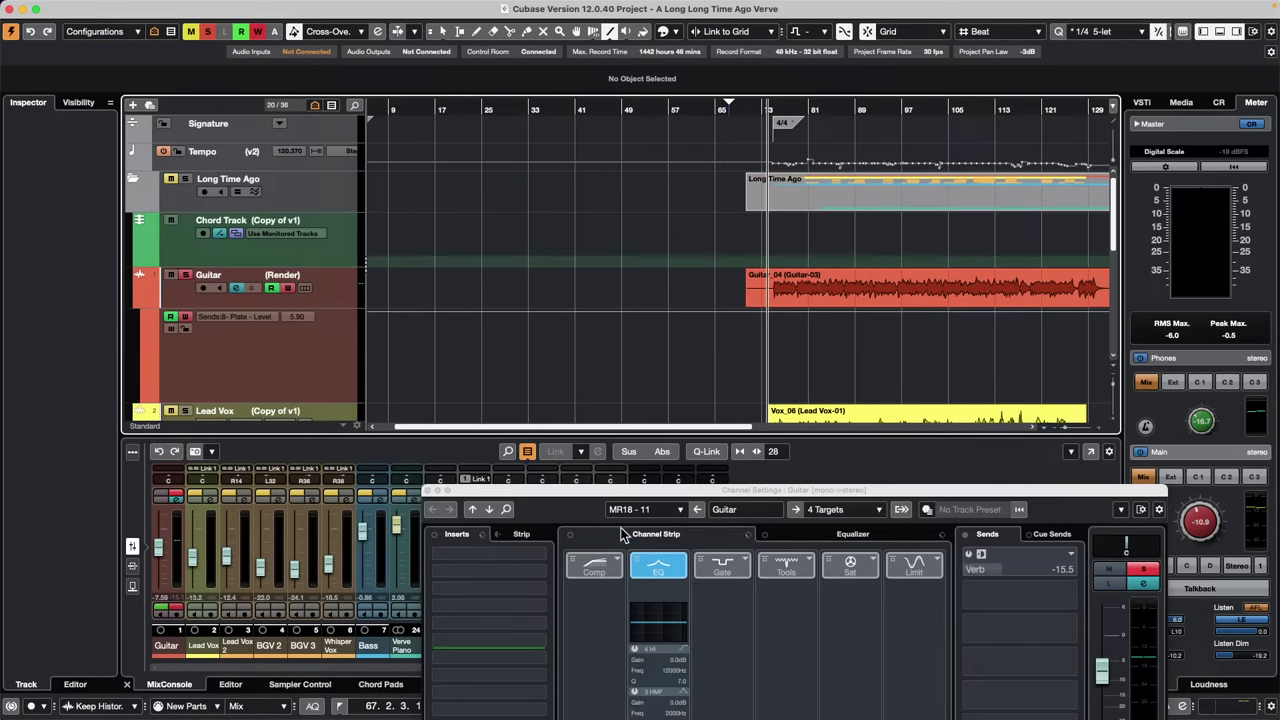
Disable automation writing in the Guitar channel settings and fold away the track's automation lane
drag(535, 495, 375, 224)
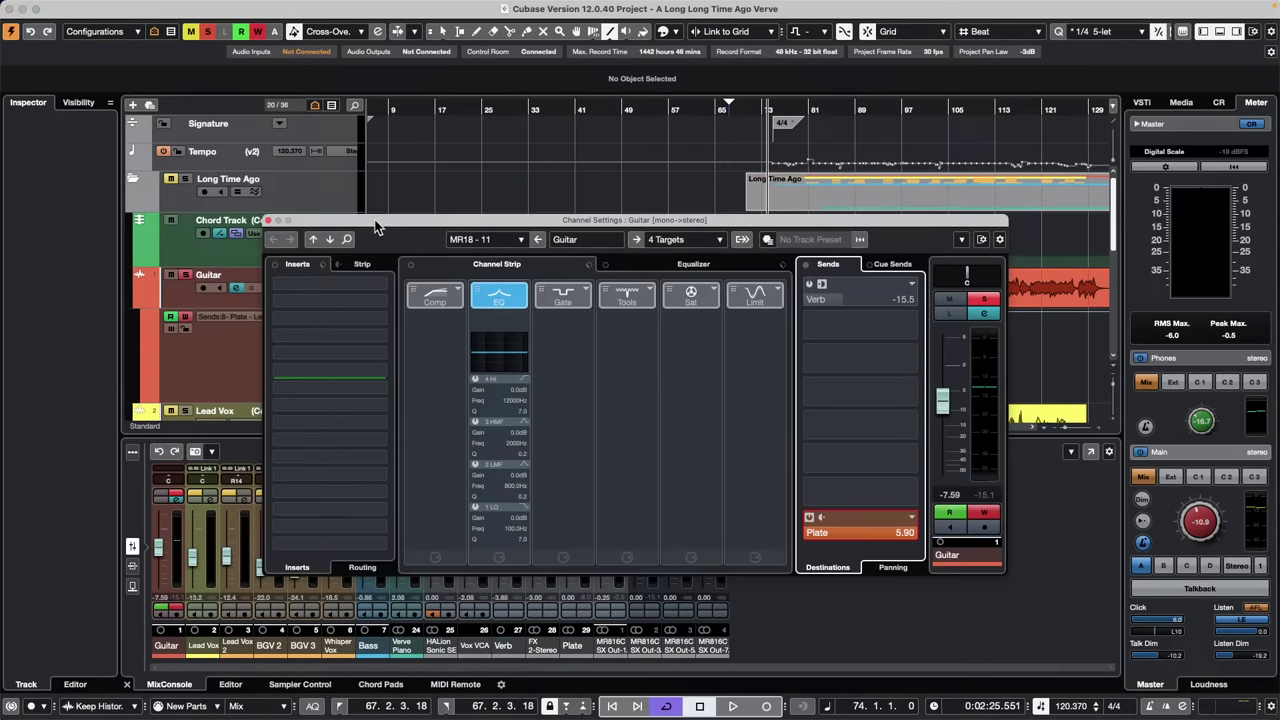
click(990, 514)
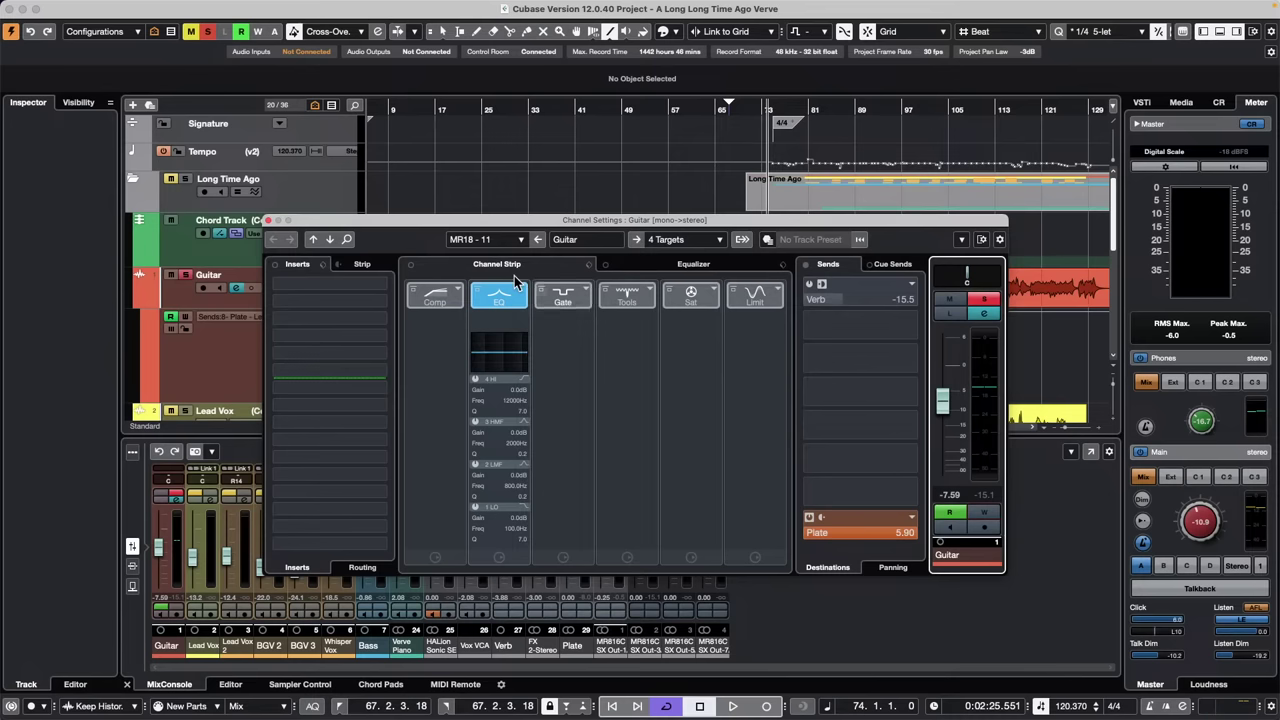
click(268, 221)
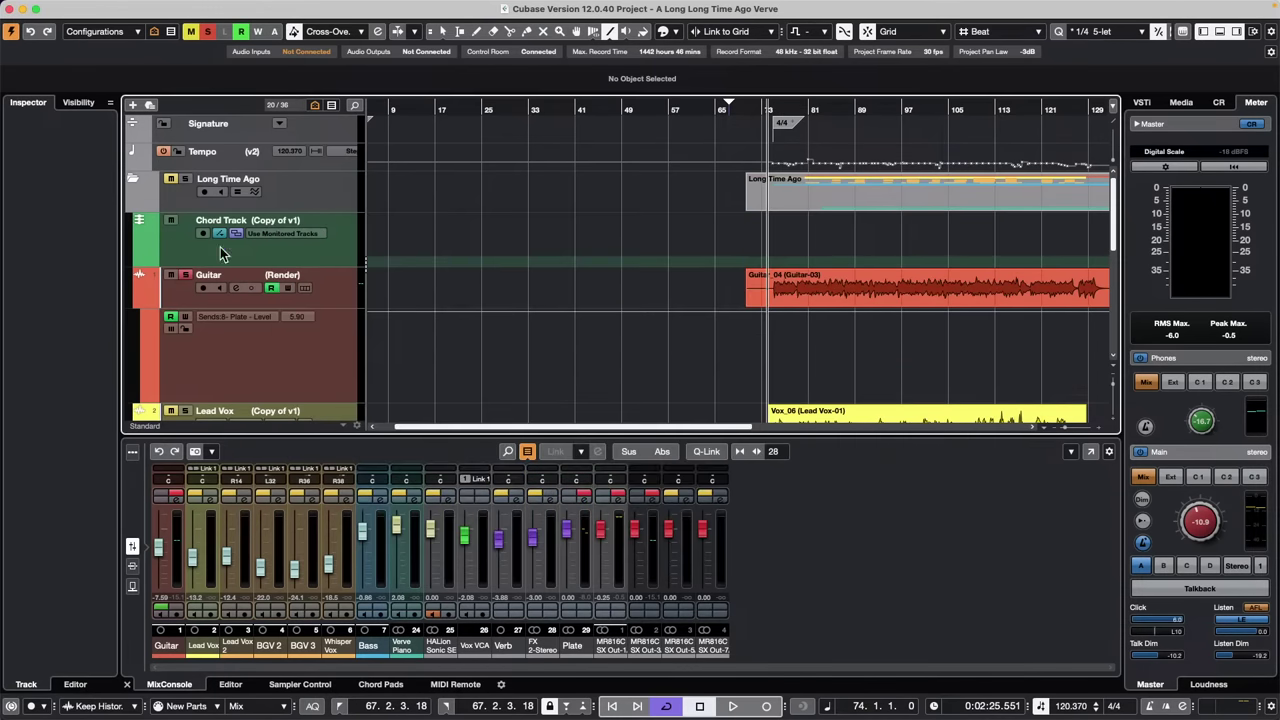
click(140, 303)
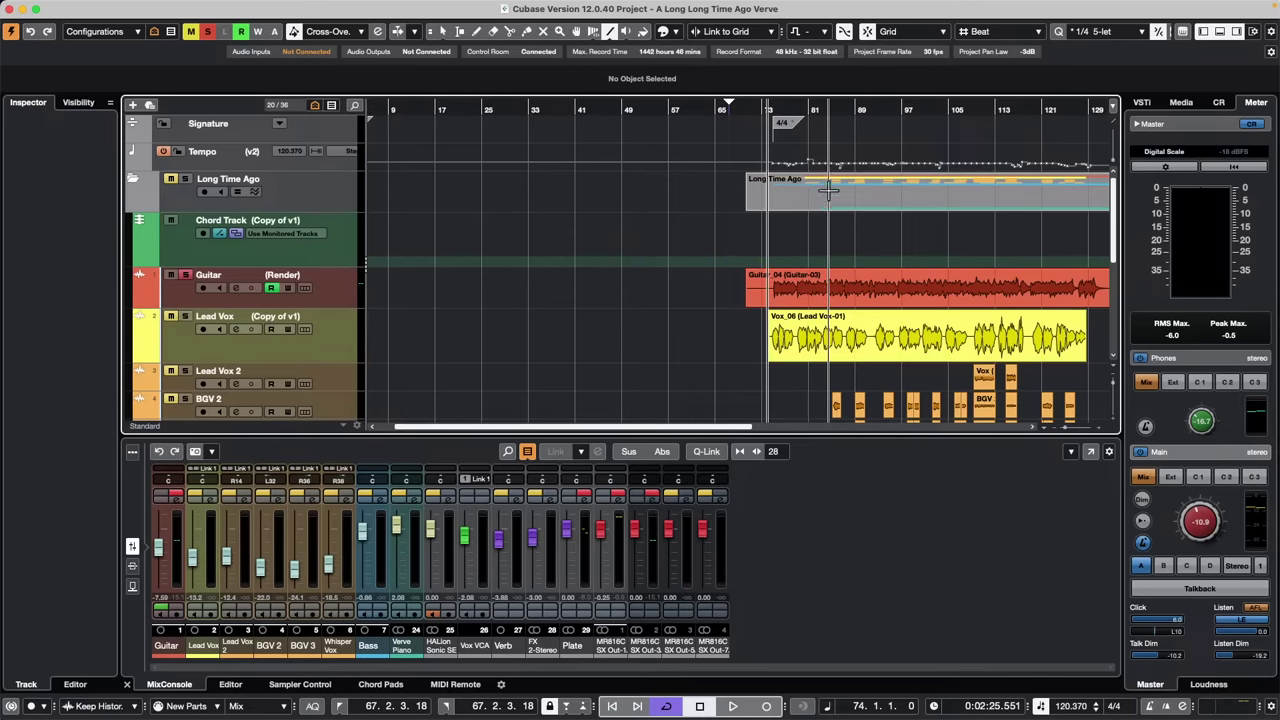
Place the playhead at bar 84 and audition the Guitar track from the separate MixConsole window
drag(559, 110, 719, 87)
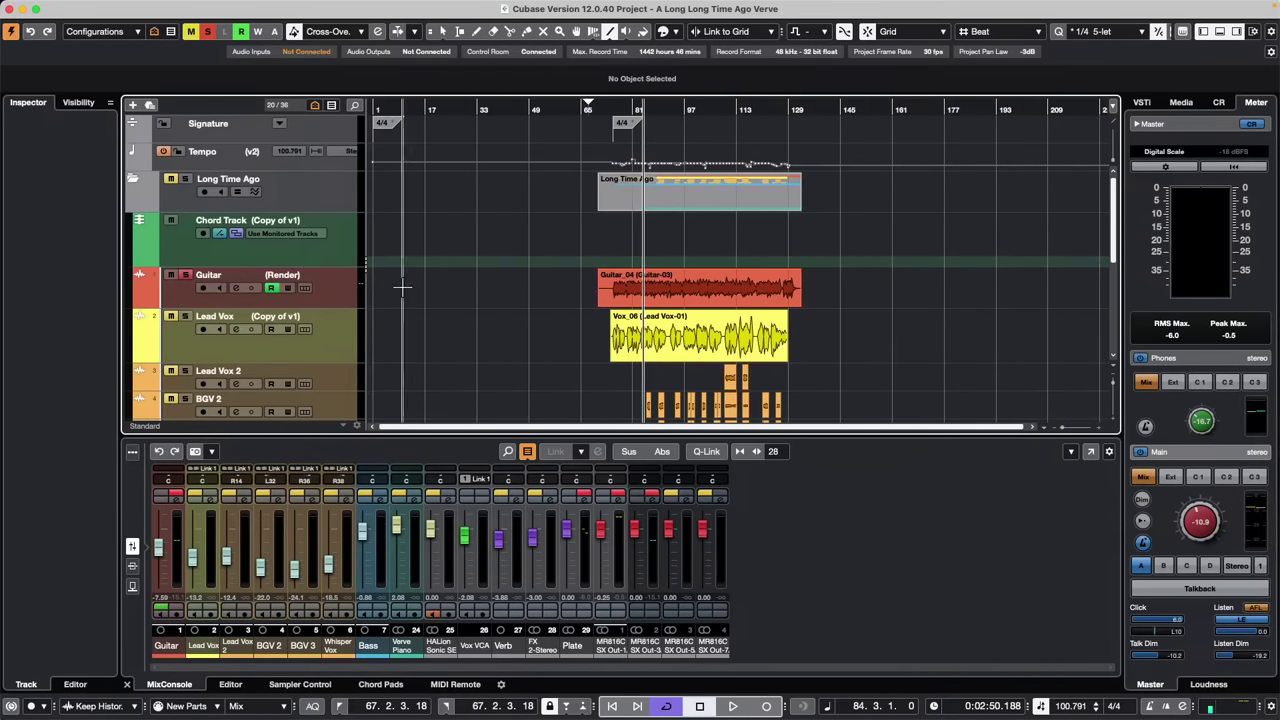
click(325, 290)
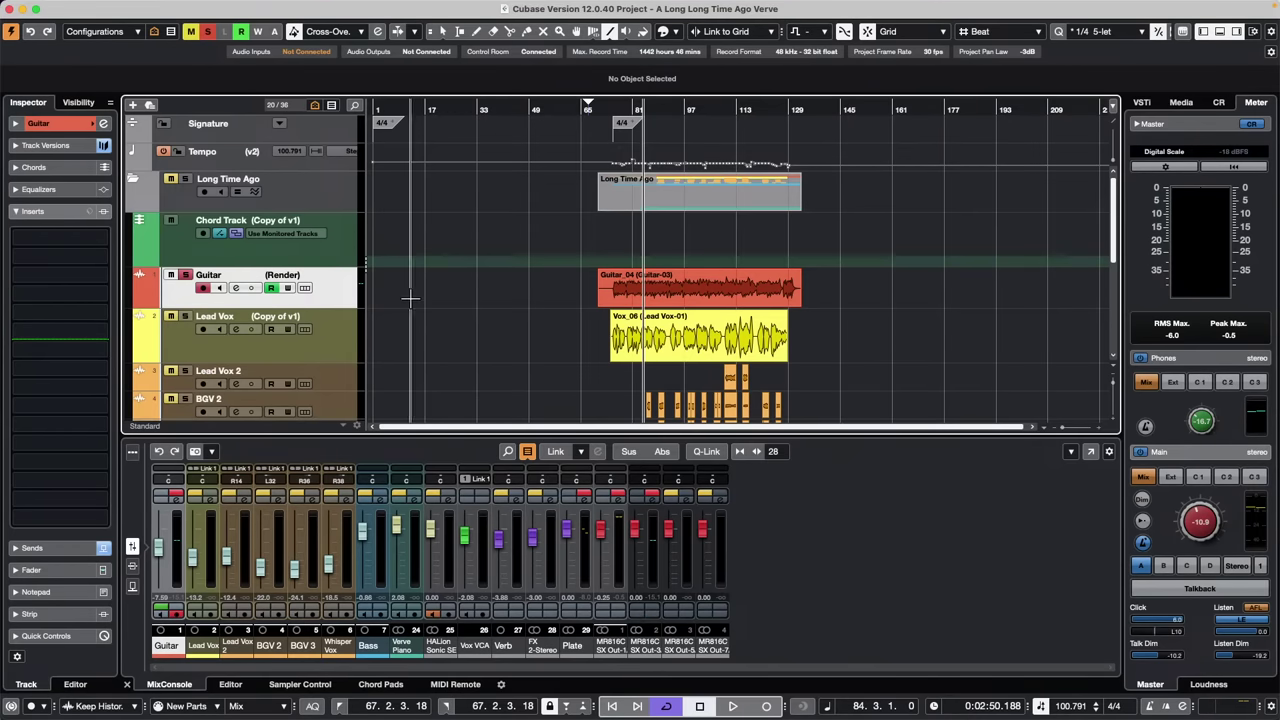
click(1092, 452)
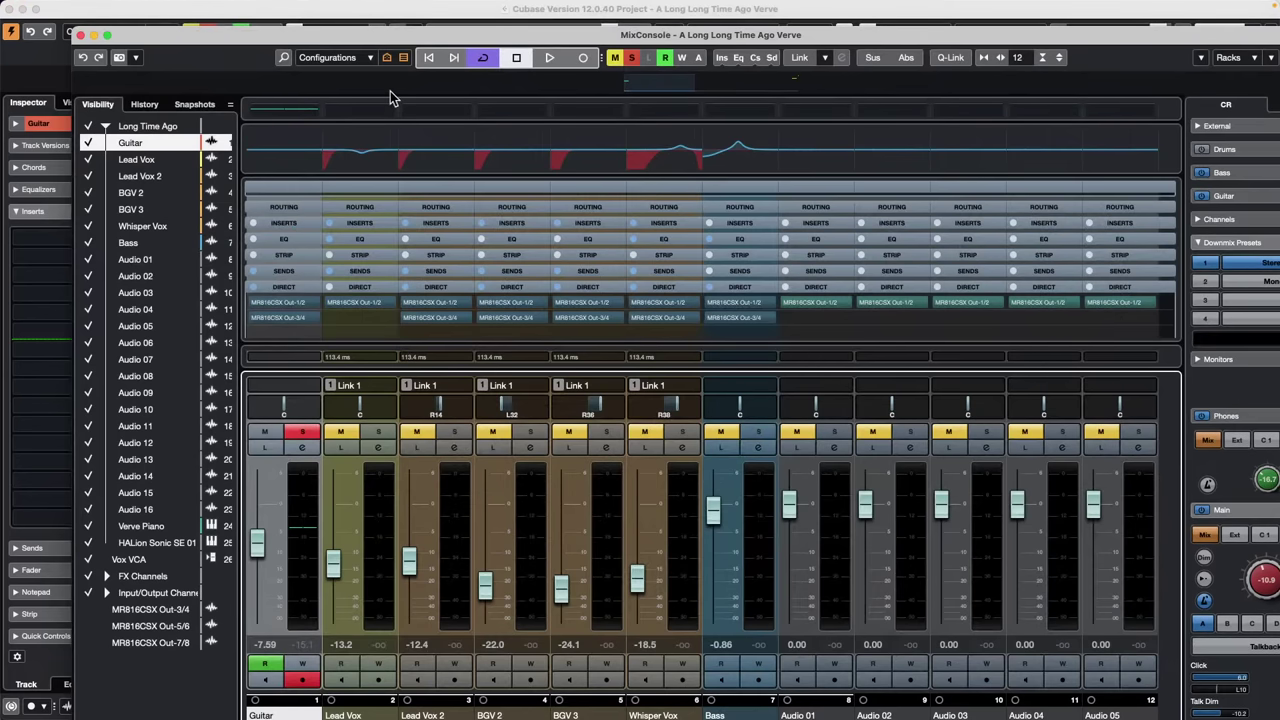
key(space)
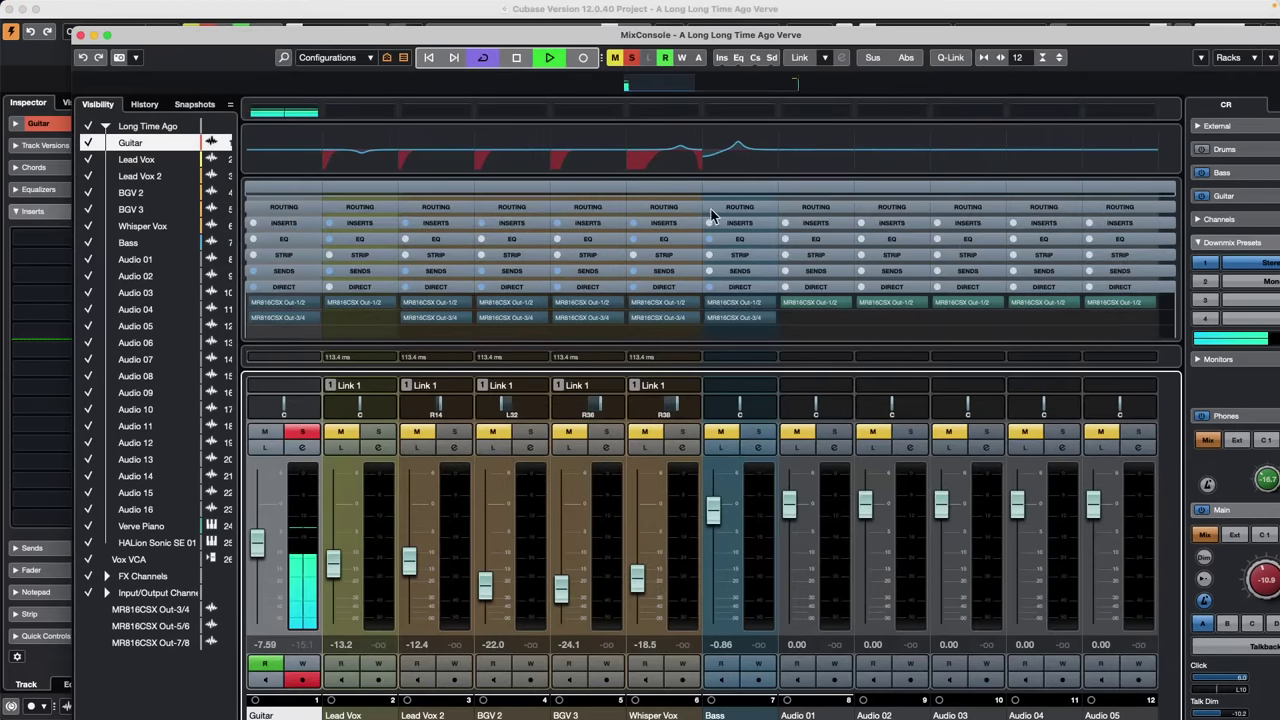
key(space)
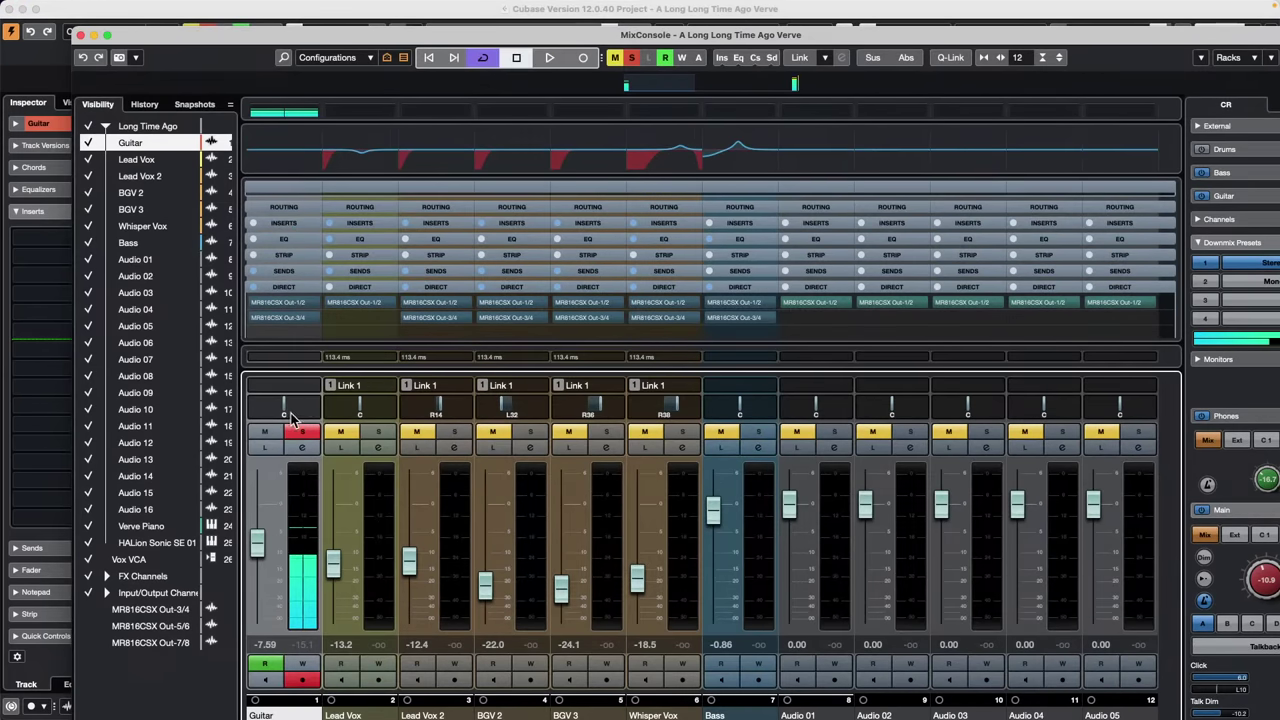
click(82, 35)
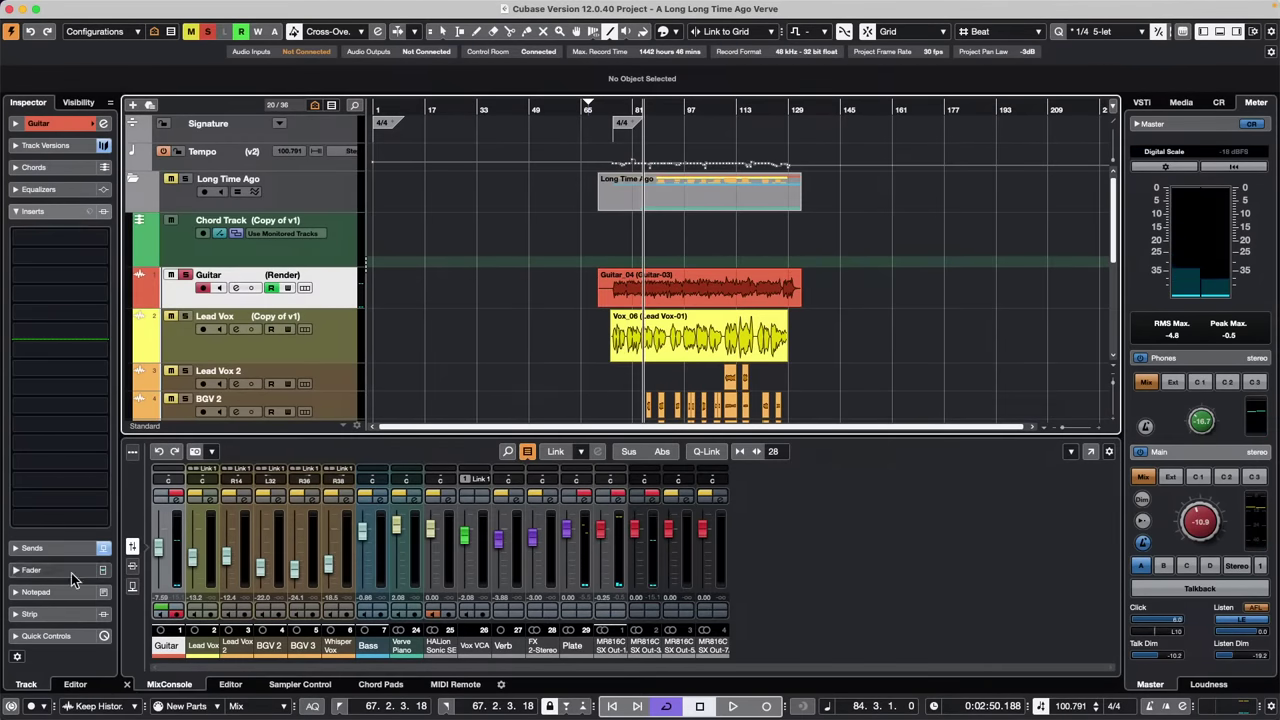
Show the Guitar track's sends in the Inspector, set the Plate send level to -9.39 during playback, and replay the passage
click(71, 541)
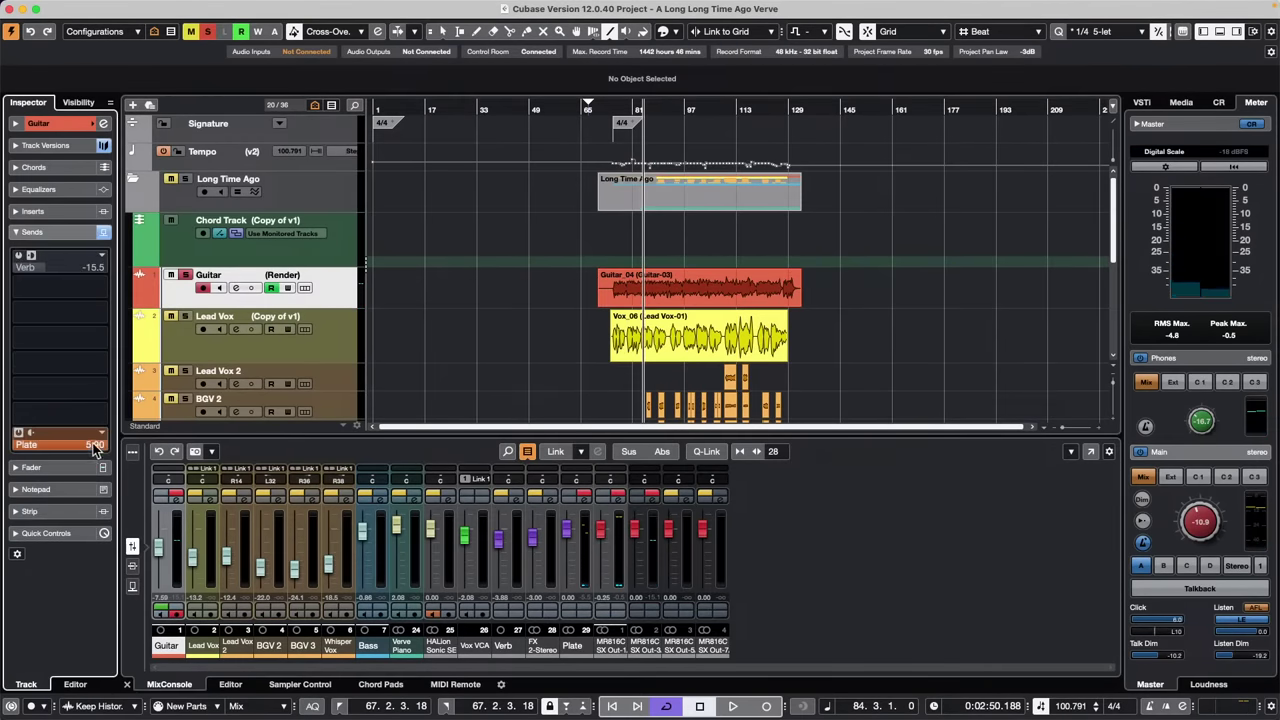
key(space)
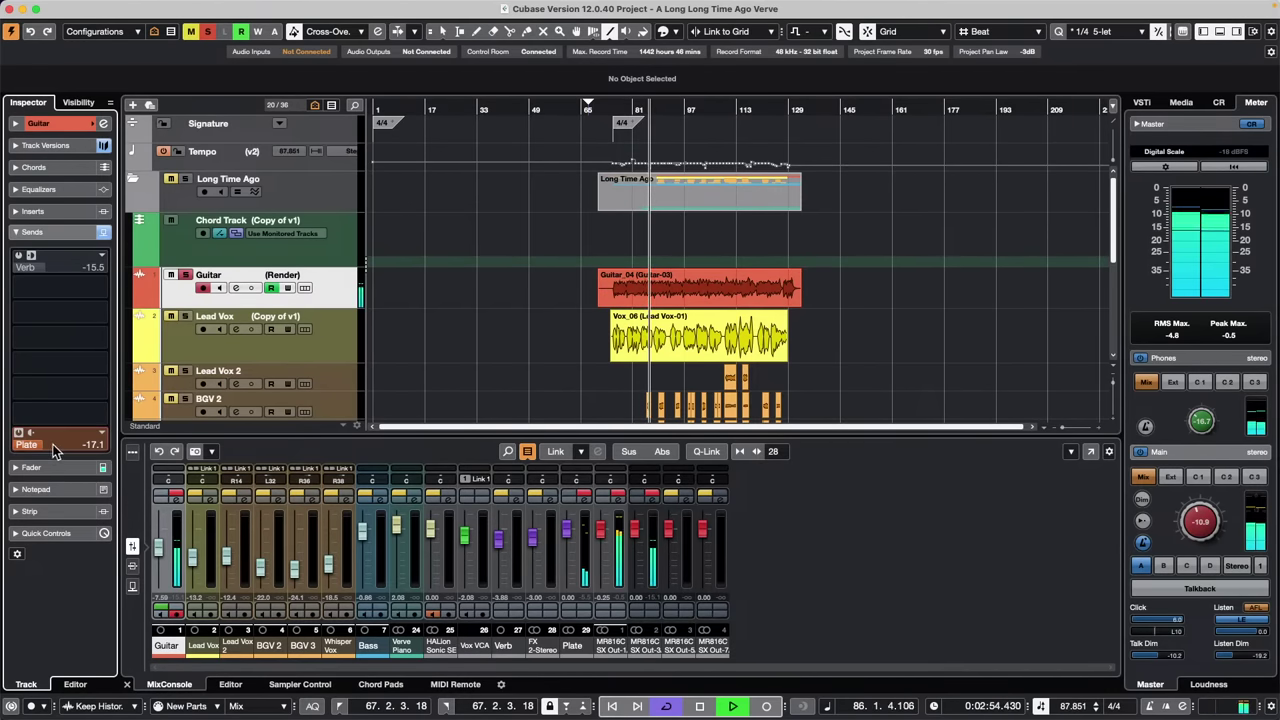
drag(49, 449, 70, 444)
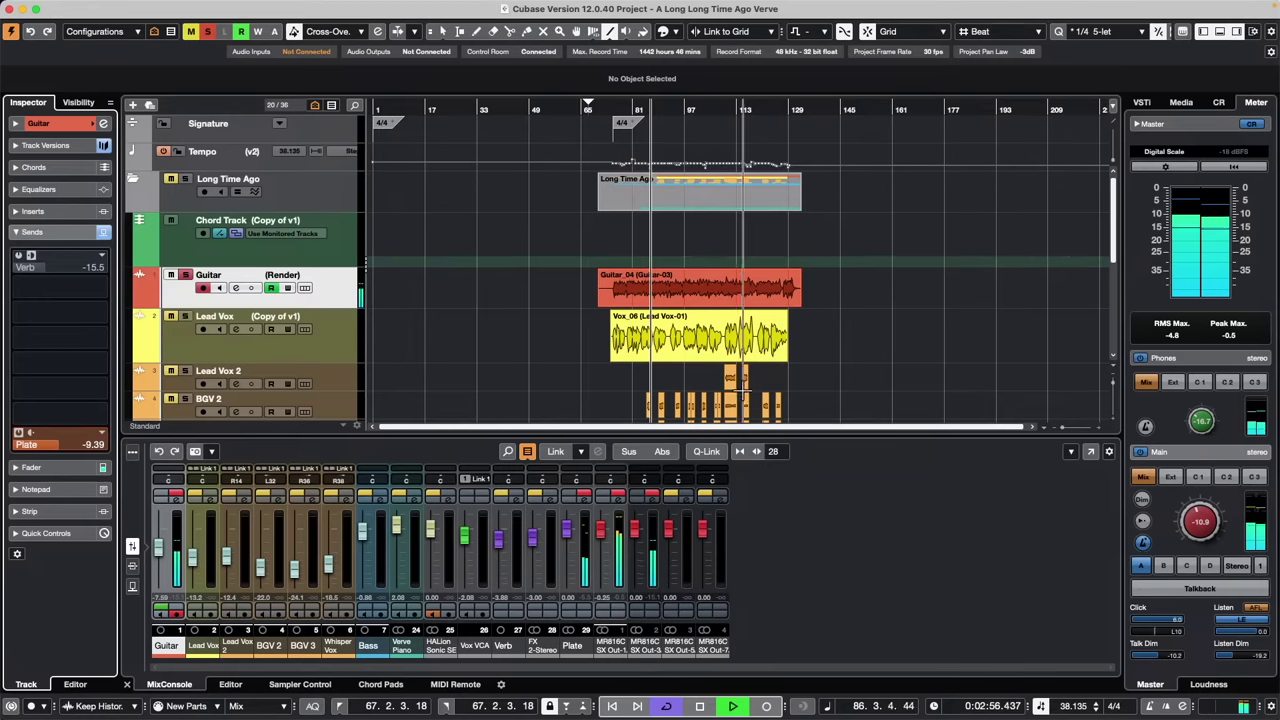
key(space)
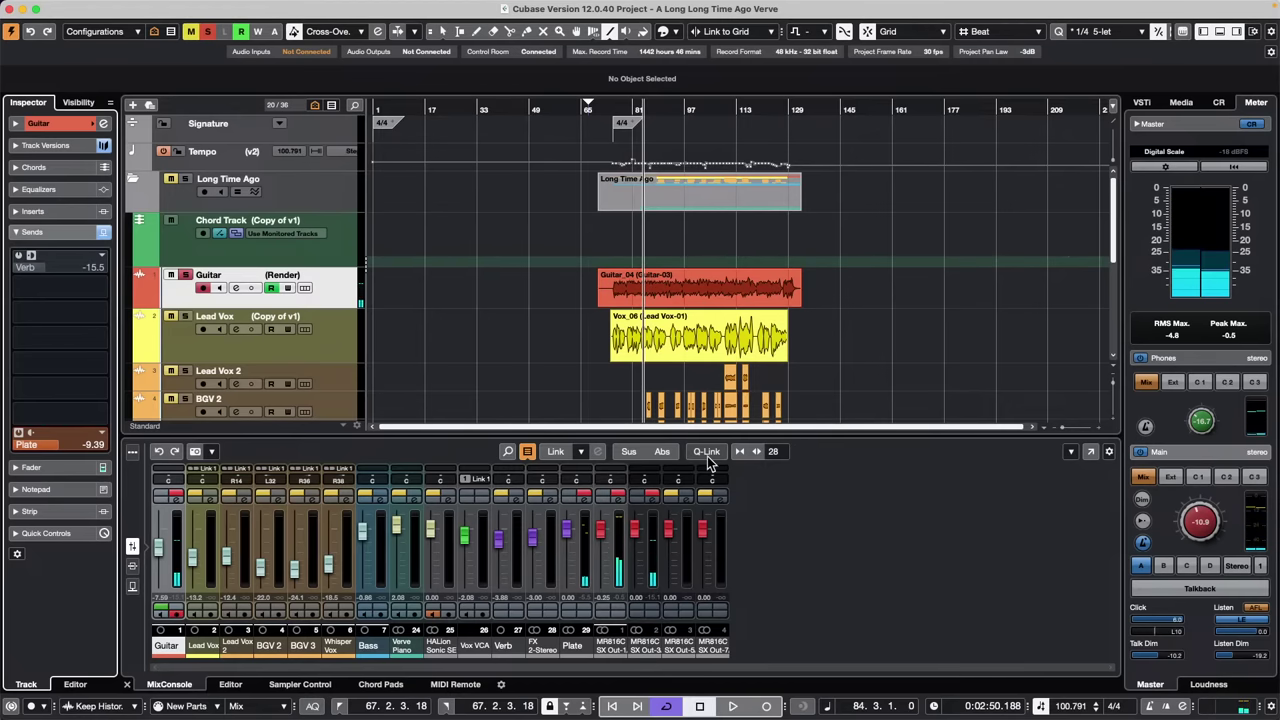
key(space)
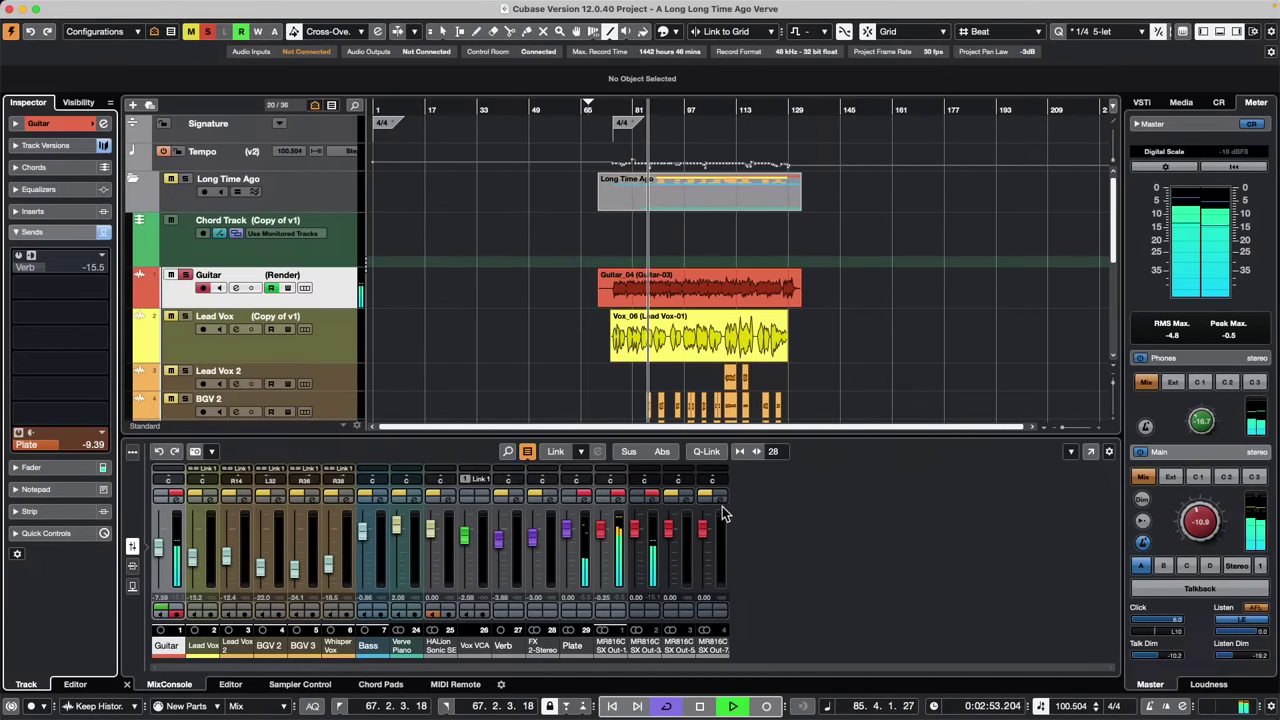
Open the separate MixConsole window at full size and enlarge its meter section above the channel racks
key(F3)
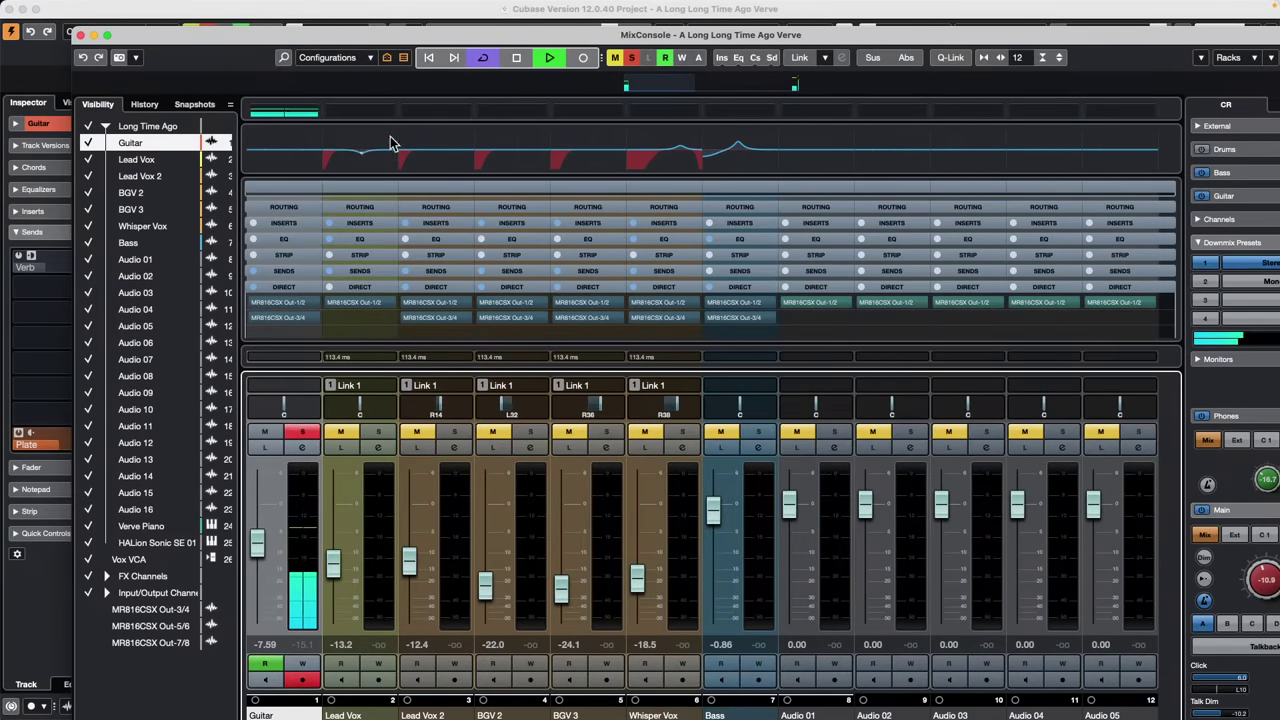
drag(295, 115, 279, 172)
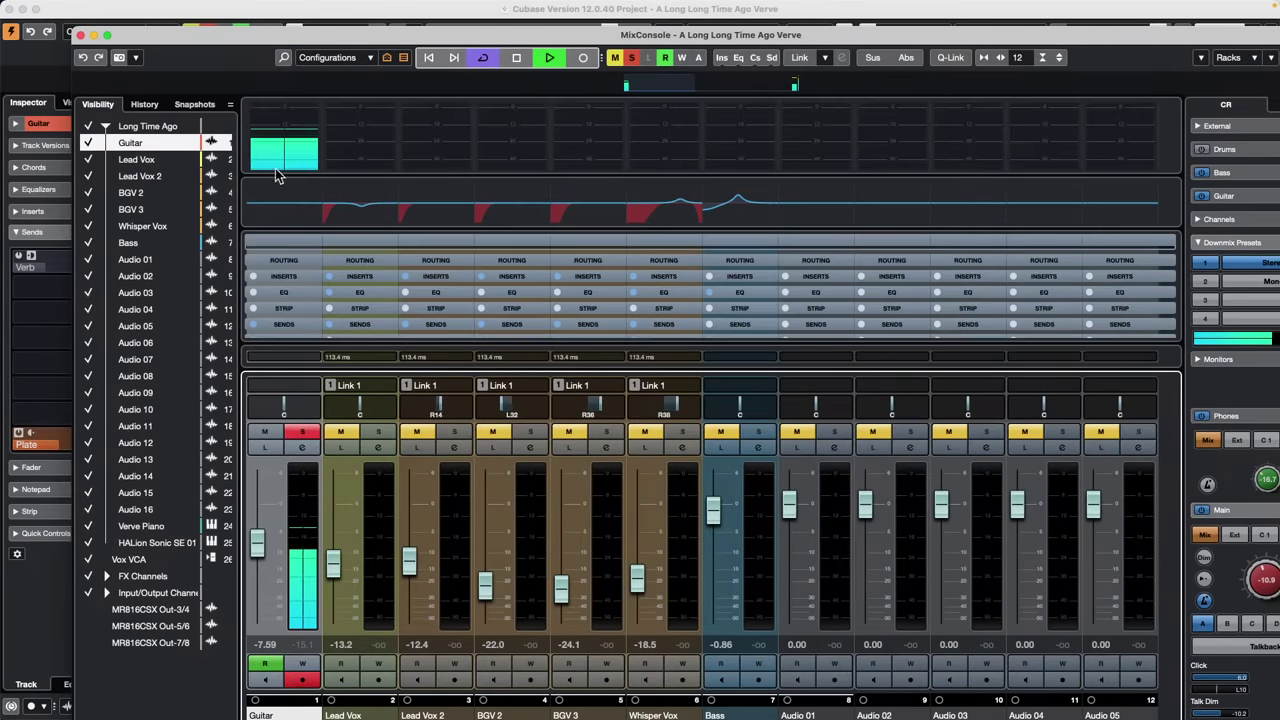
click(107, 36)
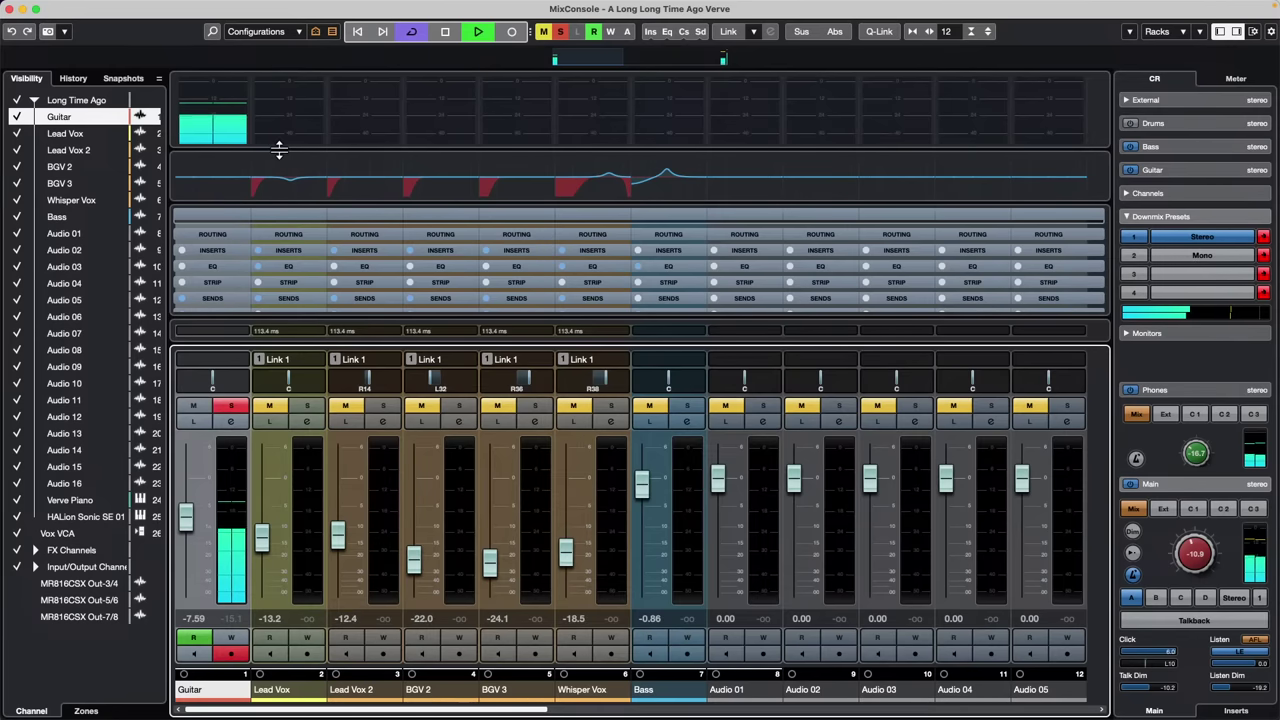
drag(277, 146, 268, 187)
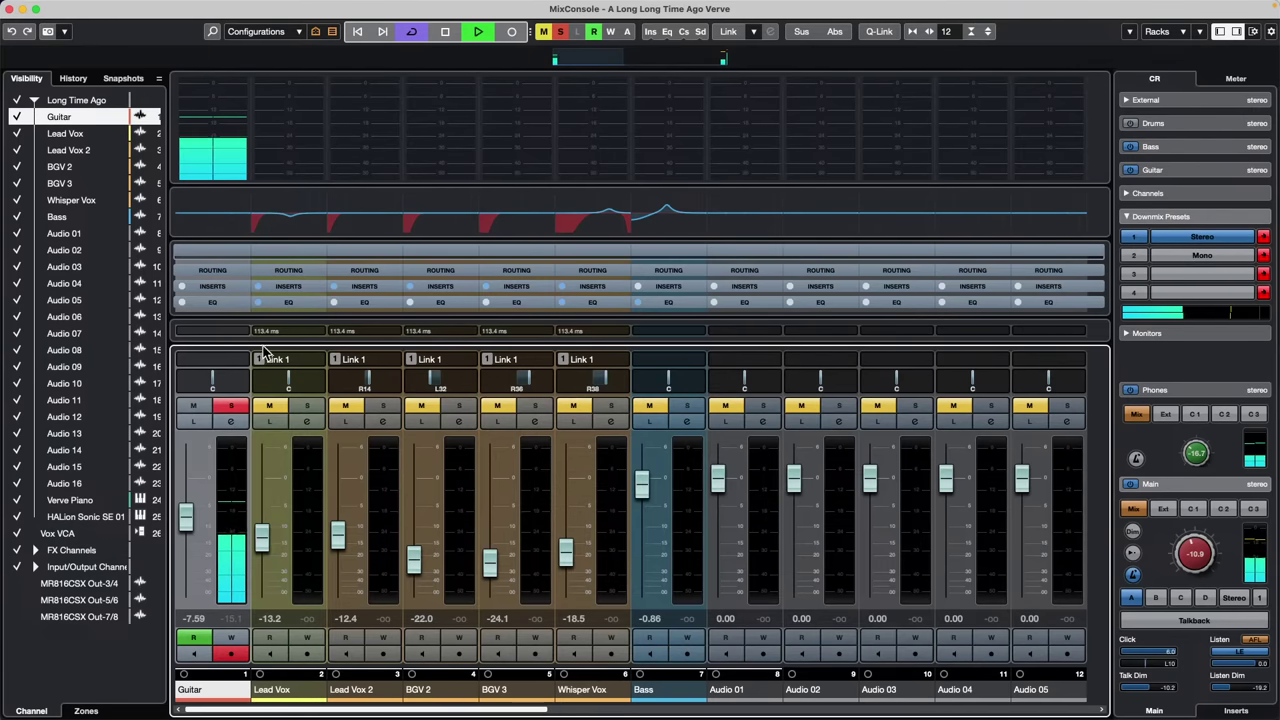
drag(262, 344, 259, 461)
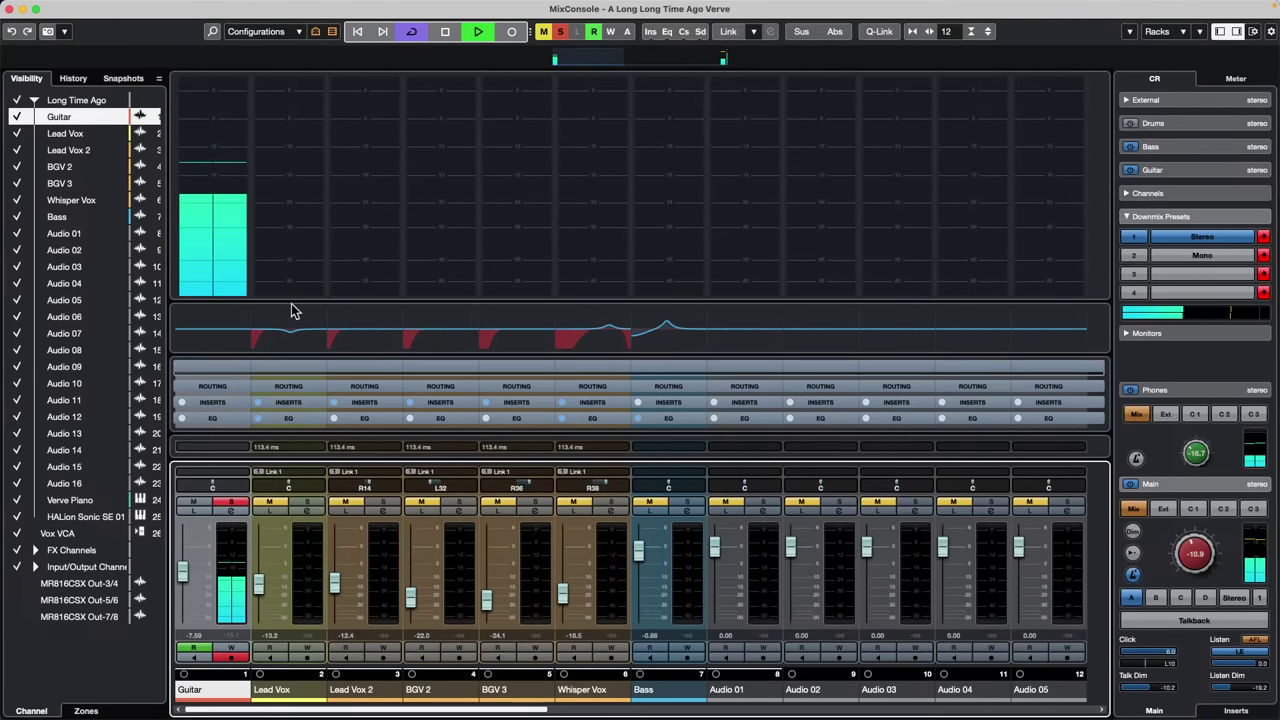
drag(294, 297, 306, 190)
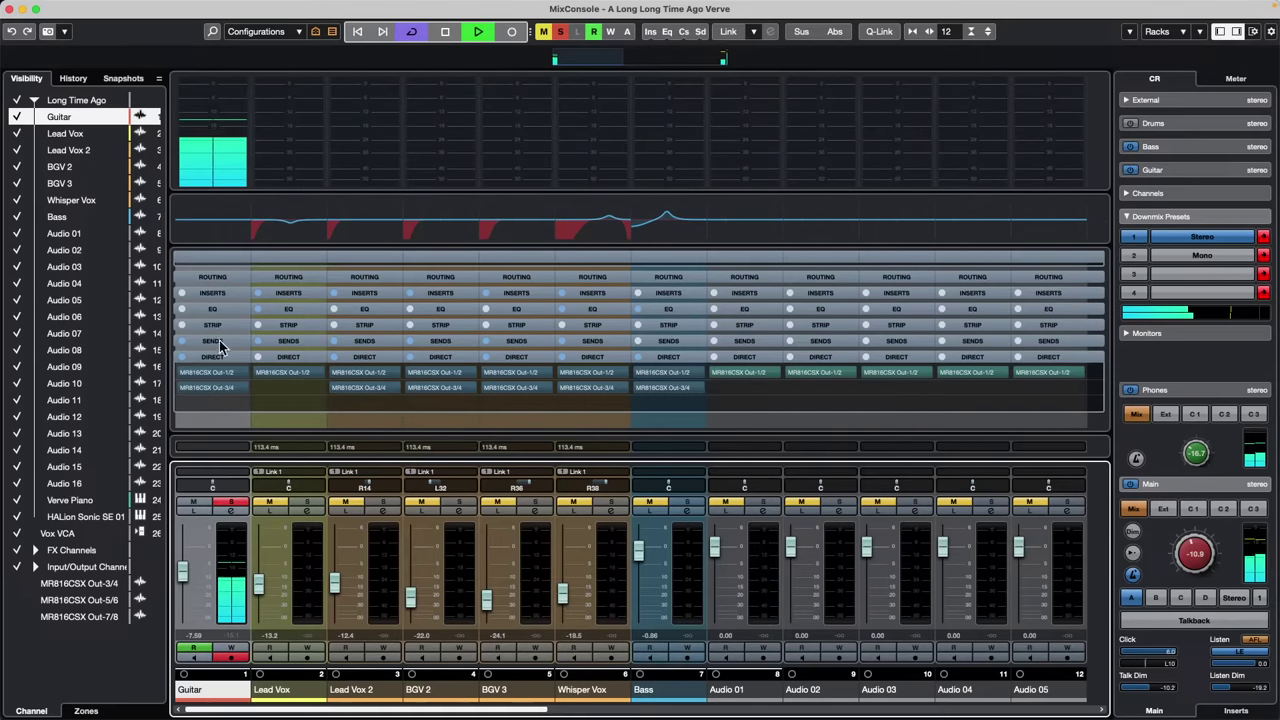
Show the channel strip rack in the MixConsole, fold the EQ modules, and activate the Standard Compressor on the Guitar channel
click(216, 328)
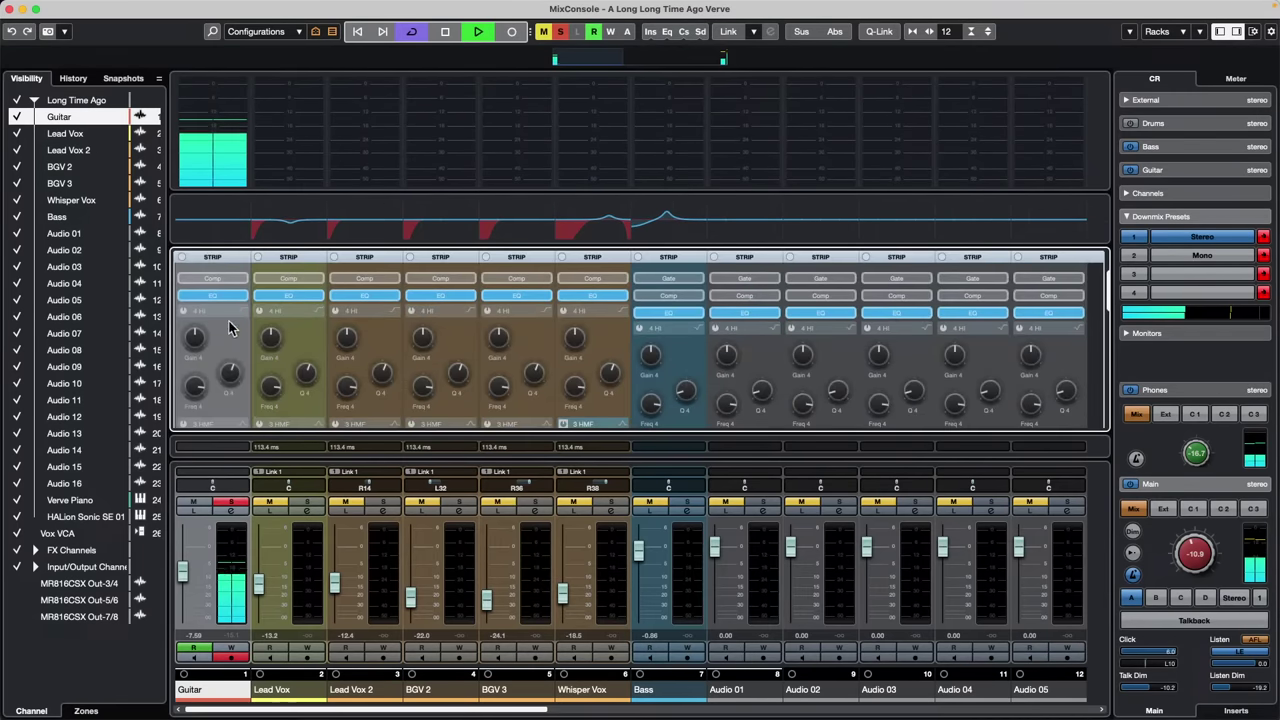
click(225, 297)
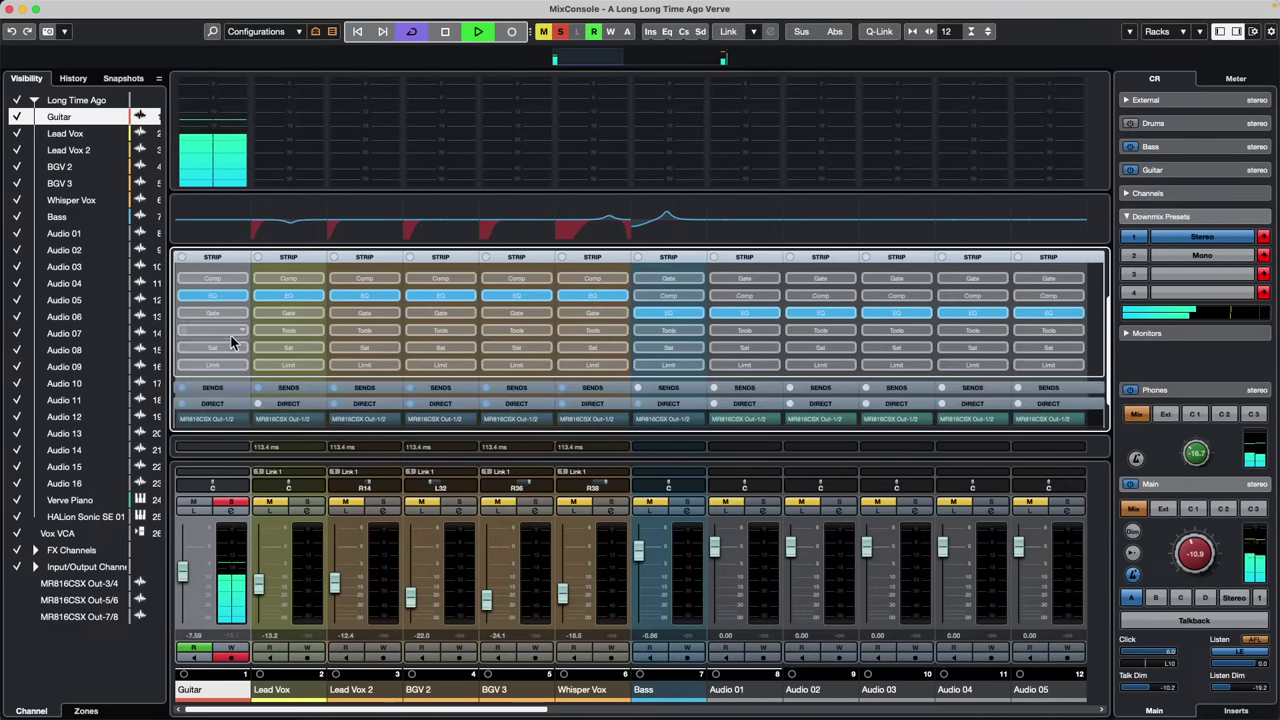
click(227, 275)
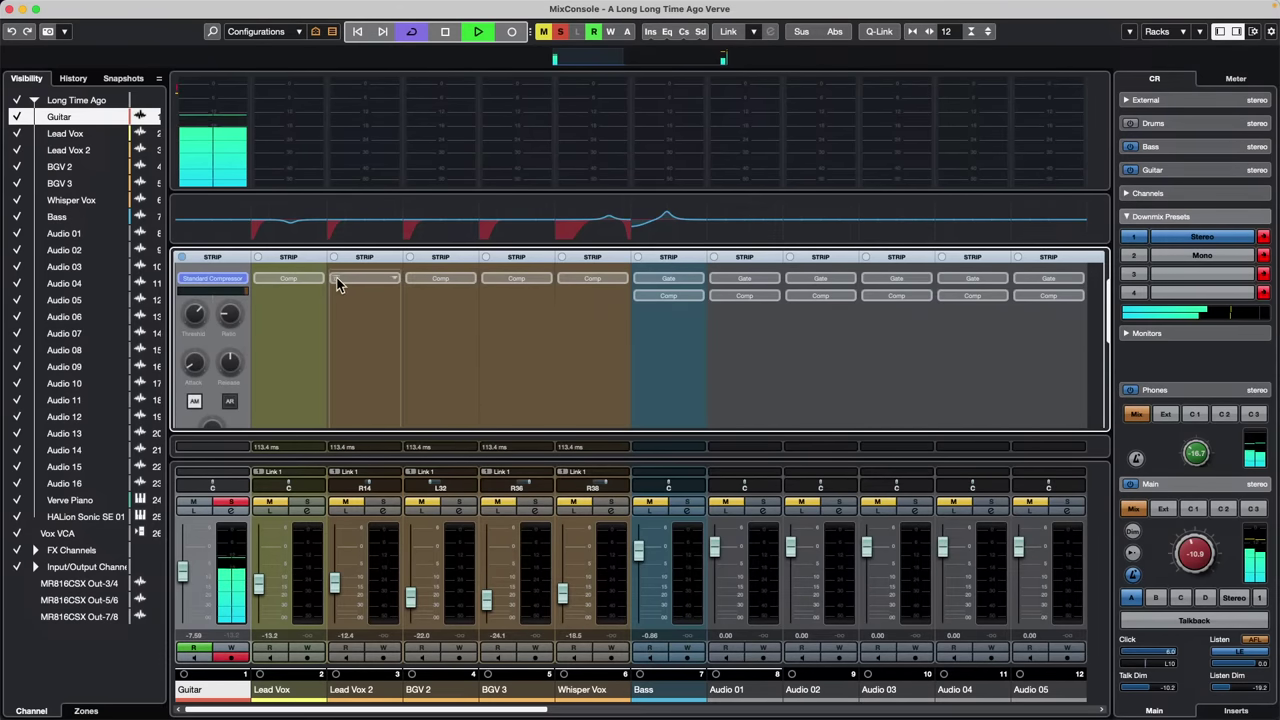
drag(355, 247, 370, 192)
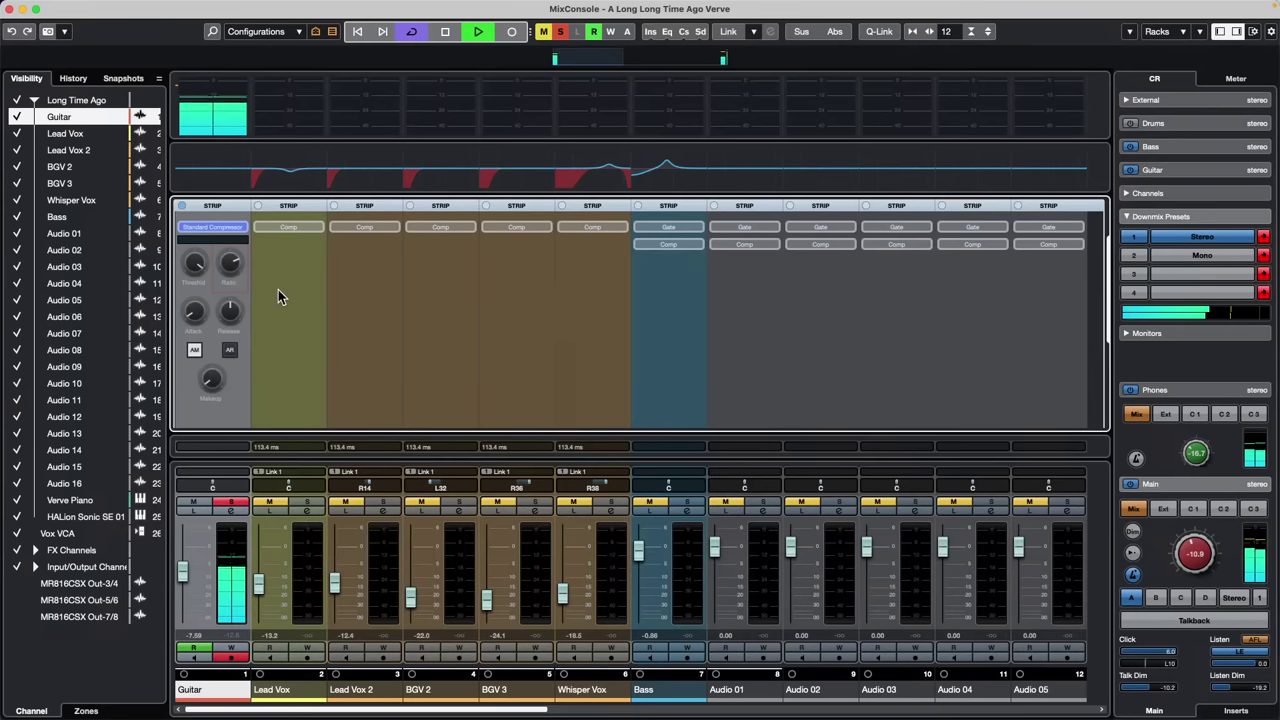
Set the threshold of the Guitar channel's strip compressor to -35.5 dB in its detailed editor, and close the channel settings
click(231, 510)
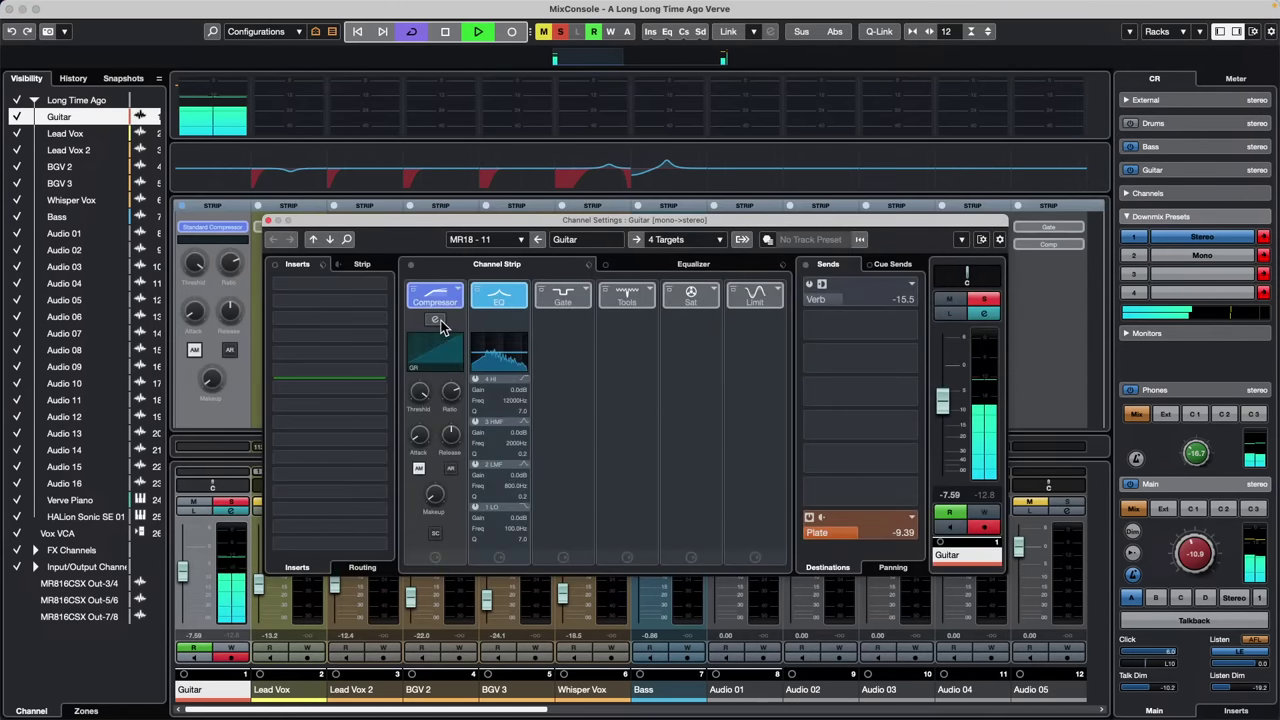
click(445, 335)
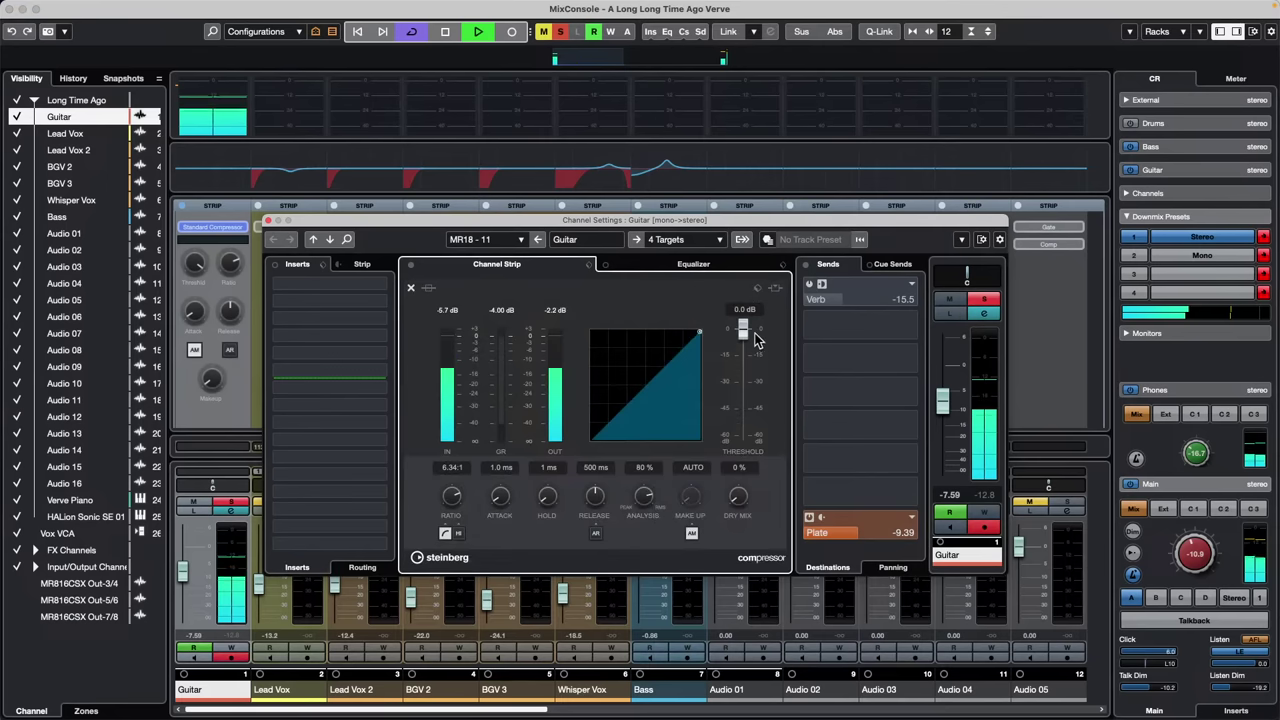
drag(742, 330, 732, 402)
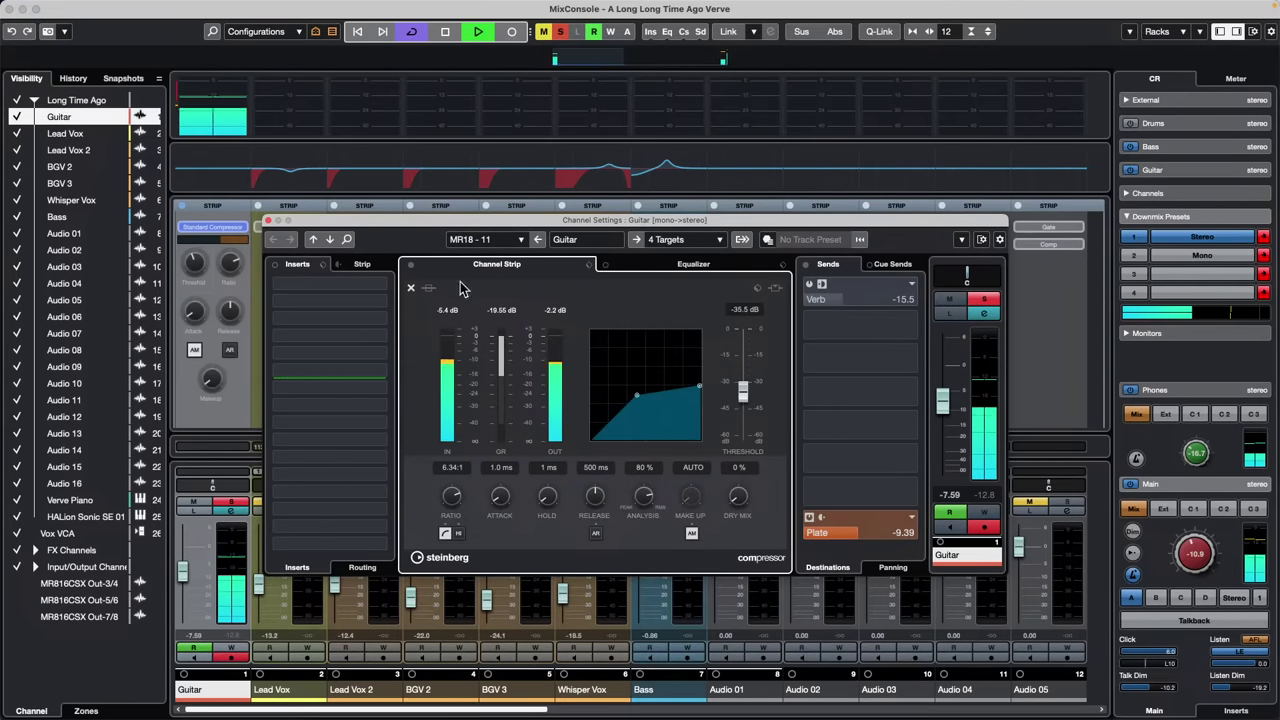
click(268, 219)
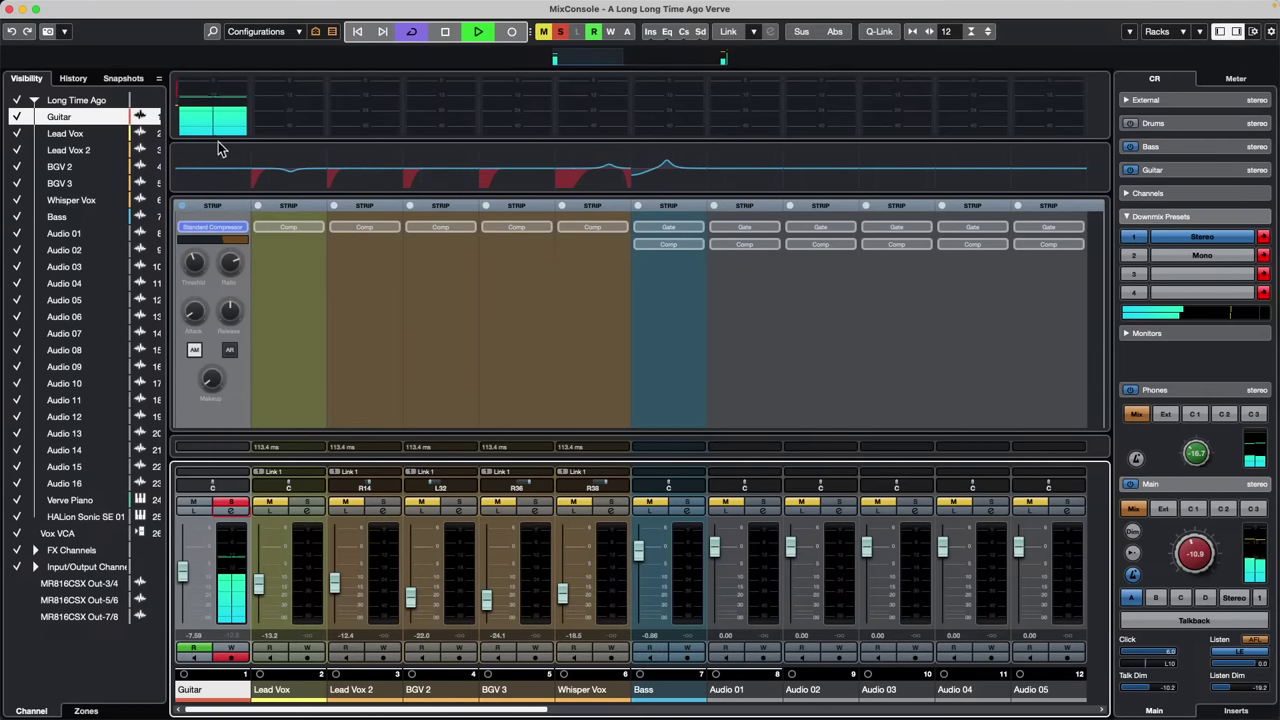
Enlarge the meter section again, examine the Guitar channel's gain reduction metering during playback, and stop playback
drag(222, 138, 222, 212)
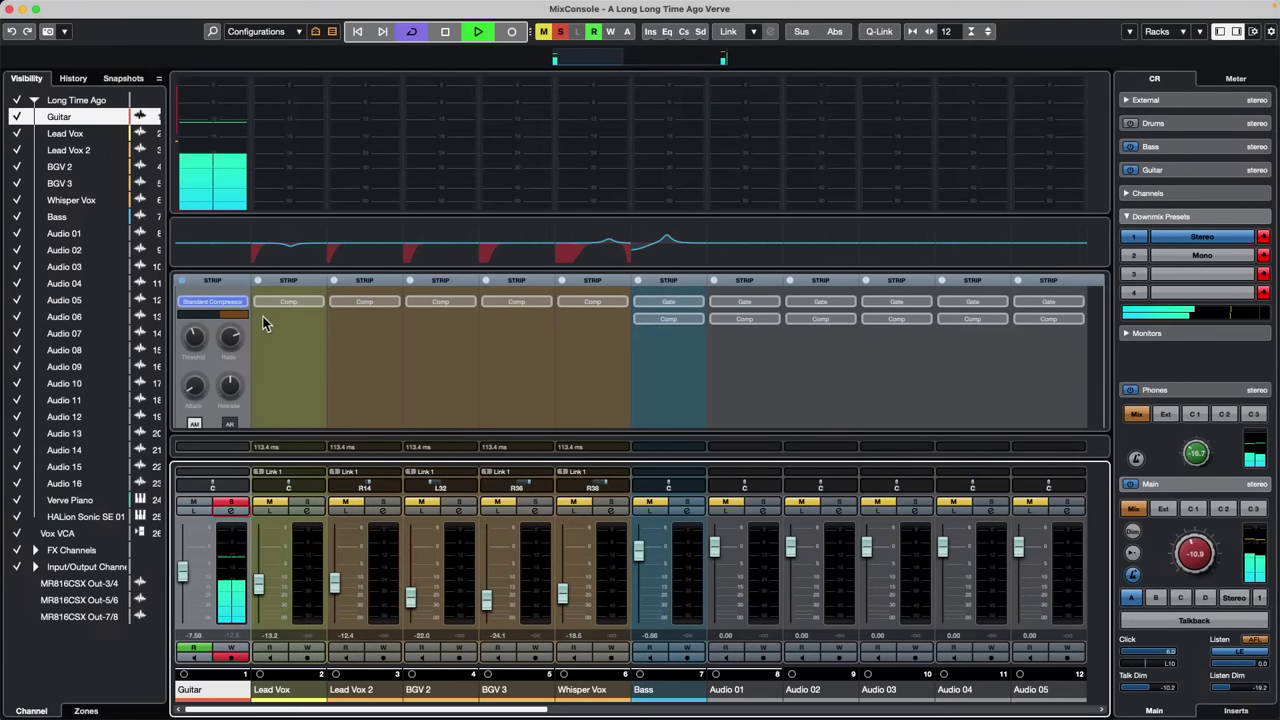
click(183, 309)
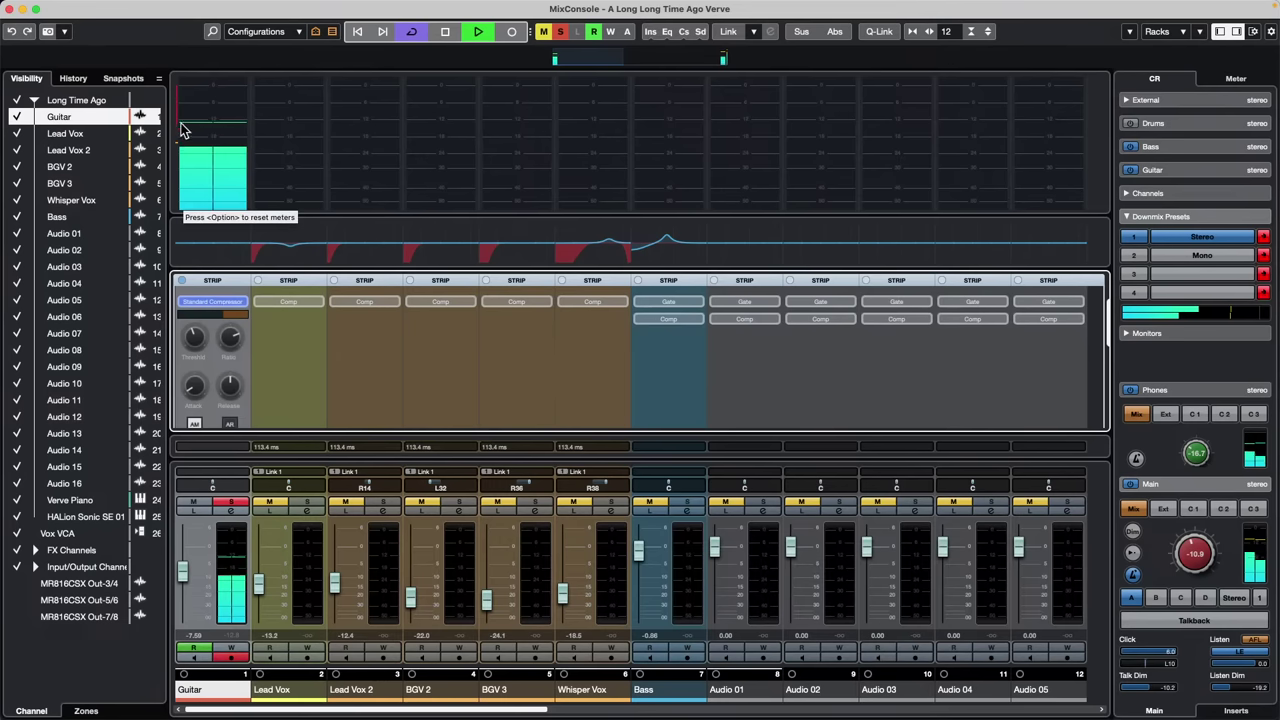
key(space)
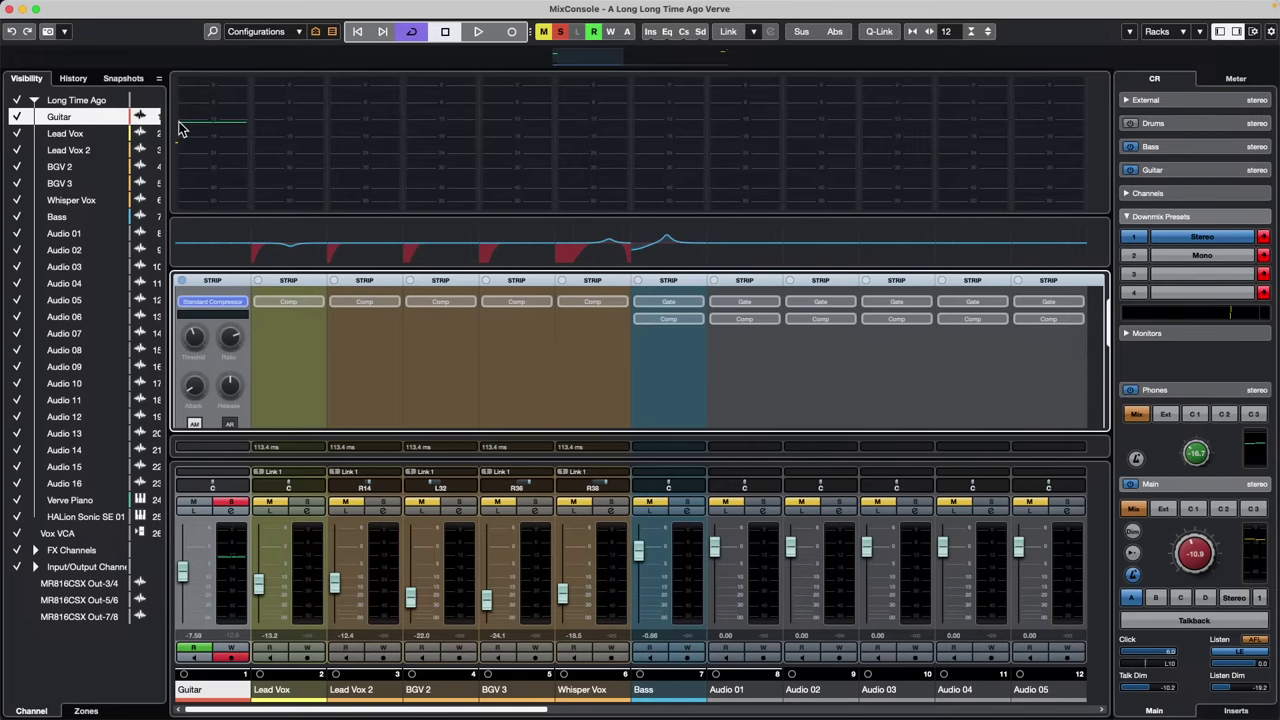
Close the MixConsole window, place the playhead at bar 54, and hide the Control Room controls beneath the master meter
click(12, 8)
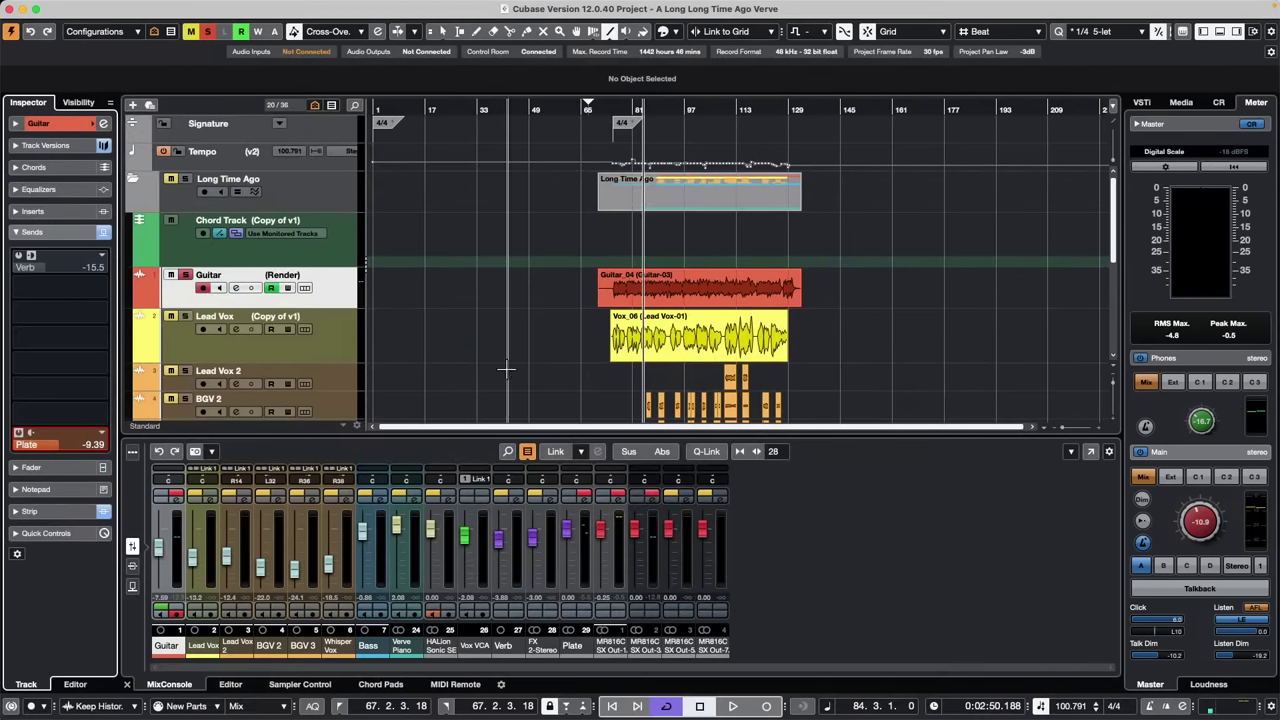
click(546, 313)
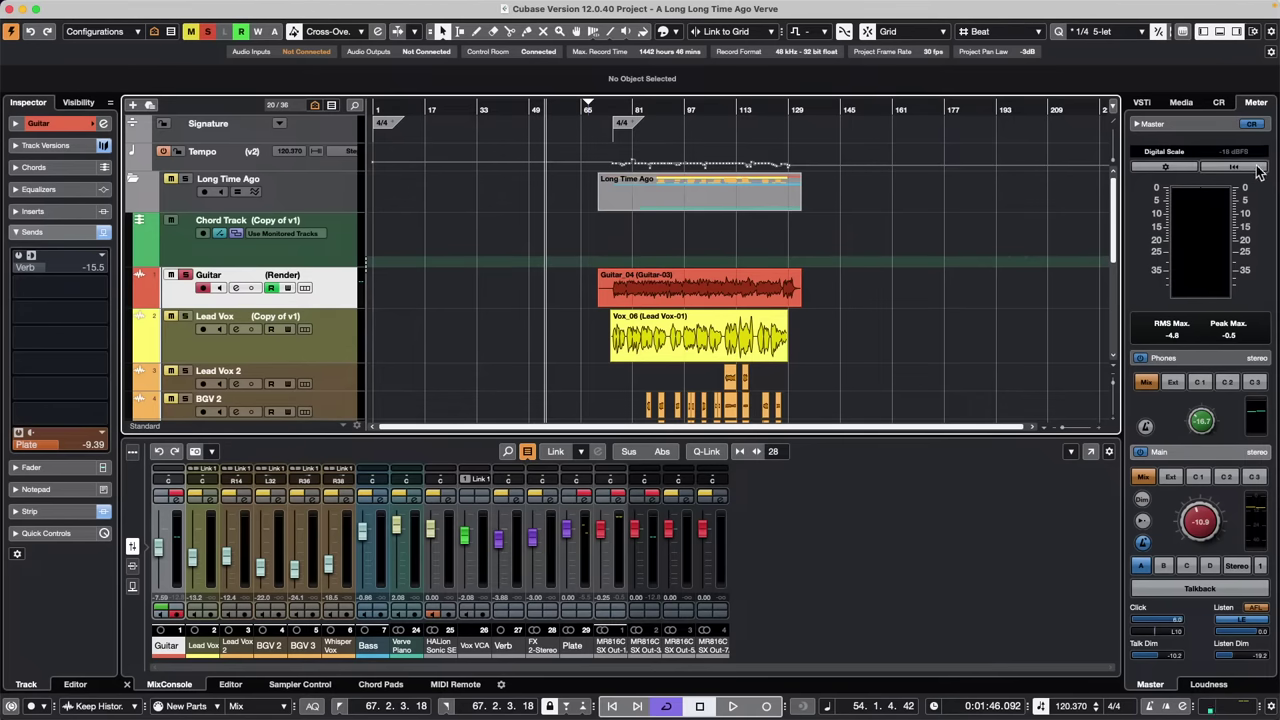
click(1252, 124)
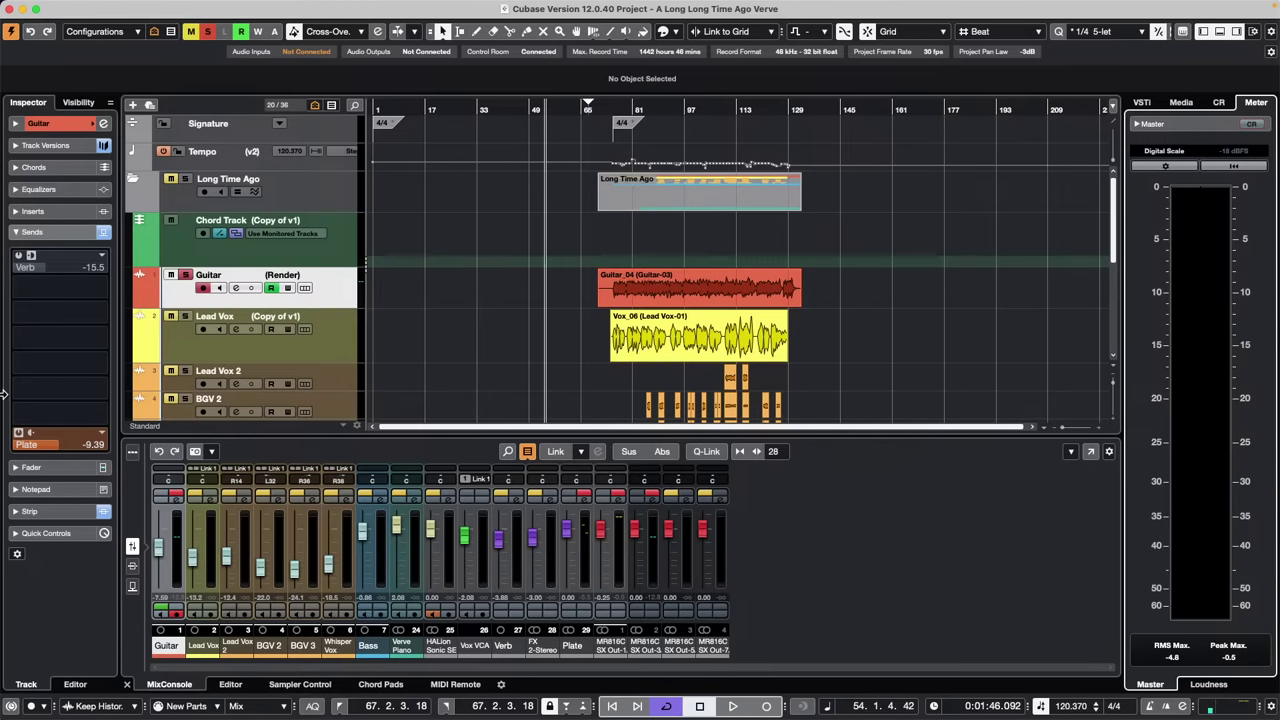
Add one Groove Agent SE instrument track below the Long Time Ago folder, and move the instrument window clear of the screen edge
right_click(337, 196)
mouse_move(398, 198)
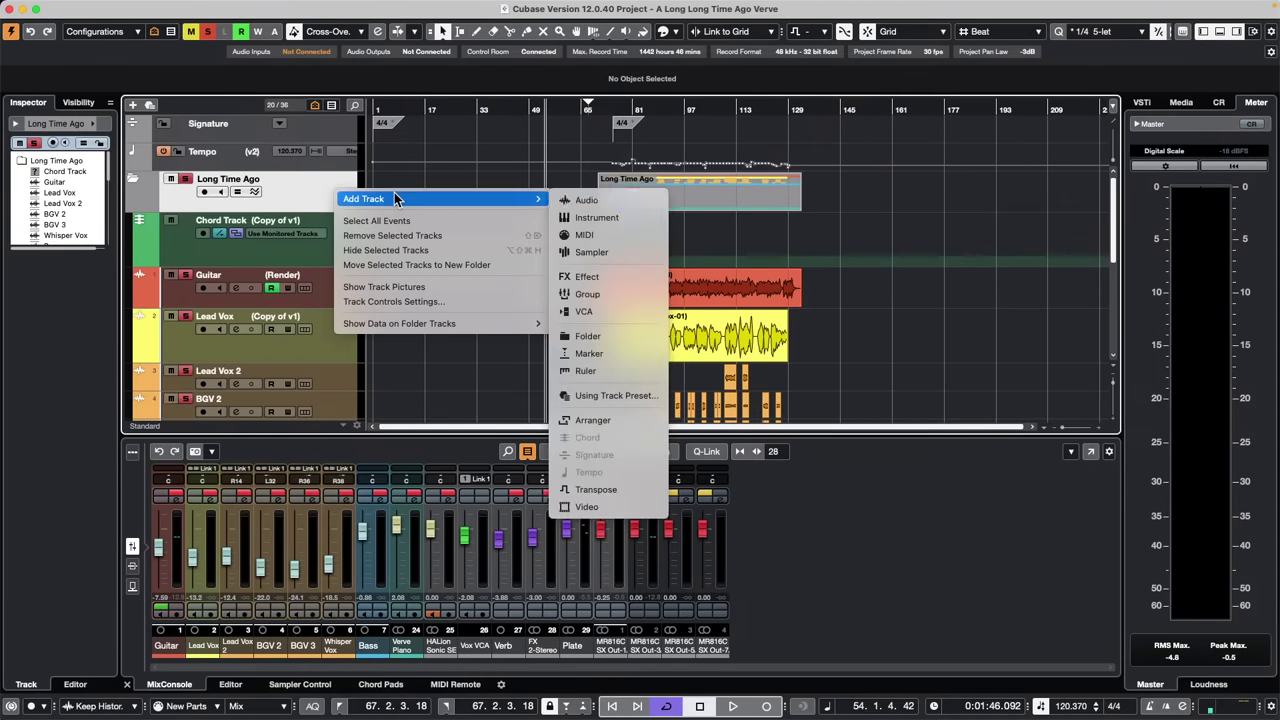
click(646, 220)
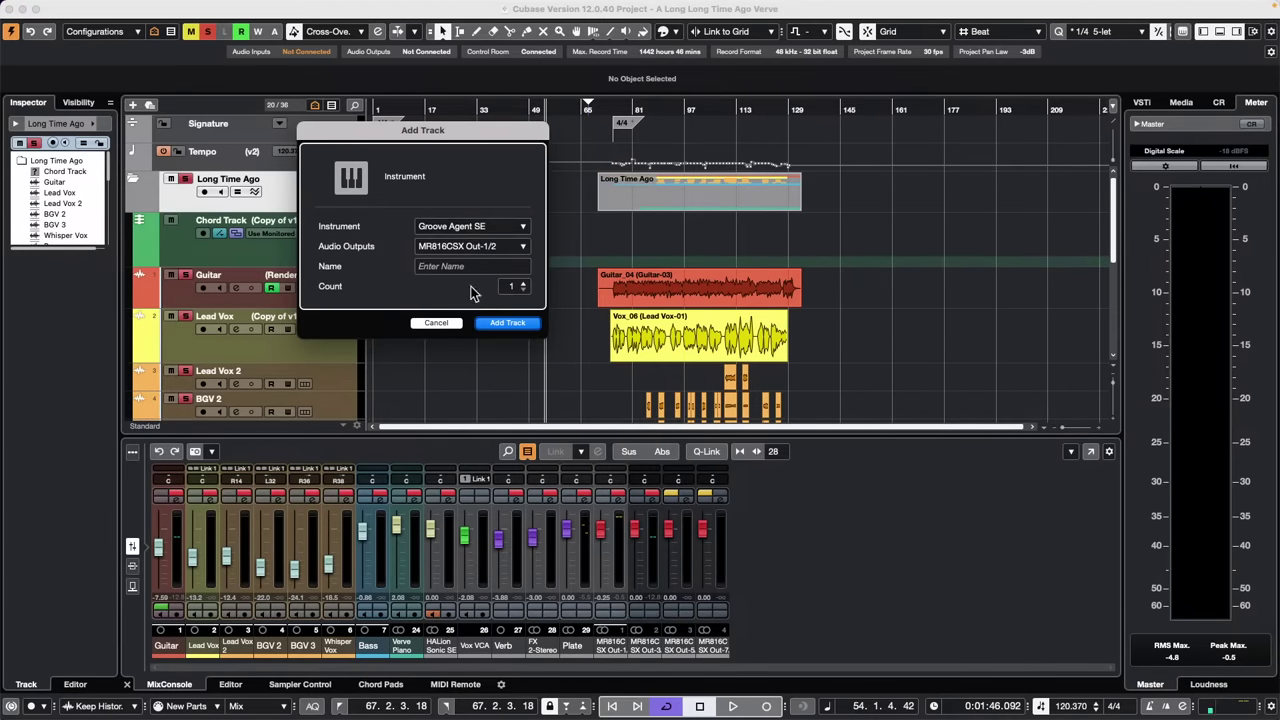
click(507, 324)
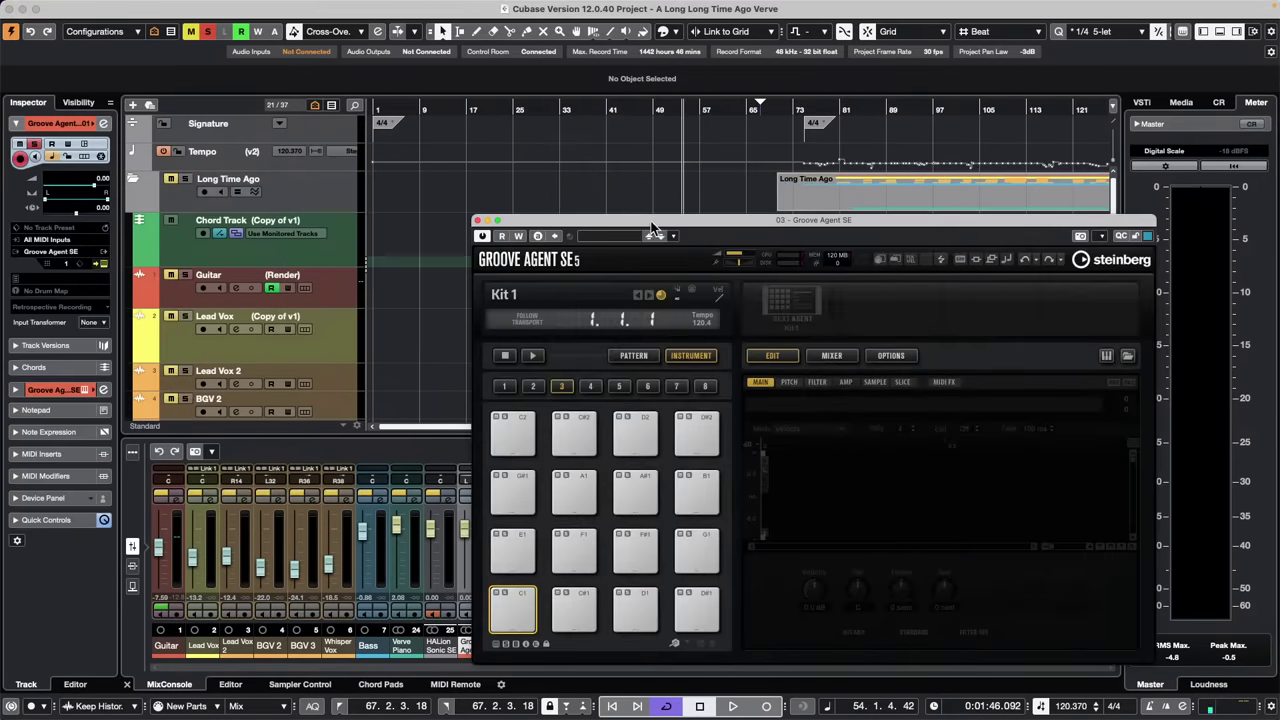
drag(651, 228, 336, 125)
Load the Jazz Waltz Brush kit with patterns from the Simon Phillips Jazz Drums library into Groove Agent SE
right_click(487, 195)
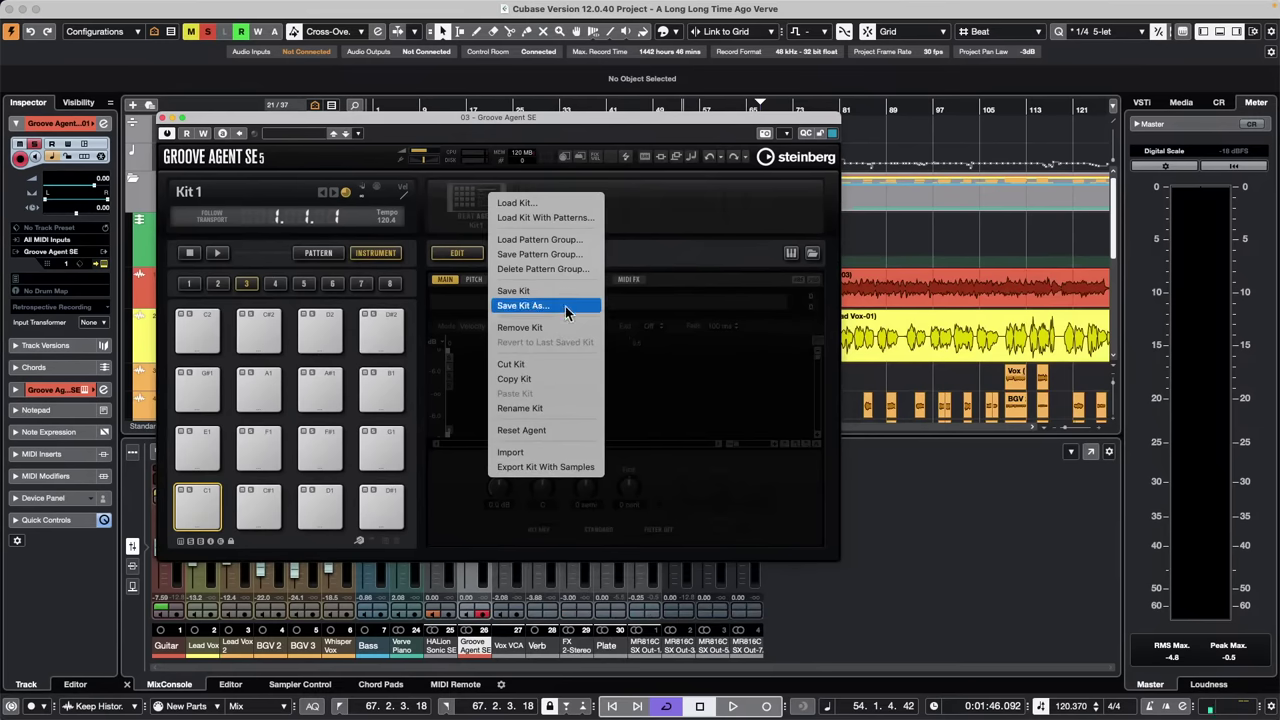
click(578, 218)
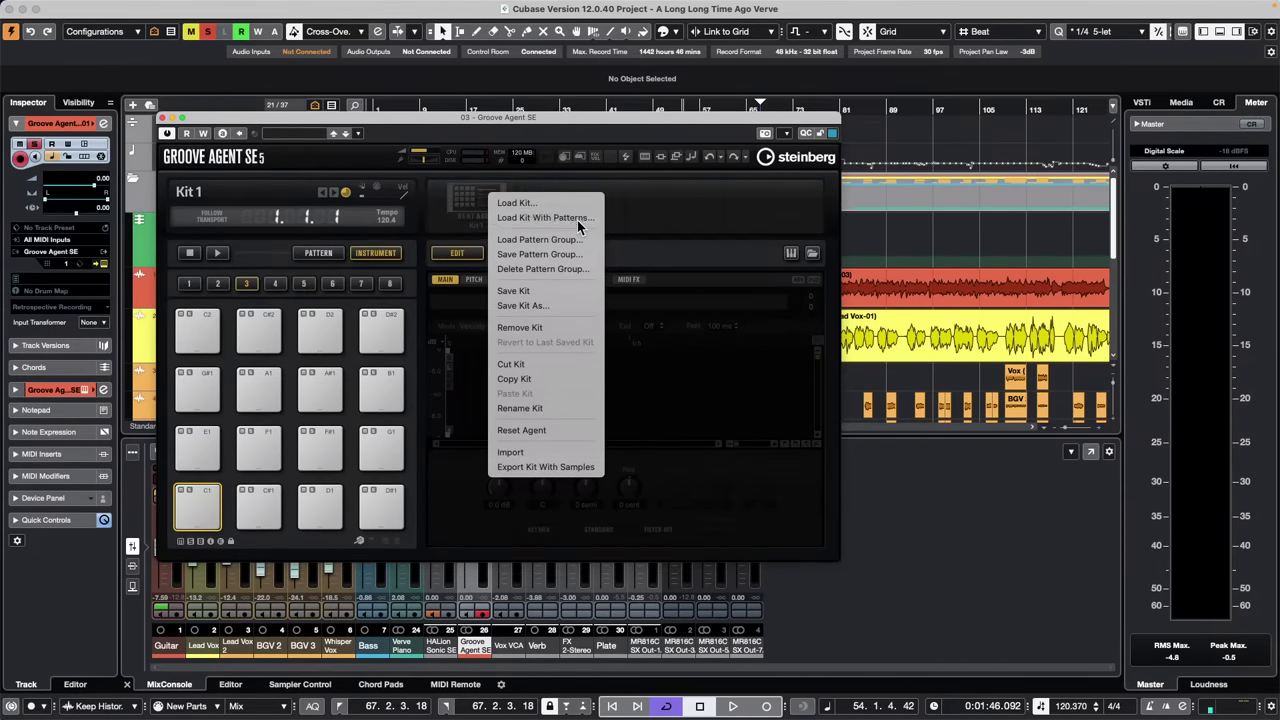
click(848, 180)
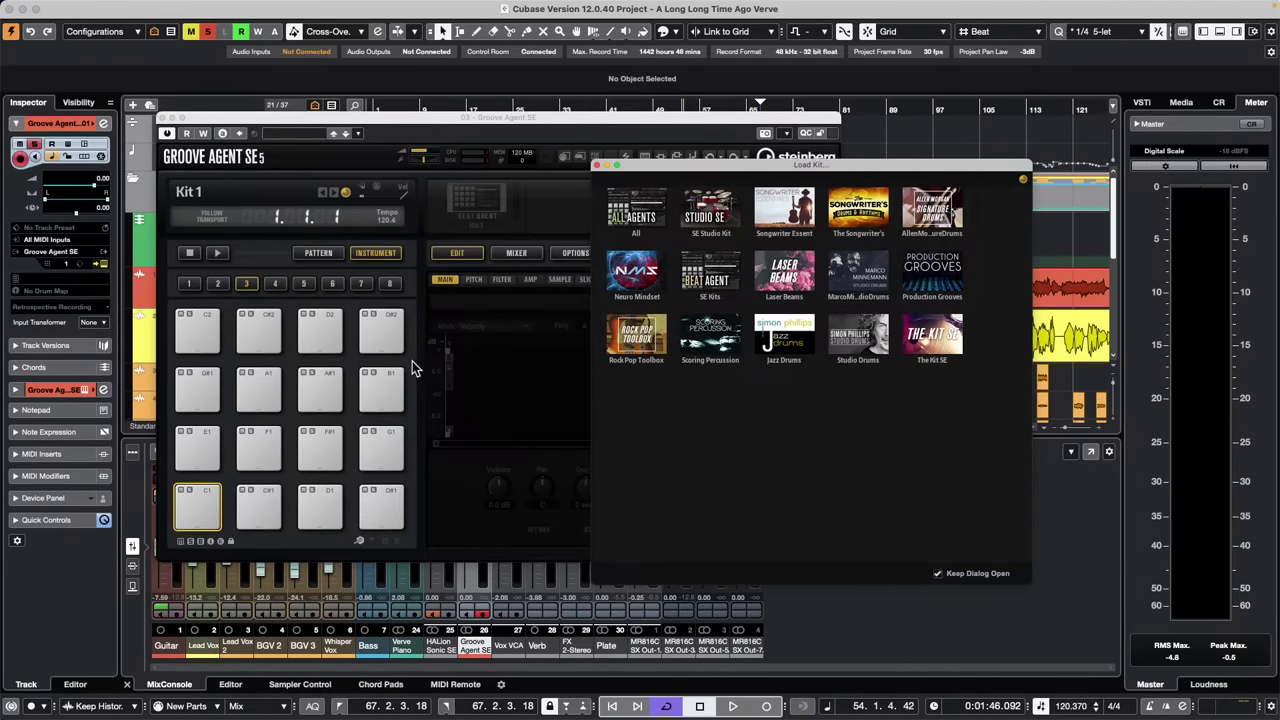
click(795, 341)
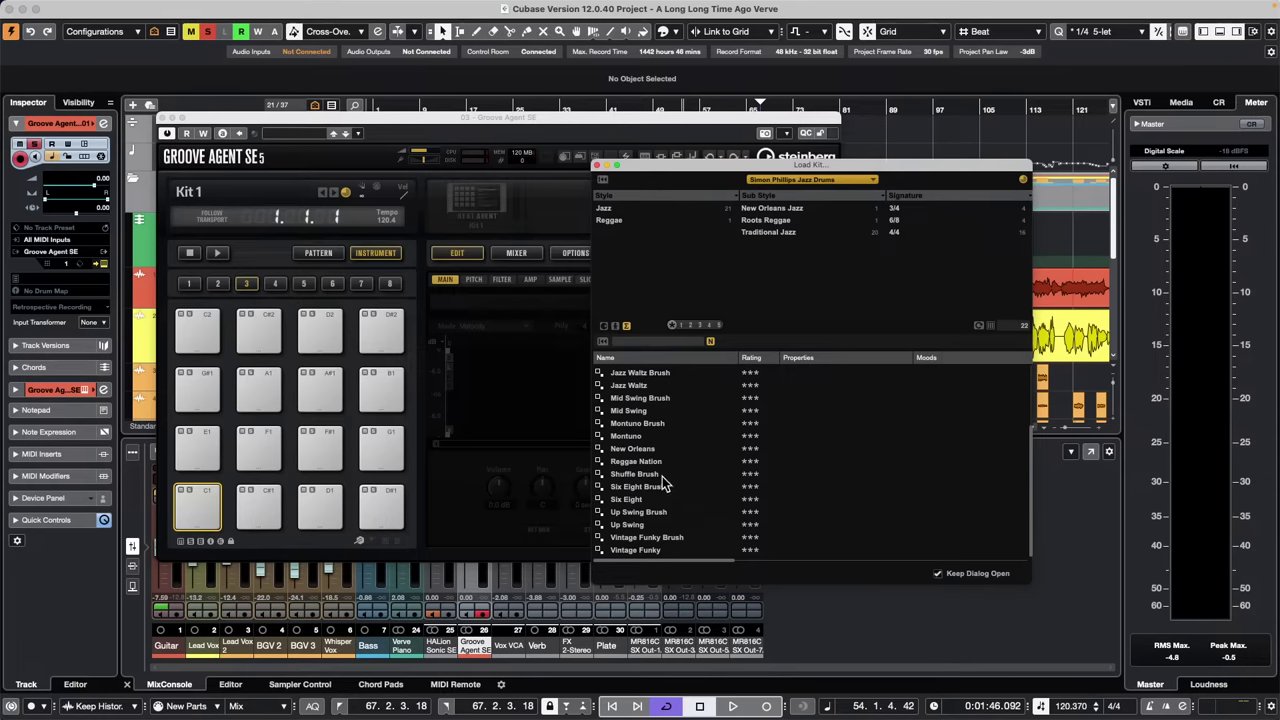
click(659, 374)
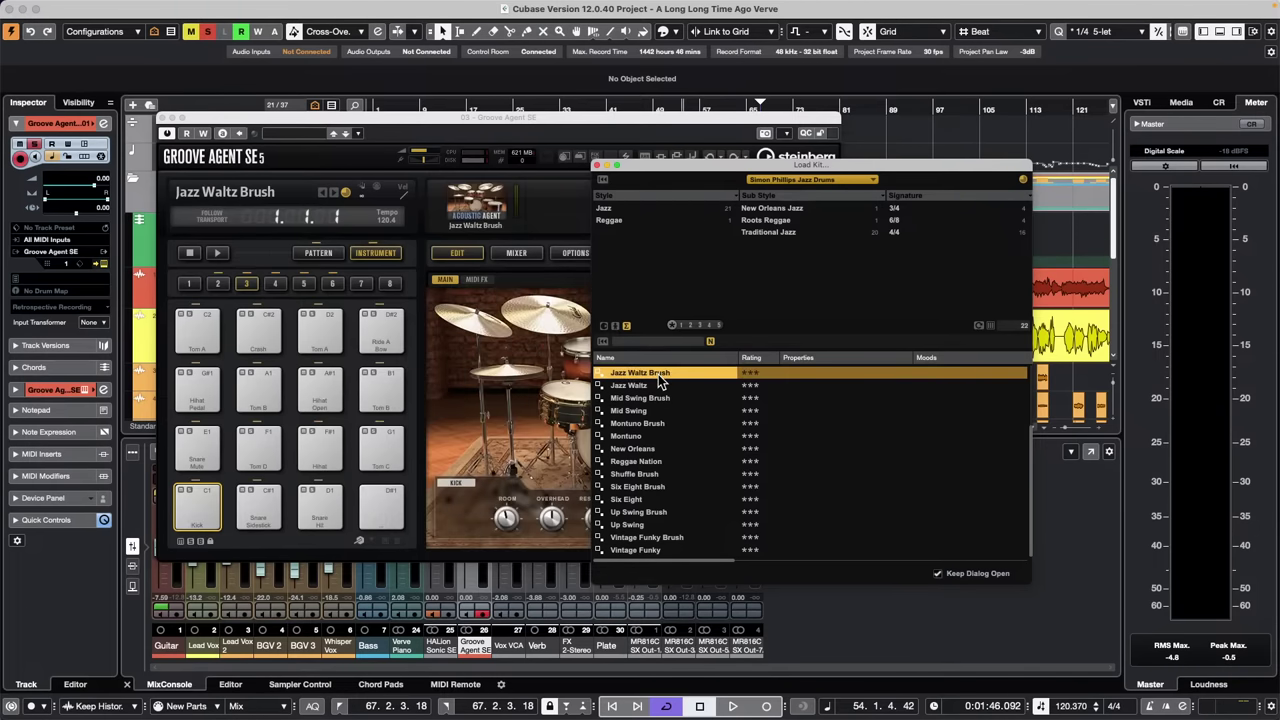
click(597, 165)
Start Groove Agent's playback, show its pattern pads, and select the main pattern pad on C#0
click(217, 252)
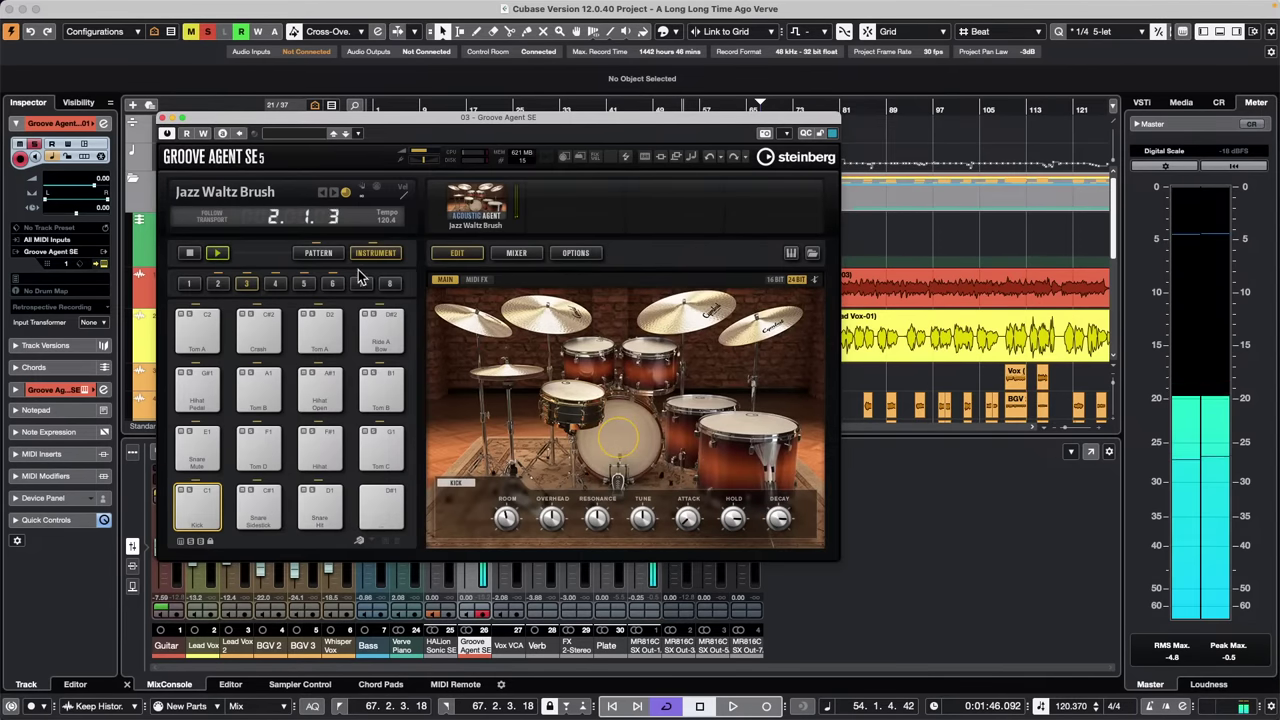
click(318, 252)
click(258, 447)
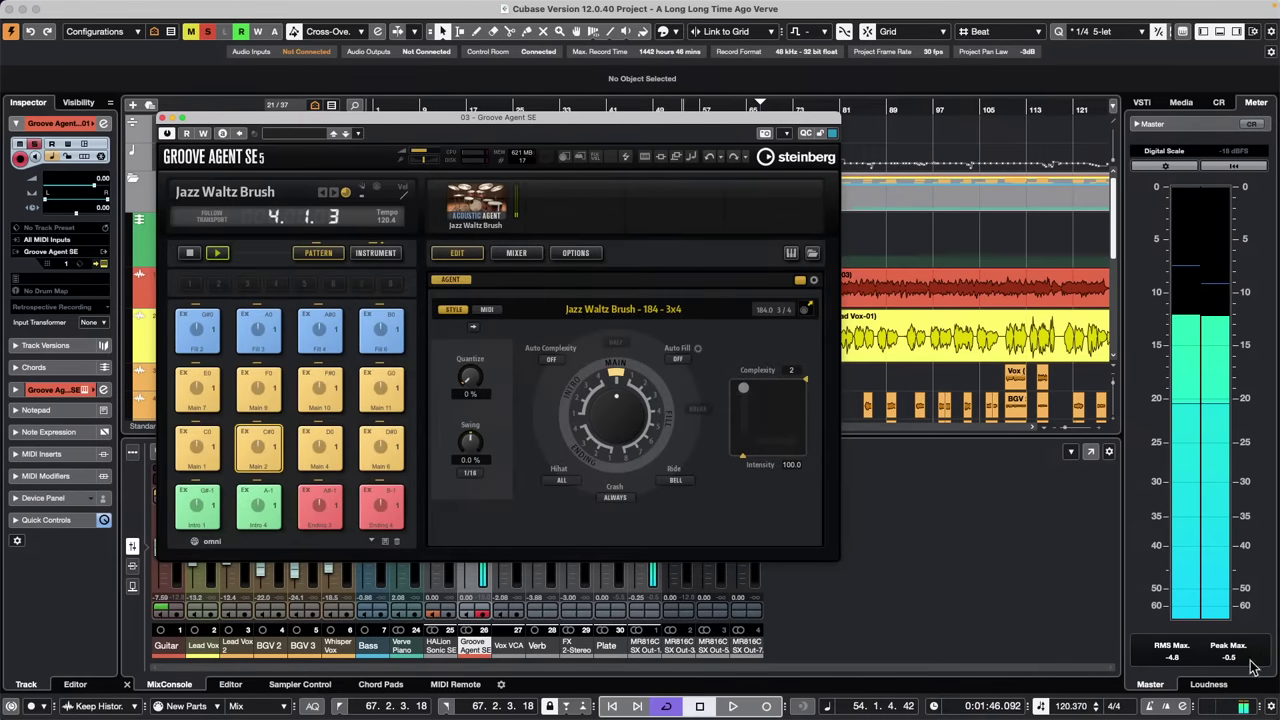
Open the project tempo value for editing
double_click(1070, 708)
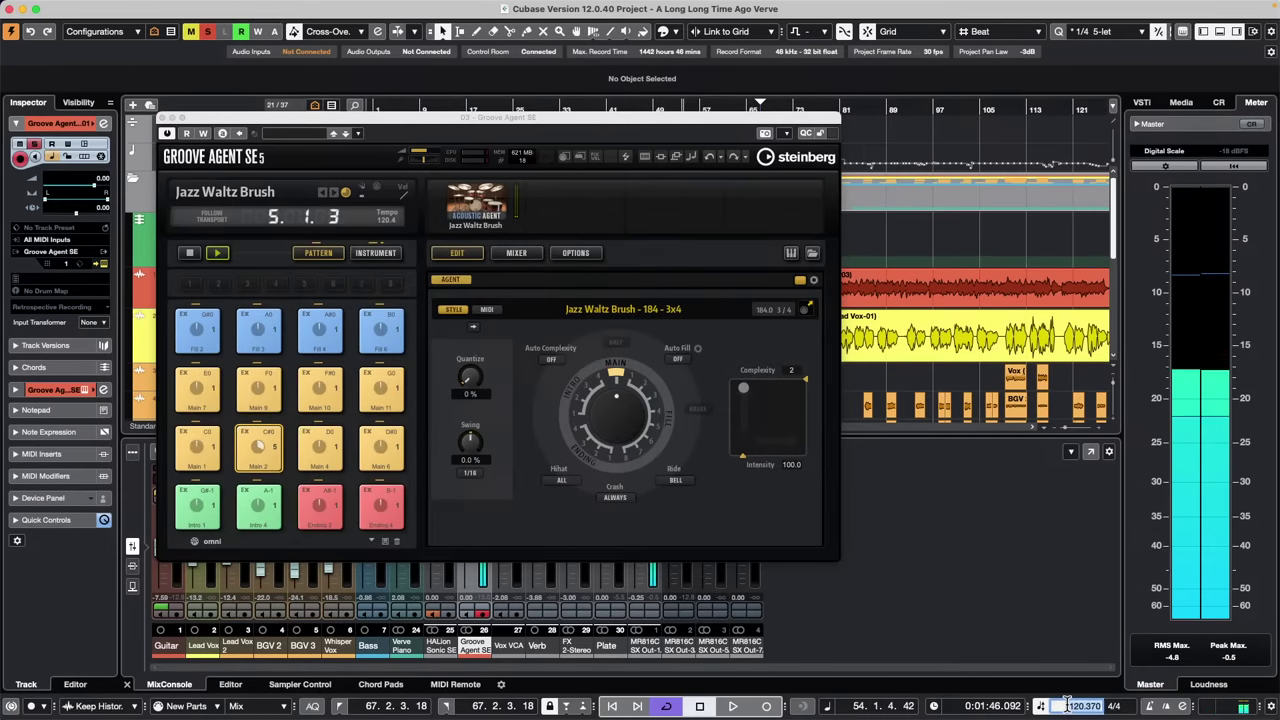
Set the project tempo to 160 BPM and raise the Control Room main level to -6.81
text(160)
key(Return)
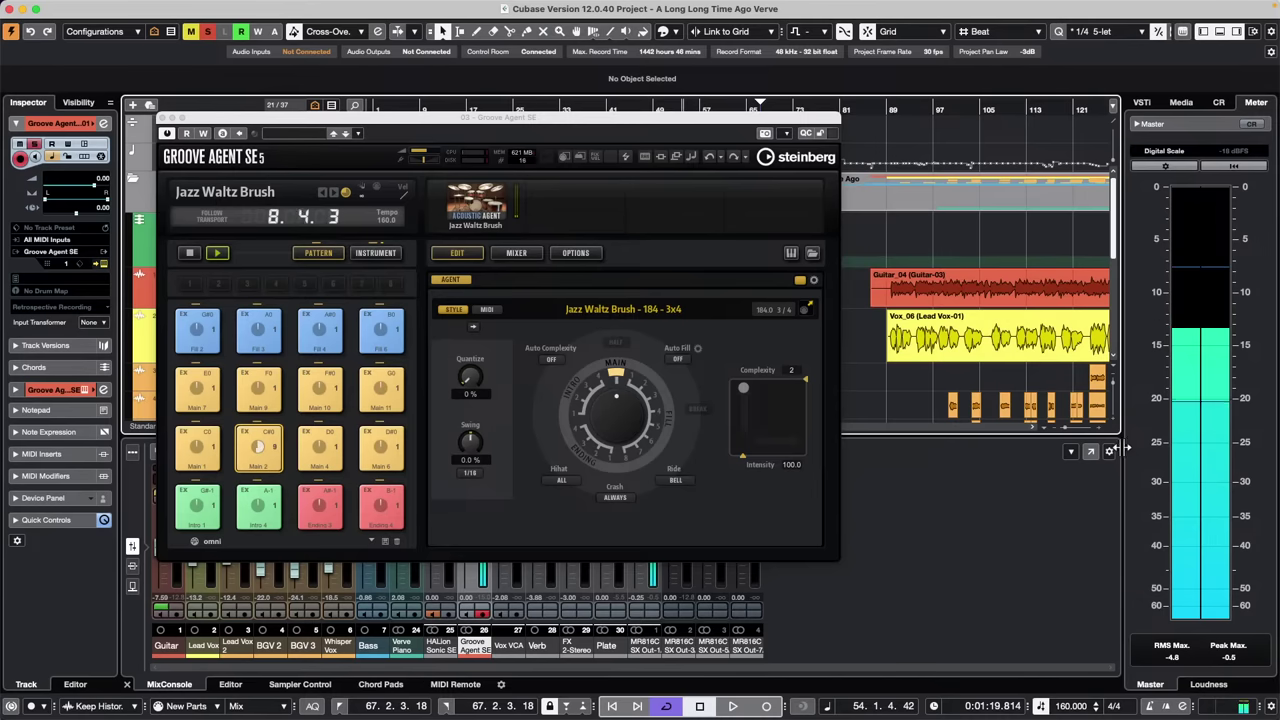
click(1218, 105)
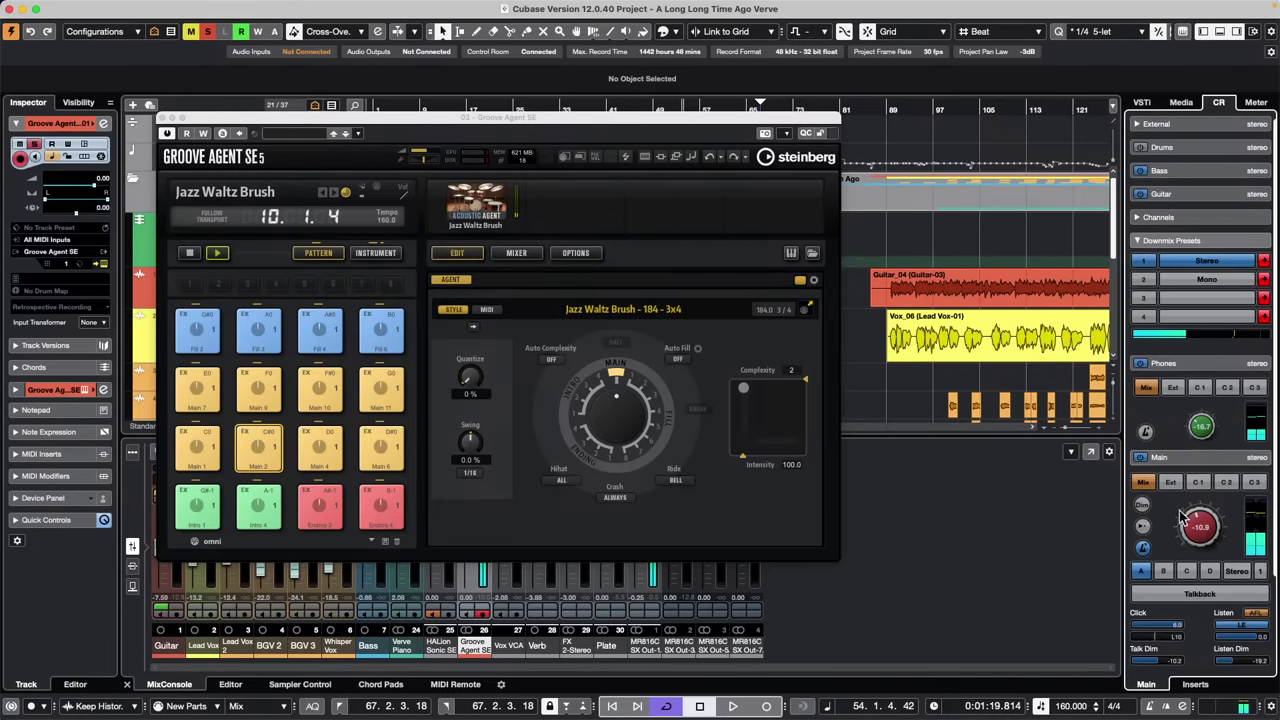
Audition a Jazz Waltz Brush fill and the Main 4 and Main 9 patterns, sweeping the complexity down and up to 12
click(327, 344)
click(327, 432)
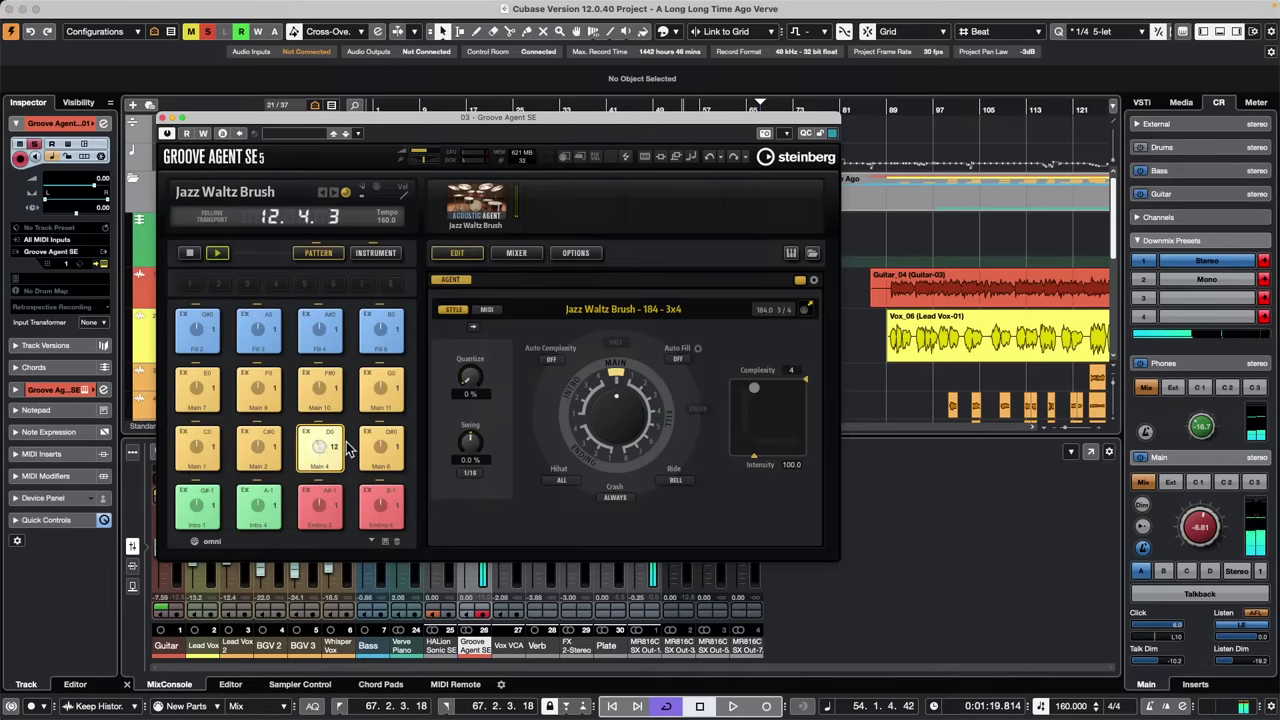
click(266, 396)
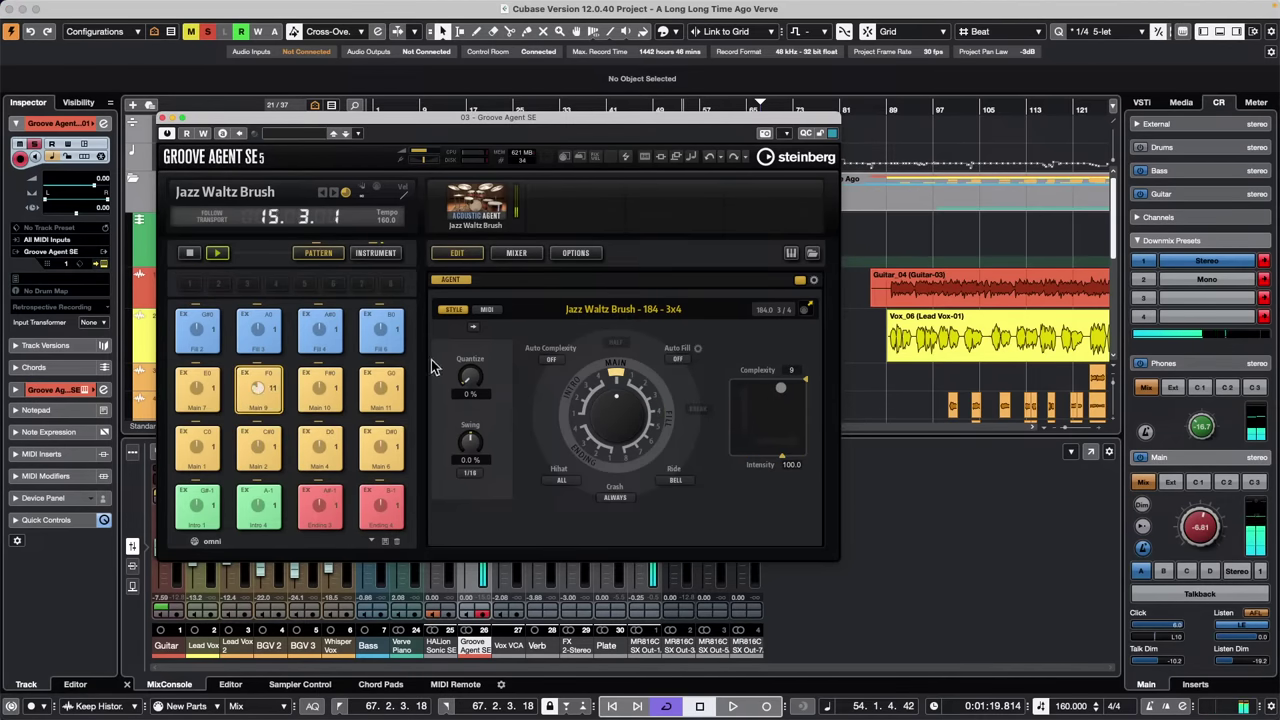
drag(783, 390, 740, 395)
drag(734, 387, 796, 385)
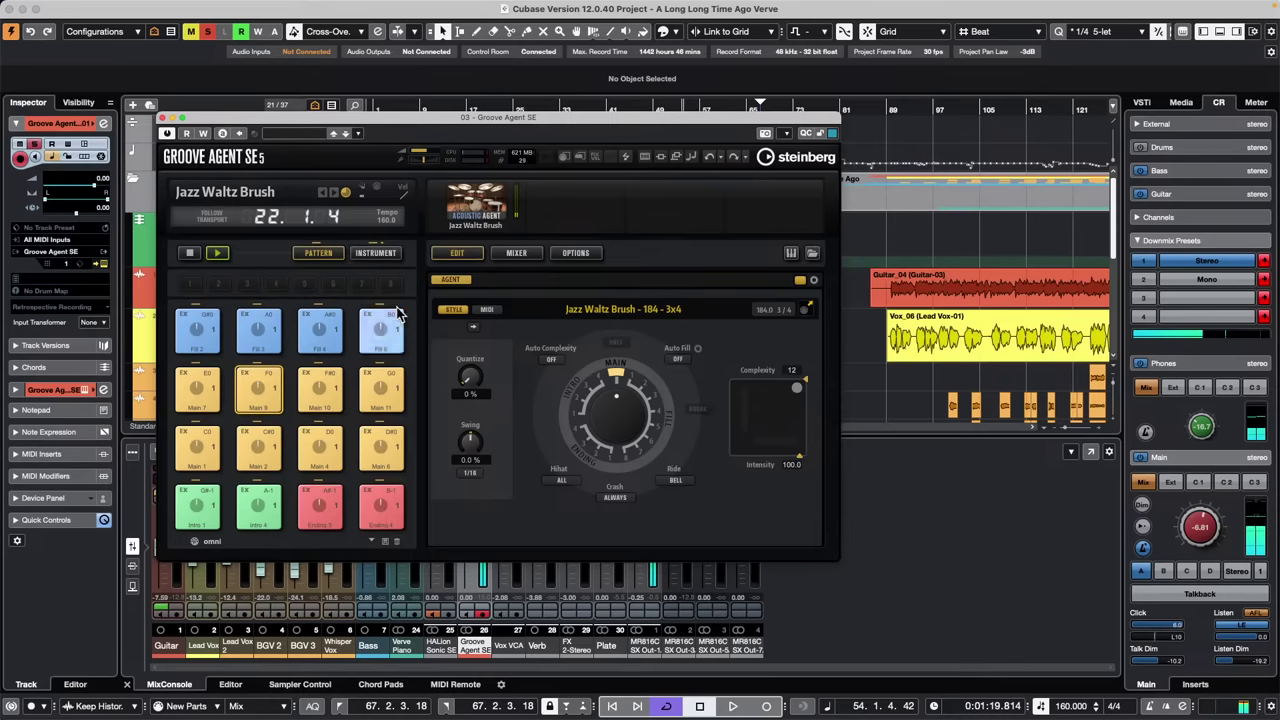
click(340, 462)
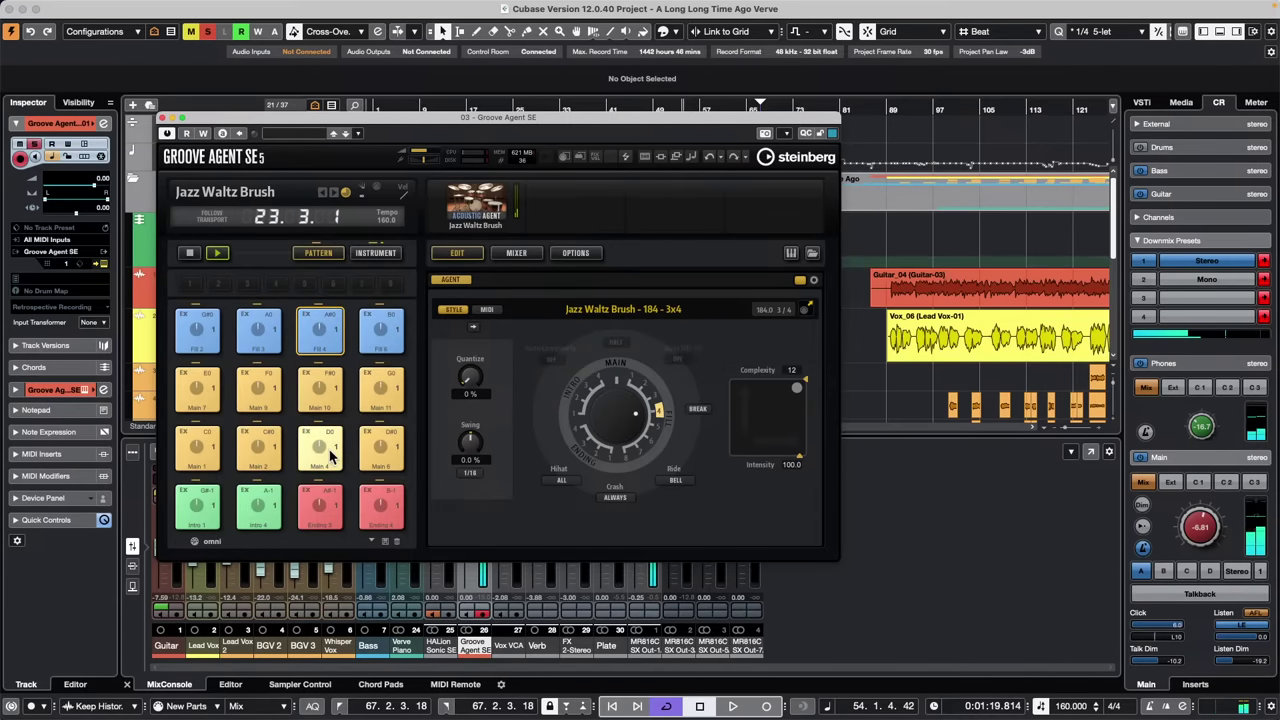
Load the Full Swing kit with its patterns from the Simon Phillips Jazz Drums library
right_click(493, 211)
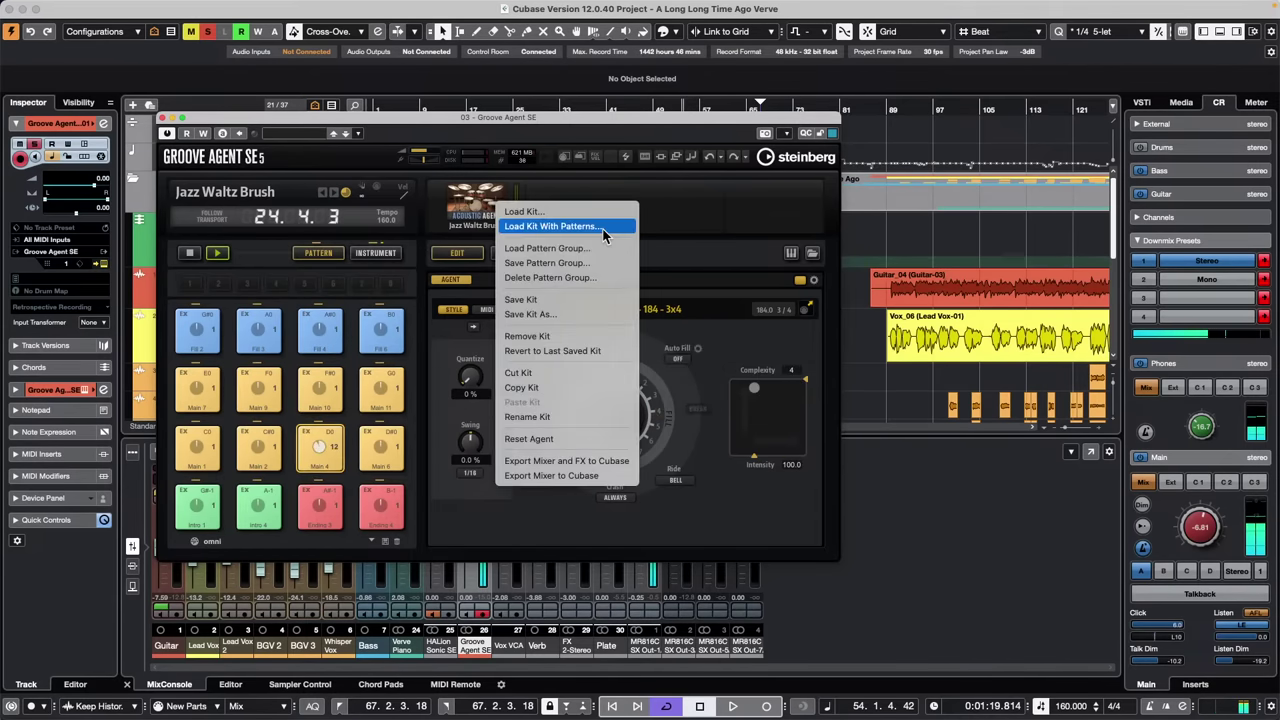
click(540, 226)
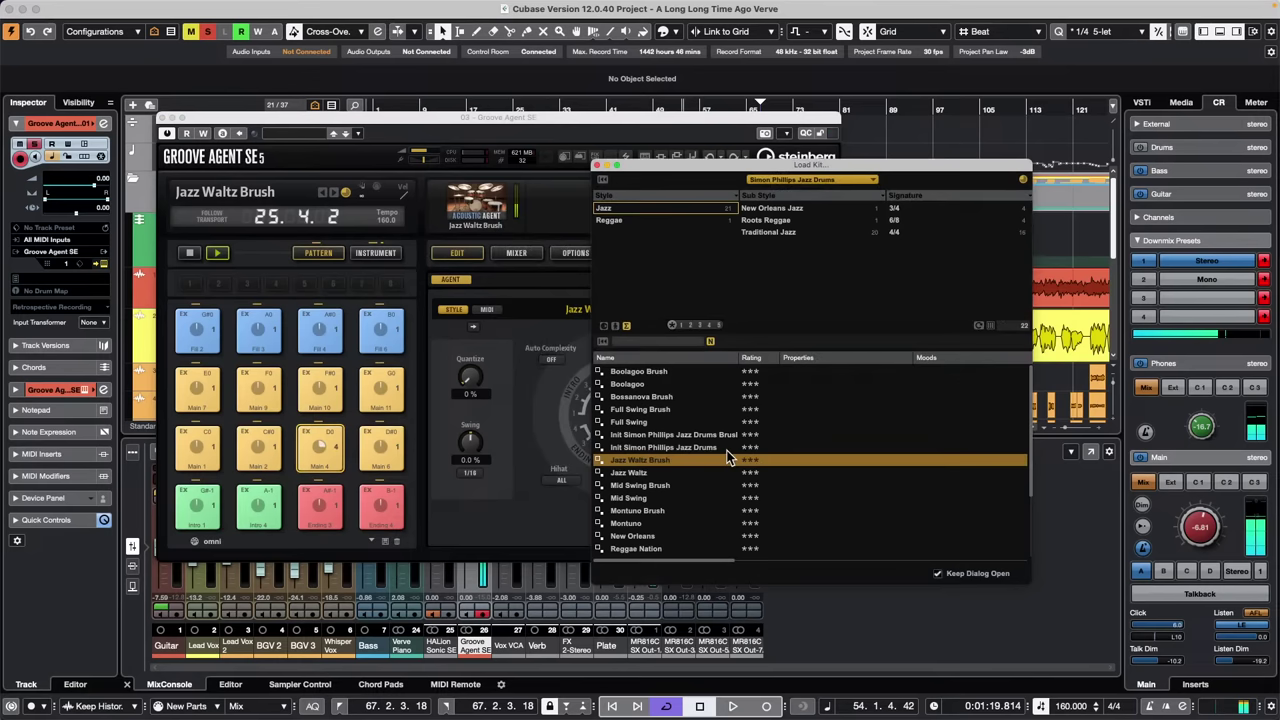
double_click(652, 423)
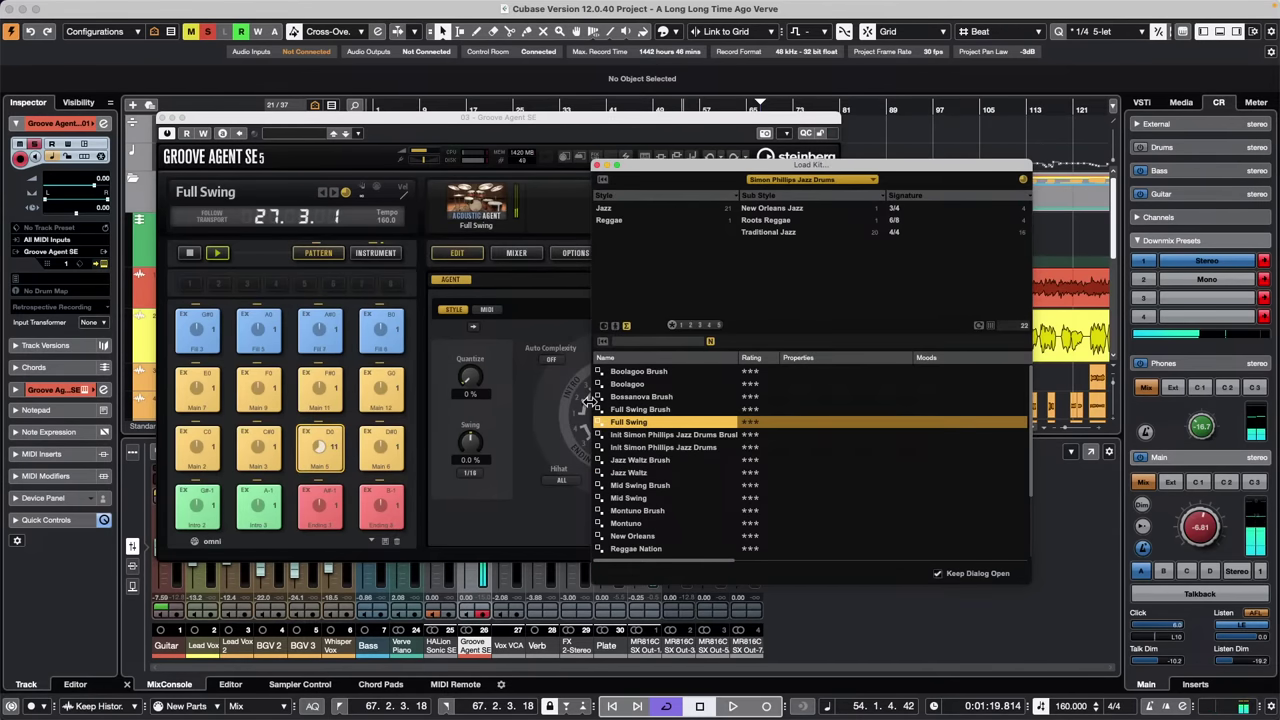
Play Full Swing's Main 9 pattern at complexity 6 and raise the Control Room main level to -5.09
click(258, 398)
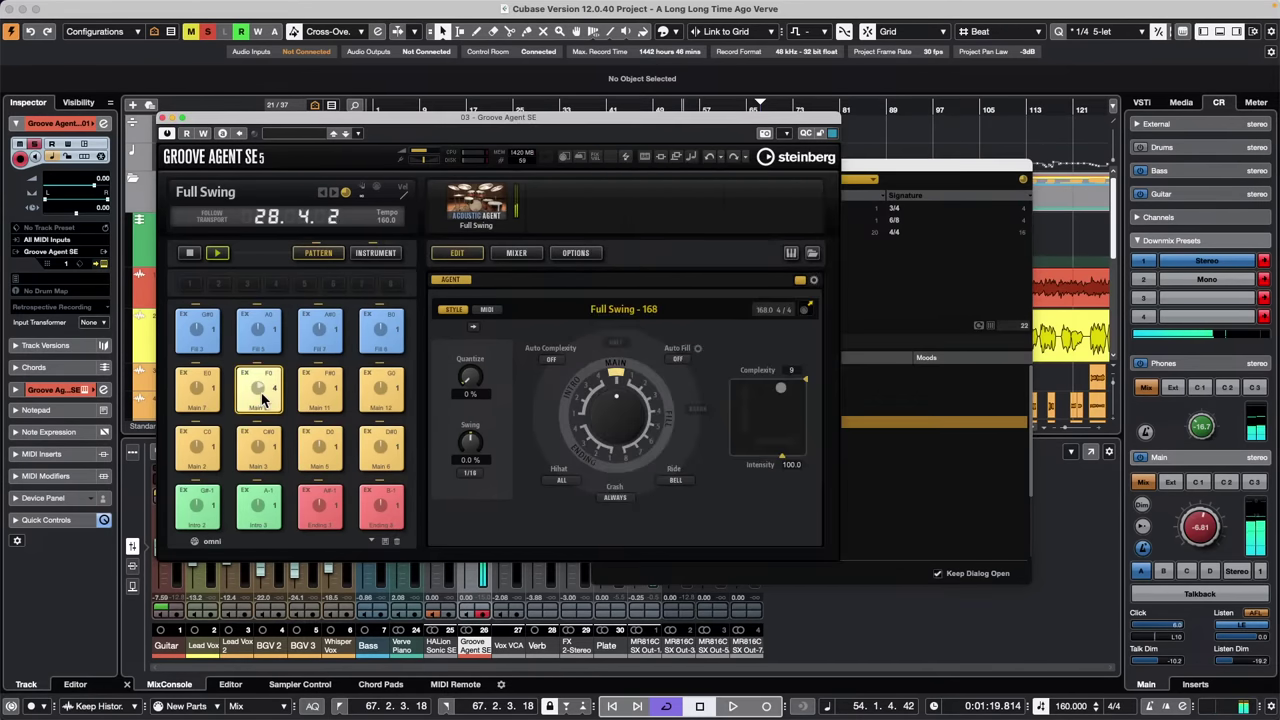
drag(781, 389, 765, 390)
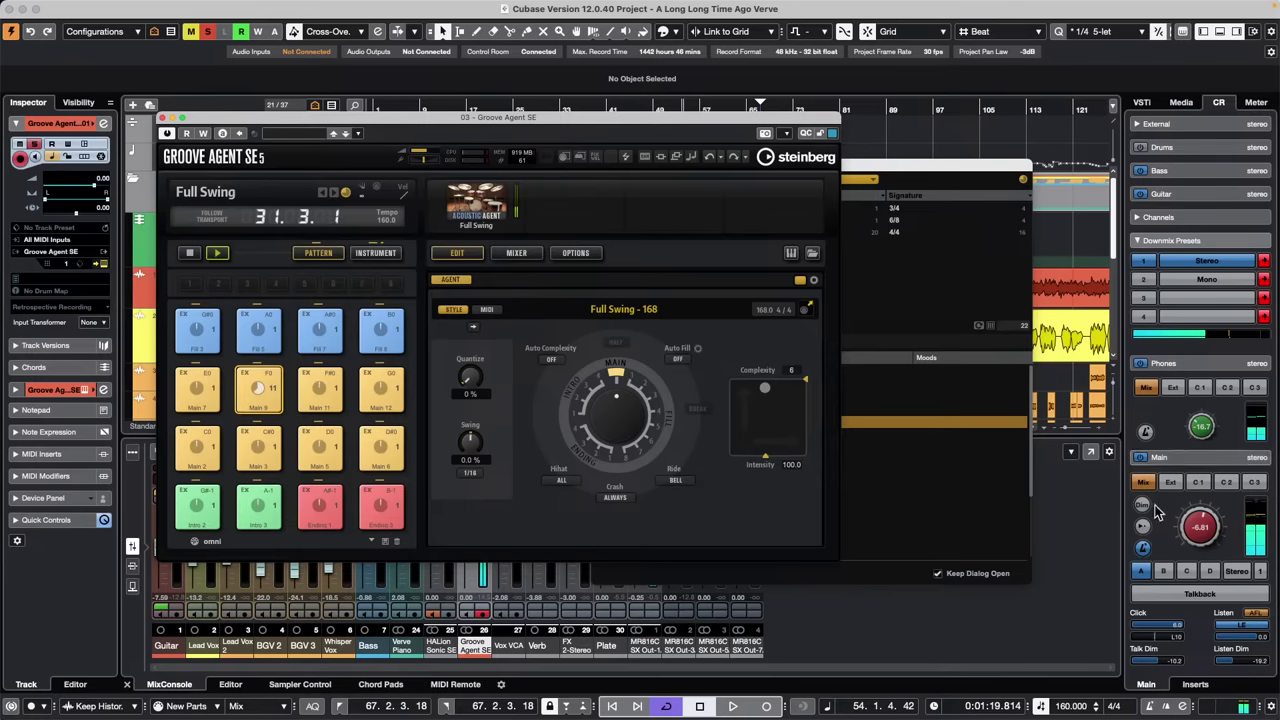
click(1203, 530)
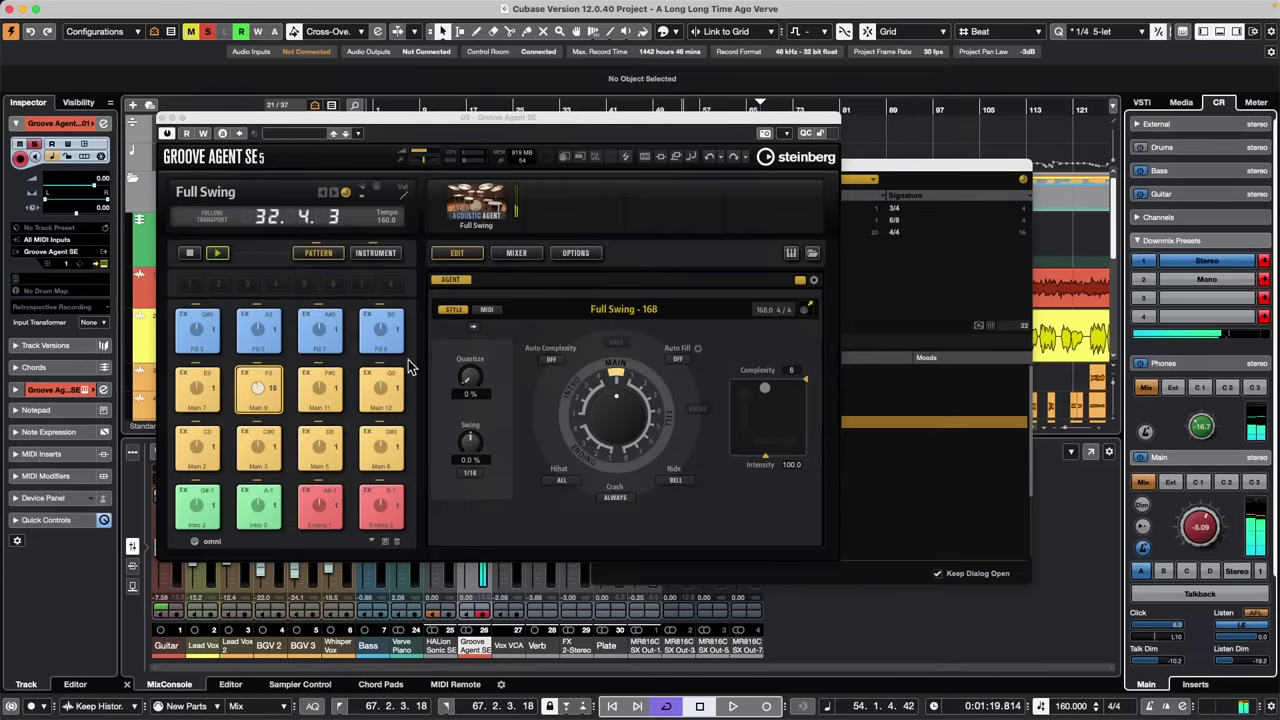
Audition the Full Swing patterns Main 3, Intro 2, Fill 3 and Main 2
click(257, 447)
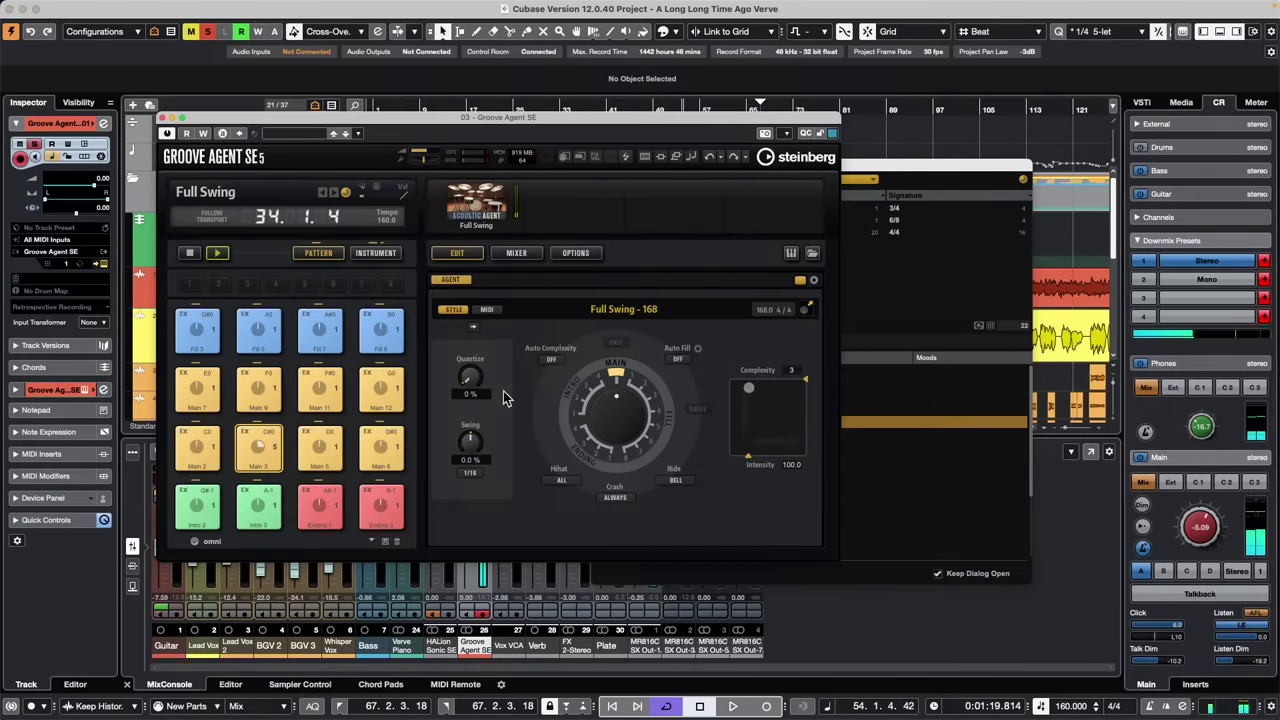
click(197, 503)
click(200, 328)
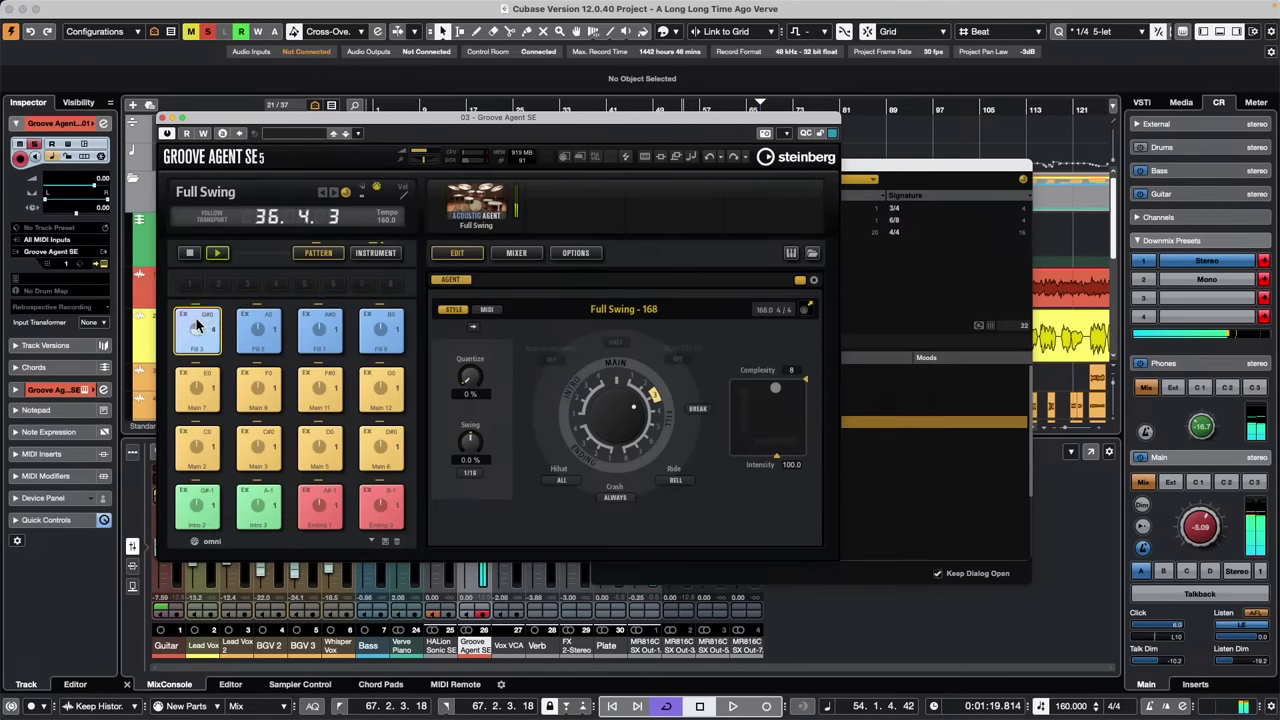
click(211, 455)
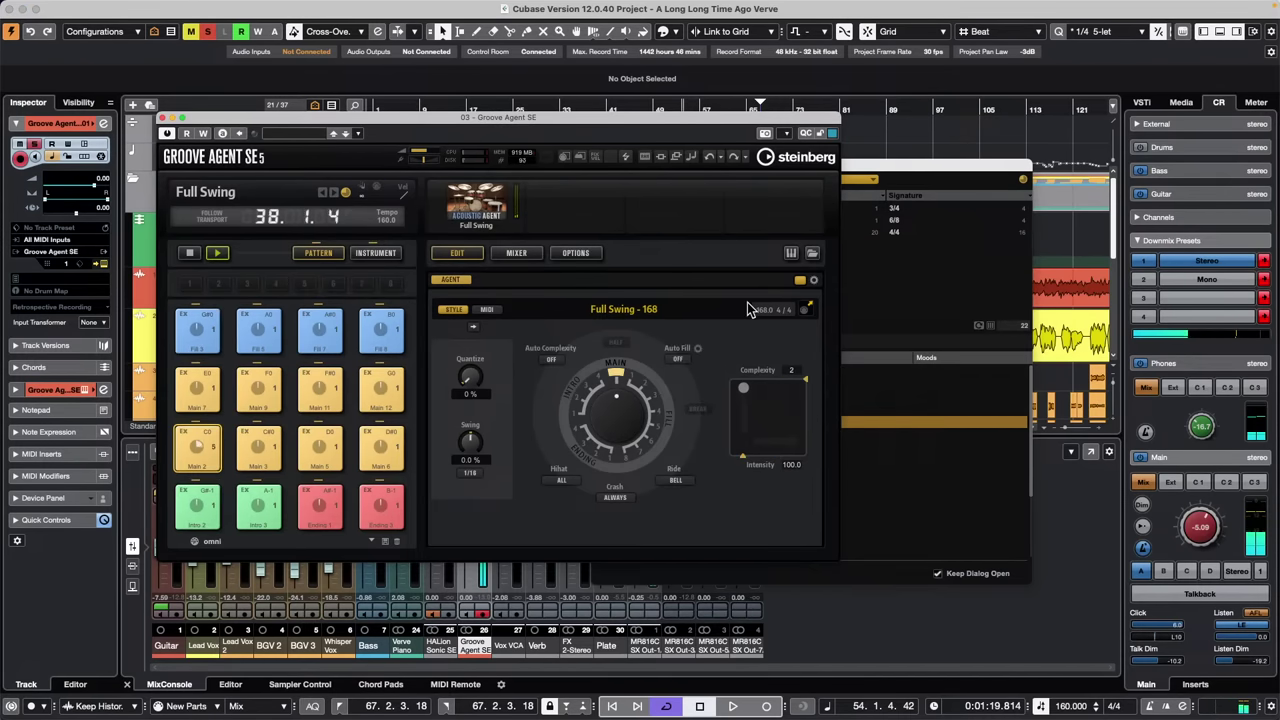
Load the Full Swing Brush kit with its patterns in place of the current drum kit
click(486, 202)
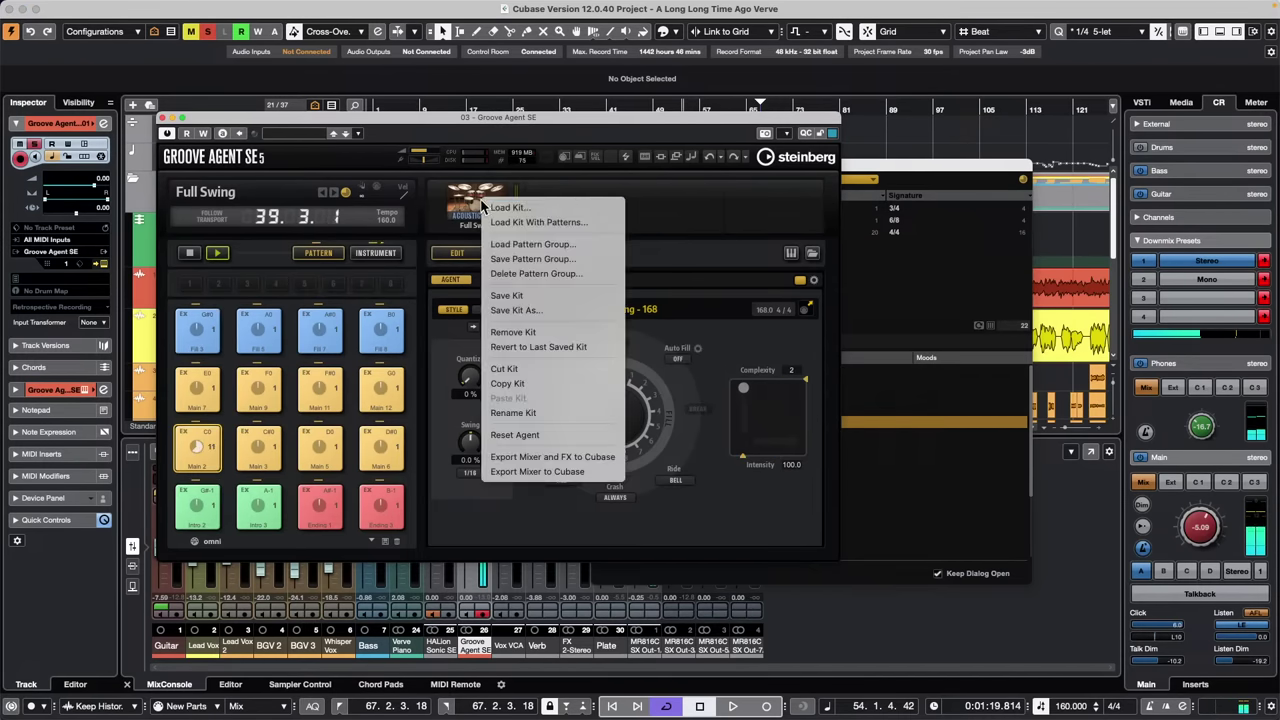
click(552, 220)
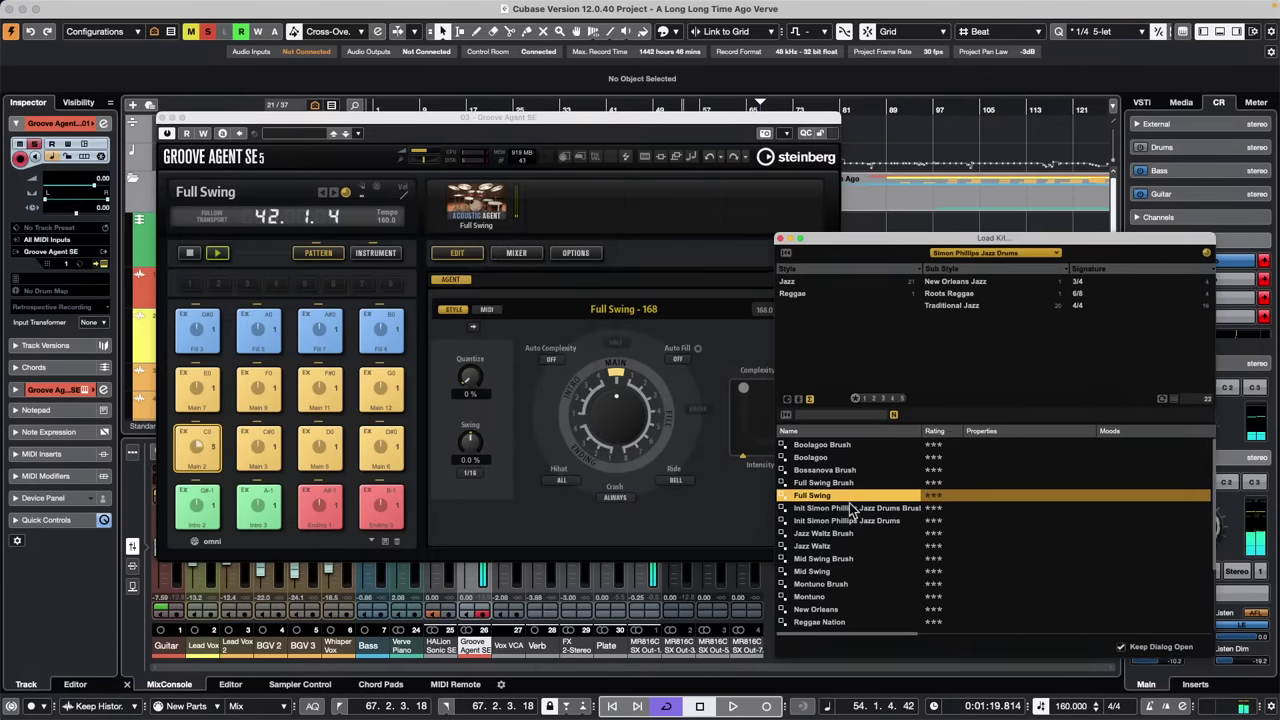
click(860, 483)
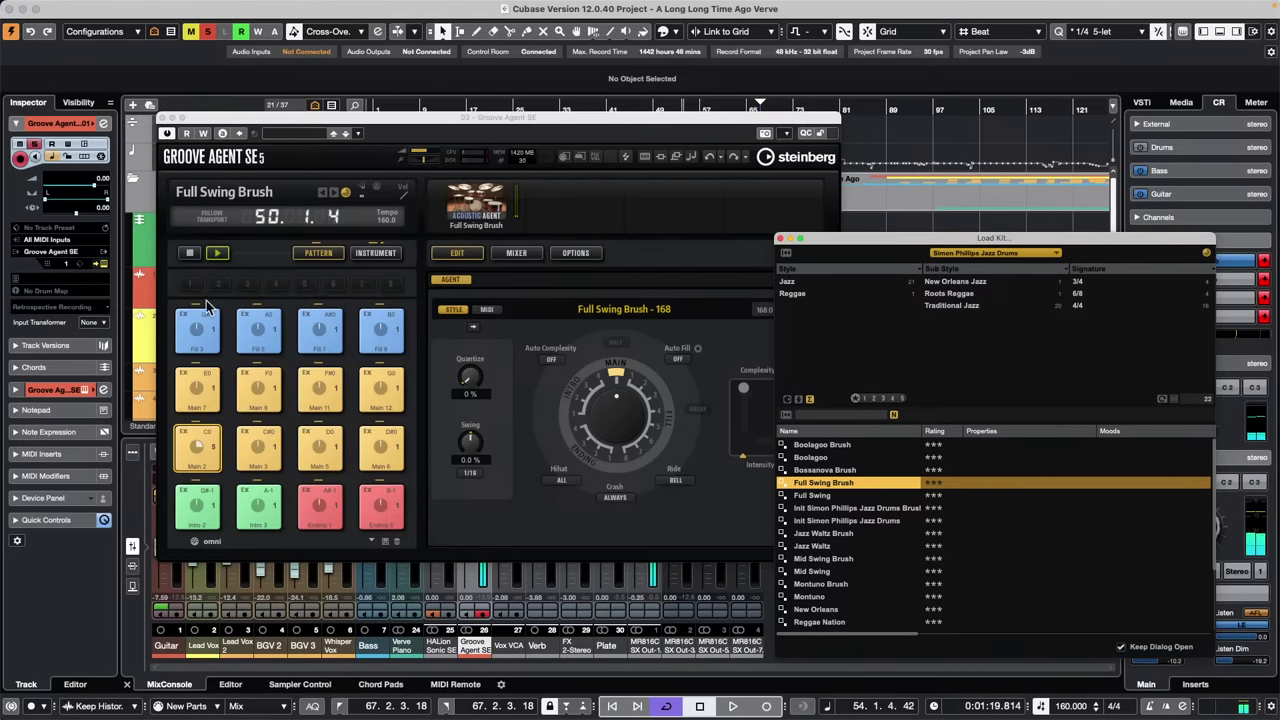
Audition Full Swing Brush's Main 12 pattern, a fill, Main 12 again and the simpler Main 2 pattern
click(383, 398)
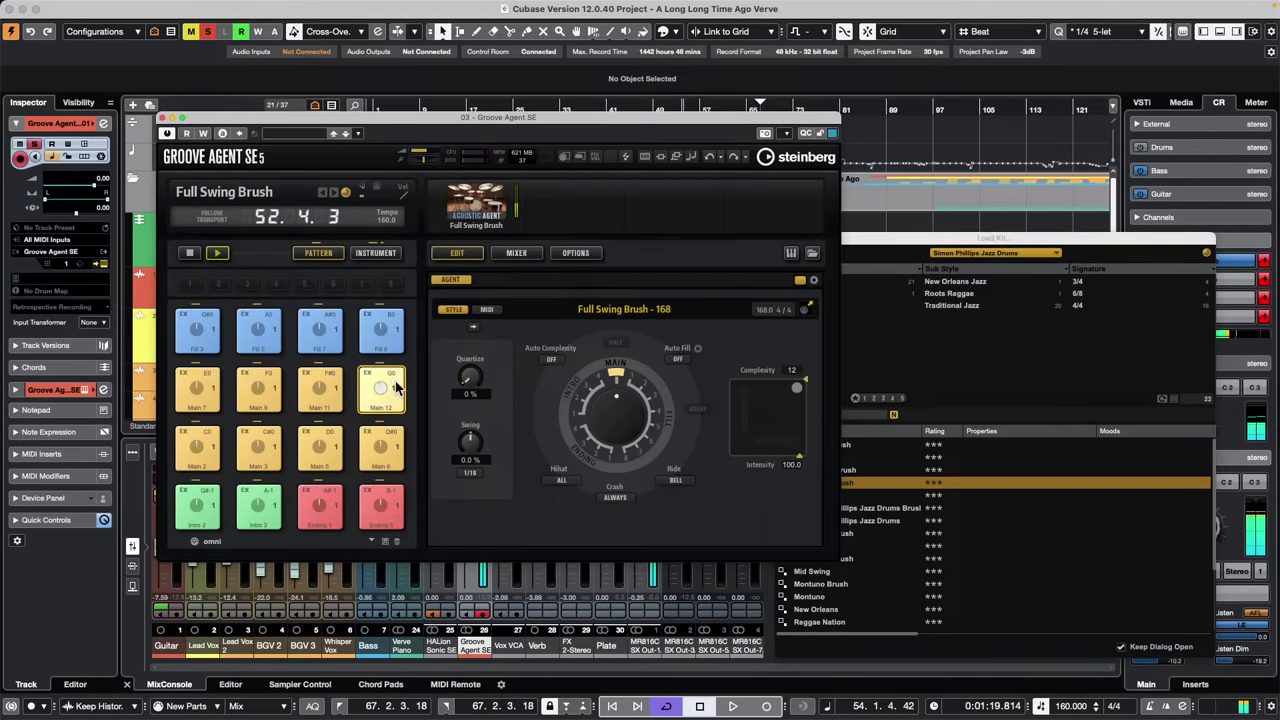
click(265, 349)
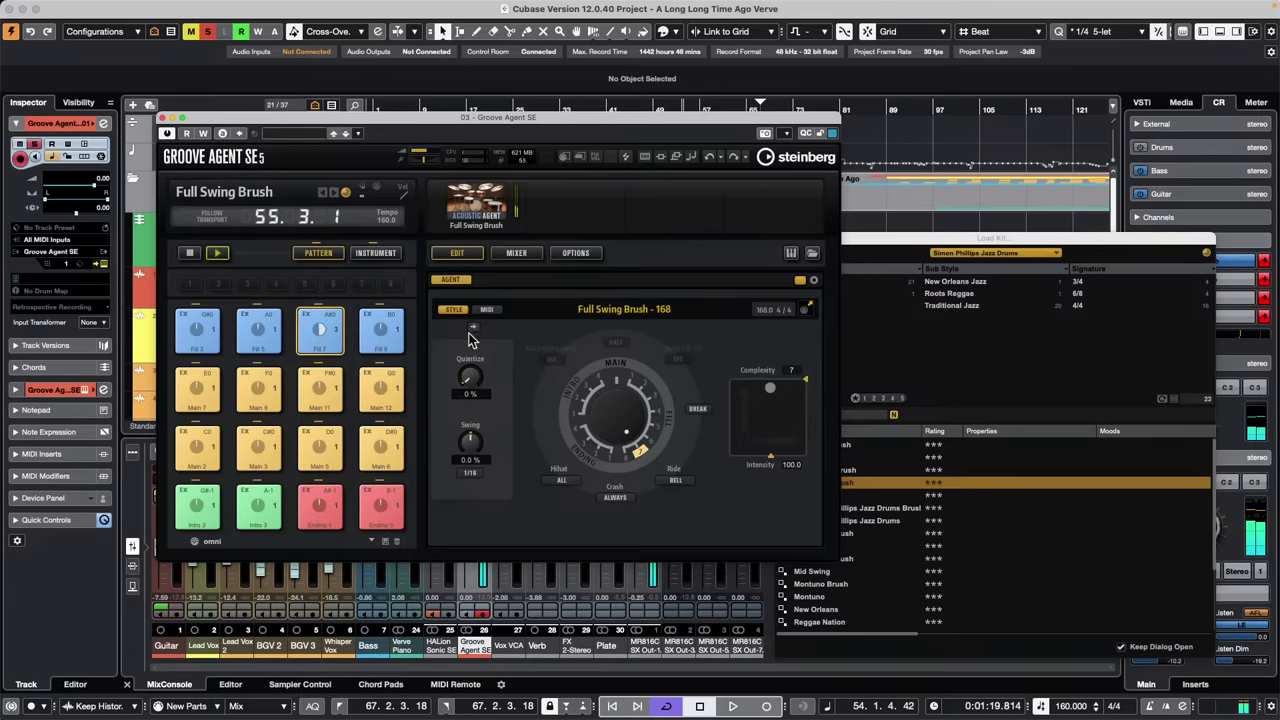
click(386, 400)
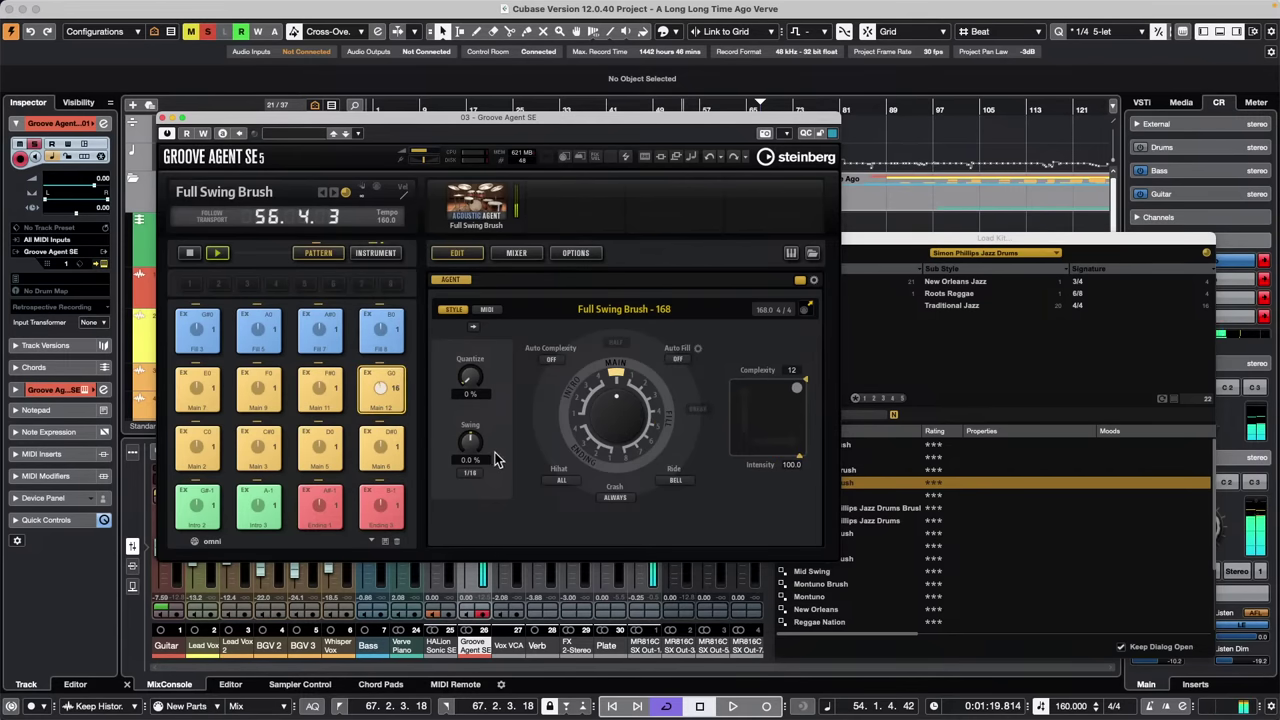
click(189, 447)
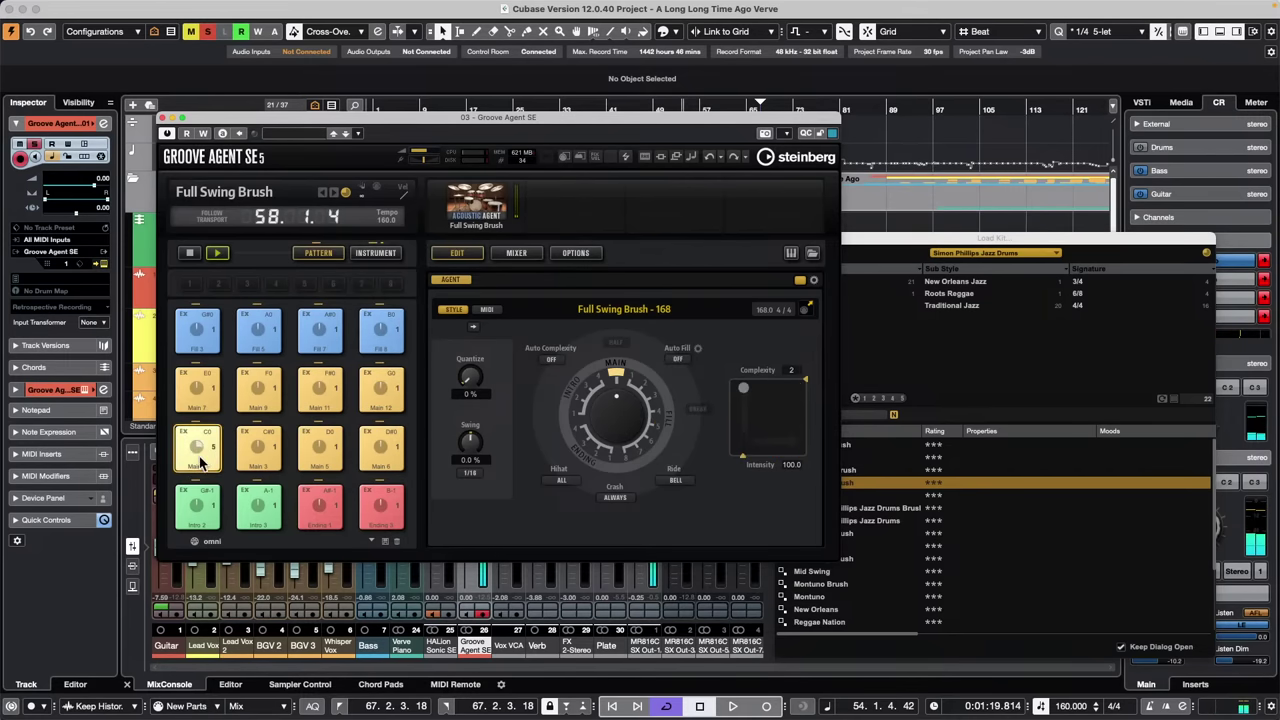
Stop the drum pattern and close the Load Kit and Groove Agent SE windows
drag(906, 241, 989, 212)
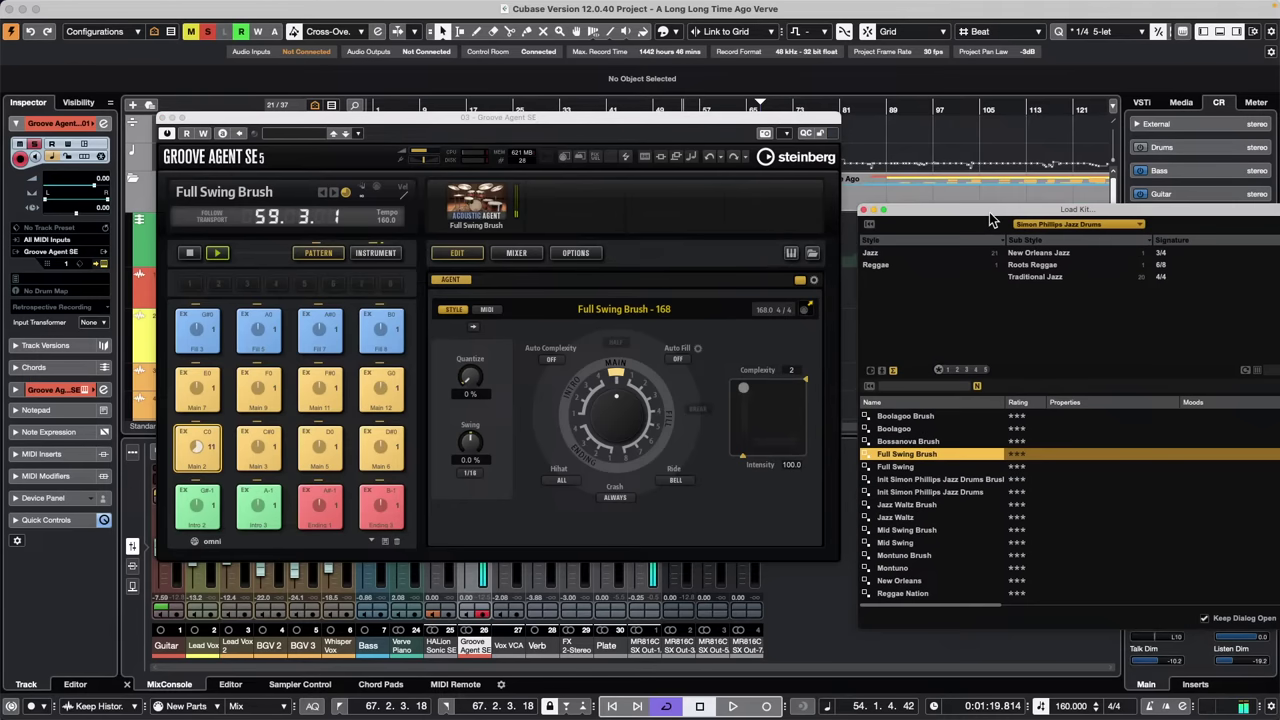
click(864, 211)
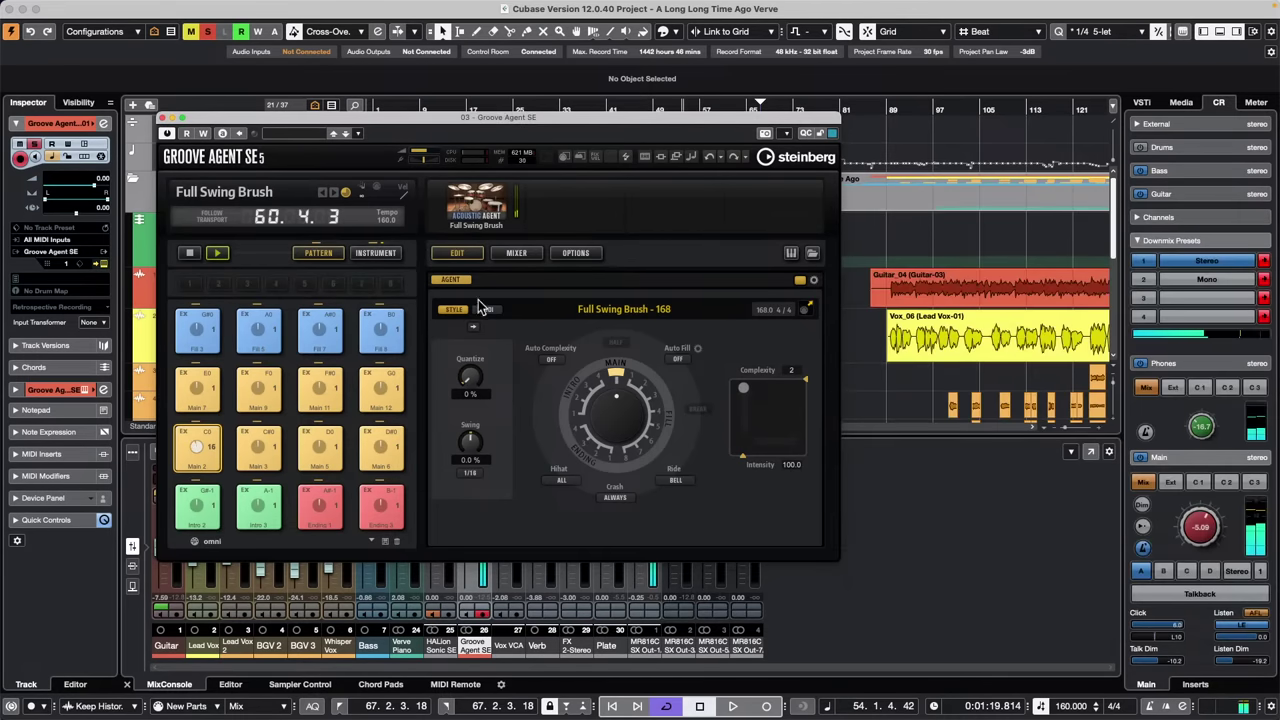
click(192, 252)
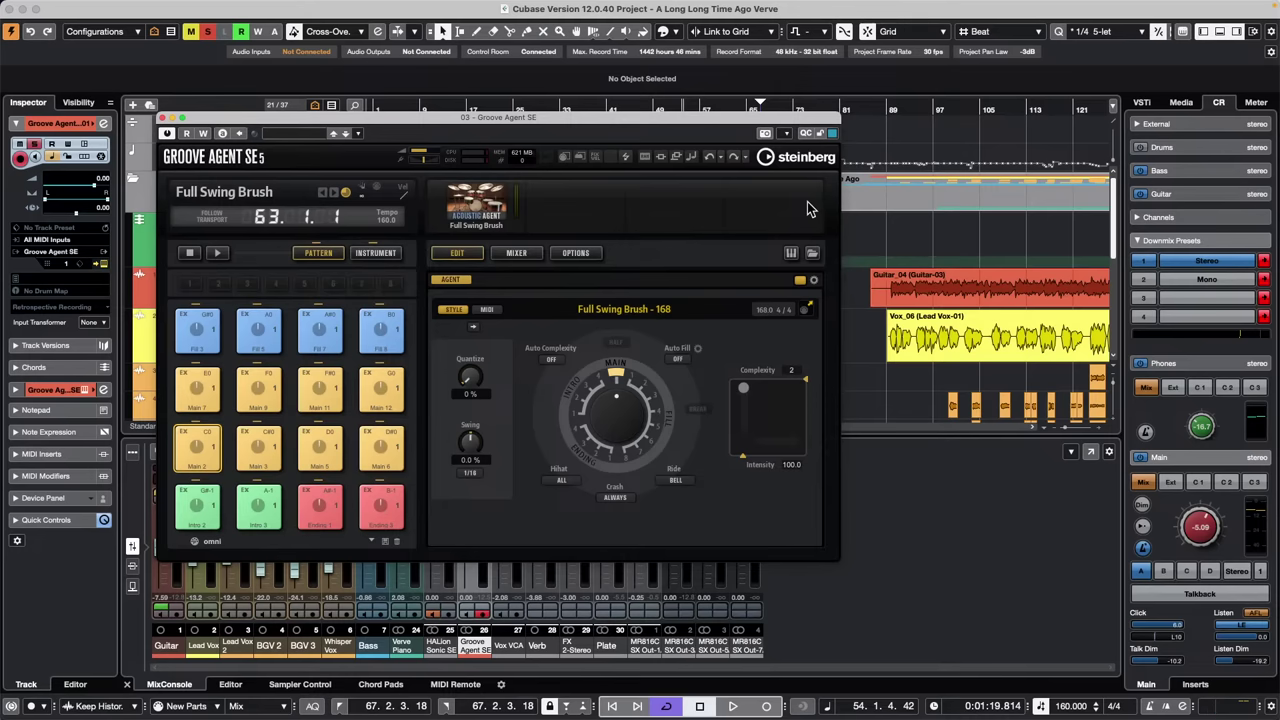
click(166, 120)
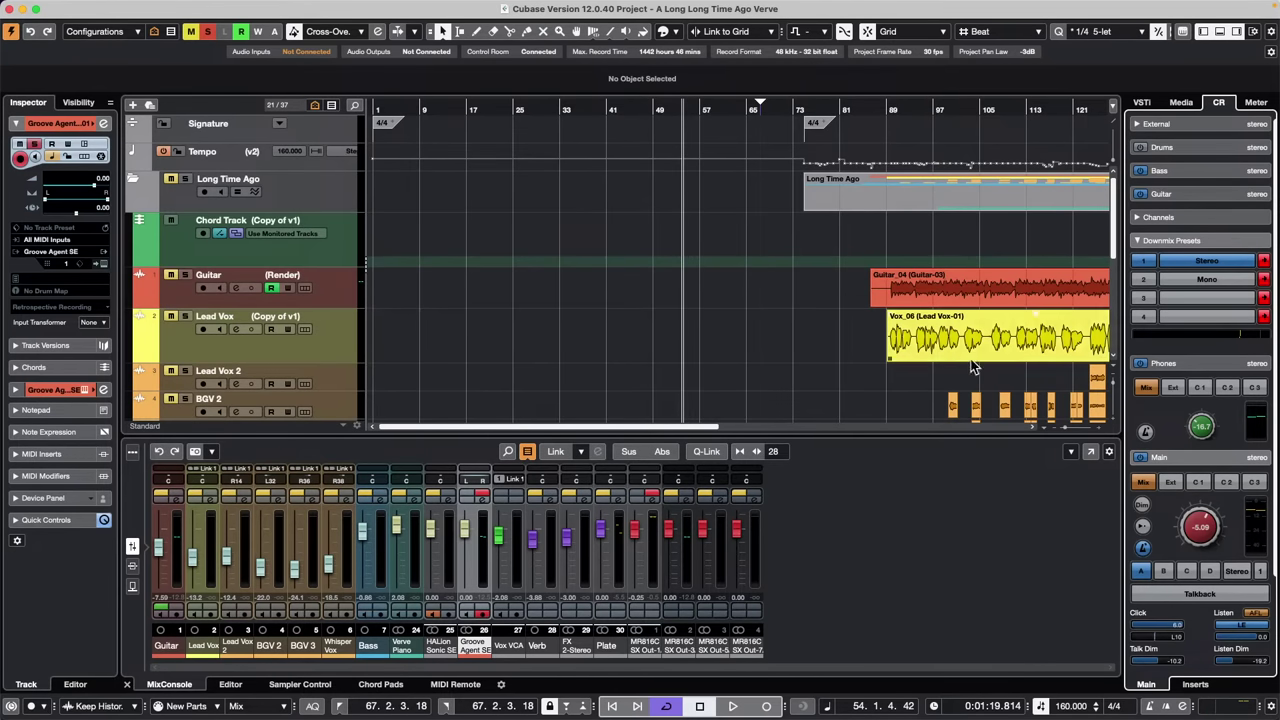
Select the Guitar track and start project playback from about bar 89, near the start of the lead vocal
click(891, 110)
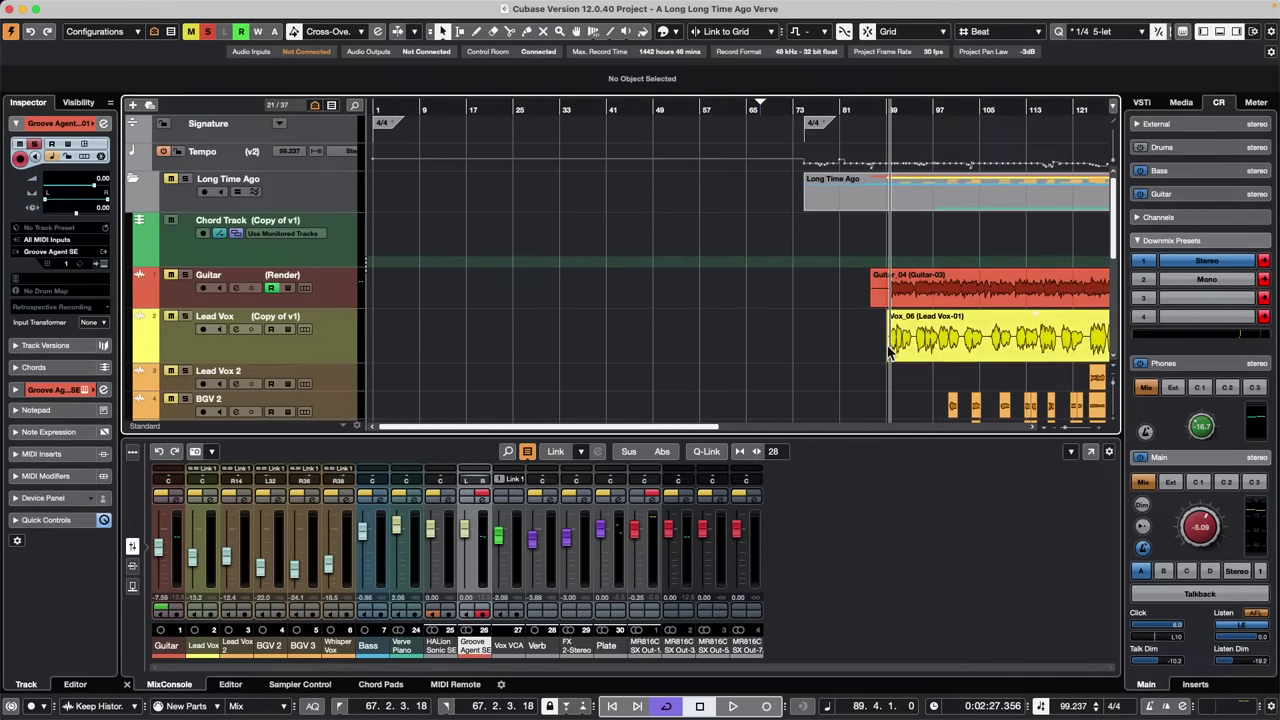
click(334, 284)
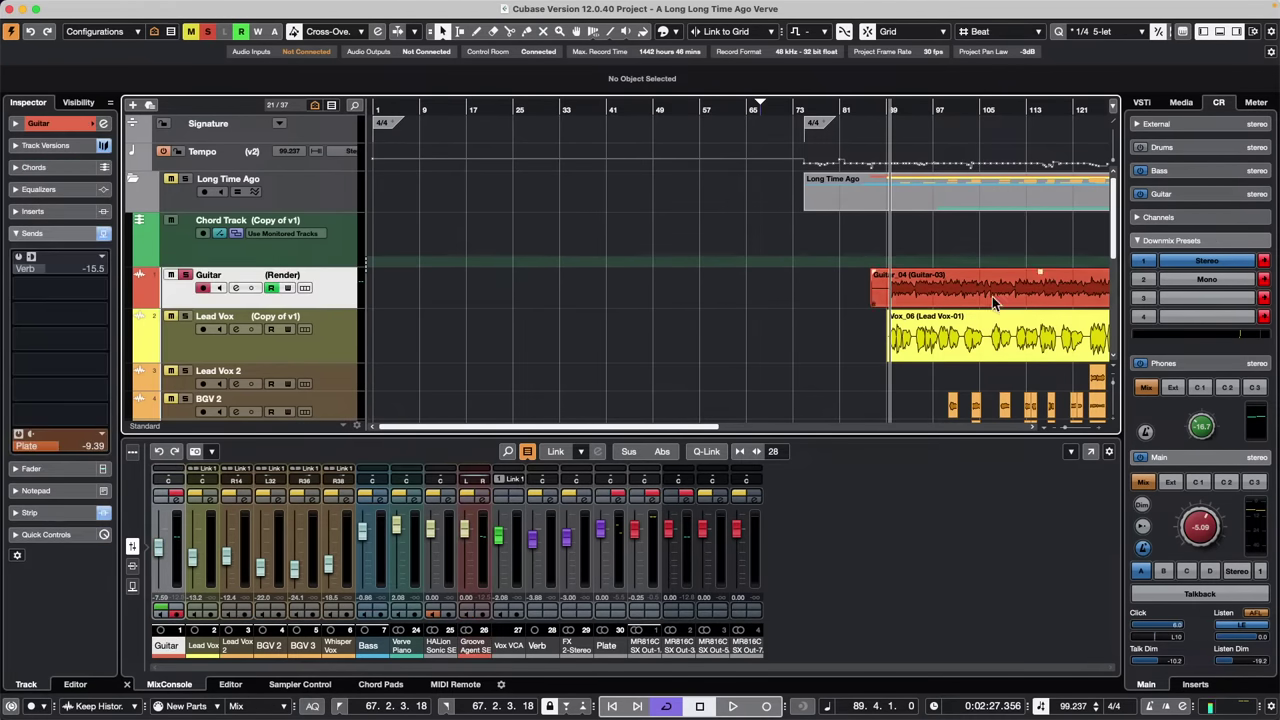
key(space)
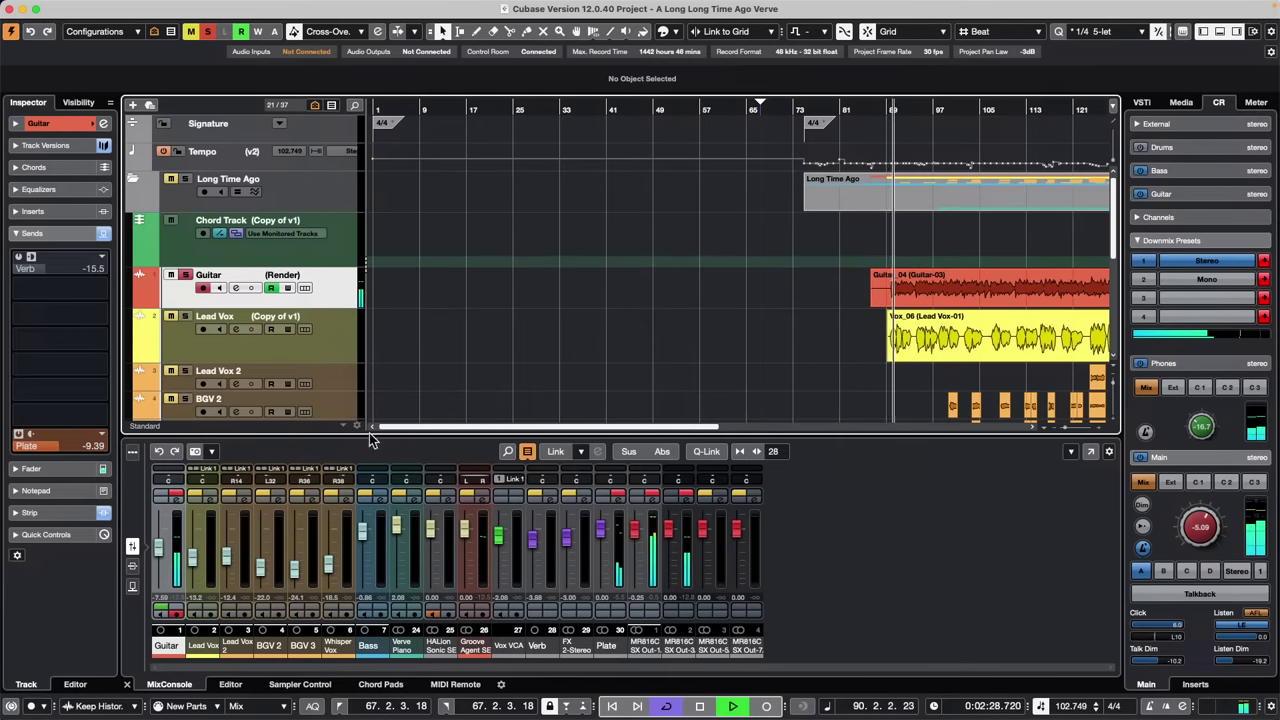
Inspect the compressor in the Guitar track's channel strip during playback, and close the channel settings
click(103, 123)
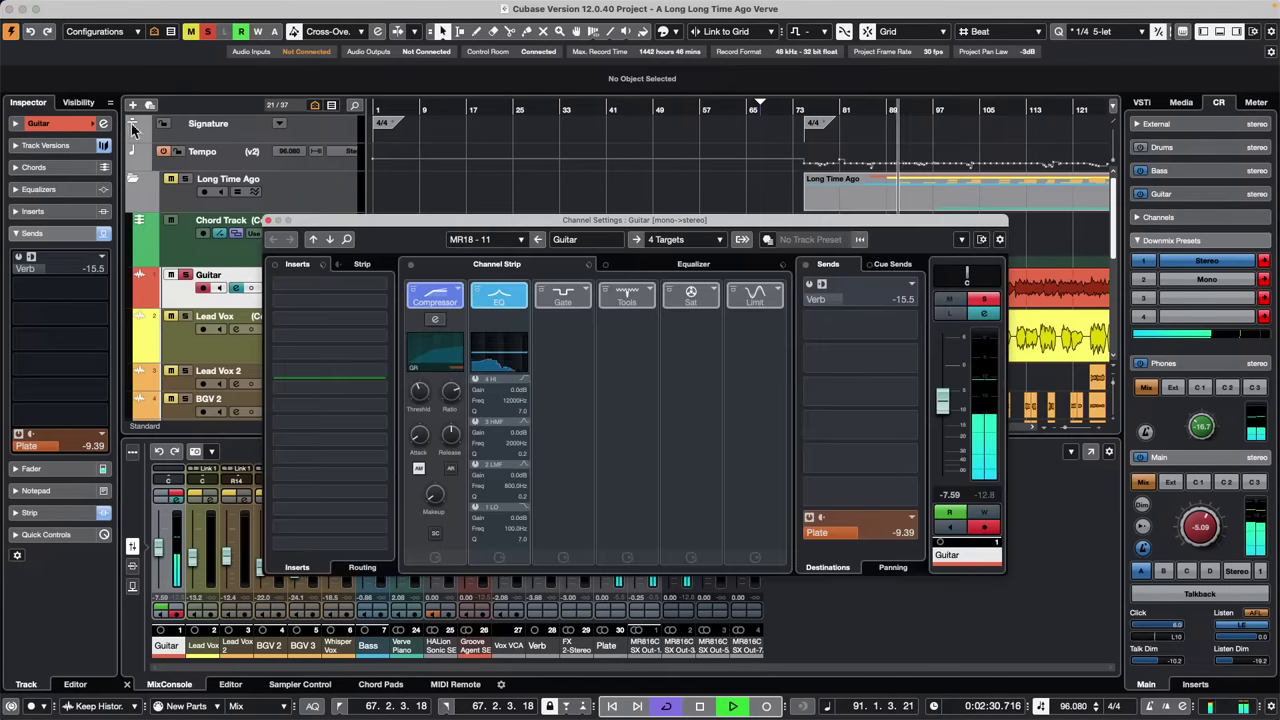
click(434, 305)
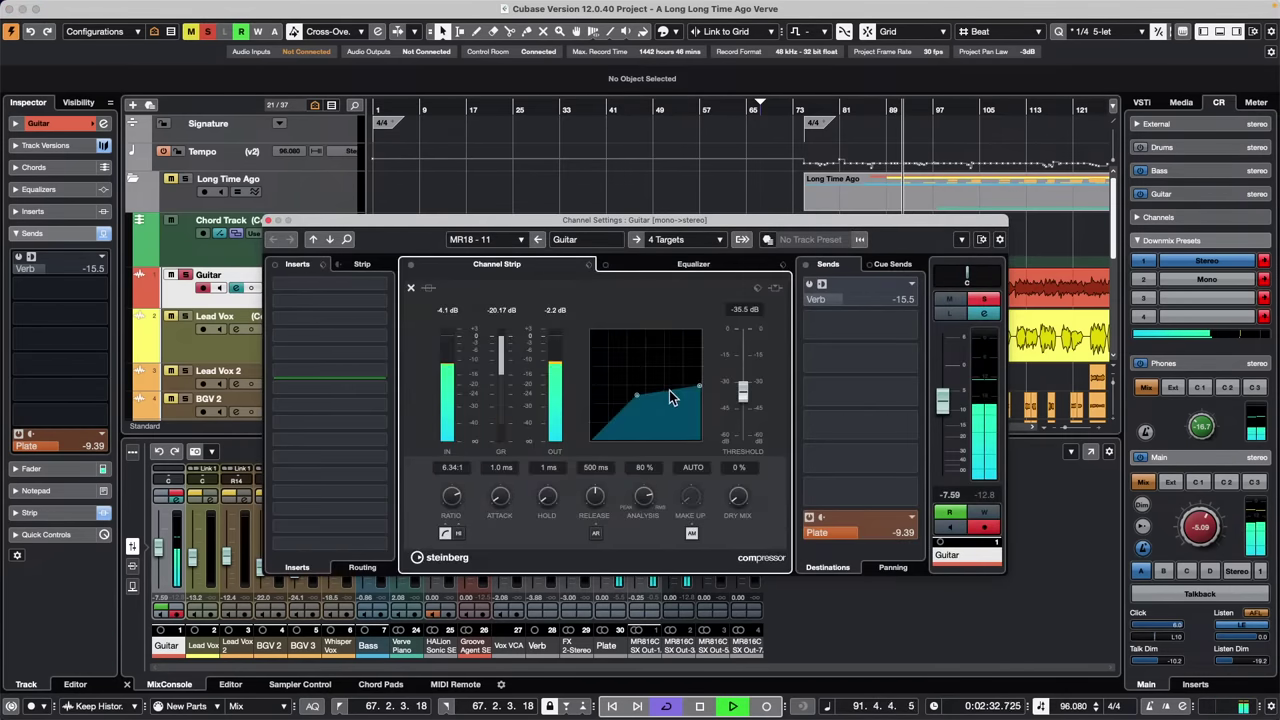
click(267, 220)
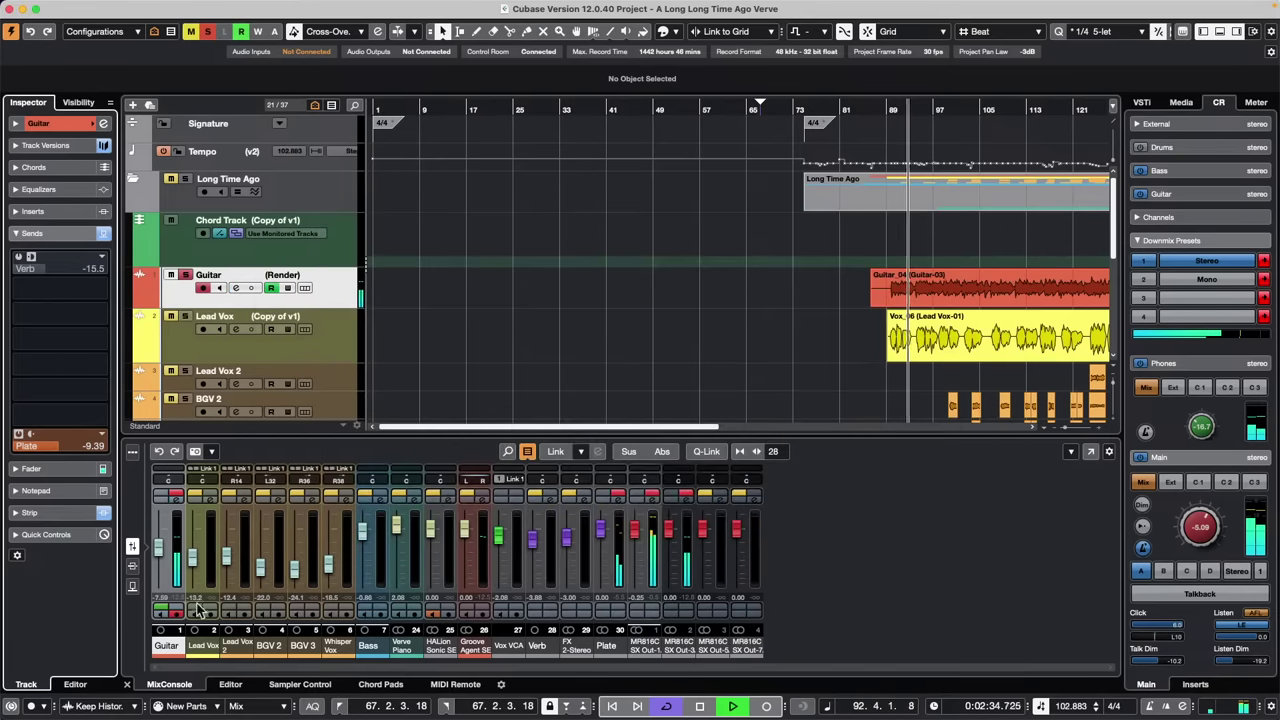
Change the Global Meter Settings of the mixer channels while the project plays
right_click(172, 546)
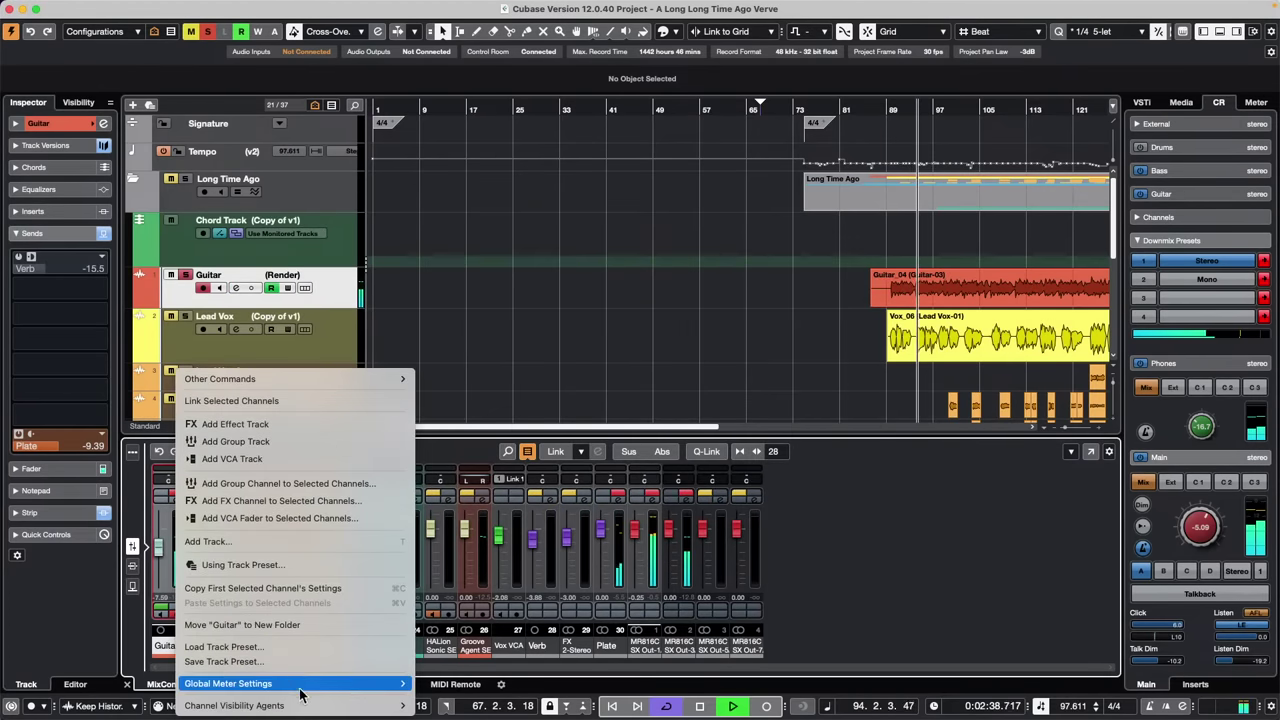
mouse_move(300, 684)
mouse_move(513, 683)
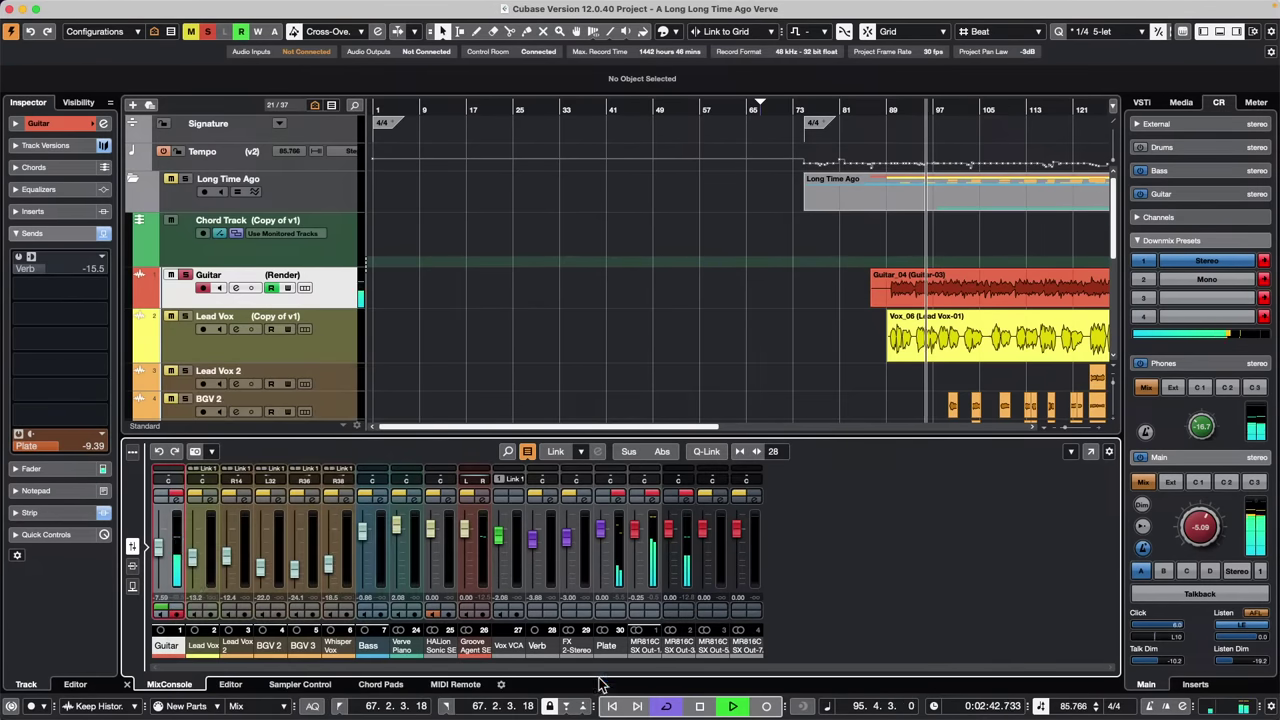
click(599, 678)
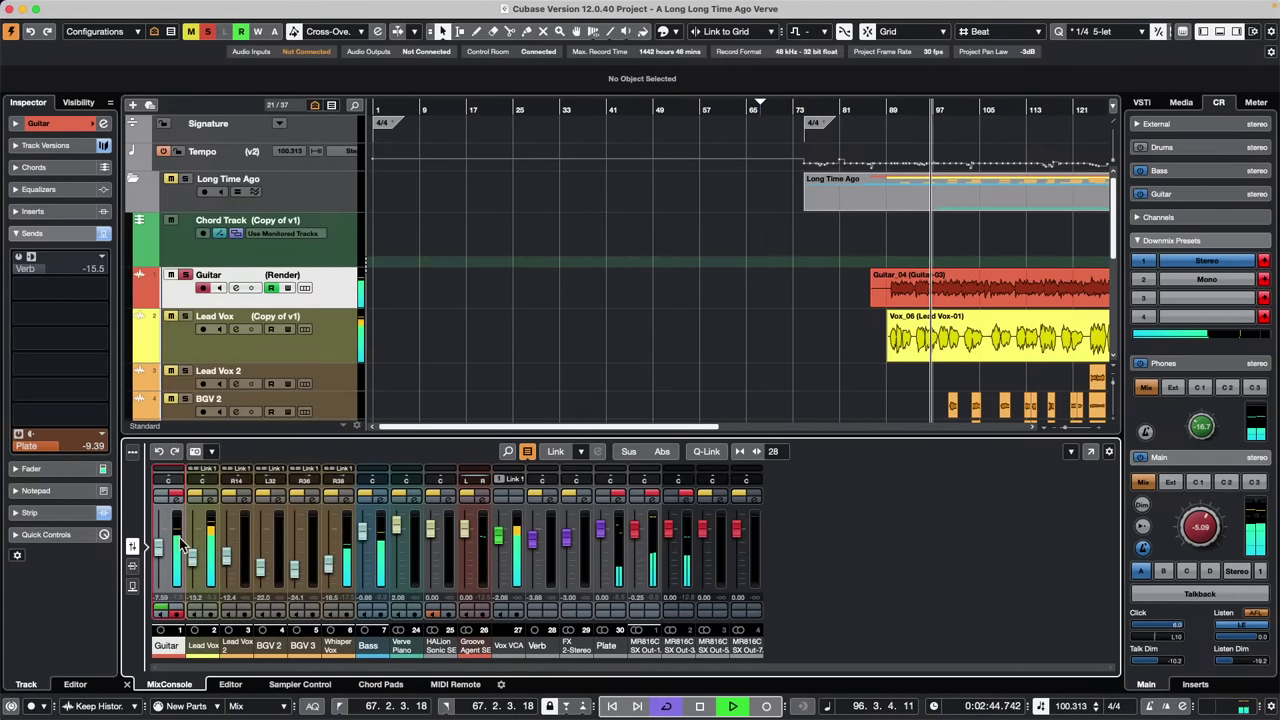
Set the global meter position to Post-Fader and adjust the Guitar channel's fader to -8.64 dB during playback
right_click(174, 566)
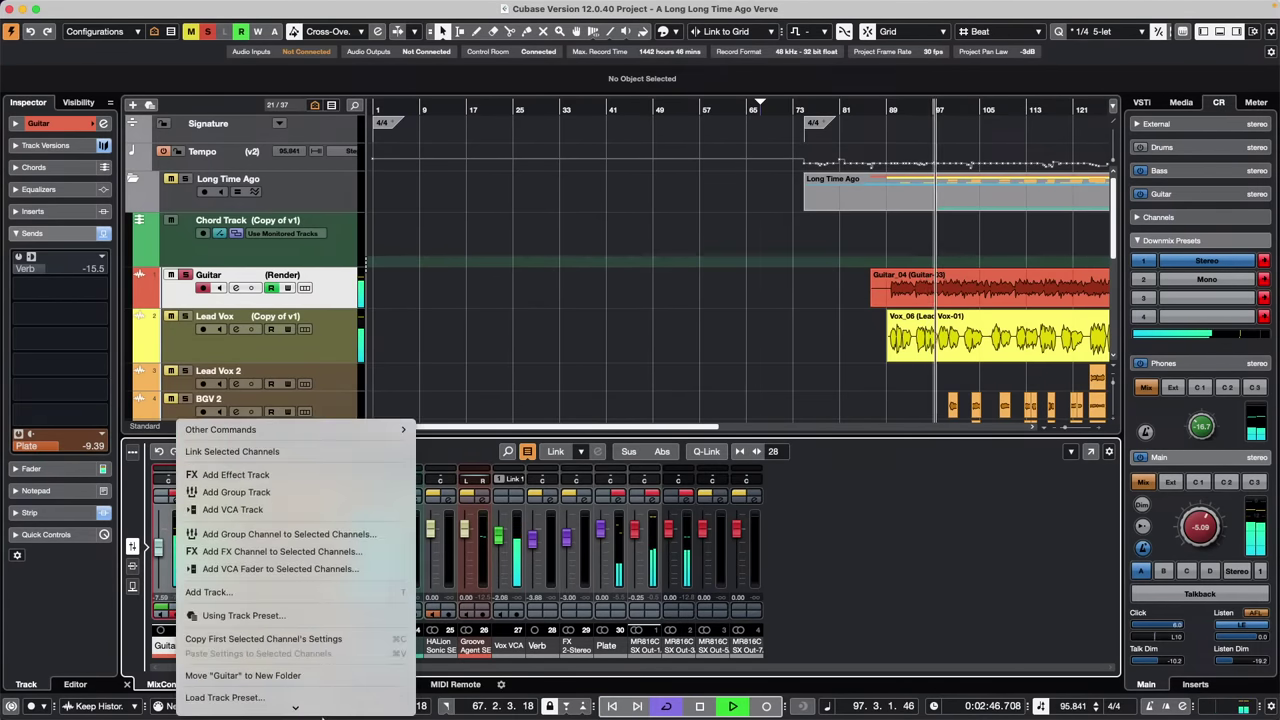
mouse_move(405, 688)
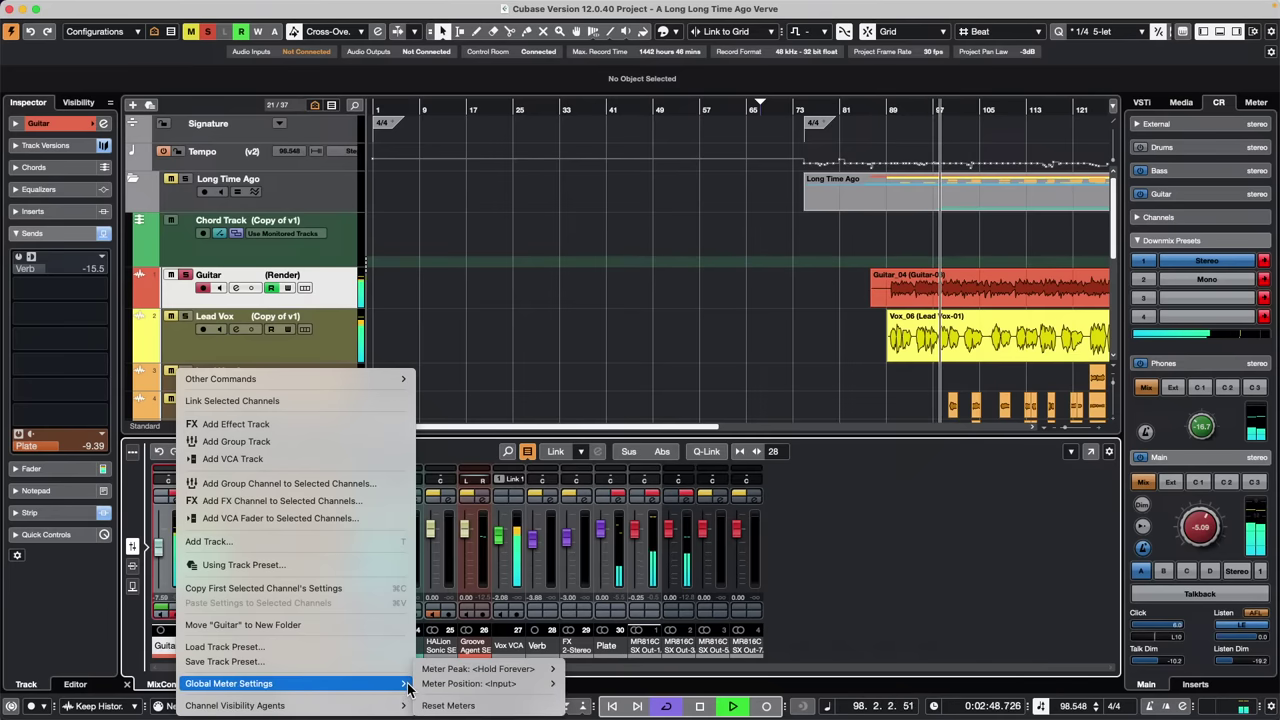
mouse_move(530, 684)
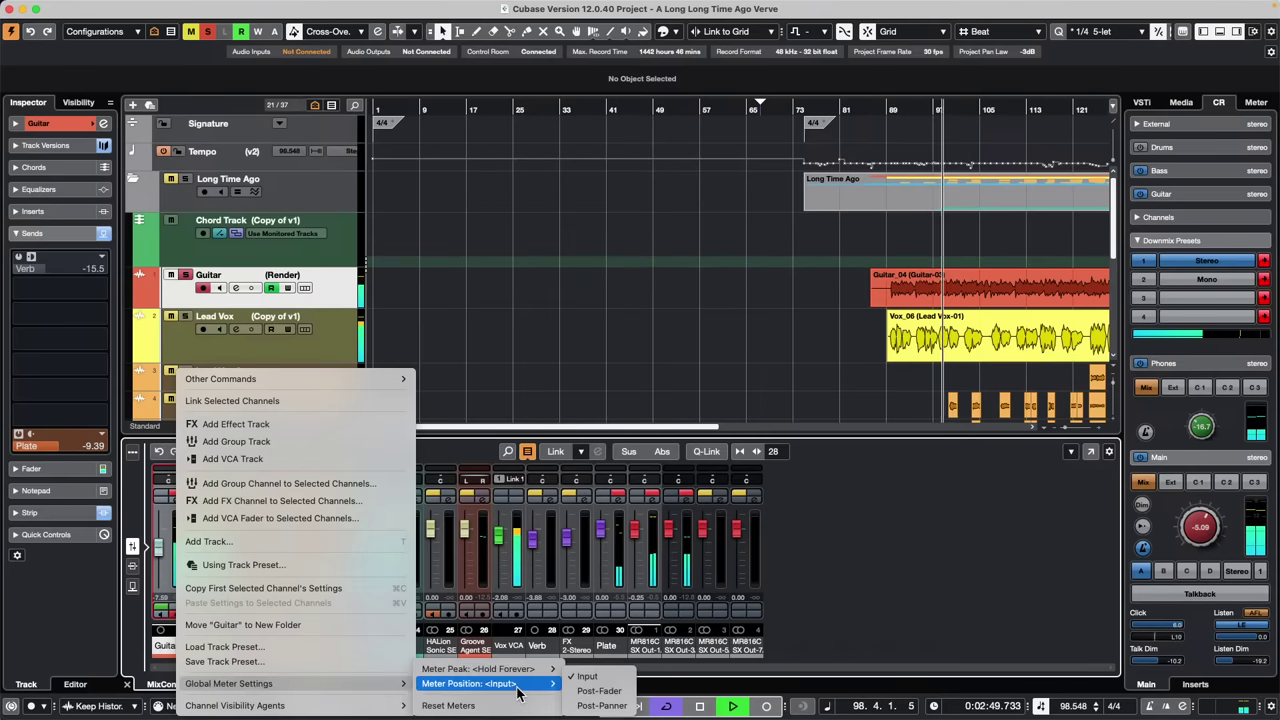
click(600, 691)
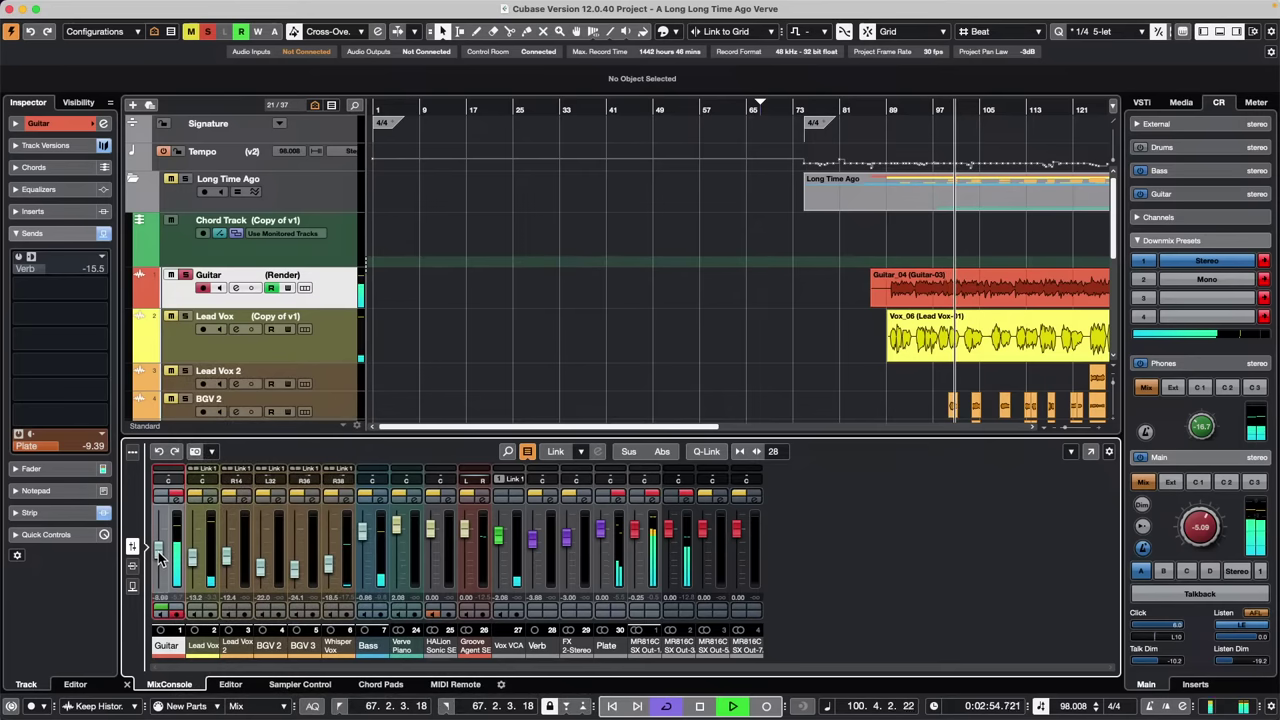
mouse_move(158, 555)
mouse_down()
mouse_move(157, 593)
mouse_move(157, 557)
mouse_up()
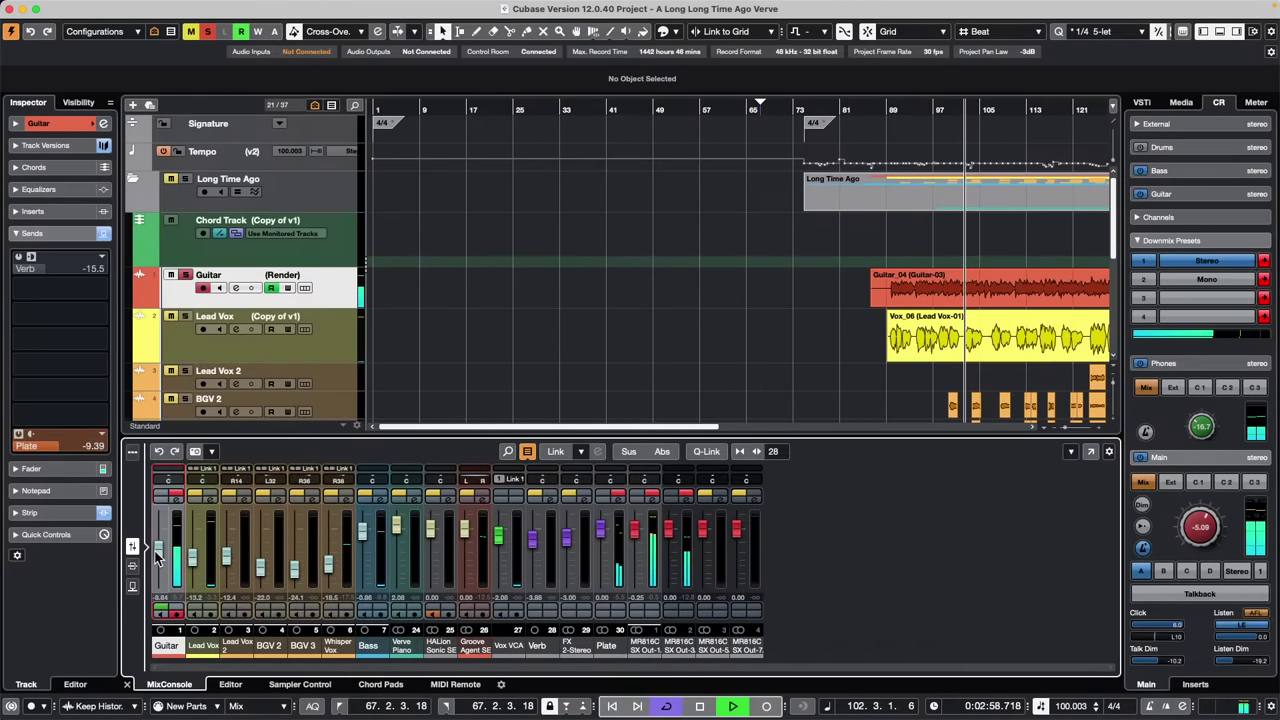
Set the threshold of the Guitar channel strip's compressor to -38.1 dB, stop playback and close the channel settings
click(103, 123)
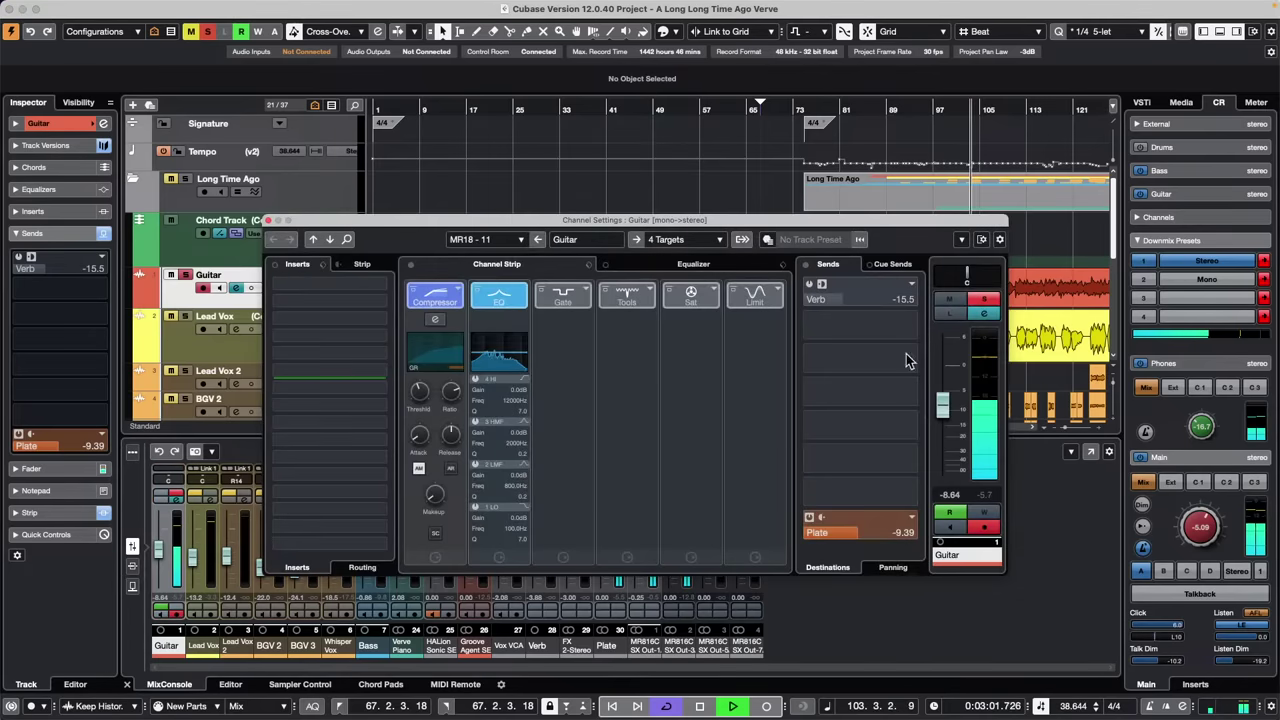
click(445, 318)
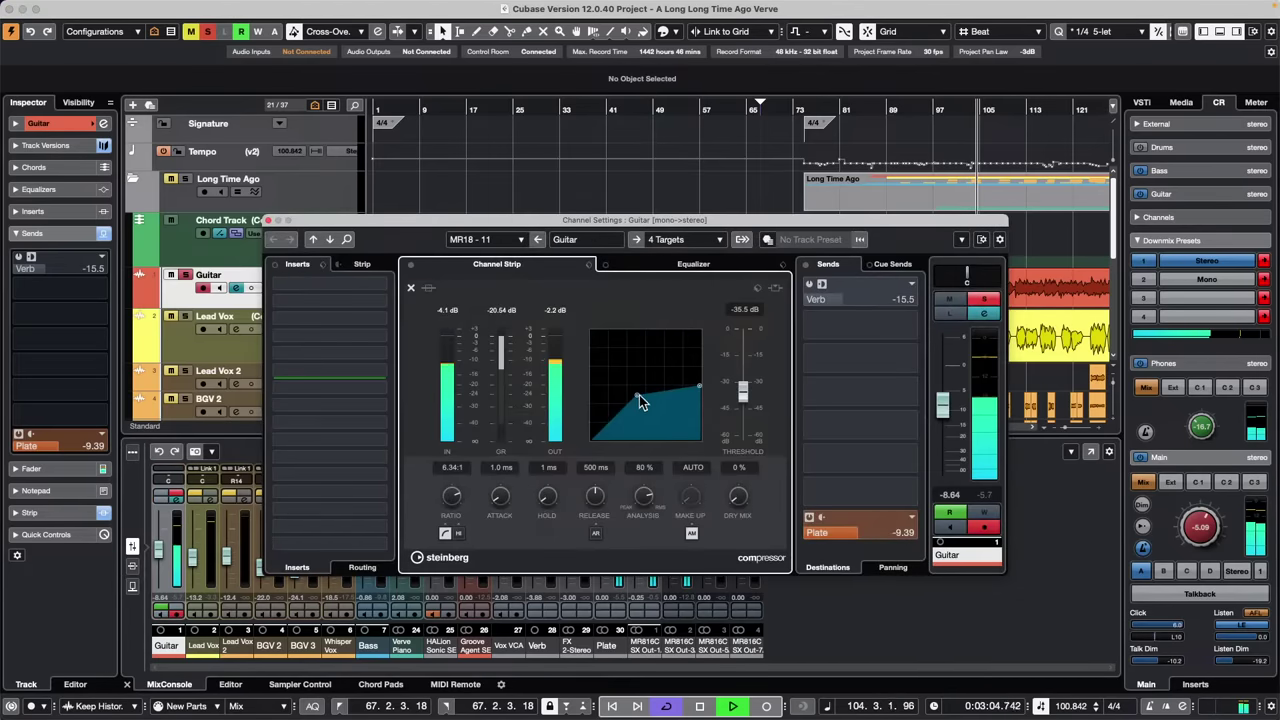
mouse_move(639, 395)
mouse_down()
mouse_move(626, 430)
mouse_move(631, 401)
mouse_up()
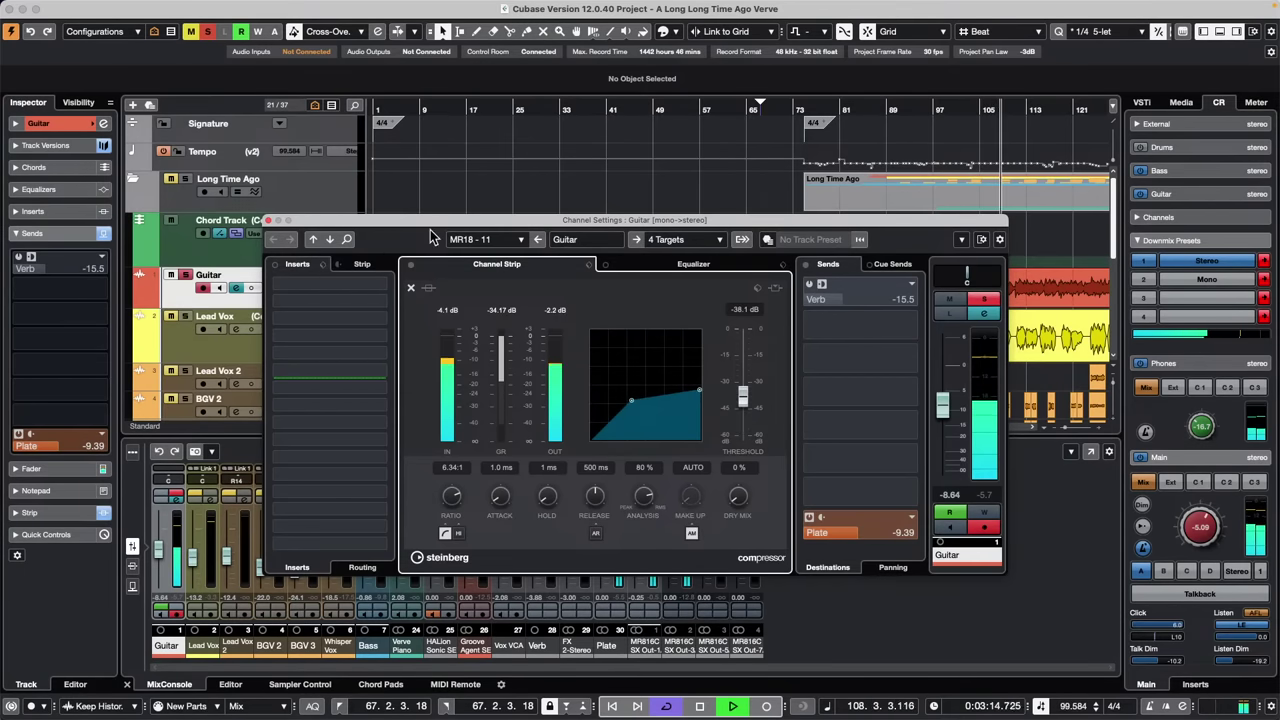
key(space)
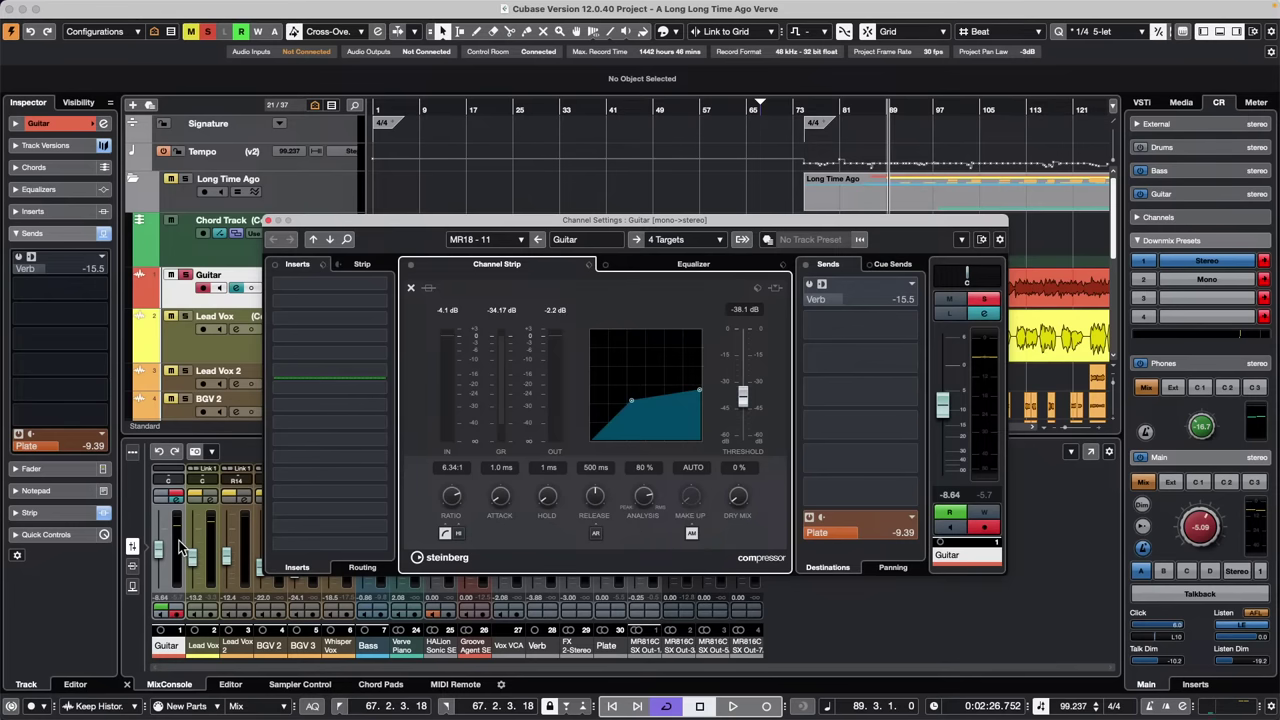
click(268, 220)
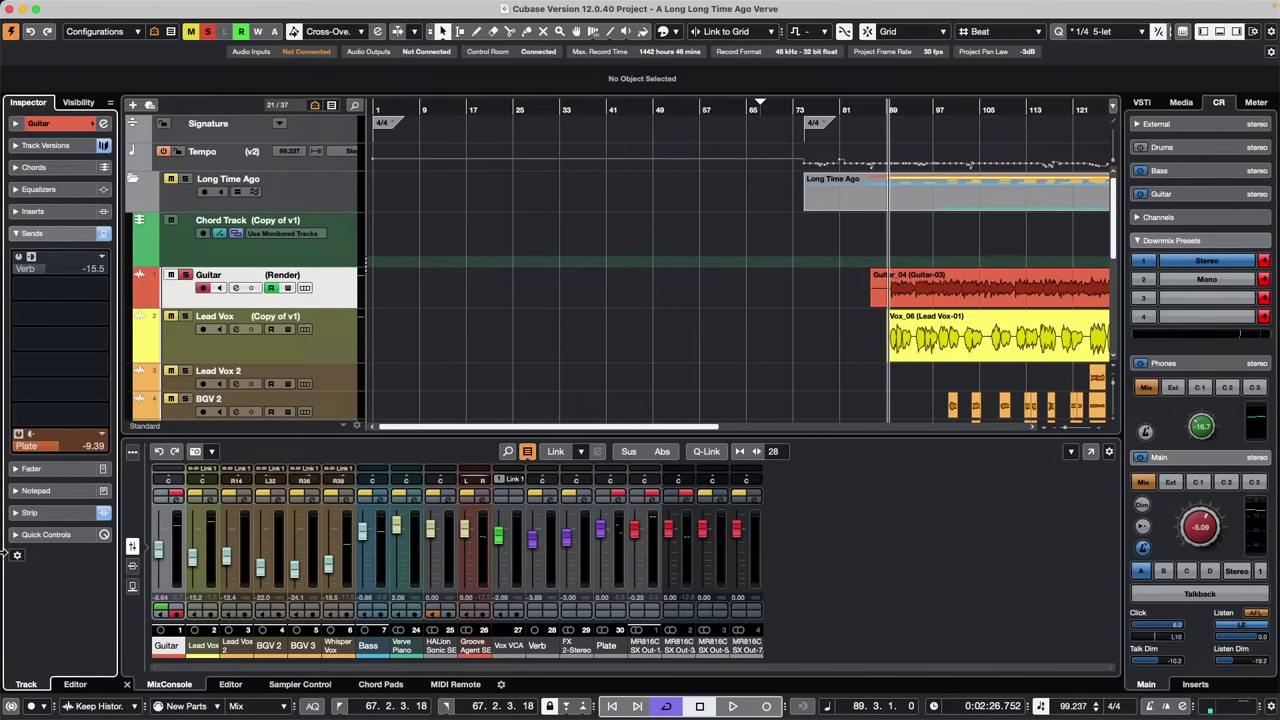
Add the Frequency EQ to the first insert slot of the Guitar track
click(338, 287)
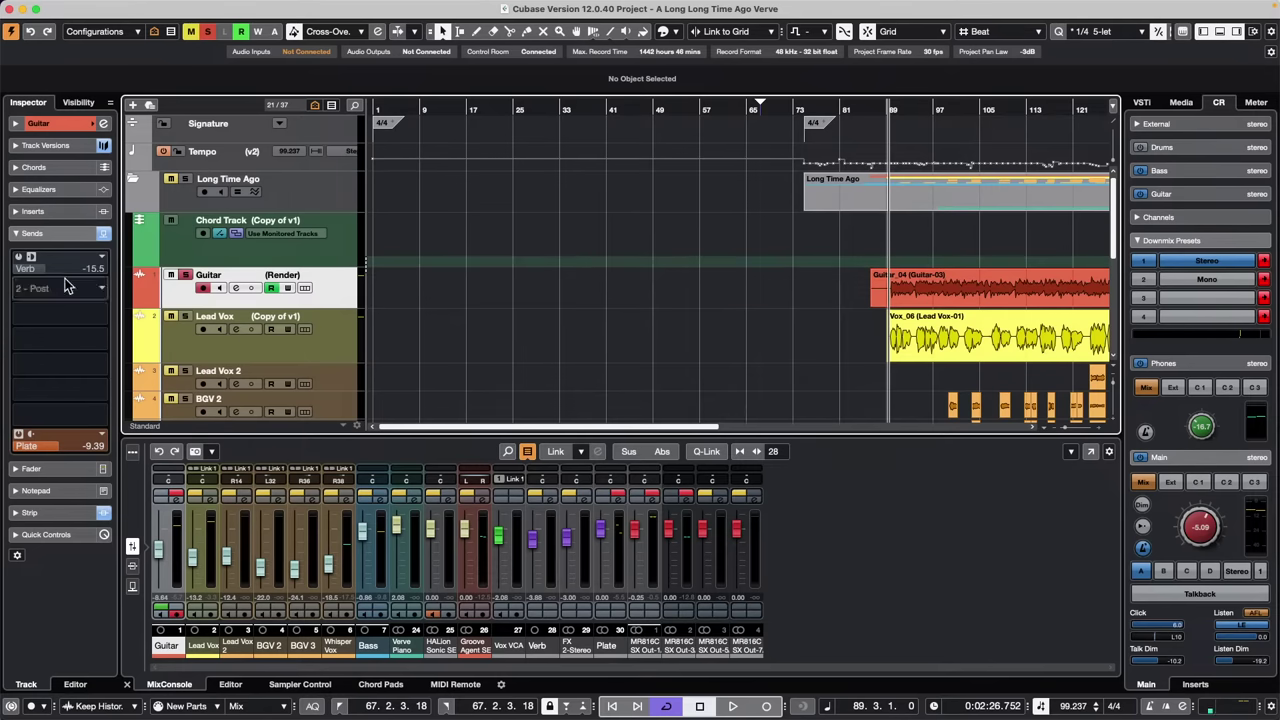
click(72, 212)
click(73, 237)
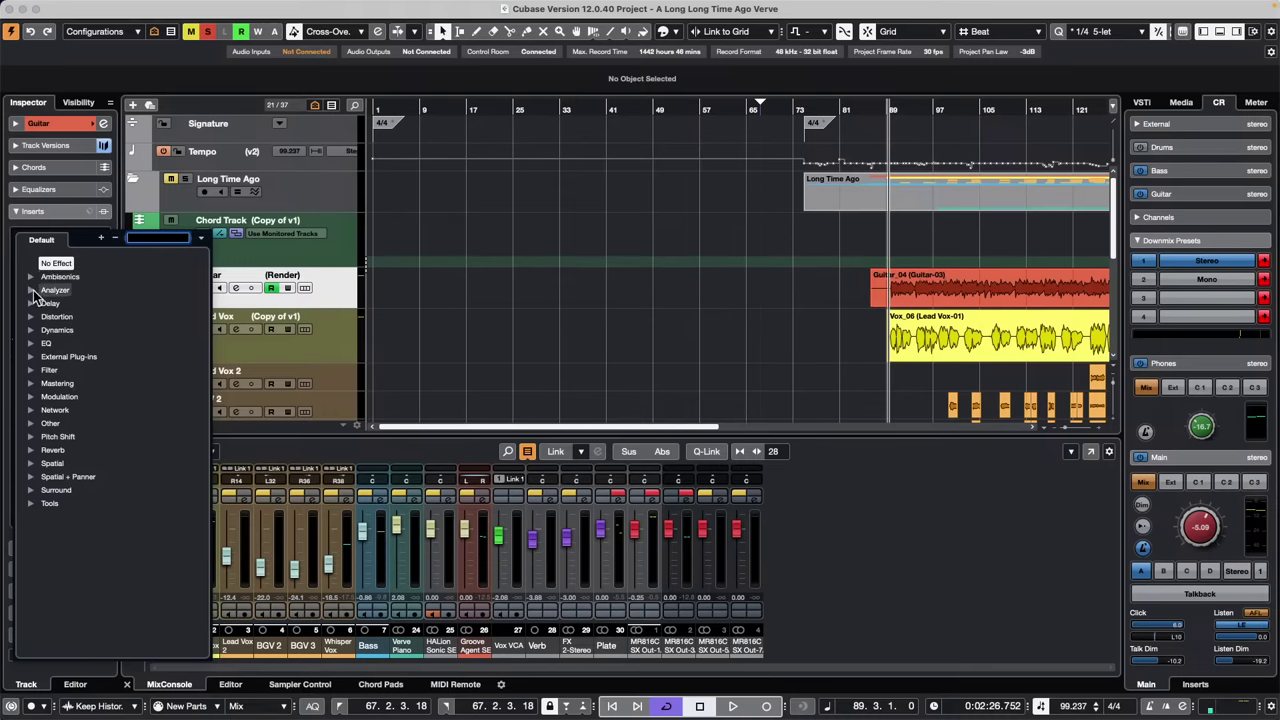
click(31, 343)
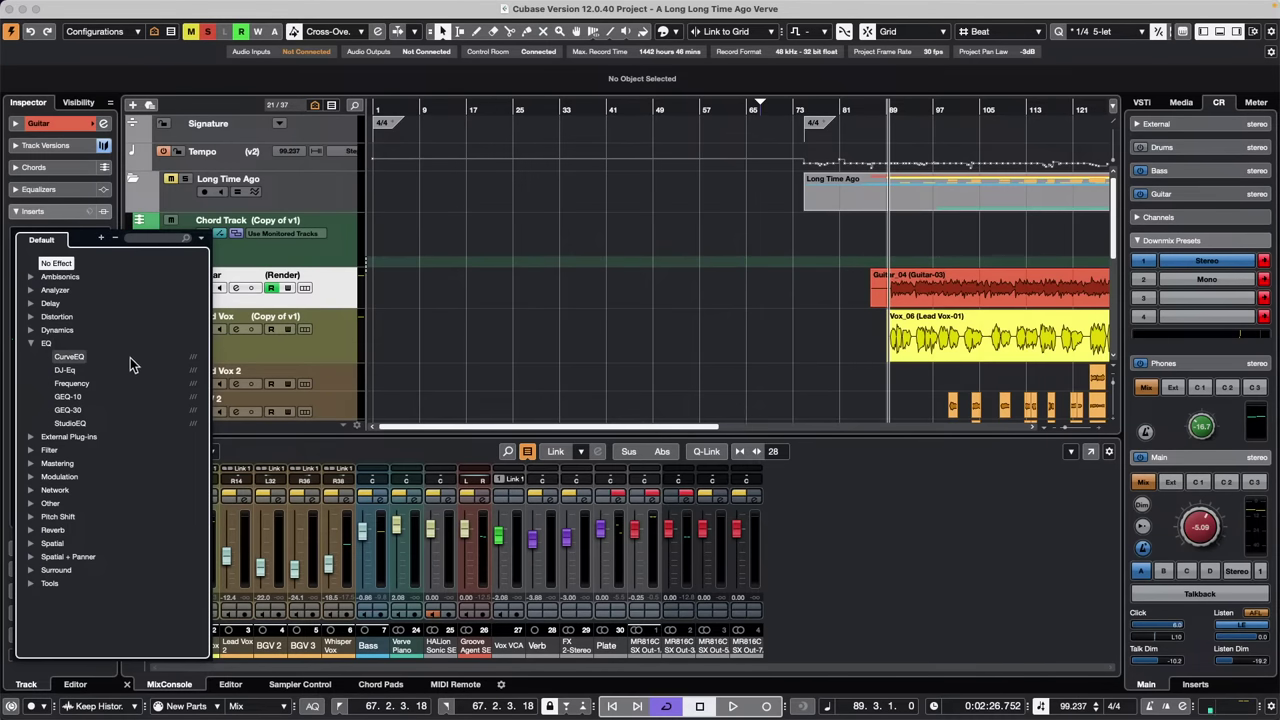
click(80, 384)
click(182, 383)
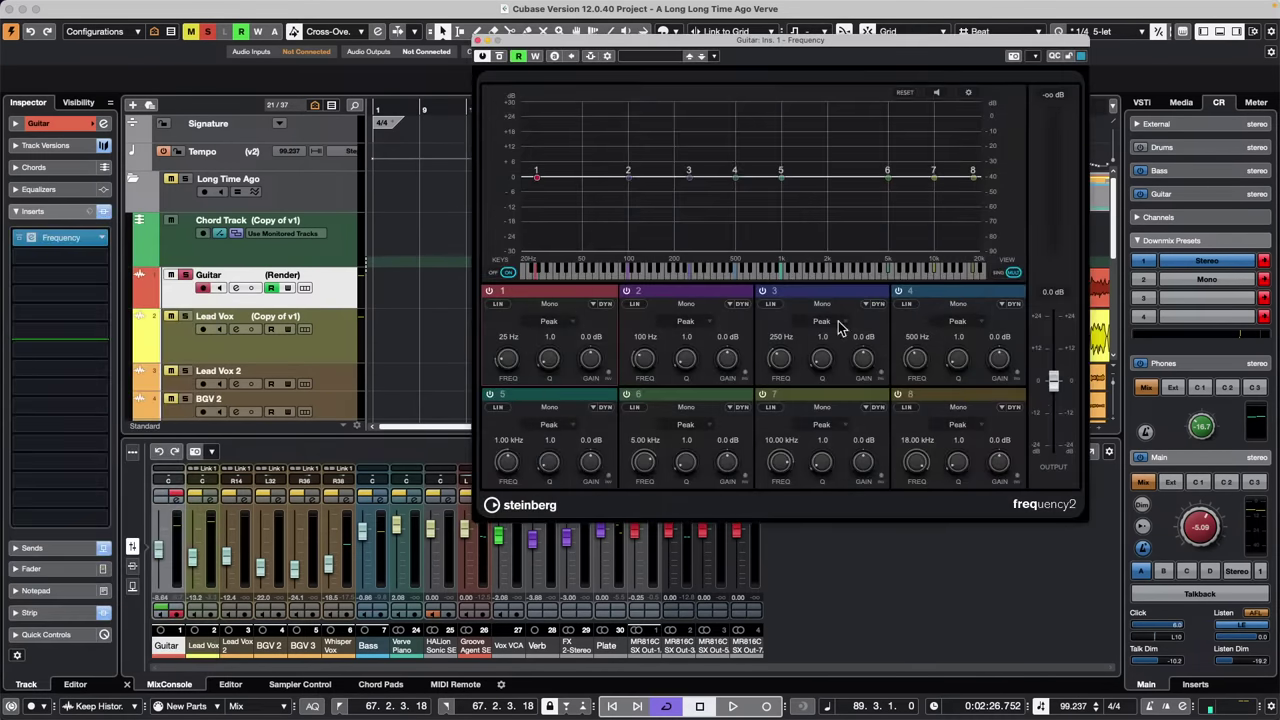
Show EQ band 2's dynamics controls in Frequency's single-band view, and remove the plug-in from the Guitar track's inserts
click(741, 304)
click(1013, 272)
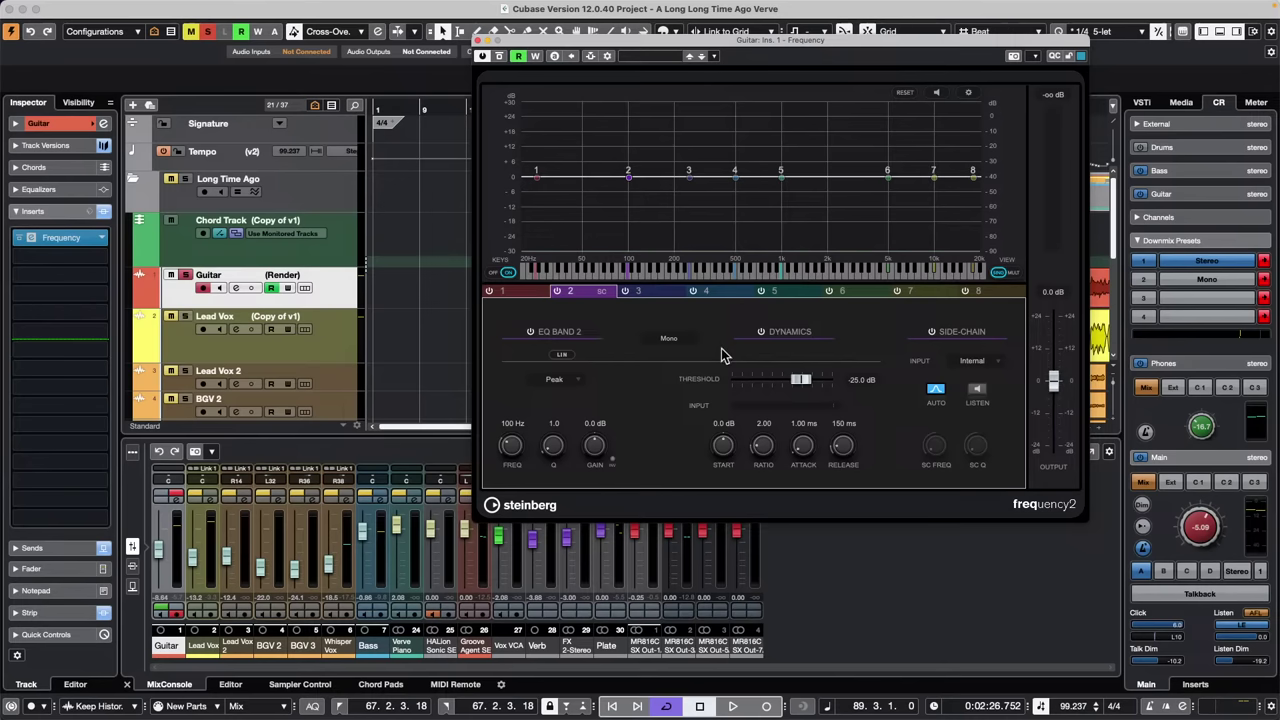
click(479, 42)
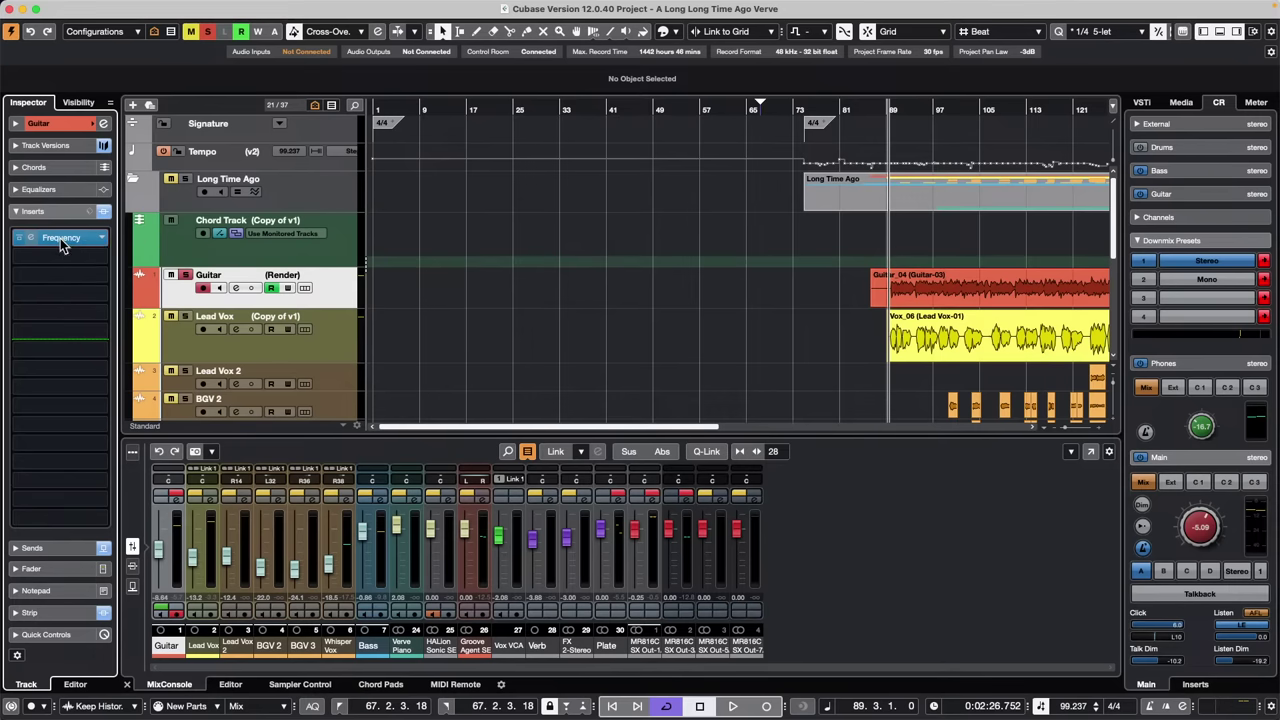
drag(60, 238, 550, 279)
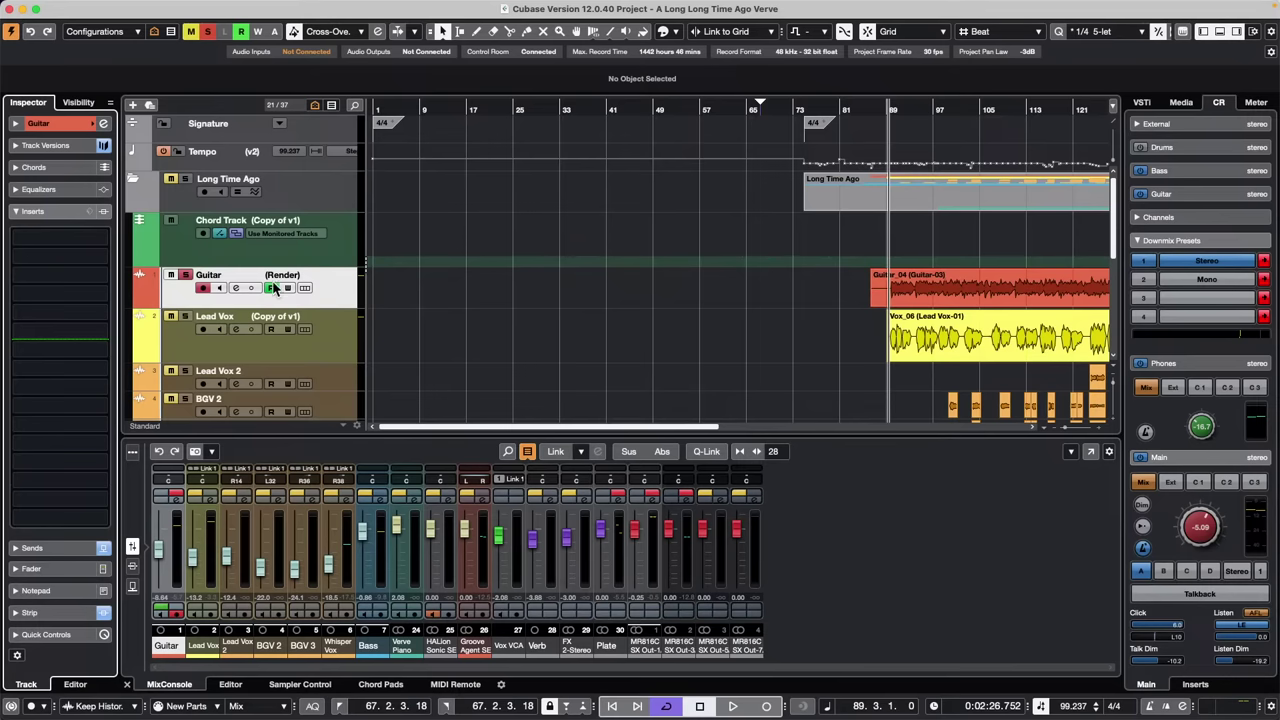
click(978, 289)
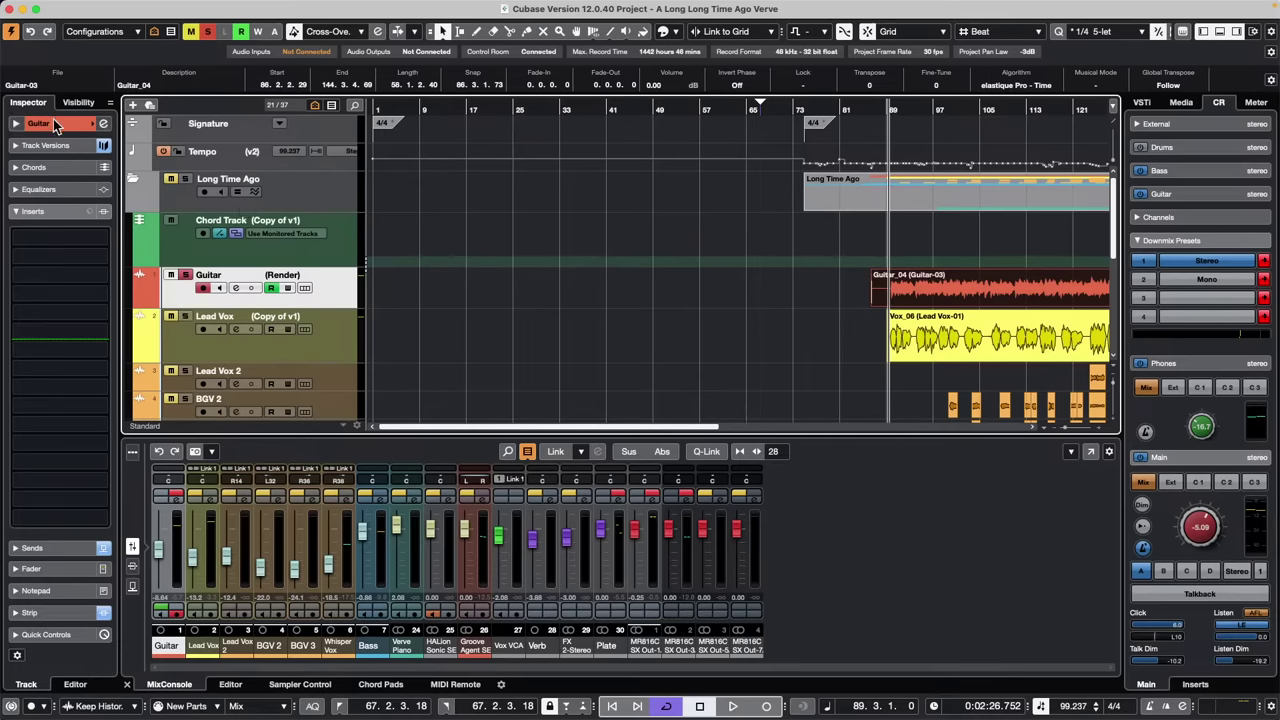
scroll(745, 307, down, 10)
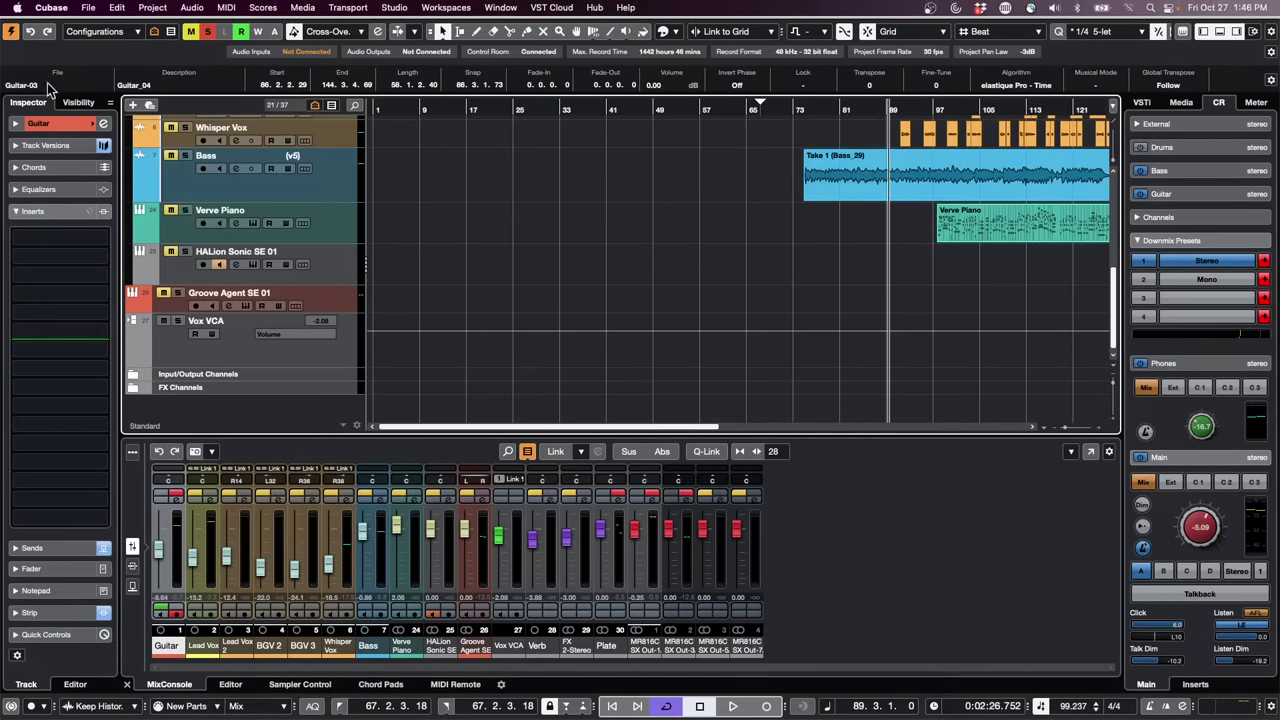
click(1183, 102)
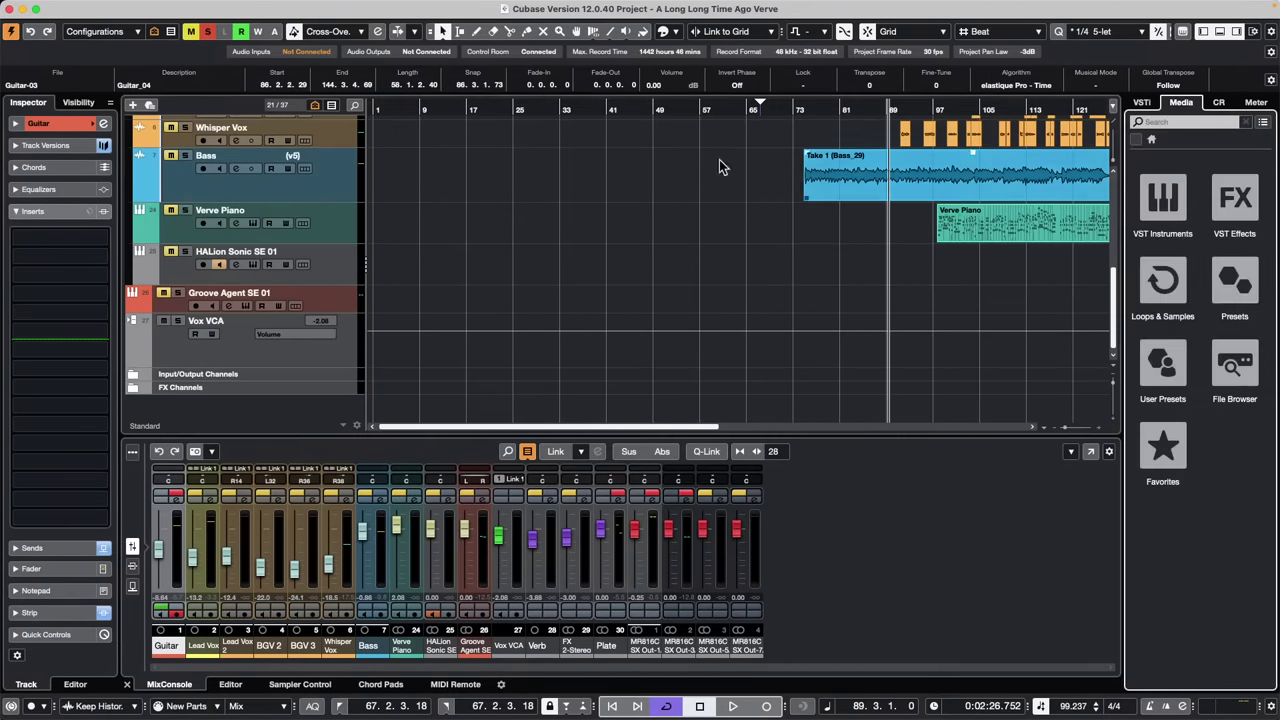
Open the recent project jump off.cpr and activate it
click(51, 8)
mouse_move(88, 7)
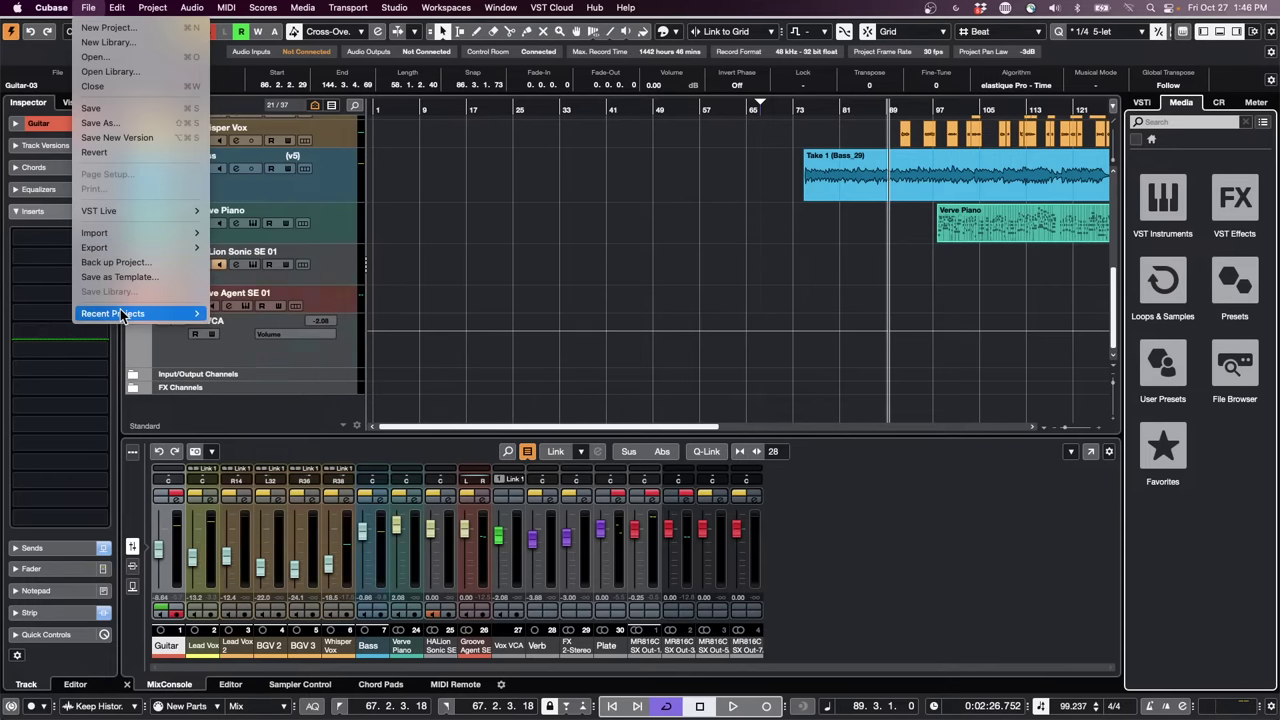
mouse_move(115, 313)
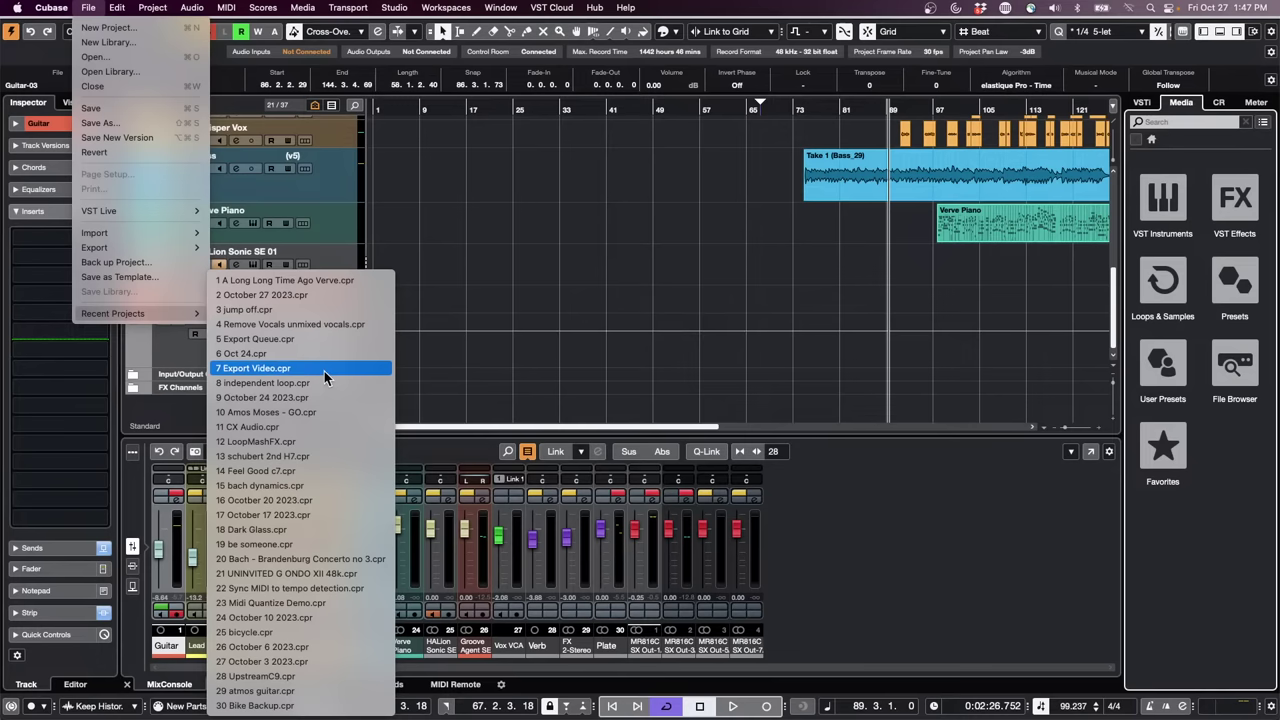
click(368, 310)
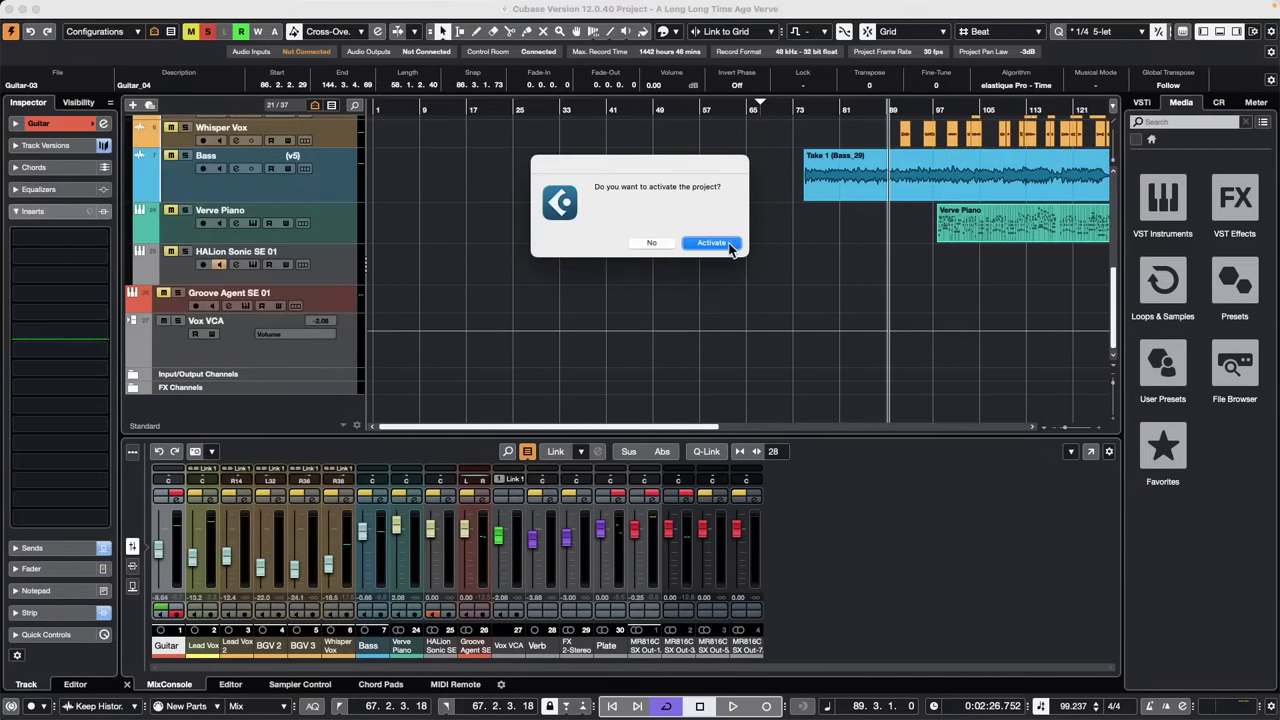
click(711, 243)
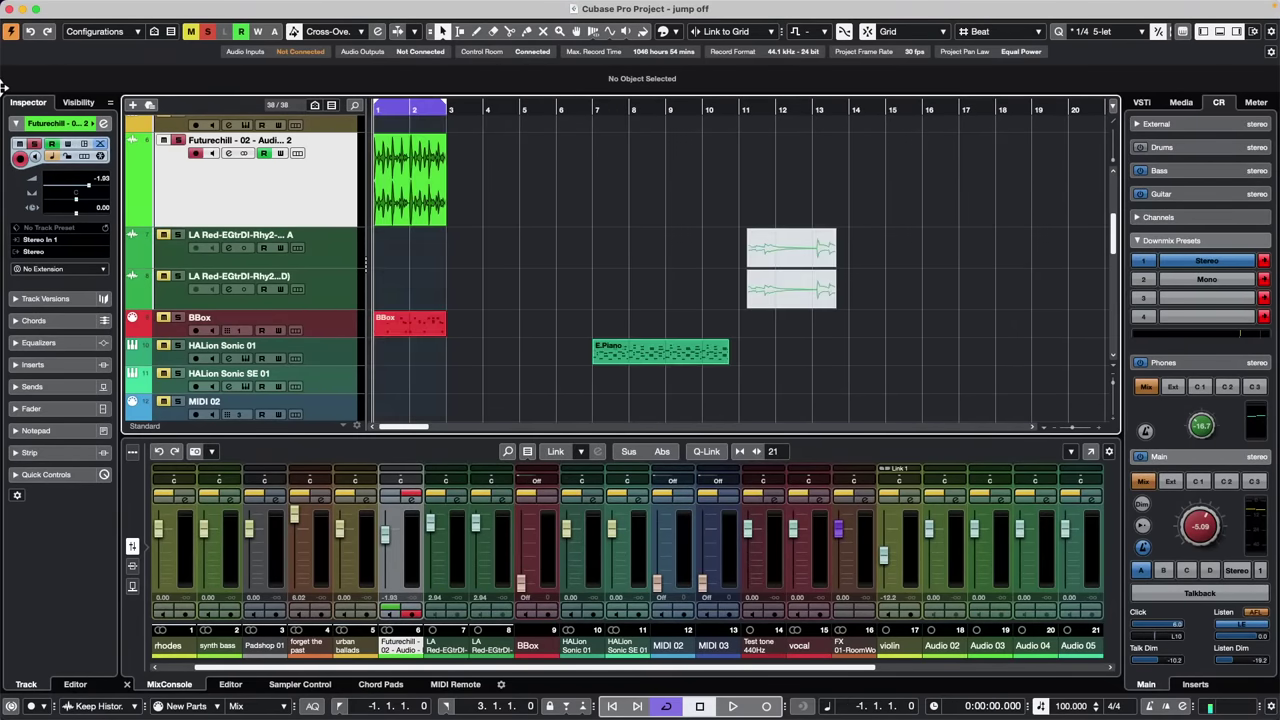
Apply the SpectraLayers extension to the Futurechill - 02 audio track and open its event in a separate SpectraLayers window
click(437, 205)
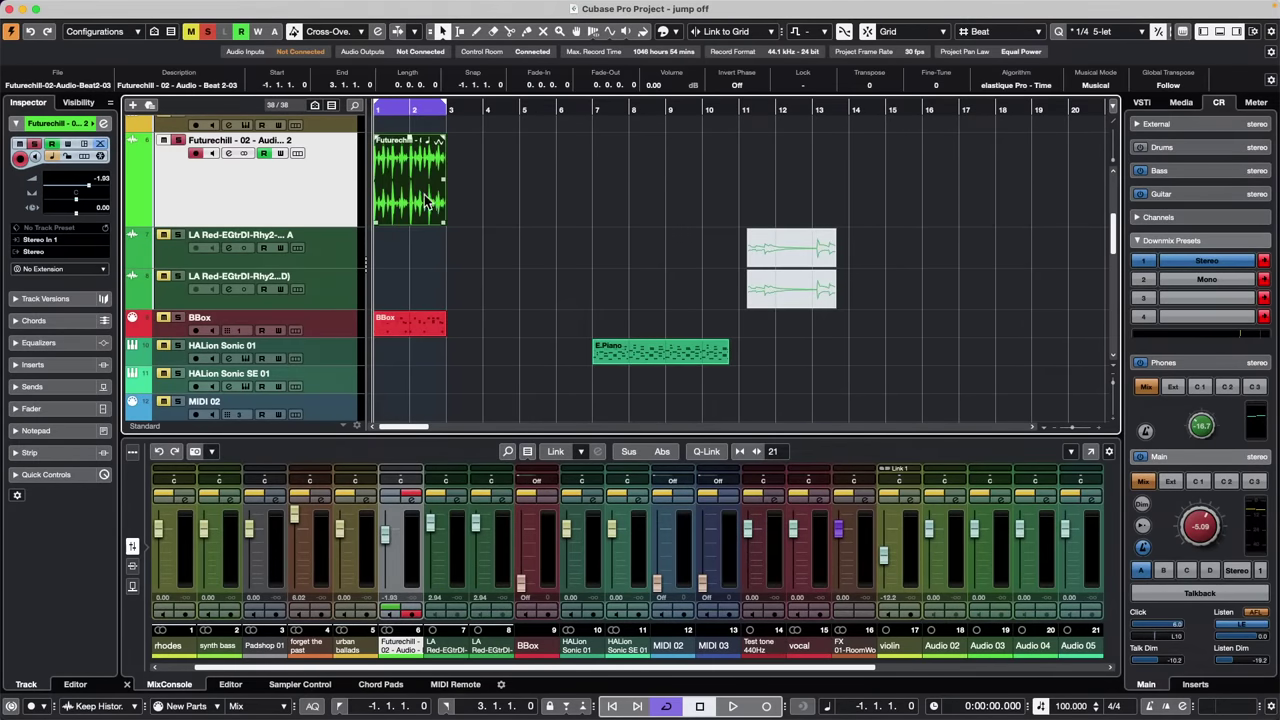
click(66, 269)
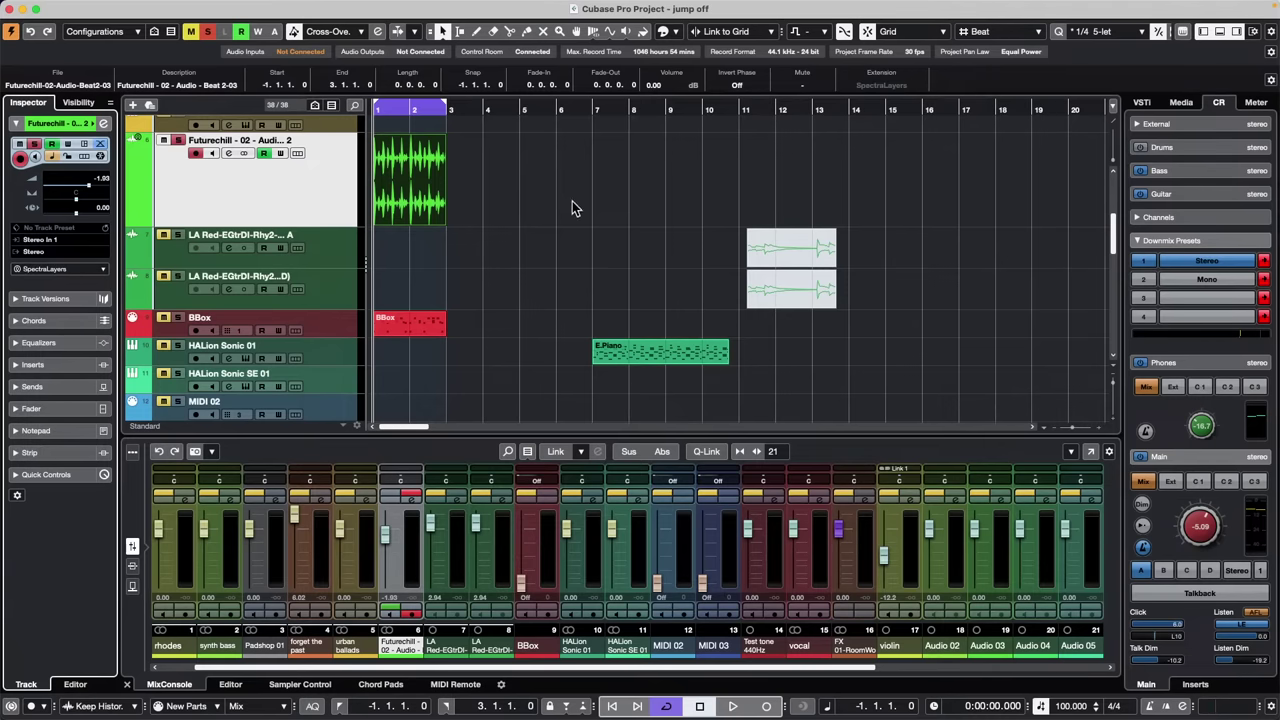
click(410, 198)
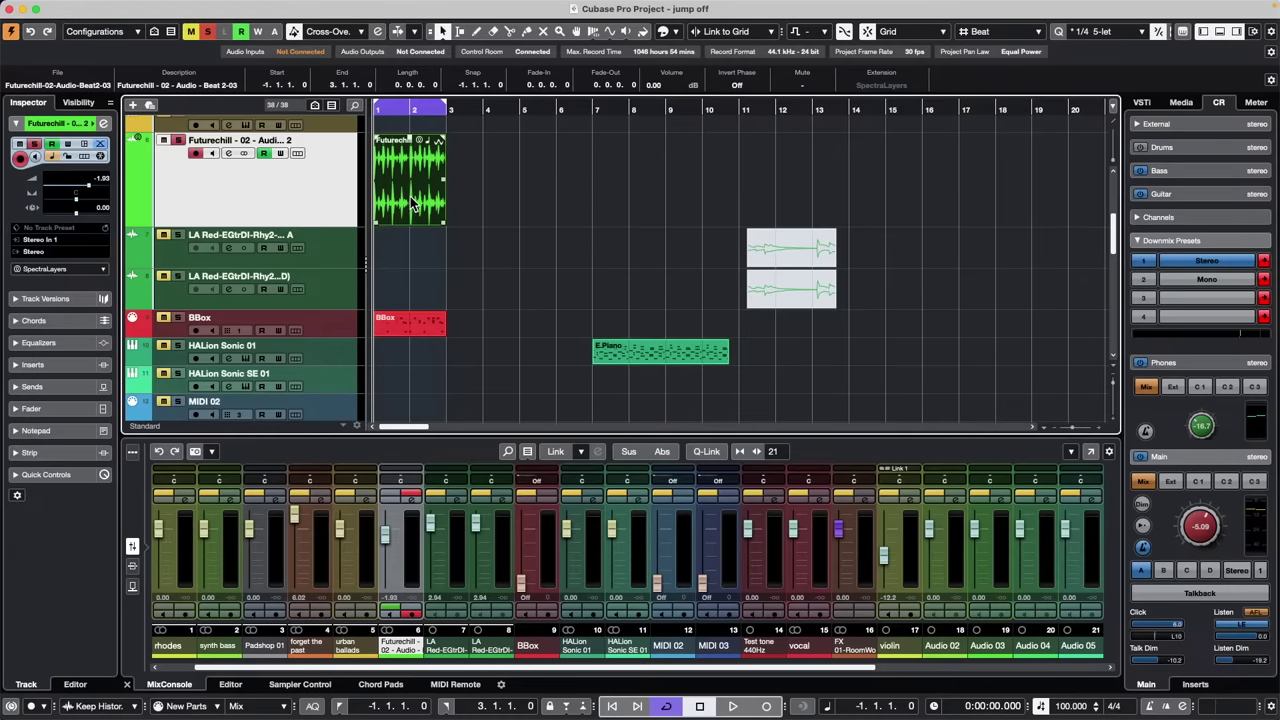
double_click(410, 198)
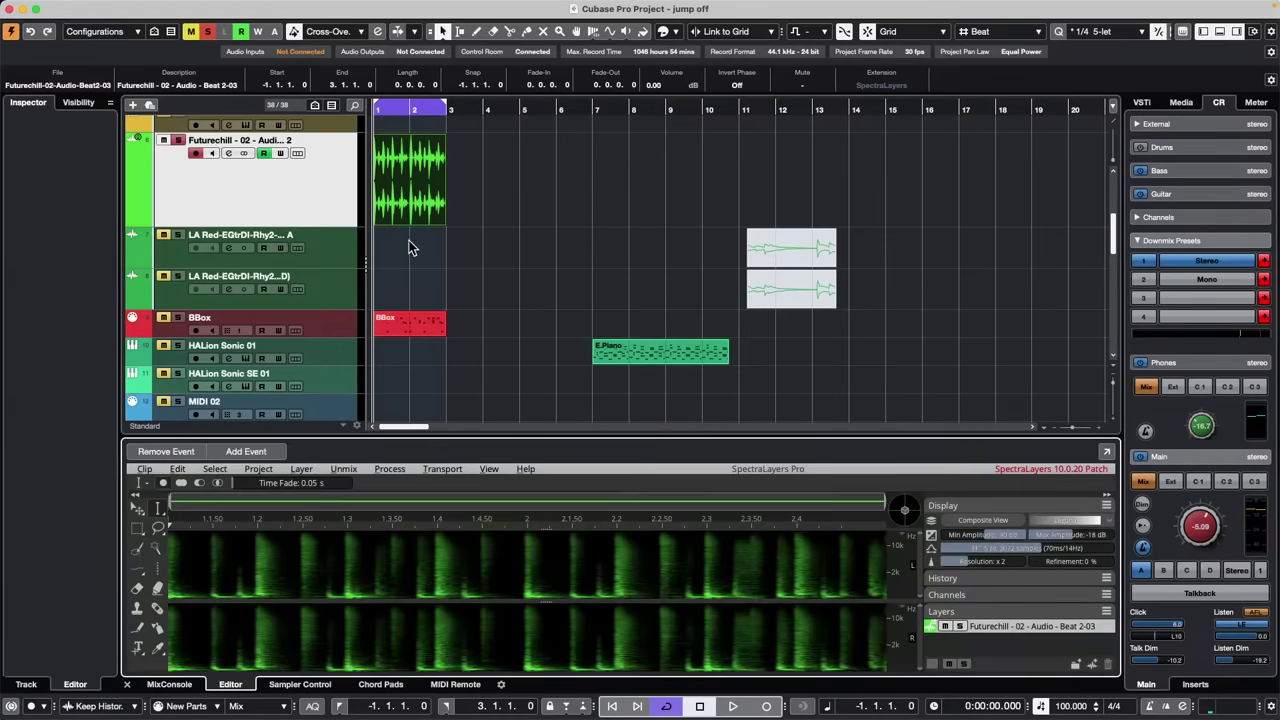
click(1106, 455)
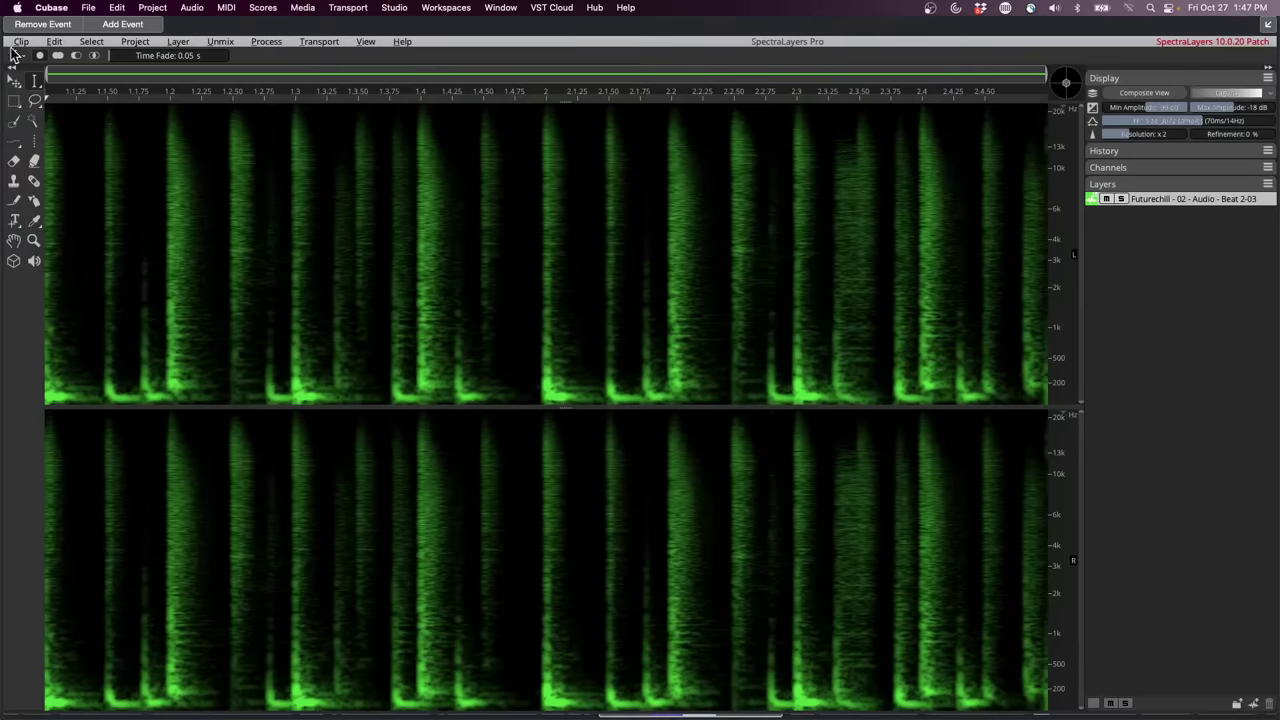
Examine the Components unmix settings for the Futurechill beat layer, including the component choices available for preview
click(216, 42)
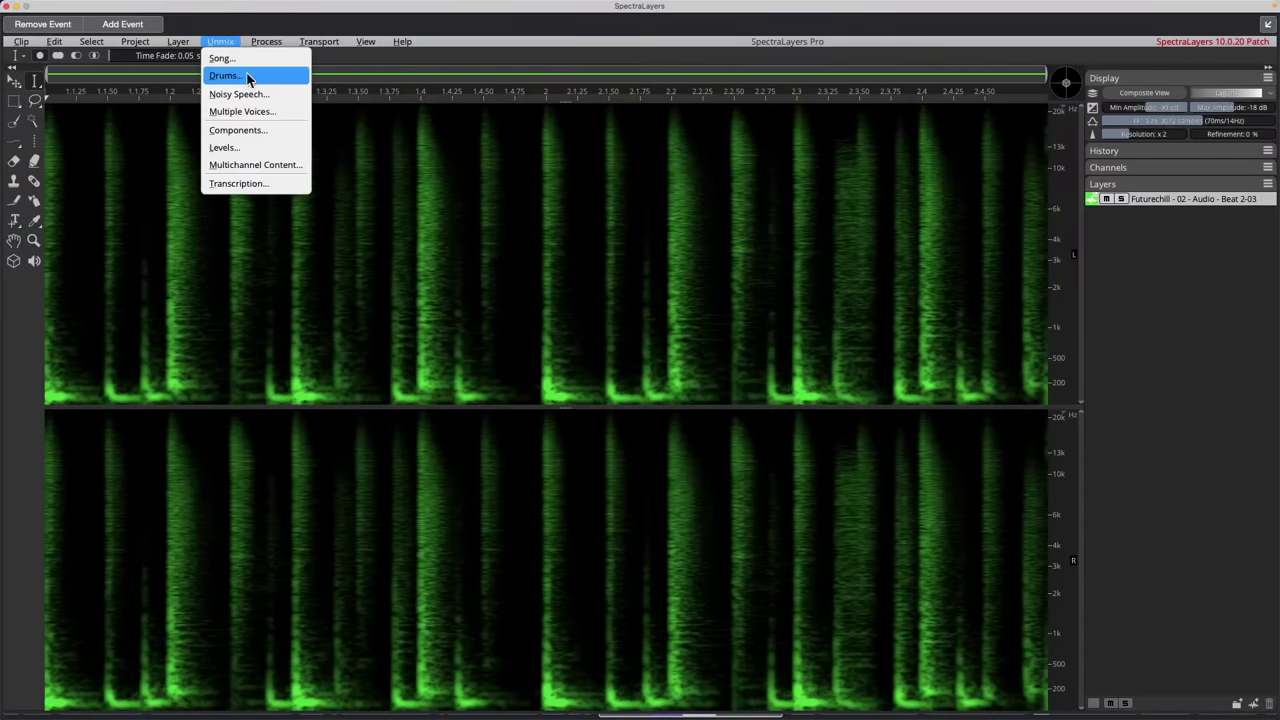
click(283, 140)
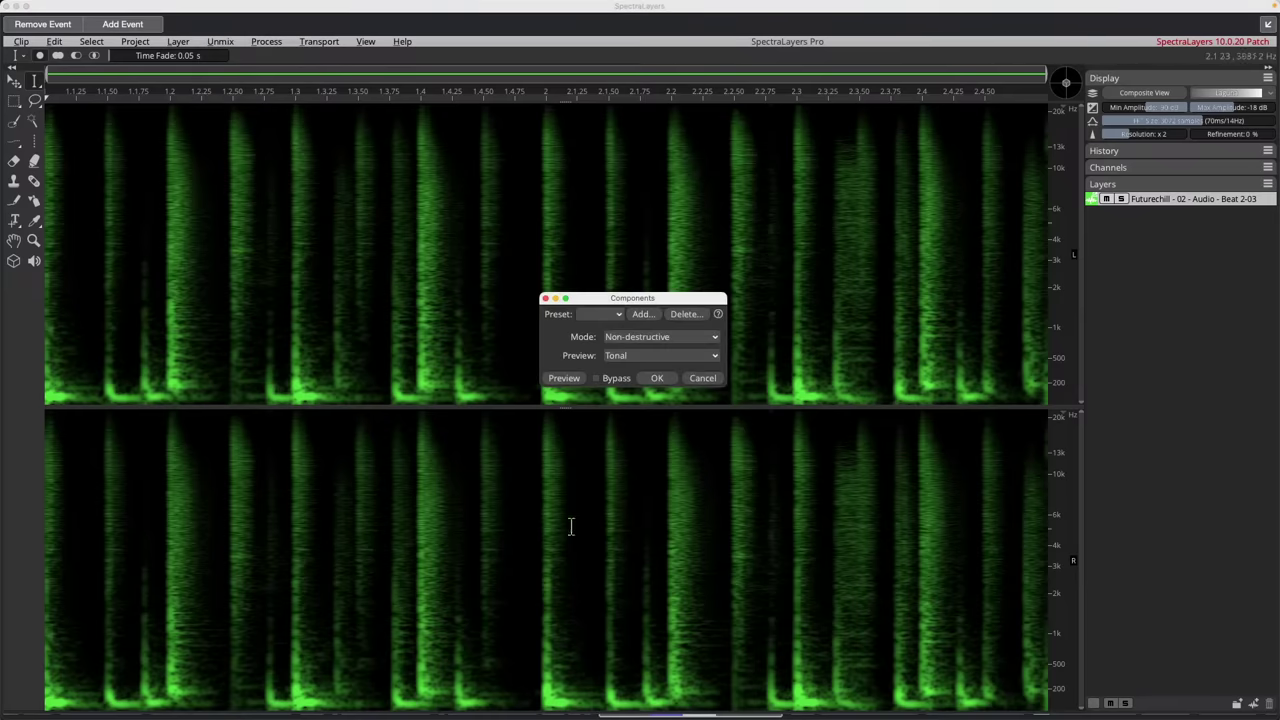
click(715, 355)
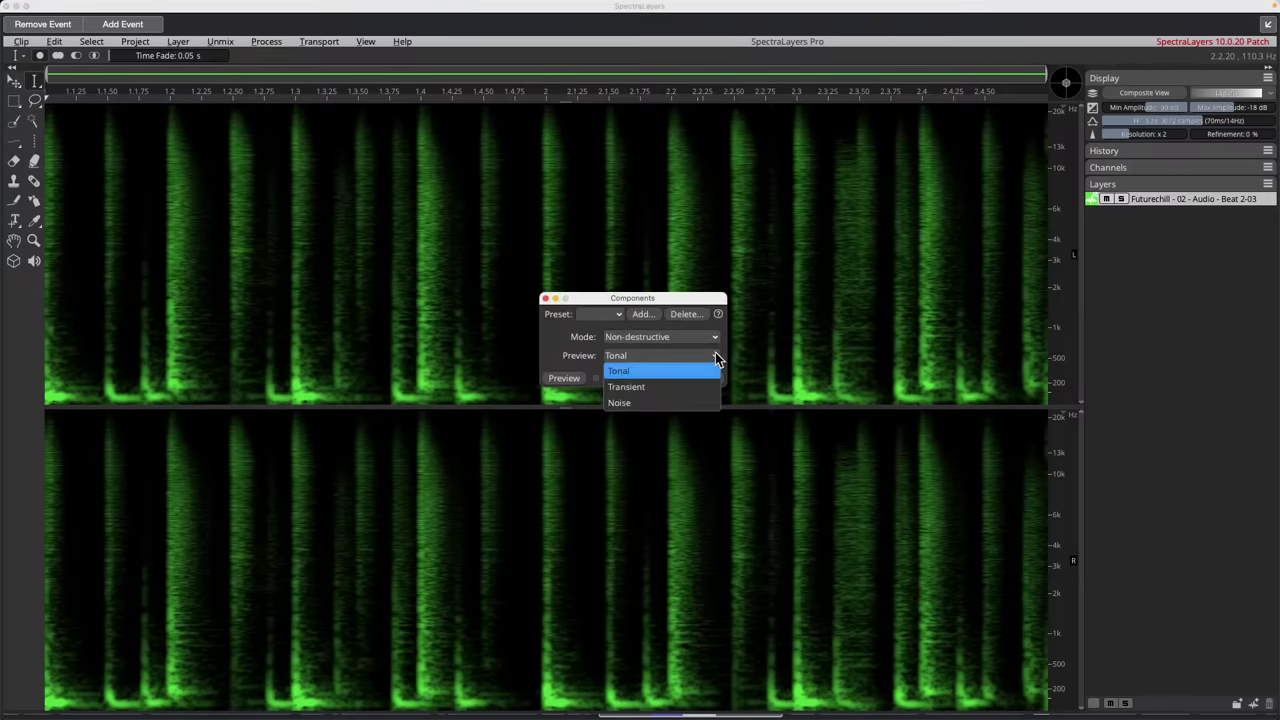
key(Escape)
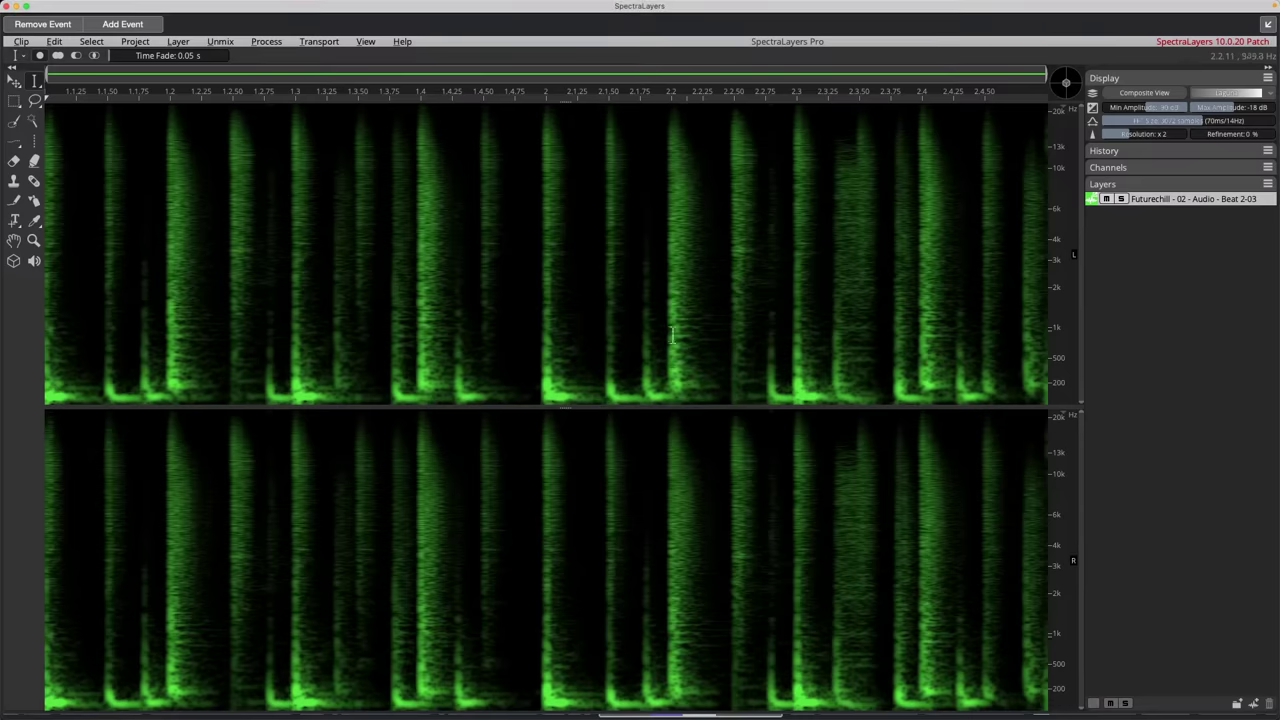
click(224, 43)
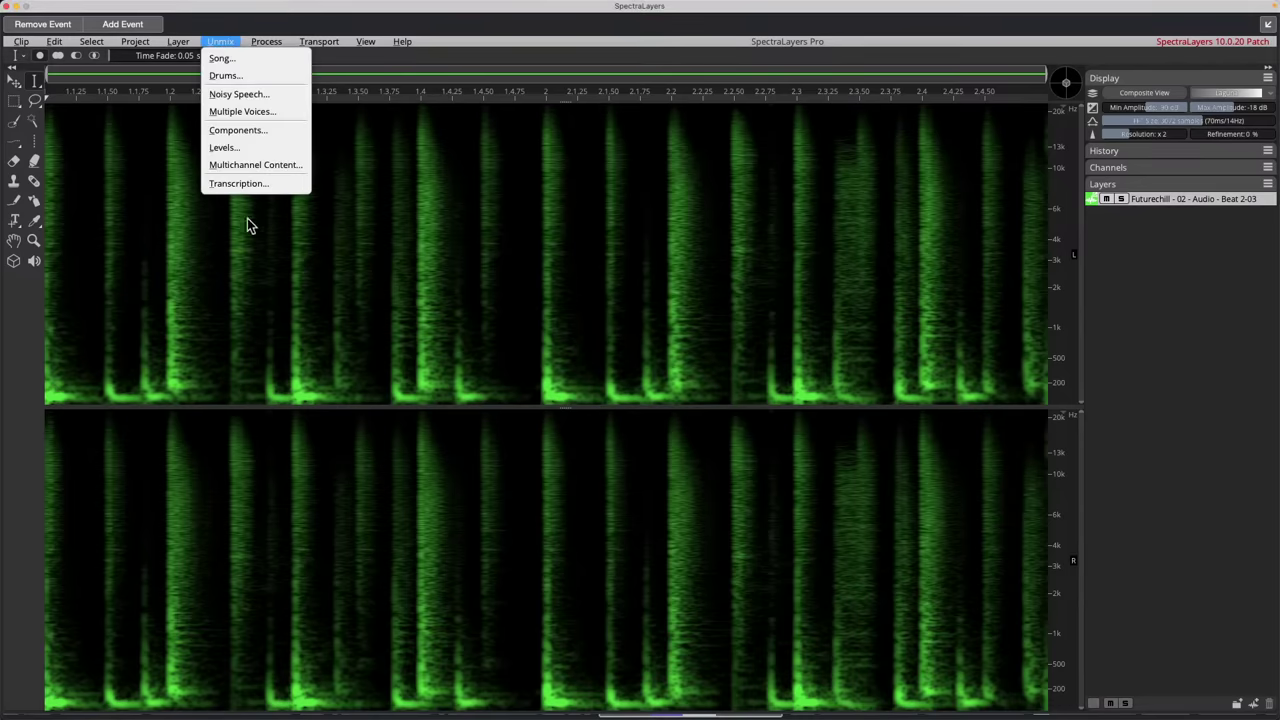
click(286, 131)
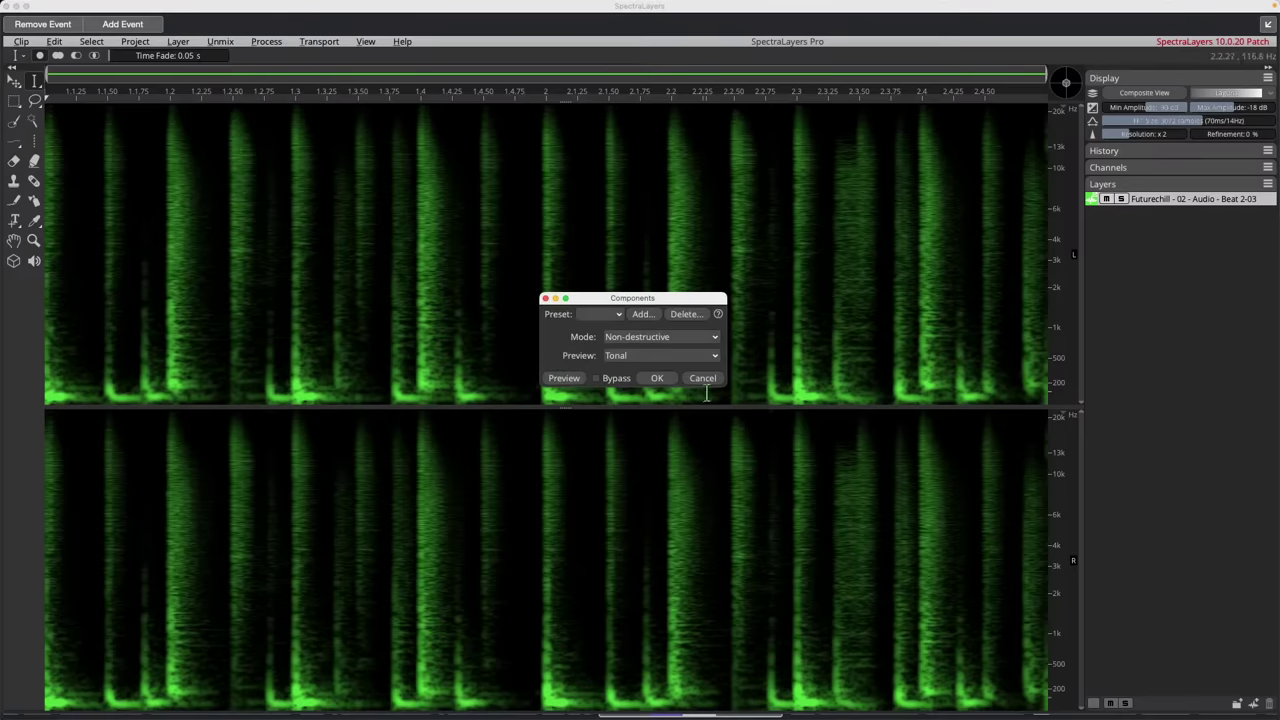
Unmix the Futurechill beat layer into non-destructive components and audition the Tonal, Transient and Noise layers by soloing them during playback
click(661, 378)
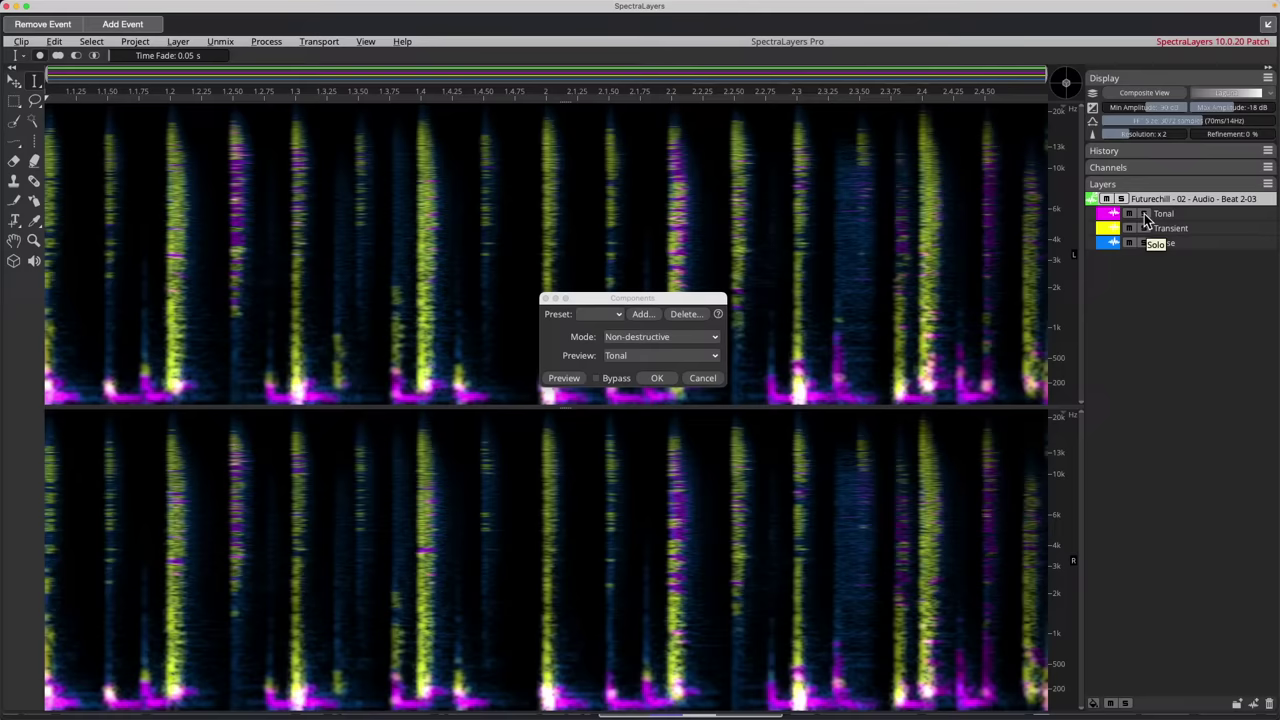
key(space)
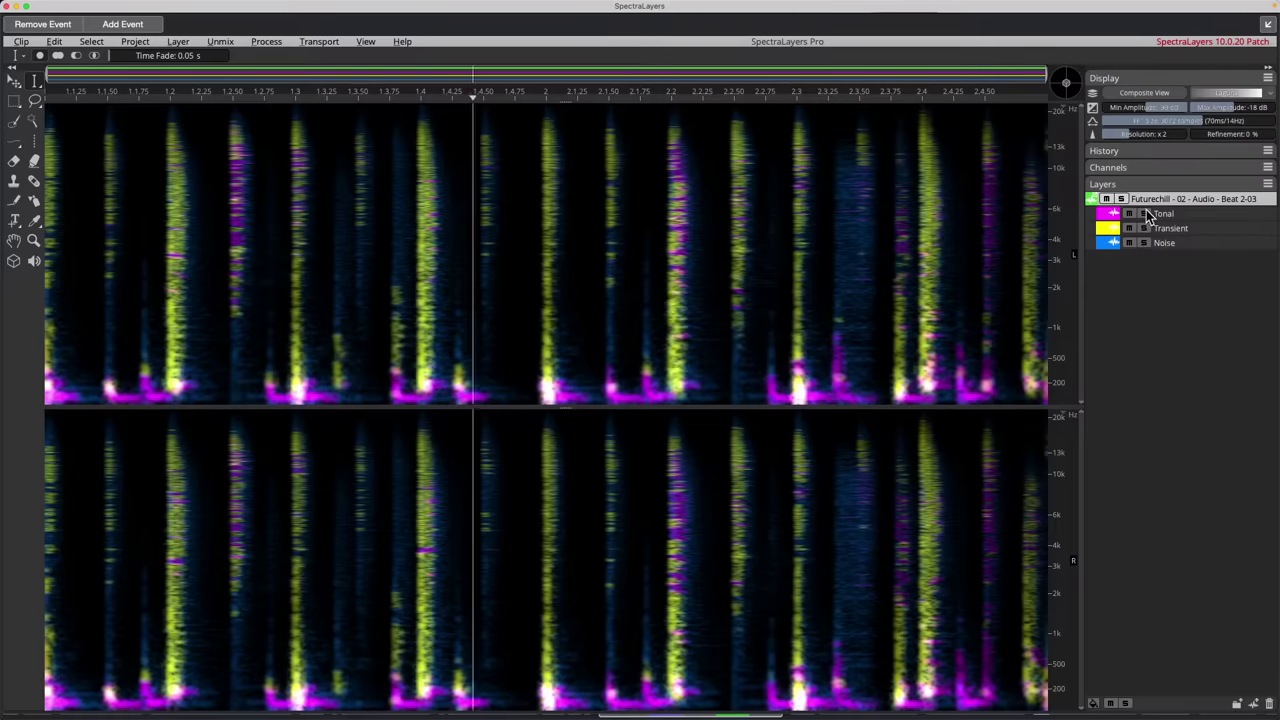
click(1144, 213)
click(1145, 228)
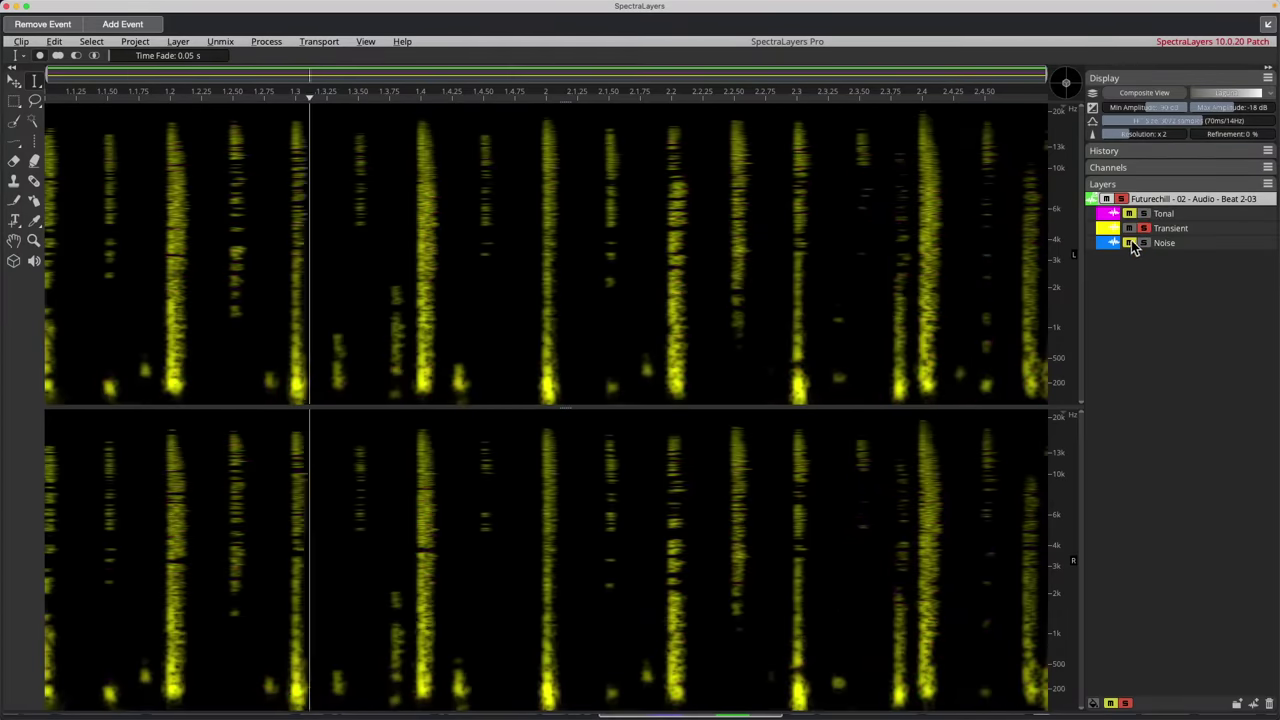
click(1144, 243)
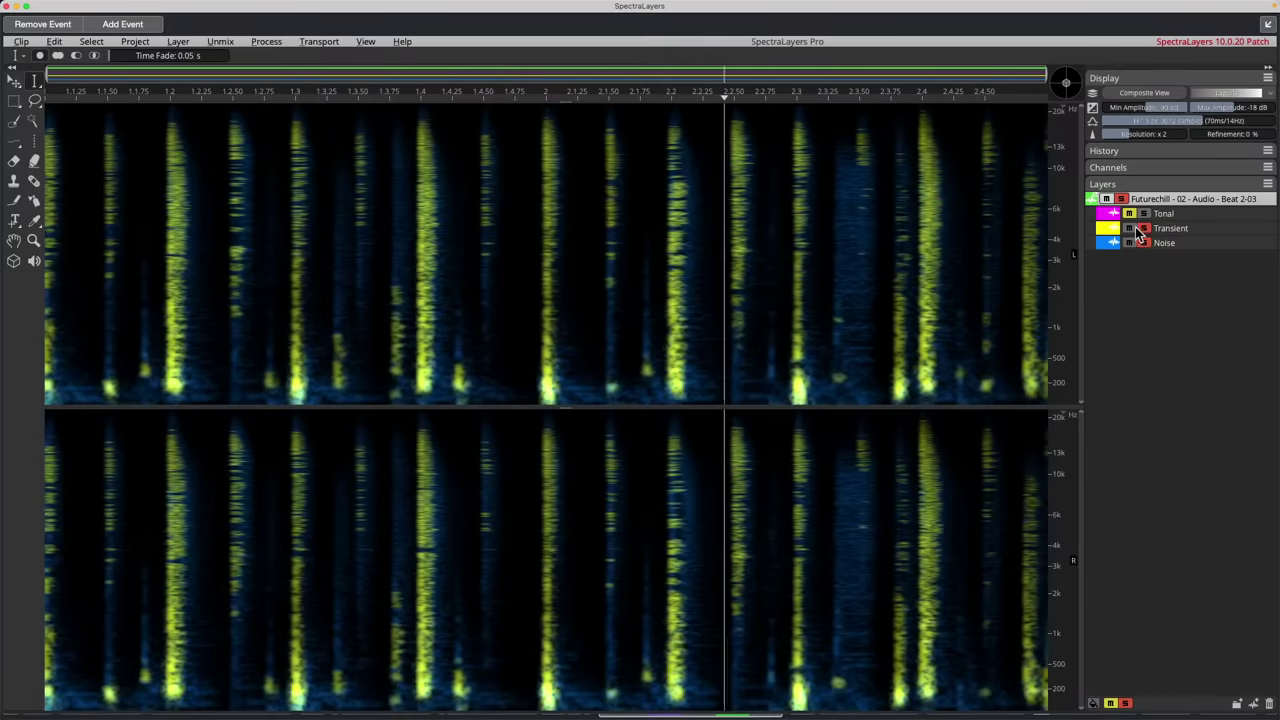
click(1142, 229)
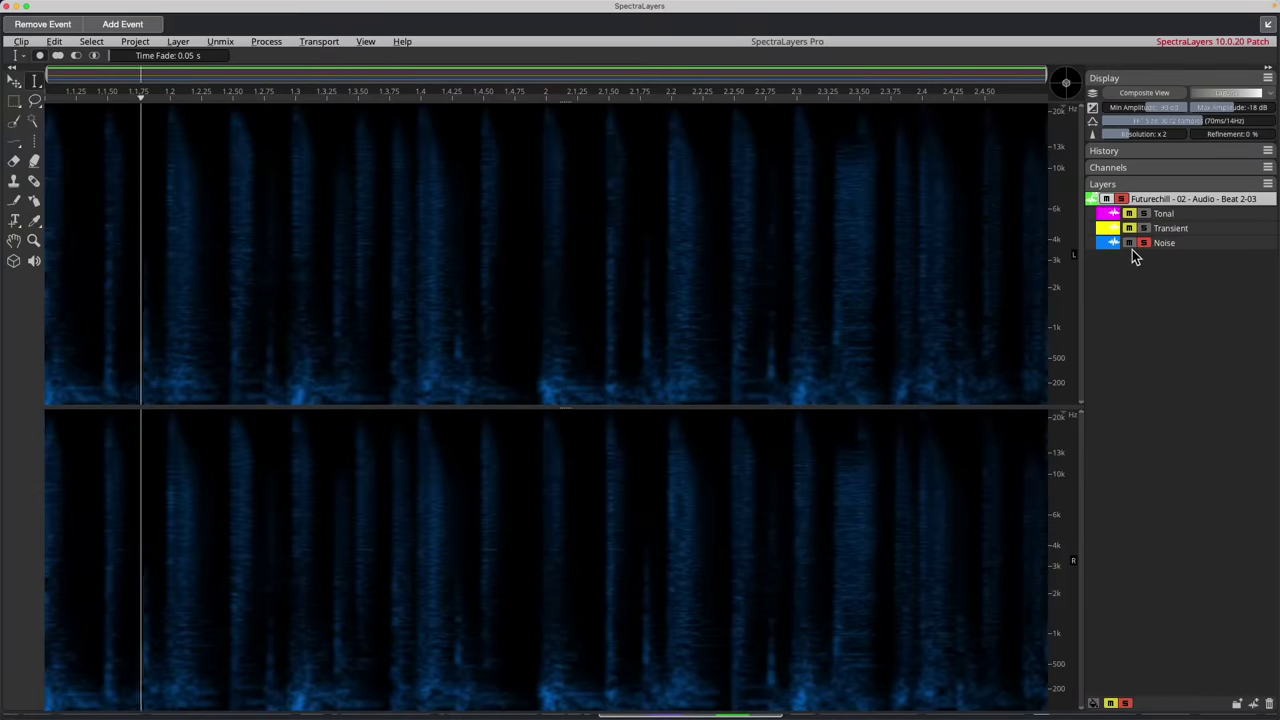
click(1144, 228)
click(1144, 214)
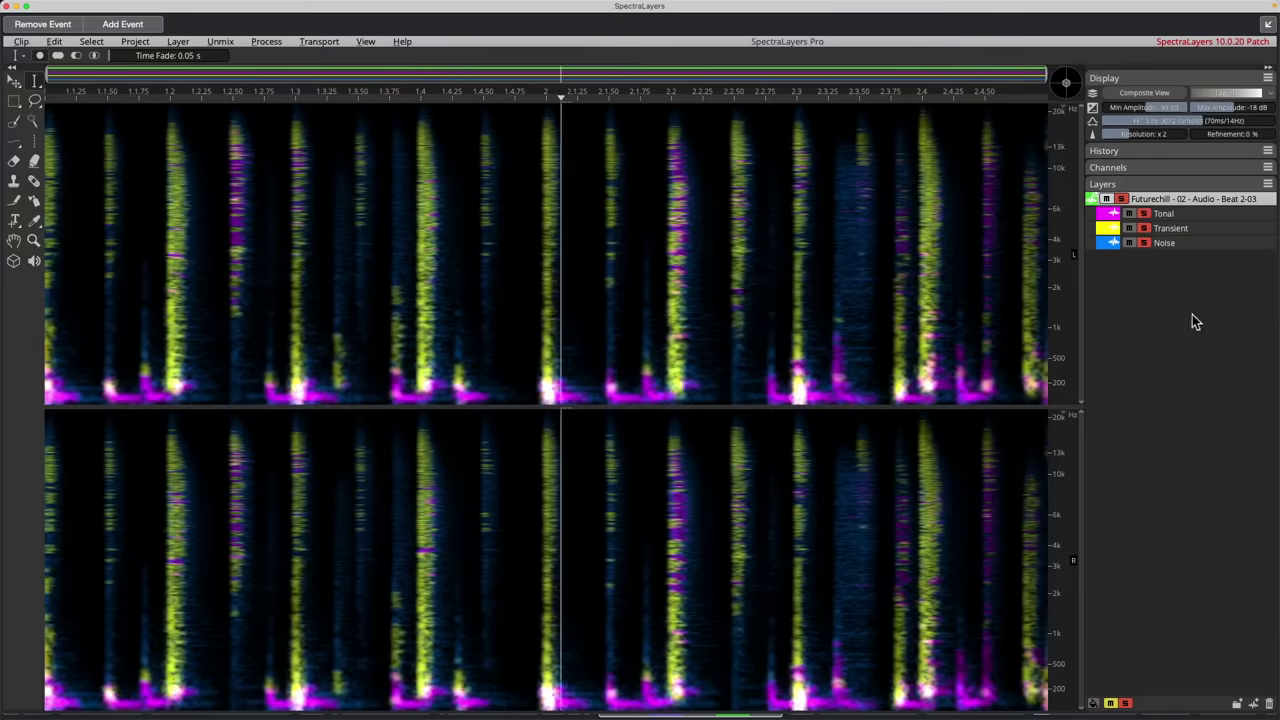
Dock the SpectraLayers editor back into the project window and extract the Tonal and Noise layers as new tracks below the Futurechill track
click(1268, 23)
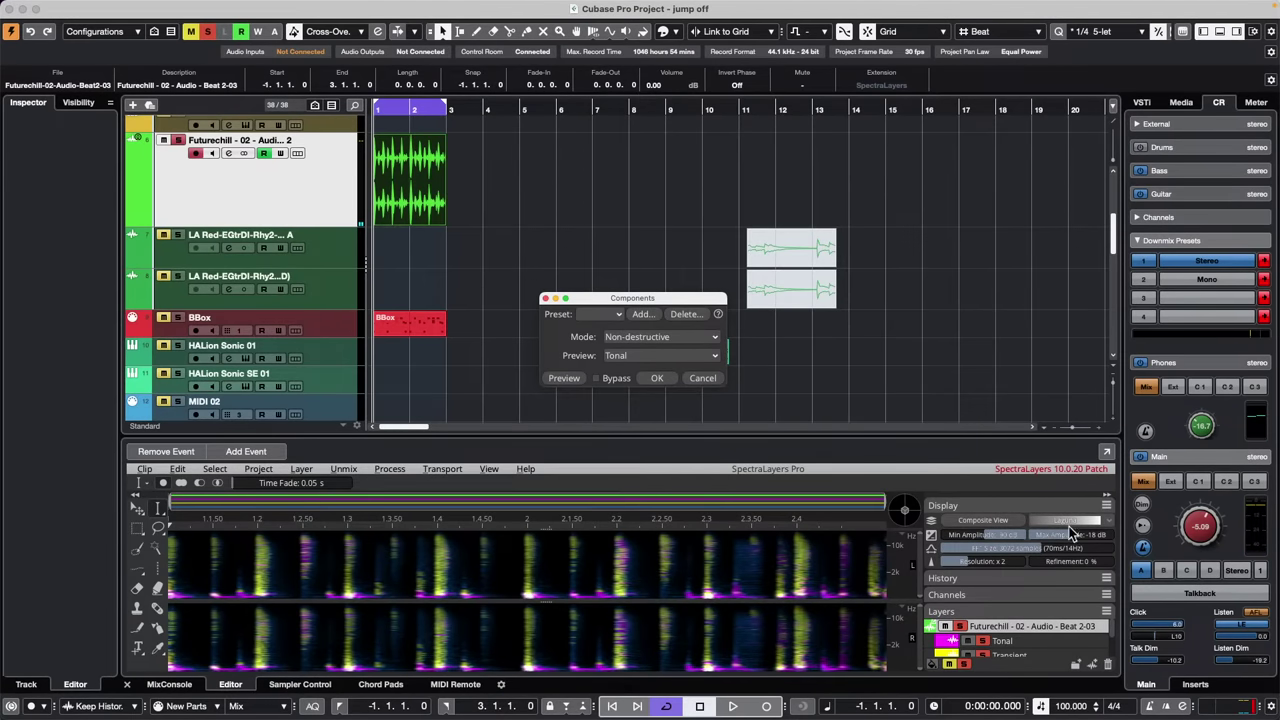
drag(1020, 645, 303, 231)
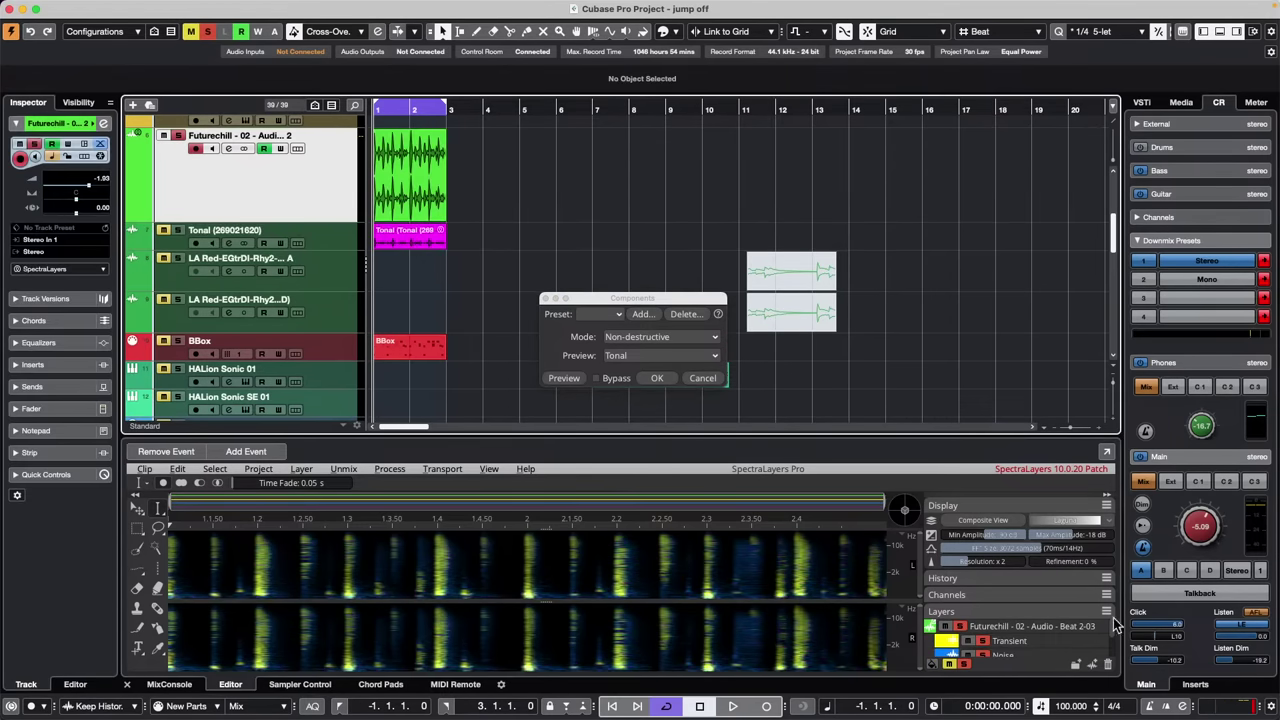
scroll(1040, 638, down, 2)
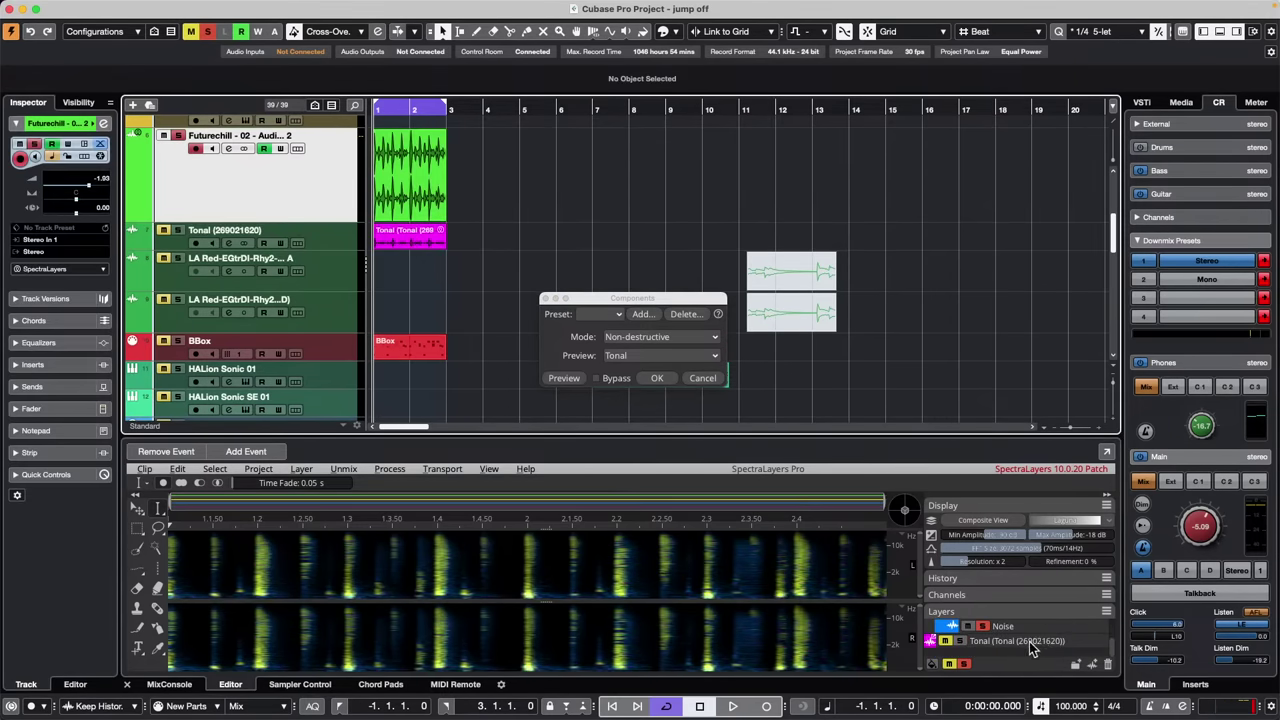
drag(1002, 626, 312, 246)
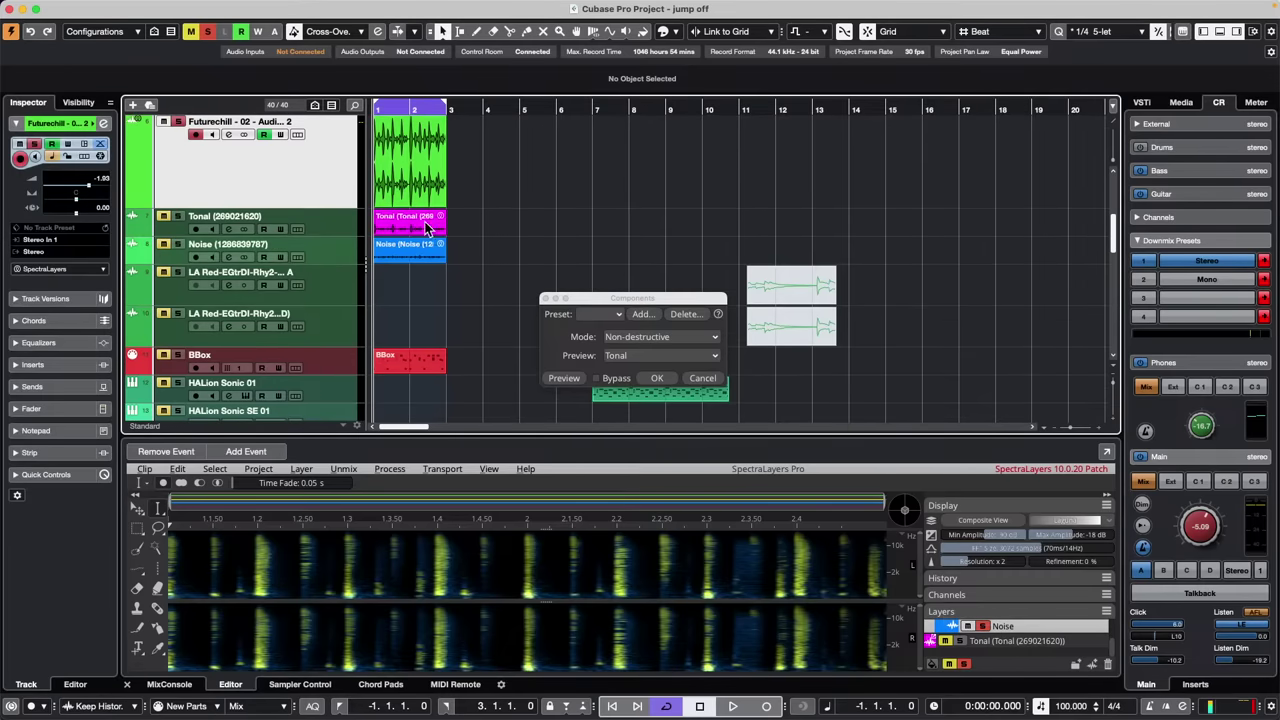
click(420, 226)
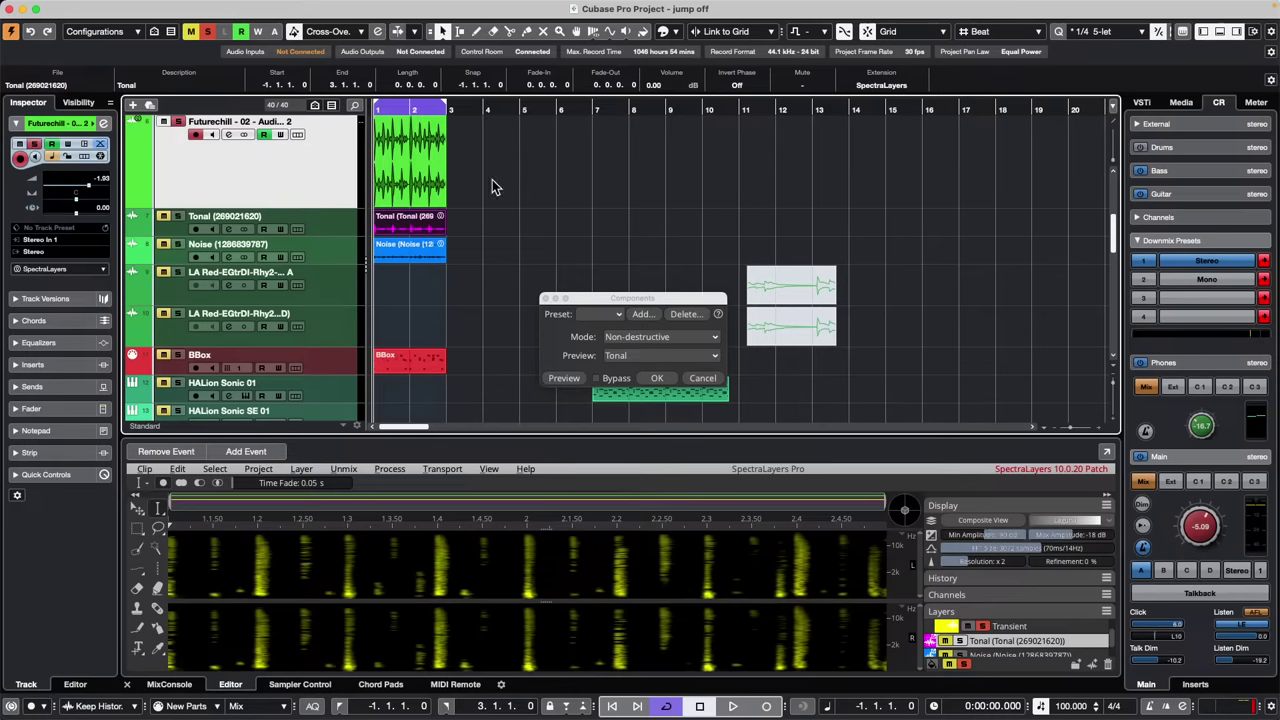
Dismiss the Components settings and set the Futurechill - 02 track's extension to No Extension
click(545, 299)
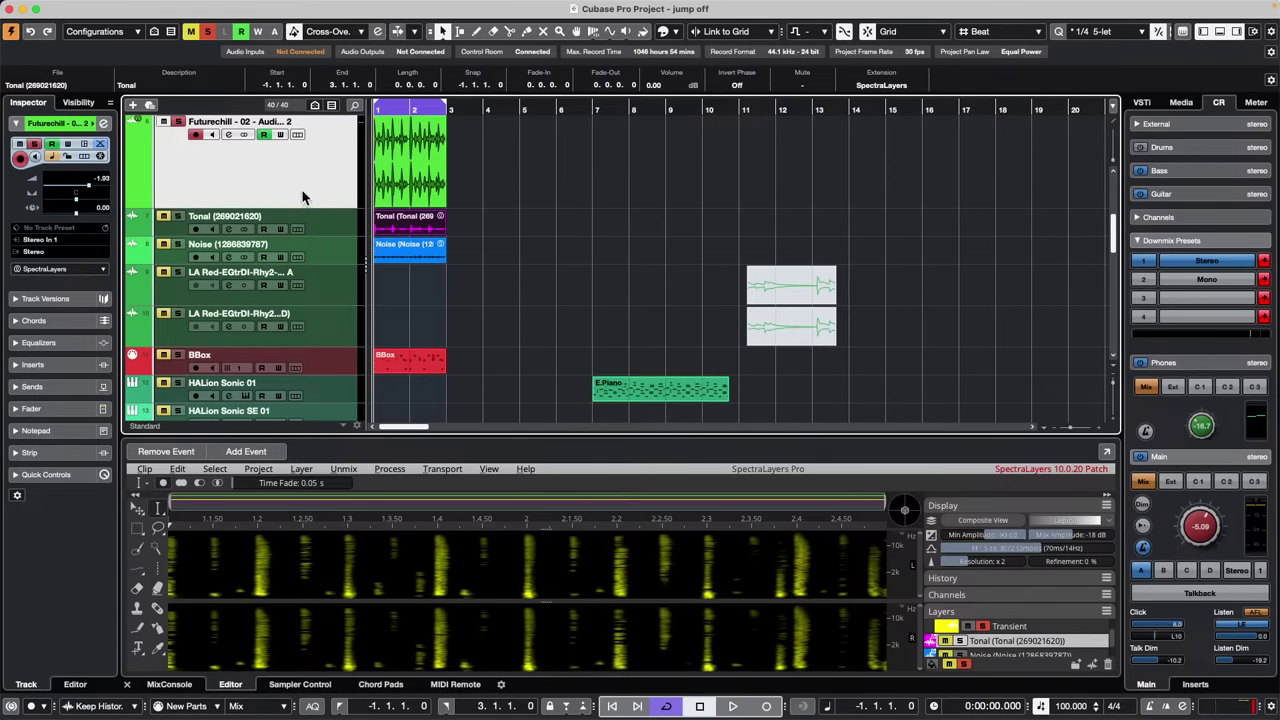
click(55, 252)
click(619, 302)
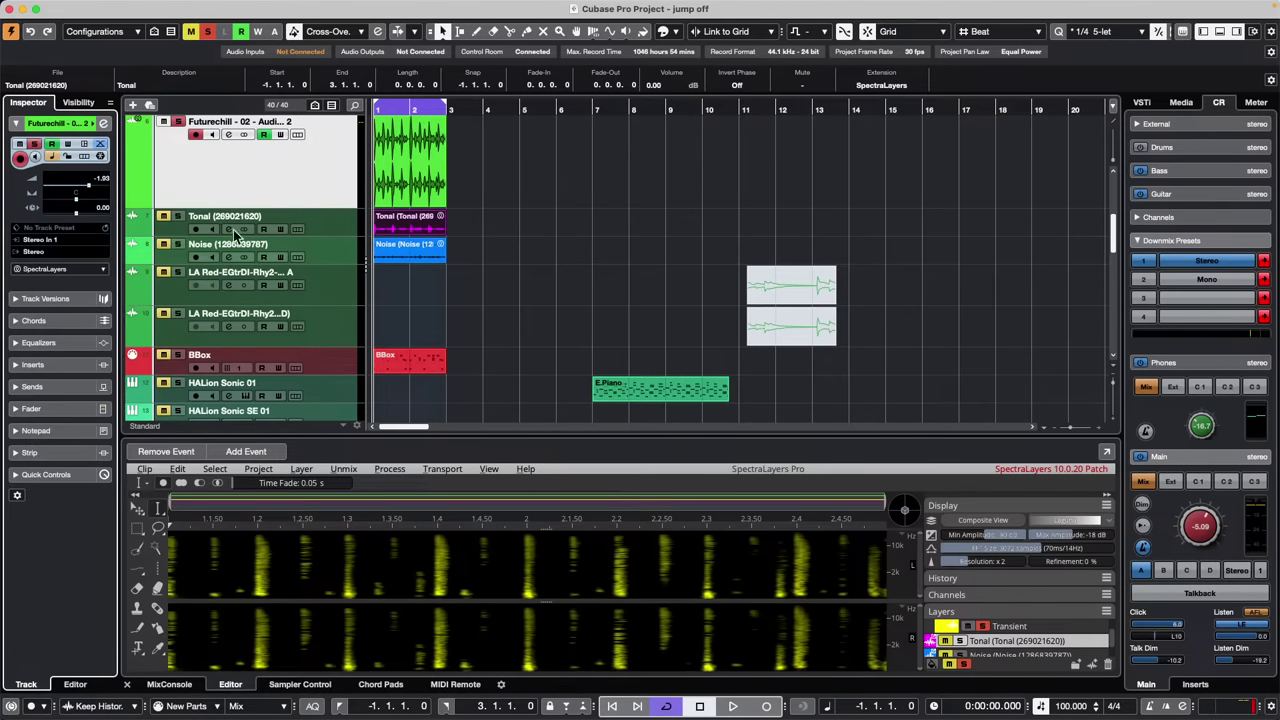
click(66, 271)
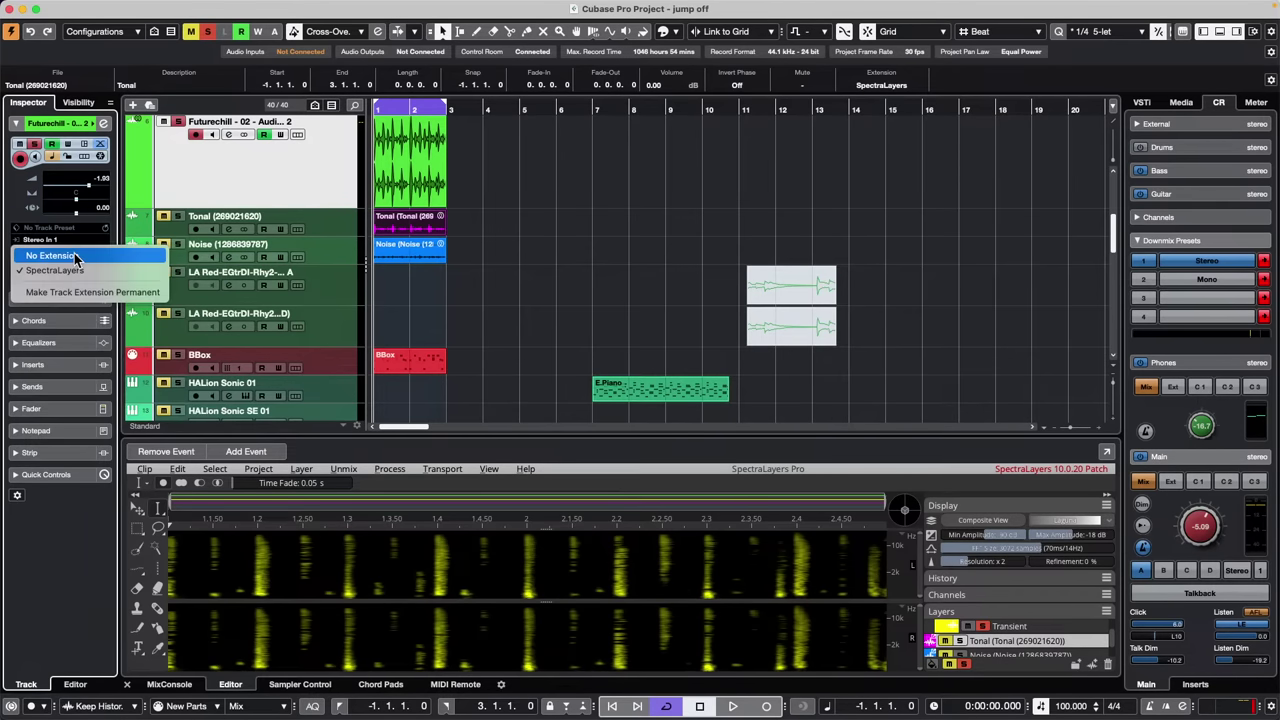
click(75, 257)
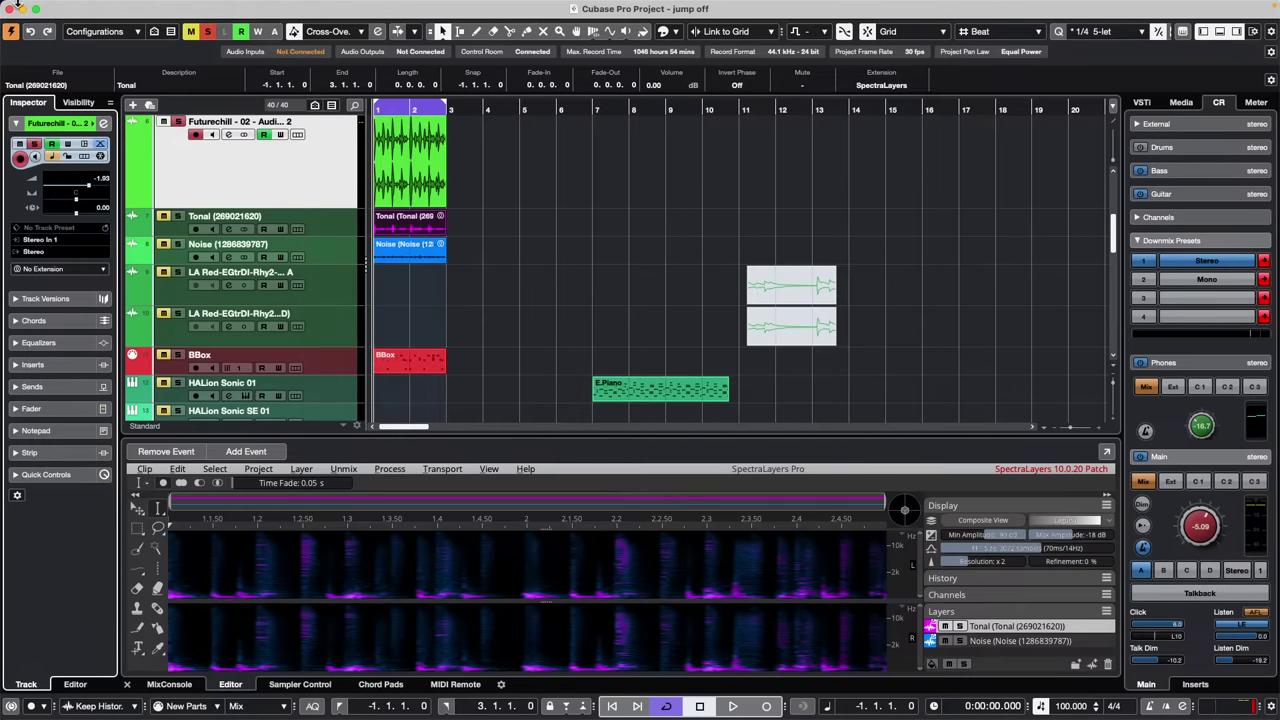
Revert the project to its previously saved version and delete the files created since the last save
click(88, 7)
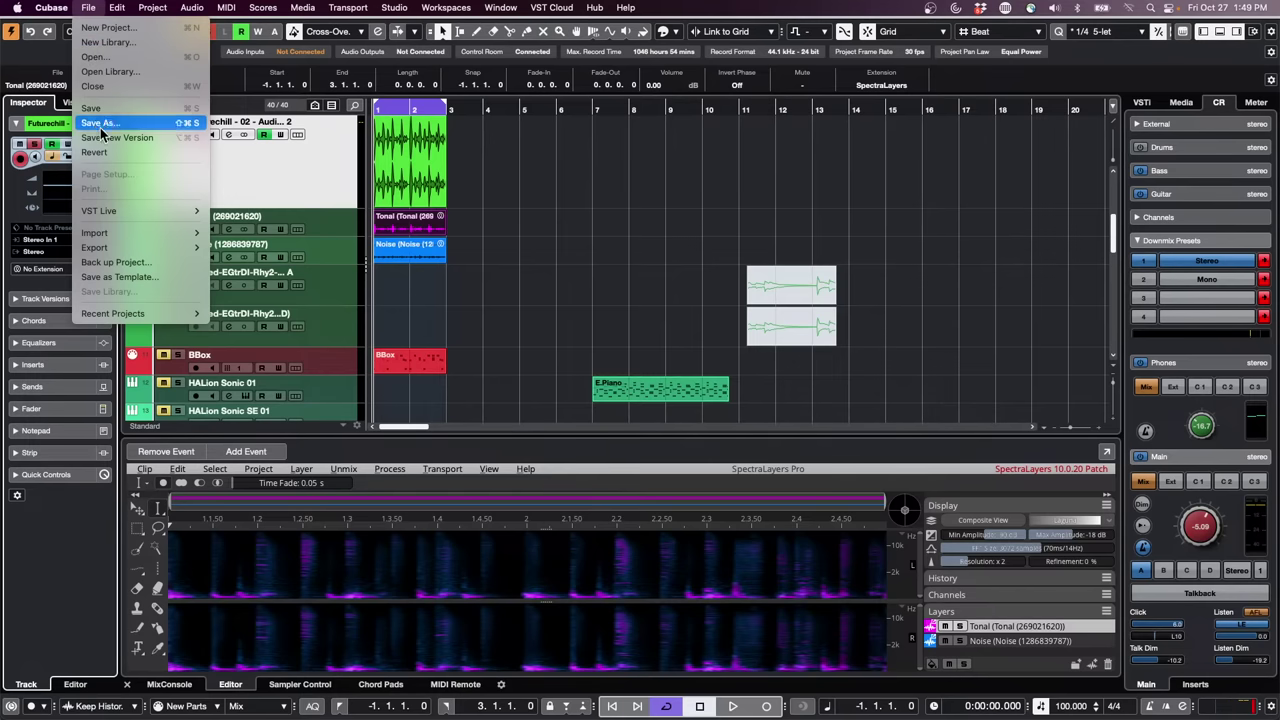
click(645, 242)
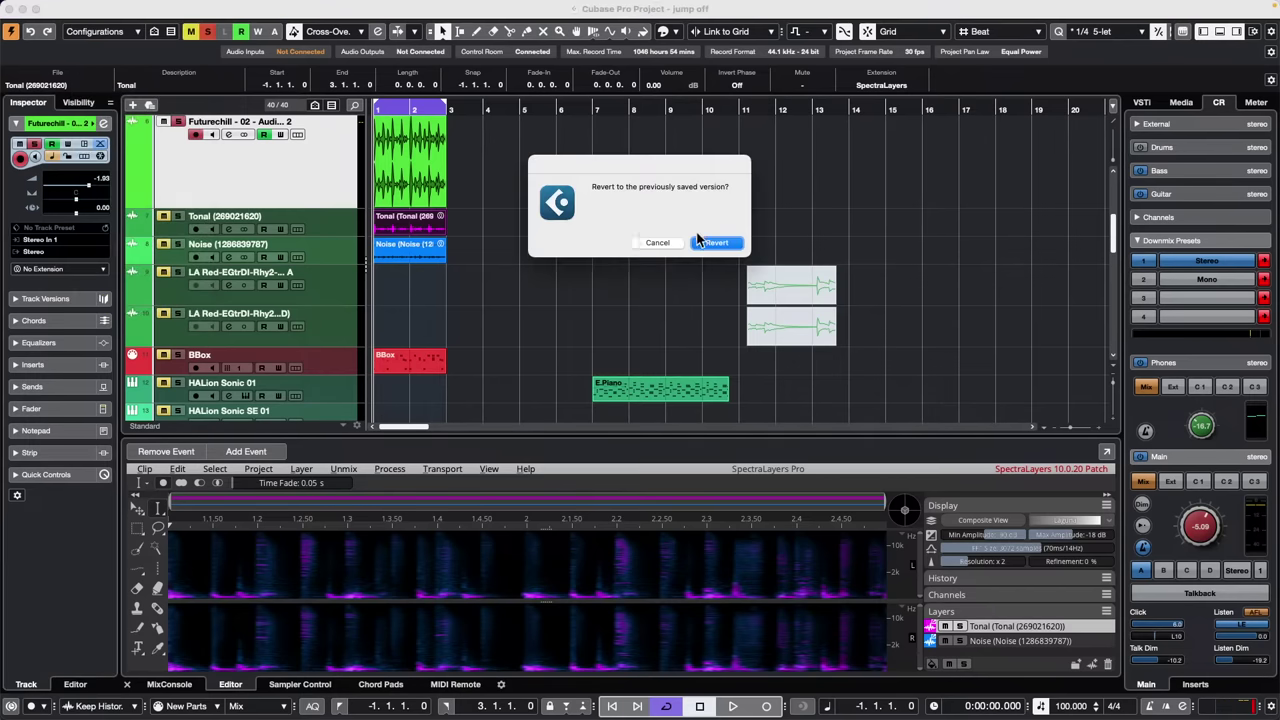
click(715, 248)
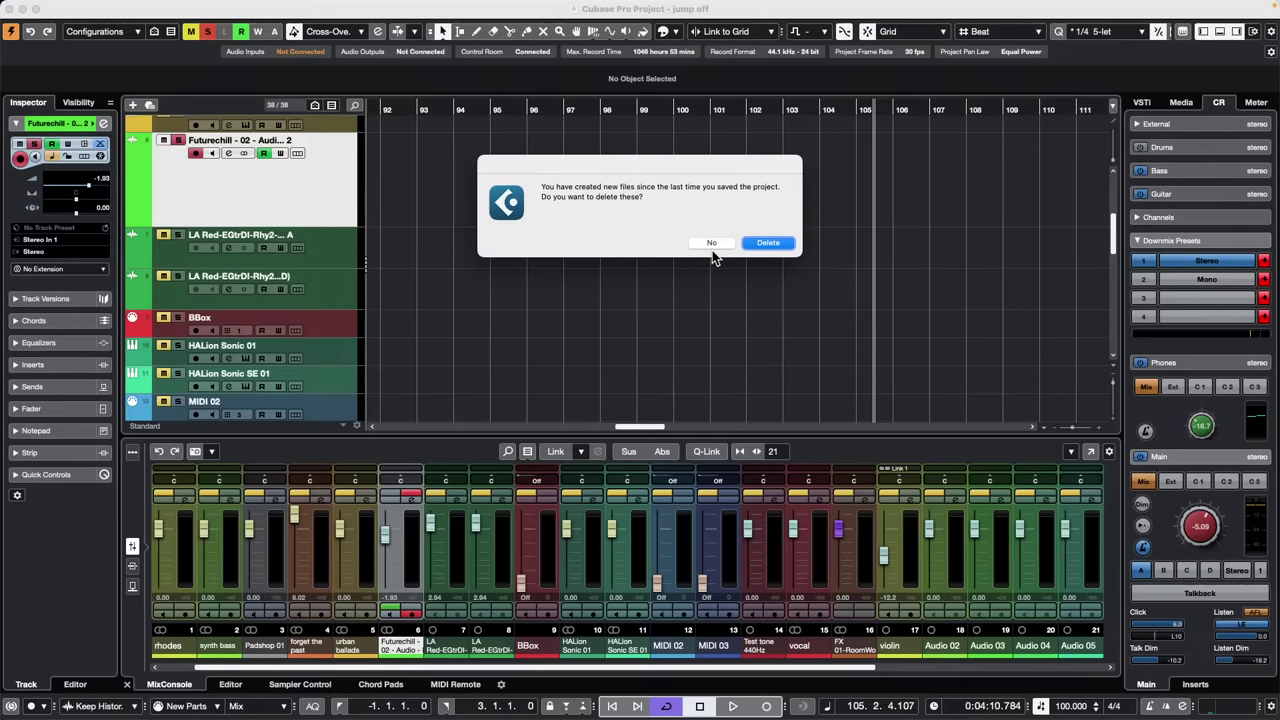
click(774, 243)
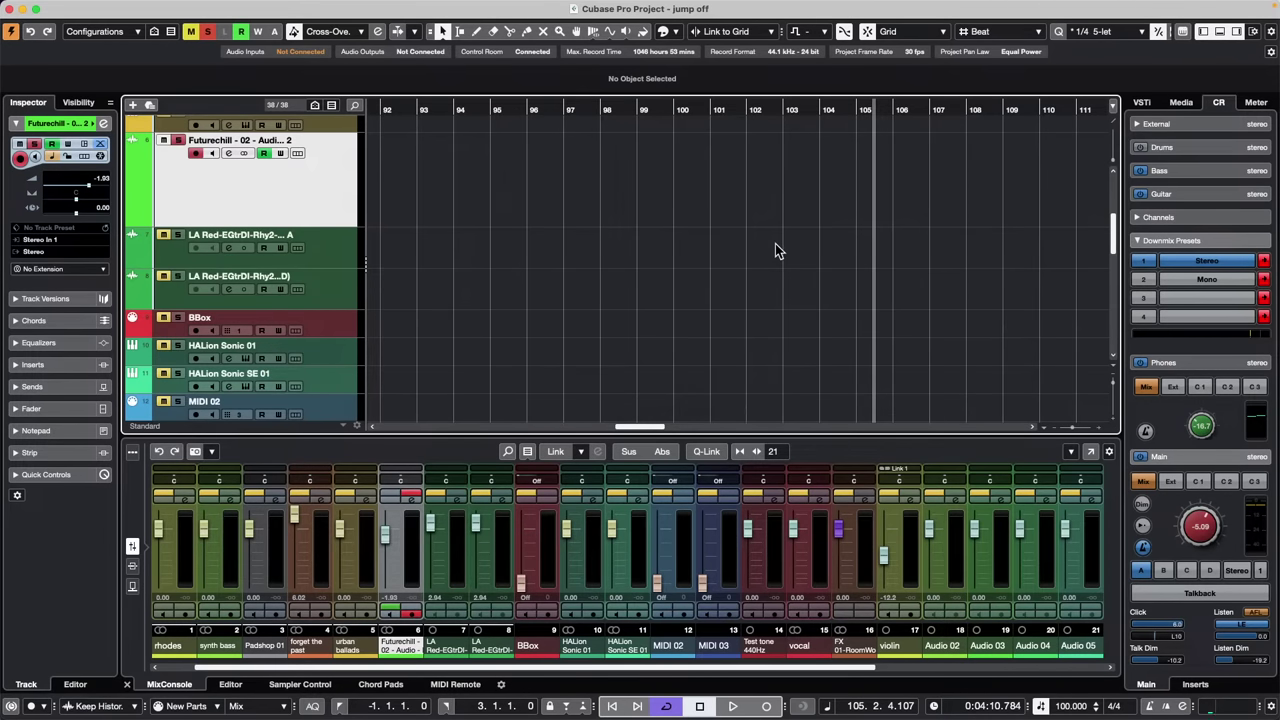
Return to the start of the arrangement and open the vocal track's event near bar 5 in the Sample Editor
click(406, 110)
scroll(454, 265, down, 10)
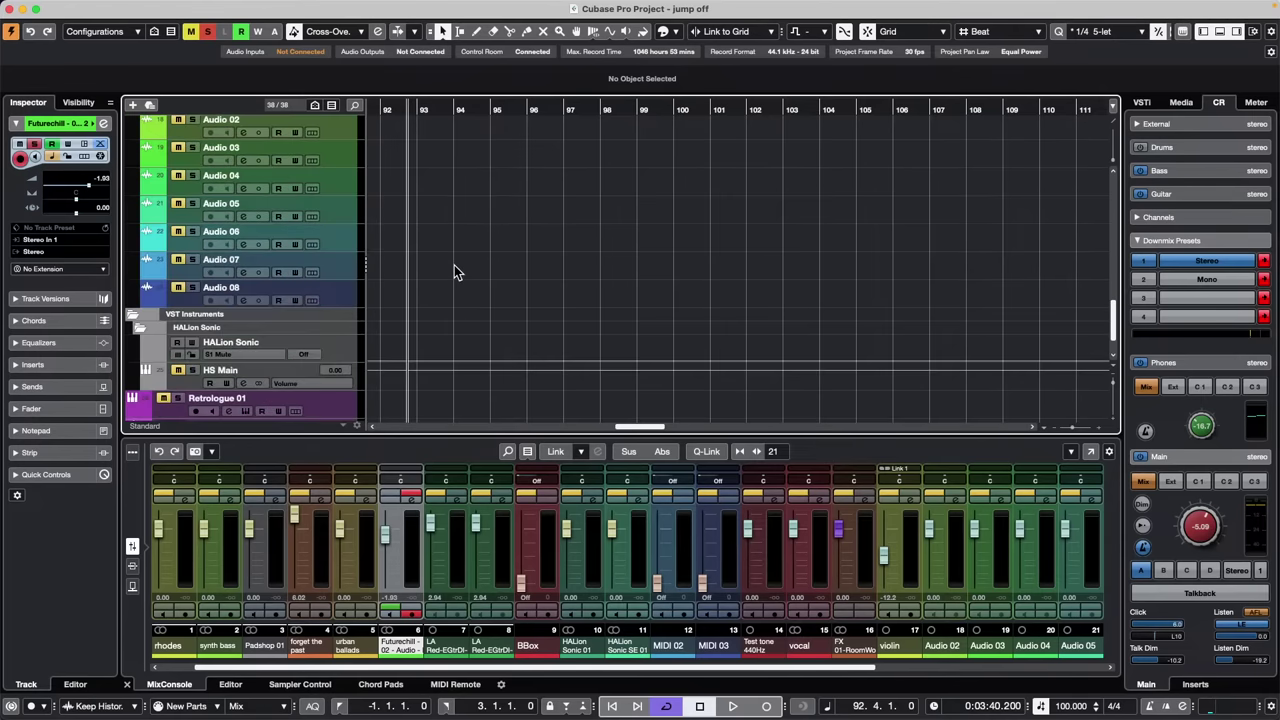
scroll(453, 264, down, 5)
key(Home)
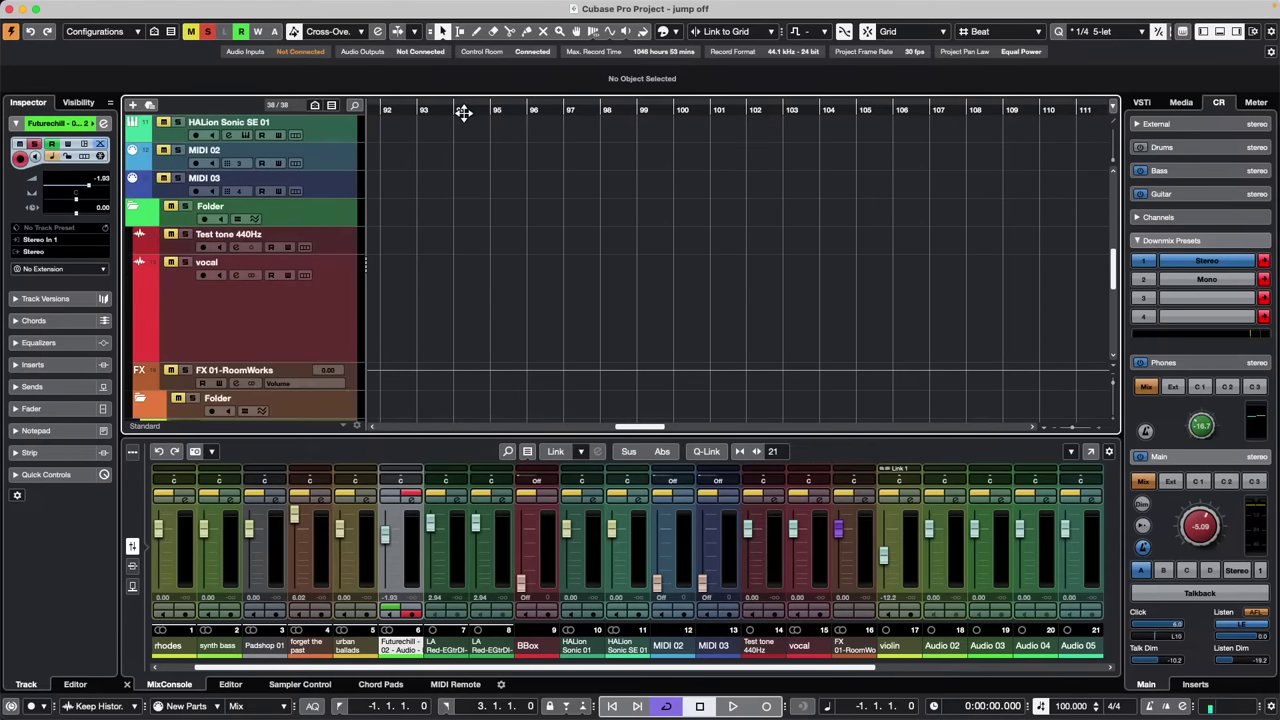
scroll(496, 240, up, 6)
scroll(503, 249, down, 15)
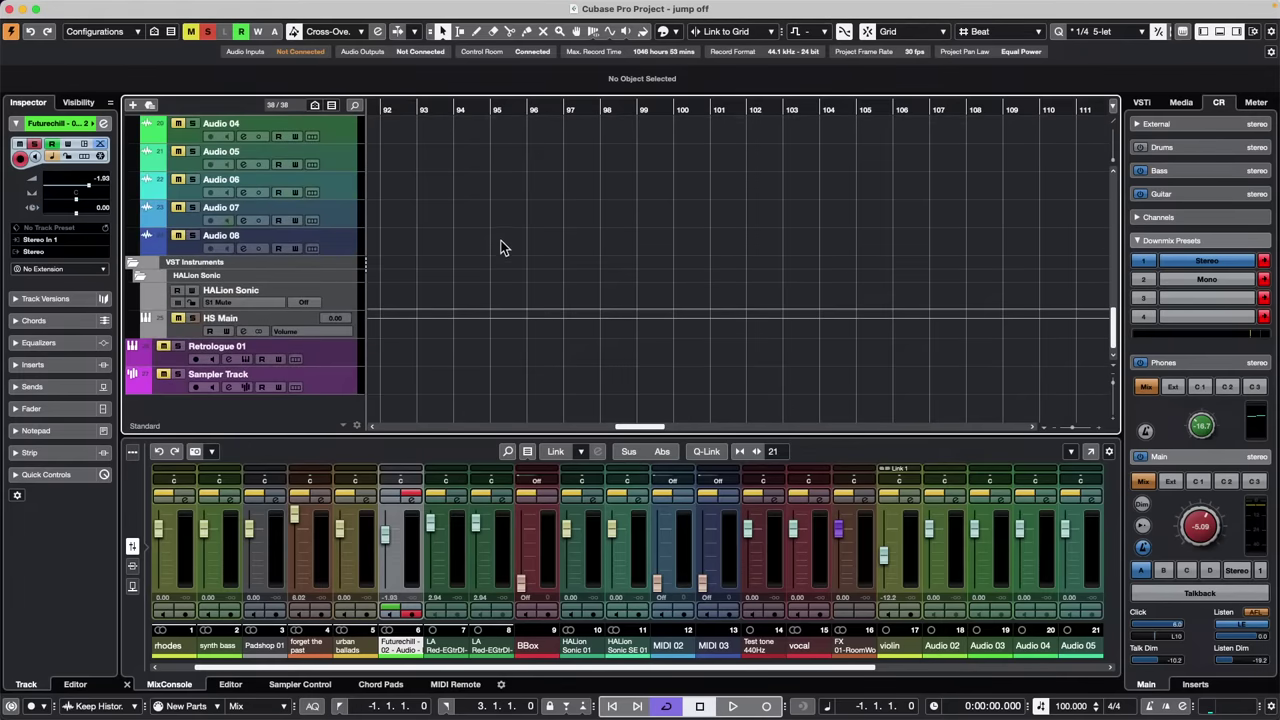
click(449, 106)
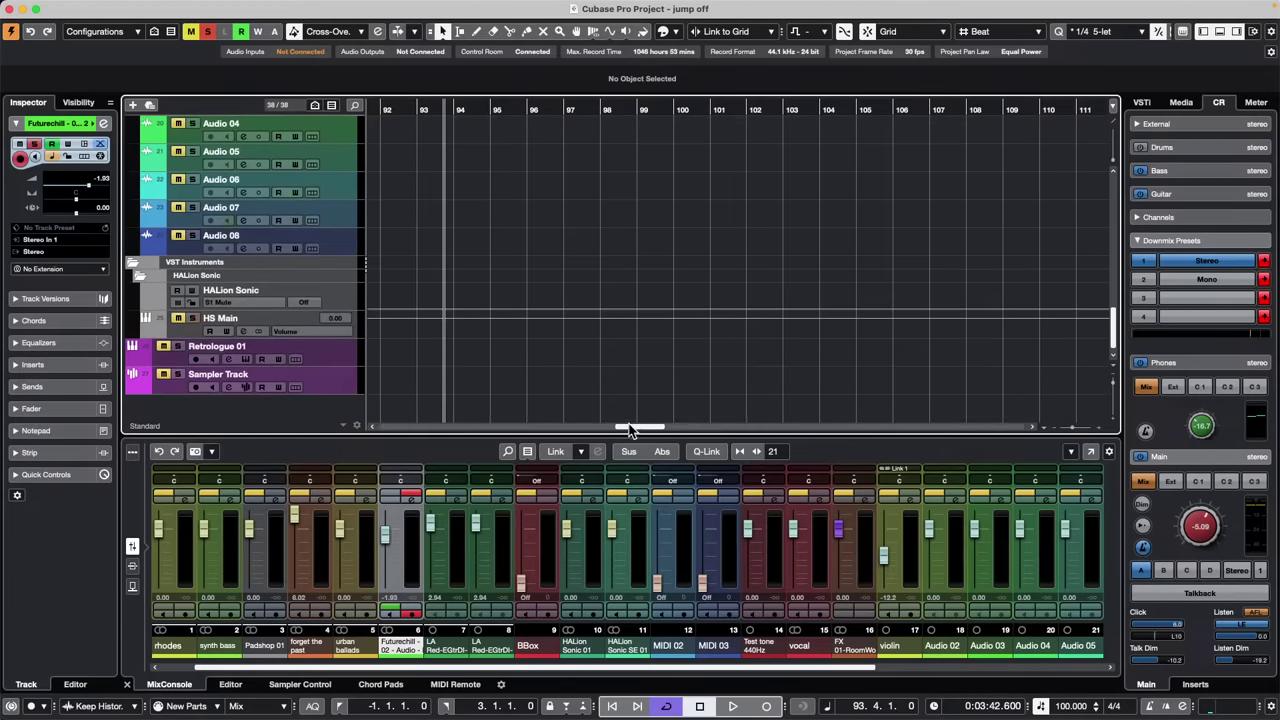
drag(640, 427, 0, 405)
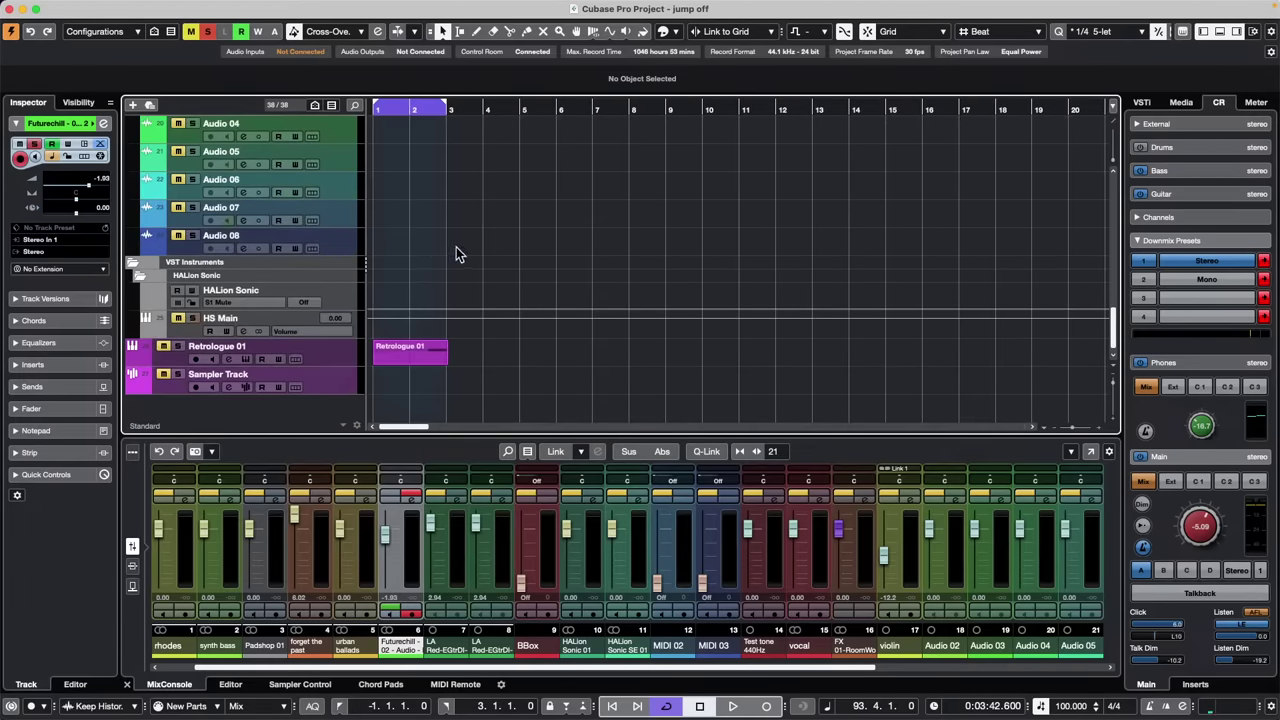
scroll(476, 257, up, 10)
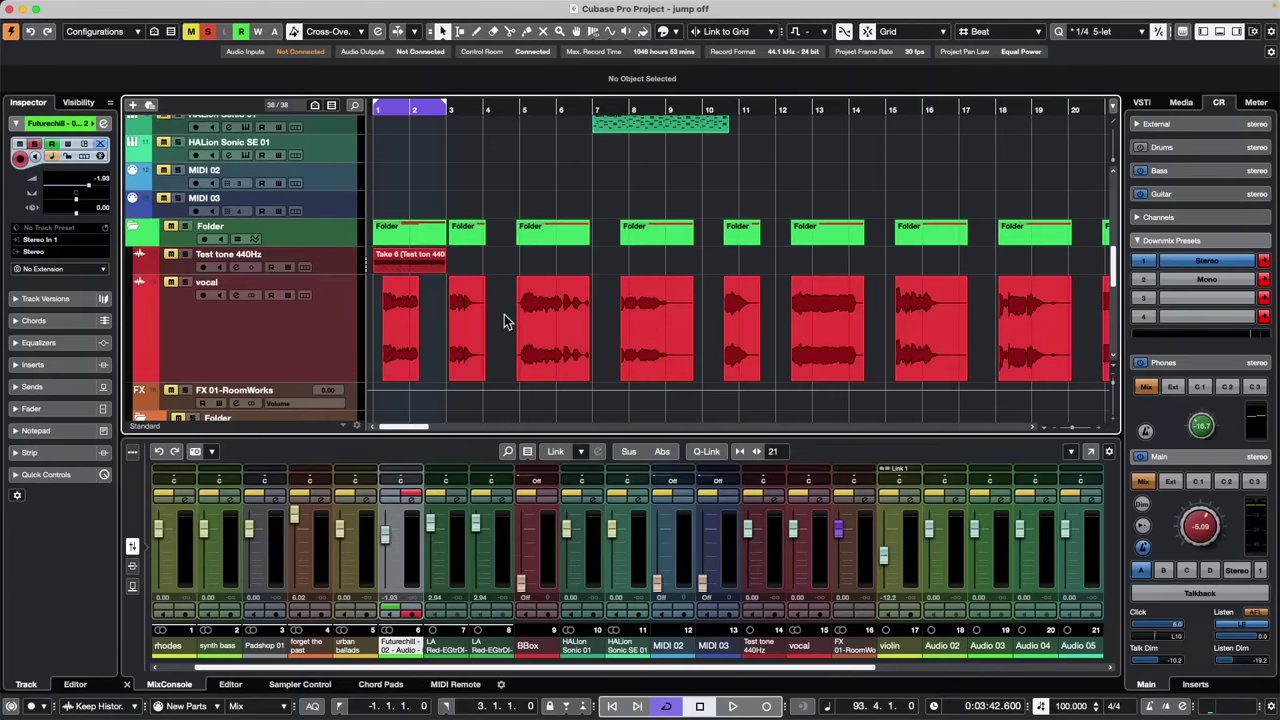
double_click(563, 334)
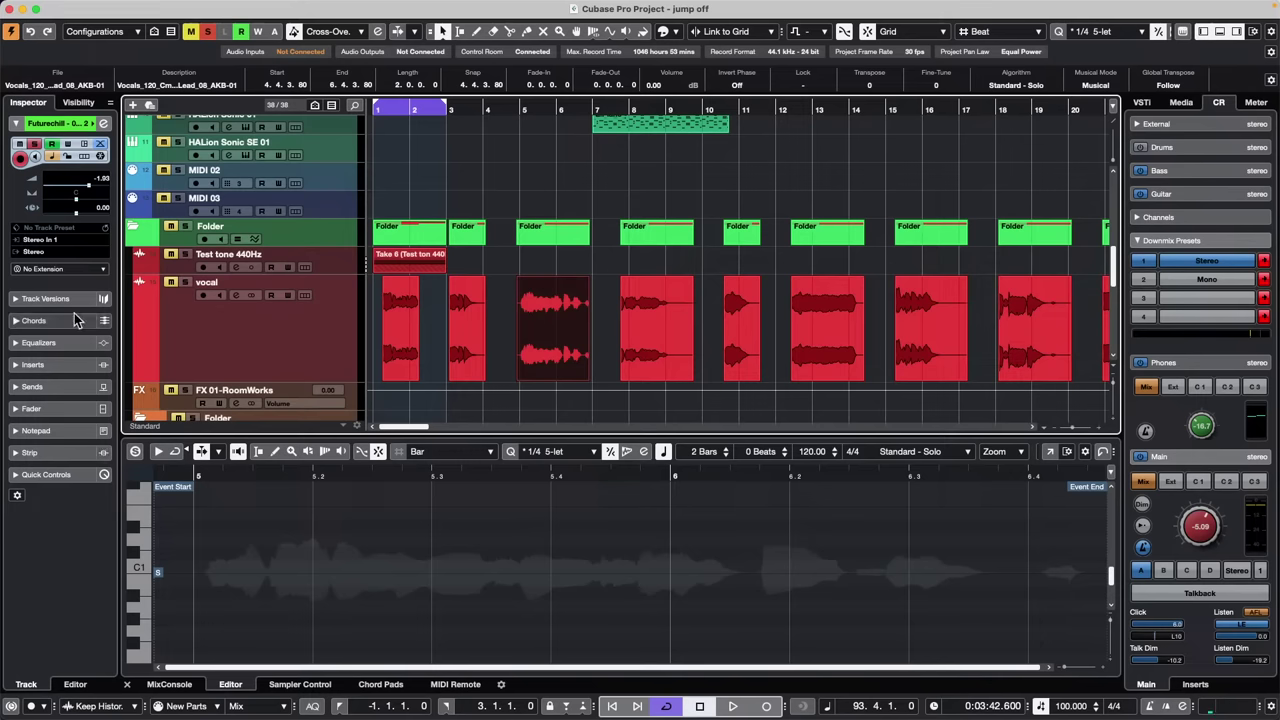
Show the vocal event's VariAudio pitch segments and bring the range around C3 into view
double_click(555, 351)
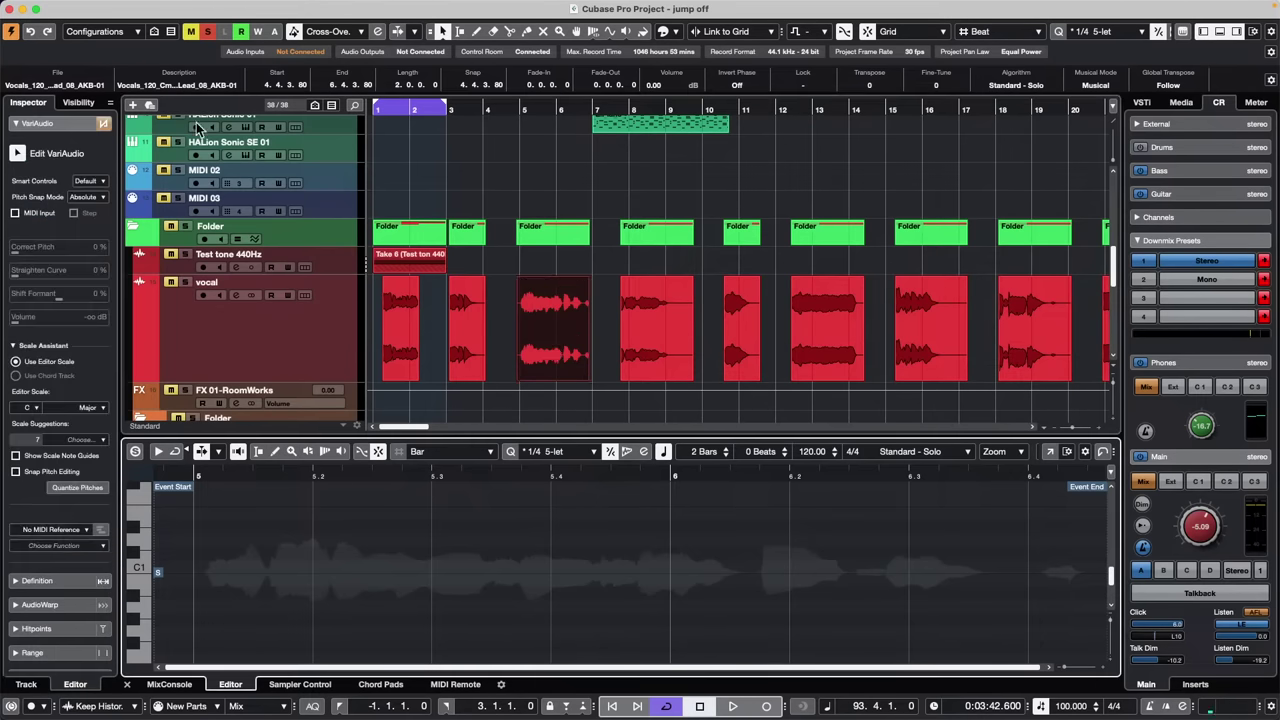
scroll(455, 545, down, 3)
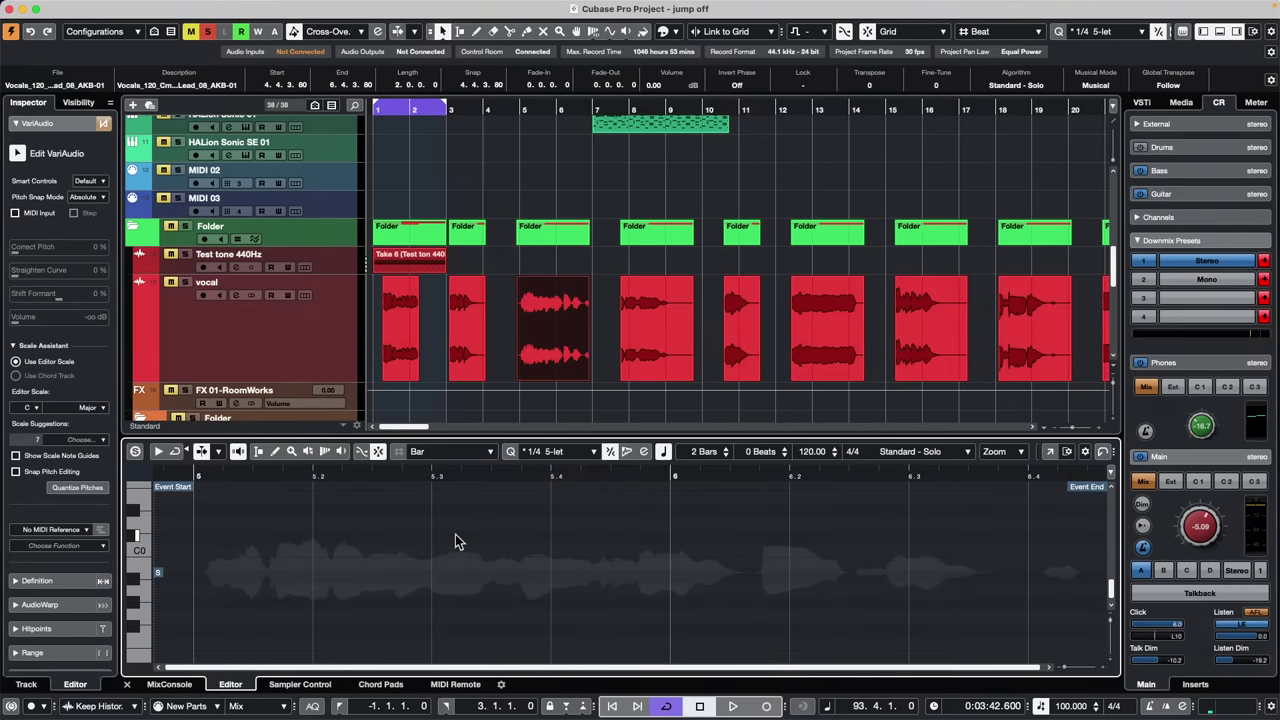
scroll(455, 540, up, 10)
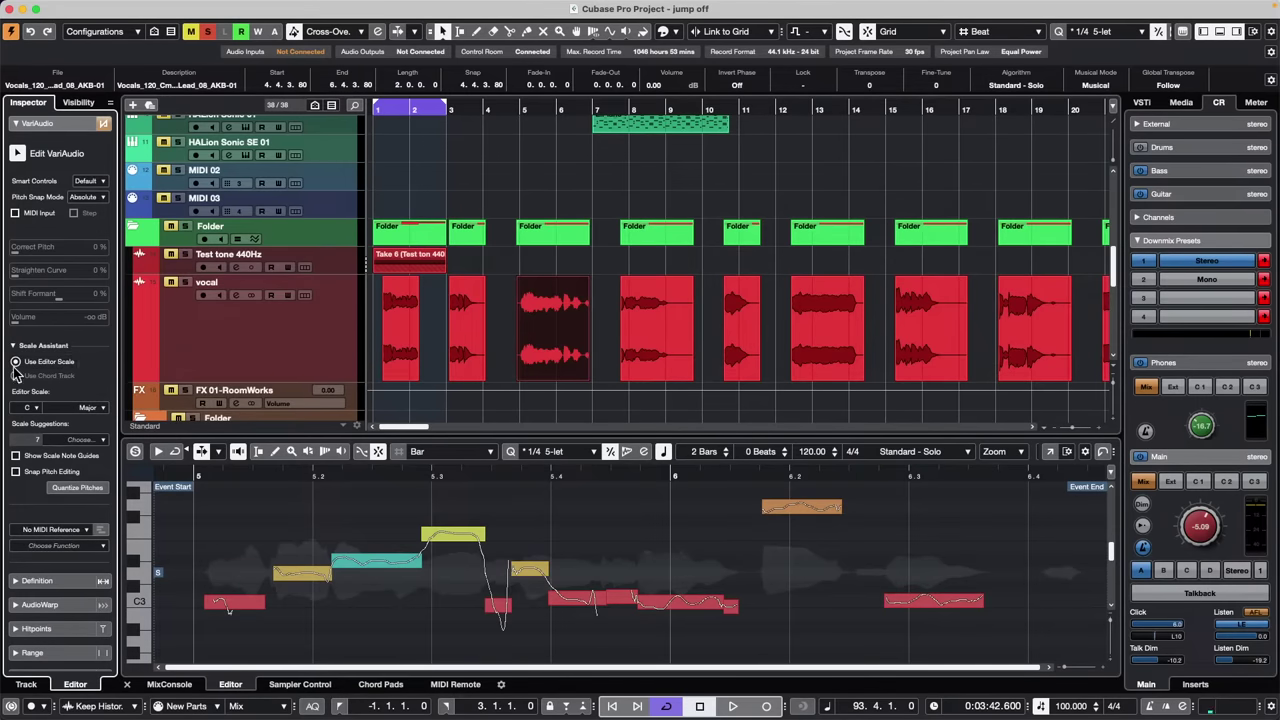
Set the Scale Assistant's editor scale to C Melodic Minor and quantize the vocal event's pitches
click(37, 410)
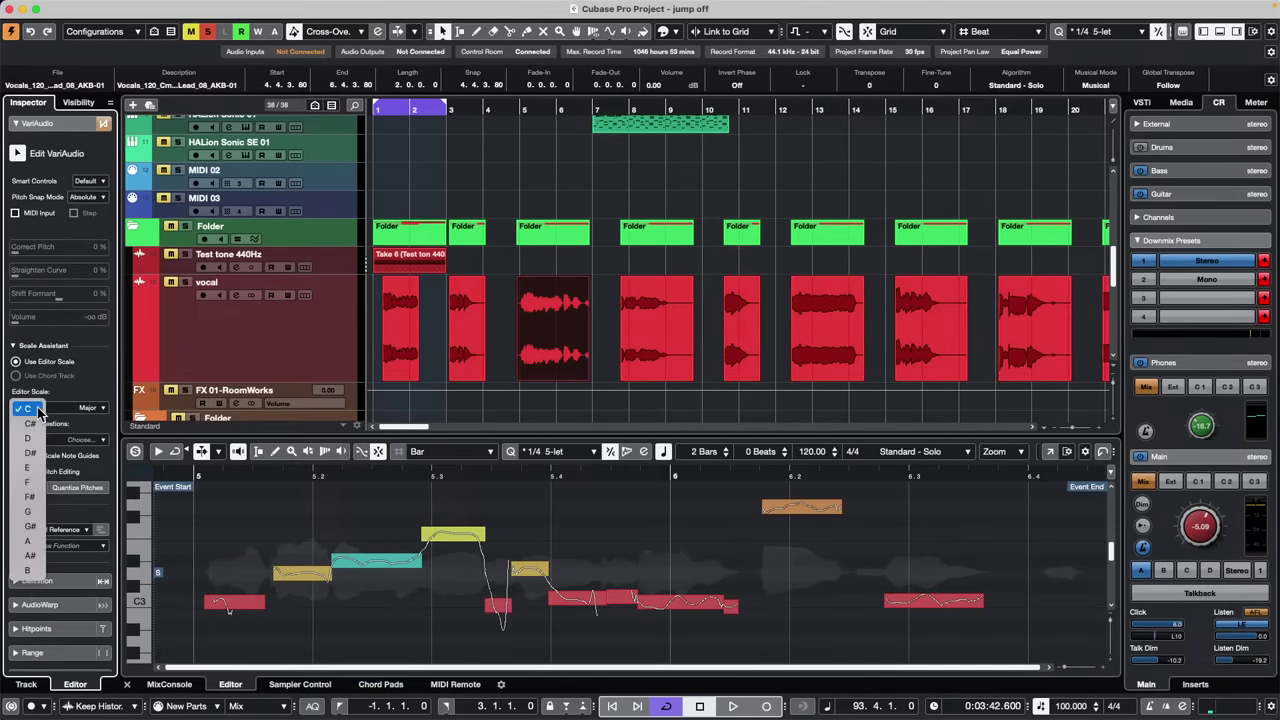
click(95, 408)
click(95, 408)
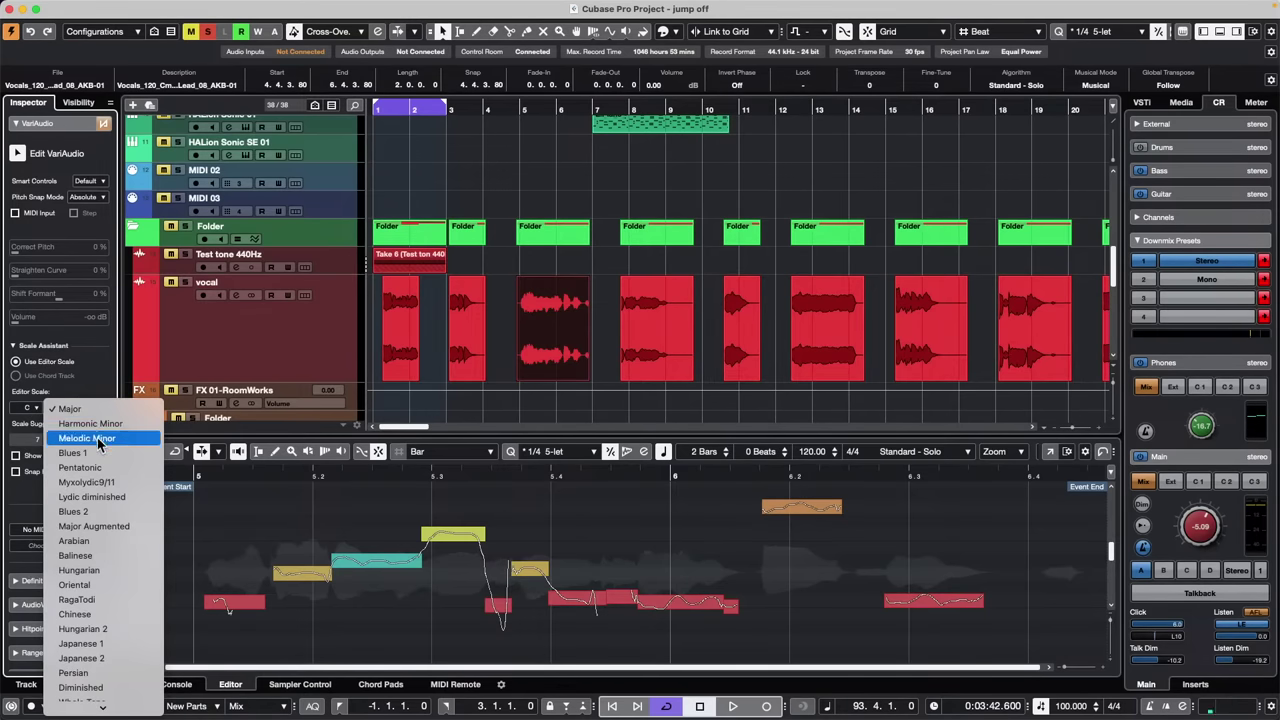
click(128, 439)
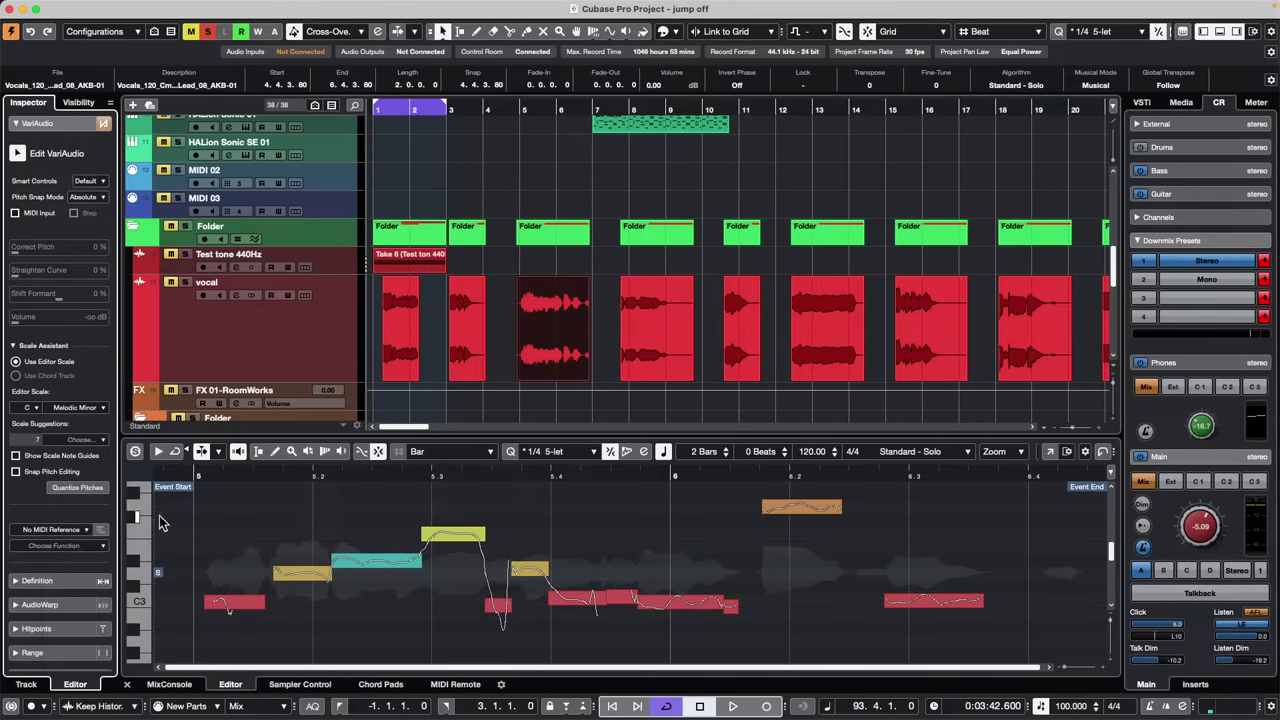
click(90, 490)
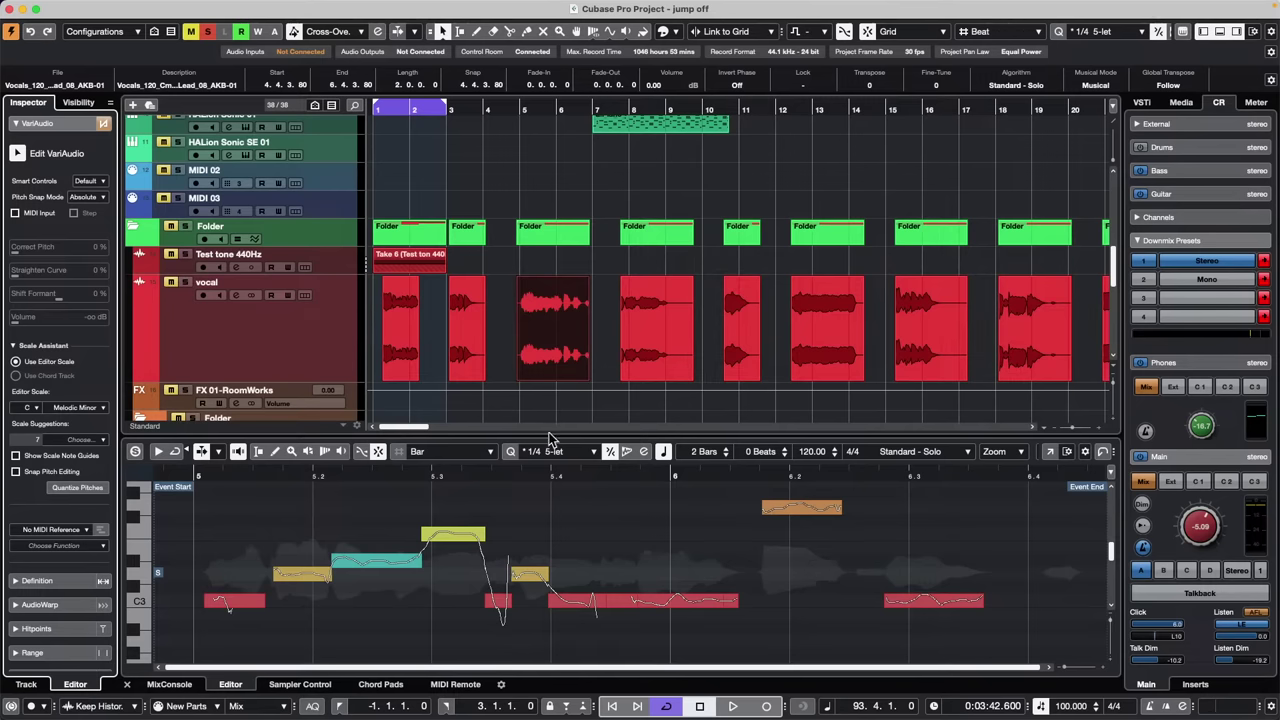
click(152, 7)
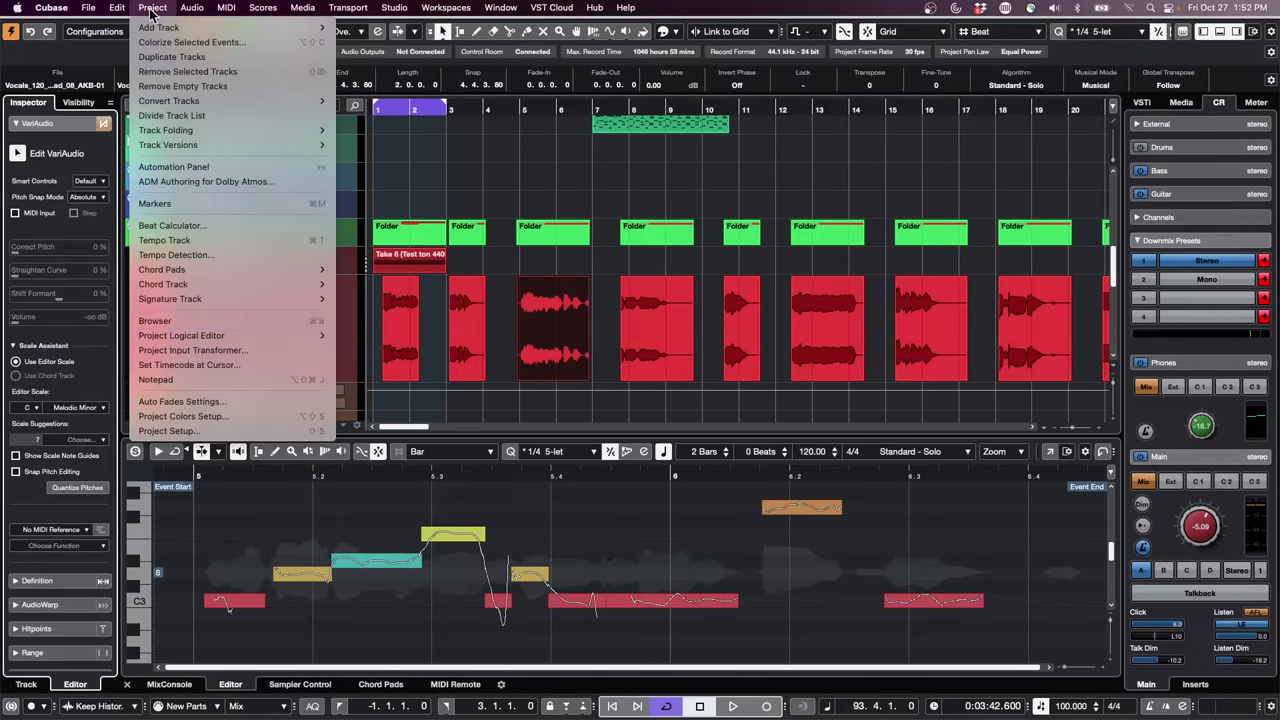
mouse_move(211, 308)
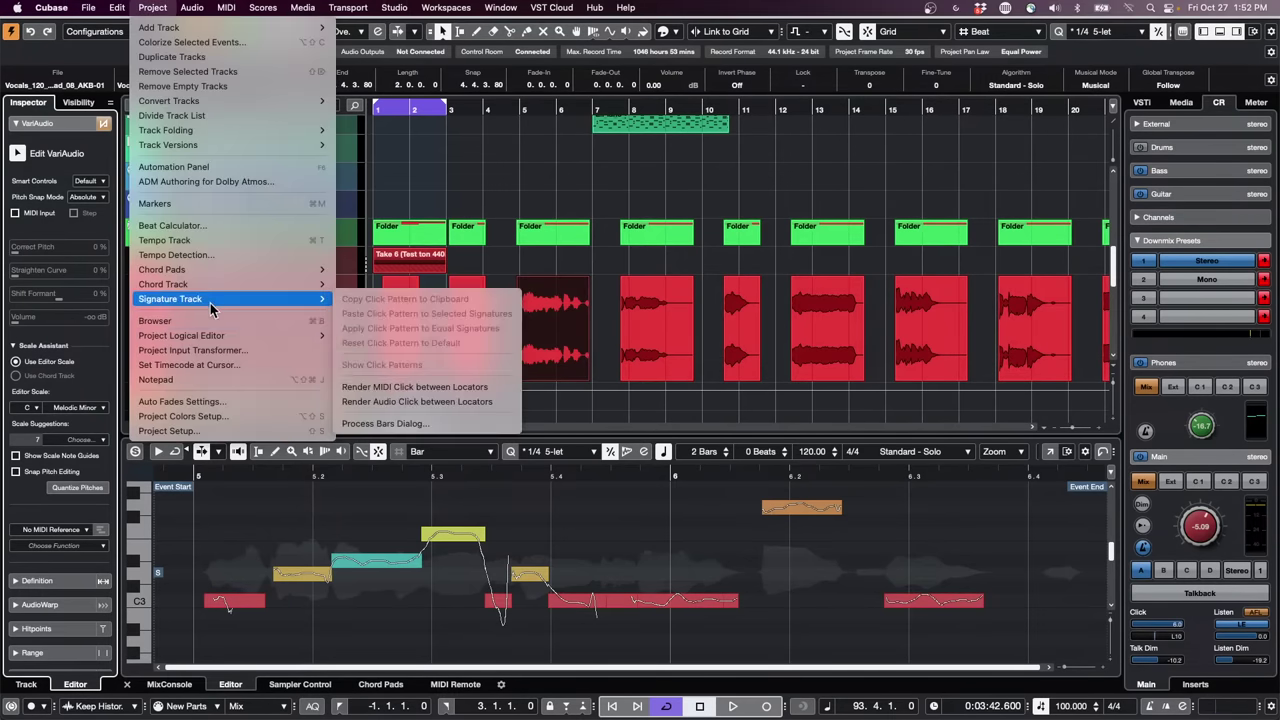
click(590, 192)
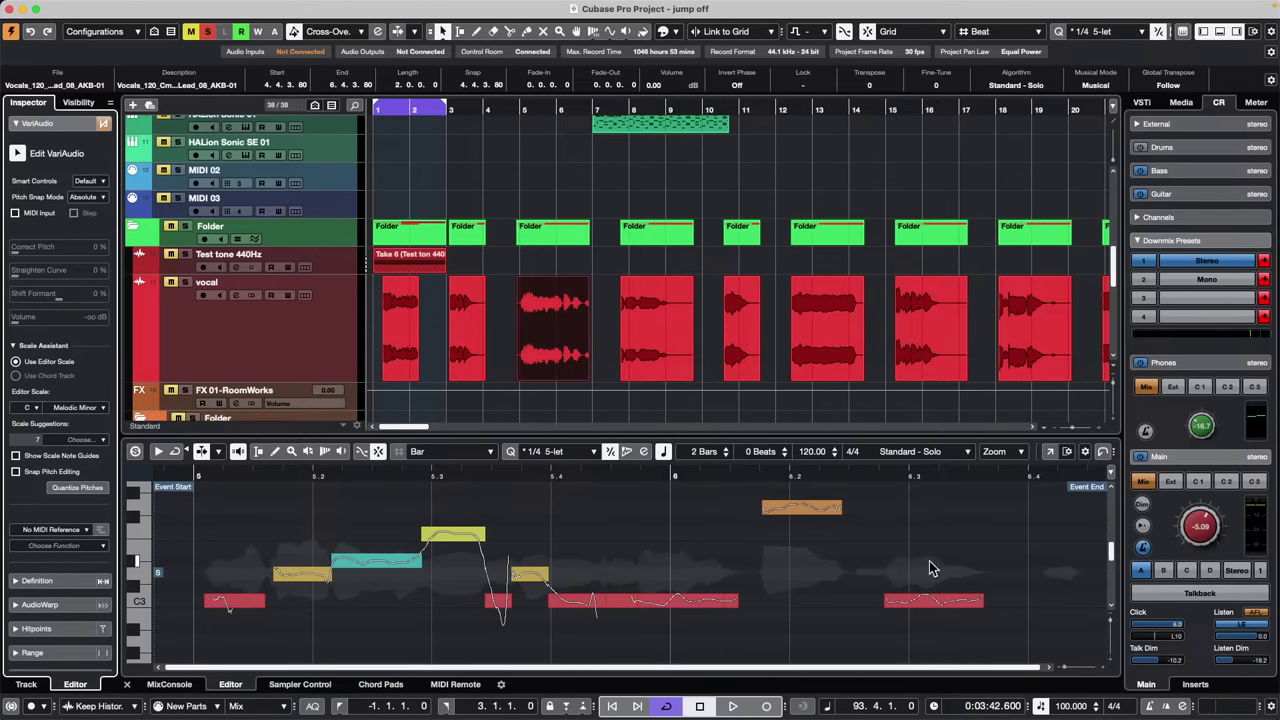
Switch to Safari, open steinberg.net and make the browser window full screen
mouse_move(447, 714)
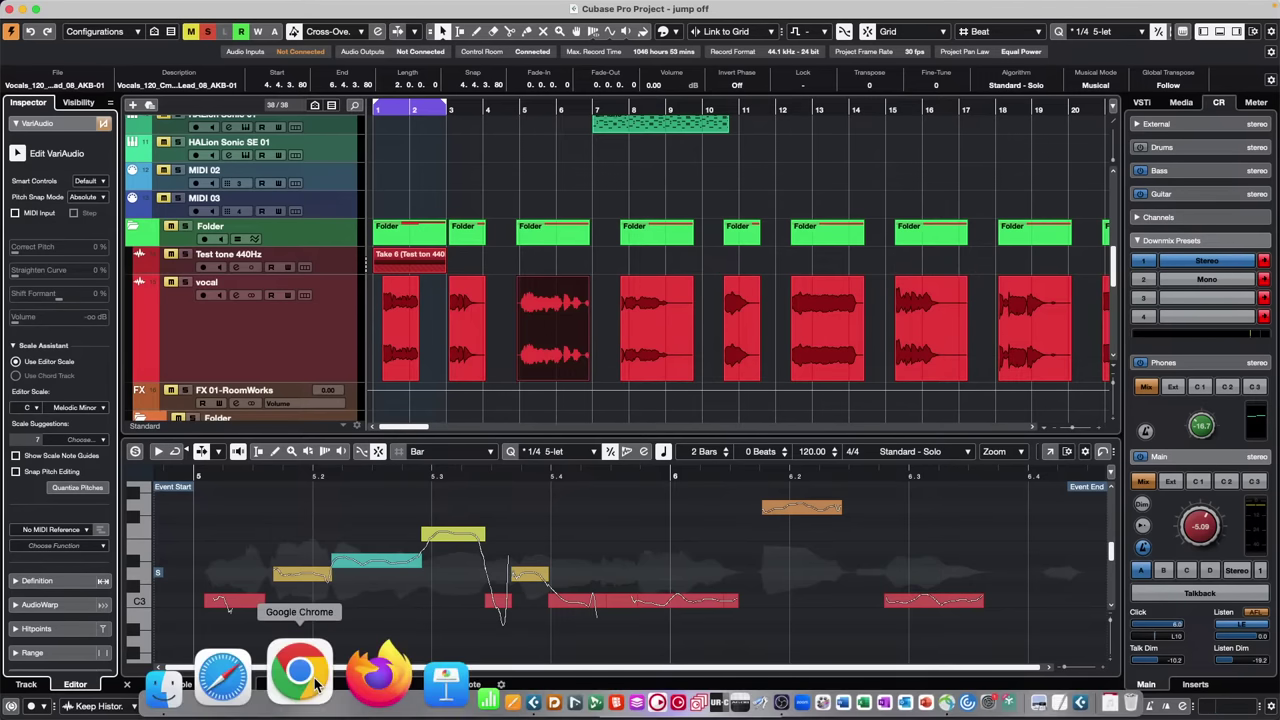
click(285, 680)
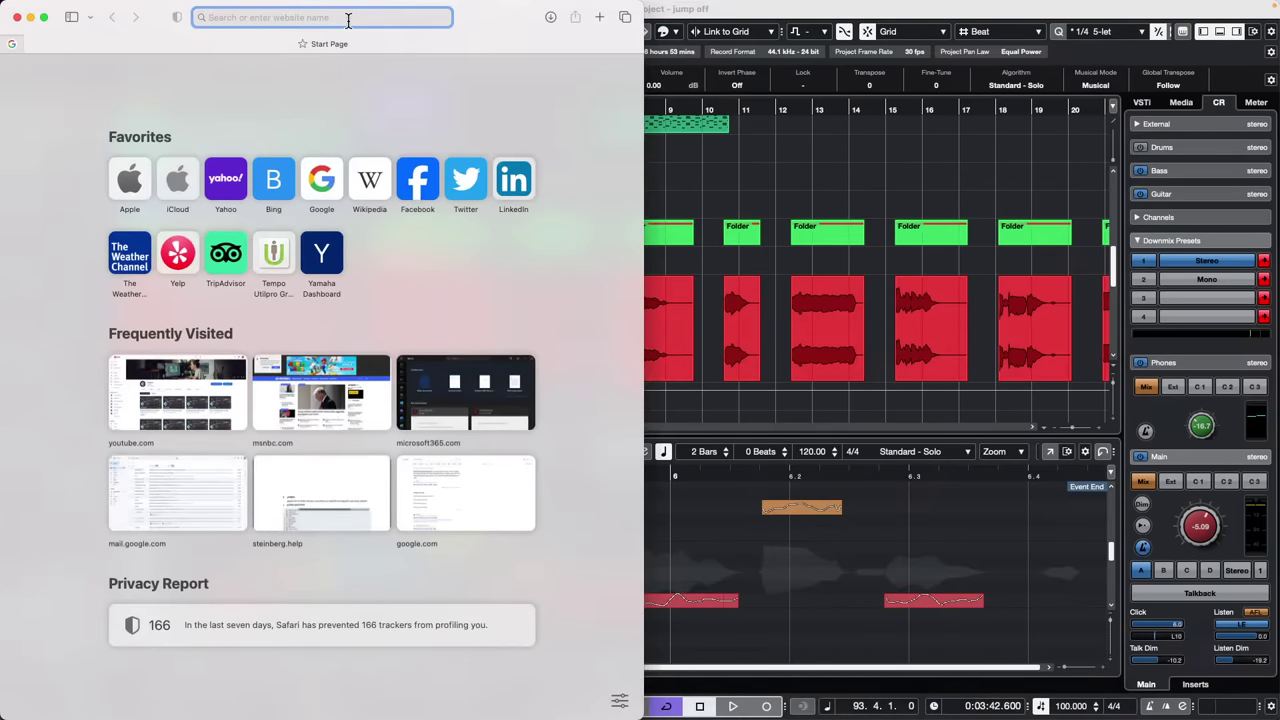
text(steinbe)
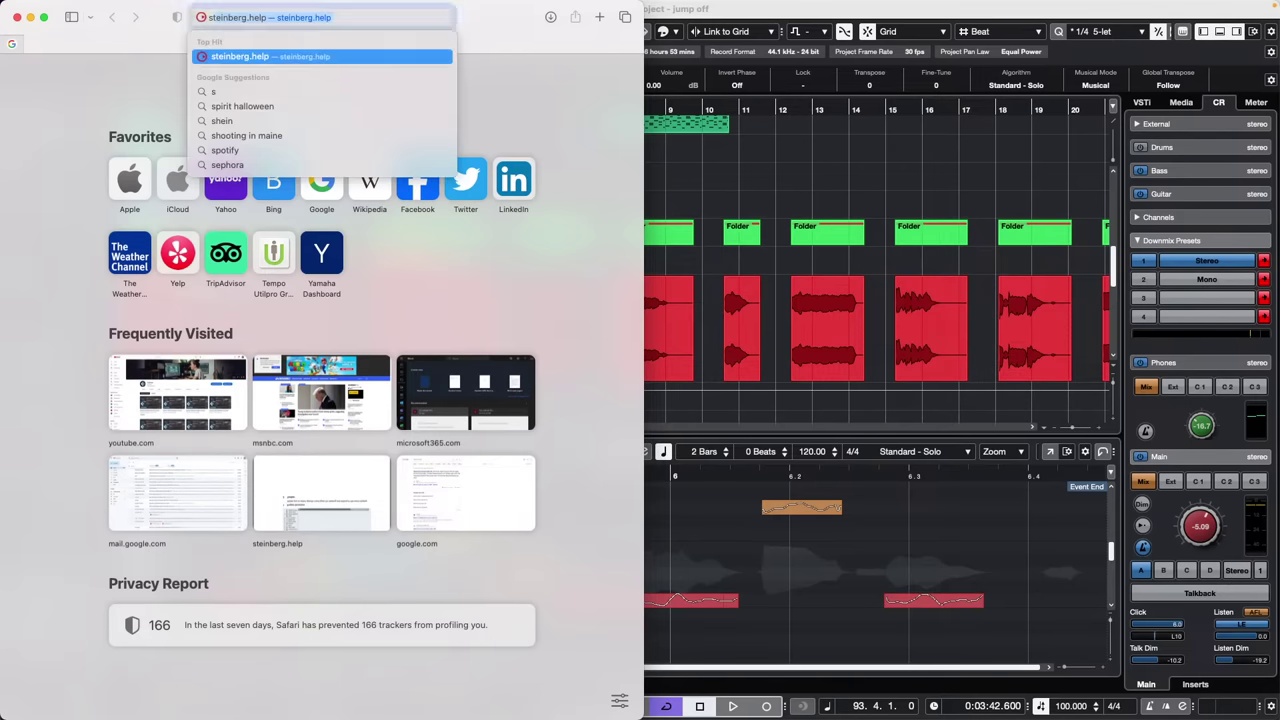
text(rg)
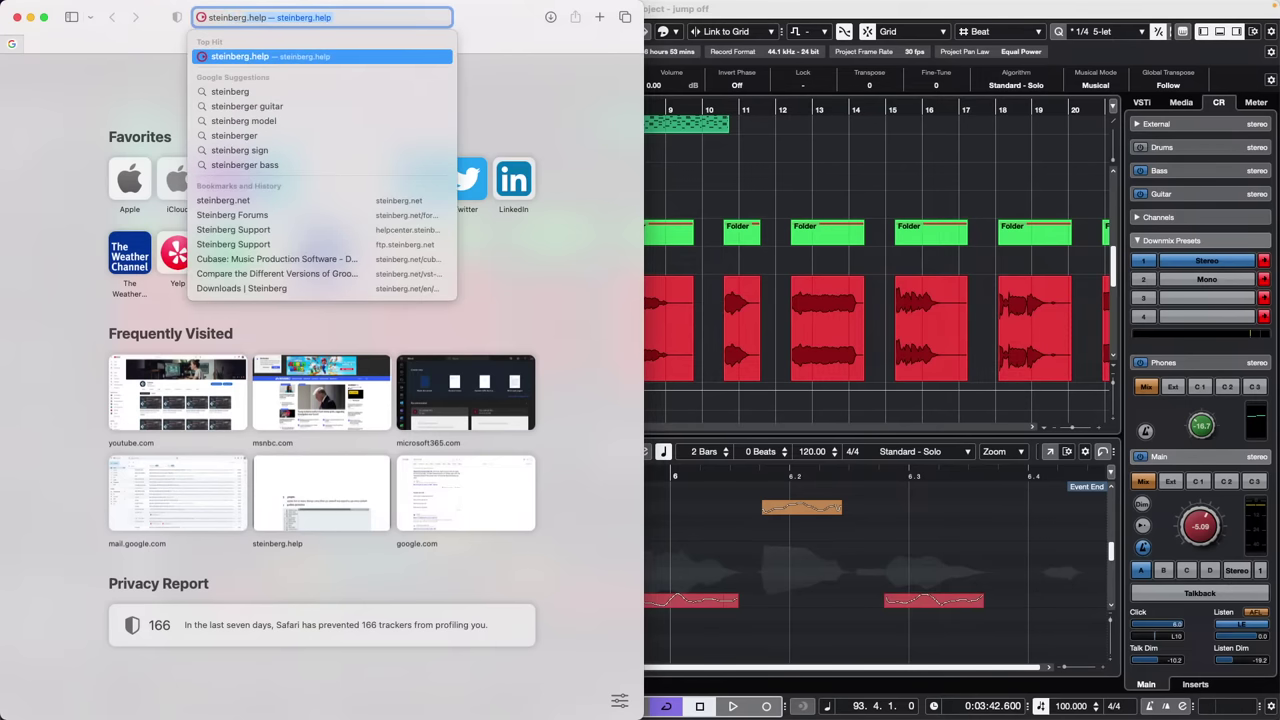
text(.net)
key(Return)
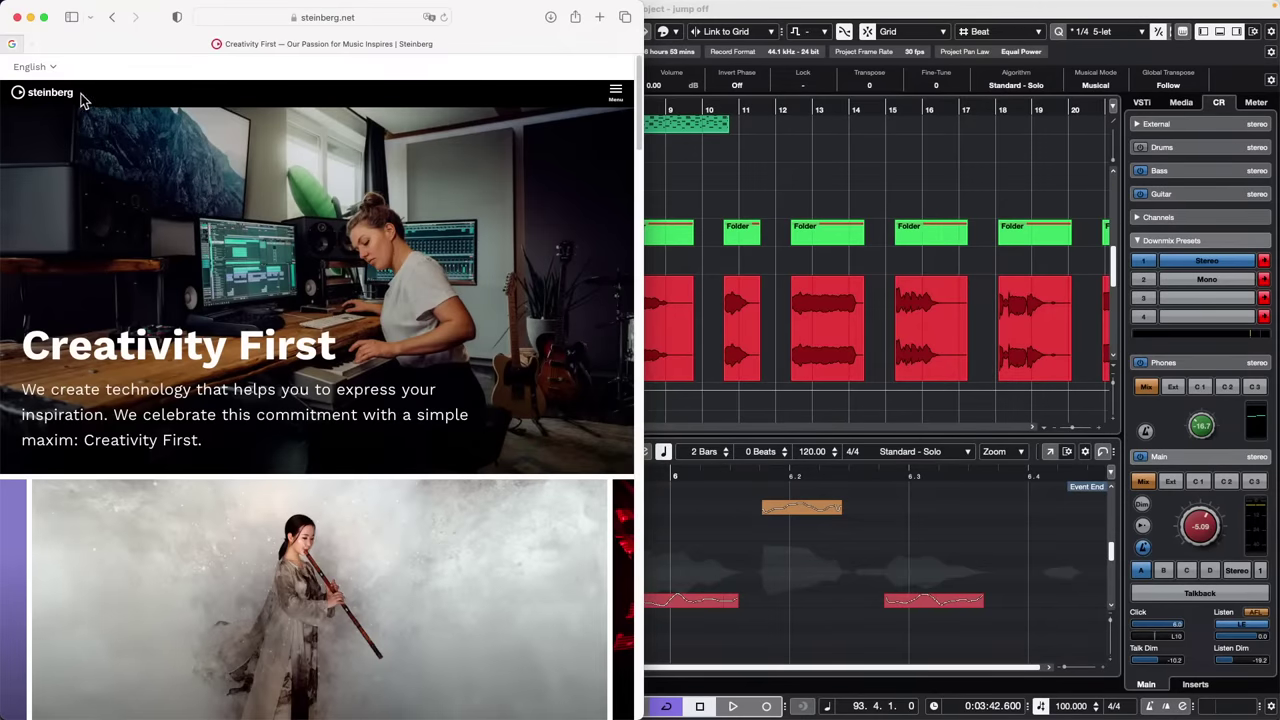
click(43, 17)
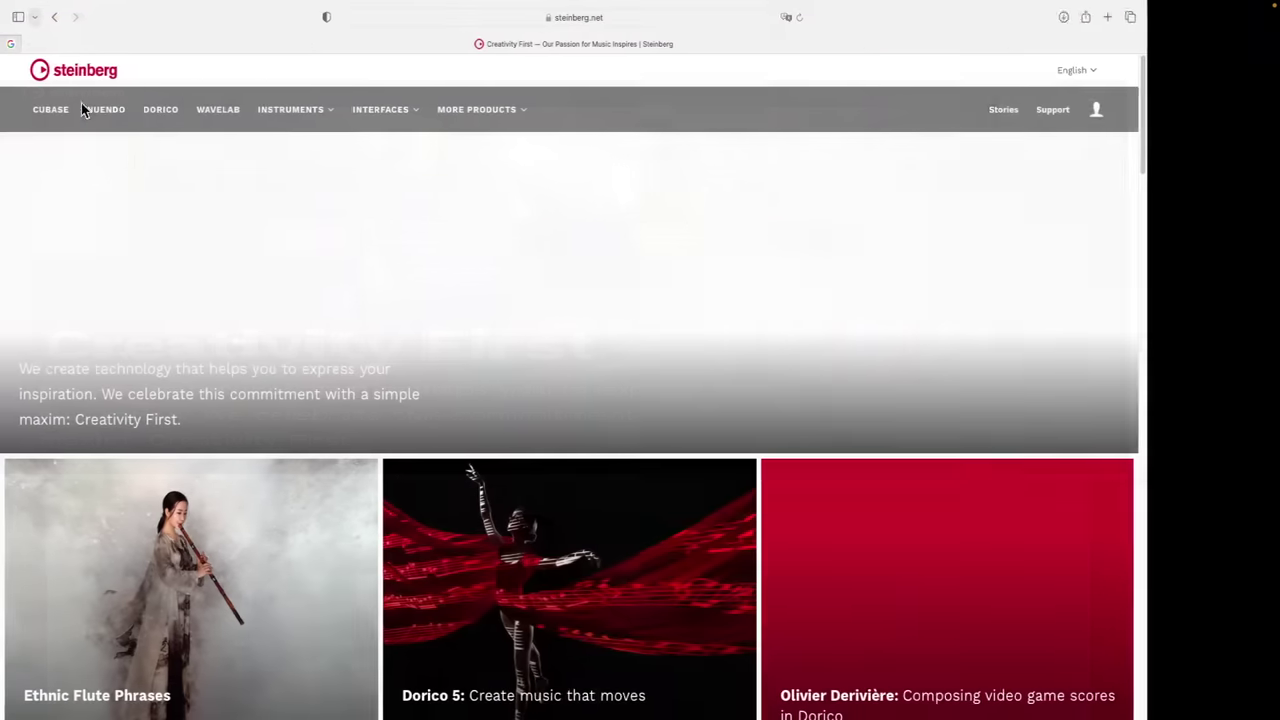
Open the Cubase product page and bring up the purchase options for Cubase Pro 12
click(56, 110)
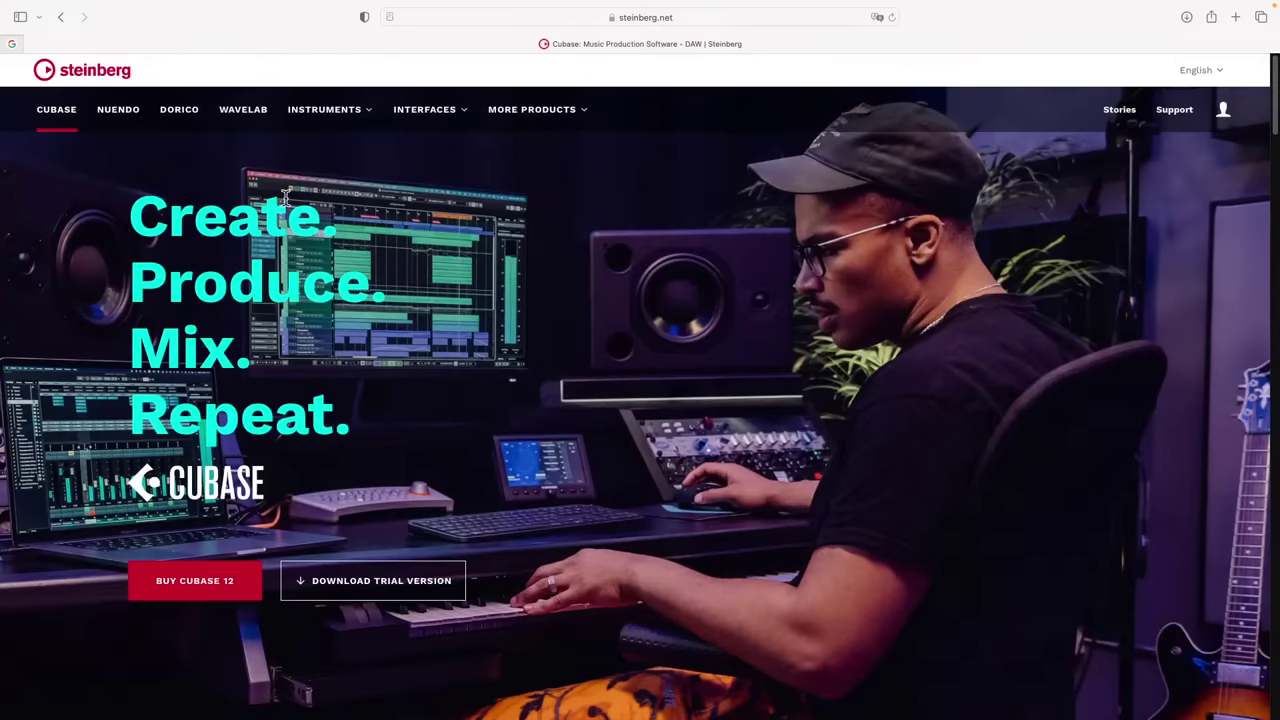
click(232, 583)
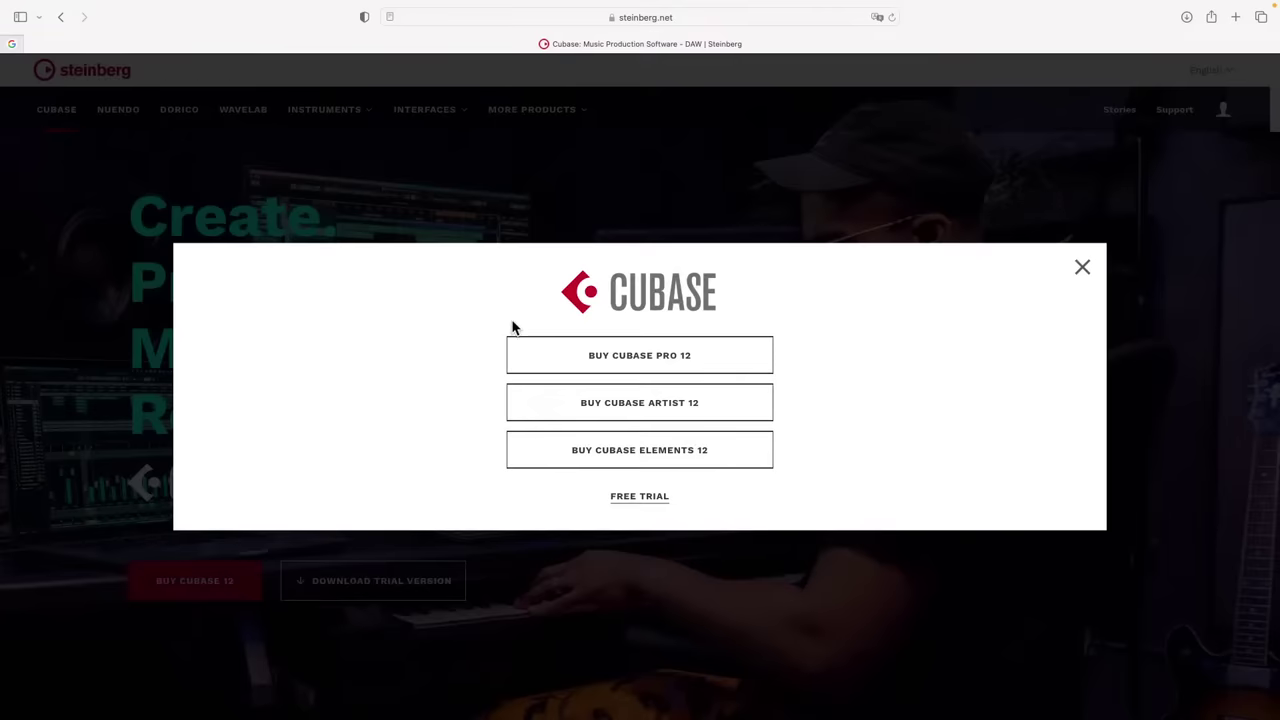
click(640, 360)
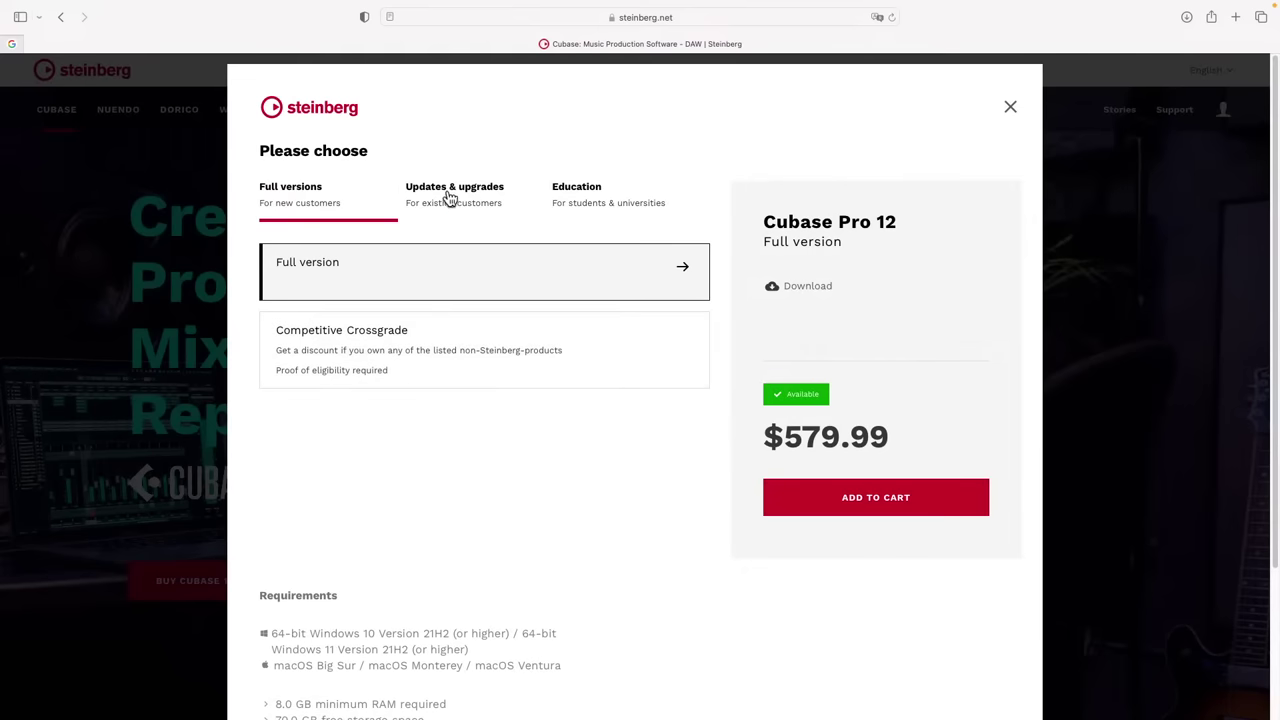
Examine the Cubase Pro 12 Competitive Crossgrade eligibility and price, the Updates & upgrades offers, and the full version offer
click(431, 347)
scroll(500, 357, down, 5)
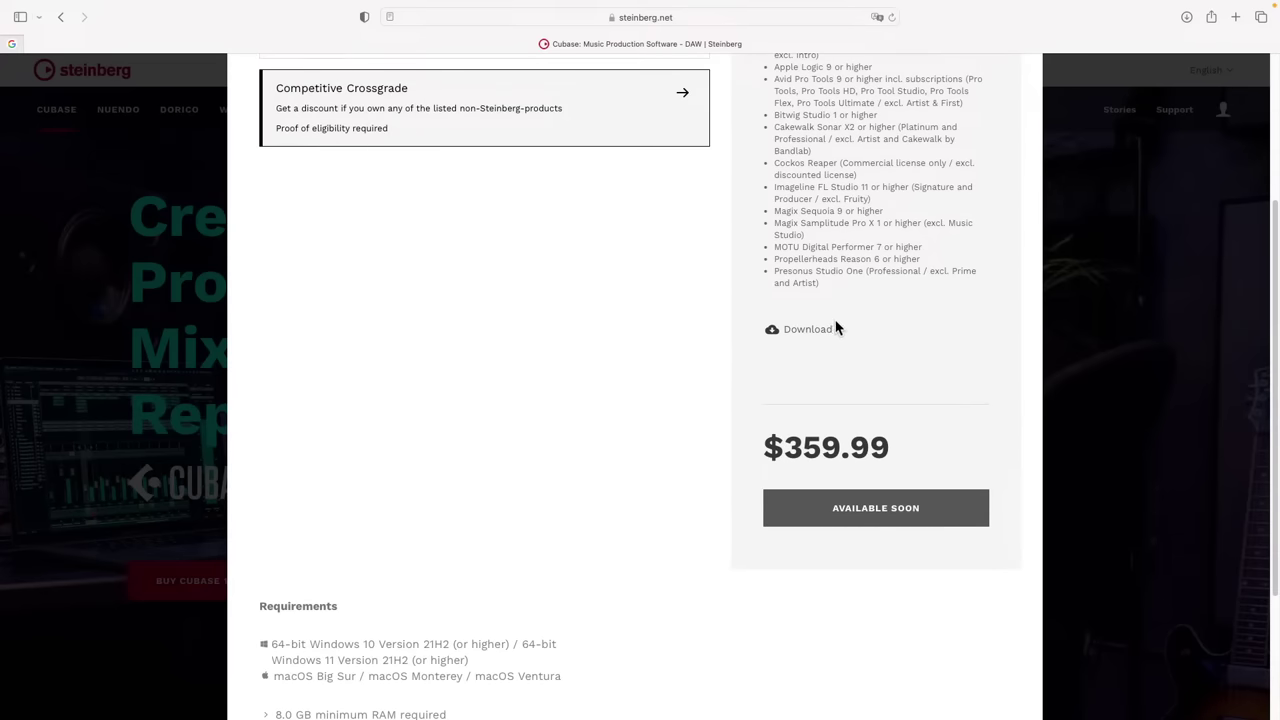
scroll(570, 337, up, 2)
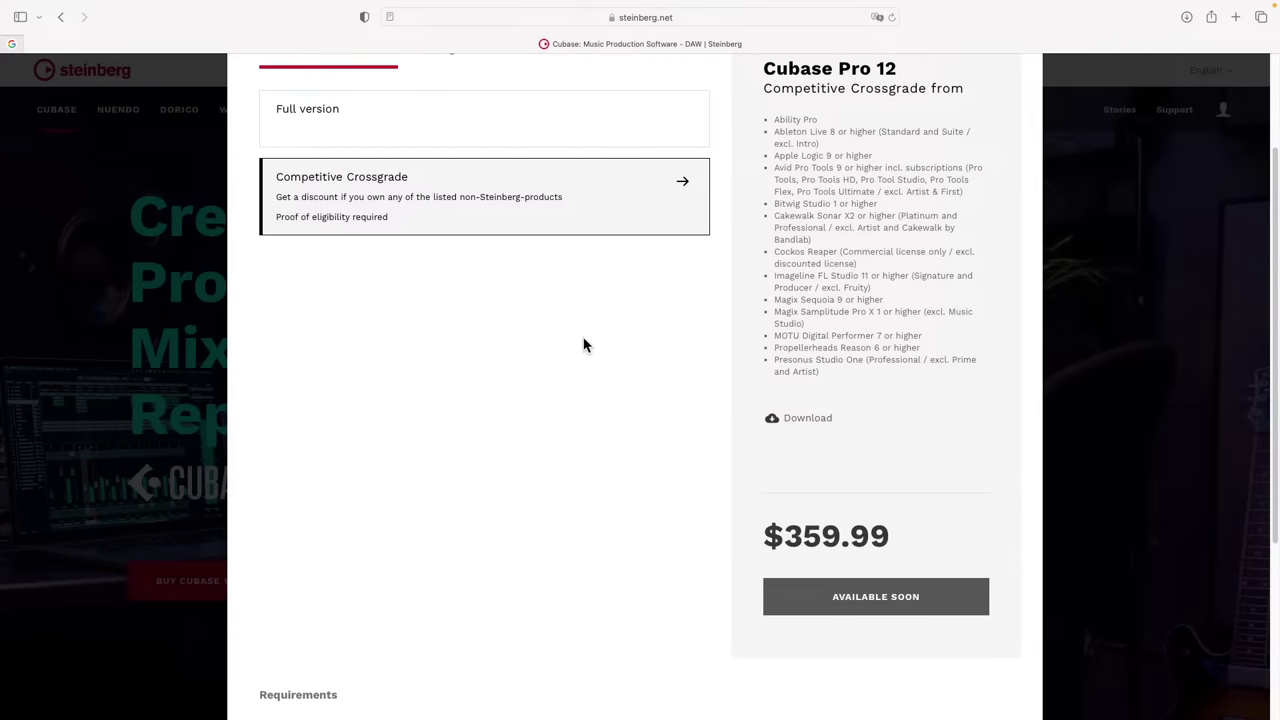
scroll(833, 445, up, 2)
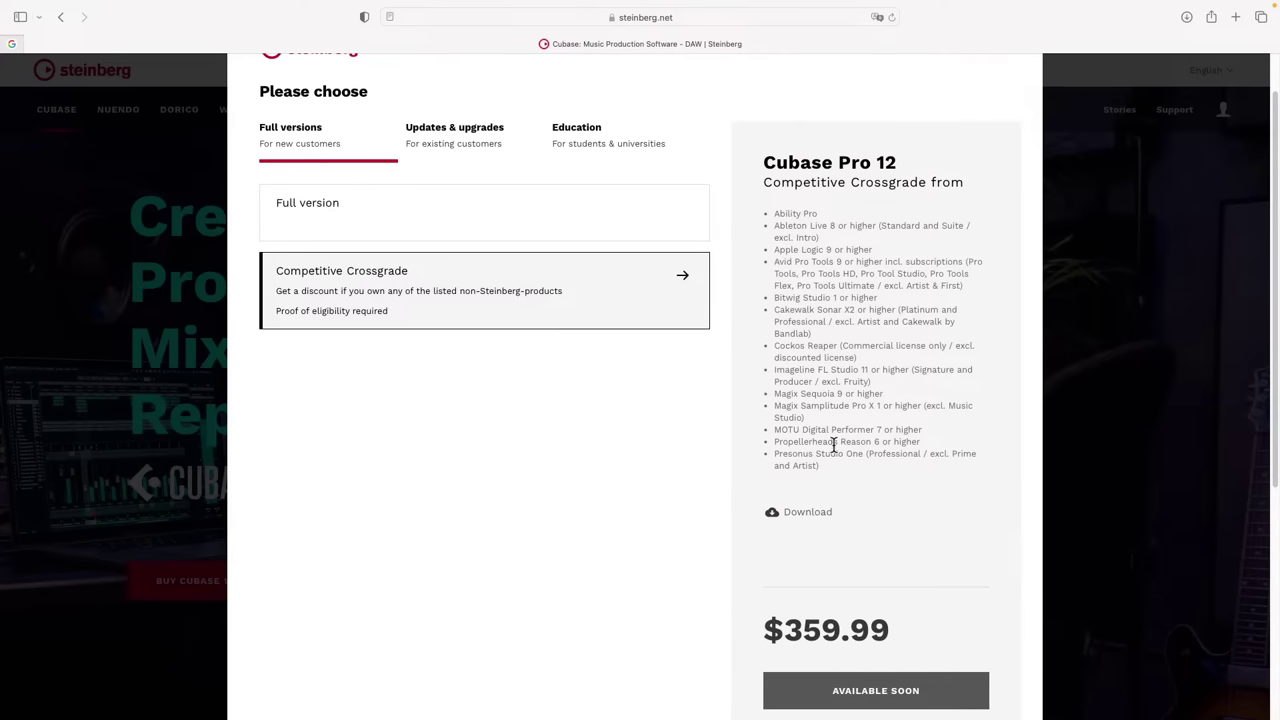
click(445, 143)
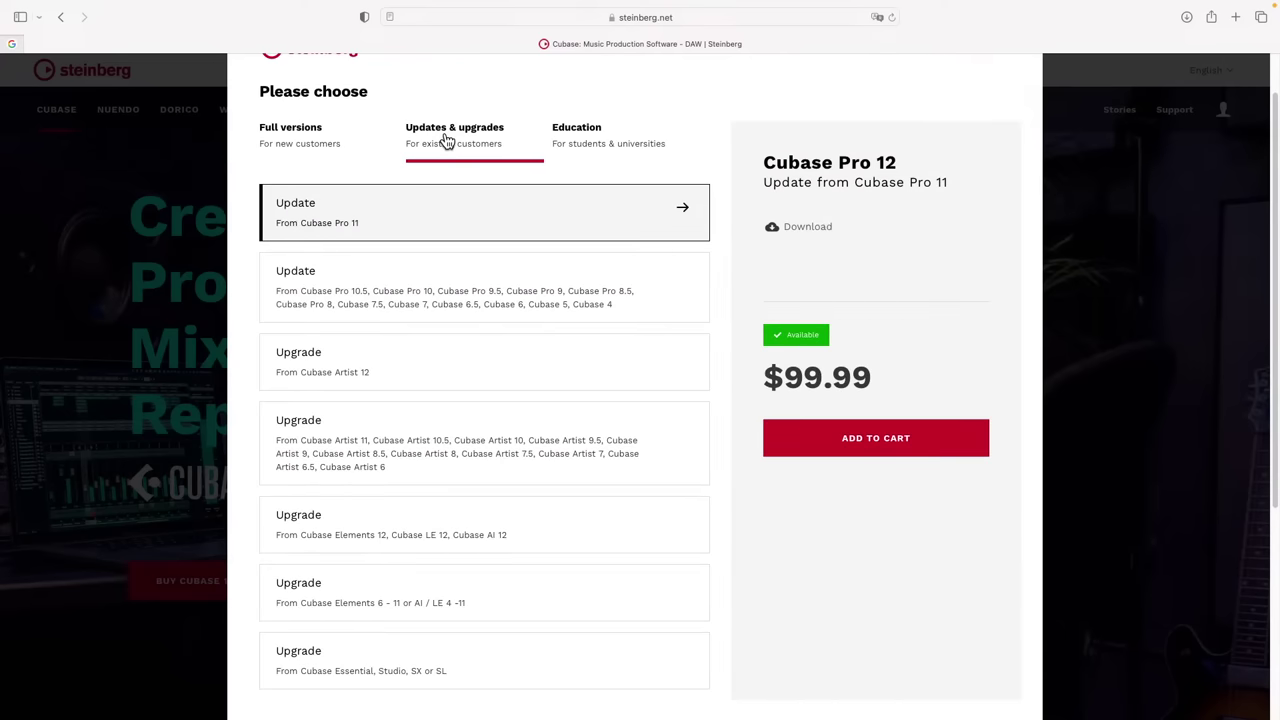
click(292, 134)
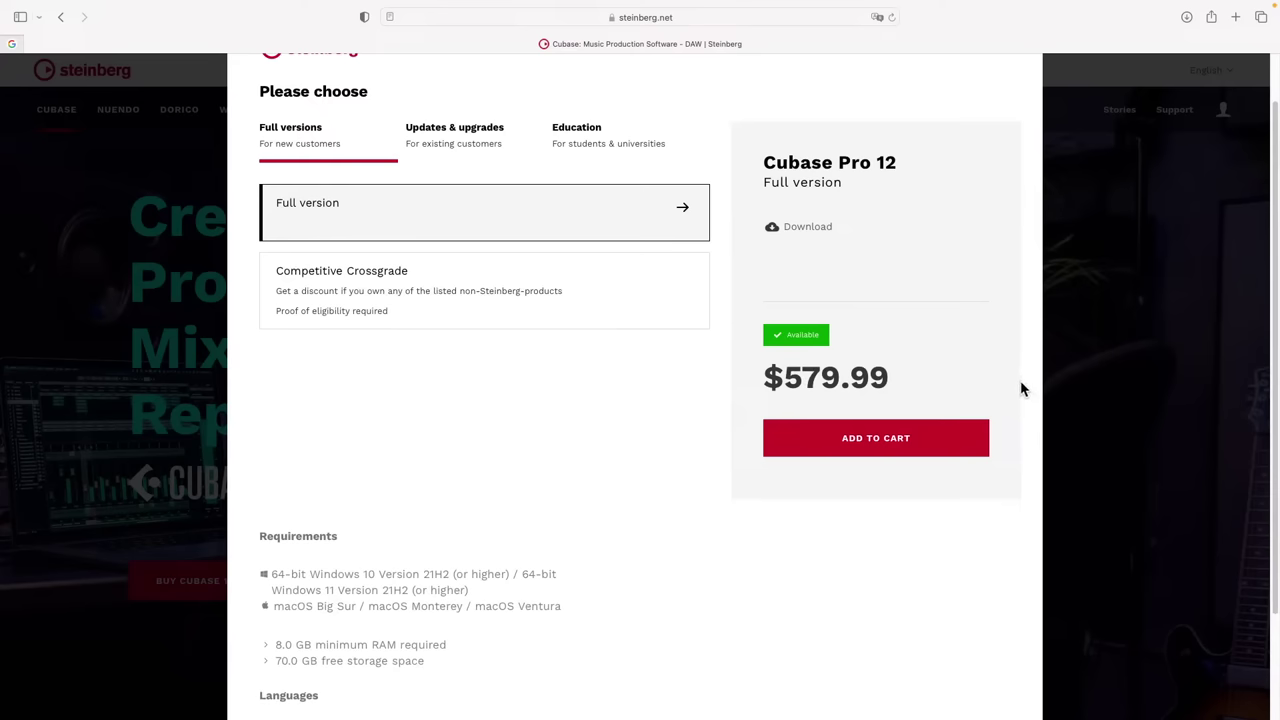
mouse_move(61, 4)
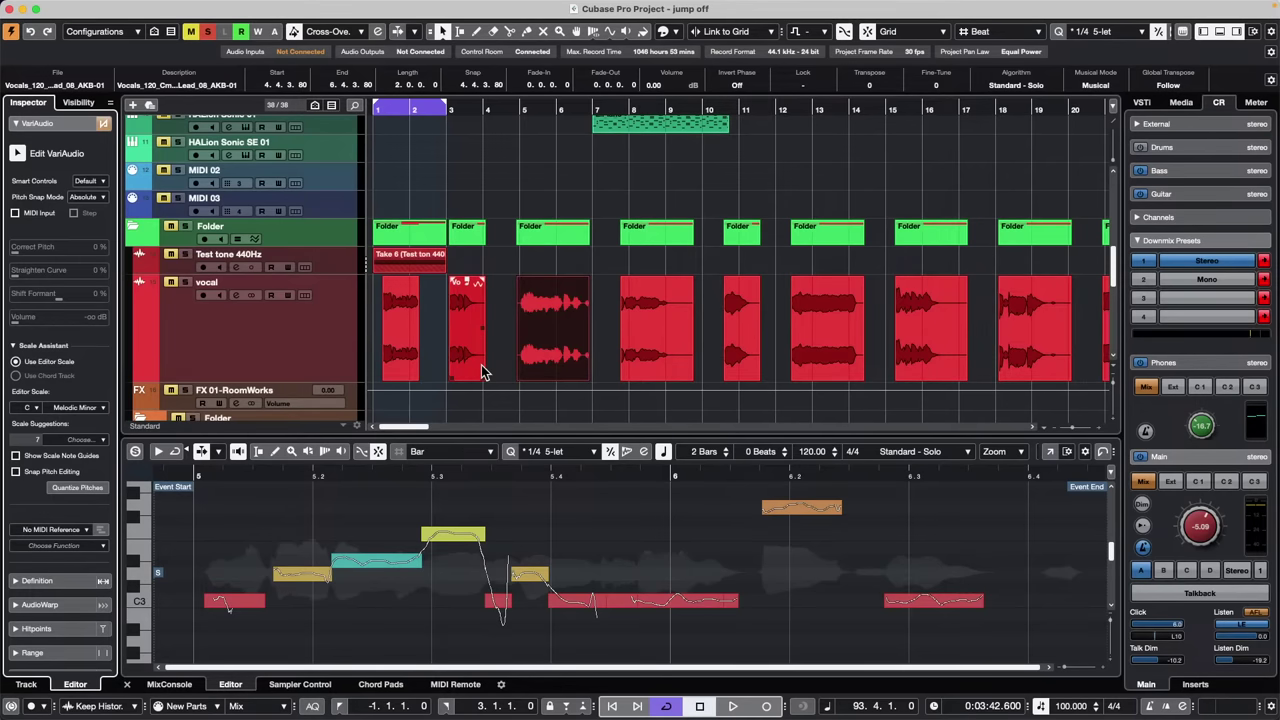
click(89, 8)
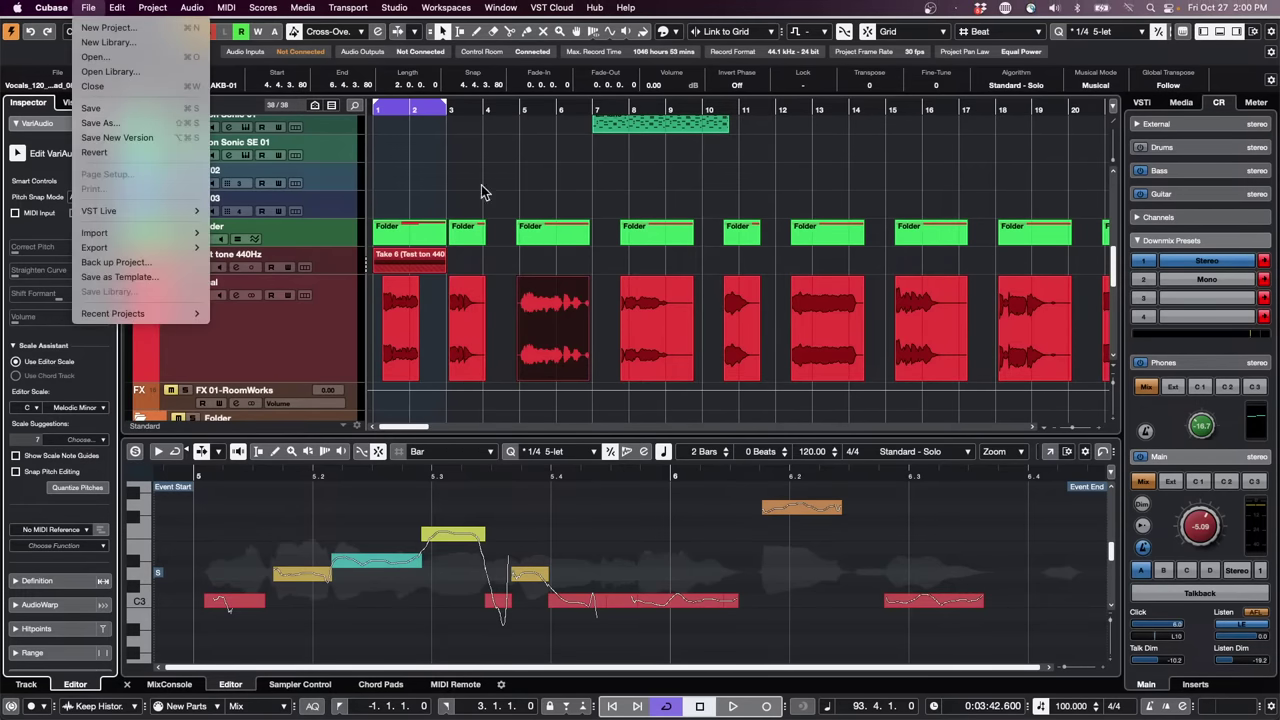
click(563, 199)
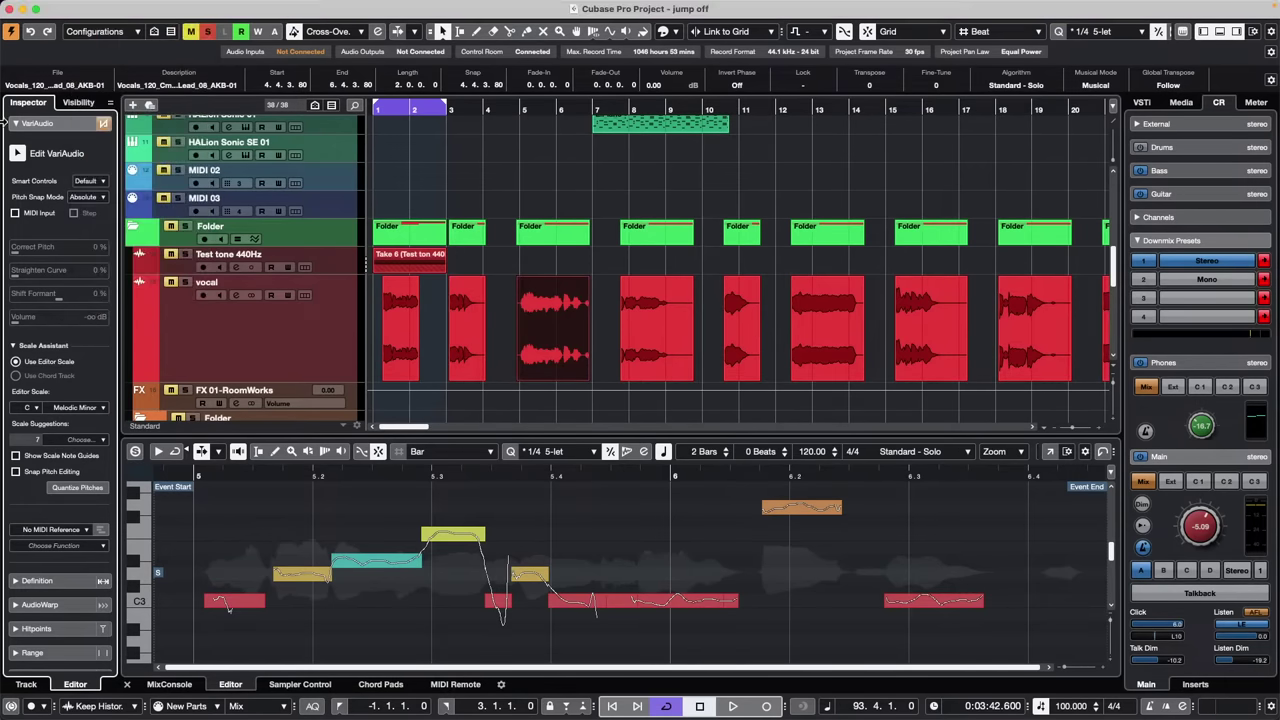
click(12, 8)
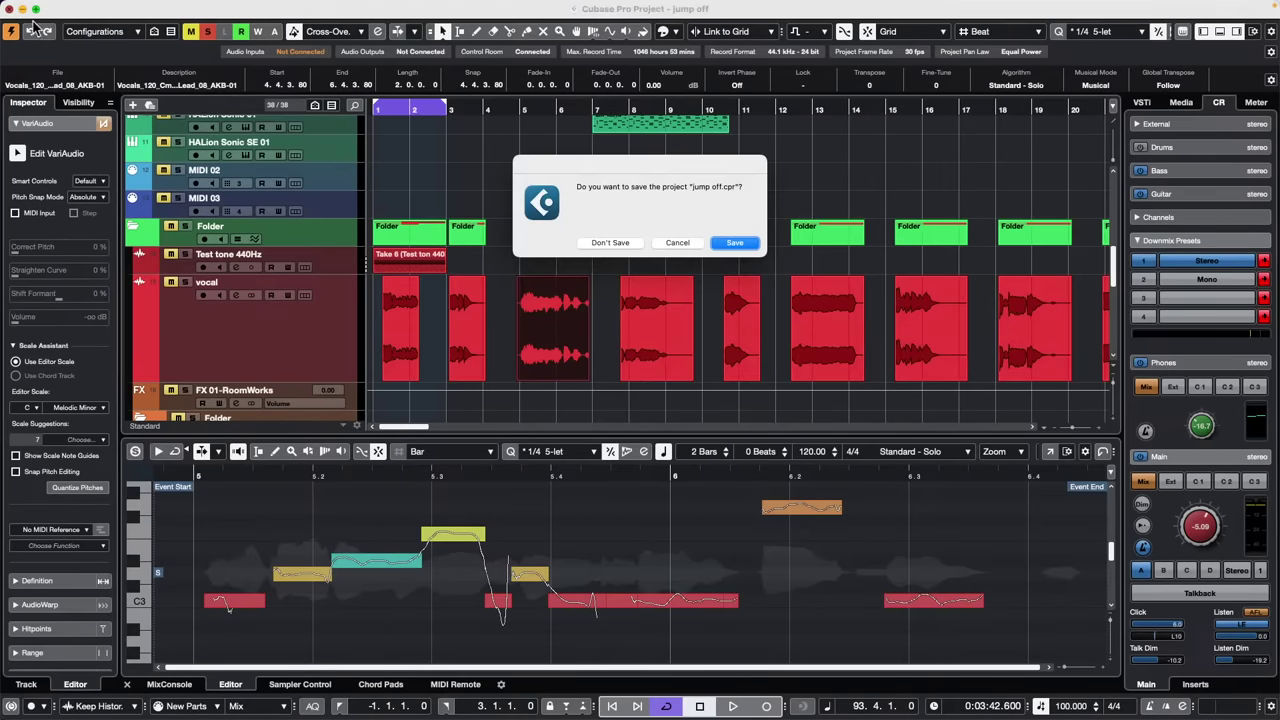
click(686, 246)
Open Drum Map Setup from the "forget the past" track and create a new empty drum map
scroll(332, 232, up, 10)
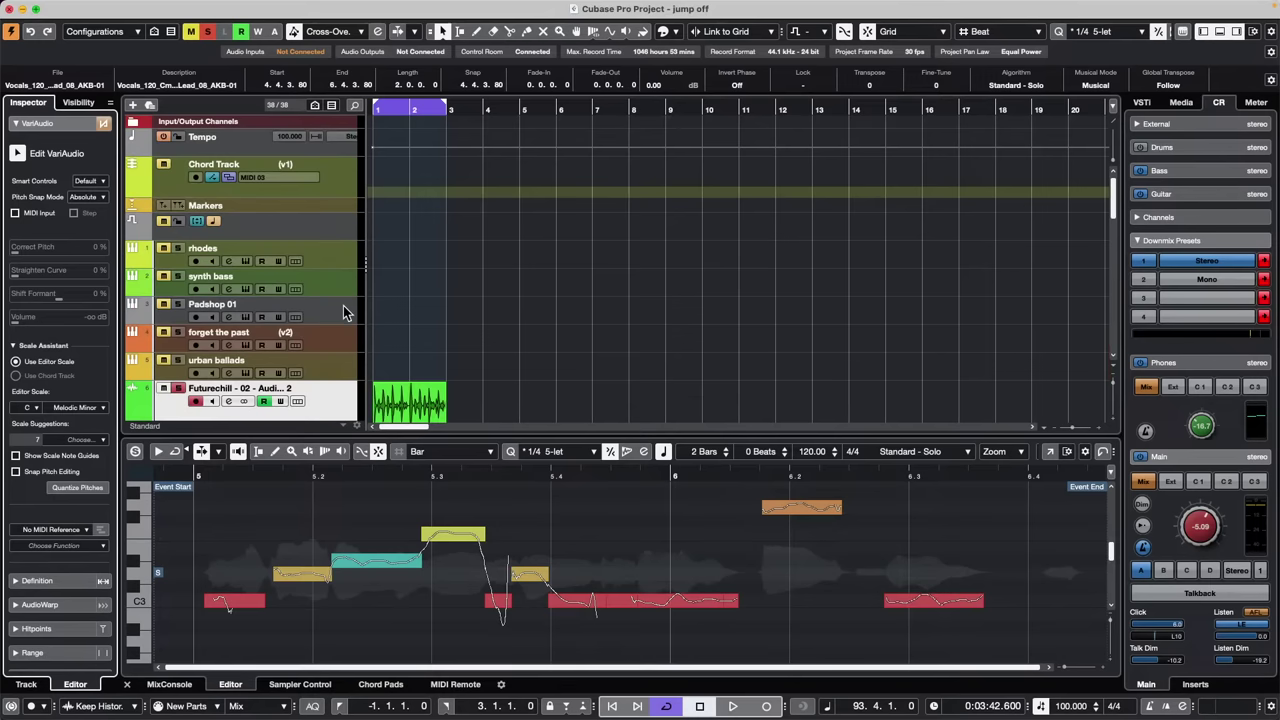
click(340, 340)
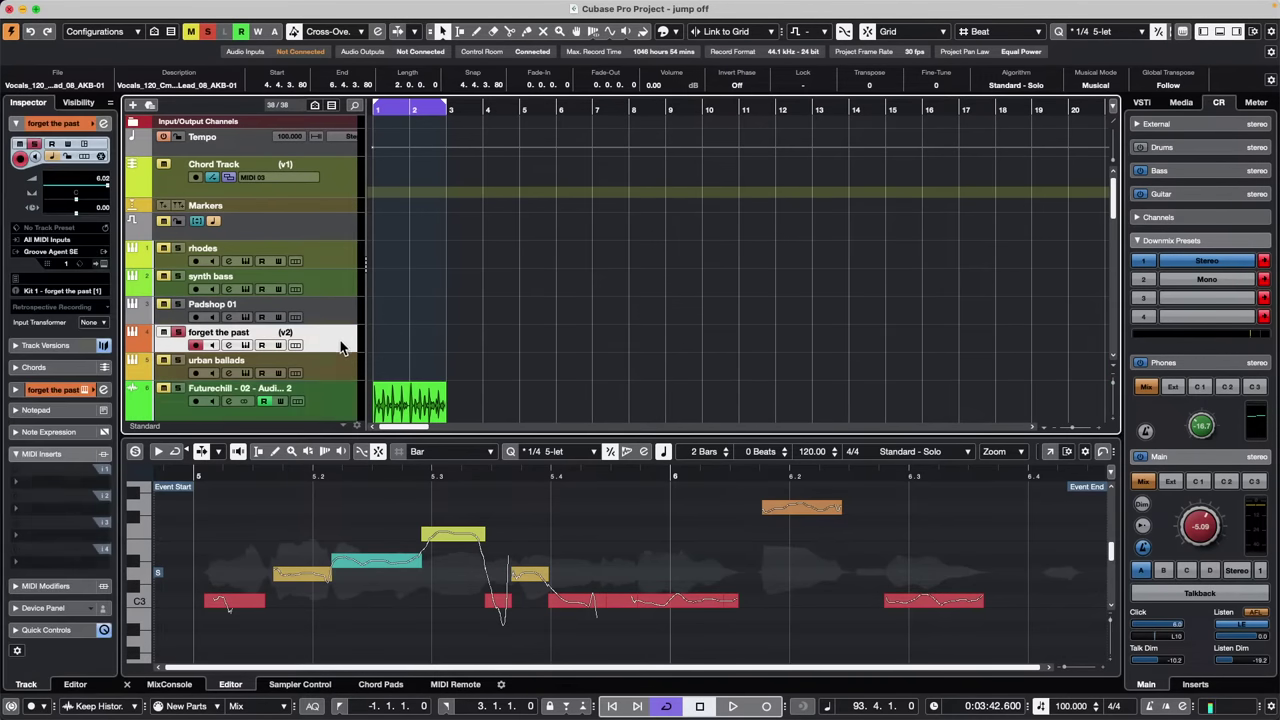
click(76, 291)
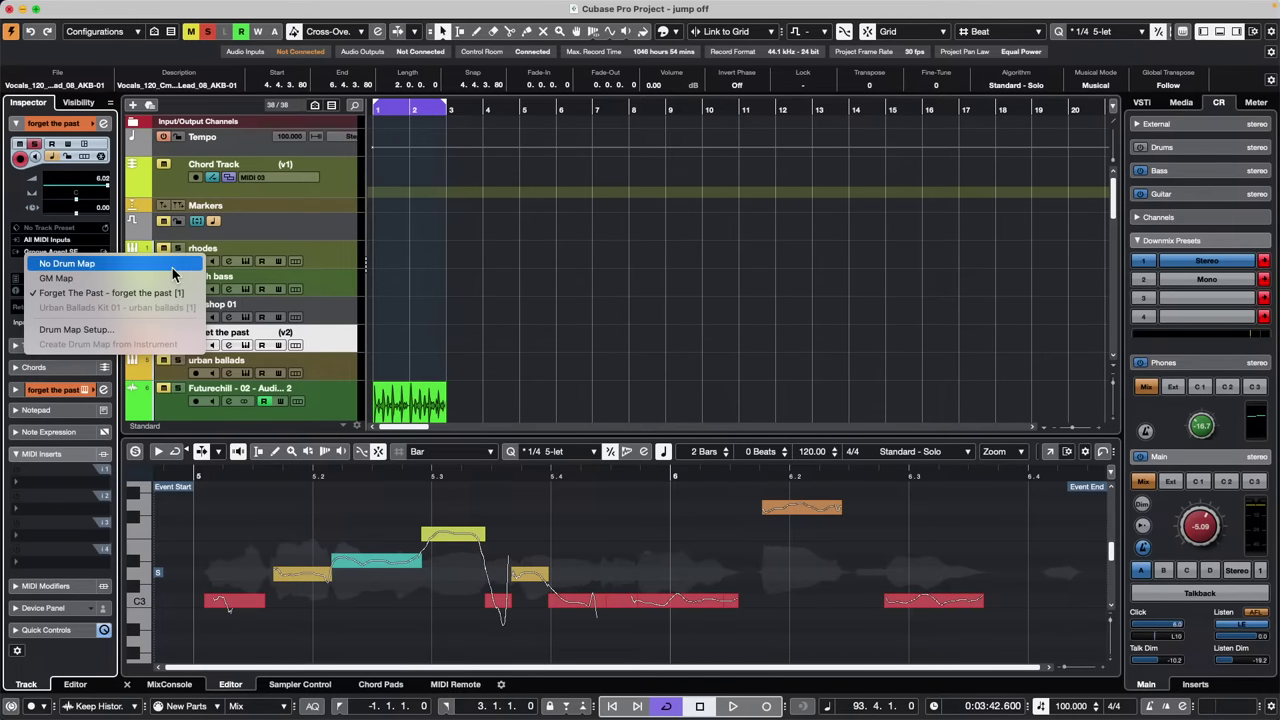
click(124, 330)
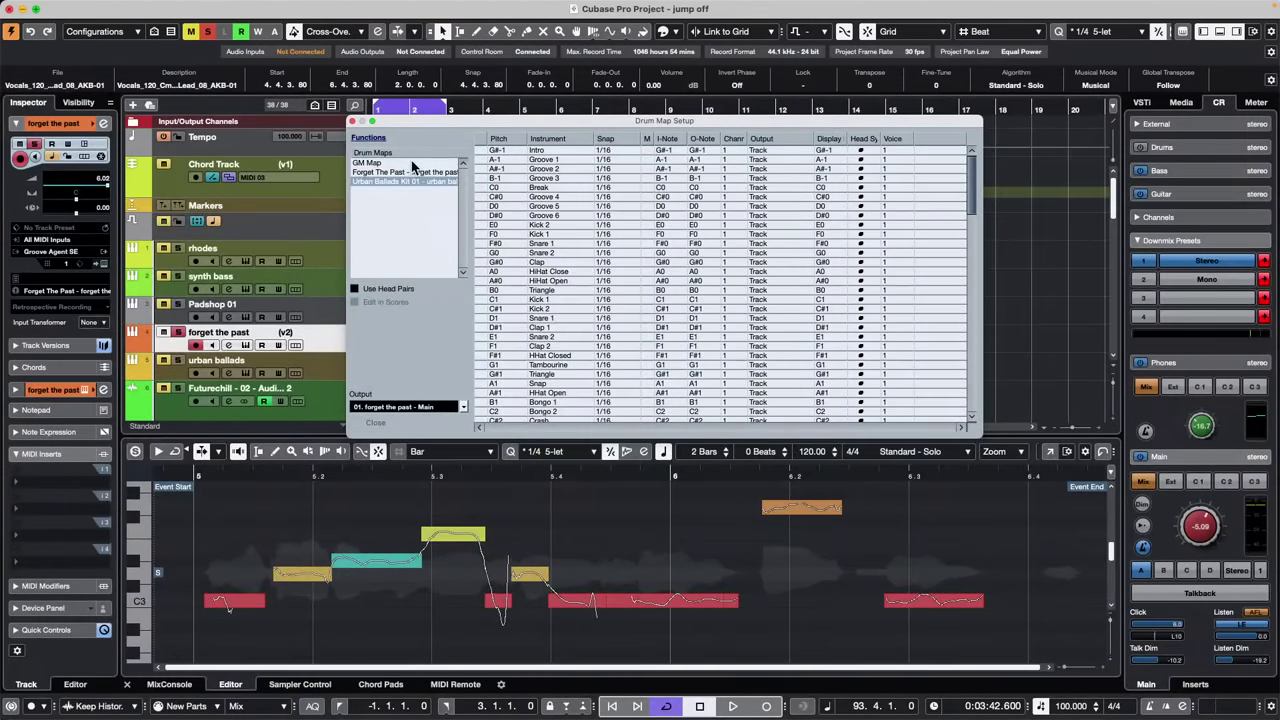
click(376, 139)
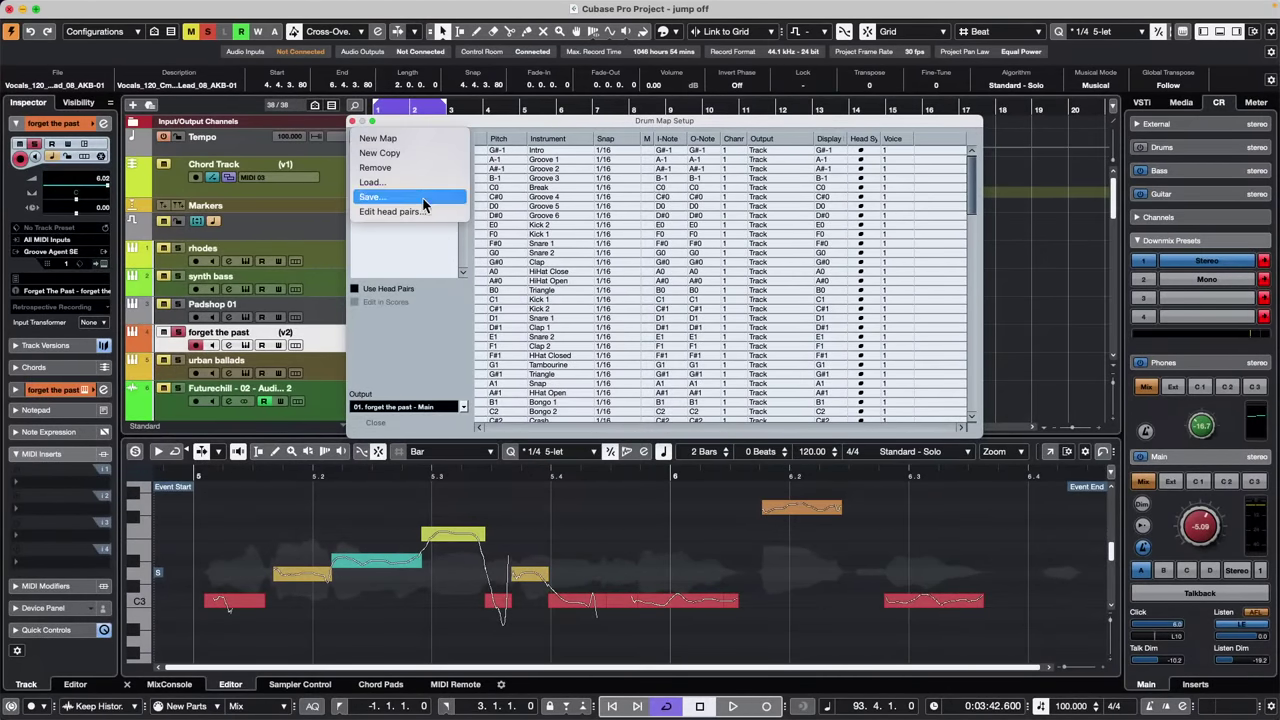
click(426, 139)
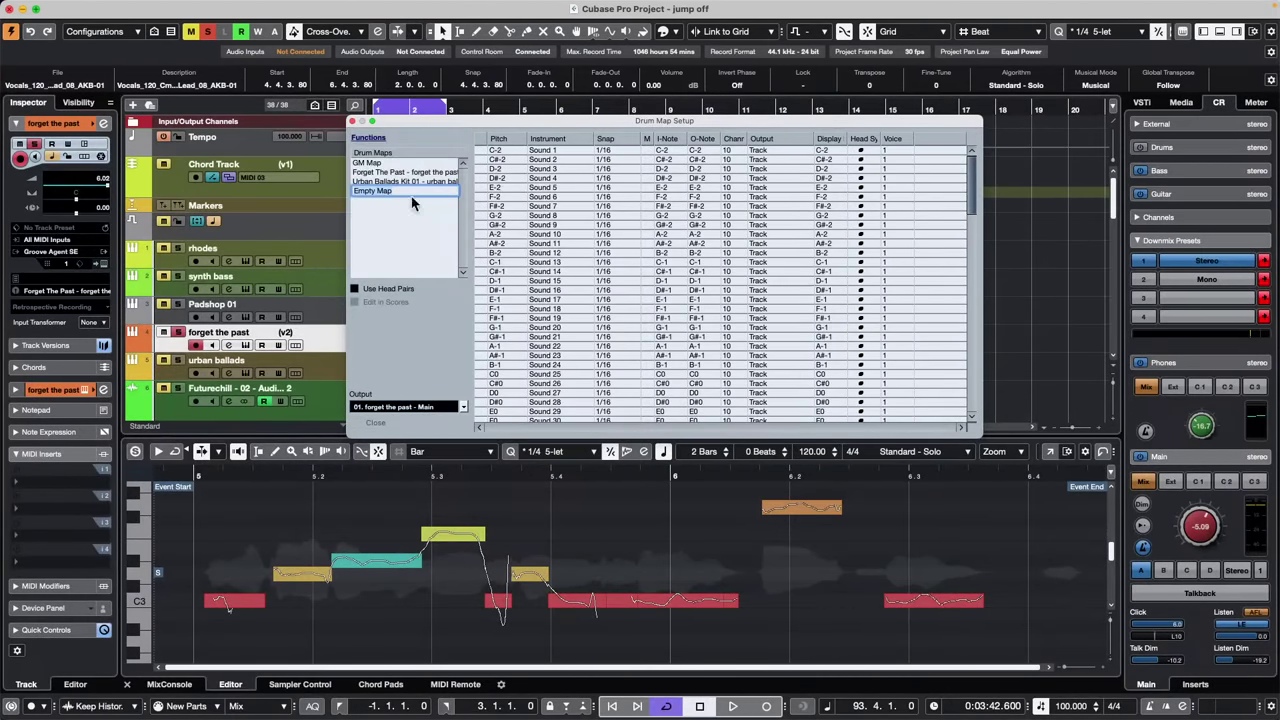
Rename the new drum map's instruments: C-2 as "hjy", F-2 as "w46e576" and A#-2 as "5w46e7r6t"
click(562, 150)
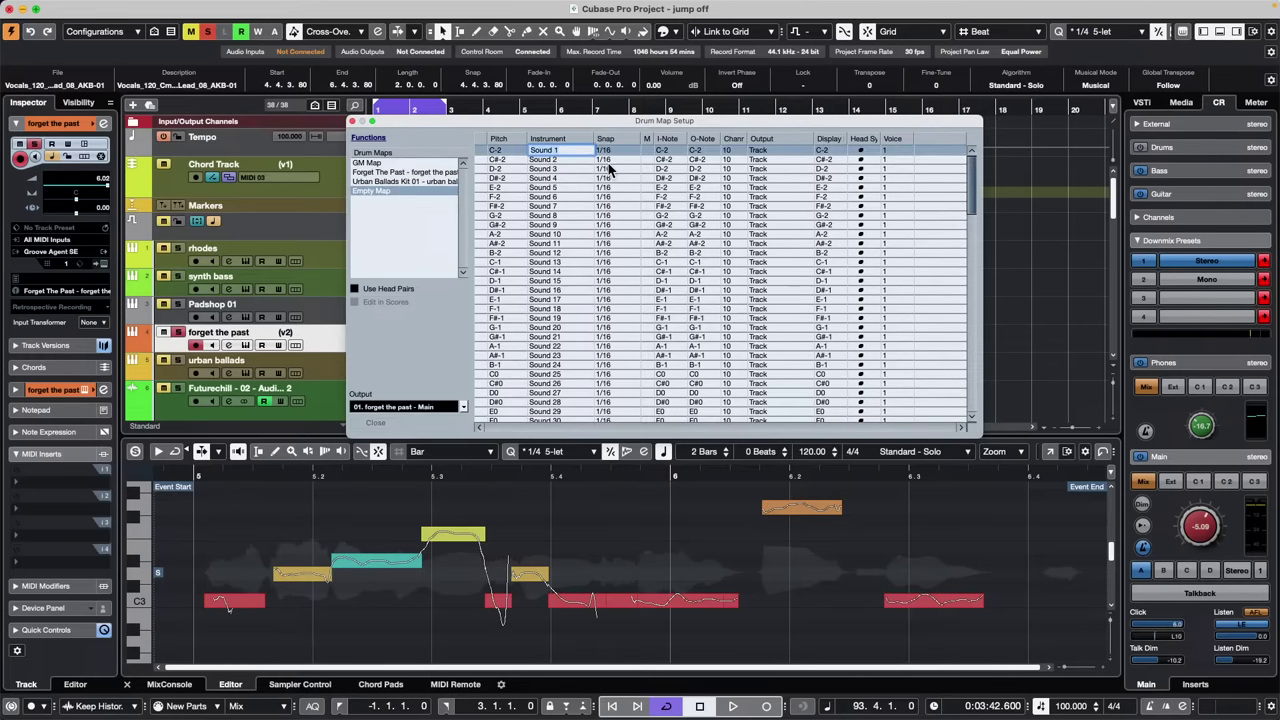
text(hjy)
click(548, 198)
text(w46e576)
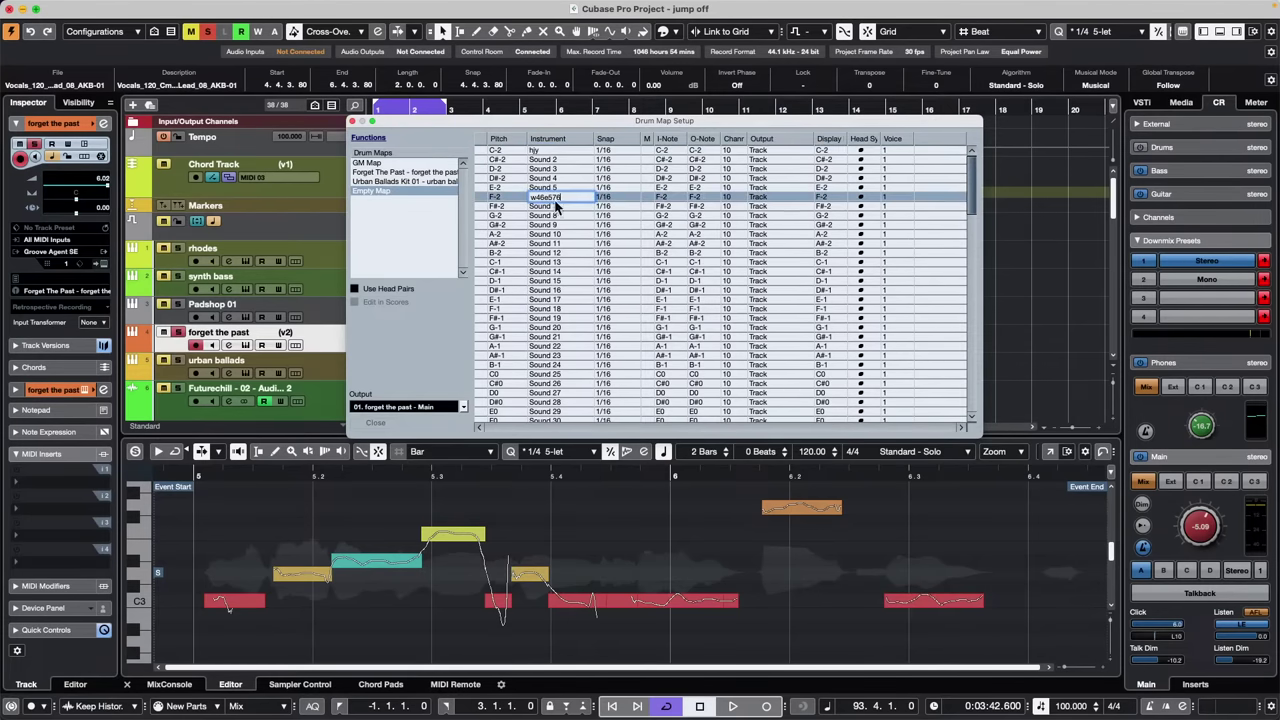
click(555, 243)
text(5w46e7r6t)
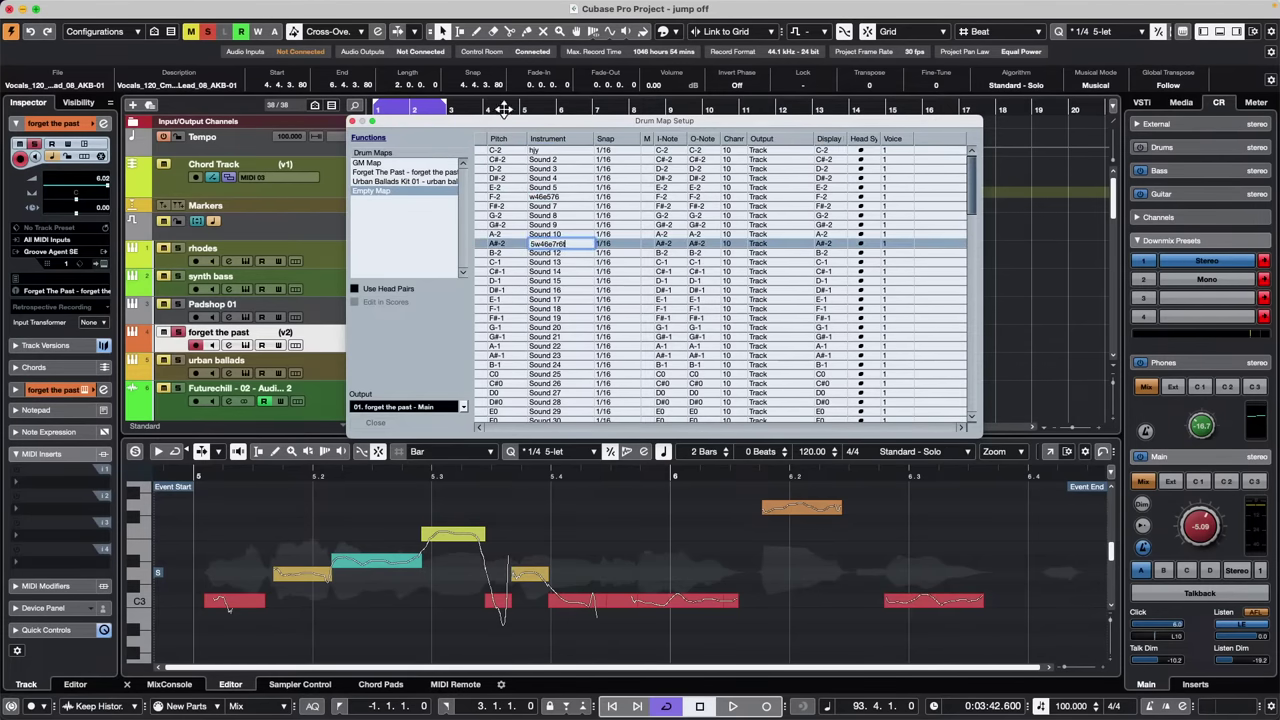
Save the drum map to the Hangouts folder as "October 27 2023" and close Drum Map Setup
click(395, 140)
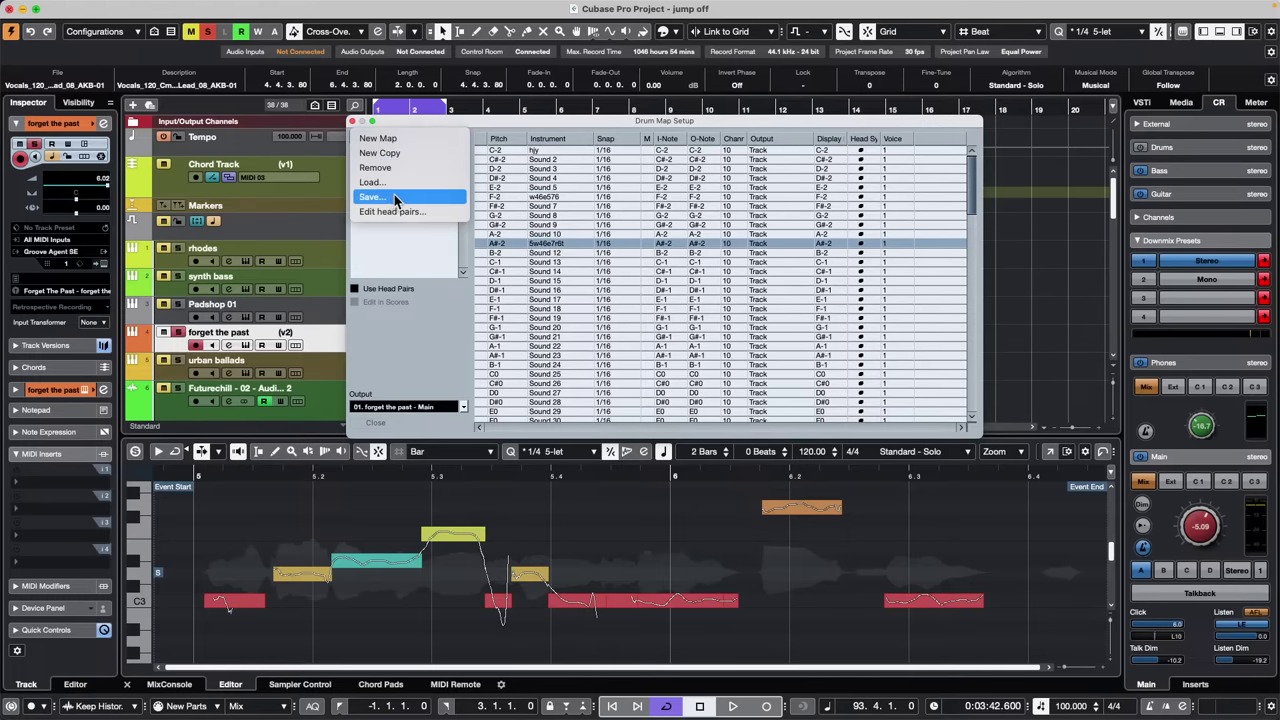
click(395, 198)
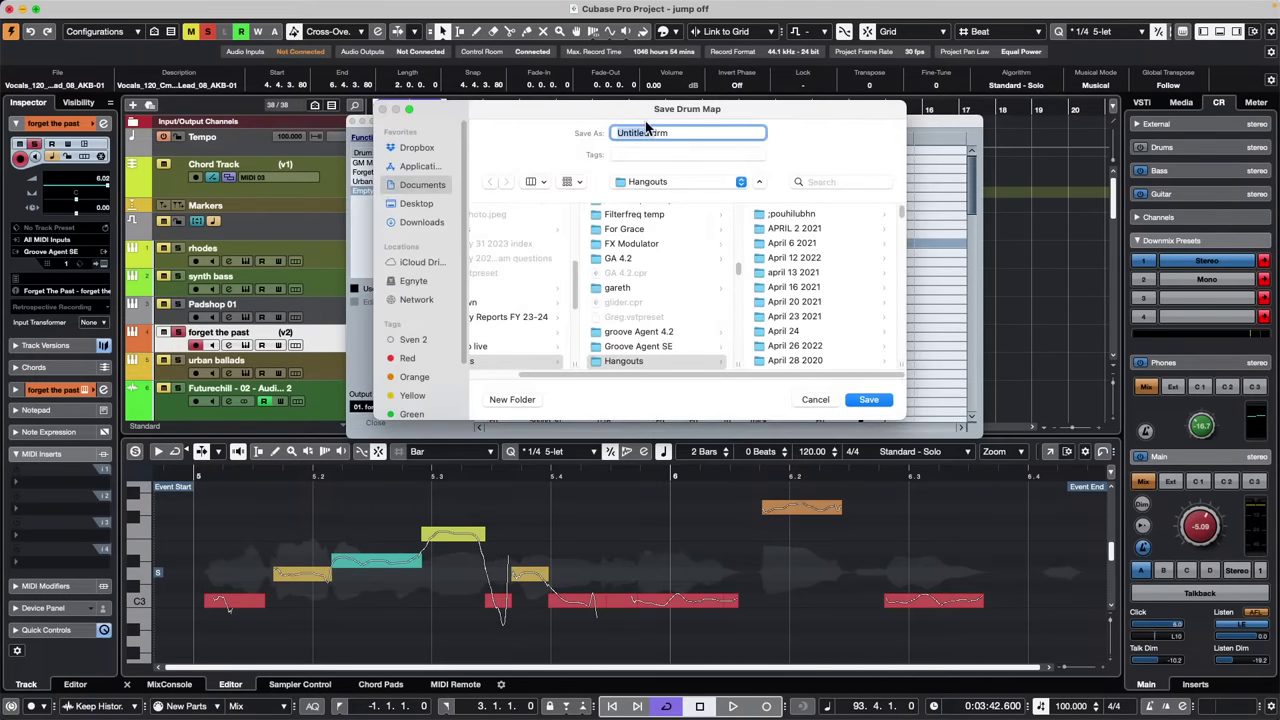
text(October 27 2023)
key(Return)
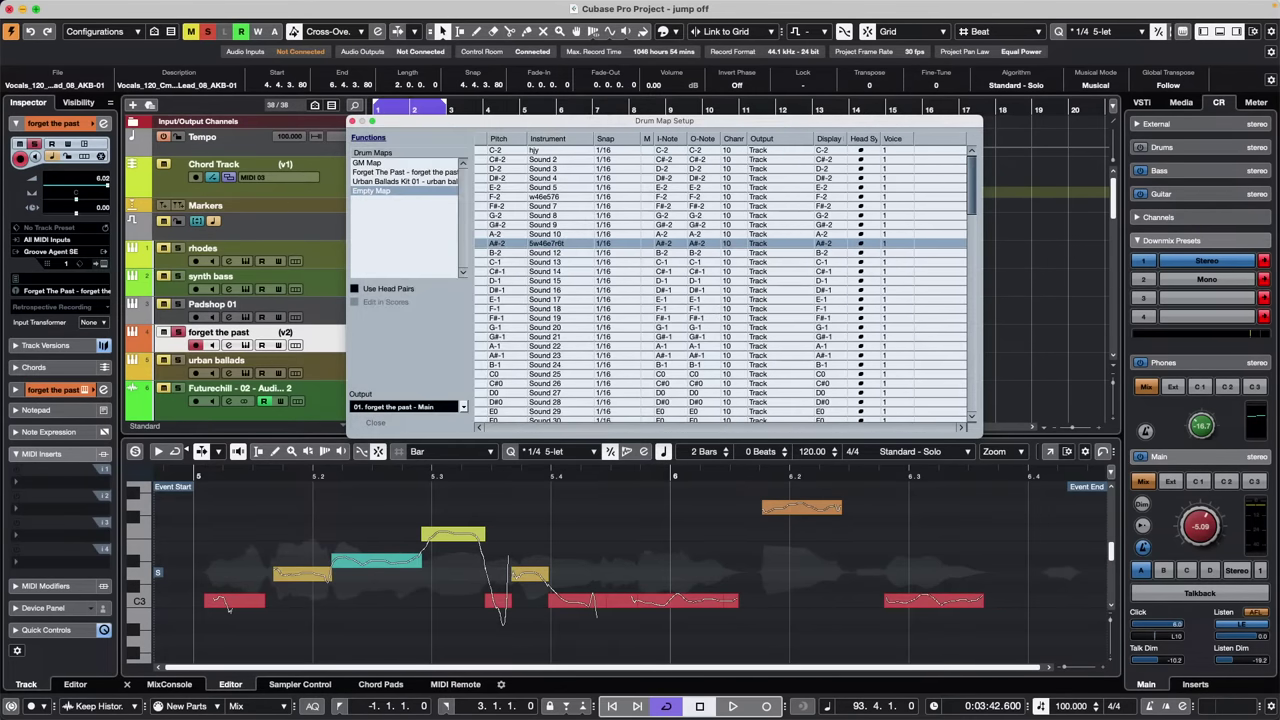
click(353, 121)
Create a new empty project, using the Cats copy folder as its project location
click(88, 7)
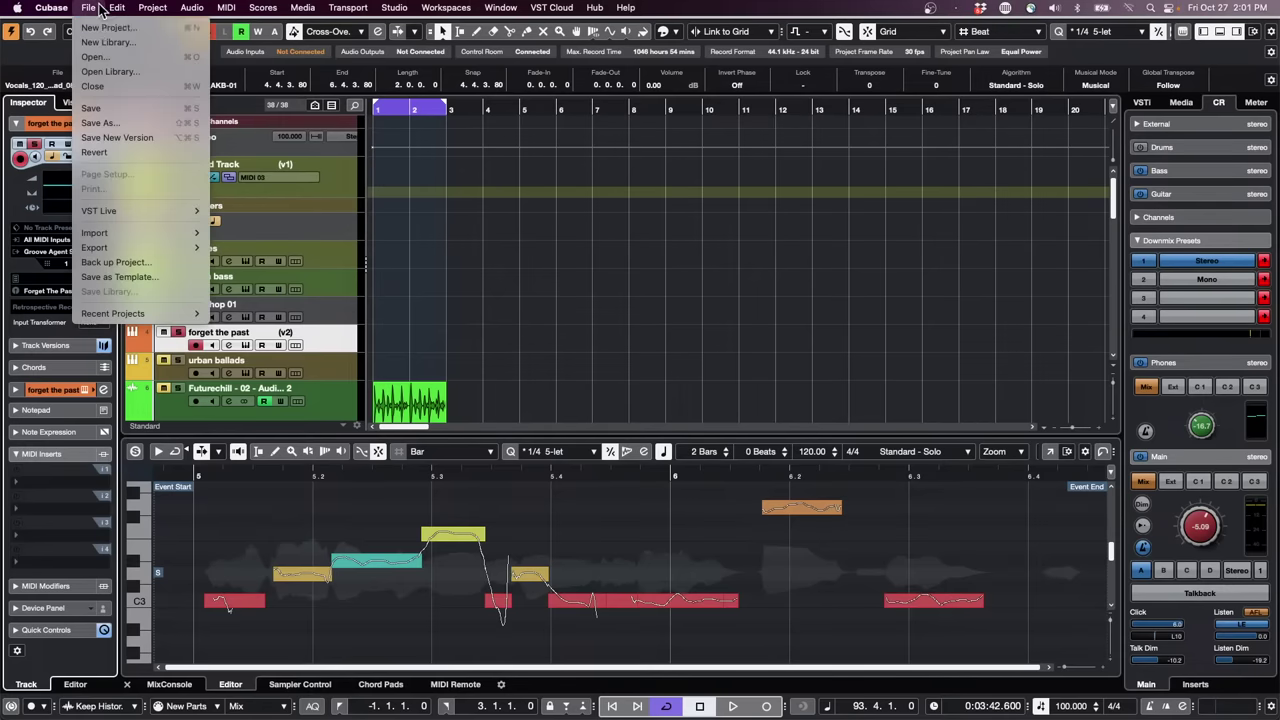
click(105, 27)
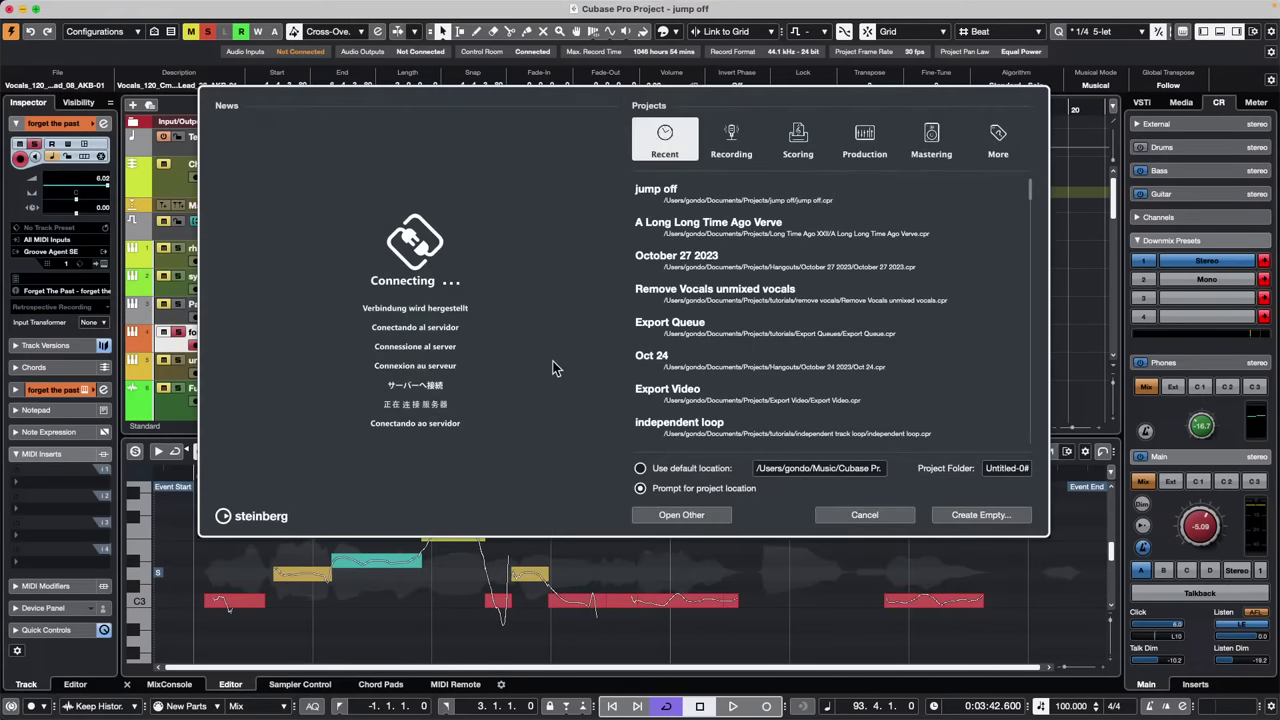
click(1007, 514)
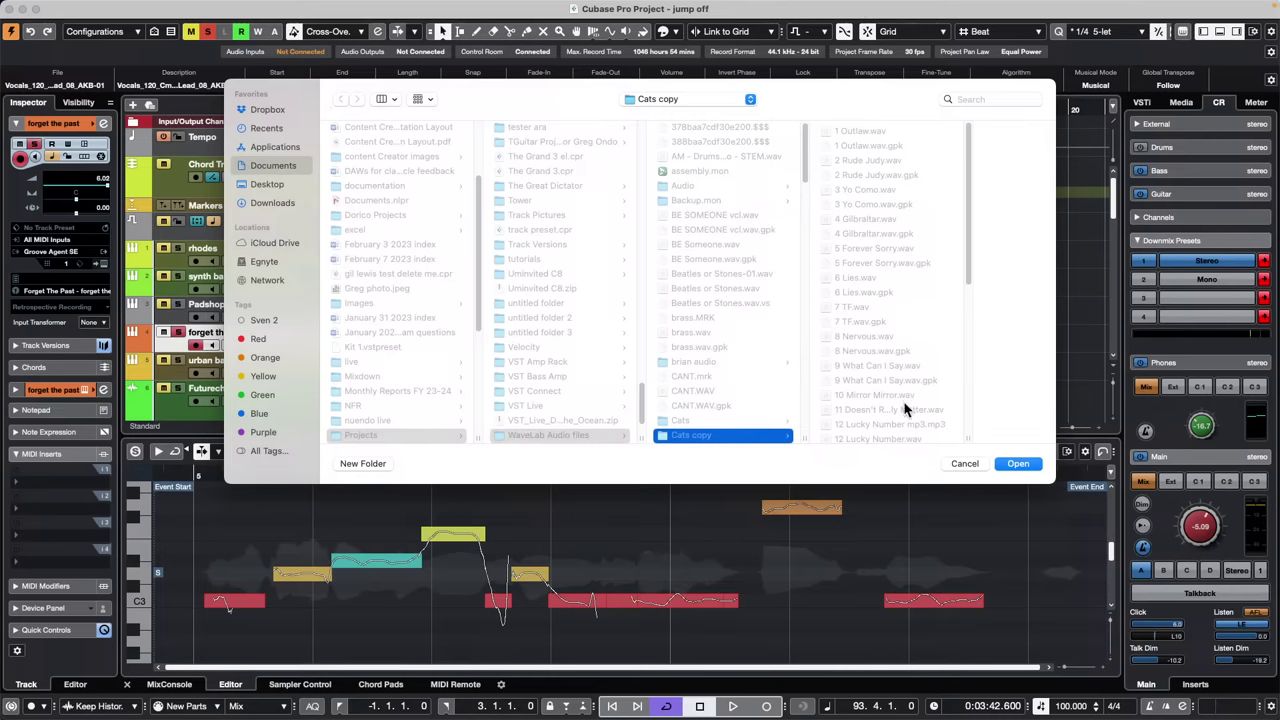
click(1016, 463)
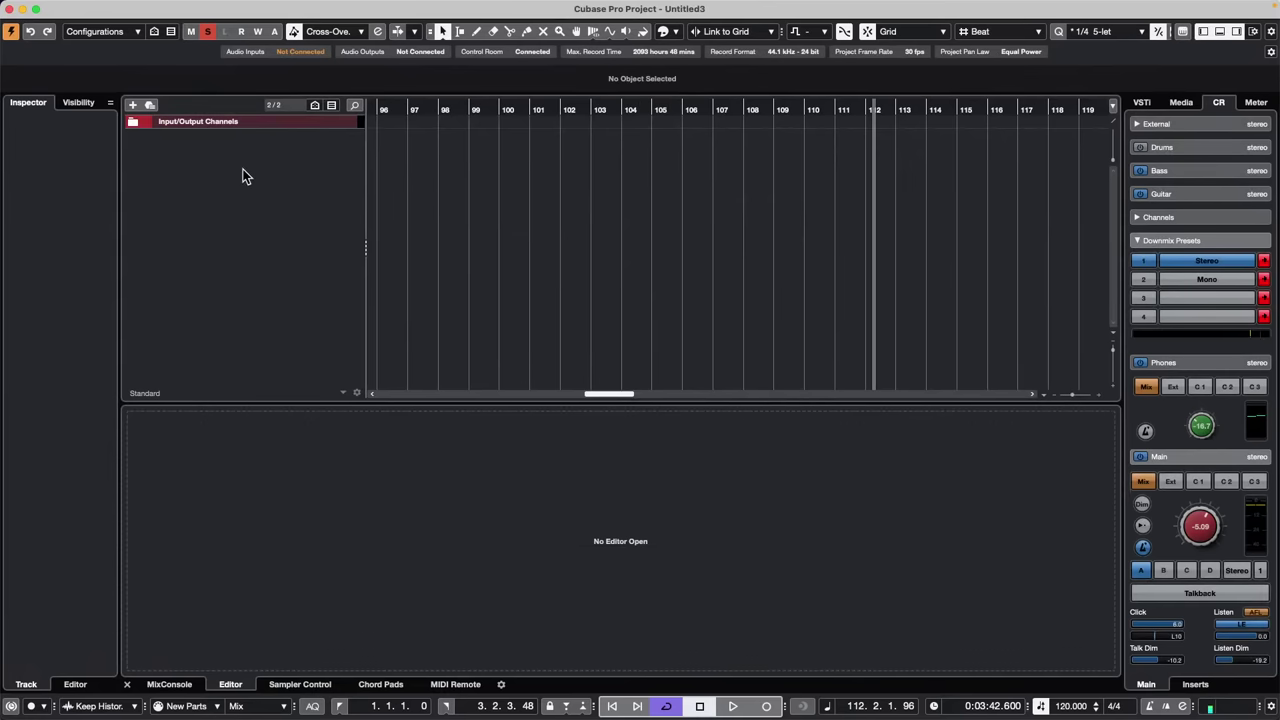
Add one Groove Agent SE instrument track with stereo outputs to the new project
right_click(246, 176)
click(334, 191)
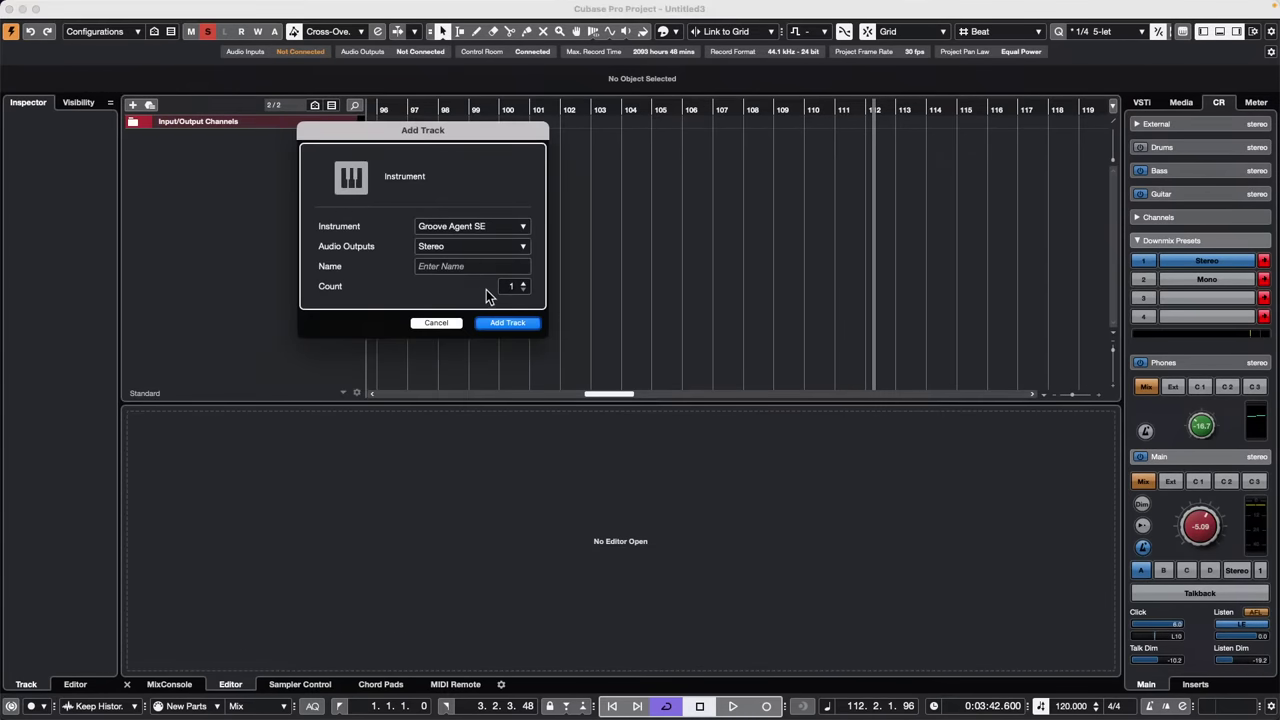
click(528, 323)
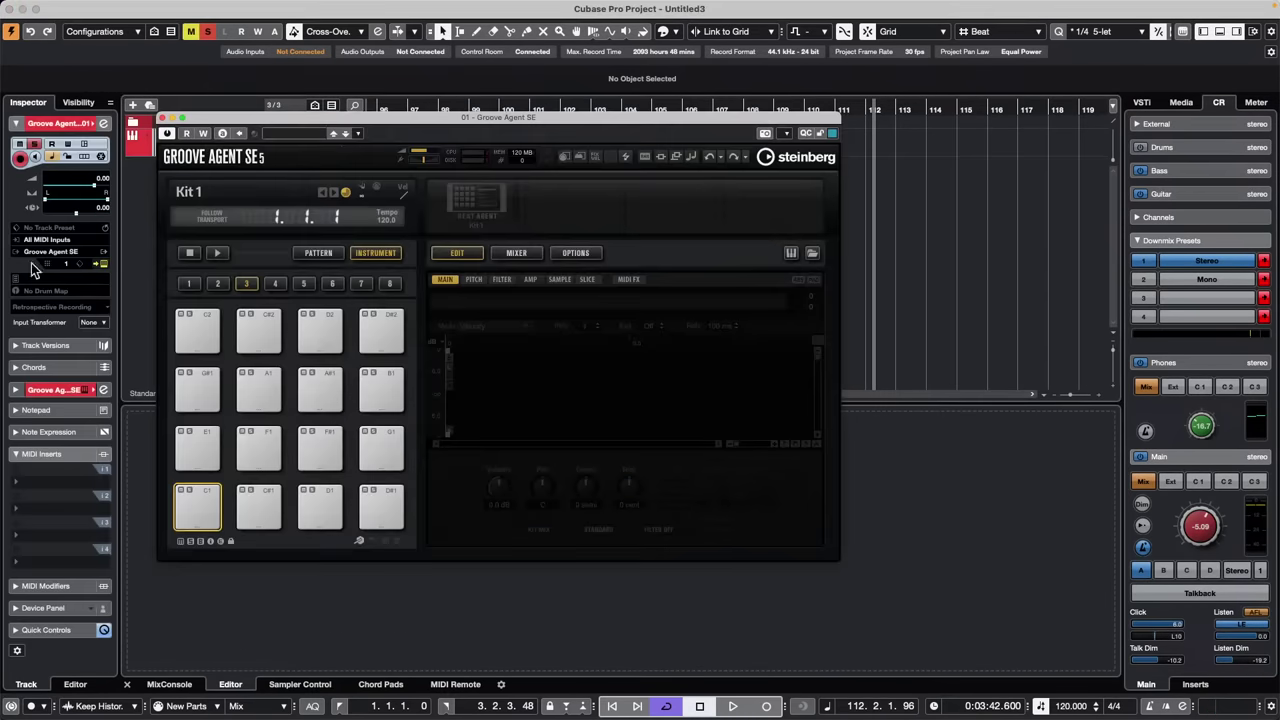
Open Drum Map Setup for the Groove Agent SE track and examine the available drum maps and map functions
click(65, 251)
click(28, 272)
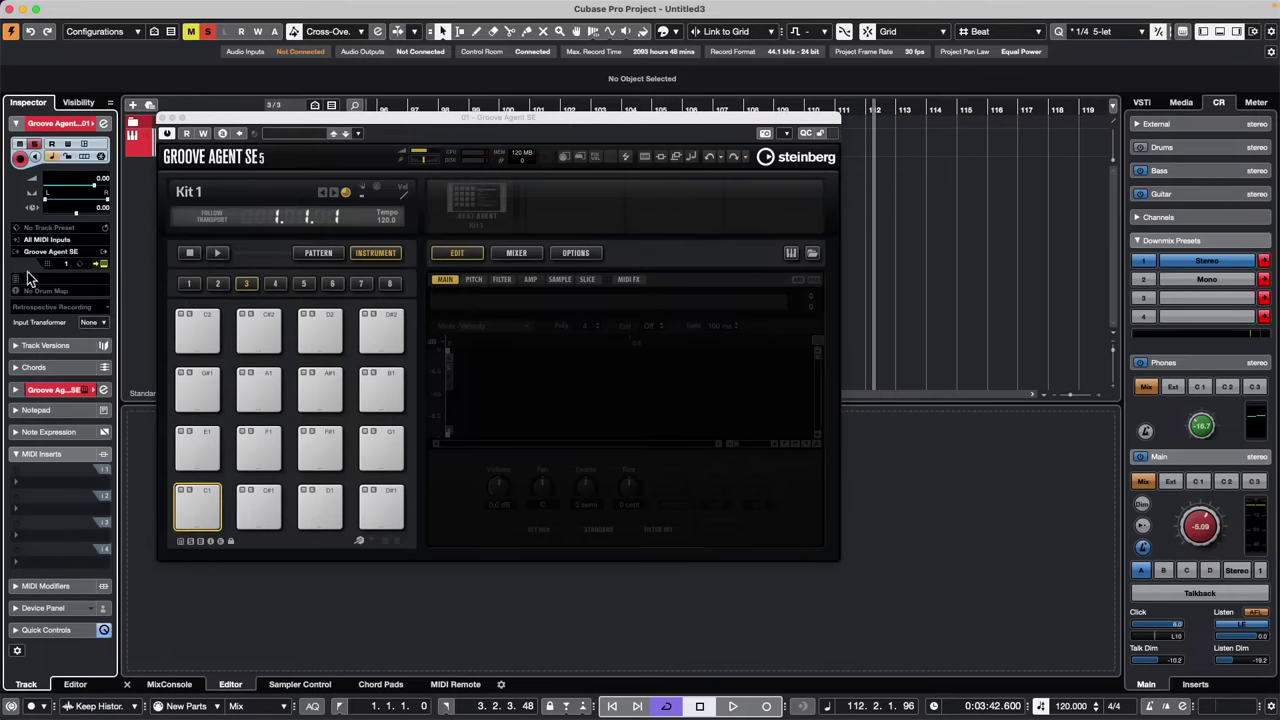
click(67, 291)
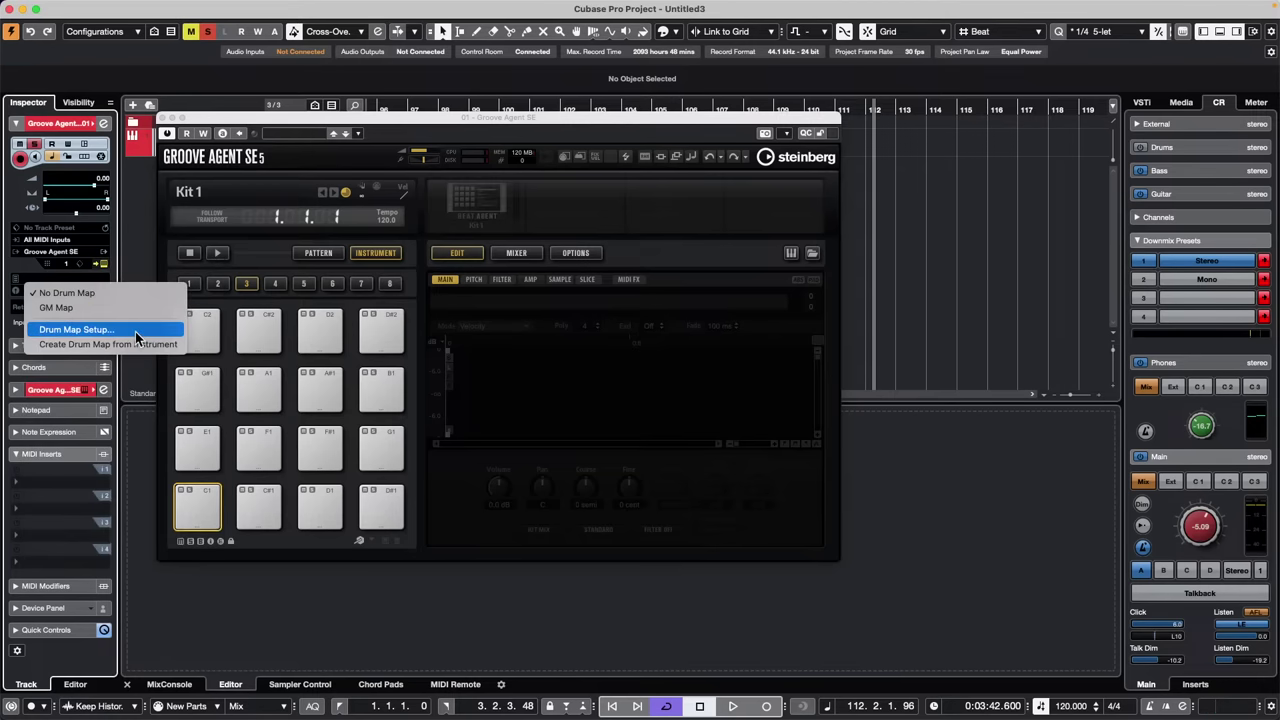
click(78, 330)
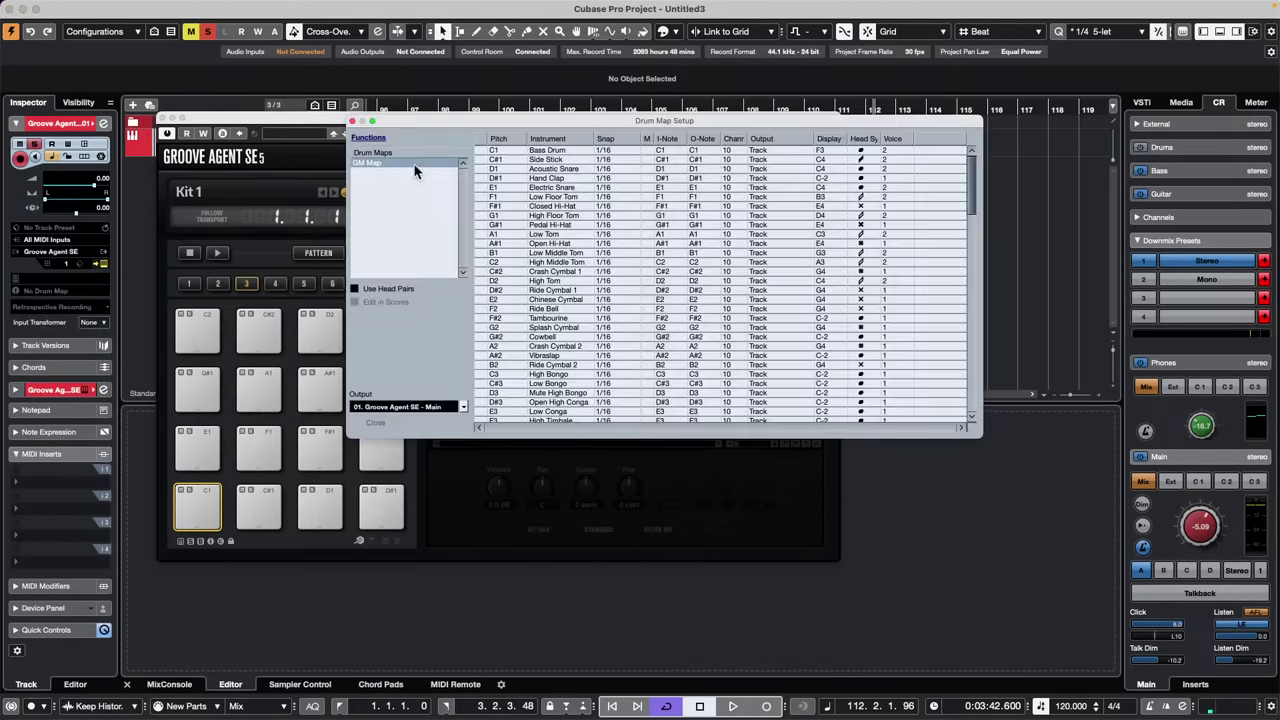
click(394, 135)
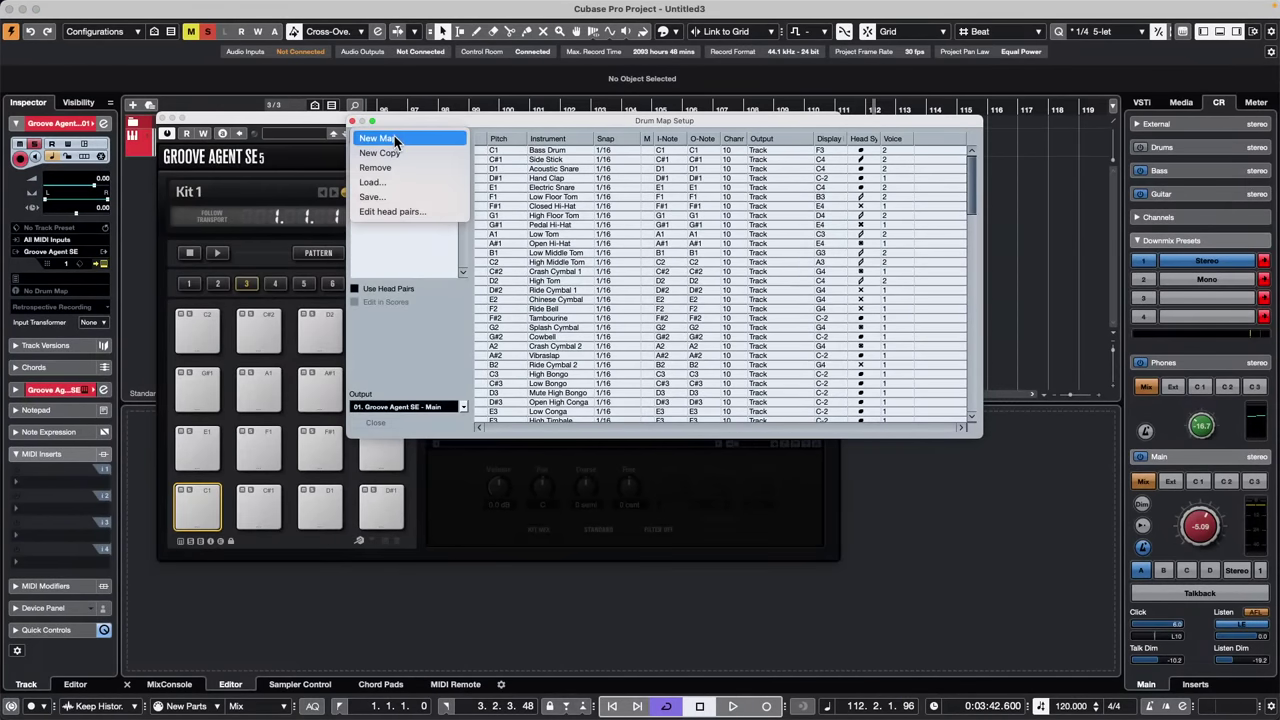
click(401, 258)
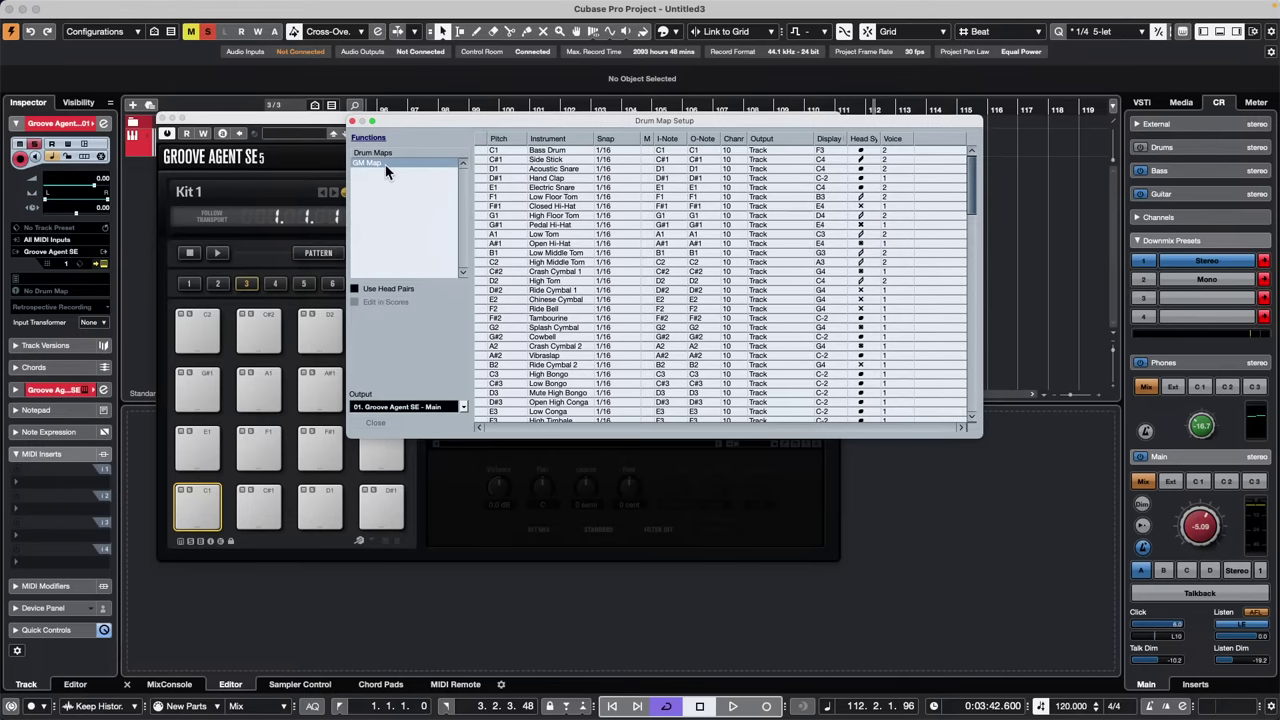
Try to load a saved drum map by browsing the Hangouts folder, cancel the file selection and close Drum Map Setup
click(466, 141)
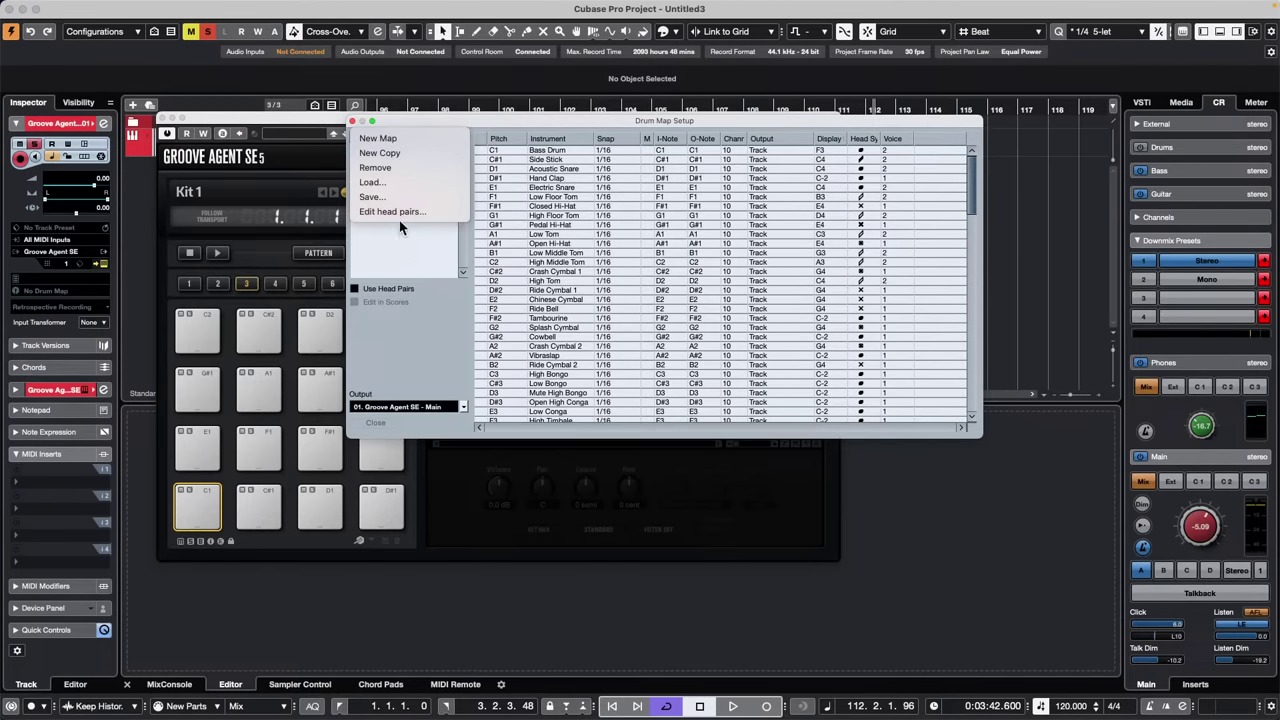
click(393, 181)
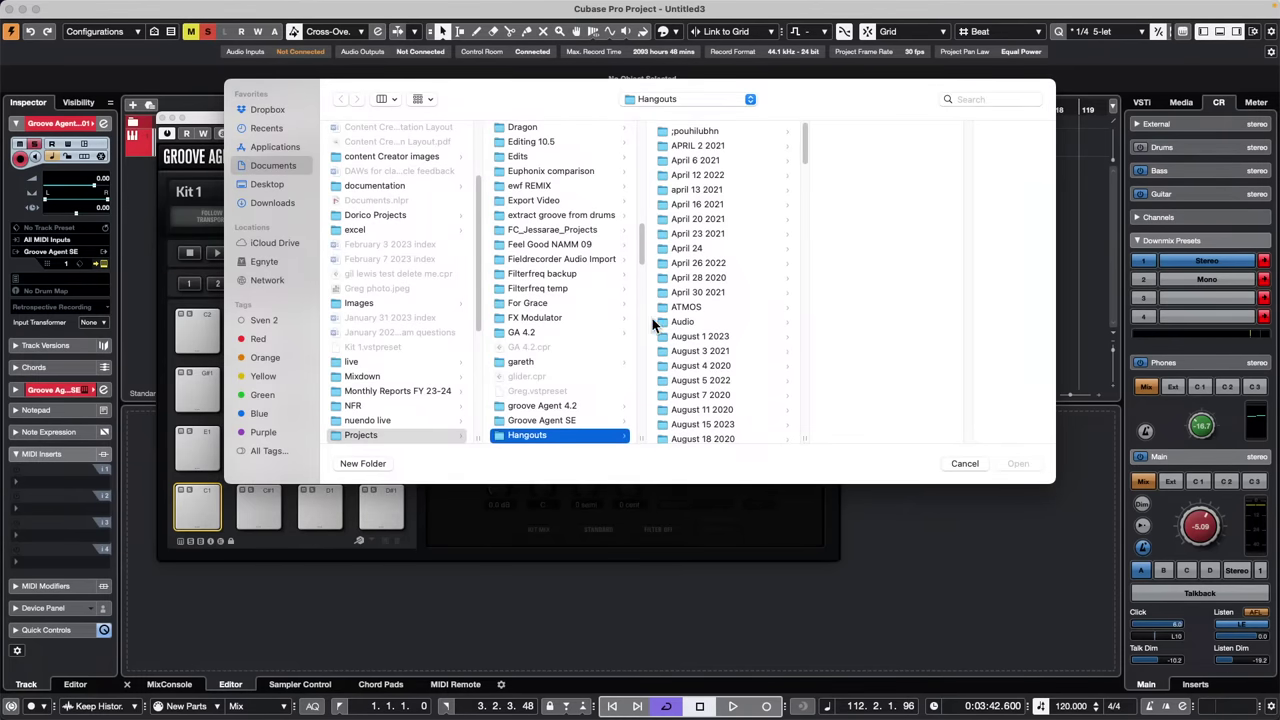
scroll(655, 320, down, 10)
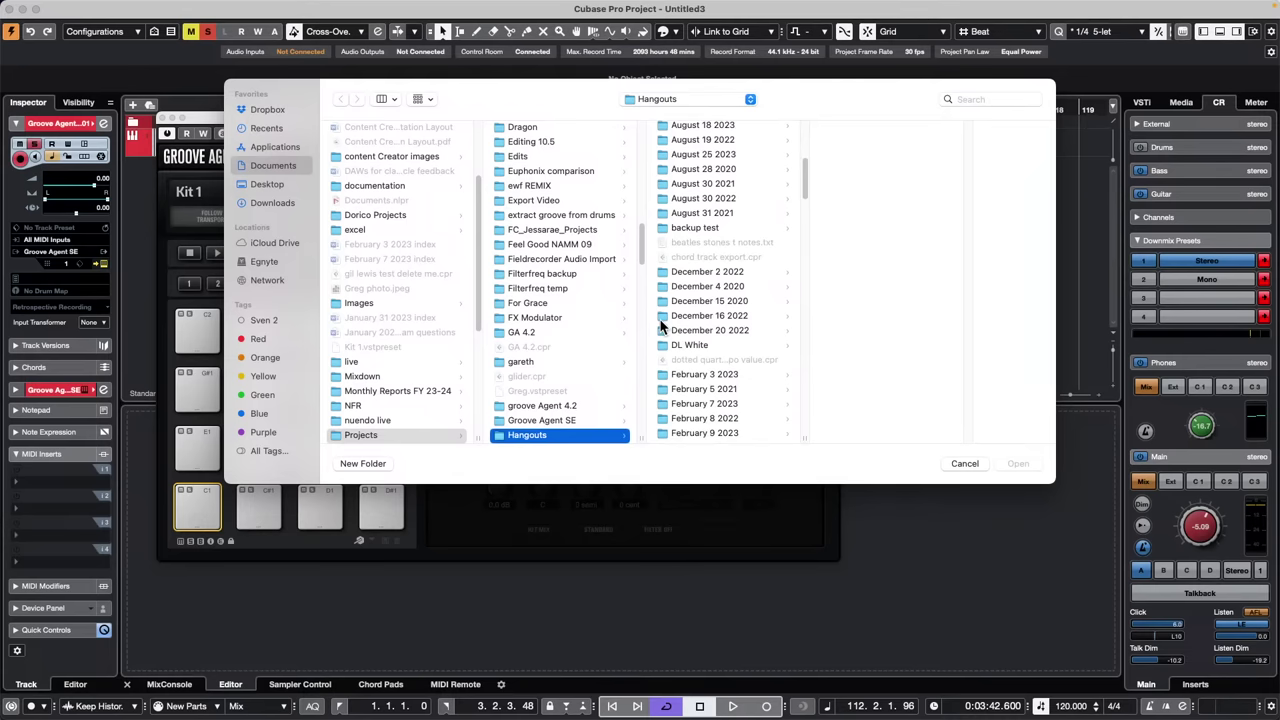
scroll(660, 326, down, 10)
scroll(660, 326, up, 10)
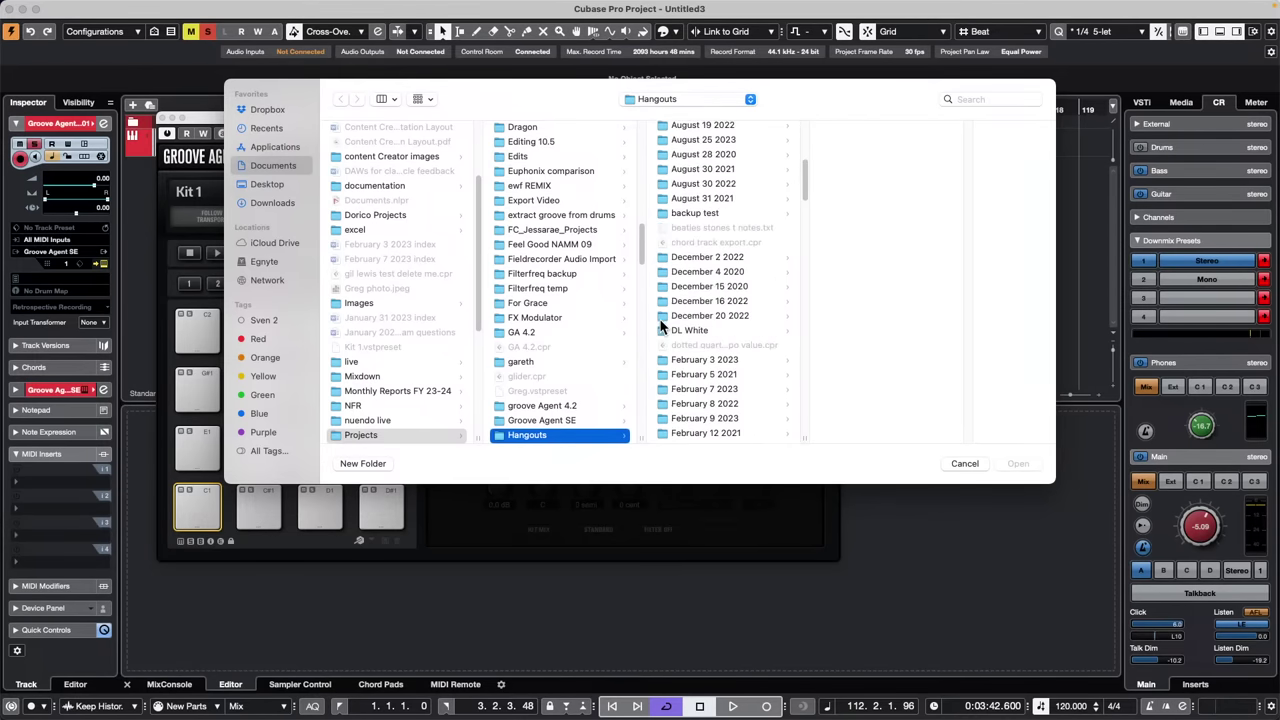
click(978, 463)
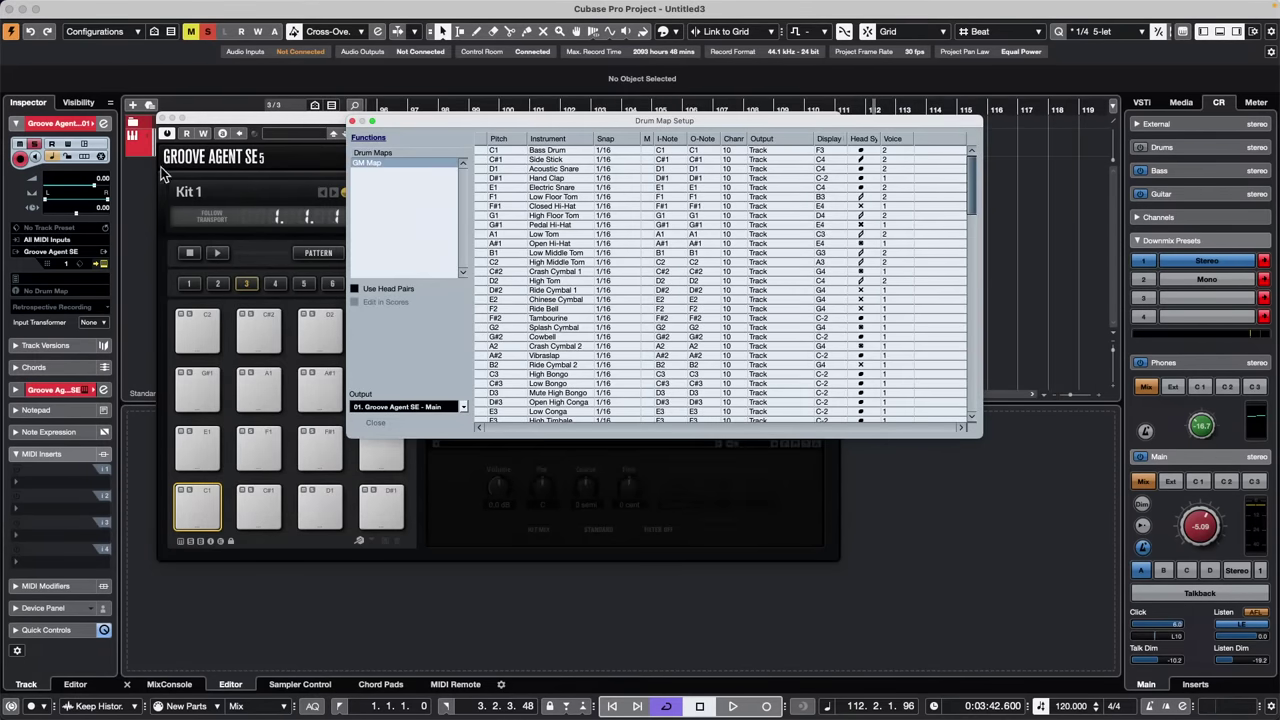
click(352, 121)
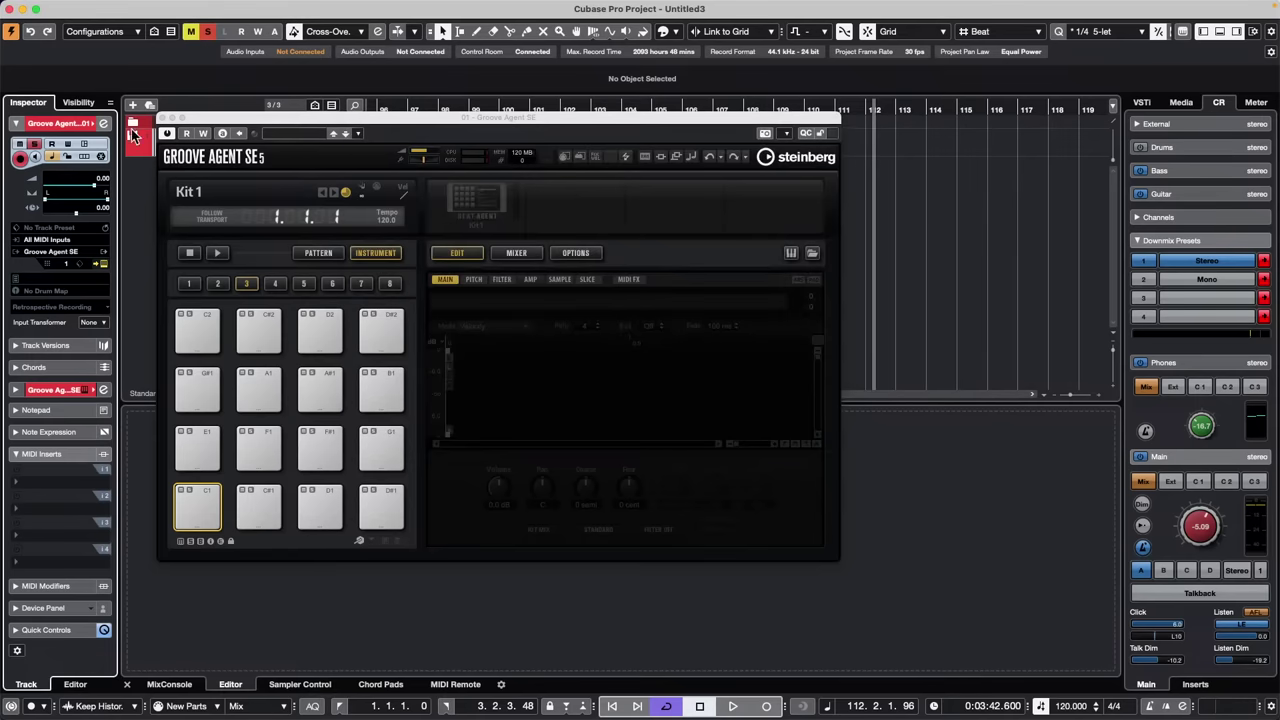
Reopen Drum Map Setup from the Groove Agent SE track and check its drum map list and functions again
click(50, 291)
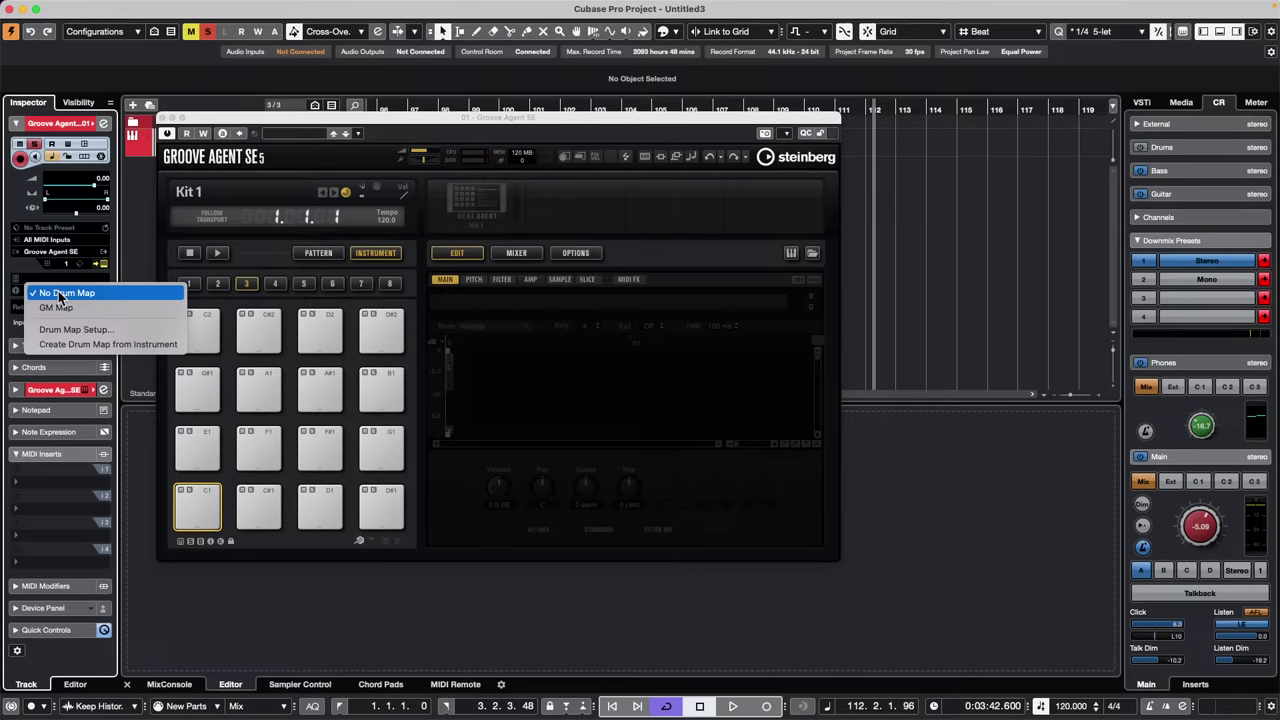
click(130, 328)
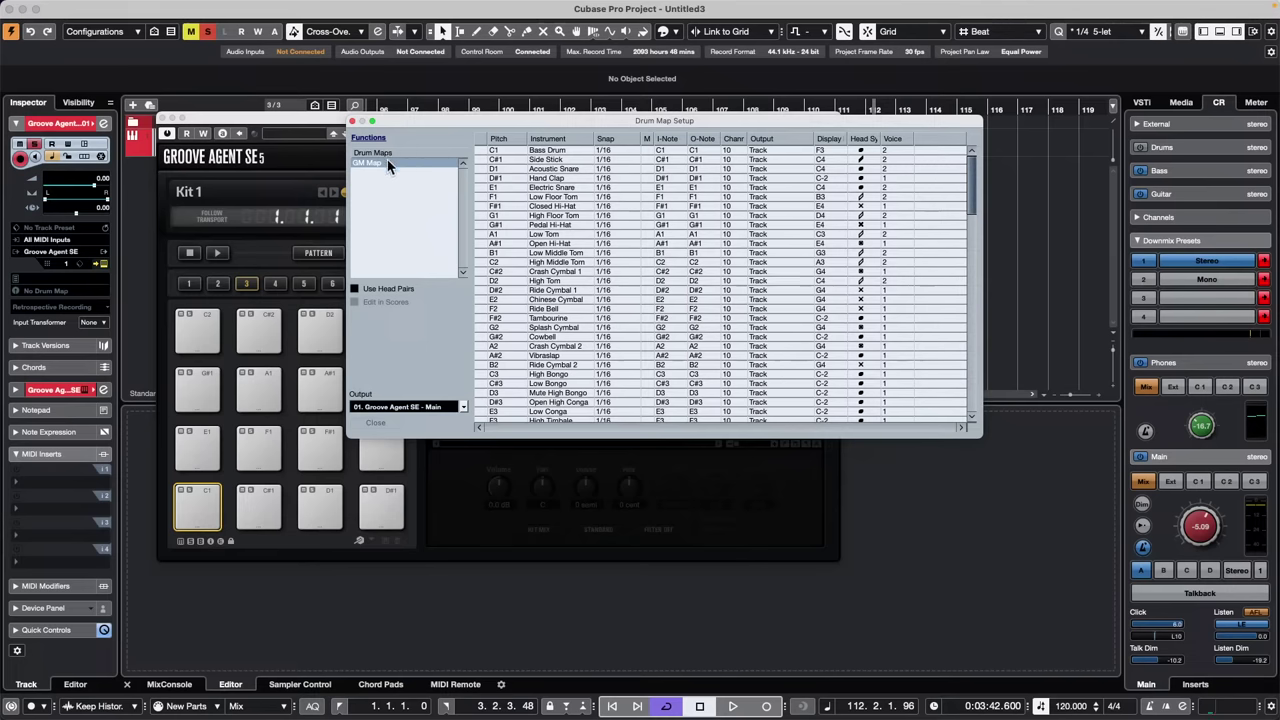
click(370, 137)
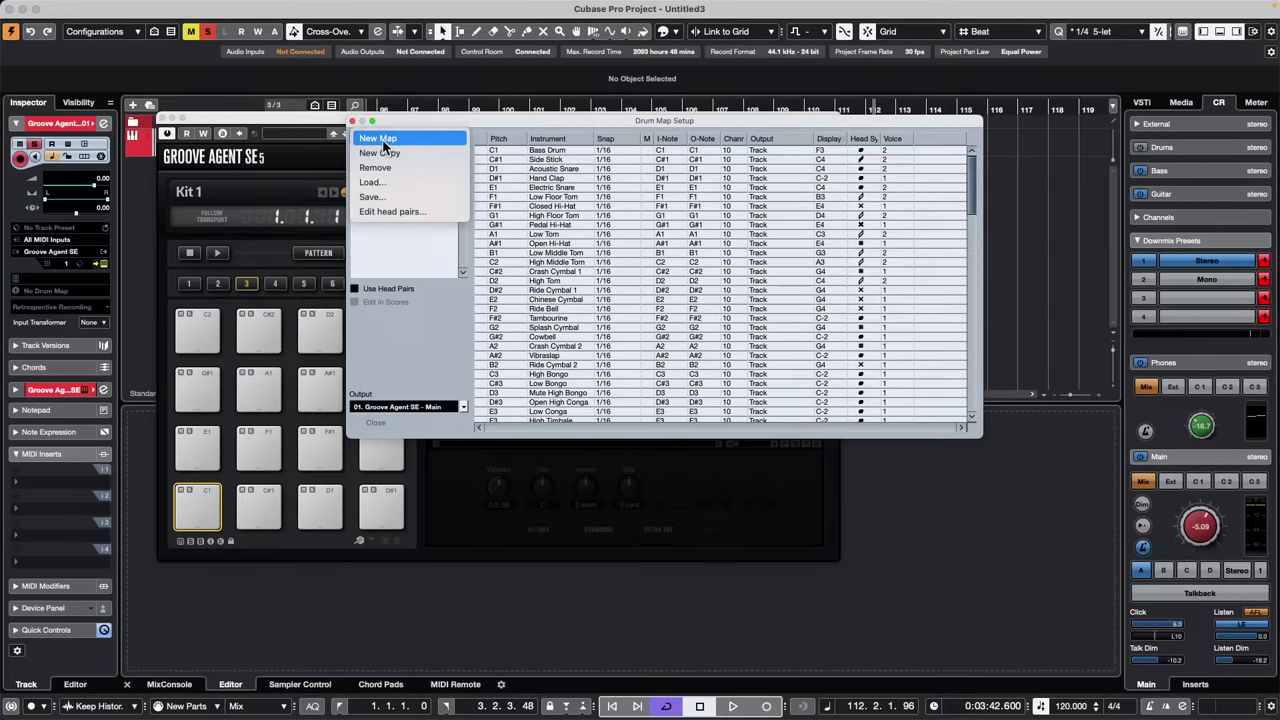
click(419, 240)
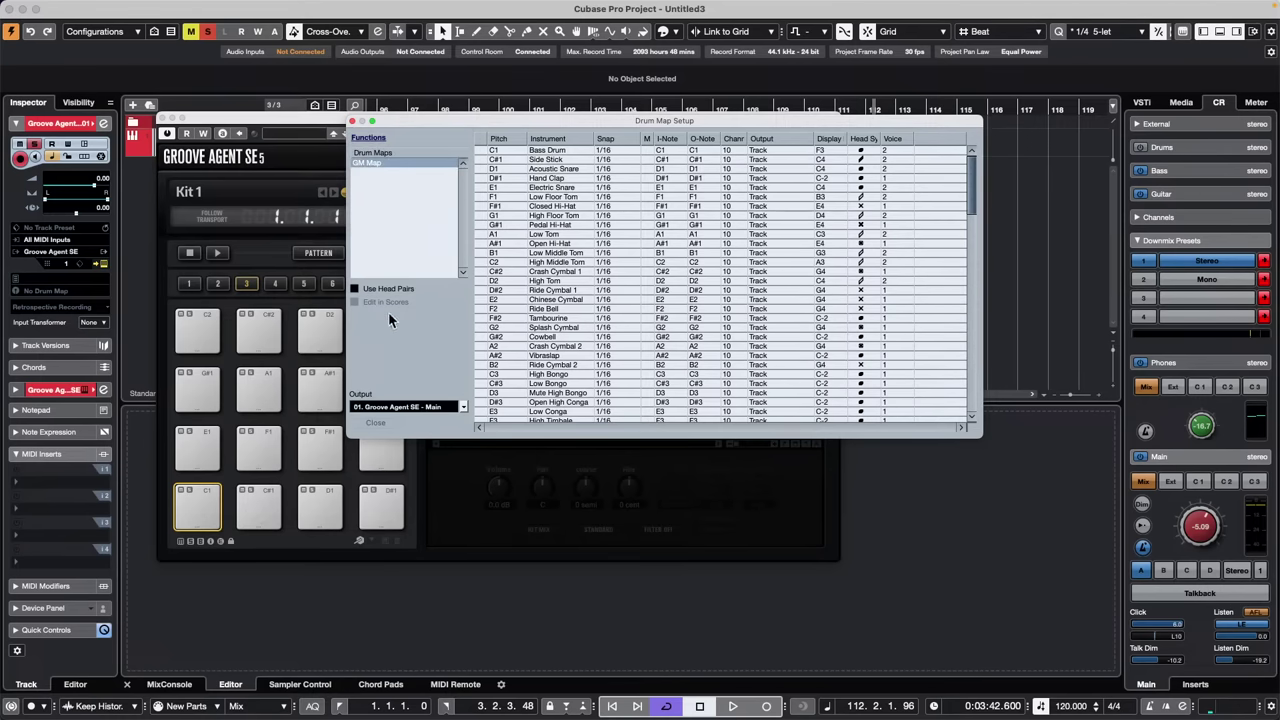
Close the untitled project without saving, dismiss Audio Connections and reactivate the "jump off" project
click(12, 8)
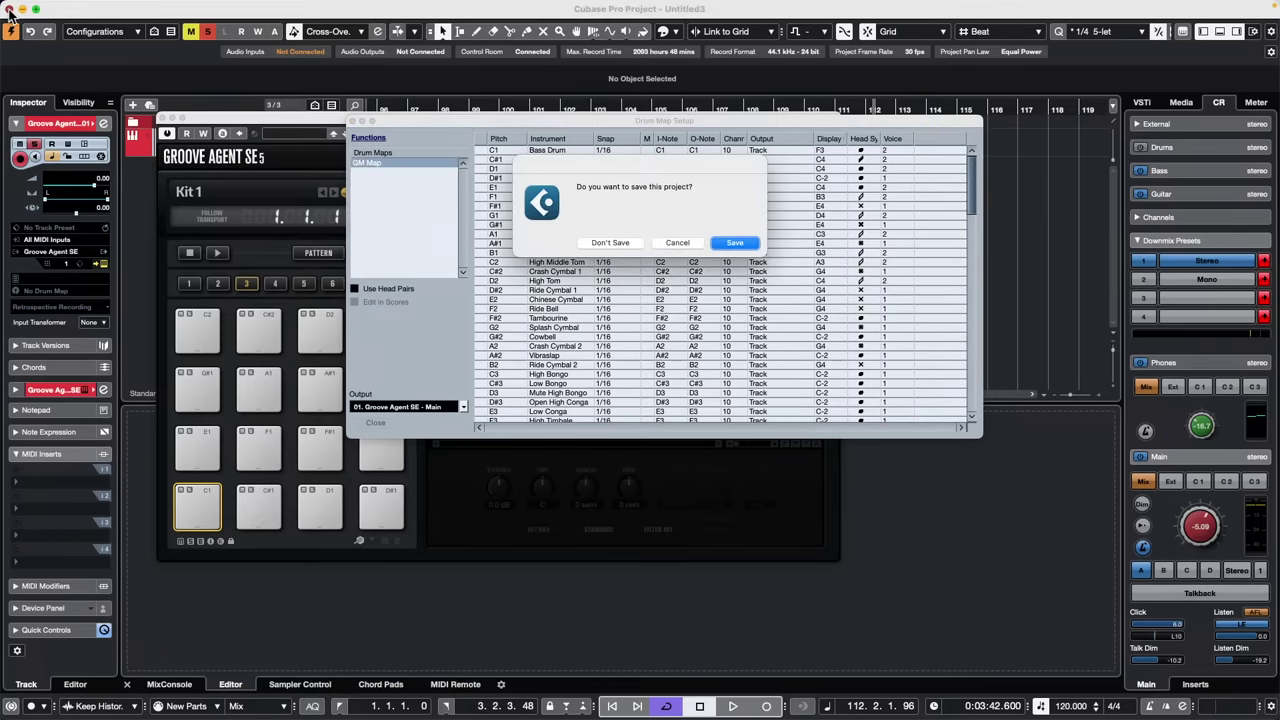
click(622, 242)
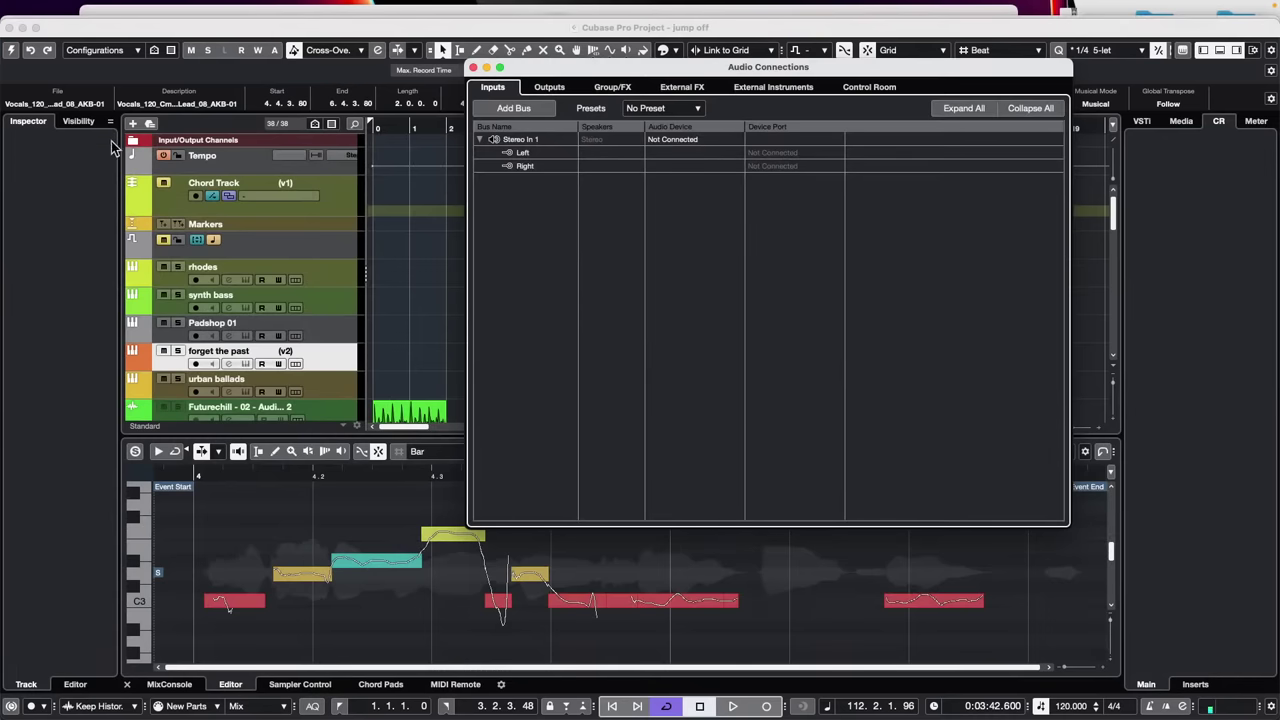
click(450, 270)
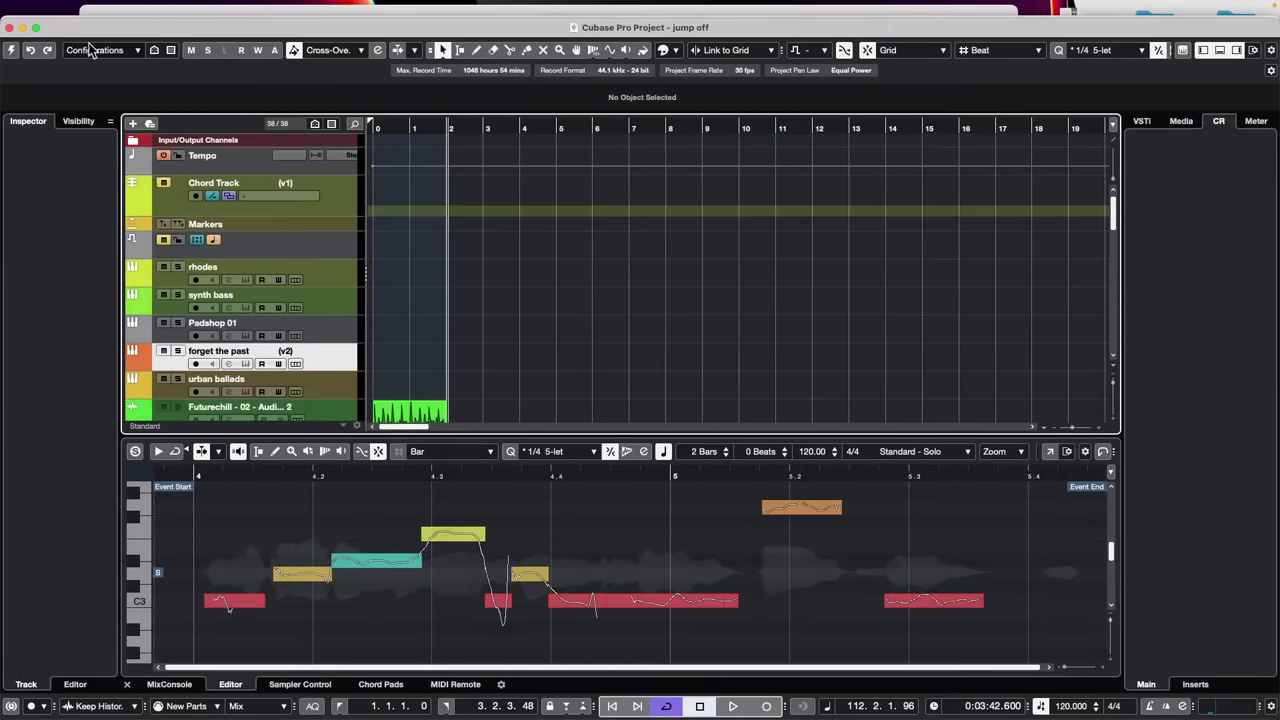
click(11, 50)
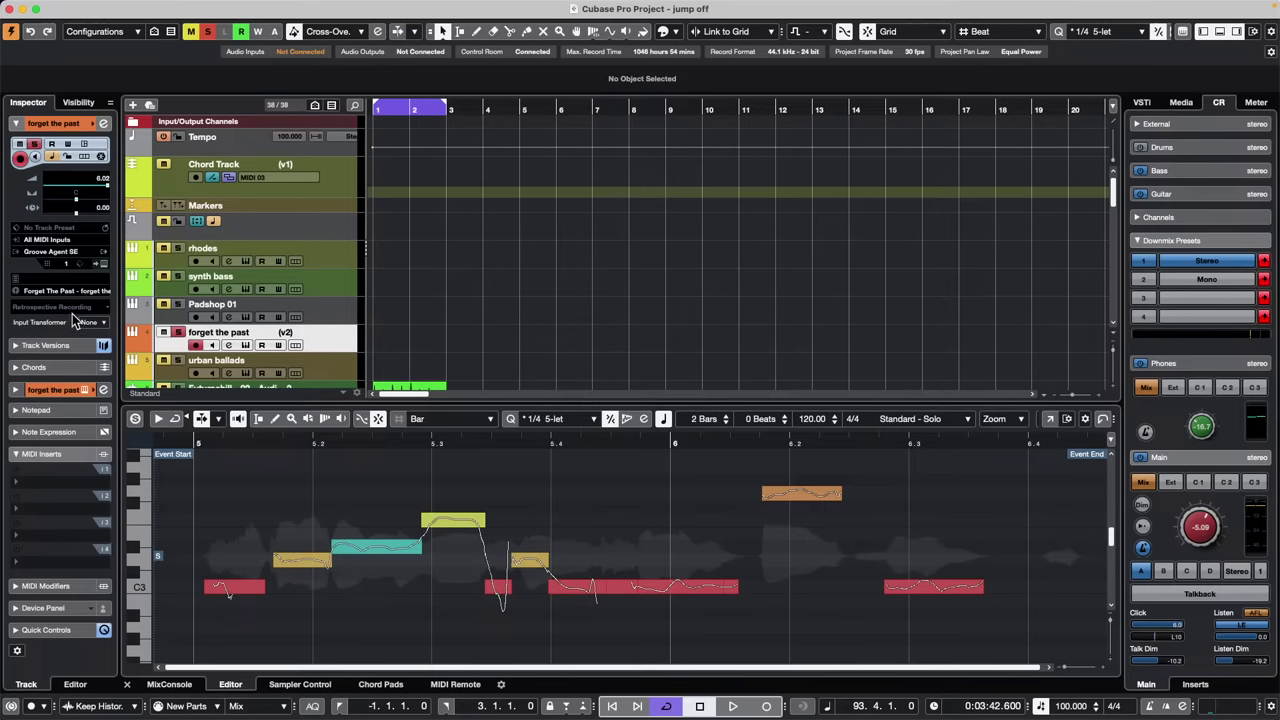
Create a new drum map in Drum Map Setup from the "forget the past" track and name it "October 27 drum map"
click(67, 291)
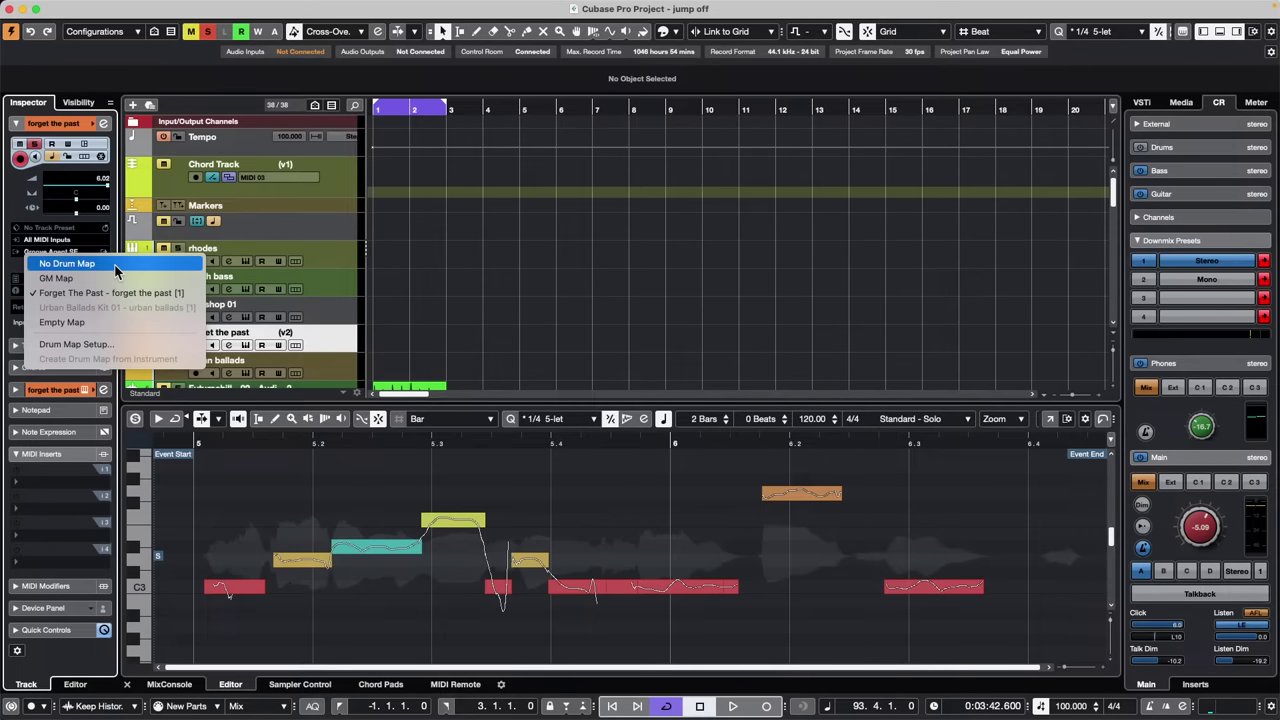
click(75, 344)
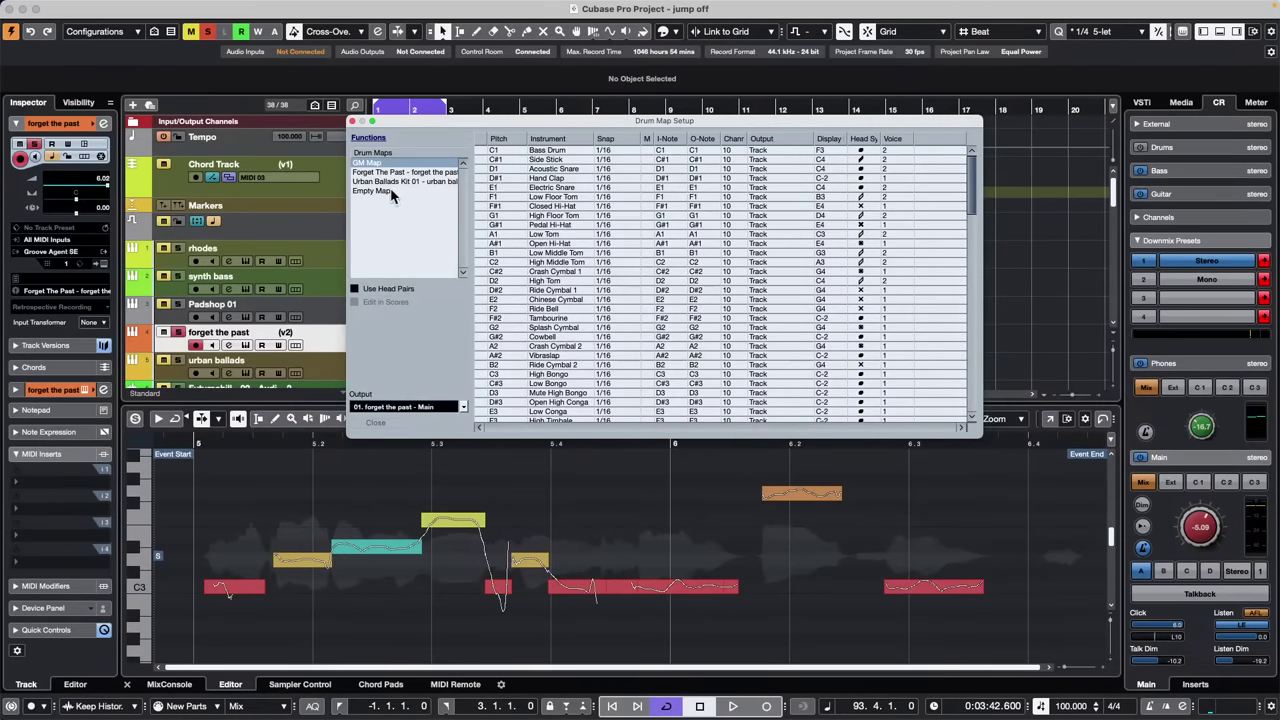
click(375, 139)
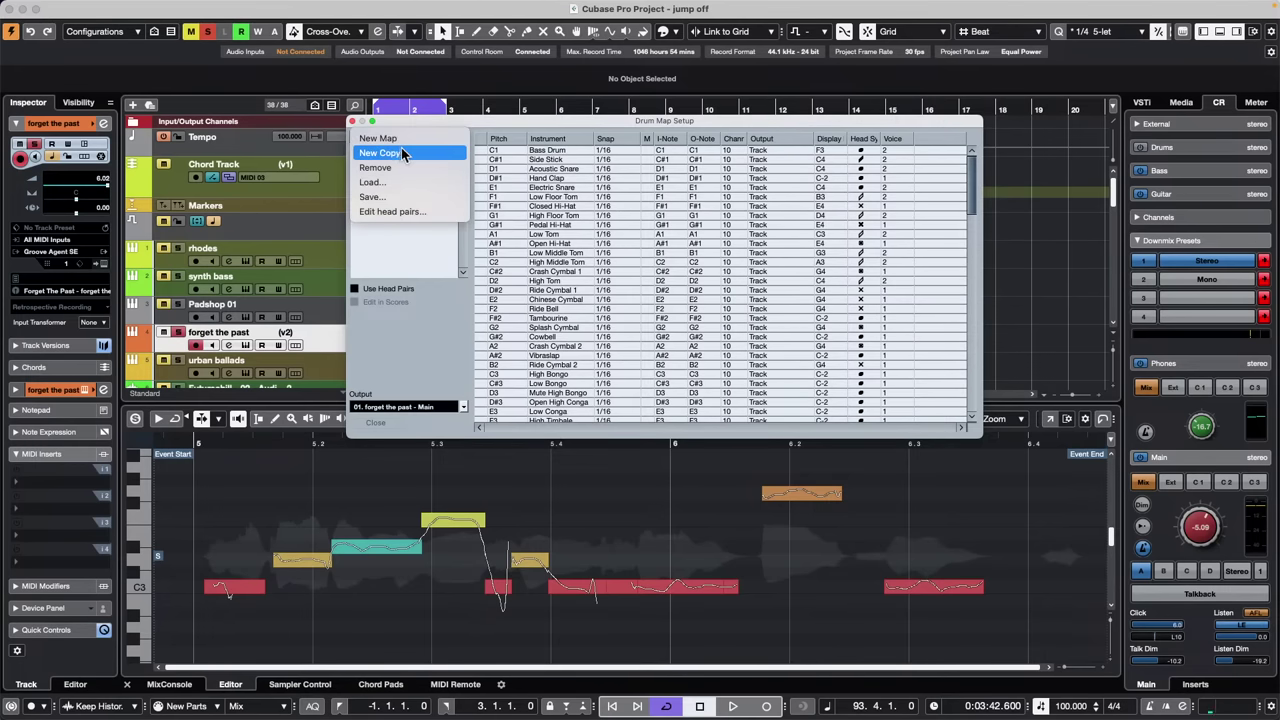
click(404, 240)
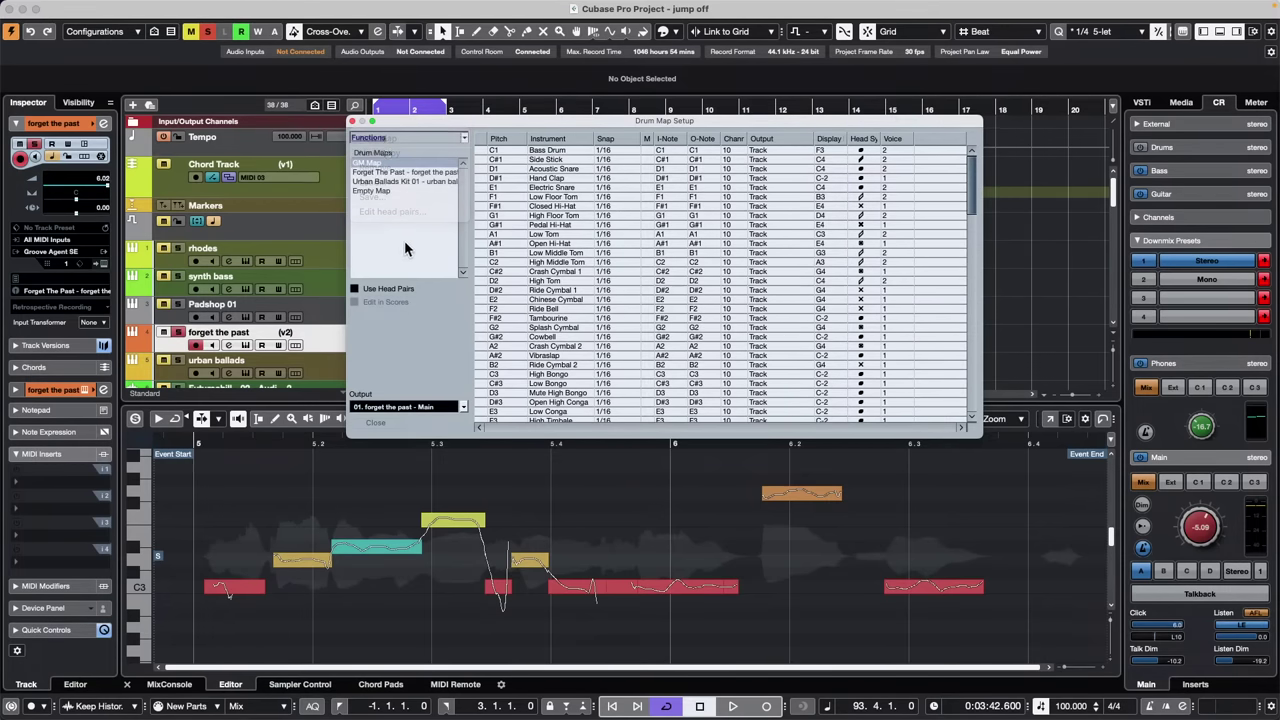
click(391, 133)
click(411, 140)
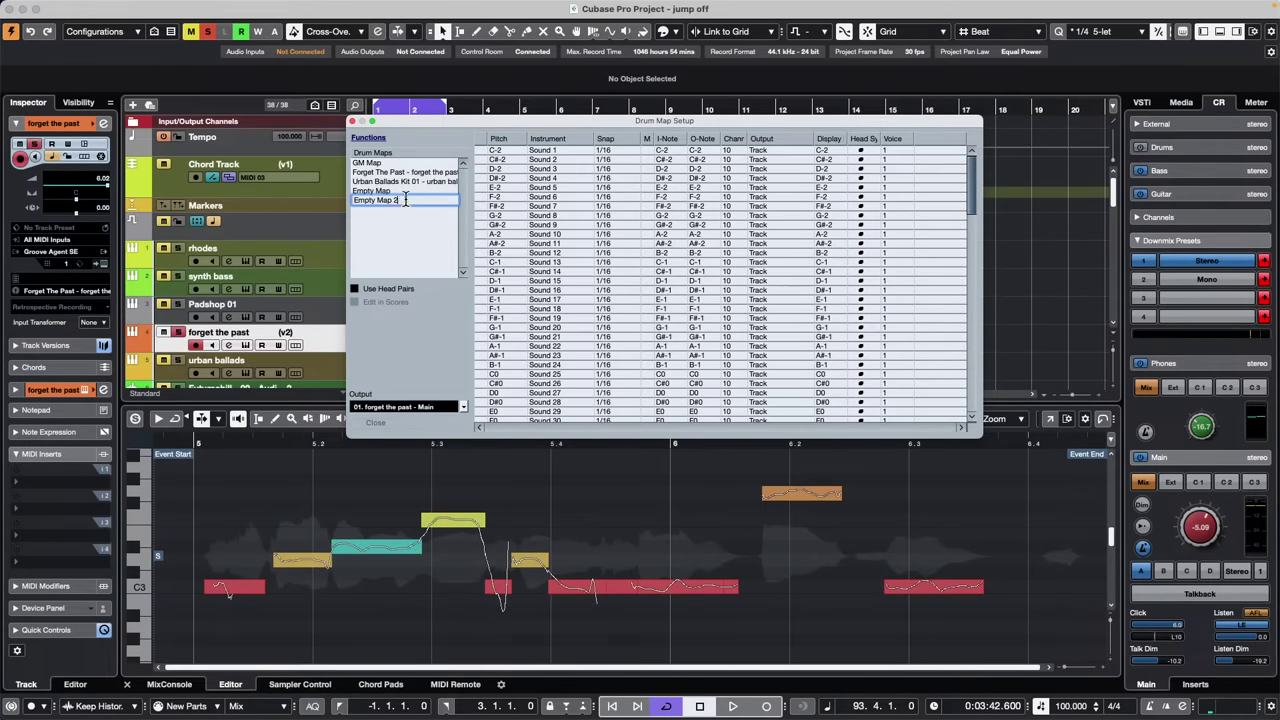
text(October 27 drum map)
key(Return)
Rename the new map's instruments: C-2 as "hgj", C#-2 as "aetsrdytfjg", D-2 as "aehrsdtfygkj", E-2 as "astrdtfkygh" and A#-2 as "hdgsdfg"
double_click(572, 150)
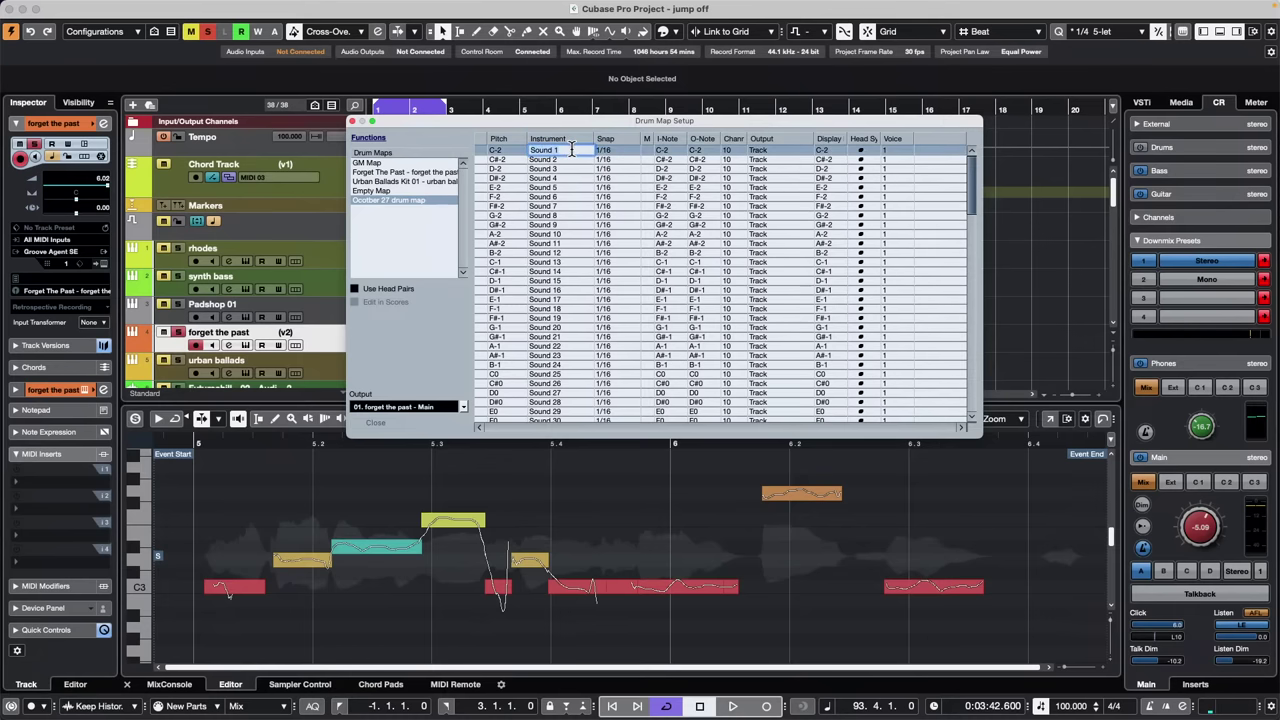
text(hol)
double_click(550, 188)
text(astrdfkyqht)
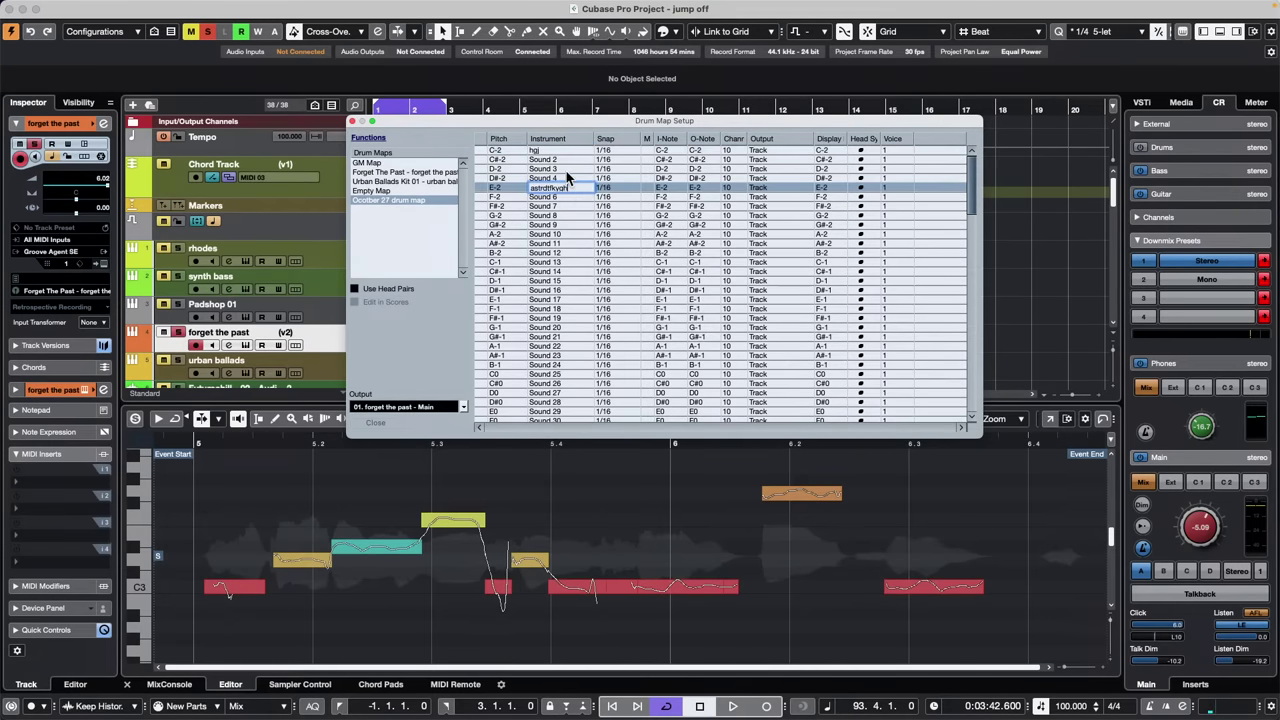
double_click(566, 170)
text(aehrsdtfygkj)
double_click(556, 160)
text(aetsrdytfig)
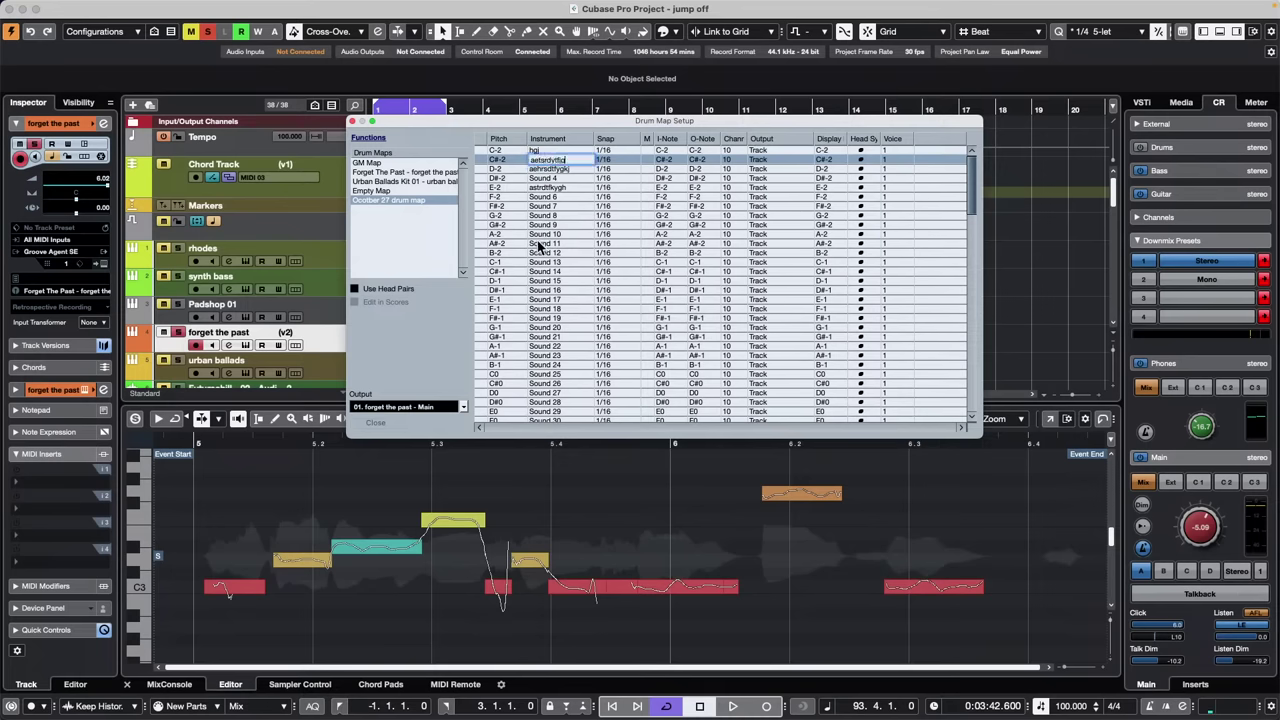
double_click(538, 247)
text(hdgsdfg)
key(Return)
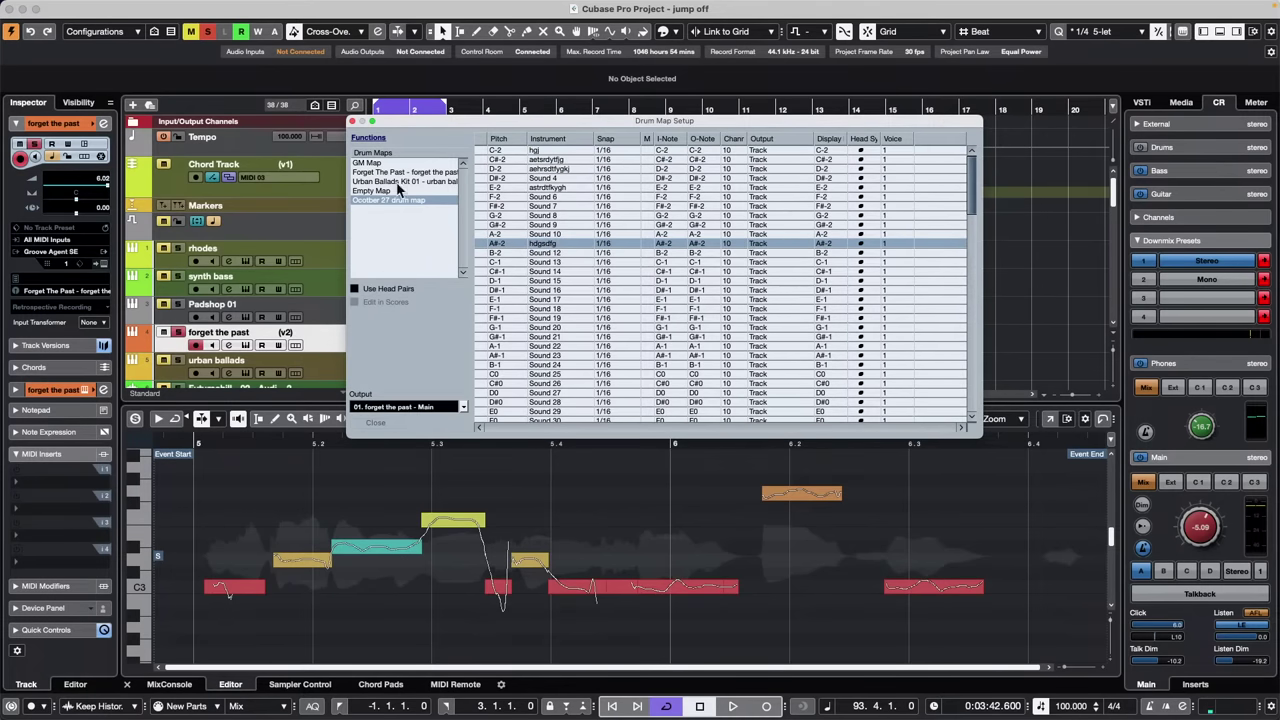
Save the selected custom drum map to the Desktop as "Ocotber 27 2023"
click(372, 138)
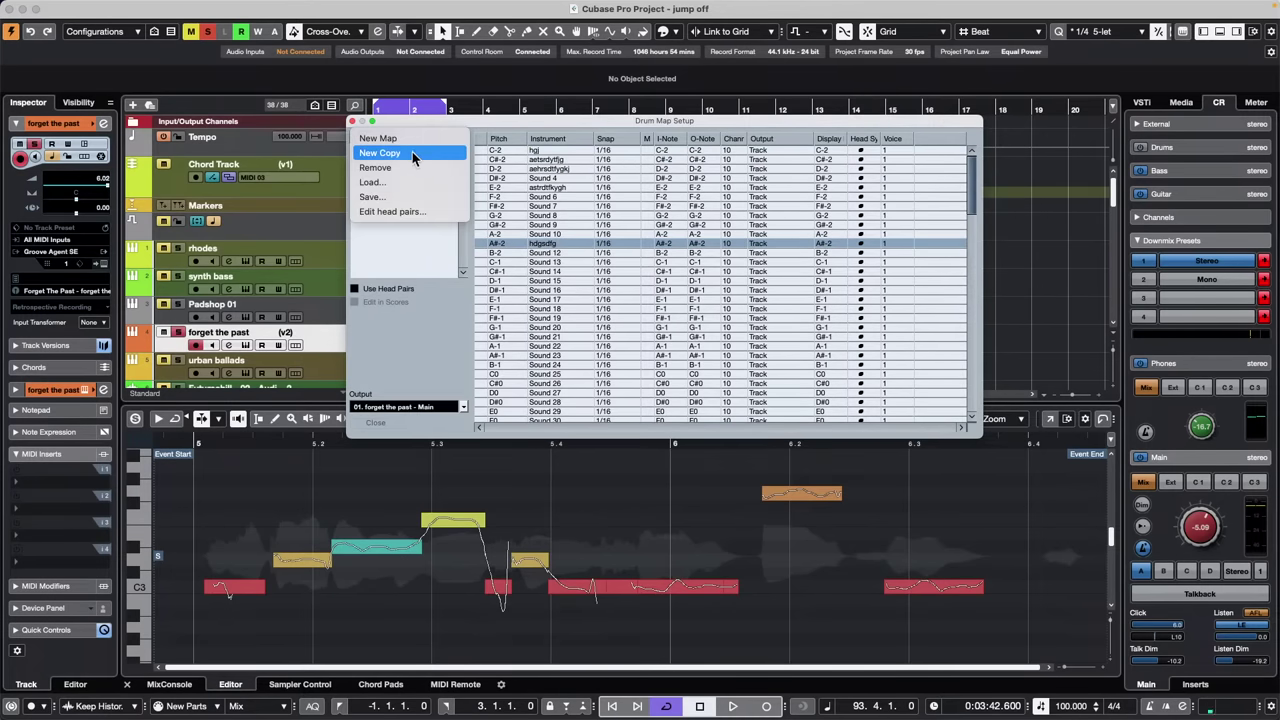
click(407, 197)
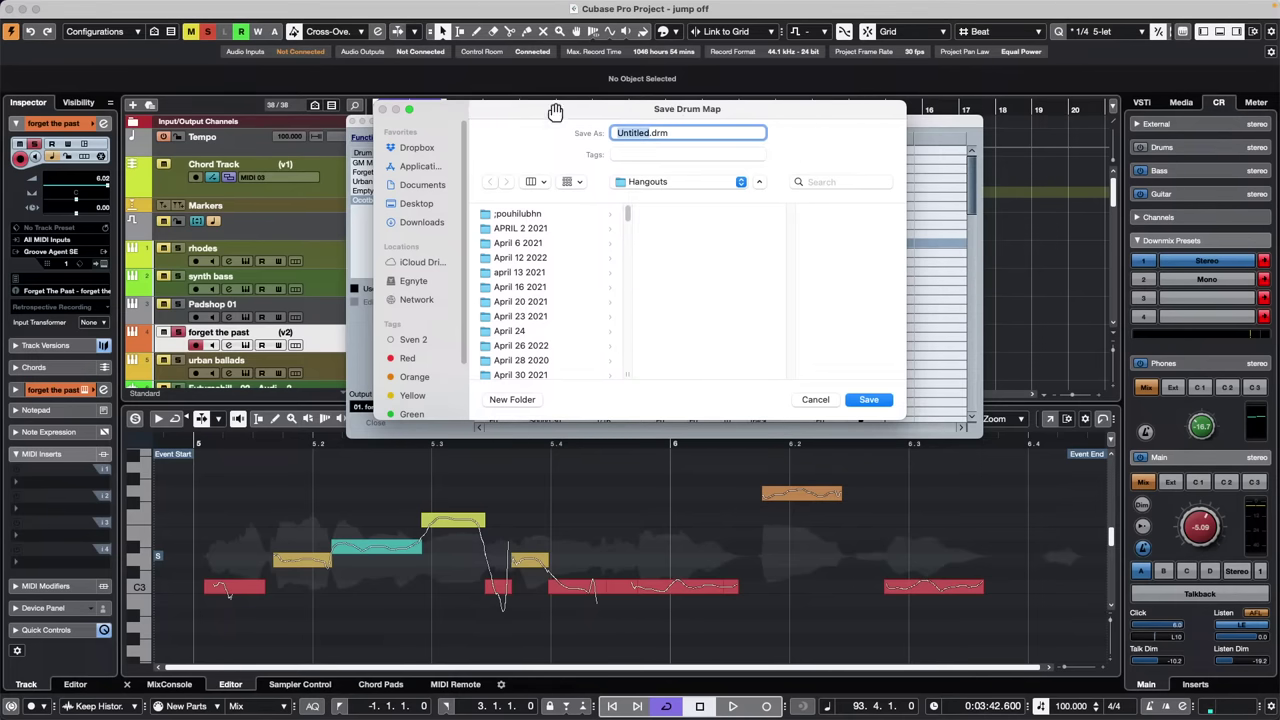
click(426, 206)
text(Ocot)
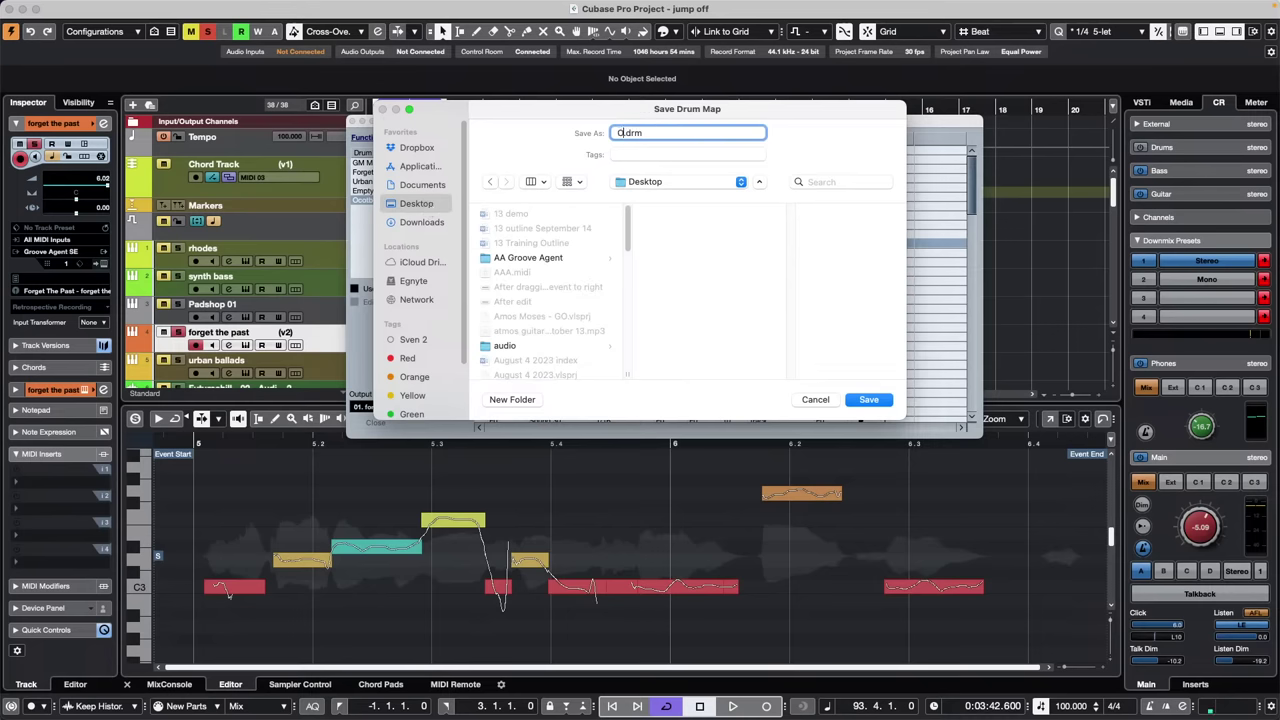
text(ber 1)
key(BackSpace)
text(27 2023)
key(Return)
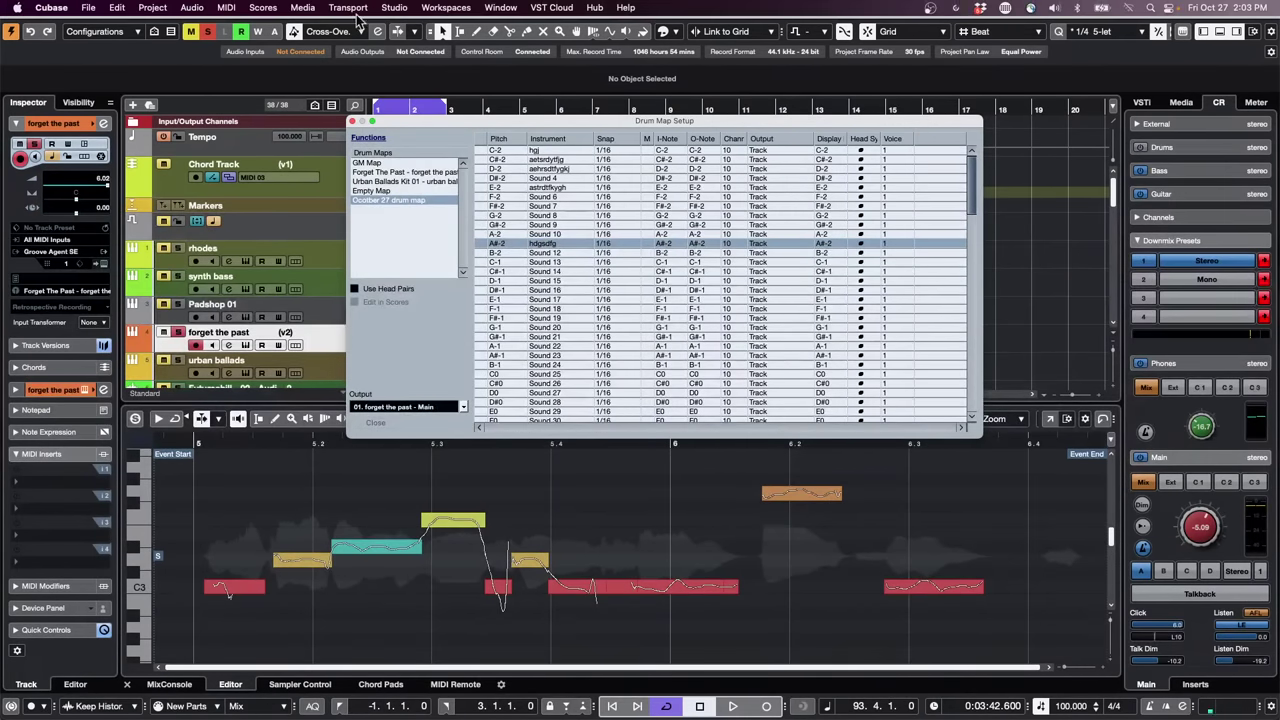
Create and activate a new empty project in the prompted location, and dismiss the Drum Map Setup window
click(88, 7)
click(105, 27)
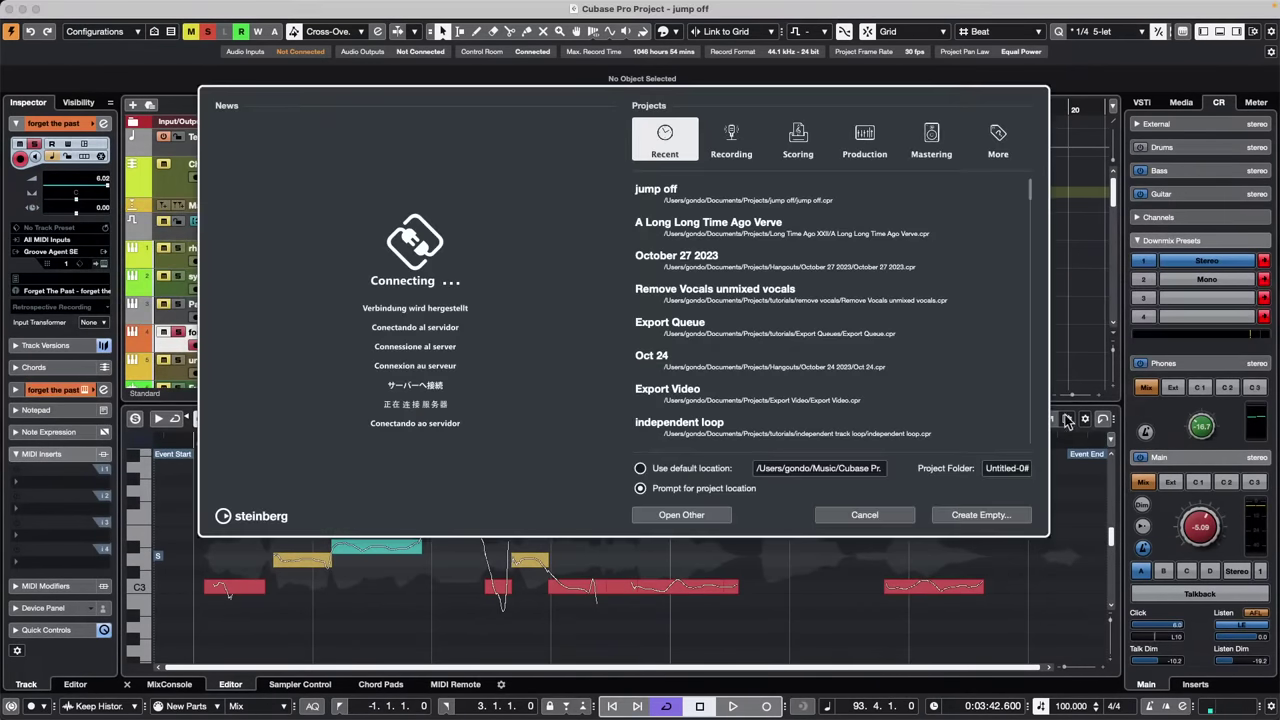
click(1008, 520)
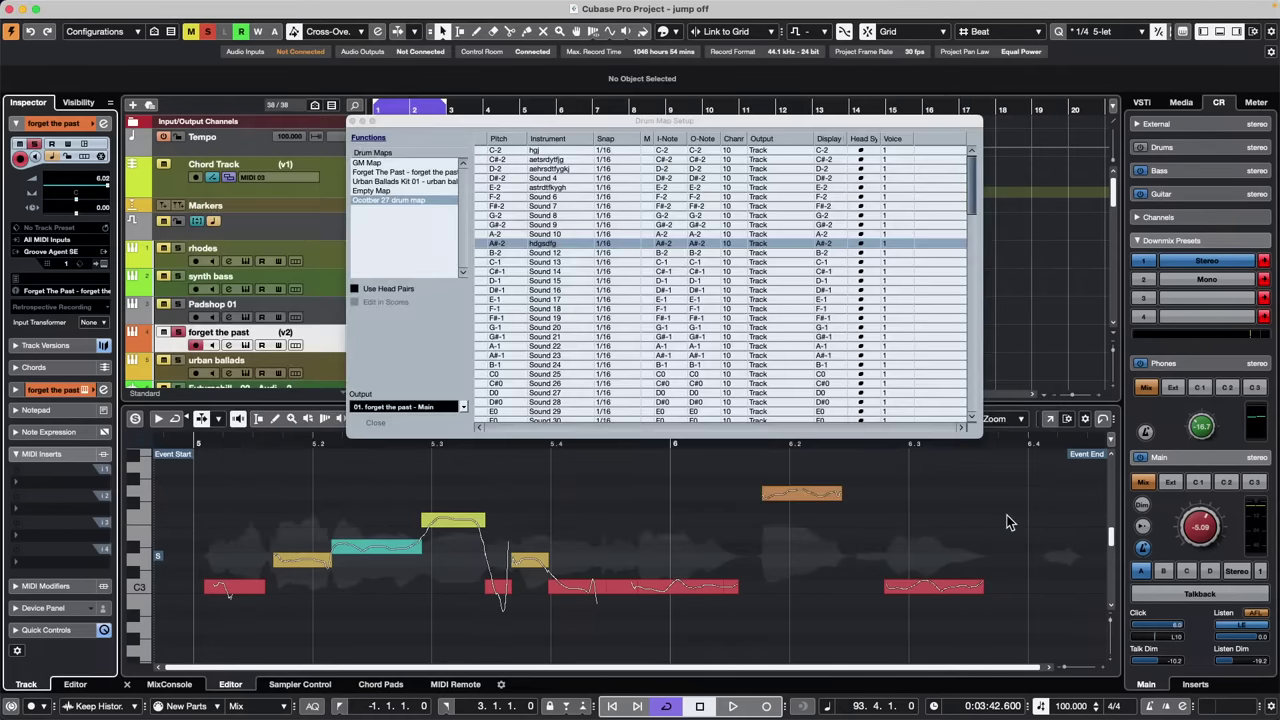
click(1017, 464)
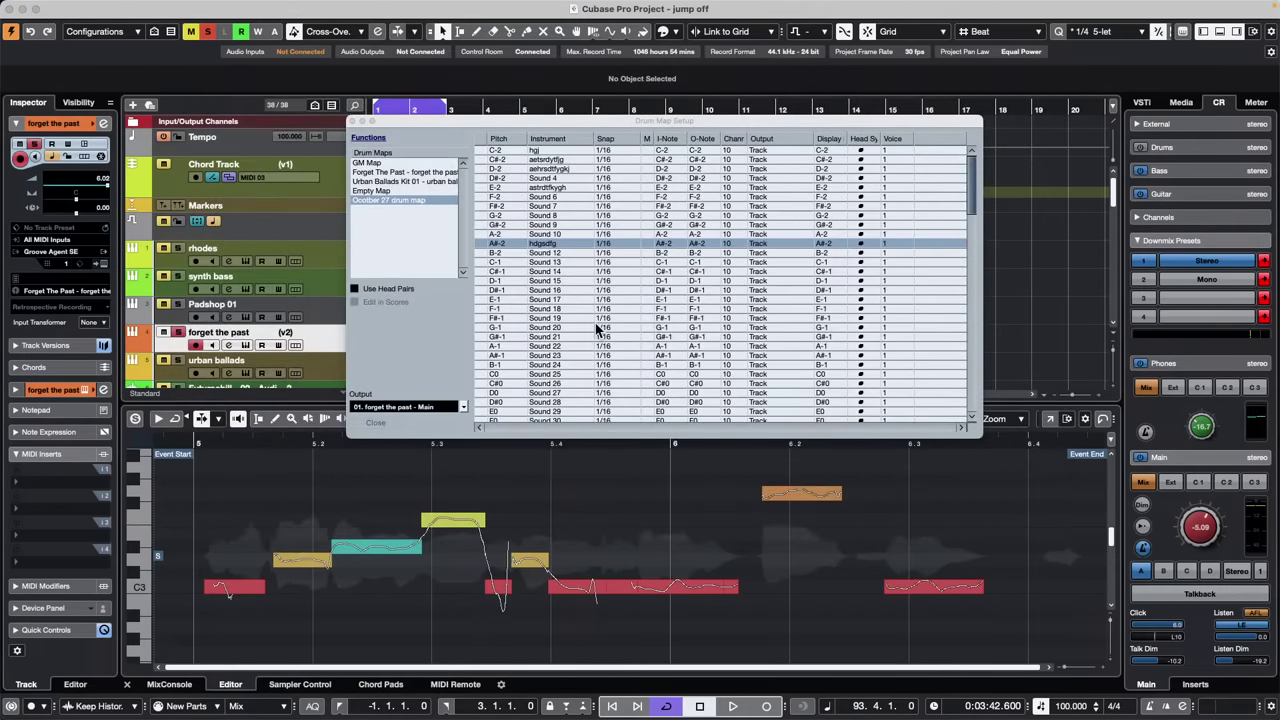
click(253, 178)
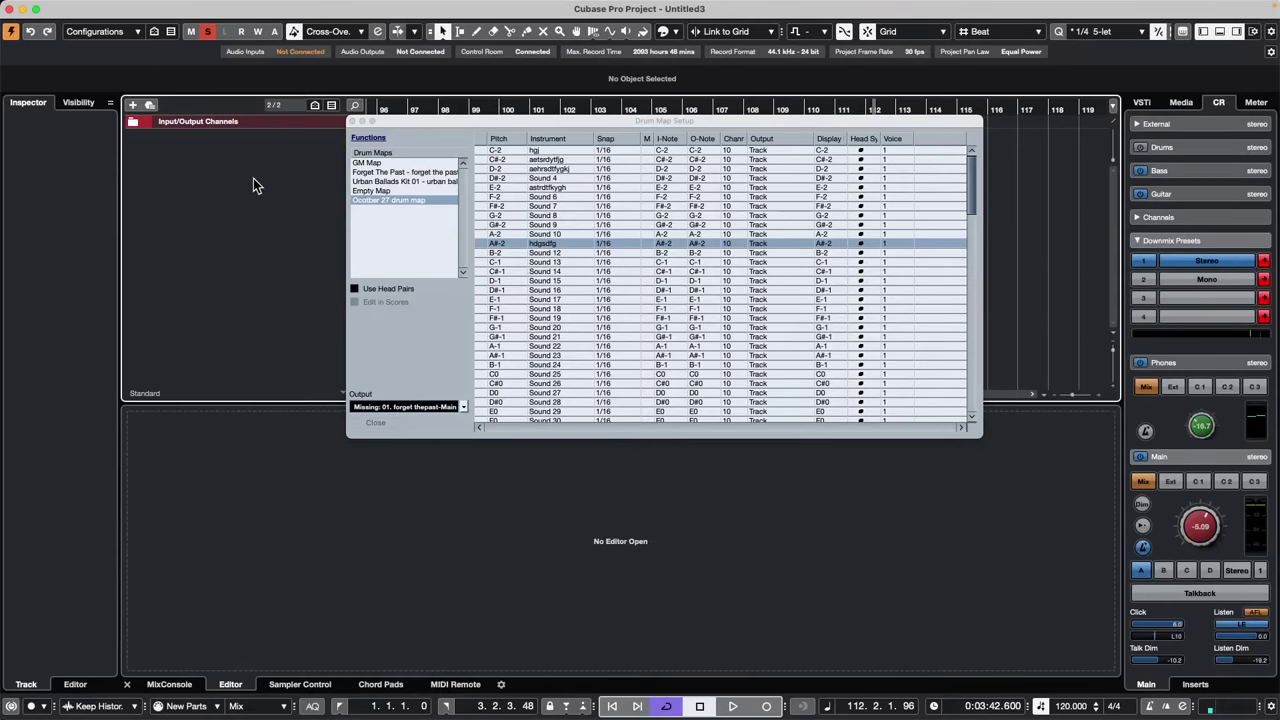
click(352, 121)
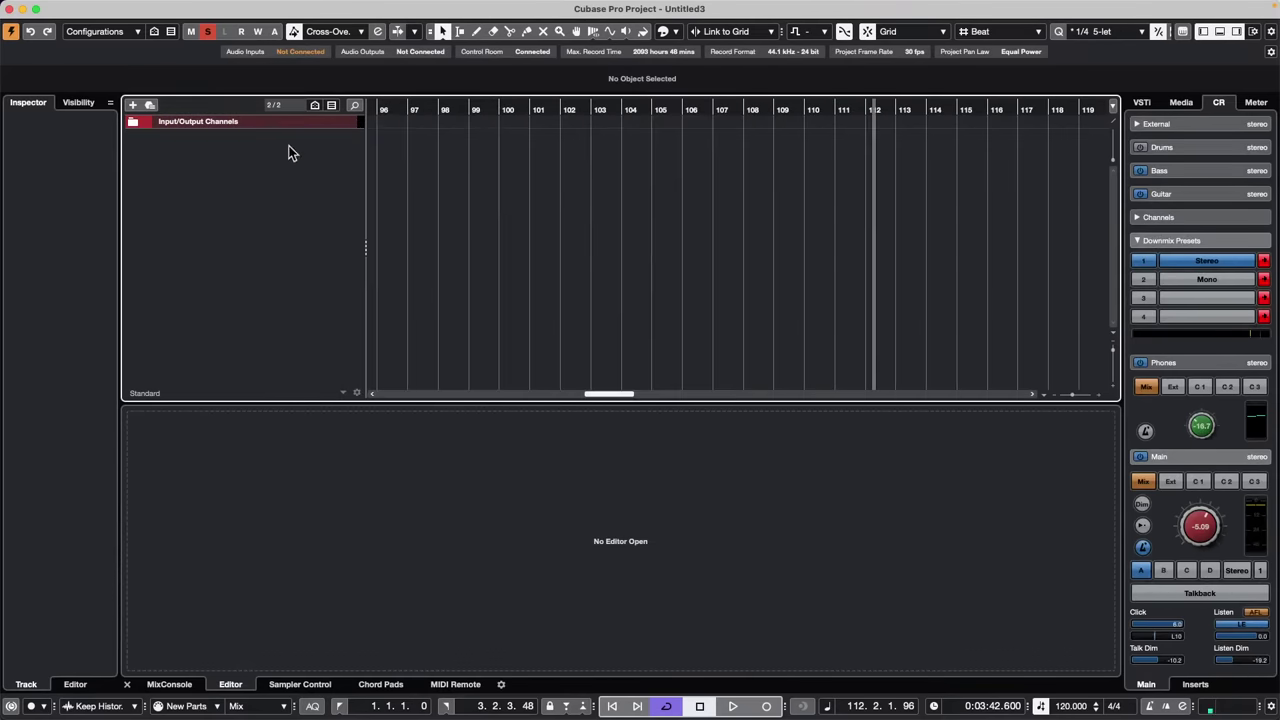
Add one Groove Agent SE instrument track with stereo audio outputs to the empty project
right_click(290, 152)
click(354, 186)
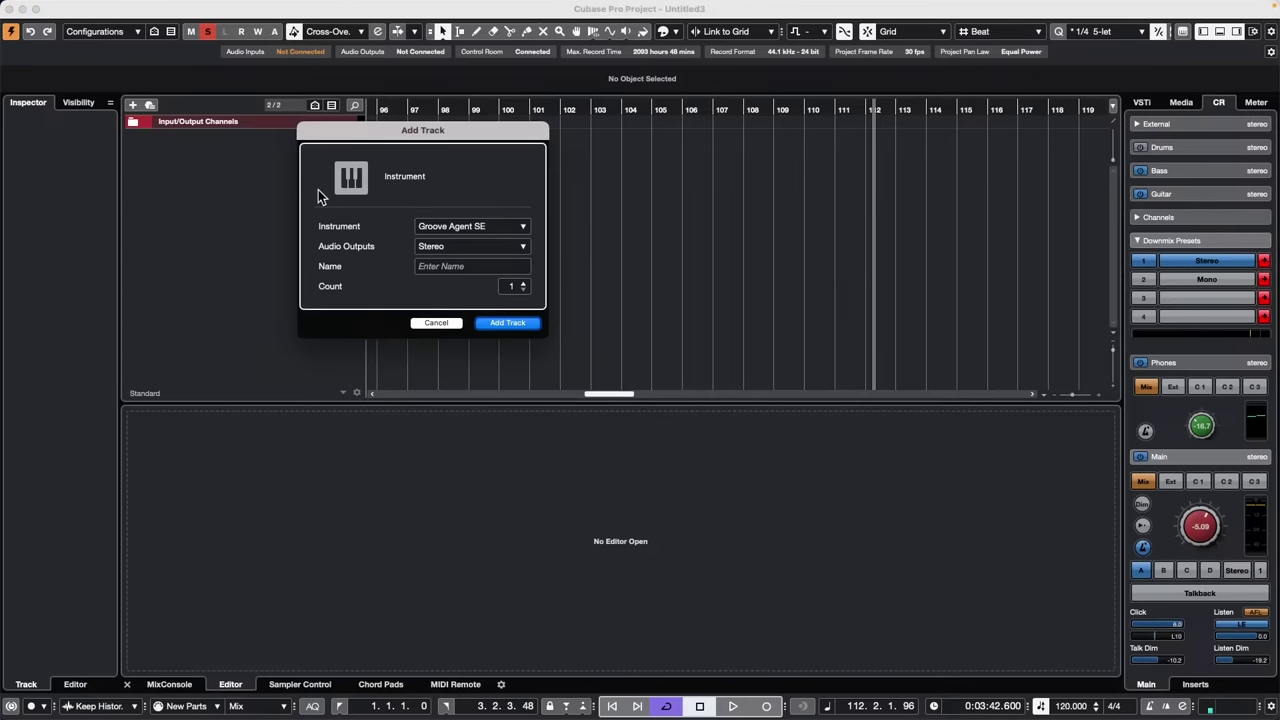
click(503, 322)
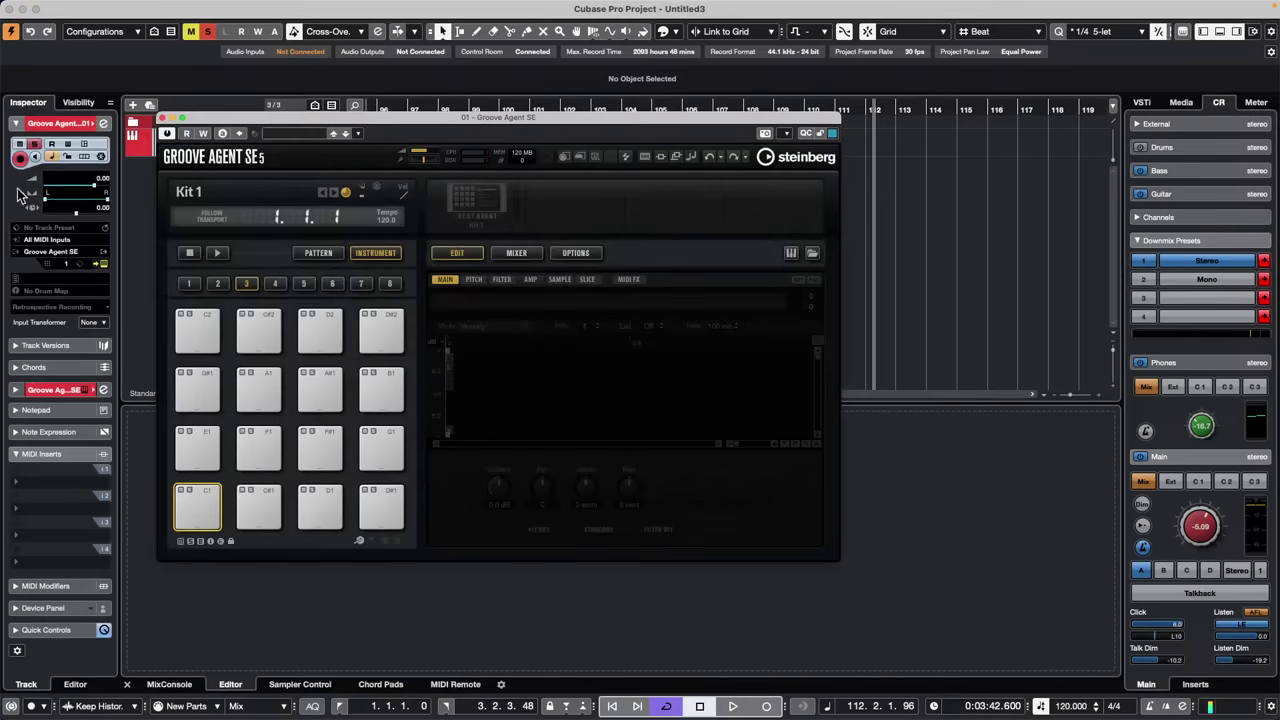
Load "Ocotber 27 2023.drm" from the Desktop into the Groove Agent SE track's Drum Map Setup, and close the setup and instrument windows
click(55, 253)
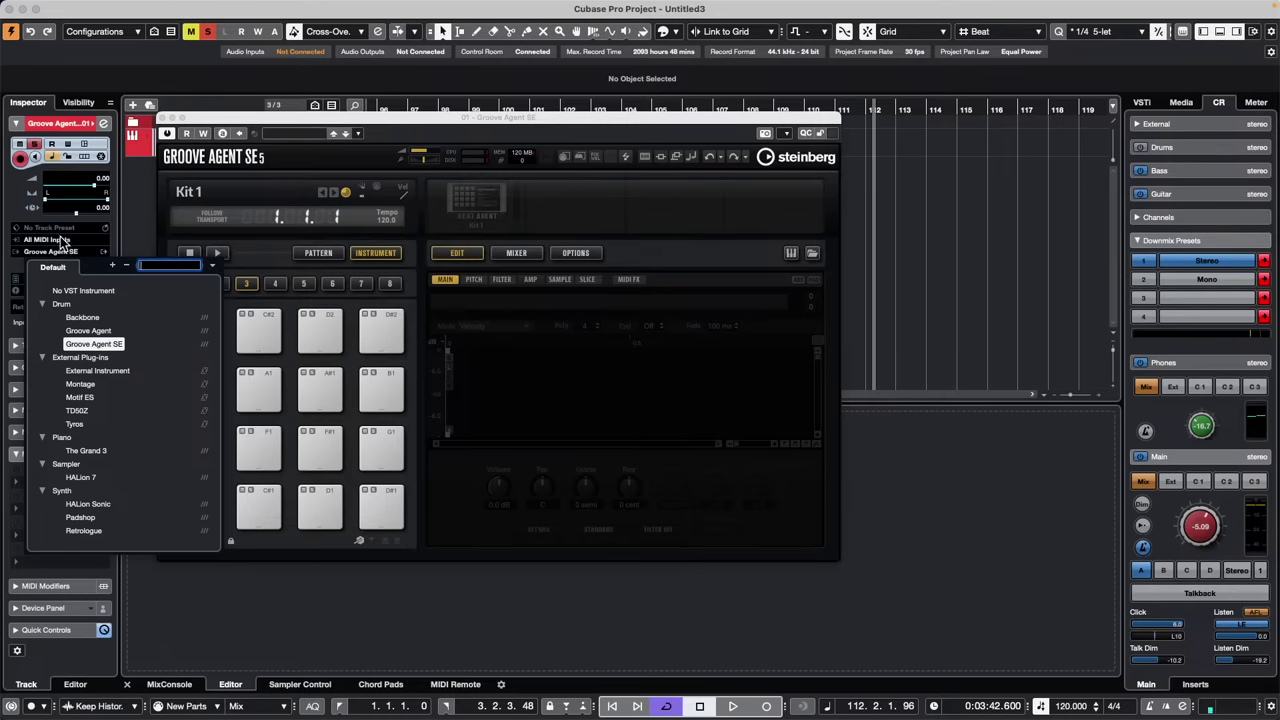
click(62, 243)
click(60, 291)
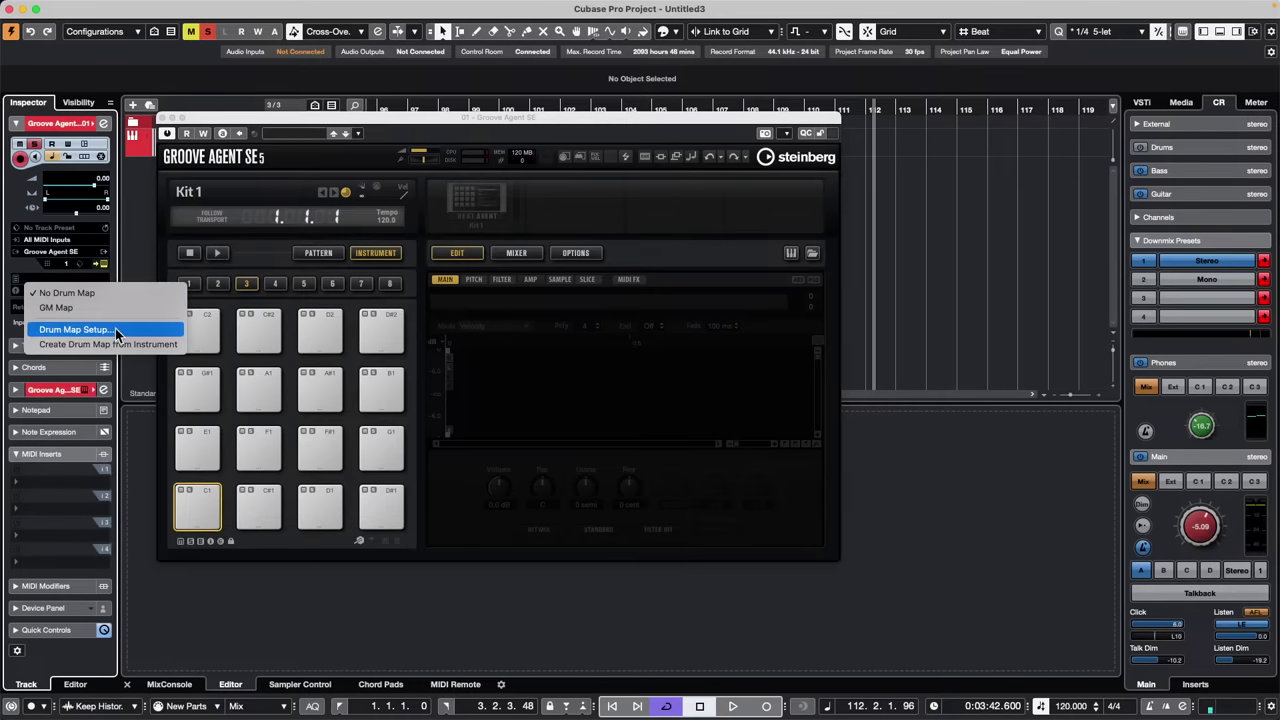
click(115, 328)
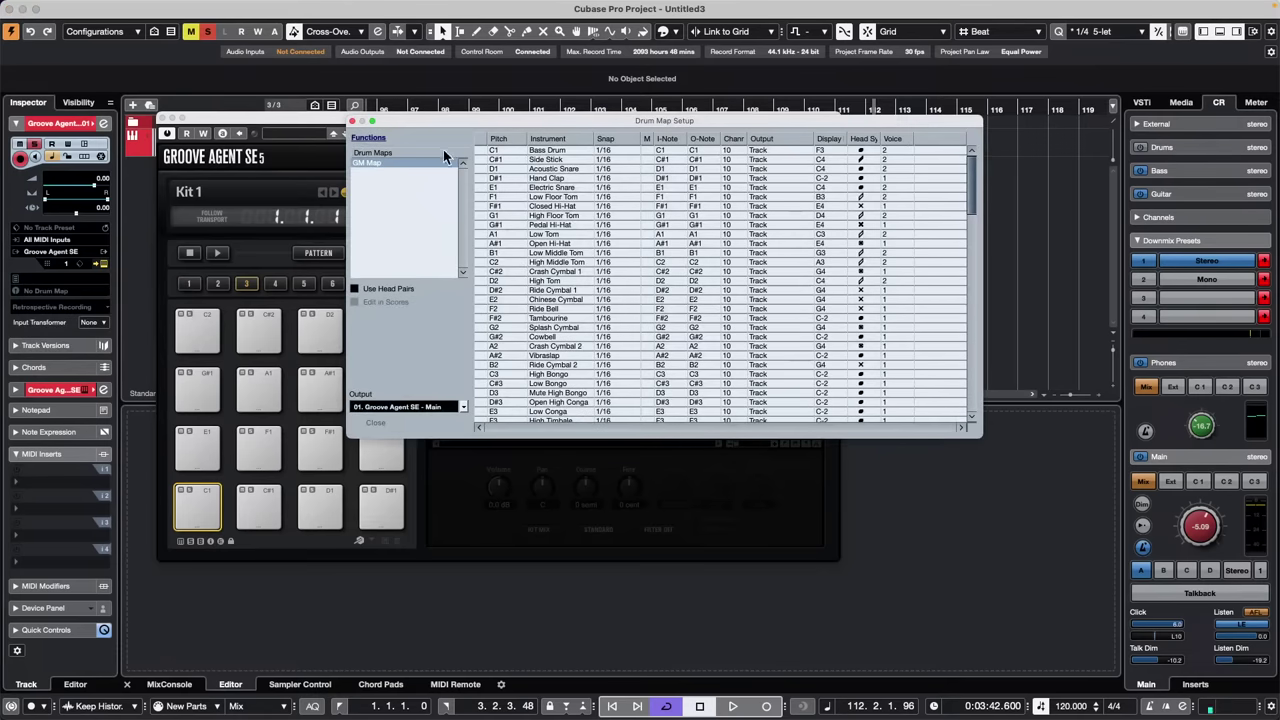
click(400, 135)
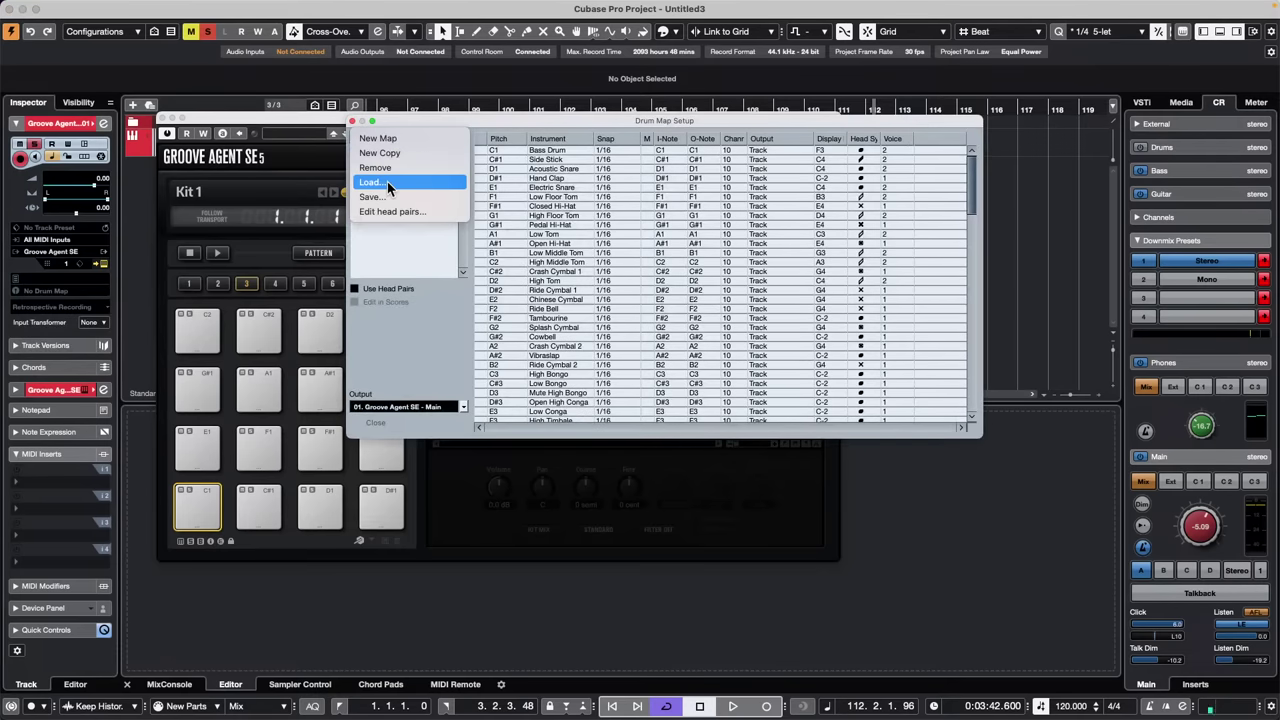
click(387, 181)
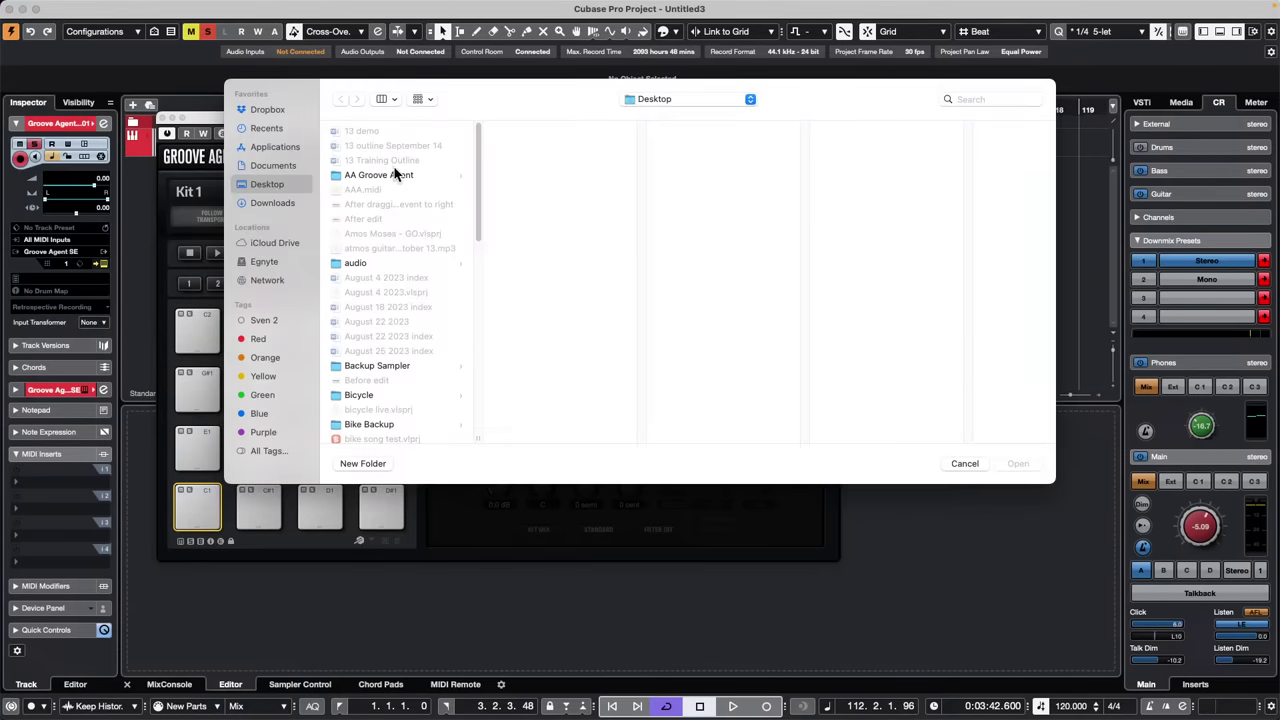
scroll(410, 222, down, 10)
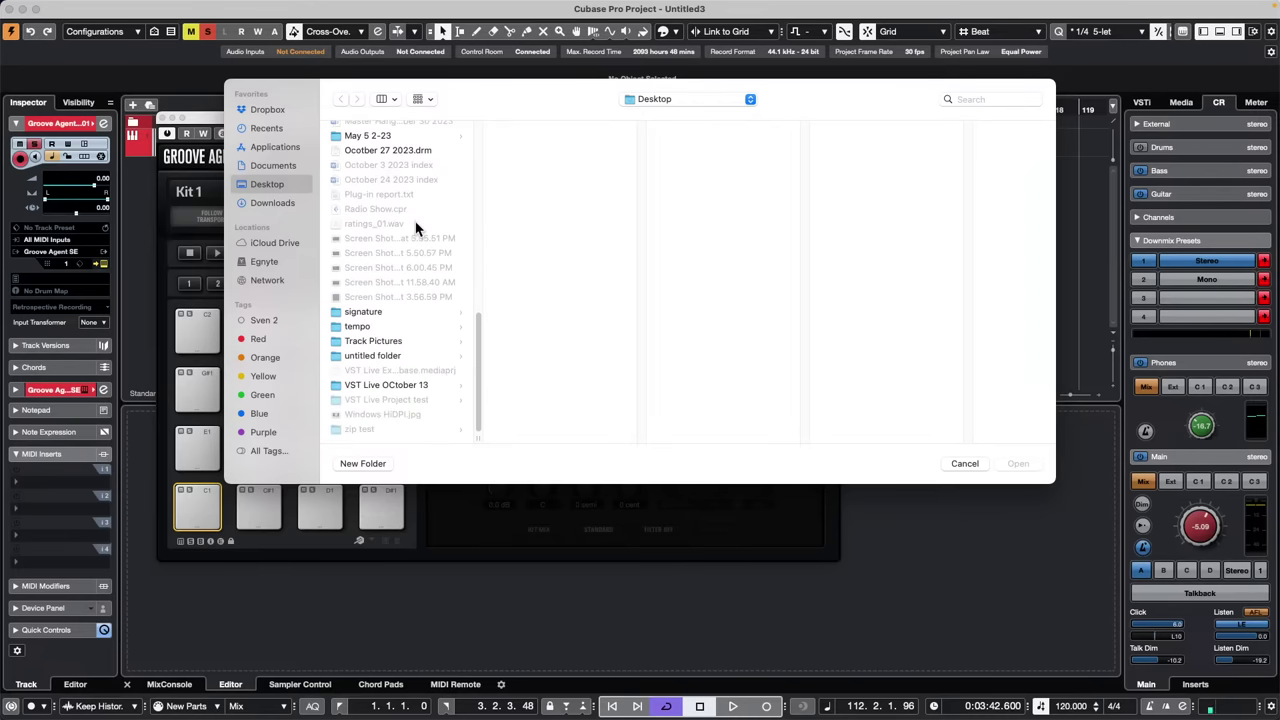
double_click(411, 148)
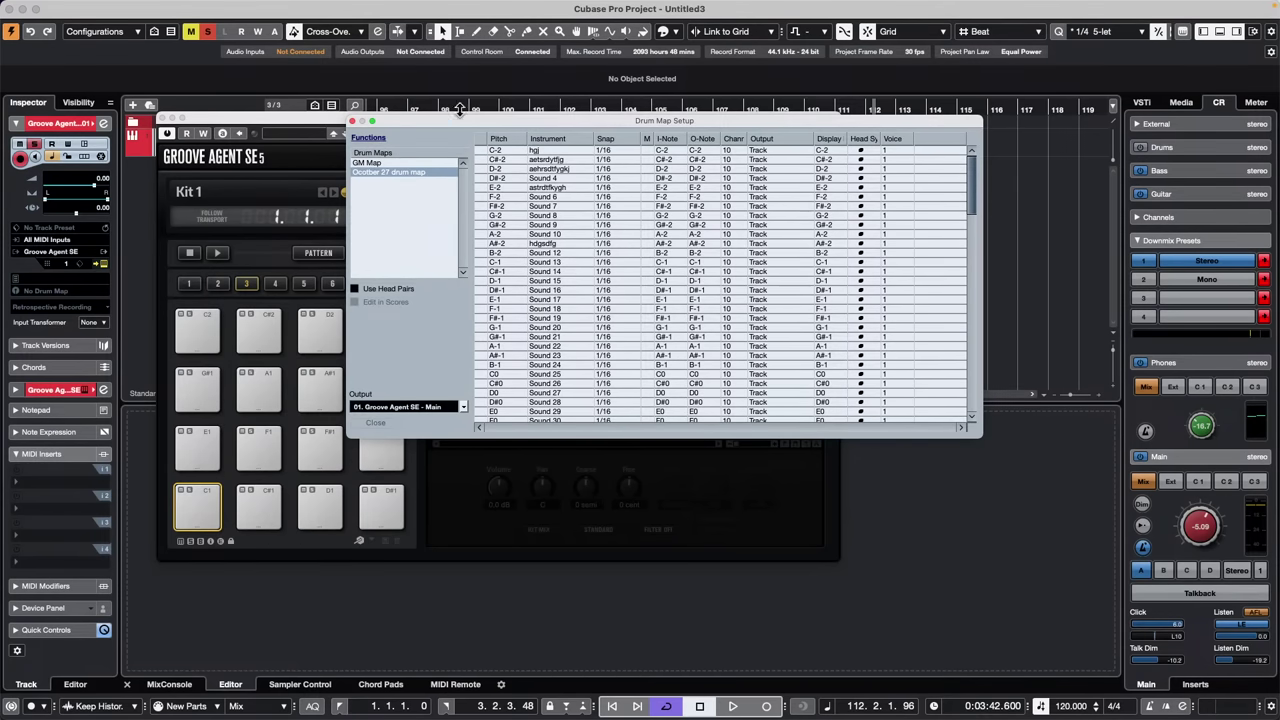
click(352, 121)
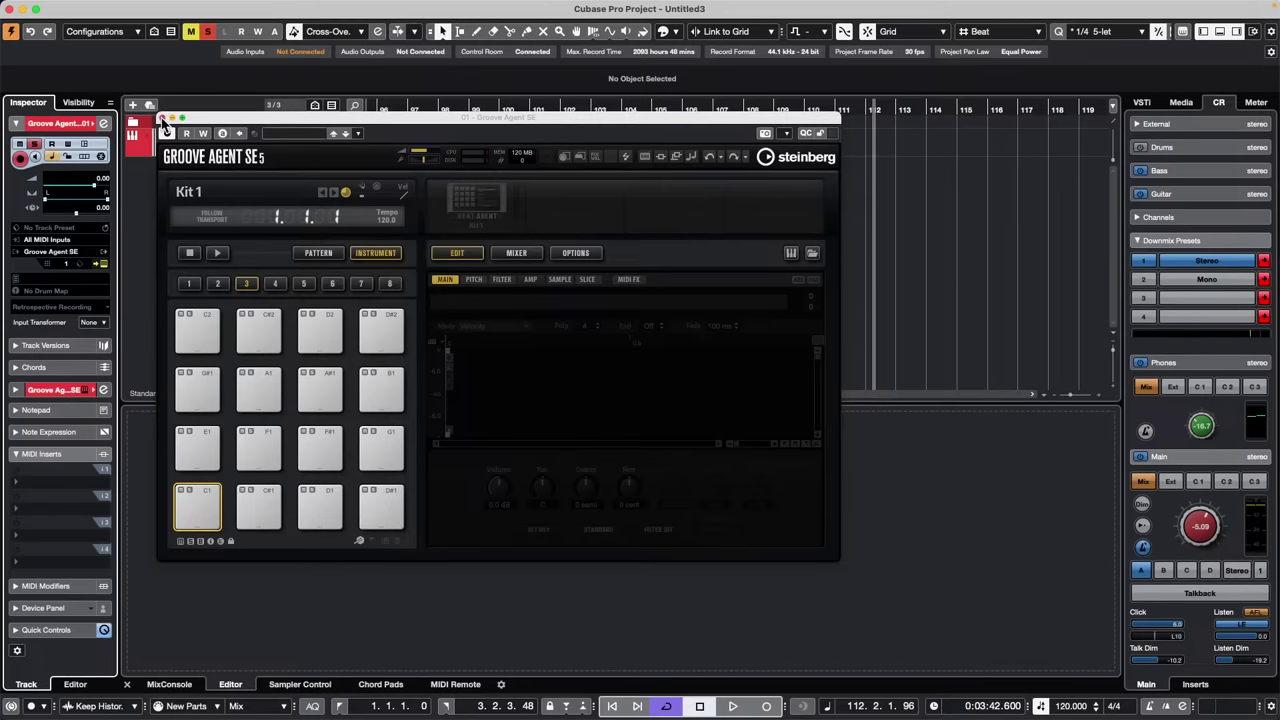
click(163, 118)
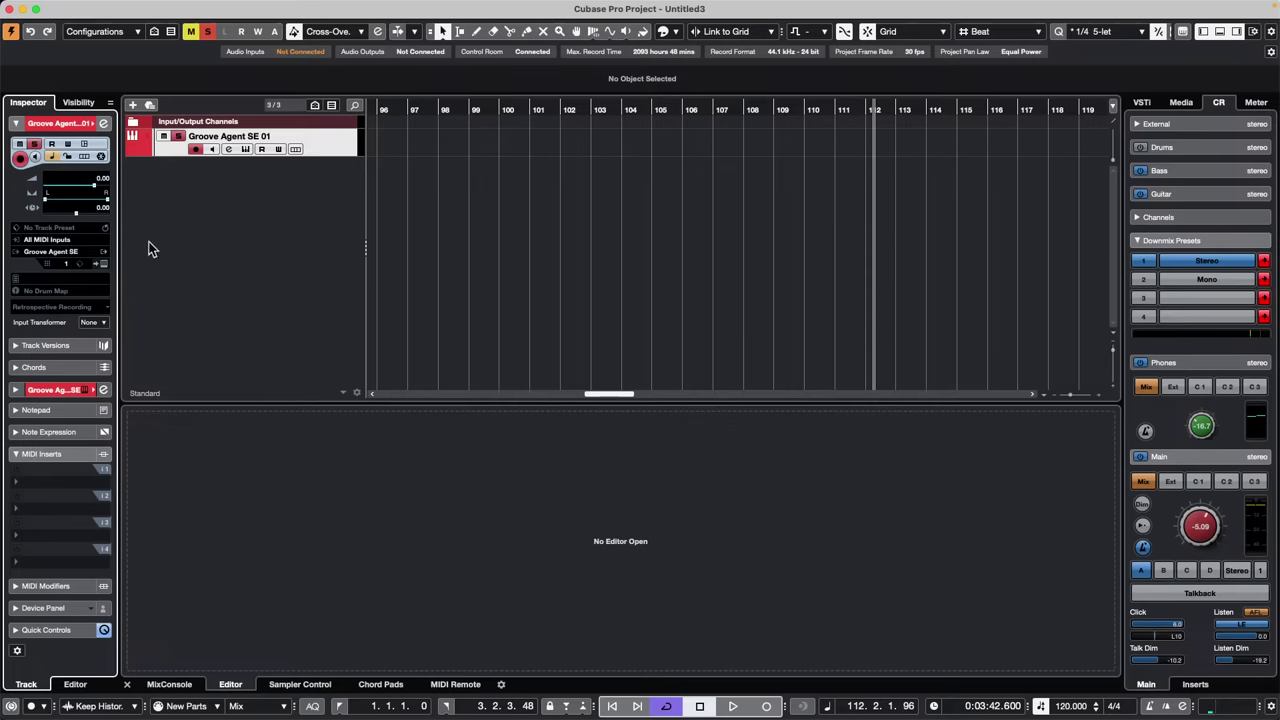
Bring the "jump off" project forward from behind the untitled project and activate it
drag(187, 10, 480, 202)
click(425, 160)
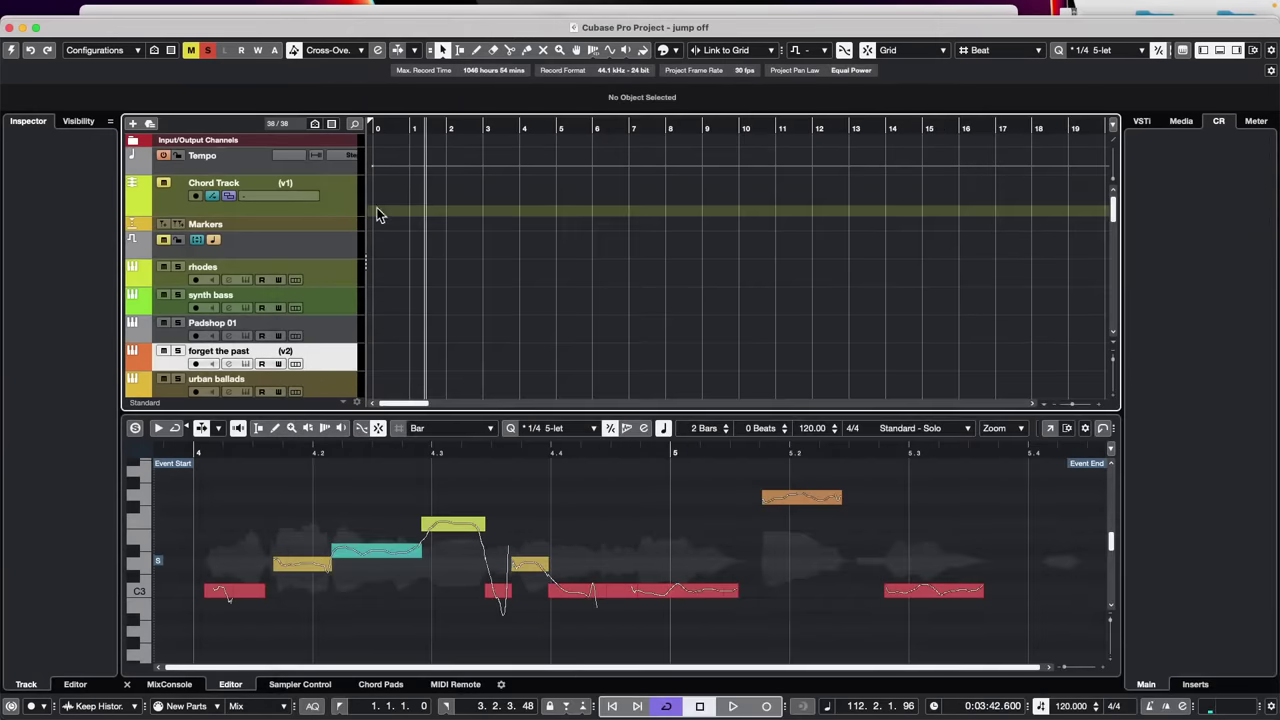
drag(430, 130, 338, 58)
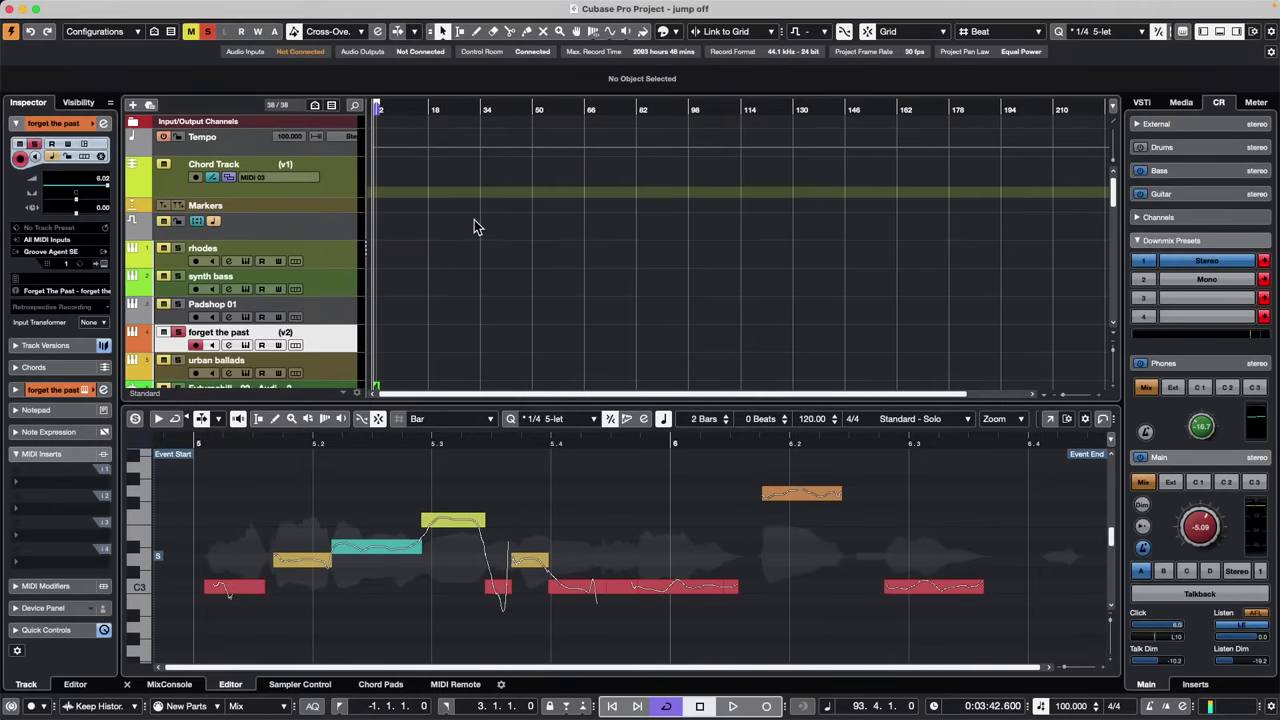
Extend the end of the project's cycle range to about bar 70
drag(599, 103, 262, 102)
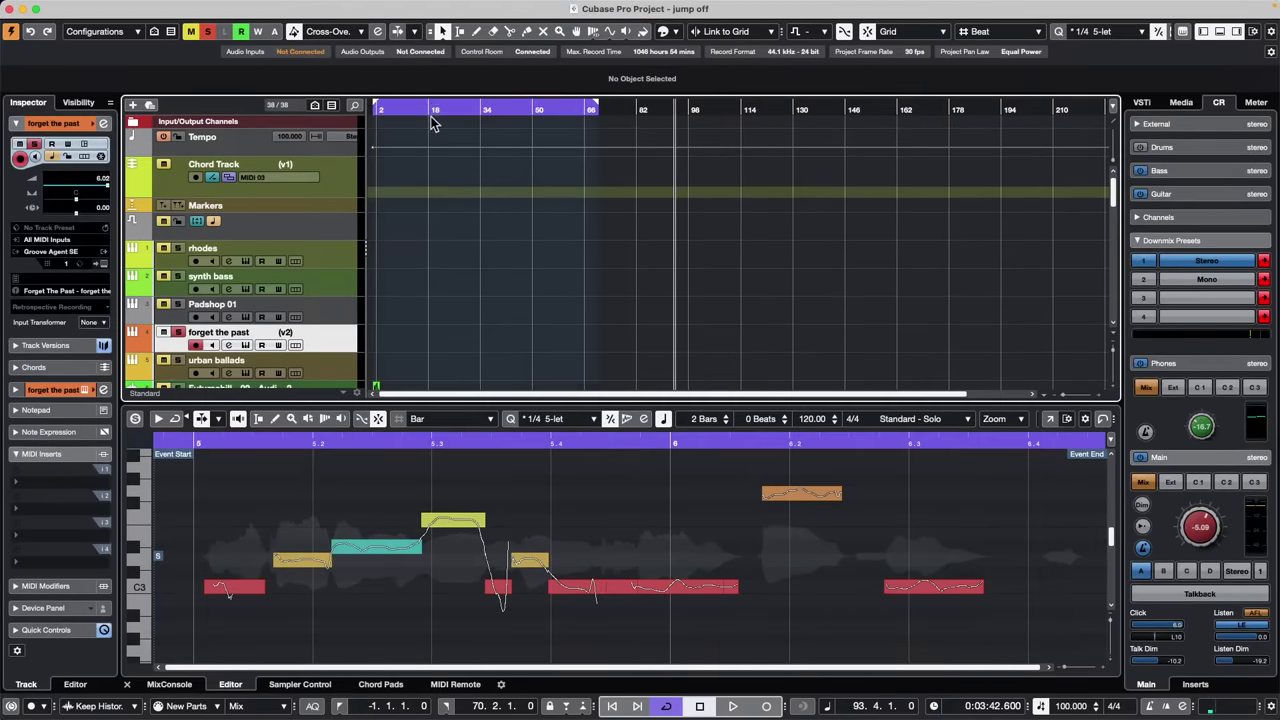
drag(432, 114, 88, 103)
scroll(455, 188, down, 15)
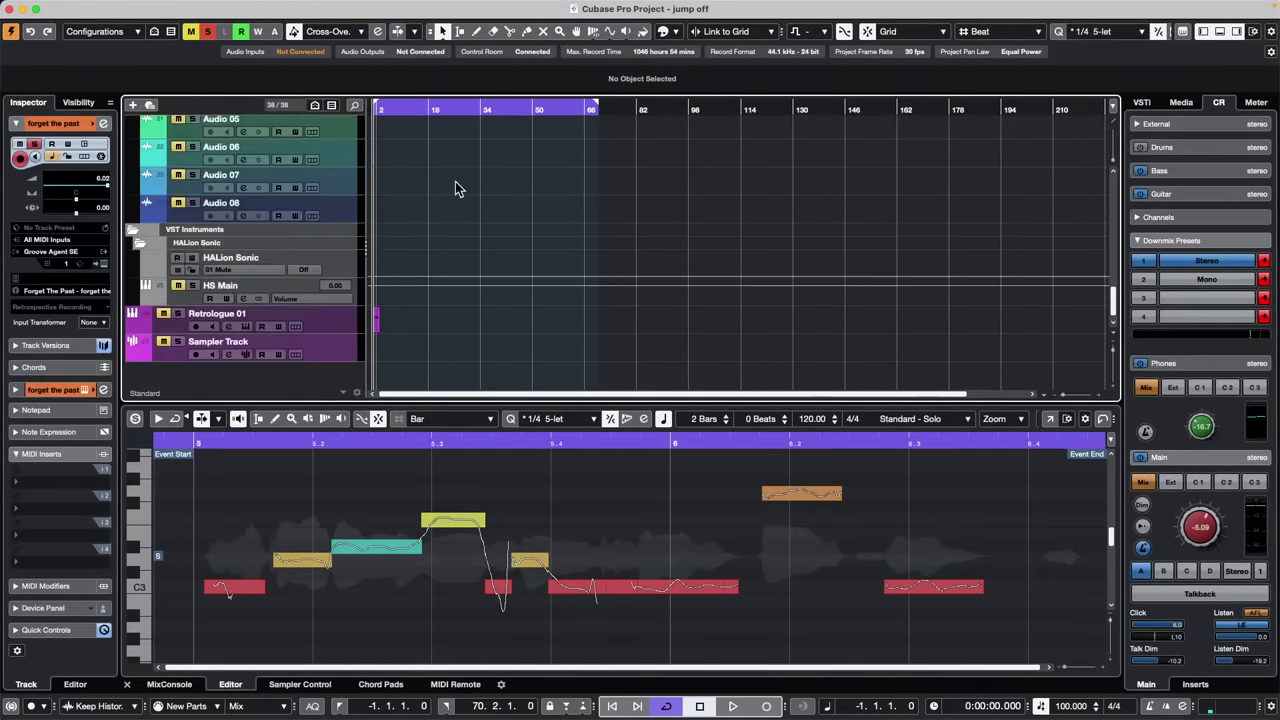
drag(395, 110, 287, 213)
Start a backup of the "jump off" project into a new folder named "October 26 backup" inside the project folder
click(88, 7)
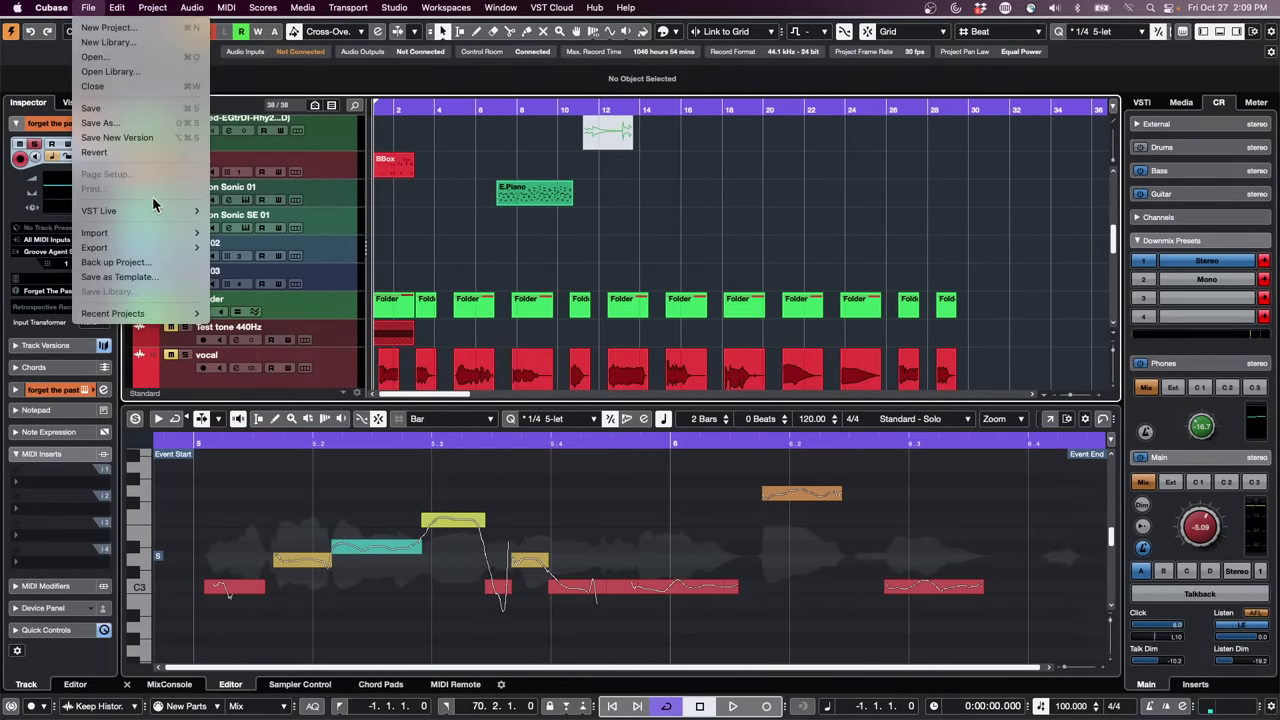
click(150, 262)
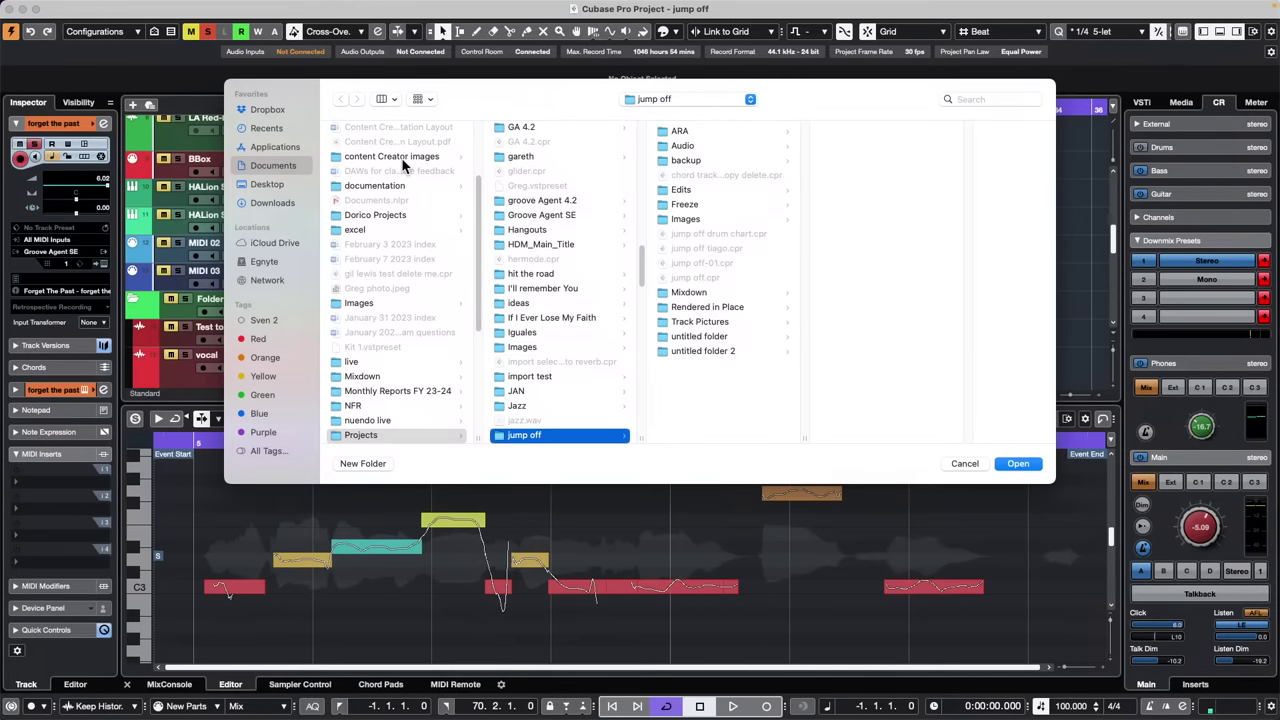
click(362, 464)
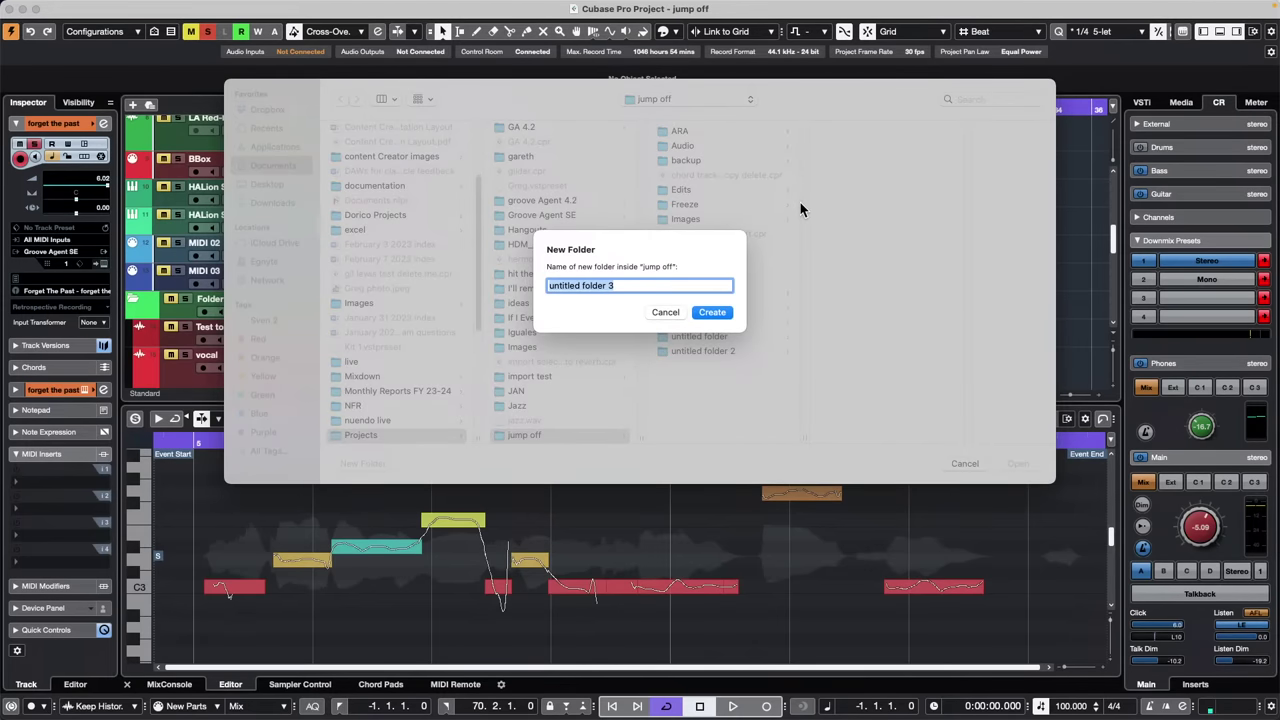
text(October 26 backup)
key(Return)
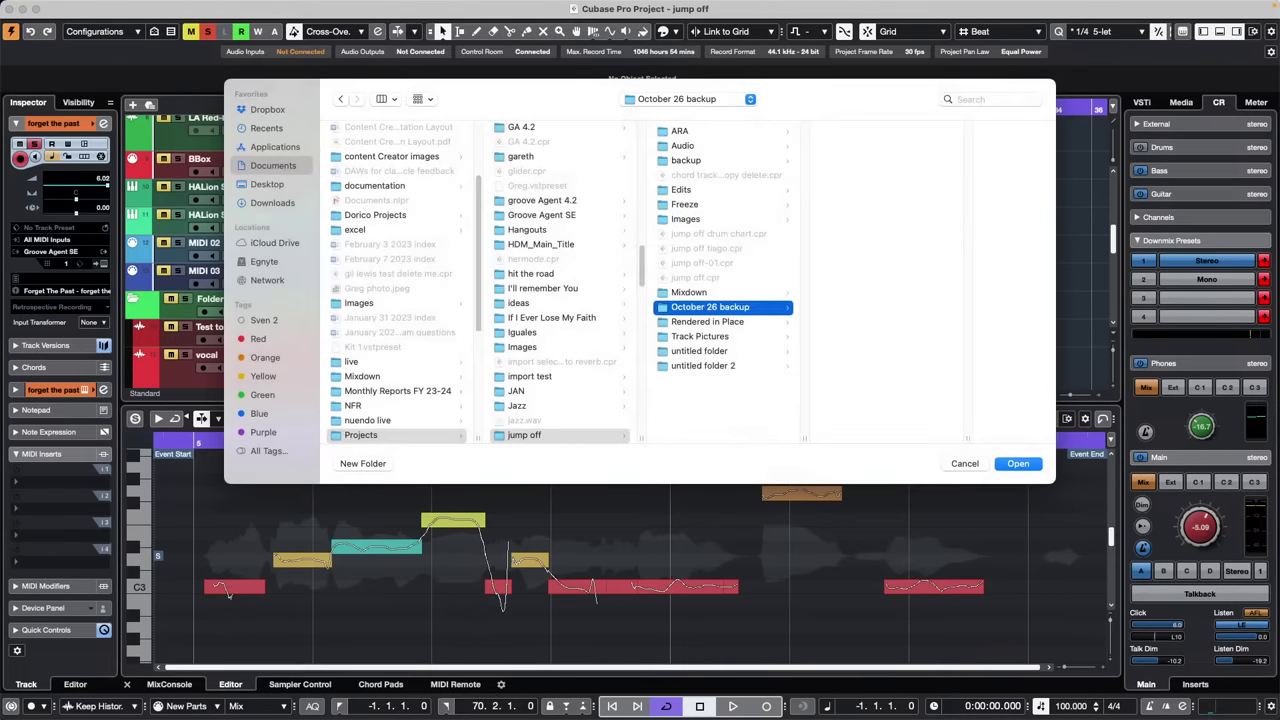
click(1018, 464)
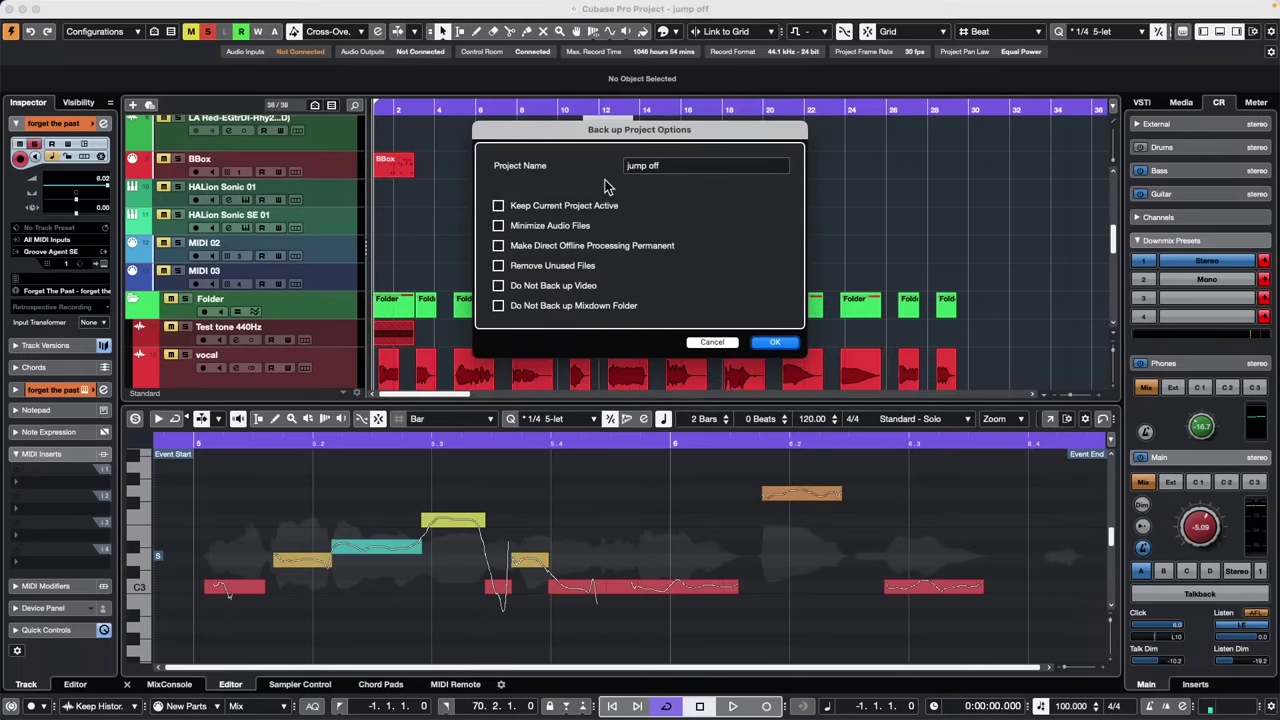
Examine the project name and available options for the backup, and cancel the backup
triple_click(680, 167)
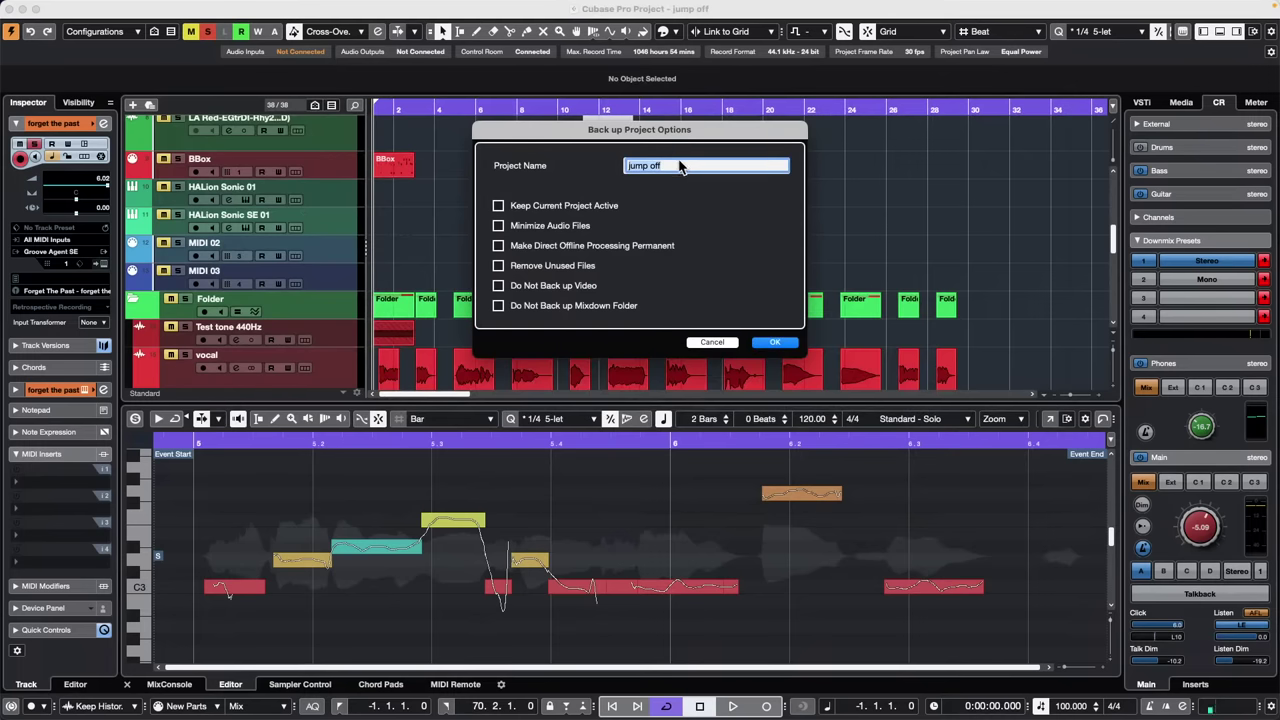
click(700, 220)
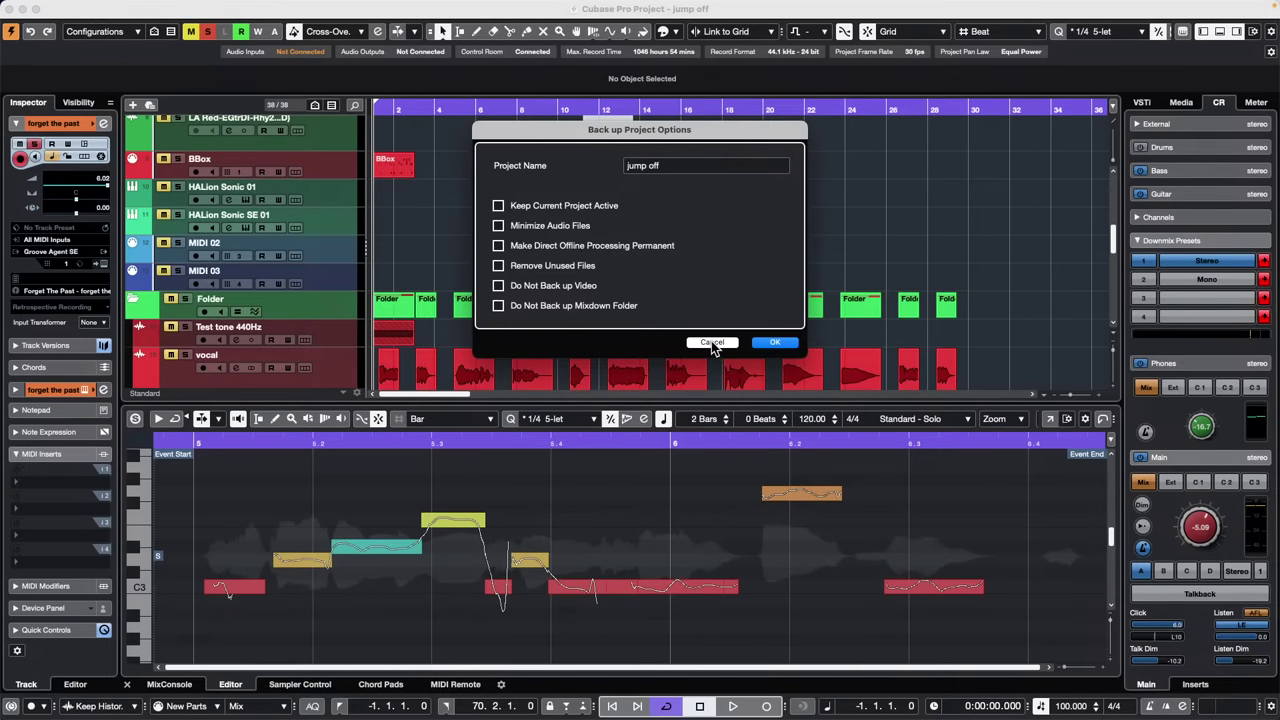
click(712, 343)
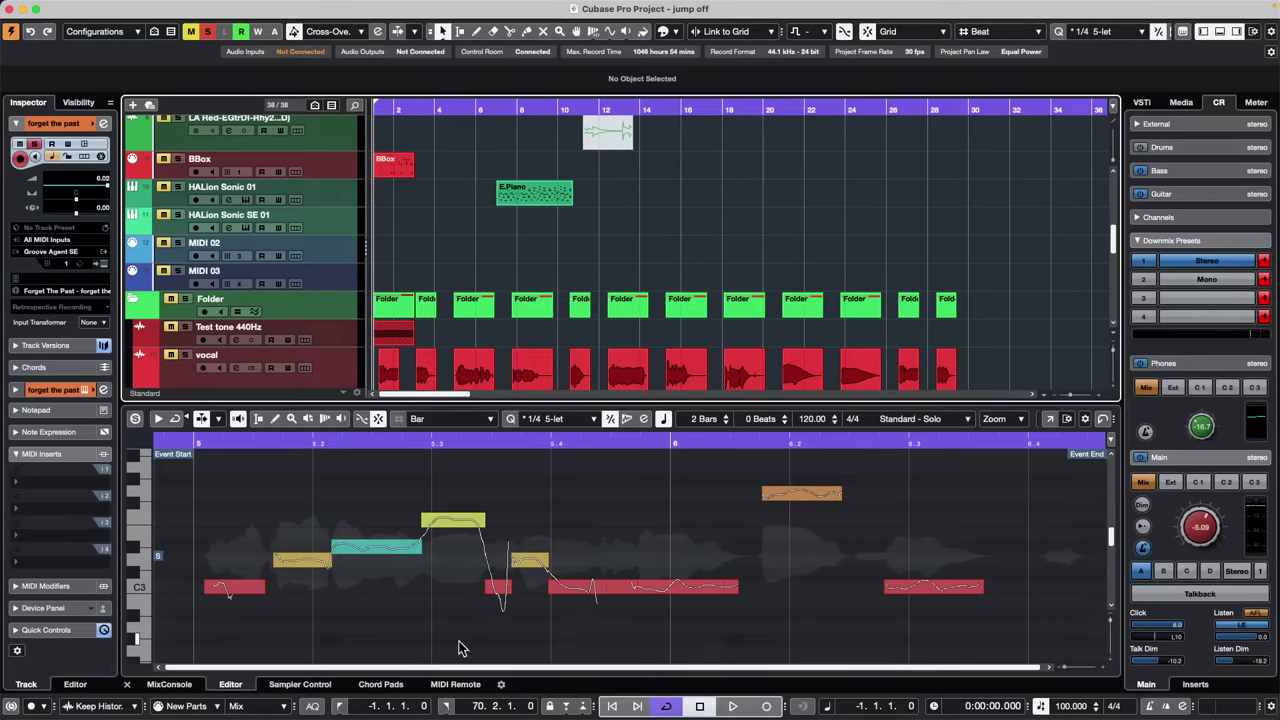
Switch to Safari and examine the Cubase Pro 12 full version purchase options on the Steinberg website
mouse_move(365, 716)
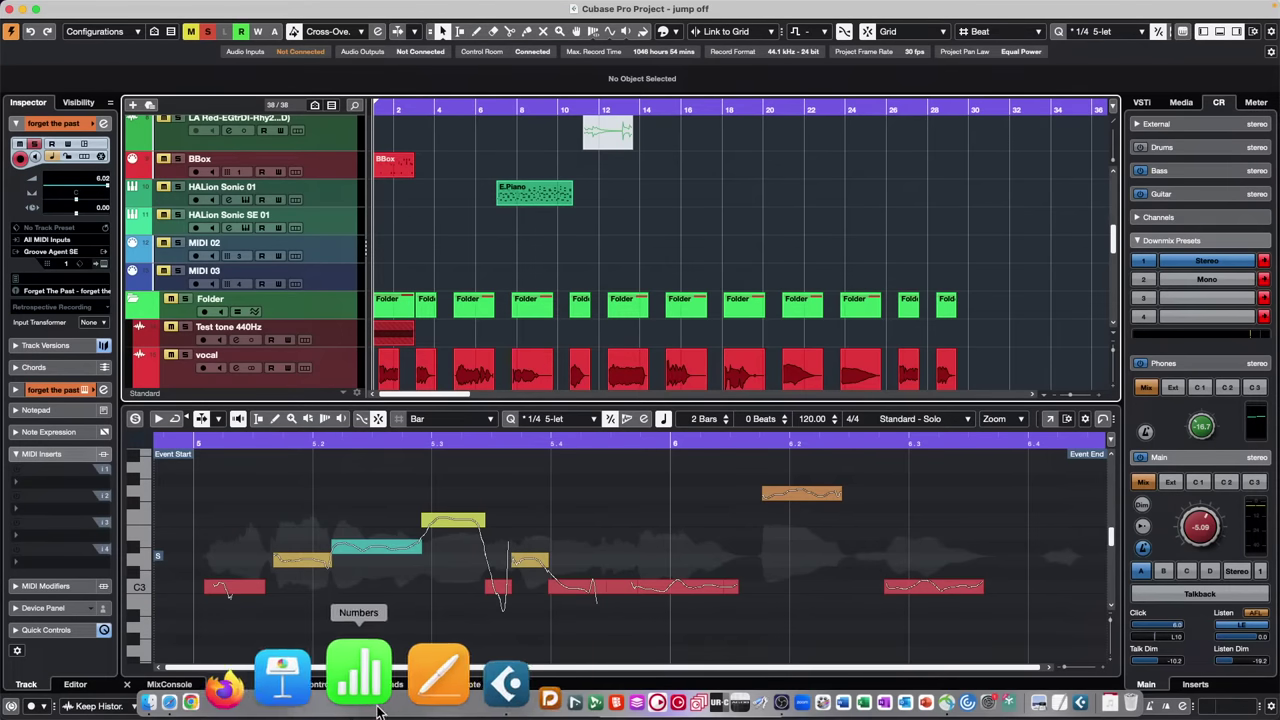
click(264, 674)
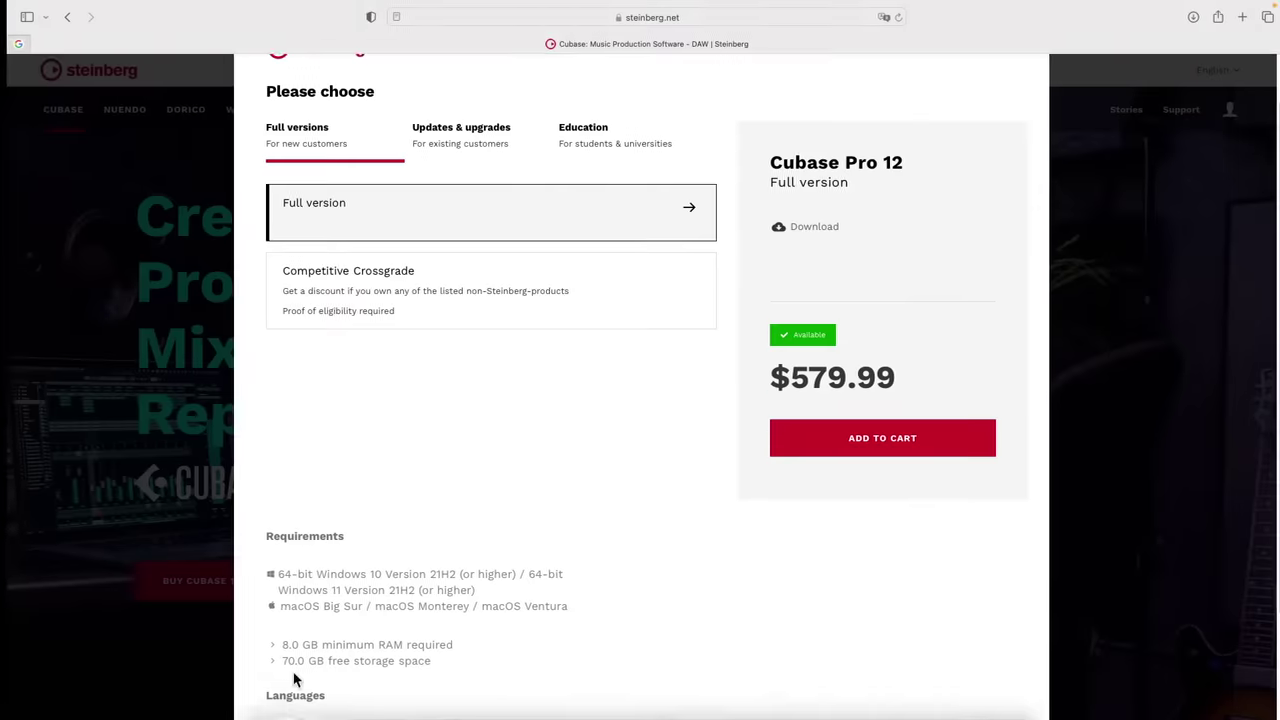
scroll(387, 135, up, 2)
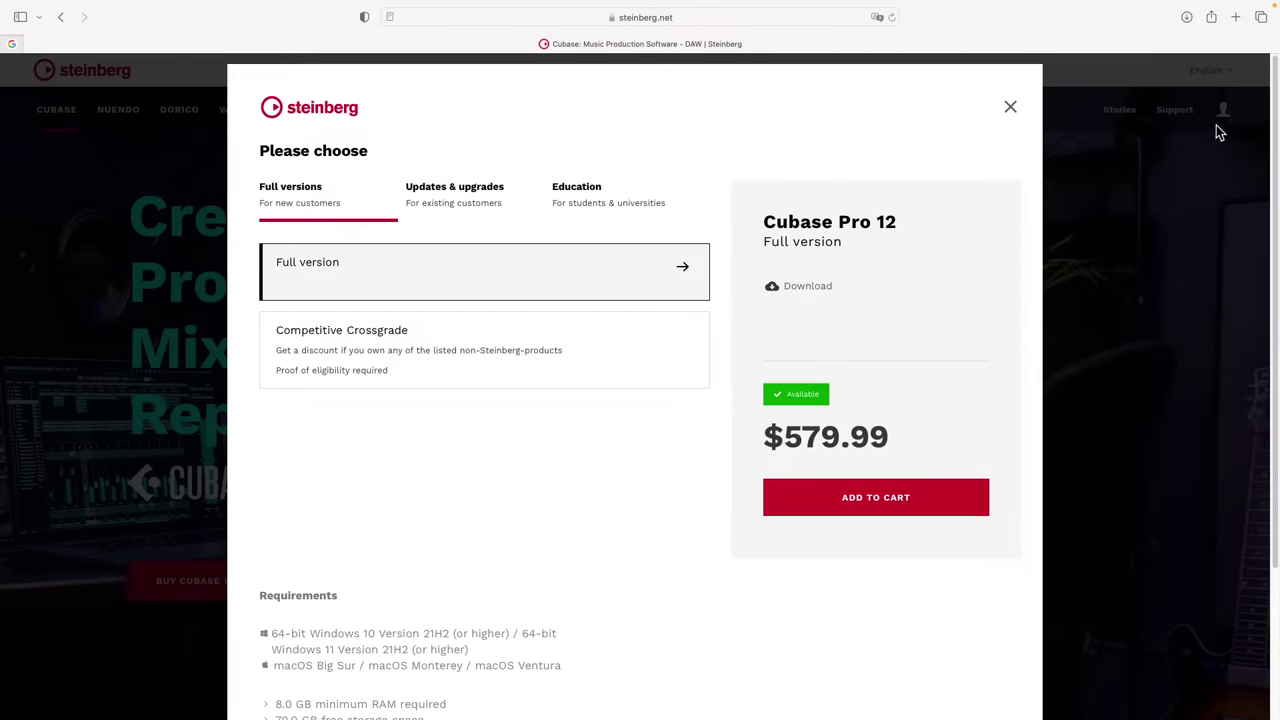
Close the Cubase Pro 12 purchase options and examine the Ethnic Flute Phrases page among Steinberg's new instruments
click(1010, 107)
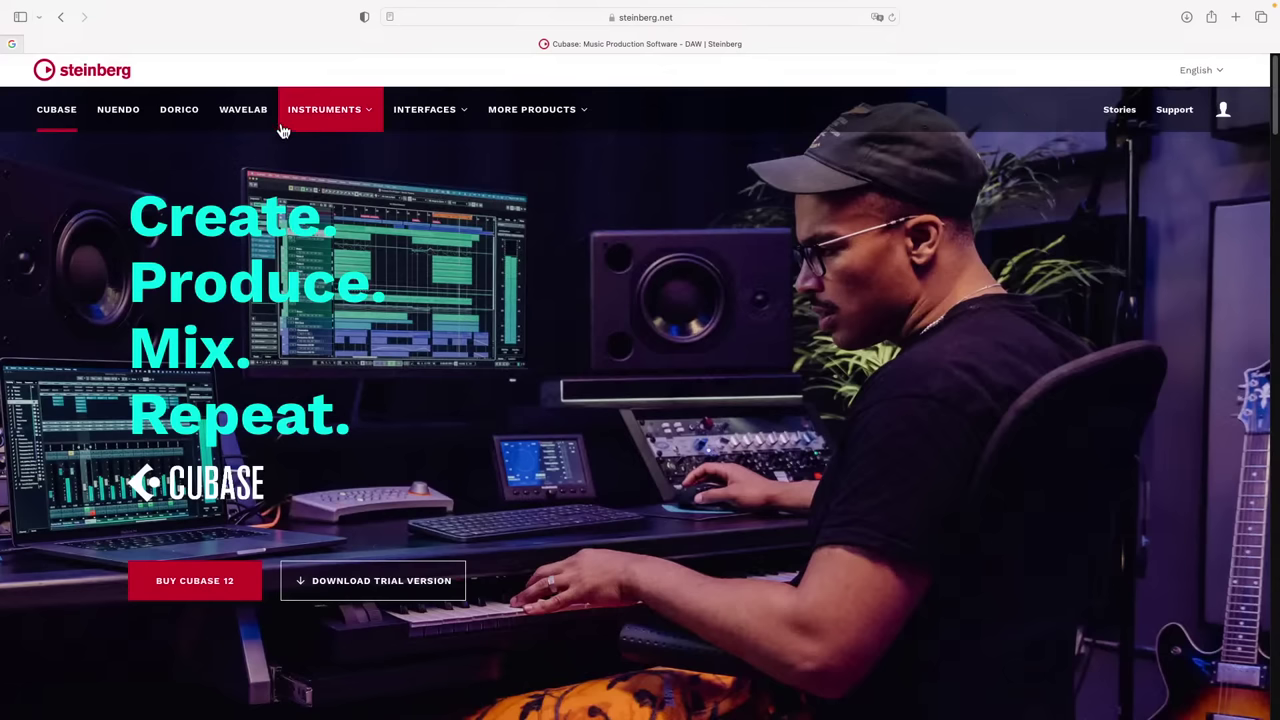
click(327, 111)
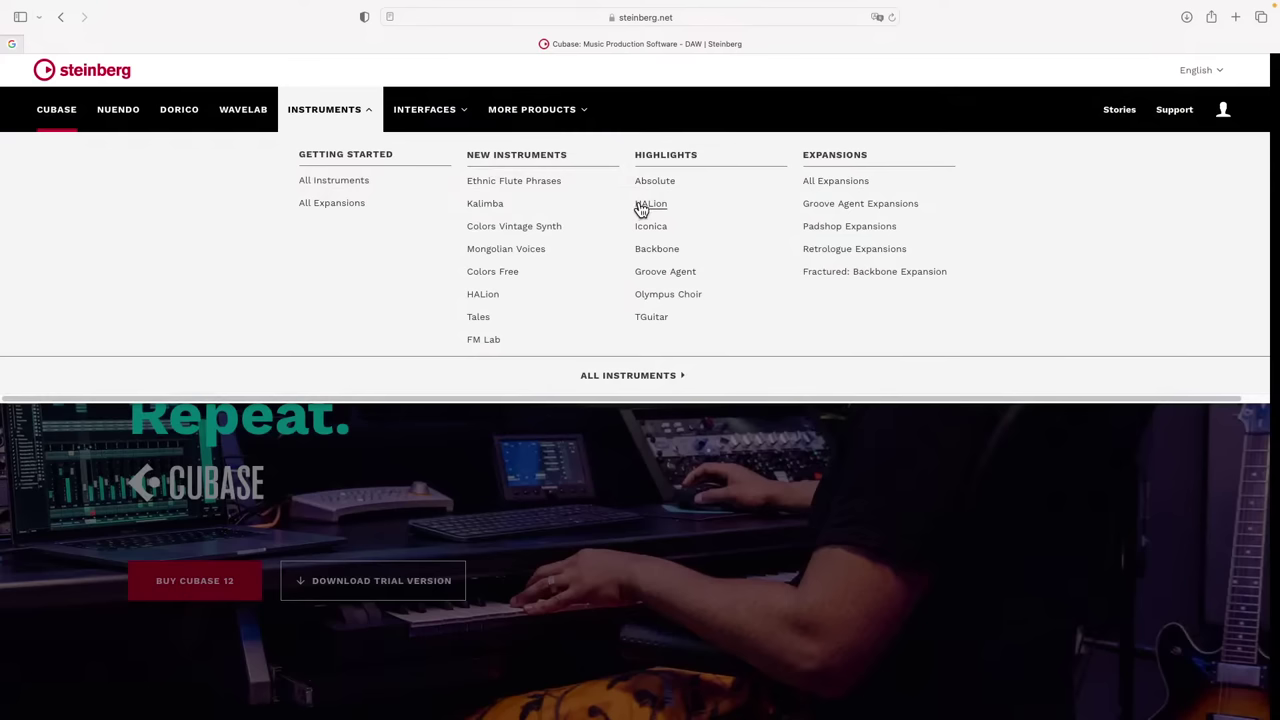
click(533, 184)
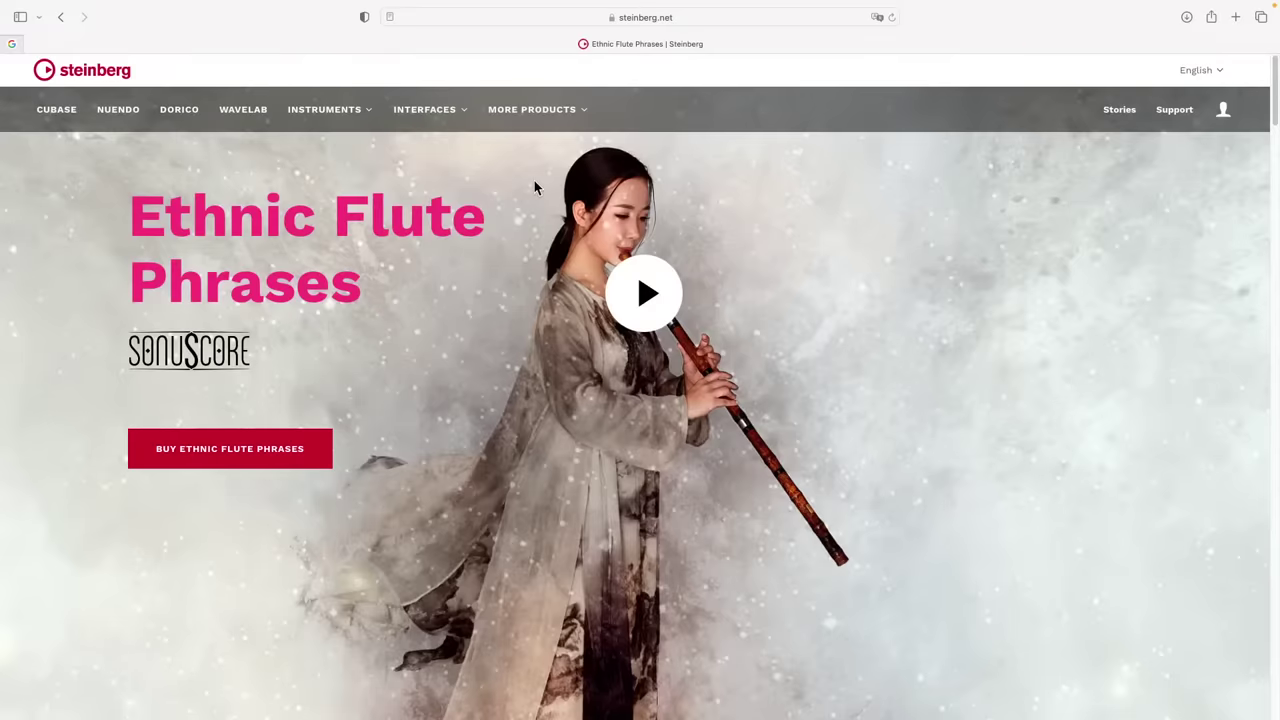
scroll(510, 246, down, 10)
scroll(513, 252, down, 20)
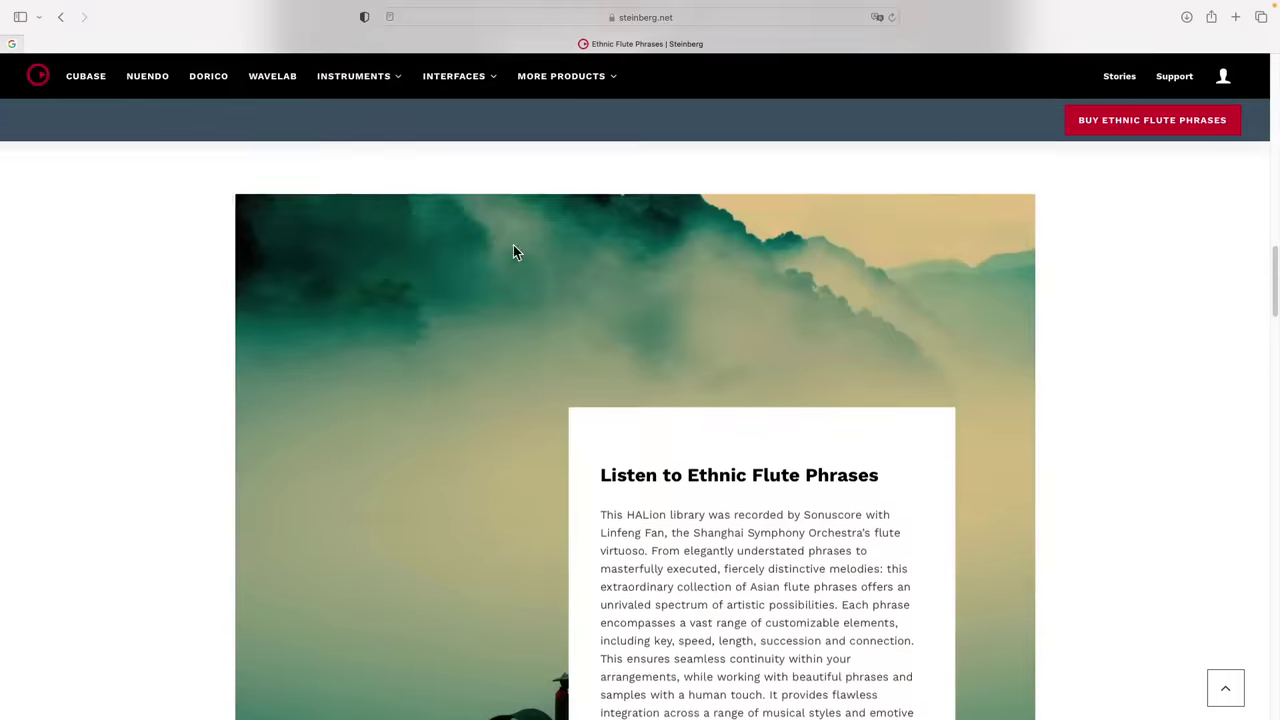
scroll(514, 252, down, 20)
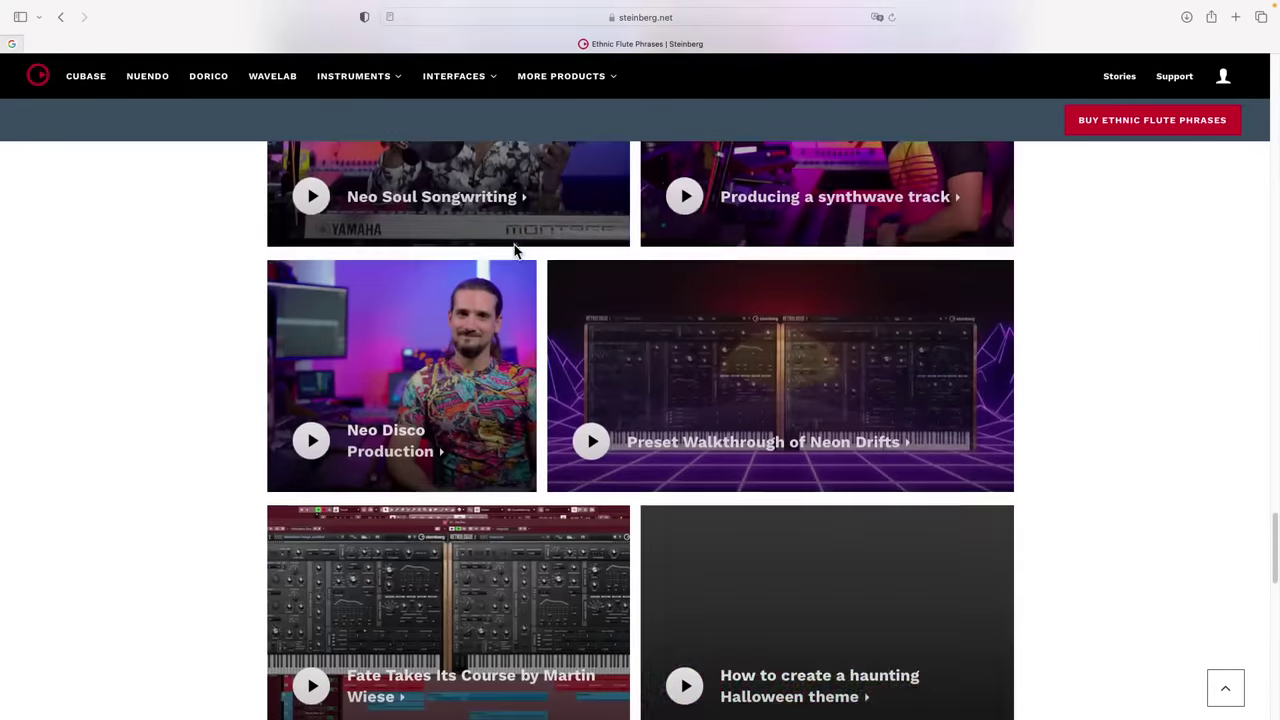
scroll(515, 252, up, 20)
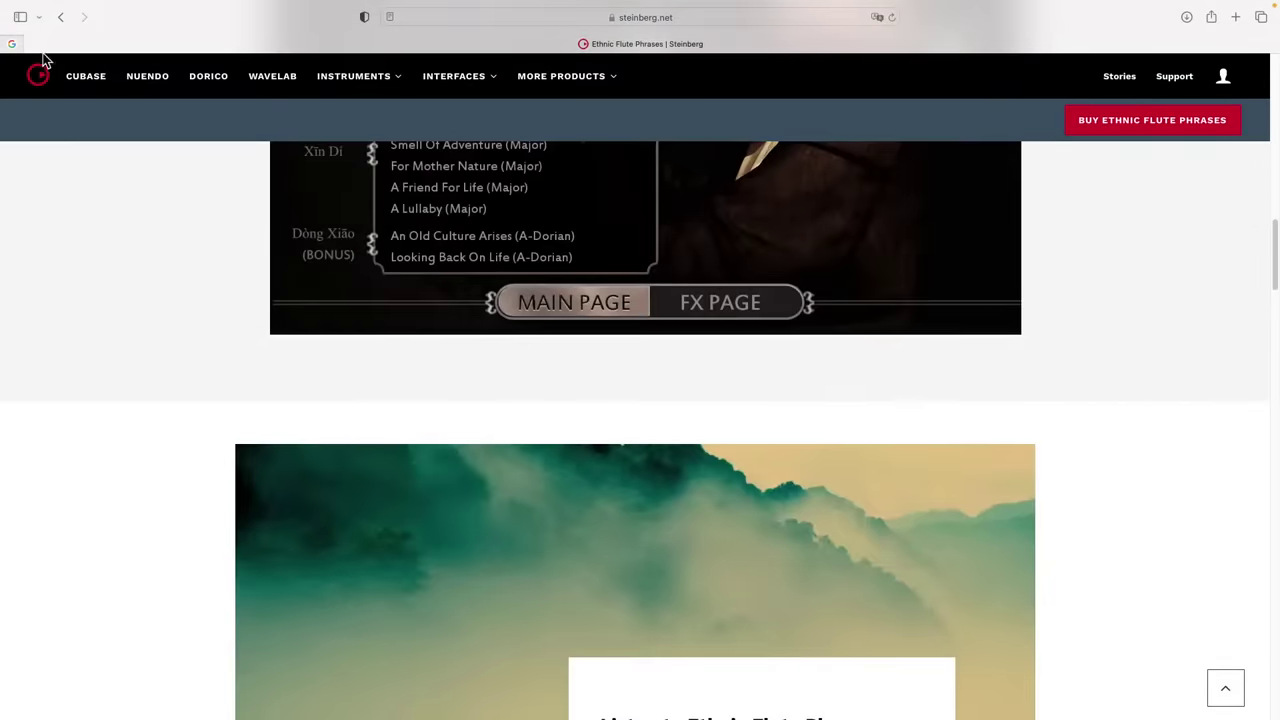
Return to the Cubase page, open the overview of all instruments, and examine the Bundles and Sampler products
click(60, 17)
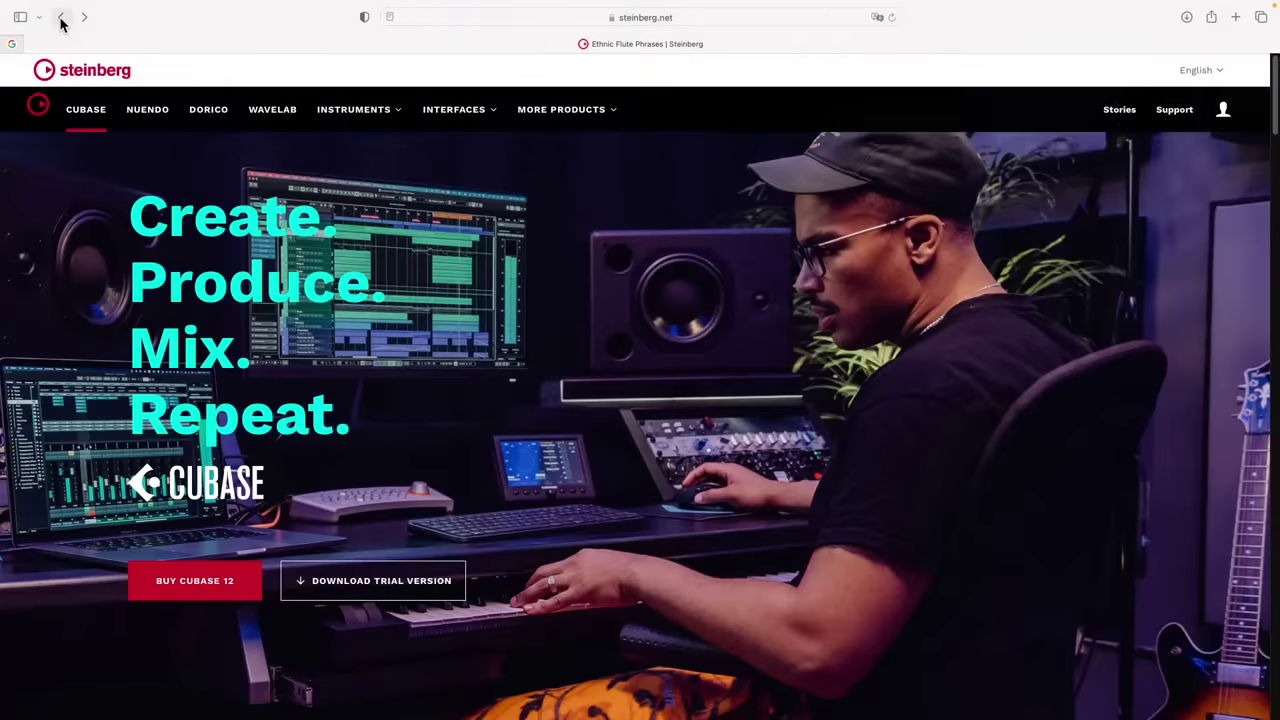
click(325, 115)
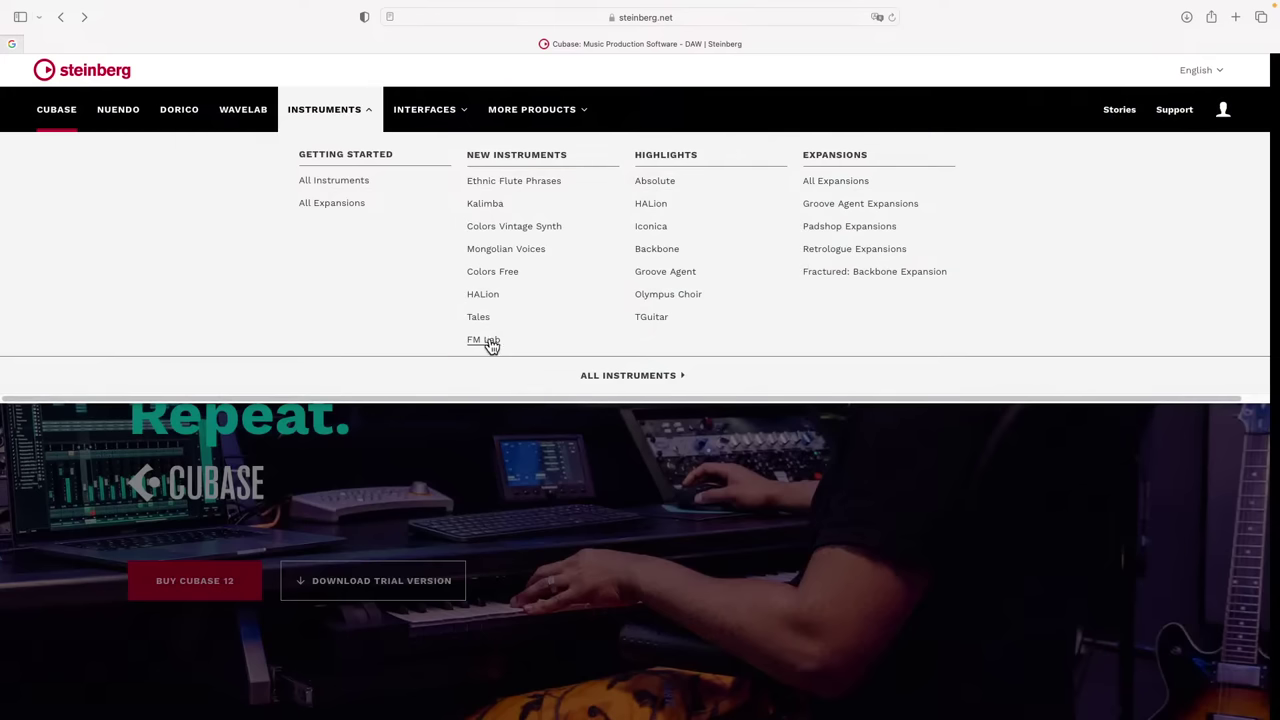
click(638, 373)
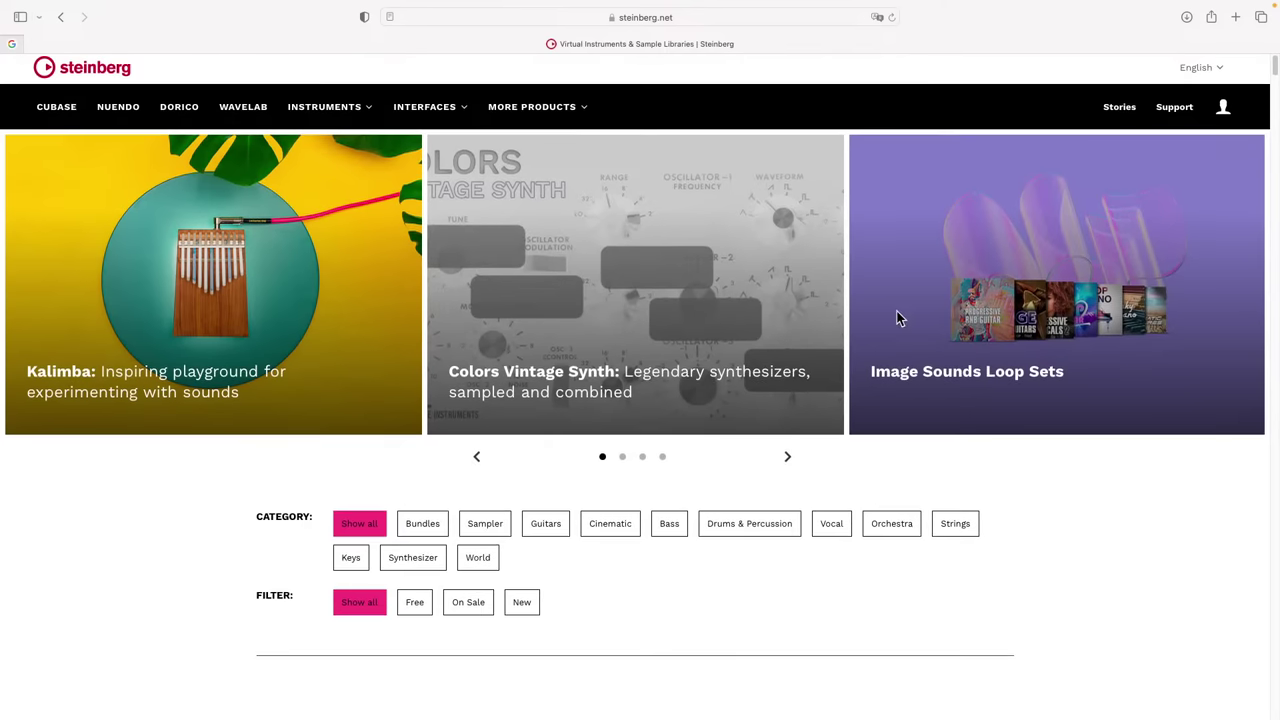
scroll(897, 311, down, 10)
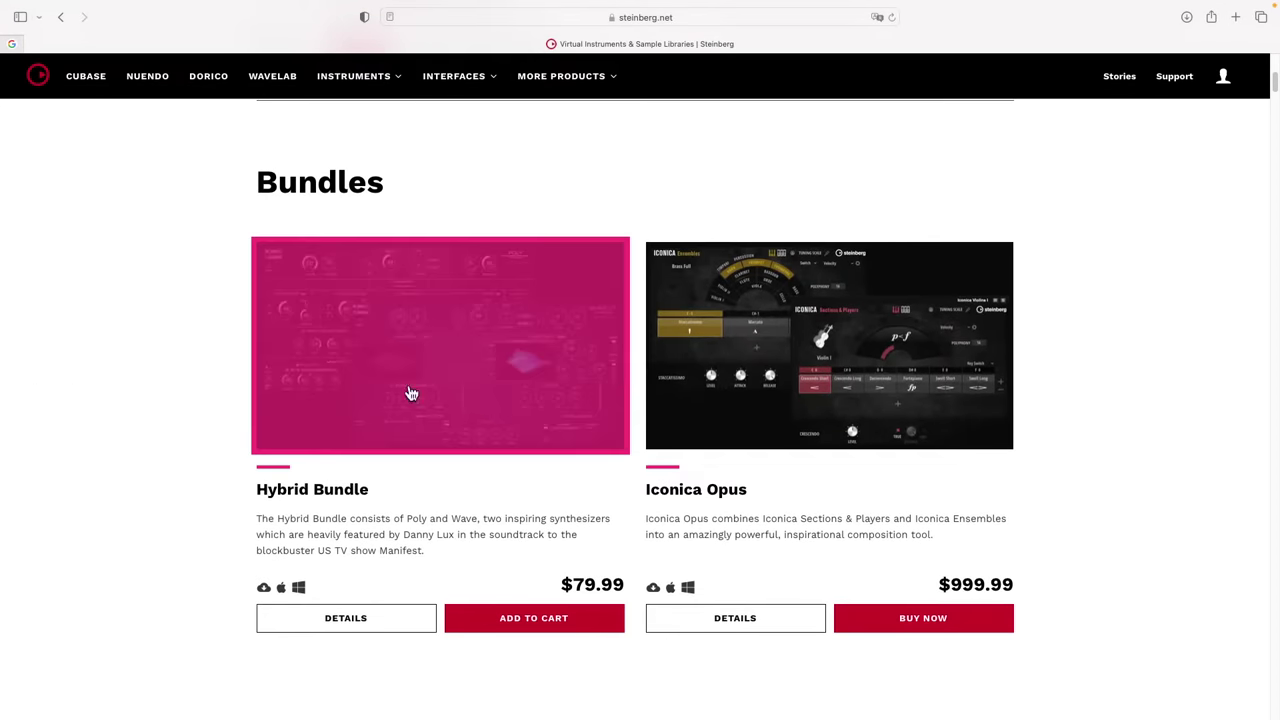
scroll(2, 328, down, 1)
mouse_move(3, 328)
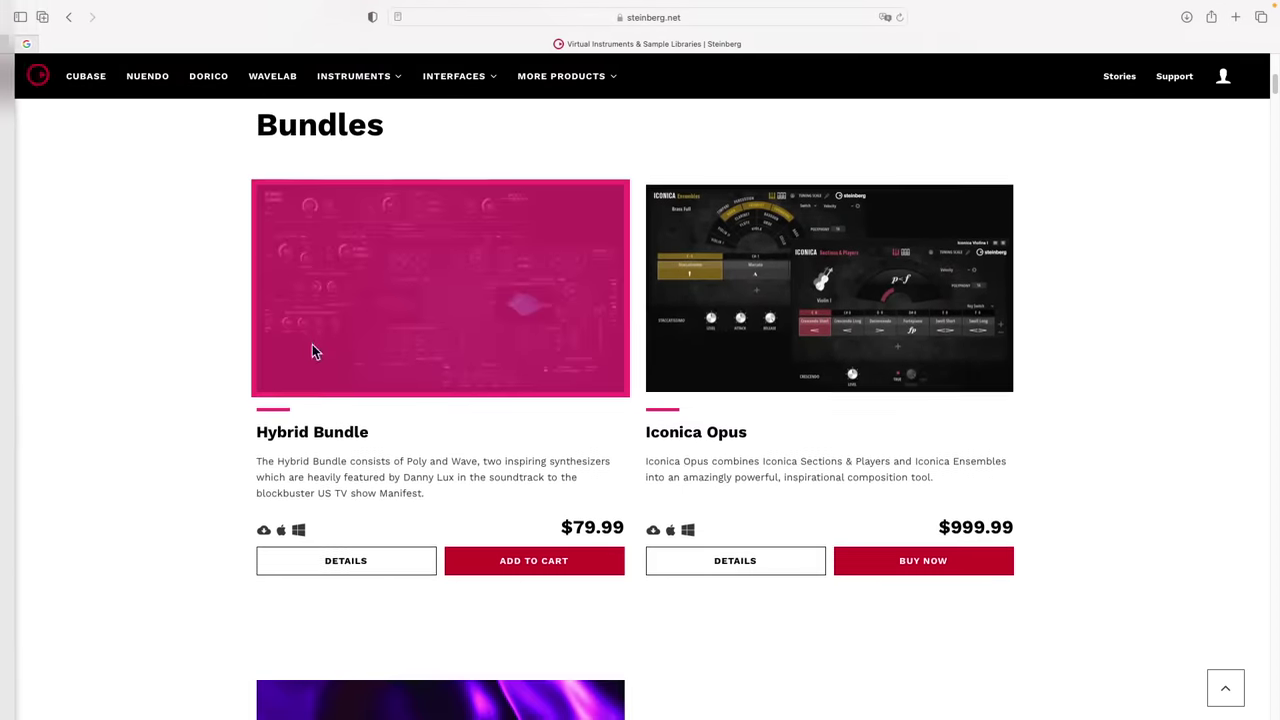
scroll(312, 345, down, 9)
scroll(215, 342, down, 5)
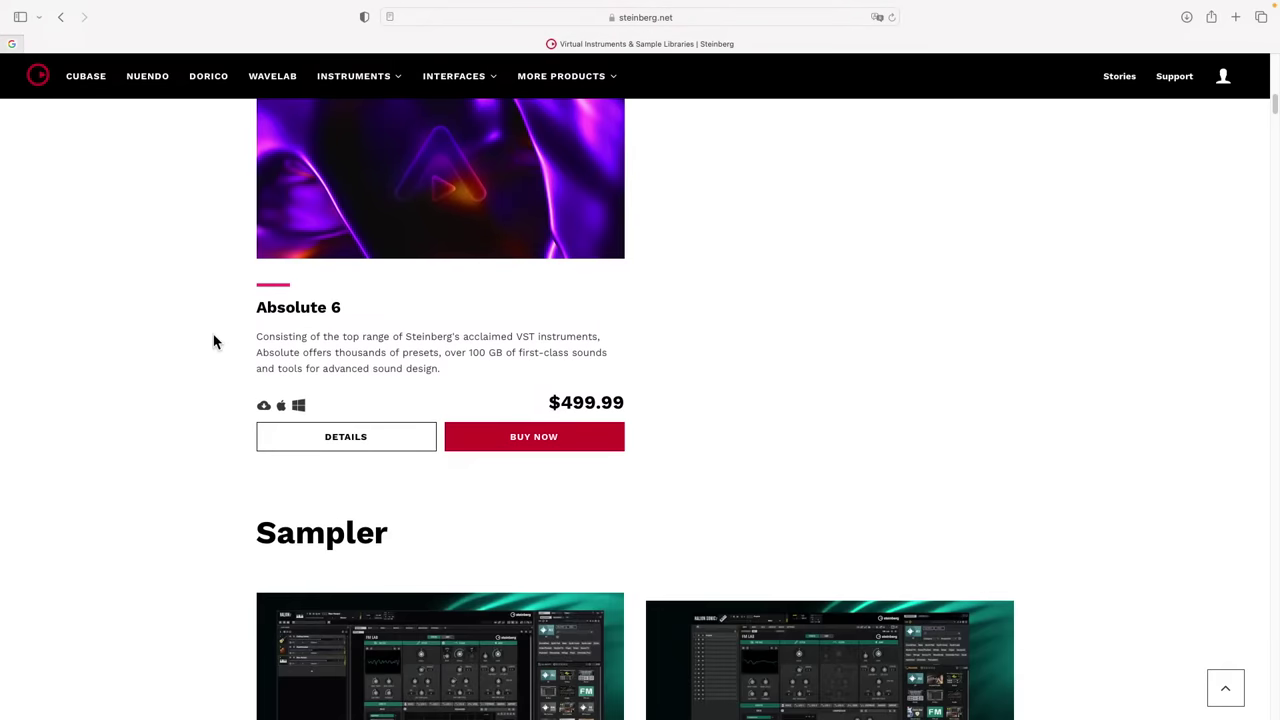
scroll(220, 342, down, 10)
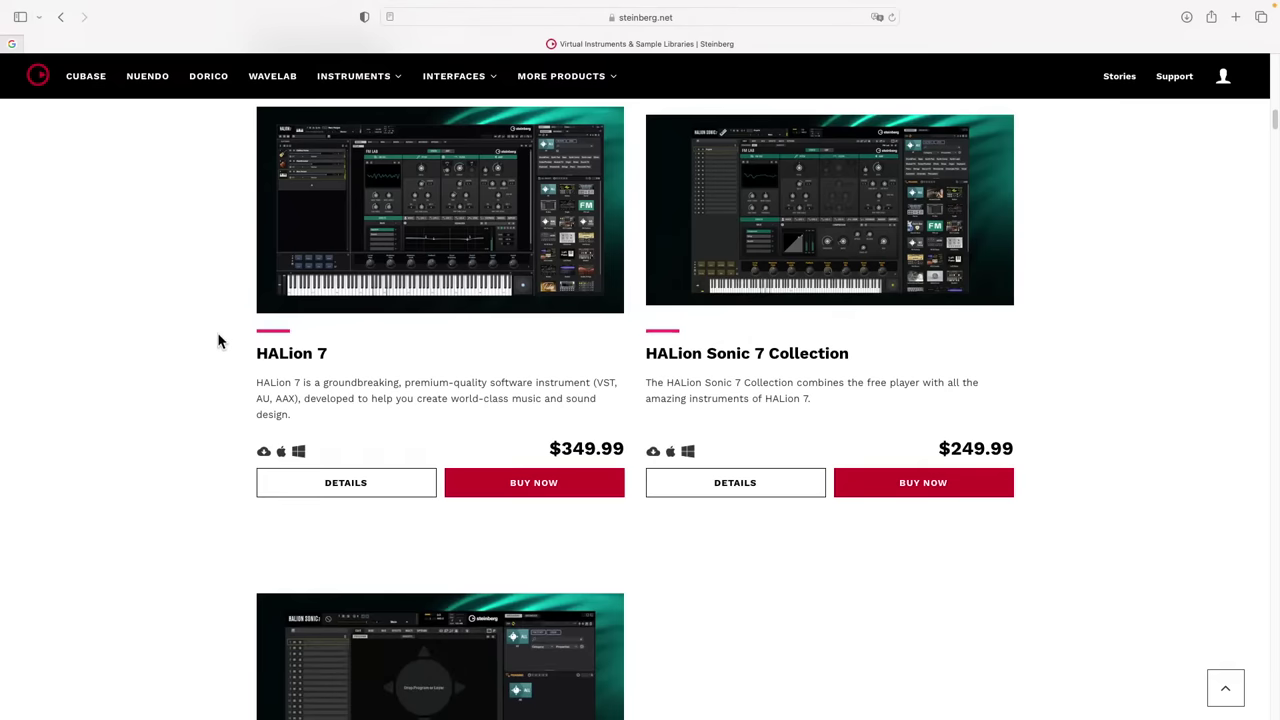
scroll(219, 341, down, 5)
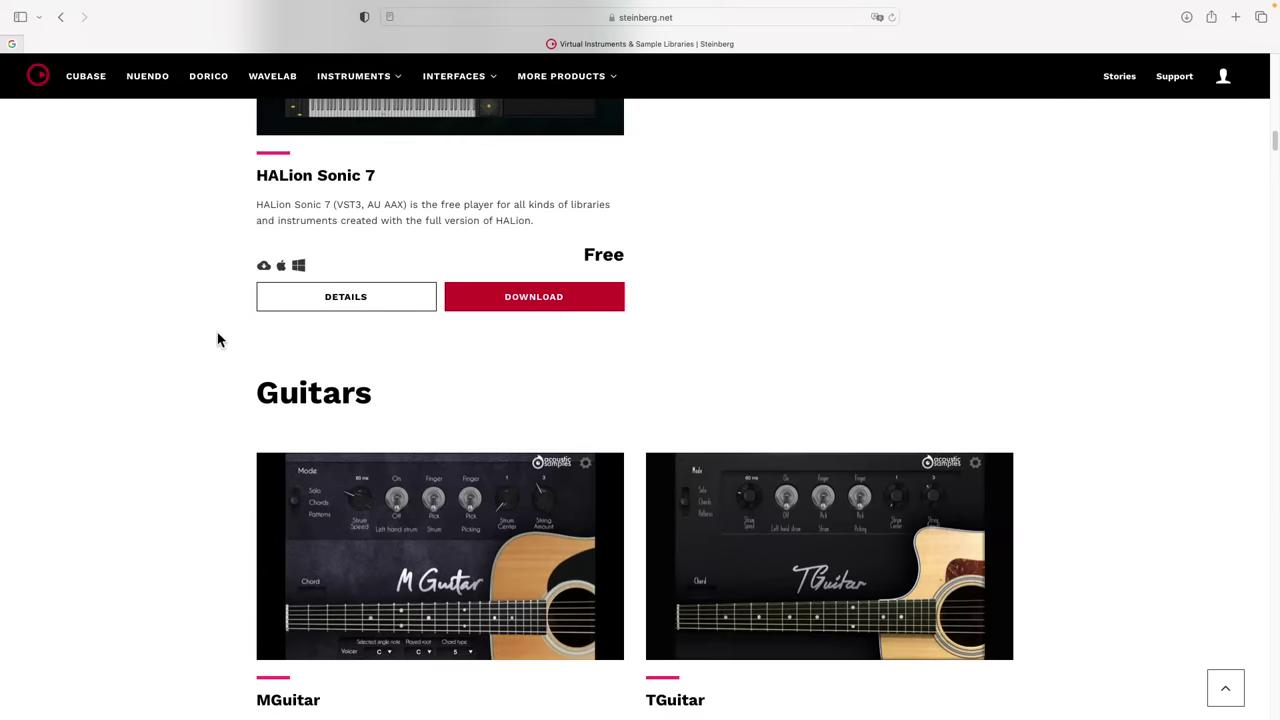
Examine the guitar instruments in the overview, including MGuitar, TGuitar, Guitar Harmonics Essential and Tales
scroll(218, 340, down, 3)
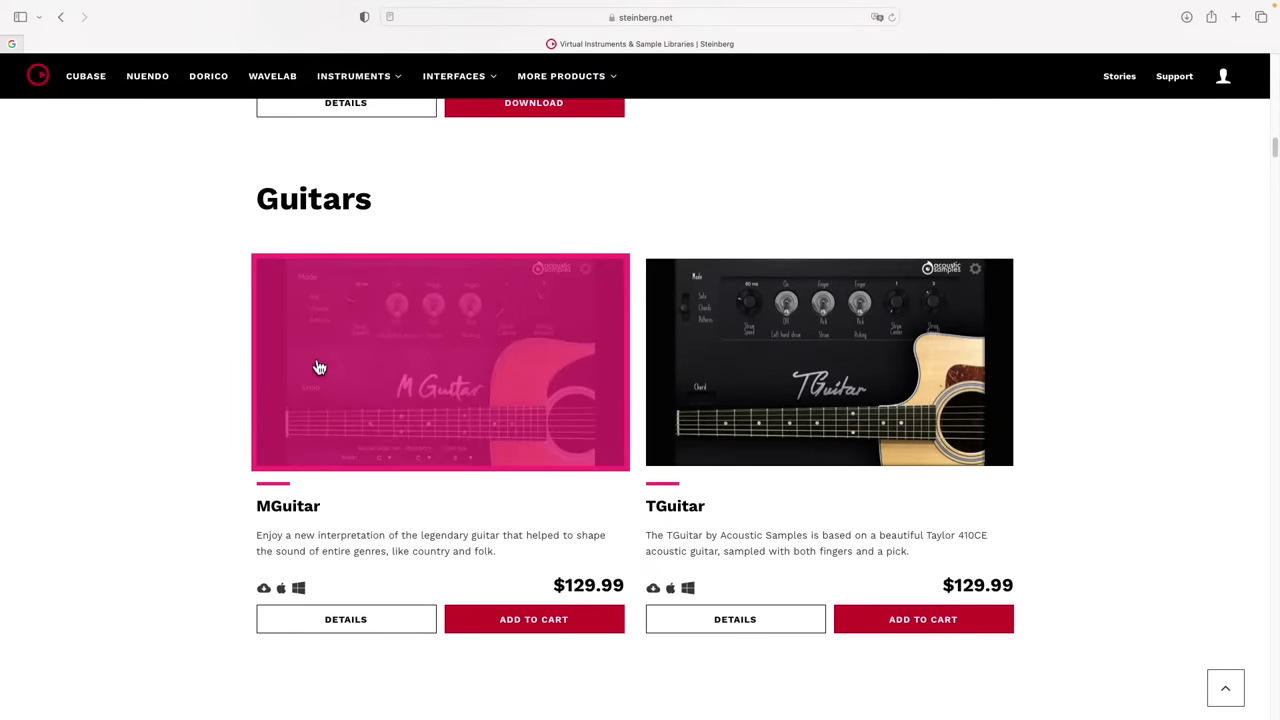
scroll(140, 340, down, 3)
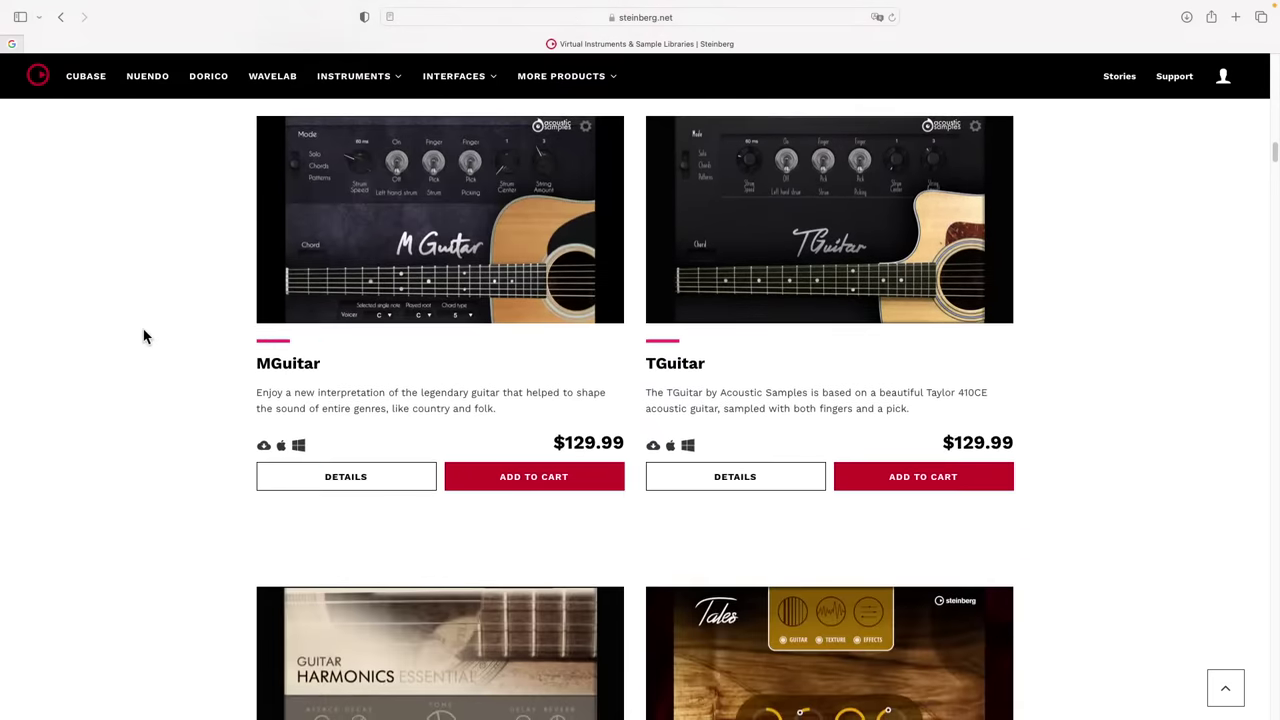
scroll(143, 337, down, 2)
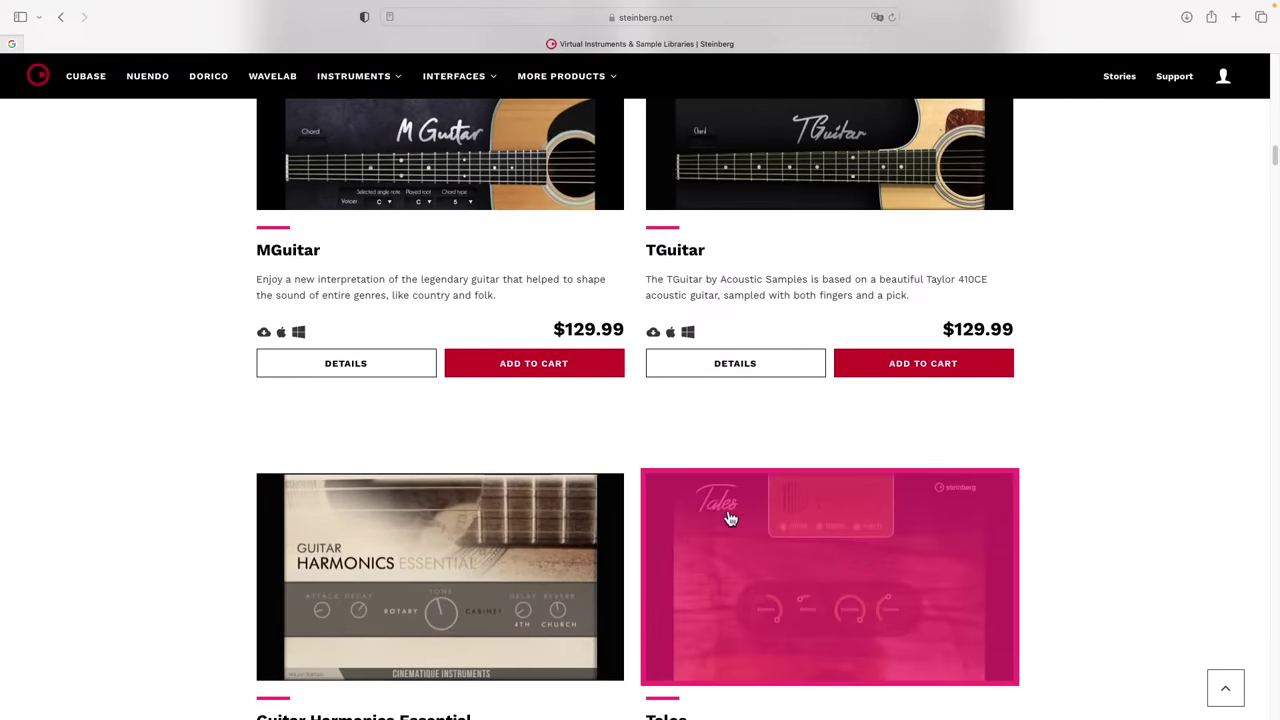
scroll(160, 420, down, 3)
scroll(166, 420, down, 3)
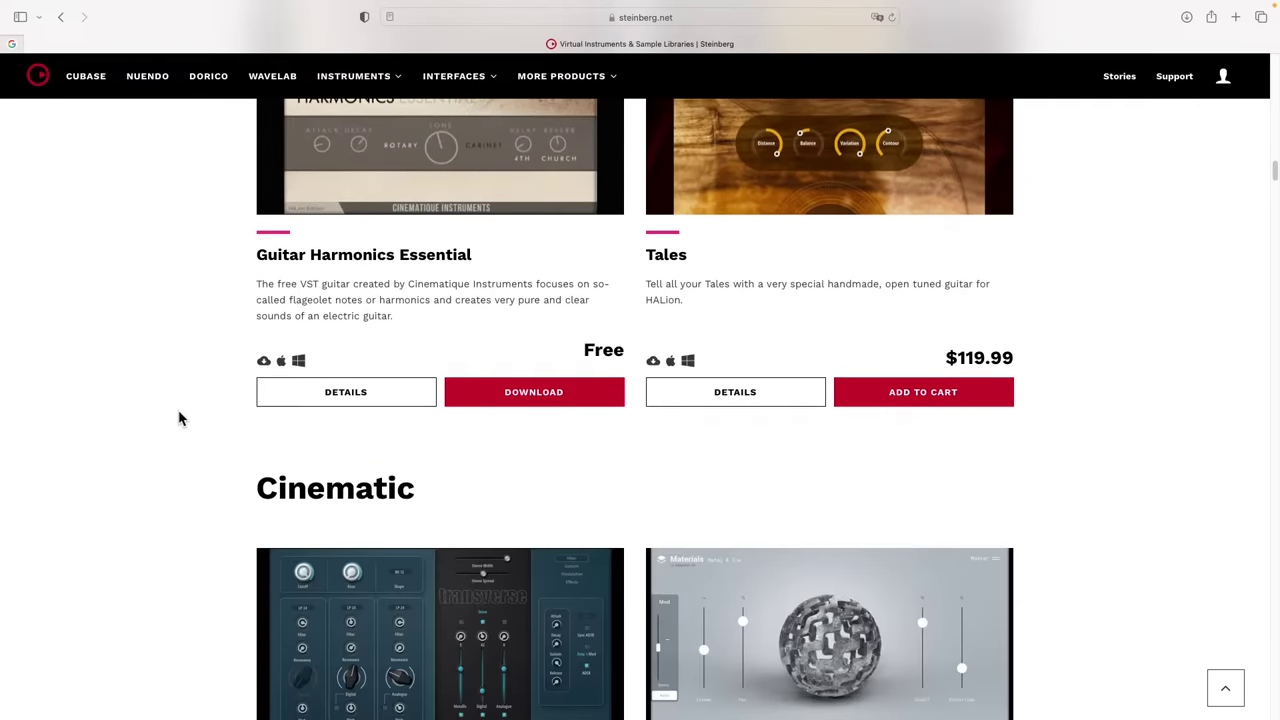
Examine the instruments listed under Cinematic, Bass, and Drums & Percussion
scroll(160, 476, down, 6)
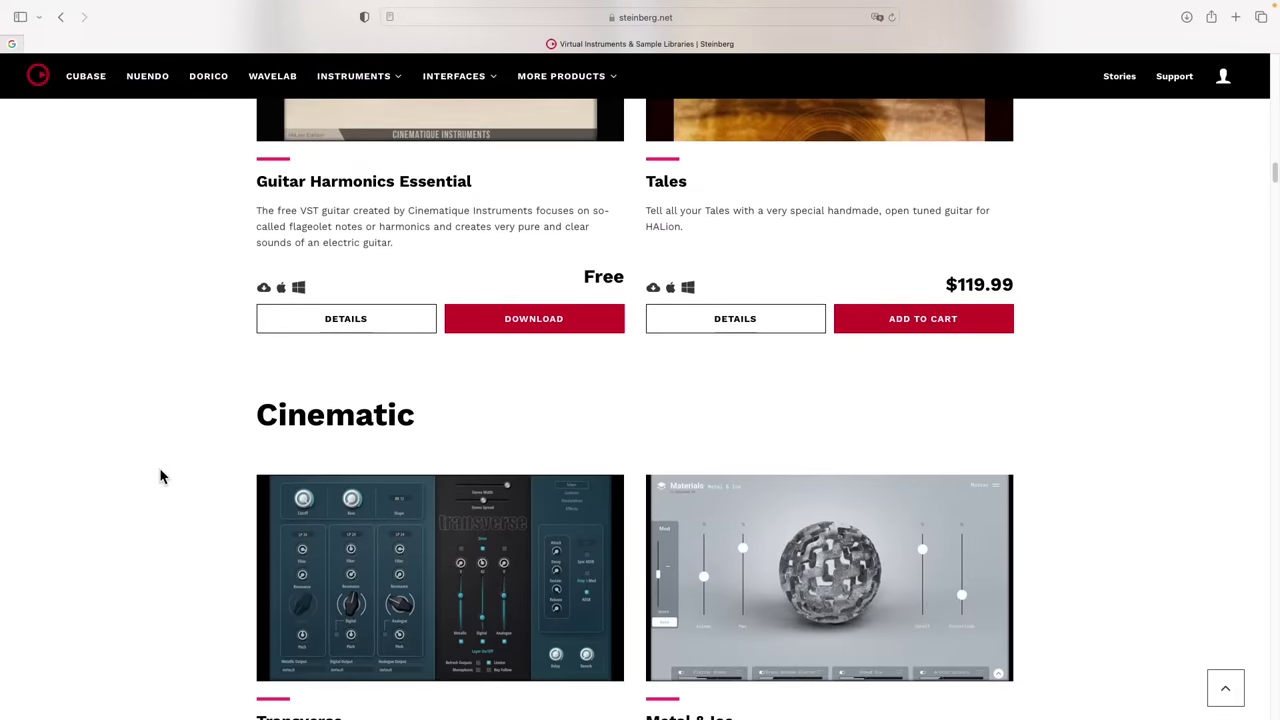
scroll(248, 455, down, 10)
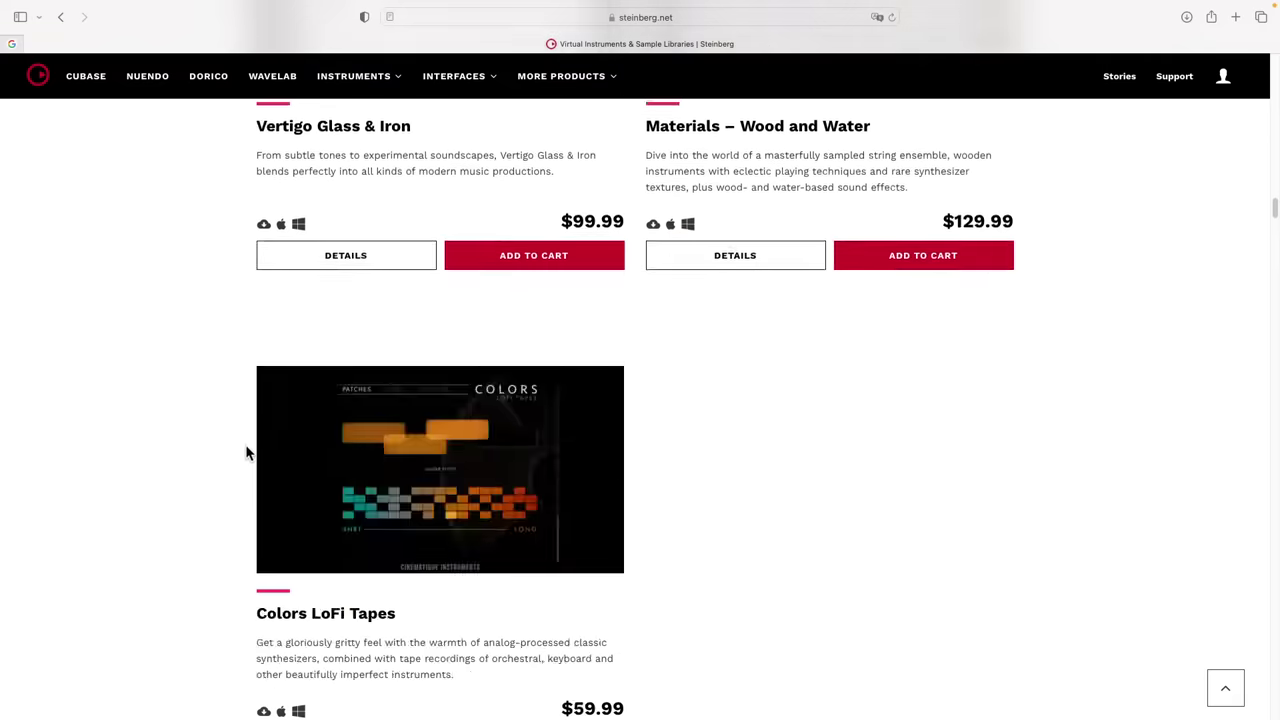
scroll(246, 449, down, 4)
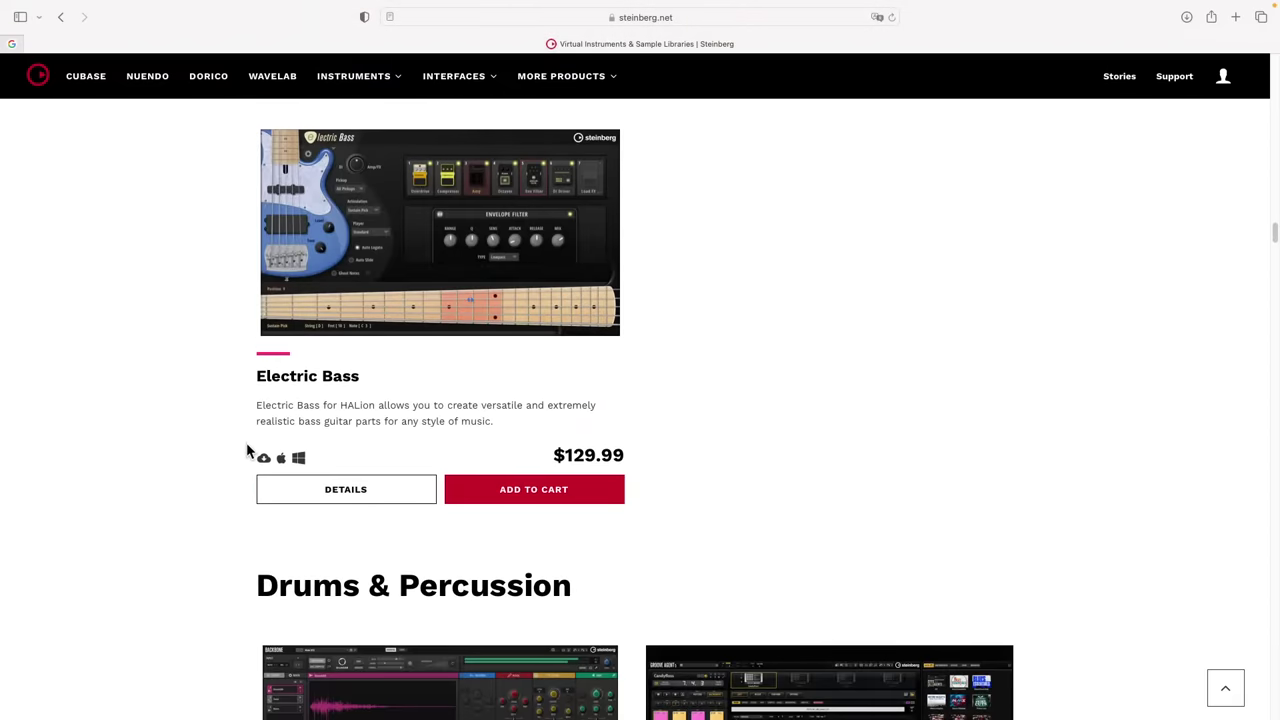
scroll(240, 437, down, 3)
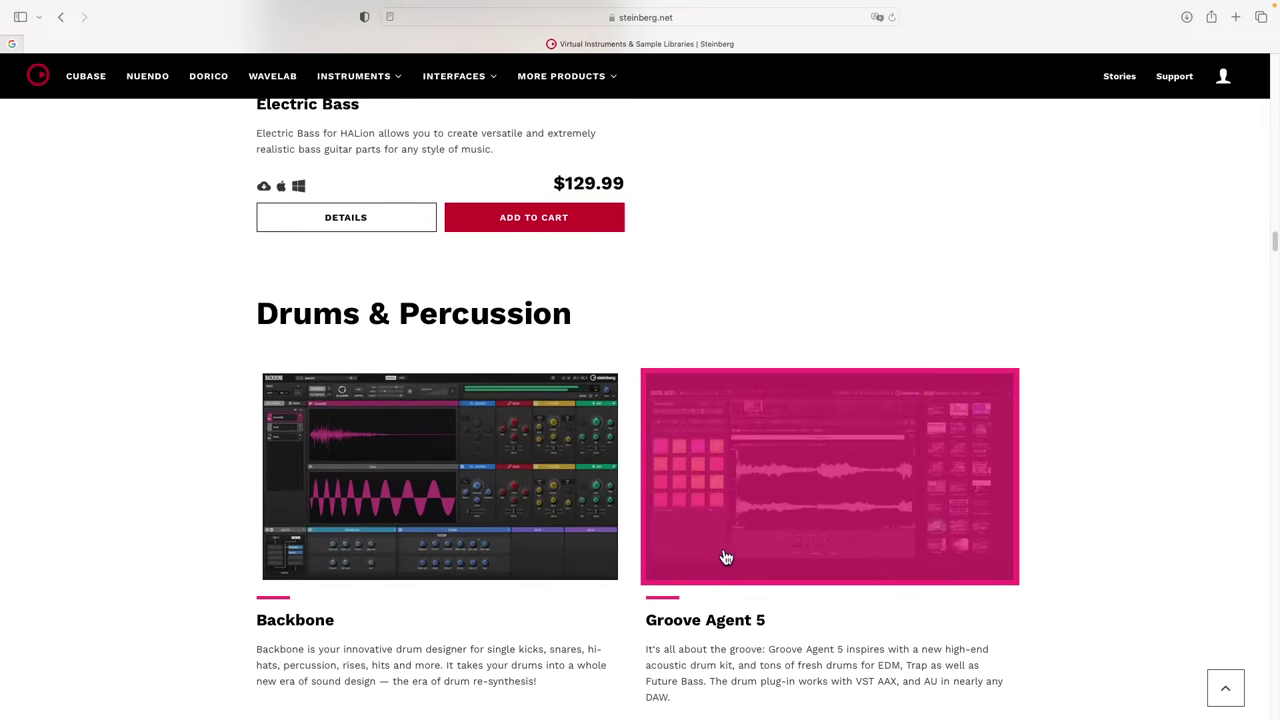
scroll(709, 556, down, 3)
scroll(709, 546, down, 5)
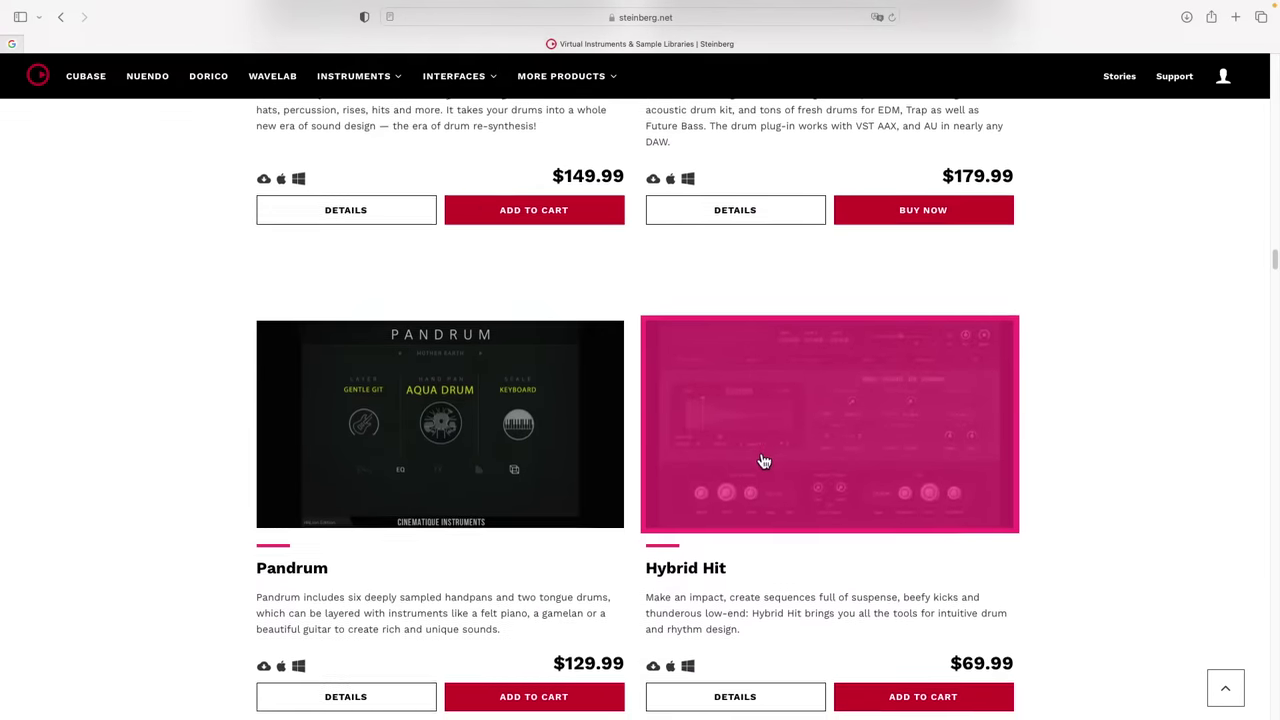
scroll(766, 457, down, 2)
scroll(762, 452, down, 3)
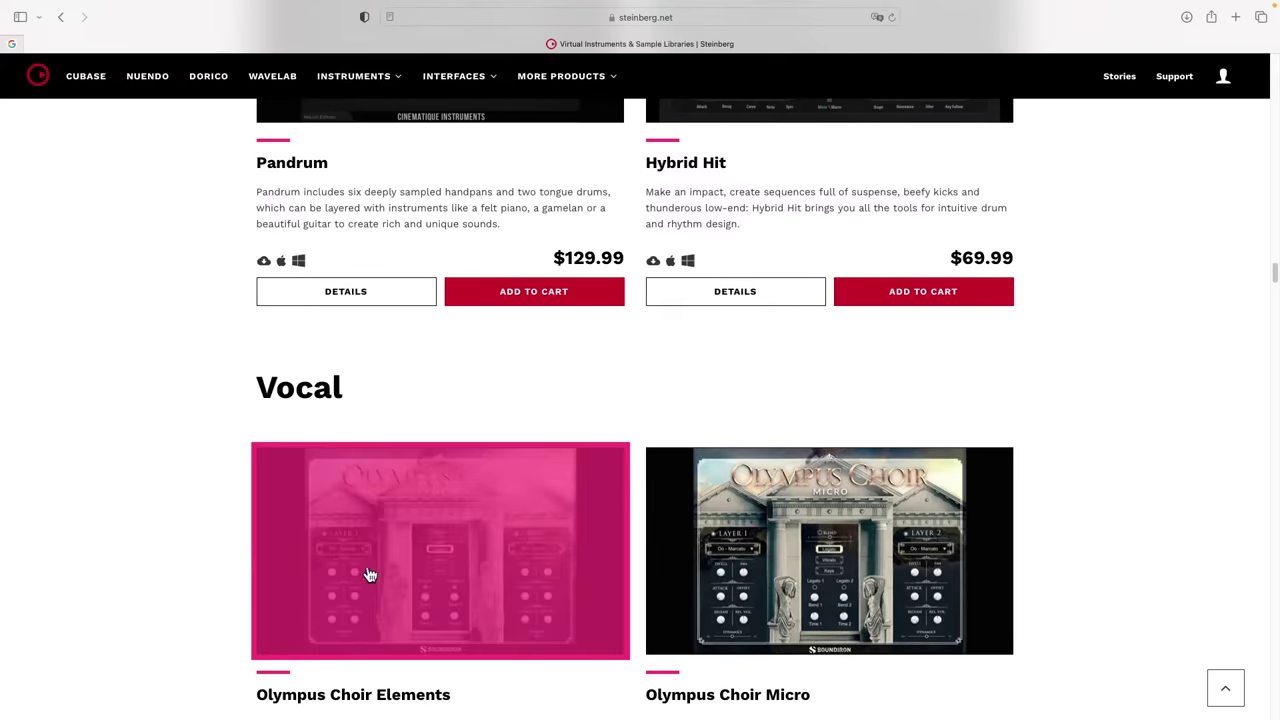
Examine the Vocal instruments, from Olympus Choir Elements through Zaria and Mongolian Voices
scroll(78, 528, down, 3)
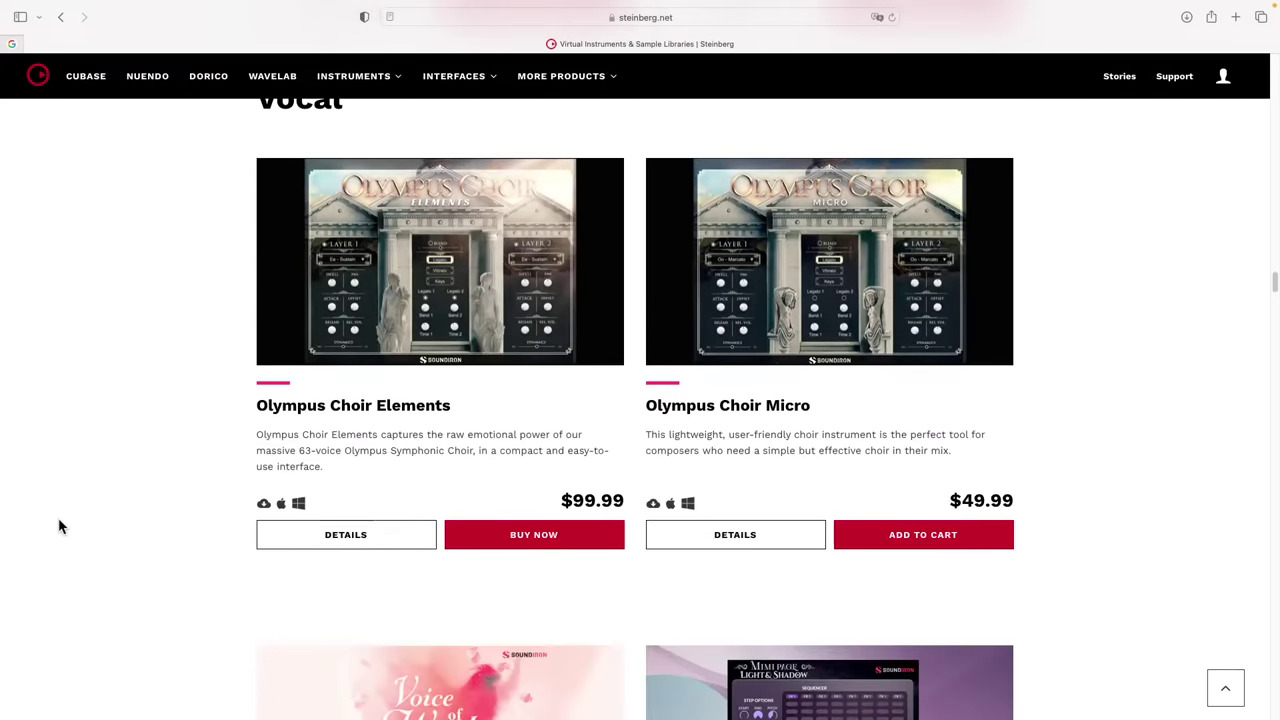
scroll(59, 527, down, 3)
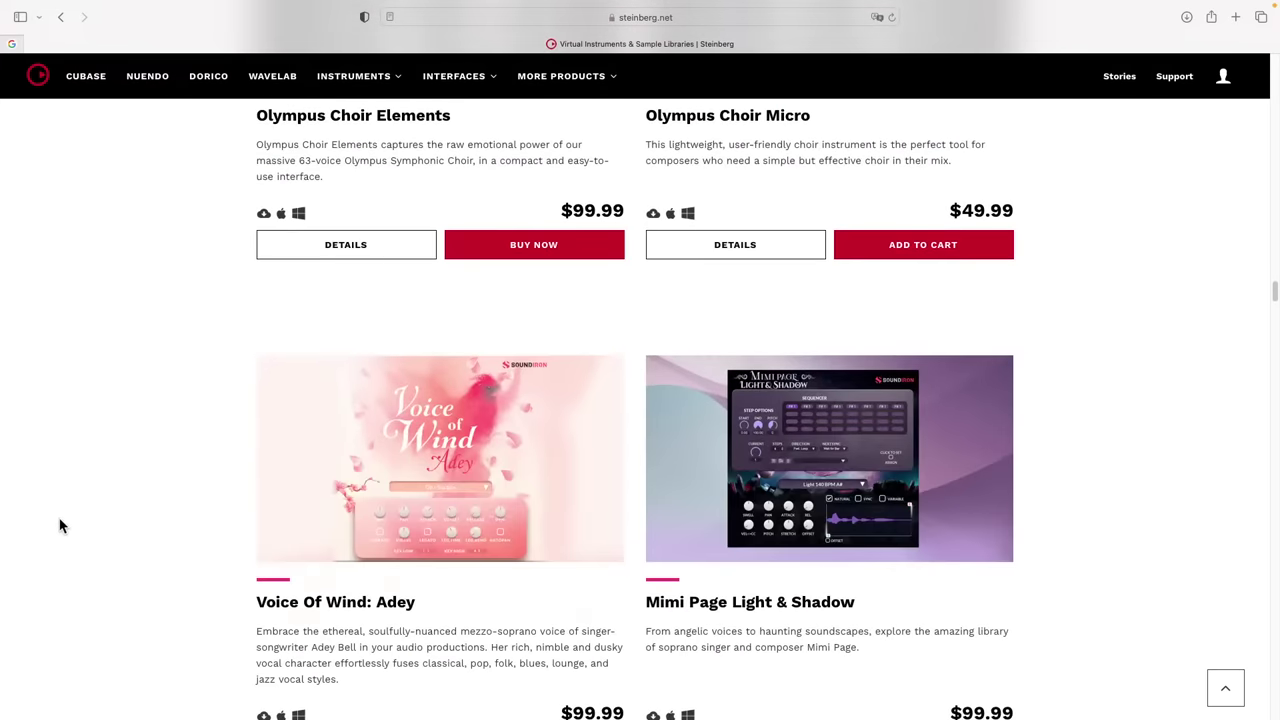
scroll(60, 526, down, 4)
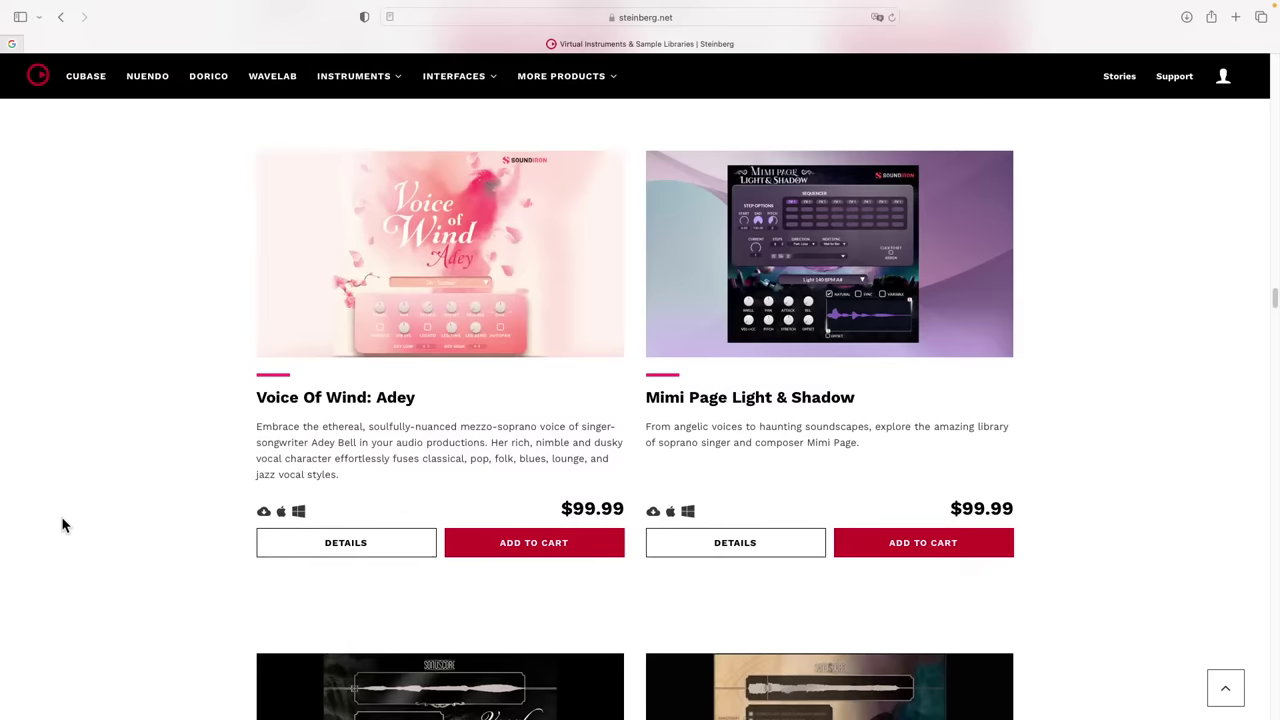
scroll(62, 526, down, 4)
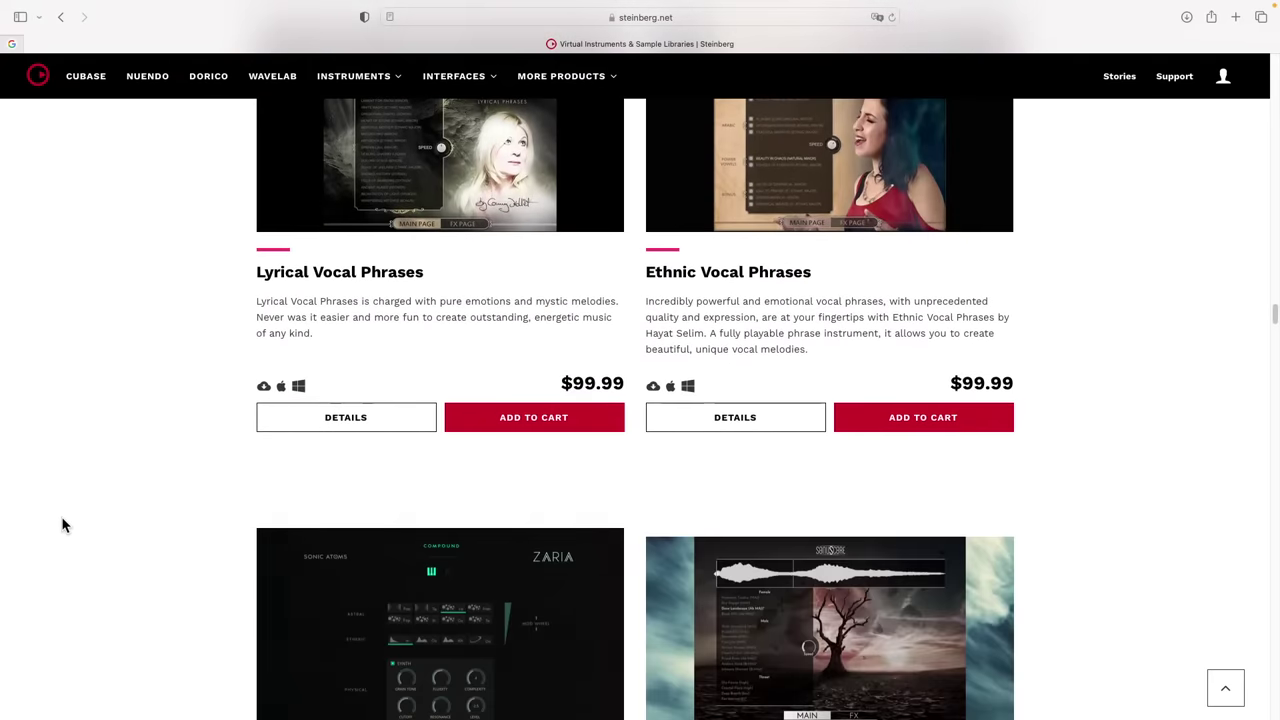
scroll(62, 526, down, 3)
scroll(62, 526, down, 3)
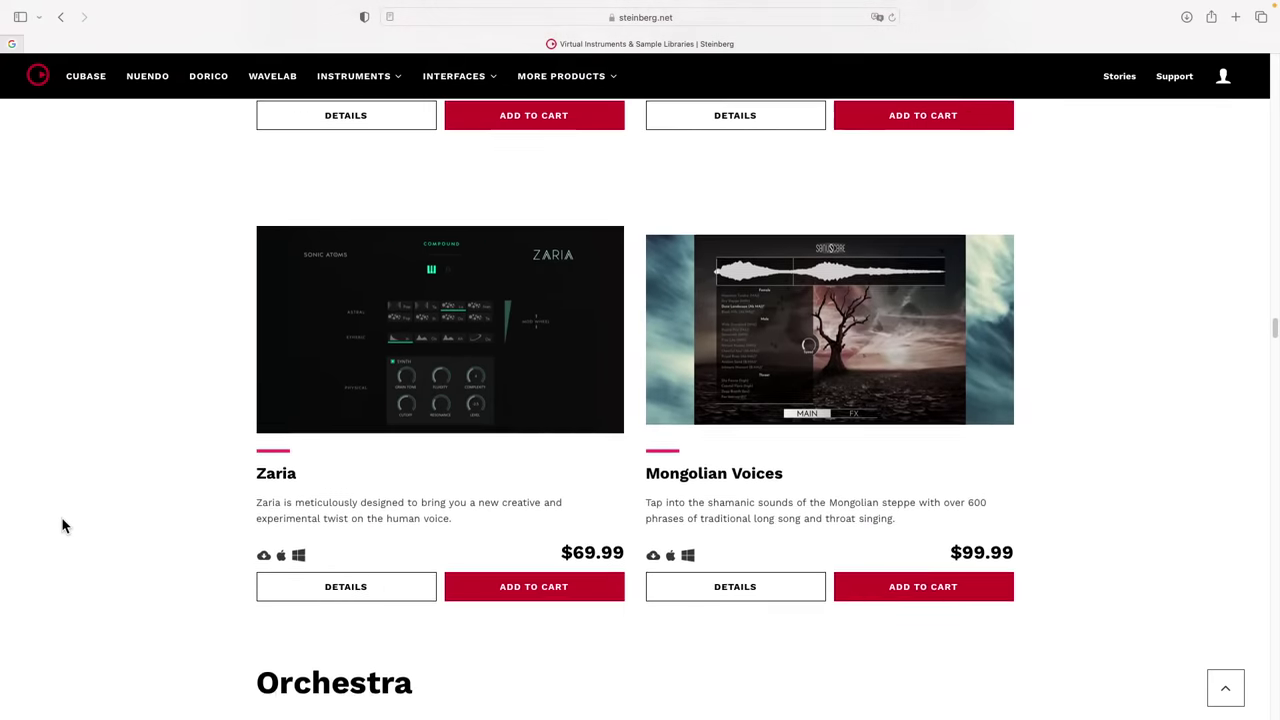
Examine the Orchestra and Strings instruments and continue to the Keys category
scroll(62, 526, down, 5)
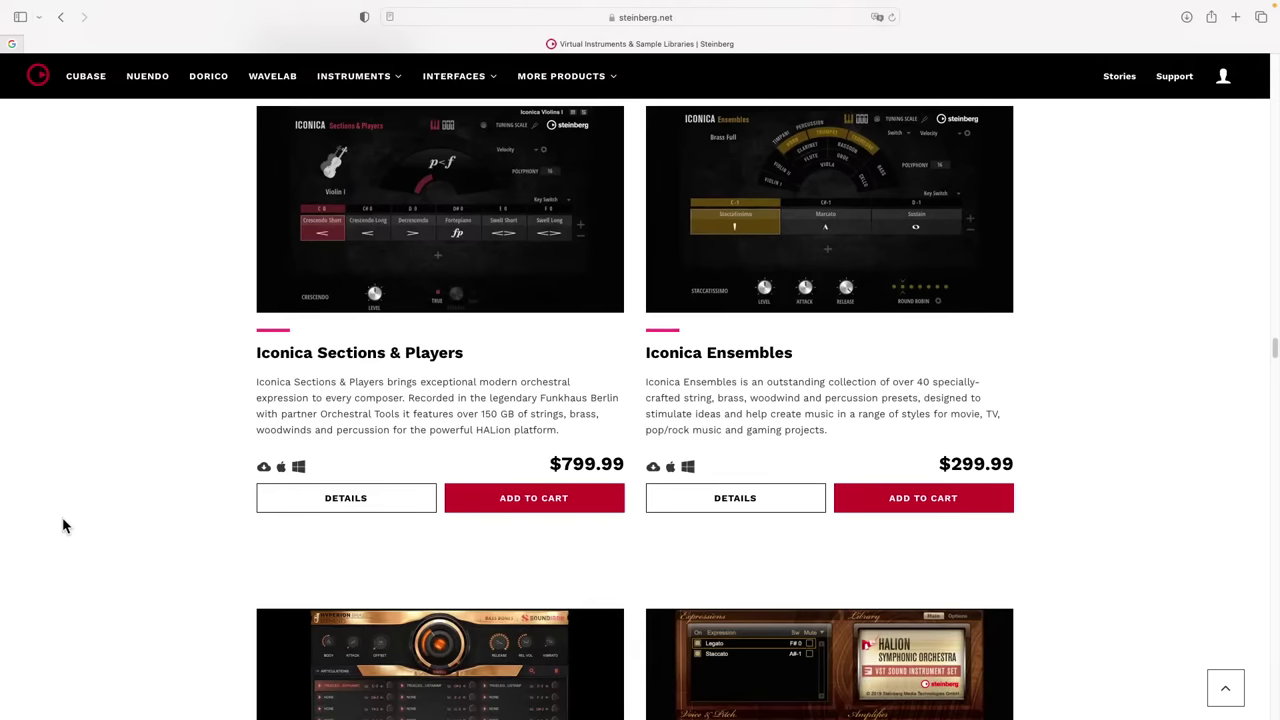
scroll(62, 526, down, 3)
scroll(62, 526, down, 1)
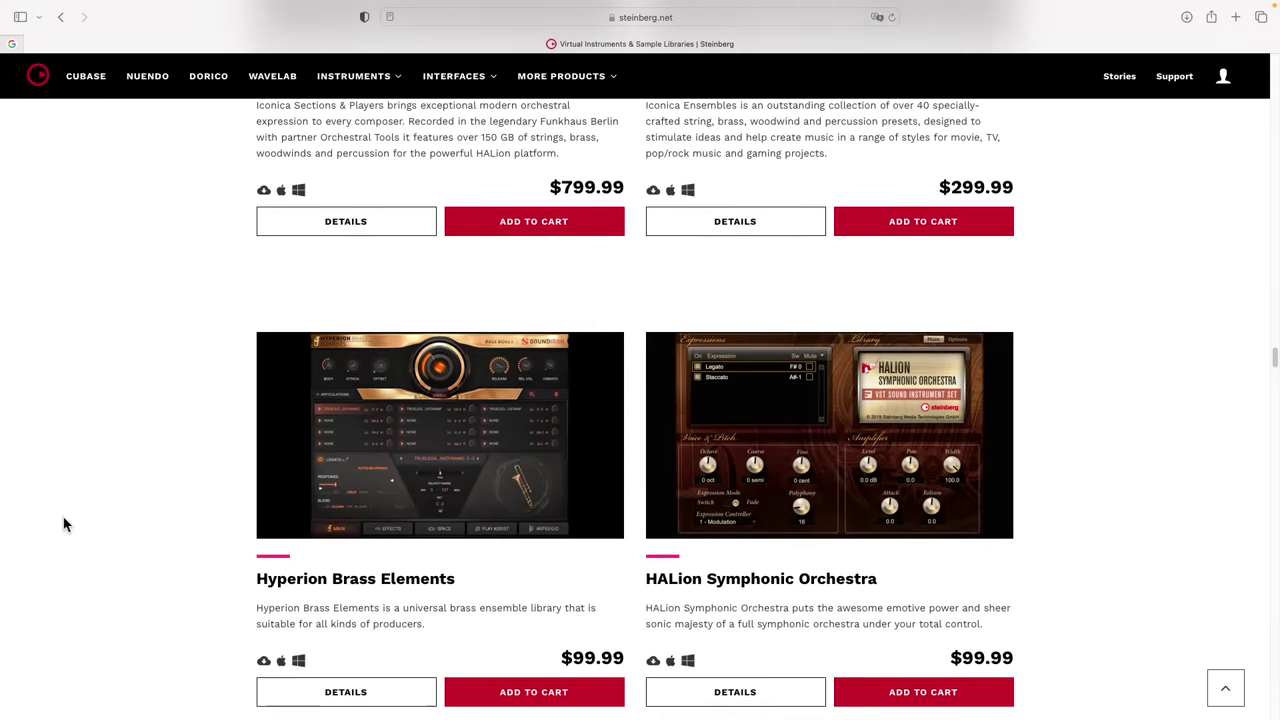
scroll(63, 525, down, 10)
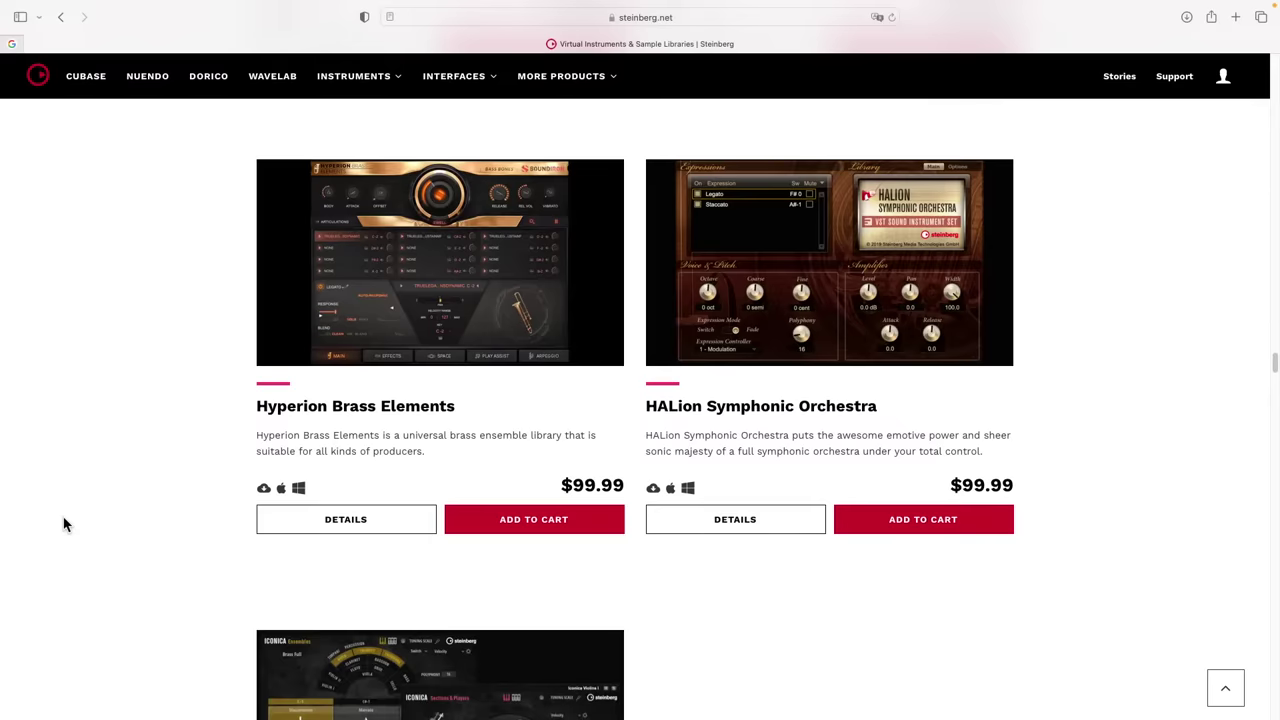
scroll(63, 525, down, 3)
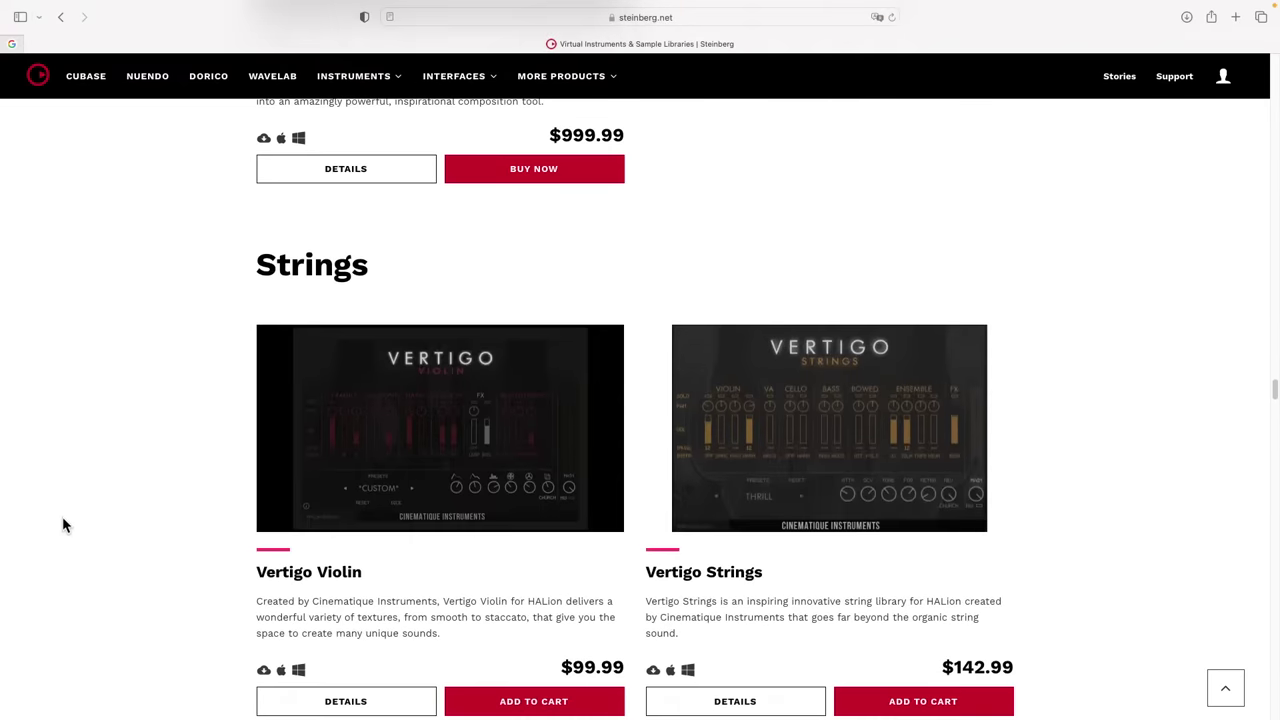
scroll(62, 524, down, 2)
scroll(63, 525, down, 9)
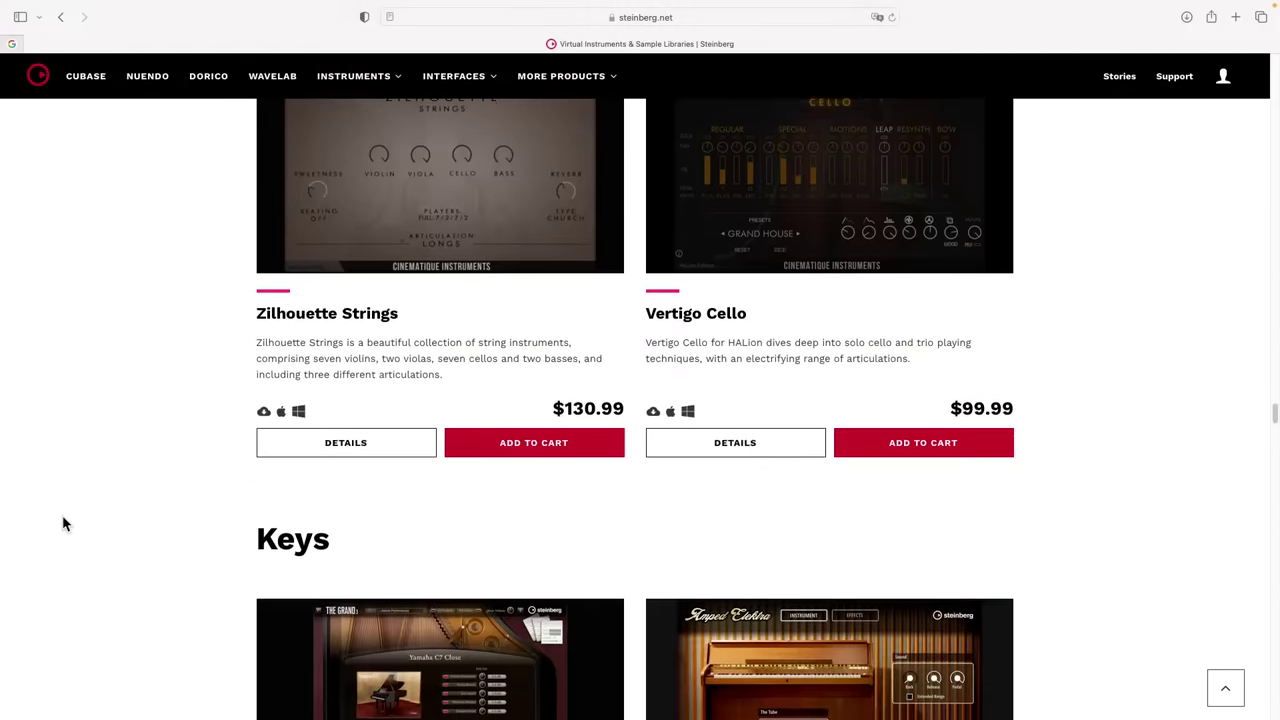
scroll(63, 525, down, 2)
scroll(63, 525, down, 2)
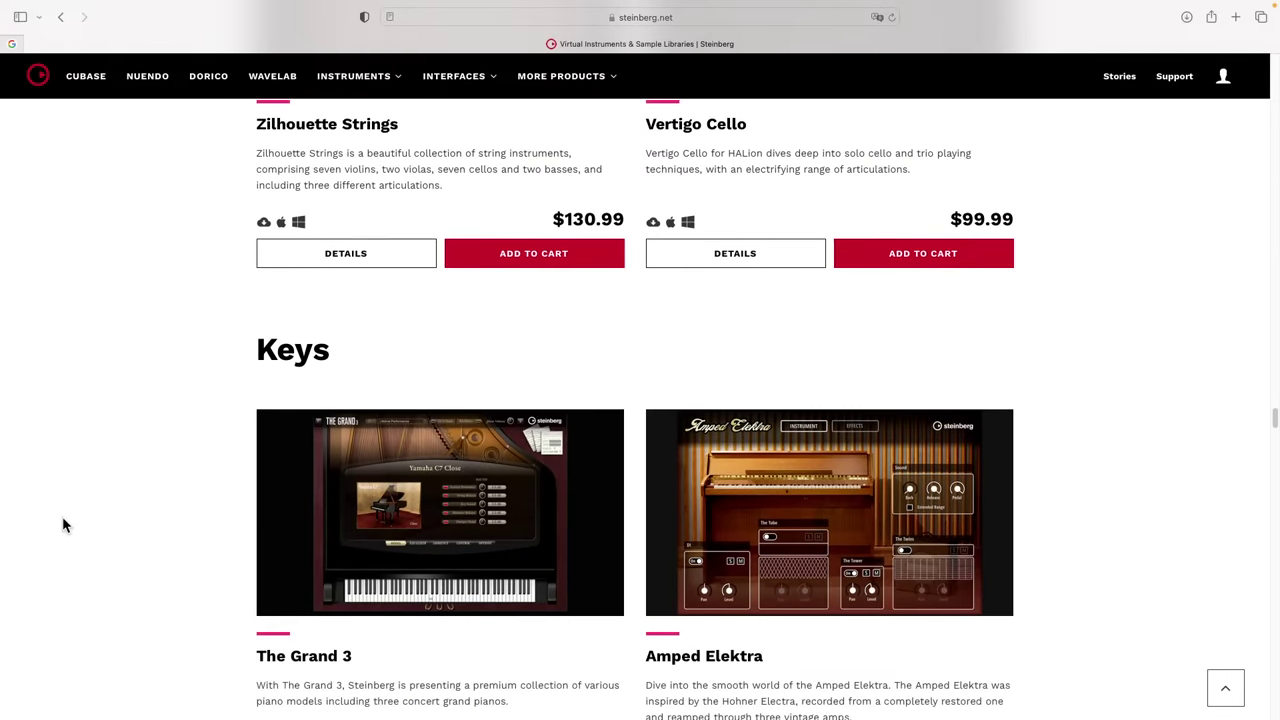
Examine the Keys instruments from The Grand 3 through Verve, and the synth libraries including Revolution-Cre8 and Dark Planet
scroll(78, 567, down, 7)
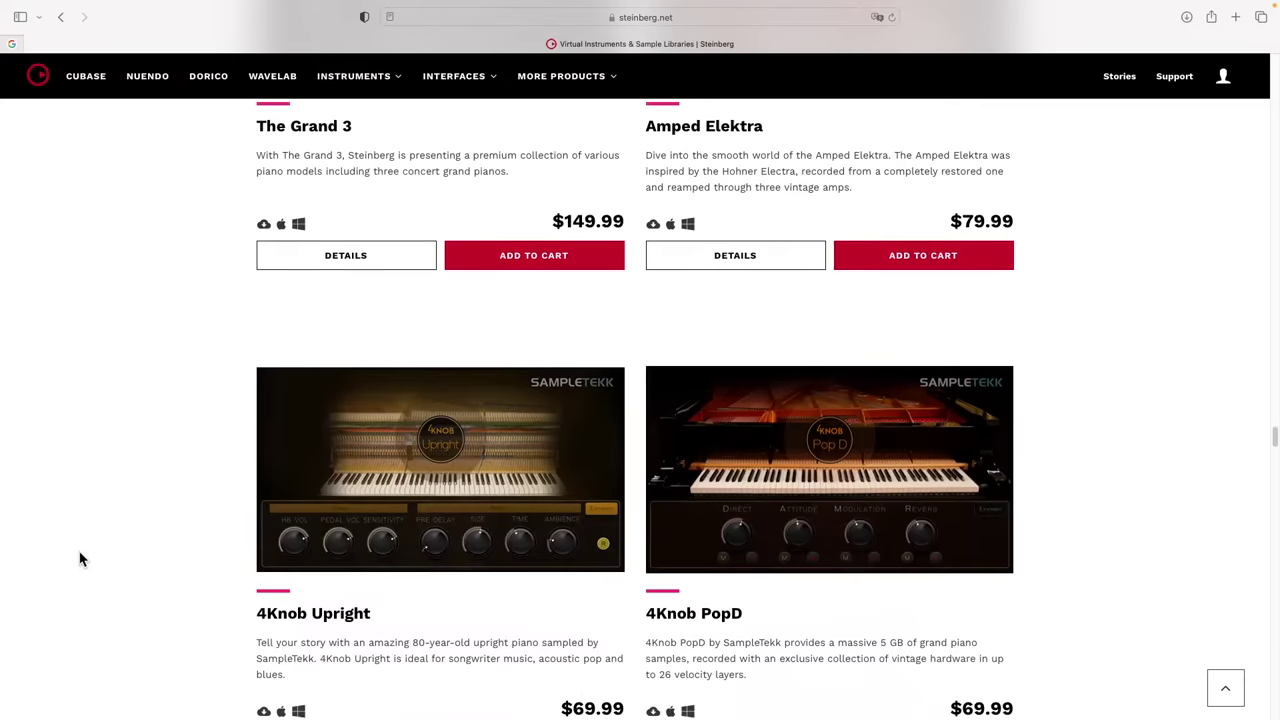
scroll(82, 559, down, 14)
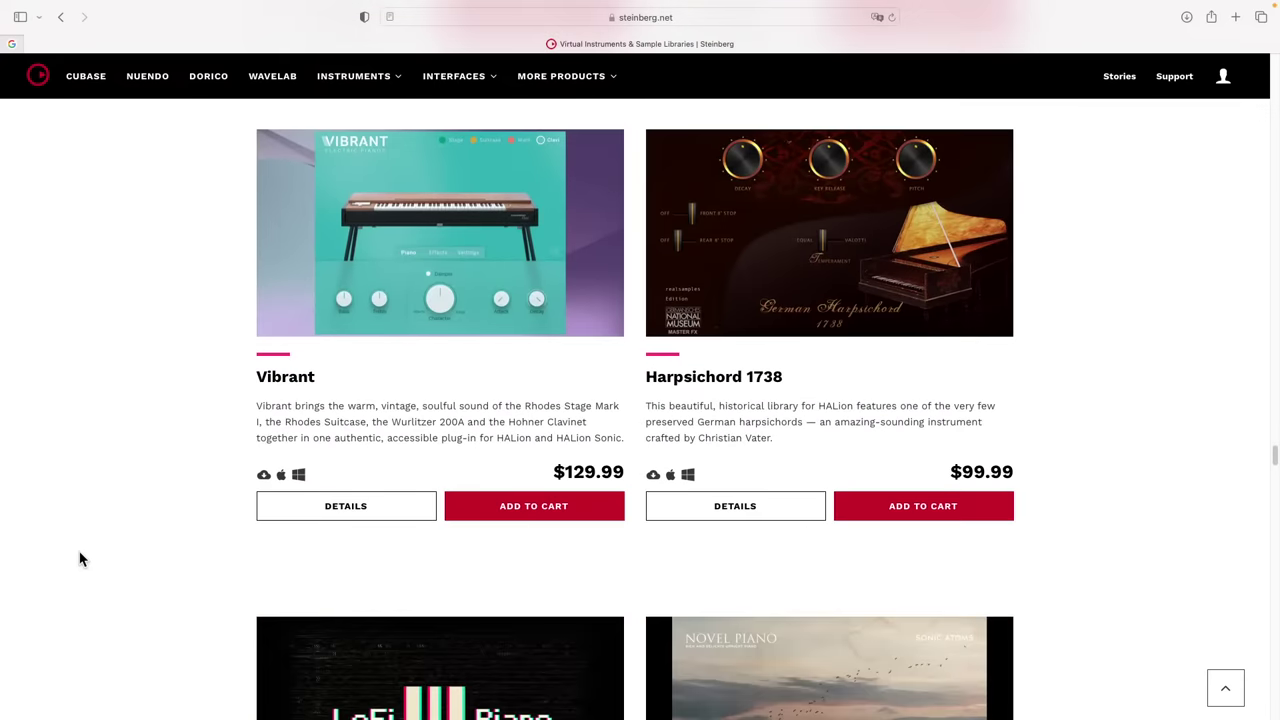
scroll(82, 559, down, 20)
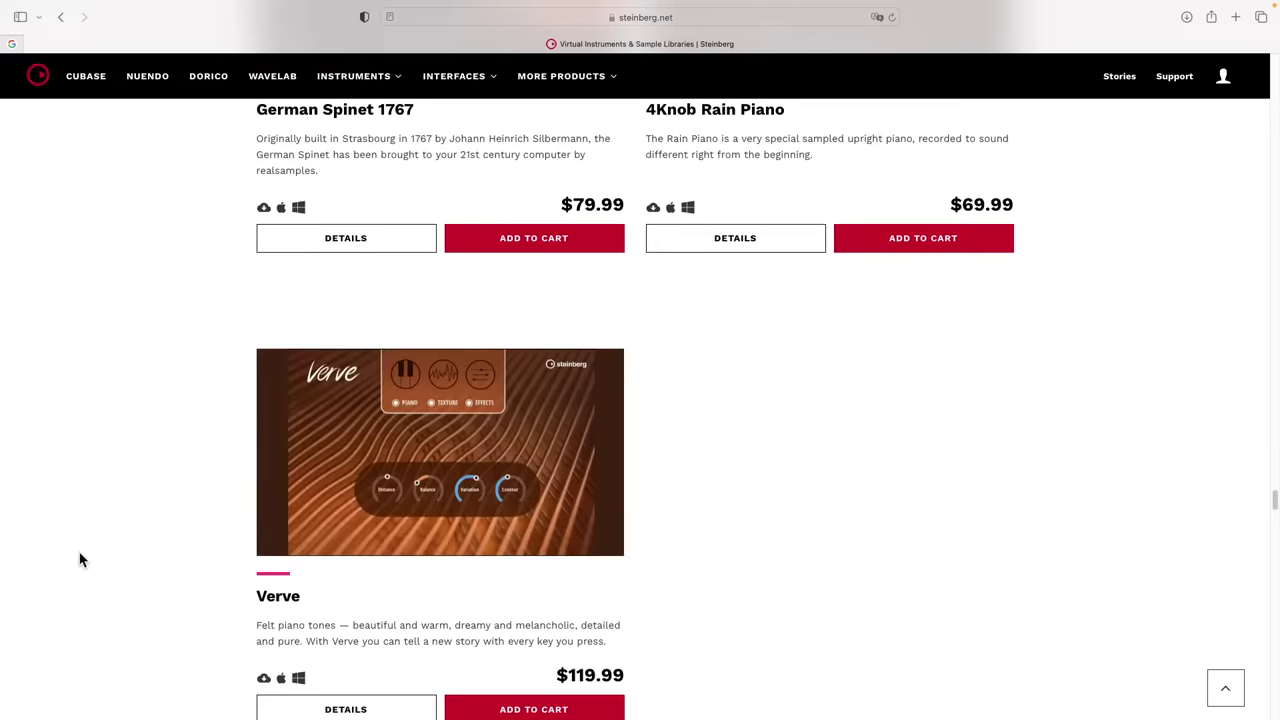
scroll(82, 559, down, 20)
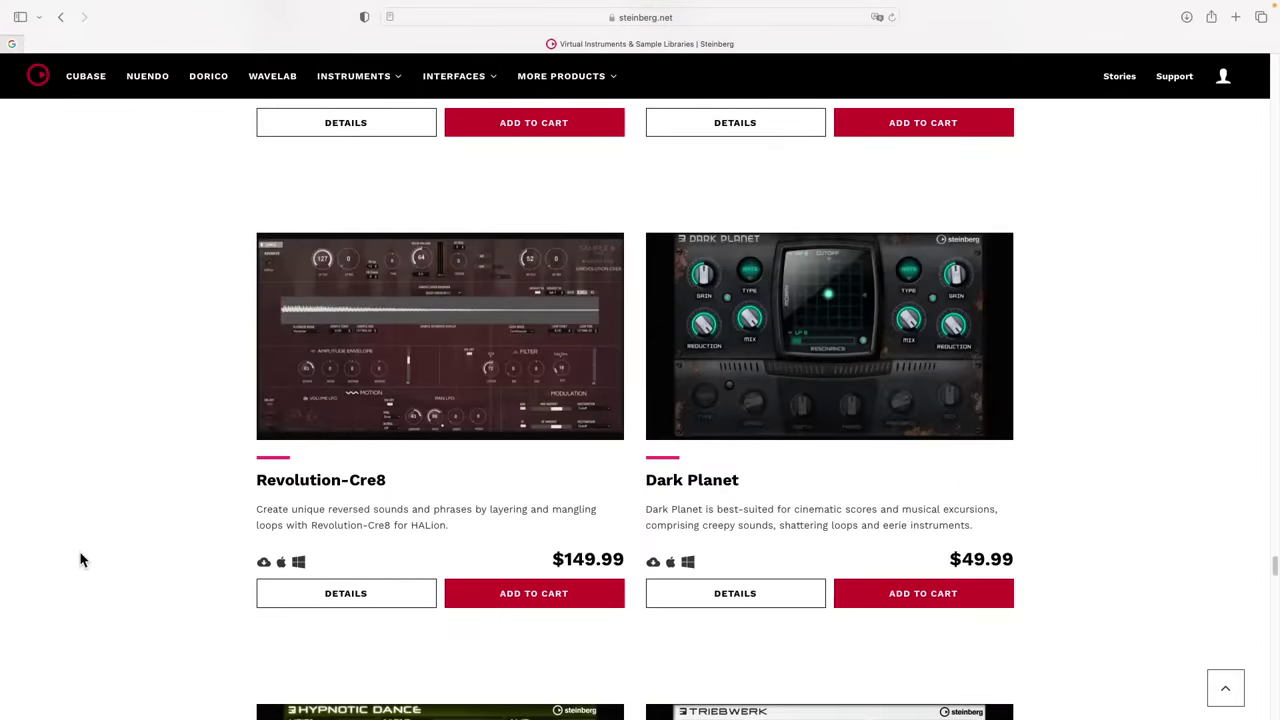
scroll(82, 559, up, 13)
scroll(82, 559, up, 20)
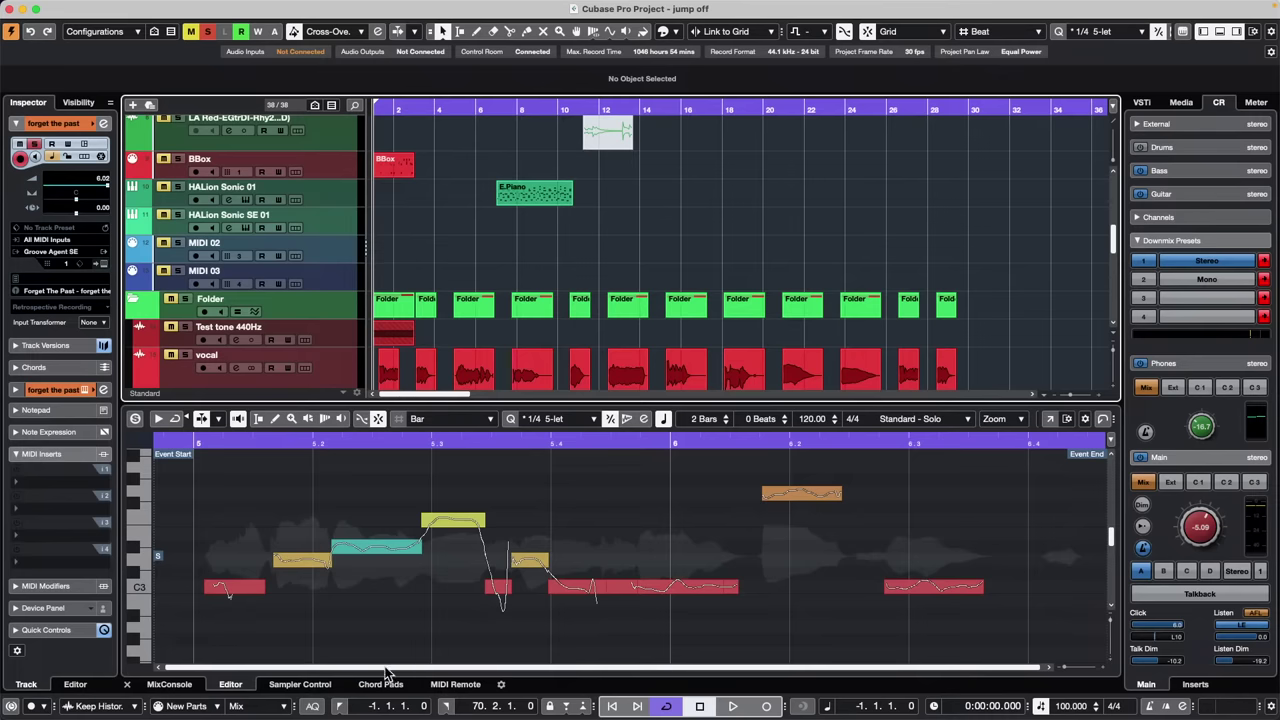
Switch to Cubase, show the MixConsole in the lower zone and select the vocal track
click(172, 686)
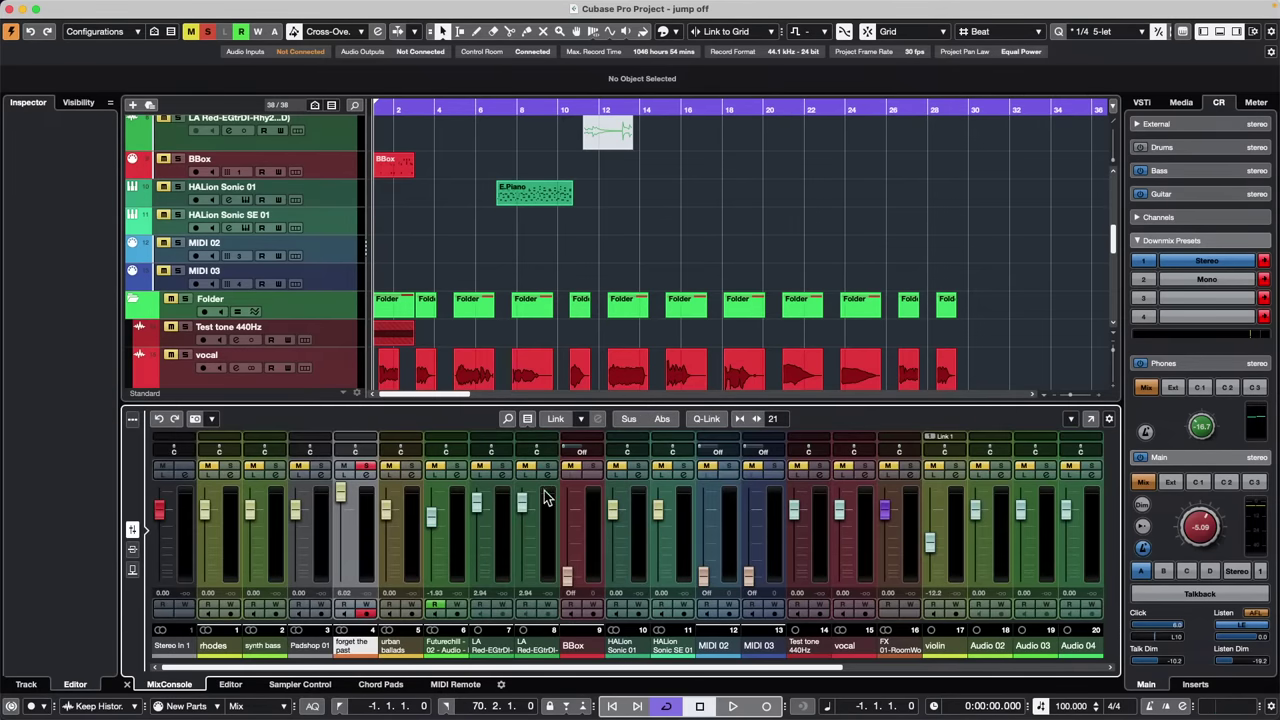
click(352, 370)
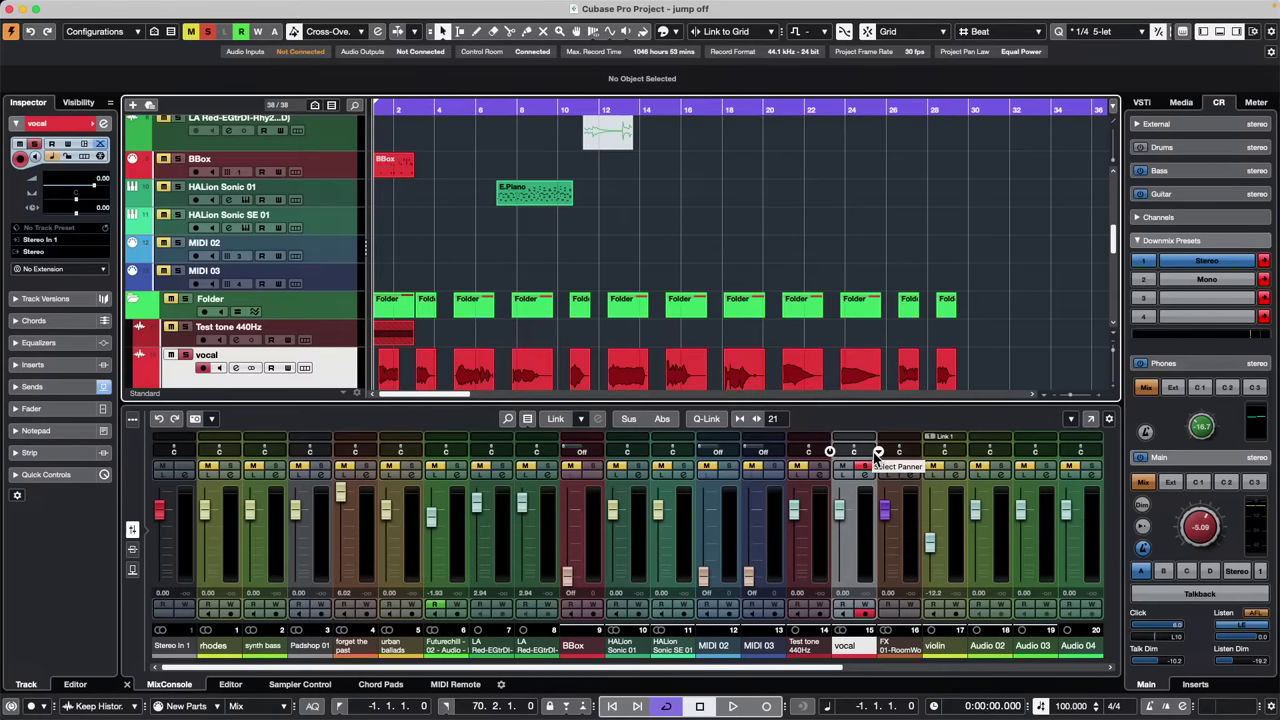
key(h)
key(h)
key(h)
key(h)
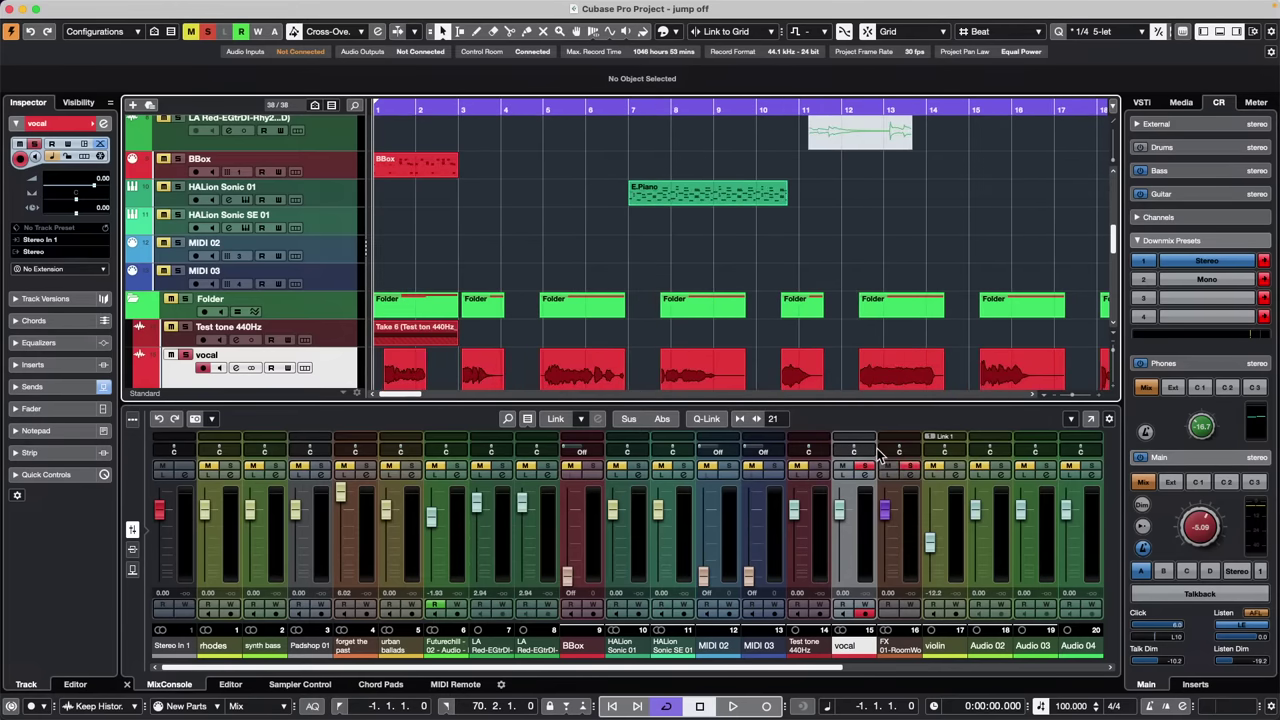
Keep the vocal channel on the Stereo Balance Panner and pan it slightly left to L6
click(874, 424)
key(h)
key(h)
key(h)
key(h)
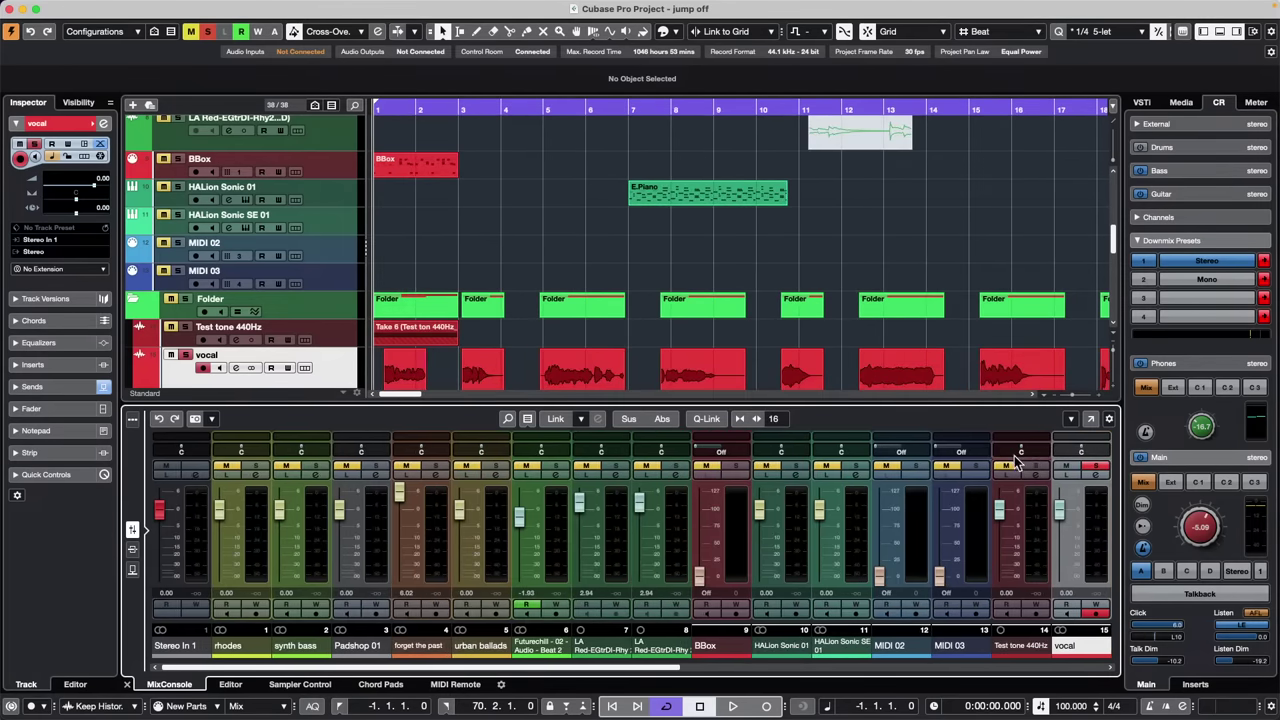
click(704, 667)
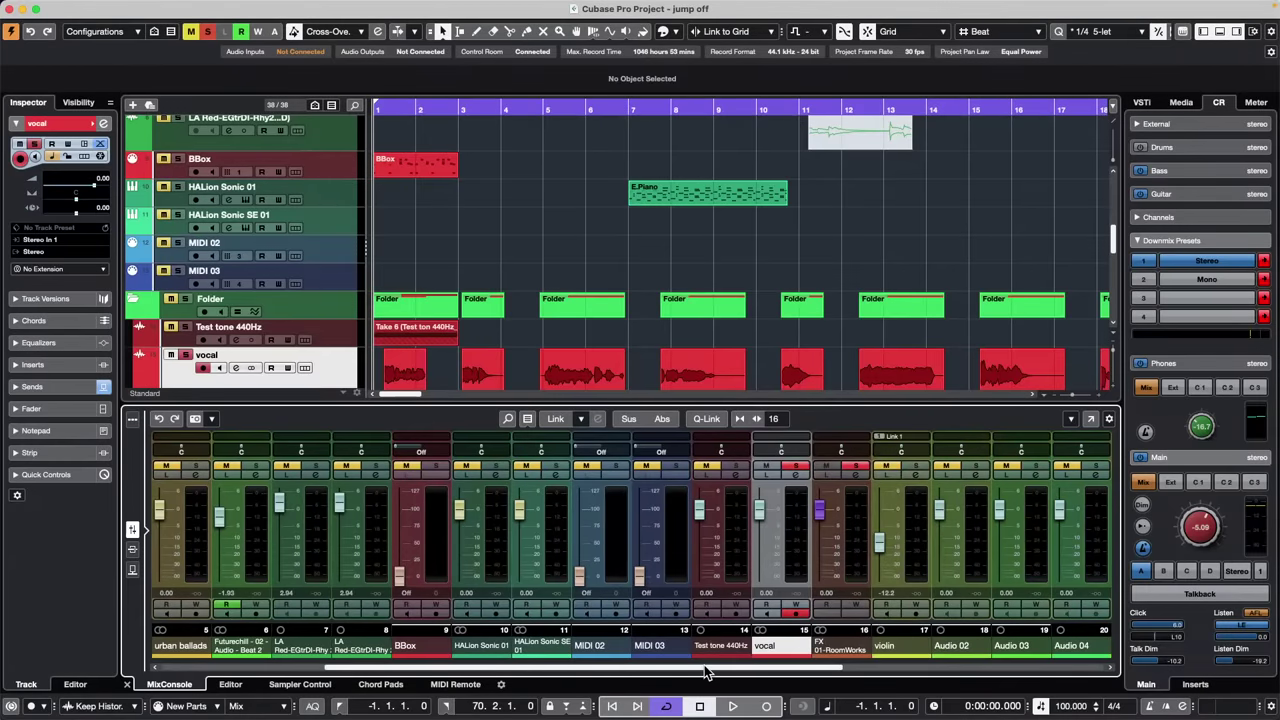
right_click(810, 452)
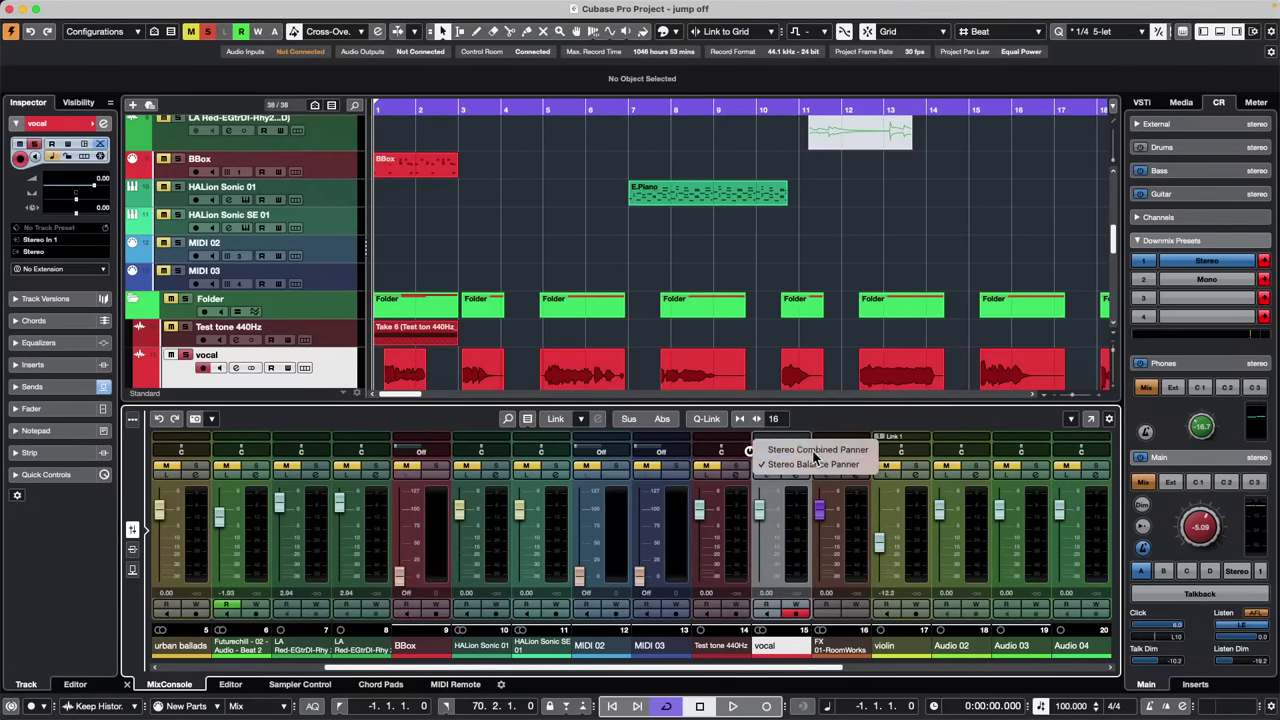
click(818, 467)
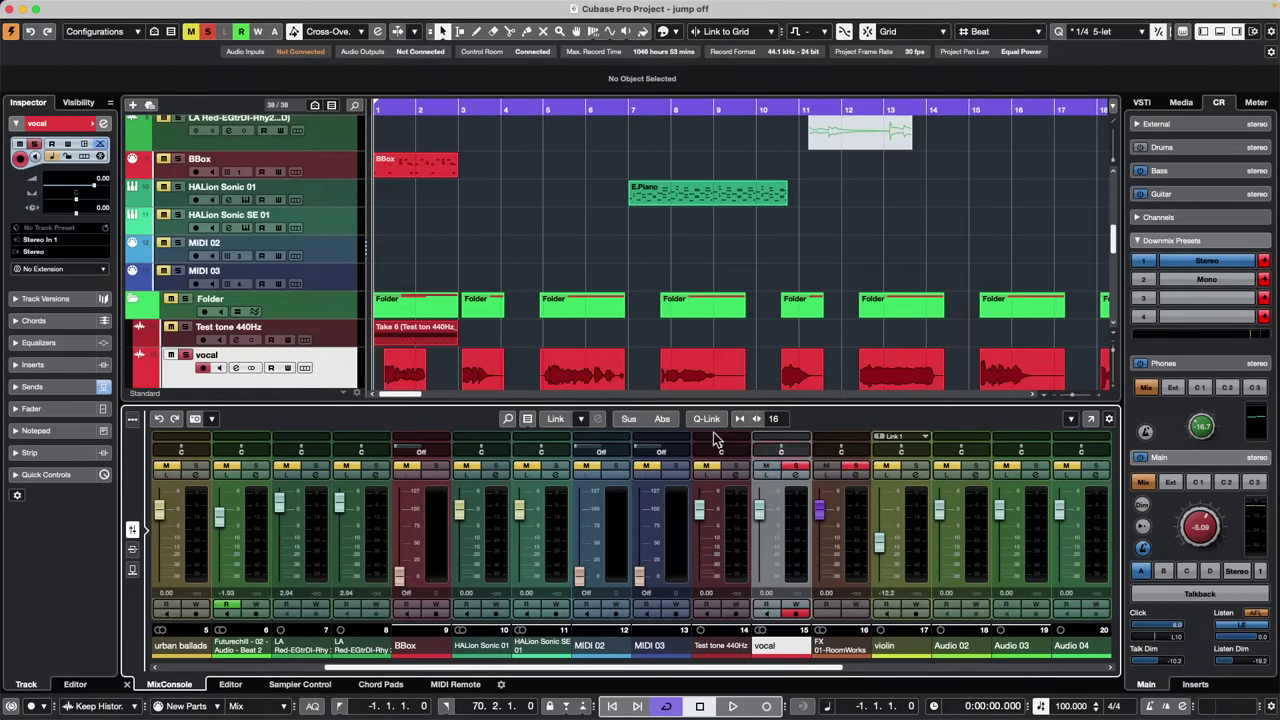
mouse_move(783, 450)
mouse_down()
mouse_move(754, 450)
mouse_move(796, 450)
mouse_move(780, 450)
mouse_up()
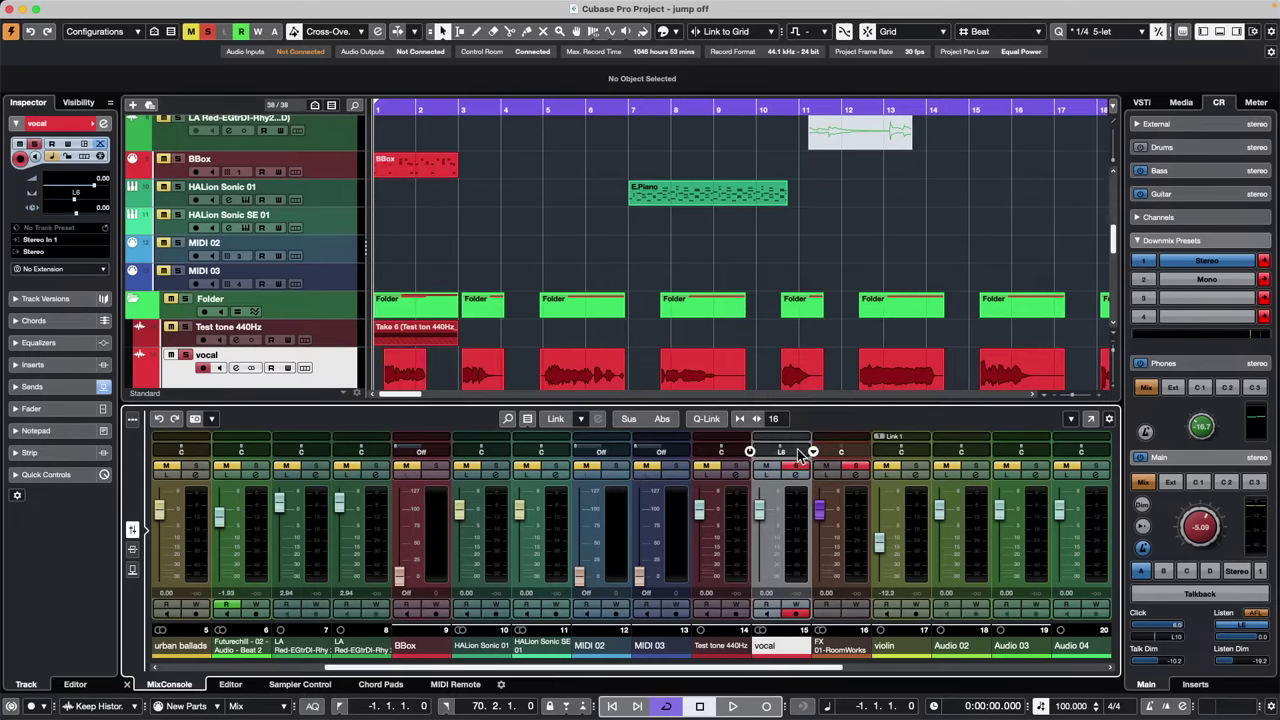
Switch the vocal channel to the Stereo Combined Panner and narrow its stereo width to L69 and R69
click(813, 452)
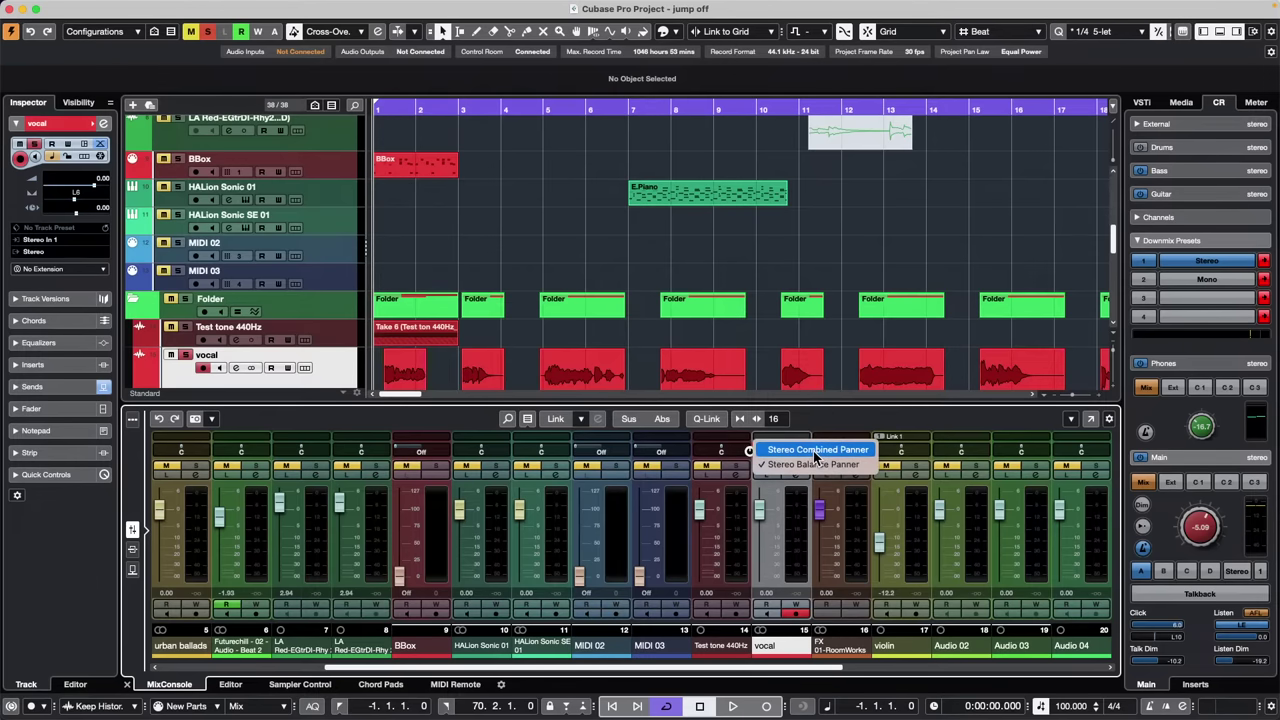
click(815, 450)
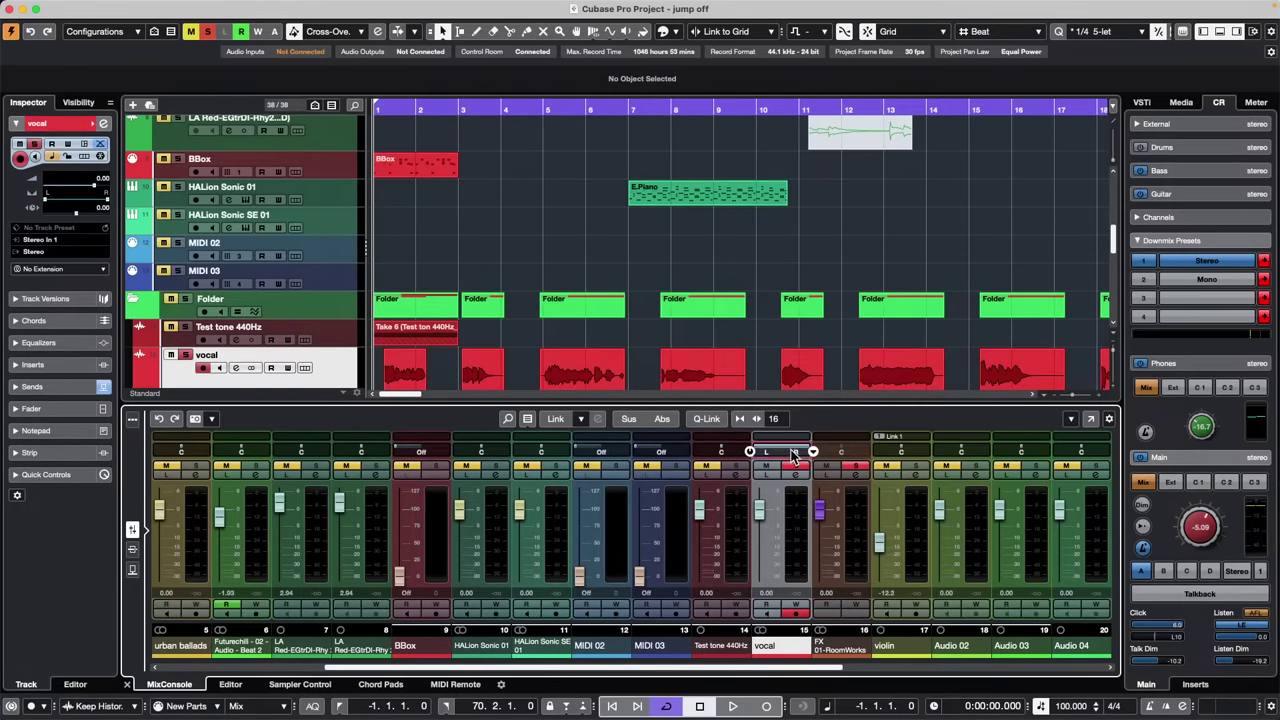
mouse_move(792, 408)
mouse_down()
mouse_move(794, 385)
mouse_move(794, 456)
mouse_move(786, 411)
mouse_move(795, 372)
mouse_move(791, 392)
mouse_move(807, 372)
mouse_move(777, 377)
mouse_move(801, 392)
mouse_move(792, 420)
mouse_up()
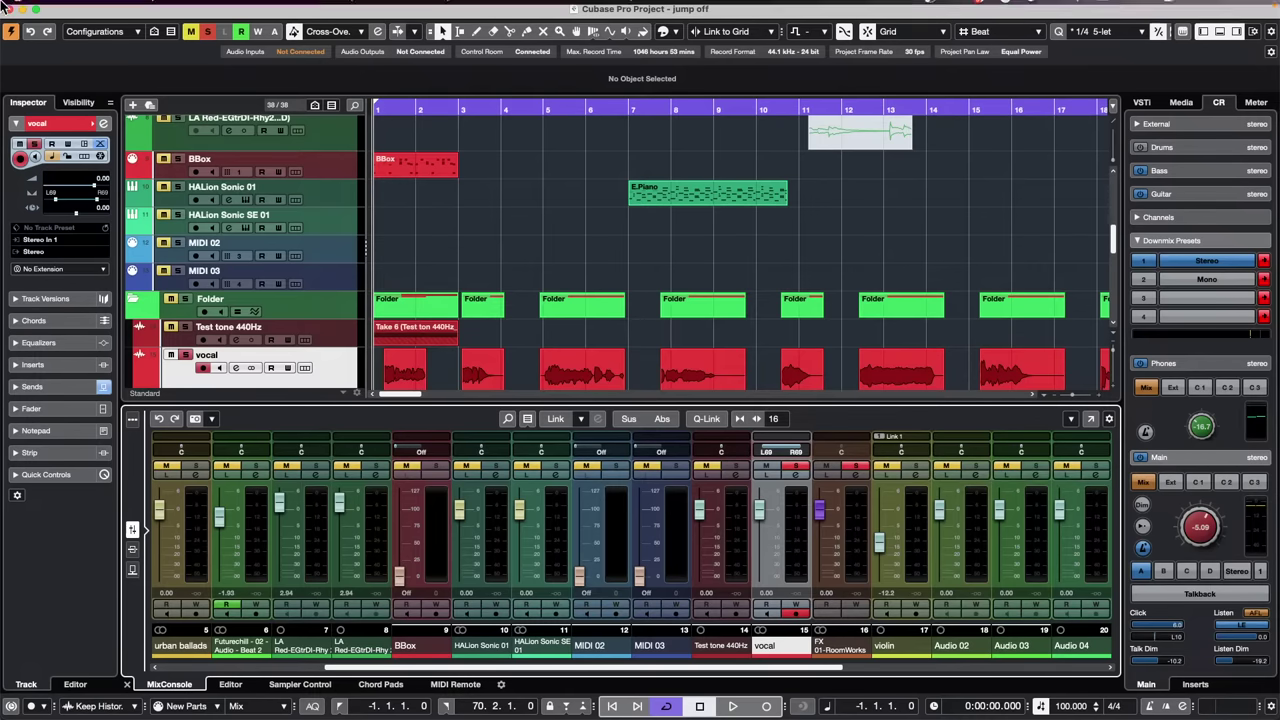
Review the Default Stereo Panner Mode options in the VST preferences, then close the preferences
click(50, 8)
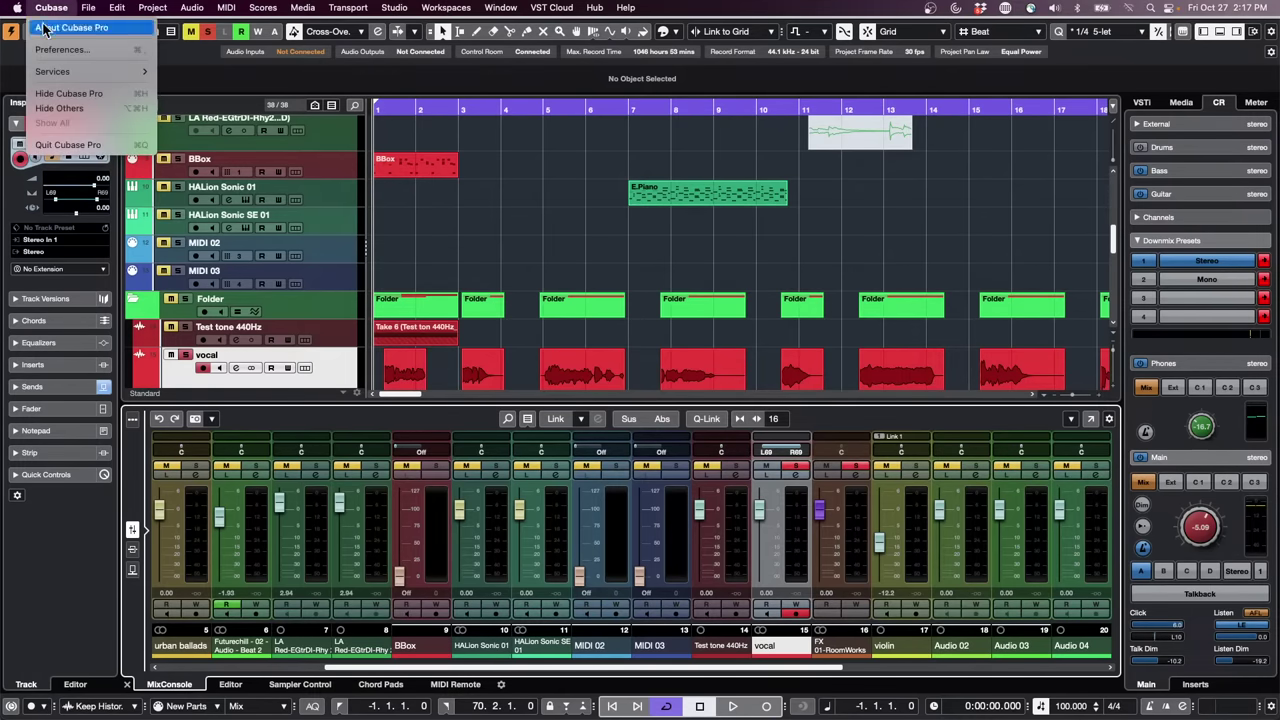
click(56, 50)
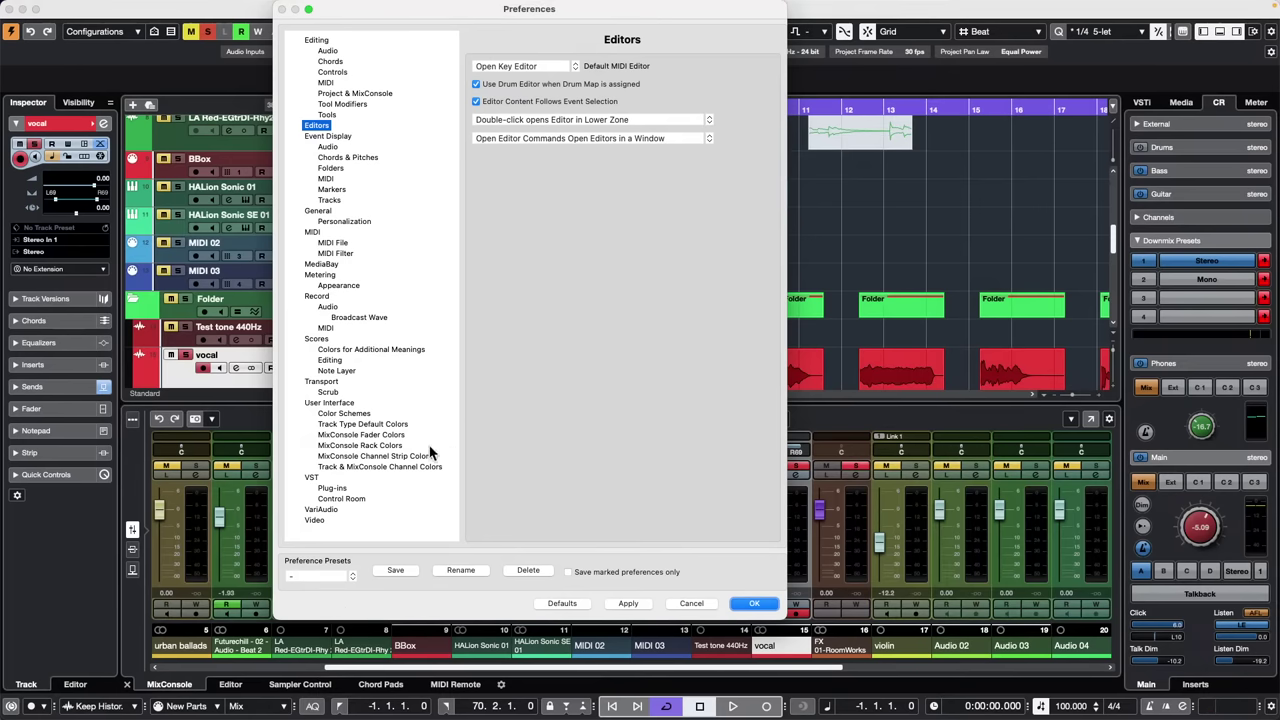
click(312, 478)
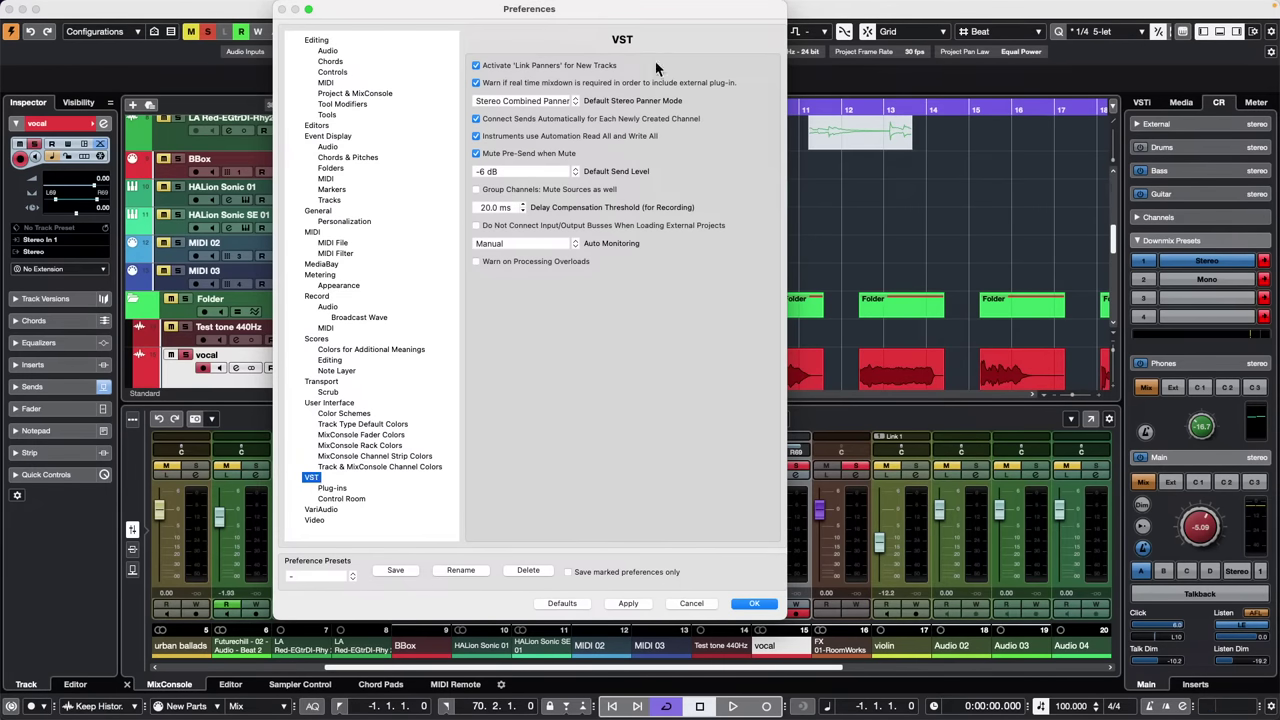
click(561, 100)
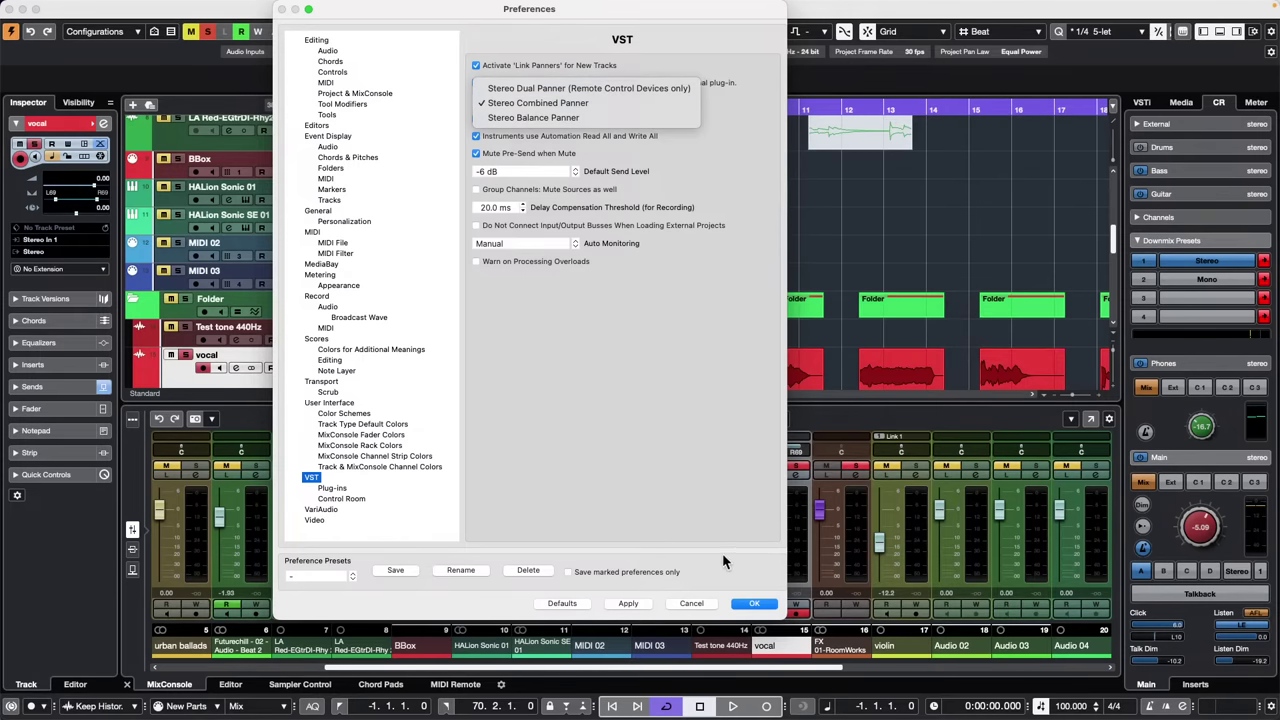
click(703, 529)
click(756, 603)
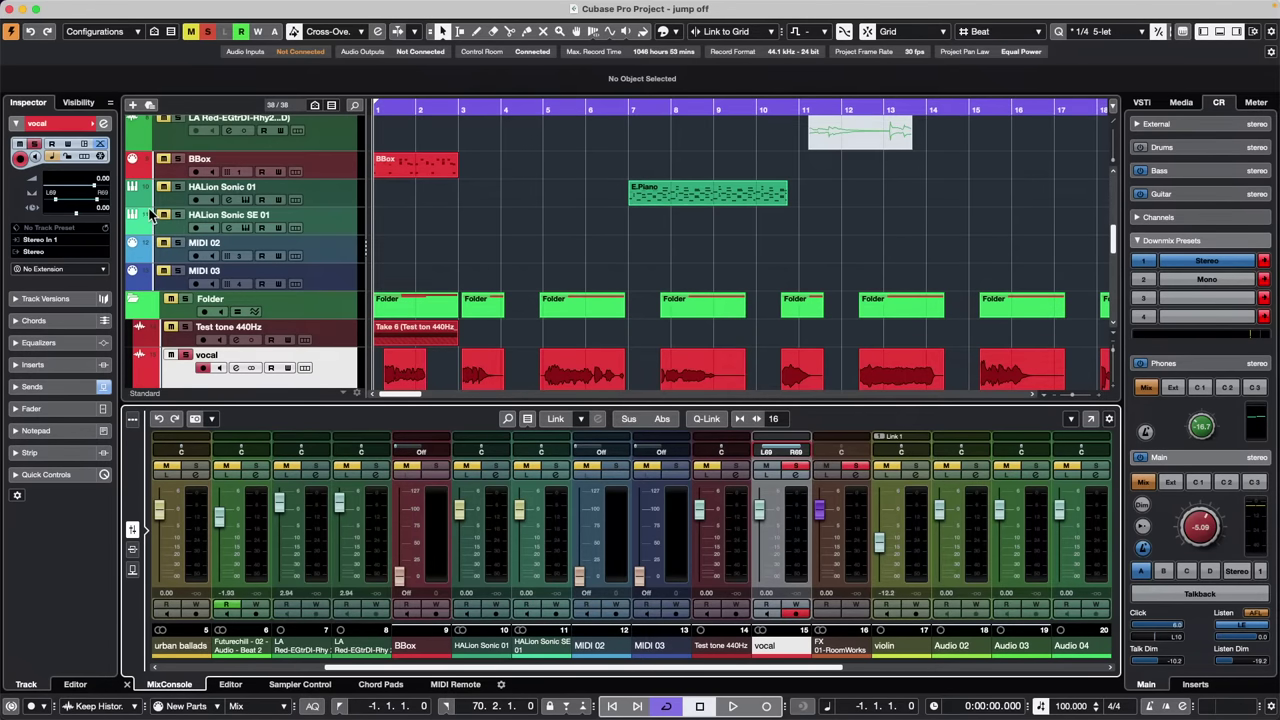
Add one MIDI track below MIDI 02 and view its available output routings
right_click(318, 249)
mouse_move(439, 258)
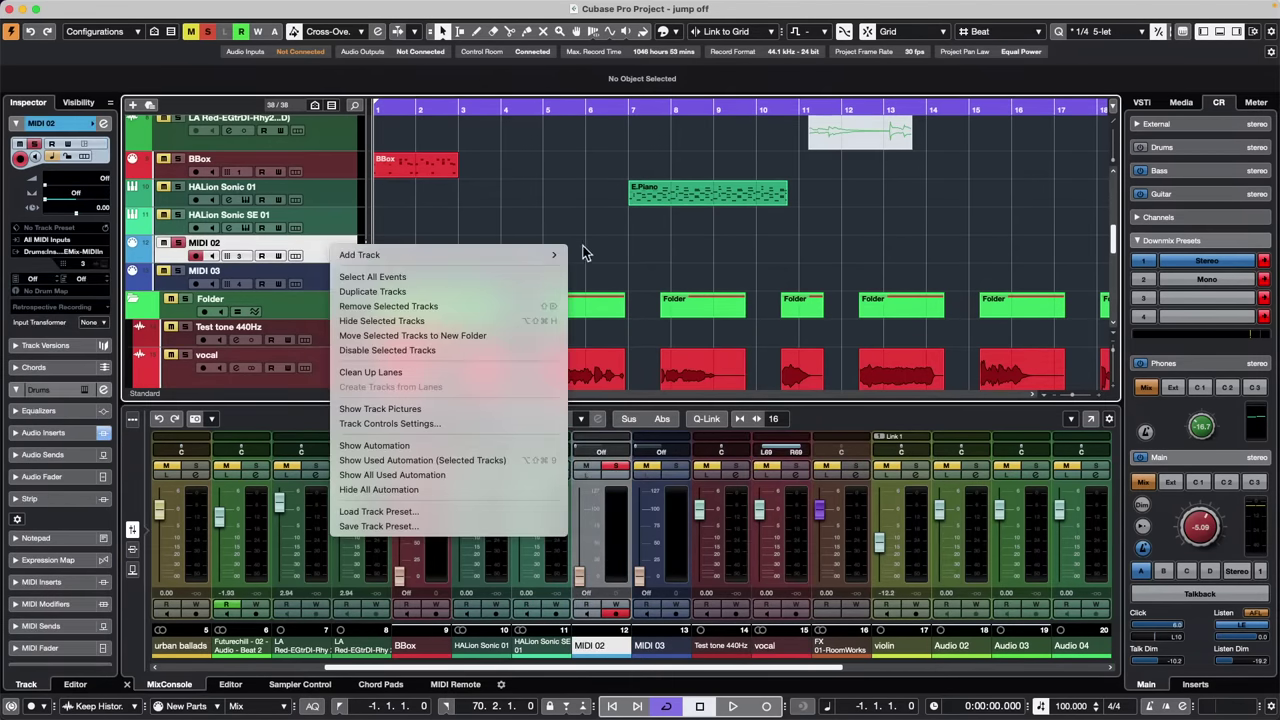
click(603, 295)
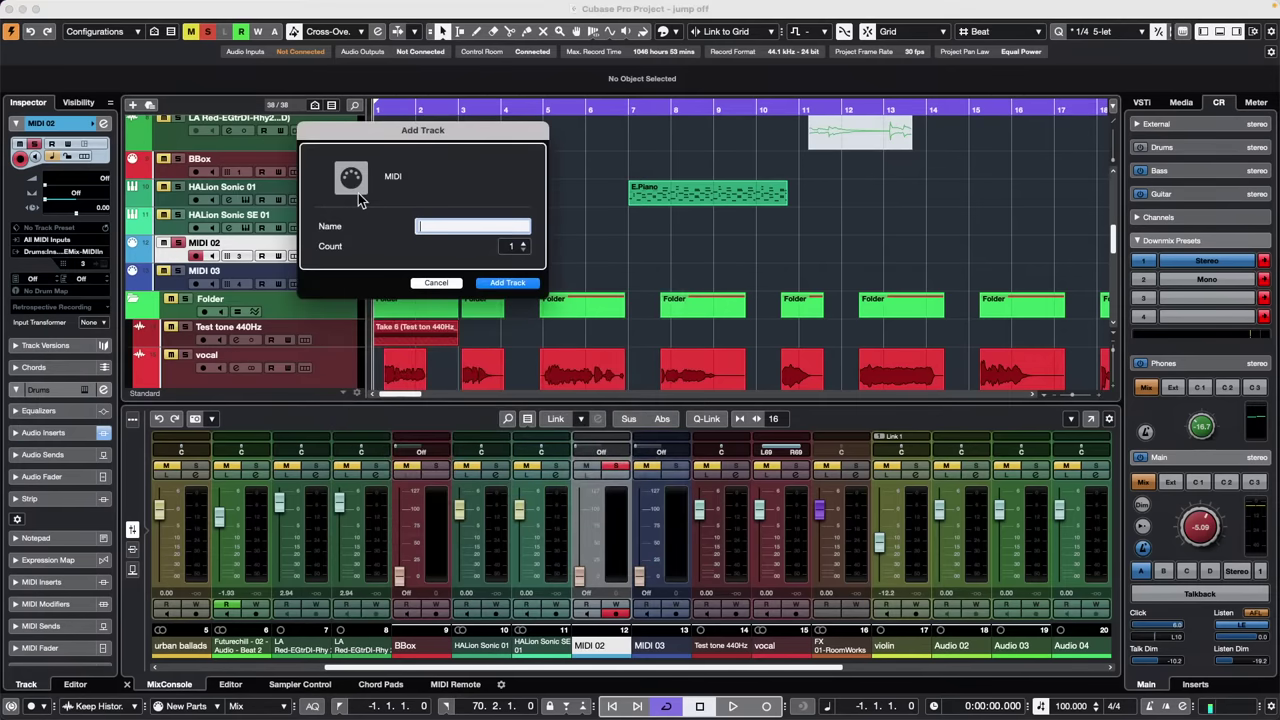
click(512, 286)
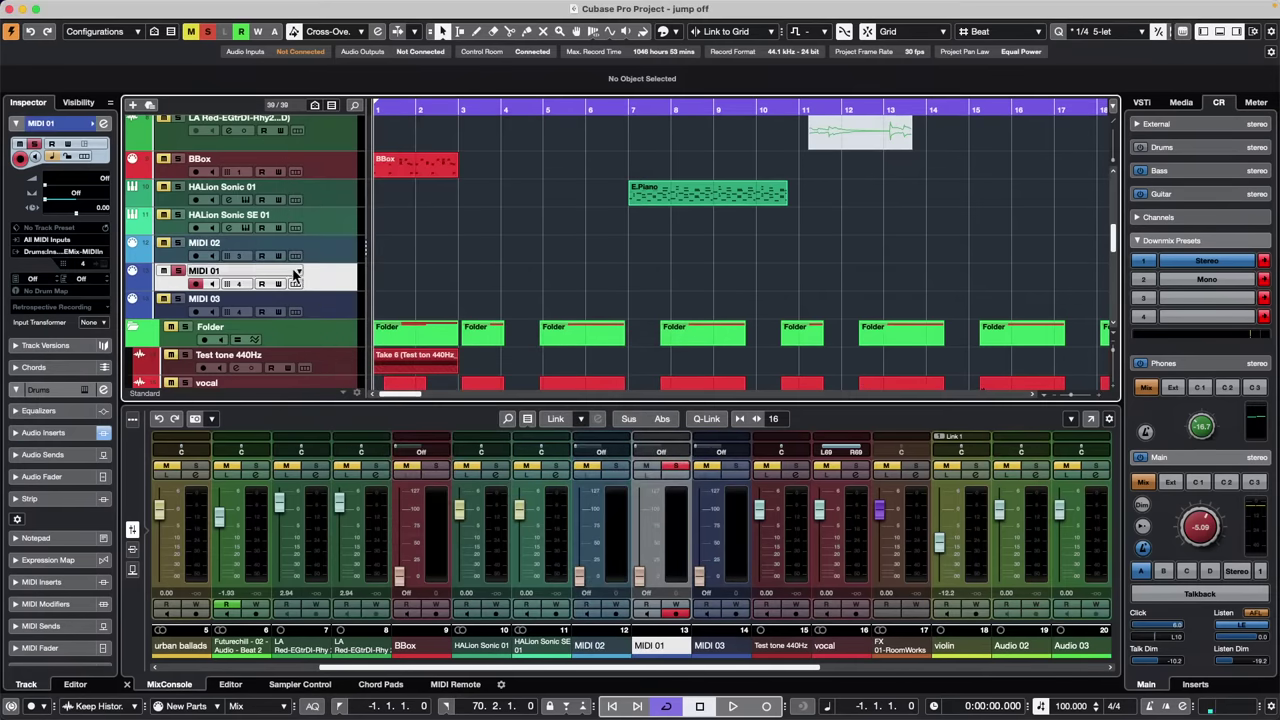
click(94, 251)
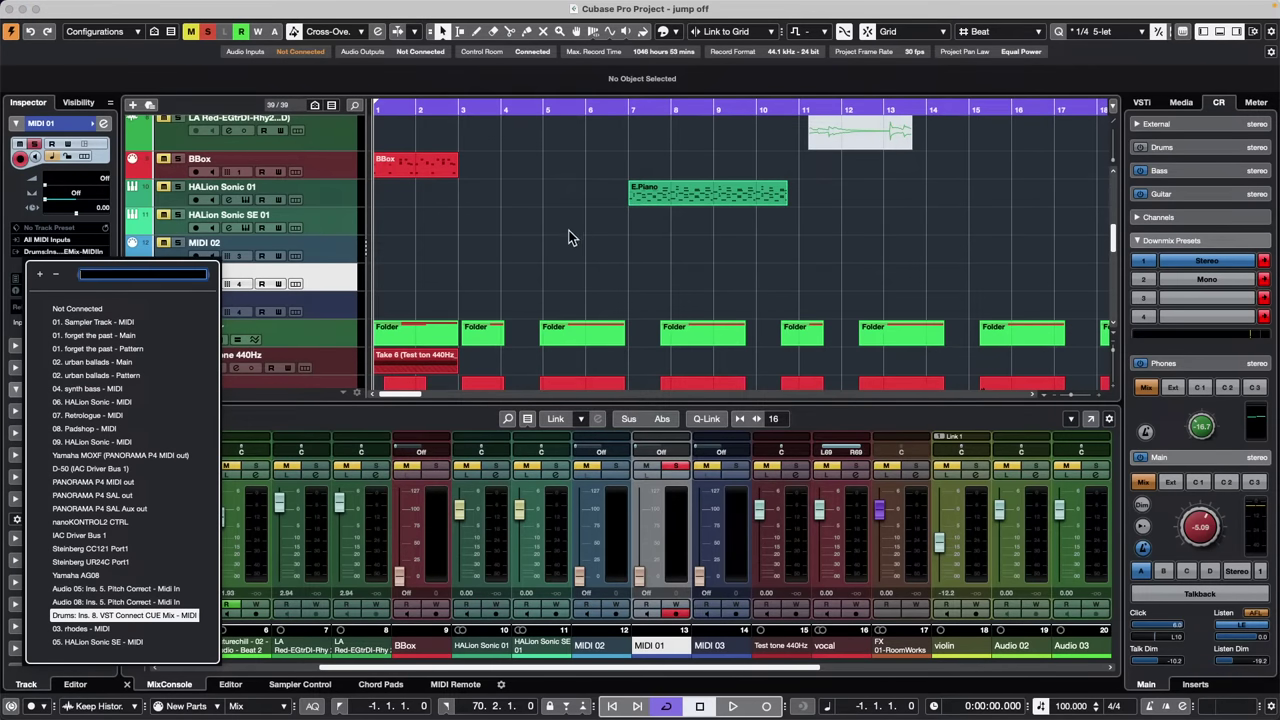
click(465, 280)
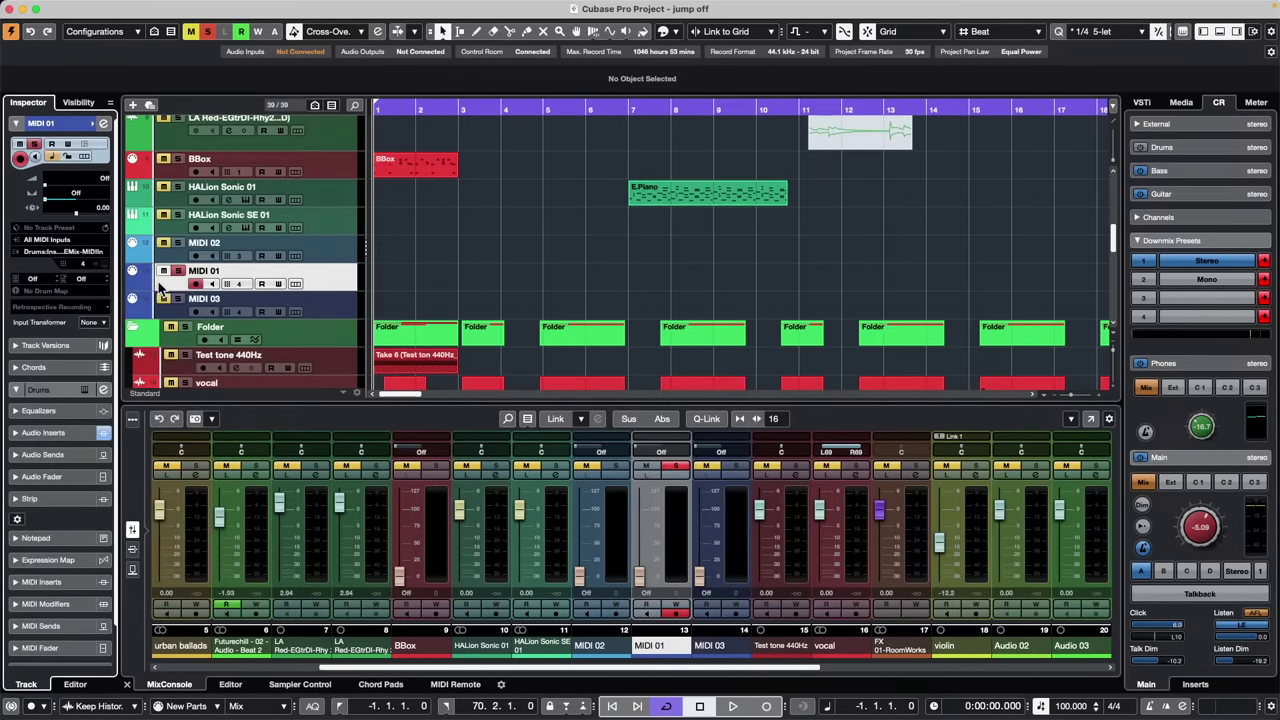
Draw an empty MIDI part on the new MIDI 01 track from bar 1 to about 10.3
right_click(410, 284)
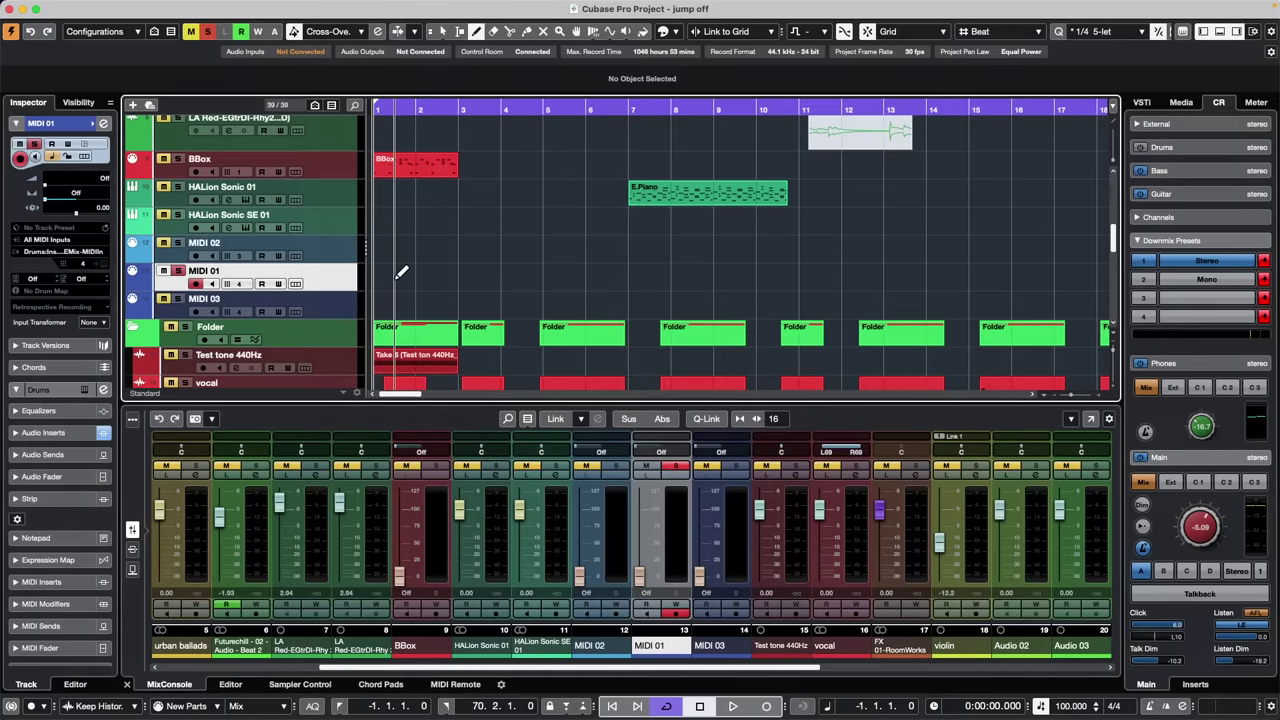
drag(383, 273, 777, 276)
right_click(460, 279)
click(466, 280)
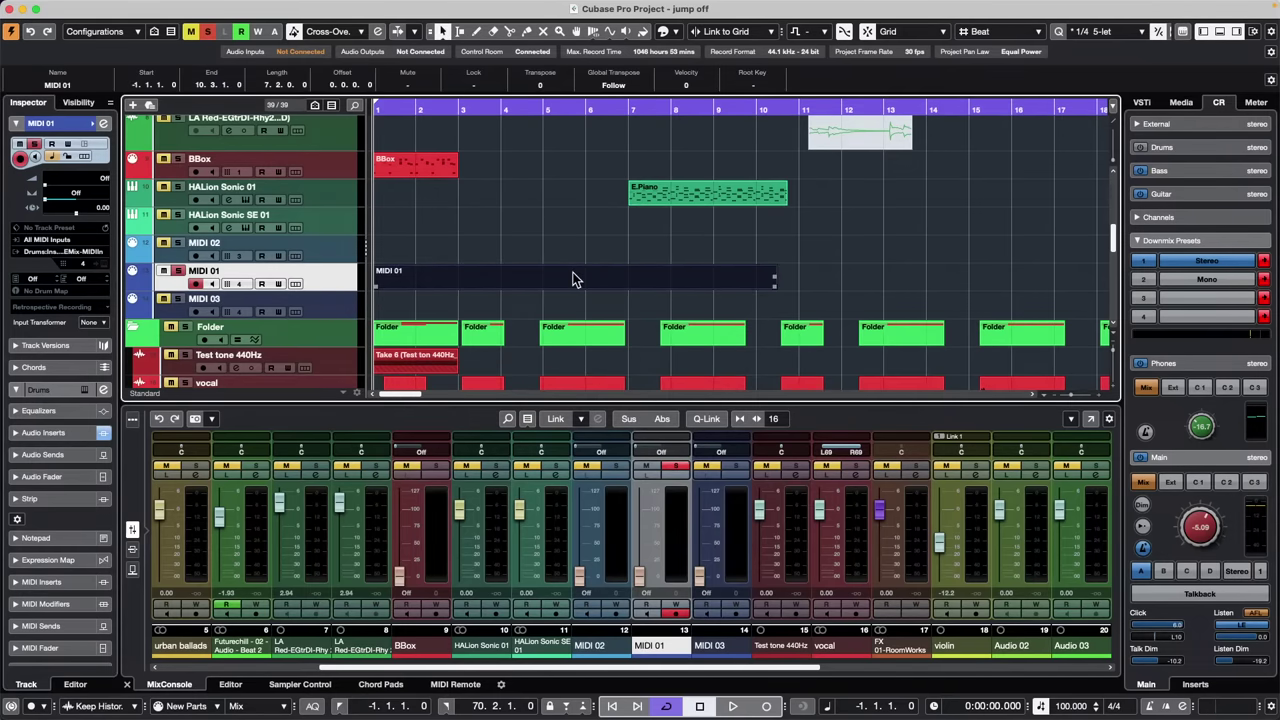
Open the MIDI 01 part in the Key Editor and draw a CC 1 (Modulation) curve from bar 2 to the part's end
double_click(575, 278)
click(150, 620)
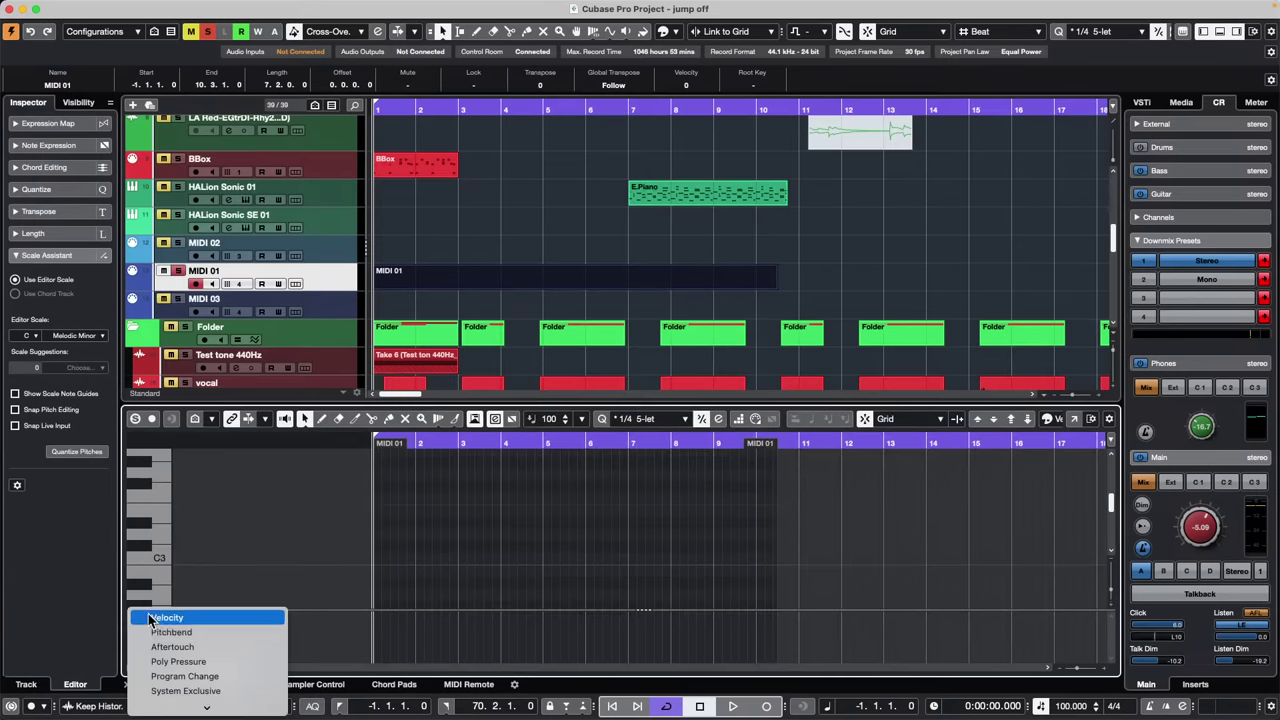
mouse_move(205, 708)
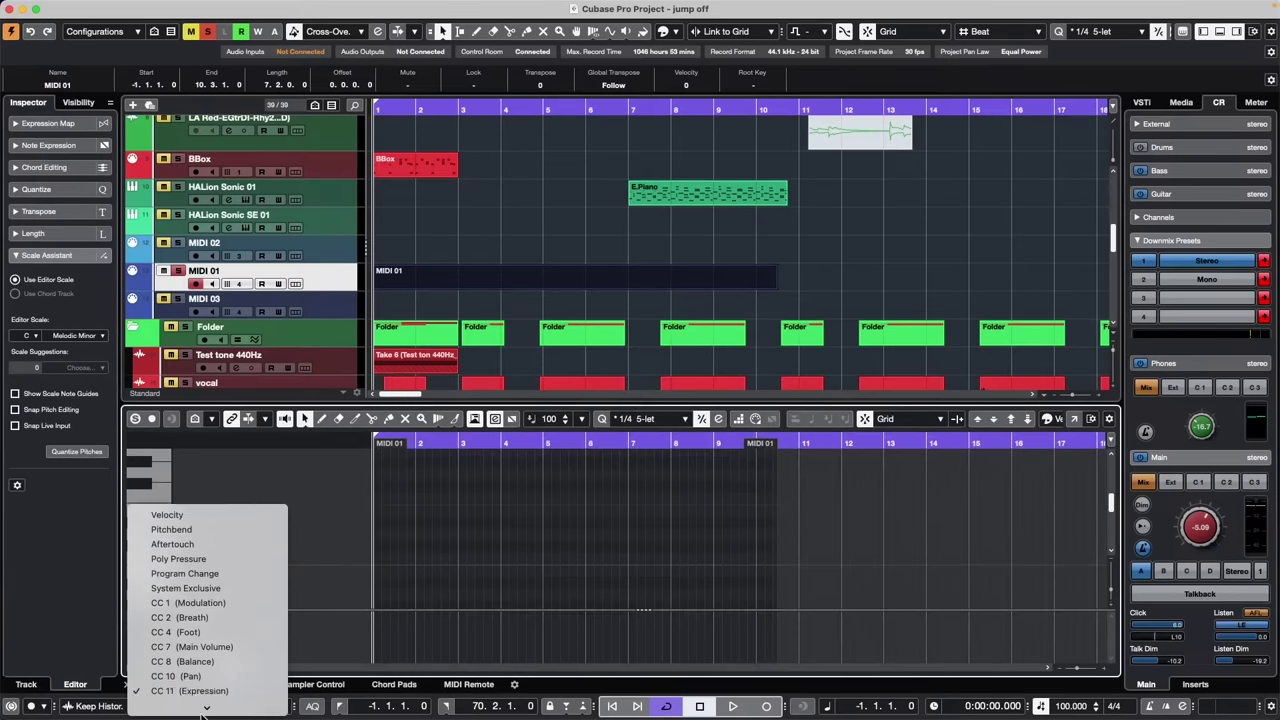
click(518, 596)
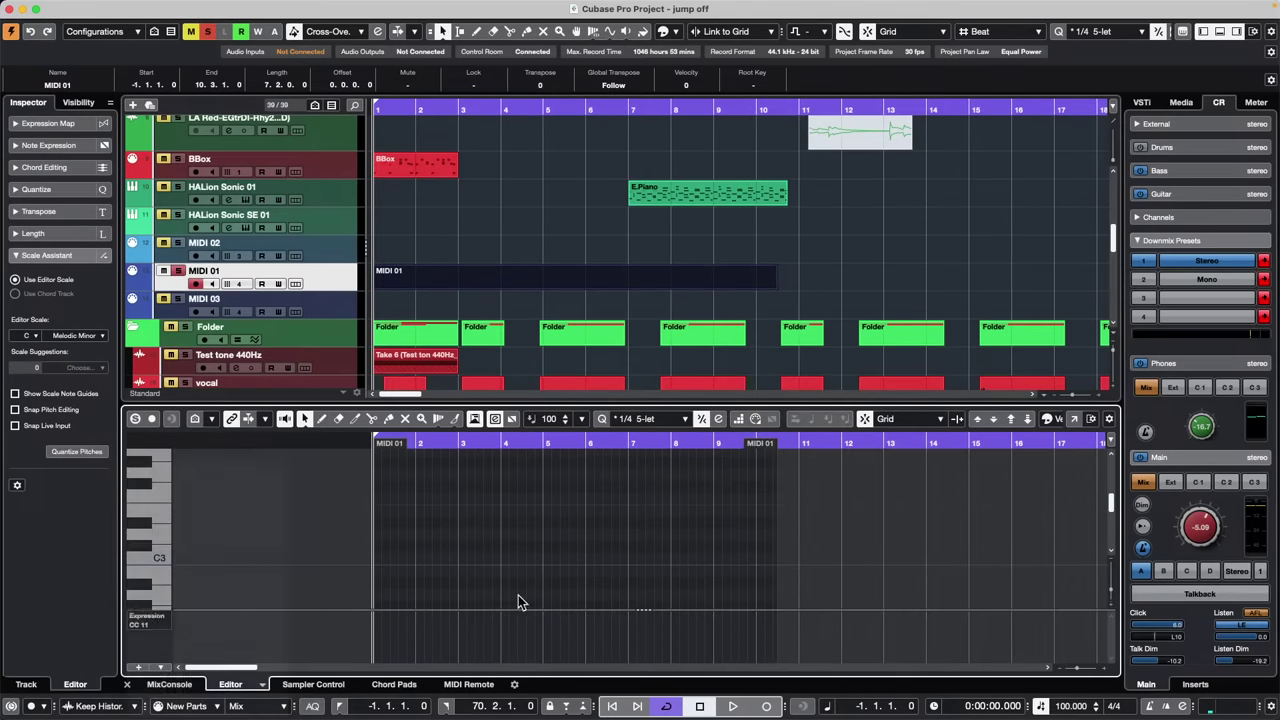
right_click(453, 627)
click(471, 628)
mouse_move(421, 632)
mouse_down()
mouse_move(499, 646)
mouse_move(845, 622)
mouse_up()
Set the controller lane to Program Change and insert events at bar 1 and around bar 7
click(157, 620)
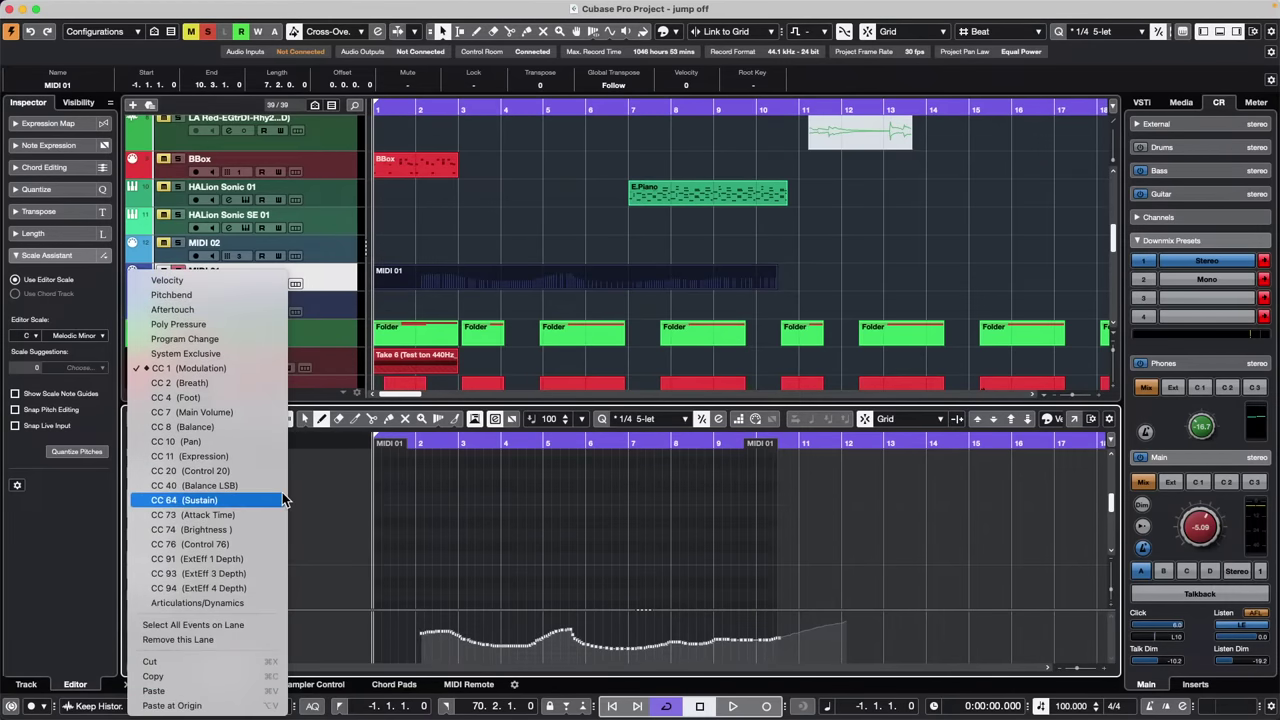
click(275, 340)
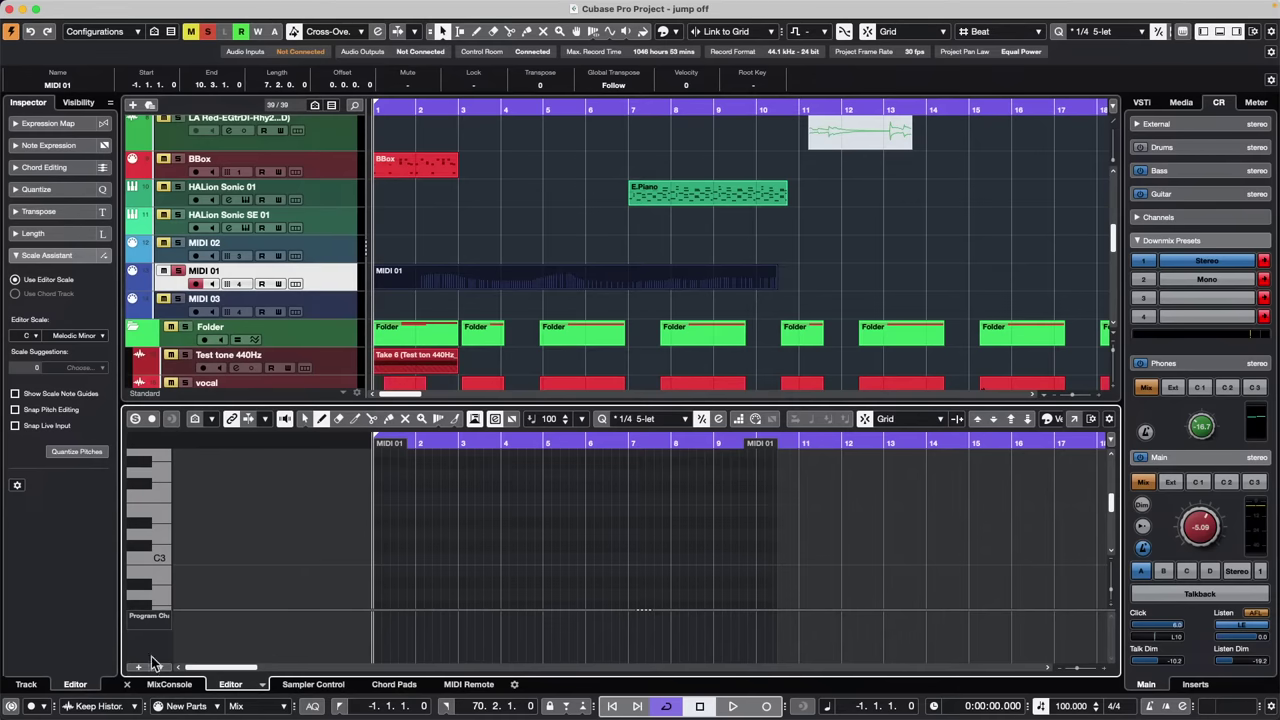
click(380, 640)
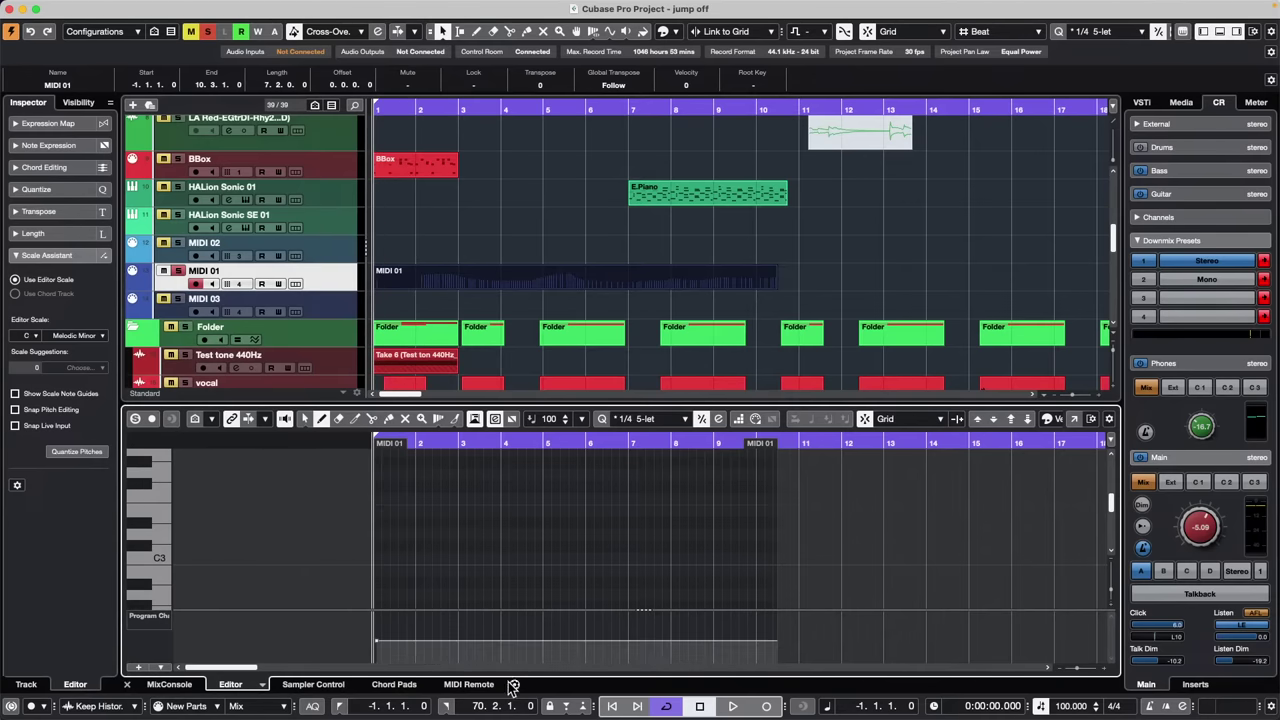
click(634, 619)
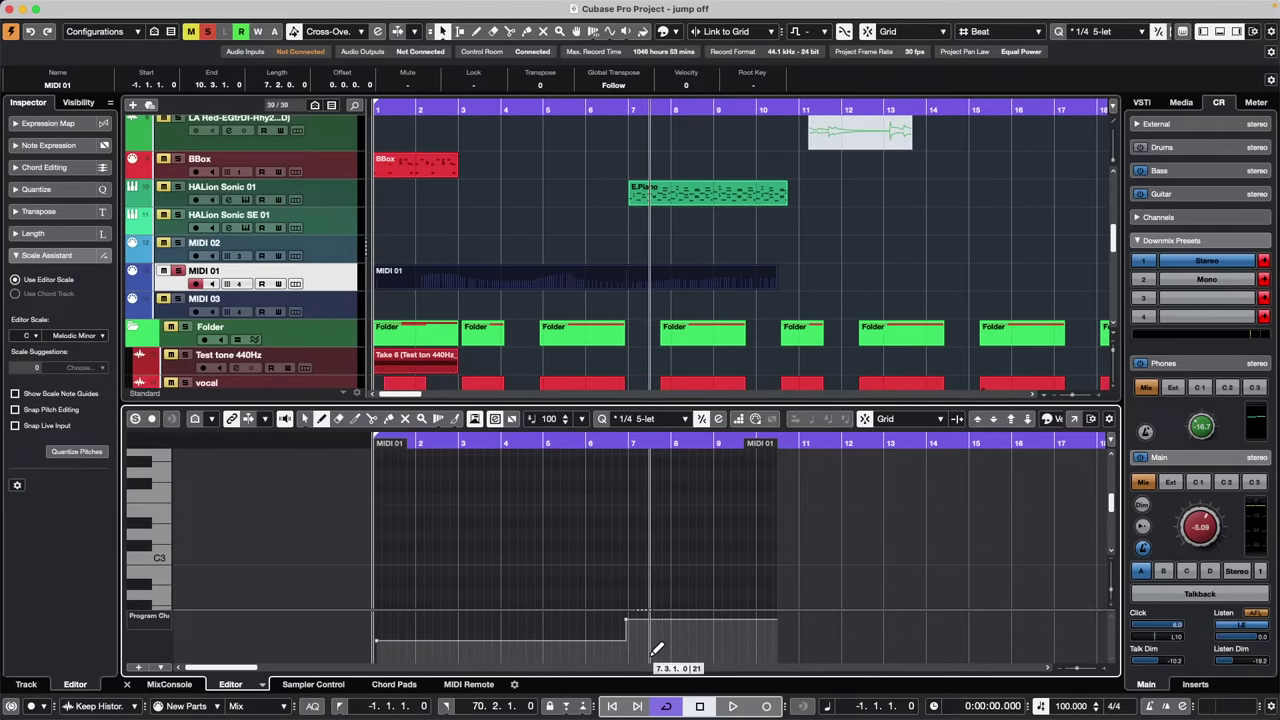
Insert two more Program Change events in the MIDI 01 part, around bars 9 and 10
click(715, 657)
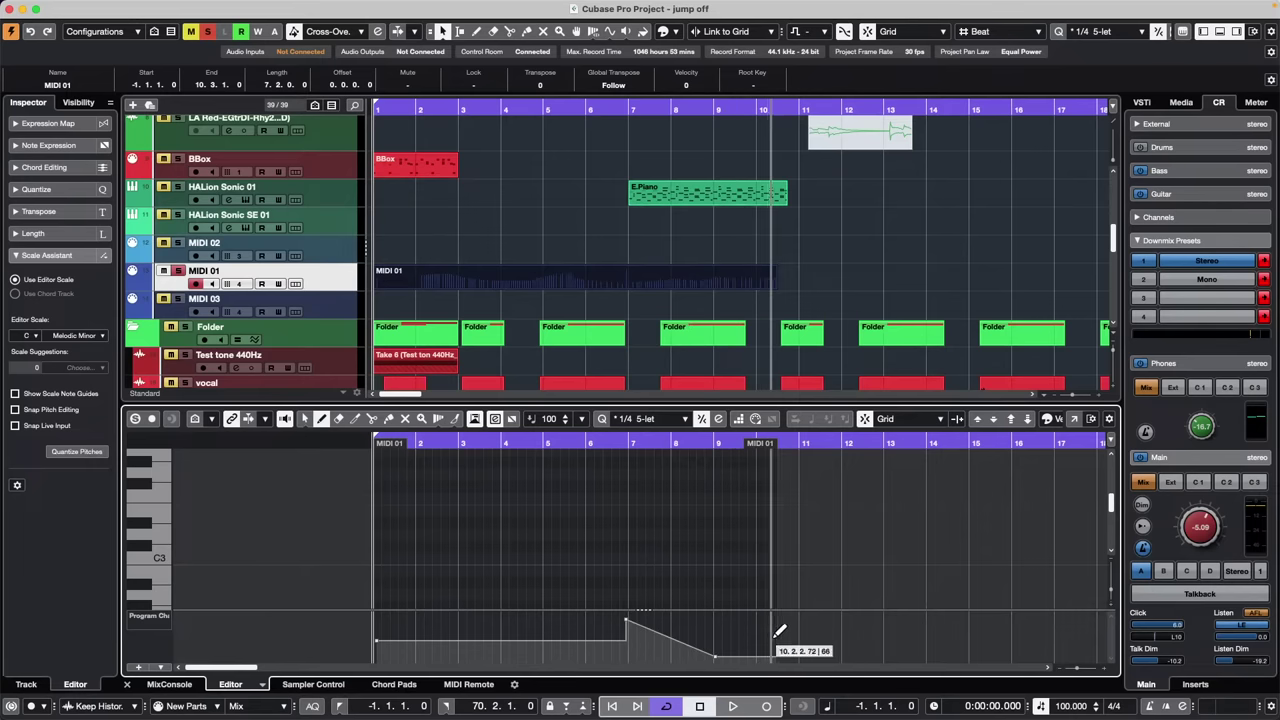
click(761, 634)
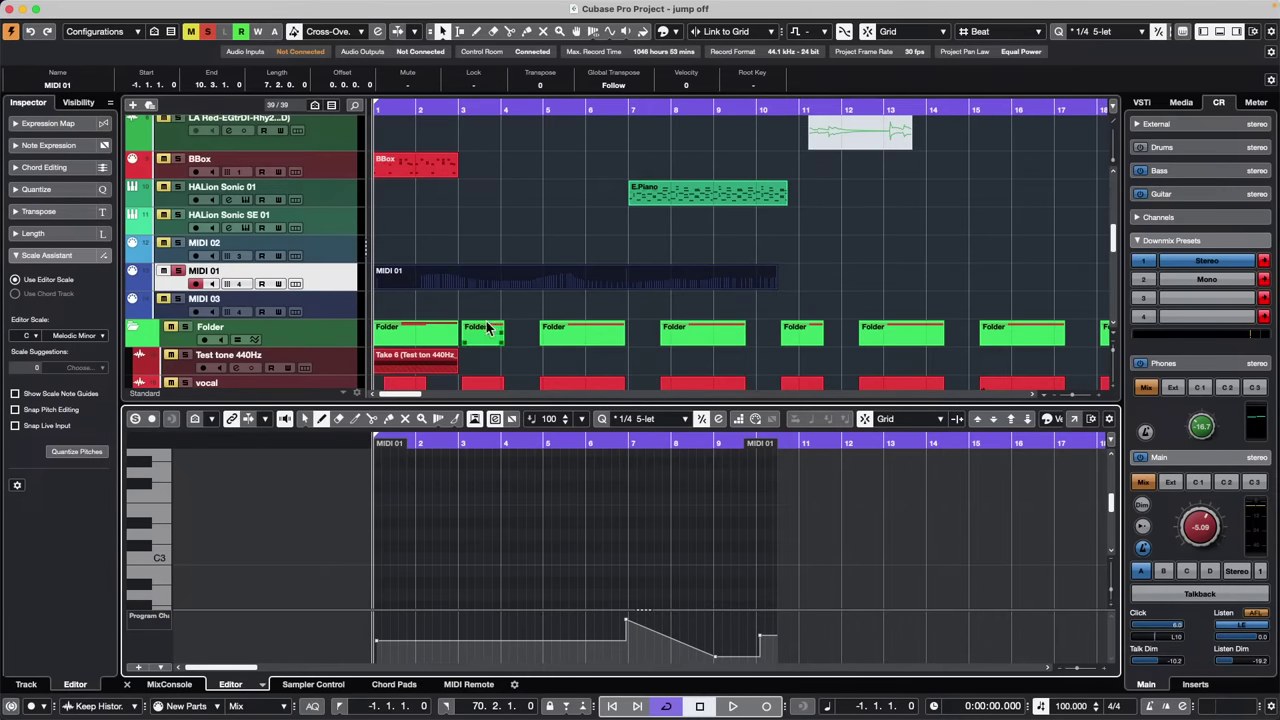
View the available output routings for the MIDI 01 track
click(346, 288)
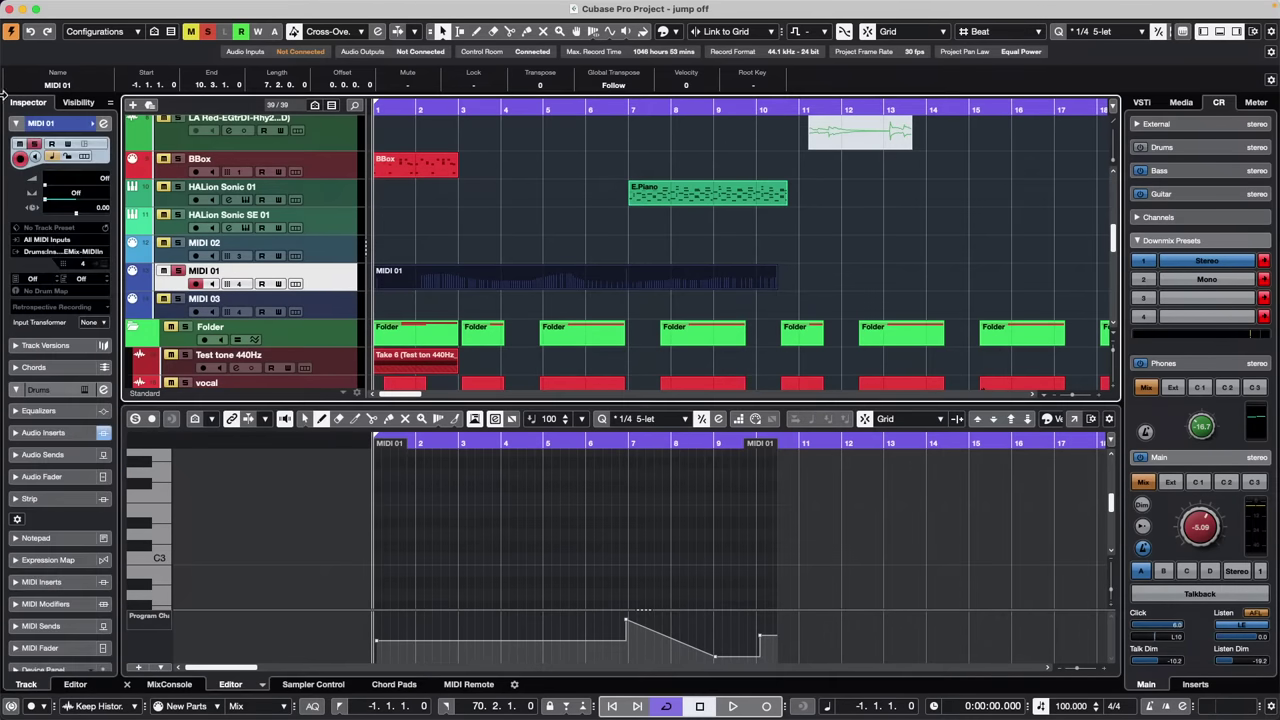
click(62, 251)
click(465, 223)
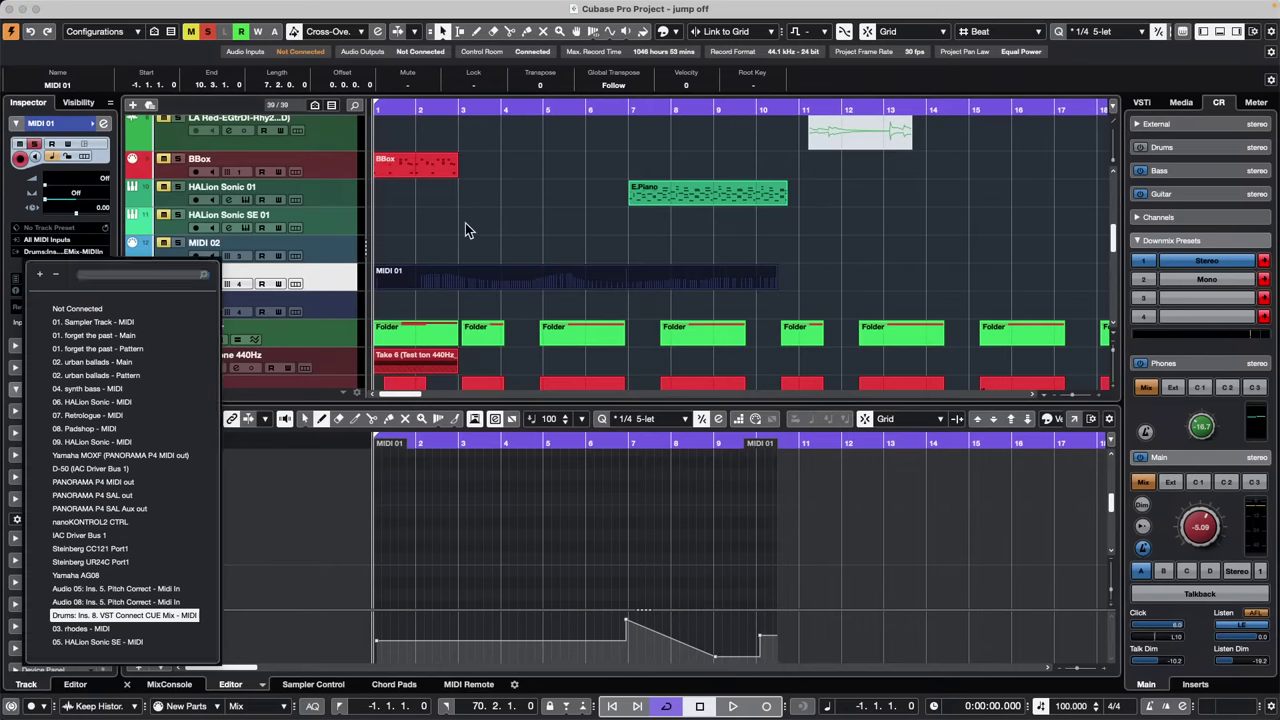
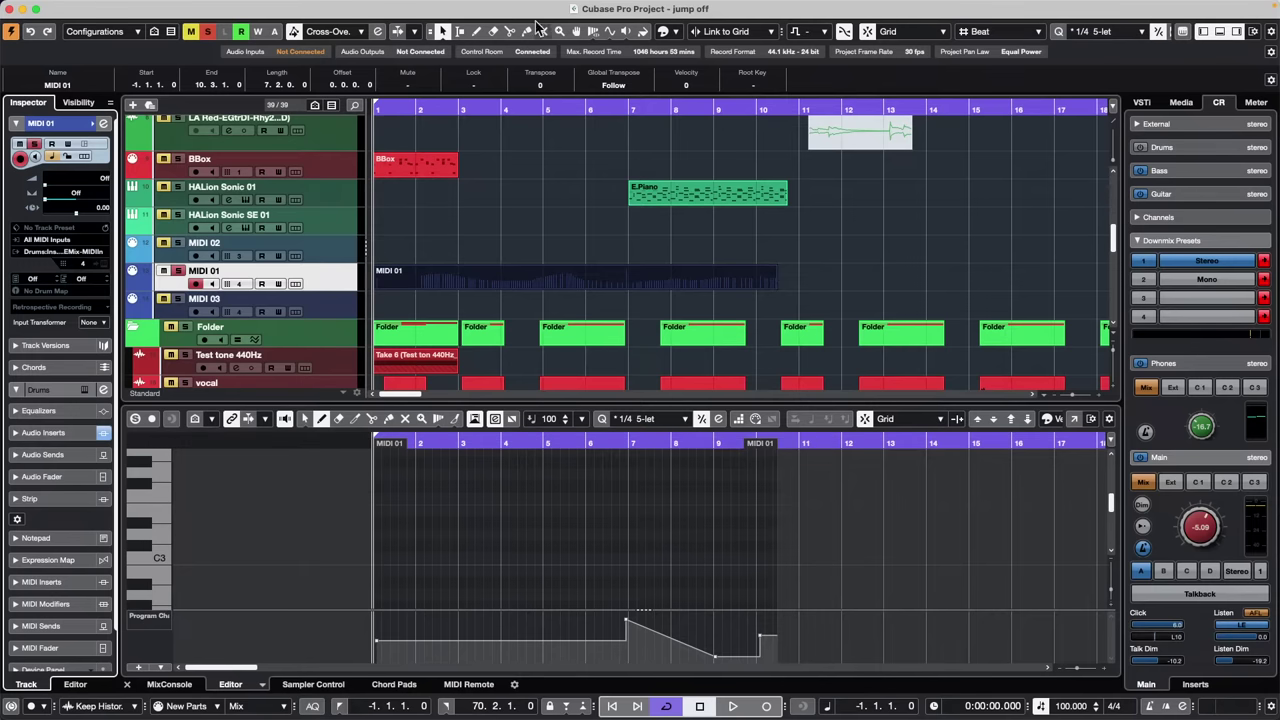
Set the Editors preferences so that double-clicking a part opens the editor in a window
mouse_move(4, 4)
click(51, 7)
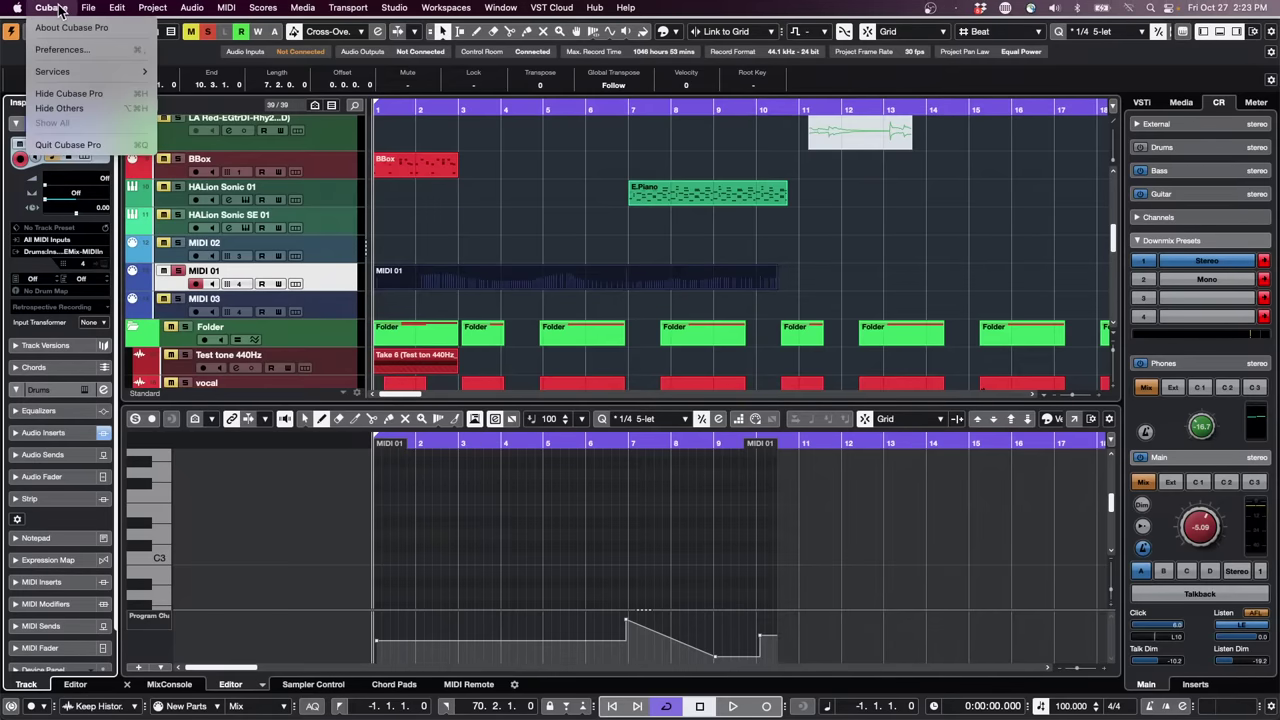
click(78, 50)
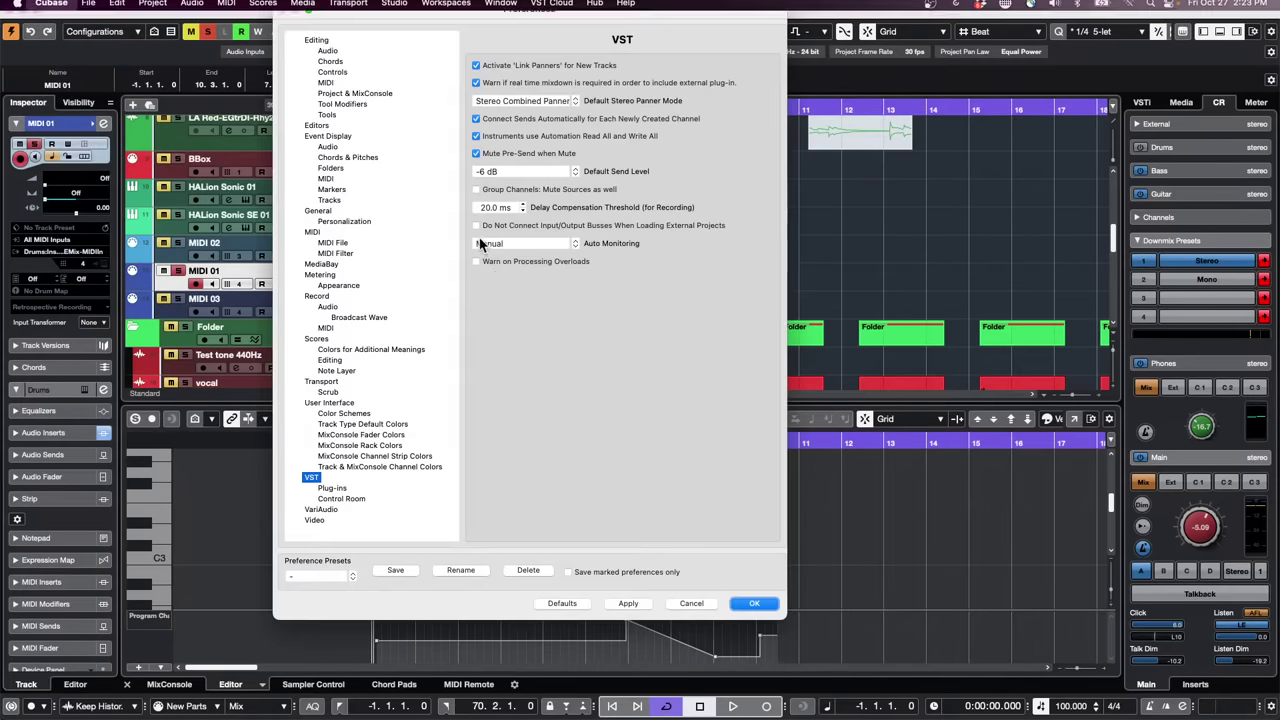
click(318, 126)
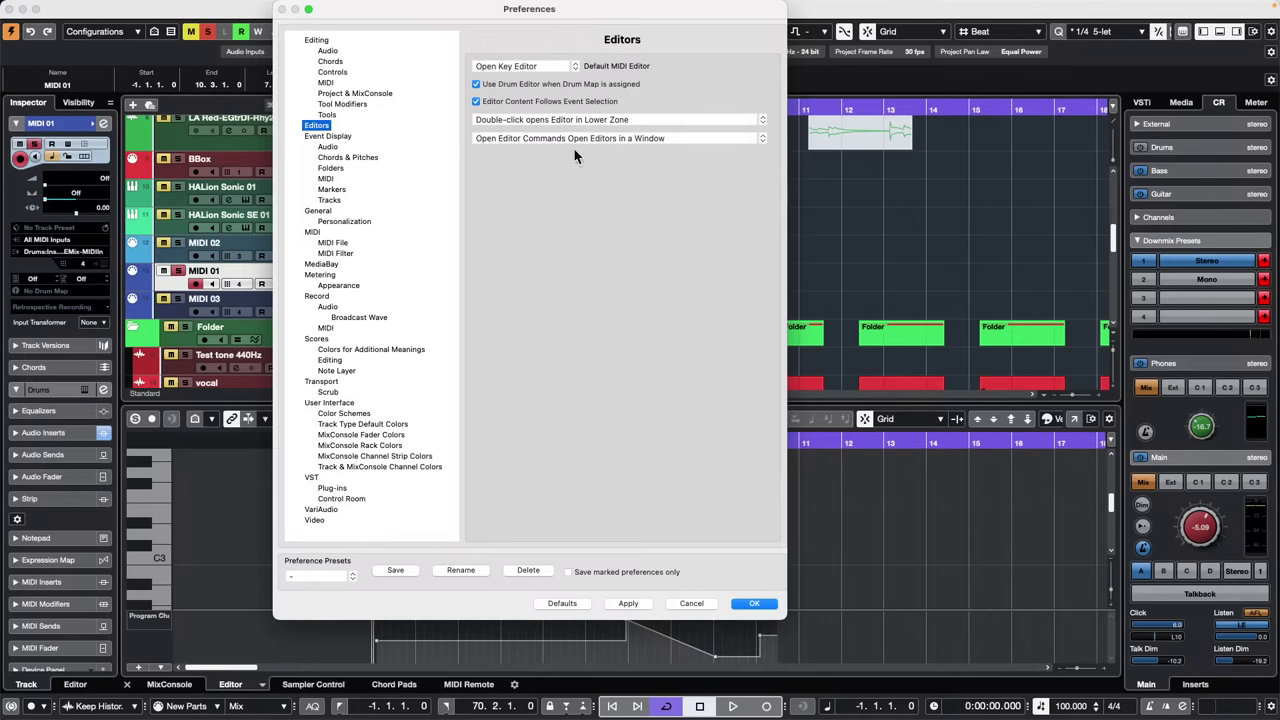
click(587, 121)
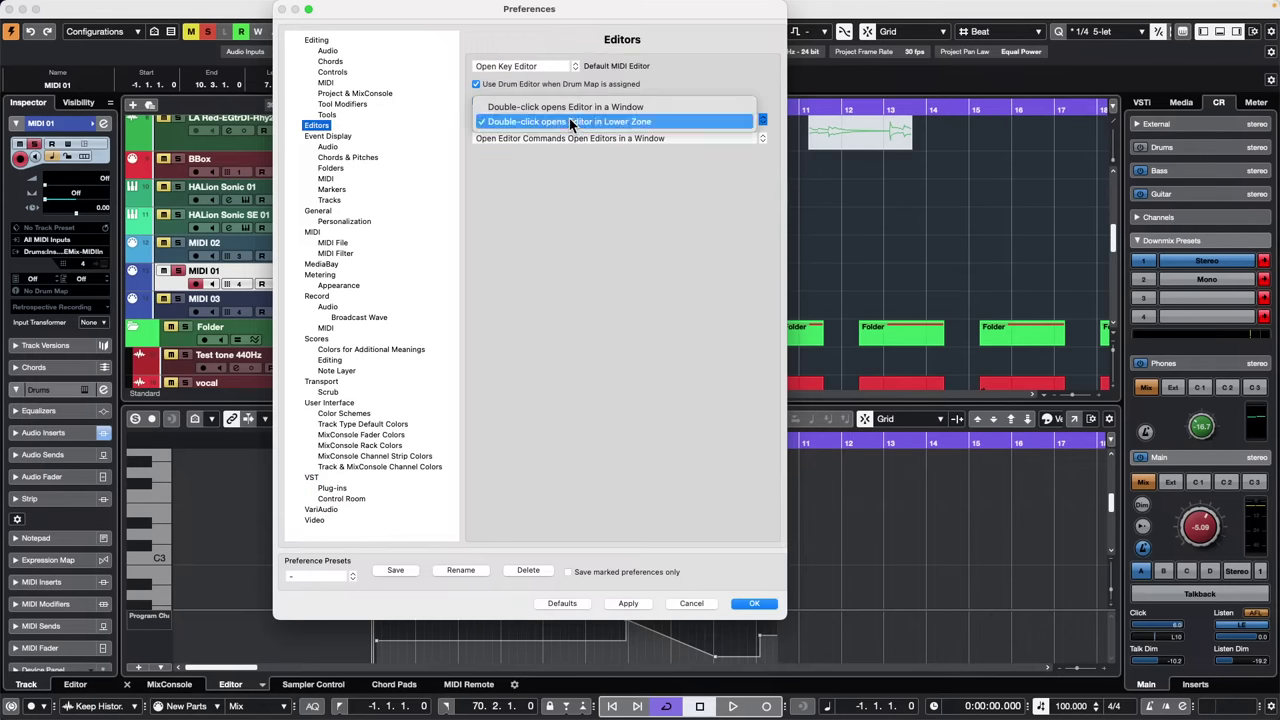
click(649, 106)
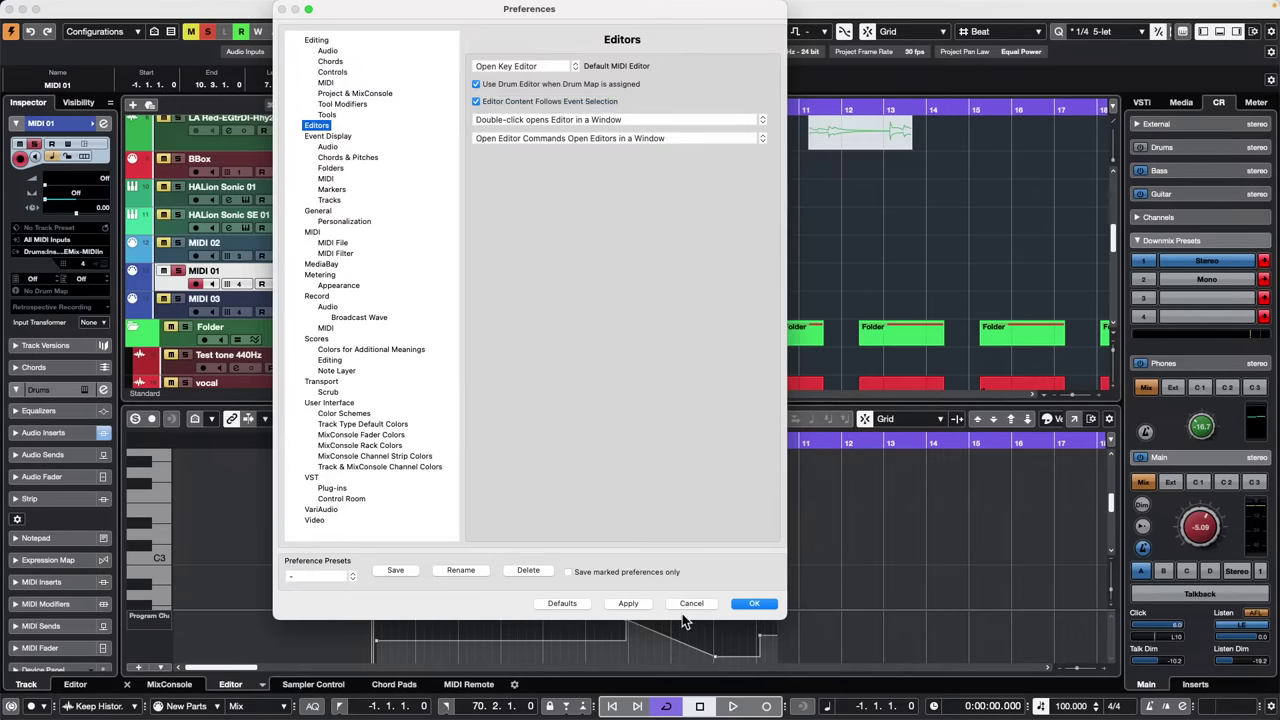
click(754, 603)
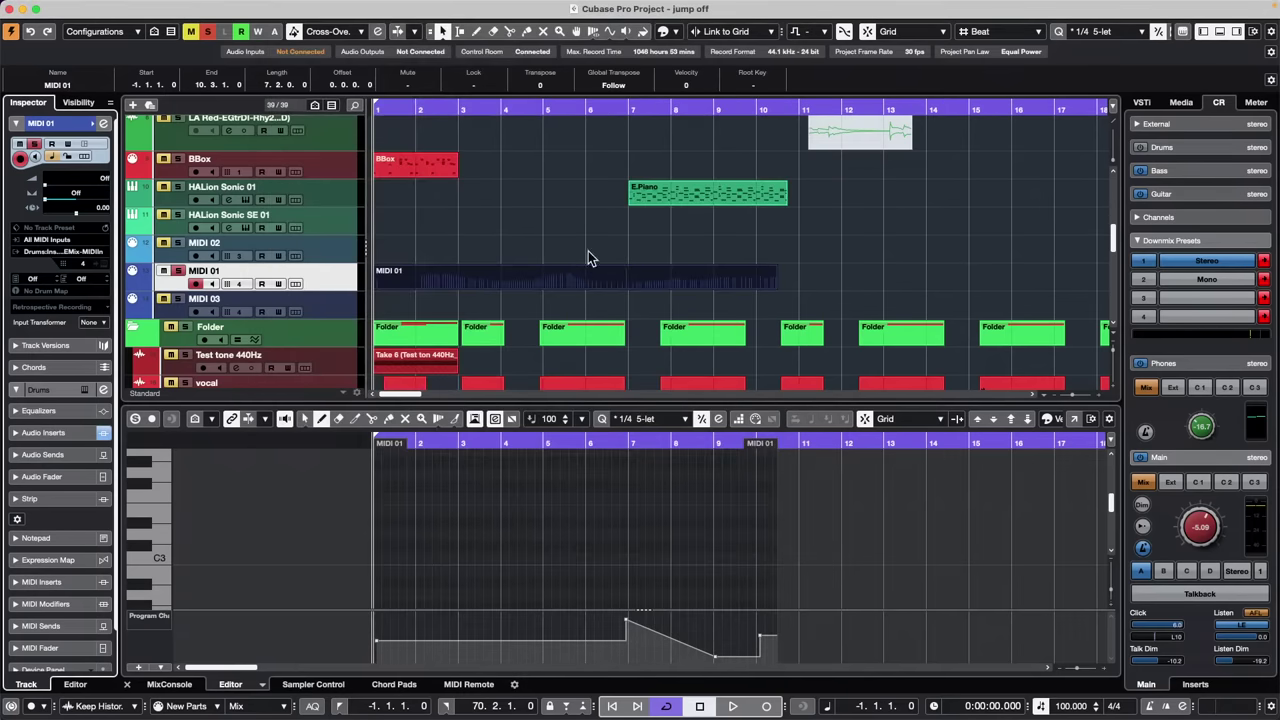
Open the E.Piano part in its own Key Editor window, move the window aside and close it
double_click(709, 197)
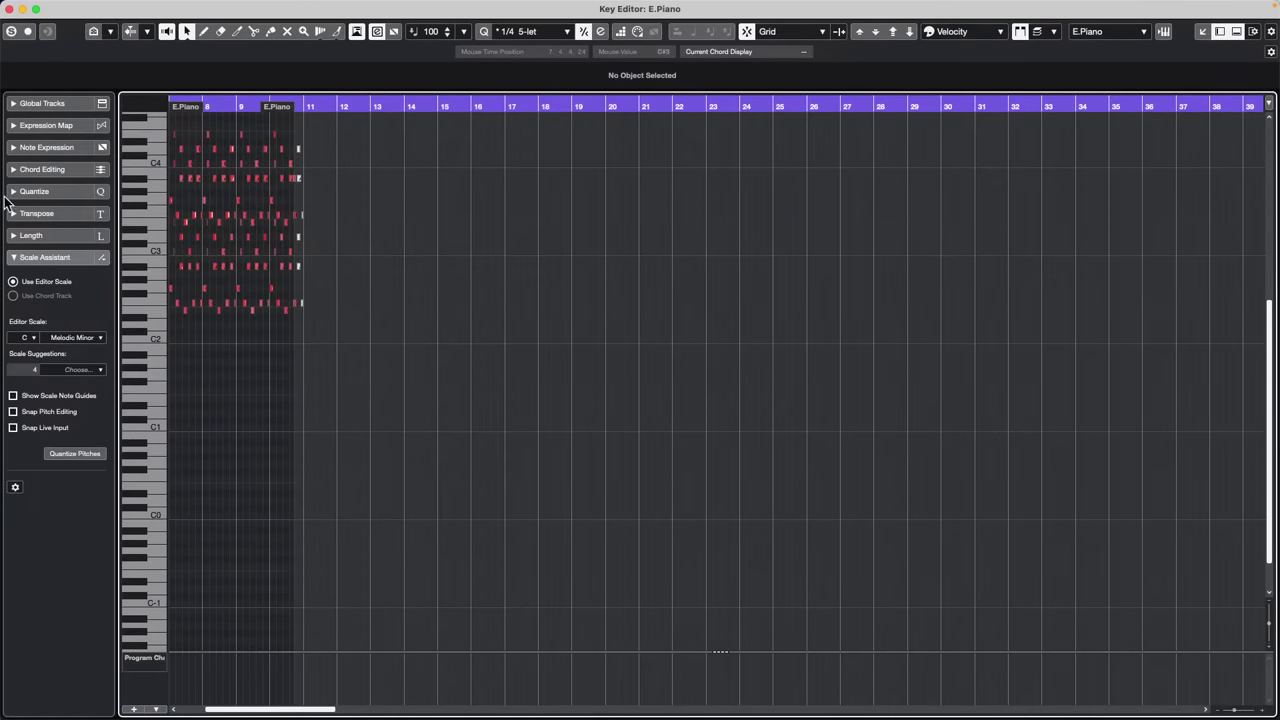
drag(86, 15, 1040, 52)
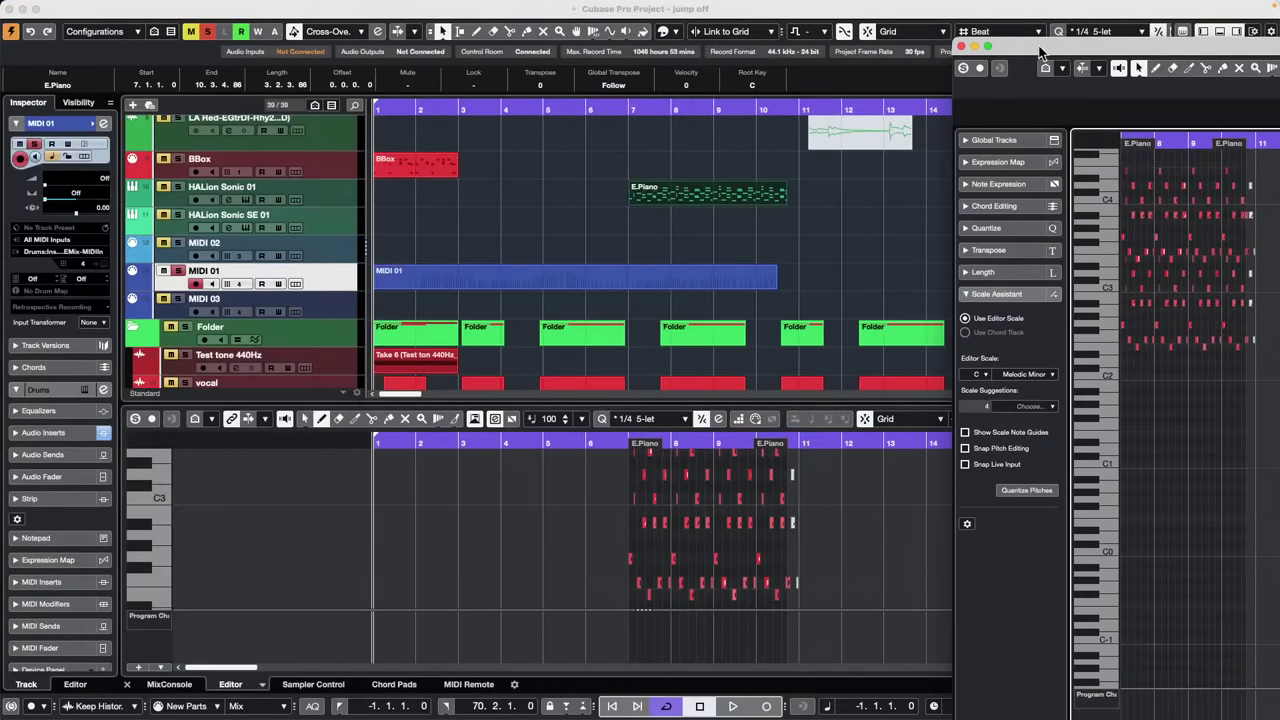
click(962, 45)
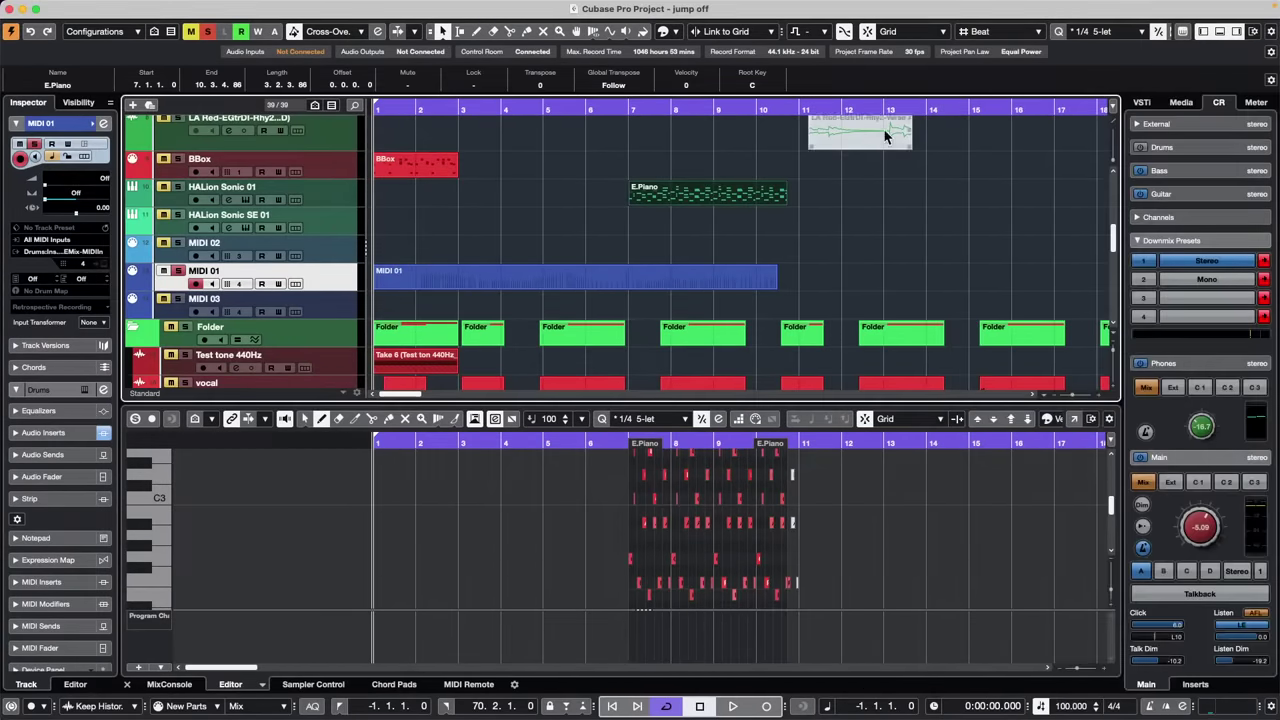
click(920, 213)
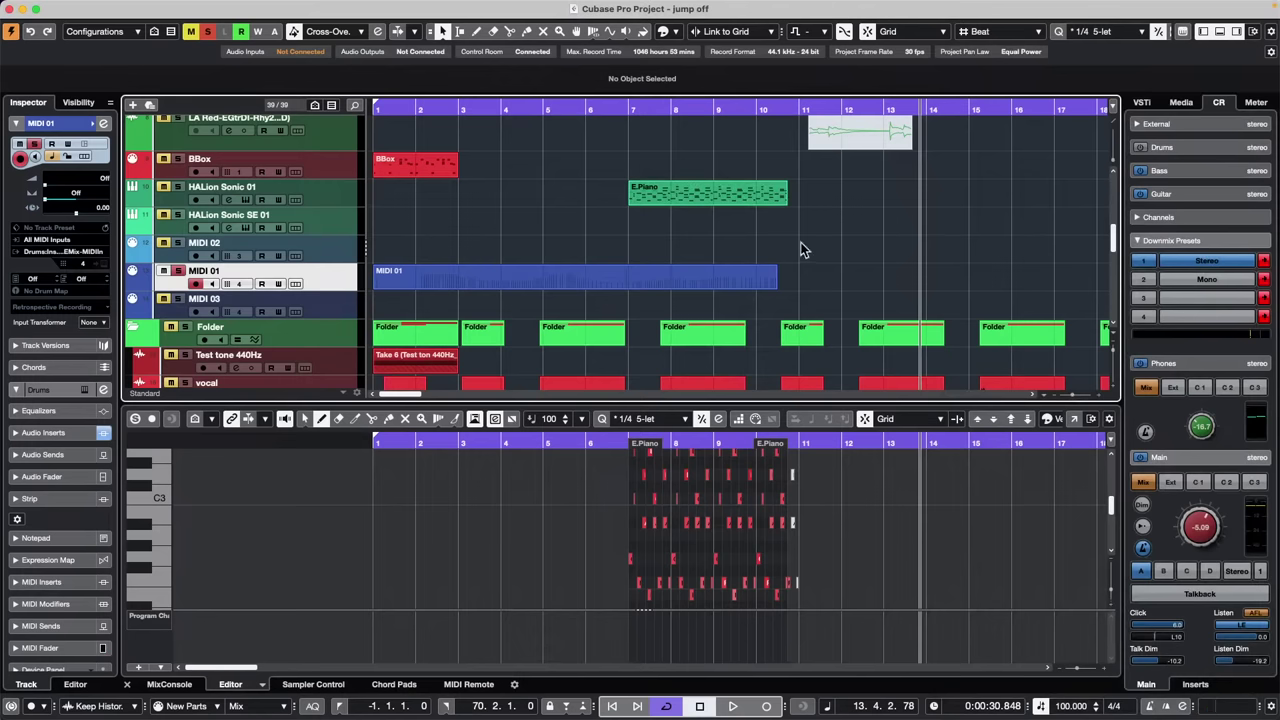
Open the BBox part in a separate Key Editor window, switch the editor to the E.Piano part, and close the window
double_click(411, 171)
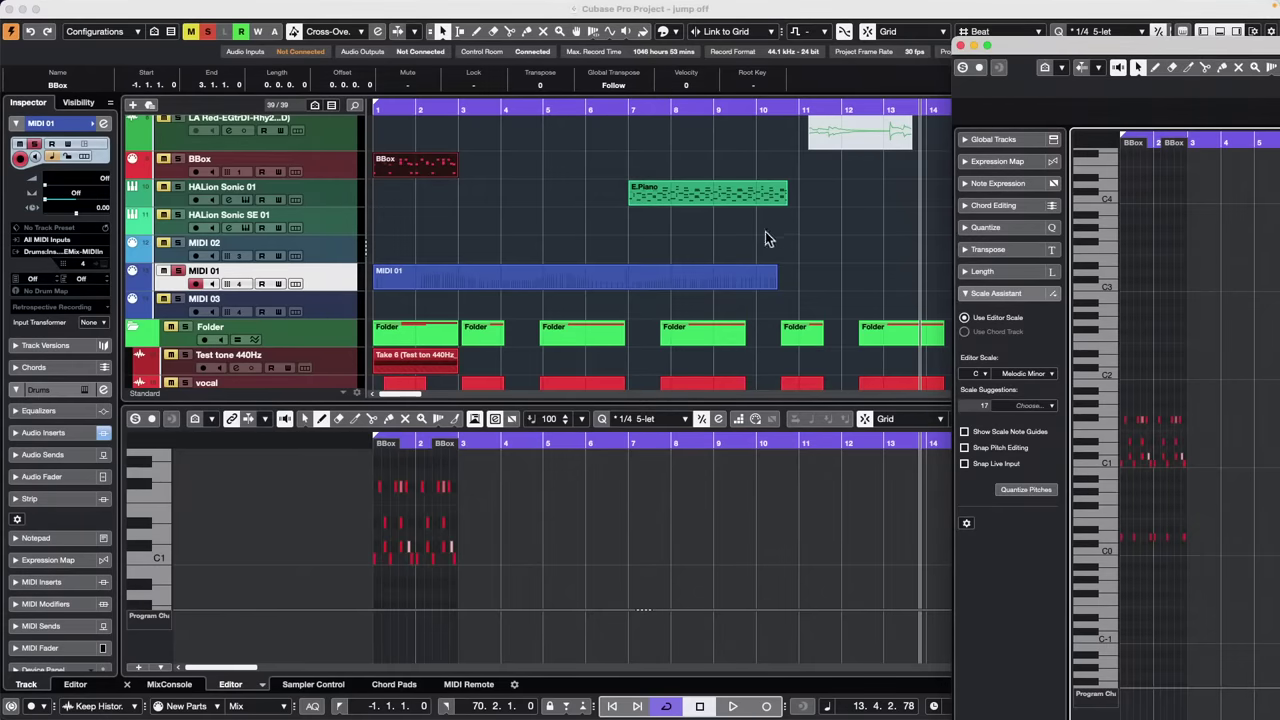
click(713, 234)
click(736, 195)
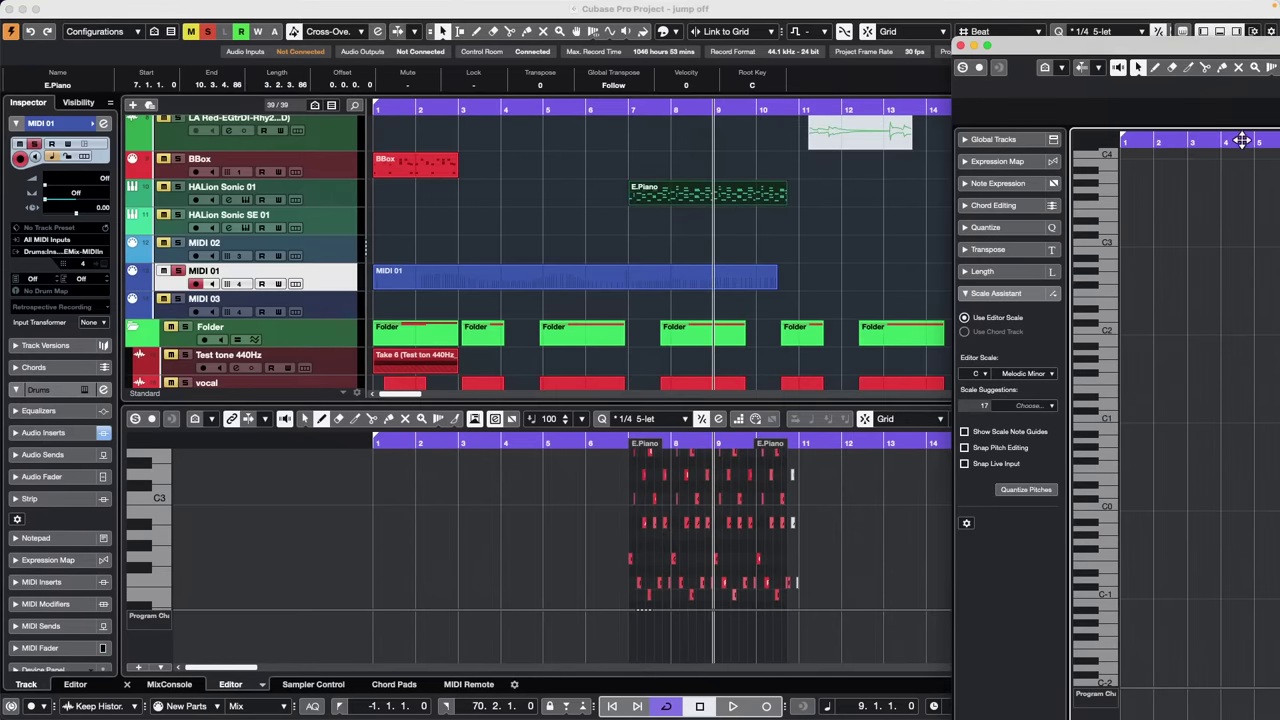
click(1171, 141)
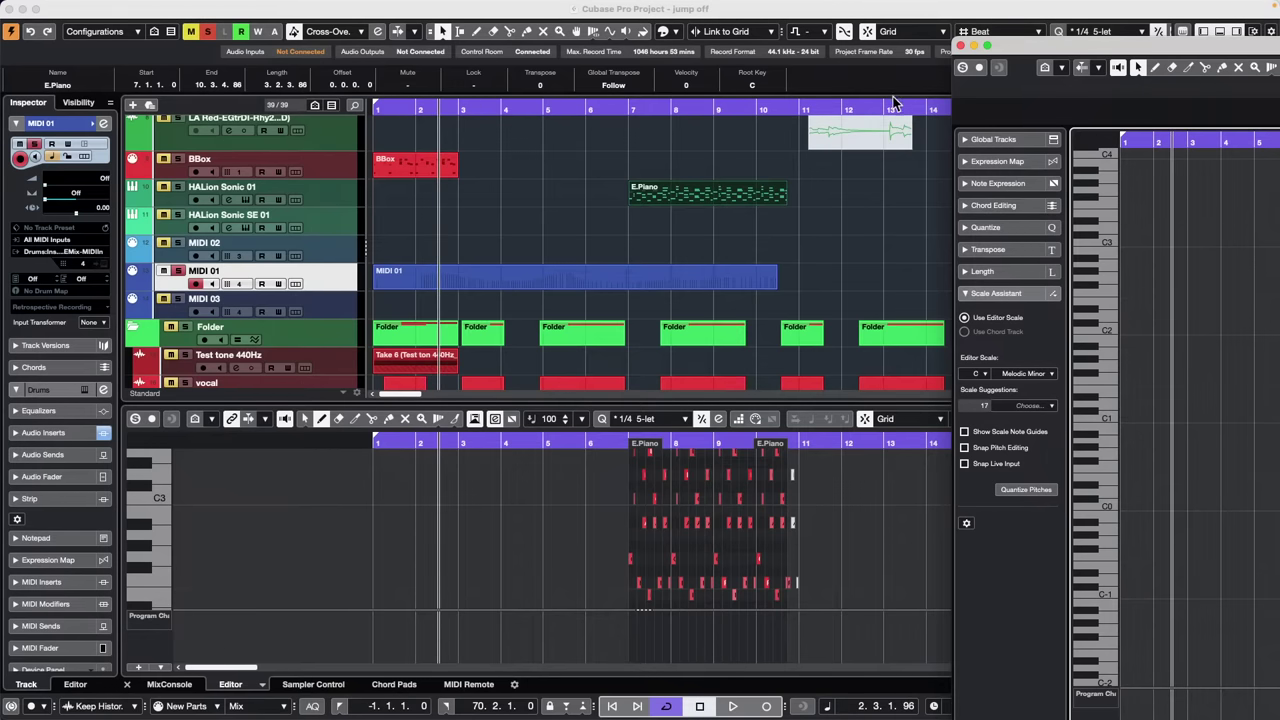
drag(1074, 48, 686, 112)
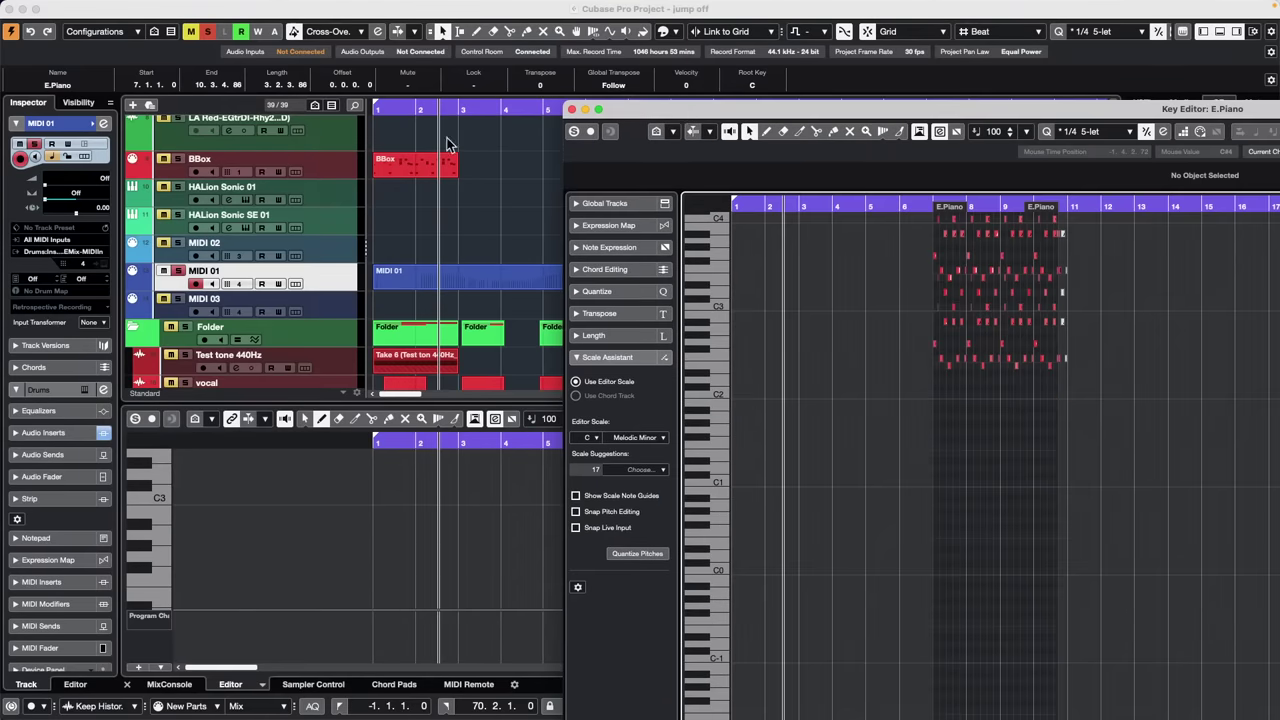
click(571, 109)
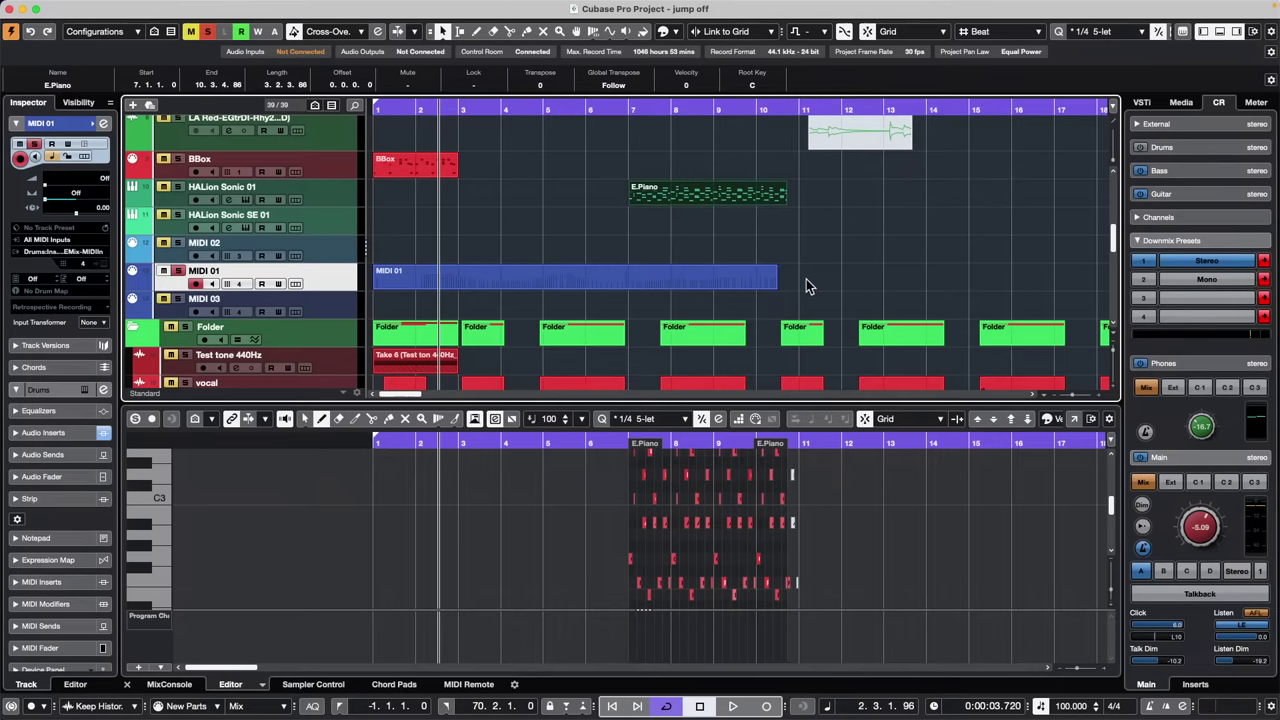
Set the Editors preferences so that double-clicking a part opens the editor in the Lower Zone, and apply the change
click(88, 7)
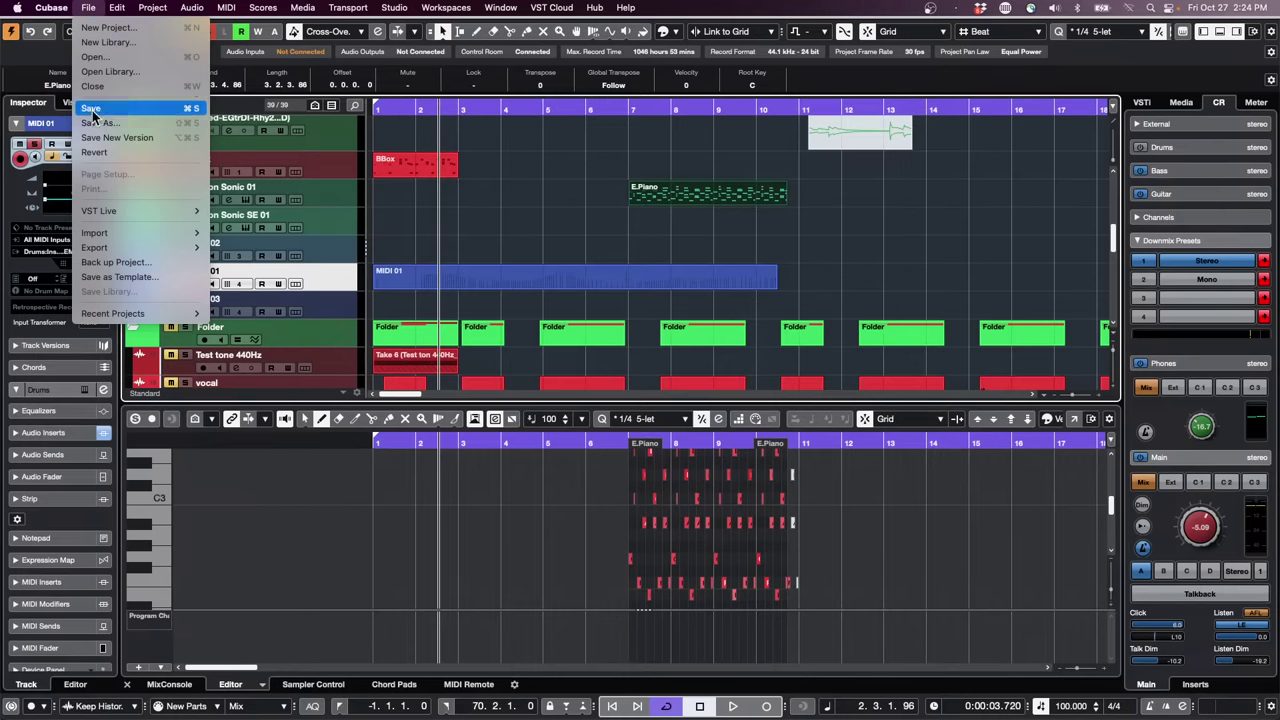
mouse_move(51, 7)
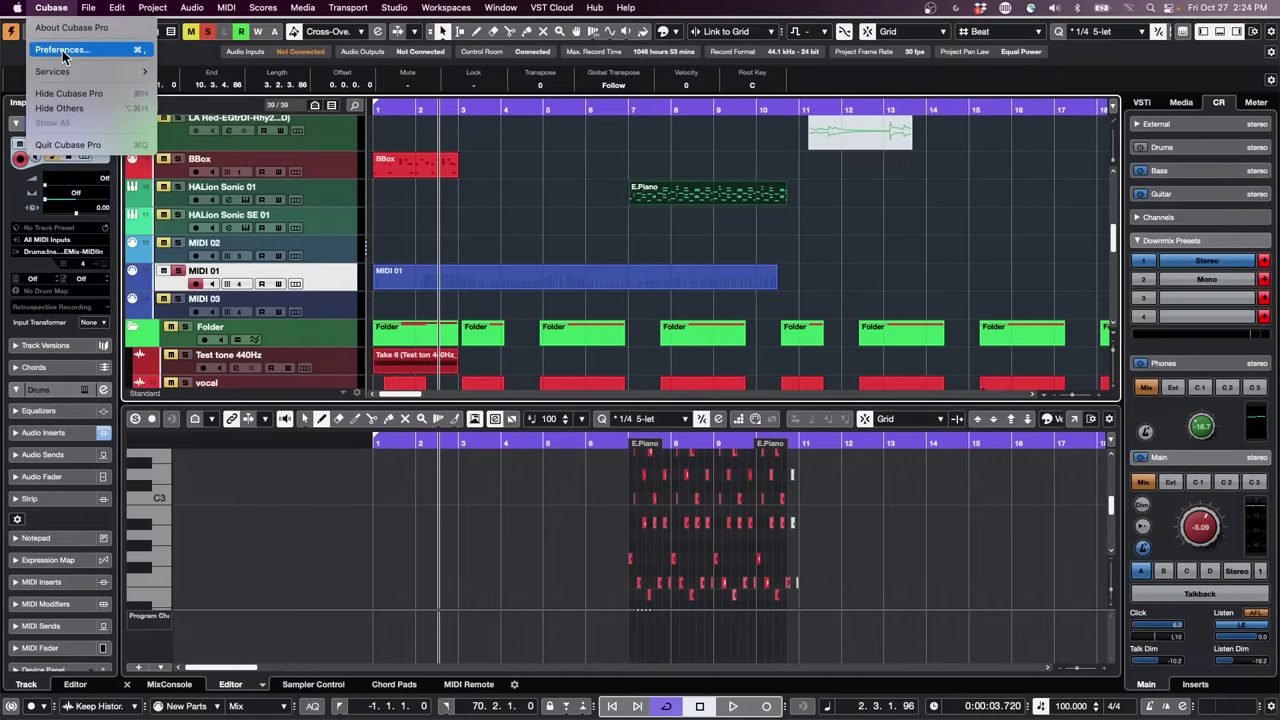
click(62, 50)
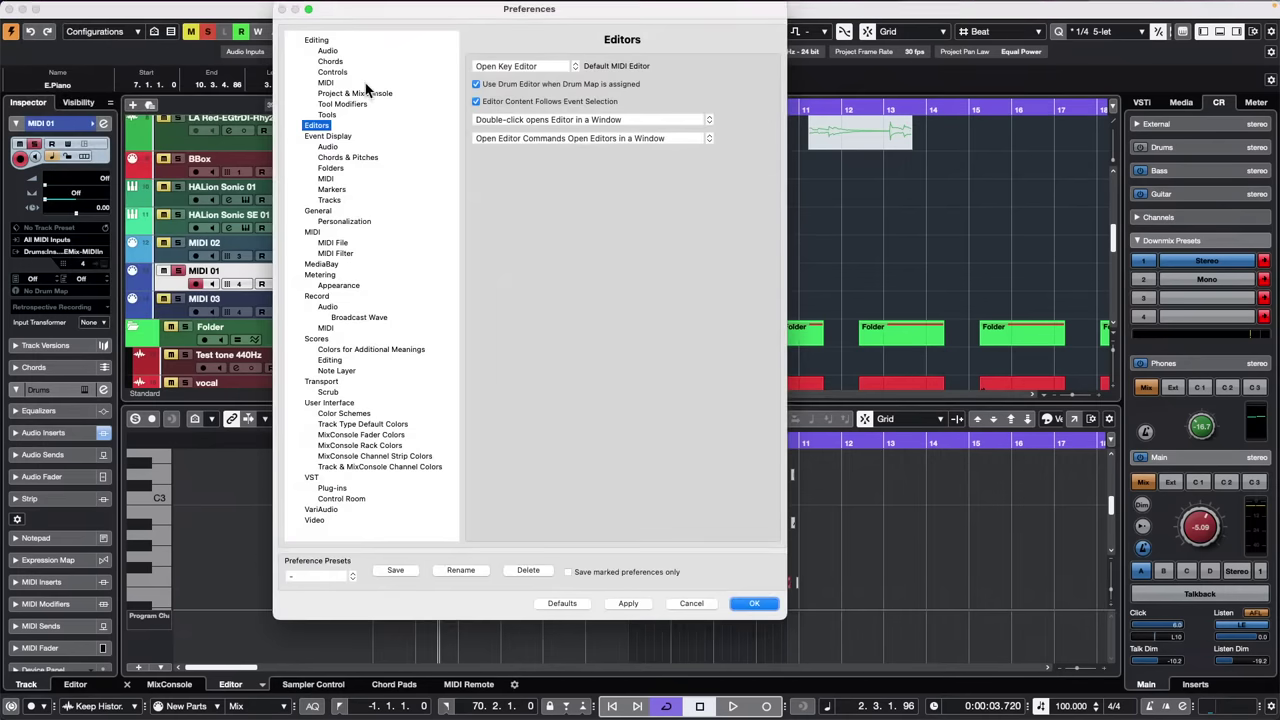
click(645, 122)
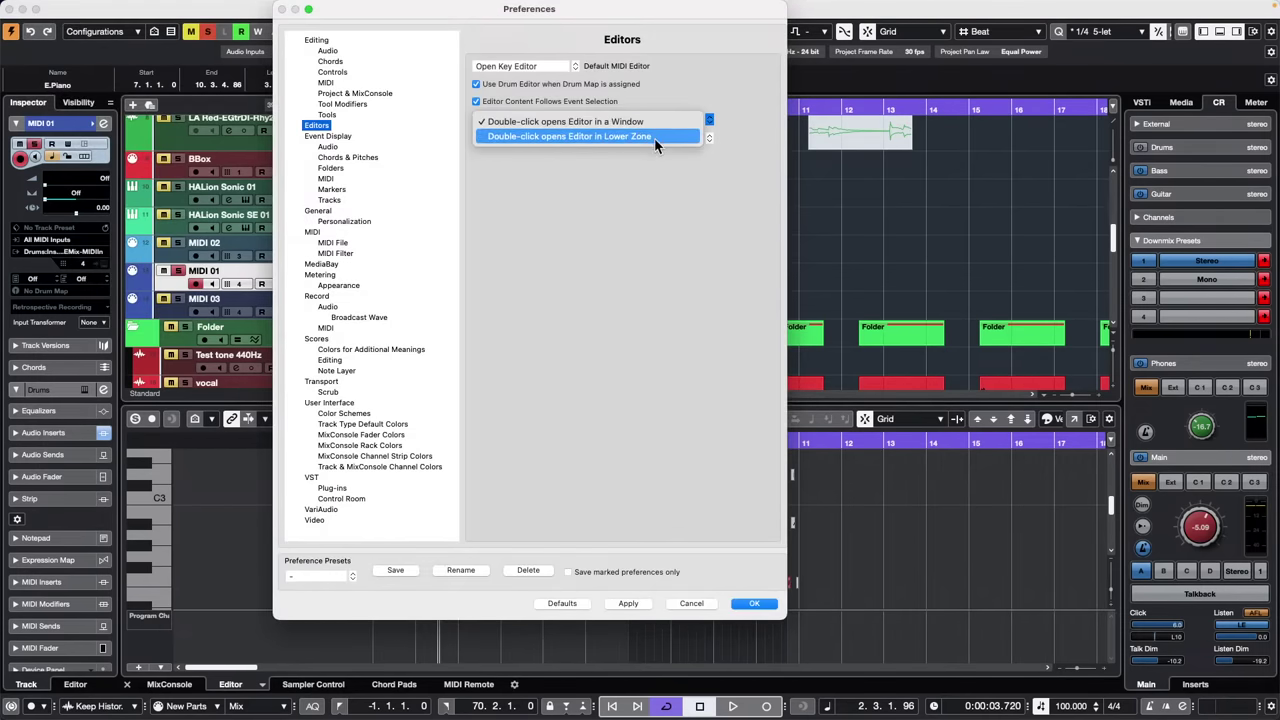
click(658, 122)
click(653, 124)
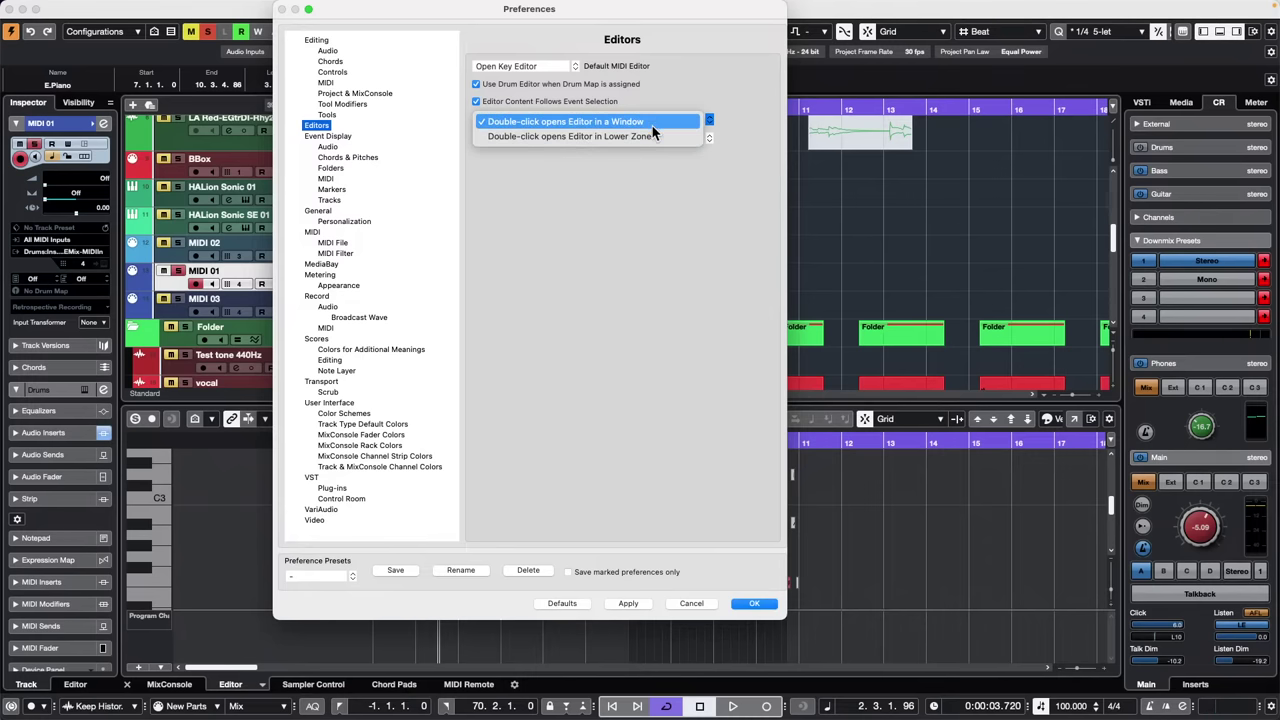
click(651, 136)
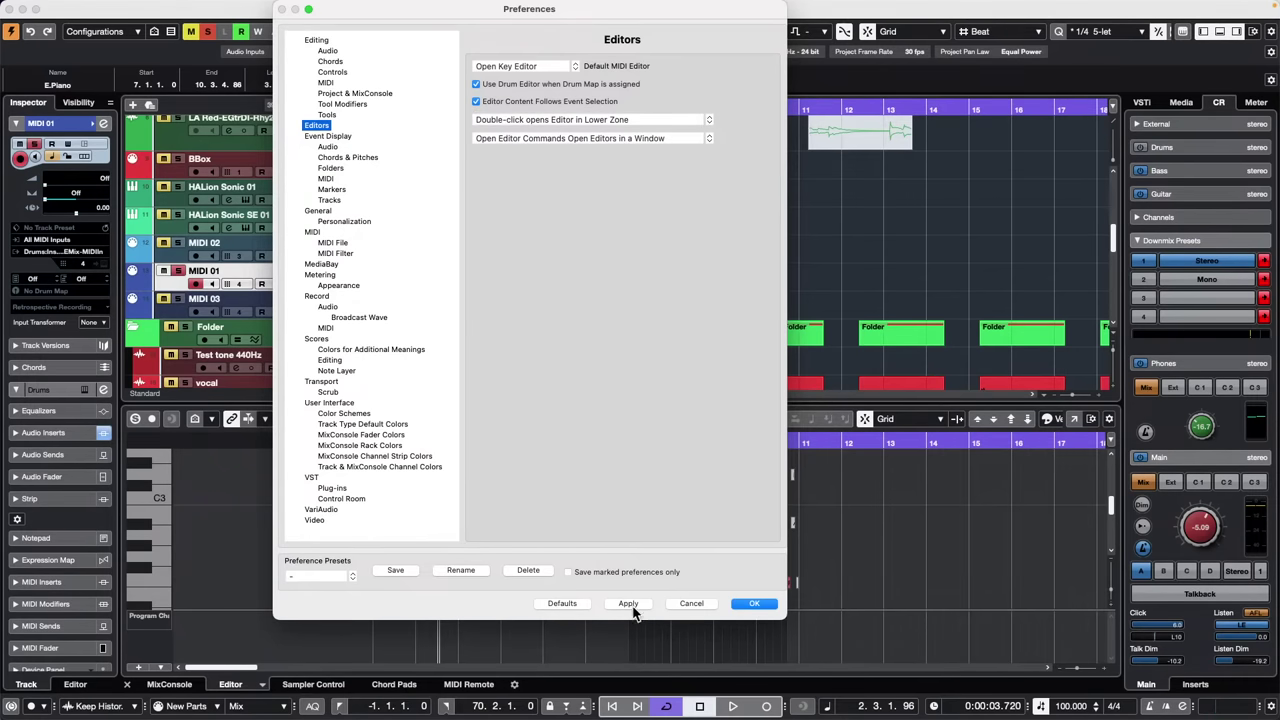
click(628, 604)
click(754, 604)
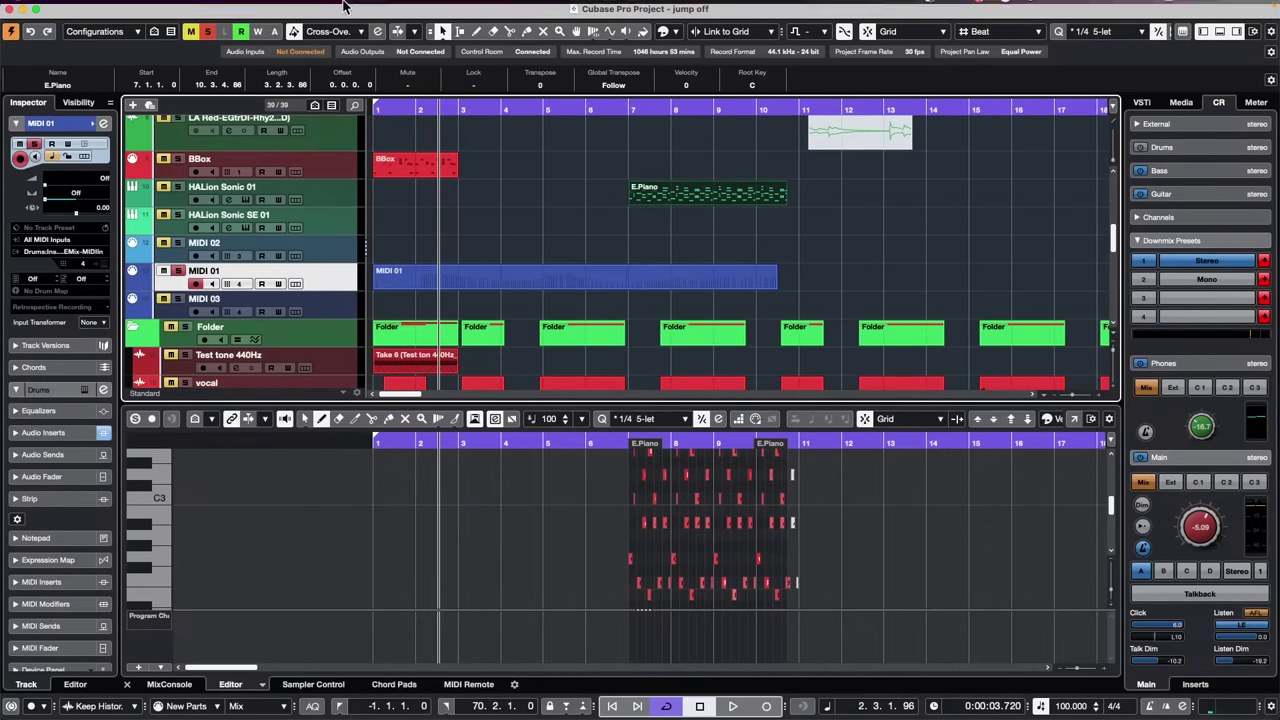
Examine the additional studio options, including the Generic Remote and Mackie Control remote device entries
click(388, 8)
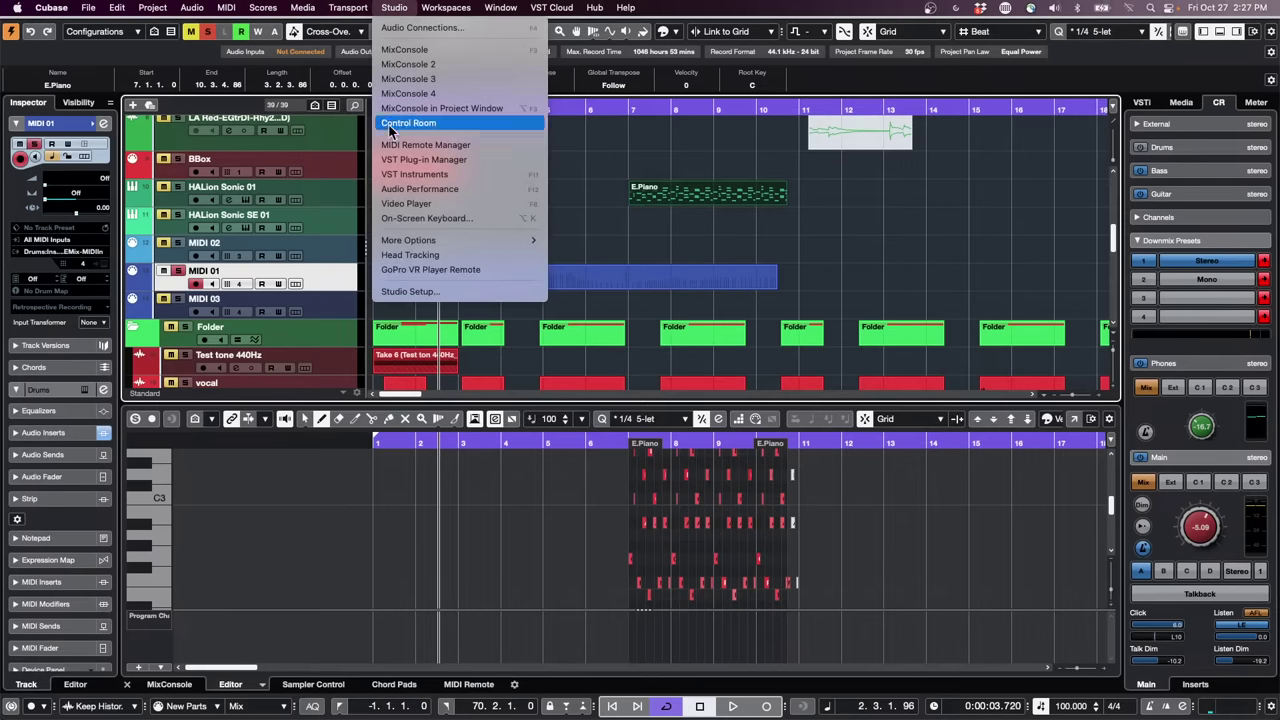
mouse_move(432, 242)
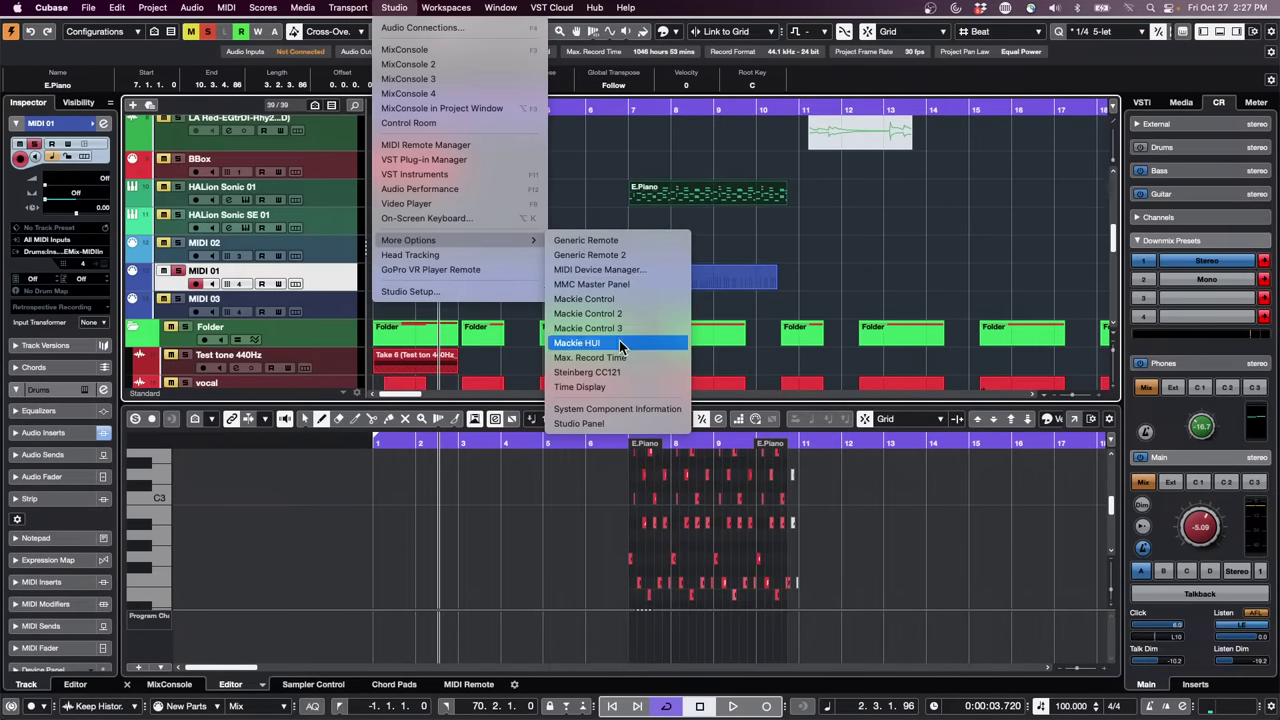
click(605, 158)
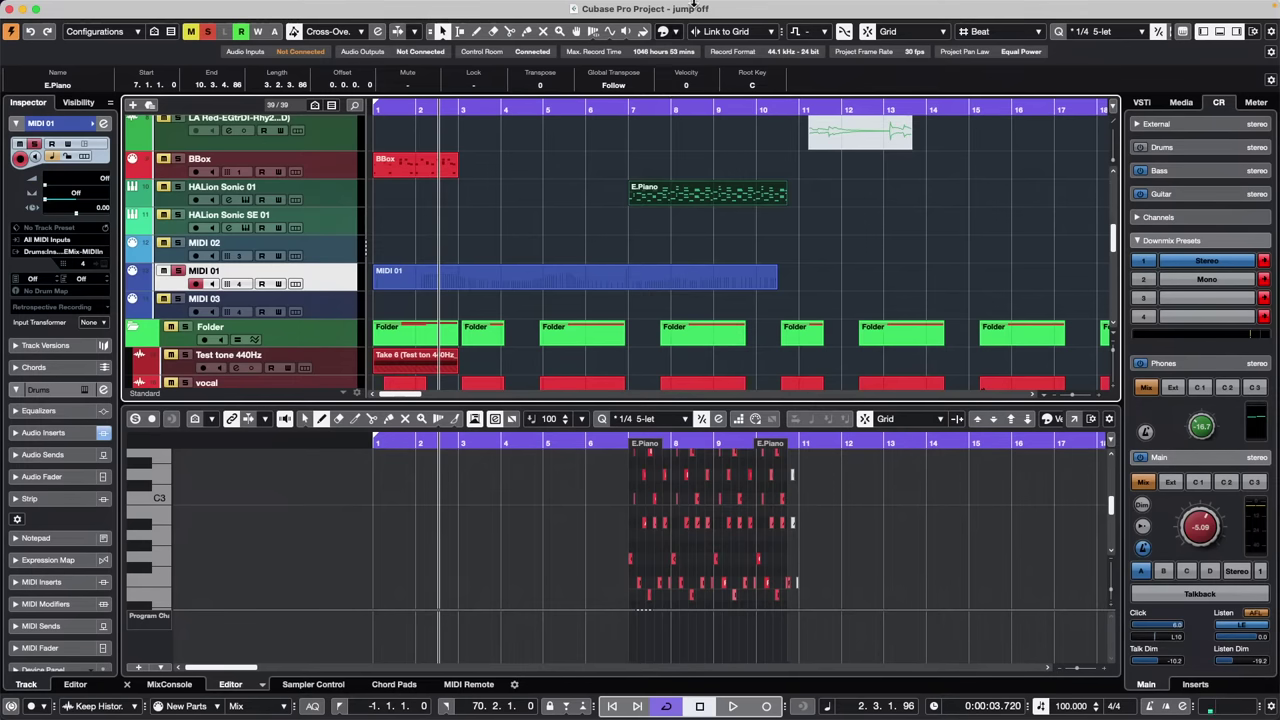
click(395, 8)
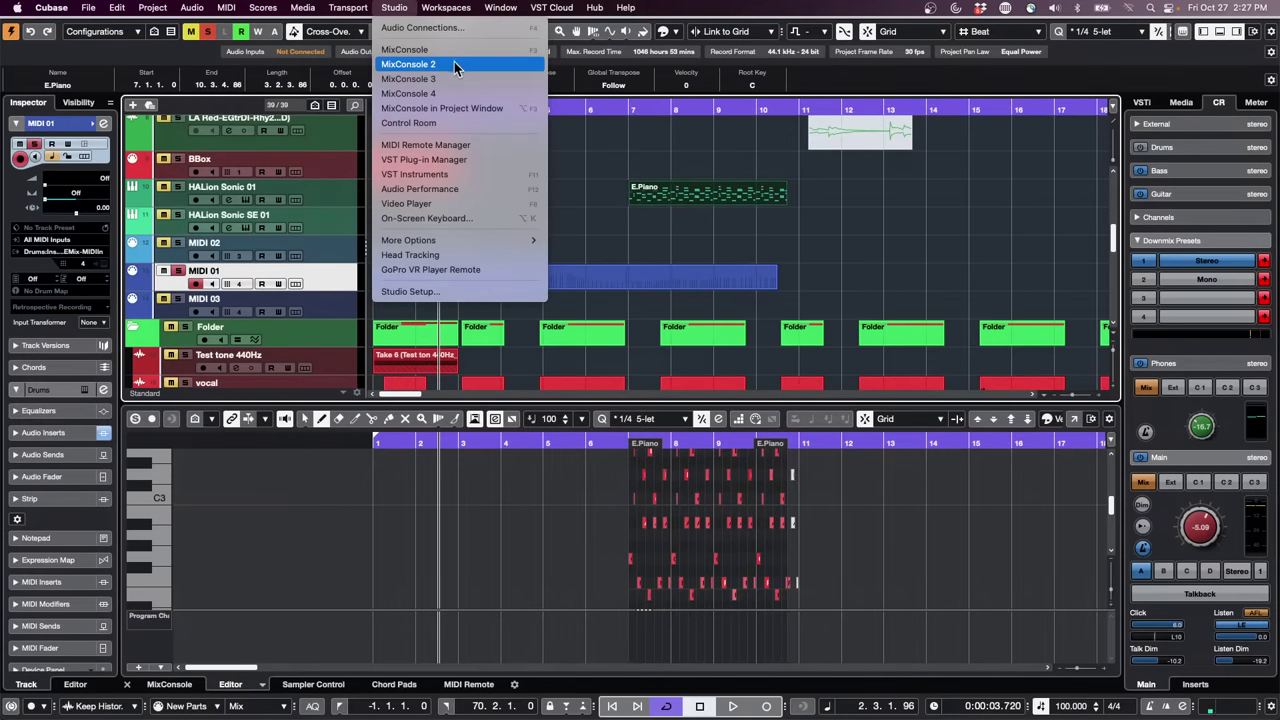
mouse_move(474, 243)
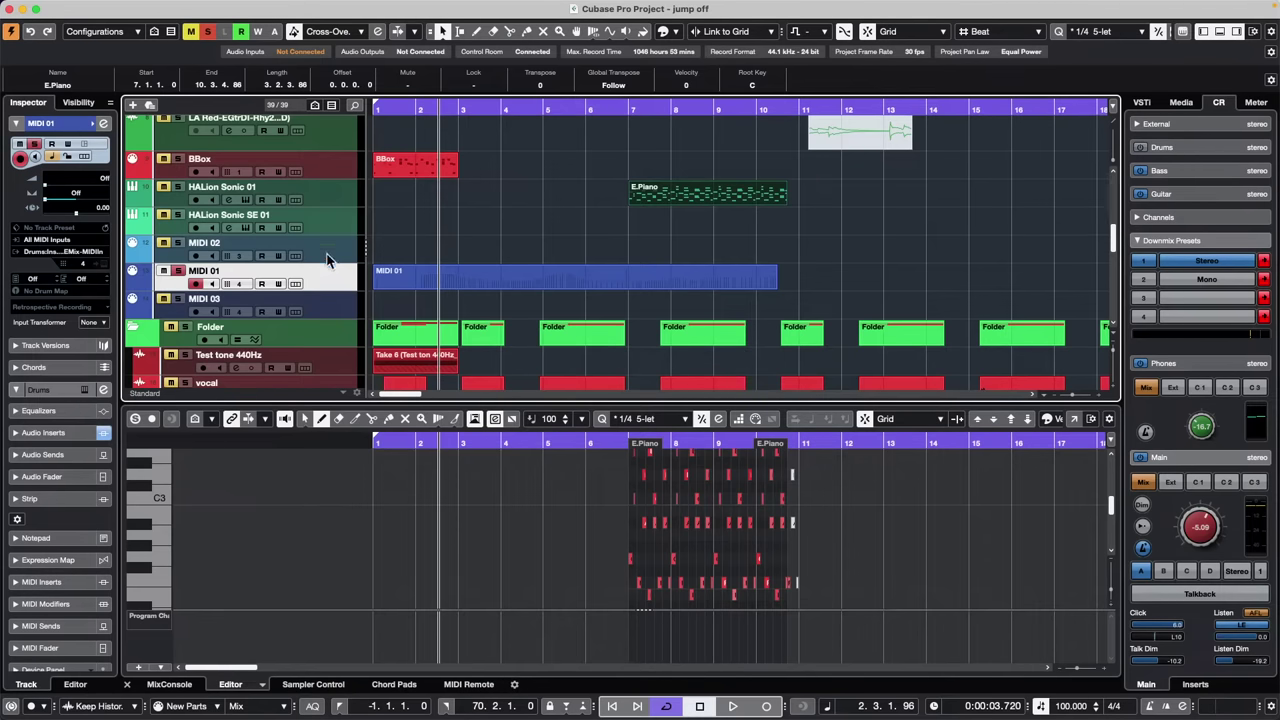
Display the track visibility list, then hide and show the Padshop 01 and forget the past tracks
click(78, 102)
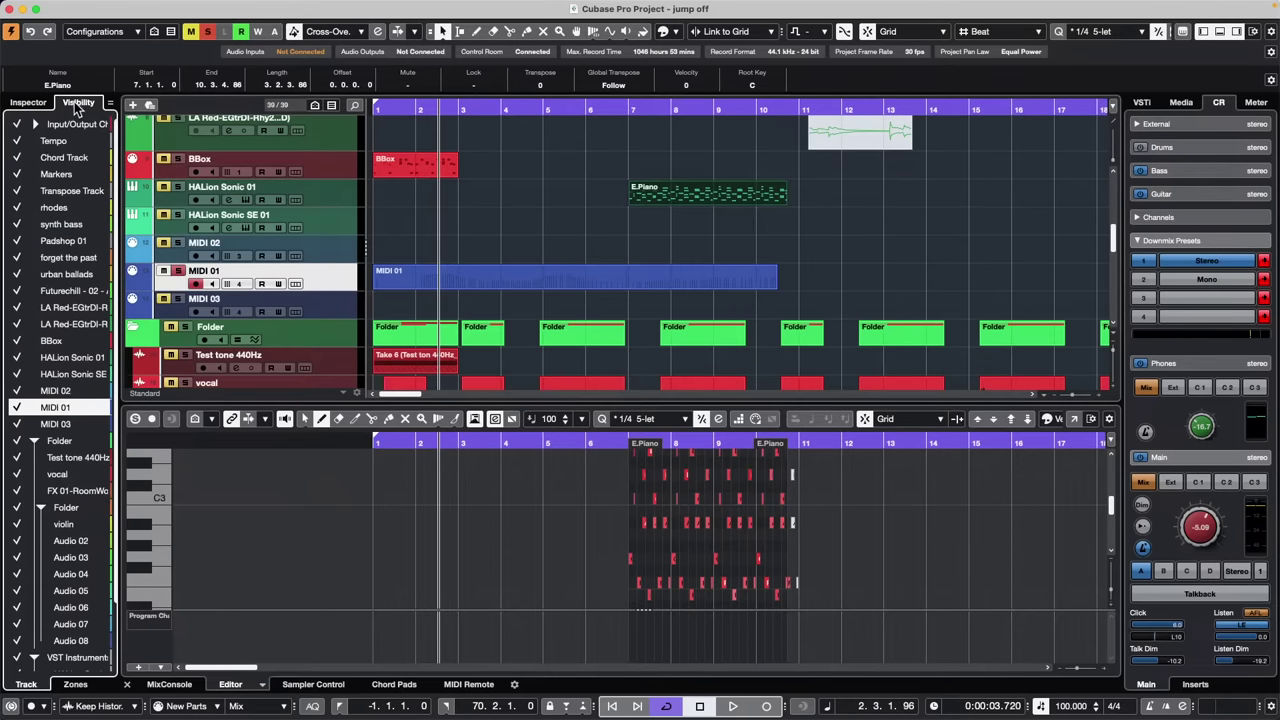
click(18, 238)
click(17, 257)
click(19, 240)
click(16, 260)
Hide the second LA Red guitar track, BBox, HALion Sonic 01 and HALion Sonic SE 01
click(19, 324)
click(17, 344)
click(16, 374)
click(17, 360)
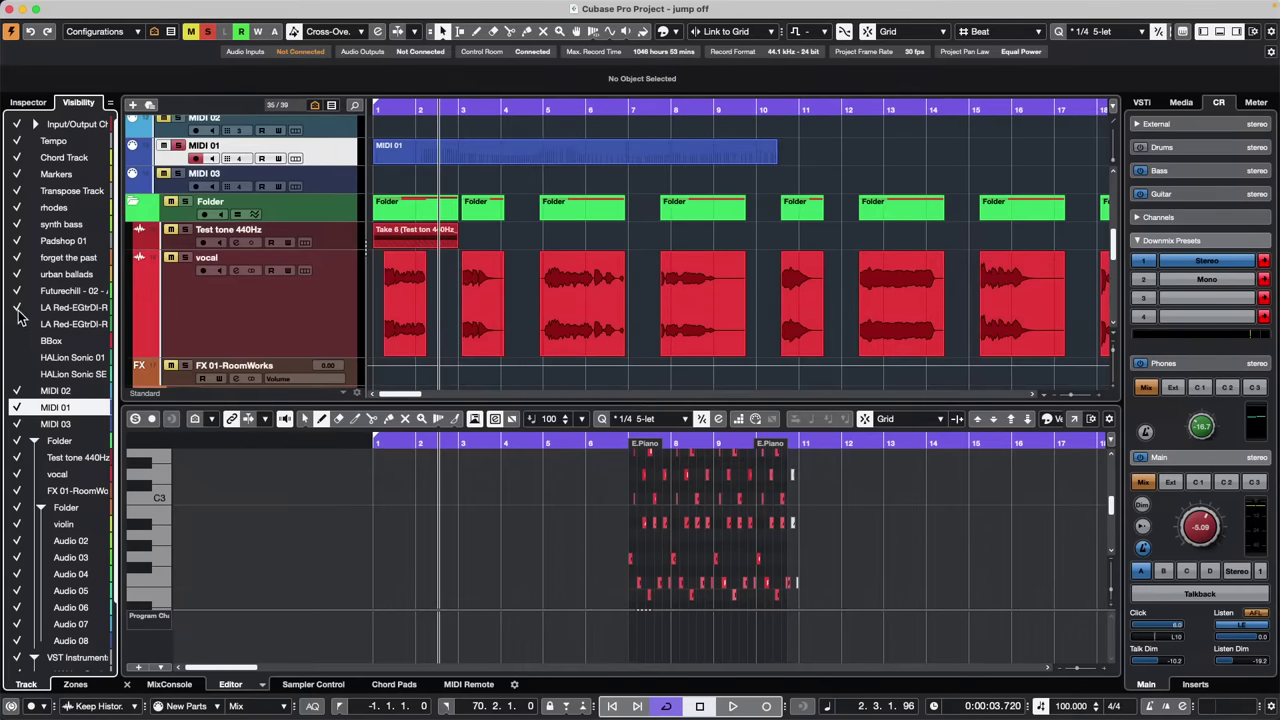
Show the second LA Red guitar track, BBox, HALion Sonic 01 and HALion Sonic SE 01 again
click(18, 324)
click(17, 341)
click(17, 357)
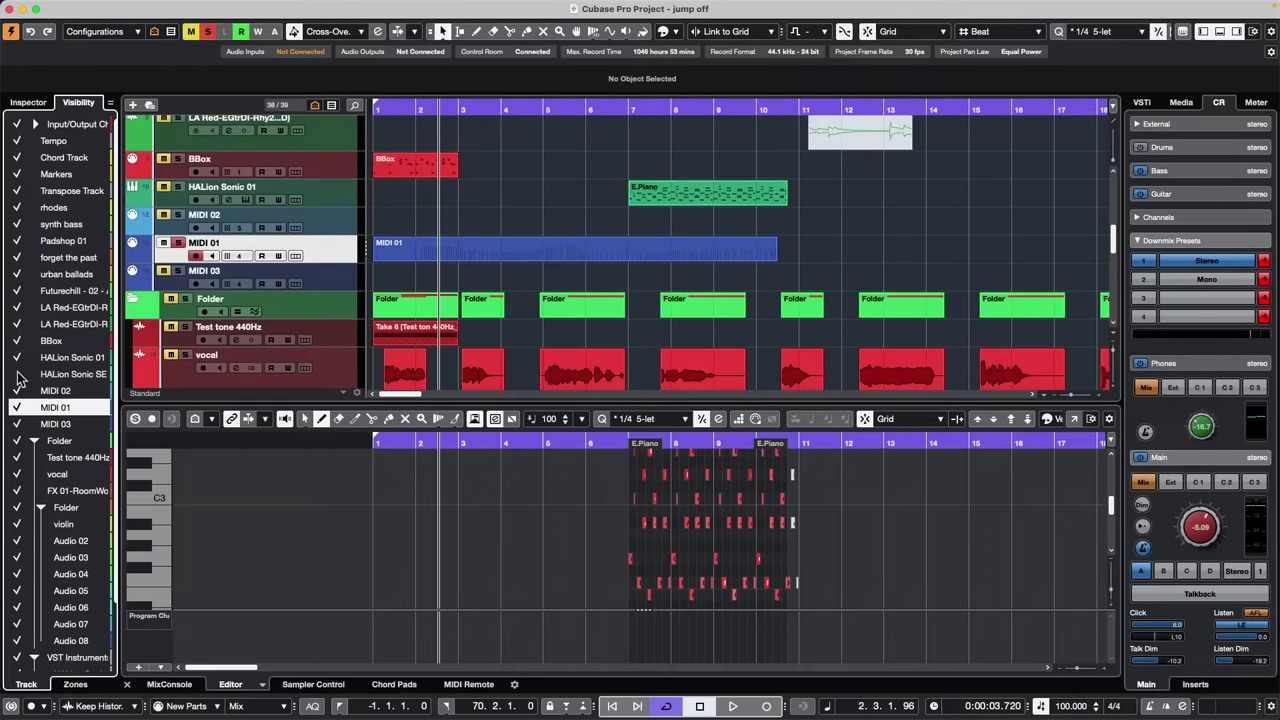
click(17, 374)
scroll(340, 228, up, 8)
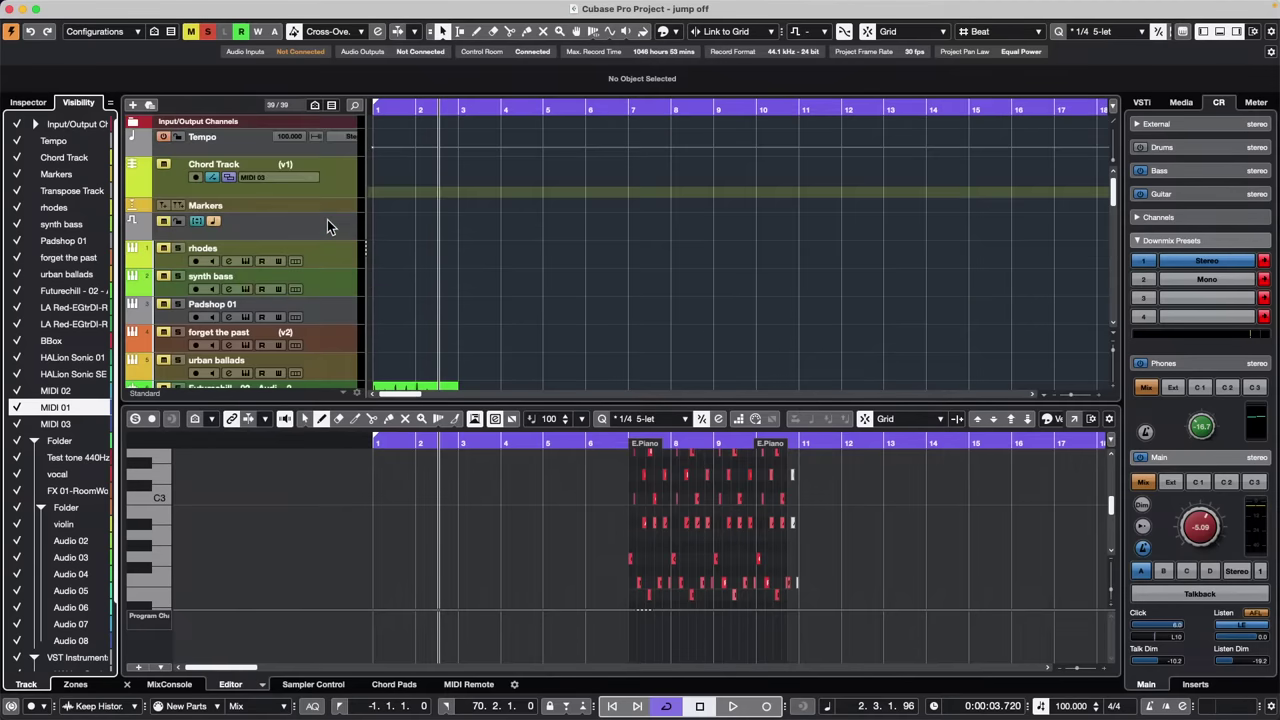
Add four mono REVelation effect tracks with stereo output, created inside a folder
scroll(327, 219, down, 10)
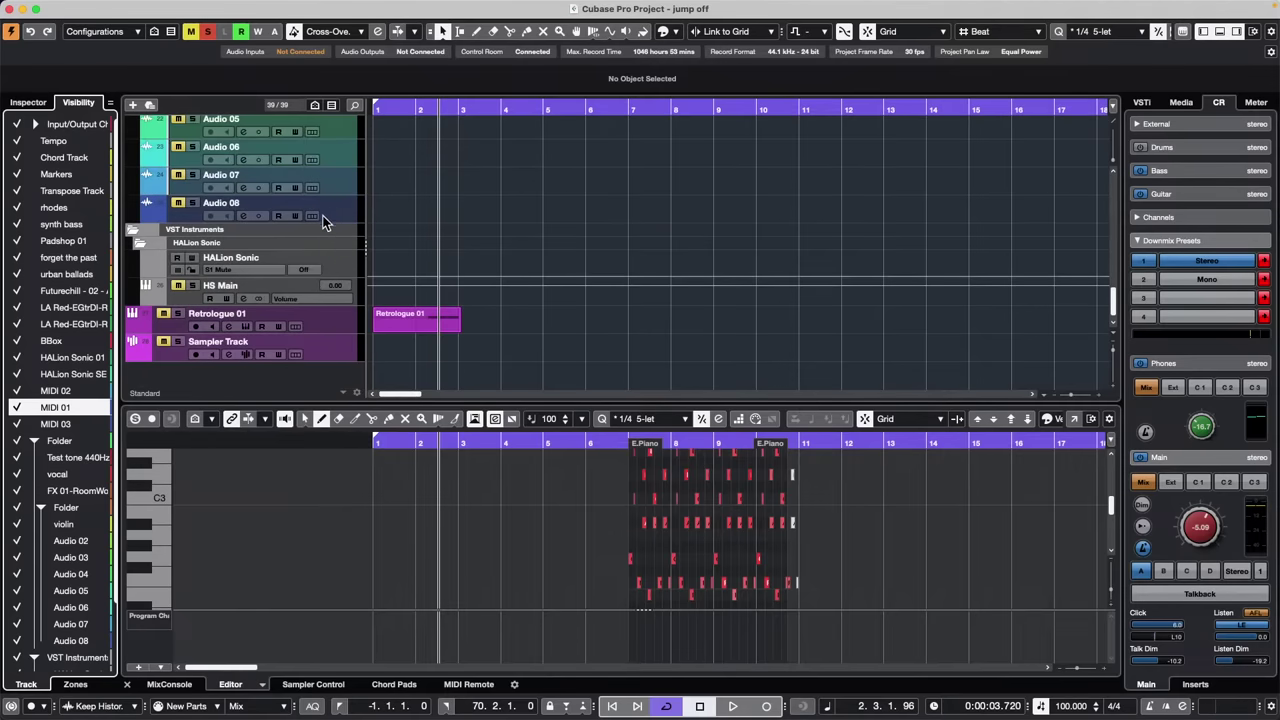
right_click(334, 180)
mouse_move(478, 183)
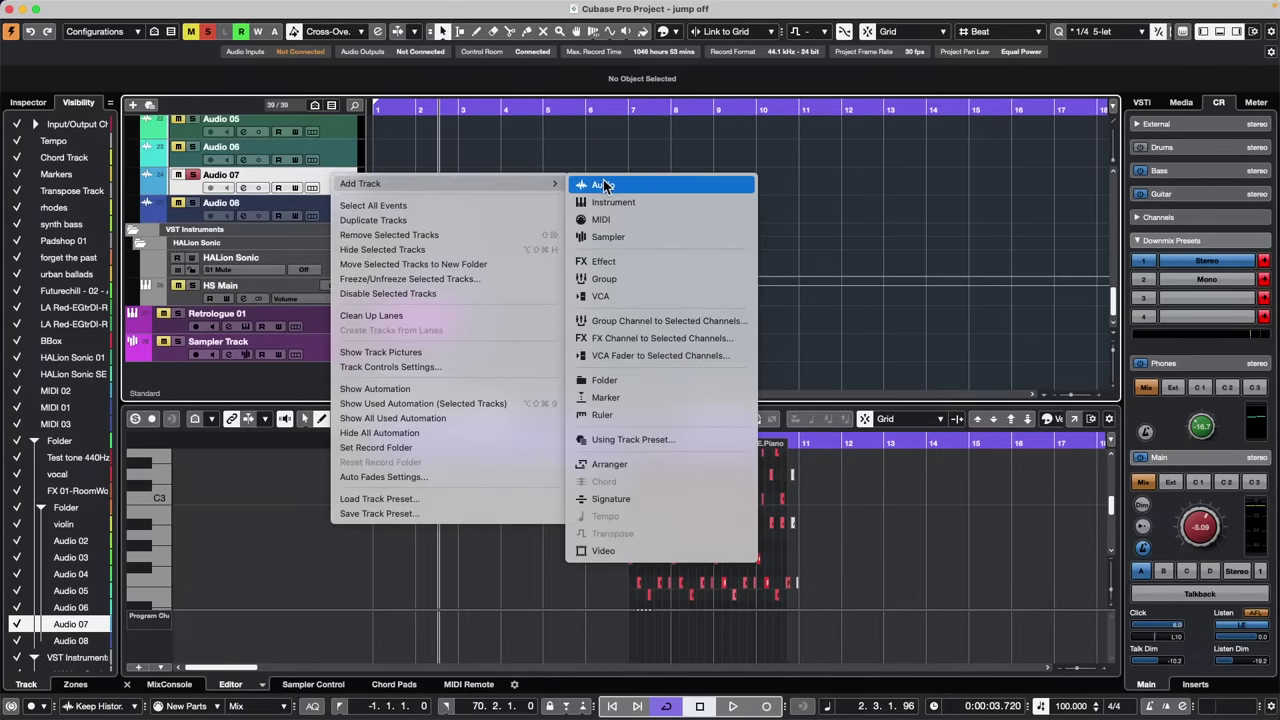
click(645, 262)
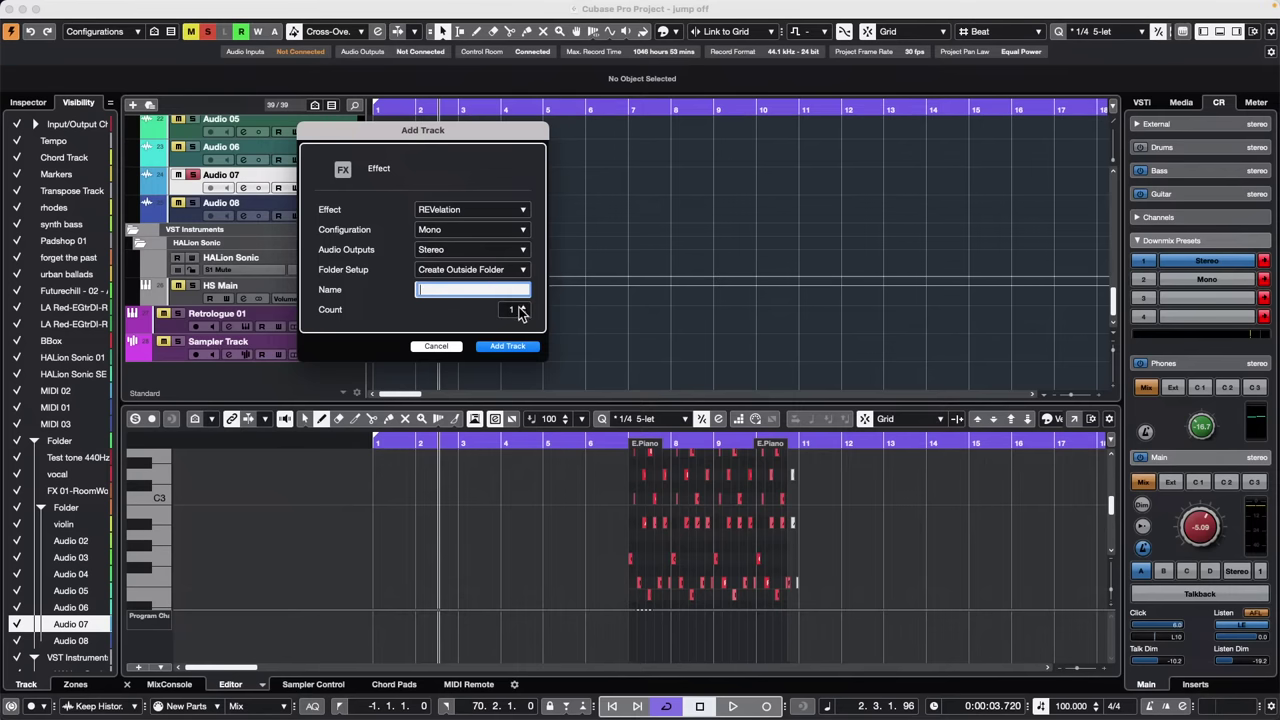
click(463, 269)
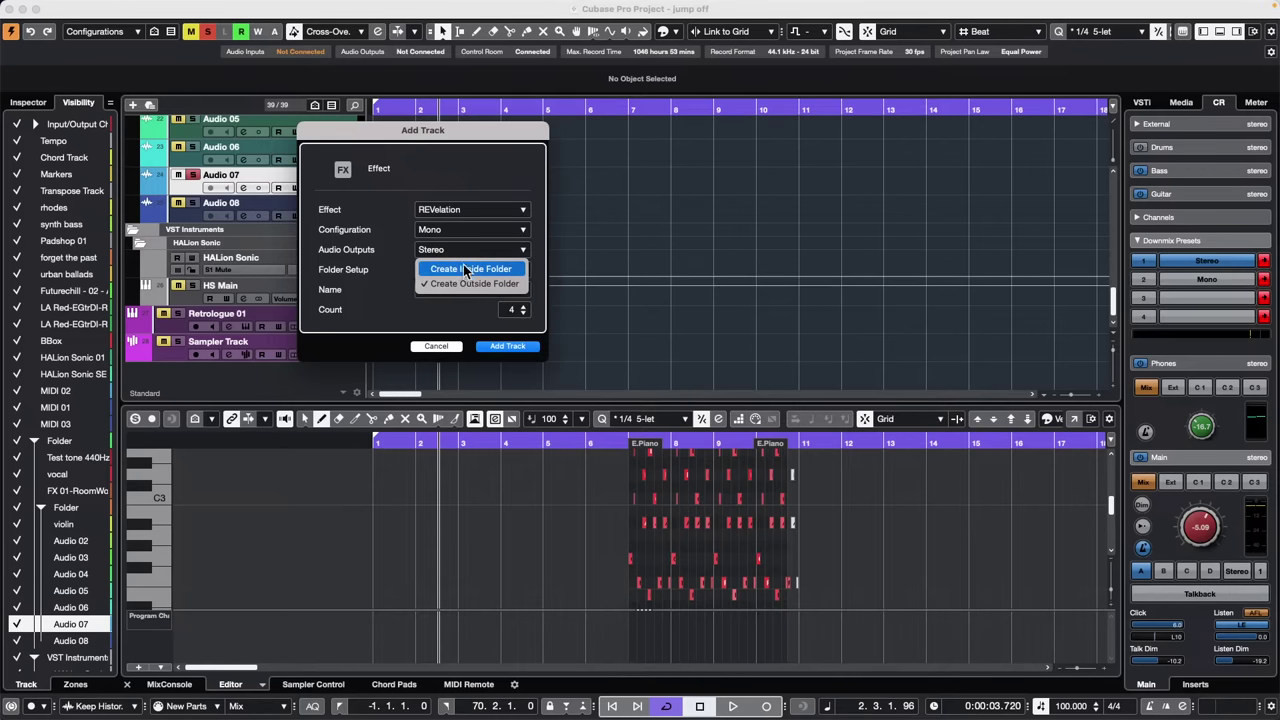
click(481, 270)
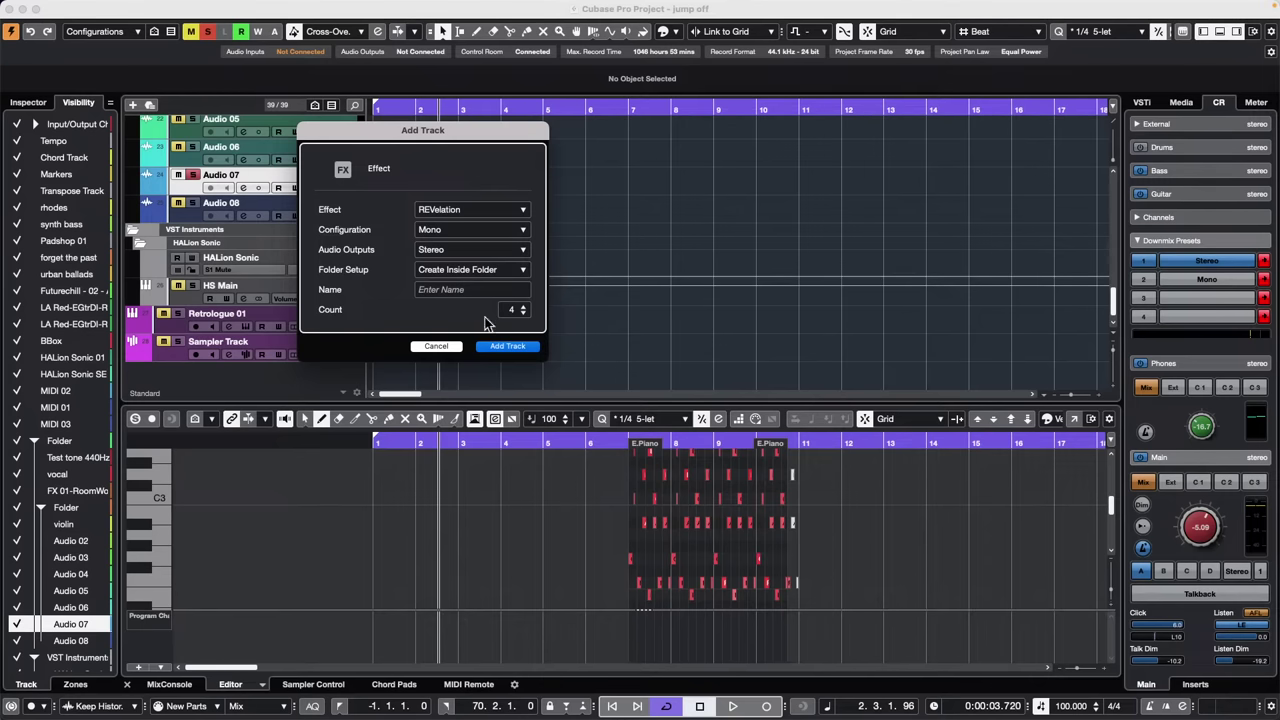
click(501, 347)
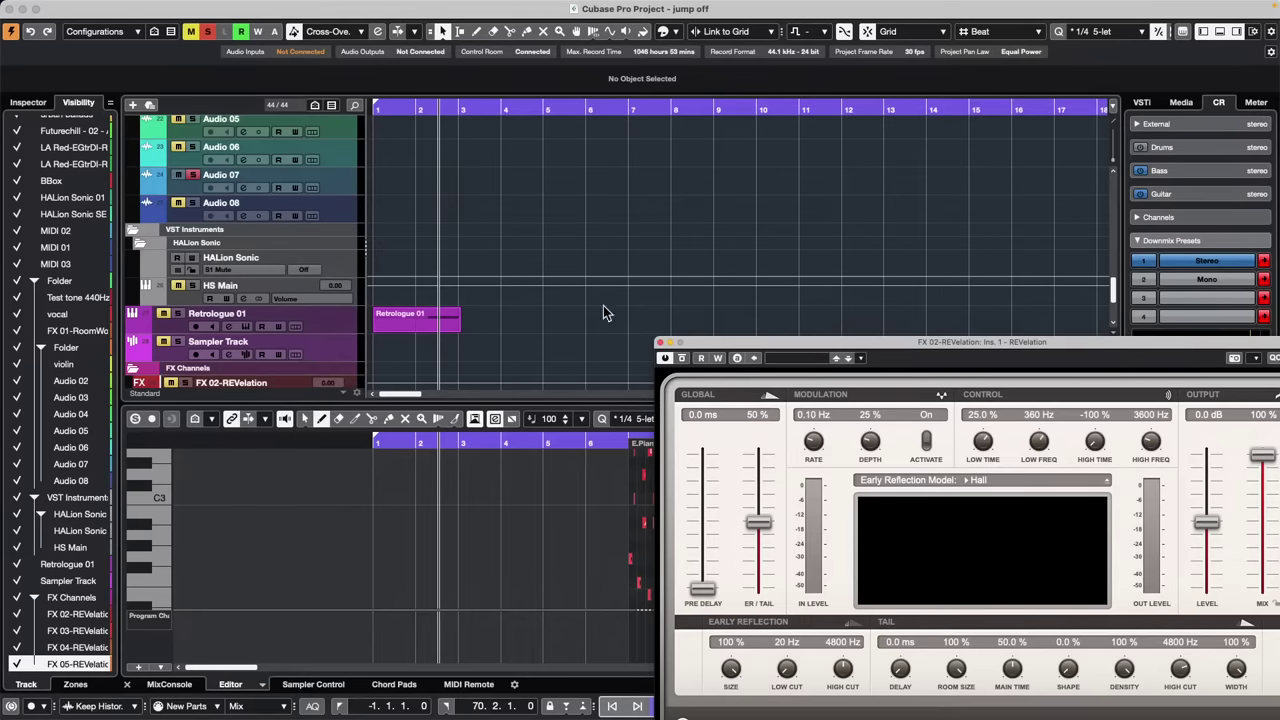
Collapse and expand the FX Channels folder repeatedly to view its effect tracks, leaving it expanded
scroll(290, 179, down, 3)
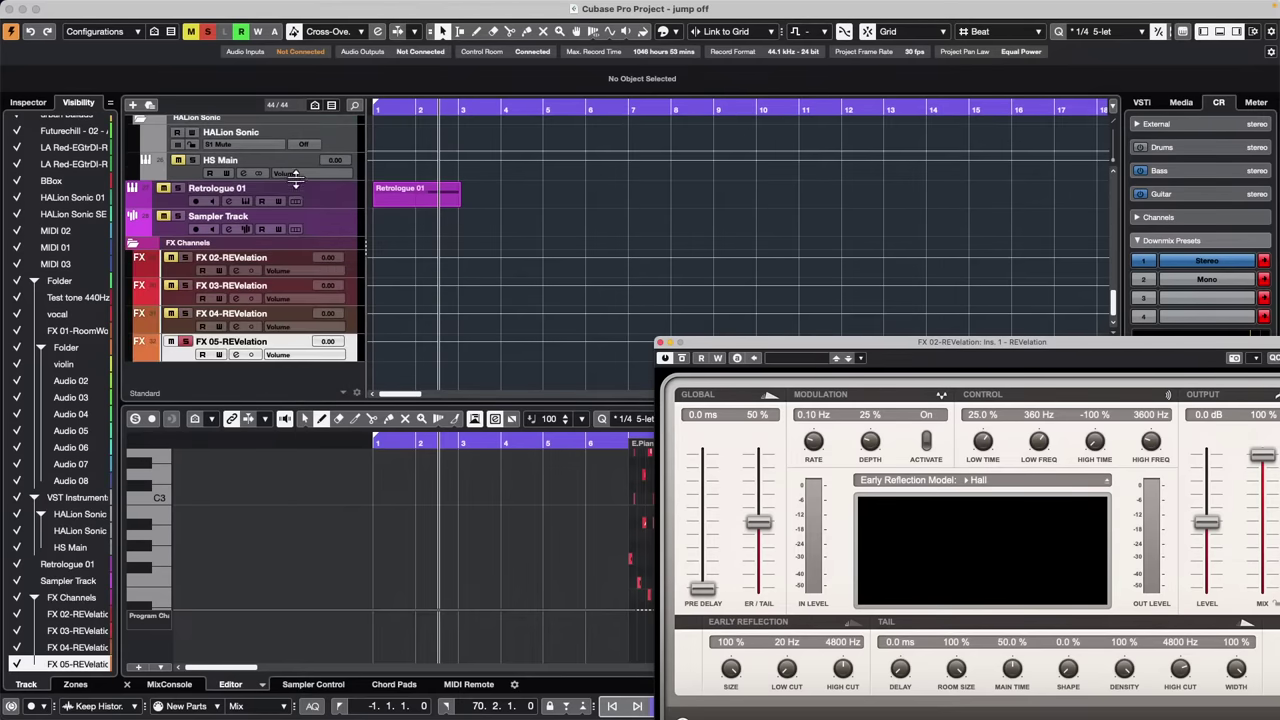
click(133, 243)
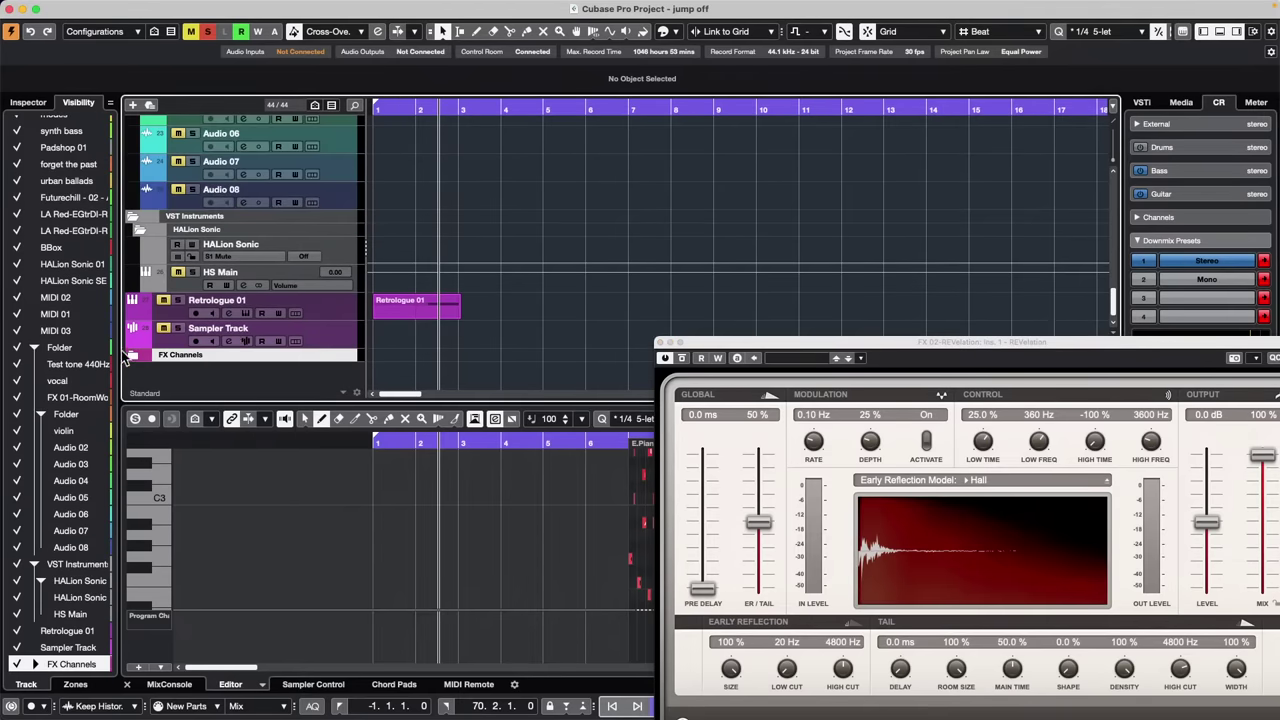
click(134, 357)
click(134, 357)
click(134, 357)
scroll(258, 328, down, 3)
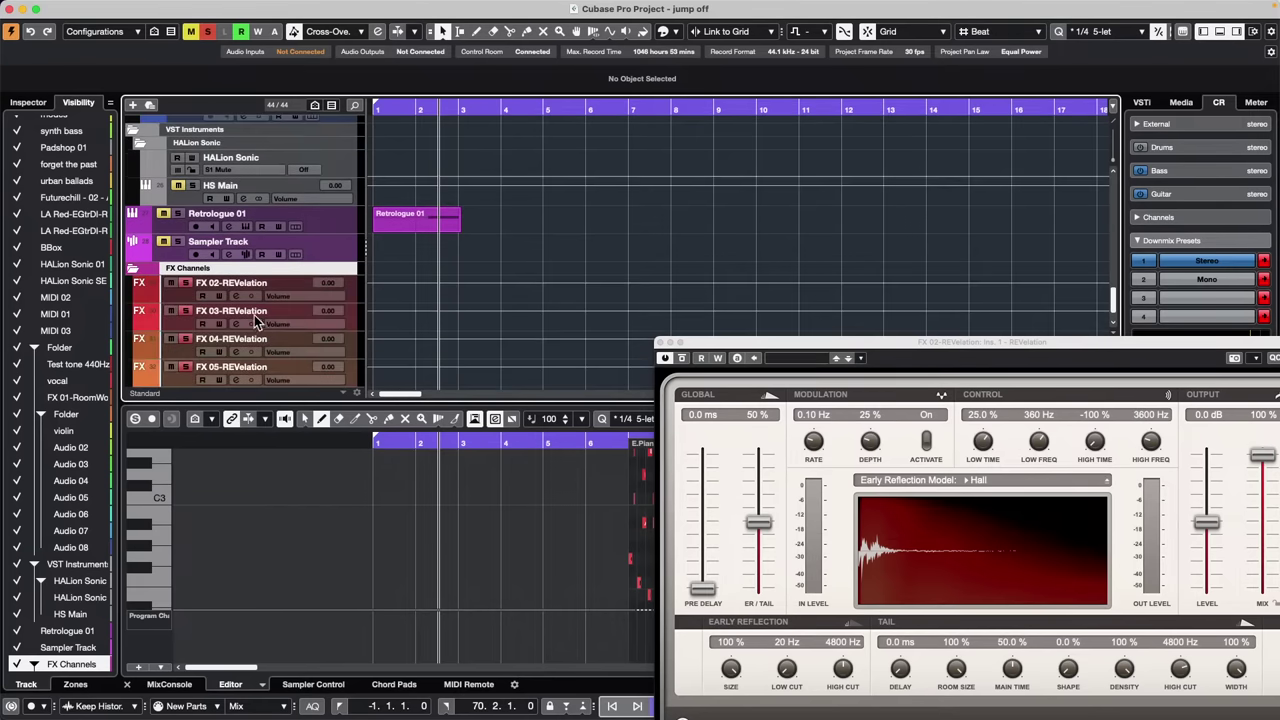
click(132, 270)
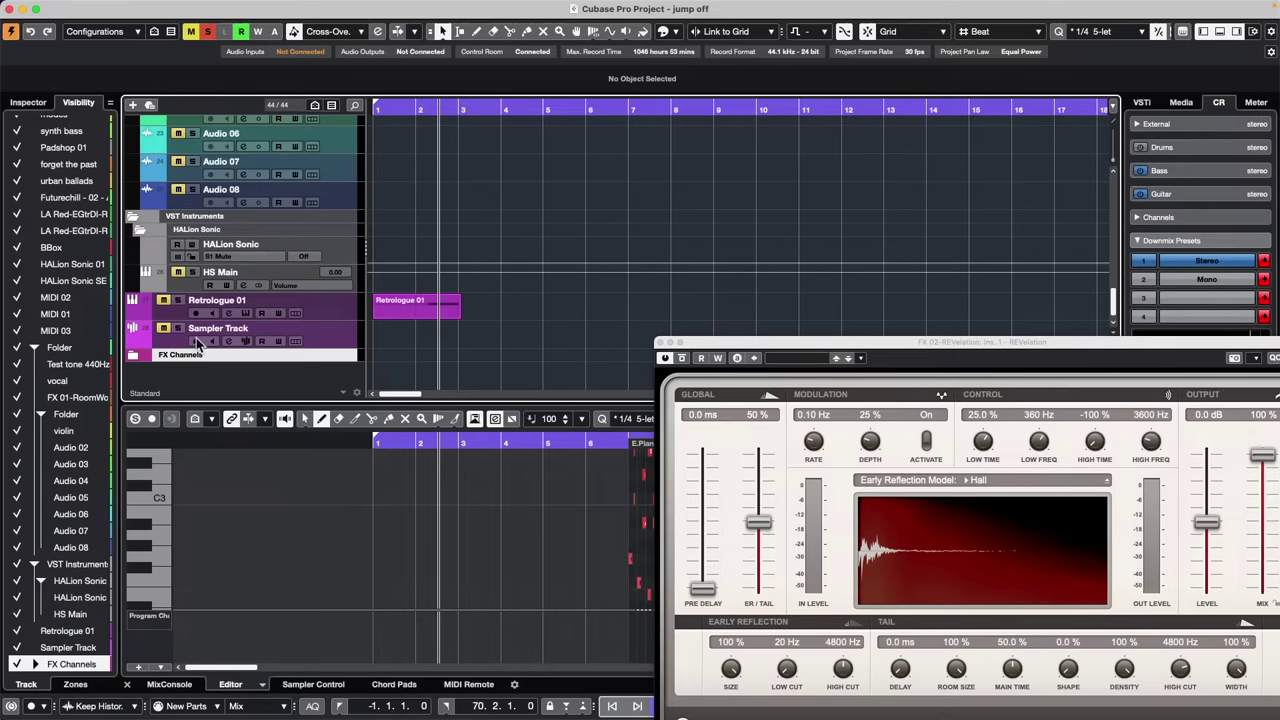
click(132, 356)
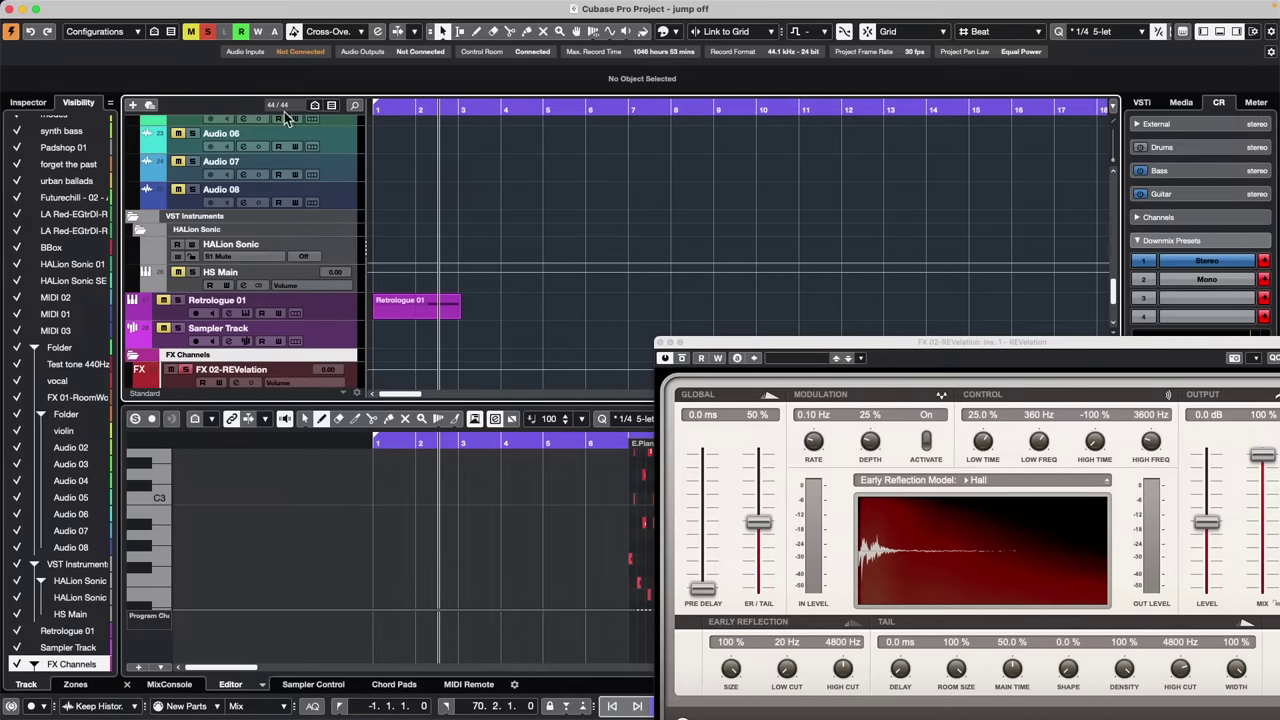
Find tracks matching "rev", select FX 04-REVelation from them, and close the REVelation plug-in window
click(358, 108)
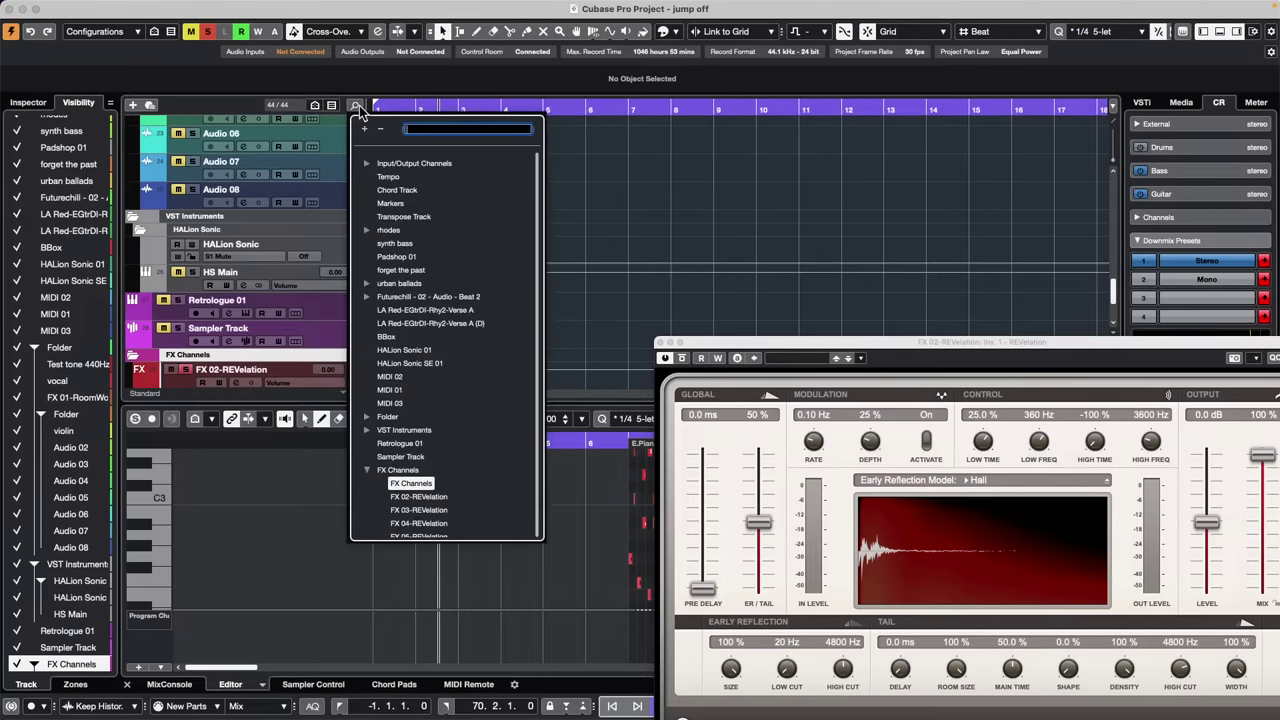
text(rev)
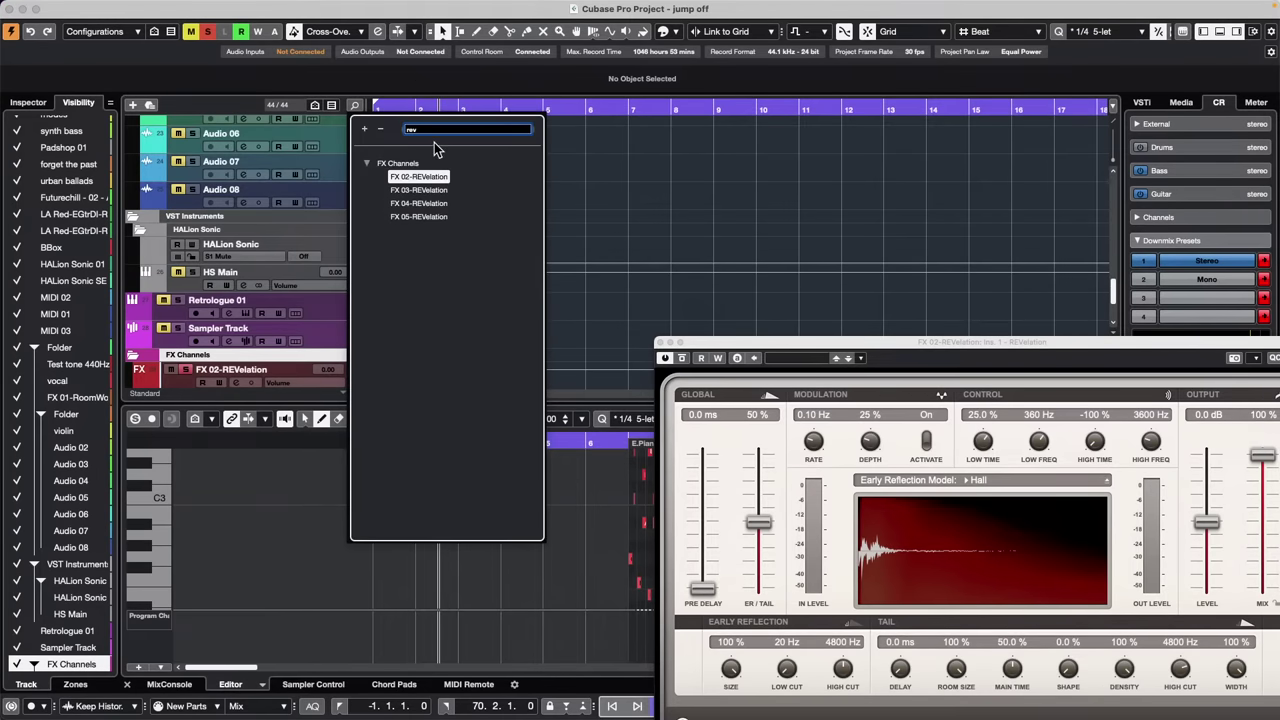
double_click(424, 204)
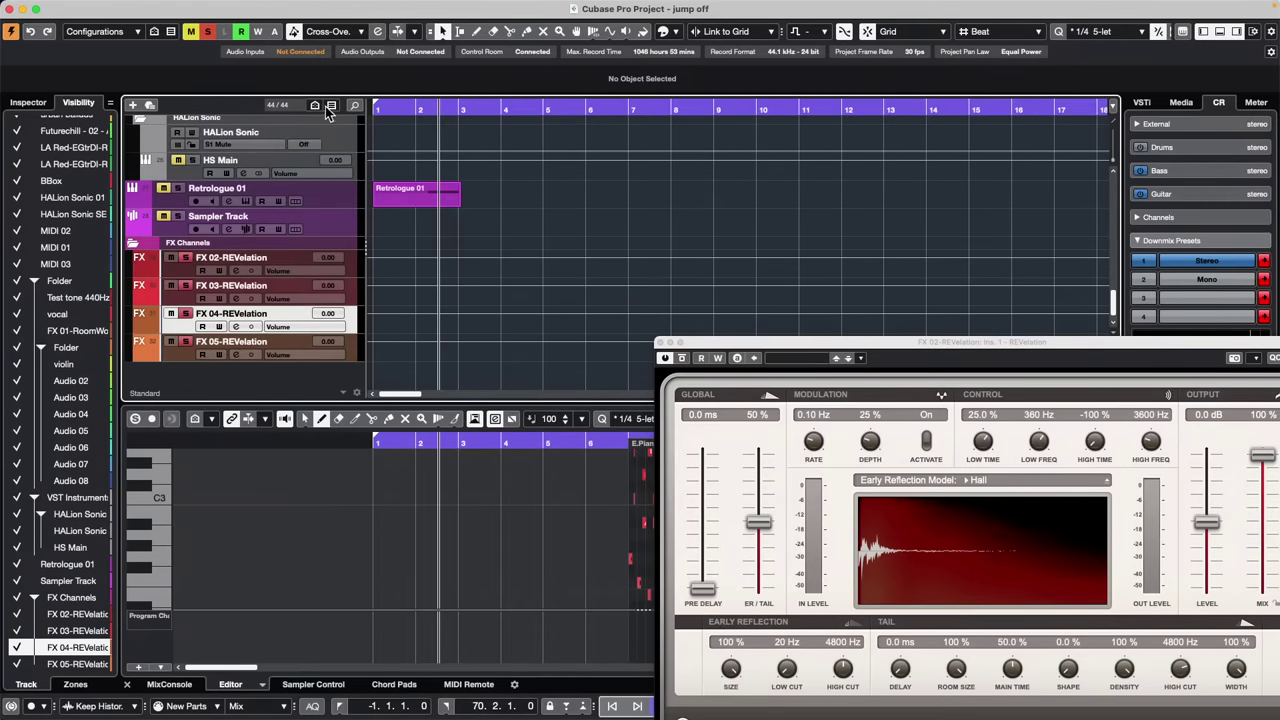
click(665, 342)
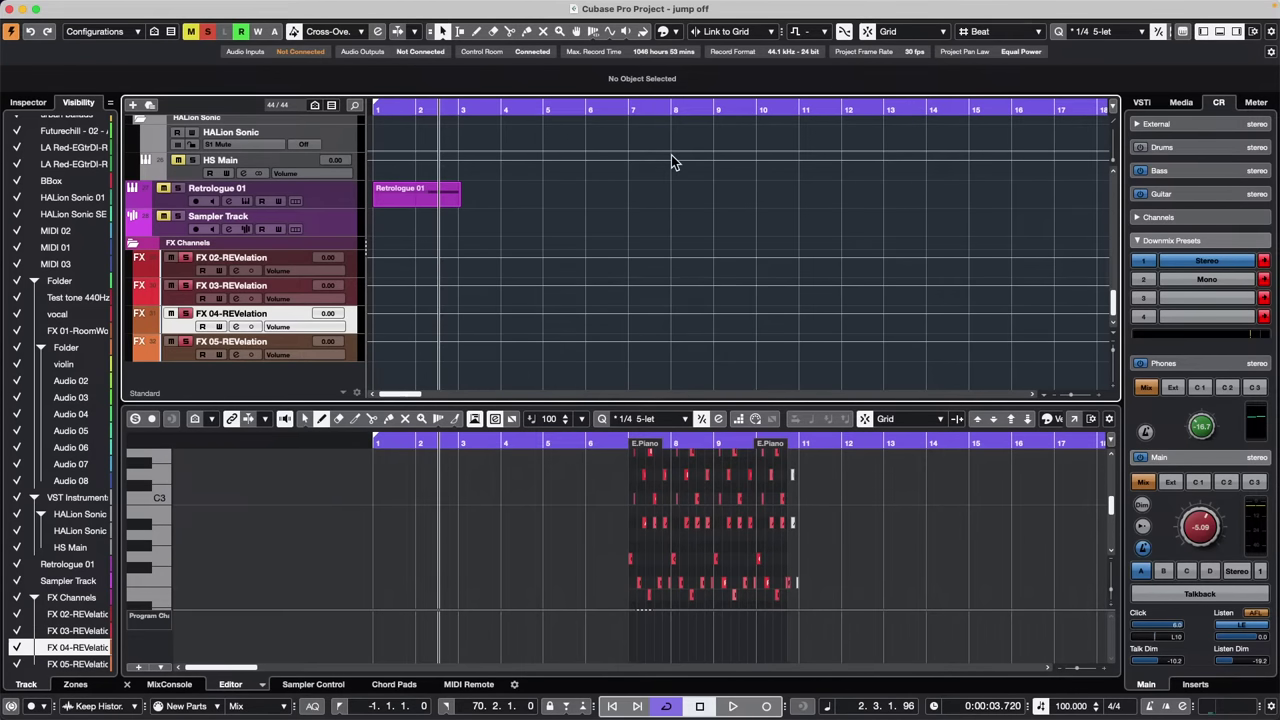
Display the vocal track's sends and look through the destinations offered for its second send slot
scroll(144, 254, up, 10)
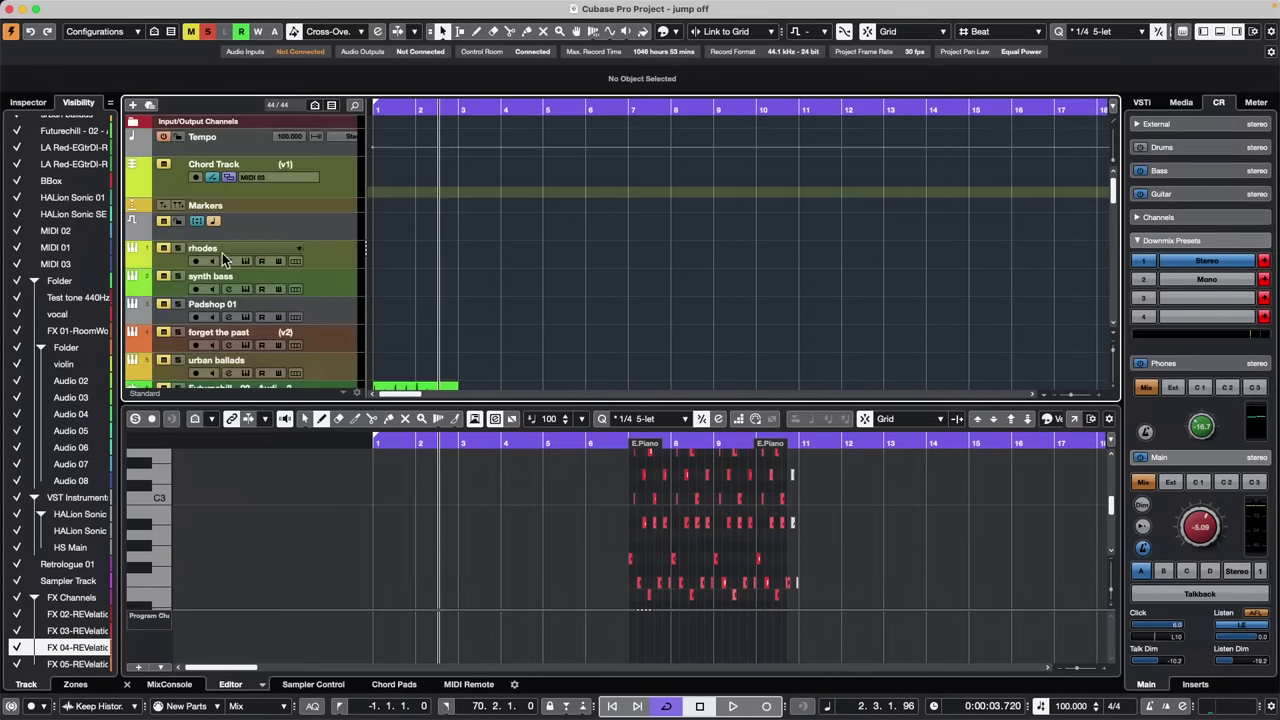
scroll(471, 284, down, 8)
scroll(456, 259, up, 8)
scroll(456, 256, down, 10)
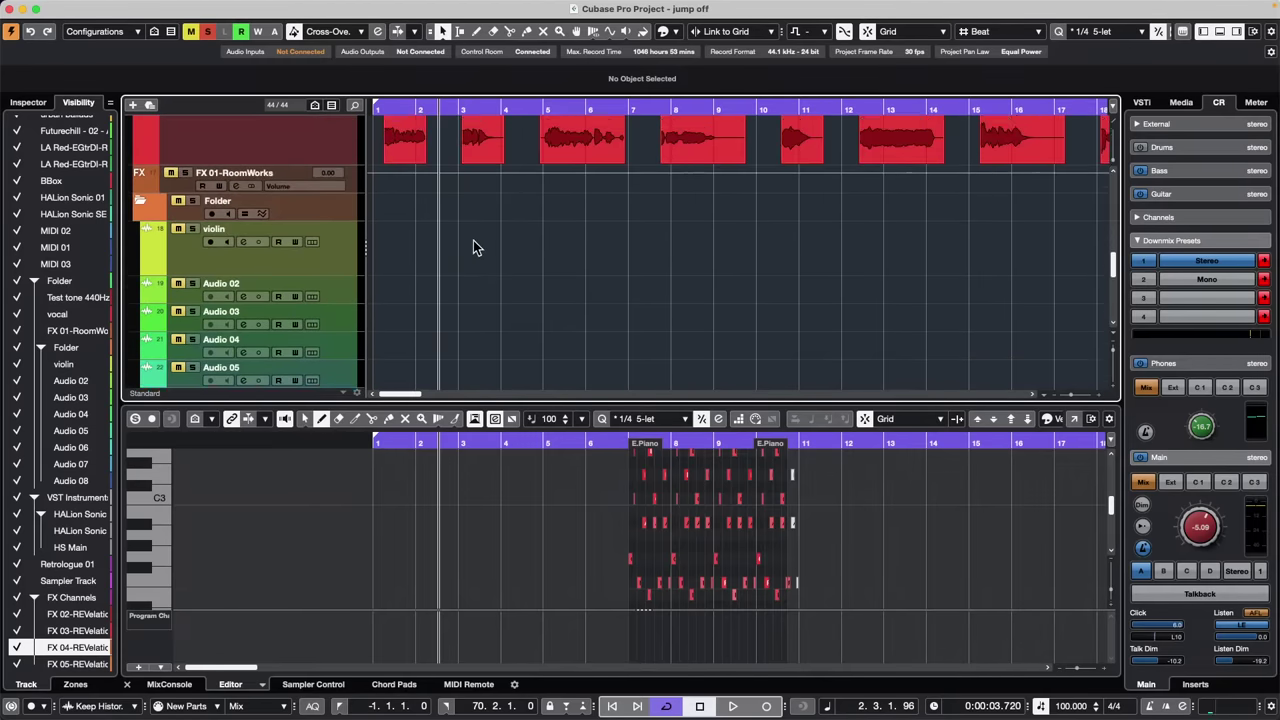
scroll(473, 240, up, 1)
click(297, 150)
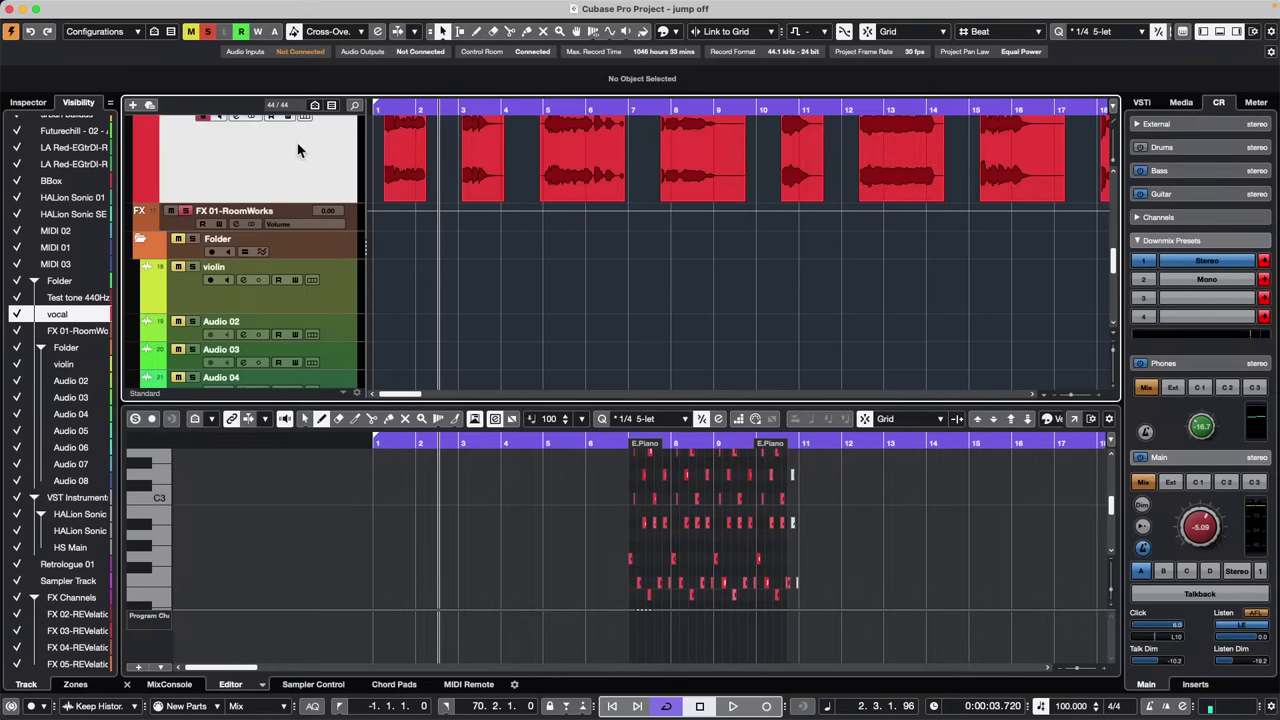
right_click(297, 150)
click(200, 158)
click(30, 102)
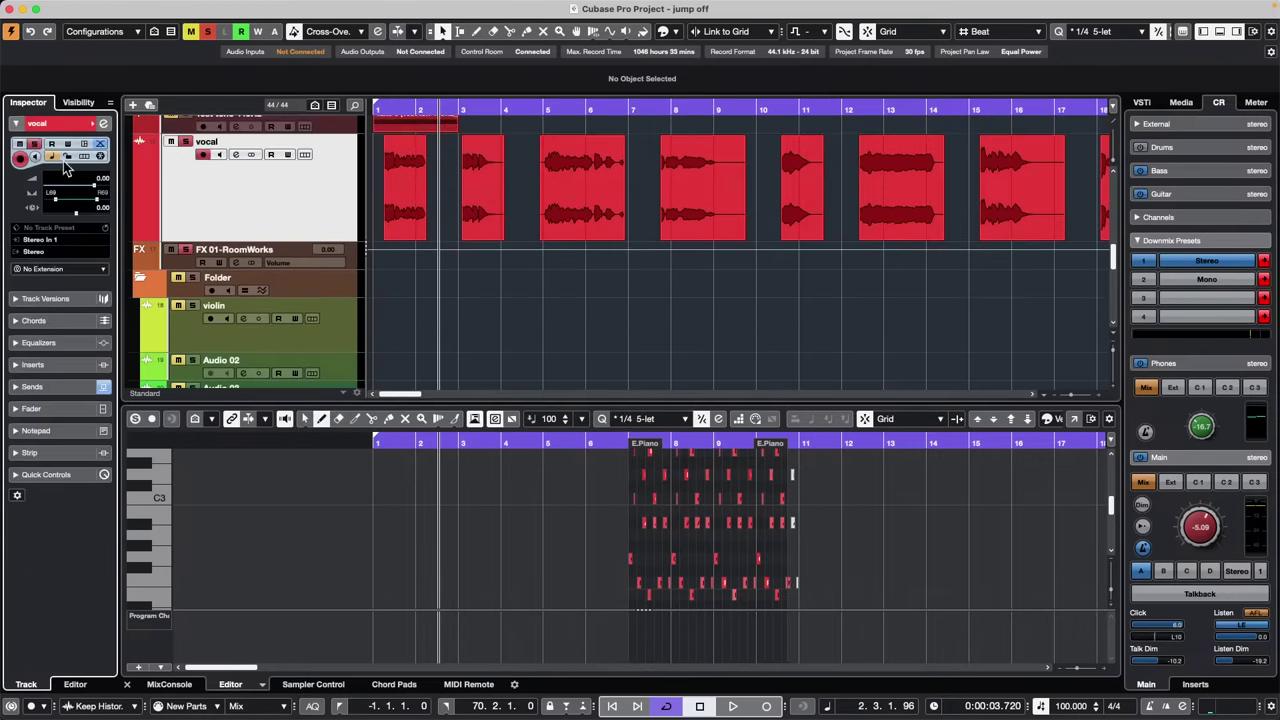
click(57, 387)
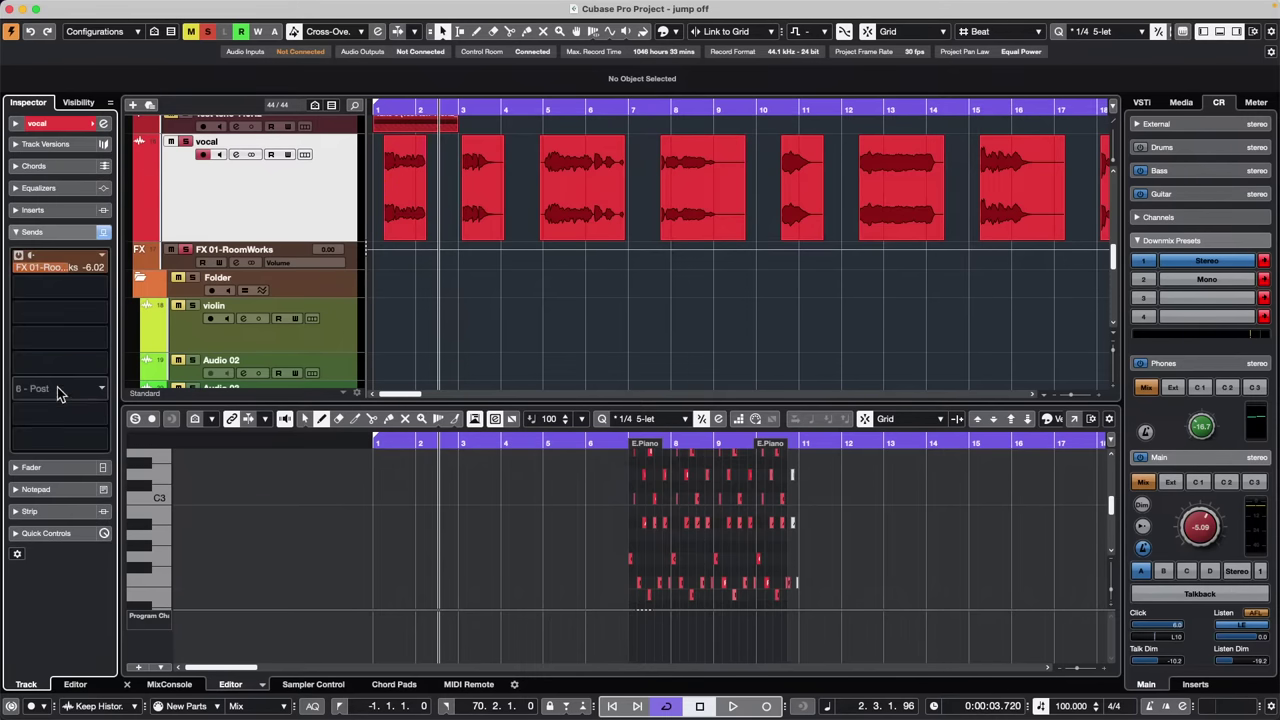
click(78, 293)
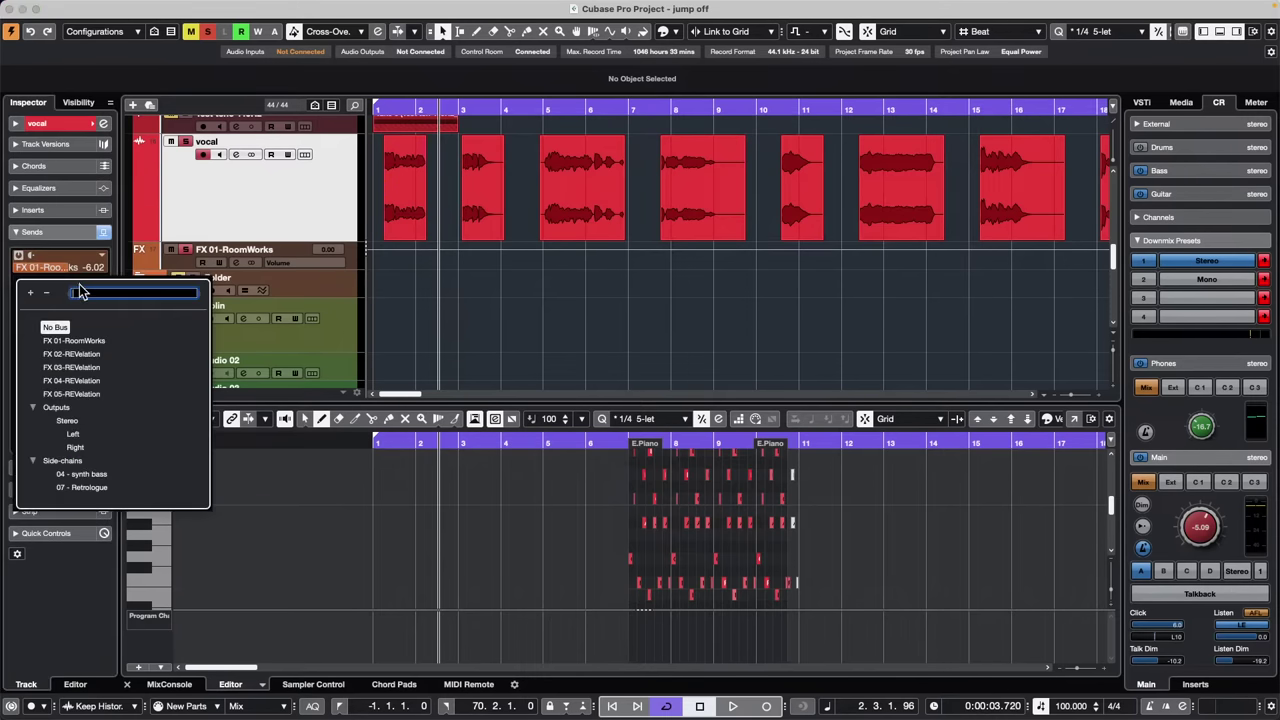
click(311, 197)
Add one mono group track with stereo output, created outside a folder, next to the vocal track
right_click(296, 204)
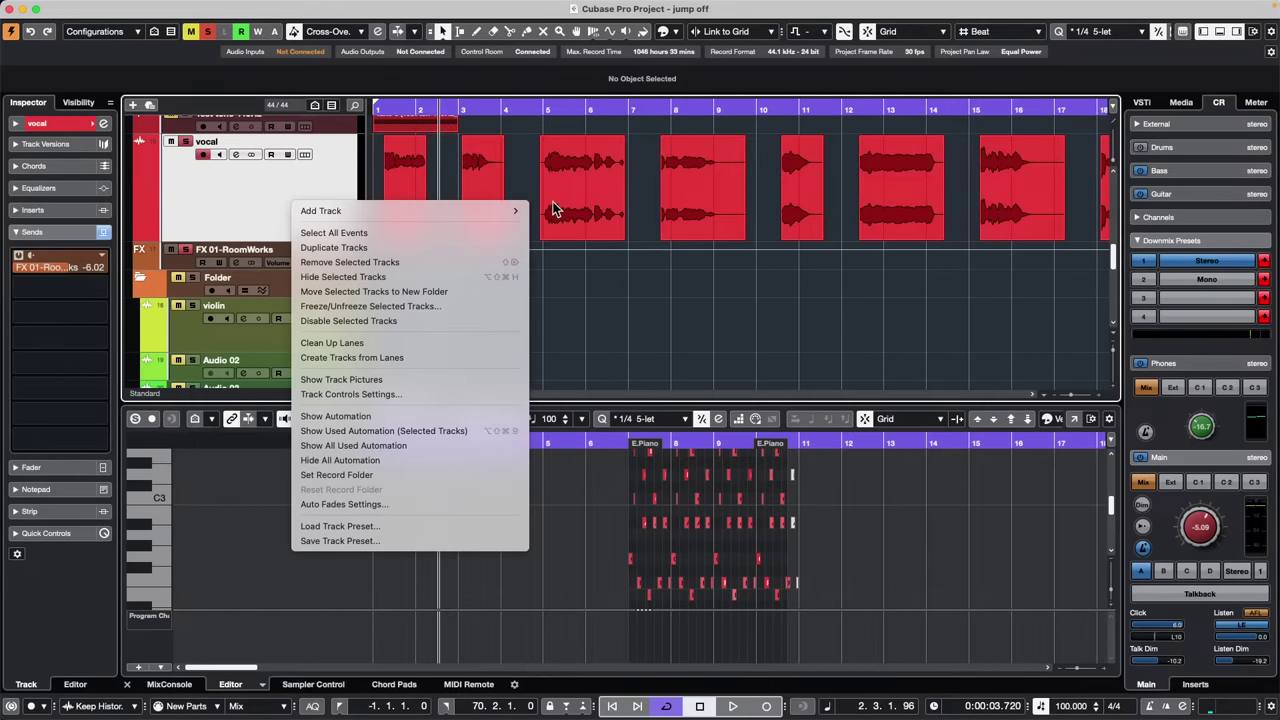
mouse_move(500, 210)
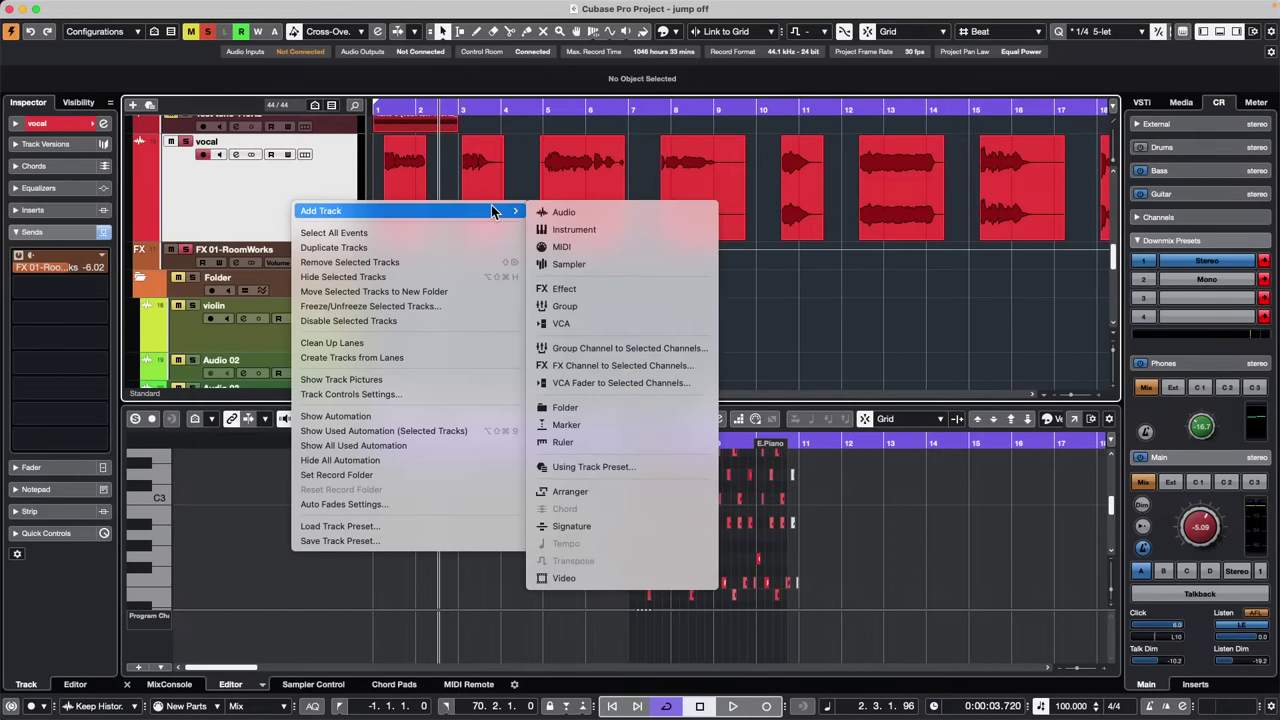
click(612, 311)
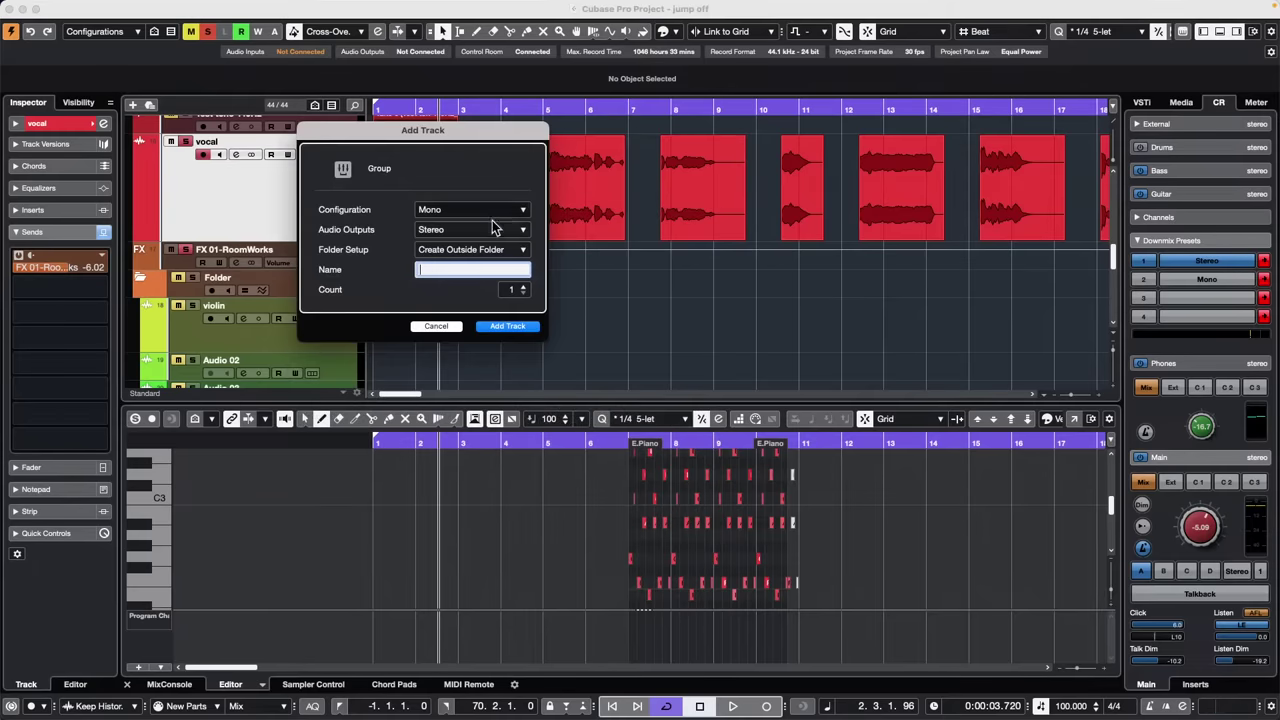
click(505, 333)
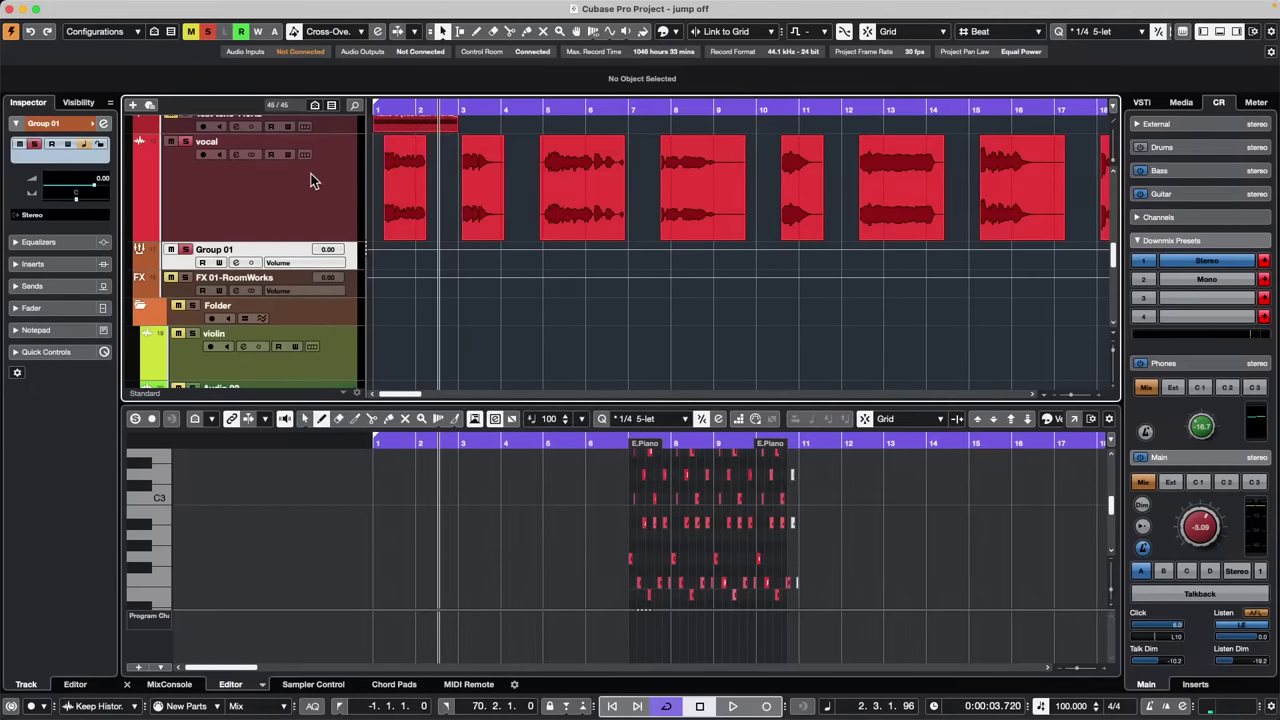
Route the vocal track's second send to Group 01
click(305, 185)
click(40, 233)
click(80, 292)
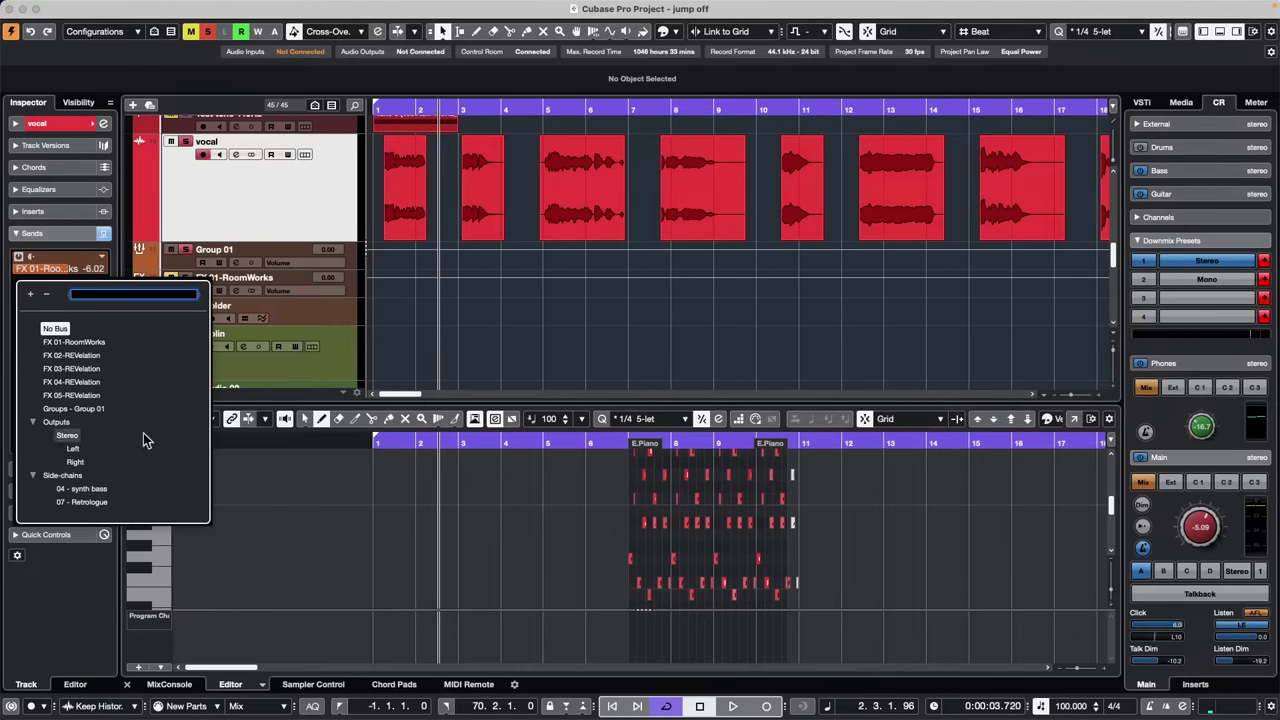
click(73, 408)
click(248, 190)
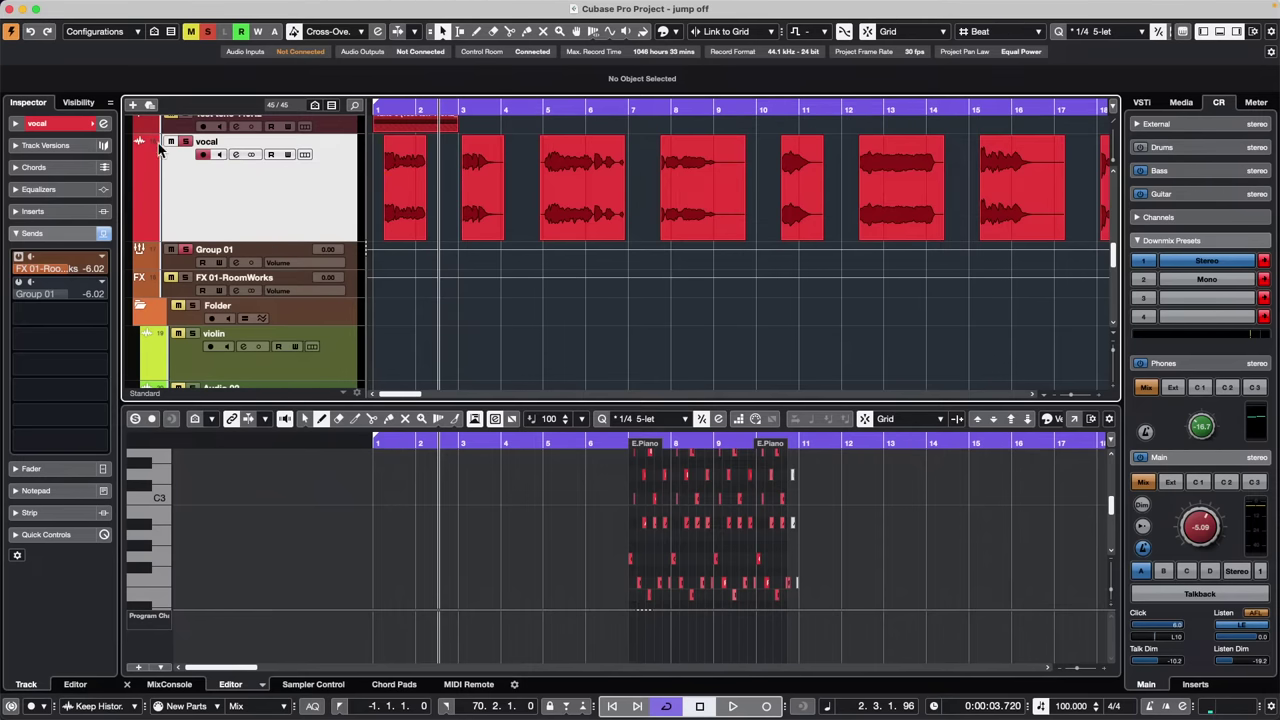
Open the vocal track's channel settings, show its output chain, and move the window below the vocal track's header
click(104, 124)
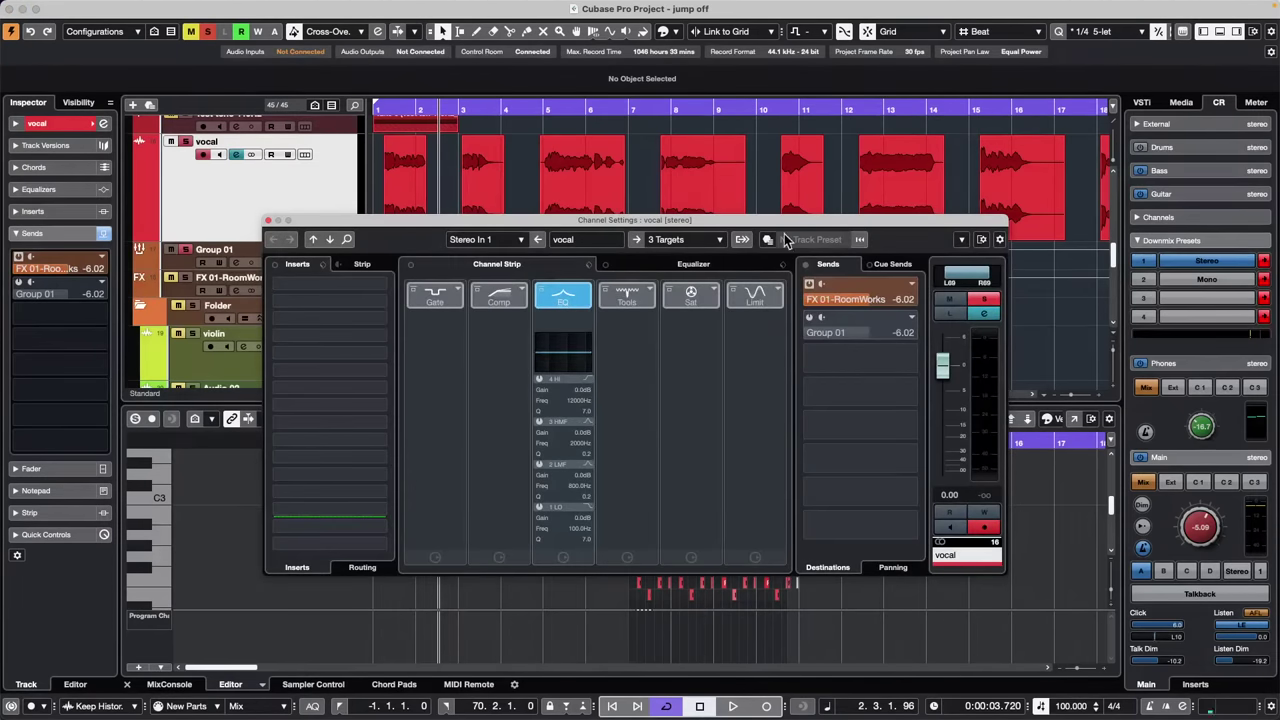
drag(787, 224, 619, 164)
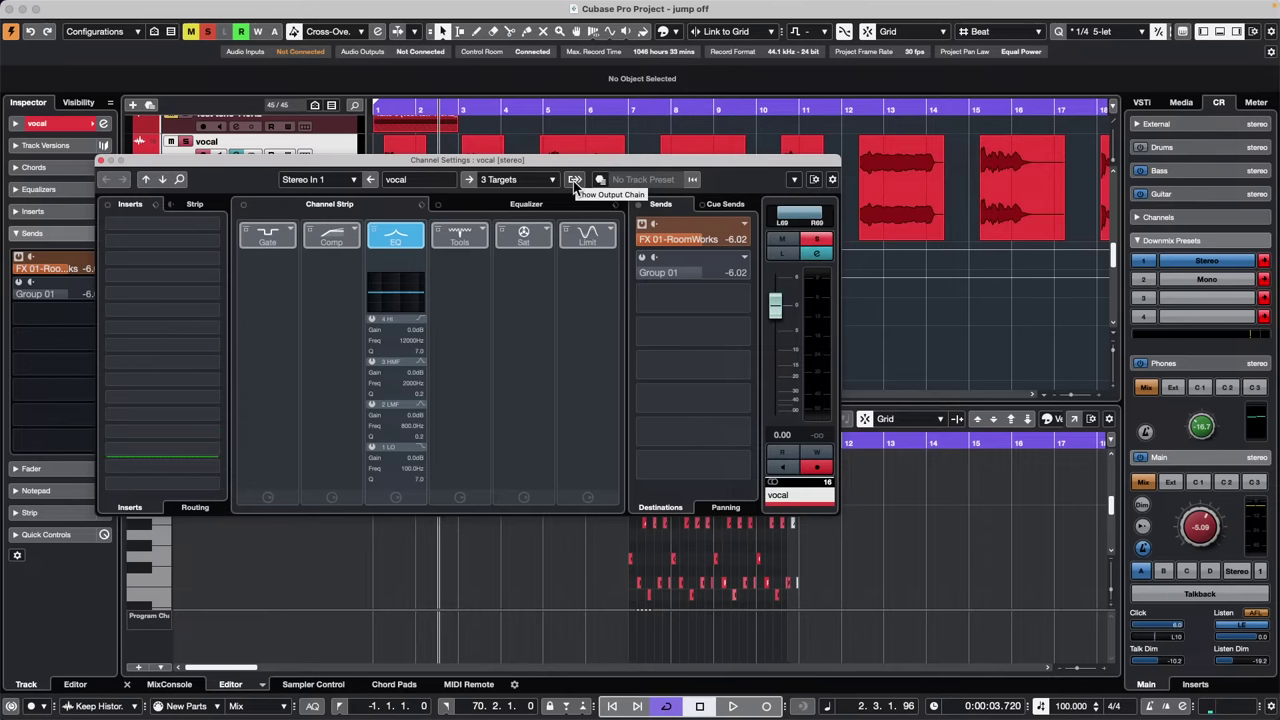
click(575, 181)
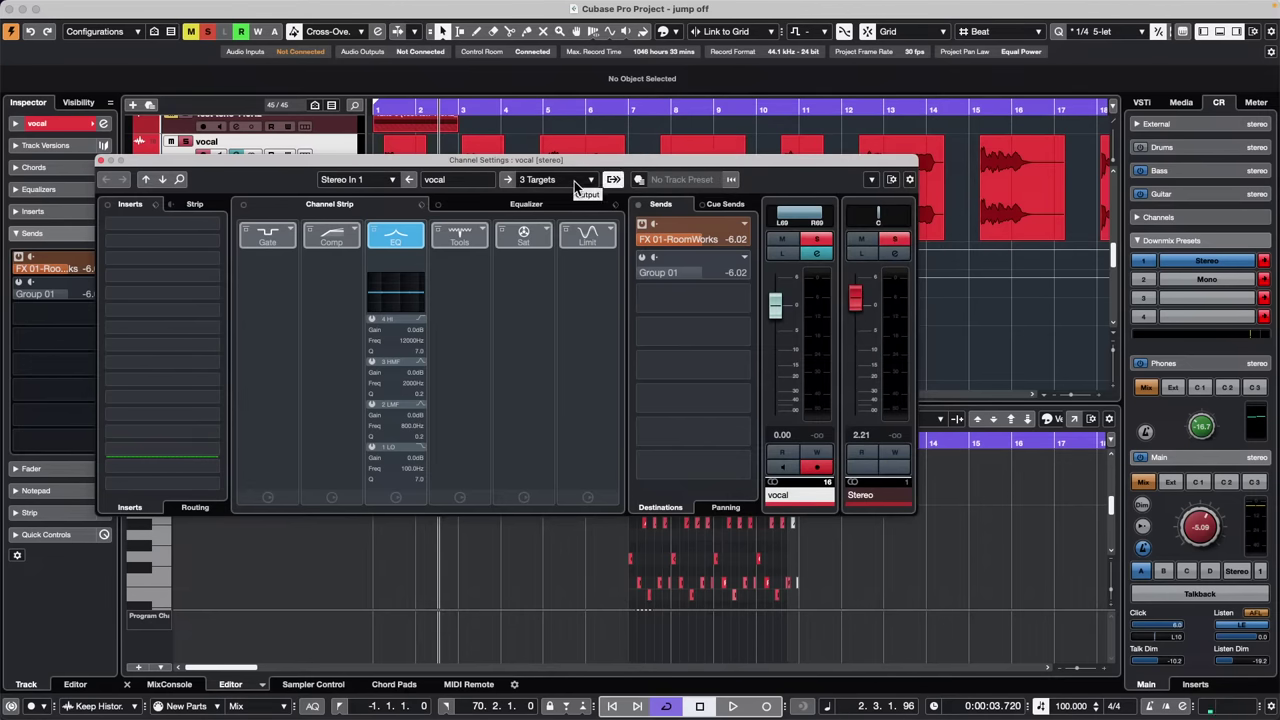
drag(360, 162, 399, 173)
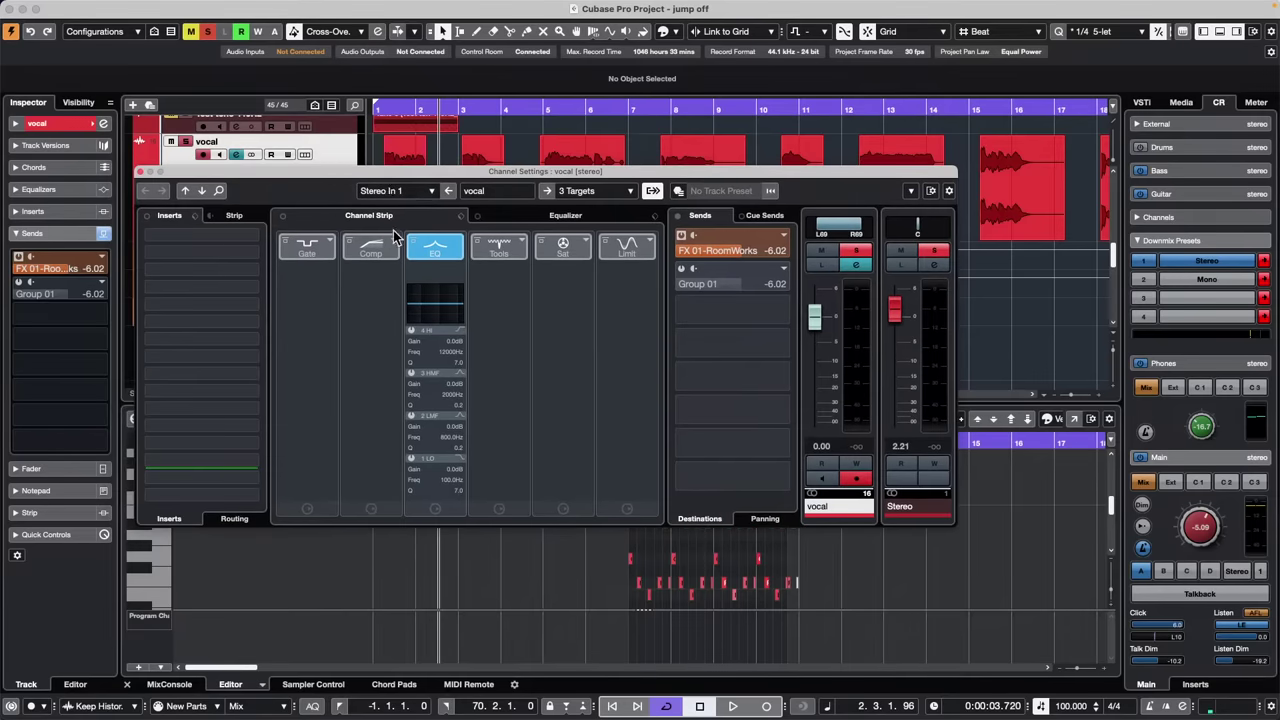
drag(374, 170, 385, 244)
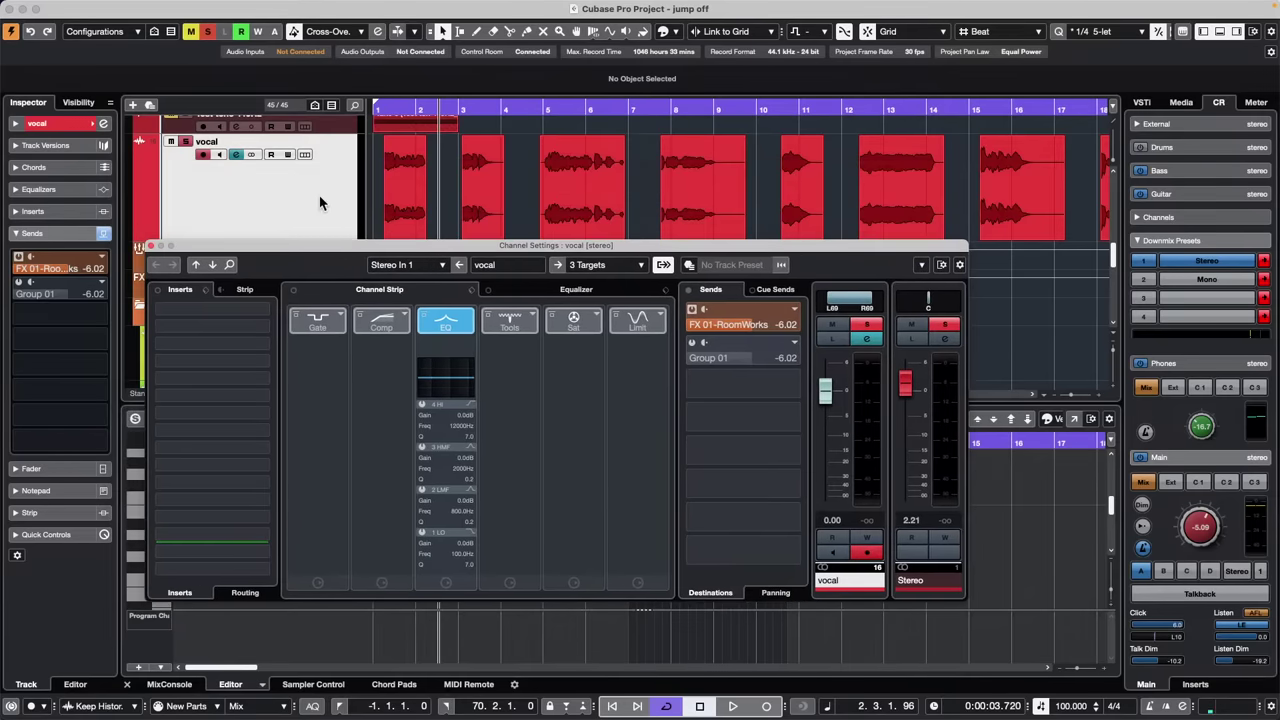
click(320, 198)
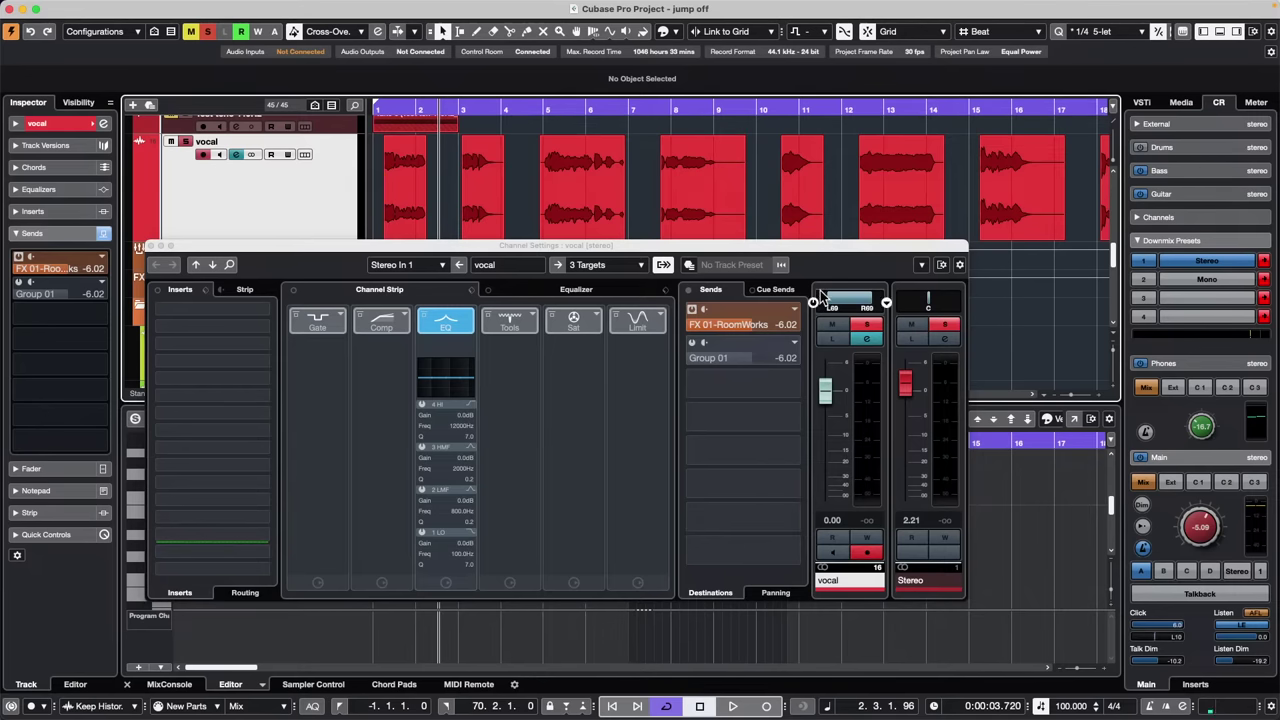
Look through the vocal channel's output routing choices and follow its output chain to the FX 01-RoomWorks channel
click(606, 268)
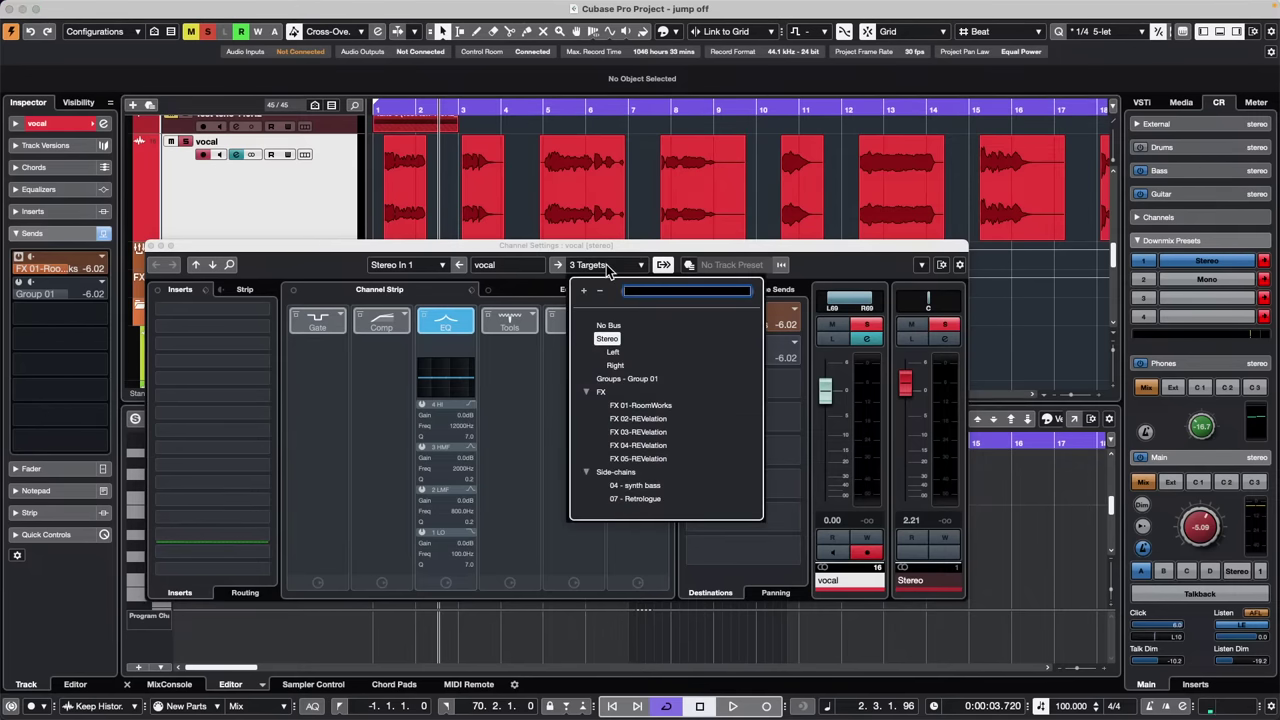
click(509, 272)
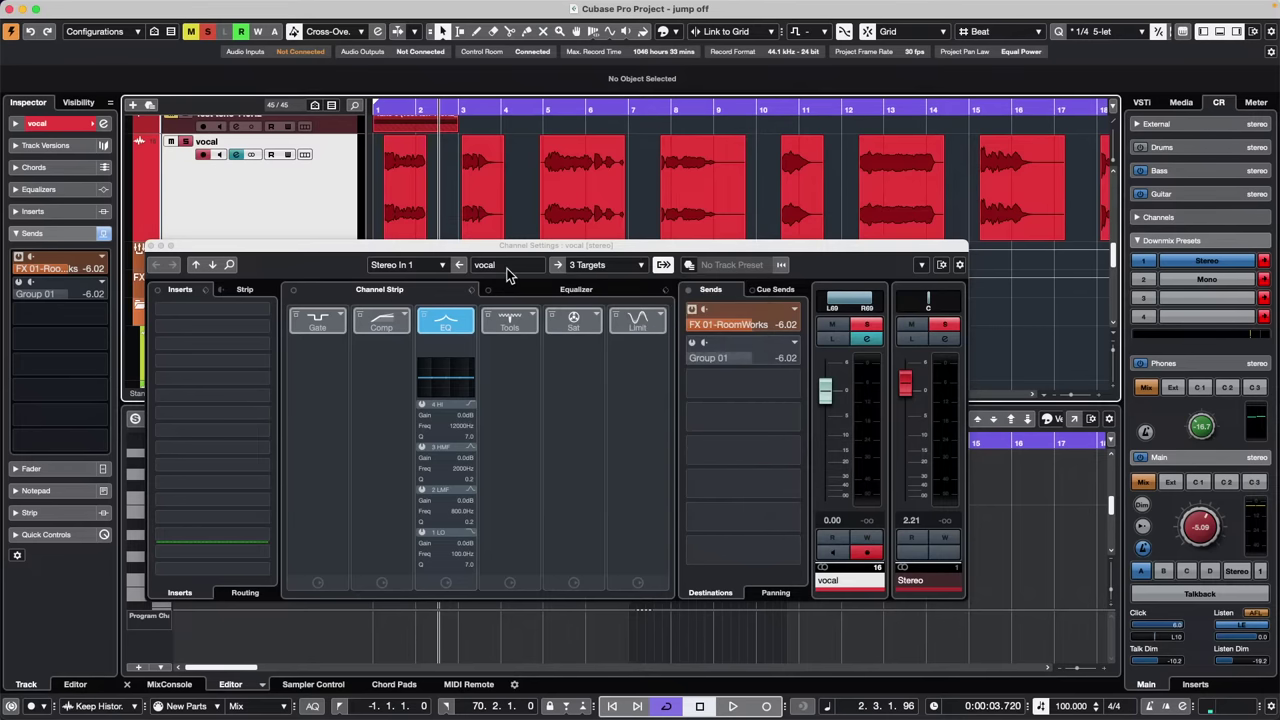
click(558, 268)
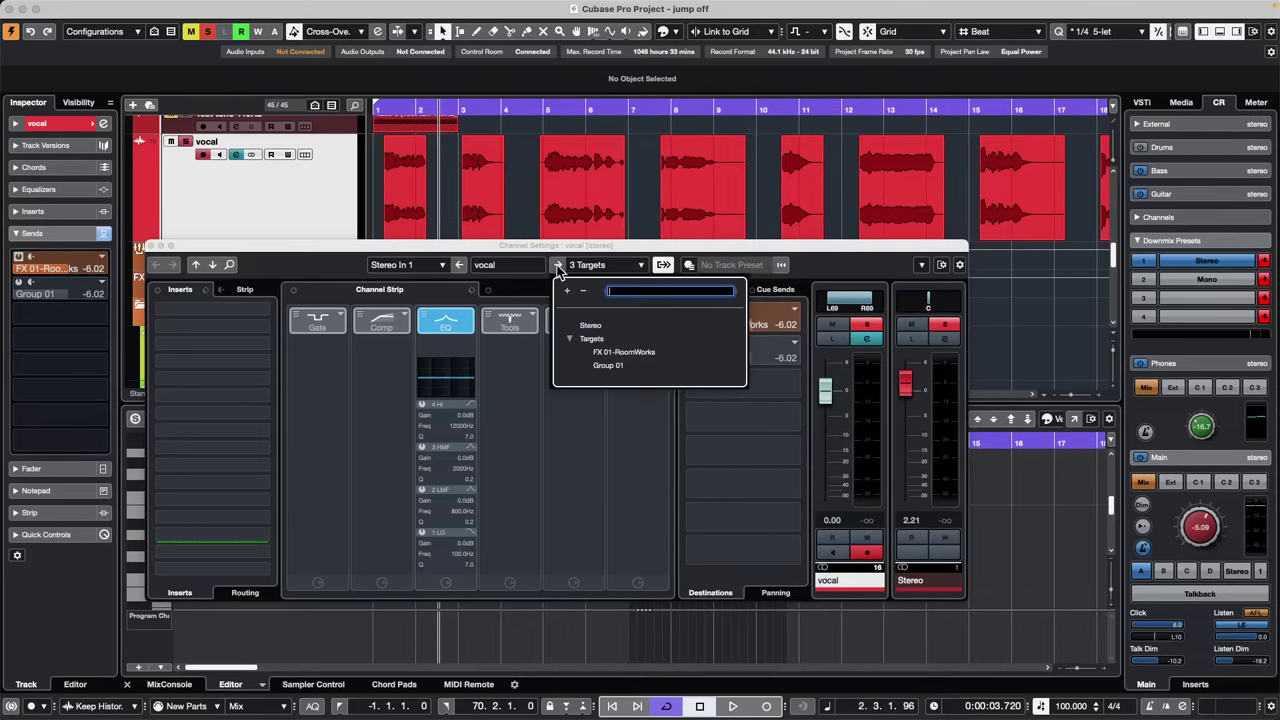
click(624, 353)
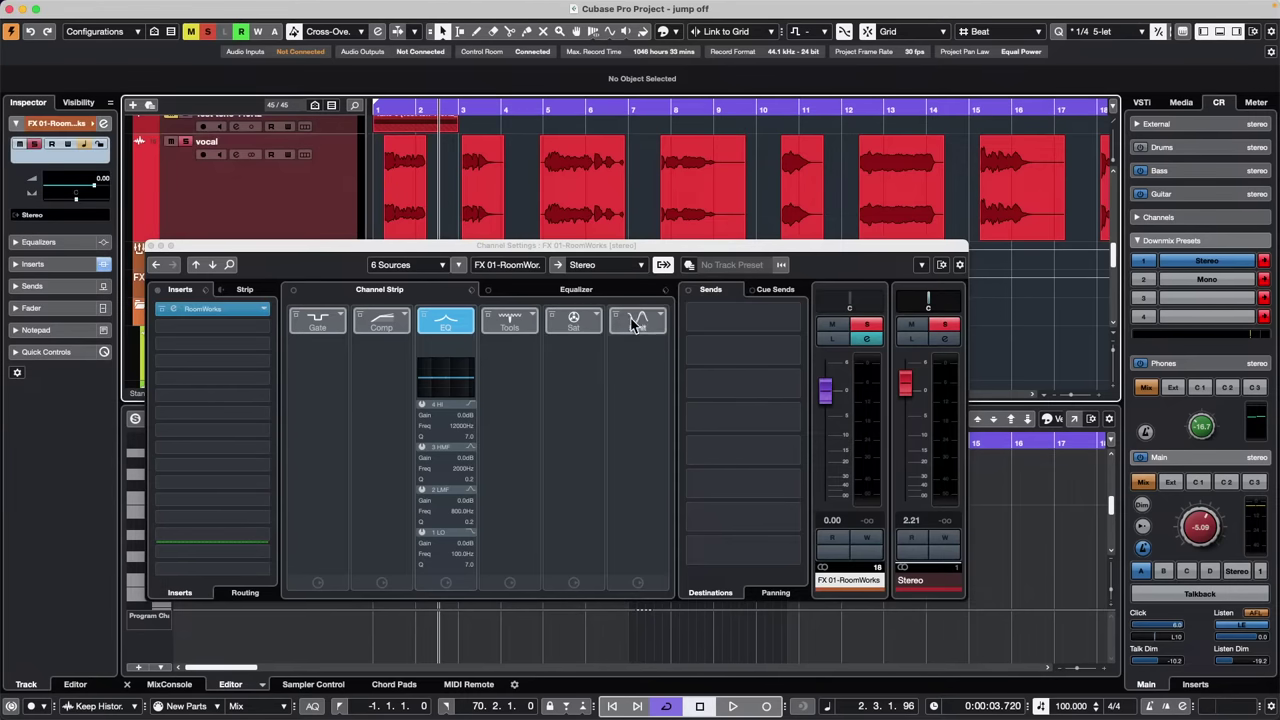
Follow the FX 01-RoomWorks channel's output chain to the Stereo output channel and examine that channel's sources and target
click(536, 266)
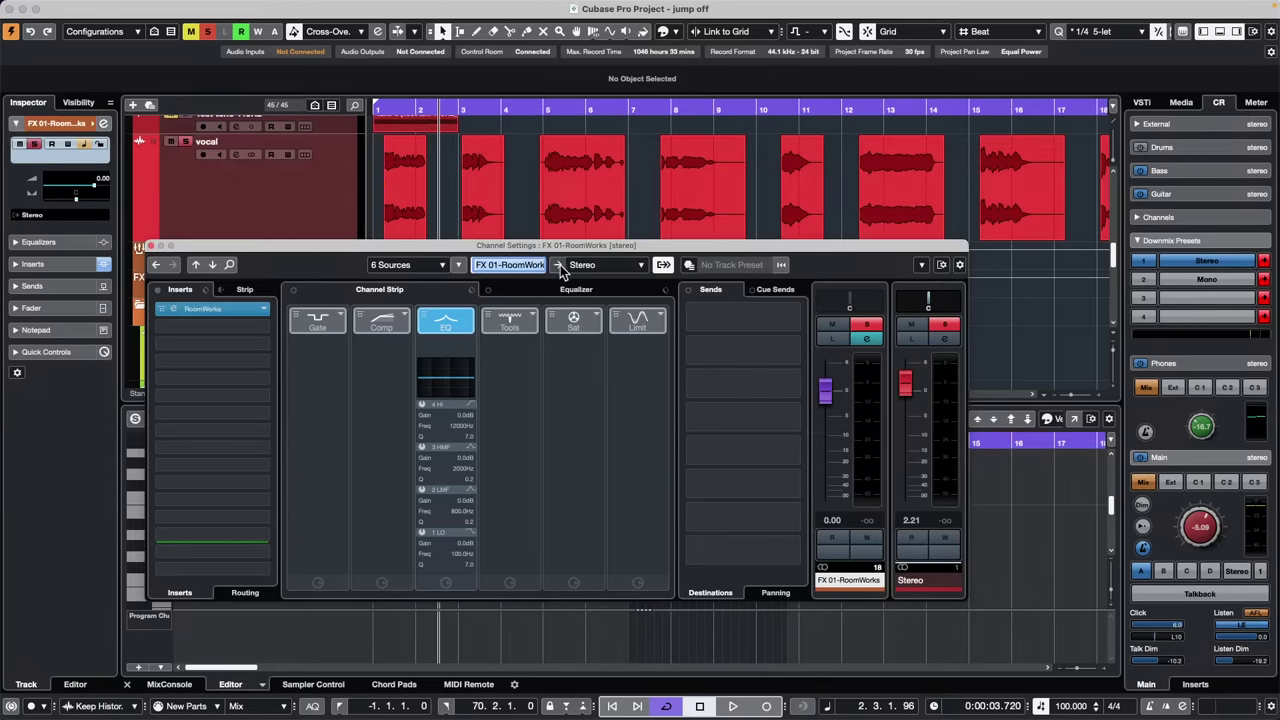
click(488, 266)
click(459, 265)
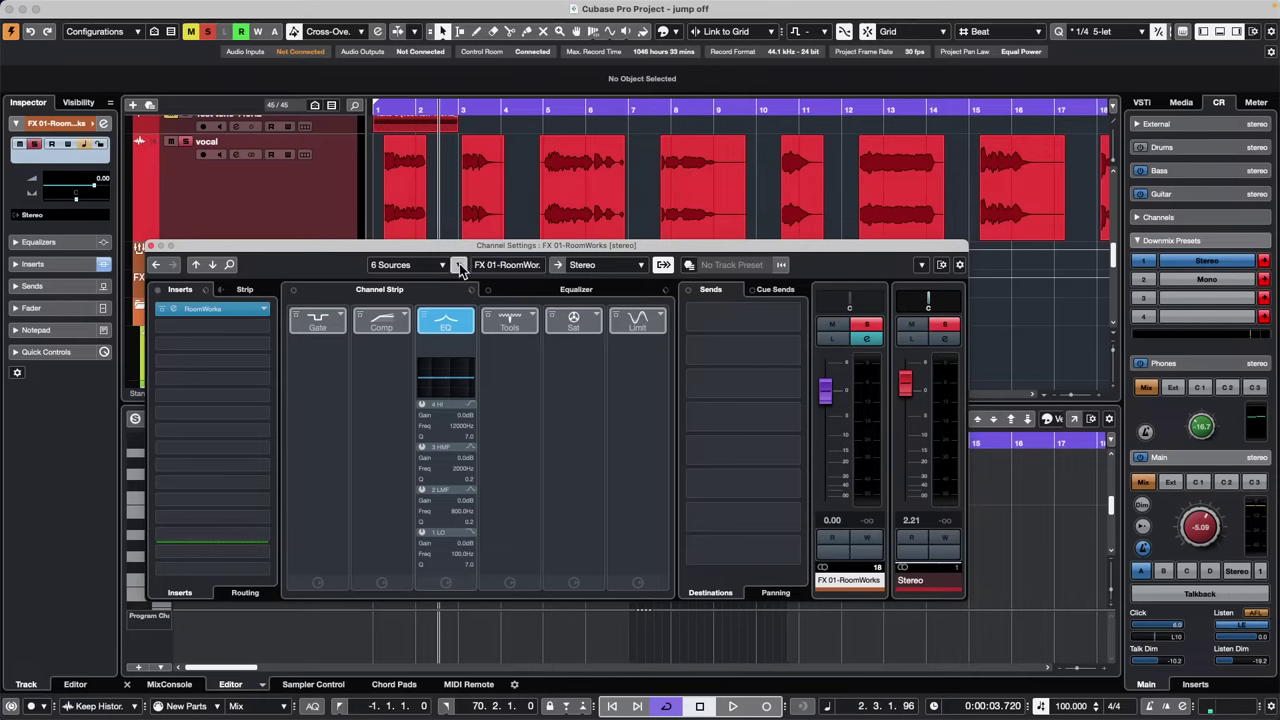
click(528, 265)
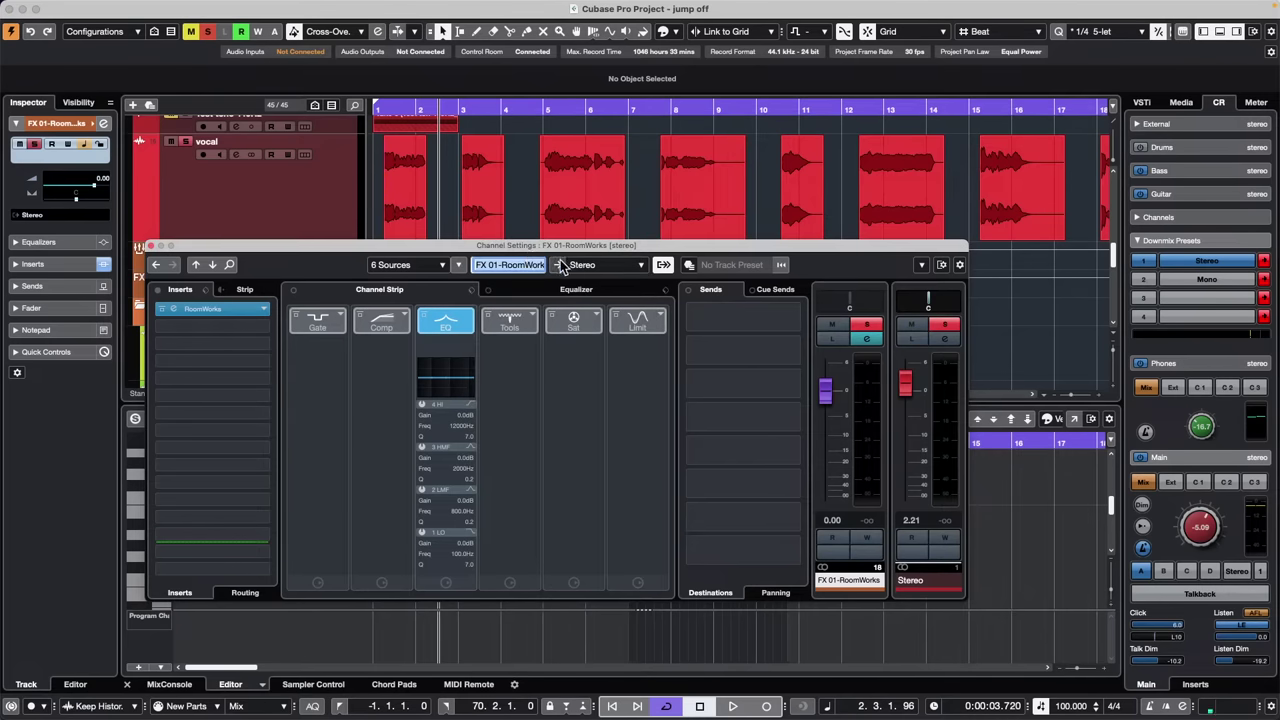
click(557, 265)
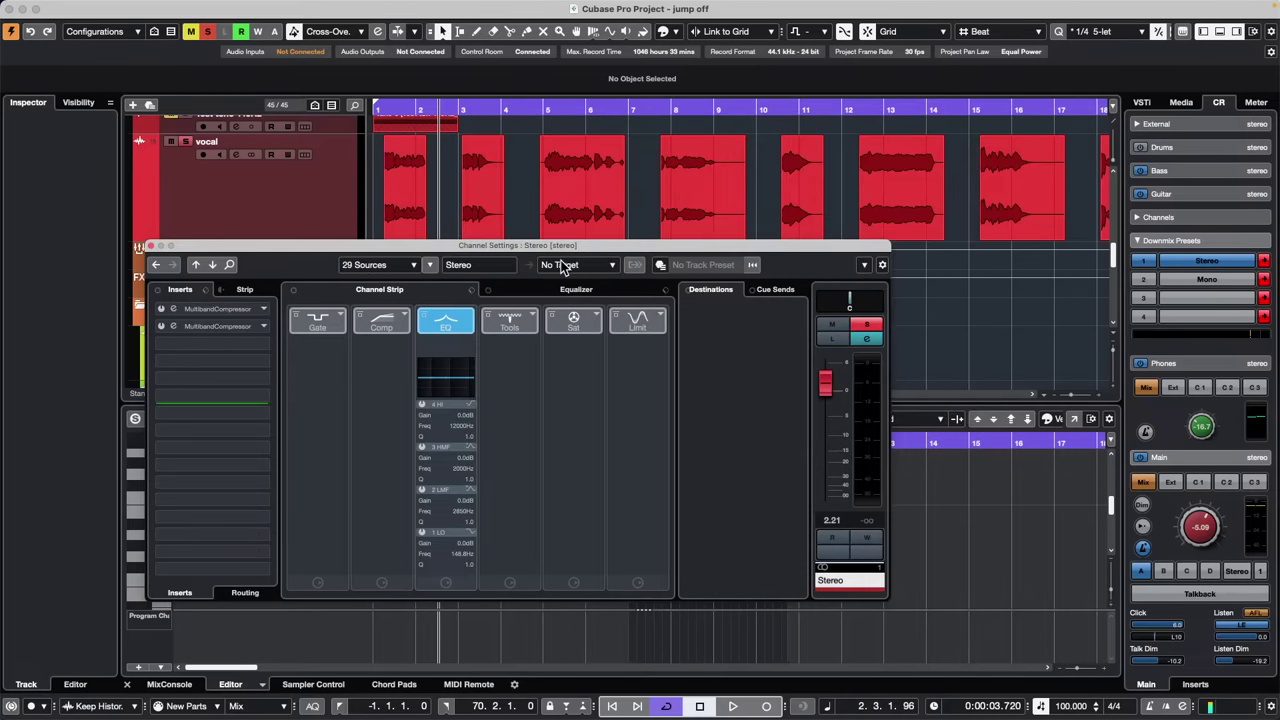
double_click(491, 266)
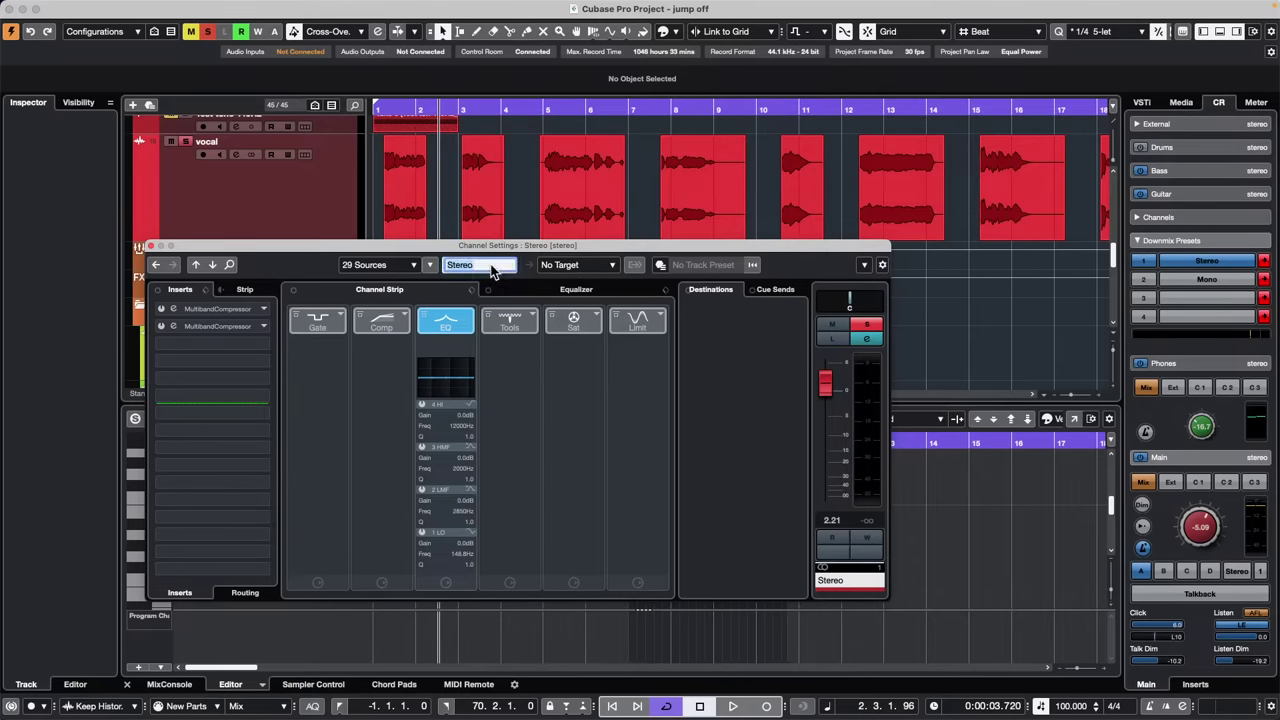
click(414, 269)
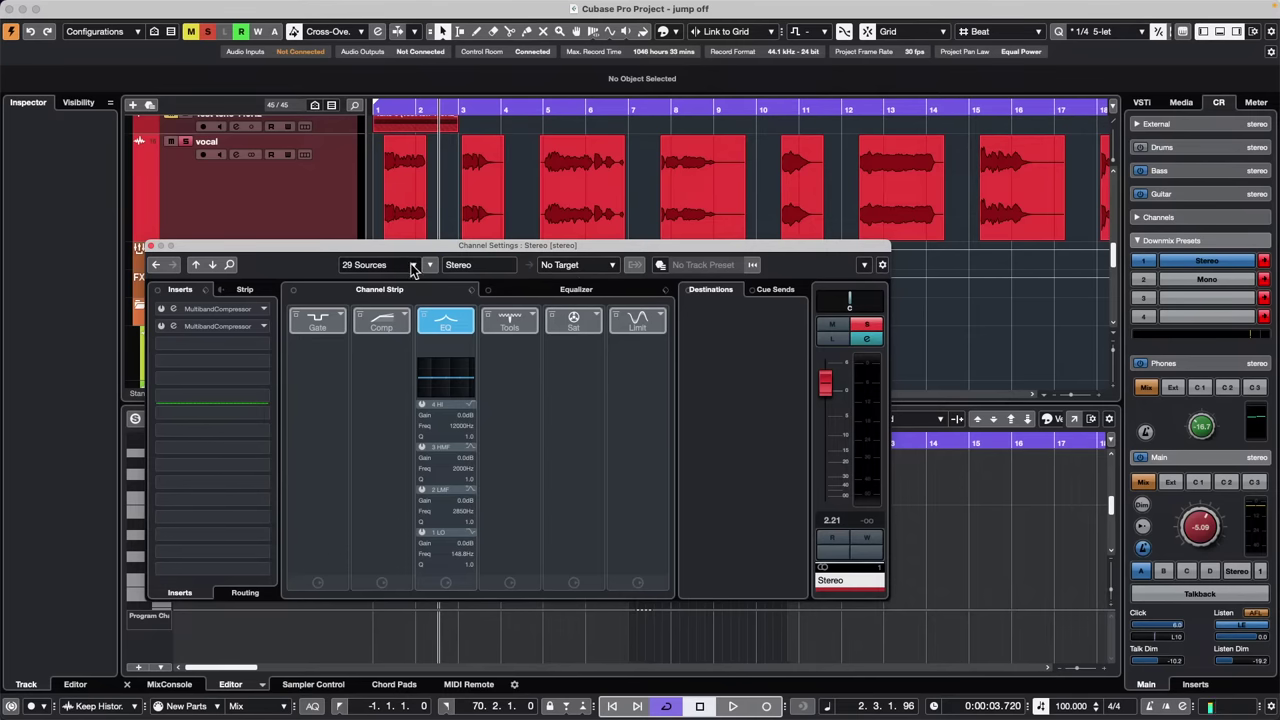
double_click(485, 266)
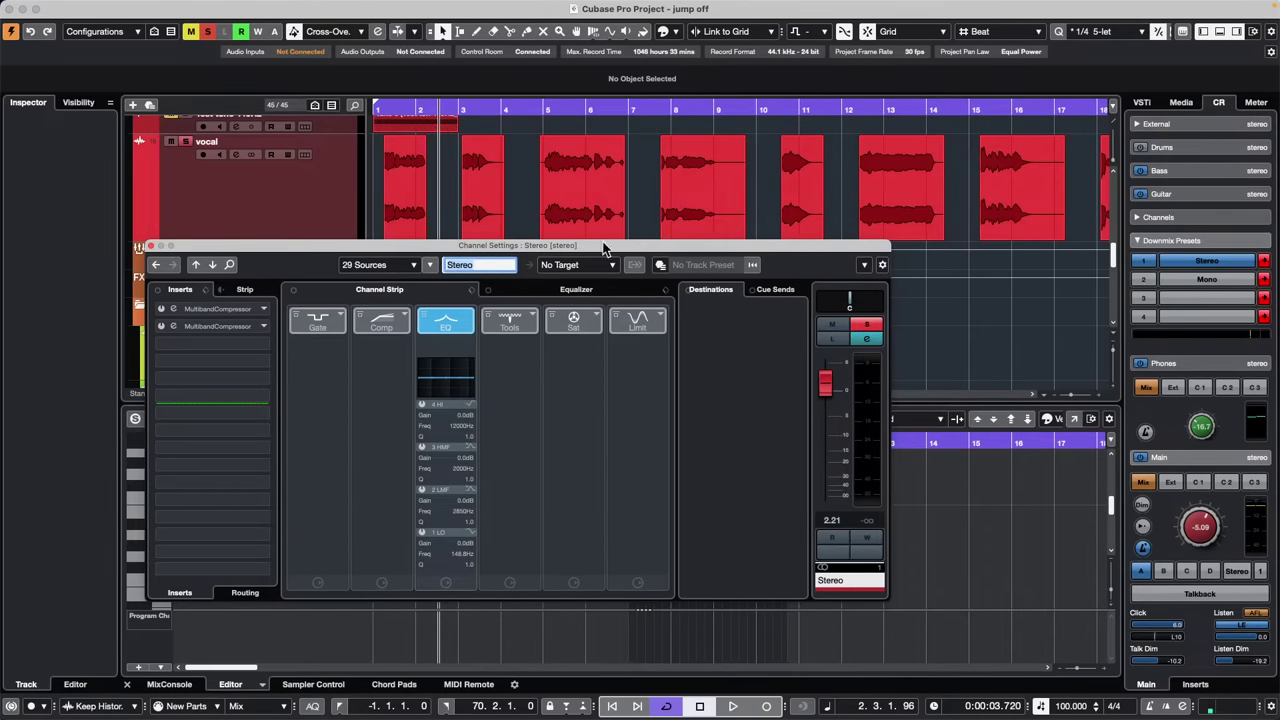
Return to the vocal track's channel settings, compare its output routing choices with its output chain targets, and close the settings window
click(353, 189)
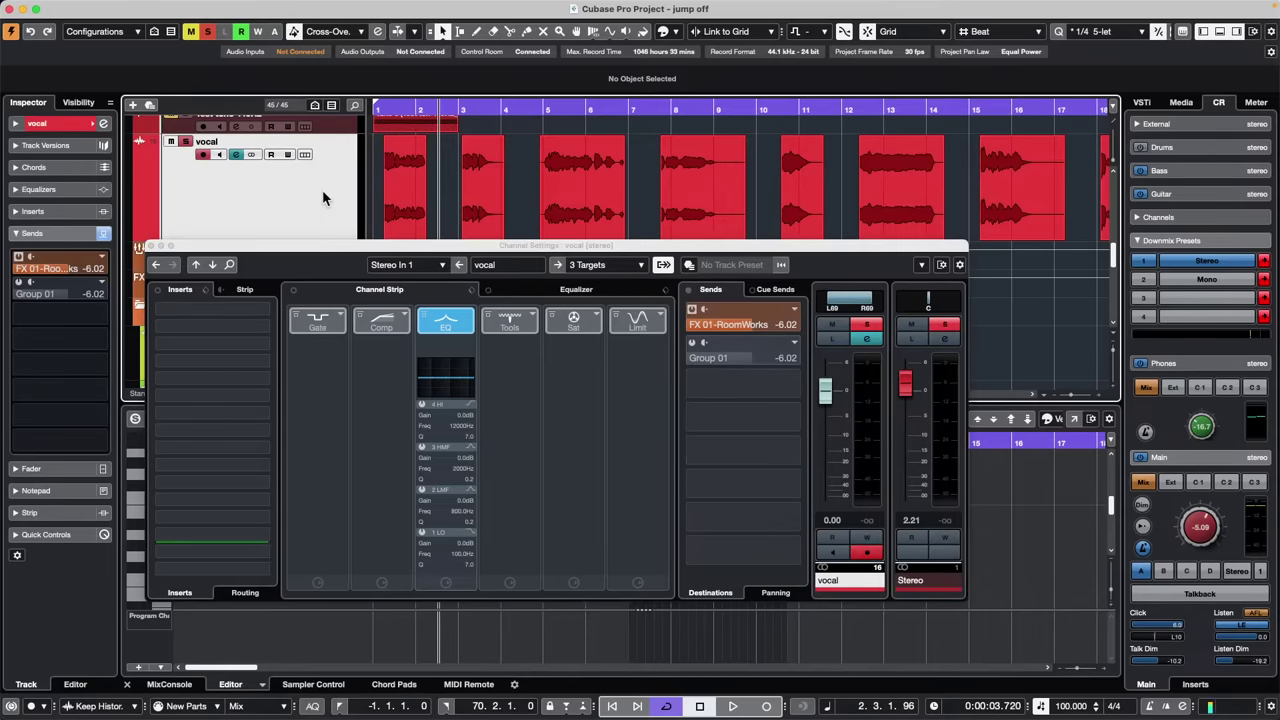
double_click(533, 264)
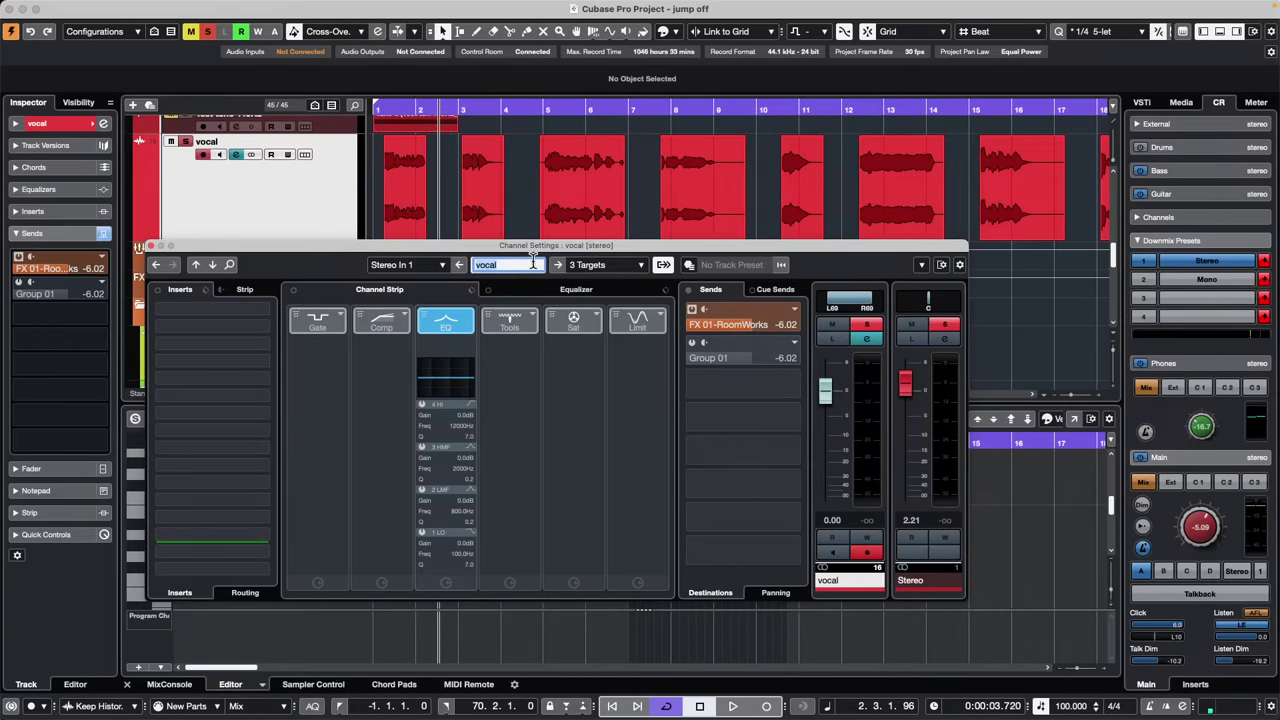
click(638, 265)
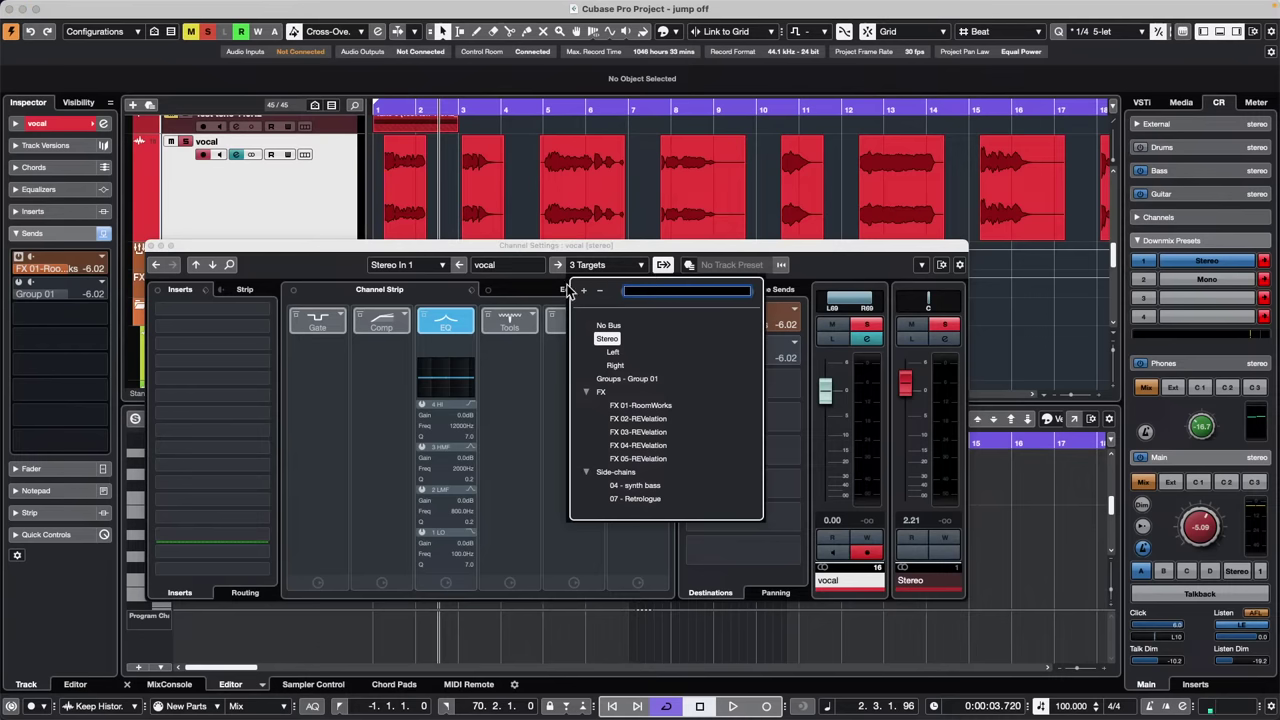
click(567, 275)
click(595, 266)
click(550, 275)
click(557, 268)
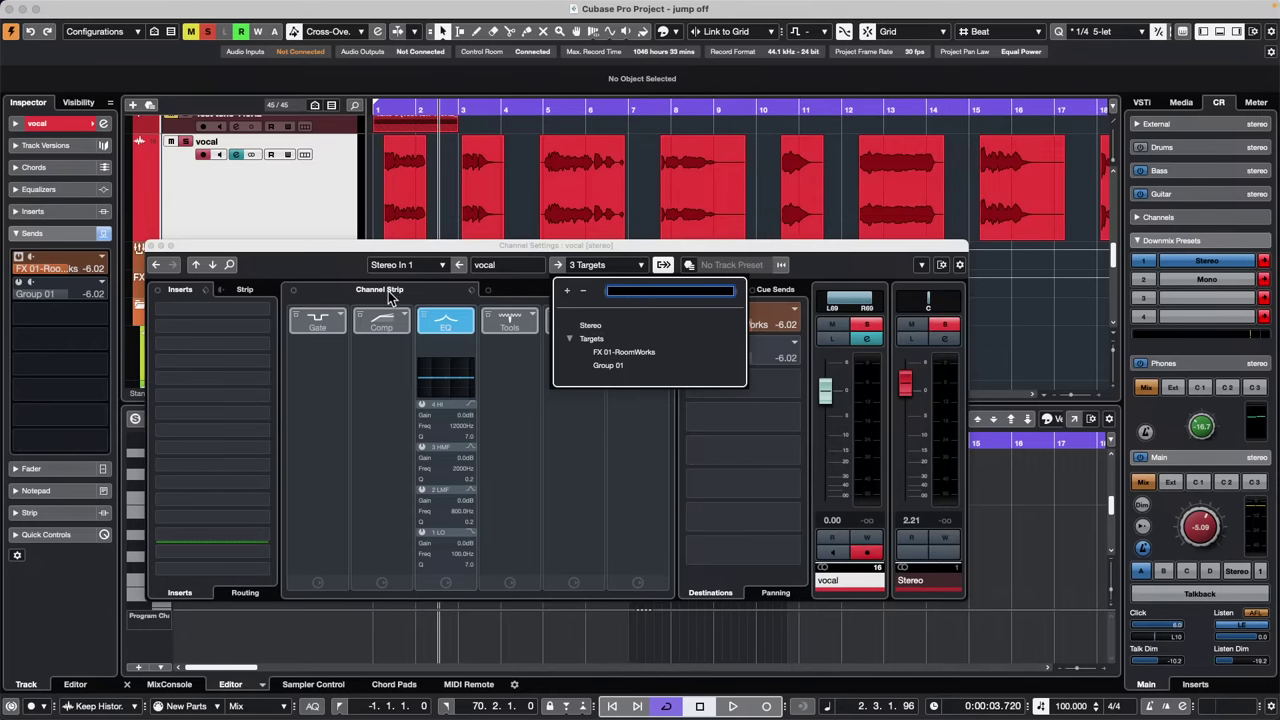
click(152, 248)
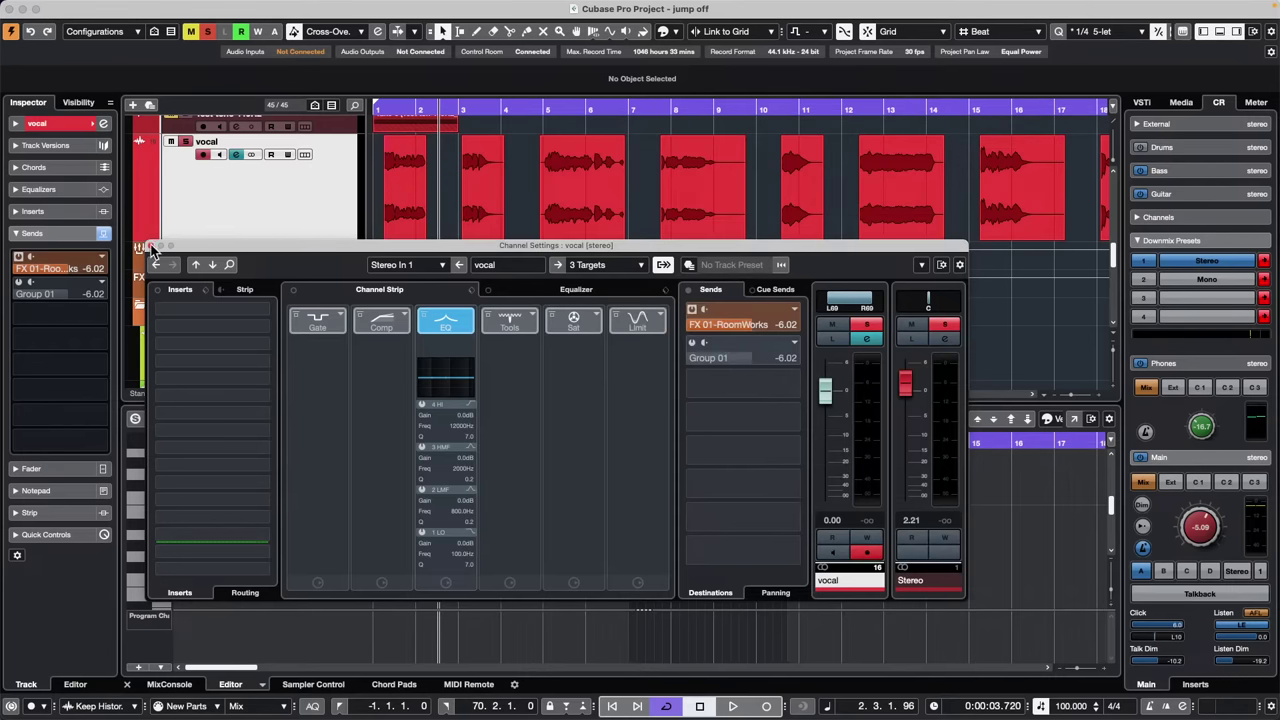
click(150, 246)
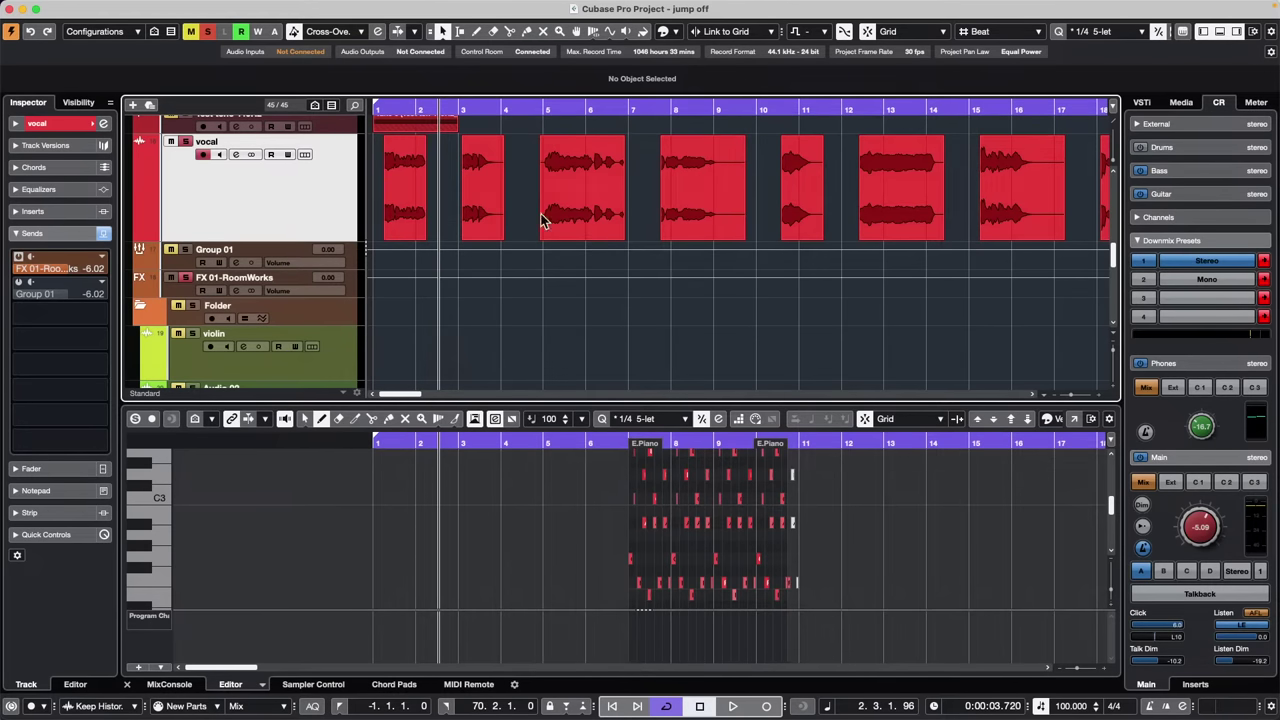
Select the three vocal events between bars 3 and 9 and display the audio commands available for them
scroll(500, 186, up, 2)
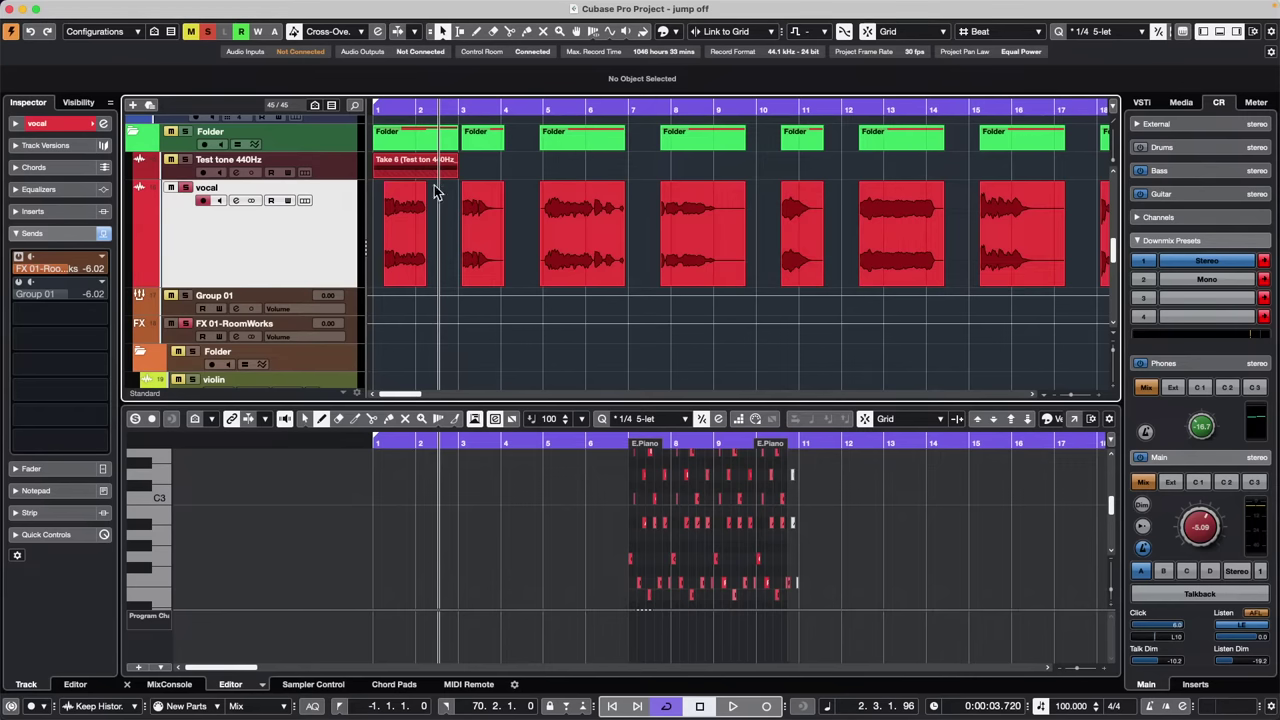
drag(442, 237, 683, 238)
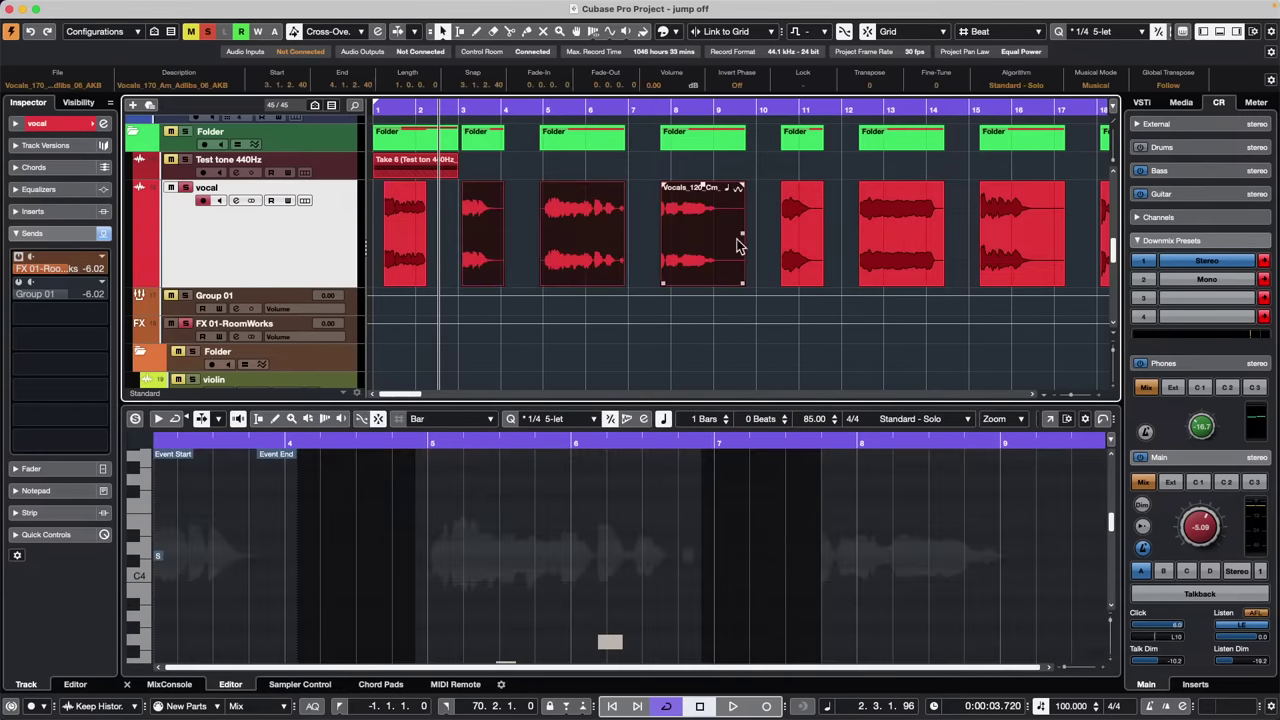
mouse_move(245, 8)
click(192, 7)
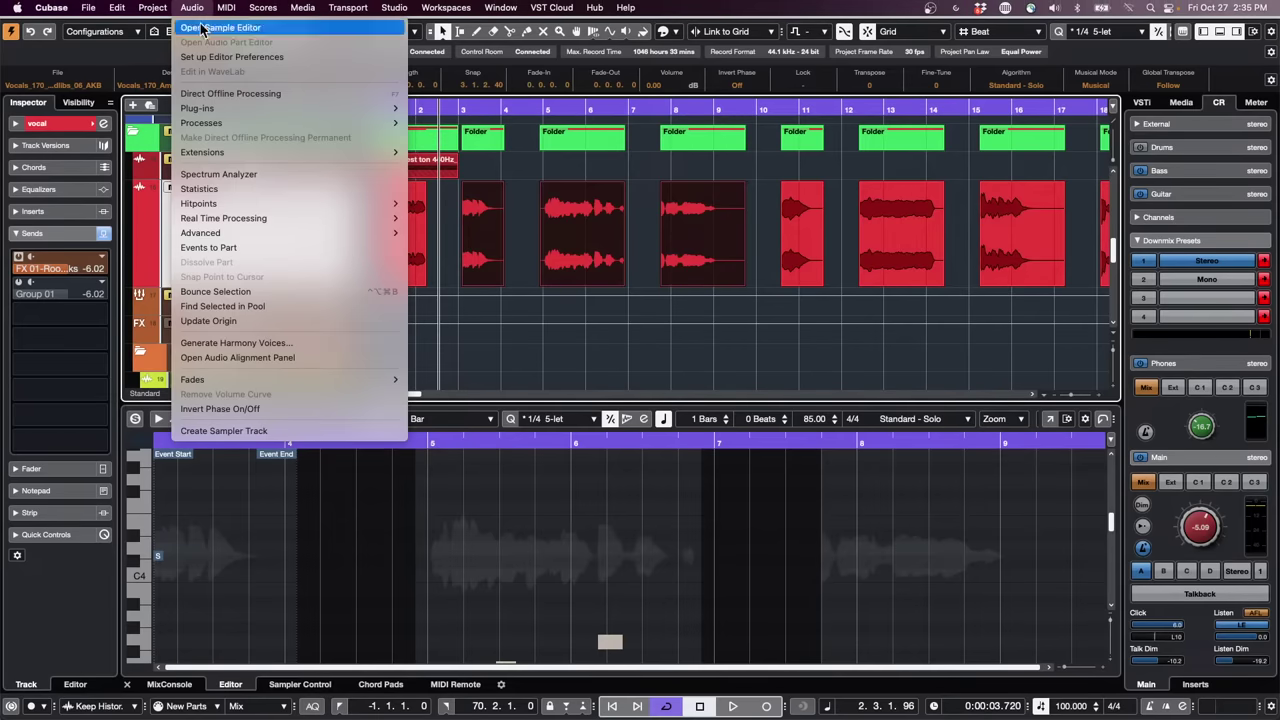
mouse_move(209, 206)
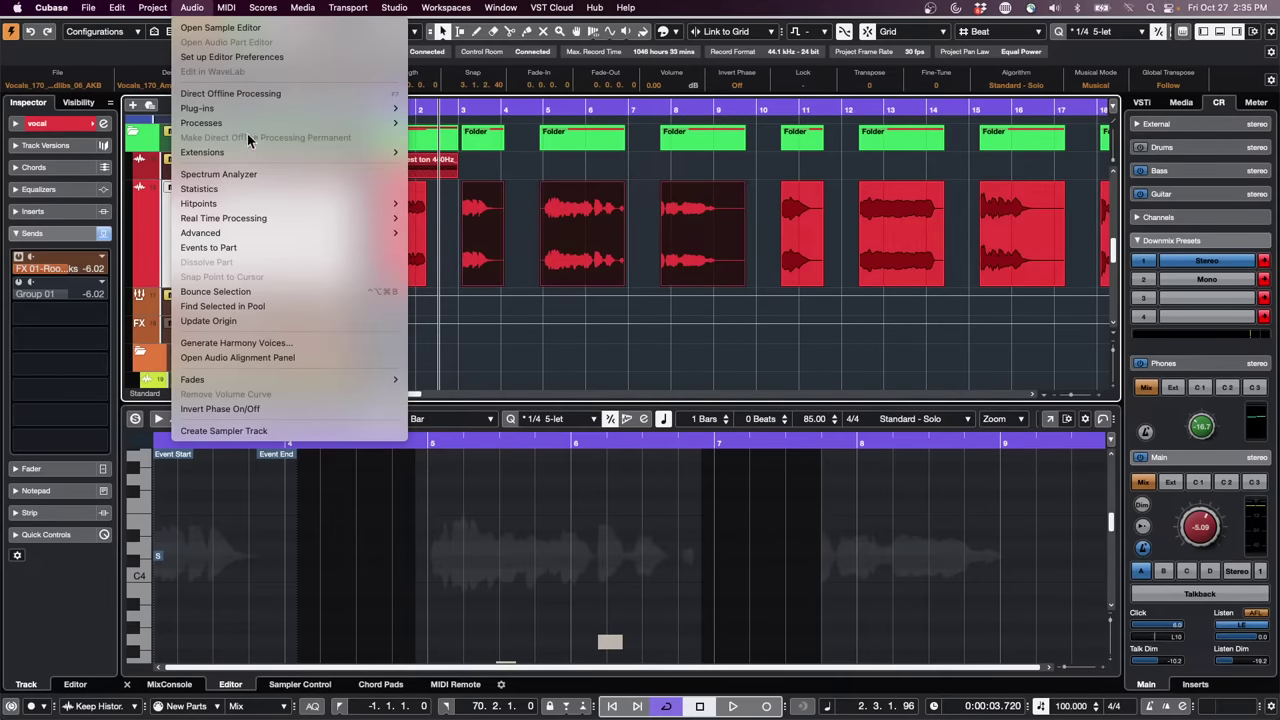
Try peak-normalizing the selected vocal events with offline processing, undo it, and close the Direct Offline Processing window
mouse_move(254, 127)
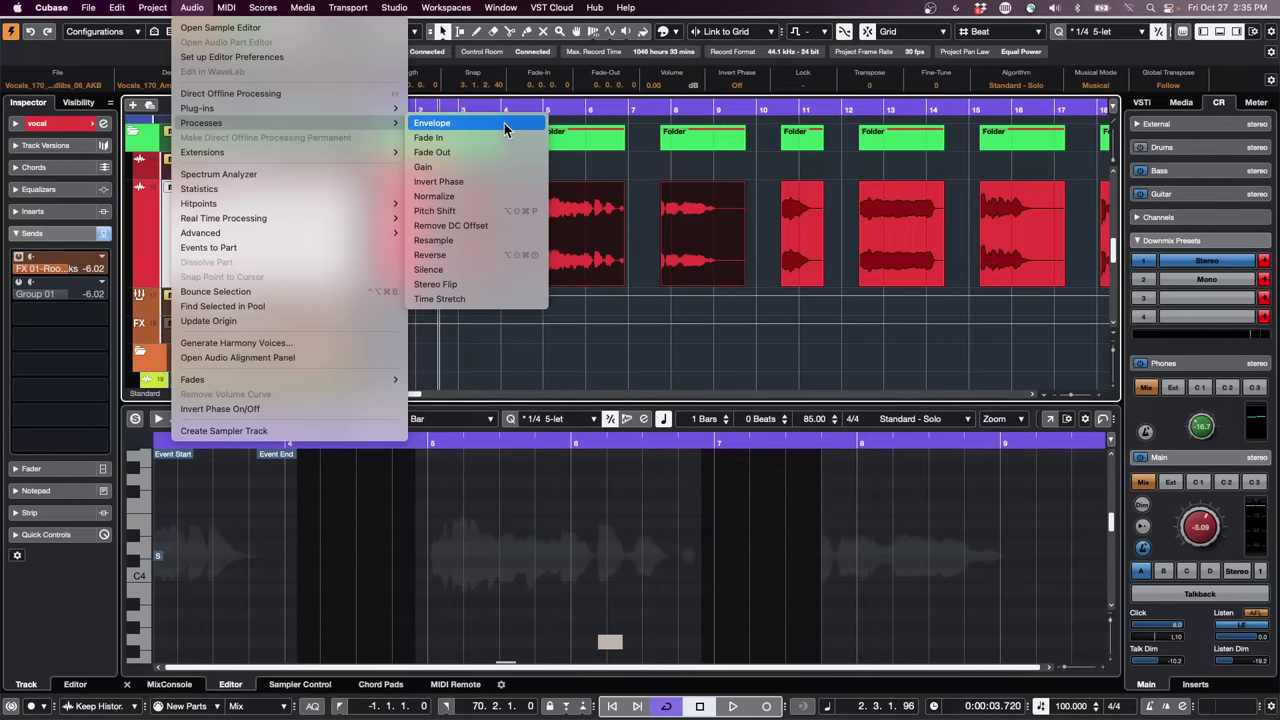
click(489, 200)
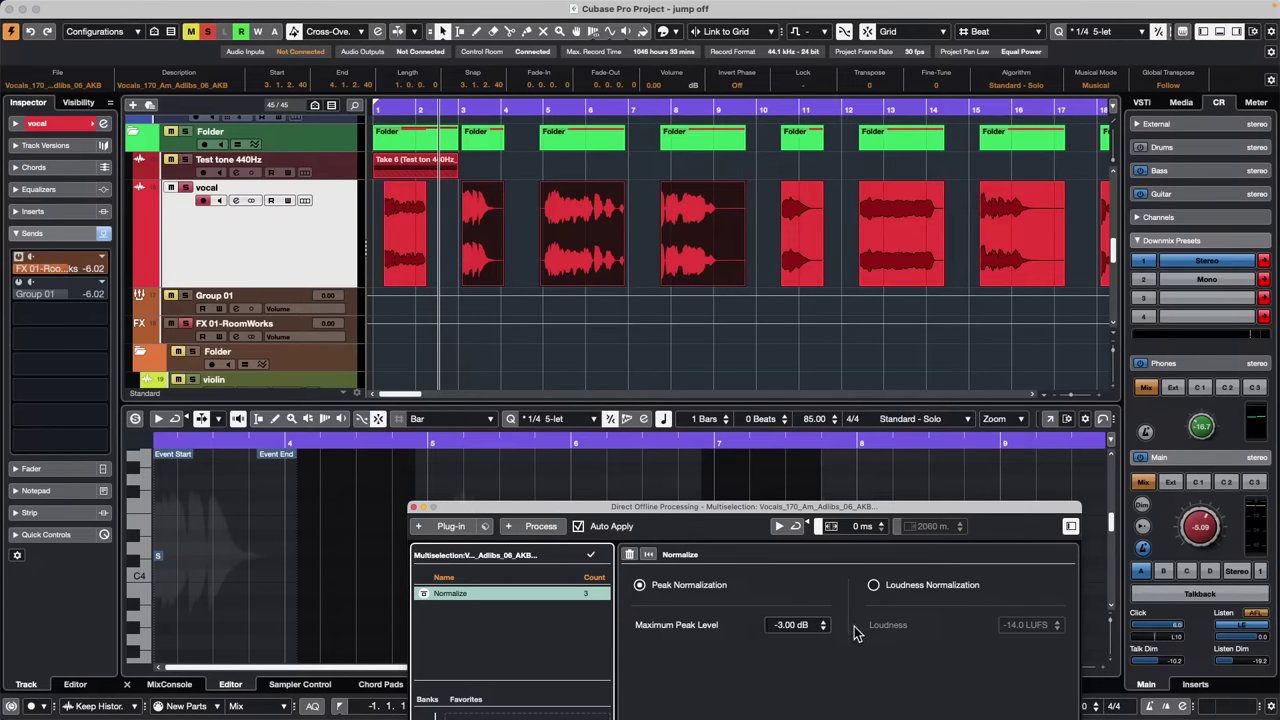
key(super+z)
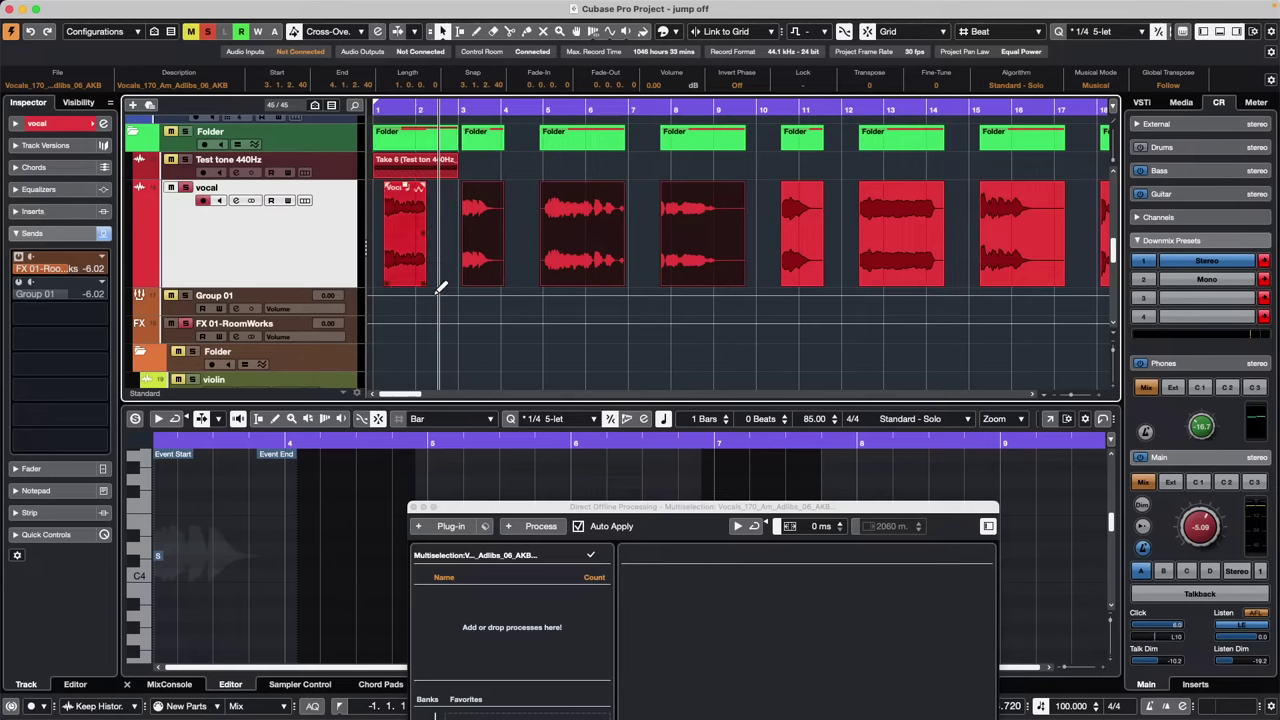
click(155, 8)
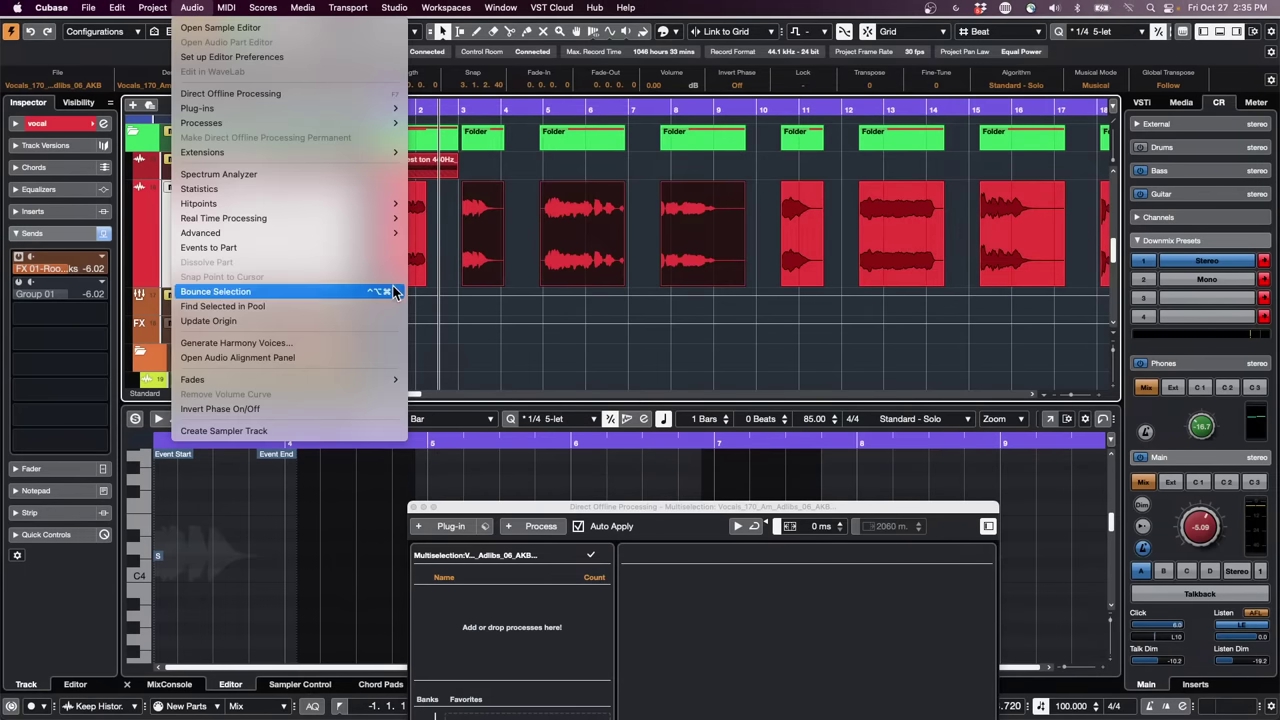
click(640, 321)
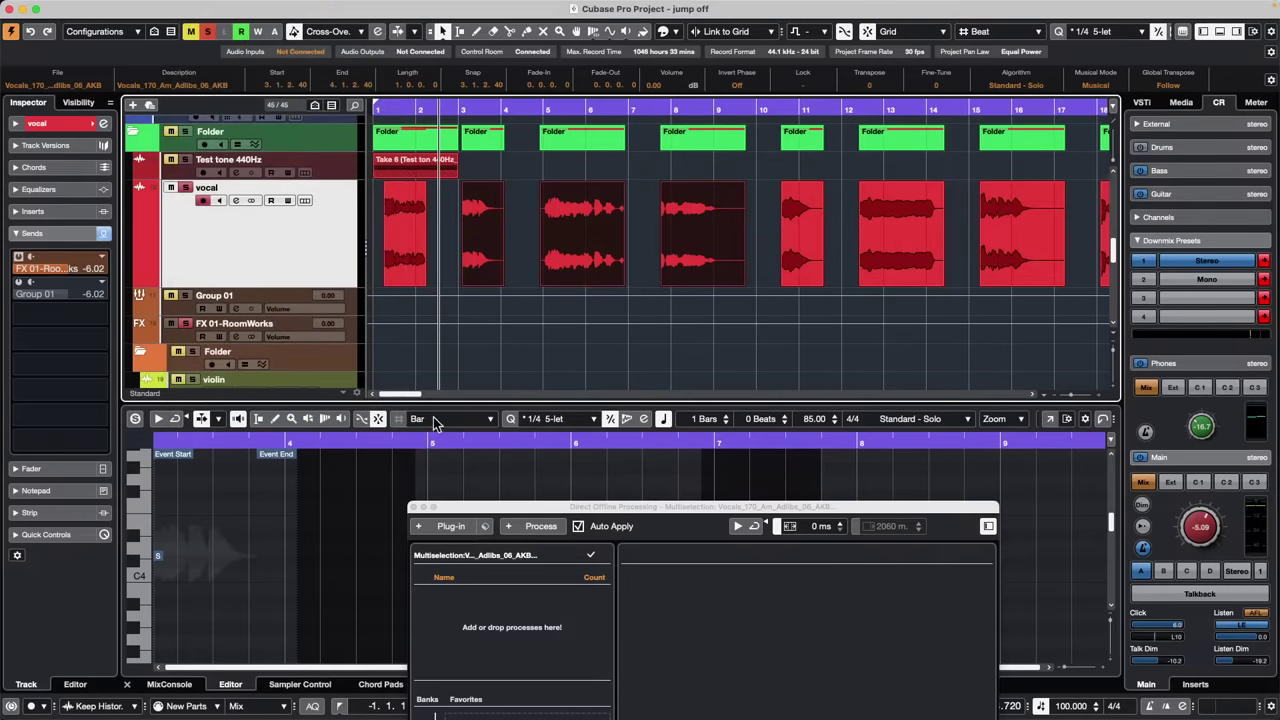
click(413, 507)
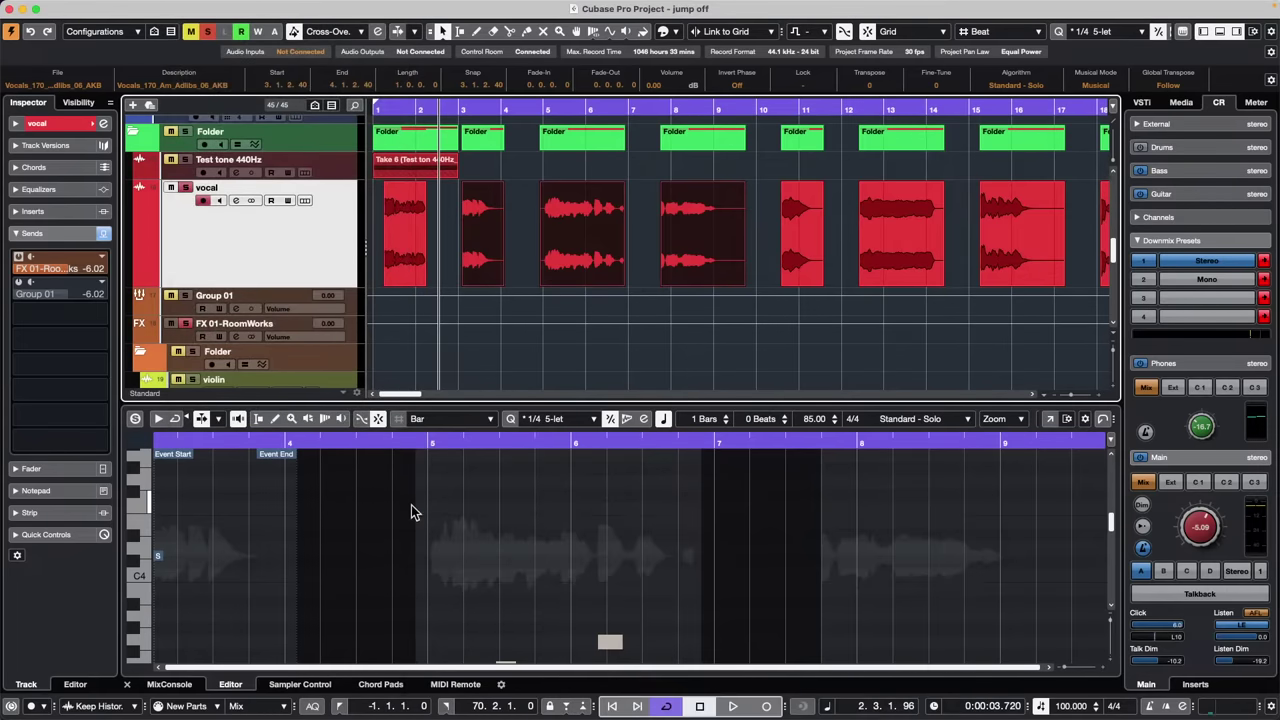
Deselect the vocal events and browse the Loops & Samples content in the media browser
click(524, 257)
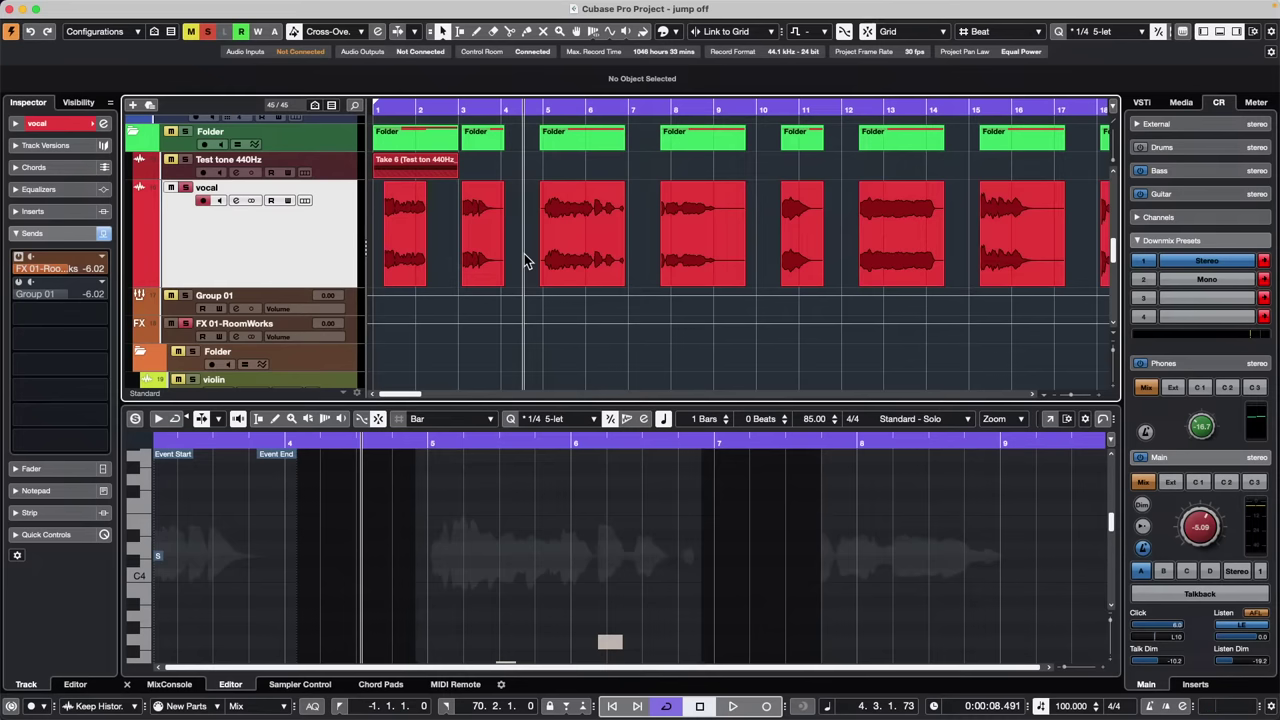
click(1180, 103)
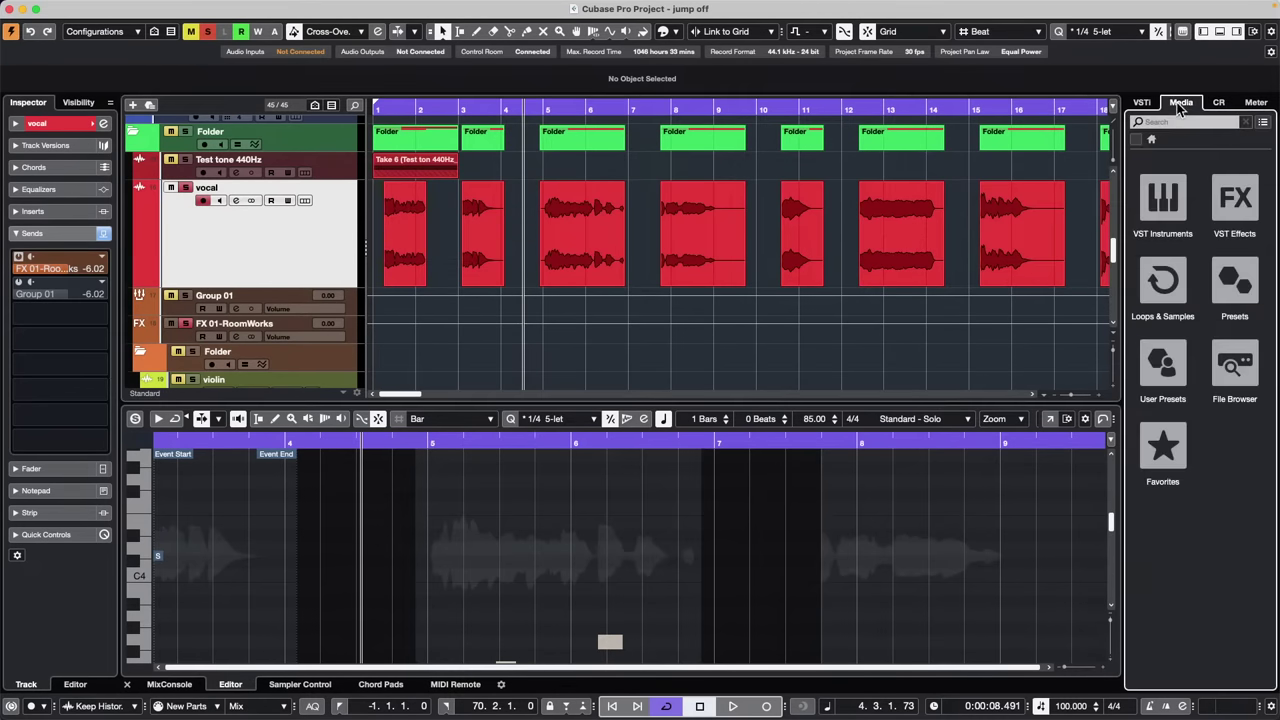
click(1157, 290)
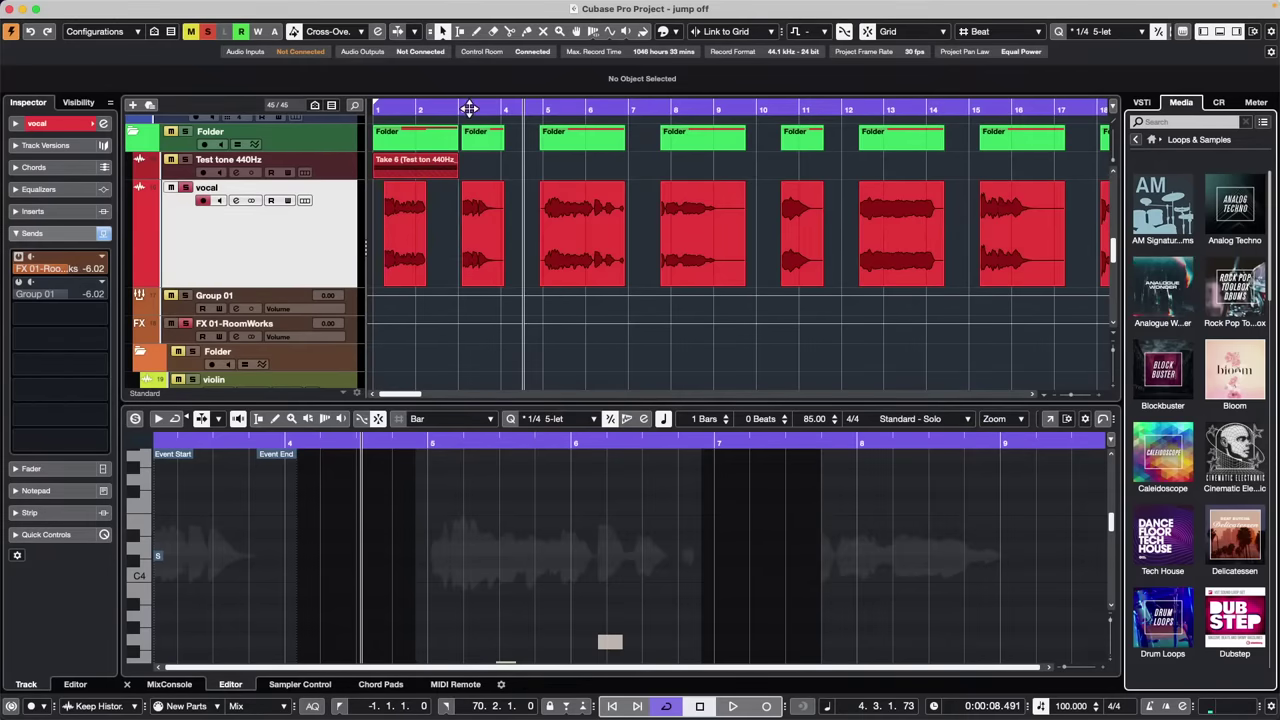
Open and enlarge the VST Plug-in Manager, and examine DJ-Eq's plug-in information and the VST 2 path settings
click(447, 8)
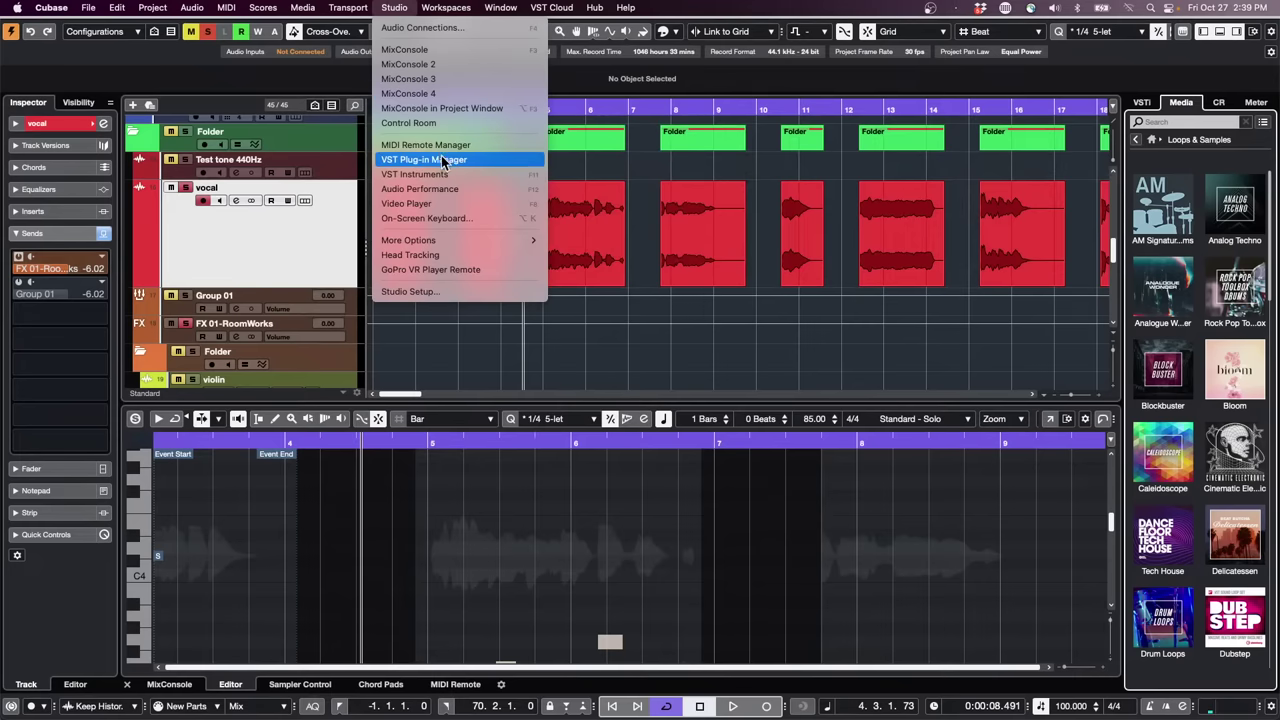
click(448, 159)
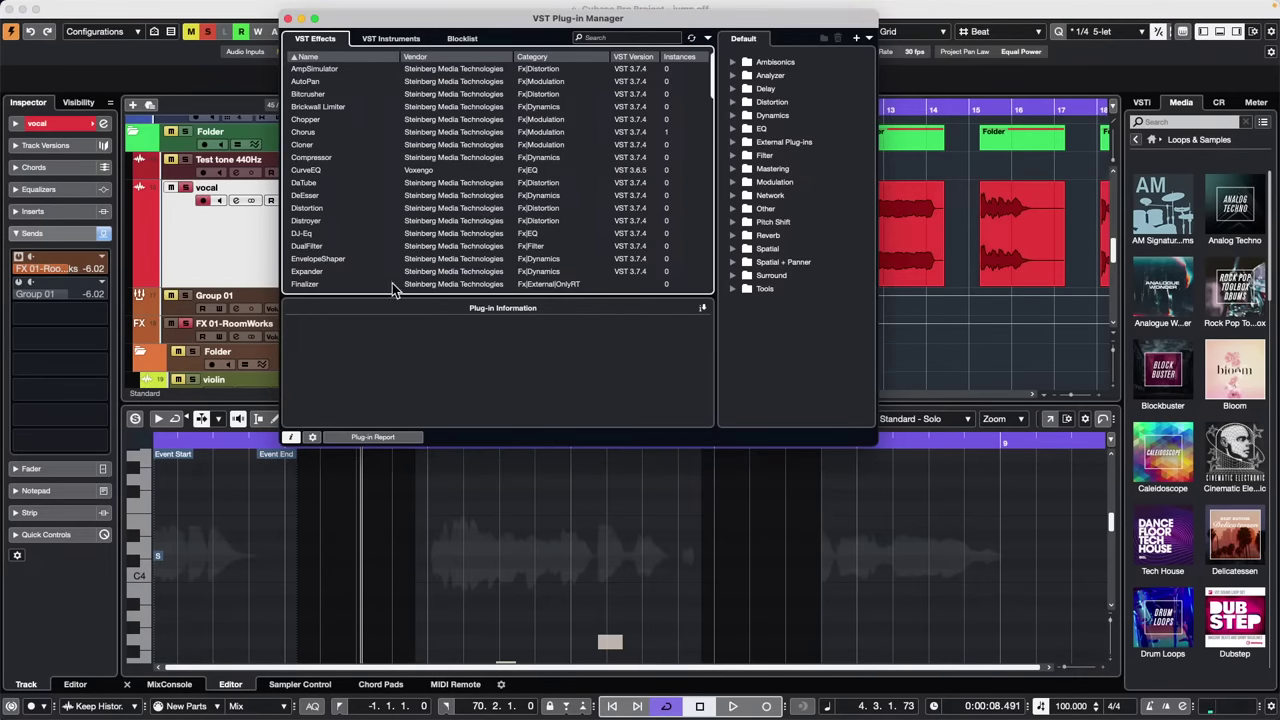
click(318, 235)
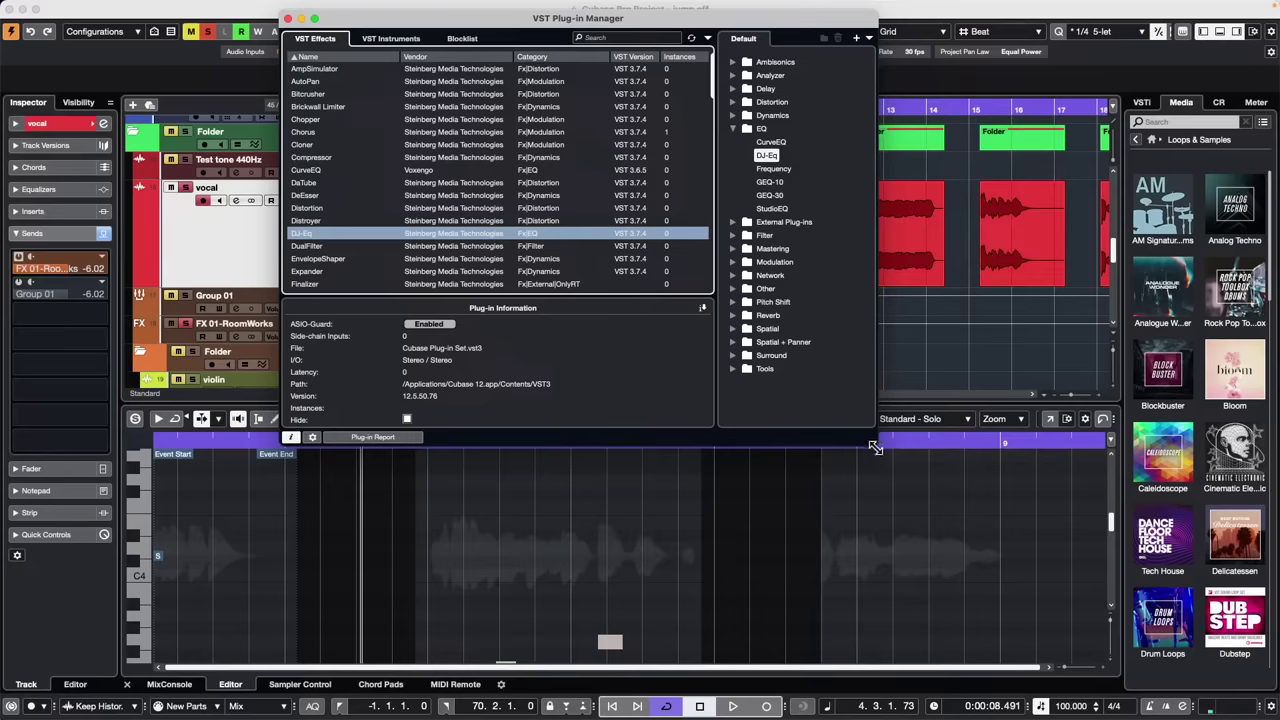
drag(875, 447, 985, 538)
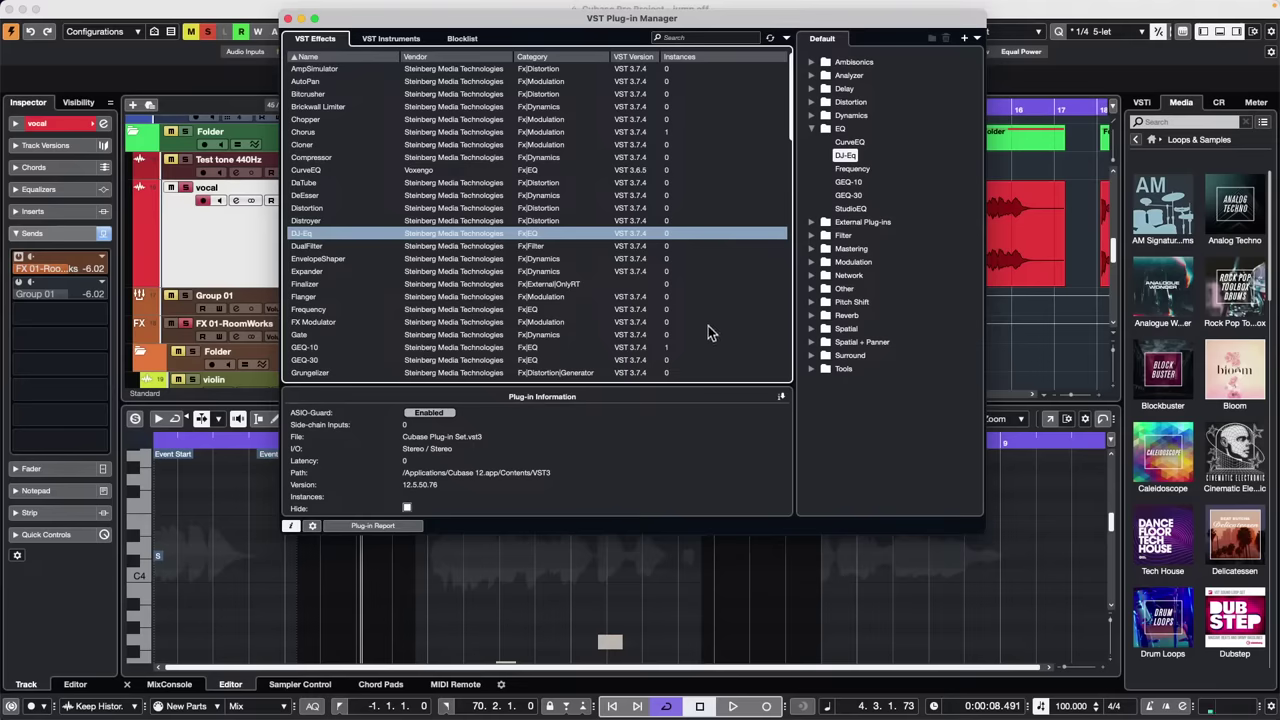
click(312, 525)
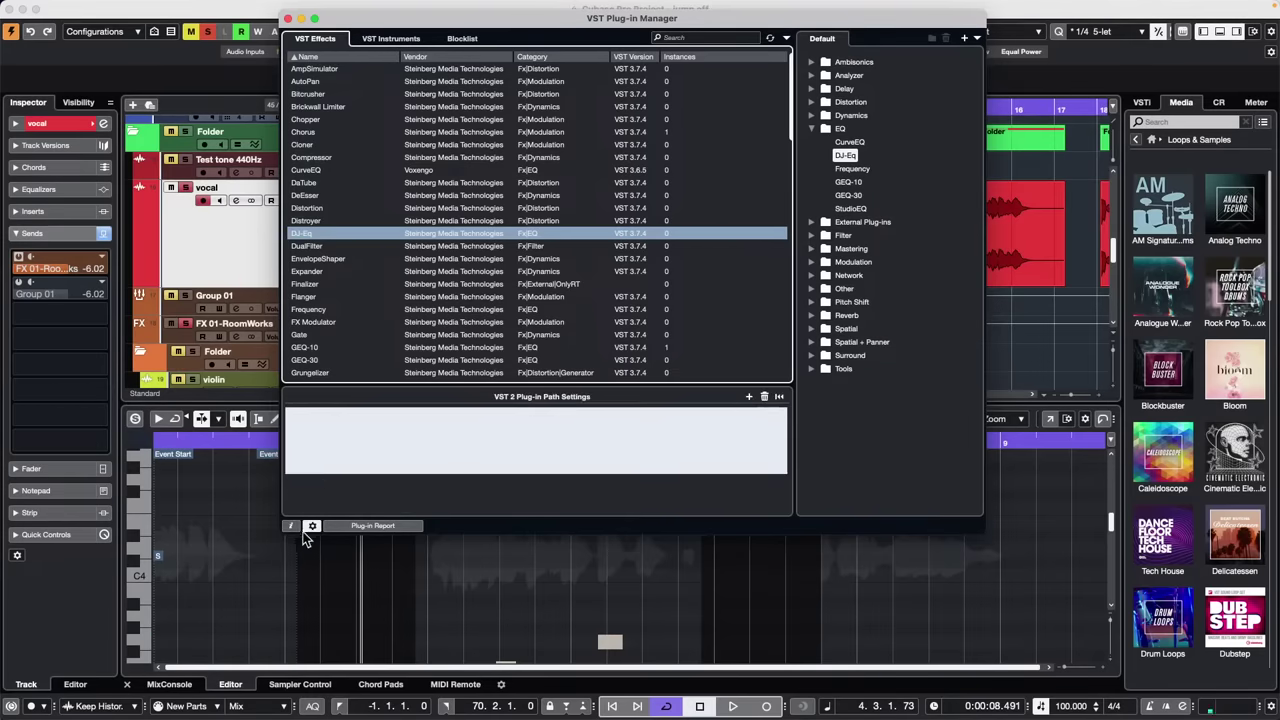
click(290, 526)
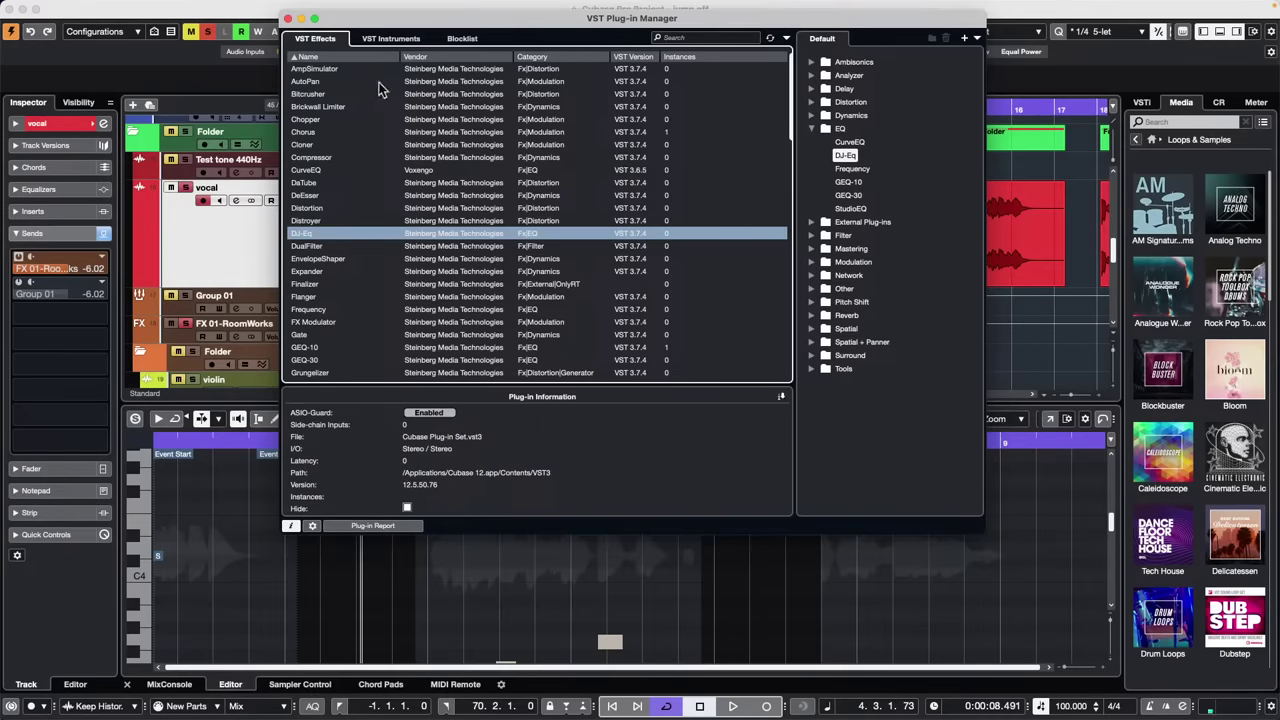
Compare the latency of the DeEsser, Tuner, AutoPan, Distortion and MultibandCompressor effects, and close the plug-in manager
click(333, 197)
scroll(497, 245, down, 1)
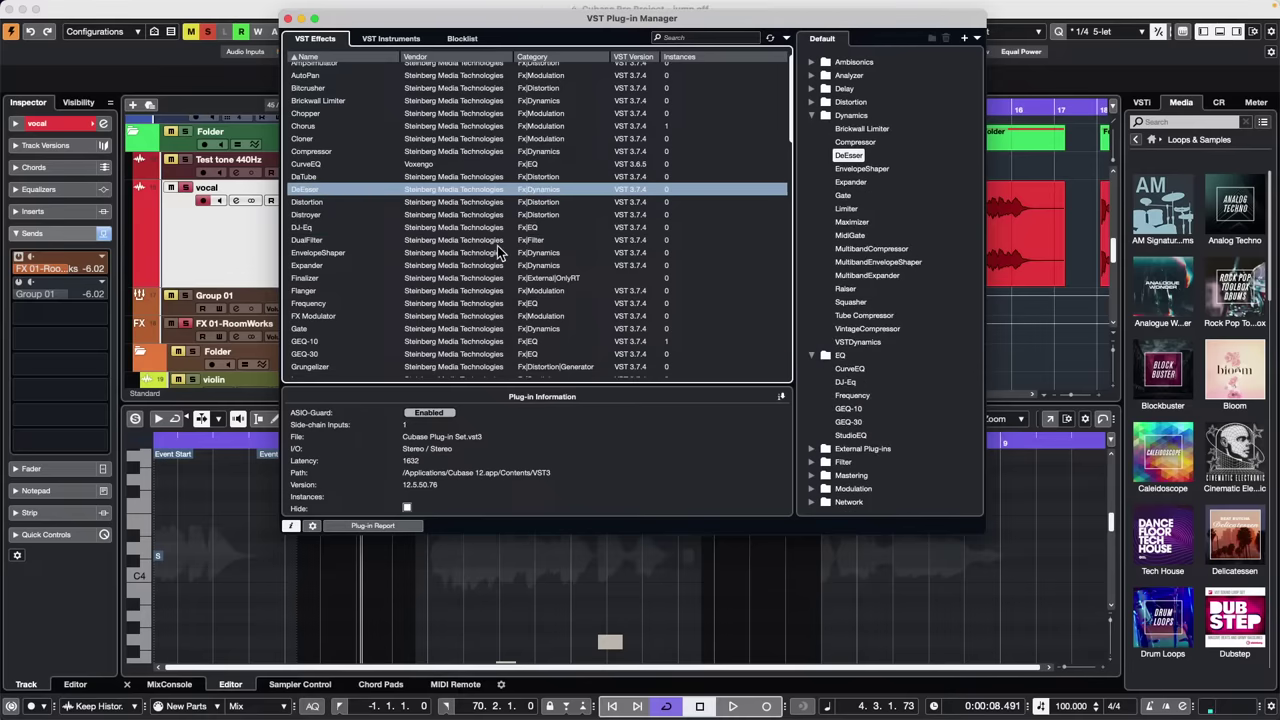
scroll(497, 245, down, 10)
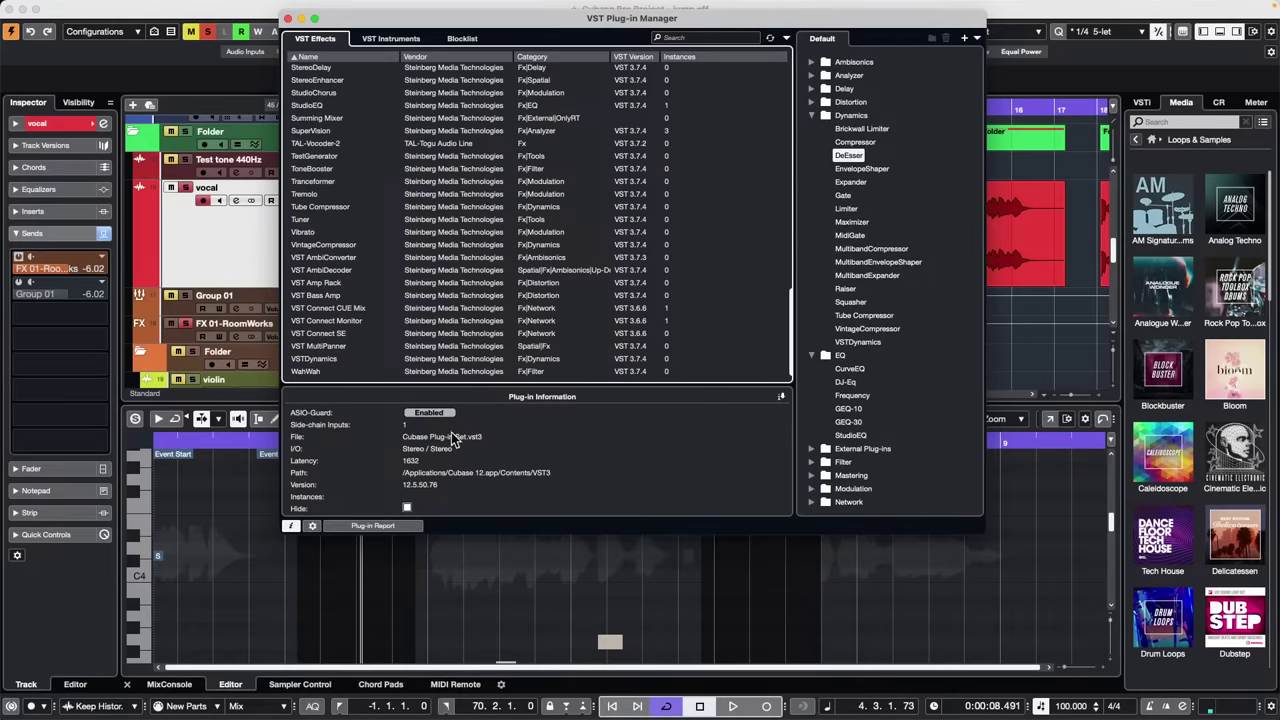
click(318, 220)
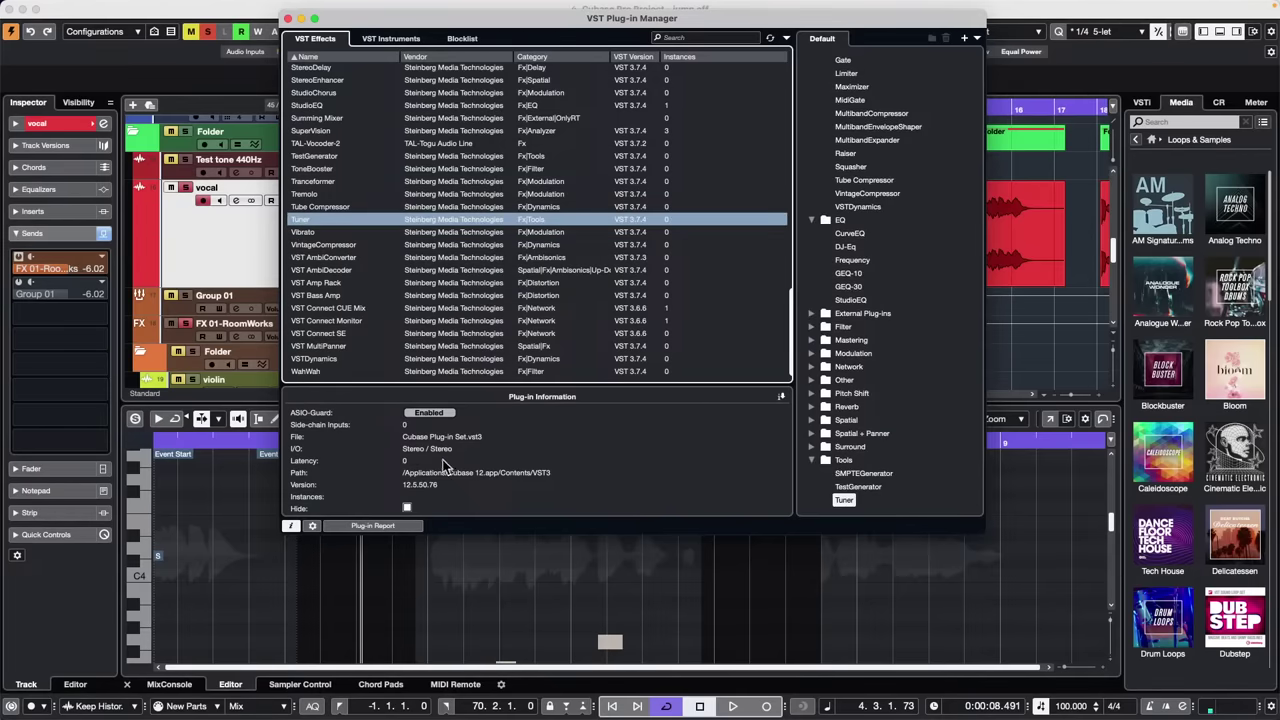
scroll(318, 115, up, 10)
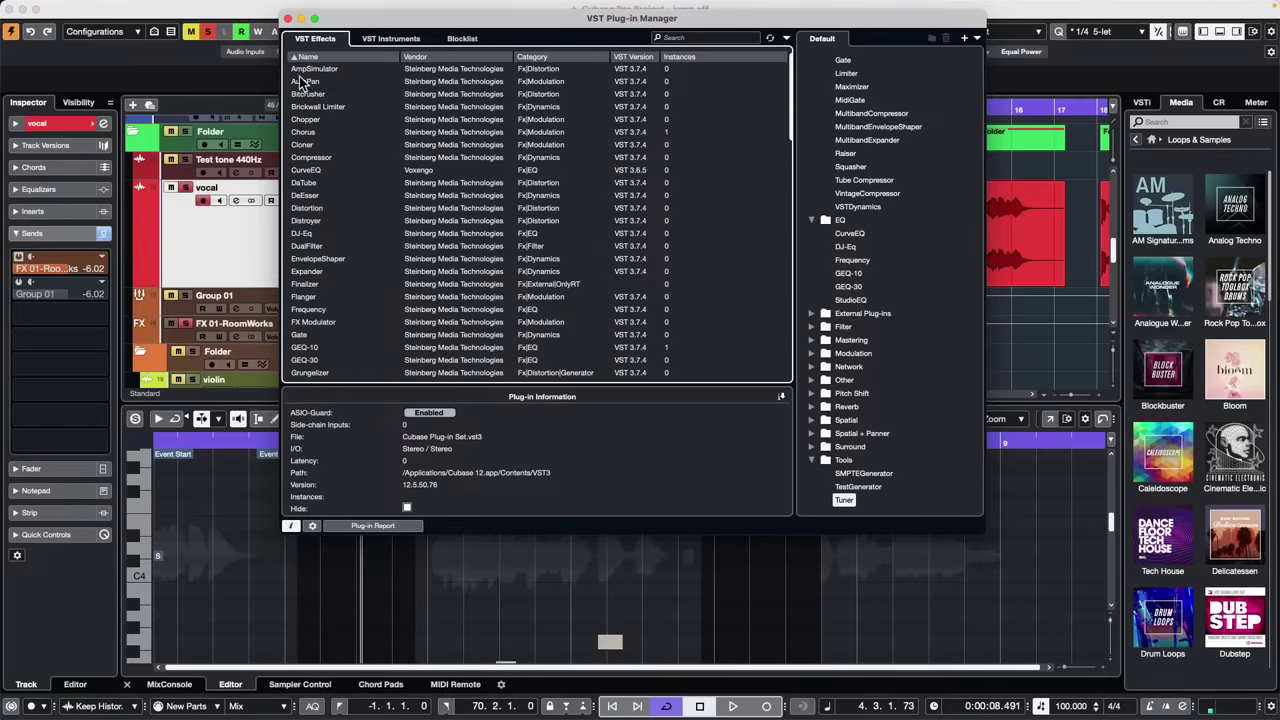
click(301, 81)
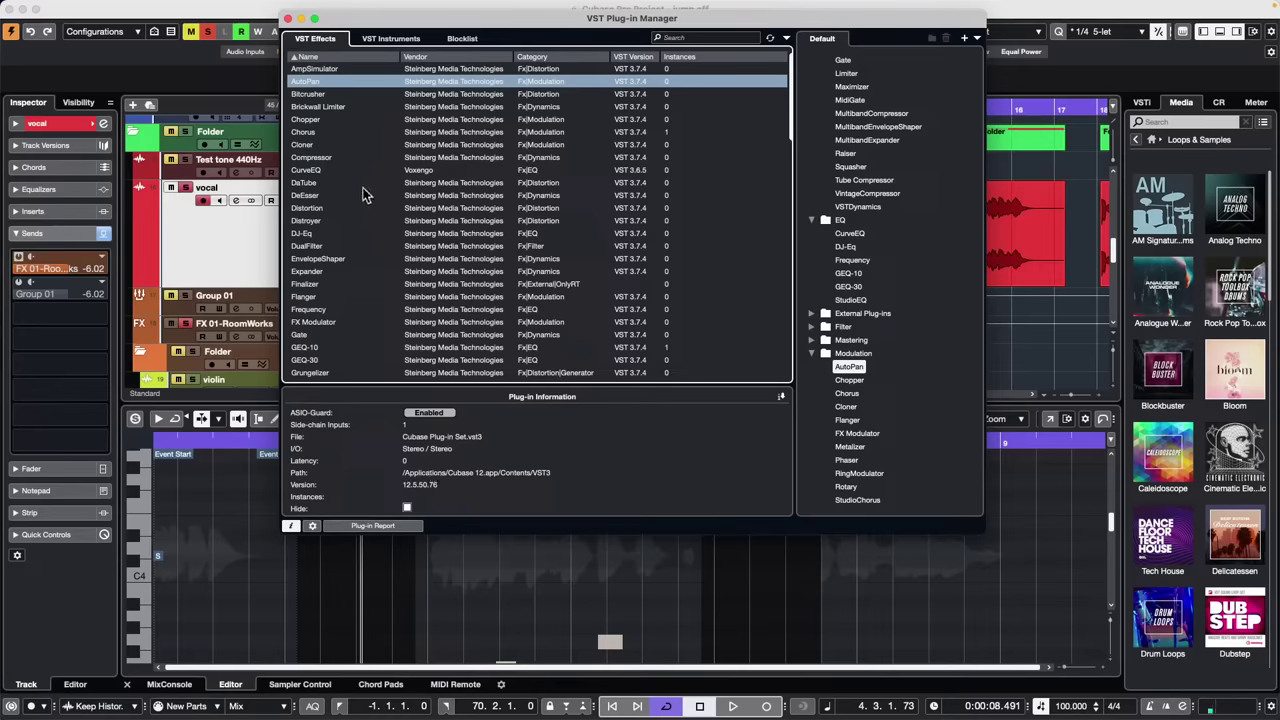
click(309, 210)
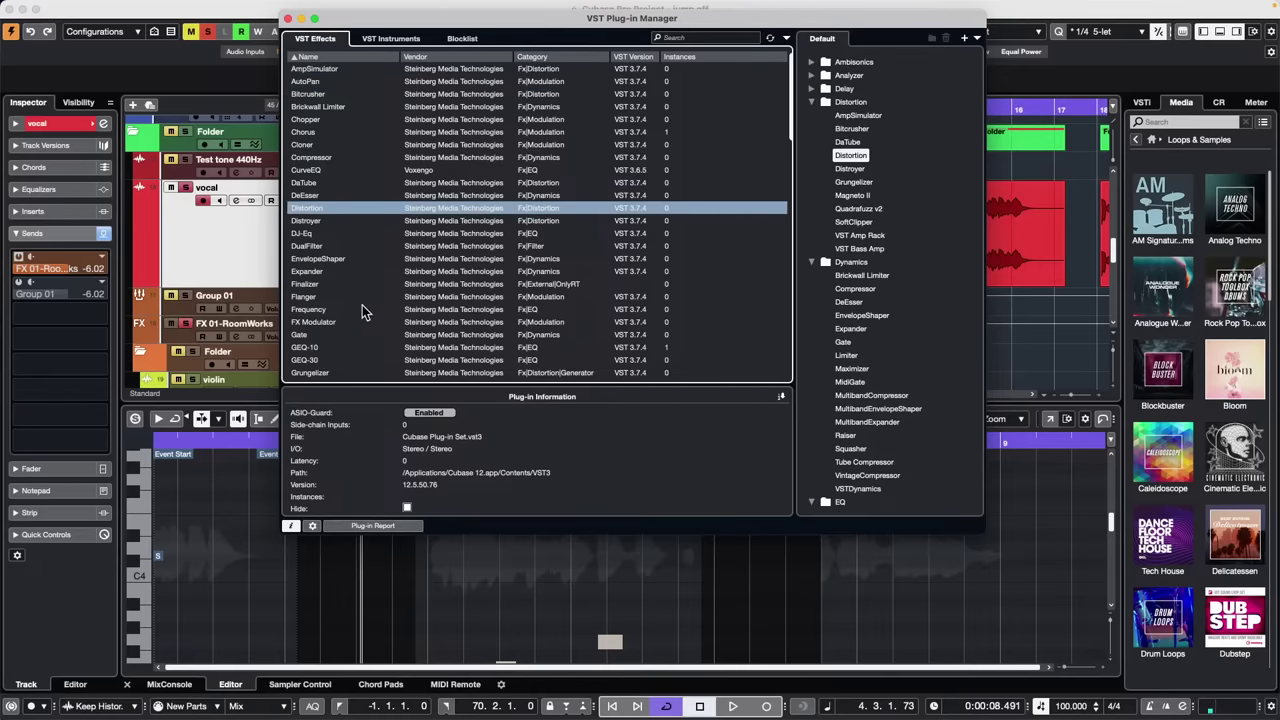
scroll(364, 309, down, 5)
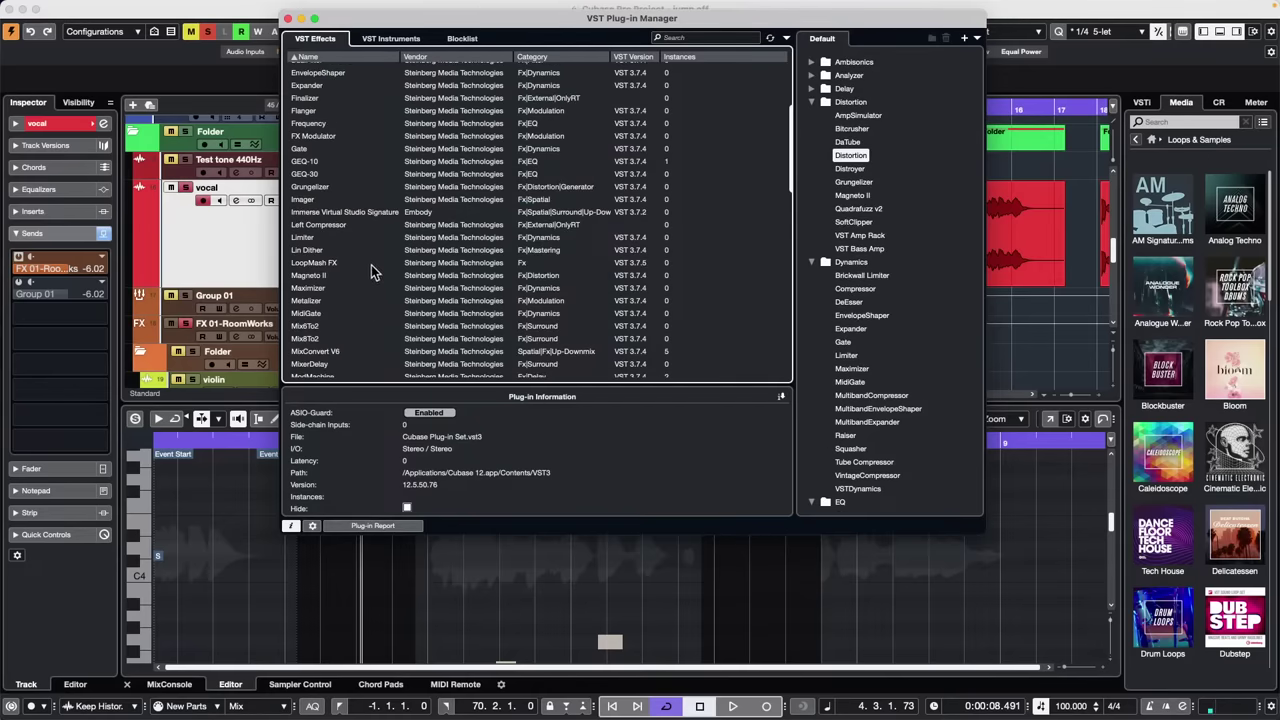
scroll(372, 272, down, 8)
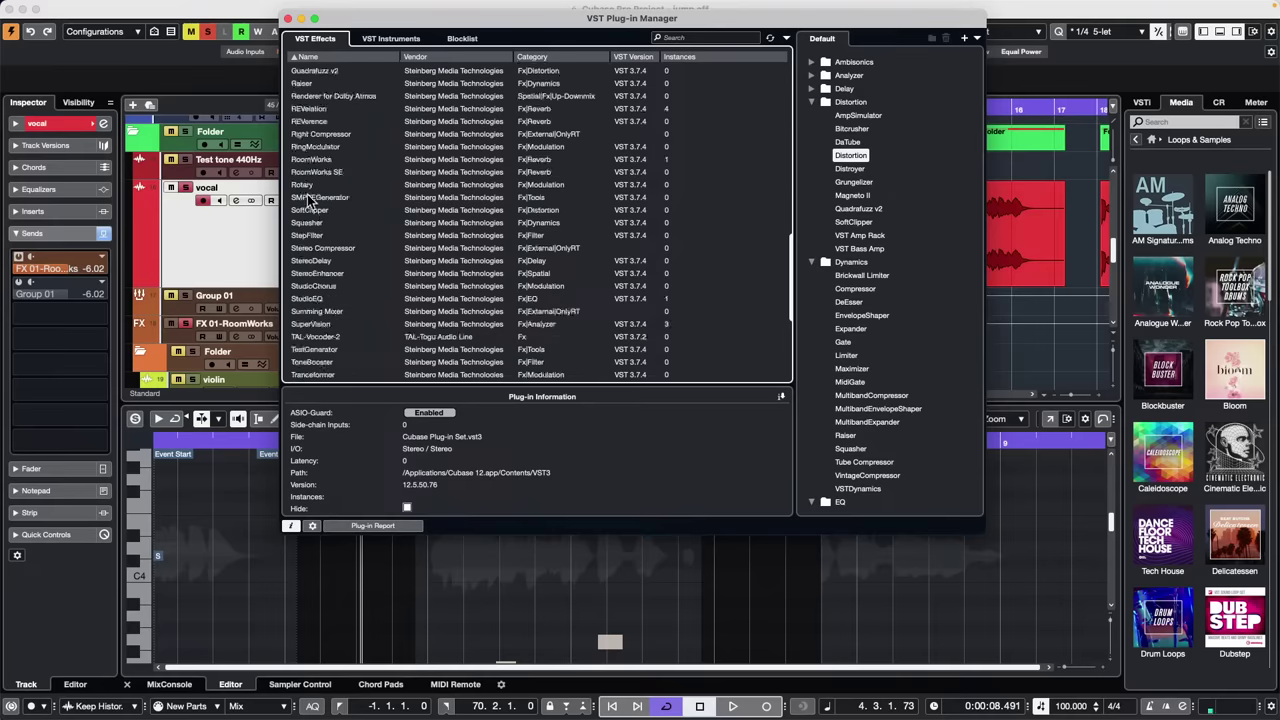
scroll(333, 188, up, 3)
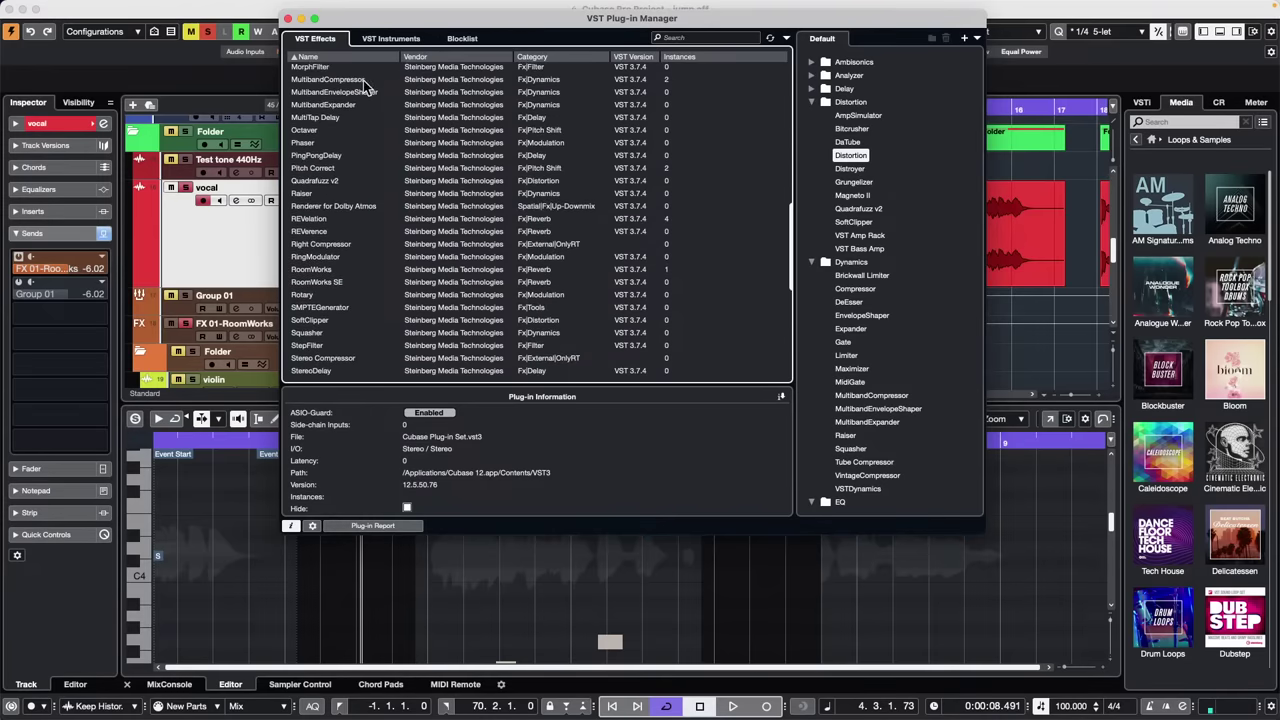
click(330, 79)
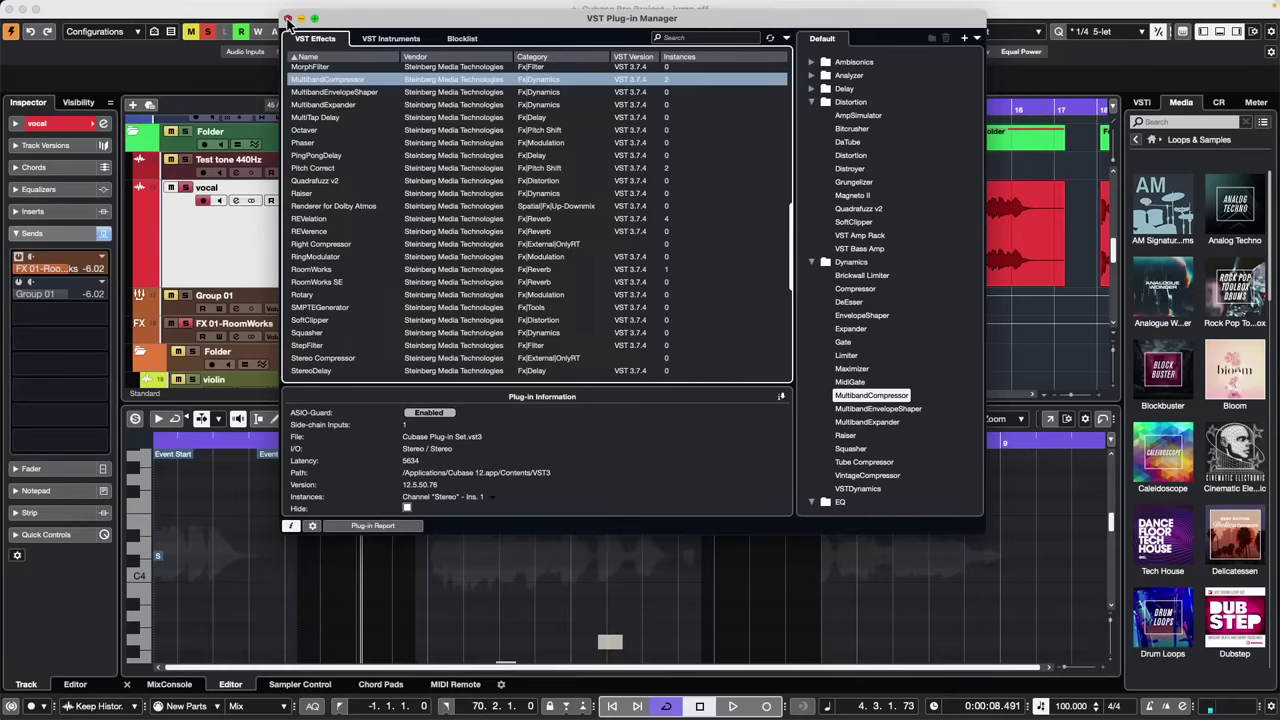
click(287, 19)
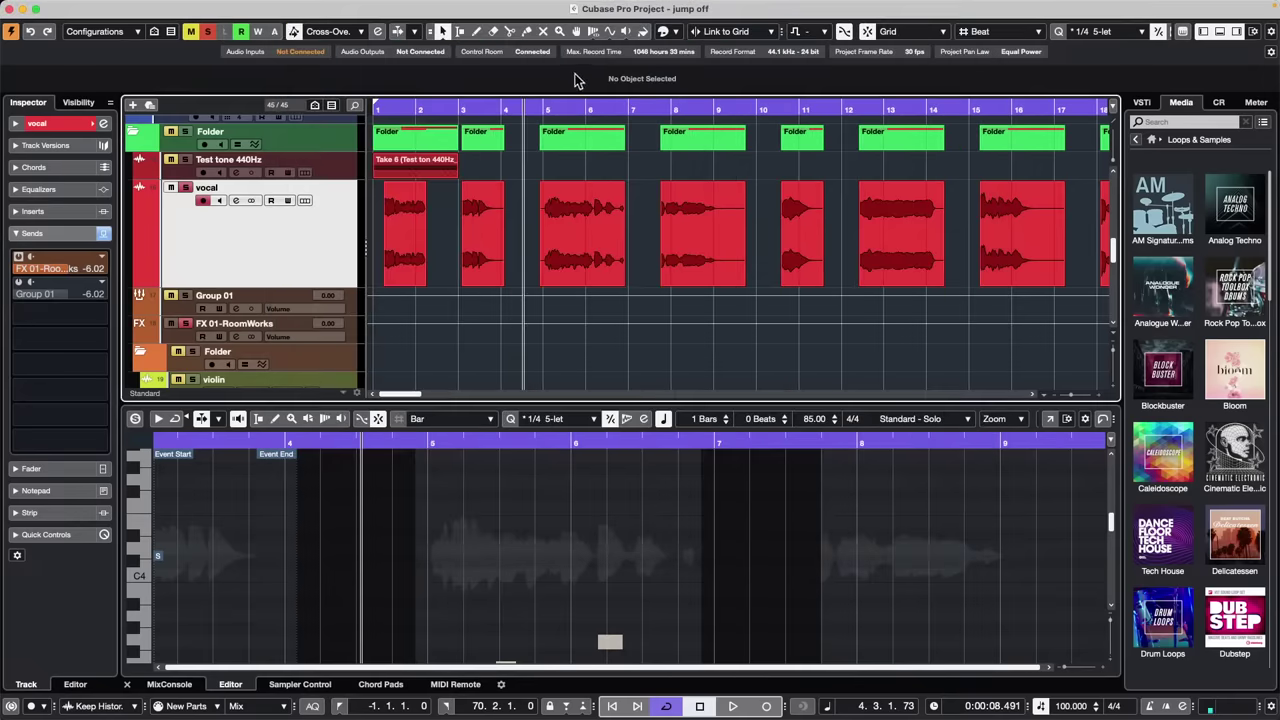
Open the MixConsole and toggle Channel Latency in its window layout, leaving it shown
key(F3)
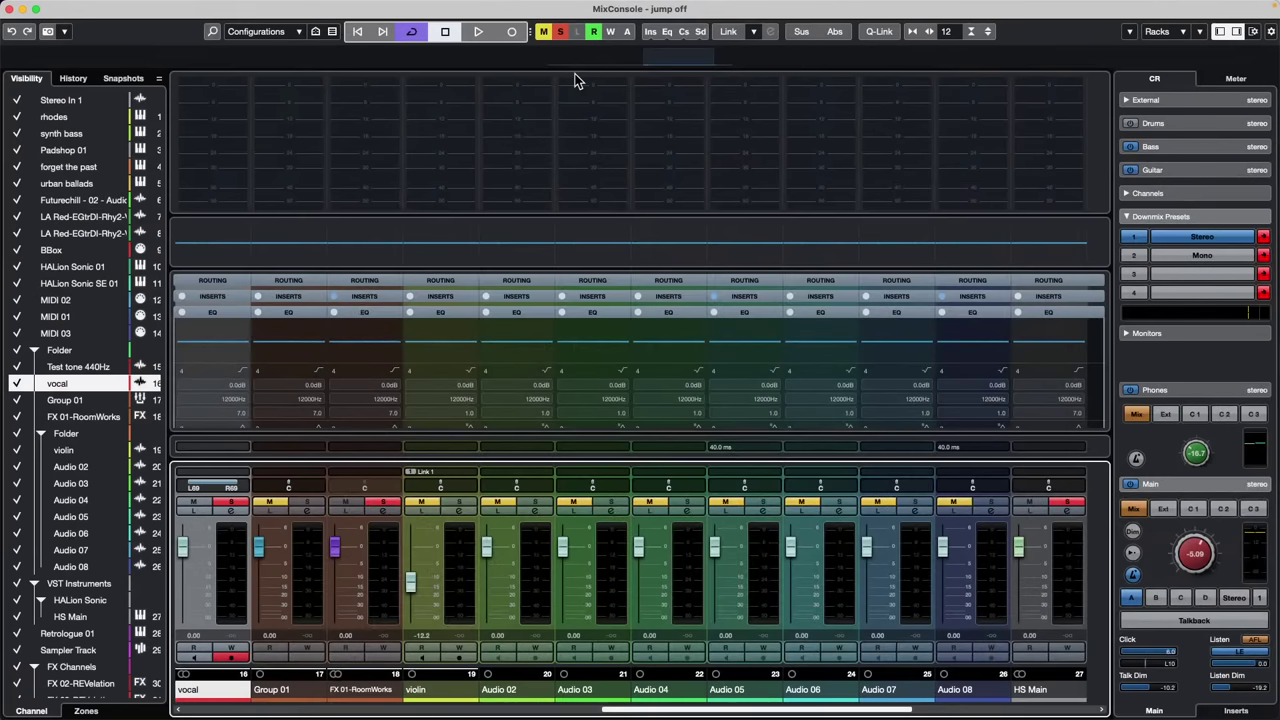
click(1254, 31)
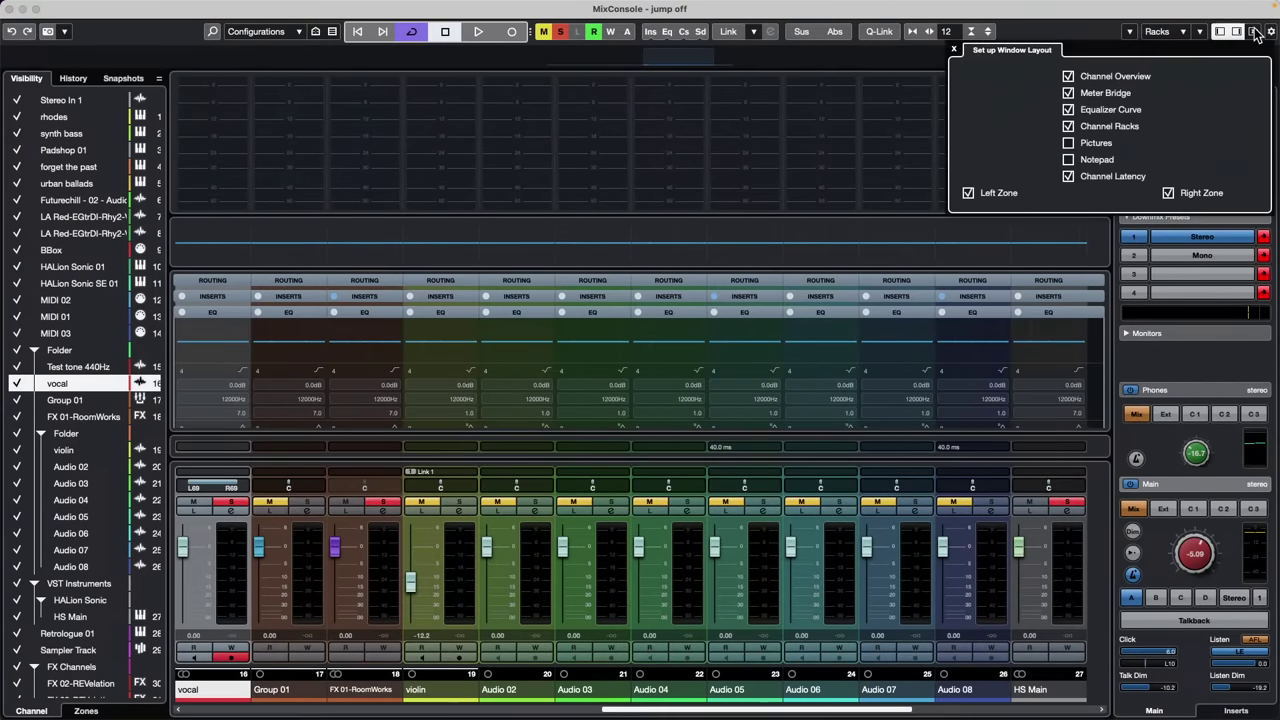
click(1070, 177)
click(1075, 179)
click(1075, 179)
click(1075, 179)
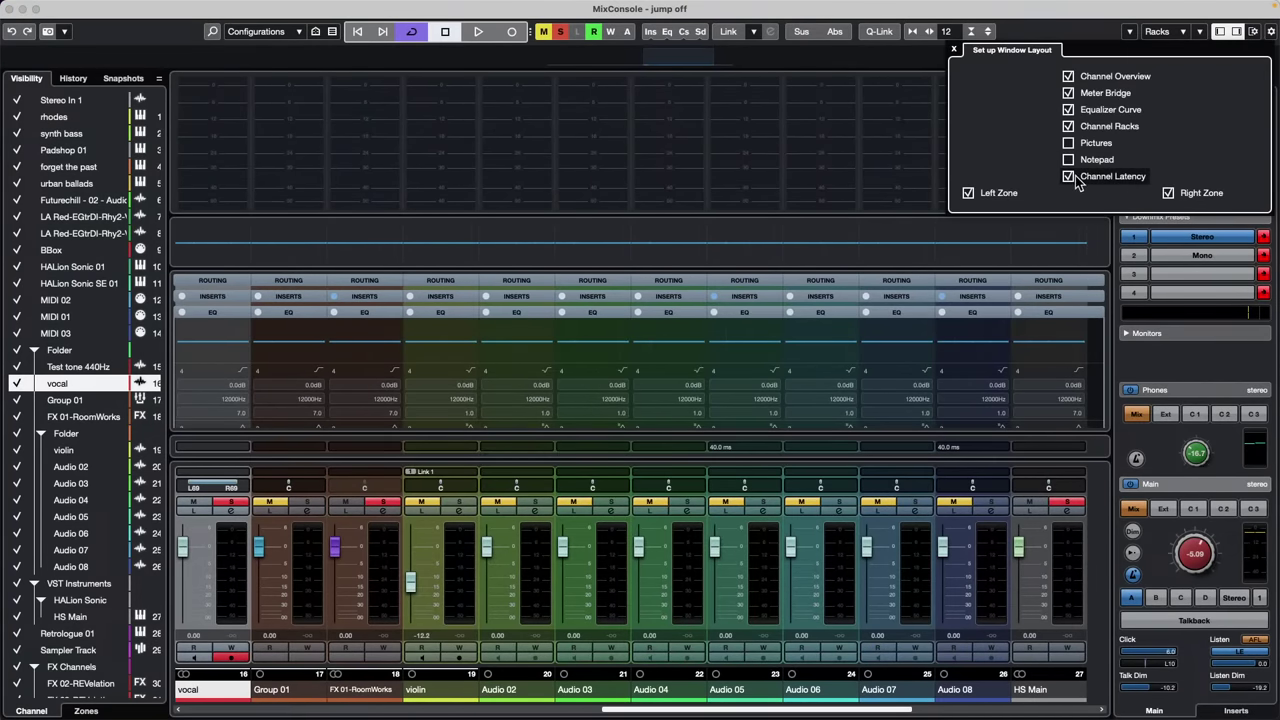
click(1075, 179)
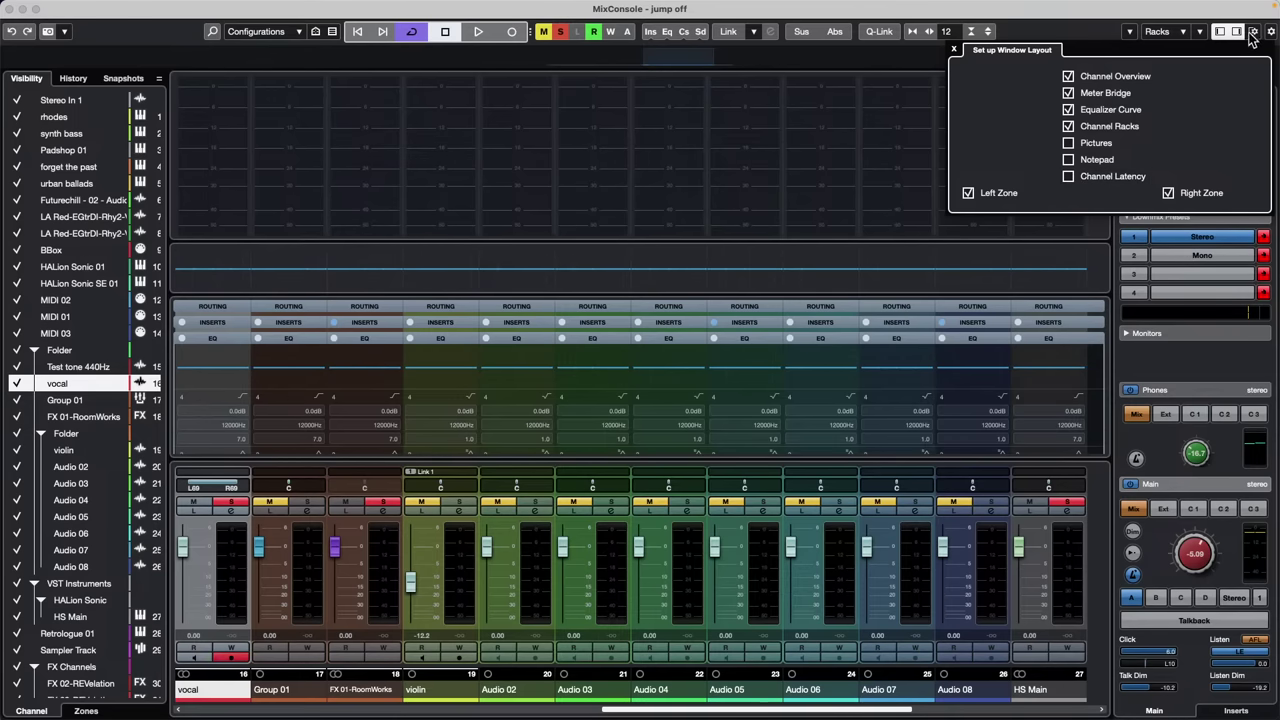
click(1068, 177)
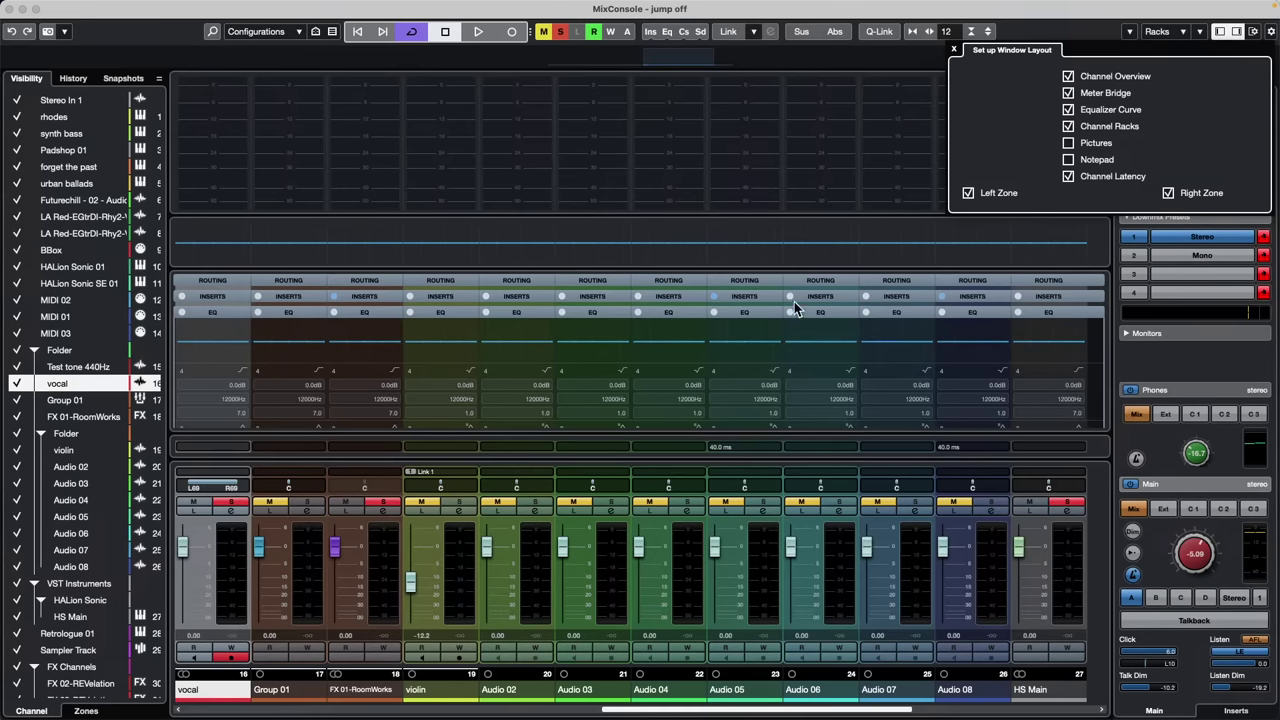
Expand the insert racks and add a MultibandCompressor to the third insert slot of the Audio 05 channel
click(757, 299)
click(756, 296)
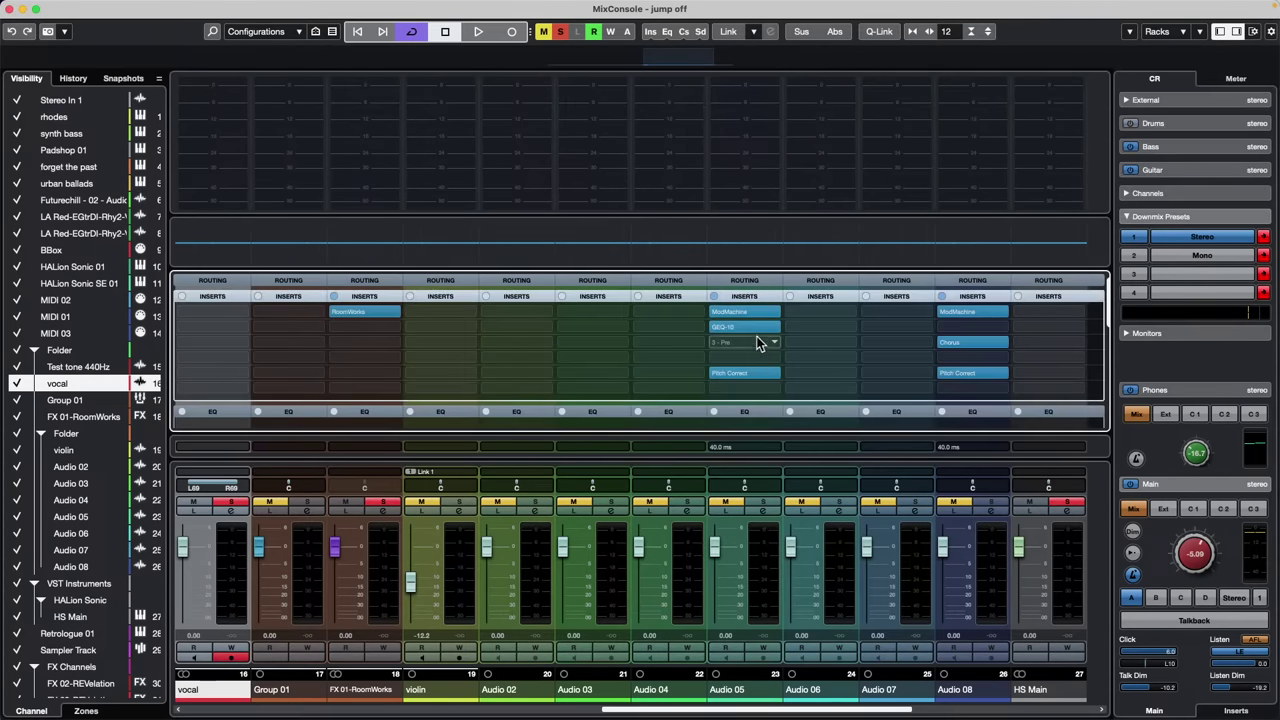
click(758, 343)
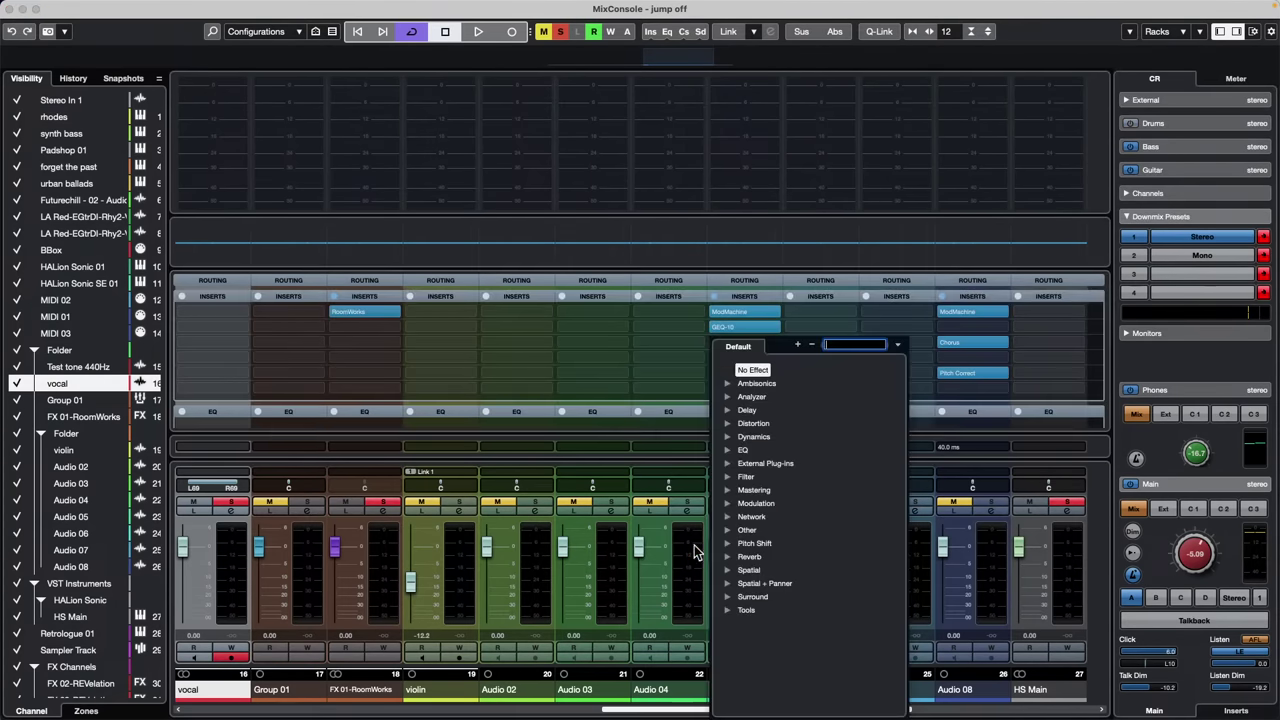
click(730, 436)
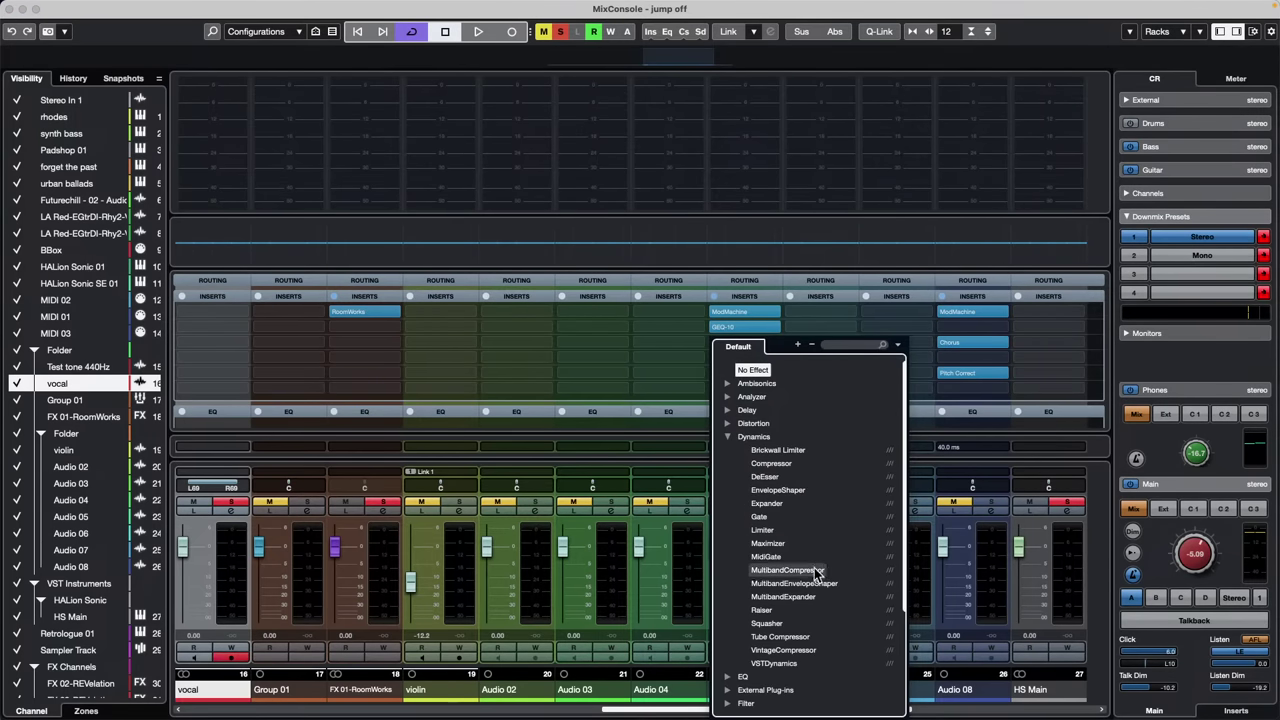
click(785, 570)
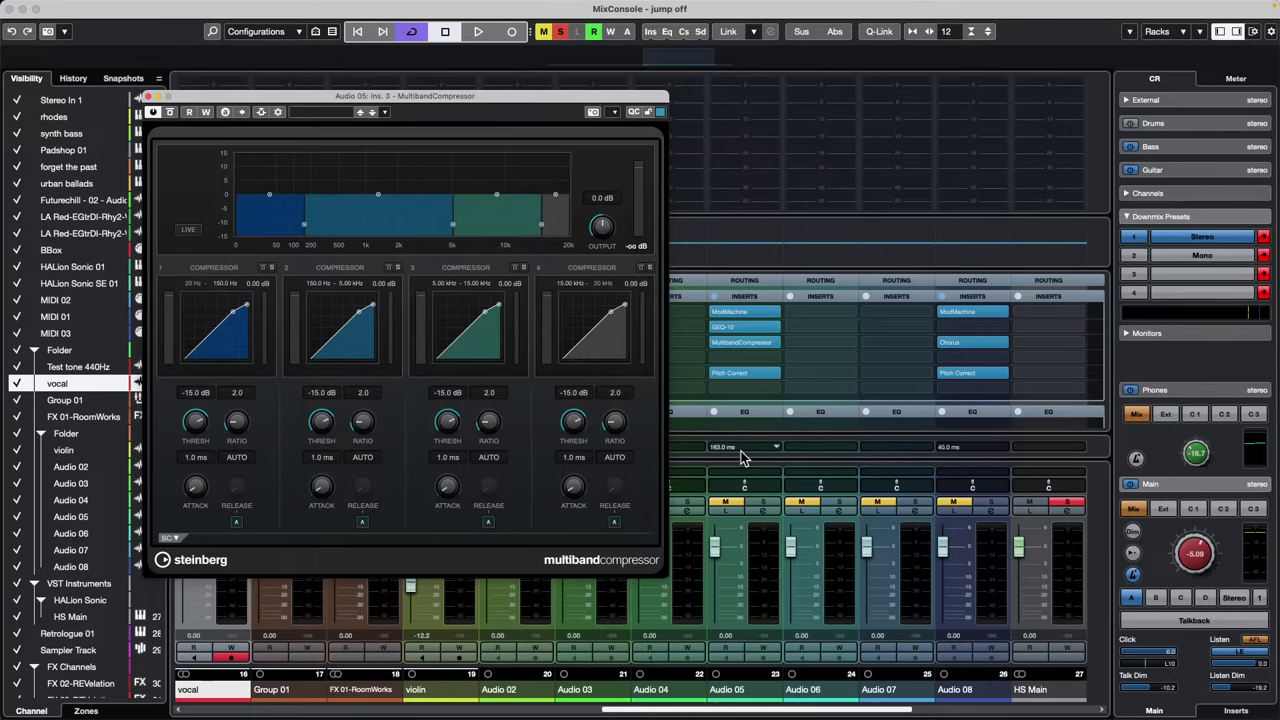
Close the MultibandCompressor editor and examine the Channel Latency Overview of the Audio 05 channel
click(149, 96)
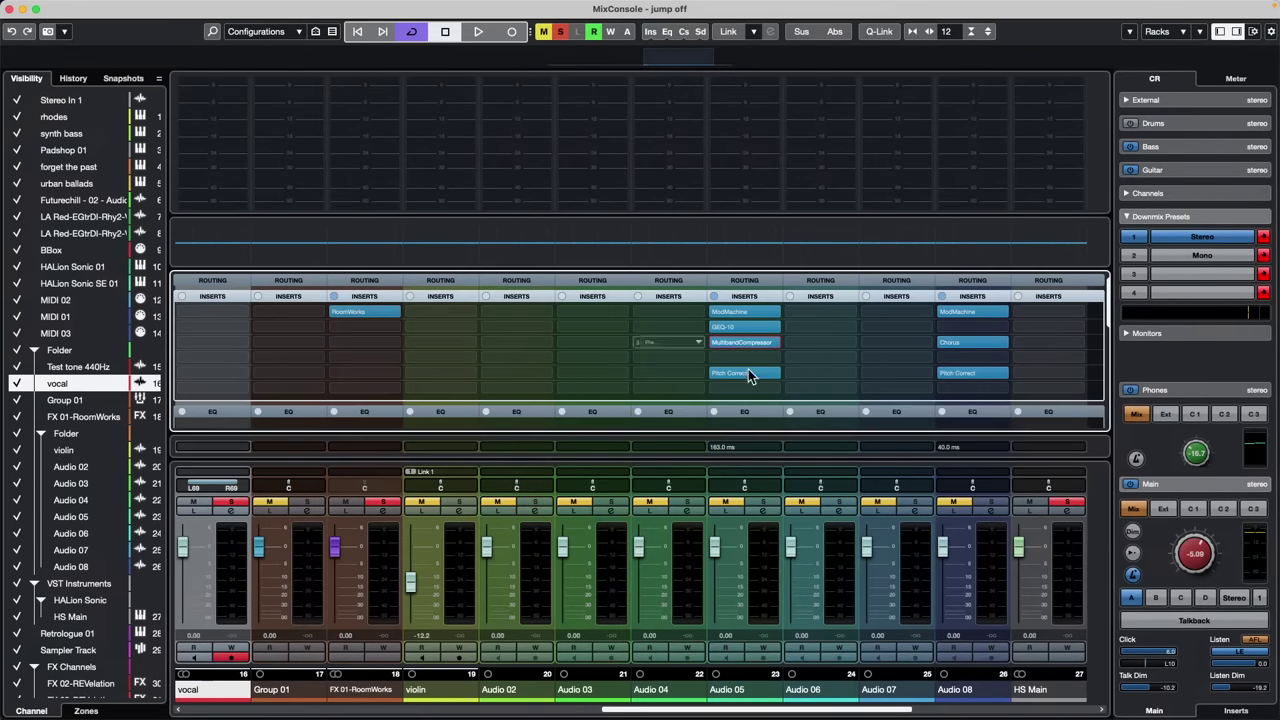
click(777, 450)
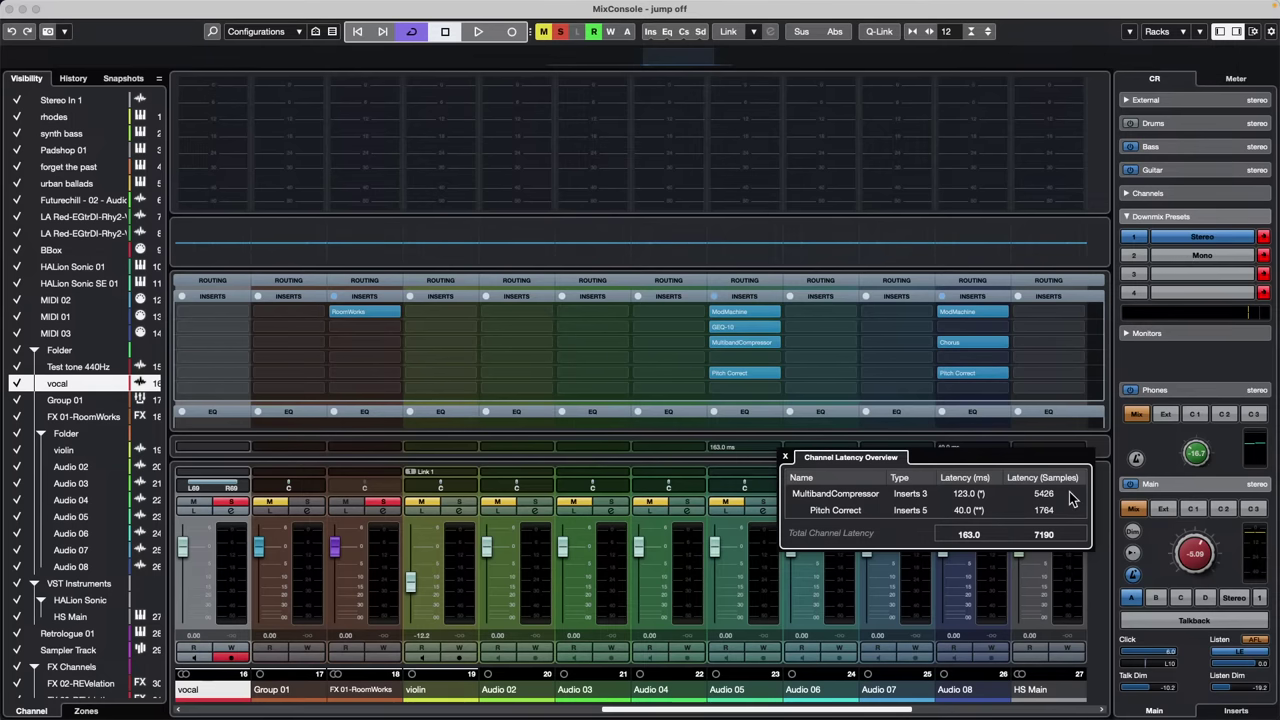
click(786, 458)
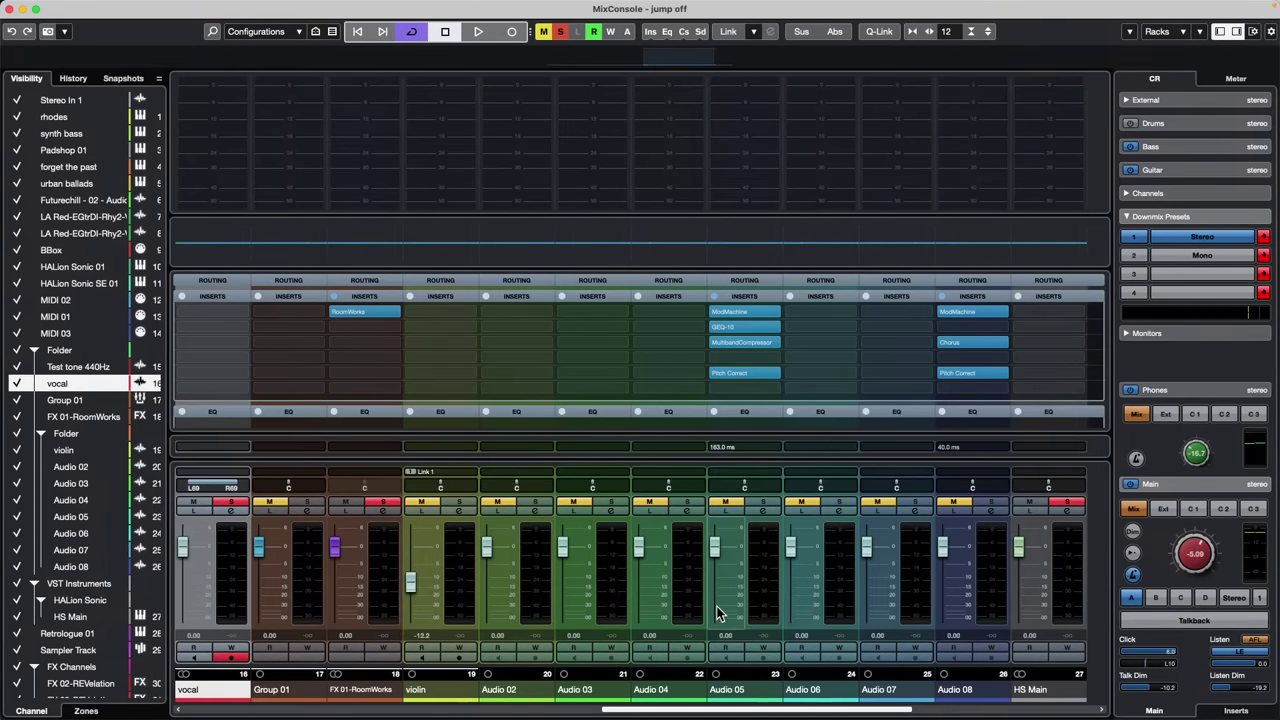
Close the MixConsole window, then open and activate the recent project Export Queue.cpr
click(11, 8)
click(88, 7)
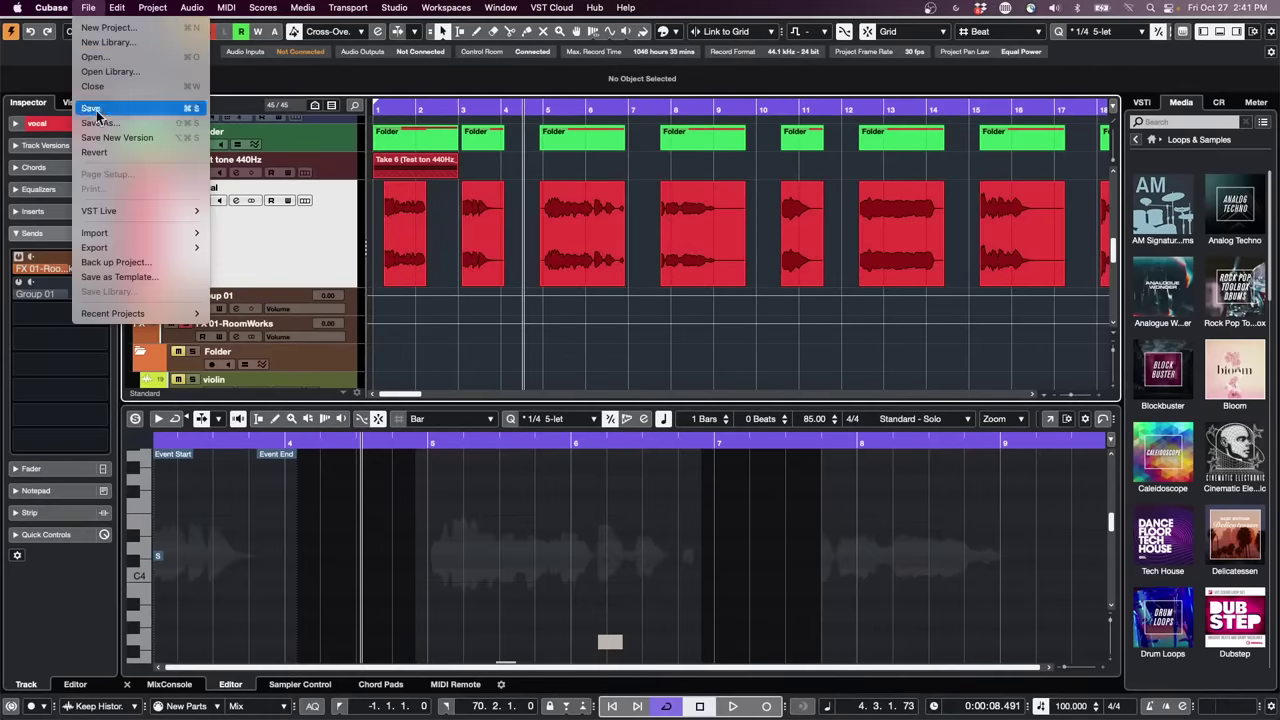
mouse_move(145, 314)
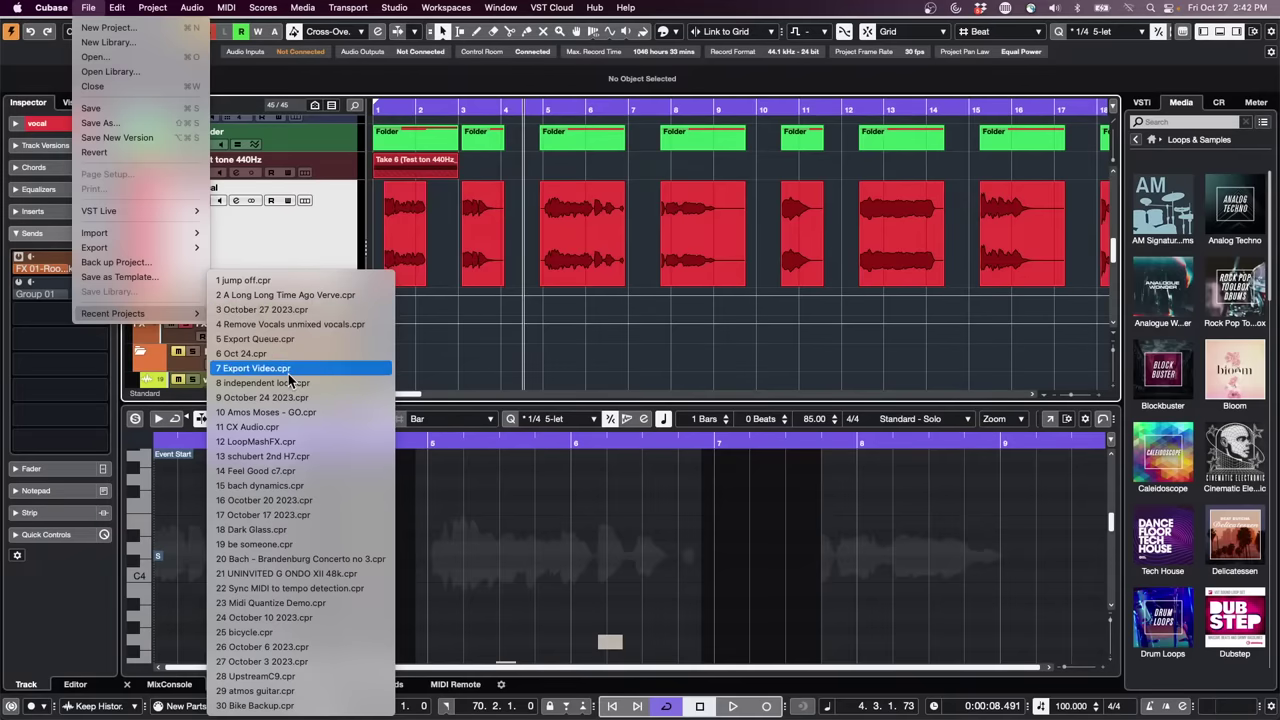
click(290, 339)
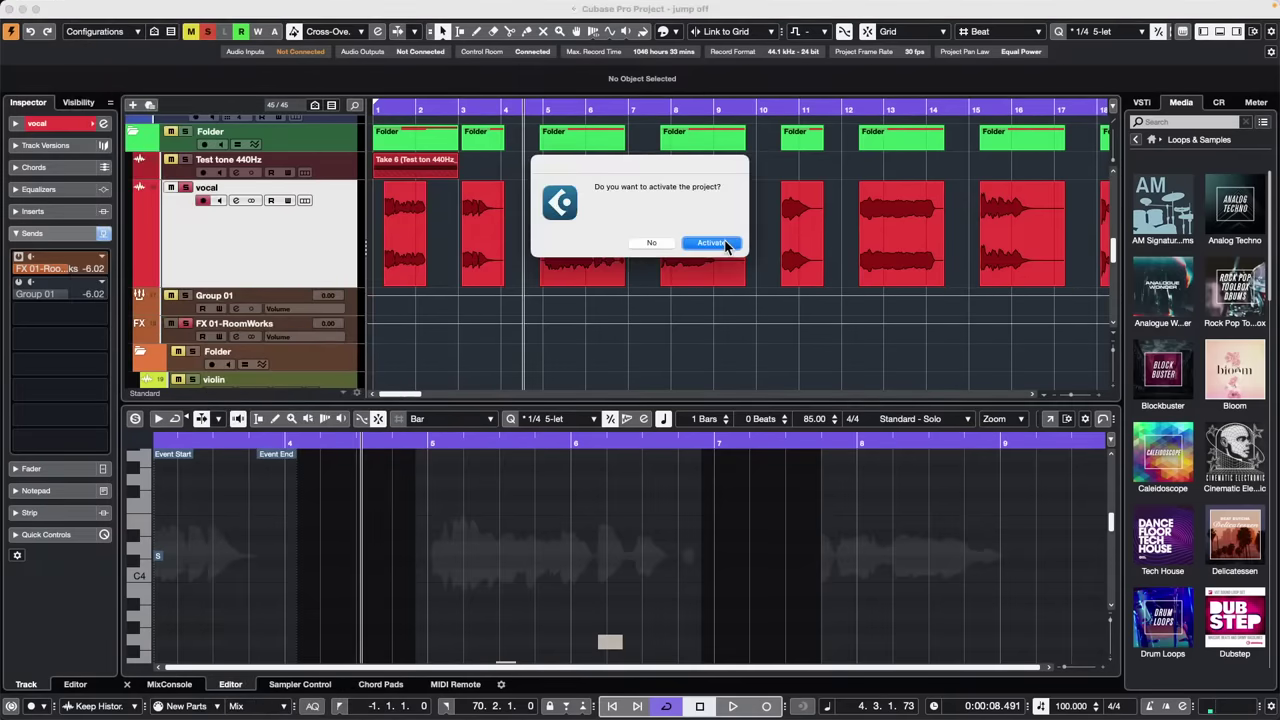
click(712, 243)
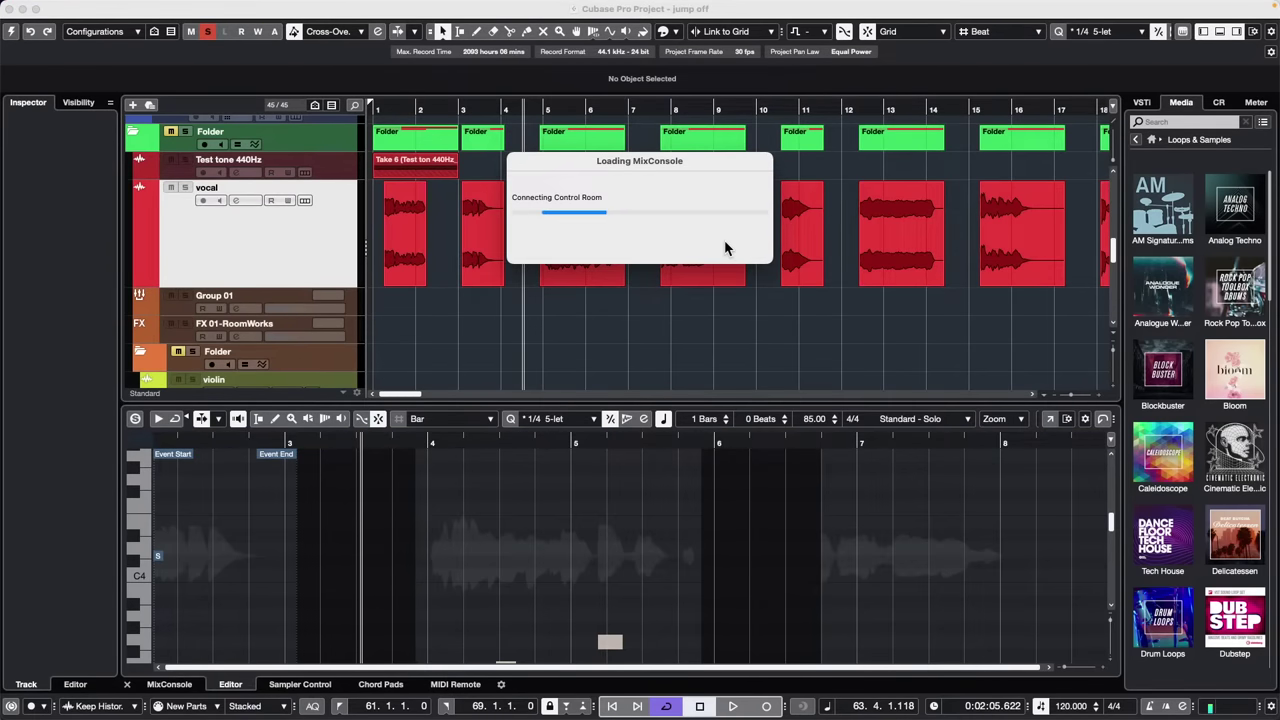
click(772, 327)
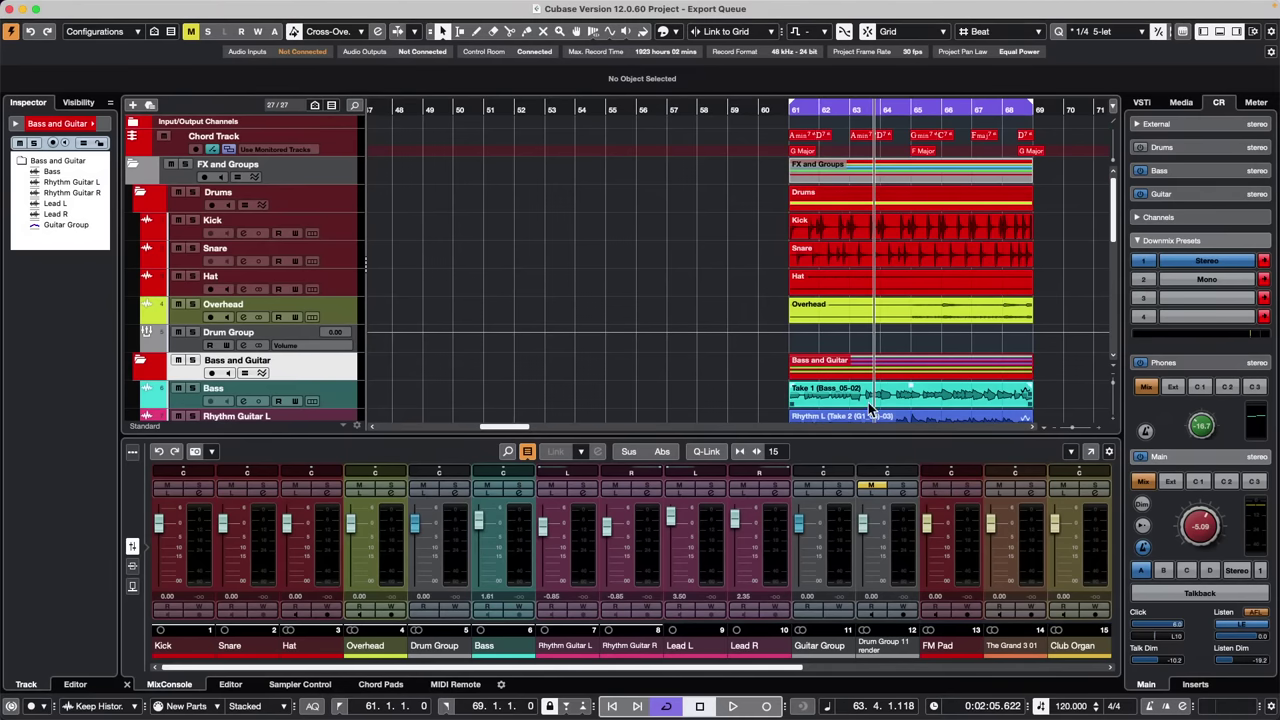
Play the project and audition the Snare and Kick tracks in solo, clearing both solos at the end
click(472, 104)
drag(472, 104, 486, 69)
click(645, 115)
drag(645, 115, 563, 209)
key(space)
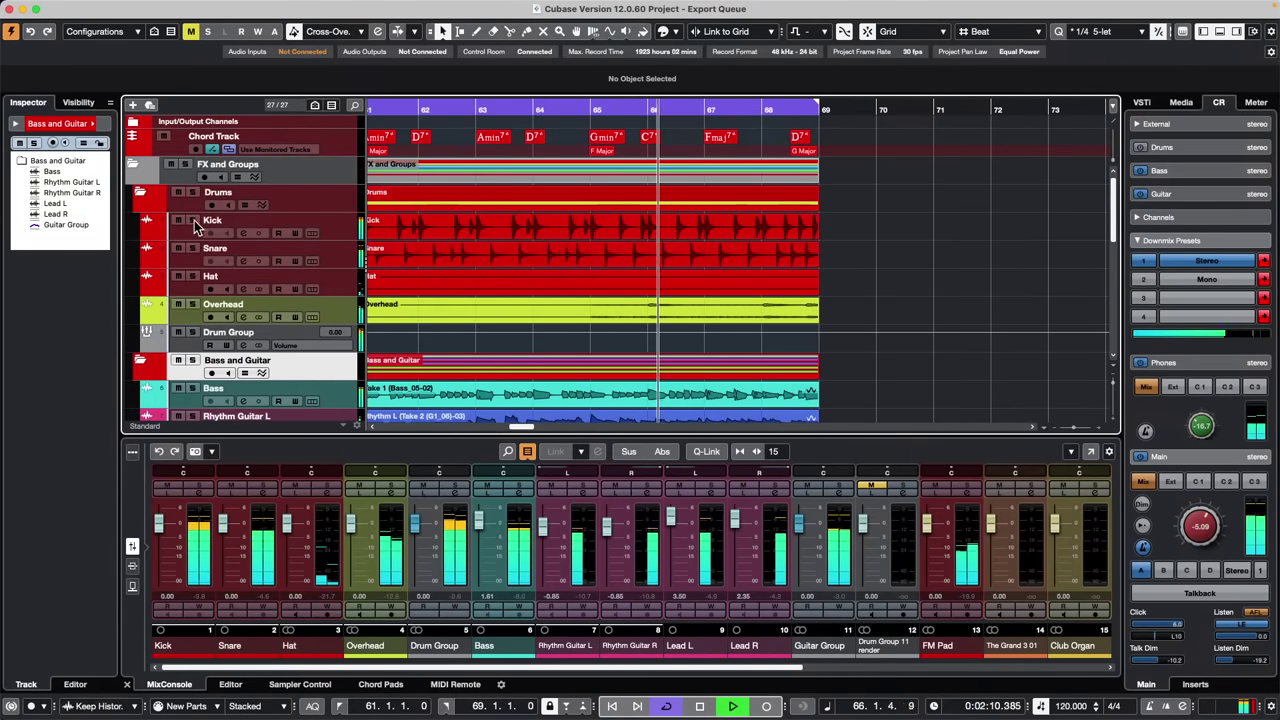
click(193, 250)
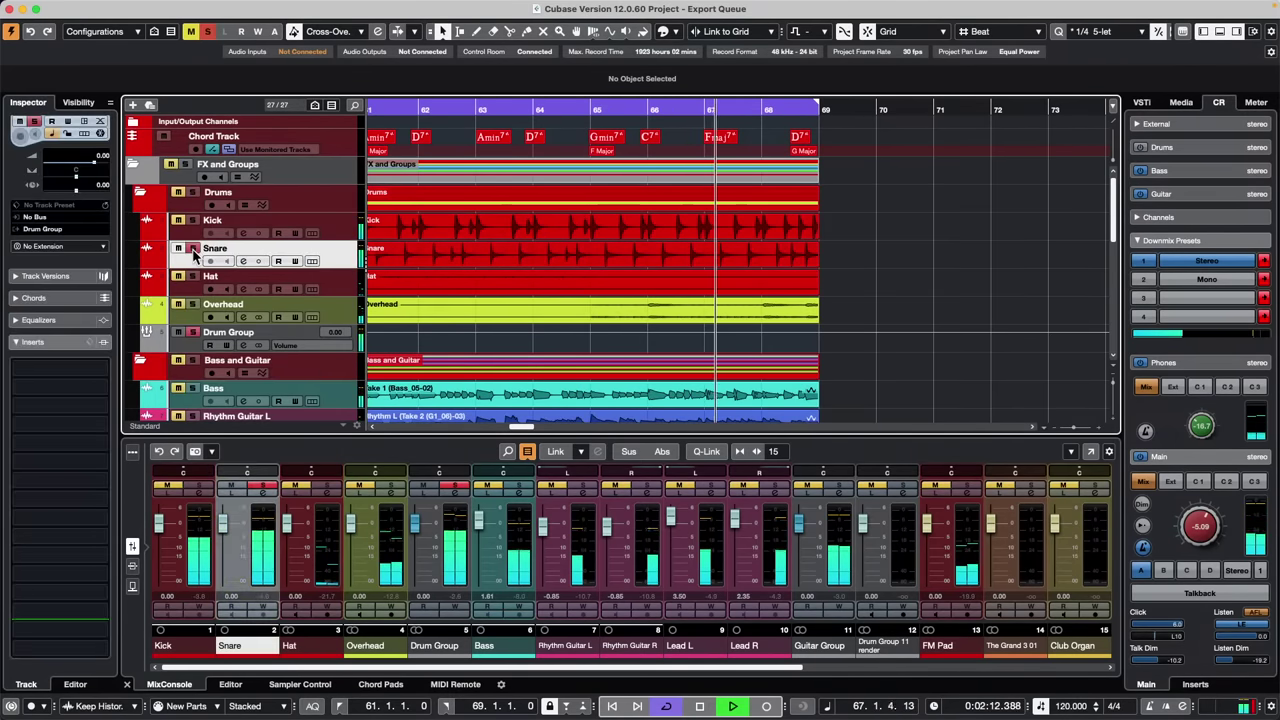
click(193, 221)
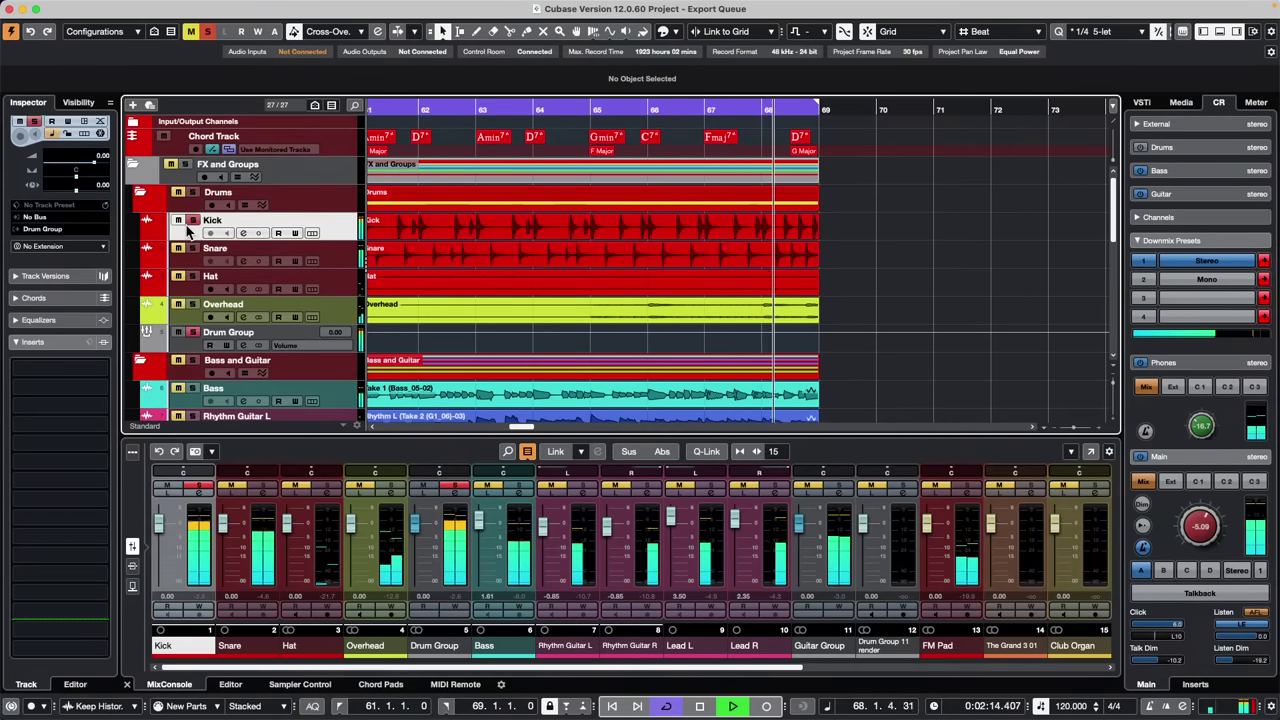
click(199, 249)
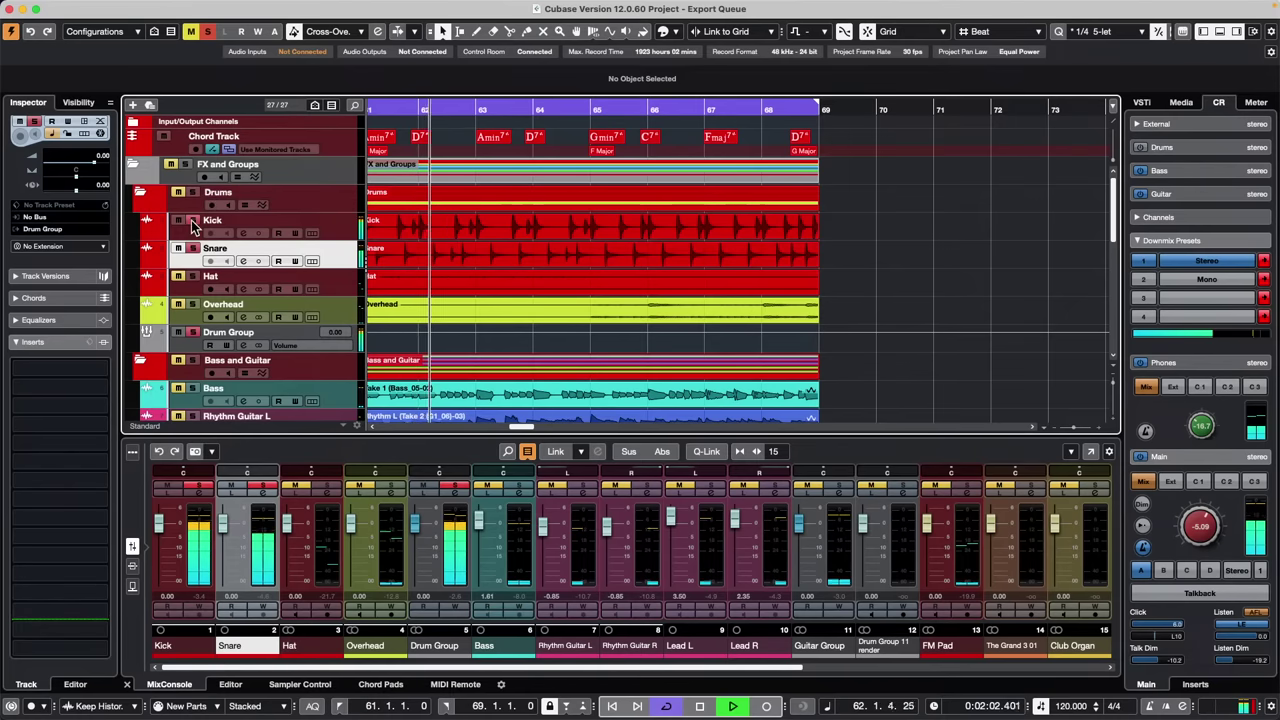
click(193, 220)
click(193, 248)
Audition the Rhythm Guitar L and R tracks in solo, adding Lead L and Lead R to the solo
scroll(272, 243, down, 3)
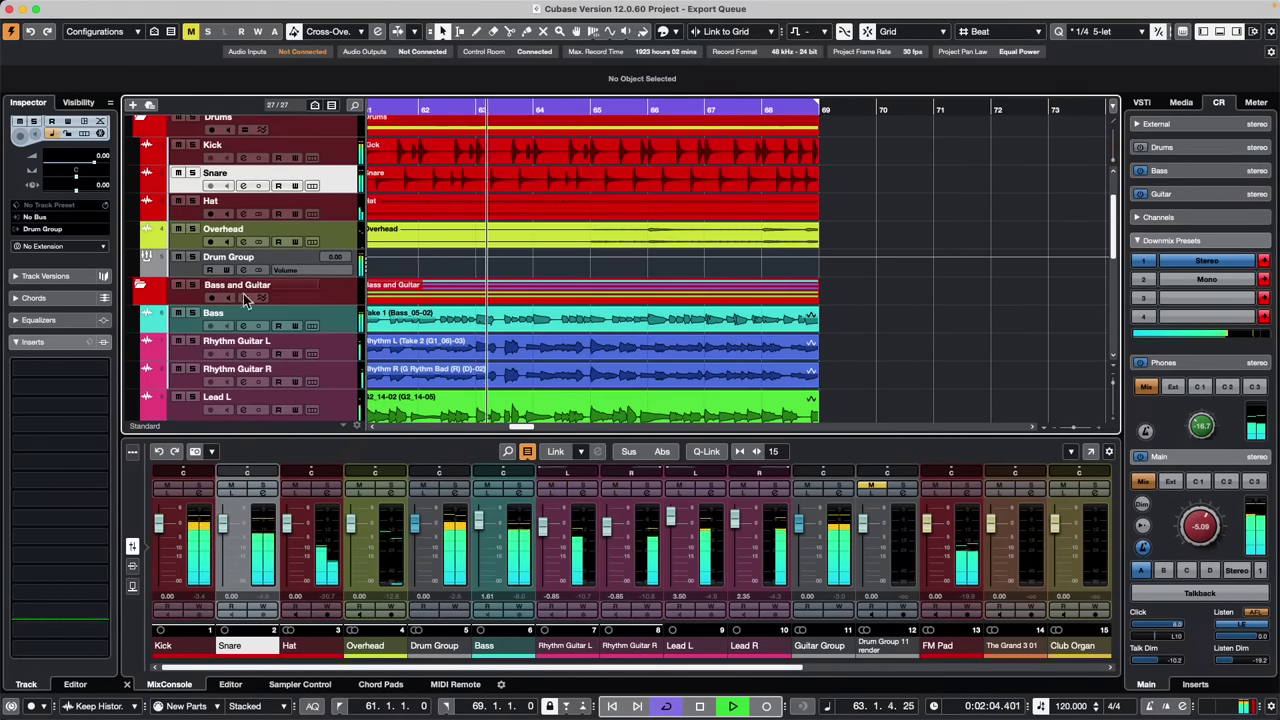
click(197, 357)
click(194, 368)
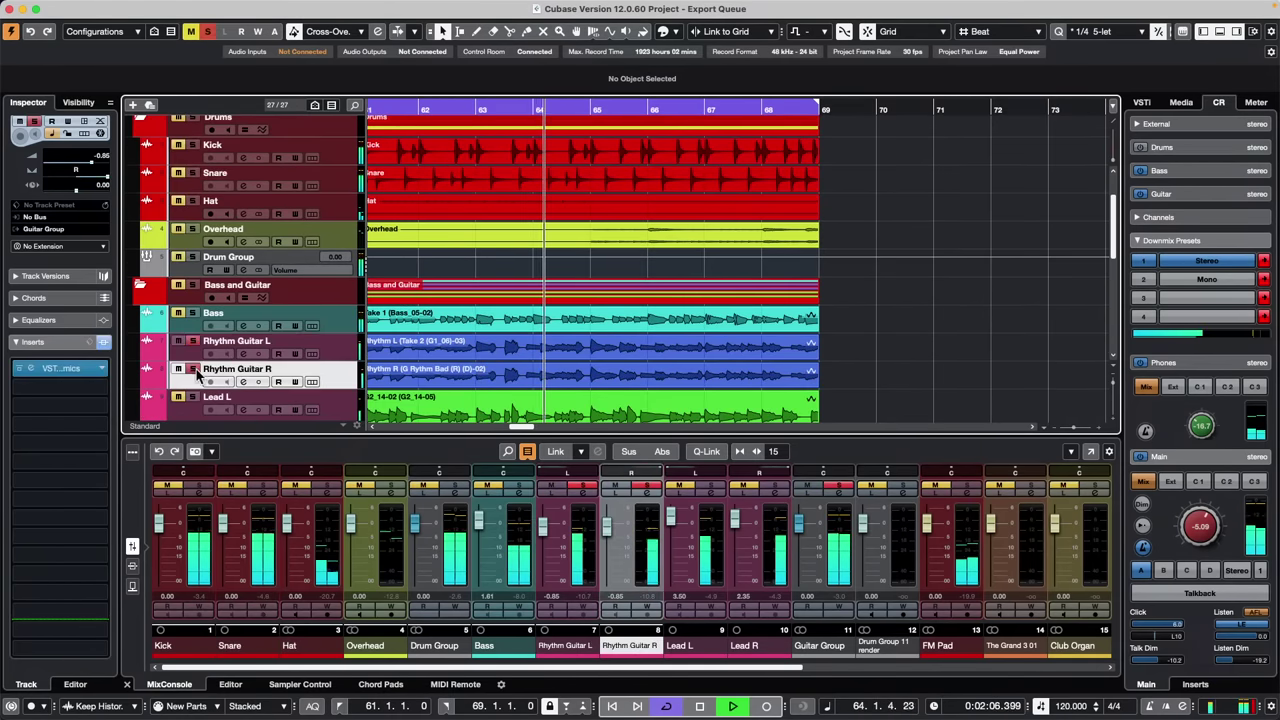
scroll(280, 290, down, 6)
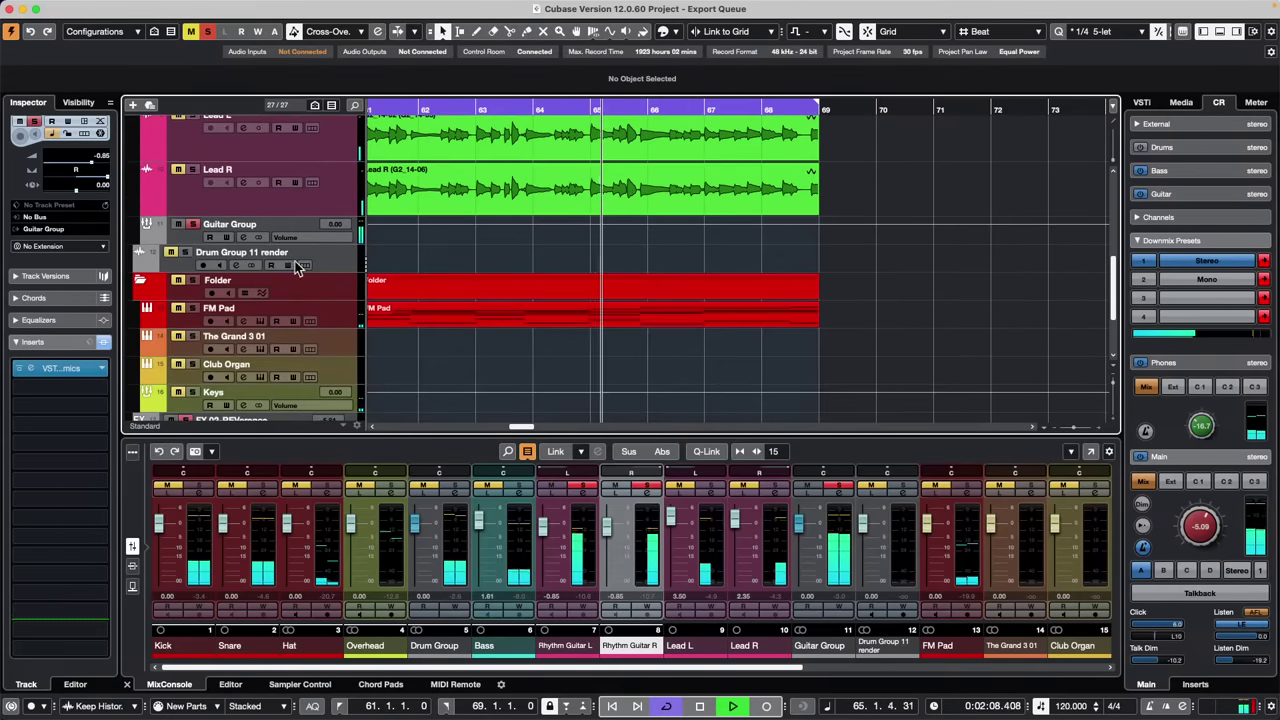
scroll(240, 285, up, 5)
click(197, 279)
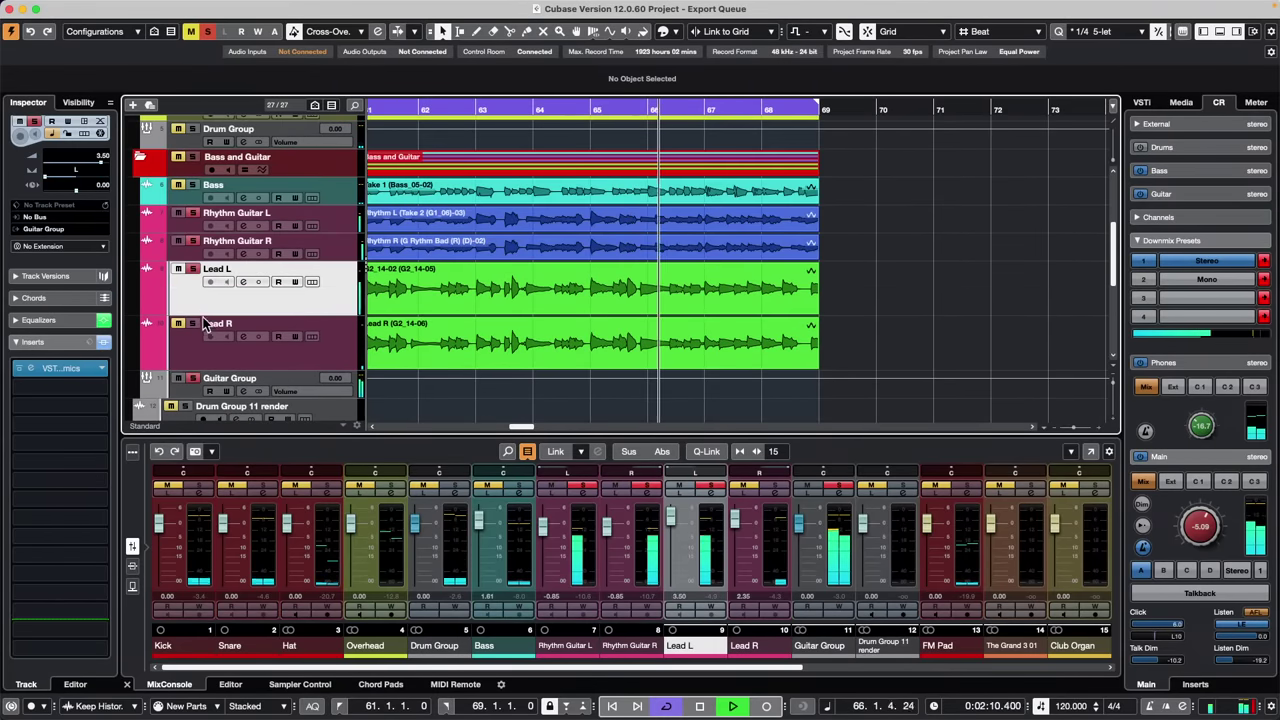
click(200, 330)
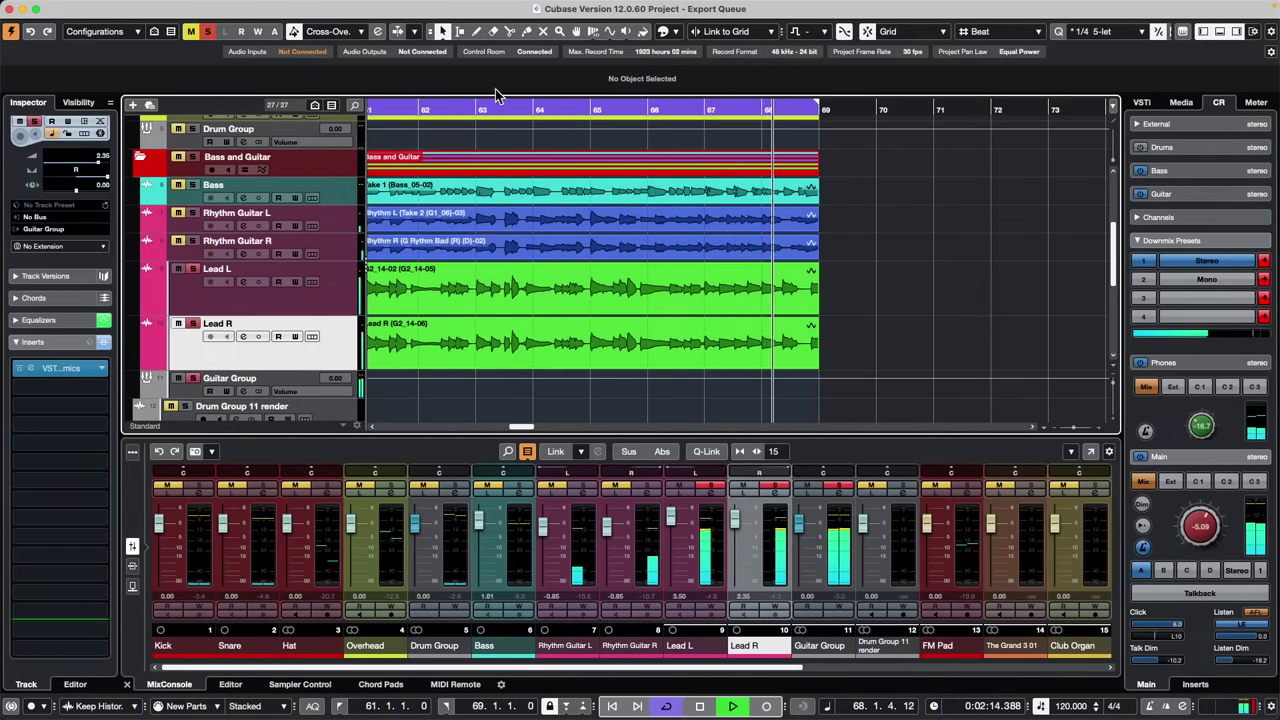
Look over the remaining tracks, clear the guitar solos and stop playback
scroll(407, 168, down, 3)
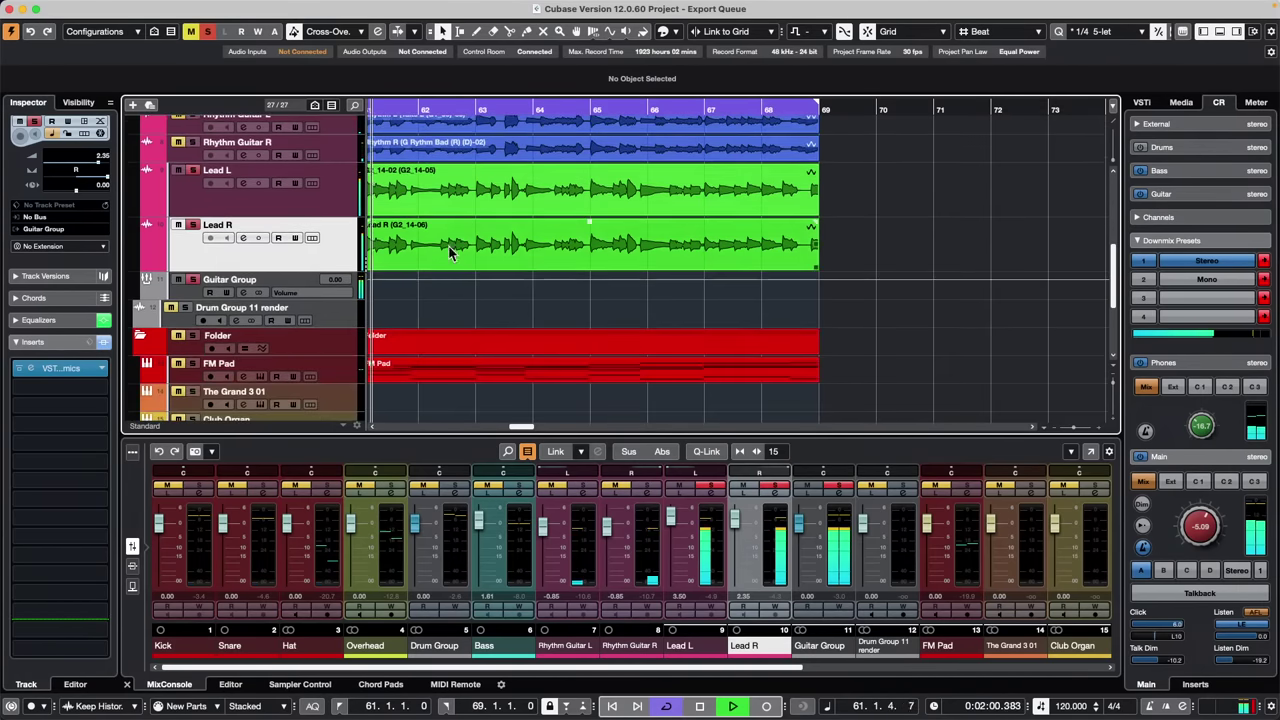
scroll(277, 223, down, 4)
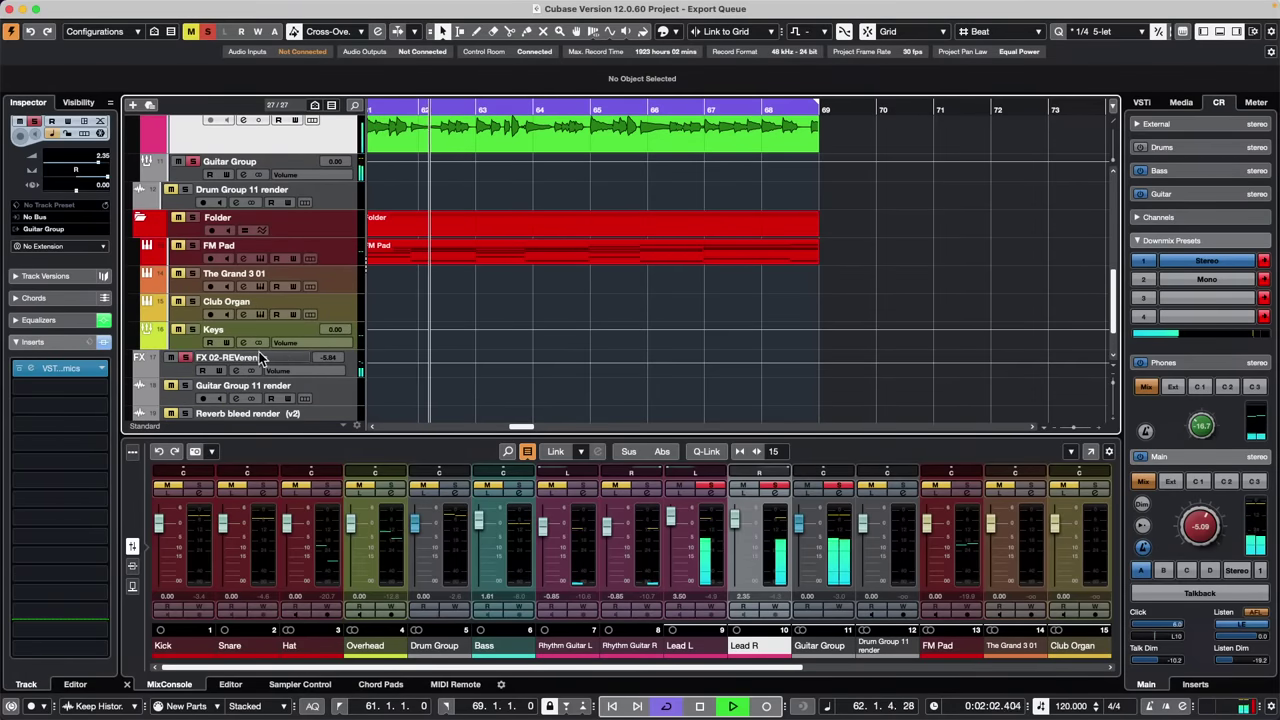
scroll(485, 229, up, 6)
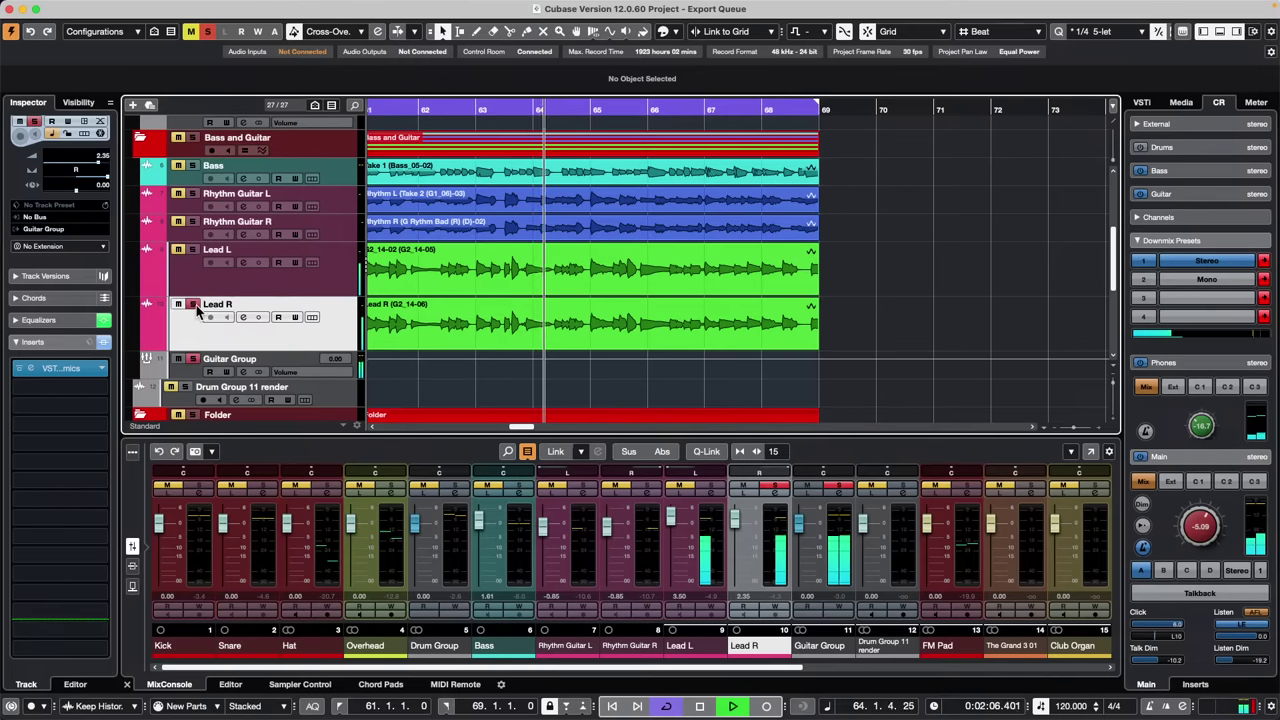
scroll(903, 262, up, 1)
scroll(903, 262, up, 3)
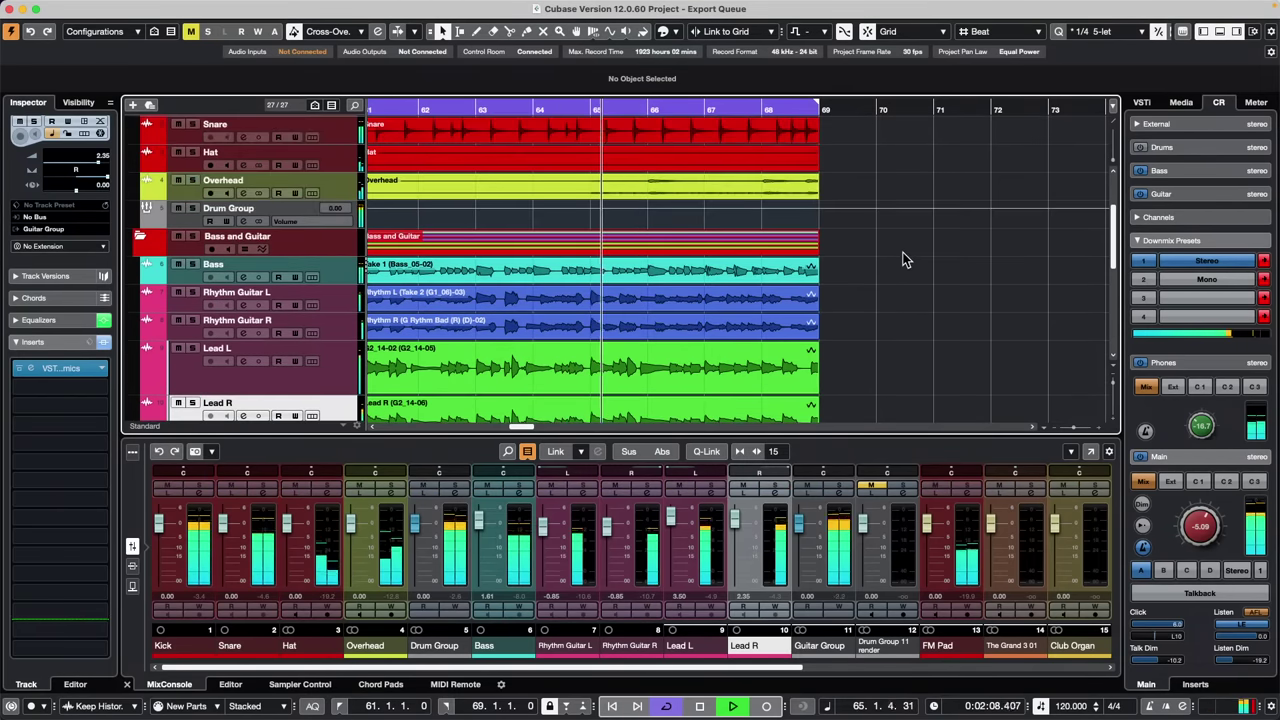
key(space)
scroll(703, 126, up, 1)
scroll(703, 126, up, 2)
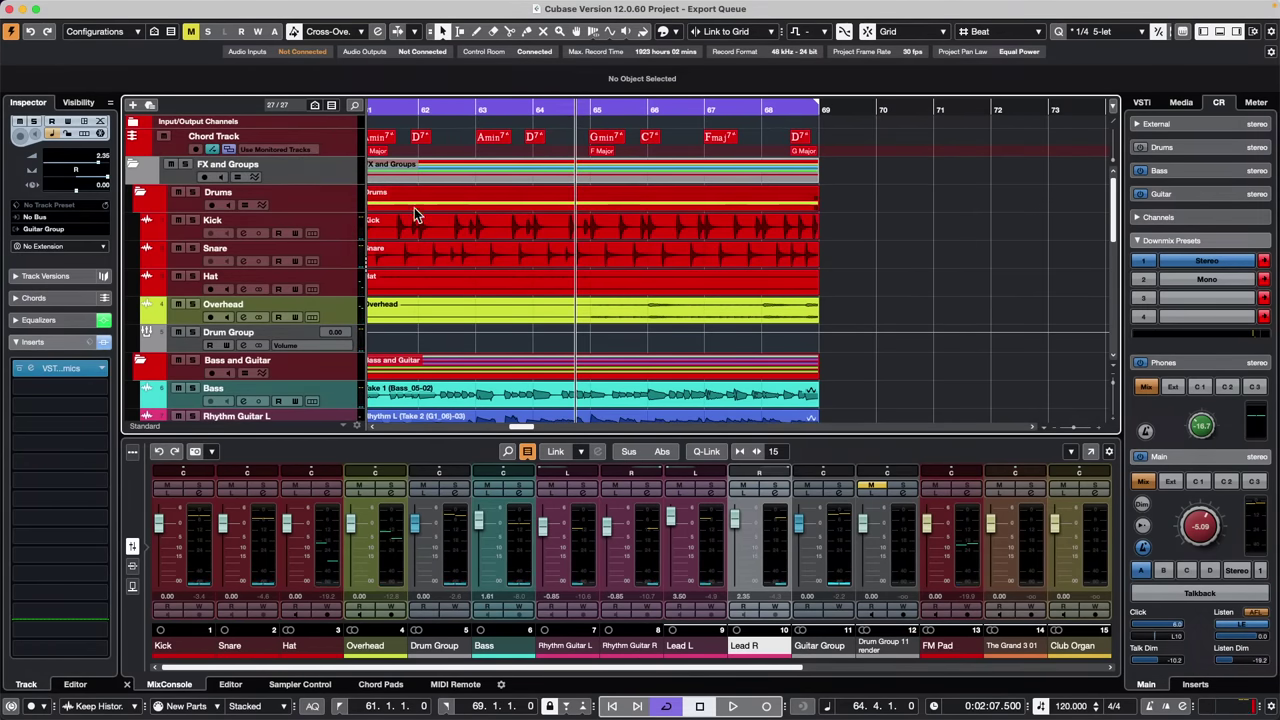
click(90, 8)
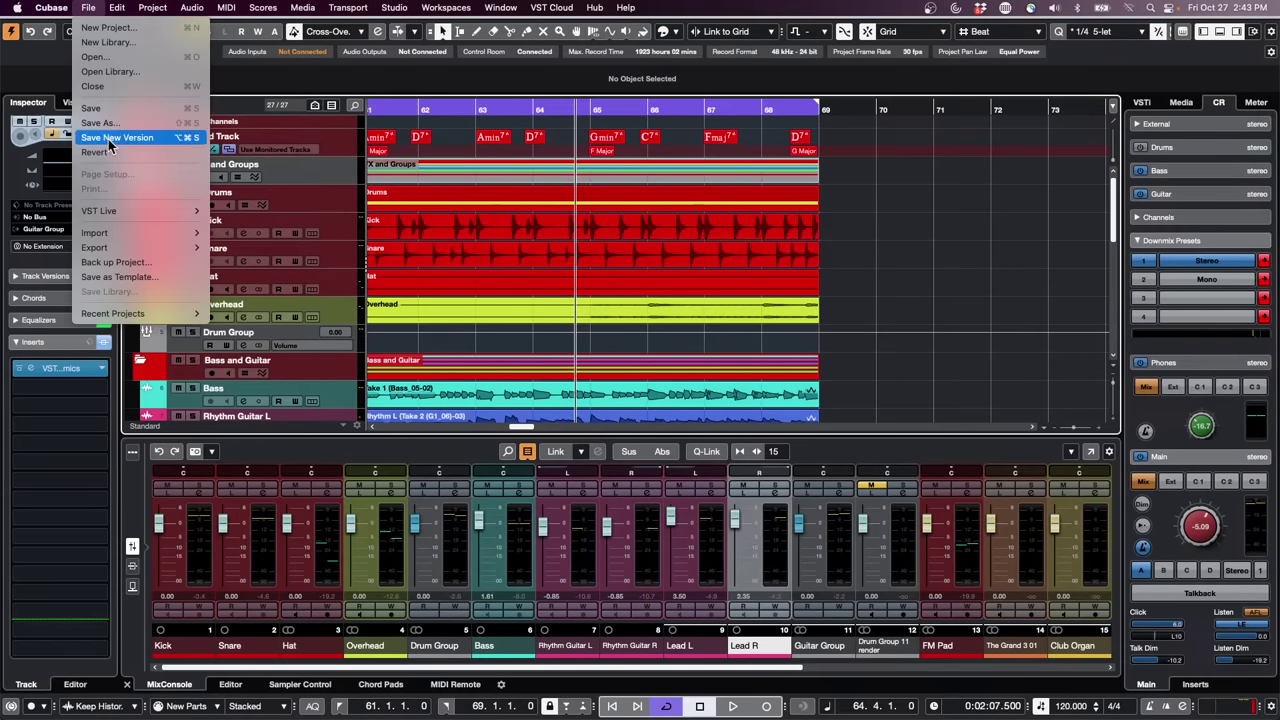
mouse_move(113, 250)
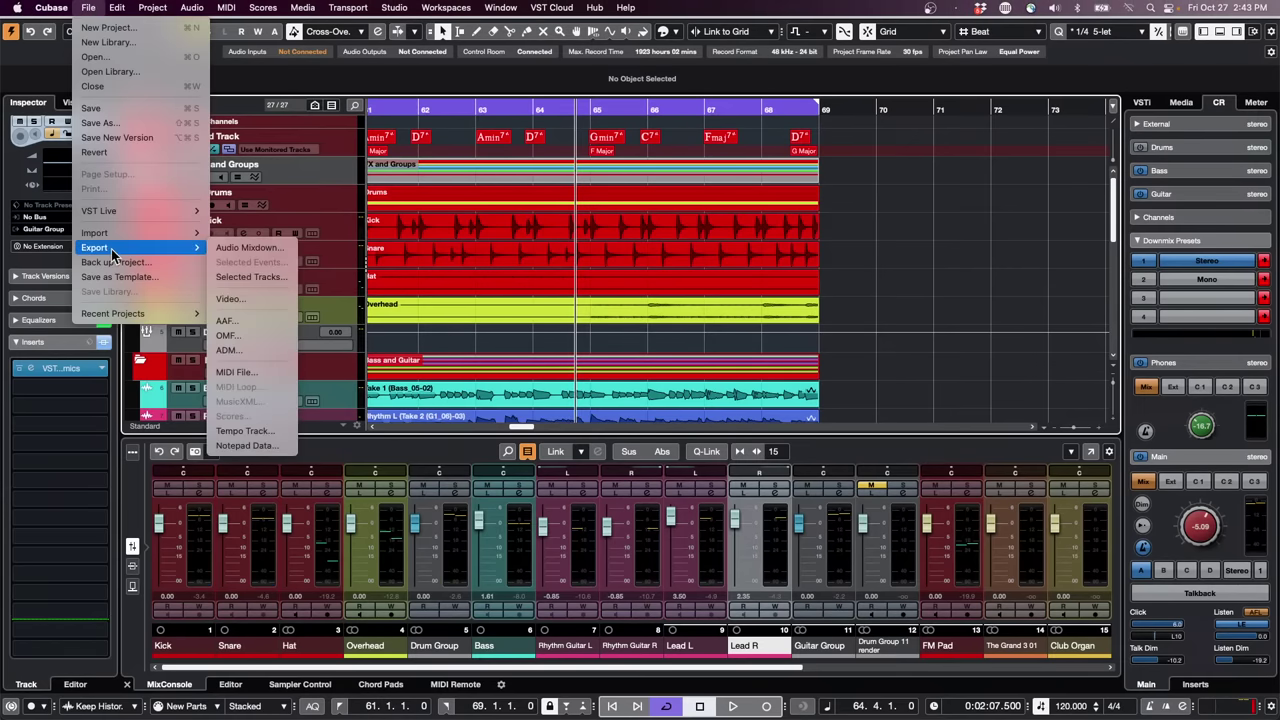
click(568, 180)
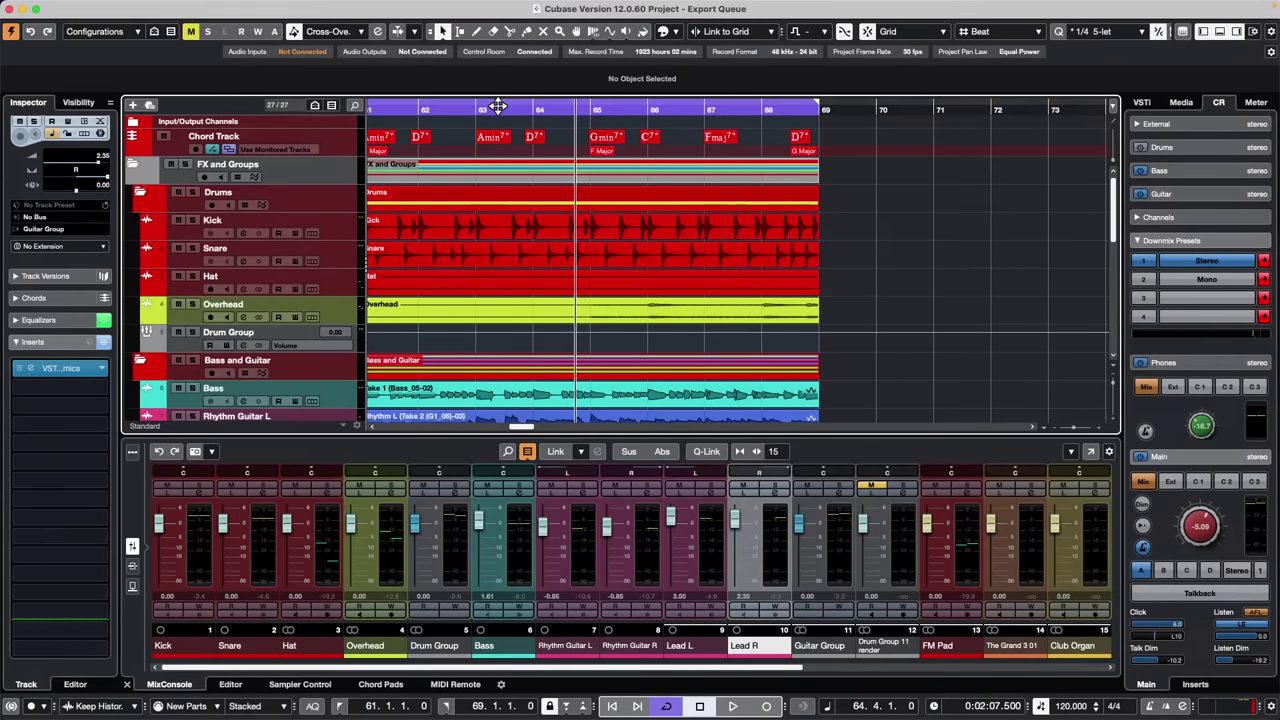
Set up a multiple-channel audio mixdown export of the group, FX, instrument and audio channels, excluding Stereo Out
drag(497, 107, 503, 94)
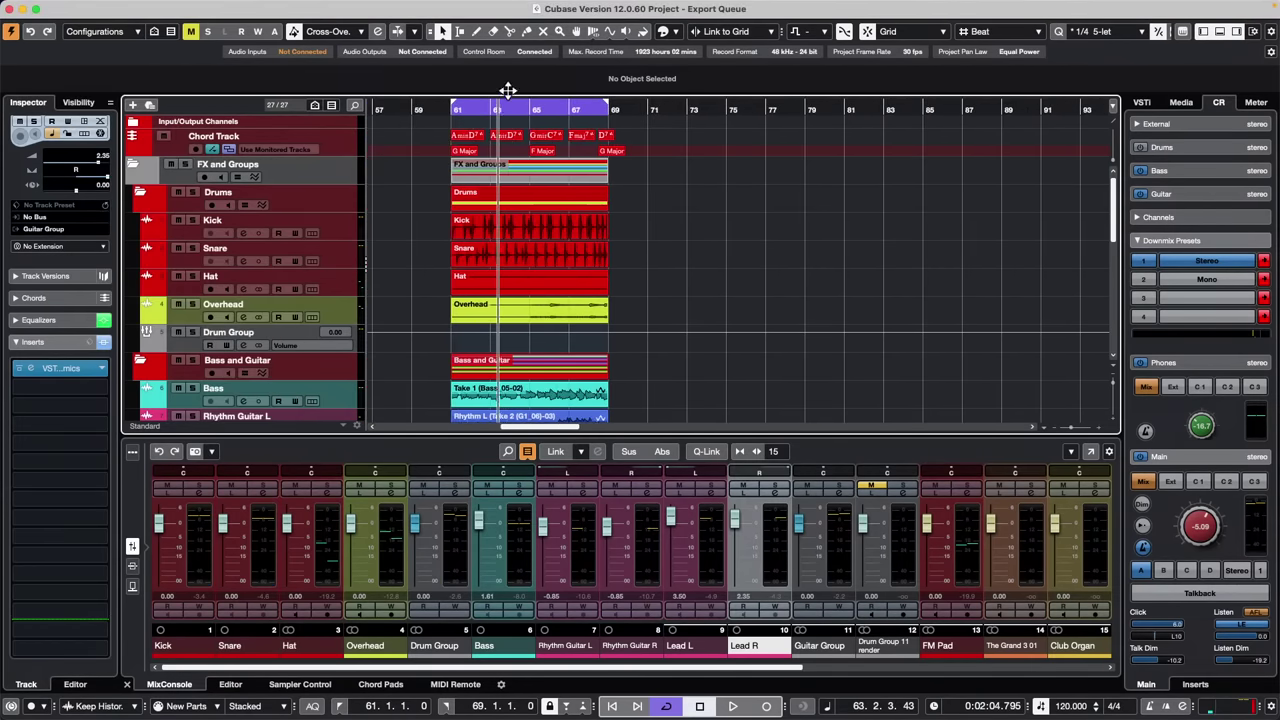
click(88, 7)
mouse_move(100, 247)
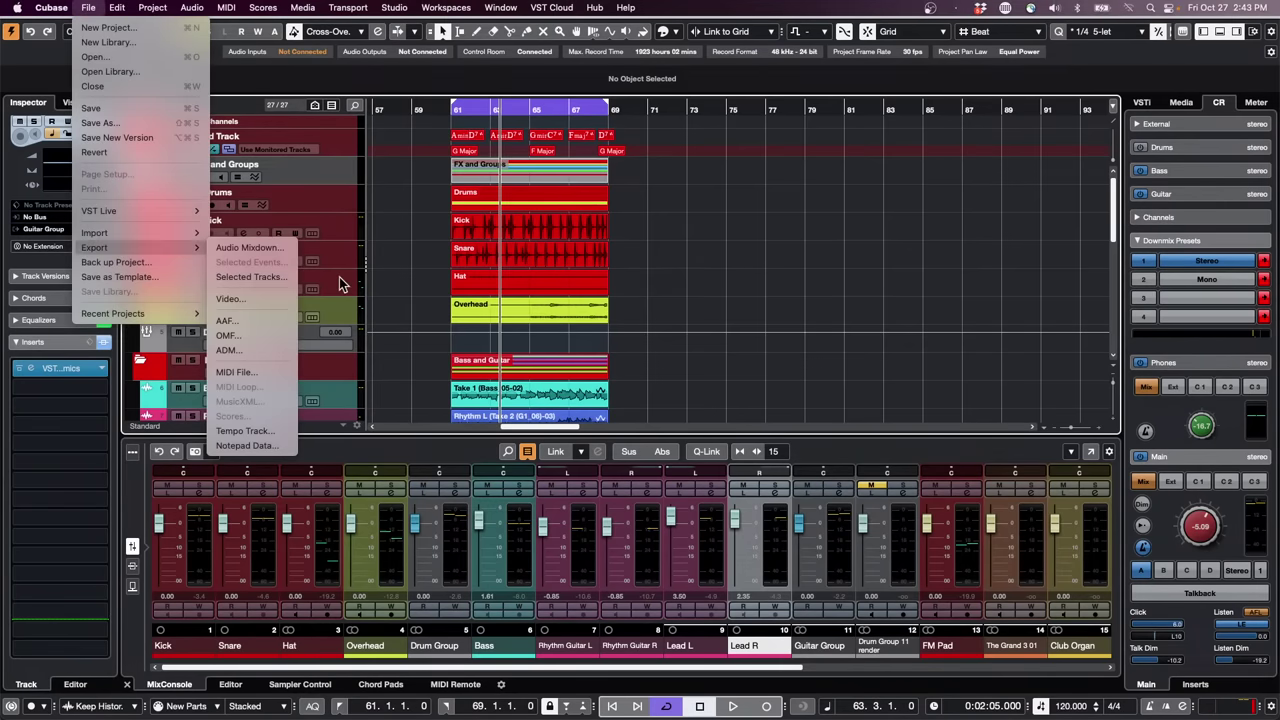
click(250, 247)
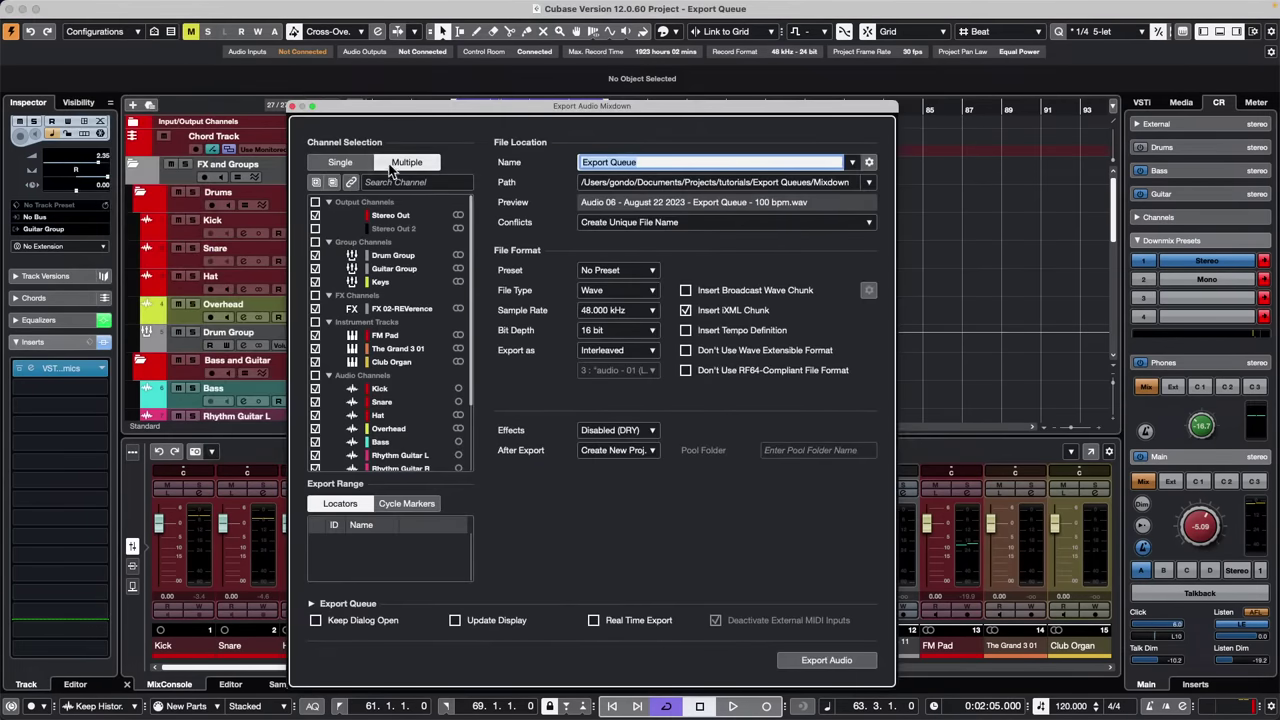
click(395, 165)
click(315, 244)
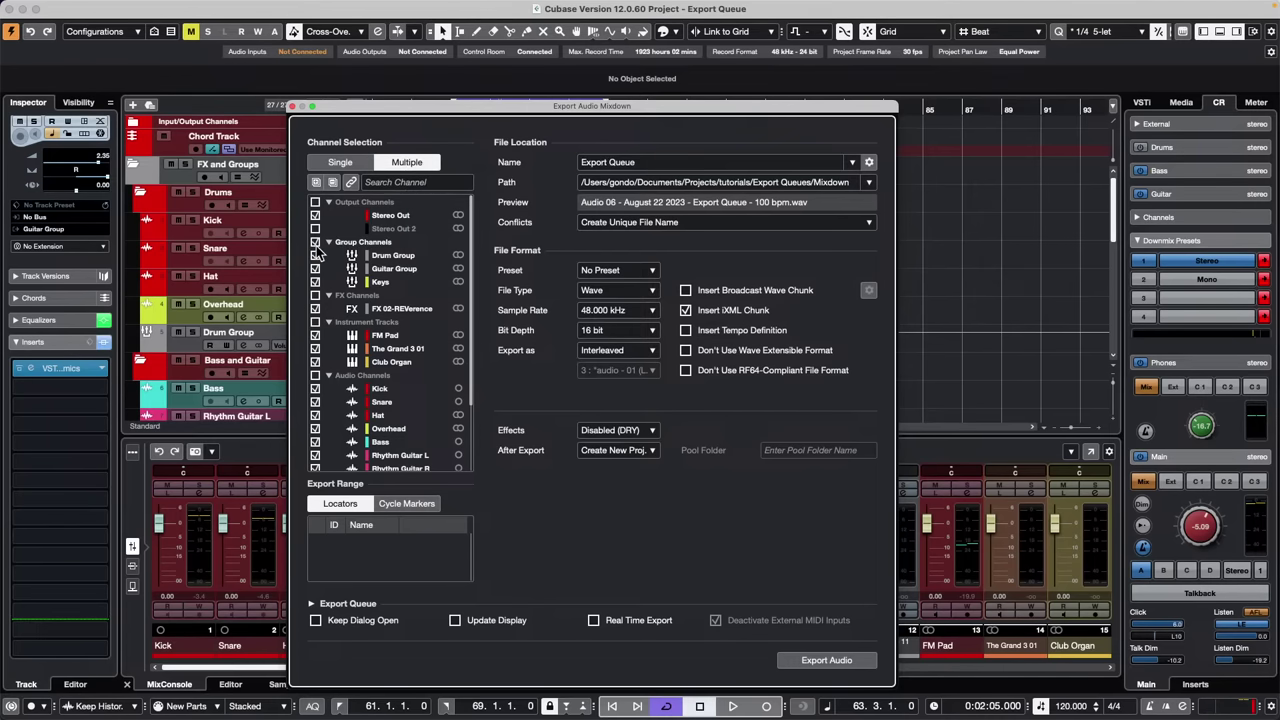
click(315, 215)
scroll(390, 434, down, 3)
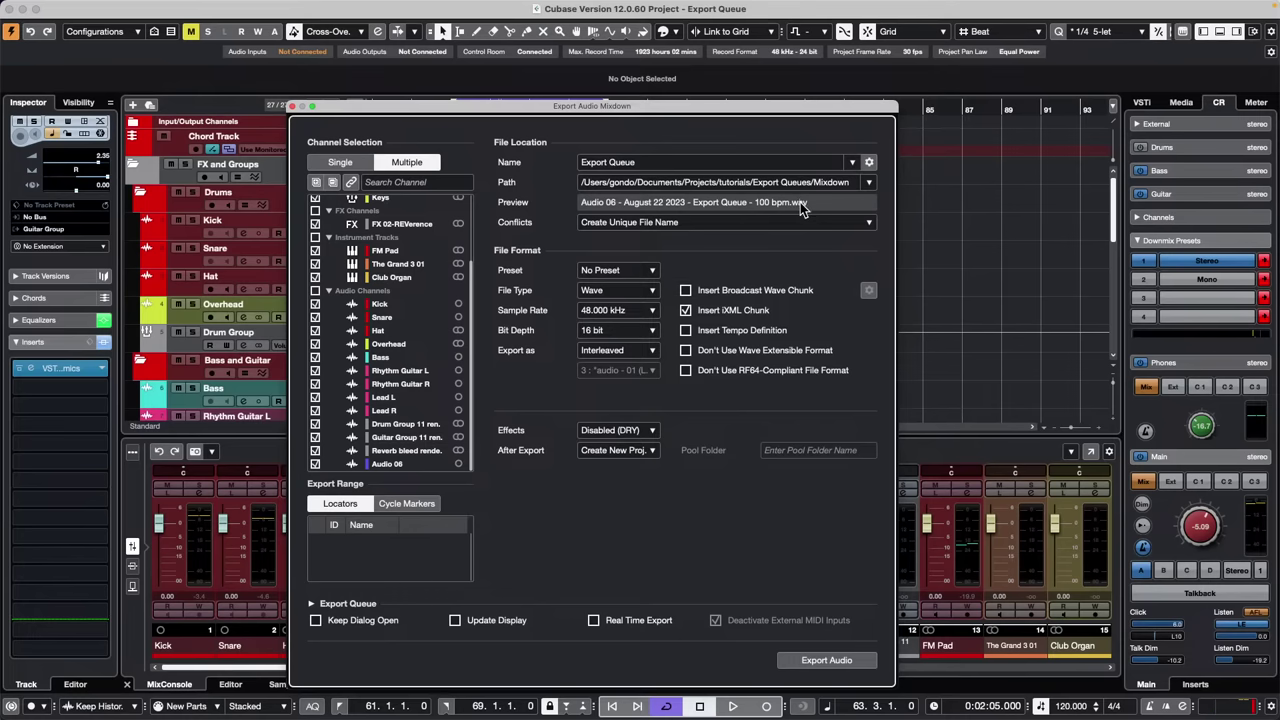
Set the export effects to + Groups/Sends (CSP) with Create New Project after export, and export the audio
mouse_move(557, 432)
click(641, 431)
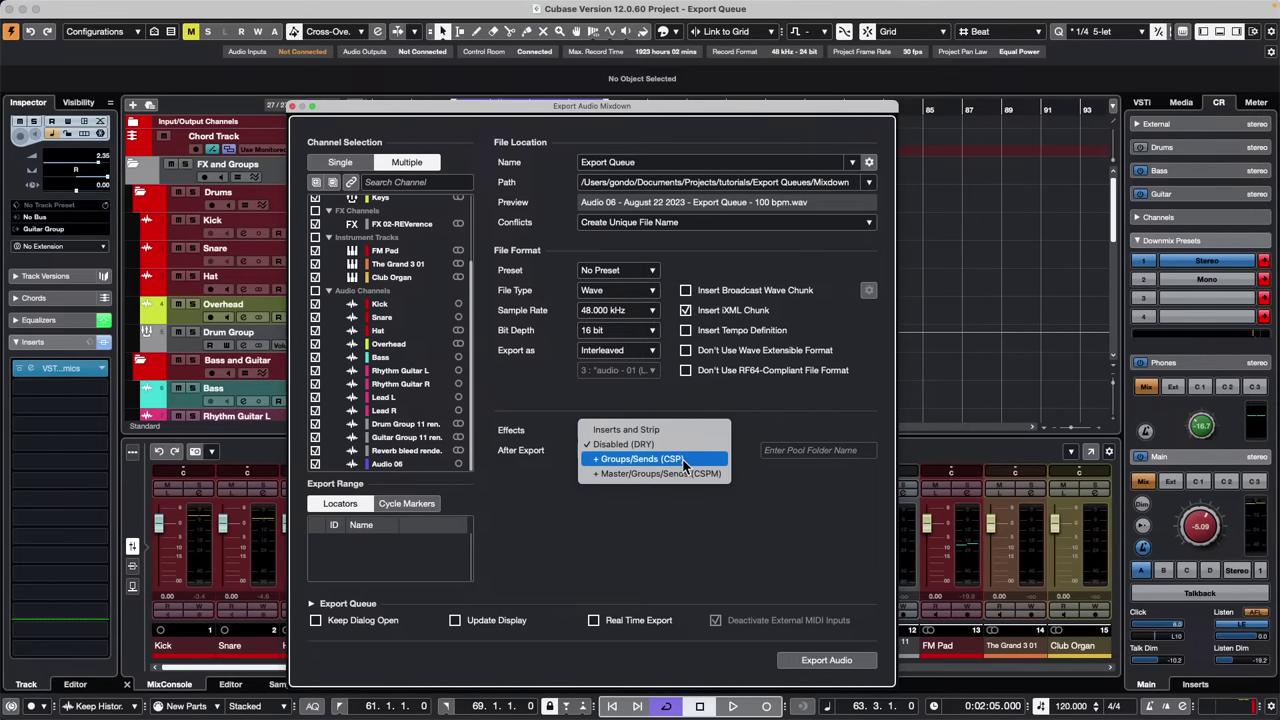
click(683, 460)
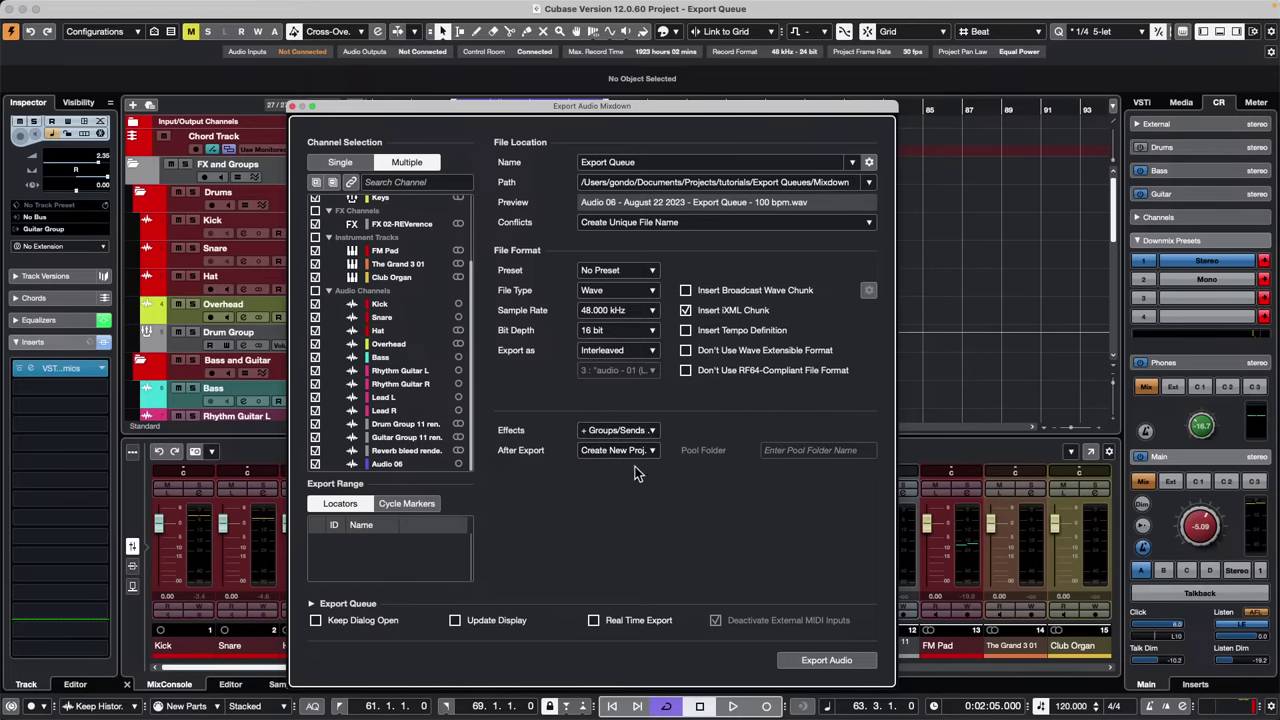
click(645, 454)
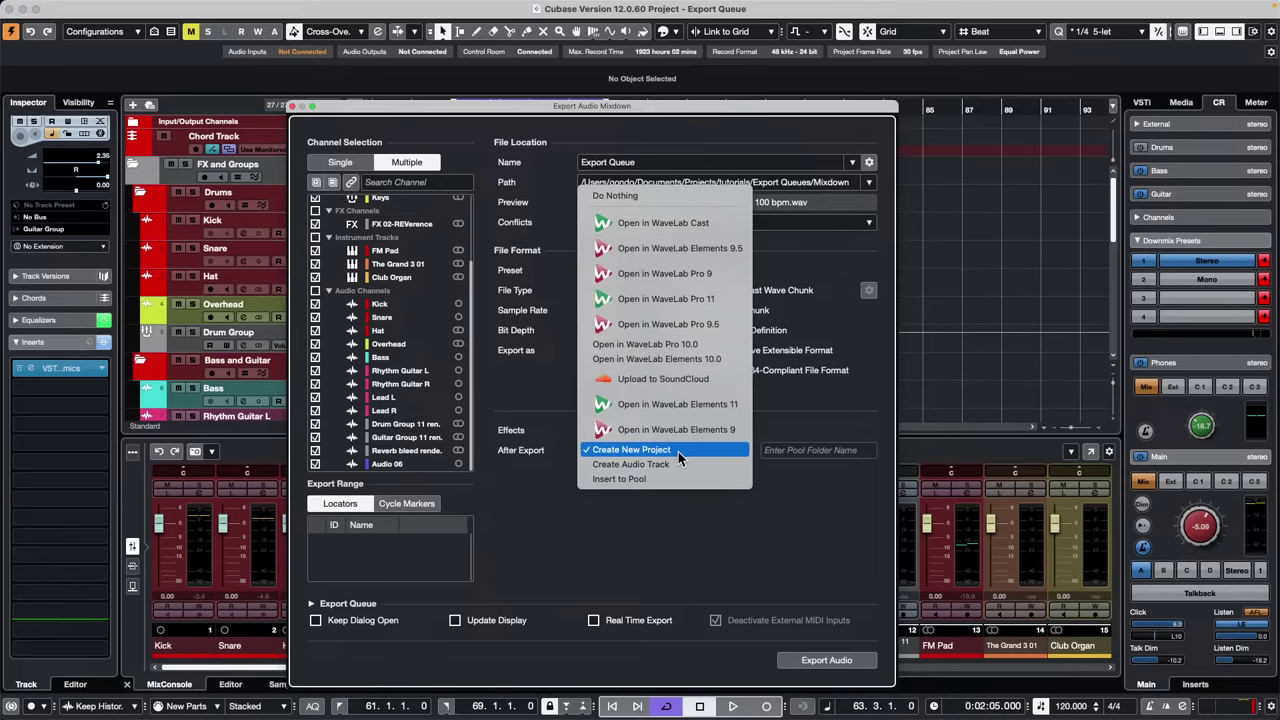
click(678, 451)
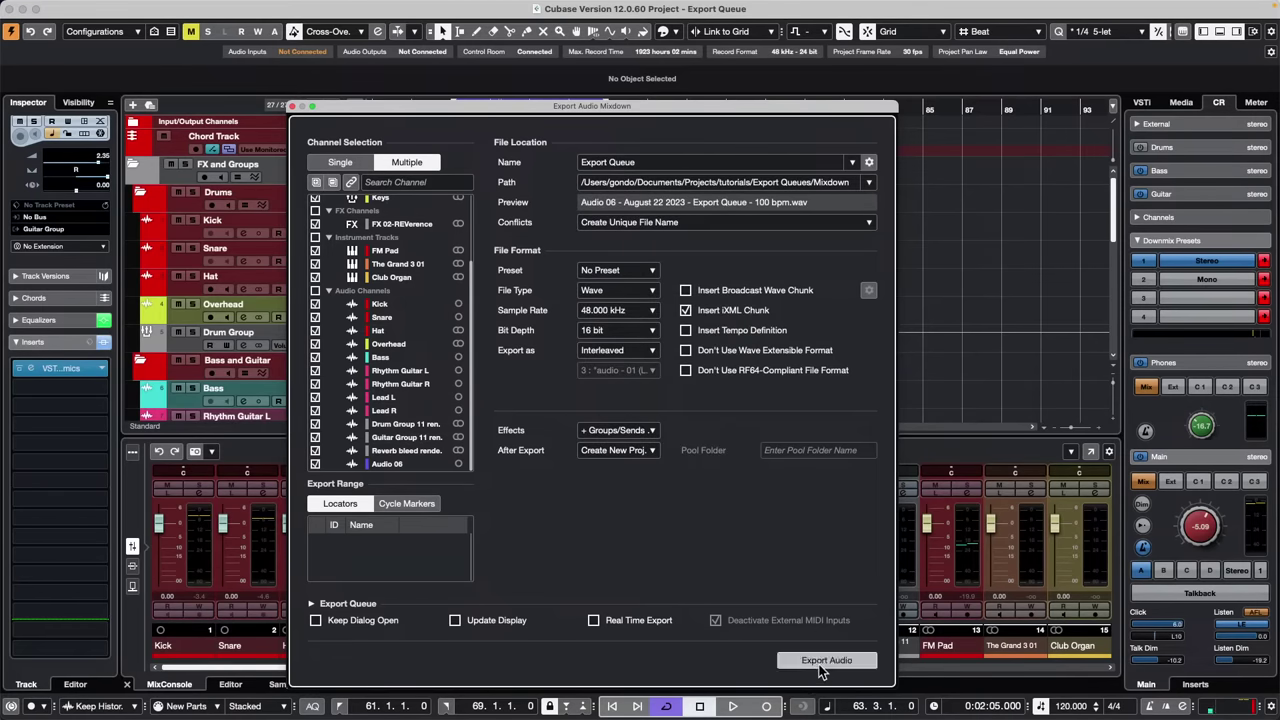
key(Return)
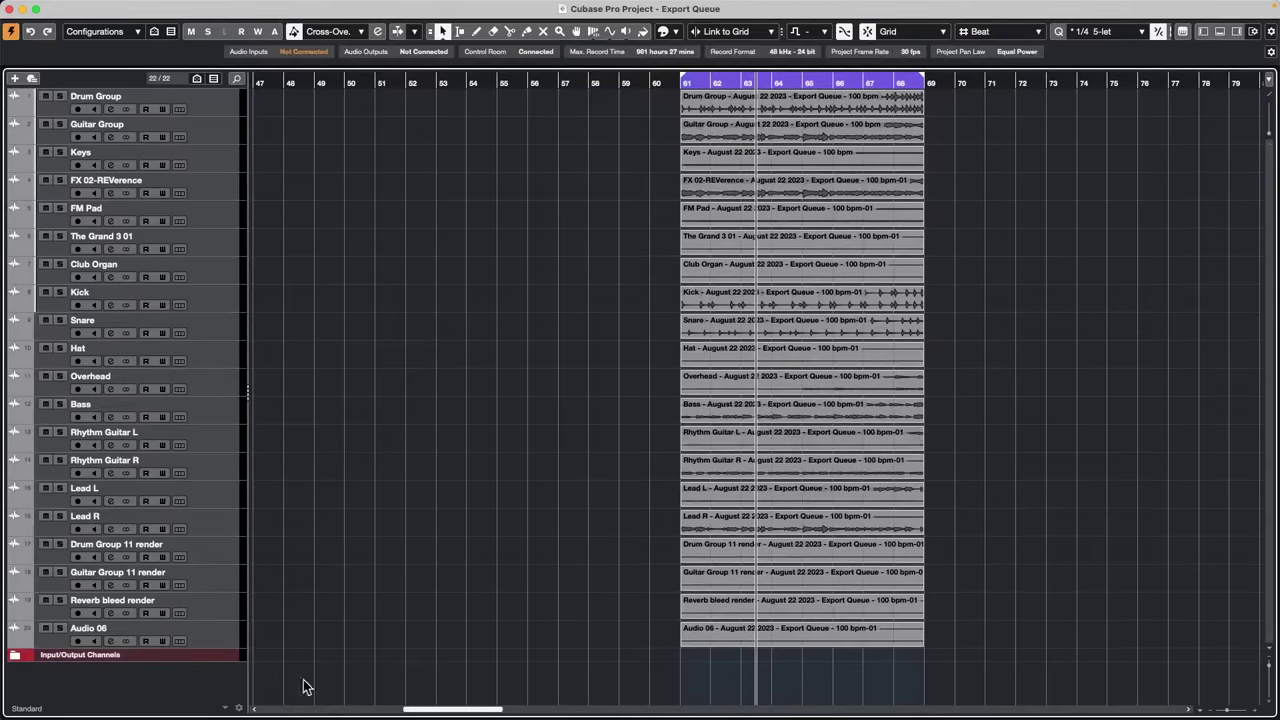
Audition the exported Guitar Group, Drum Group, Kick, Snare, Hat and Bass clips individually with the Play tool
right_click(812, 152)
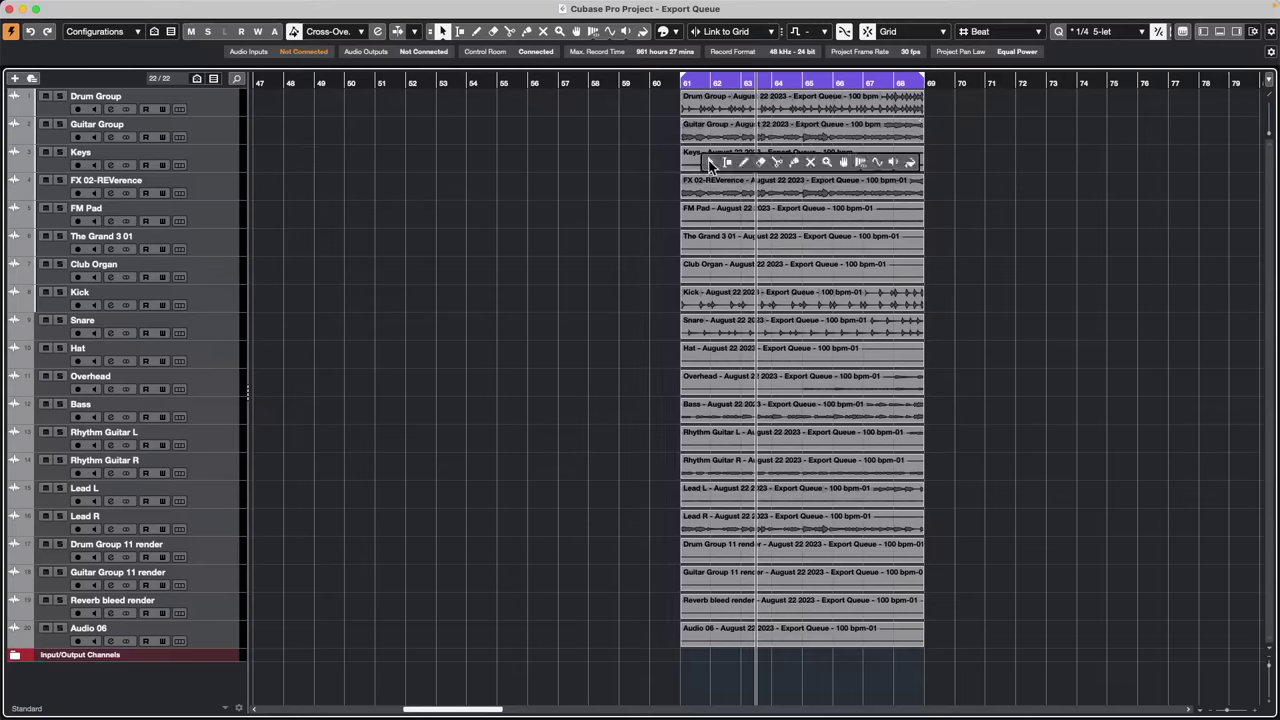
click(893, 162)
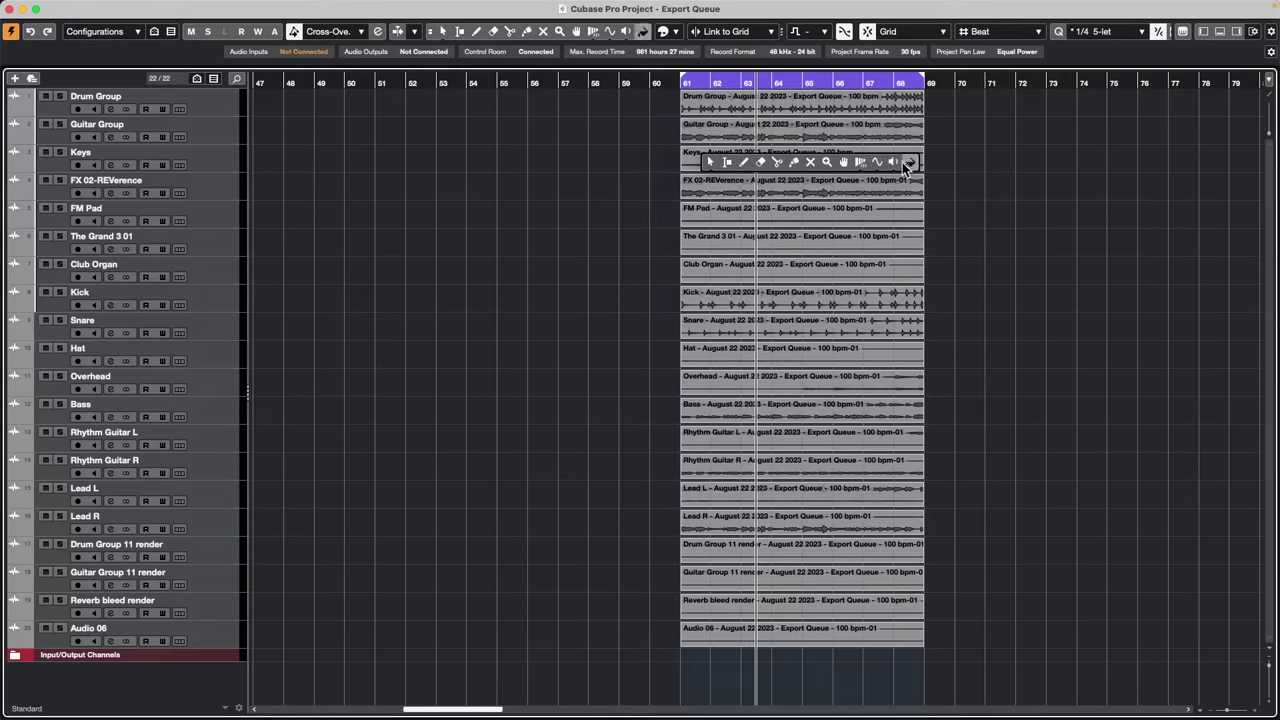
click(797, 127)
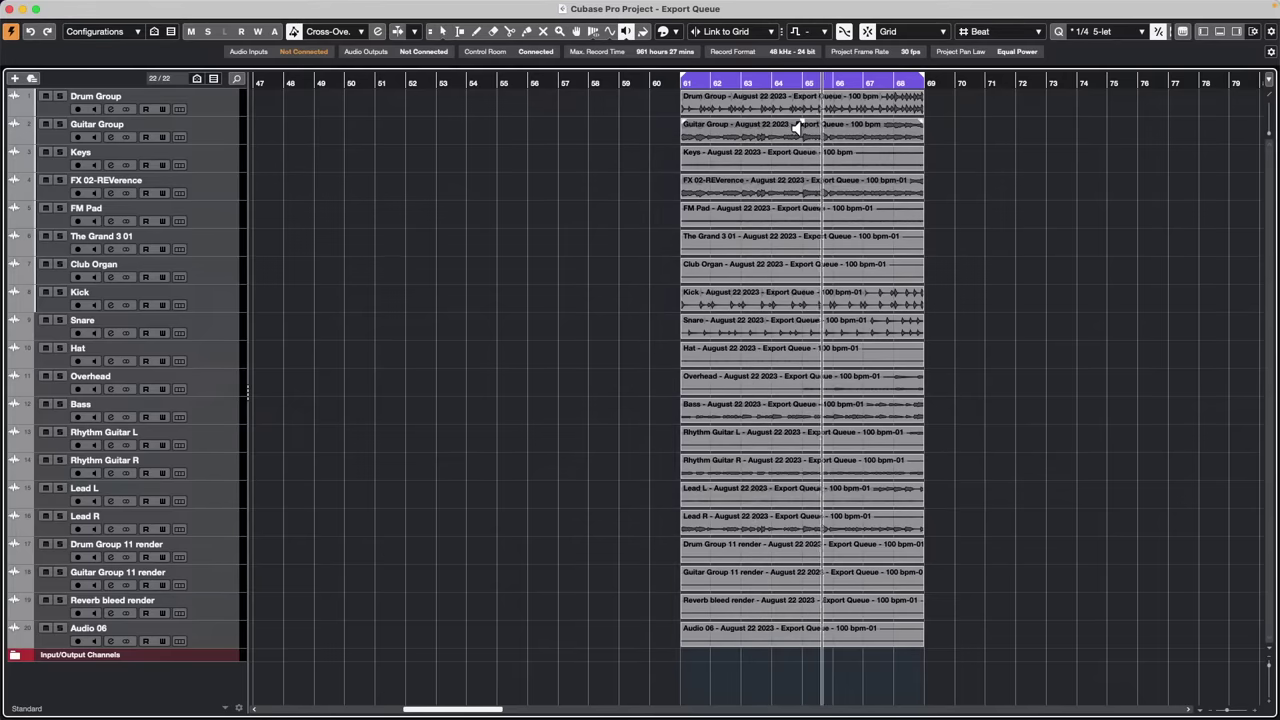
click(785, 104)
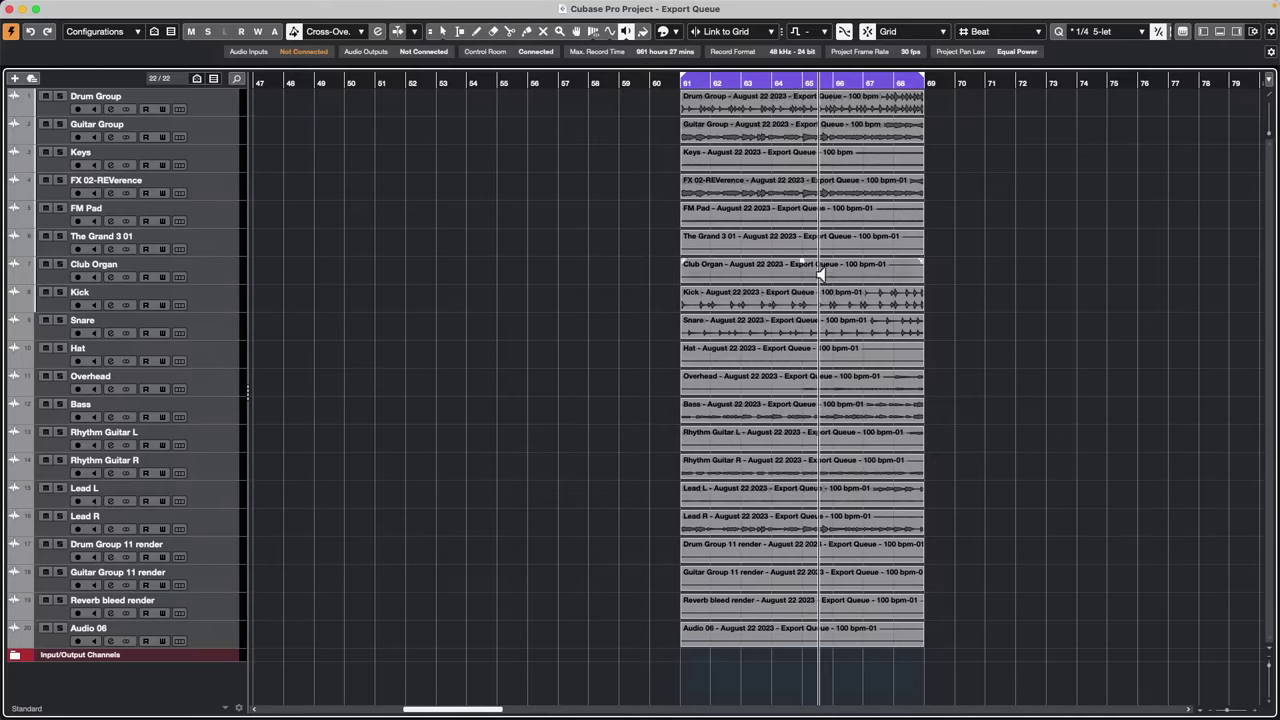
click(743, 298)
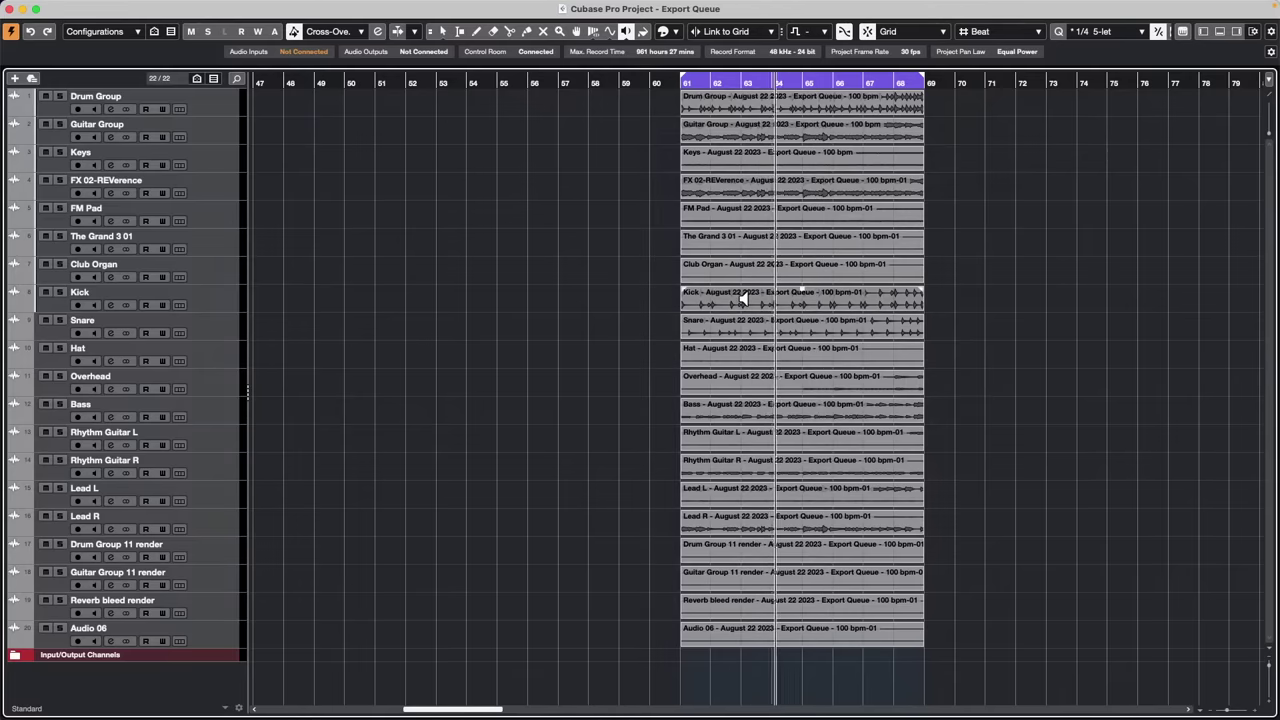
click(737, 325)
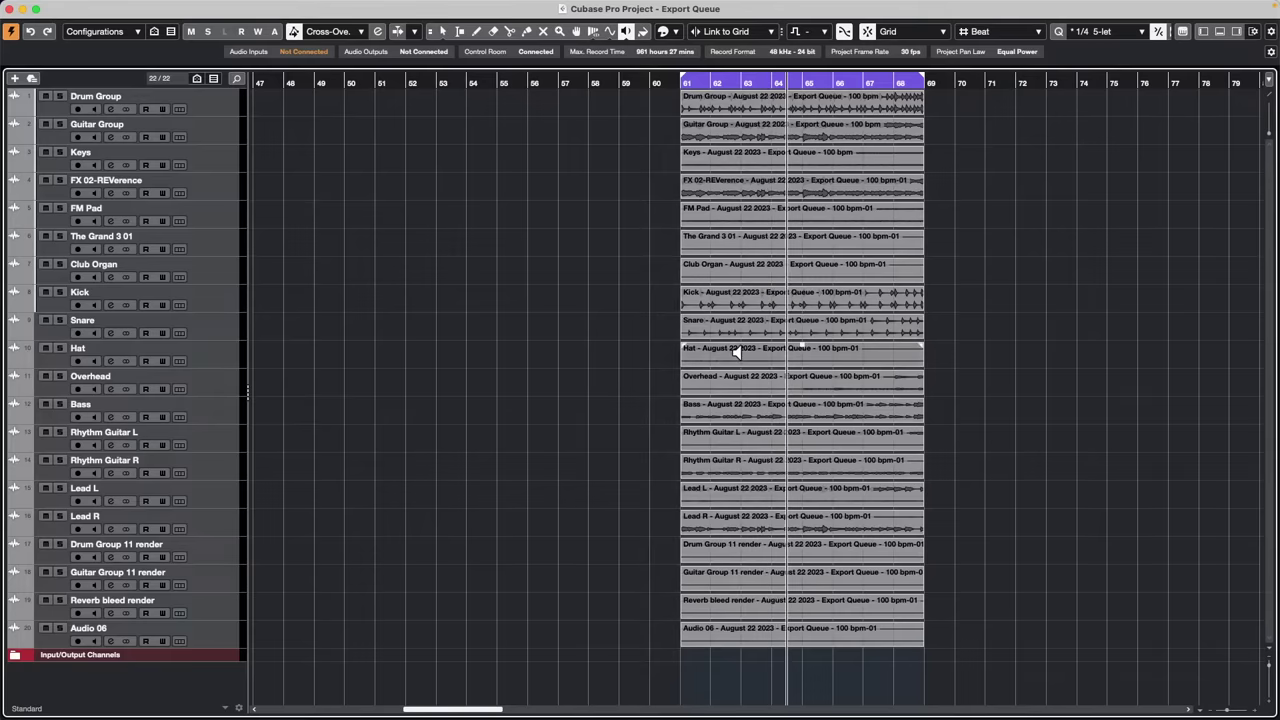
click(737, 350)
click(723, 412)
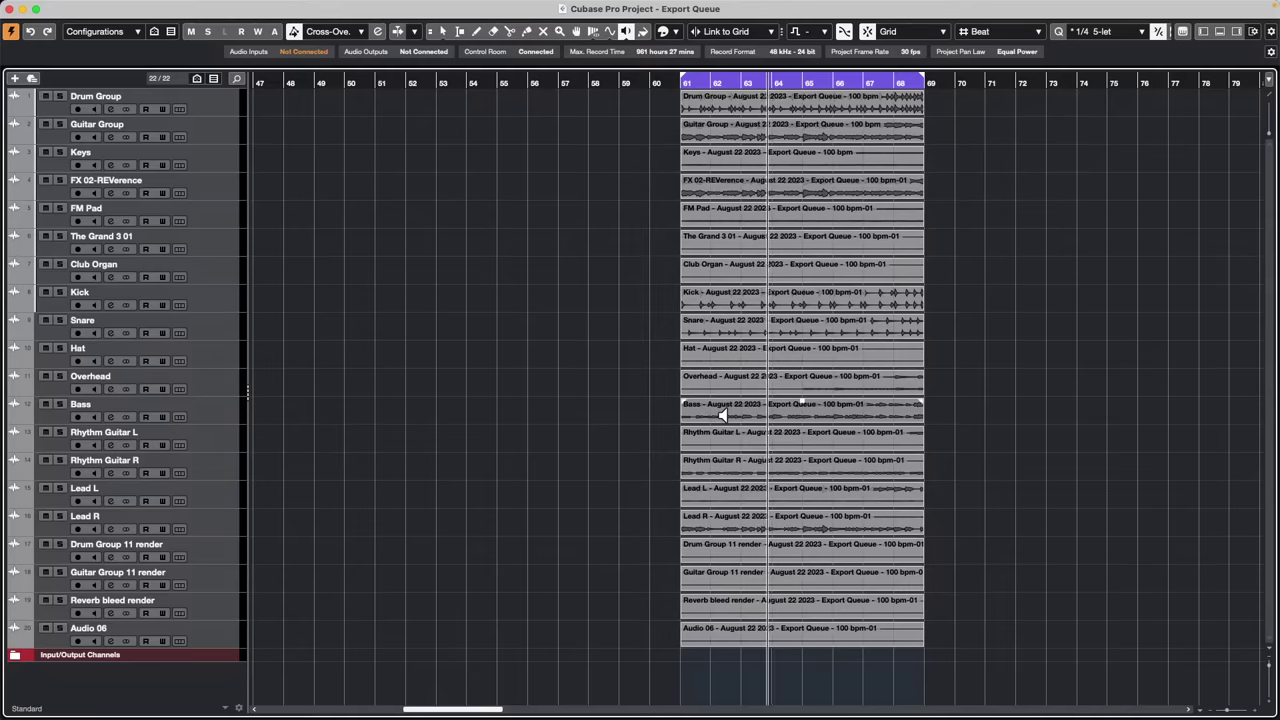
Audition the exported Rhythm Guitar L, Rhythm Guitar R, Lead L and Lead R clips one after another
click(728, 462)
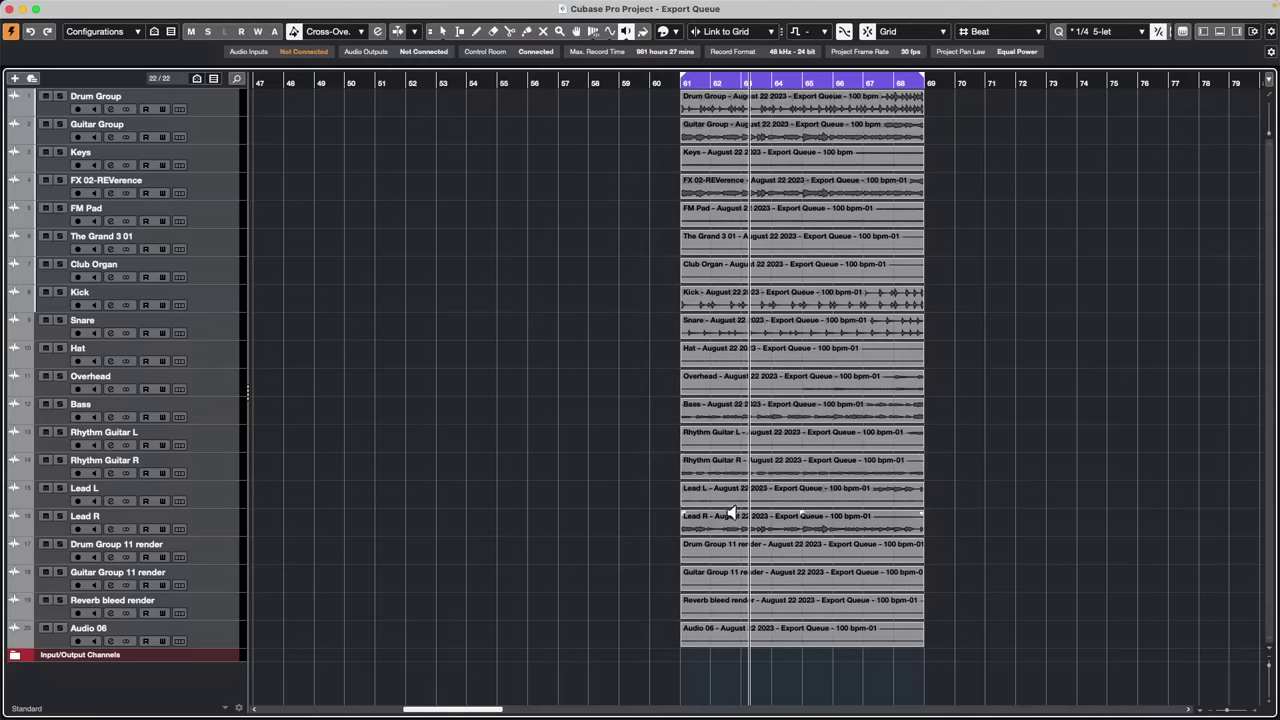
click(736, 497)
click(751, 442)
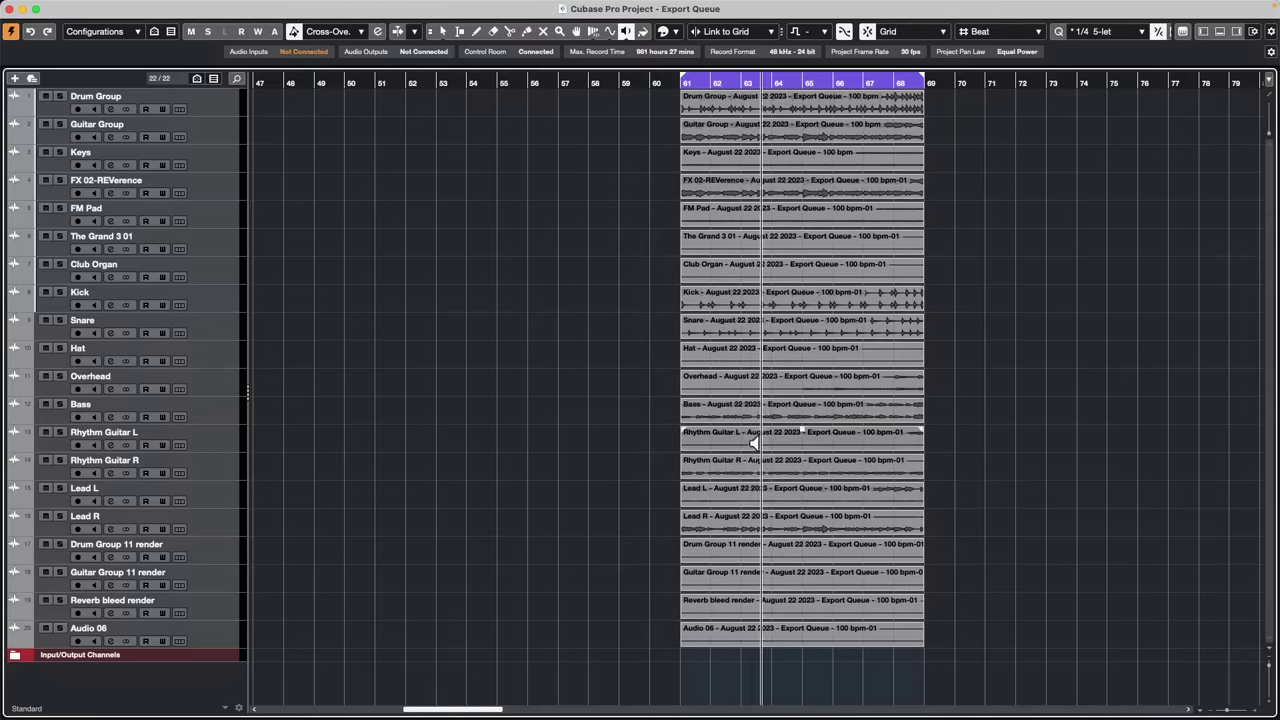
click(746, 463)
click(761, 521)
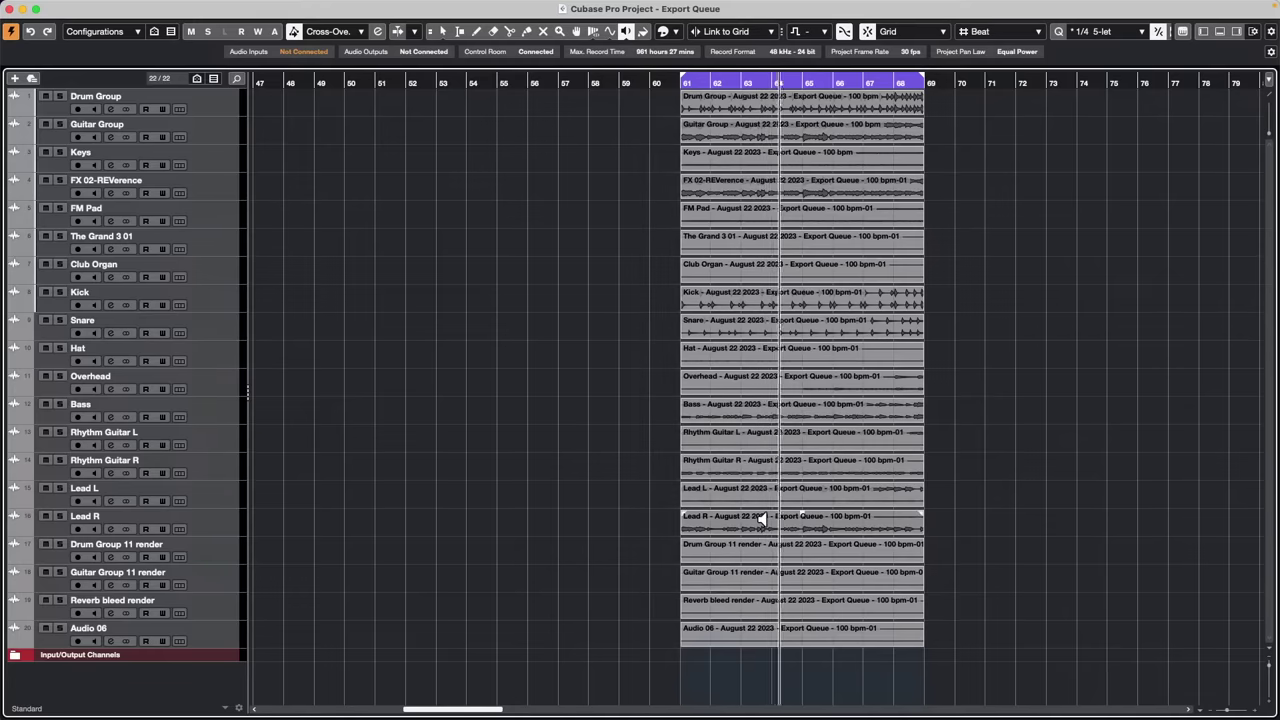
click(766, 491)
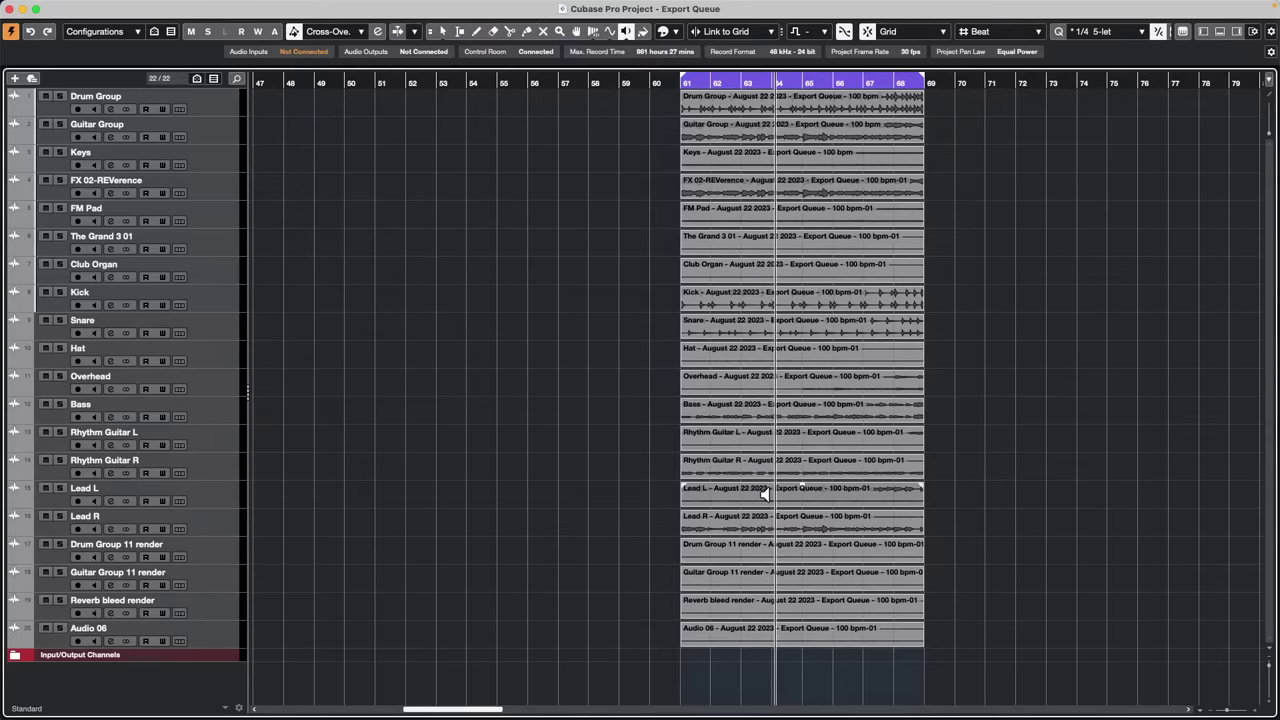
Review the effects options for the audio mixdown export, including + Master/Groups/Sends (CSPM), and close the export settings without exporting
click(87, 8)
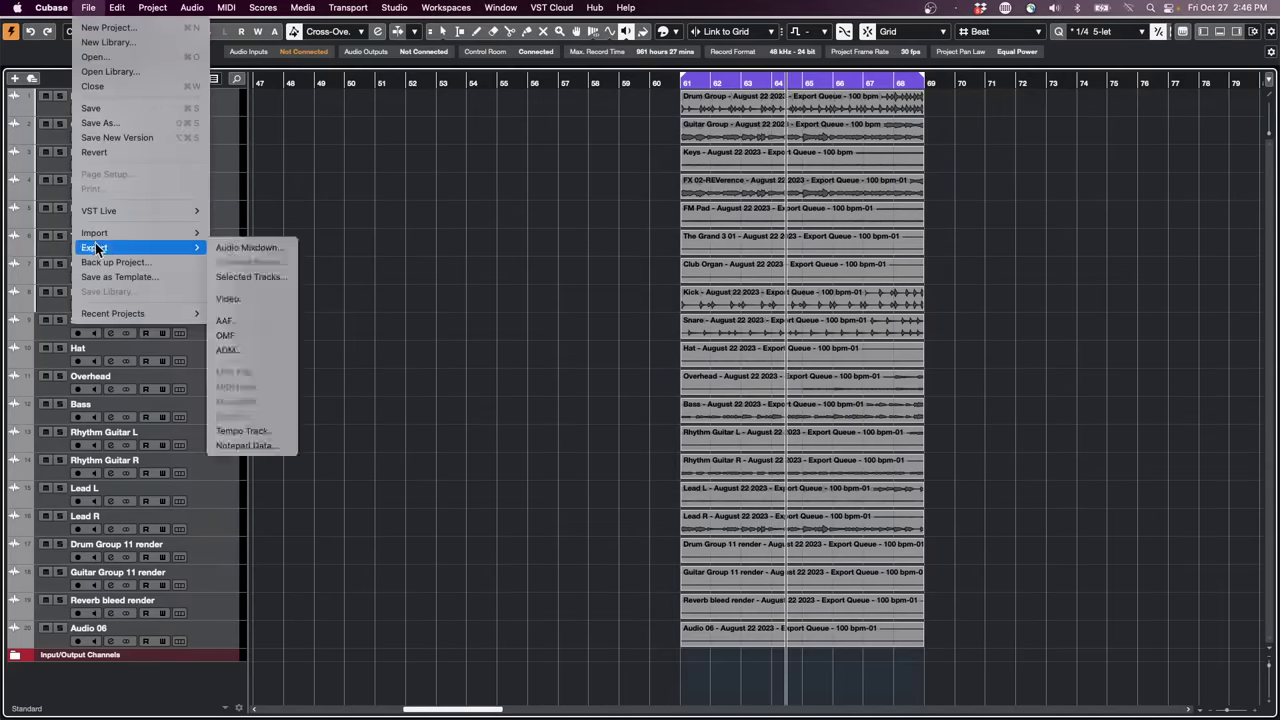
mouse_move(112, 248)
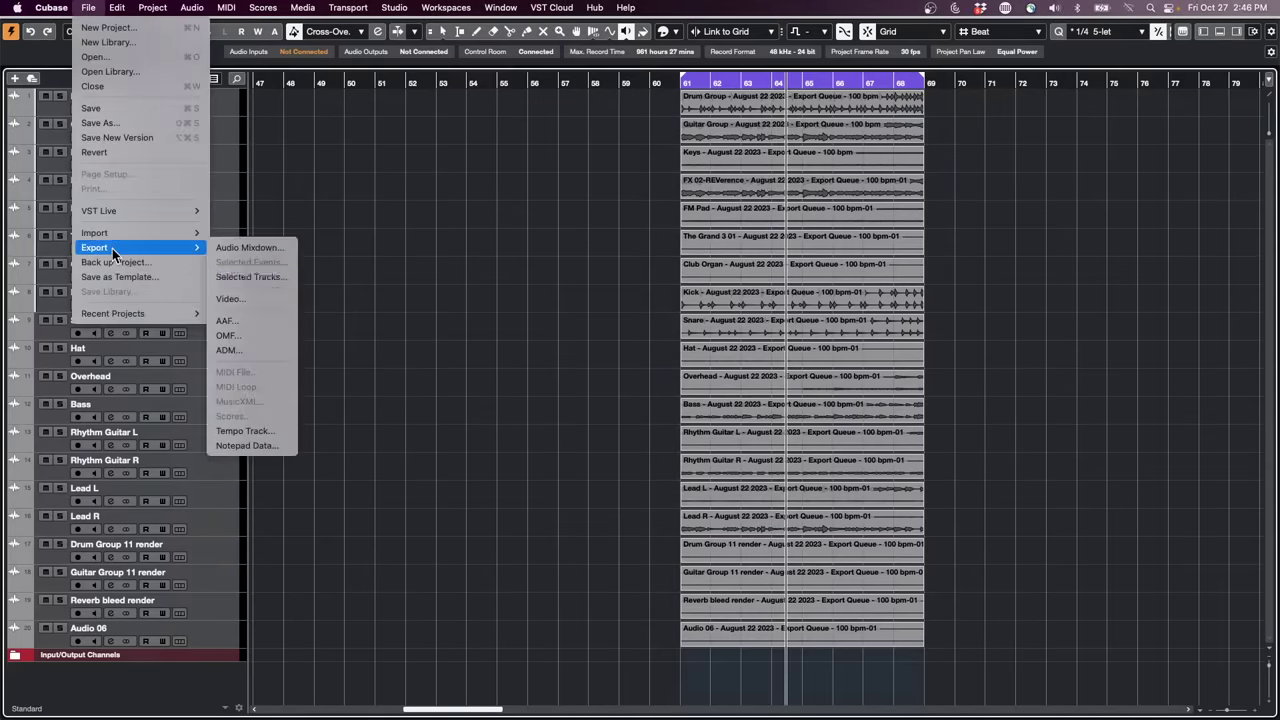
click(268, 248)
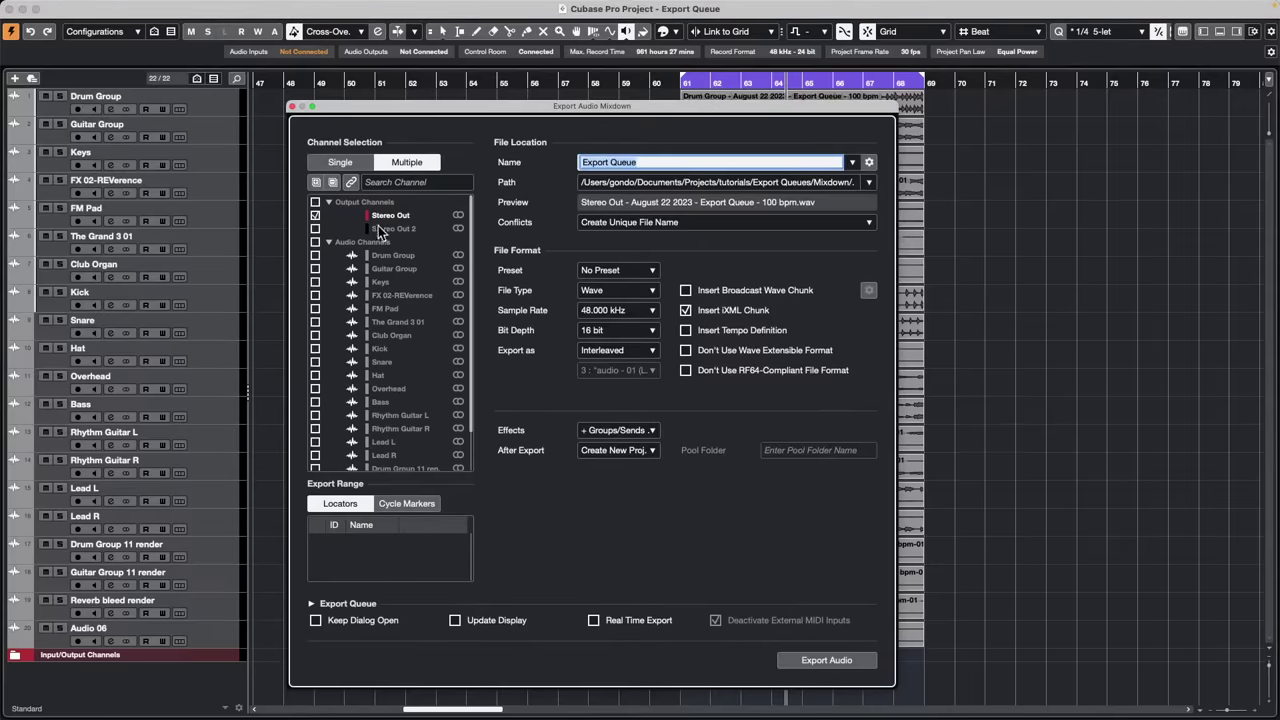
click(641, 433)
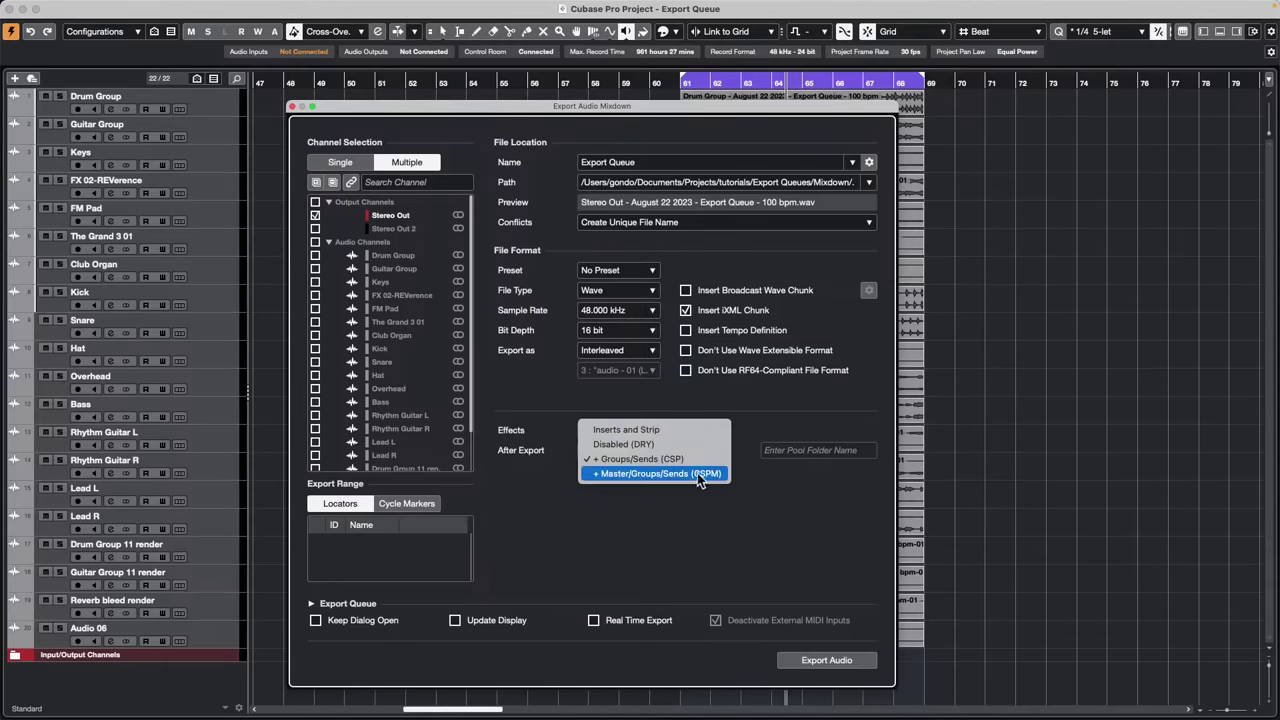
click(802, 588)
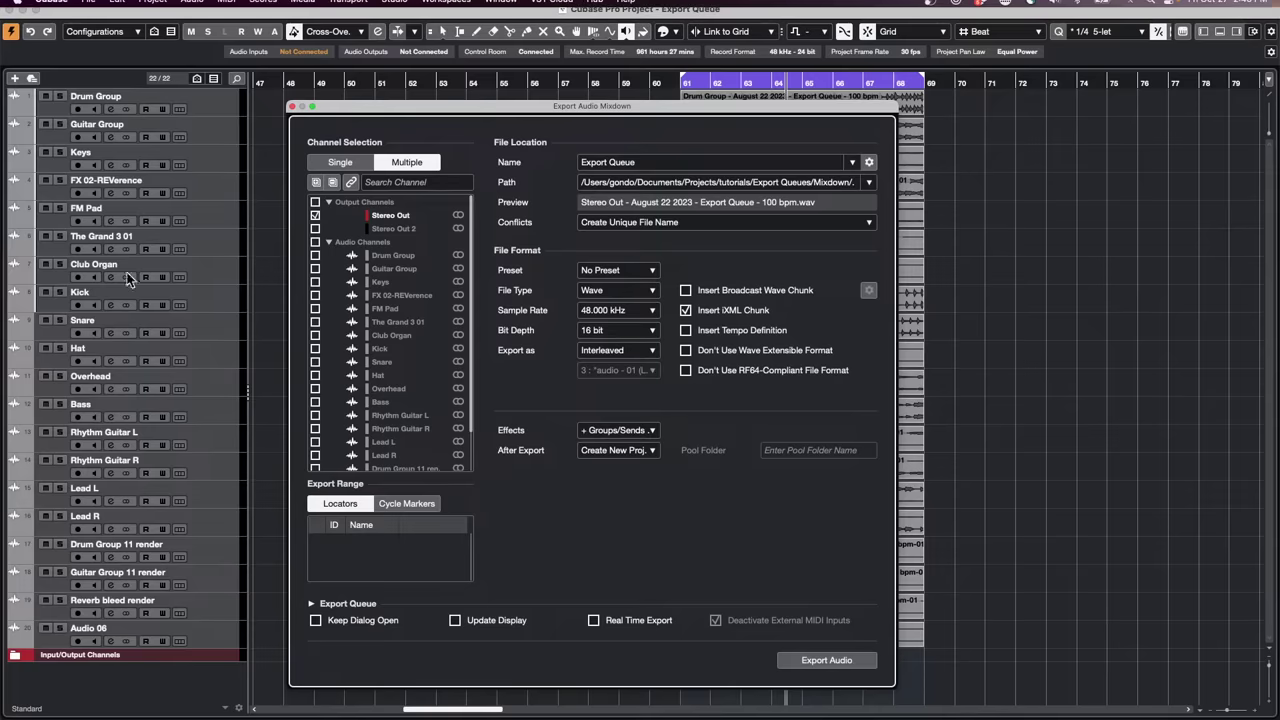
click(292, 106)
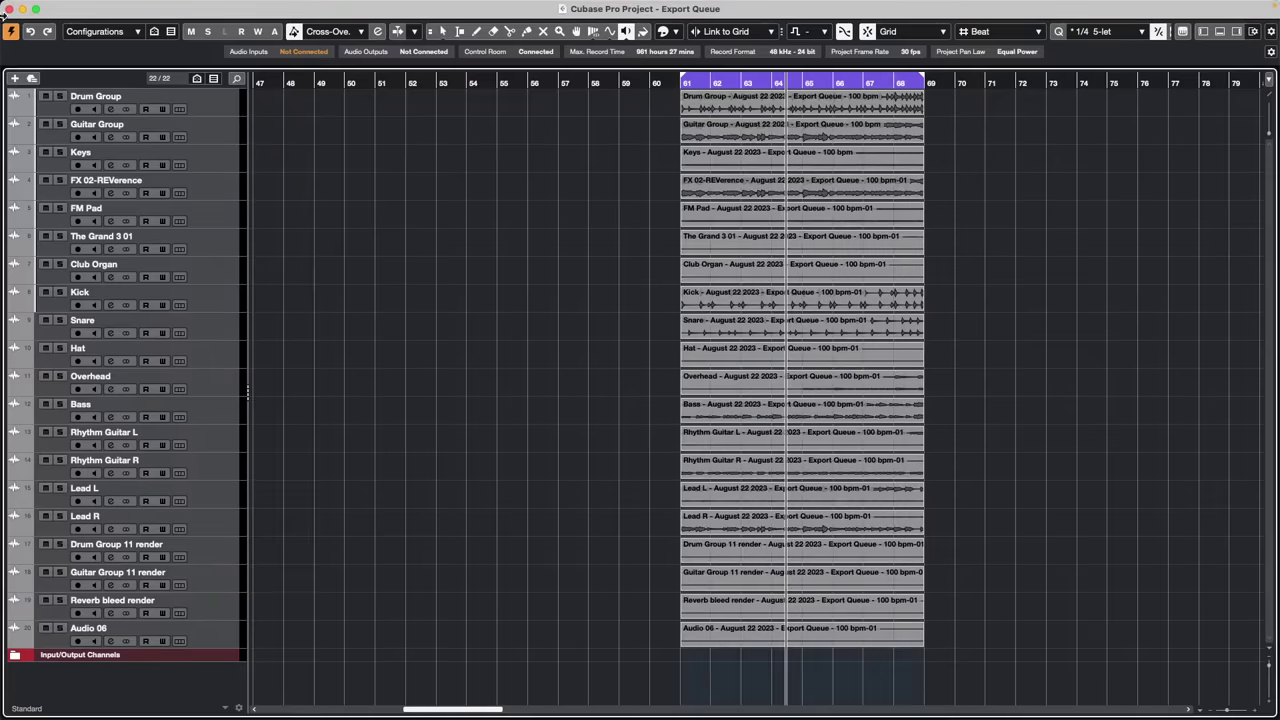
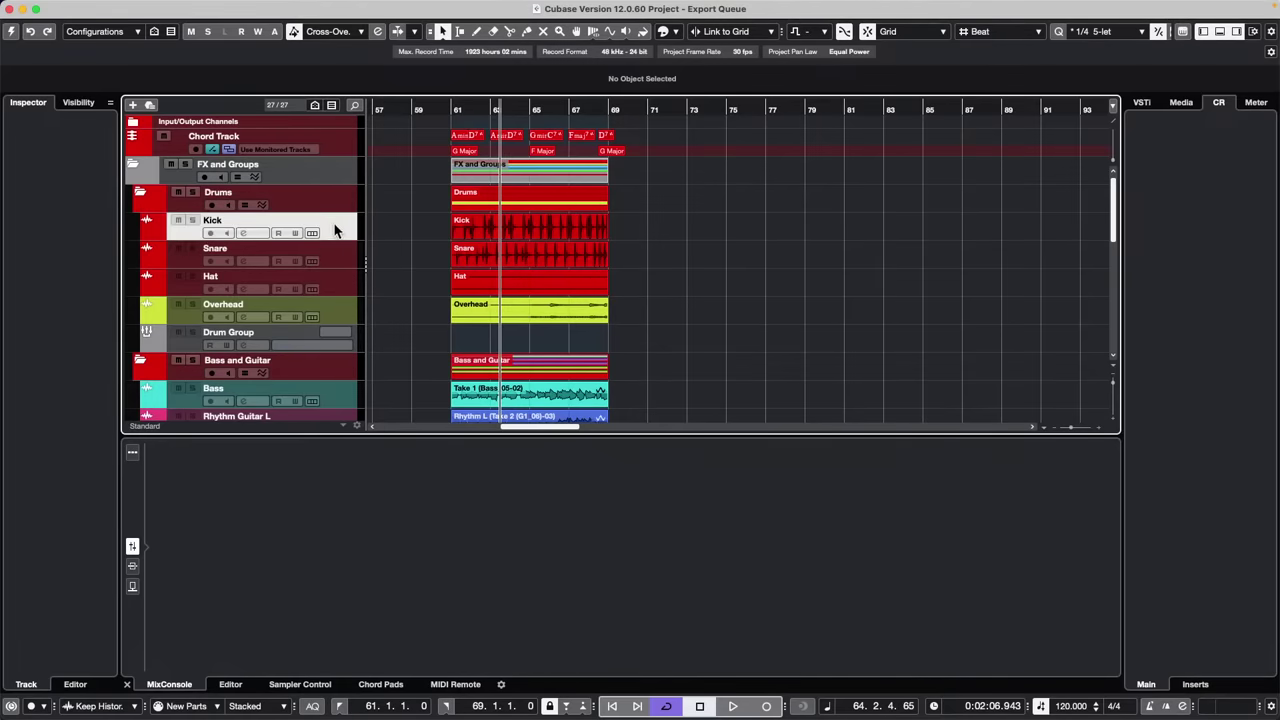
Look through the track list of the original Export Queue project and activate the project
scroll(331, 228, down, 6)
scroll(330, 229, up, 3)
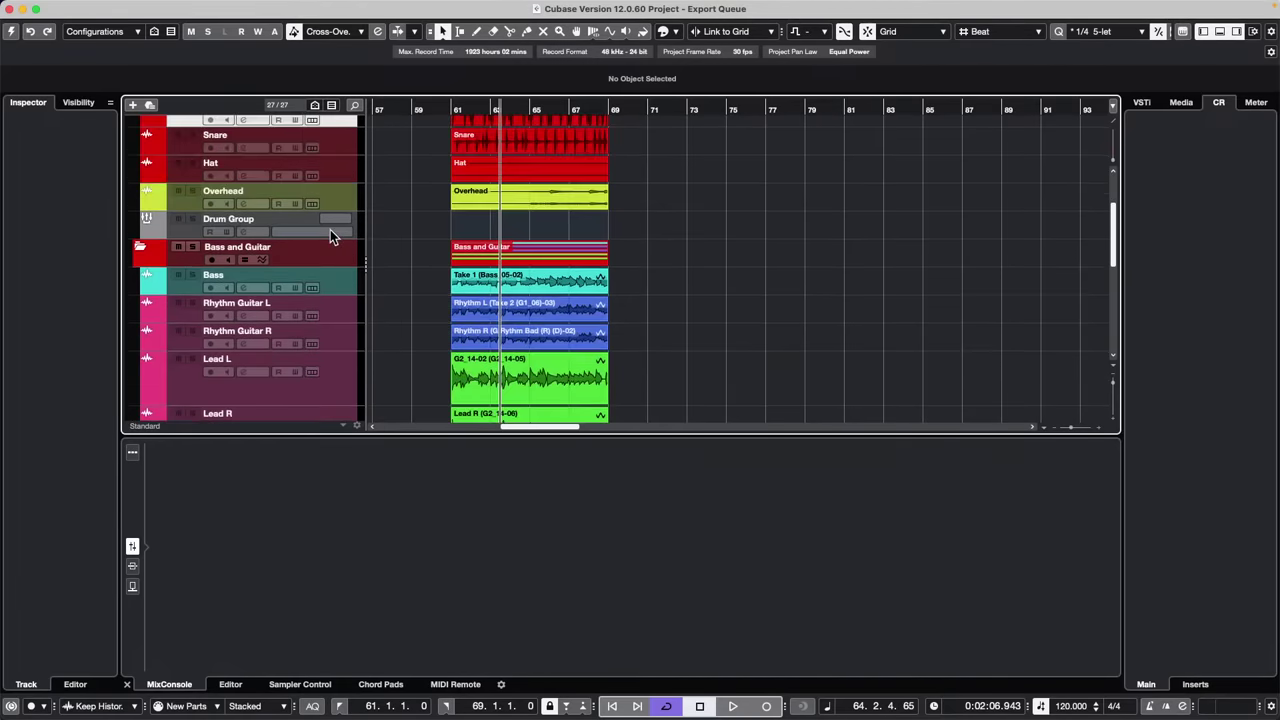
scroll(330, 229, down, 9)
scroll(330, 229, up, 2)
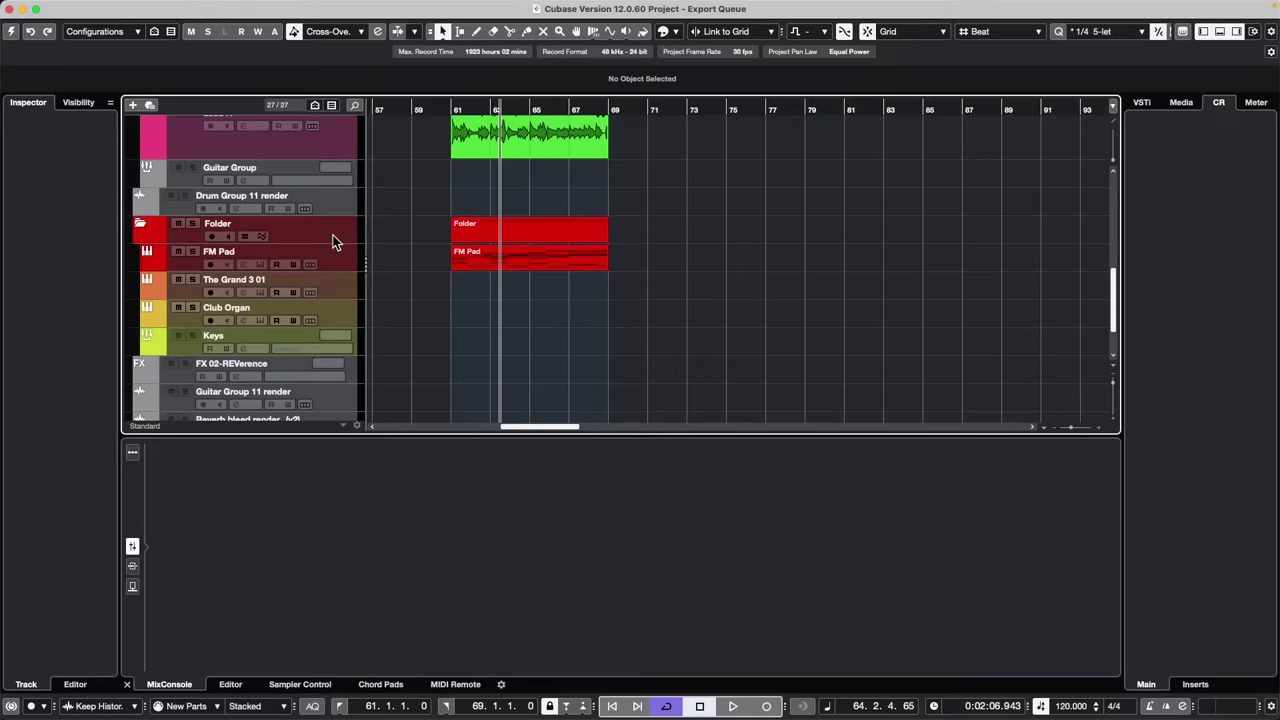
scroll(333, 241, up, 3)
scroll(333, 235, up, 4)
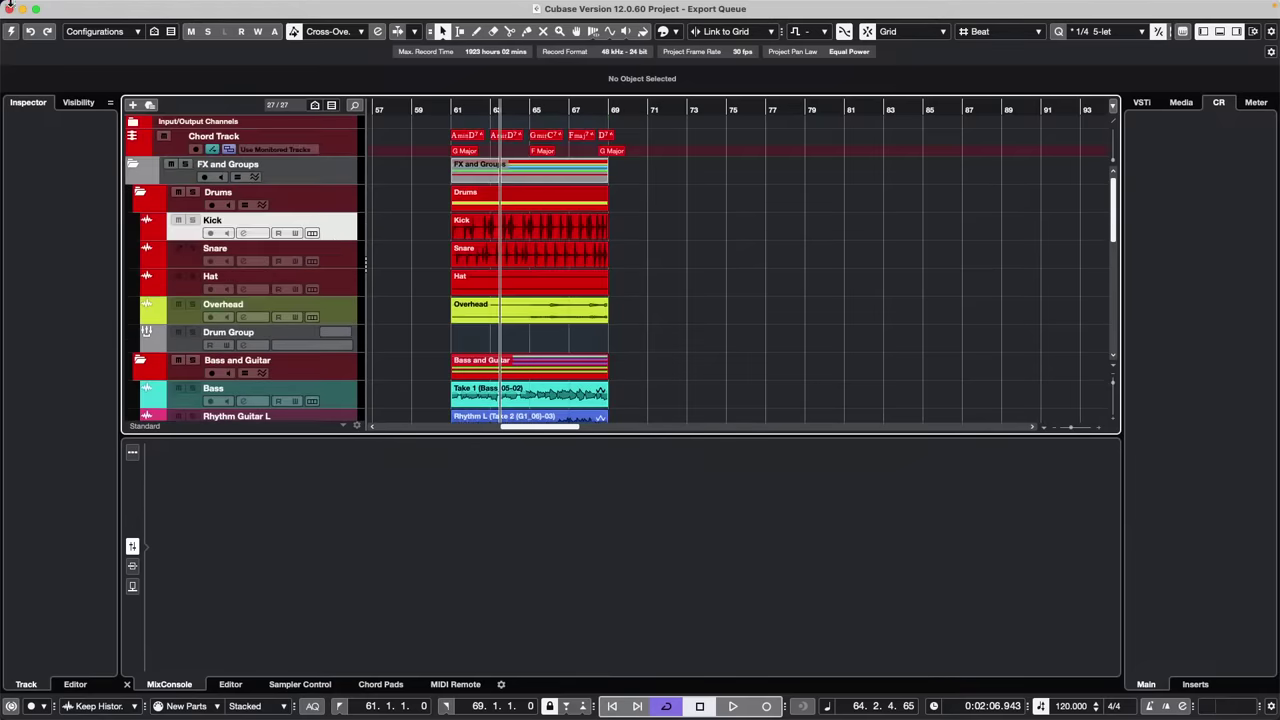
click(11, 32)
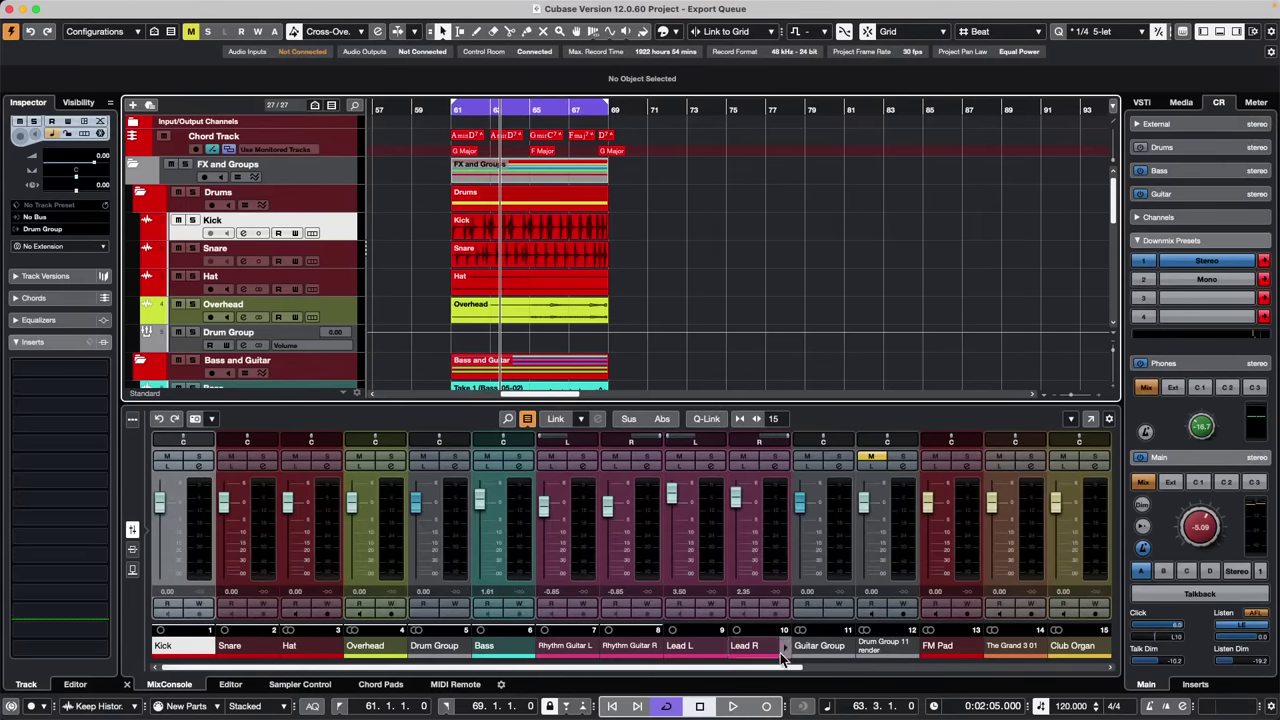
Play the project while viewing the mixer channels through Stereo Out, and stop playback
drag(779, 667, 1154, 662)
key(space)
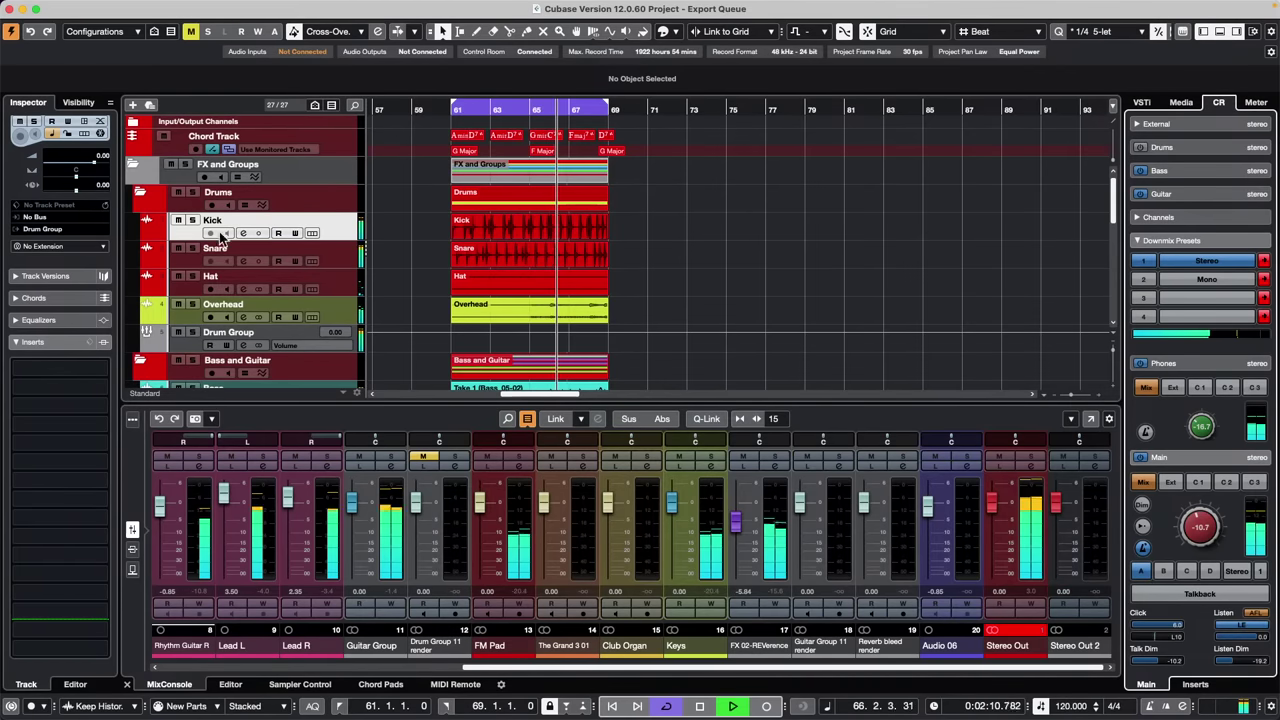
key(space)
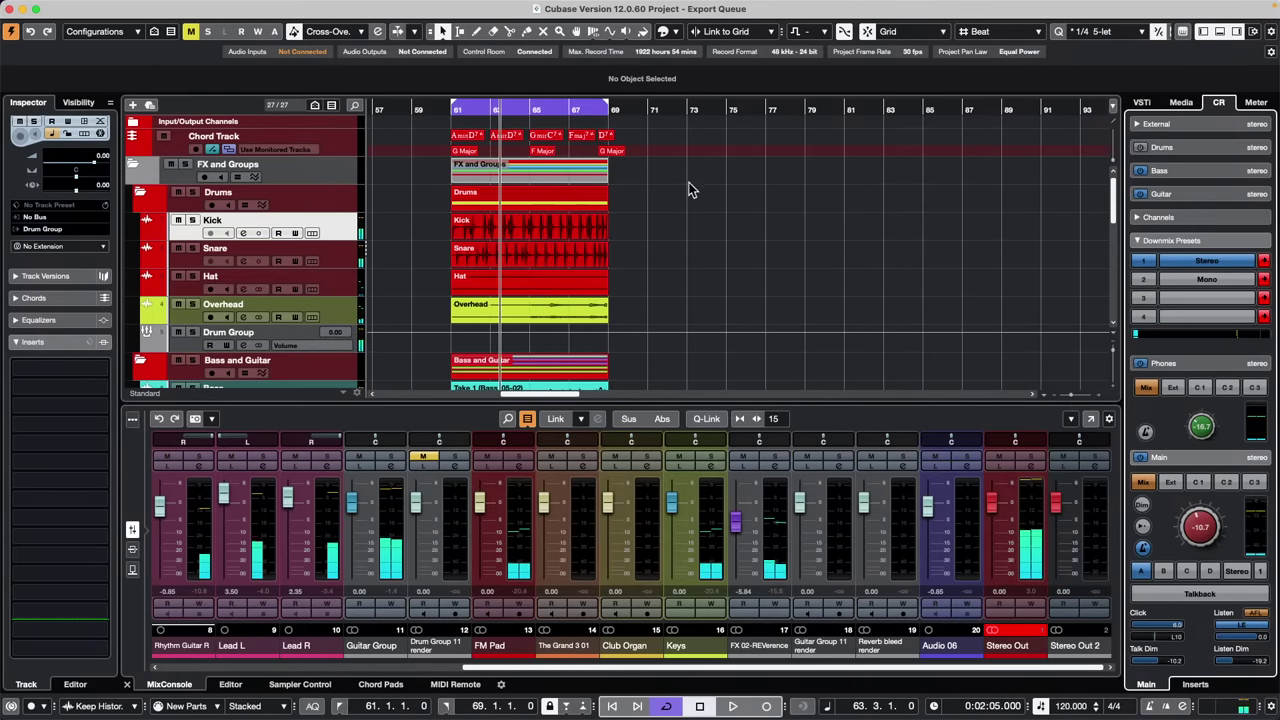
Add the Keys, Club Organ and FM Pad tracks to the track selection, leaving their folder unselected
scroll(700, 195, down, 10)
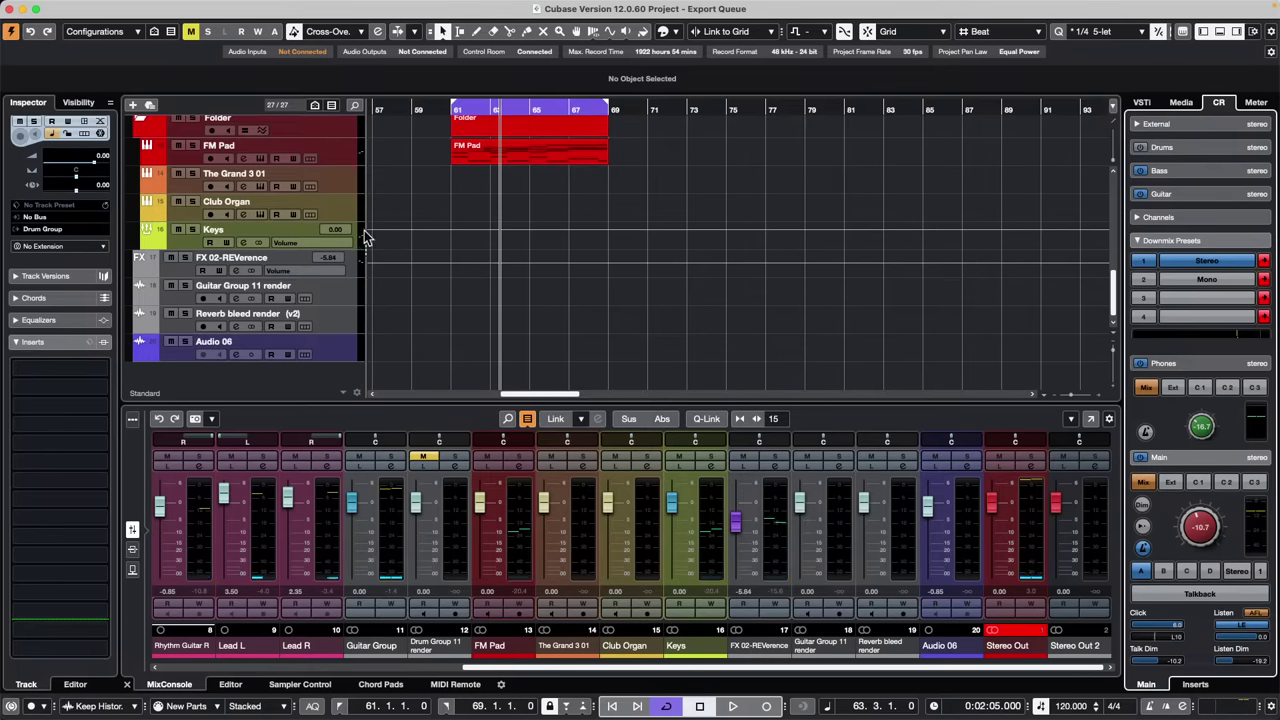
click(293, 229)
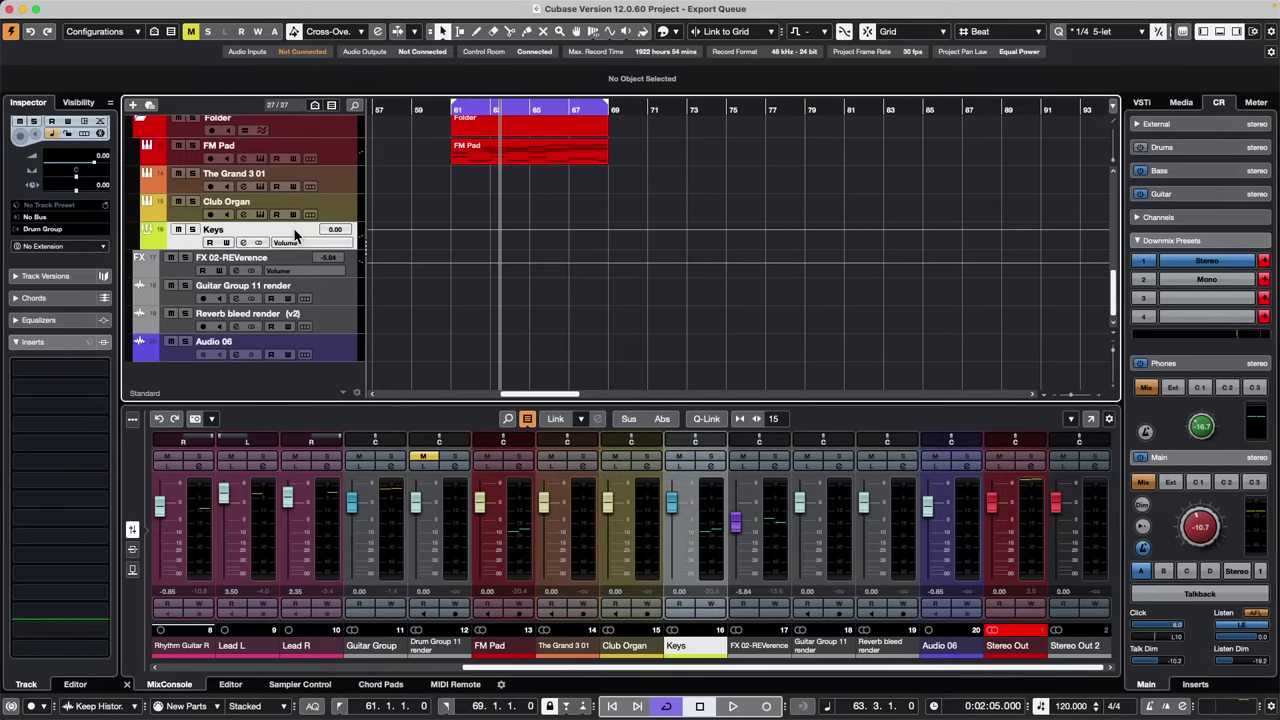
click(343, 199)
super+click(338, 152)
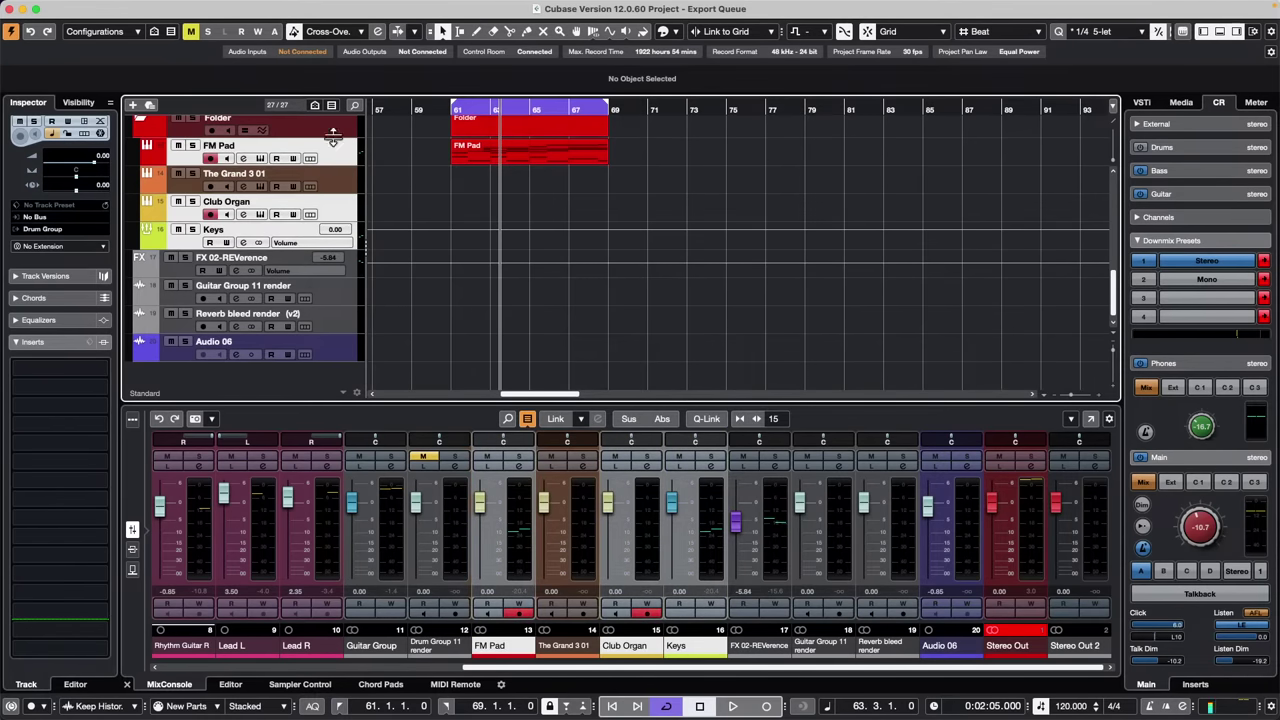
super+click(336, 126)
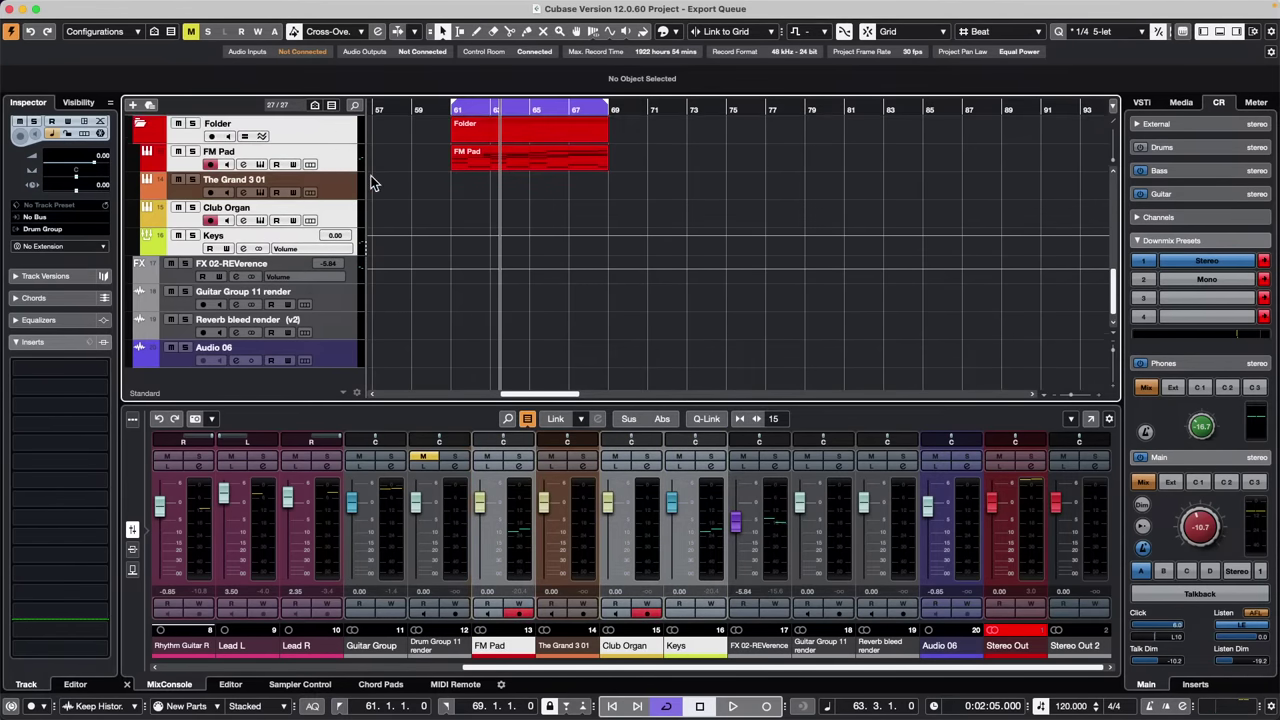
scroll(371, 181, up, 3)
super+click(336, 278)
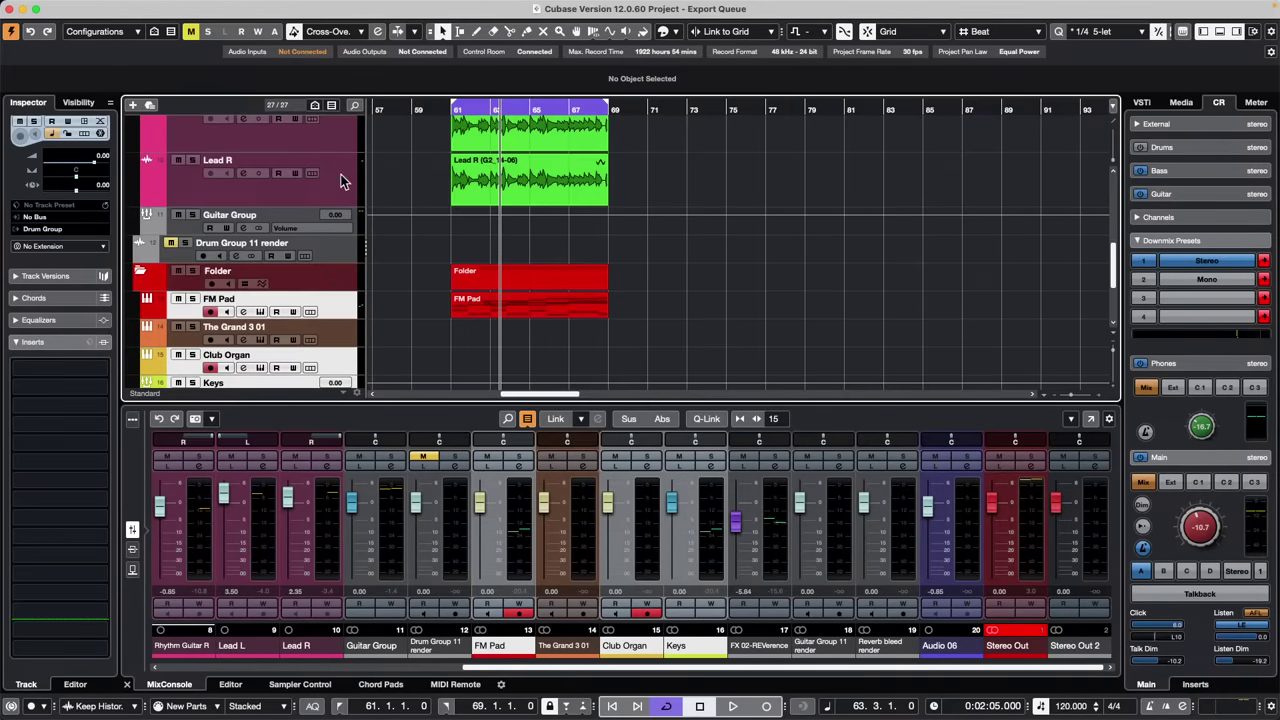
Add the Lead R, Lead L, Rhythm Guitar L, Rhythm Guitar R and Bass tracks to the selection
super+click(333, 190)
scroll(376, 193, up, 3)
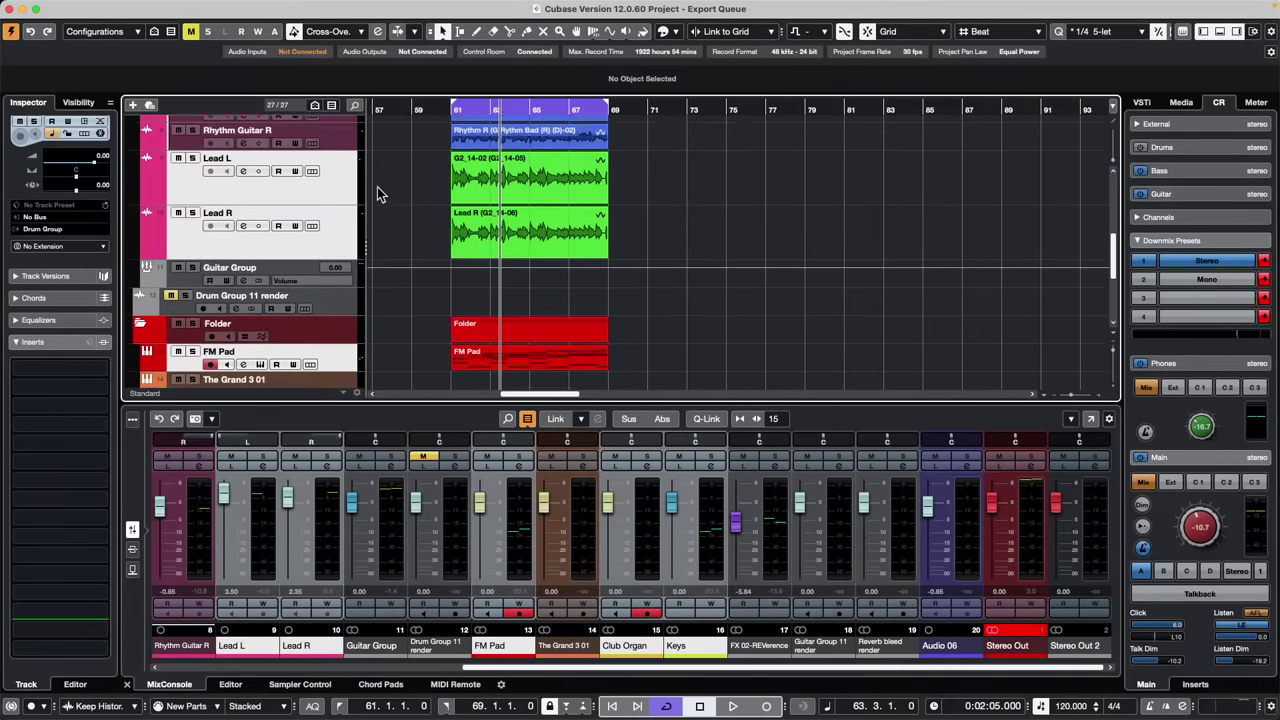
super+click(342, 200)
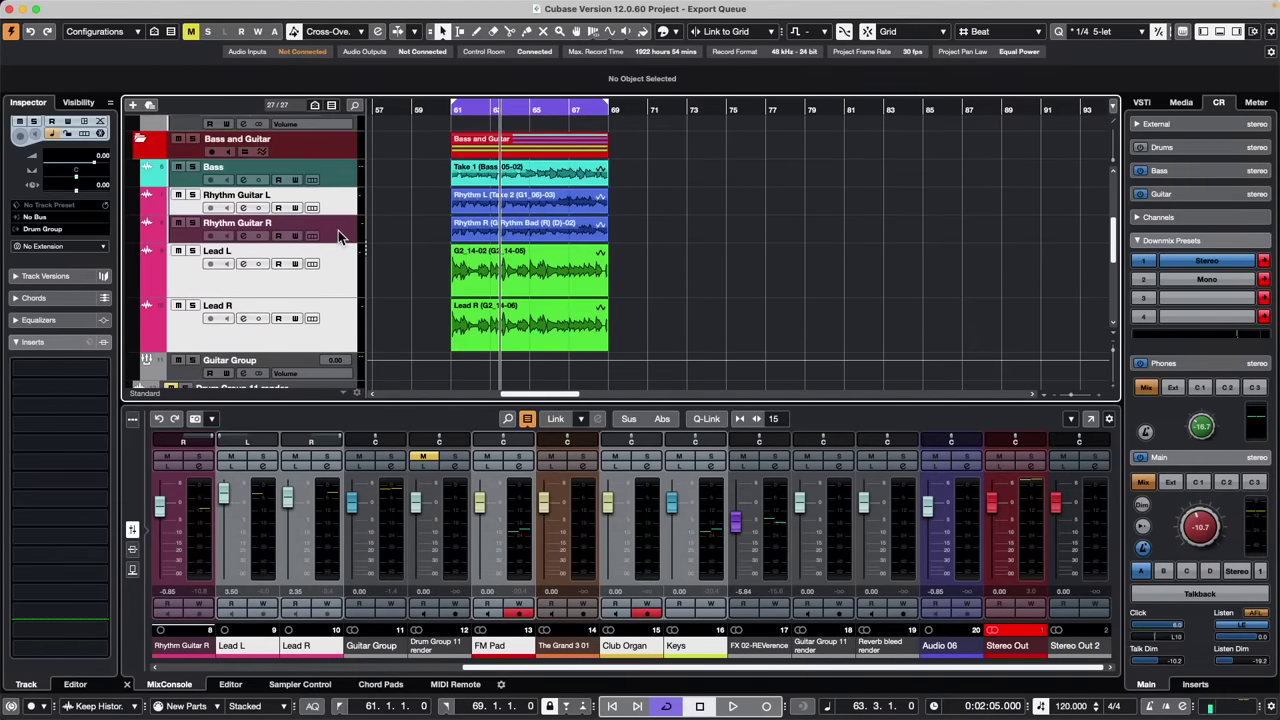
super+click(340, 234)
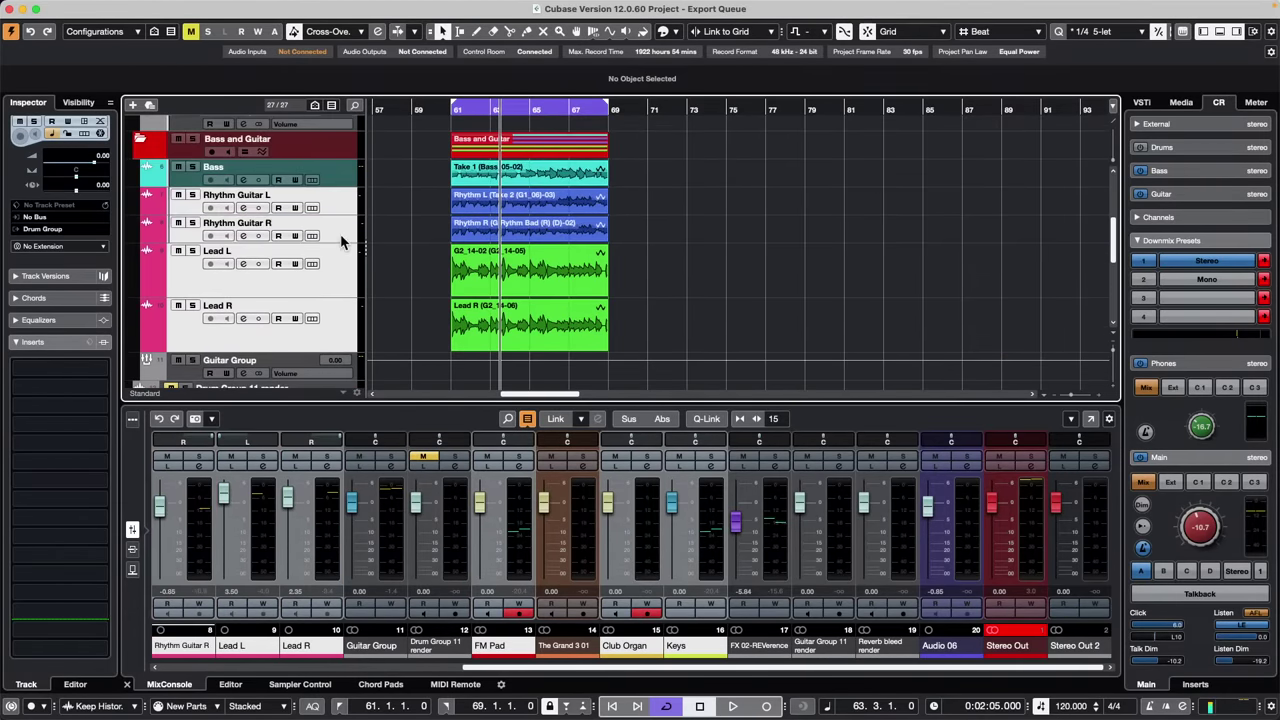
super+click(335, 180)
scroll(350, 185, up, 3)
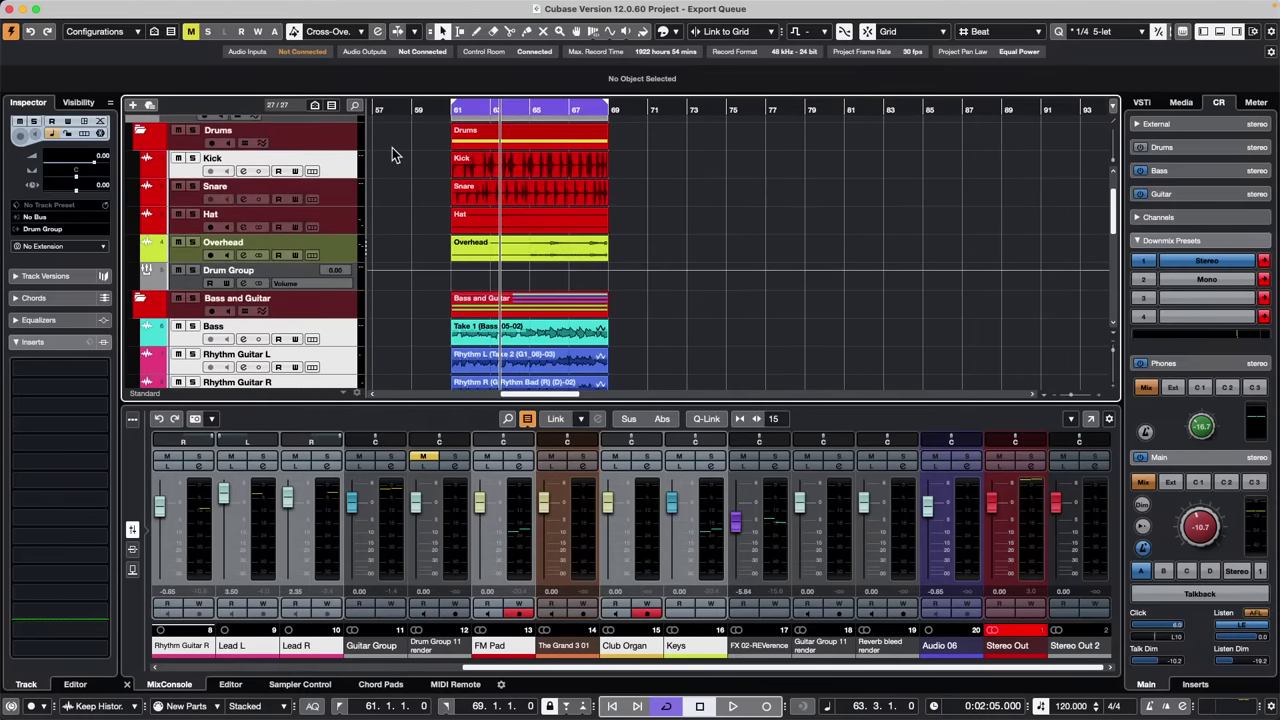
Add the Snare, Hat and Overhead tracks to the selection alongside Kick
super+click(344, 195)
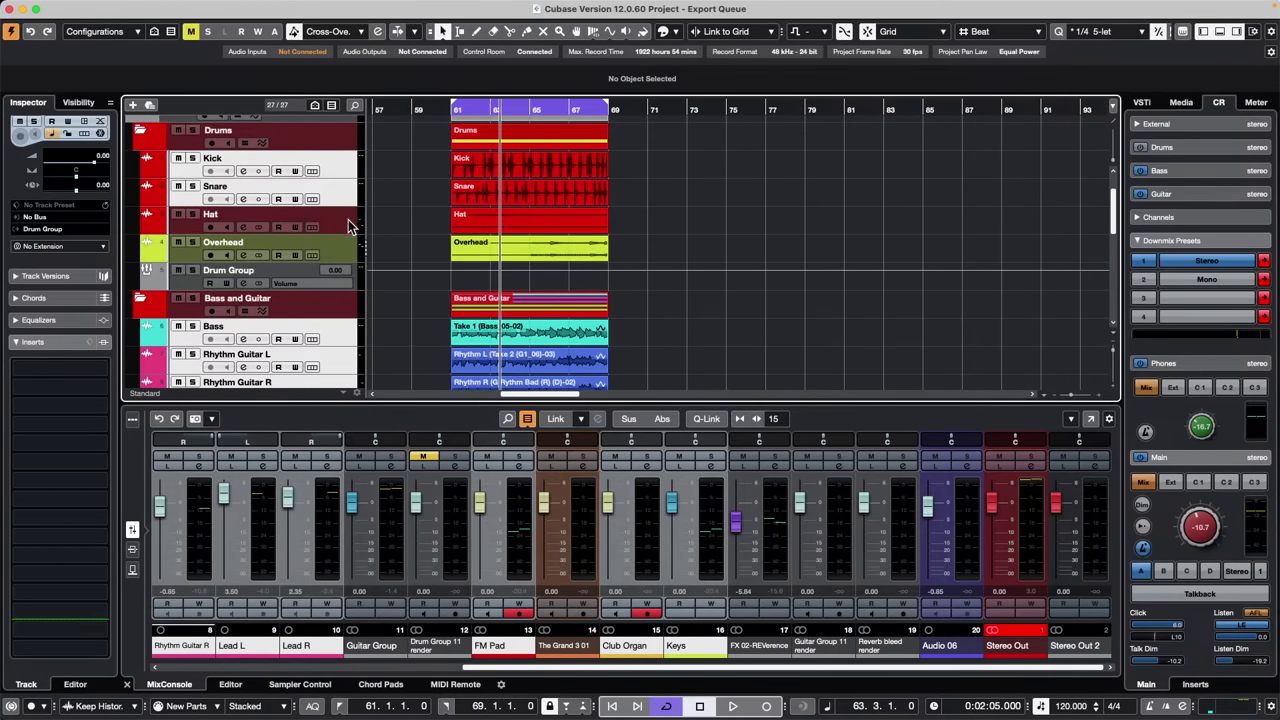
super+click(349, 225)
super+click(355, 254)
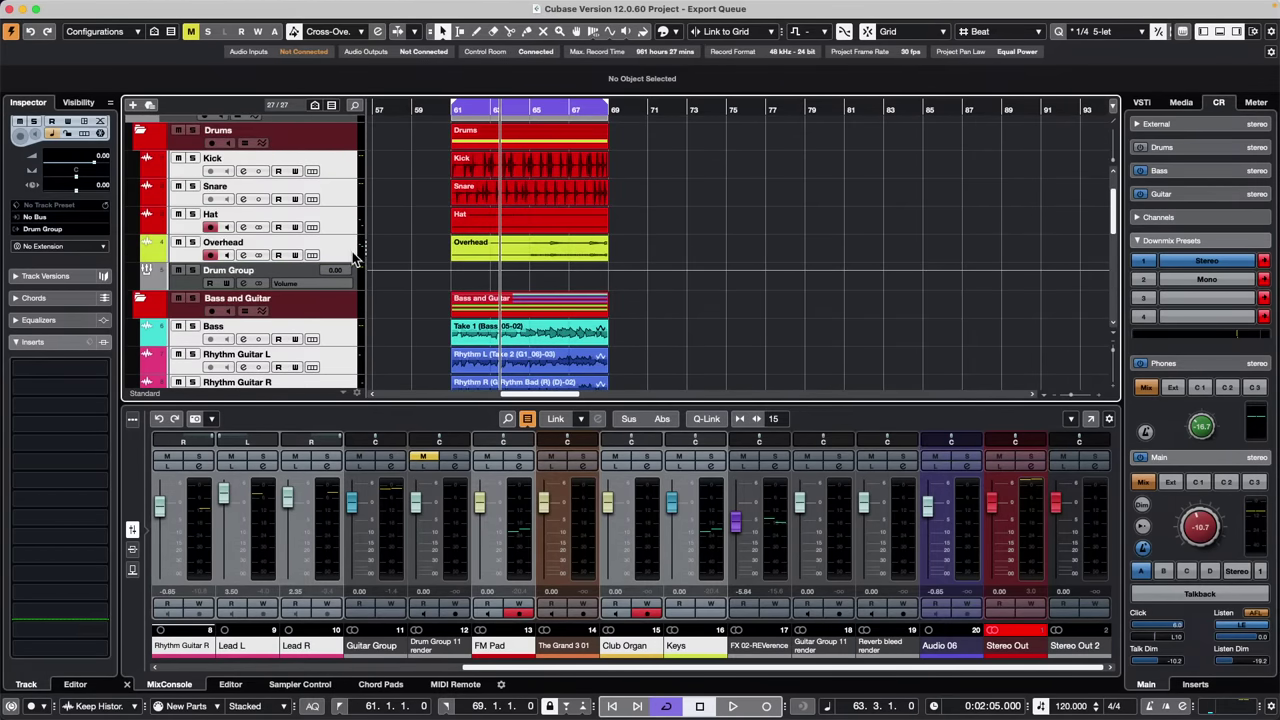
Add a mono group channel named Pre Master Group for the selected channels, outputting to Stereo Out and created outside the folder
right_click(342, 171)
mouse_move(480, 171)
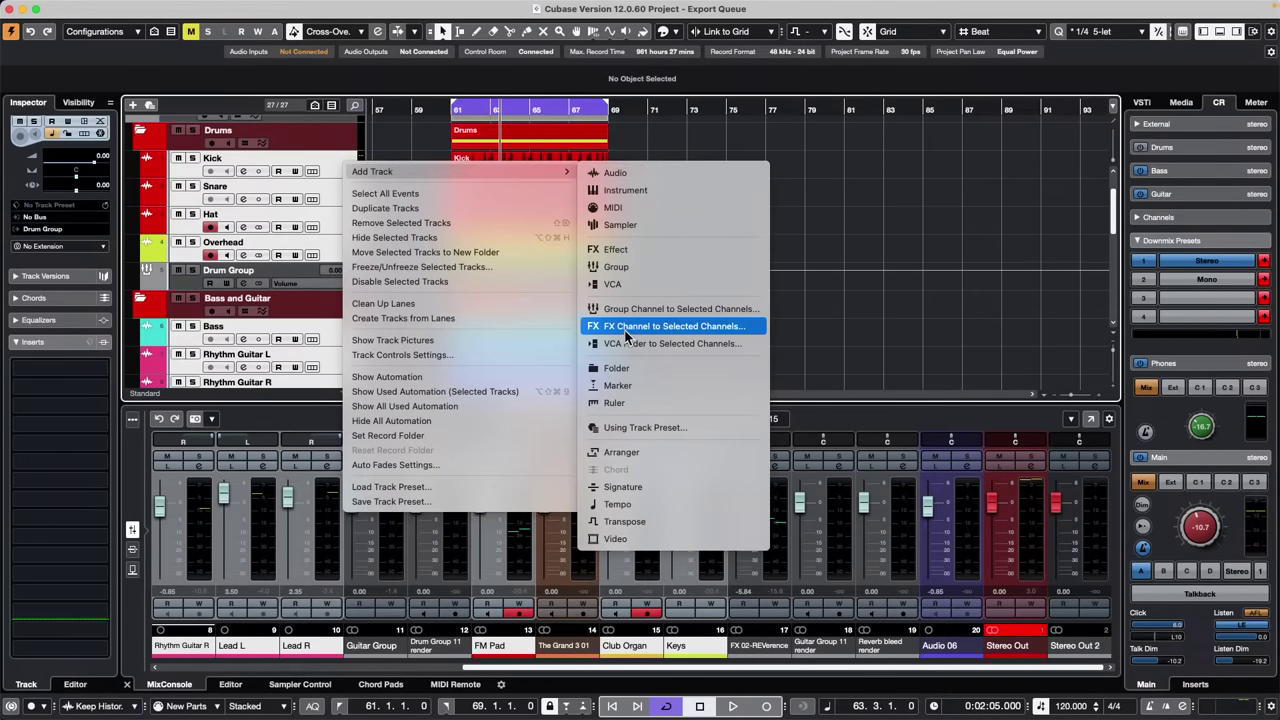
click(716, 312)
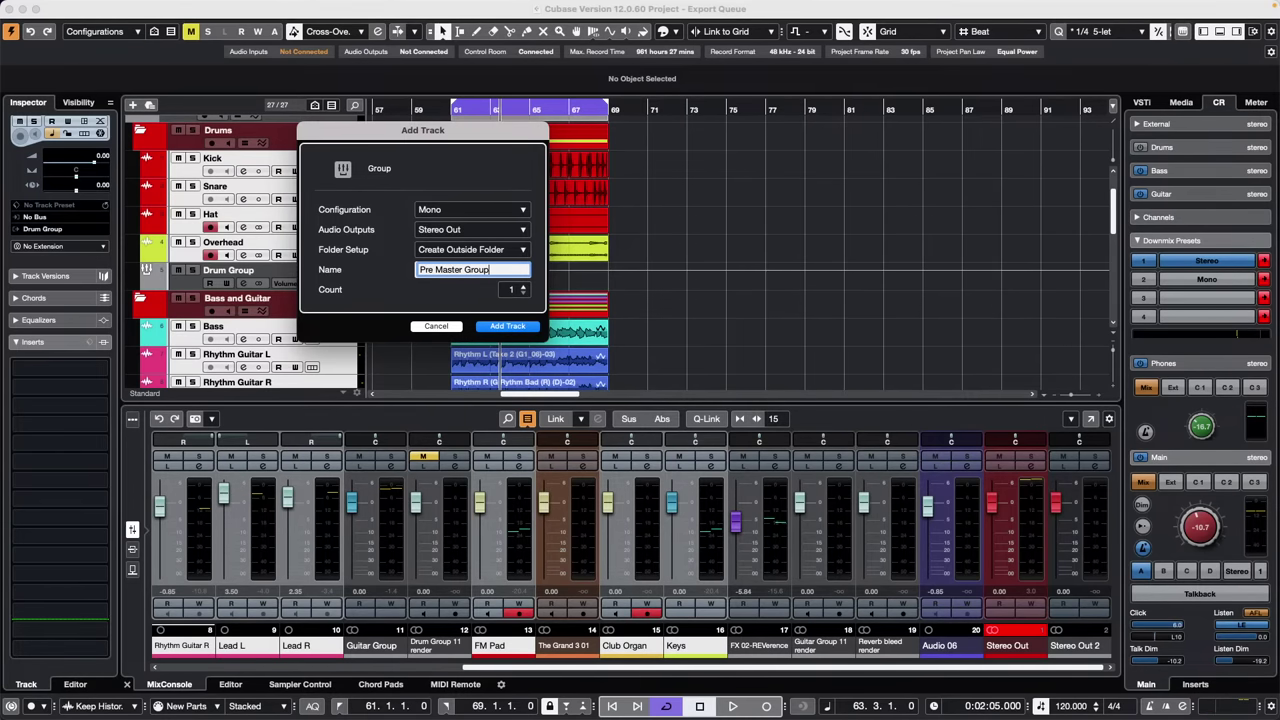
key(Return)
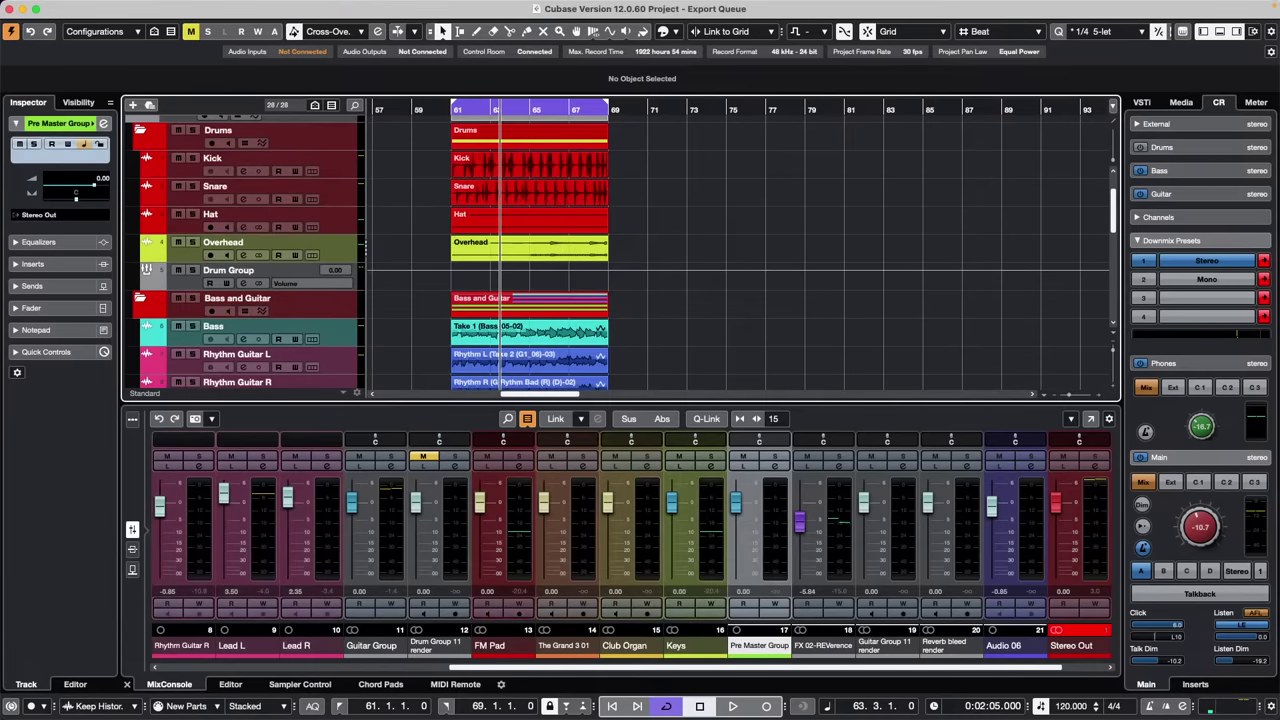
Play the project, setting the FX 02-REVerence level to -1.53 and the Pre Master Group level to -0.69
key(space)
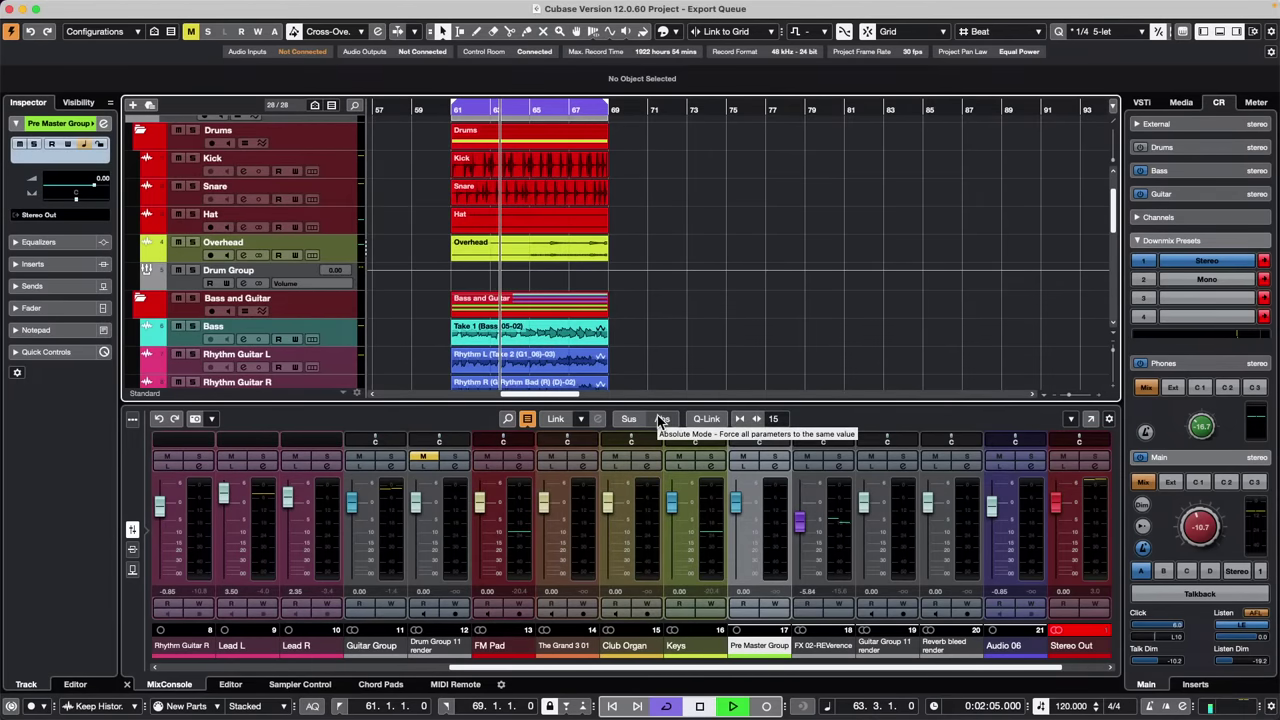
mouse_move(815, 498)
mouse_down()
mouse_move(806, 580)
mouse_move(810, 510)
mouse_up()
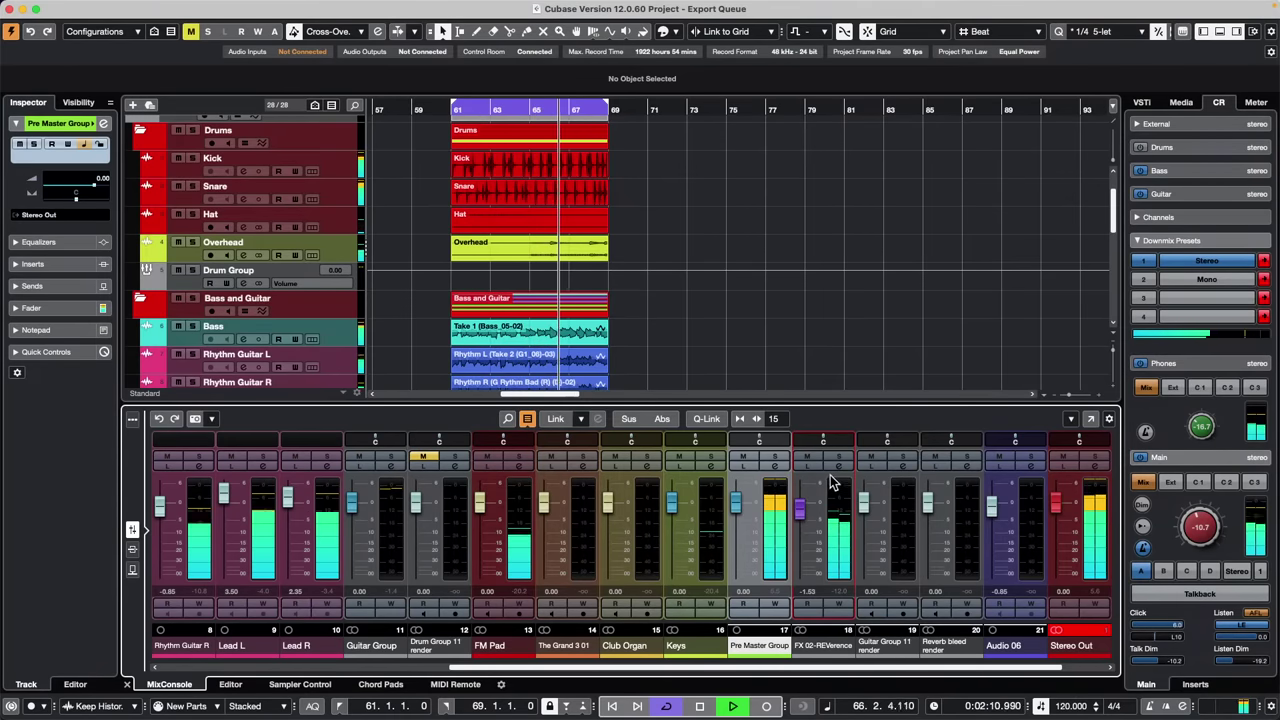
mouse_move(738, 510)
mouse_down()
mouse_move(745, 567)
mouse_move(738, 503)
mouse_up()
Examine the output routing choices in the FX 02-REVerence channel settings, close the settings and stop playback
click(838, 466)
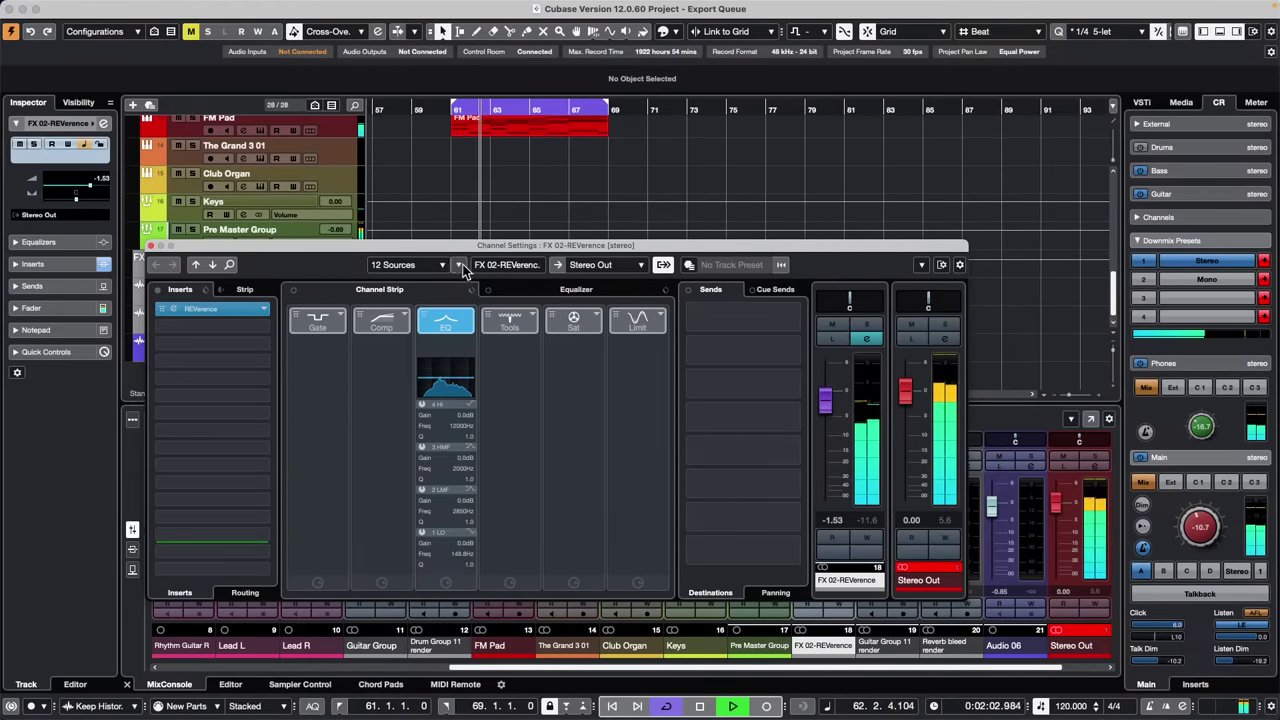
click(598, 265)
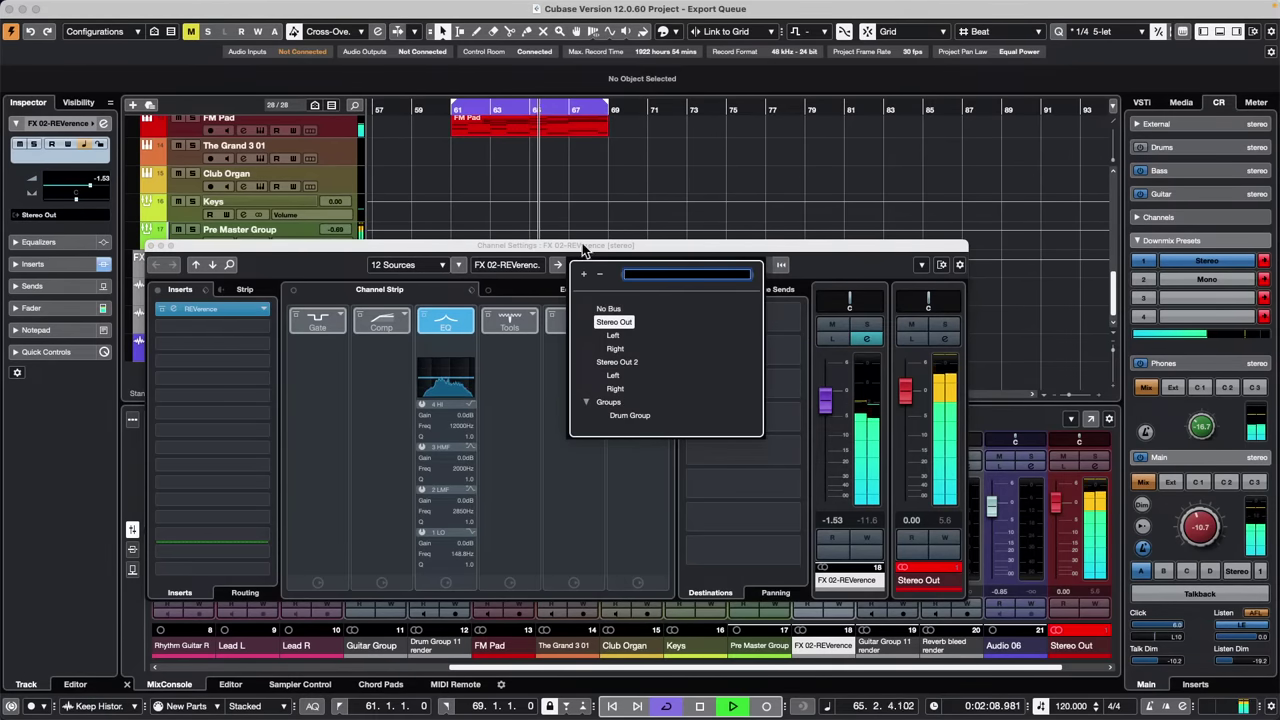
click(151, 246)
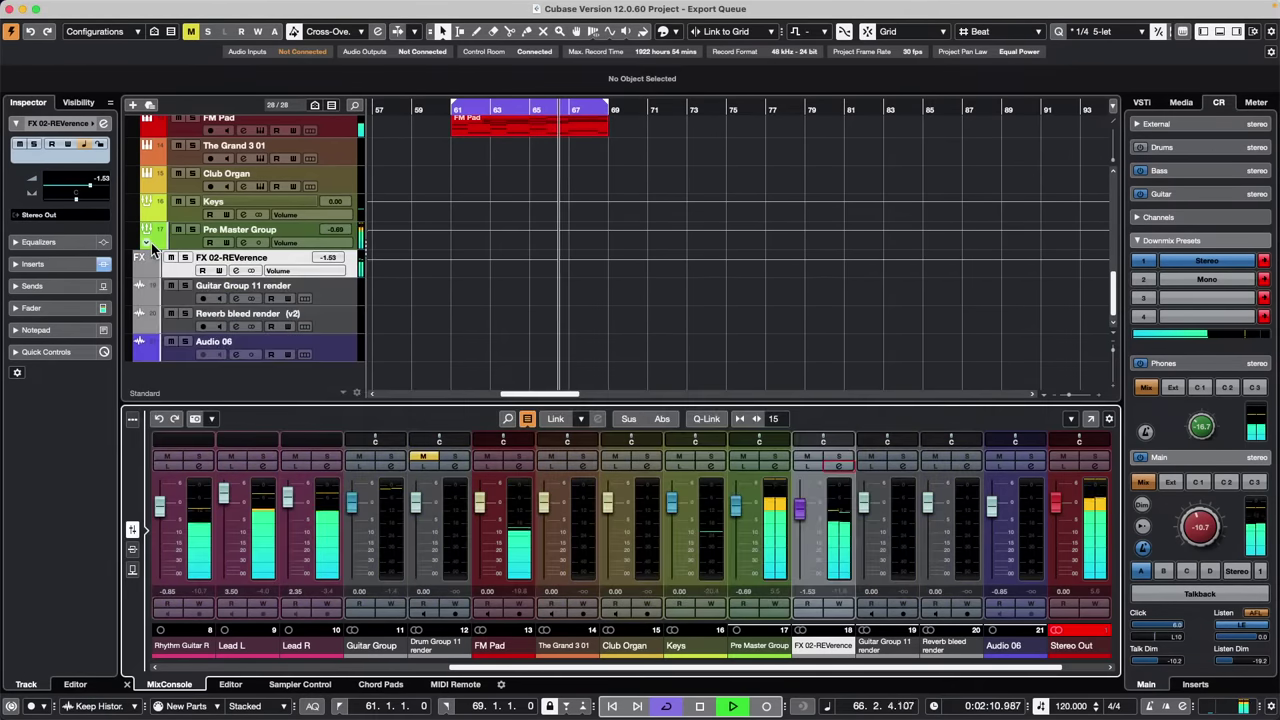
key(space)
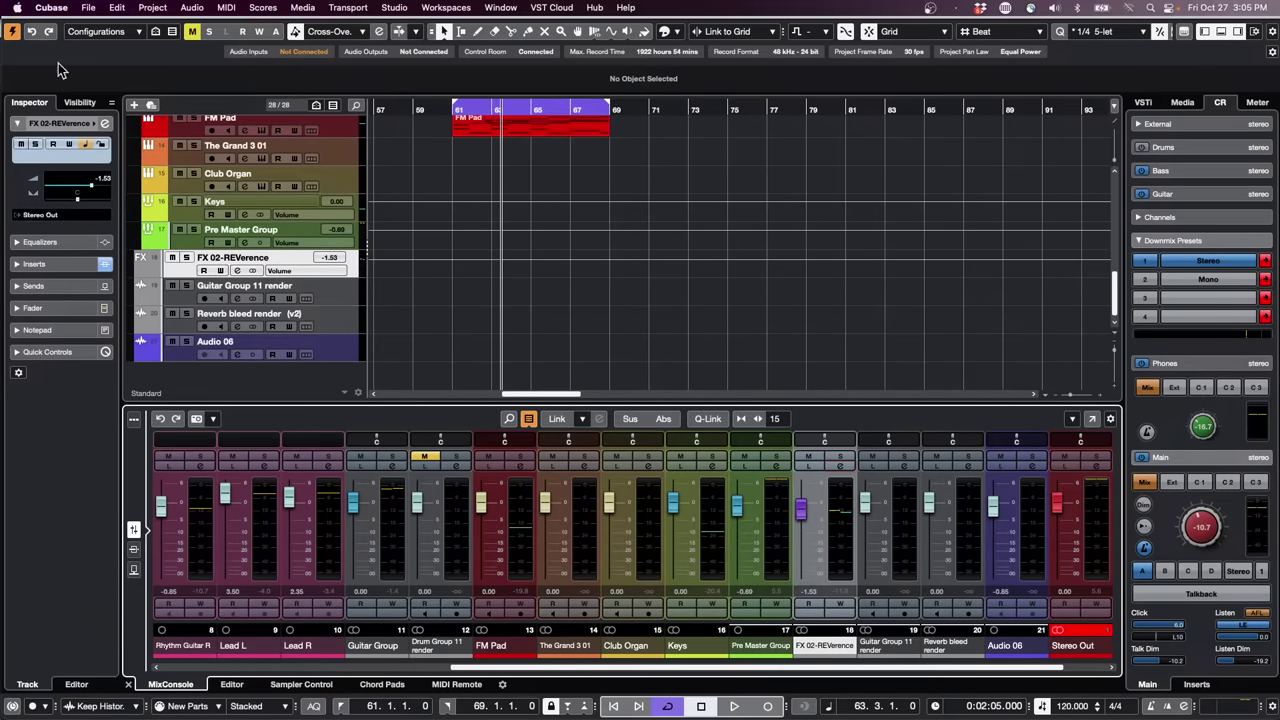
Revert the project to its previously saved version without resolving the missing files, and briefly play it back
click(88, 7)
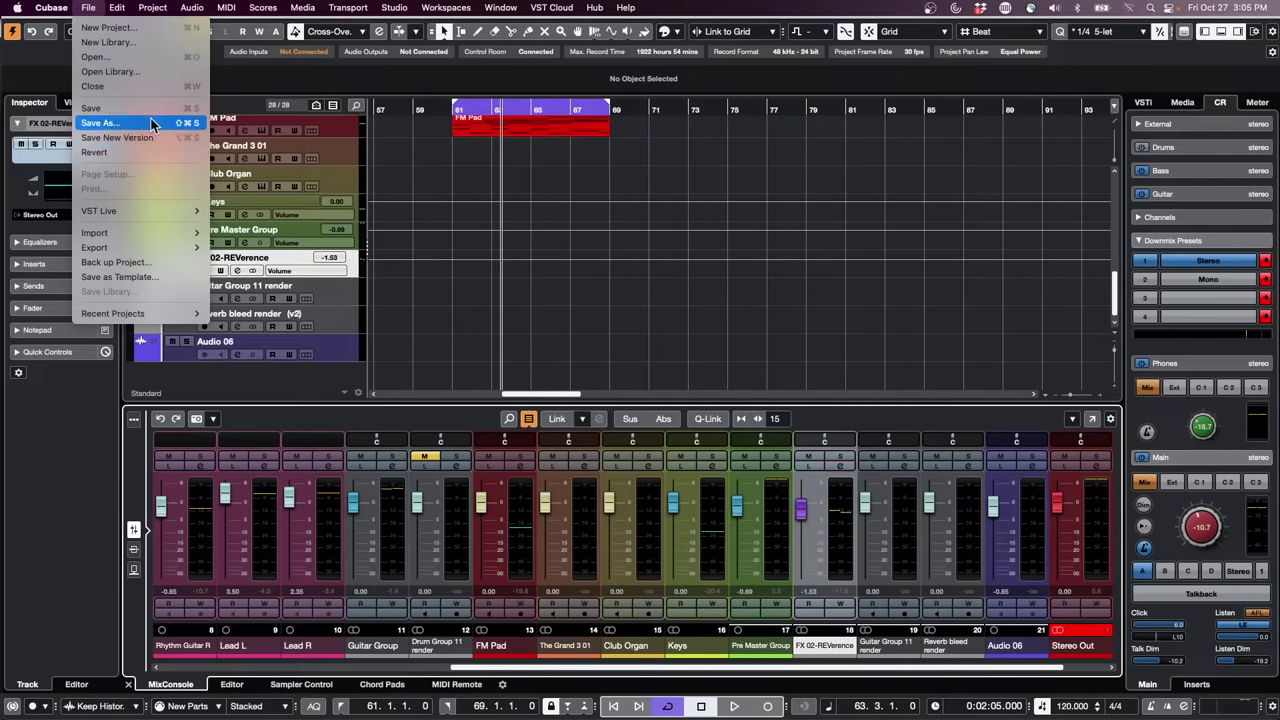
click(153, 154)
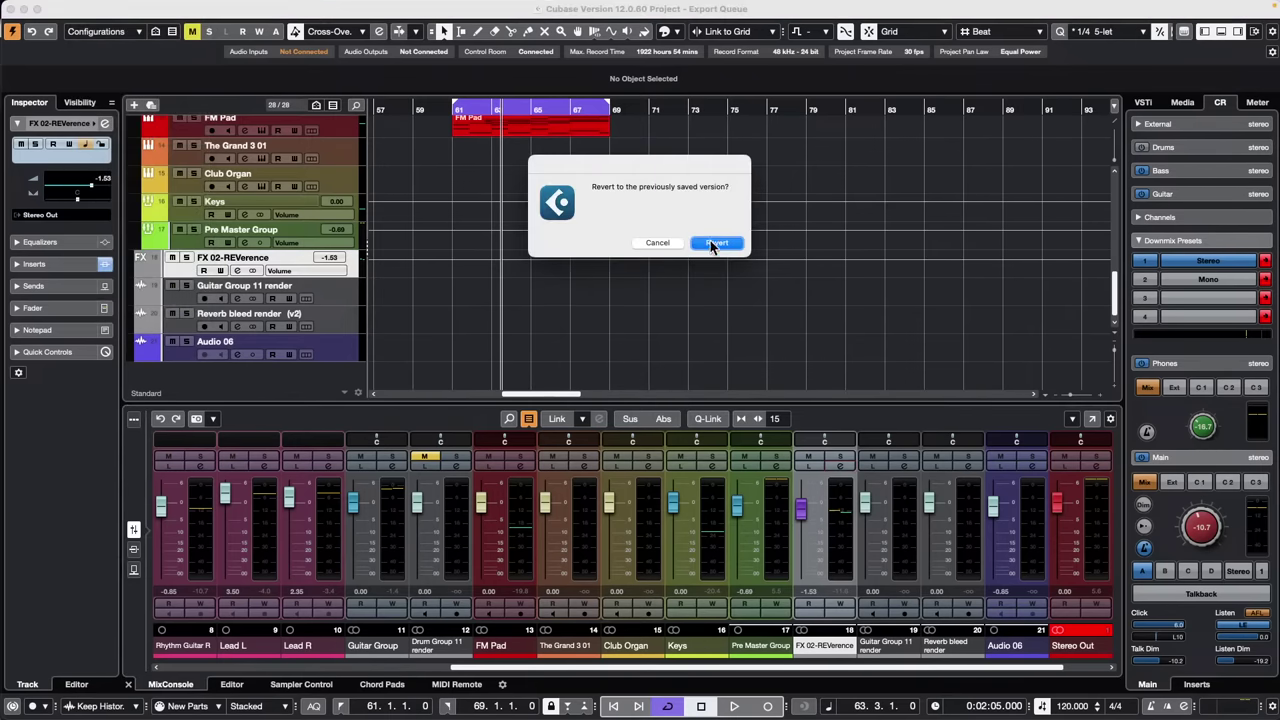
click(714, 244)
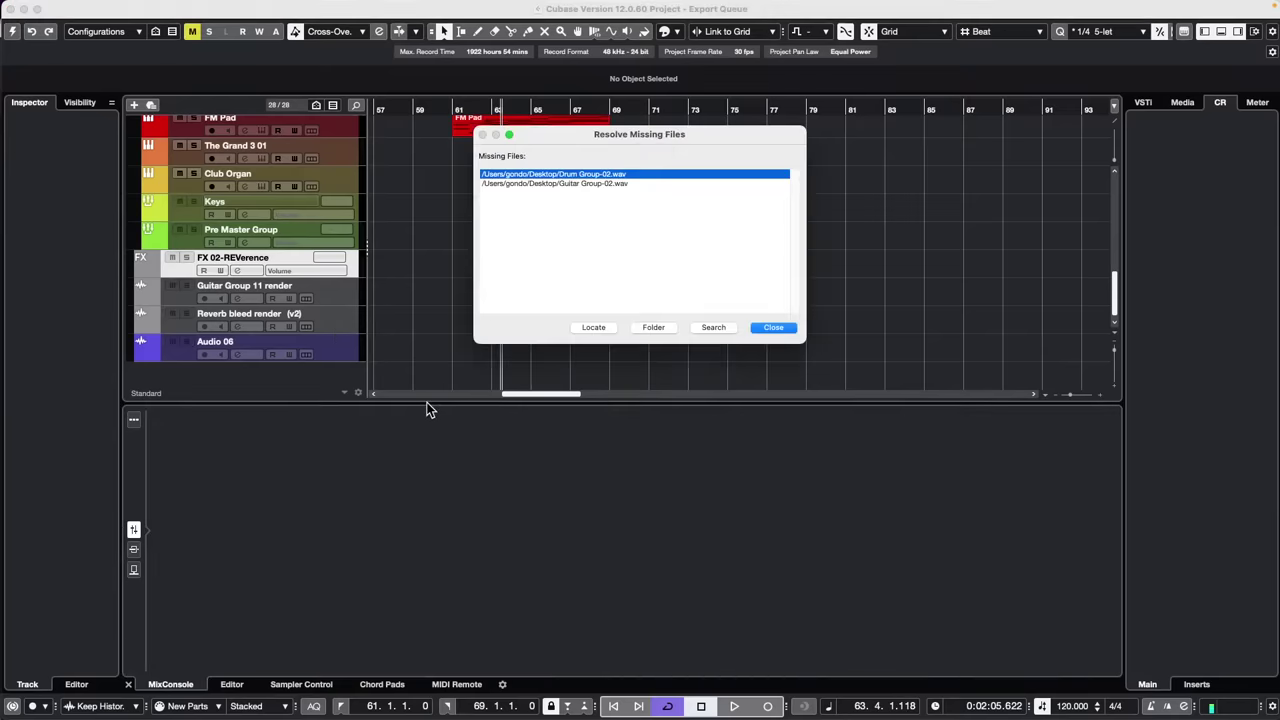
click(774, 328)
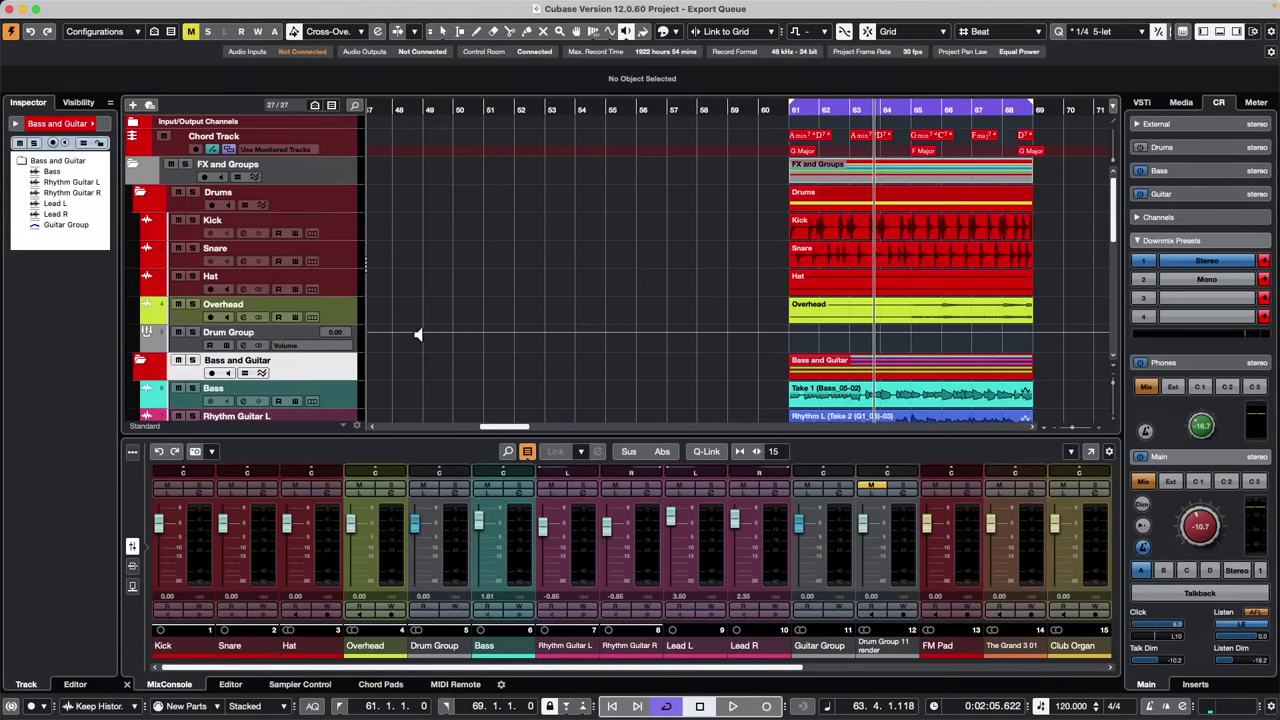
key(space)
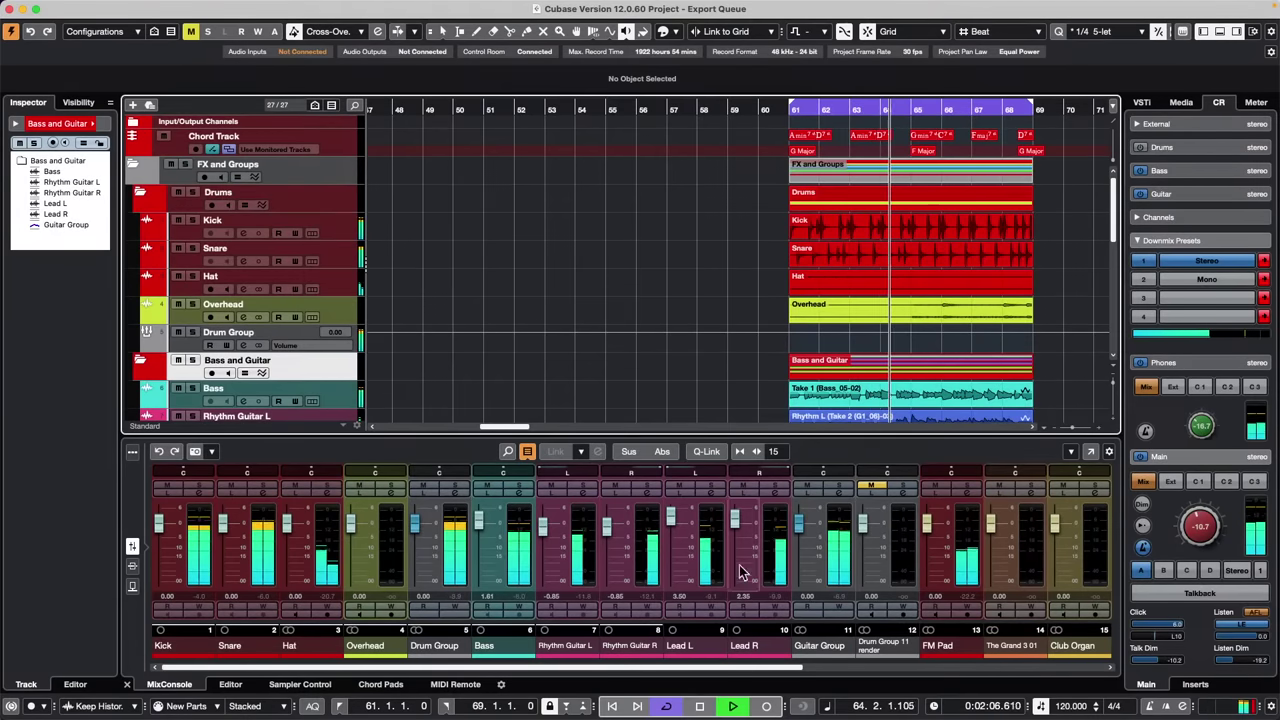
key(space)
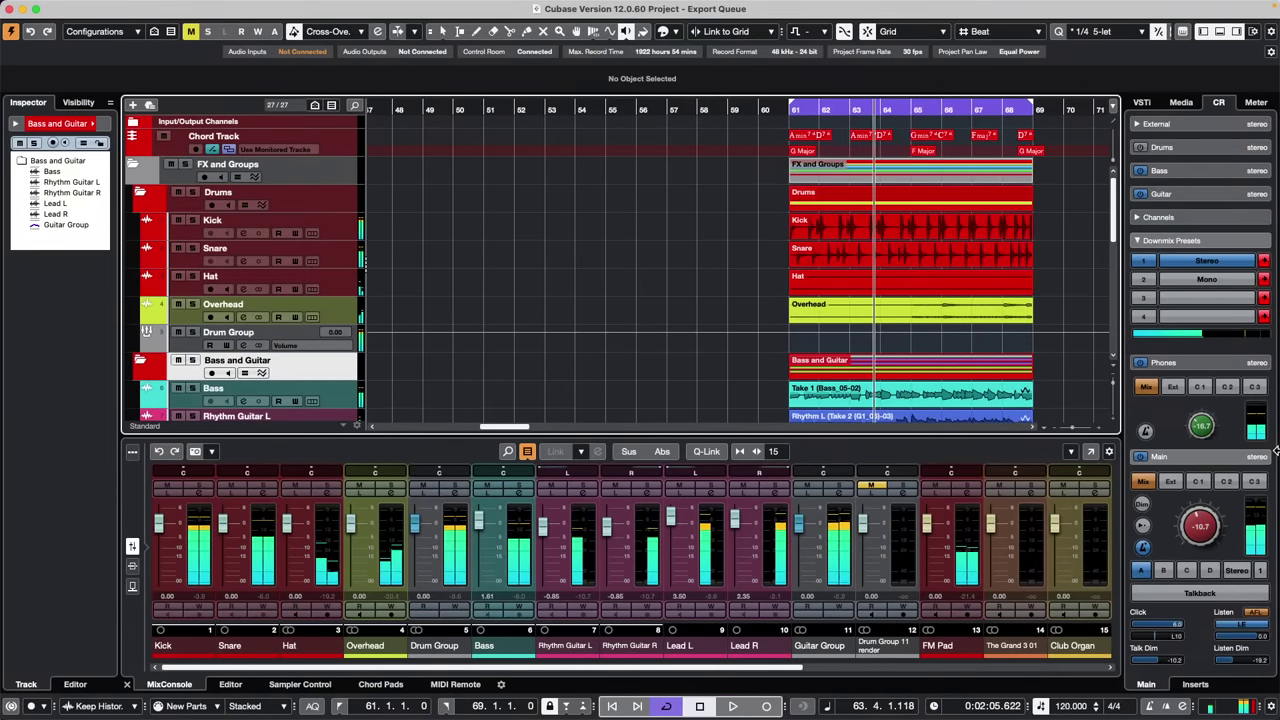
Open the mixer in its own window and show the Direct Routing rack
click(1090, 451)
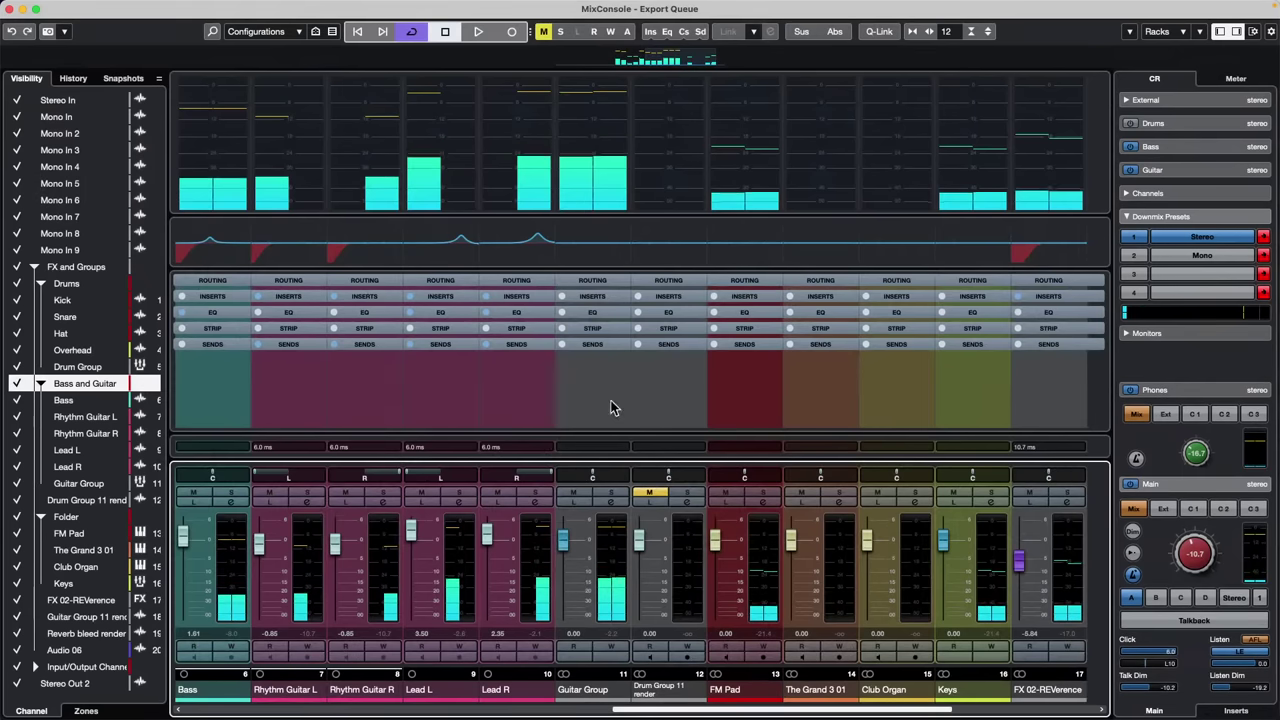
click(1157, 32)
click(1165, 204)
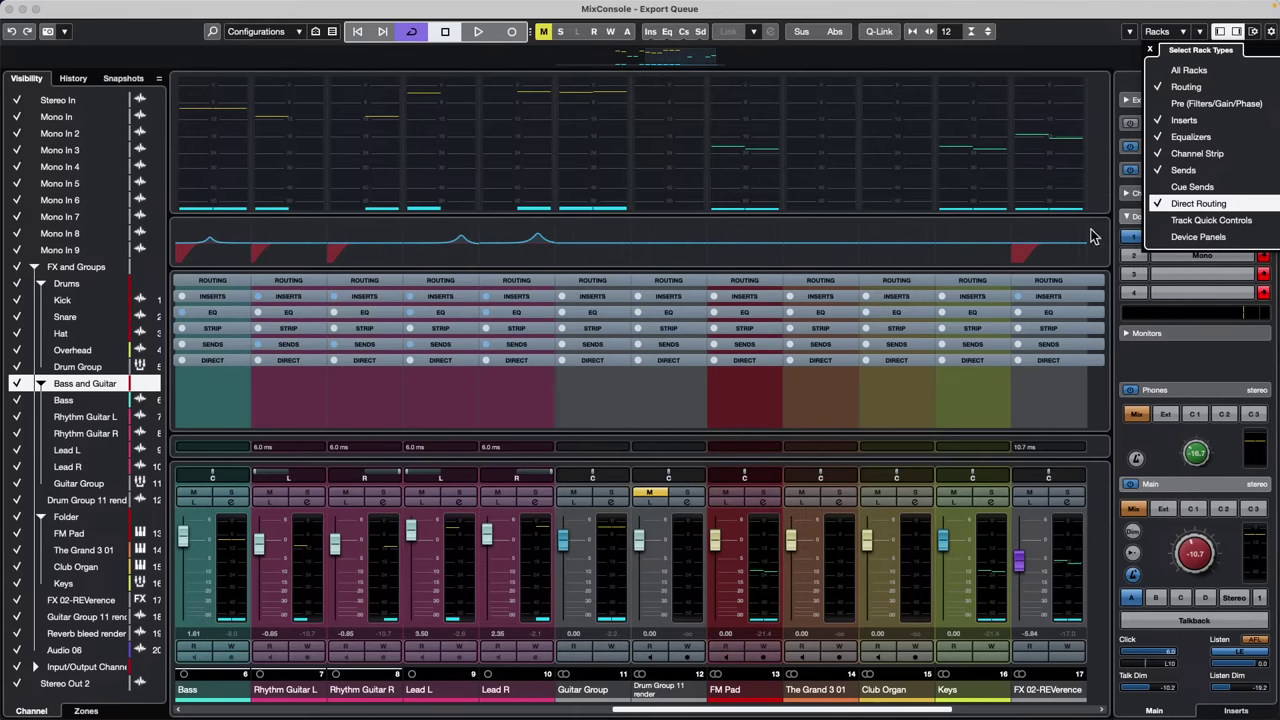
click(588, 362)
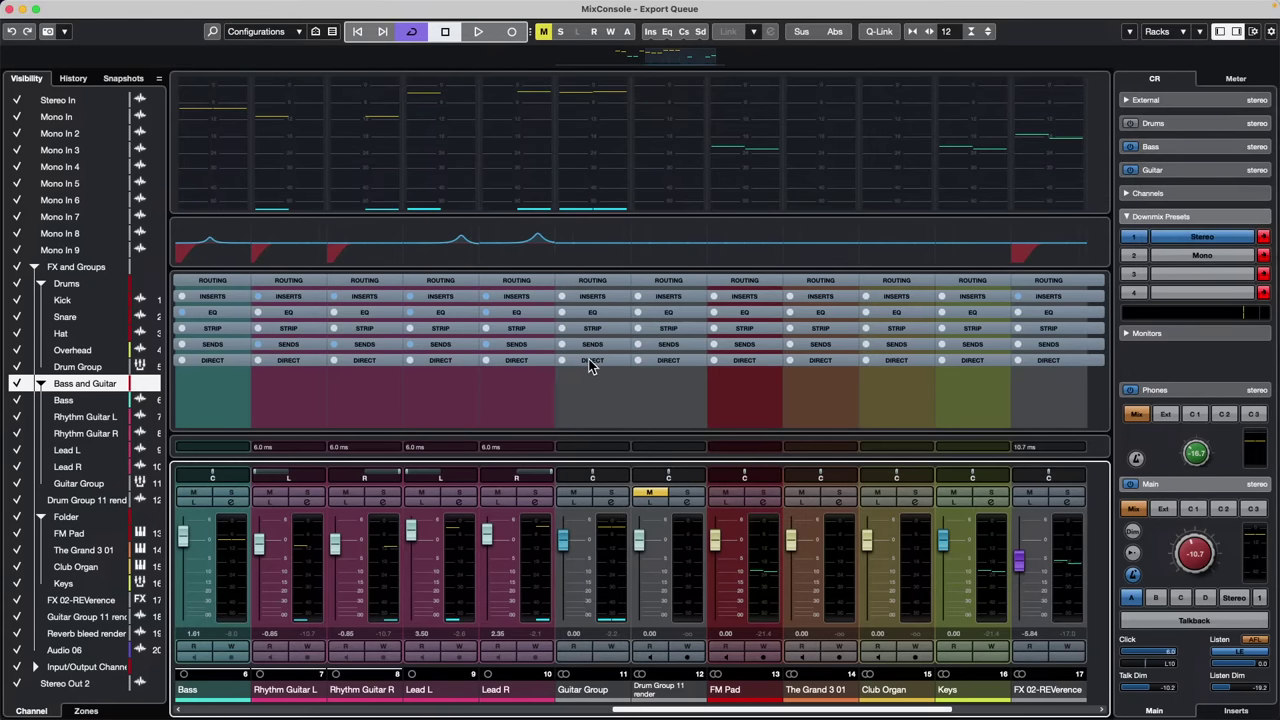
Add a mono group channel named Pre Master after Audio 06, outputting to Stereo Out and created outside the folder
right_click(990, 555)
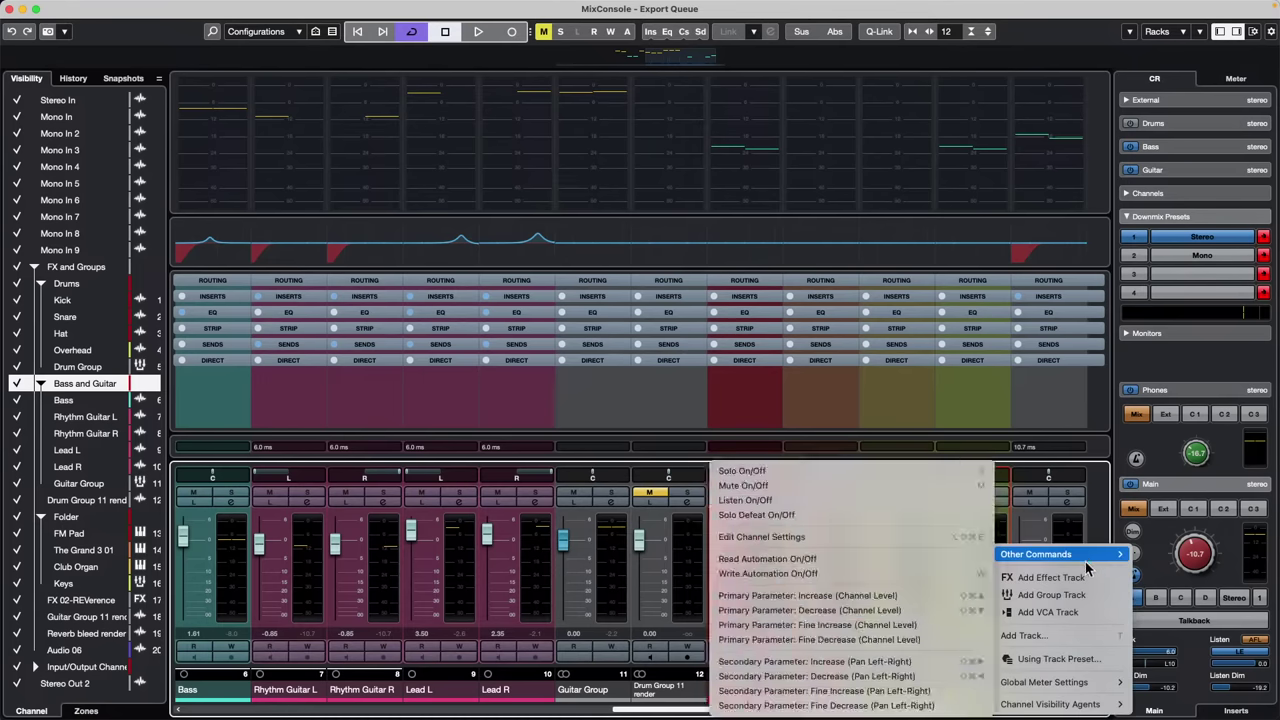
click(1093, 596)
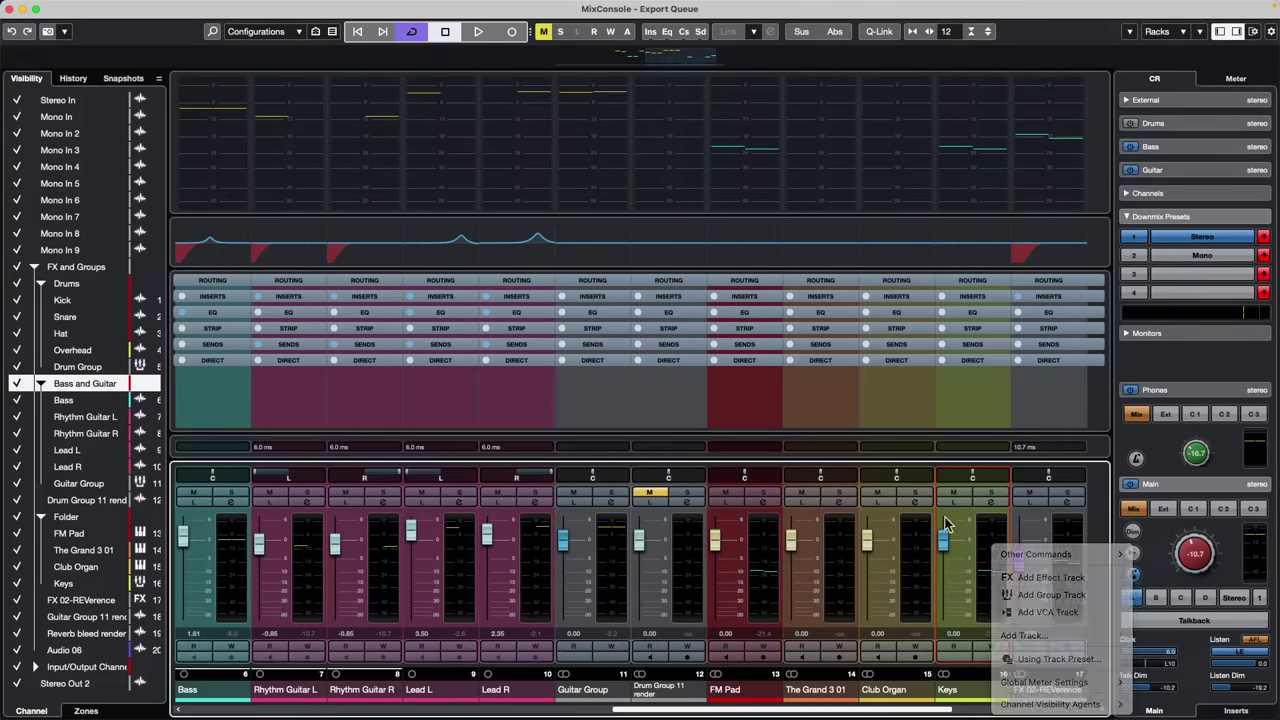
drag(940, 712, 1097, 712)
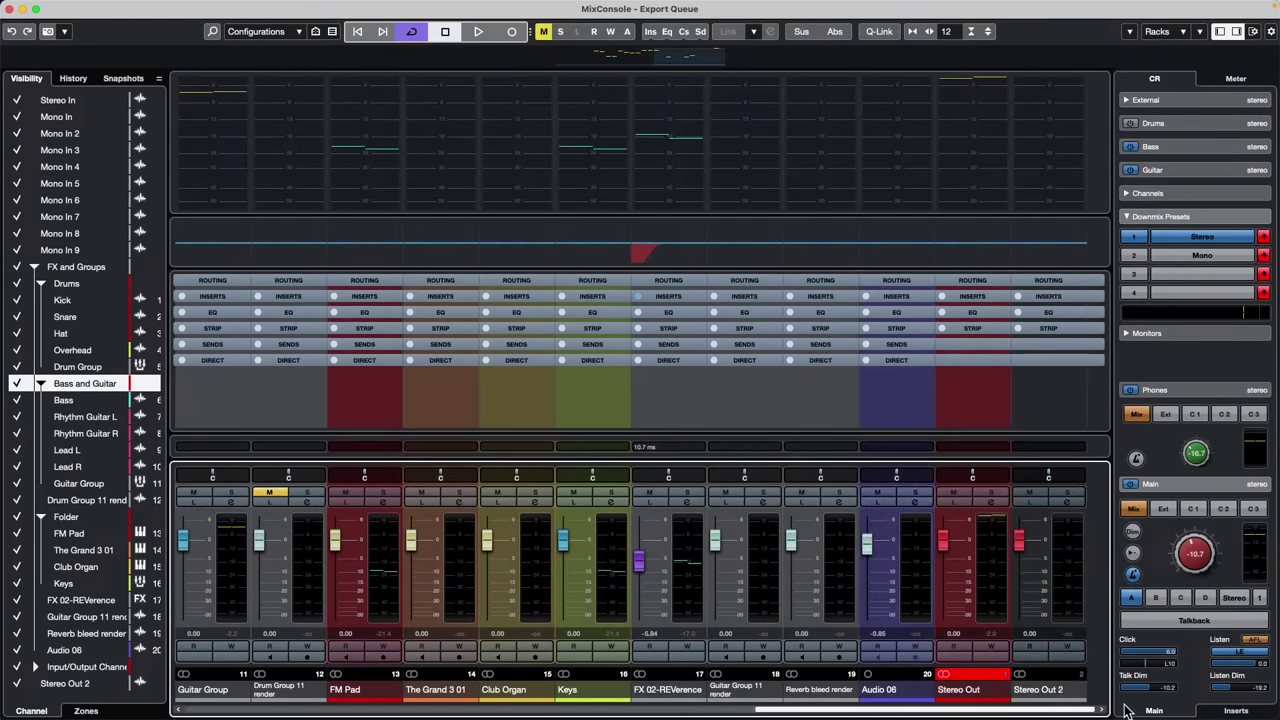
click(913, 567)
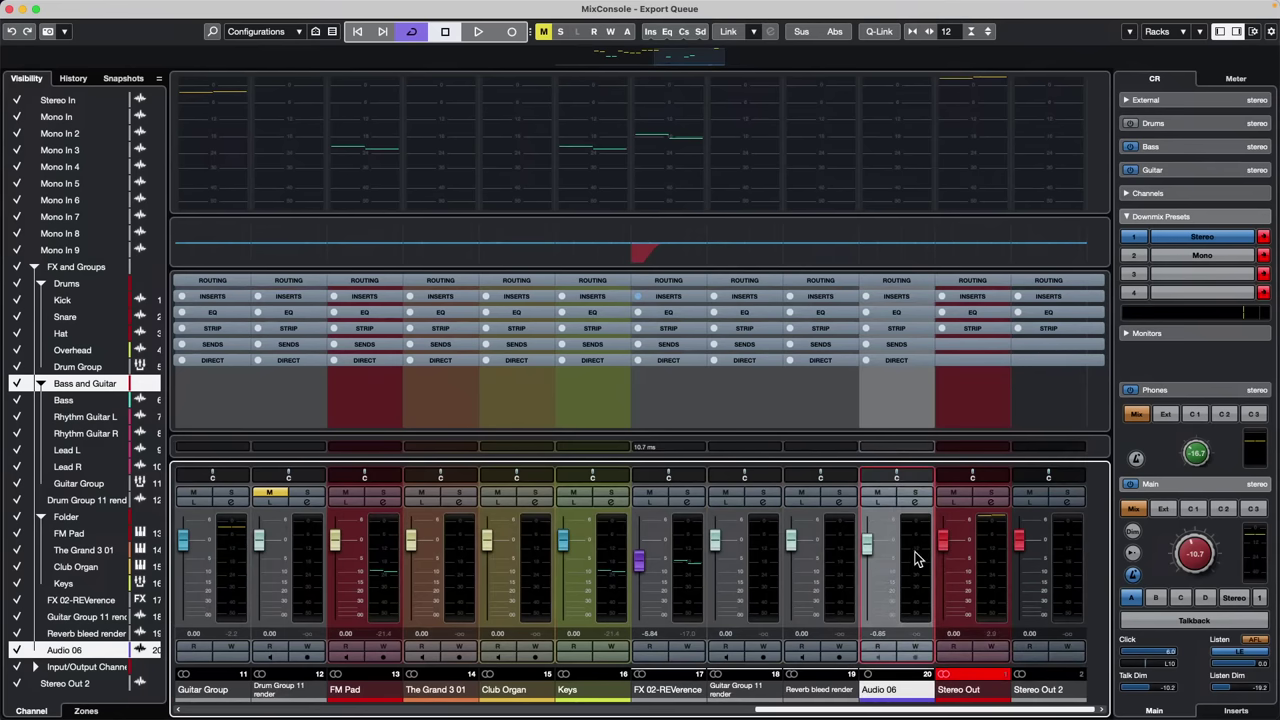
right_click(915, 553)
click(1028, 614)
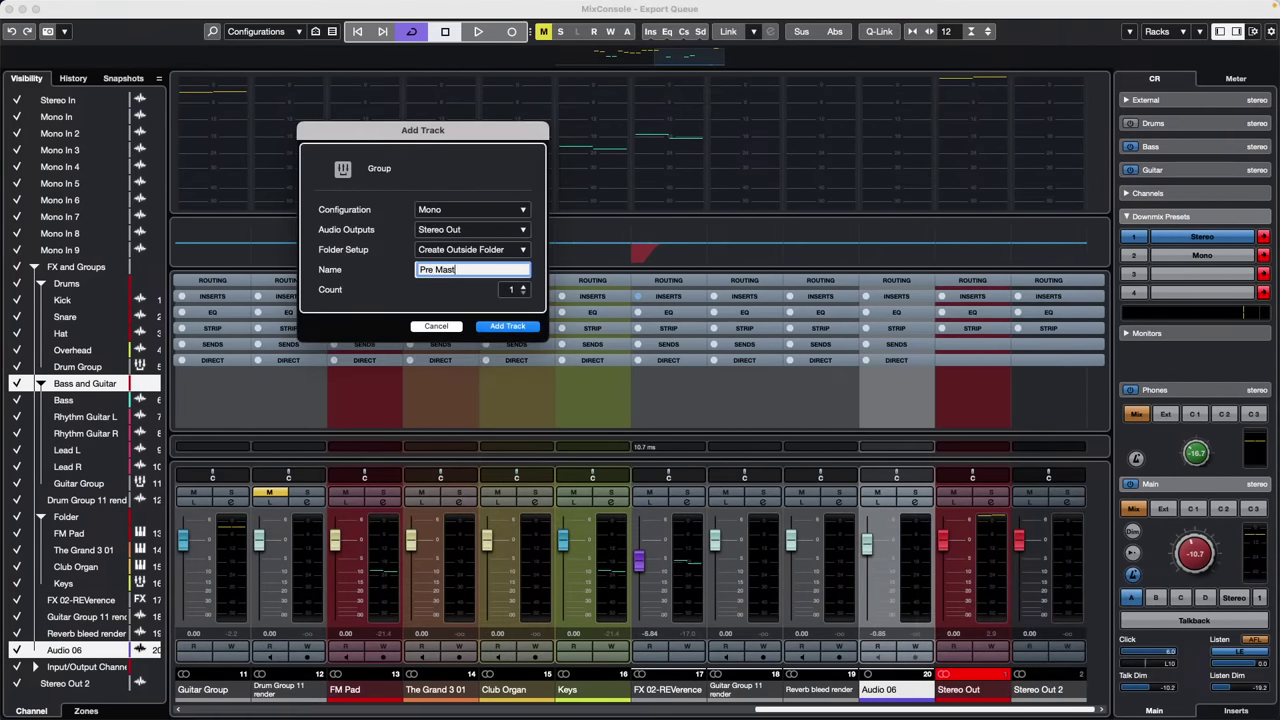
key(Return)
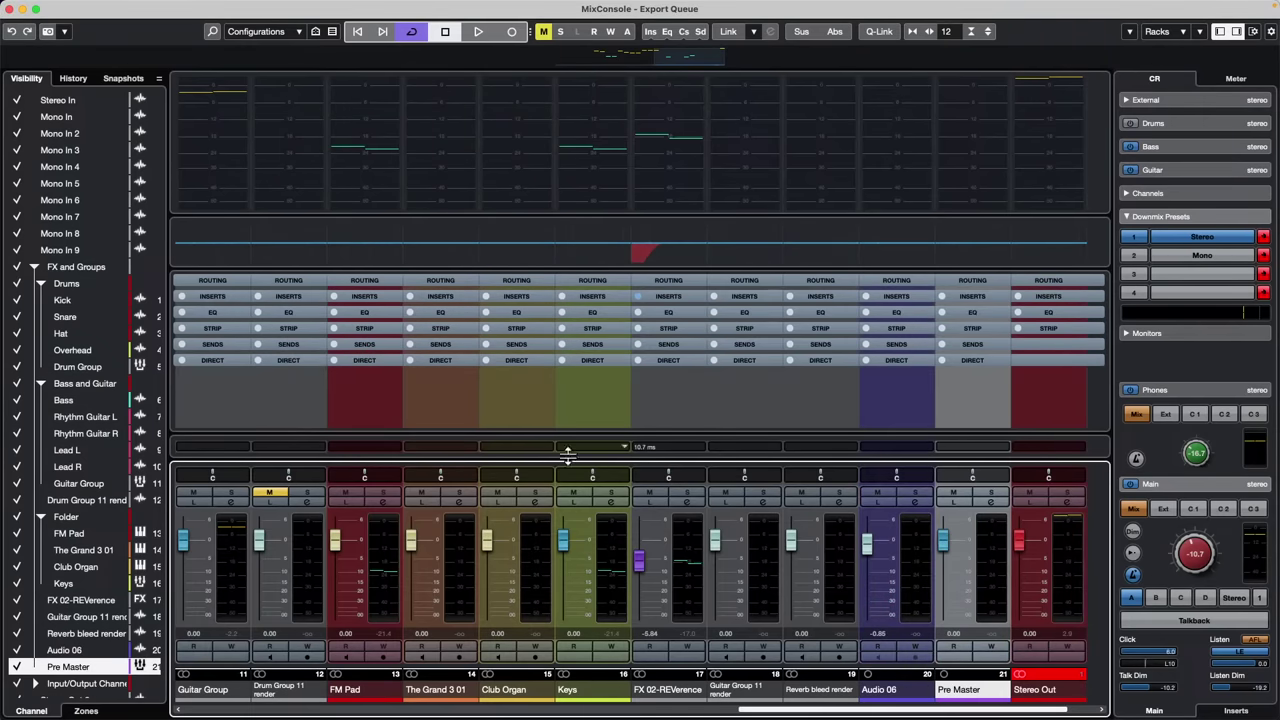
Expand the direct routing slots and select the range of mixer channels from Overhead through Audio 06
click(213, 360)
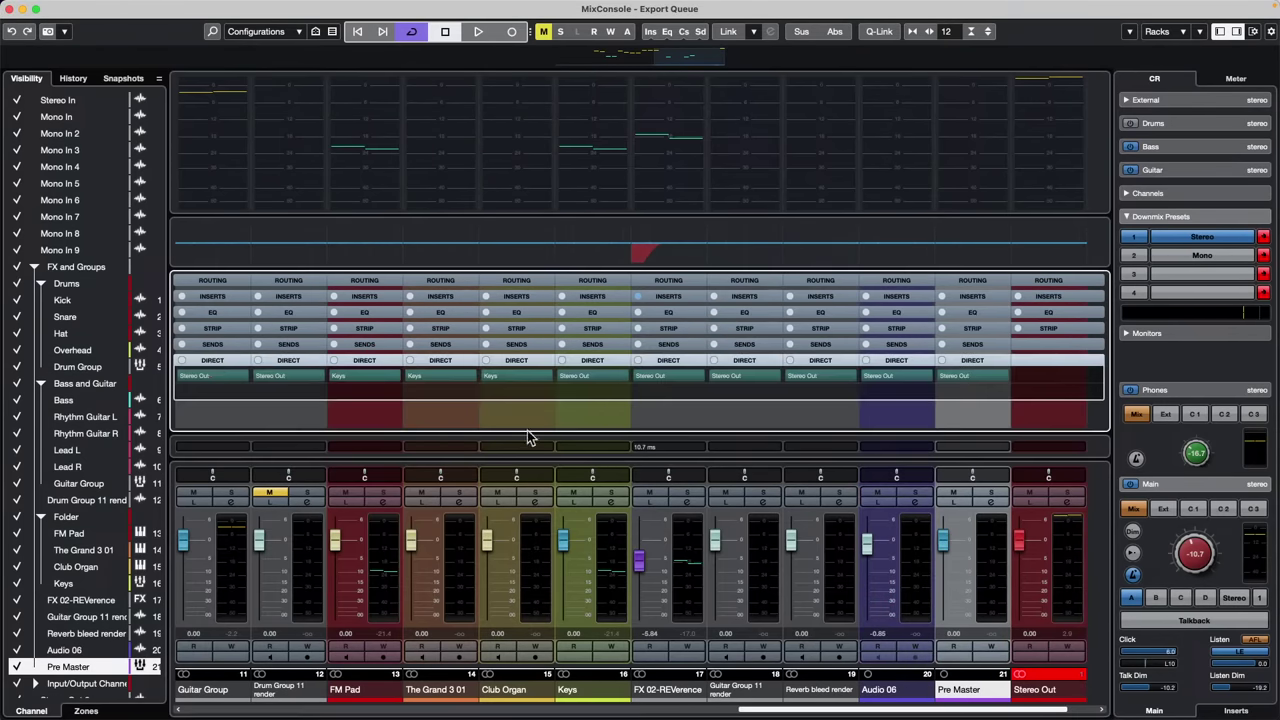
click(918, 588)
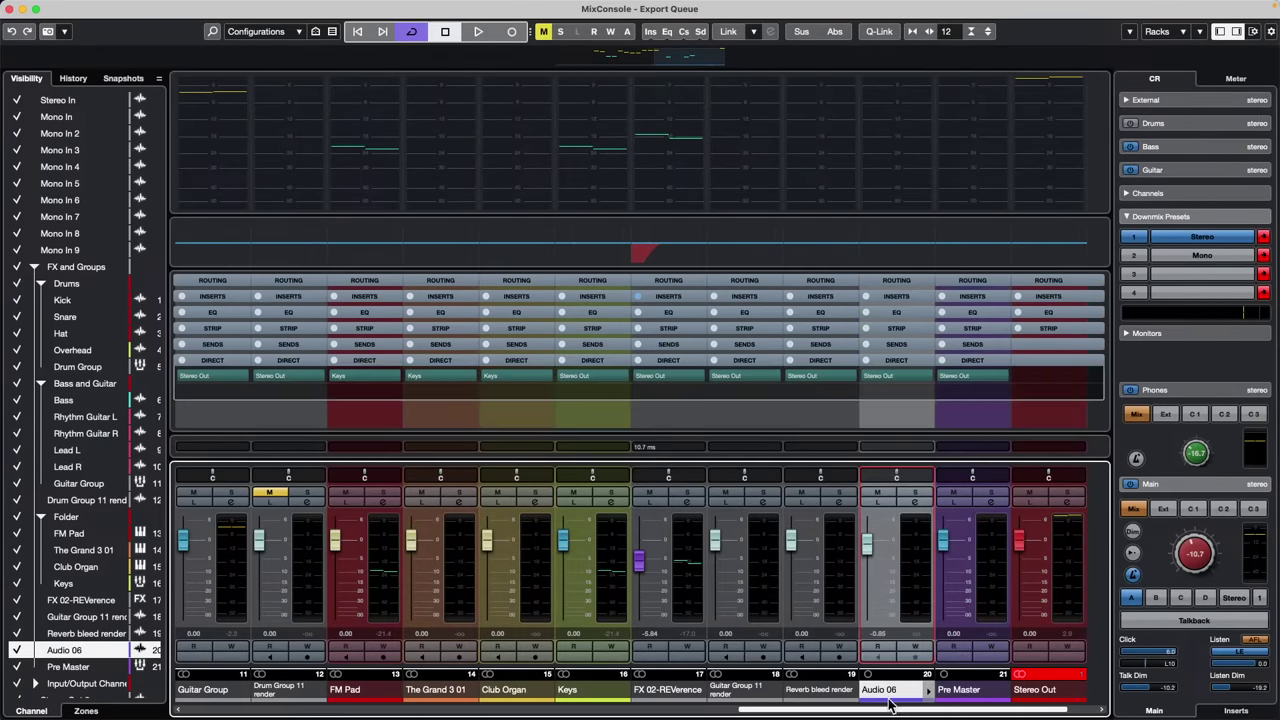
drag(880, 712, 535, 685)
scroll(535, 685, right, 3)
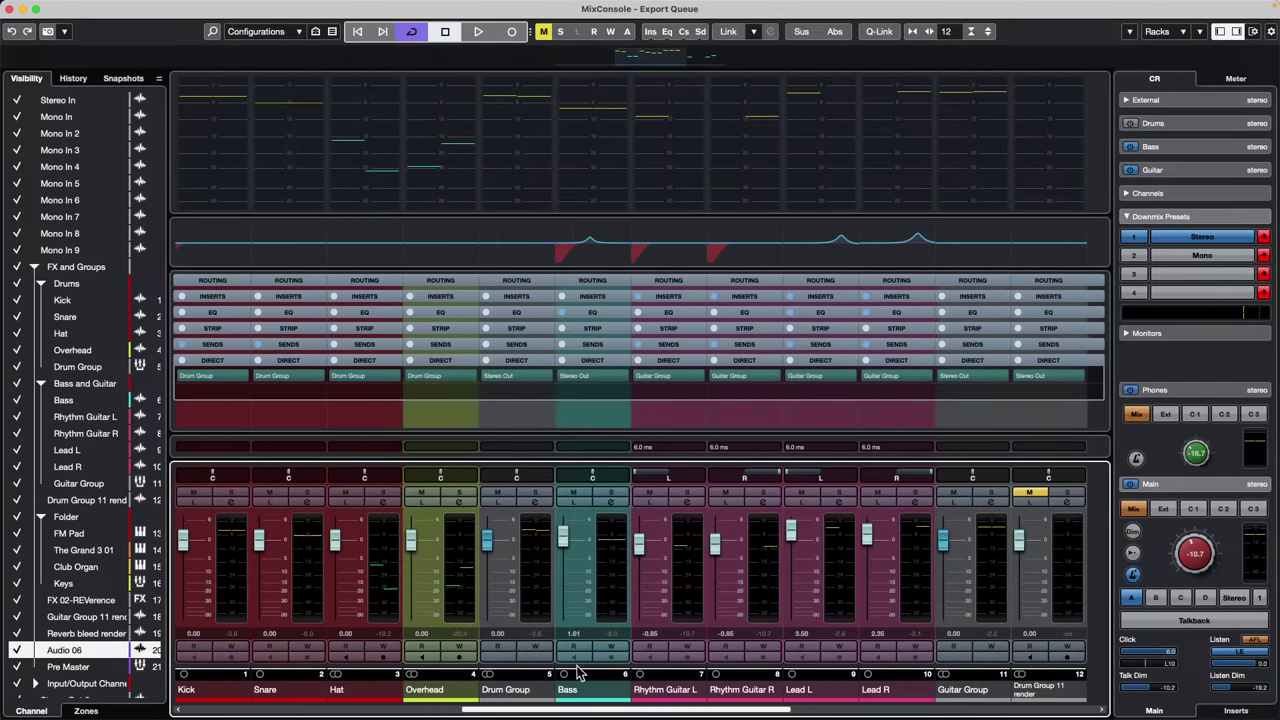
shift+click(456, 556)
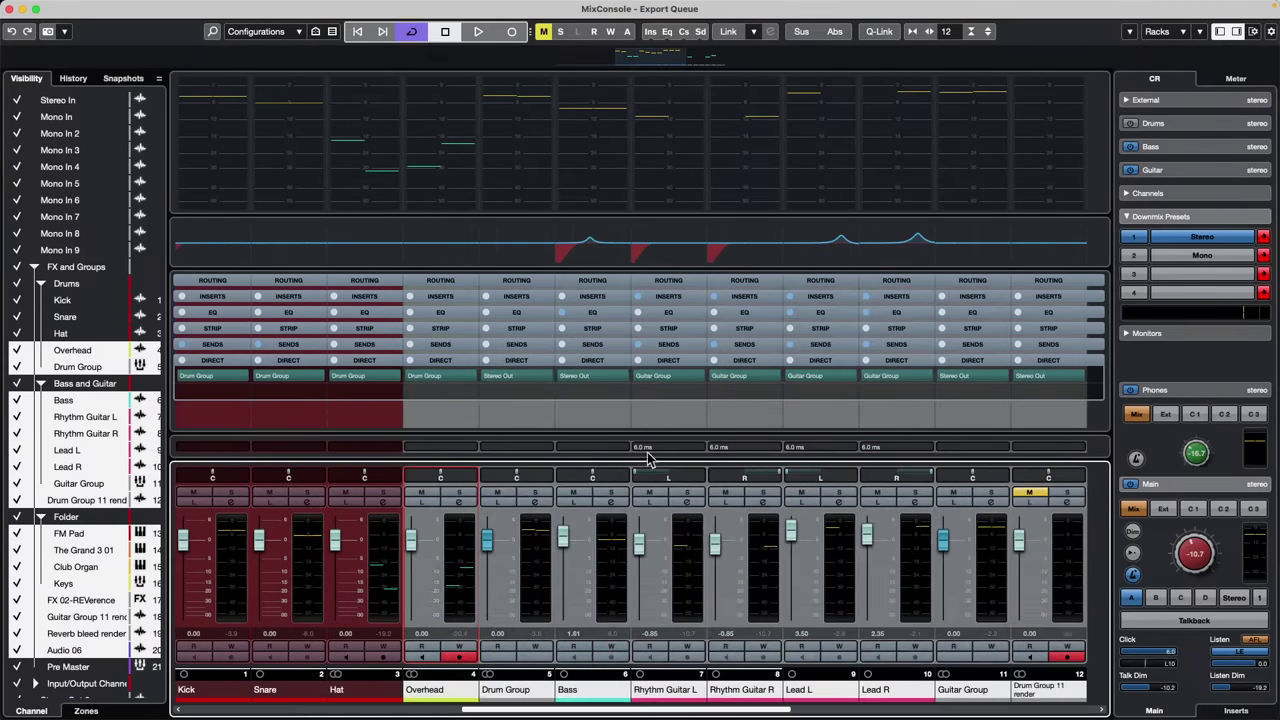
Assign Pre Master to the second direct routing slot of Overhead and, with Q-Link enabled, of the other selected channels
click(472, 392)
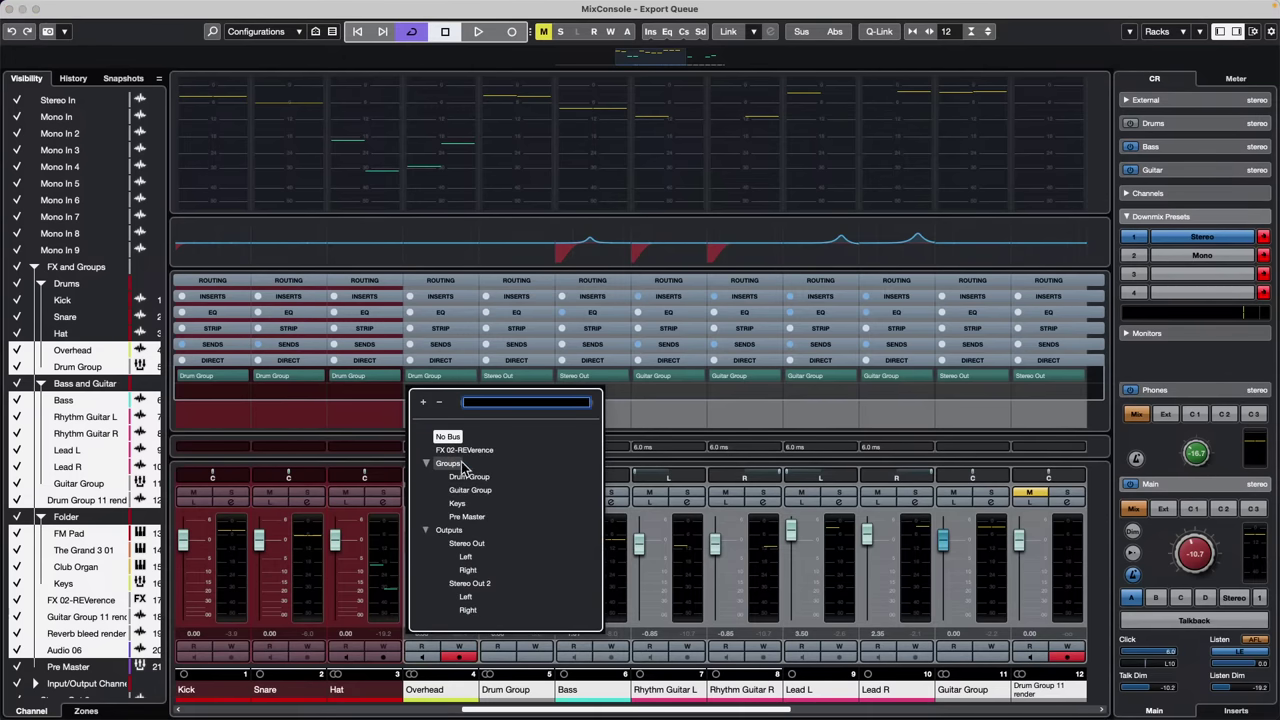
click(476, 517)
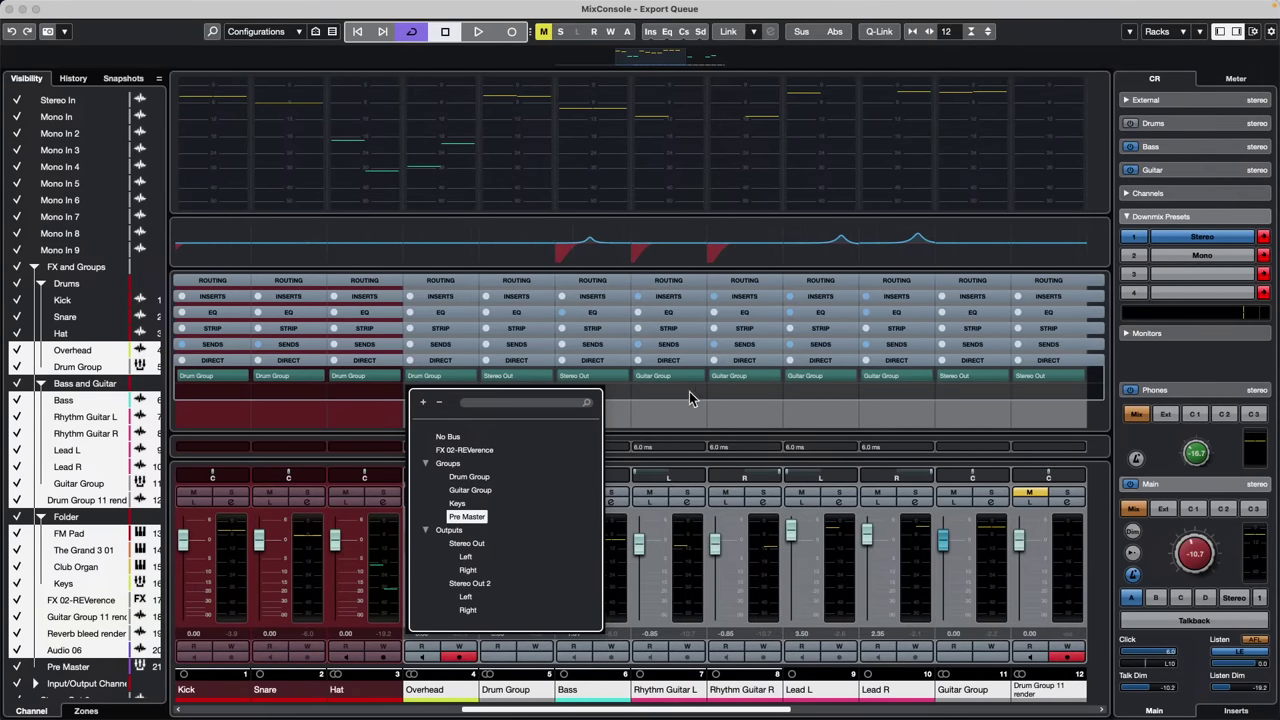
click(868, 30)
click(871, 31)
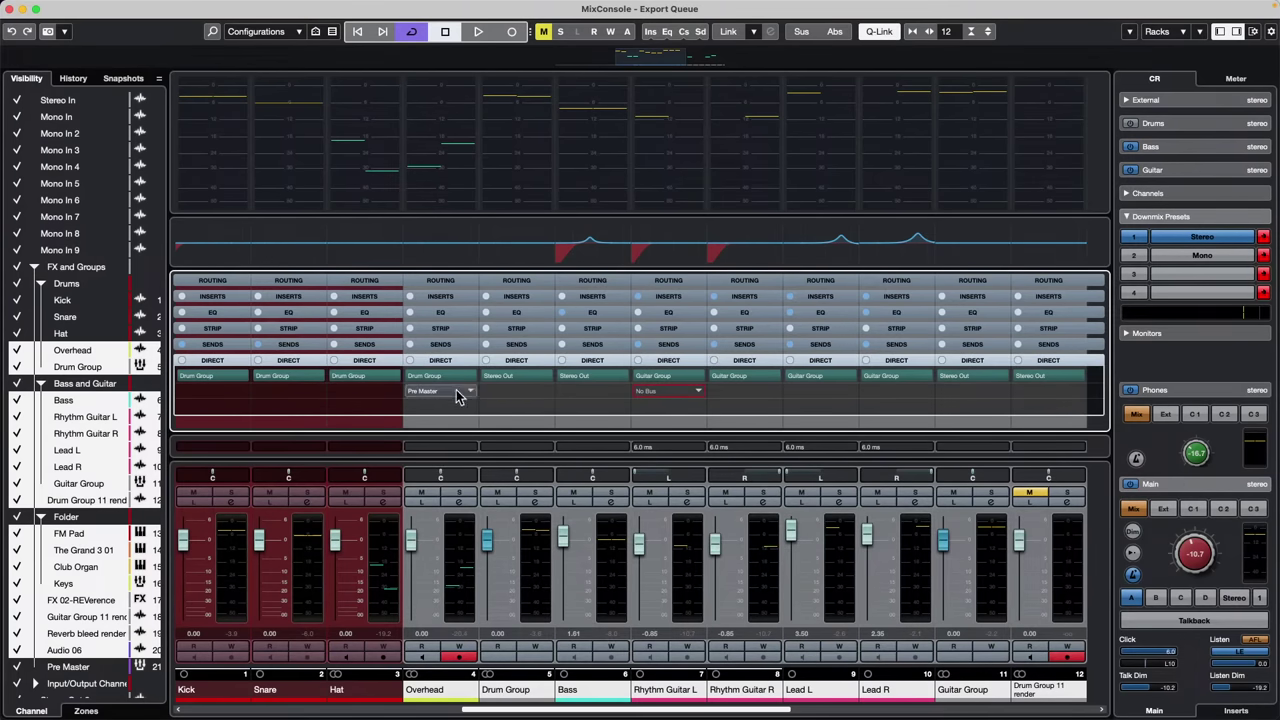
click(549, 392)
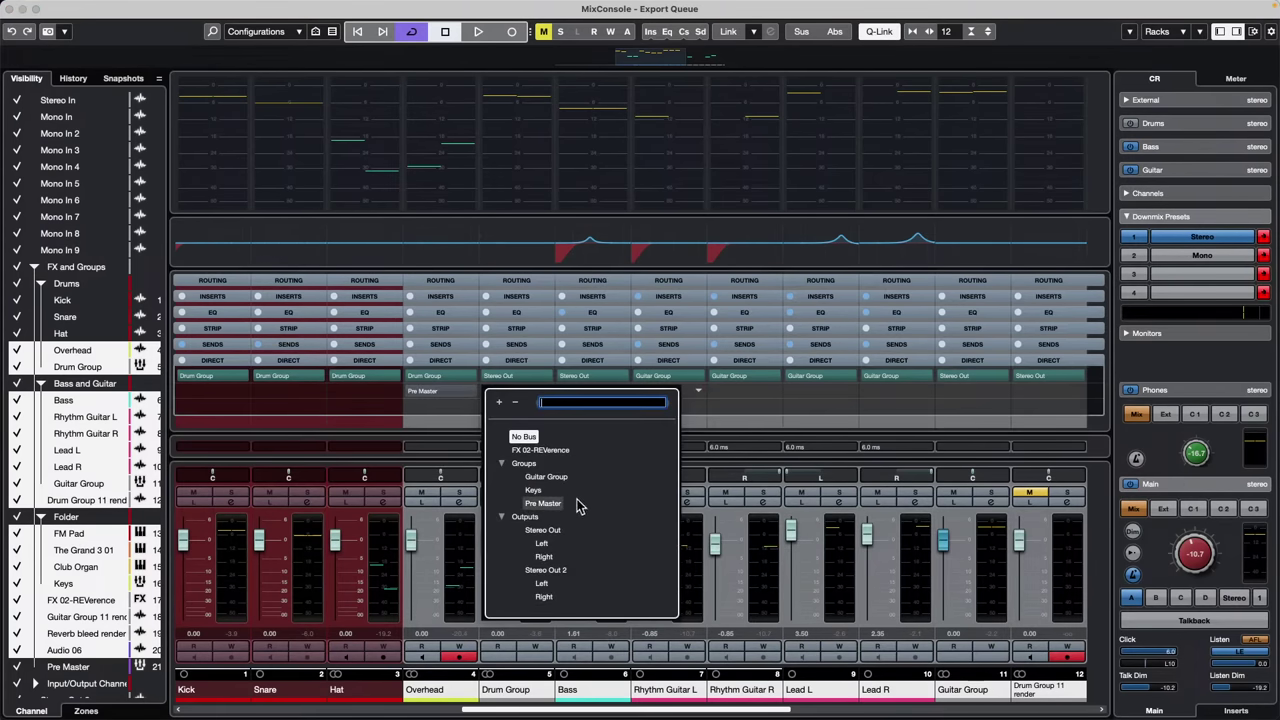
click(546, 506)
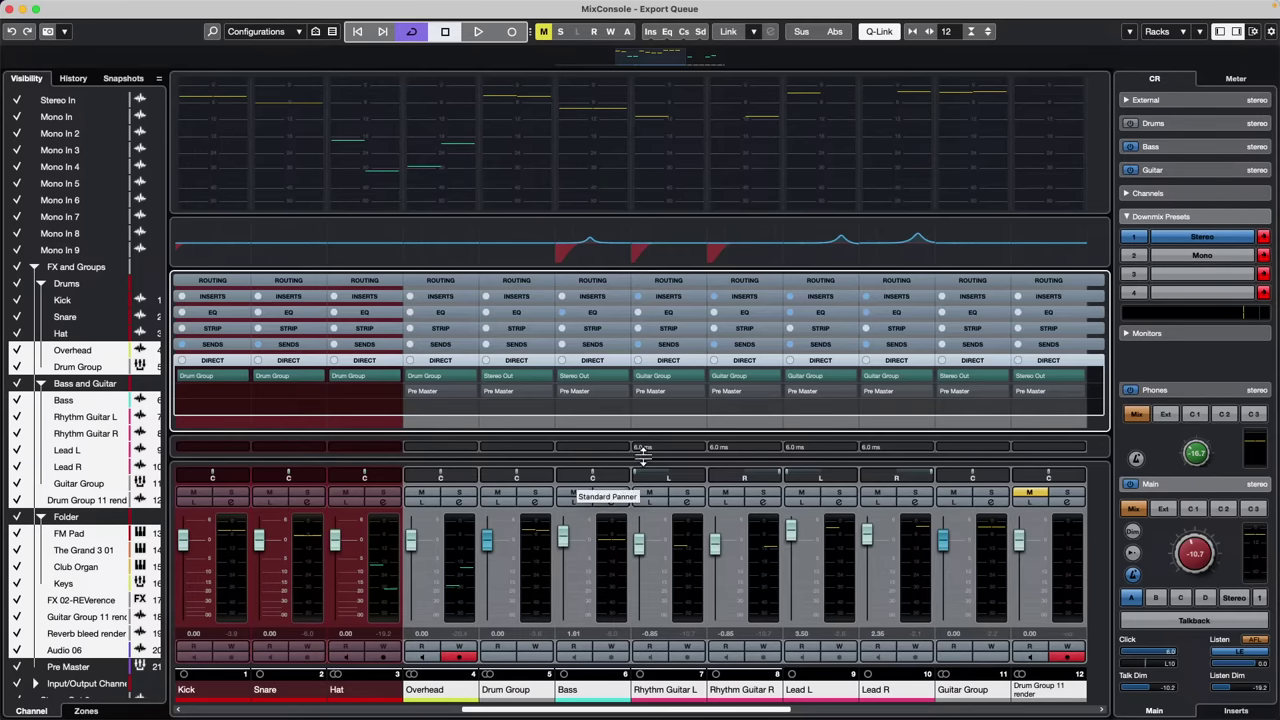
Play the project to check the mixer channels with the added direct routing, and stop playback
key(space)
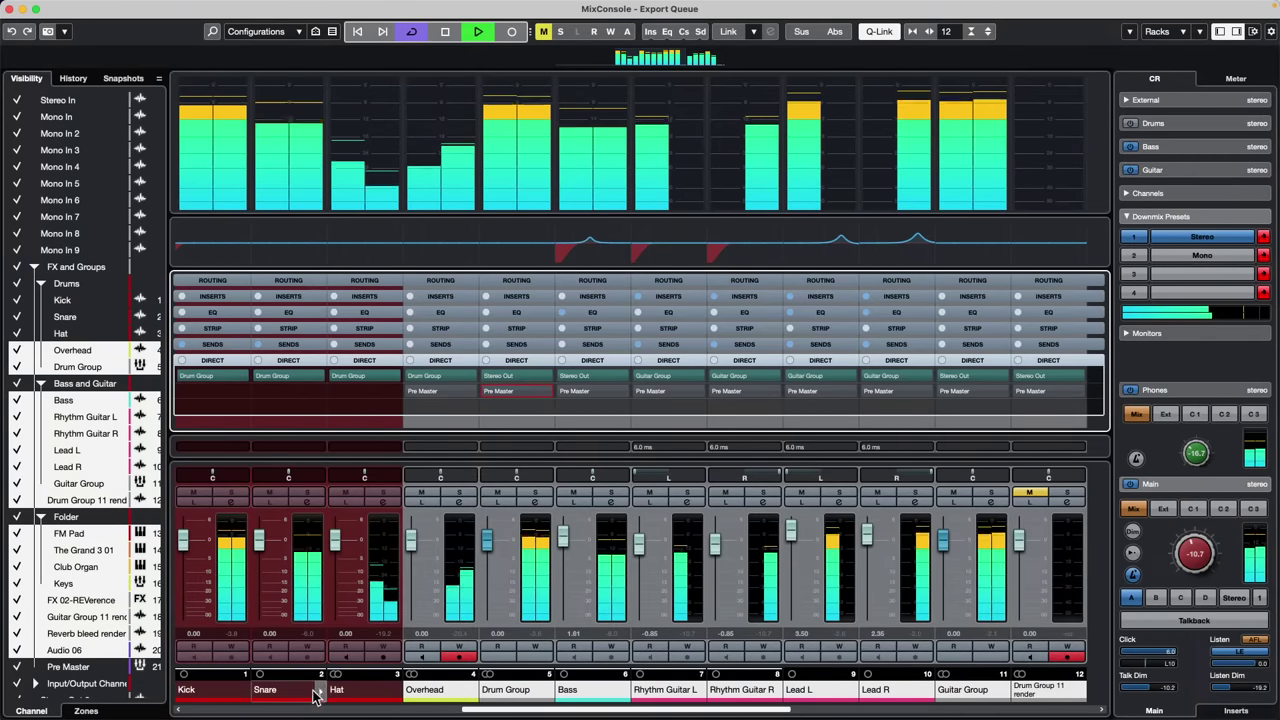
key(space)
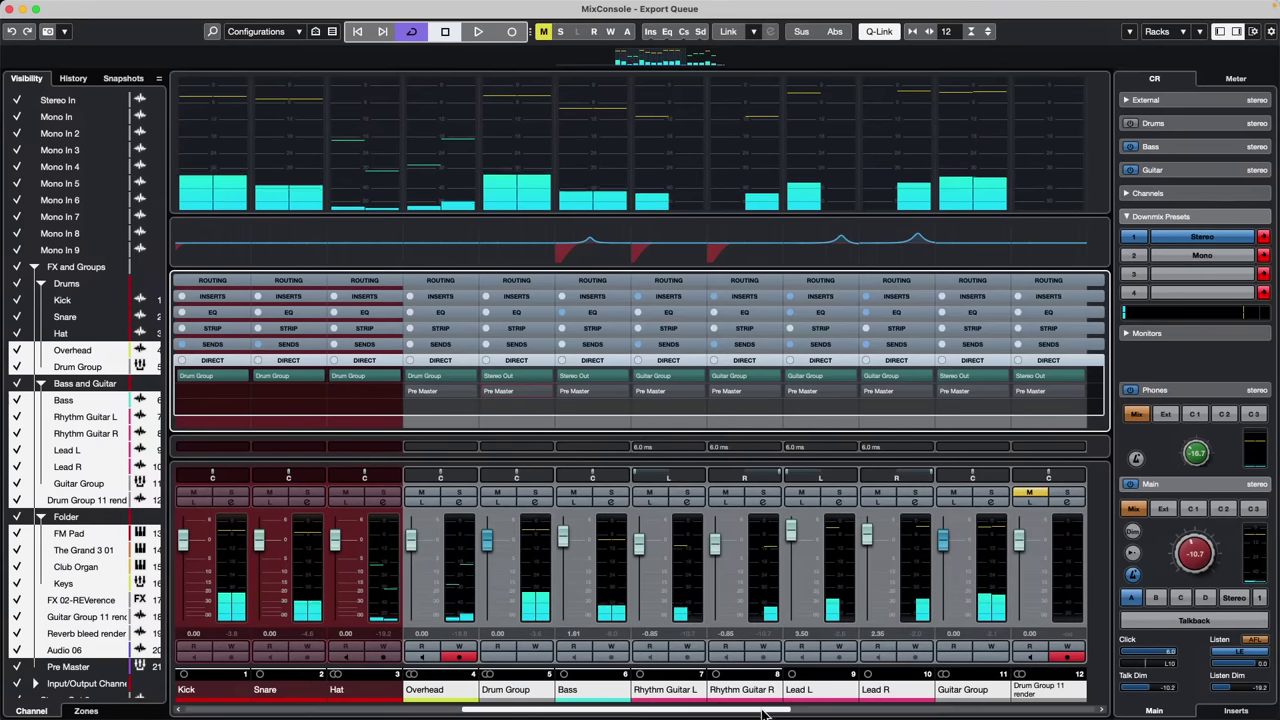
Close the MixConsole window and open the recent project Midi Quantize Demo.cpr, activating it
drag(770, 710, 1075, 711)
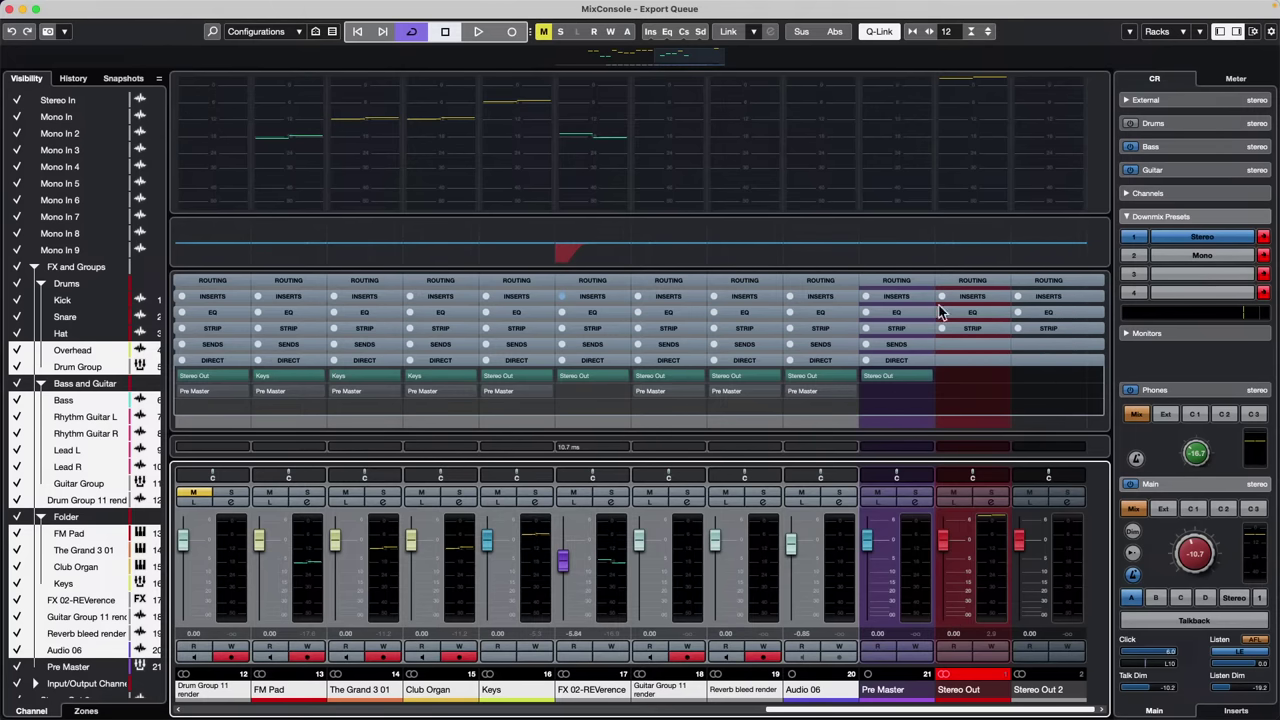
click(11, 9)
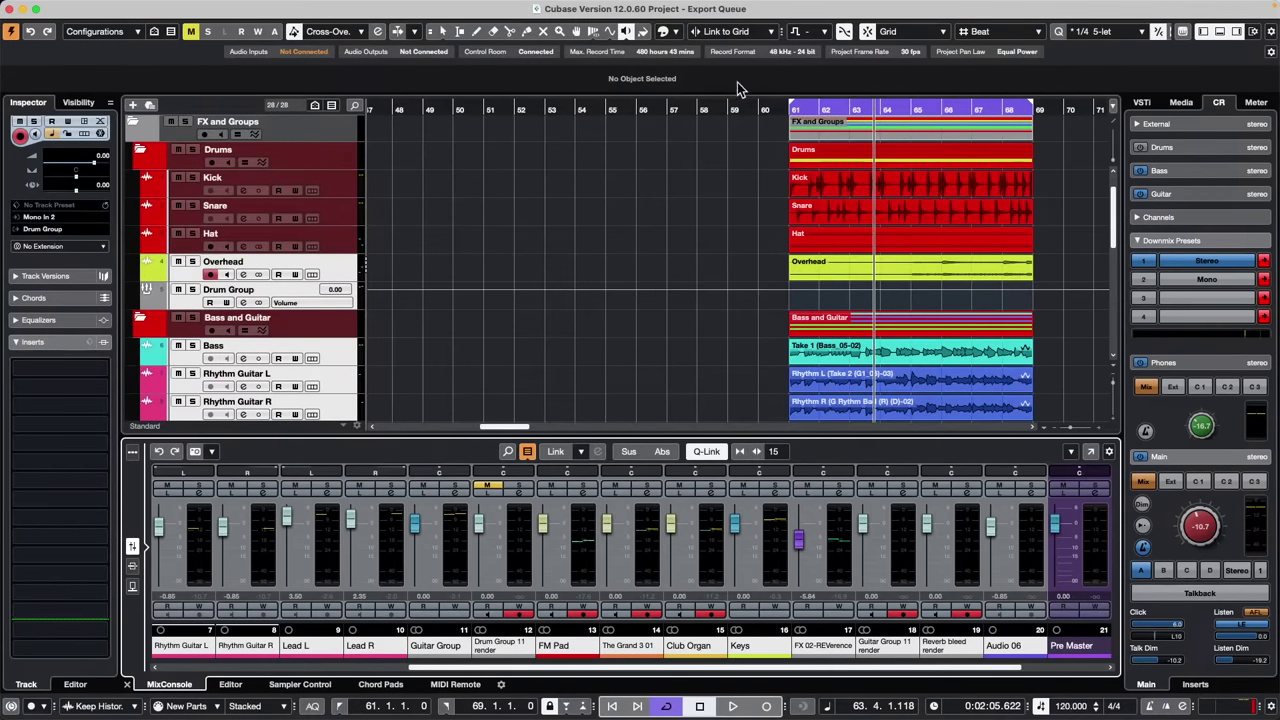
mouse_move(592, 7)
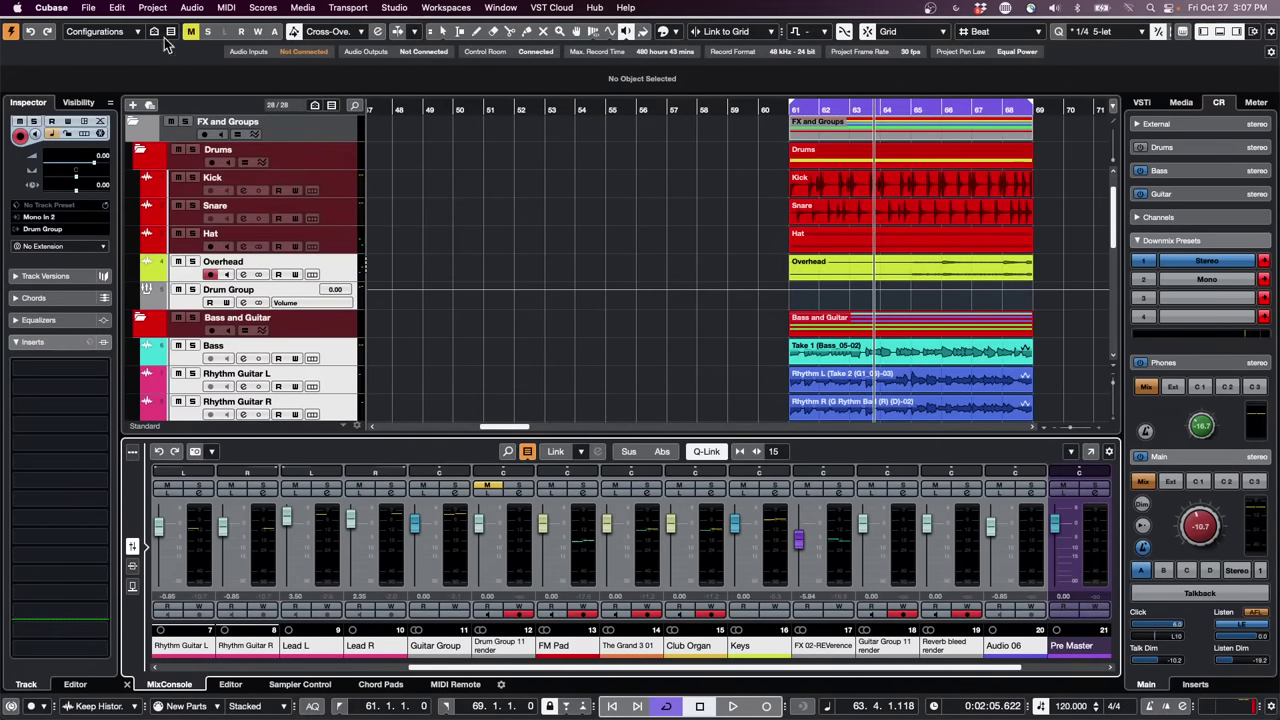
click(86, 8)
mouse_move(148, 314)
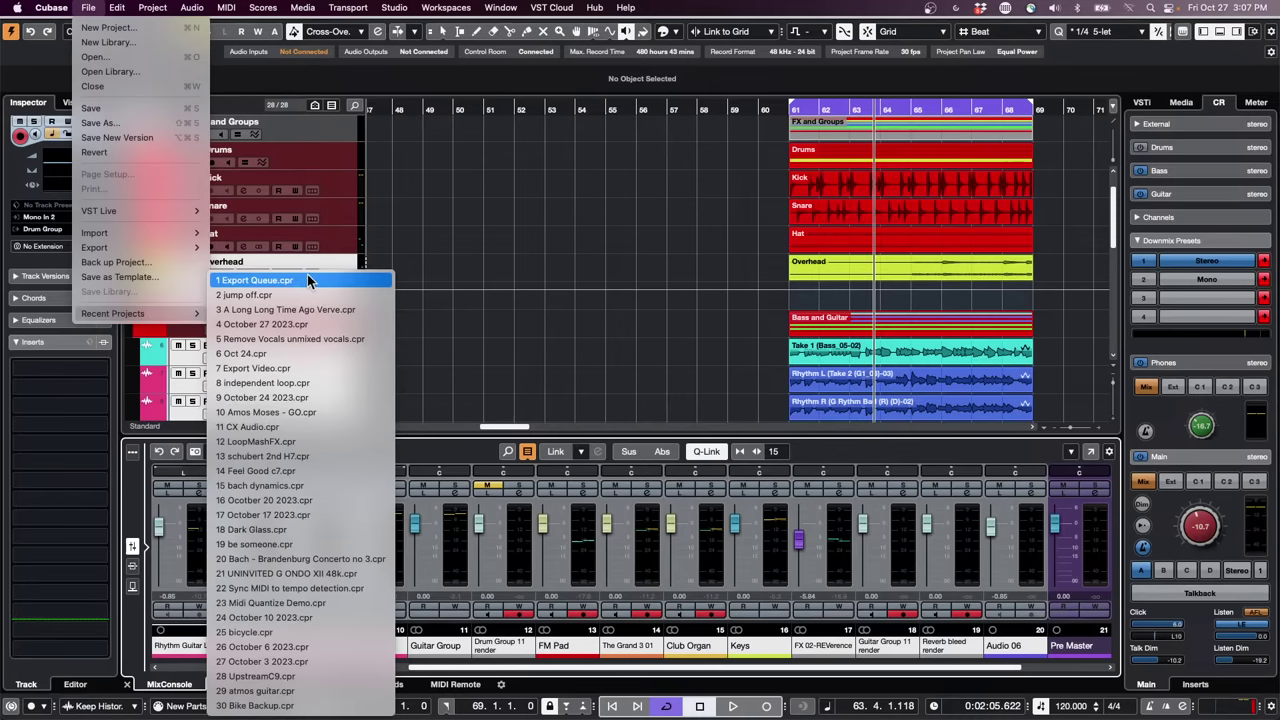
click(299, 603)
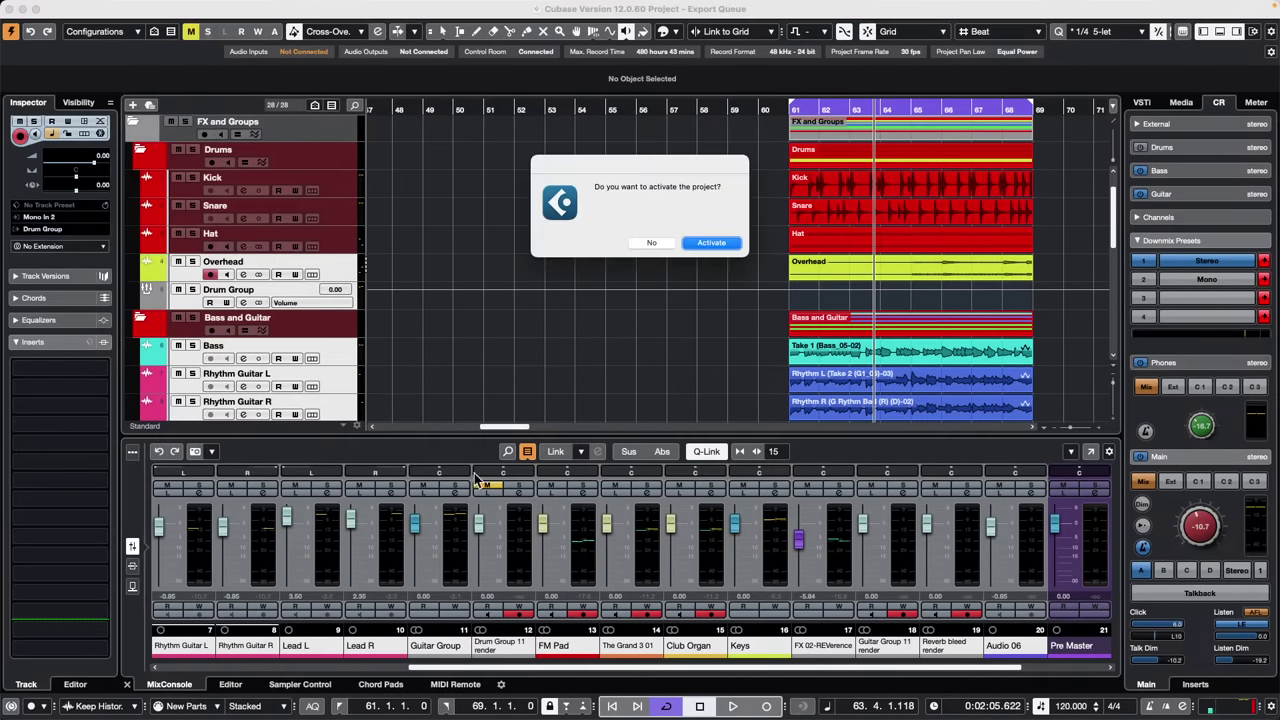
click(710, 243)
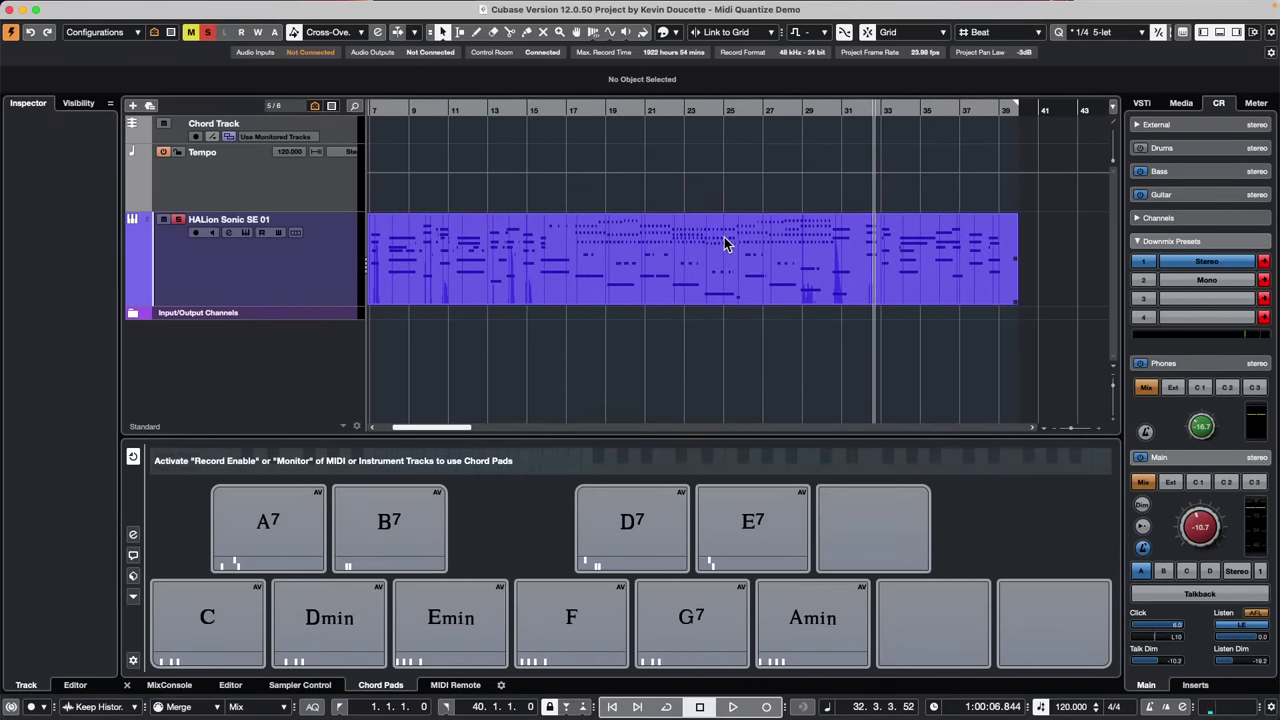
Play the HALion Sonic SE 01 part from the start and examine its notes in a separate Key Editor window
click(416, 110)
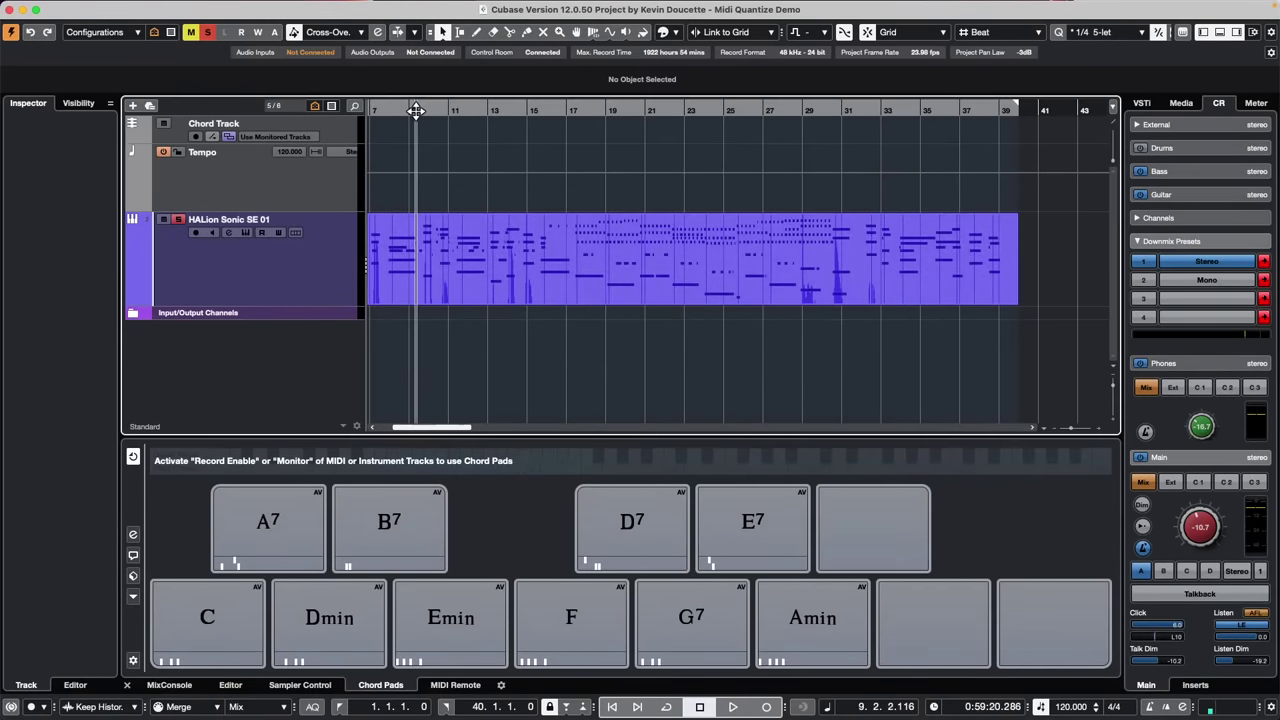
drag(416, 110, 326, 32)
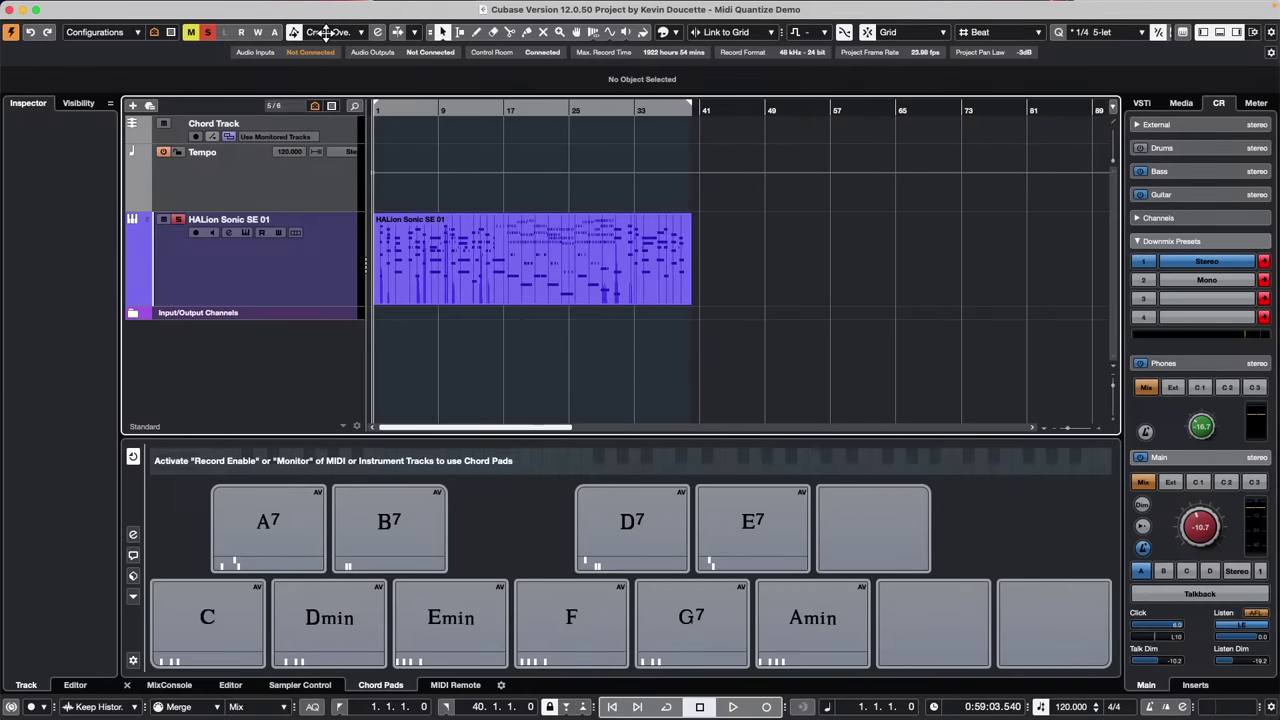
click(504, 274)
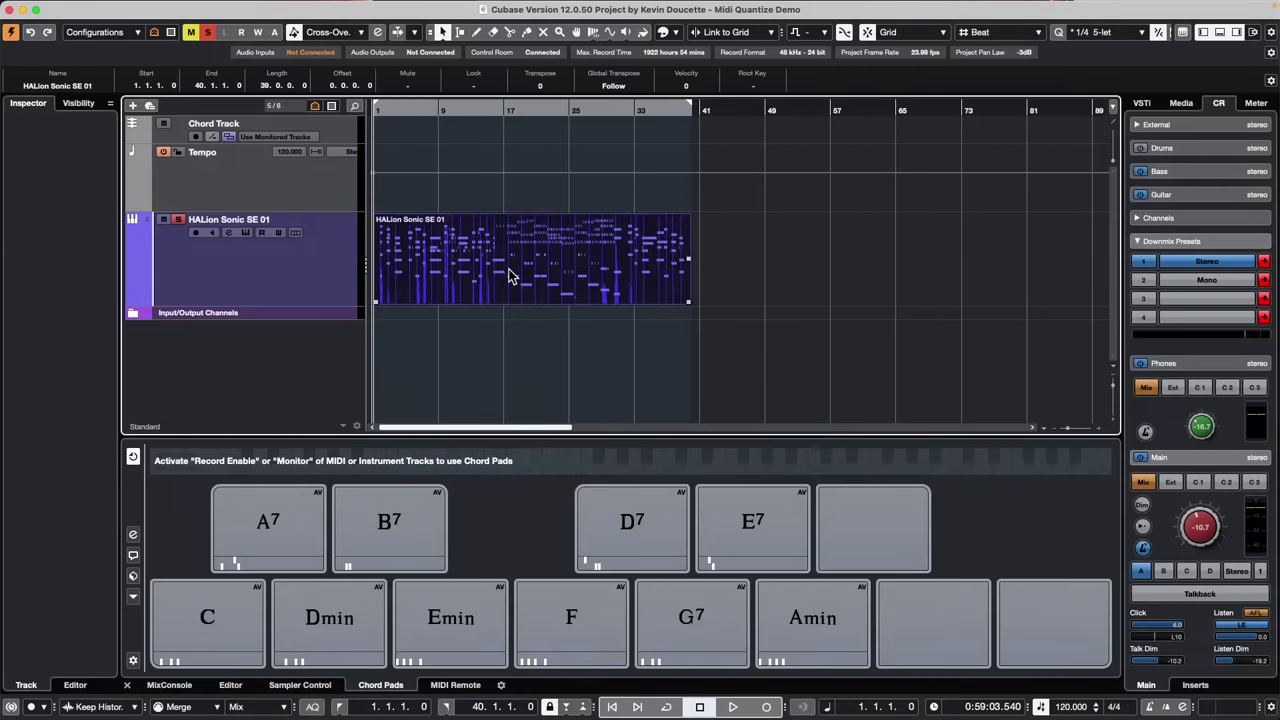
key(space)
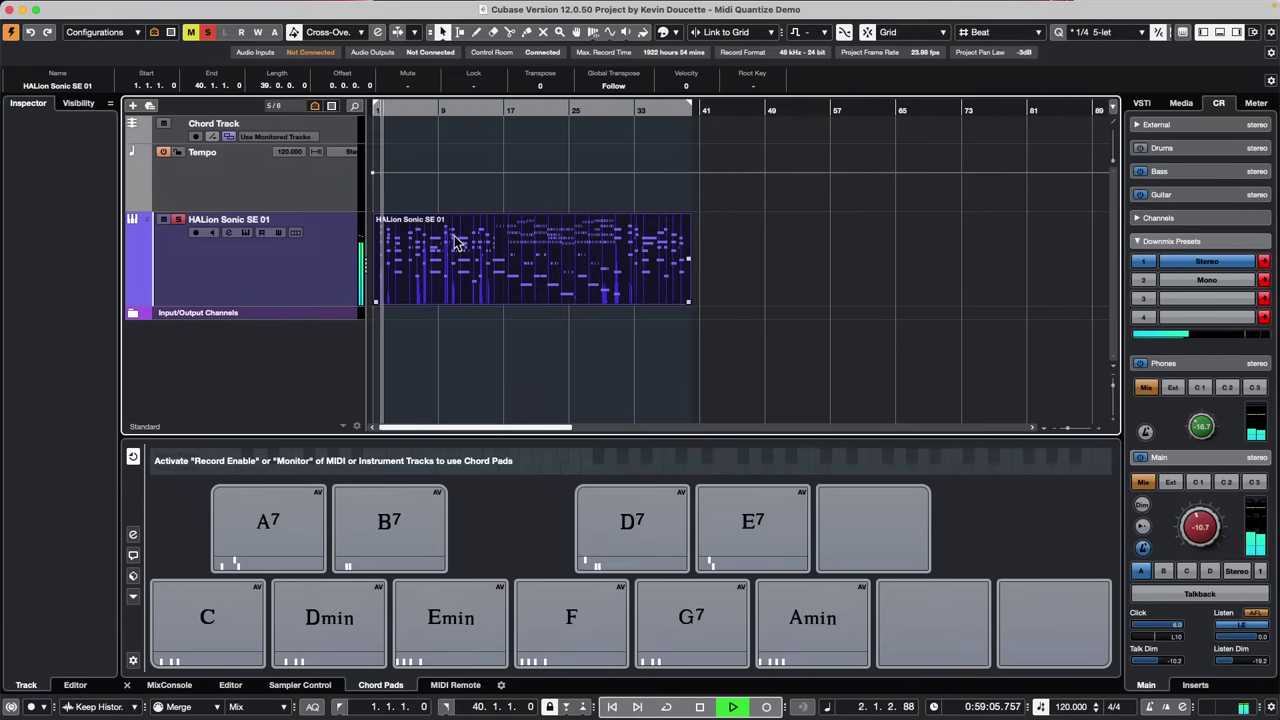
double_click(490, 280)
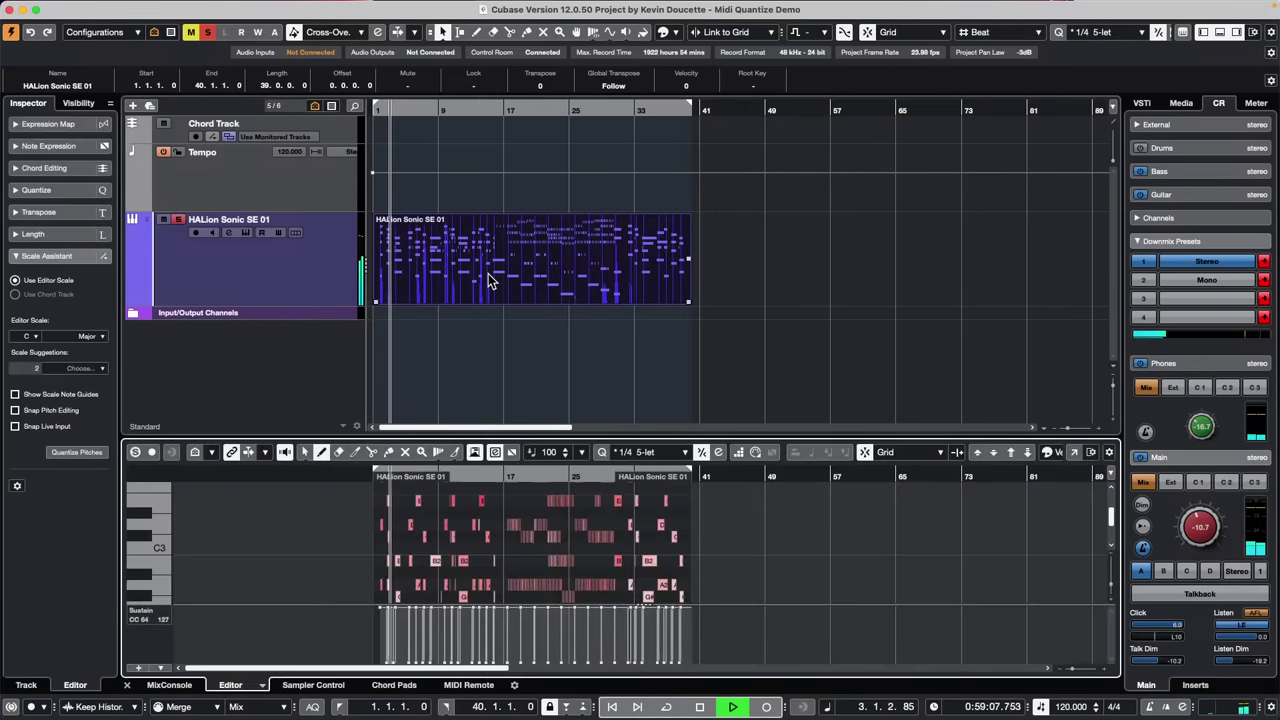
click(1075, 452)
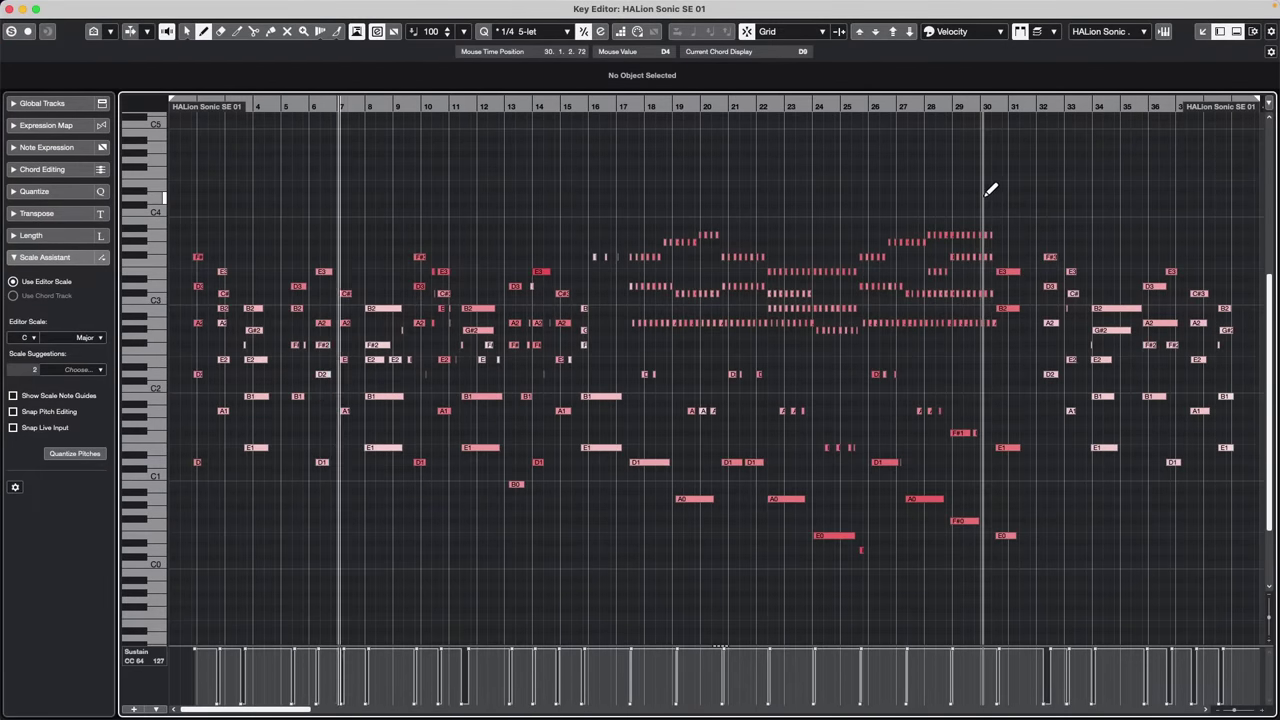
key(space)
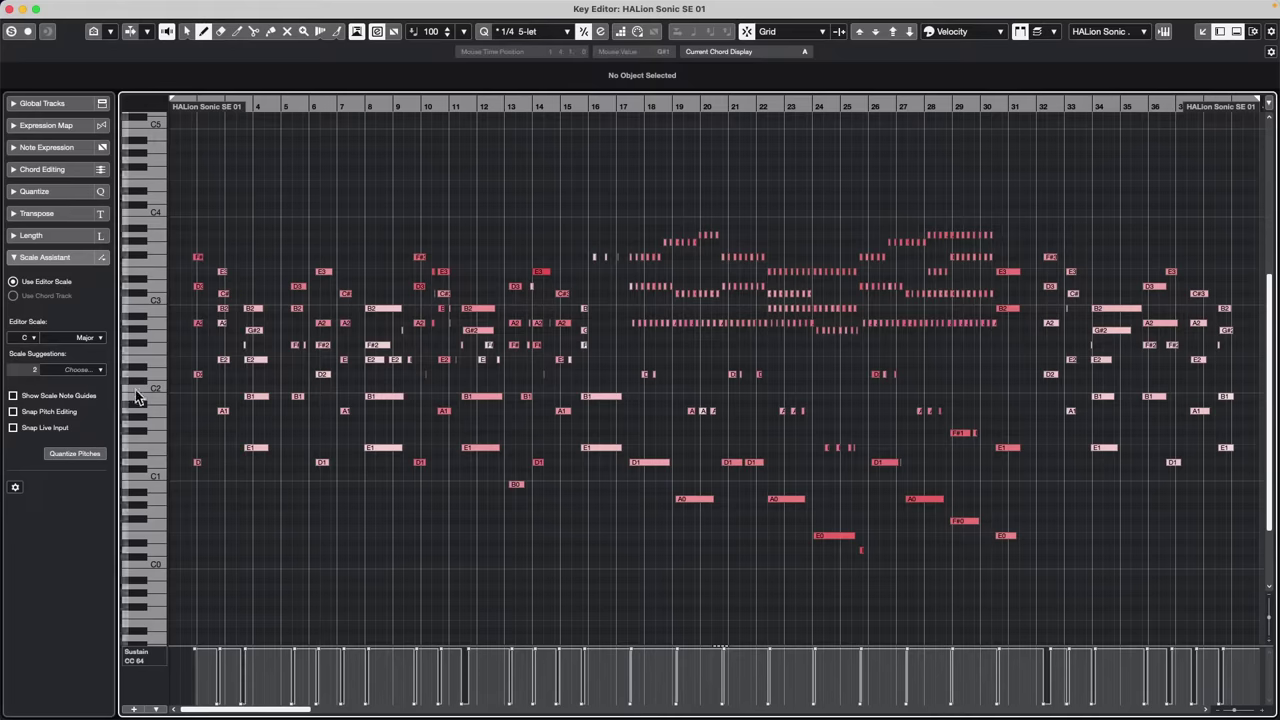
click(11, 9)
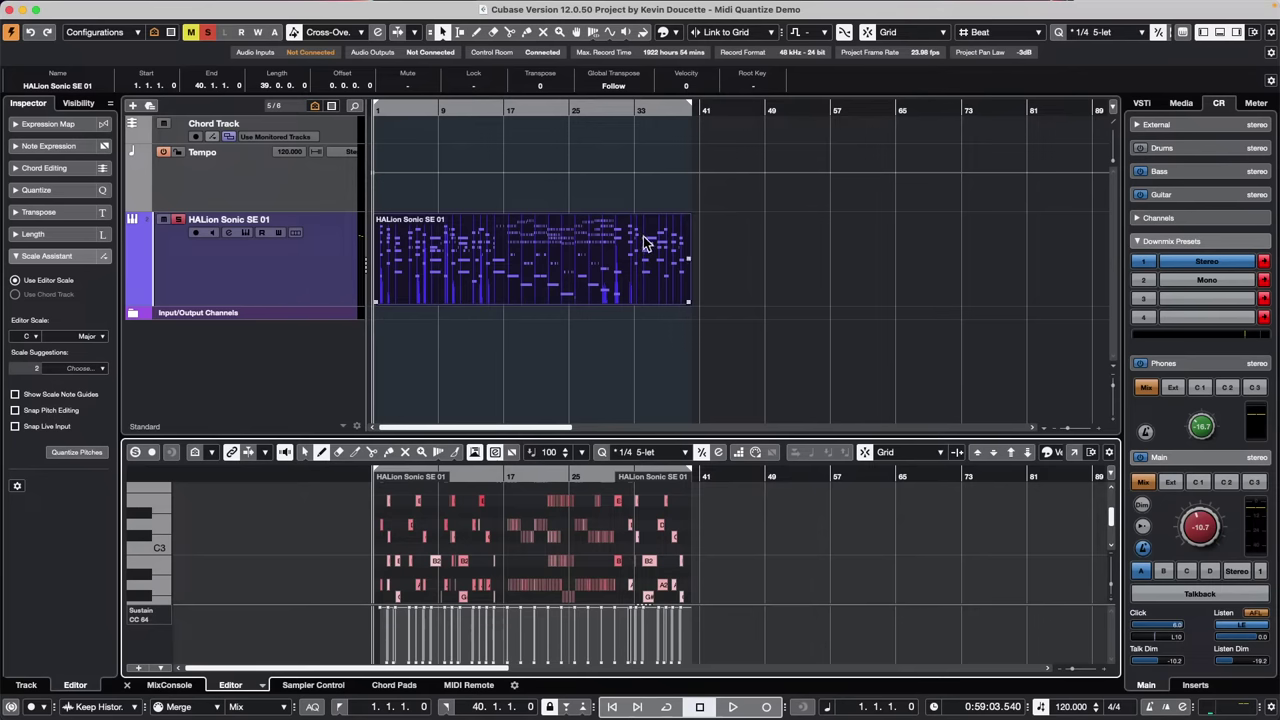
Add one unnamed MIDI track below the HALion Sonic SE 01 track
right_click(285, 276)
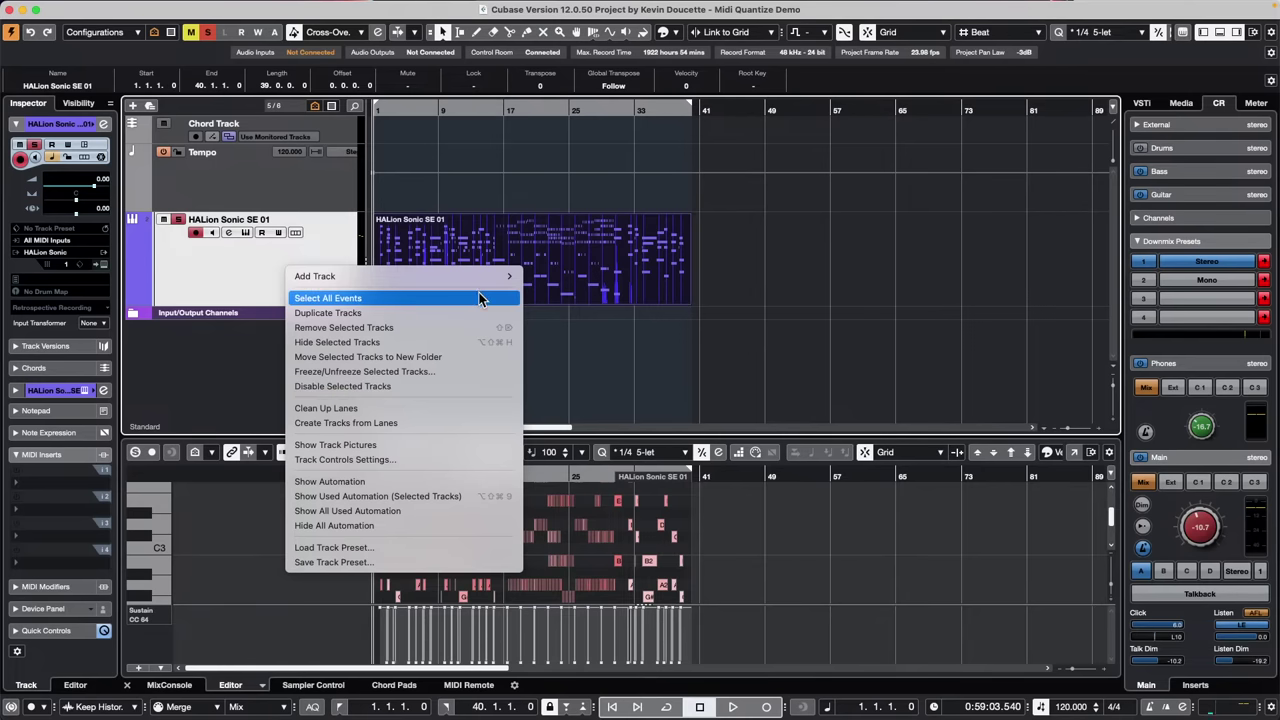
mouse_move(483, 280)
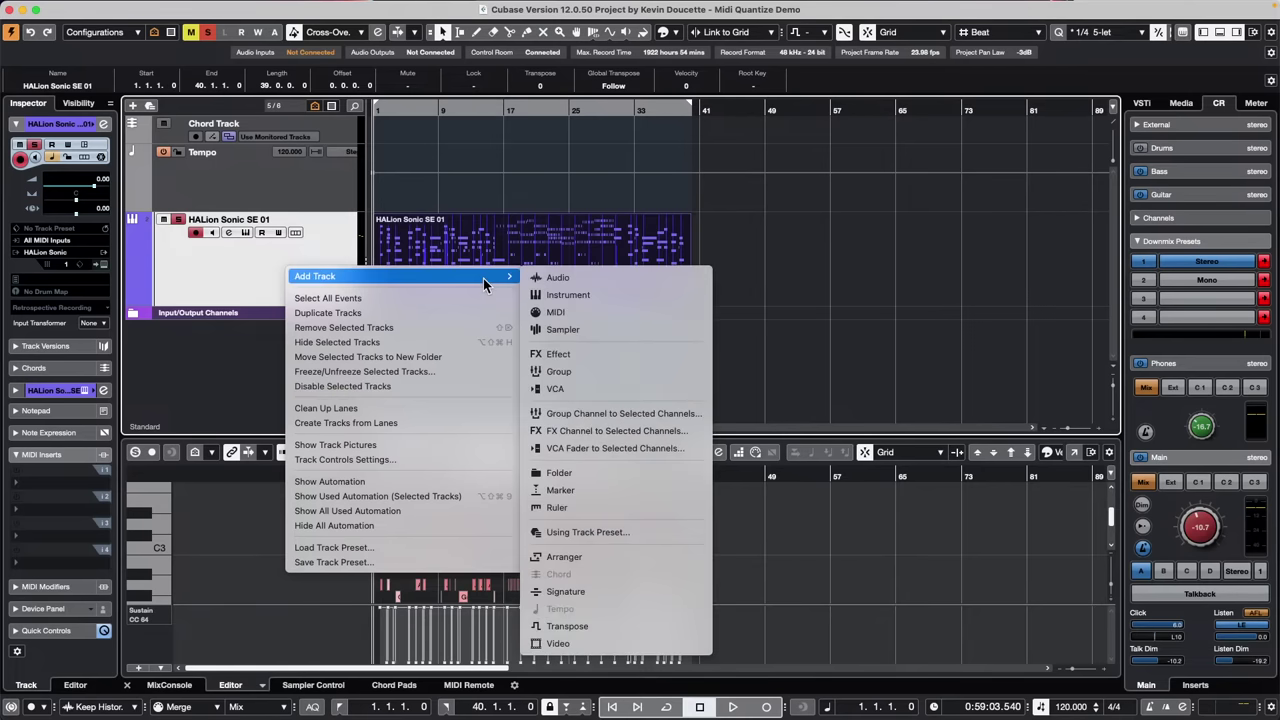
click(612, 312)
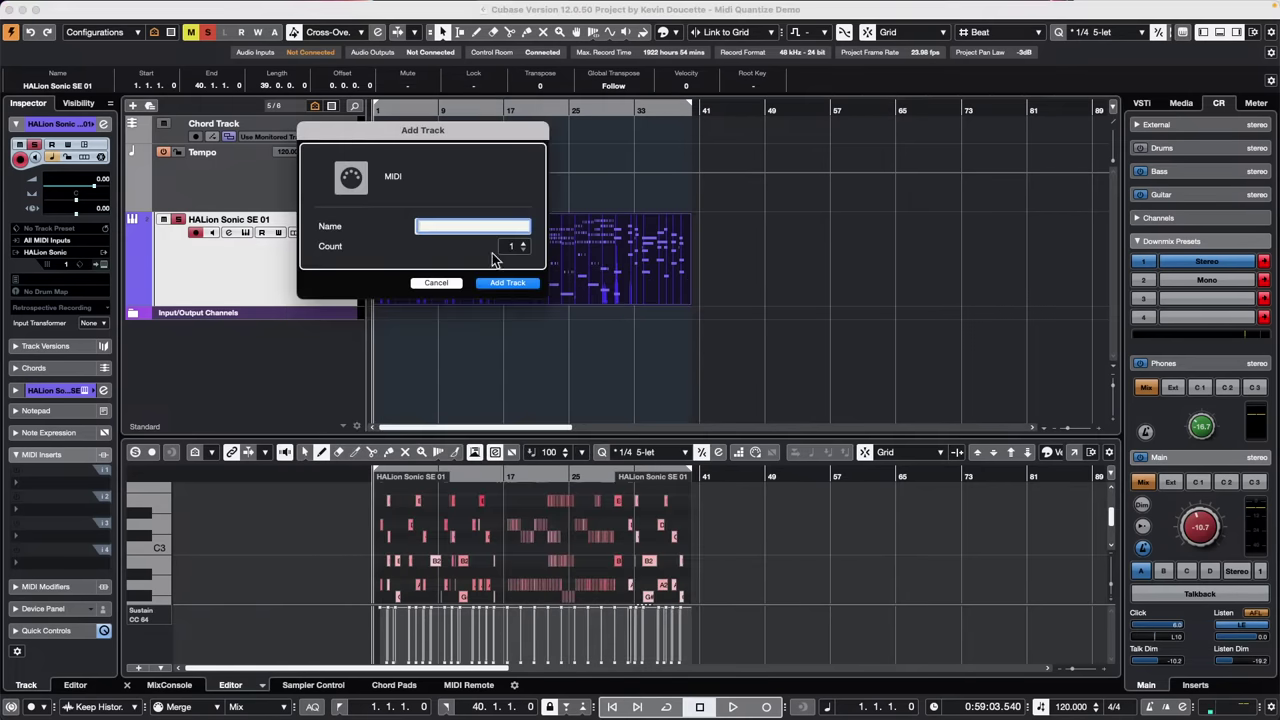
click(510, 284)
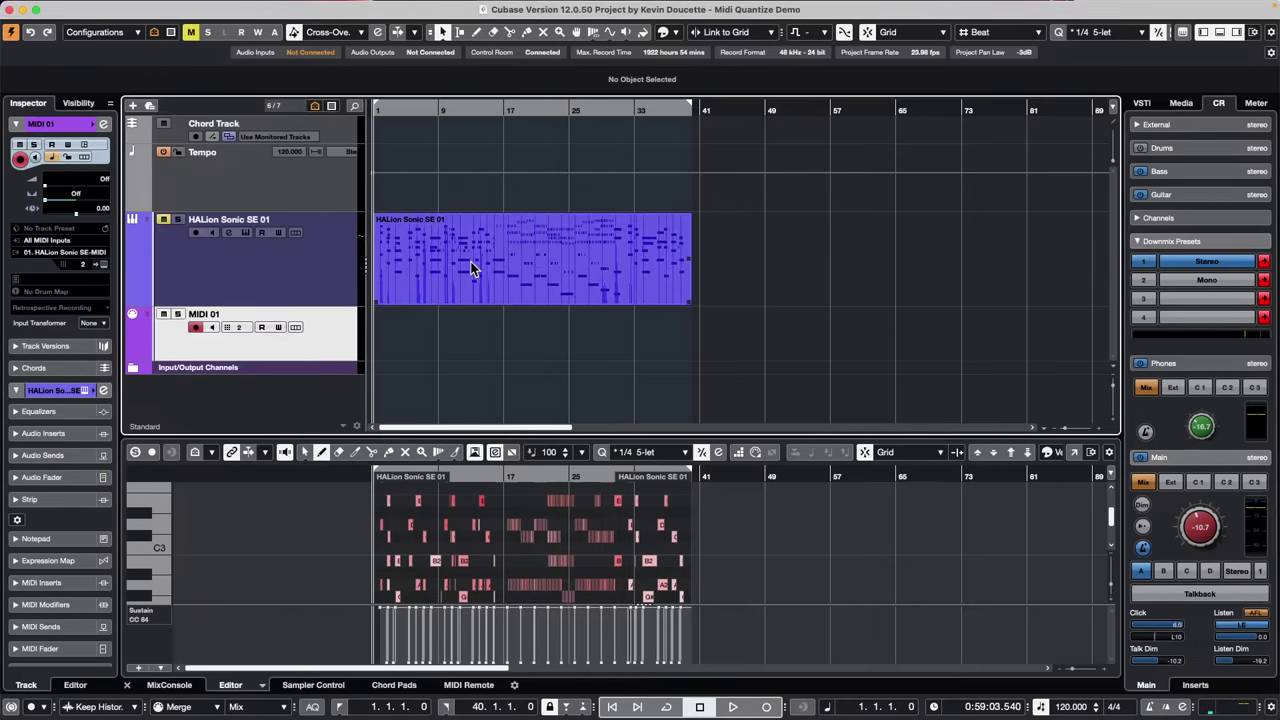
Cut all notes from B1 downwards out of the HALion Sonic SE 01 part in the separate Key Editor and close that window
click(498, 271)
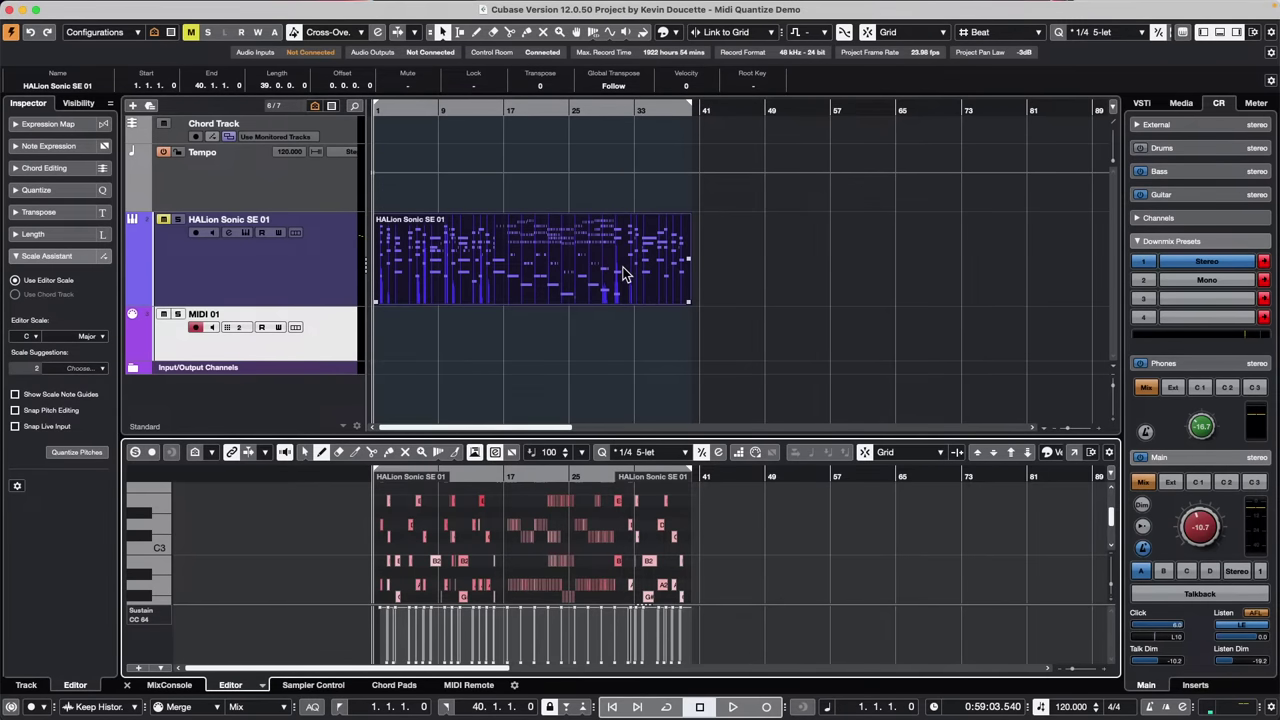
click(1074, 452)
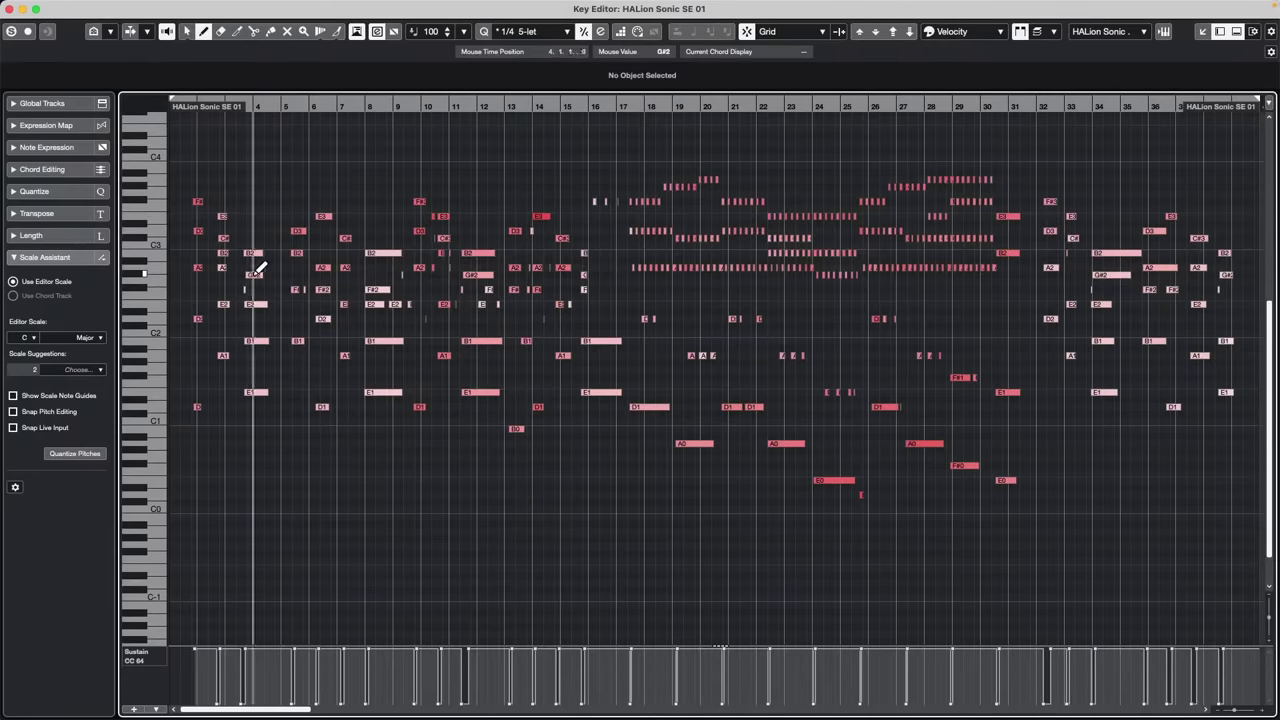
right_click(199, 337)
click(199, 337)
drag(171, 330, 1079, 551)
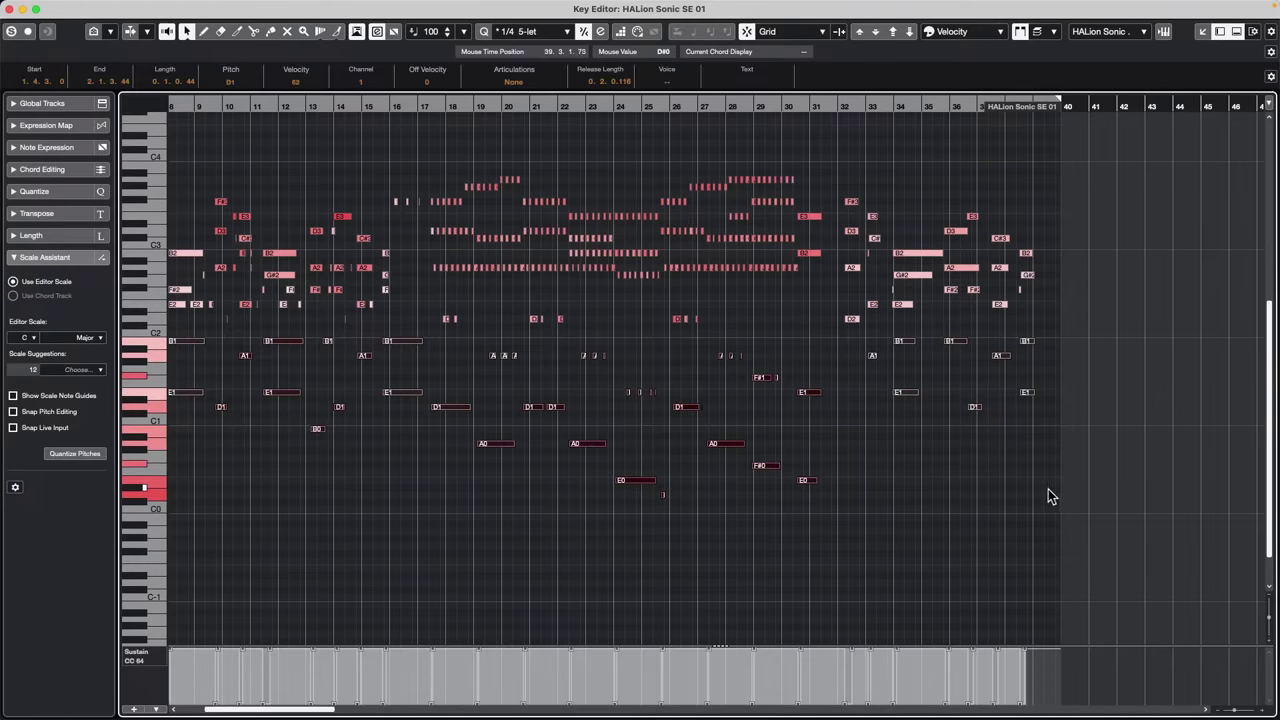
key(Delete)
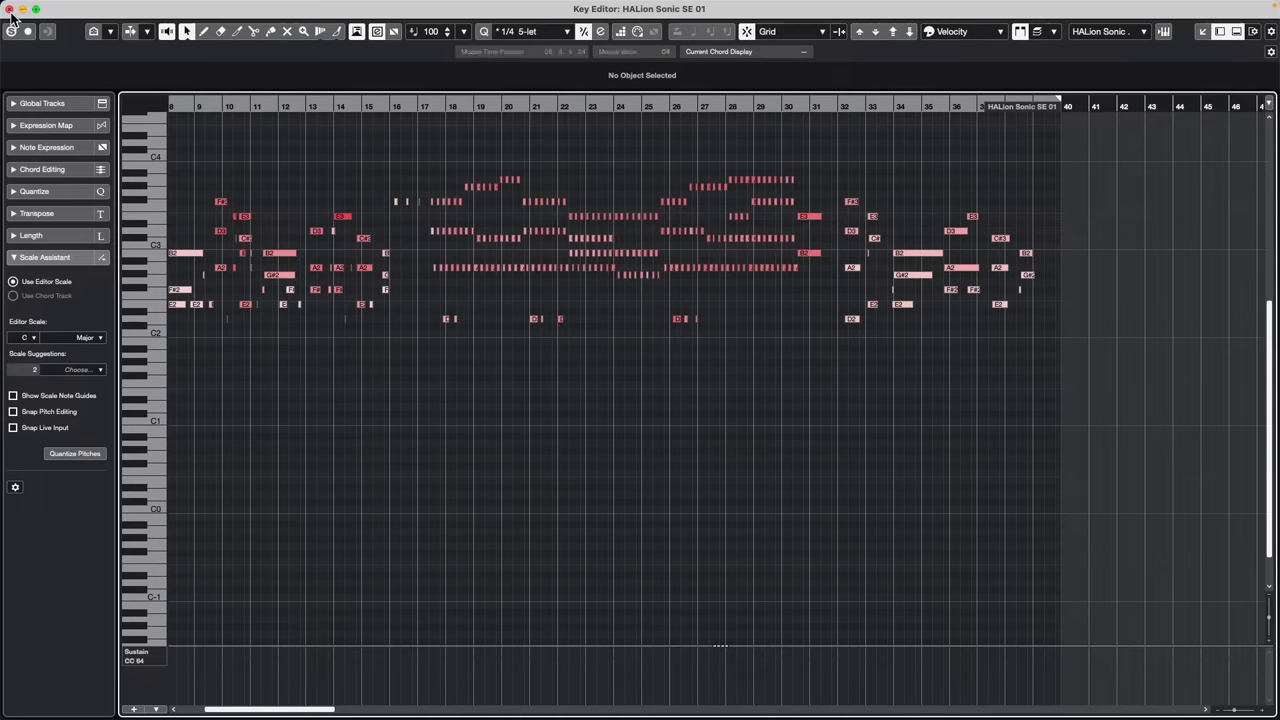
click(9, 10)
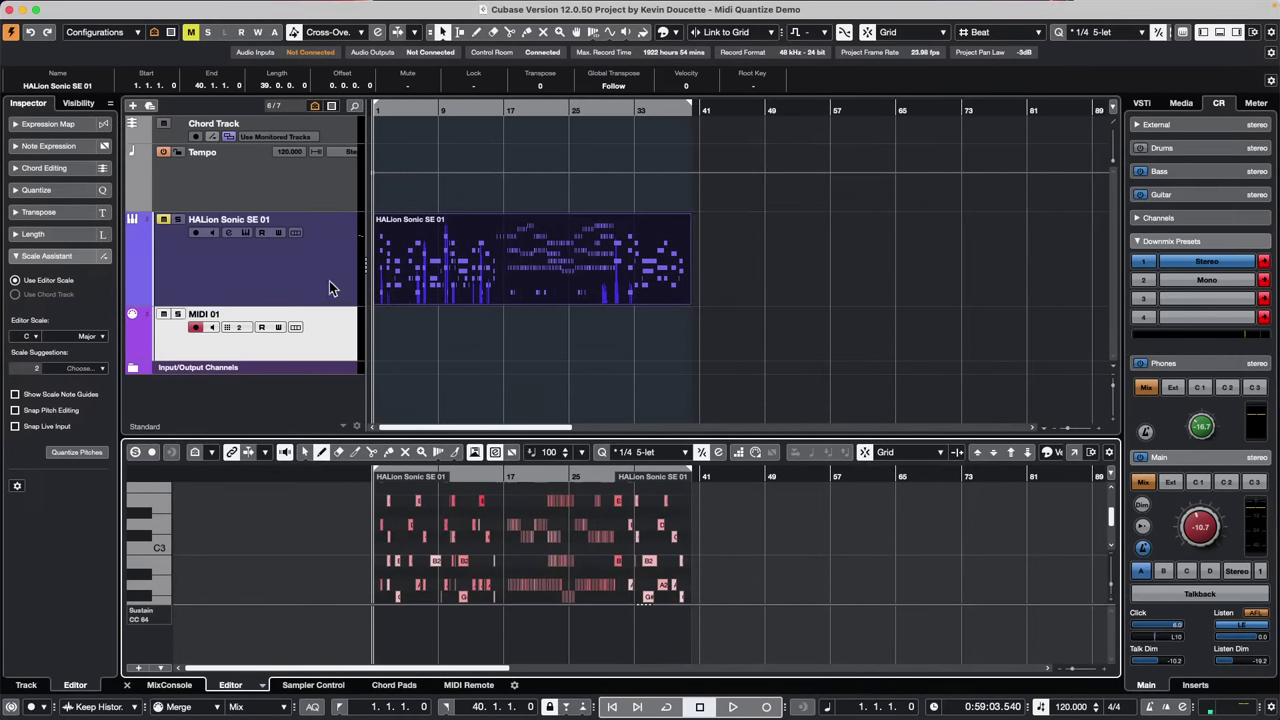
Remove the empty MIDI 01 track
click(294, 277)
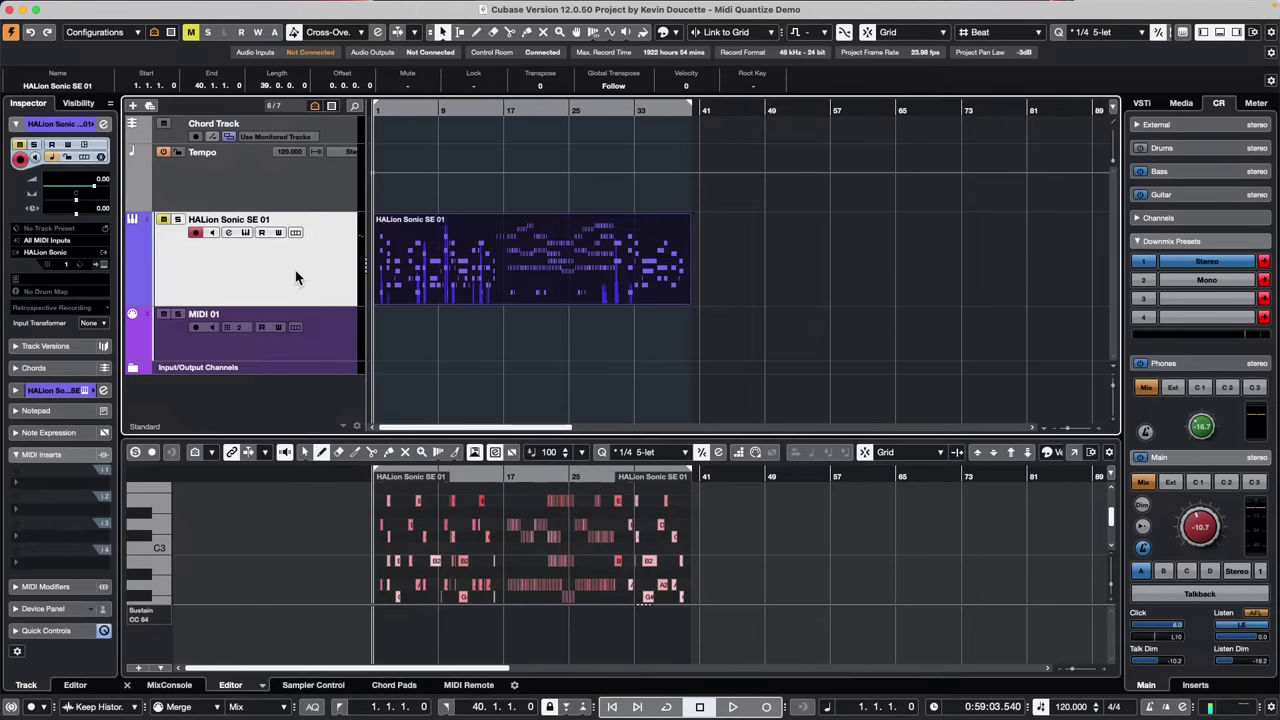
right_click(294, 277)
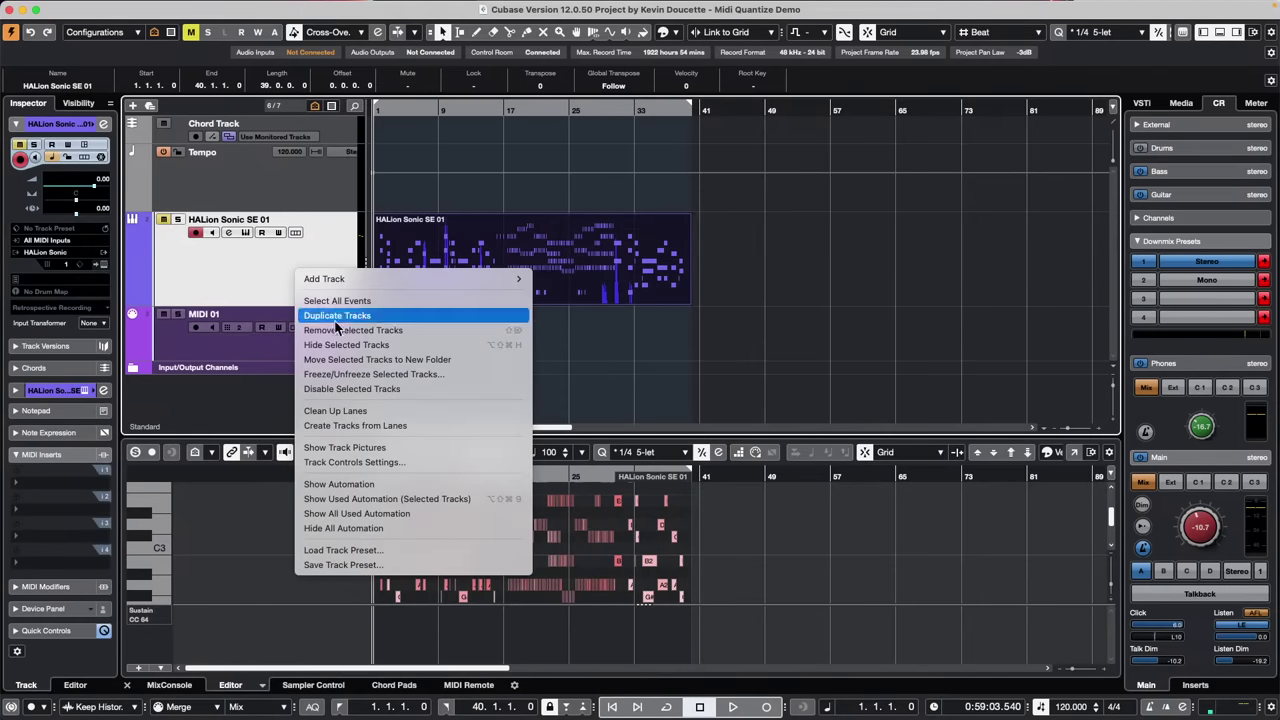
click(201, 350)
right_click(201, 350)
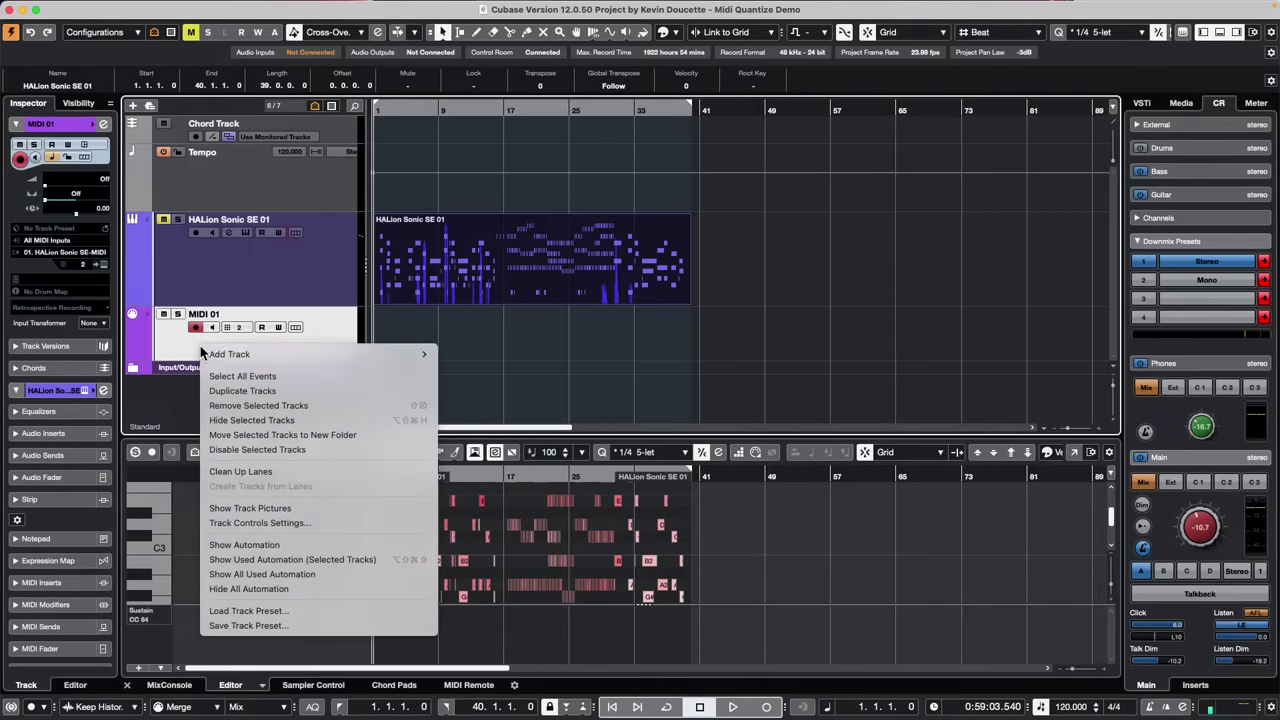
click(325, 406)
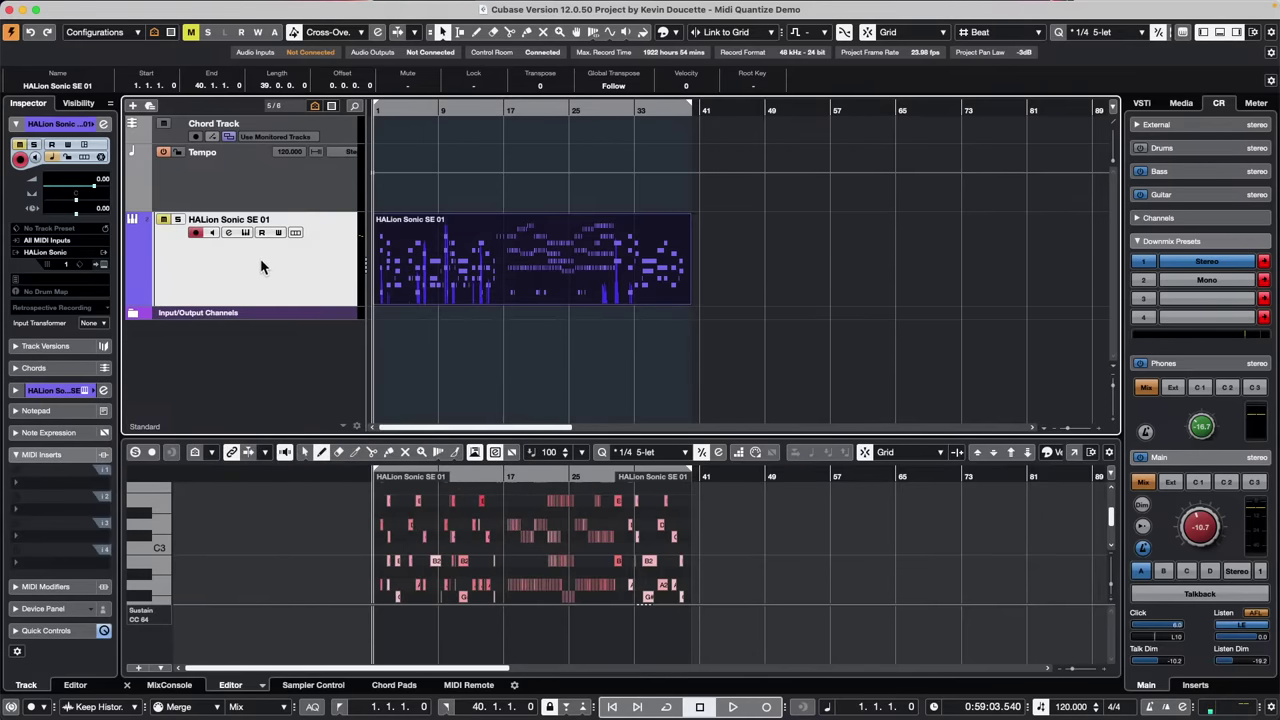
Duplicate the HALion Sonic SE 01 track together with its part
right_click(260, 258)
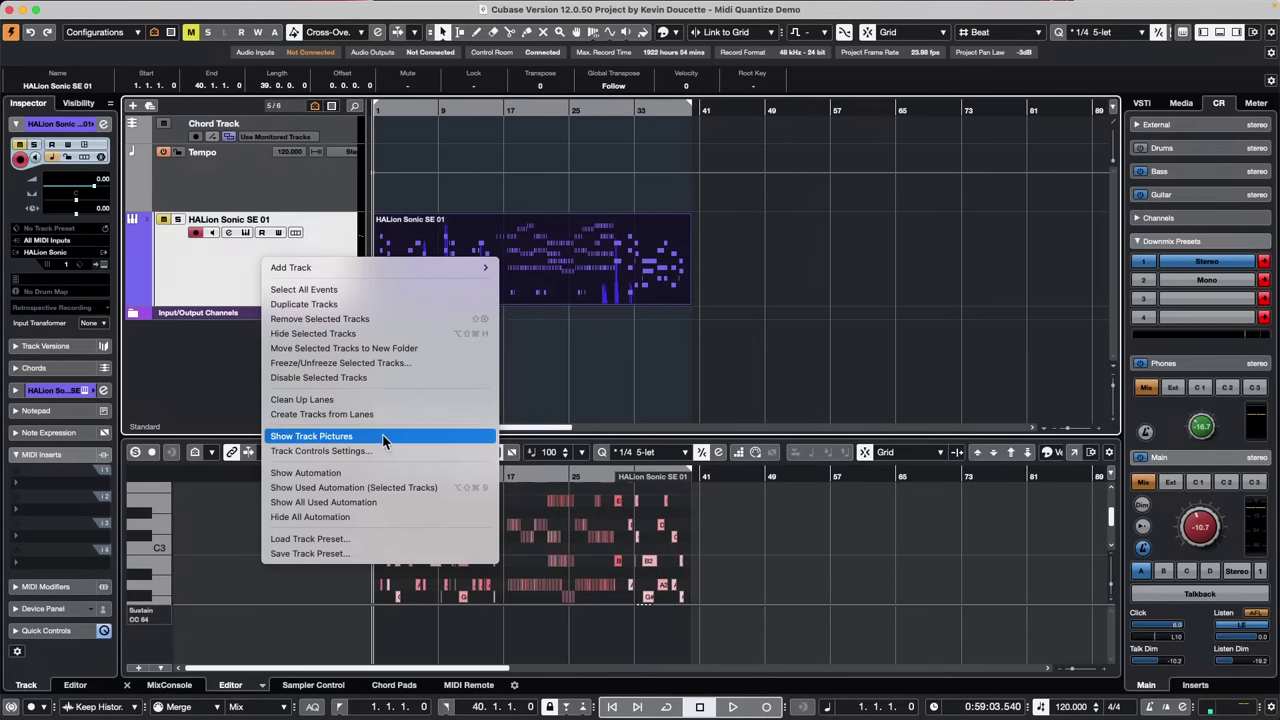
key(Escape)
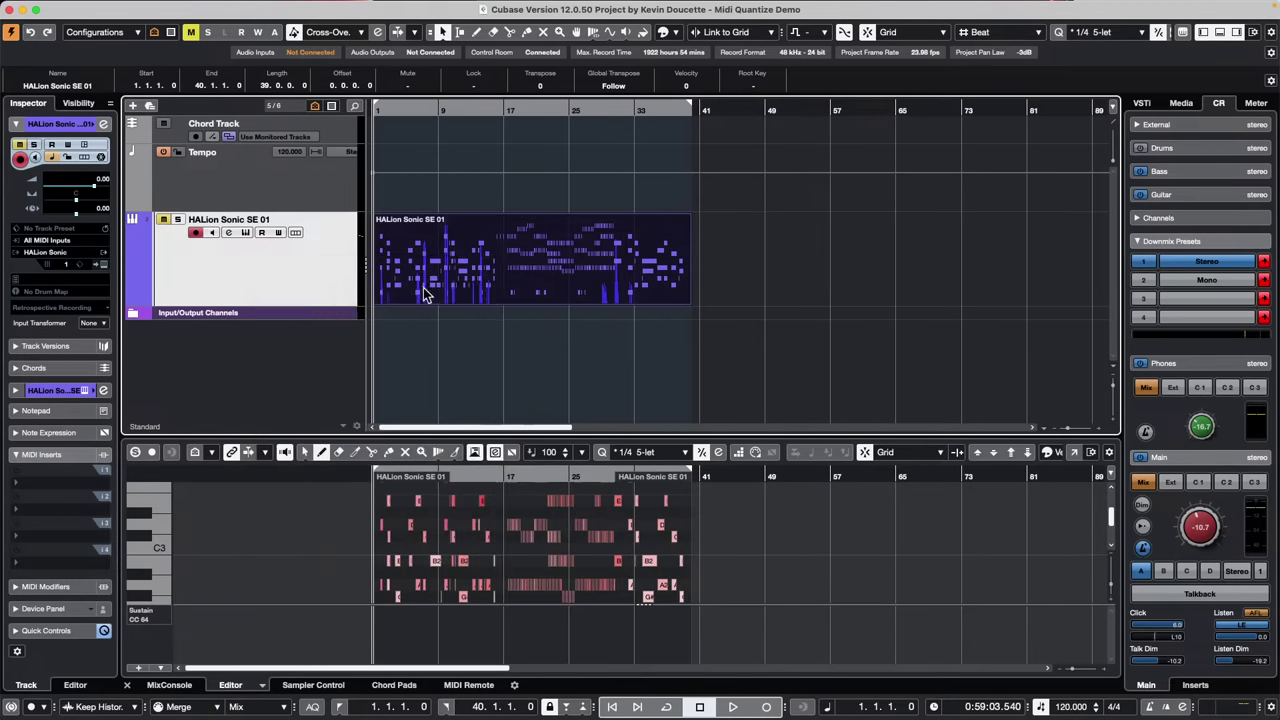
click(500, 366)
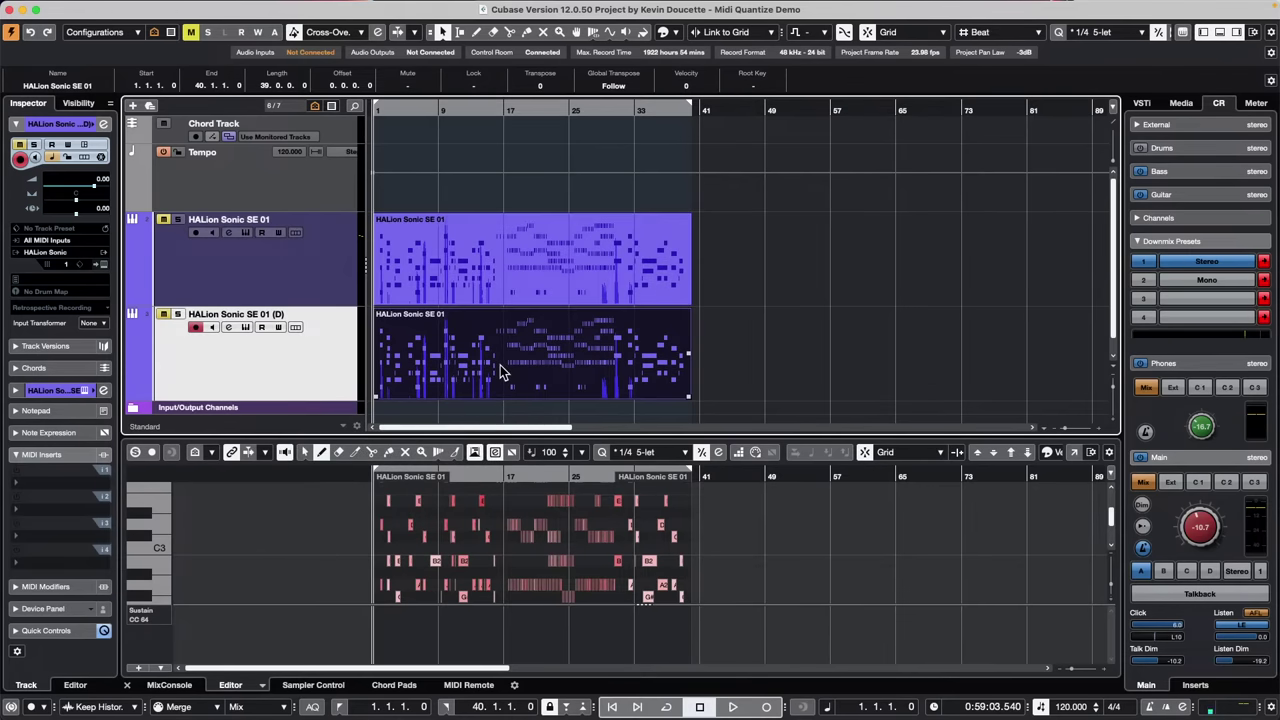
Delete all notes in the duplicated track's part and paste the cut low notes at the start in their place
double_click(500, 366)
key(super+a)
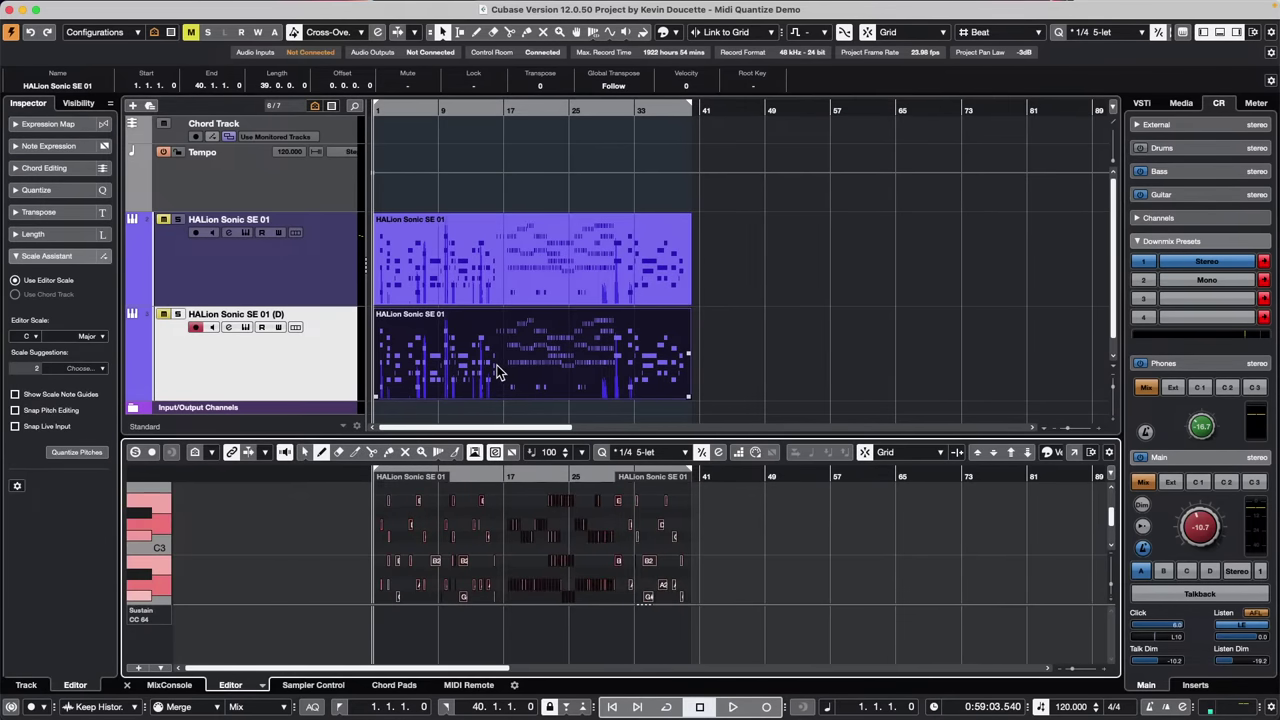
key(Delete)
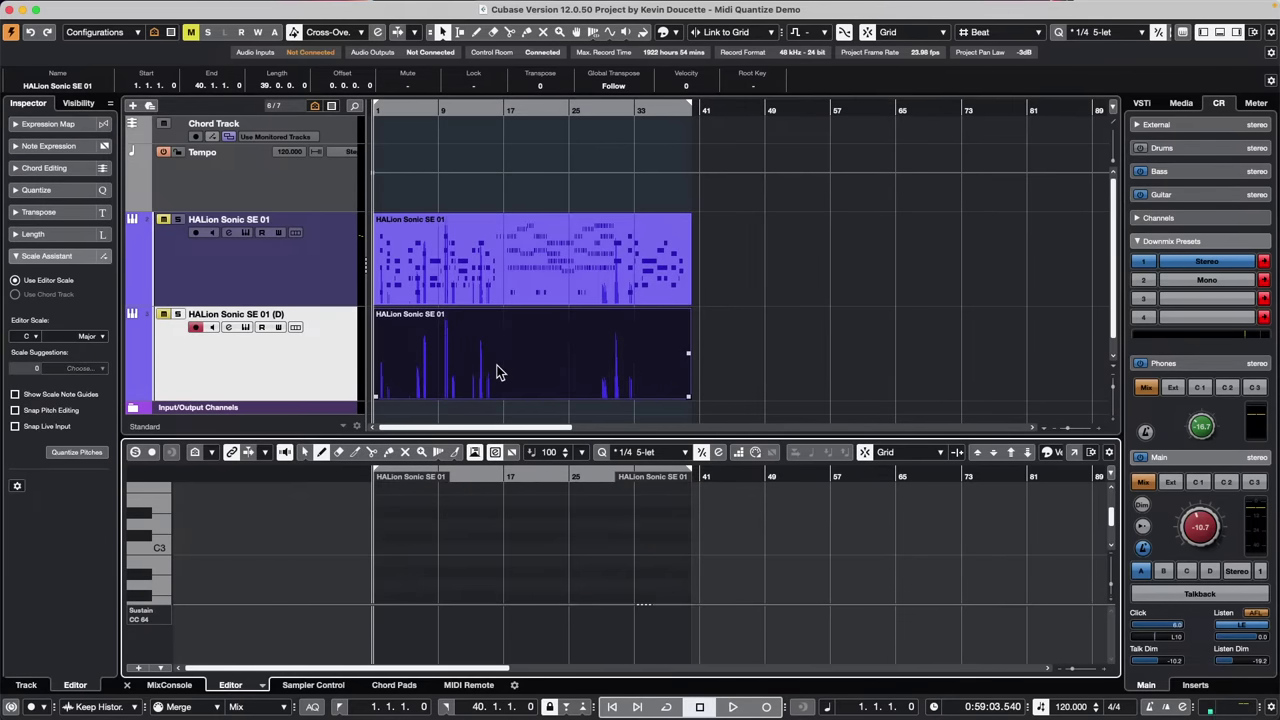
key(super+z)
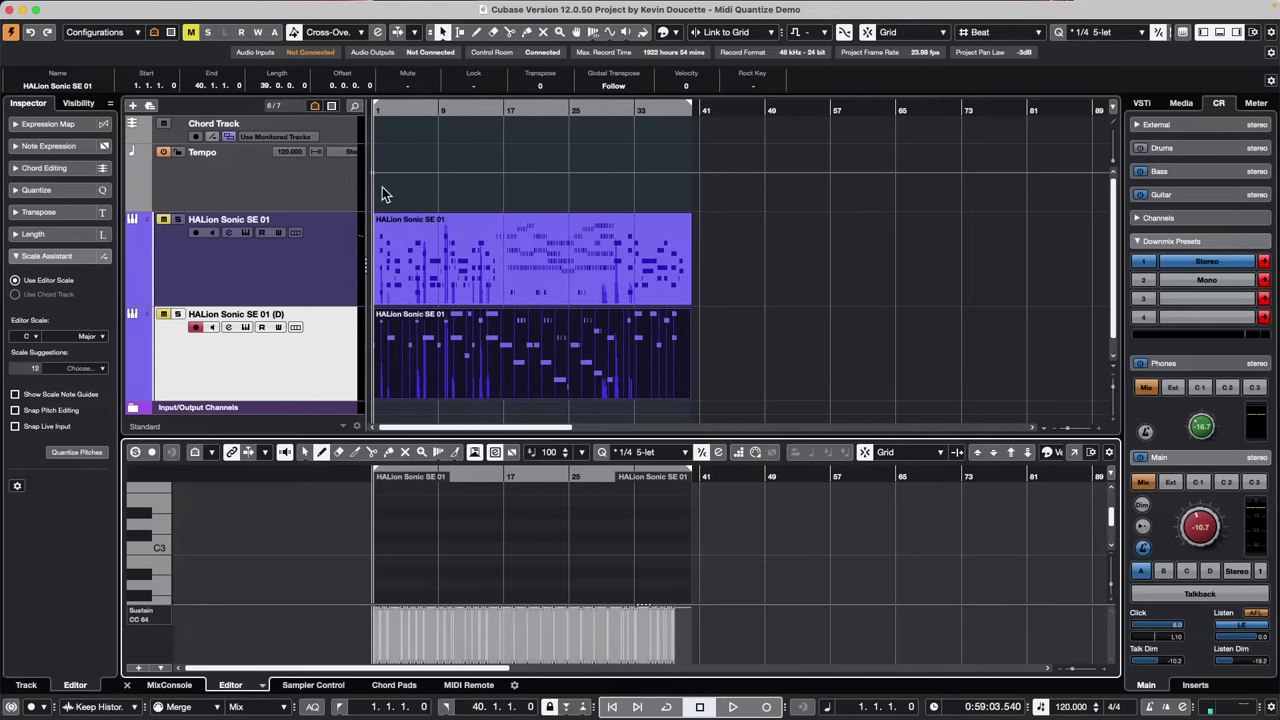
Play the project from the start, solo the HALion Sonic SE 01 track and its duplicate, and stop playback
key(space)
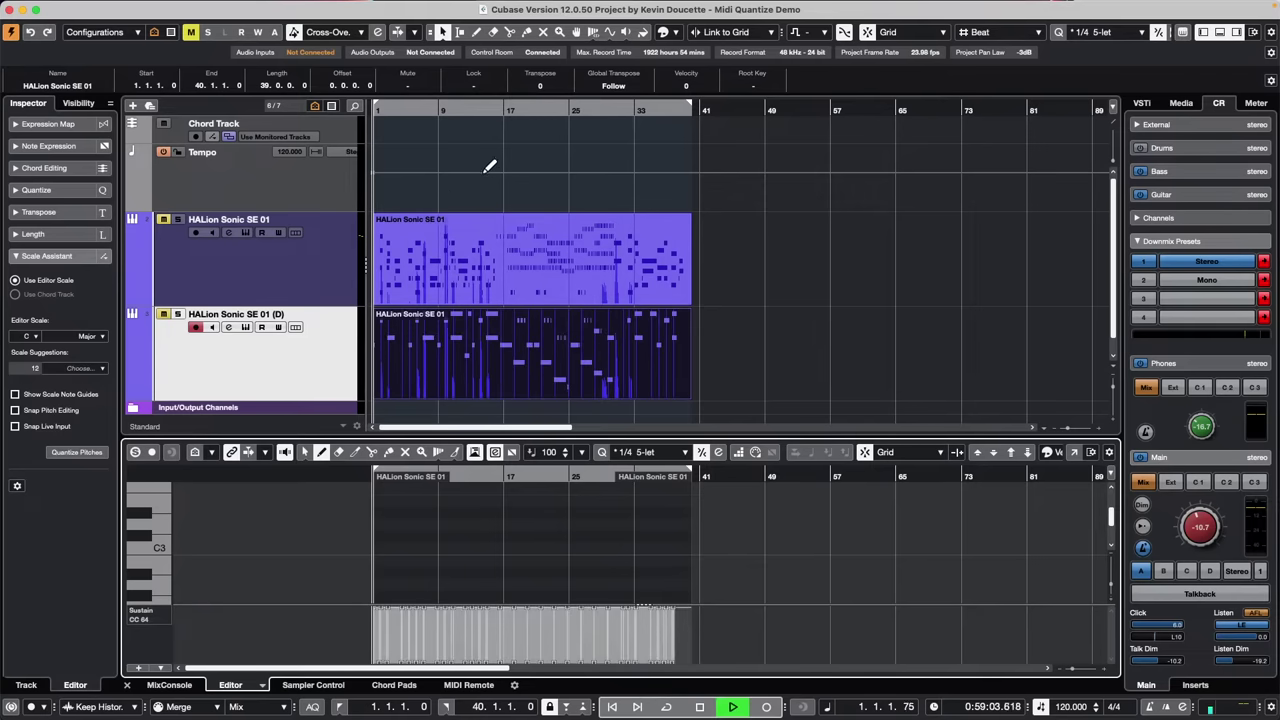
click(155, 330)
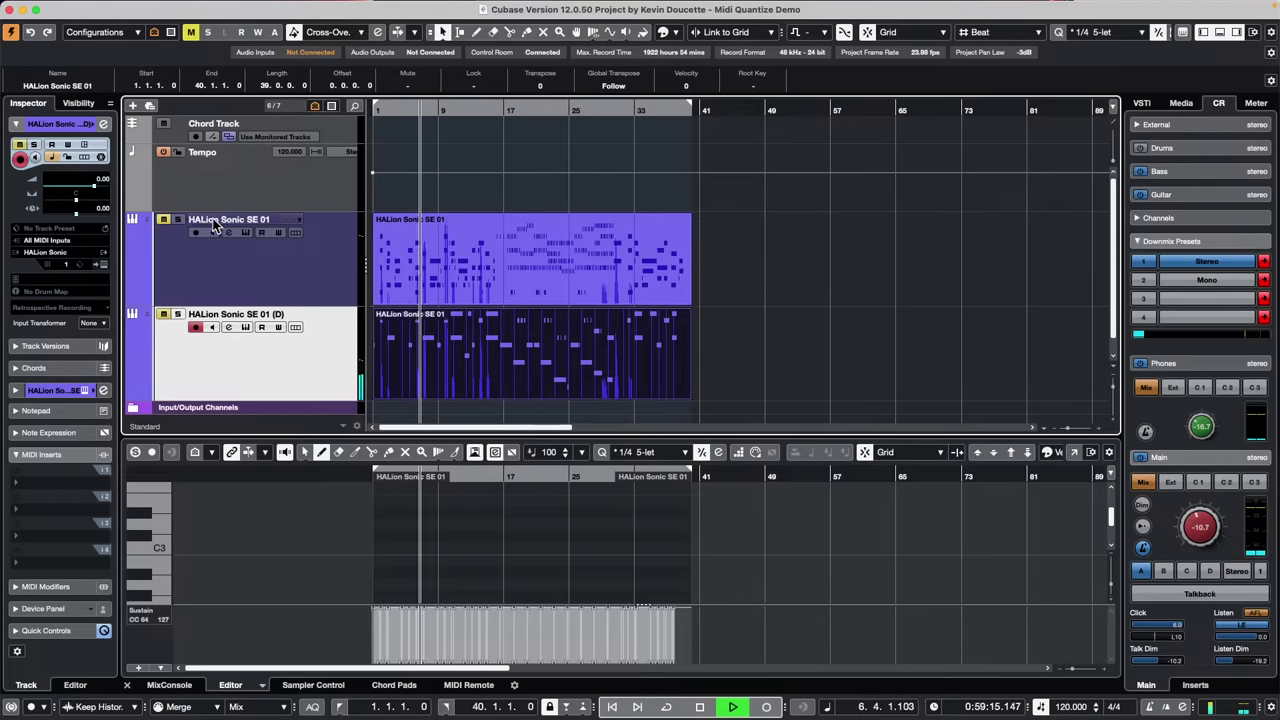
click(178, 219)
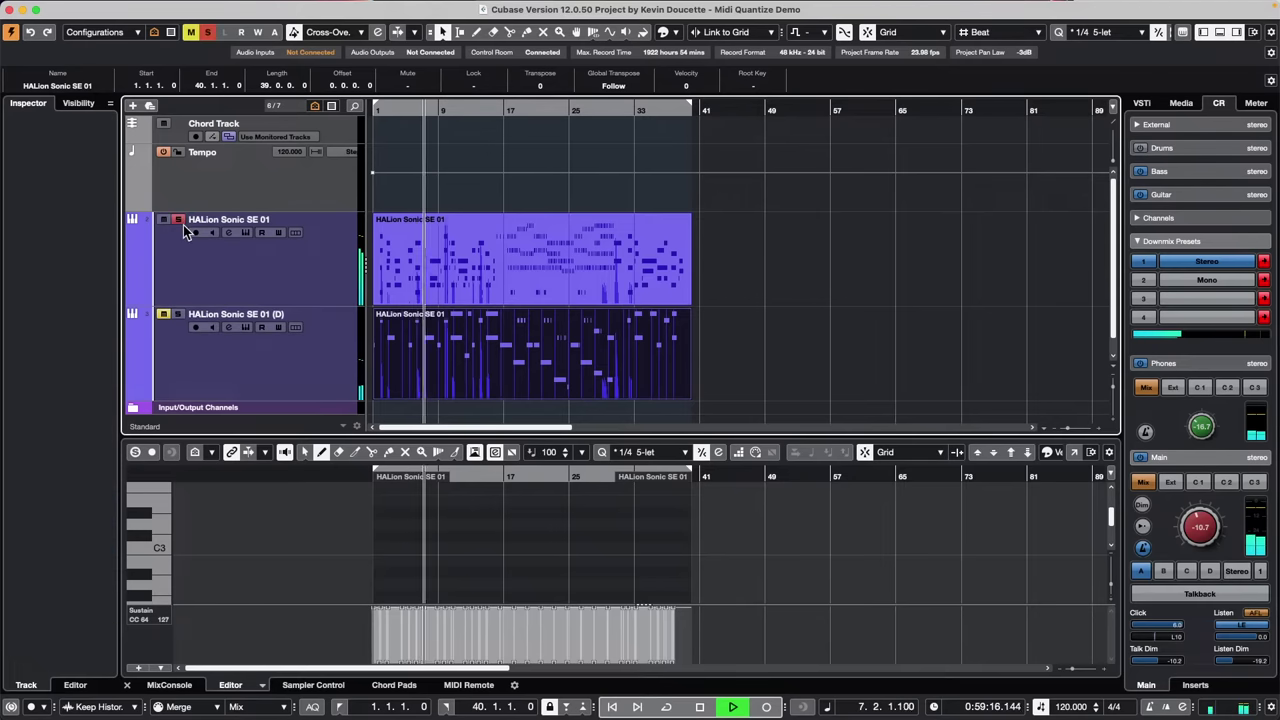
click(178, 316)
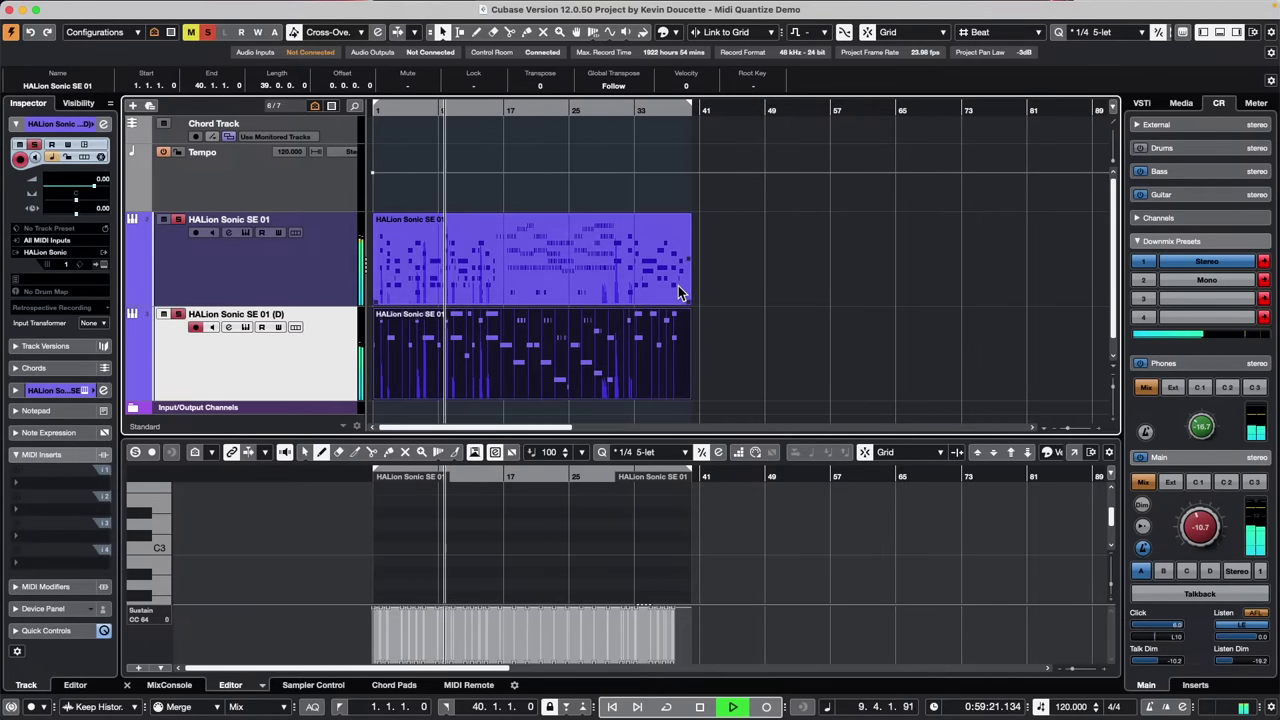
key(space)
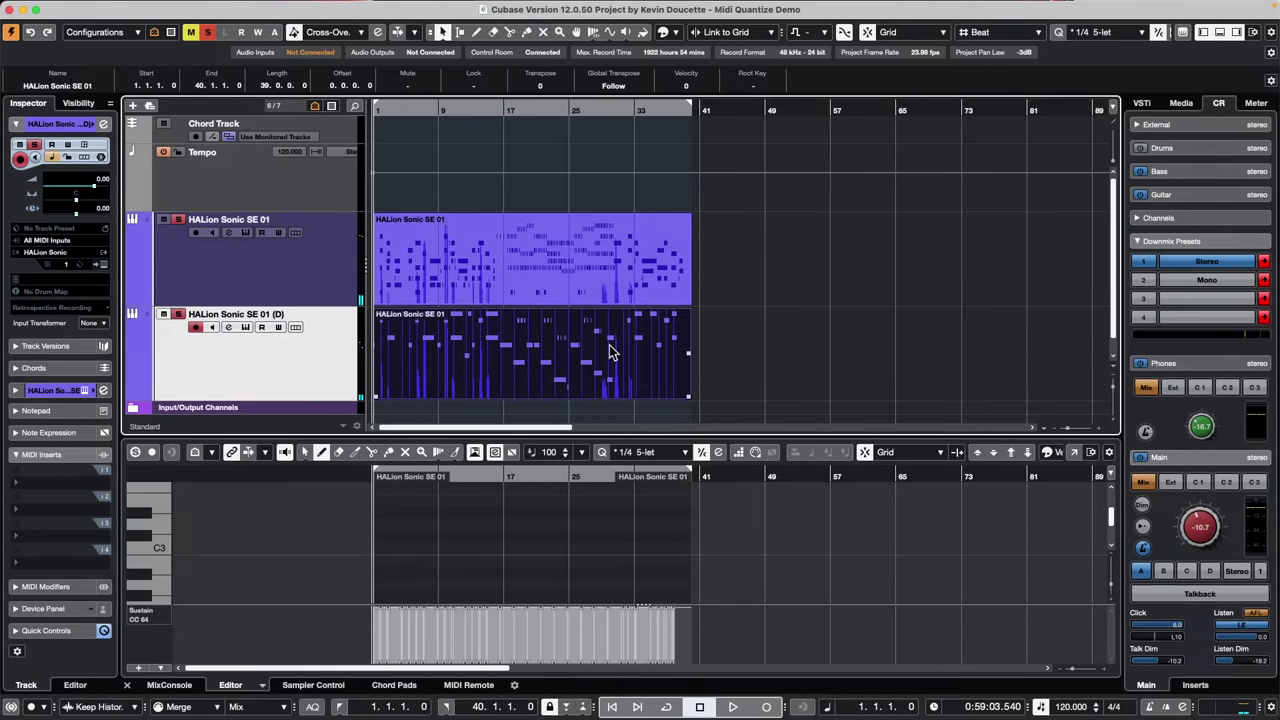
Erase the part on the duplicated HALion Sonic SE 01 (D) track
key(alt)
right_click(565, 361)
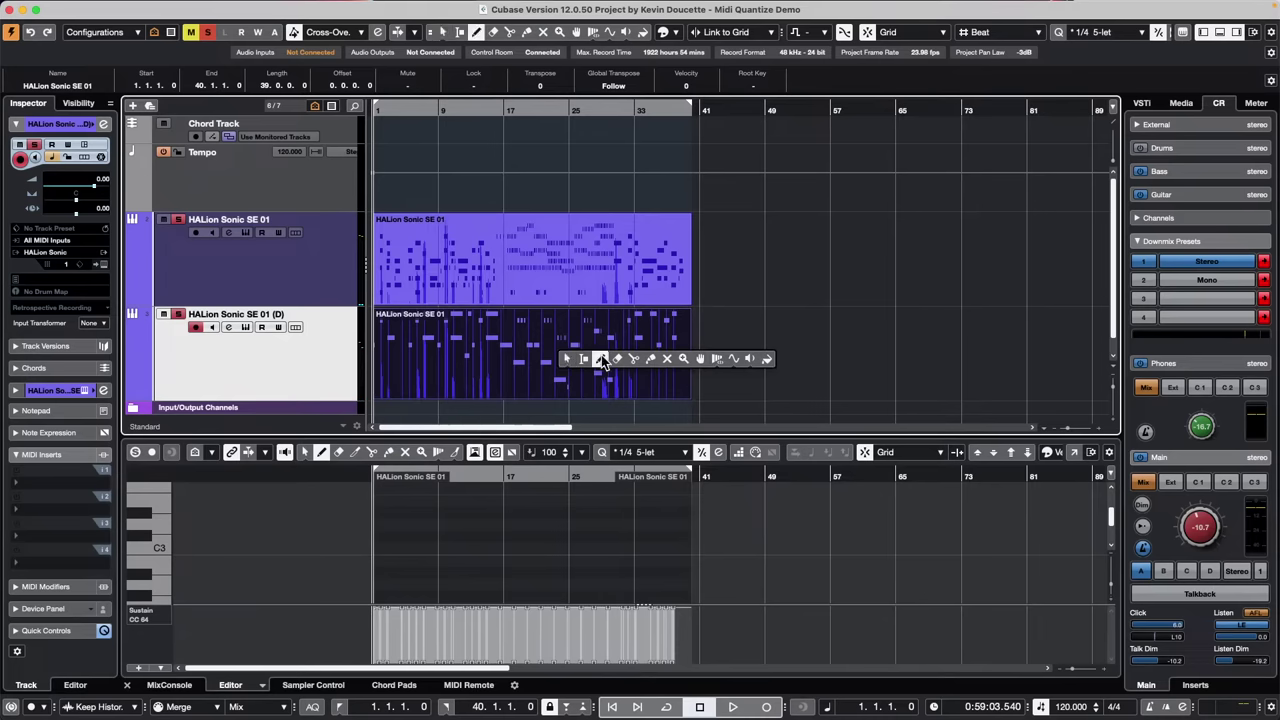
click(617, 360)
click(613, 354)
key(1)
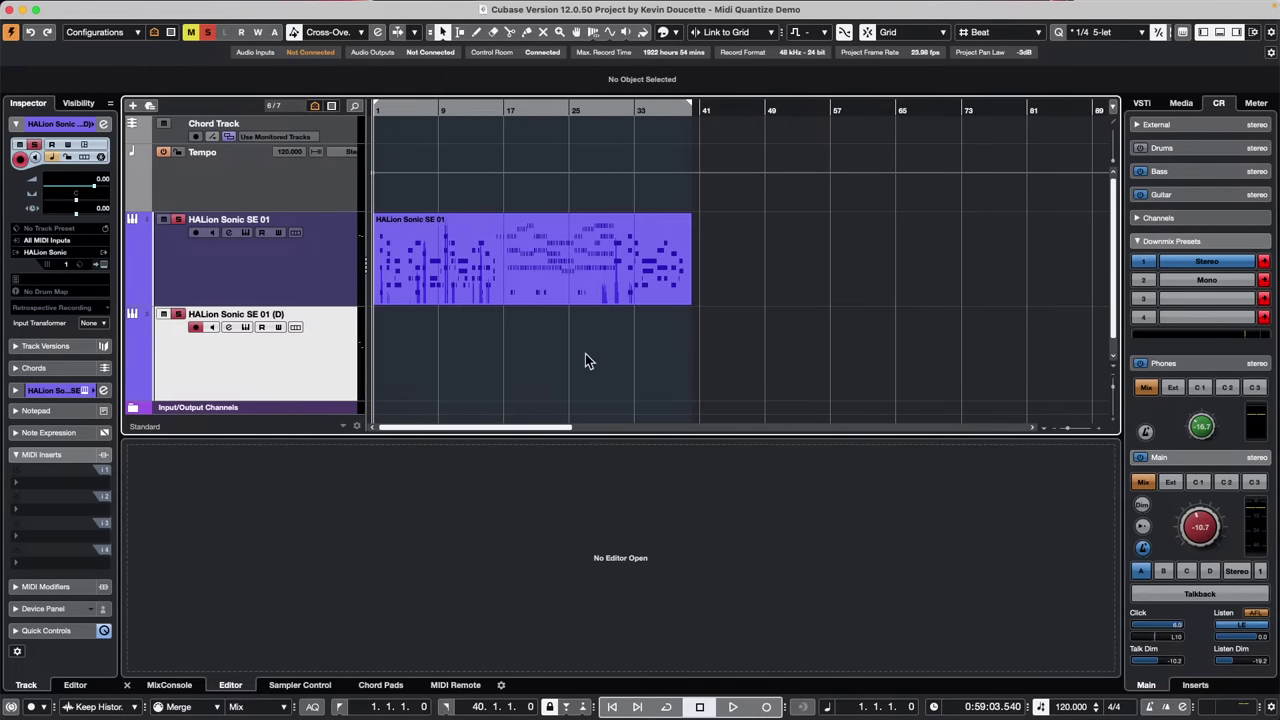
Create an empty part spanning bars 1 to 40 on the HALion Sonic SE 01 (D) track and paste the cut low notes
double_click(585, 353)
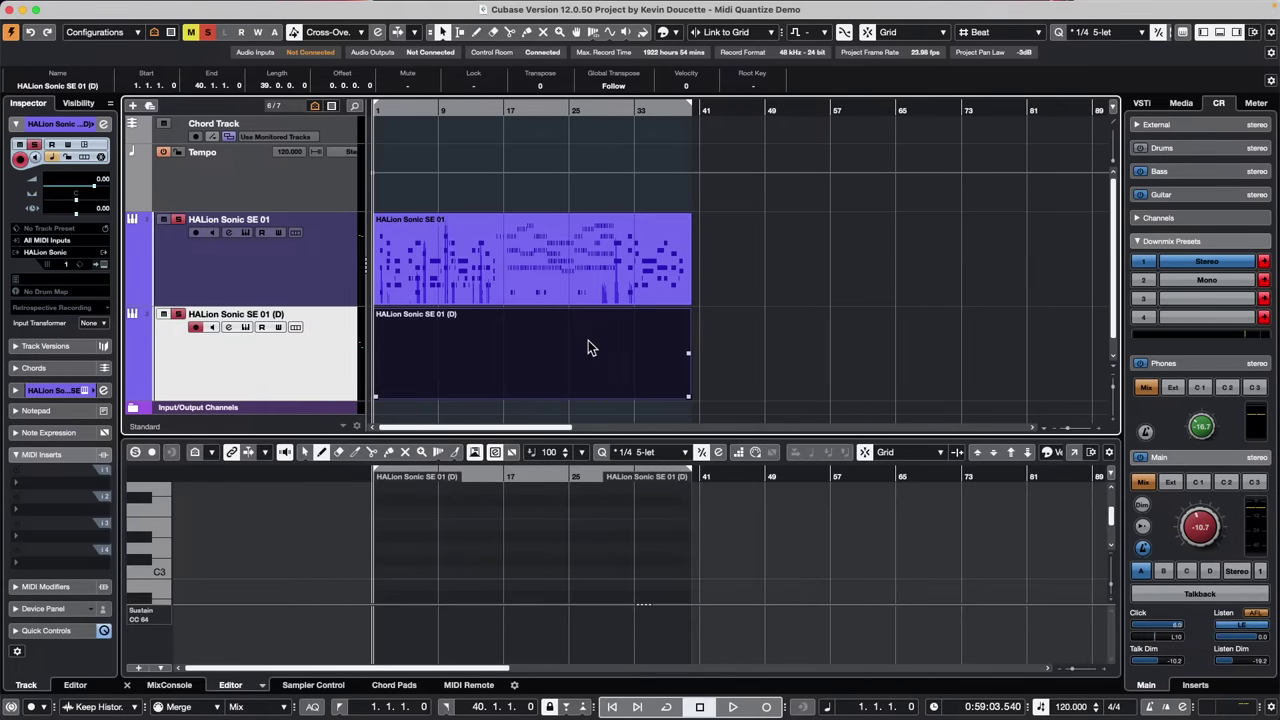
key(3)
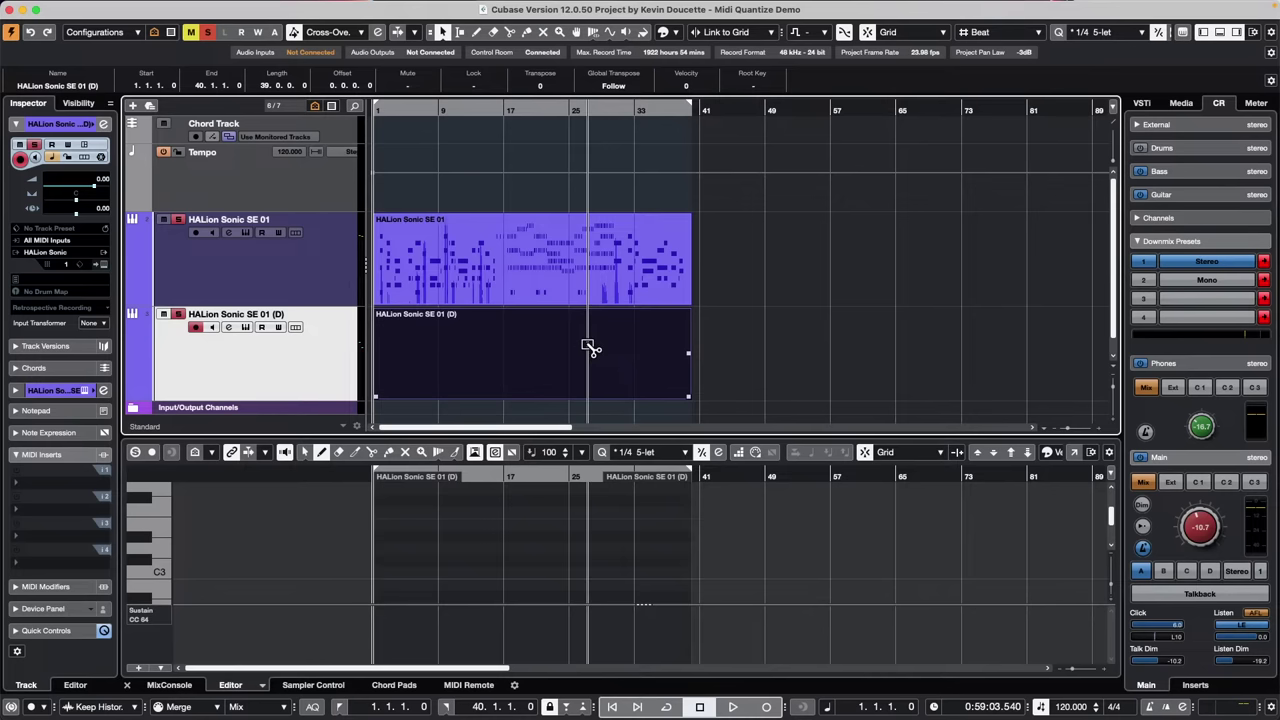
key(alt+v)
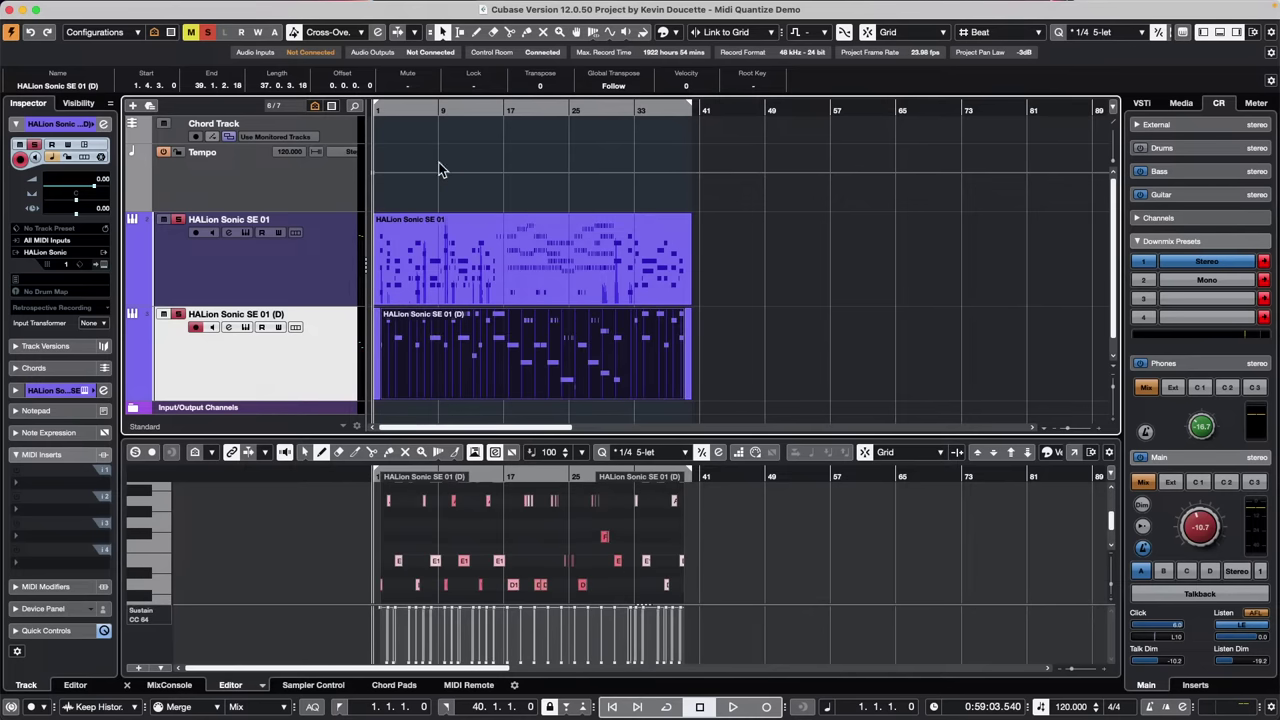
Play both soloed tracks from around bar 5 and again from the start to check the pasted low notes
click(407, 111)
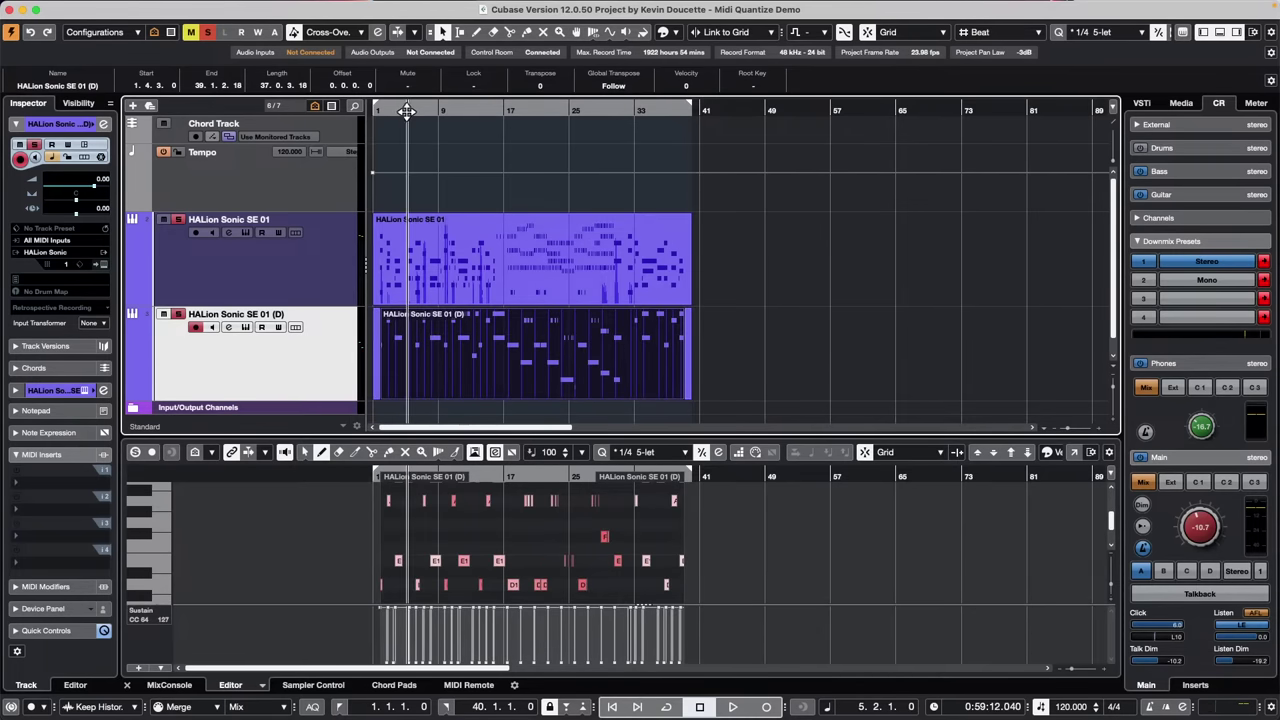
key(space)
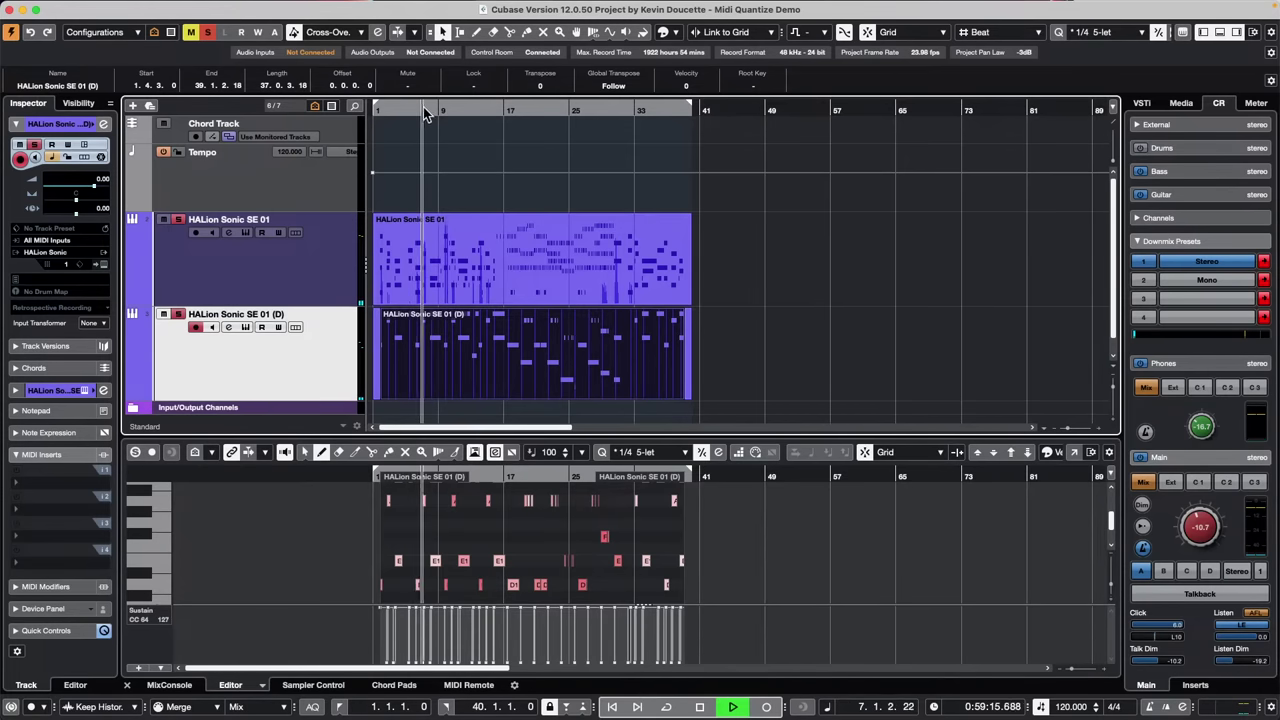
drag(423, 107, 238, 105)
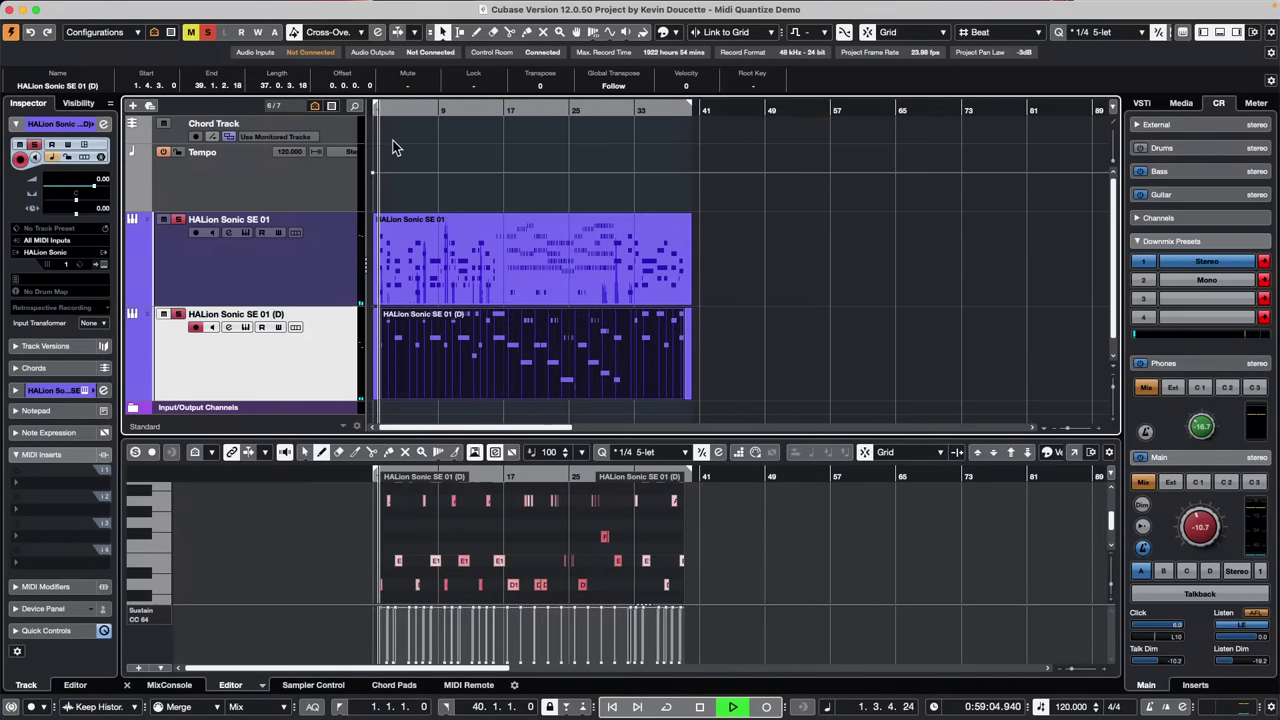
key(space)
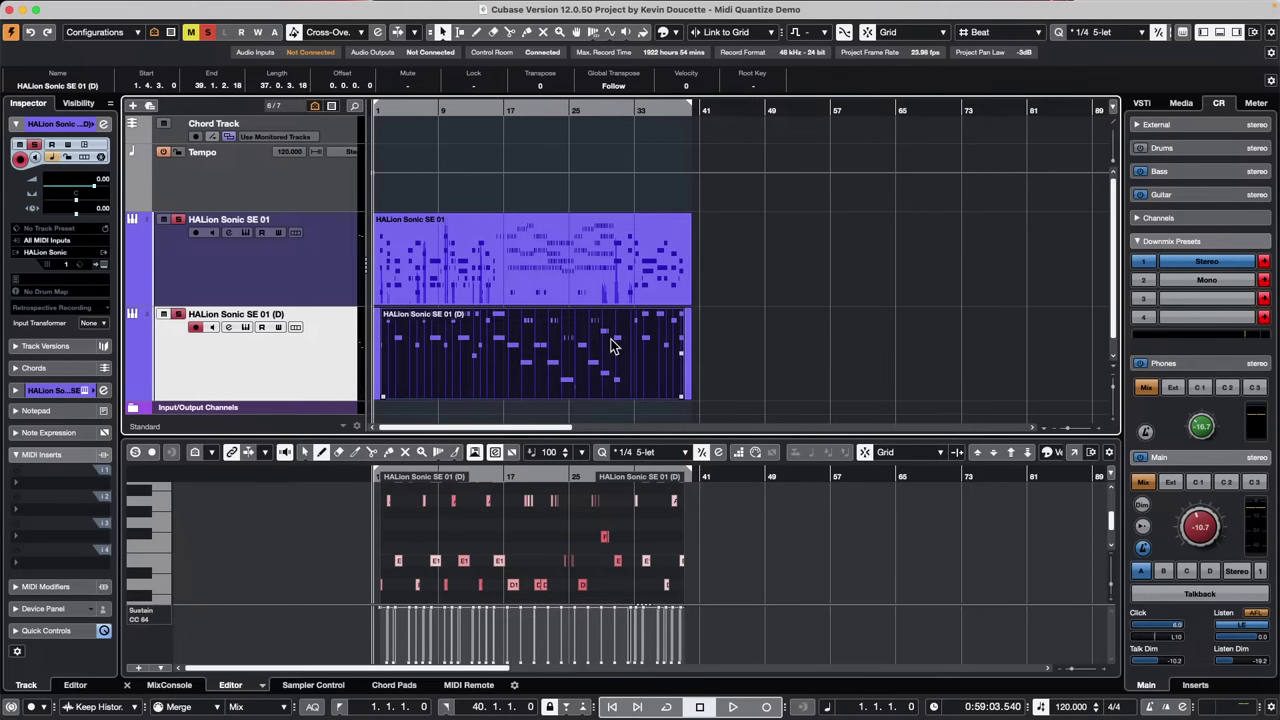
Select the parts on both HALion Sonic SE 01 tracks and render them in place through the render settings
click(713, 248)
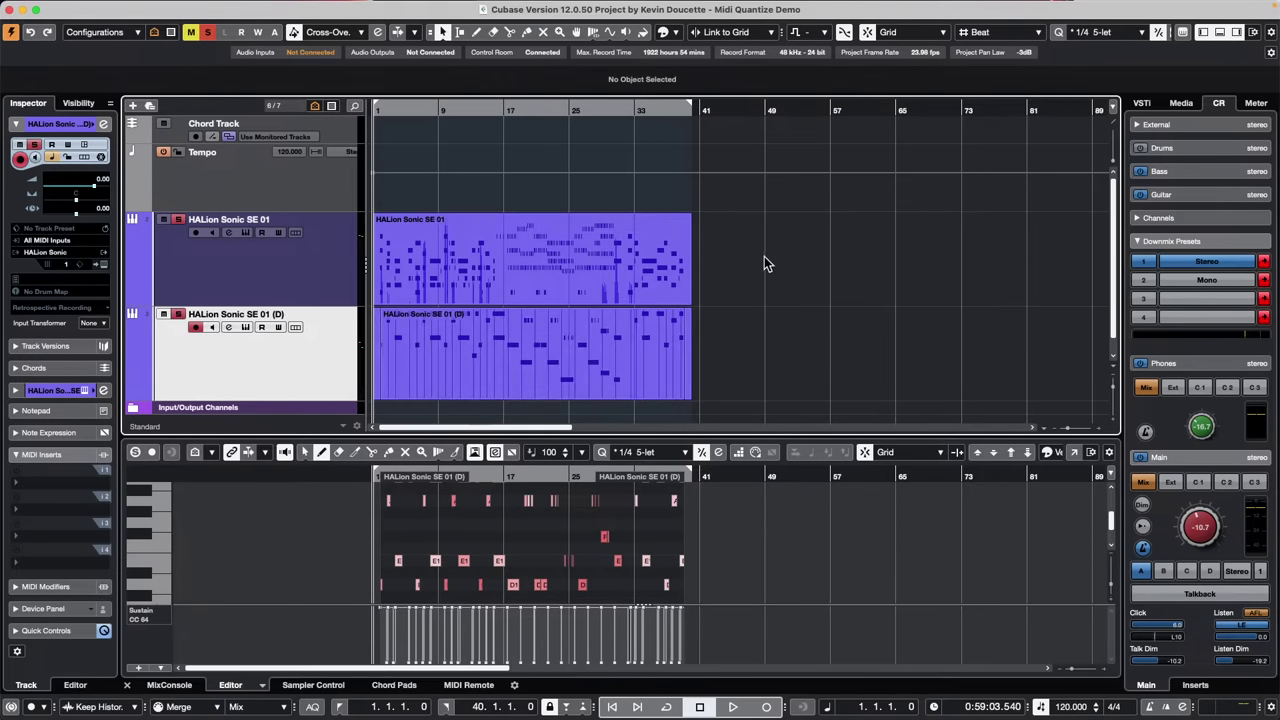
drag(764, 257, 277, 345)
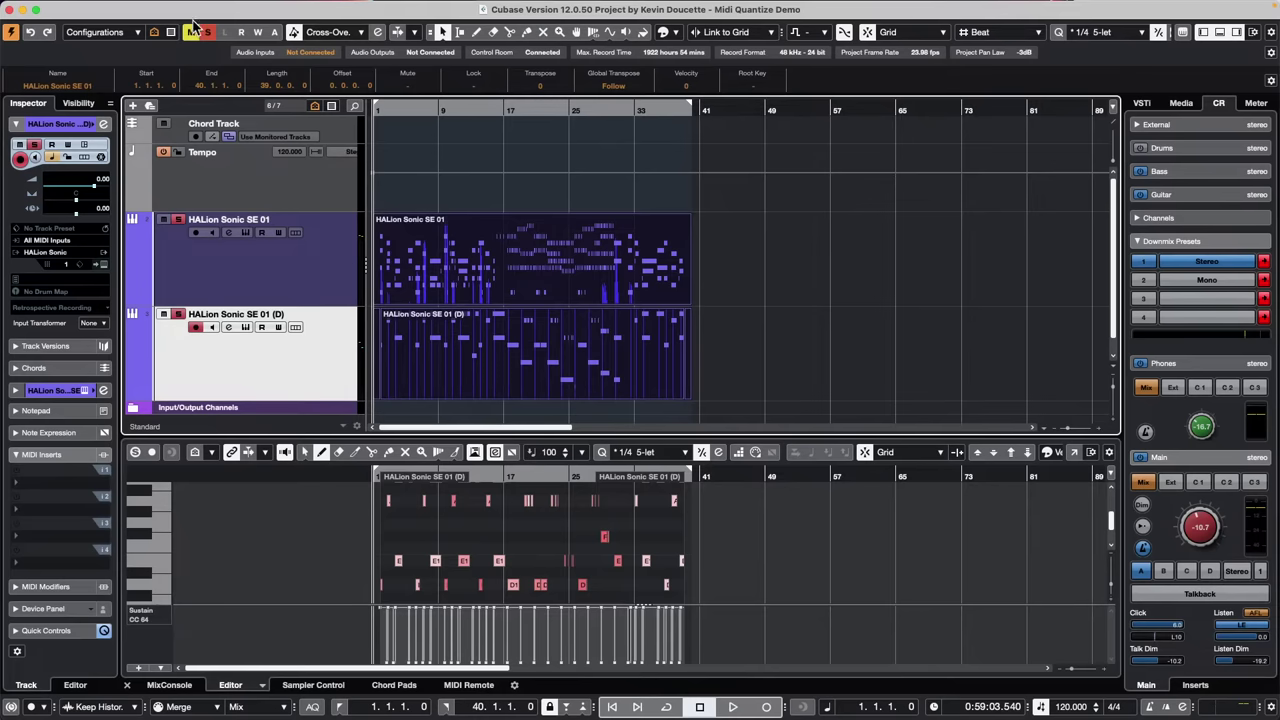
mouse_move(226, 7)
mouse_move(152, 10)
click(116, 8)
mouse_move(140, 155)
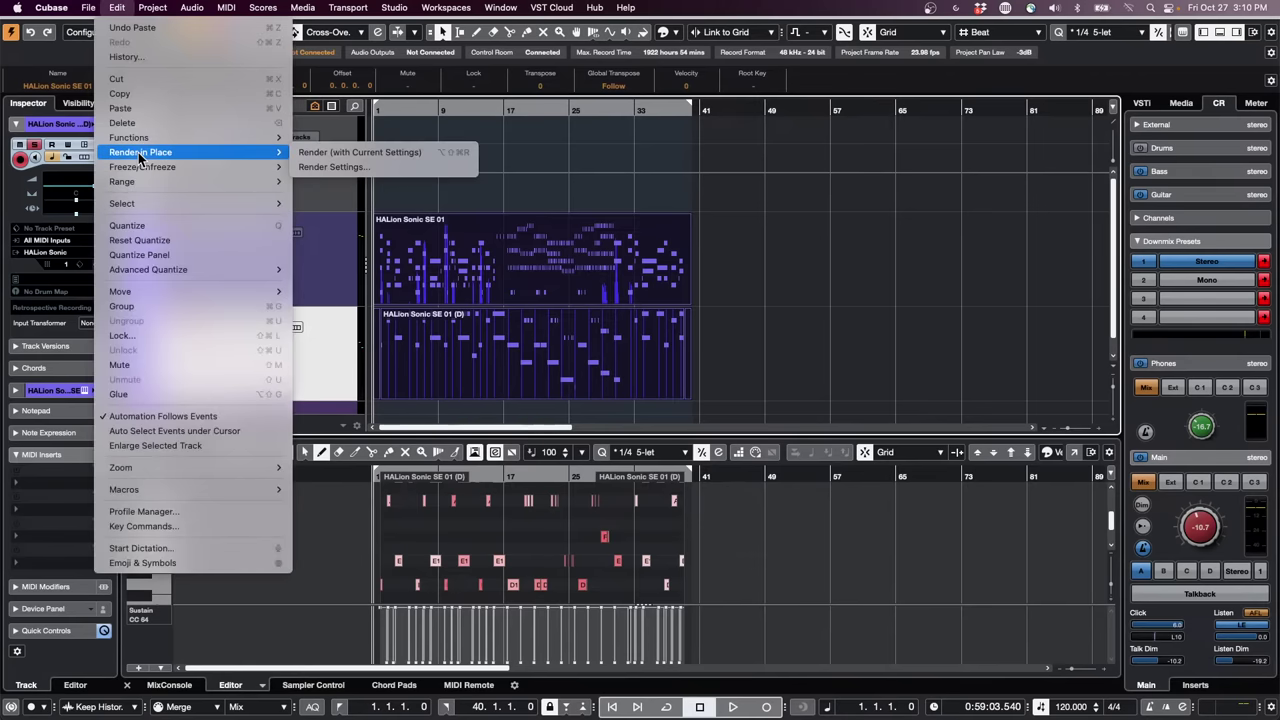
click(333, 167)
click(722, 494)
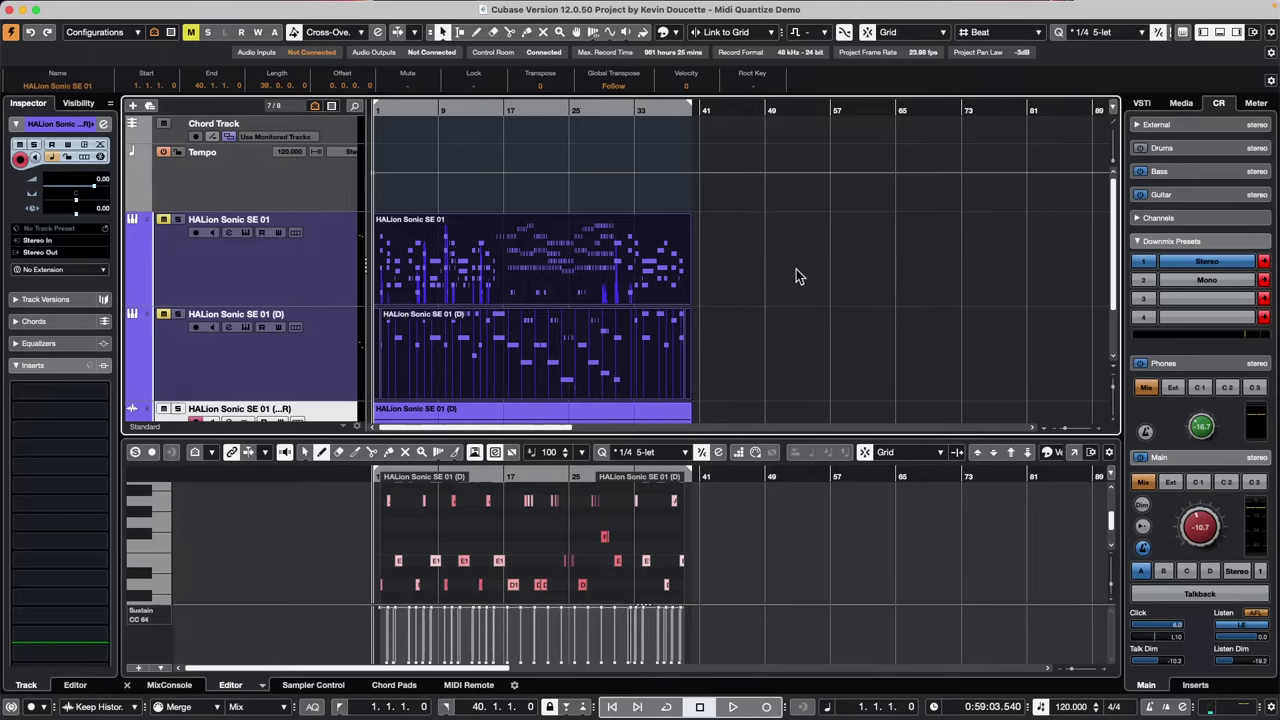
Undo the render of the selected parts and clear the mute on the HALion Sonic SE 01 track
scroll(819, 293, up, 2)
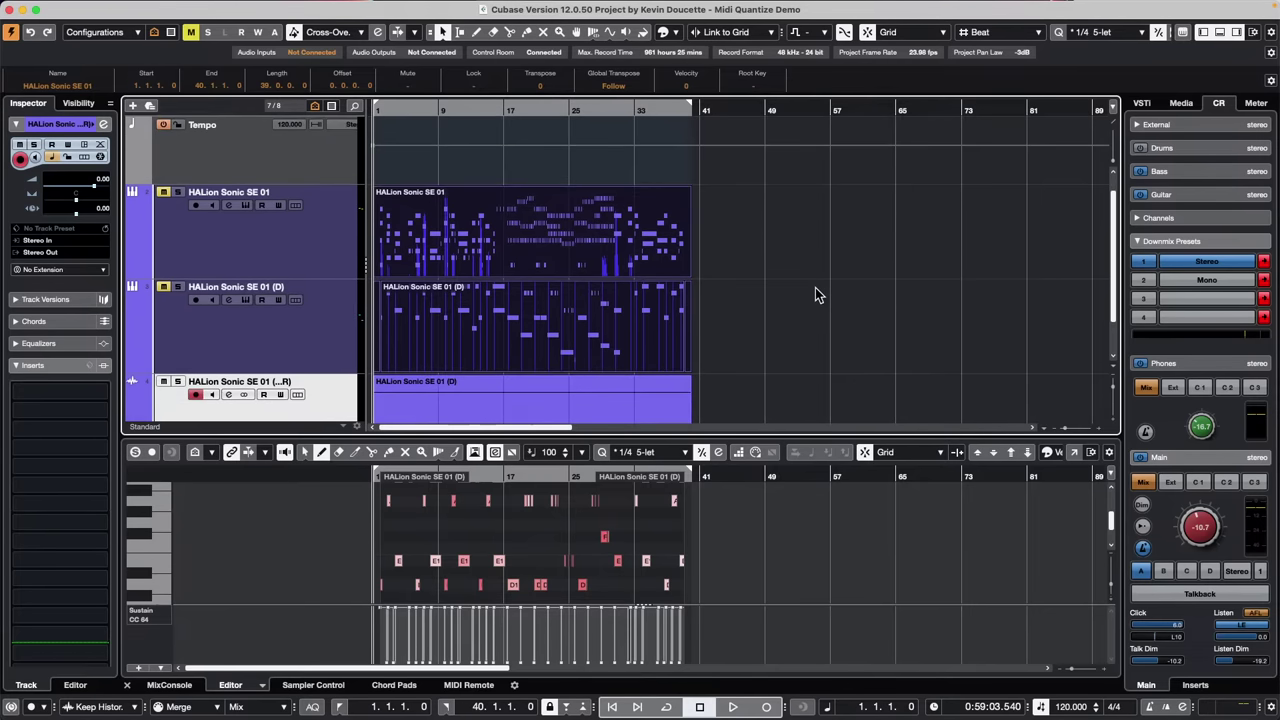
key(super+z)
click(163, 201)
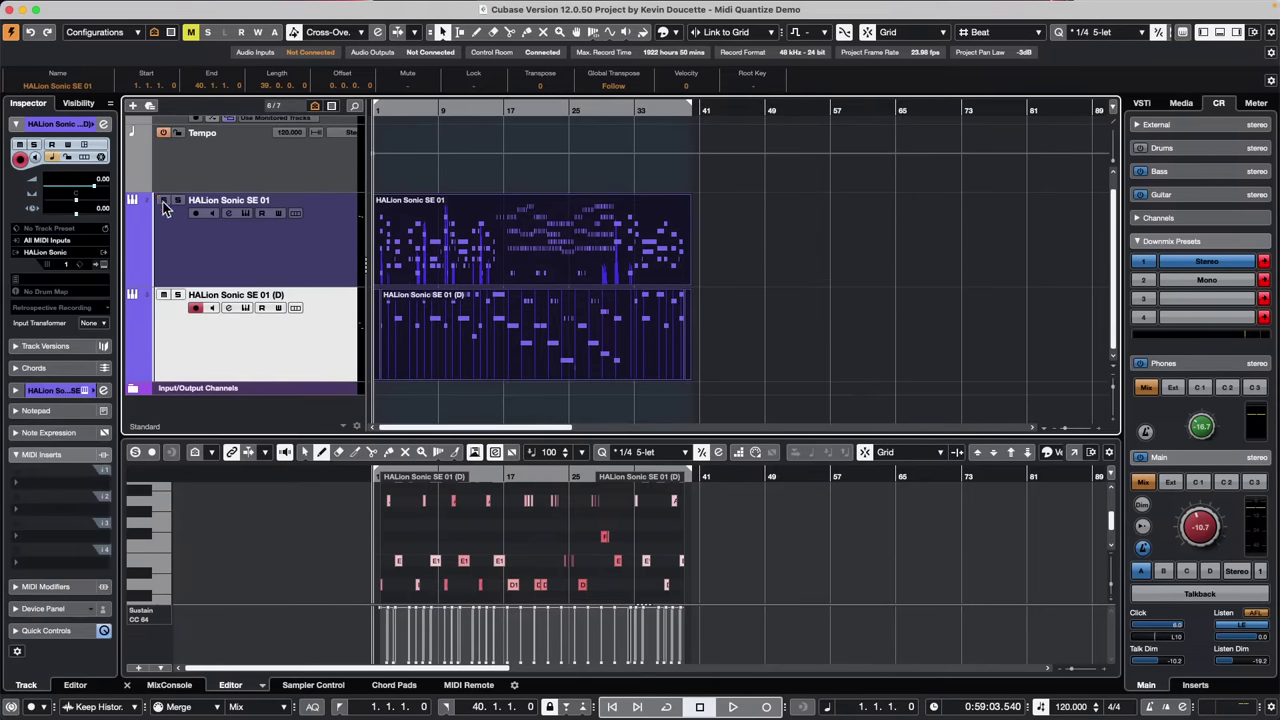
Select the HALion Sonic SE 01 and HALion Sonic SE 01 (D) tracks together, leaving no part selected
click(768, 256)
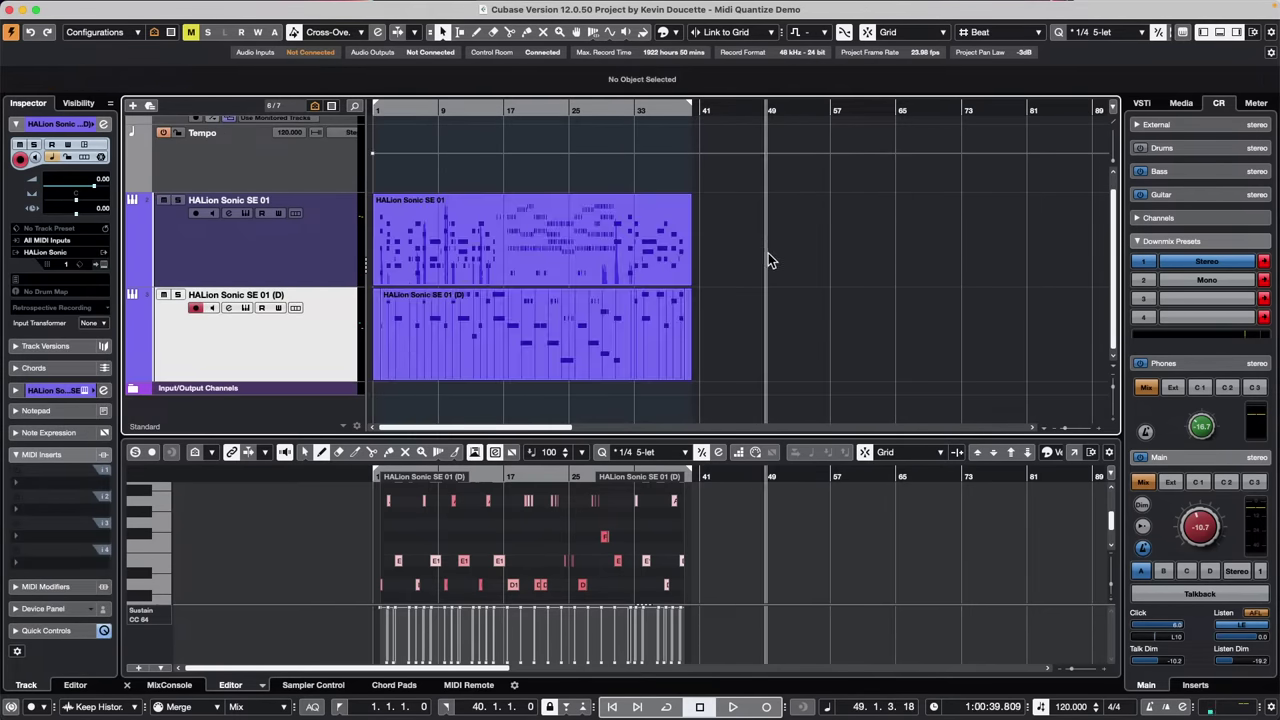
drag(768, 256, 478, 352)
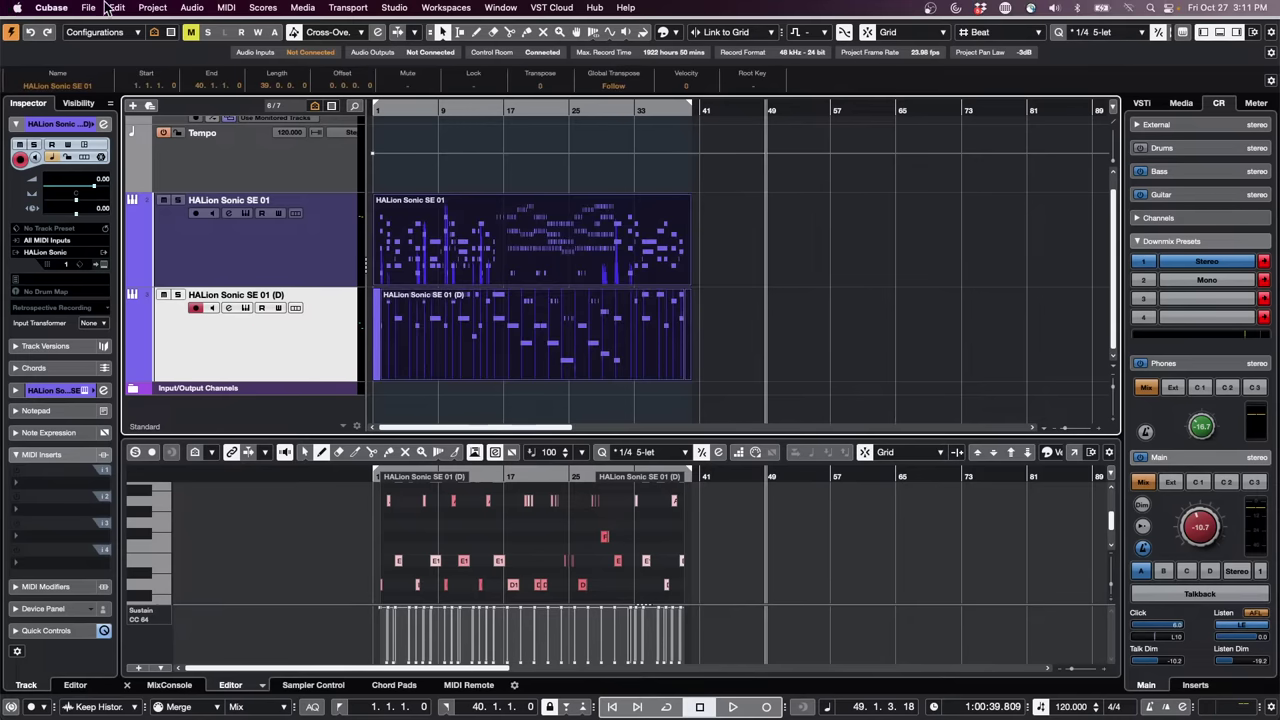
click(271, 246)
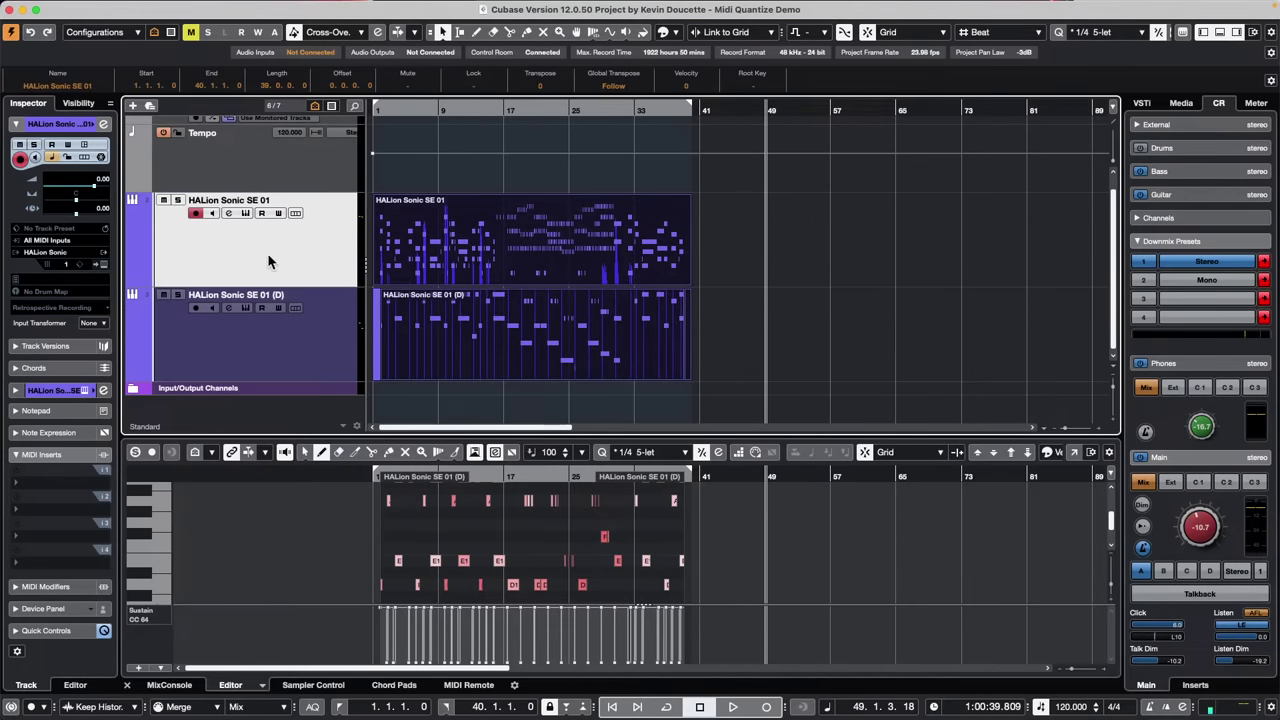
shift+click(303, 350)
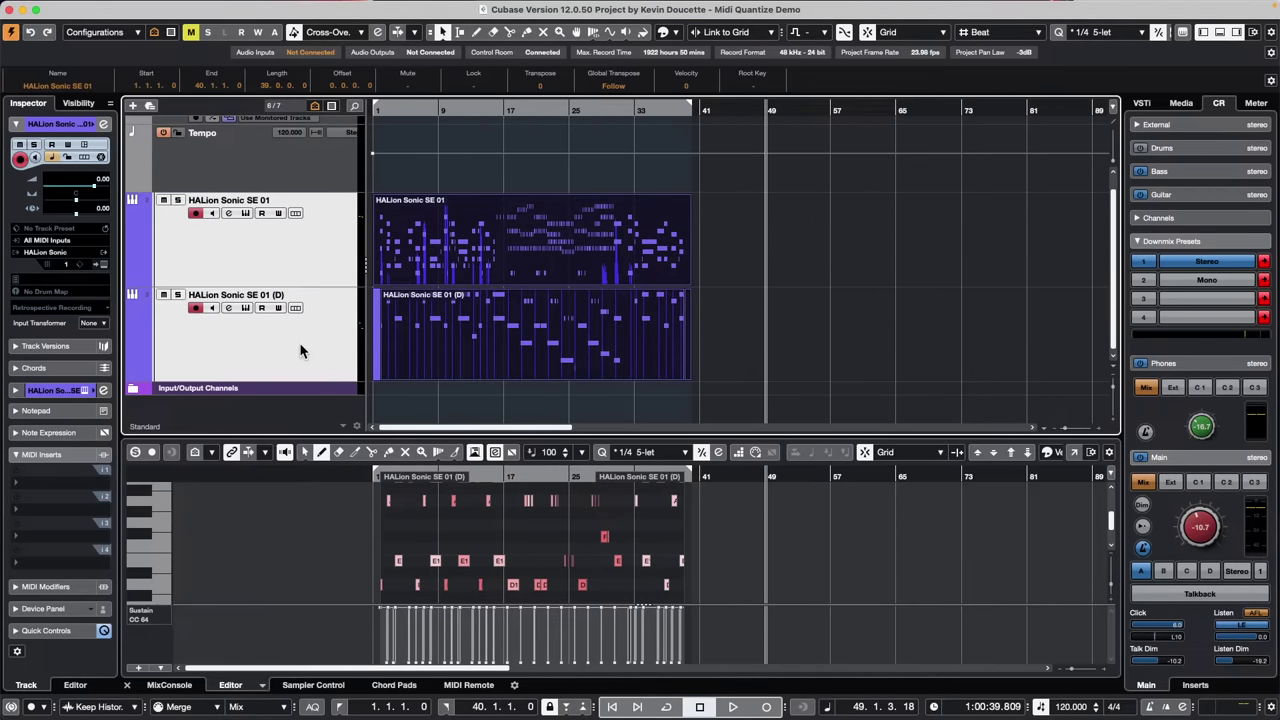
click(919, 324)
Render both tracks in place as one event with Channel Settings and Remove Source Tracks, and undo the render
click(118, 8)
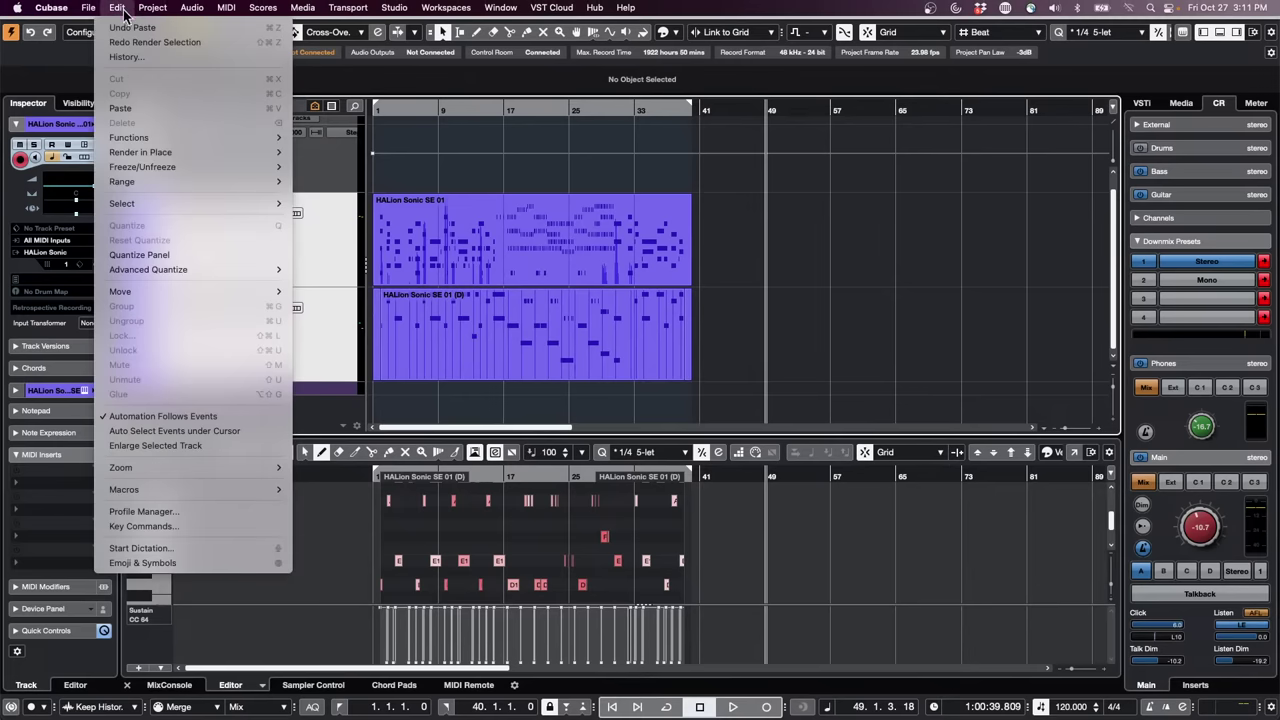
mouse_move(148, 8)
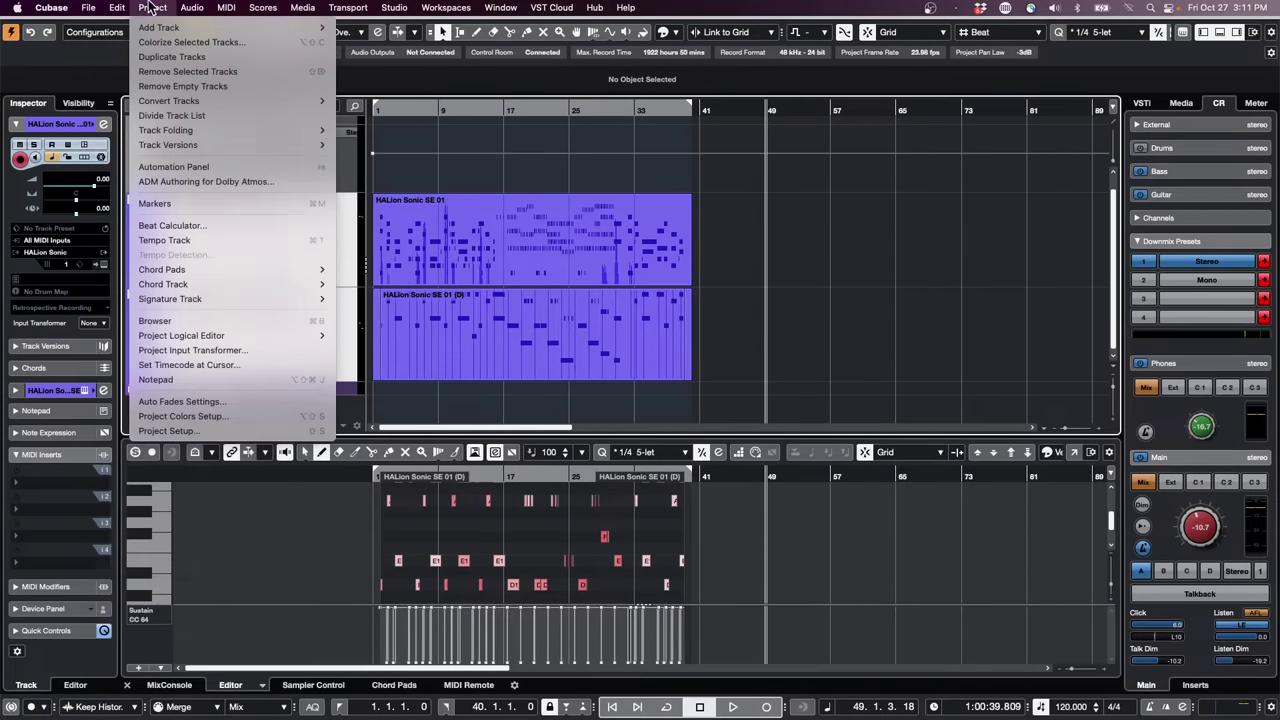
mouse_move(147, 155)
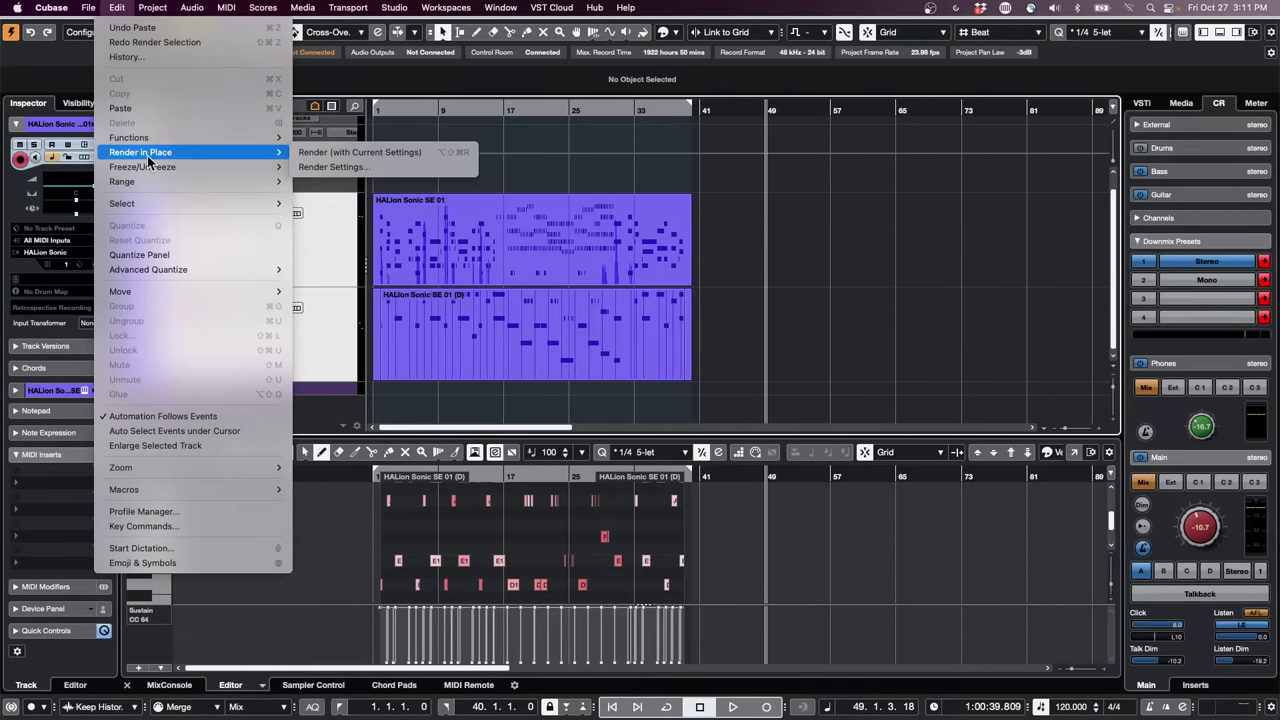
click(380, 166)
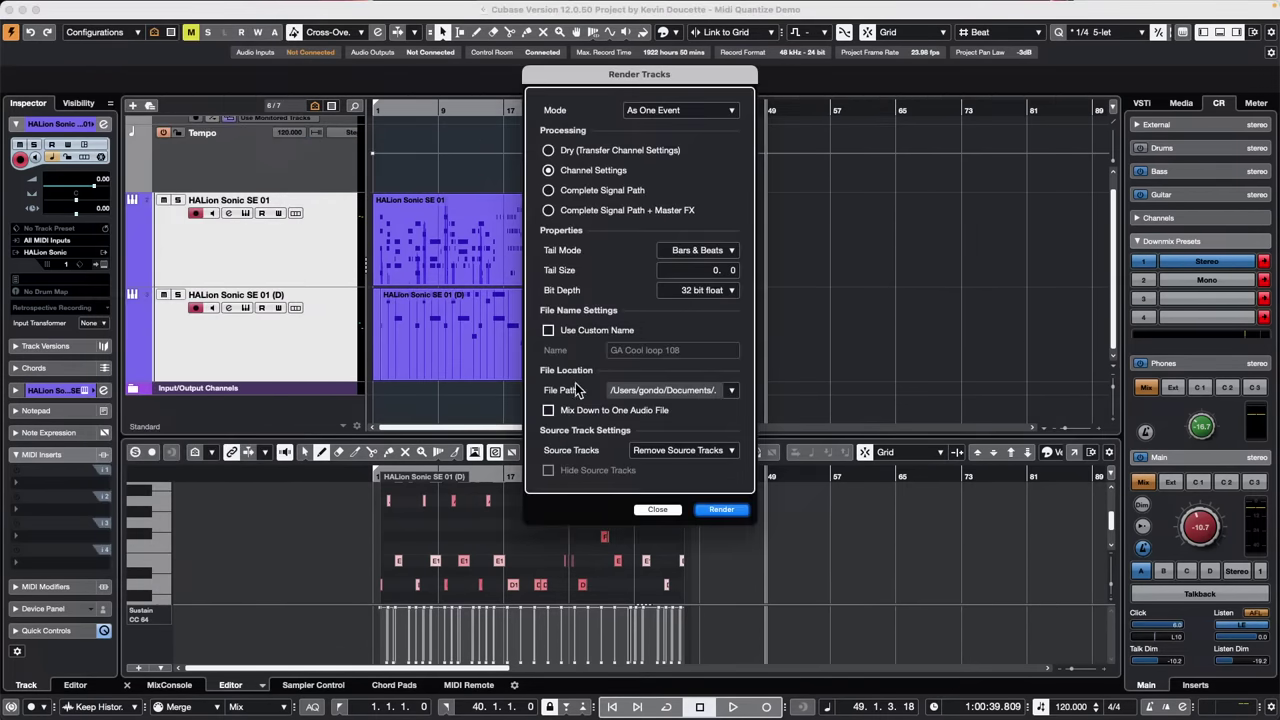
click(738, 511)
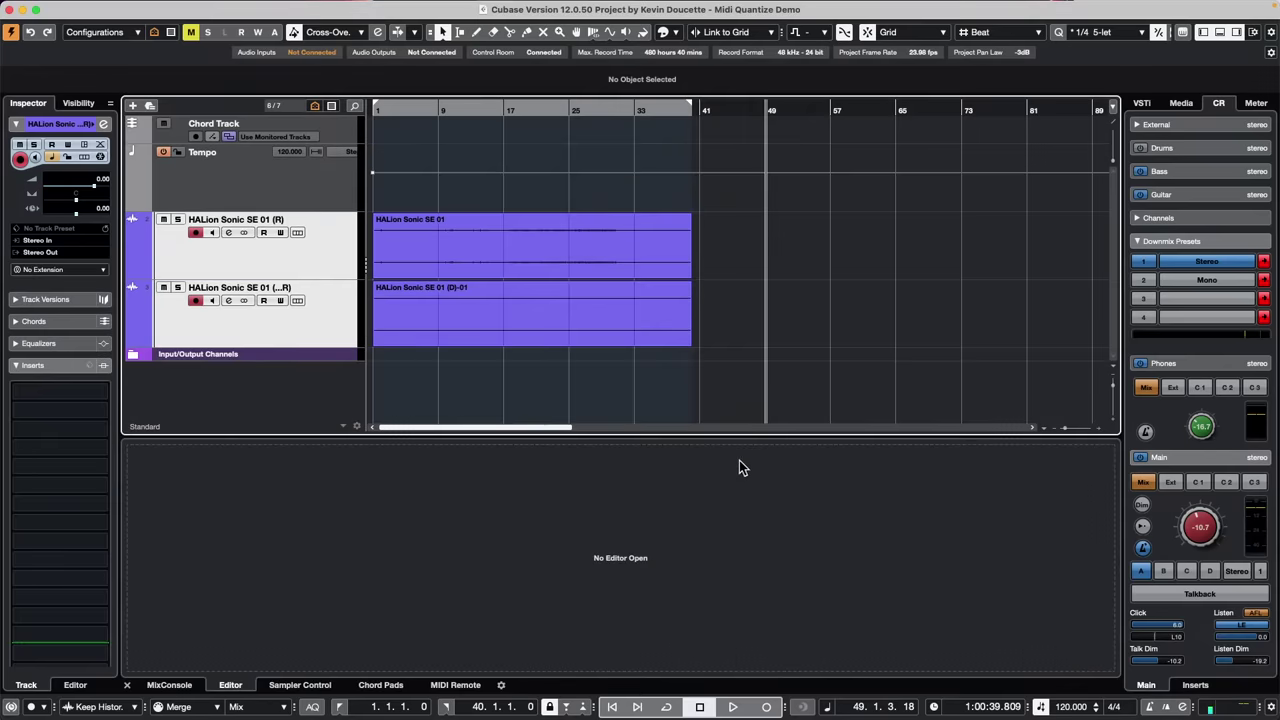
key(super+z)
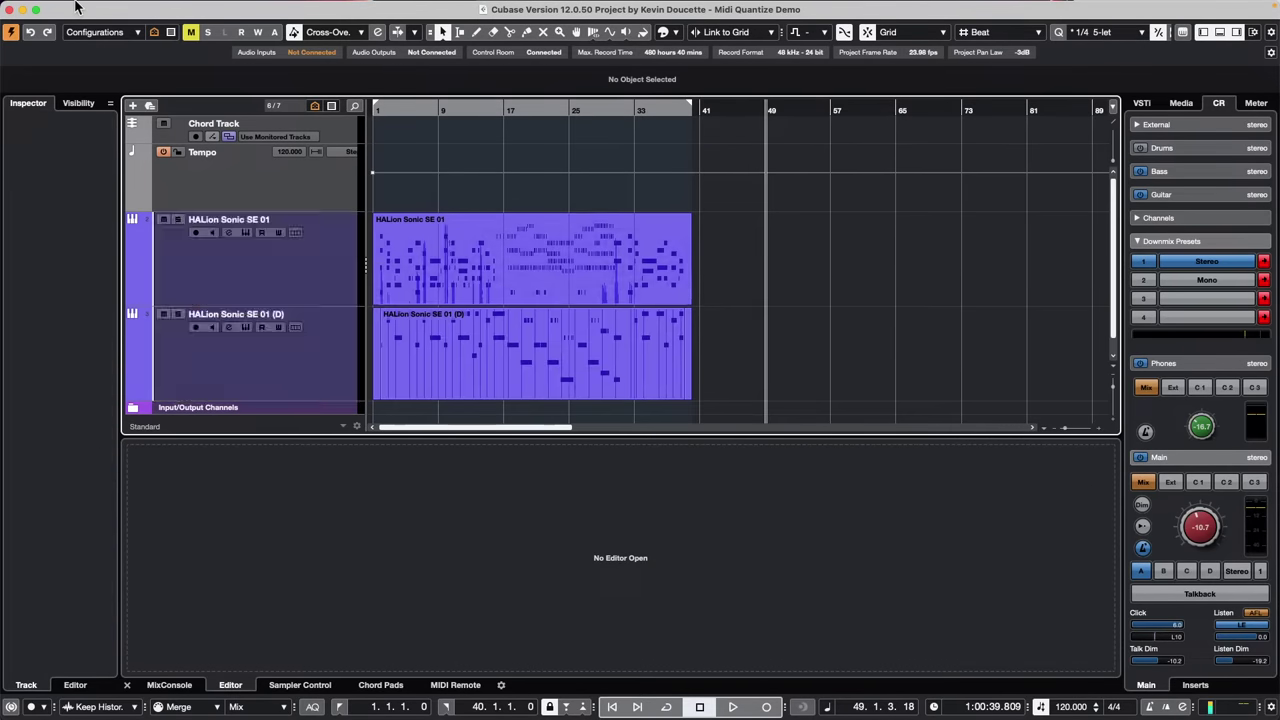
Render both tracks in place as one event with Channel Settings, using Keep Source Tracks Unchanged
click(117, 8)
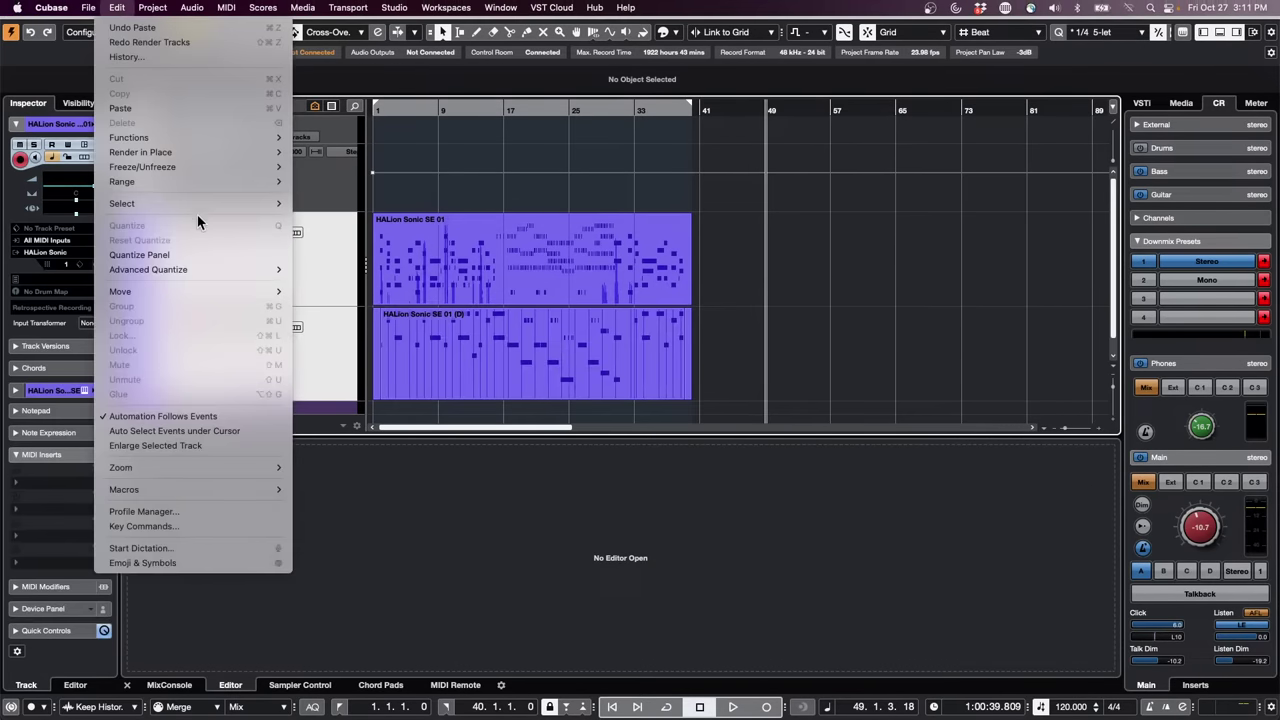
mouse_move(191, 151)
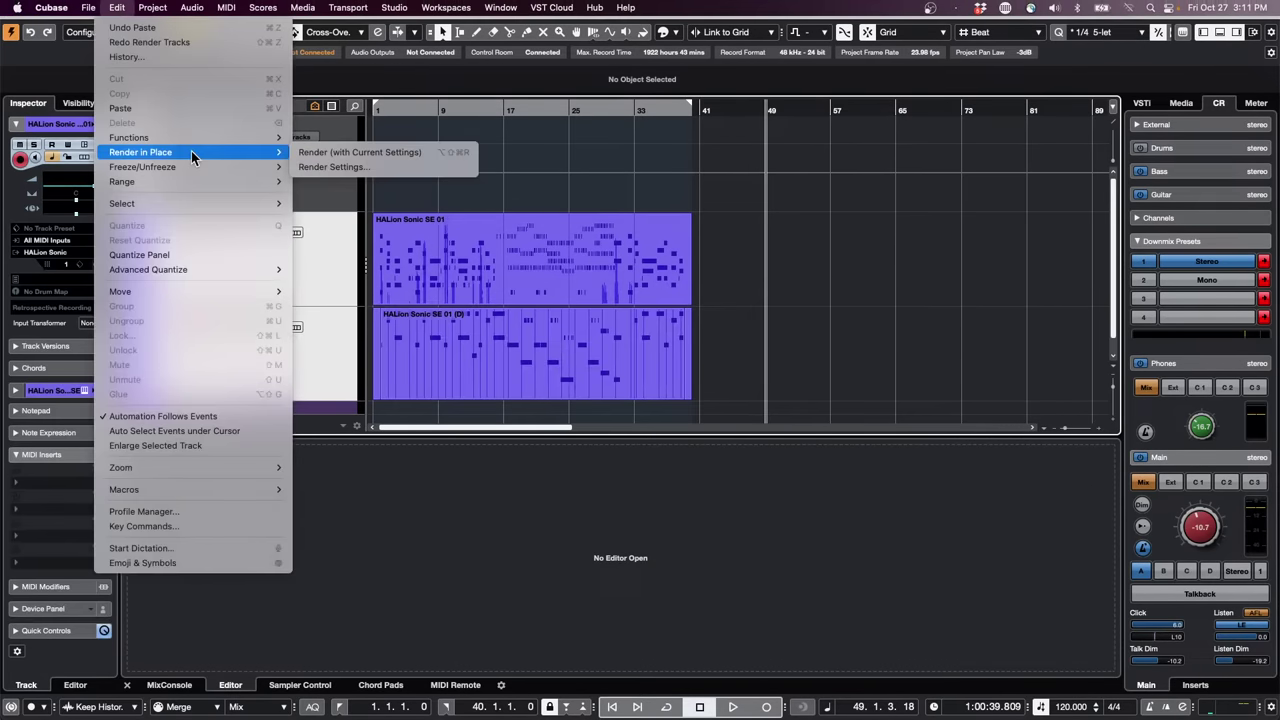
click(333, 167)
click(677, 451)
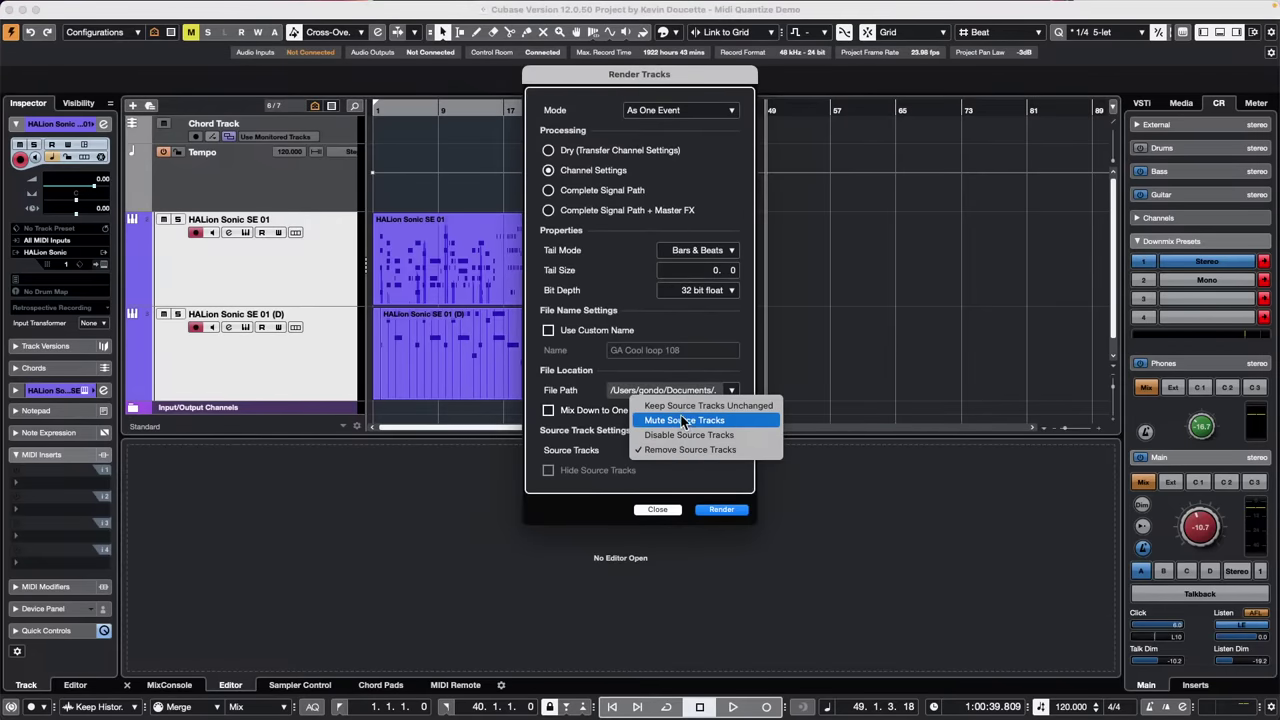
click(689, 407)
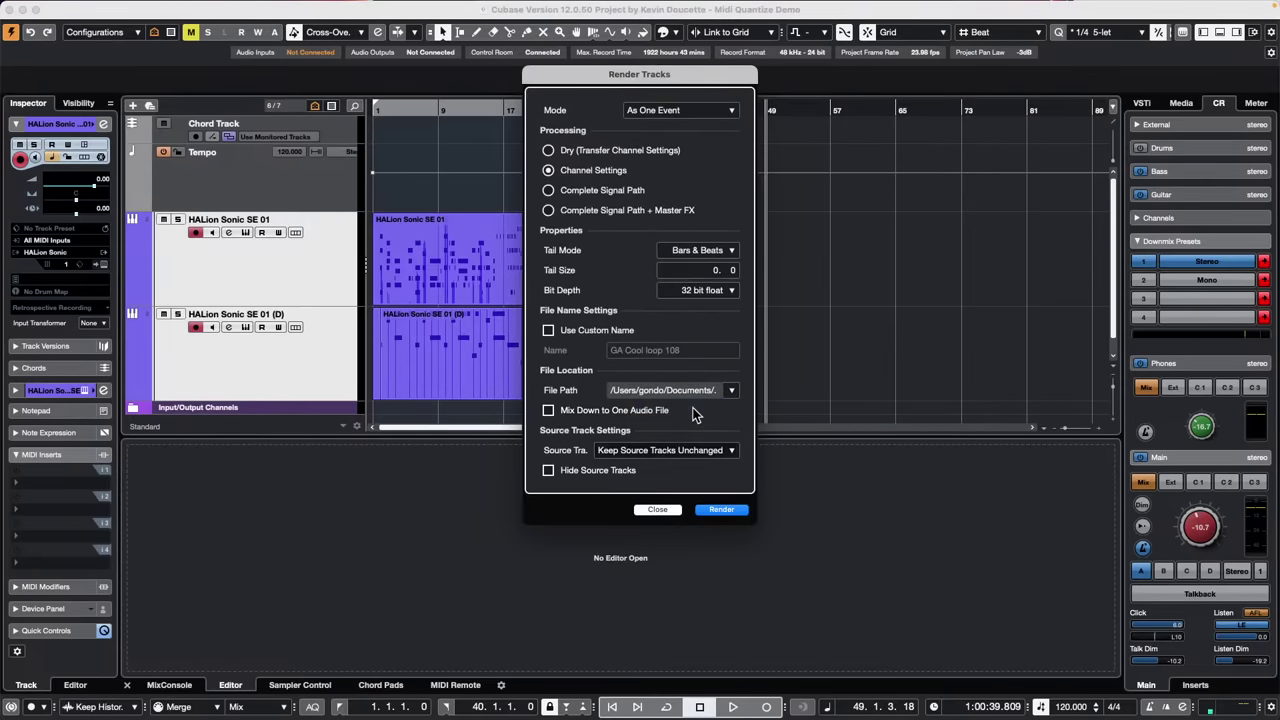
click(716, 510)
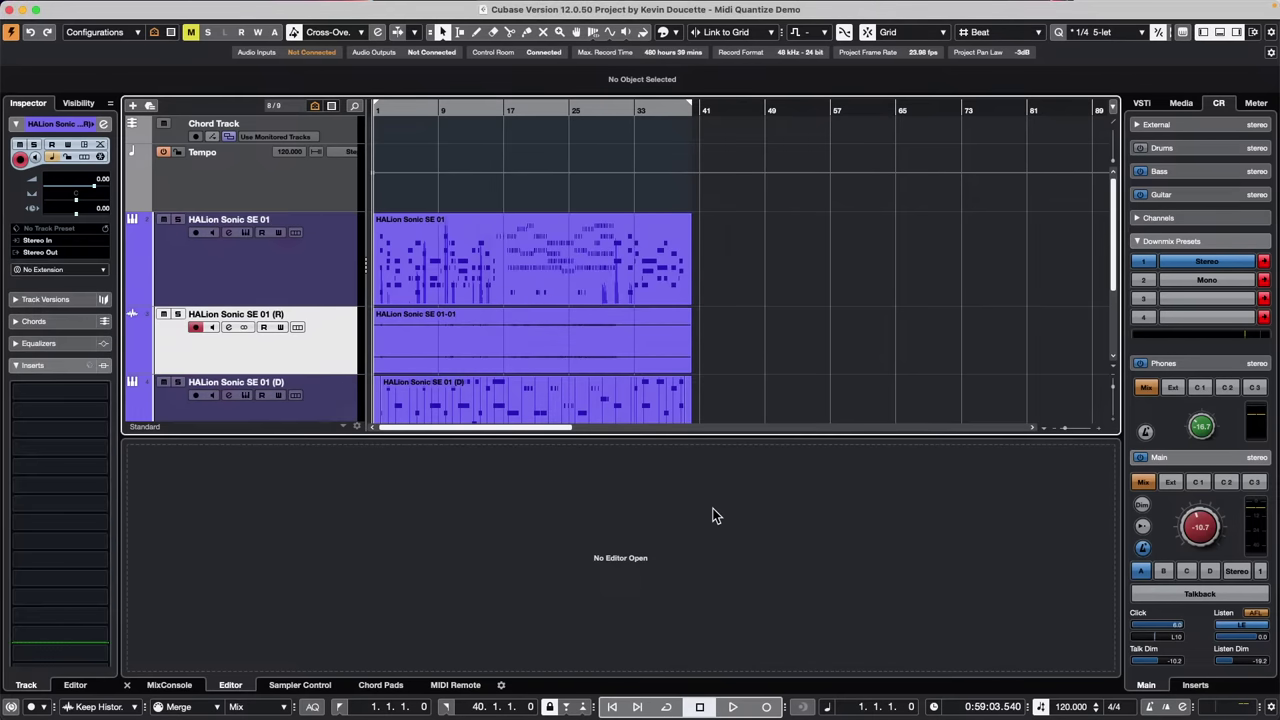
Select the HALion Sonic SE 01 part with its rendered audio event, and likewise the HALion Sonic SE 01 (D) part with its audio
drag(705, 272, 559, 354)
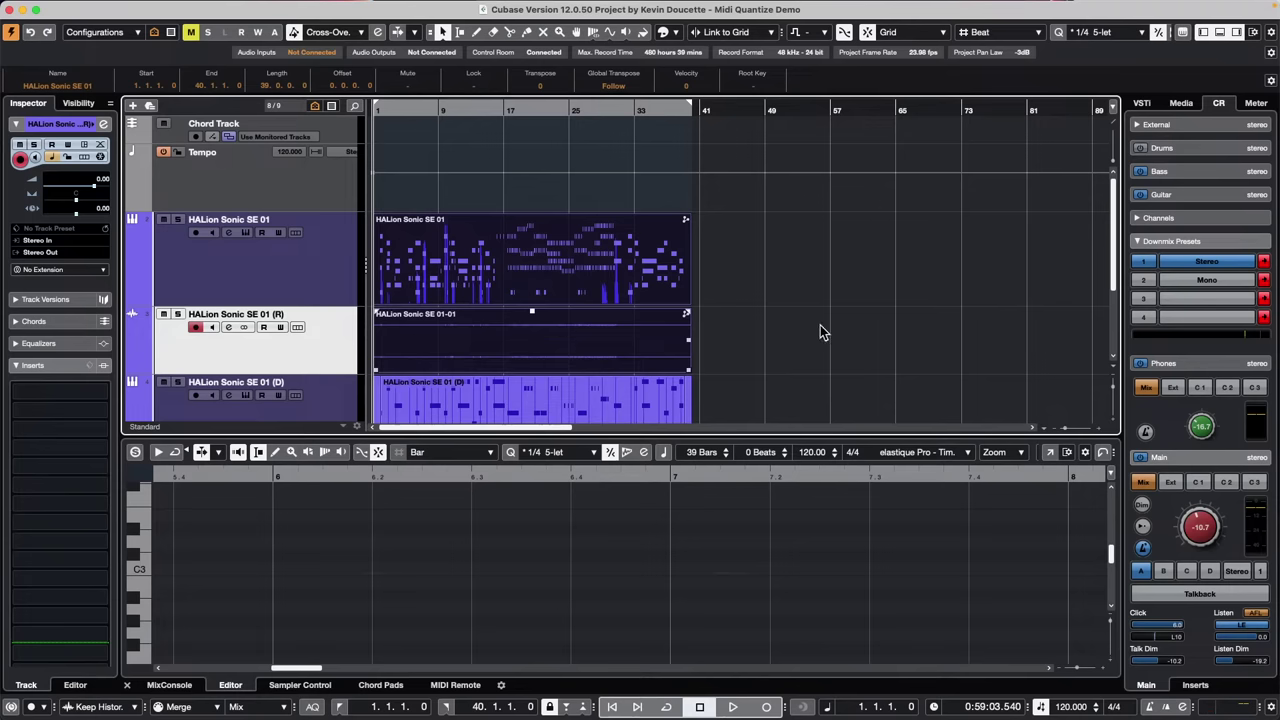
scroll(823, 331, down, 3)
drag(738, 329, 546, 402)
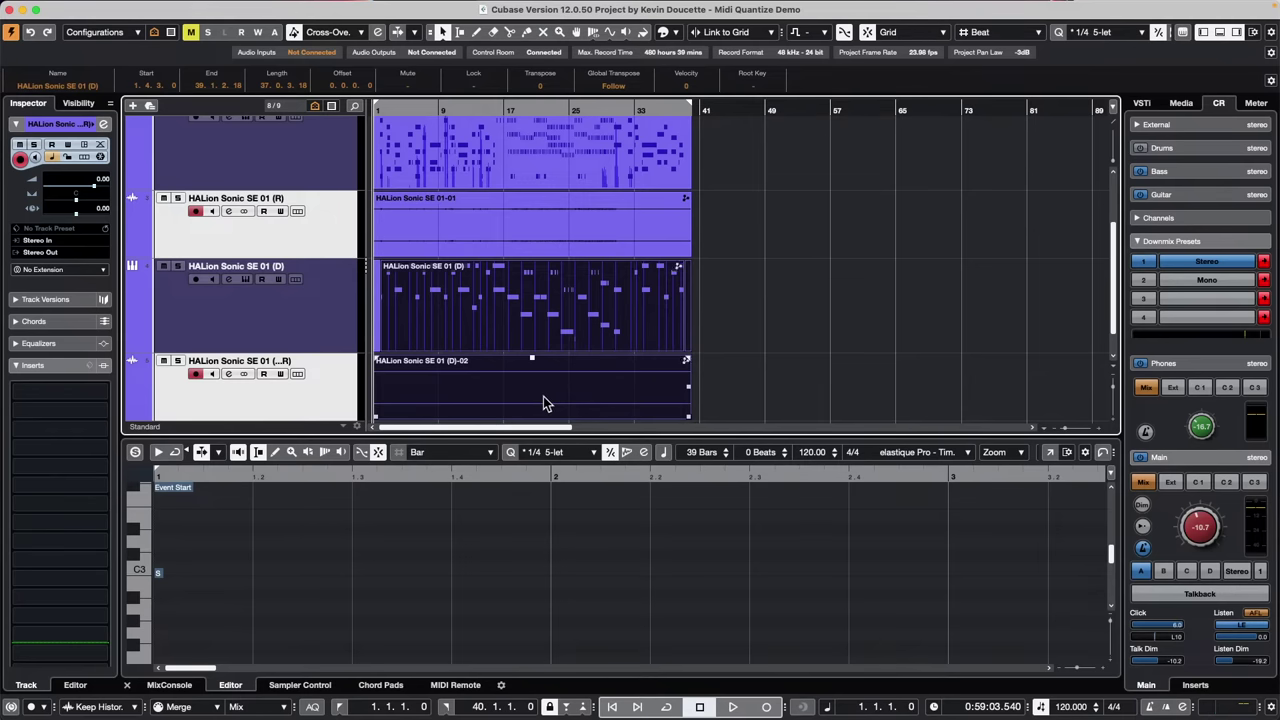
click(802, 312)
Split the HALion Sonic SE 01 (D) part and its rendered audio at 15.3.1.0 and at bar 26
click(484, 266)
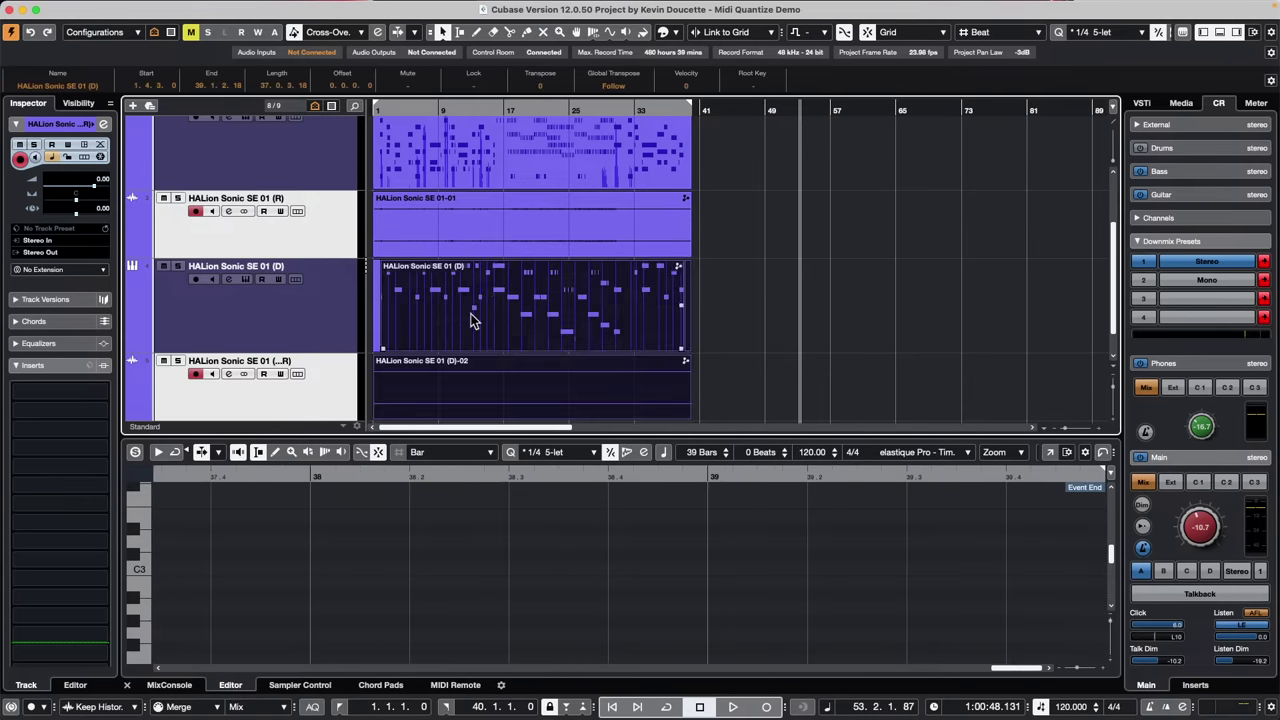
right_click(469, 315)
click(532, 312)
click(513, 320)
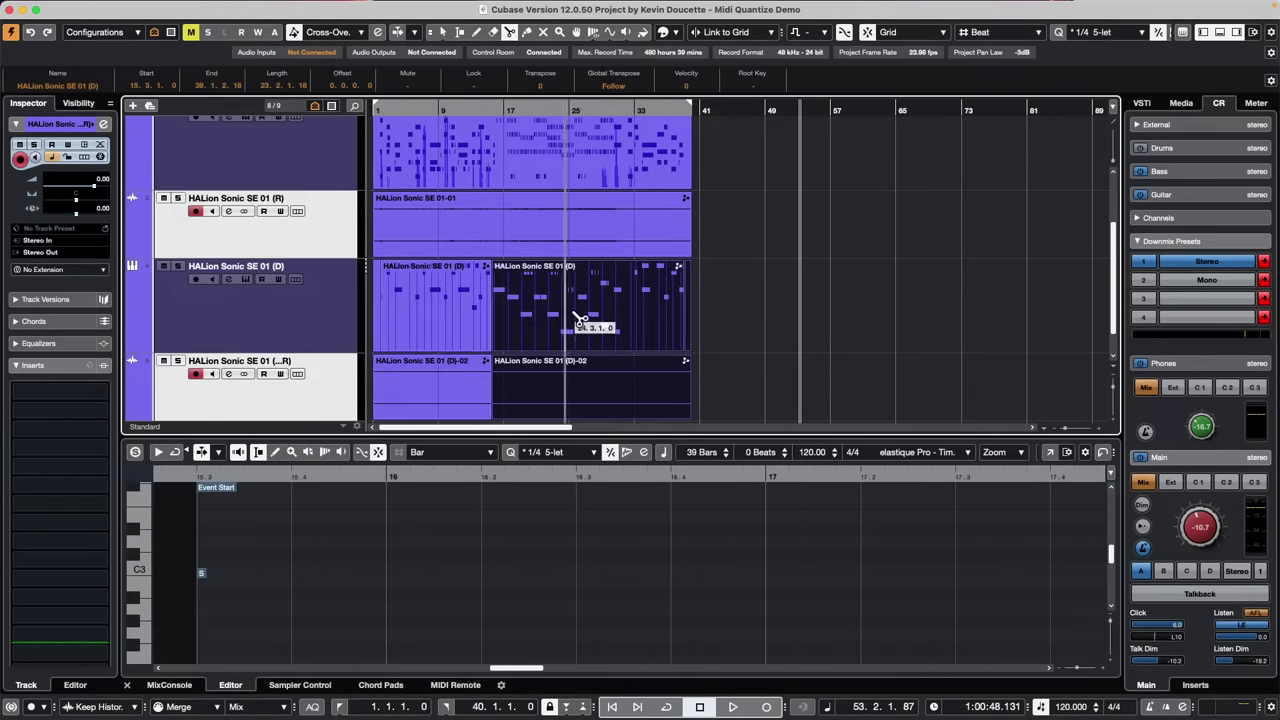
click(577, 322)
Erase the middle section between the two splits, leaving a gap in the (D) MIDI part and its audio
right_click(537, 323)
click(594, 325)
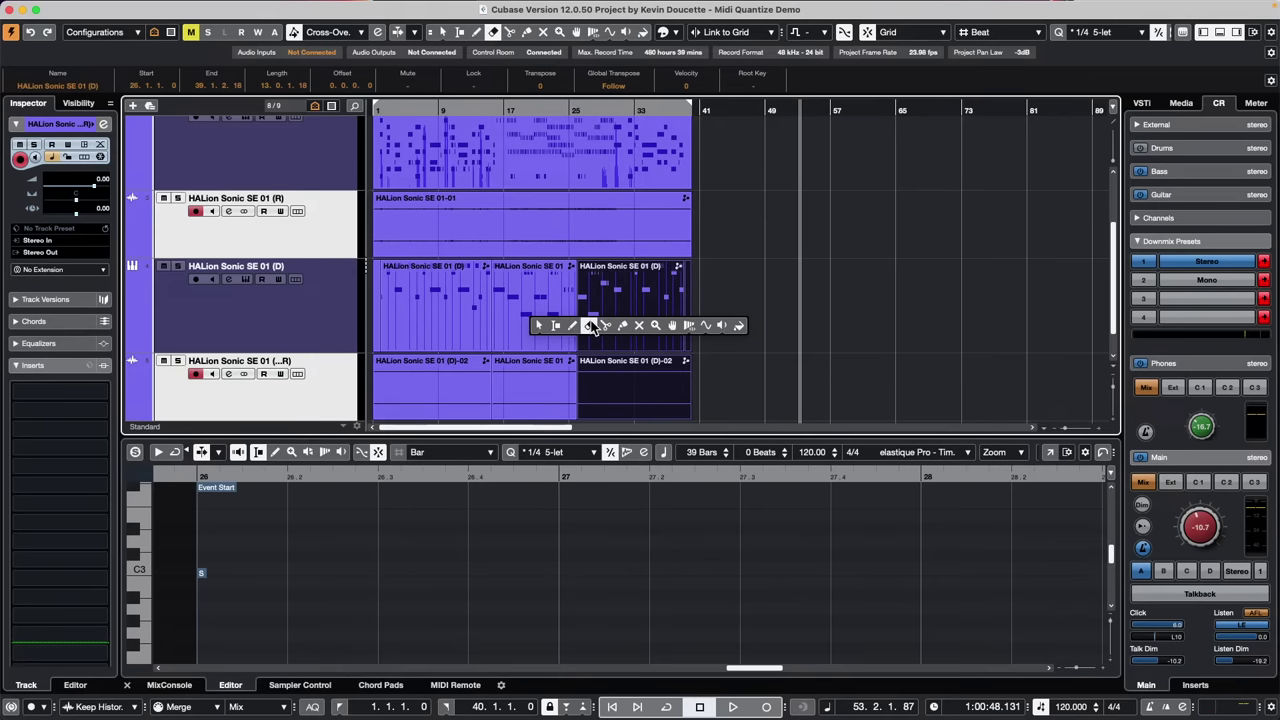
click(535, 305)
click(535, 385)
right_click(744, 167)
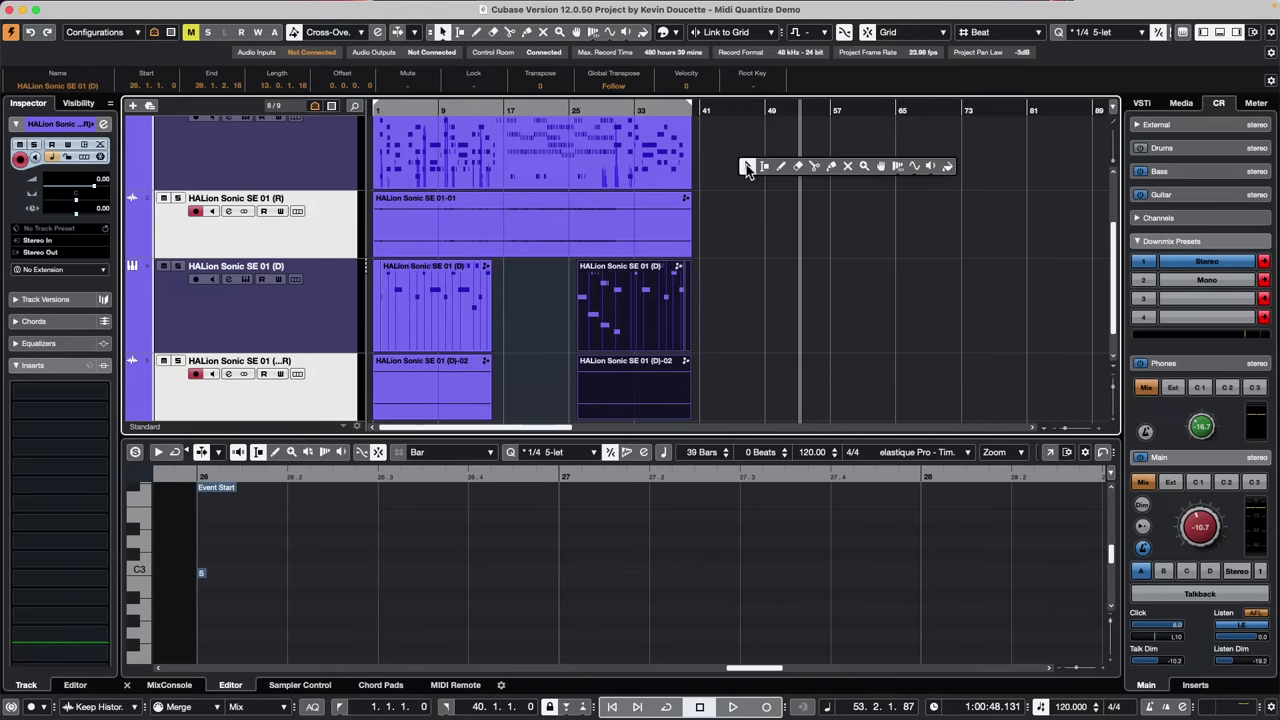
click(750, 167)
Split the HALion Sonic SE 01 part and its rendered audio at about bar 31 and at 36.4.1.0, and erase the section between
drag(733, 152, 432, 215)
right_click(545, 218)
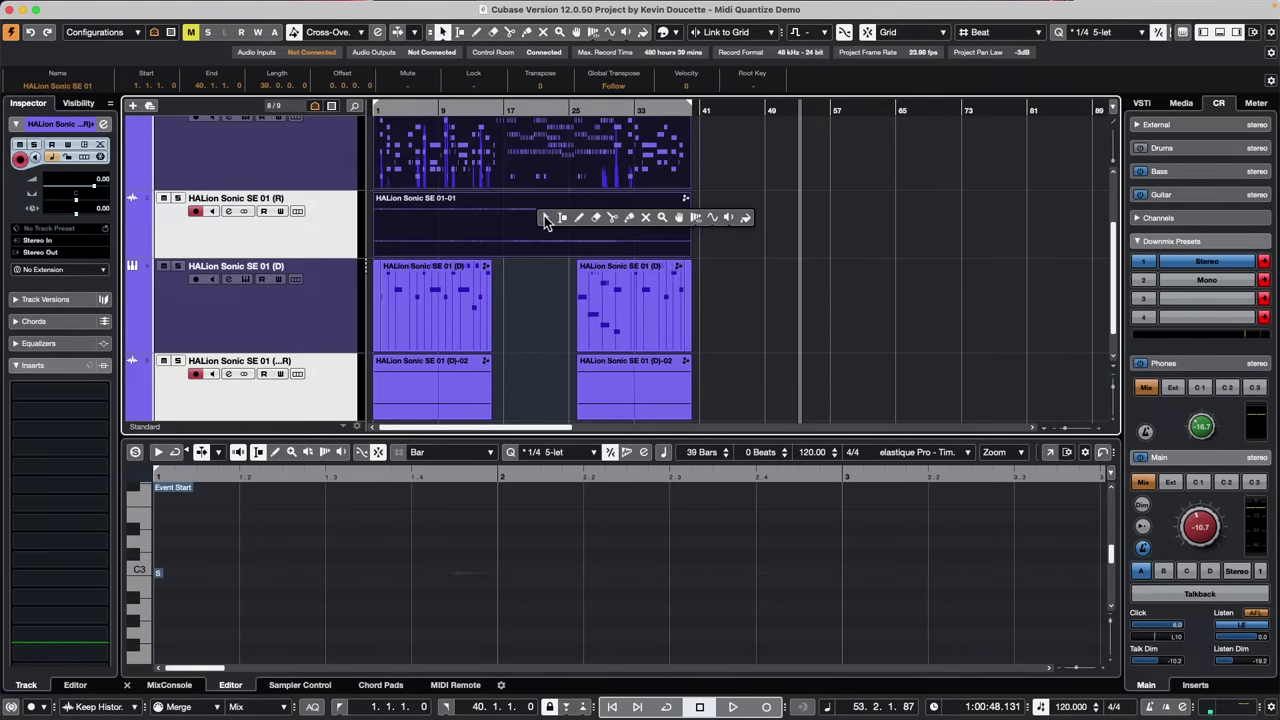
click(613, 217)
click(668, 182)
right_click(656, 203)
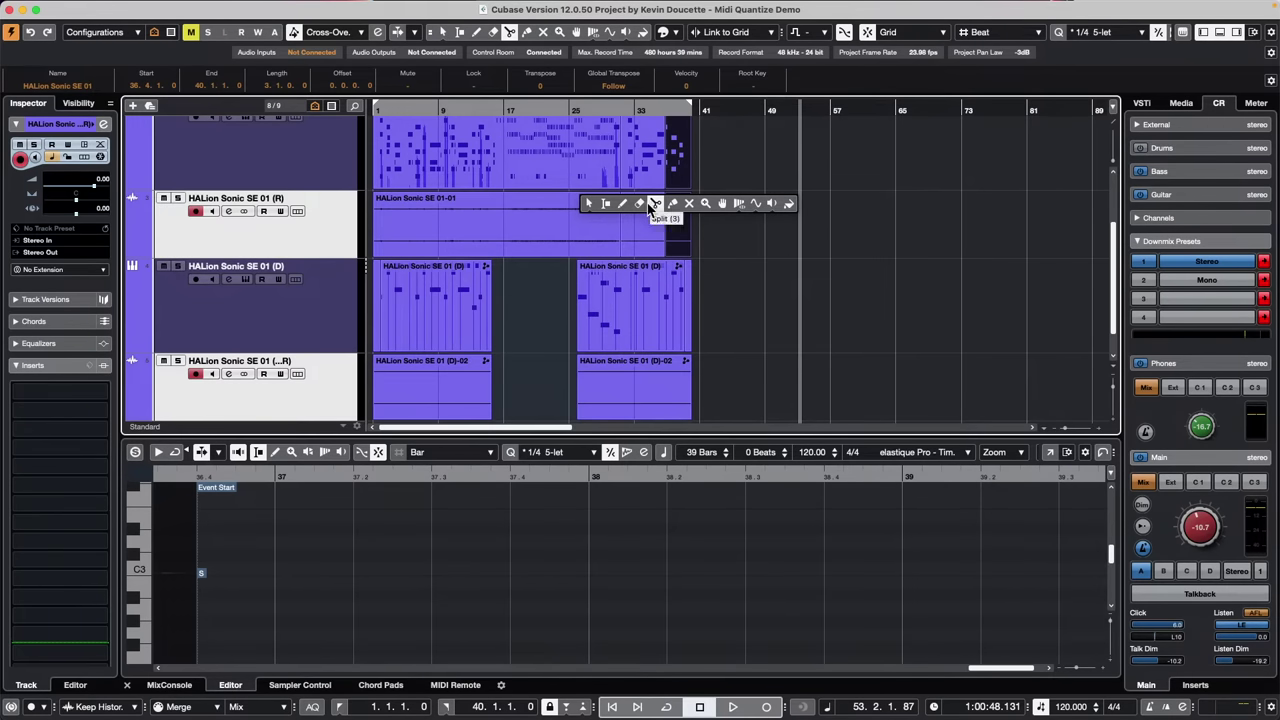
click(640, 204)
click(649, 162)
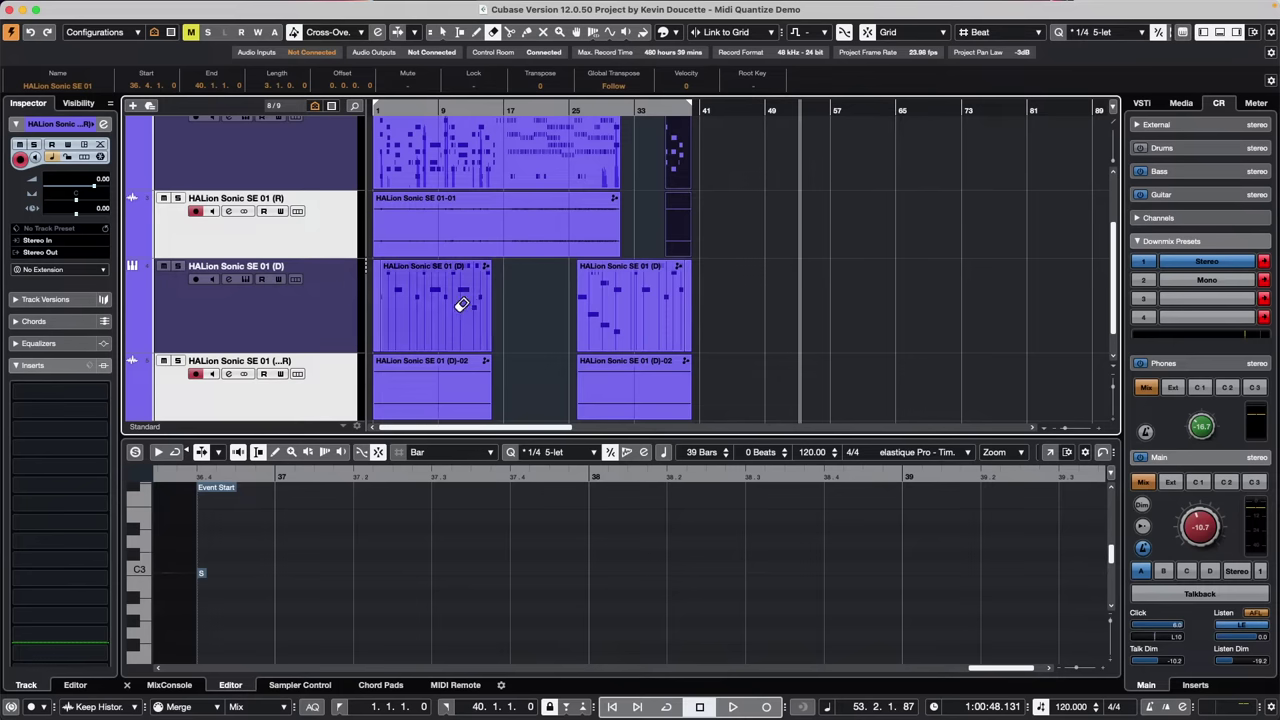
key(1)
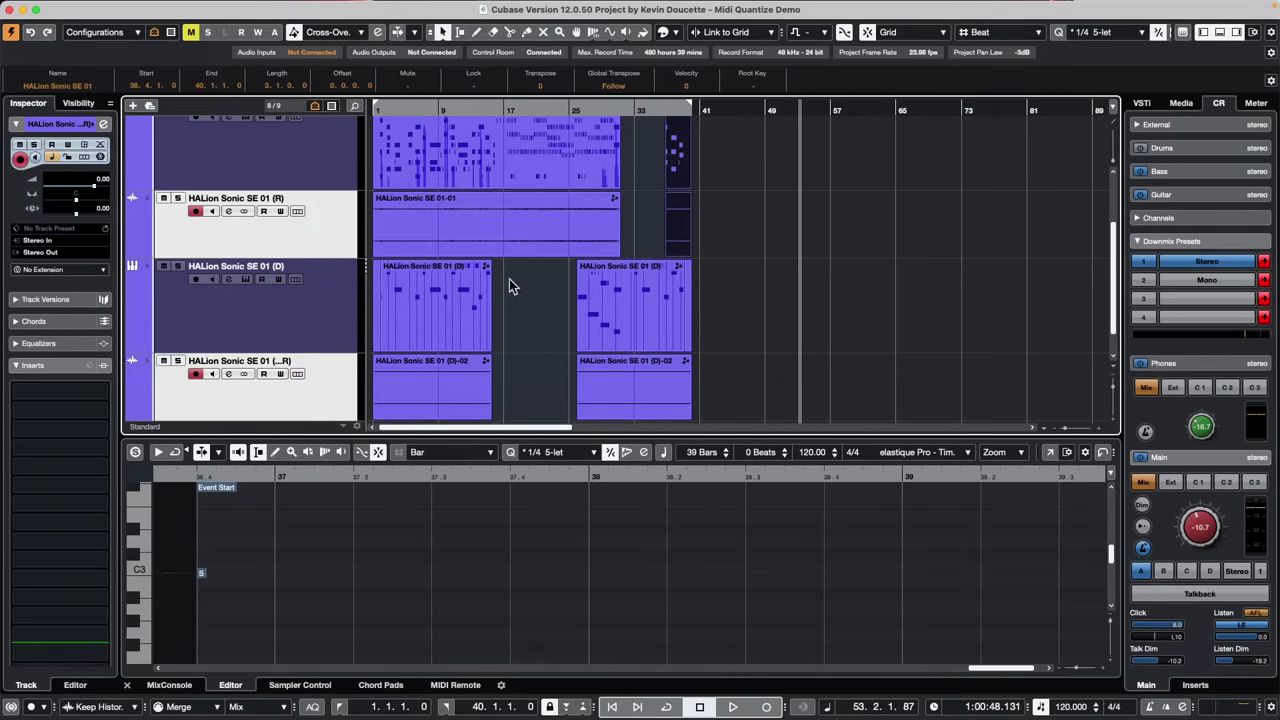
Select the first remaining HALion Sonic SE 01 (D) section with its audio, and the HALion Sonic SE 01 track
click(430, 305)
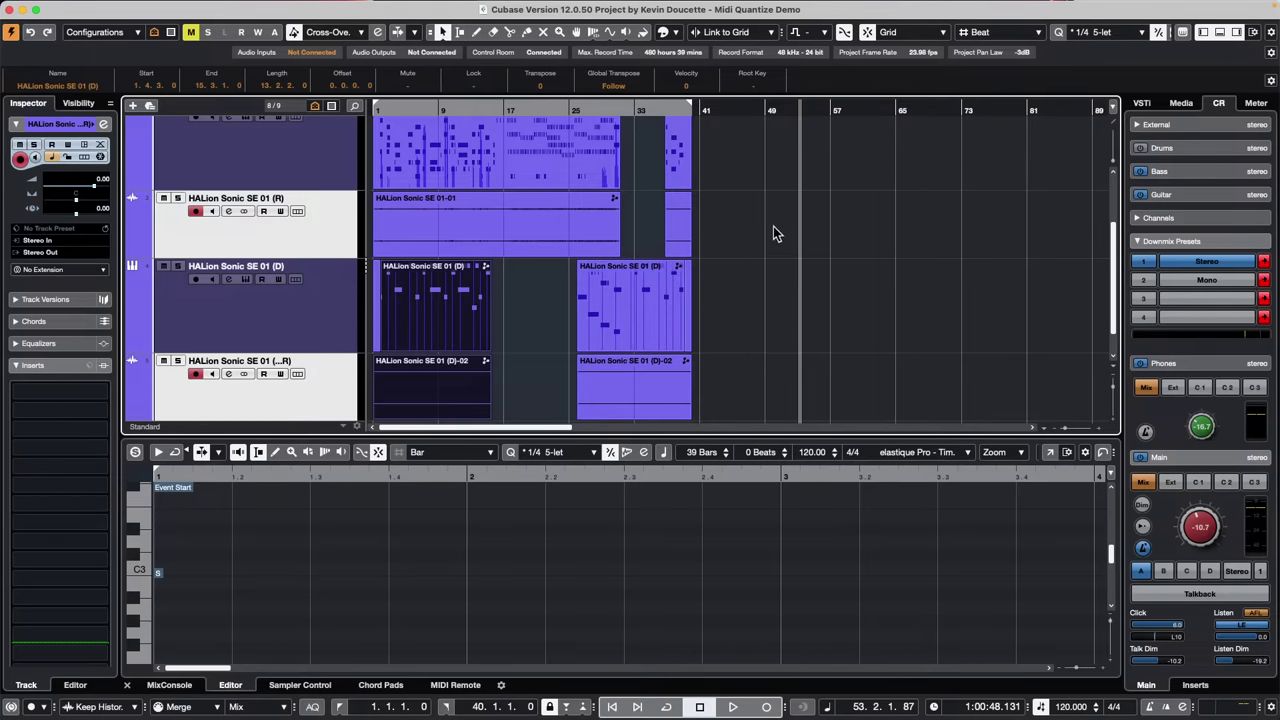
click(336, 158)
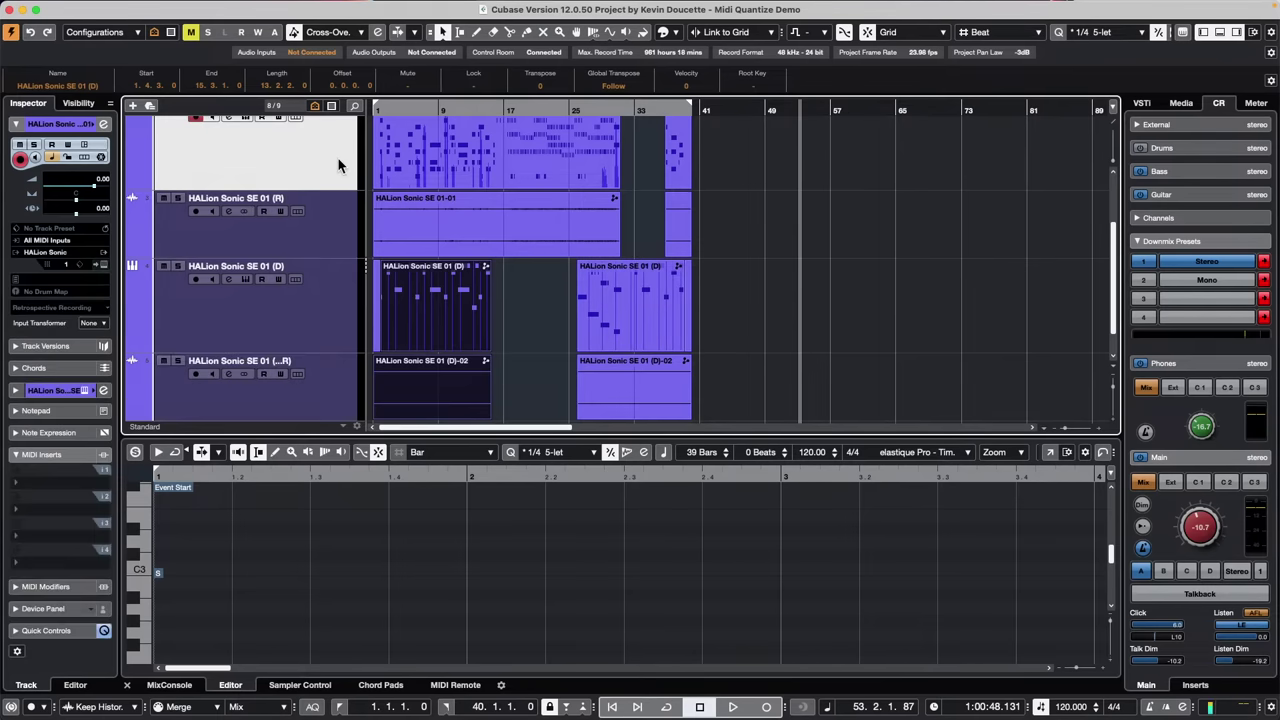
scroll(306, 163, up, 2)
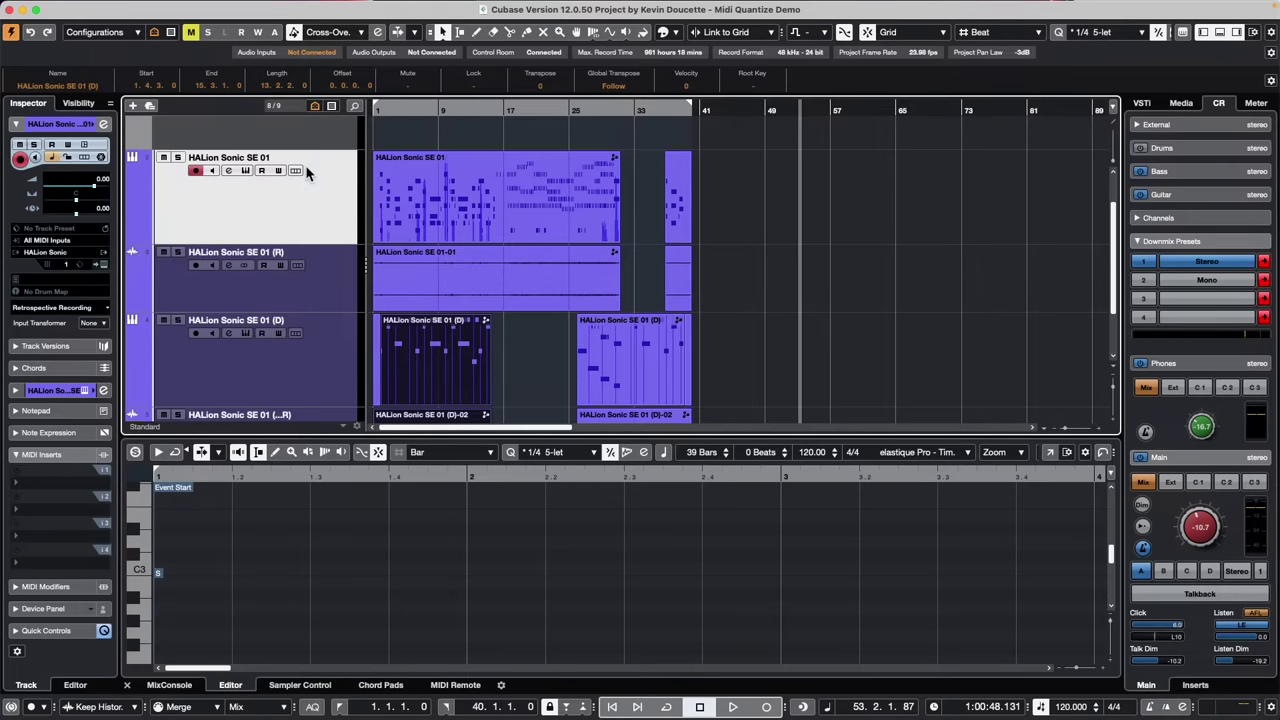
Revert the project to its last saved version and delete the files created since that save
click(88, 7)
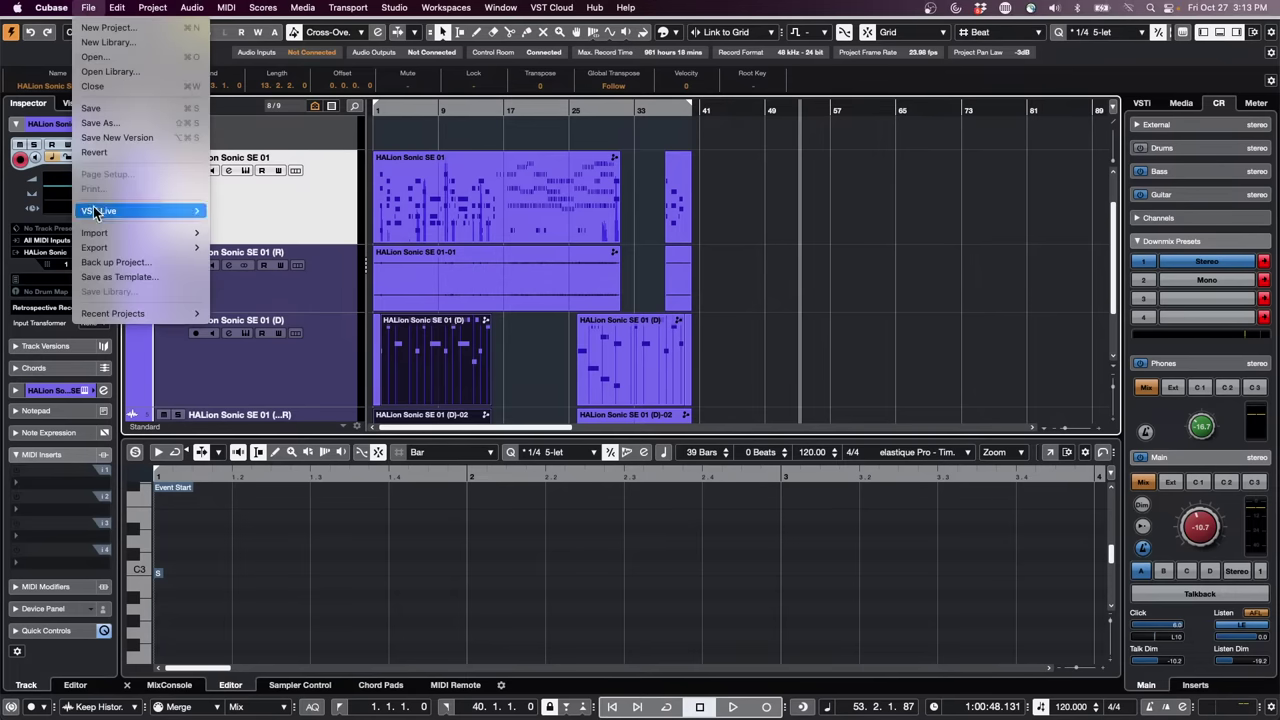
mouse_move(112, 248)
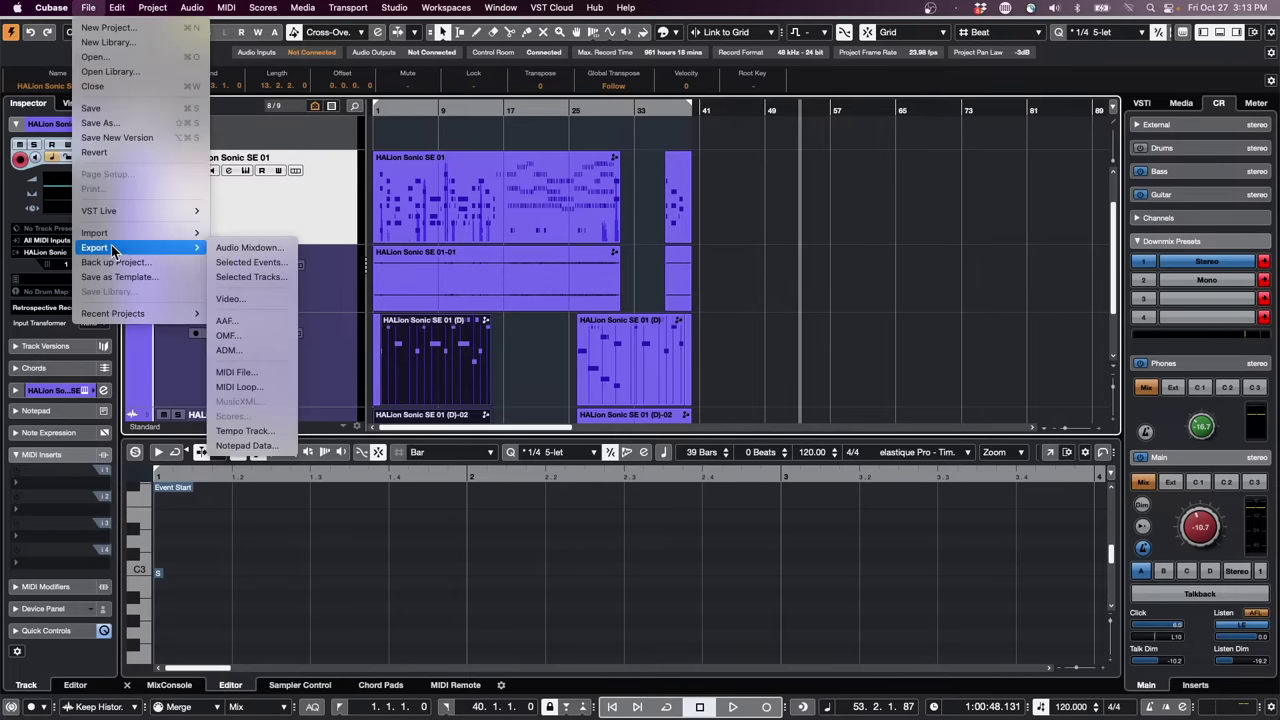
click(125, 151)
click(721, 244)
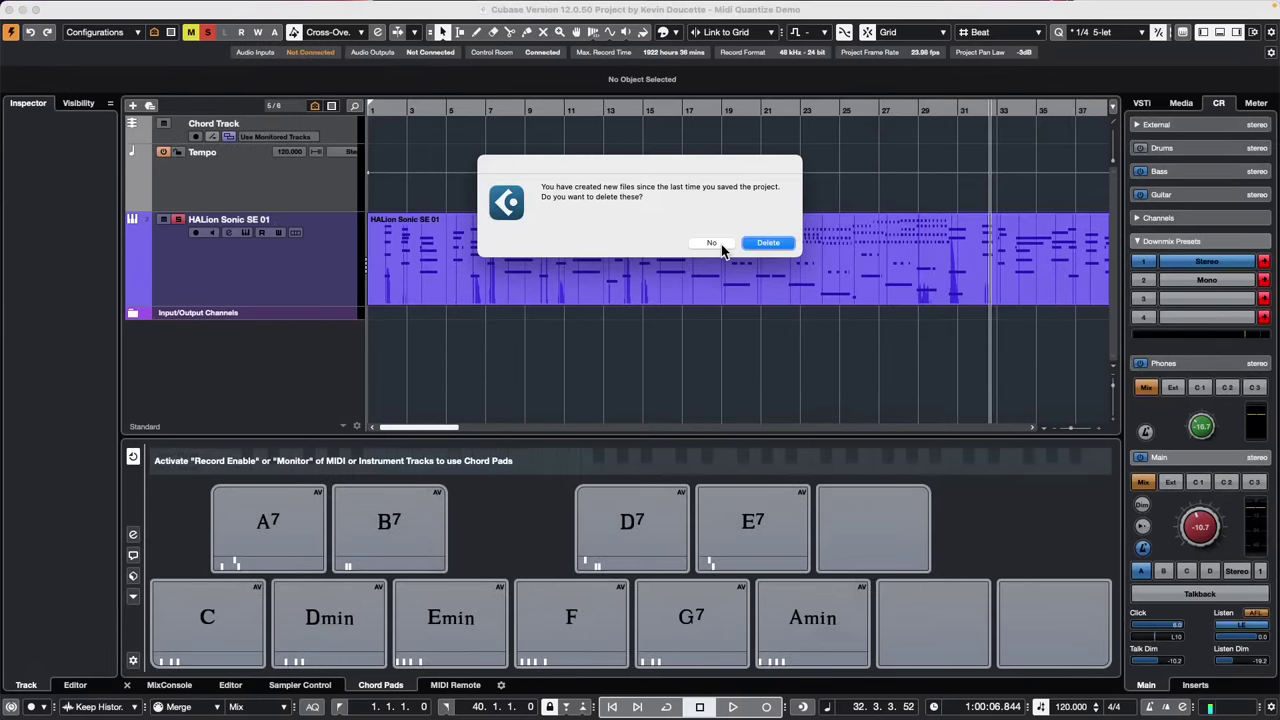
click(769, 244)
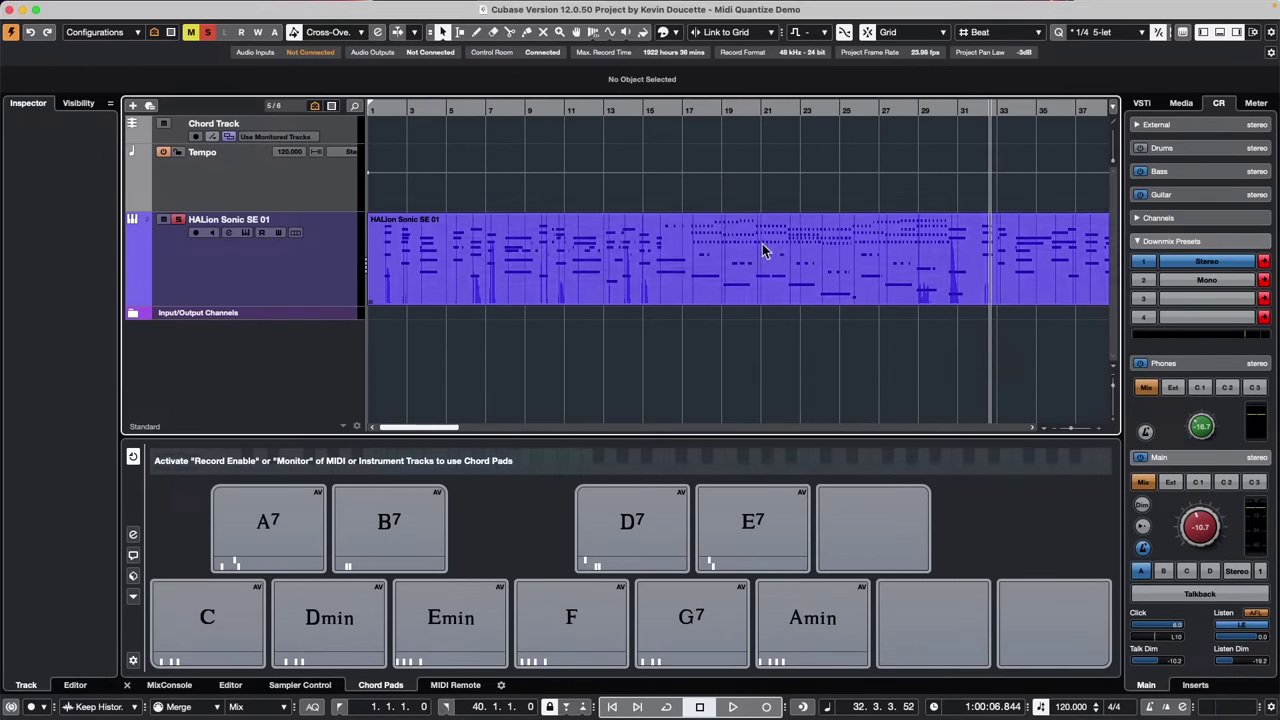
Select a range from 55.3.1.0 to 59.2.1.0 on the HALion Sonic SE 01 track and set the locators to it
drag(539, 105, 514, 8)
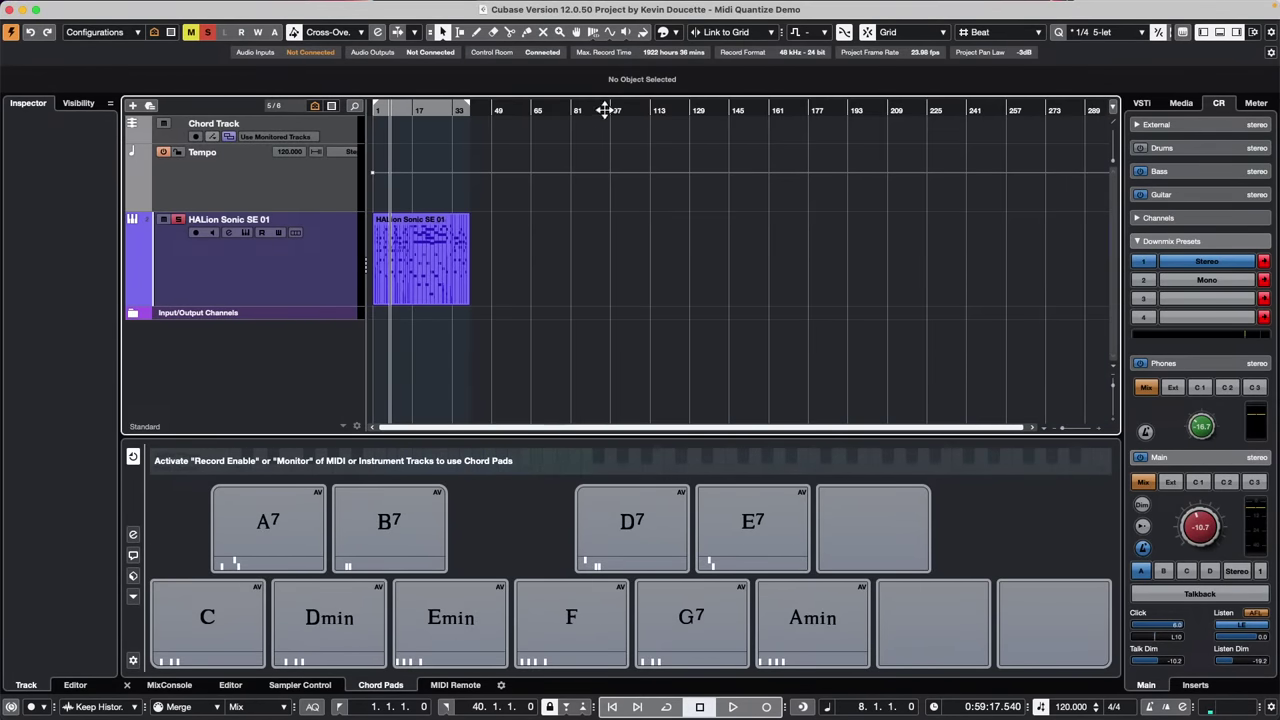
right_click(508, 251)
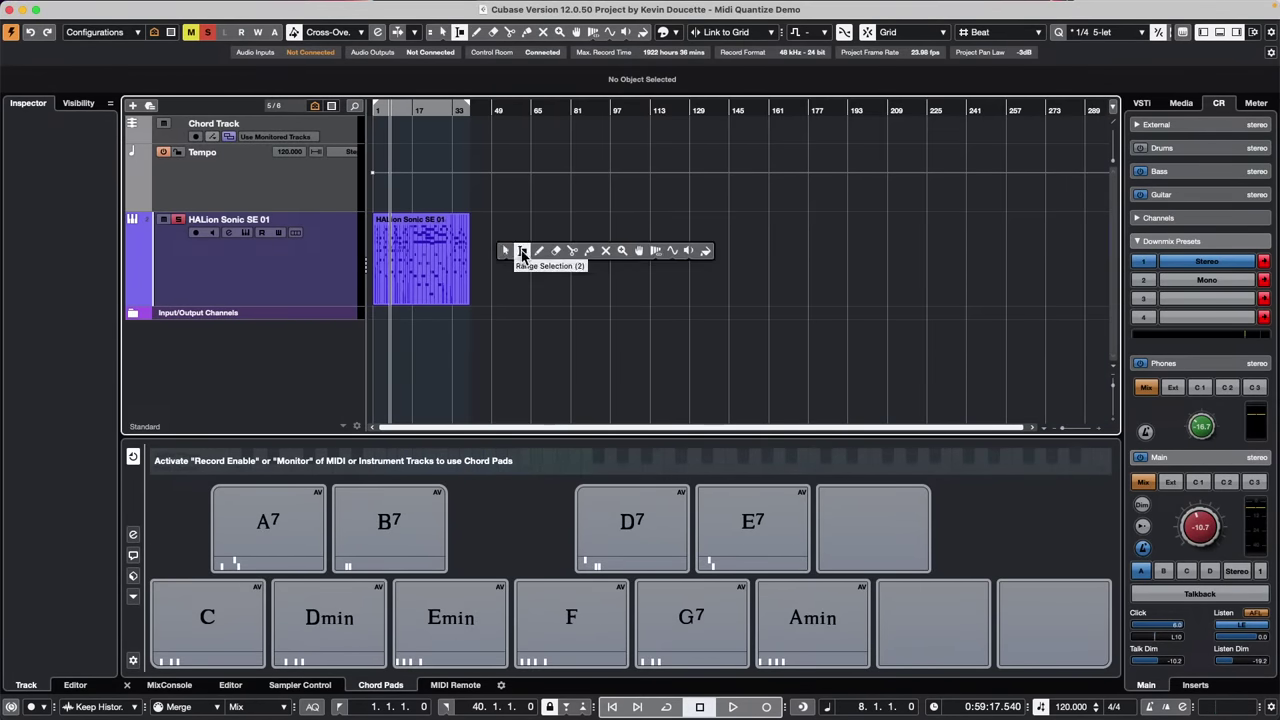
click(516, 256)
drag(507, 256, 519, 258)
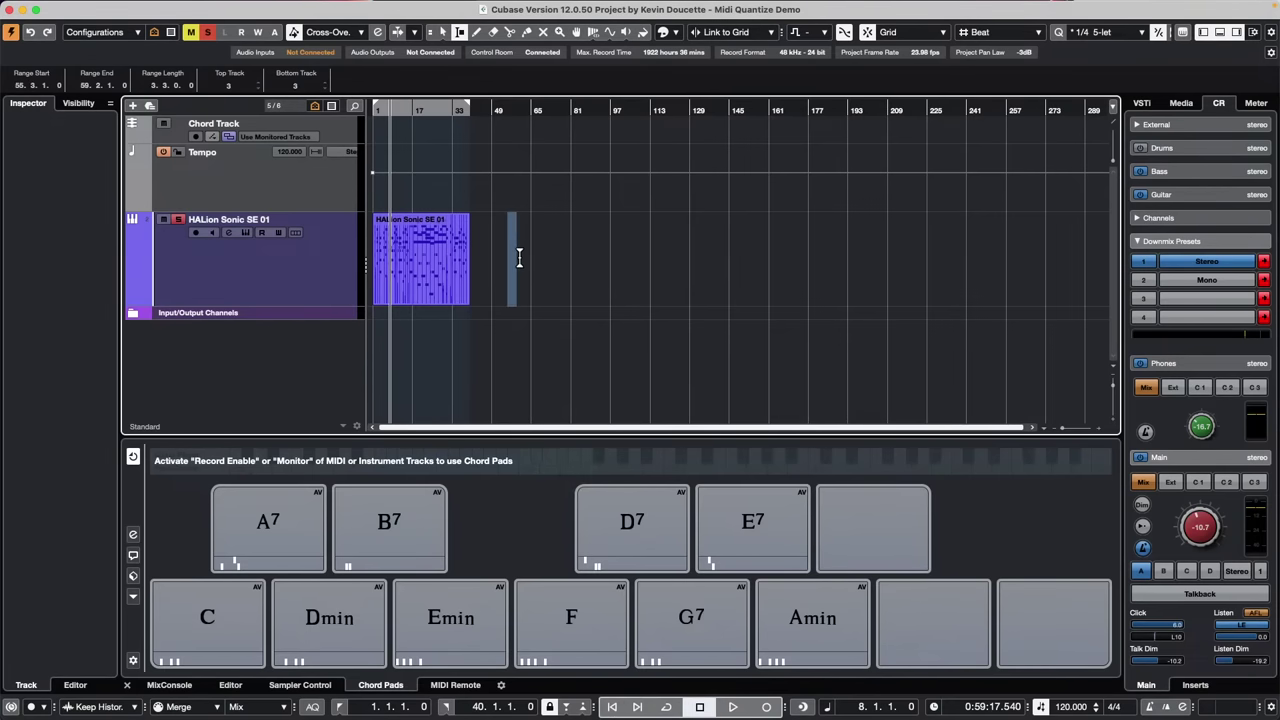
key(p)
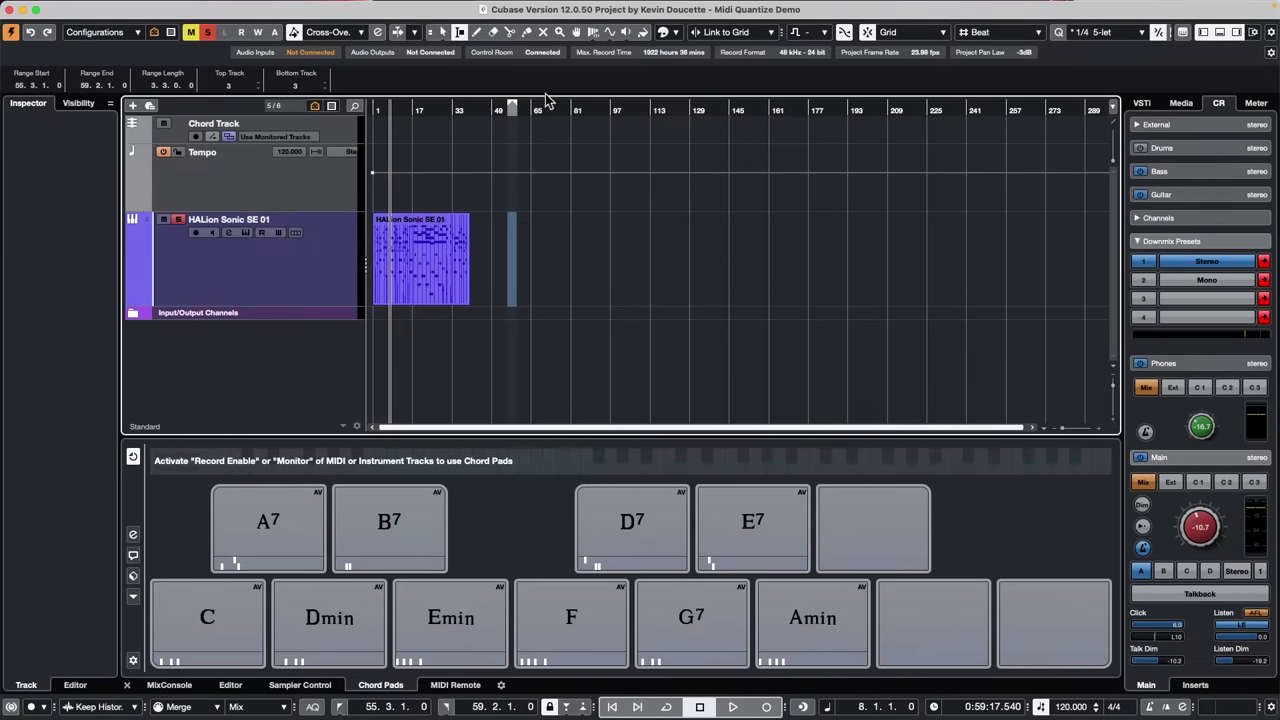
Place the playhead at about bar 53 and record a MIDI part on HALion Sonic SE 01 from bar 56 to bar 60
drag(508, 100, 506, 146)
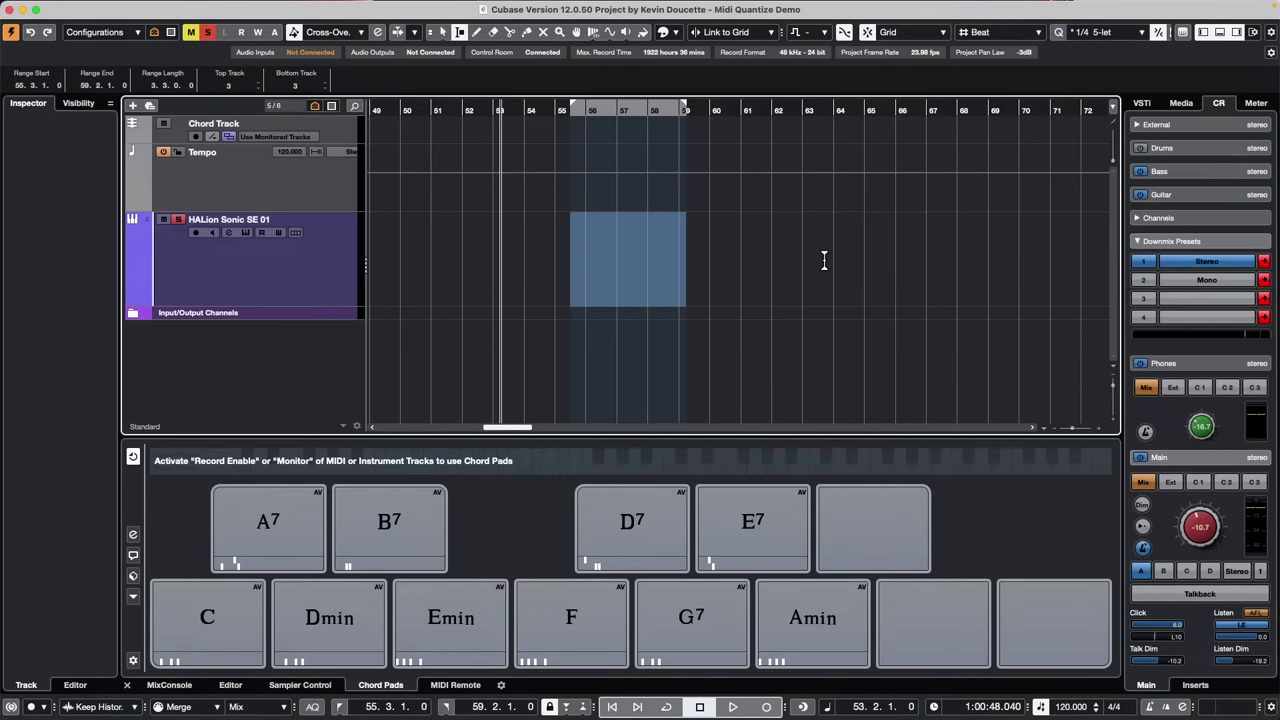
key(space)
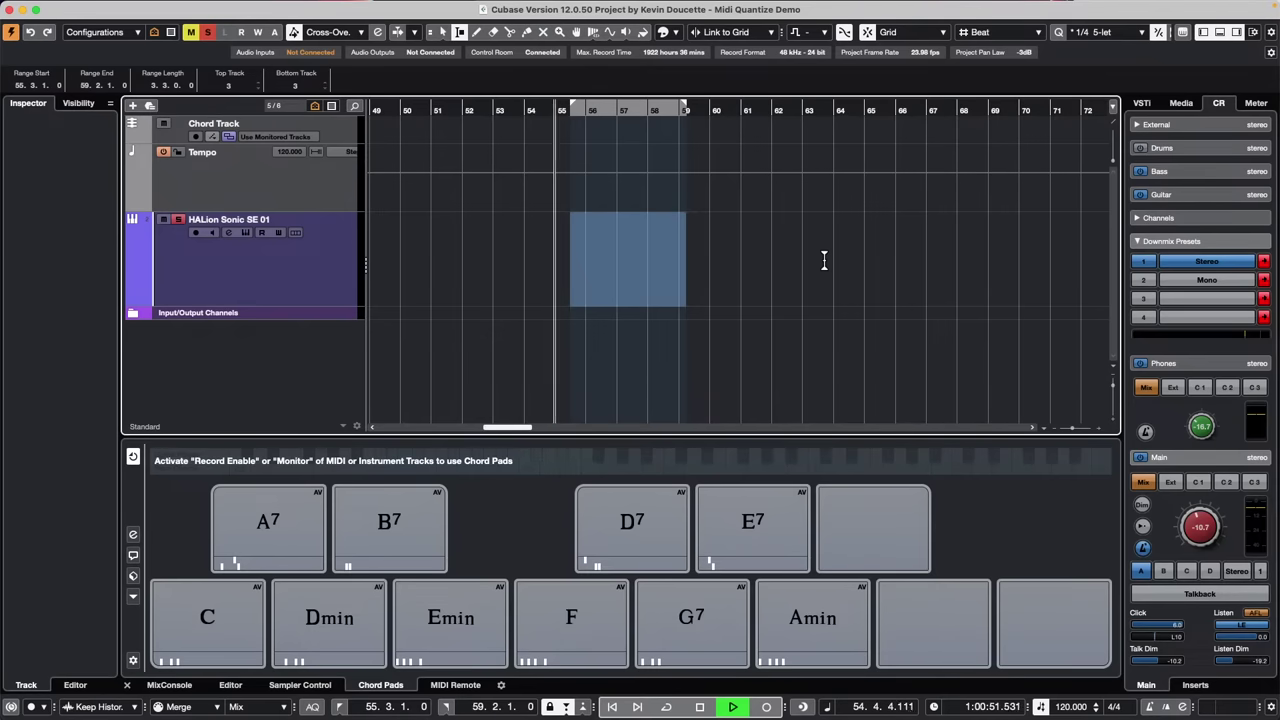
key(KP_Multiply)
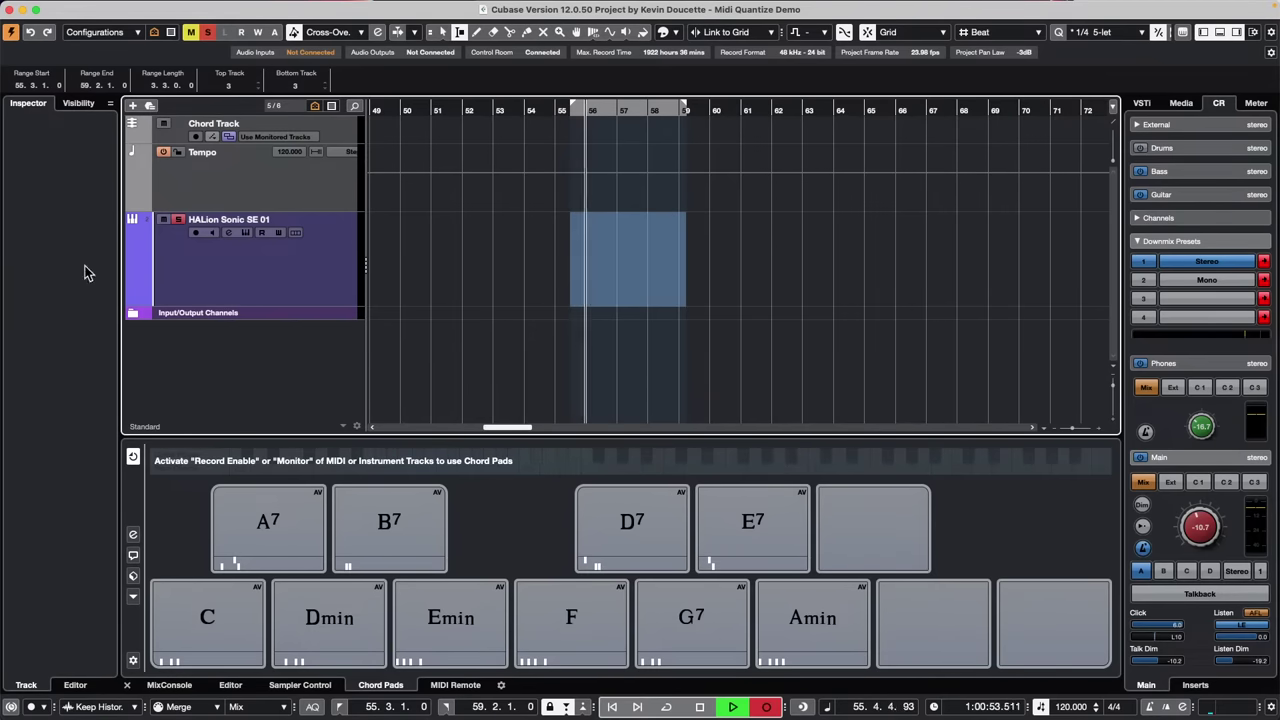
click(205, 267)
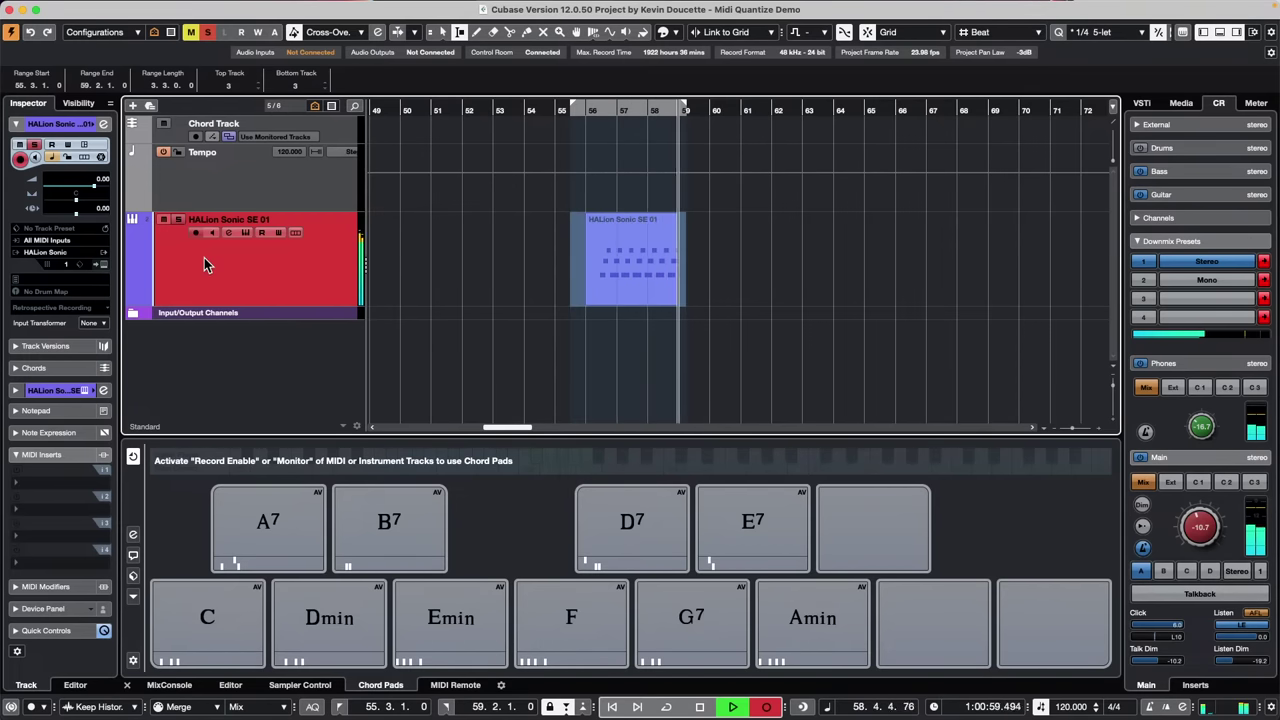
key(space)
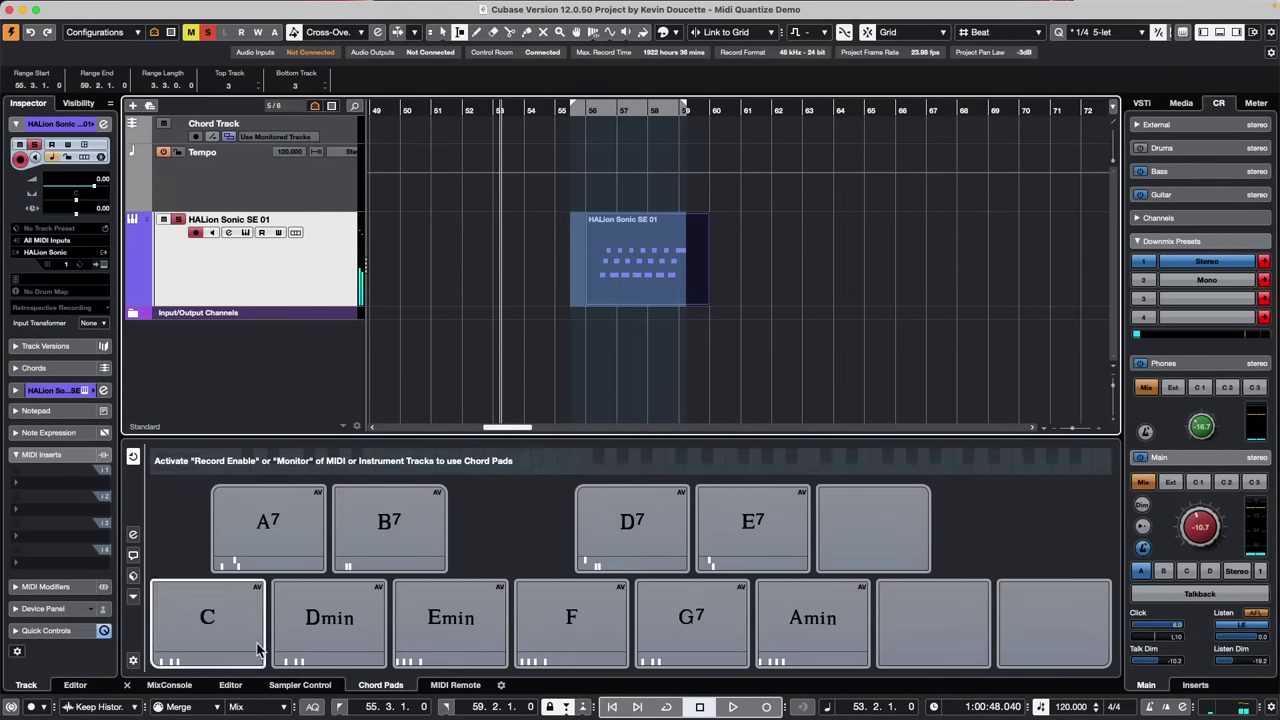
key(1)
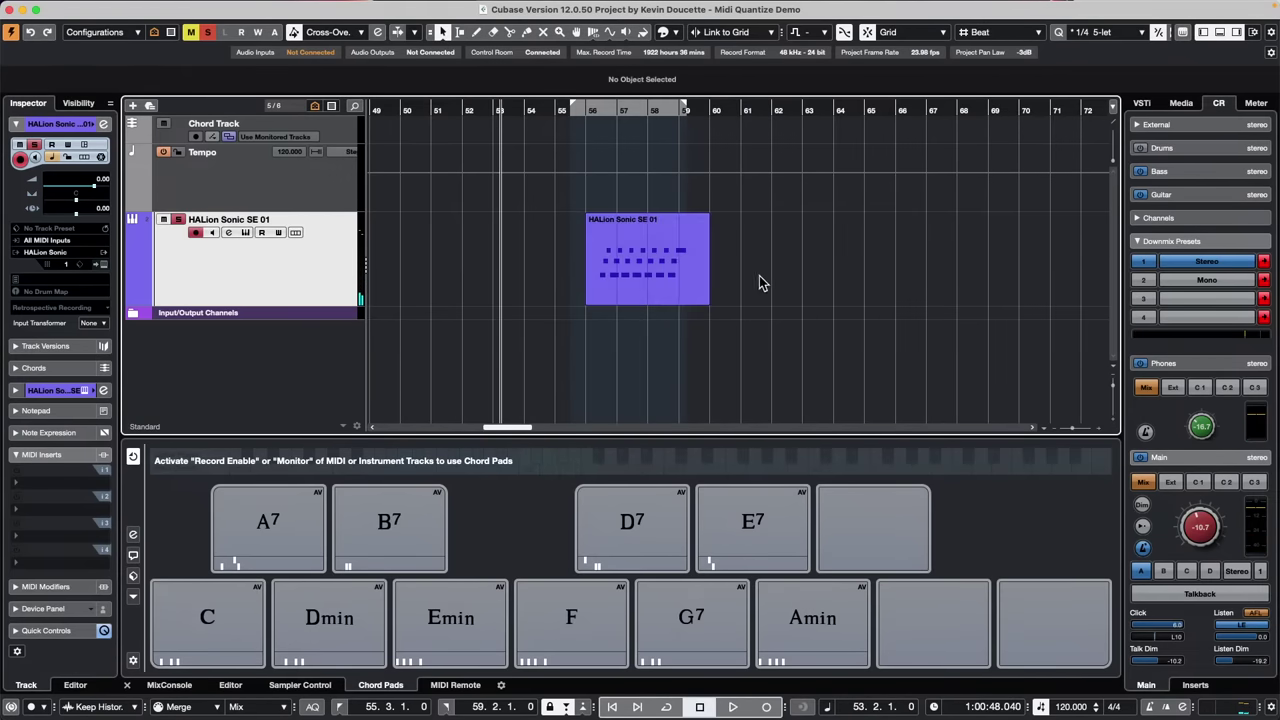
Set the MIDI record modes to New Parts for linear recording and Stacked for cycle recording
click(196, 709)
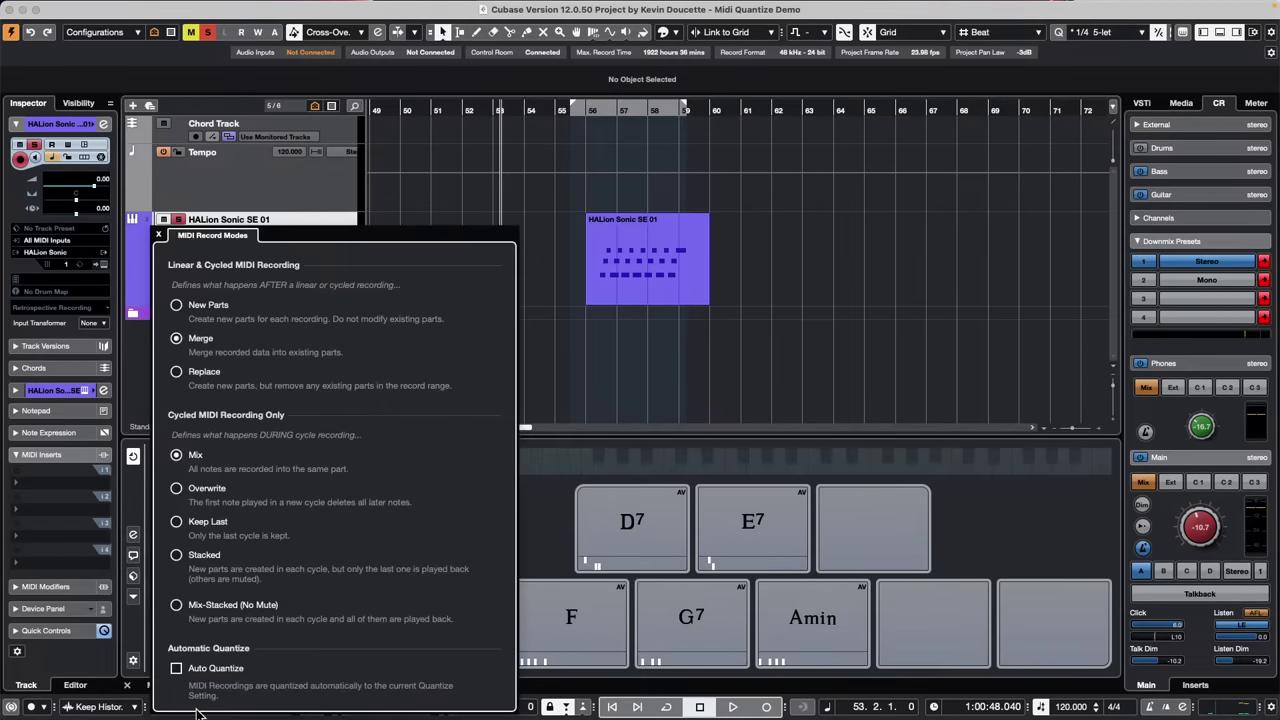
click(74, 651)
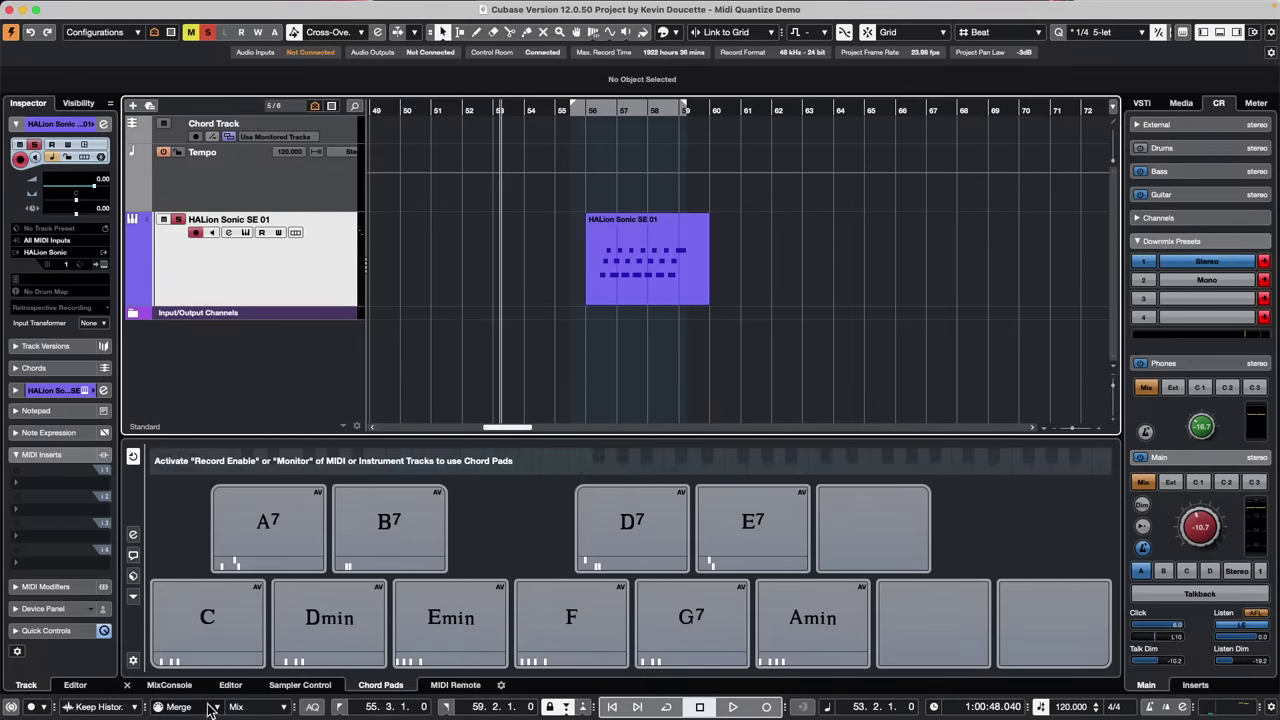
click(283, 708)
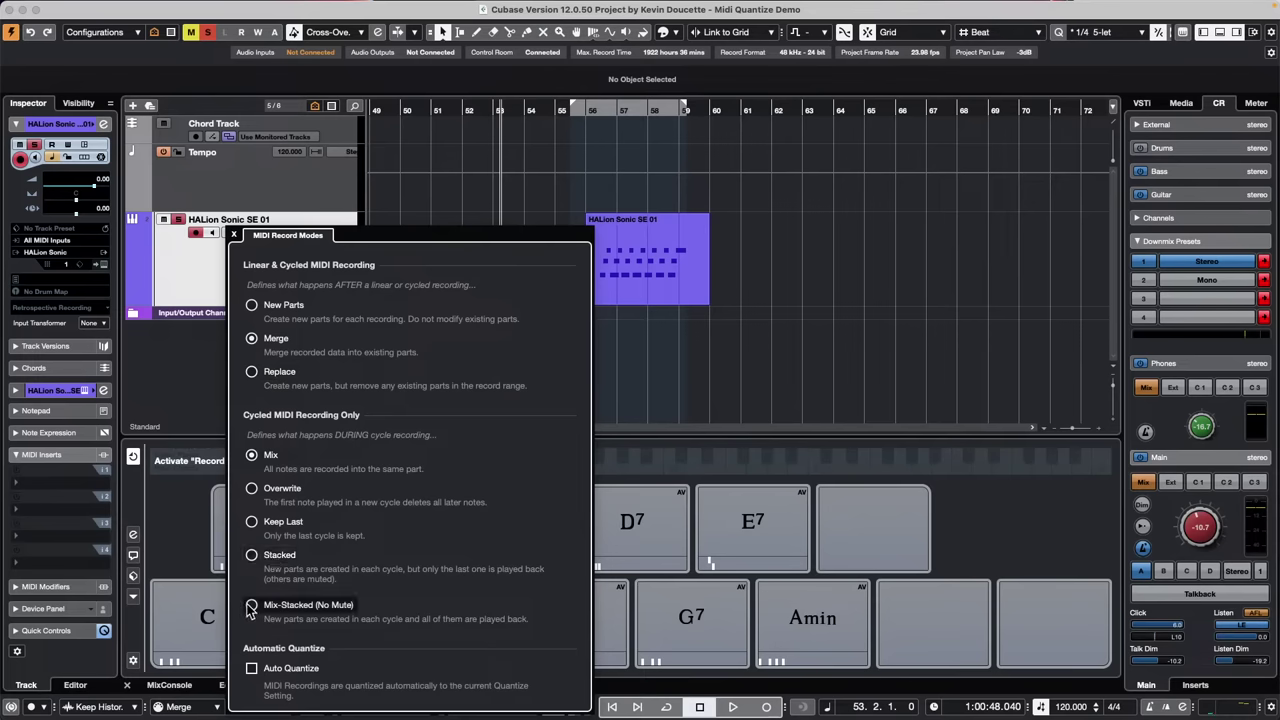
click(251, 554)
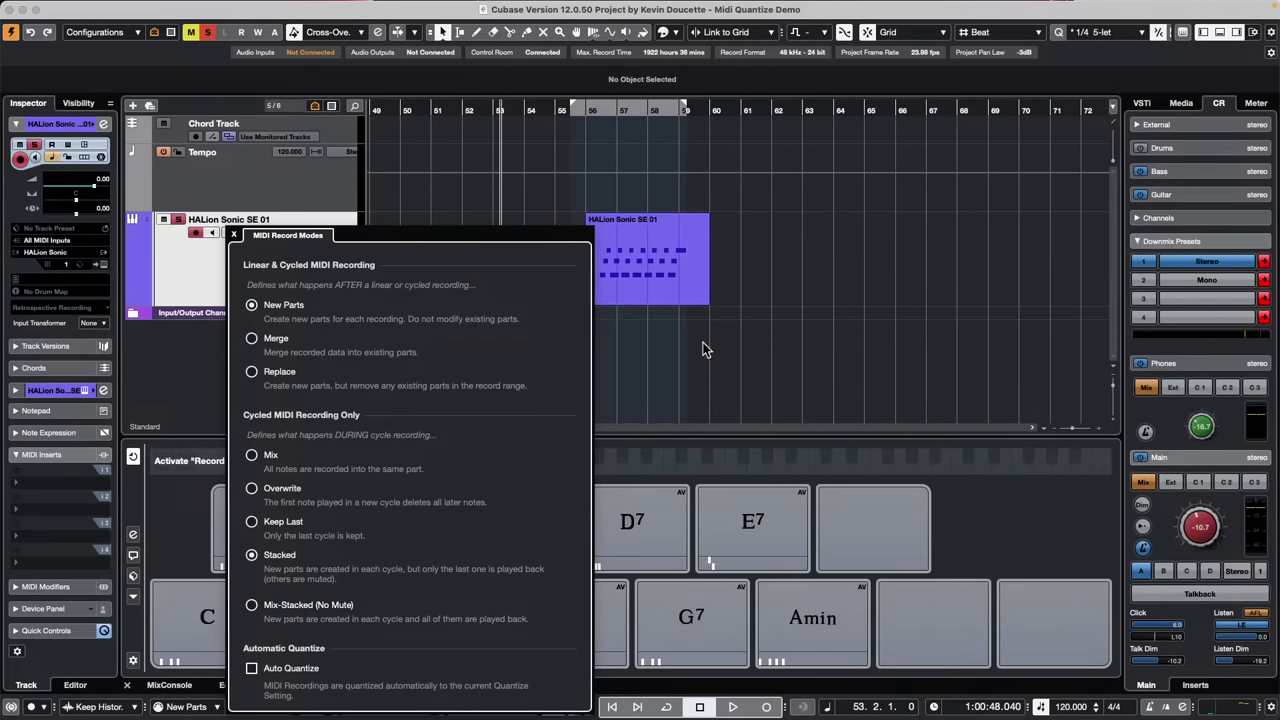
click(710, 372)
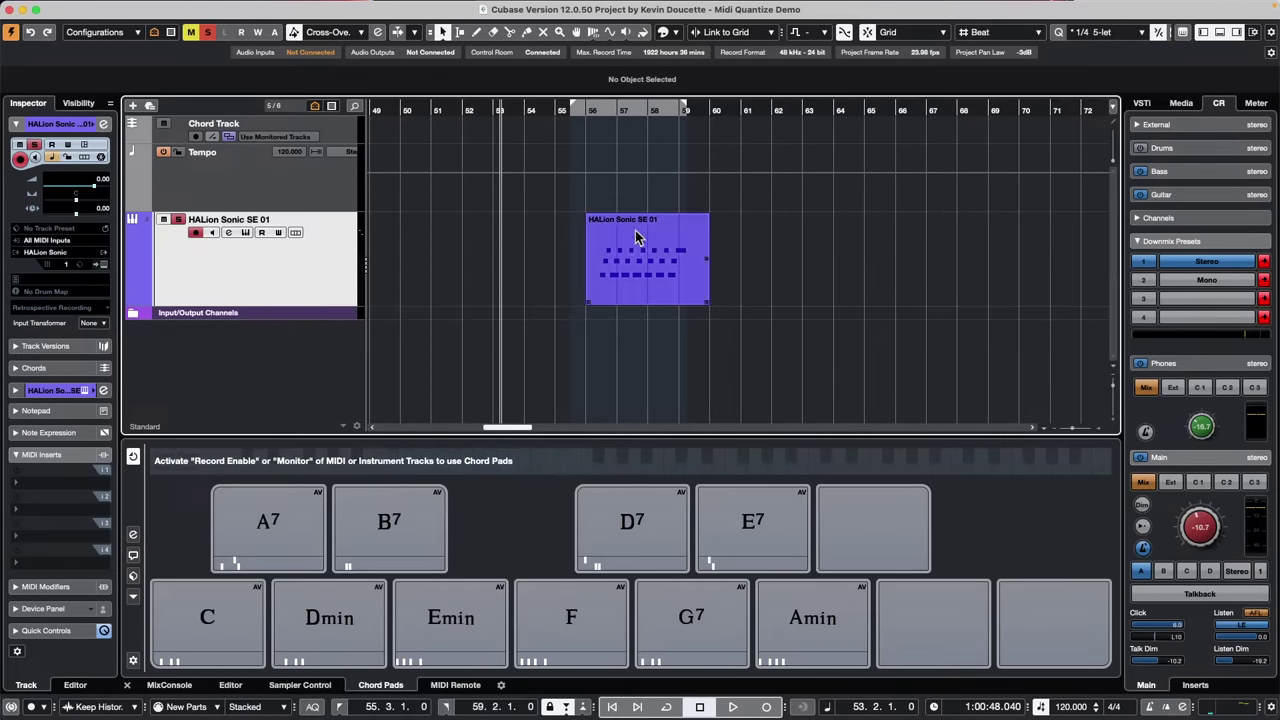
Record a second MIDI take from the left locator at 55.3.1.0 to about bar 61, over the existing HALion Sonic SE 01 part
click(642, 260)
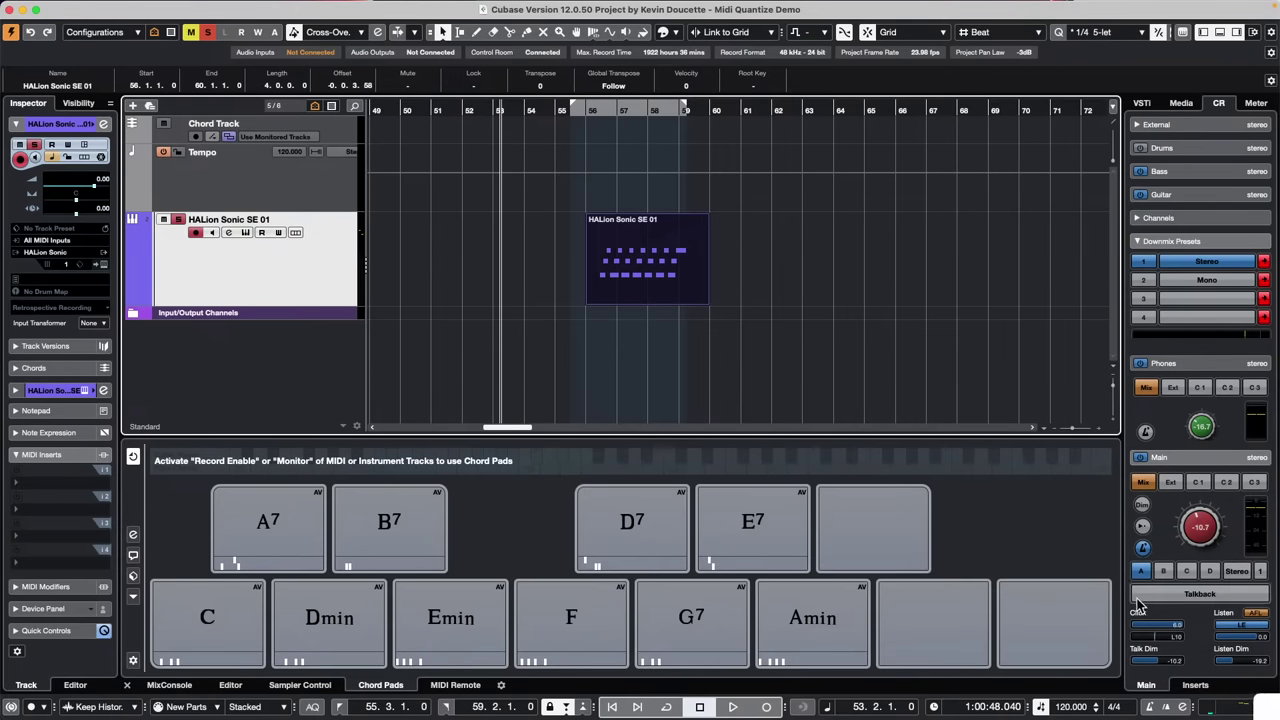
key(KP_1)
key(KP_Multiply)
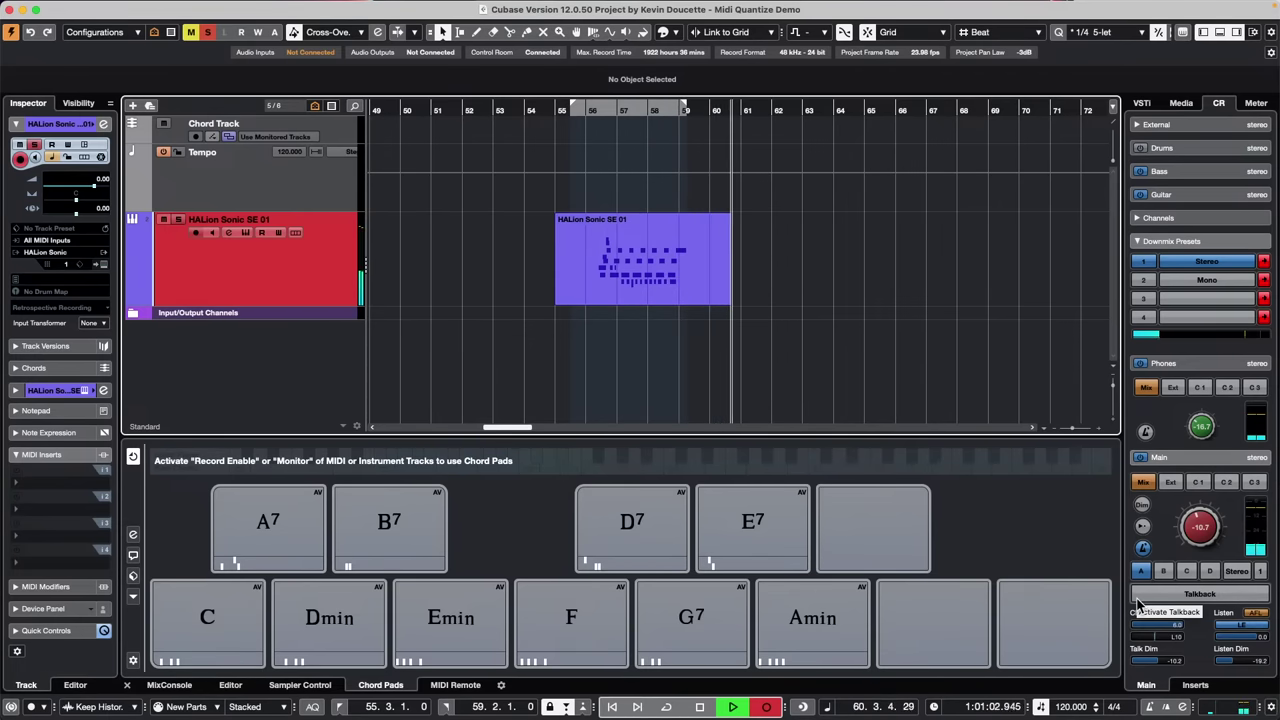
key(space)
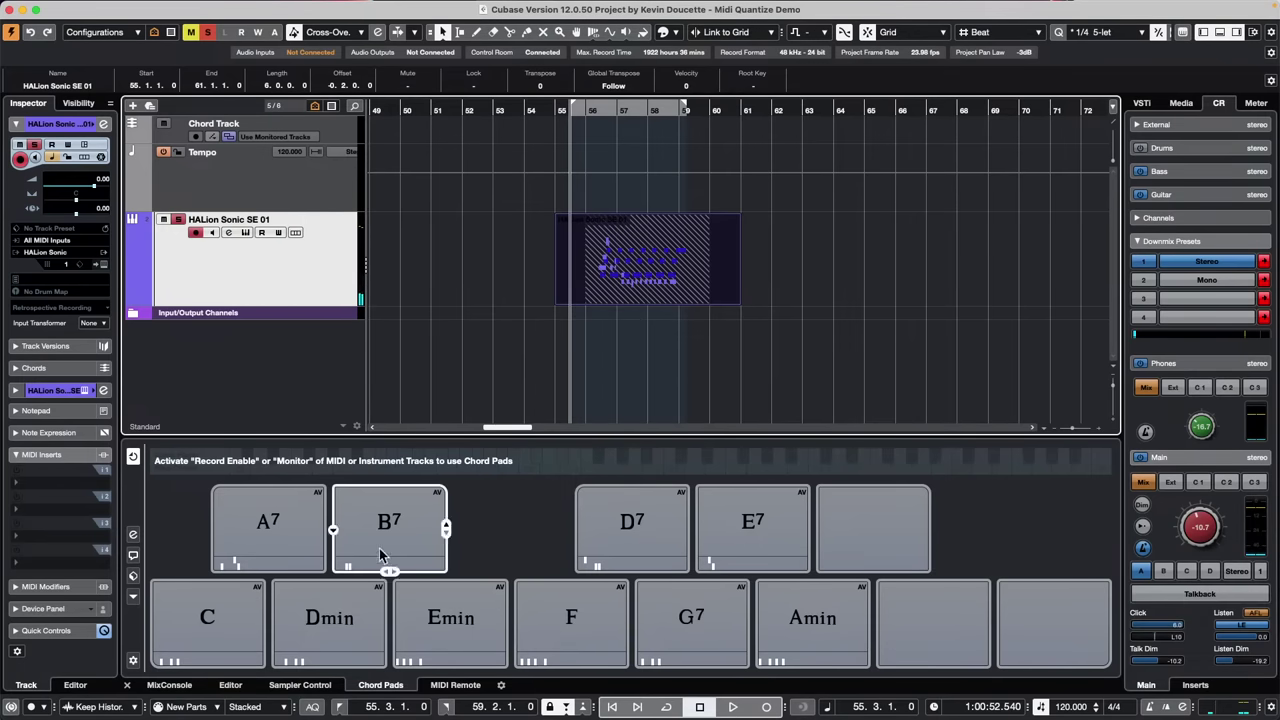
Show the lanes of the HALion Sonic SE 01 track and comp alternating sections from the Lane 1 and Lane 2 takes
click(297, 234)
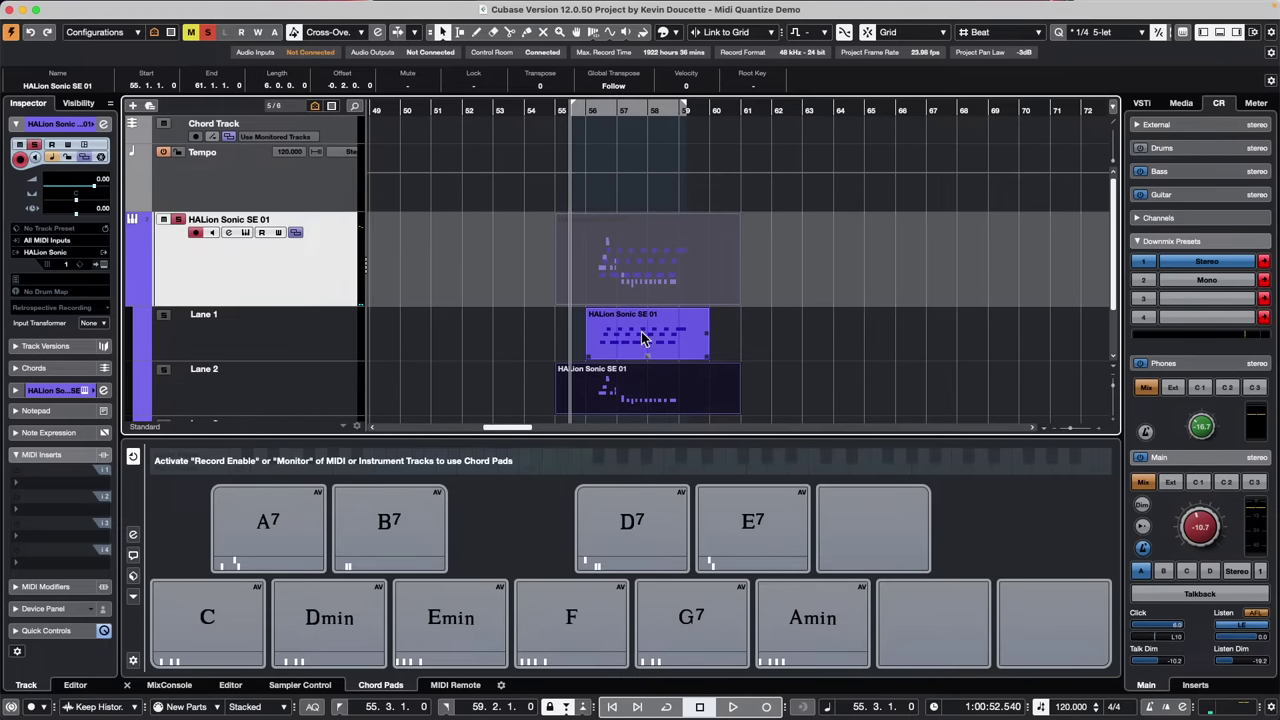
right_click(634, 395)
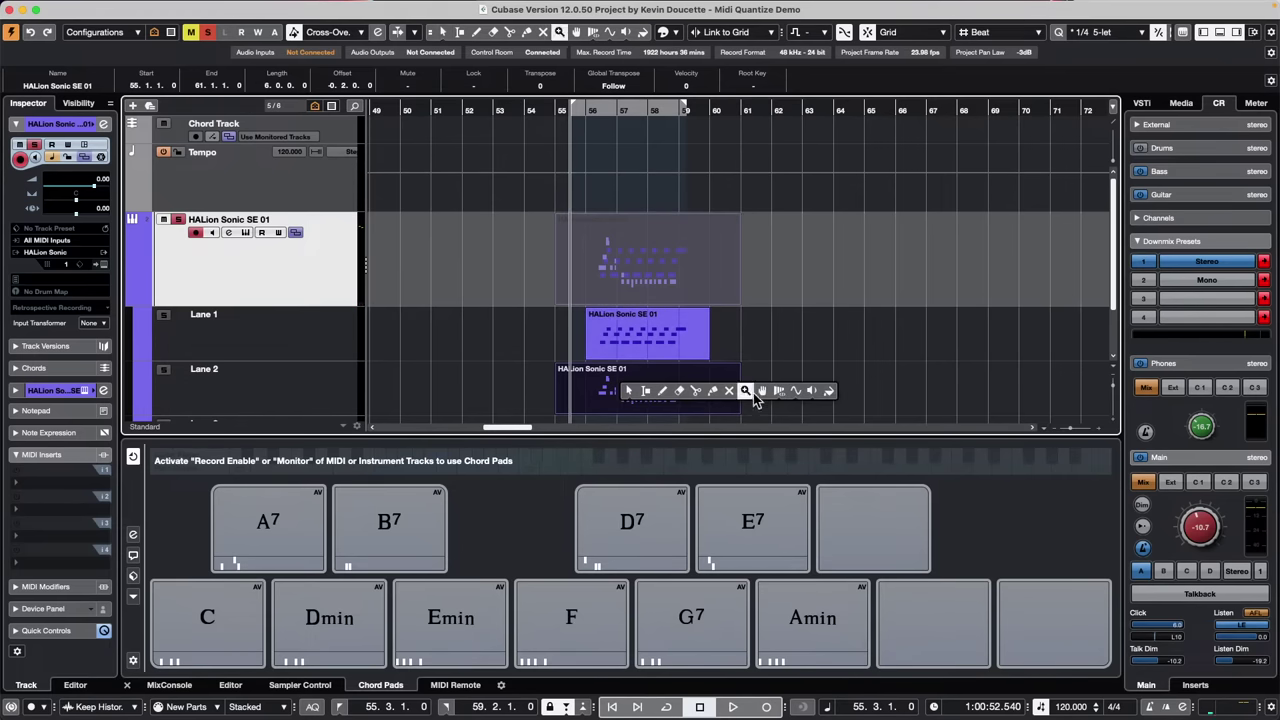
click(764, 391)
click(631, 350)
mouse_move(631, 350)
mouse_down()
mouse_move(665, 350)
mouse_move(619, 346)
mouse_up()
click(677, 351)
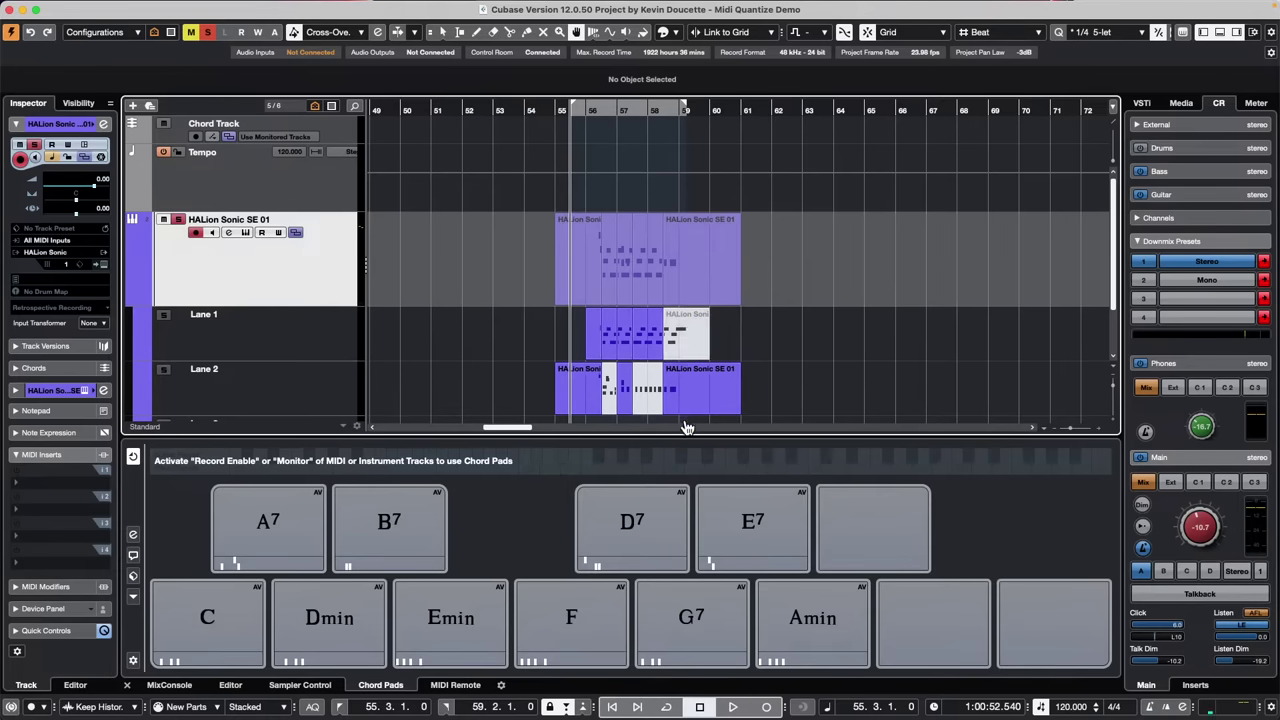
click(609, 351)
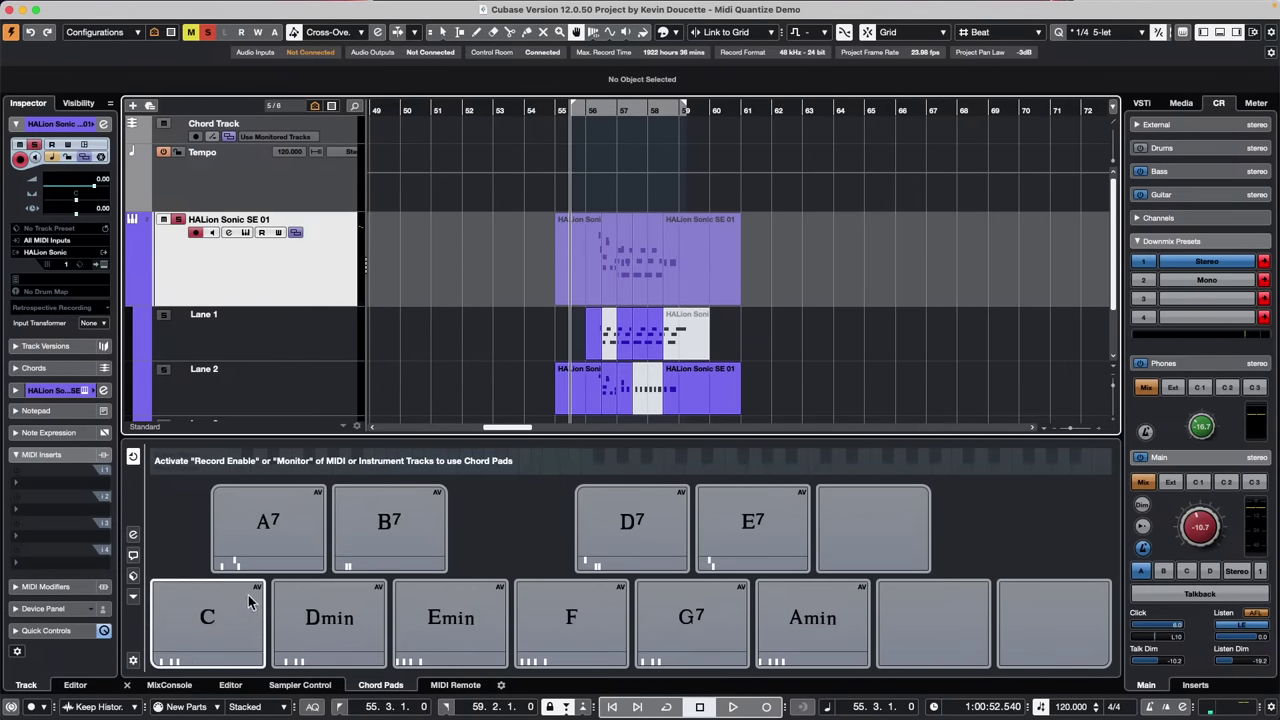
Review the MIDI record modes for linear and cycle recording
click(244, 707)
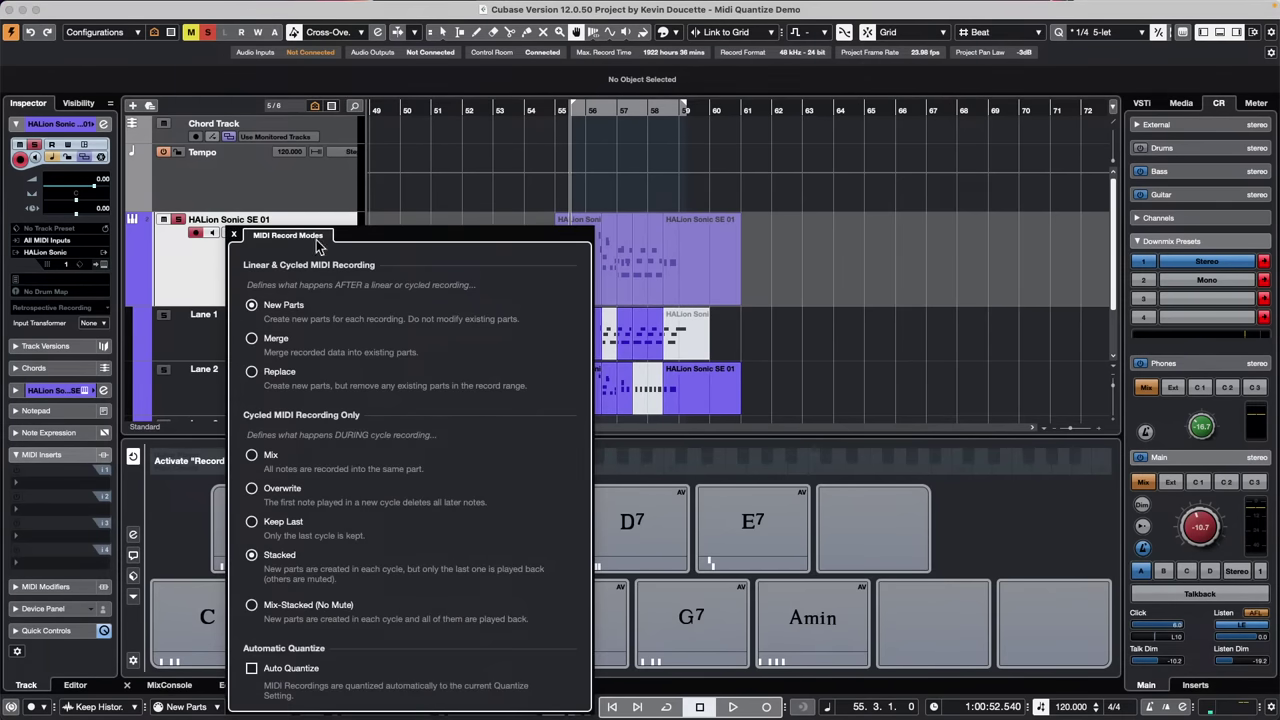
click(812, 358)
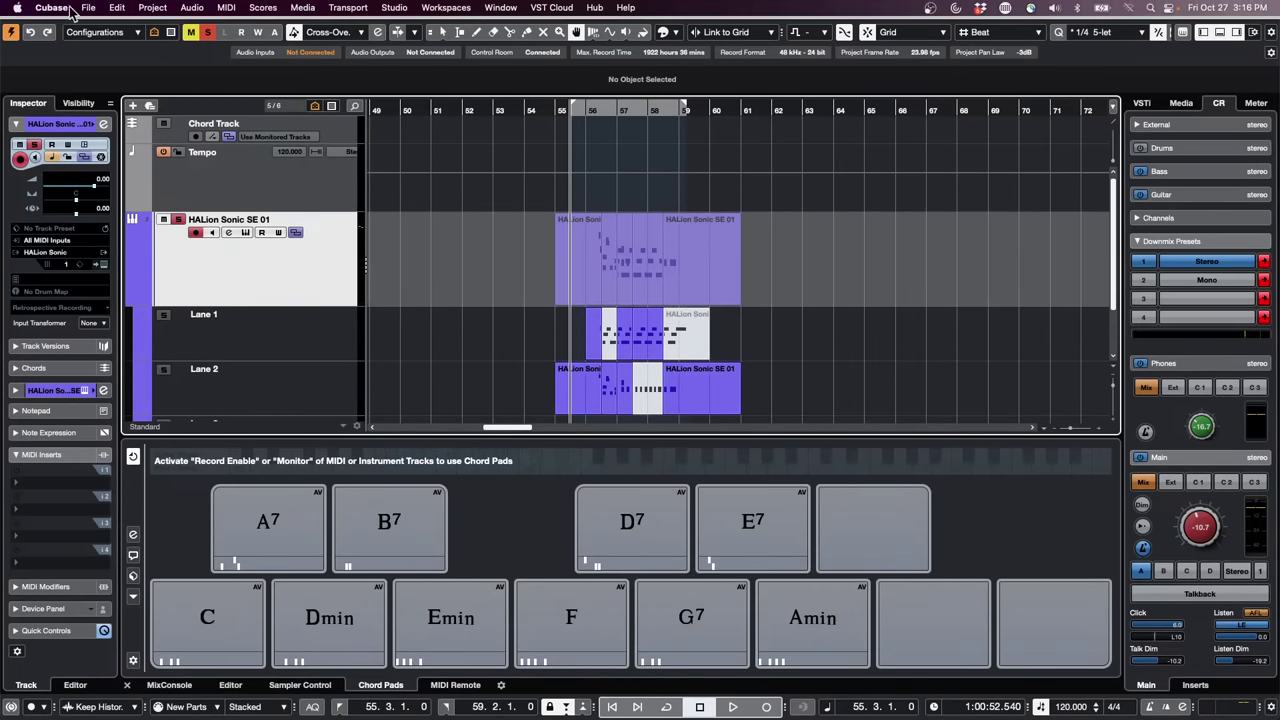
Open the recent project jump off.cpr
click(88, 7)
mouse_move(125, 320)
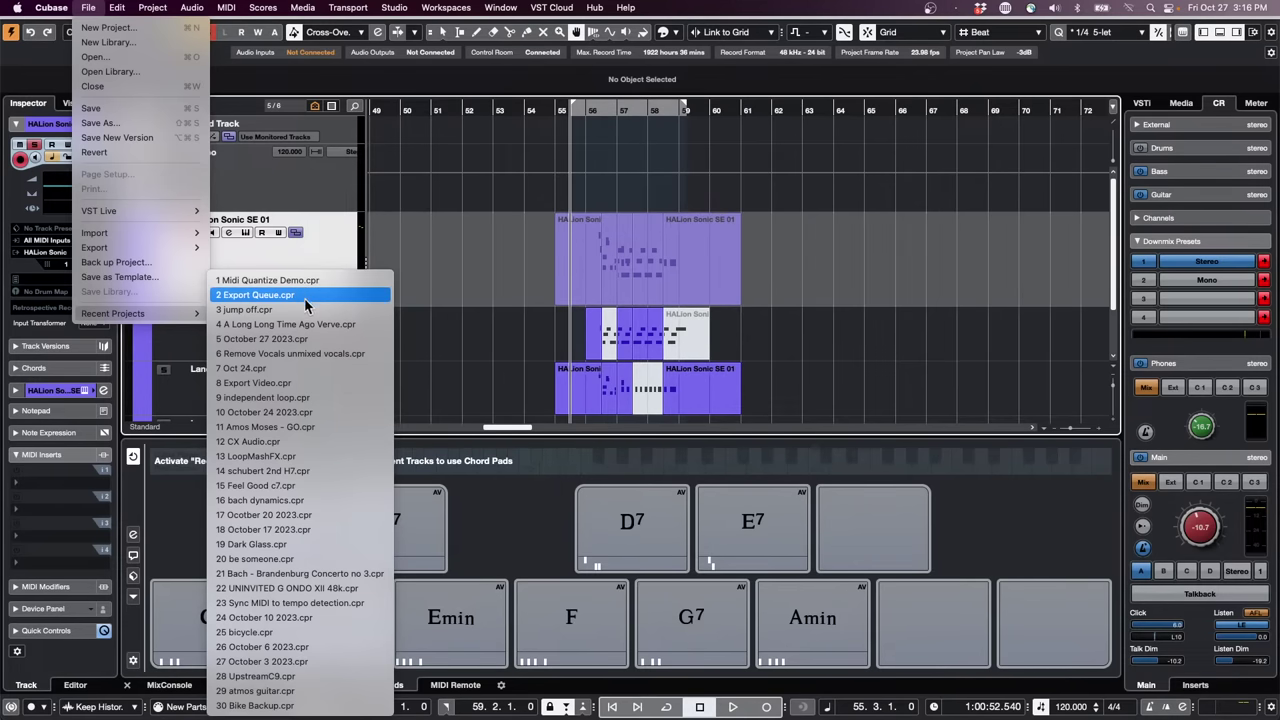
click(300, 309)
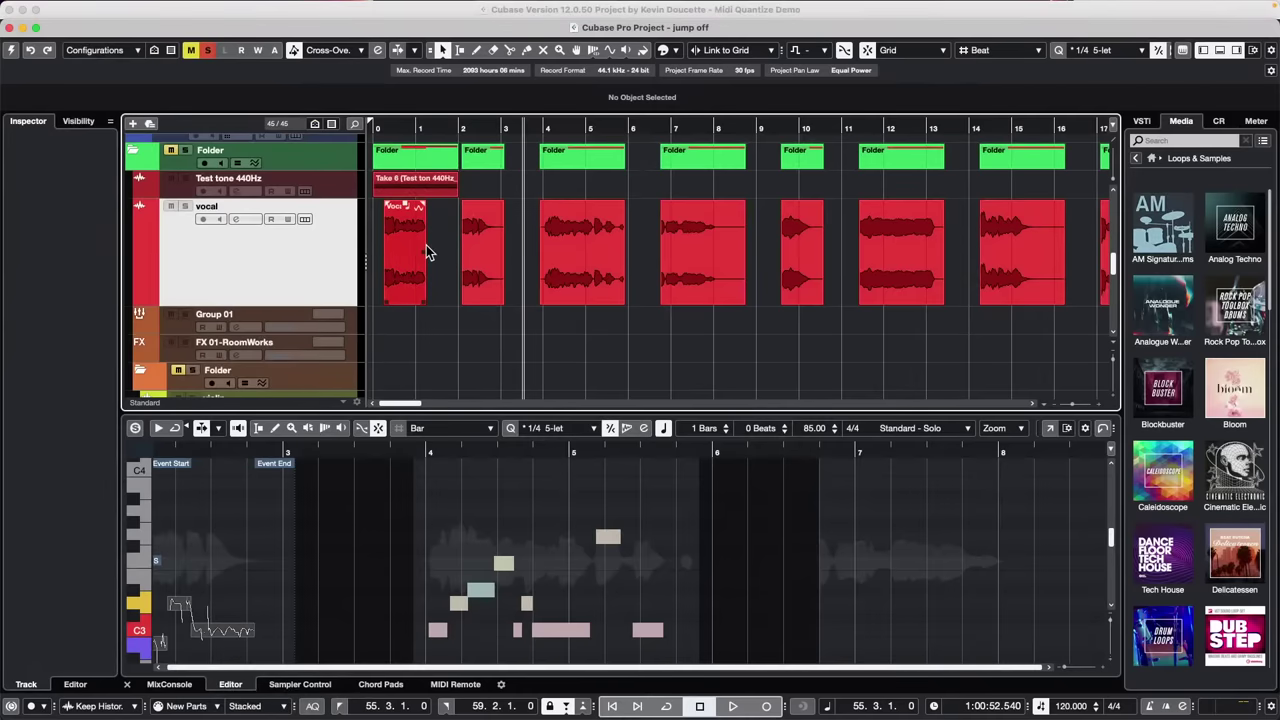
Solo the Futurechill - 02 track, set the locators around its audio event from bar 1 to bar 3, and start looped playback
scroll(427, 251, up, 10)
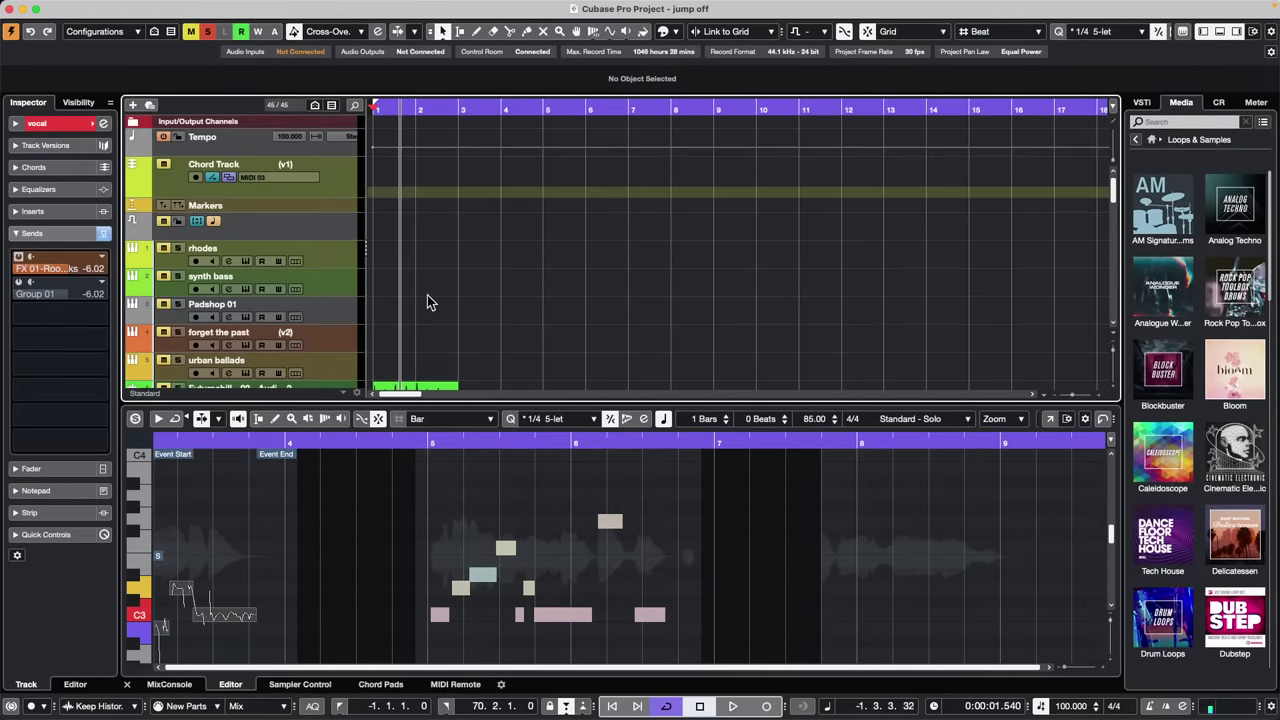
scroll(427, 295, down, 4)
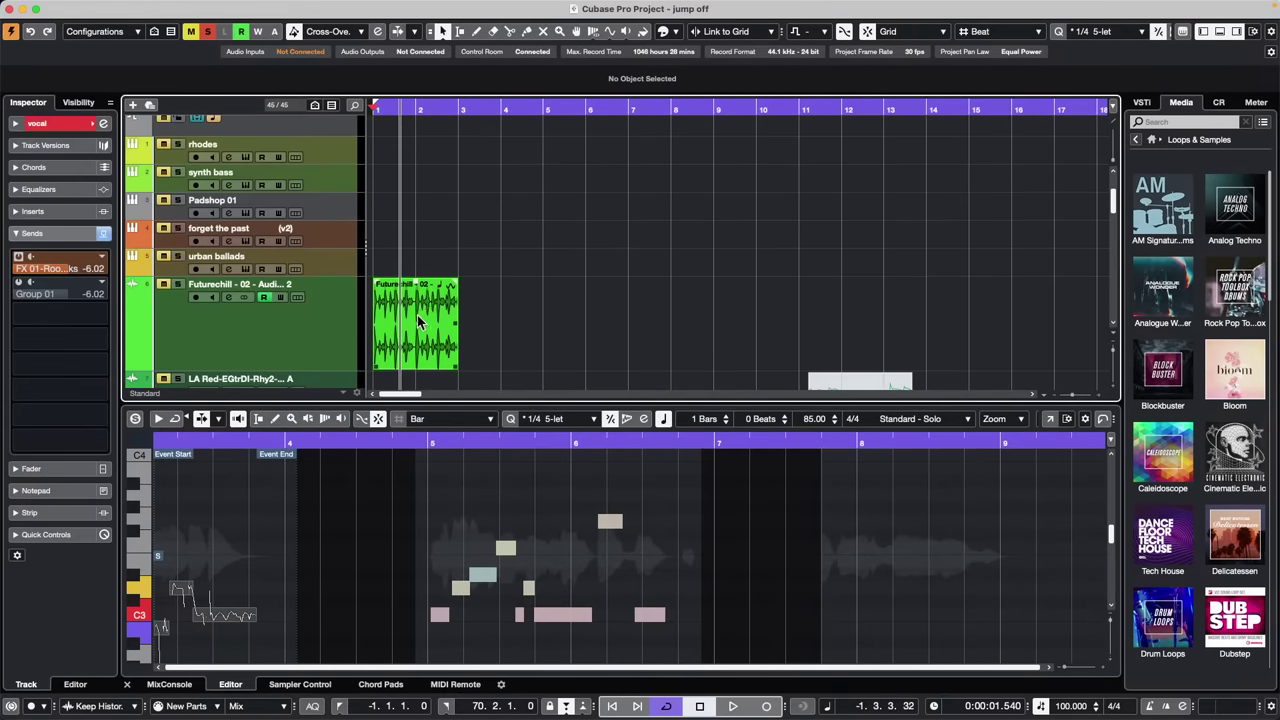
click(419, 316)
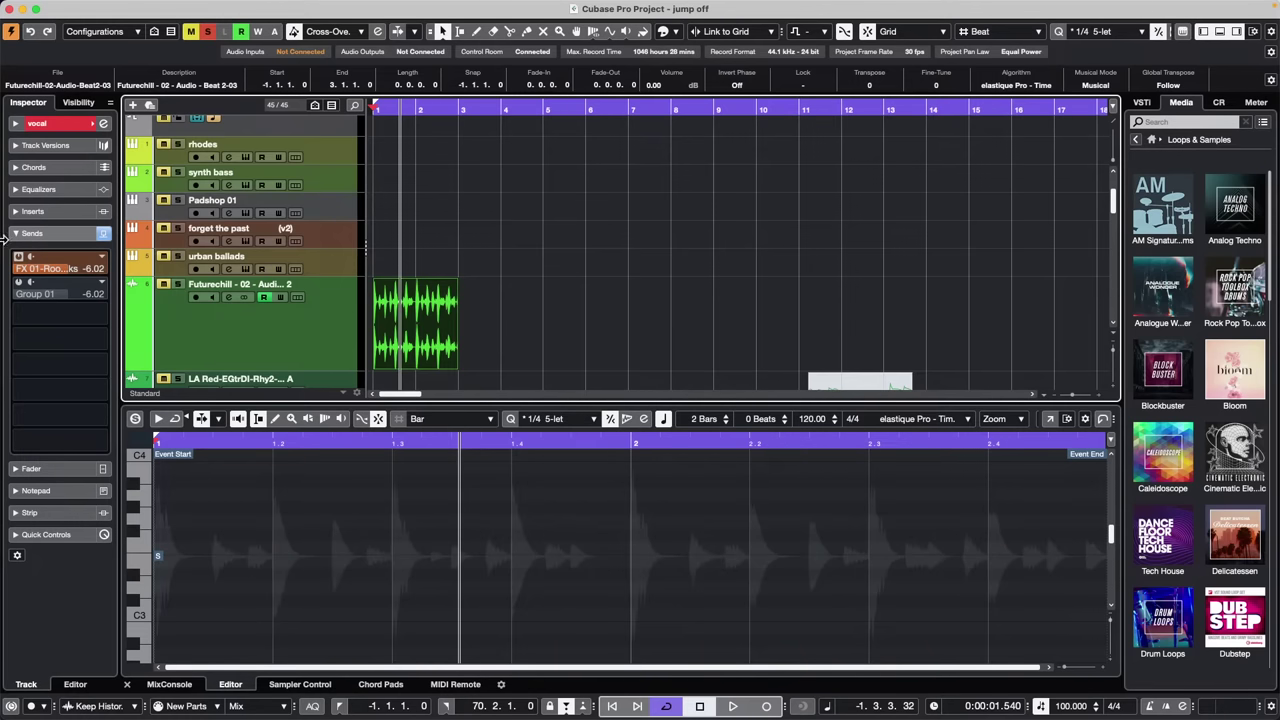
click(179, 285)
key(p)
key(KP_Multiply)
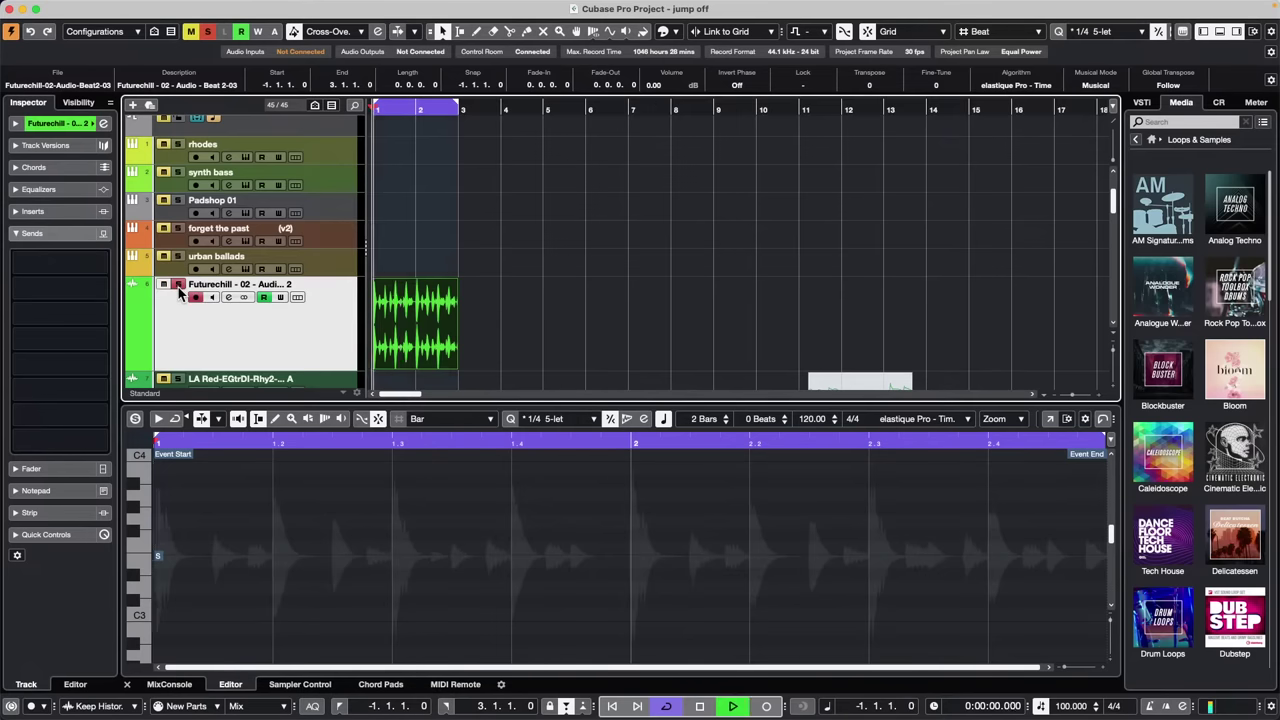
Undo the trim at the start of the Futurechill event and restart looped playback
key(space)
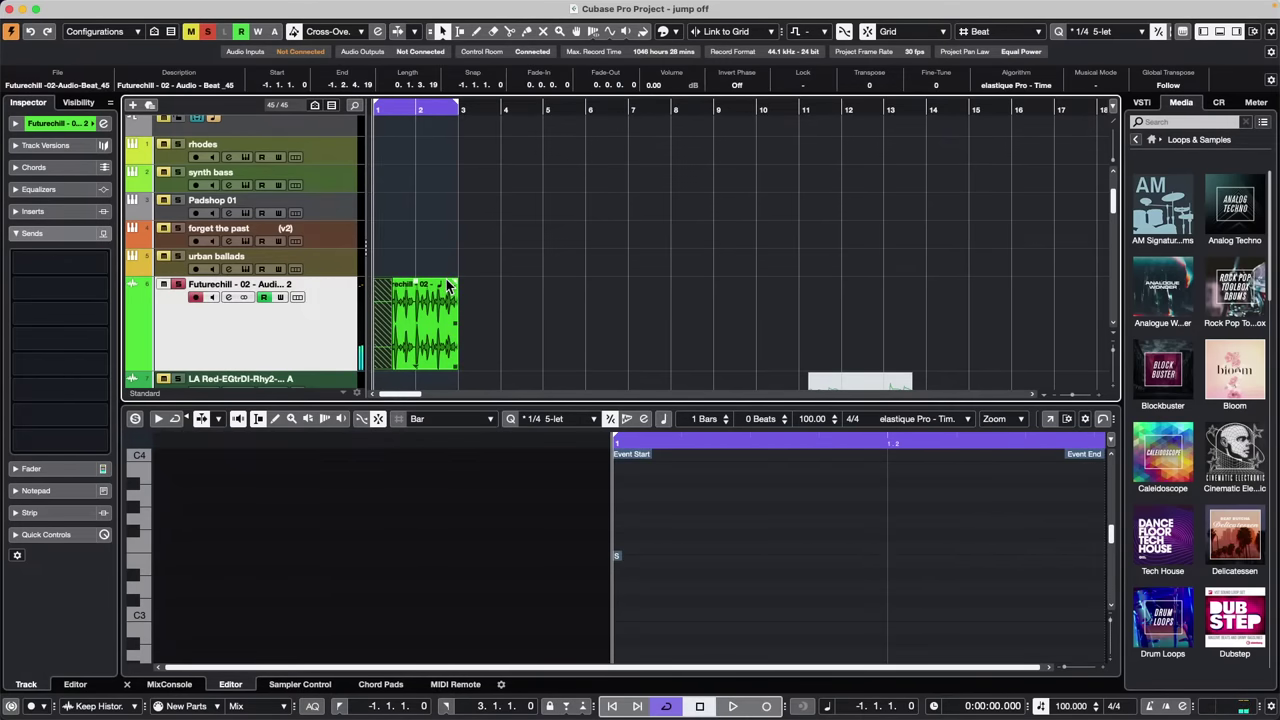
key(space)
key(super+z)
key(space)
Show the MixConsole in the lower zone and add two stereo group channels to the selected Futurechill track
scroll(562, 262, down, 1)
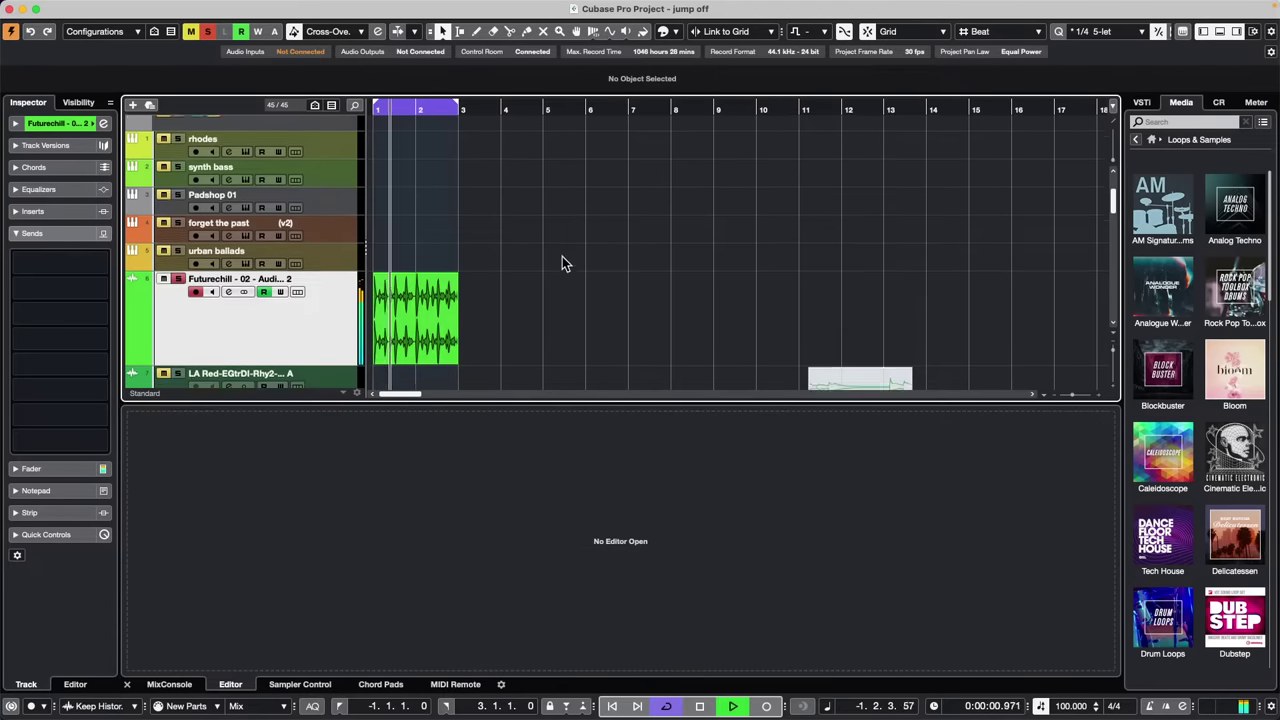
scroll(562, 262, down, 3)
click(169, 684)
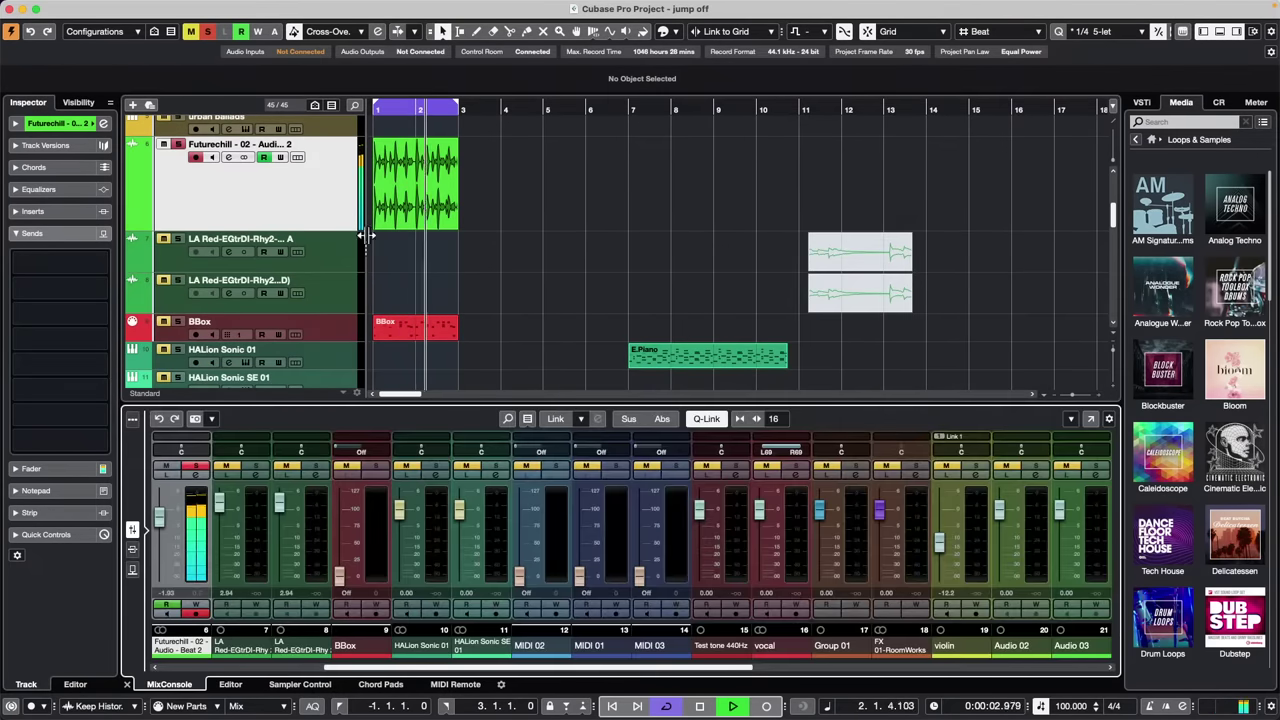
right_click(283, 206)
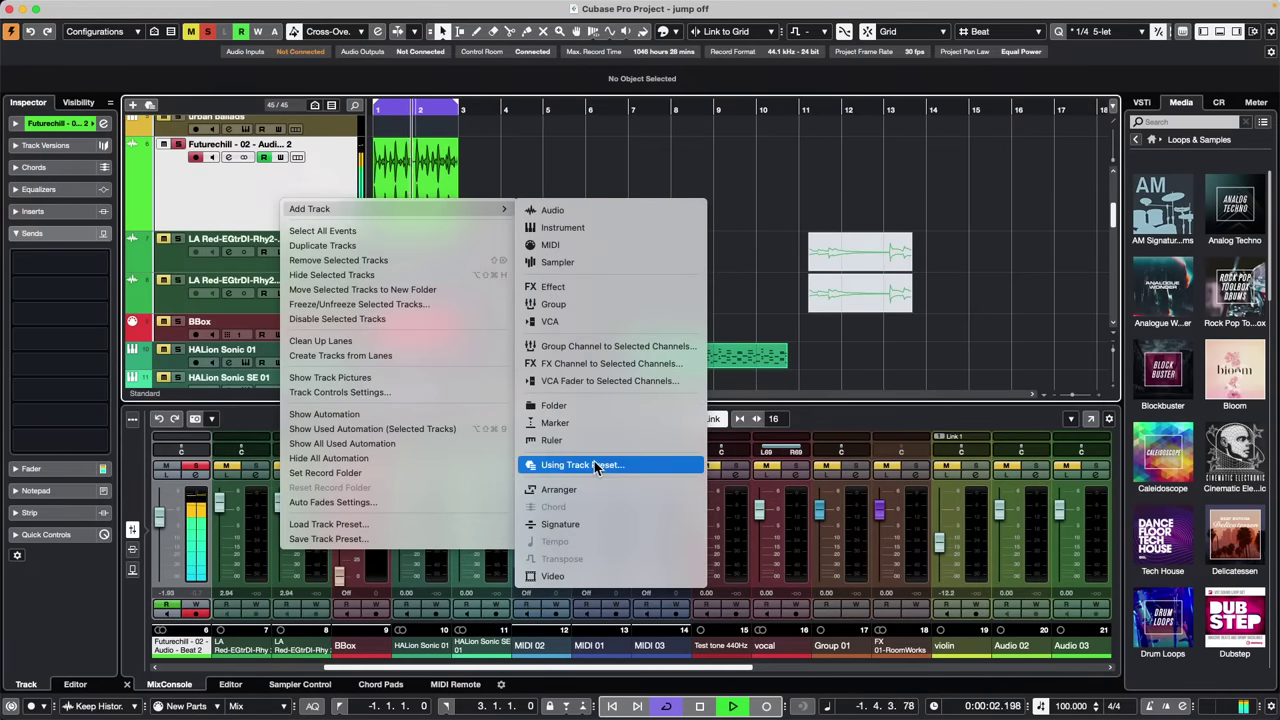
click(619, 347)
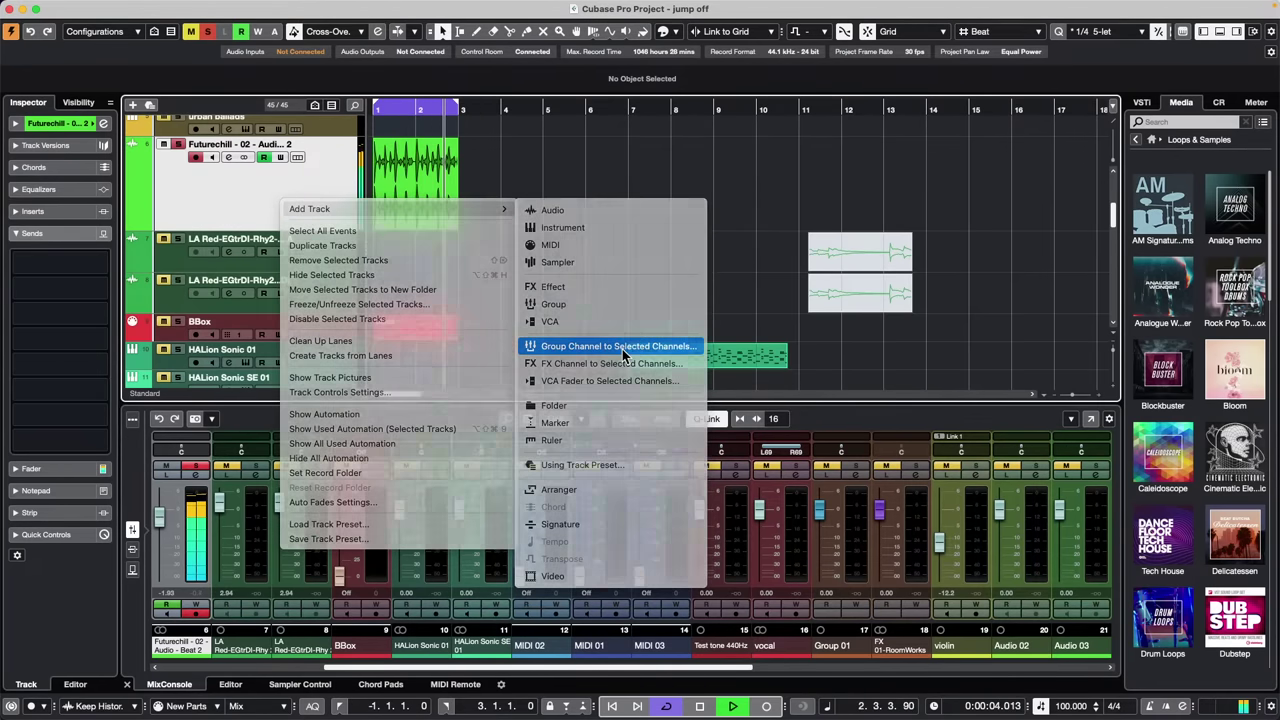
click(459, 207)
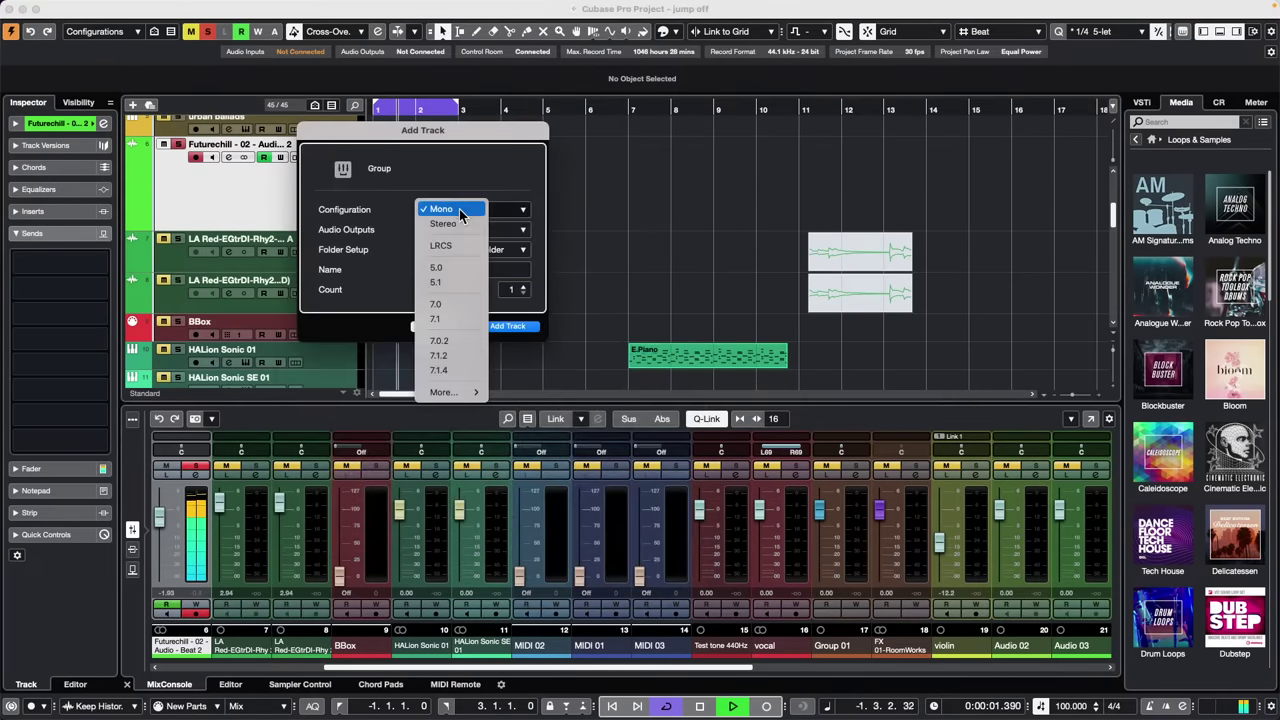
click(459, 224)
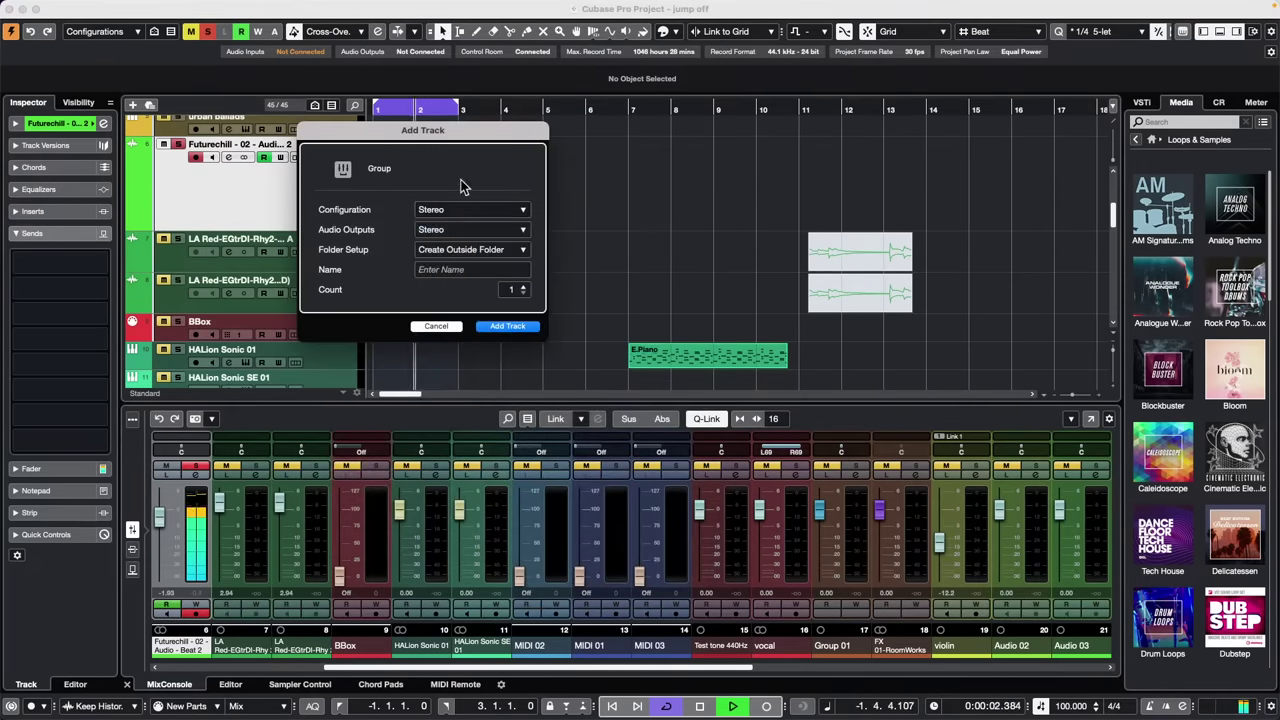
click(522, 286)
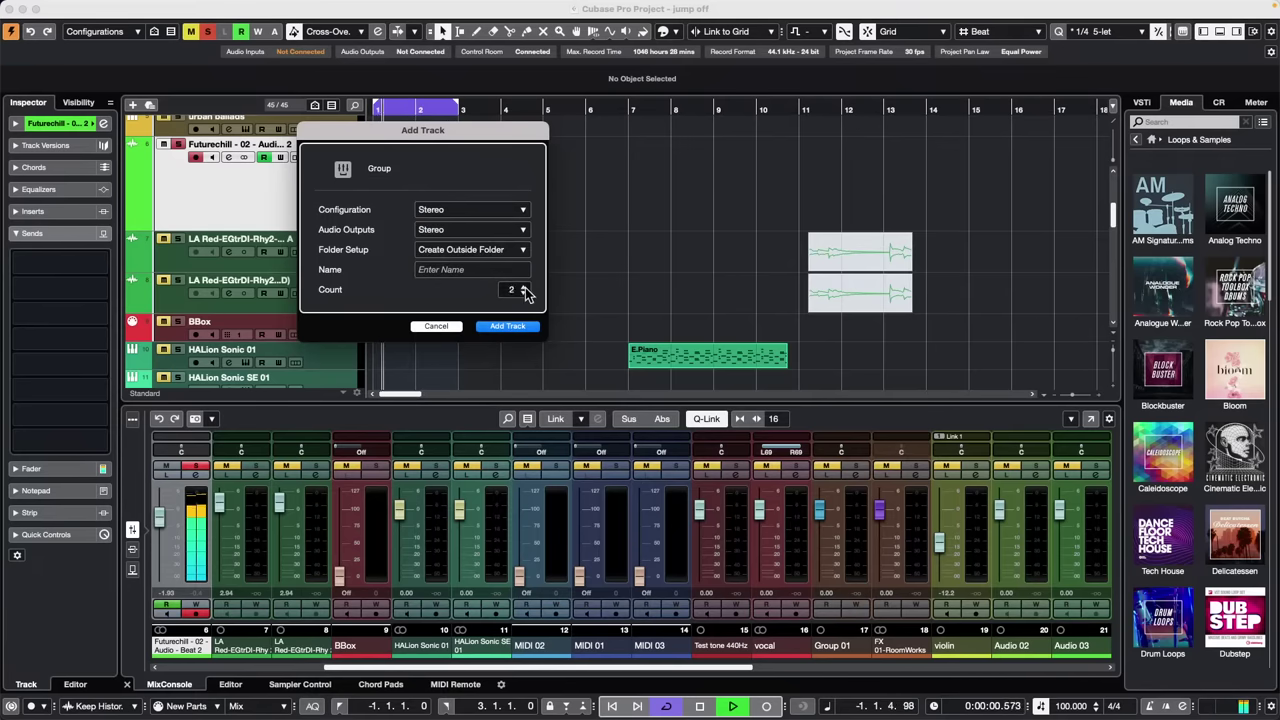
click(508, 327)
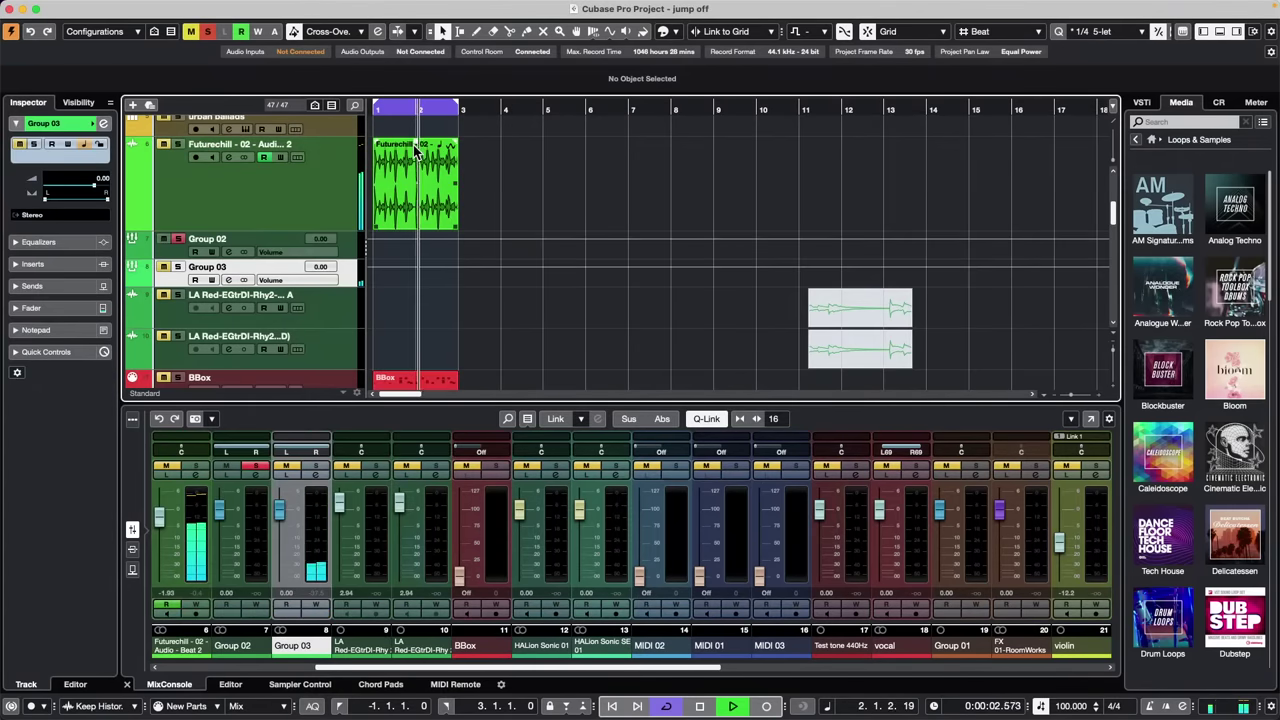
Assign and activate sends to Group 02 and Group 03 on the Futurechill track, and stop playback
click(290, 193)
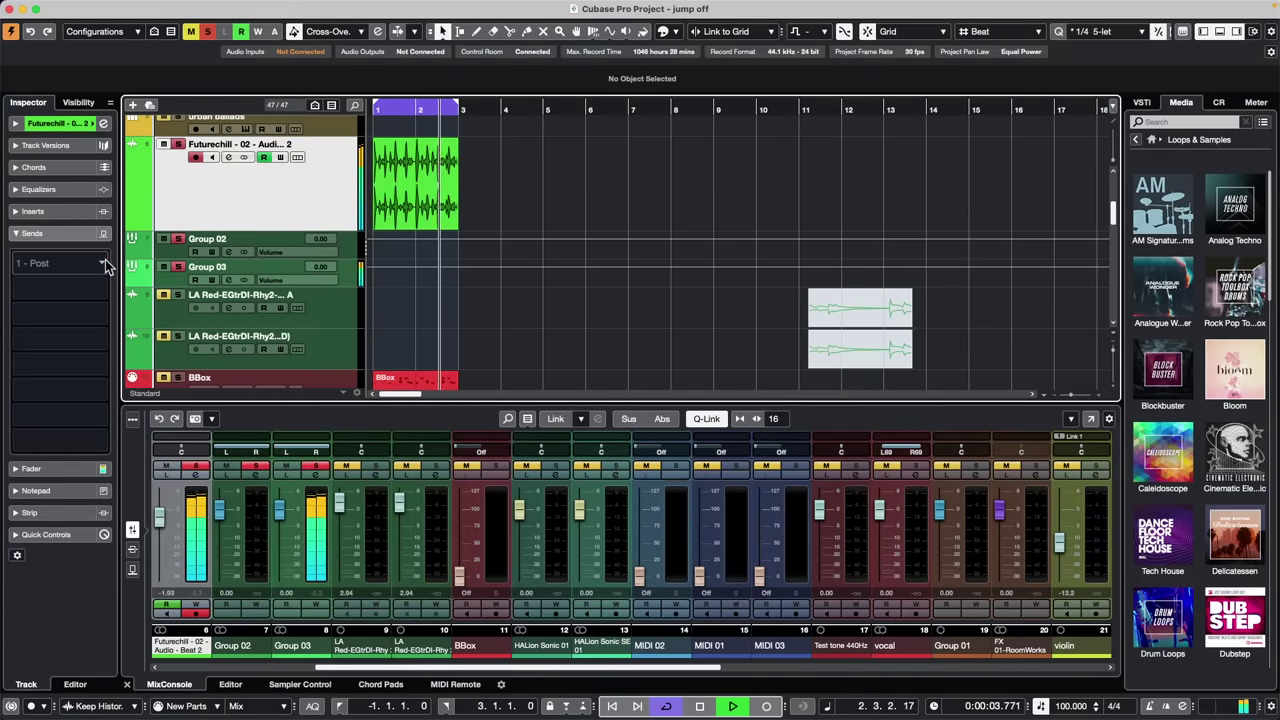
click(64, 259)
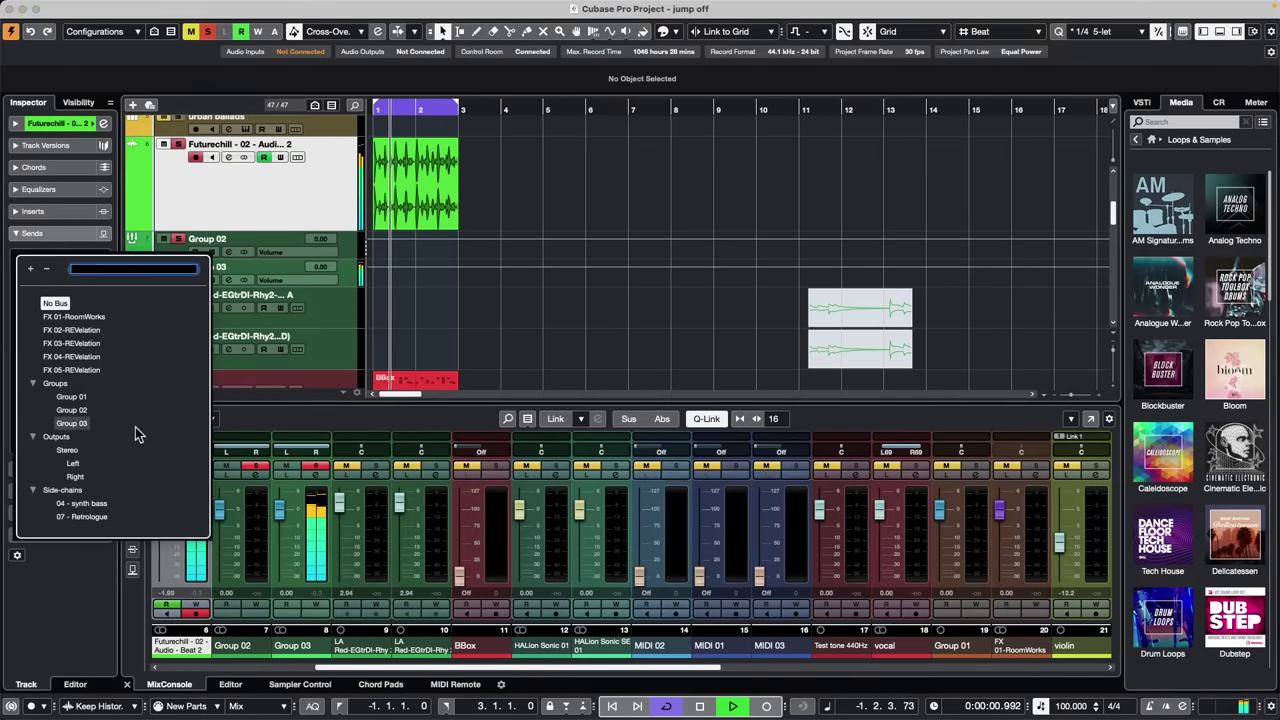
click(71, 410)
click(107, 316)
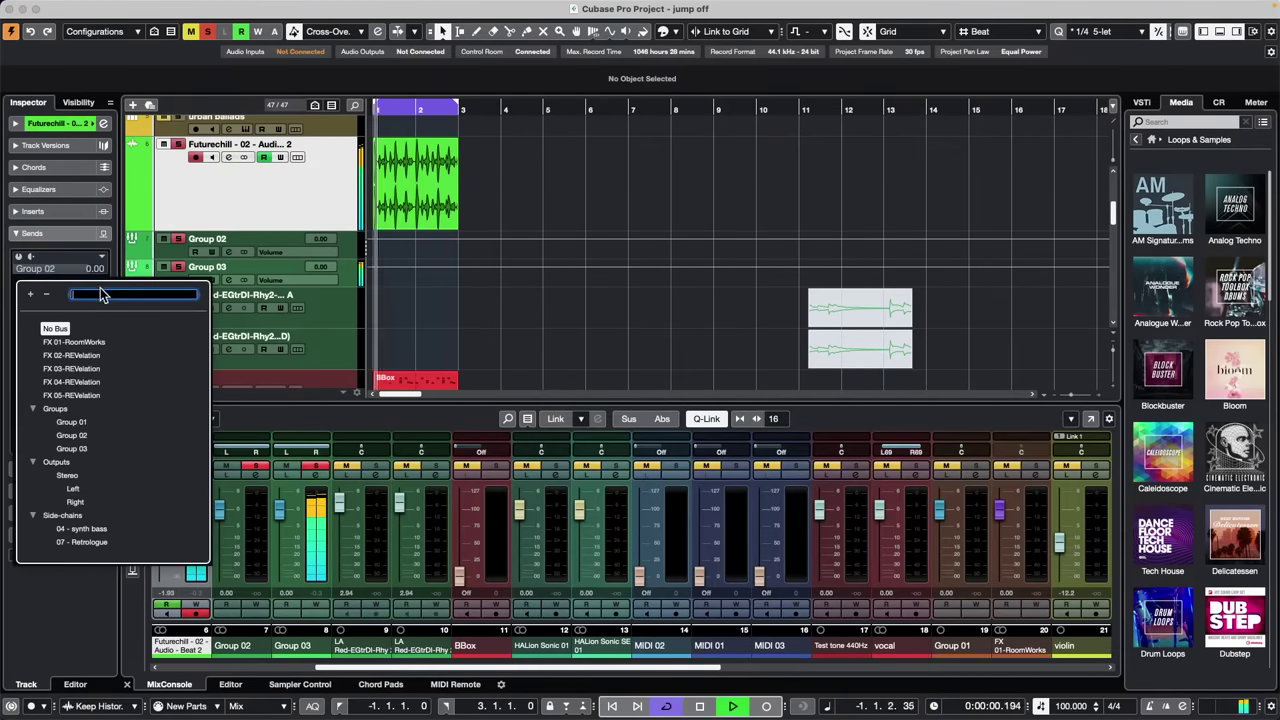
click(84, 450)
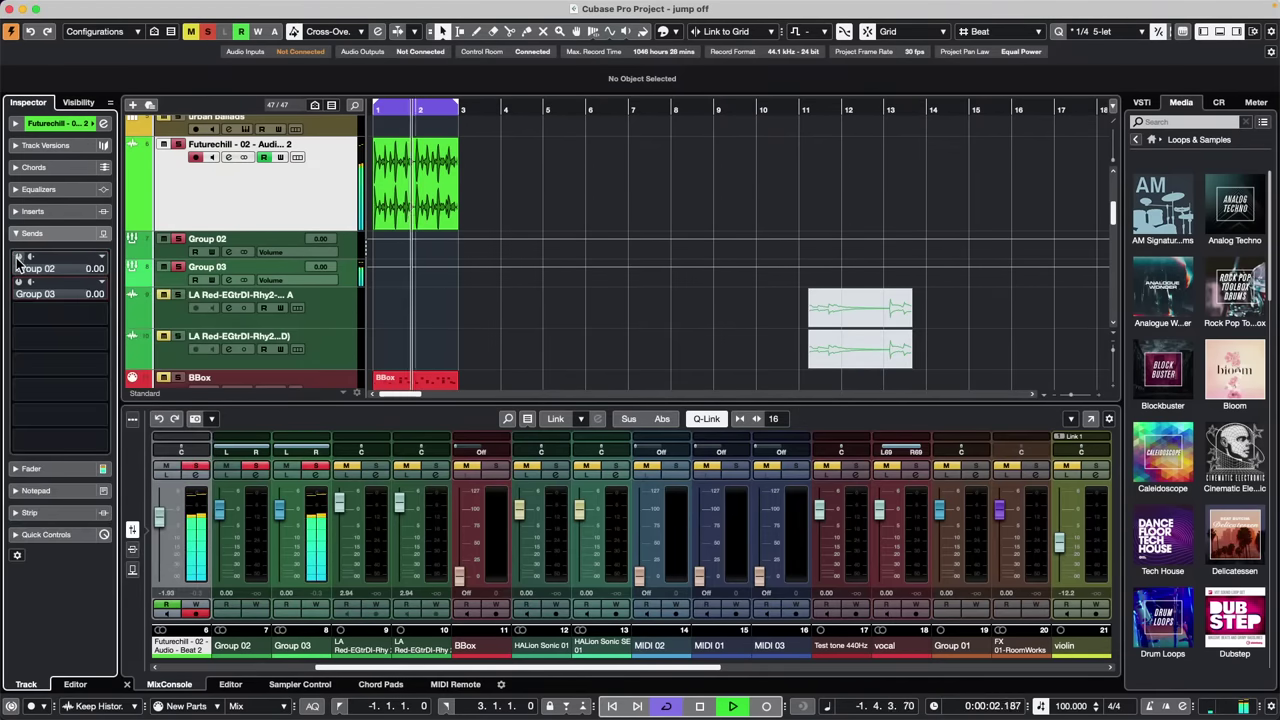
click(19, 282)
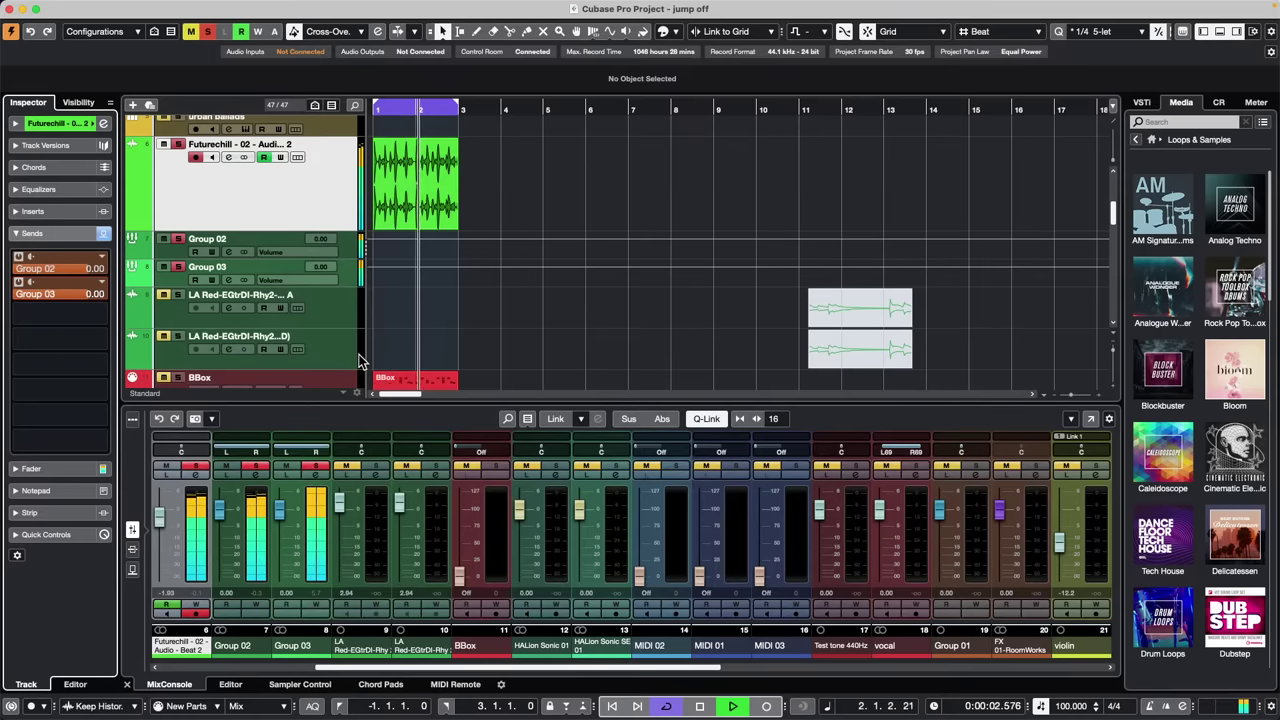
key(space)
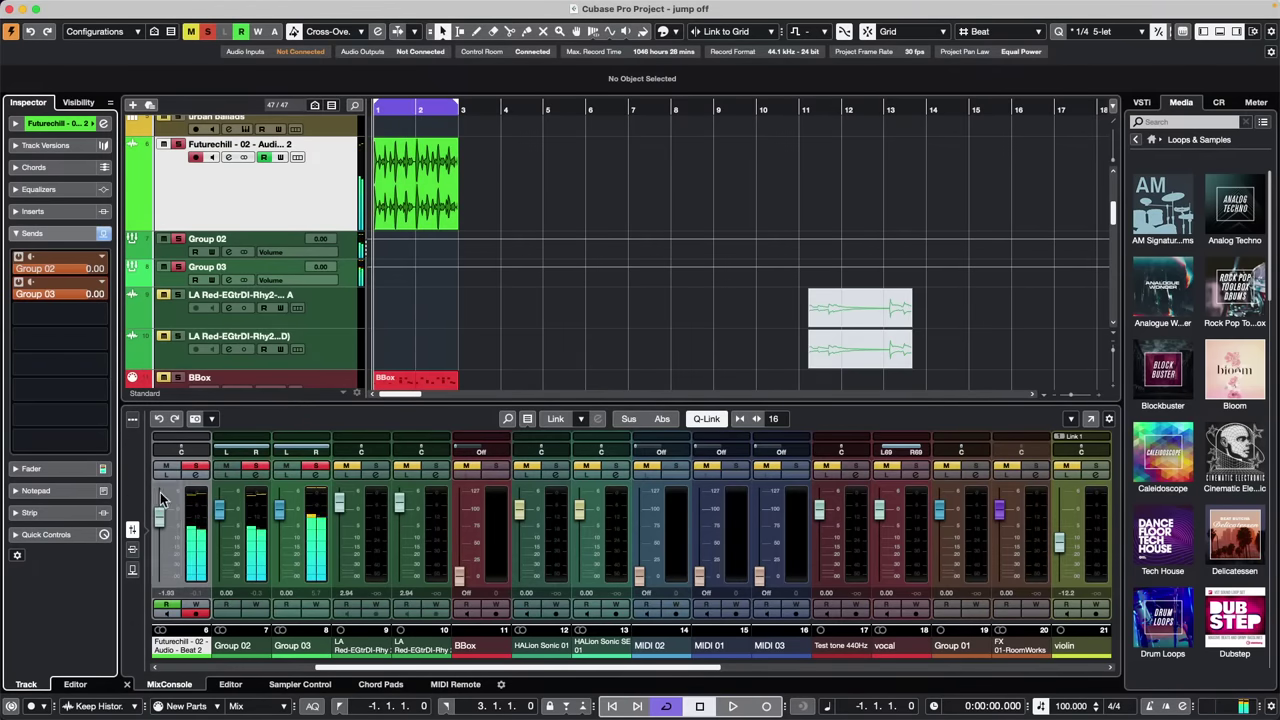
Examine the Futurechill track's insert slots and FX chain preset options, and return to its sends
click(60, 212)
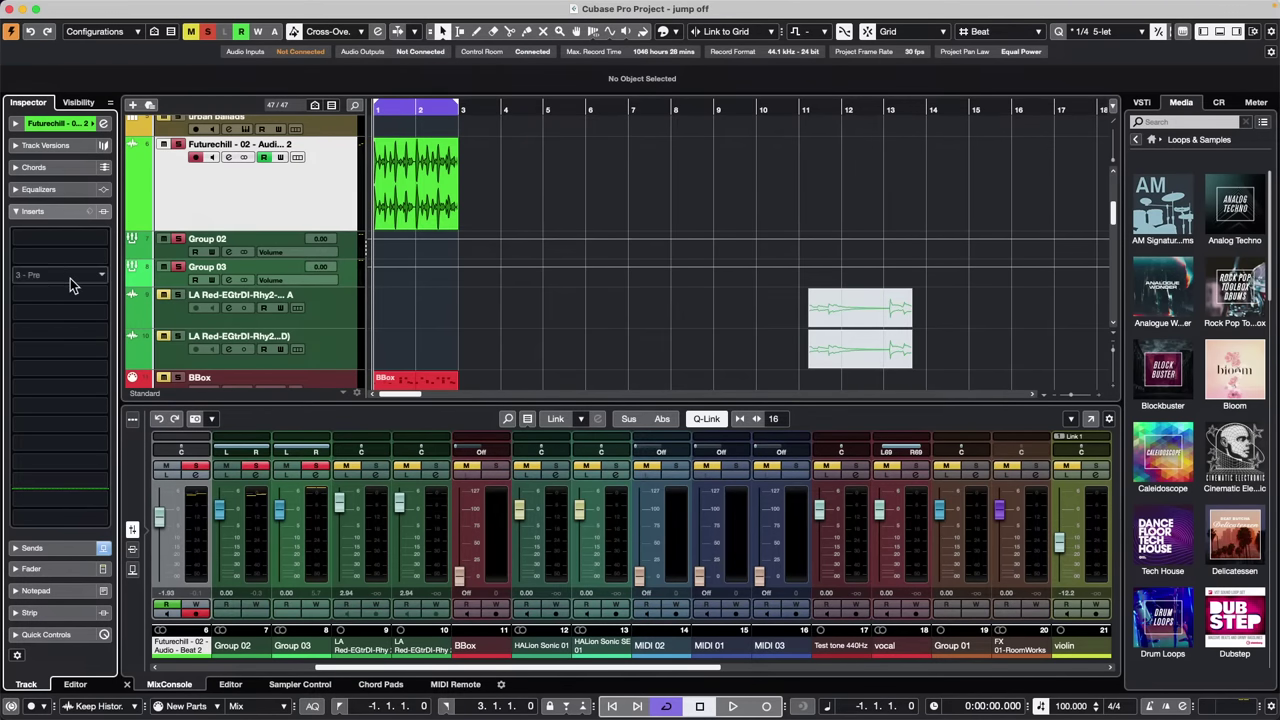
click(88, 212)
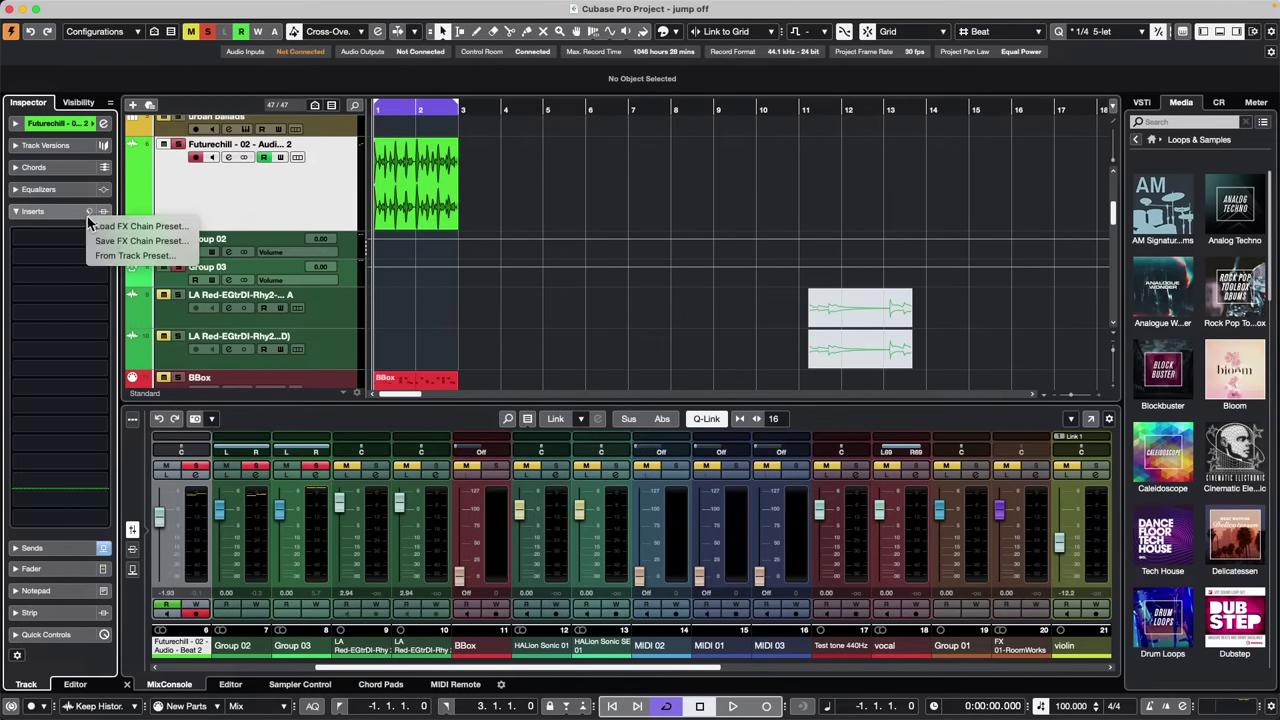
click(73, 212)
click(40, 232)
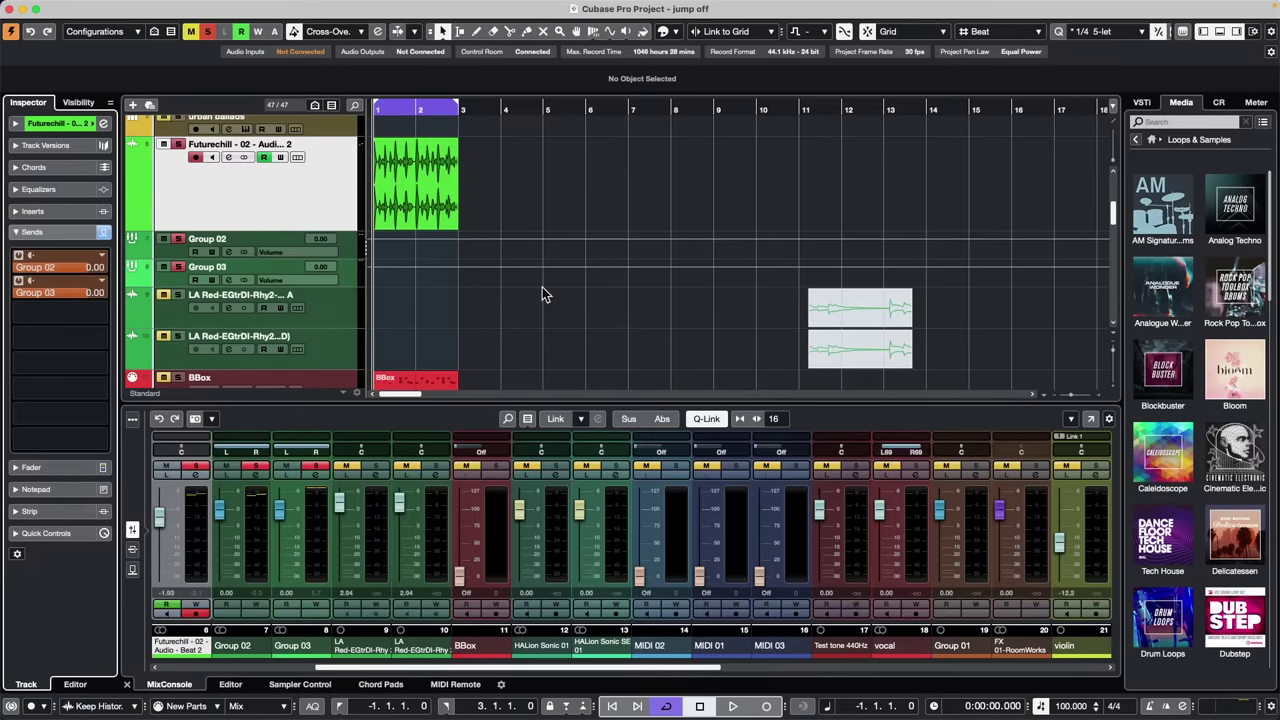
Select the three consecutive audio events between about bars 5 and 11 on the vocal track
scroll(542, 289, up, 5)
scroll(512, 293, down, 5)
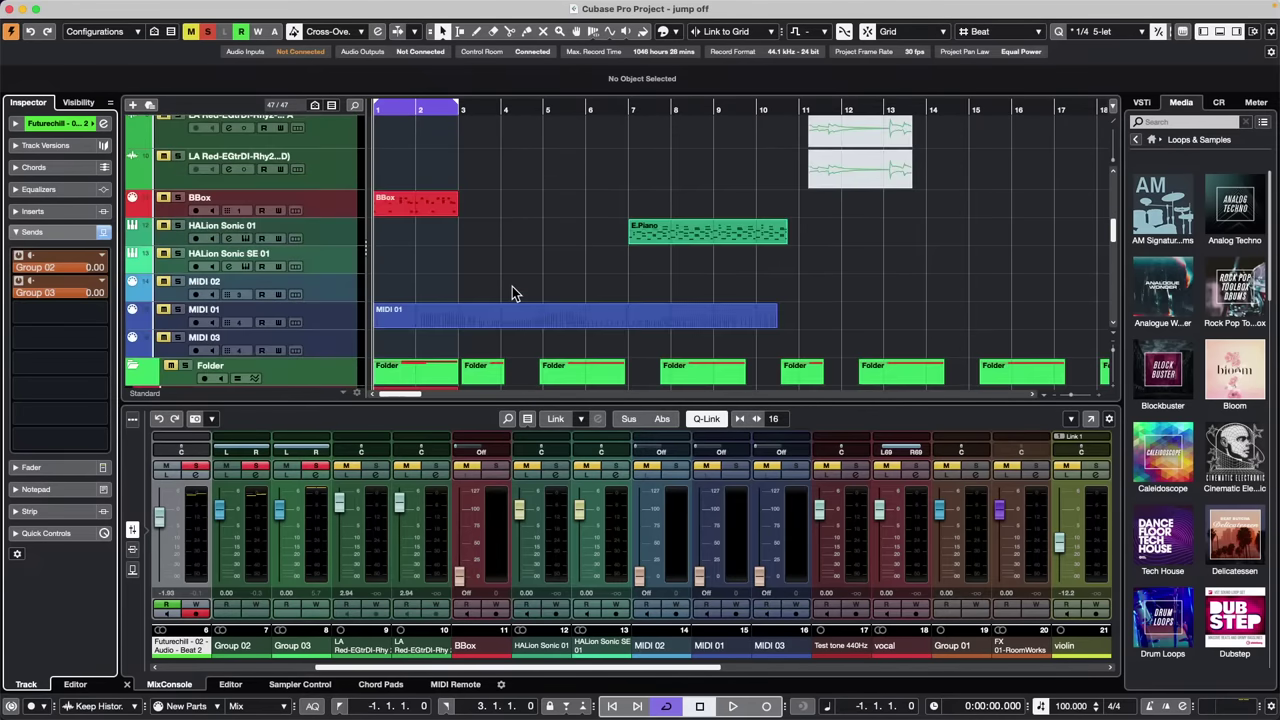
scroll(512, 293, down, 5)
scroll(514, 293, up, 8)
scroll(515, 293, down, 10)
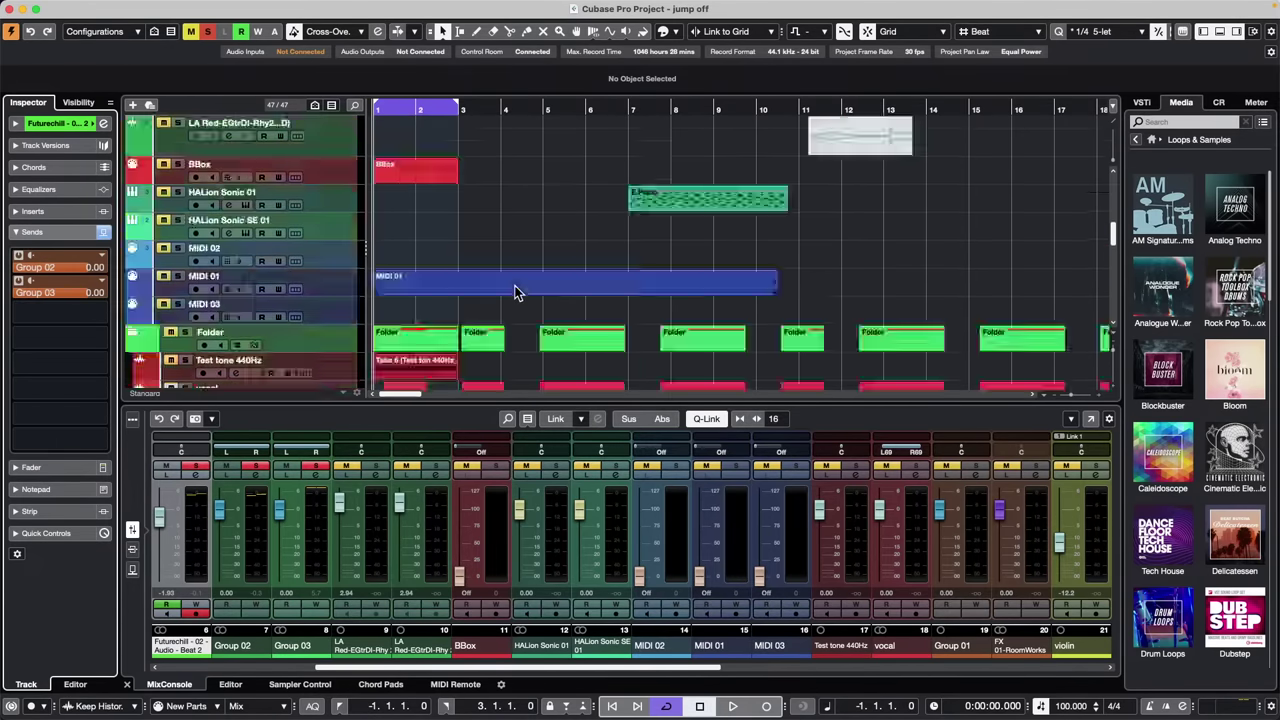
drag(527, 162, 820, 157)
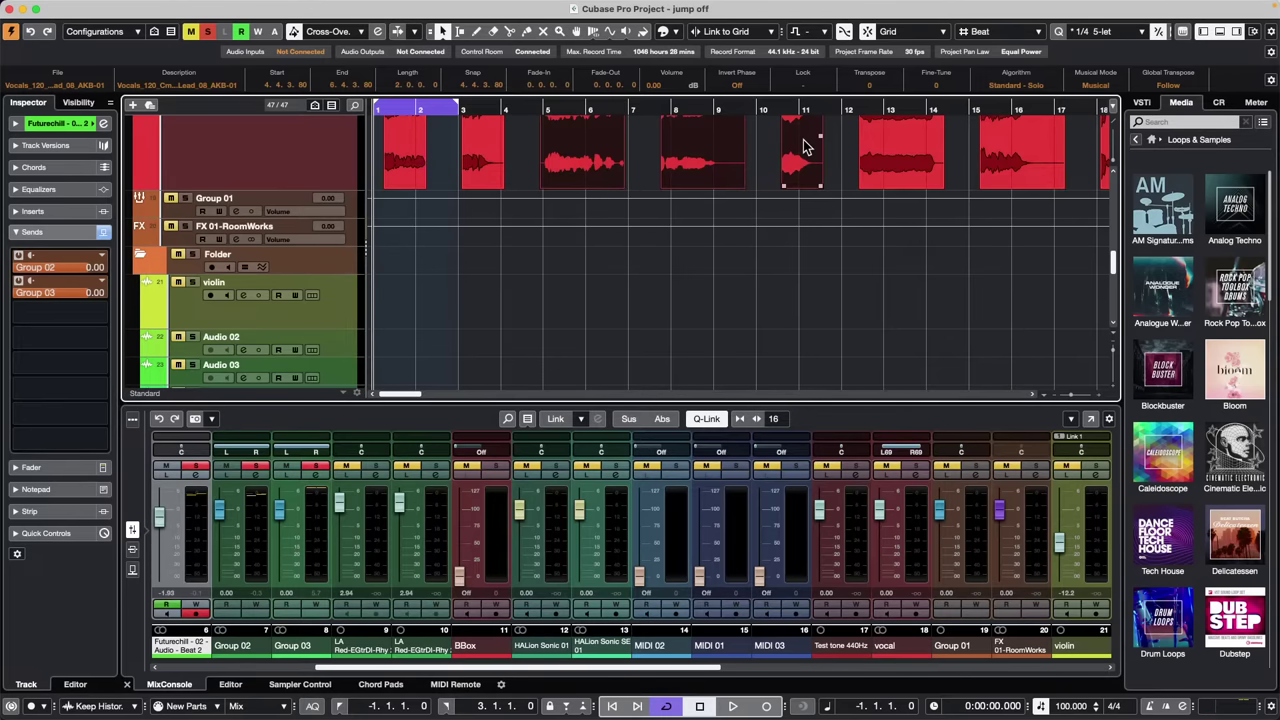
scroll(471, 219, up, 5)
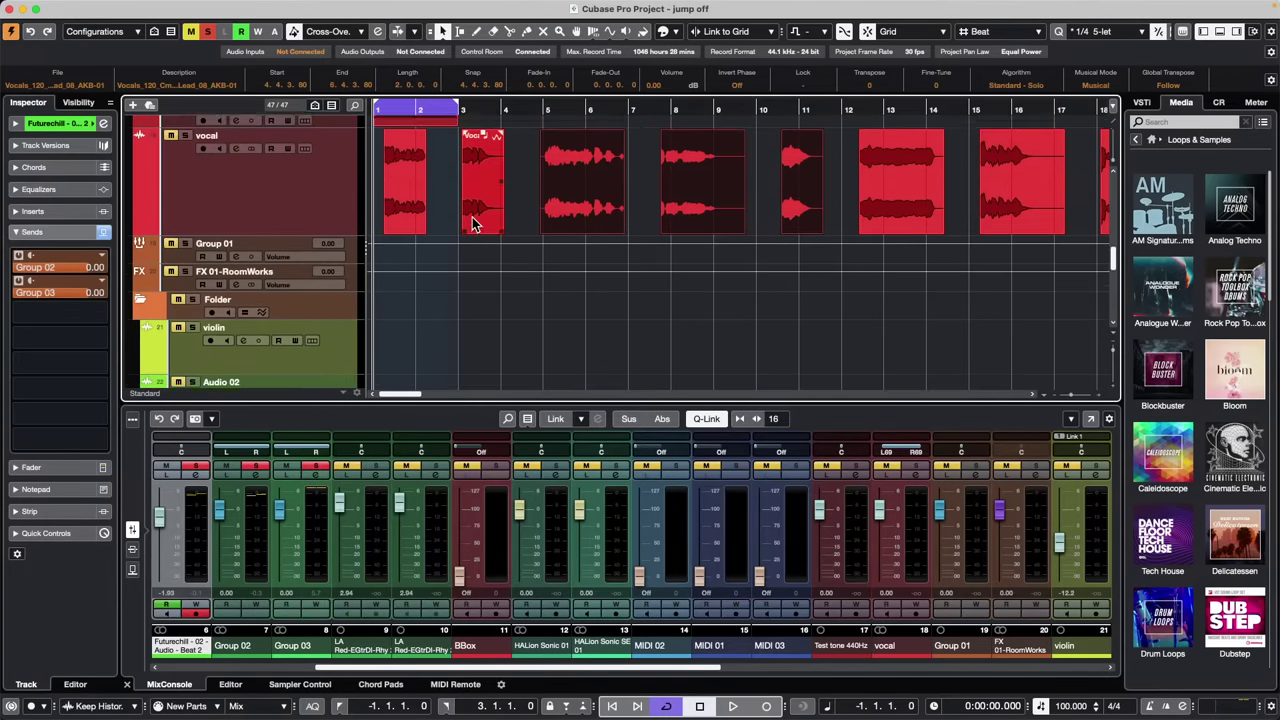
scroll(475, 221, up, 3)
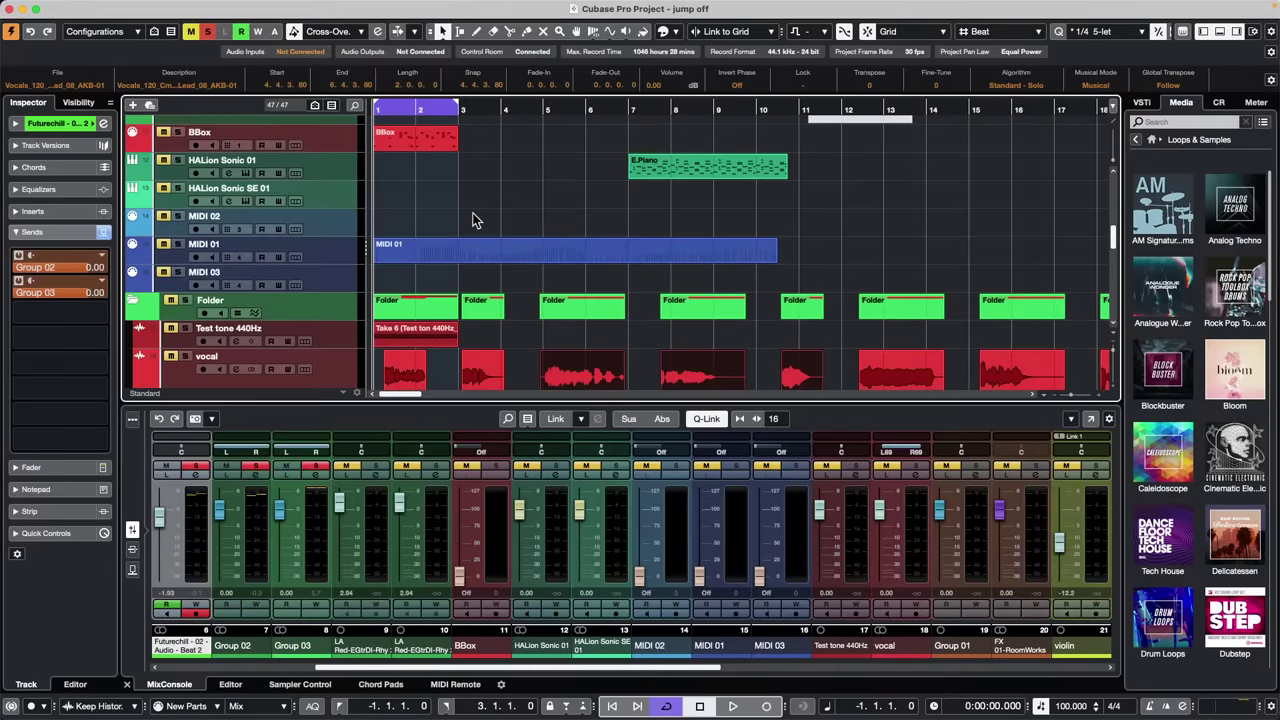
Deselect the vocal events and play the Futurechill loop from bar 1
scroll(446, 197, up, 6)
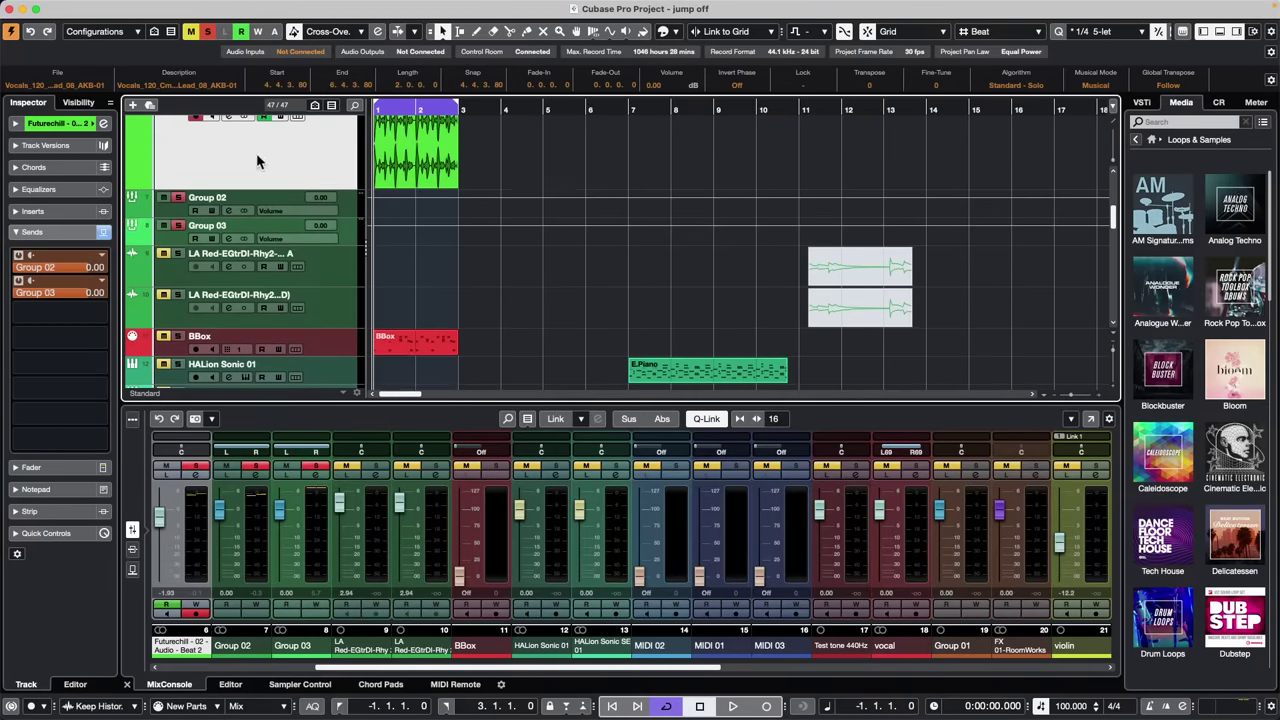
click(571, 185)
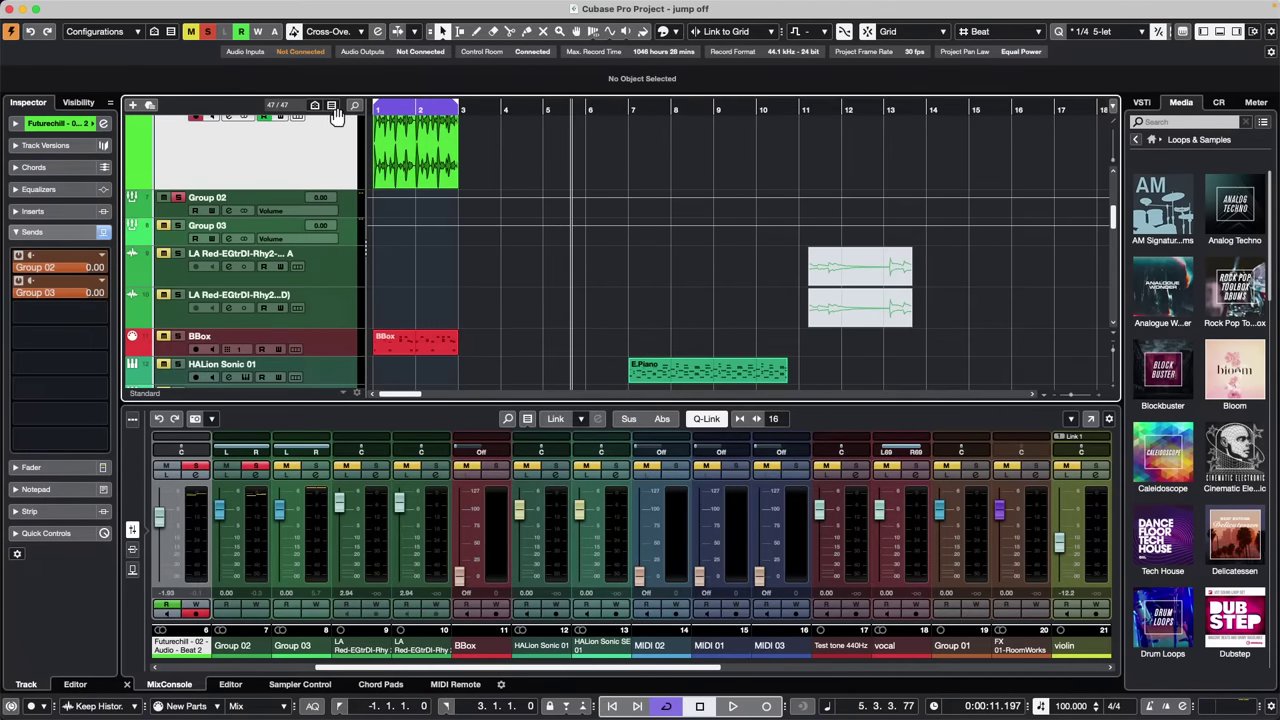
click(378, 108)
key(space)
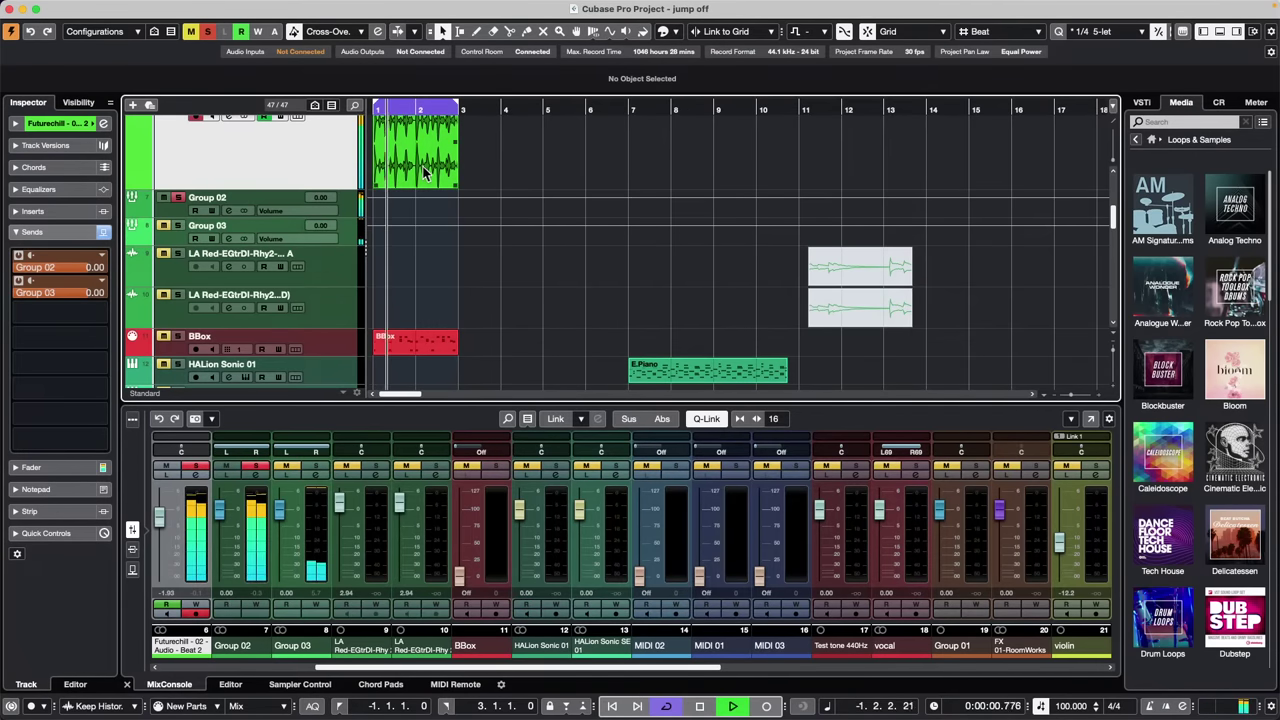
Add a stereo audio track below Group 02 with Group 02 as its audio input
click(347, 212)
right_click(352, 208)
mouse_move(440, 214)
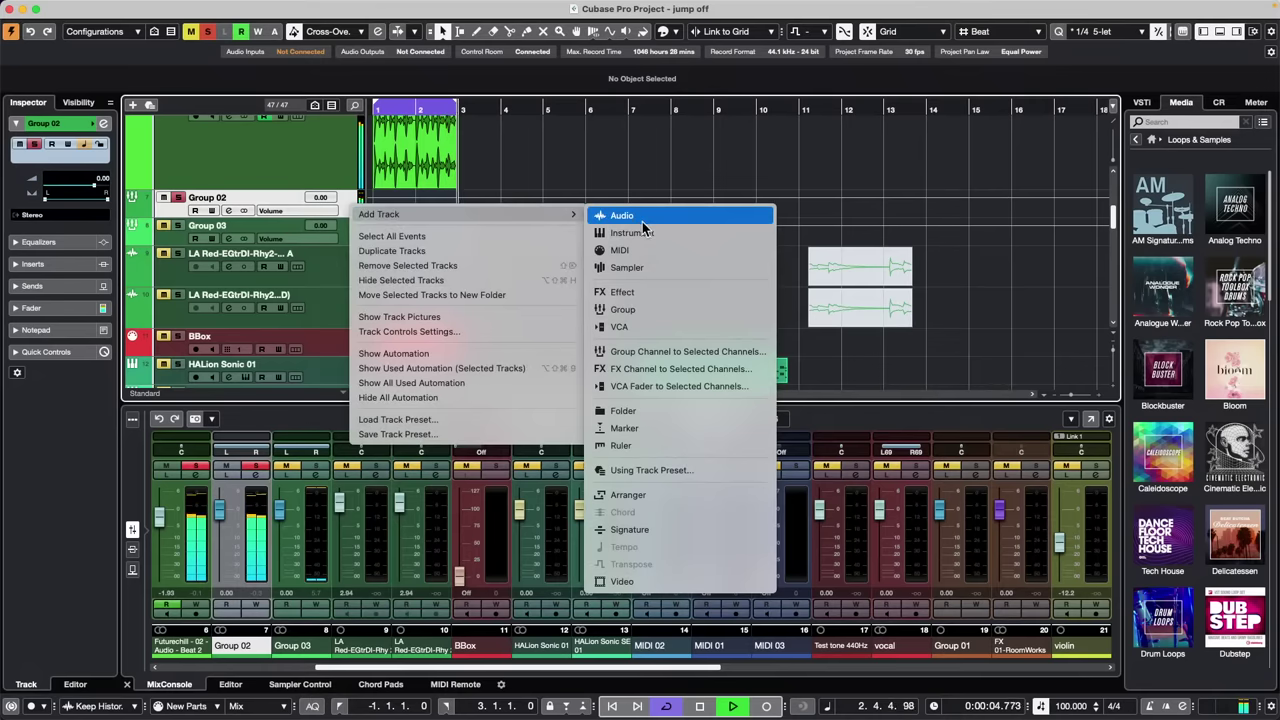
click(642, 222)
click(470, 226)
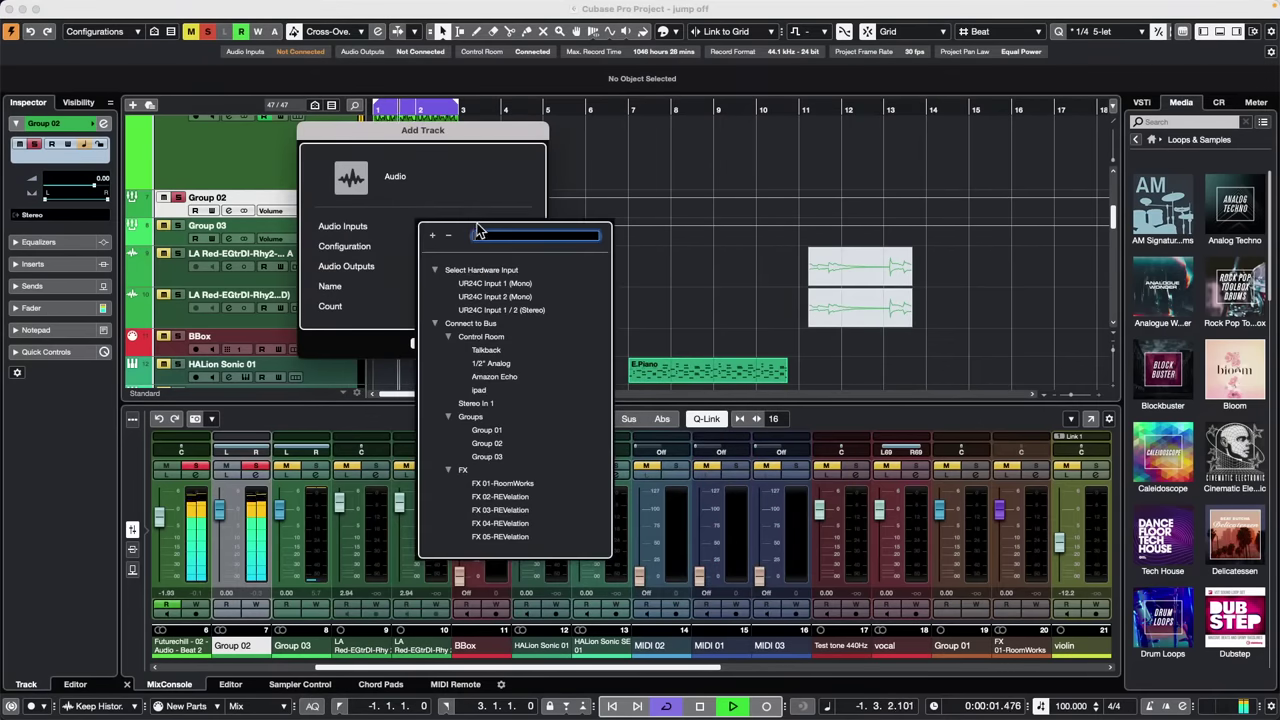
click(489, 444)
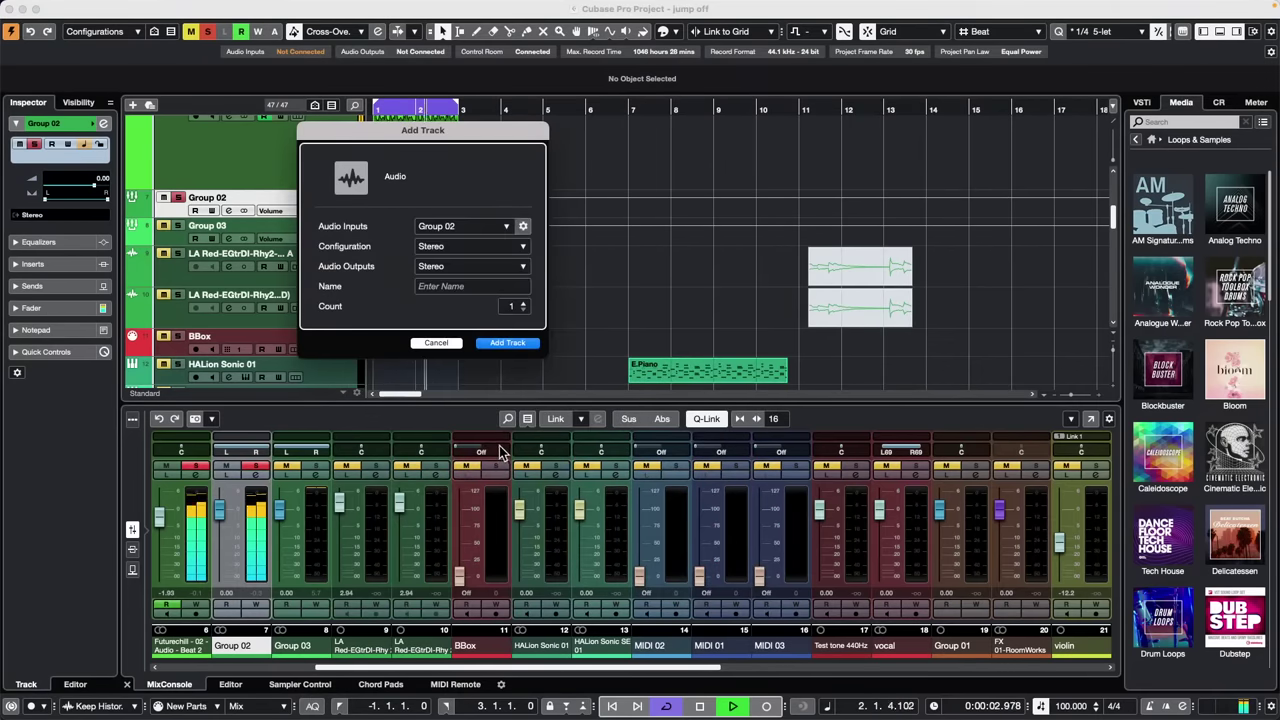
click(510, 343)
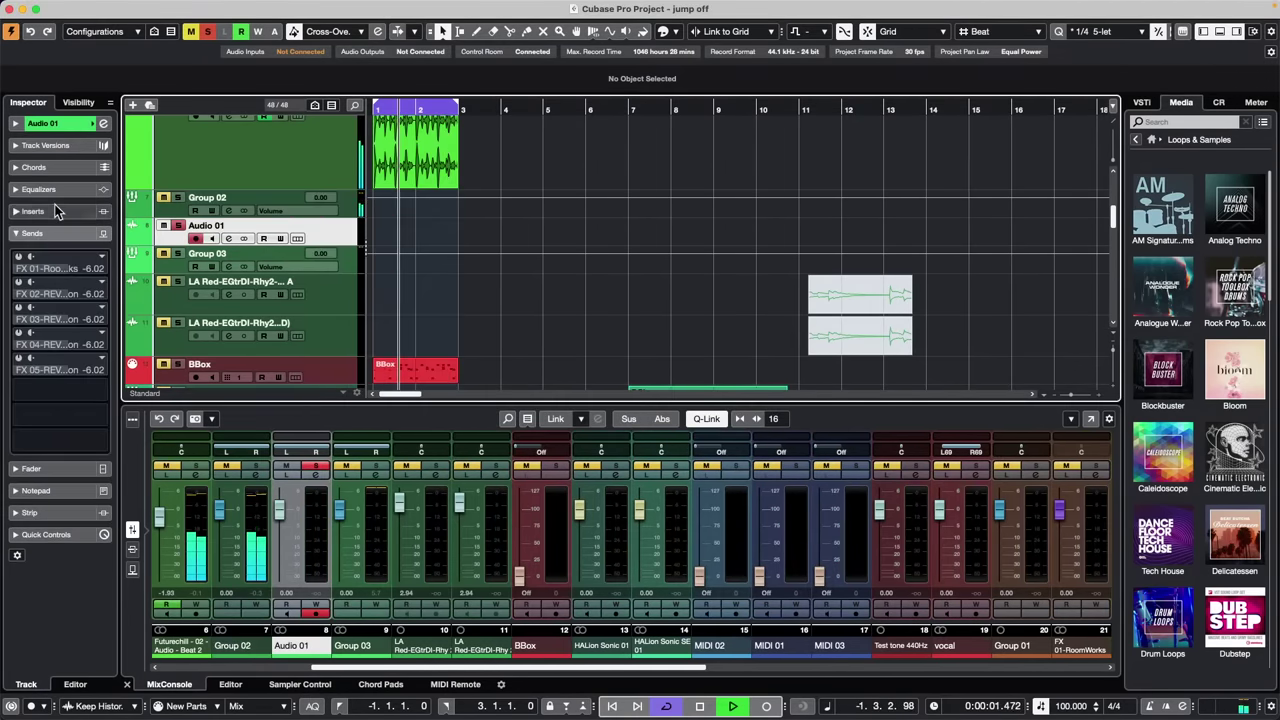
Select the Futurechill track and enable input monitoring on the Audio 01 track
scroll(191, 144, up, 1)
click(178, 150)
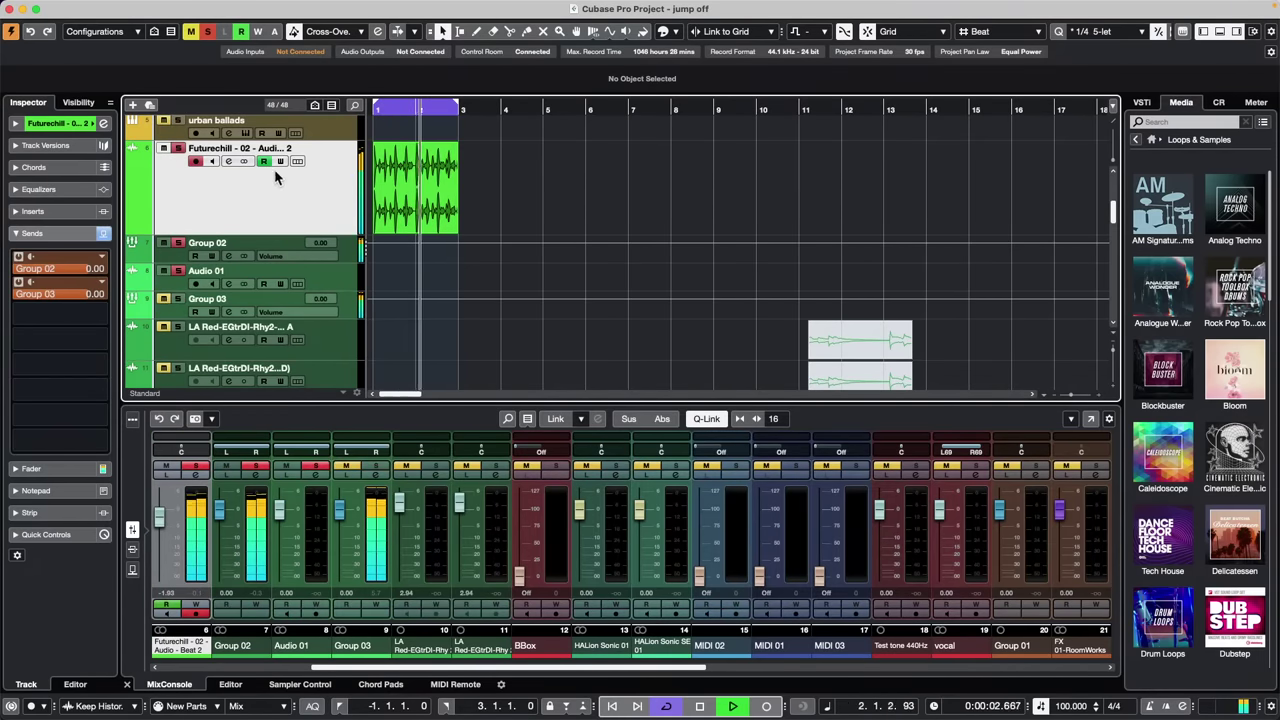
click(212, 285)
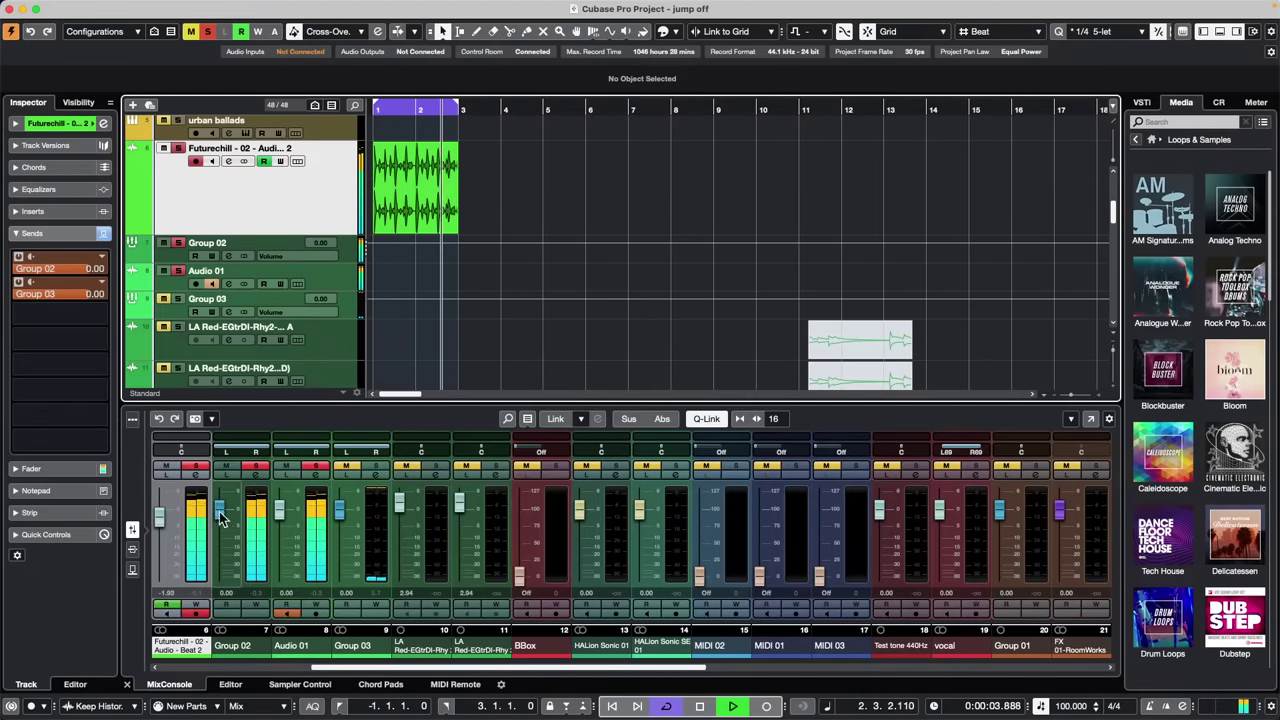
Adjust the Group 02 fader during playback, settle it at about -8 dB, and stop playback
drag(222, 517, 220, 578)
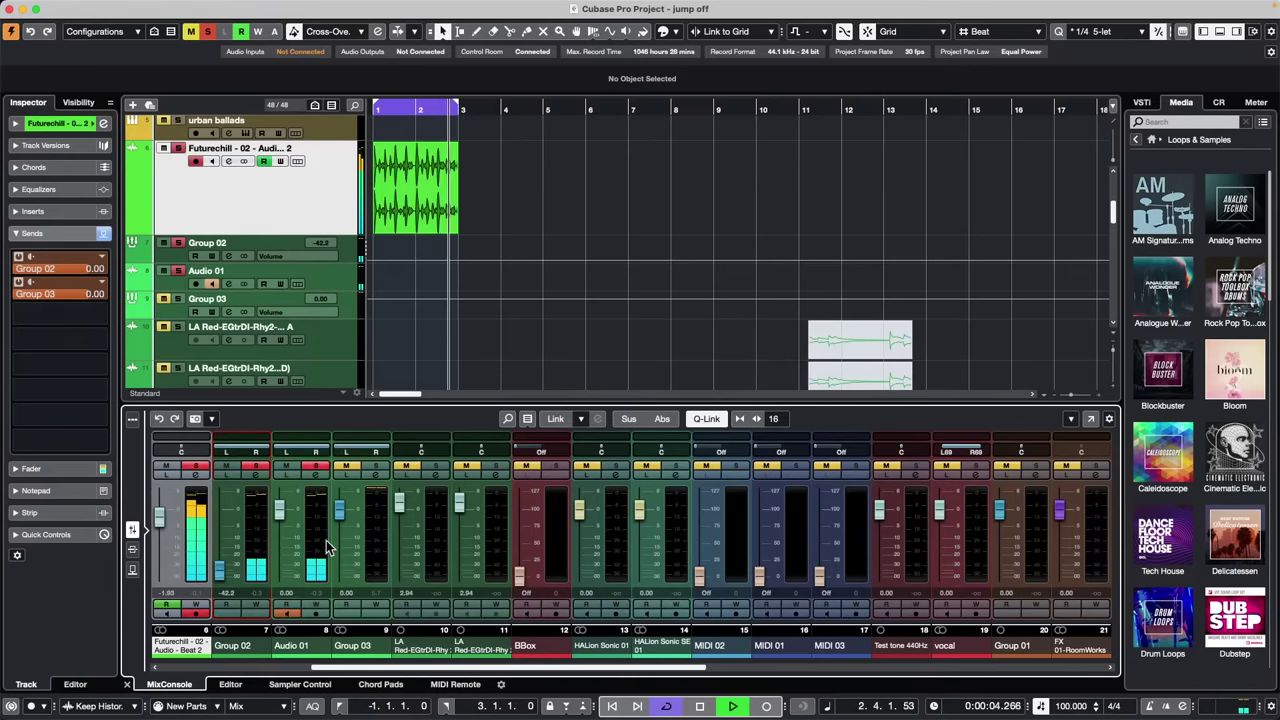
drag(221, 570, 225, 565)
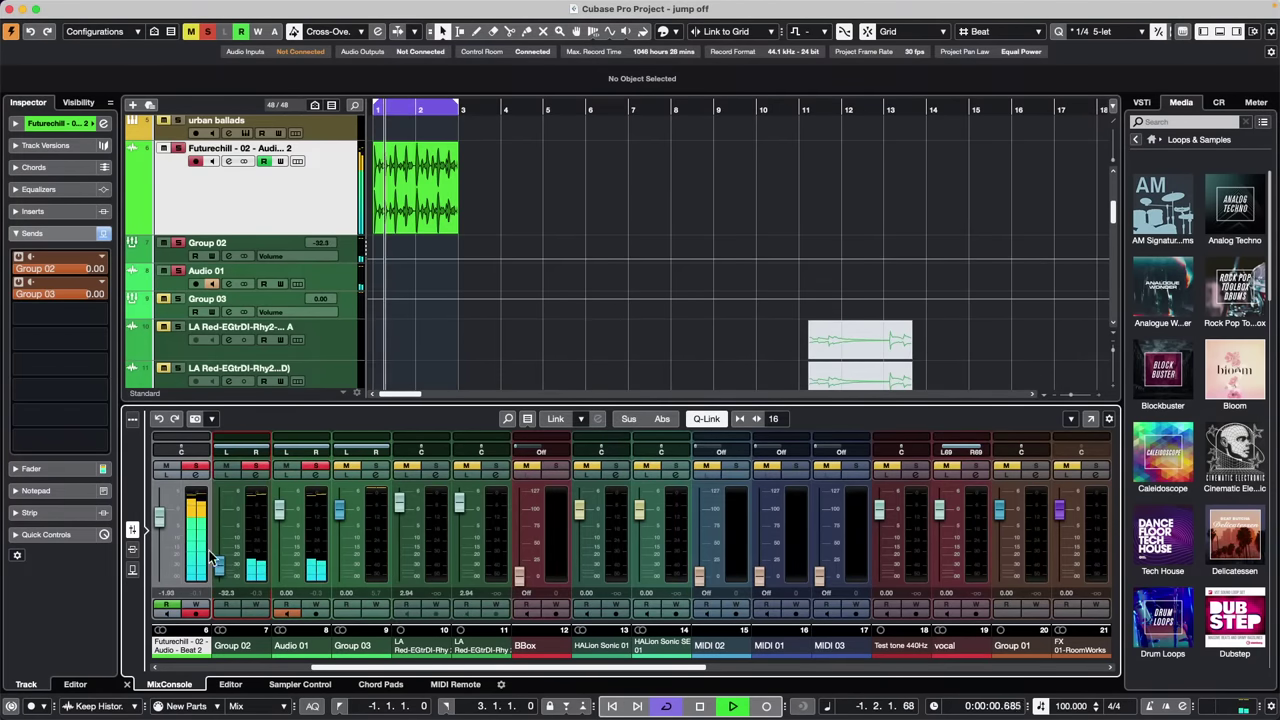
drag(215, 570, 250, 555)
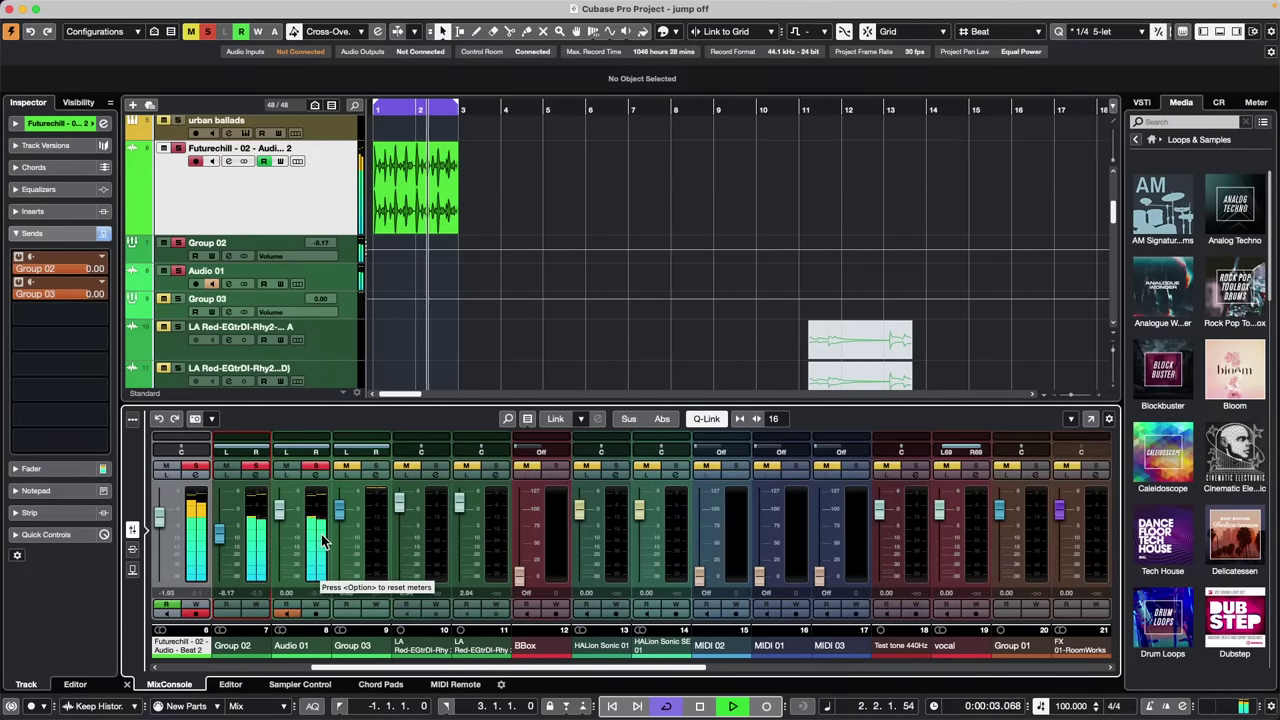
key(space)
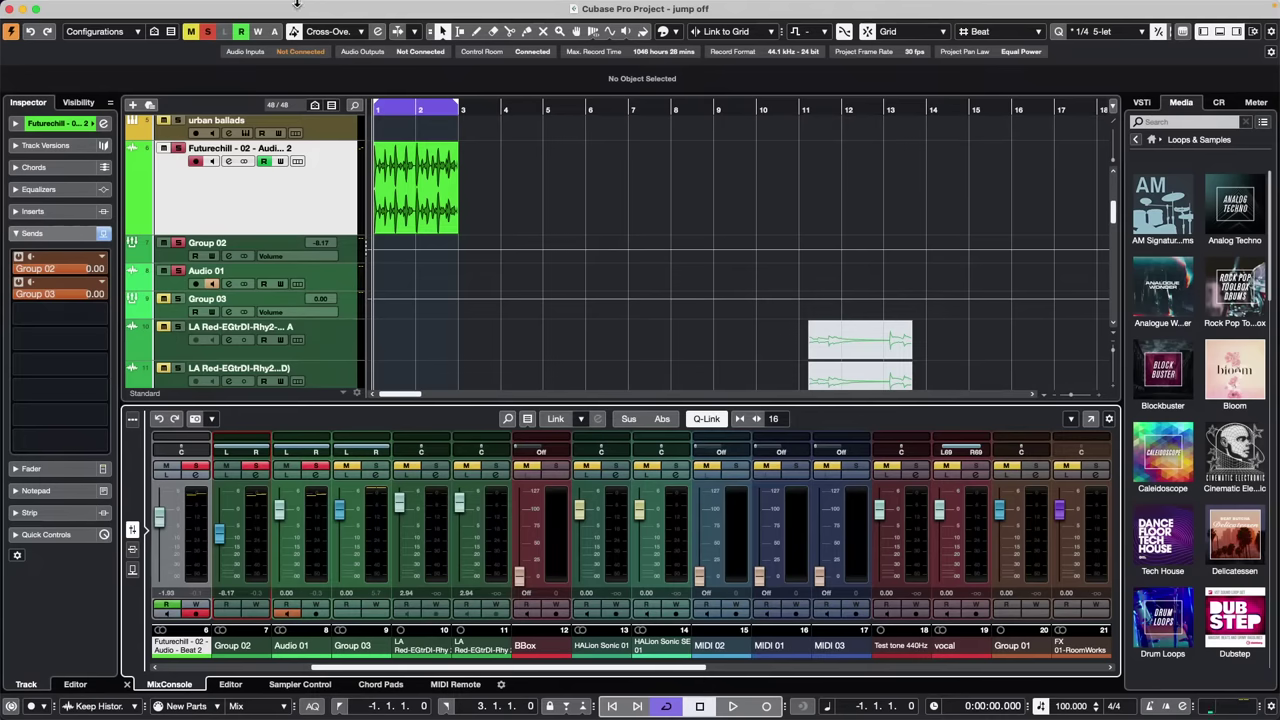
click(88, 7)
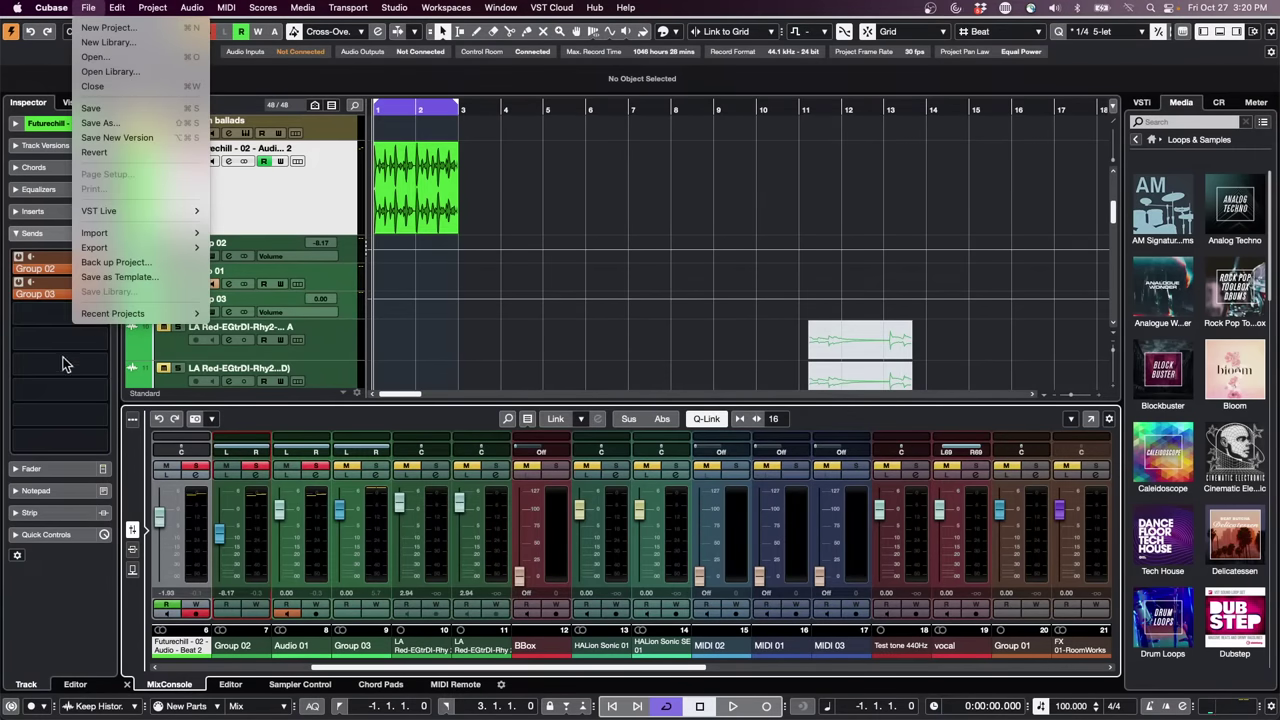
mouse_move(125, 313)
click(539, 193)
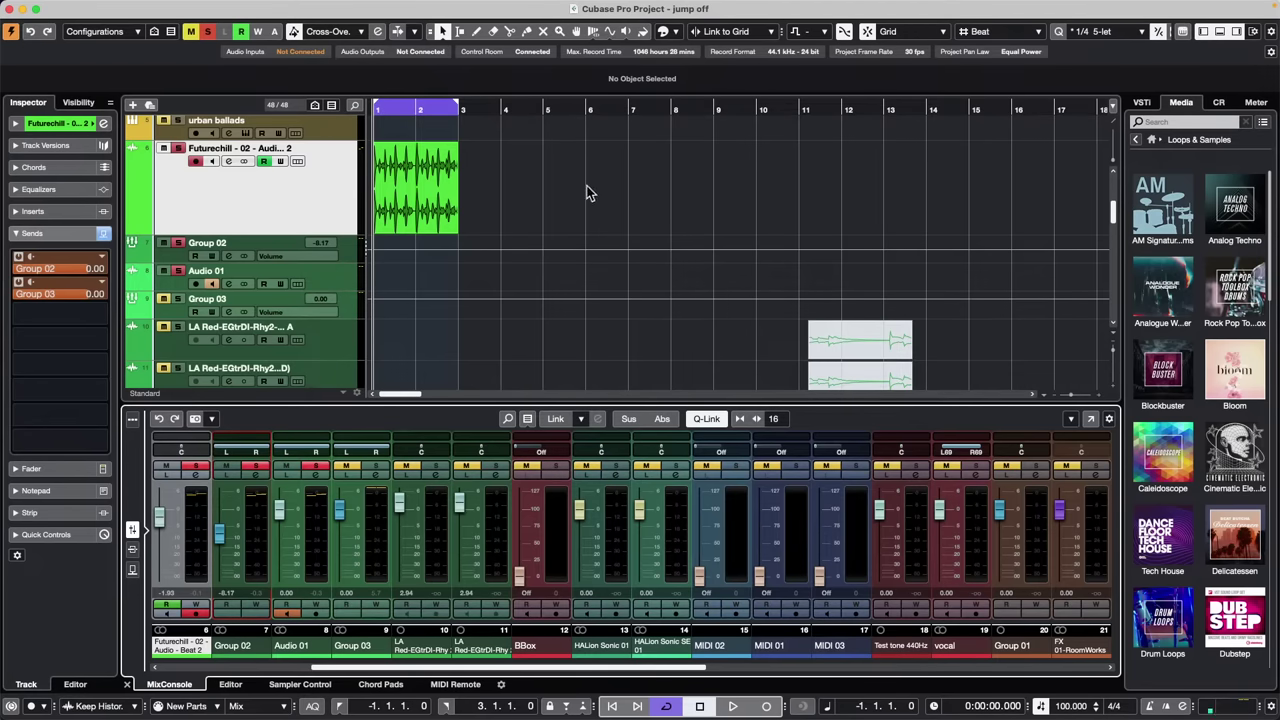
scroll(586, 190, up, 5)
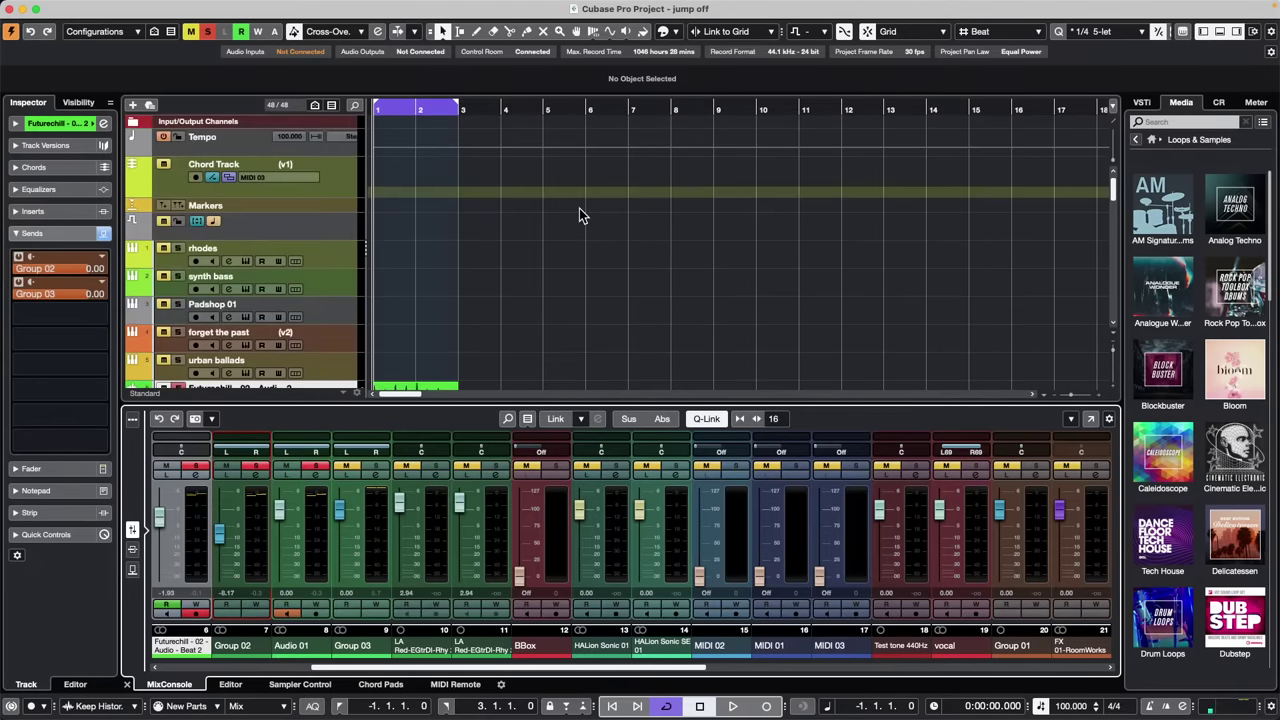
scroll(580, 212, down, 10)
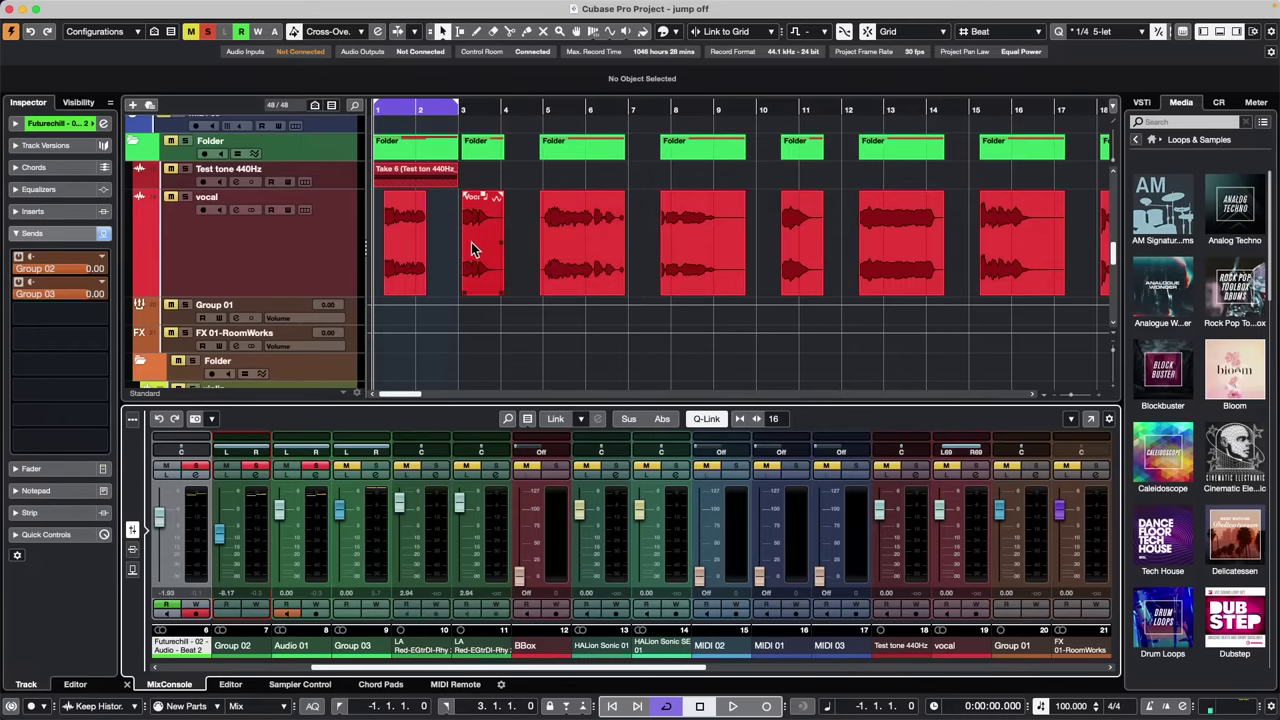
scroll(638, 276, up, 6)
scroll(641, 277, up, 1)
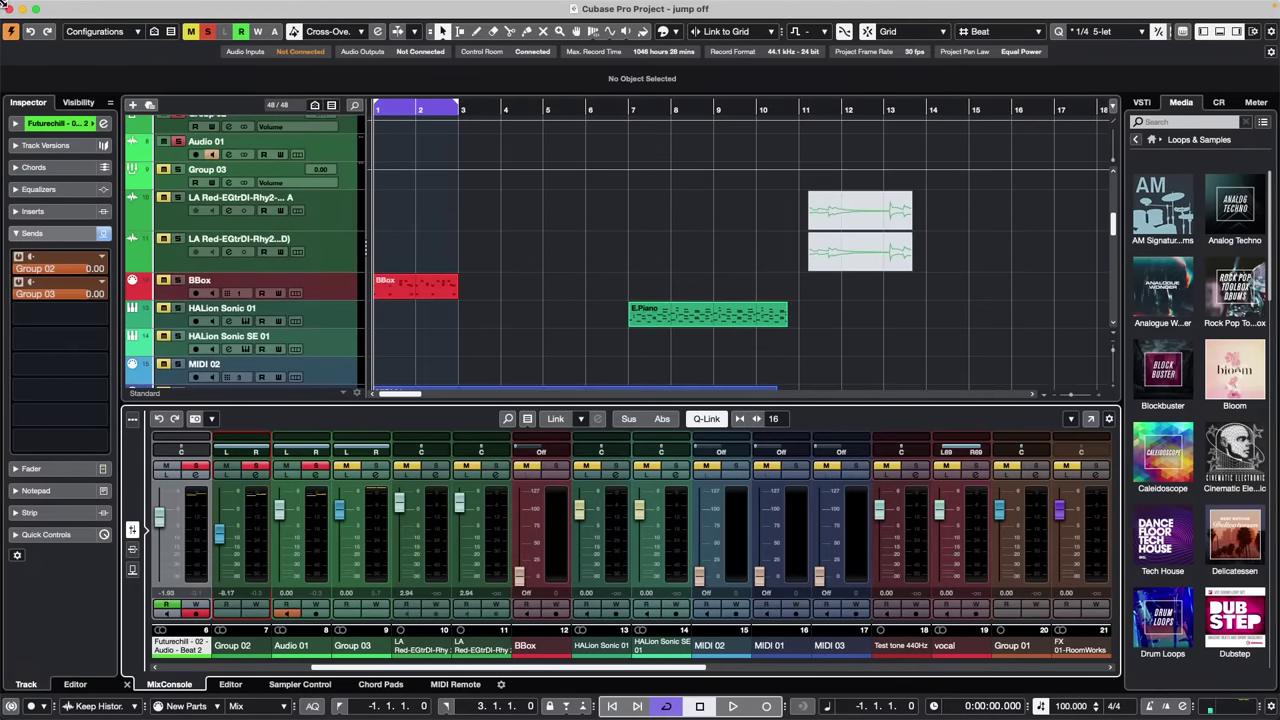
Open the recent project Export Queue.cpr and select the Lead L guitar track
mouse_move(152, 7)
click(88, 7)
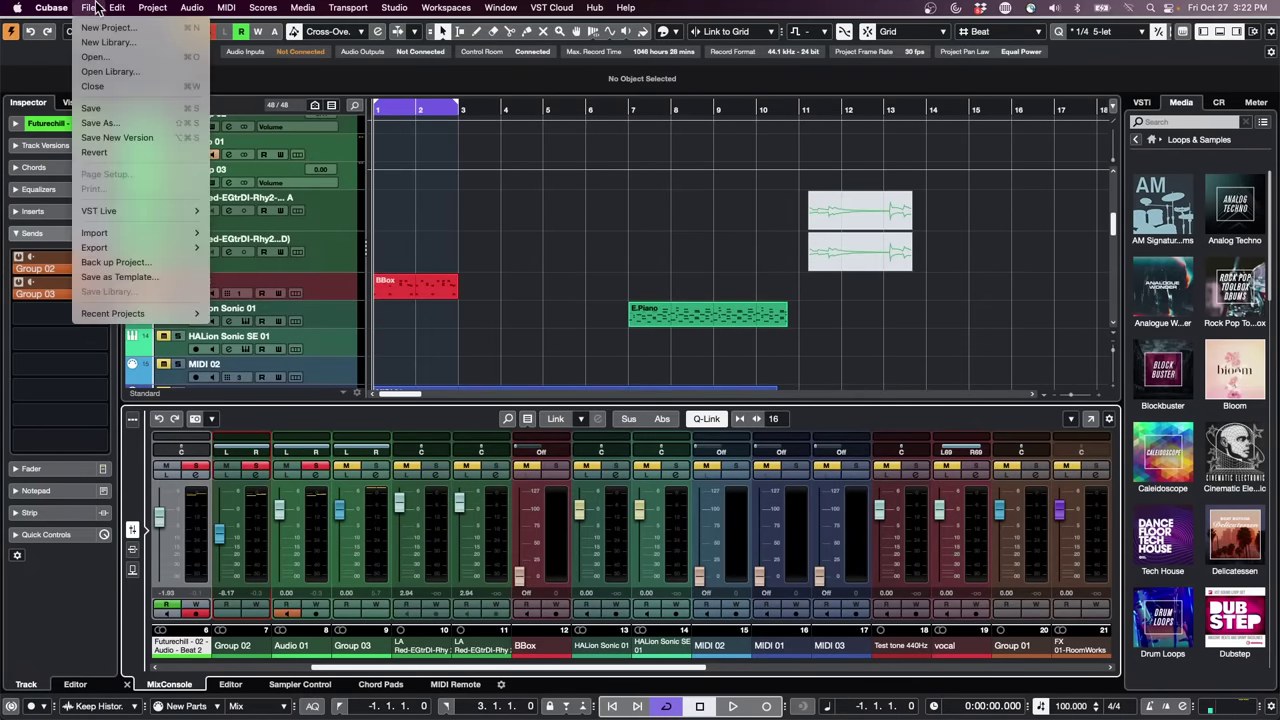
mouse_move(185, 314)
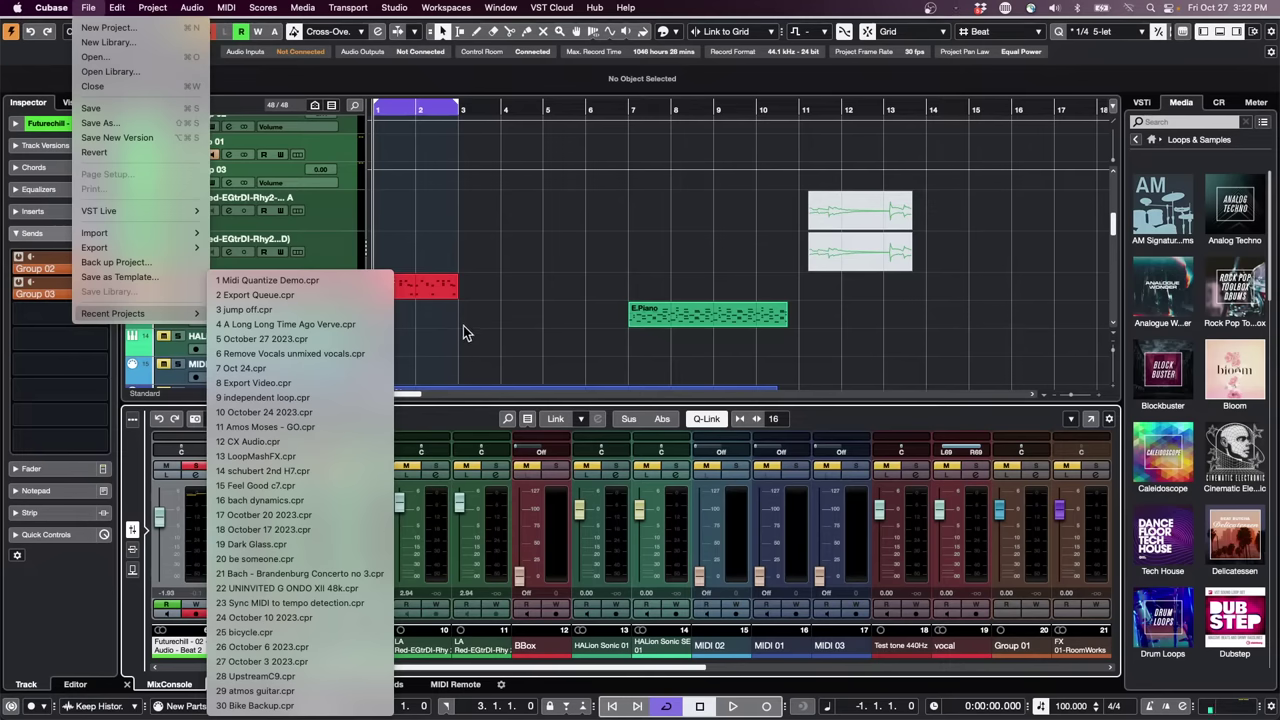
click(355, 300)
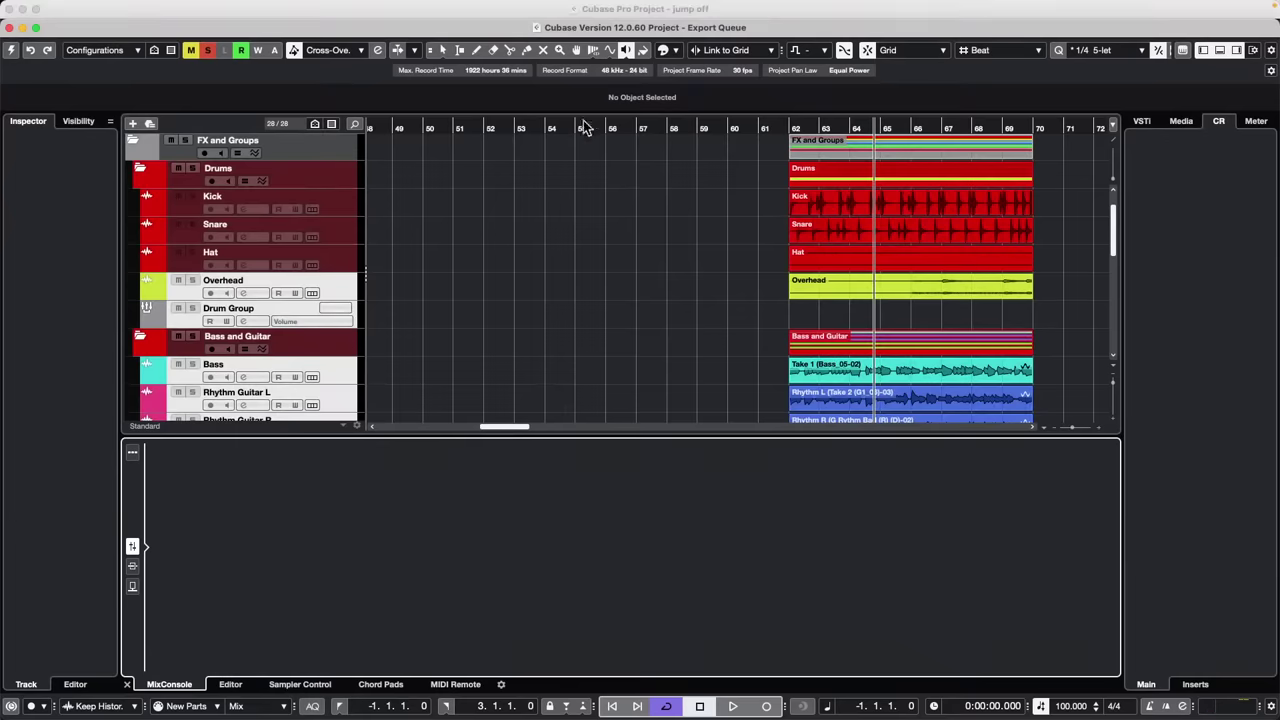
drag(585, 128, 597, 100)
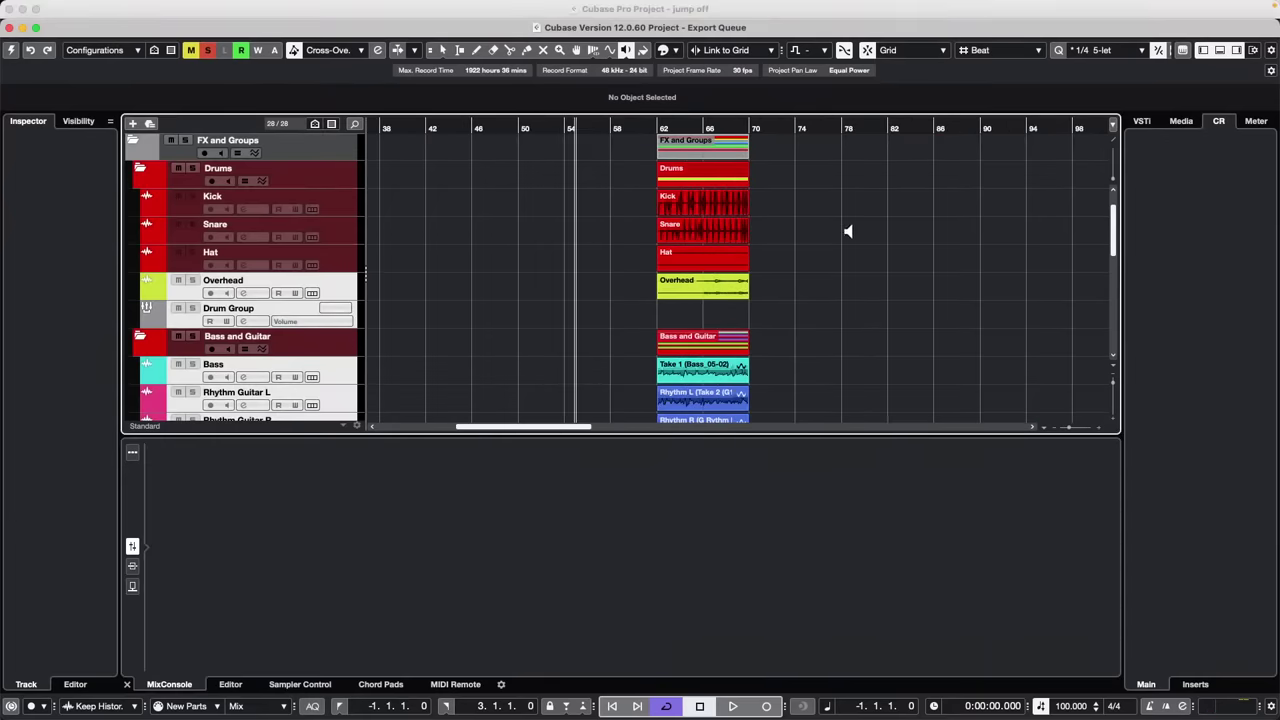
scroll(848, 232, down, 3)
drag(692, 128, 686, 156)
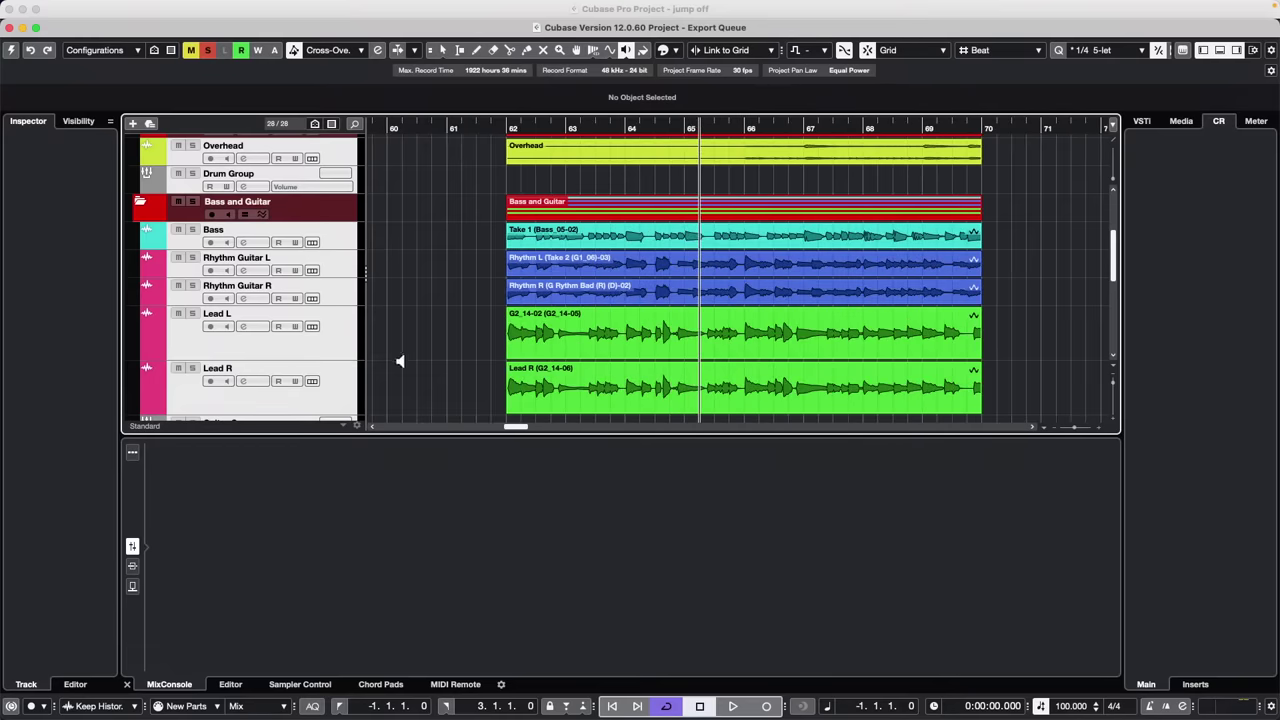
click(326, 352)
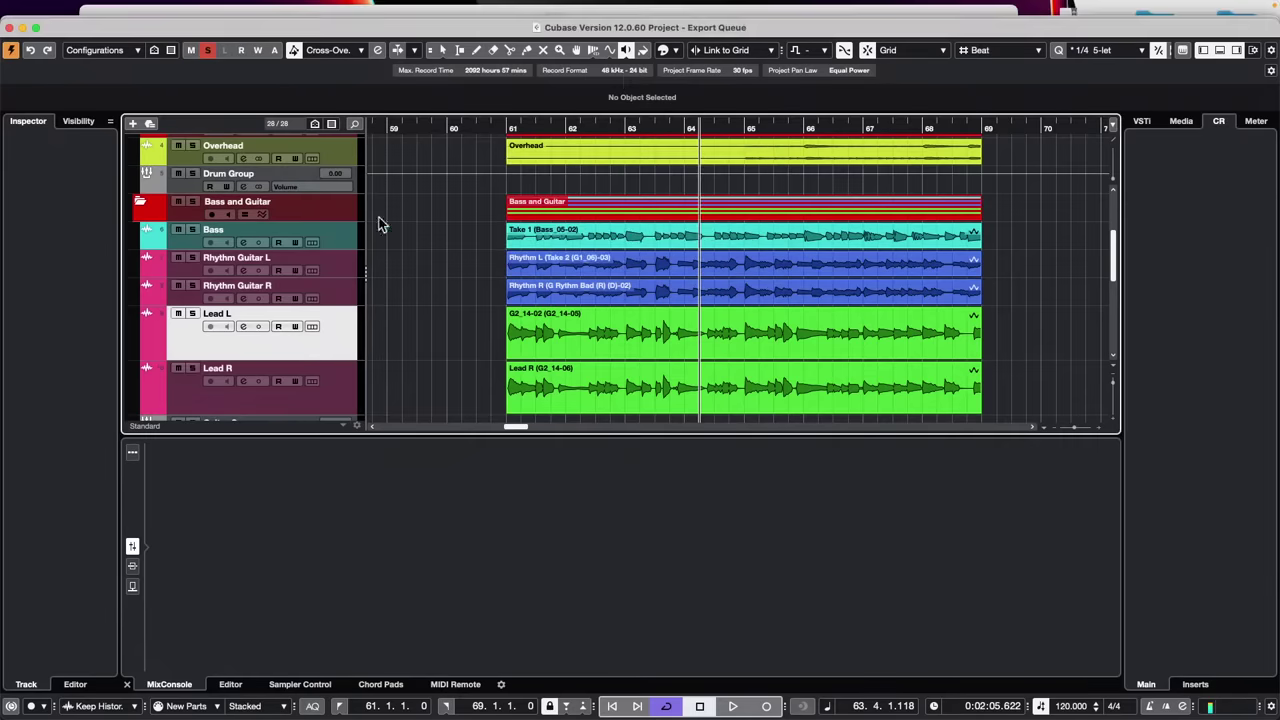
Play from bar 61, solo the Lead L track and pan it to L4, and stop playback
scroll(527, 128, down, 5)
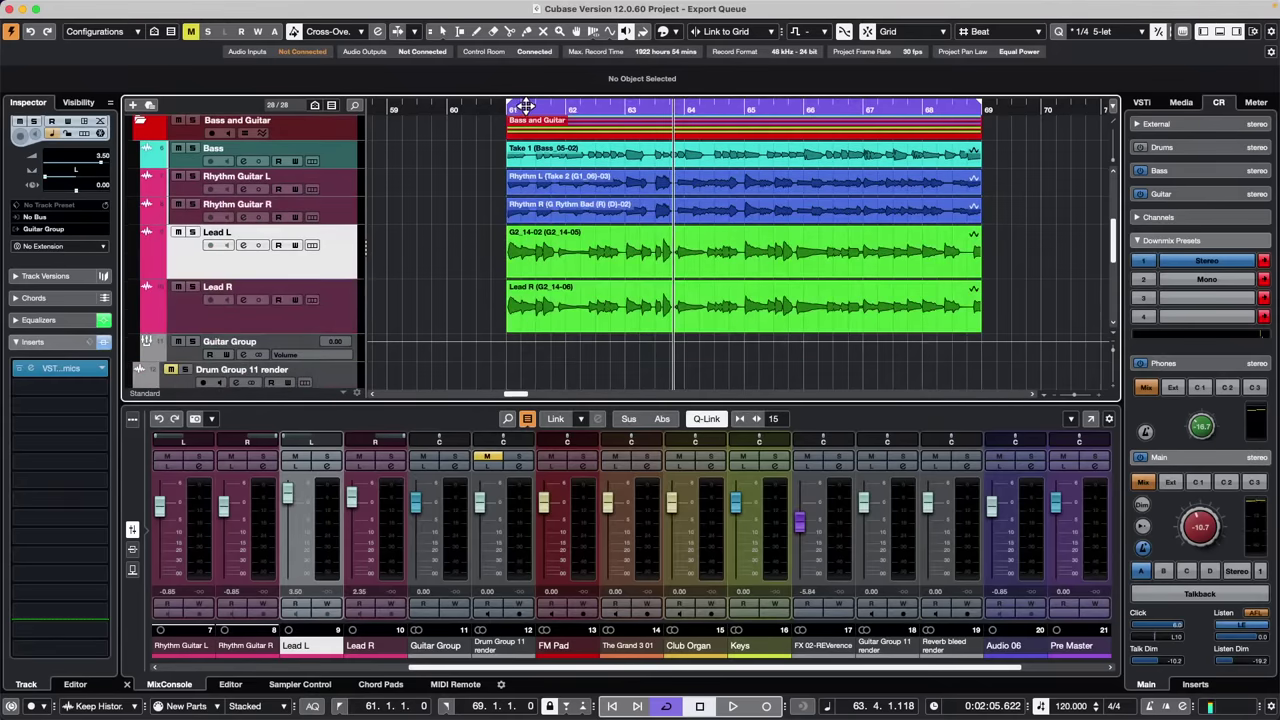
click(518, 102)
key(space)
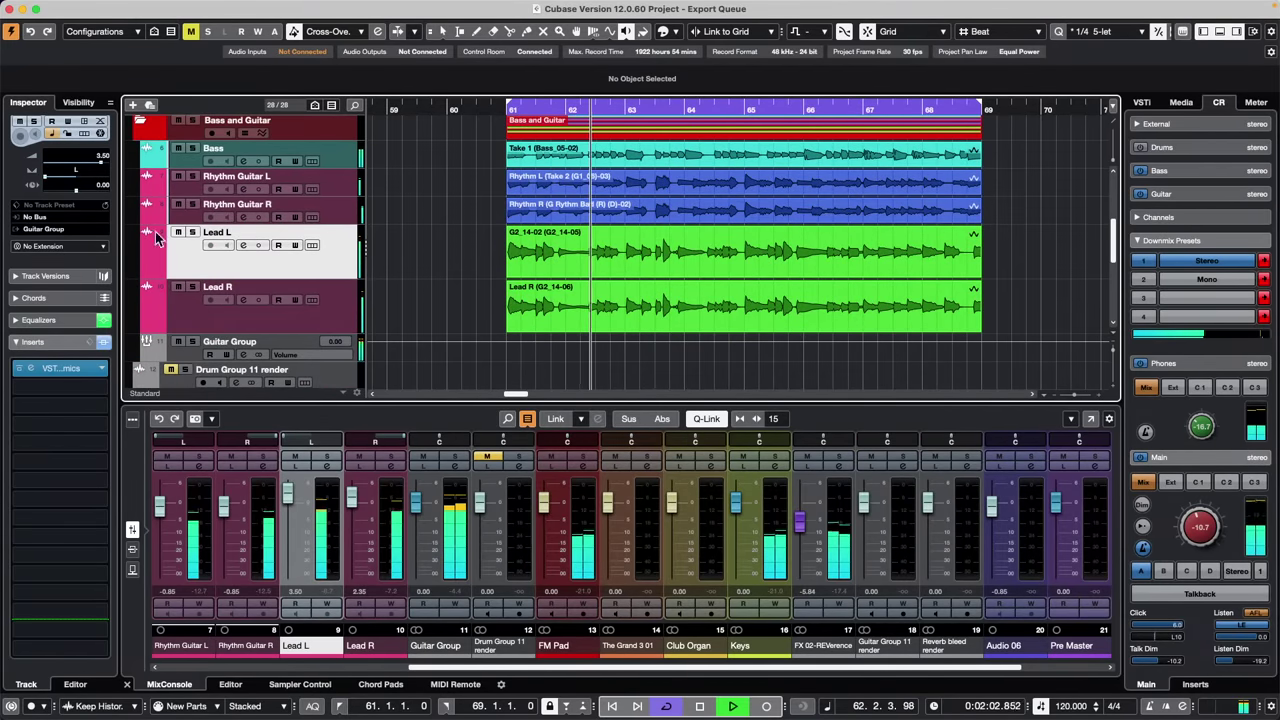
key(s)
mouse_move(58, 178)
mouse_down()
mouse_move(97, 179)
mouse_move(76, 178)
mouse_up()
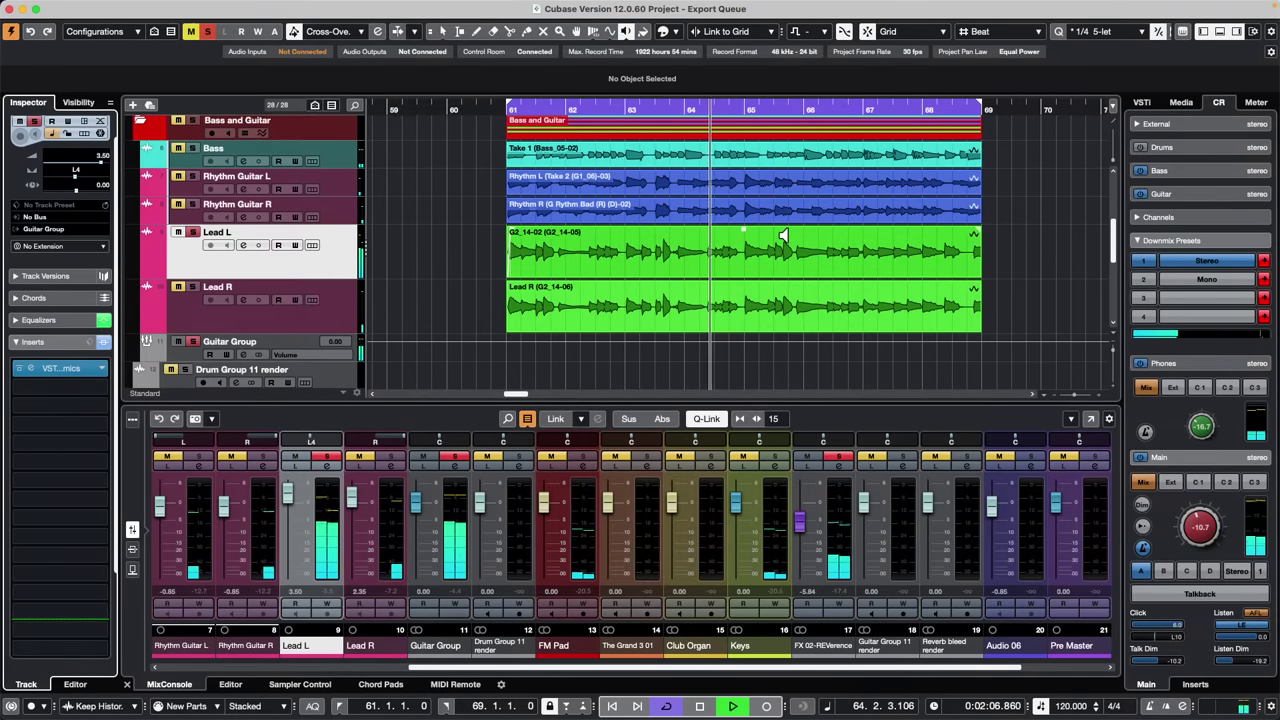
key(space)
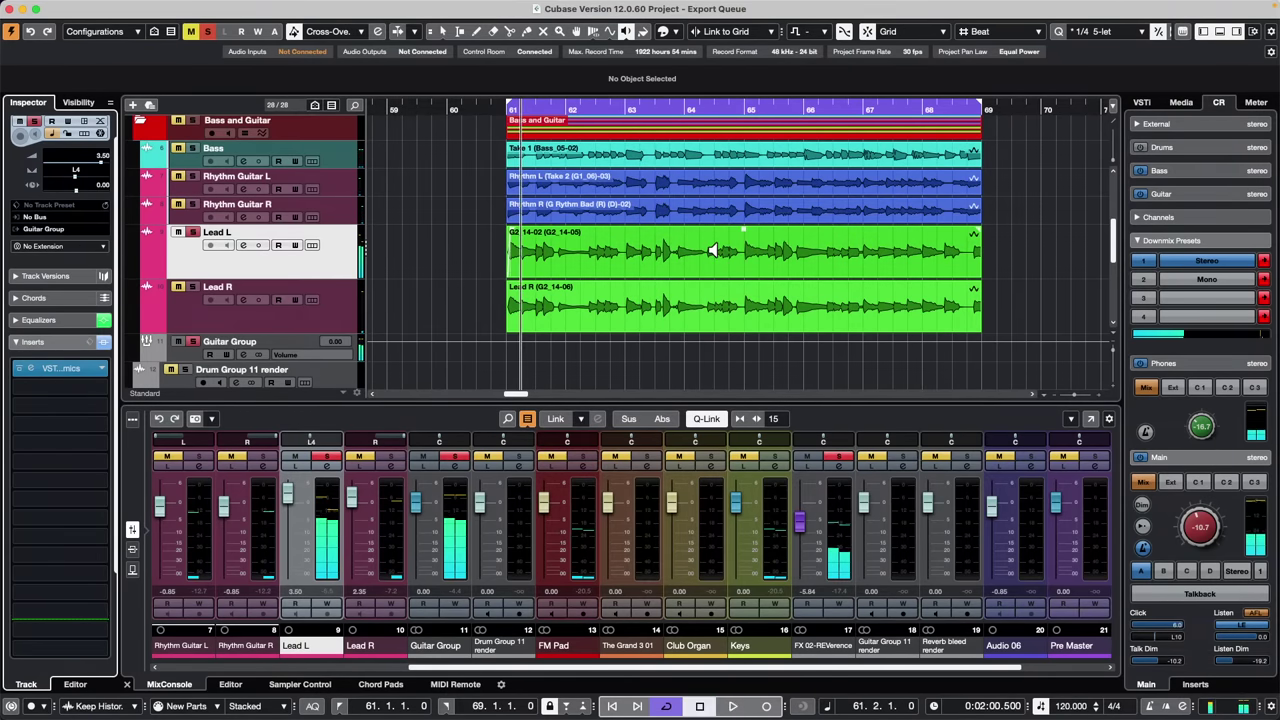
Open the Lead L audio event in the editor and apply SpectraLayers as the track's extension
key(1)
double_click(721, 257)
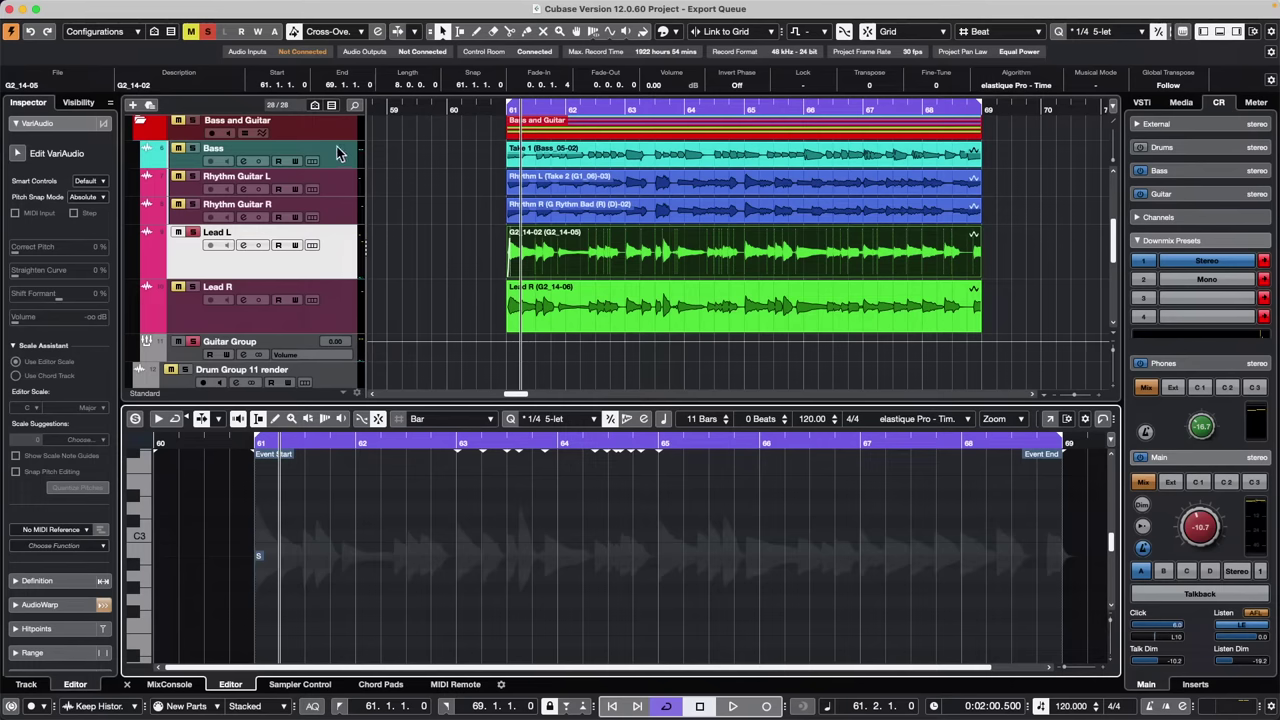
click(581, 252)
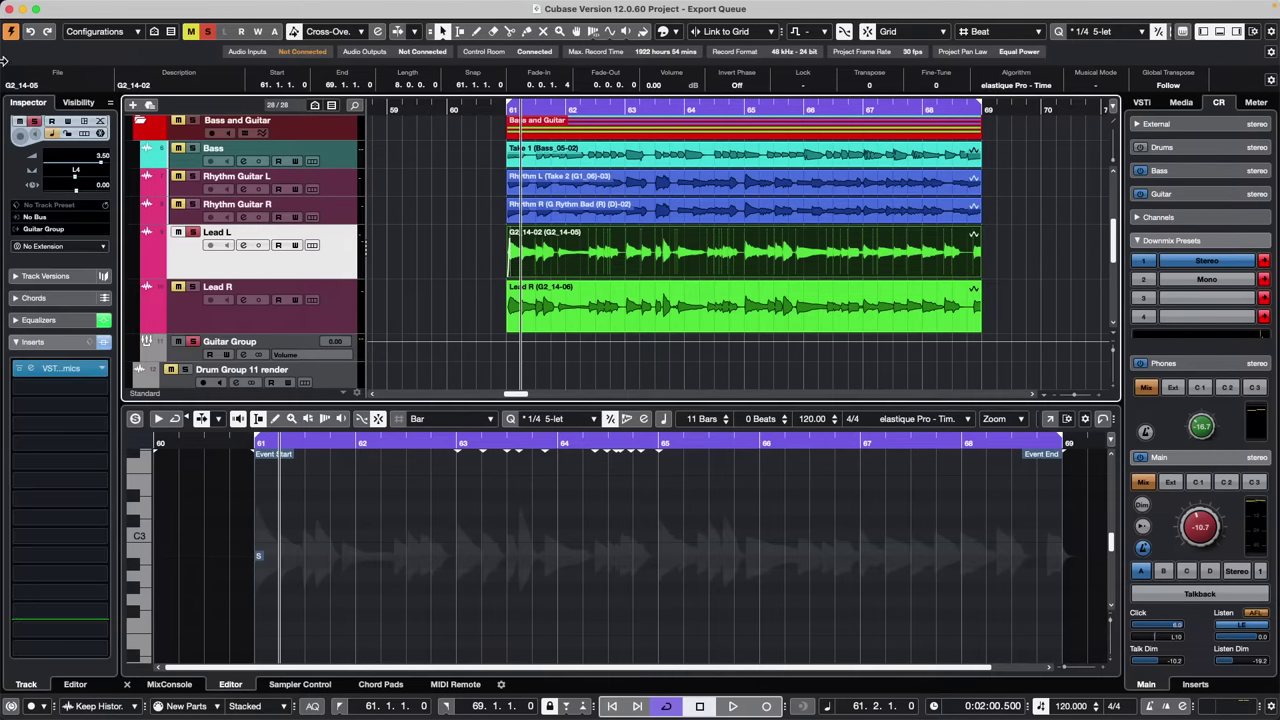
click(60, 246)
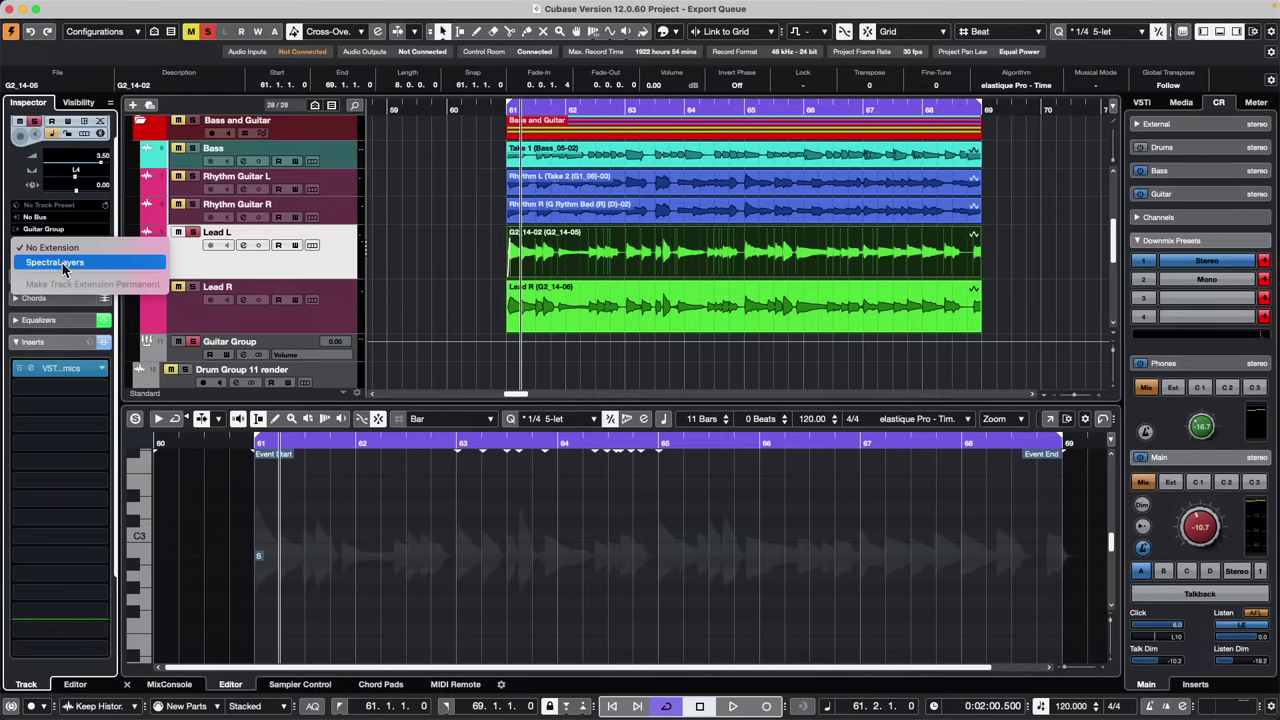
click(62, 263)
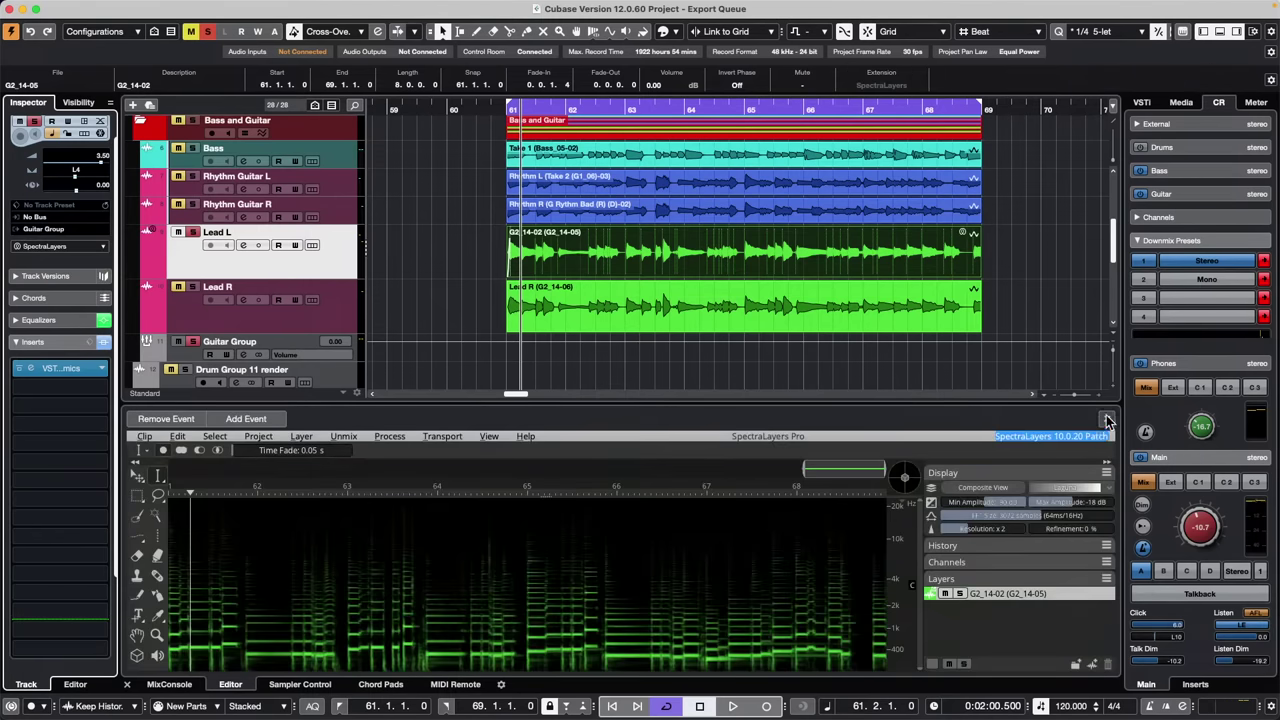
Open SpectraLayers in its own window, place the playhead near 62.3, and reveal the waveform display above the spectrogram
click(1107, 421)
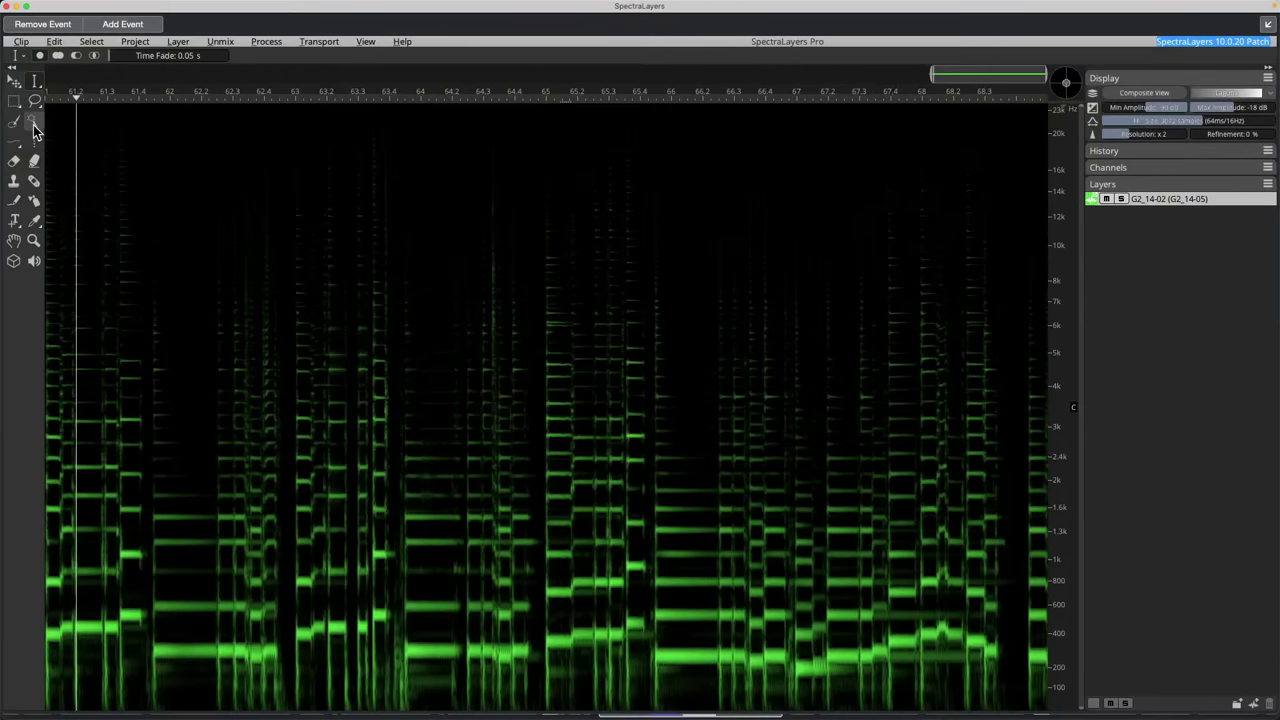
click(221, 100)
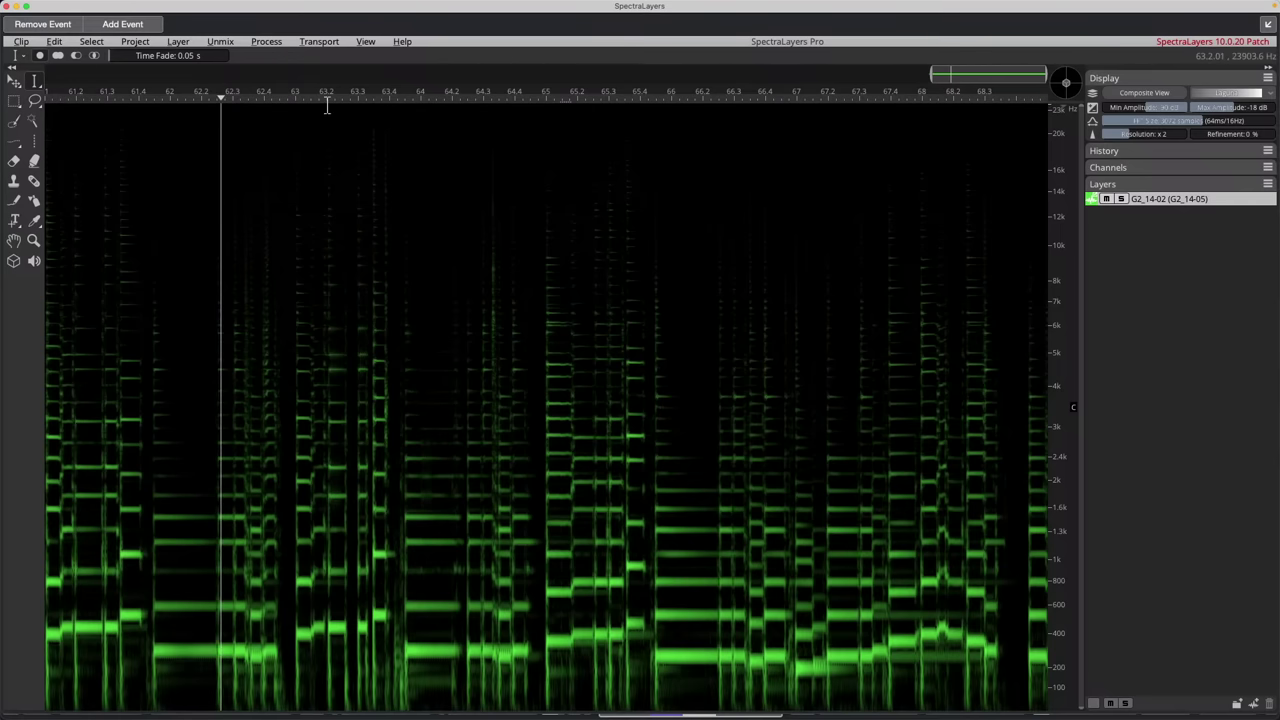
drag(329, 100, 385, 331)
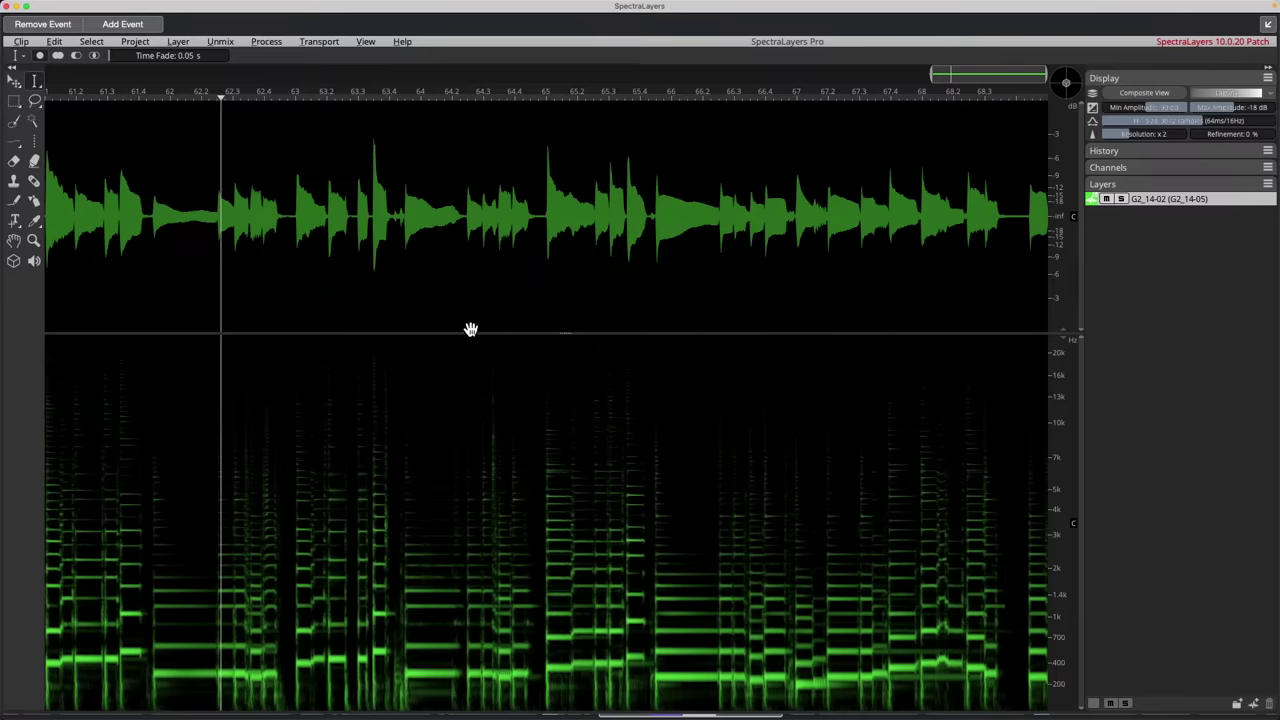
Shrink the waveform display above the spectrogram and play the guitar audio from about 62.3
drag(469, 333, 505, 216)
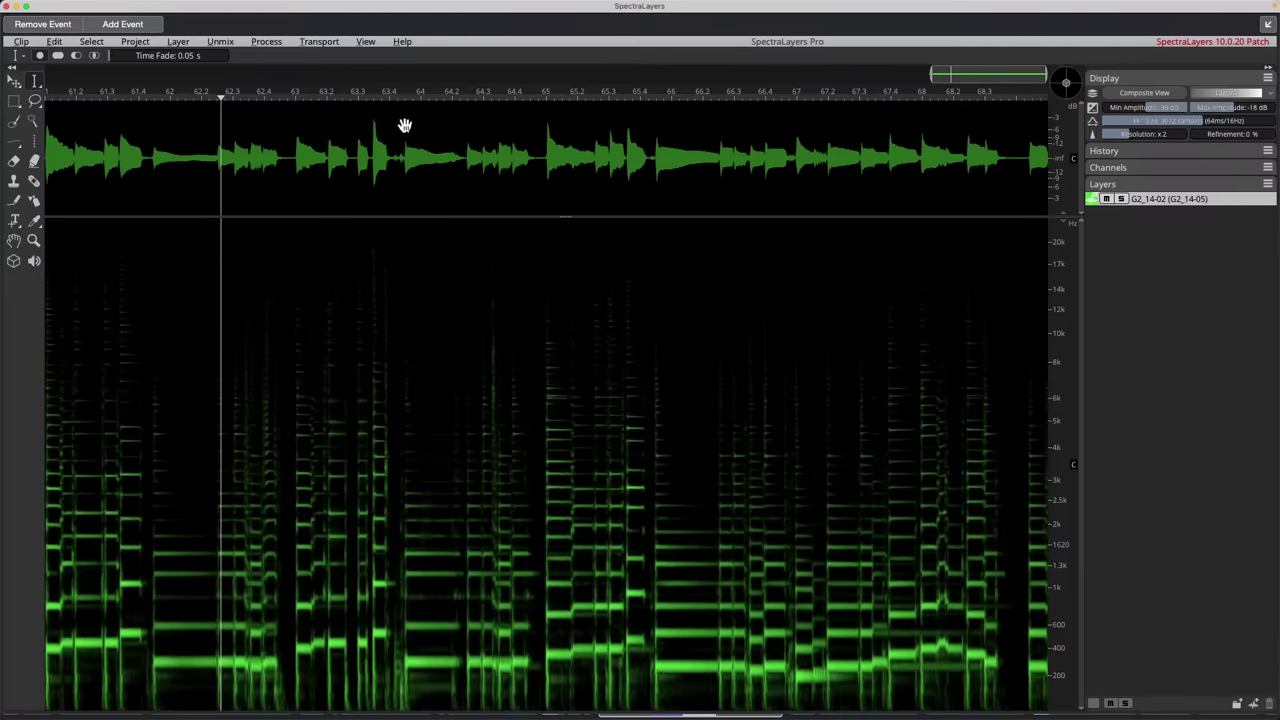
drag(405, 104, 11, 120)
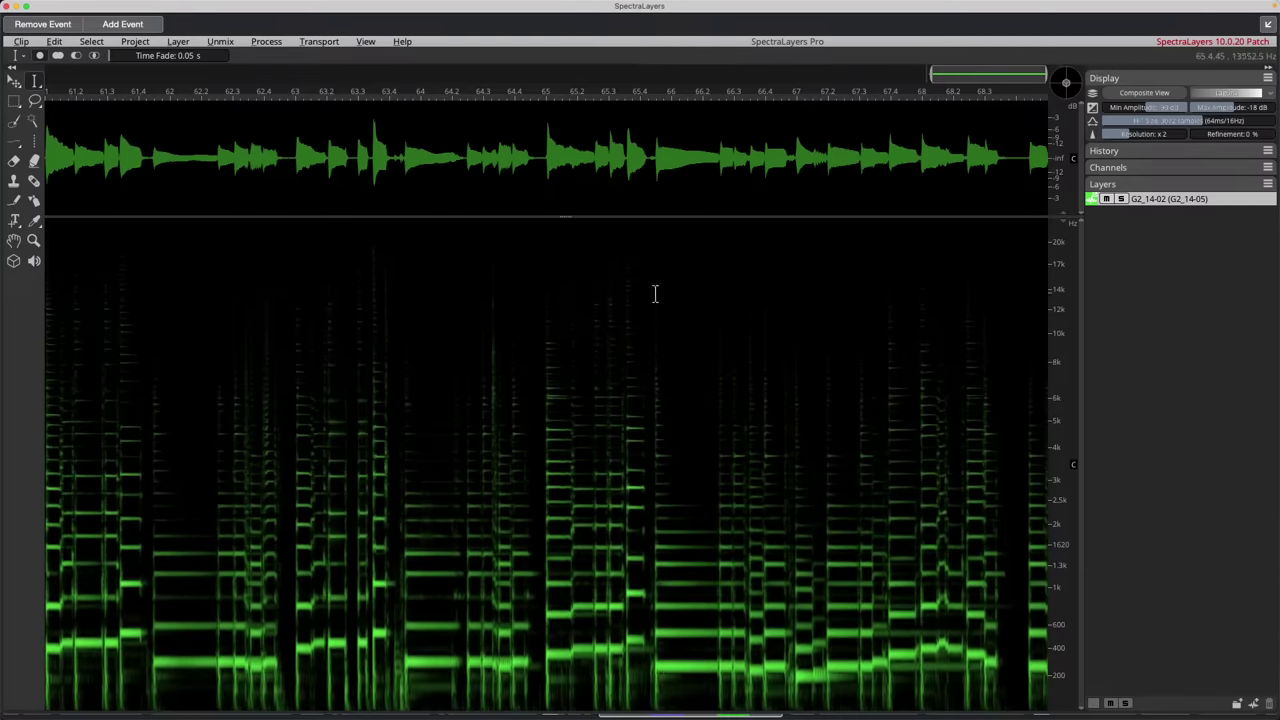
key(space)
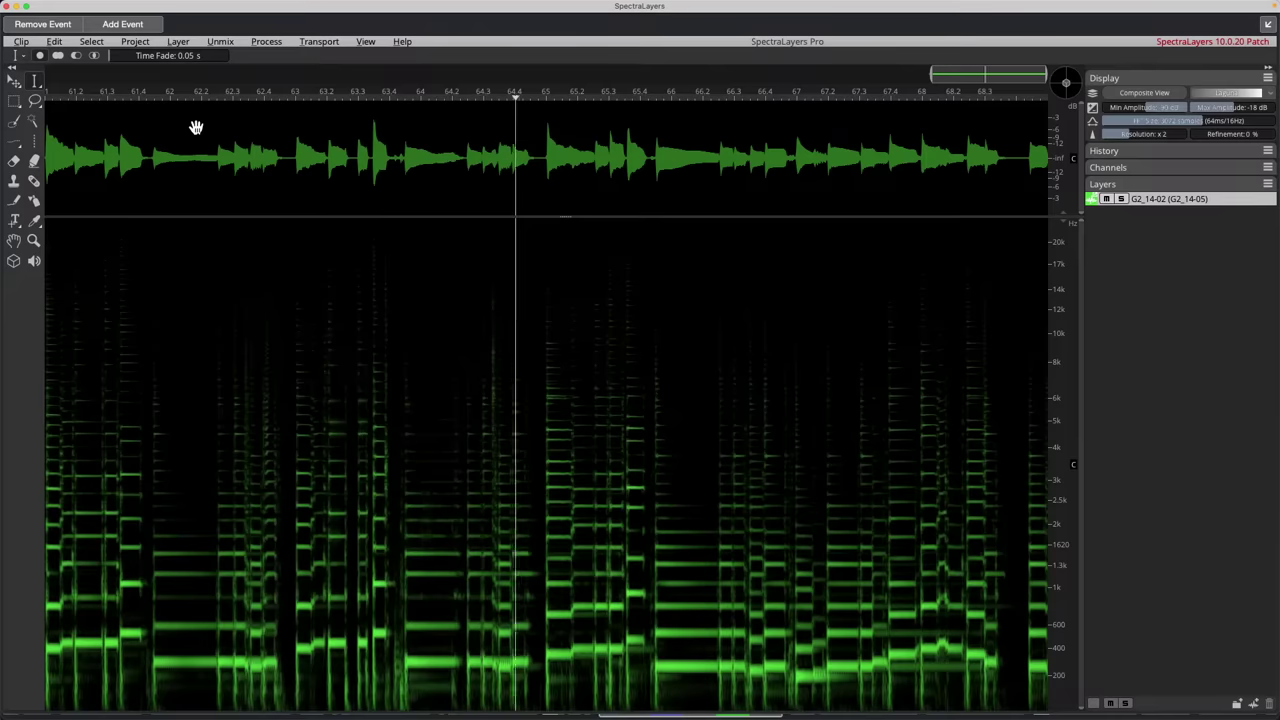
key(space)
Audition the passage from about 64.2 and zoom in on the noise burst near 64.3.25
click(455, 95)
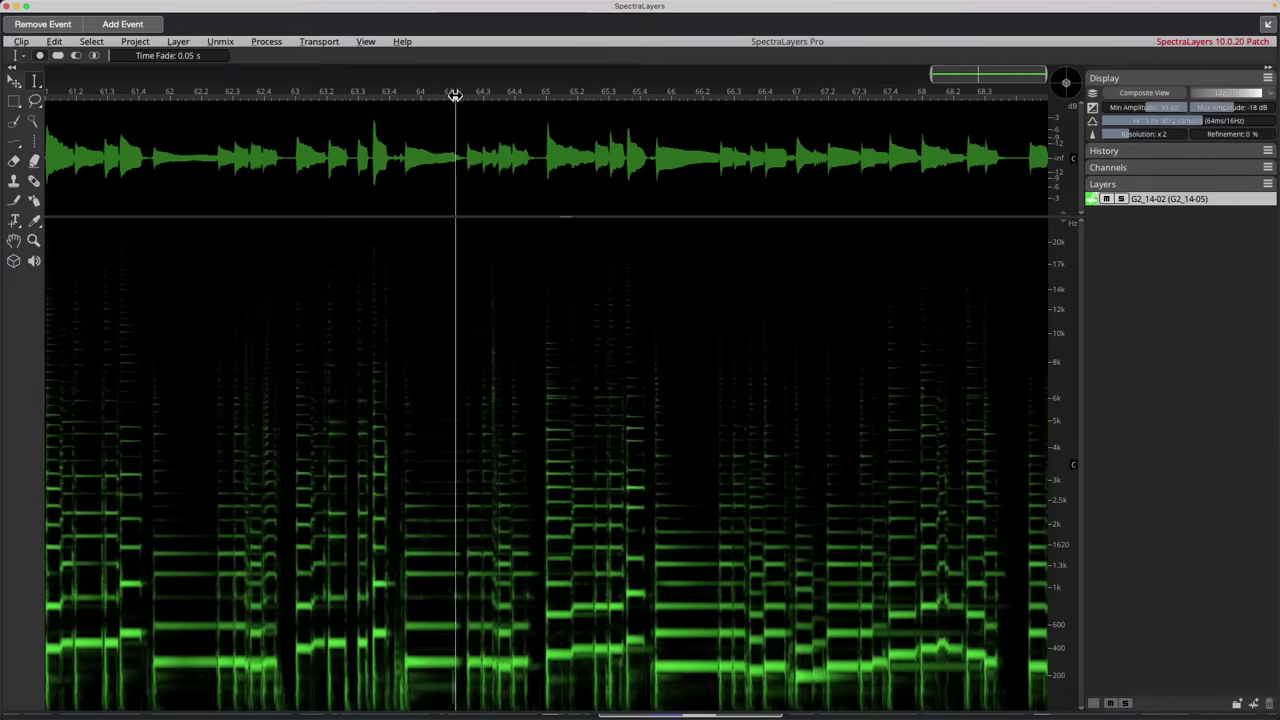
key(space)
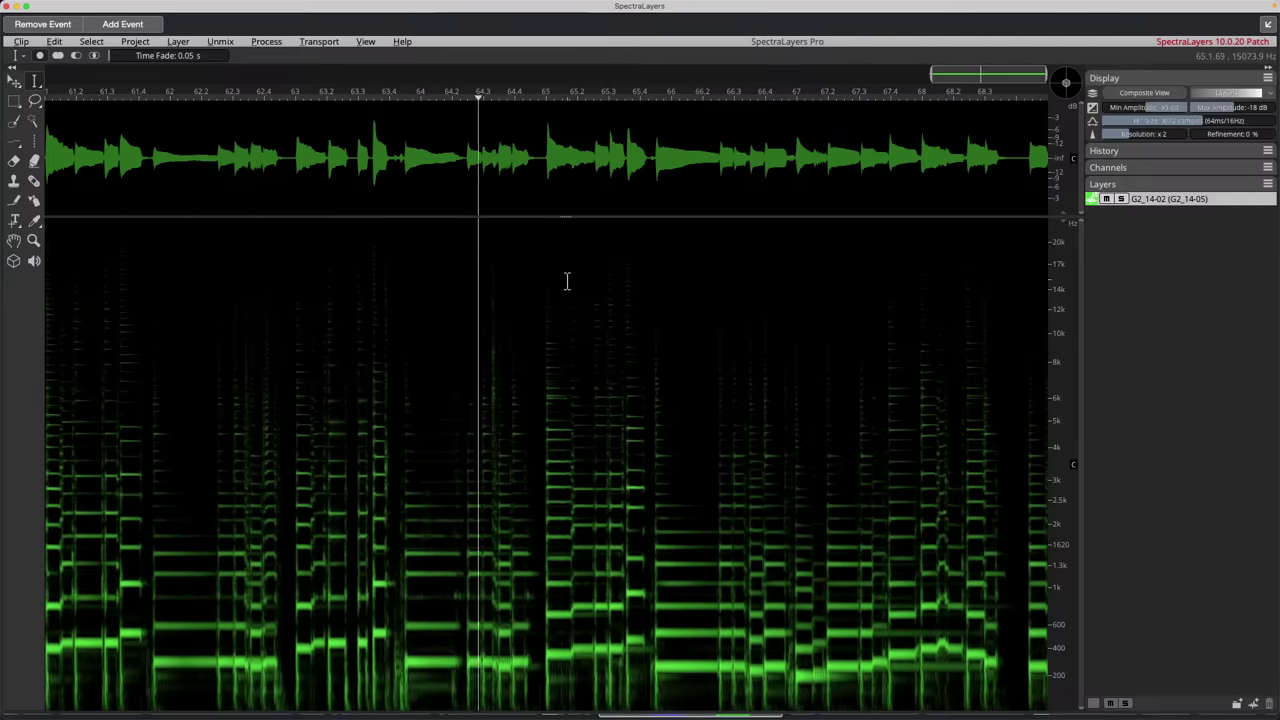
key(space)
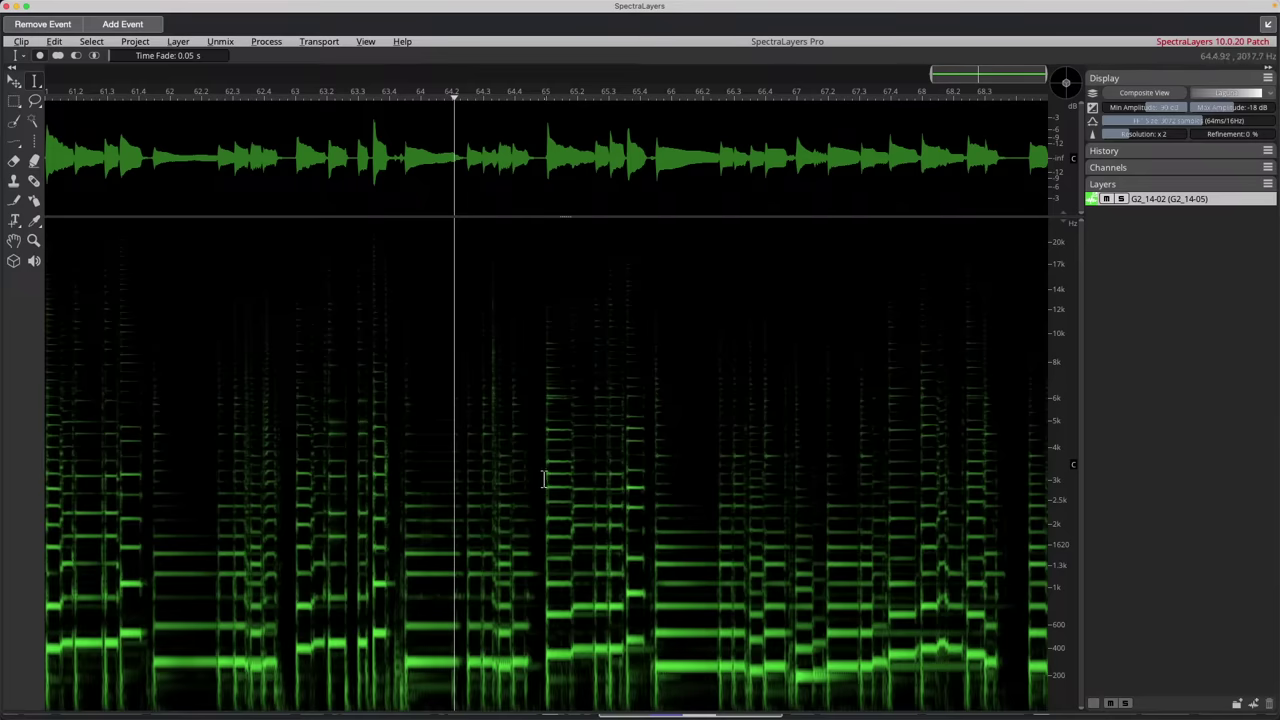
scroll(492, 403, down, 3)
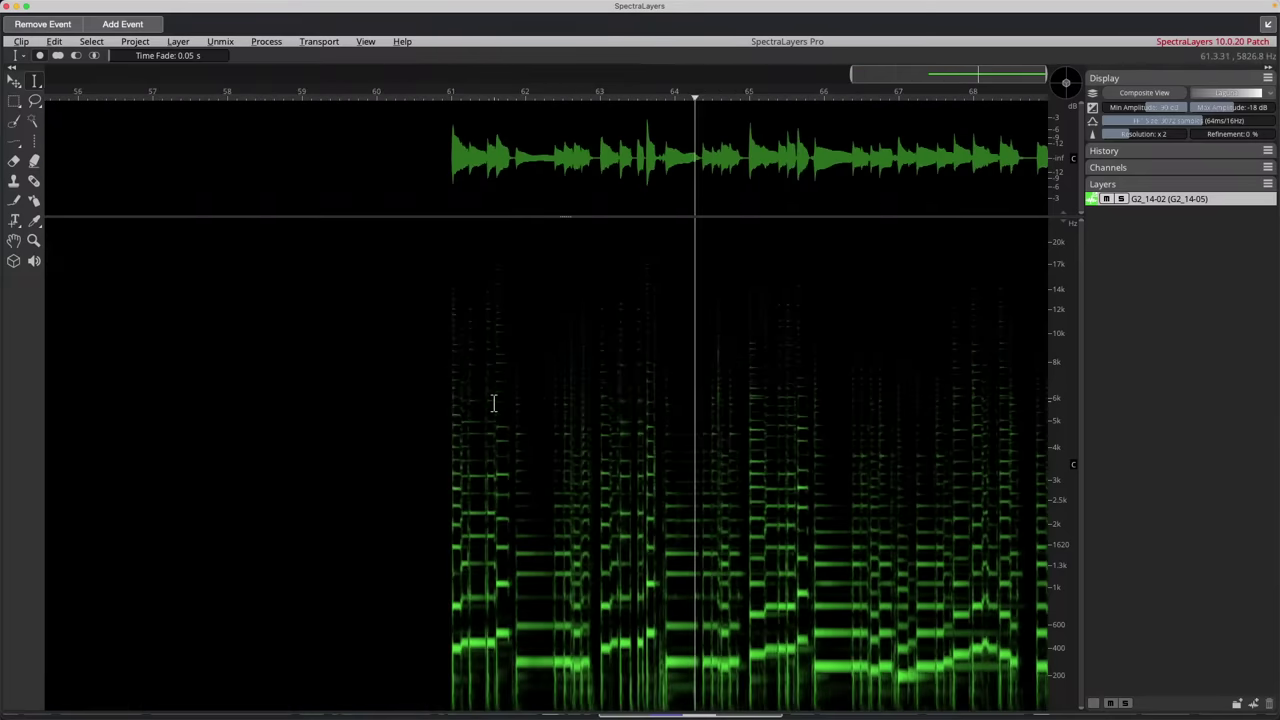
scroll(494, 402, up, 3)
scroll(968, 443, up, 4)
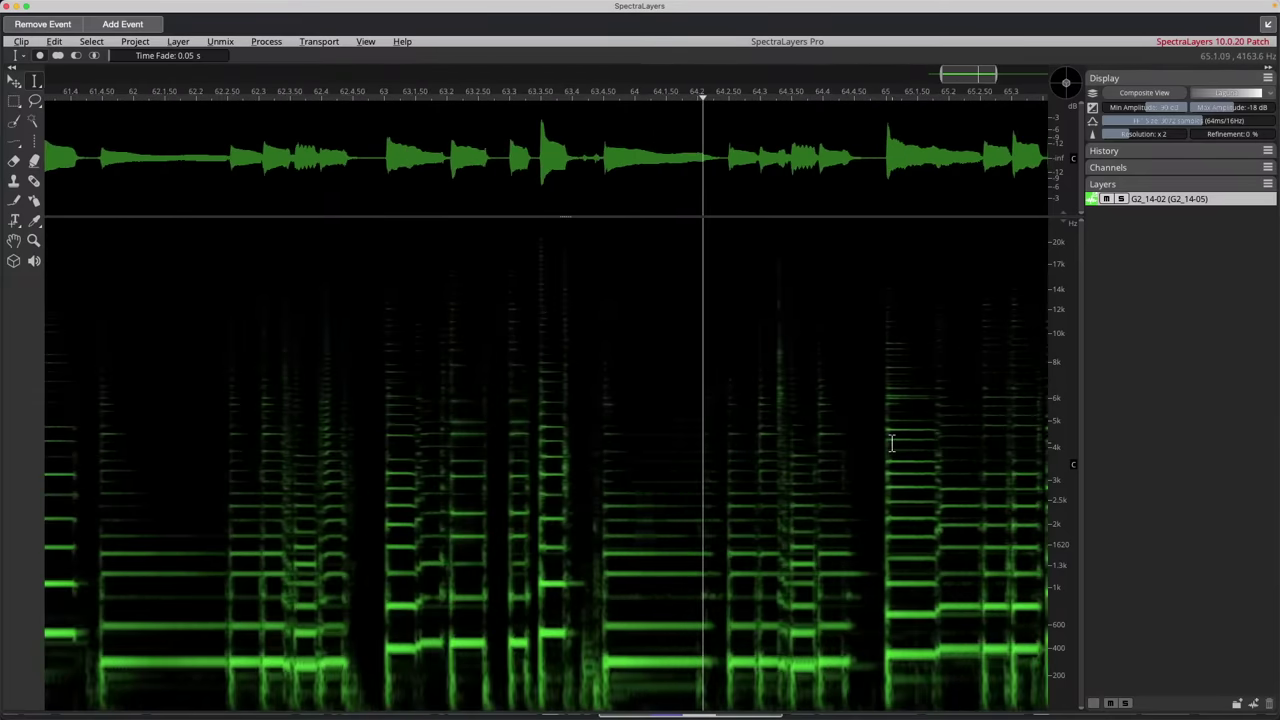
key(space)
key(space)
scroll(825, 445, up, 2)
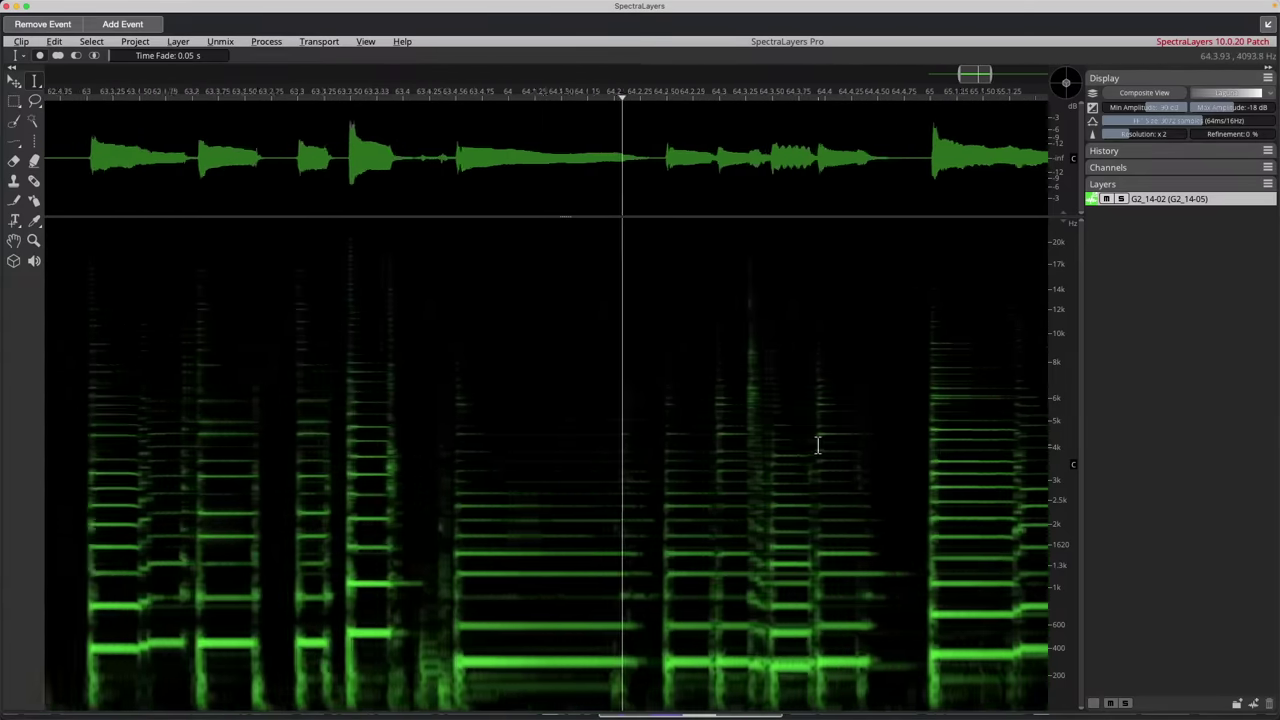
scroll(820, 445, up, 6)
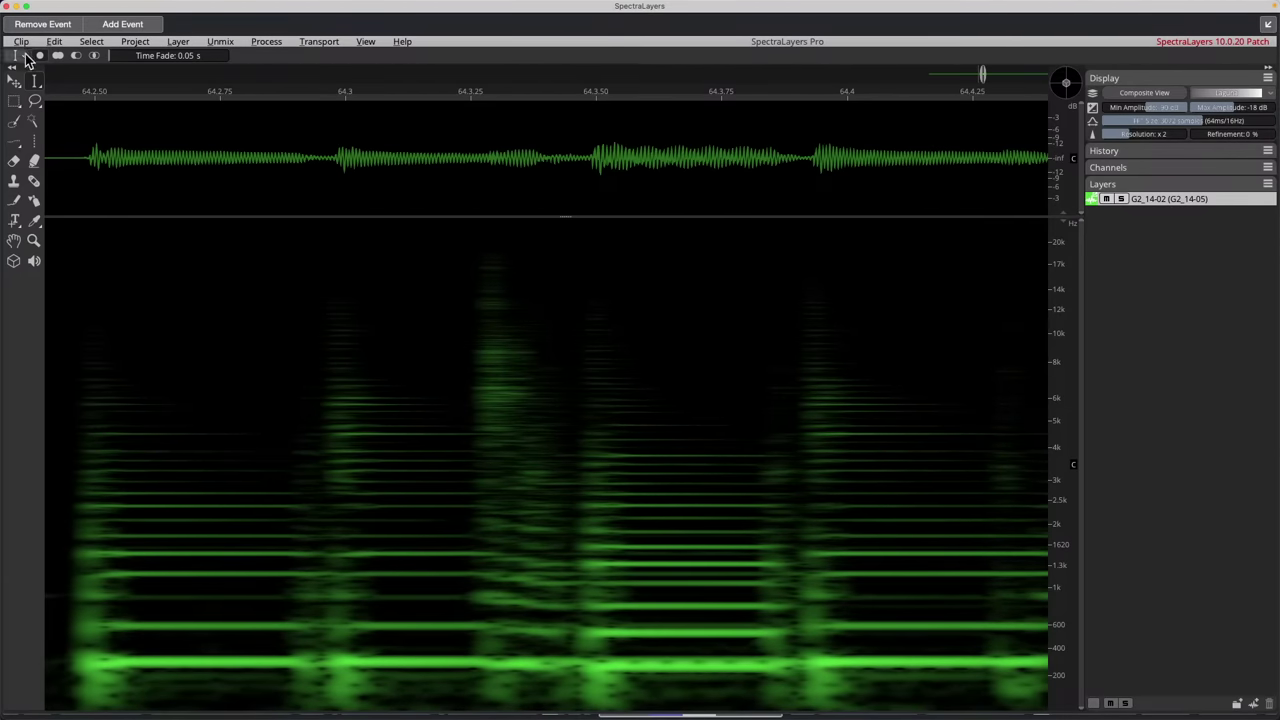
Select the noise burst near 64.3.25 with the Magic Wand, from about 17 kHz down to 5 kHz
click(35, 124)
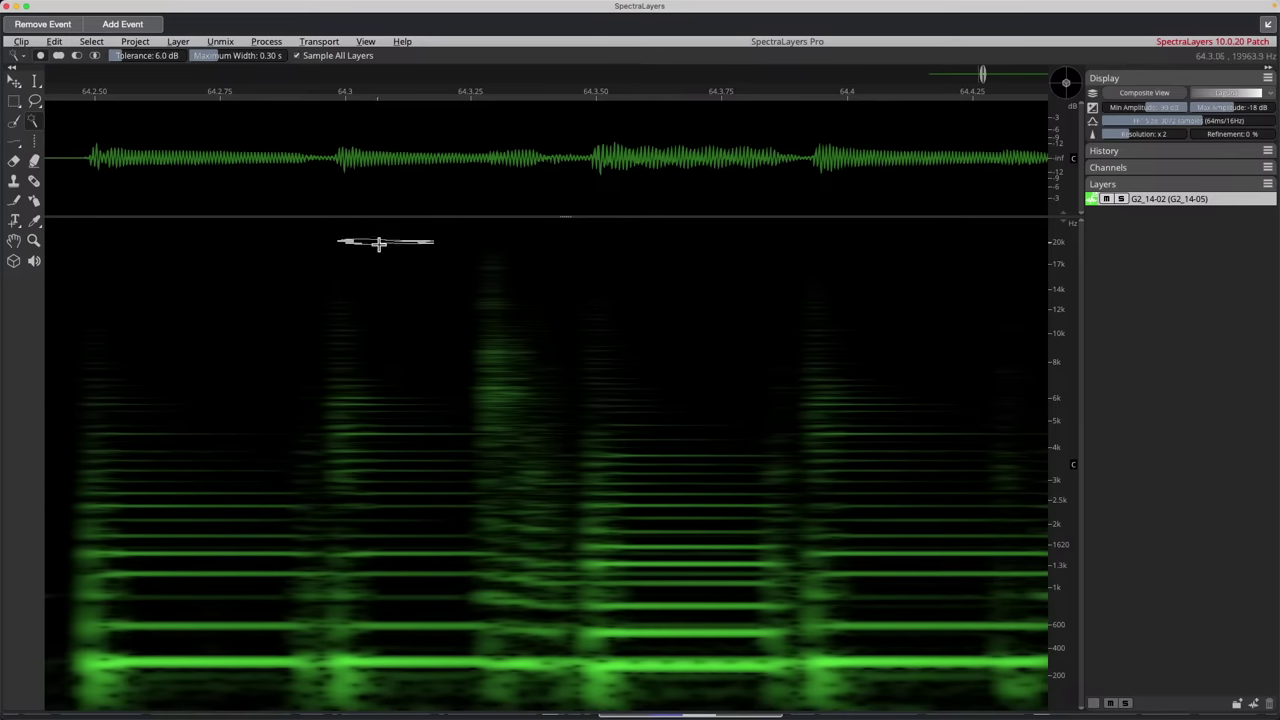
mouse_move(492, 259)
mouse_down()
mouse_move(517, 486)
mouse_move(537, 495)
mouse_move(538, 413)
mouse_up()
click(661, 293)
drag(489, 260, 536, 428)
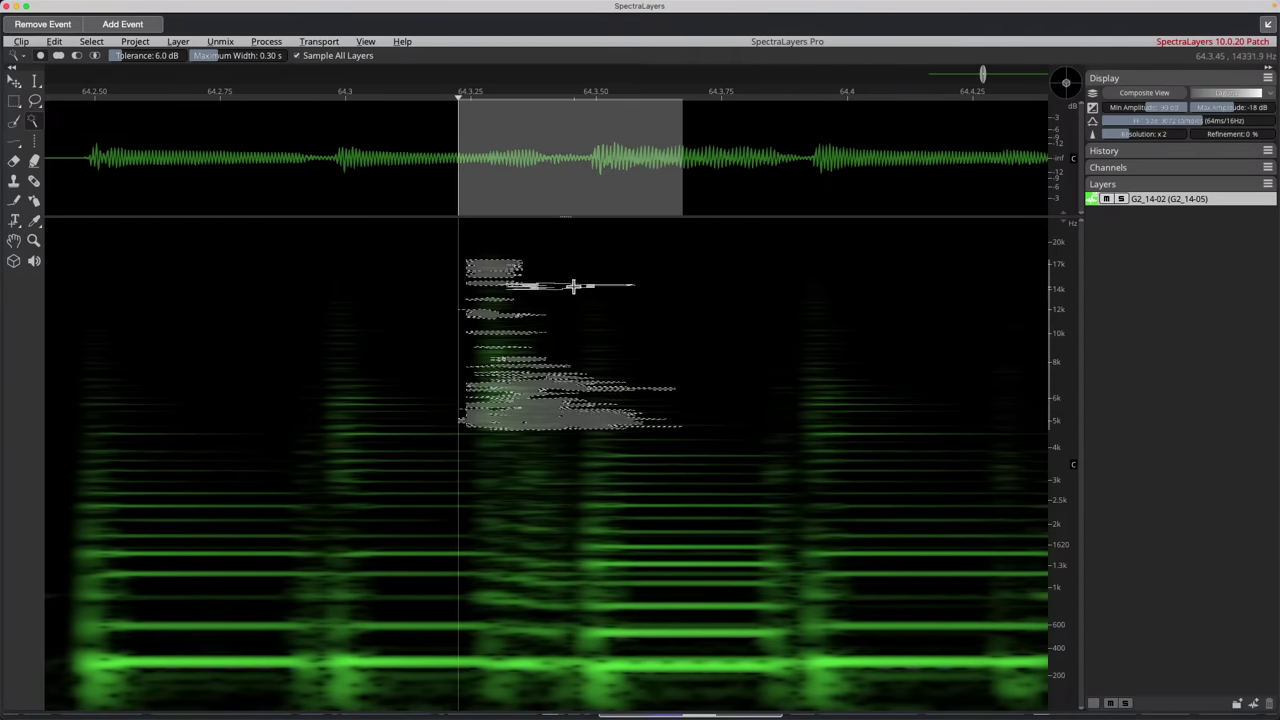
click(332, 314)
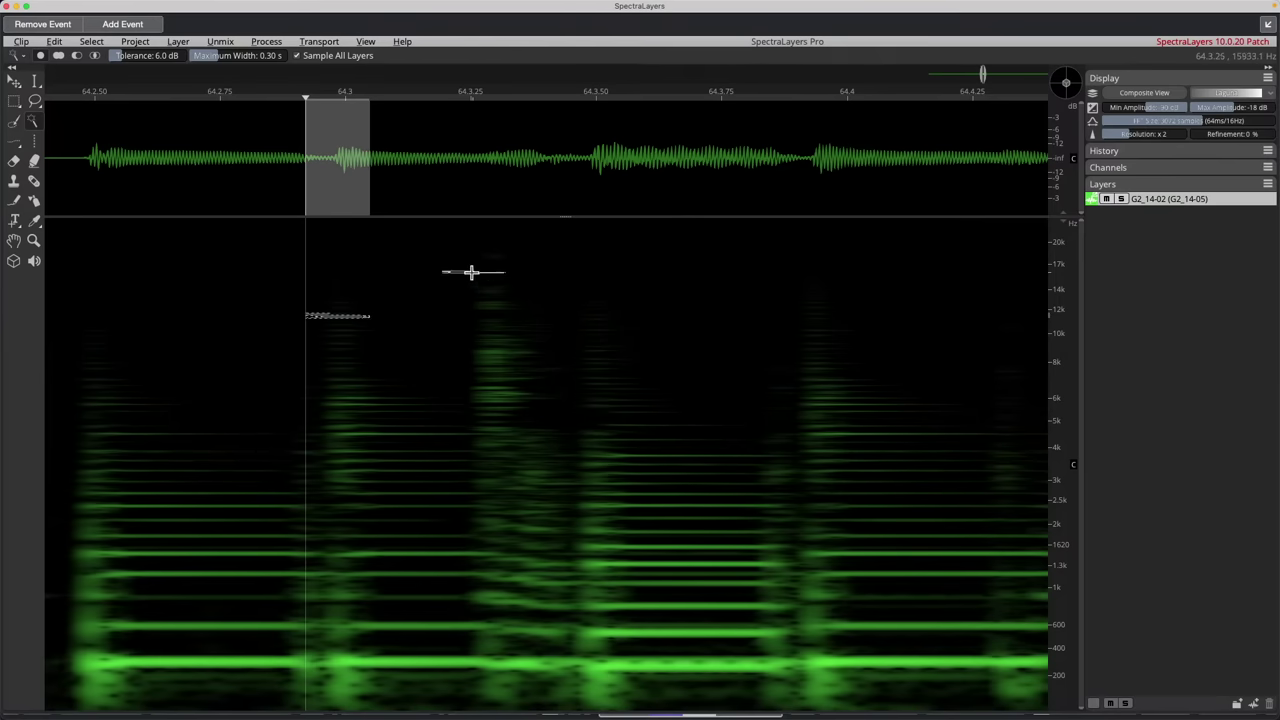
drag(471, 271, 522, 419)
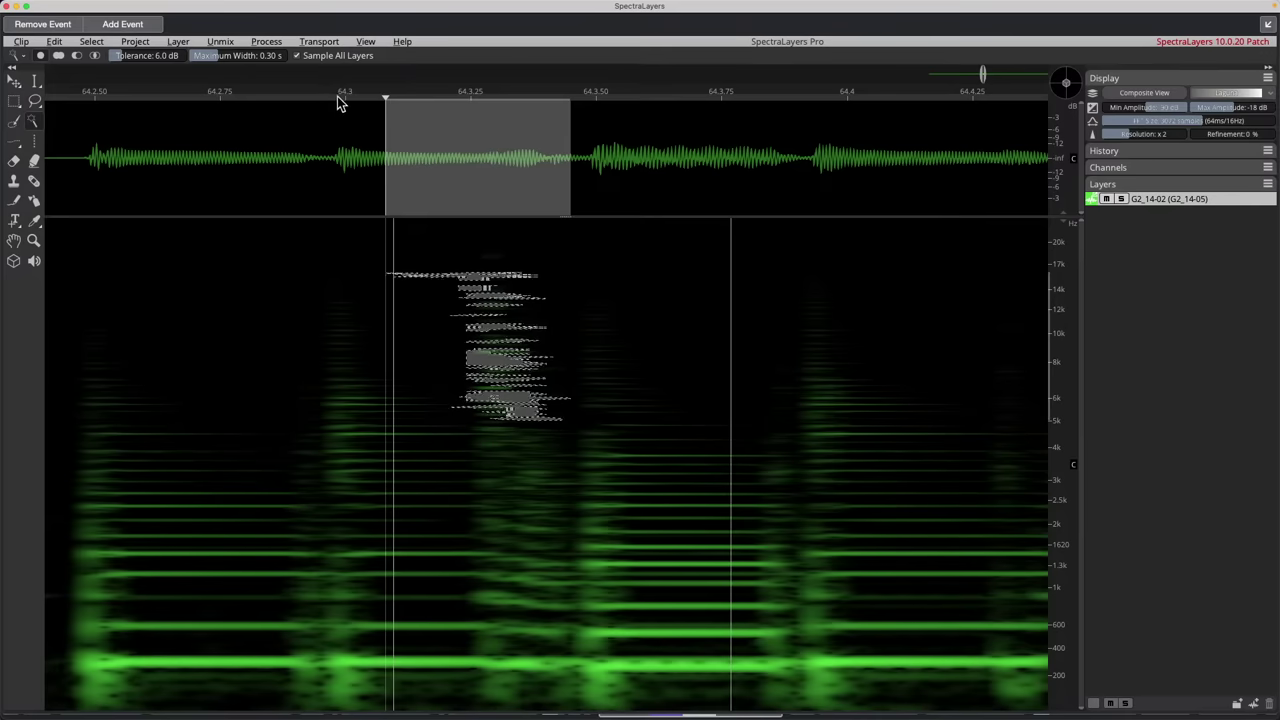
Audition the noise passage from about 64.2.25 and from a small selection just before 64.3
drag(338, 93, 127, 72)
key(space)
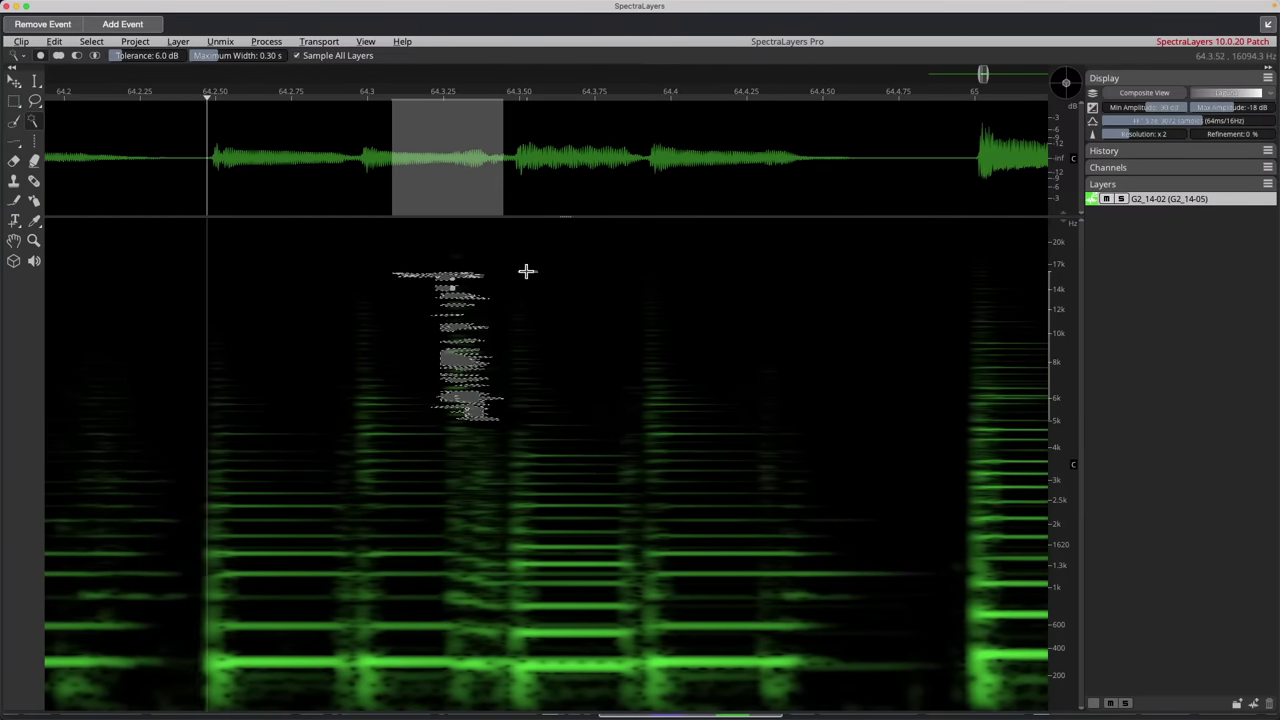
key(space)
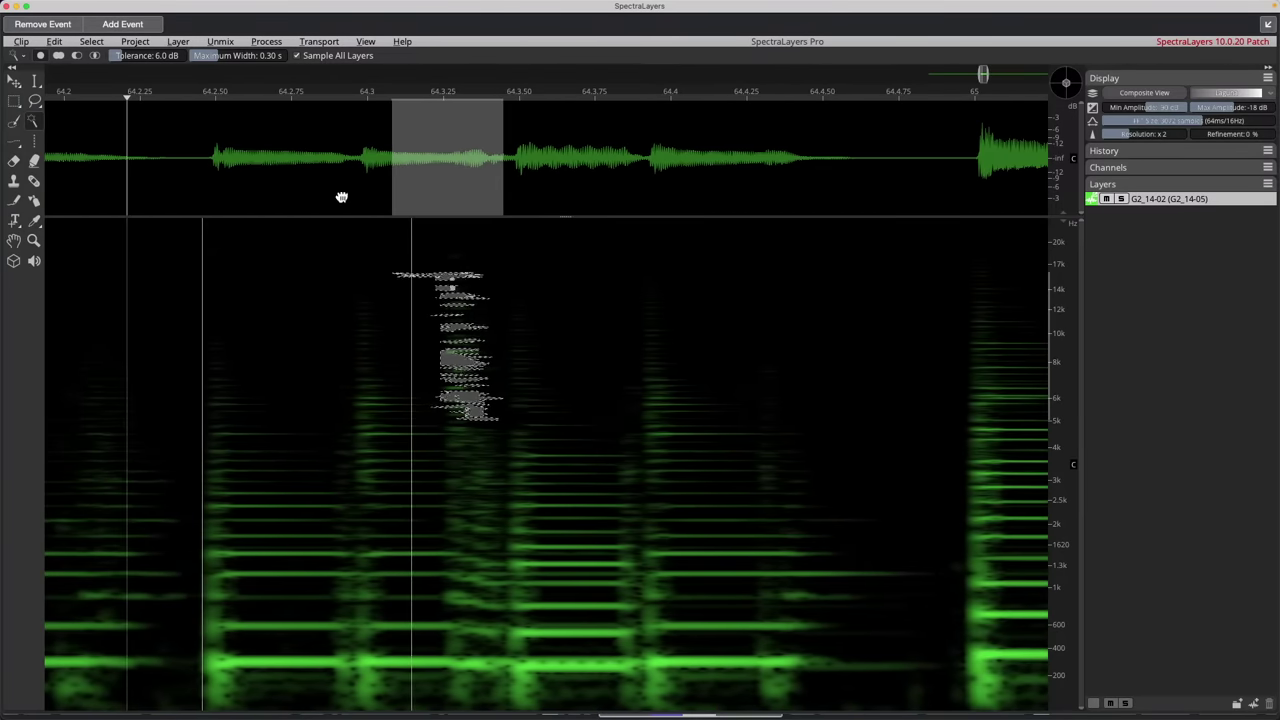
click(335, 276)
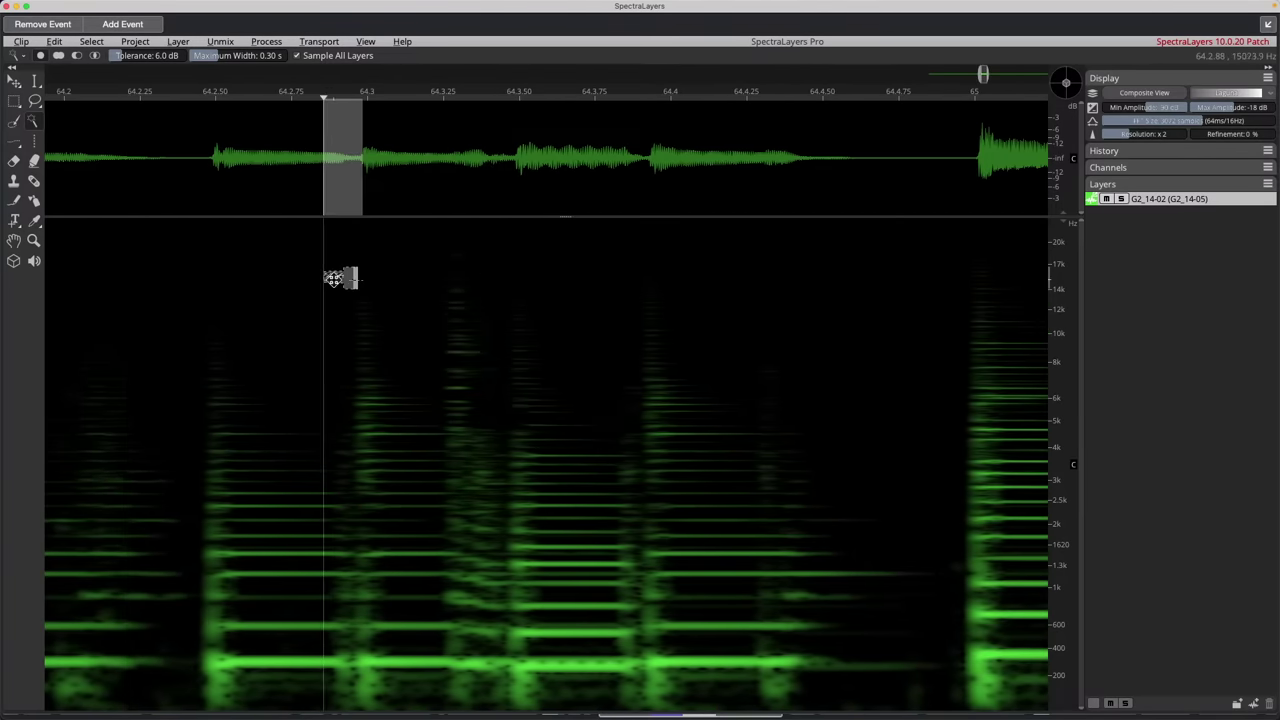
key(space)
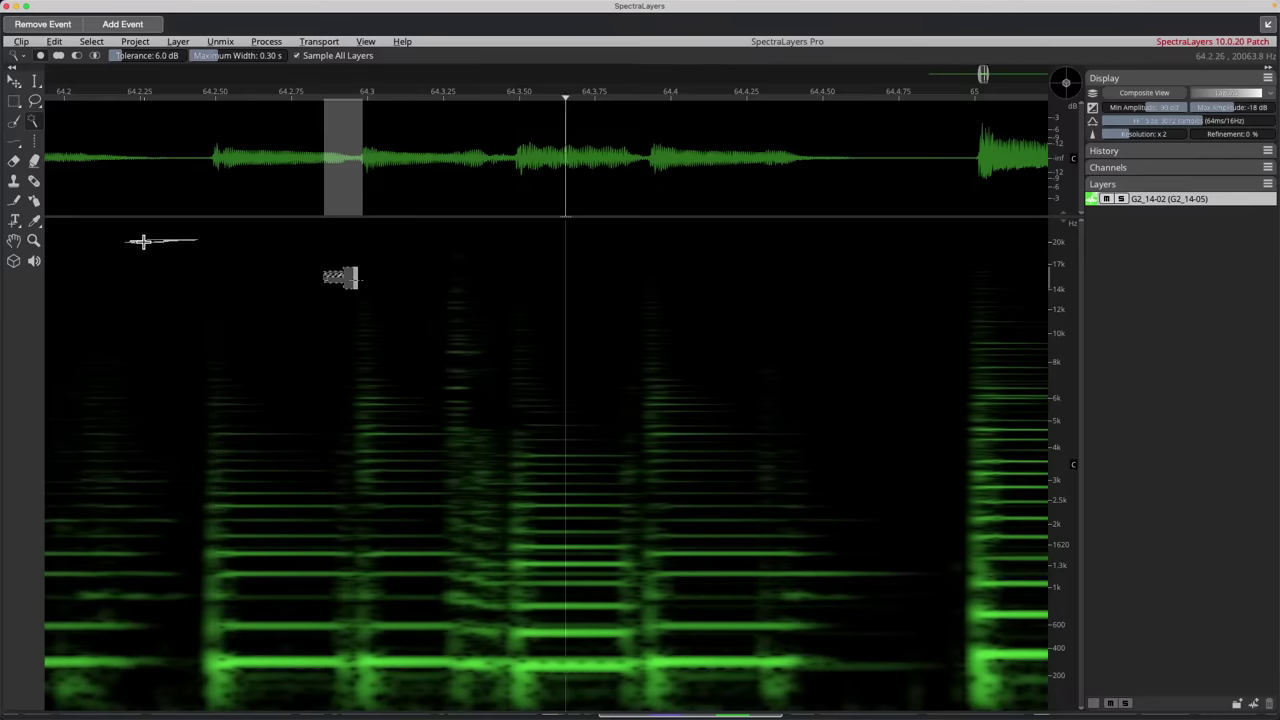
key(space)
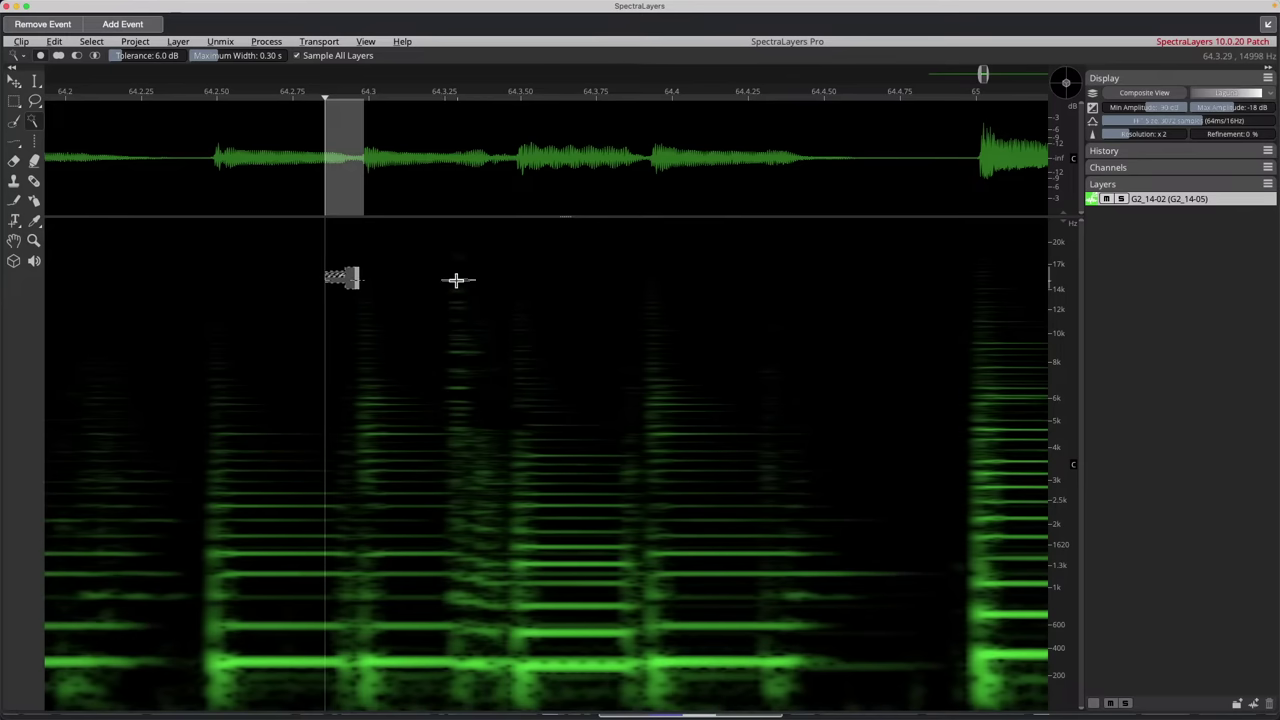
Select the noise burst near 64.3.25 again, from about 3 kHz up to 15 kHz, and look through the Unmix commands
click(473, 449)
drag(473, 449, 474, 472)
drag(473, 364, 474, 291)
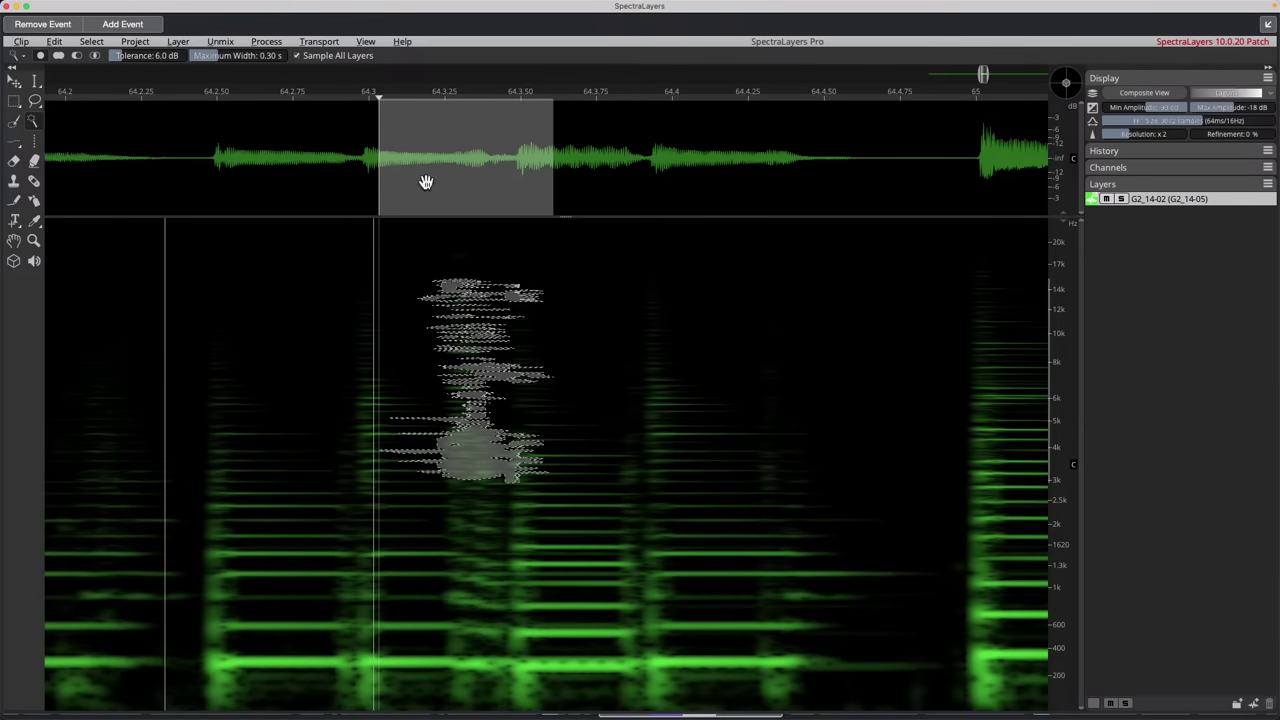
click(222, 42)
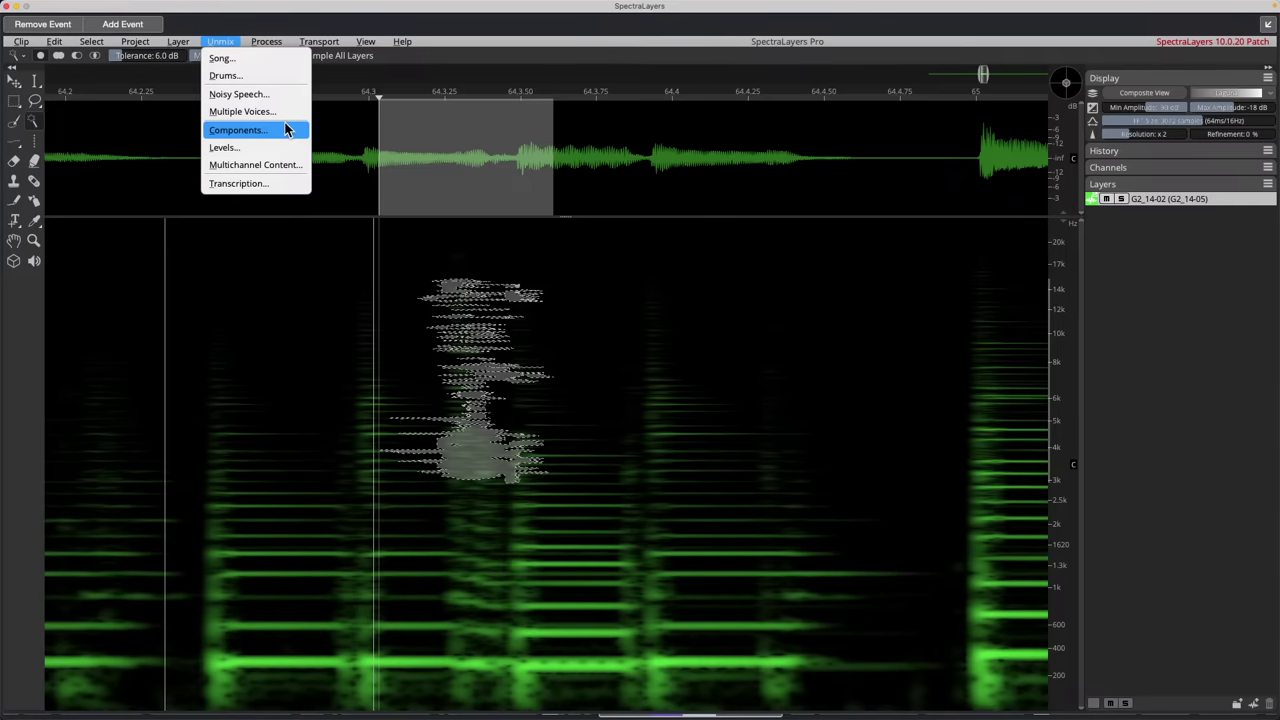
mouse_move(176, 40)
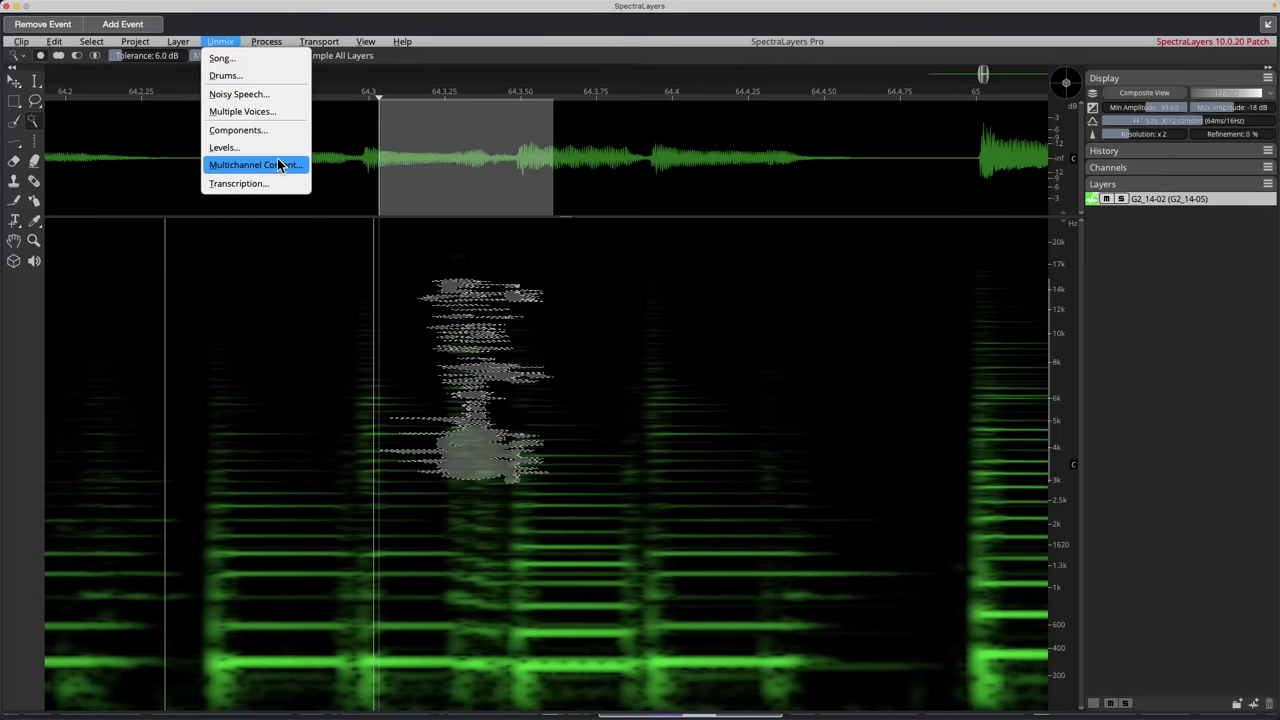
mouse_move(278, 44)
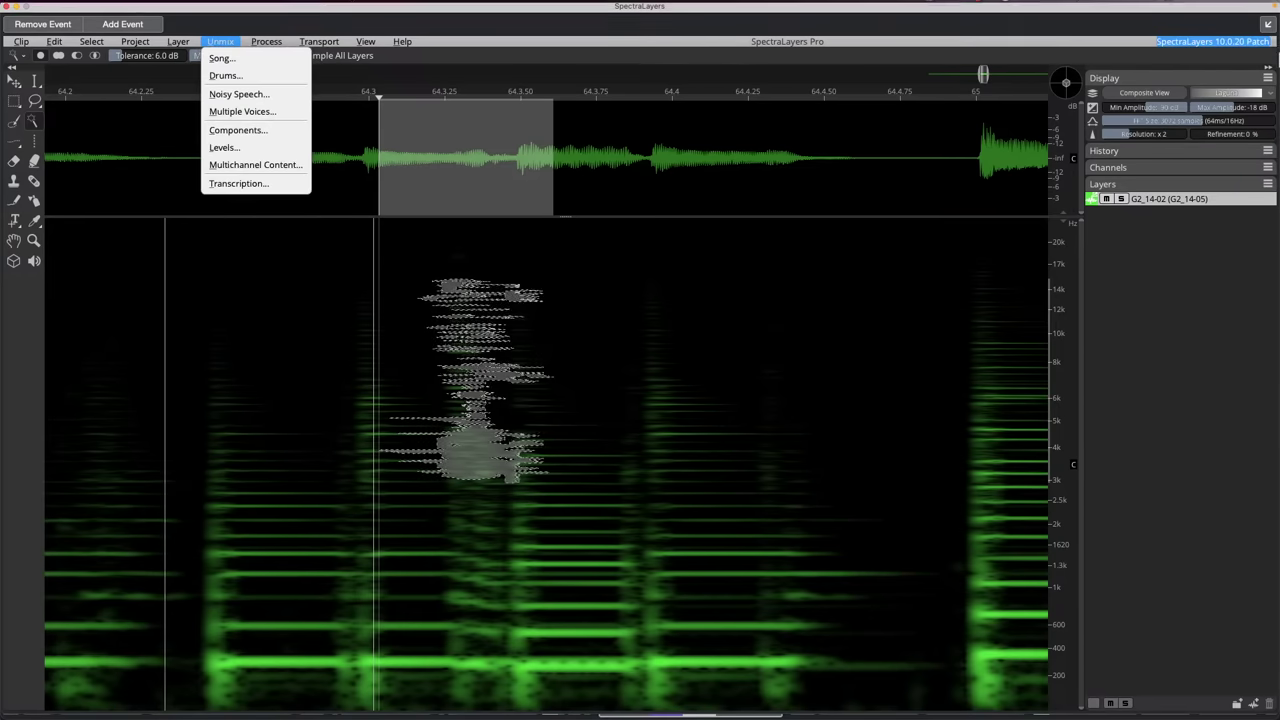
Dock SpectraLayers back into the project window and play the Lead L track from bar 63
click(1267, 25)
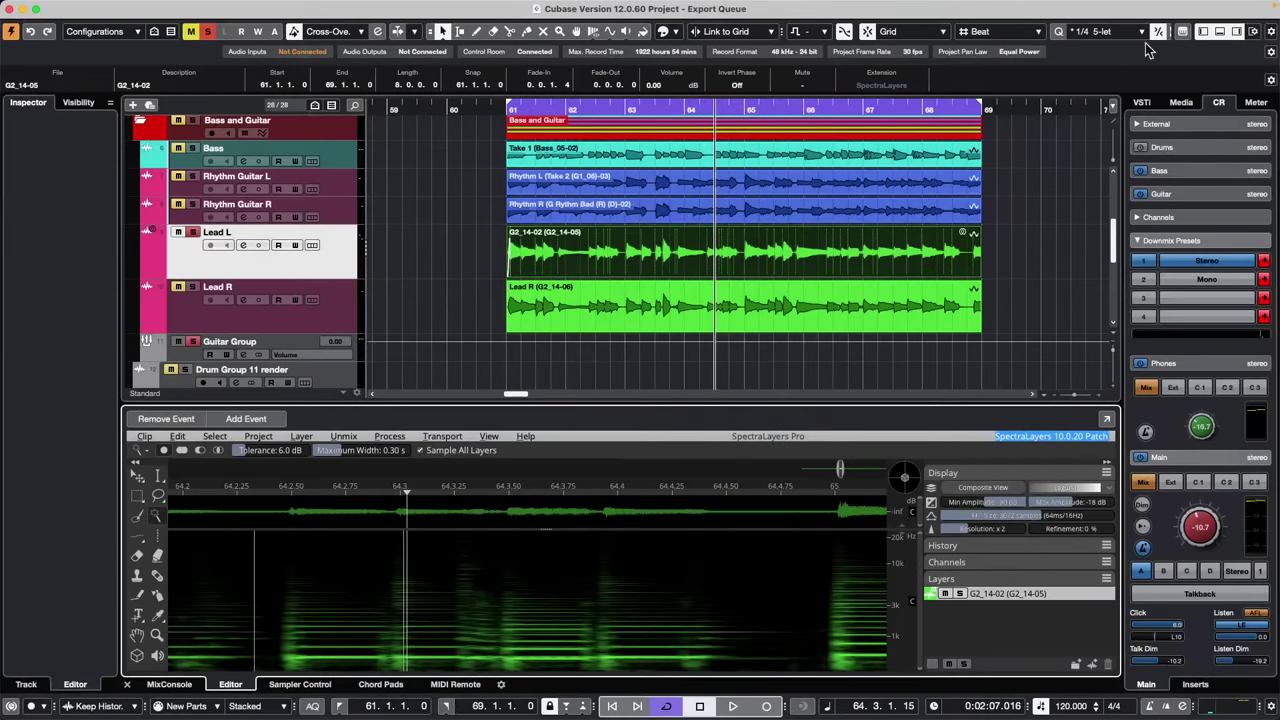
click(320, 270)
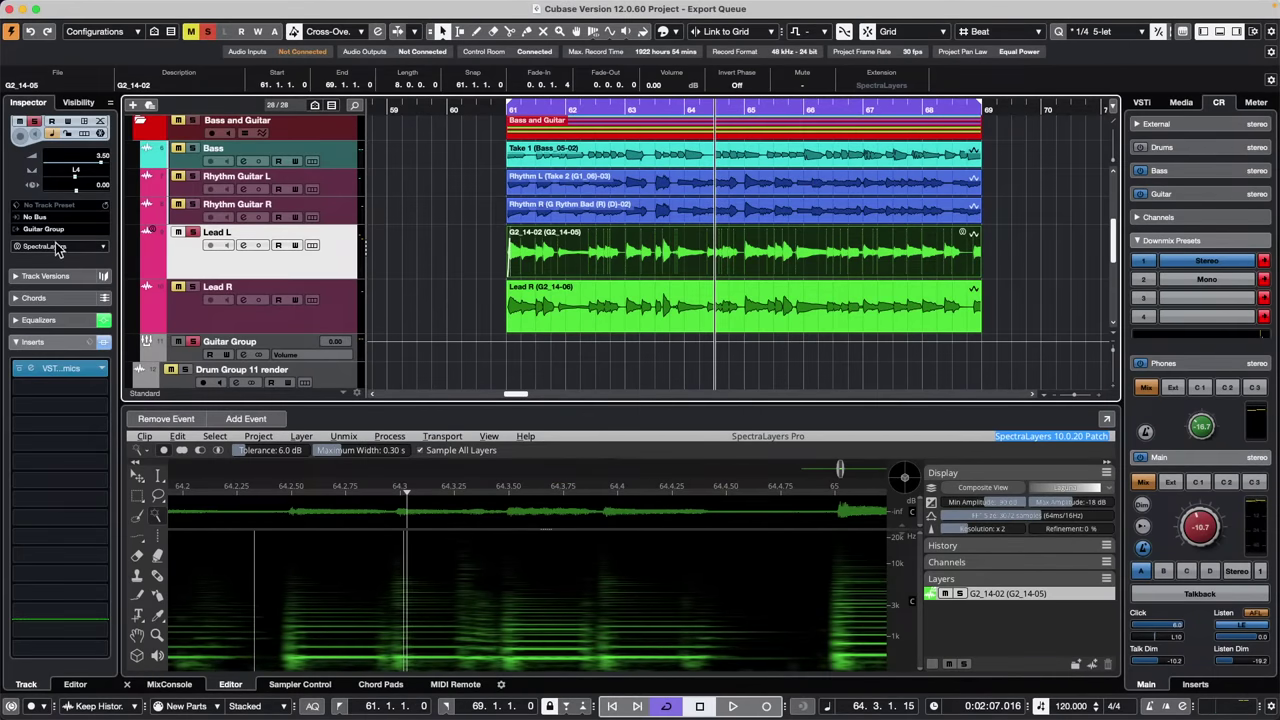
click(638, 109)
click(626, 109)
key(space)
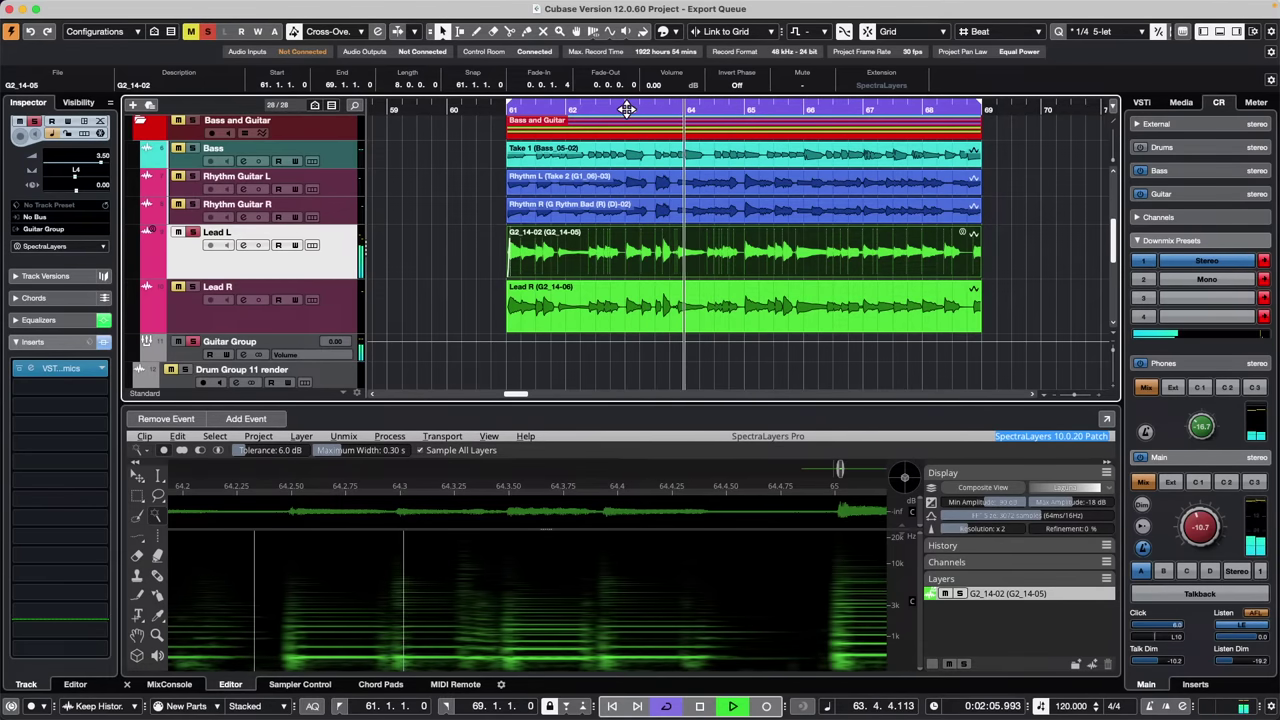
key(space)
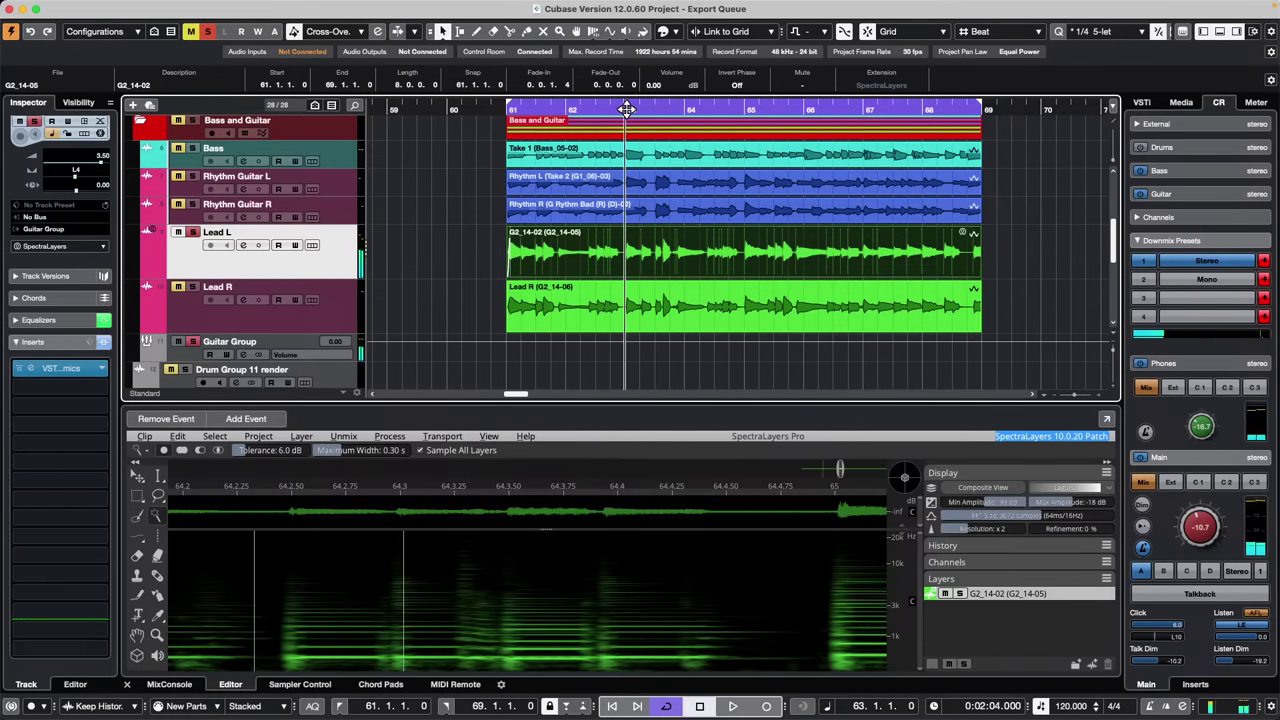
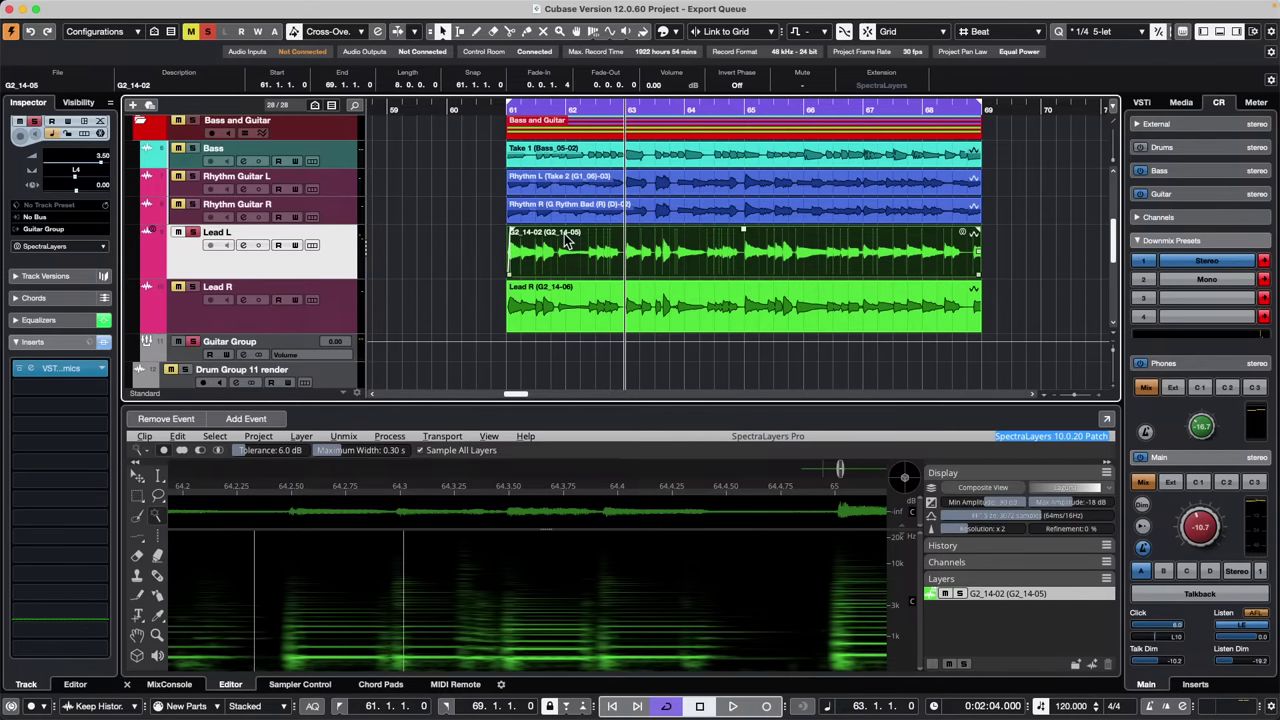
Set the Lead L track's extension to No Extension
click(78, 250)
click(91, 234)
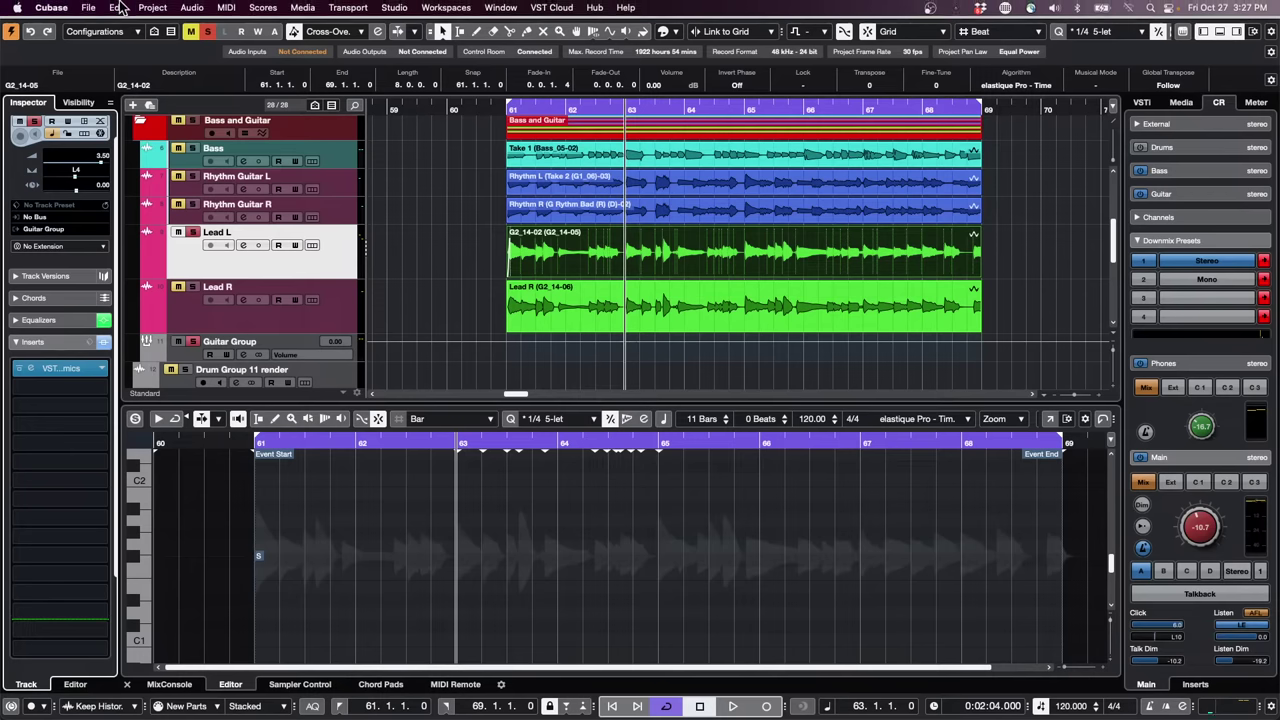
Open the recent project October 27 2023.cpr and select the HALion Sonic 03 track
click(88, 8)
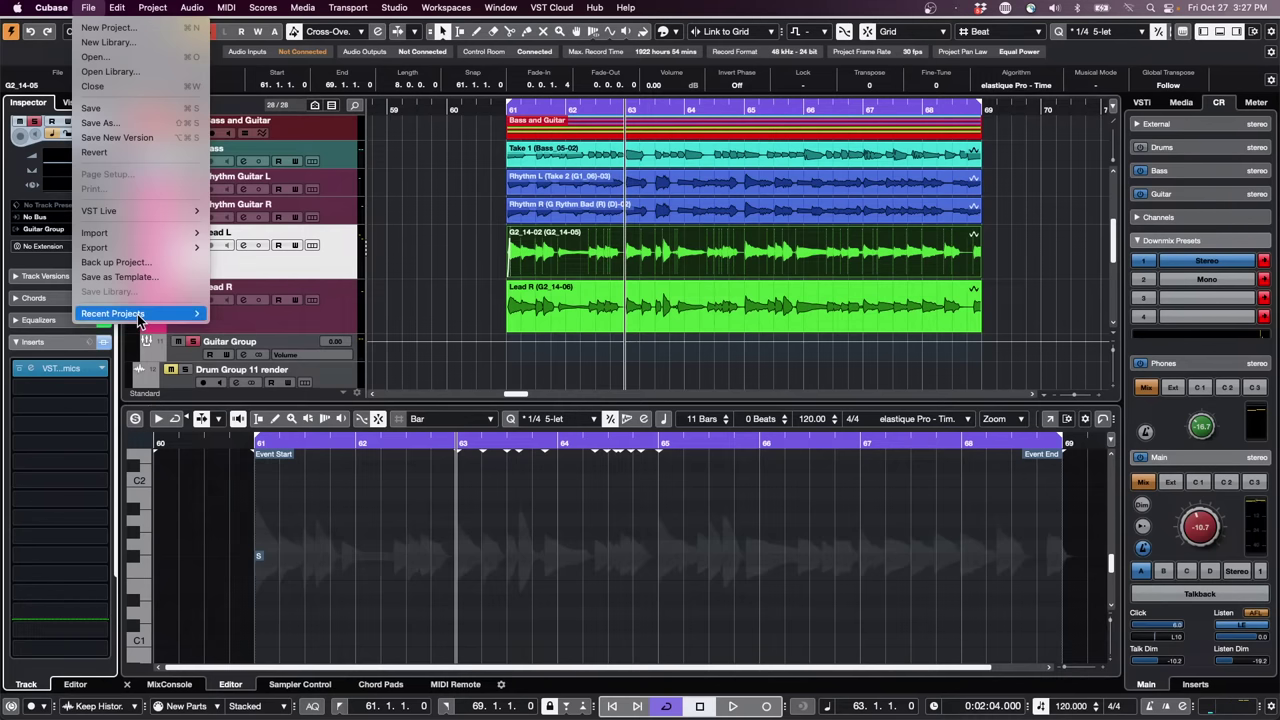
mouse_move(198, 314)
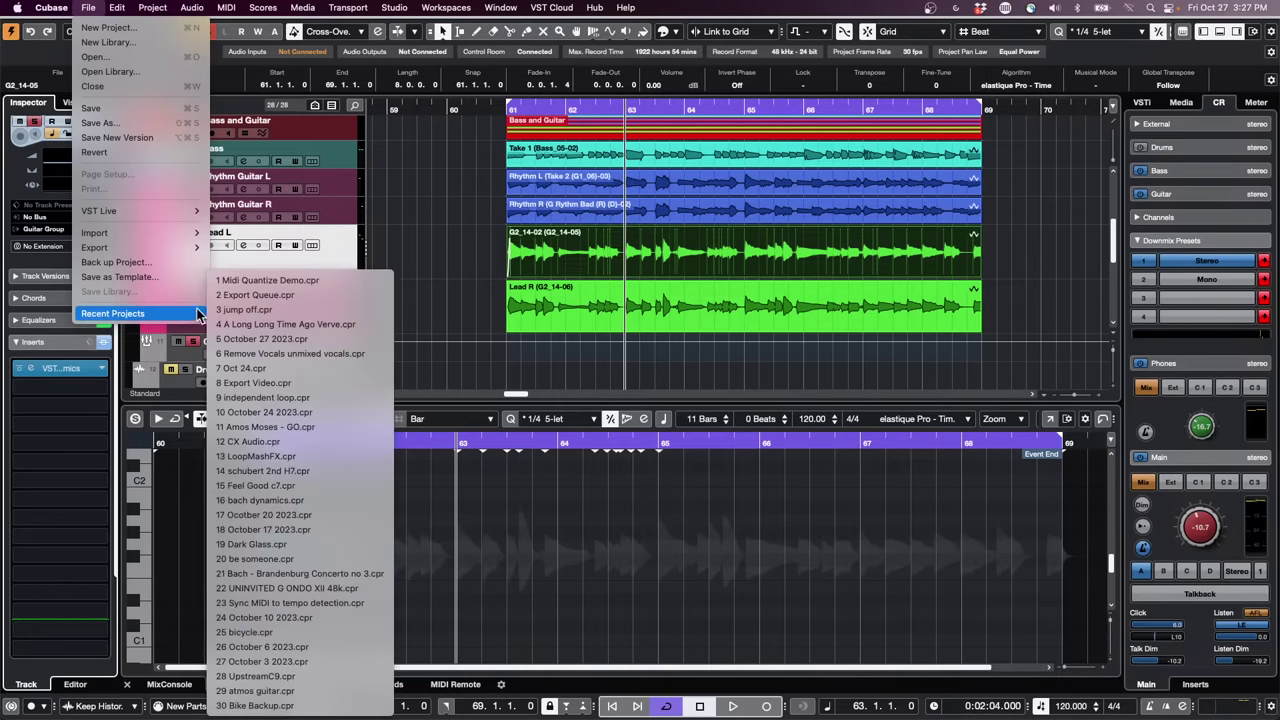
click(288, 342)
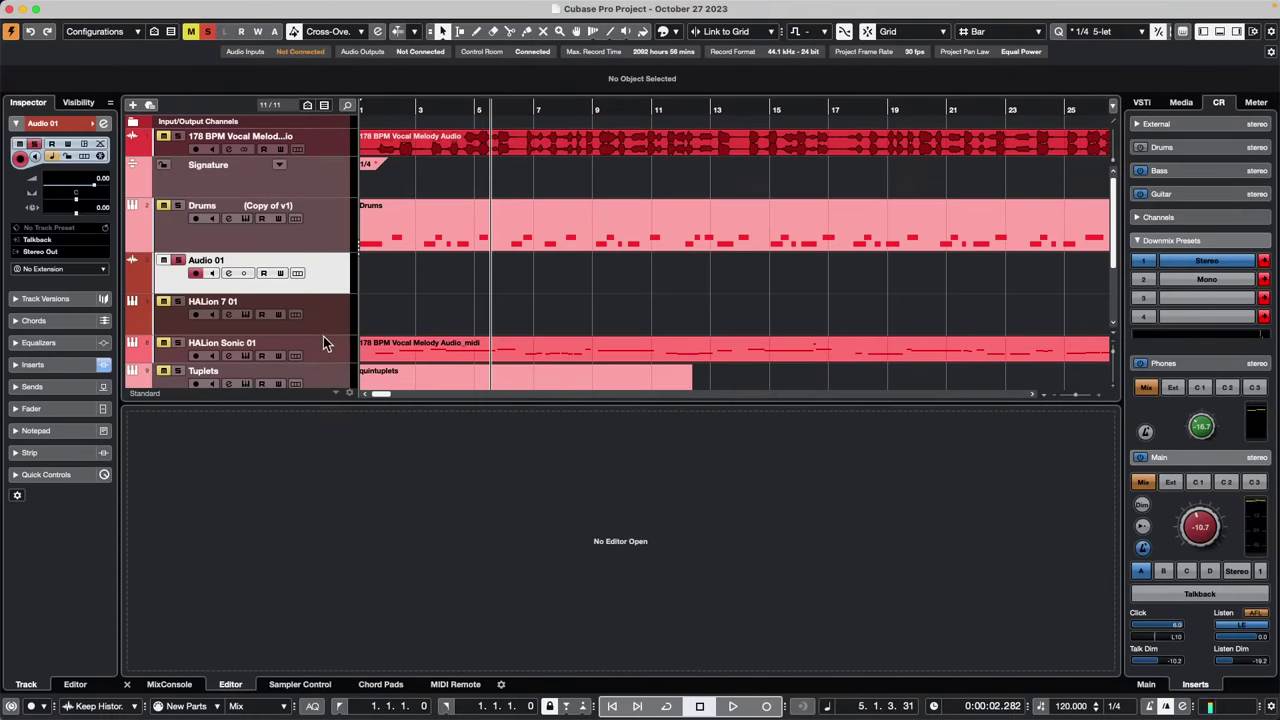
click(329, 345)
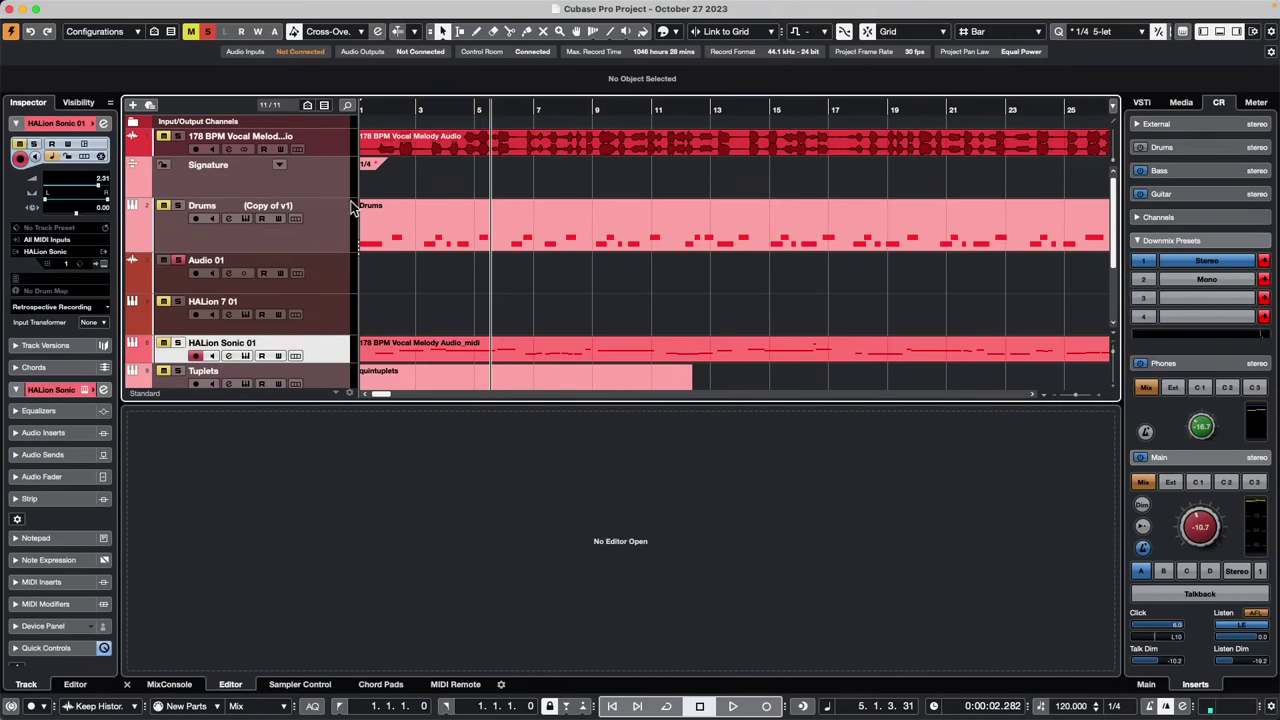
scroll(314, 248, down, 4)
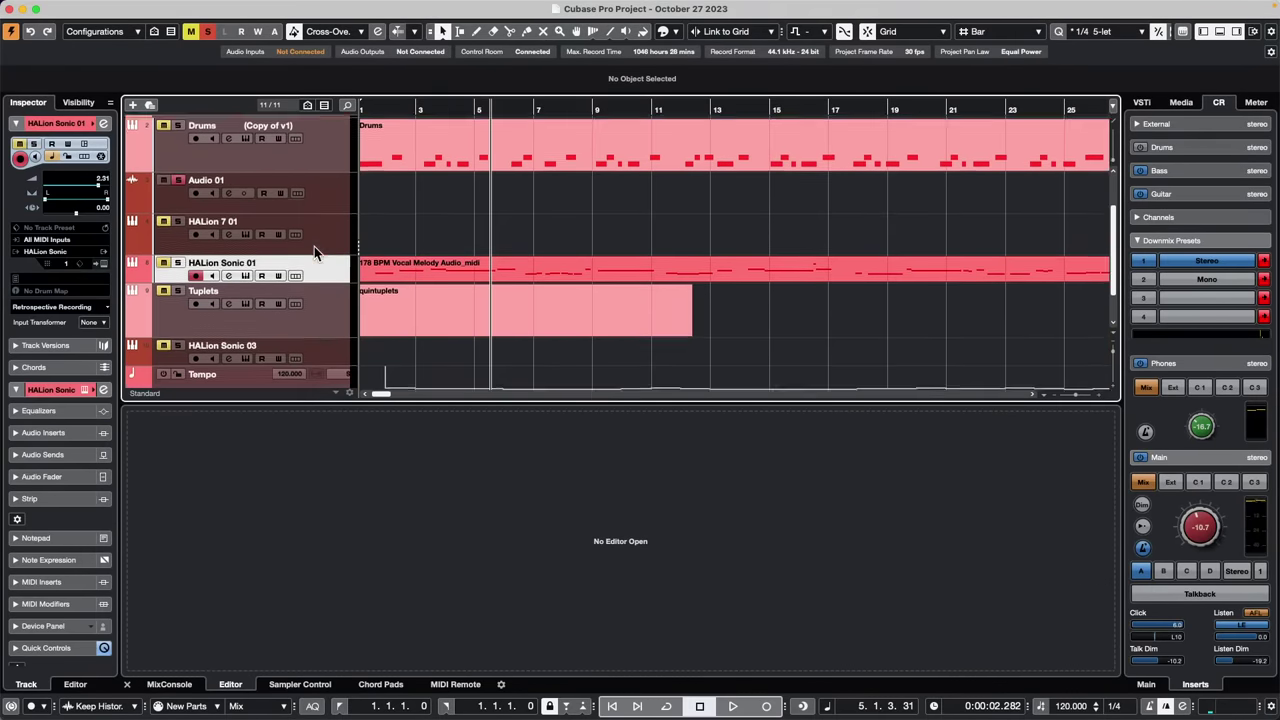
click(329, 293)
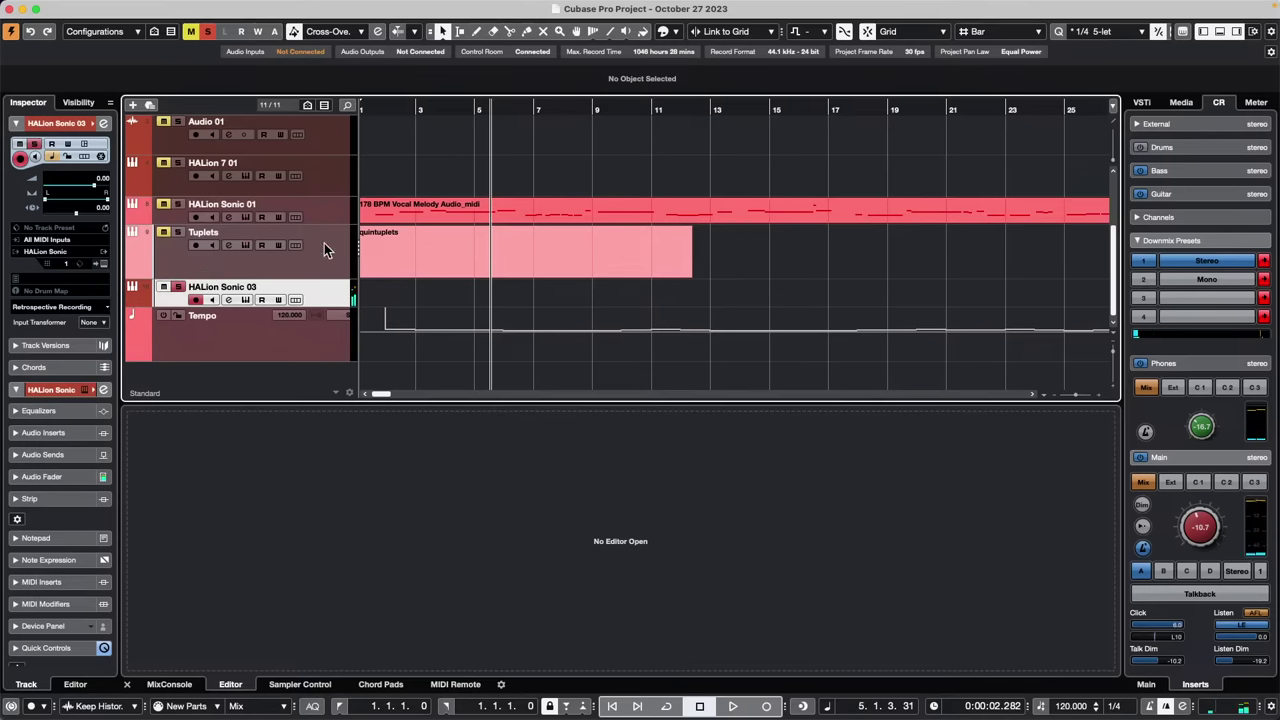
Add a stereo group channel for the HALion Sonic 01 track, output to Stereo Out and created outside a folder, with the cursor at bar 114
click(329, 211)
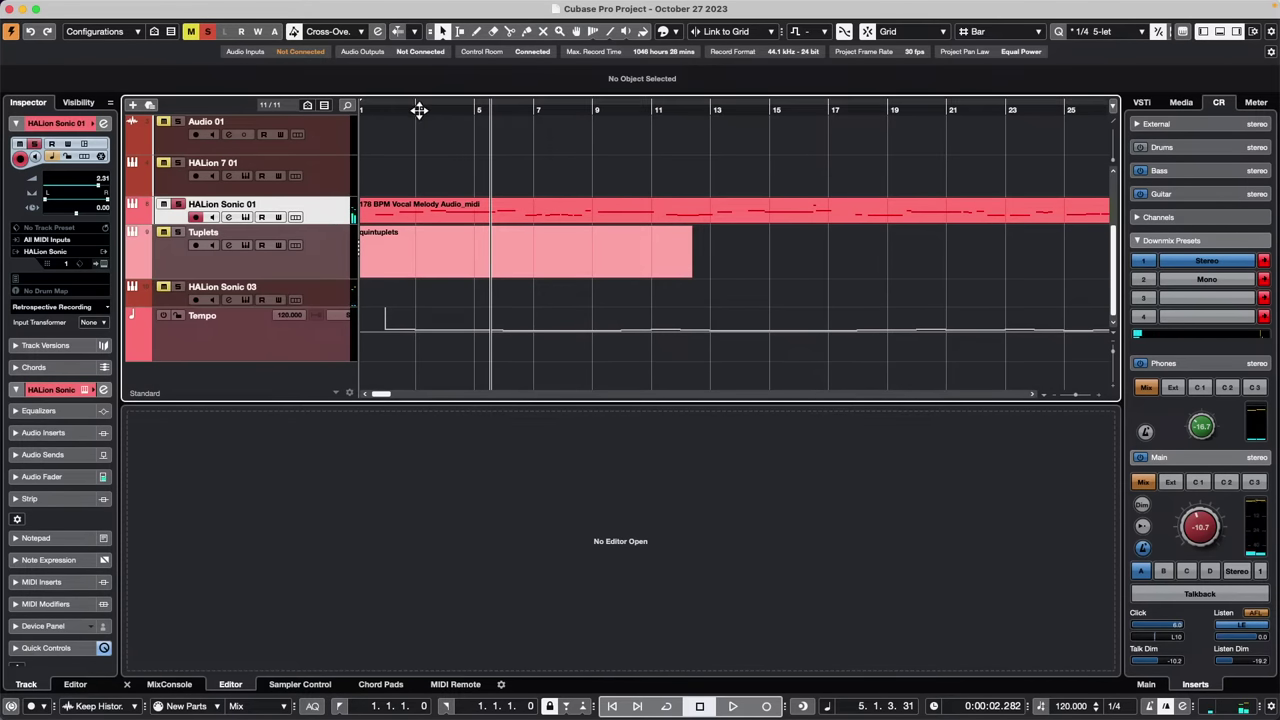
drag(420, 109, 413, 39)
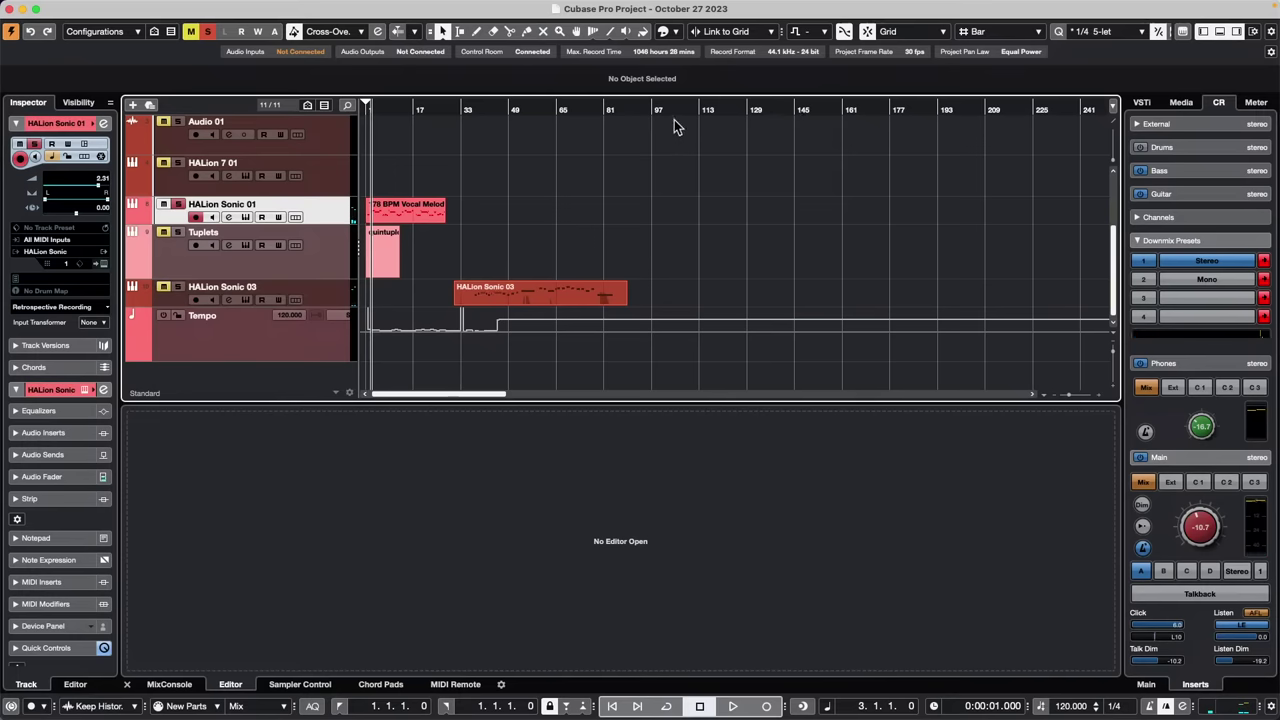
drag(701, 112, 687, 171)
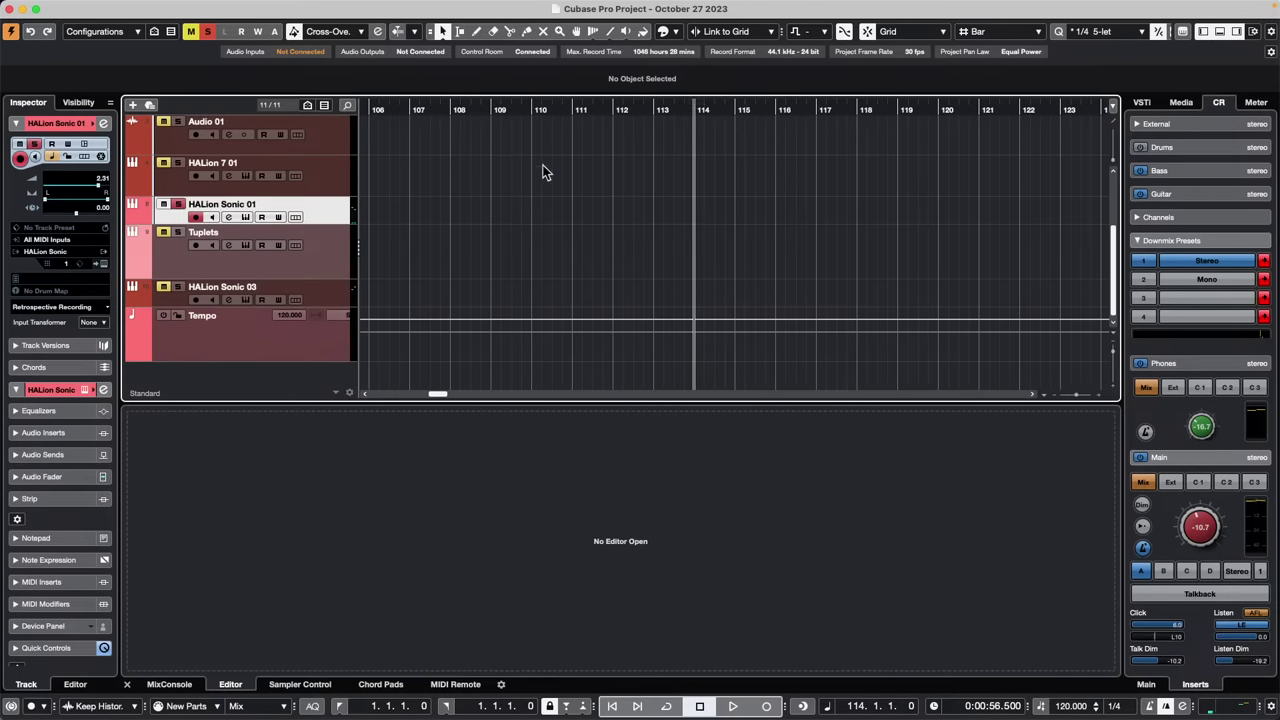
right_click(331, 210)
mouse_move(352, 219)
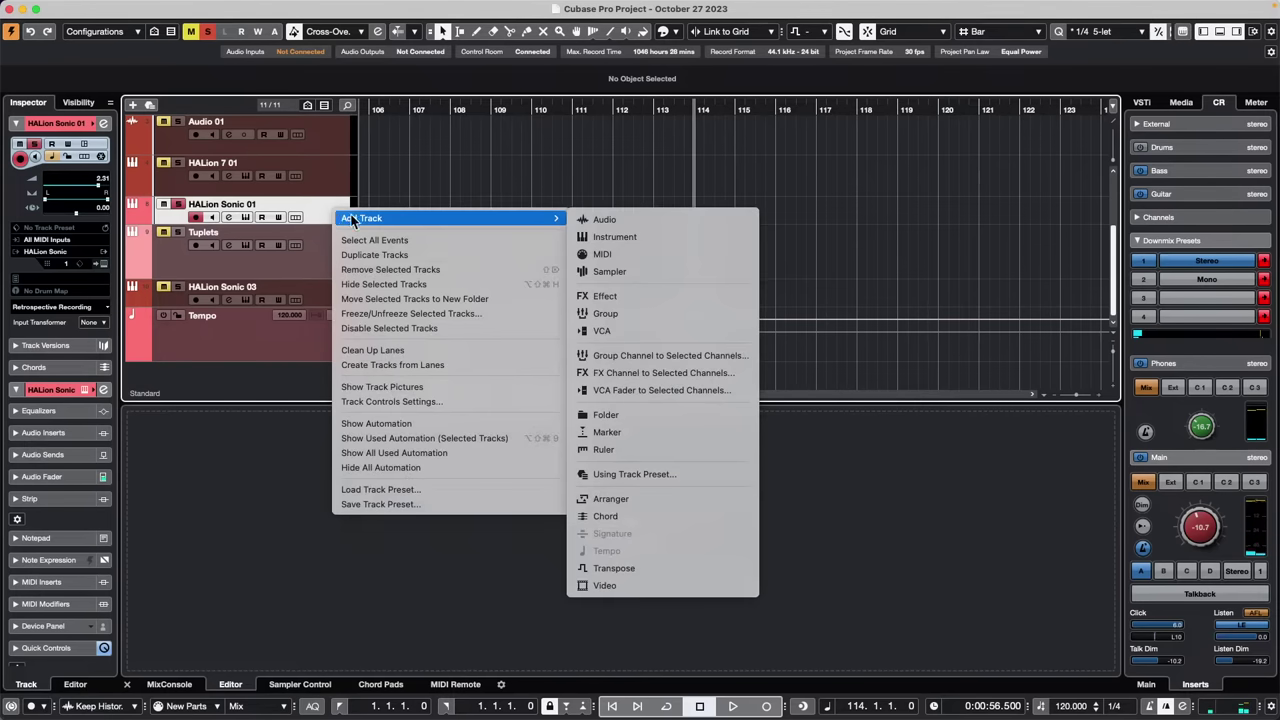
click(680, 355)
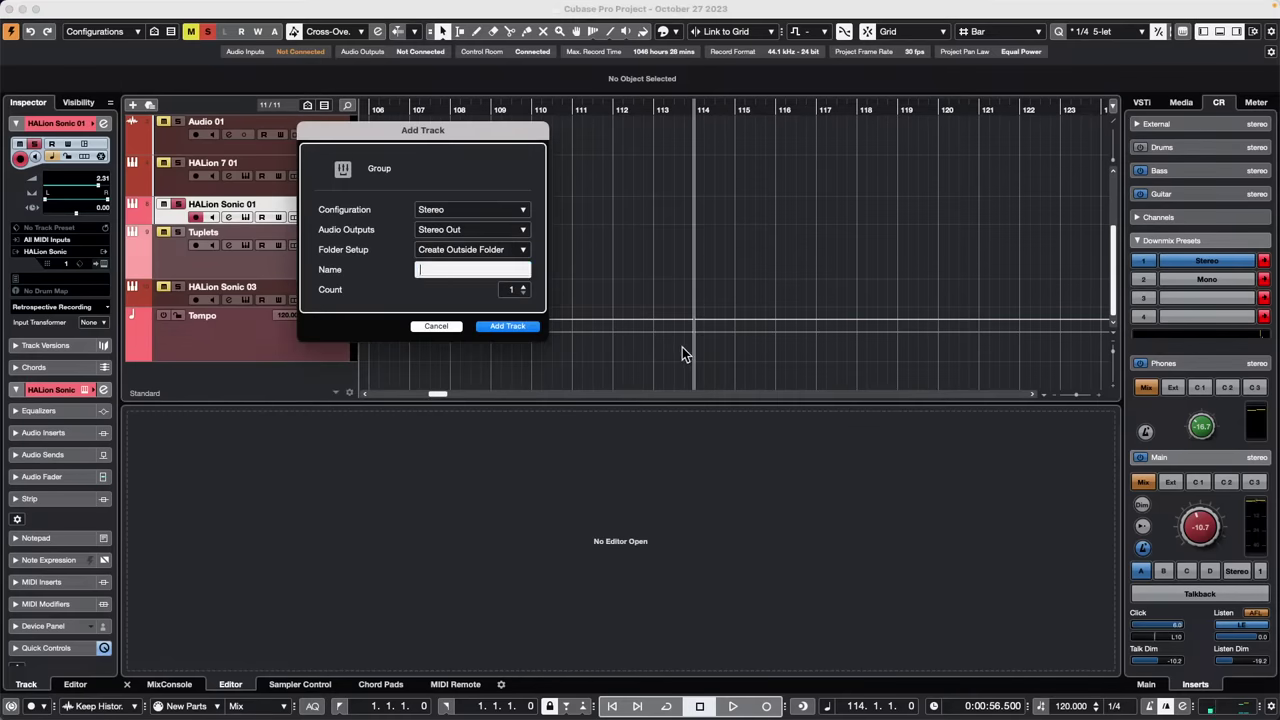
click(508, 326)
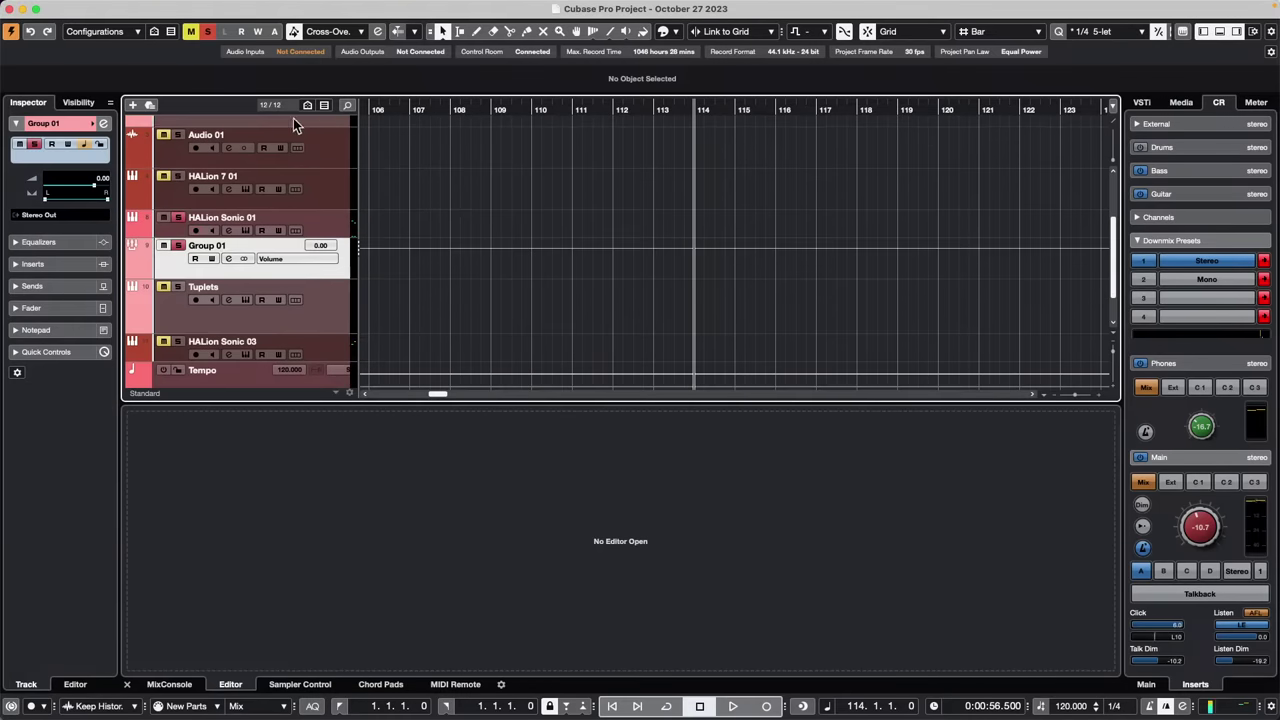
Show the HALion Sonic 01 channel settings and place their window below the Group 01 track so both tracks stay in view
right_click(336, 279)
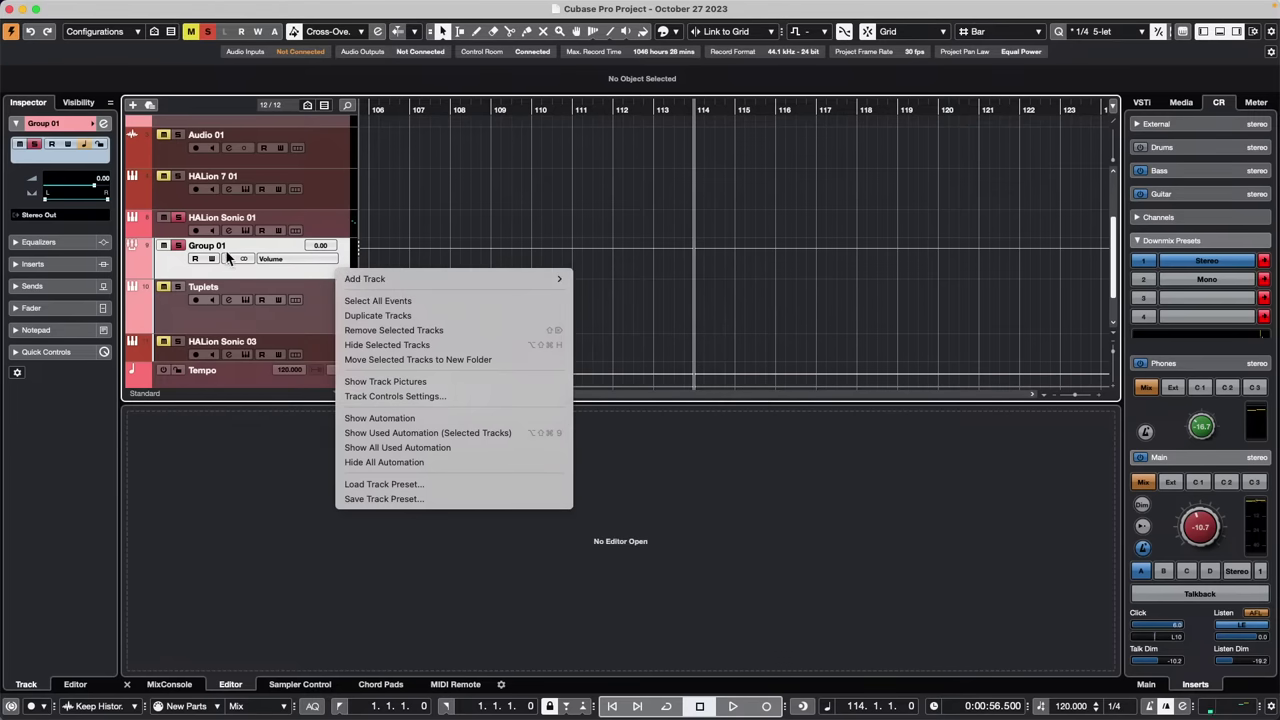
click(337, 227)
click(337, 227)
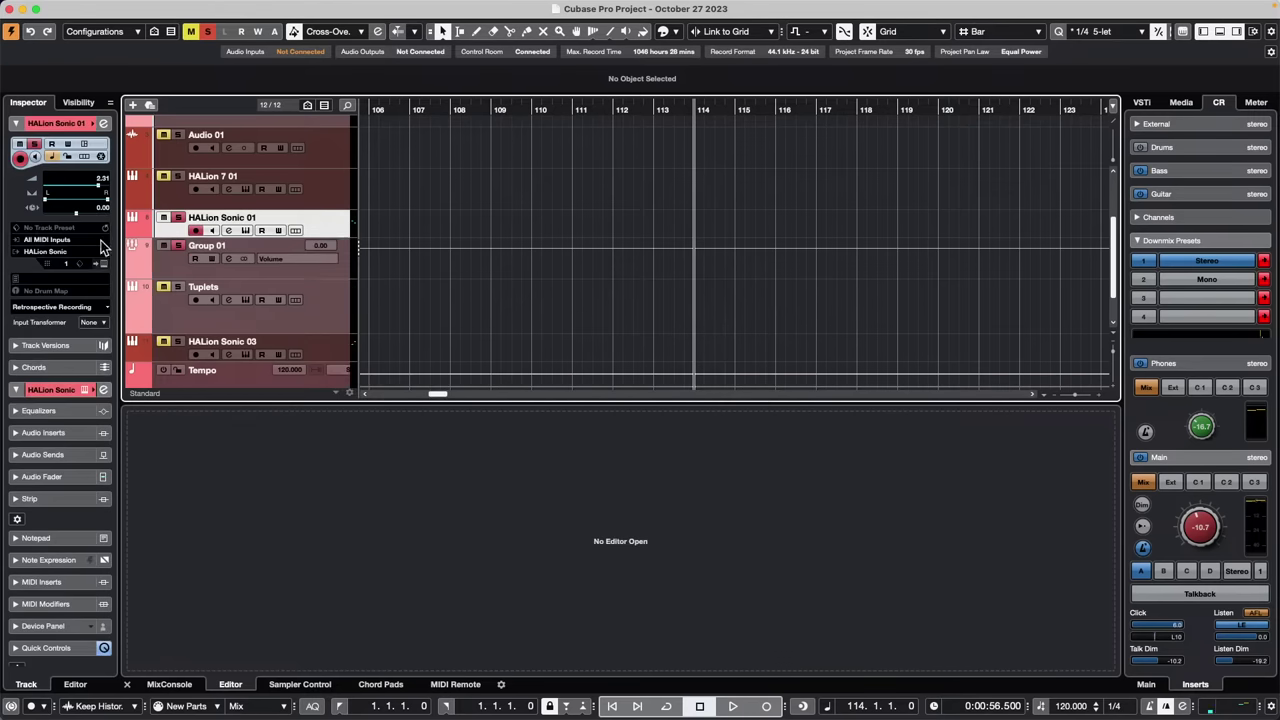
click(103, 390)
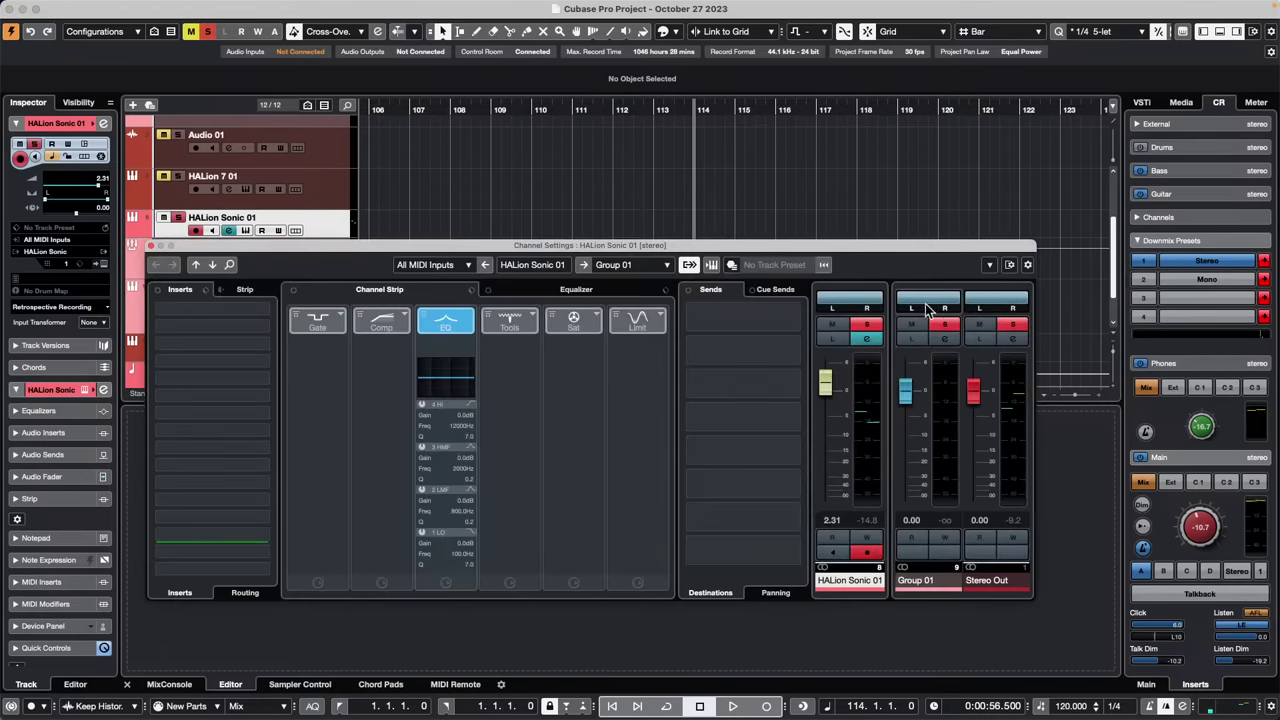
click(541, 207)
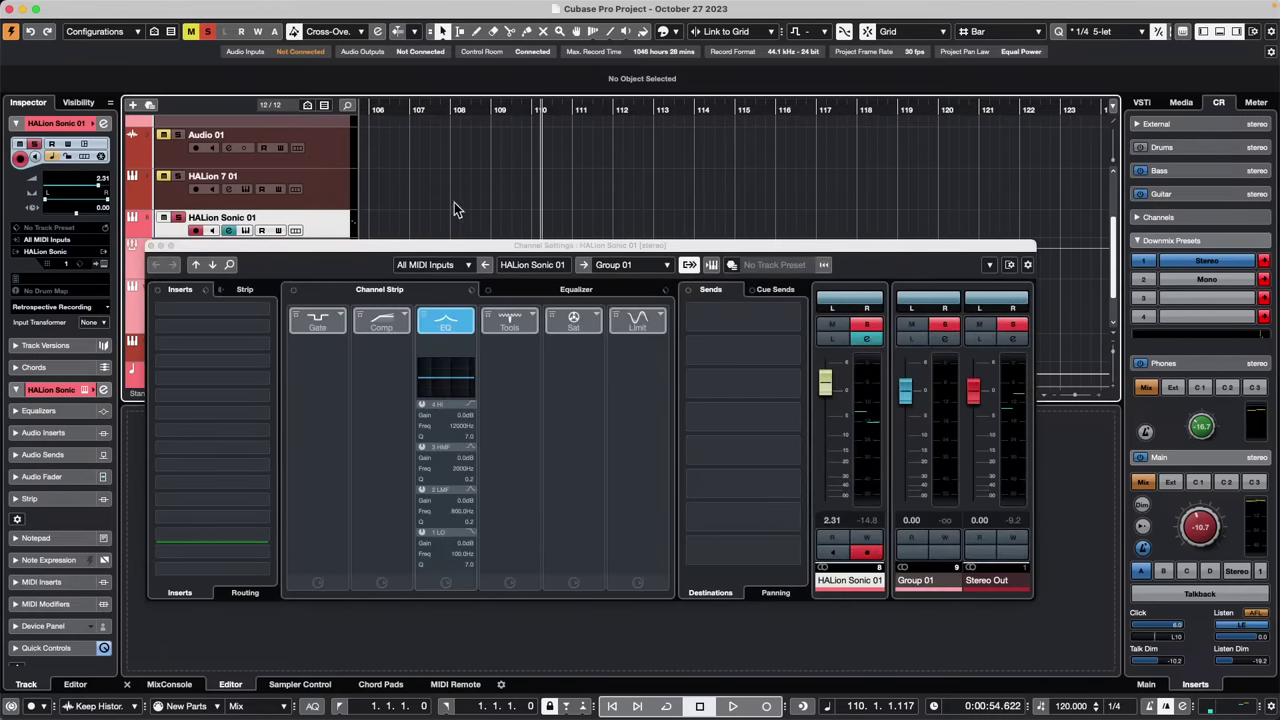
drag(318, 254, 389, 375)
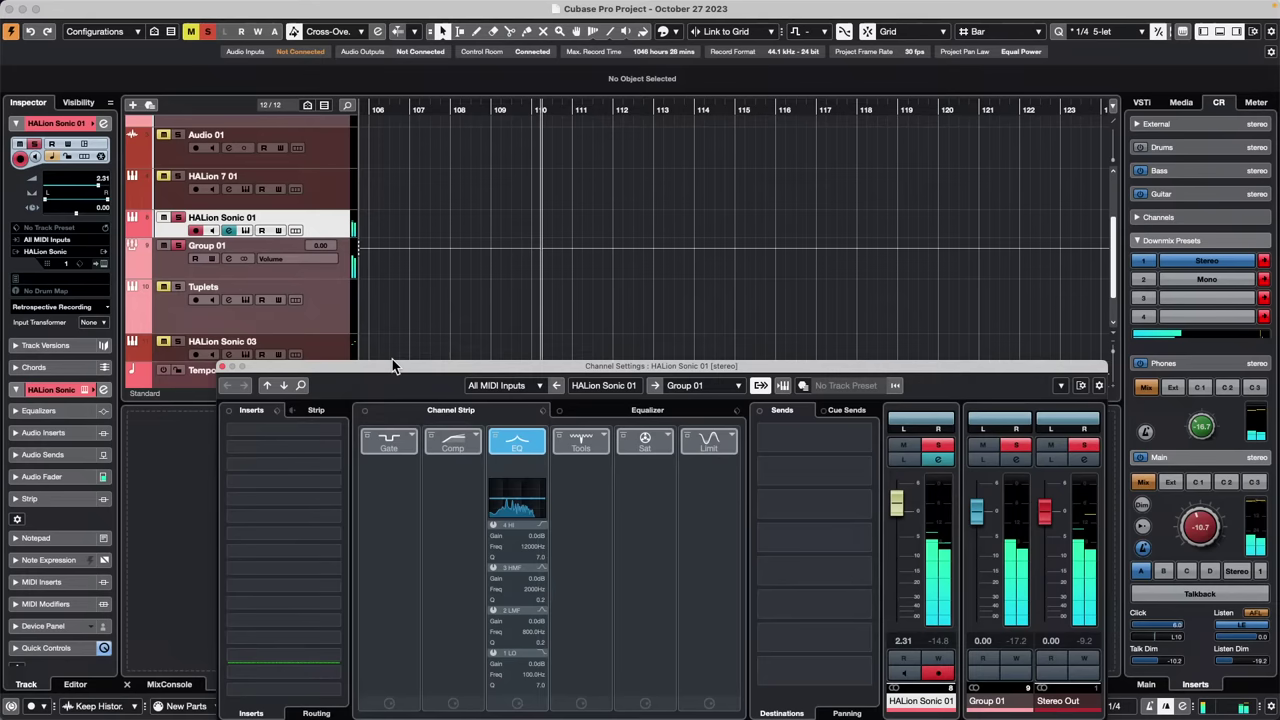
Add a stereo audio track below Group 01 with Group 01 as its audio input and Stereo Out as its output
right_click(342, 278)
mouse_move(460, 281)
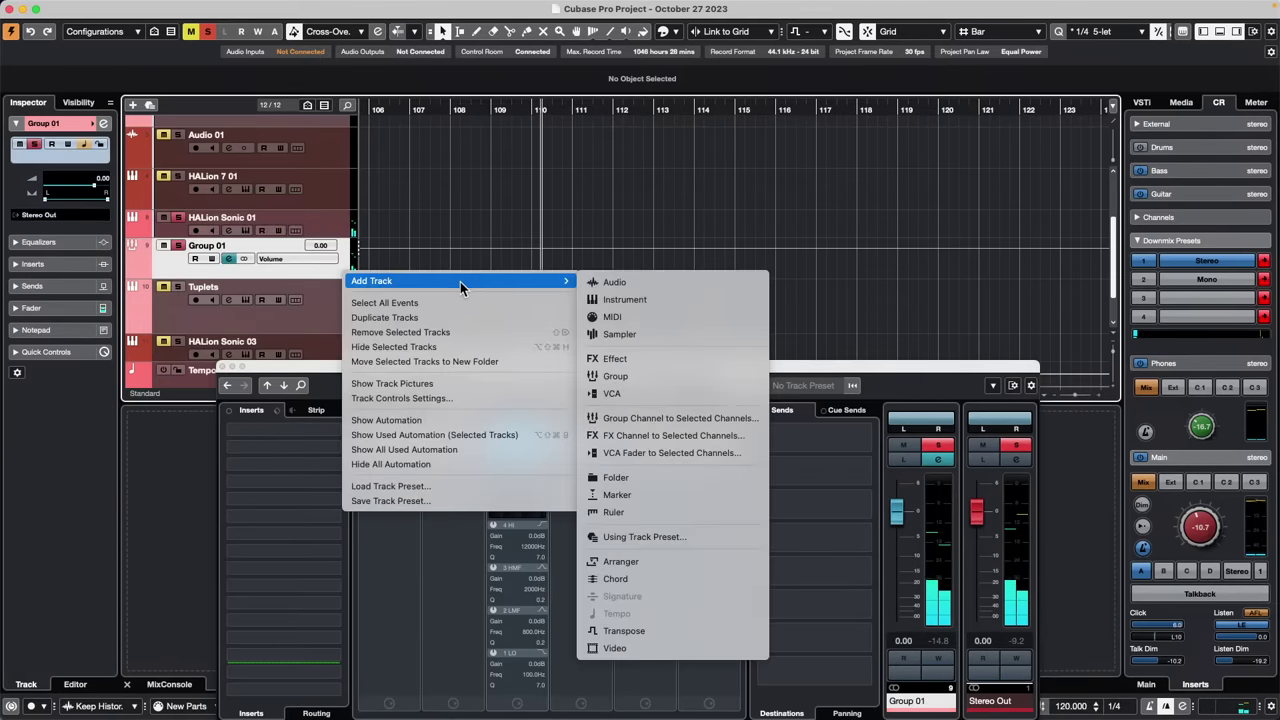
click(614, 282)
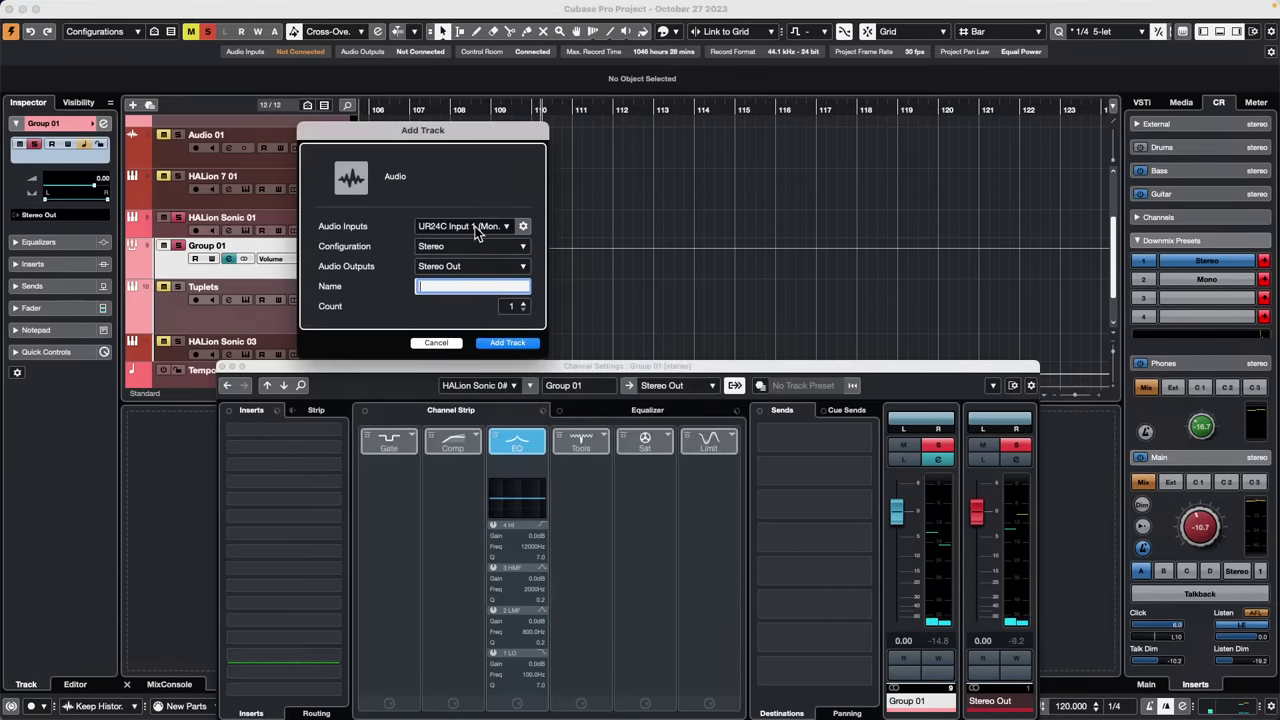
click(485, 229)
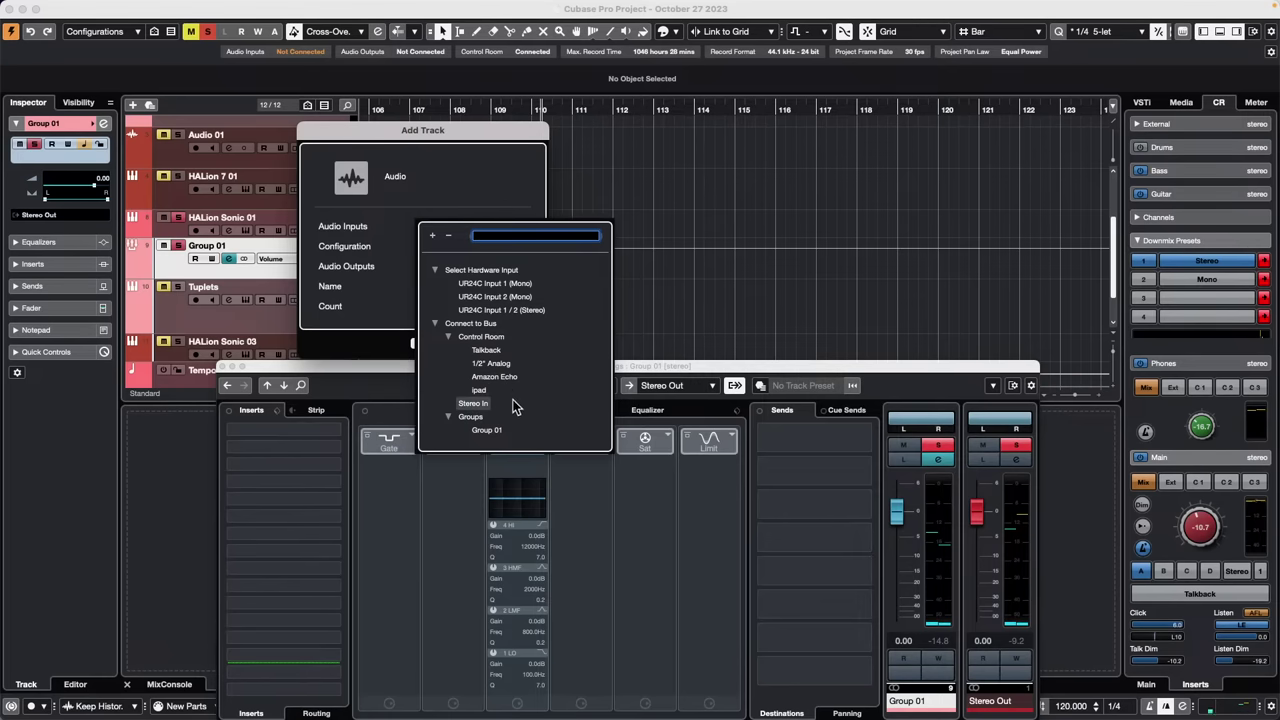
click(502, 433)
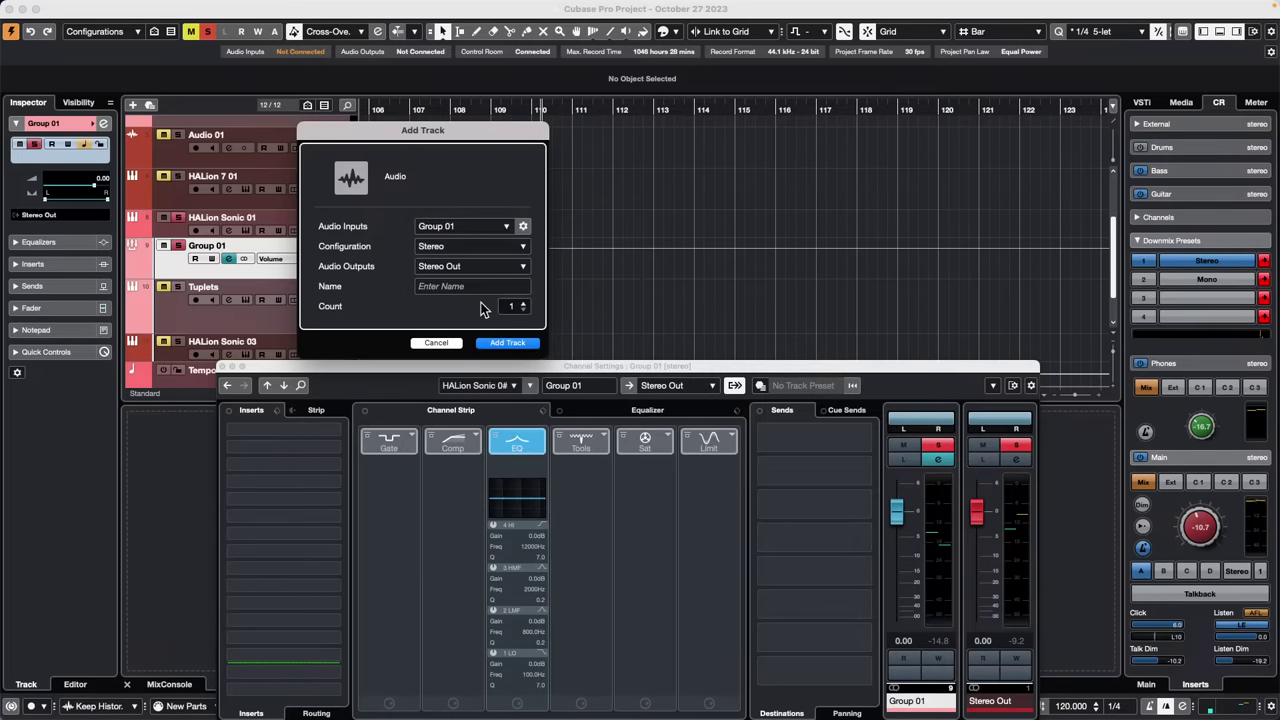
click(507, 343)
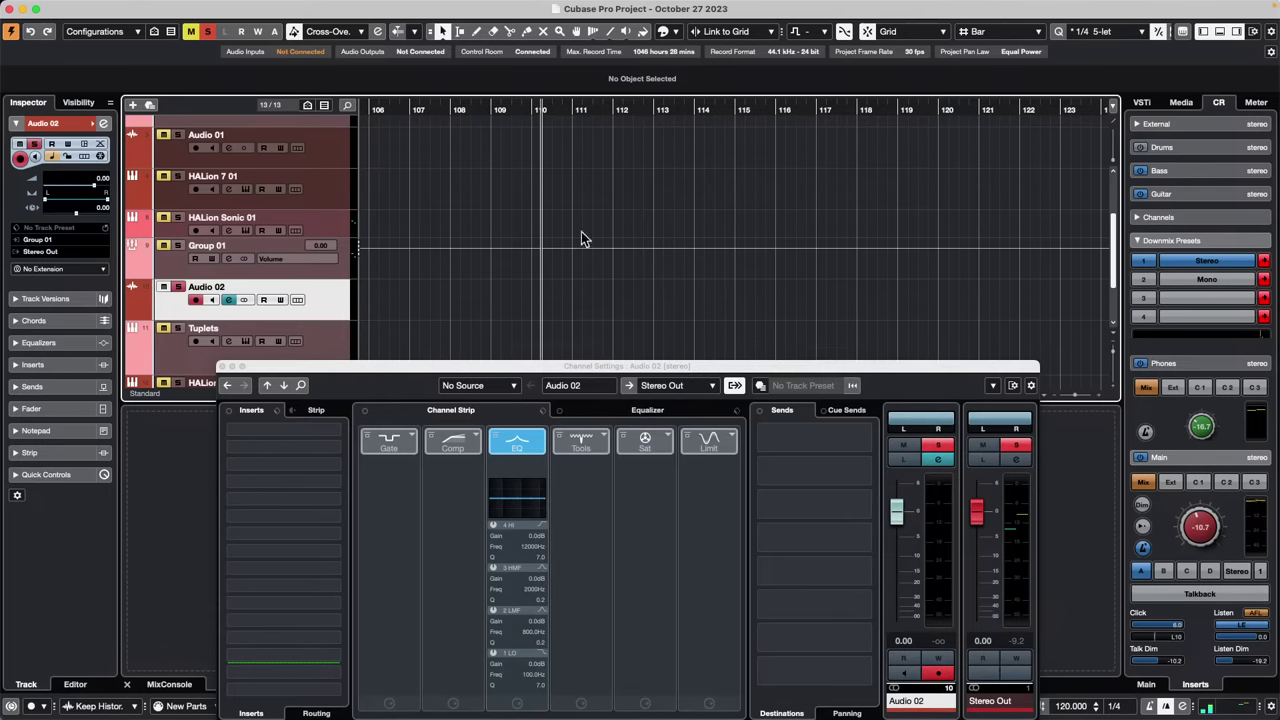
Select the HALion Sonic 01 track, then unmute and record-enable the Audio 02 track
click(323, 226)
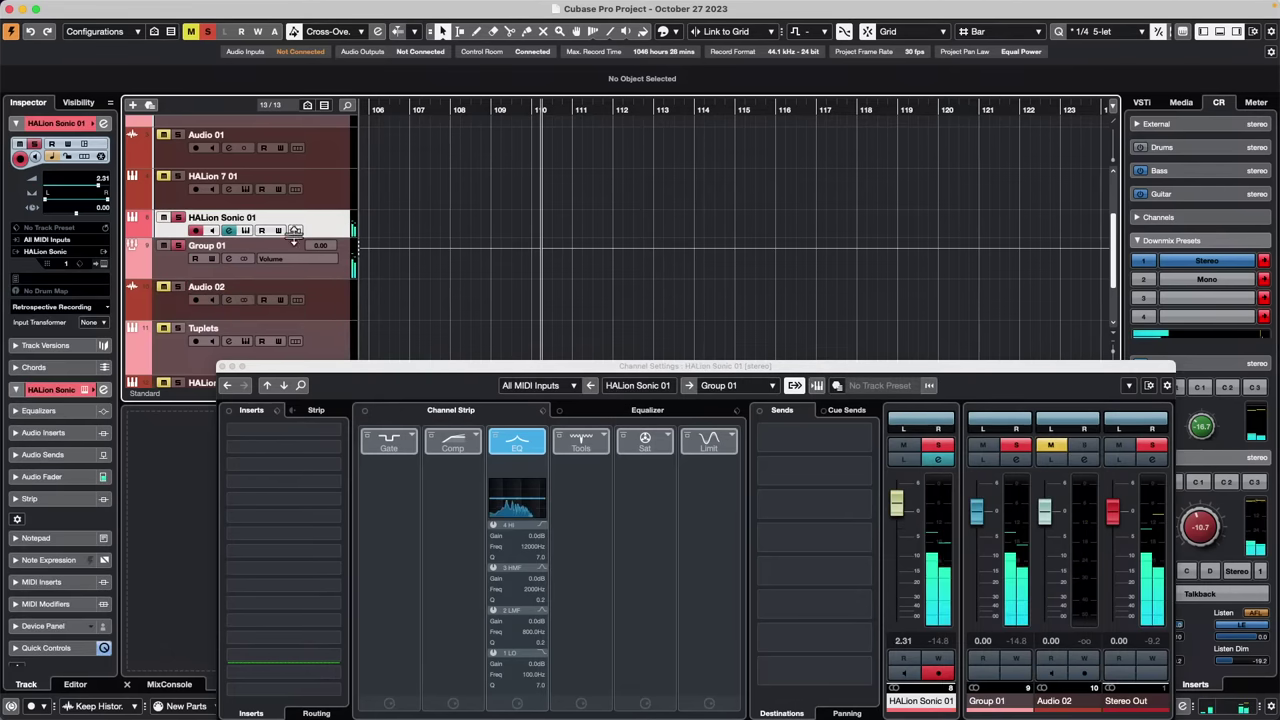
click(165, 288)
click(196, 300)
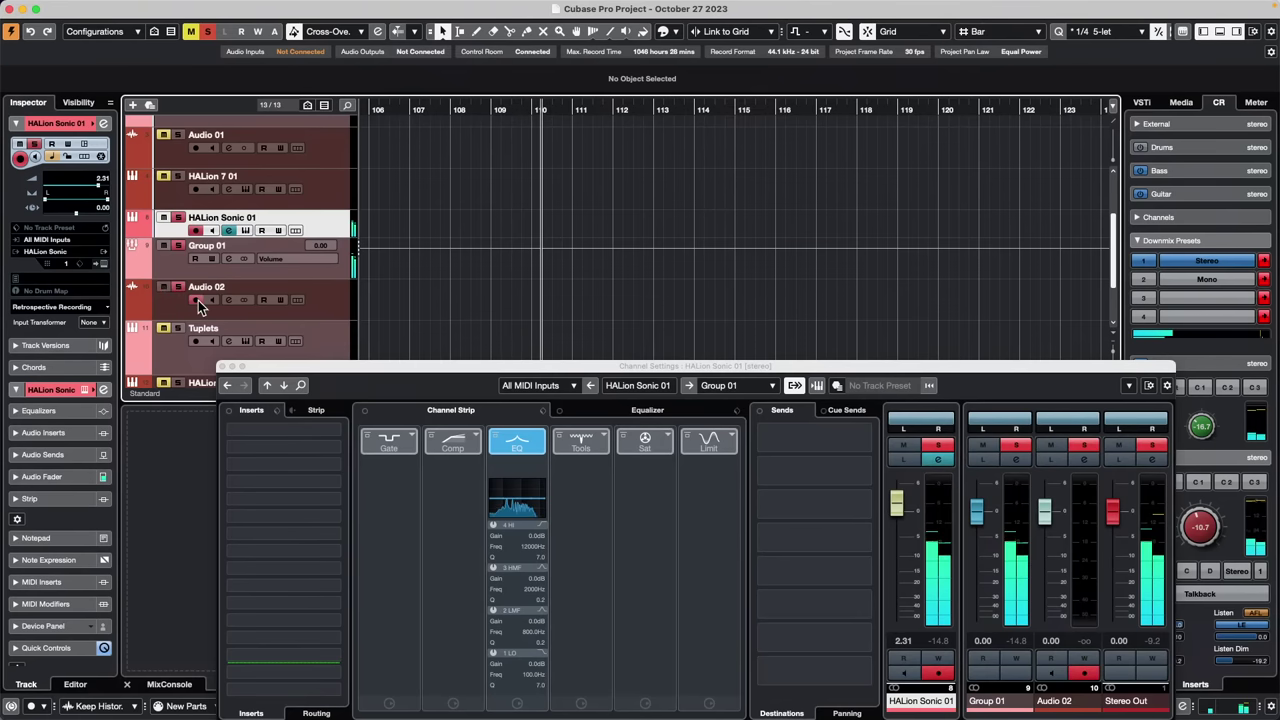
Enable monitoring on the Audio 02 track and set the left and right locators to bars 110 and 112
click(212, 300)
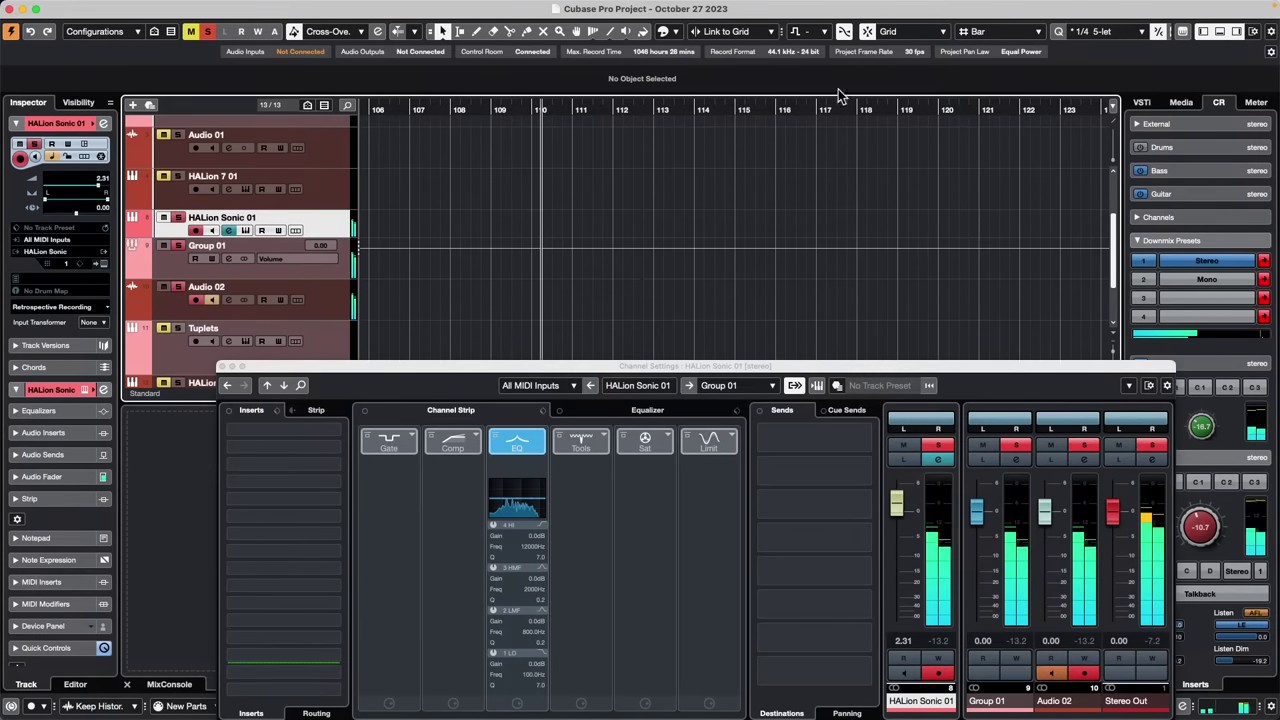
drag(548, 110, 520, 149)
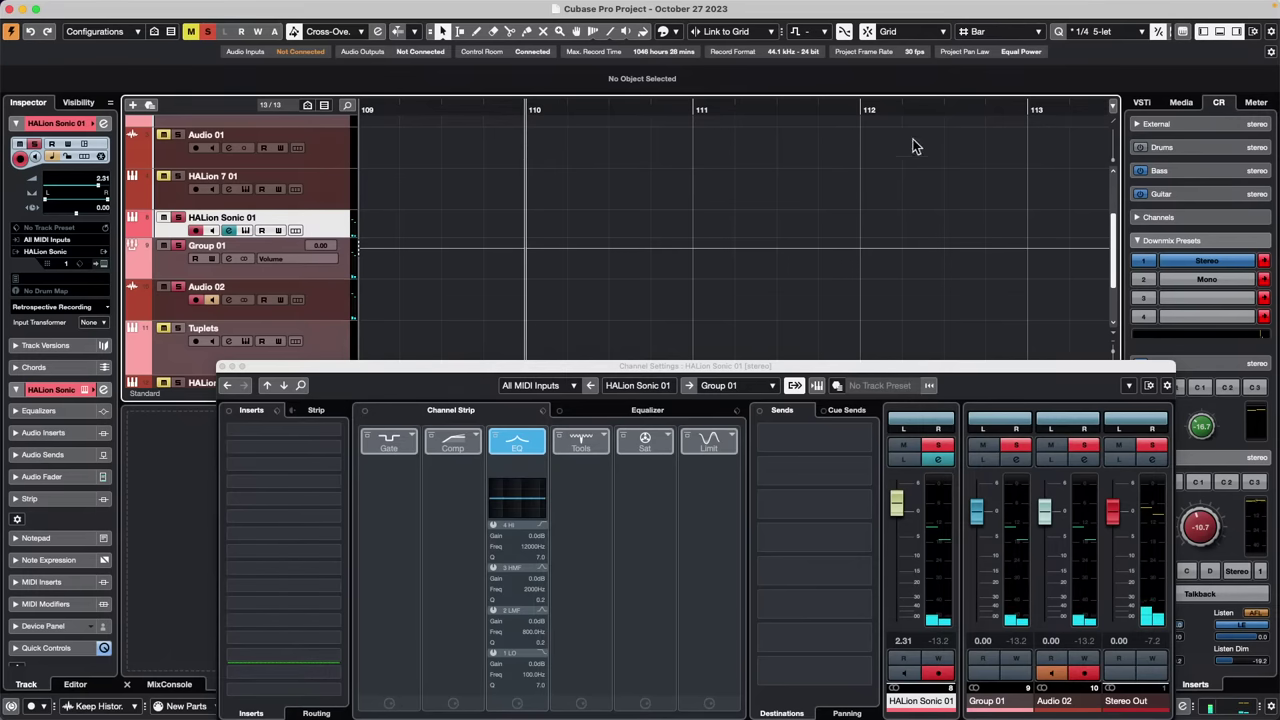
alt+click(863, 113)
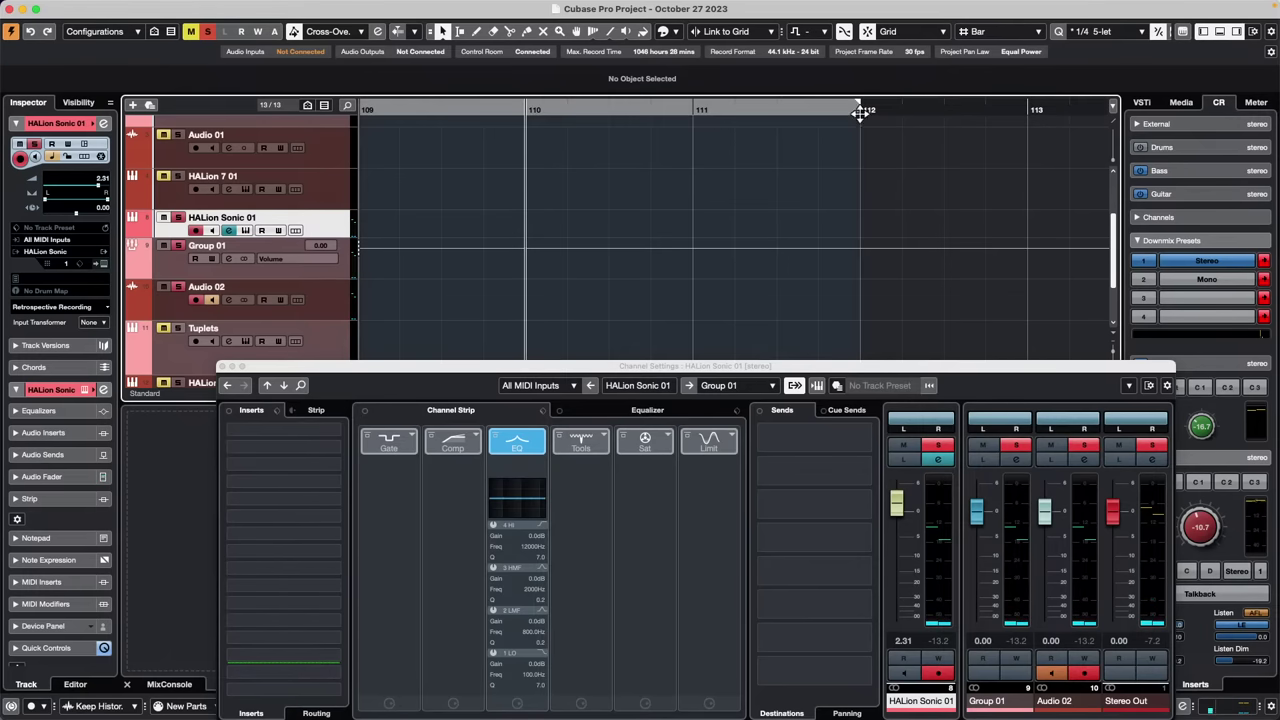
super+click(489, 111)
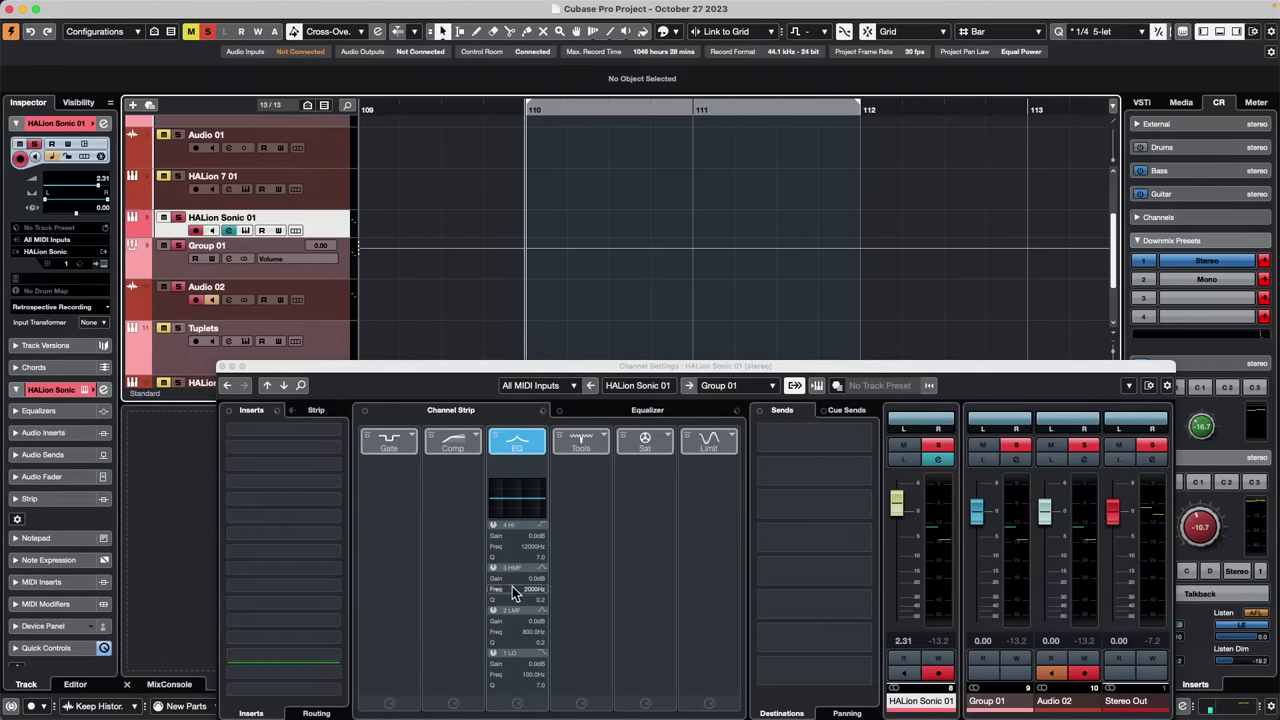
Close the channel settings window and set the cycled MIDI recording mode to Stacked
click(222, 367)
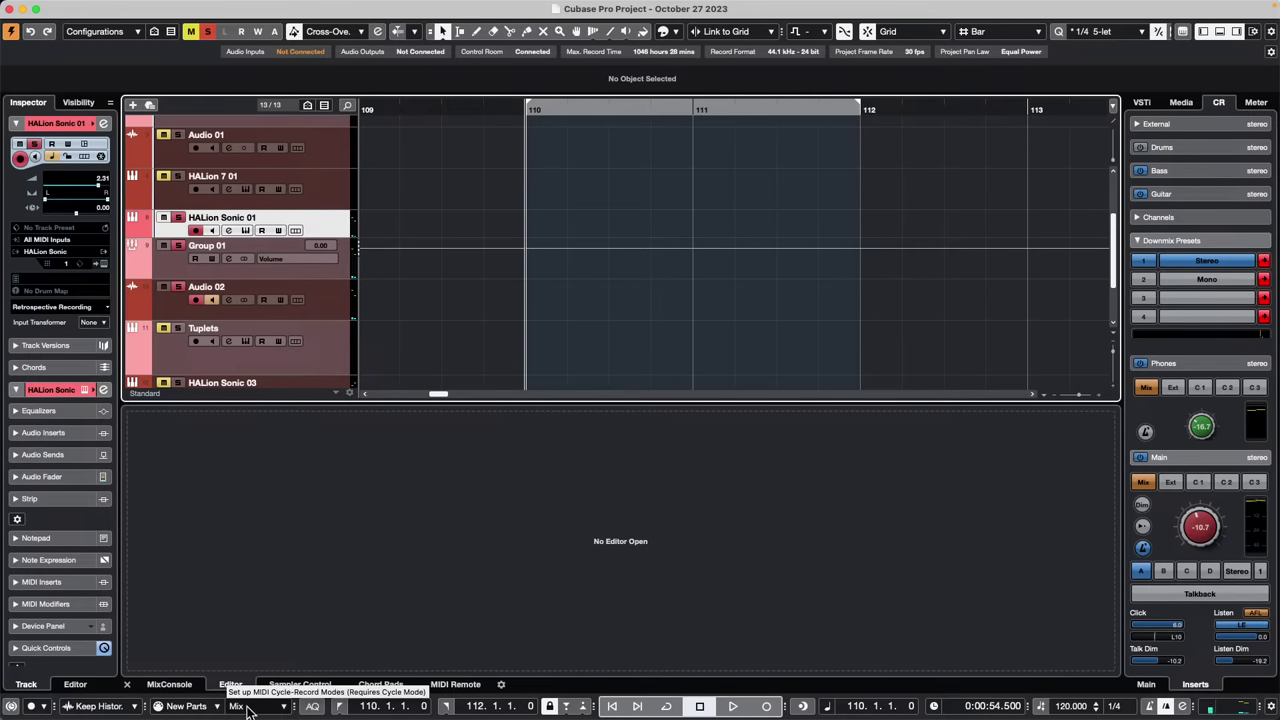
click(215, 707)
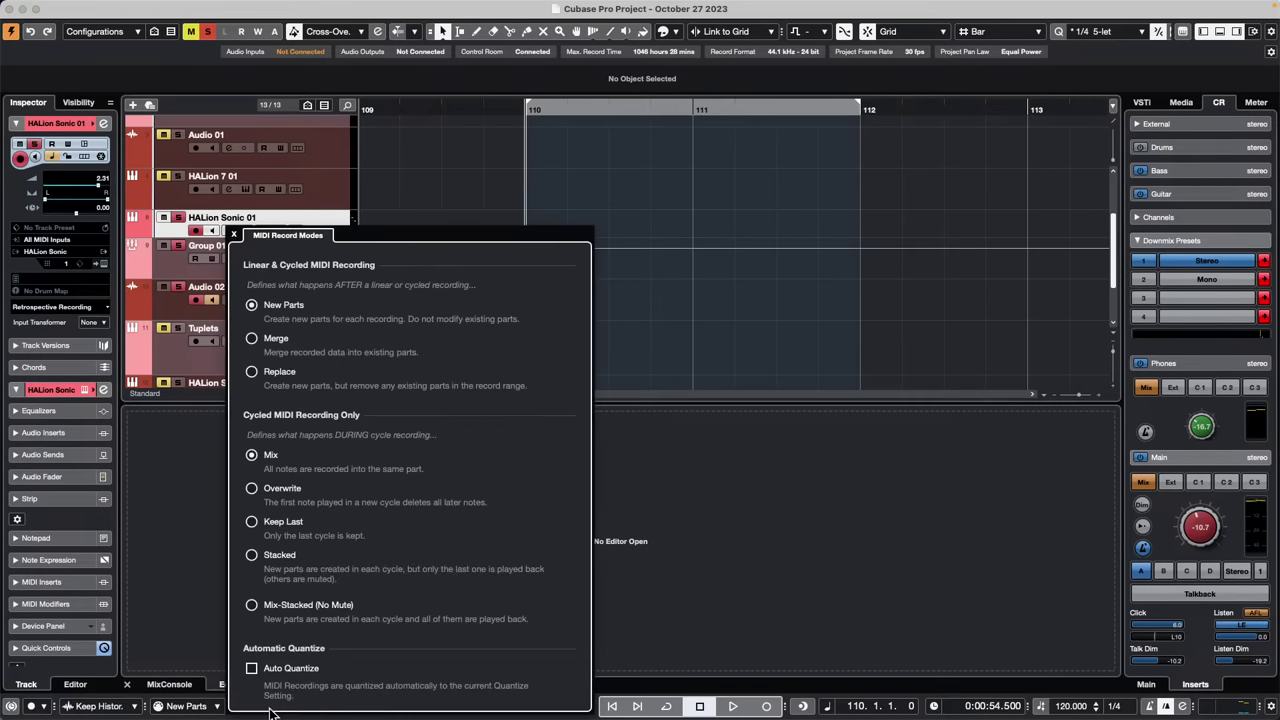
click(252, 556)
key(KP_Multiply)
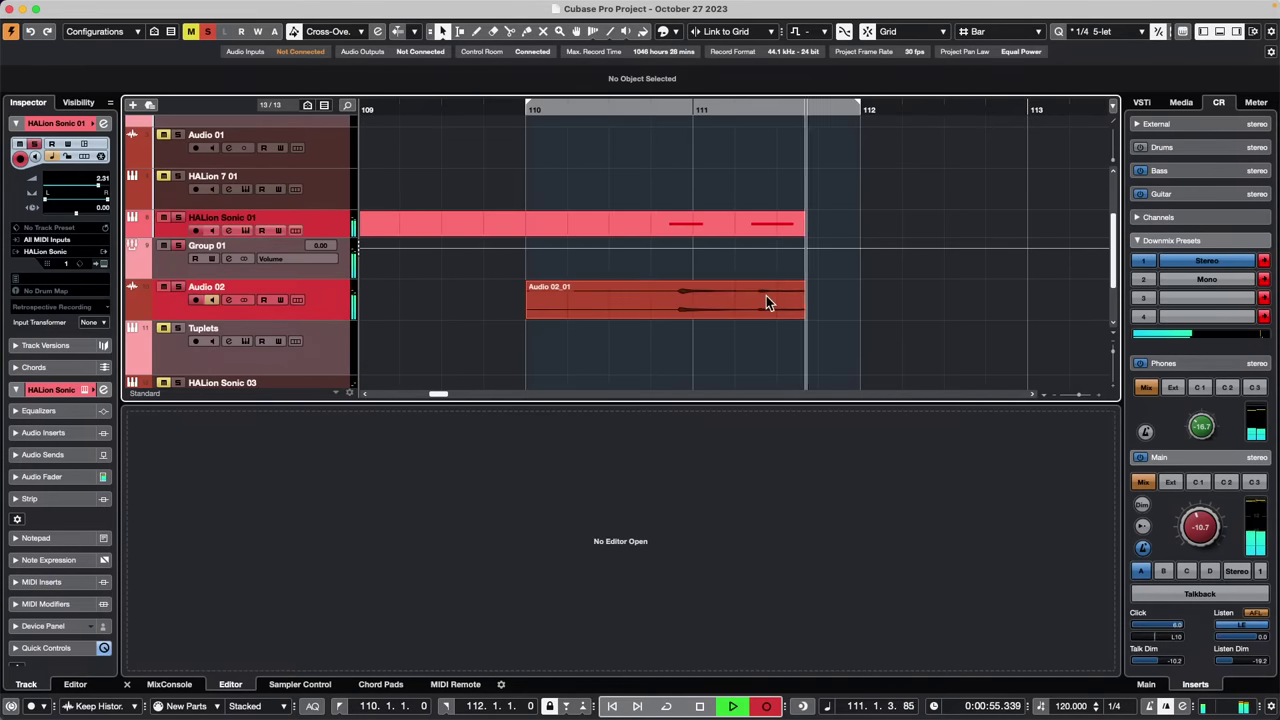
key(space)
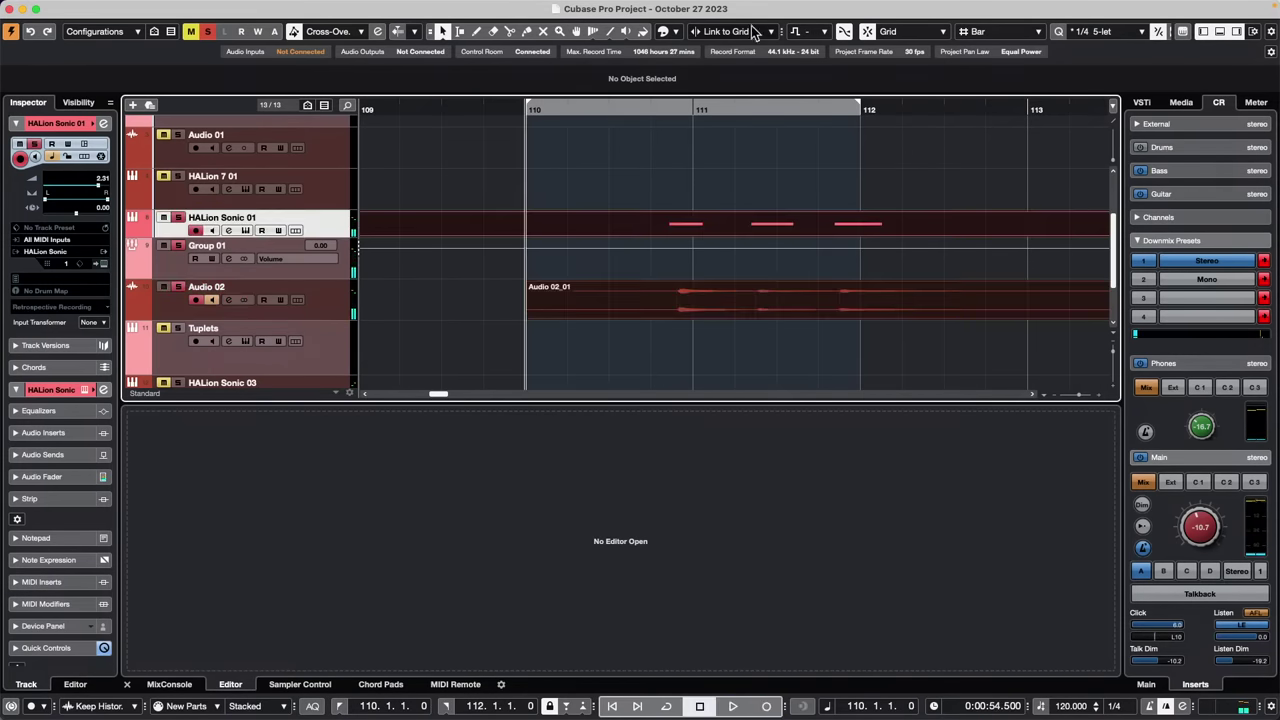
key(super+z)
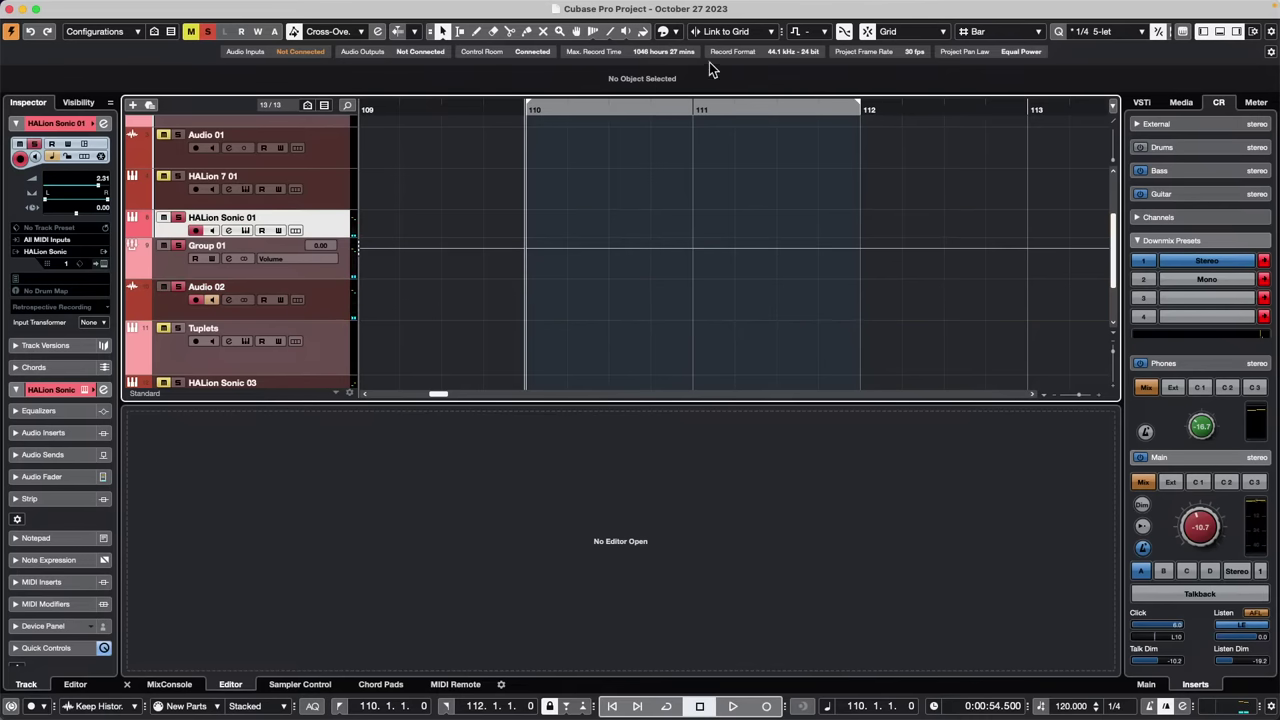
Cycle-record several takes on the HALion Sonic 01 and Audio 02 tracks between bars 110 and 123
drag(561, 108, 563, 63)
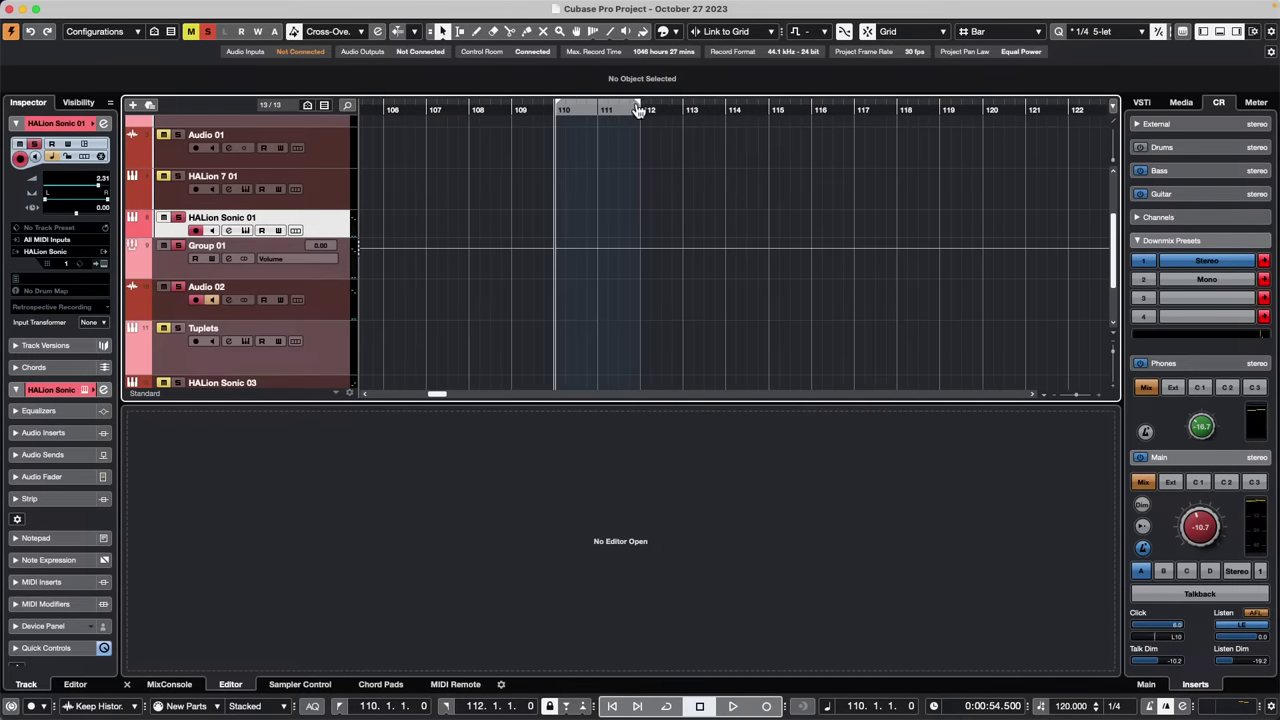
drag(642, 104, 1092, 120)
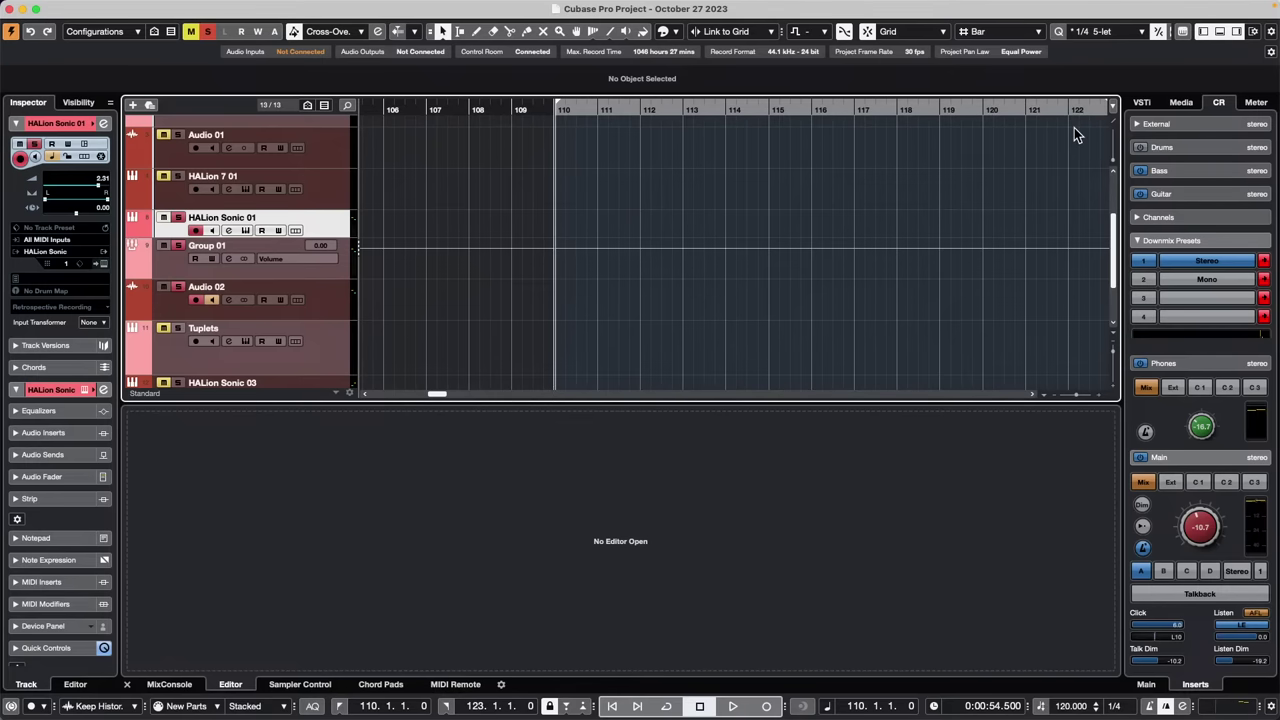
key(KP_Divide)
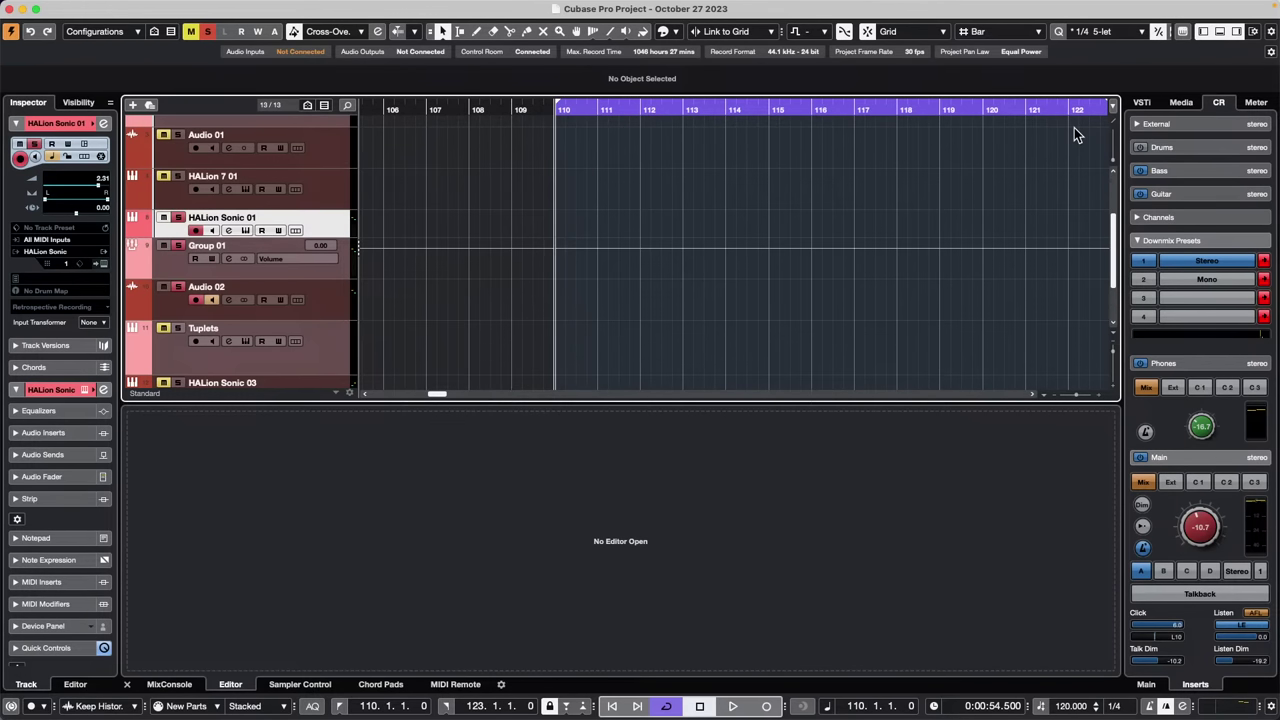
key(KP_Multiply)
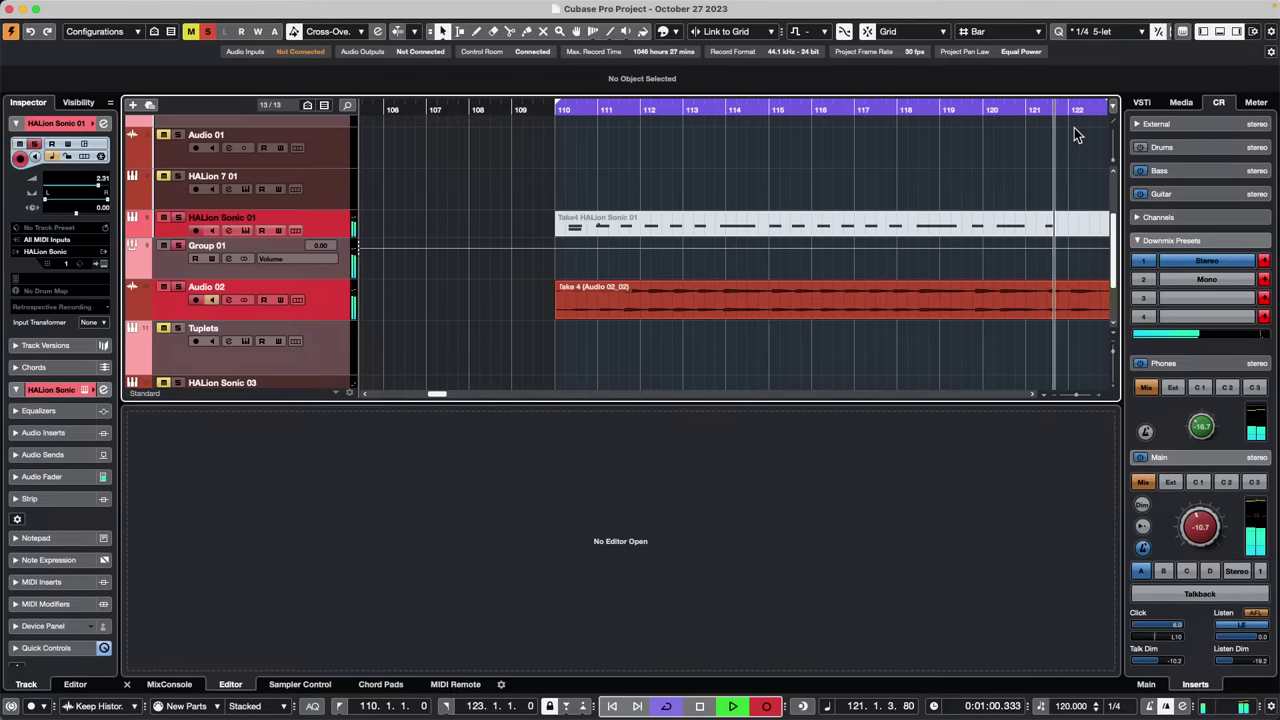
key(space)
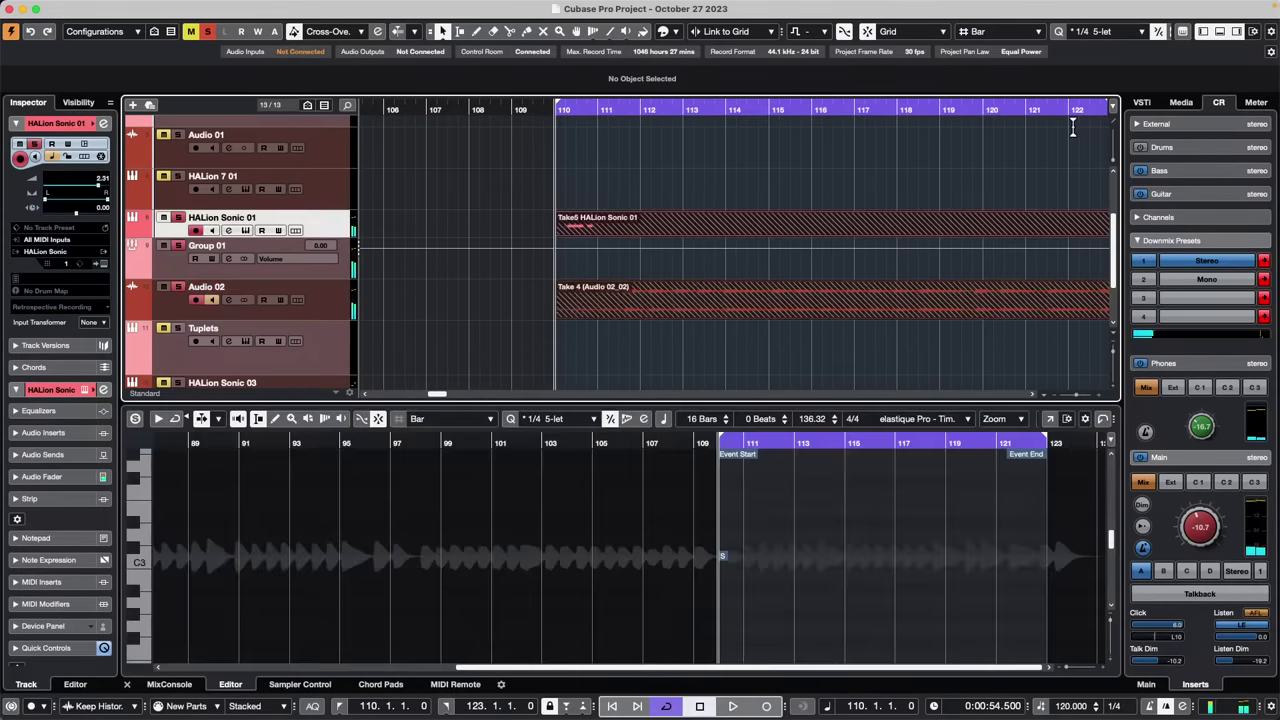
Show the lanes of the HALion Sonic 01 track and select Lane 5
right_click(1073, 127)
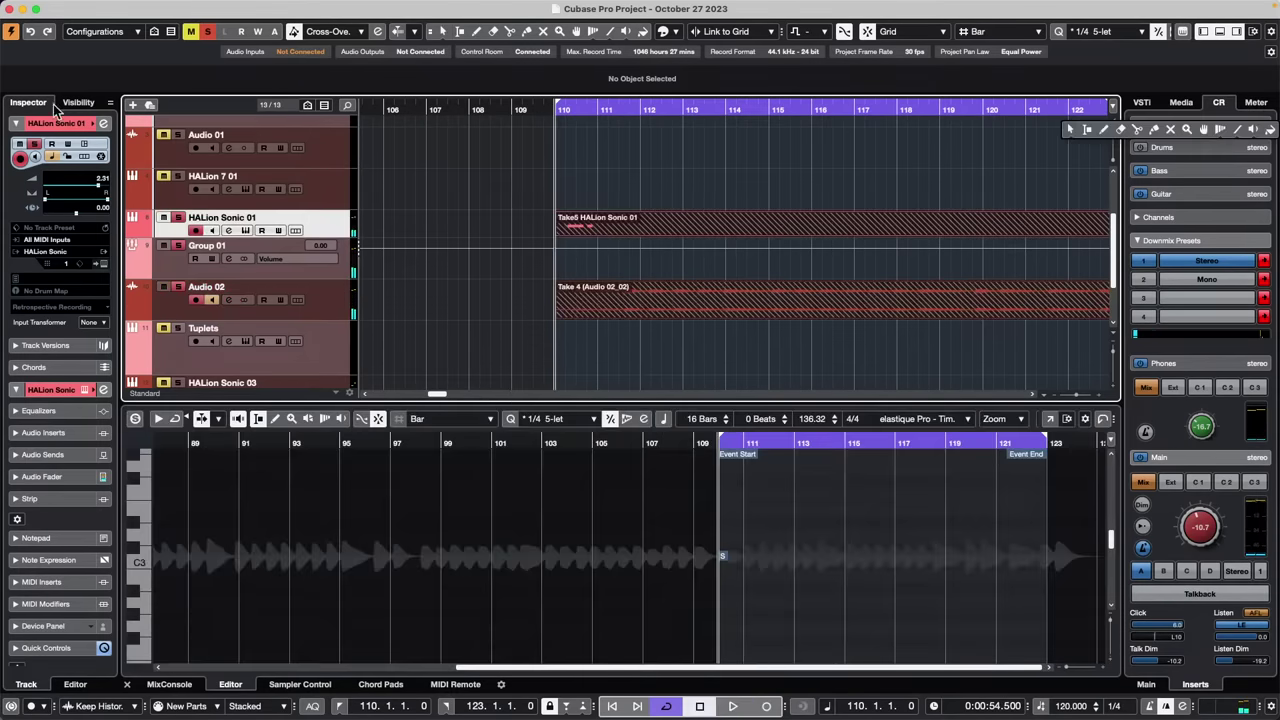
click(298, 233)
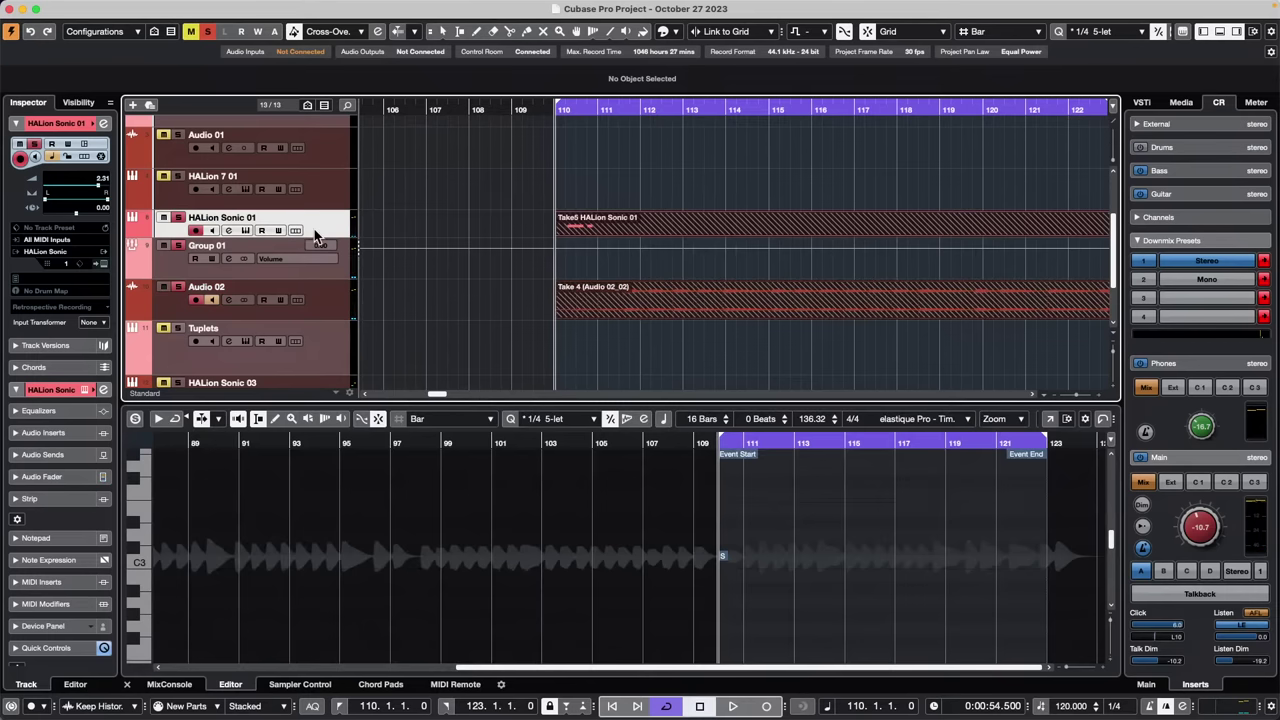
click(295, 232)
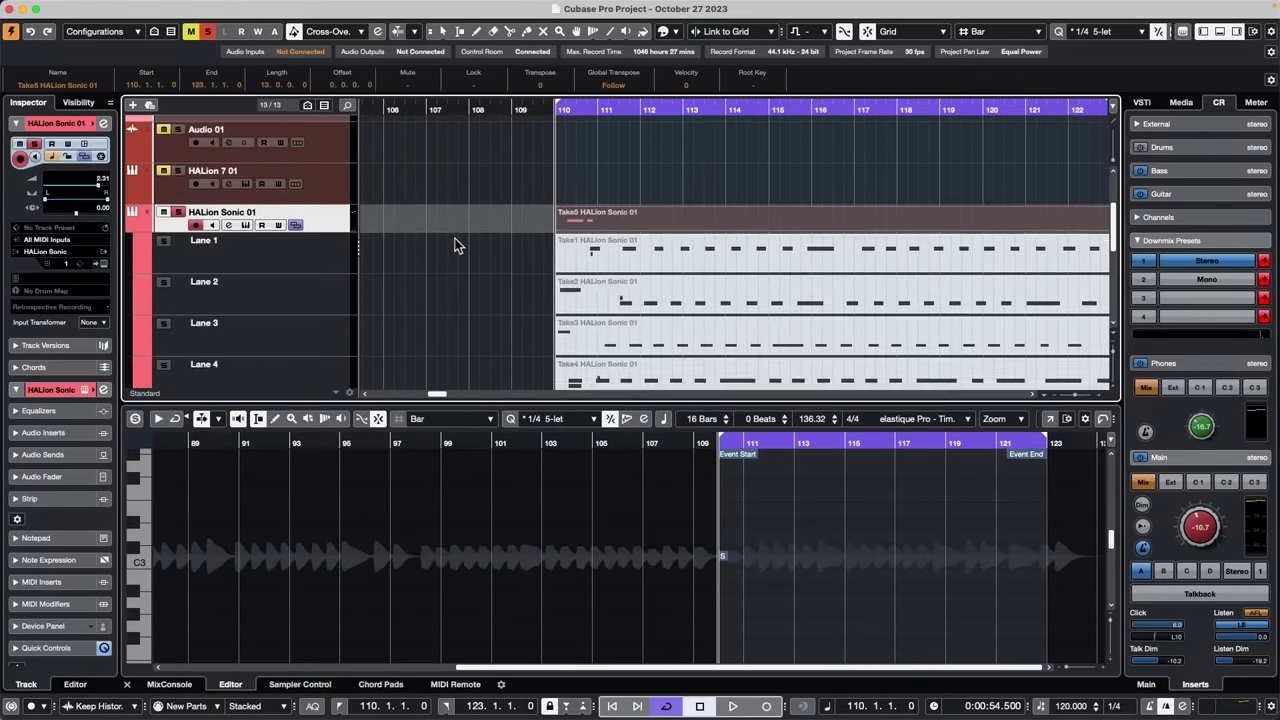
scroll(457, 243, down, 3)
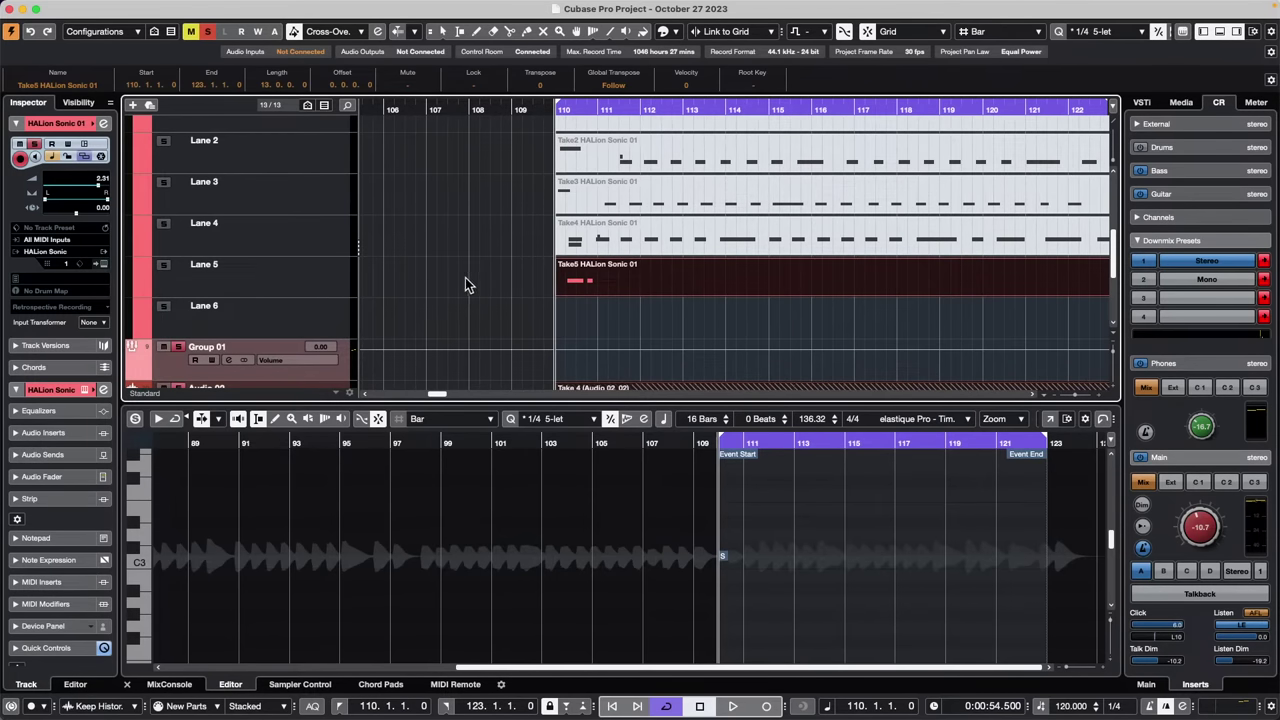
click(477, 108)
mouse_move(477, 96)
mouse_down()
mouse_move(480, 57)
mouse_move(457, 94)
mouse_up()
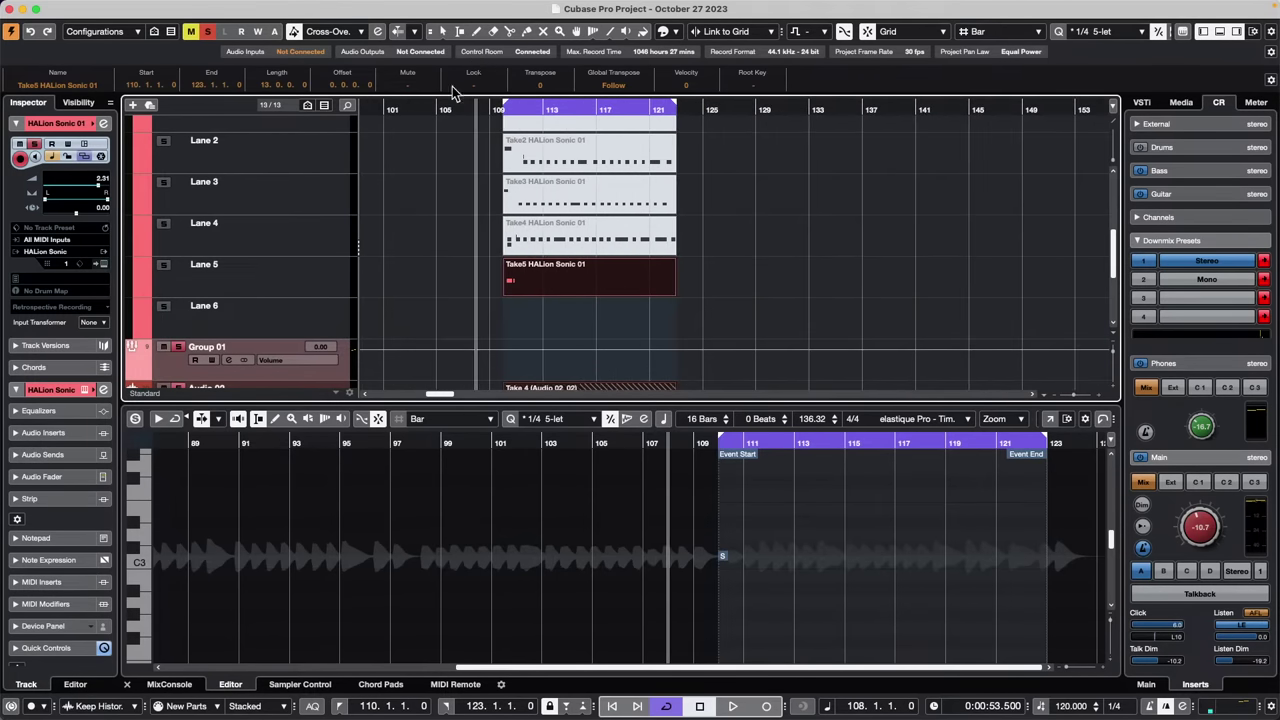
click(279, 295)
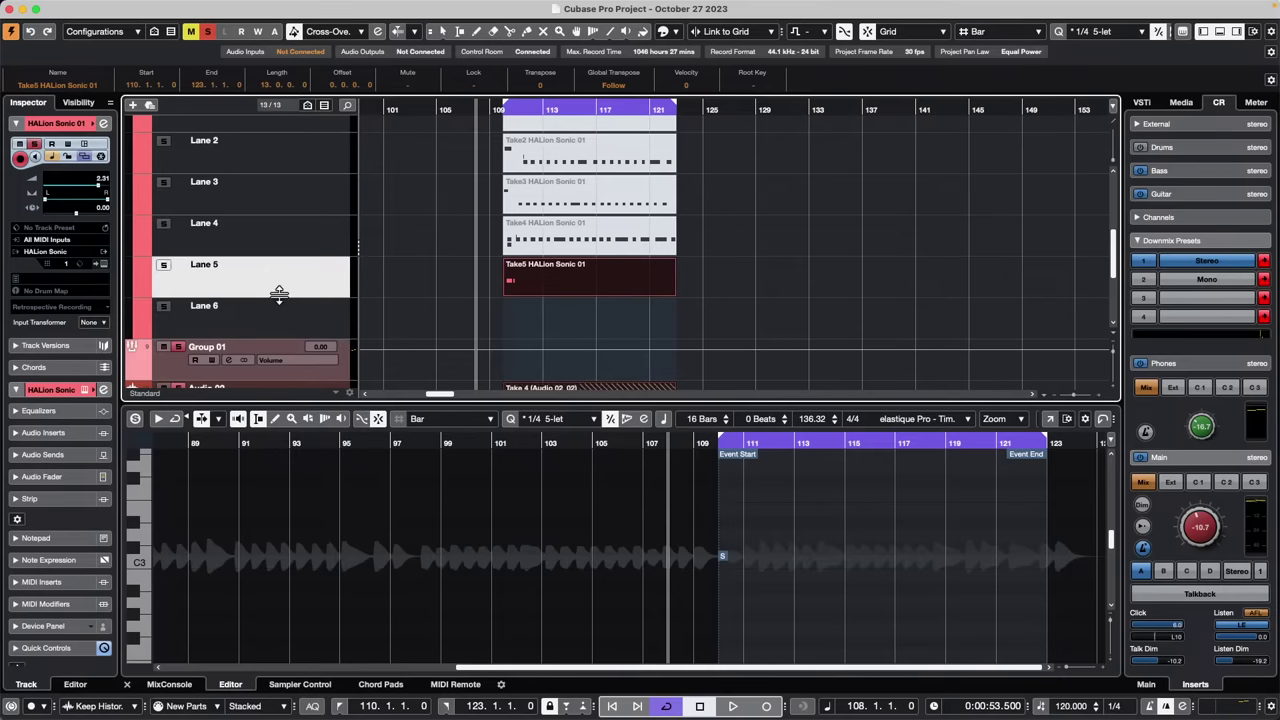
Hide the lower editor zone and show the lanes of the Audio 02 track
click(1218, 34)
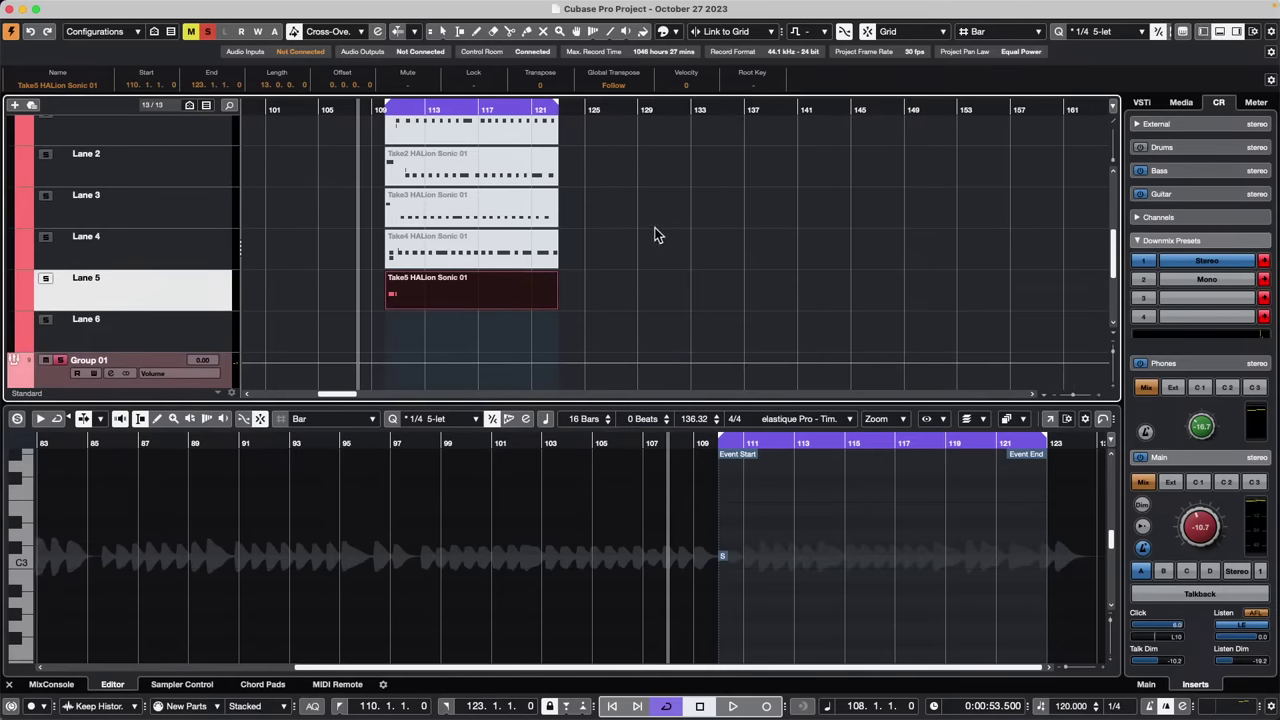
click(1220, 31)
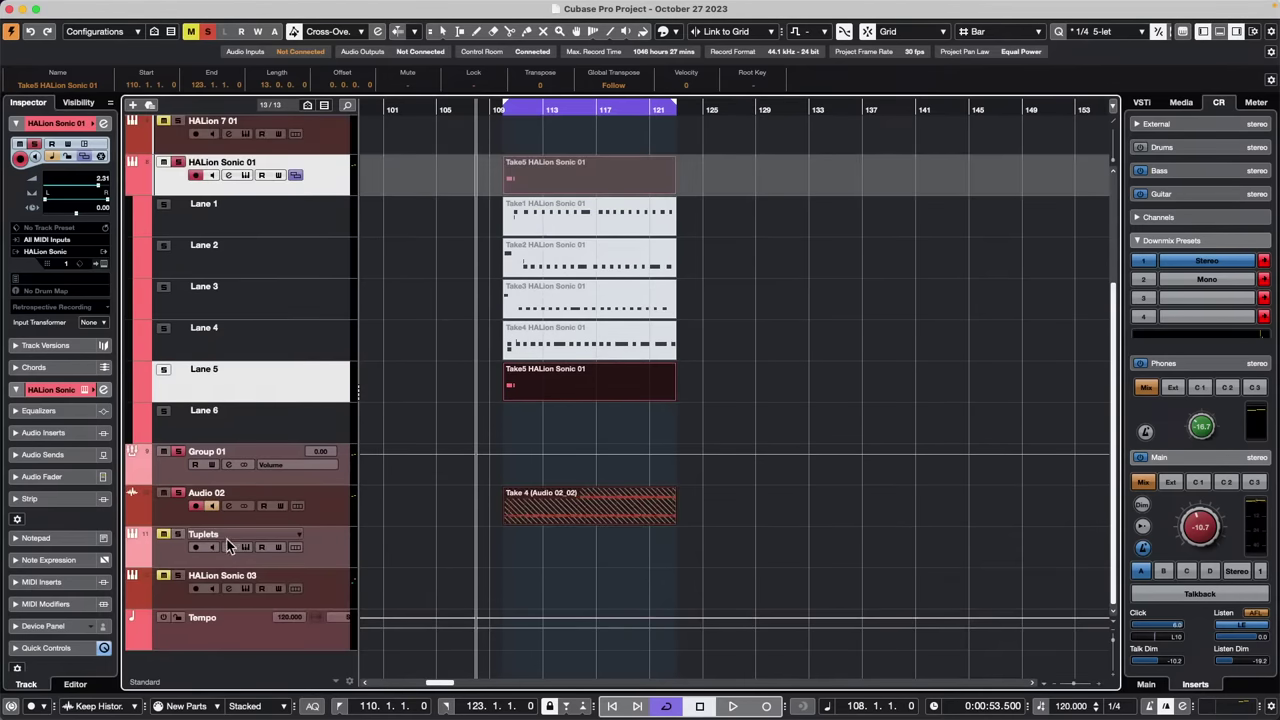
click(297, 506)
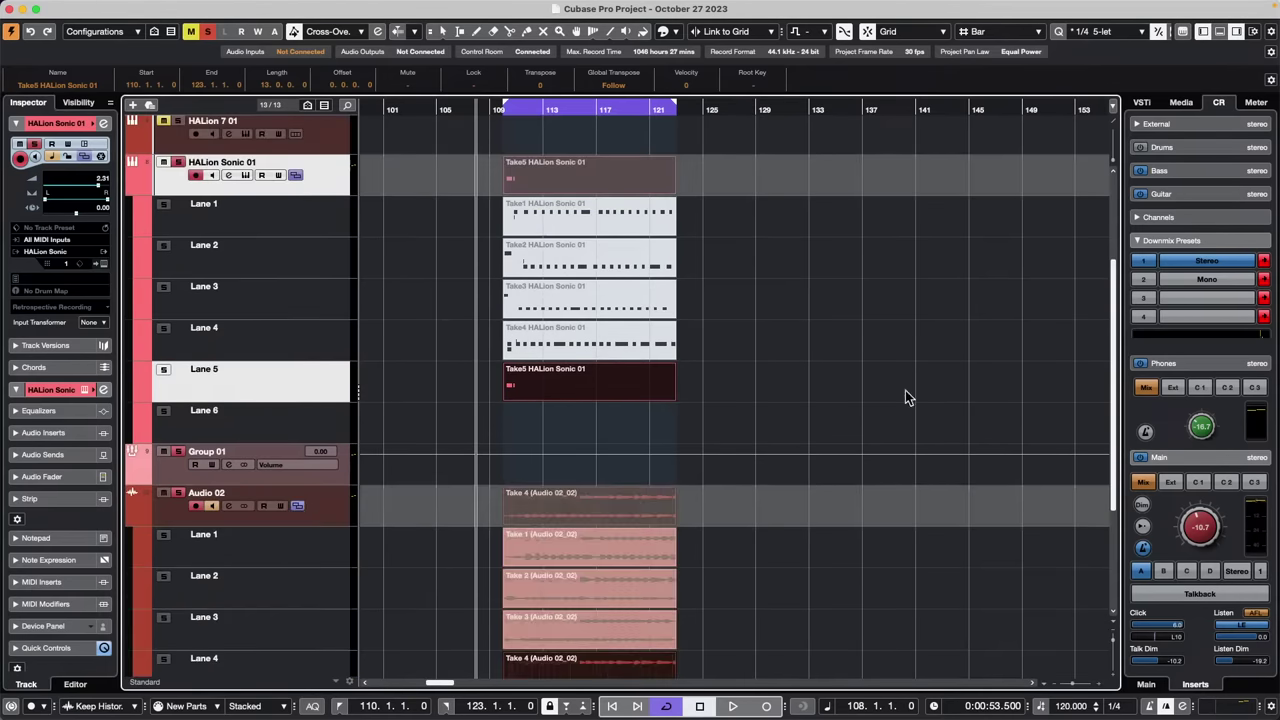
scroll(816, 456, down, 5)
scroll(818, 456, up, 6)
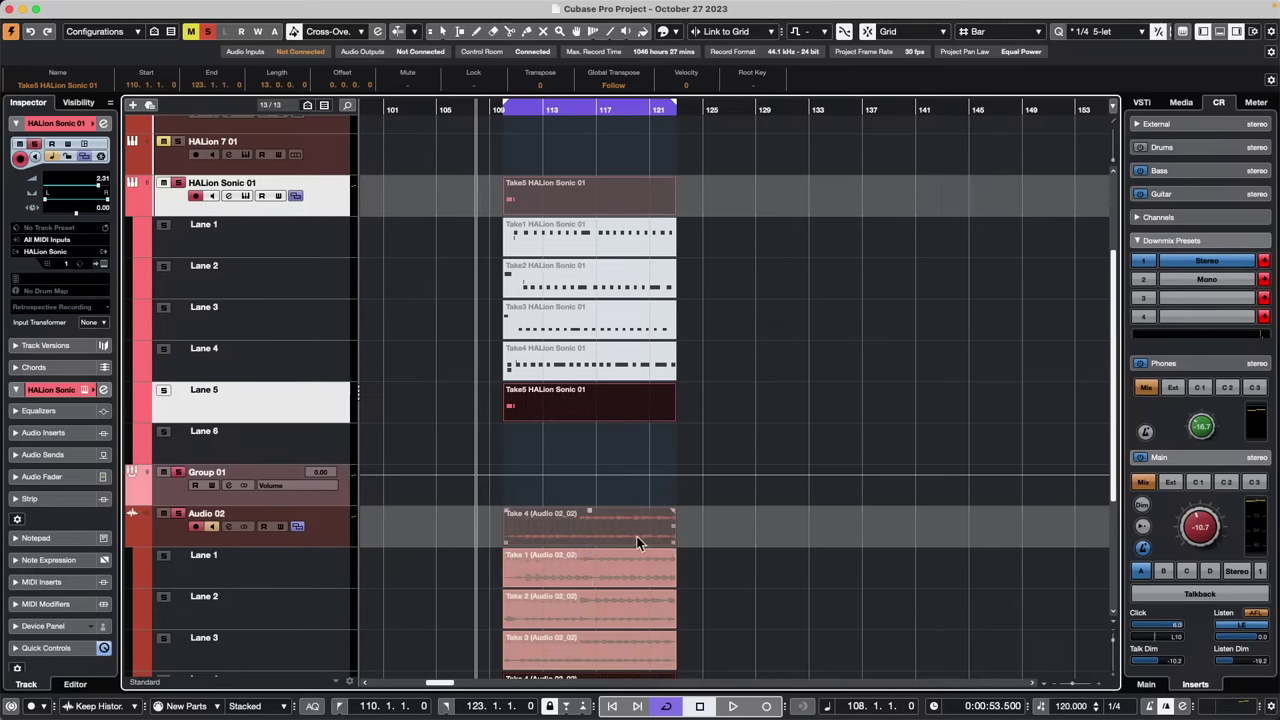
Collapse the lanes of both the HALion Sonic 01 and Audio 02 tracks
click(729, 537)
click(607, 536)
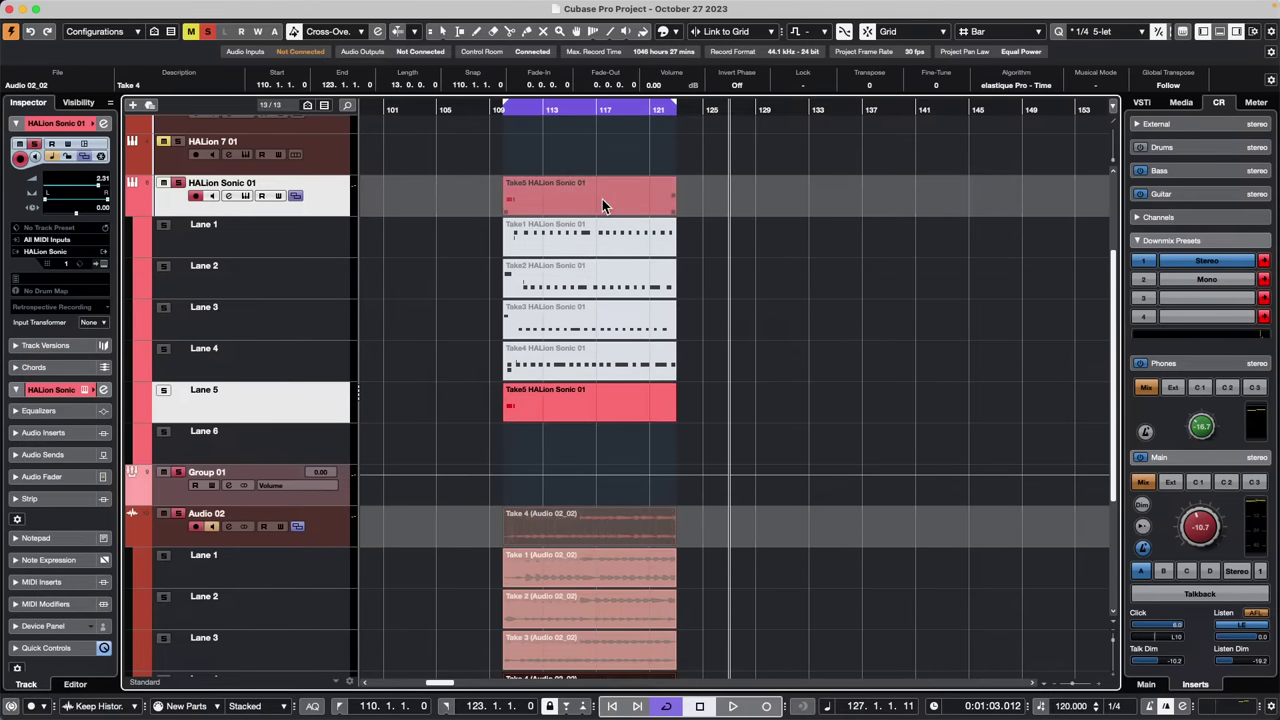
click(295, 195)
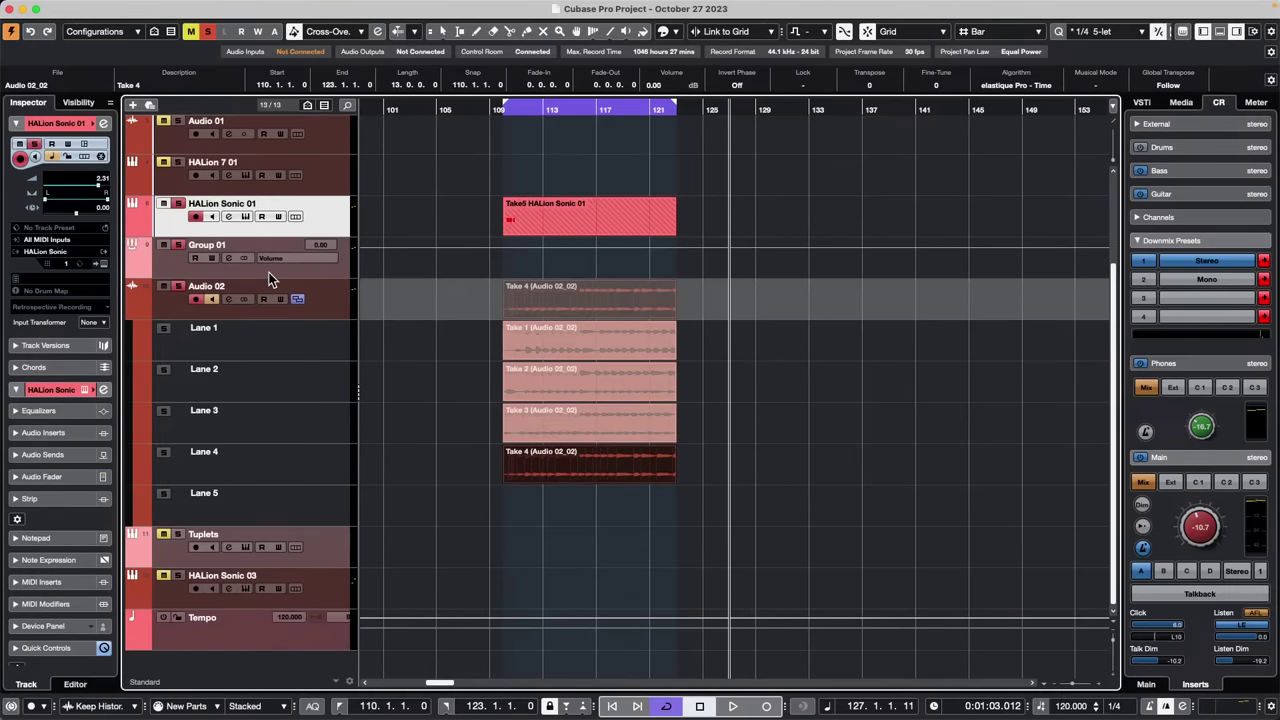
click(295, 298)
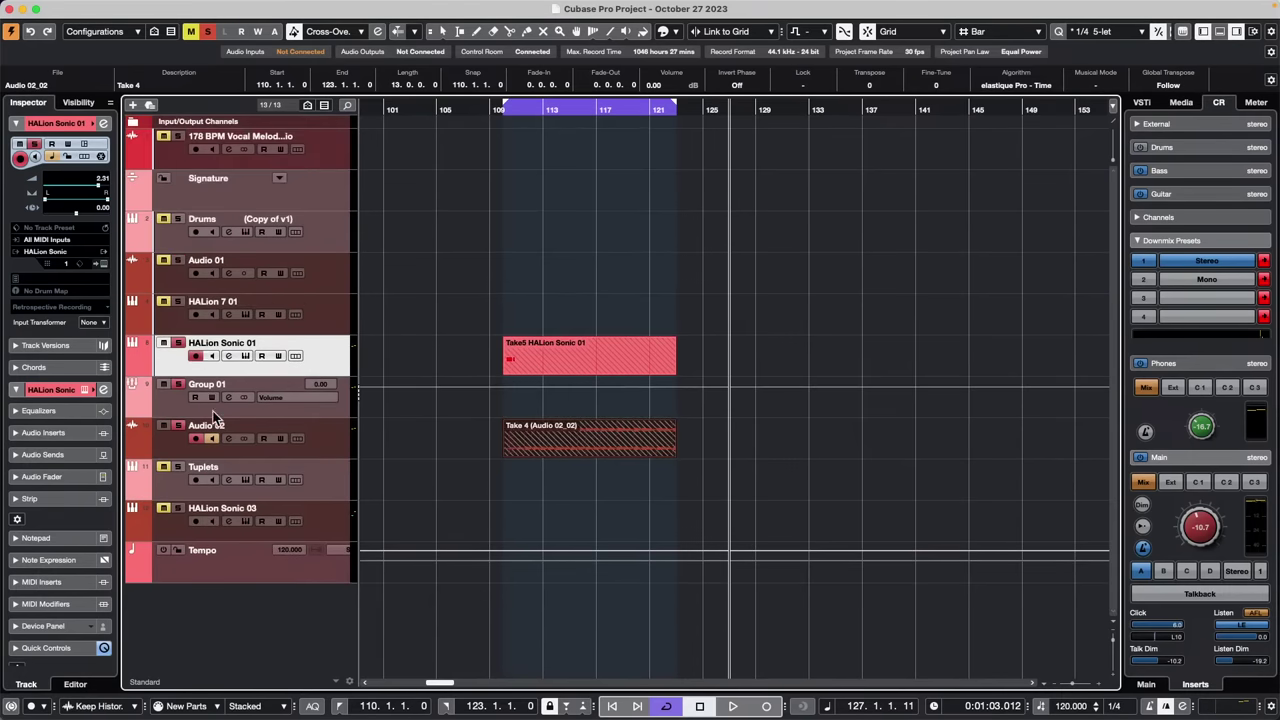
Move the Group 01 track below Audio 02 and group the recorded takes of HALion Sonic 01 and Audio 02
drag(172, 401, 167, 455)
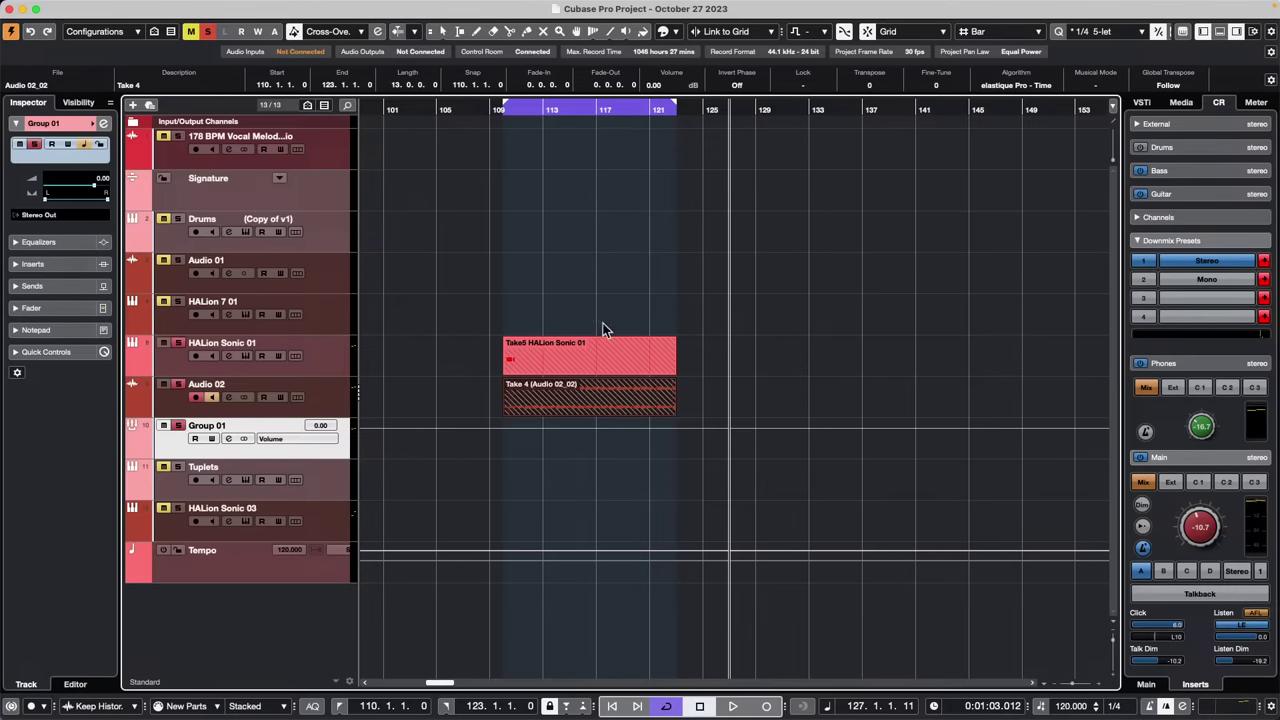
click(560, 405)
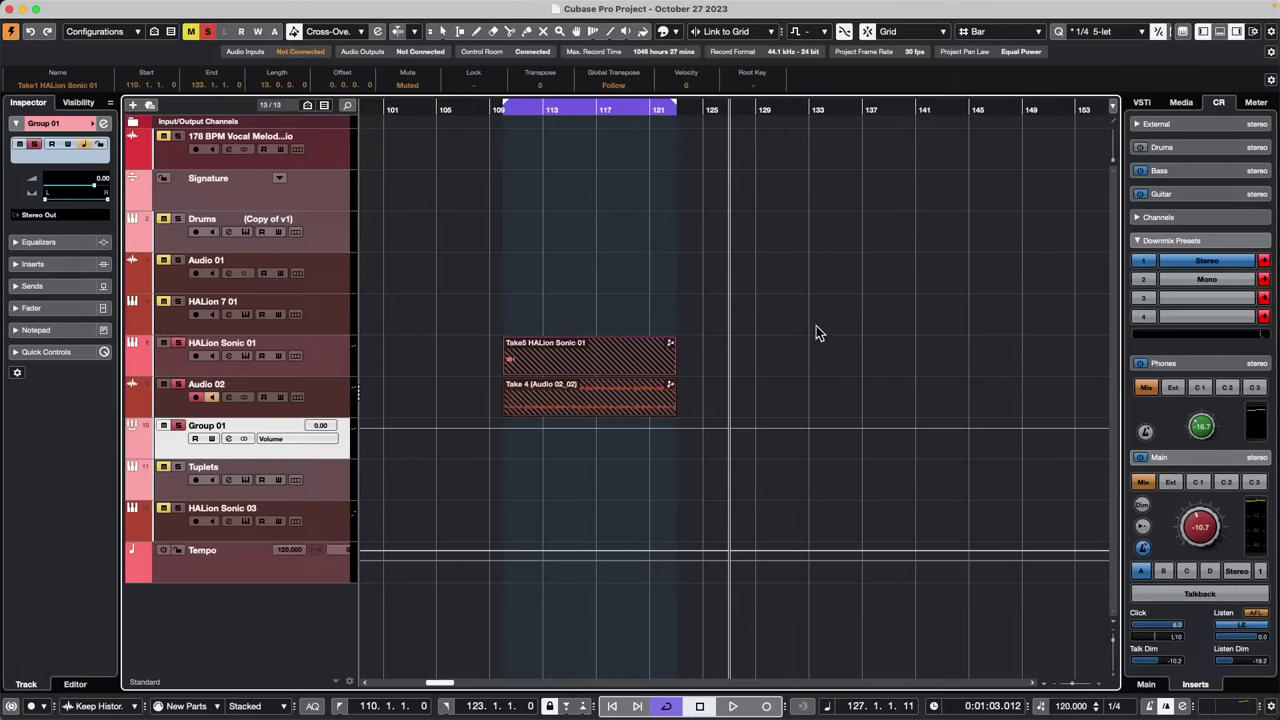
Expand the lanes of the grouped takes on the HALion Sonic 01 and Audio 02 tracks
click(295, 356)
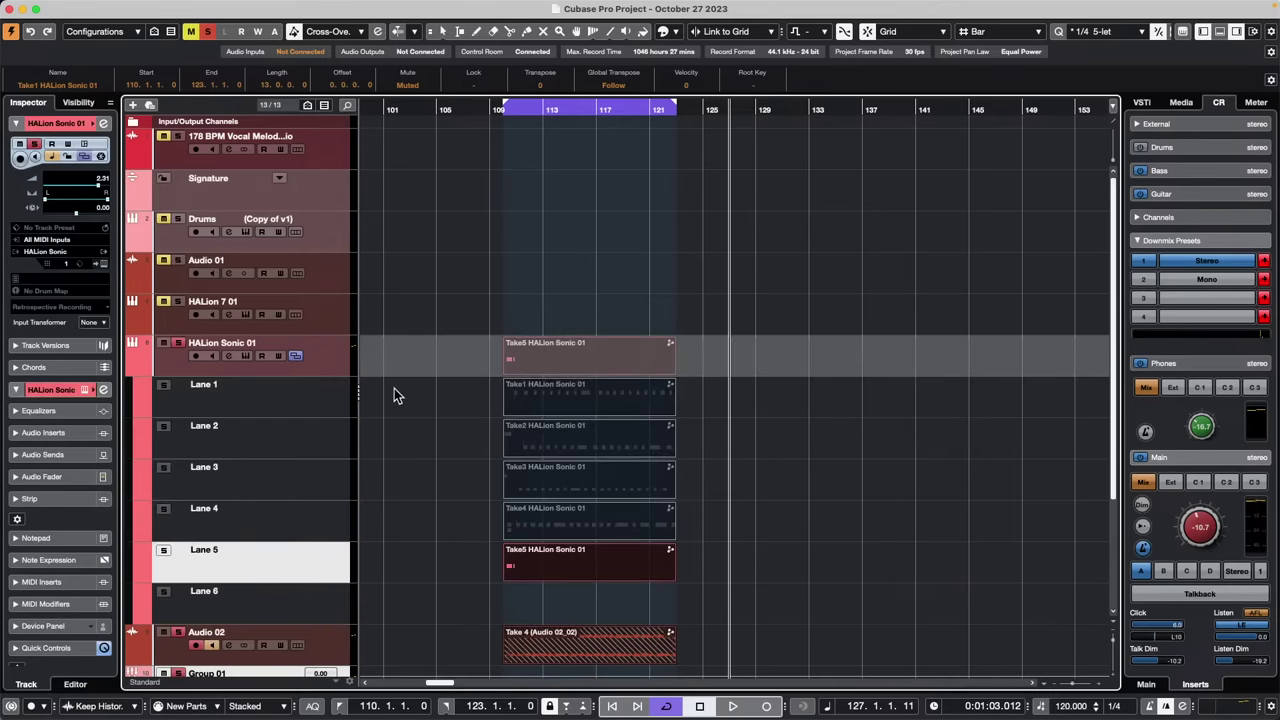
scroll(400, 393, down, 5)
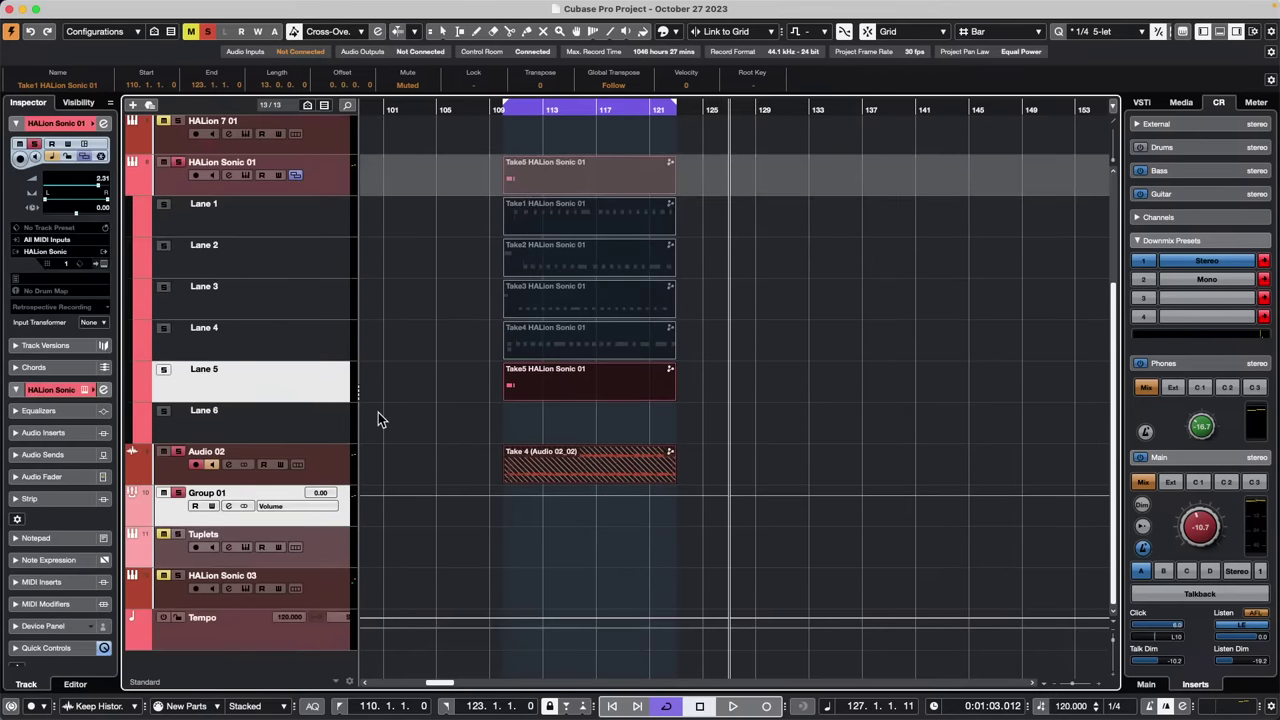
click(296, 465)
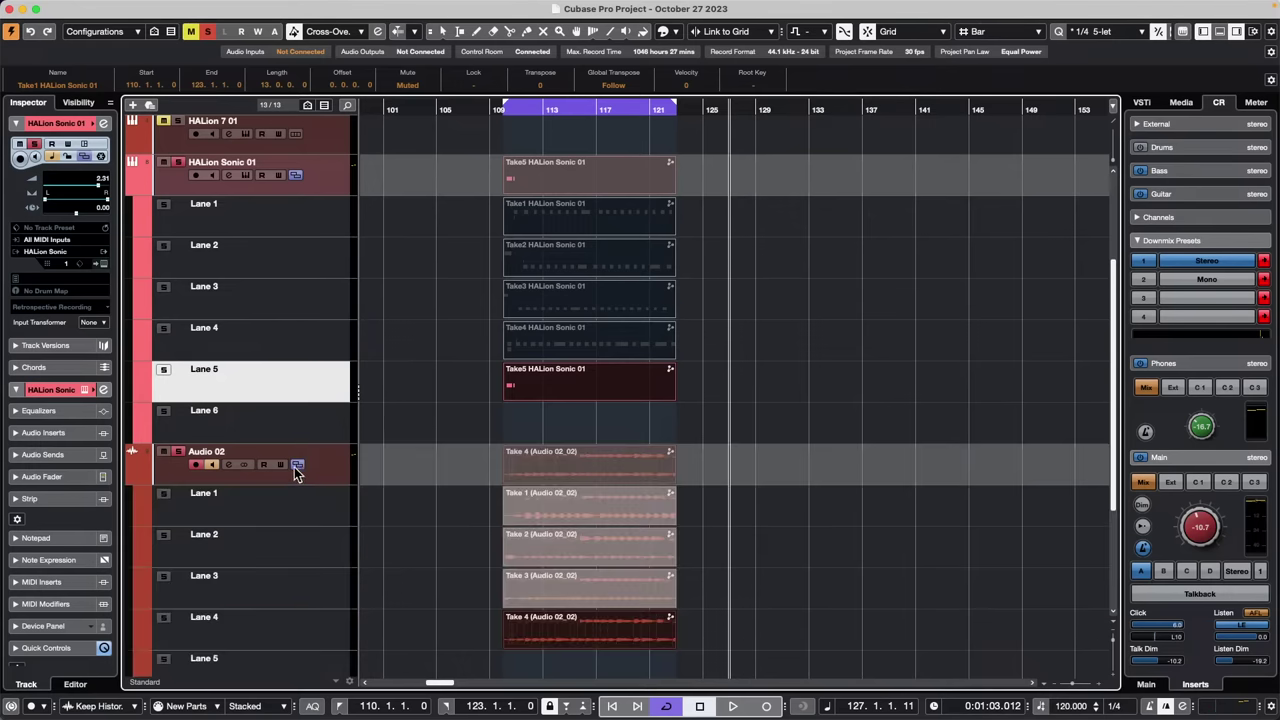
Comp two sections of the HALion Sonic 01 take in Lane 1, about bars 112 to 116 and 119 to 123, with the Comp tool
right_click(723, 259)
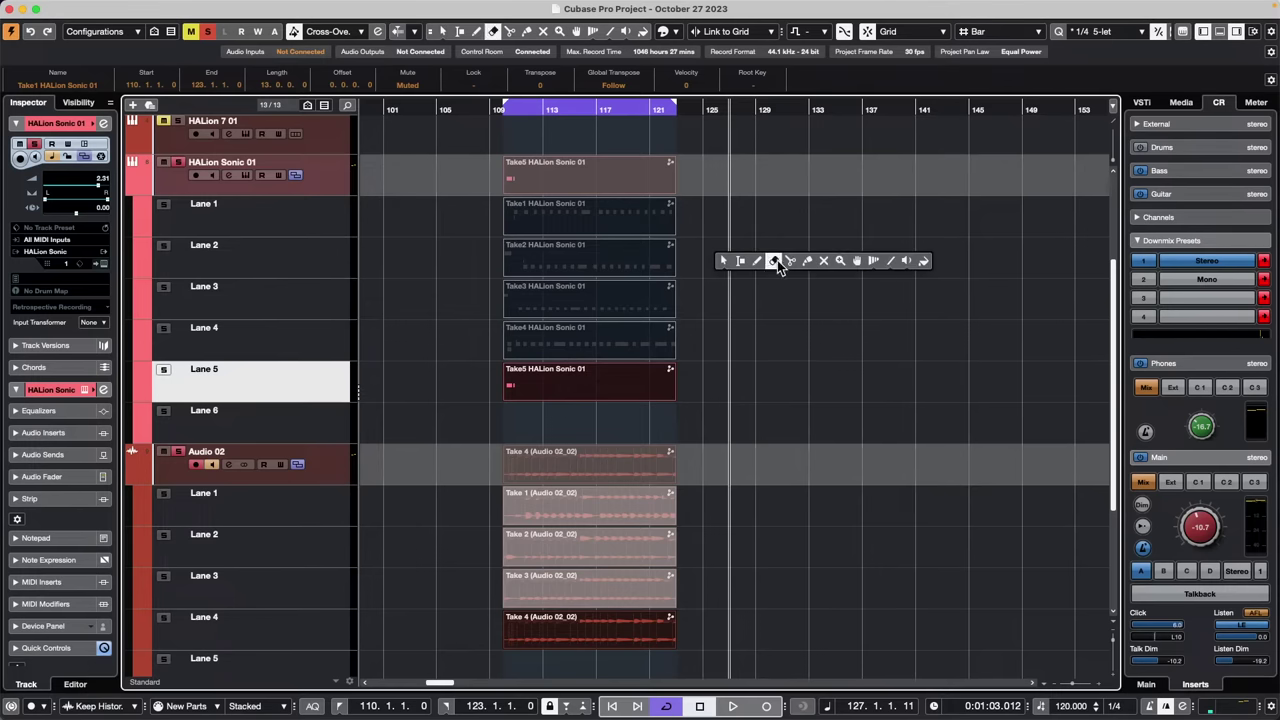
click(868, 263)
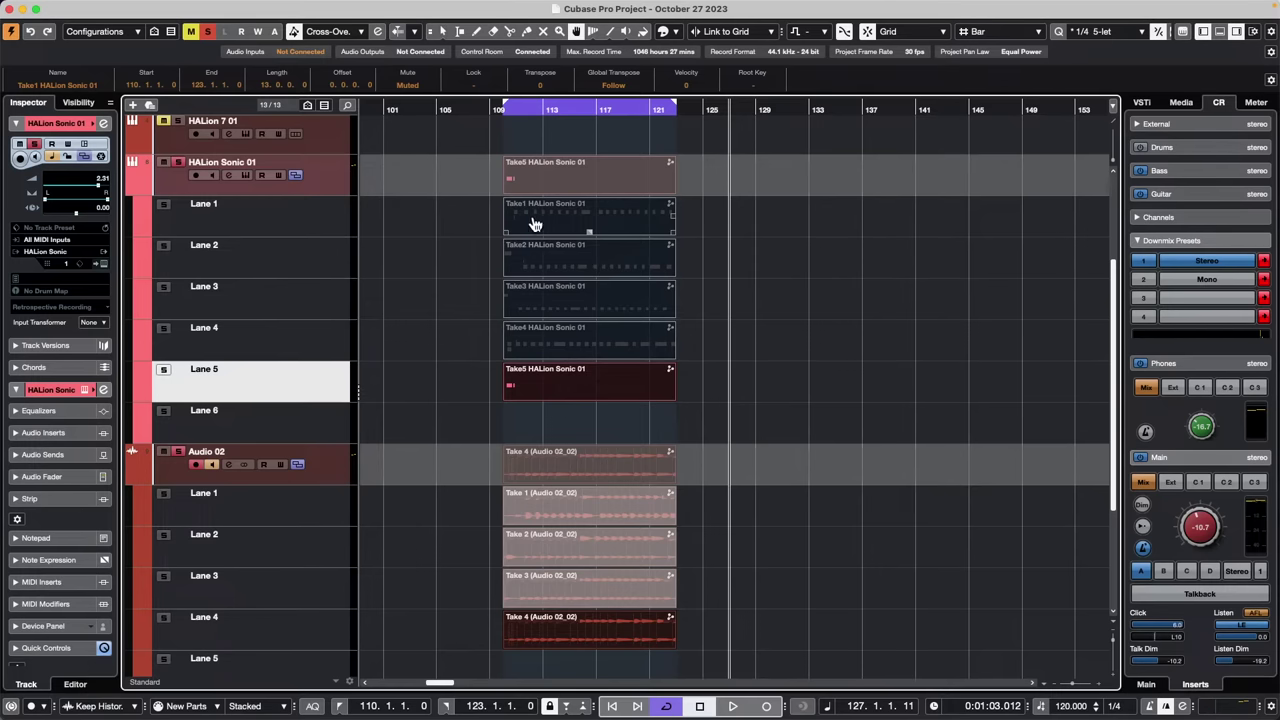
drag(530, 226, 678, 228)
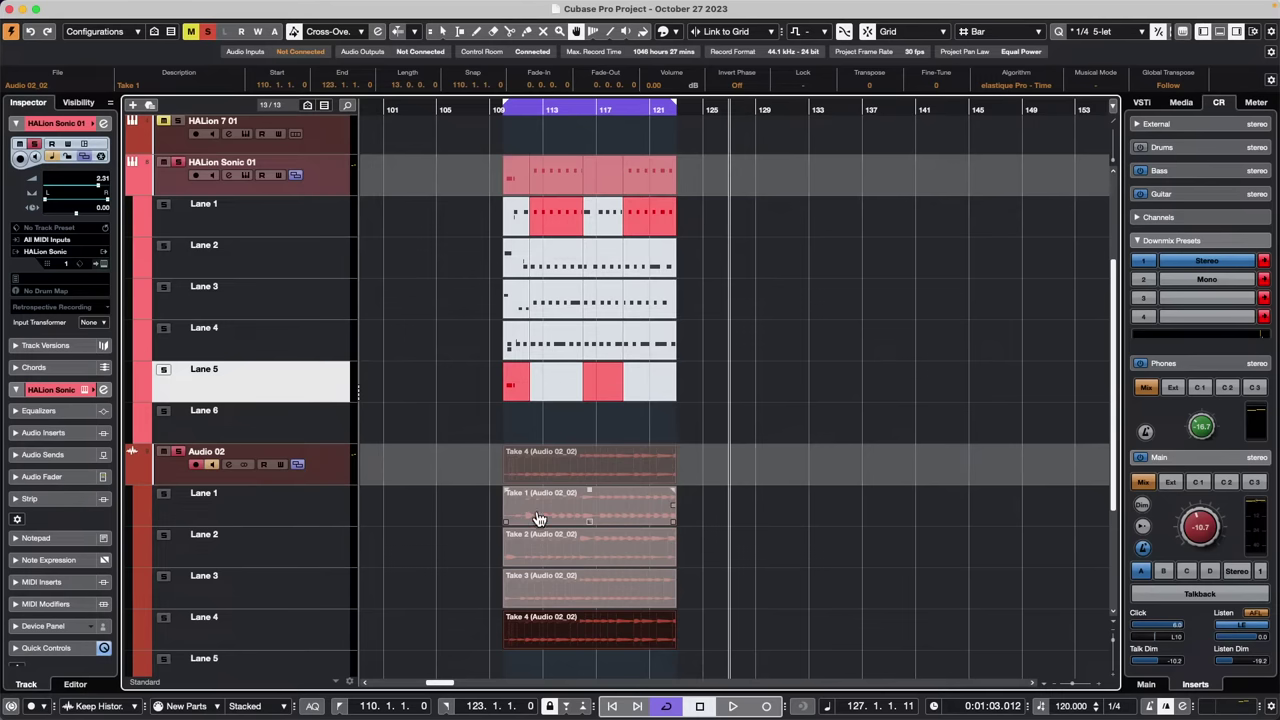
Comp the Audio 02 takes with Lane 1 at about bars 113 to 116 and Lane 2 at about bars 118 to 121
drag(543, 515, 586, 514)
drag(611, 562, 648, 552)
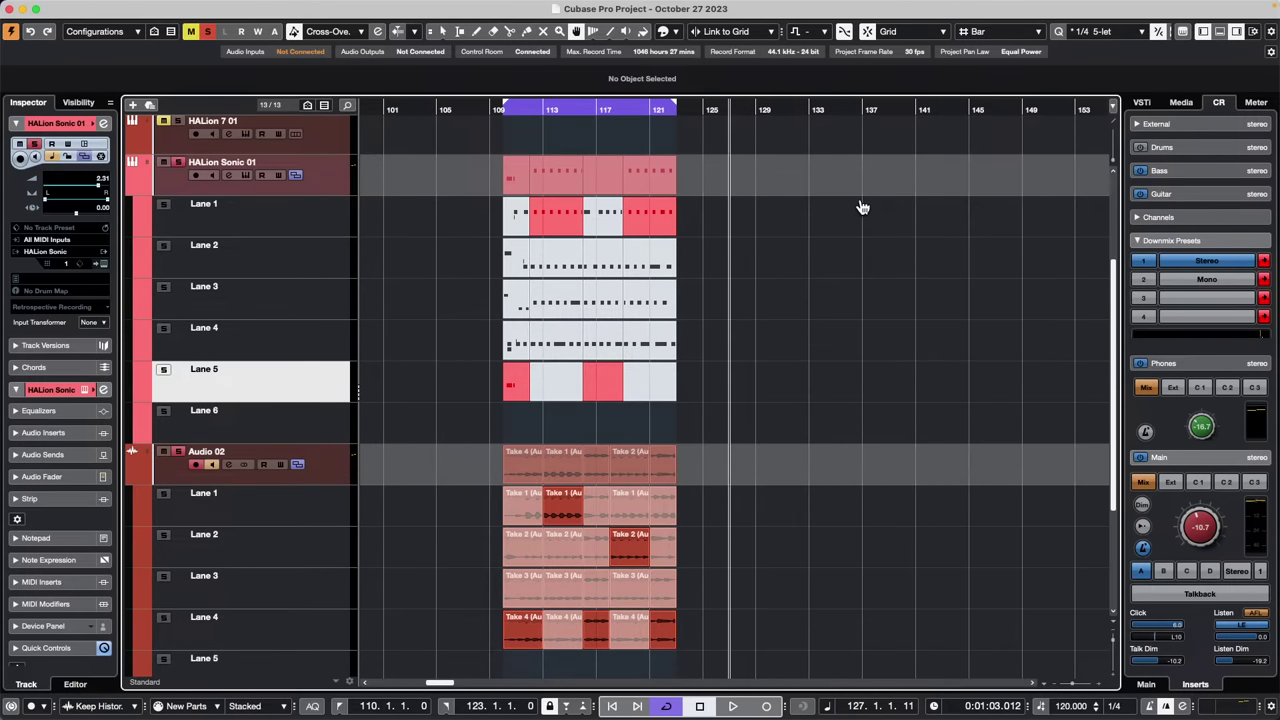
Undo the comp edits in the lanes of both the HALion Sonic 01 and Audio 02 tracks
key(super+z)
key(super+z)
key(super+z)
key(super+z)
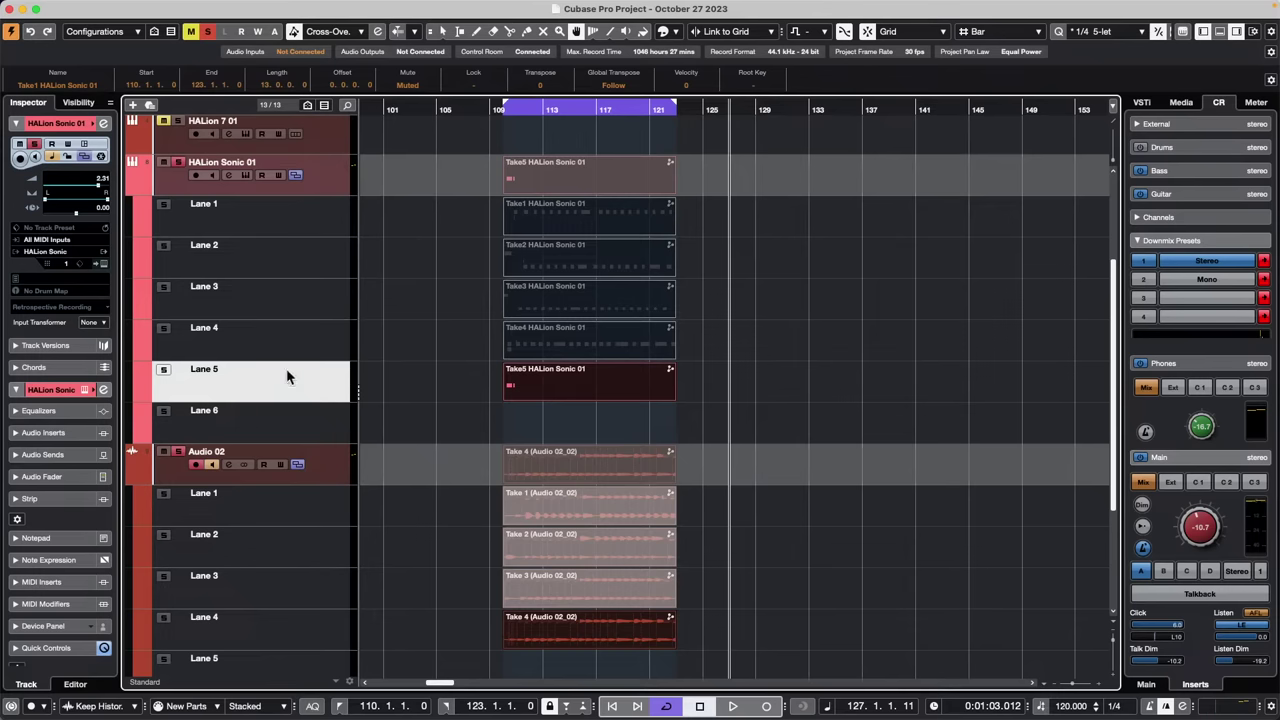
Select both tracks including their lanes, and comp Audio 02 Lane 3 at about bars 113 to 117
click(339, 180)
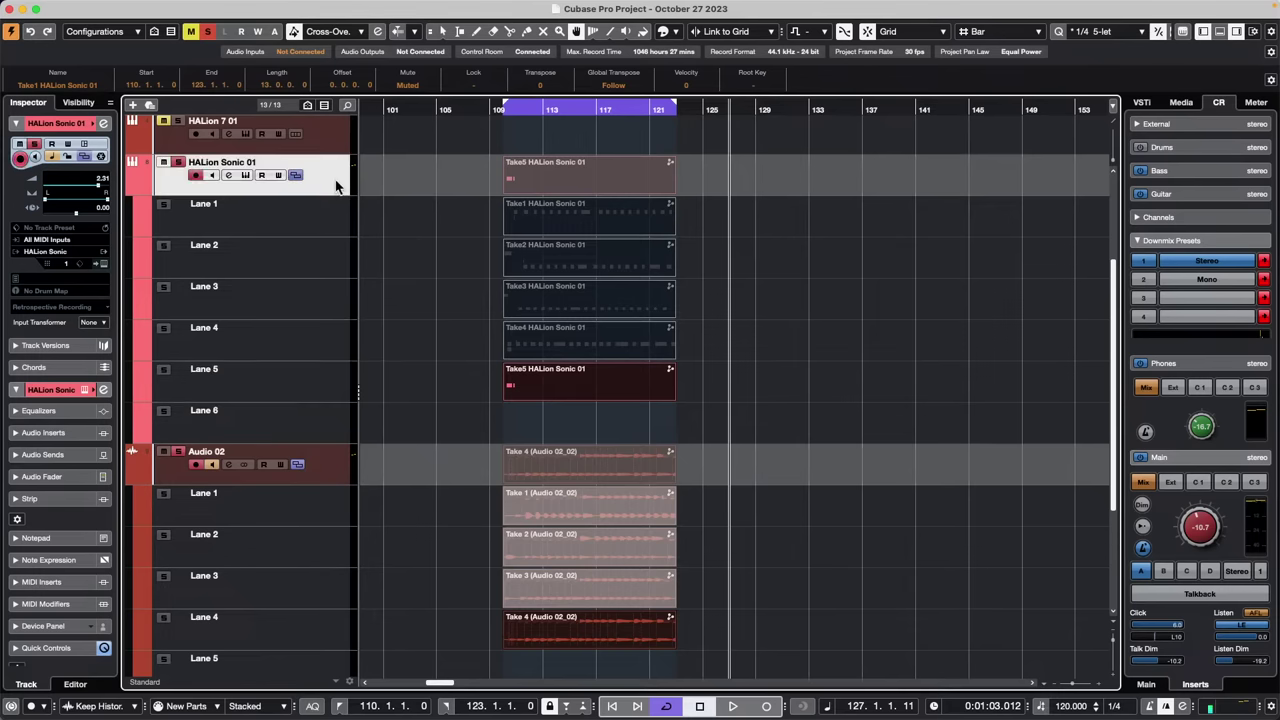
shift+click(332, 480)
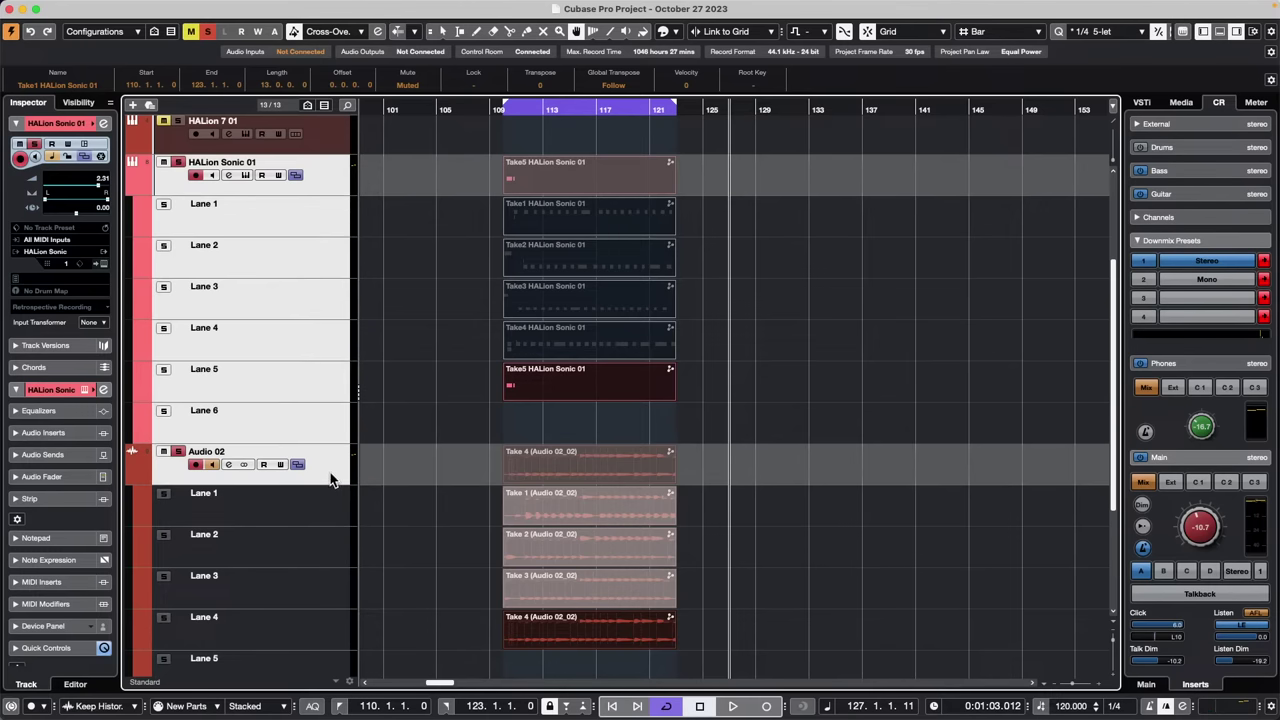
shift+click(345, 641)
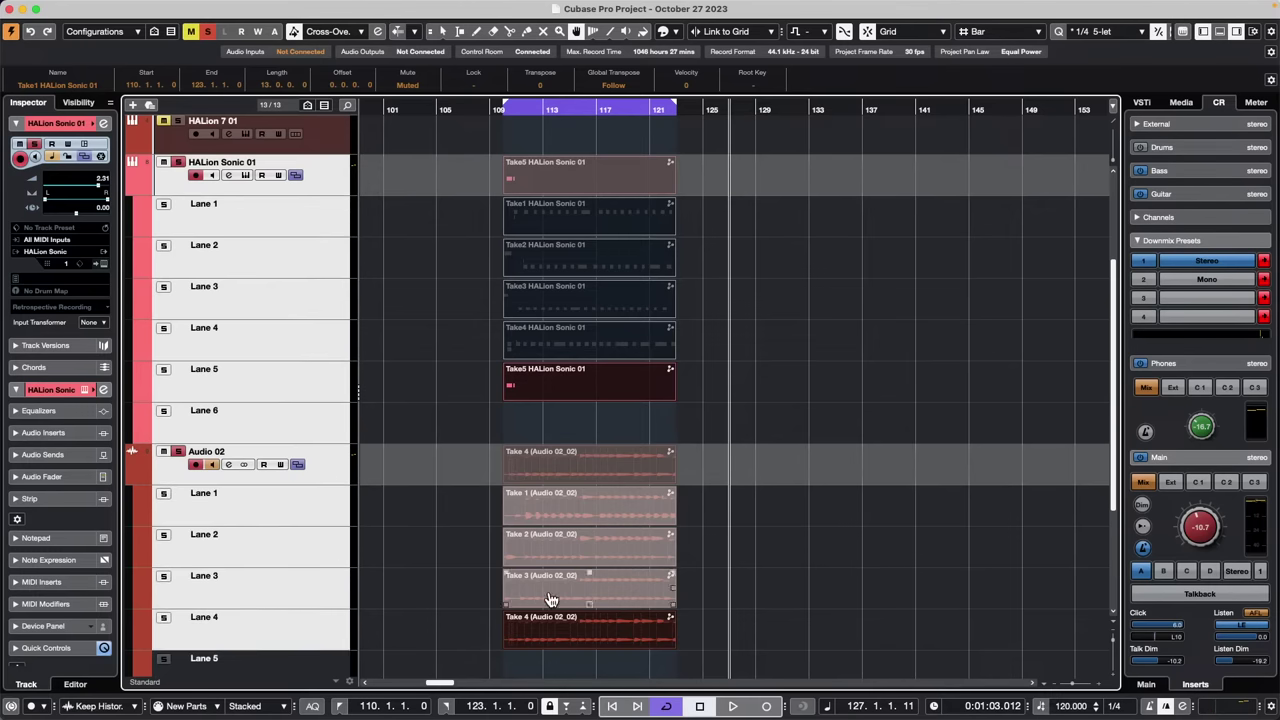
drag(551, 600, 596, 597)
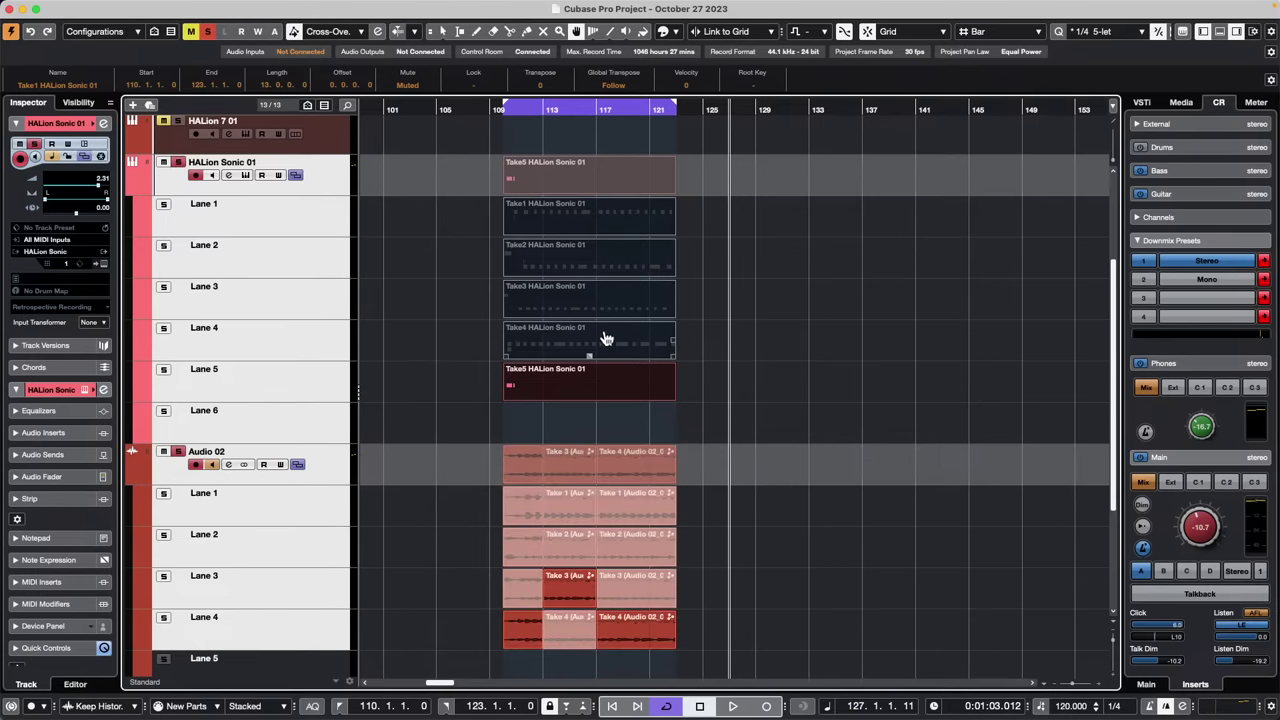
Try comping HALion Sonic 01 Lane 4 at about bars 118 to 122, and undo that comp
drag(605, 338, 665, 334)
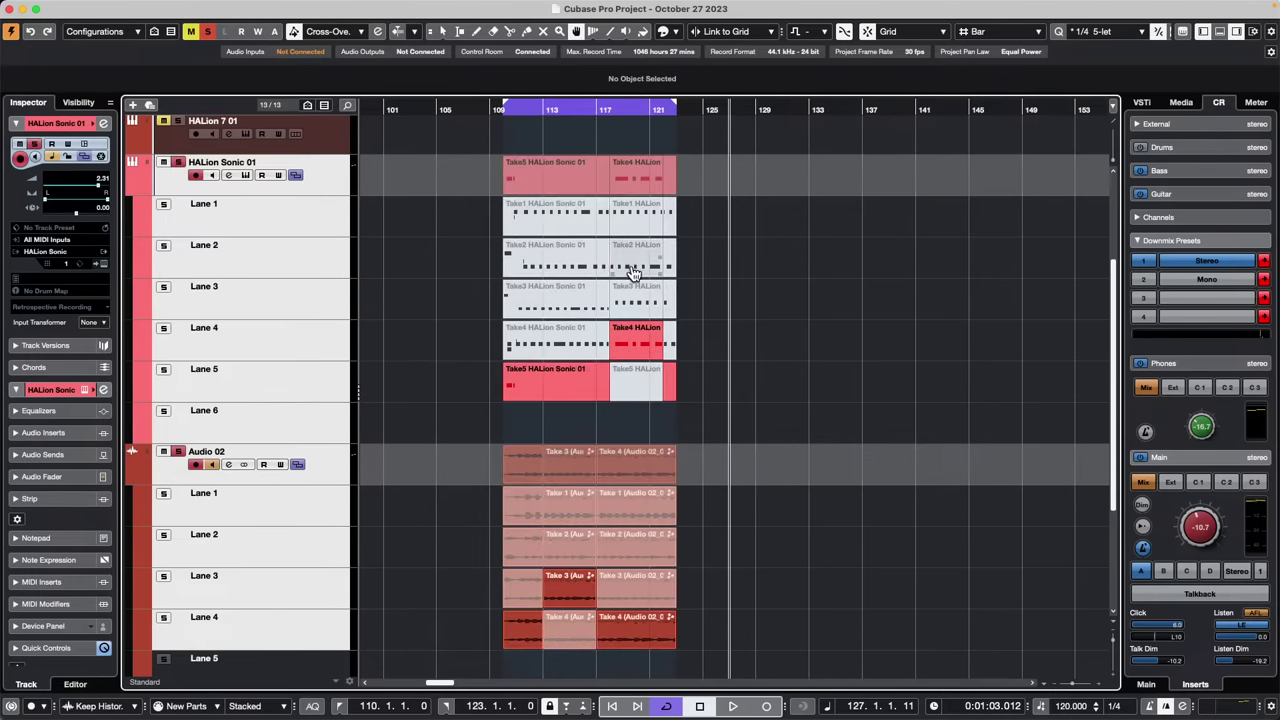
key(super+z)
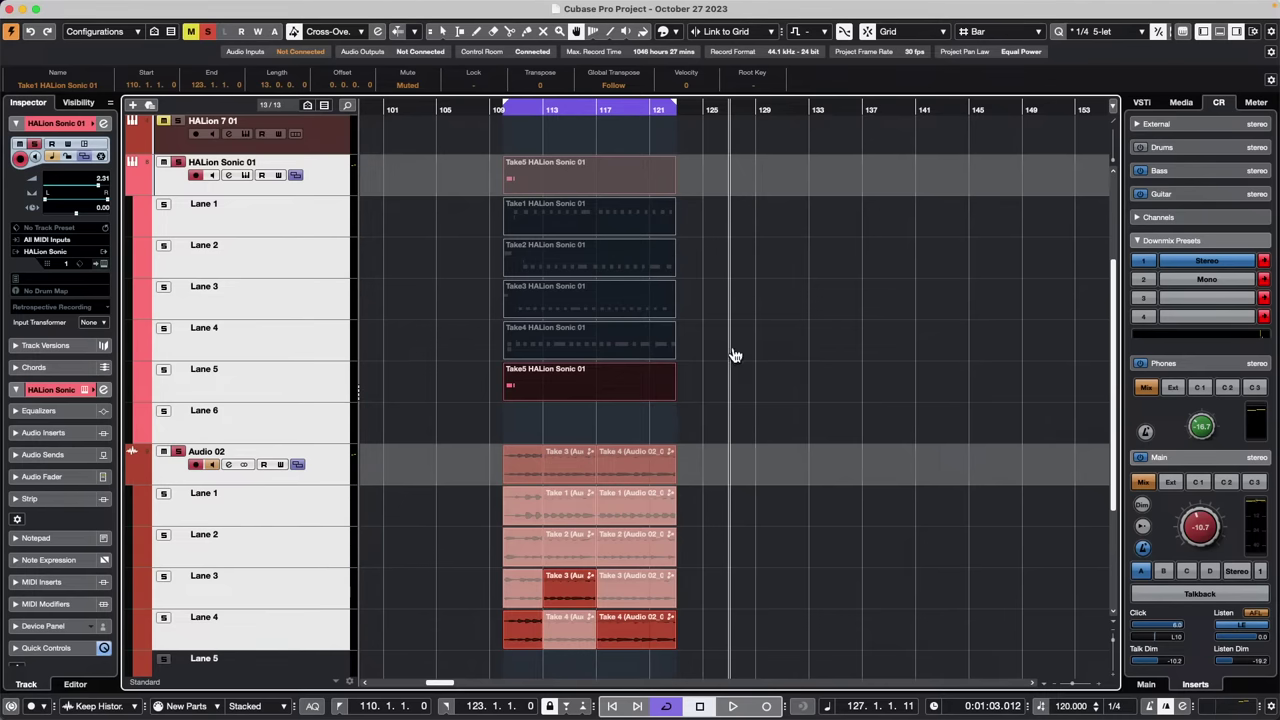
Collapse the Audio 02 lanes and comp HALion Sonic 01 with Lane 1 at bars 113–116, Lane 2 at 118–120 and Lane 4 at 121–122
click(297, 464)
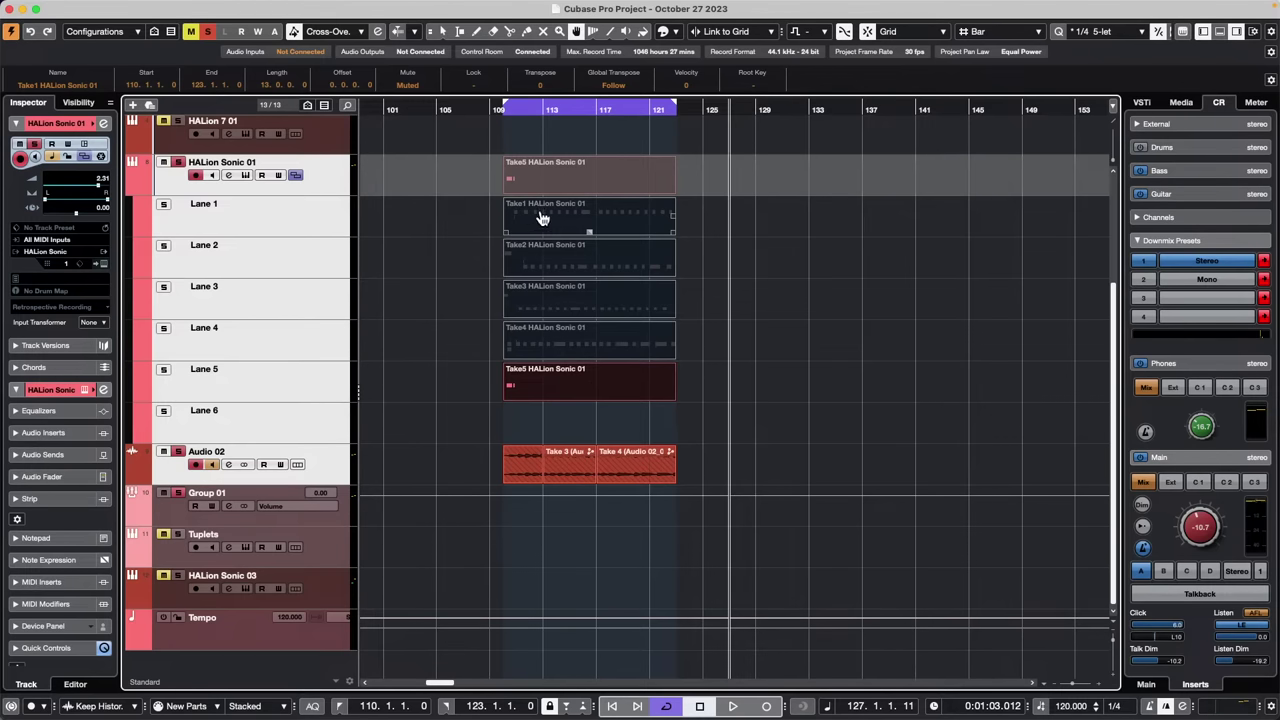
drag(543, 218, 583, 217)
drag(651, 261, 637, 262)
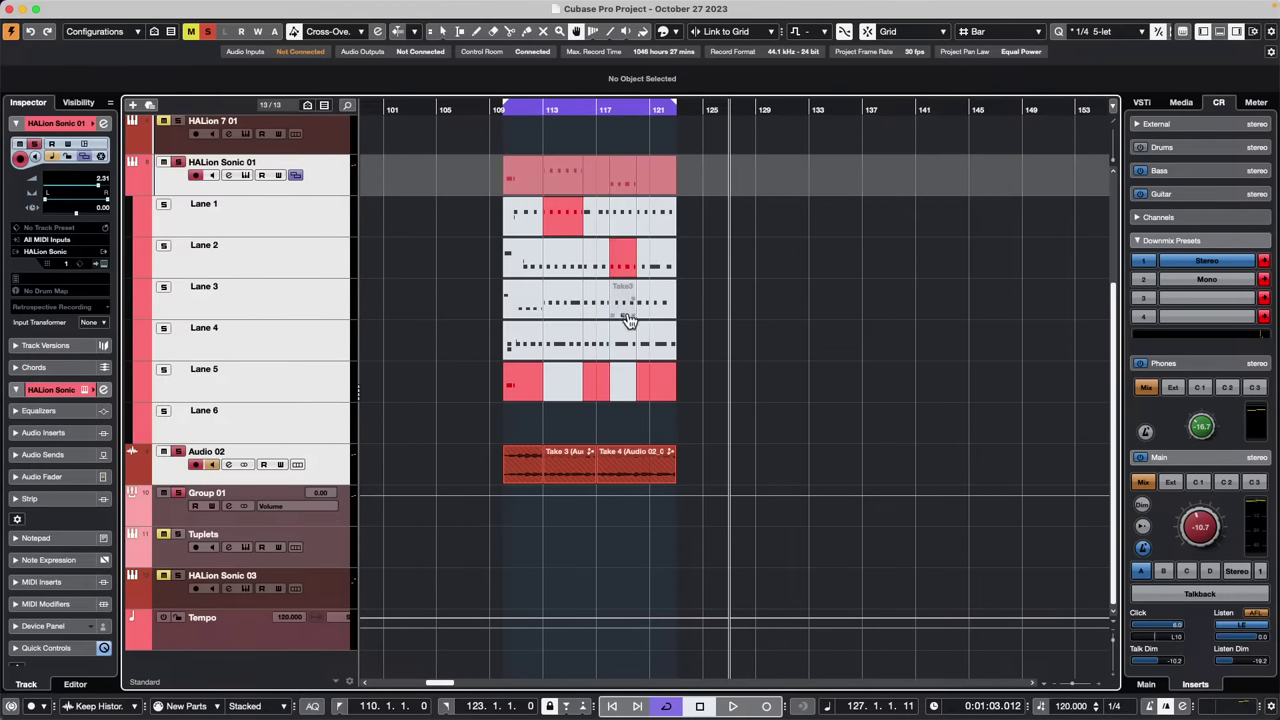
drag(650, 353, 662, 351)
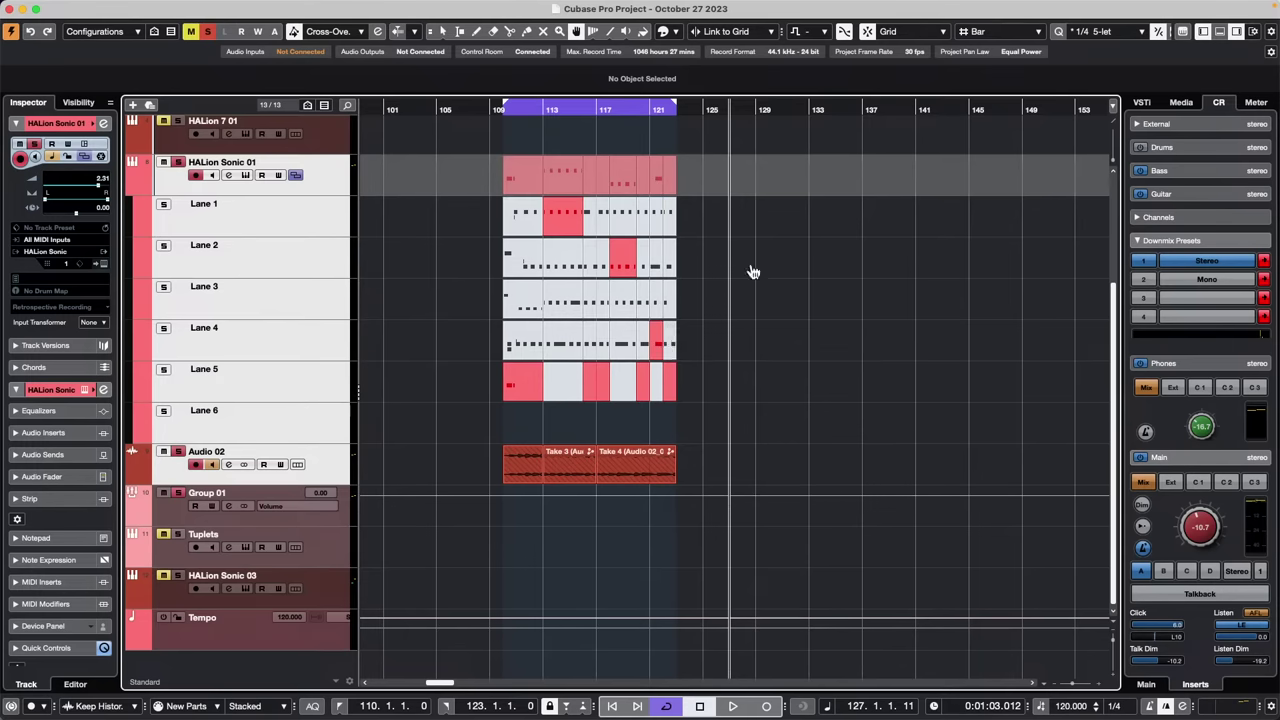
Render the HALion Sonic 01 track in place with the current settings, and undo the render
click(318, 172)
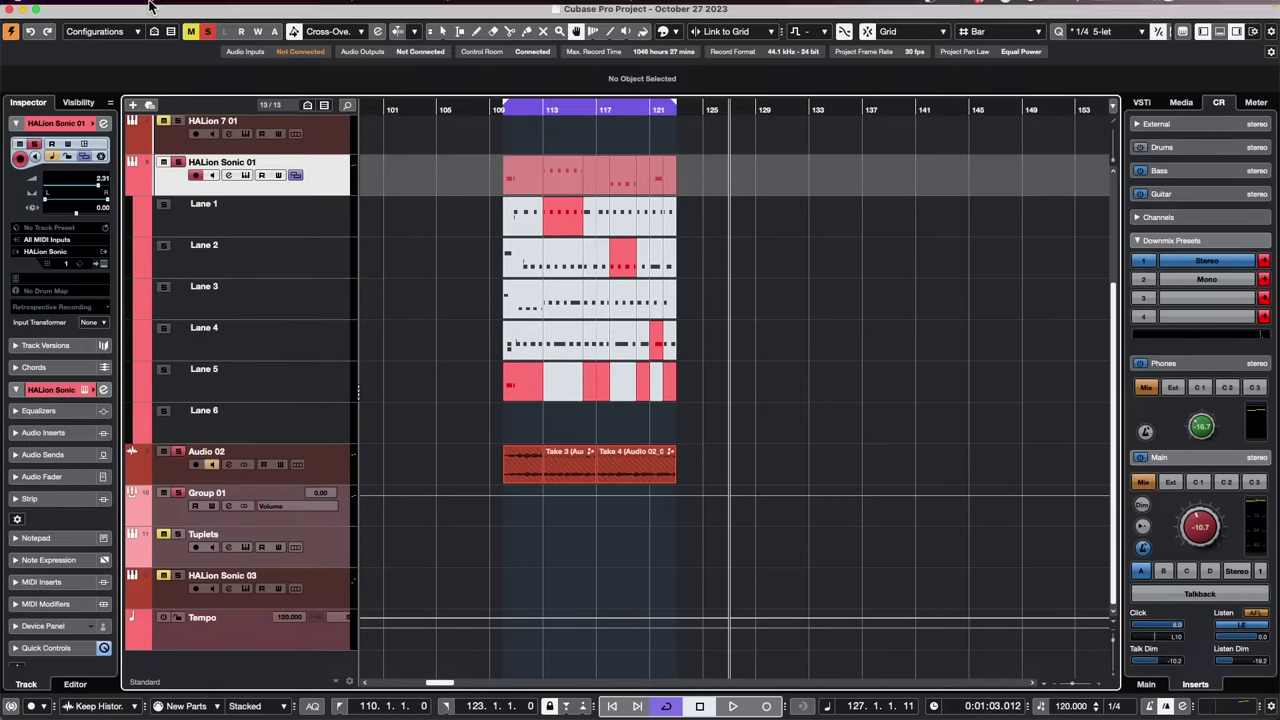
click(191, 8)
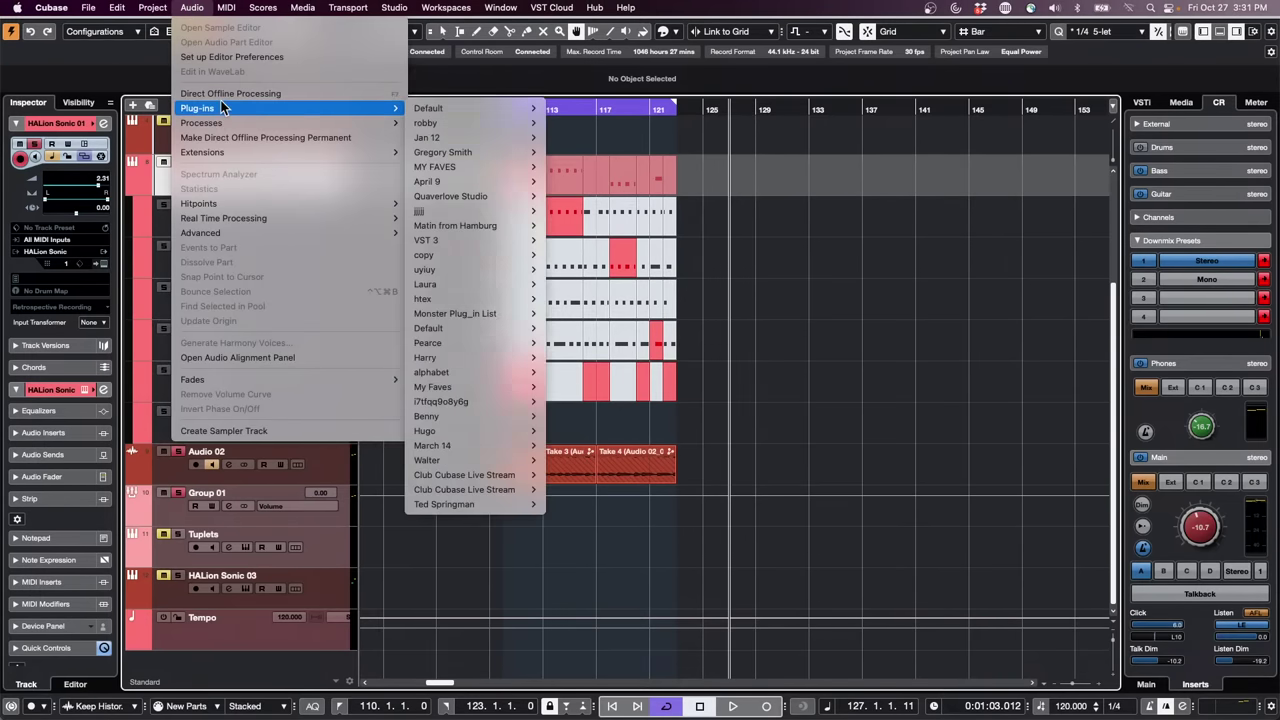
mouse_move(117, 12)
mouse_move(170, 152)
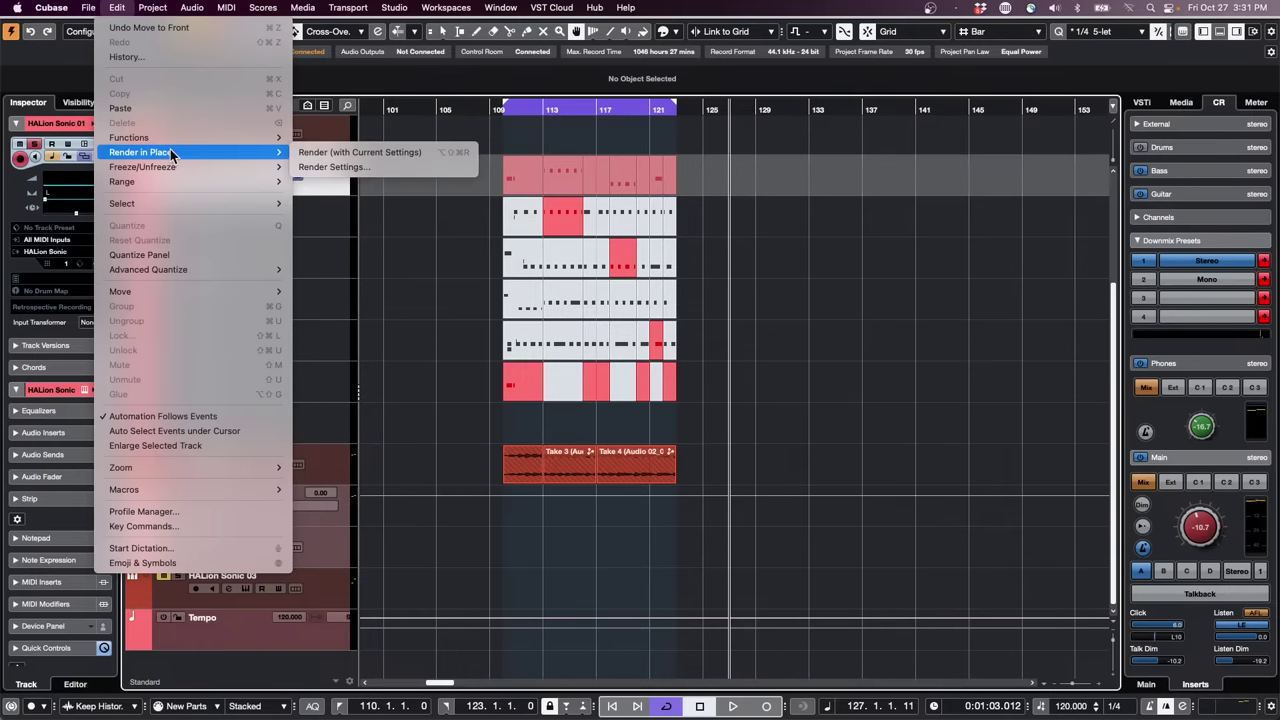
click(440, 153)
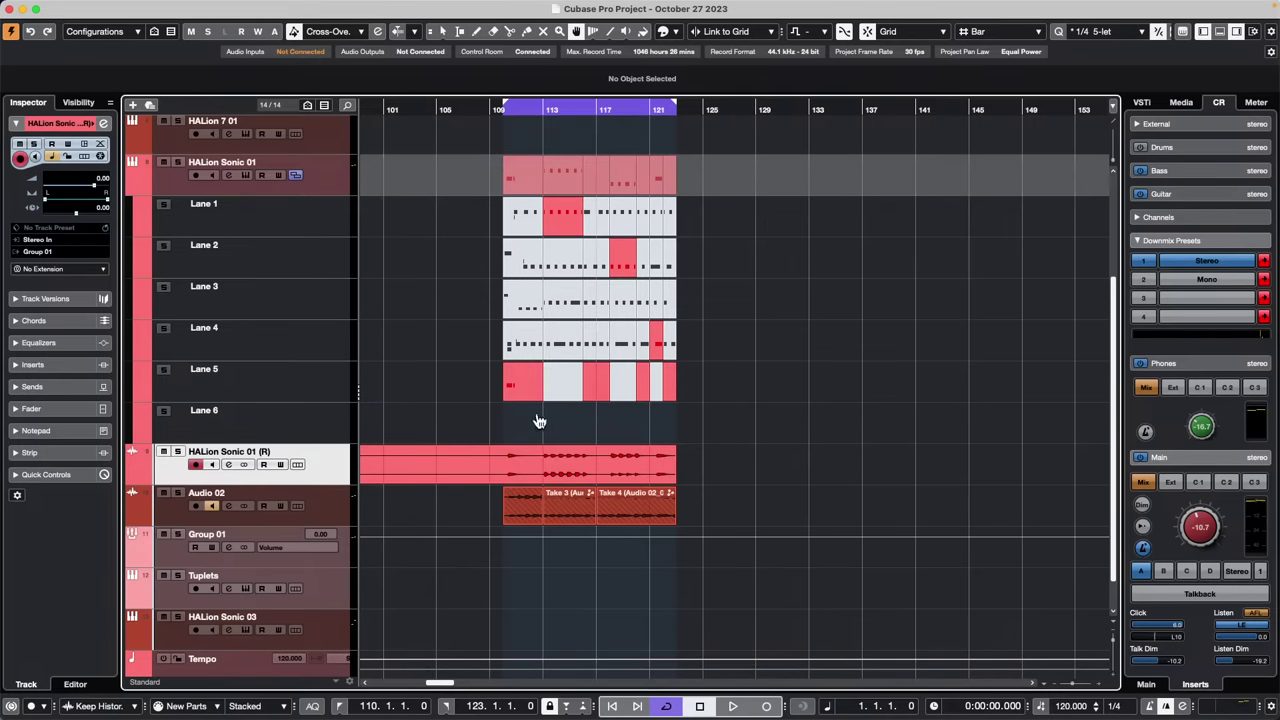
key(super+z)
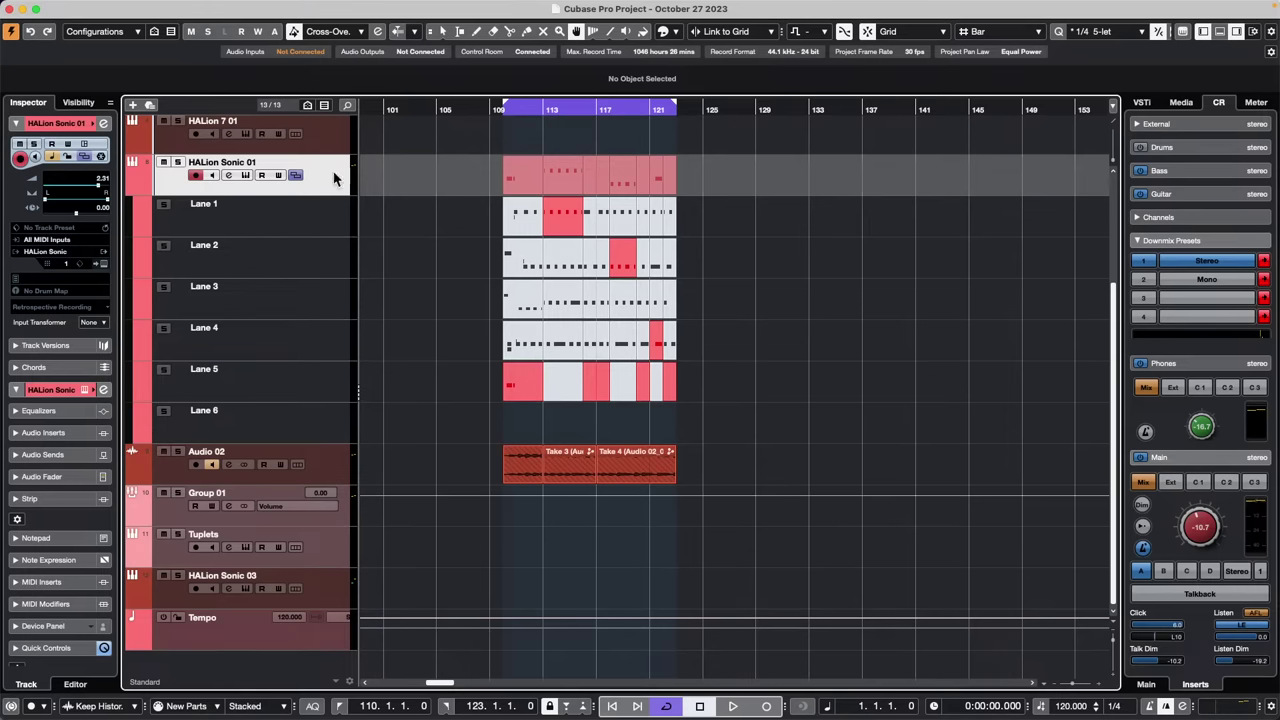
Open the plug-in list of the first insert slot on Audio 02 and repeatedly expand and collapse all effect categories
click(345, 474)
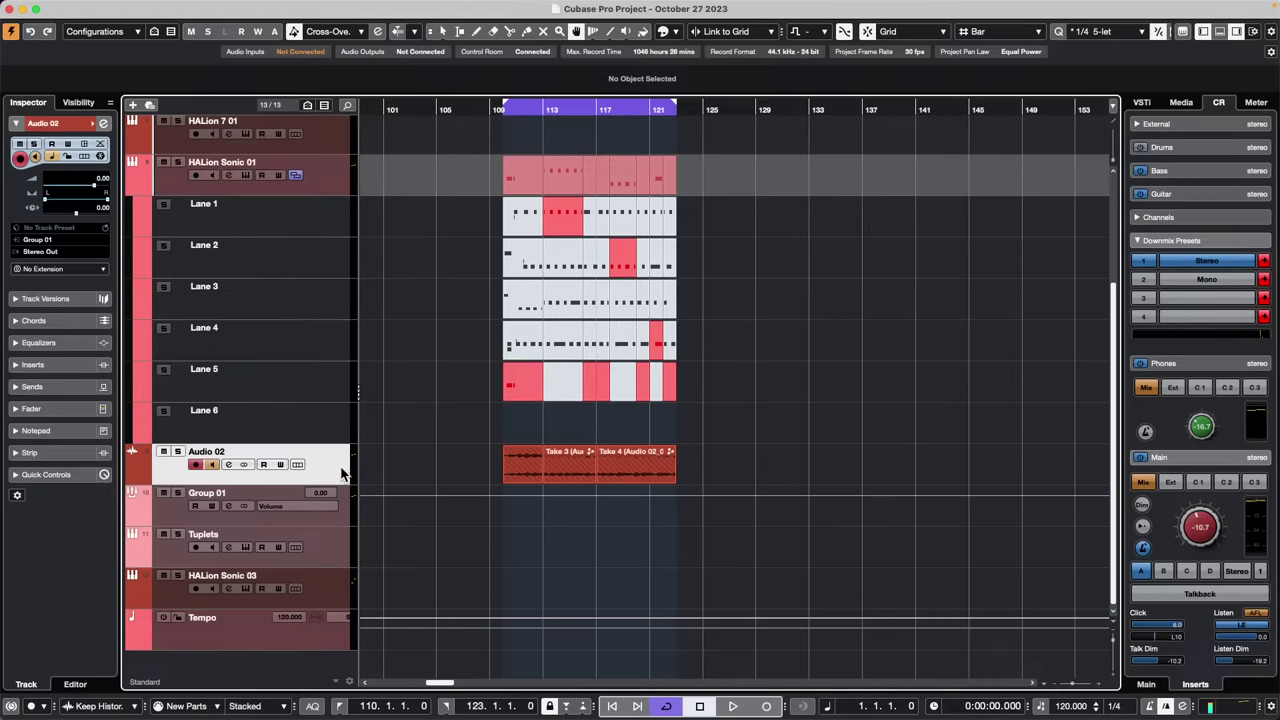
click(62, 369)
click(88, 238)
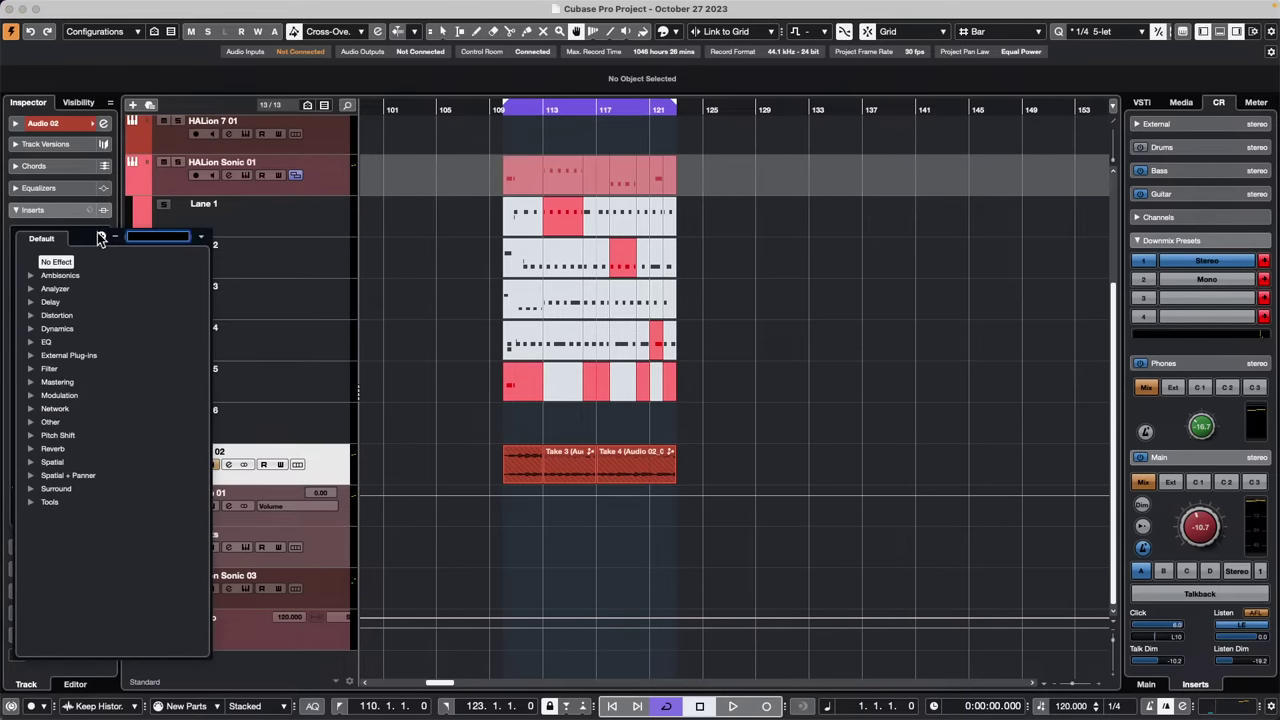
click(100, 238)
click(114, 238)
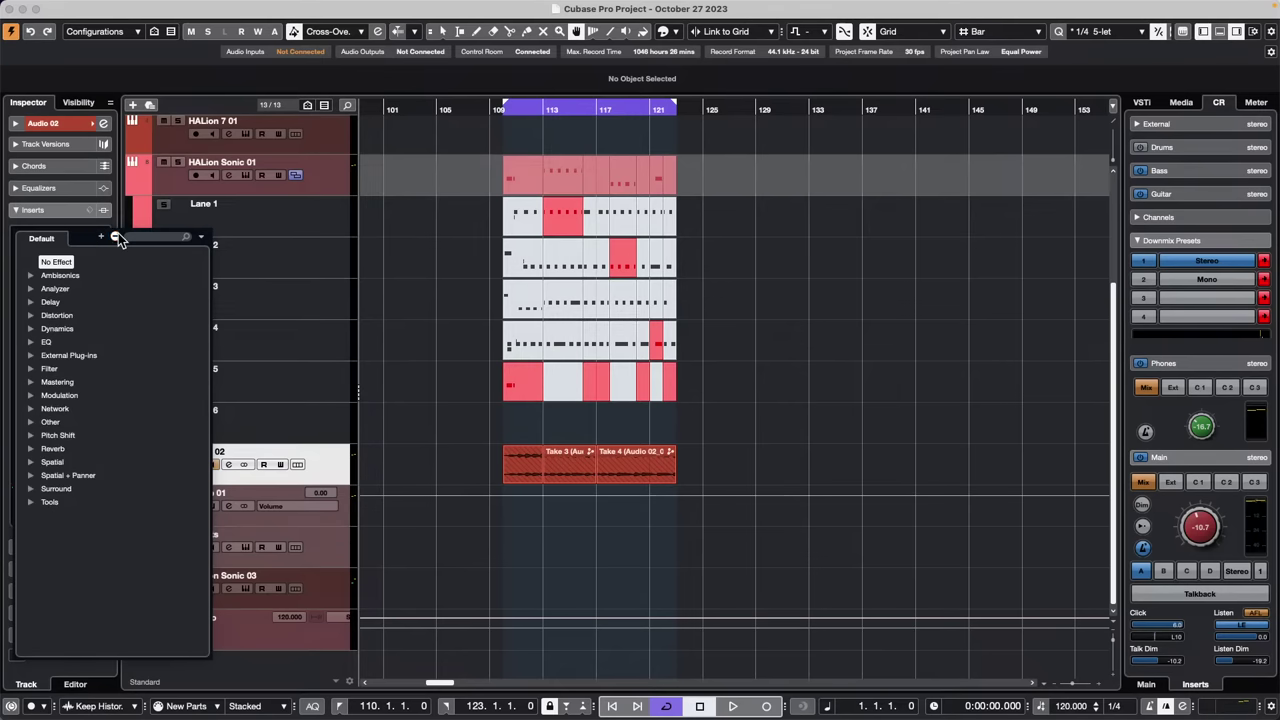
click(100, 238)
click(114, 238)
click(100, 238)
click(114, 238)
click(100, 238)
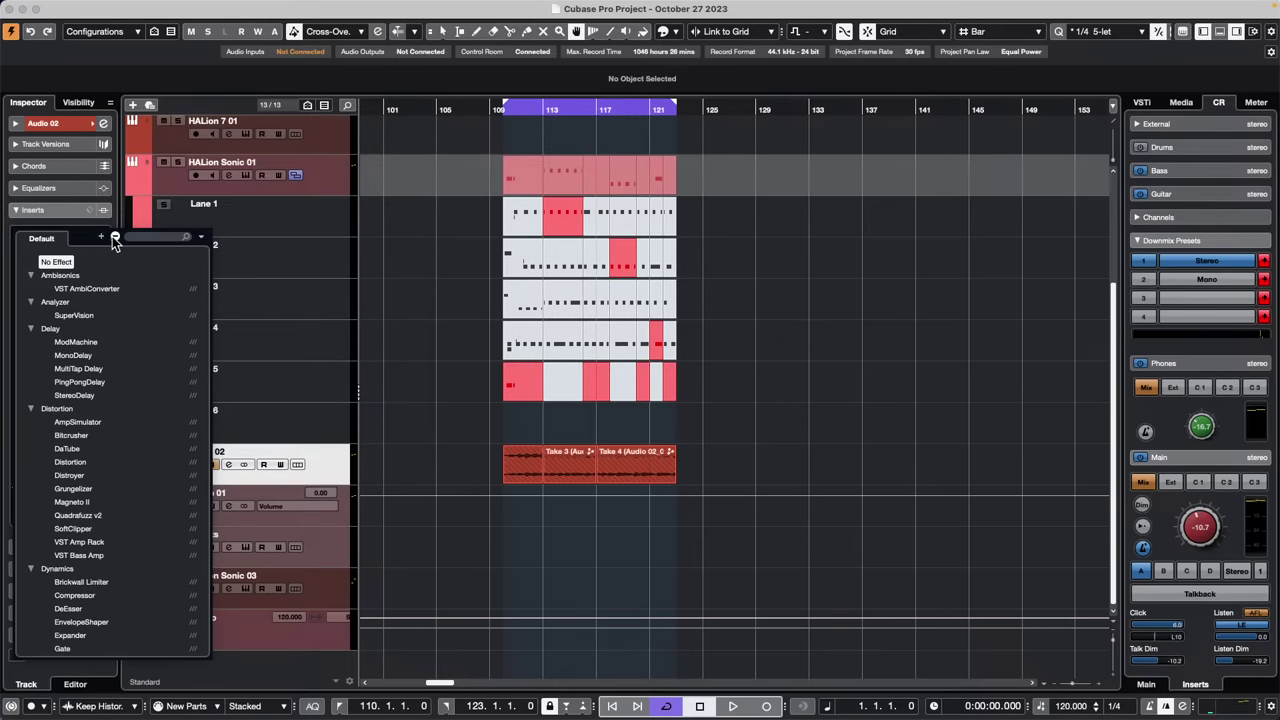
click(114, 238)
click(100, 238)
click(114, 238)
Expand the Distortion and EQ categories individually, toggle all categories collapsed and expanded, and close the plug-in list
click(31, 316)
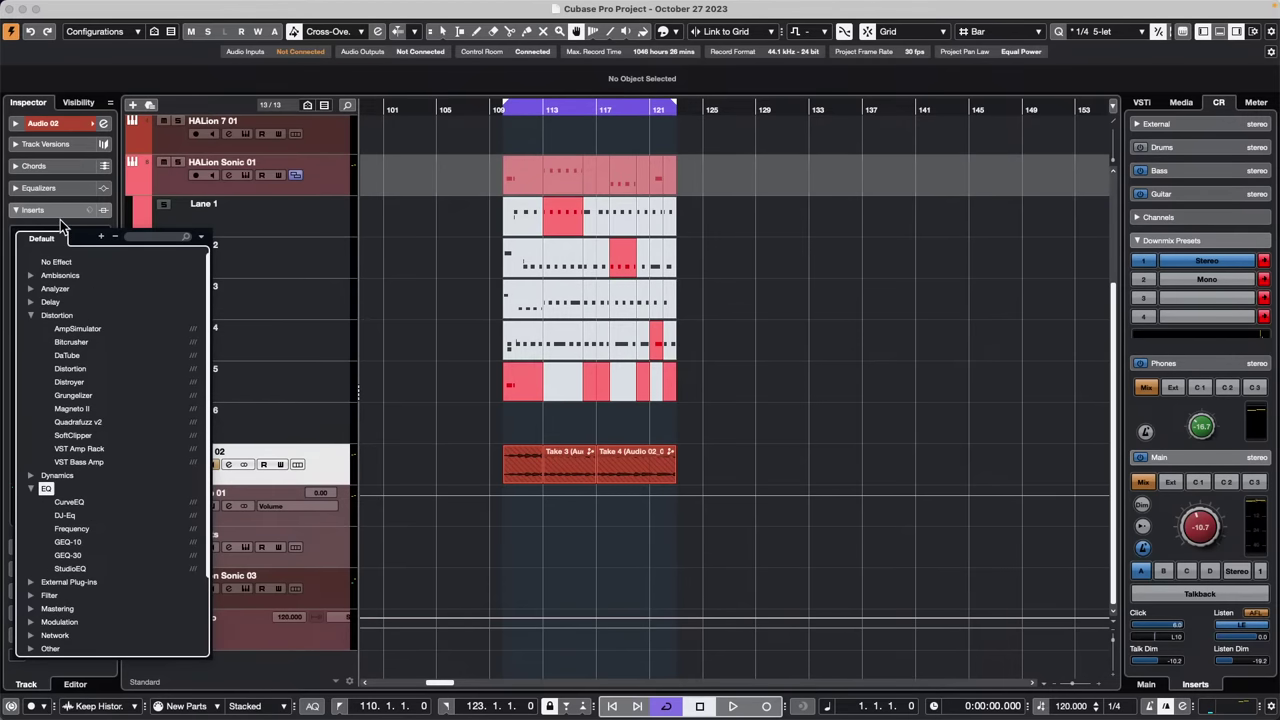
click(113, 238)
click(101, 237)
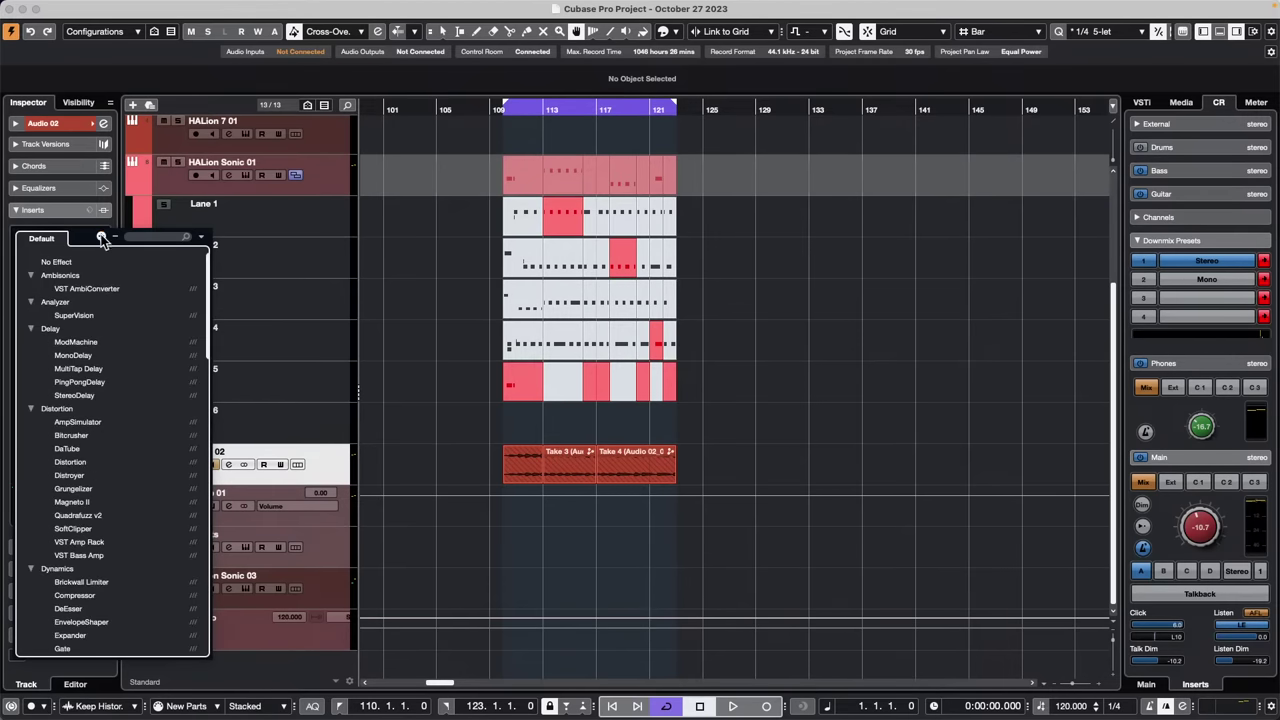
click(113, 238)
click(101, 237)
click(114, 238)
click(101, 237)
click(114, 238)
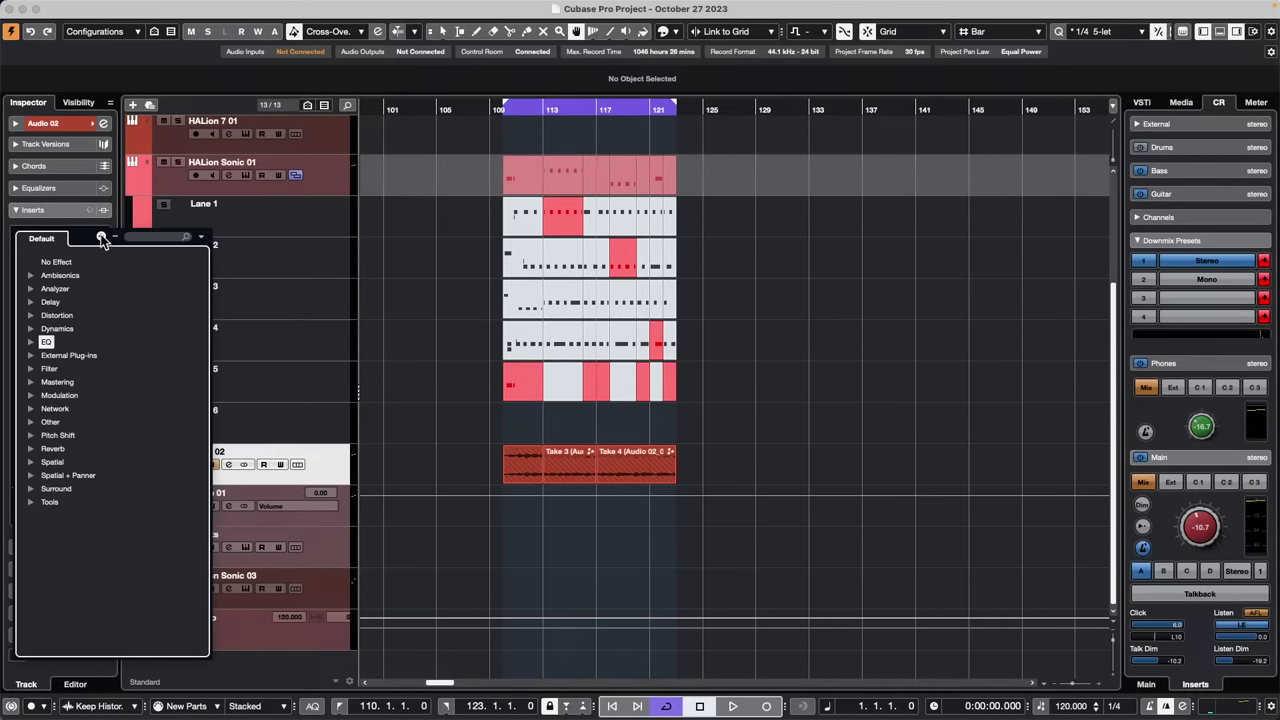
click(101, 237)
click(114, 238)
click(101, 237)
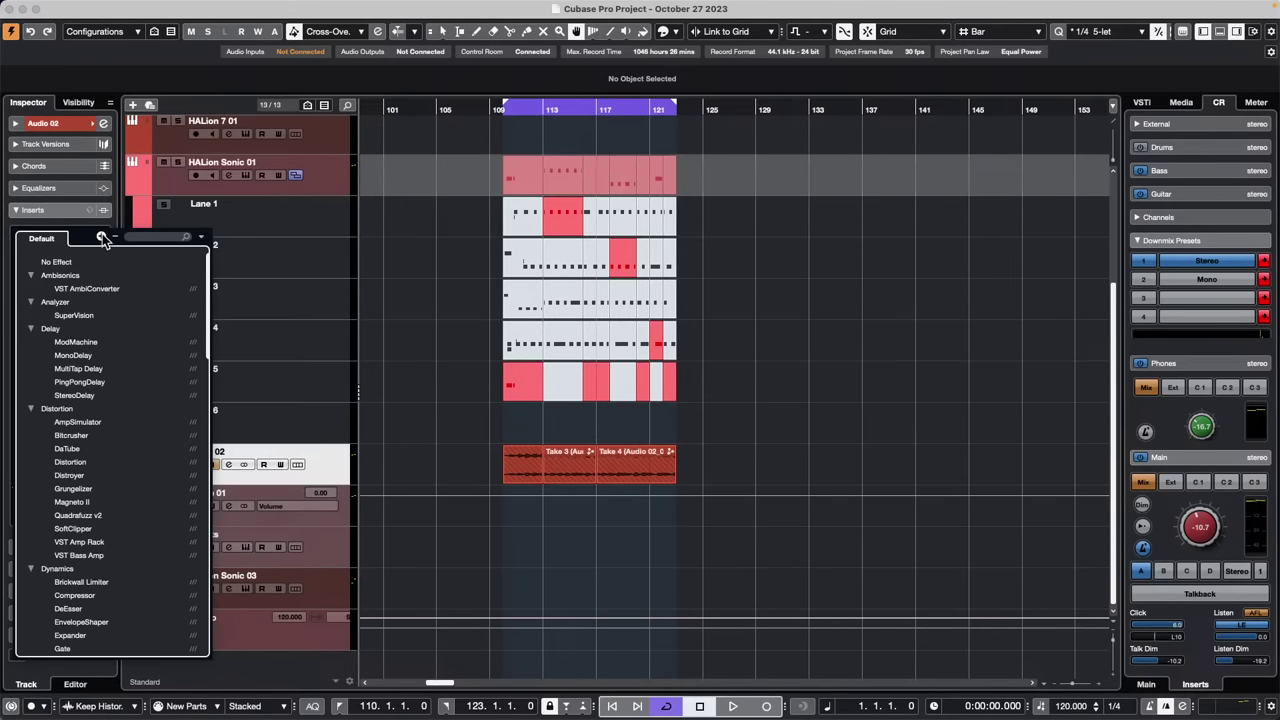
click(415, 234)
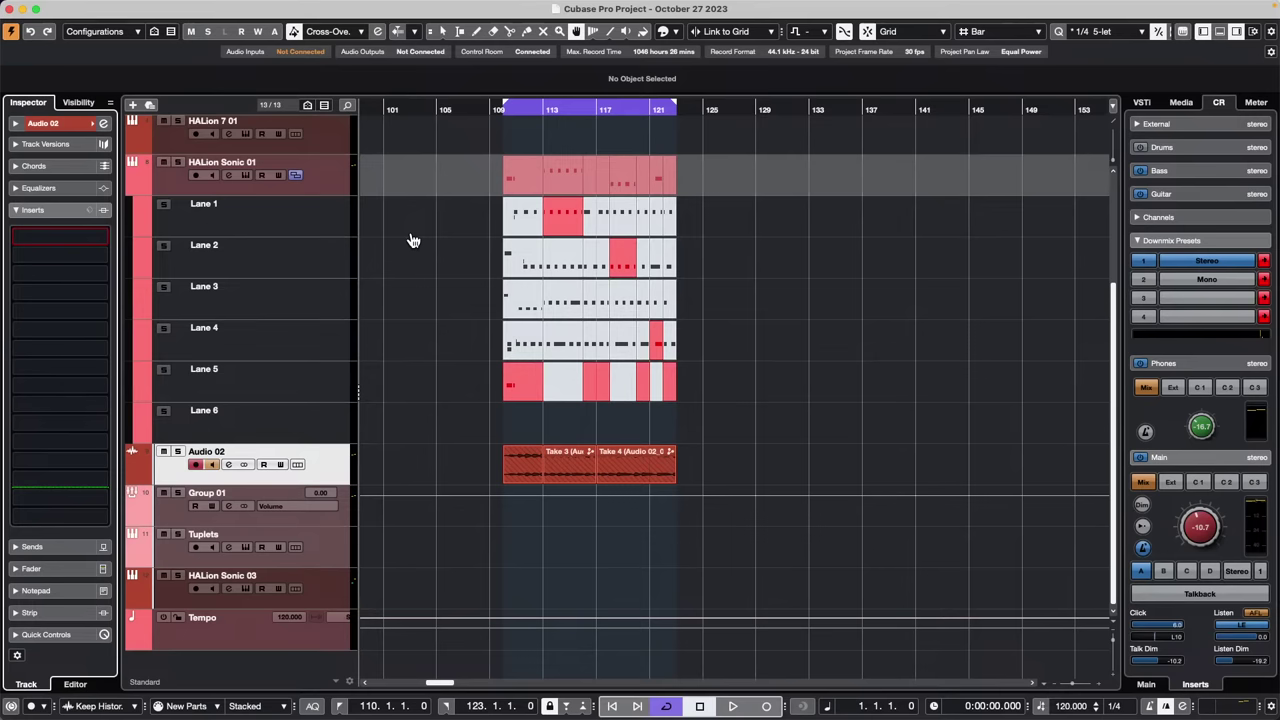
Enlarge the 178 BPM Vocal Melody Audio track, show its Volume automation lane and make that lane taller
scroll(416, 228, up, 4)
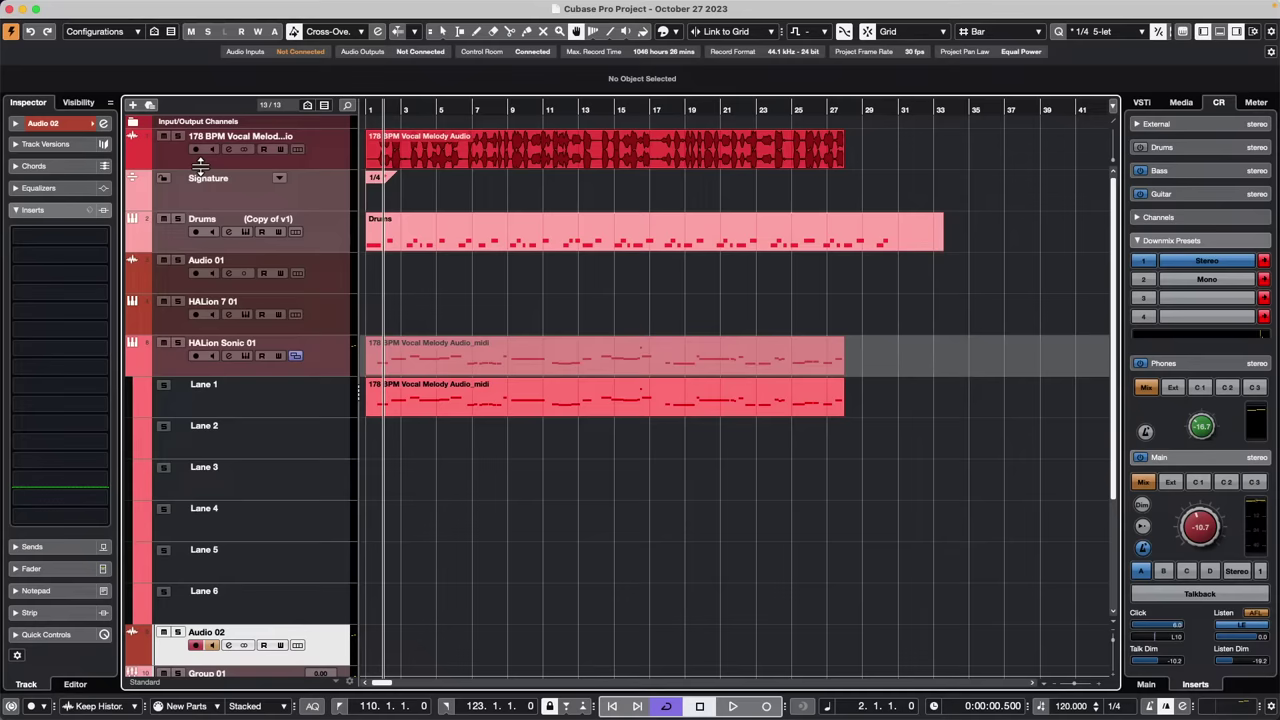
drag(200, 170, 190, 197)
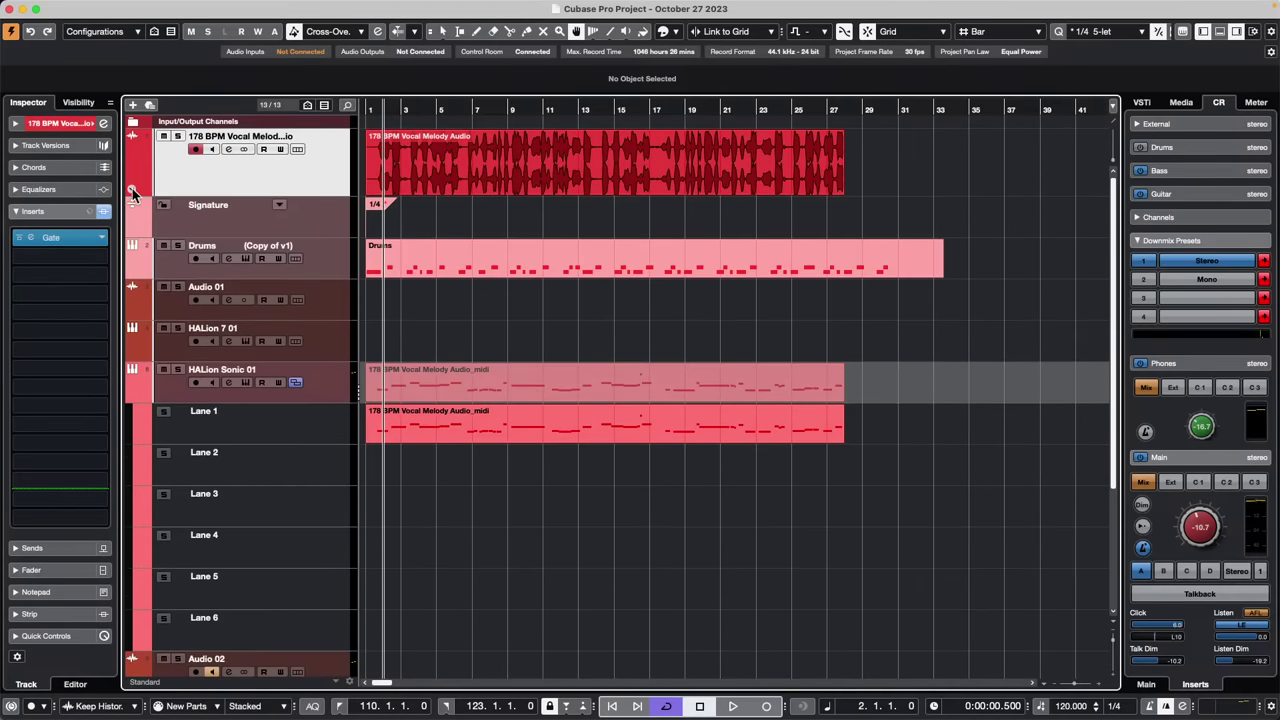
click(133, 194)
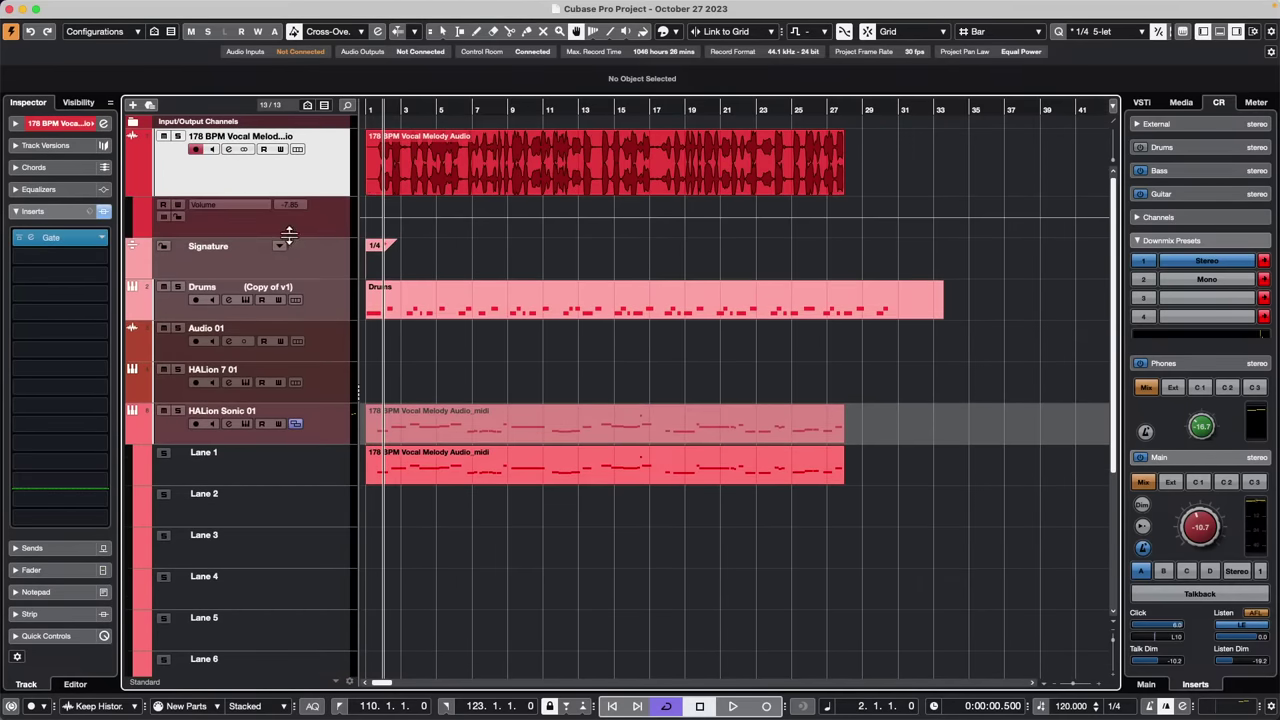
drag(288, 233, 286, 250)
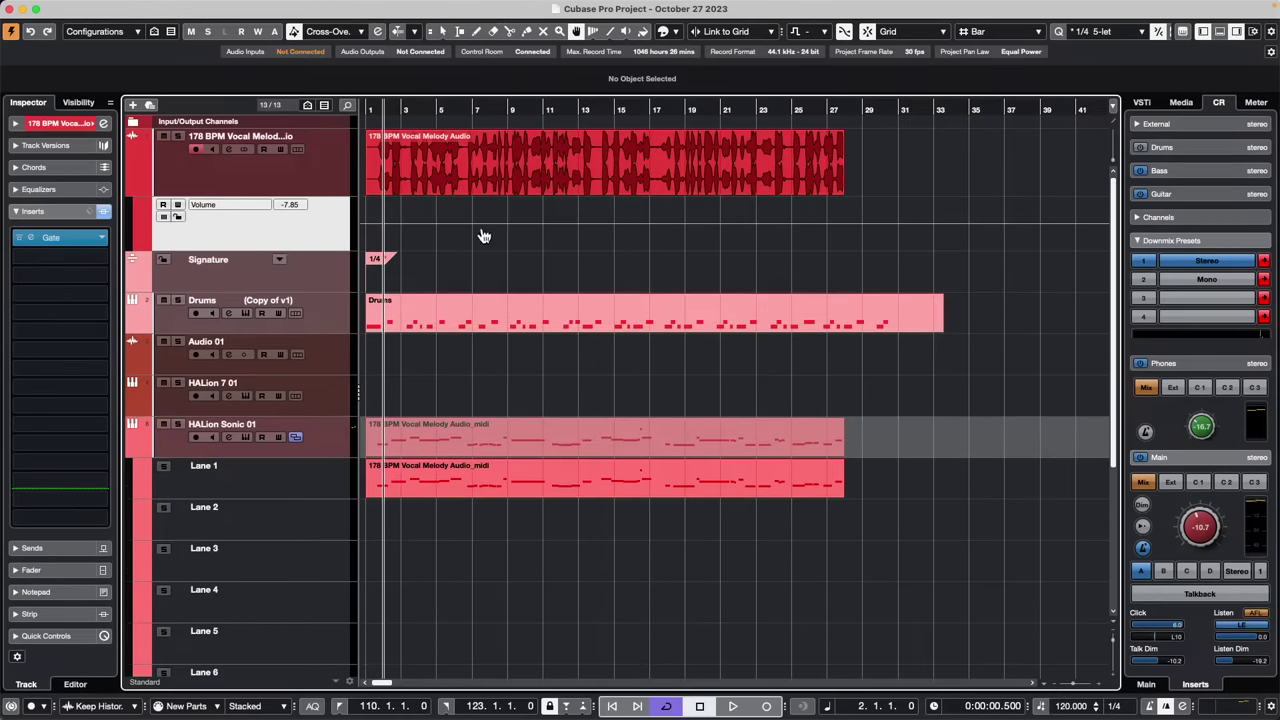
Draw a falling volume automation ramp from about bar 3 to bar 29 with the Line tool
right_click(397, 223)
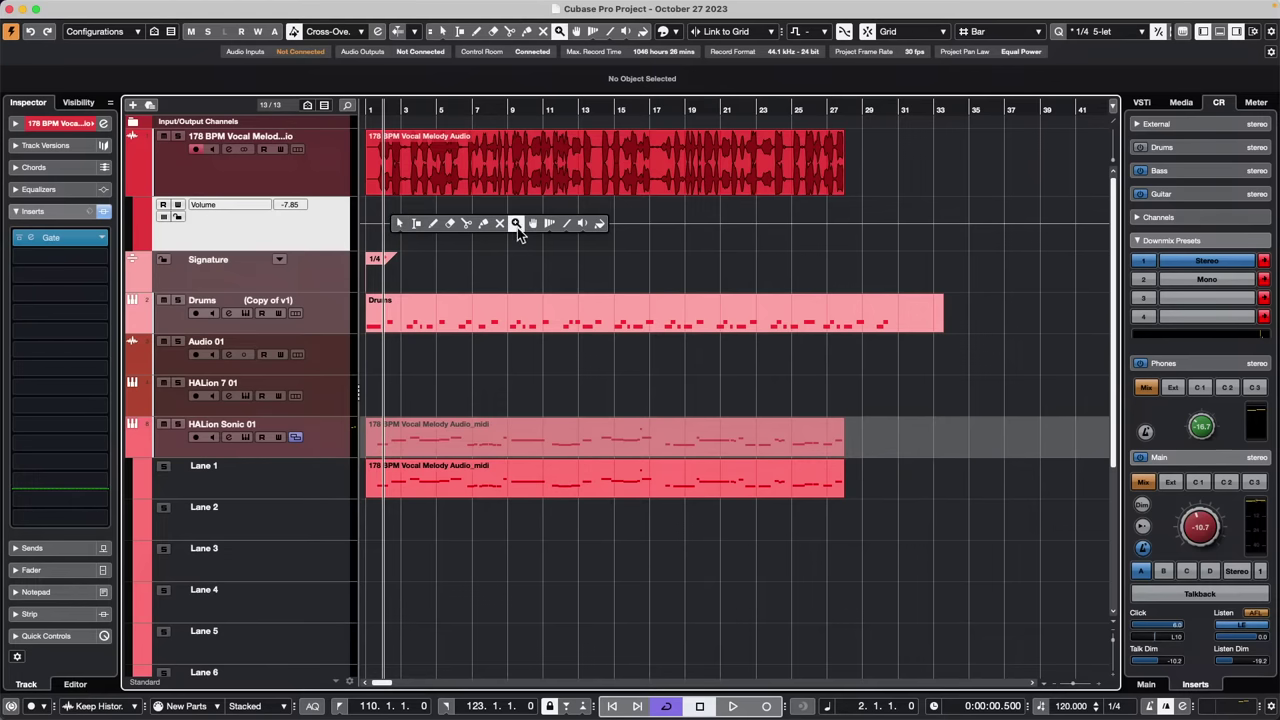
click(566, 224)
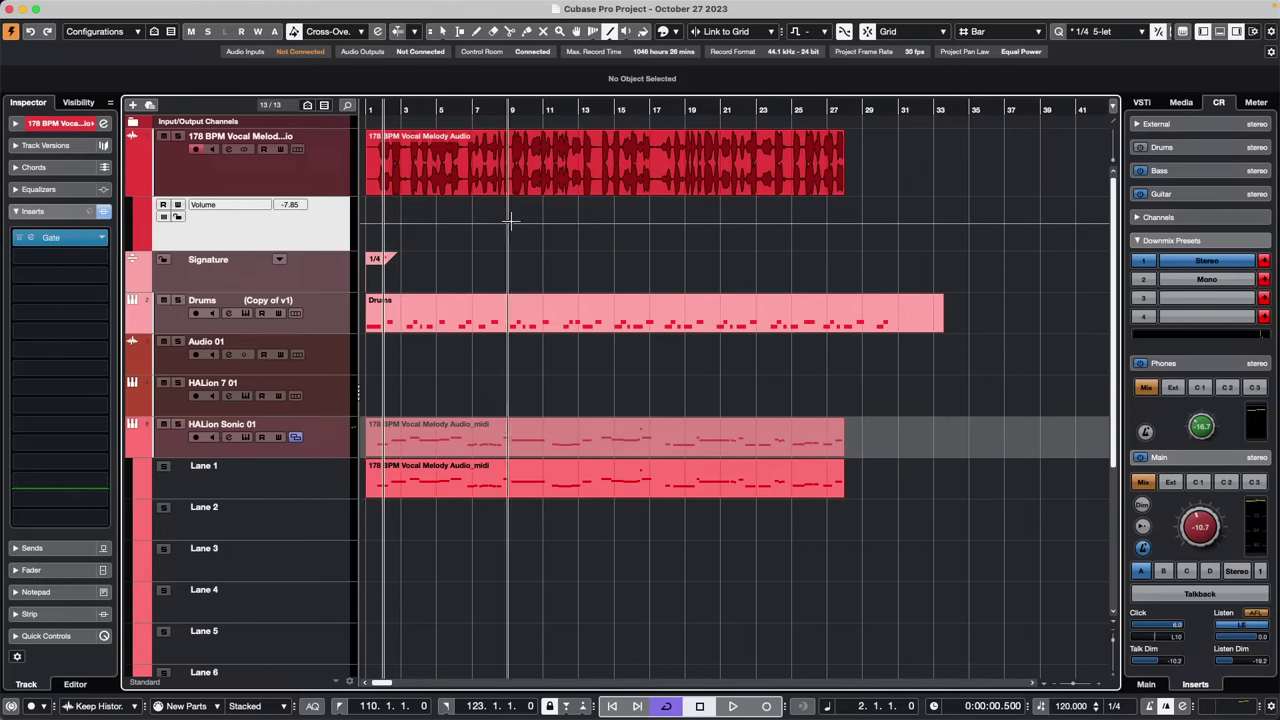
mouse_move(400, 200)
mouse_down()
mouse_move(836, 229)
mouse_move(862, 248)
mouse_up()
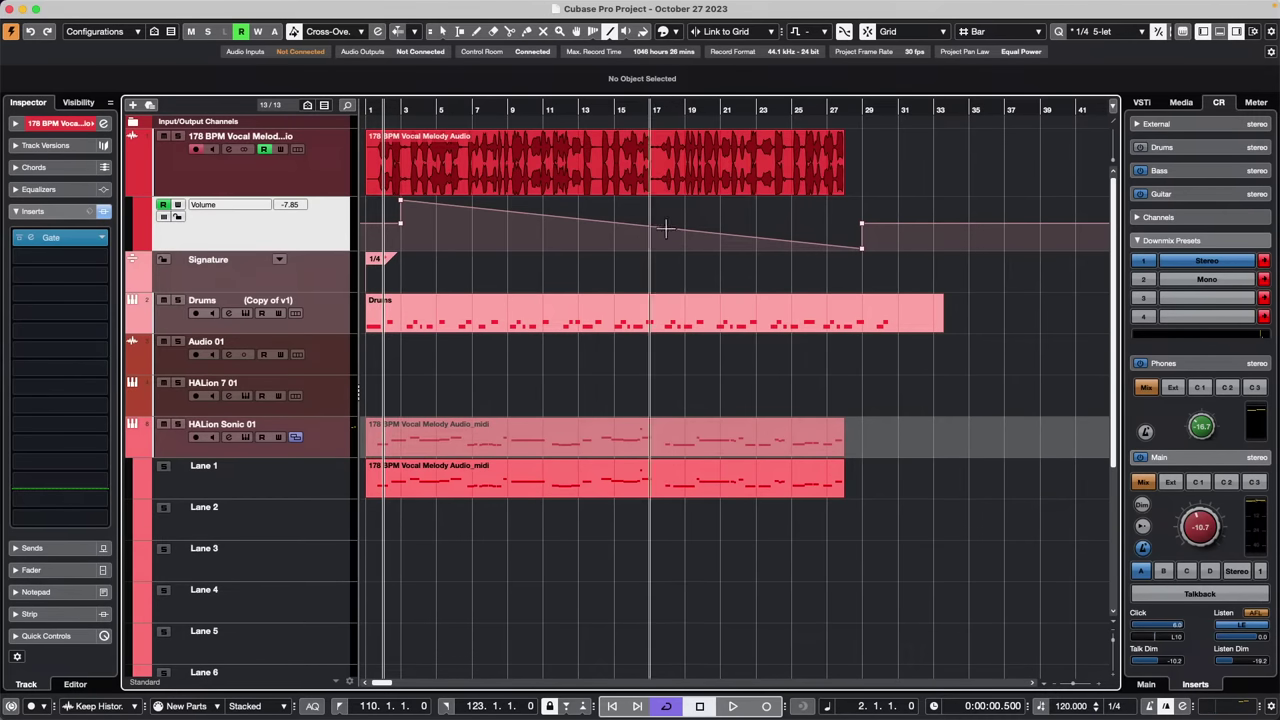
Try a rising volume ramp from about bar 15 to bar 30, switch to the Object Selection tool and undo the ramp
drag(616, 240, 880, 216)
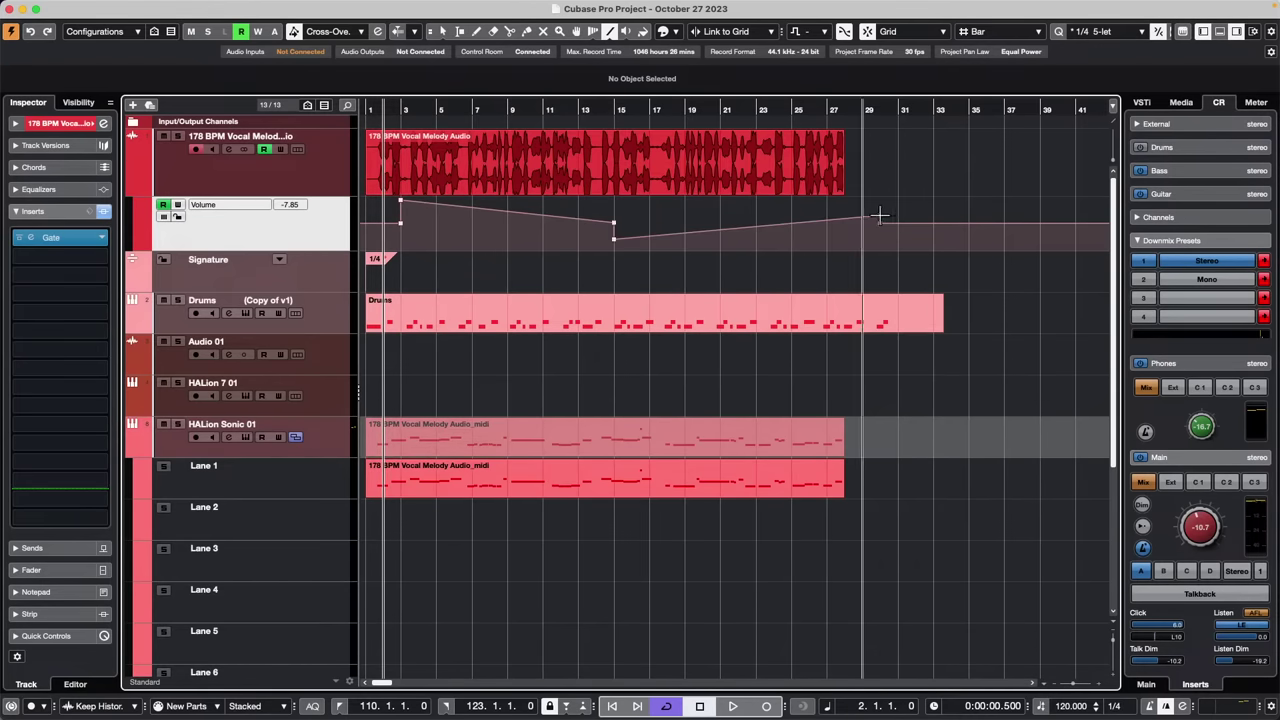
key(1)
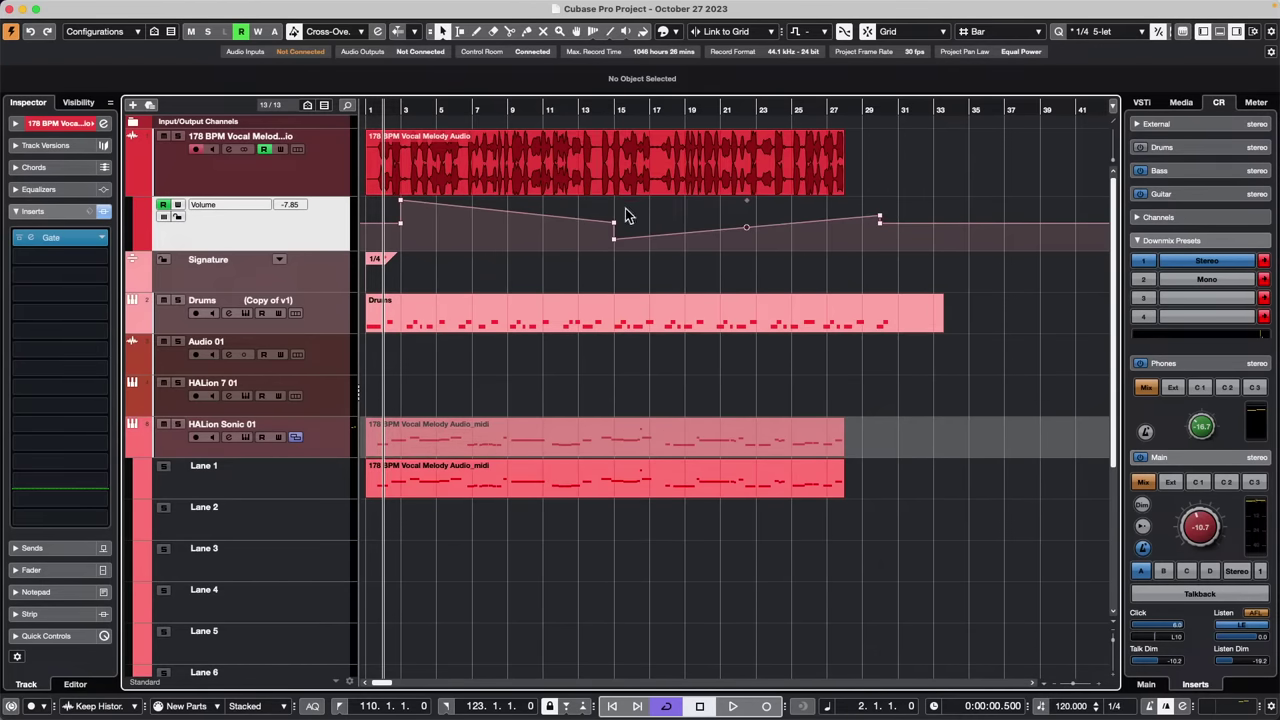
key(super+z)
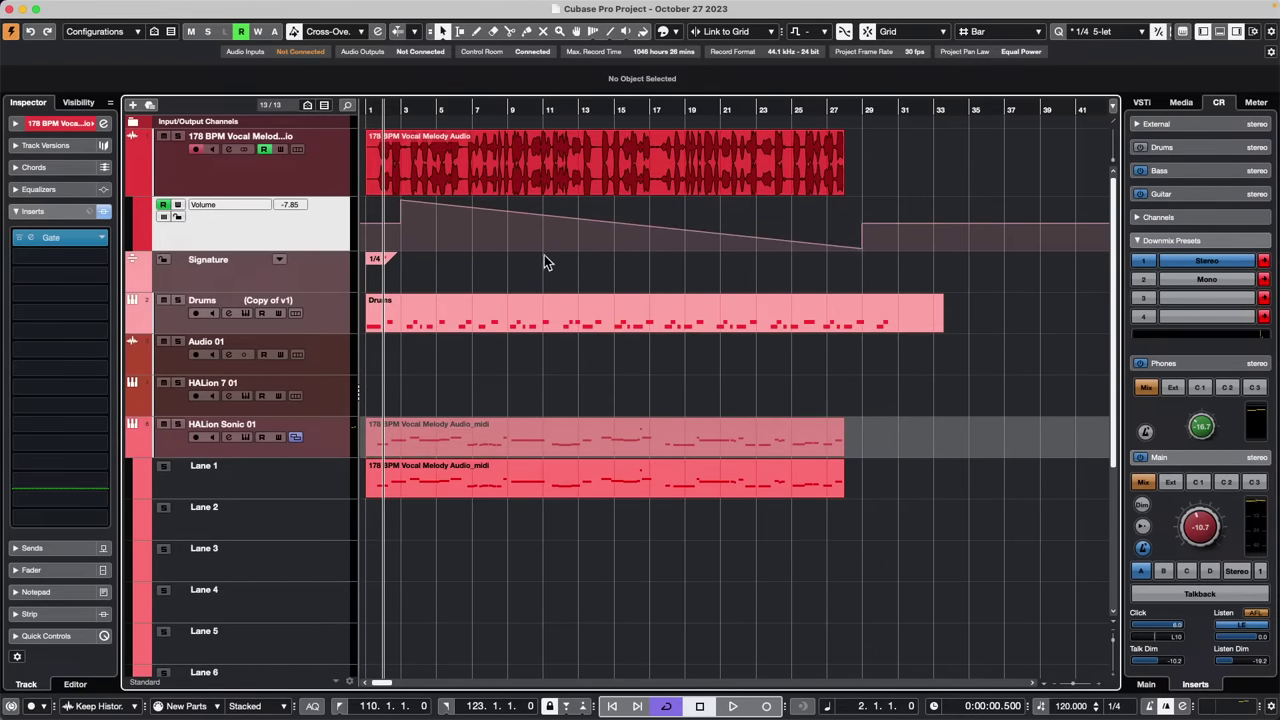
Undo the falling volume ramp and set the Line tool to Parabola mode
key(super+z)
right_click(561, 204)
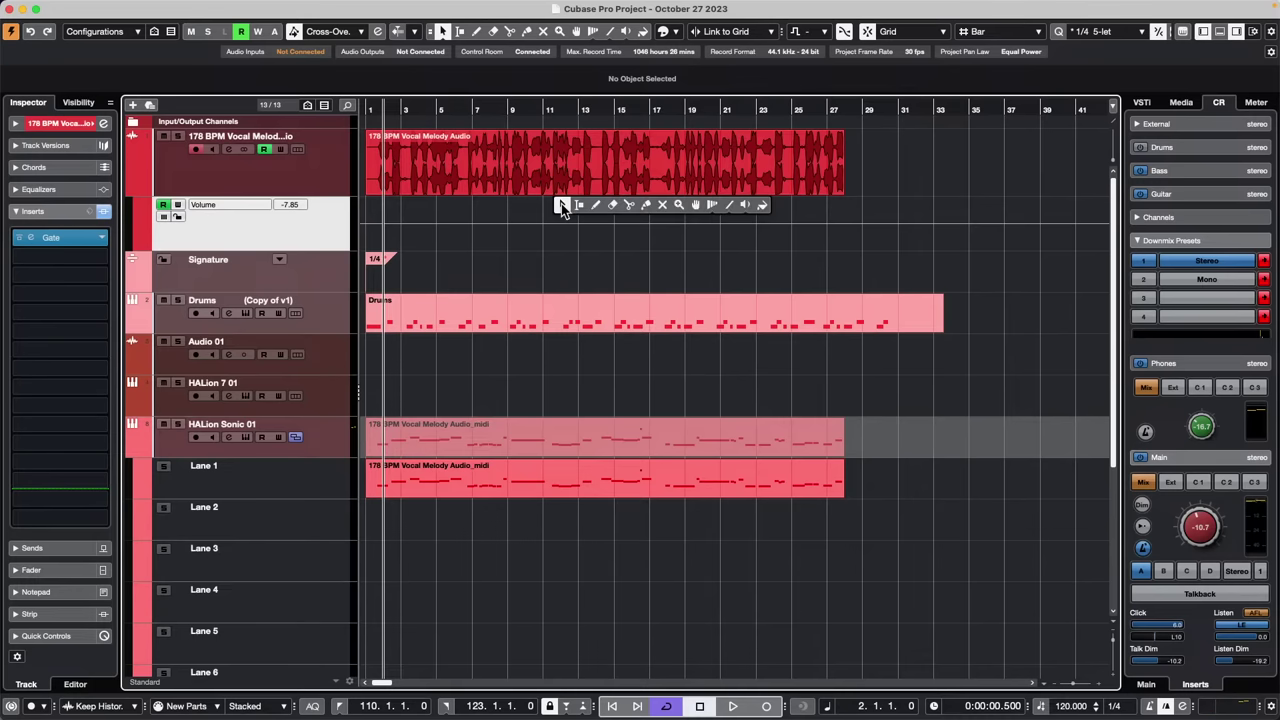
click(728, 205)
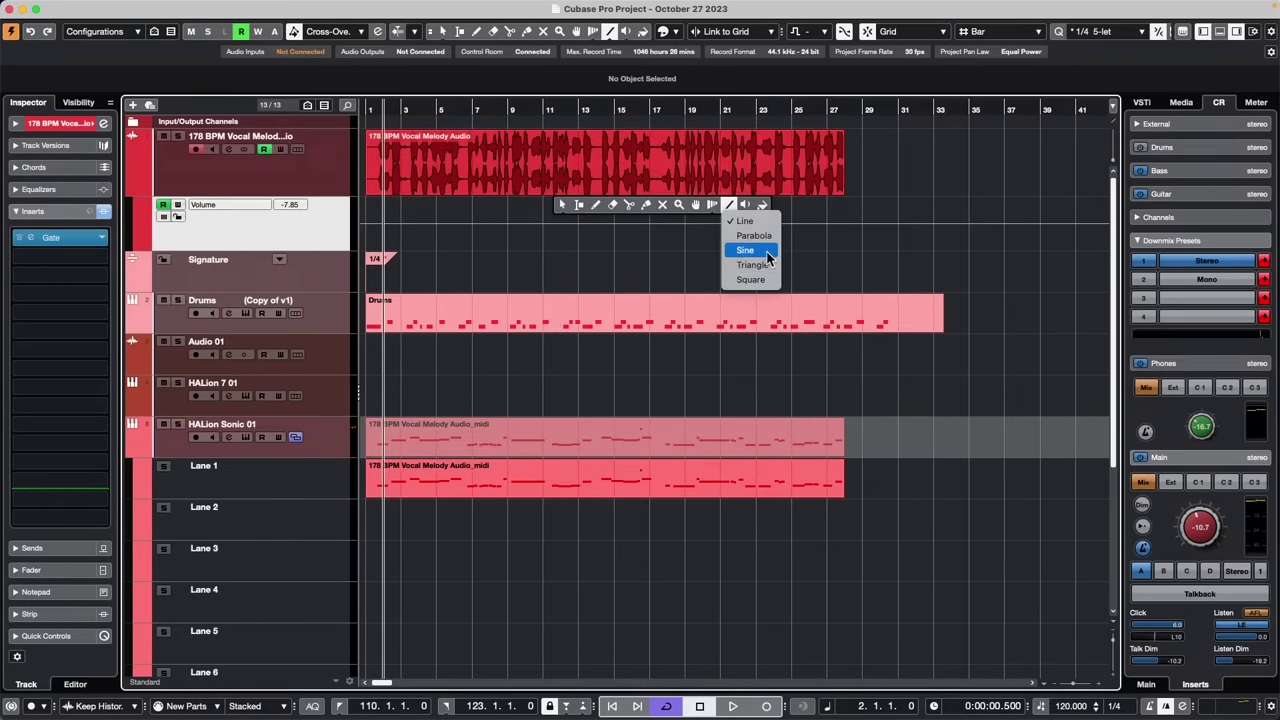
click(769, 236)
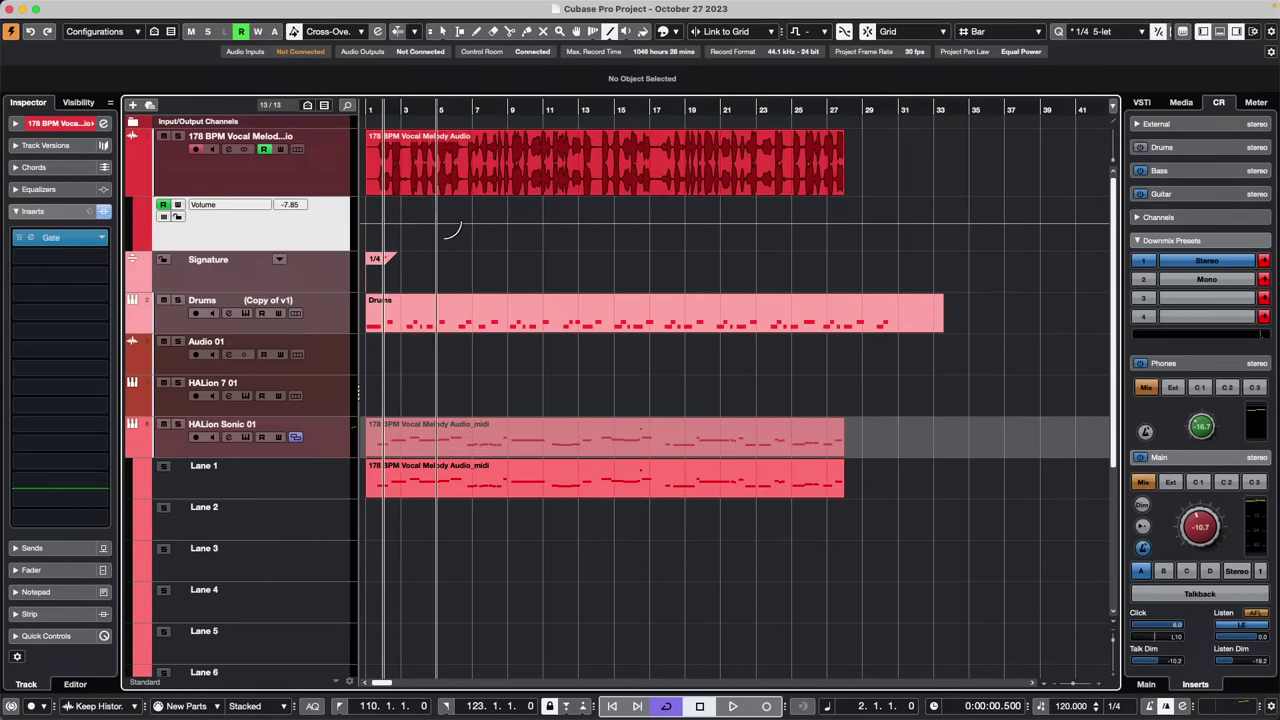
Draw two rising parabolic volume curves between about bars 4 and 13, and four falling ones between about bars 14 and 36
drag(440, 240, 509, 199)
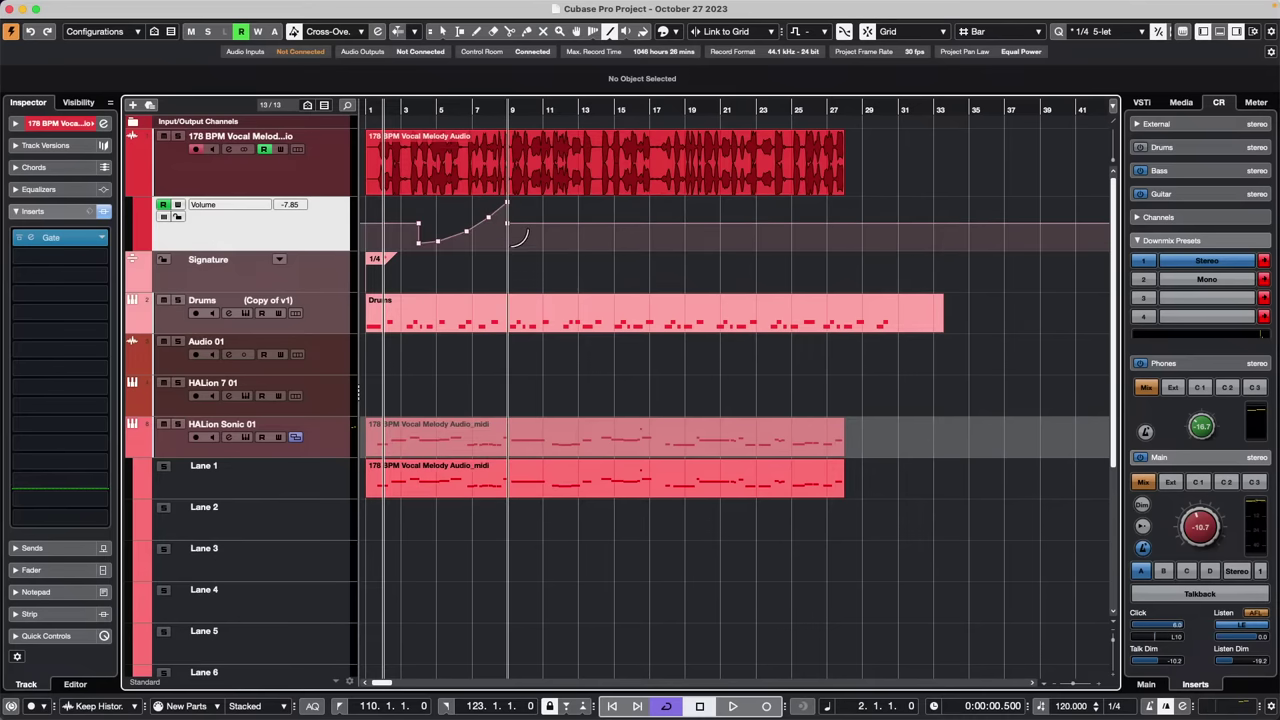
drag(516, 244, 578, 201)
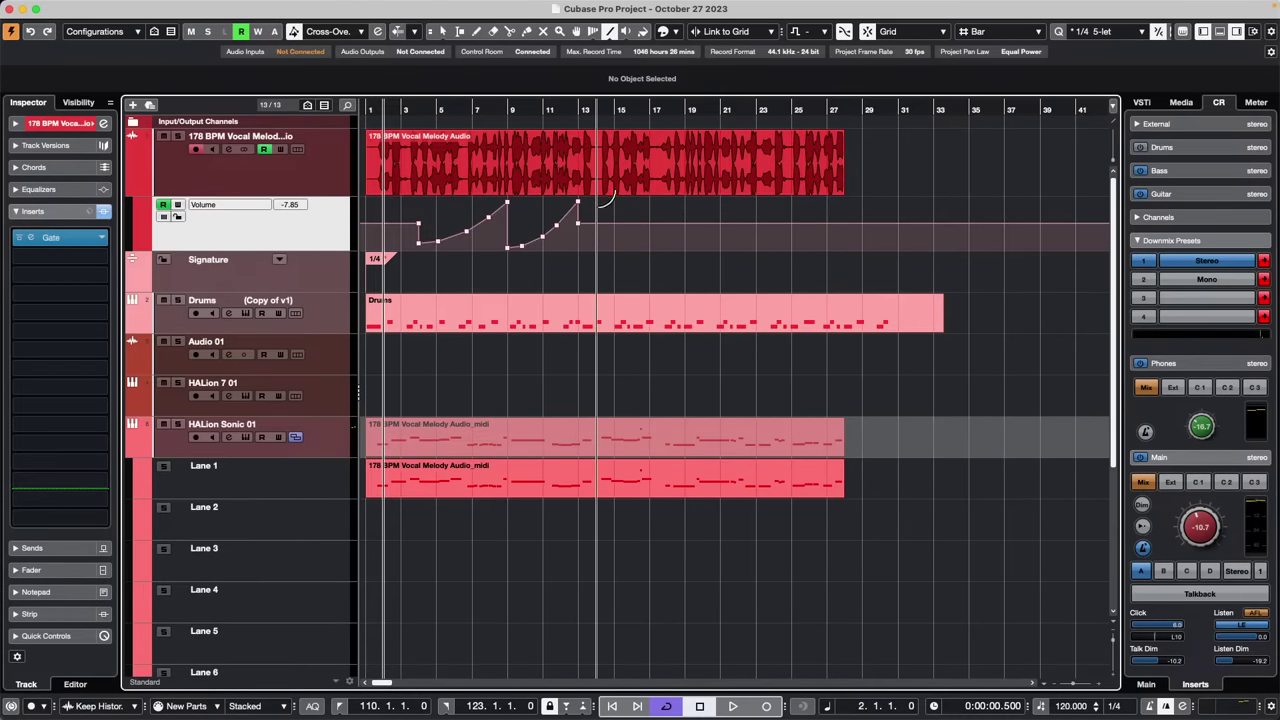
drag(597, 205, 667, 249)
drag(668, 205, 737, 248)
drag(773, 205, 912, 248)
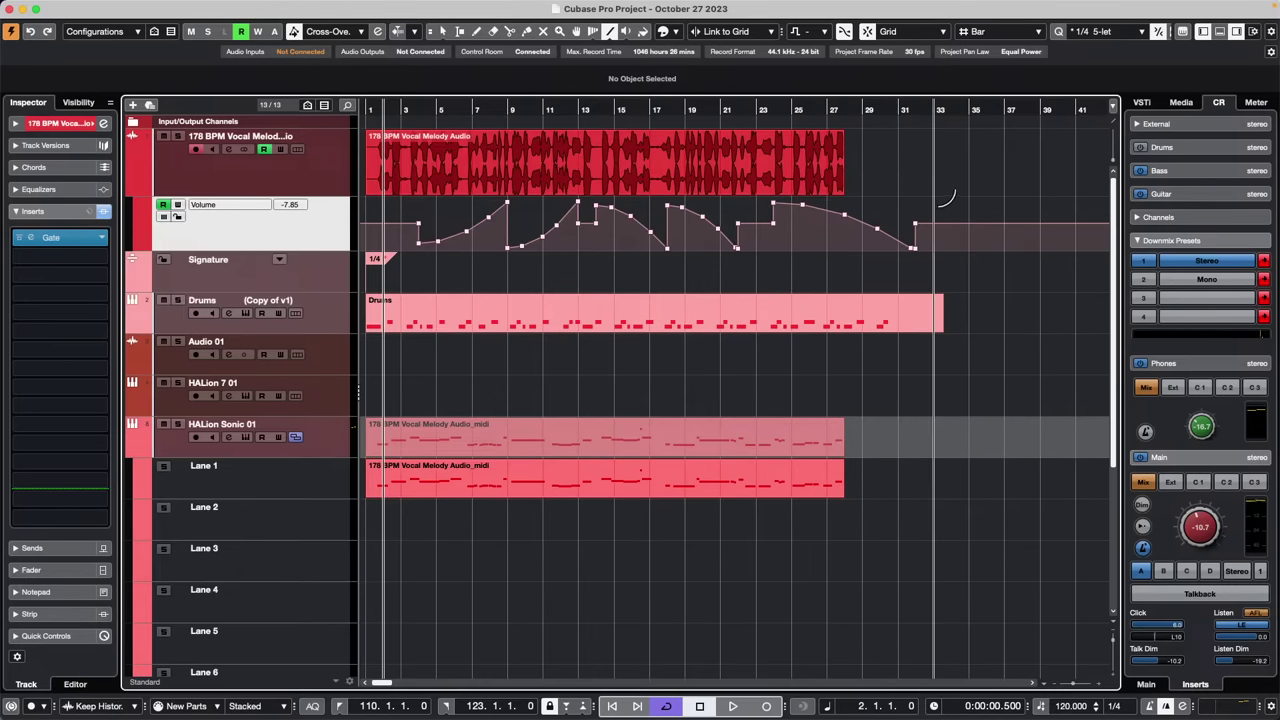
drag(933, 205, 1044, 234)
mouse_move(1044, 238)
mouse_down()
mouse_move(978, 248)
mouse_move(1054, 241)
mouse_move(987, 248)
mouse_up()
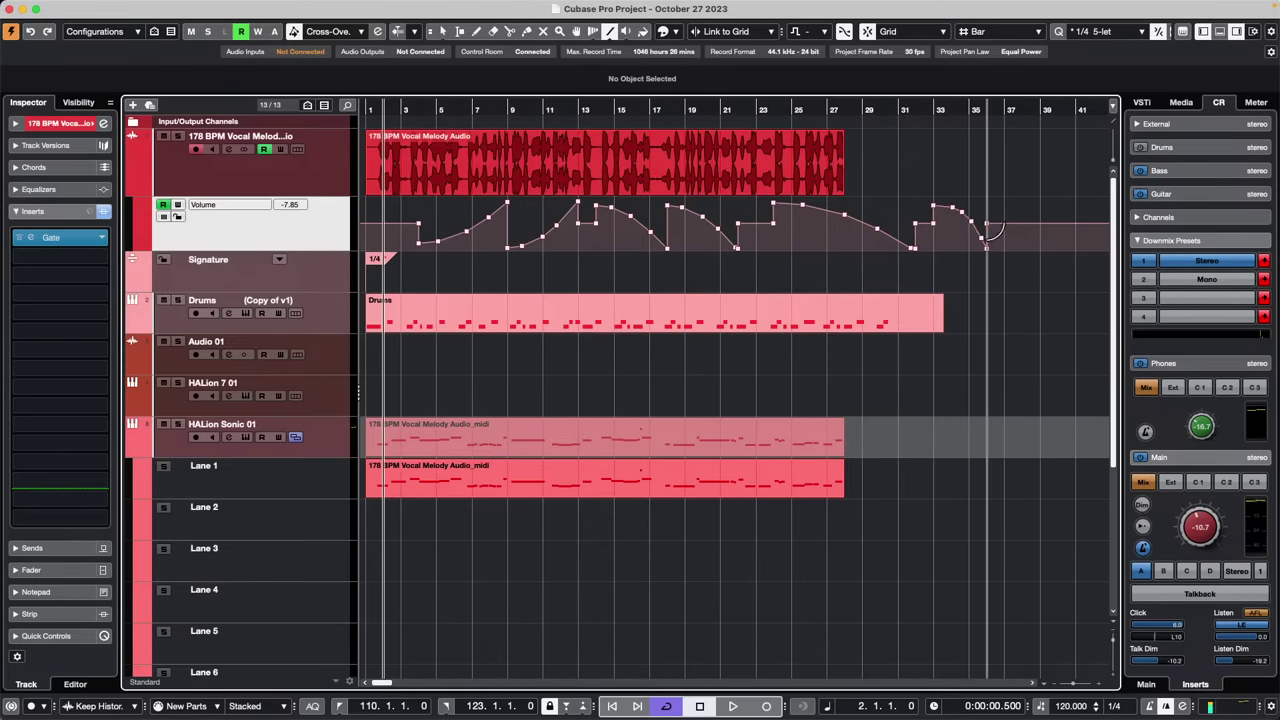
Draw a long falling volume parabola from about bar 41 to 72, overlaid by rising curves over about bars 42–48 and 48–56
drag(476, 110, 470, 58)
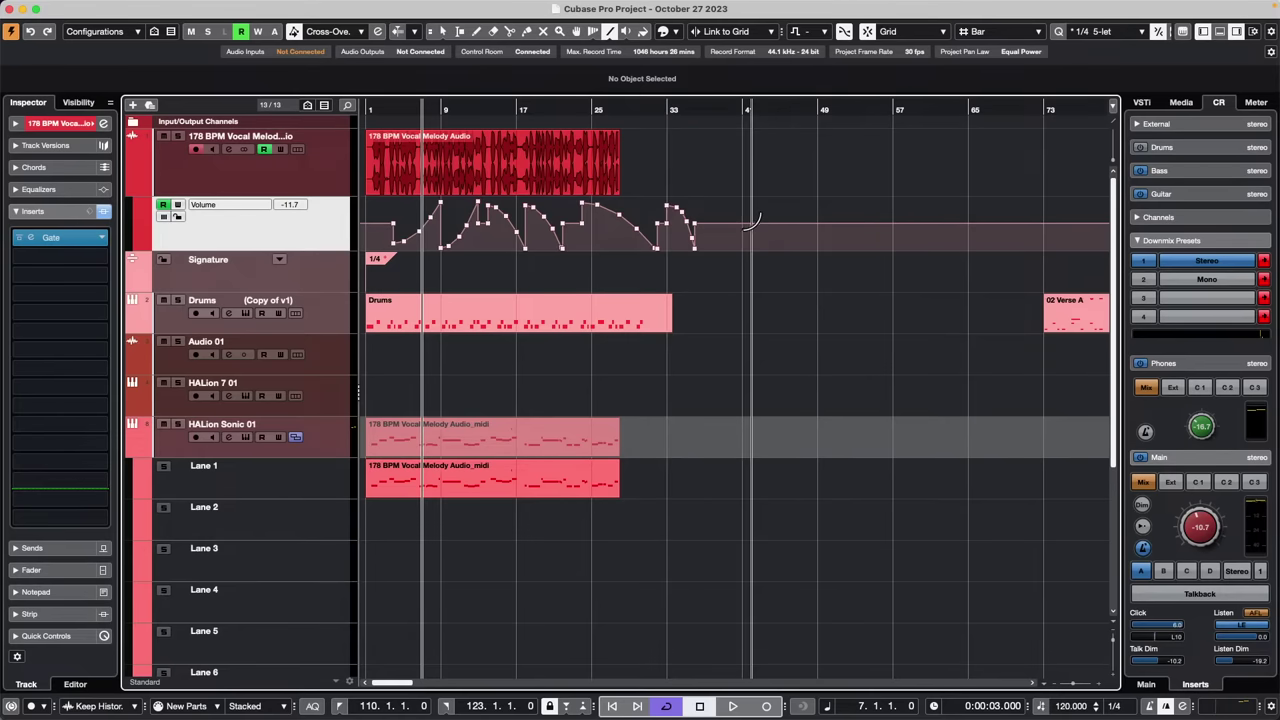
drag(746, 229, 1036, 250)
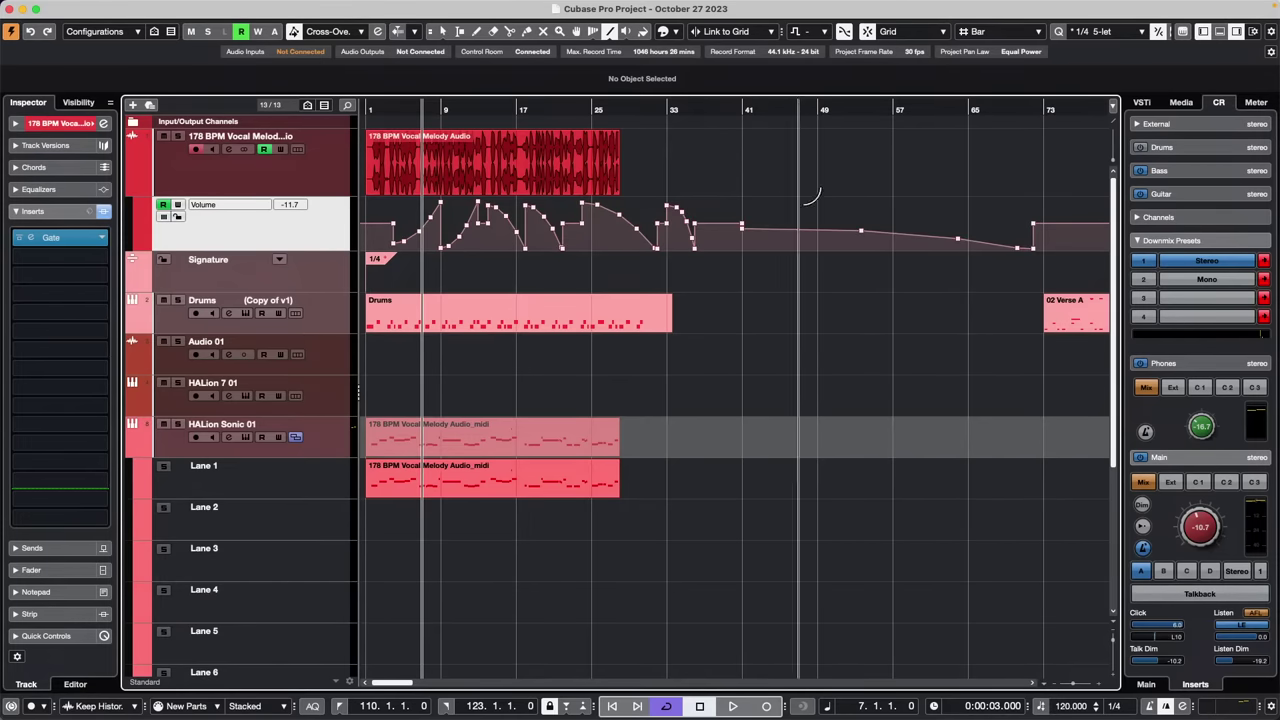
drag(750, 246, 816, 200)
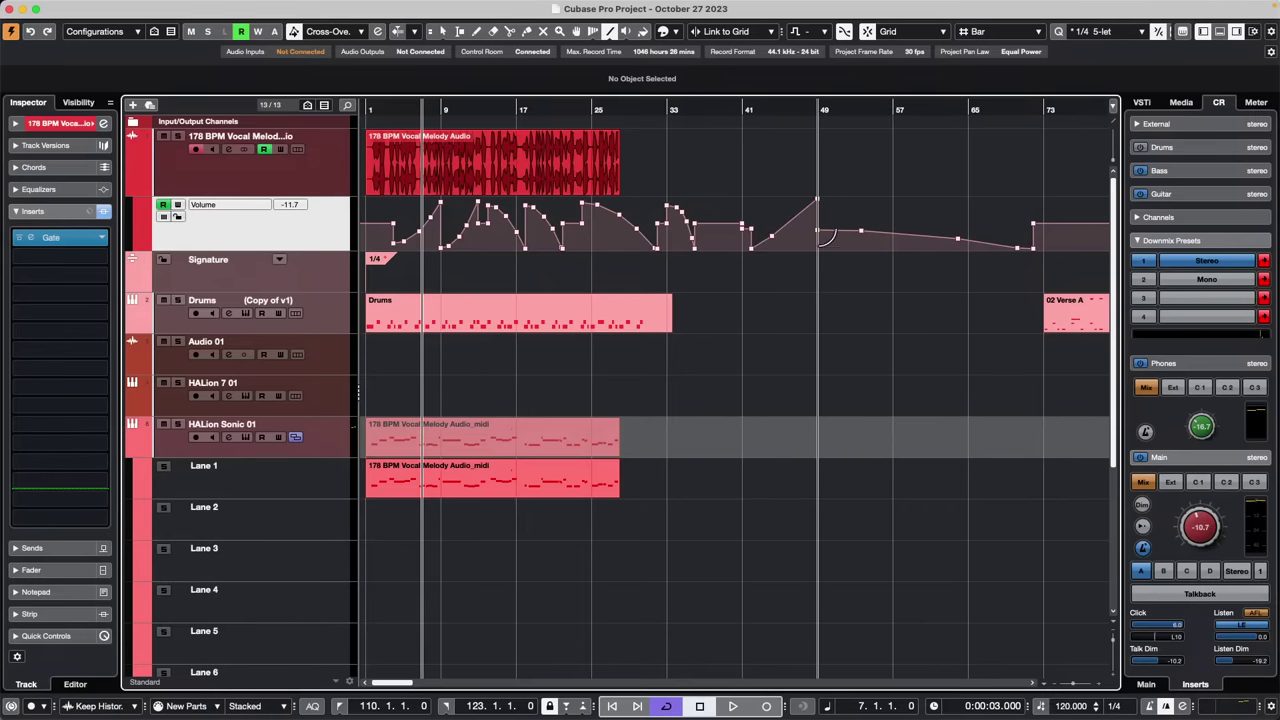
drag(808, 248, 880, 198)
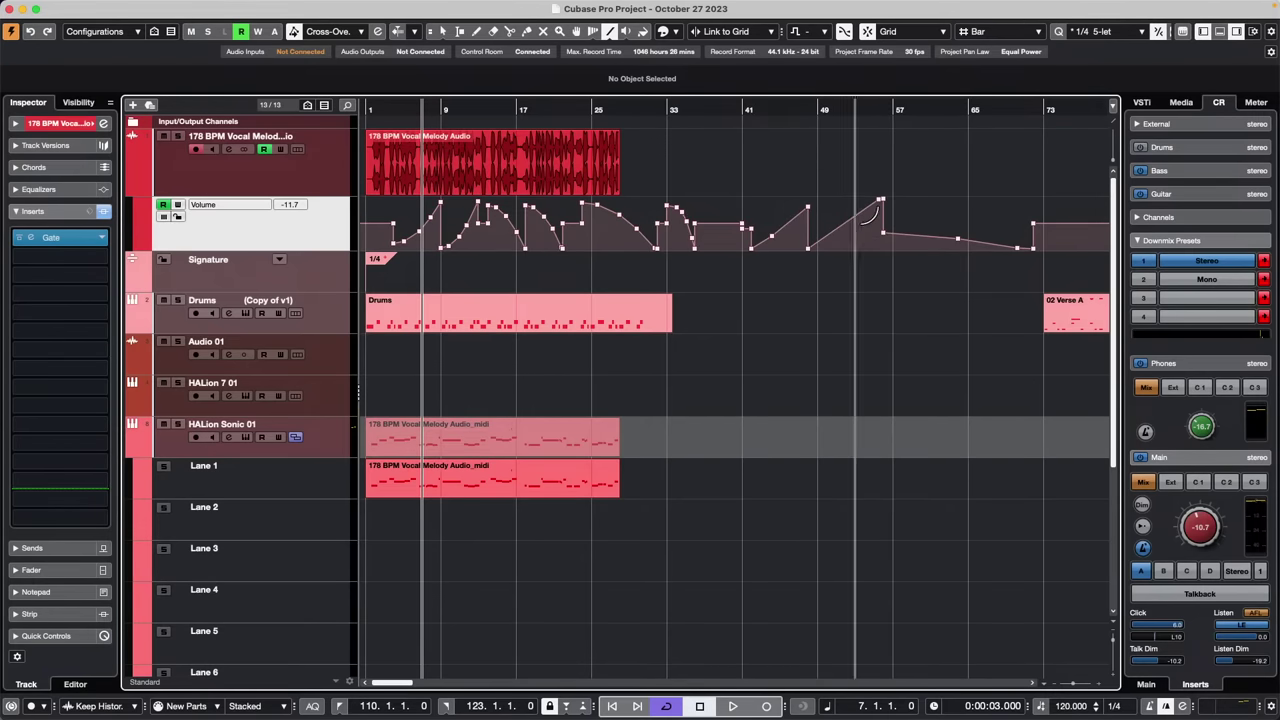
right_click(786, 242)
click(786, 239)
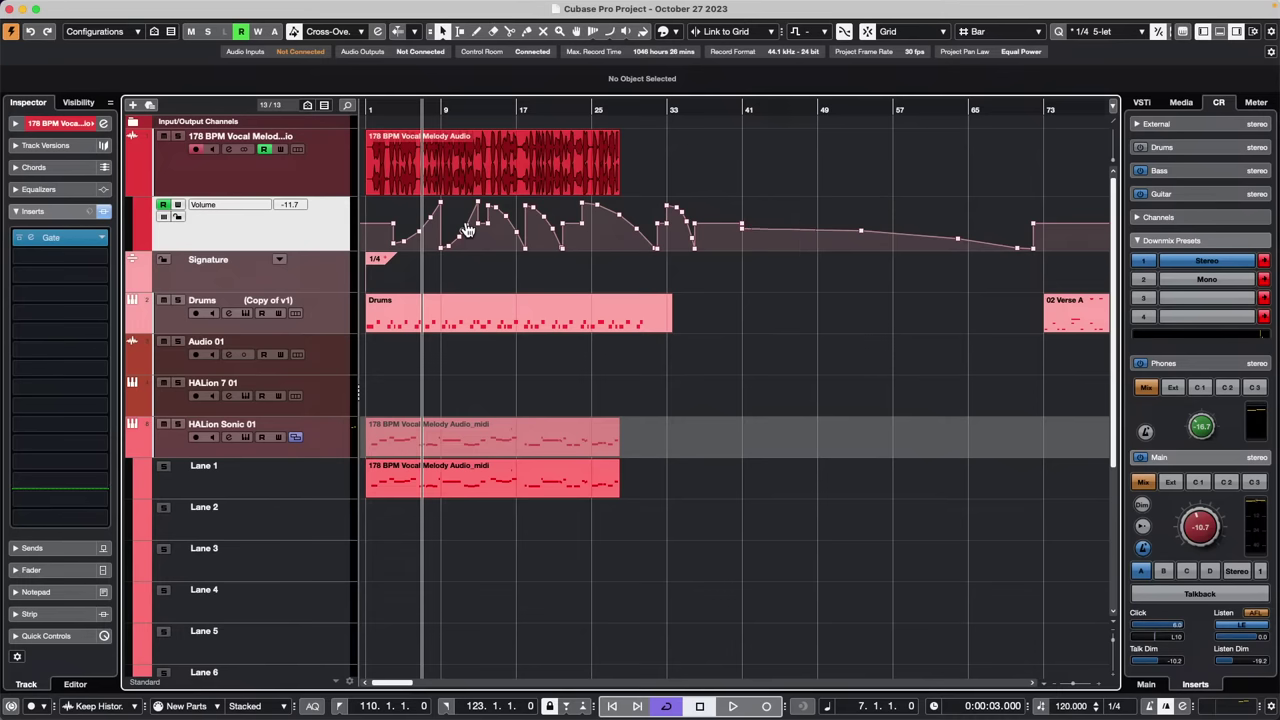
Undo all the parabolic curves on the Volume automation lane
key(super+z)
key(super+z)
key(super+z)
key(super+z)
key(super+z)
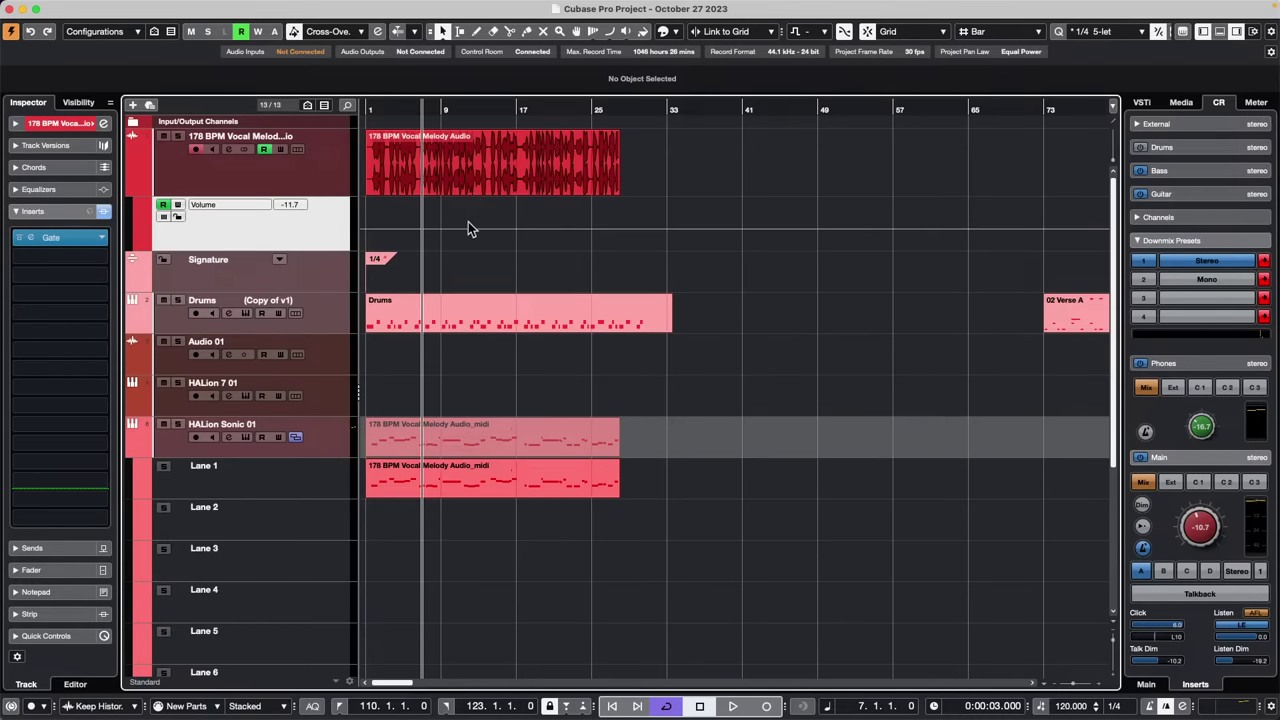
Switch the automation drawing tool from Parabola to Sine mode
right_click(462, 229)
click(480, 224)
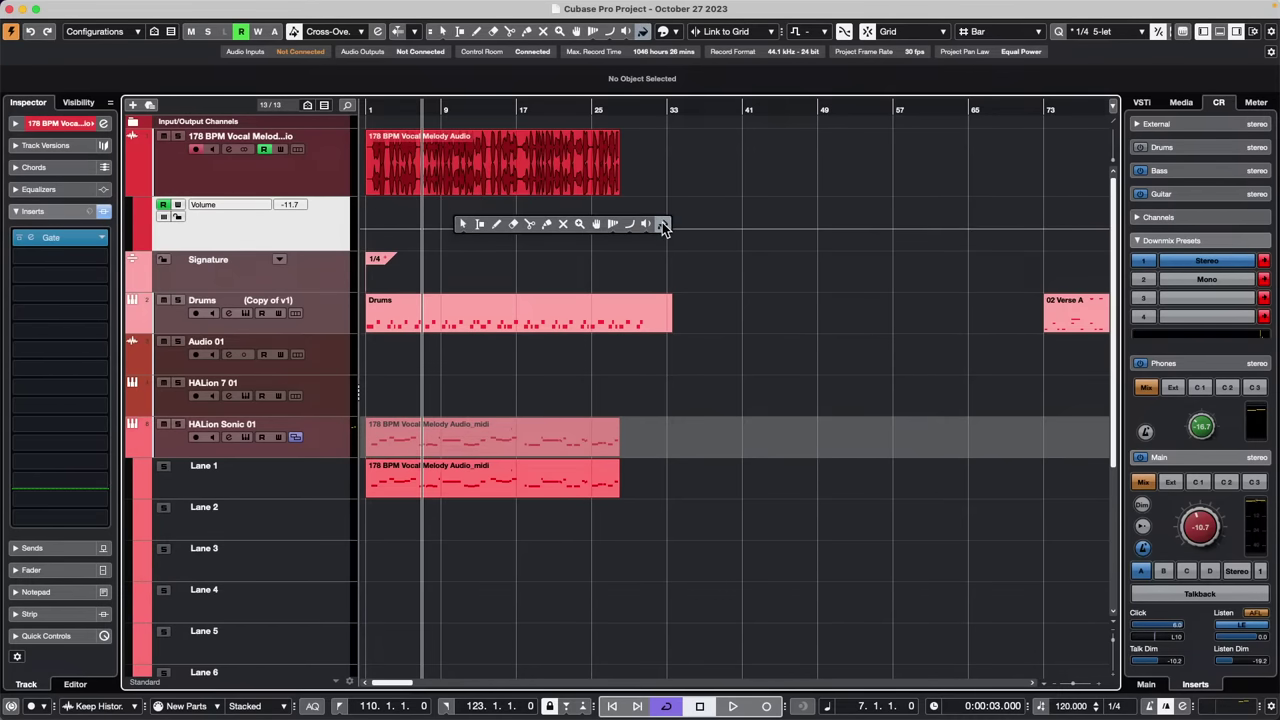
click(629, 225)
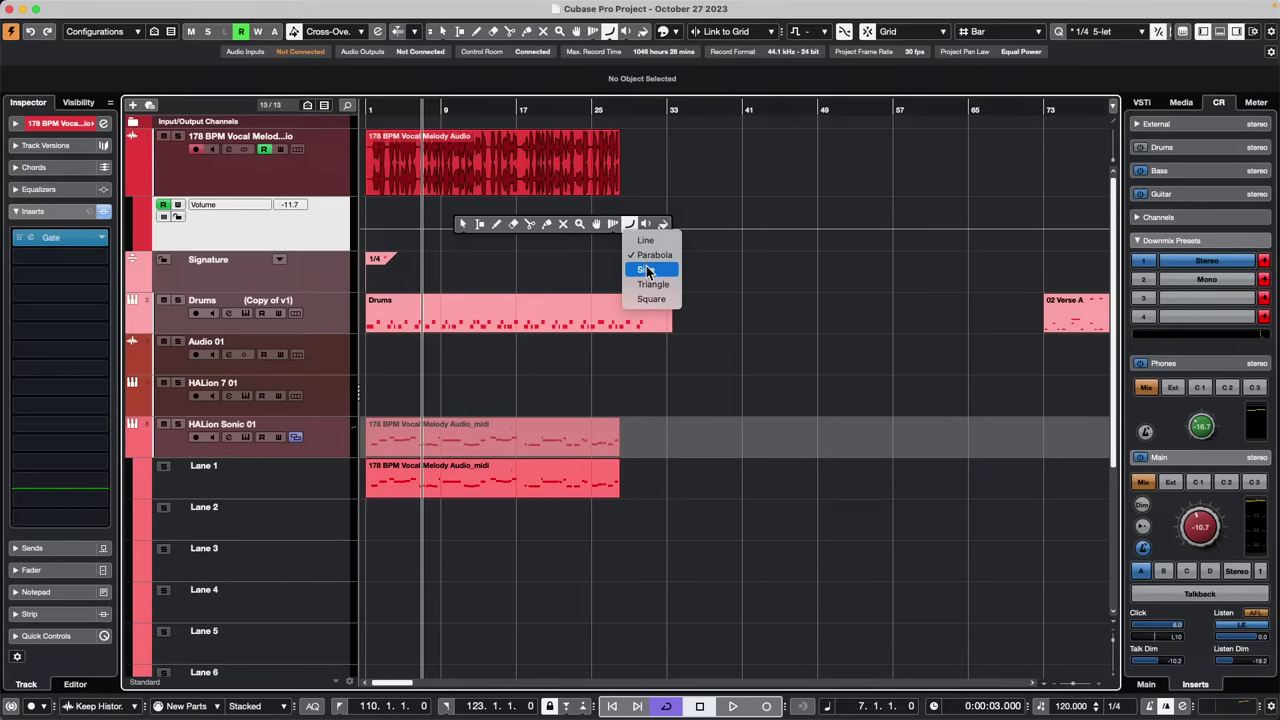
click(646, 270)
click(462, 224)
right_click(415, 213)
click(466, 214)
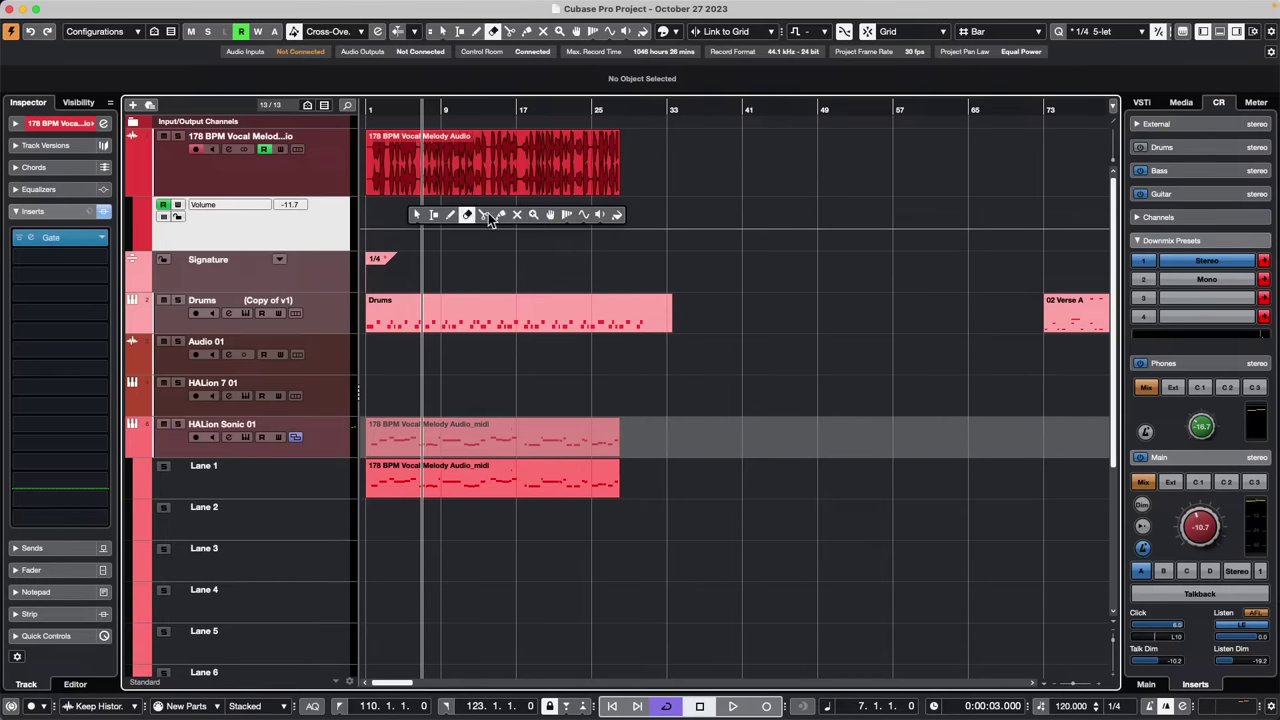
click(584, 222)
Try sine-wave volume automation from about bar 5 to bar 61 and a short one near bar 17, undoing each
mouse_move(404, 228)
mouse_down()
mouse_move(536, 252)
mouse_move(525, 264)
mouse_move(933, 249)
mouse_up()
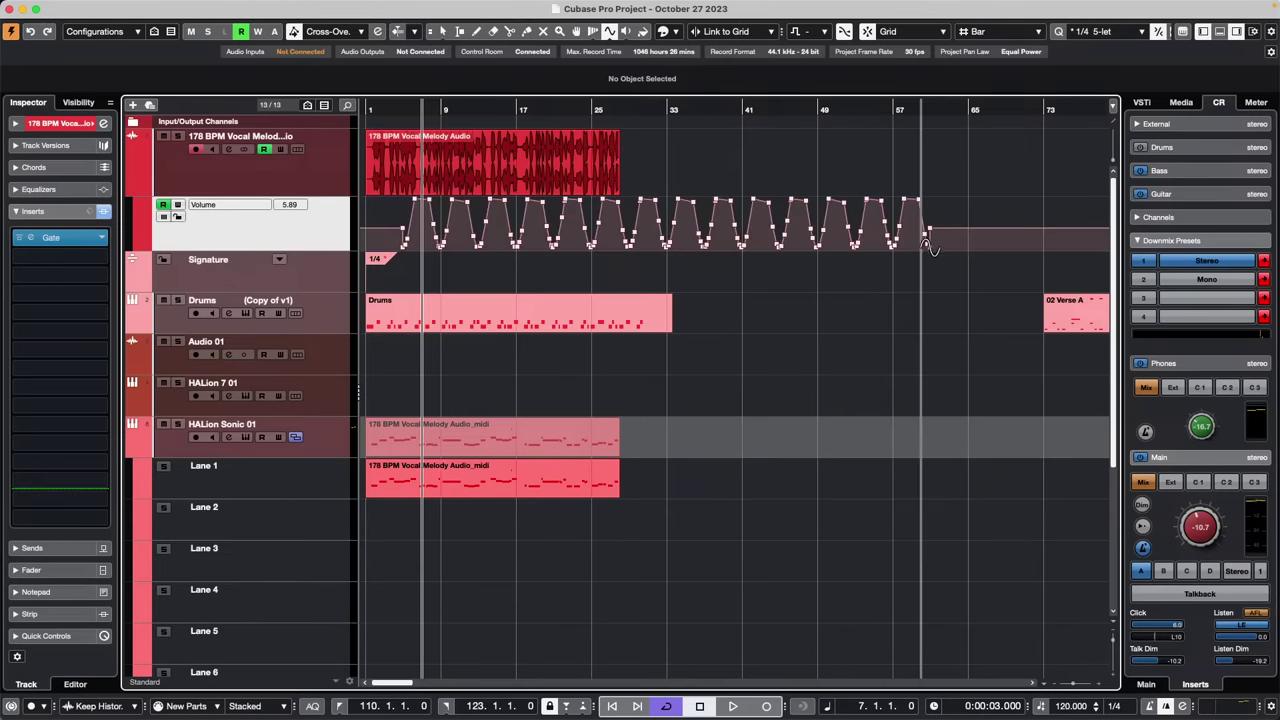
key(super+z)
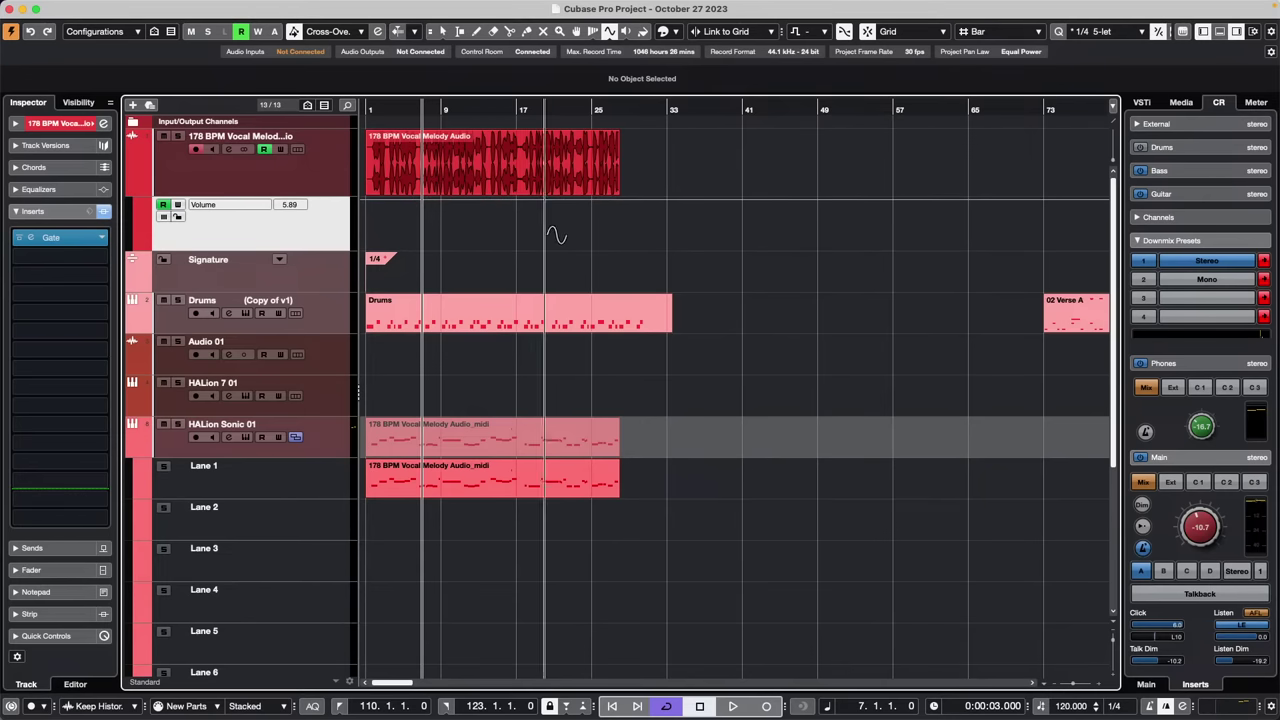
drag(522, 237, 520, 236)
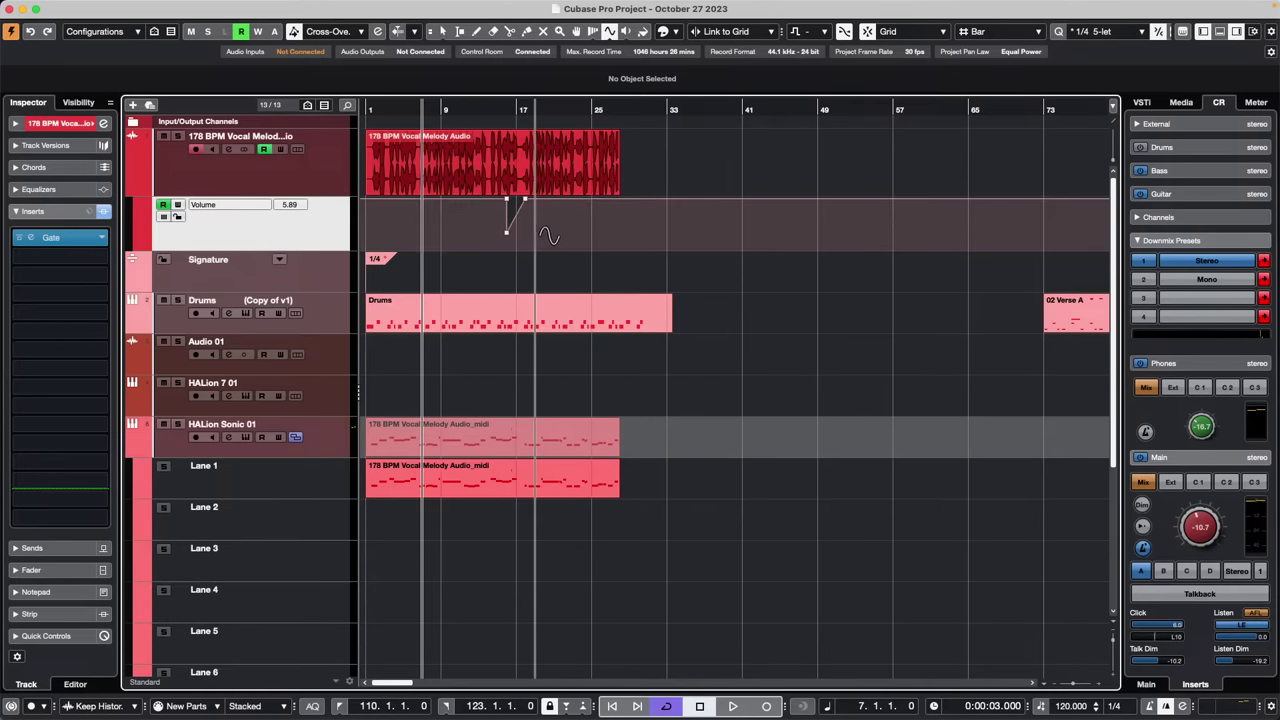
key(super+z)
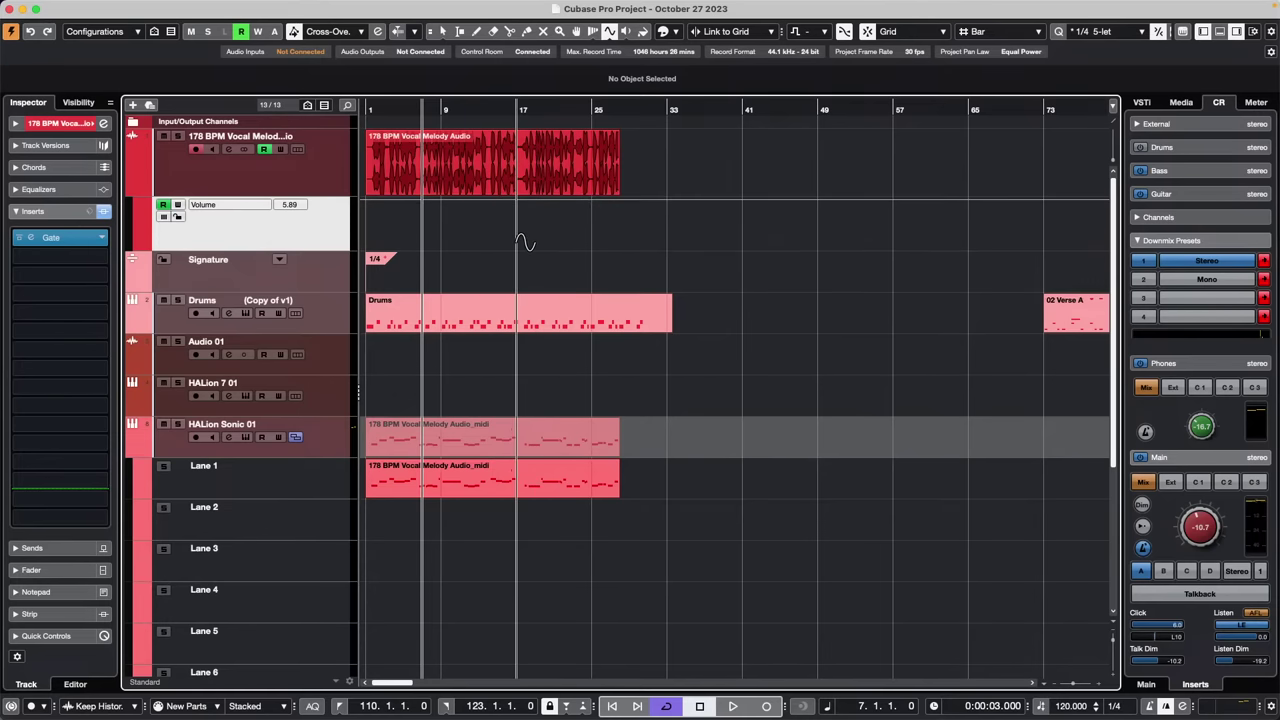
Draw a sine wave on the Volume automation lane from about bar 17 to past bar 160
mouse_move(520, 240)
mouse_down()
mouse_move(576, 248)
mouse_move(612, 278)
mouse_move(534, 280)
mouse_move(586, 276)
mouse_move(597, 280)
mouse_move(550, 276)
mouse_move(686, 300)
mouse_move(684, 348)
mouse_move(670, 207)
mouse_move(672, 248)
mouse_move(673, 208)
mouse_move(874, 223)
mouse_up()
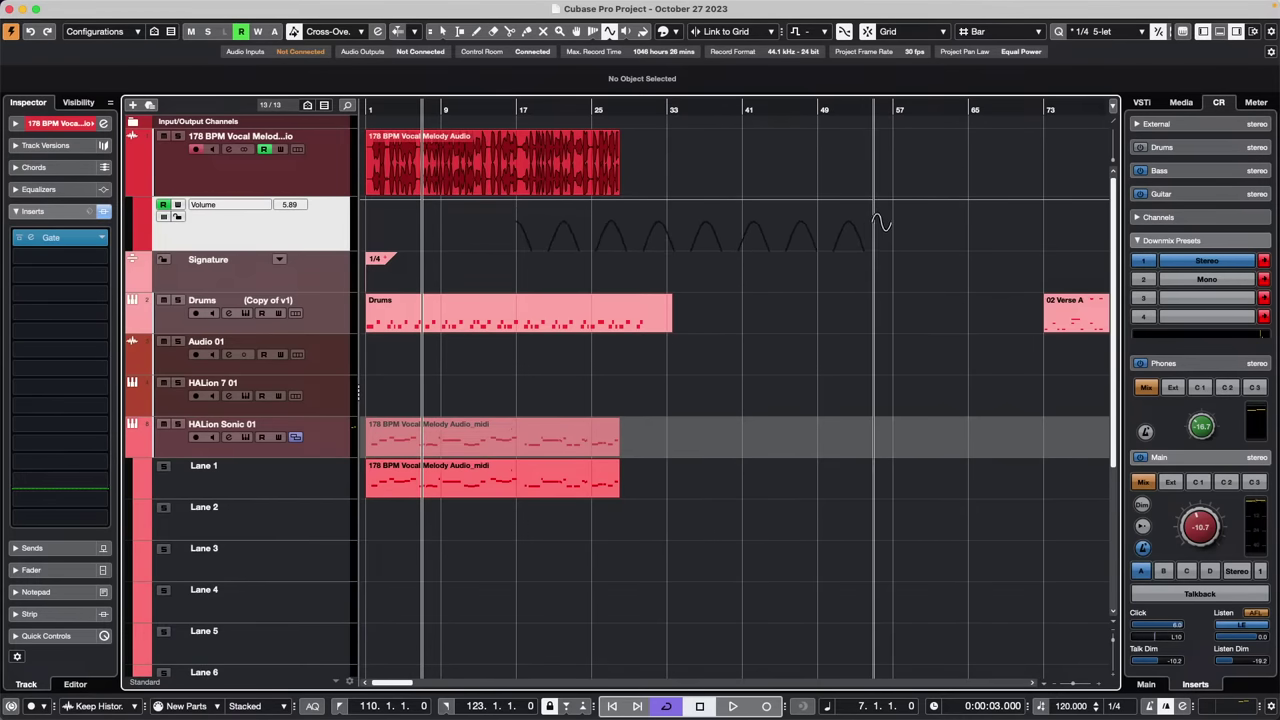
drag(880, 222, 1110, 236)
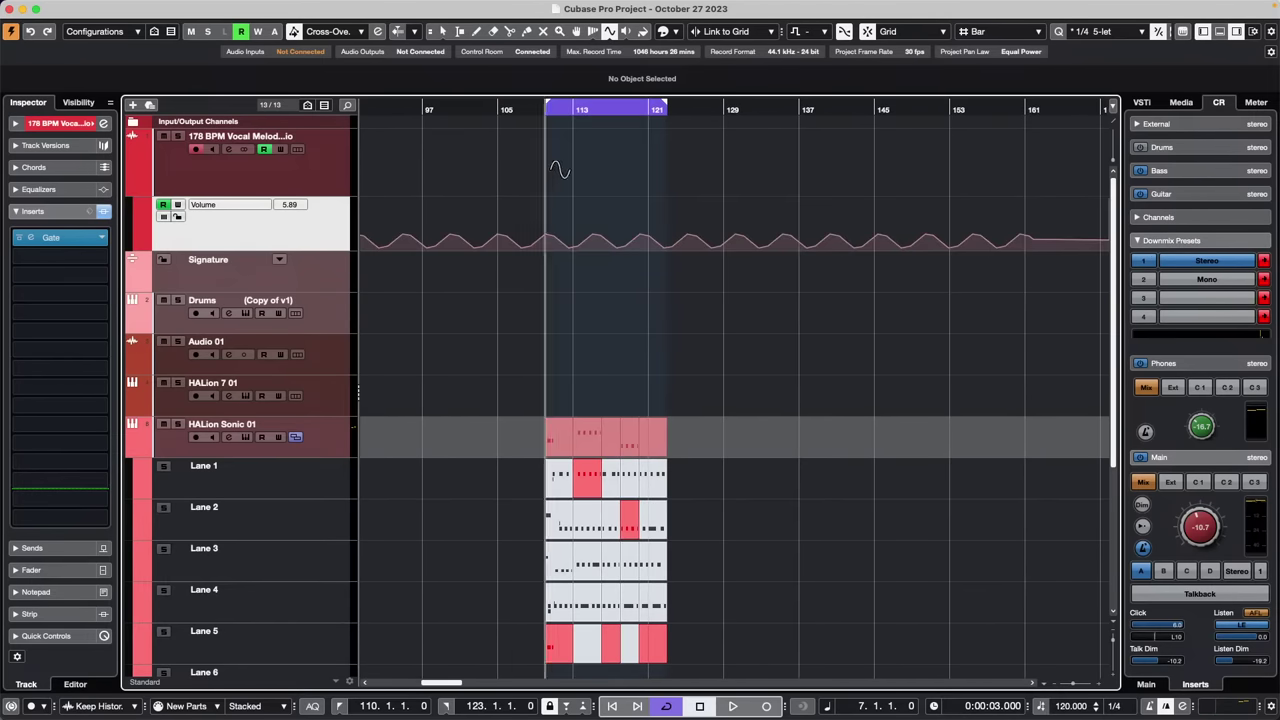
Draw a low triangle-wave volume automation from about bar 281 to bar 568 using the Triangle mode
right_click(494, 255)
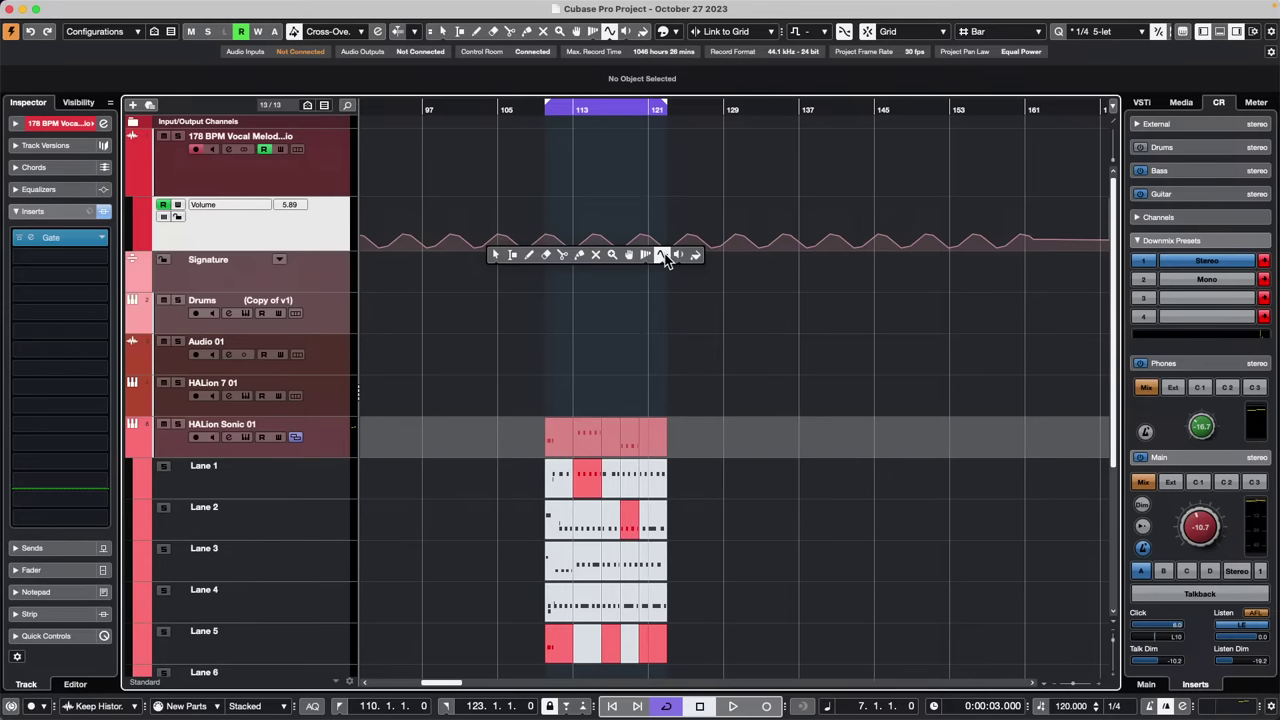
click(665, 257)
click(495, 255)
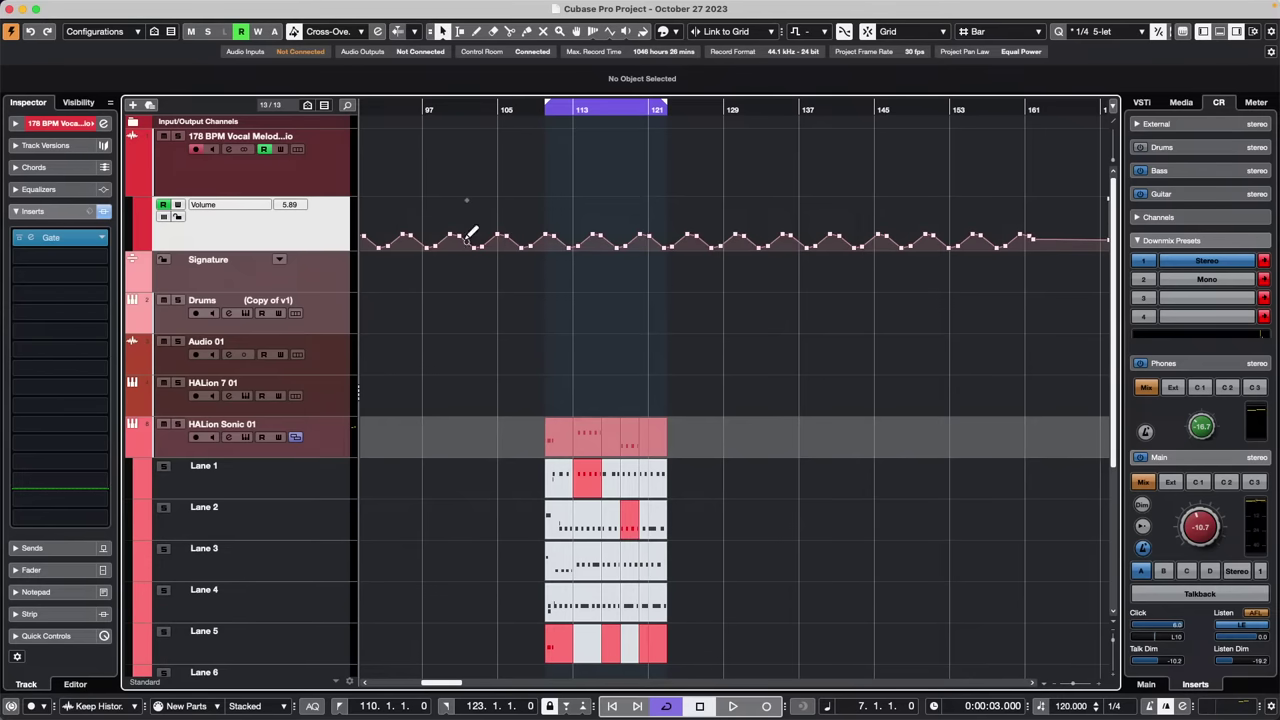
right_click(466, 241)
click(633, 240)
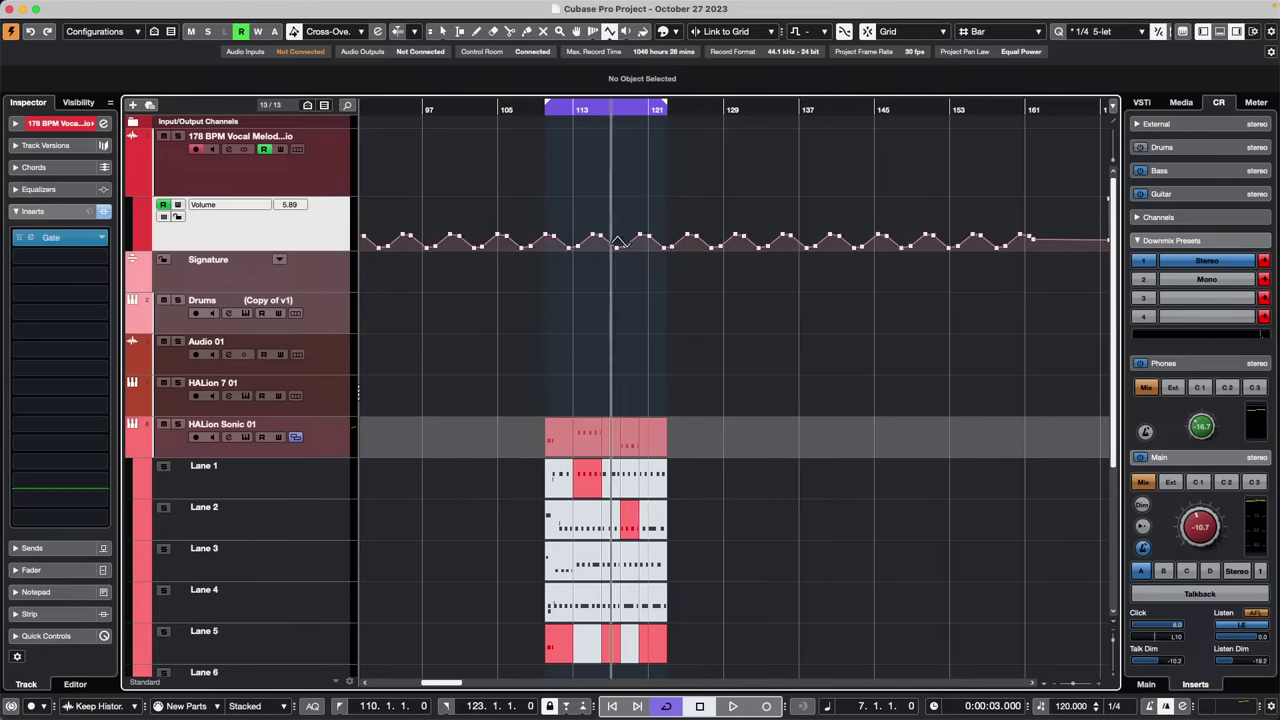
drag(524, 107, 517, 77)
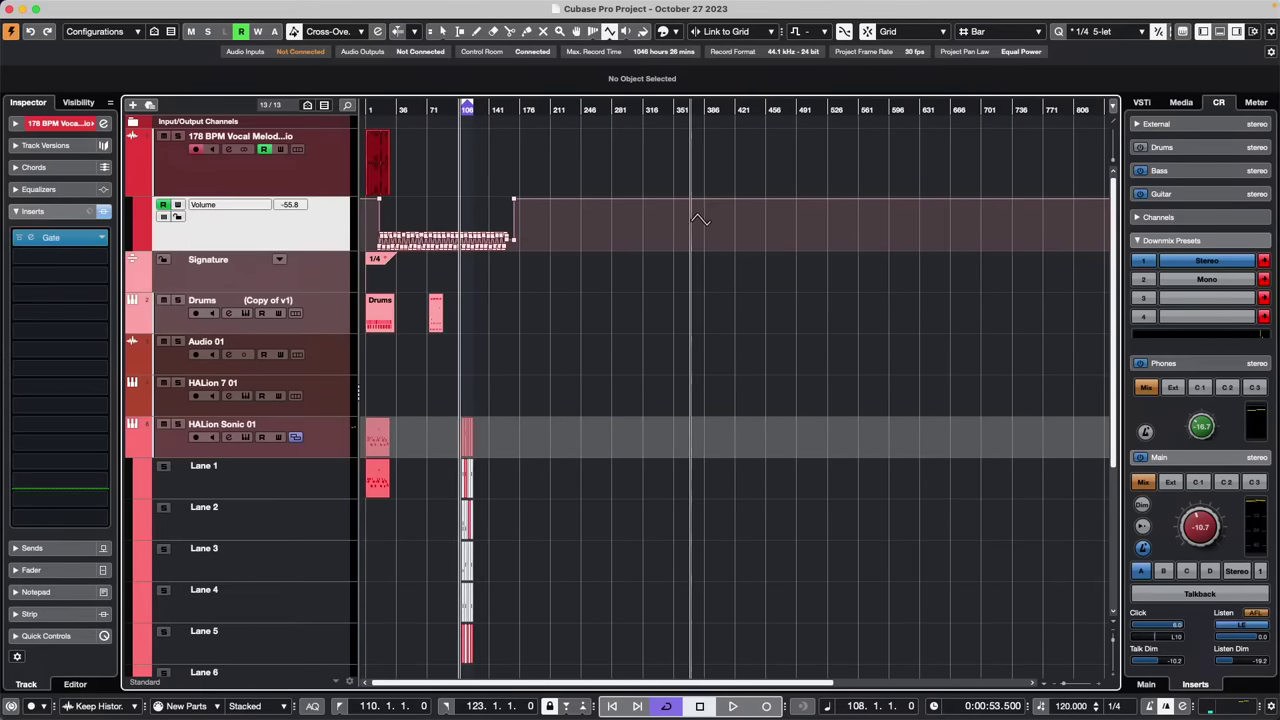
mouse_move(612, 240)
mouse_down()
mouse_move(831, 329)
mouse_move(868, 329)
mouse_up()
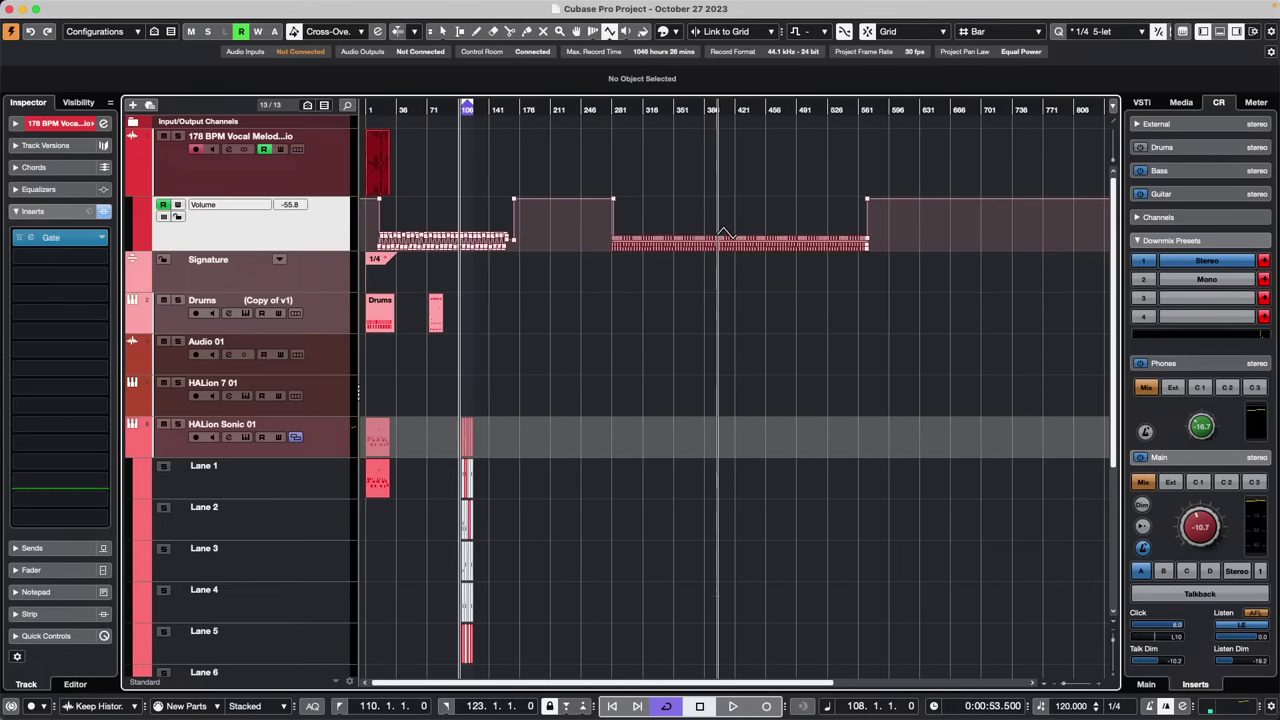
Draw a taller triangle wave on the Volume lane from about bar 609 to past bar 1153
drag(660, 108, 690, 235)
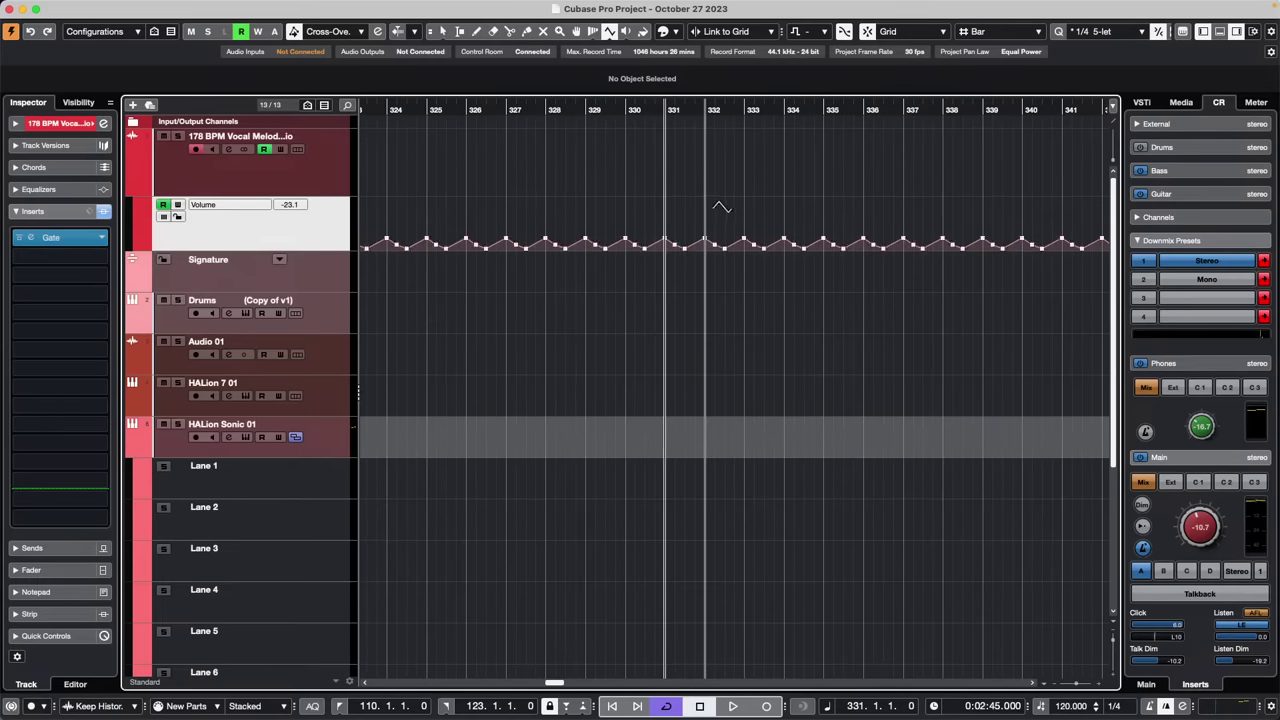
drag(517, 106, 506, 43)
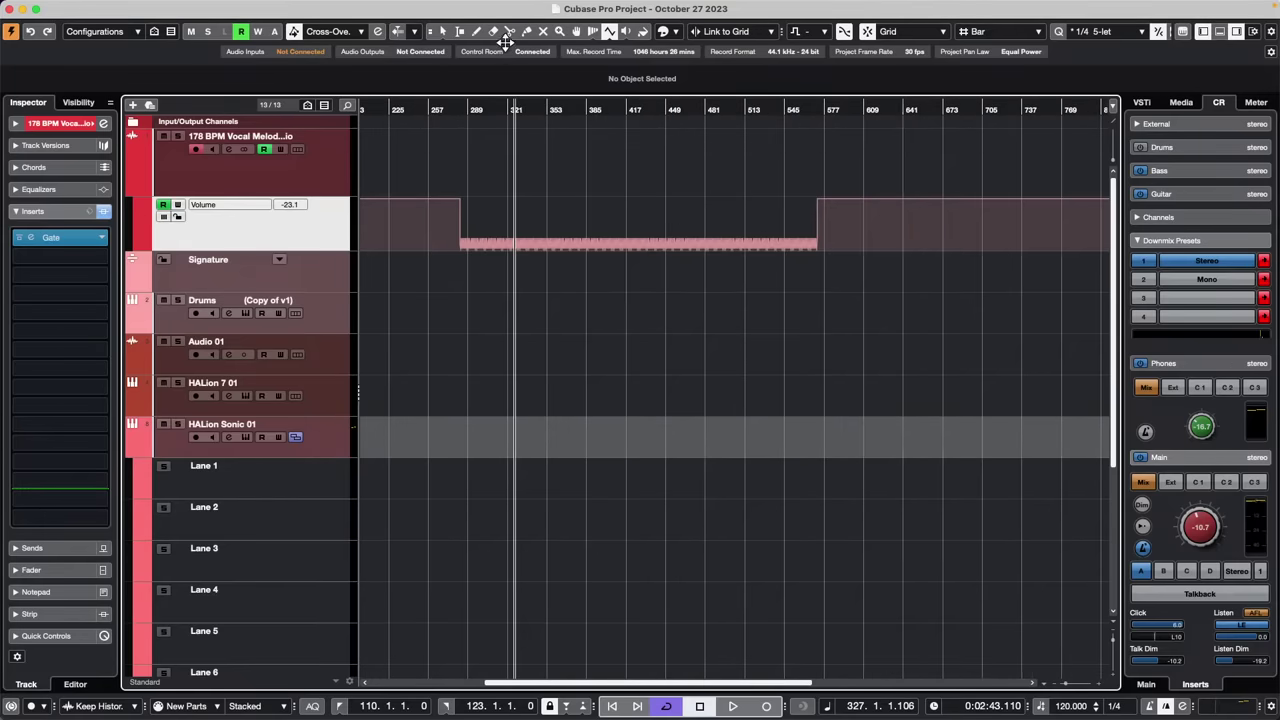
drag(866, 235, 1258, 219)
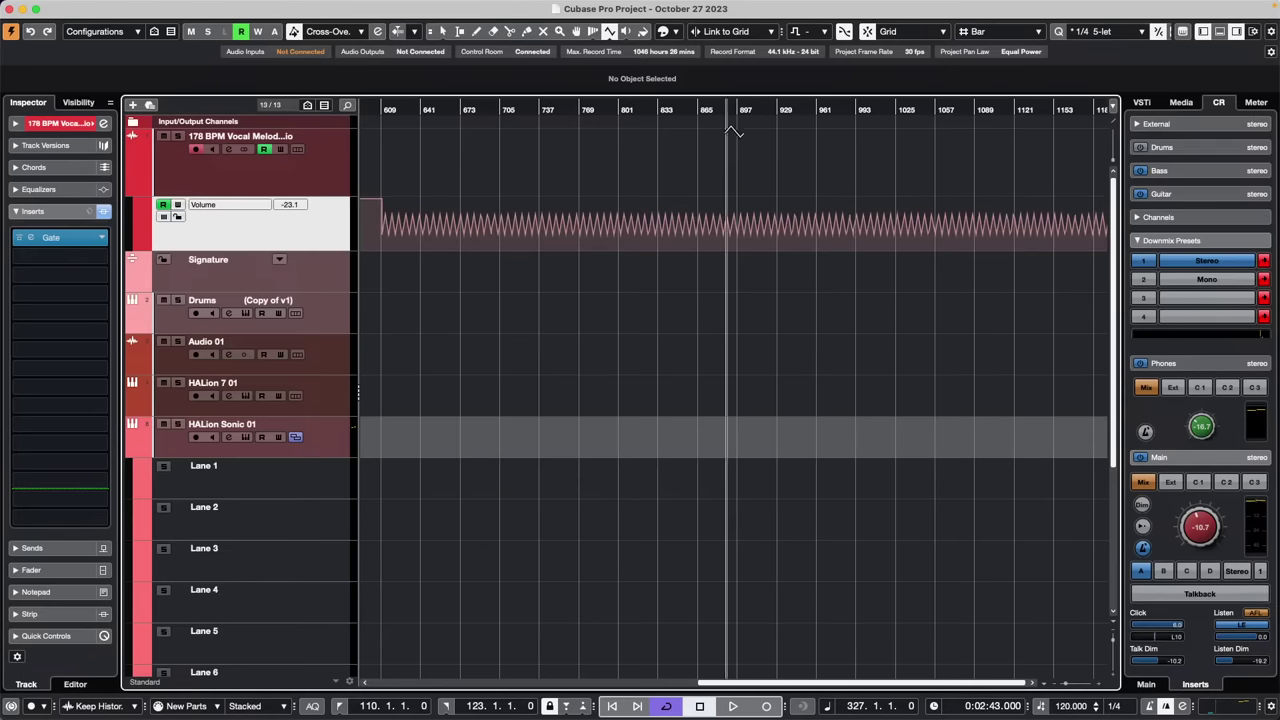
drag(671, 112, 669, 143)
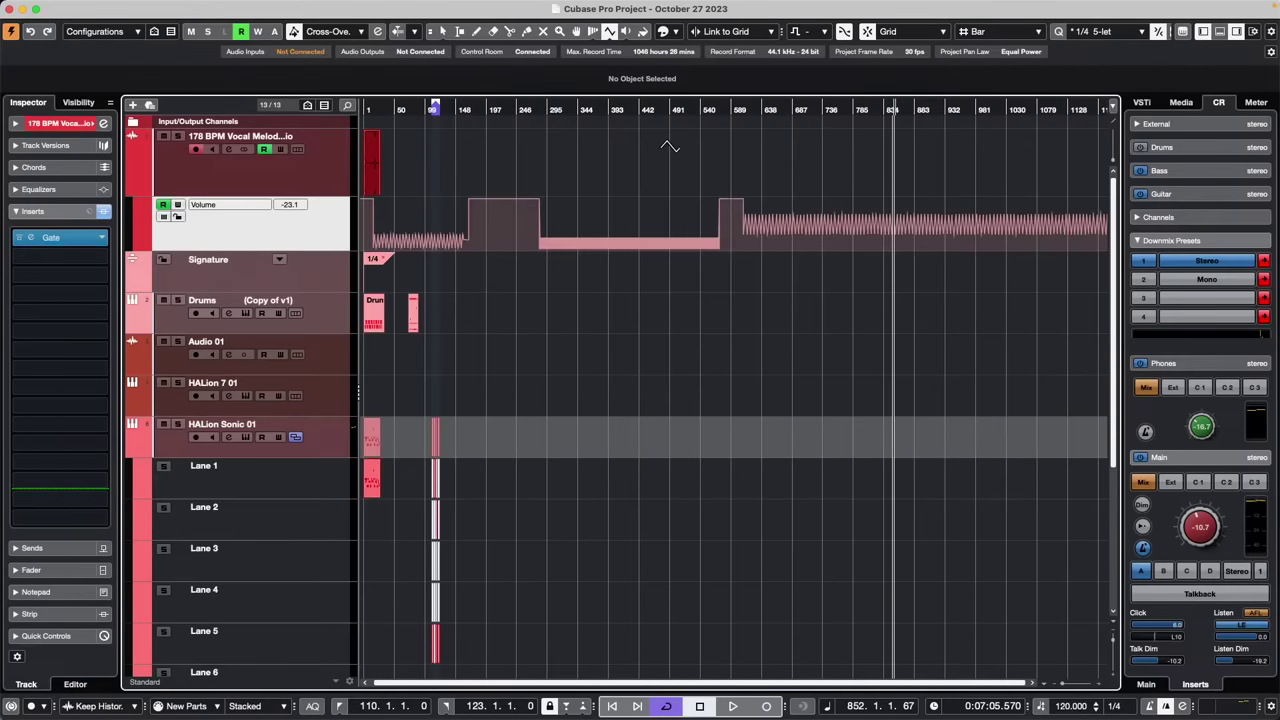
Return to the Object Selection tool and open the 02 Verse A part on the Drums track in the lower-zone editor
right_click(558, 238)
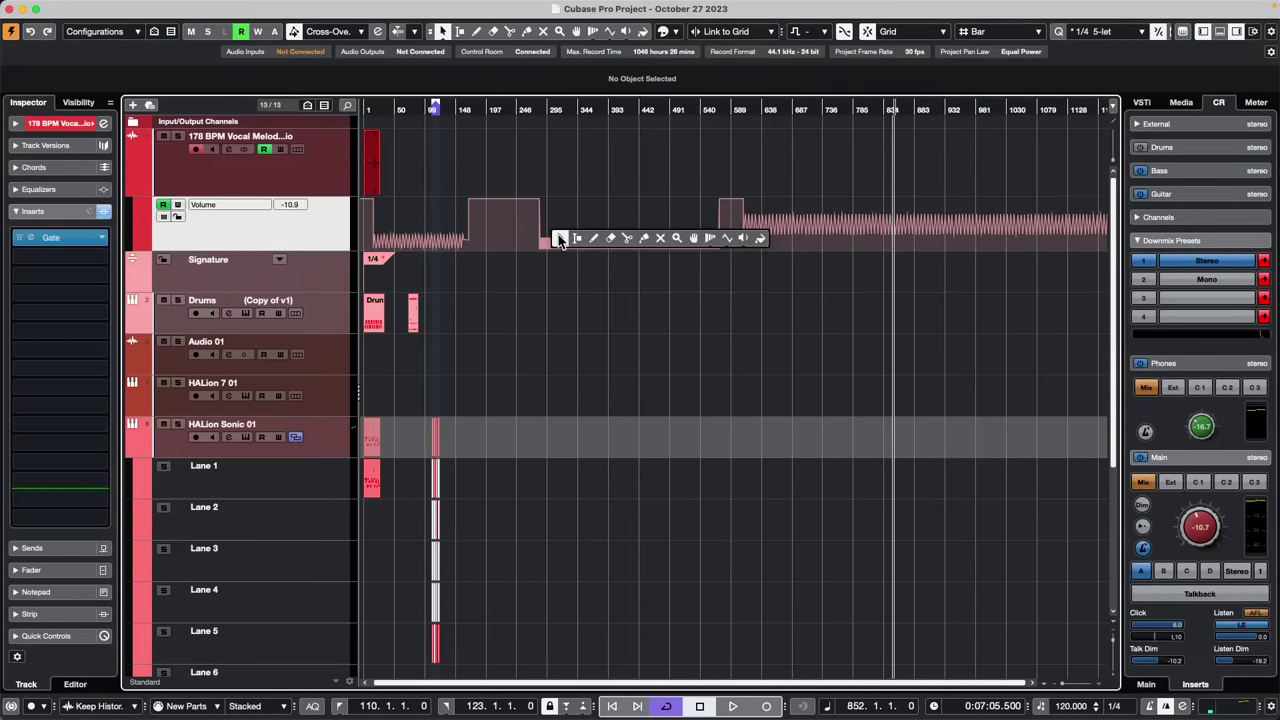
click(727, 241)
click(711, 239)
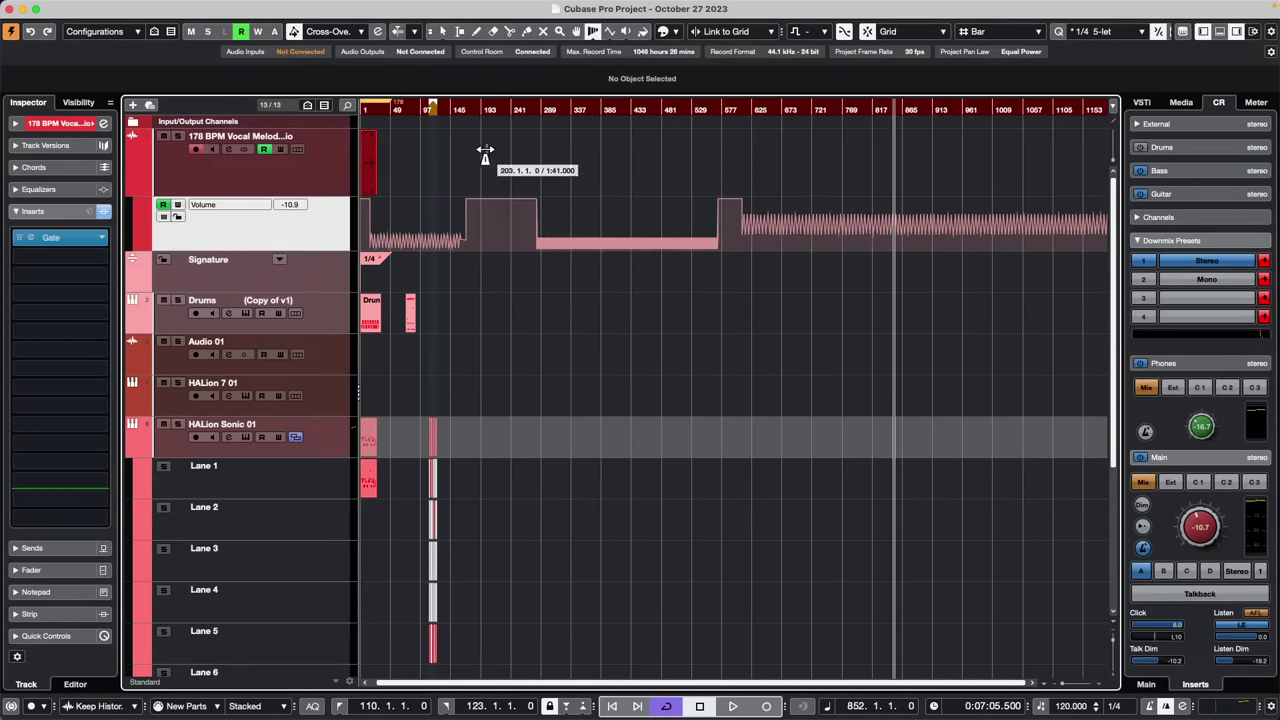
key(1)
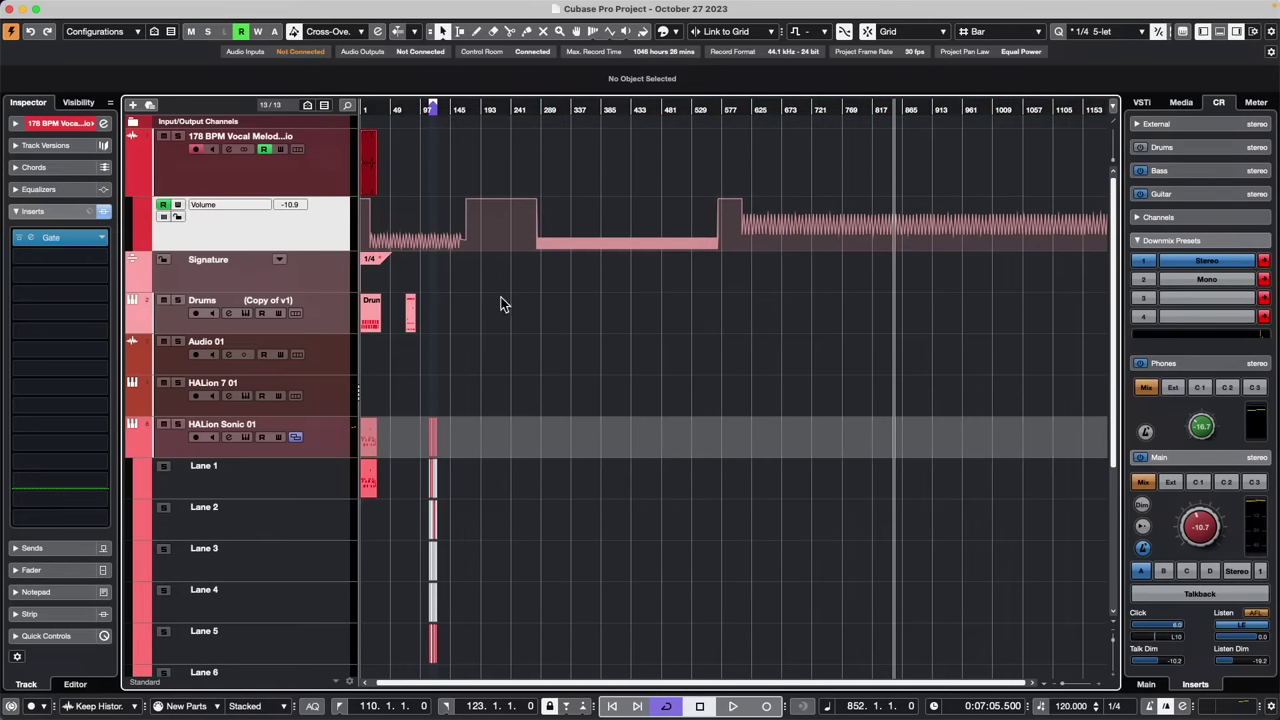
double_click(410, 316)
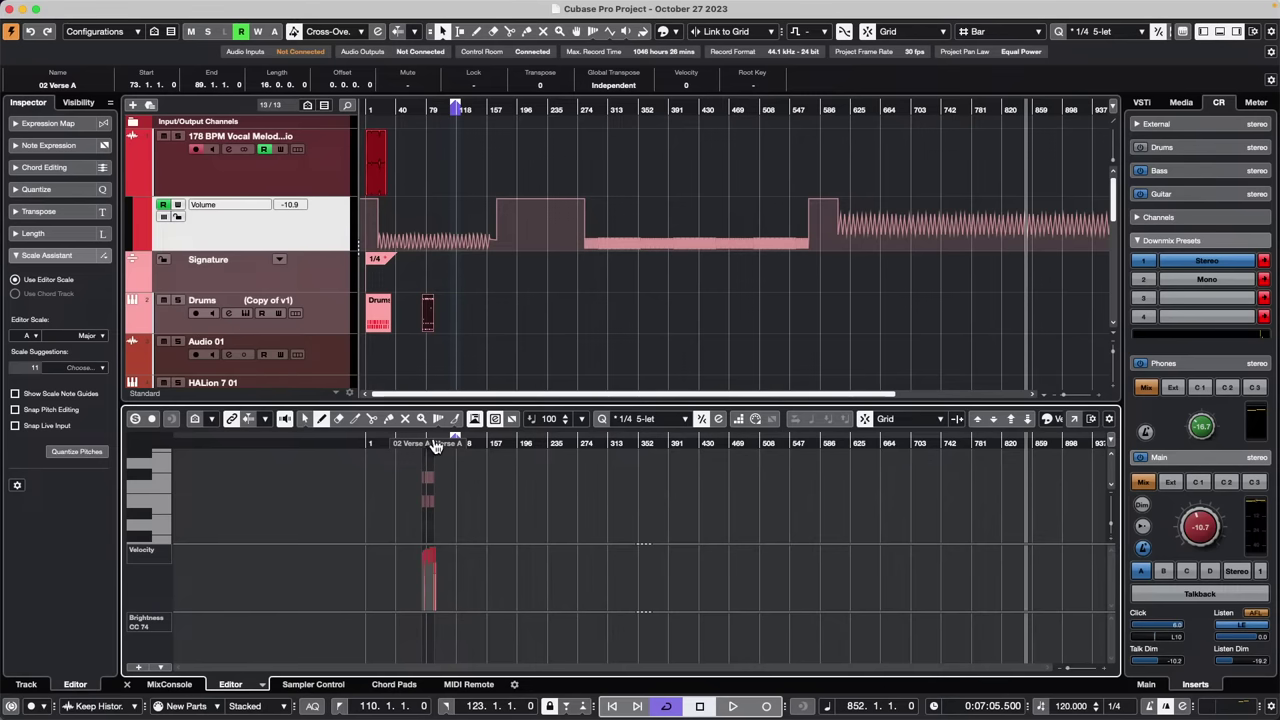
Paint a freehand run of notes across the 02 Verse A part using the Paint mode, and undo it
click(435, 446)
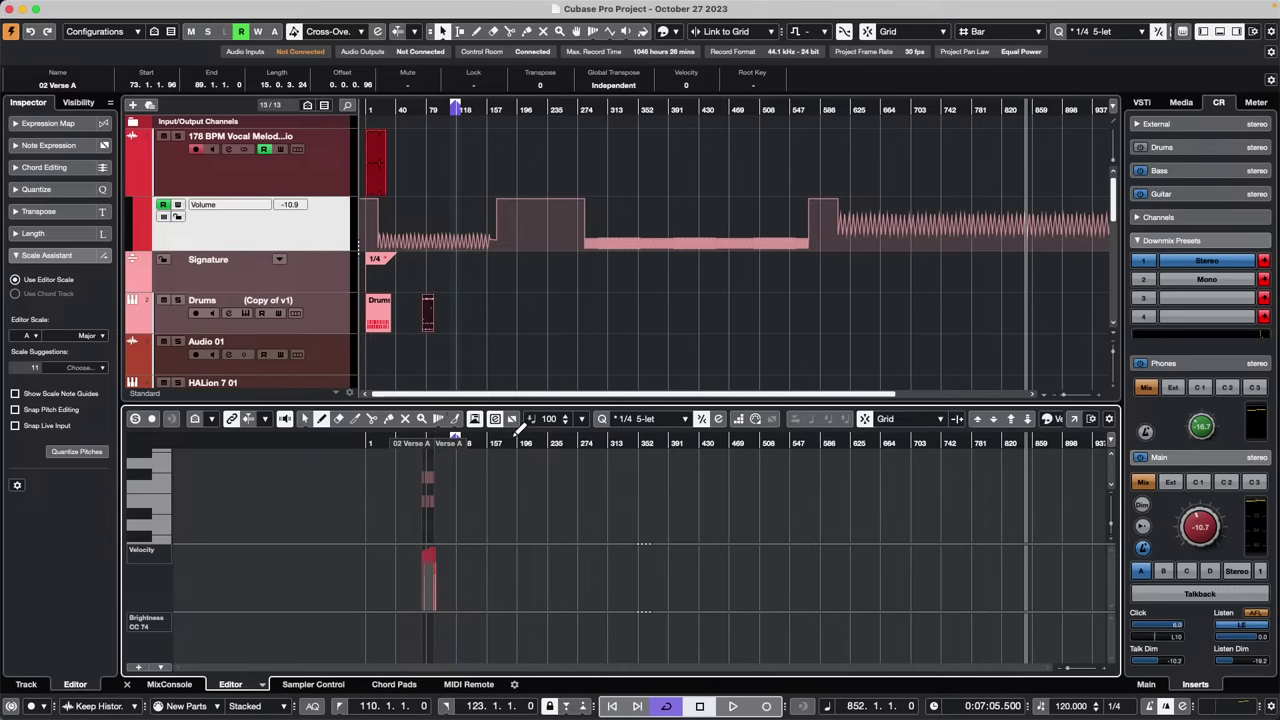
drag(514, 441, 322, 456)
key(h)
key(h)
key(h)
key(h)
key(h)
key(h)
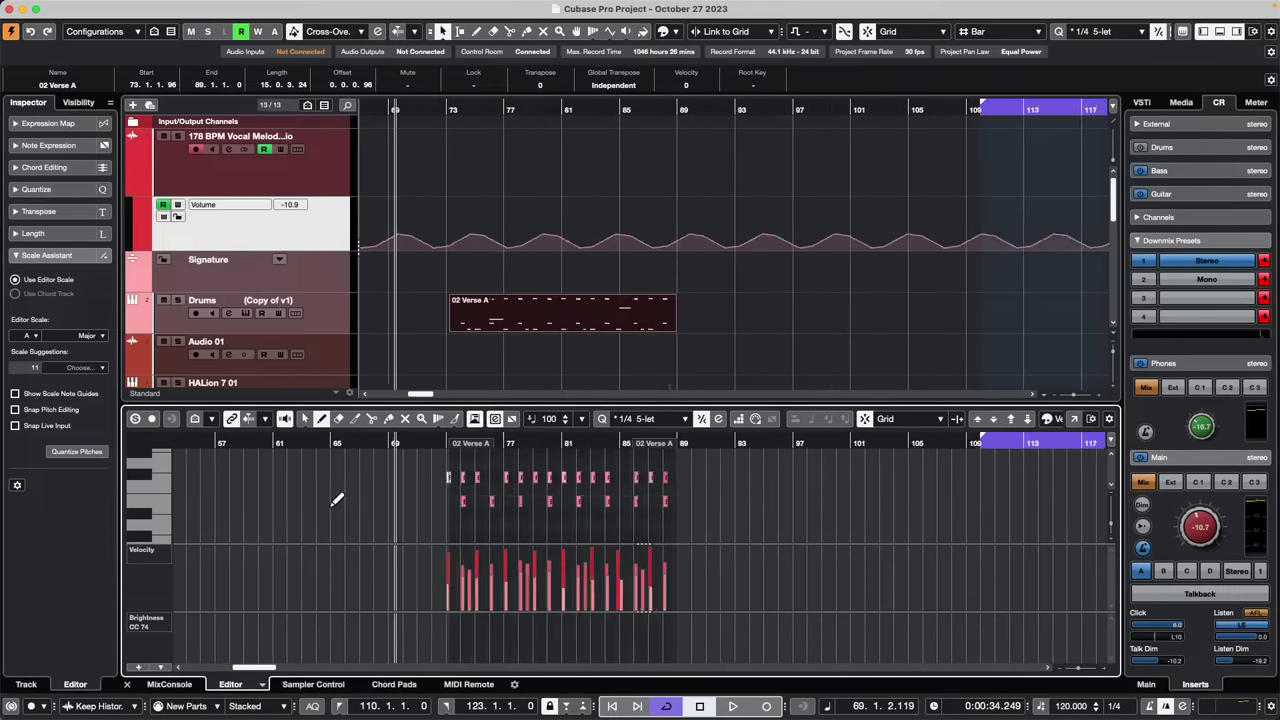
key(h)
right_click(625, 540)
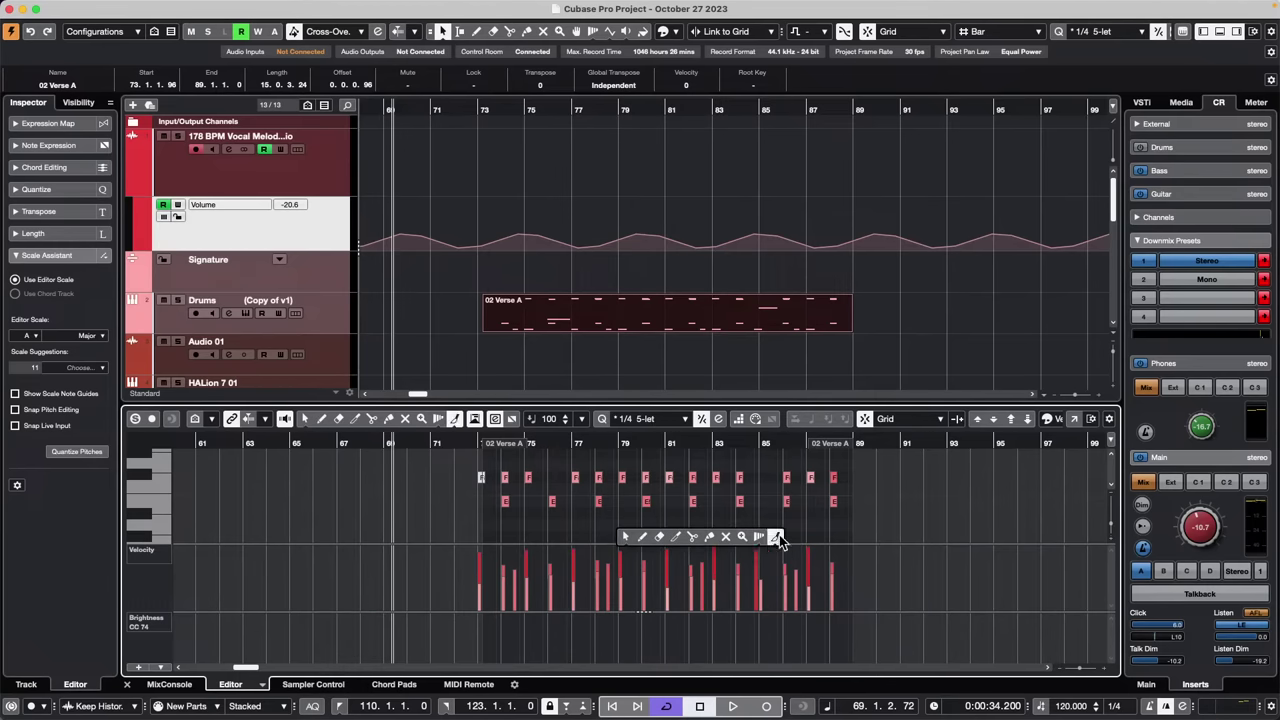
click(777, 538)
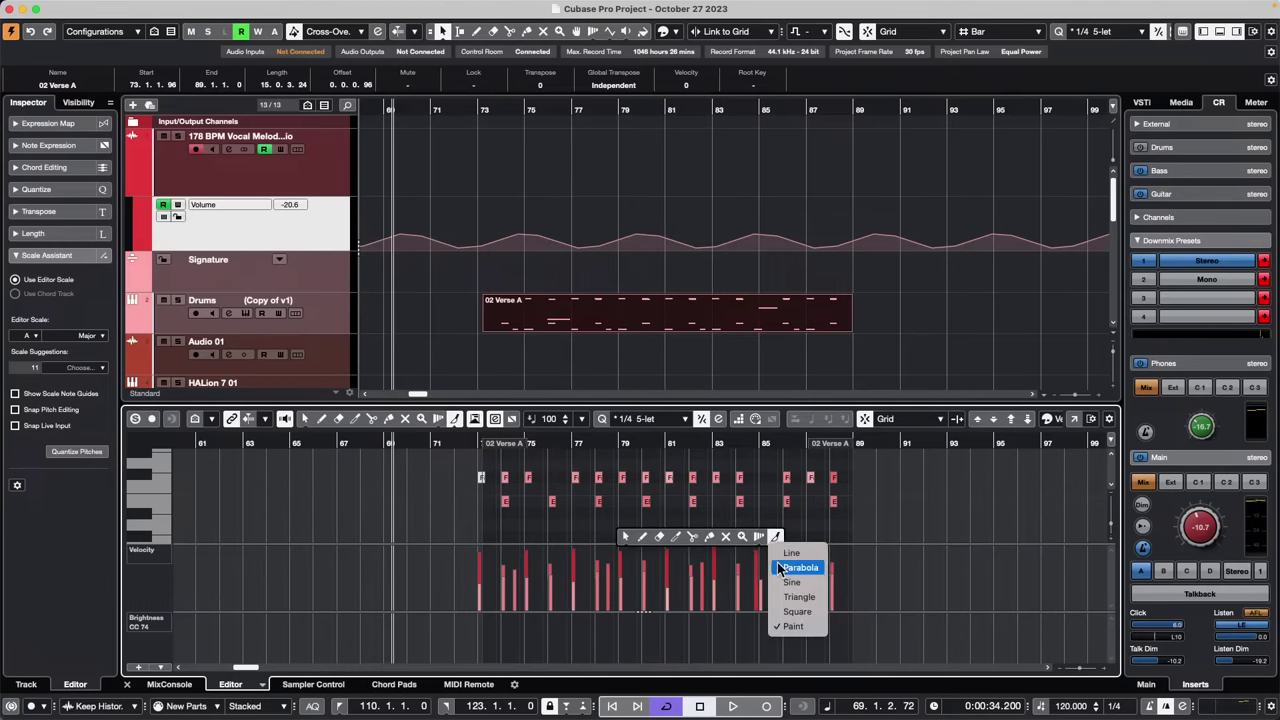
click(815, 627)
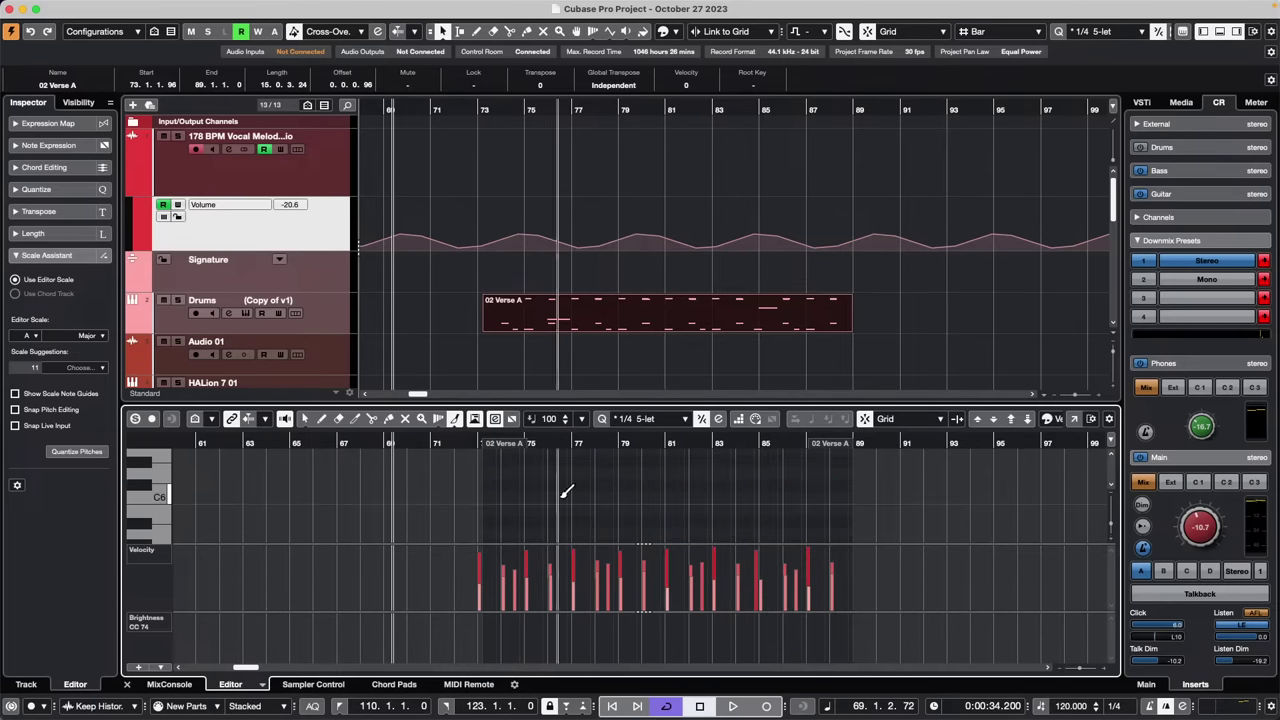
mouse_move(516, 472)
mouse_down()
mouse_move(619, 507)
mouse_move(750, 455)
mouse_move(912, 490)
mouse_up()
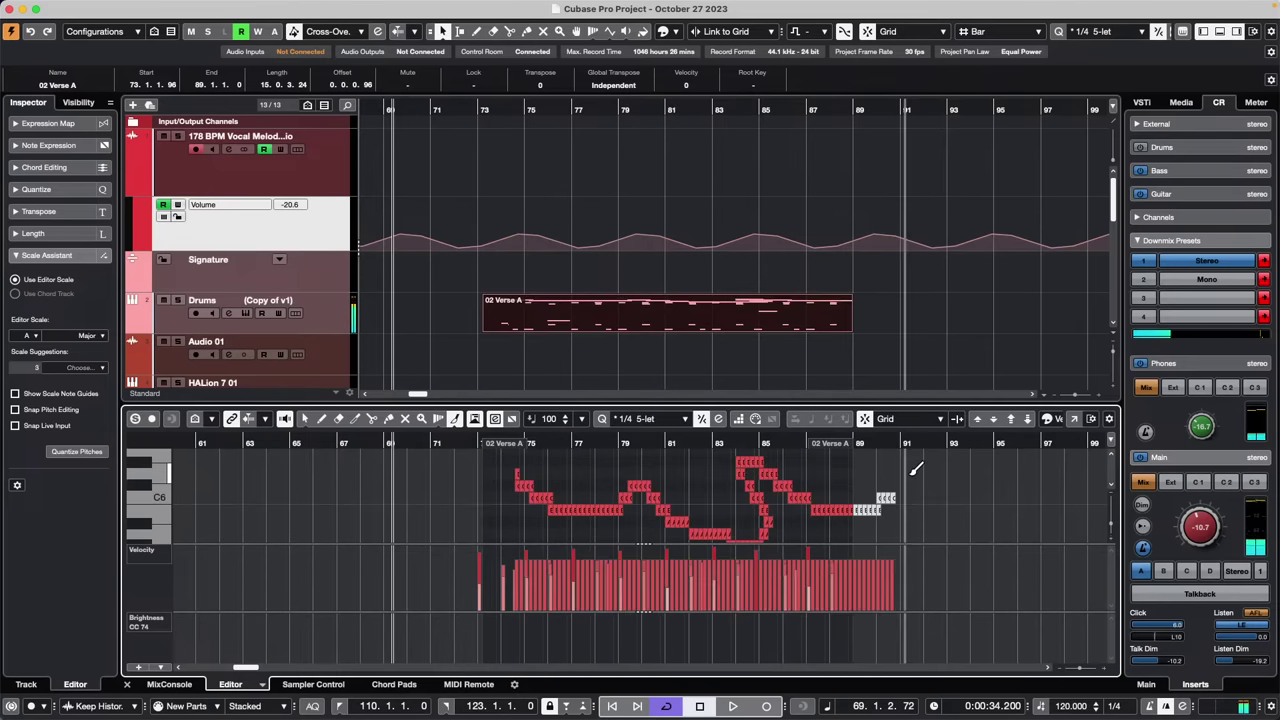
key(super+z)
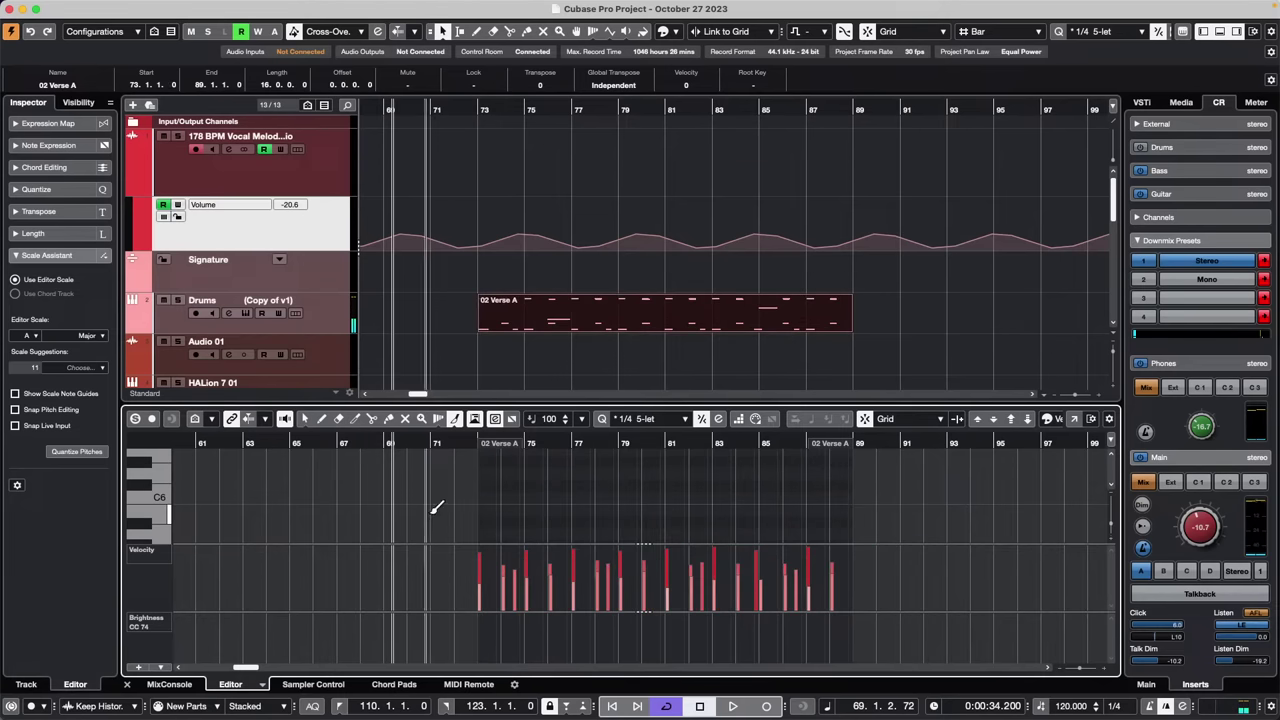
Draw a straight row of C6 notes across the 02 Verse A part to about bar 87 using the Line mode
right_click(513, 497)
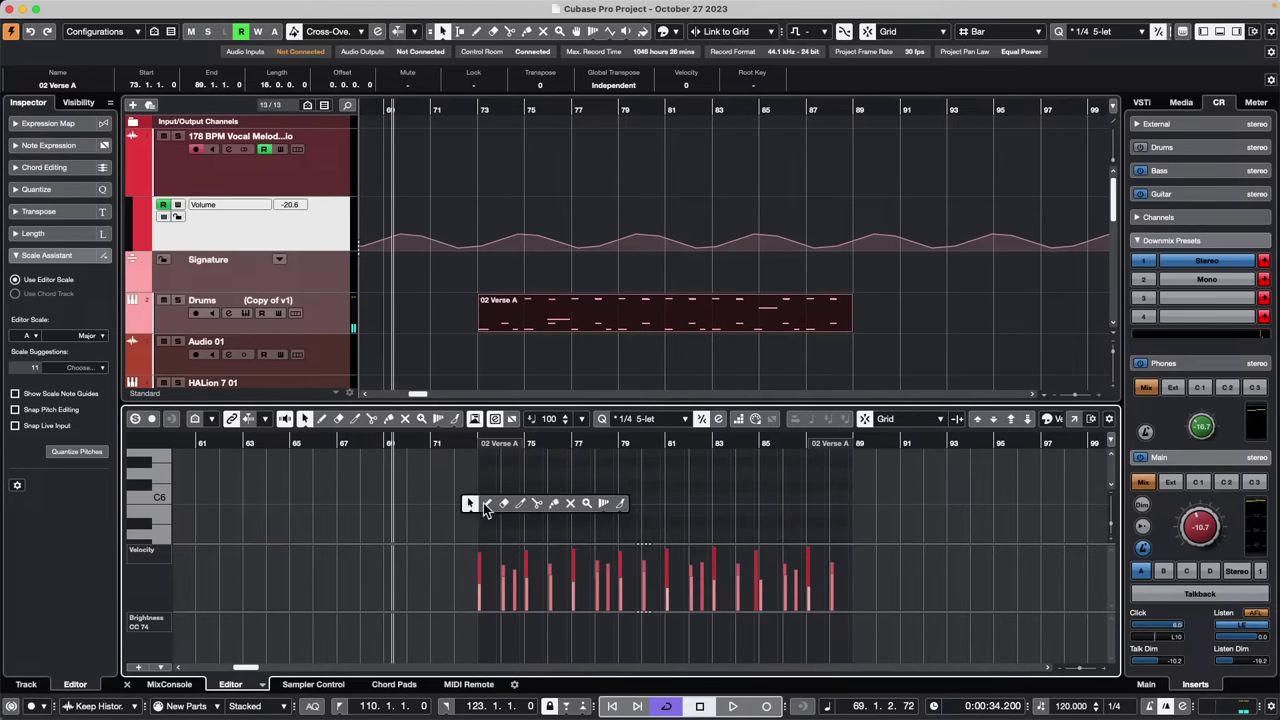
click(634, 500)
right_click(625, 508)
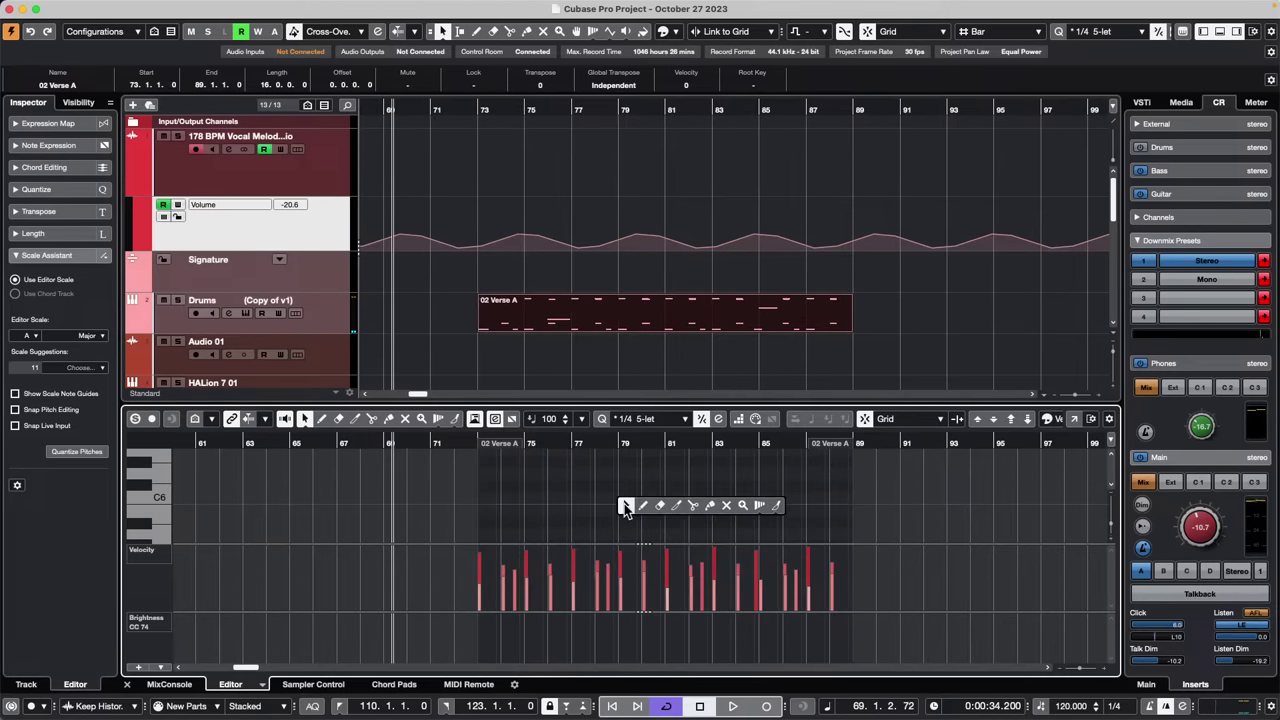
click(779, 506)
click(791, 522)
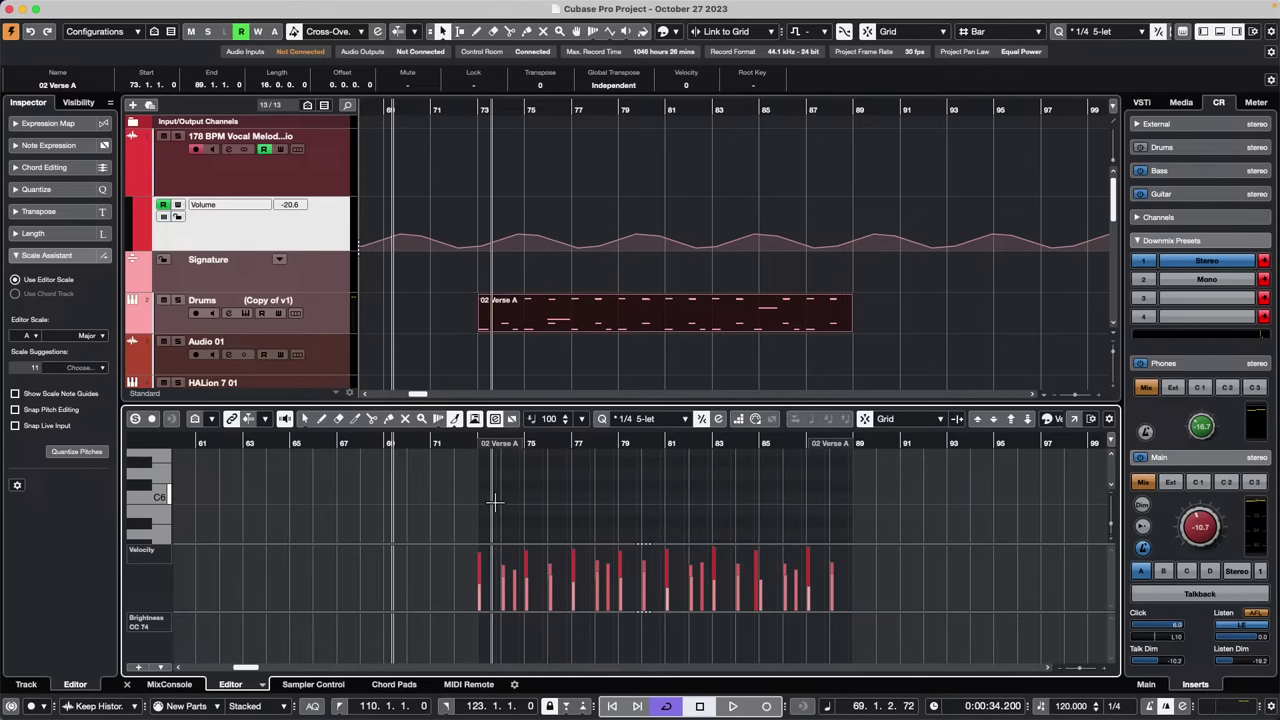
drag(494, 501, 800, 497)
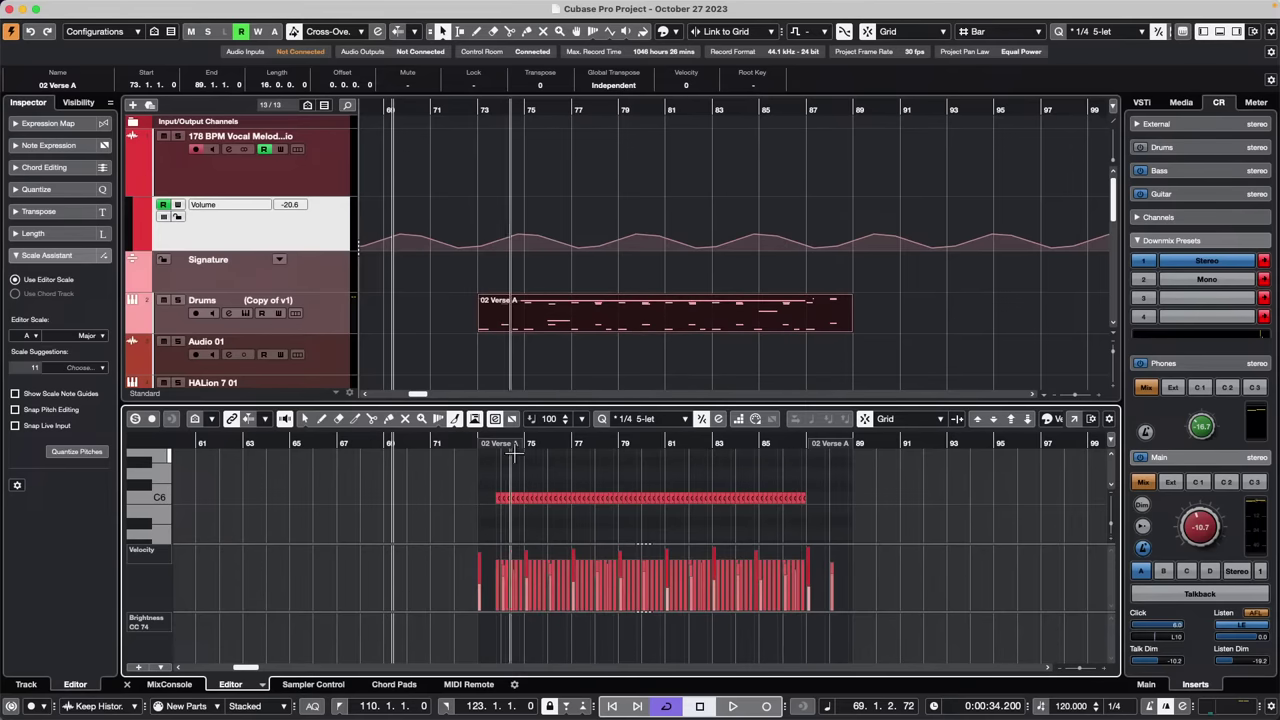
drag(486, 444, 491, 500)
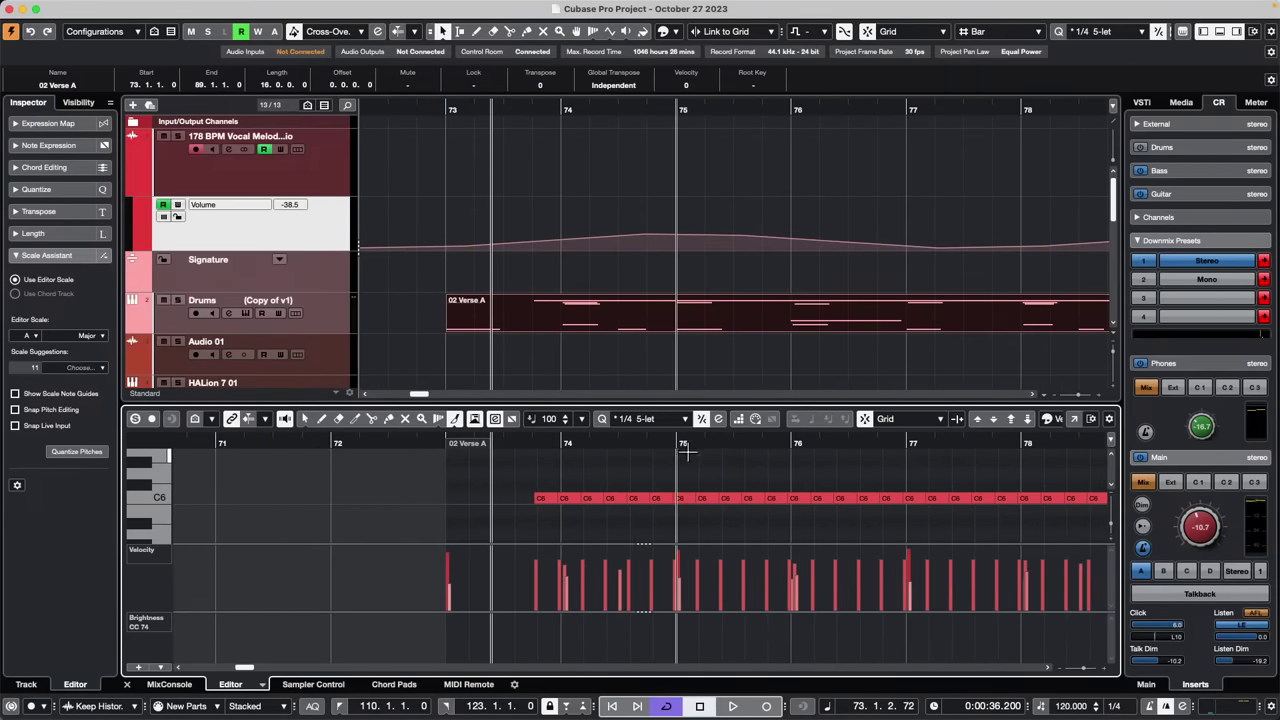
click(648, 418)
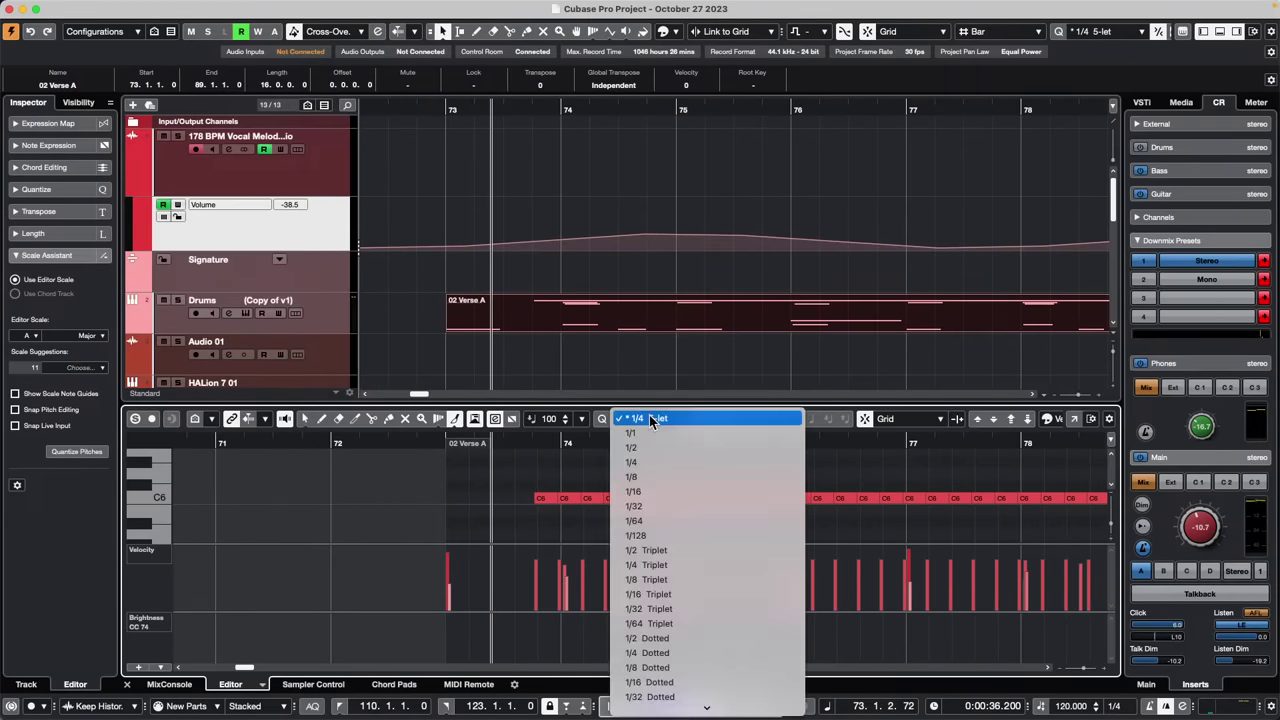
click(436, 447)
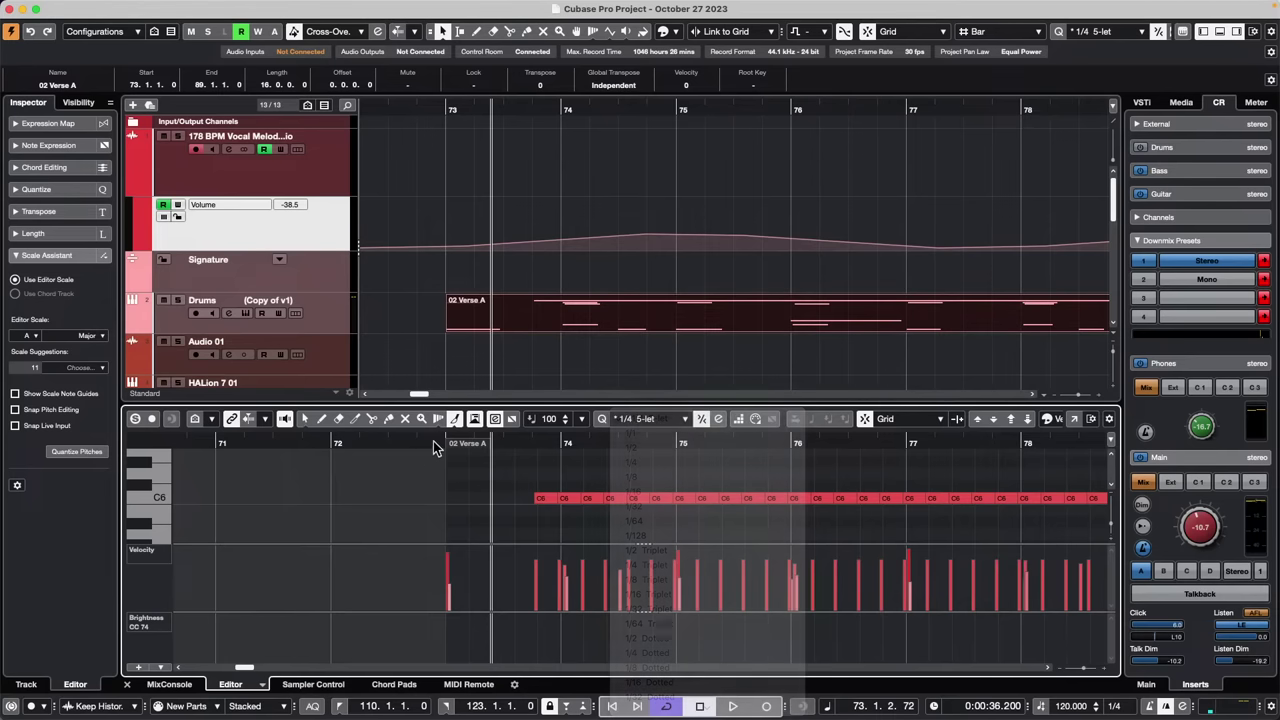
Erase the 02 Verse A part from the Drums track
right_click(626, 328)
click(588, 320)
right_click(627, 305)
click(660, 307)
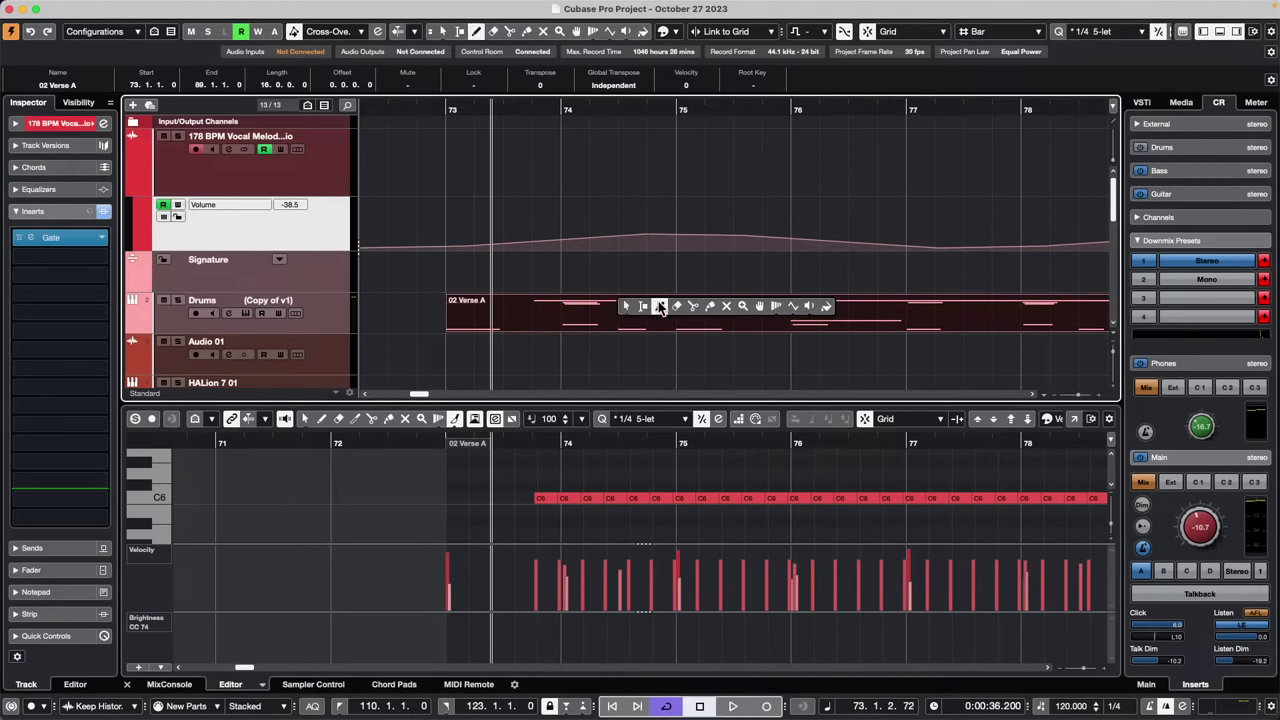
click(677, 306)
click(686, 312)
Draw an empty MIDI part on the Drums track from bar 73 to bar 88 and return to the Object Selection tool
right_click(586, 314)
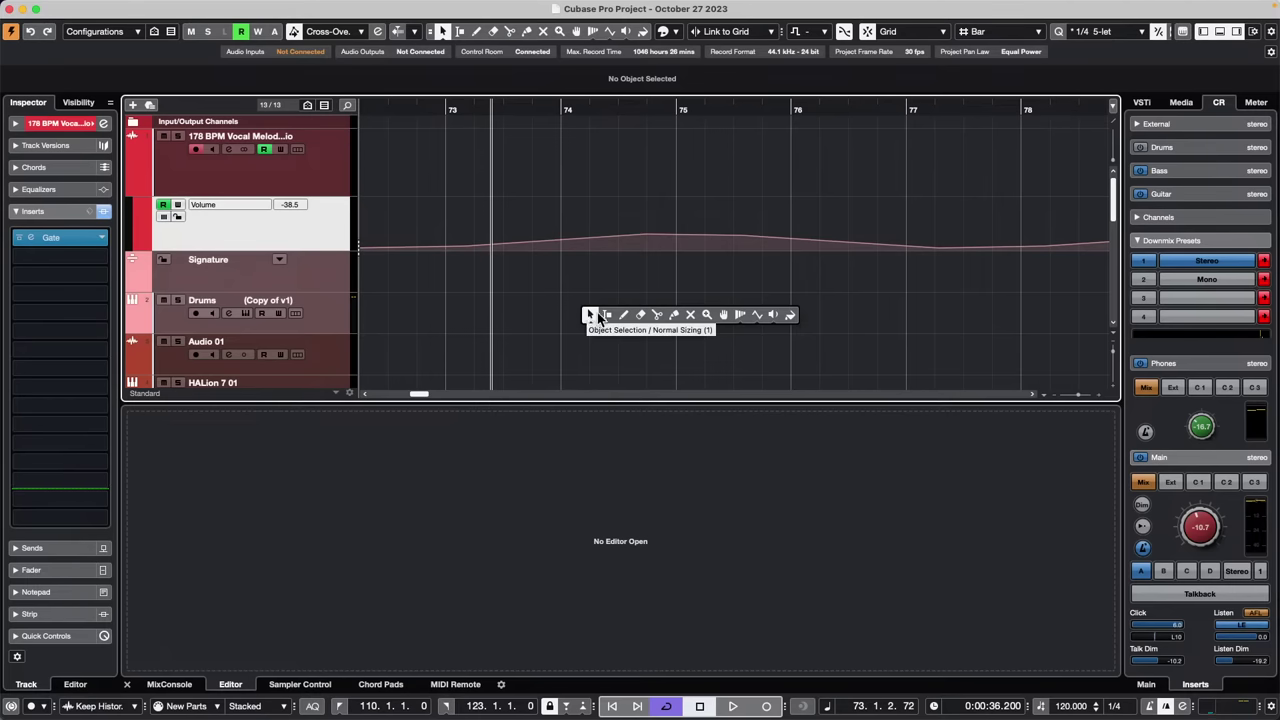
click(616, 317)
mouse_move(480, 300)
mouse_down()
mouse_move(857, 357)
mouse_move(1122, 345)
mouse_up()
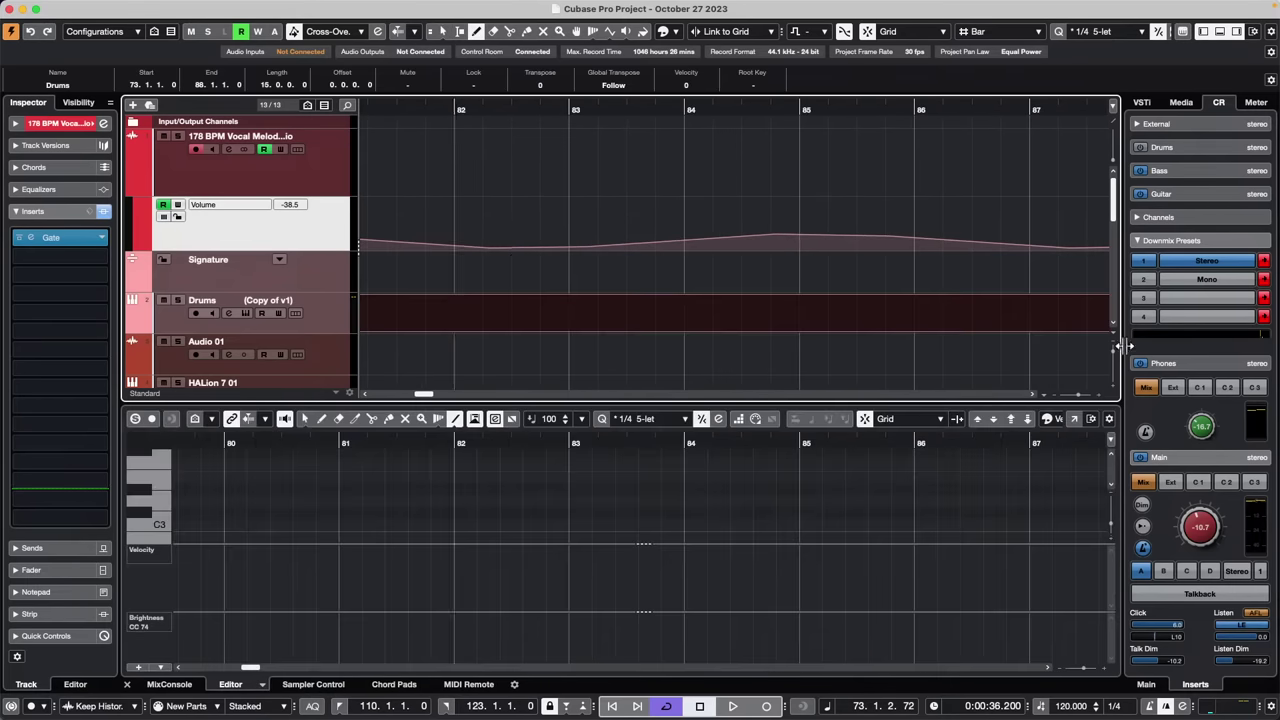
right_click(524, 331)
click(528, 331)
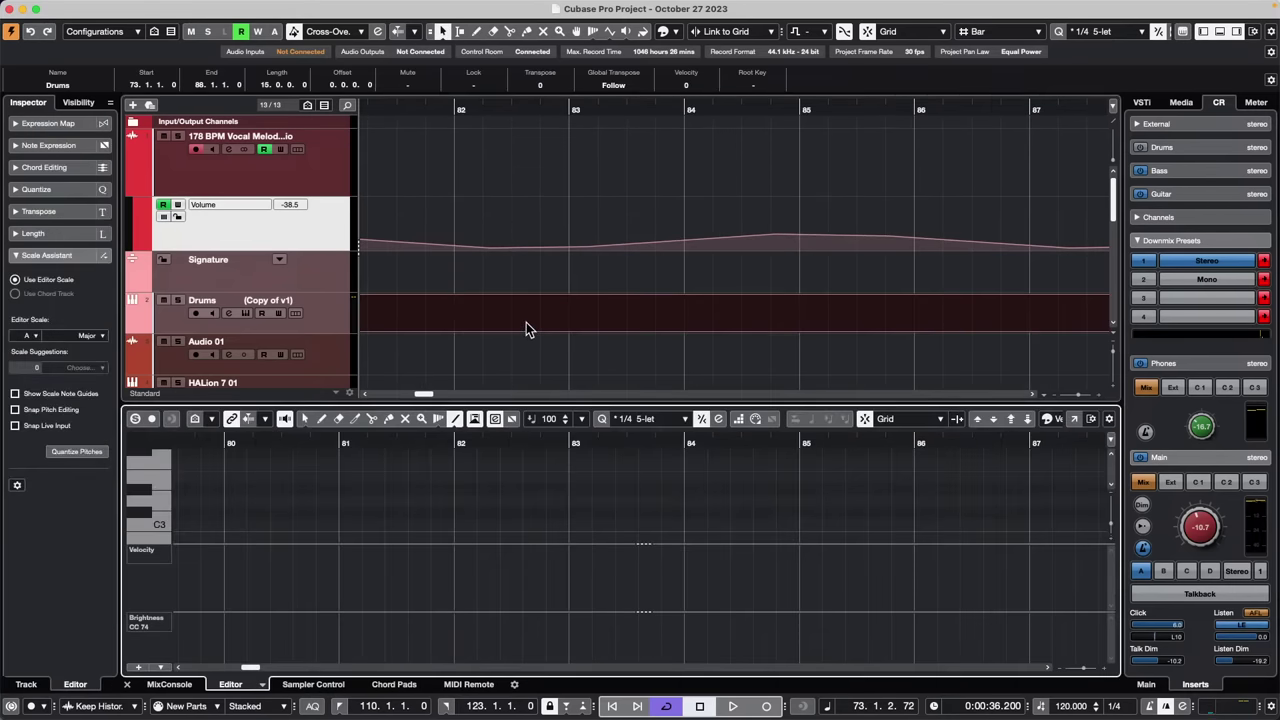
Set the quantize preset to 1/4 and draw a row of D3 notes from bar 81 to bar 86 with the Line tool
click(630, 416)
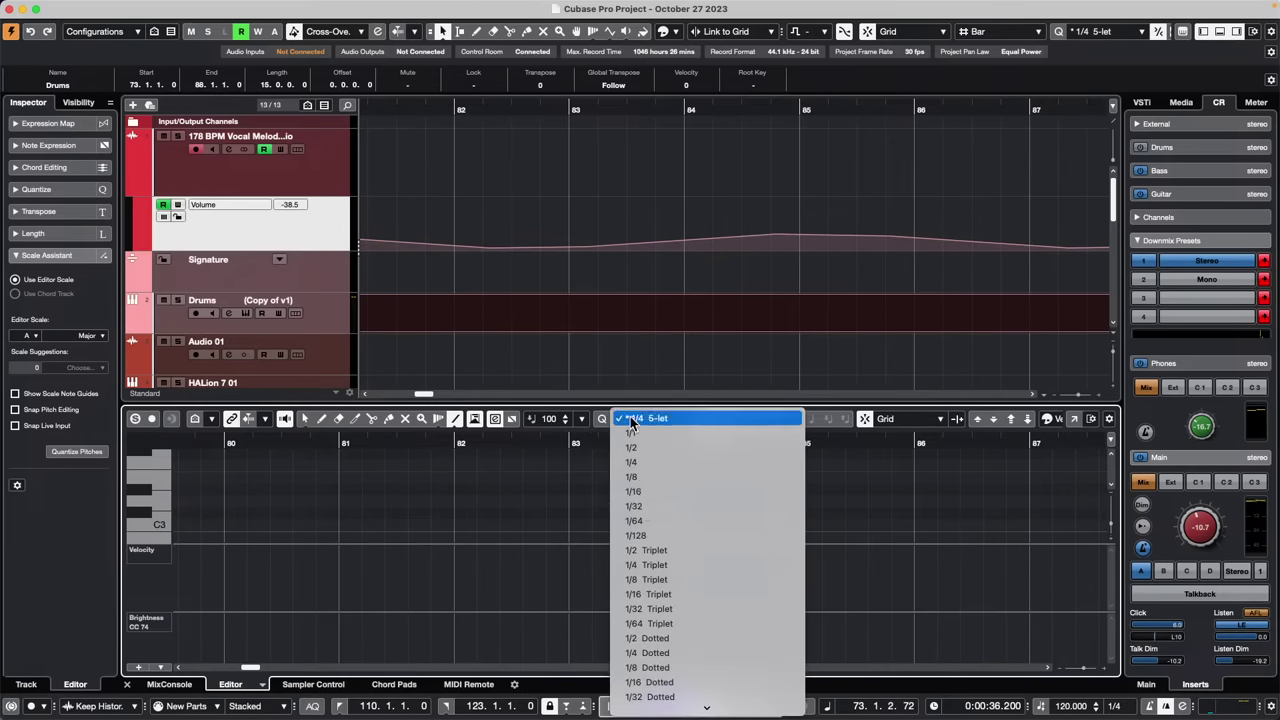
click(666, 465)
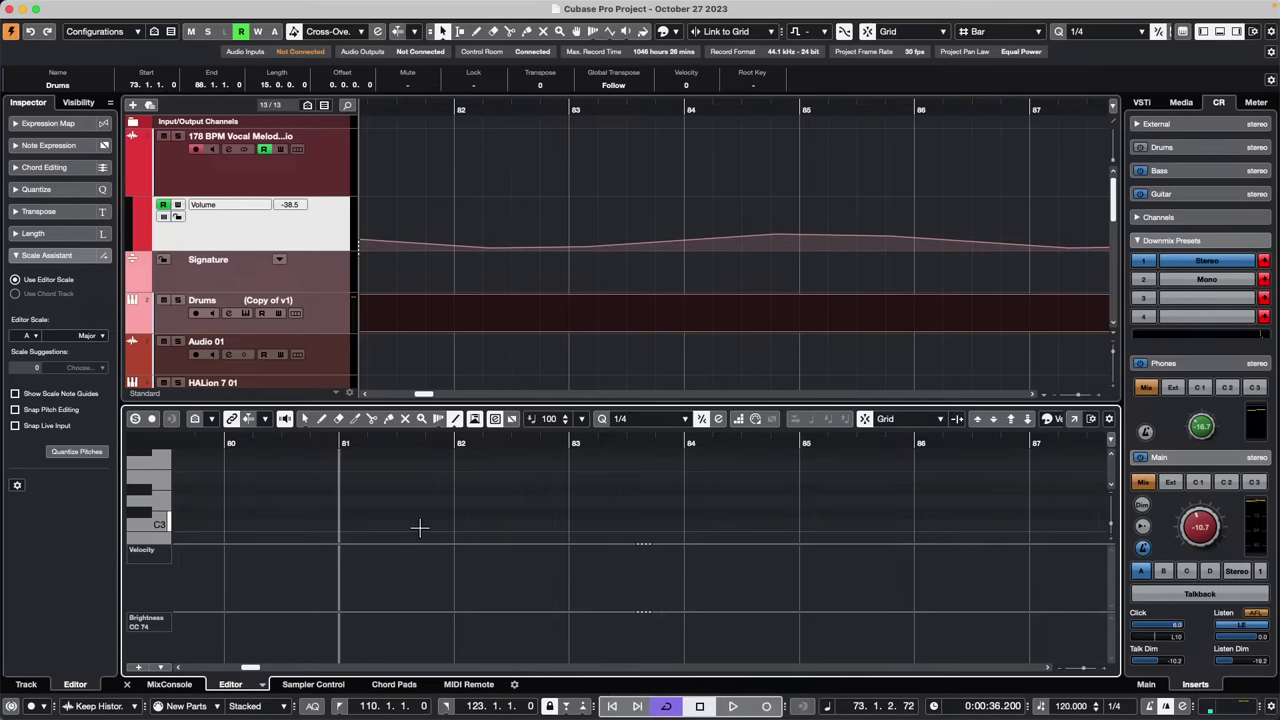
right_click(404, 516)
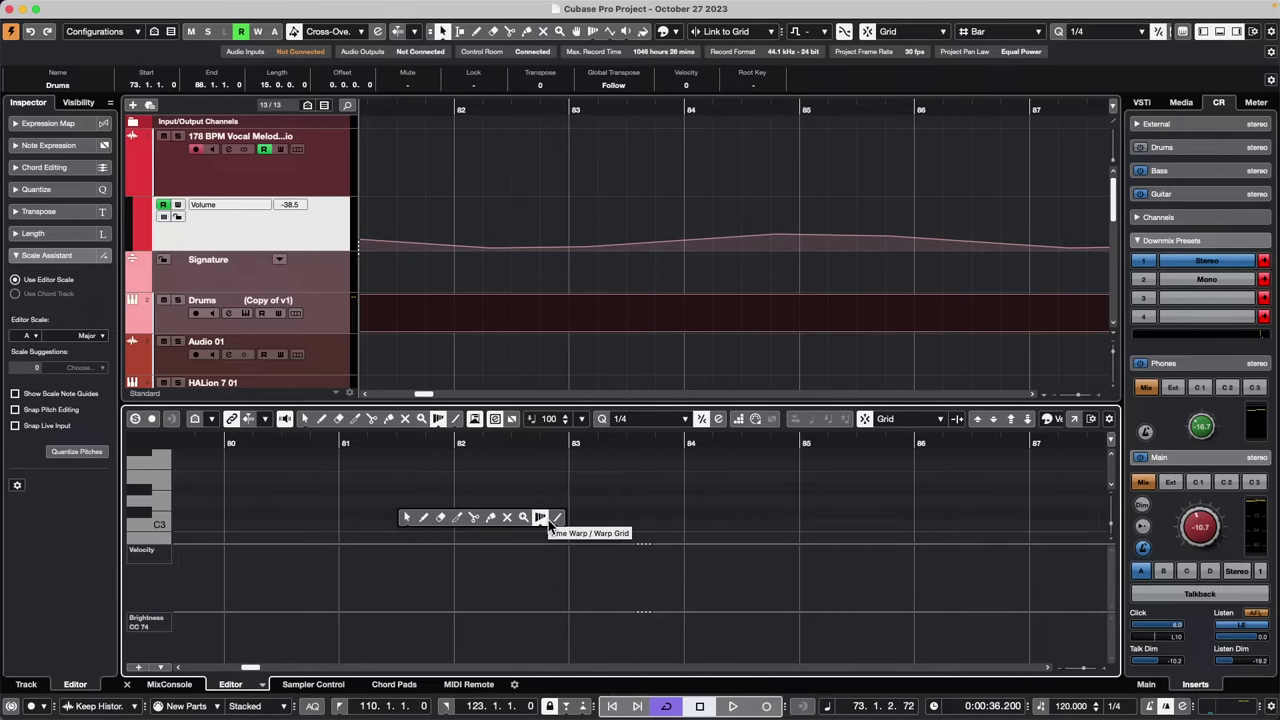
click(557, 518)
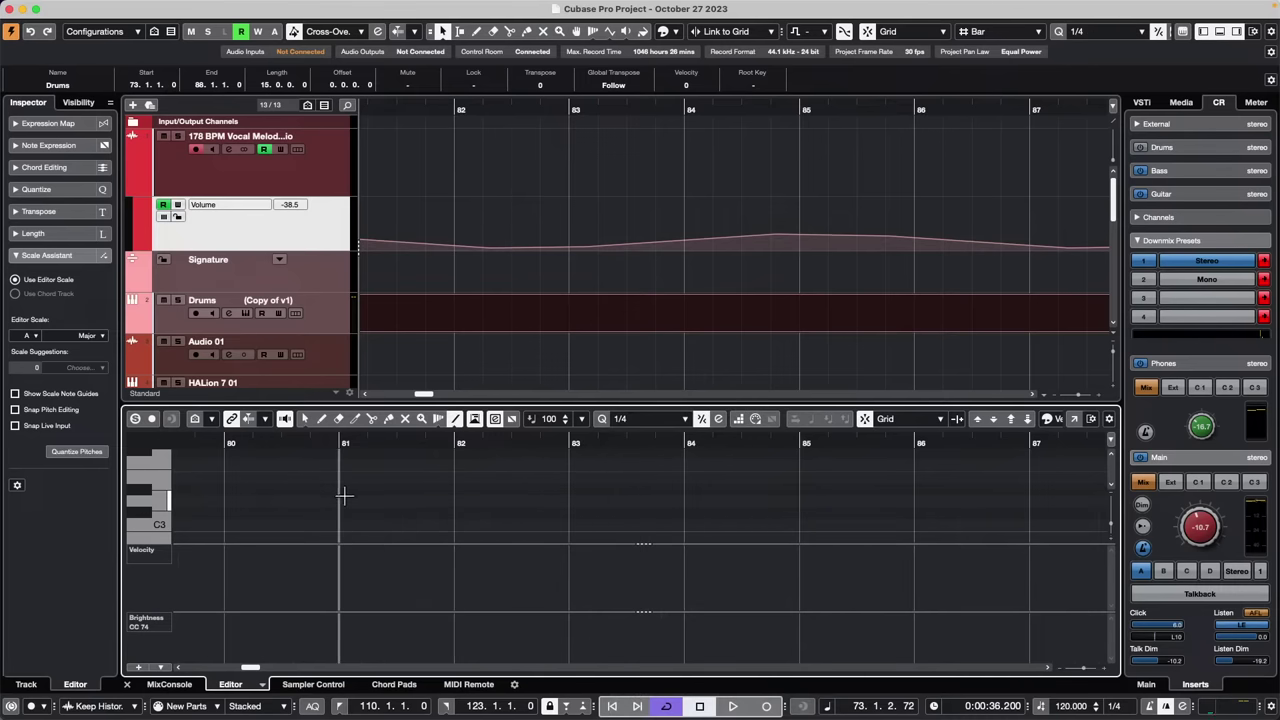
drag(344, 494, 830, 500)
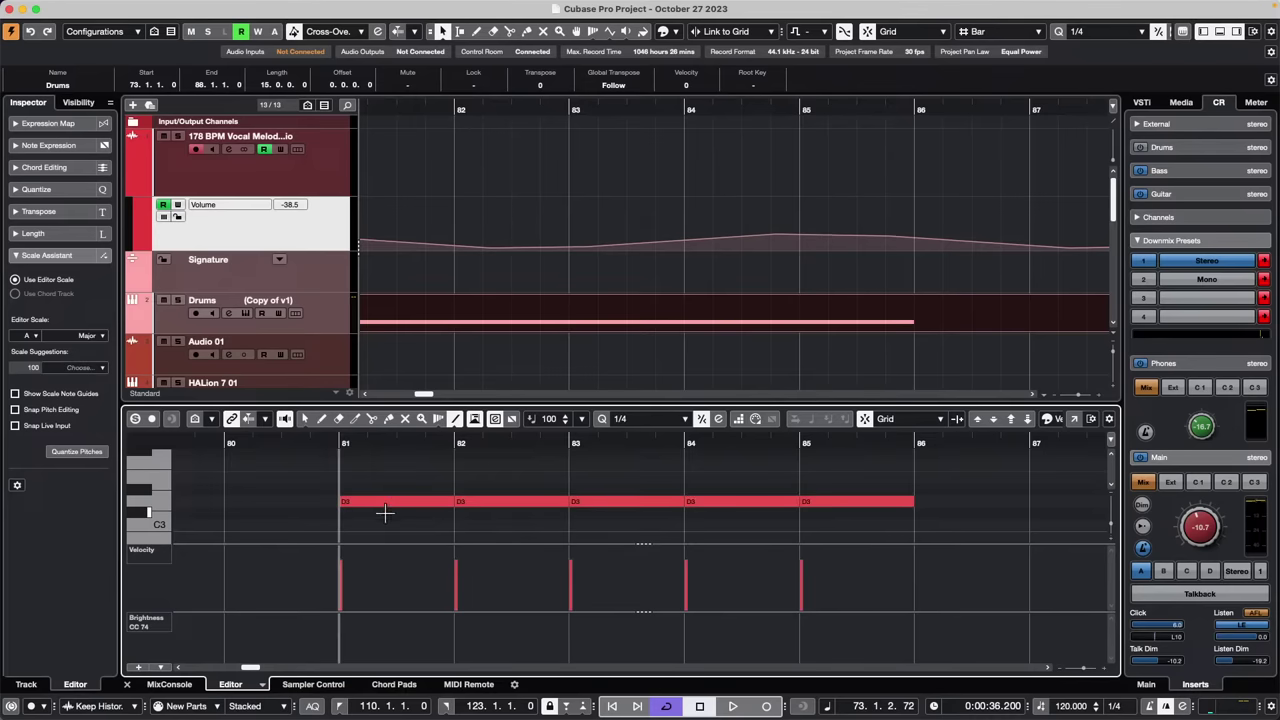
Draw a second row of notes on E3 and D#3 from about bar 76 to bar 89, and undo both drawn rows
drag(399, 442, 397, 416)
drag(237, 476, 652, 490)
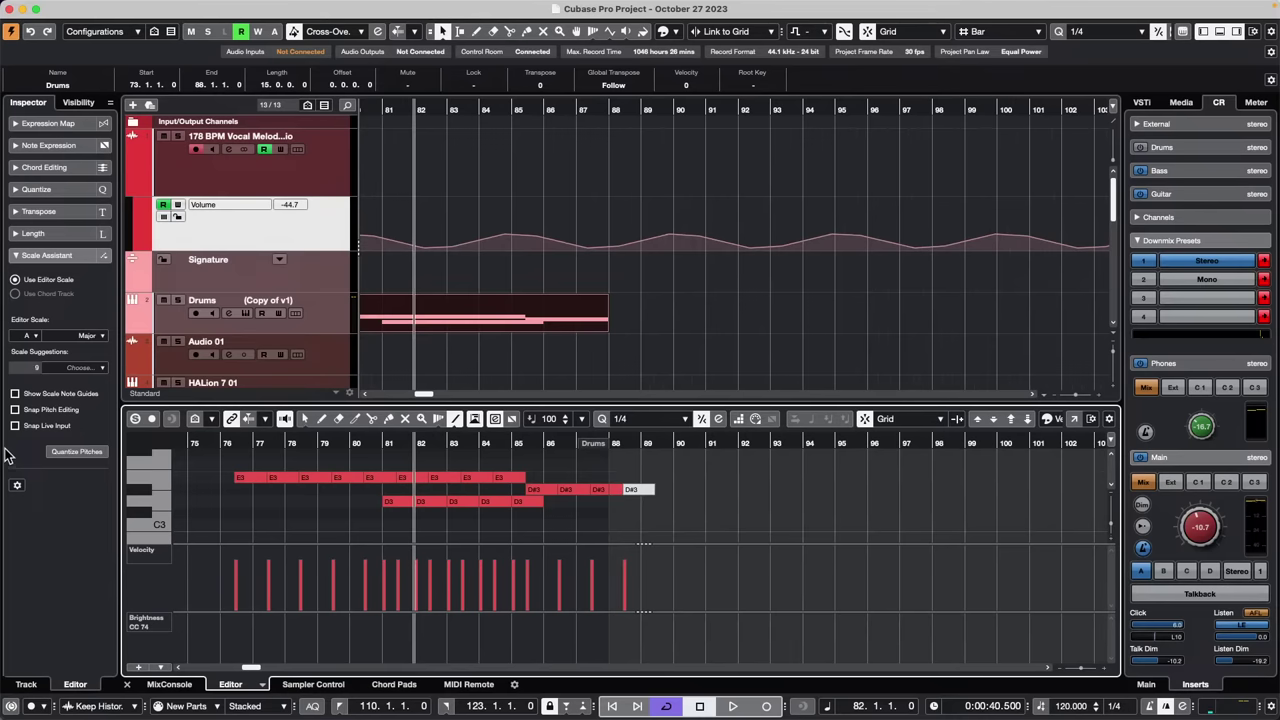
key(super+z)
key(super+z)
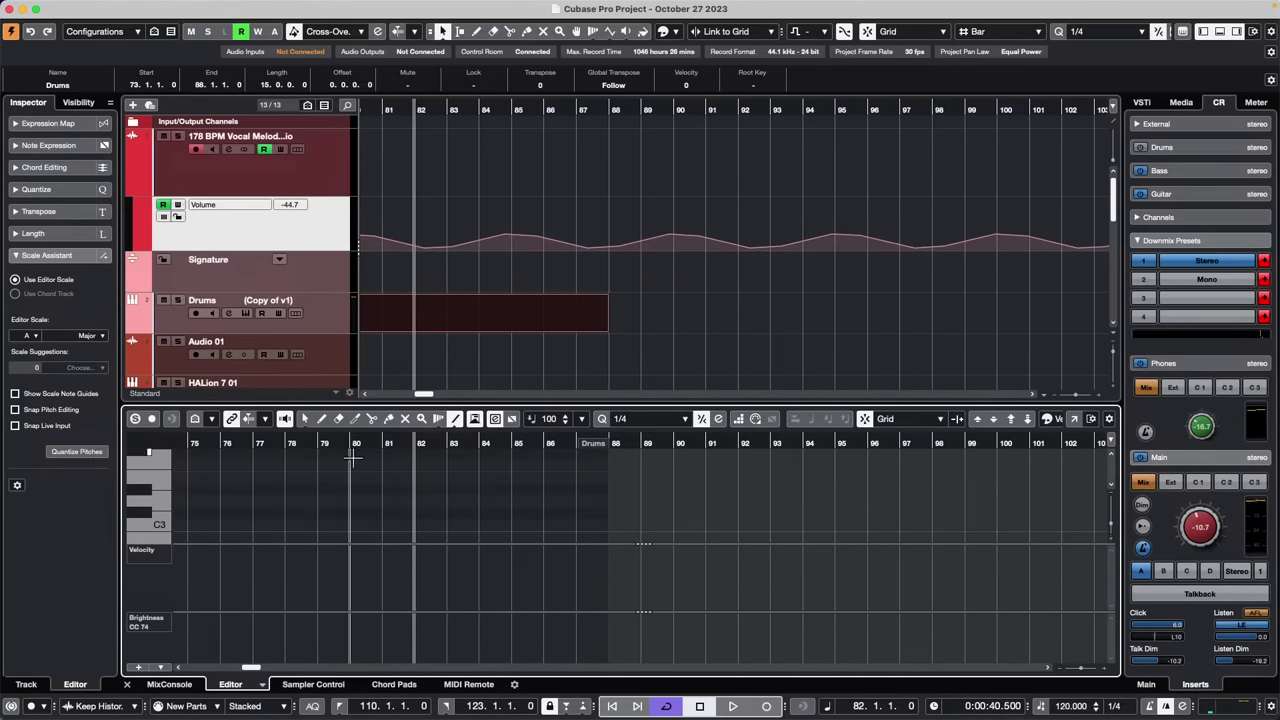
Switch the key editor's line drawing tool to the Sine mode
right_click(338, 572)
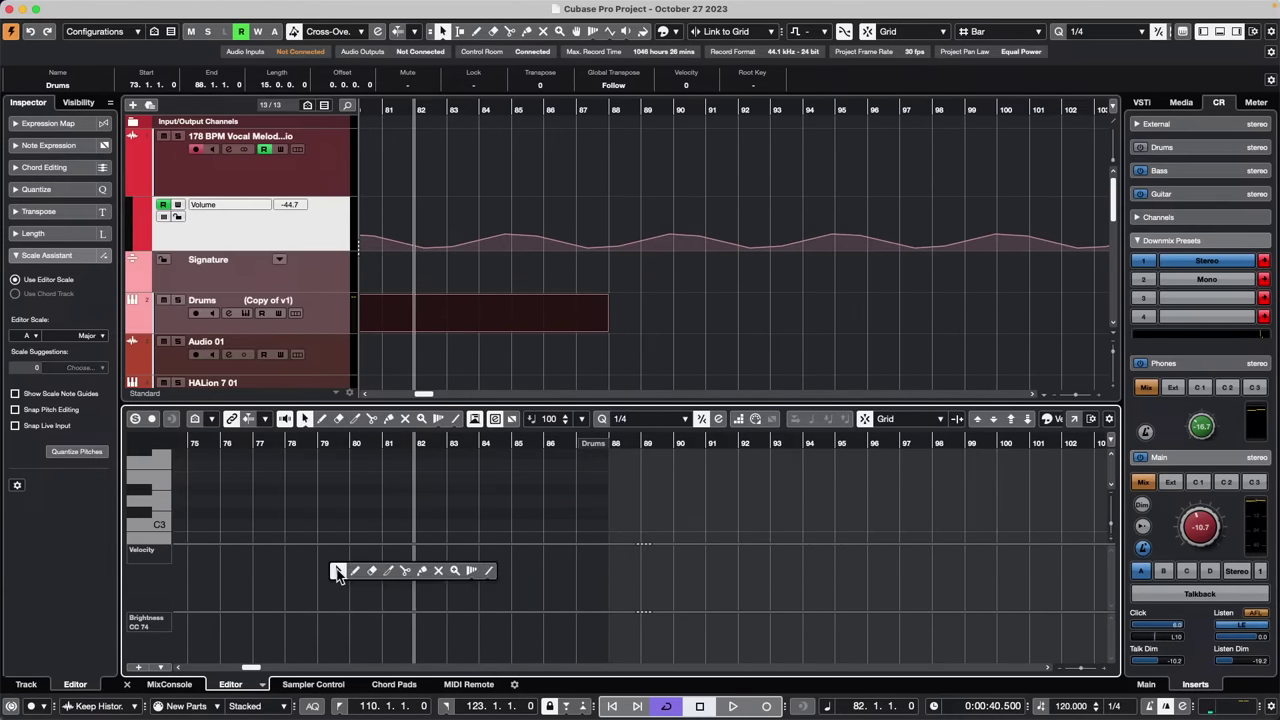
click(473, 571)
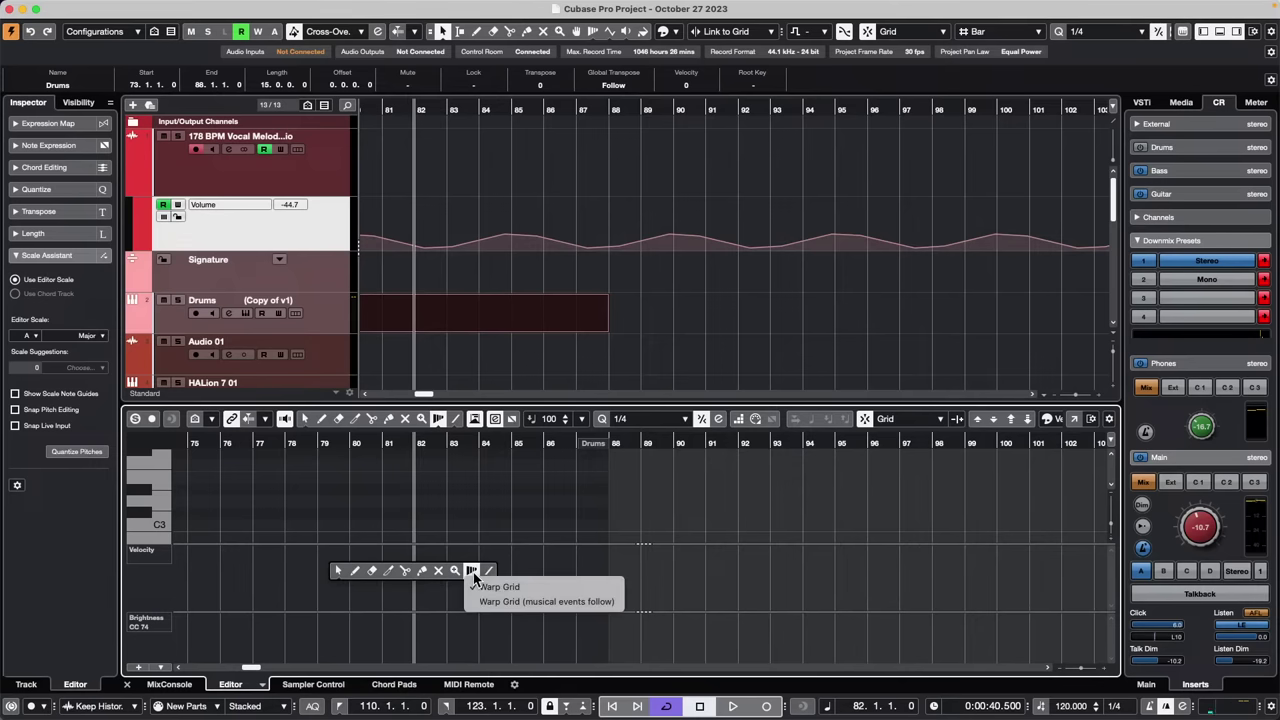
click(489, 575)
right_click(489, 575)
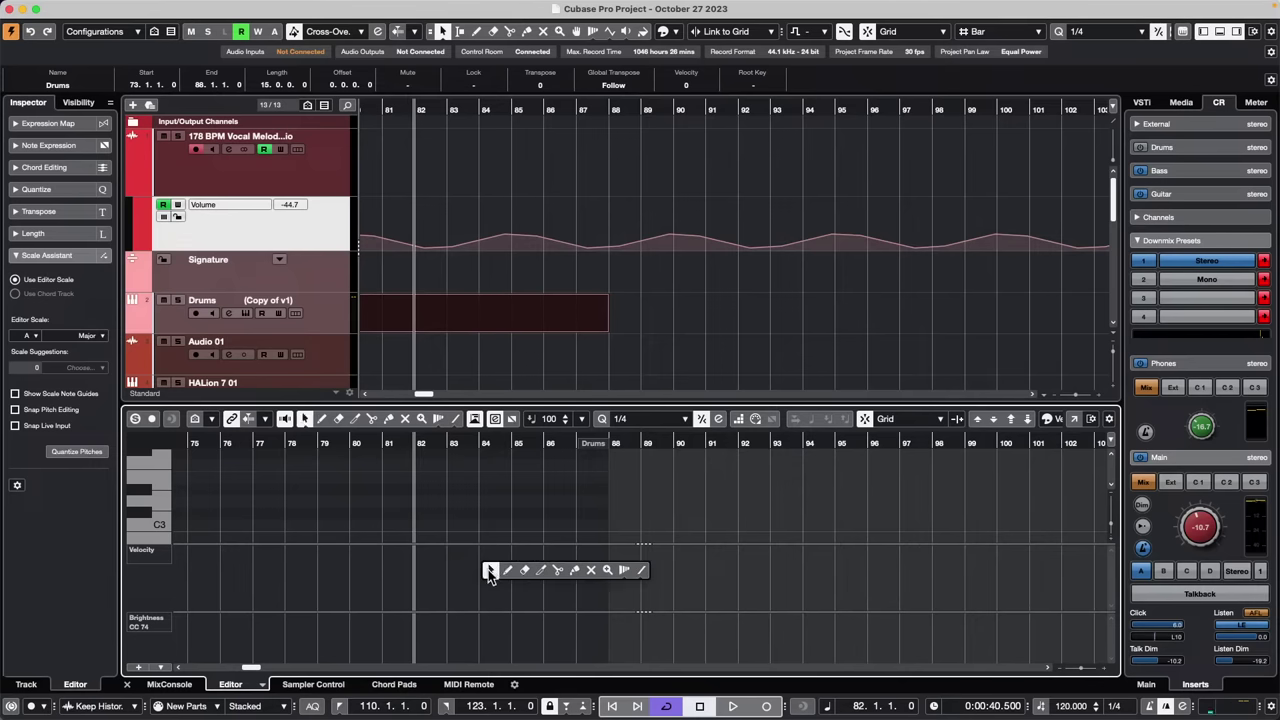
click(625, 570)
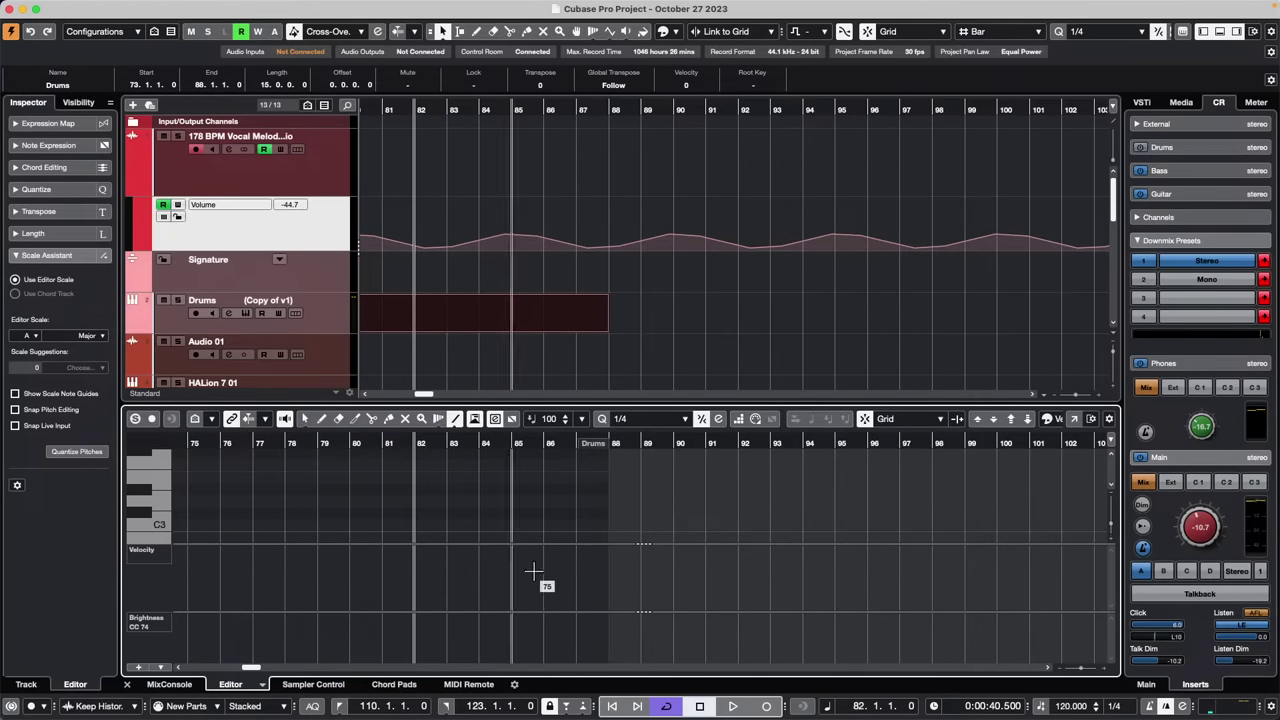
right_click(660, 585)
click(679, 572)
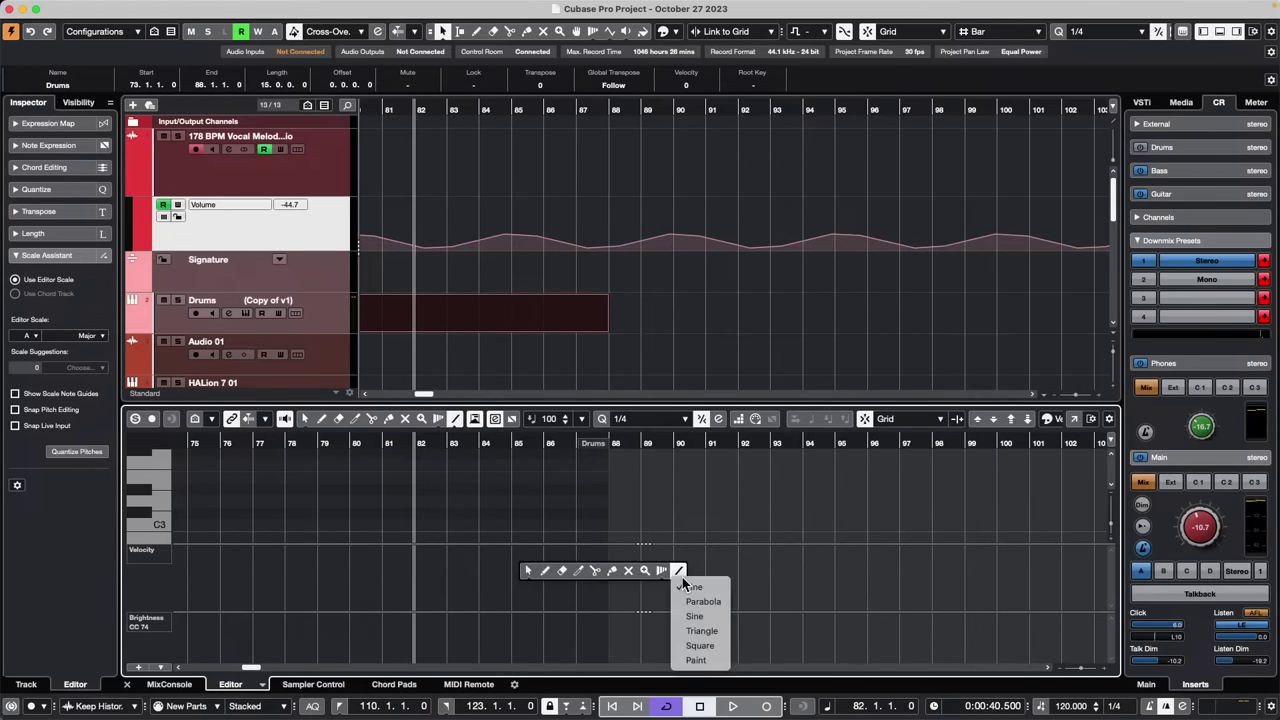
click(715, 620)
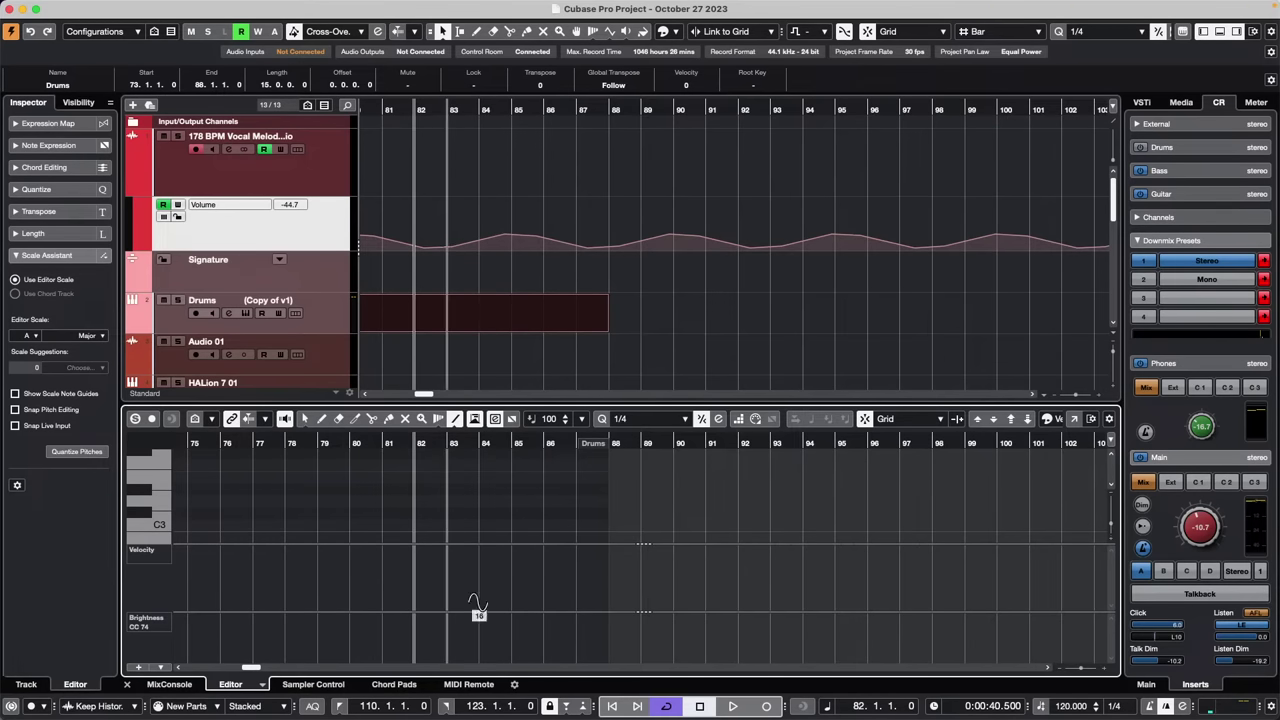
Try the shape tool on the Velocity lane and draw a curve on the Brightness CC 74 lane from about bar 78 to bar 88
drag(220, 590, 476, 603)
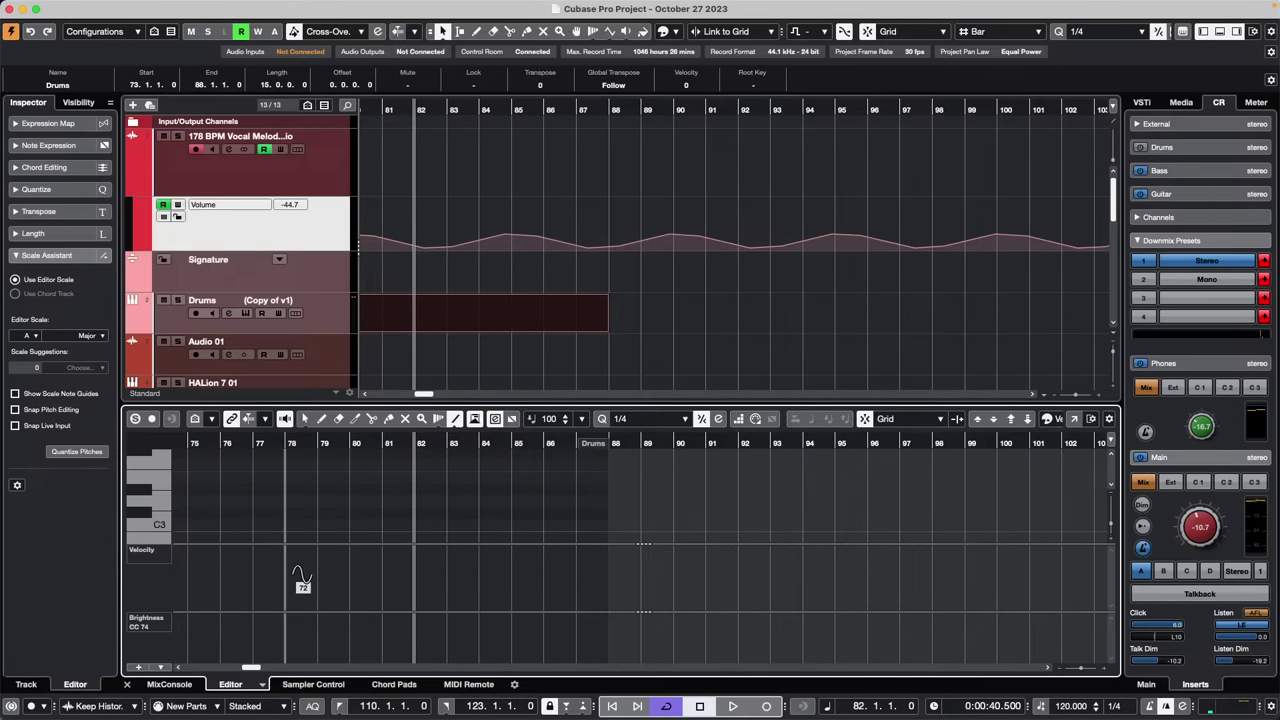
drag(305, 637, 463, 658)
key(8)
key(8)
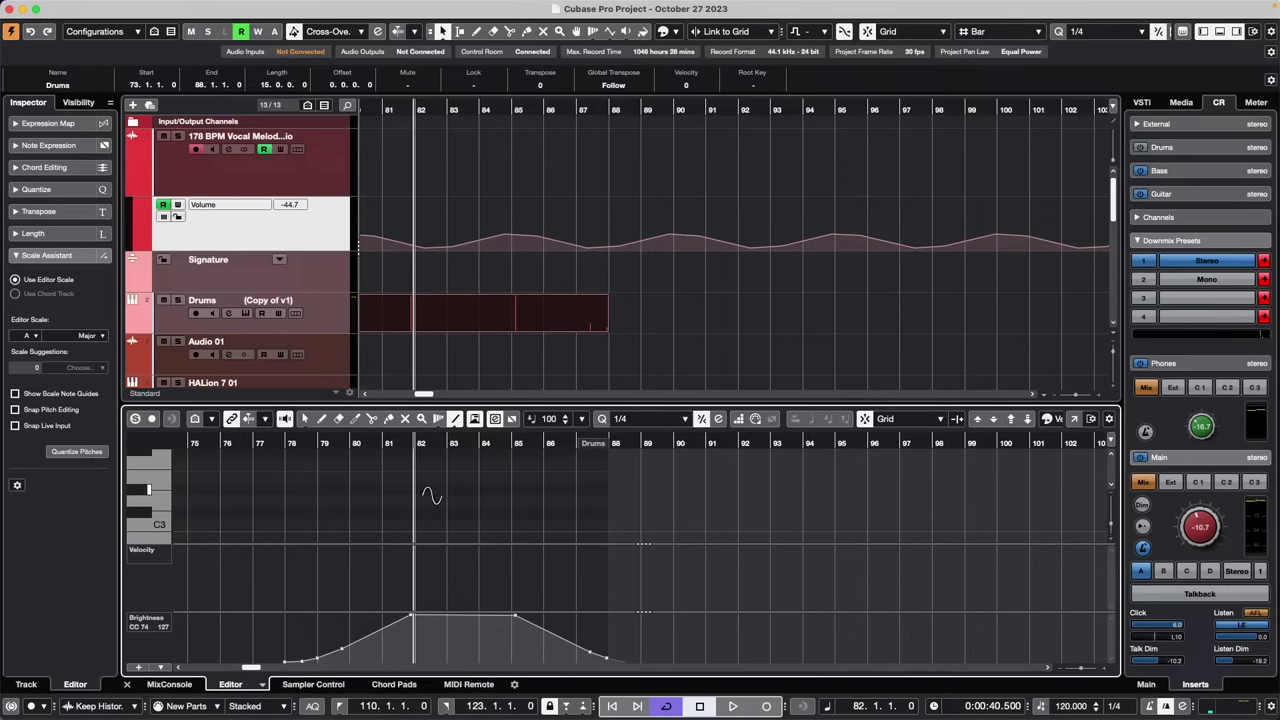
Enlarge the lower-zone editor and draw a repeating sine wave on the Brightness CC 74 lane from about bar 76 to bar 94
drag(462, 399, 462, 286)
drag(352, 605, 355, 501)
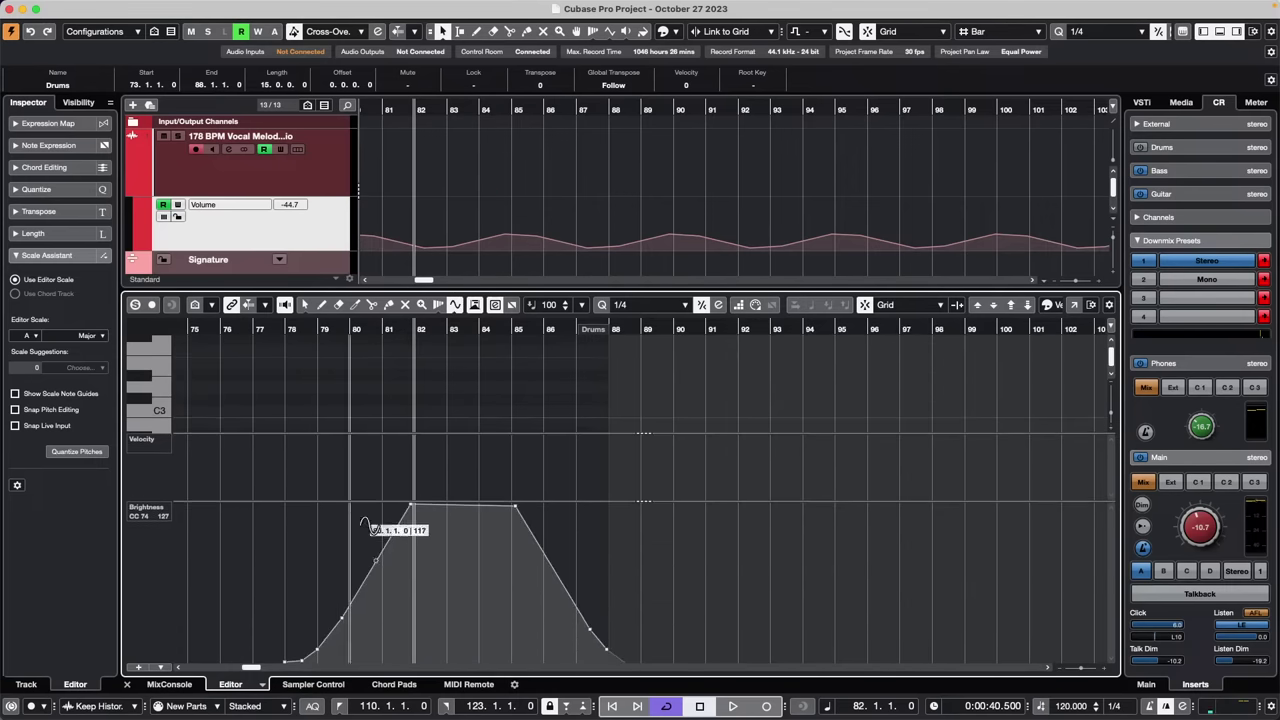
mouse_move(235, 551)
mouse_down()
mouse_move(333, 628)
mouse_move(330, 675)
mouse_move(333, 615)
mouse_move(218, 610)
mouse_move(253, 520)
mouse_move(511, 525)
mouse_move(538, 617)
mouse_move(788, 619)
mouse_up()
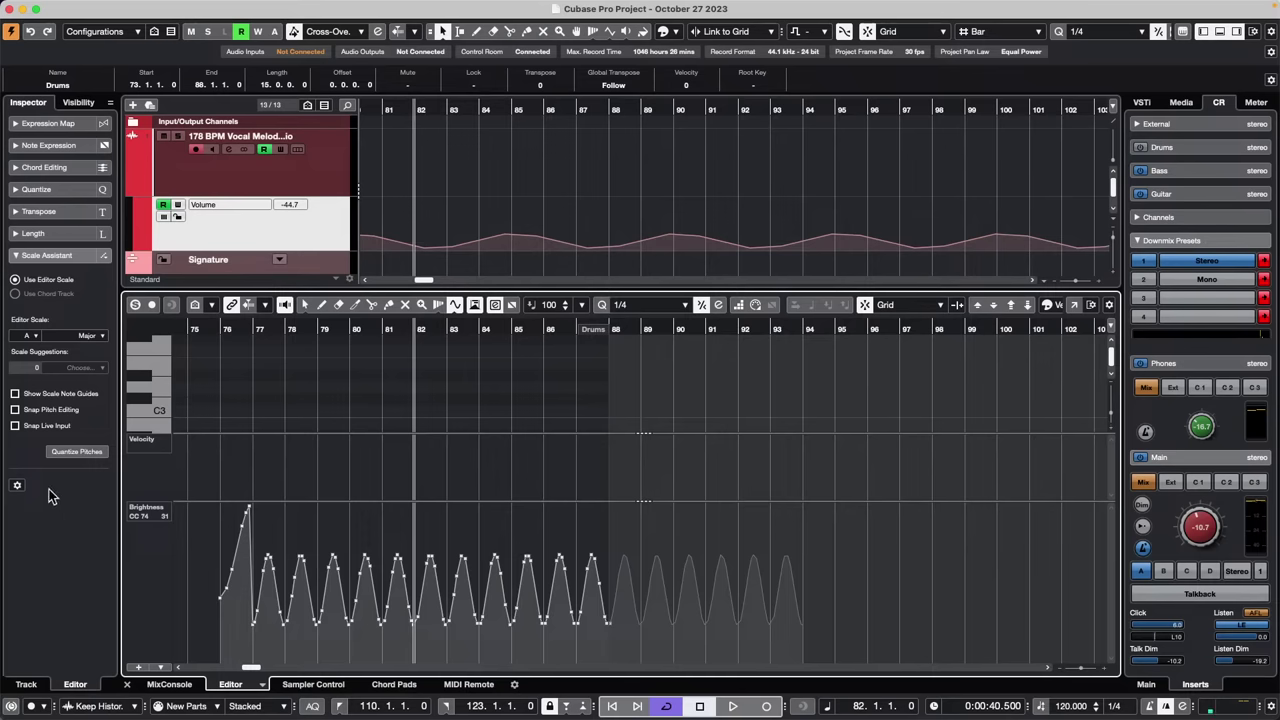
Undo the last three edits, removing the drawn Brightness CC 74 curve together with the Drums part
key(super+z)
key(super+z)
key(super+z)
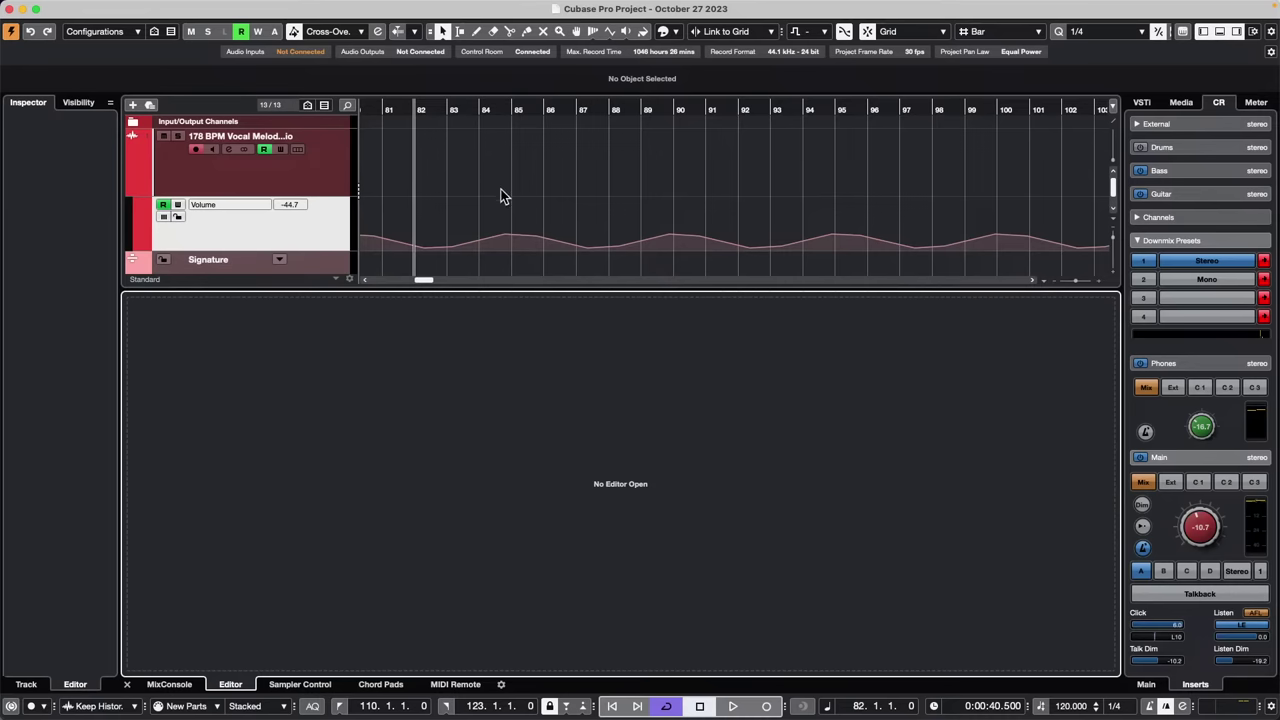
Select the 178 BPM Vocal Melody audio track and briefly view the settings of its Gate insert
click(324, 183)
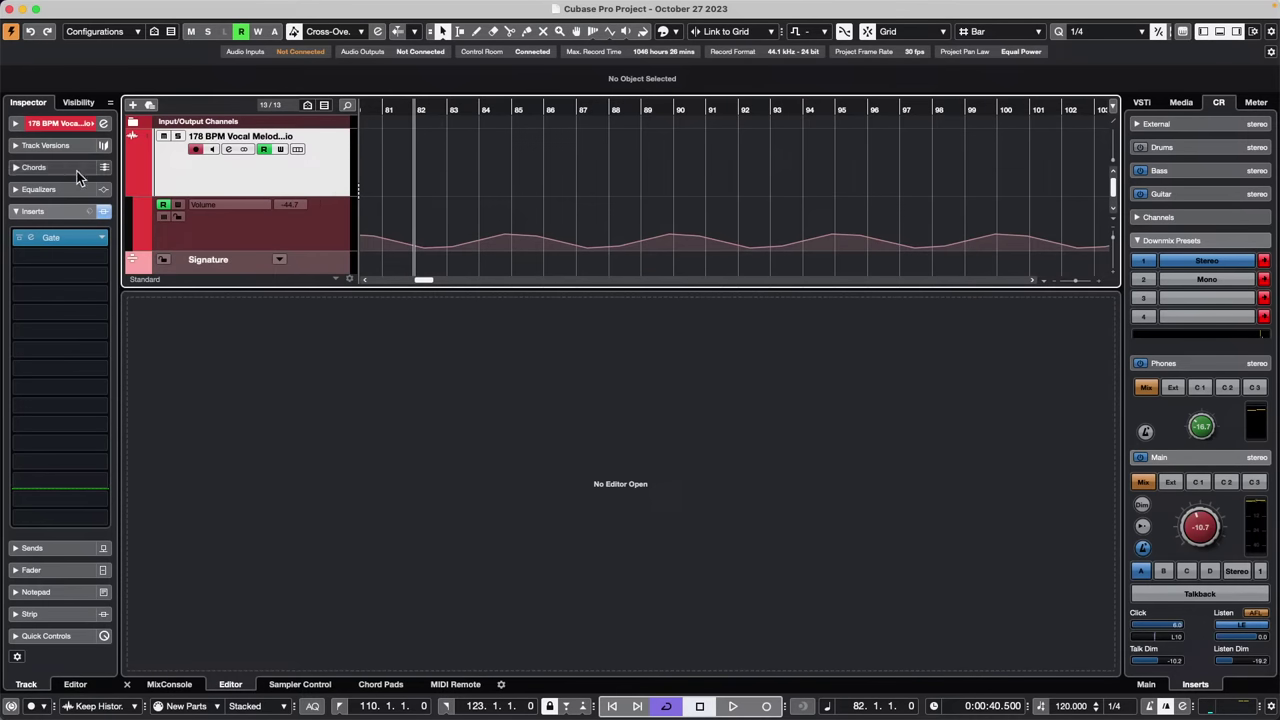
drag(61, 238, 61, 241)
click(62, 240)
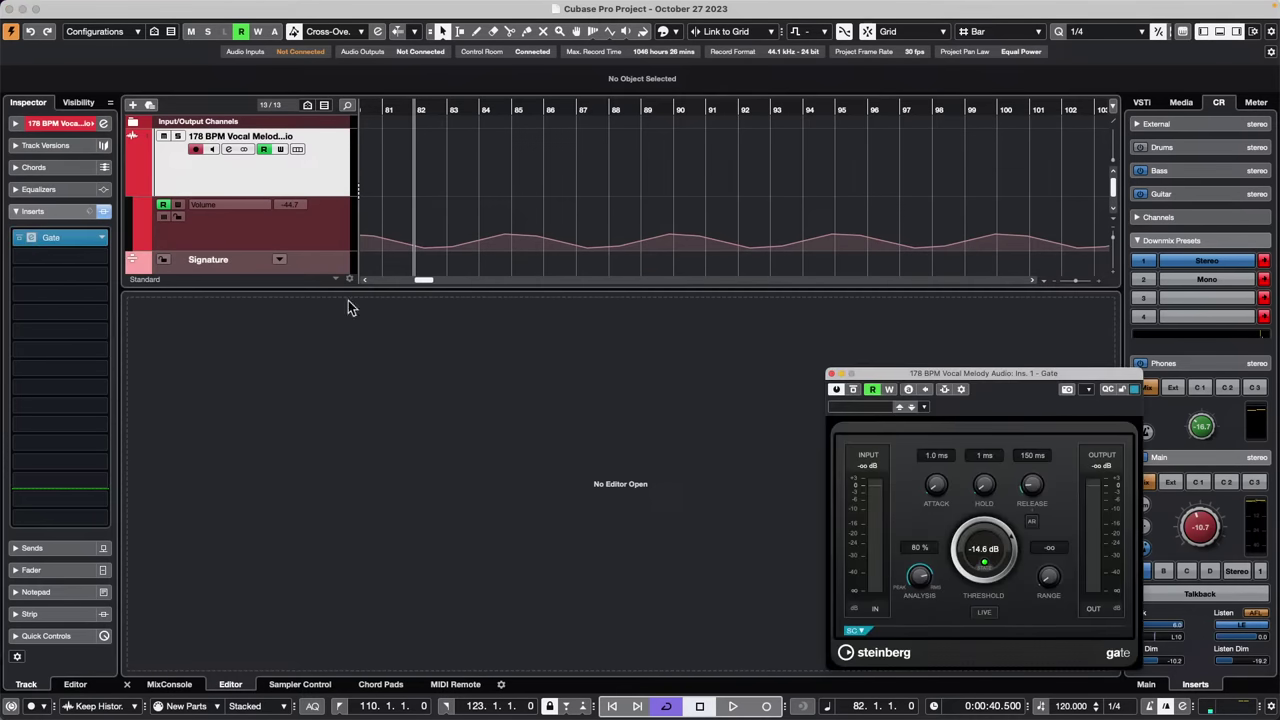
click(832, 375)
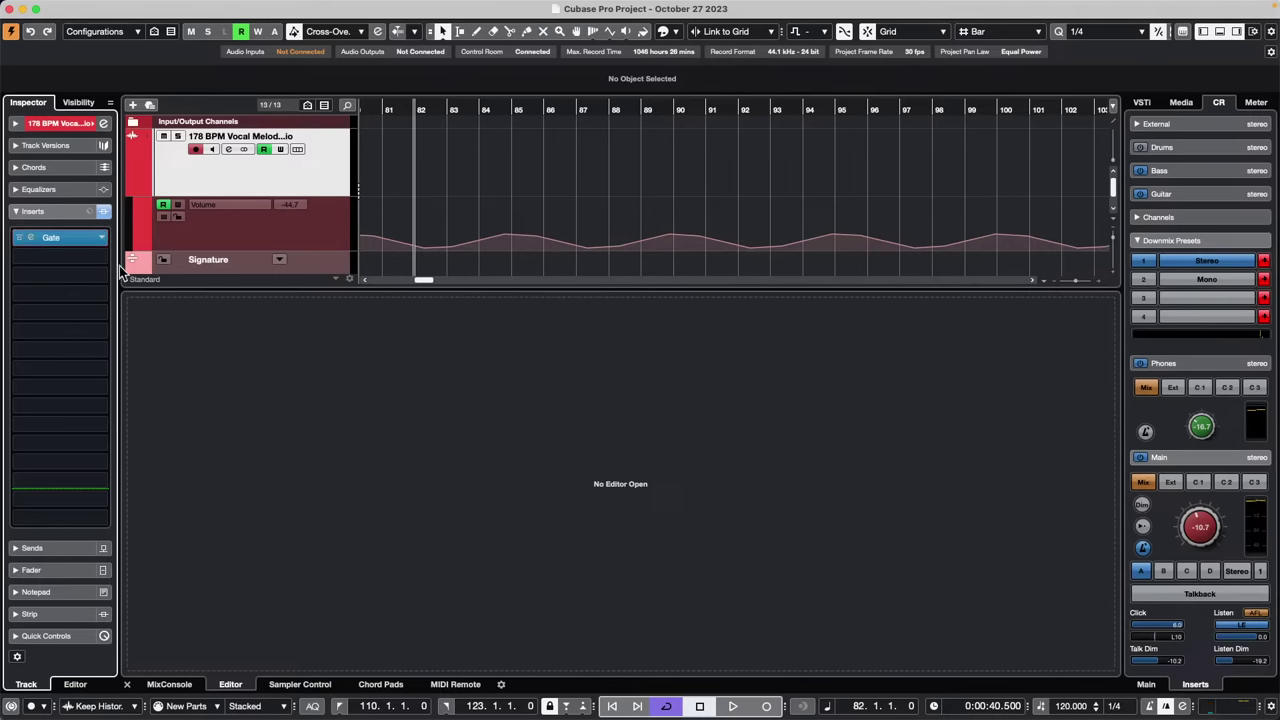
Open the plug-in selector for the track's second insert slot and repeatedly expand and collapse all plug-in categories, leaving them collapsed
click(103, 259)
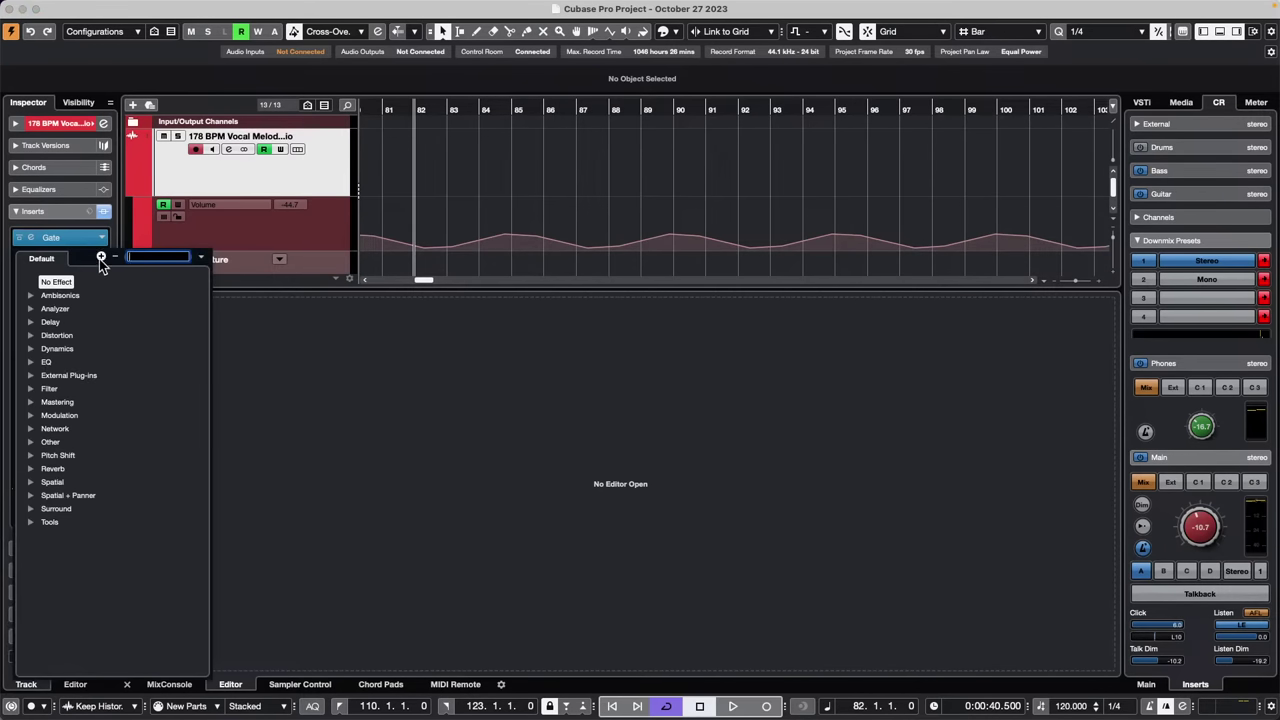
click(101, 258)
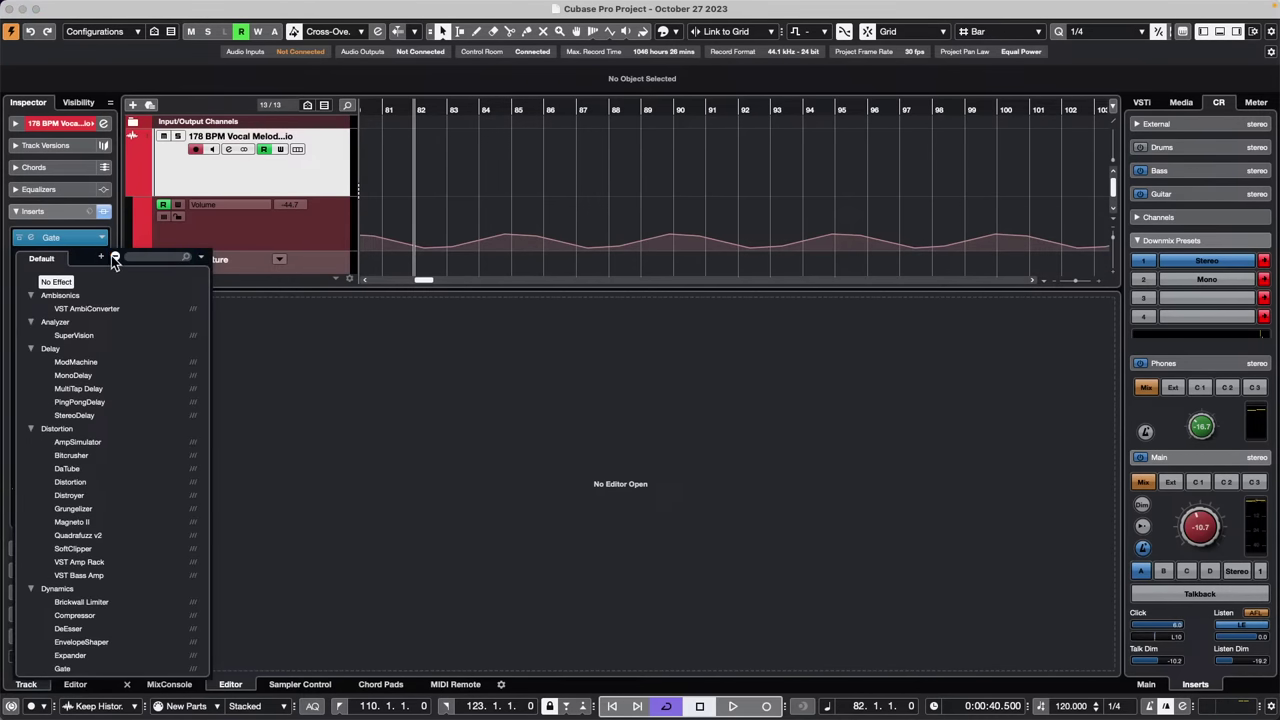
click(114, 257)
click(101, 258)
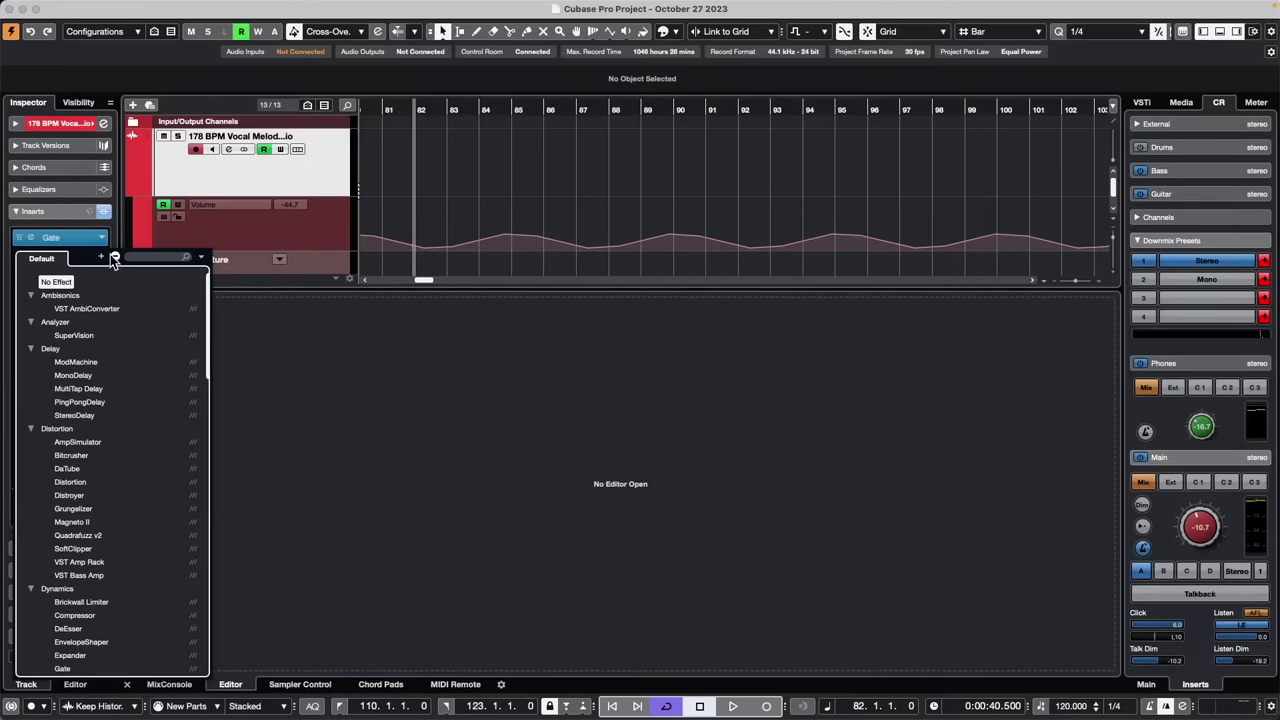
click(114, 257)
click(101, 258)
click(115, 257)
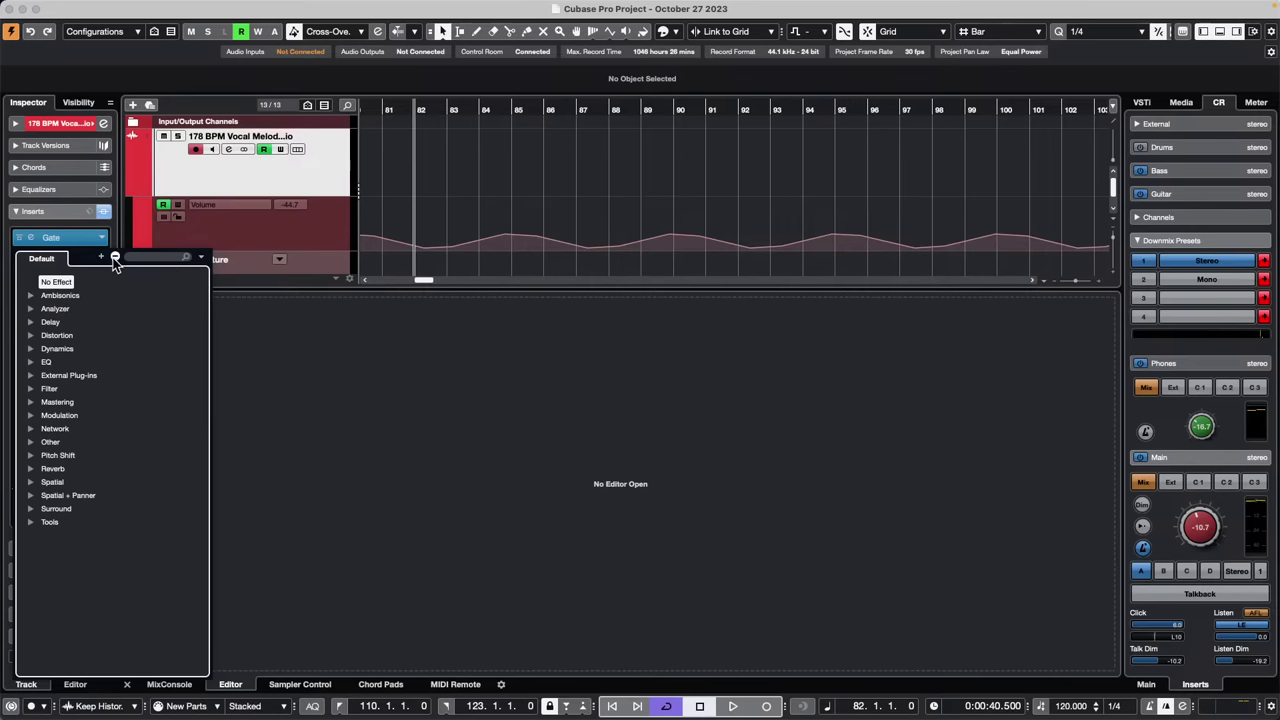
click(101, 258)
click(115, 257)
click(101, 258)
click(115, 257)
click(101, 258)
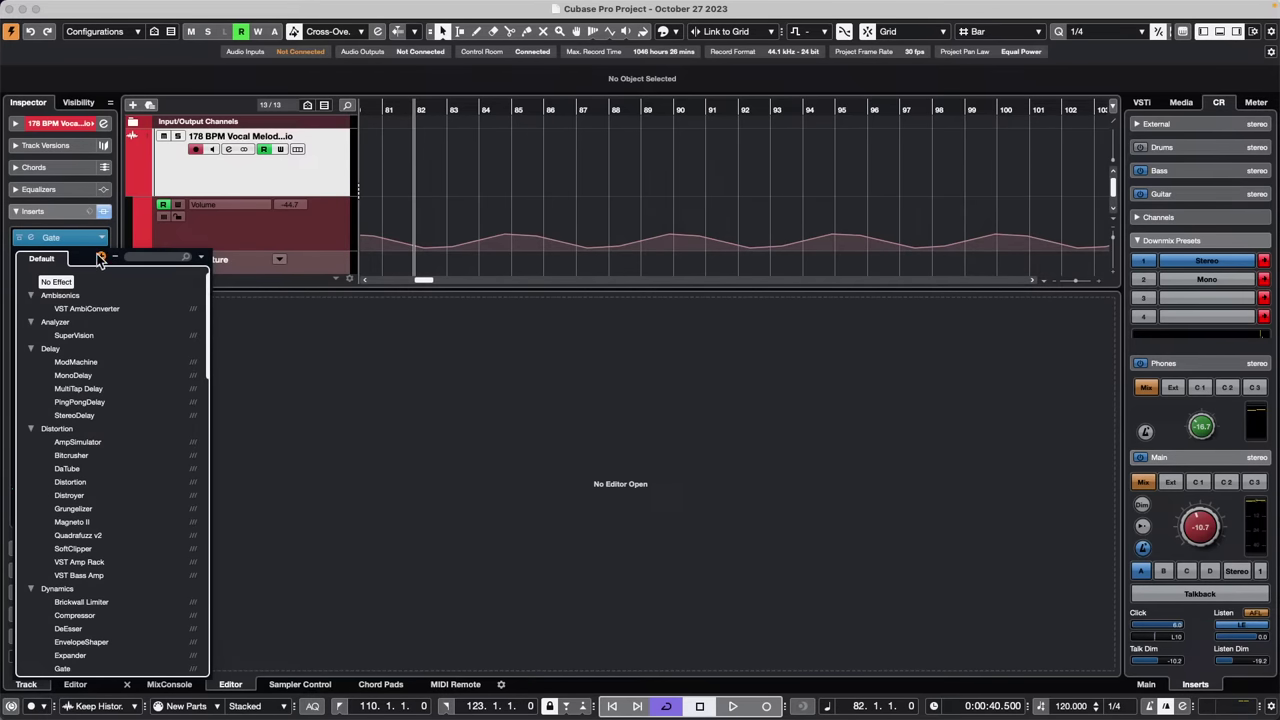
click(115, 257)
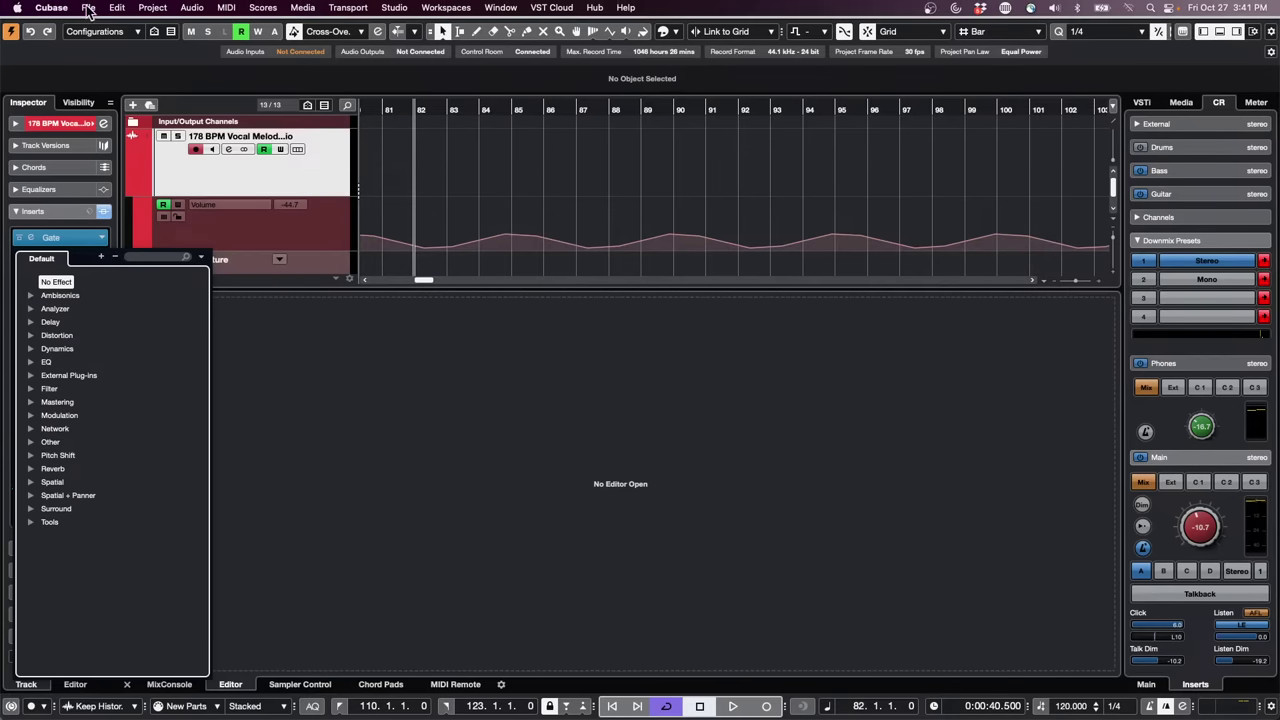
Open the Key Commands dialog and search the commands for "expand tree"
click(117, 7)
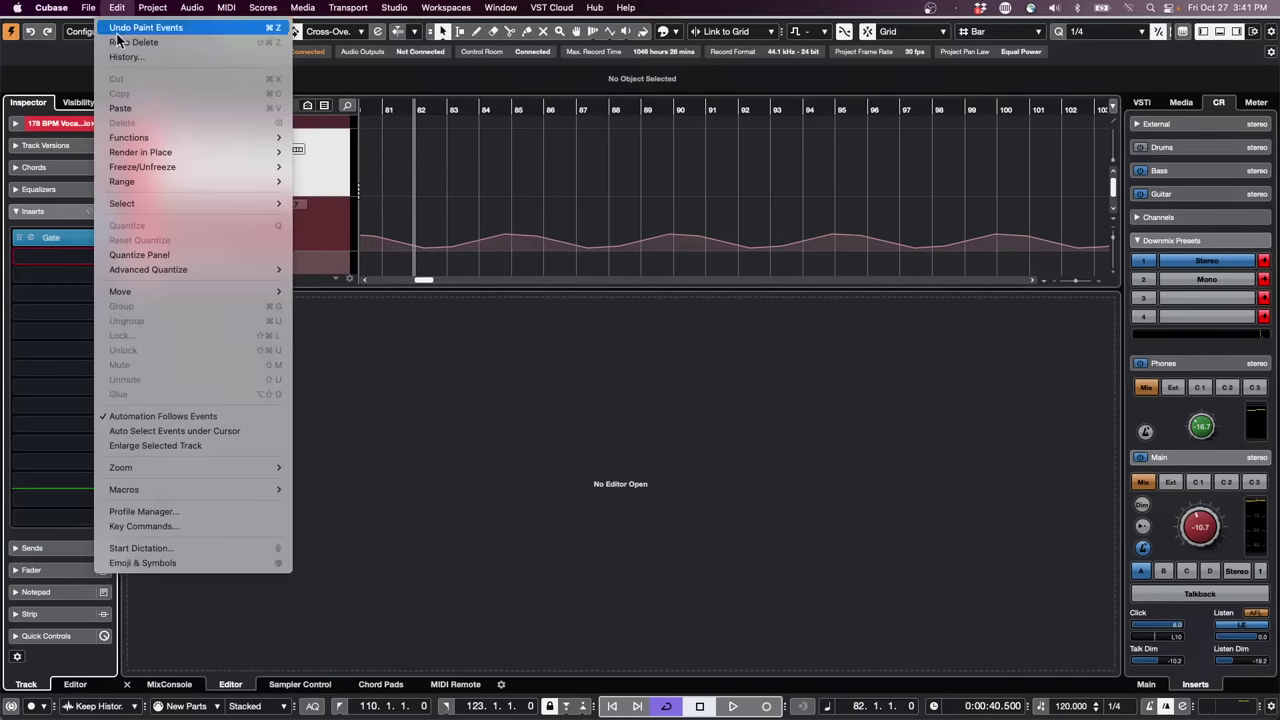
click(156, 526)
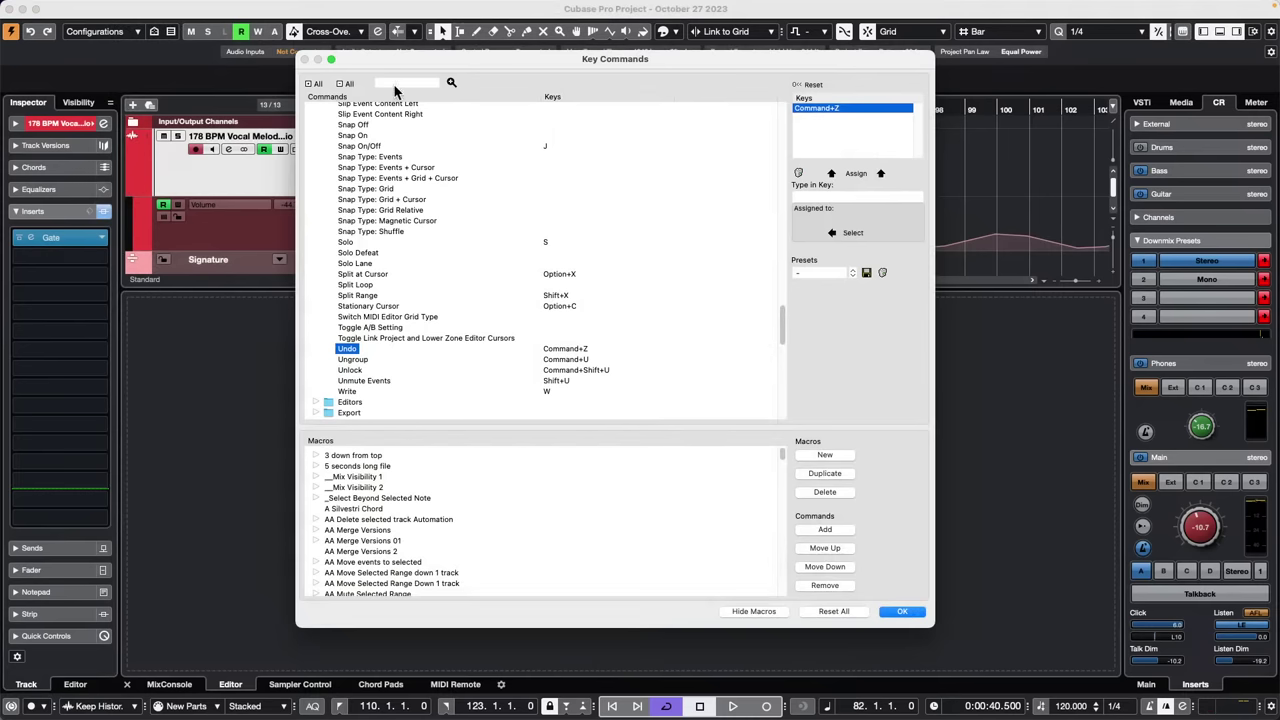
click(402, 83)
text(expand tree)
key(Return)
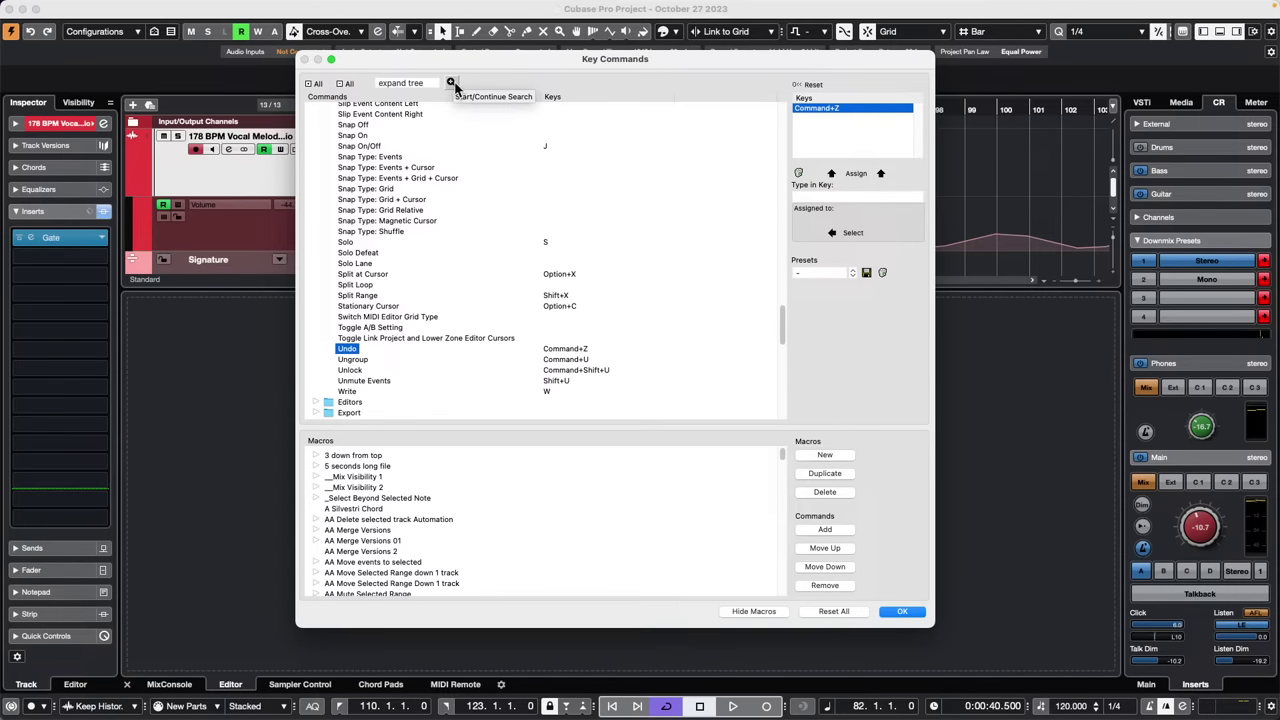
Search the key commands for "expand" and step through the matches as far as Expand/Reduce in the Edit category
click(423, 82)
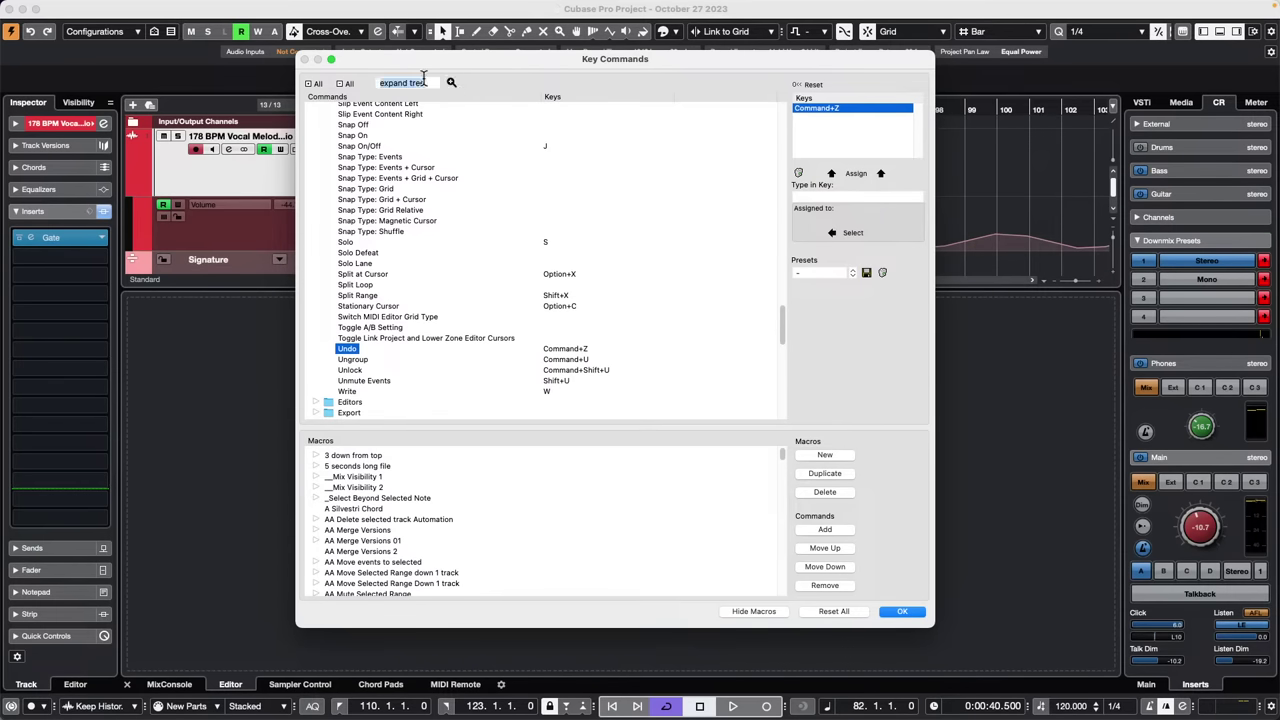
key(BackSpace)
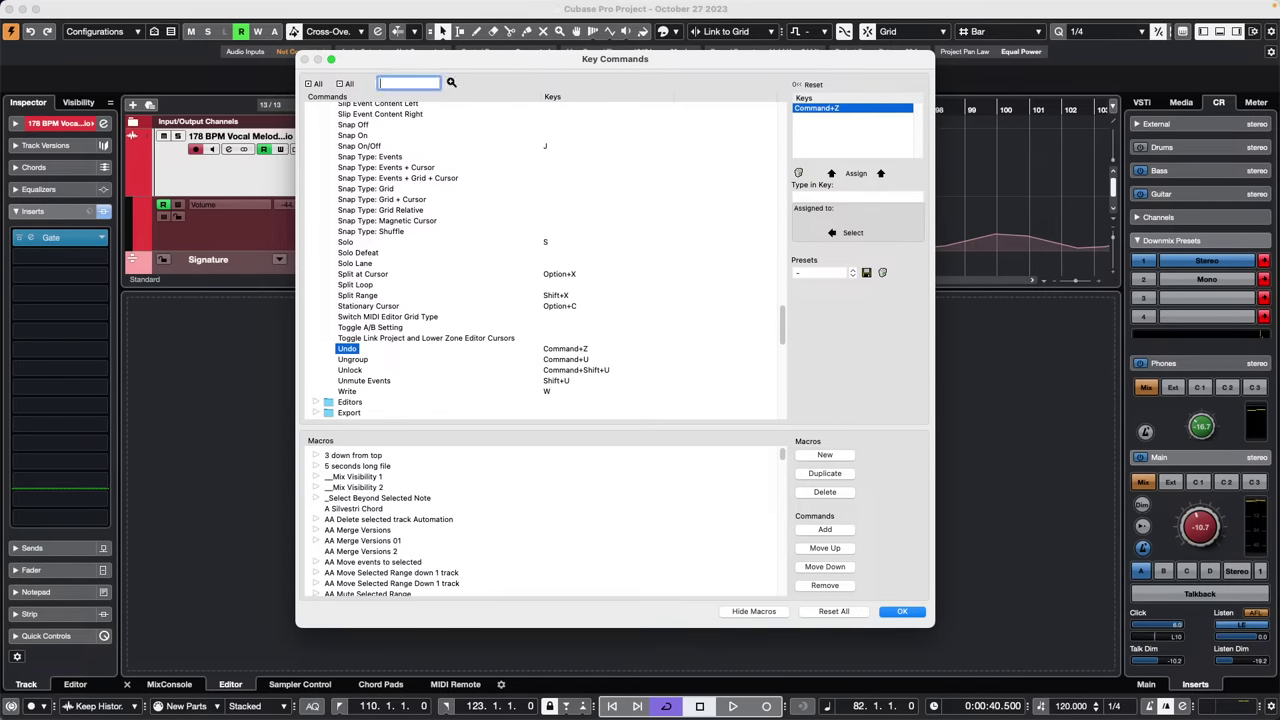
text(expand)
key(Return)
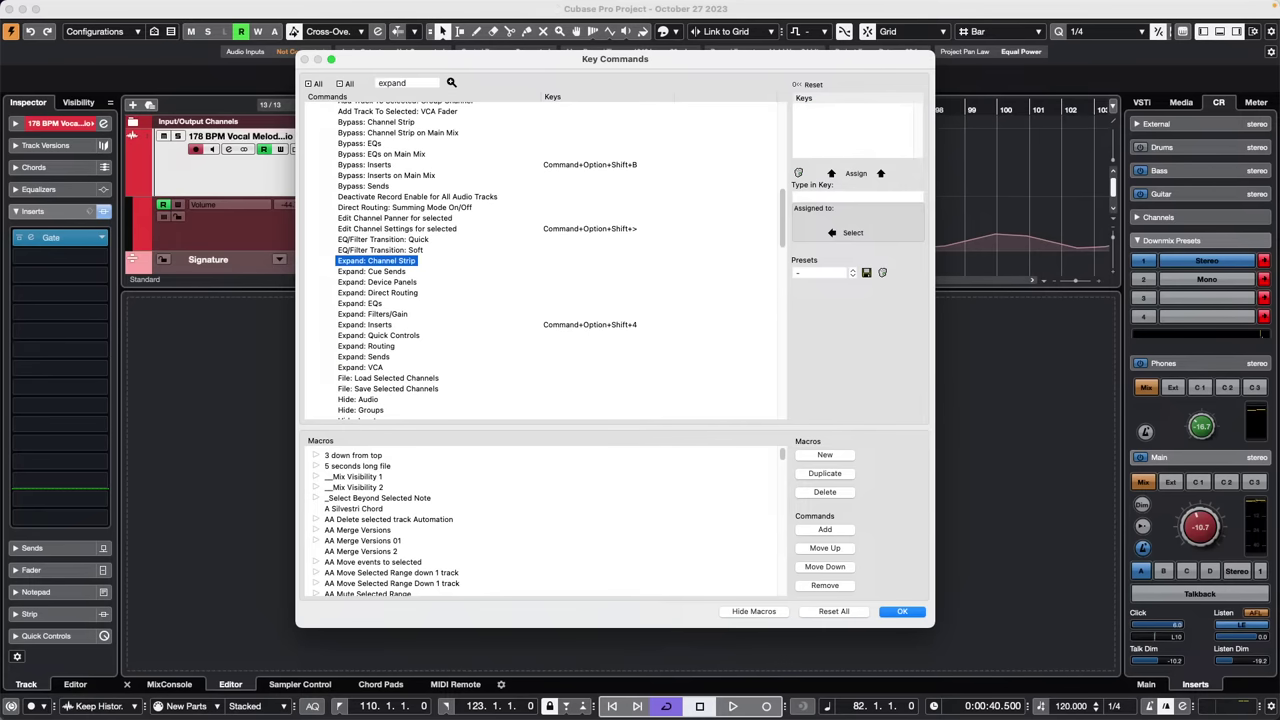
click(452, 83)
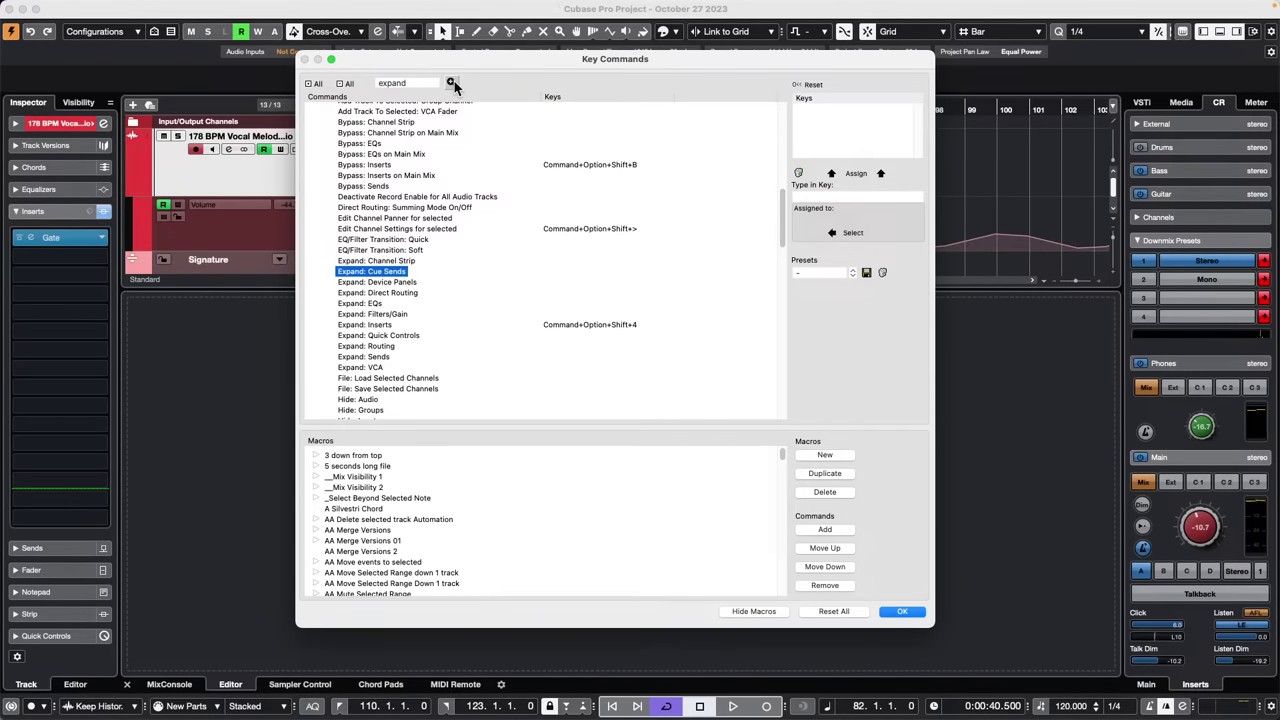
click(453, 82)
click(453, 82)
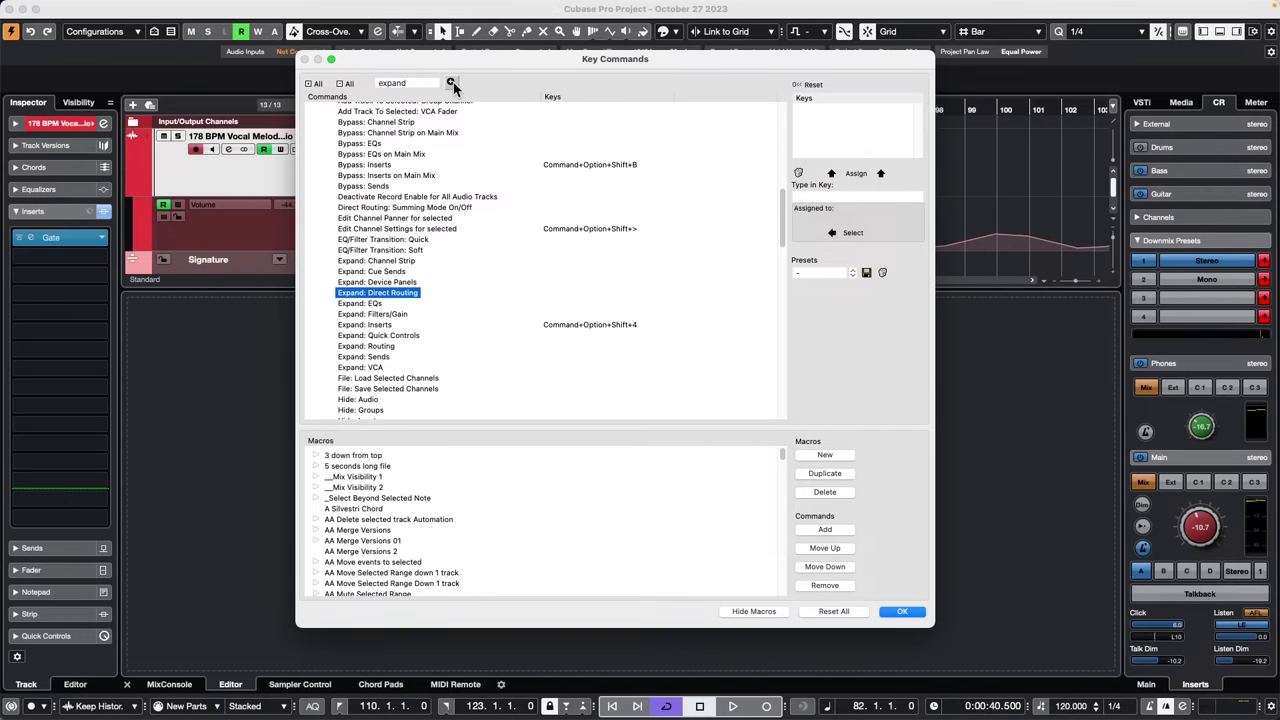
click(453, 82)
click(453, 82)
click(453, 82)
click(453, 82)
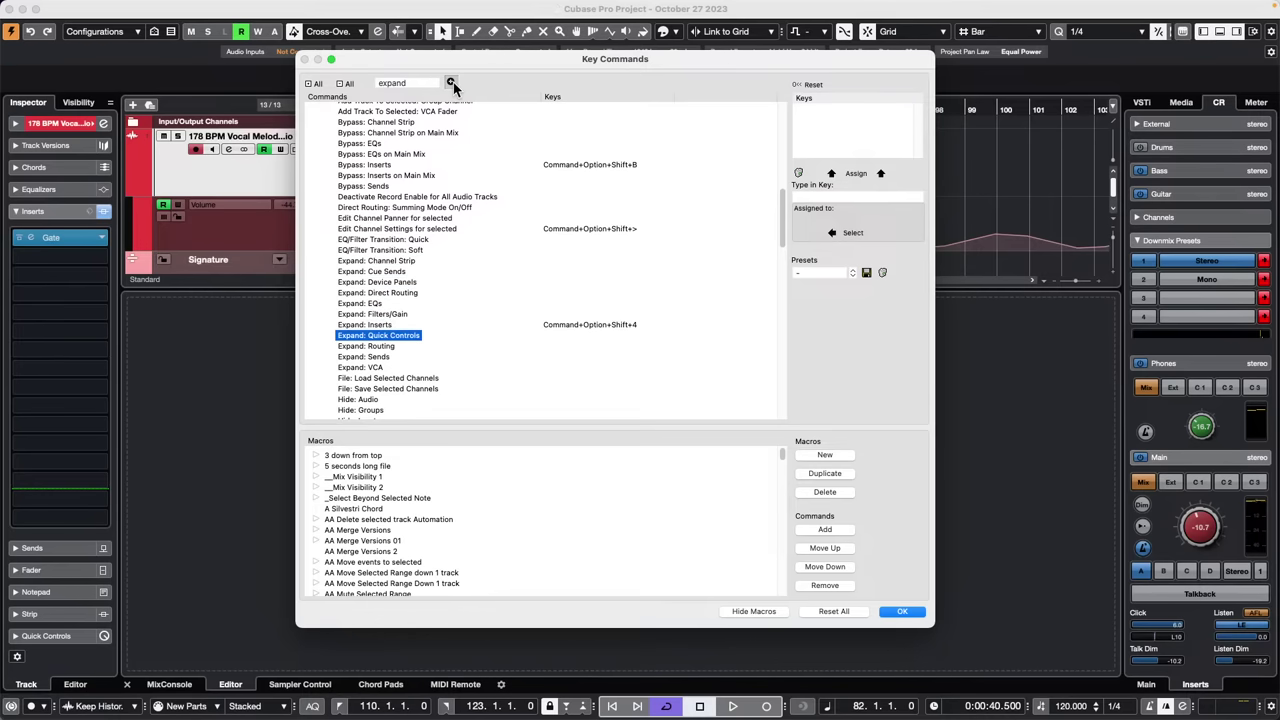
click(453, 82)
click(453, 82)
click(453, 82)
click(453, 82)
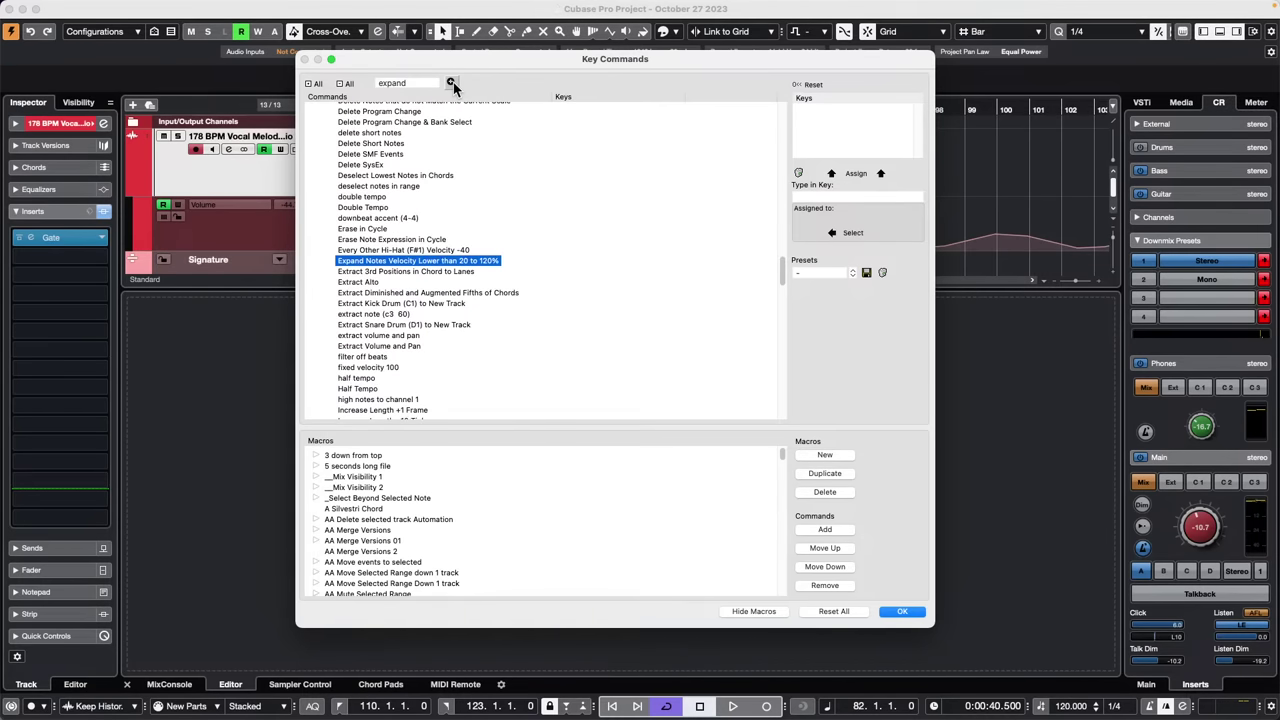
click(453, 82)
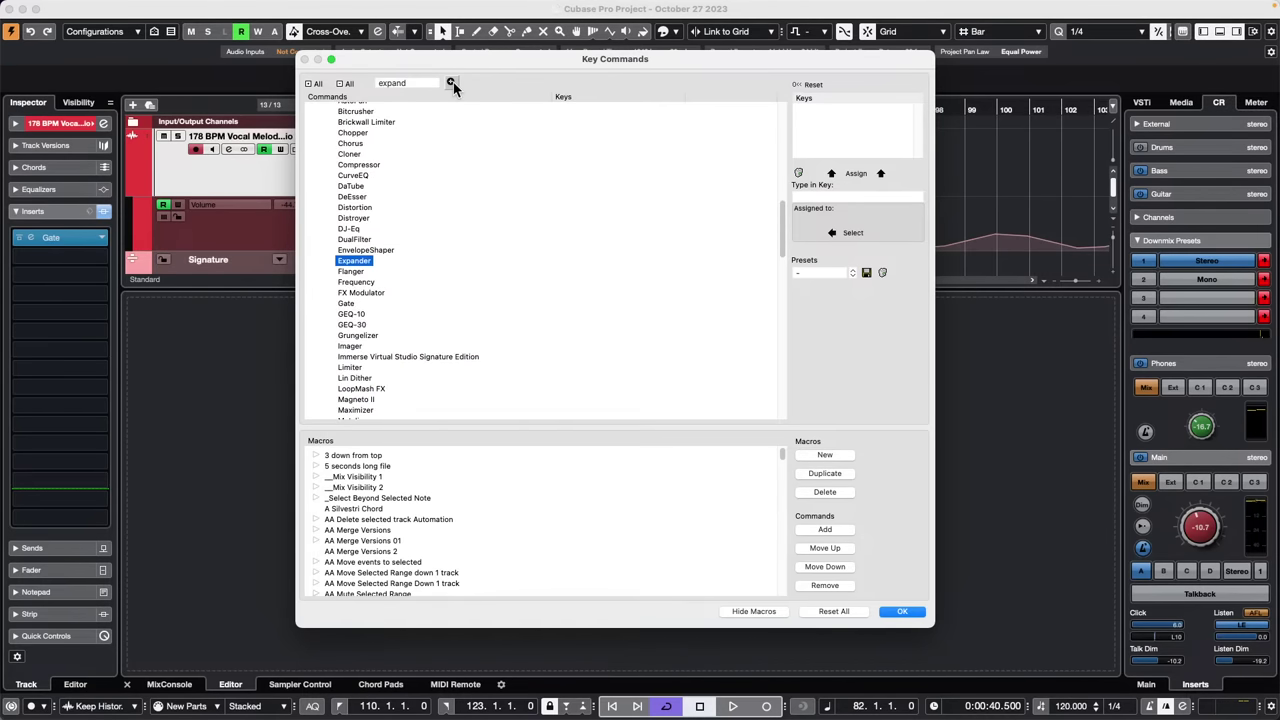
click(453, 82)
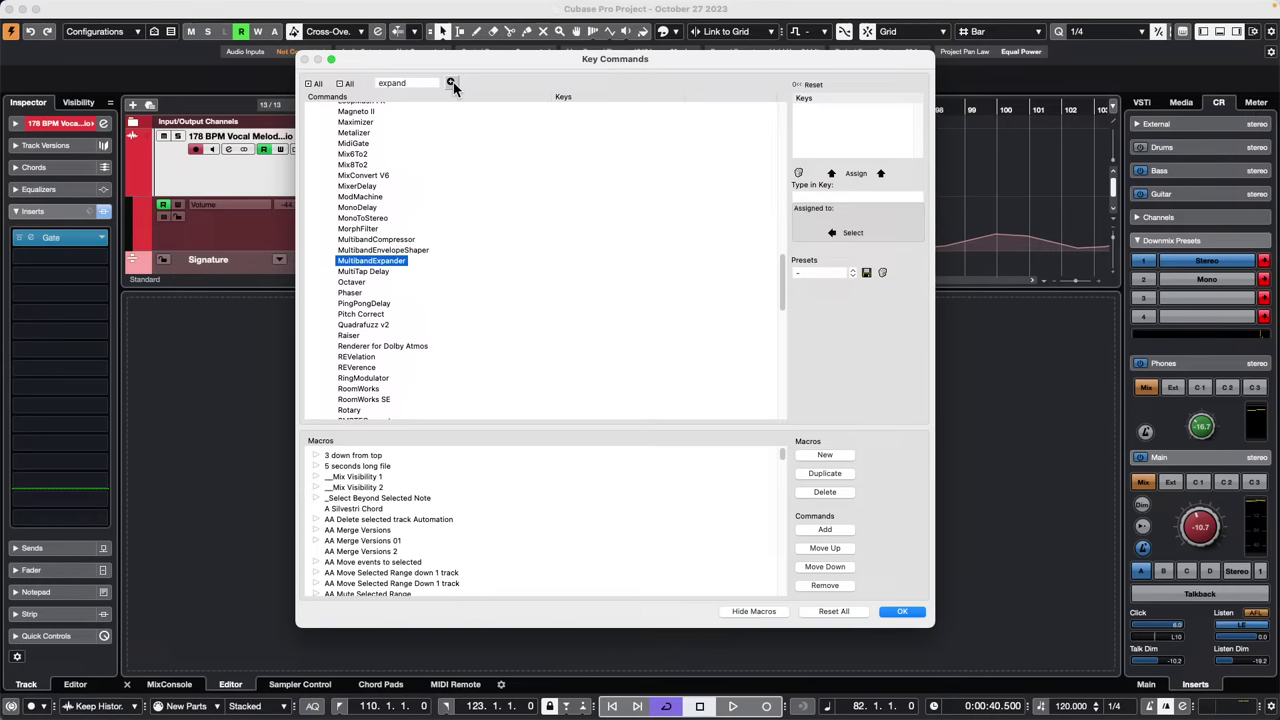
click(453, 82)
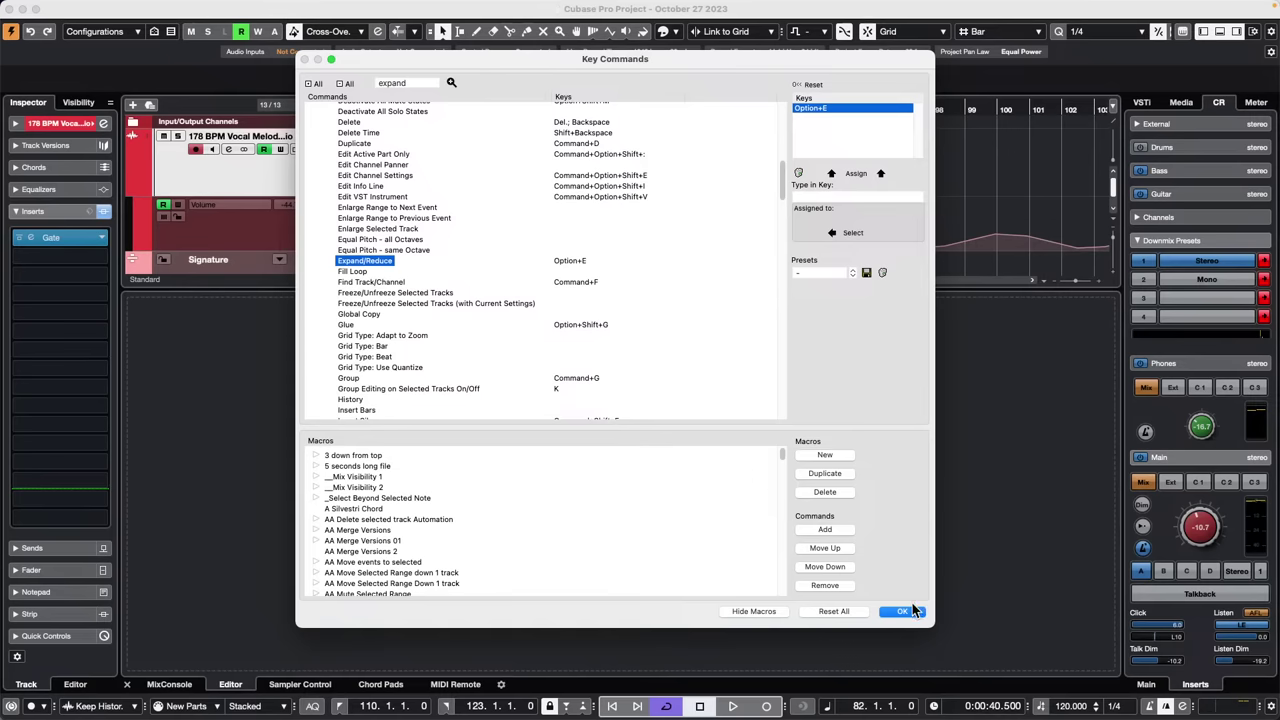
Look through the command list and the Edit category around Expand/Reduce, and close the Key Commands dialog
scroll(472, 344, up, 5)
scroll(475, 346, up, 3)
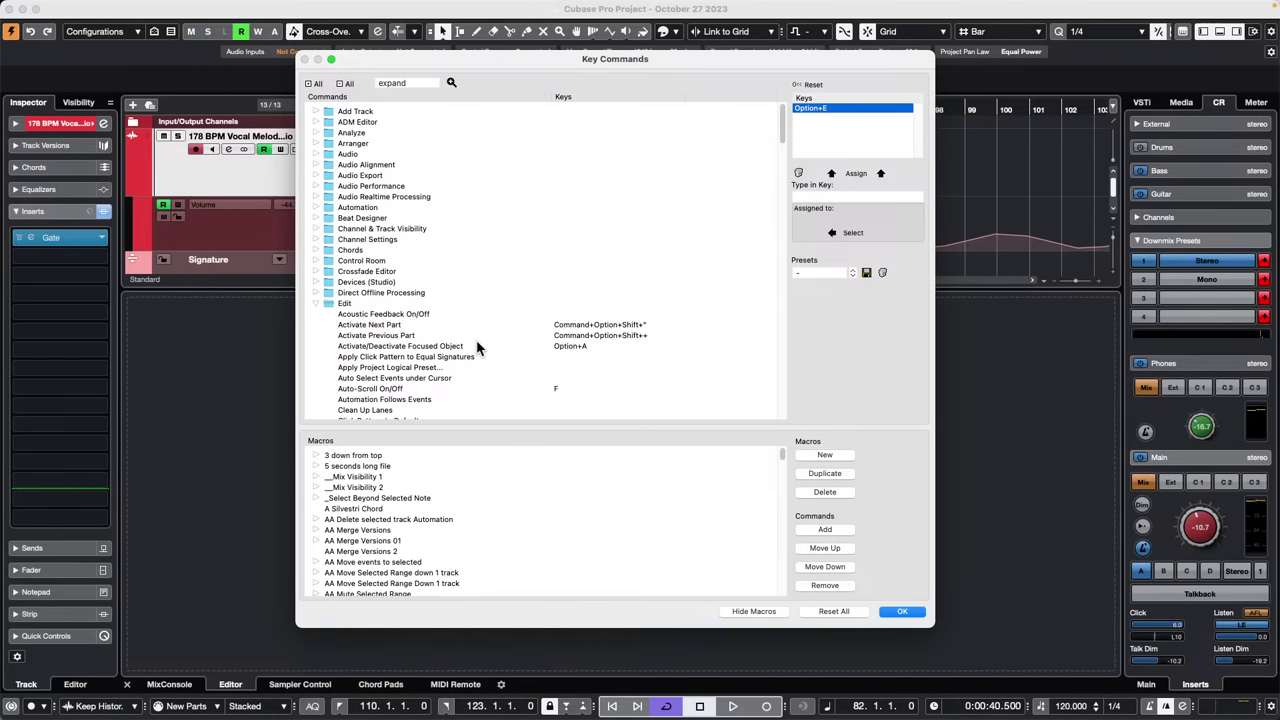
scroll(477, 347, down, 15)
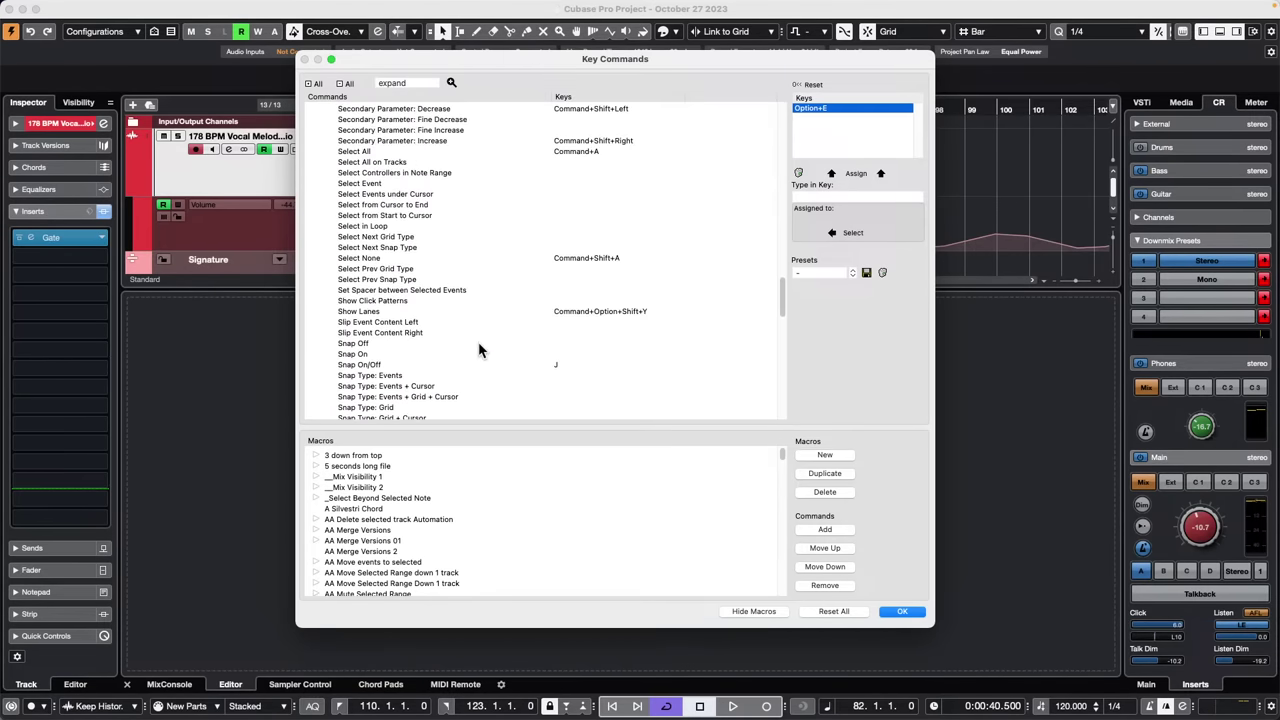
scroll(478, 349, down, 8)
scroll(478, 349, down, 10)
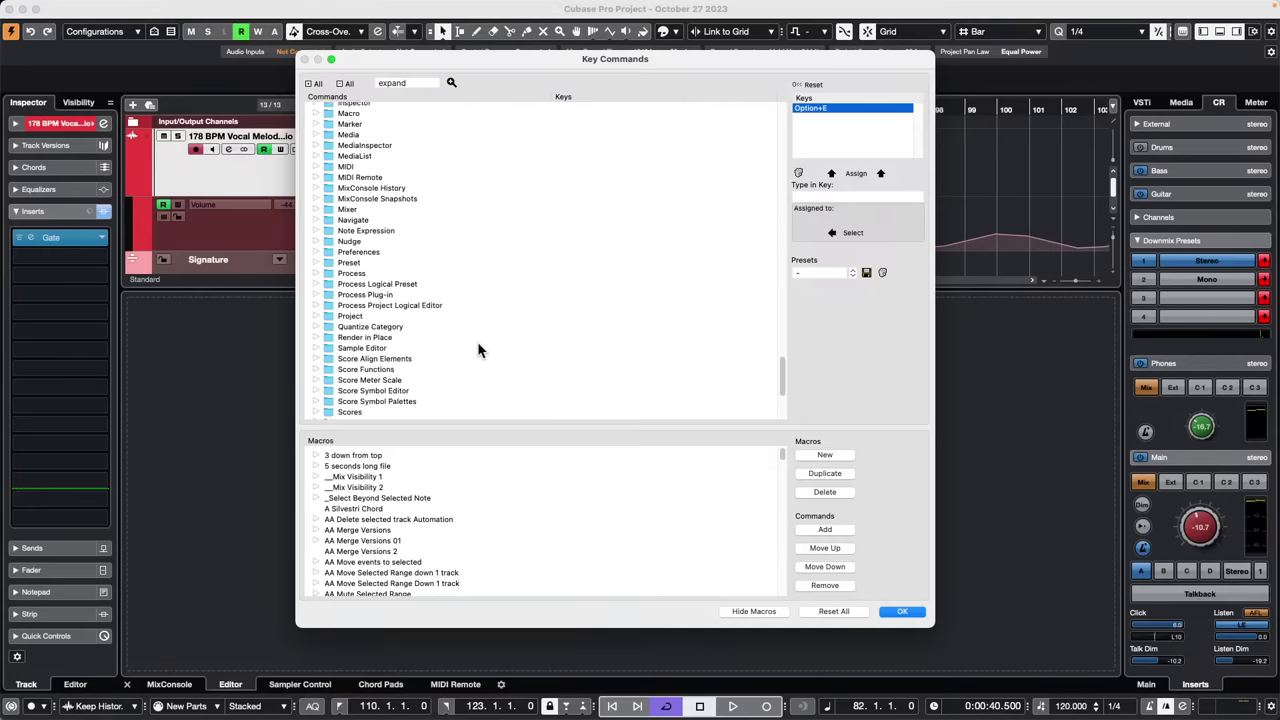
scroll(478, 349, up, 10)
scroll(478, 349, up, 15)
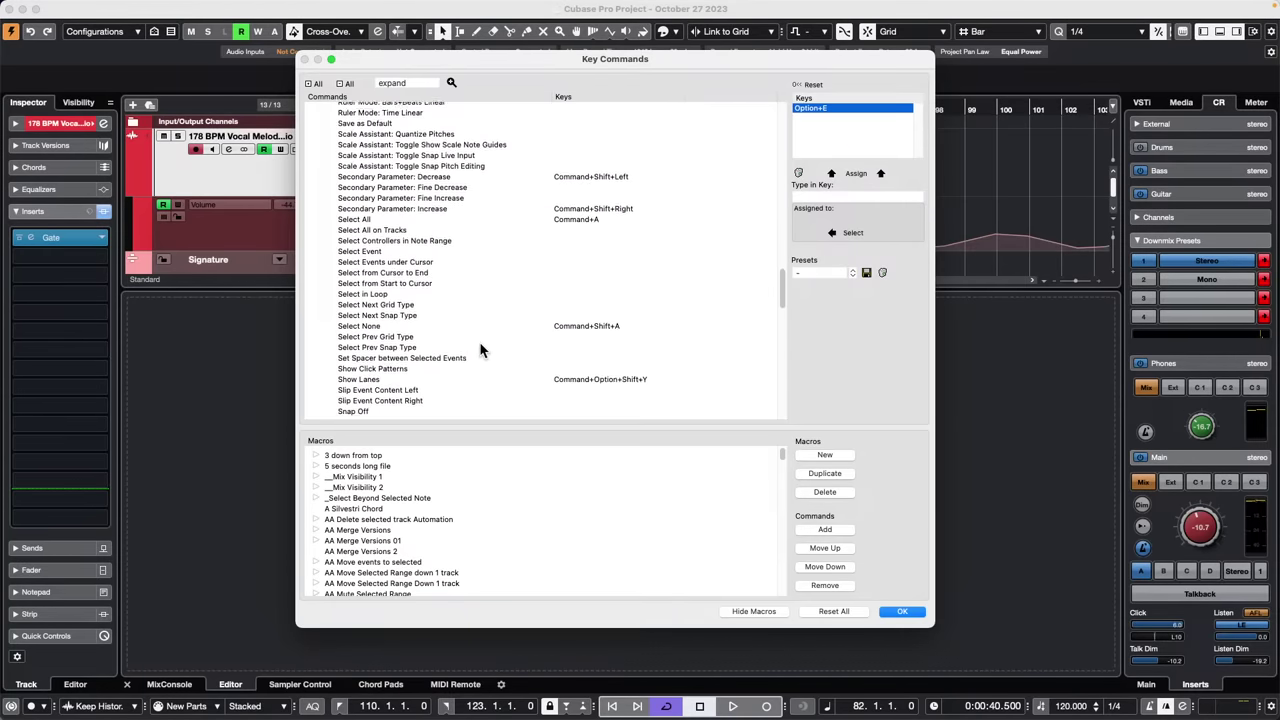
scroll(480, 349, up, 15)
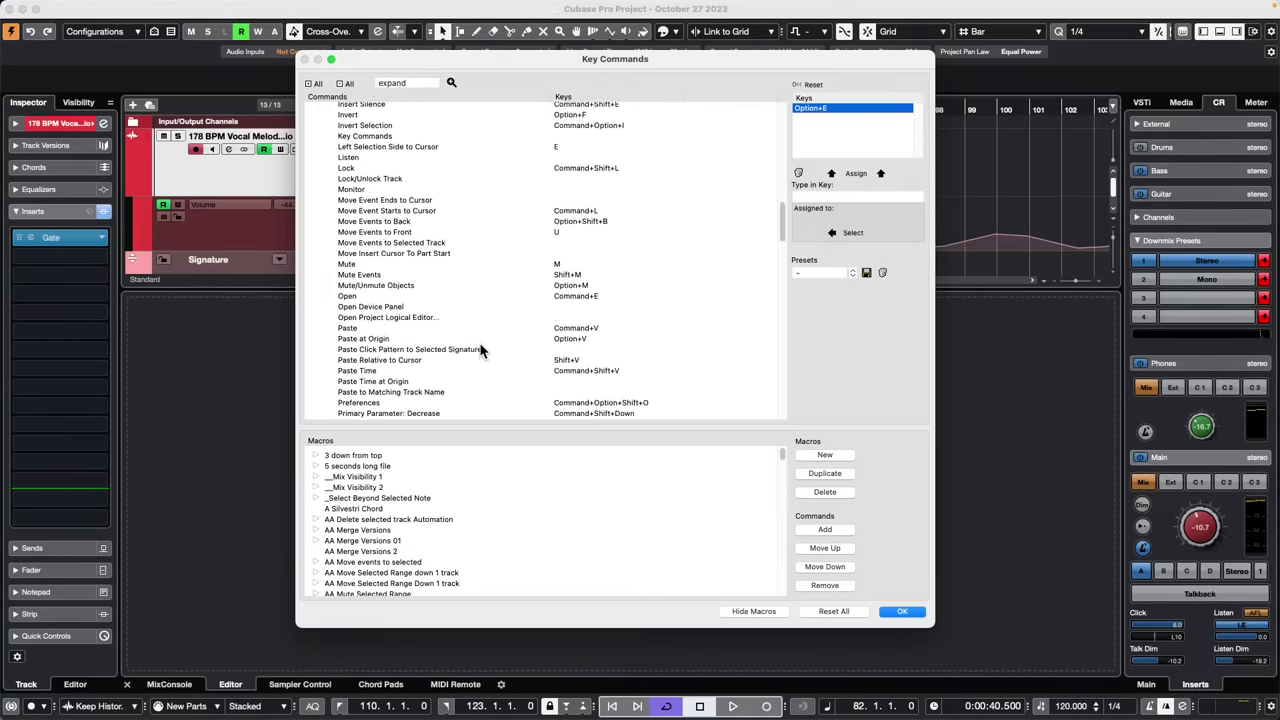
scroll(480, 349, up, 8)
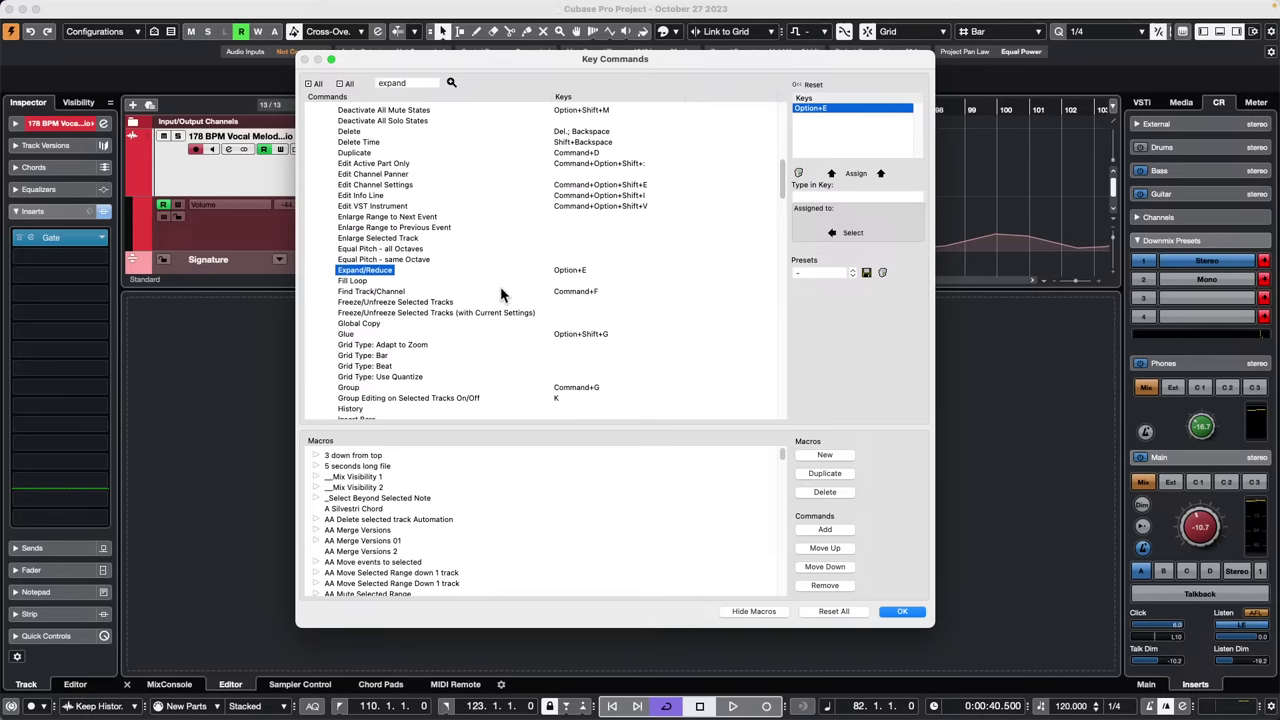
click(914, 612)
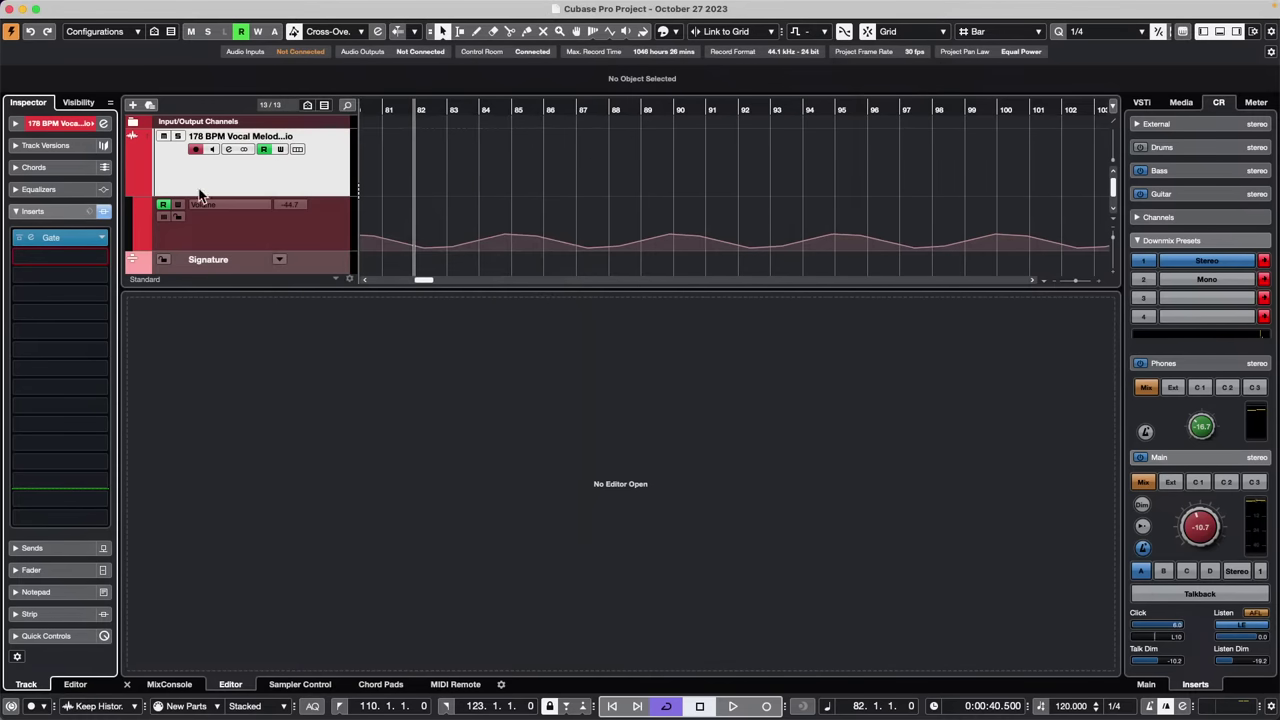
Try a search filter in the second insert slot's plug-in selector, clear it, and expand all plug-in categories
click(66, 237)
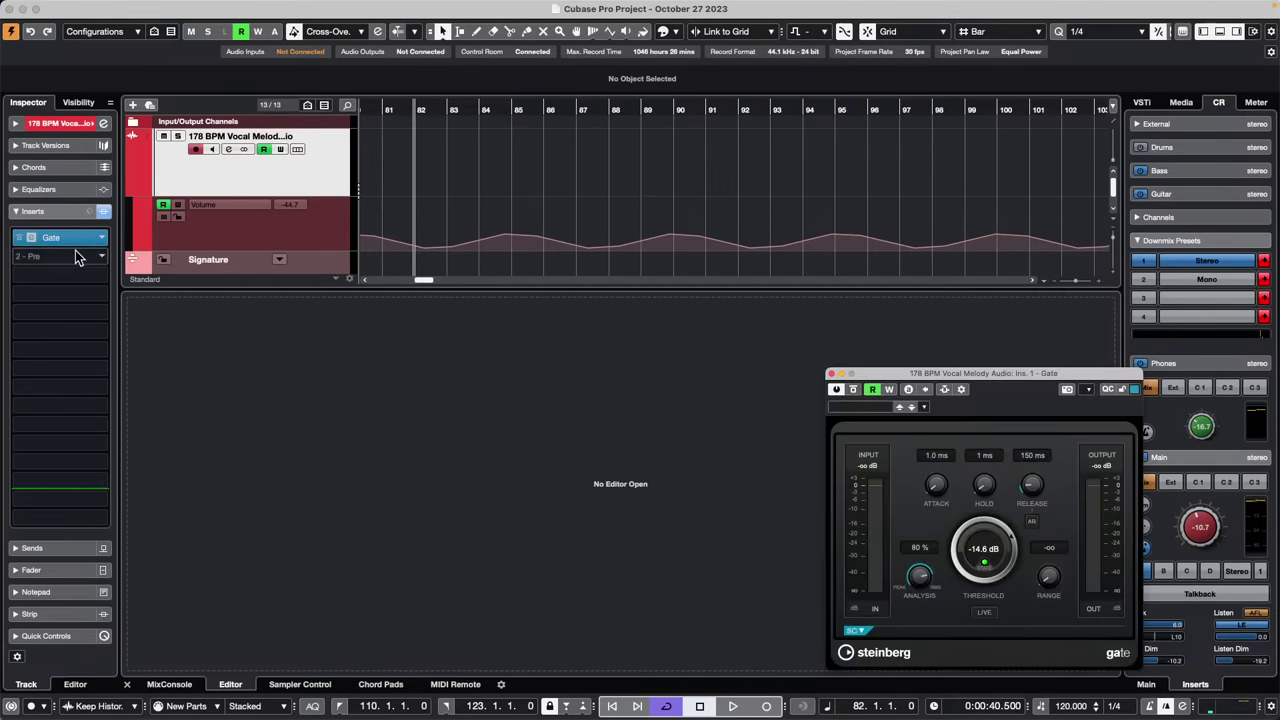
click(101, 237)
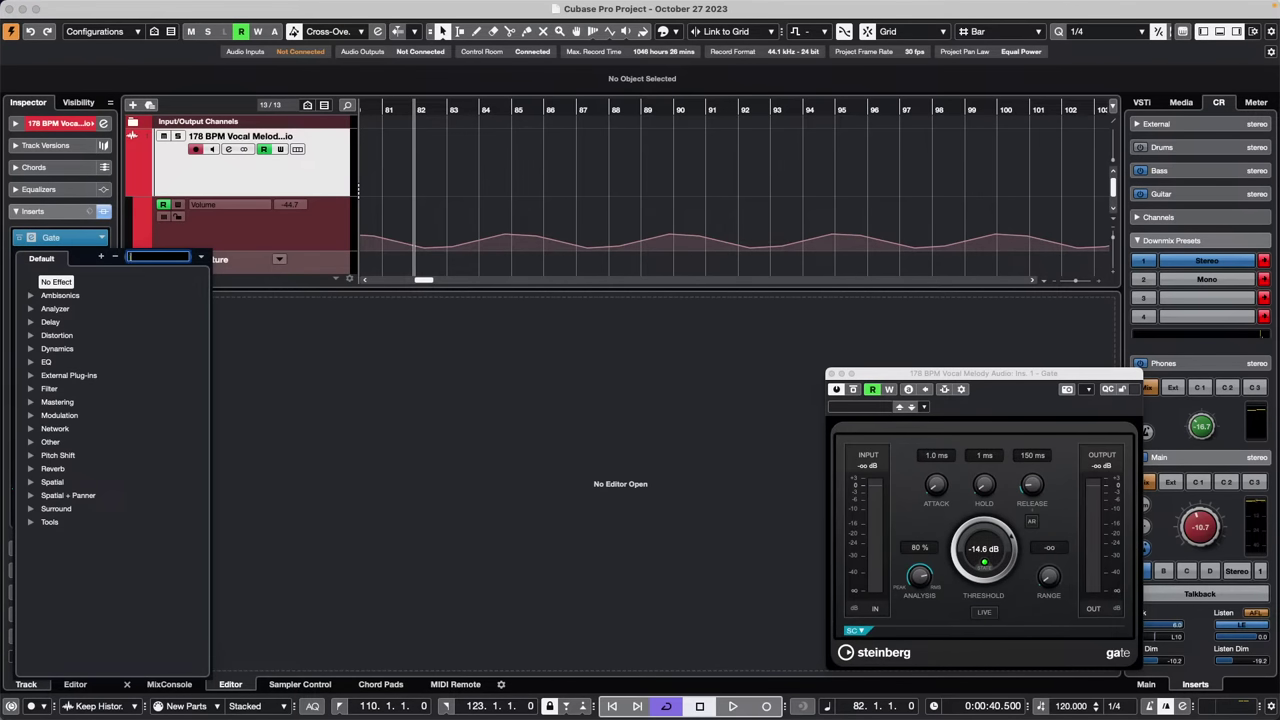
text(1)
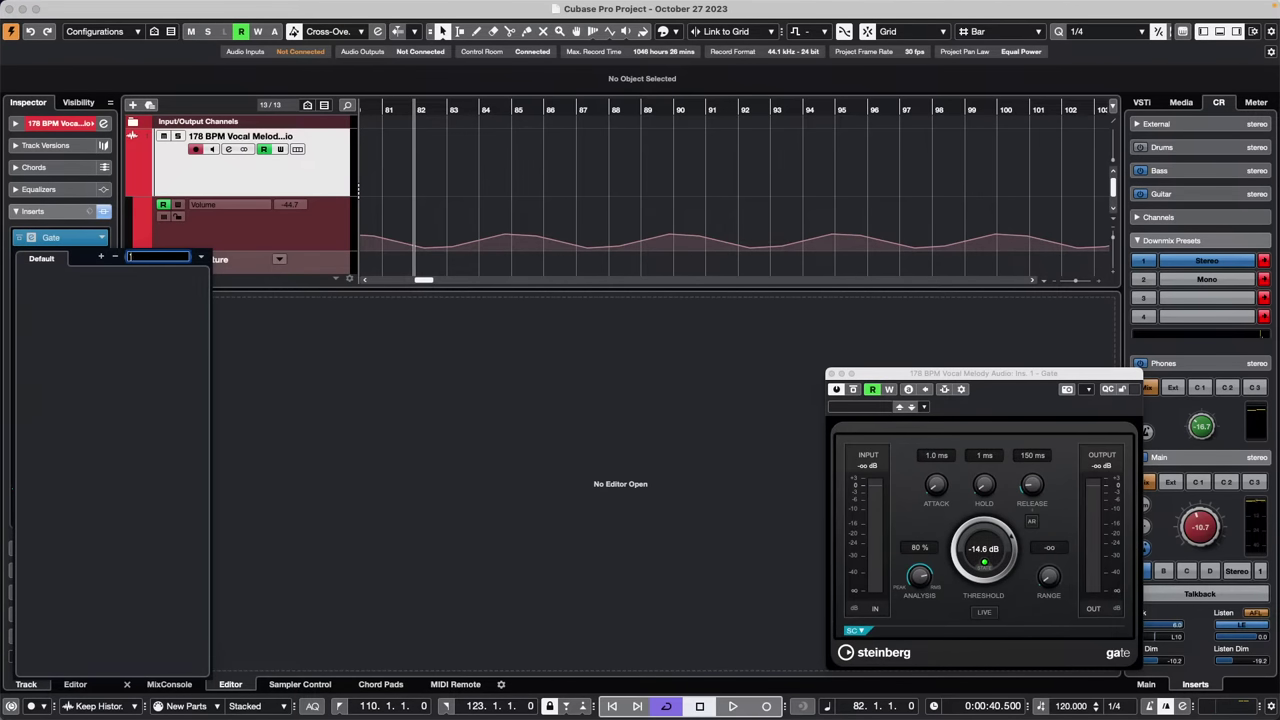
click(101, 259)
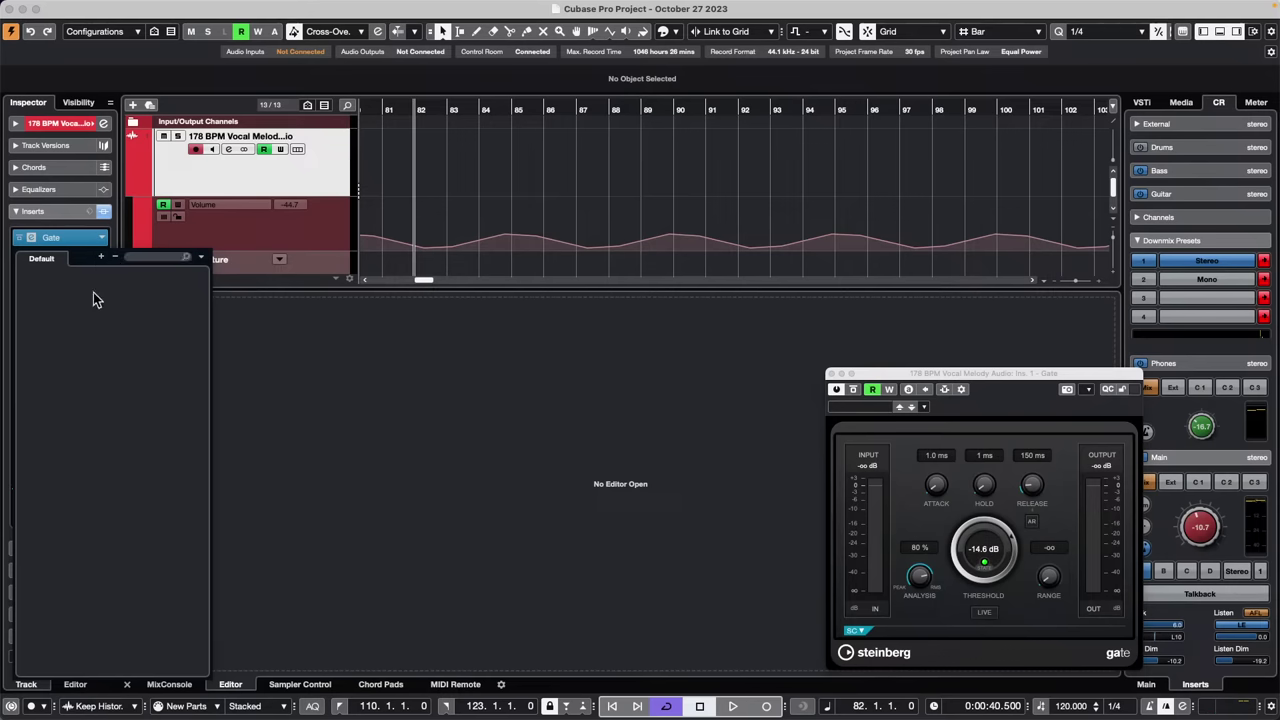
click(185, 257)
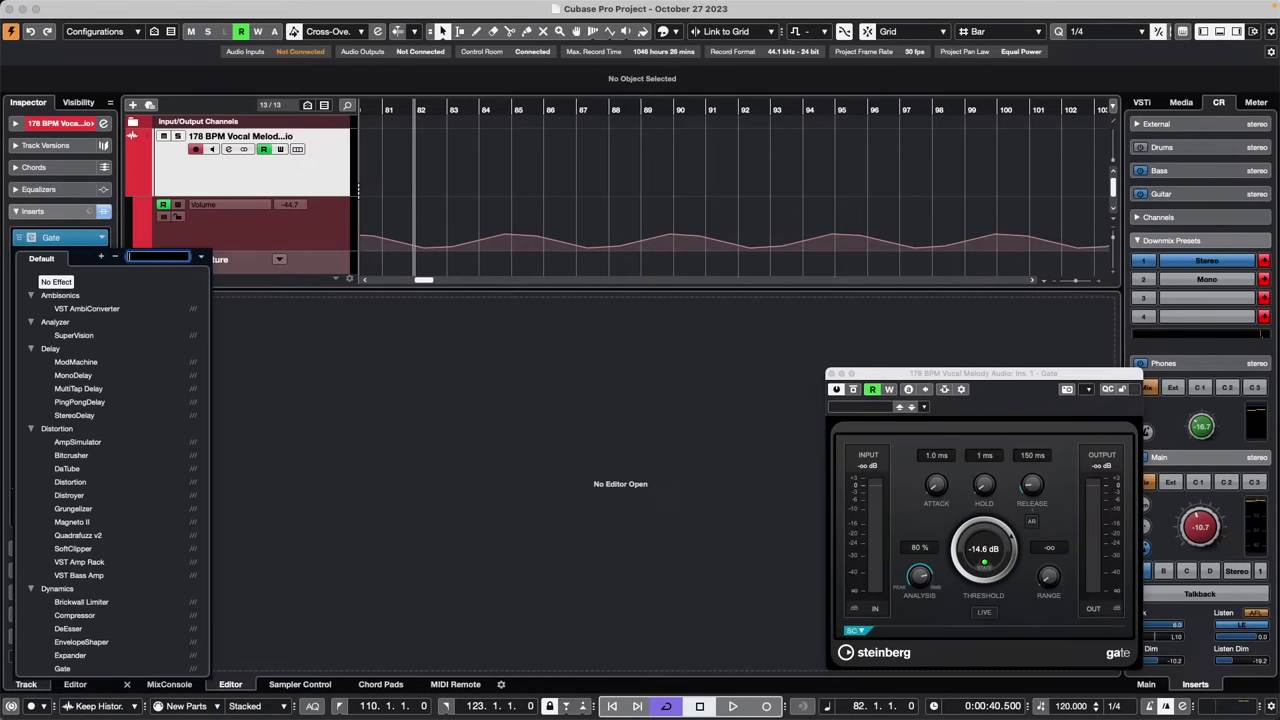
Collapse all plug-in categories in the second insert slot's selector and expand them again
click(102, 258)
click(115, 258)
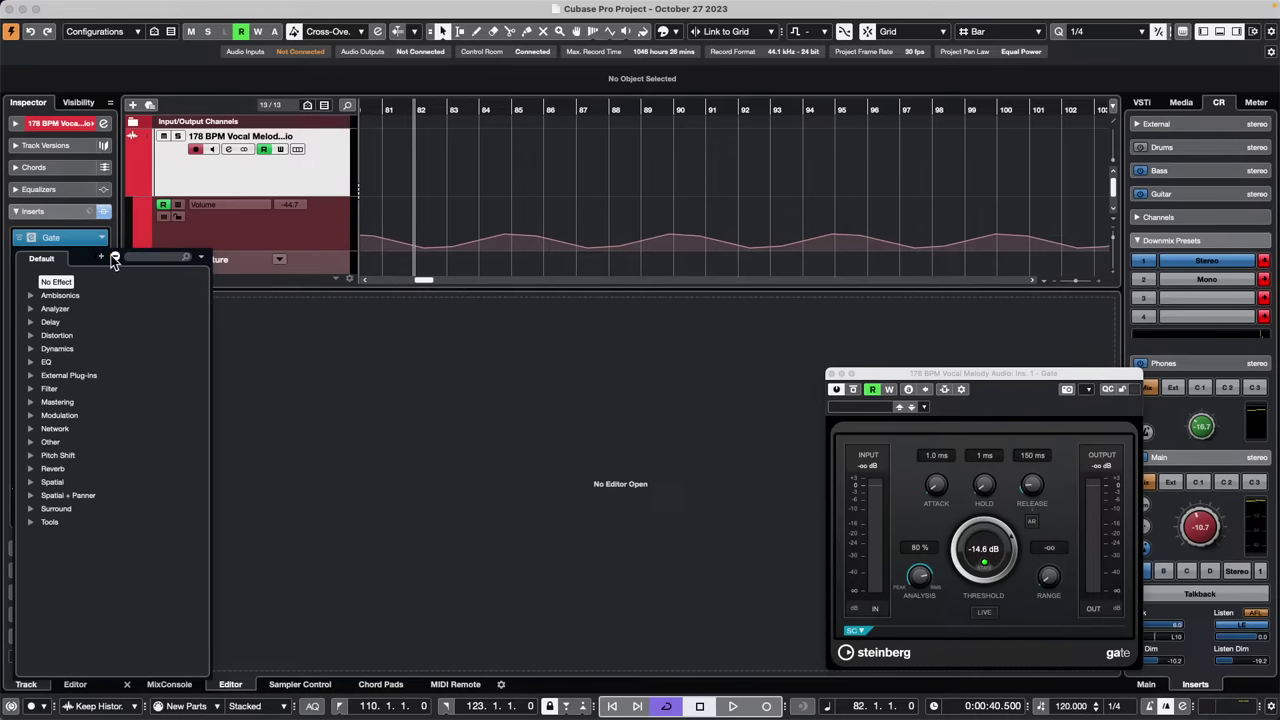
click(104, 257)
Dismiss the plug-in selector, close the Gate plug-in window, and place the project cursor at about bar 86
click(119, 7)
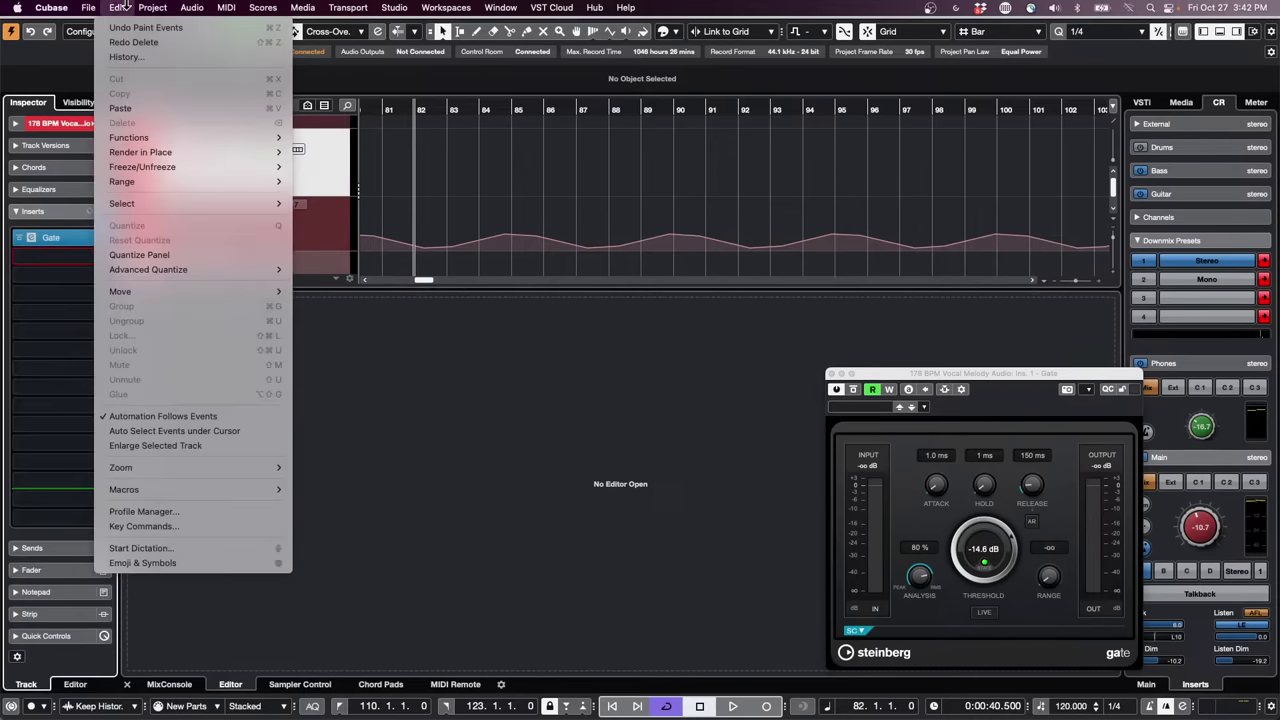
click(119, 6)
click(639, 9)
click(831, 373)
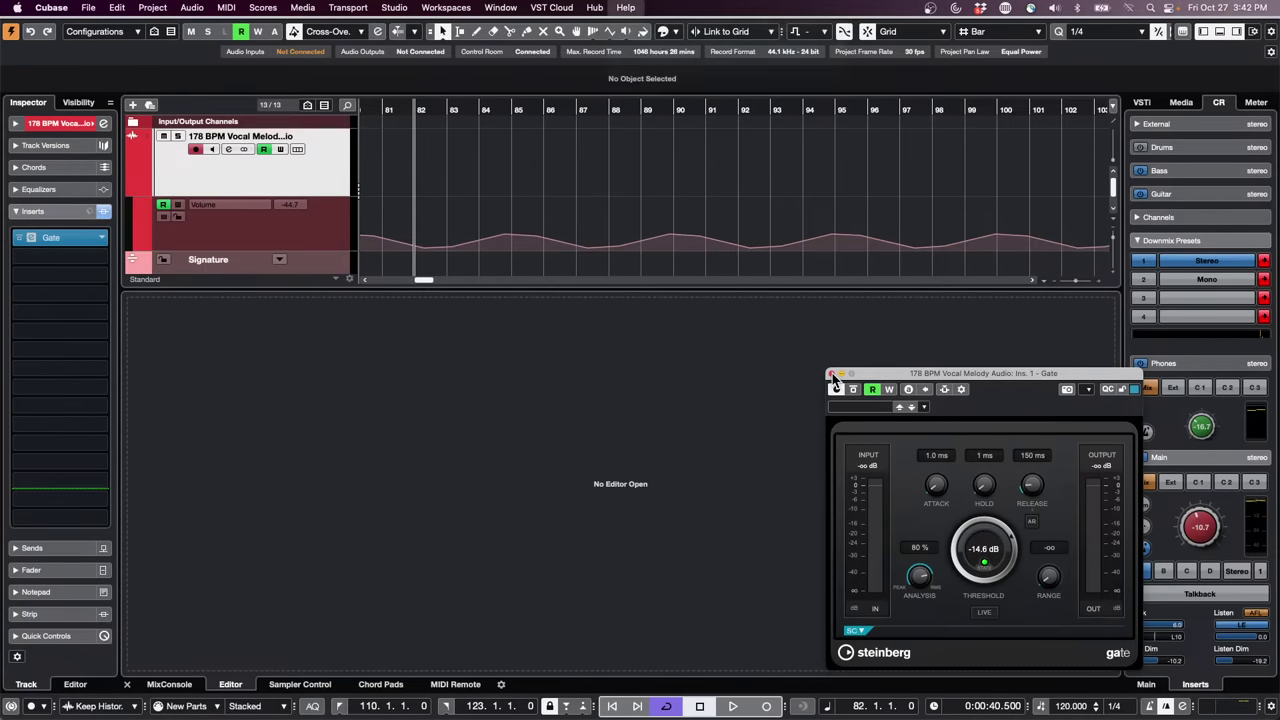
click(831, 373)
click(559, 180)
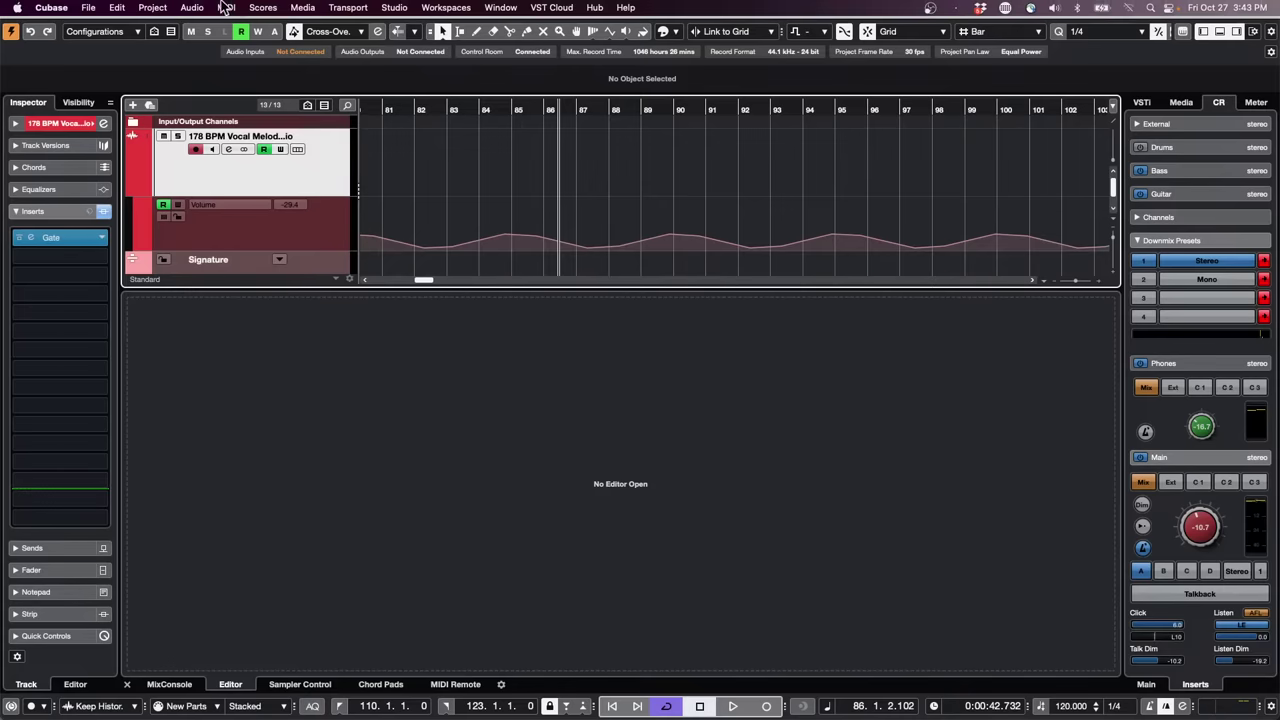
Create a new empty project in the Cats copy folder
click(90, 8)
click(102, 27)
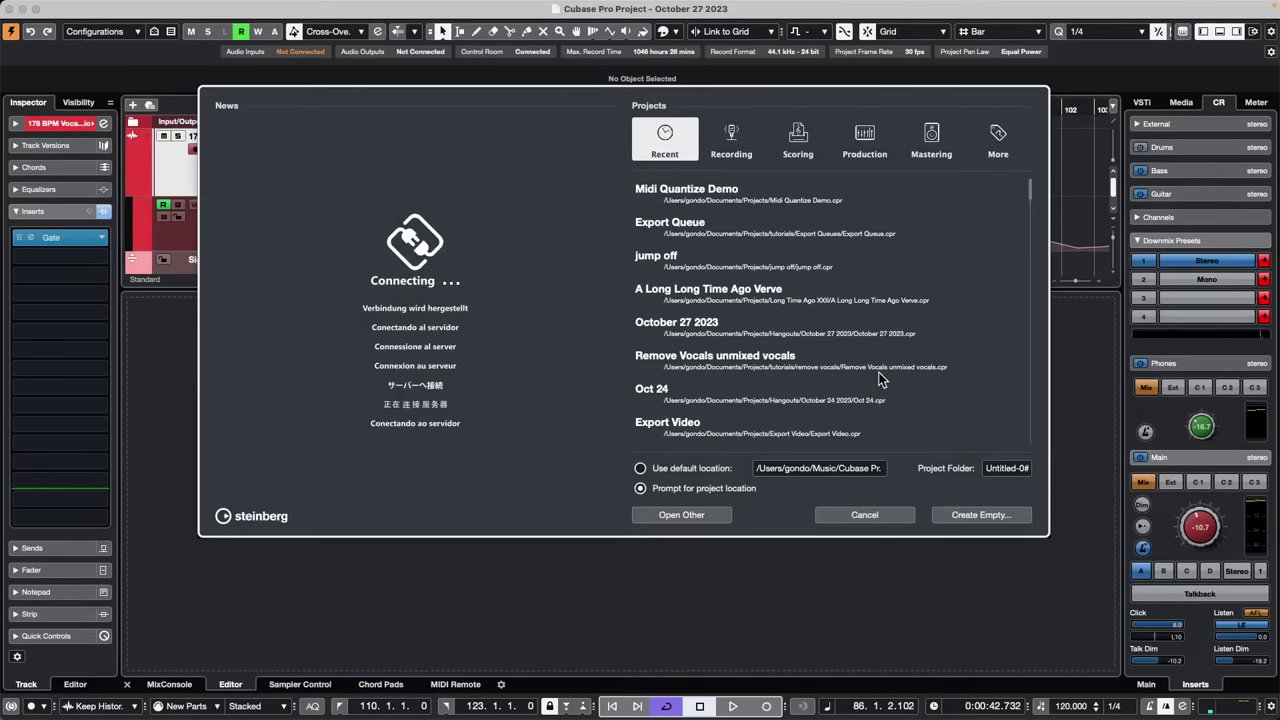
click(981, 515)
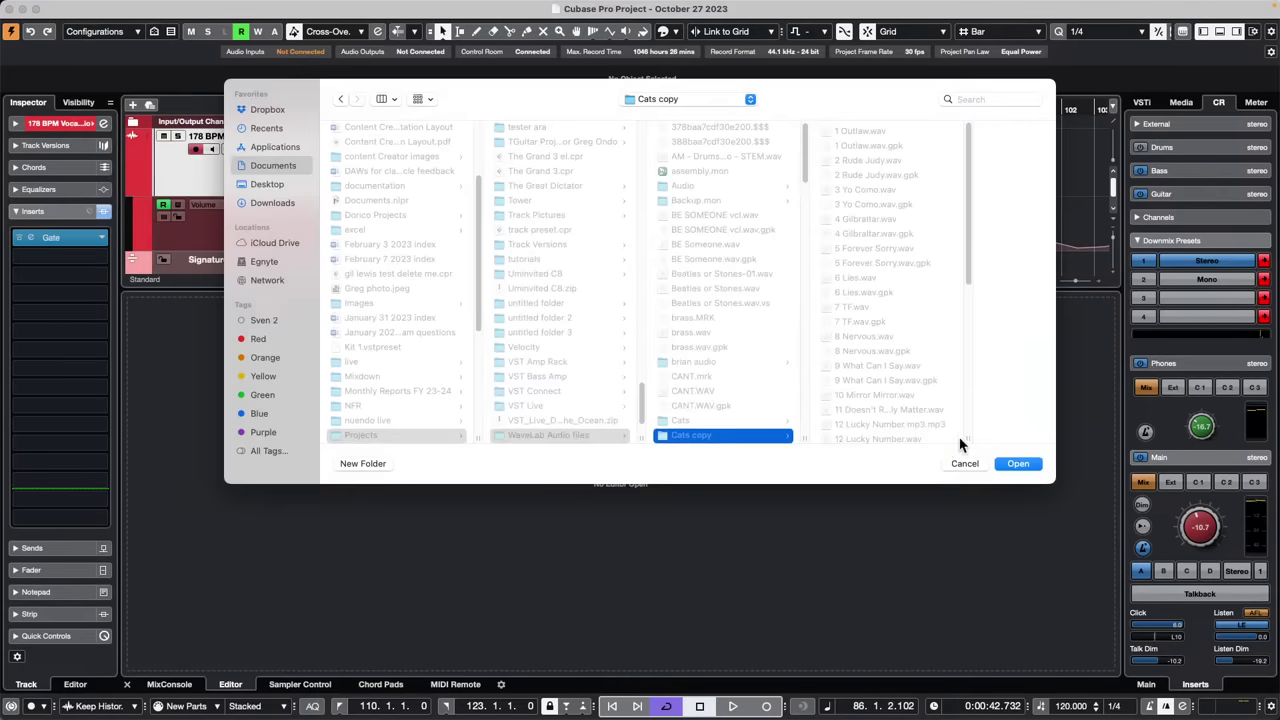
click(1012, 465)
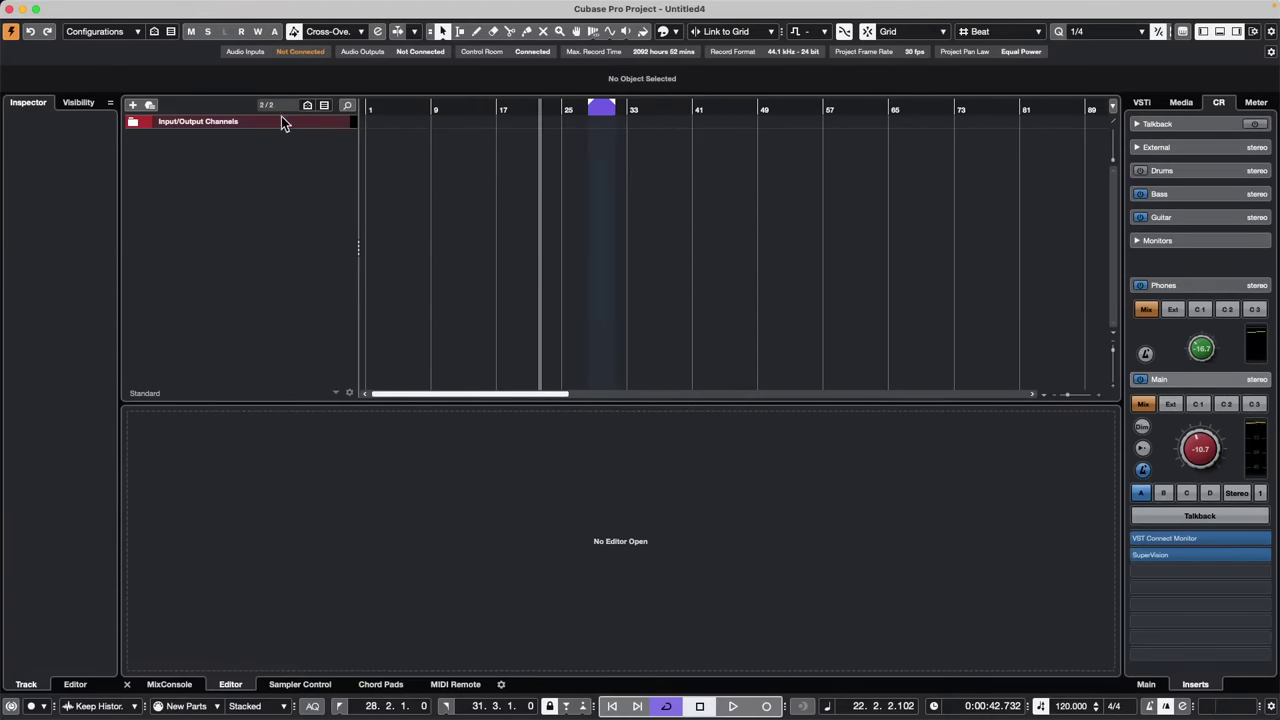
Add one instrument track using Groove Agent SE routed to Stereo Out
right_click(283, 138)
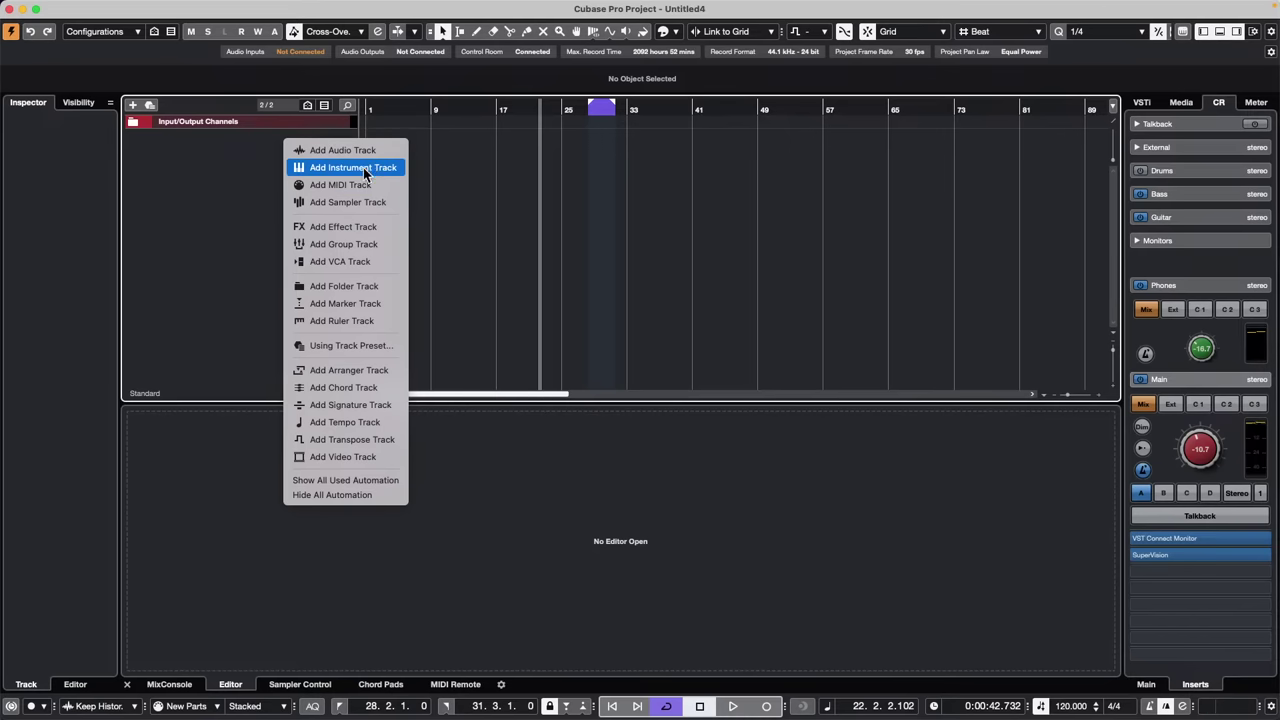
click(403, 170)
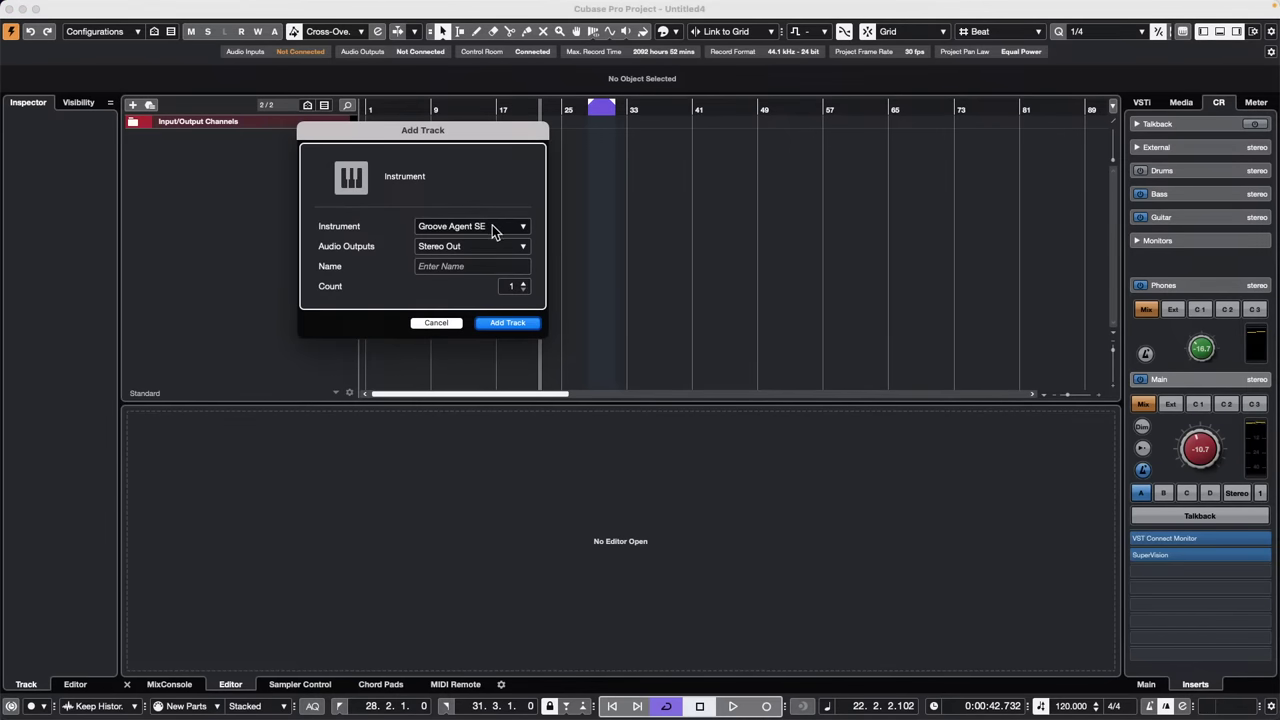
click(510, 323)
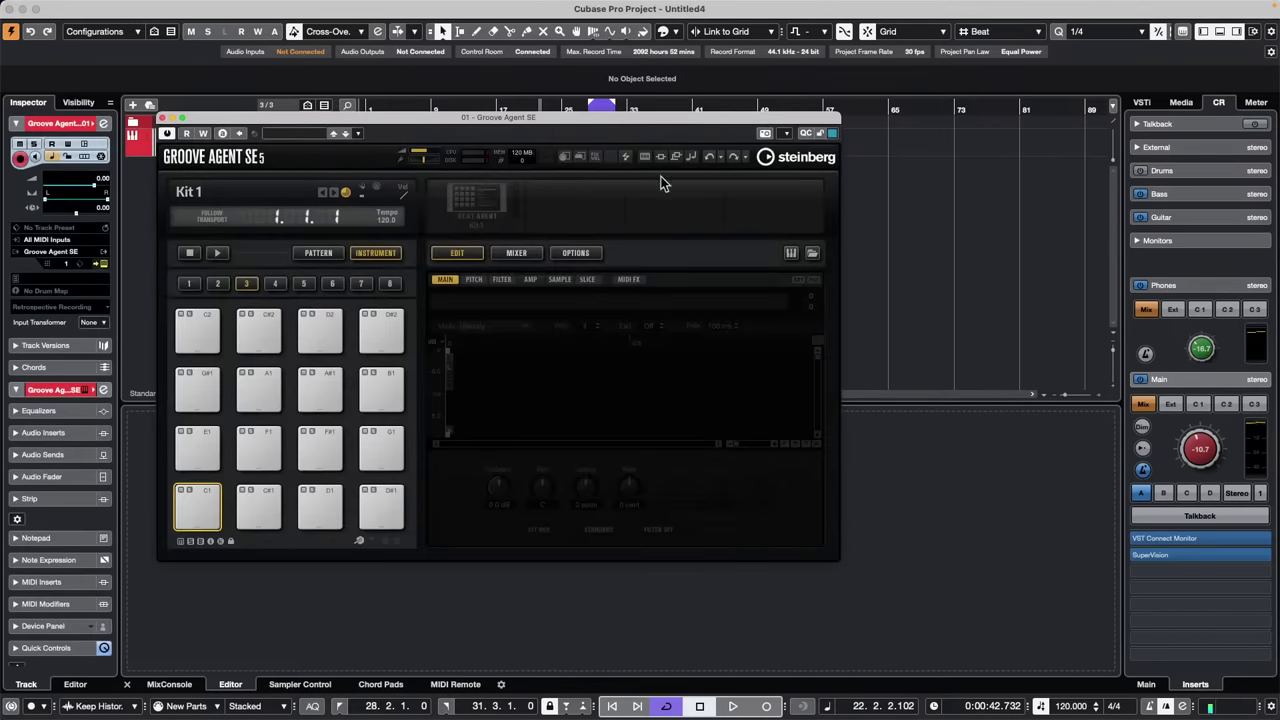
Load the Cross The Line kit from The Songwriter's library into Groove Agent SE and close the instrument windows
right_click(495, 206)
click(582, 228)
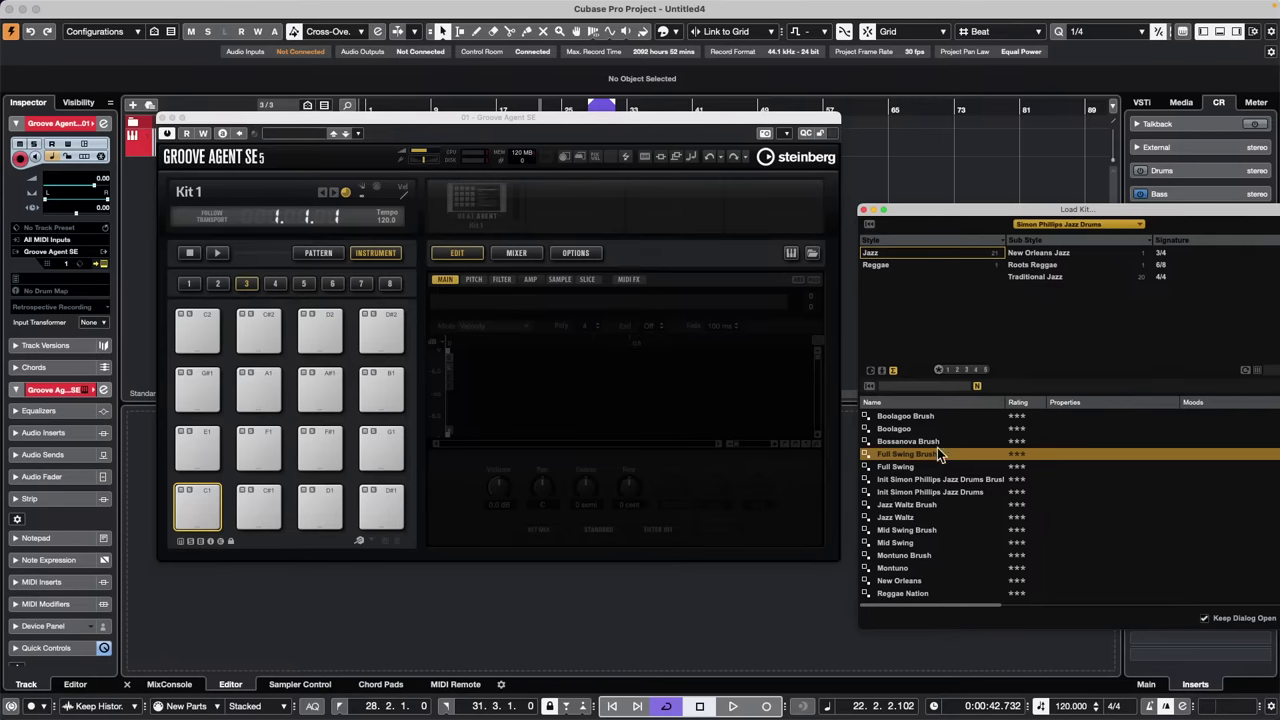
click(1055, 228)
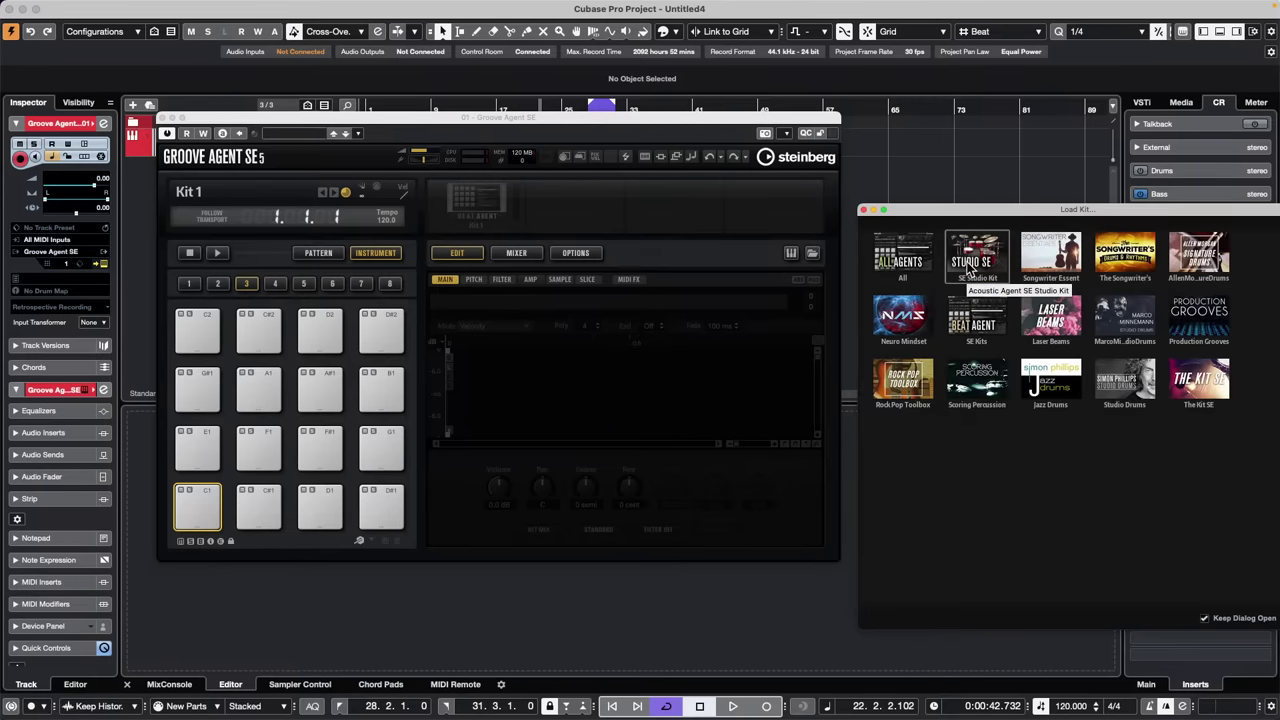
click(1120, 262)
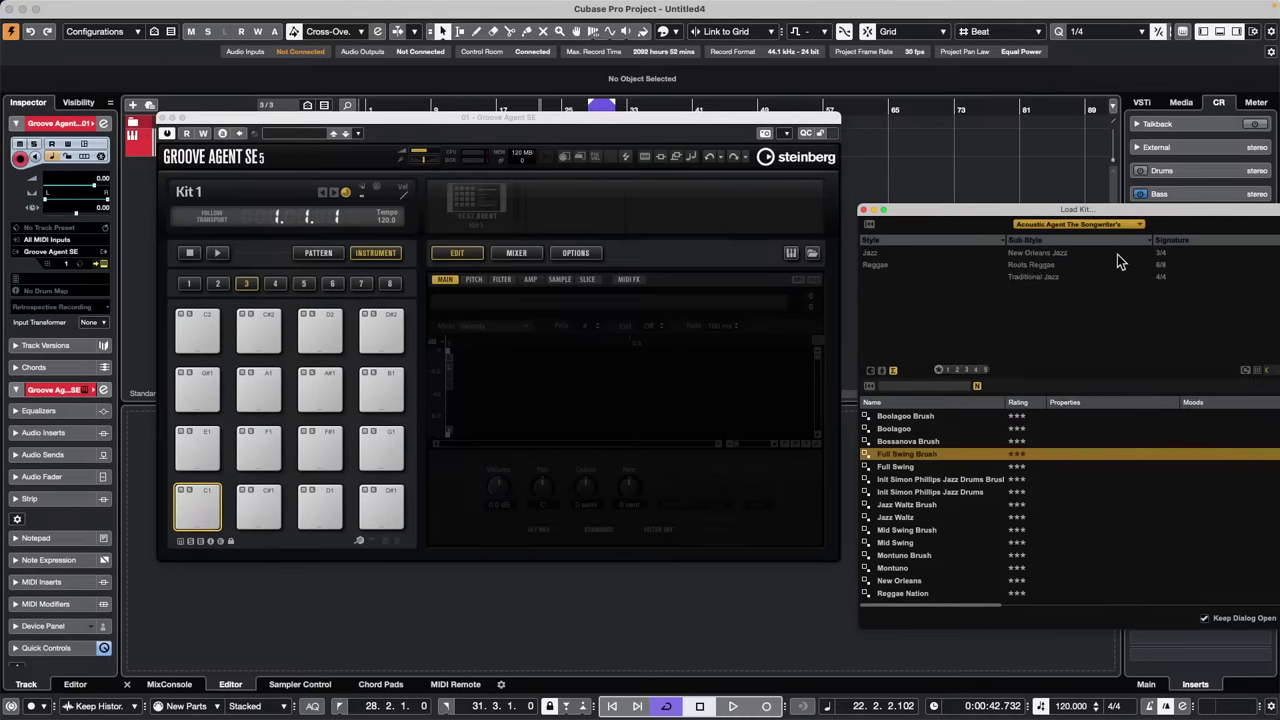
double_click(910, 430)
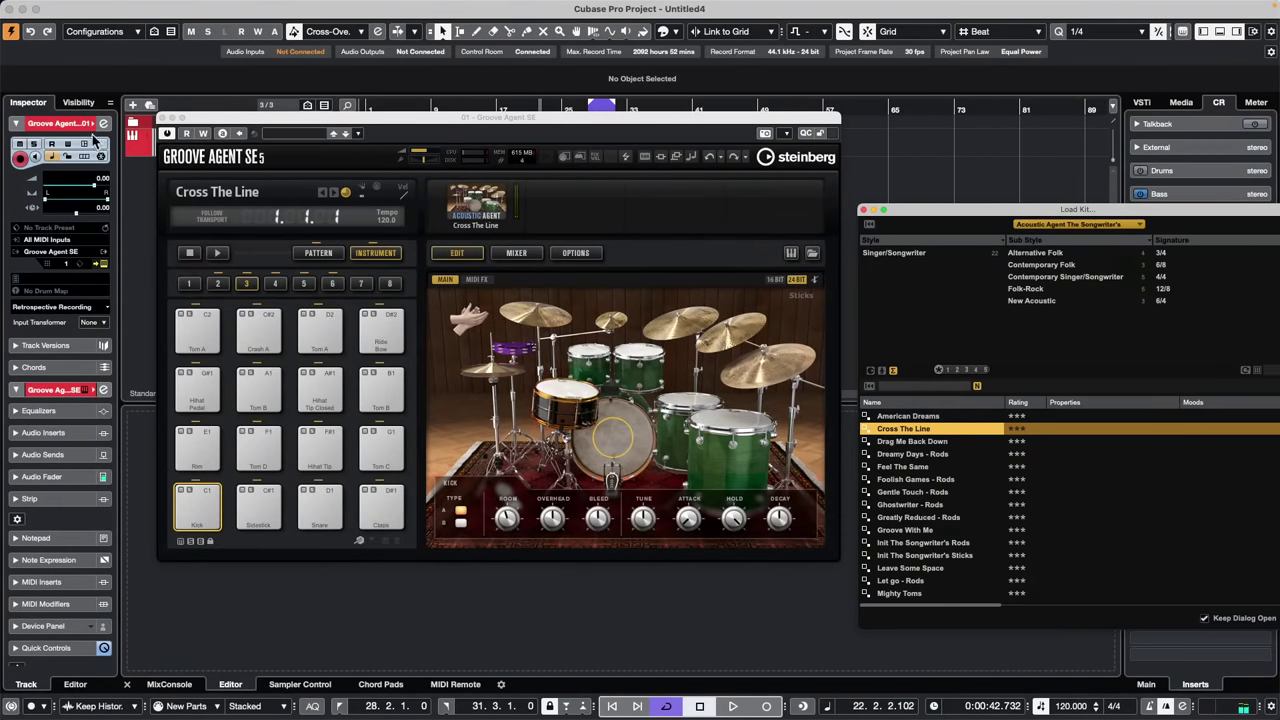
click(169, 119)
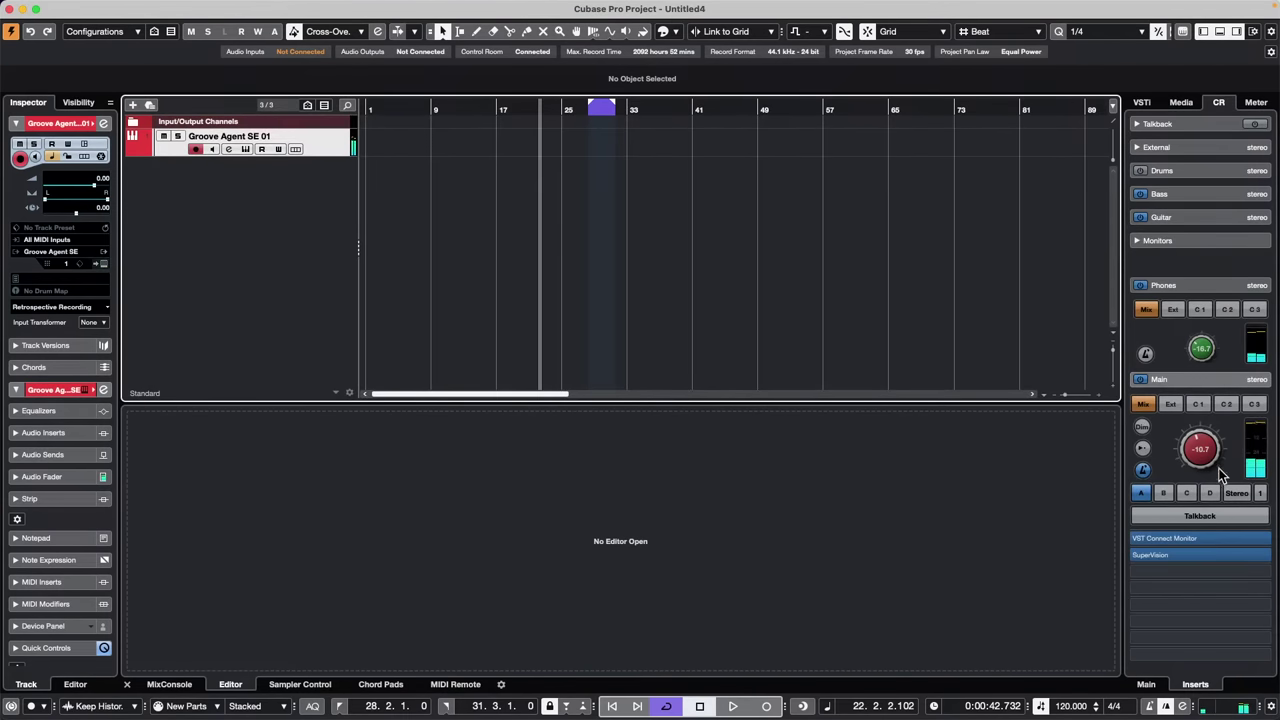
Raise the Main monitor level to about 2.36 and set the project tempo to 130
drag(1216, 454, 1211, 389)
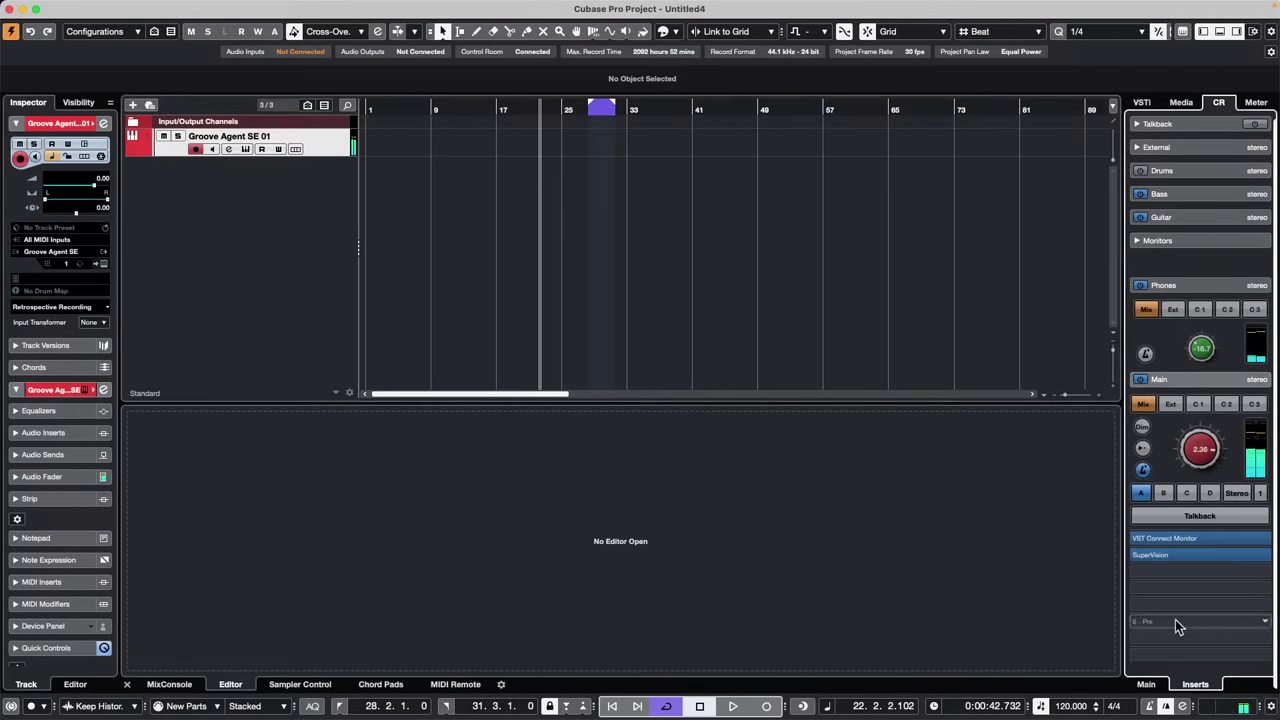
scroll(1068, 710, down, 1)
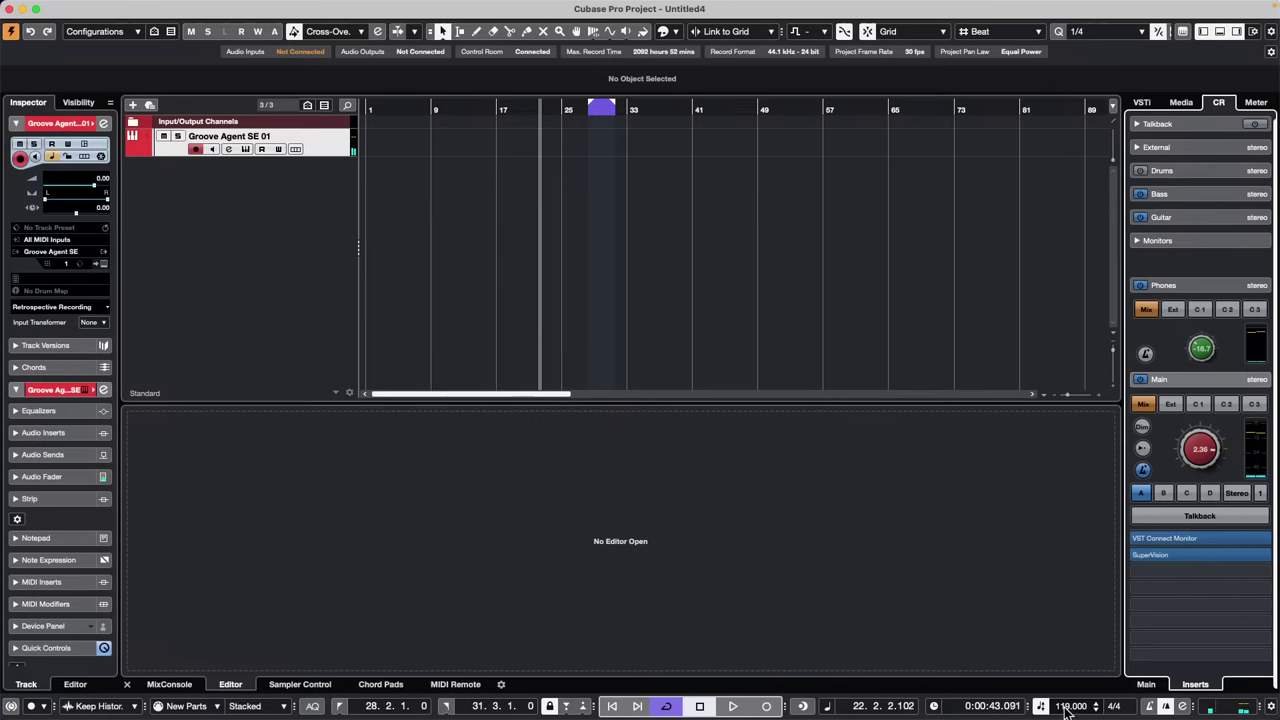
double_click(1068, 707)
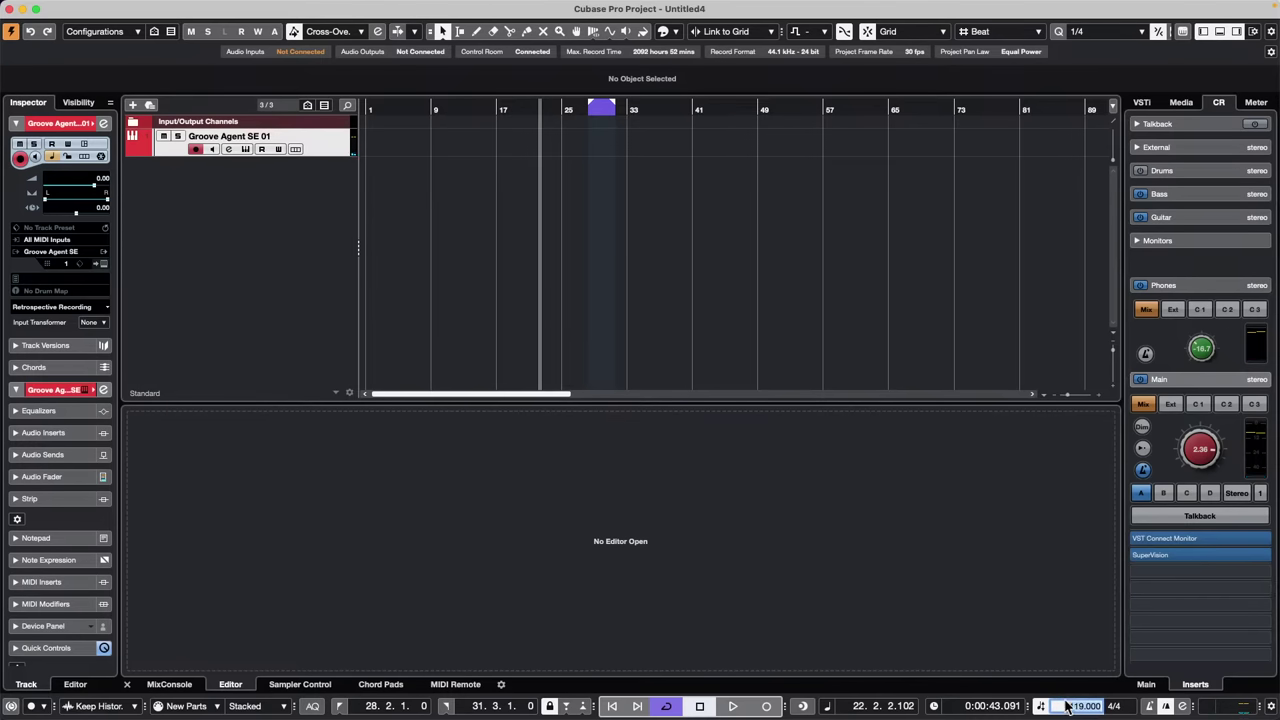
text(130)
key(Return)
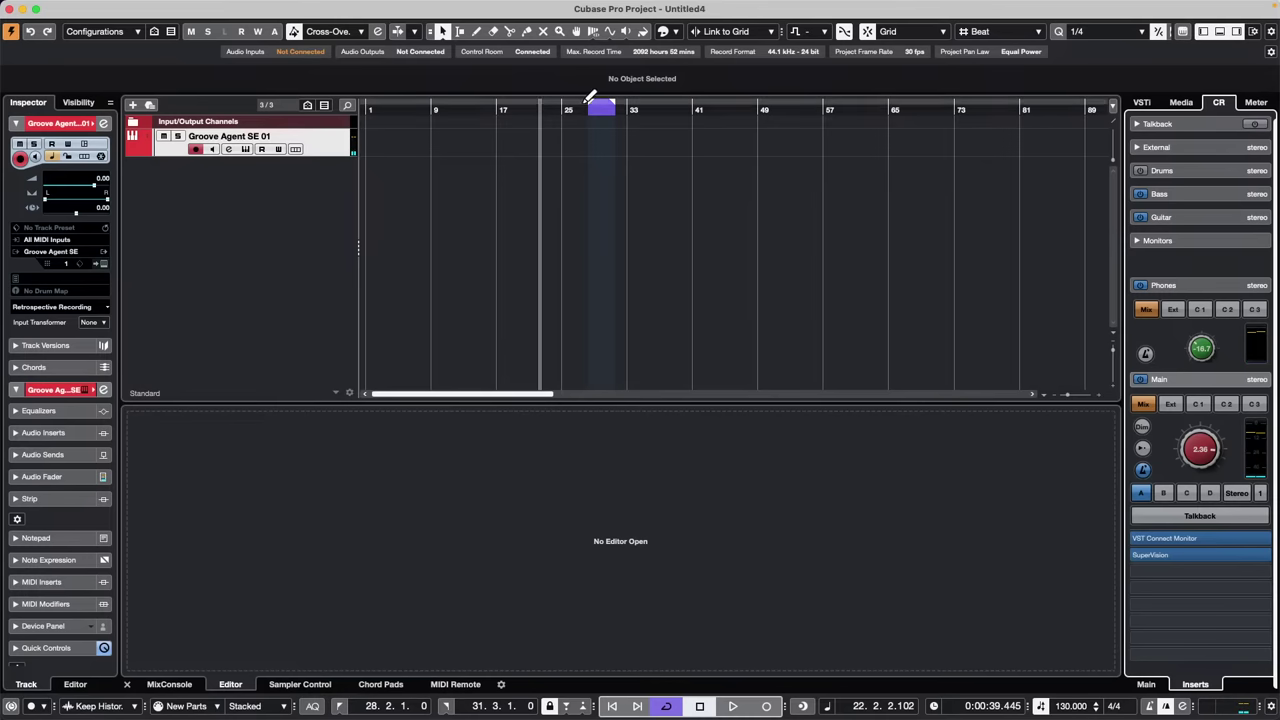
Extend the cycle range back to bar 1 and enable monitoring on the Groove Agent SE track
drag(593, 105, 6, 106)
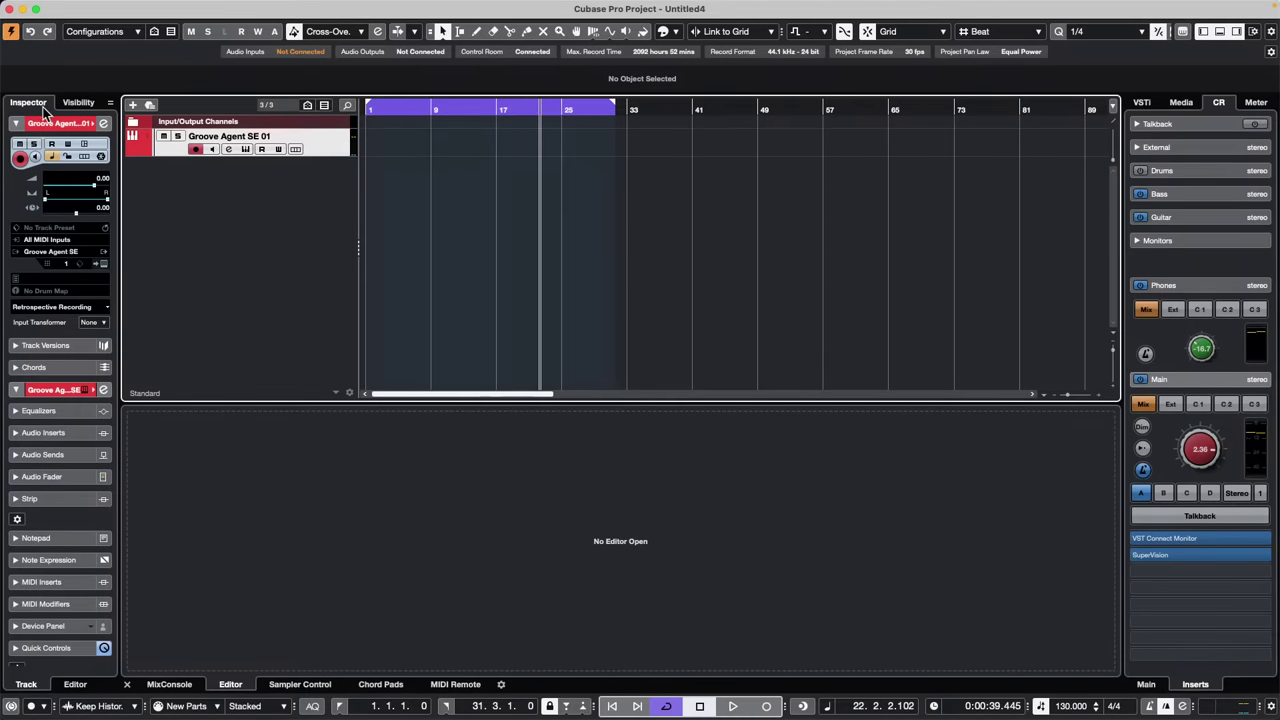
click(211, 148)
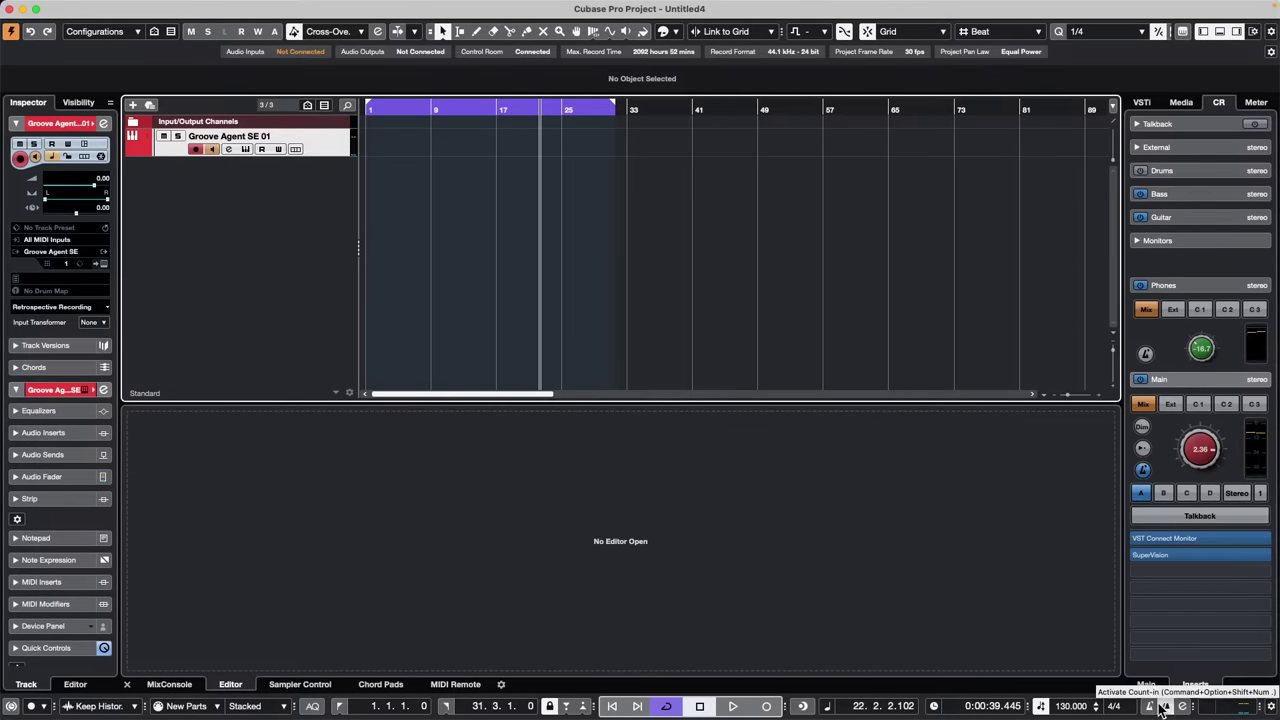
Record about eight bars of MIDI drums on the Groove Agent SE track from the project start
key(KP_Multiply)
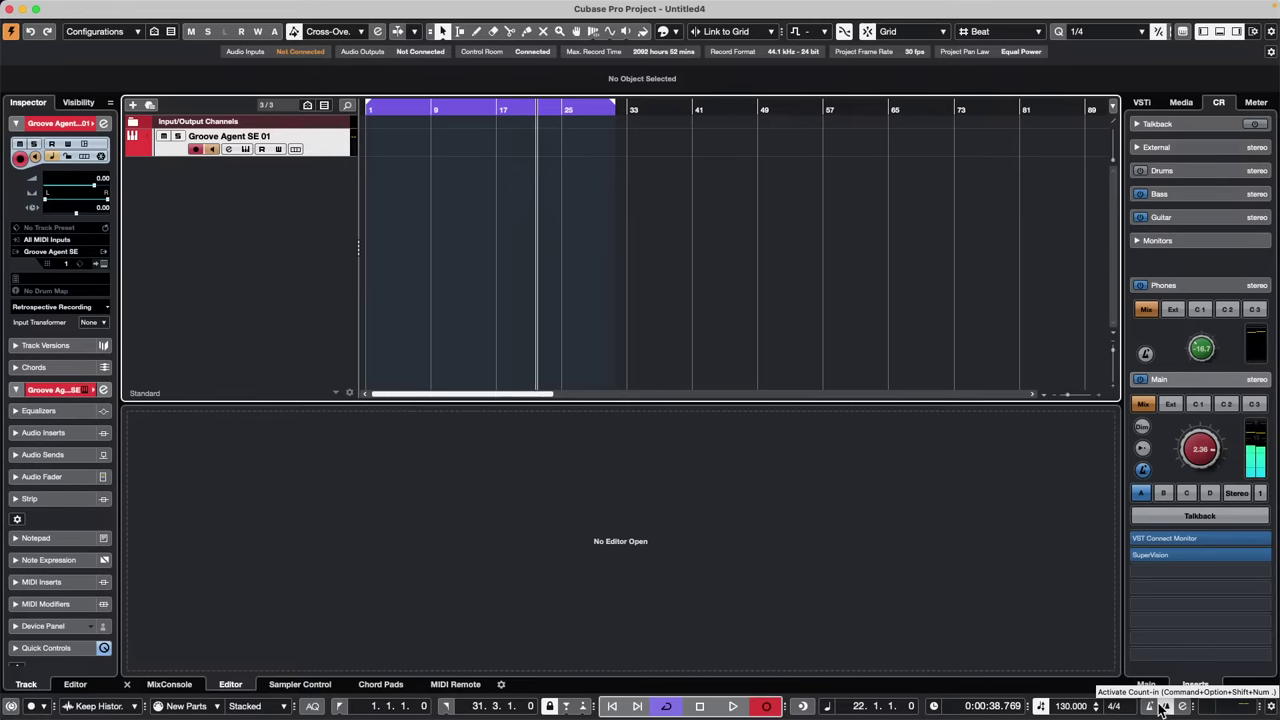
key(space)
key(KP_Decimal)
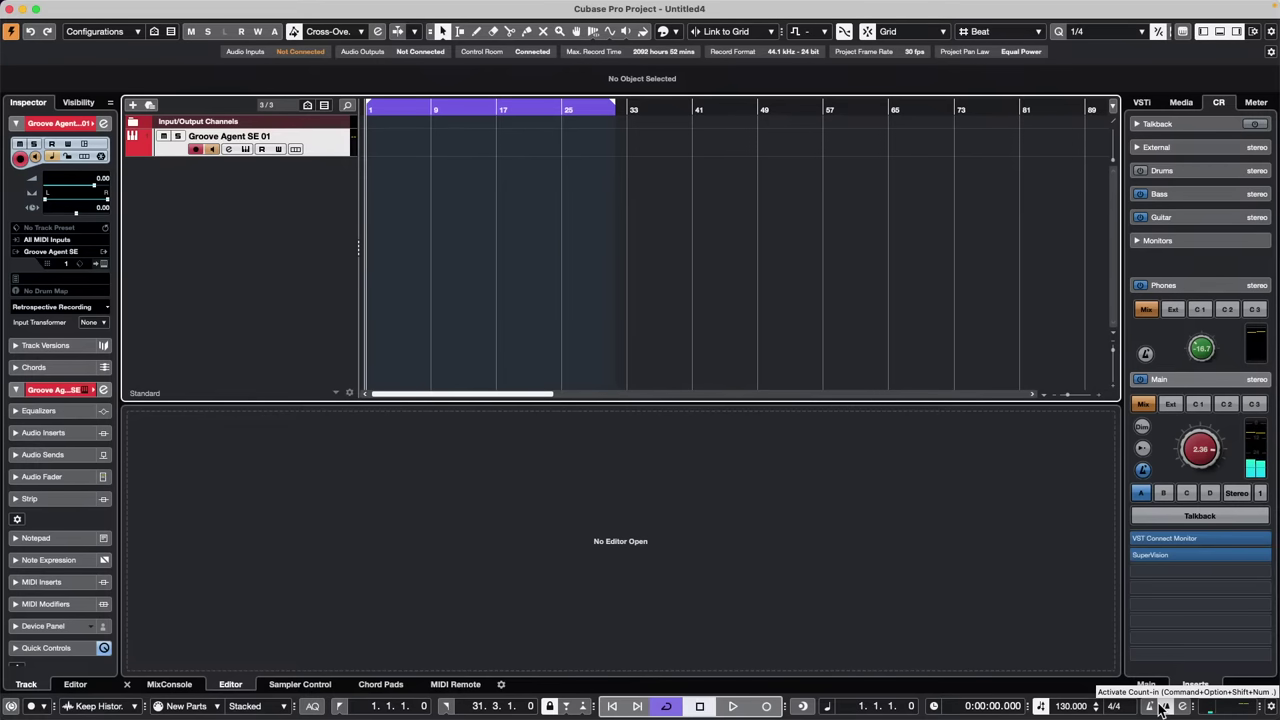
key(KP_Multiply)
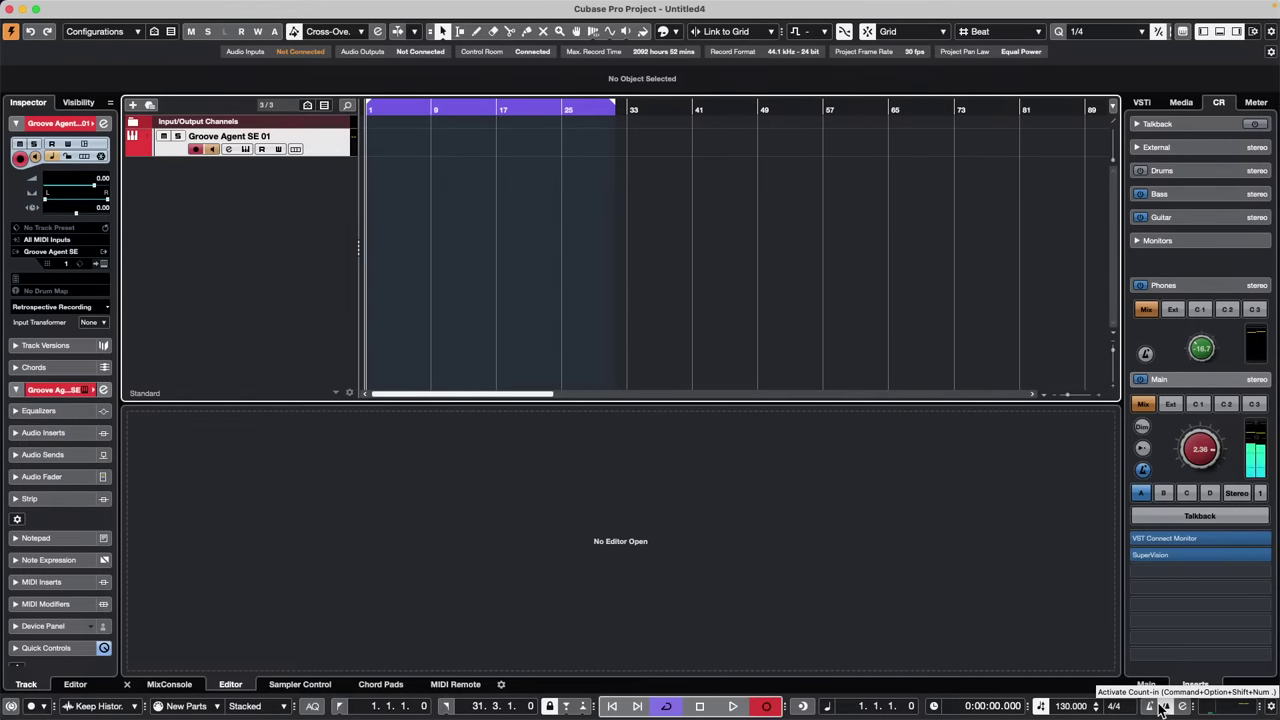
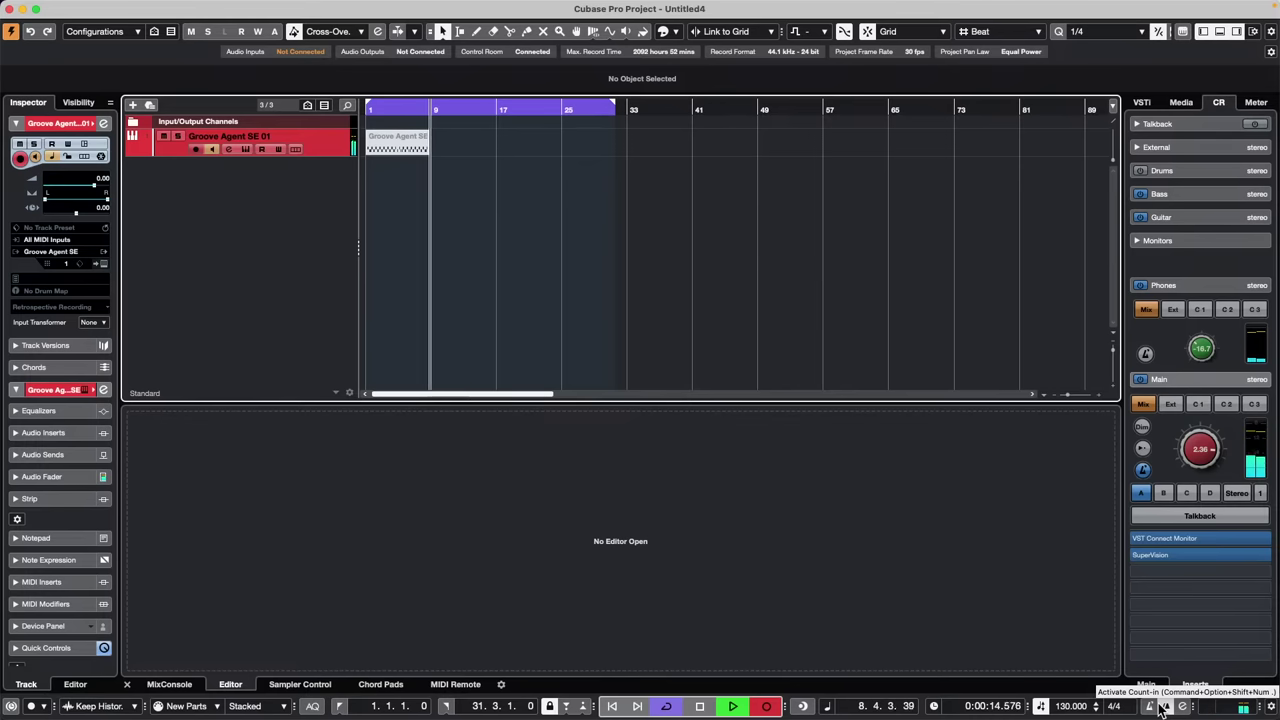
key(space)
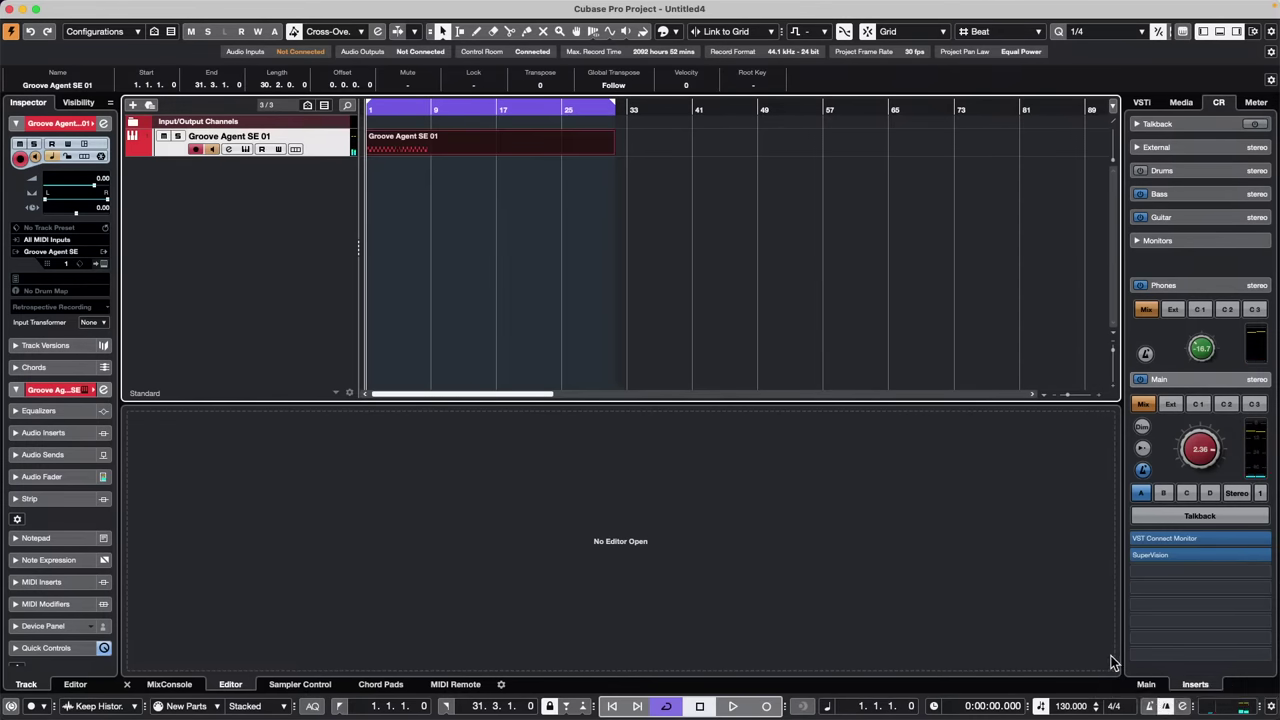
Play back the recorded drum part, set the project tempo to 120, and play the part again
key(space)
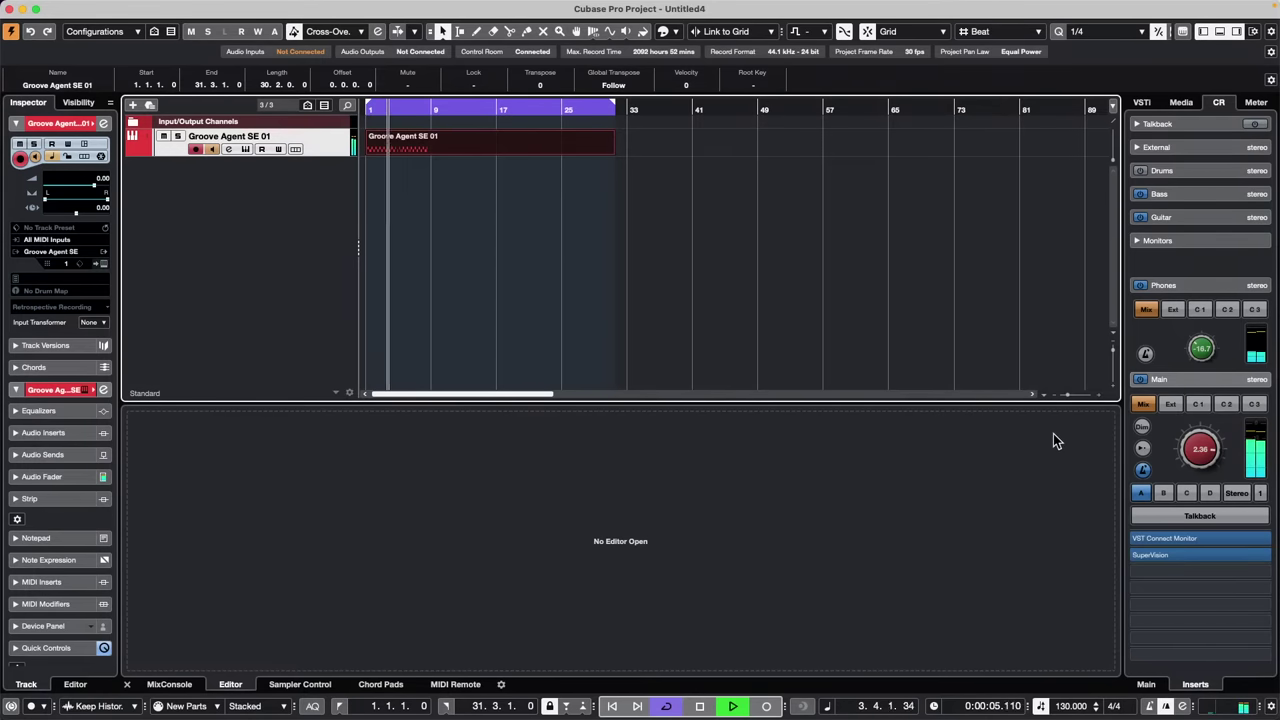
key(space)
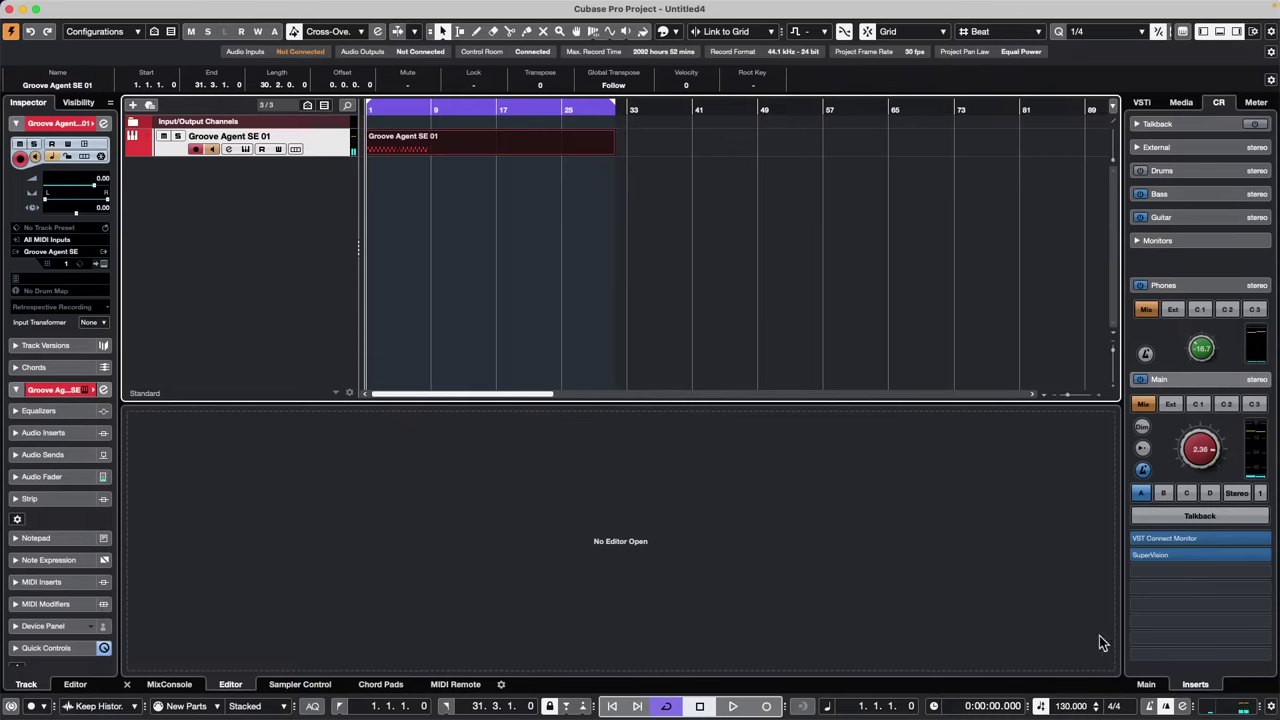
double_click(1072, 706)
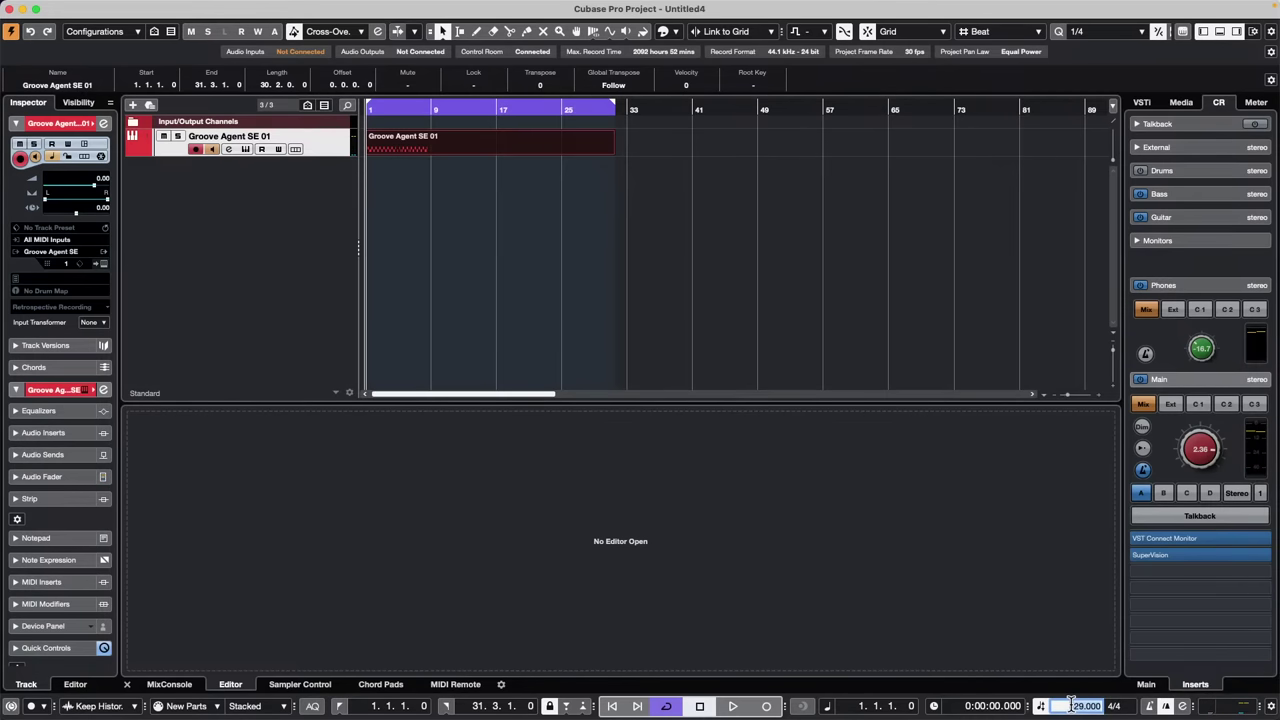
text(120)
key(Return)
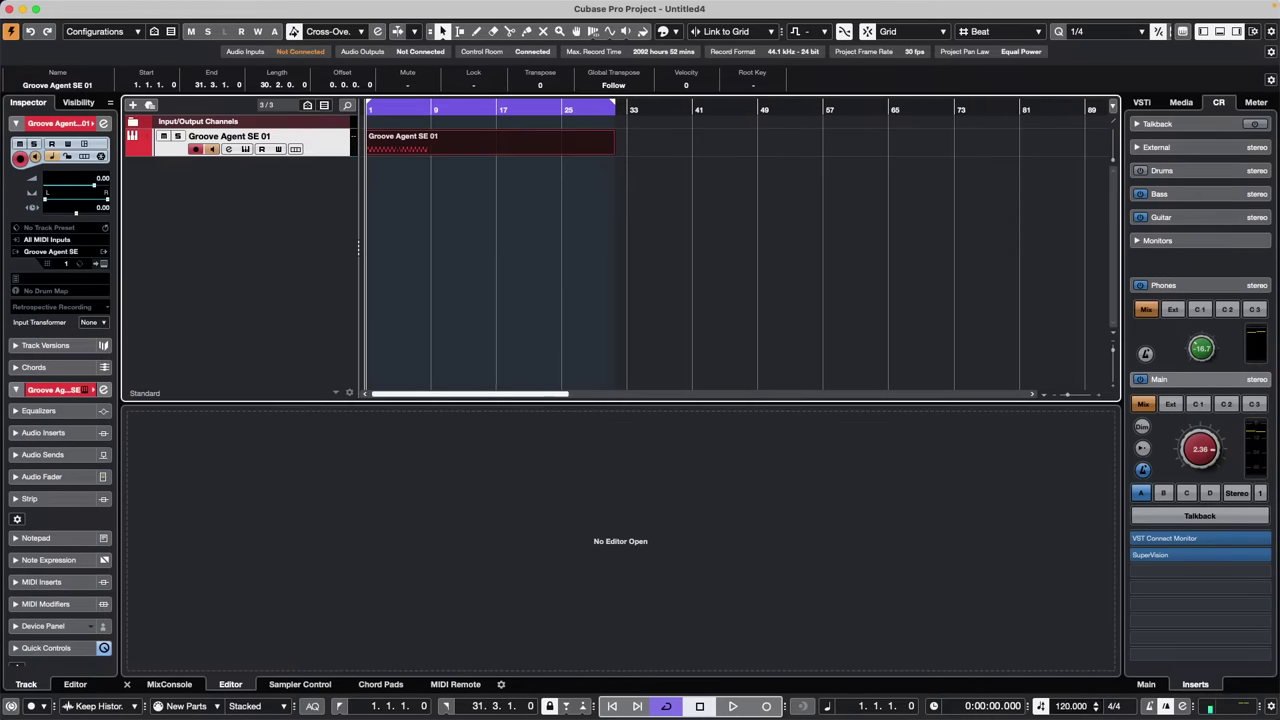
key(space)
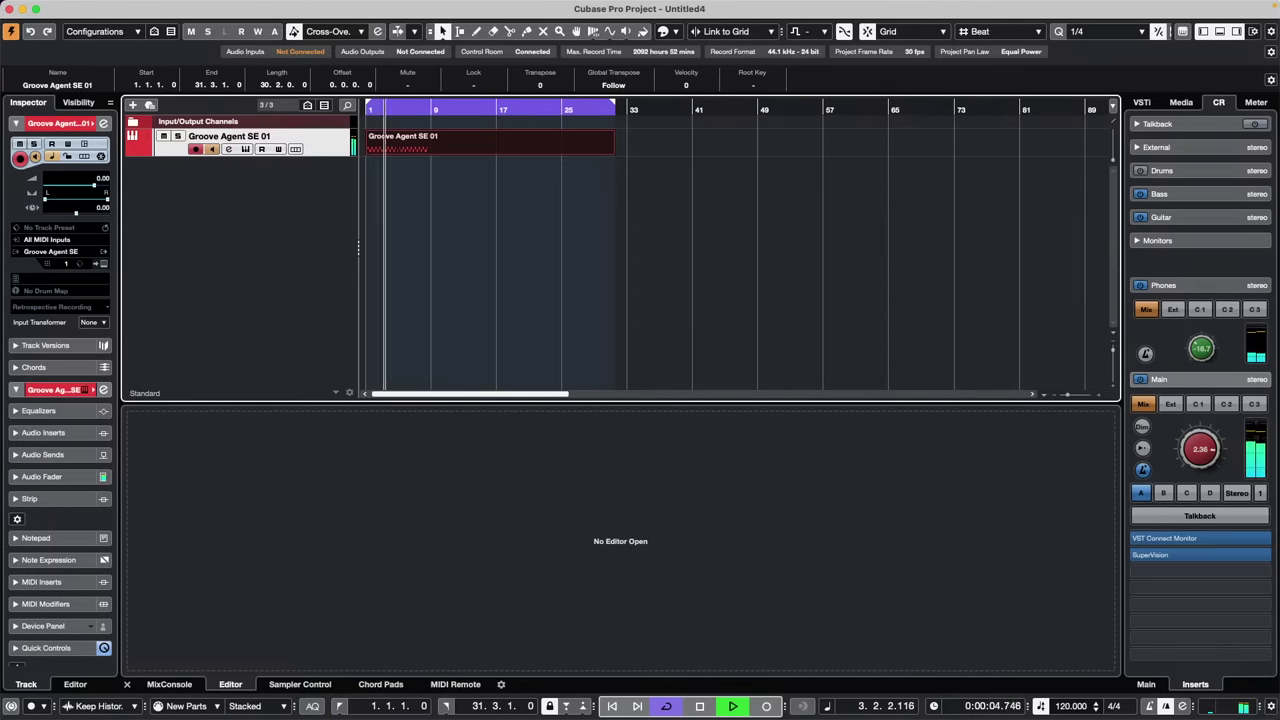
key(space)
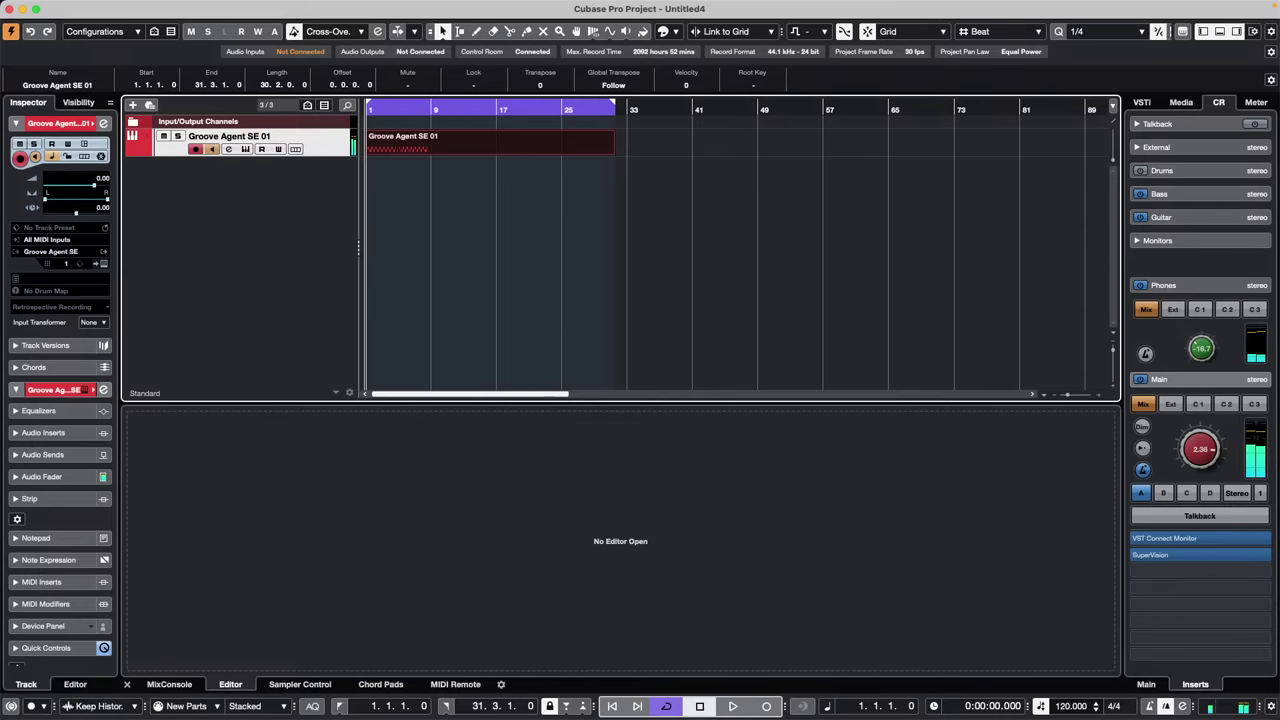
Set the project tempo back to 130 and play the drum part from the start
double_click(1071, 706)
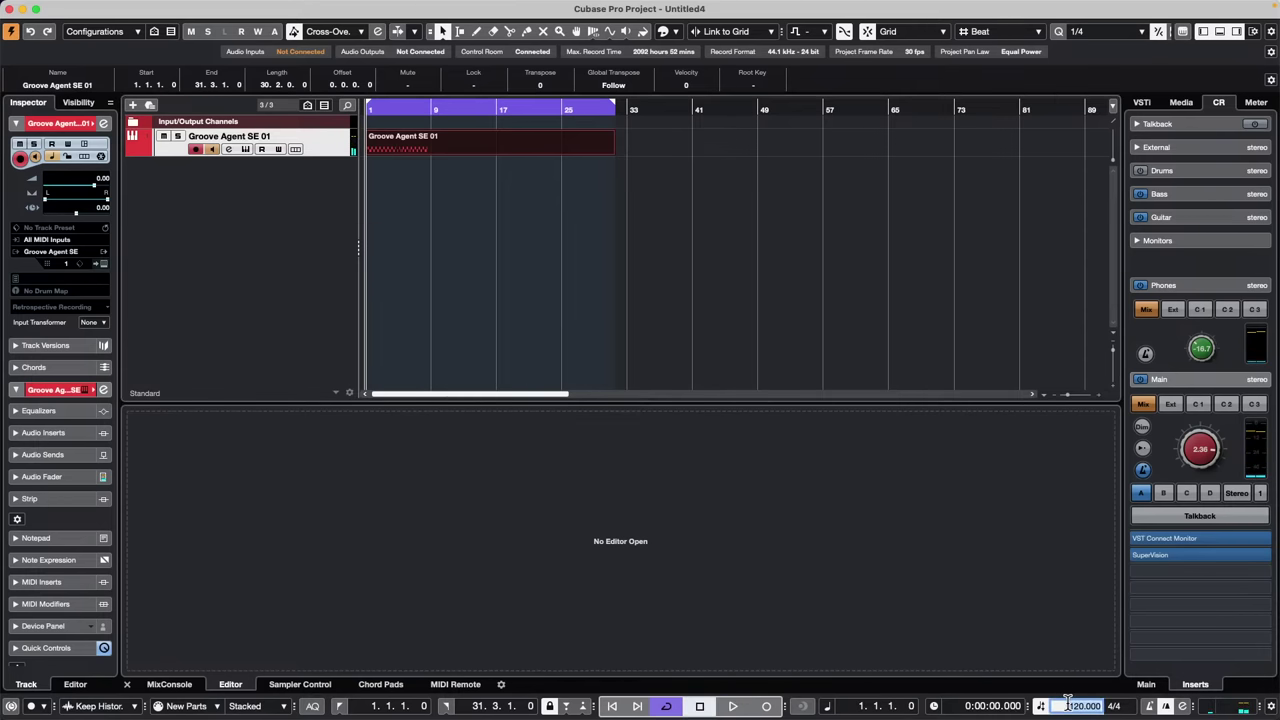
text(130)
key(Return)
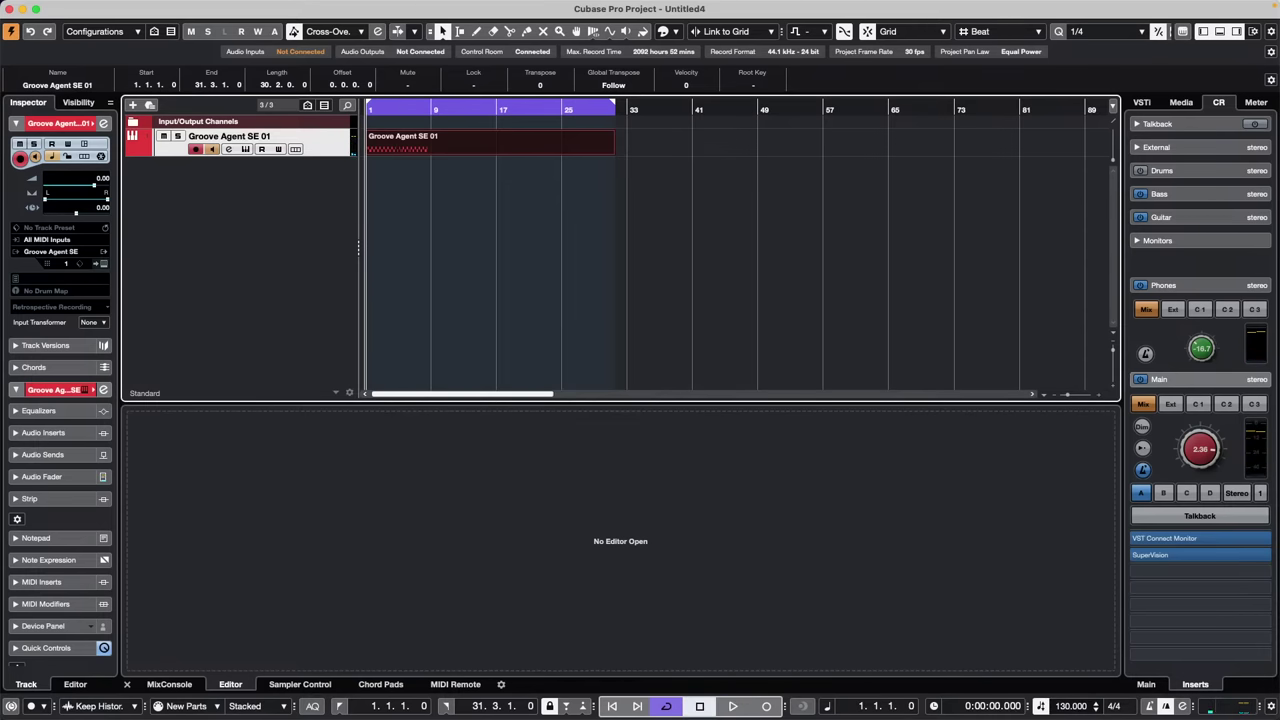
key(space)
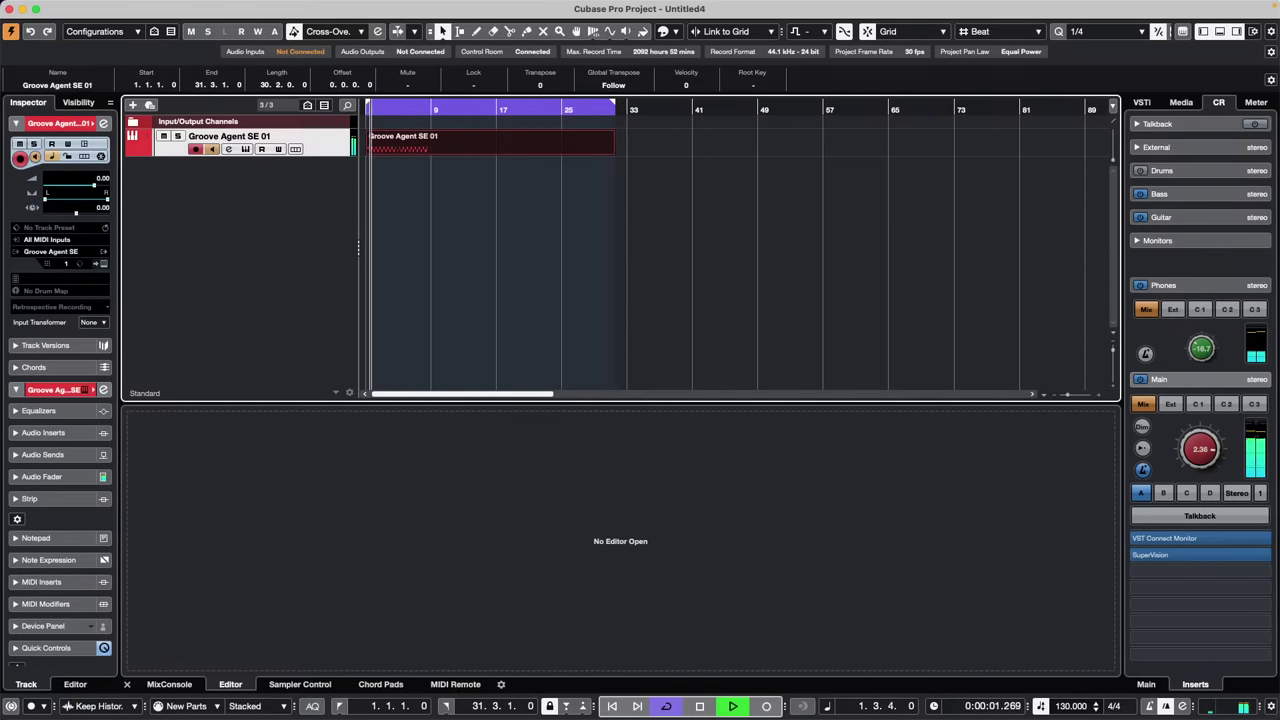
Stop playback, set the project tempo to 100, and play the drum part at that tempo
key(space)
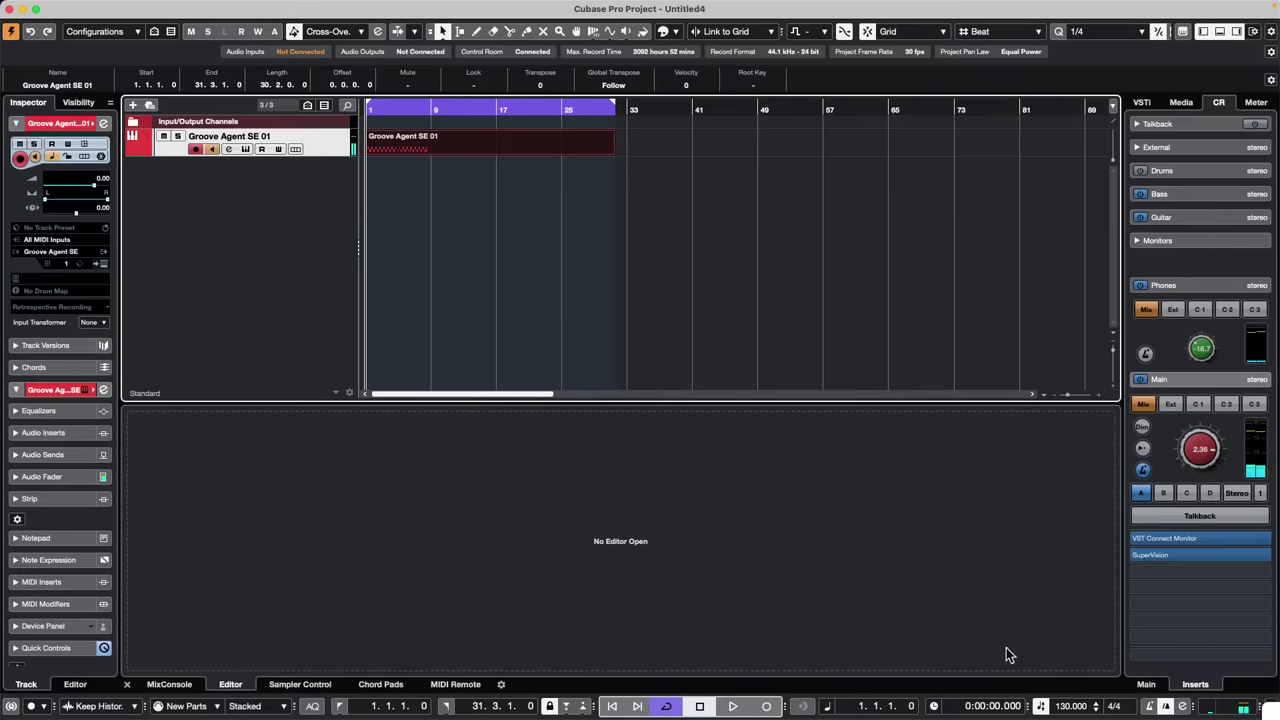
double_click(1070, 708)
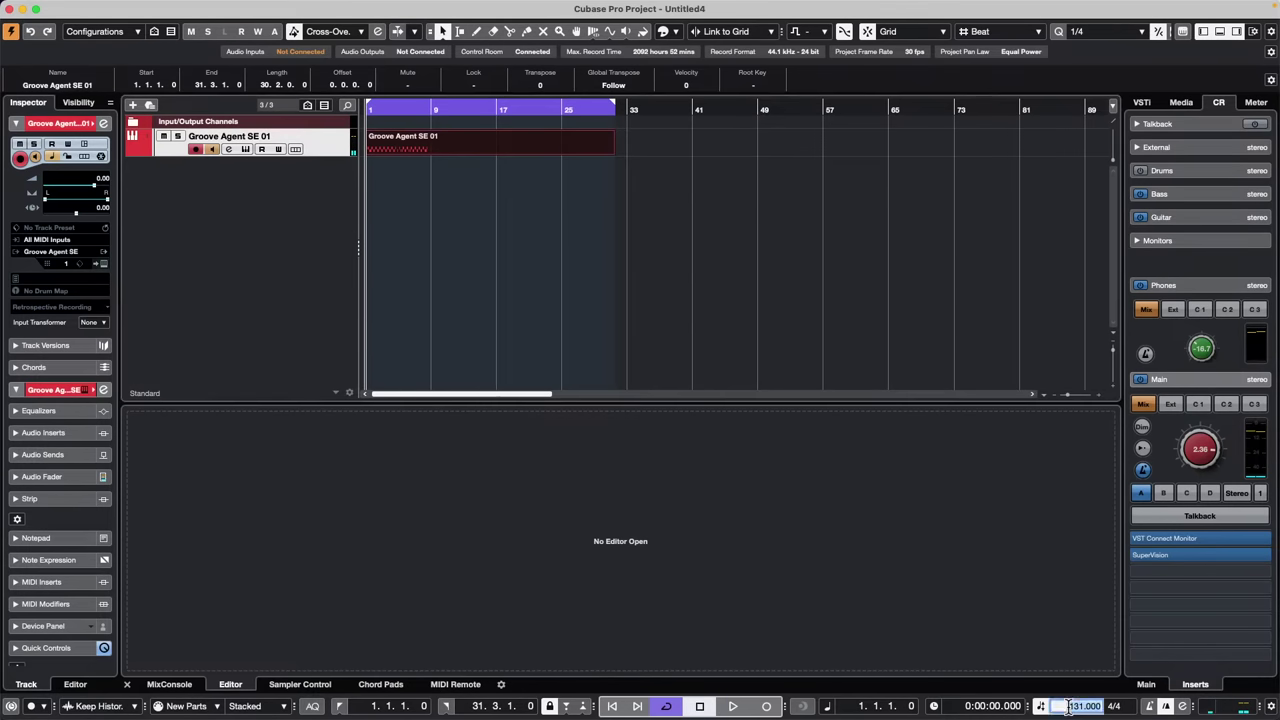
text(1)
key(Return)
key(space)
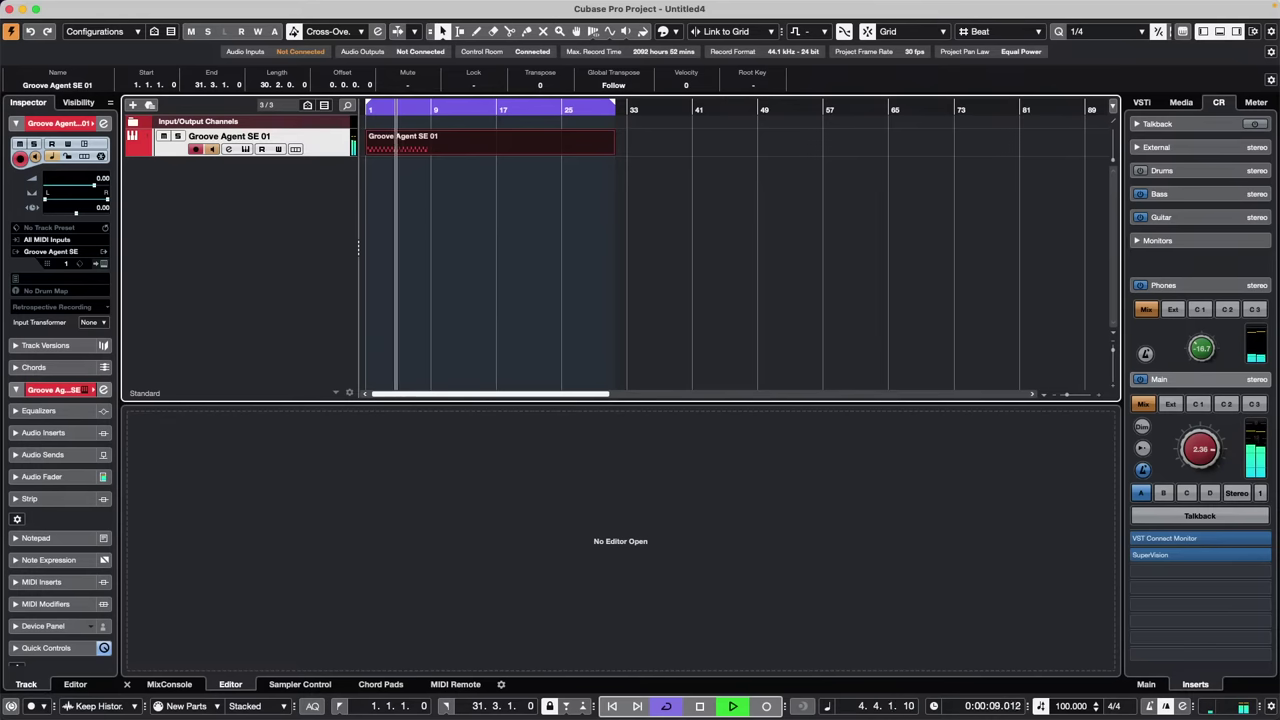
key(space)
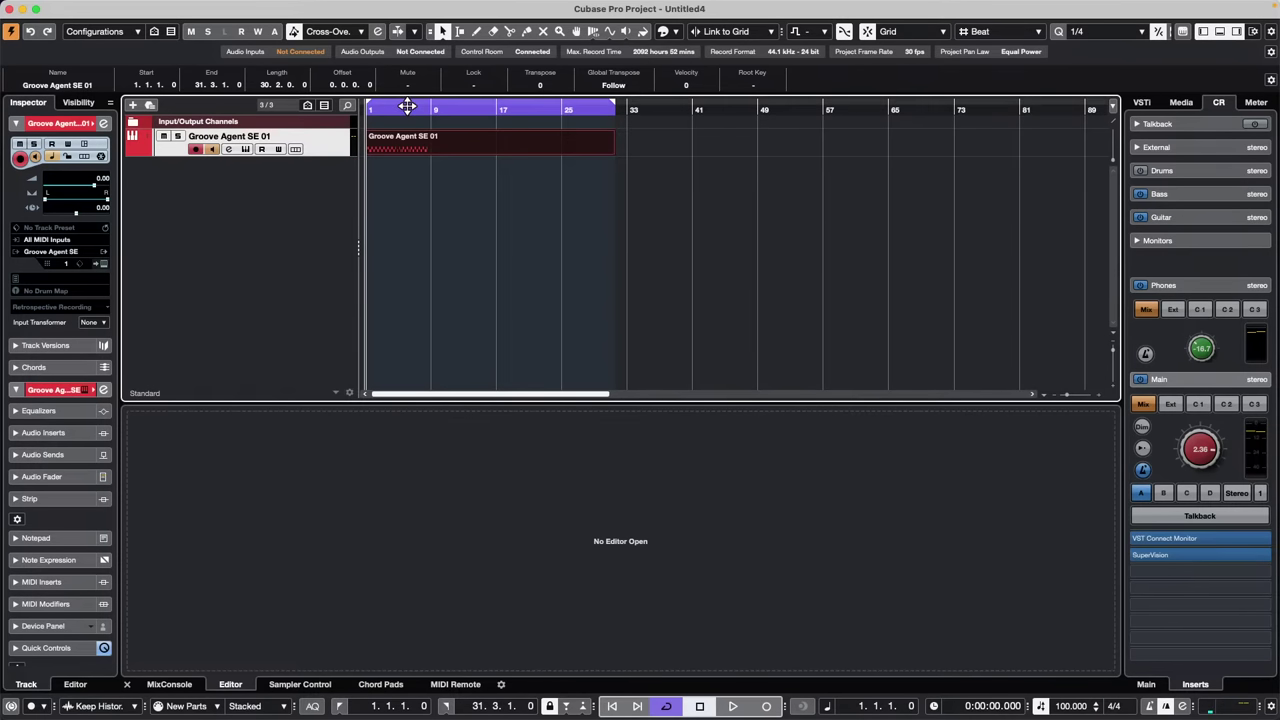
Increase the height of the Groove Agent SE track and set the quantize preset to 1/8
key(h)
key(h)
key(h)
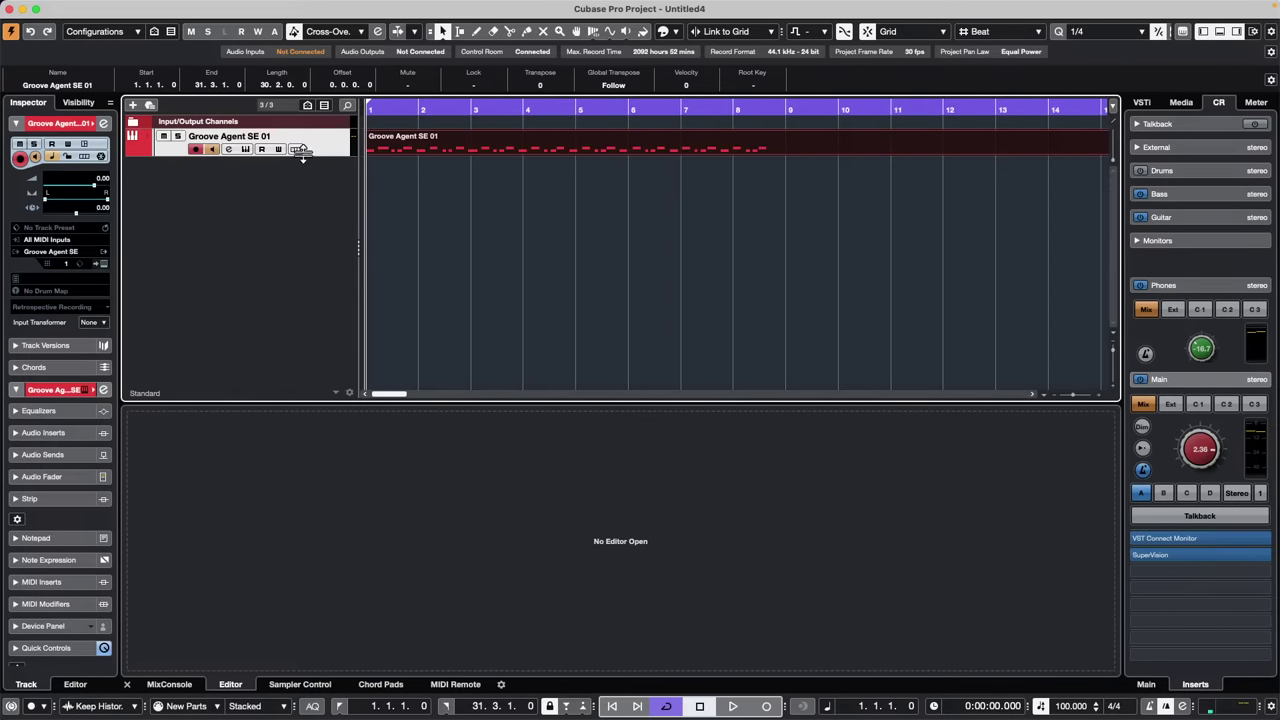
drag(302, 153, 295, 210)
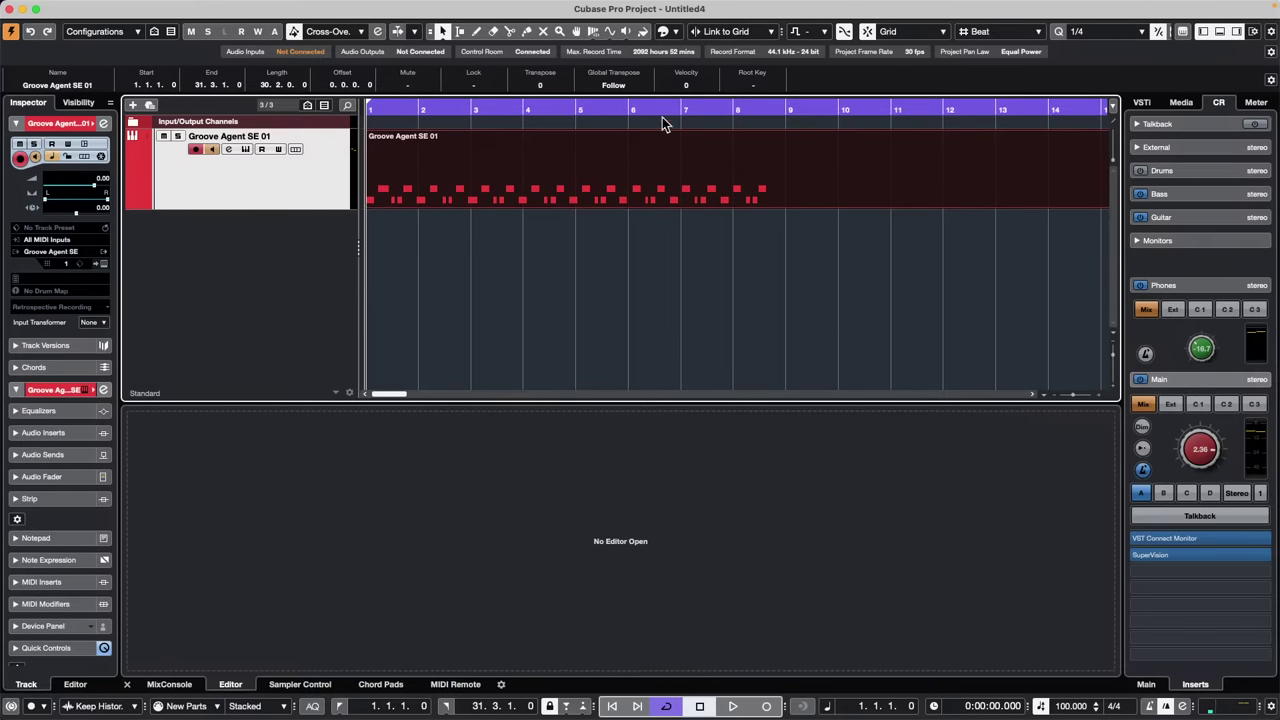
click(1128, 31)
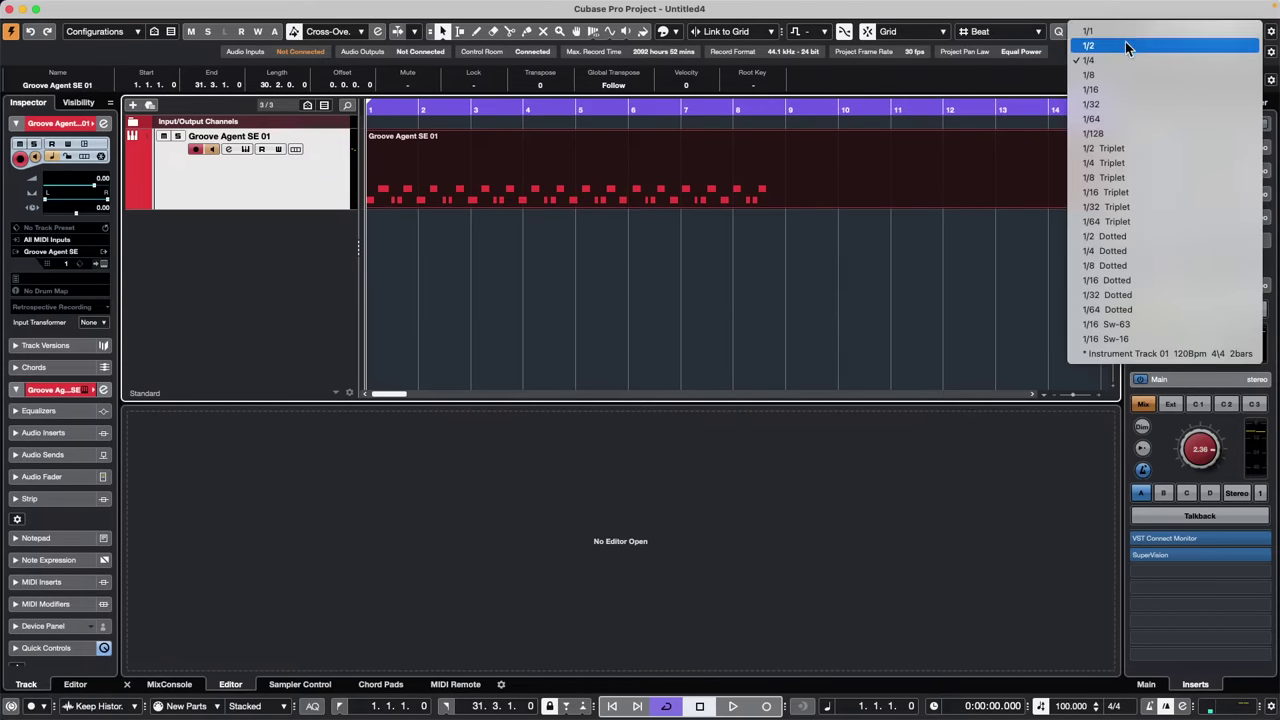
click(1124, 75)
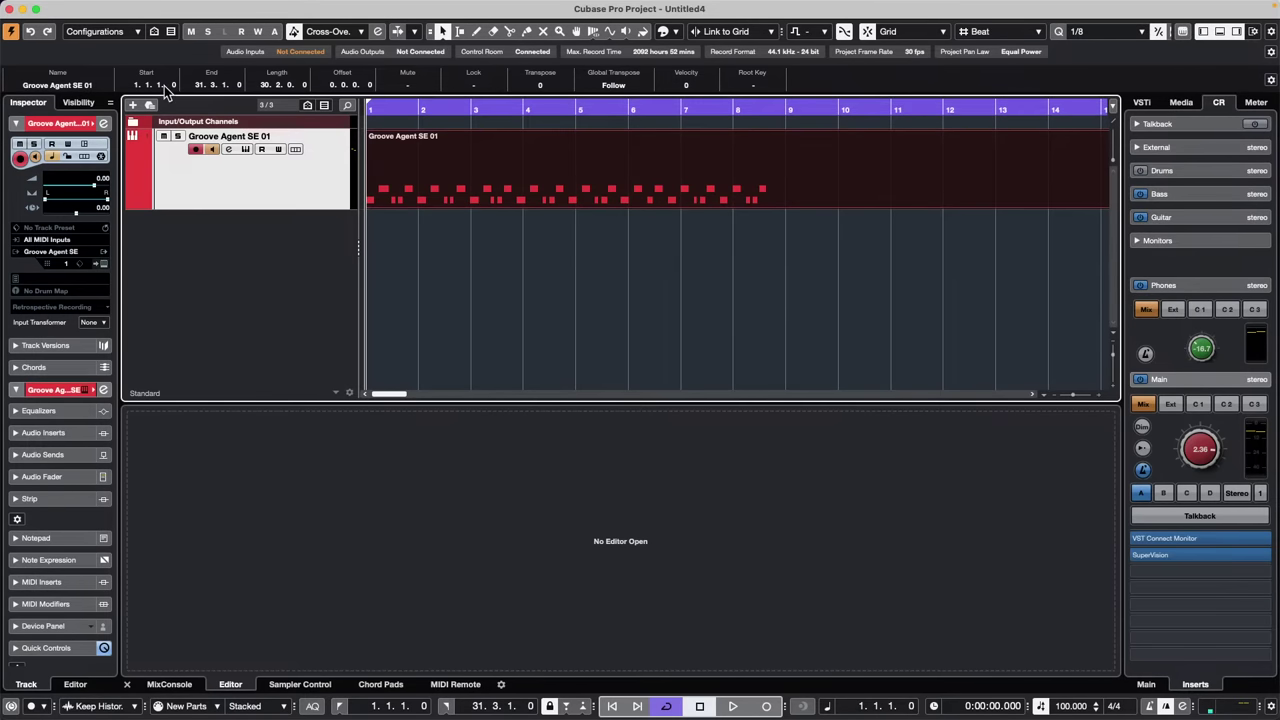
Play the drum part from the start twice at the current tempo, stopping after each pass
key(space)
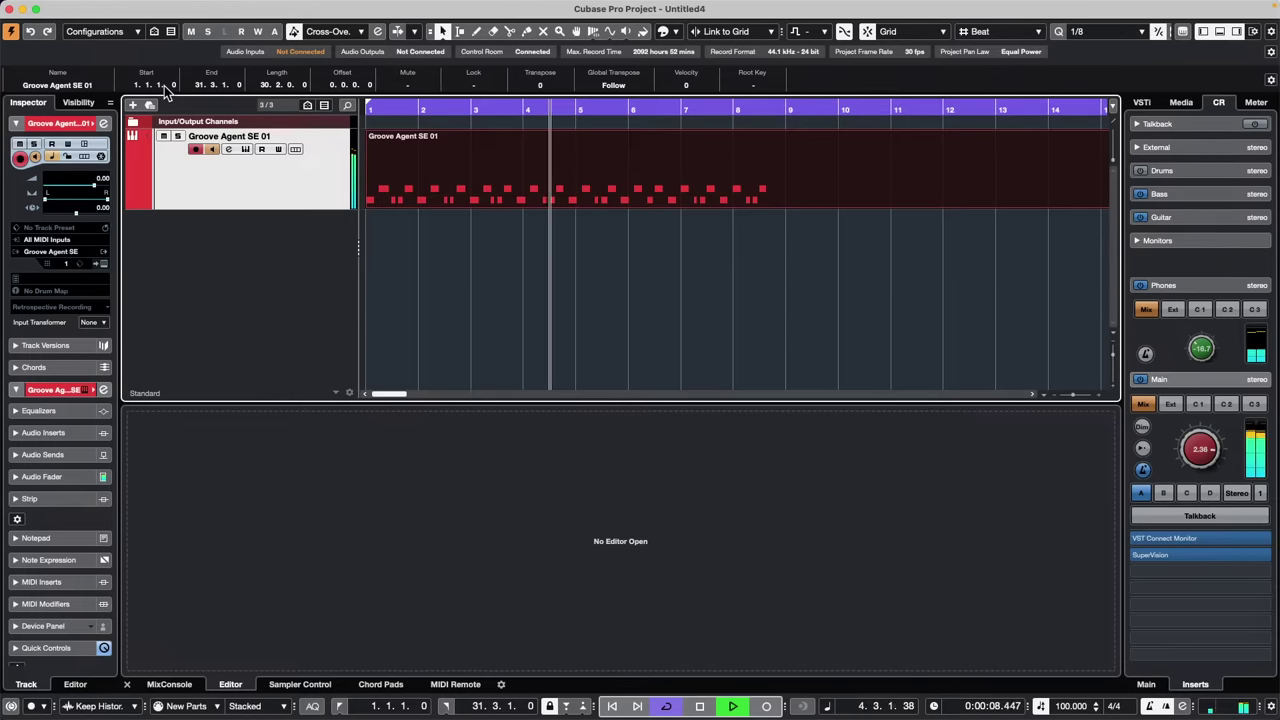
key(space)
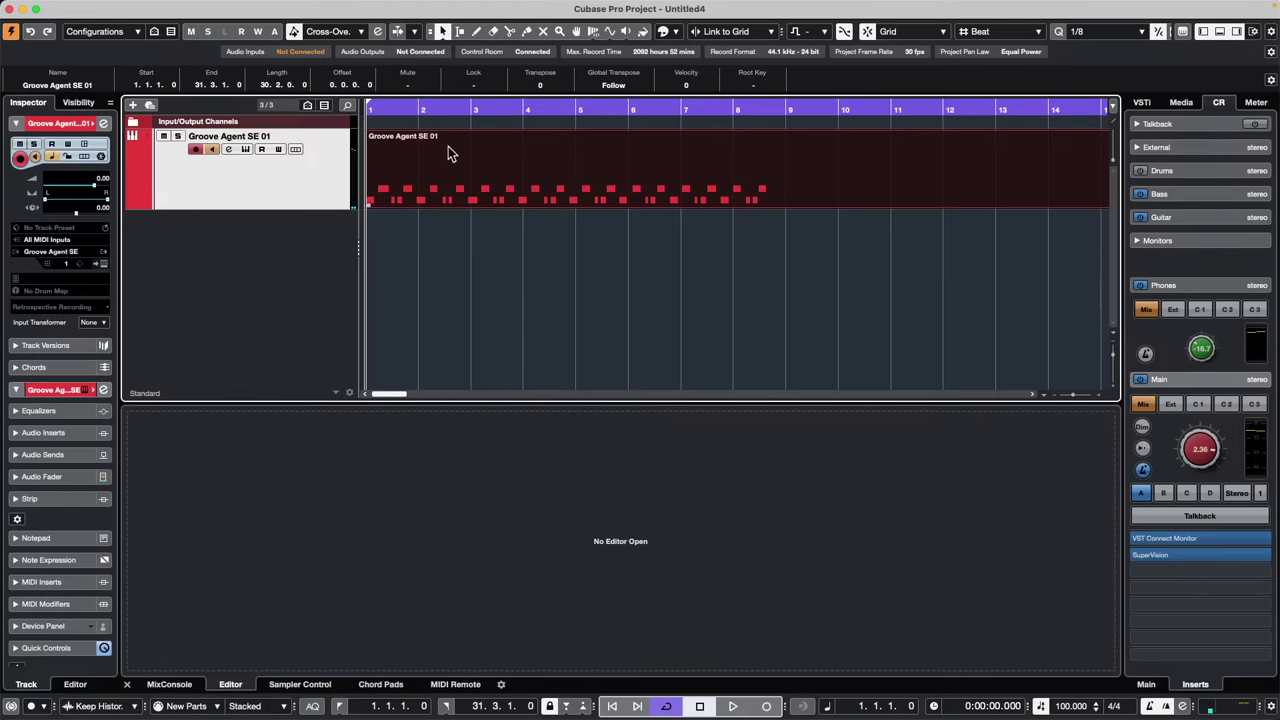
key(space)
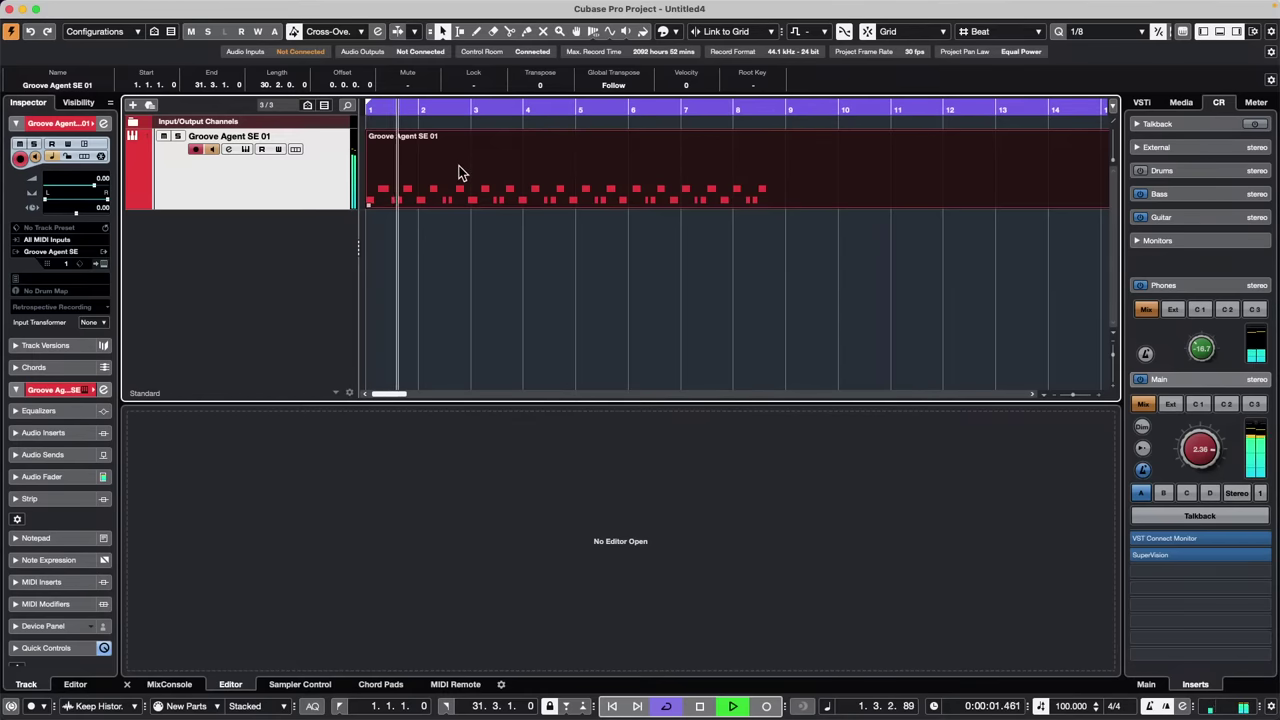
key(space)
Open the Groove Agent SE part in a separate Key Editor window and activate the Time Warp tool
double_click(485, 170)
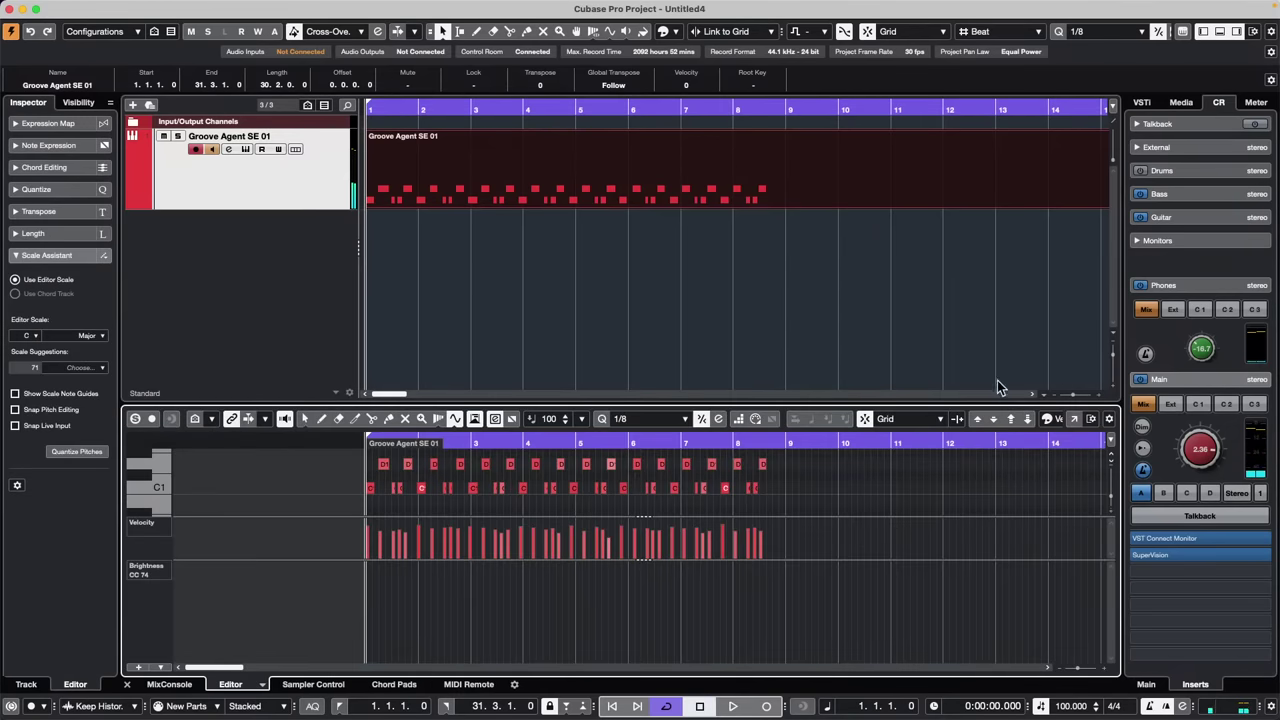
click(1073, 420)
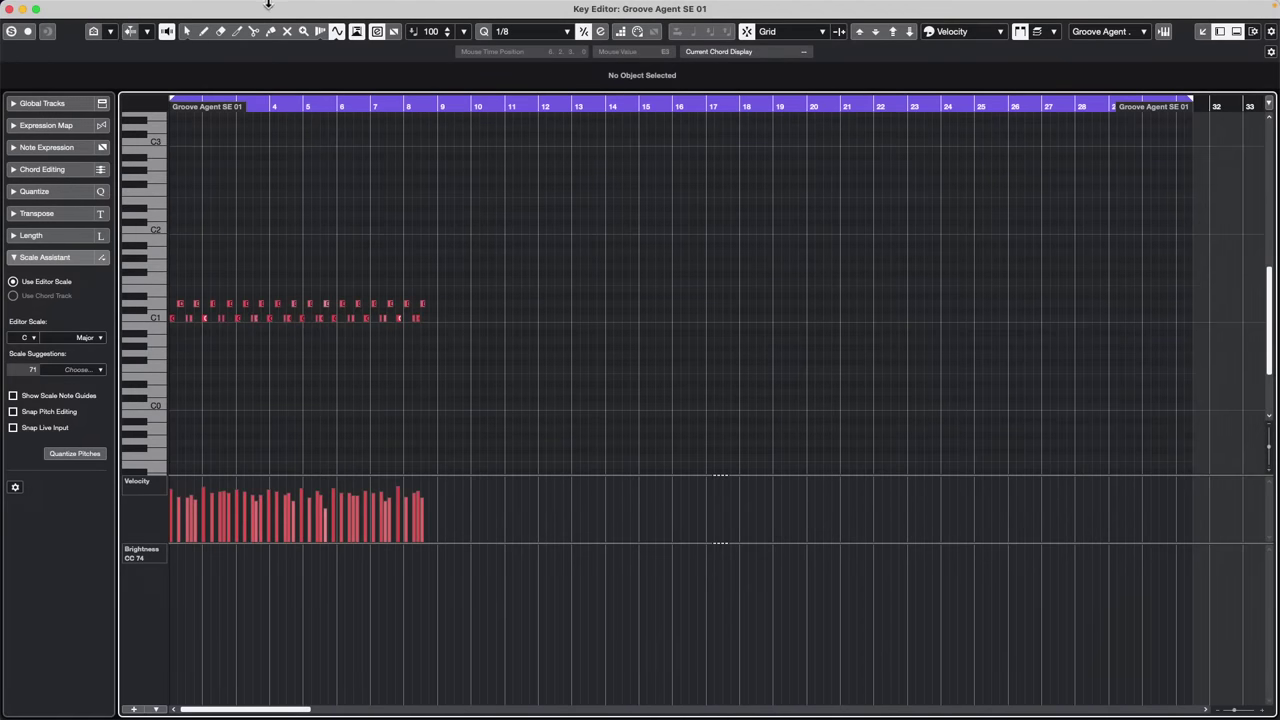
drag(302, 105, 77, 139)
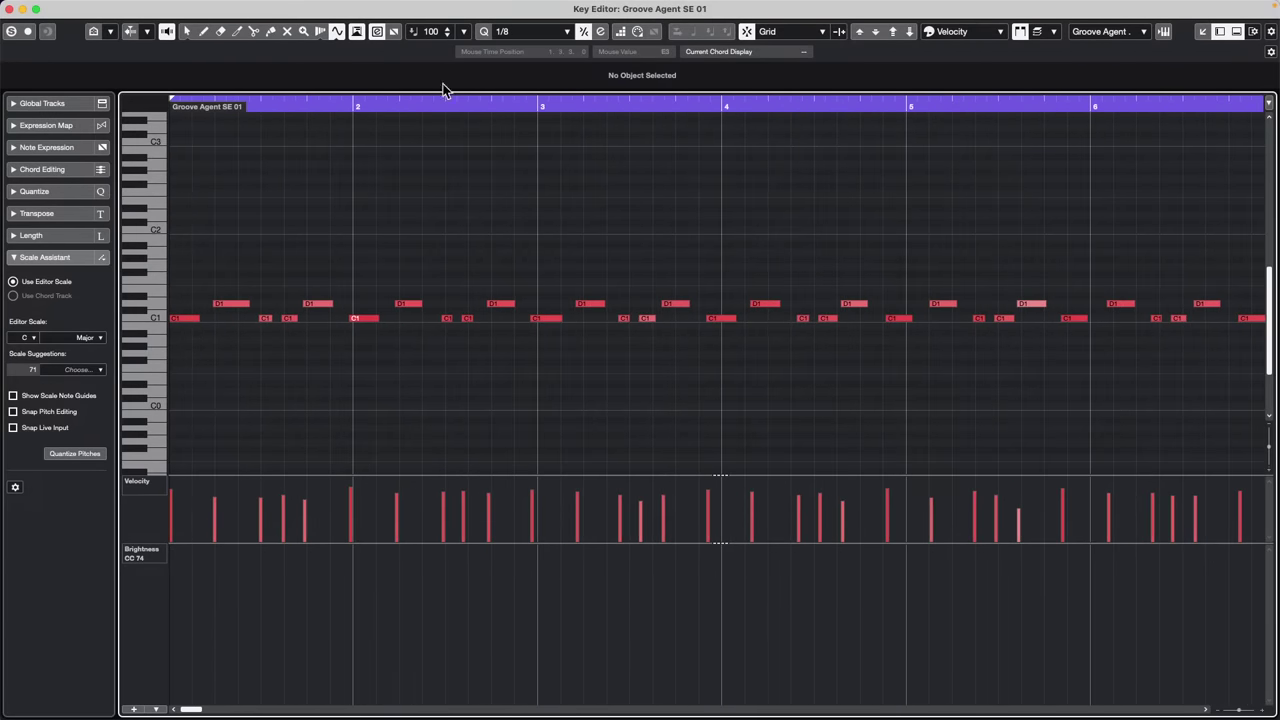
right_click(364, 106)
click(808, 91)
right_click(437, 107)
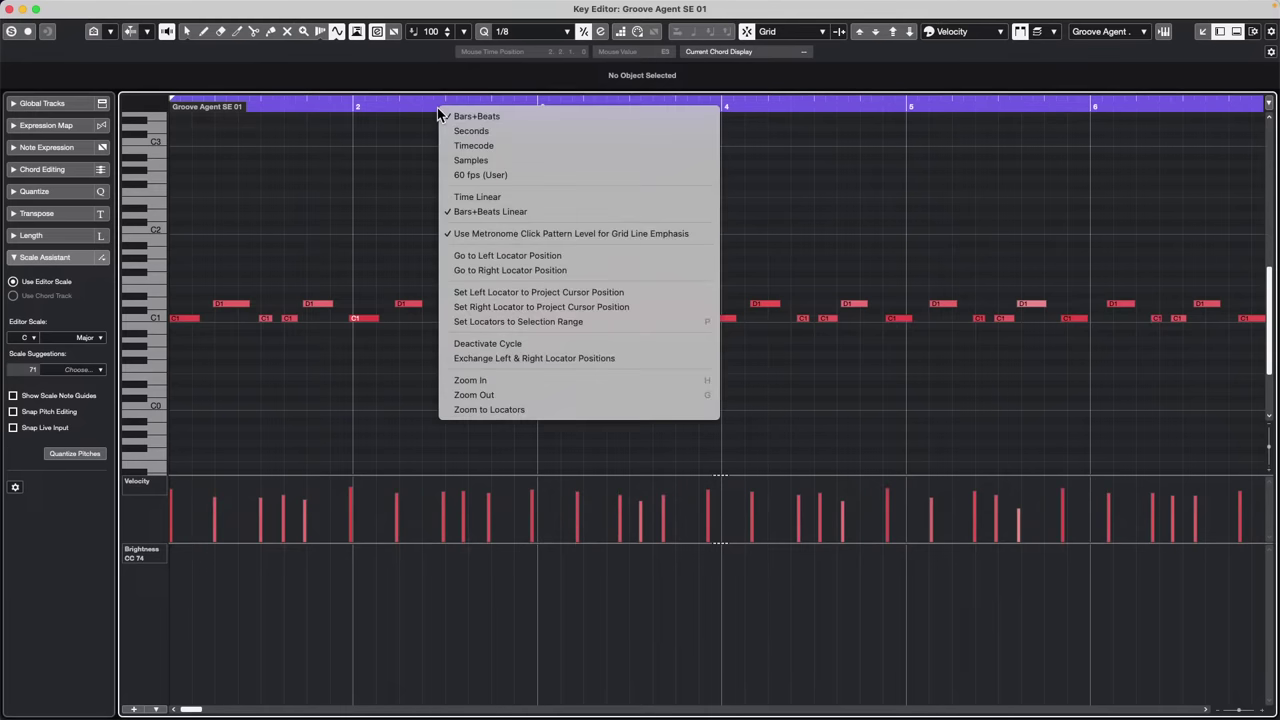
click(404, 106)
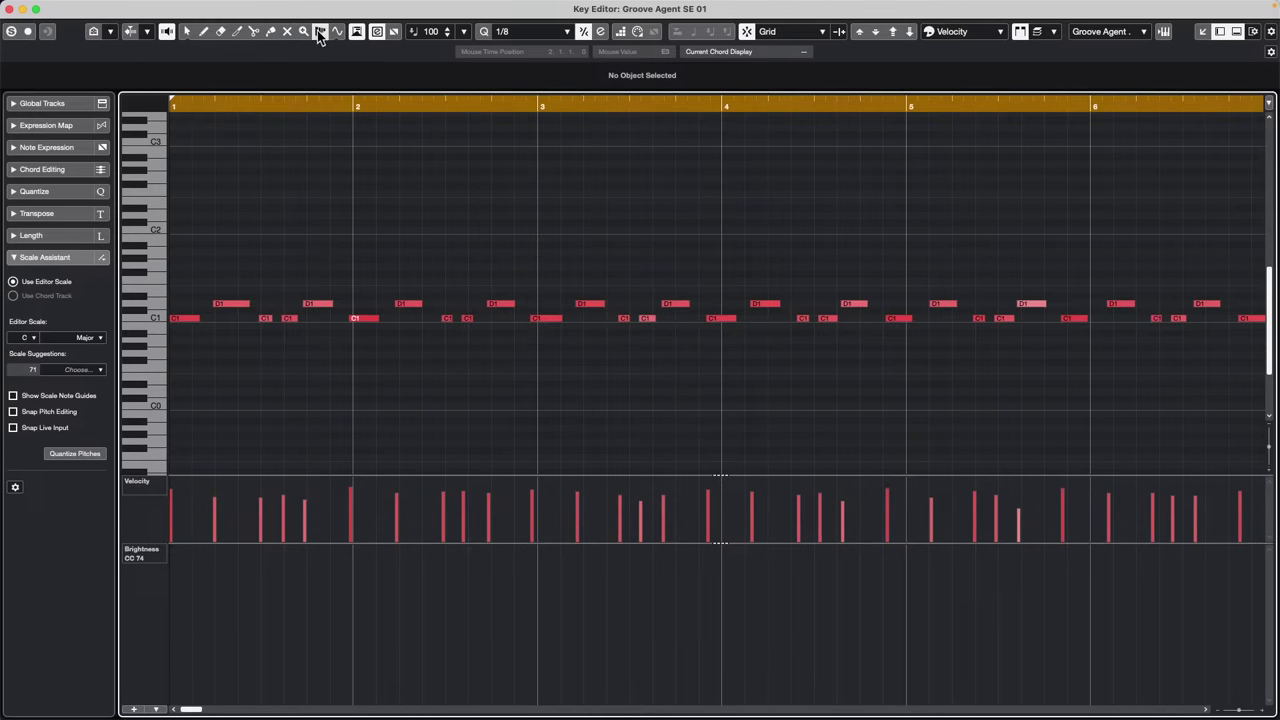
Warp the grid so that the starts of bars 2 to 6 line up with their C1 notes
drag(356, 126, 350, 120)
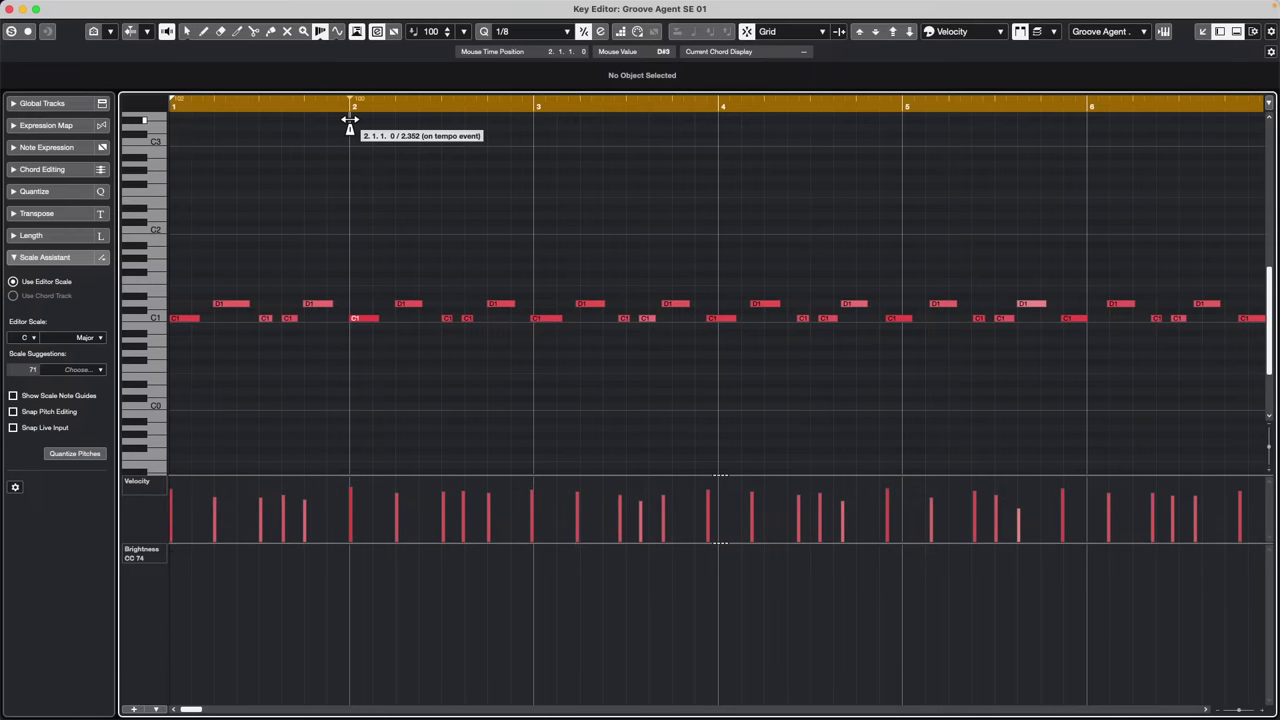
drag(541, 130, 530, 142)
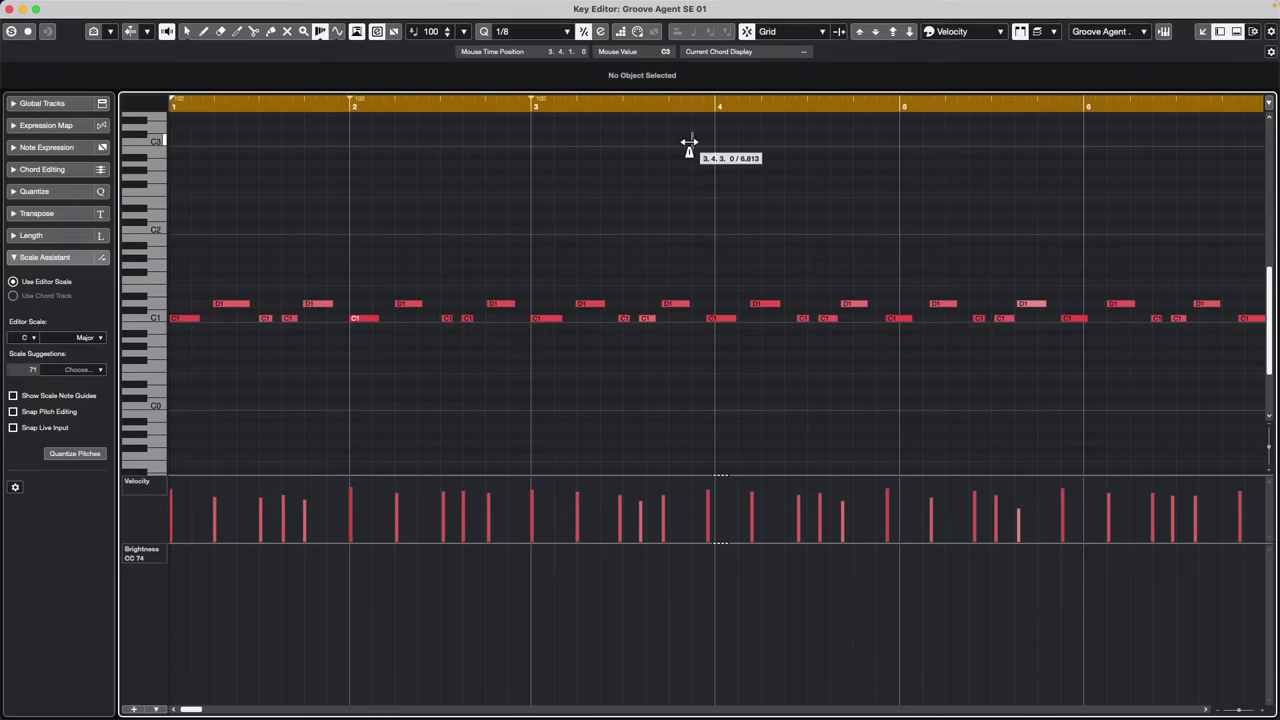
drag(719, 175, 706, 181)
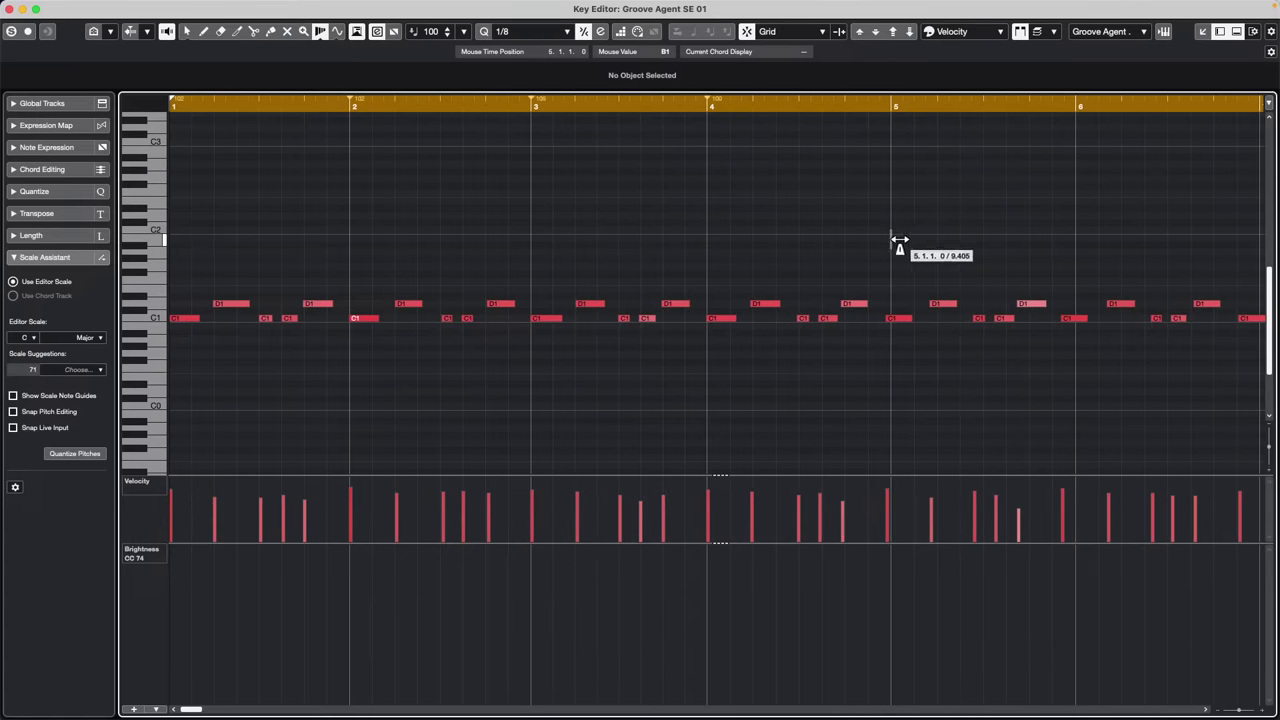
drag(899, 241, 886, 247)
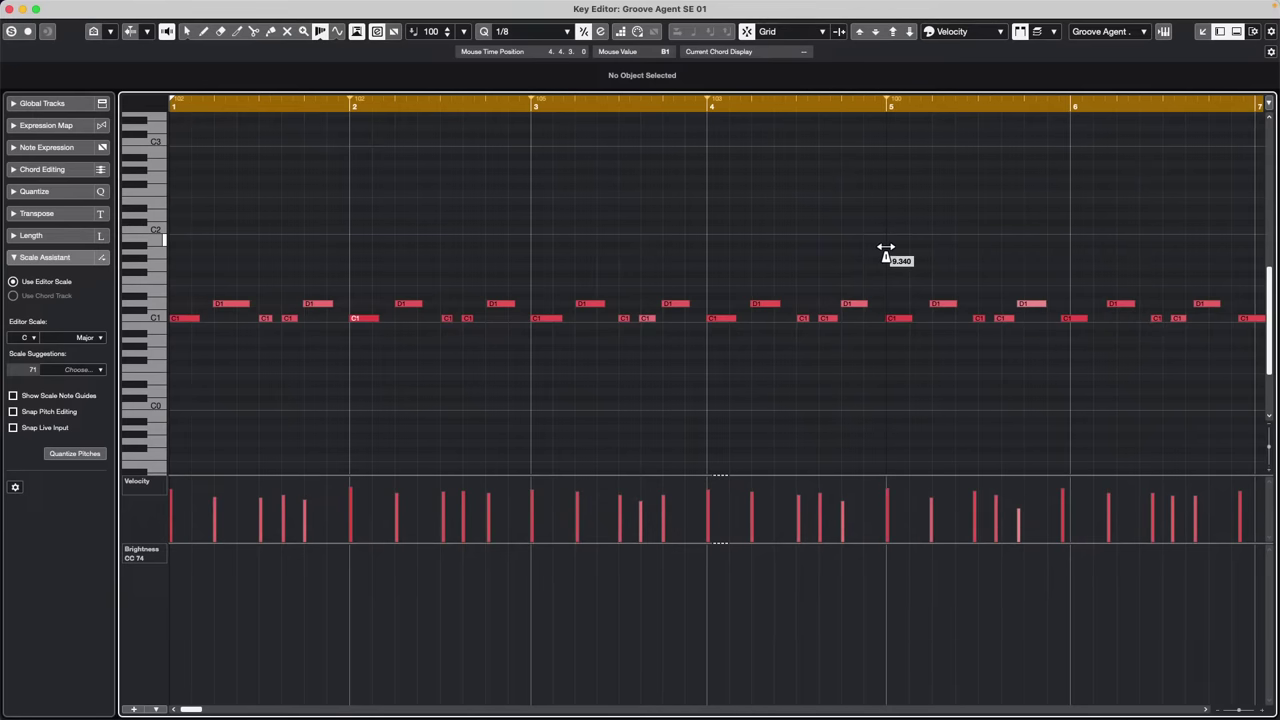
drag(1072, 280, 1062, 285)
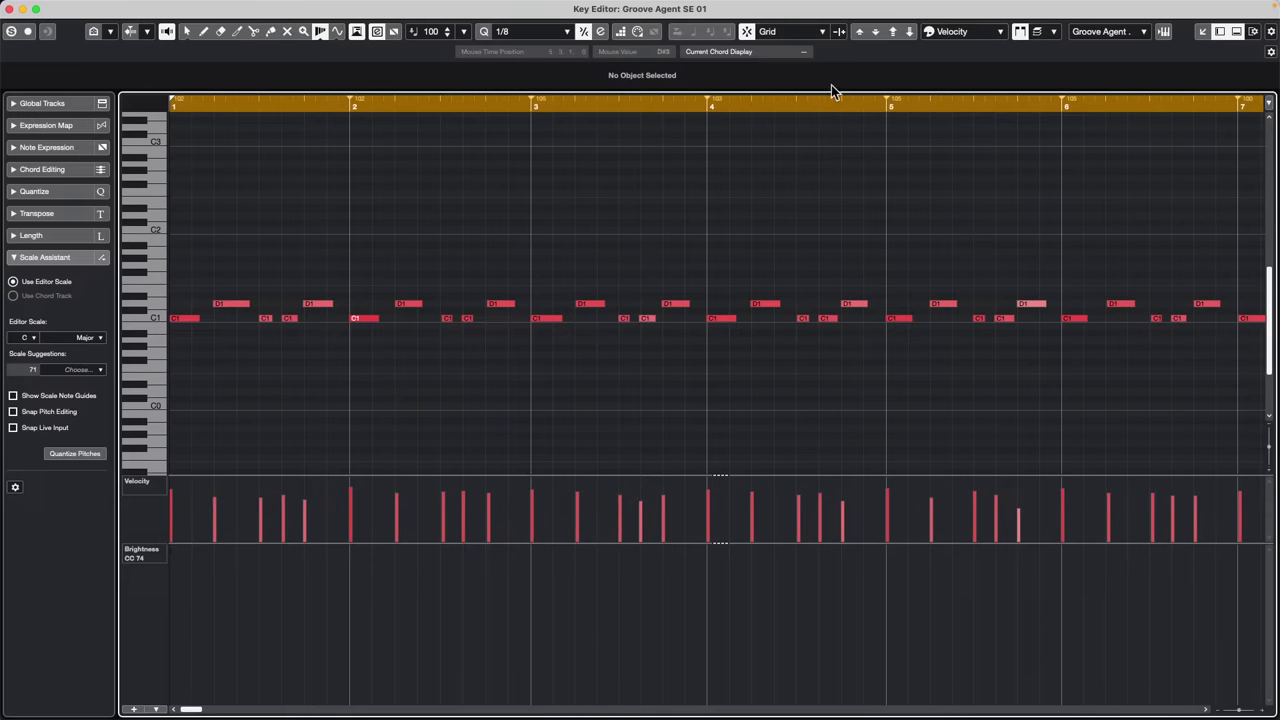
Warp the grid so that the starts of bars 7 and 8 line up with their C1 notes
drag(829, 98, 601, 112)
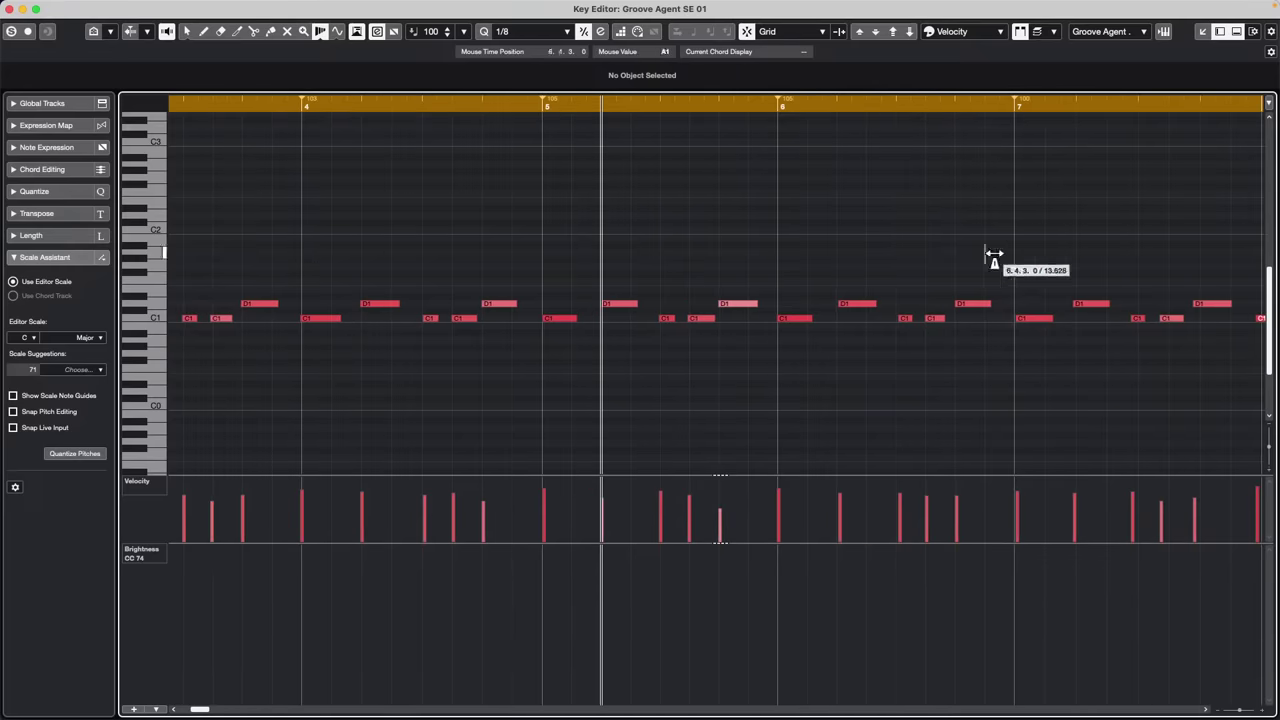
drag(934, 108, 1057, 163)
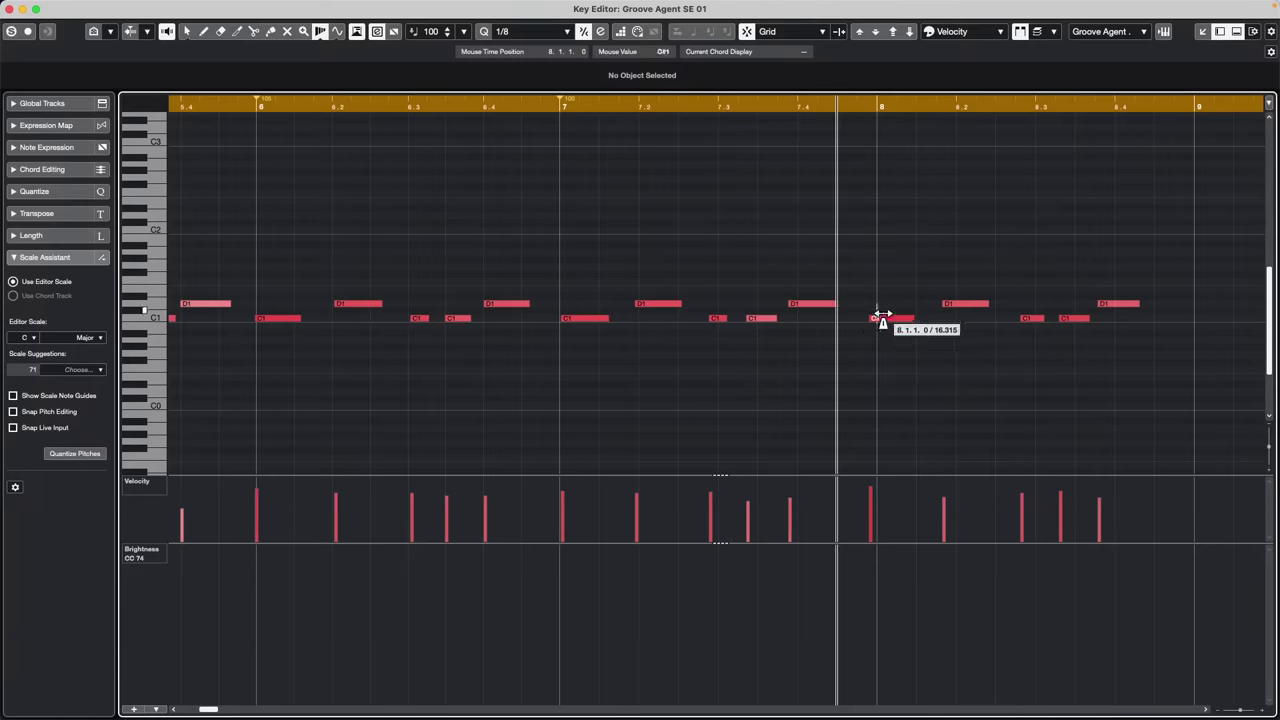
drag(879, 350, 871, 347)
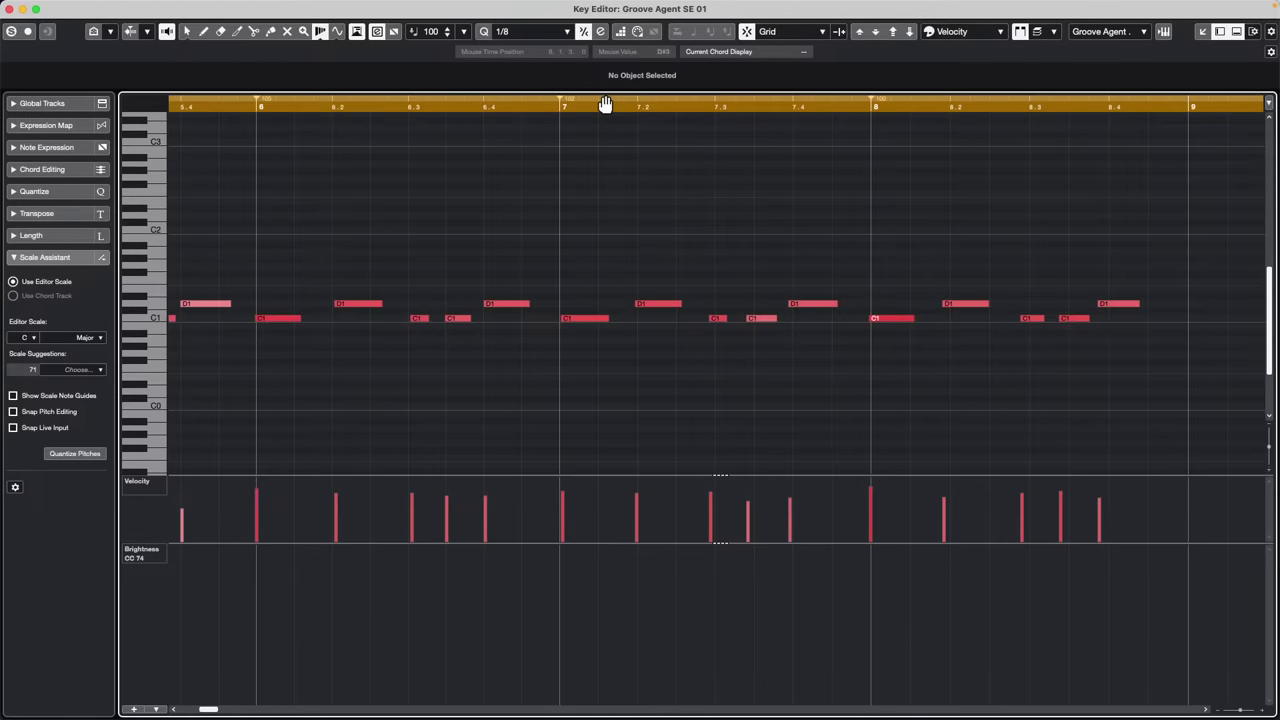
Play back the warped drum notes with auto-scroll on, and close the Key Editor window
key(f)
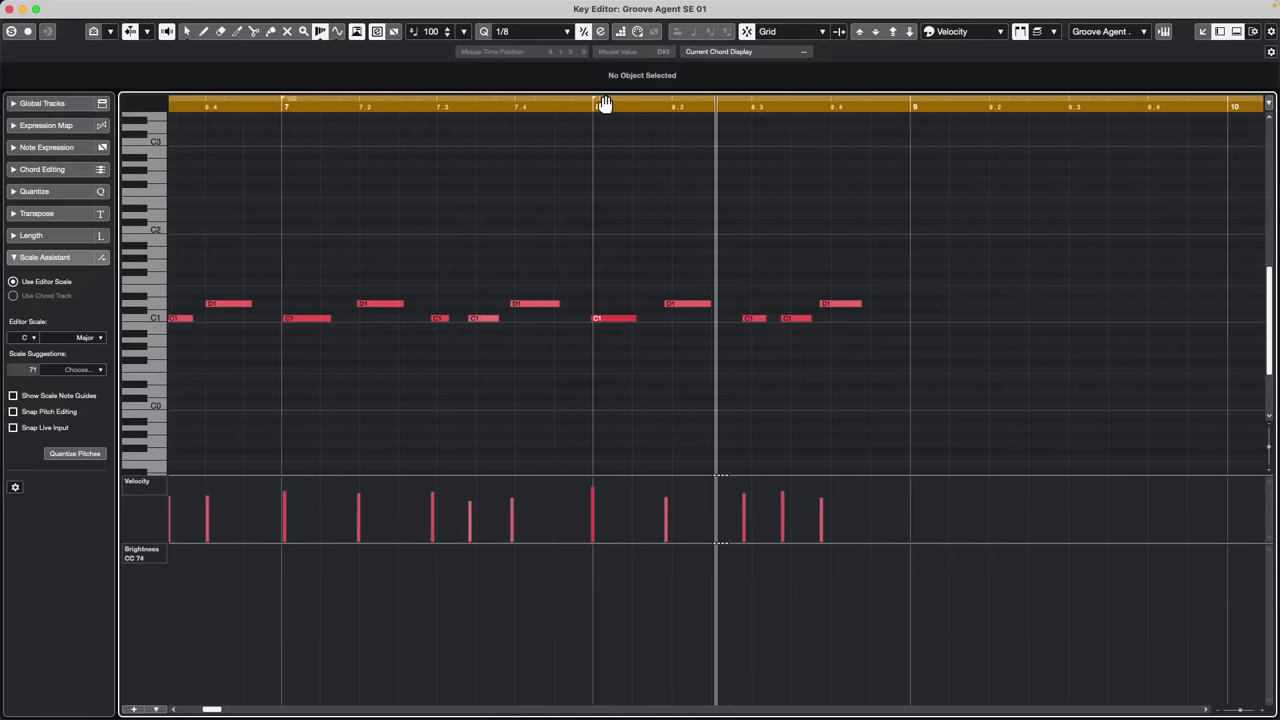
key(space)
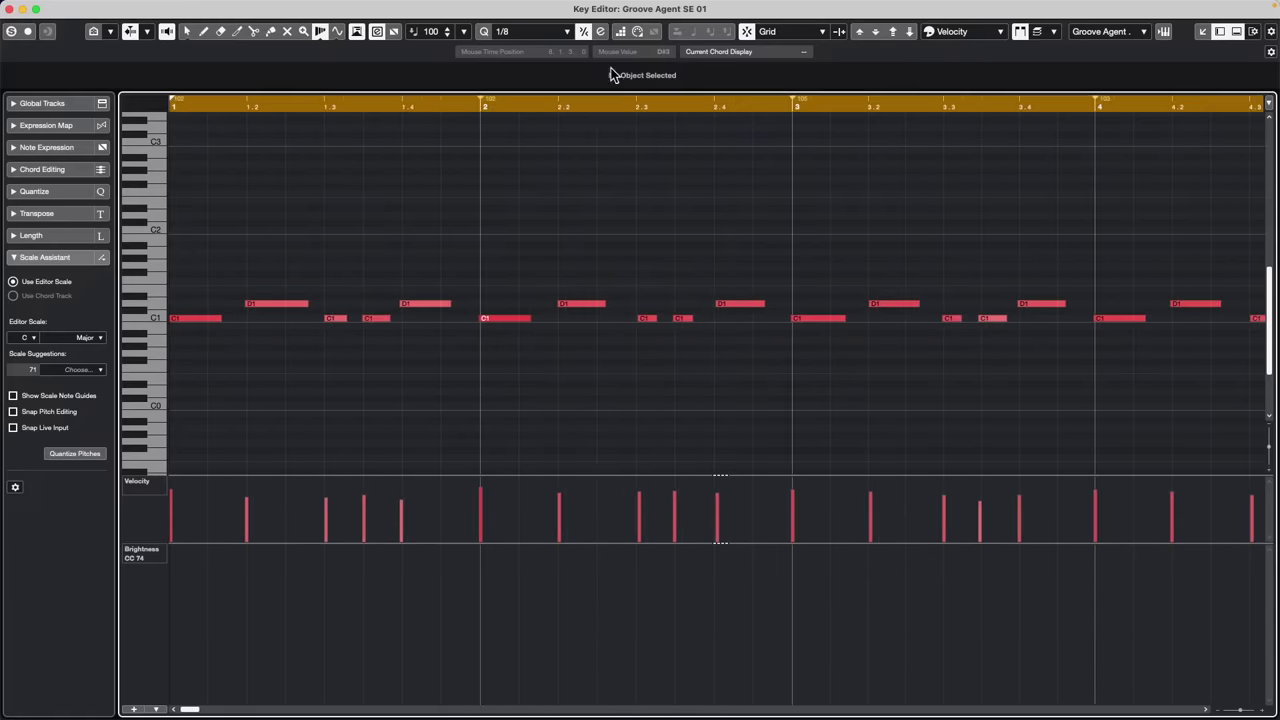
click(9, 10)
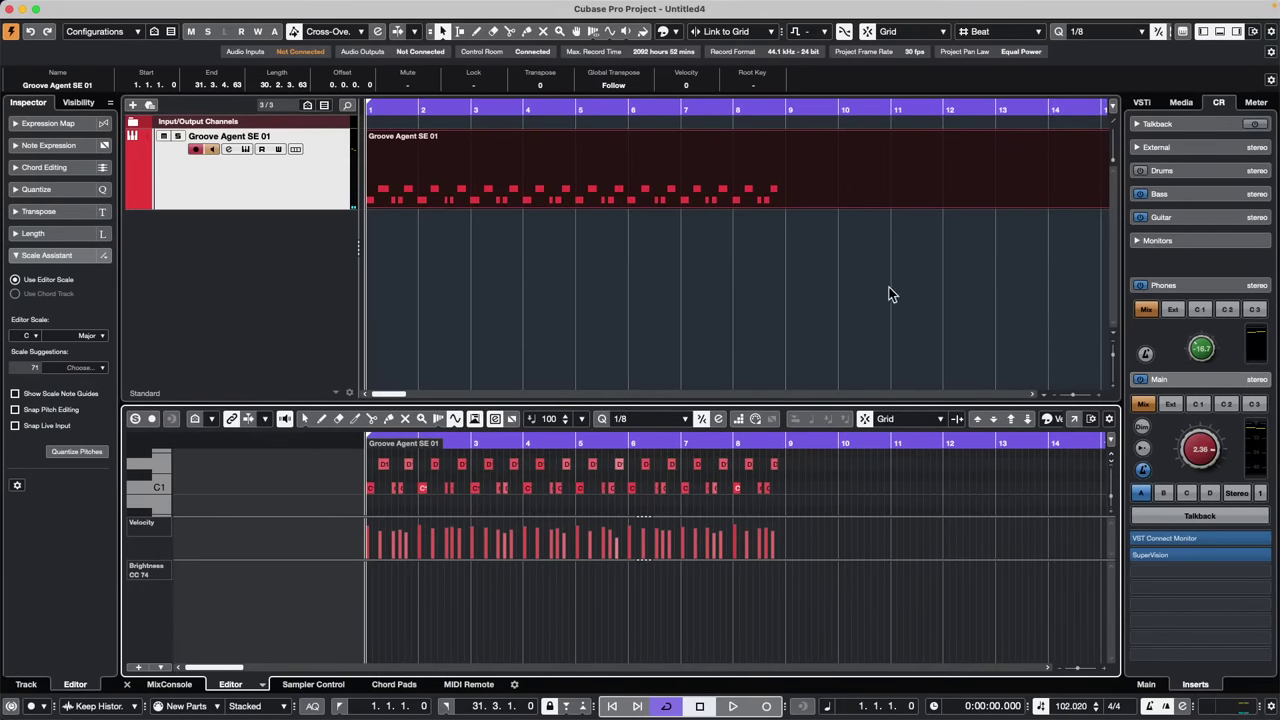
Set the tempo to 100, deselect the drum part, and switch from the tempo track to fixed tempo mode
double_click(1070, 706)
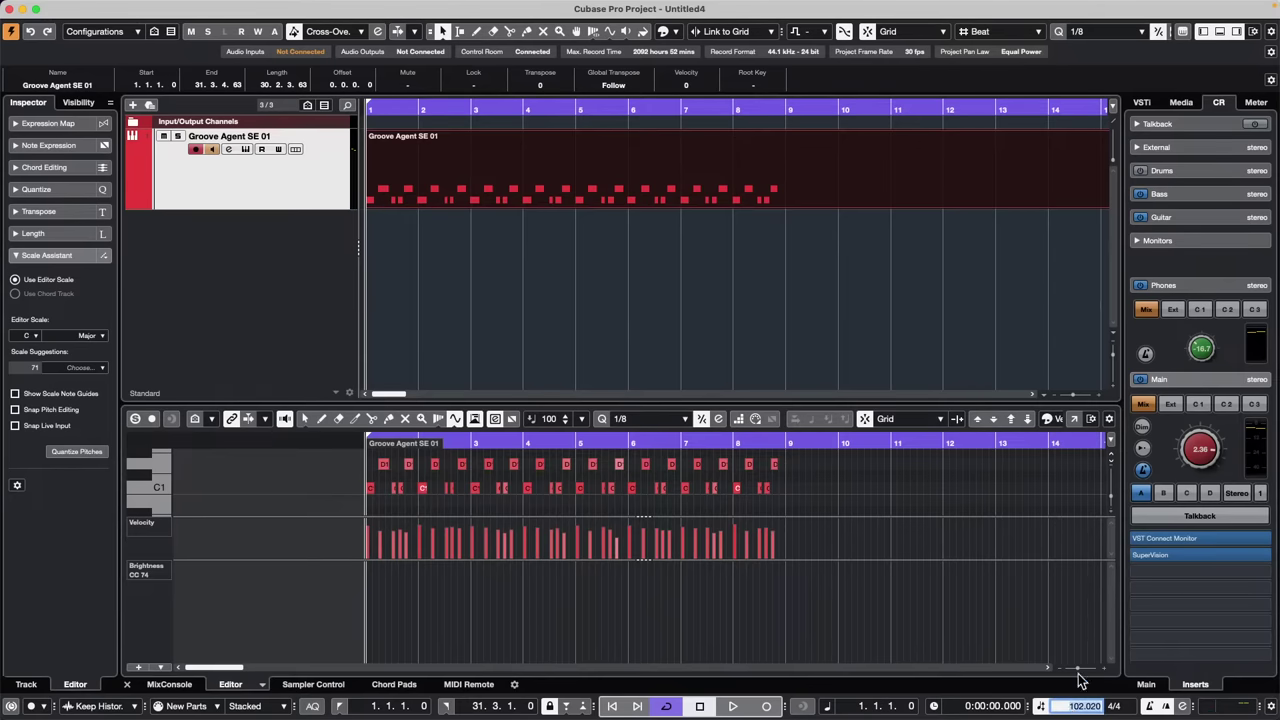
text(100)
key(Return)
right_click(951, 314)
click(953, 313)
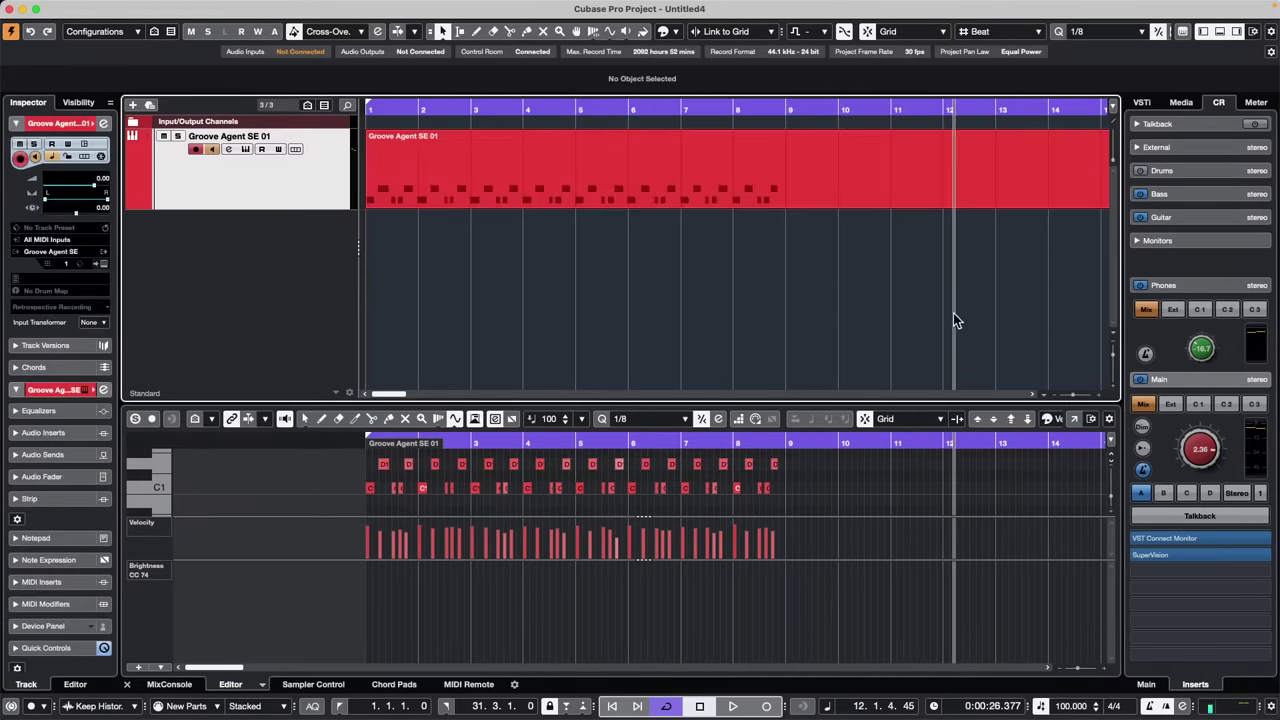
click(1040, 706)
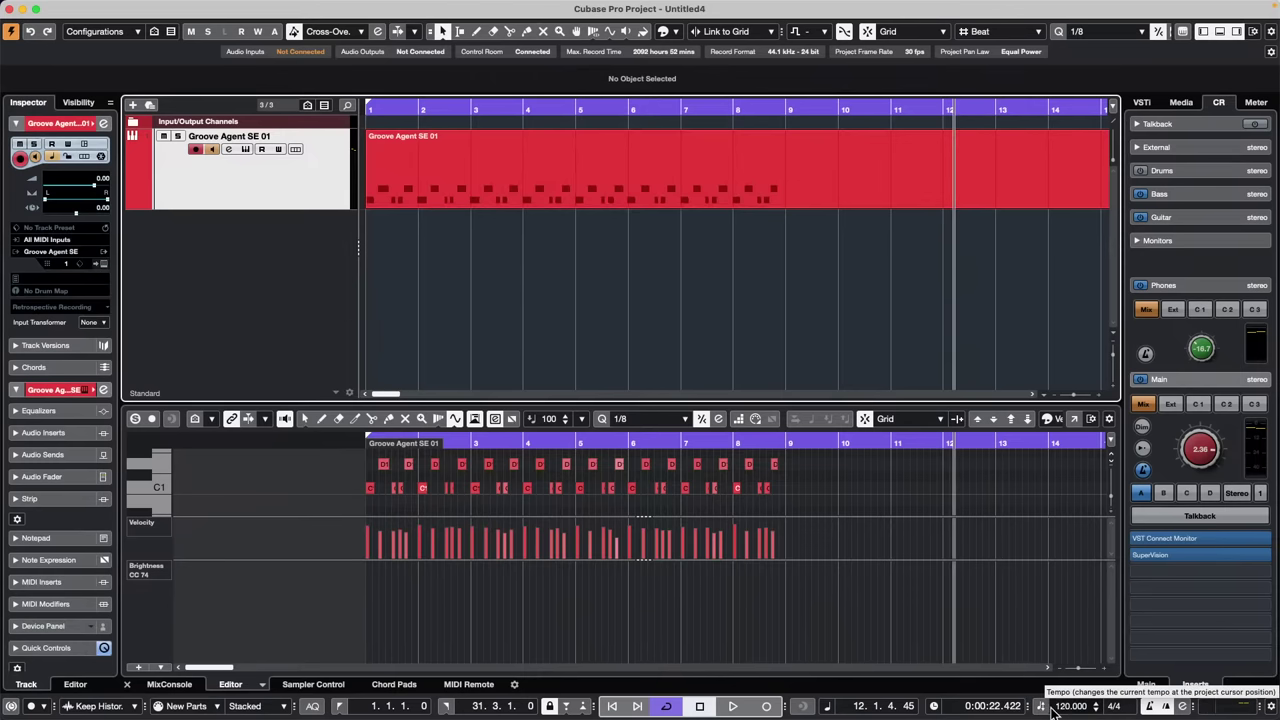
Play the drum part from the project start at the fixed tempo, and stop playback
key(Home)
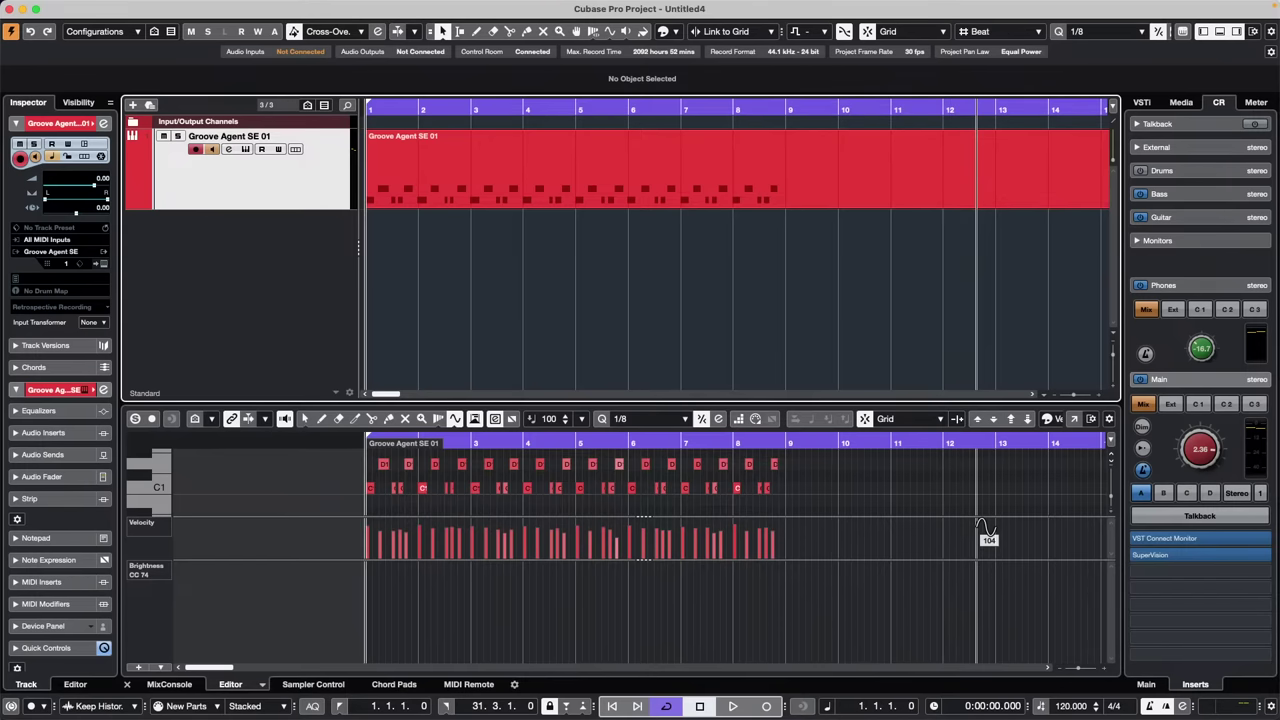
key(space)
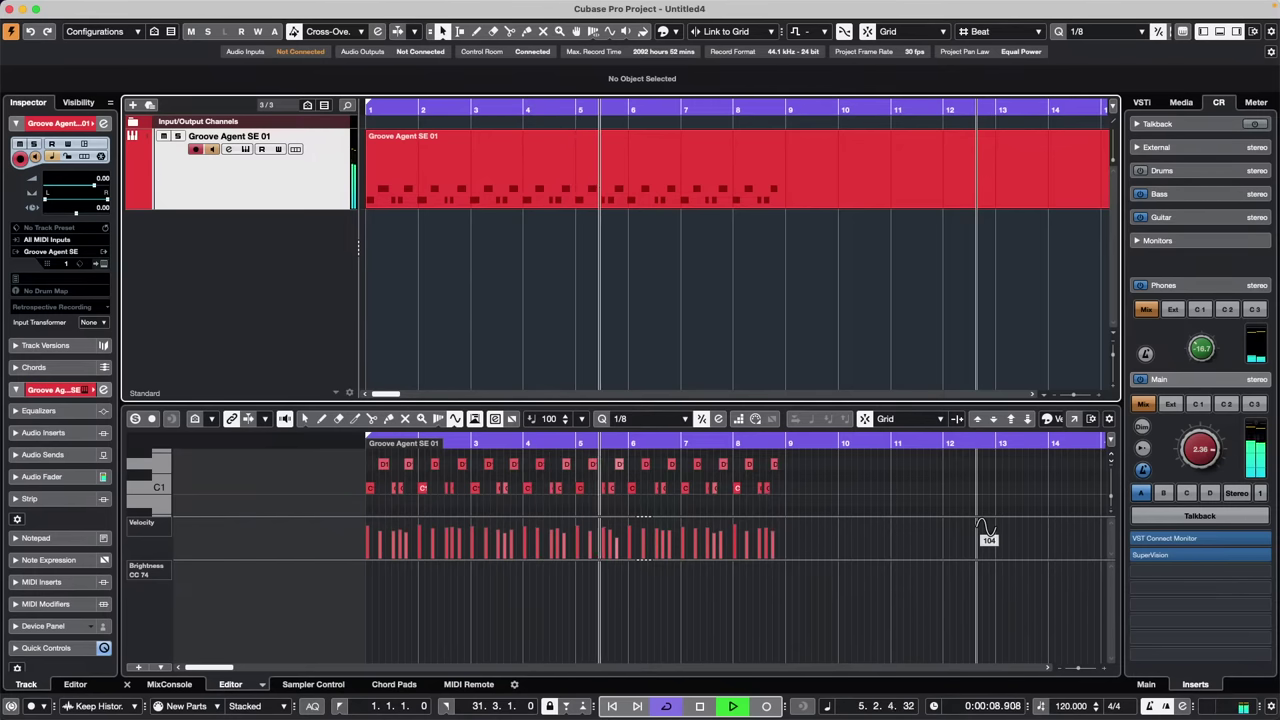
key(space)
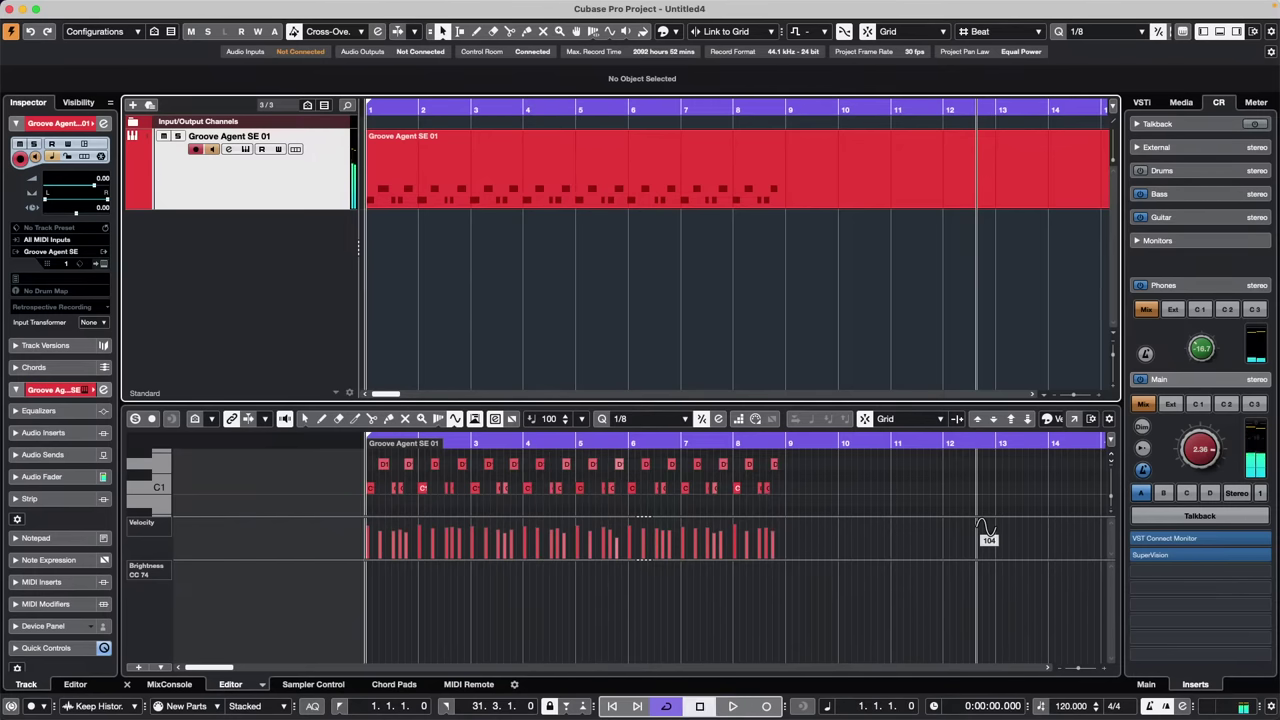
Undo the last tempo change and the time warp edits made to the drum part's bar lines
key(super+z)
key(super+z)
key(super+z)
key(super+z)
key(super+z)
key(super+z)
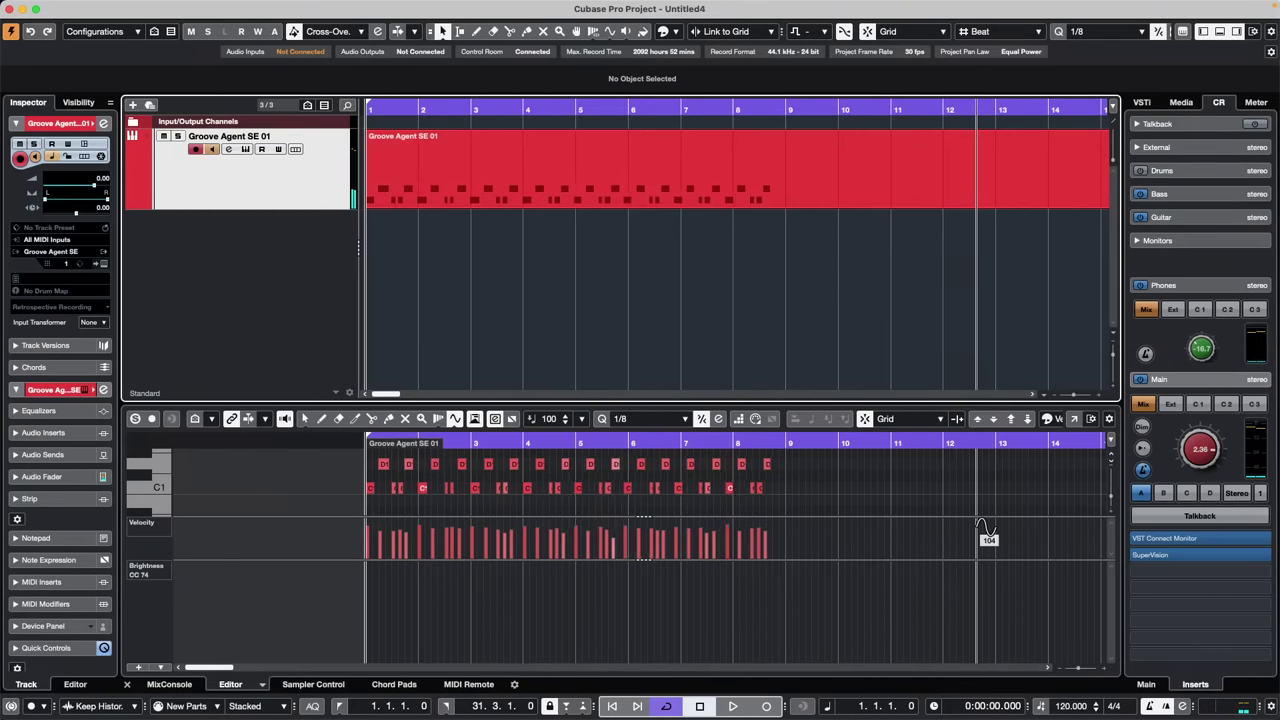
key(super+z)
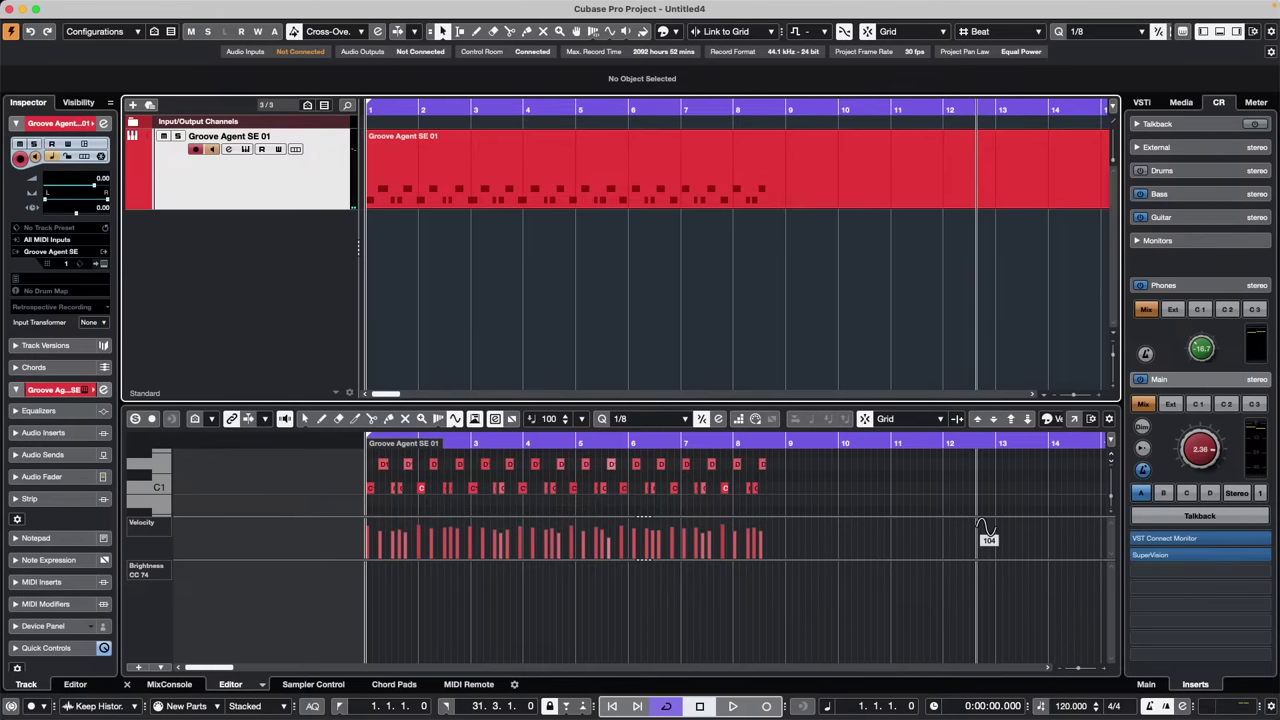
Set the project tempo to 130, play the drum part from the start, and stop playback
key(q)
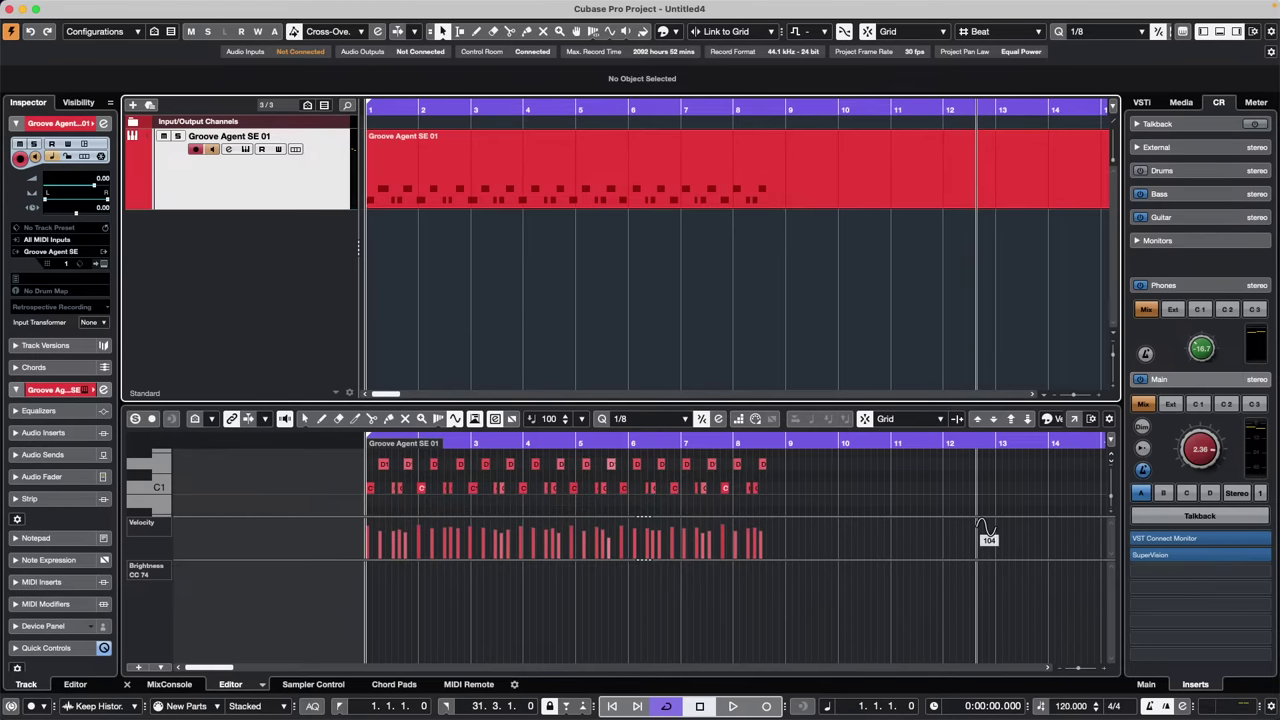
double_click(1060, 706)
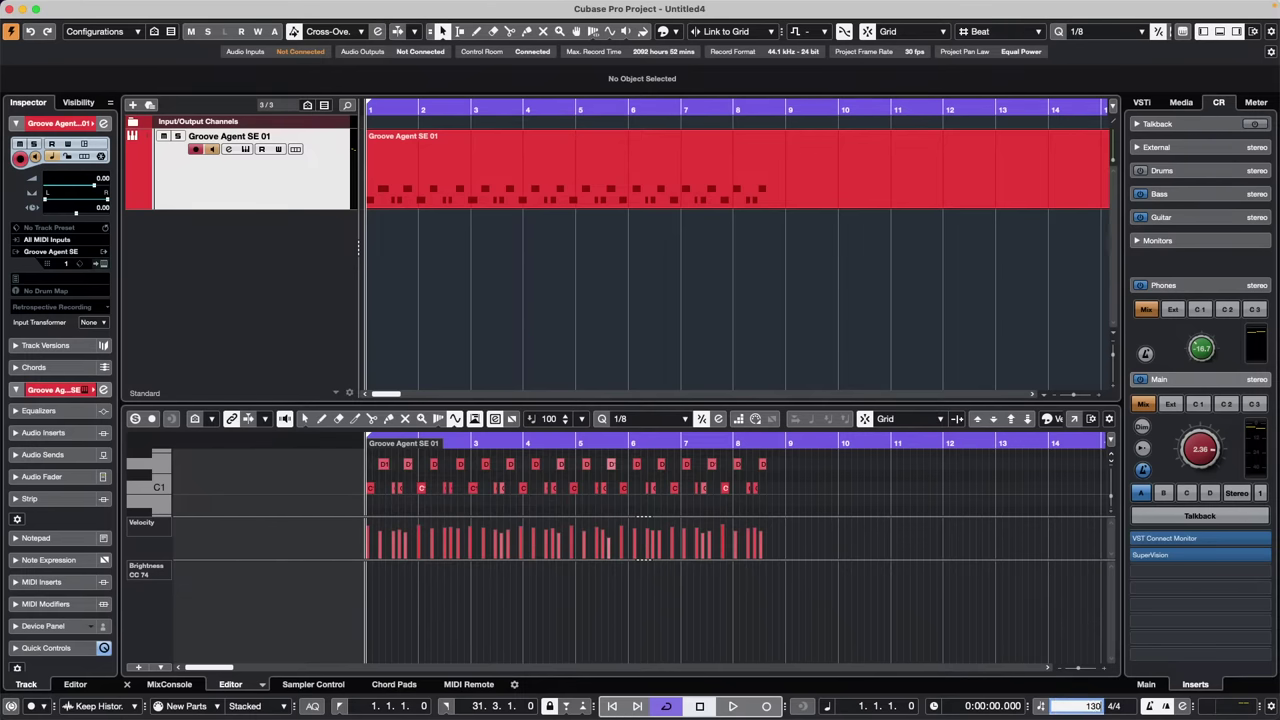
key(Return)
key(space)
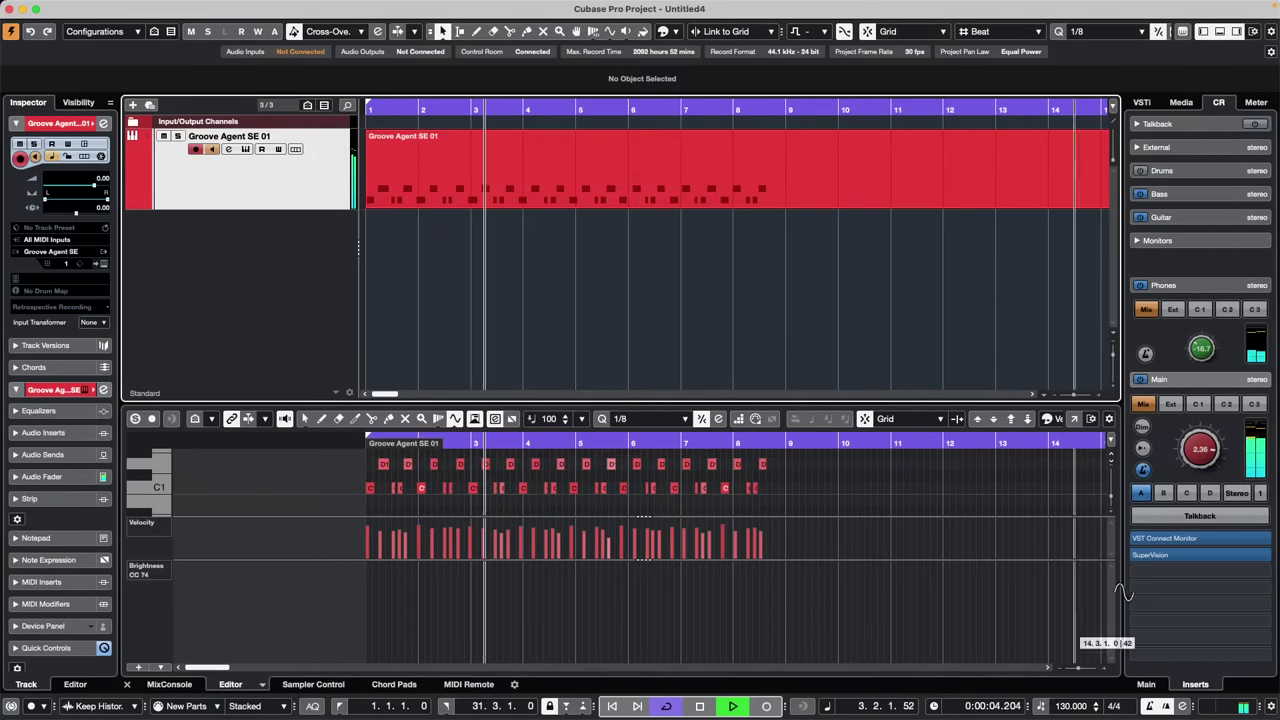
key(space)
Select the Groove Agent SE drum part and analyze it with Tempo Detection
click(536, 194)
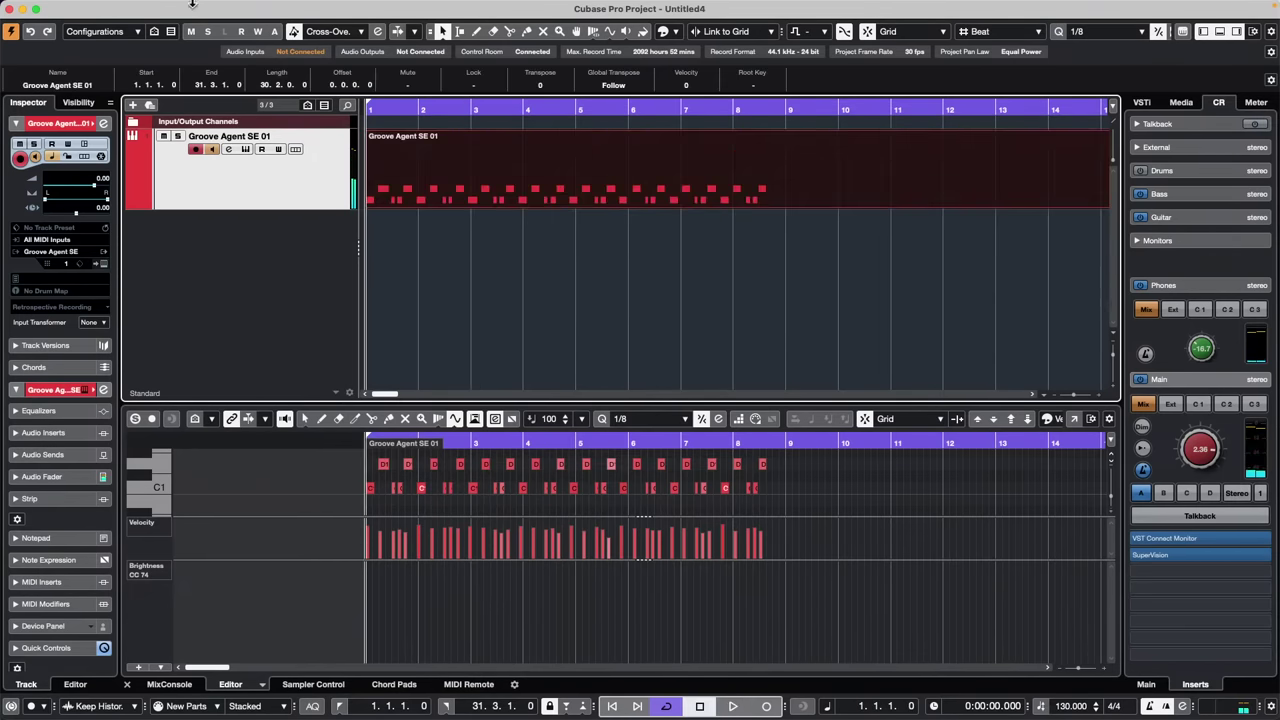
click(152, 7)
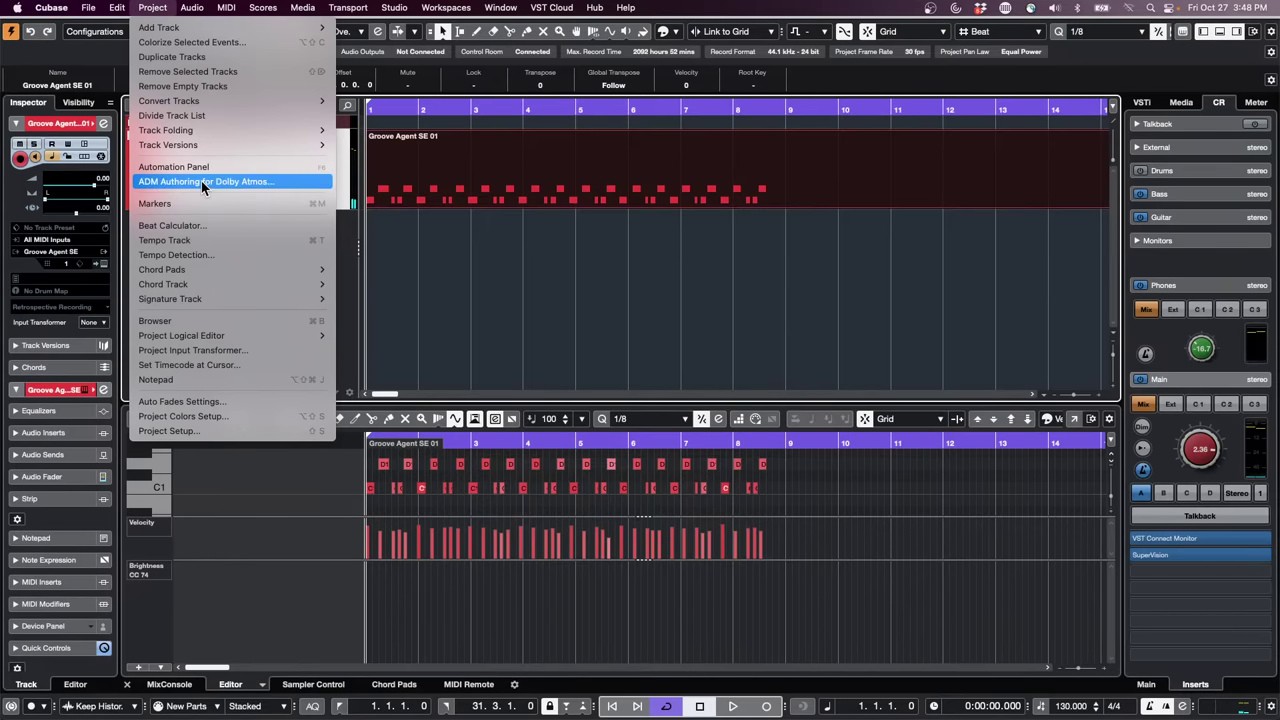
mouse_move(189, 145)
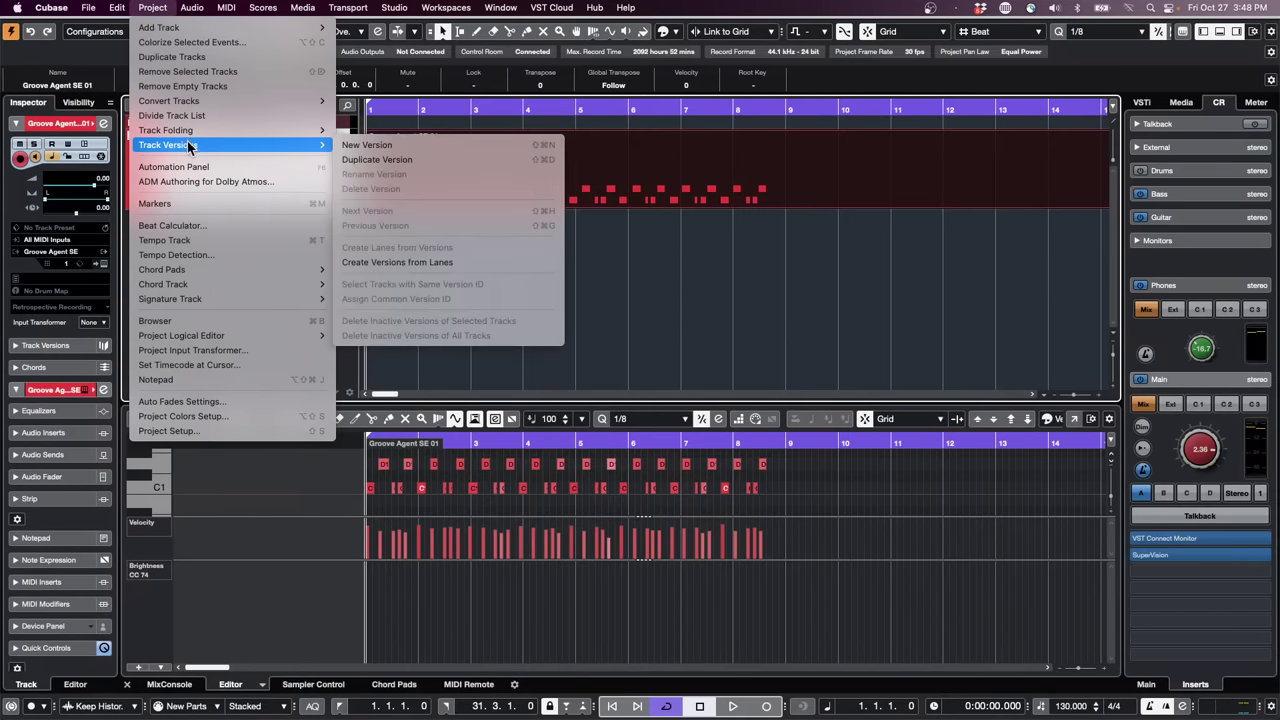
click(225, 256)
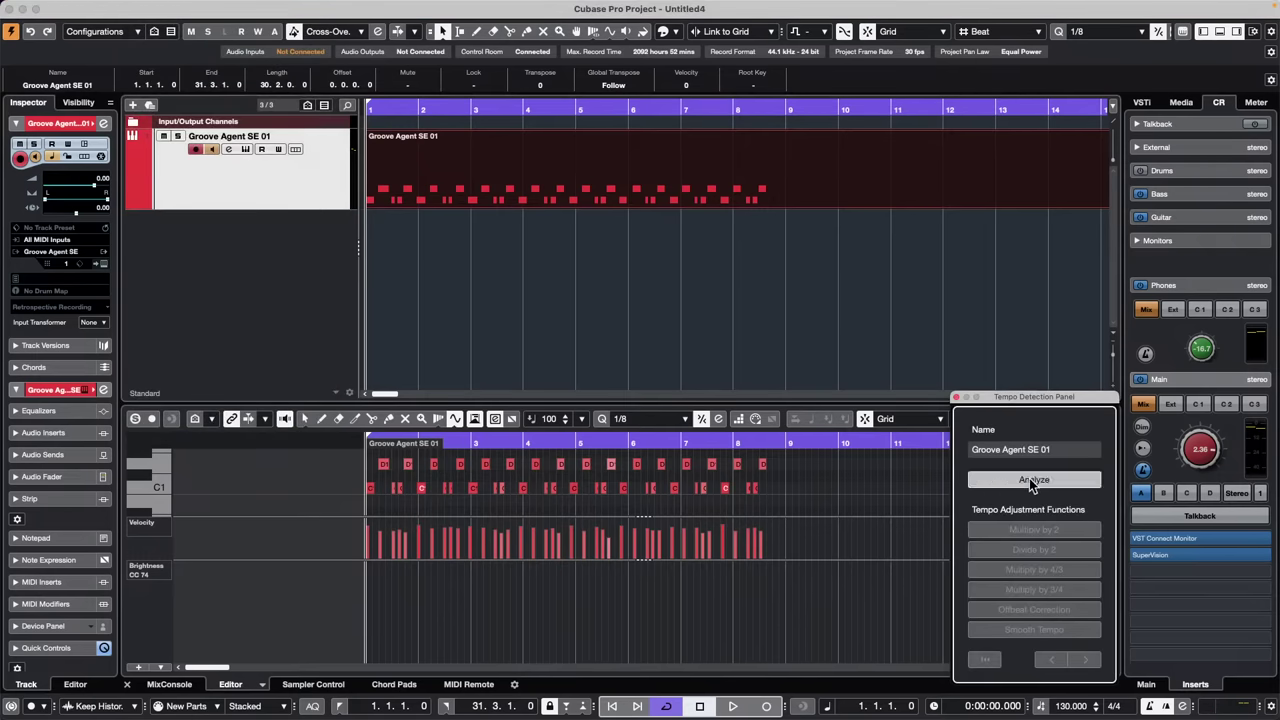
click(1029, 480)
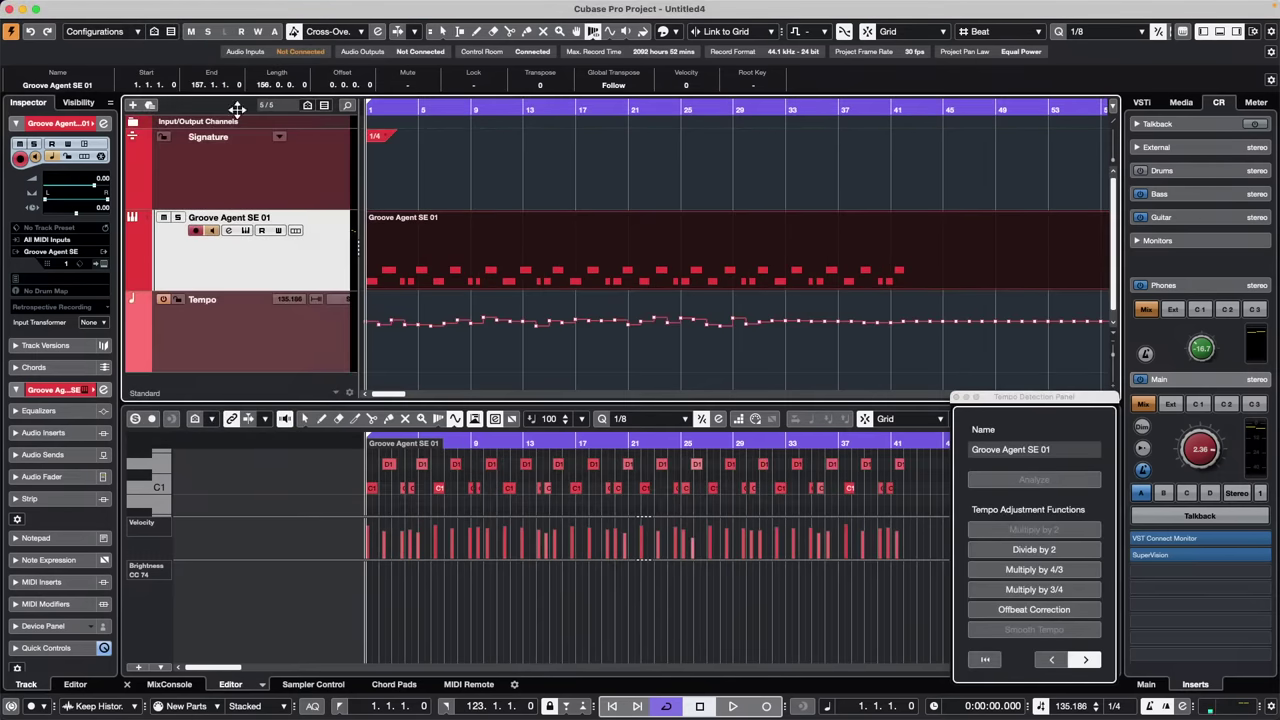
Play the analyzed drum part, apply Offbeat Correction and Divide by 2 to its detected tempo, and replay the start
key(space)
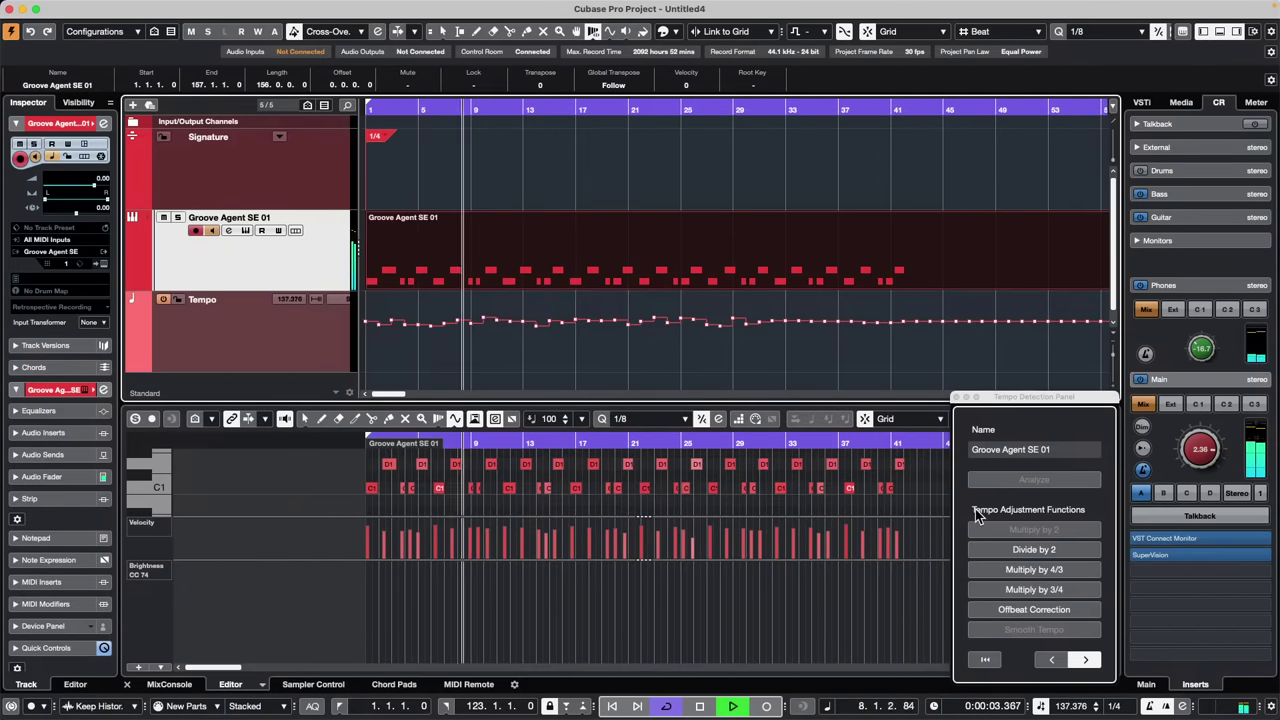
click(1084, 611)
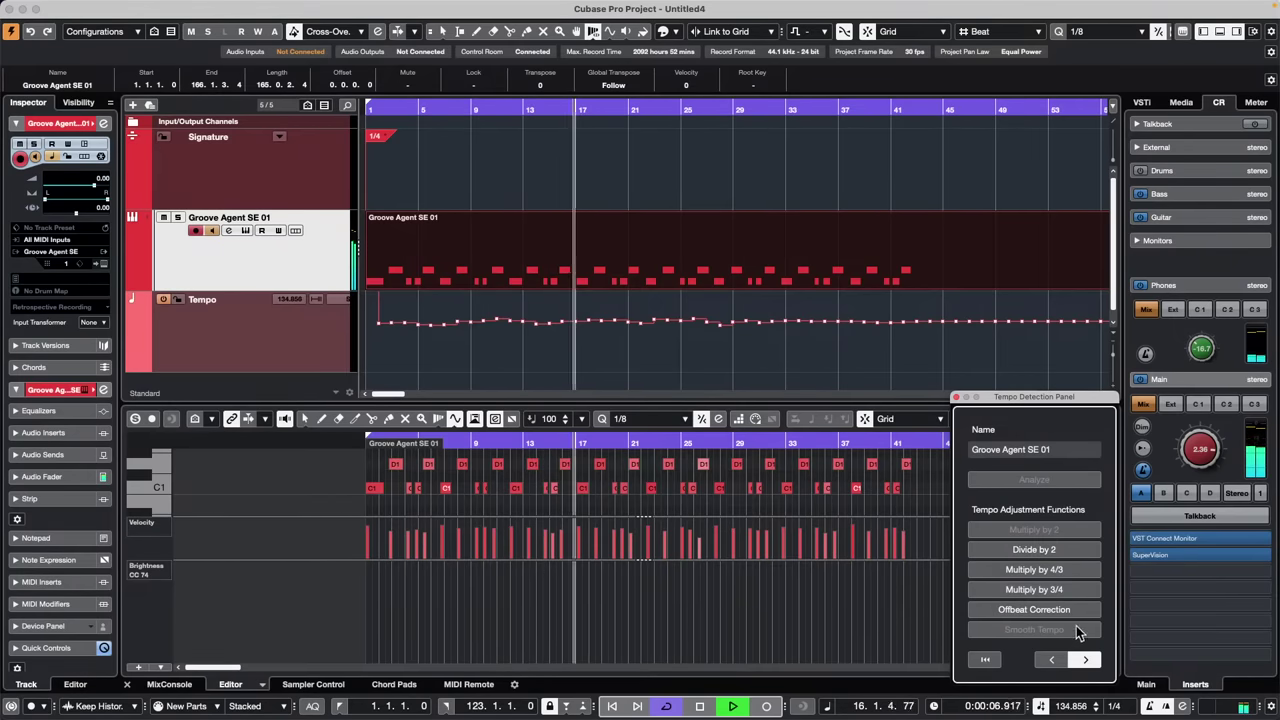
click(1074, 551)
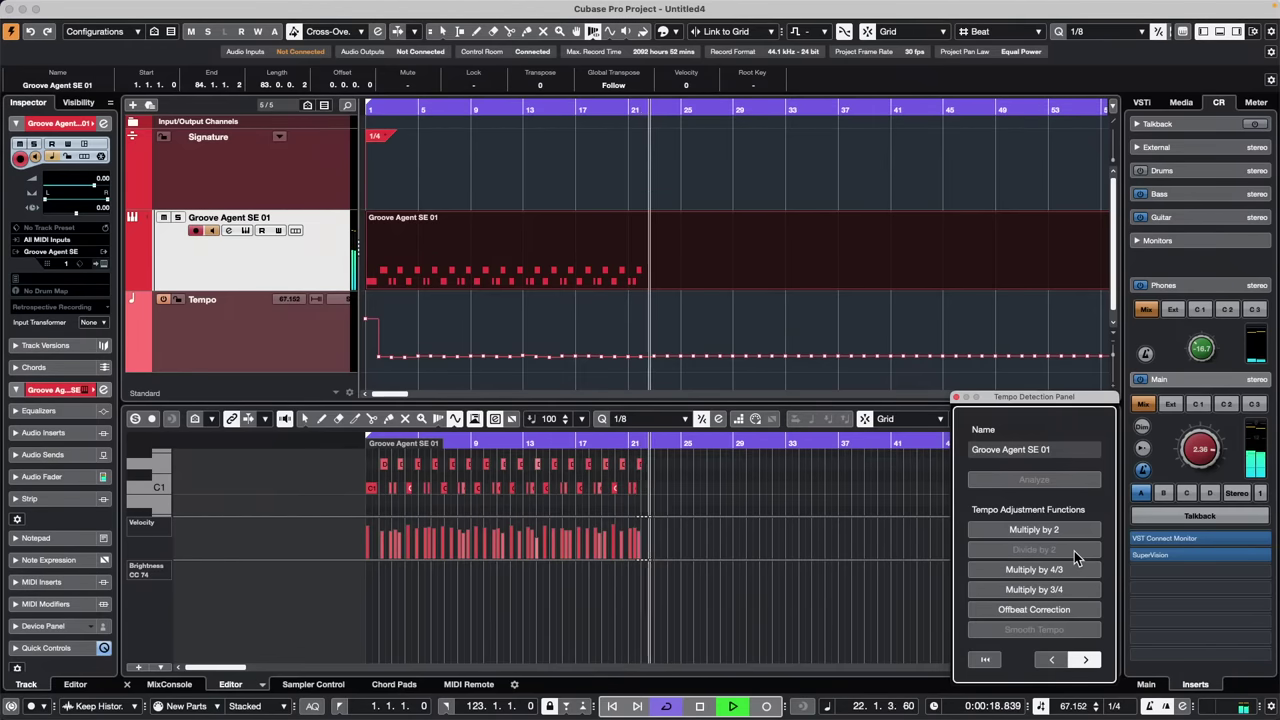
key(space)
key(space)
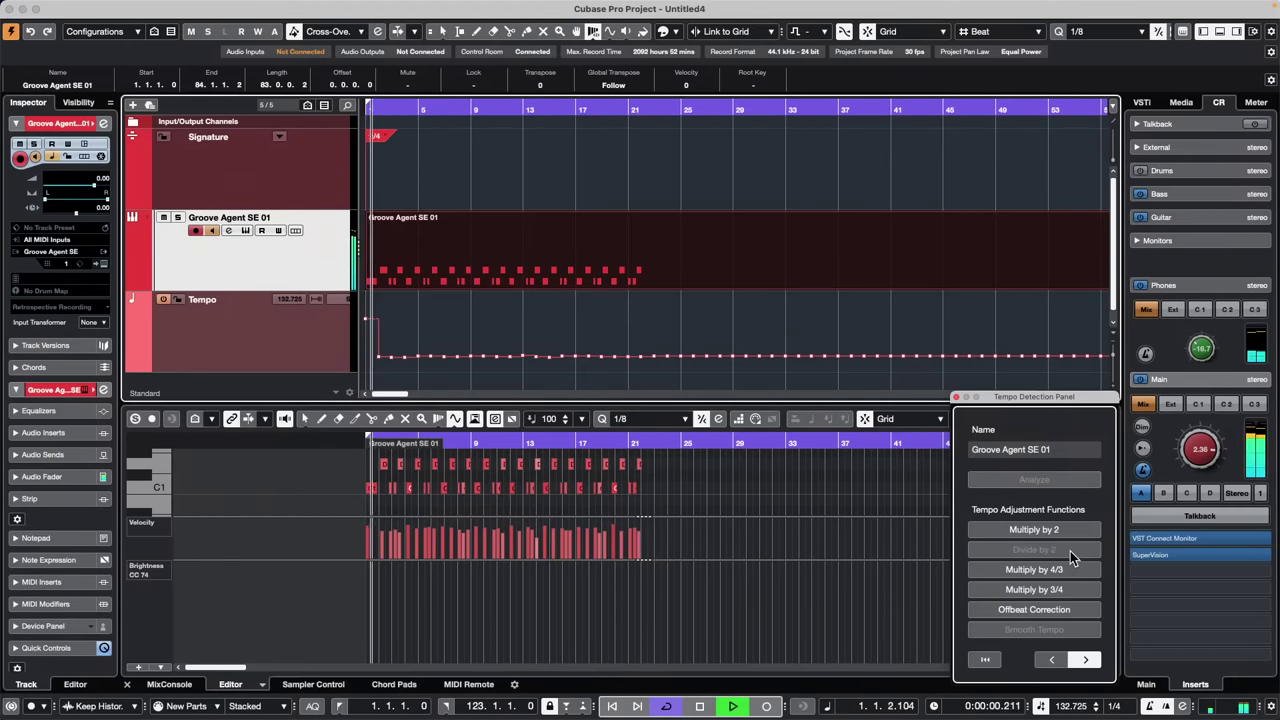
key(space)
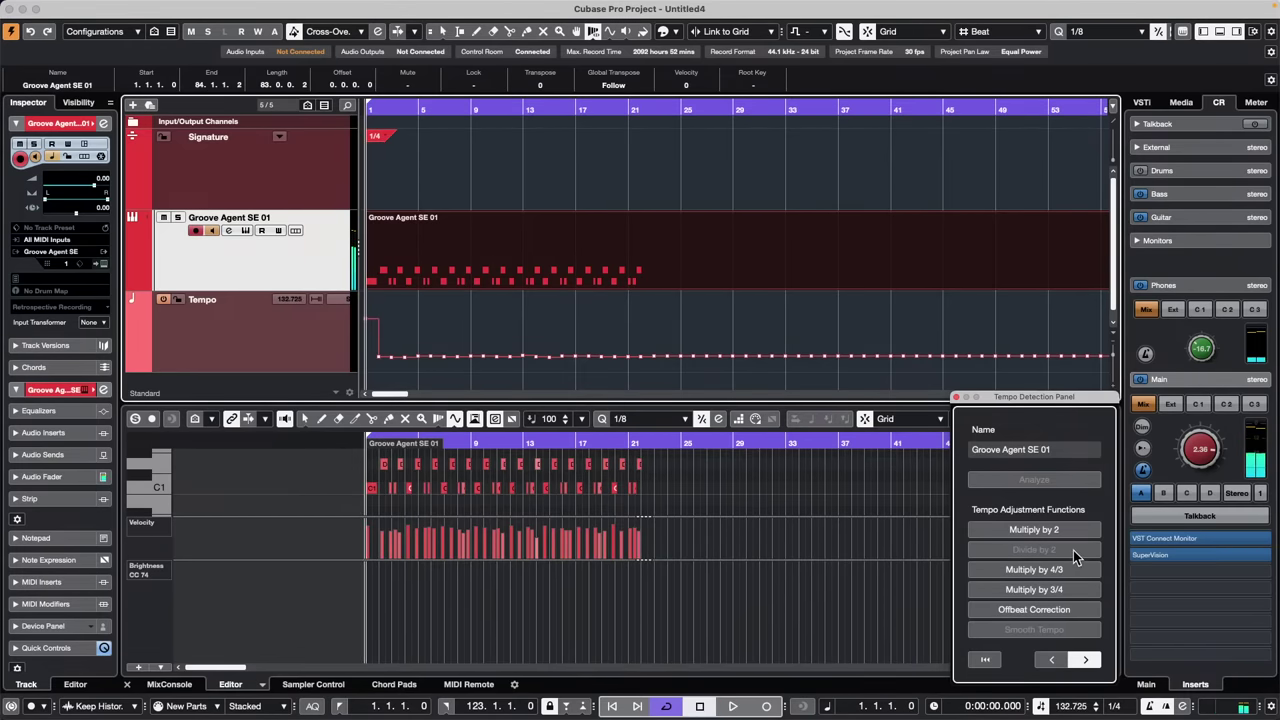
Double the detected tempo with Multiply by 2, and play back the drum part
click(1073, 550)
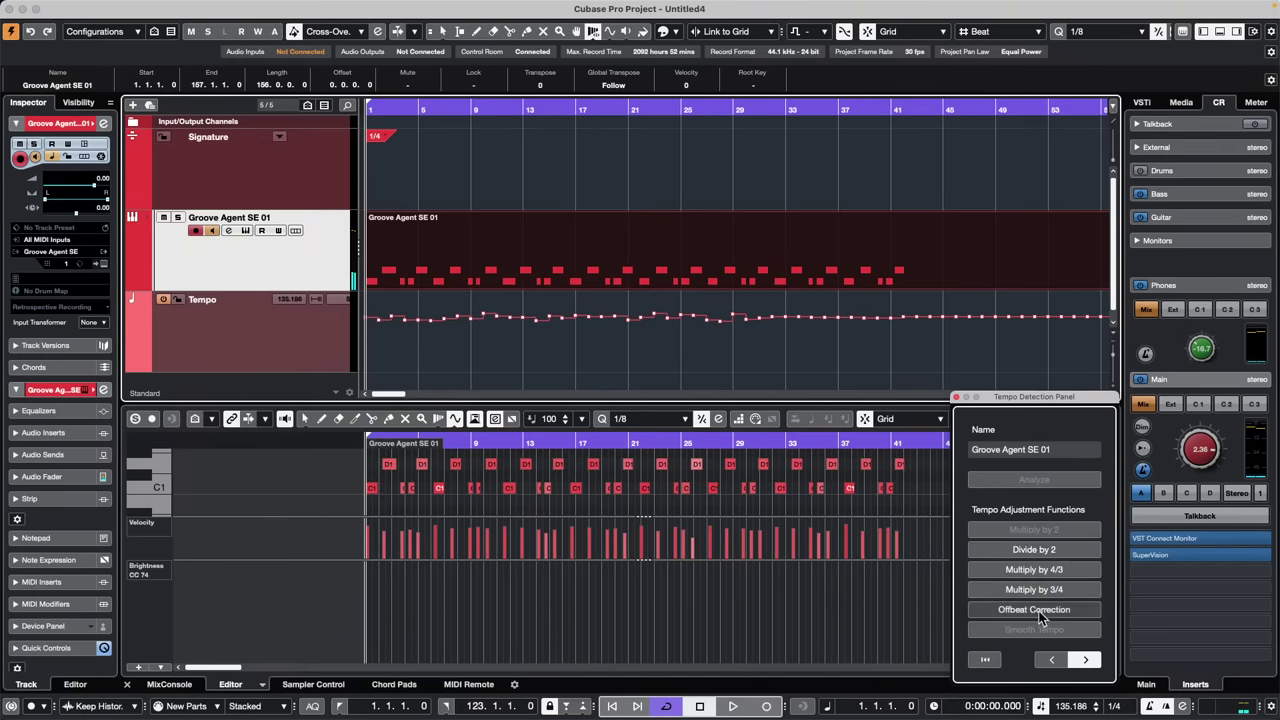
key(space)
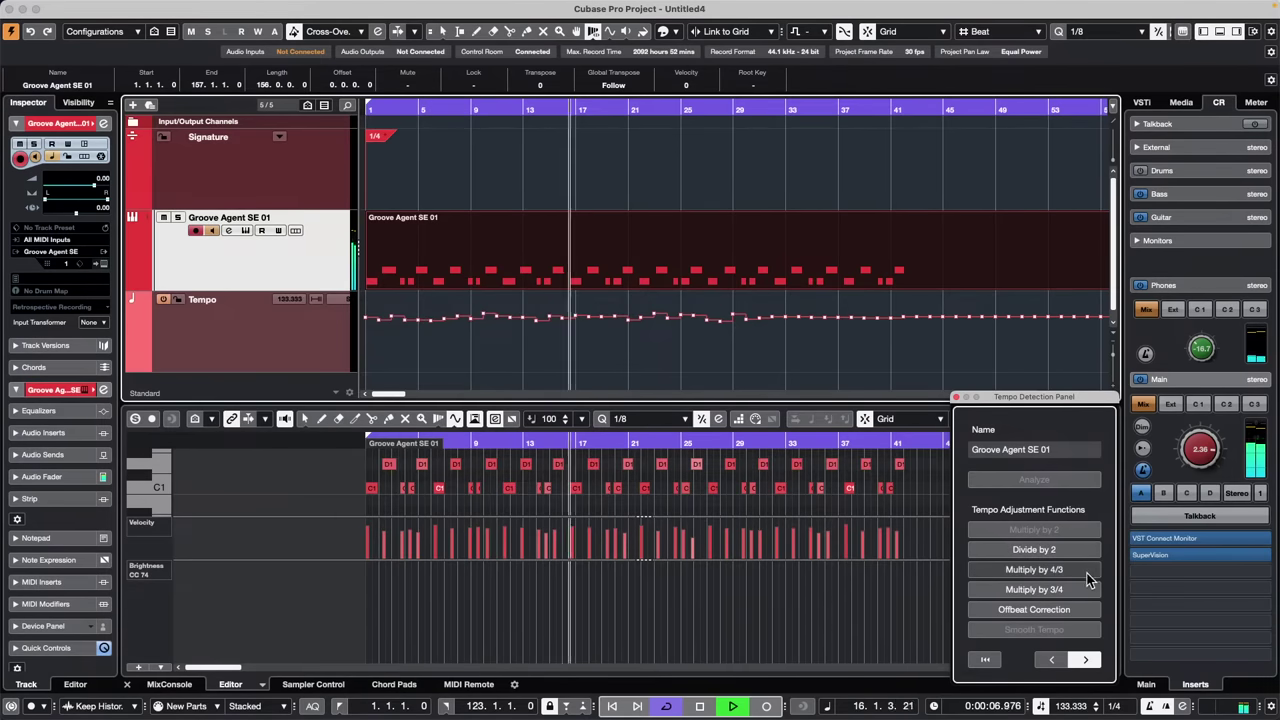
key(space)
Halve the detected tempo with Divide by 2, play the drum part briefly, and restore it with Multiply by 2
click(1065, 549)
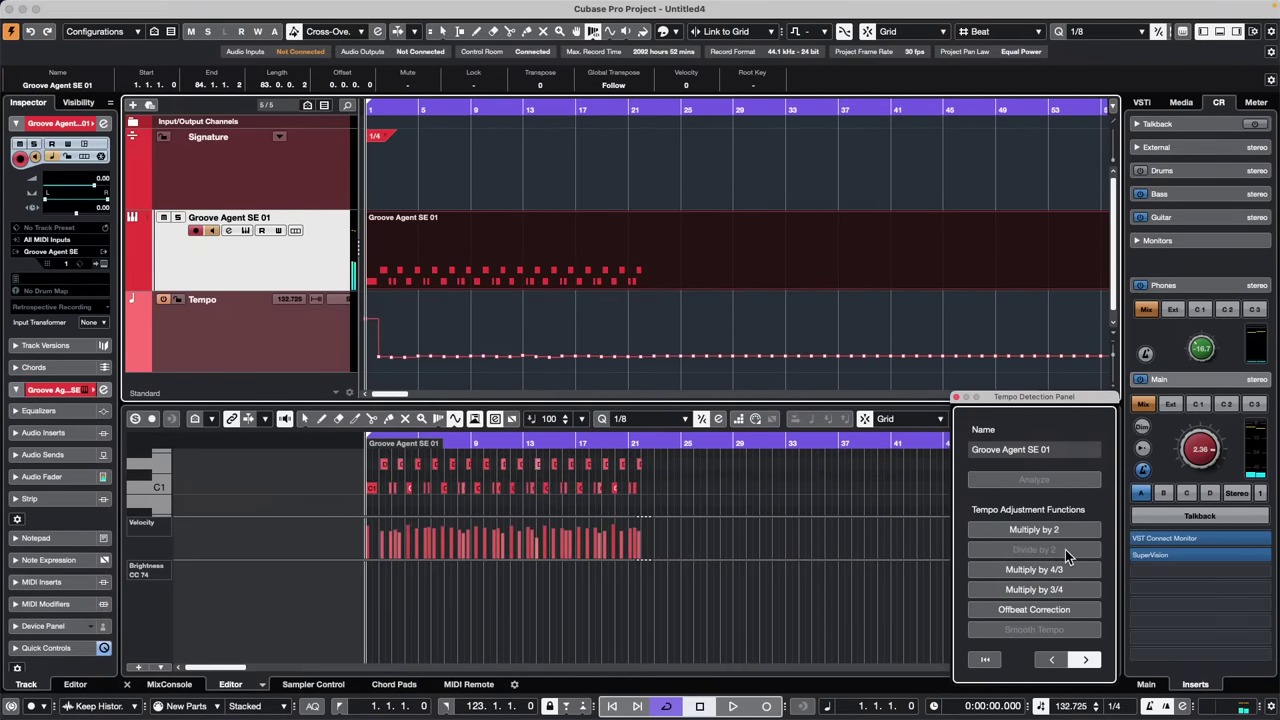
key(space)
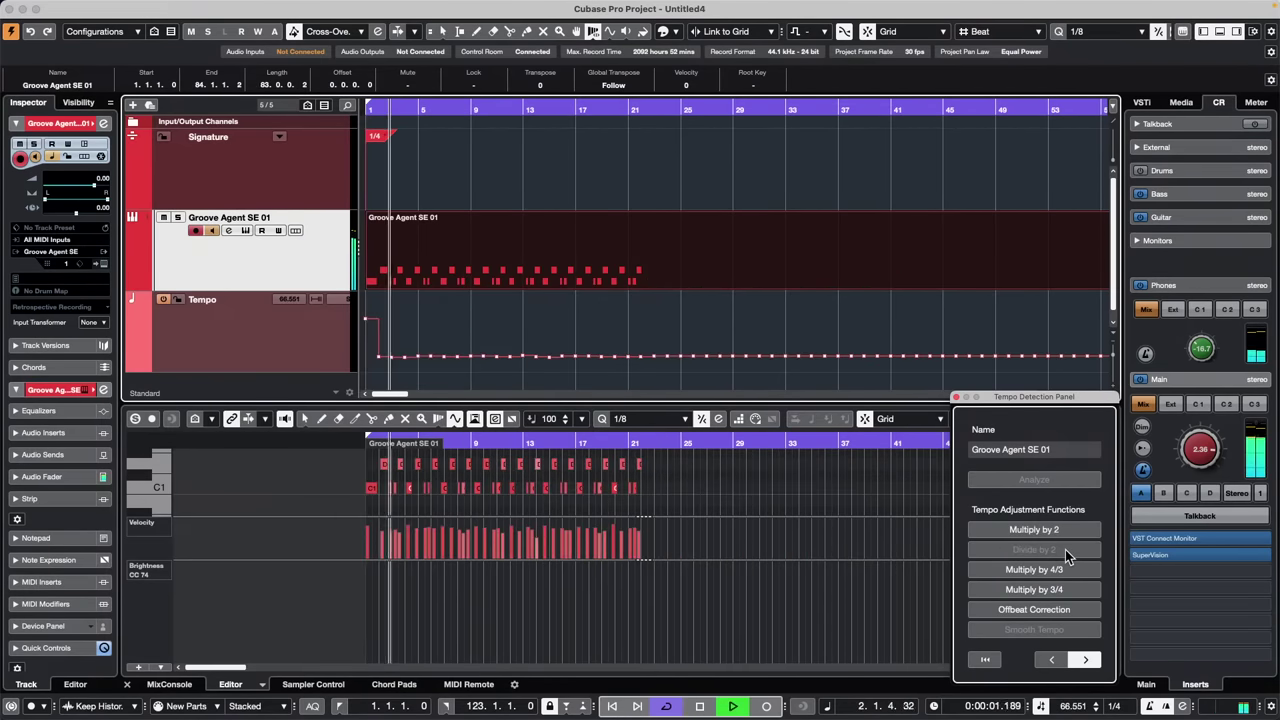
key(space)
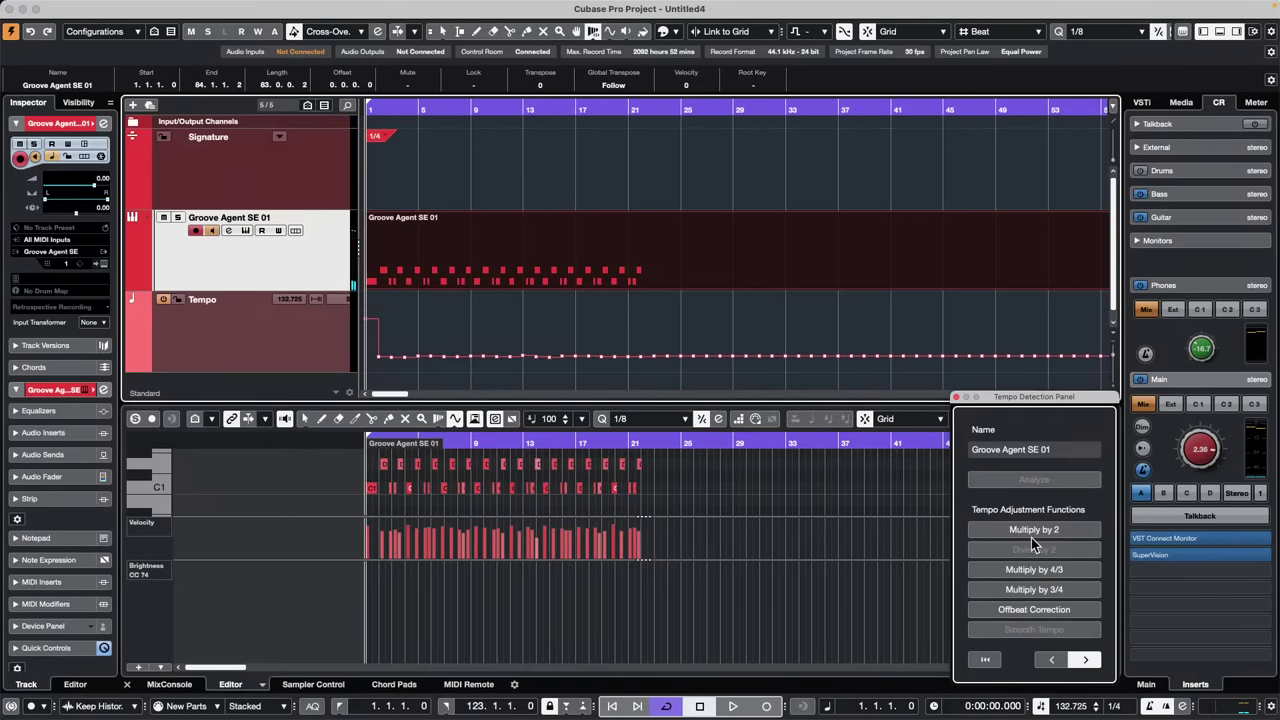
click(1030, 537)
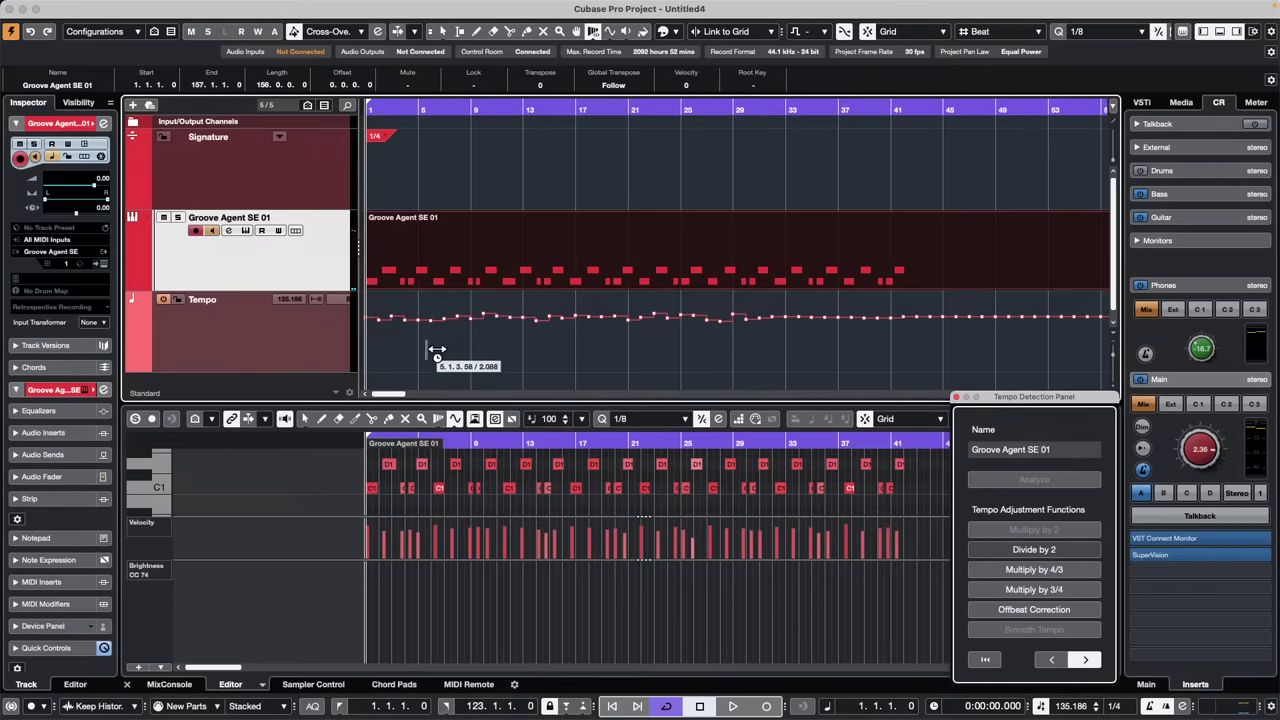
Try switching to the Object Selection tool, keep the tempo detection session running, and deselect the drum part
key(1)
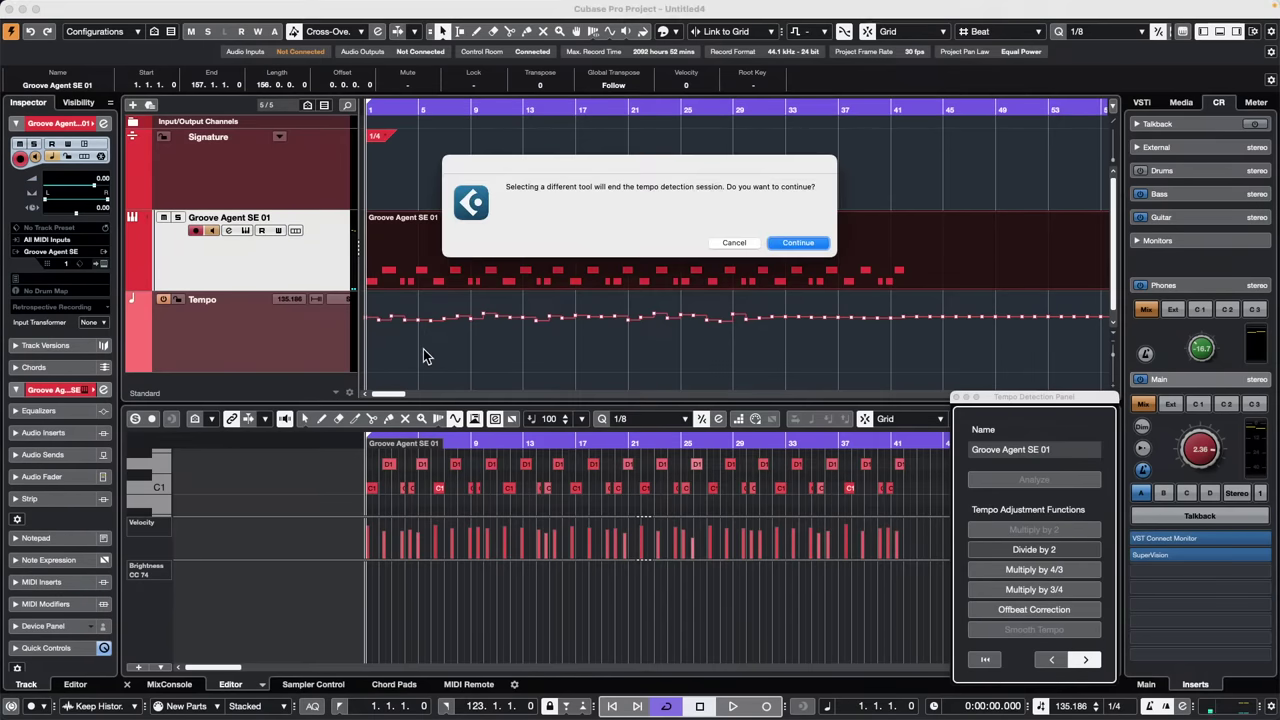
click(731, 243)
click(545, 140)
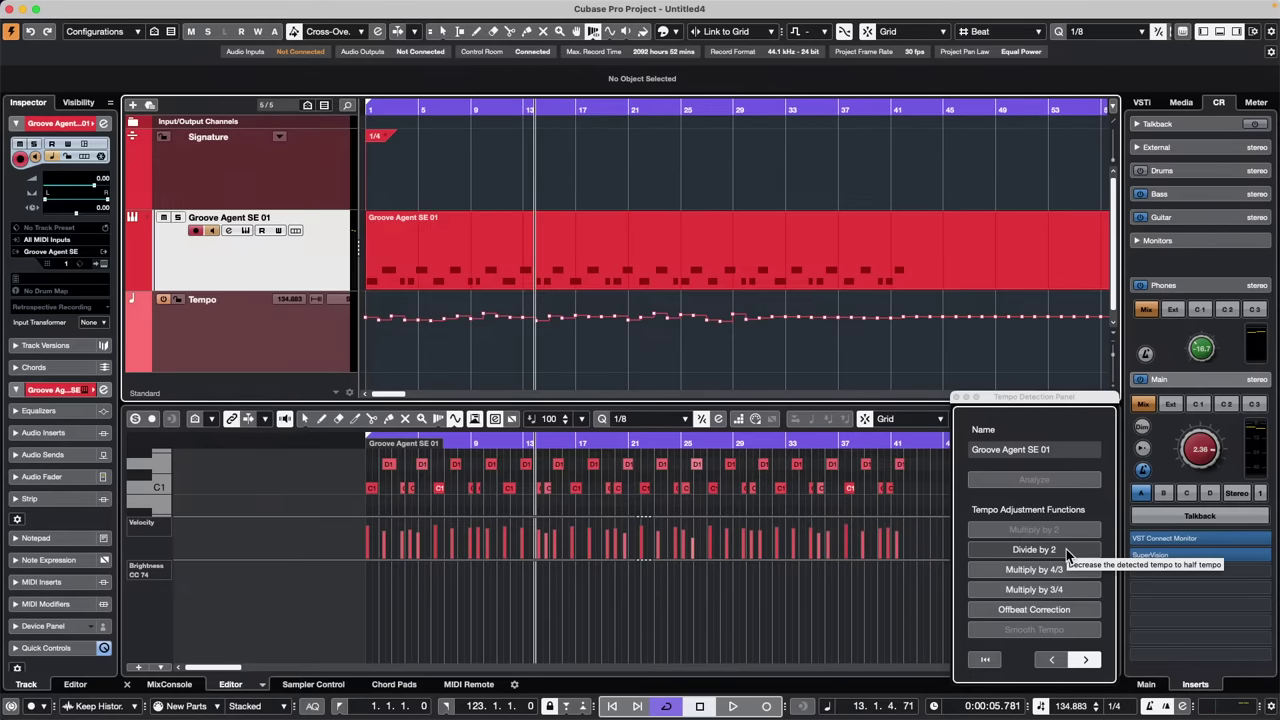
Play the drum part from the project start, apply Offbeat Correction, stop playback, and close the Tempo Detection Panel
key(period)
key(space)
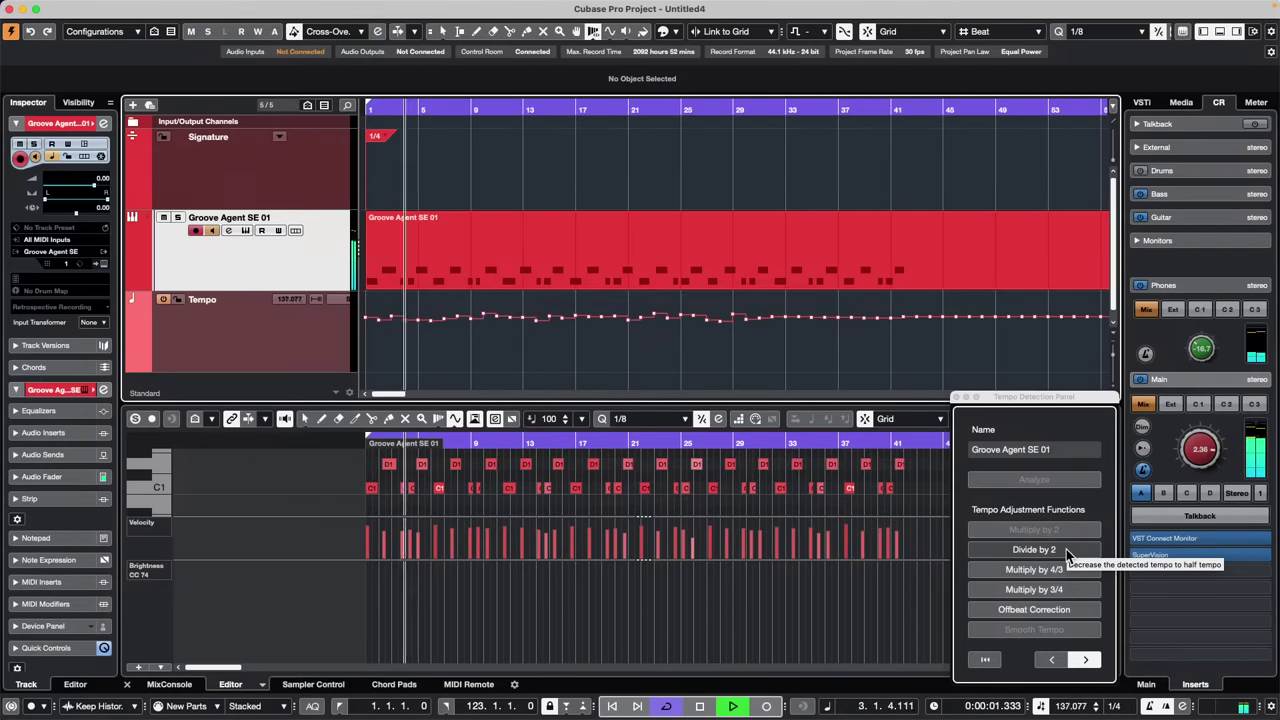
click(1036, 610)
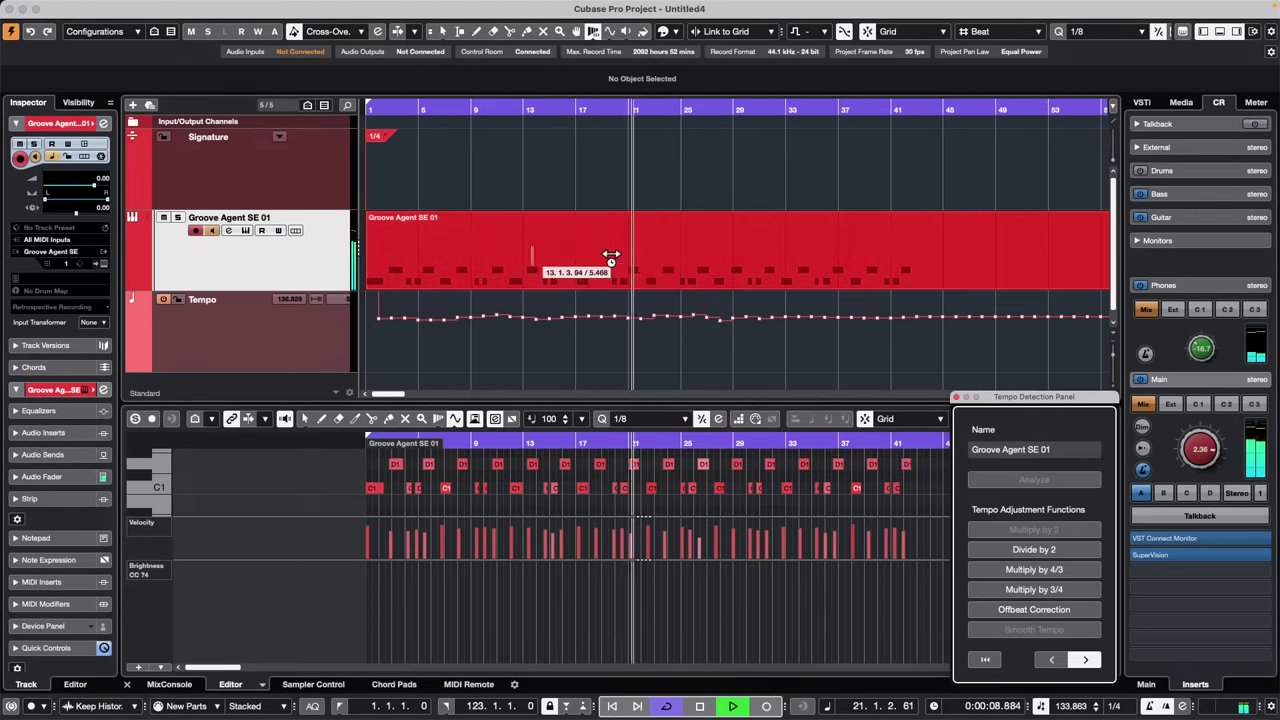
key(space)
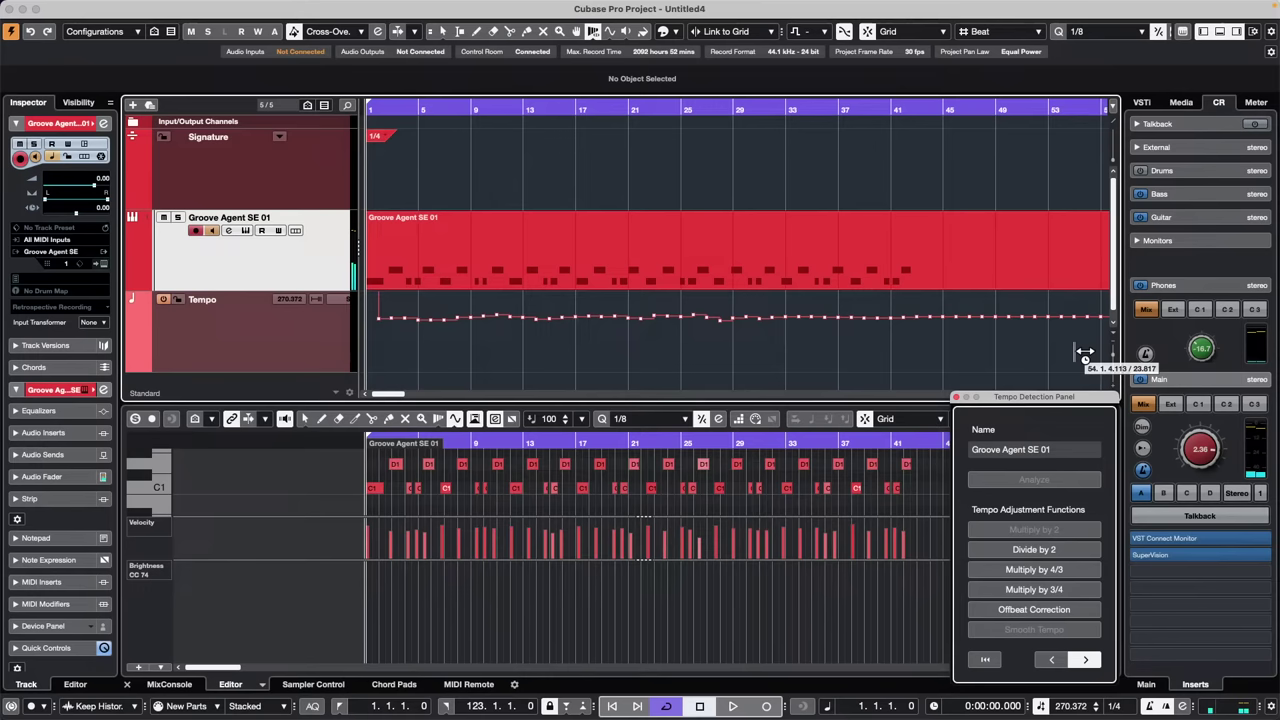
click(956, 397)
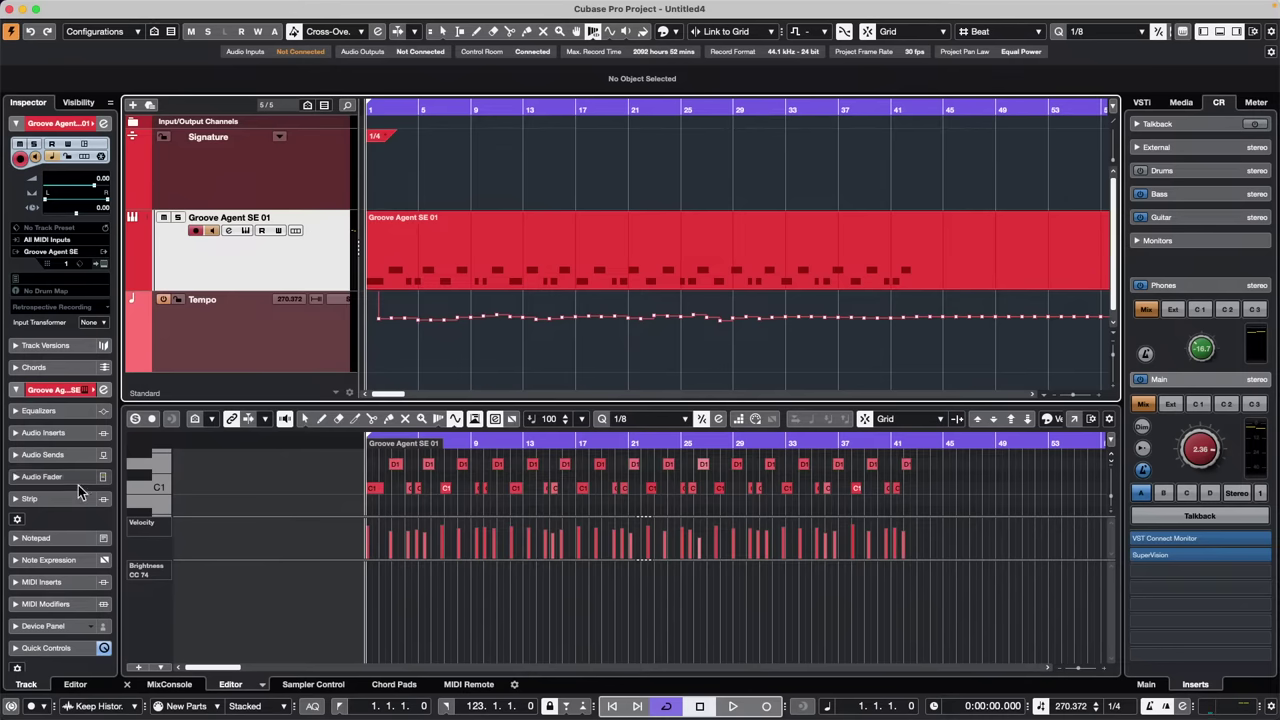
click(55, 391)
click(55, 391)
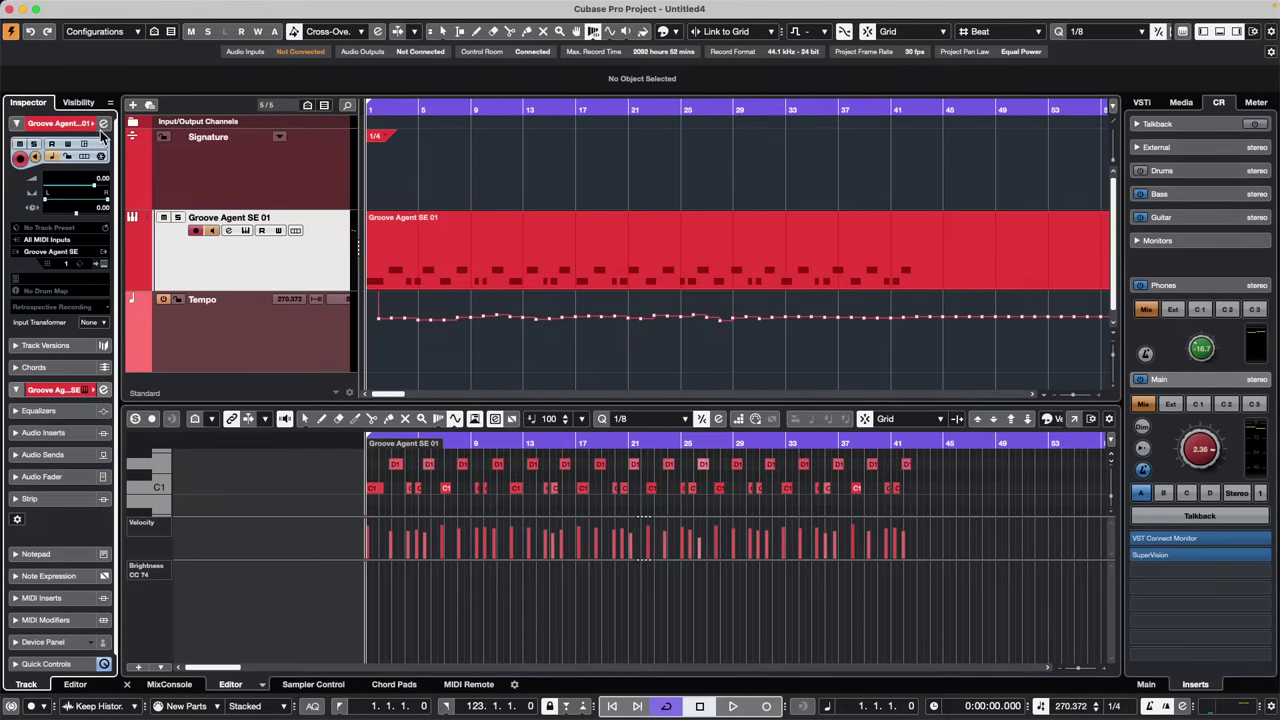
click(311, 282)
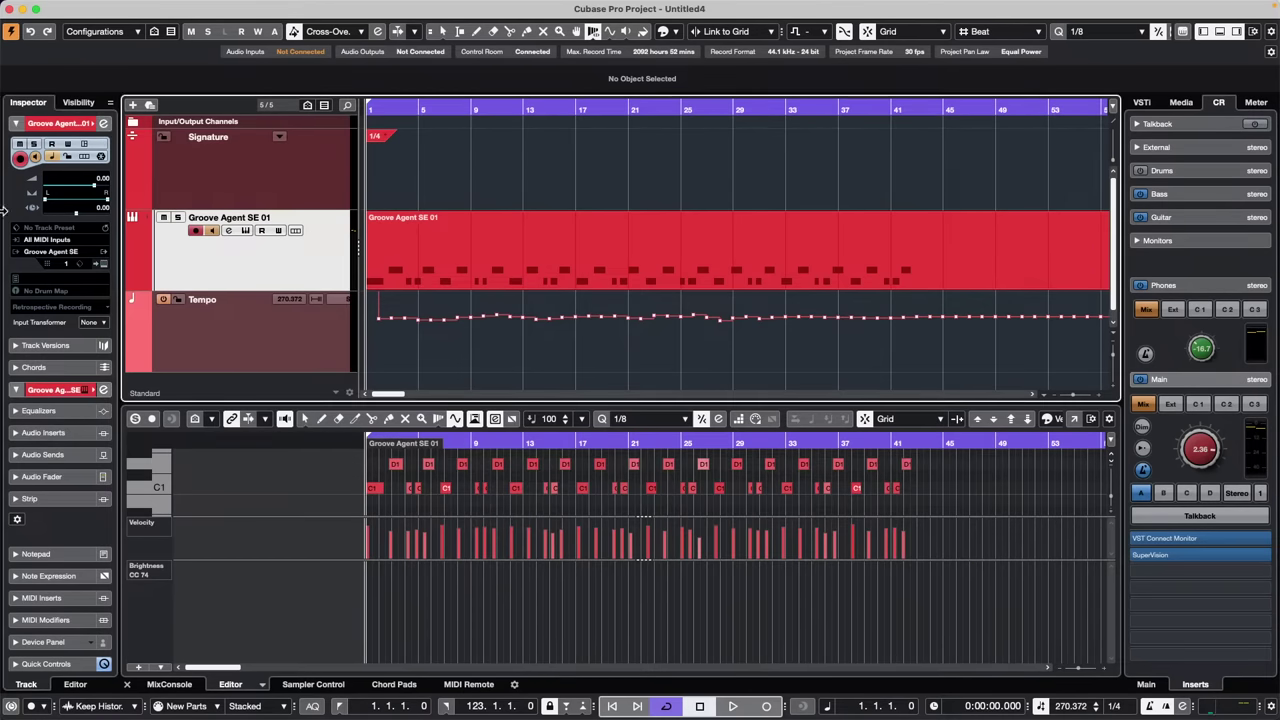
Examine the available VST instruments for a new instrument track, and dismiss the Add Track dialog without adding one
right_click(294, 258)
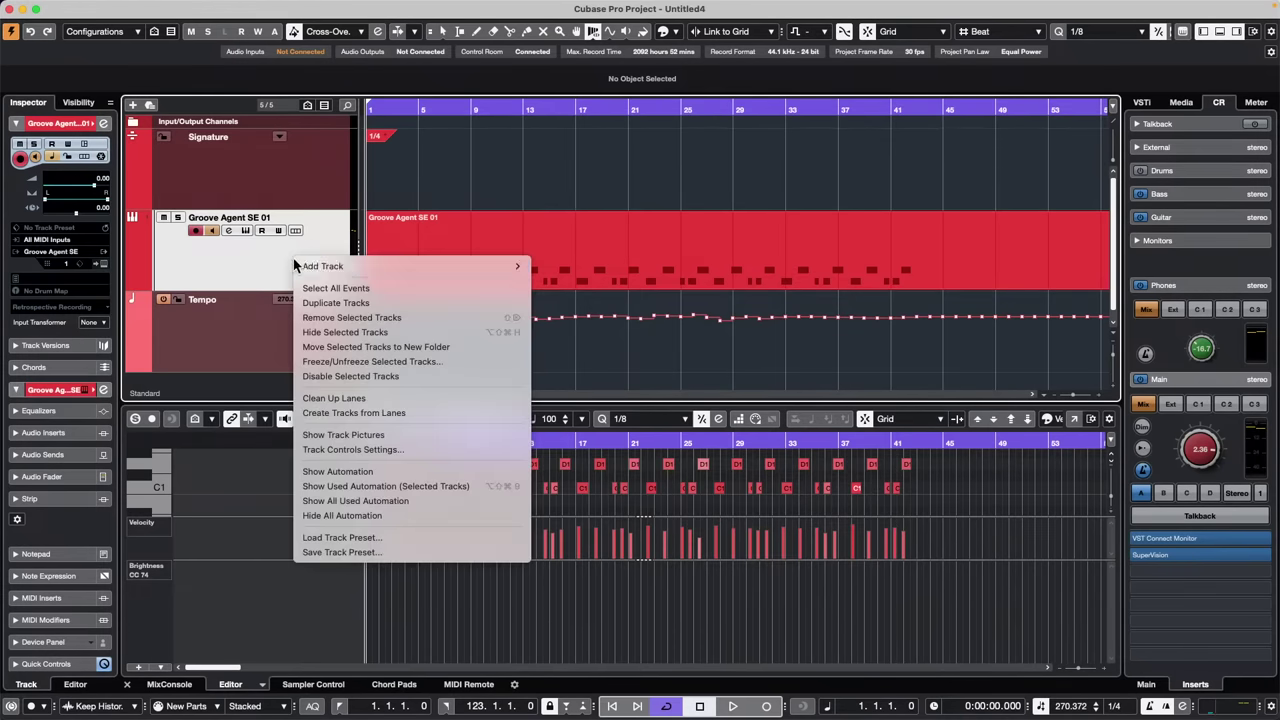
mouse_move(409, 264)
click(607, 285)
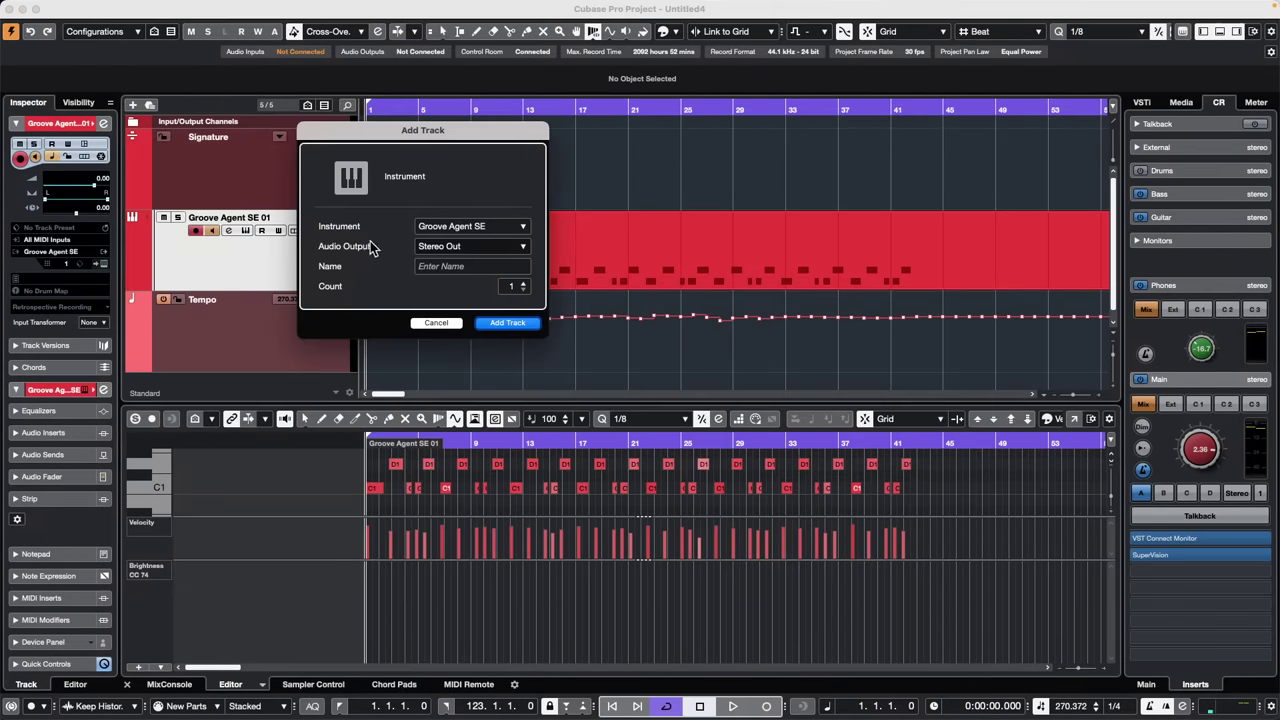
click(475, 226)
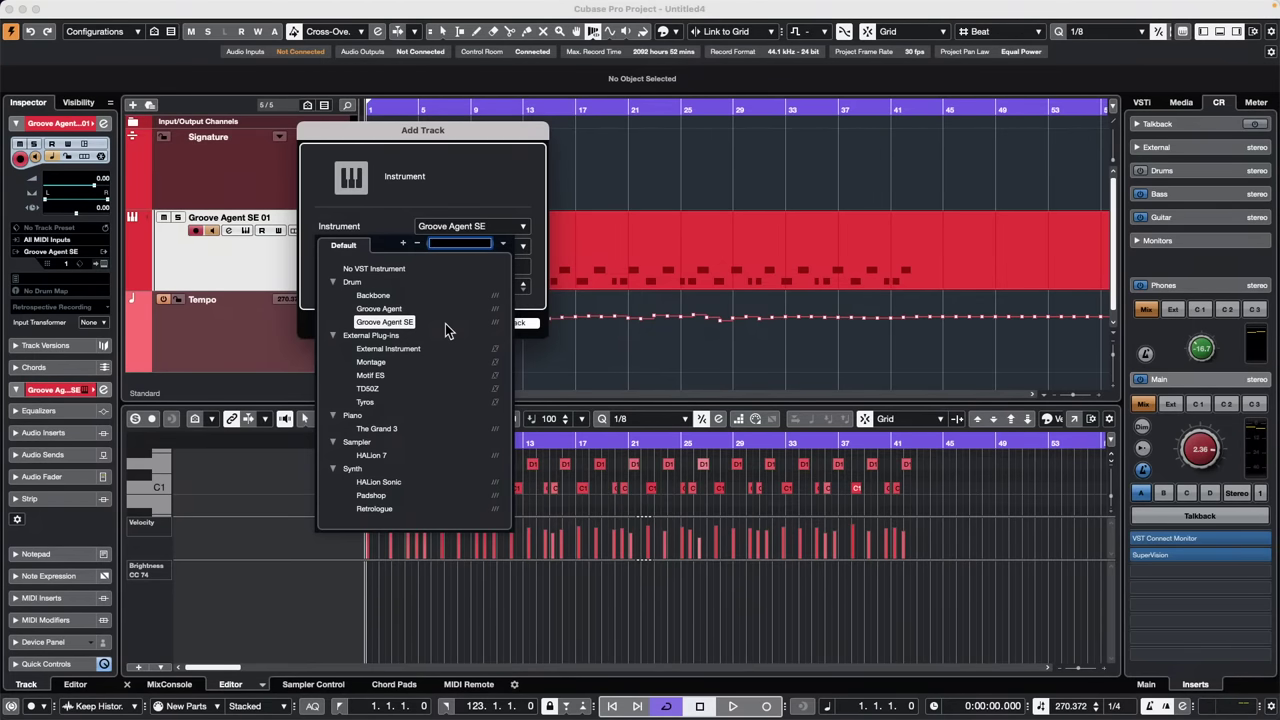
click(689, 347)
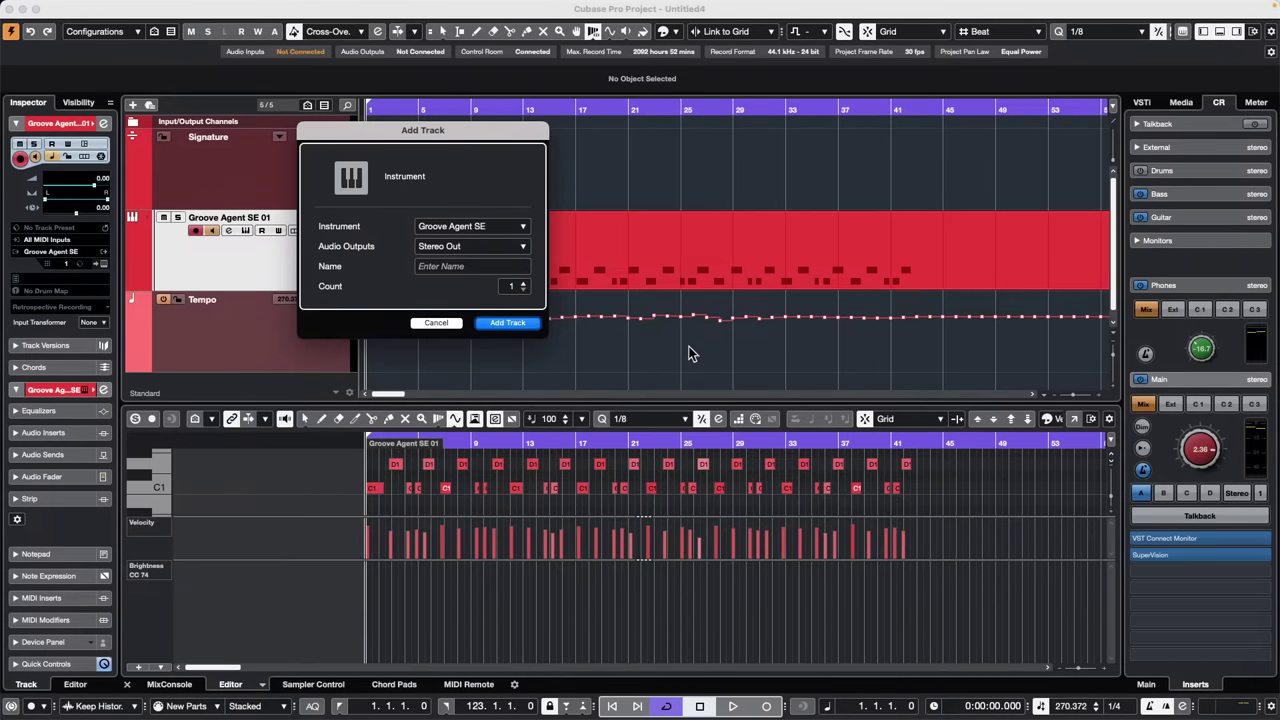
click(447, 324)
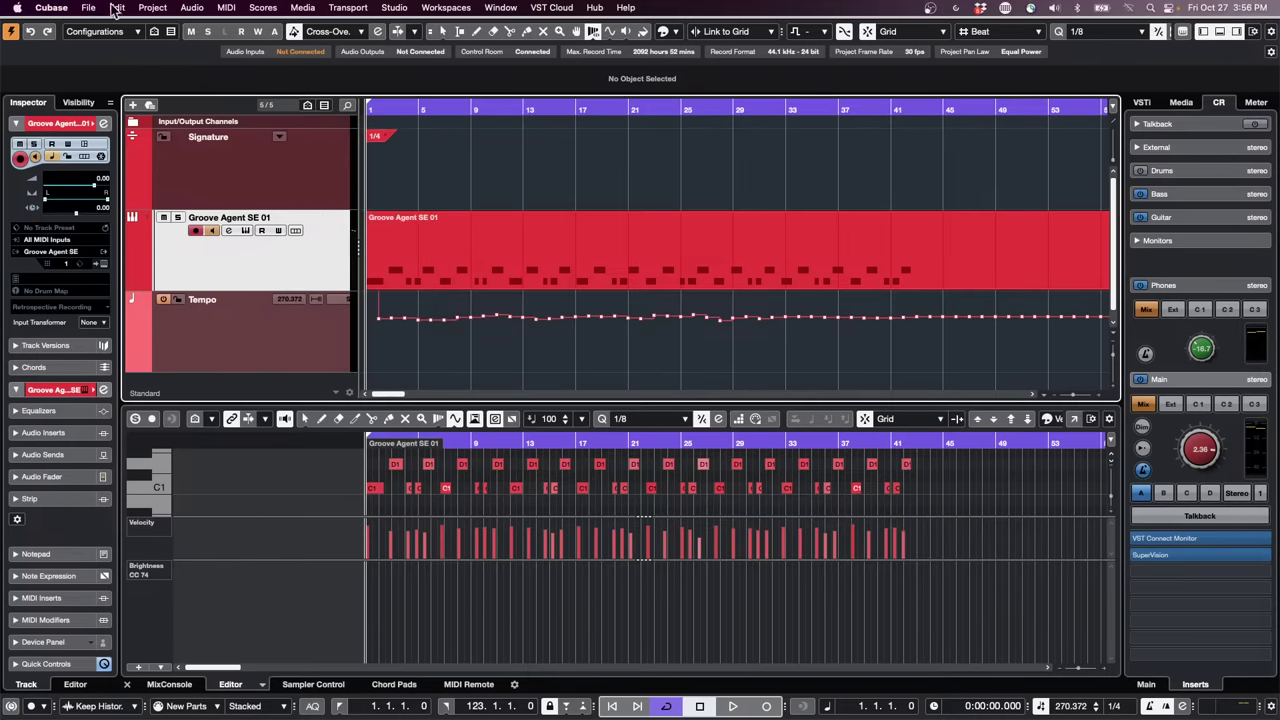
Open the recent project Midi Quantize Demo.cpr
click(88, 8)
mouse_move(150, 313)
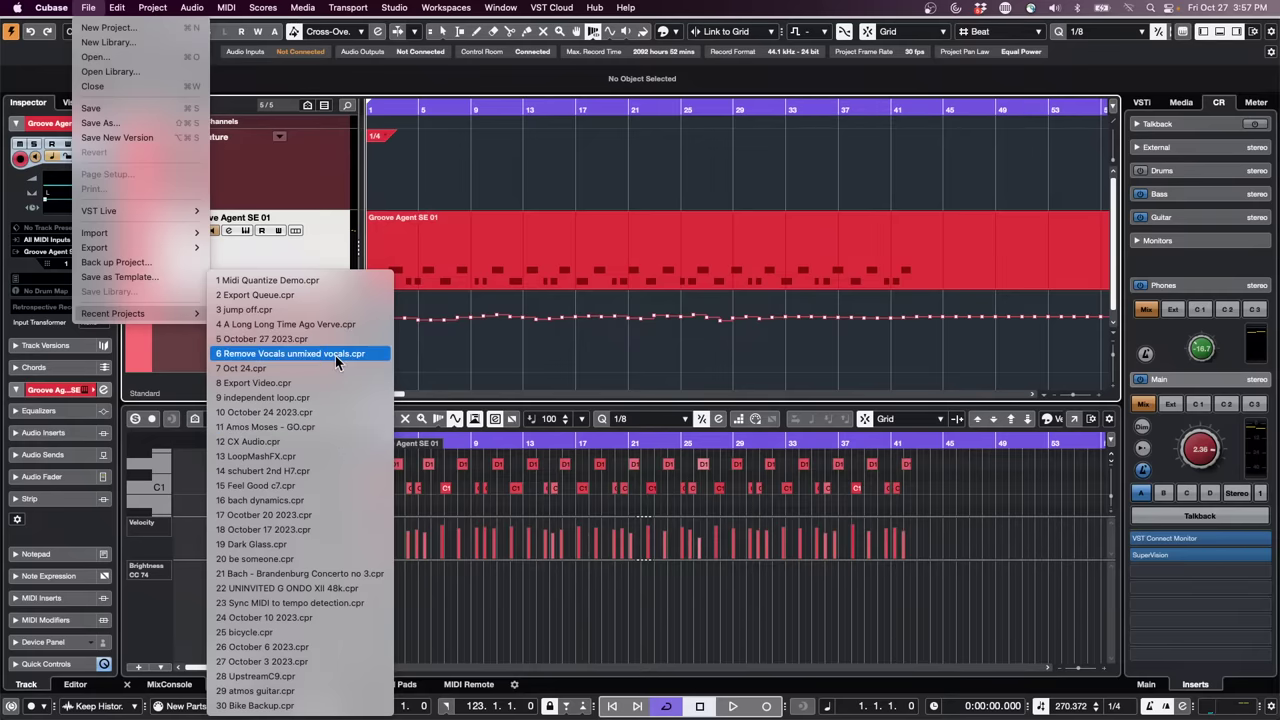
click(338, 282)
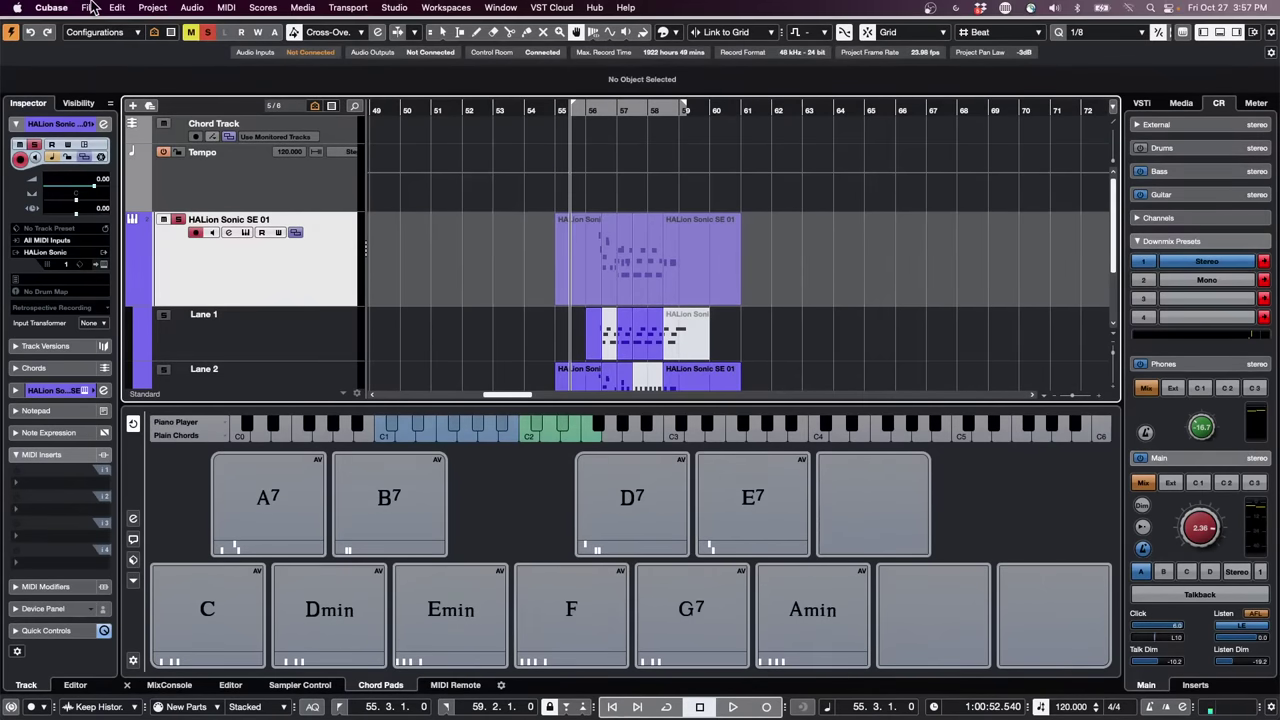
Revert the Midi Quantize Demo project to its last saved version and return the cursor to the project start
click(88, 7)
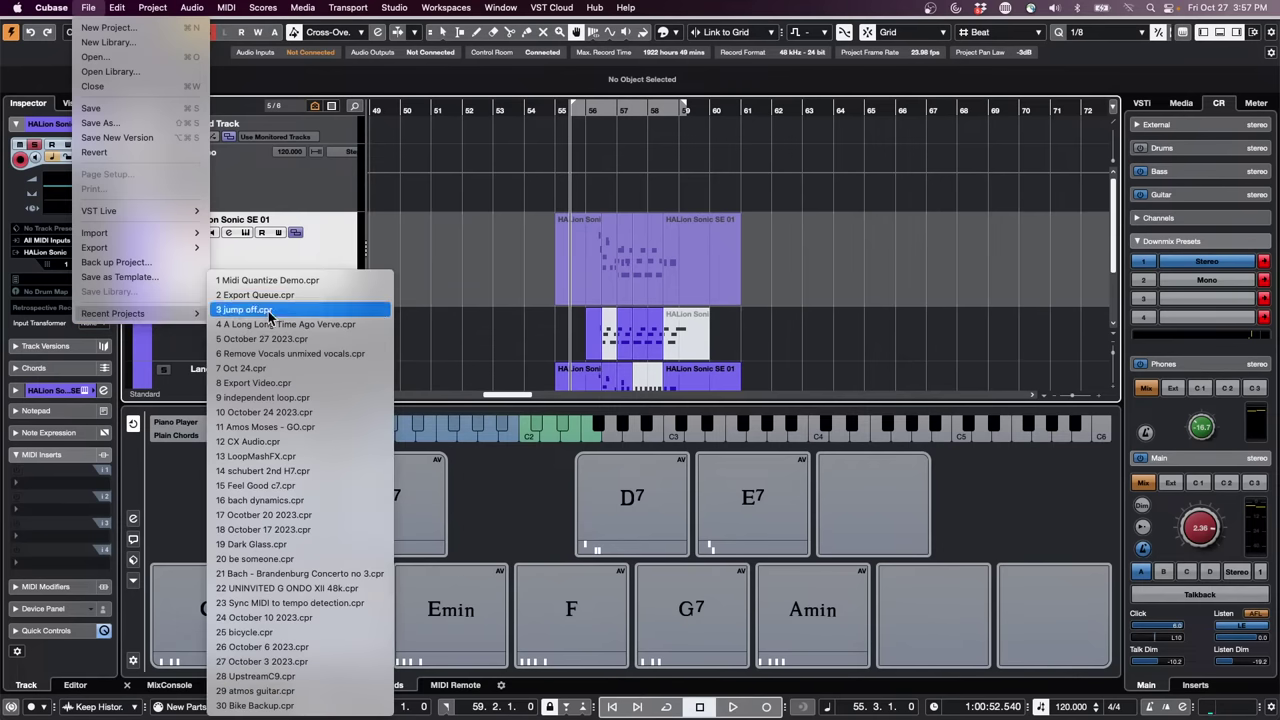
click(131, 155)
click(716, 242)
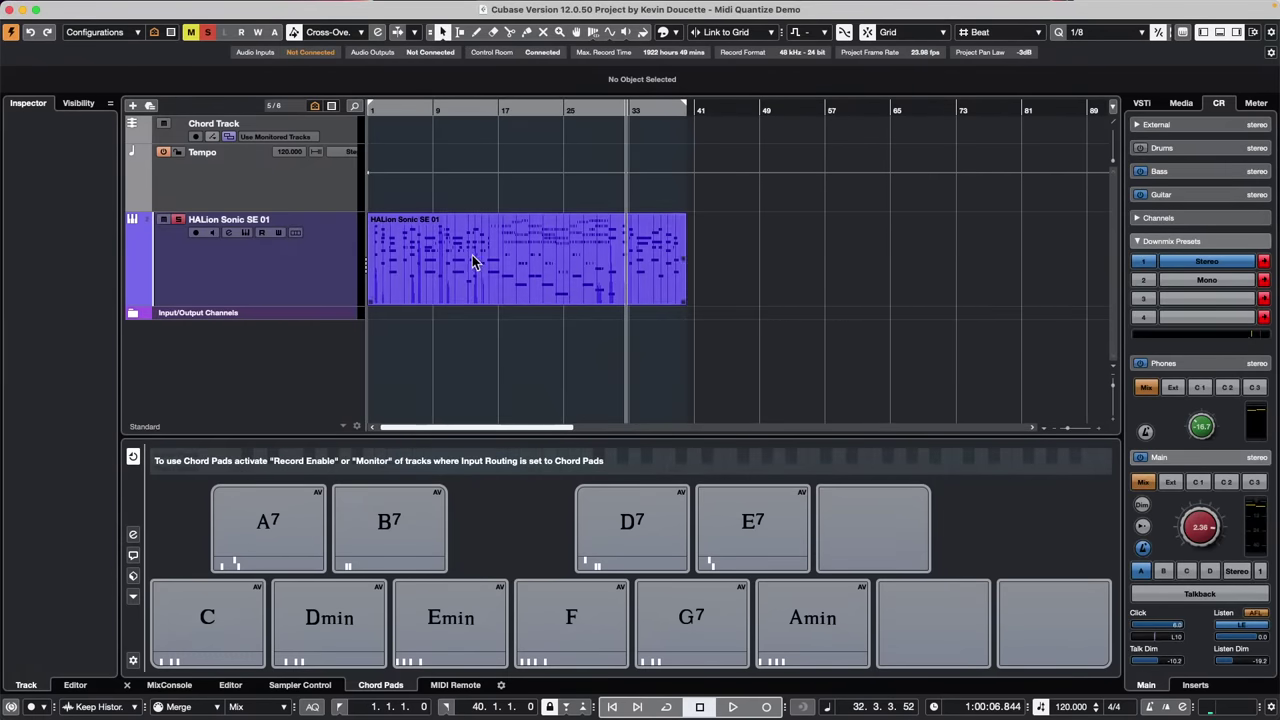
drag(413, 108, 268, 95)
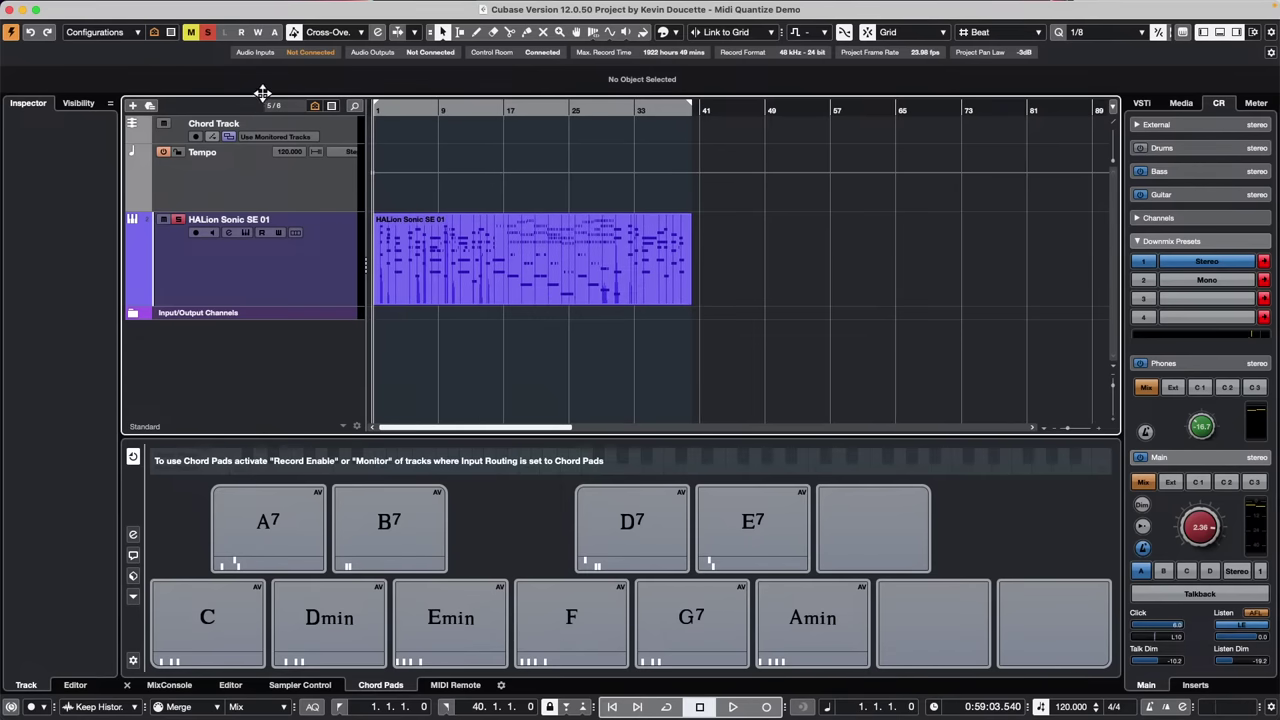
Show Velocity in the controller lane of the HALion Sonic SE 01 part's Key Editor and open the editor in a separate window
double_click(451, 261)
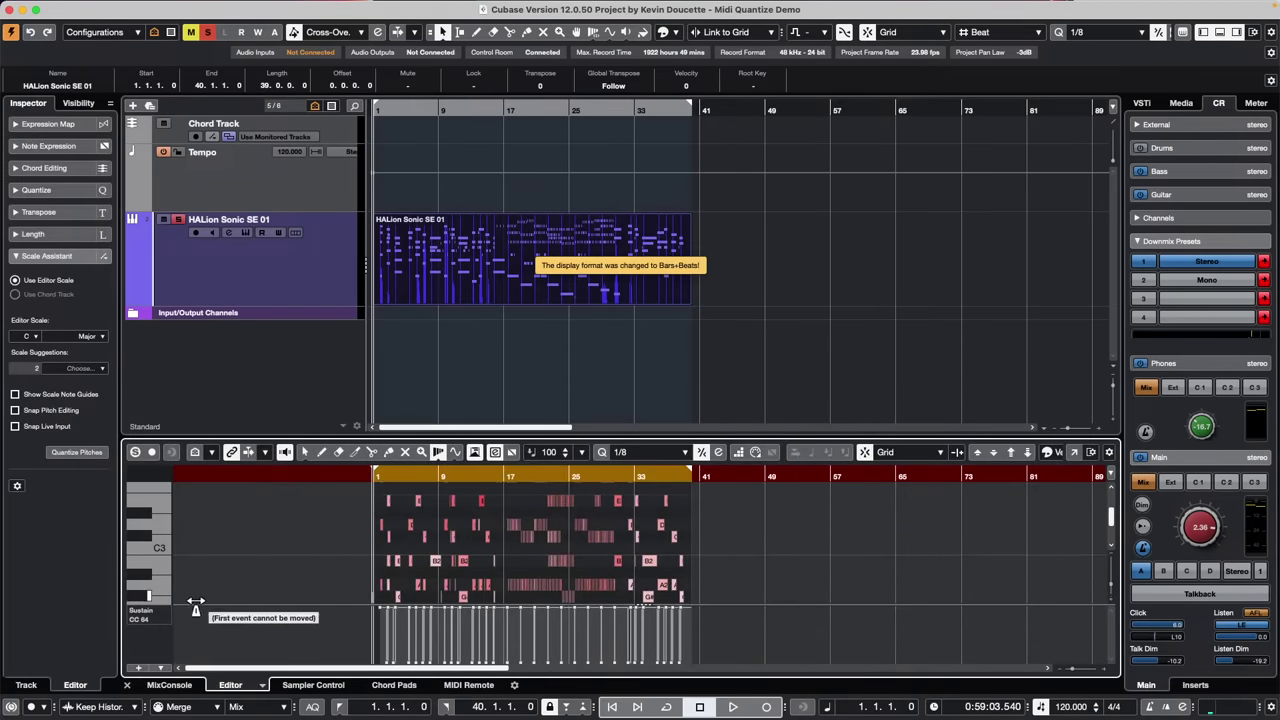
click(140, 612)
click(184, 613)
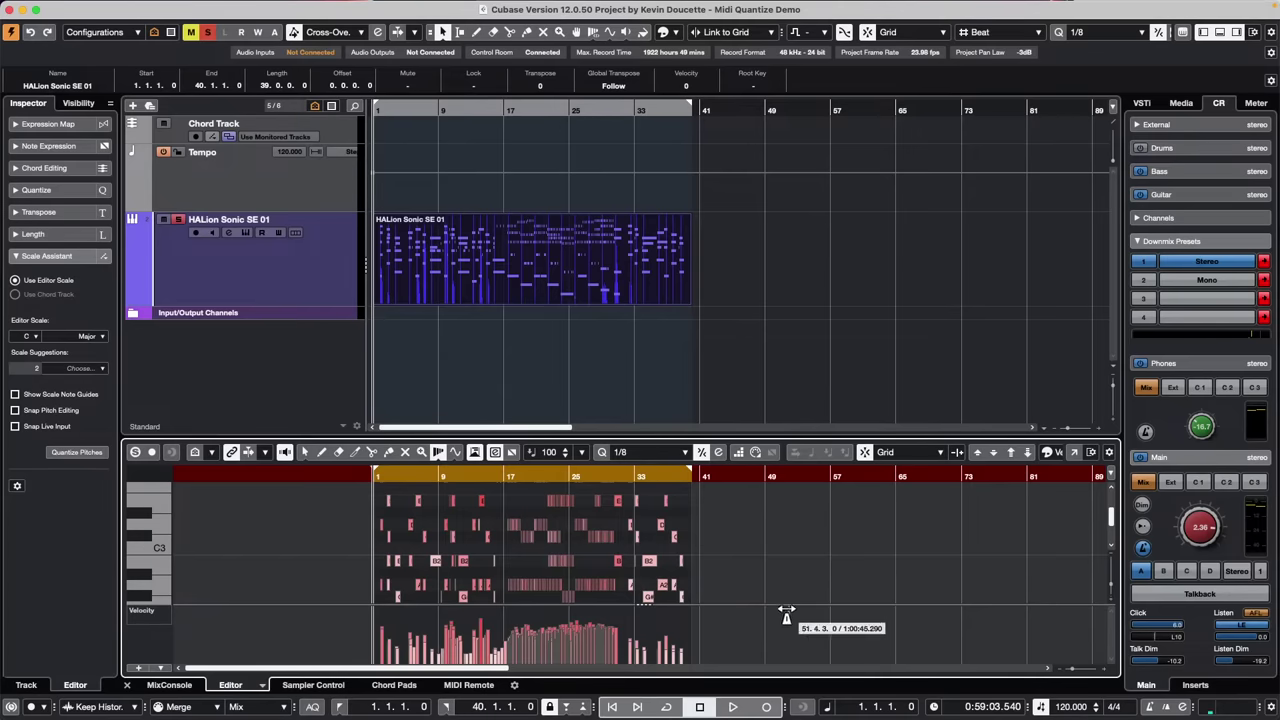
click(730, 342)
click(716, 339)
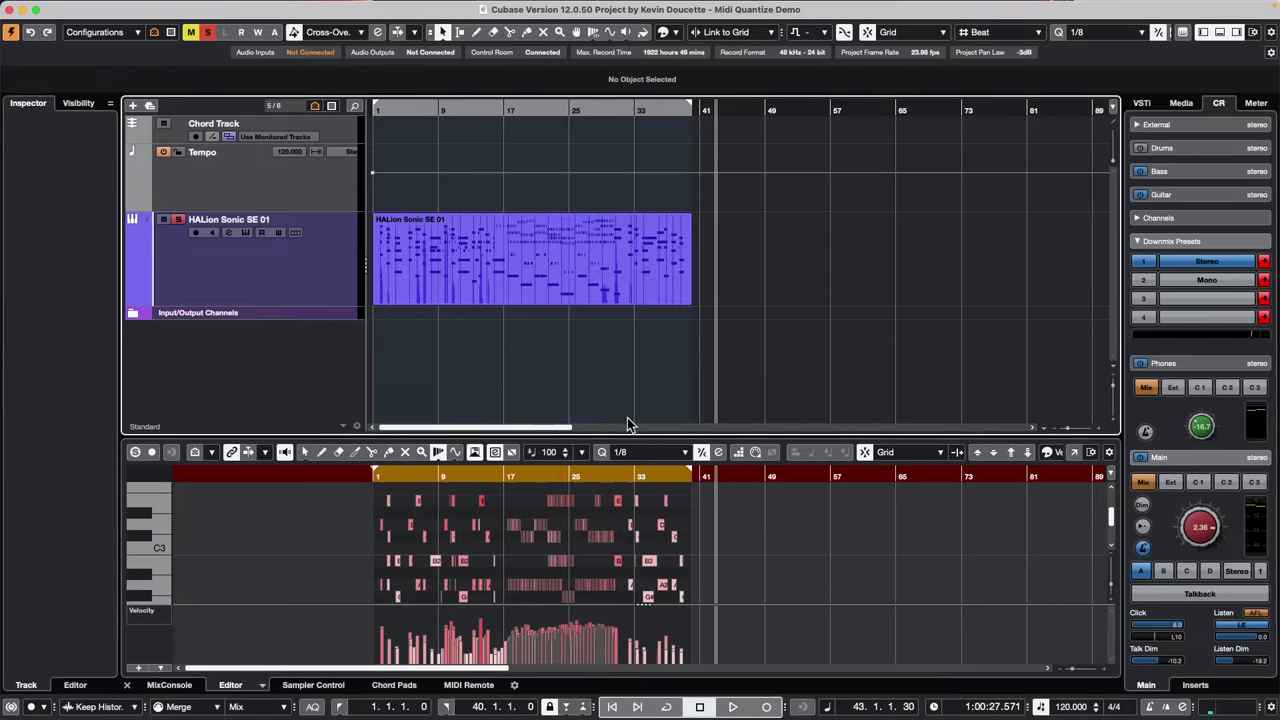
click(1076, 454)
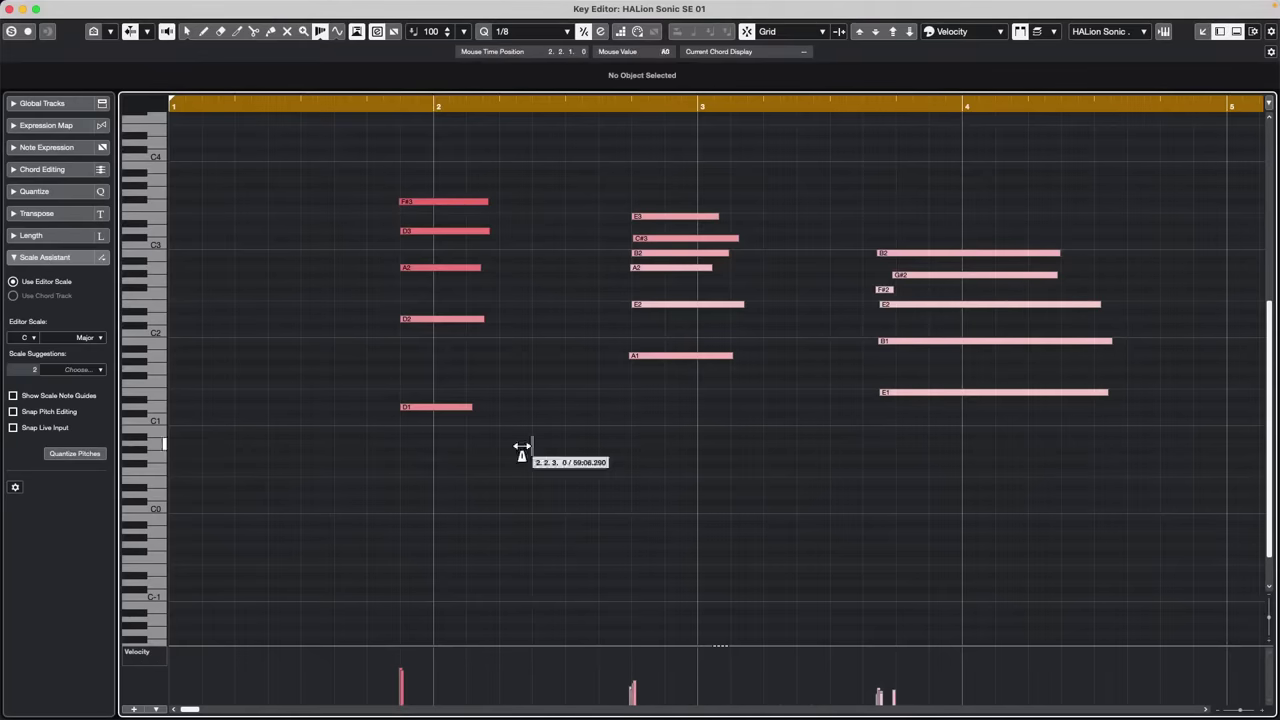
Play the MIDI part, set the Key Editor's auto-scroll mode to Page Scroll, and stop playback
drag(455, 108, 457, 43)
key(space)
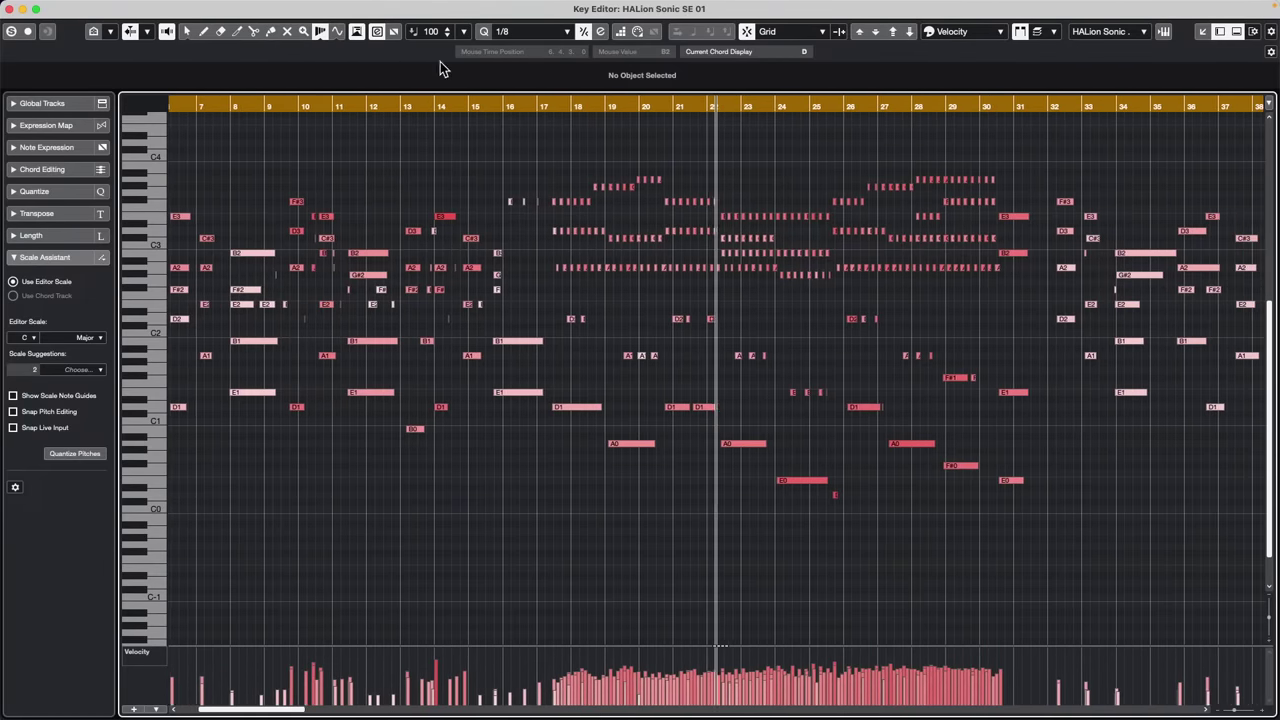
click(146, 31)
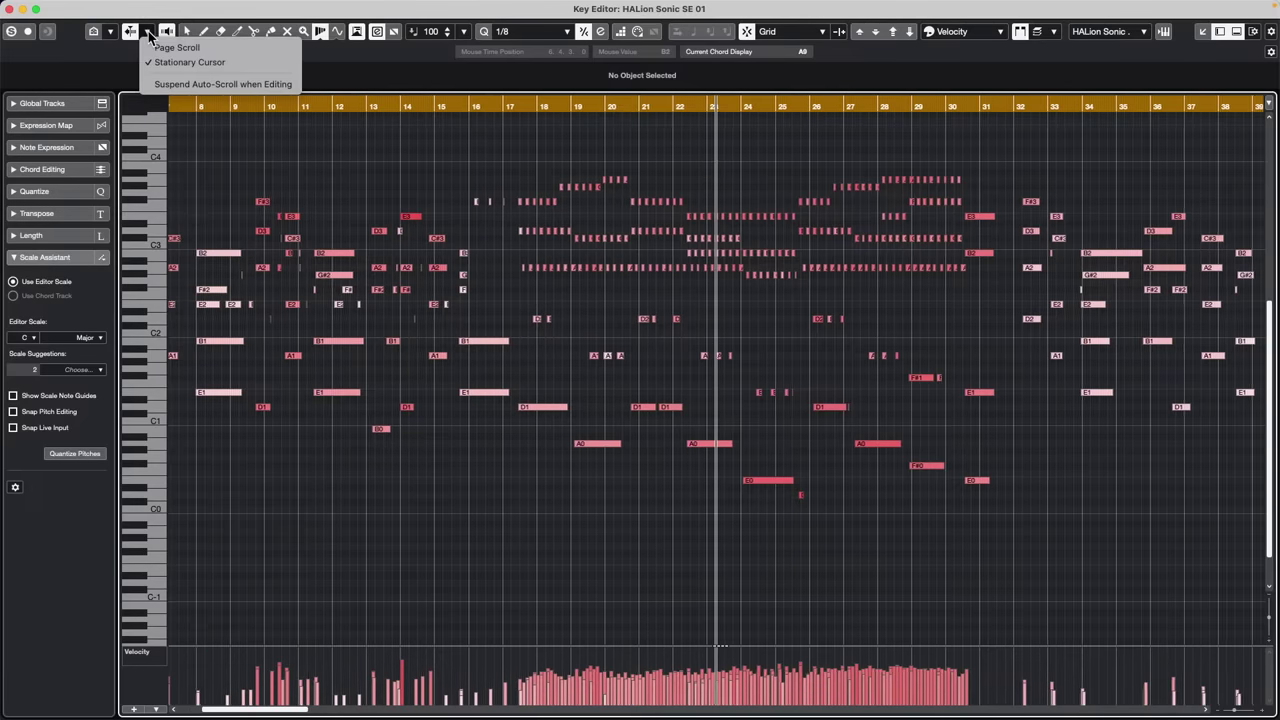
click(177, 47)
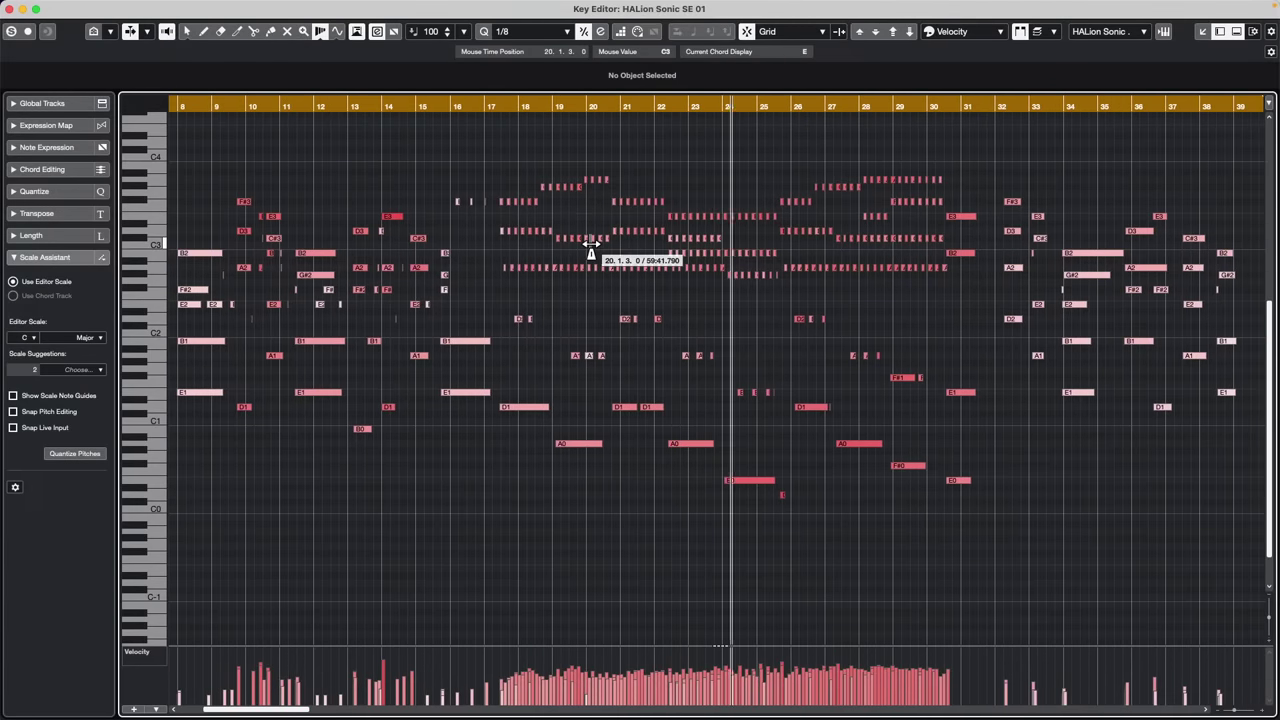
key(space)
drag(622, 103, 639, 73)
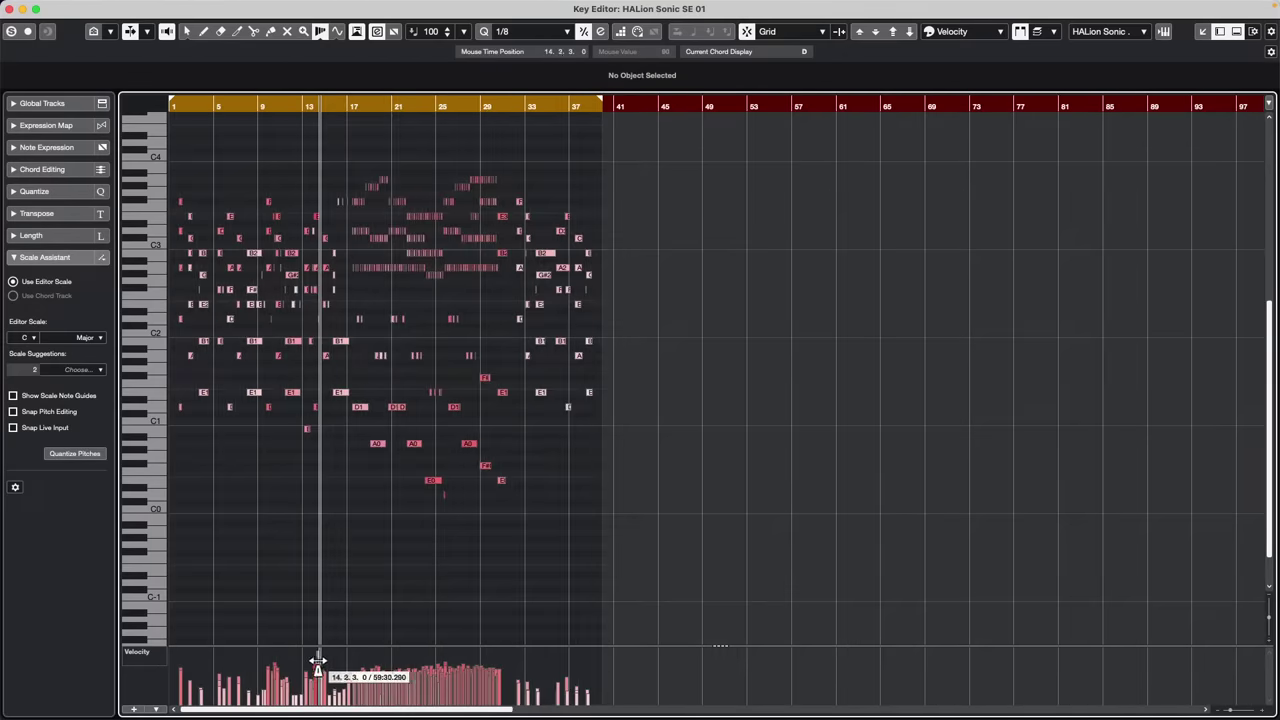
Check the Time Warp tool's modes, select the Line tool for the velocity lane, and close the Key Editor window
right_click(348, 609)
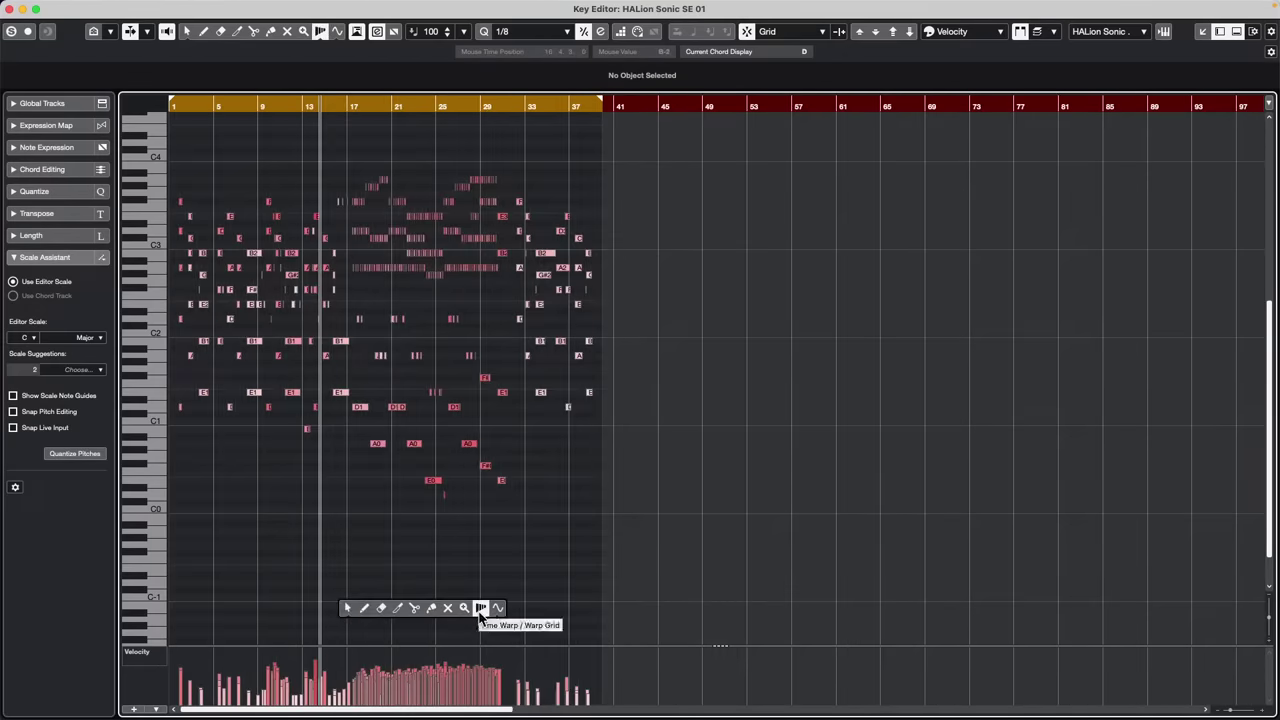
click(480, 610)
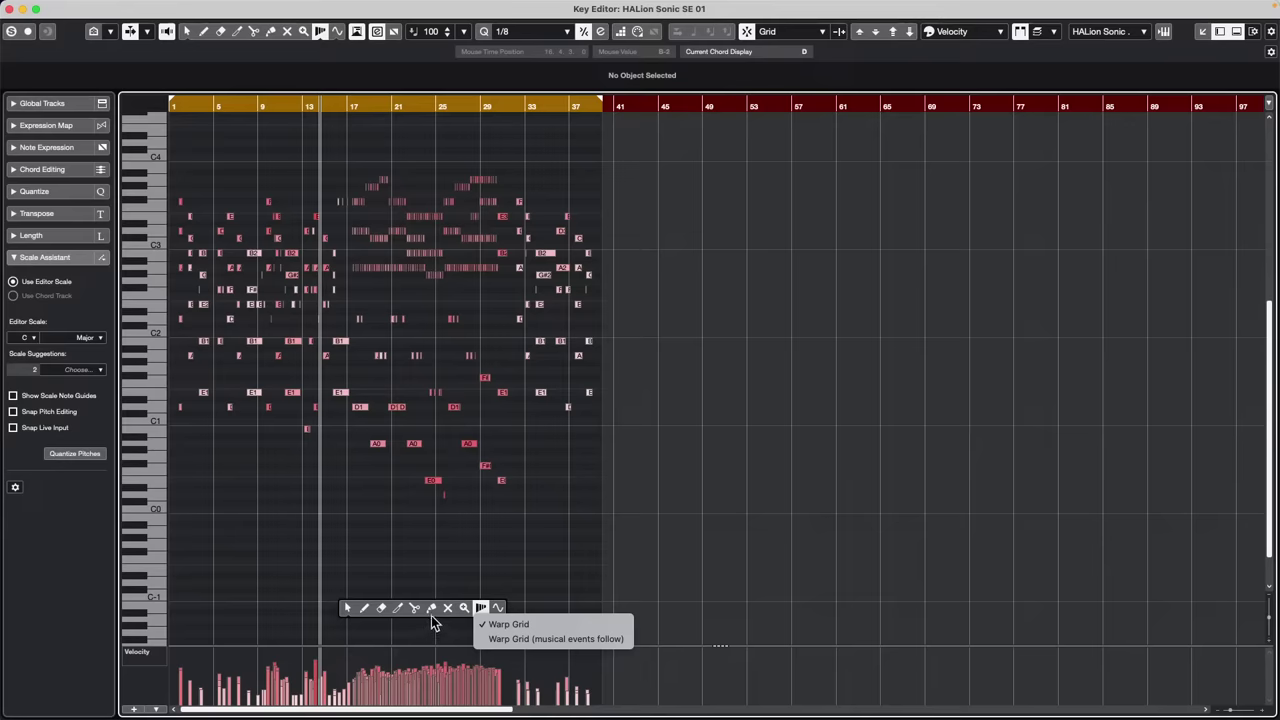
right_click(490, 610)
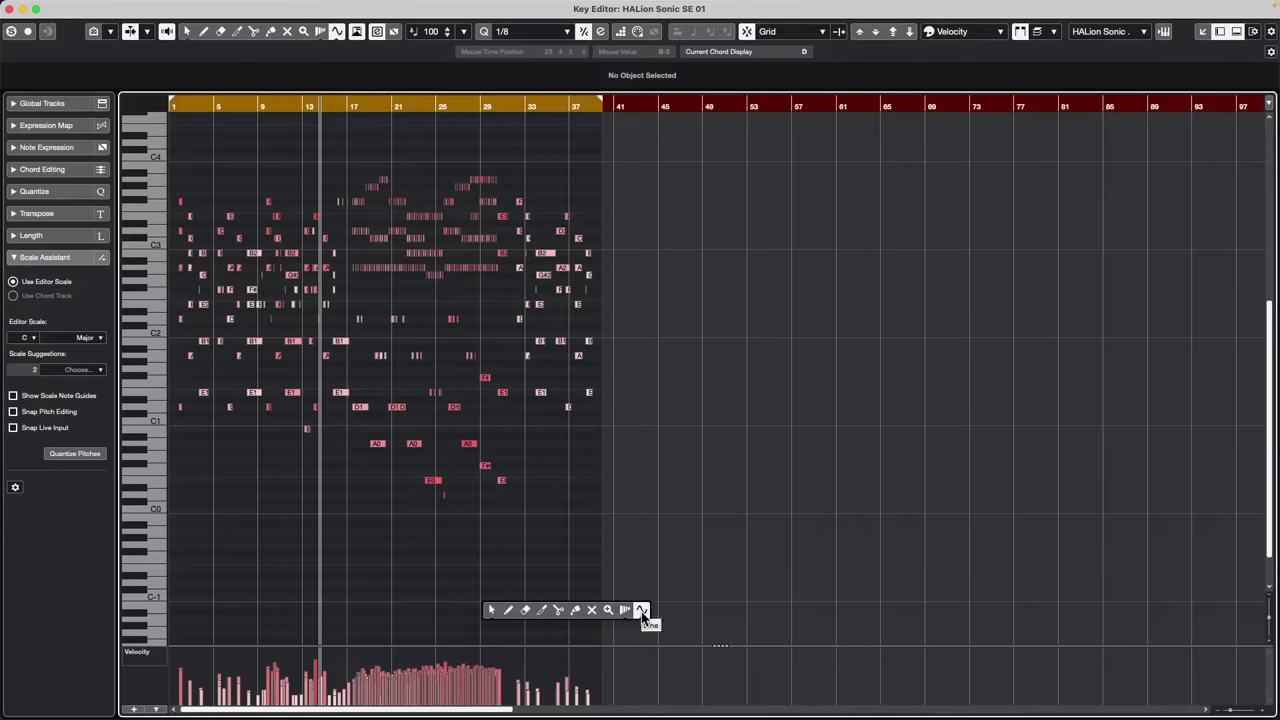
click(641, 611)
click(650, 623)
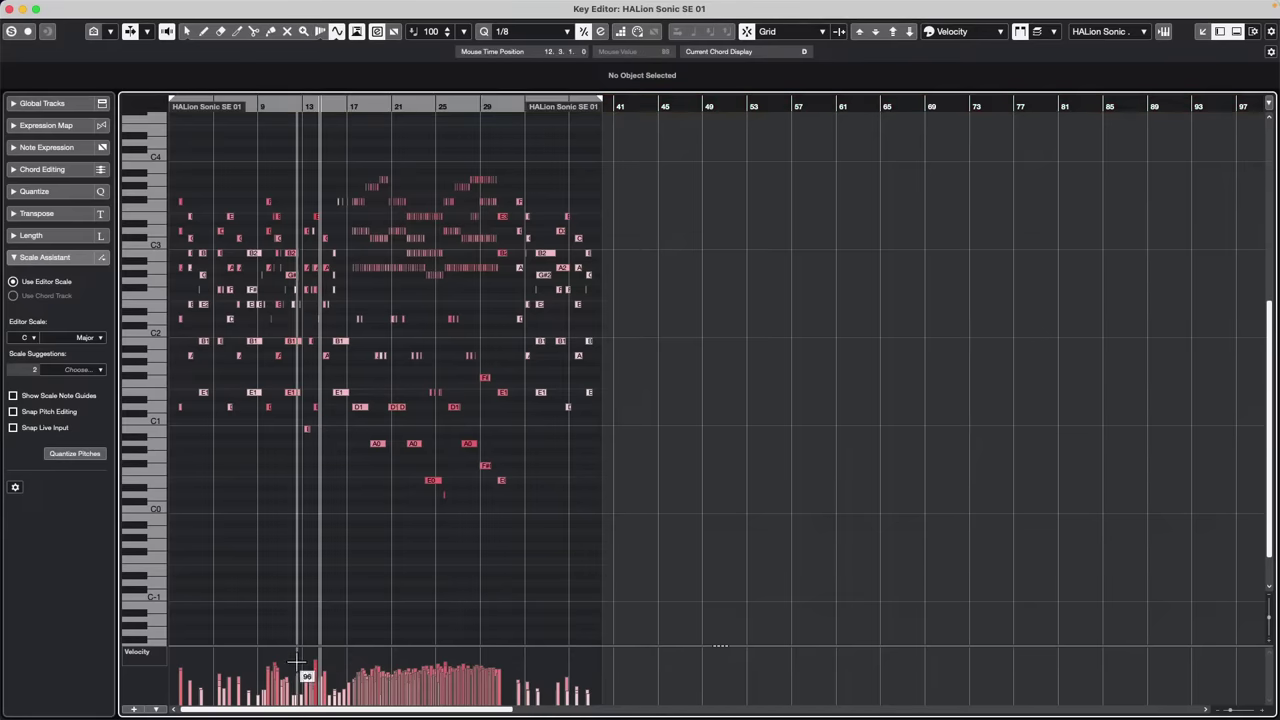
drag(296, 661, 518, 660)
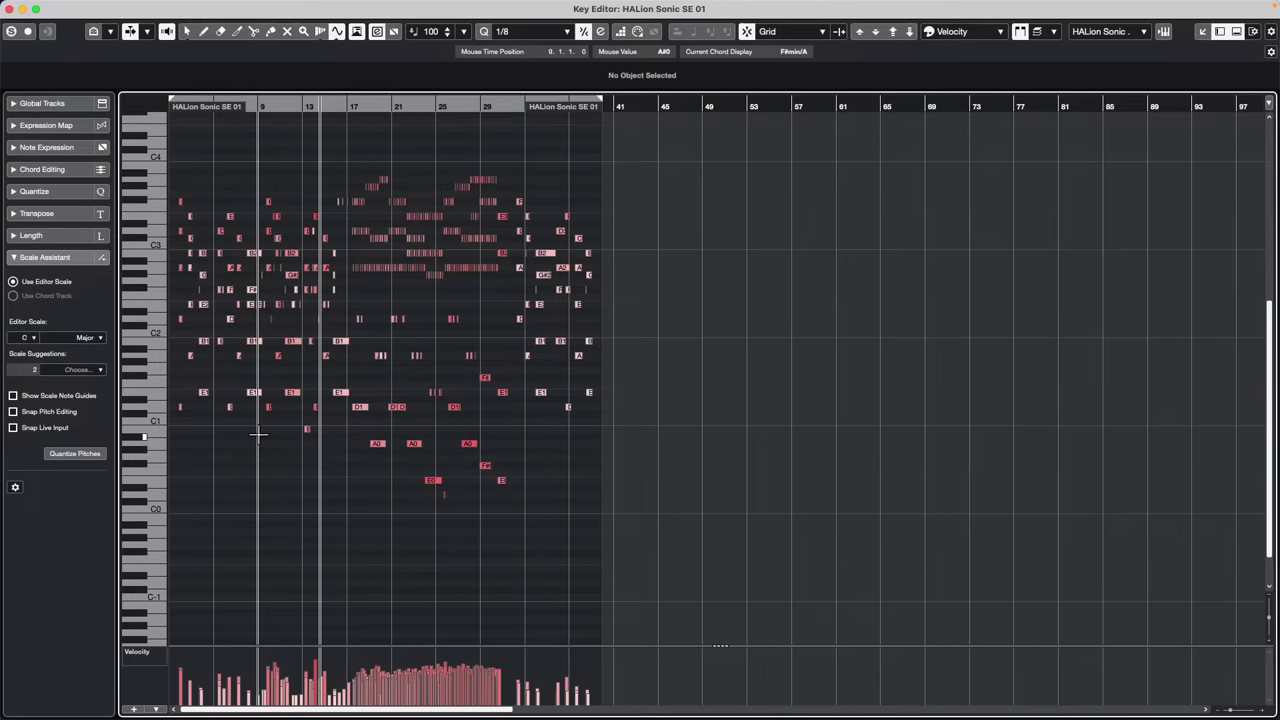
click(9, 9)
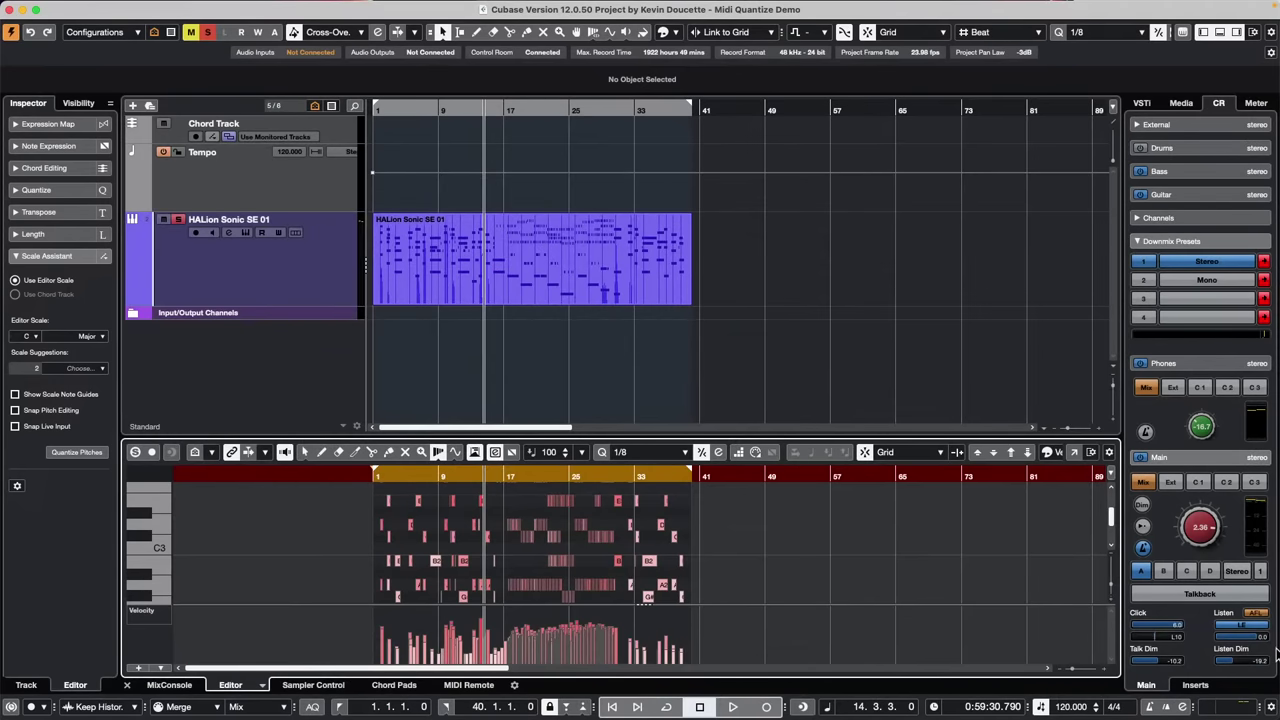
Show the MIDI Remote mappings, browse the tutorials project folders for a file to open, and dismiss the file dialog
click(453, 686)
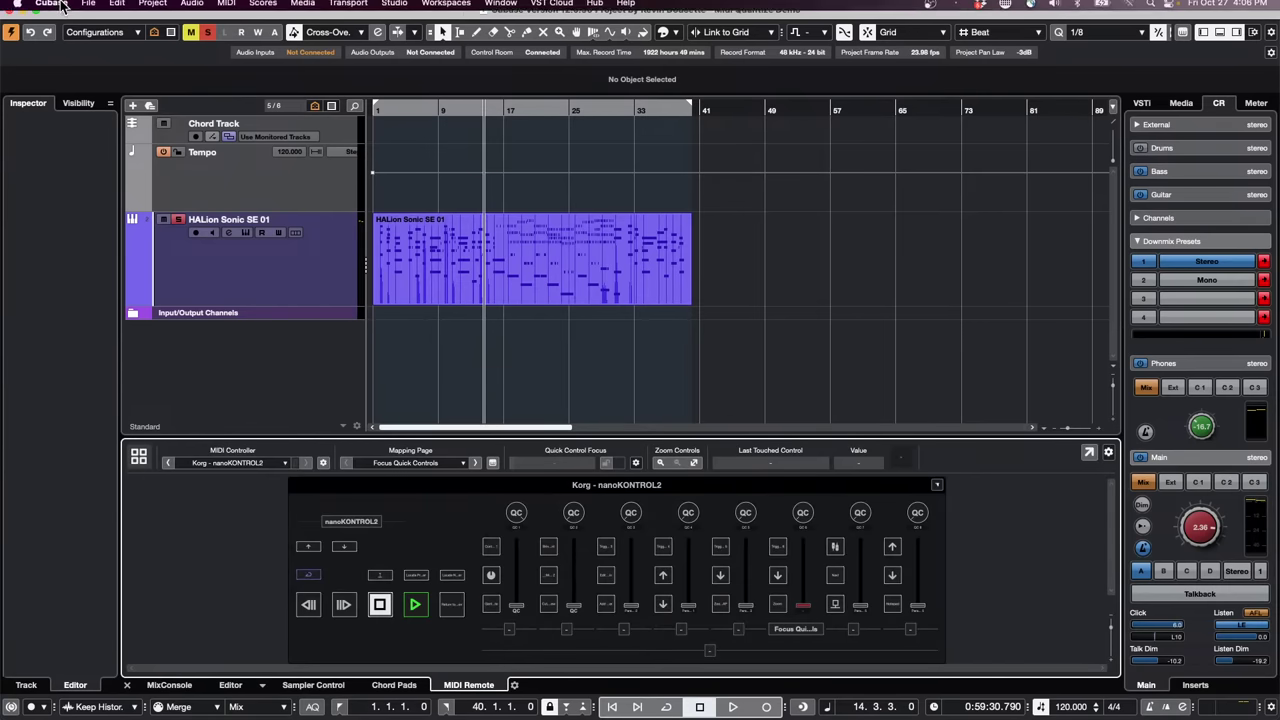
click(89, 7)
mouse_move(185, 313)
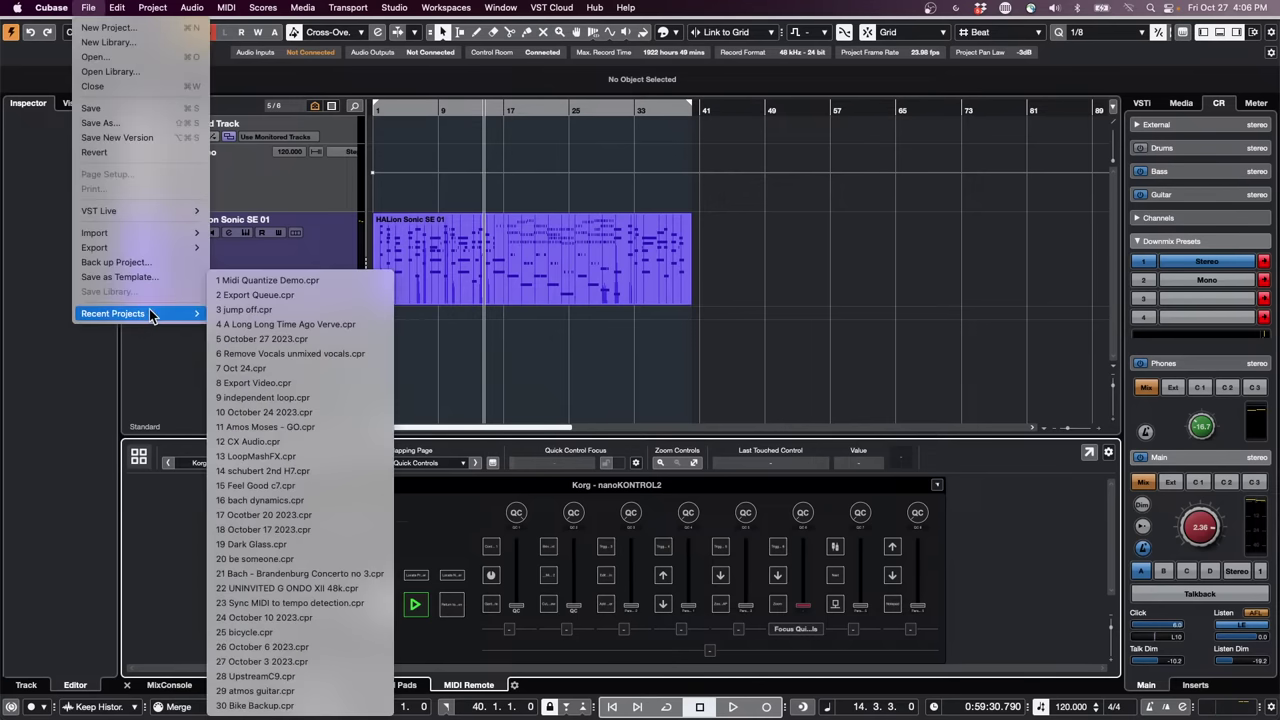
click(92, 57)
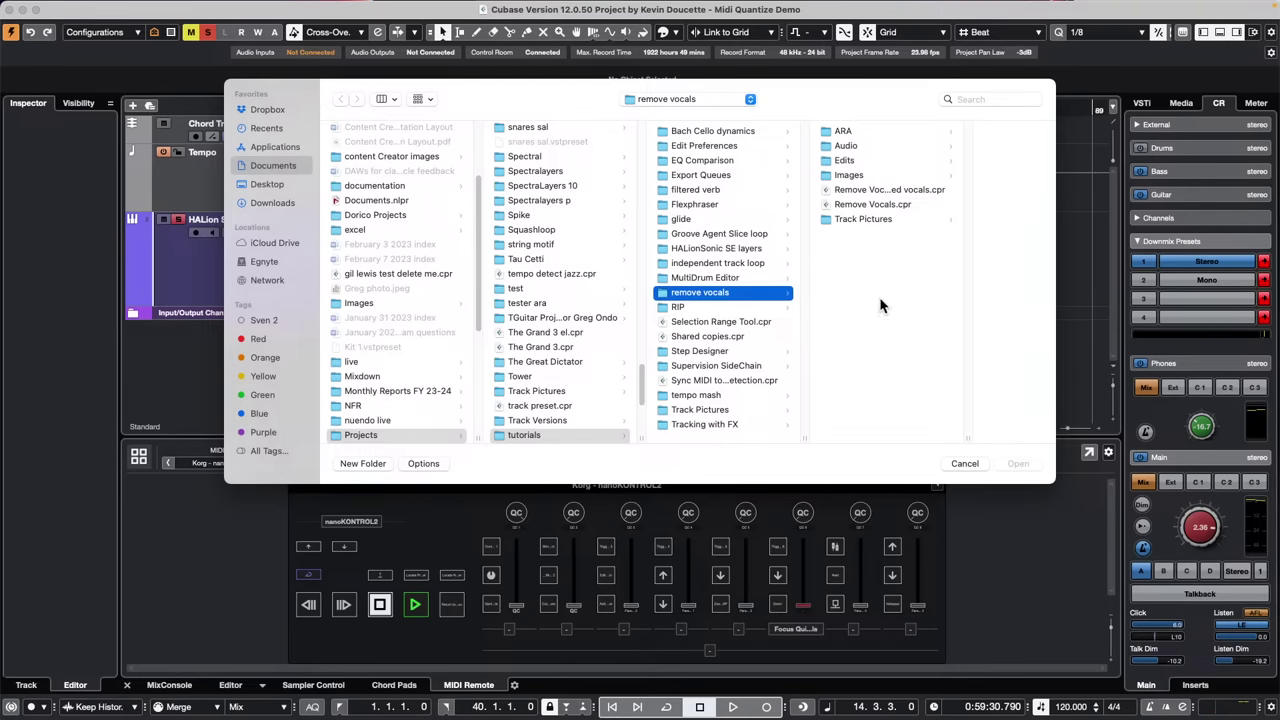
scroll(603, 368, down, 5)
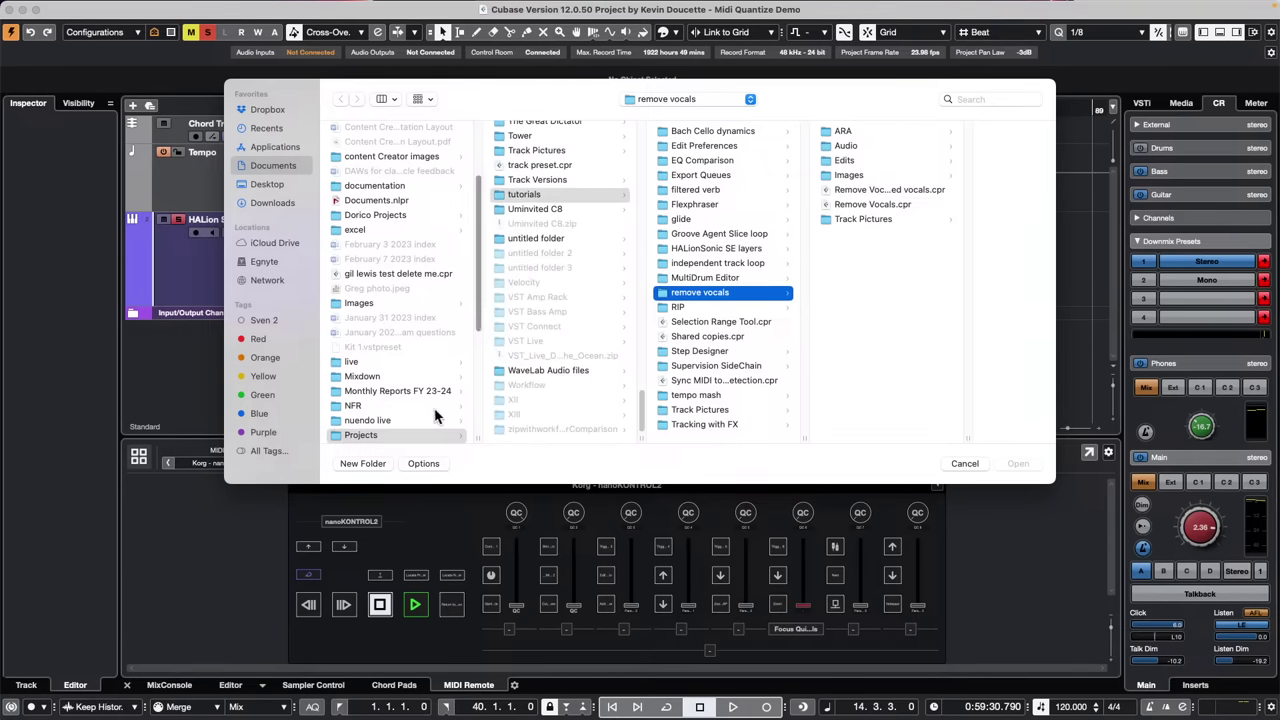
scroll(603, 359, up, 2)
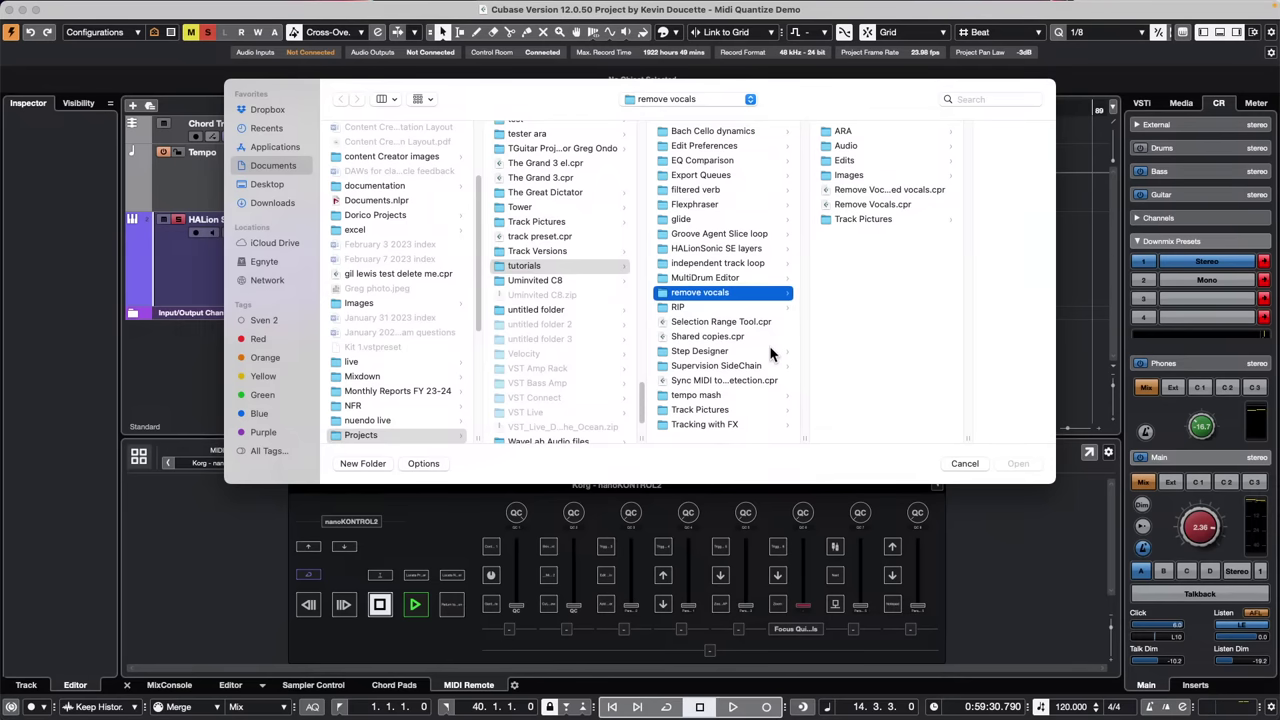
click(964, 465)
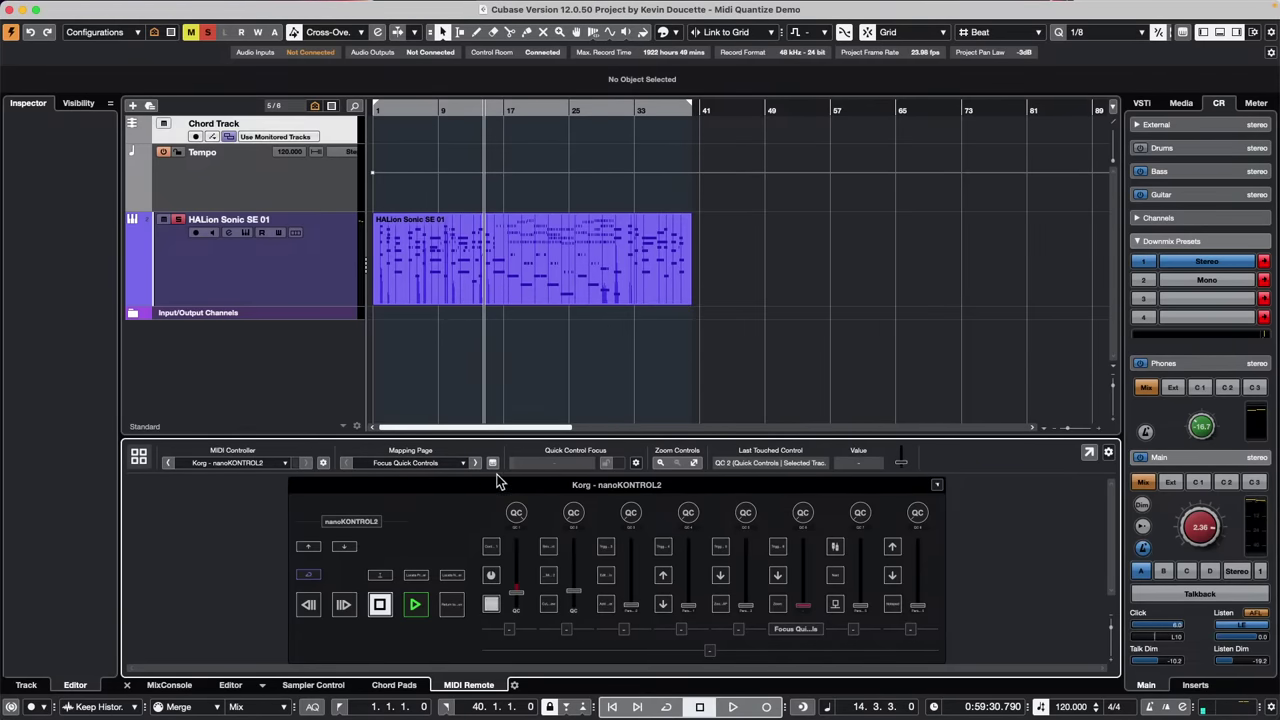
Examine the mapping pages available for the Korg nanoKONTROL2, keeping Focus Quick Controls
click(437, 463)
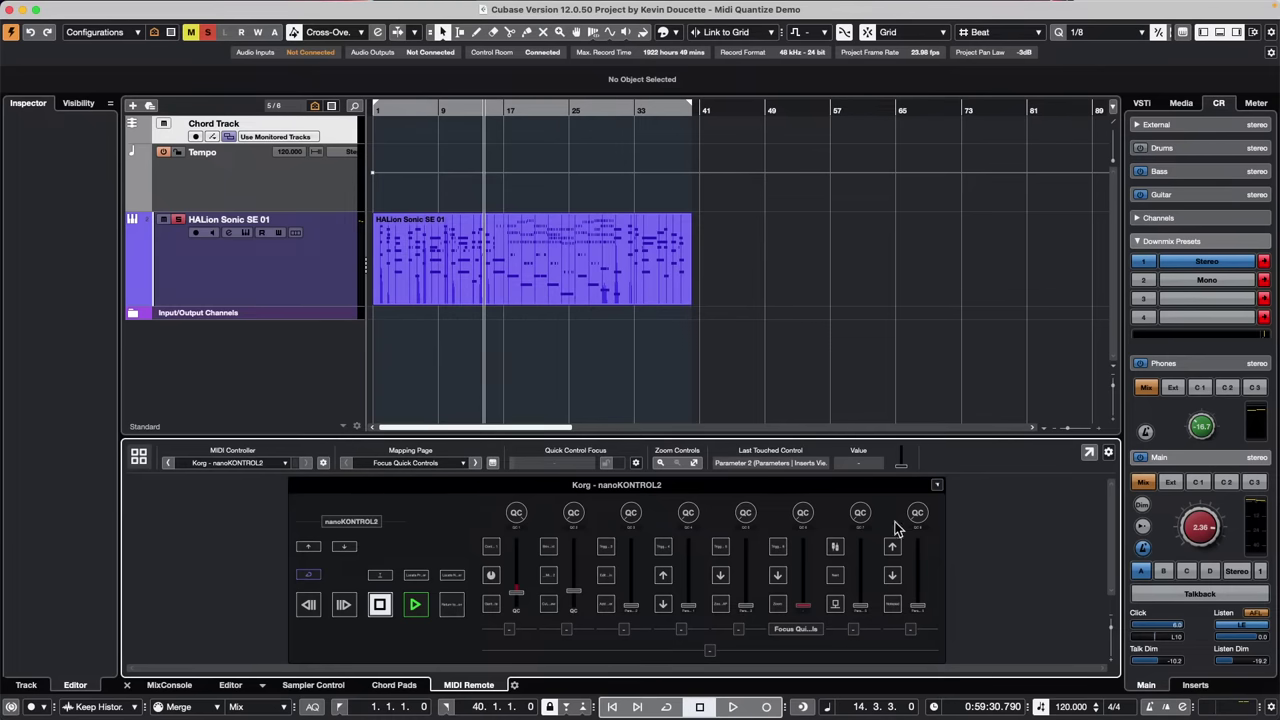
click(432, 462)
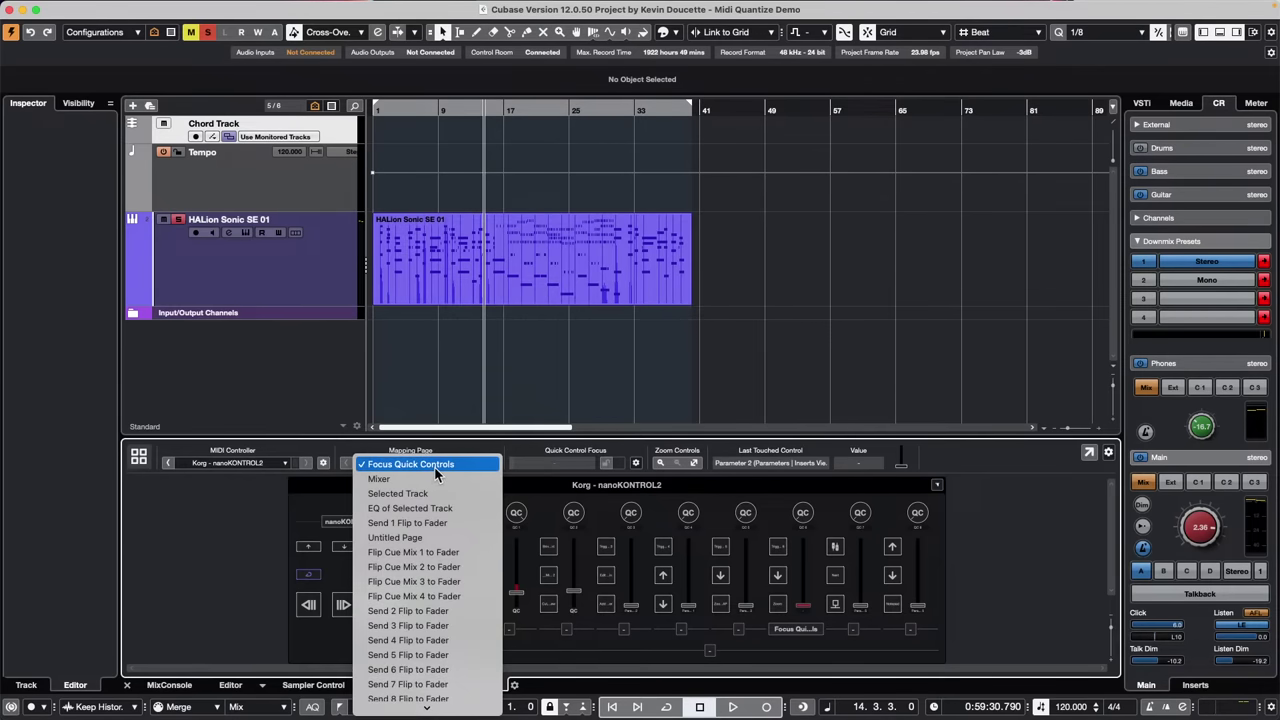
click(612, 343)
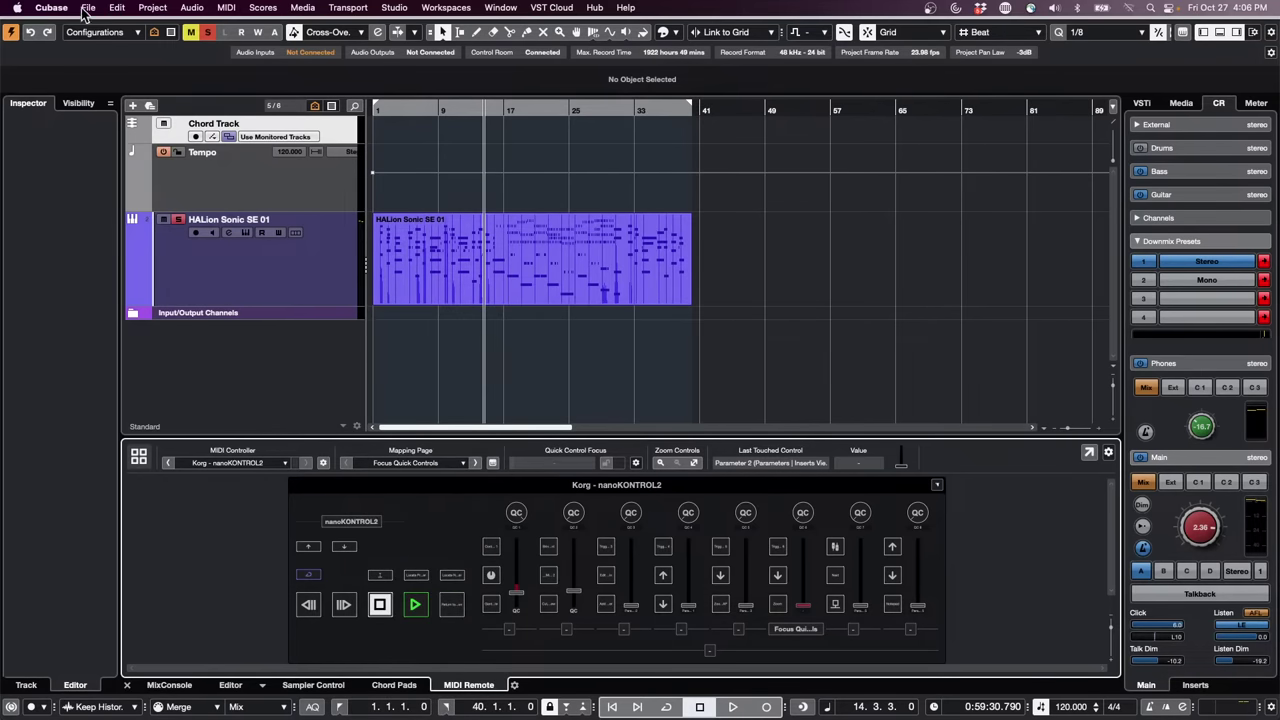
Open the recent project Amos Moses - GO.cpr and activate it
click(88, 7)
mouse_move(181, 314)
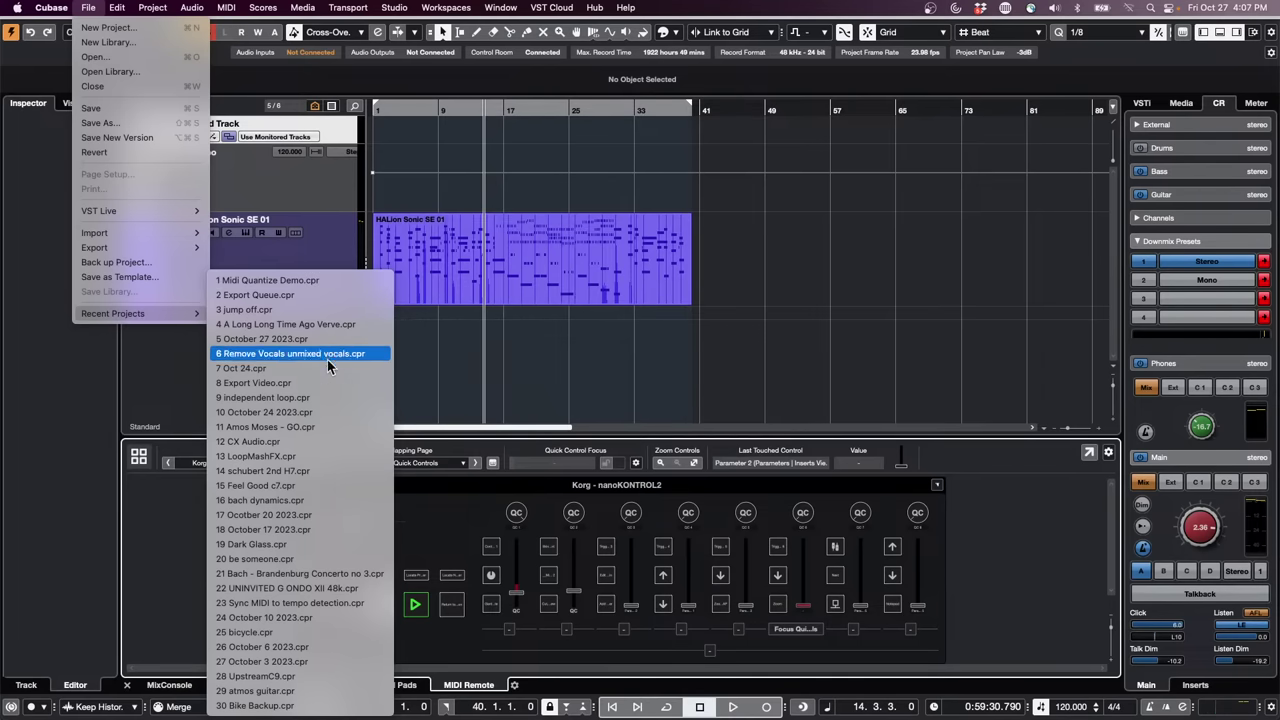
click(316, 426)
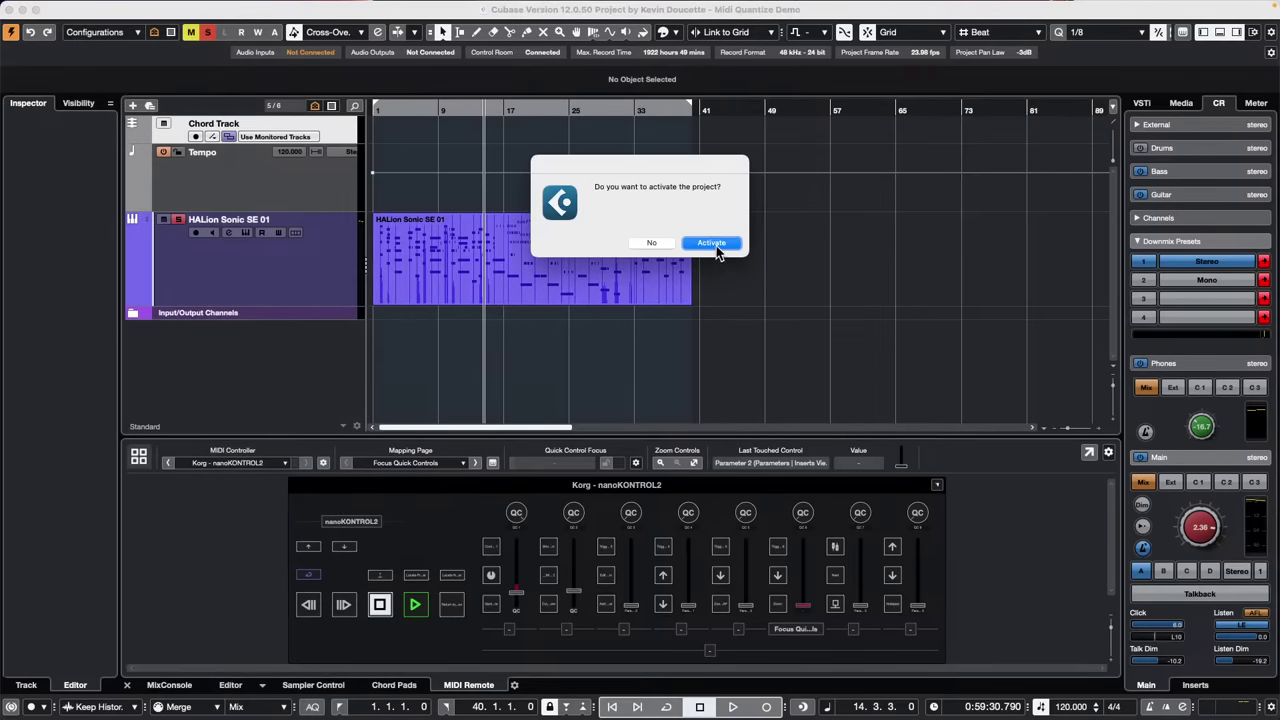
click(716, 244)
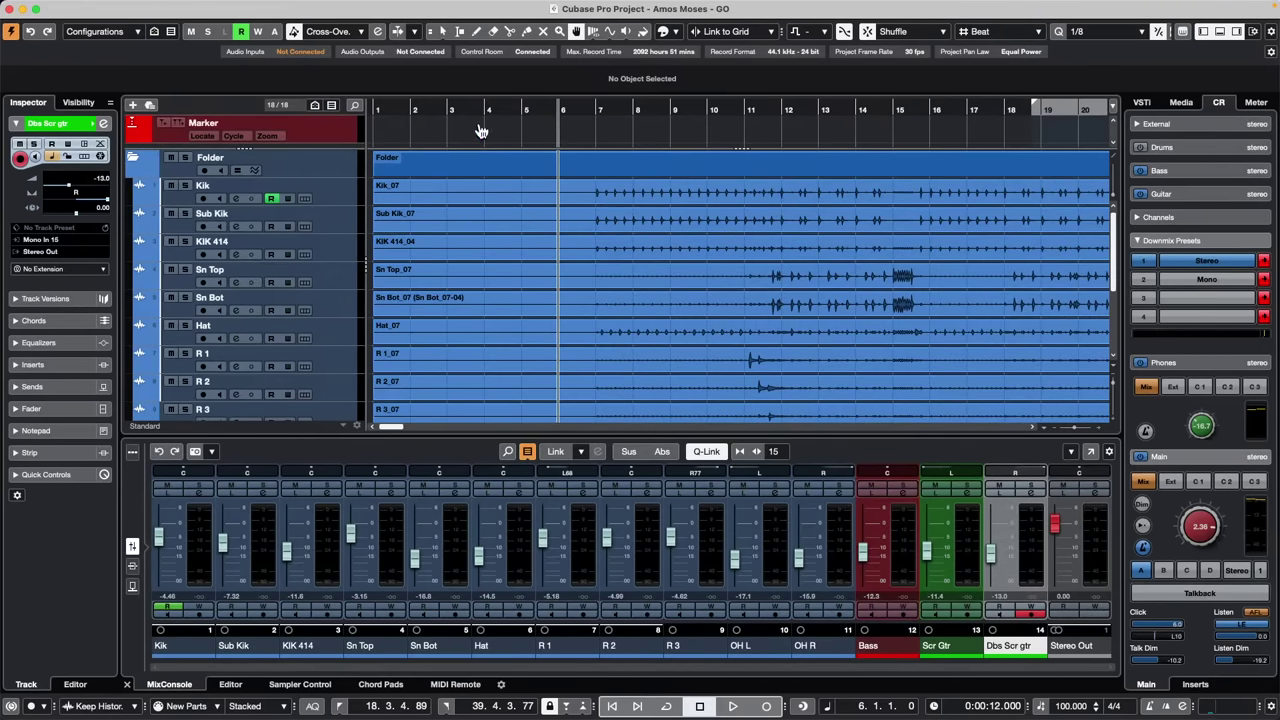
Select all the drum tracks from Kik through OH R
drag(436, 105, 455, 56)
click(335, 196)
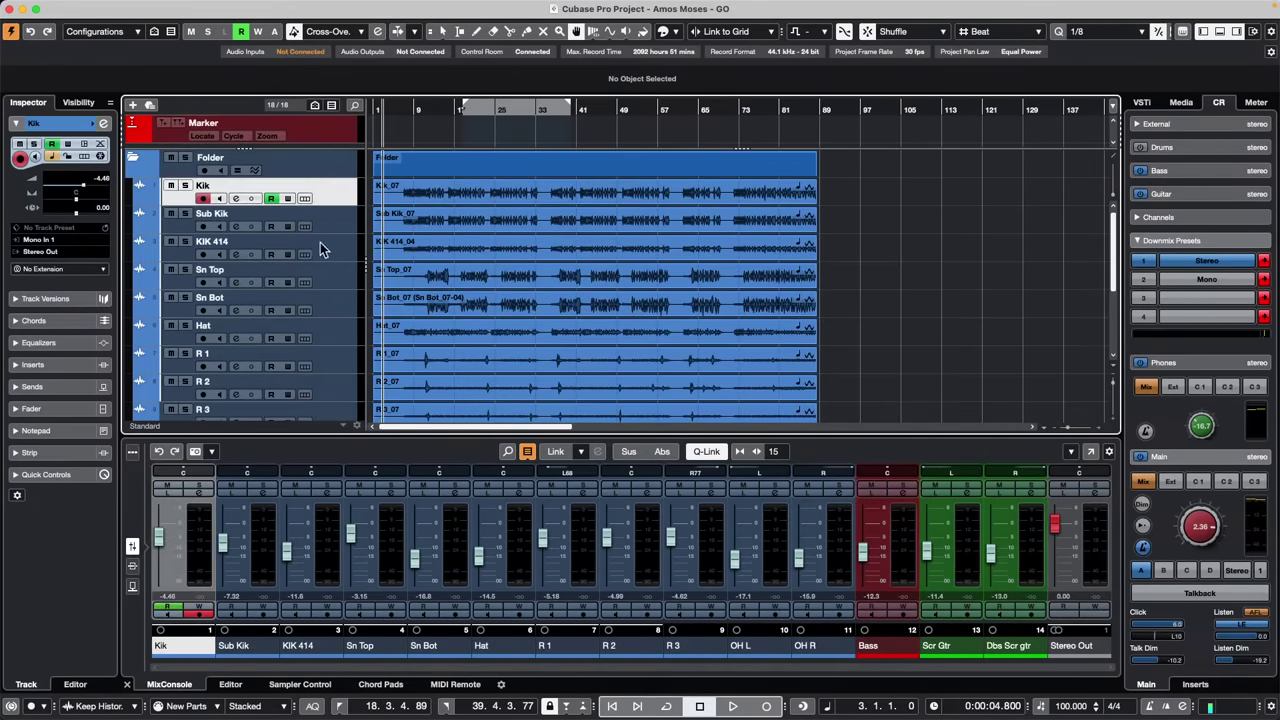
scroll(318, 250, down, 4)
shift+click(344, 289)
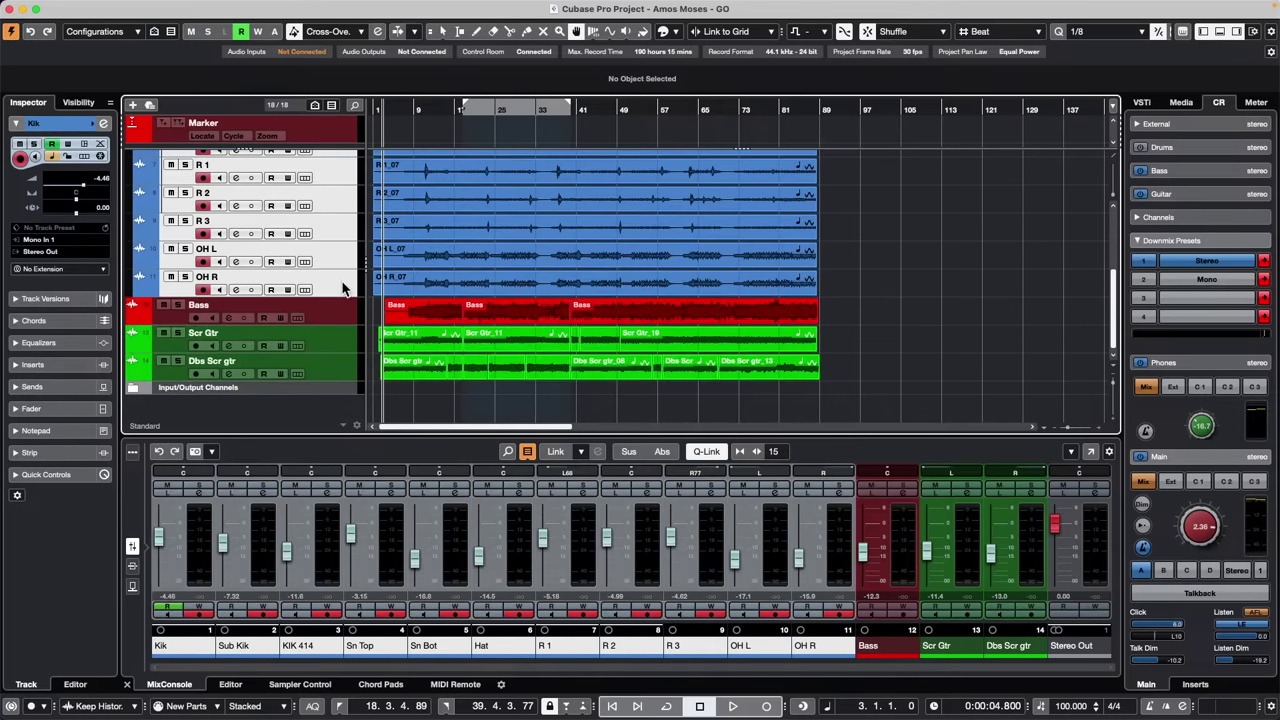
View the inserts and sends in the MixConsole, and check Kik's send destinations without assigning one
click(132, 566)
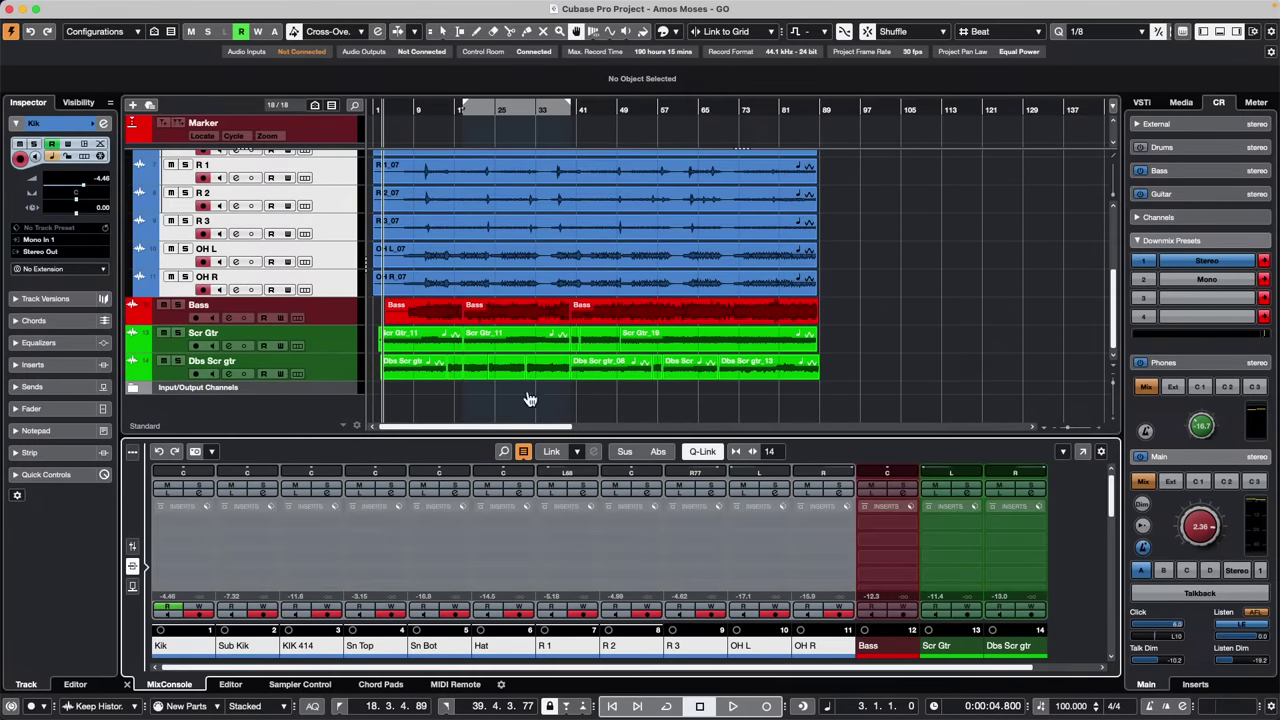
click(132, 586)
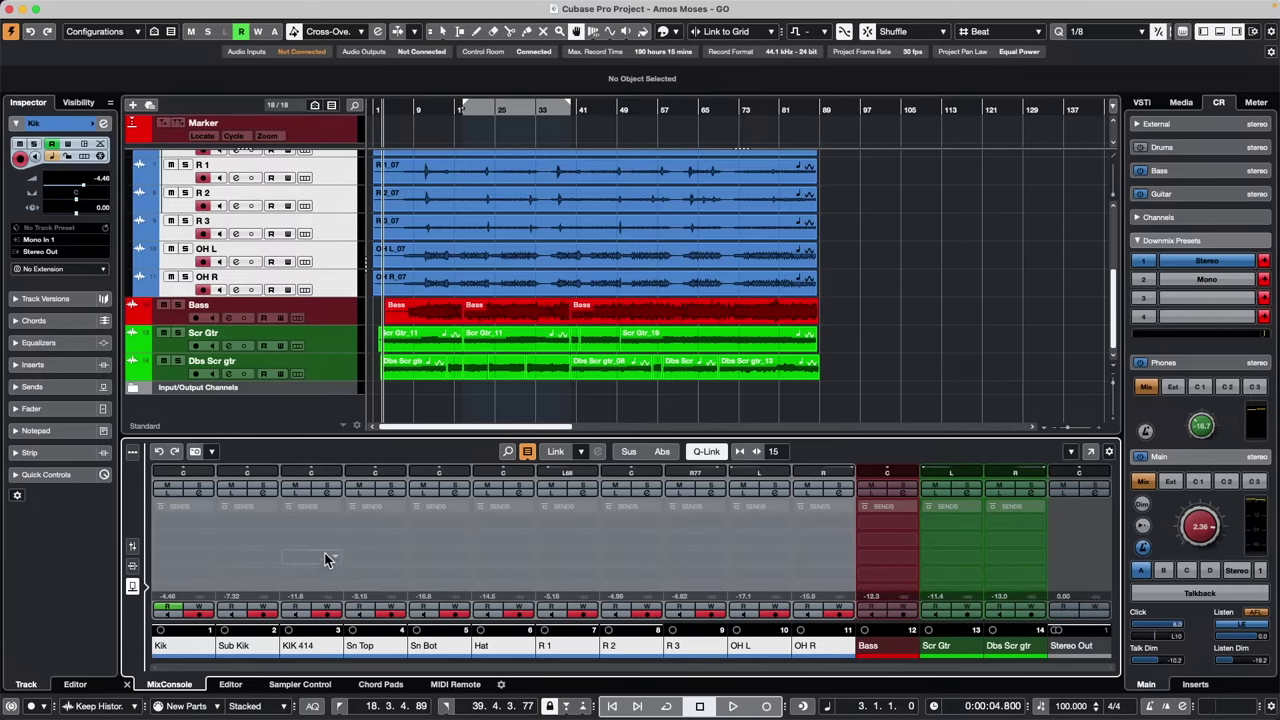
click(207, 520)
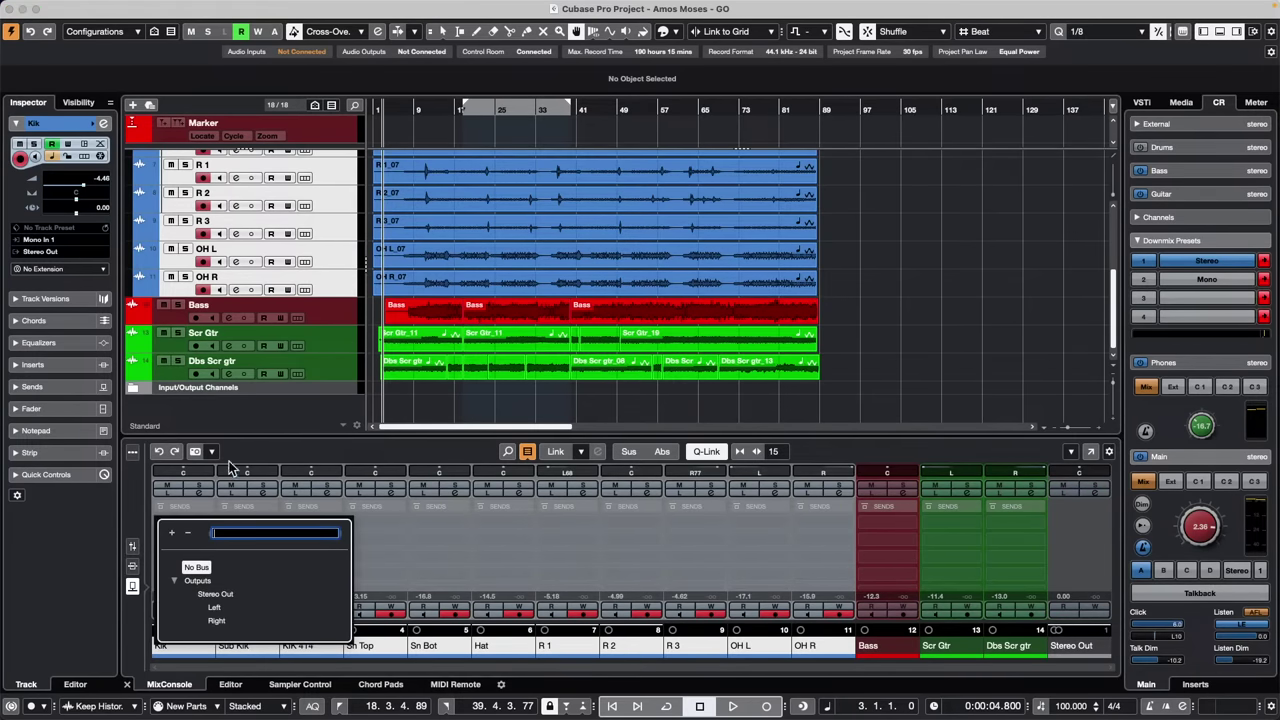
click(447, 398)
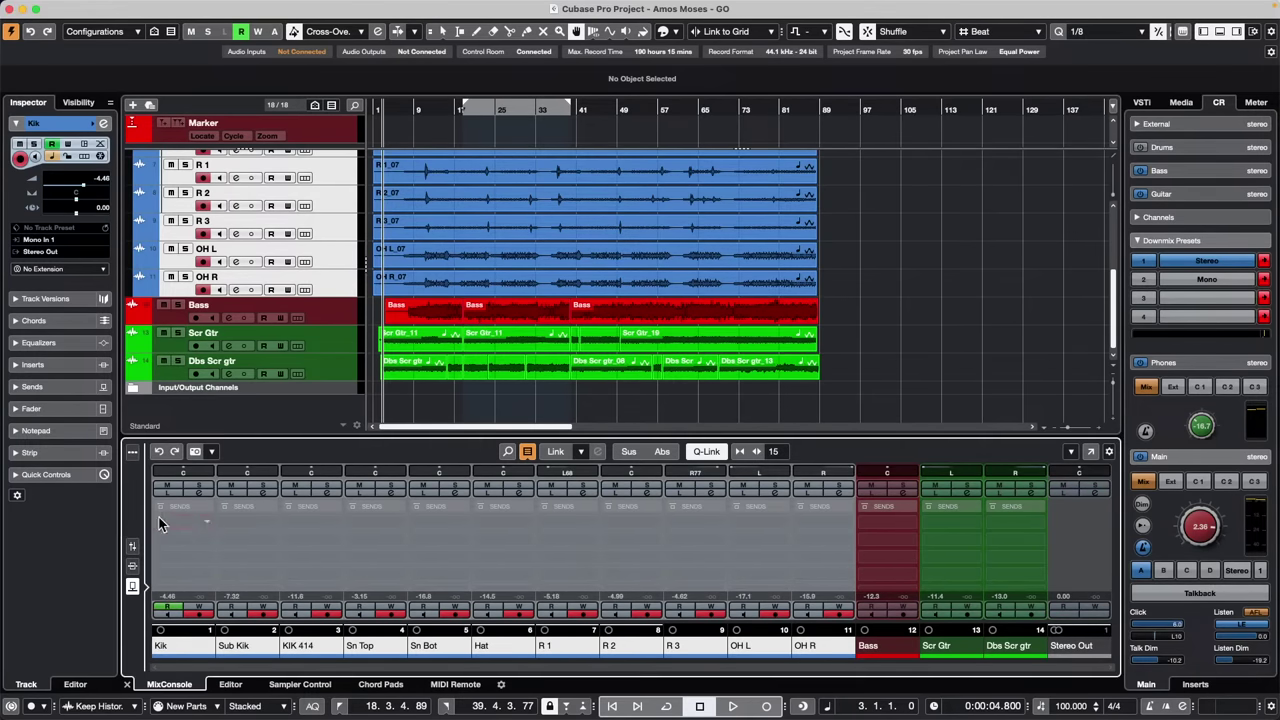
Add a stereo REVelation effect channel routed to Stereo Out from Kik's first send slot, and move the plug-in window aside
right_click(207, 529)
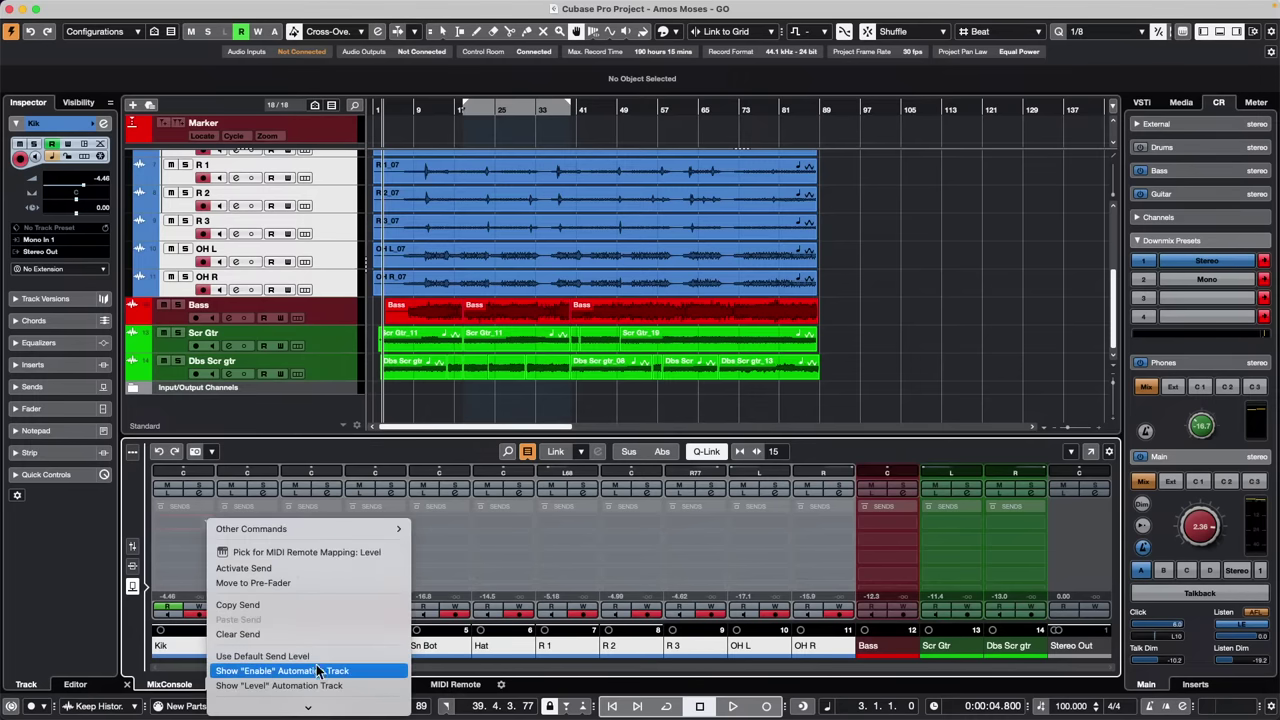
click(290, 704)
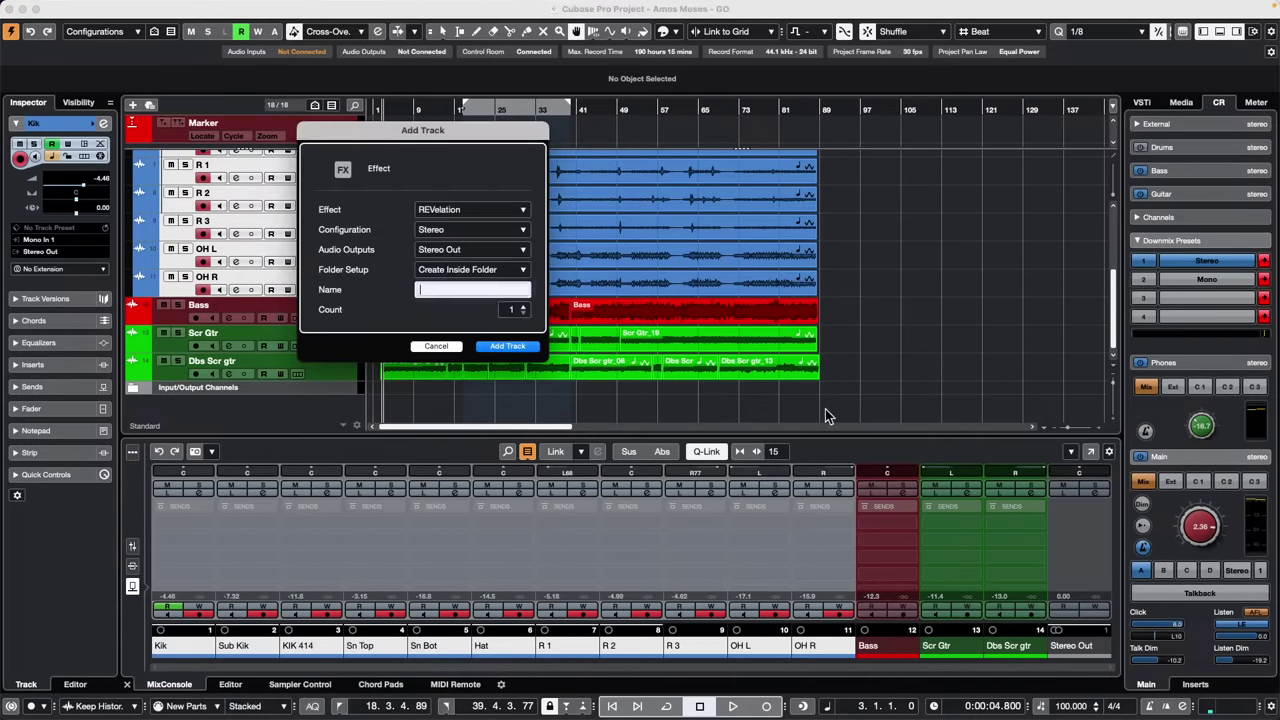
click(528, 347)
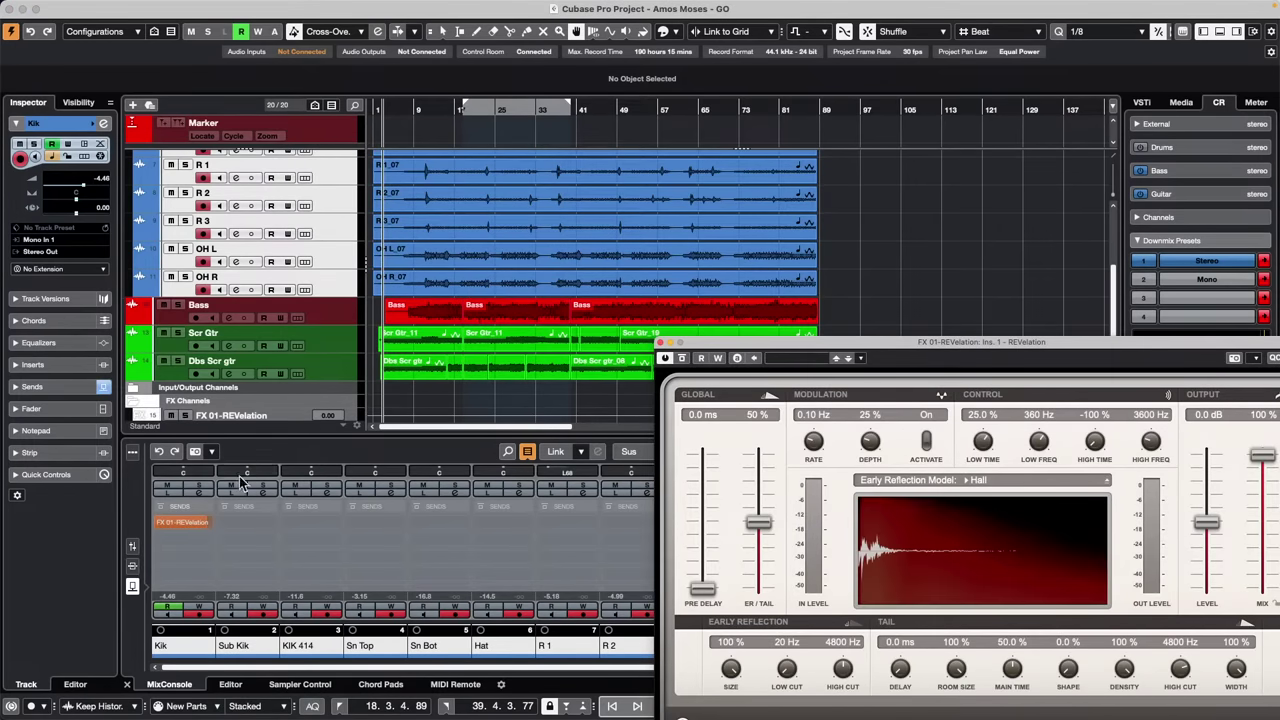
drag(697, 345, 962, 572)
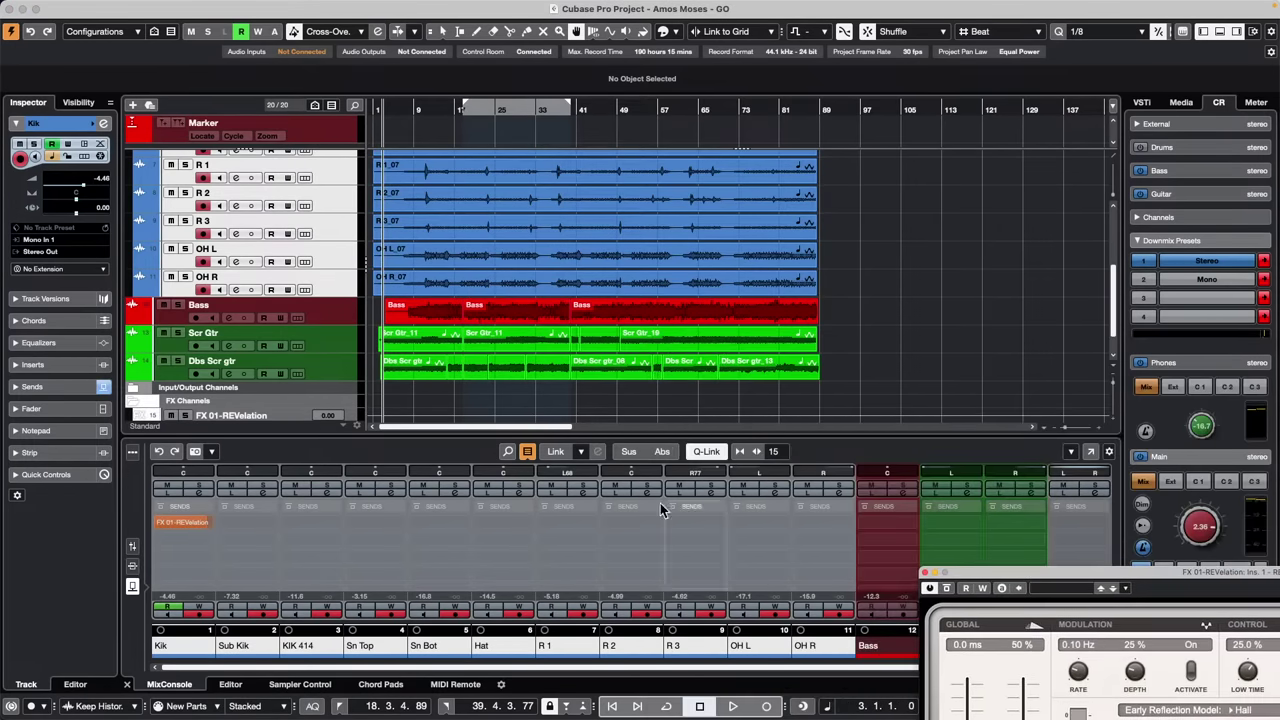
Assign FX 01-REVelation to the first send slot of all selected drum tracks at once
click(268, 526)
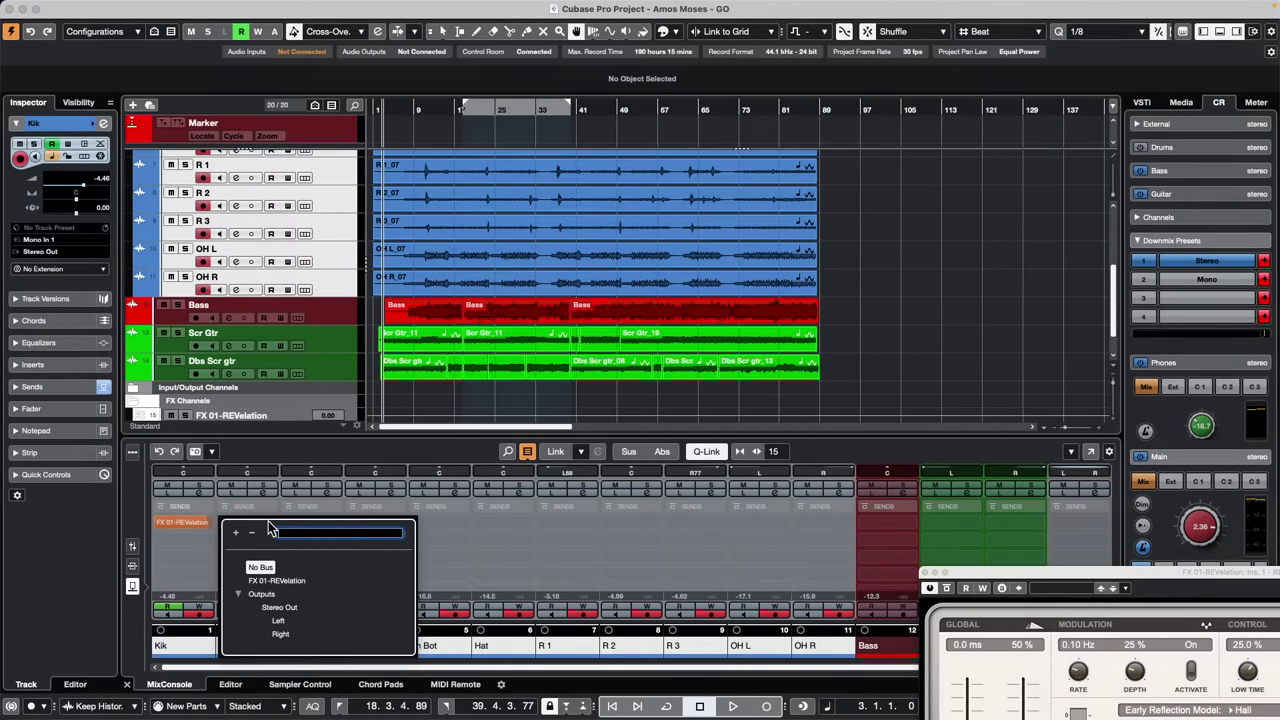
alt+shift+click(290, 588)
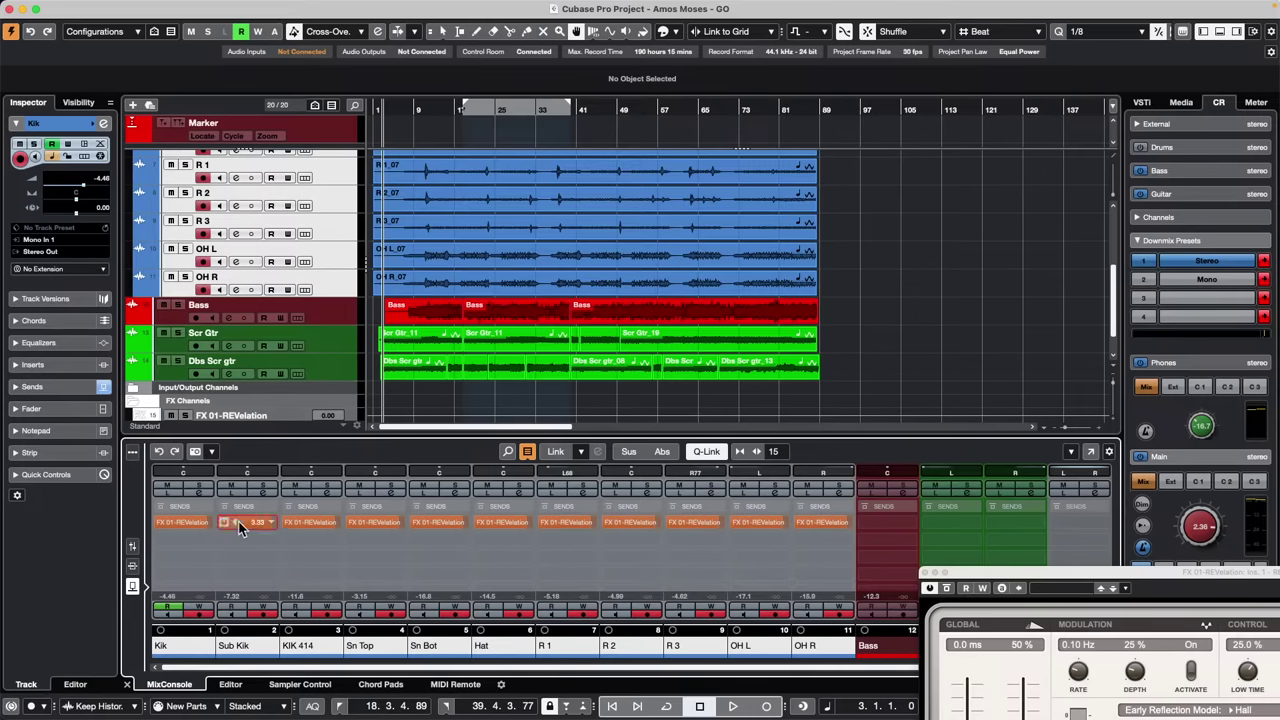
Play the mix briefly, lower the Control Room main level to -6.97, and close the REVelation window
key(g)
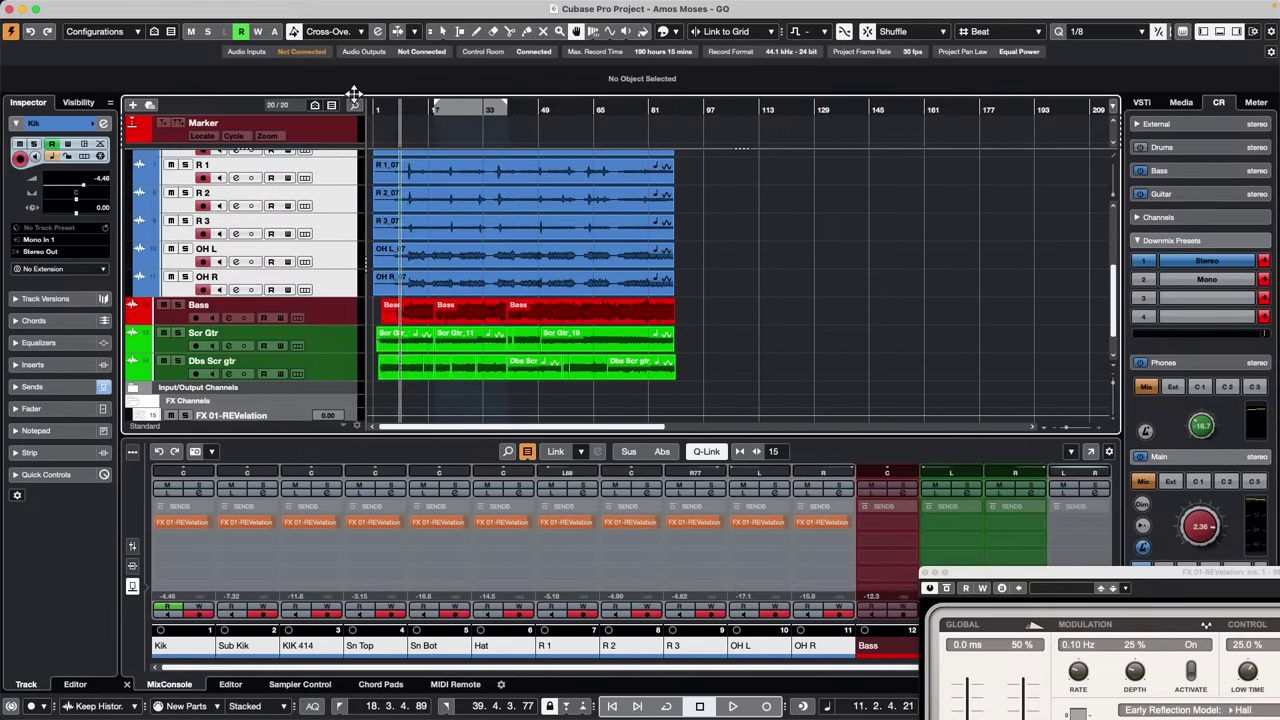
key(space)
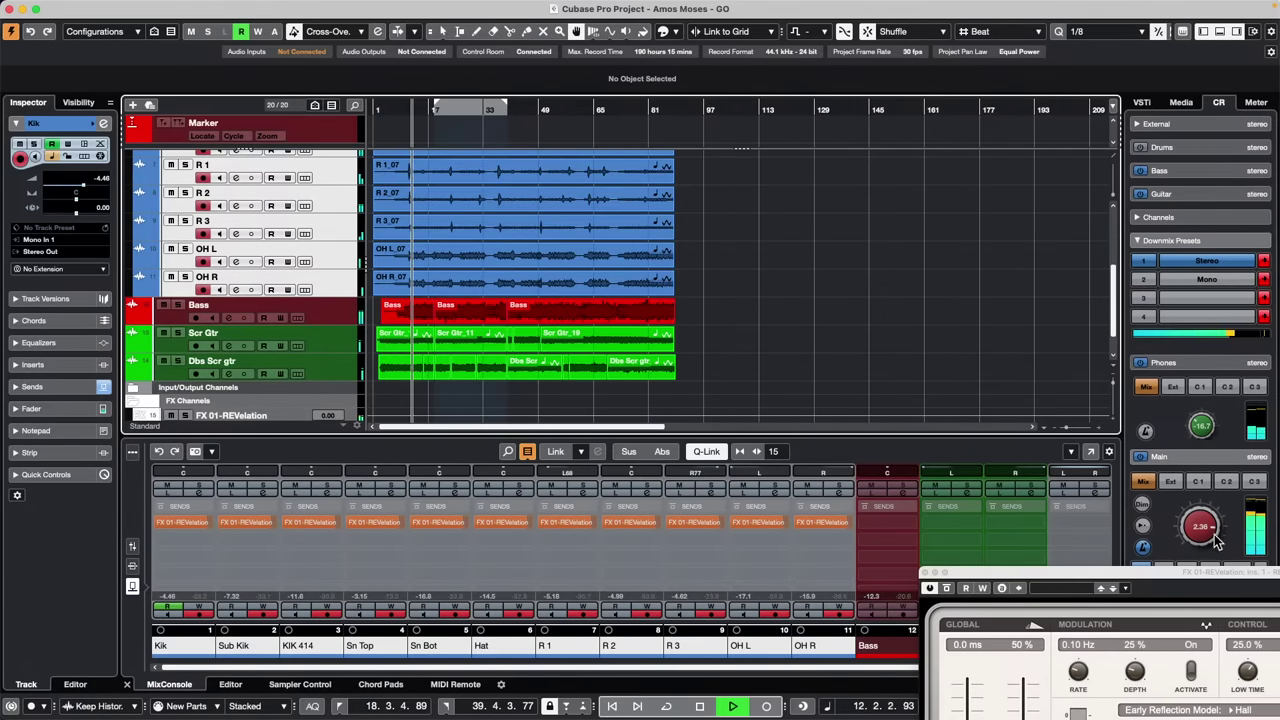
drag(1211, 531, 1198, 545)
drag(1146, 578, 796, 53)
click(575, 47)
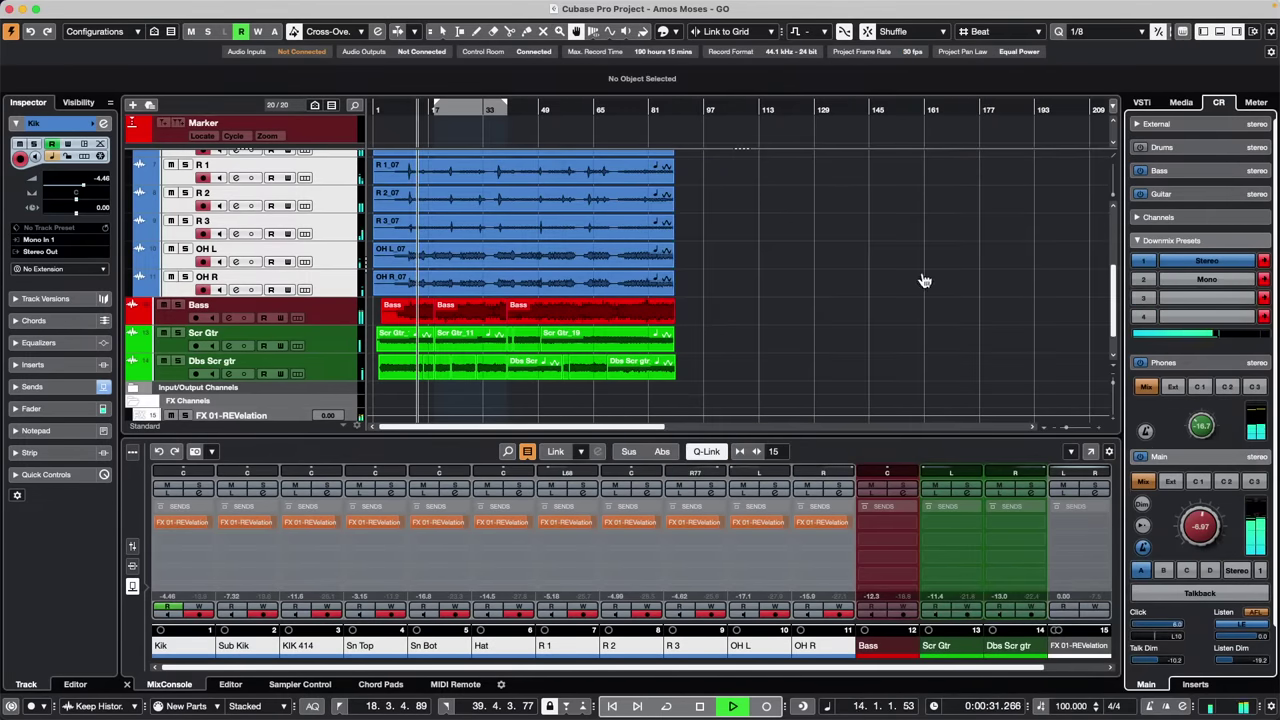
key(space)
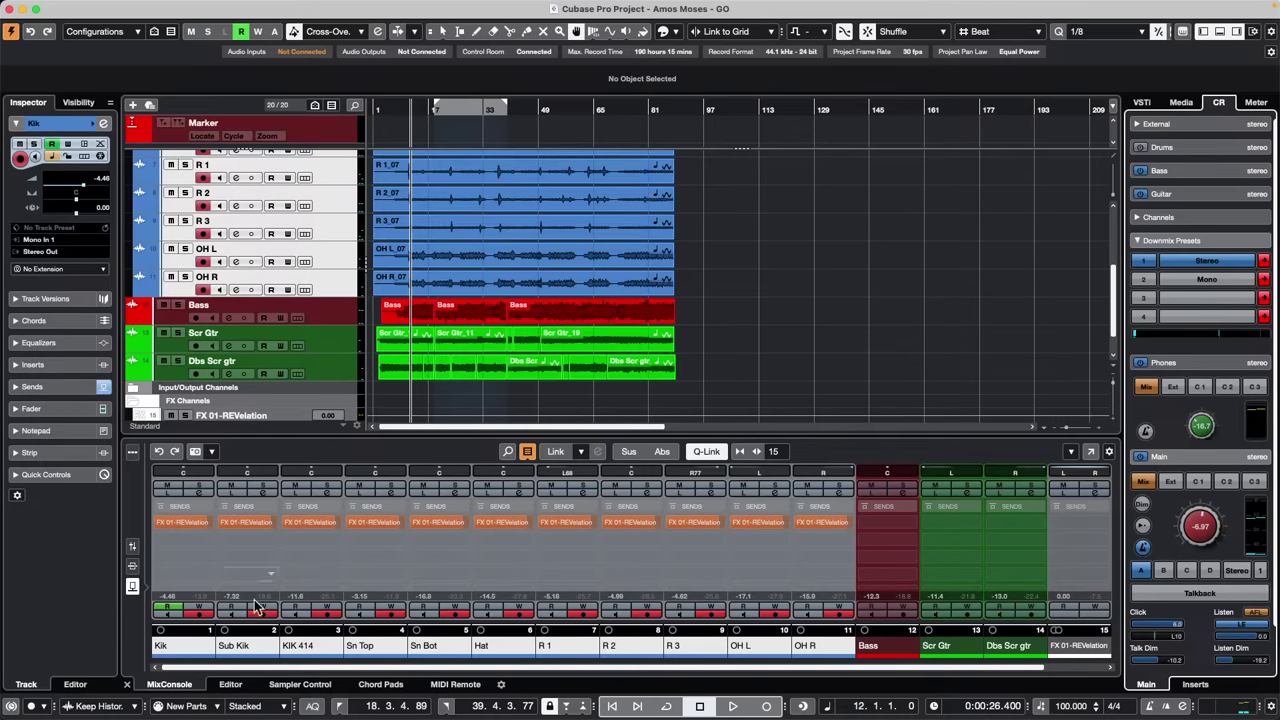
Switch the Korg nanoKONTROL2 in MIDI Remote to the Send 1 Flip to Fader mapping page
click(455, 686)
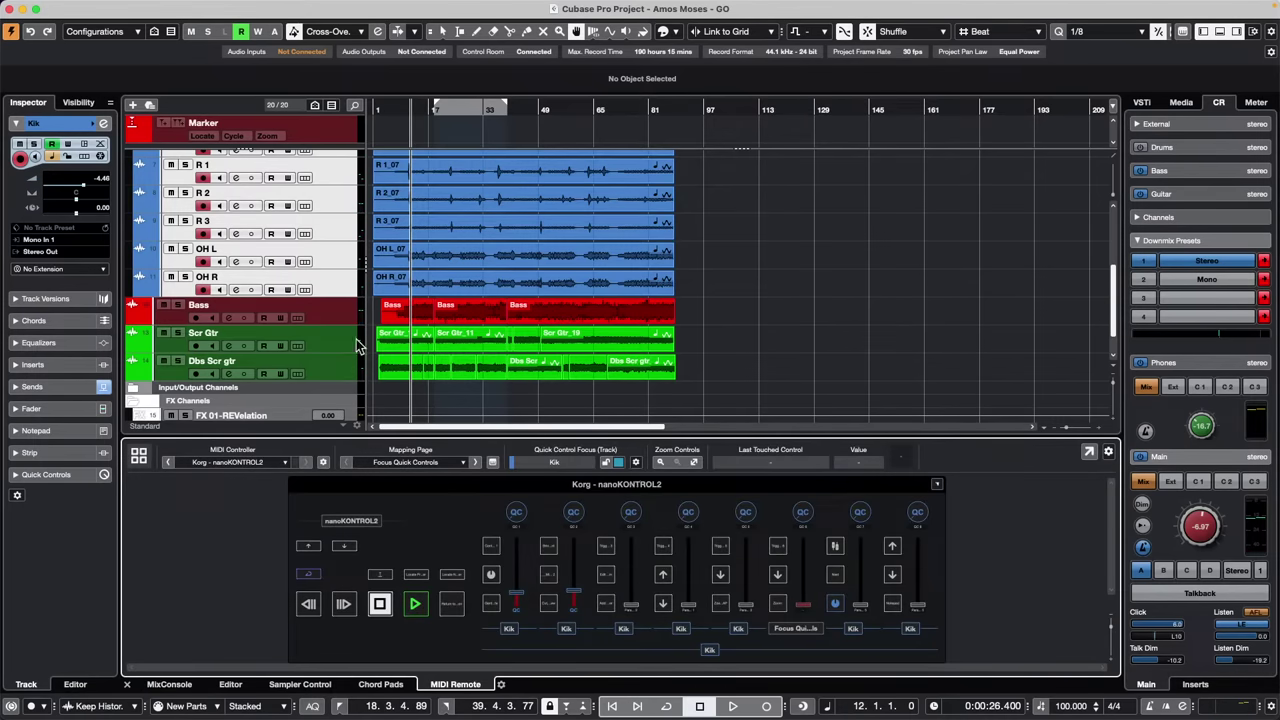
click(452, 463)
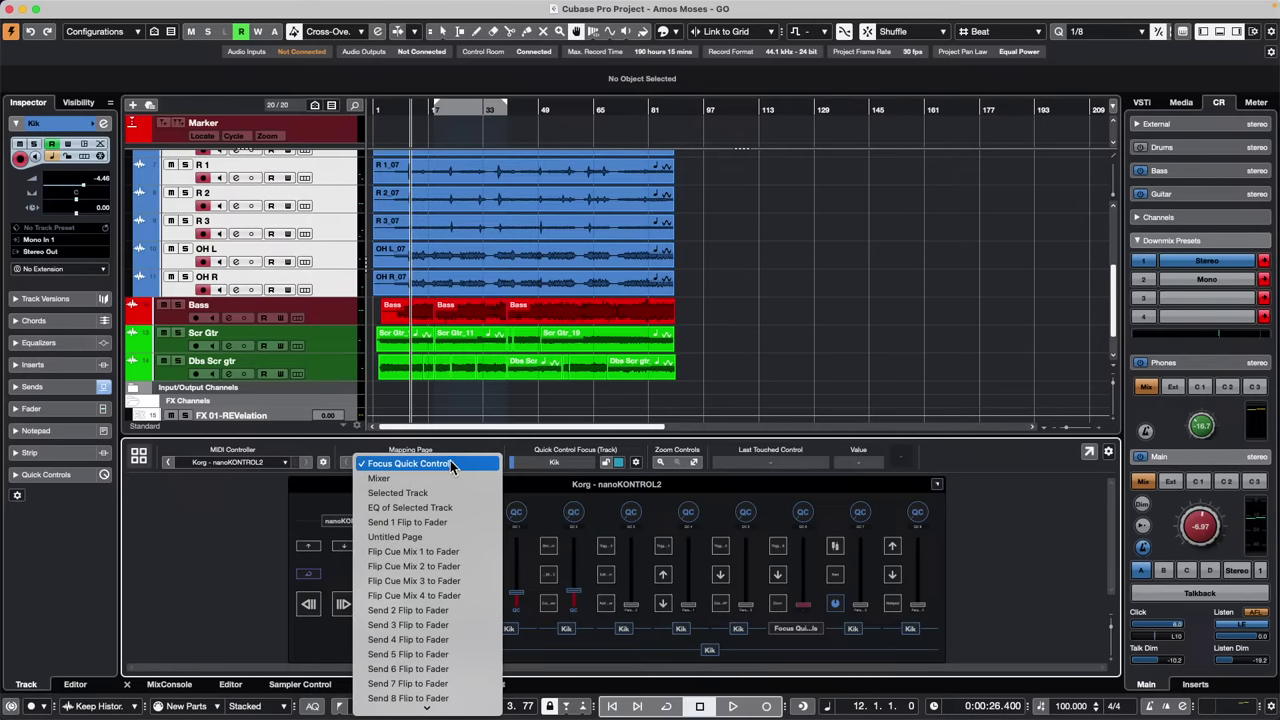
click(463, 522)
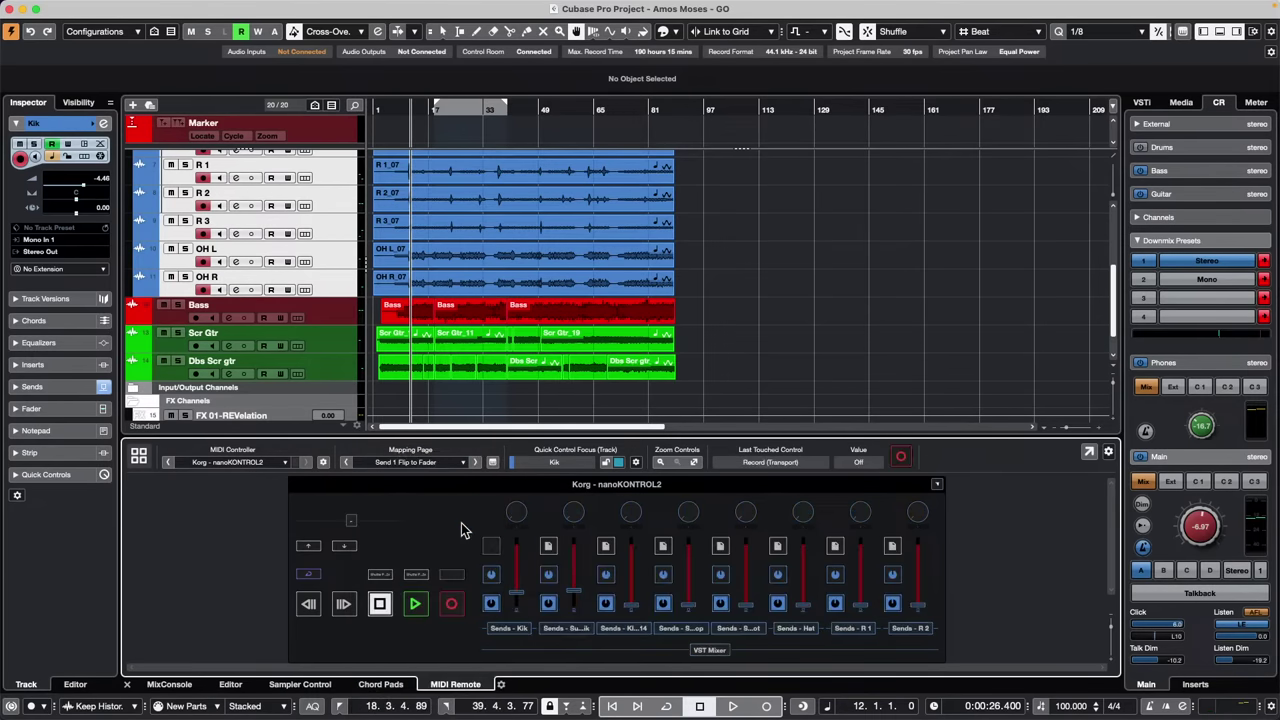
Examine the first fader's mapping and the MixConsole Mixer Bank Zone functions, including the bank channel setup, in the Mapping Assistant
double_click(522, 601)
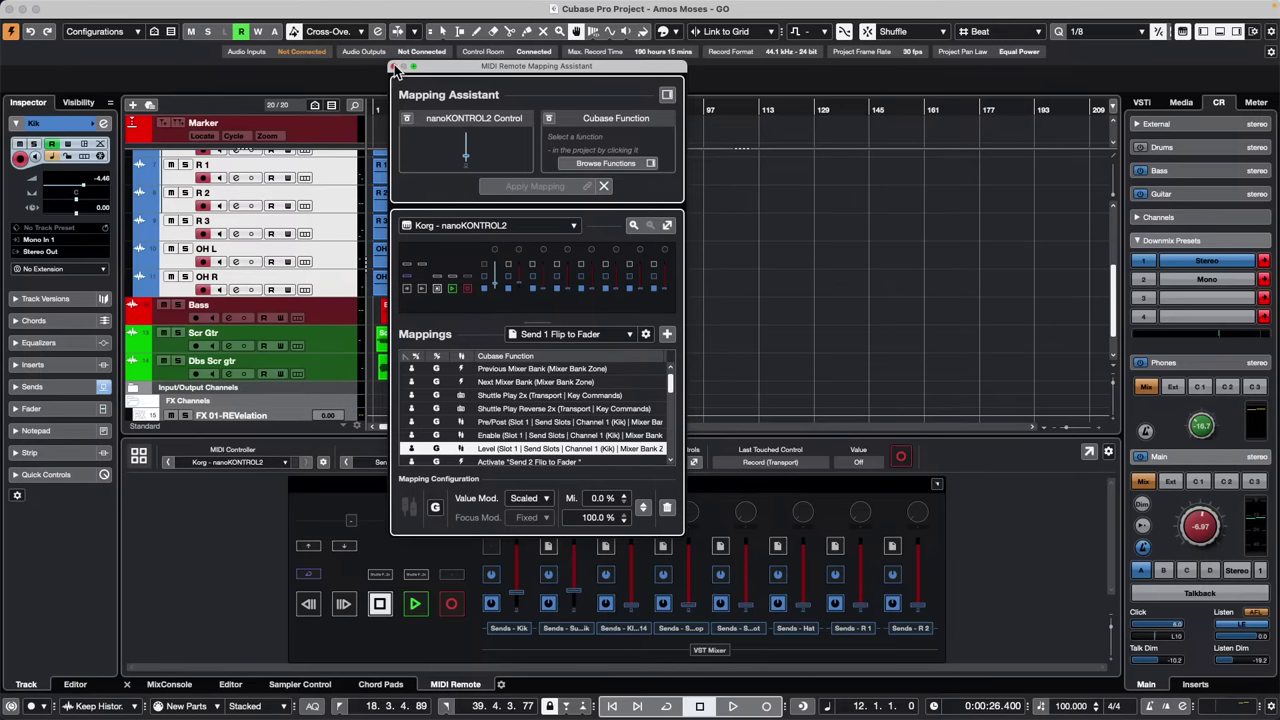
click(667, 94)
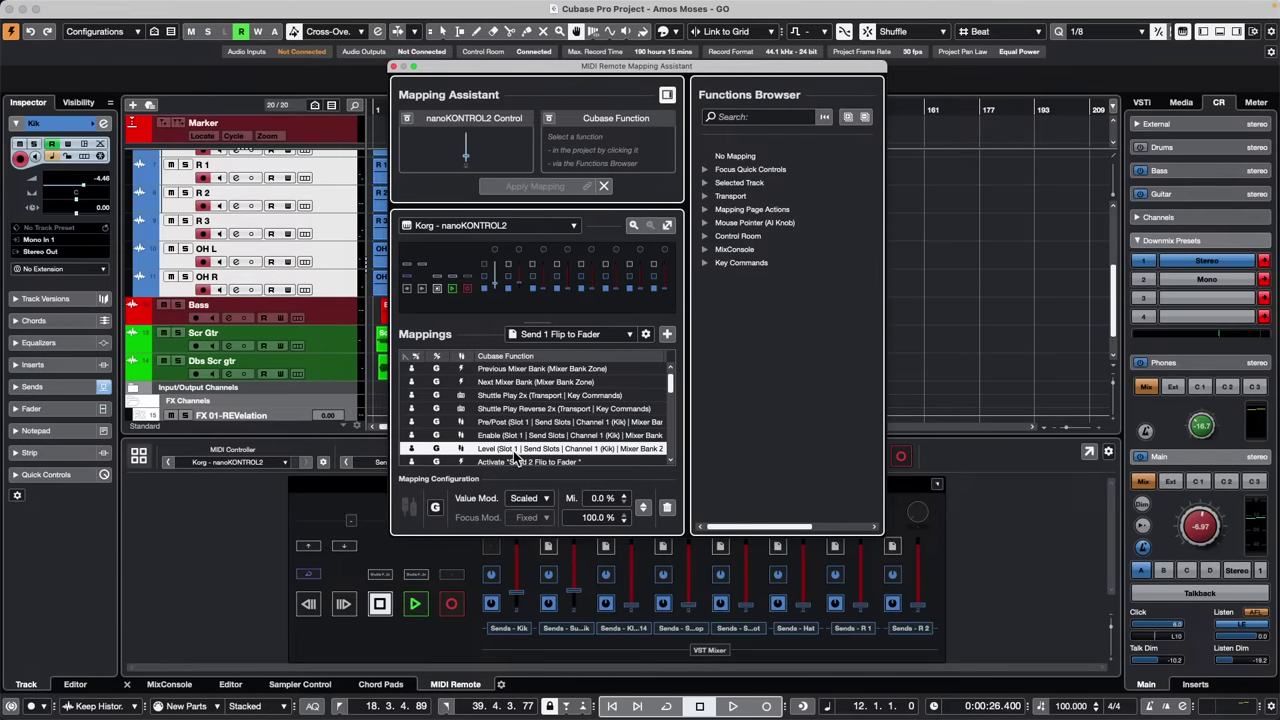
click(705, 249)
click(718, 262)
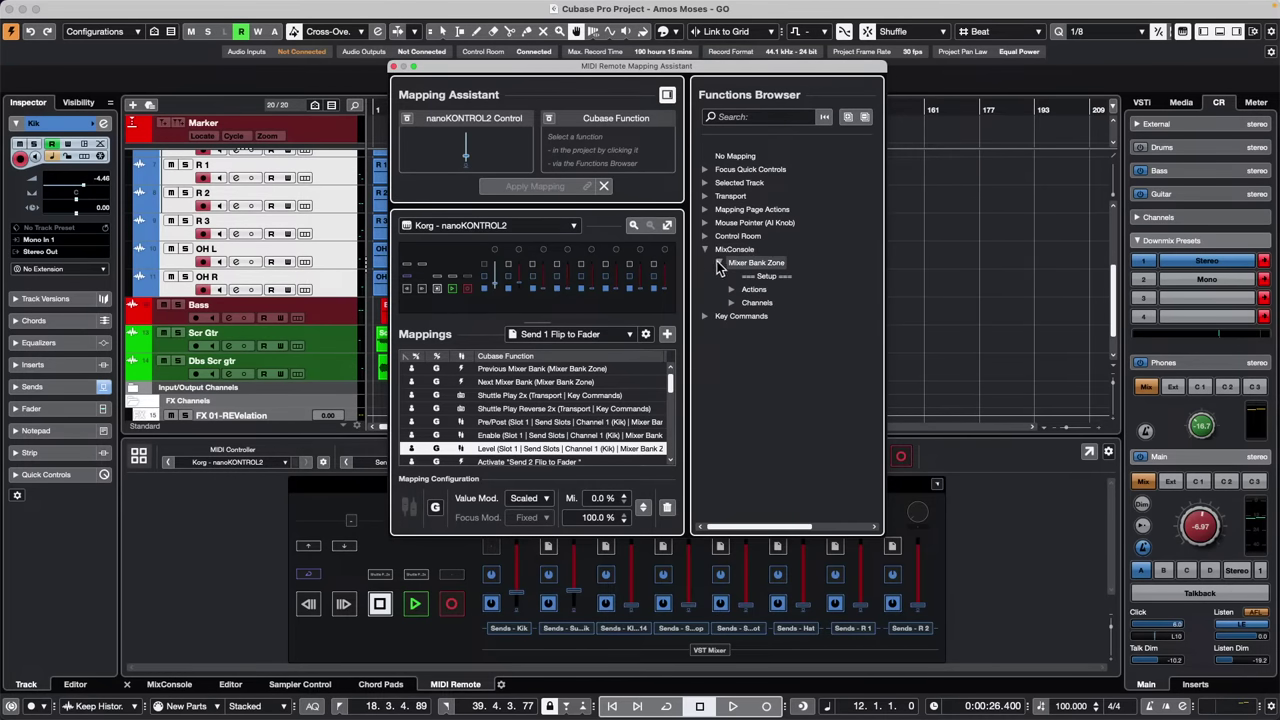
click(733, 290)
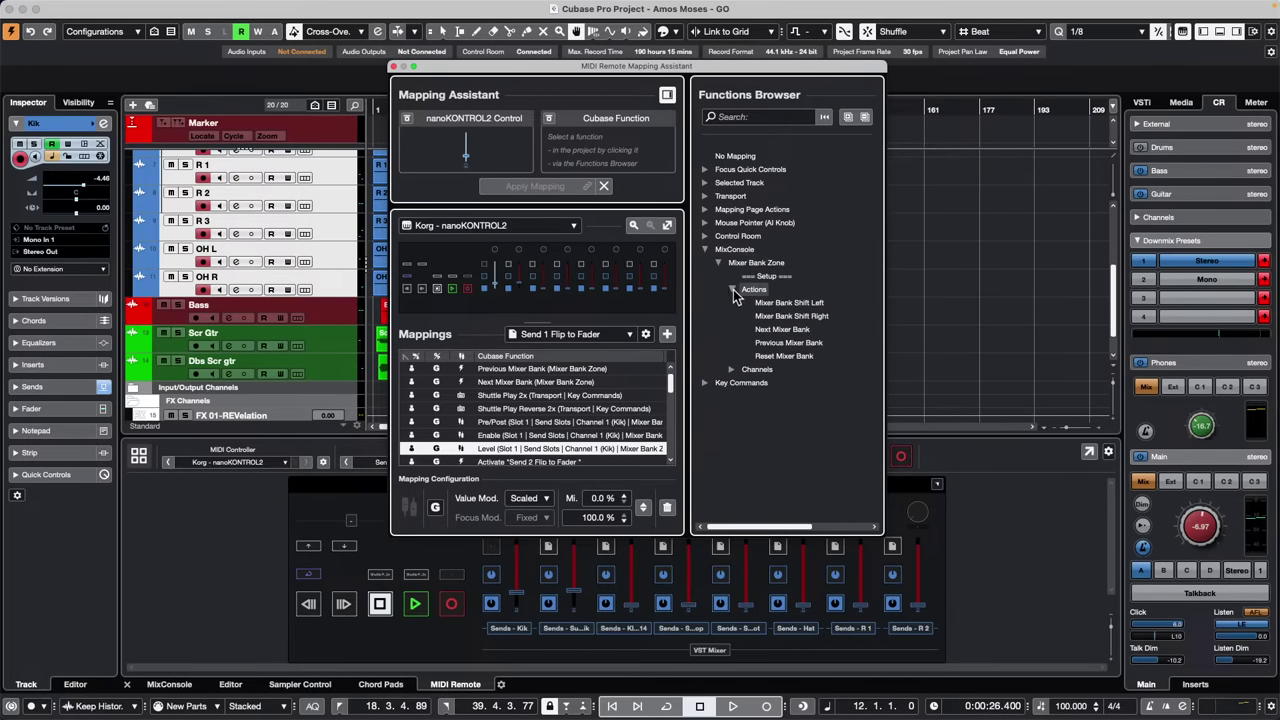
click(732, 370)
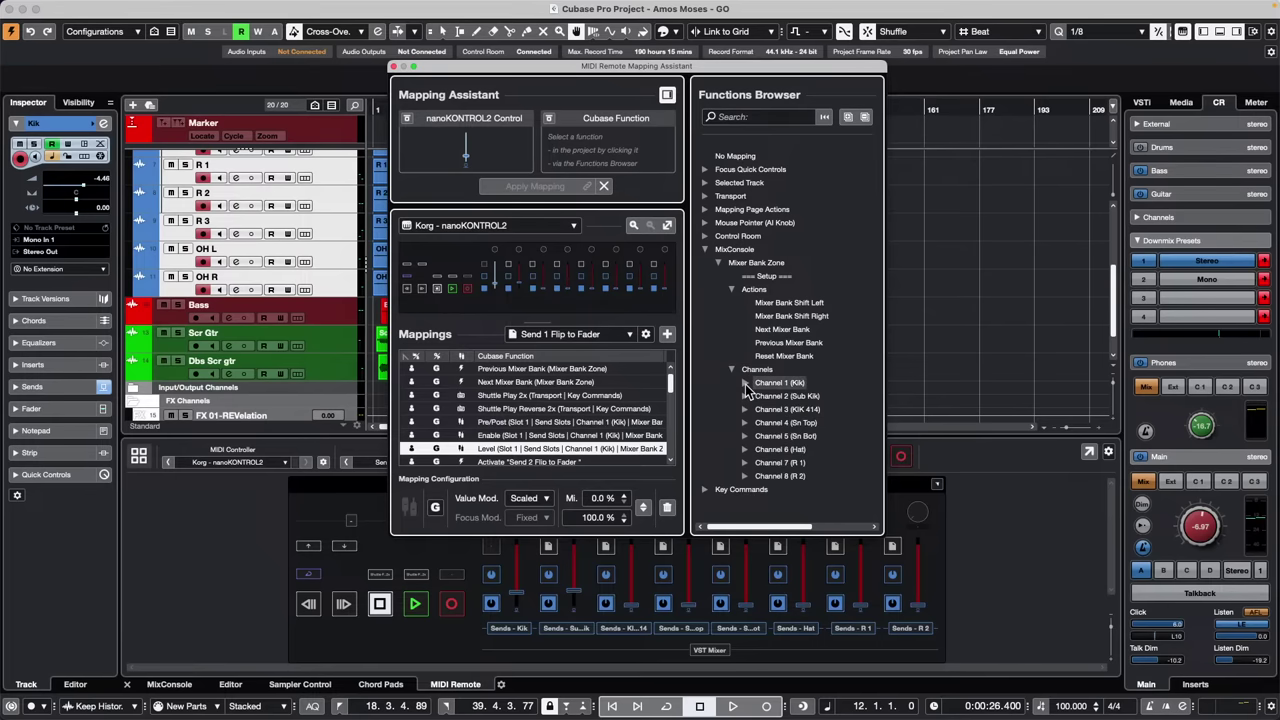
click(745, 384)
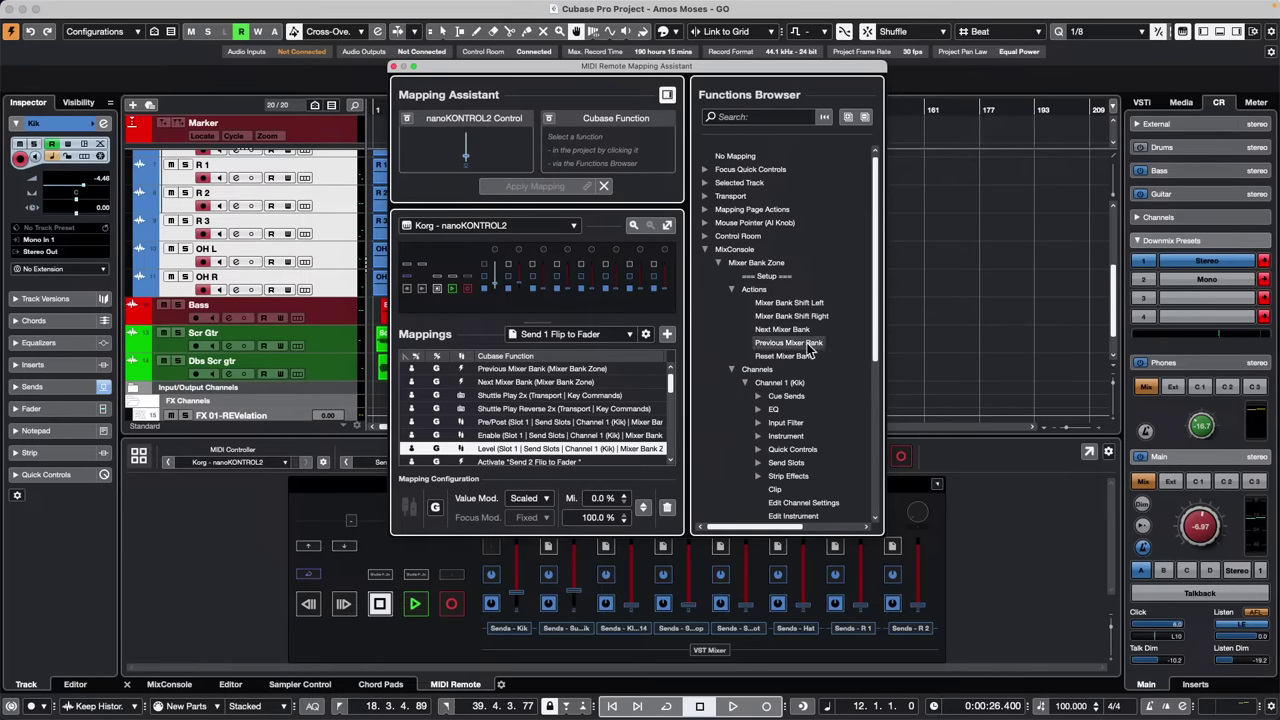
double_click(759, 275)
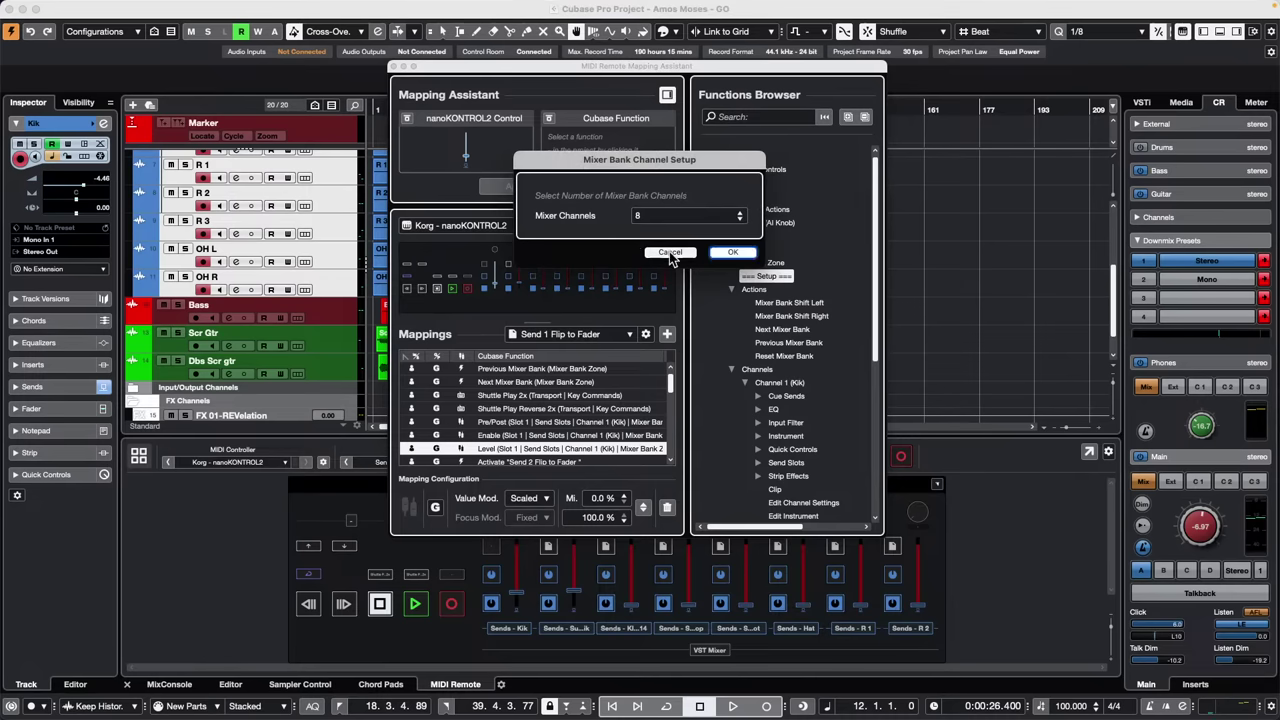
click(670, 253)
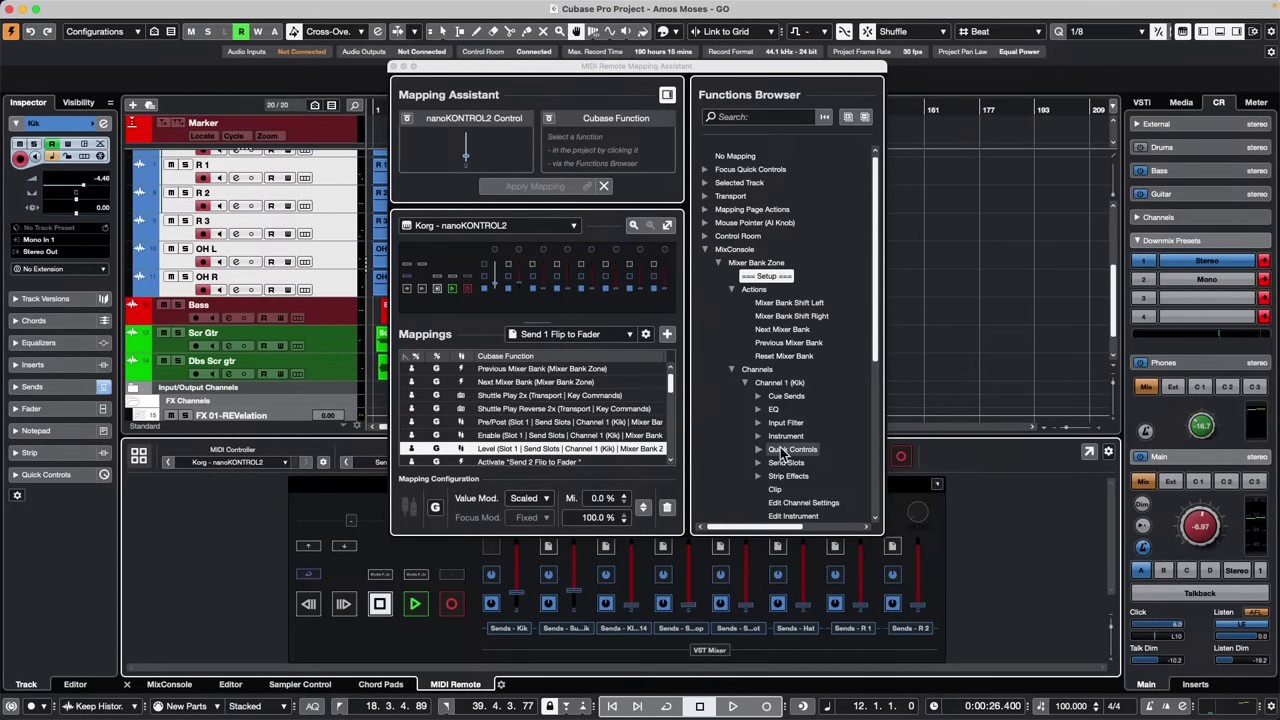
Inspect the Slot 1 send functions available for Channel 1 (Kik), and close the Mapping Assistant
click(758, 462)
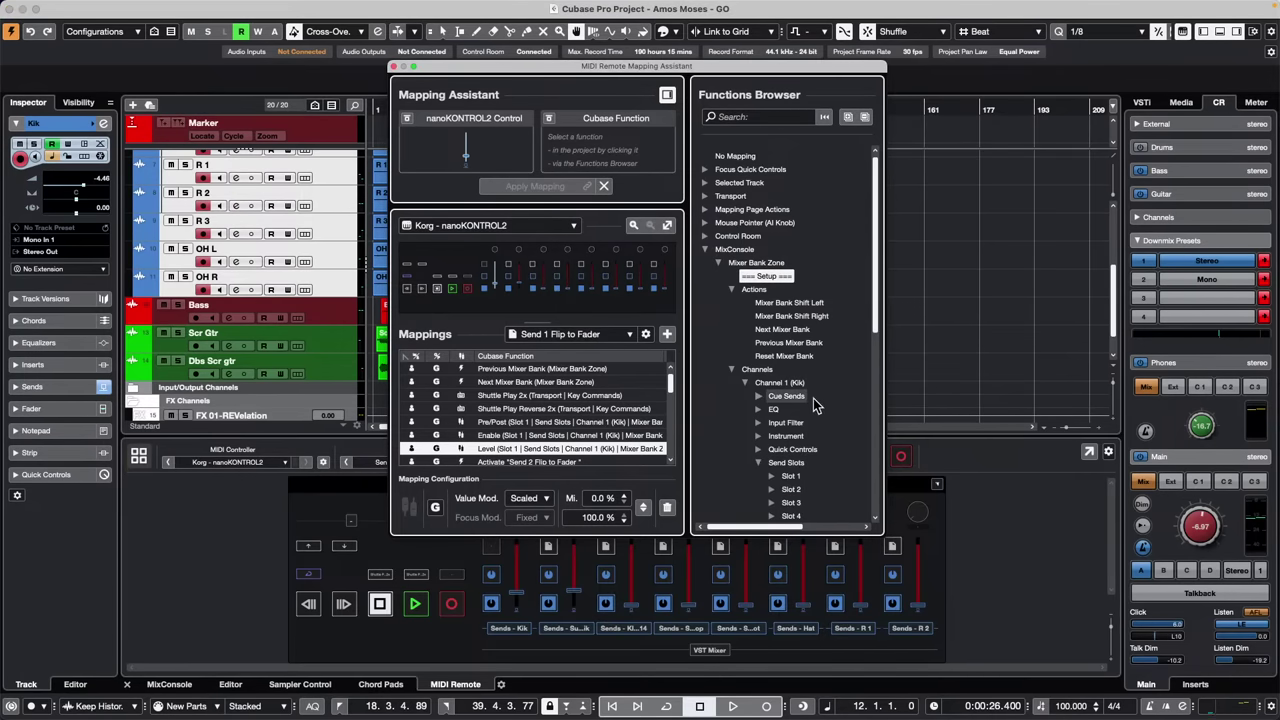
scroll(815, 403, down, 3)
click(772, 354)
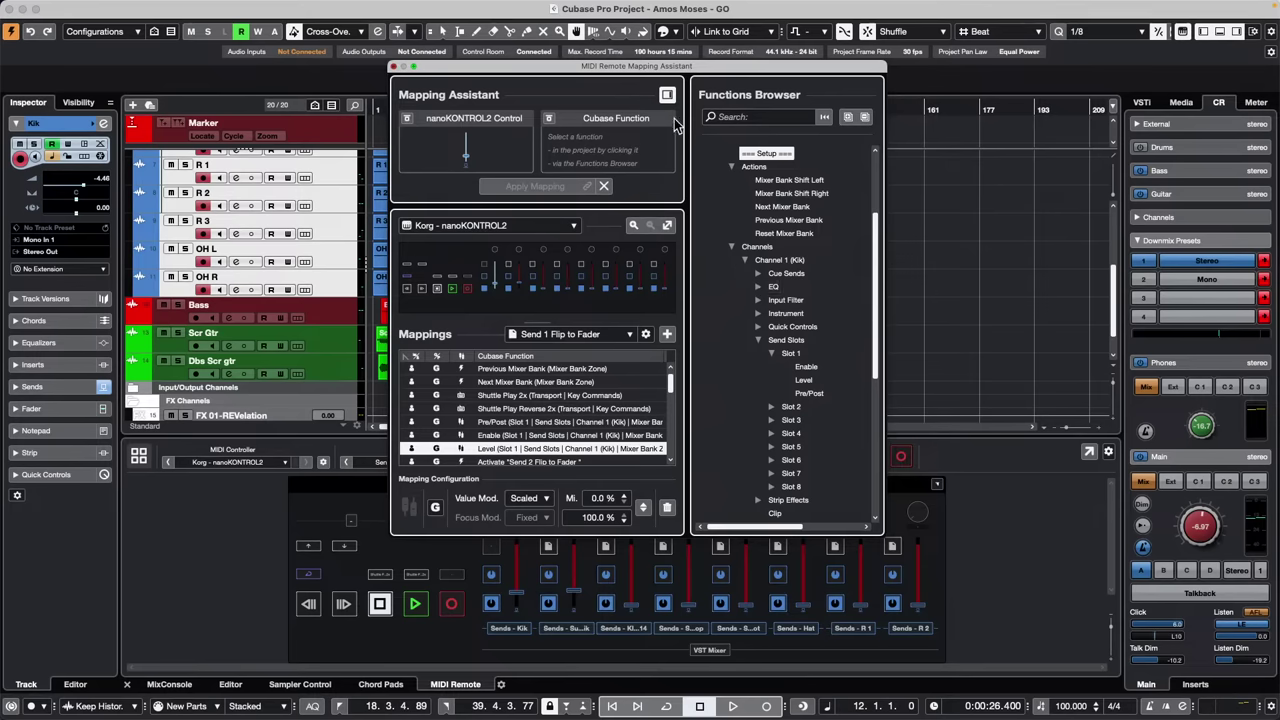
click(394, 66)
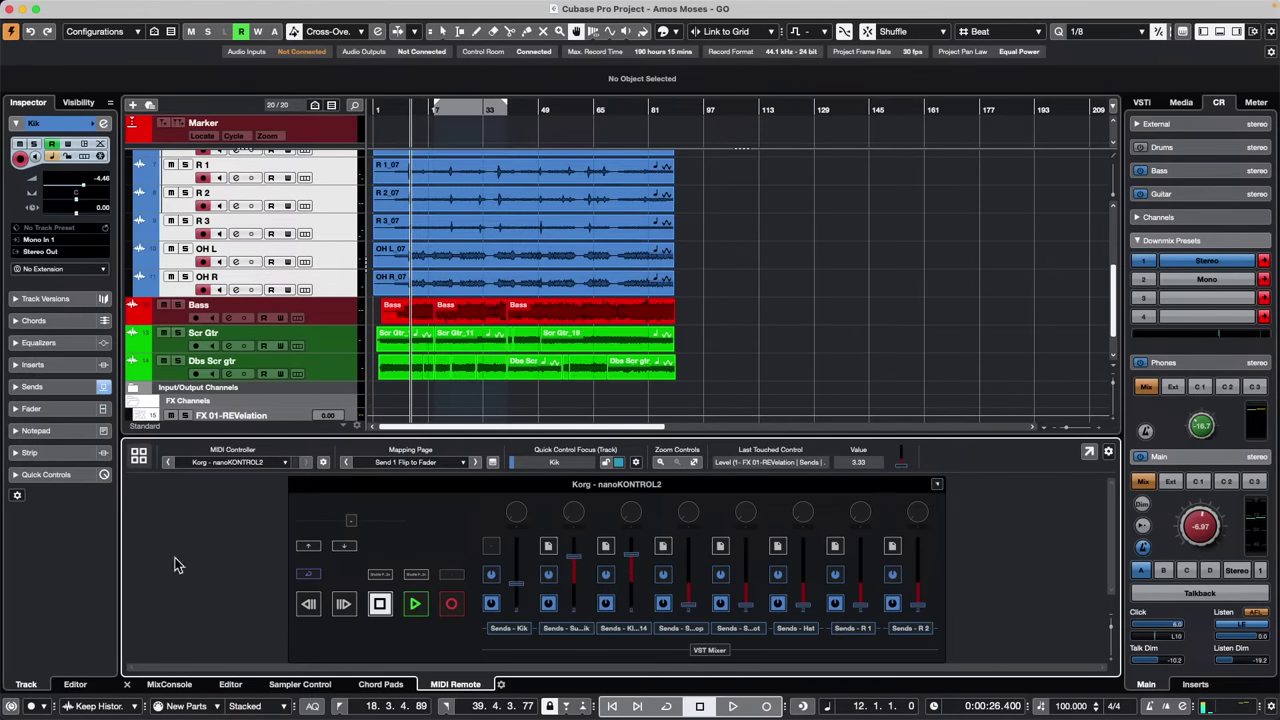
Show the MixConsole, solo only the Kik track during playback, and raise the Control Room main level to 5.71
click(172, 686)
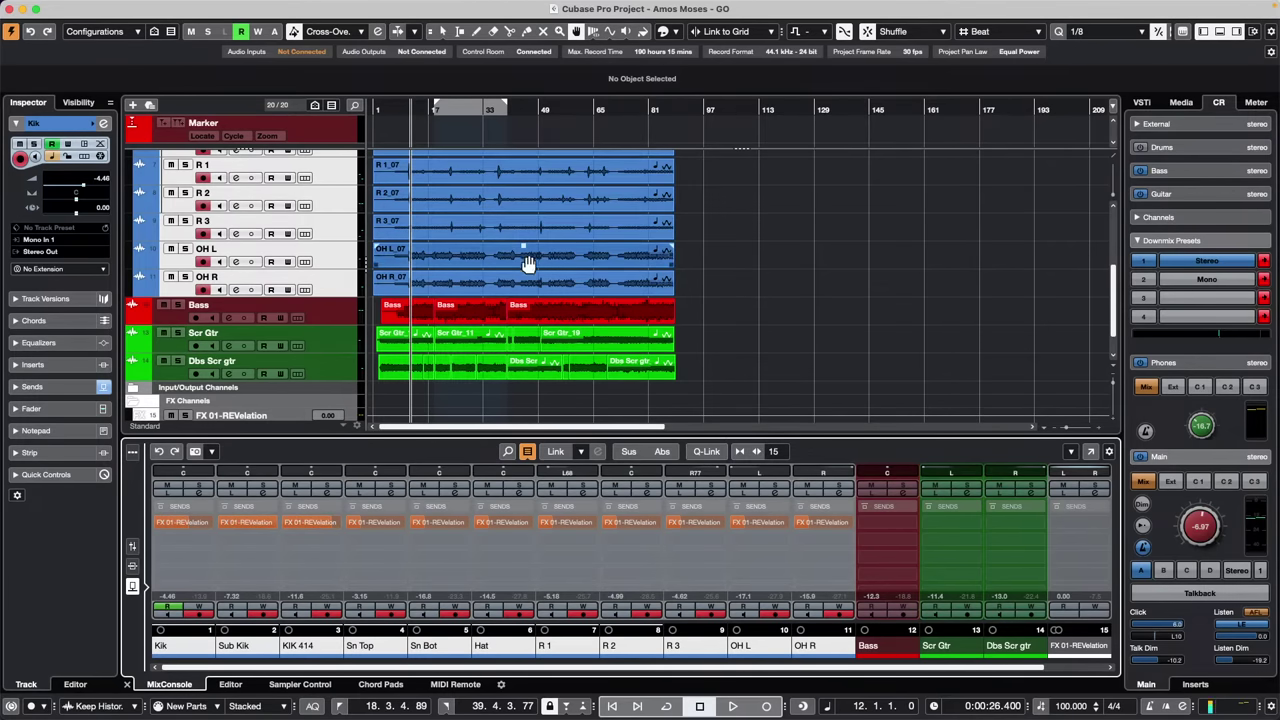
scroll(526, 260, up, 4)
click(336, 200)
click(340, 205)
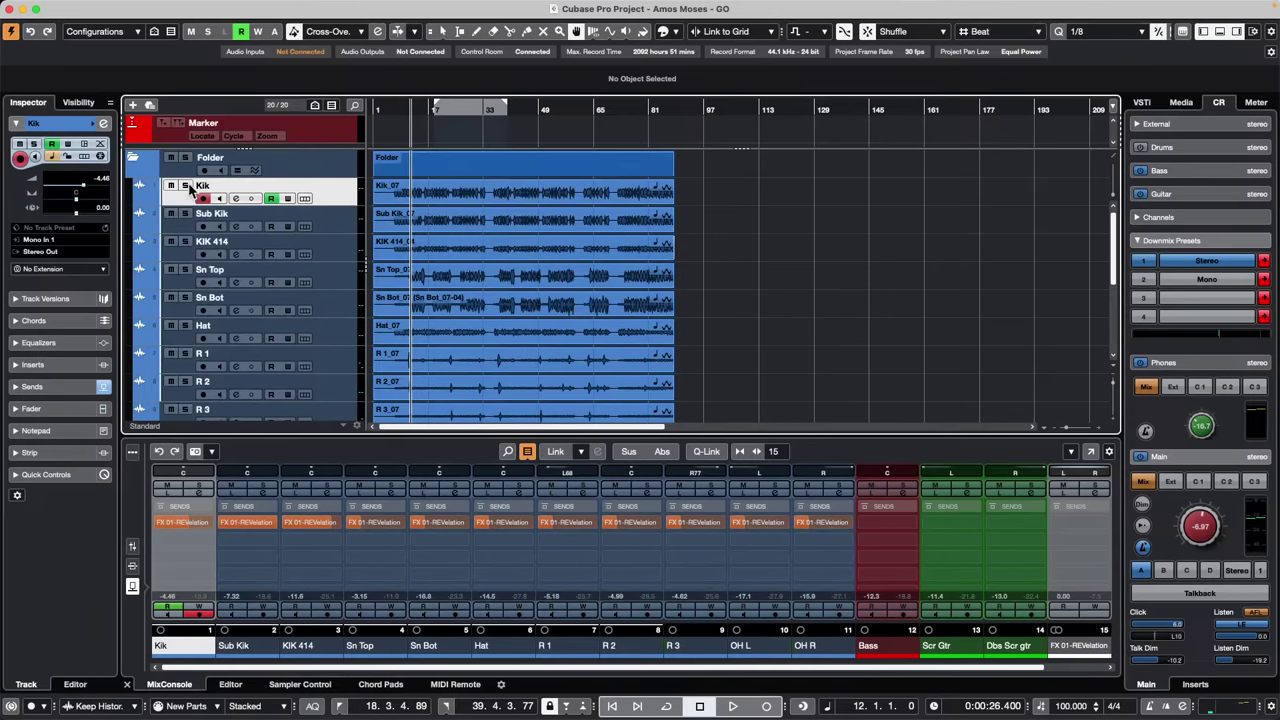
key(s)
key(space)
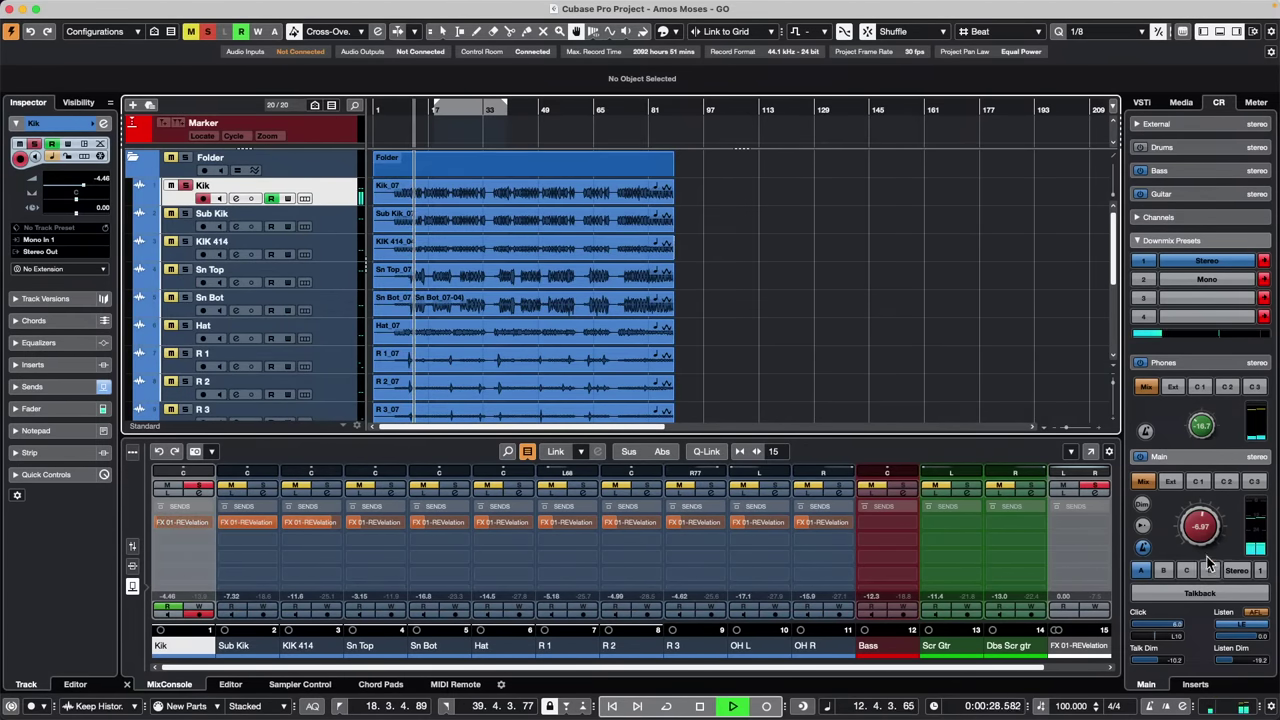
drag(1203, 532, 1213, 477)
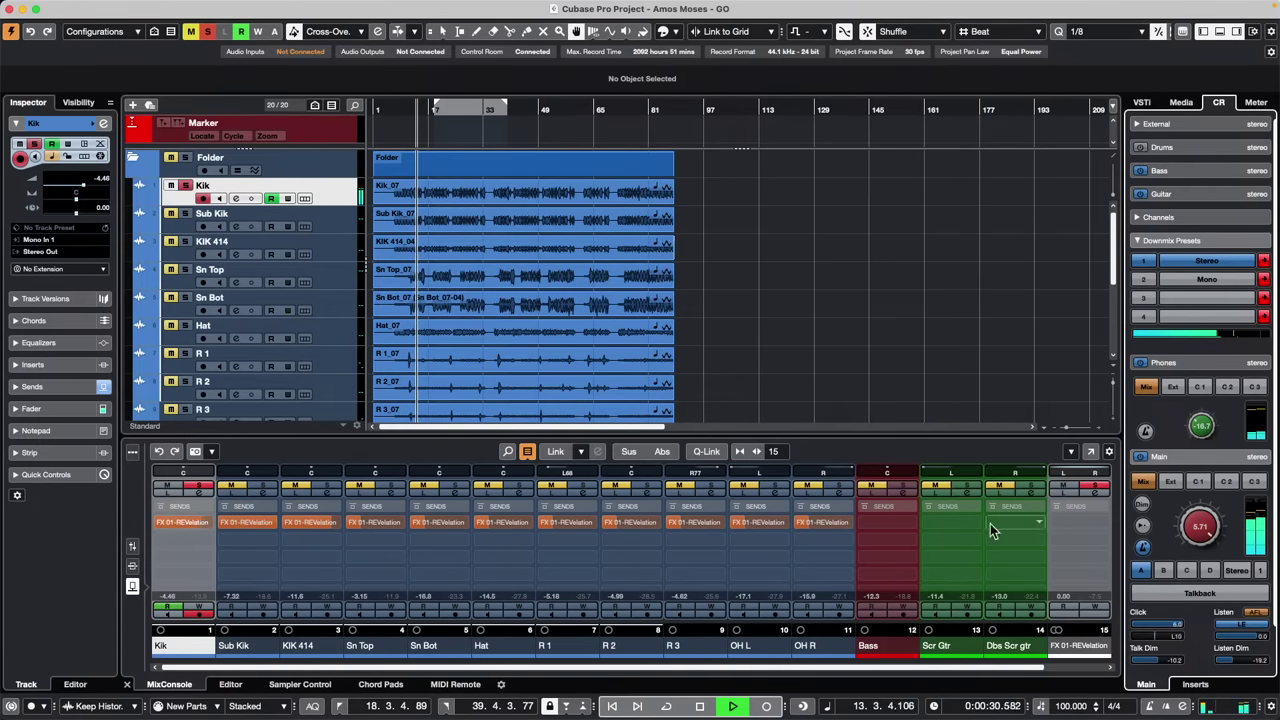
Audition the reverb sends of Sub Kik and KIK 414 individually with the nanoKONTROL2 mapping surface displayed
click(468, 685)
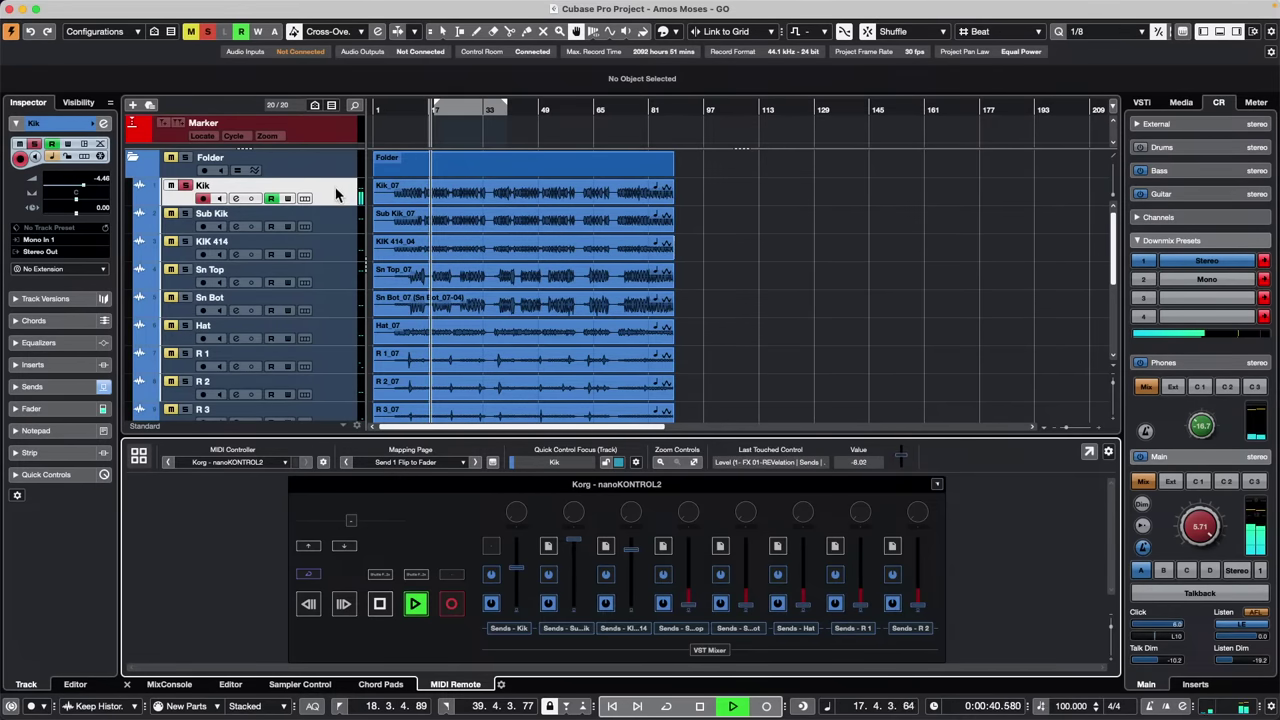
click(205, 228)
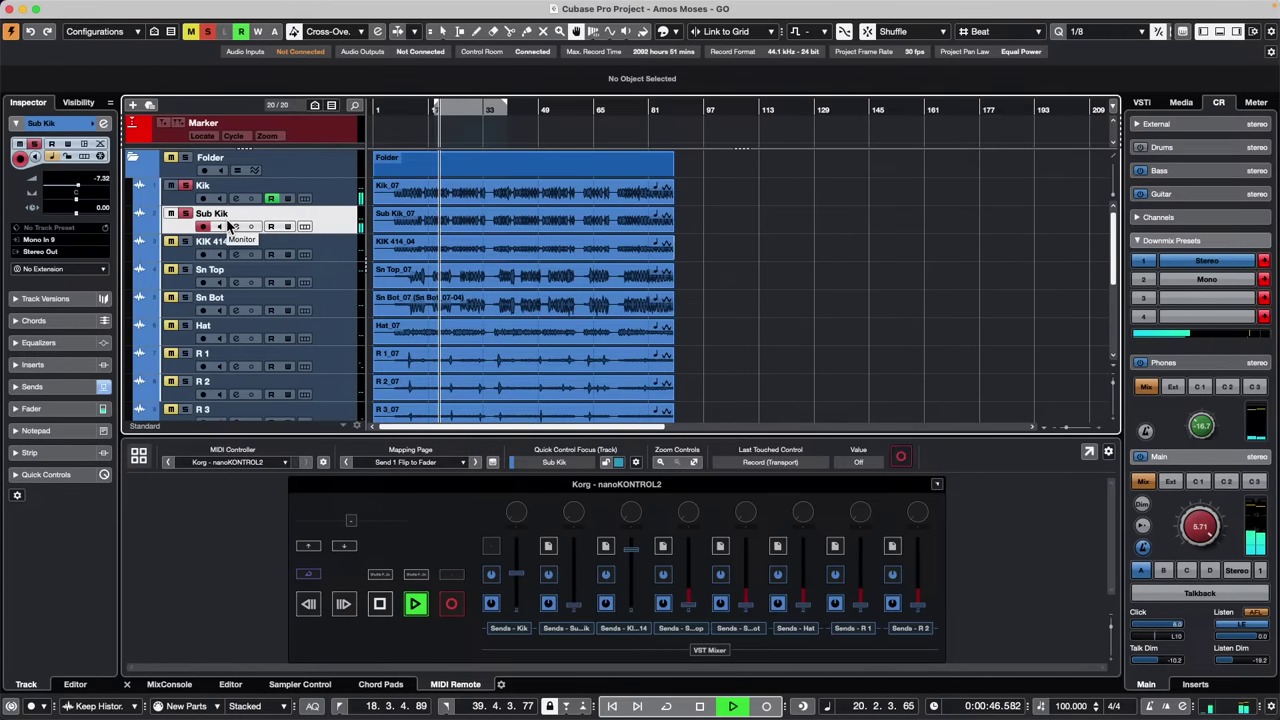
click(340, 250)
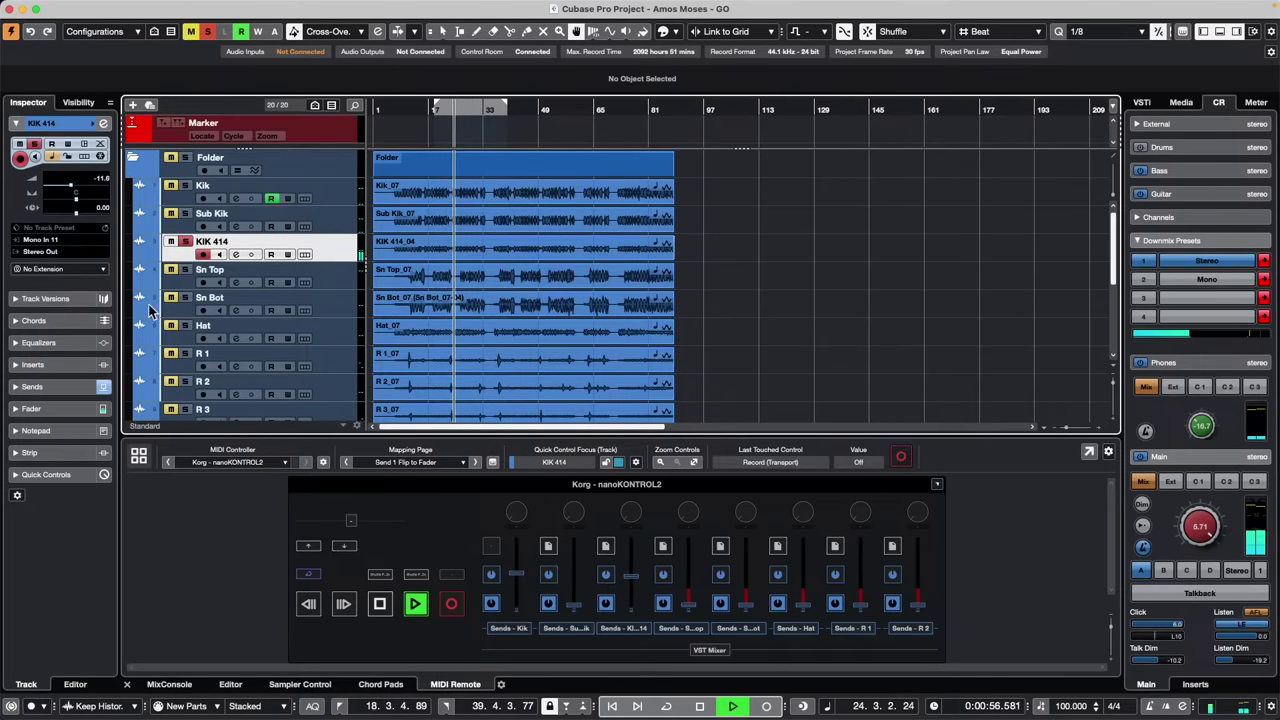
Solo the whole drum folder, check its sends in the MixConsole and MIDI Remote, and stop playback
click(170, 685)
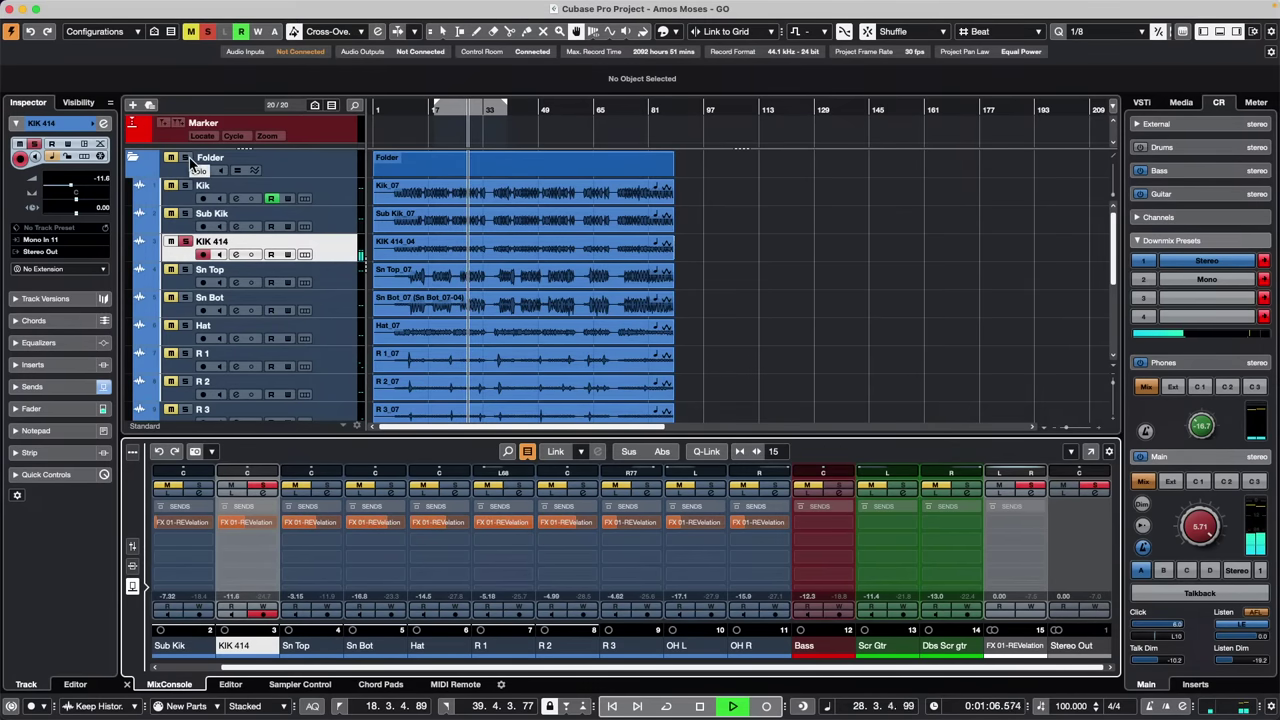
click(392, 167)
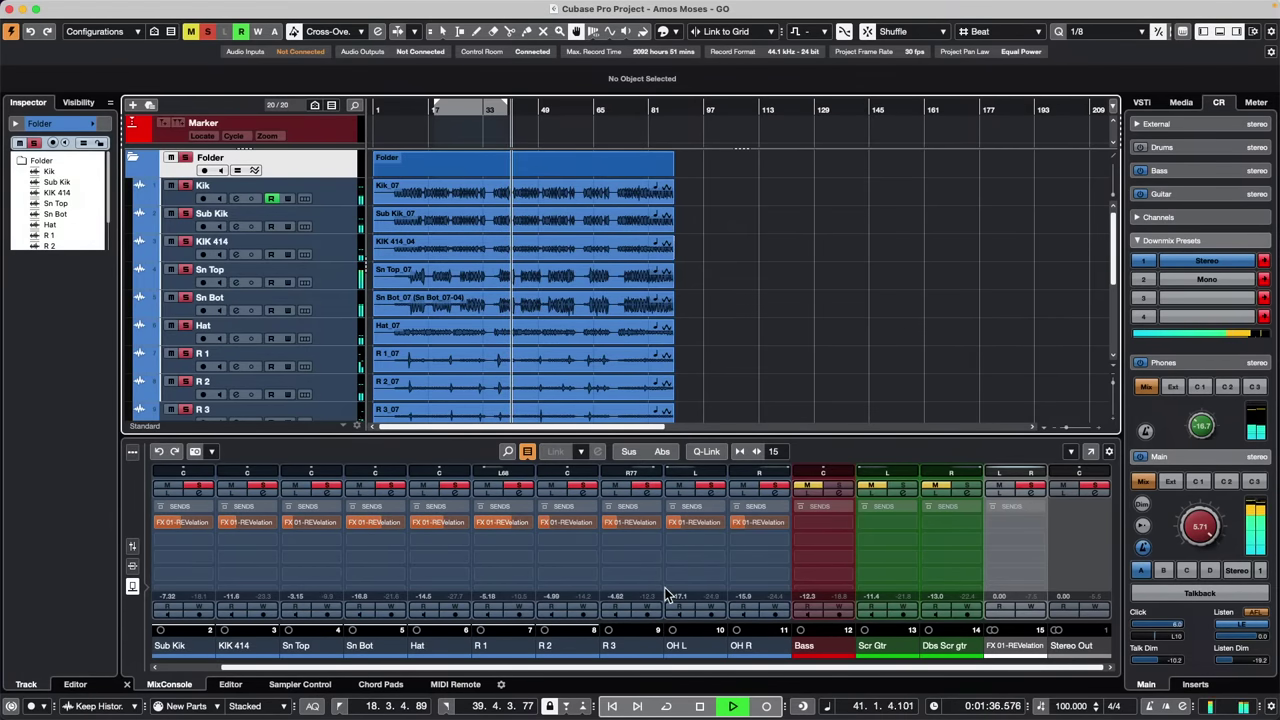
click(463, 687)
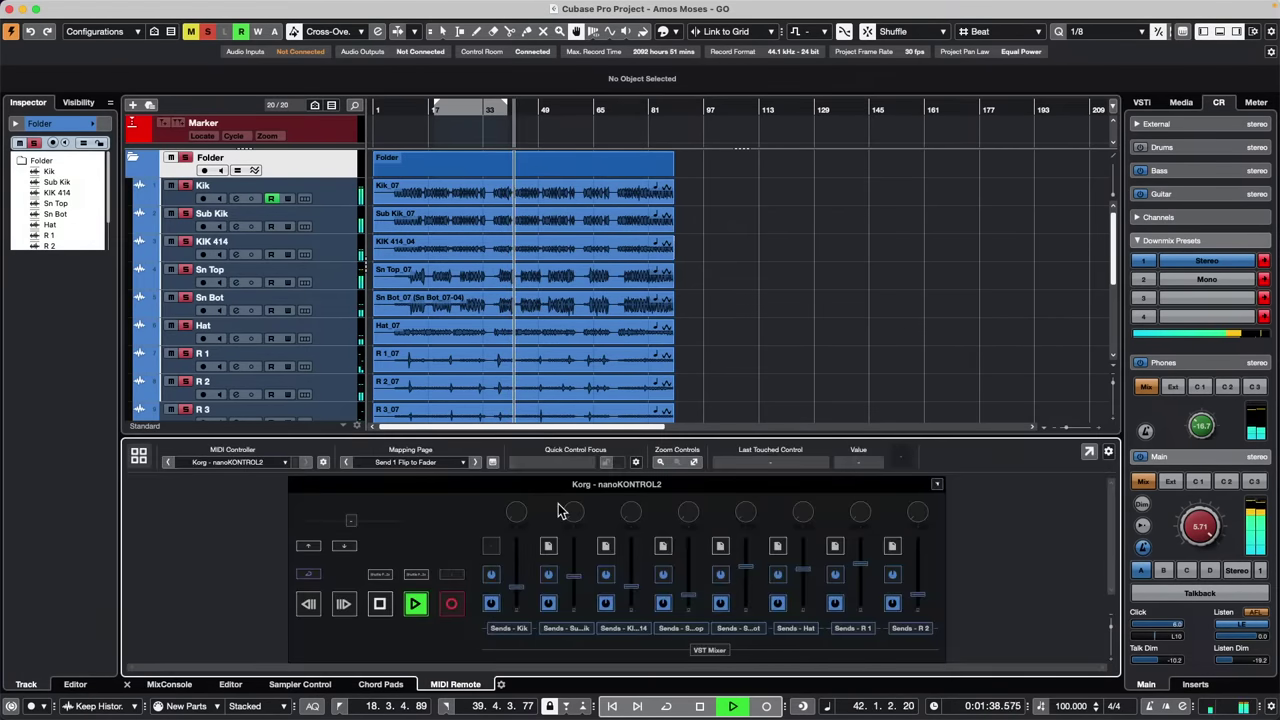
key(space)
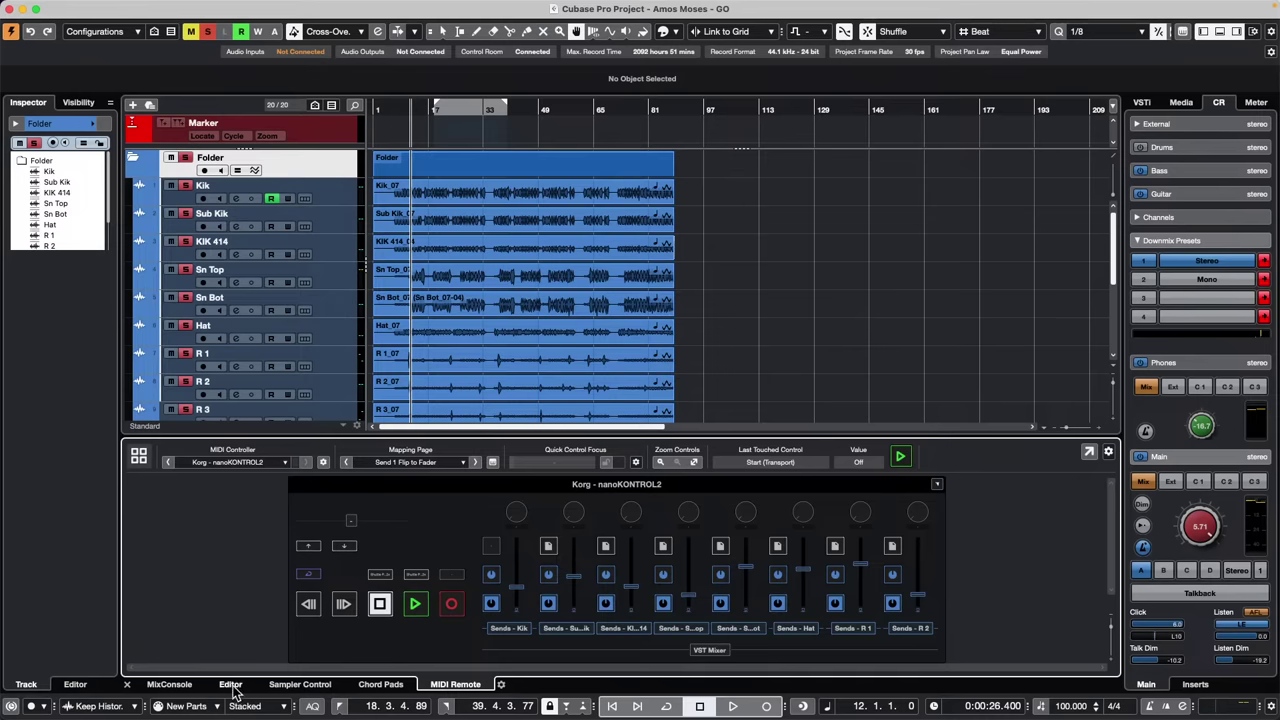
Audition the drum tracks with their MixConsole sends shown, starting from the project beginning, and turn on cycle mode before stopping playback
click(163, 686)
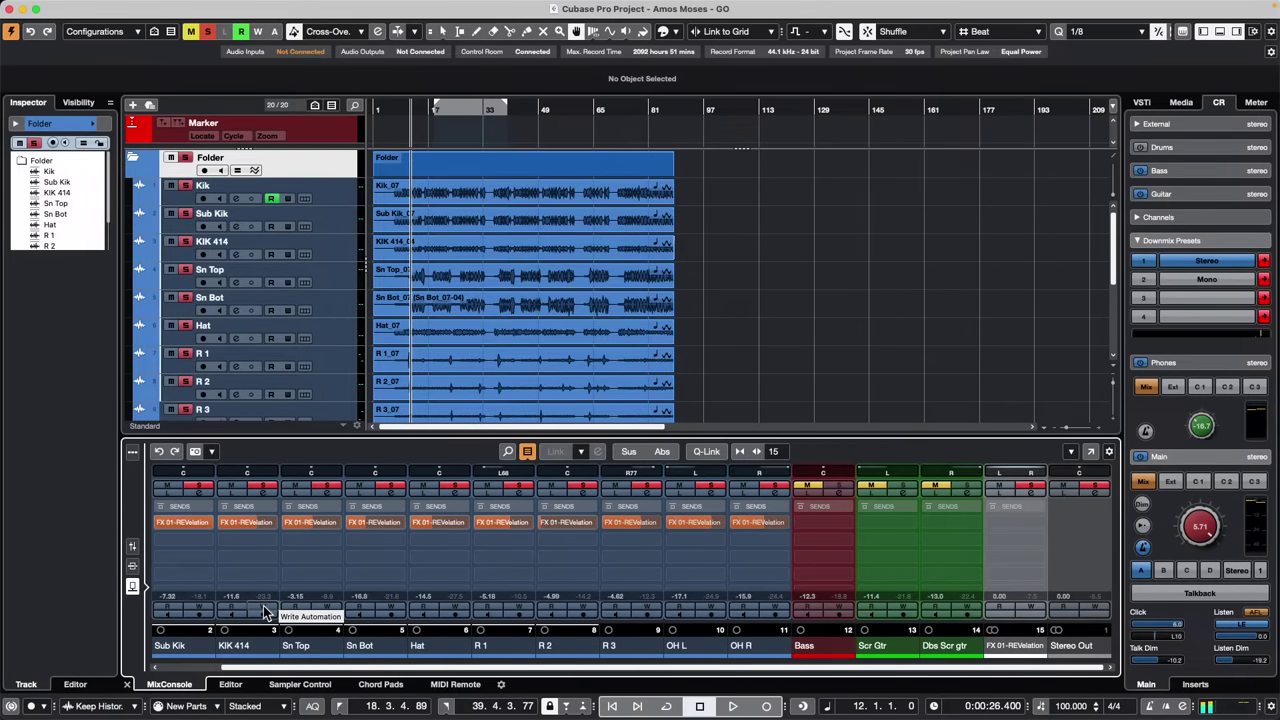
key(period)
key(space)
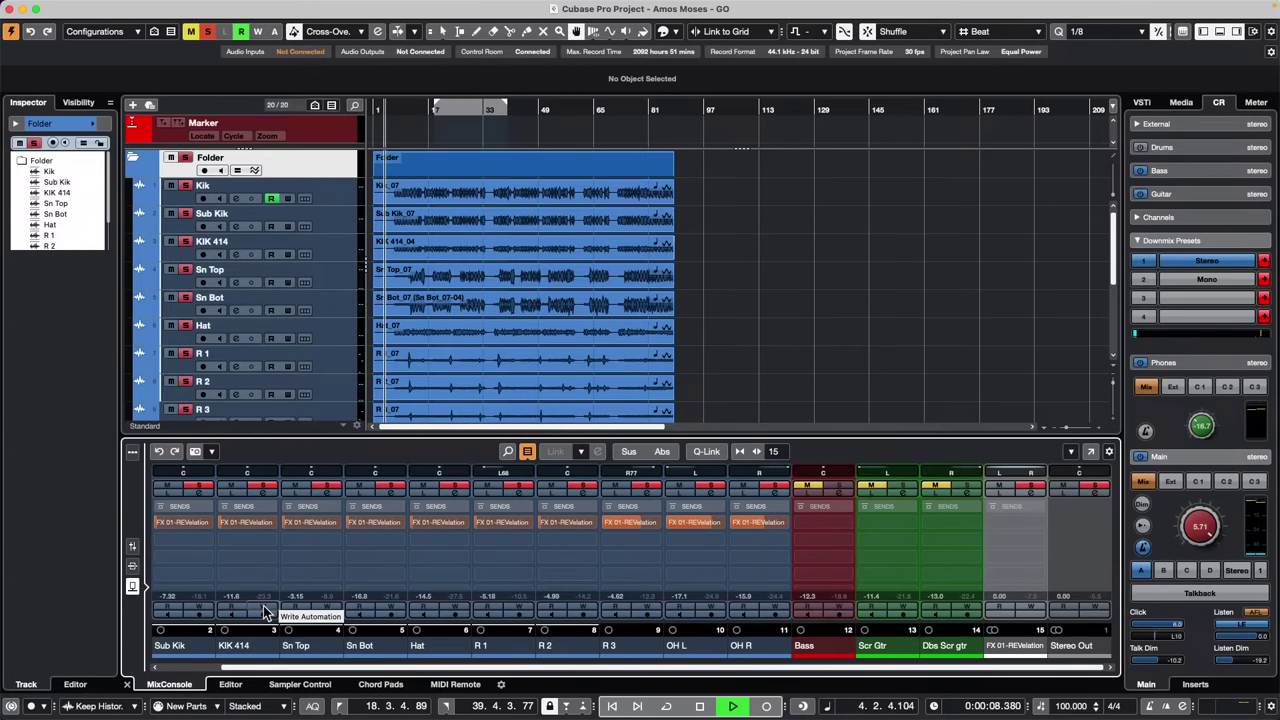
click(400, 108)
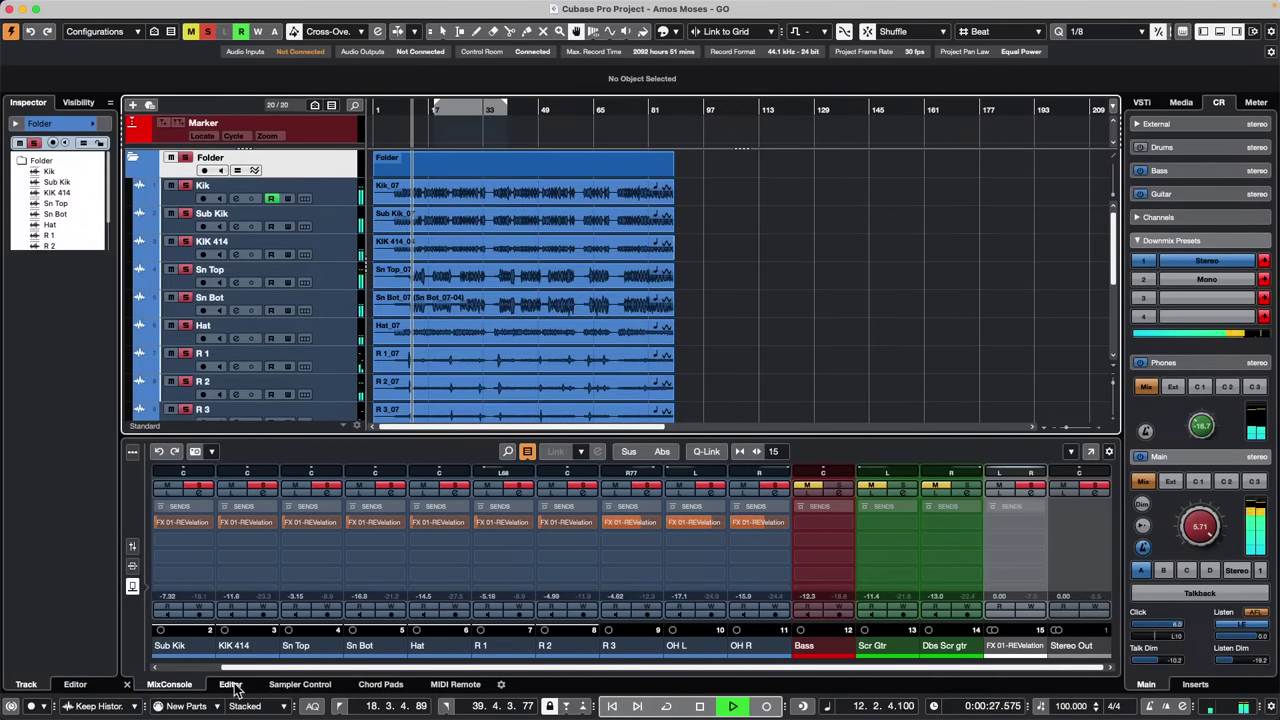
drag(241, 669, 86, 666)
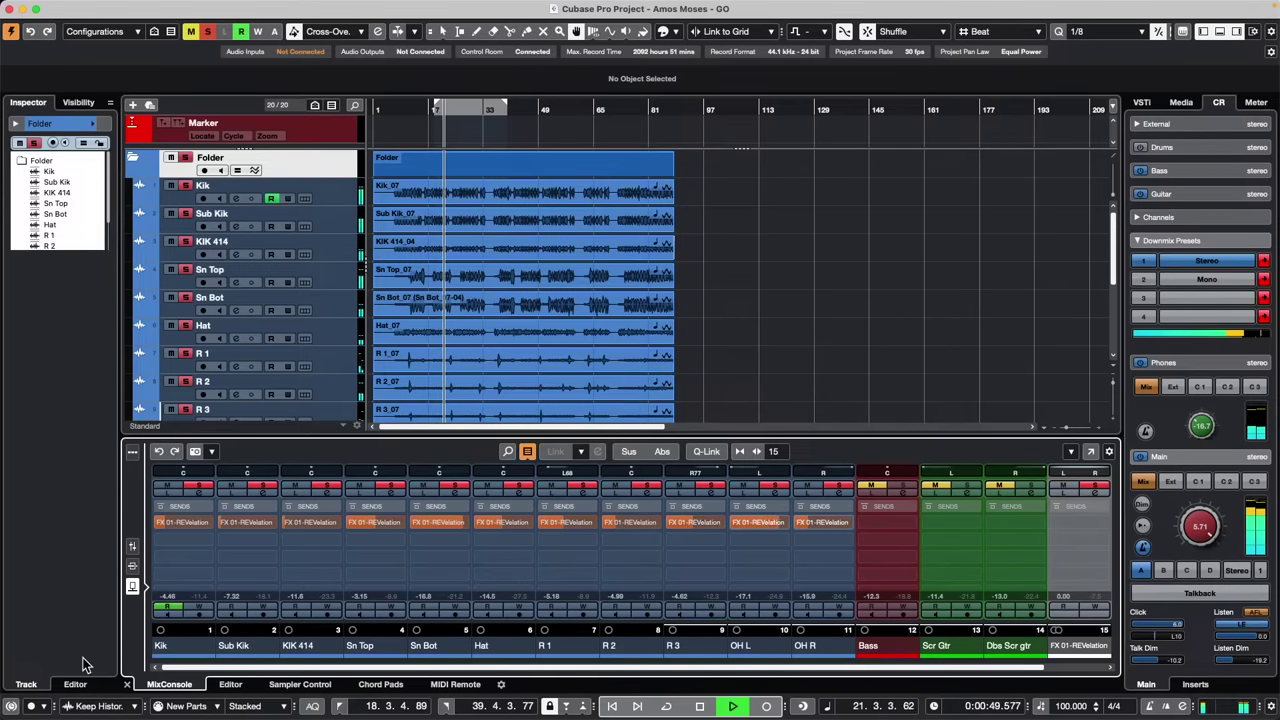
key(KP_Divide)
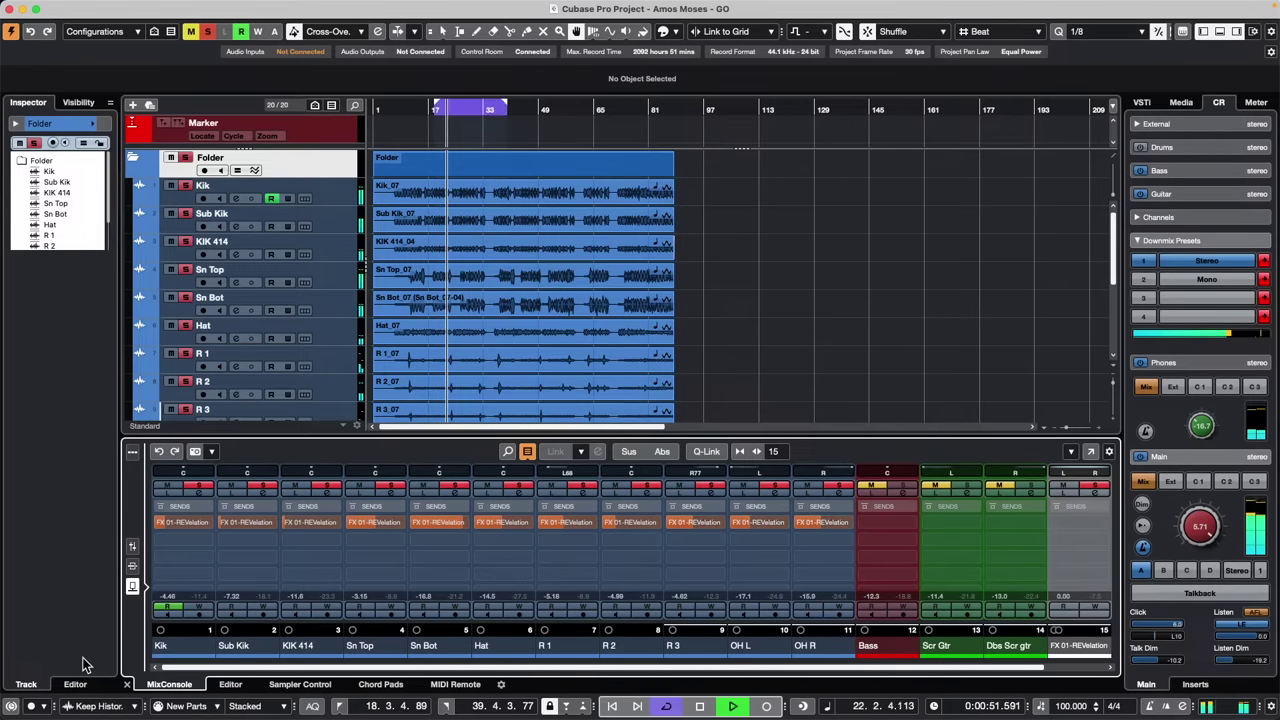
key(space)
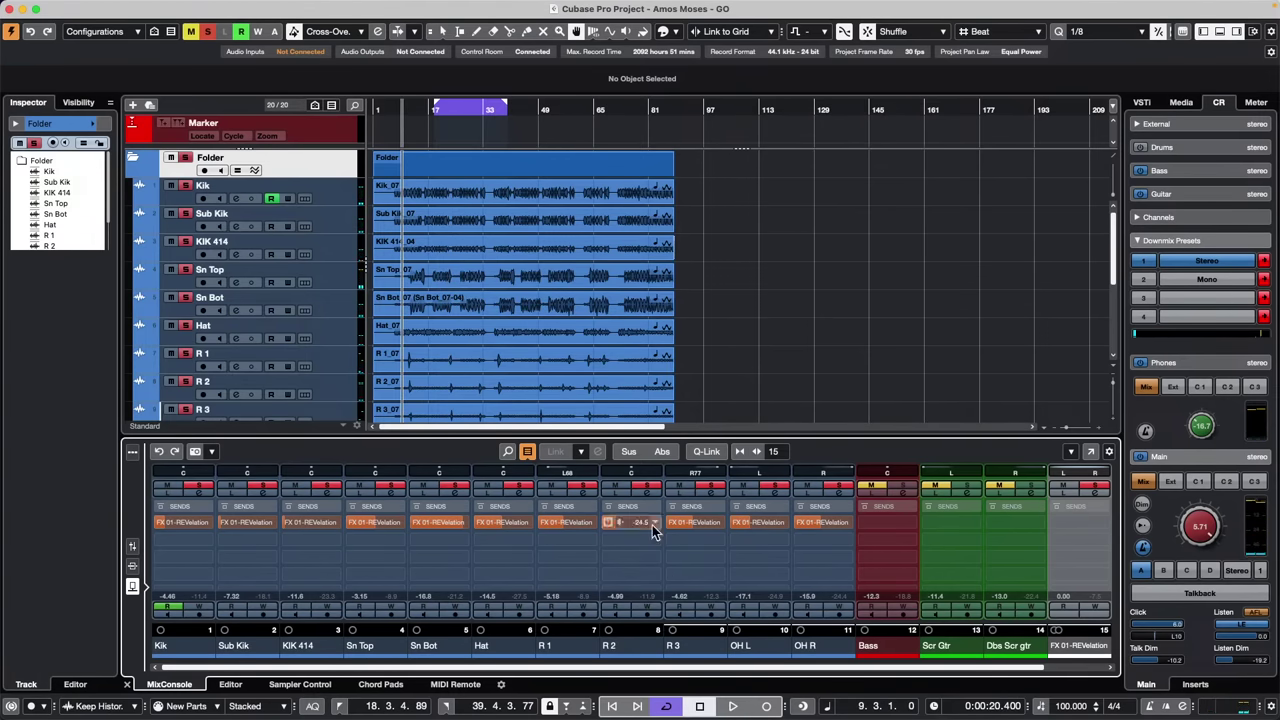
Check the list of nanoKONTROL2 mapping pages in MIDI Remote, keeping Send 1 Flip to Fader active
click(456, 685)
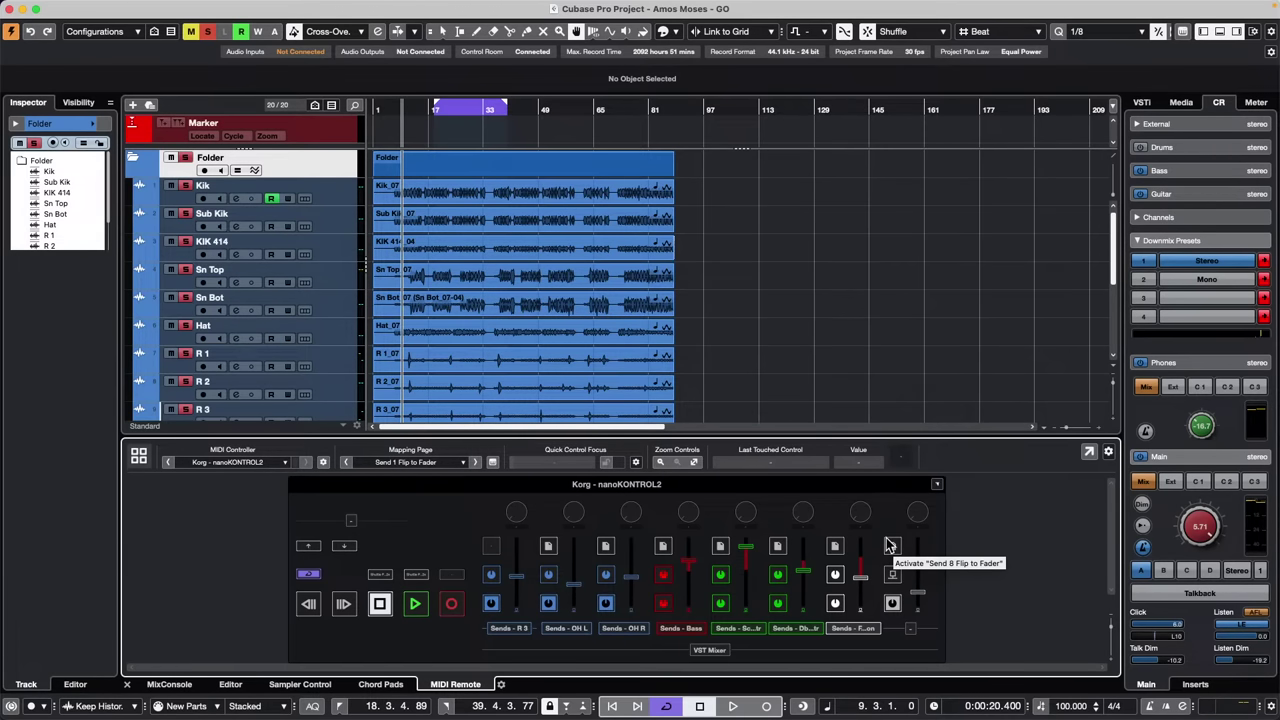
click(424, 462)
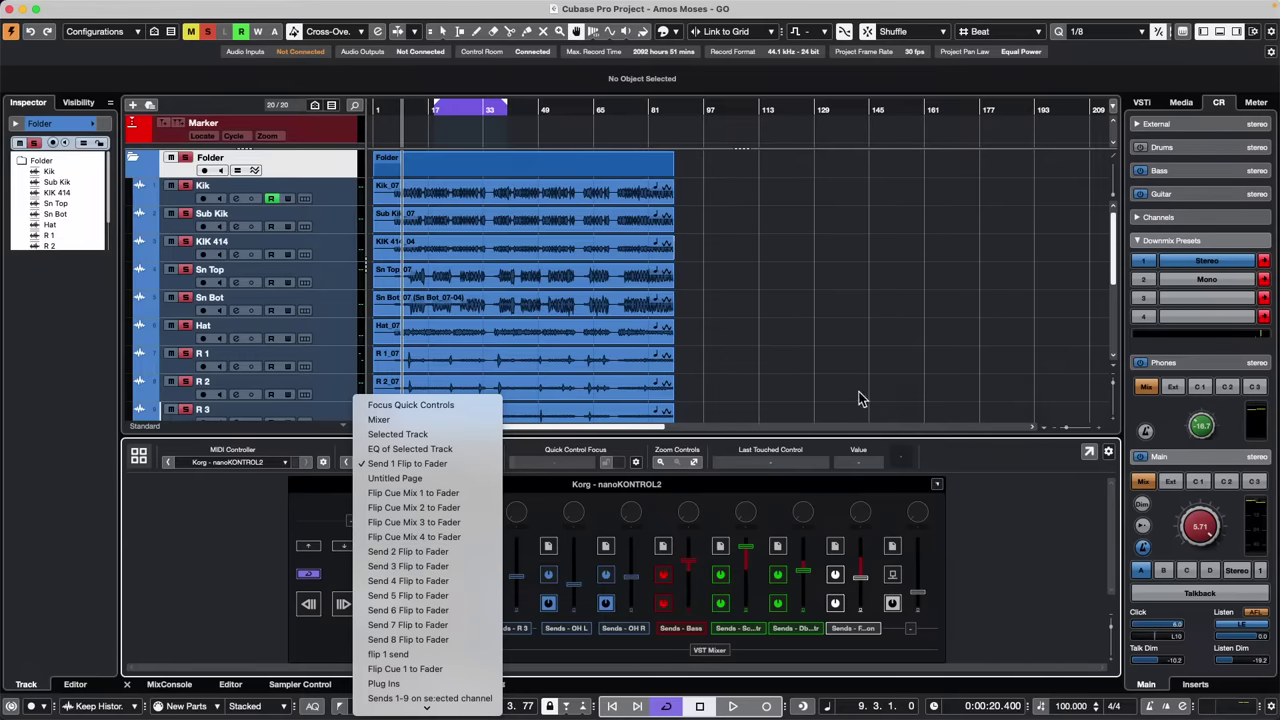
click(1048, 534)
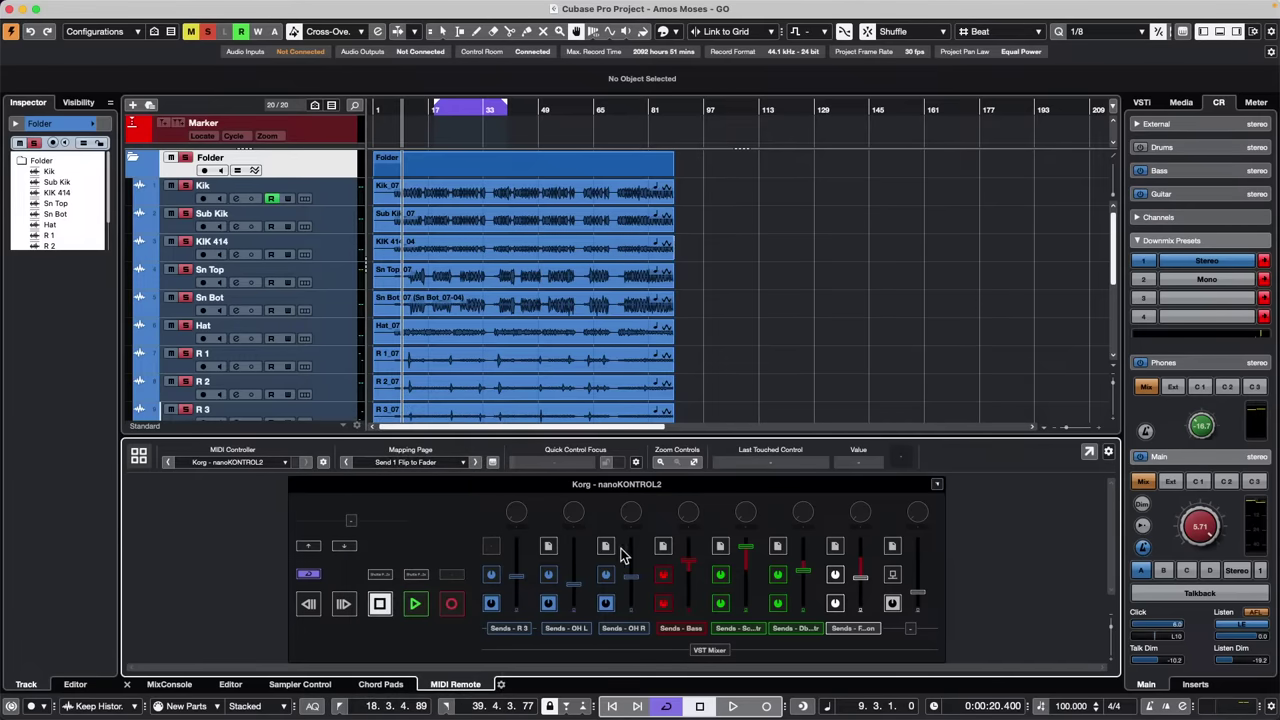
Inspect the Mapping Page Actions available for the button that activates Send 2 Flip to Fader, and close the Mapping Assistant
double_click(553, 549)
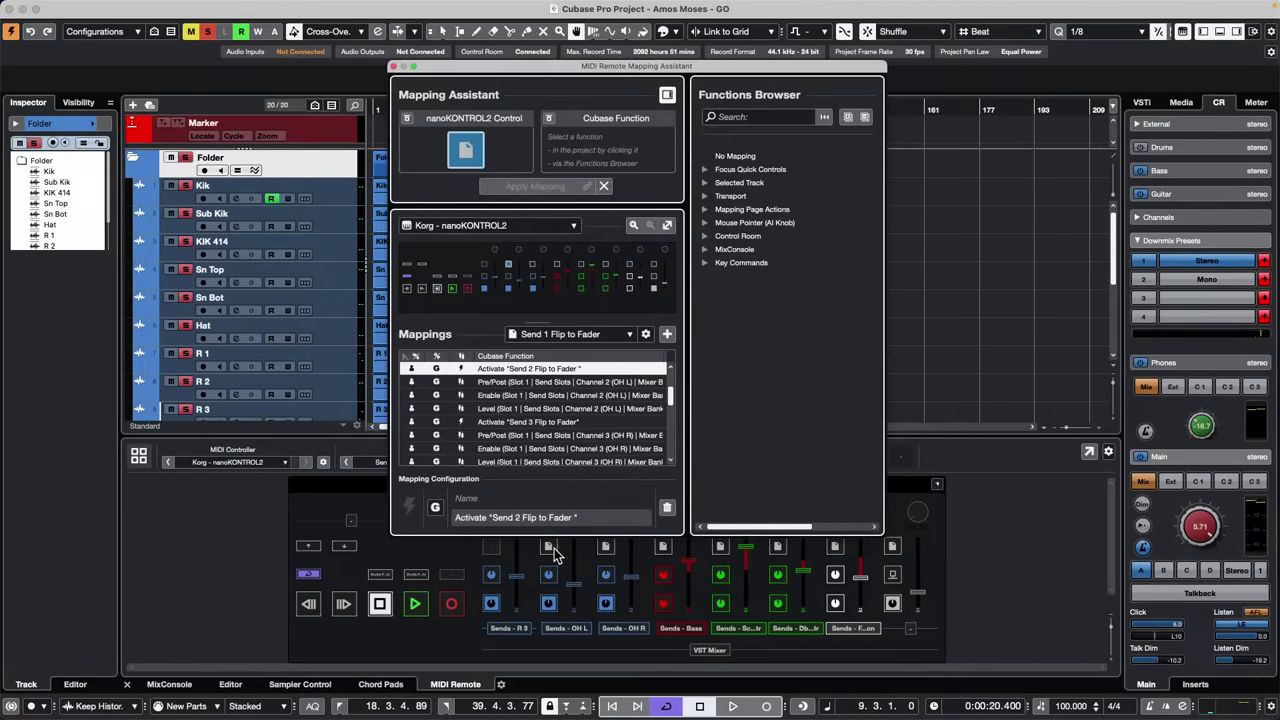
click(706, 210)
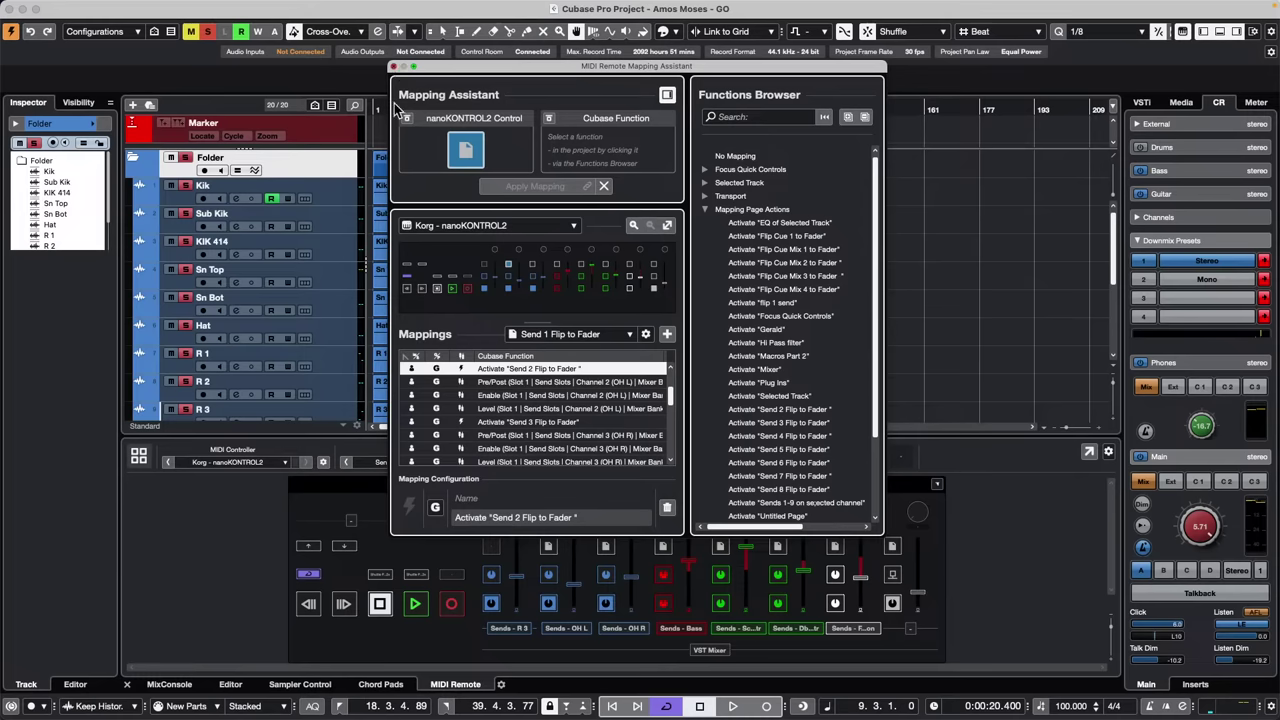
click(394, 66)
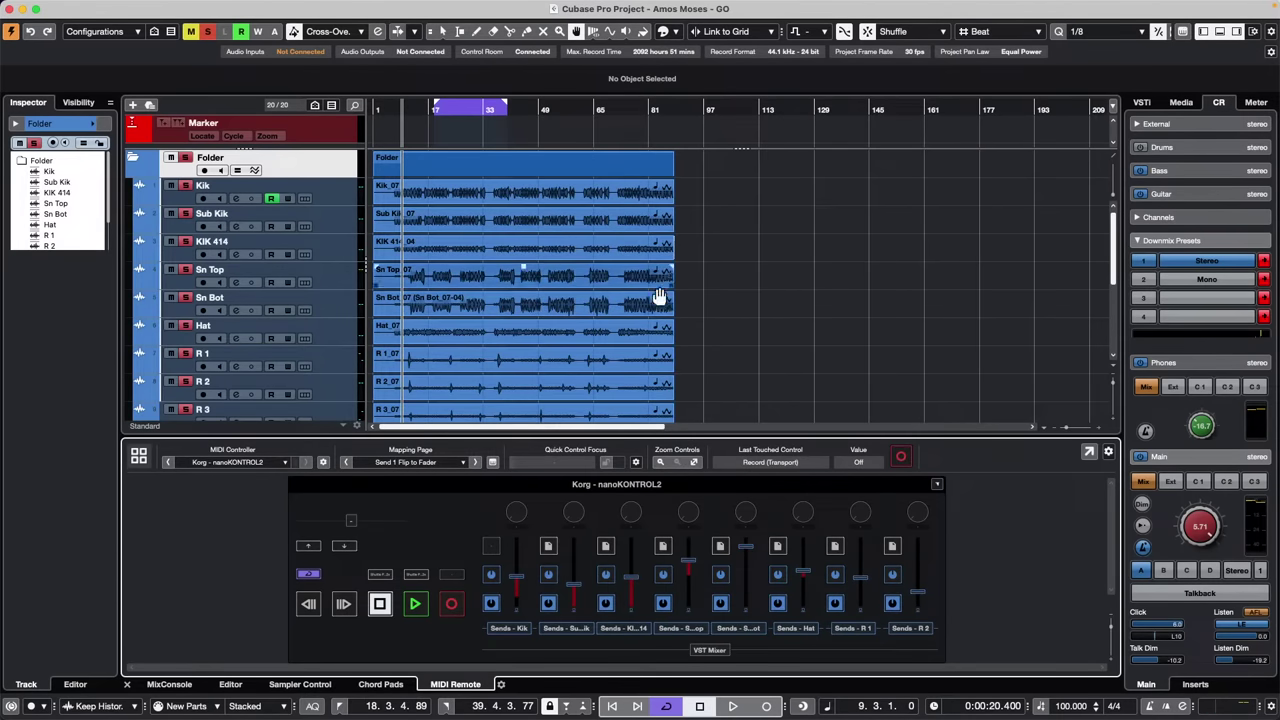
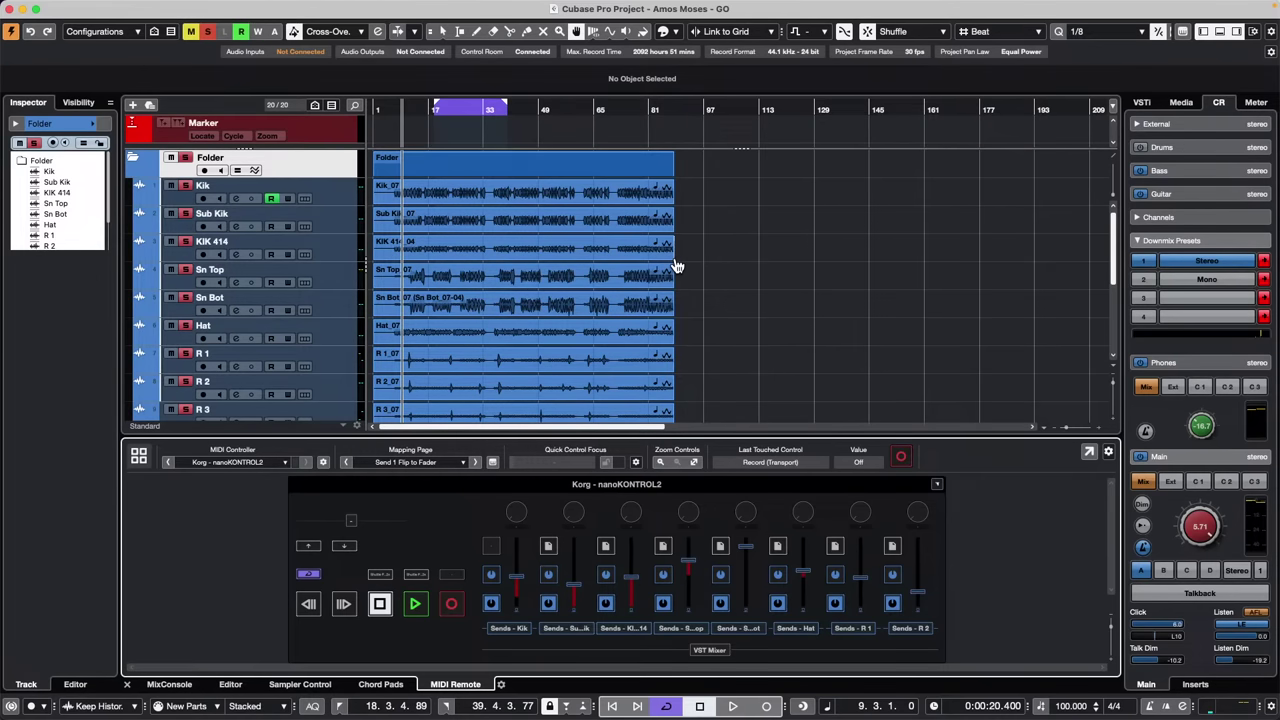
Open the Project Setup settings for the Amos Moses project
click(773, 241)
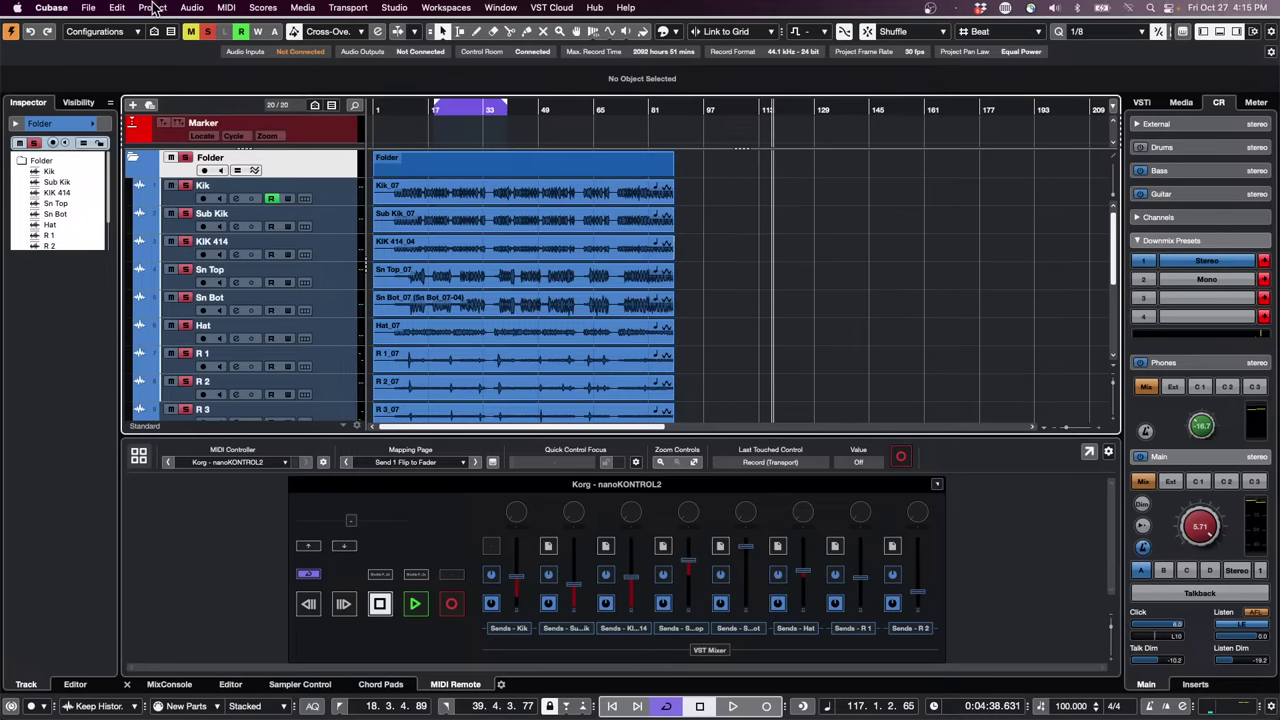
click(152, 7)
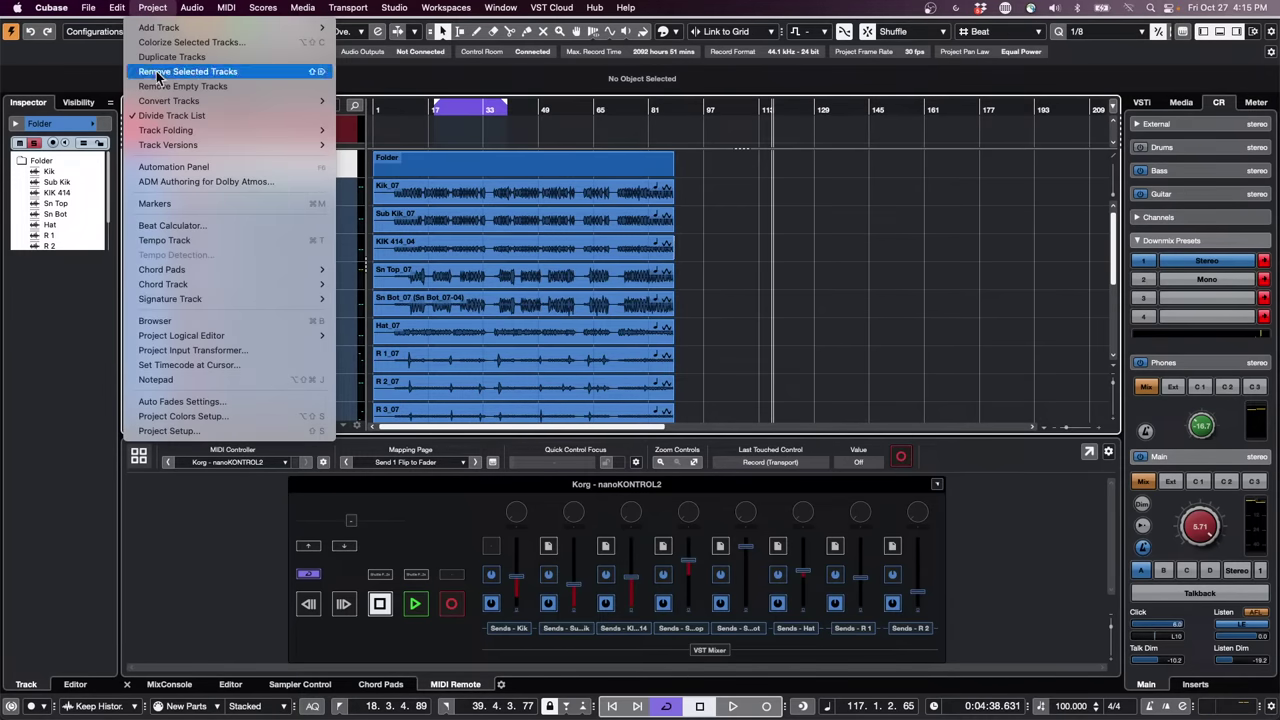
click(215, 429)
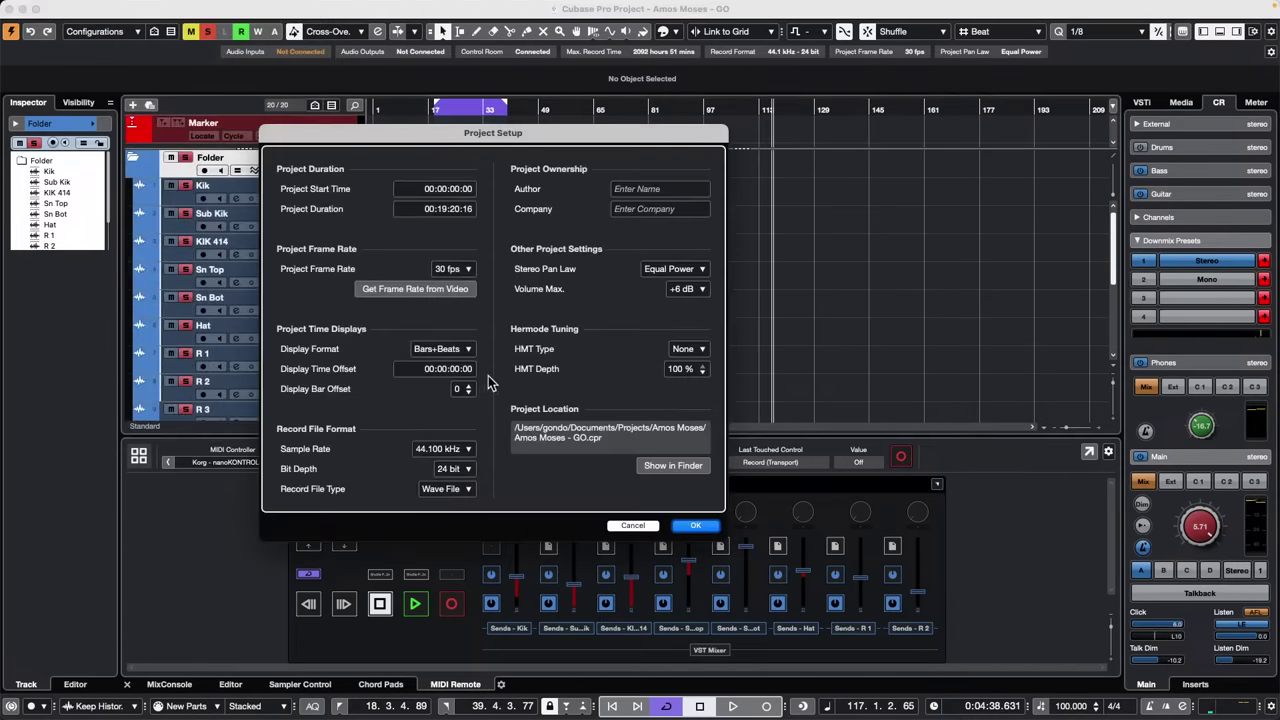
Examine the available sample rates and record file types in the Project Setup dialog, then close it
click(462, 452)
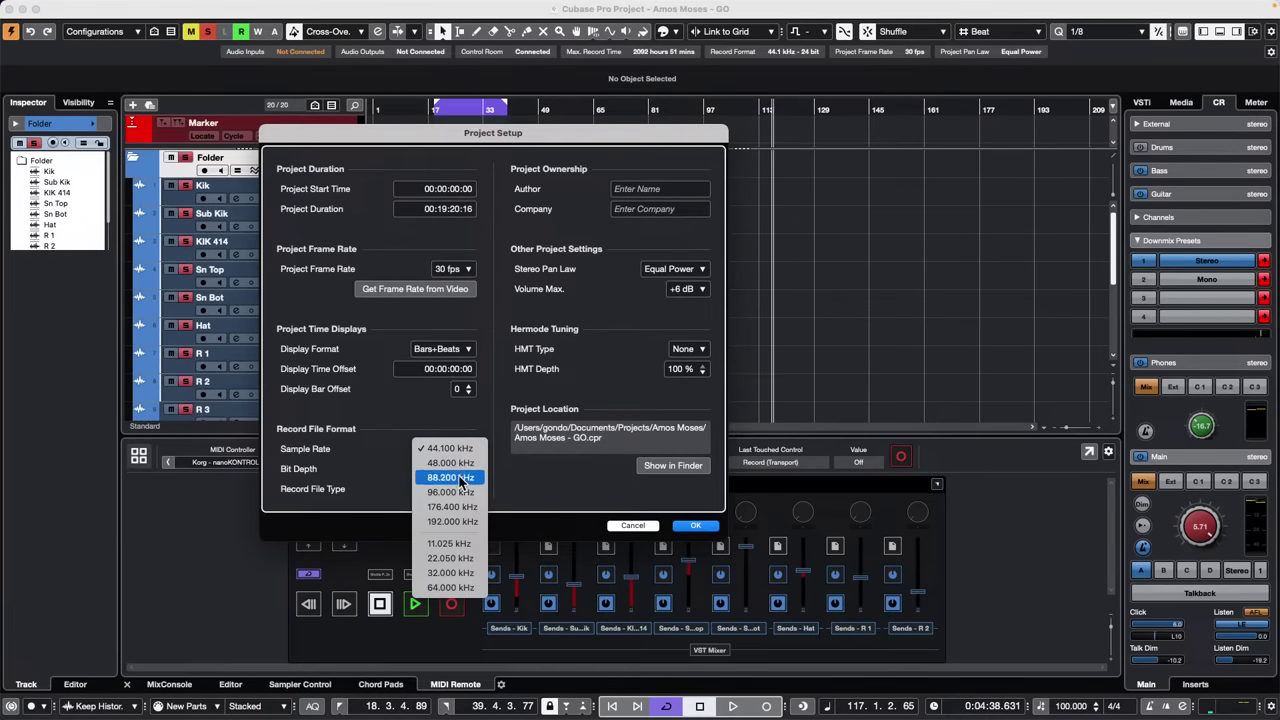
click(410, 420)
click(700, 526)
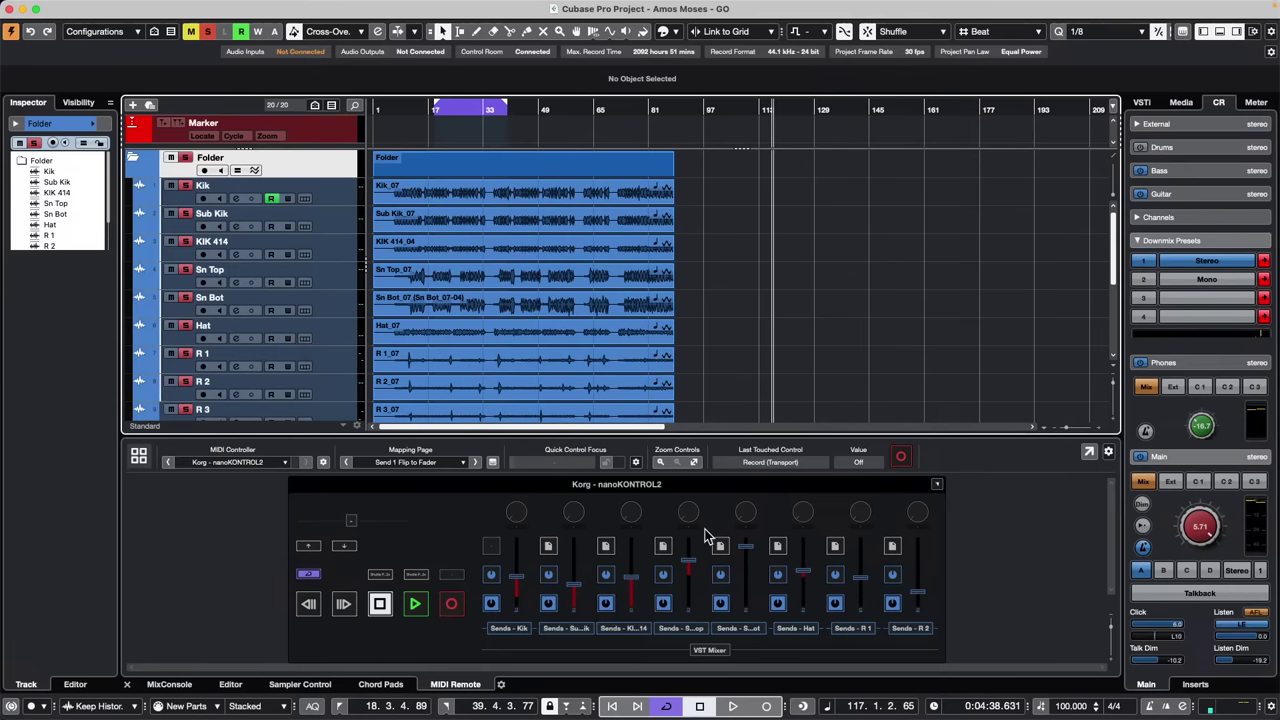
key(shift+s)
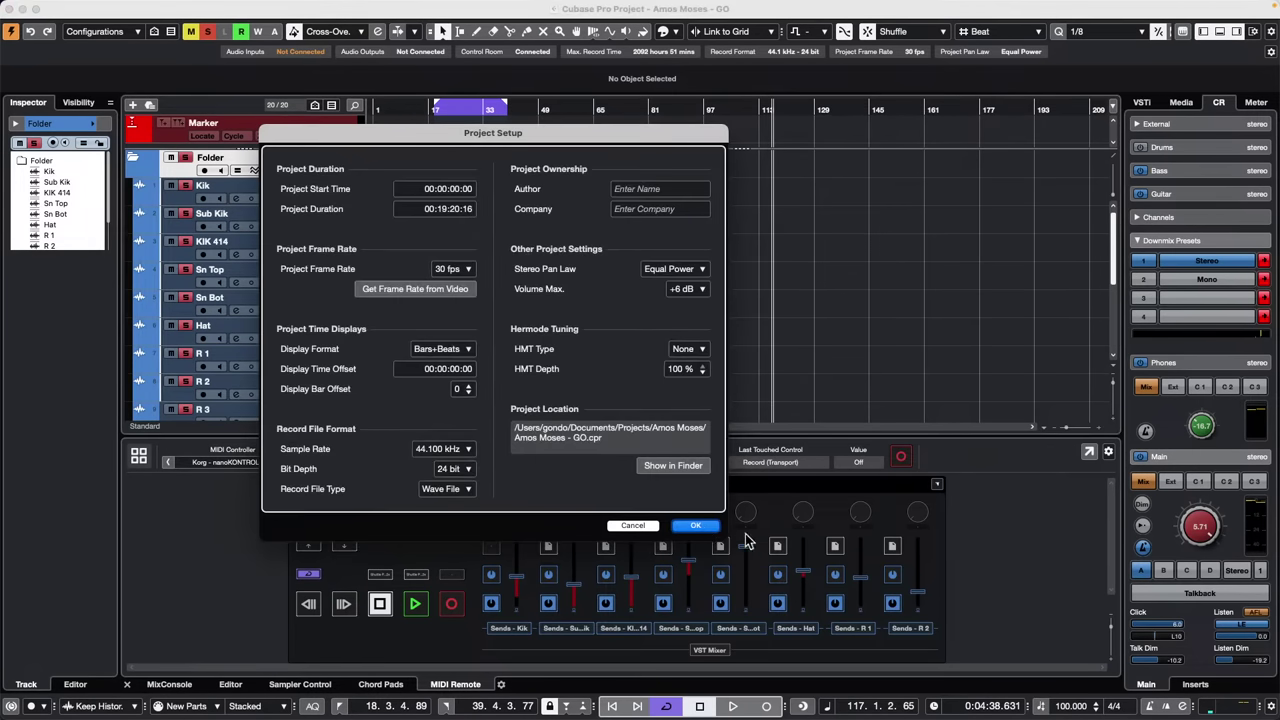
click(452, 489)
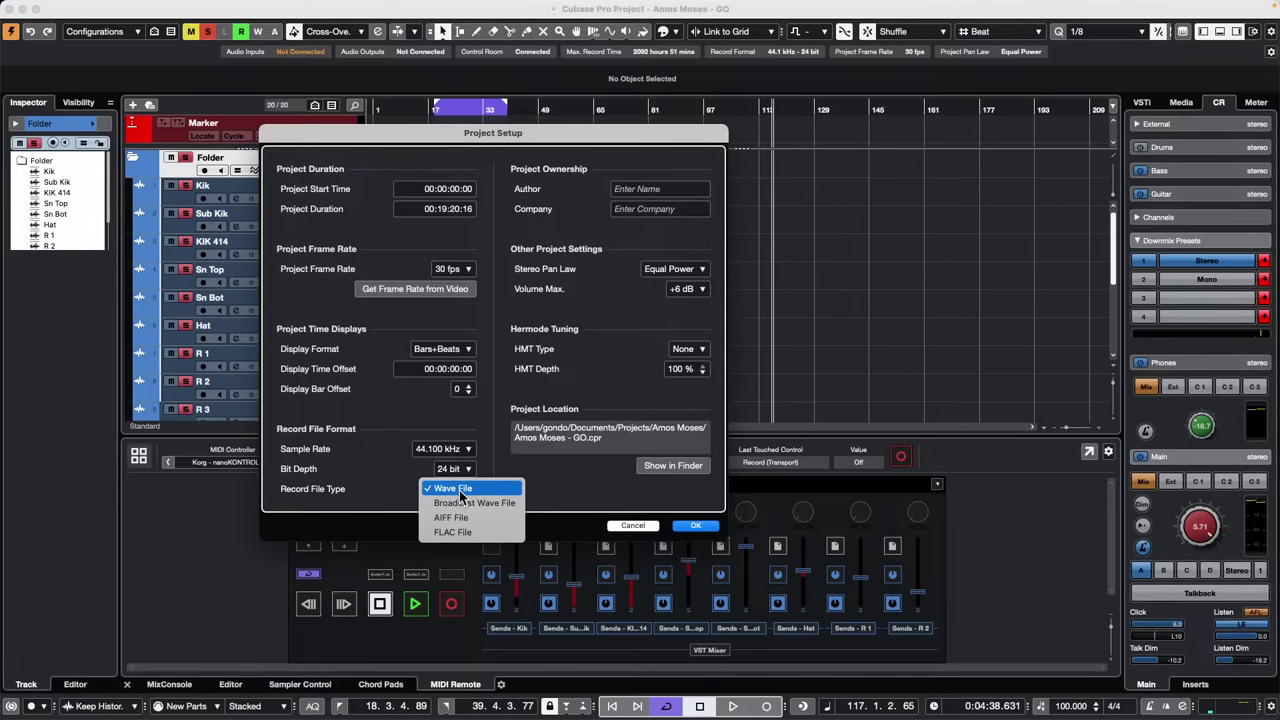
click(626, 498)
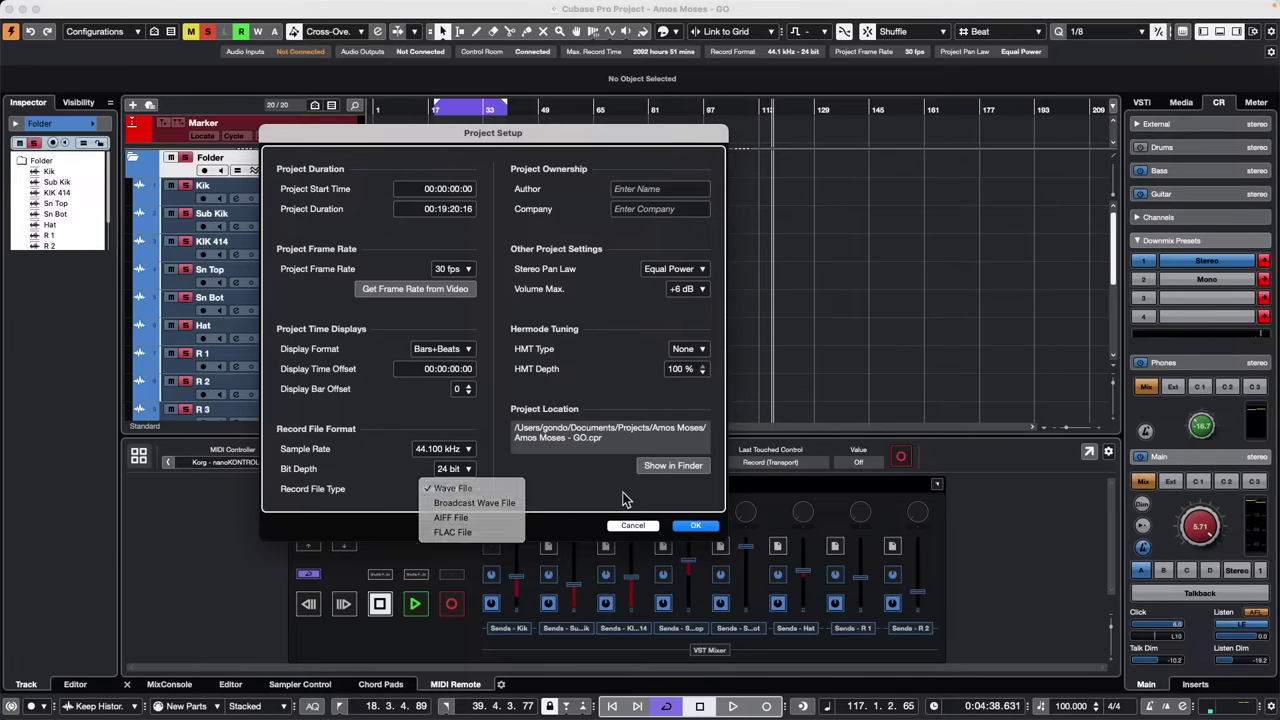
click(716, 526)
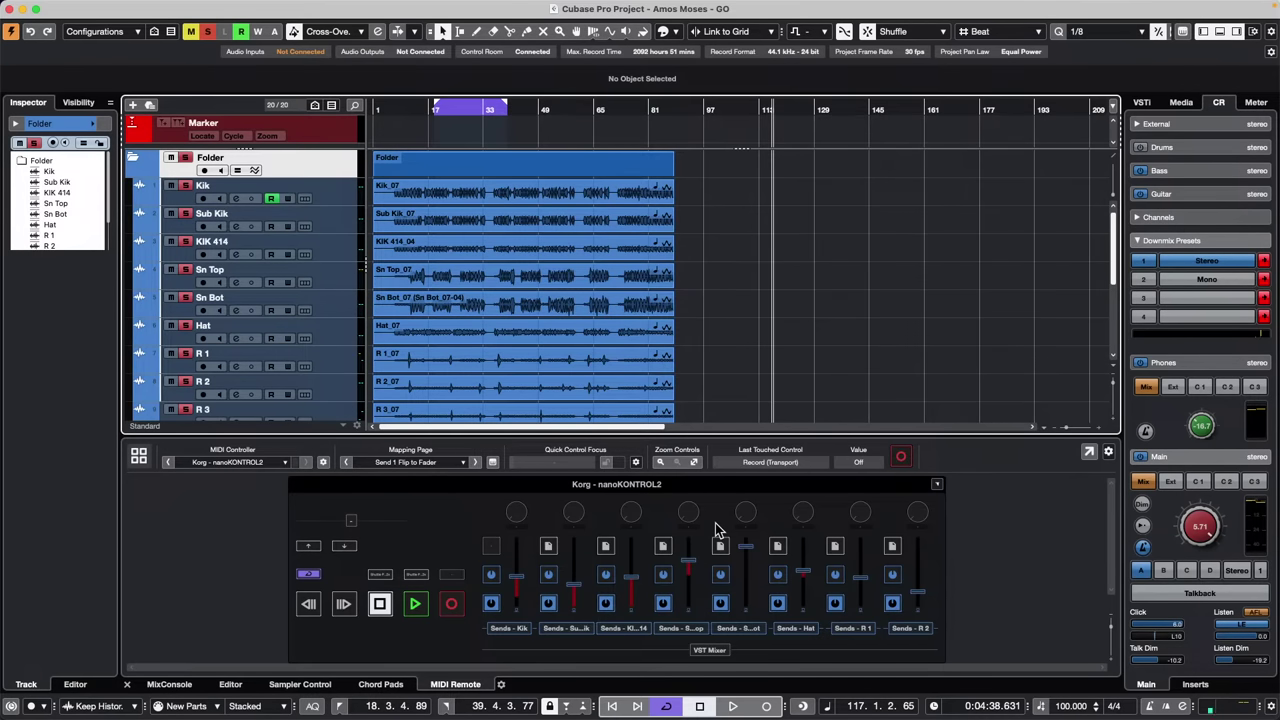
Expand the Stereo Out bus in the output audio connections and check its Main Mix assignment
mouse_move(693, 10)
click(408, 8)
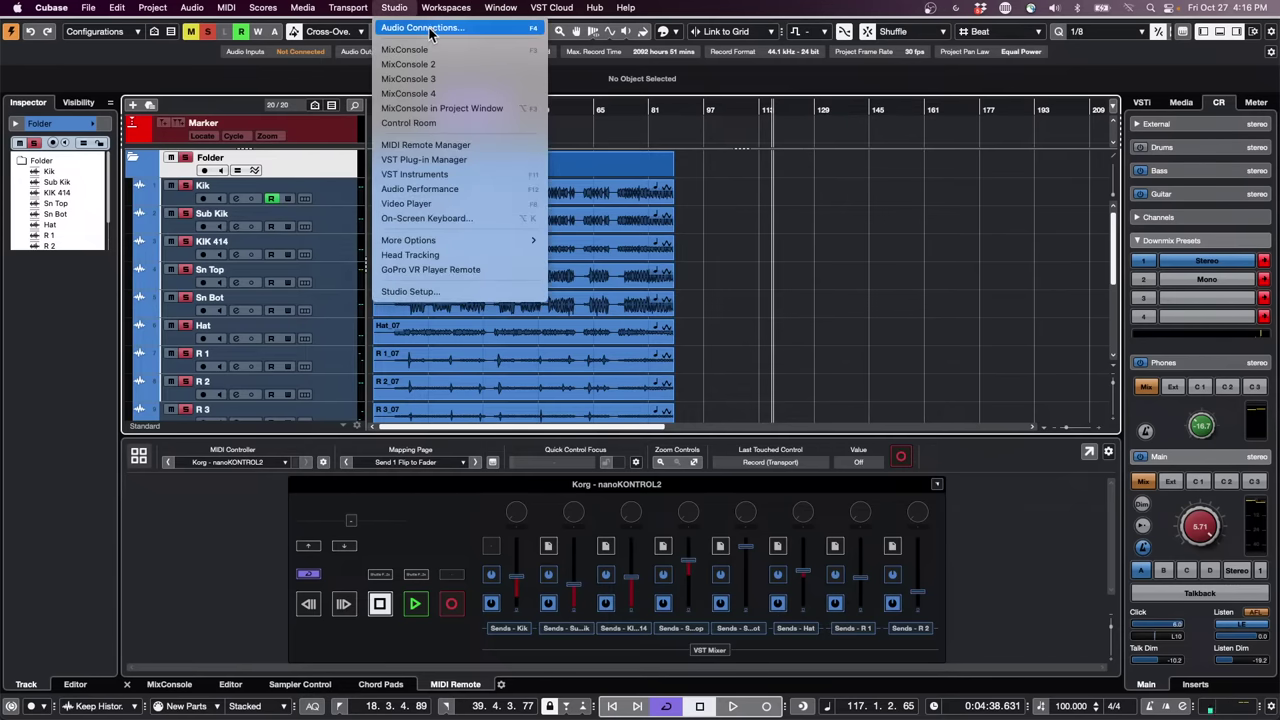
click(430, 28)
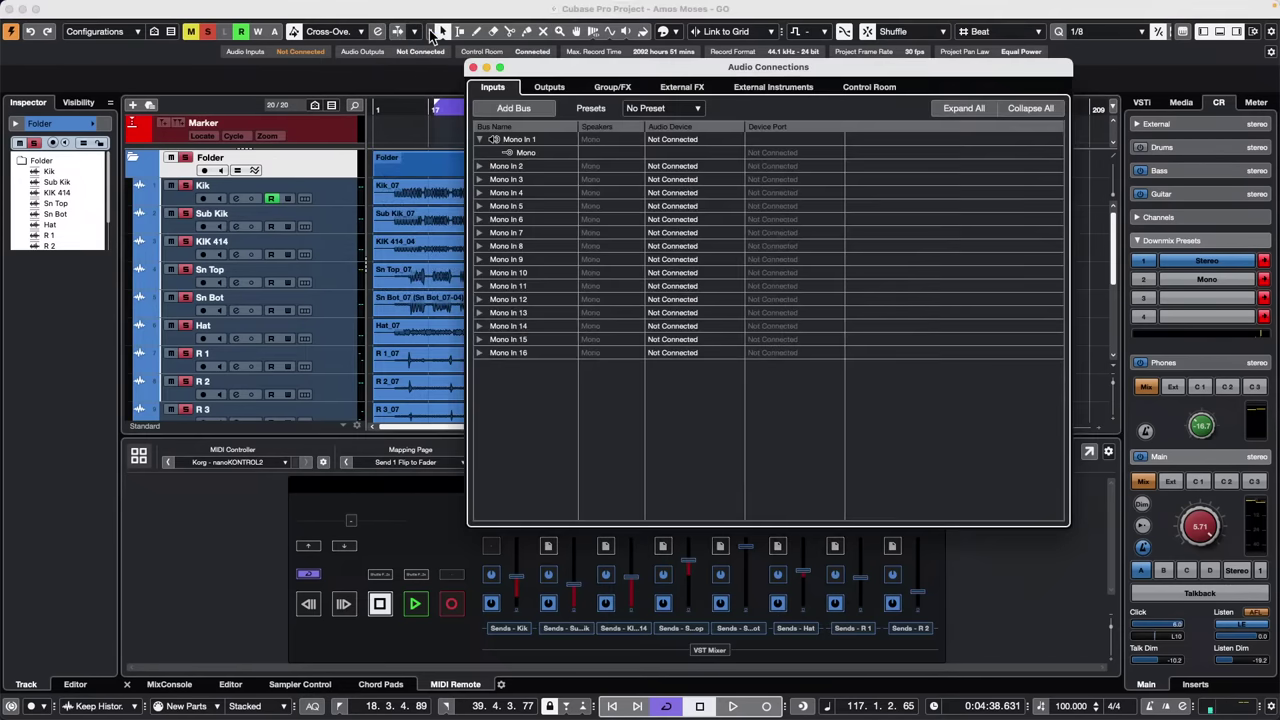
click(550, 88)
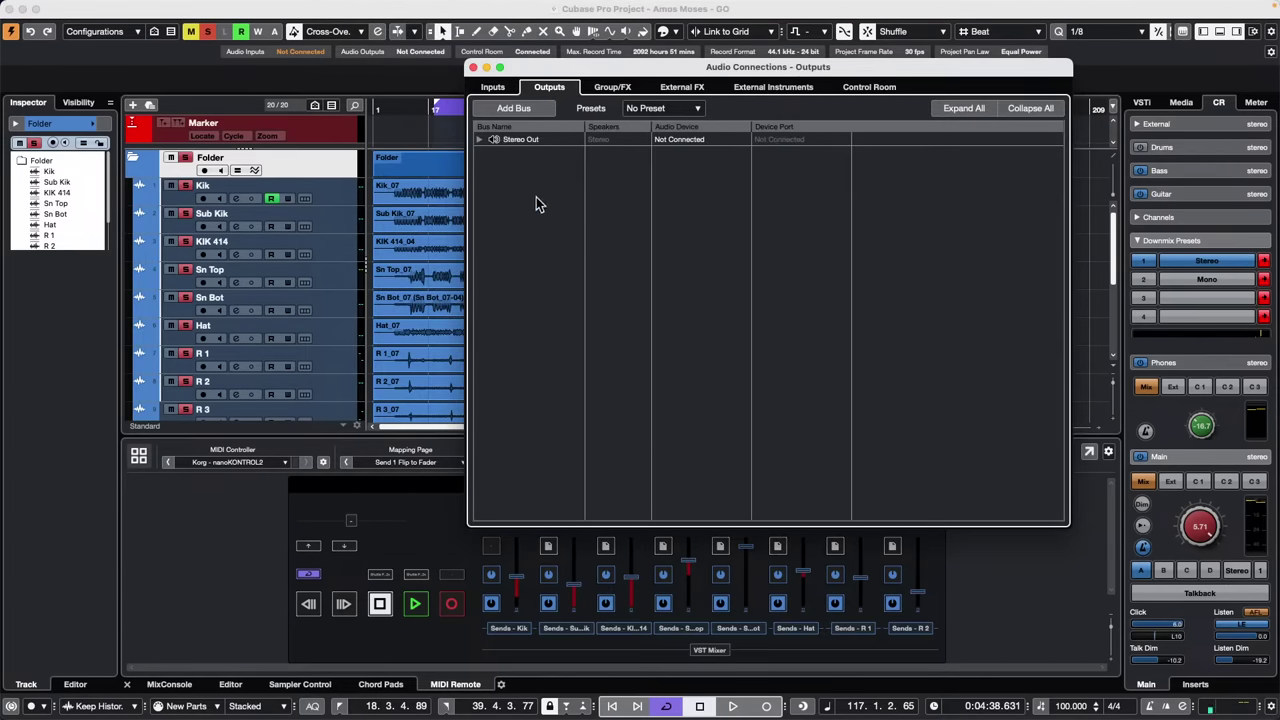
click(480, 140)
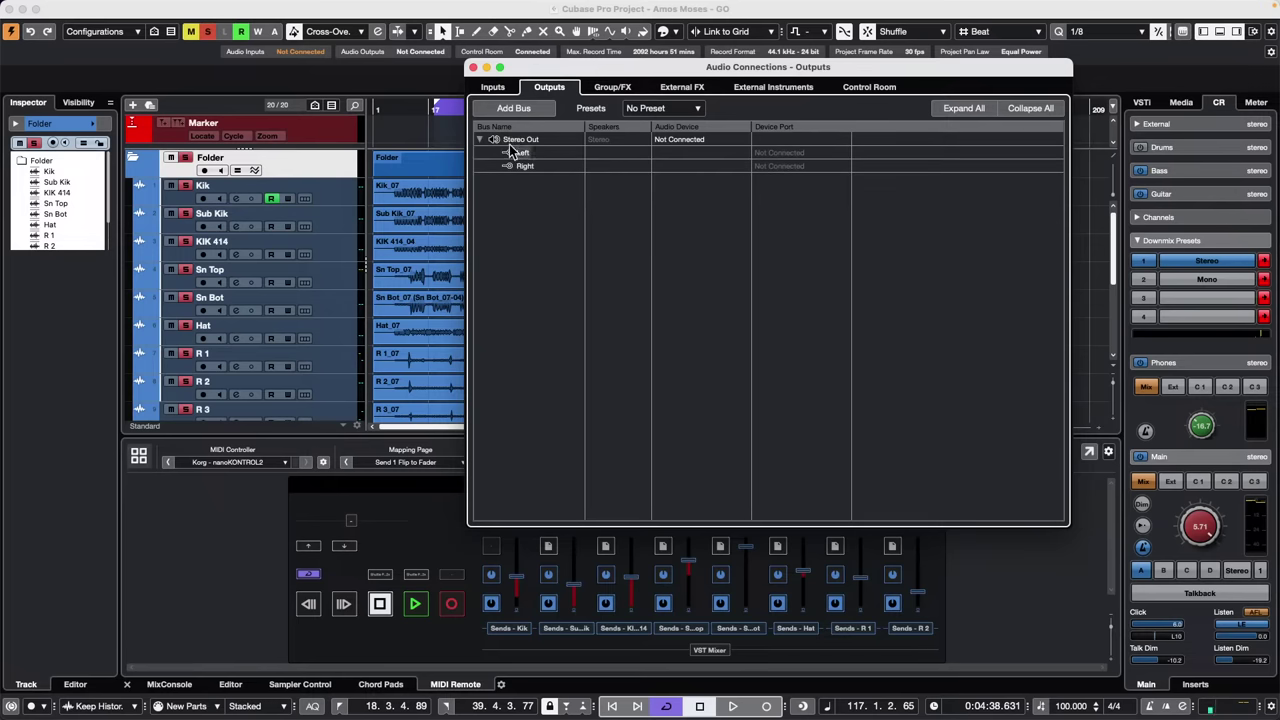
click(515, 140)
right_click(524, 141)
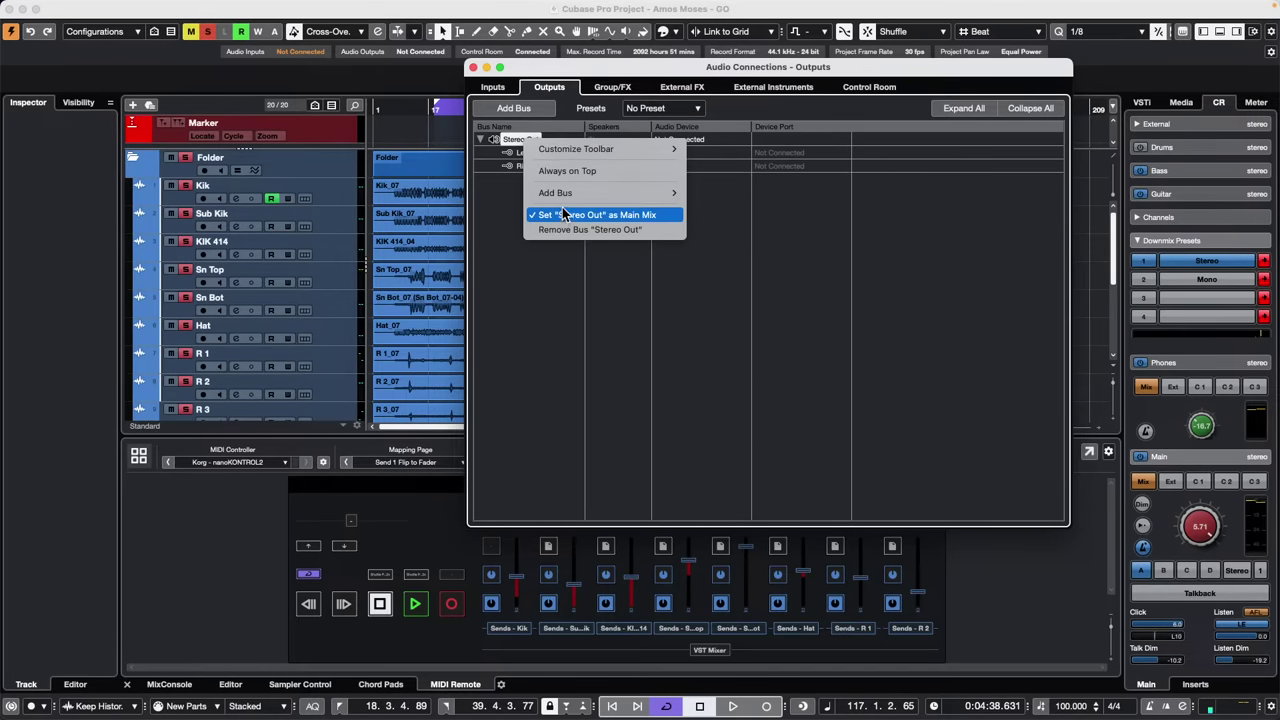
click(545, 271)
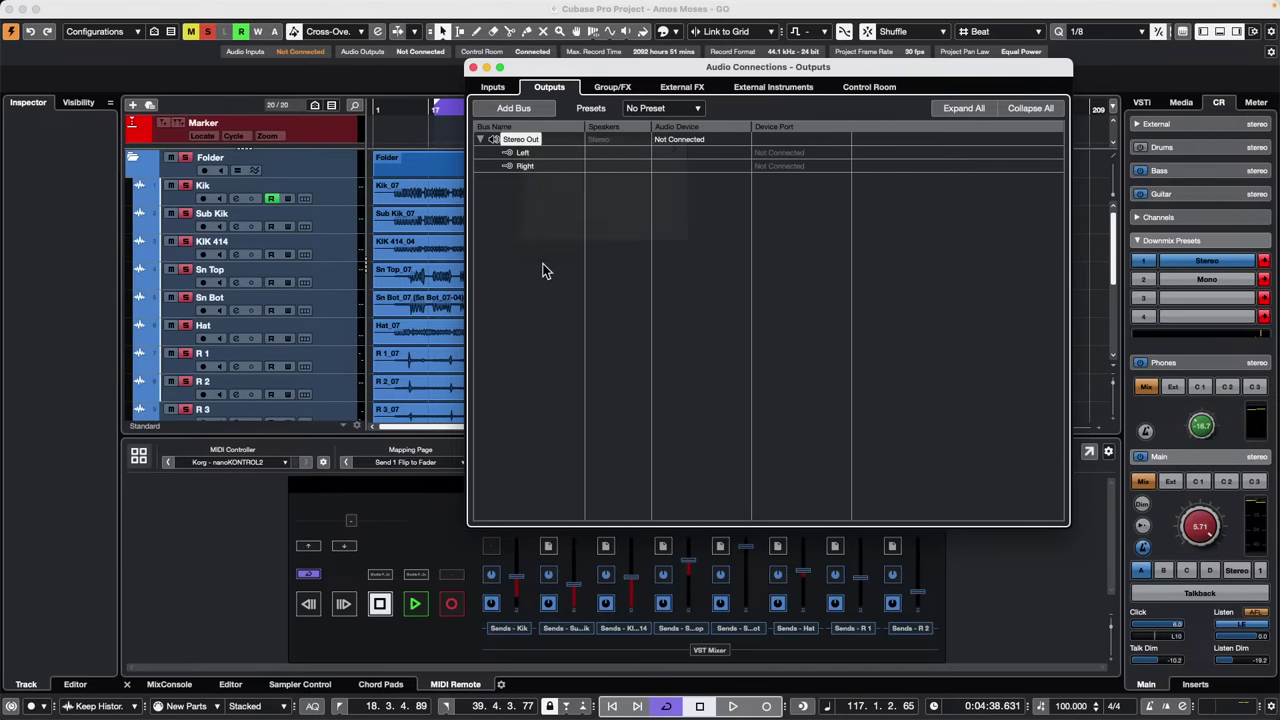
Add a 5.1 output bus and set it as the Main Mix
right_click(537, 240)
mouse_move(627, 291)
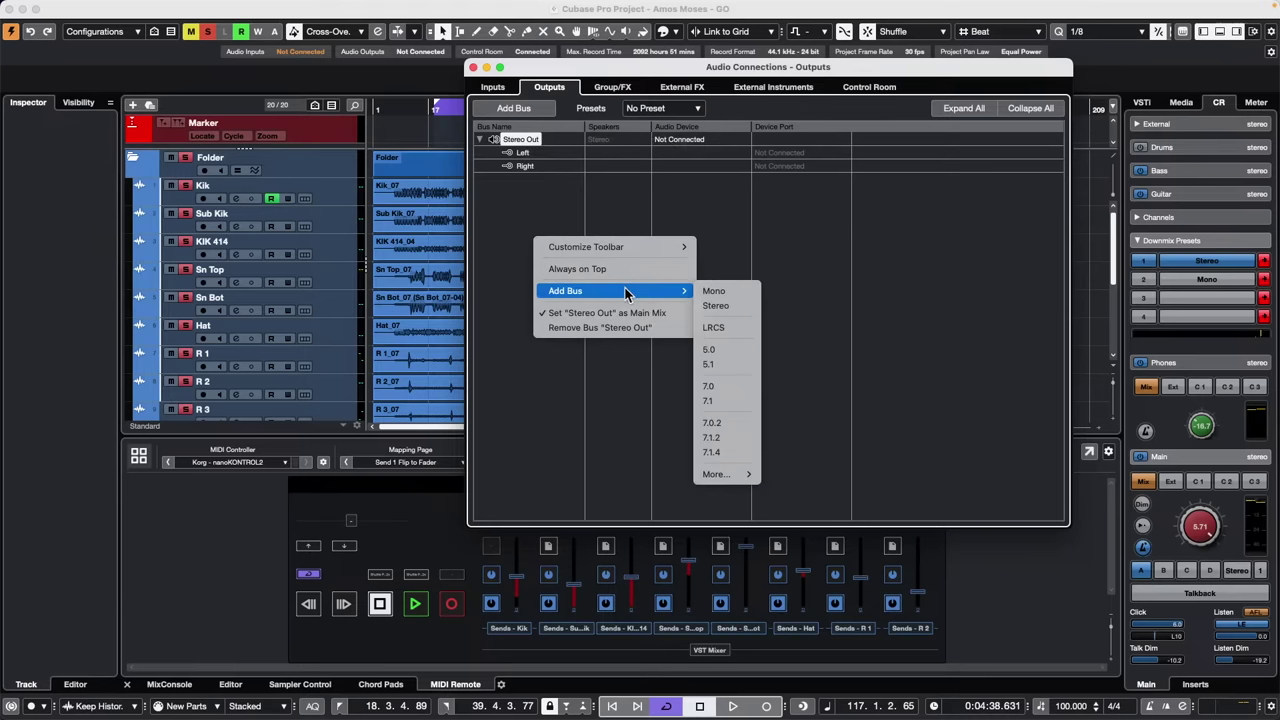
click(738, 365)
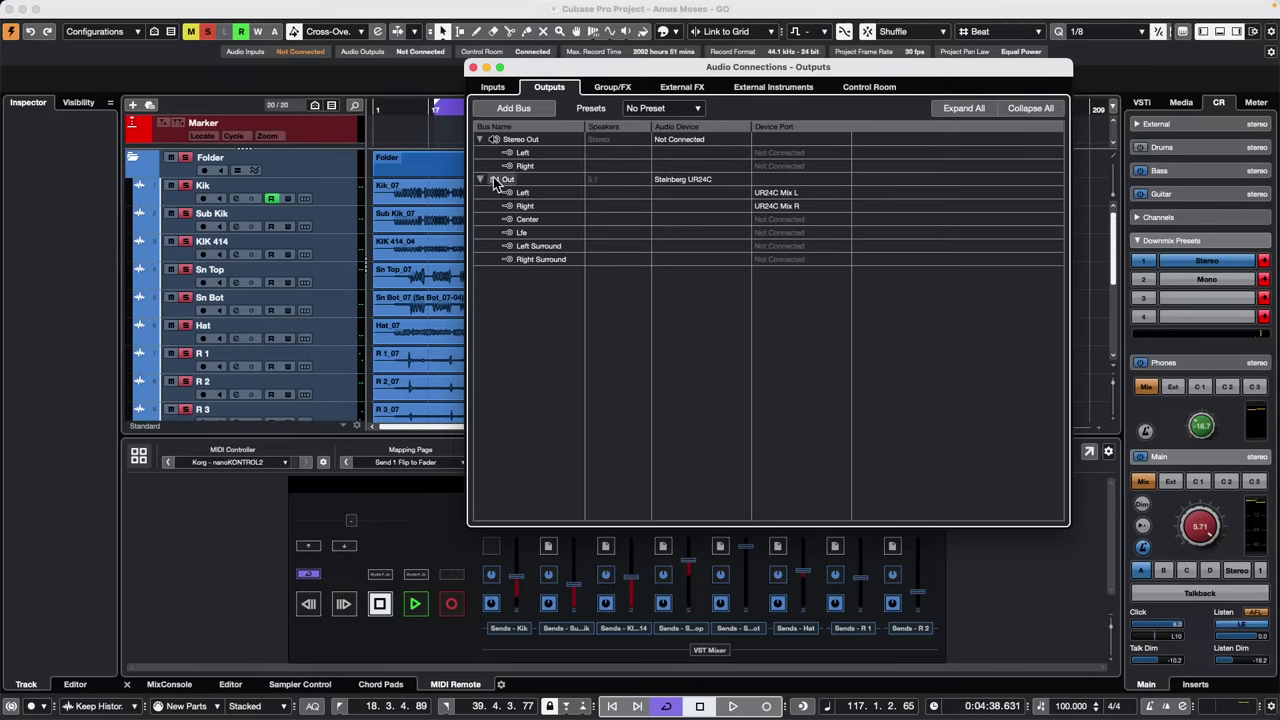
right_click(497, 185)
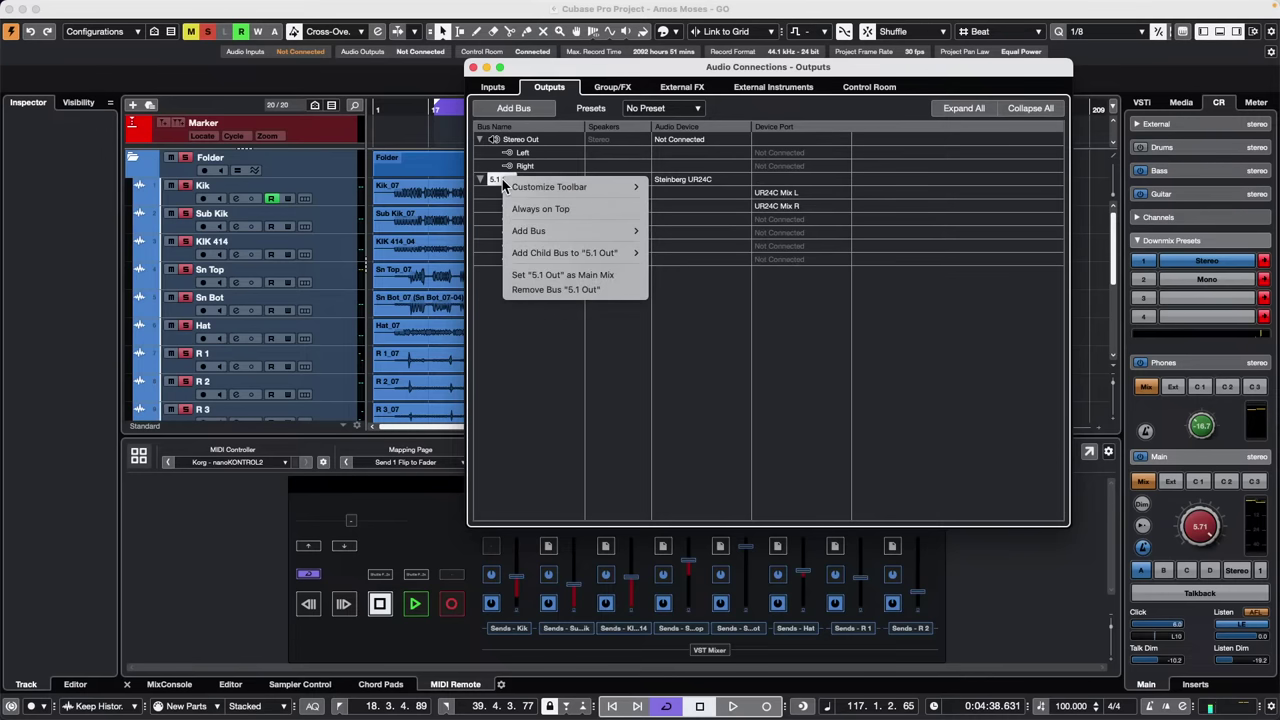
click(622, 280)
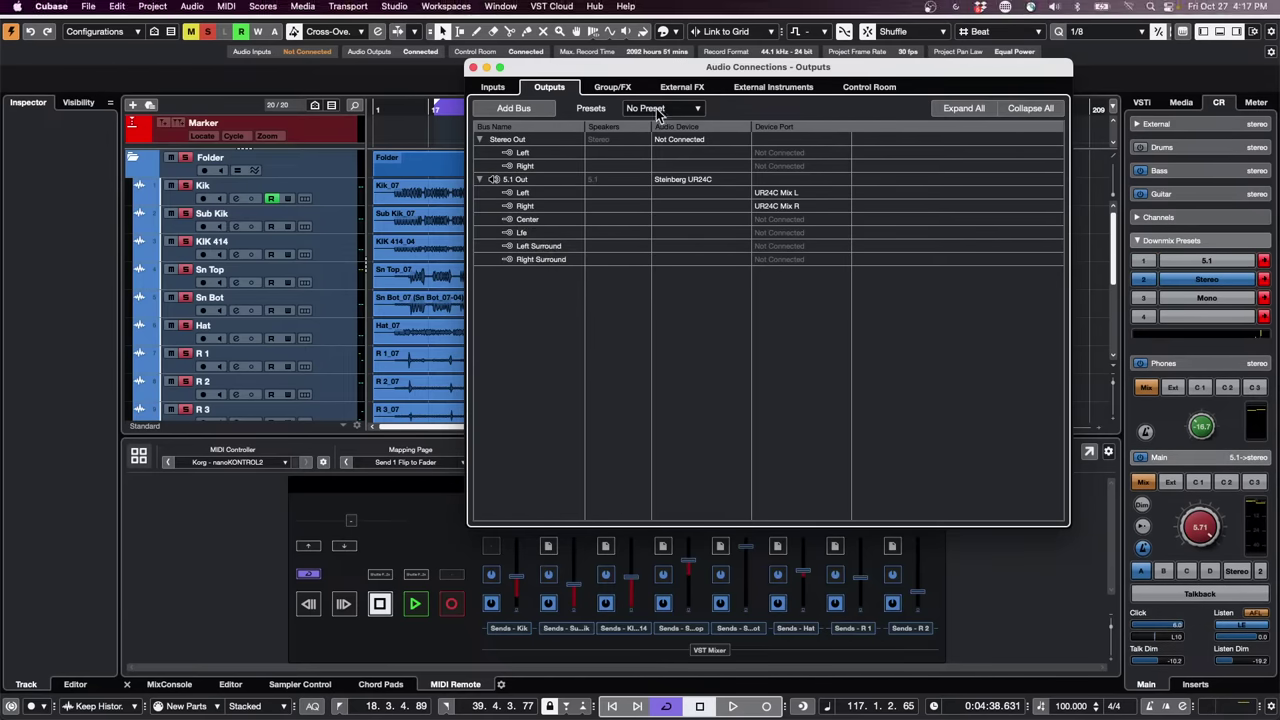
Remove the Monitor 4 channel from the Control Room connections
click(860, 88)
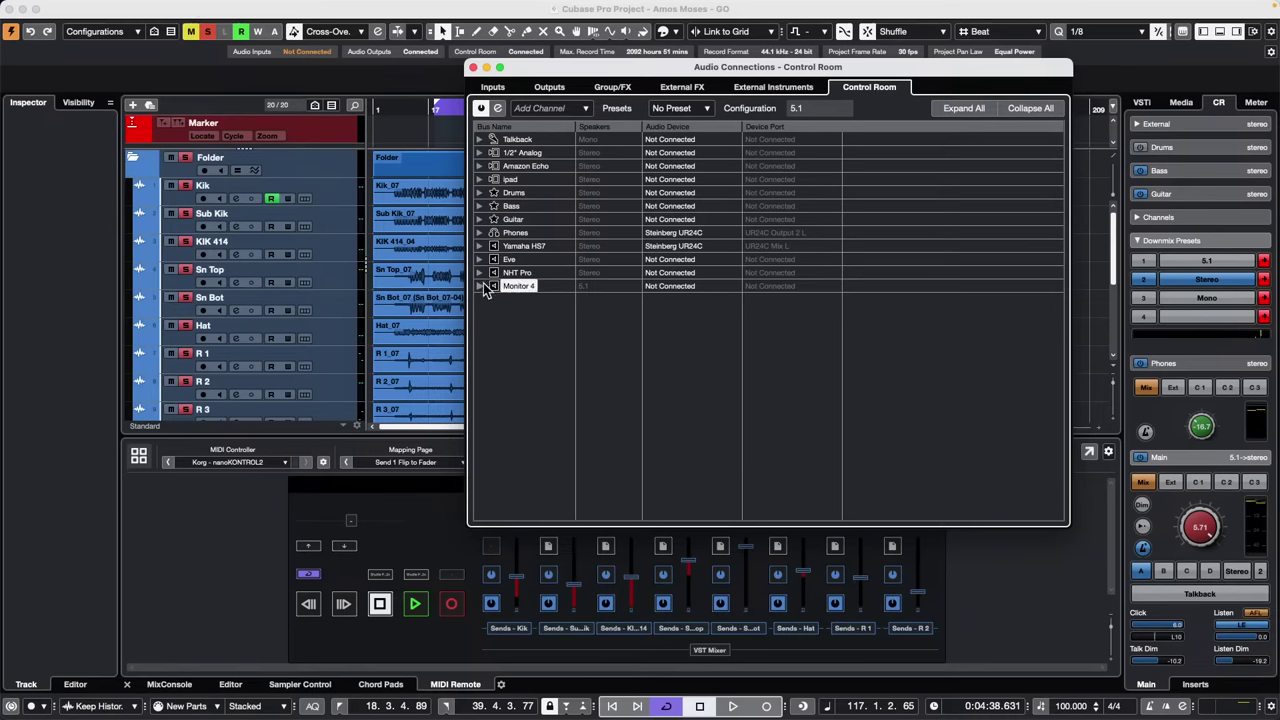
right_click(521, 290)
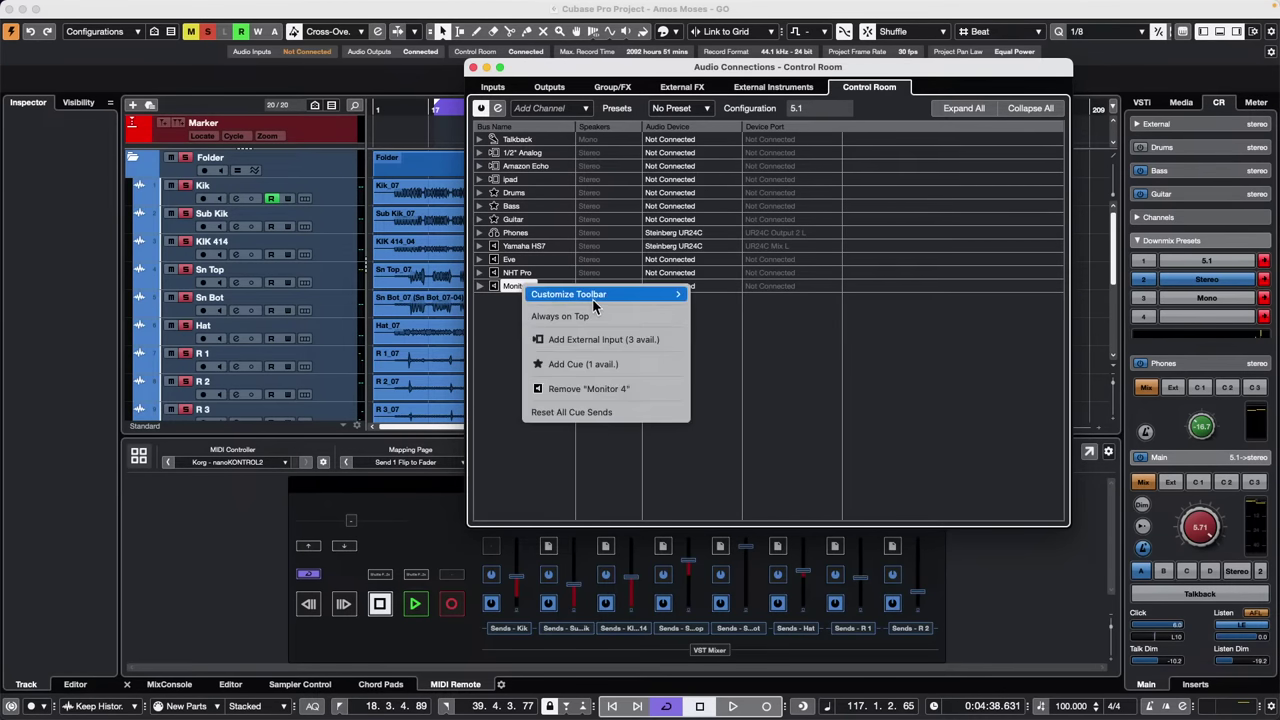
click(600, 388)
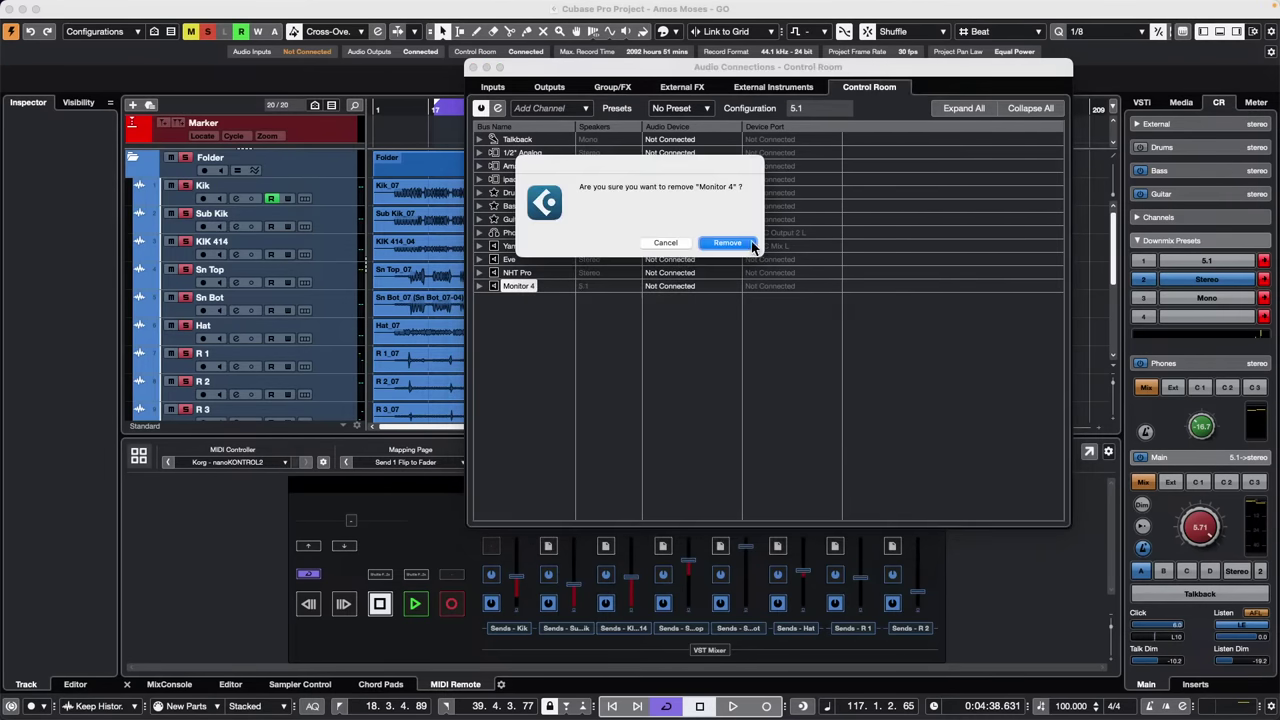
click(728, 243)
Add a Control Room monitor named Monitor 4 with a 5.1 configuration, and close the audio connections
right_click(510, 290)
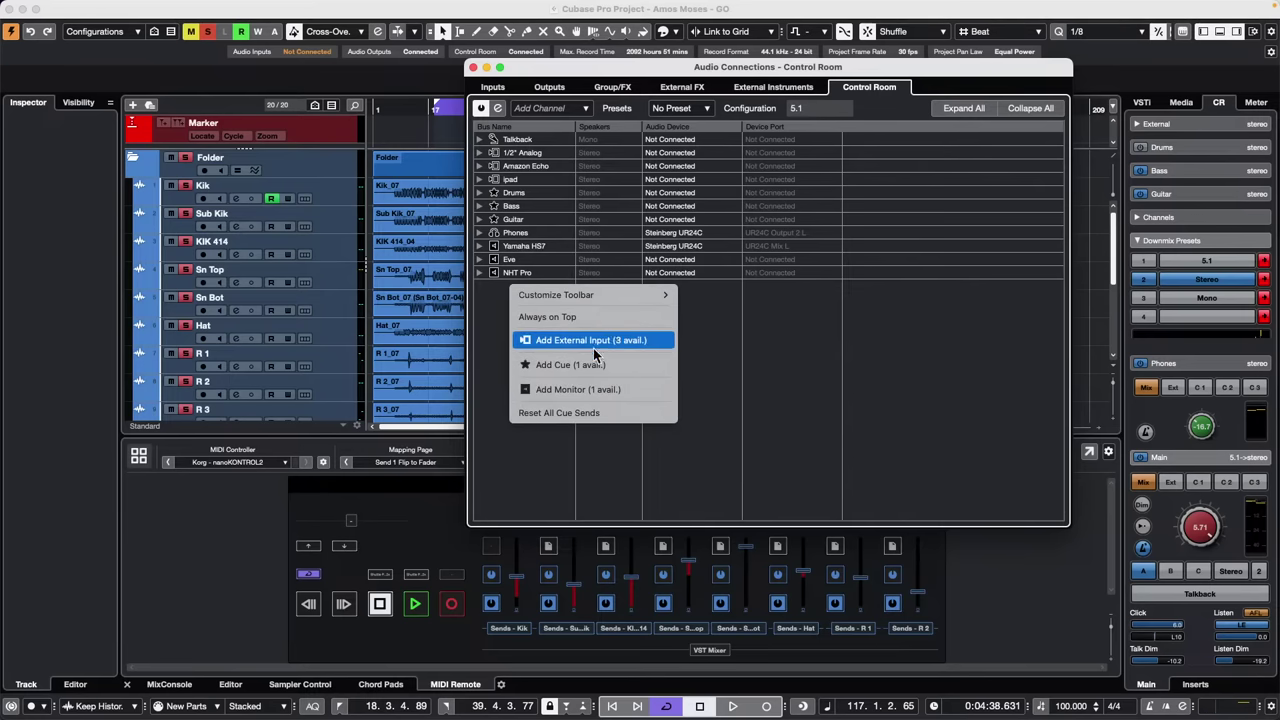
click(604, 394)
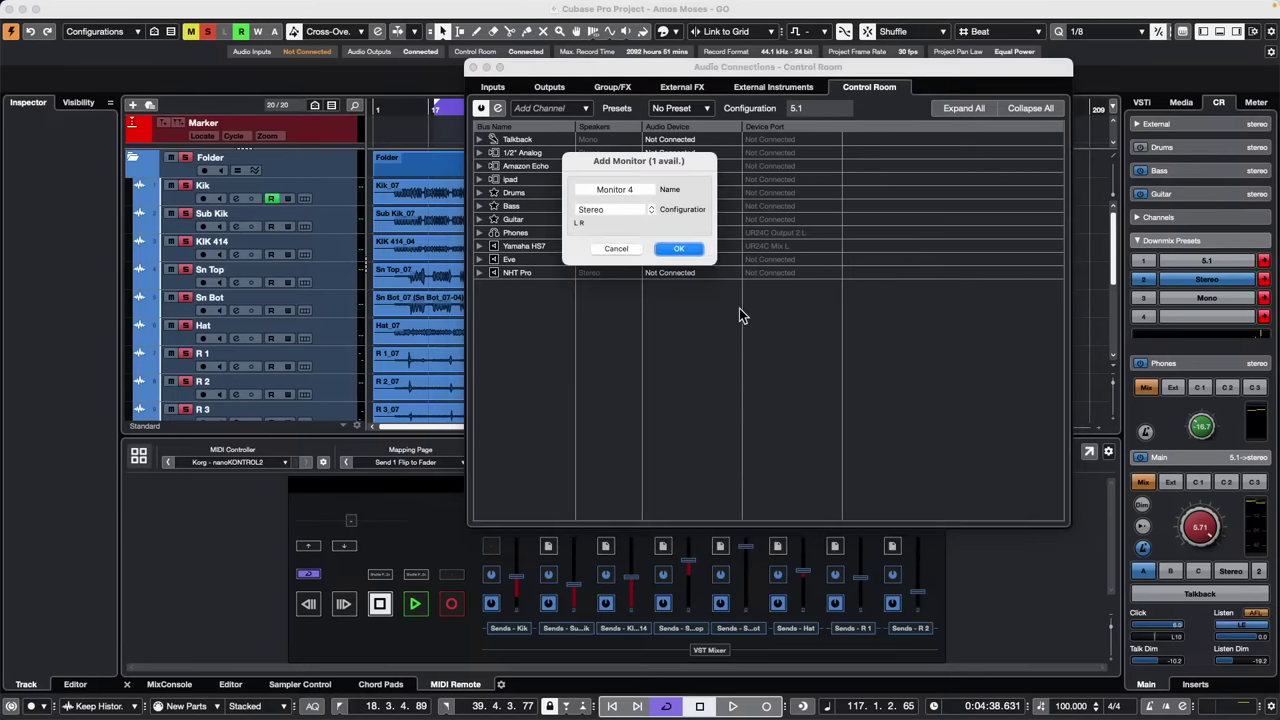
click(618, 210)
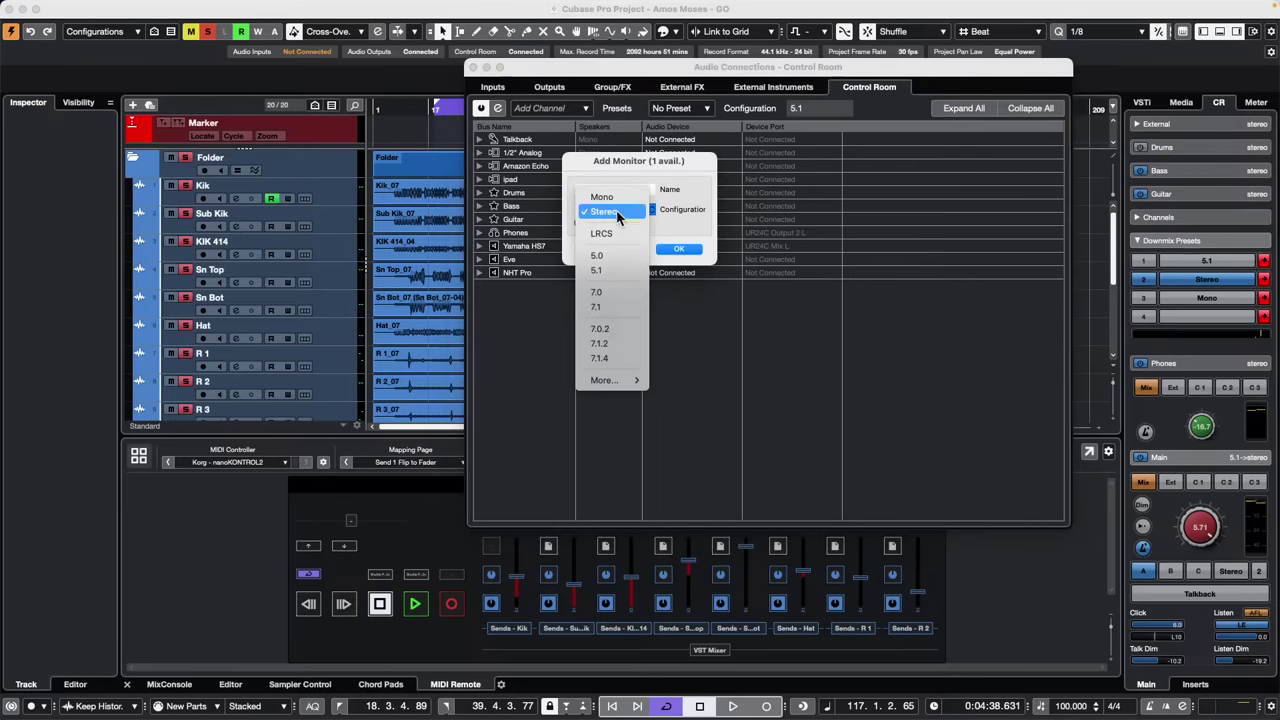
click(618, 271)
click(680, 249)
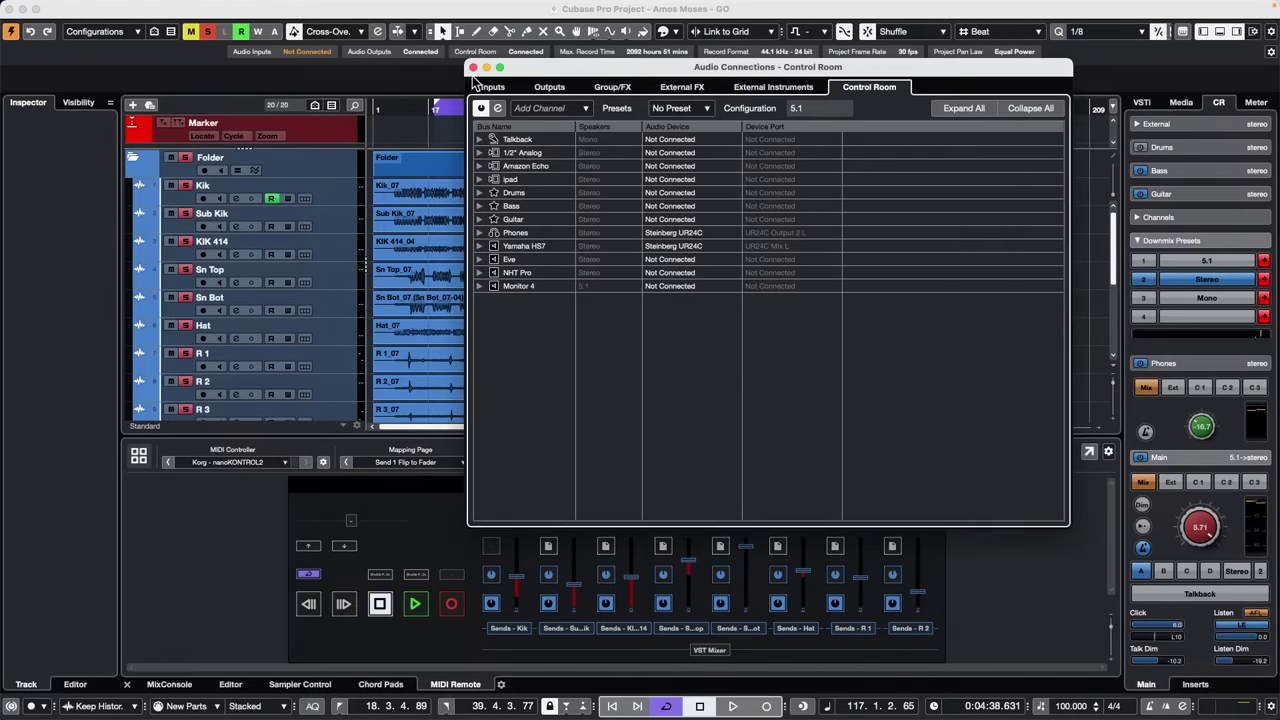
click(472, 68)
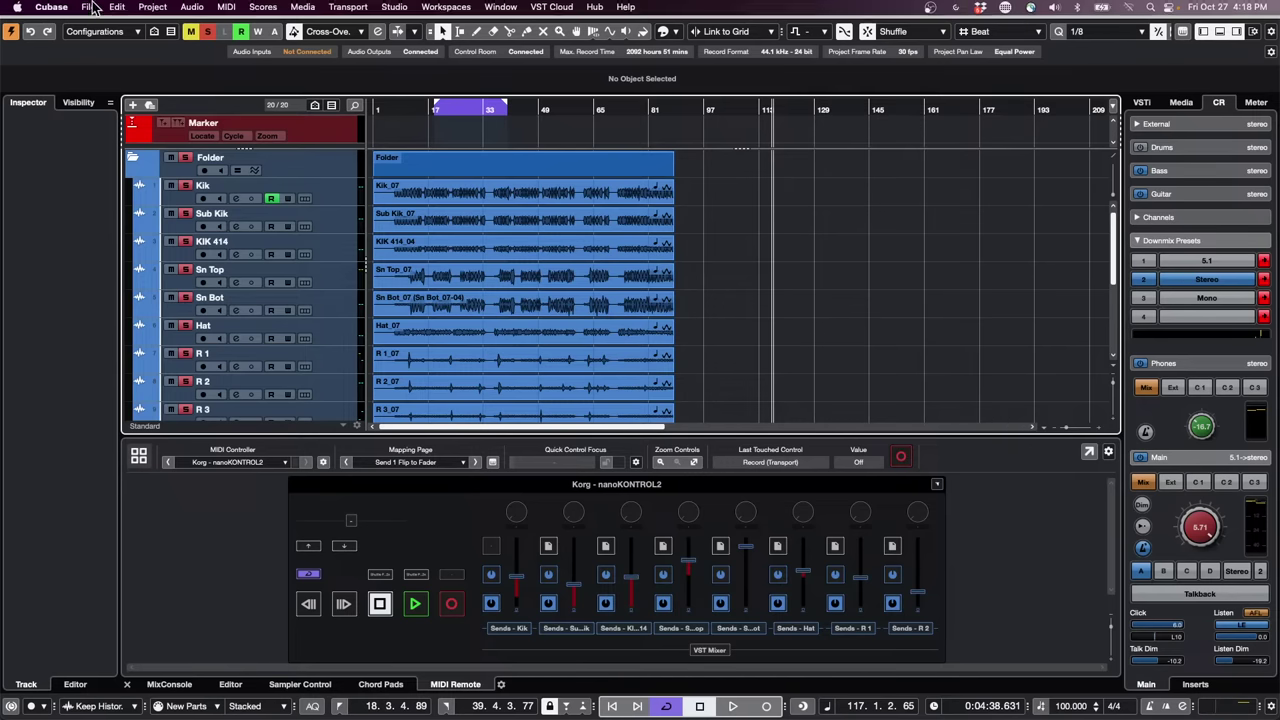
Open the recent Midi Quantize Demo project and show its HALion Sonic SE 01 part in the key editor
click(89, 7)
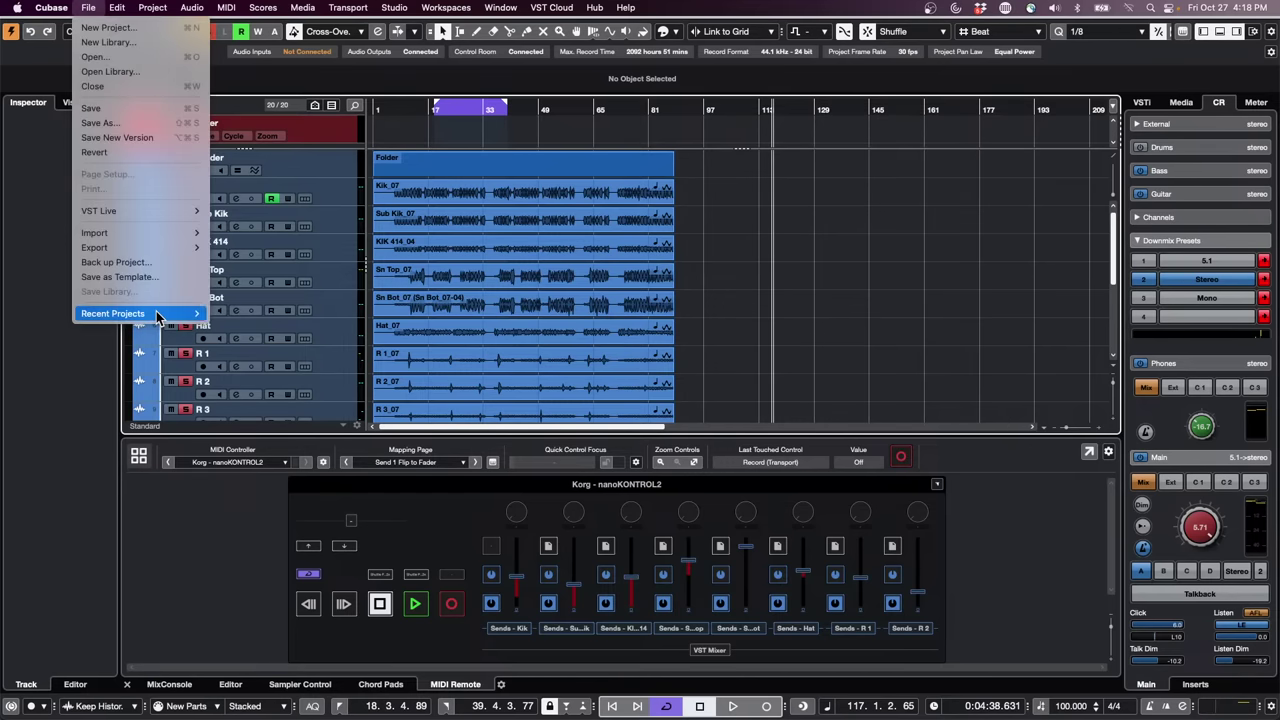
mouse_move(140, 313)
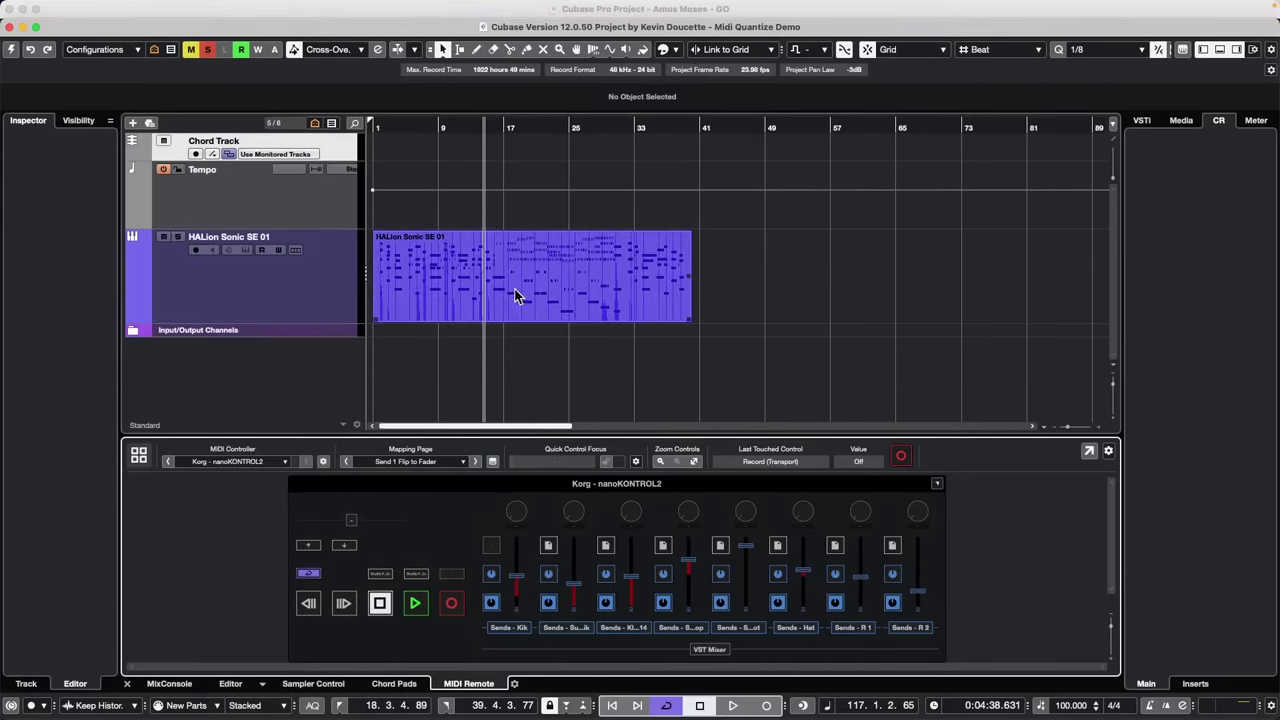
click(516, 296)
double_click(516, 296)
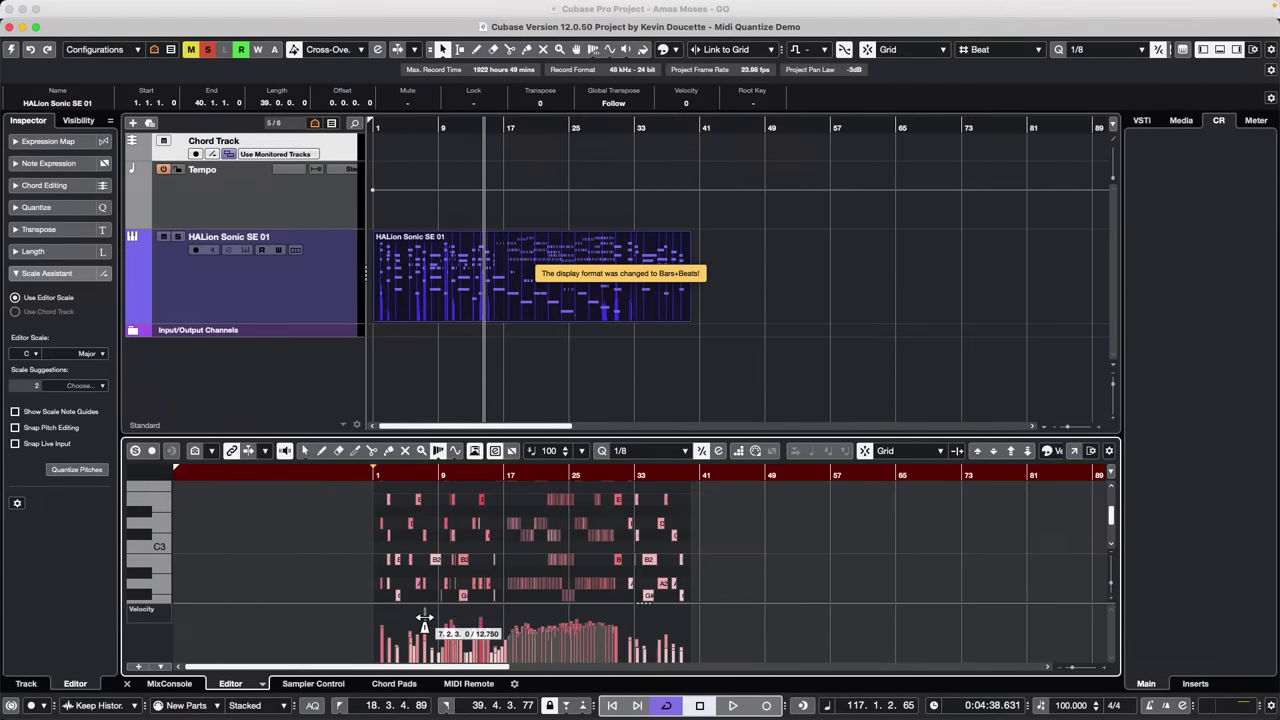
Draw a nearly flat, high velocity level across all notes of the HALion Sonic SE 01 part
right_click(746, 573)
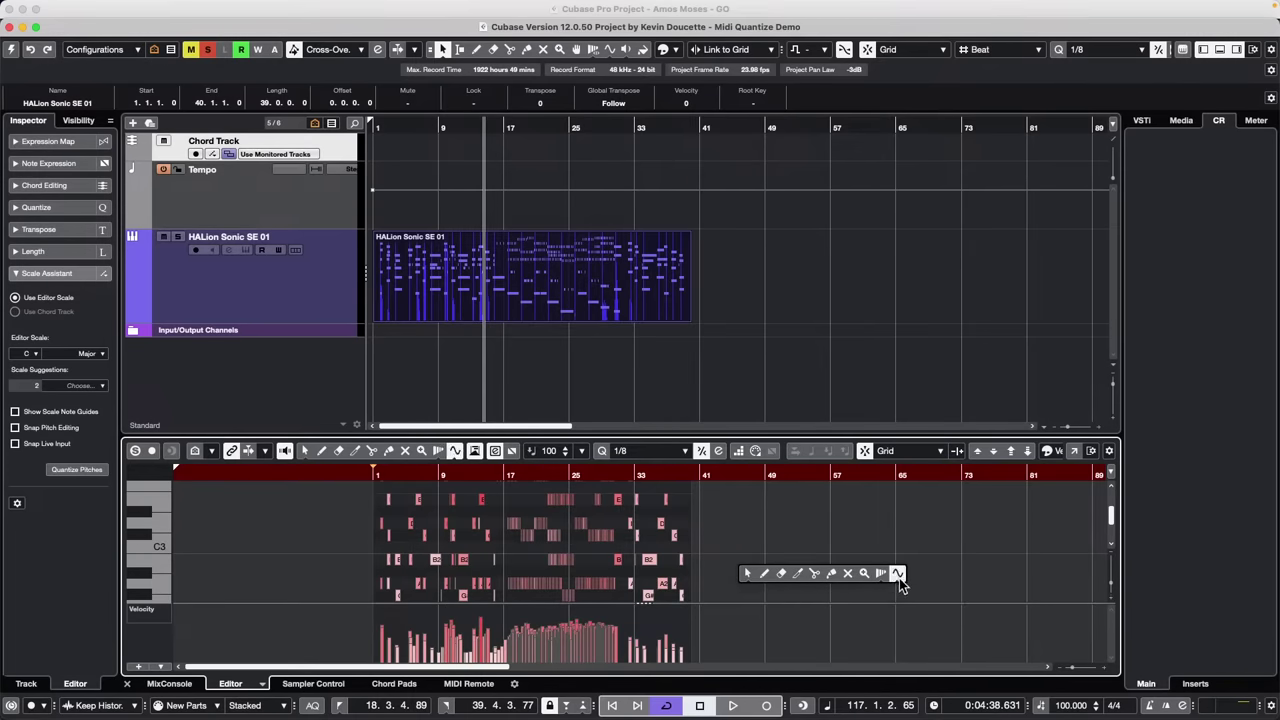
click(897, 573)
click(916, 590)
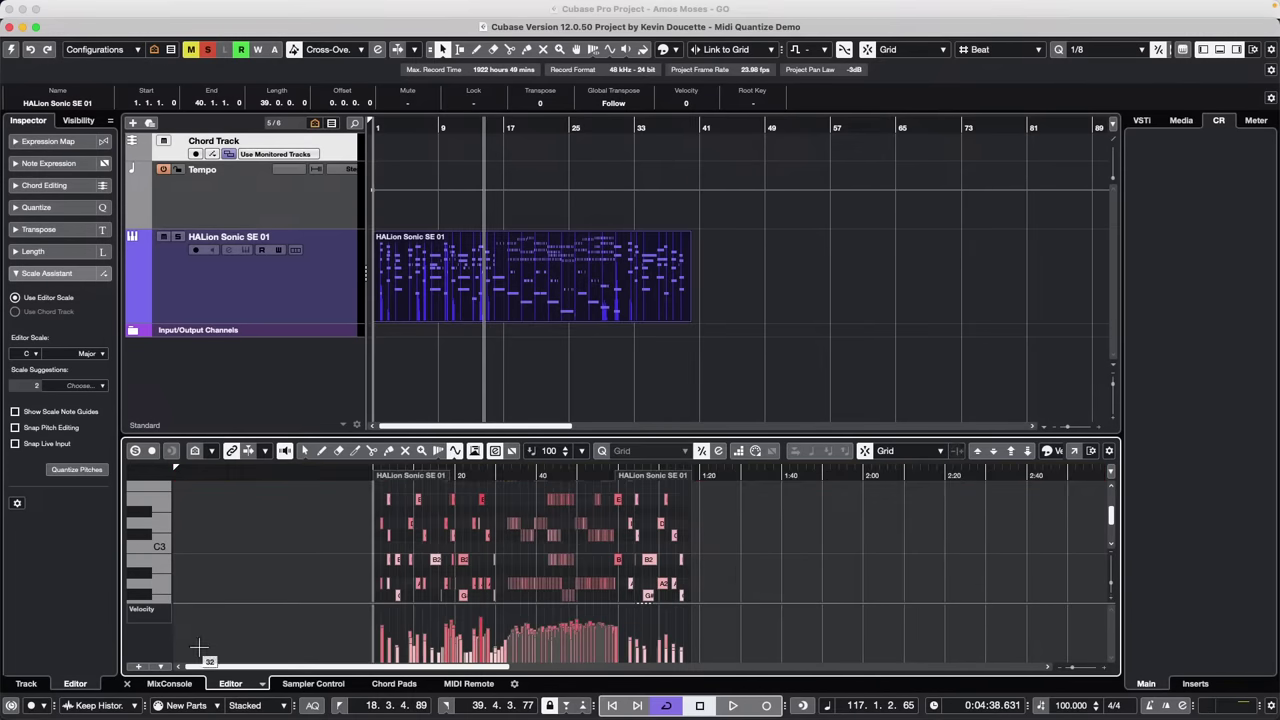
drag(372, 624, 766, 623)
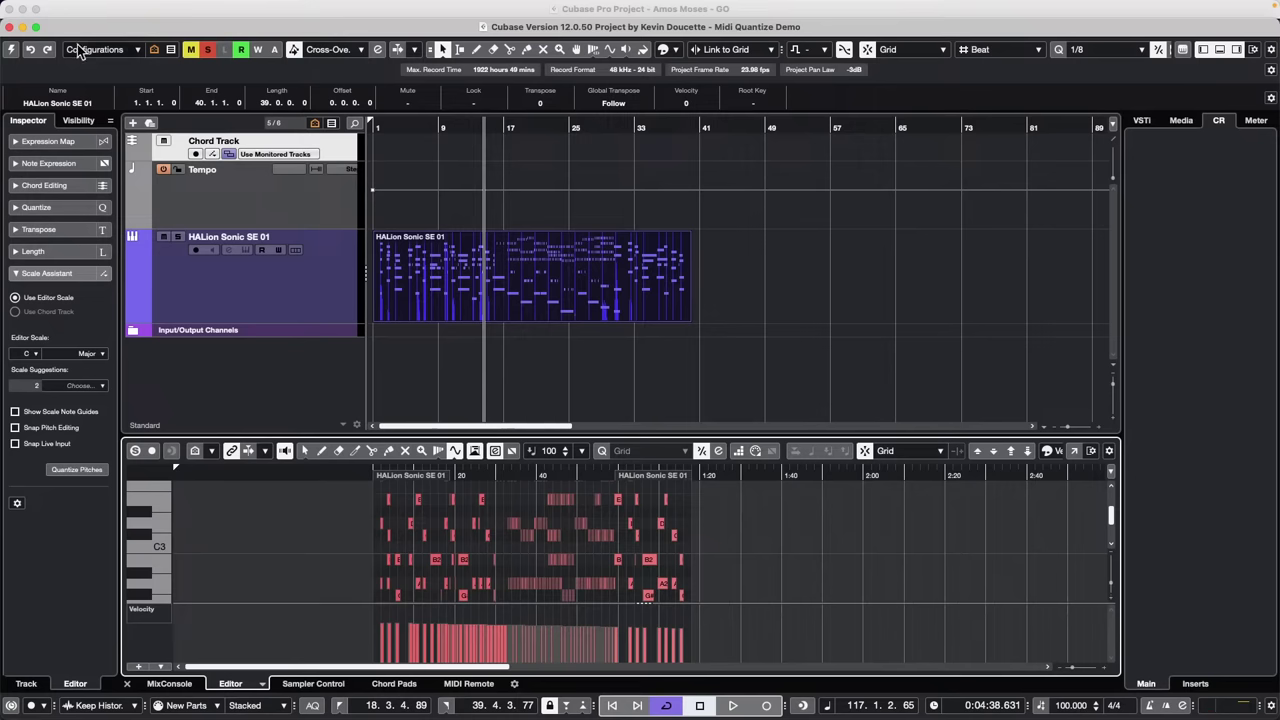
Activate the Midi Quantize Demo project and start playback
click(12, 52)
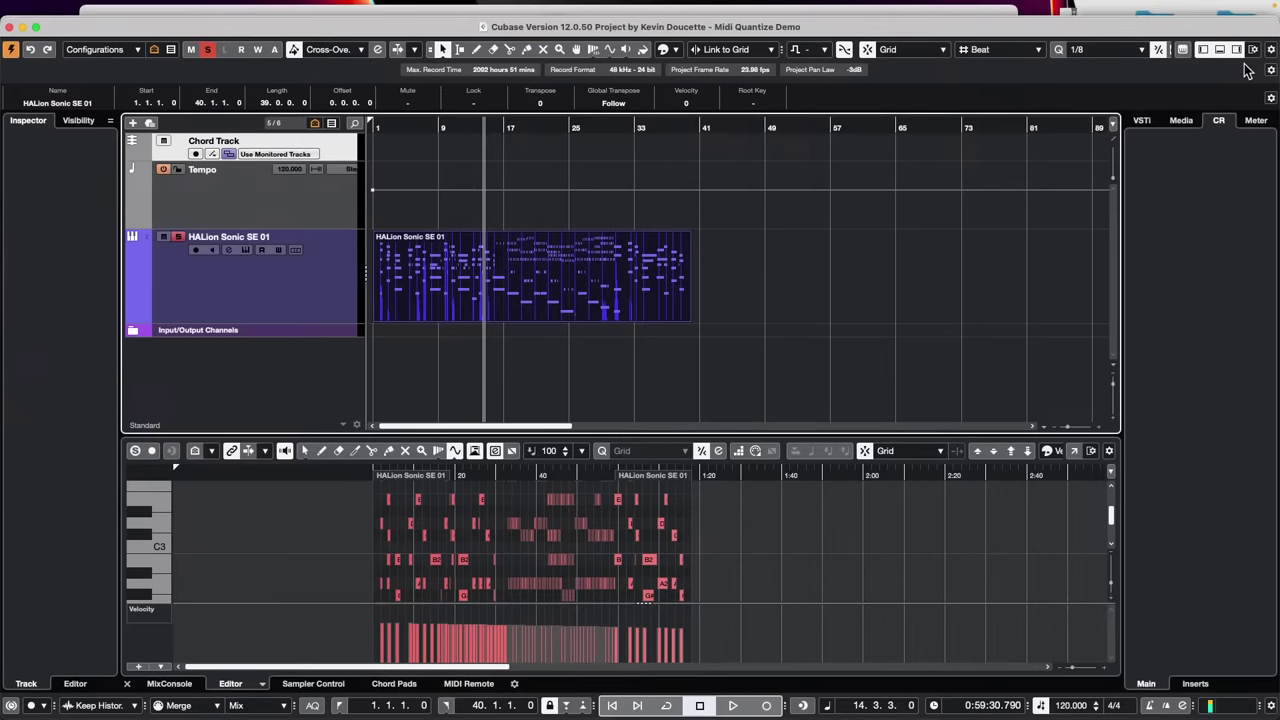
click(1252, 50)
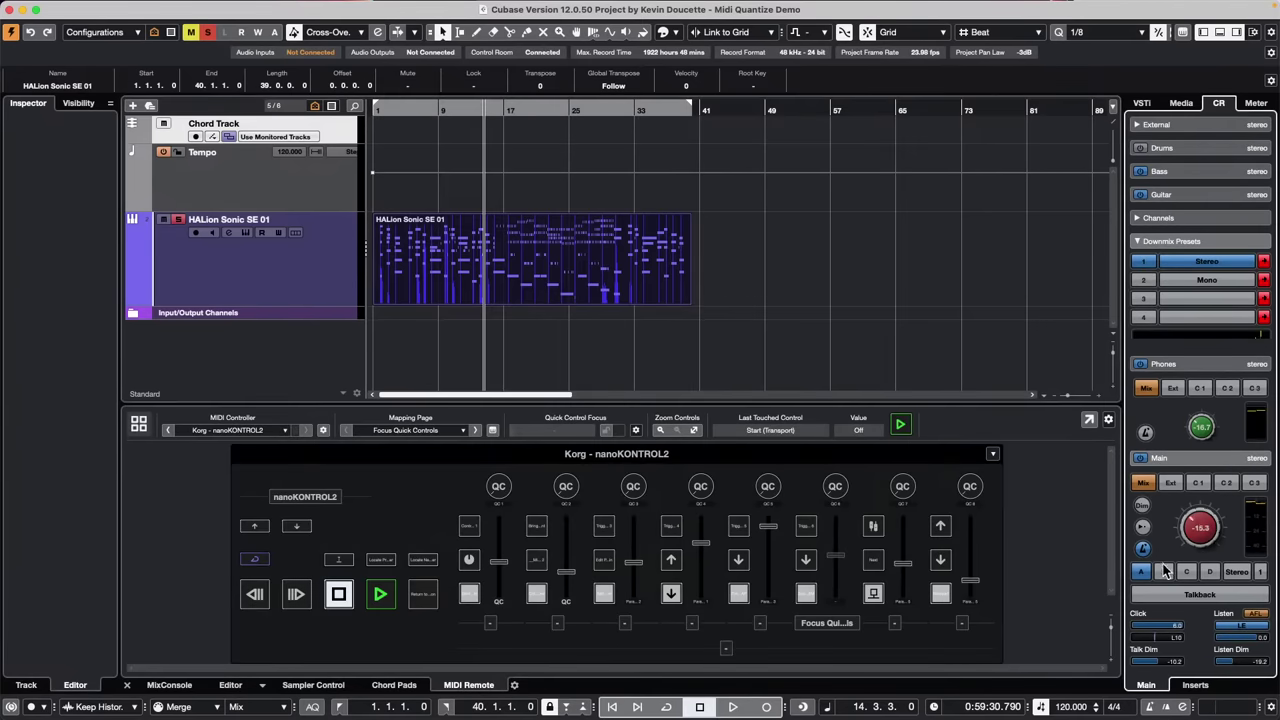
key(space)
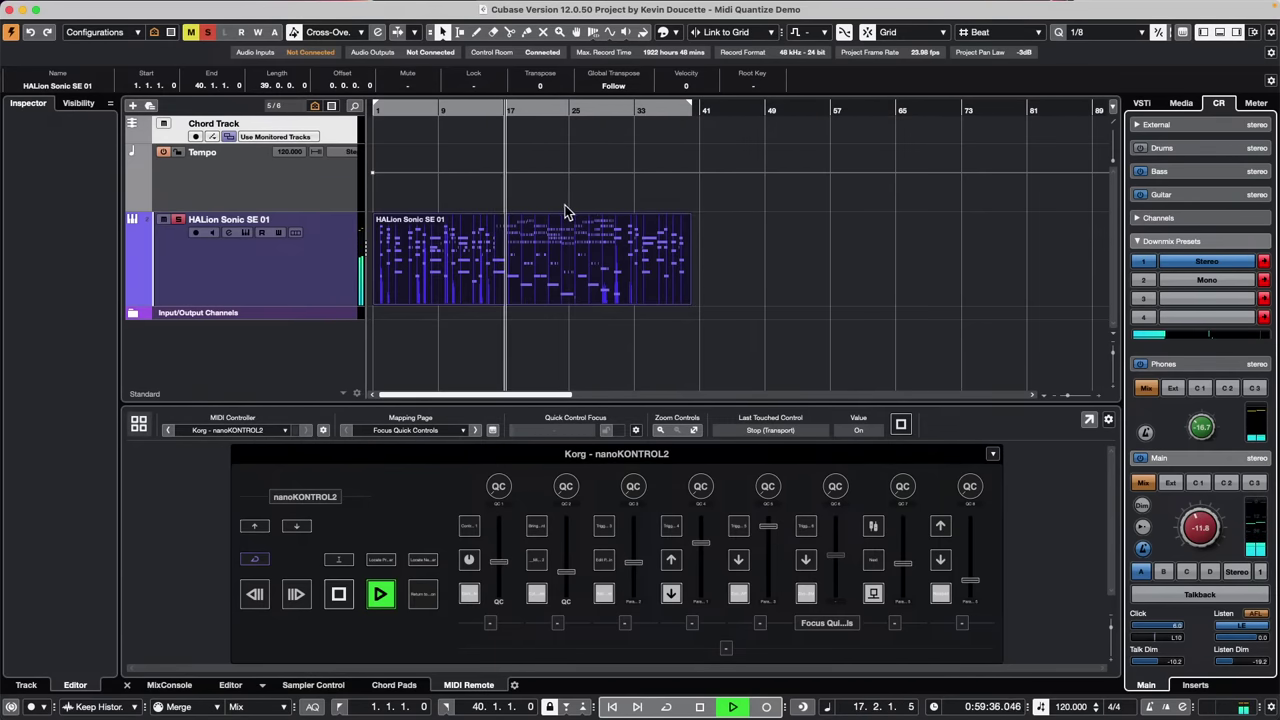
Show the HALion Sonic SE 01 part in the key editor and set its track's MIDI Modifiers Random 1 target to Velocity
double_click(533, 258)
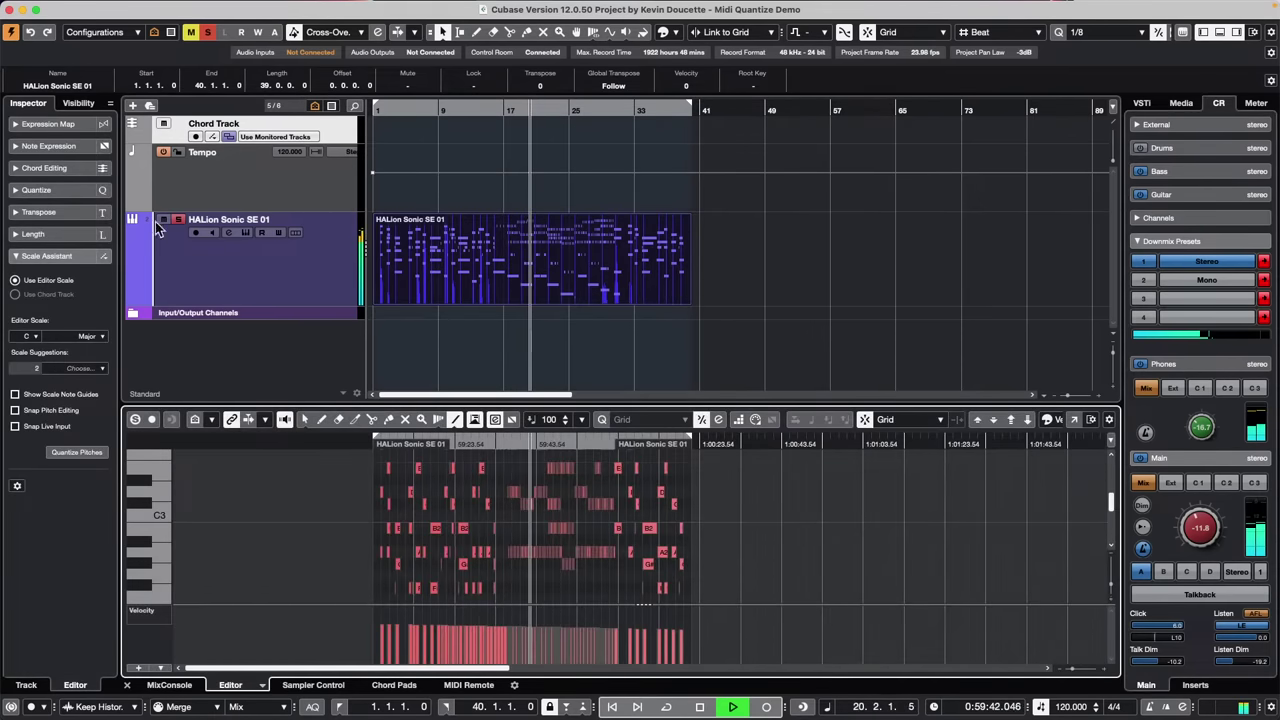
click(247, 262)
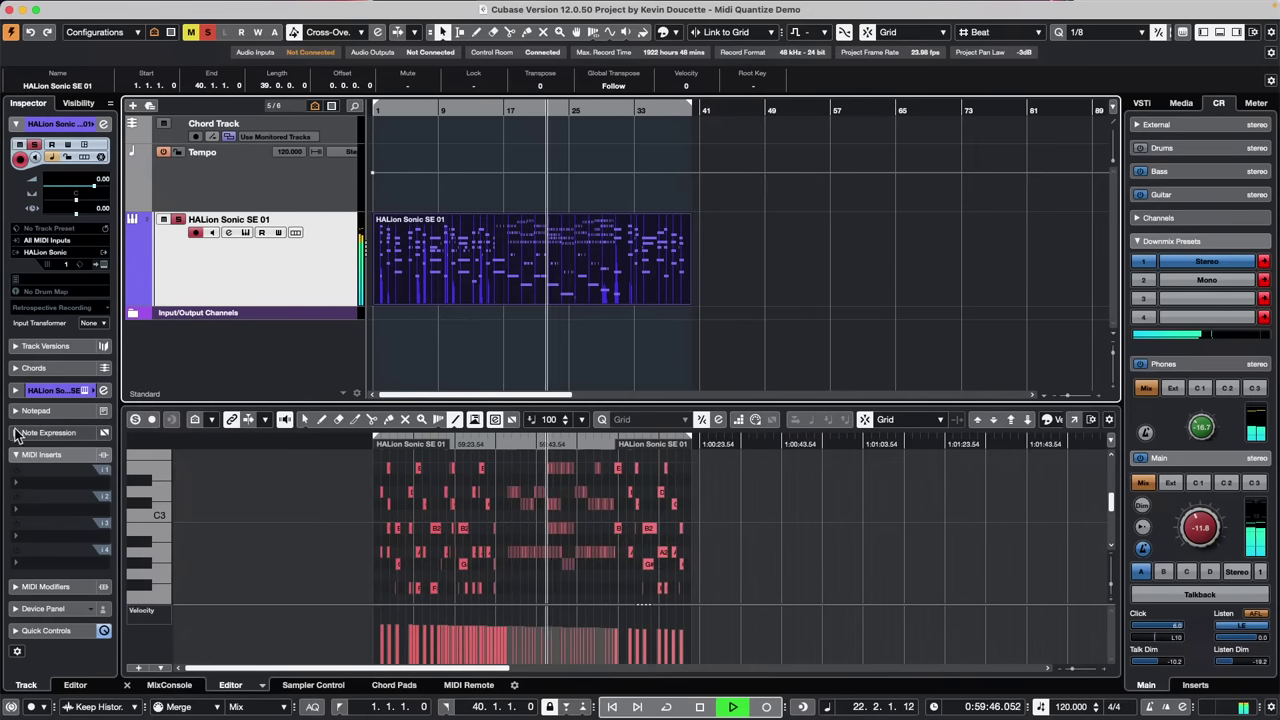
click(77, 588)
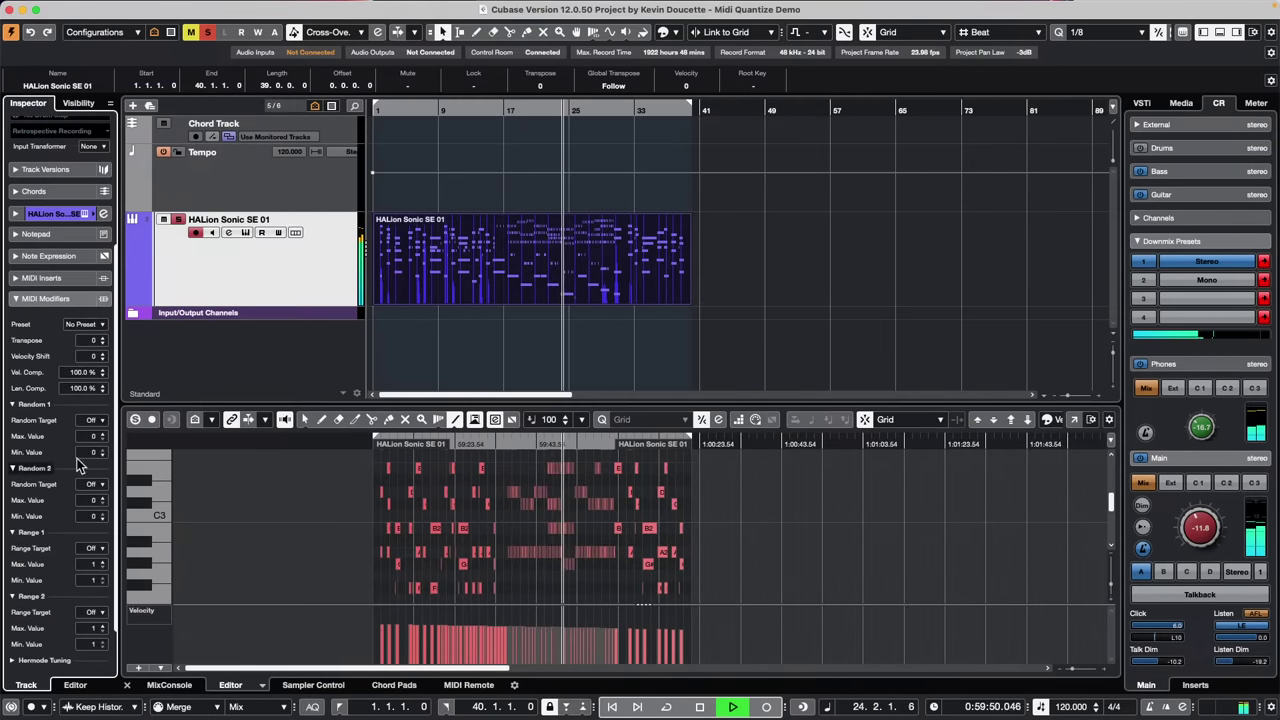
click(92, 420)
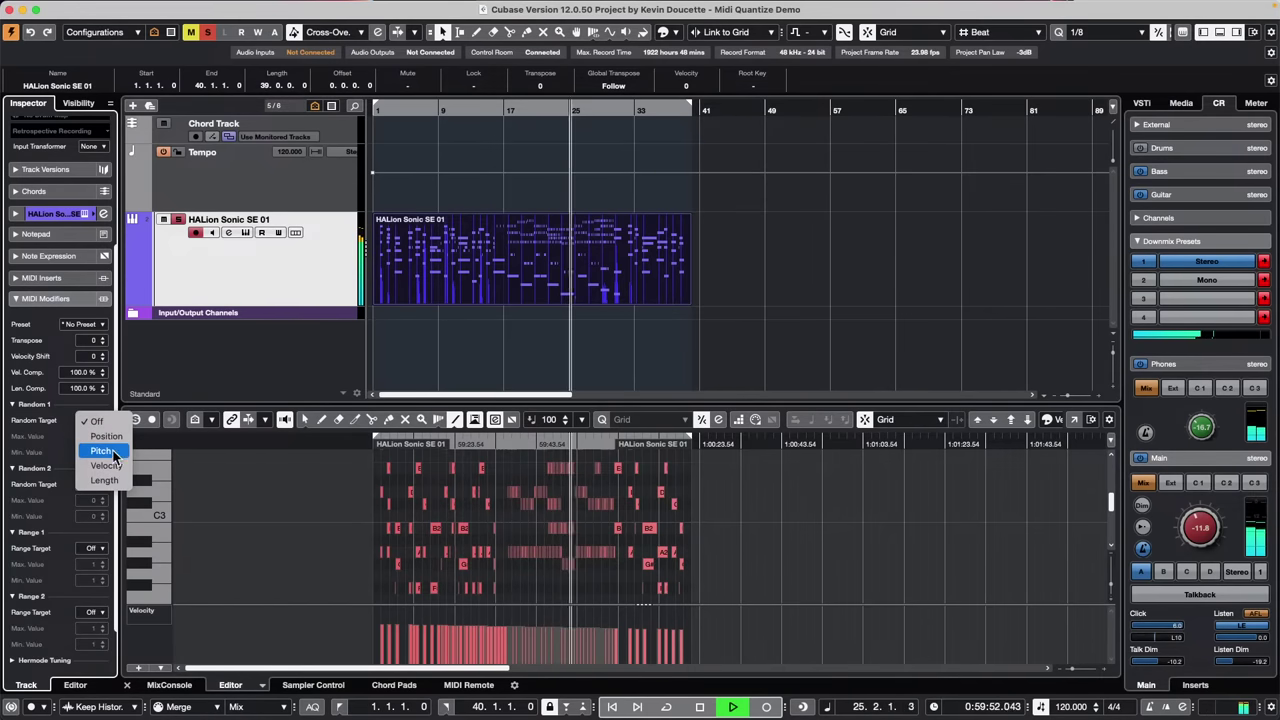
click(104, 465)
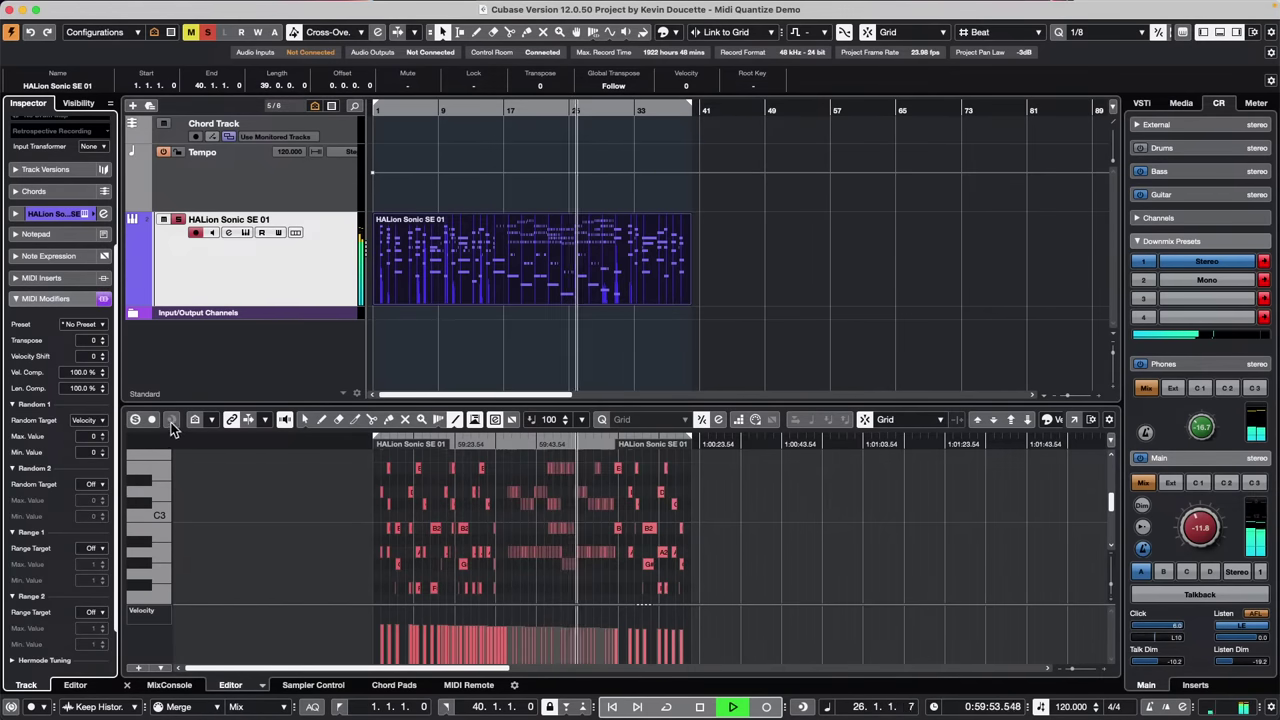
Set the Random 1 velocity range to a maximum of 15 and a minimum of -16
click(101, 435)
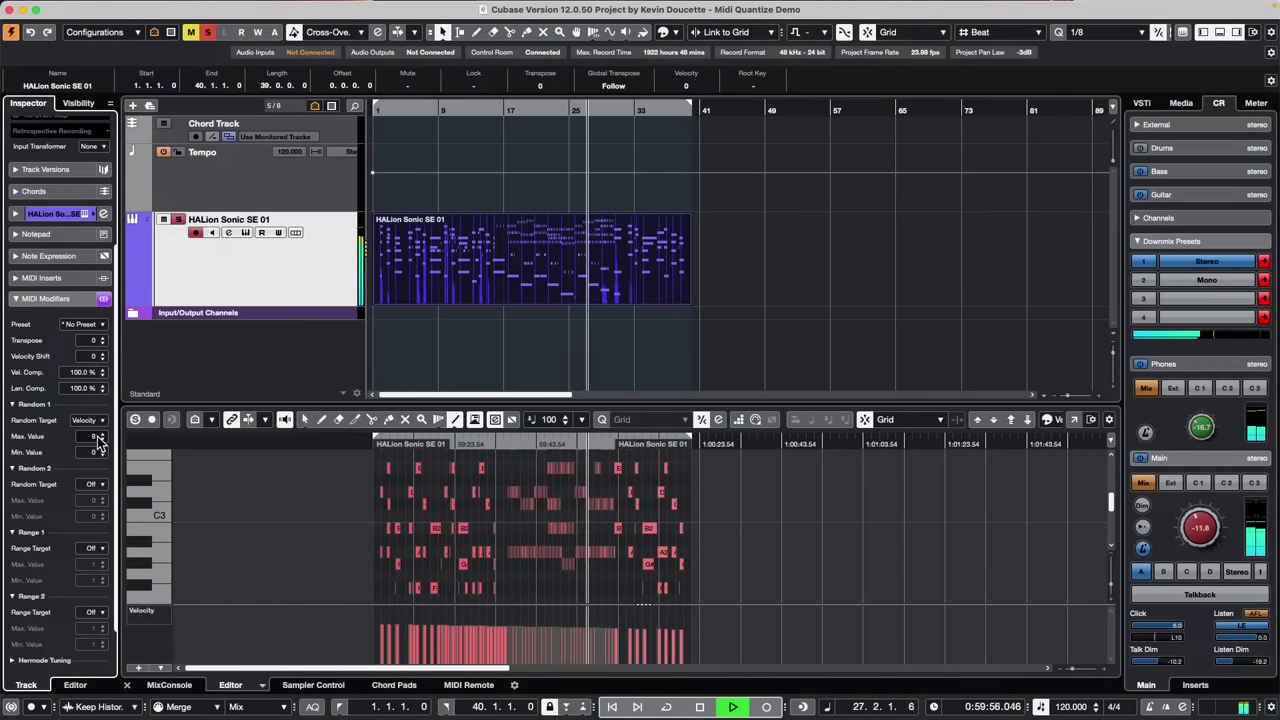
click(101, 455)
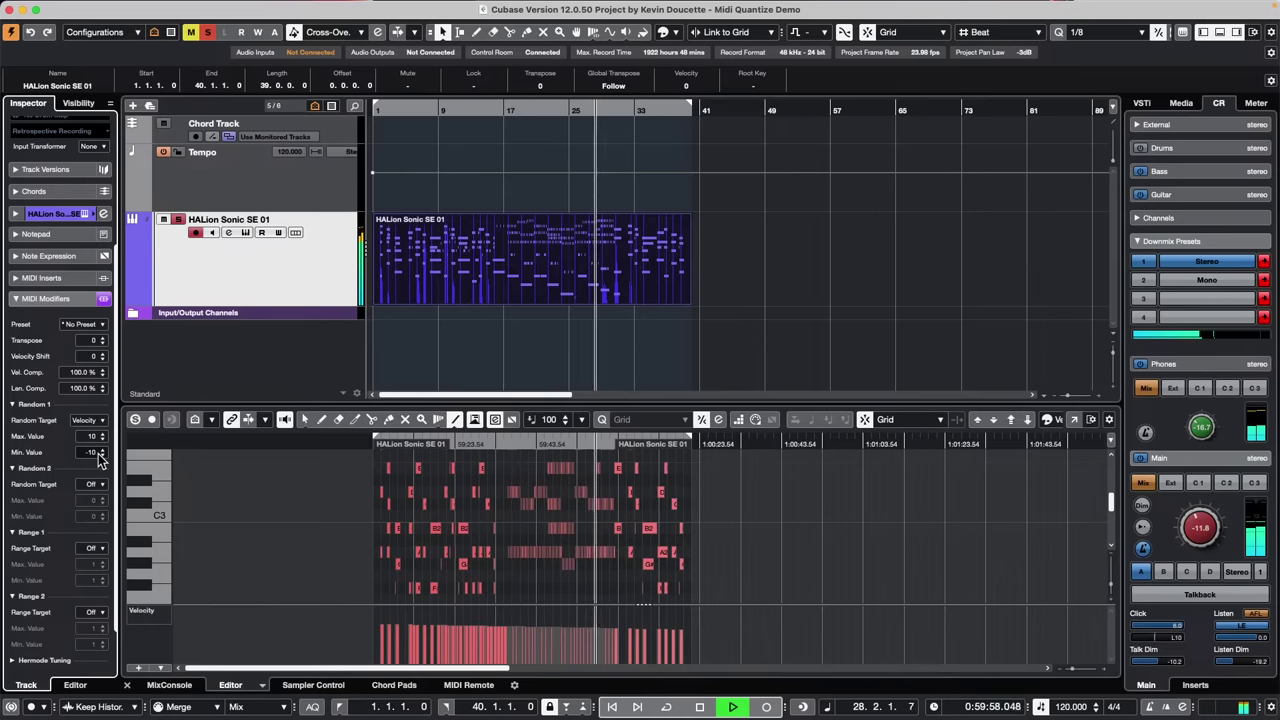
click(101, 455)
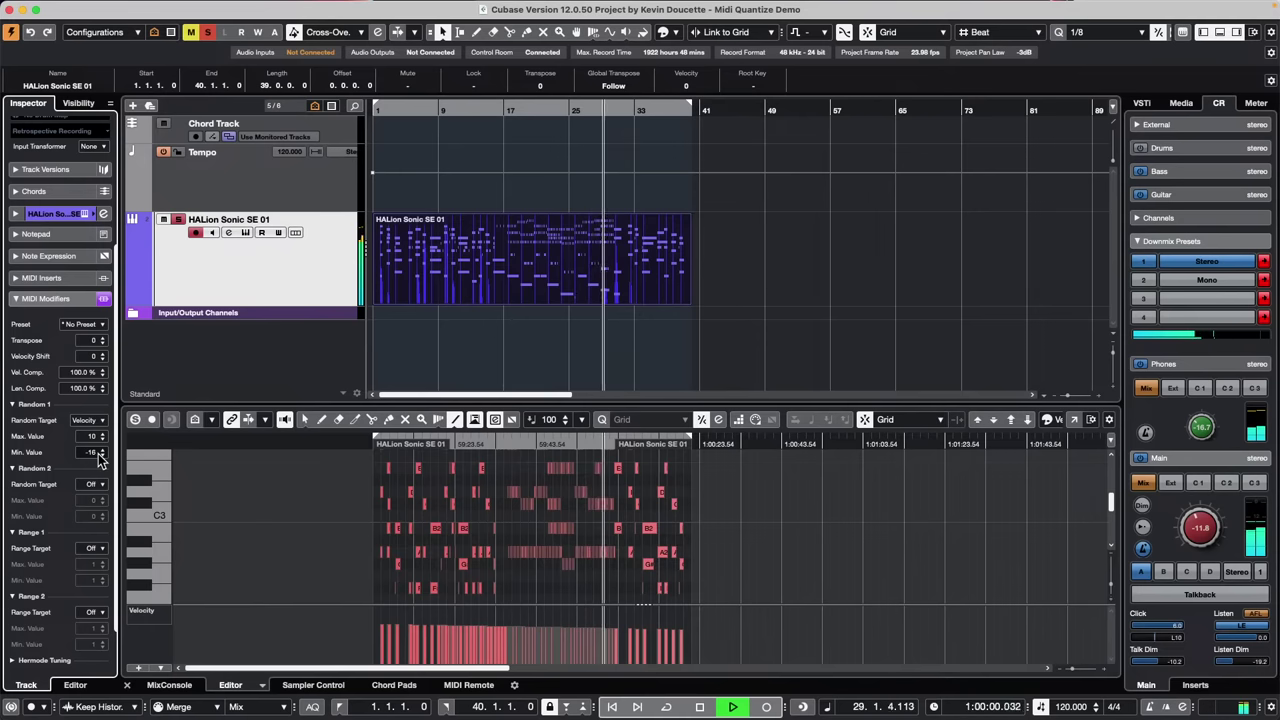
click(101, 435)
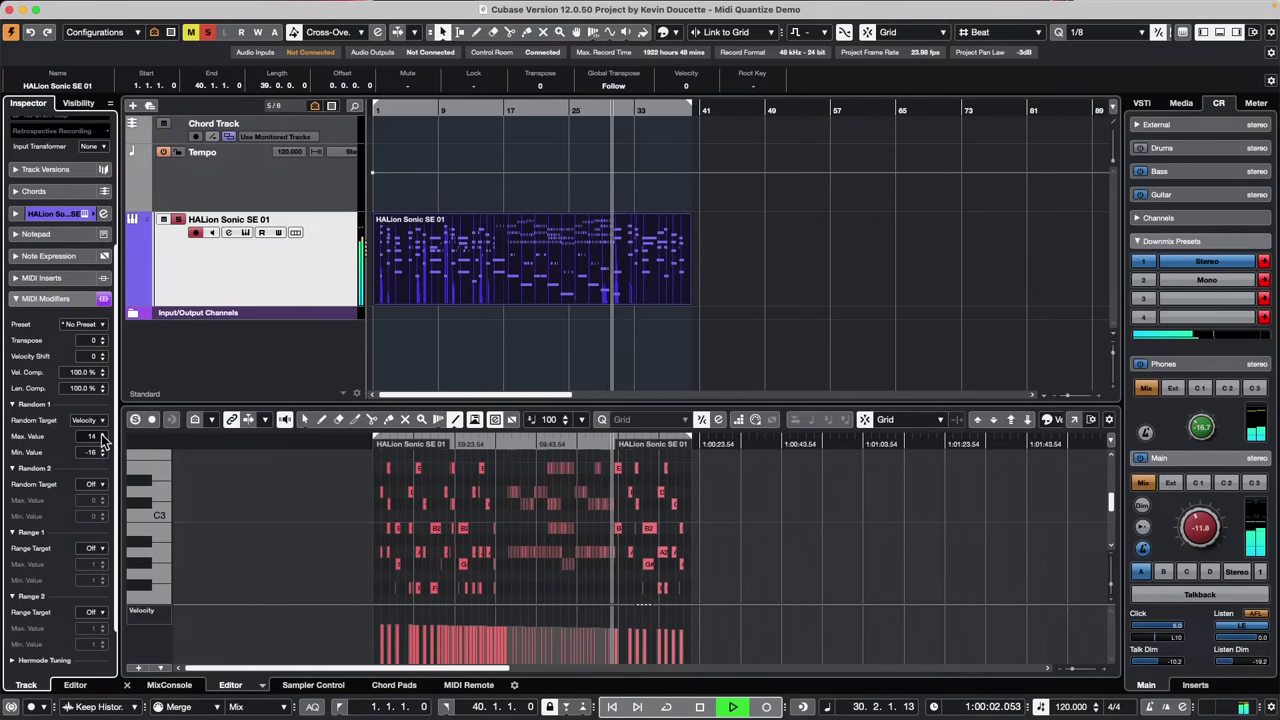
click(101, 434)
click(592, 232)
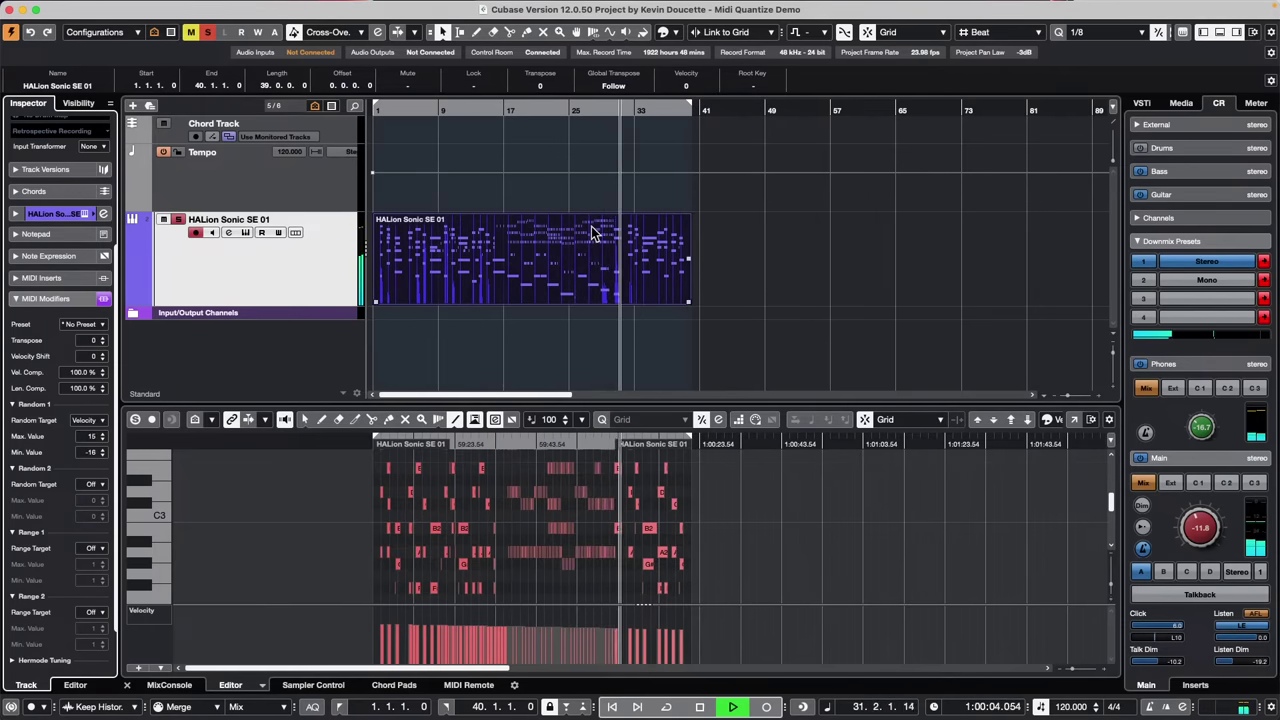
Replay an earlier section of the part, freeze the MIDI modifiers into its notes, and stop playback
click(480, 109)
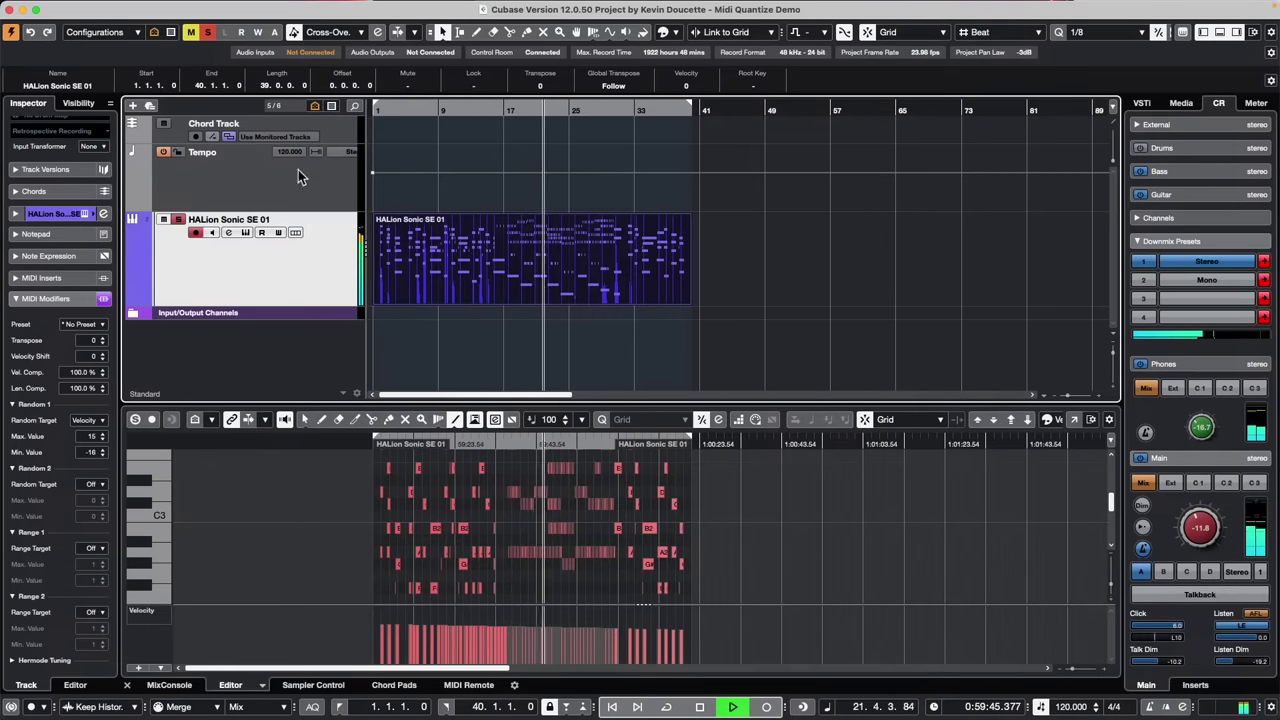
click(237, 8)
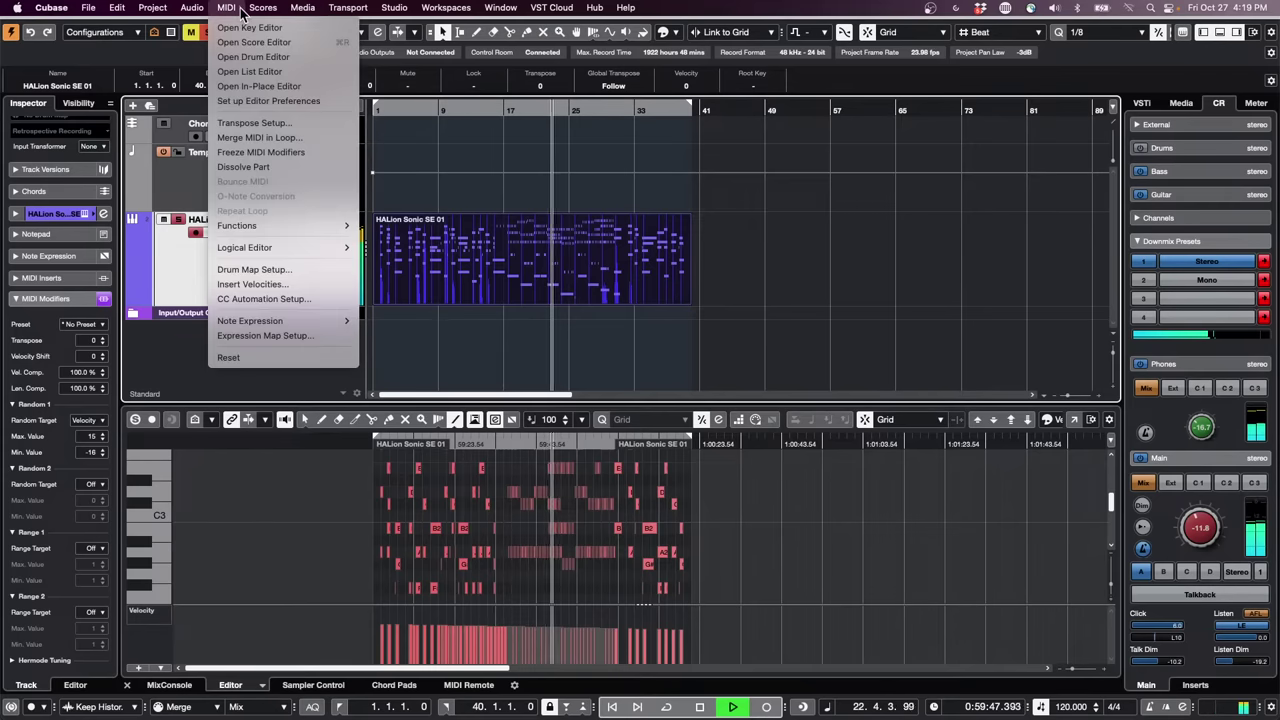
click(303, 153)
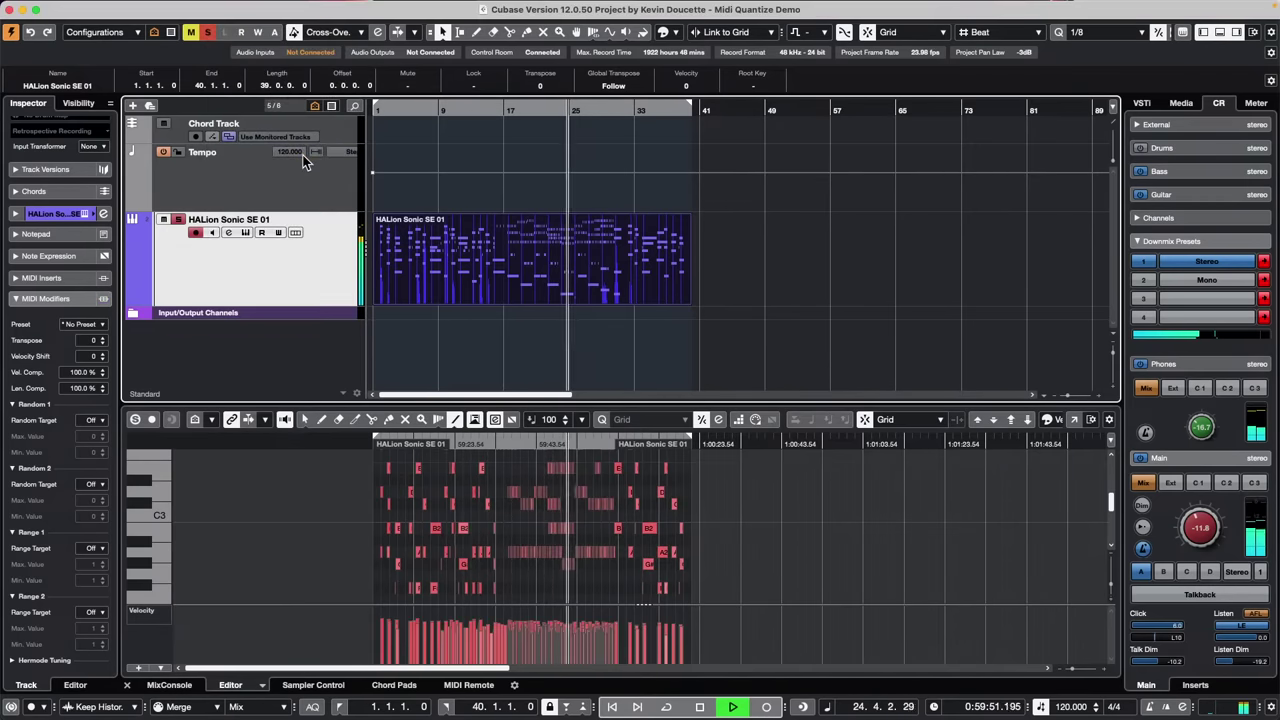
key(space)
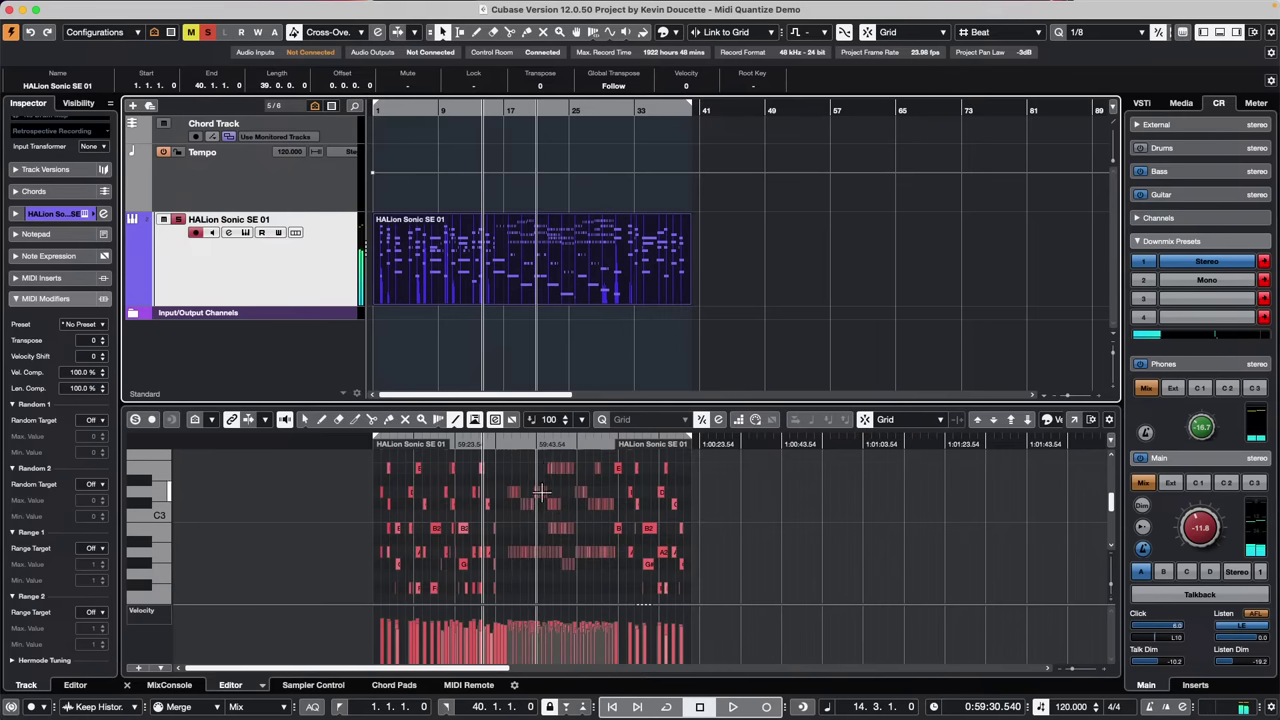
Examine and play the frozen note velocities up close around bar 20, and undo the modifier freeze
drag(528, 443, 528, 474)
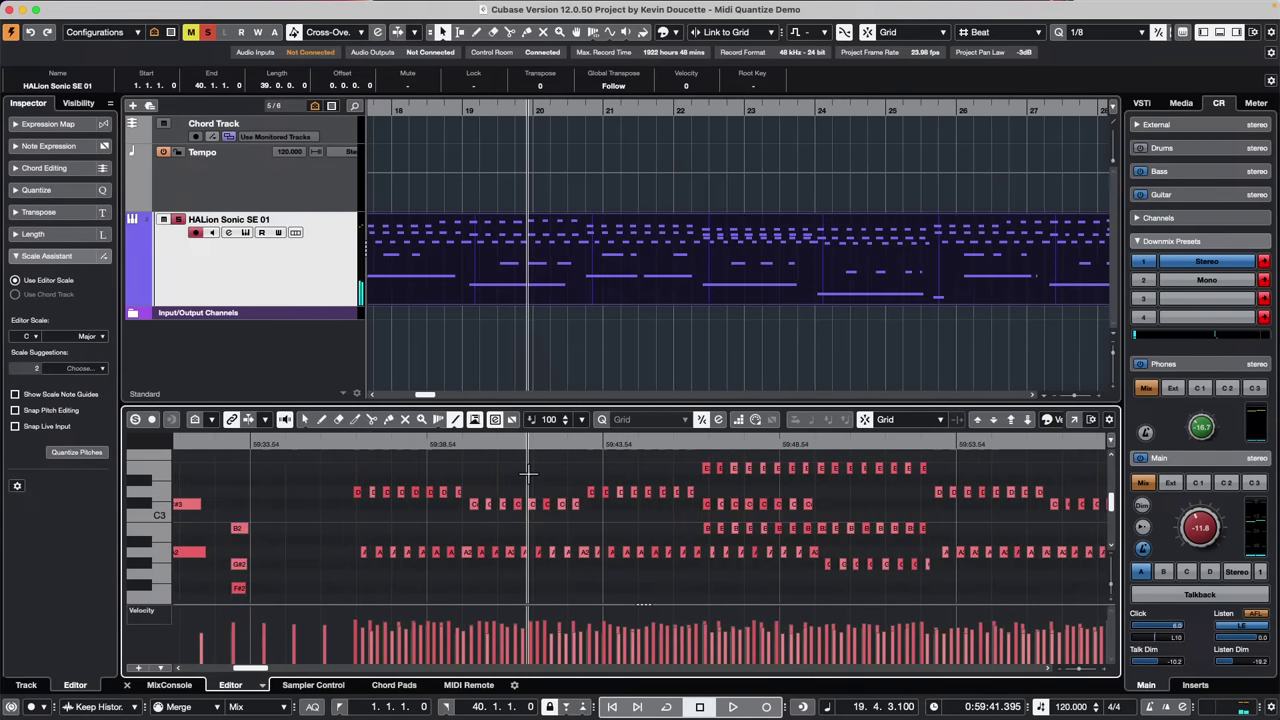
key(space)
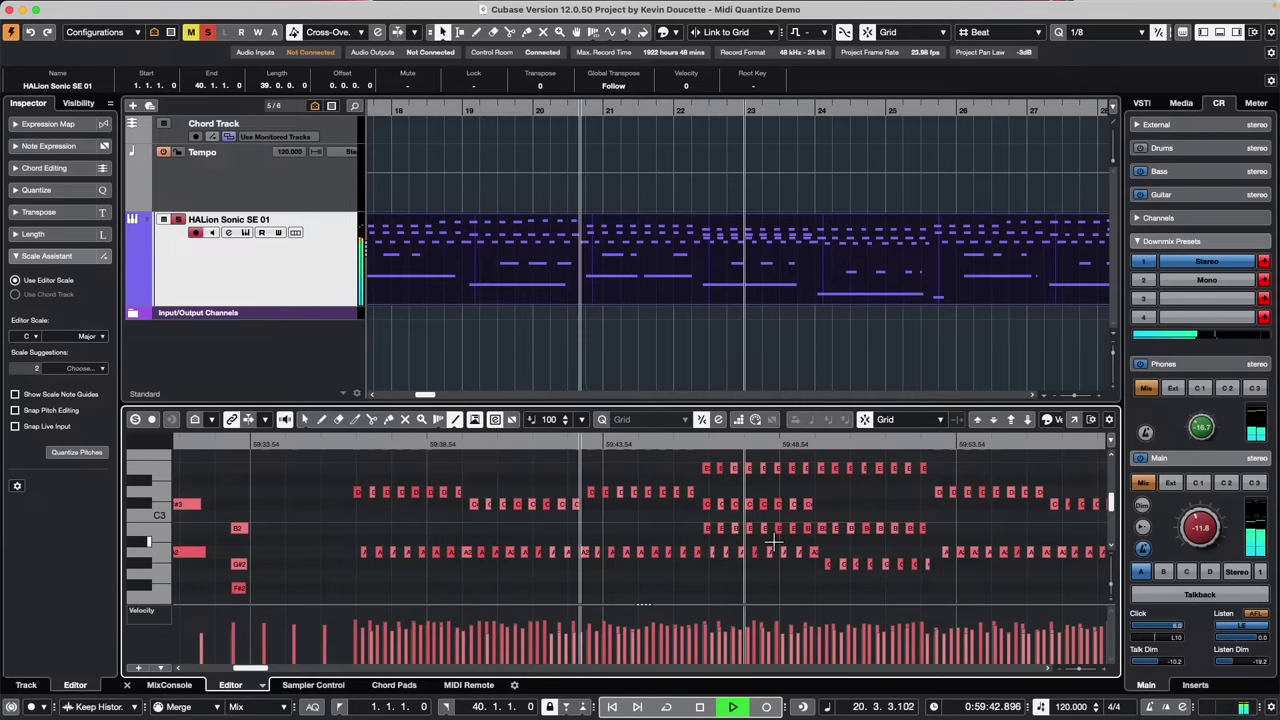
key(super+z)
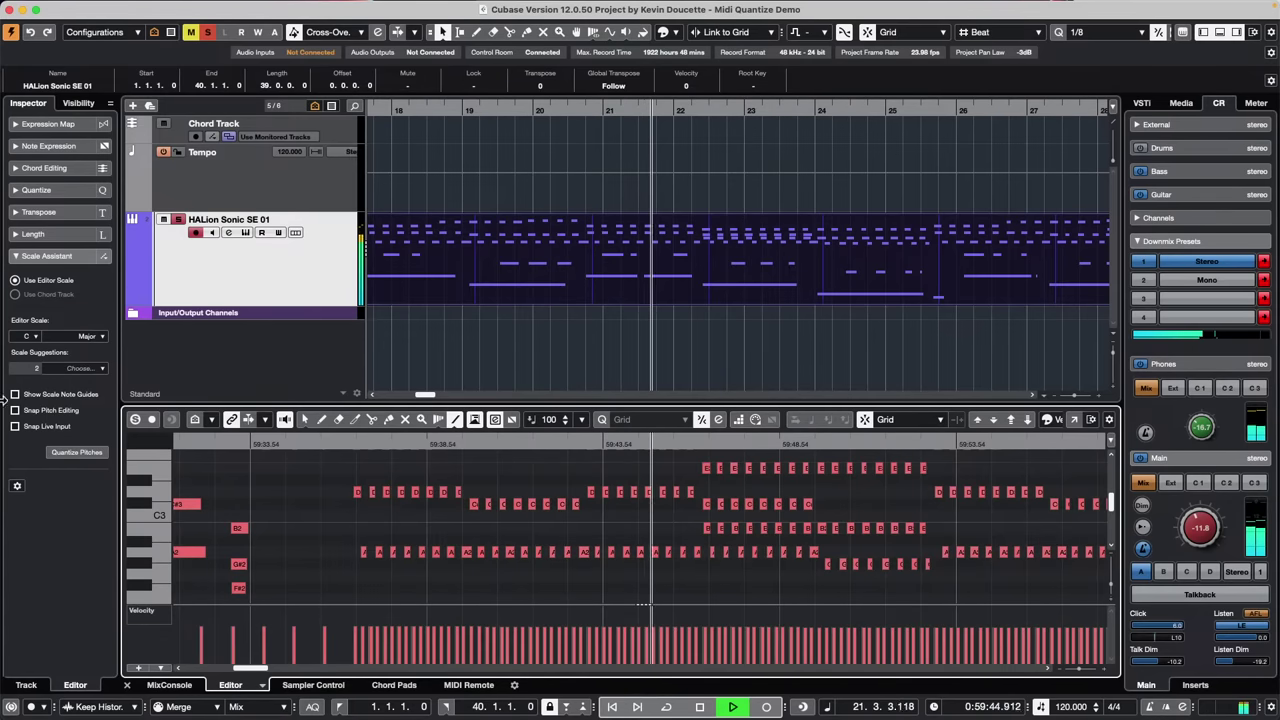
Compare playback with the MIDI modifiers bypassed and active, and widen the Random 1 velocity range to maximum 25 and minimum -22
click(510, 280)
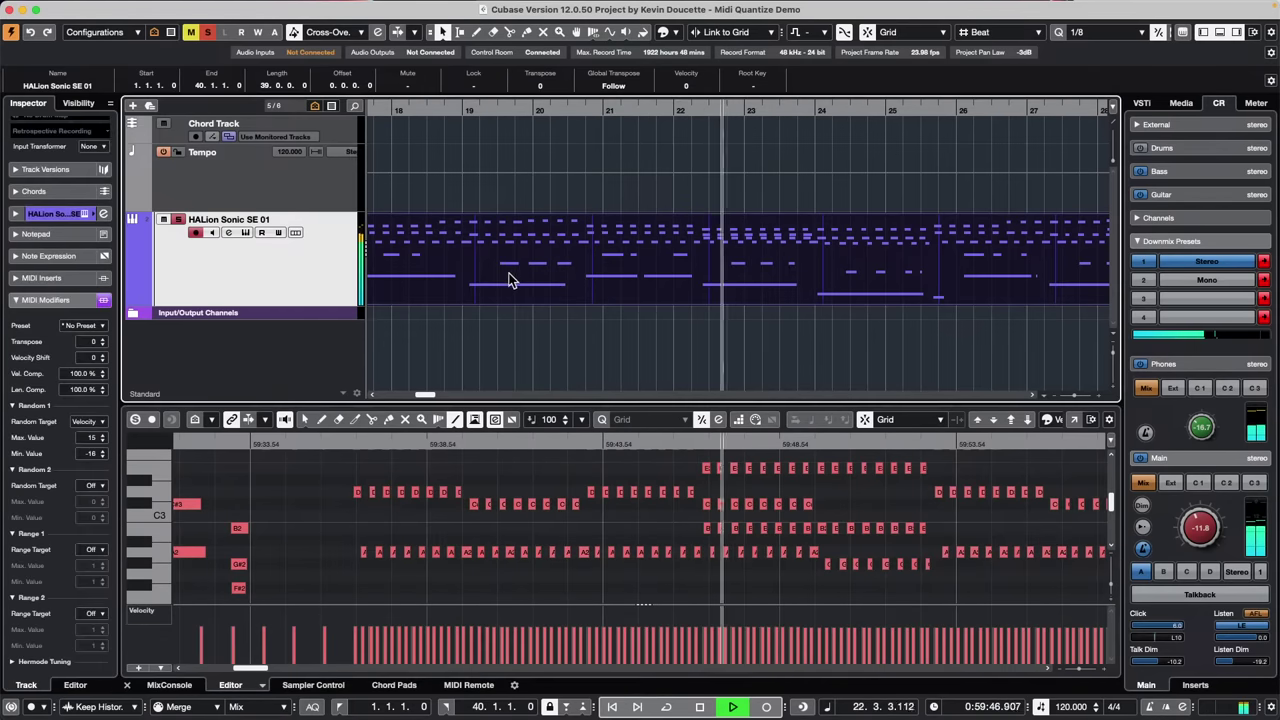
click(103, 300)
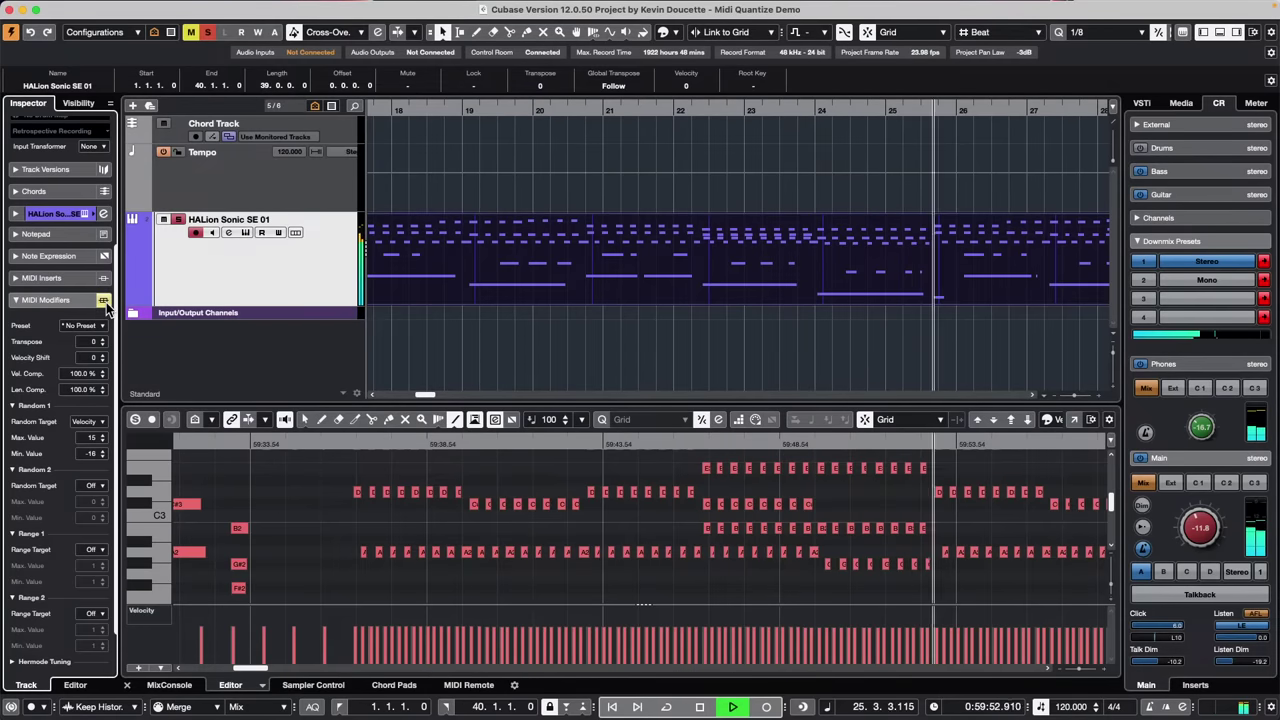
click(103, 300)
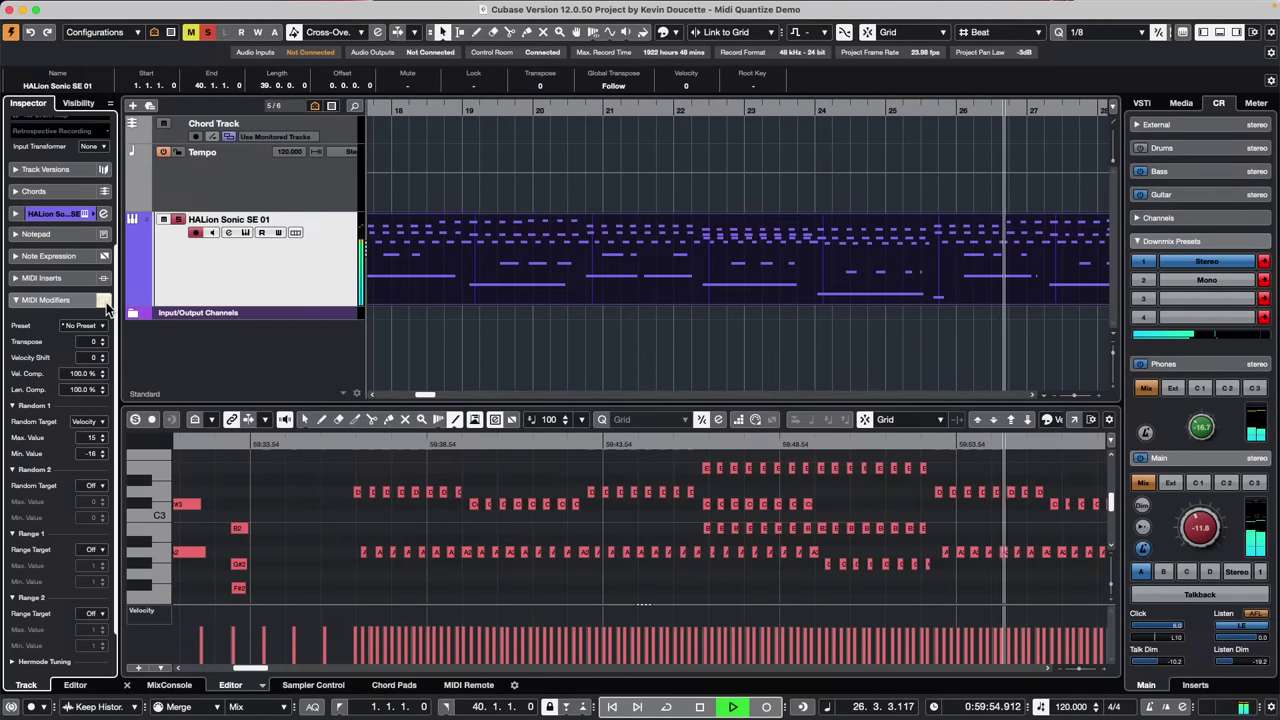
click(102, 437)
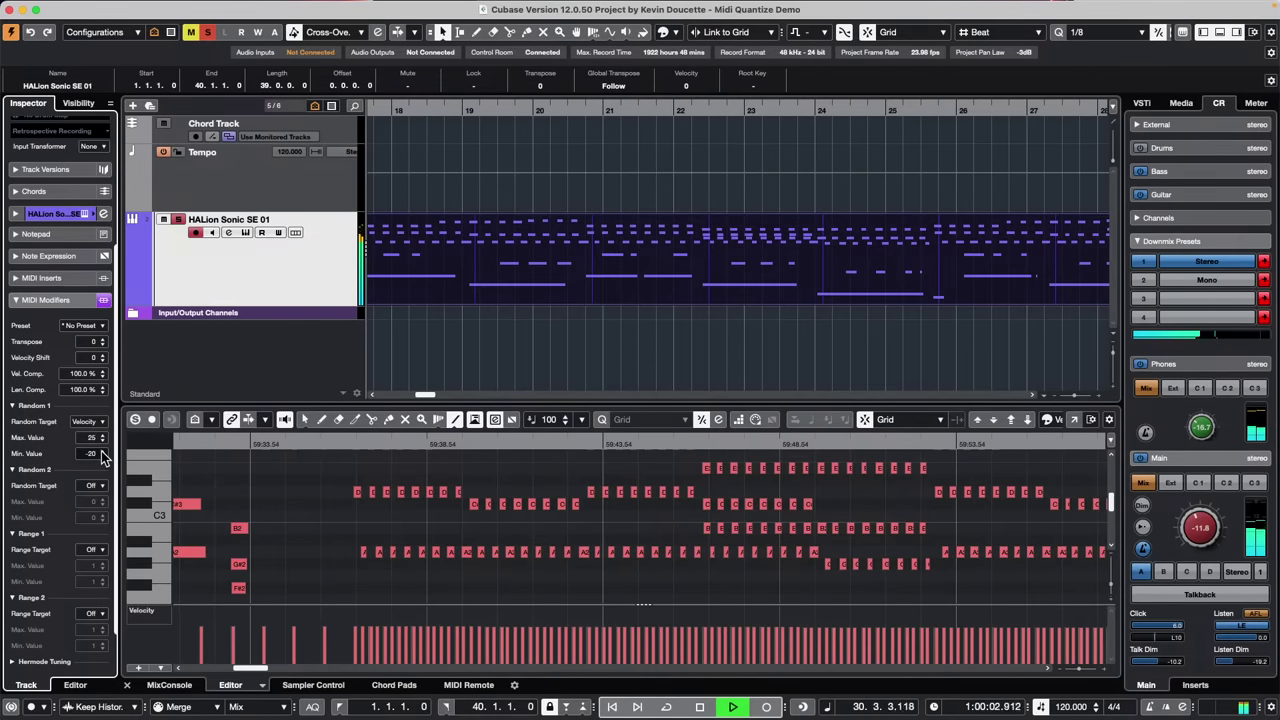
scroll(101, 451, up, 2)
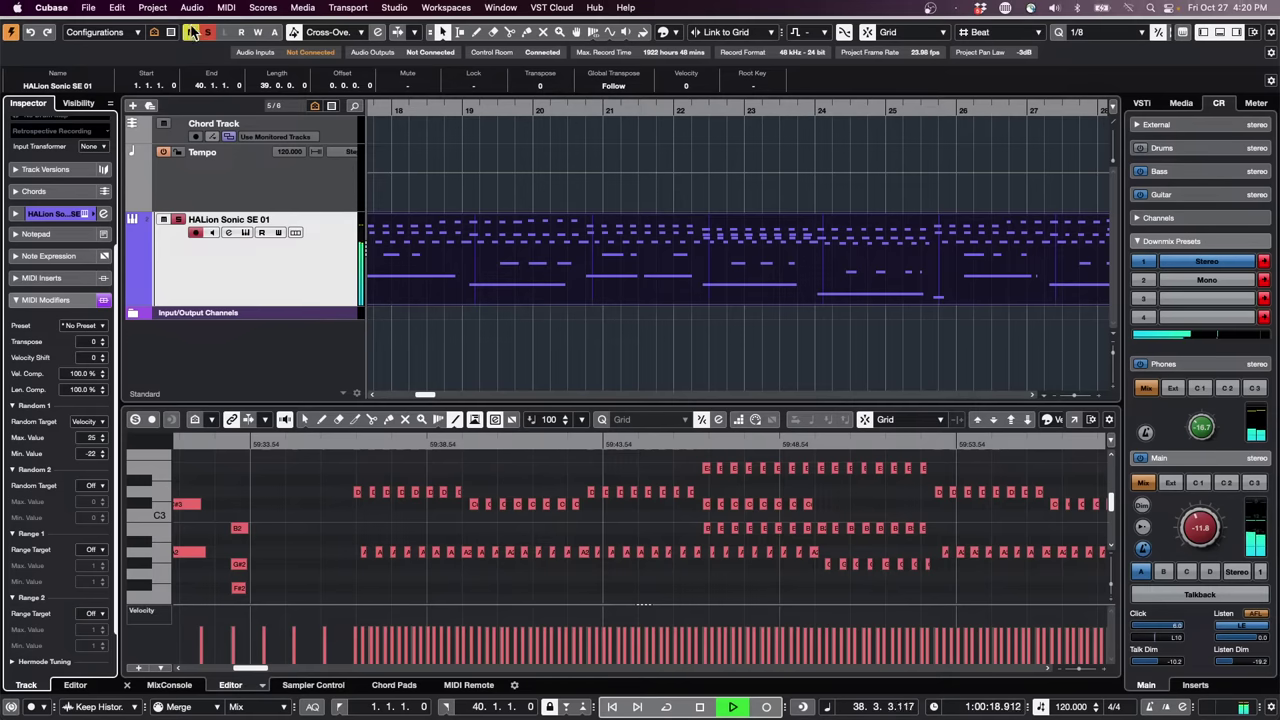
Freeze the widened velocity randomization into the HALion Sonic SE 01 notes and play the part back
click(207, 8)
mouse_move(226, 8)
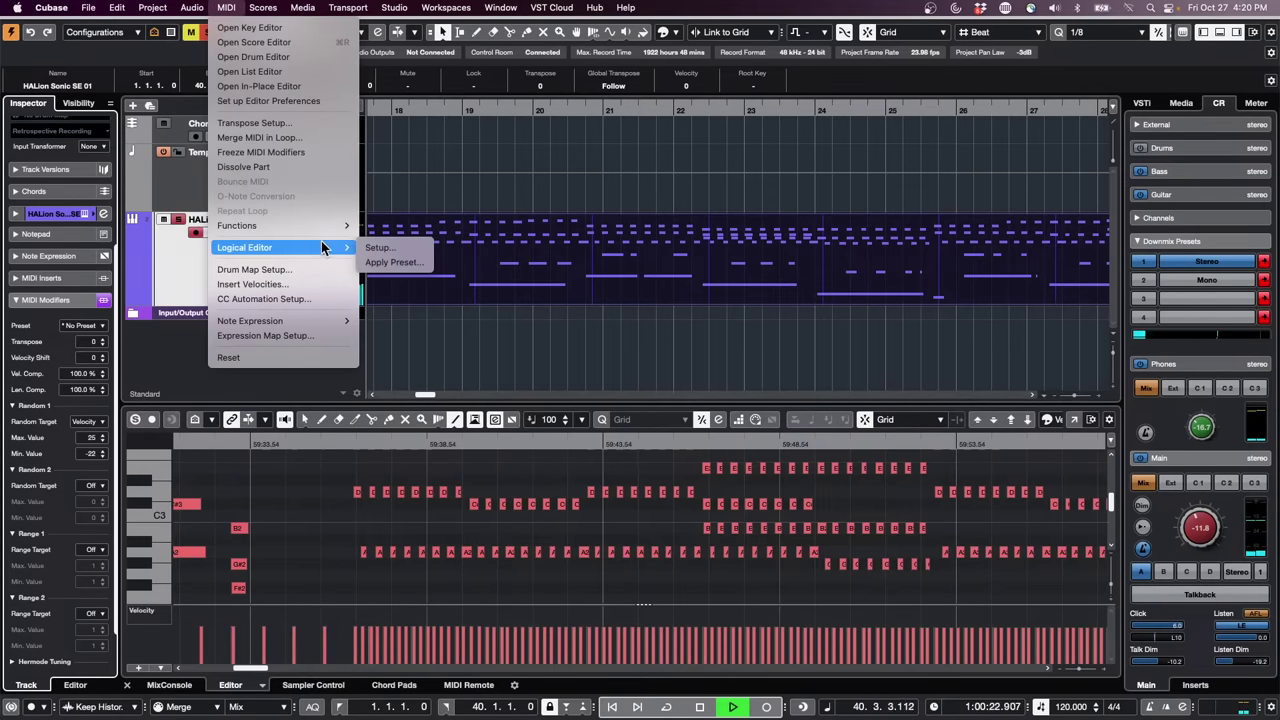
click(307, 152)
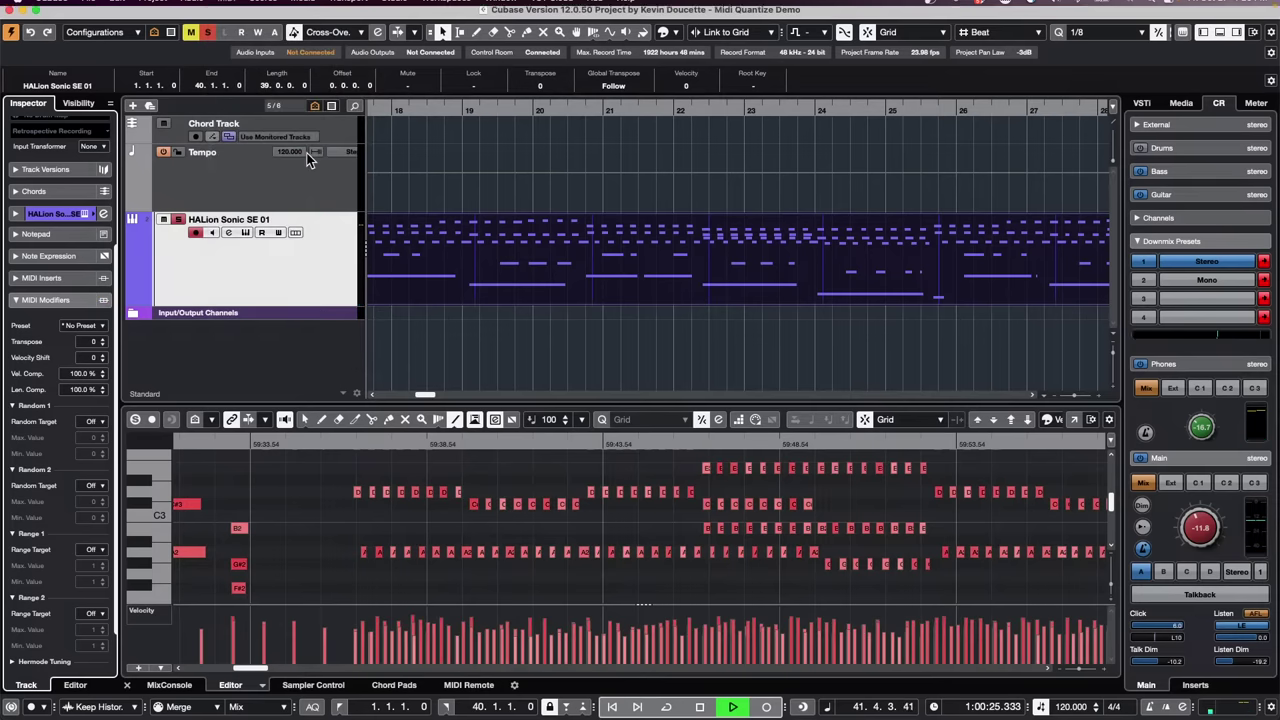
click(492, 106)
key(space)
key(space)
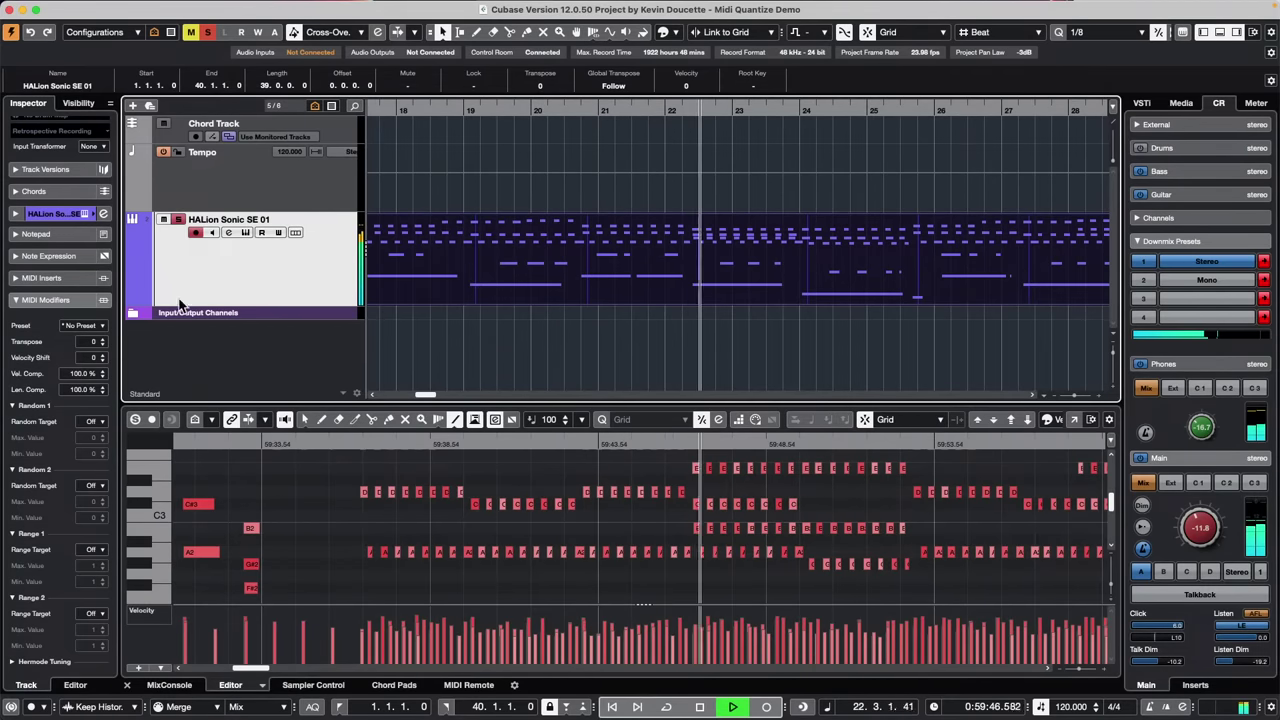
Undo the second modifier freeze, compare playback with the MIDI modifiers bypassed and active, and stop playback
key(super+z)
click(103, 300)
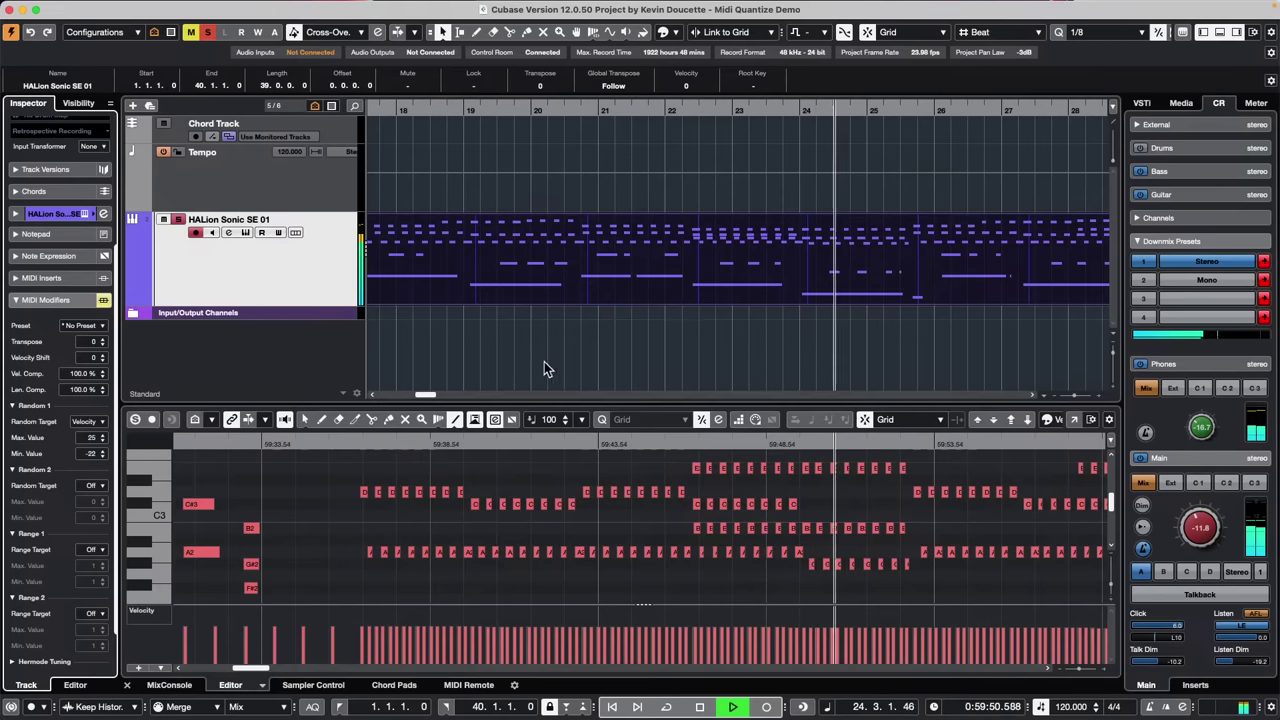
click(103, 301)
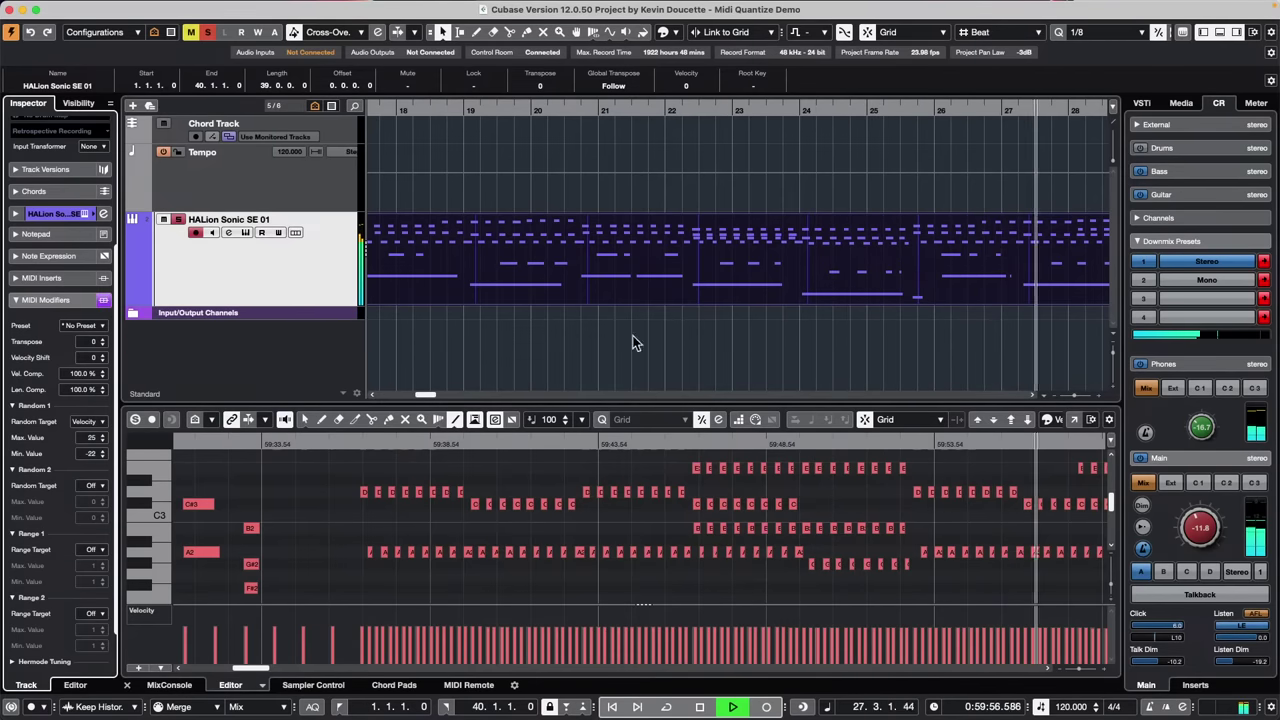
key(space)
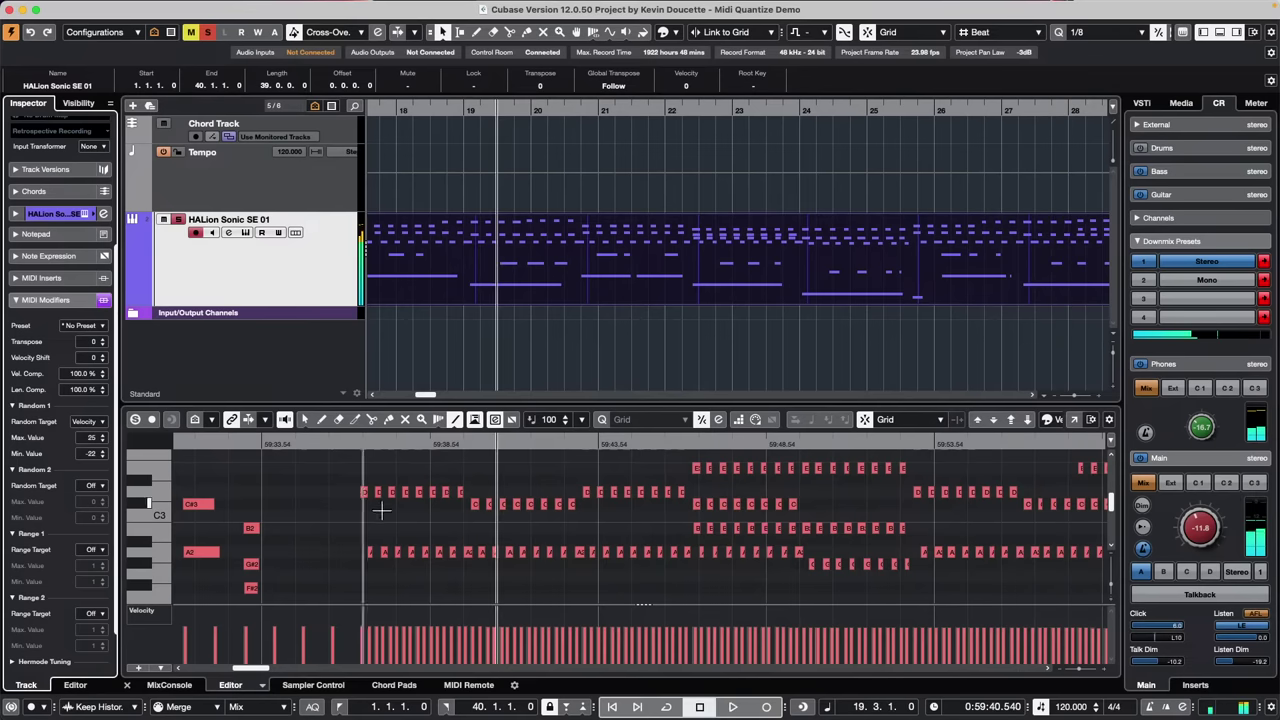
Set the Random 2 target to Position with a maximum of 29 and a minimum of -26, and start playback
click(94, 486)
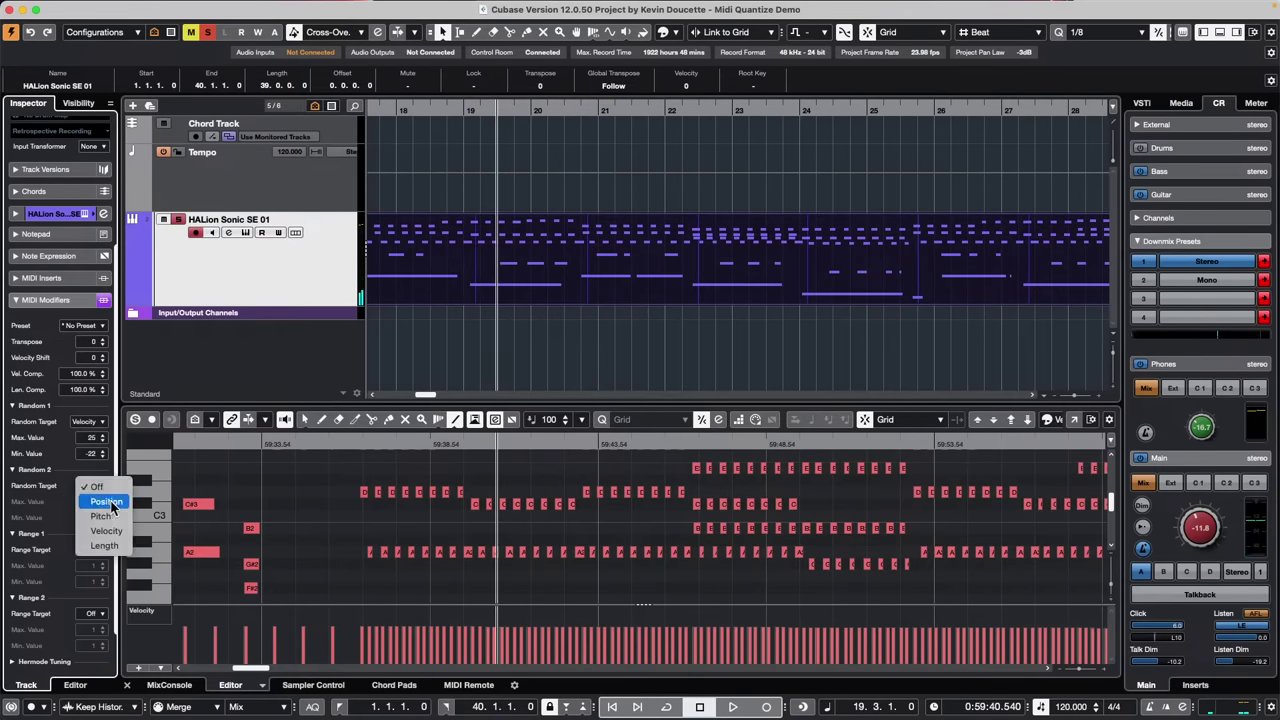
click(108, 502)
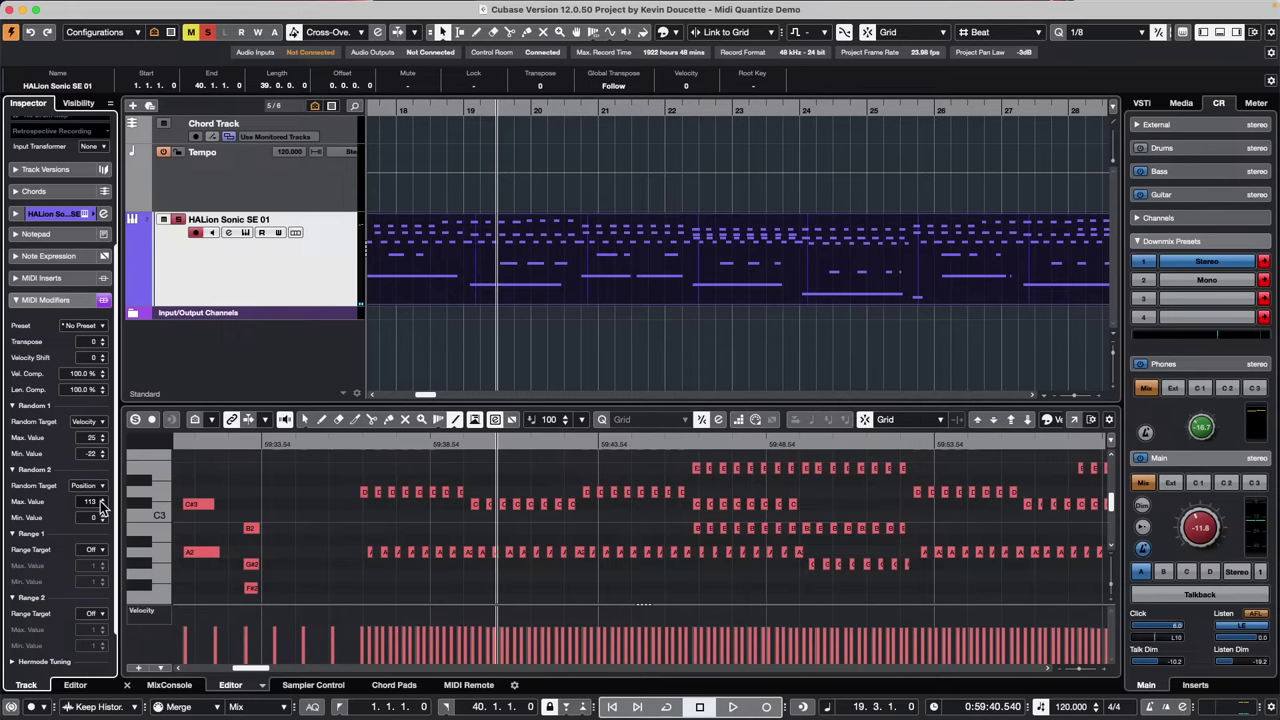
click(102, 504)
click(102, 518)
key(space)
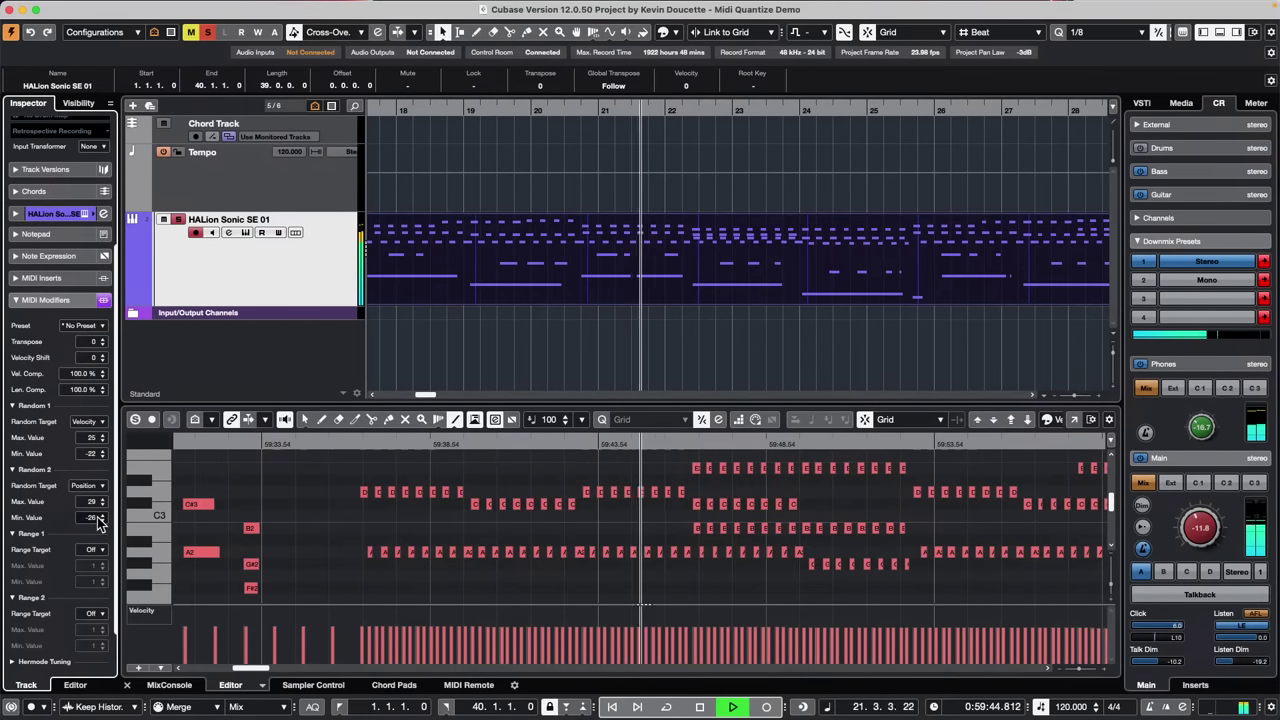
Compare the velocity and position randomization against the unmodified part by bypassing and reactivating the MIDI modifiers, and stop playback
click(103, 300)
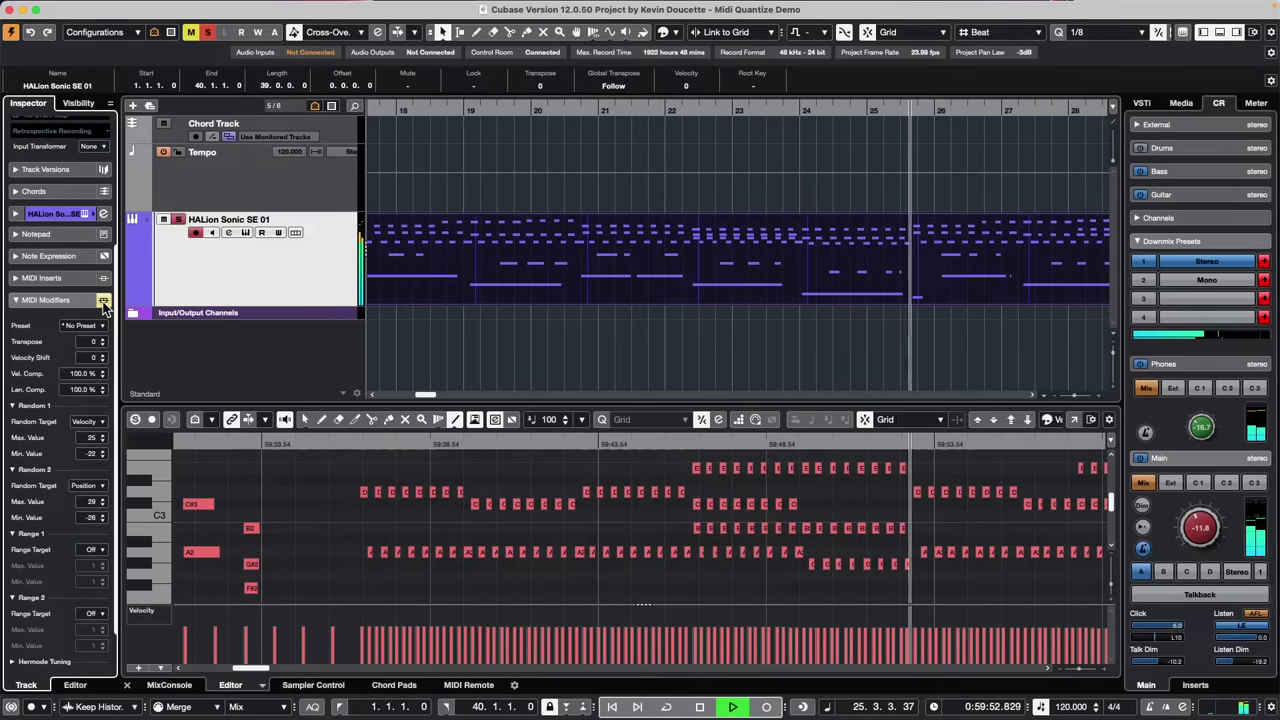
click(104, 302)
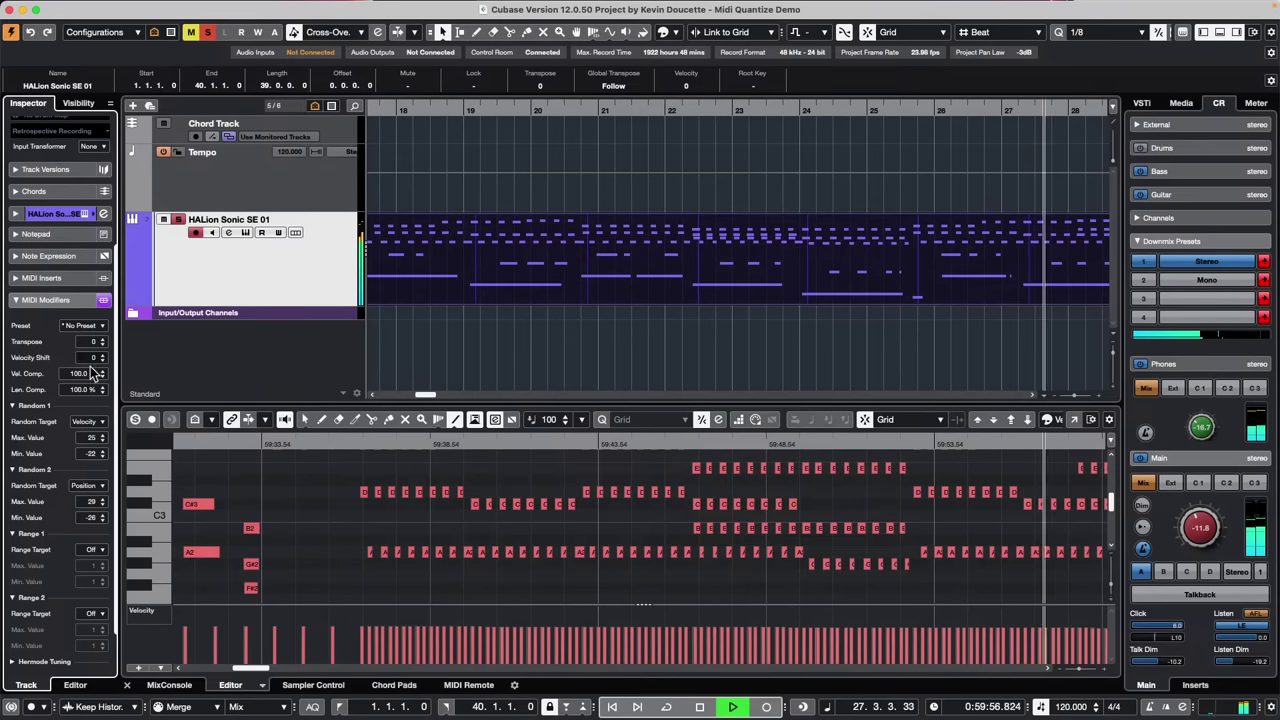
key(space)
Reset the Random 2 Position range to 0 for both maximum and minimum, and bypass the MIDI modifiers
click(92, 486)
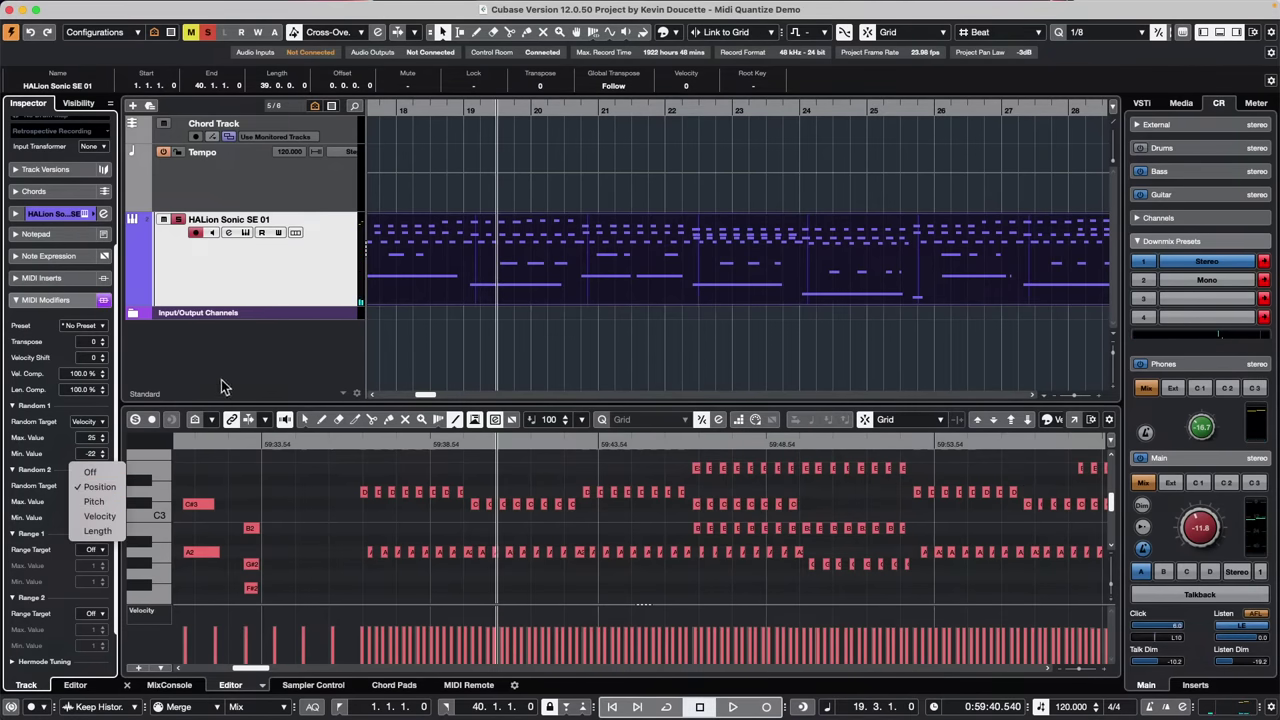
click(101, 306)
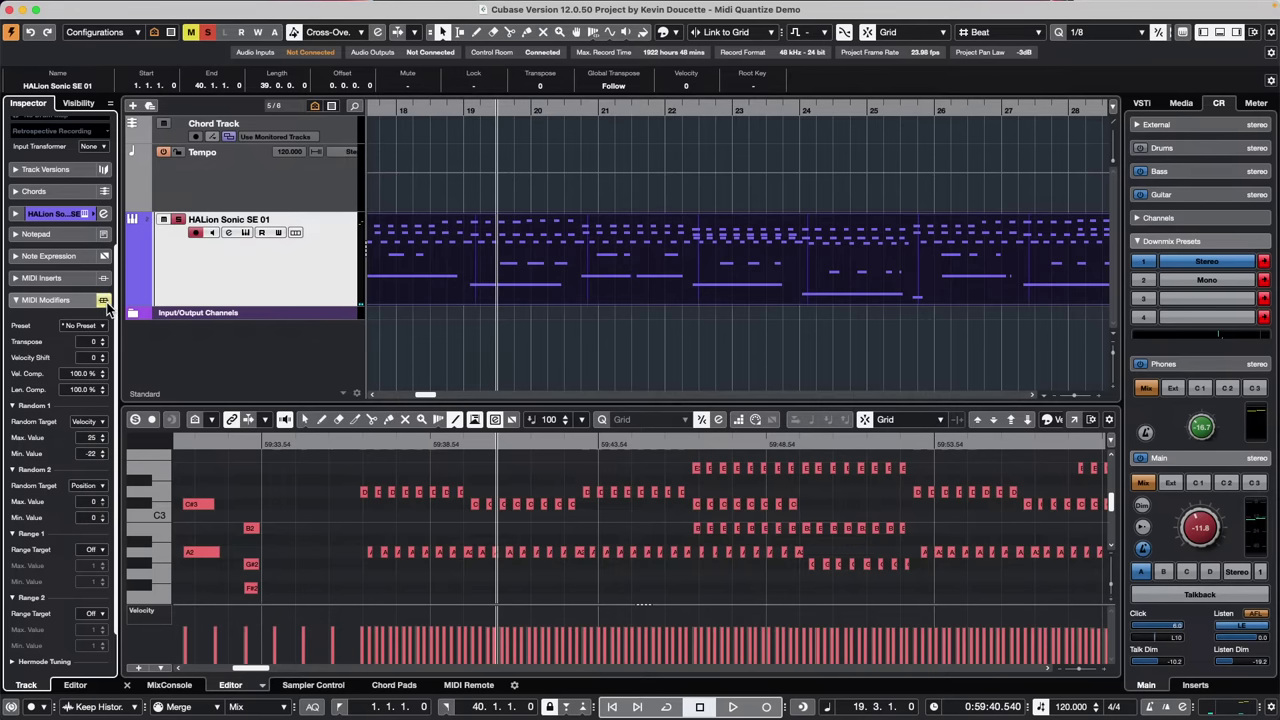
Collapse the MIDI Modifiers section and hide the Nudge controls from the project toolbar
click(39, 298)
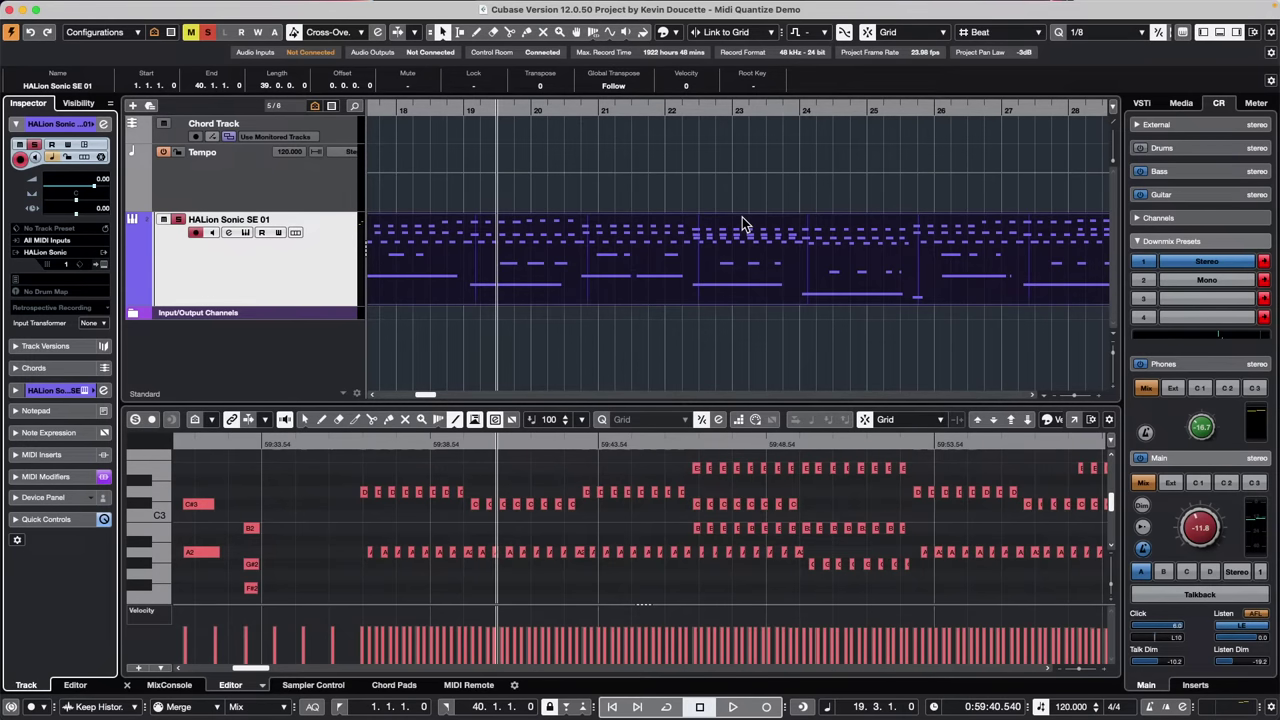
mouse_move(1122, 7)
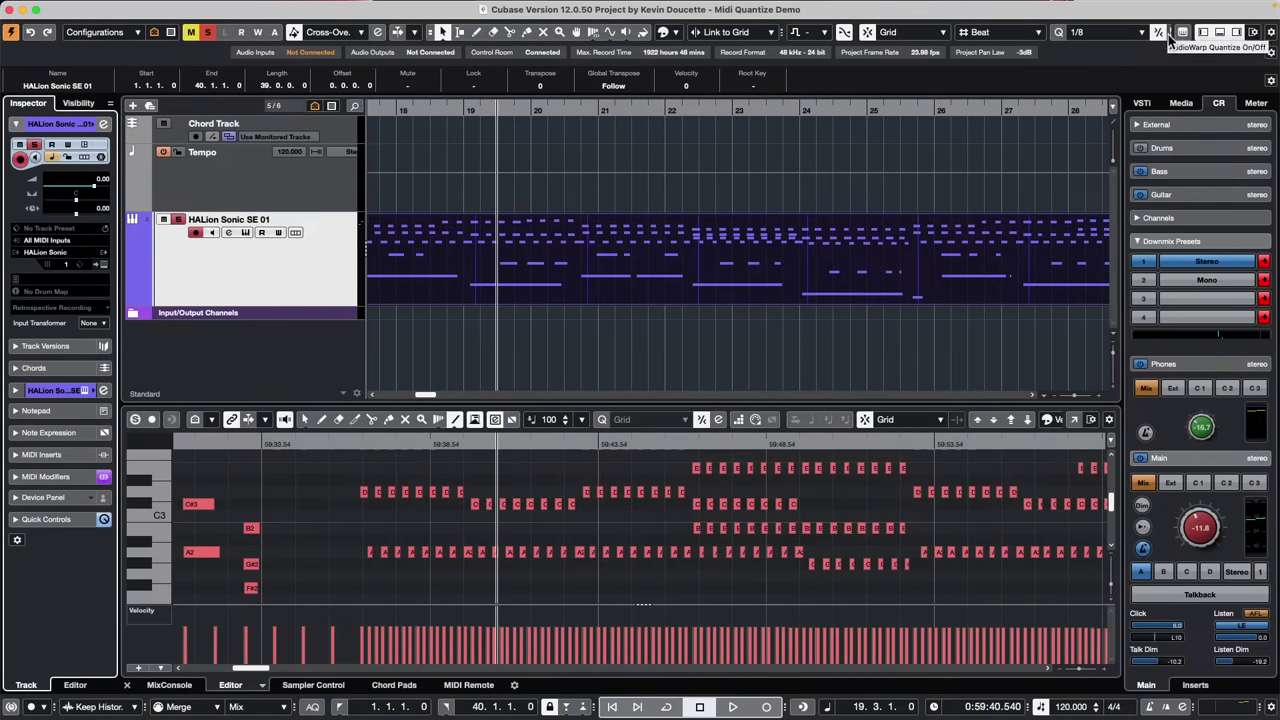
click(1111, 32)
click(1052, 50)
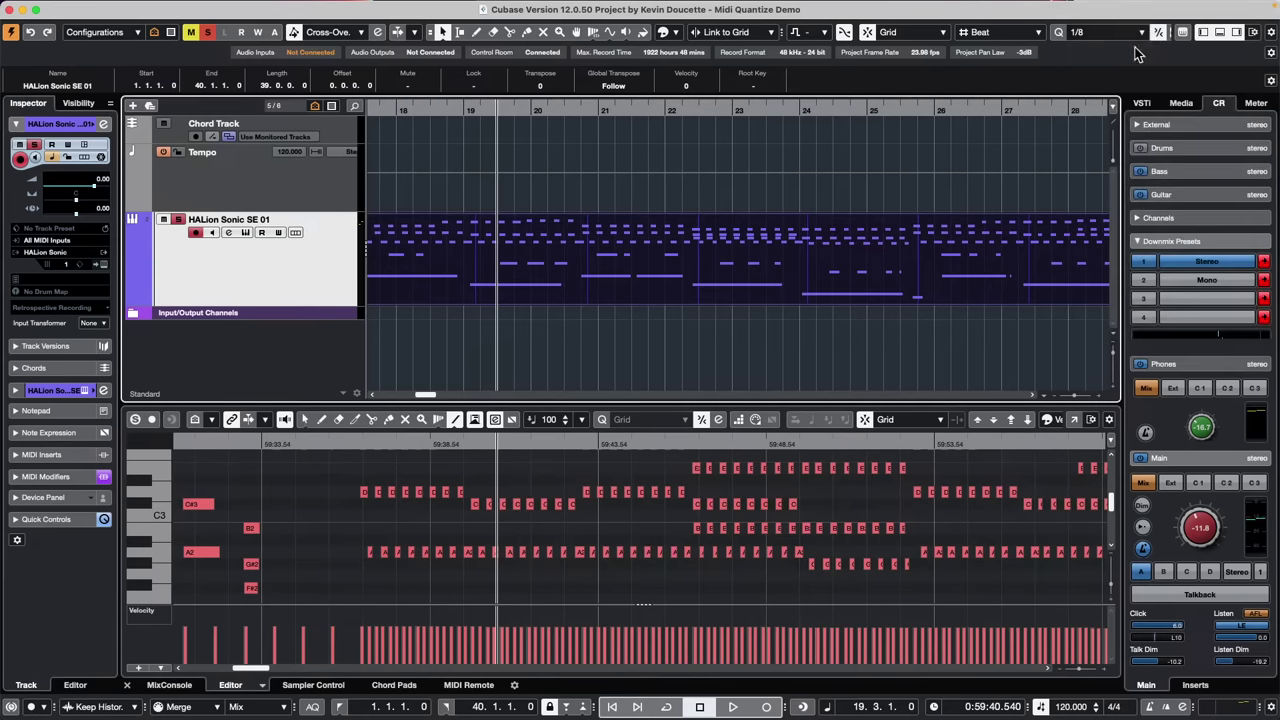
click(1161, 33)
click(1251, 32)
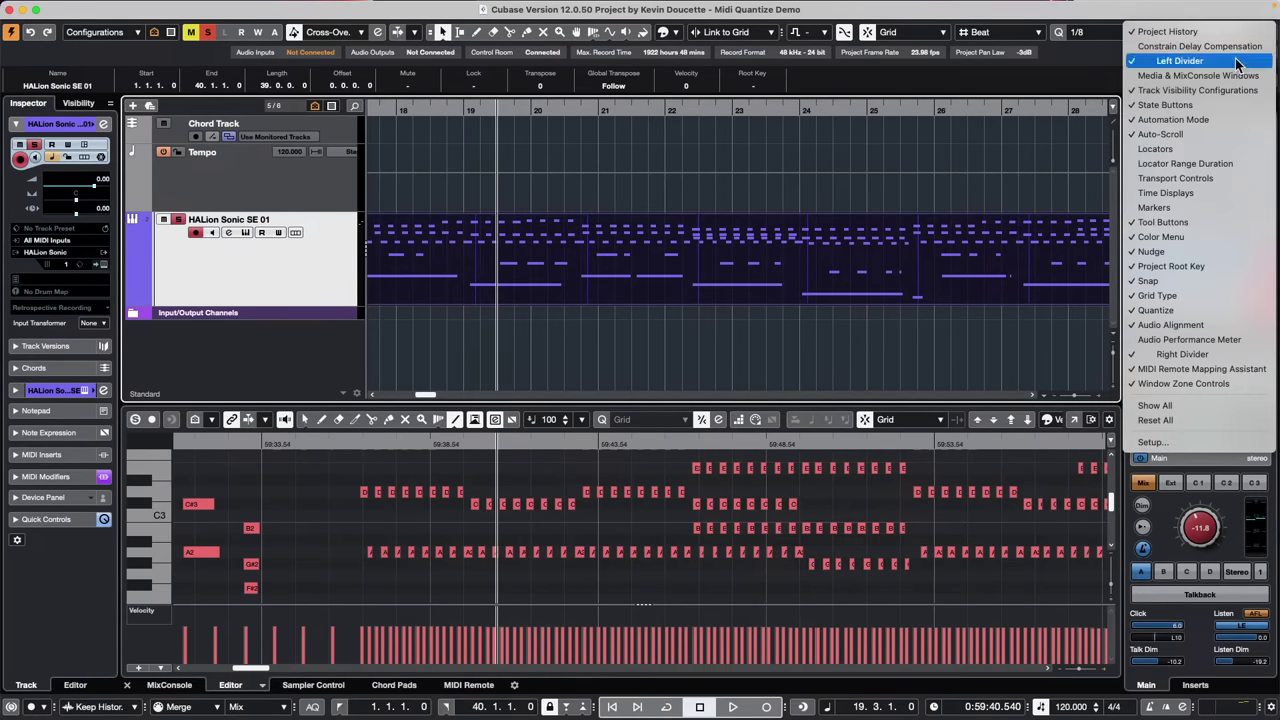
click(1180, 251)
Open the Quantize Panel and review its quantize presets, keeping 1/8
click(1119, 32)
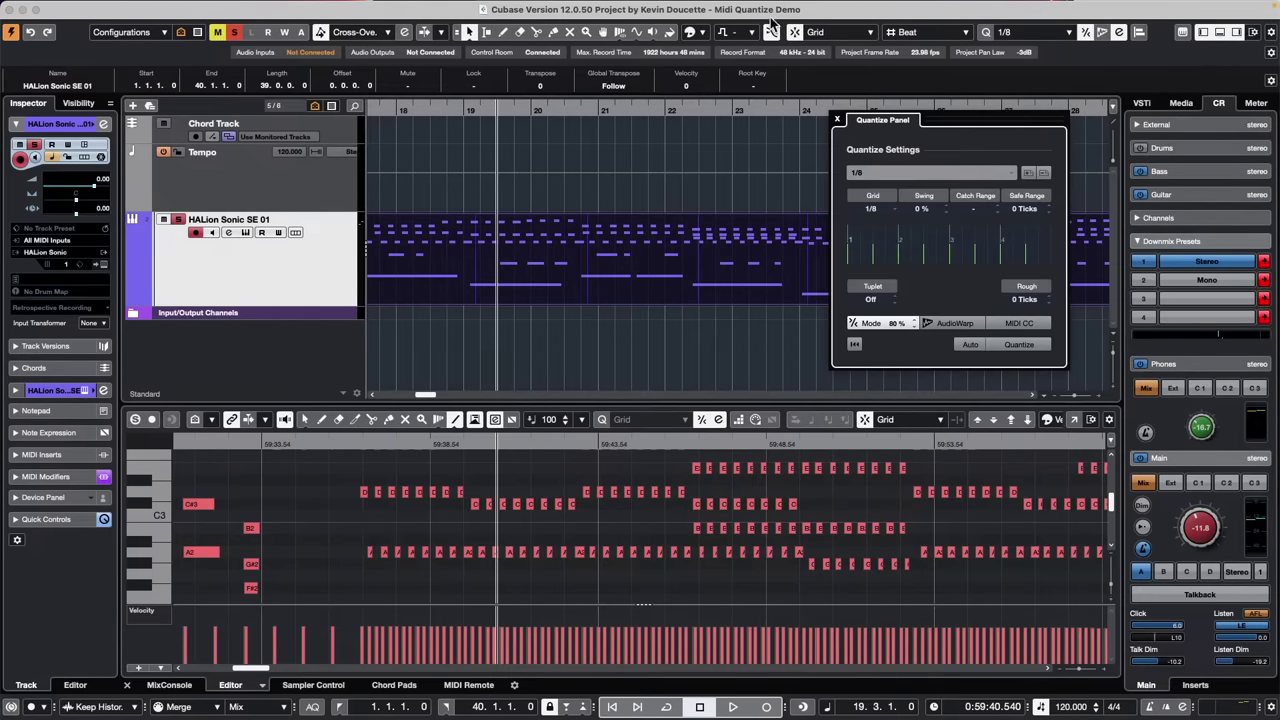
click(908, 174)
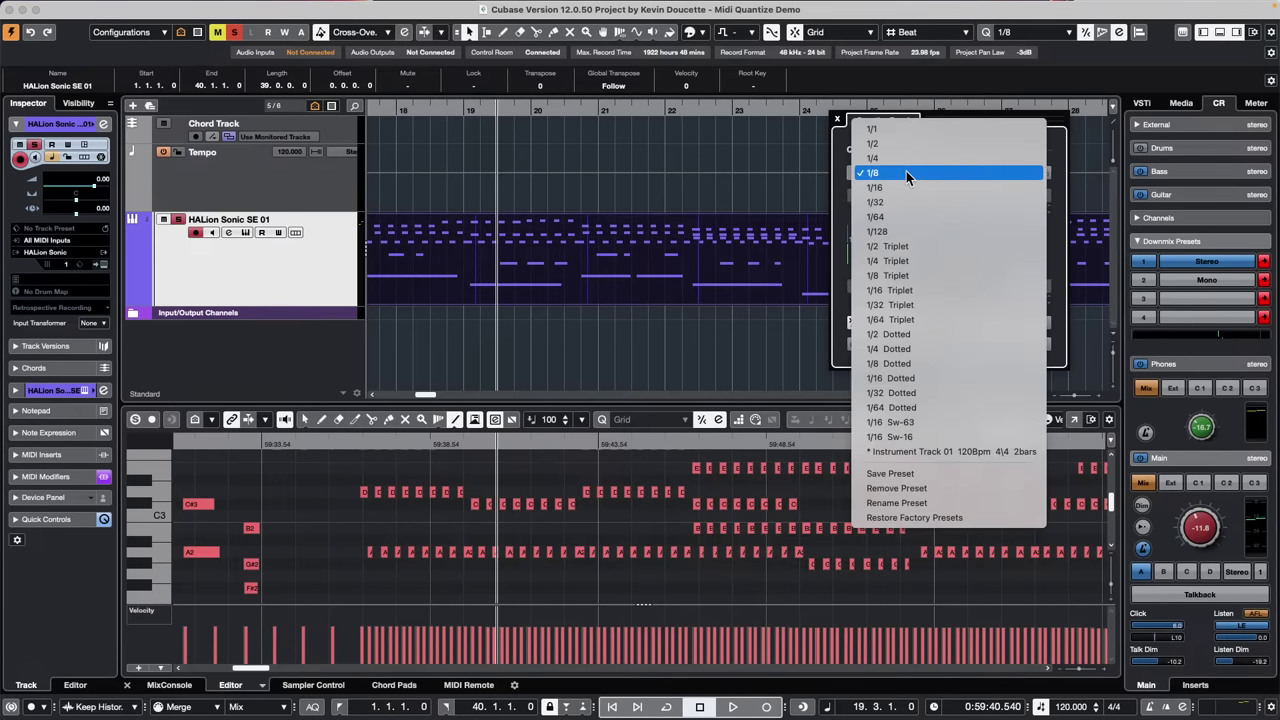
click(738, 186)
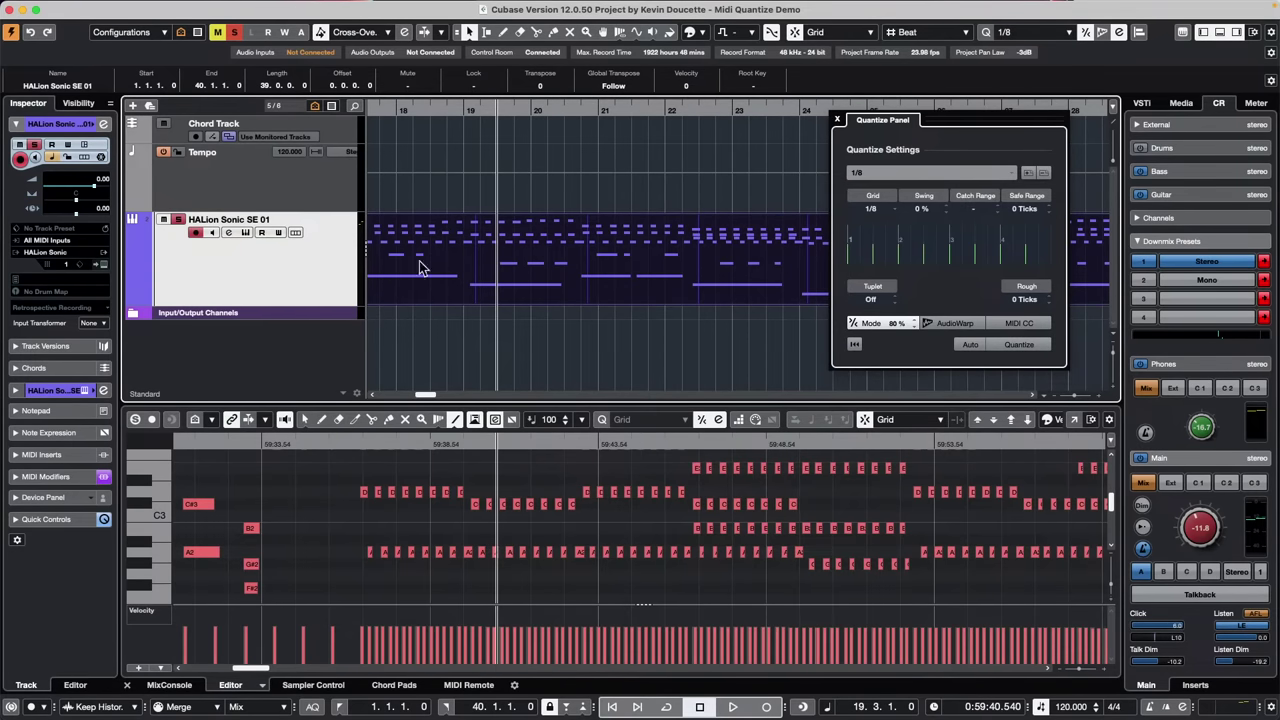
Split the HALion Sonic SE 01 part at 19.2.1, 25.4.1, 32.1.1 and 37.3.1
right_click(493, 254)
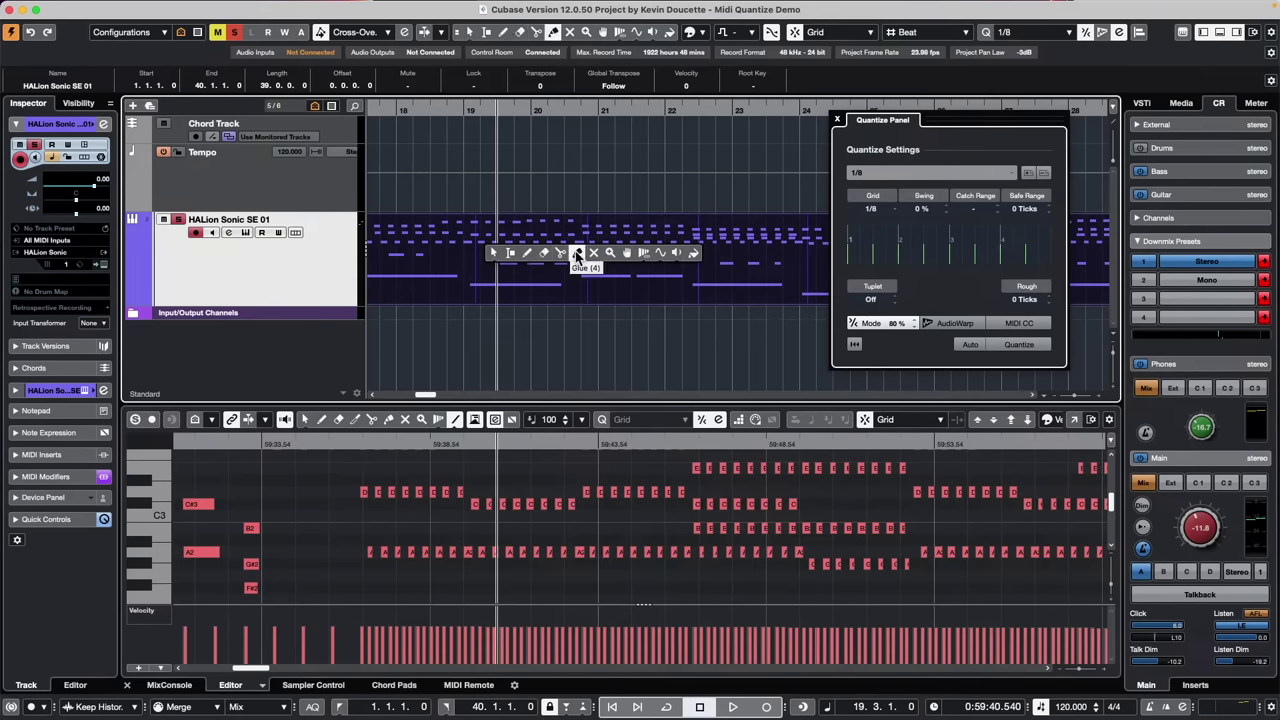
click(562, 252)
click(482, 262)
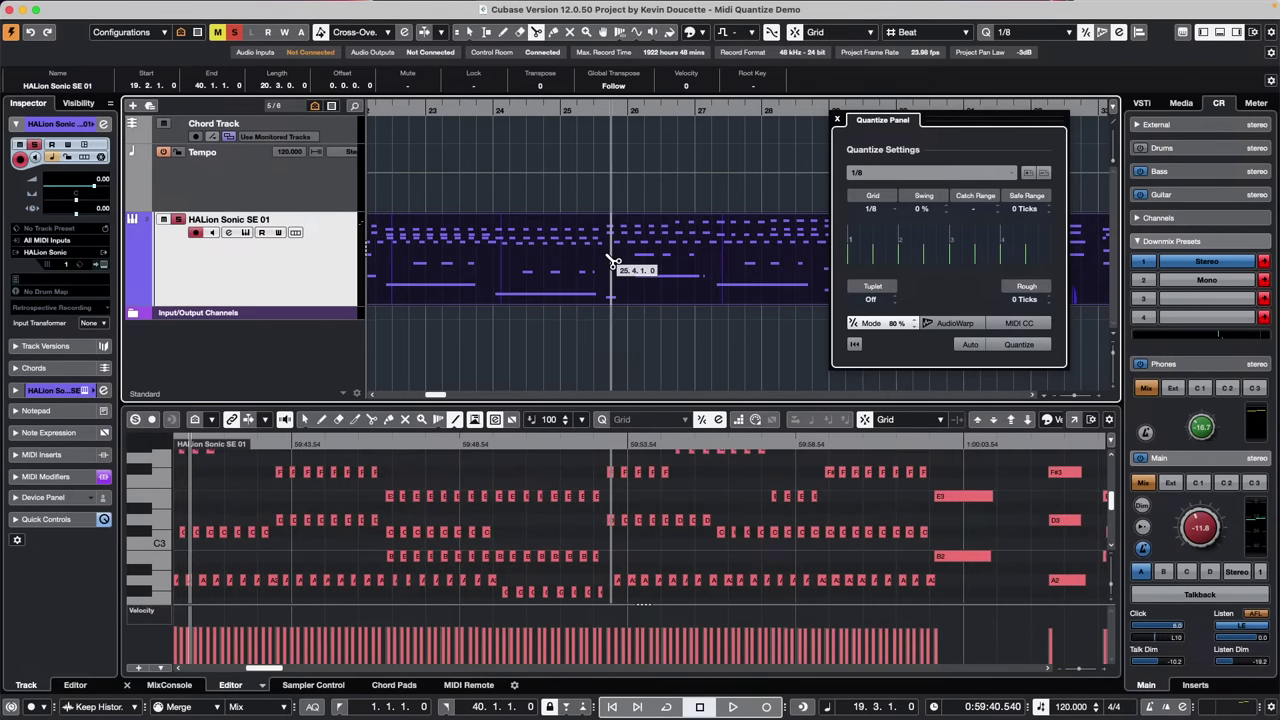
click(611, 262)
right_click(548, 252)
click(548, 251)
right_click(548, 253)
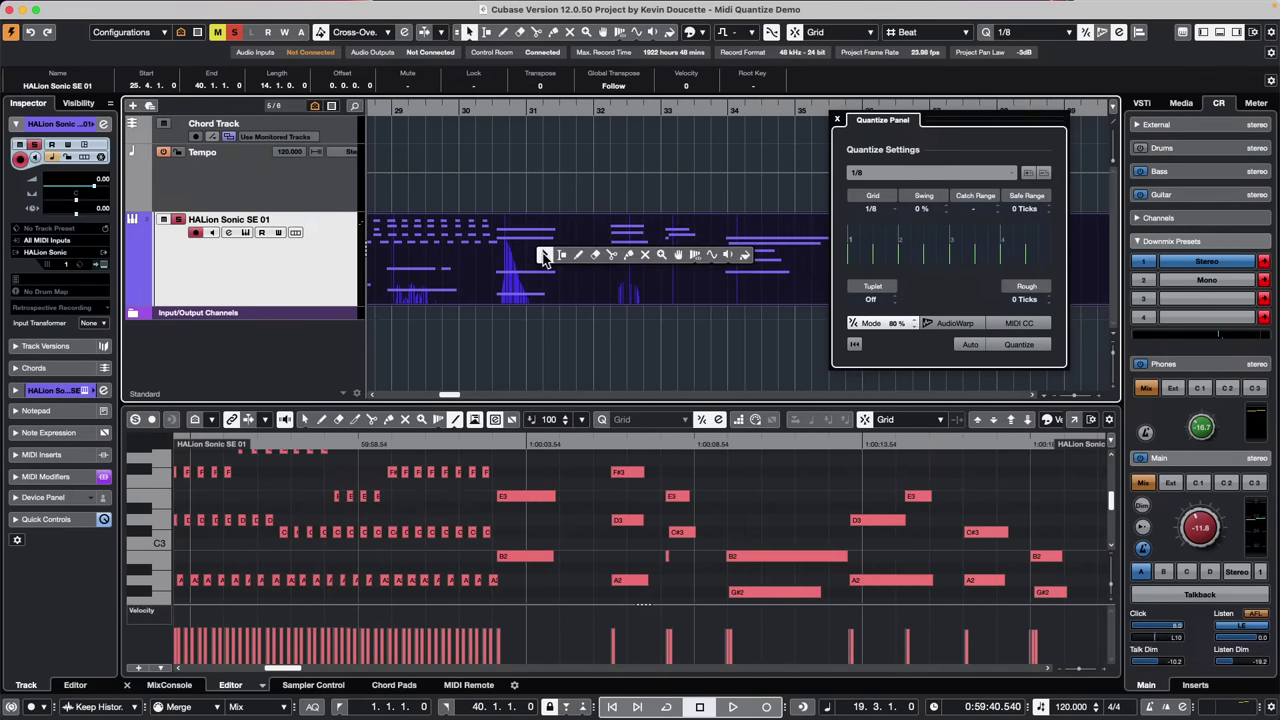
click(611, 254)
click(596, 260)
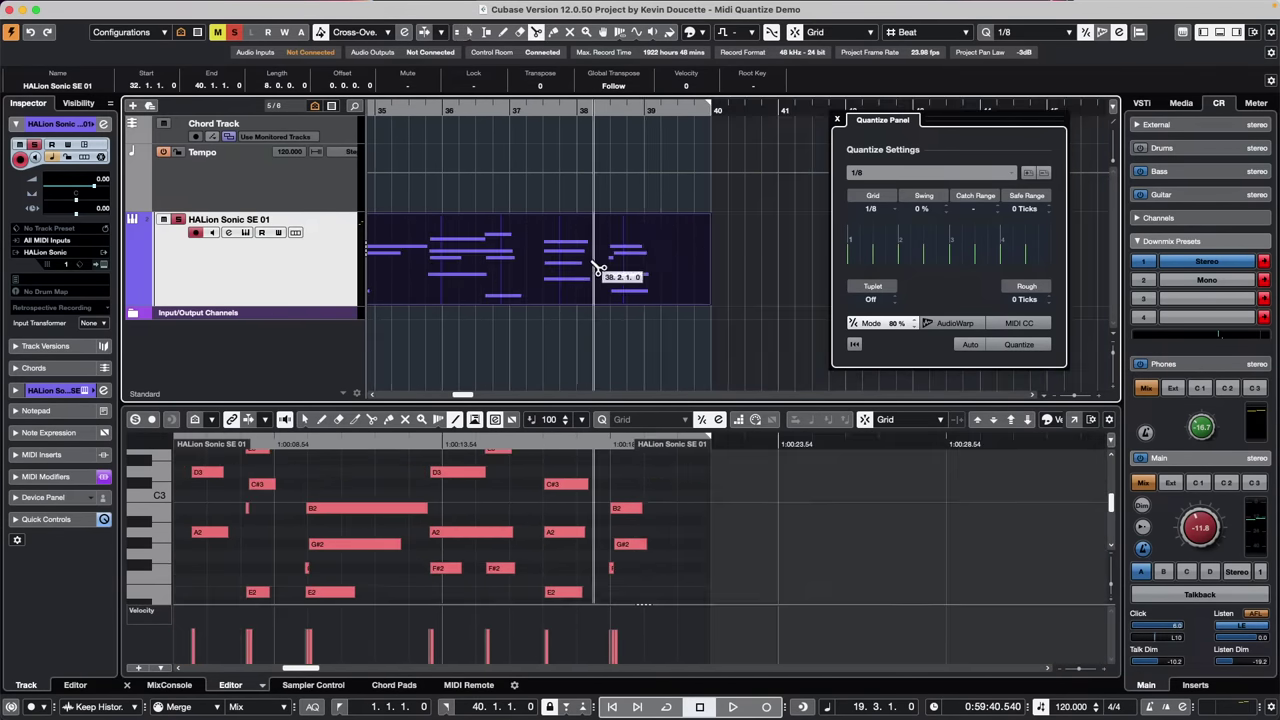
click(548, 260)
Create a groove quantize preset from the last segment of the HALion Sonic SE 01 part and close the Quantize Panel
key(1)
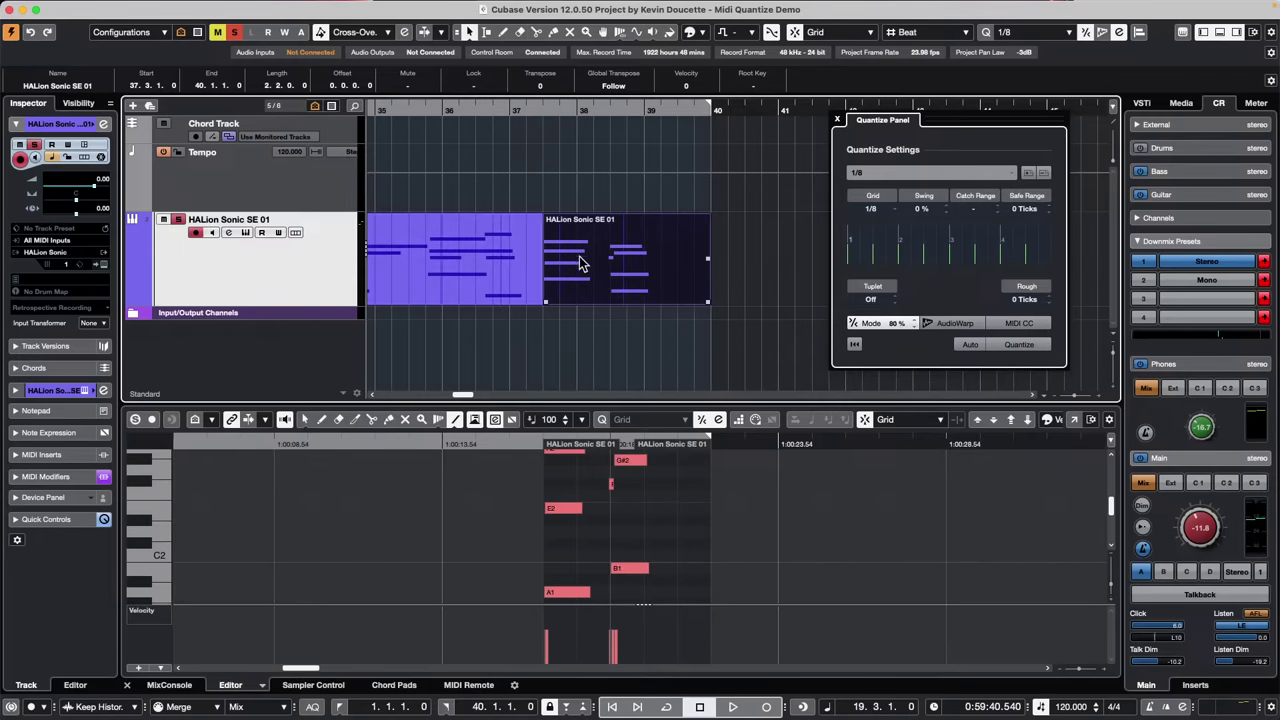
drag(627, 261, 927, 262)
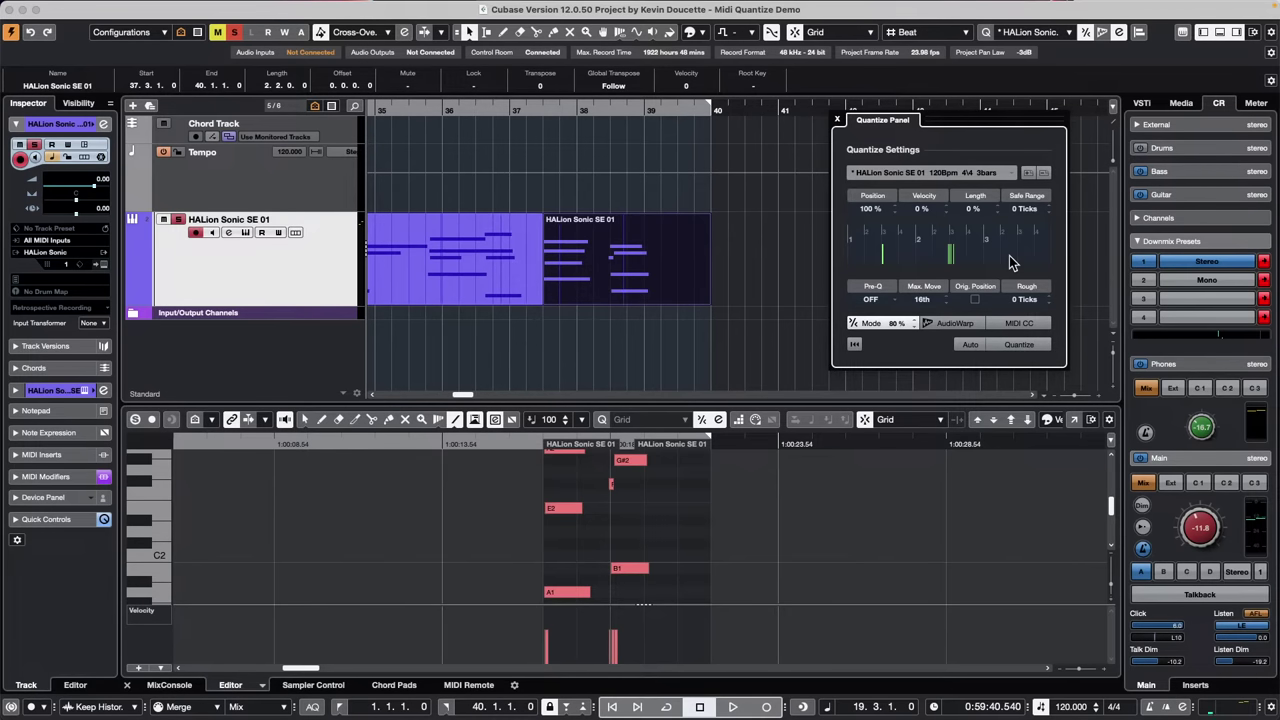
click(837, 120)
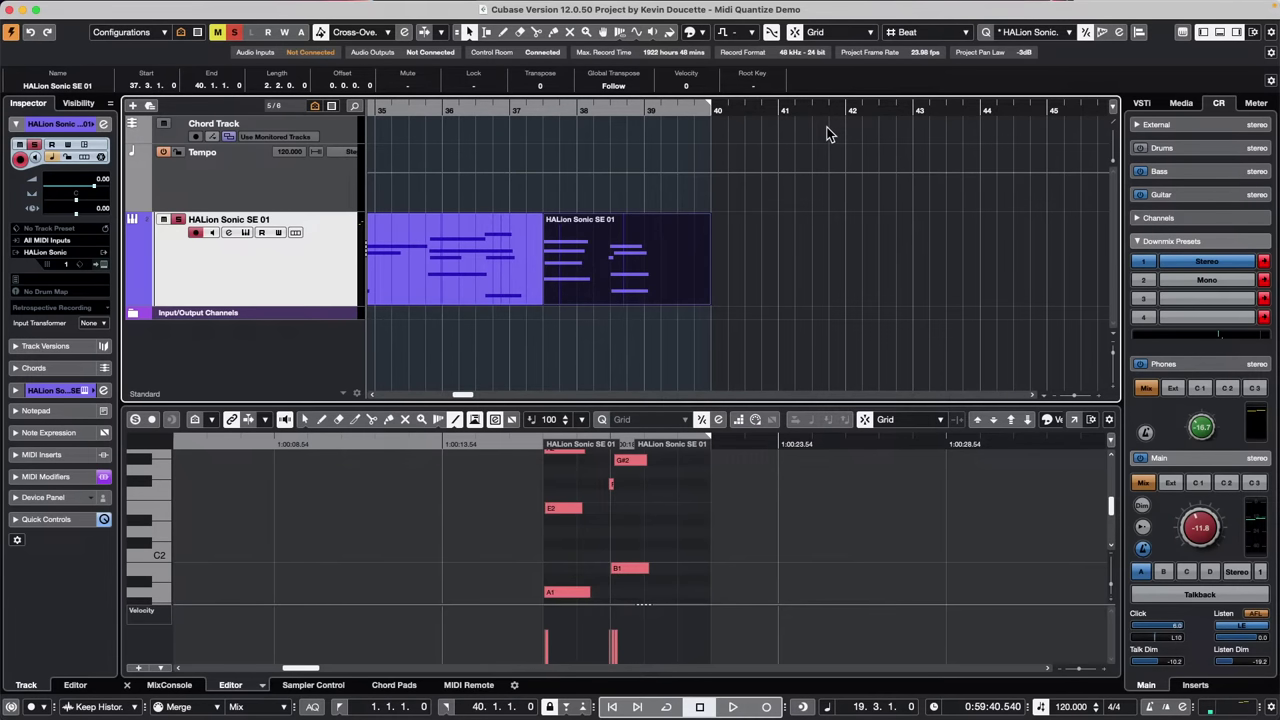
Save the project
mouse_move(654, 6)
click(89, 8)
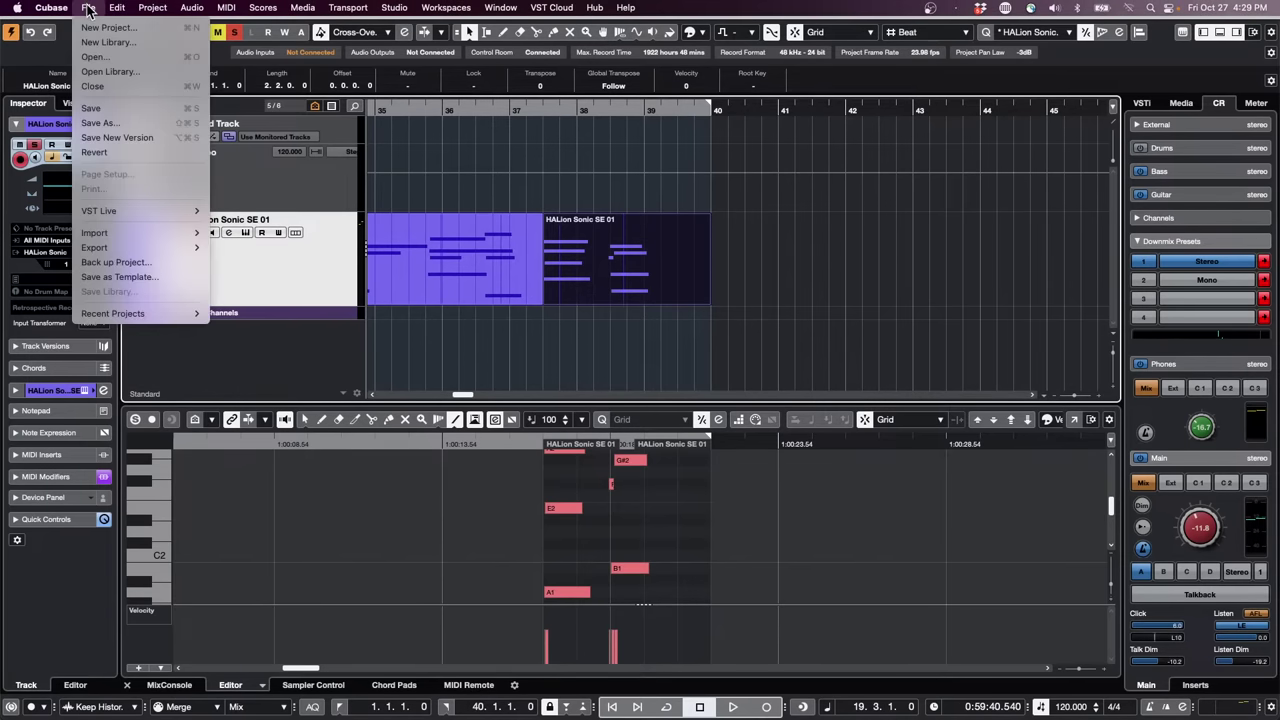
click(123, 107)
click(630, 10)
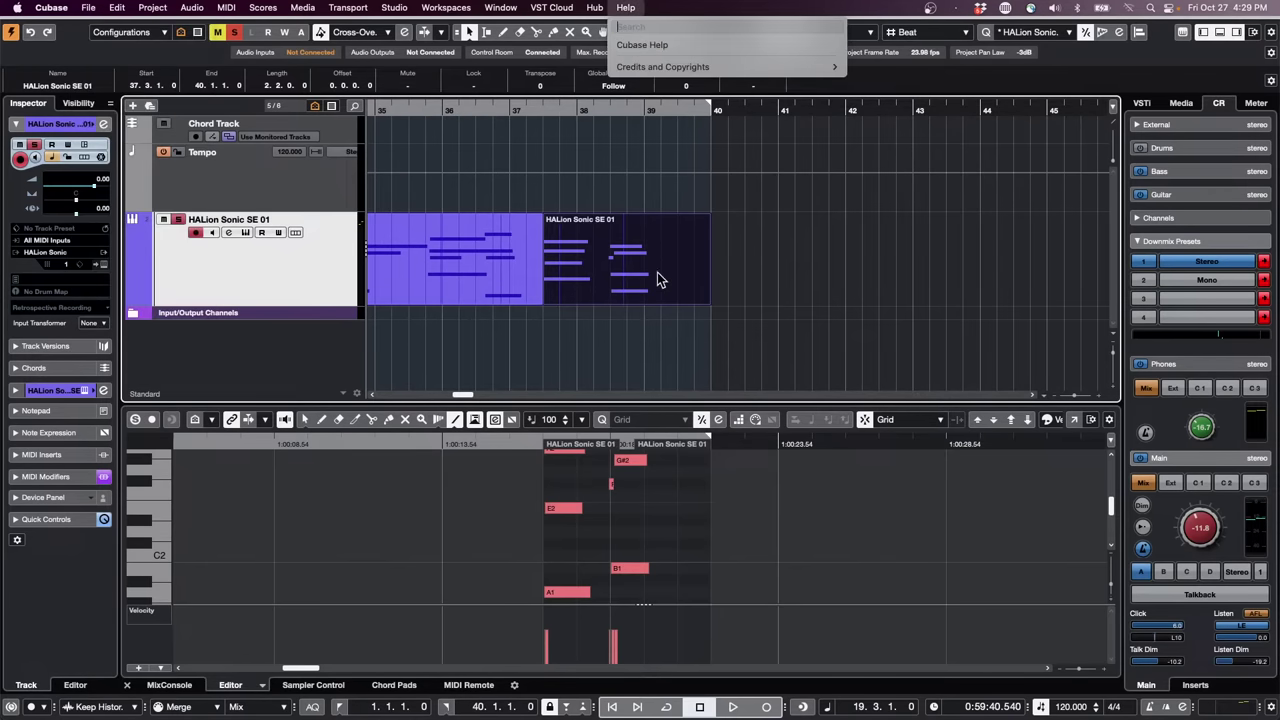
click(117, 8)
mouse_move(89, 8)
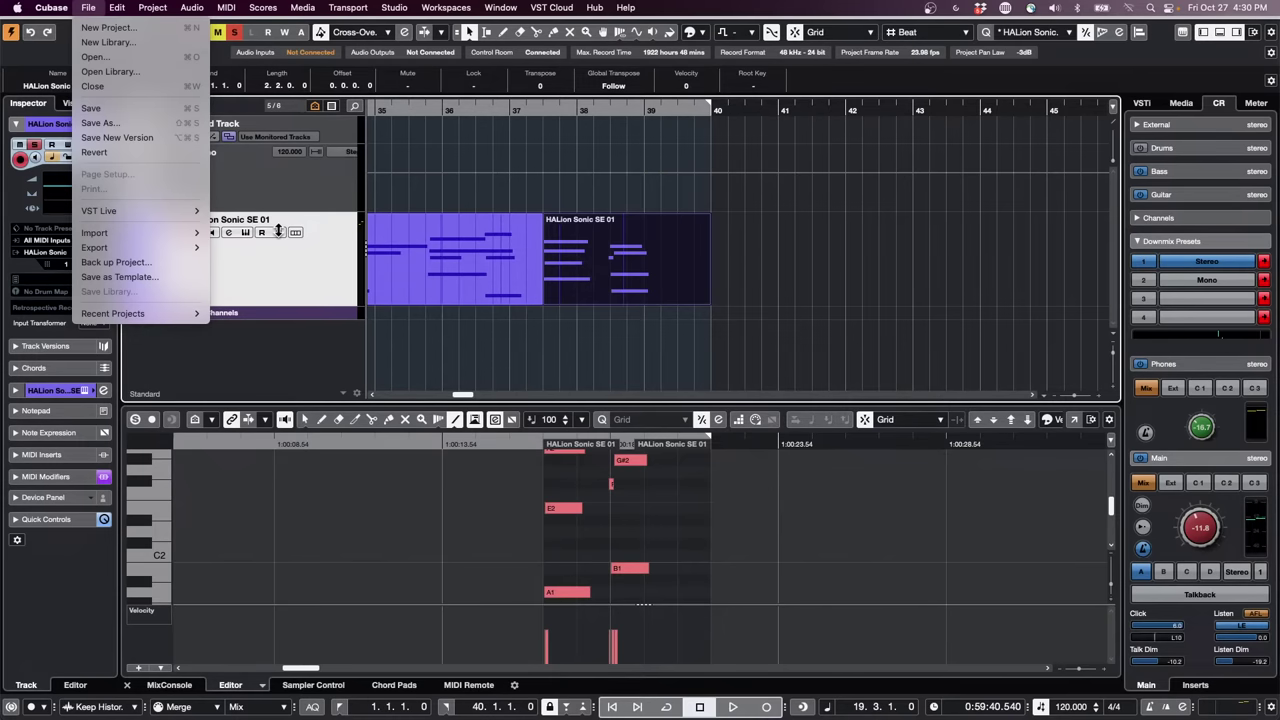
mouse_move(312, 10)
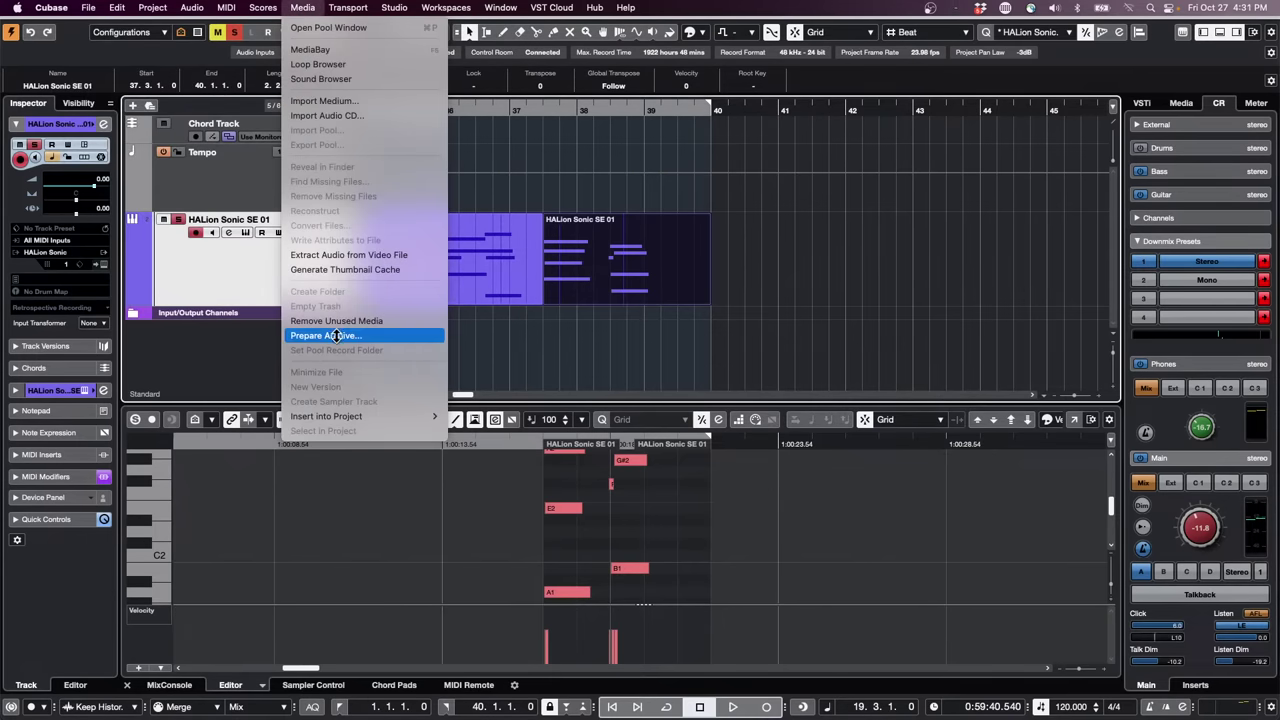
mouse_move(86, 7)
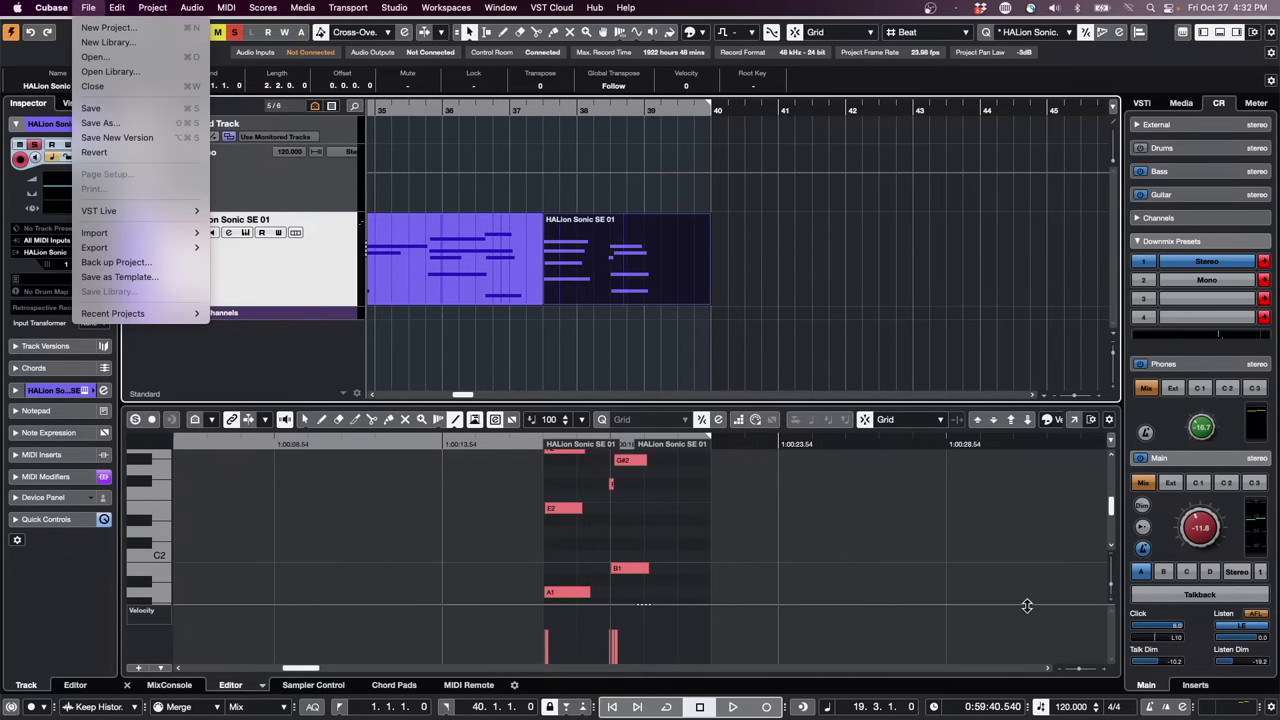
right_click(1010, 533)
click(858, 301)
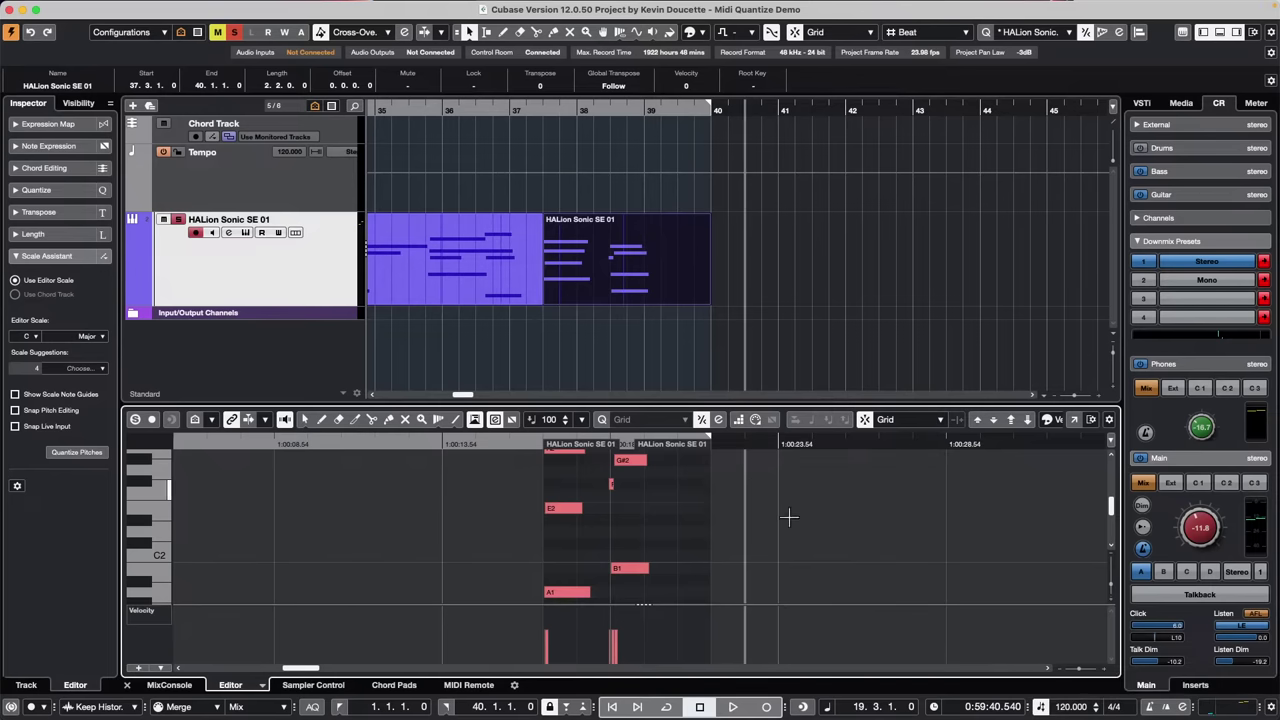
Deactivate the tempo track, return the project cursor to bar 1, and reactivate the tempo track
click(1041, 706)
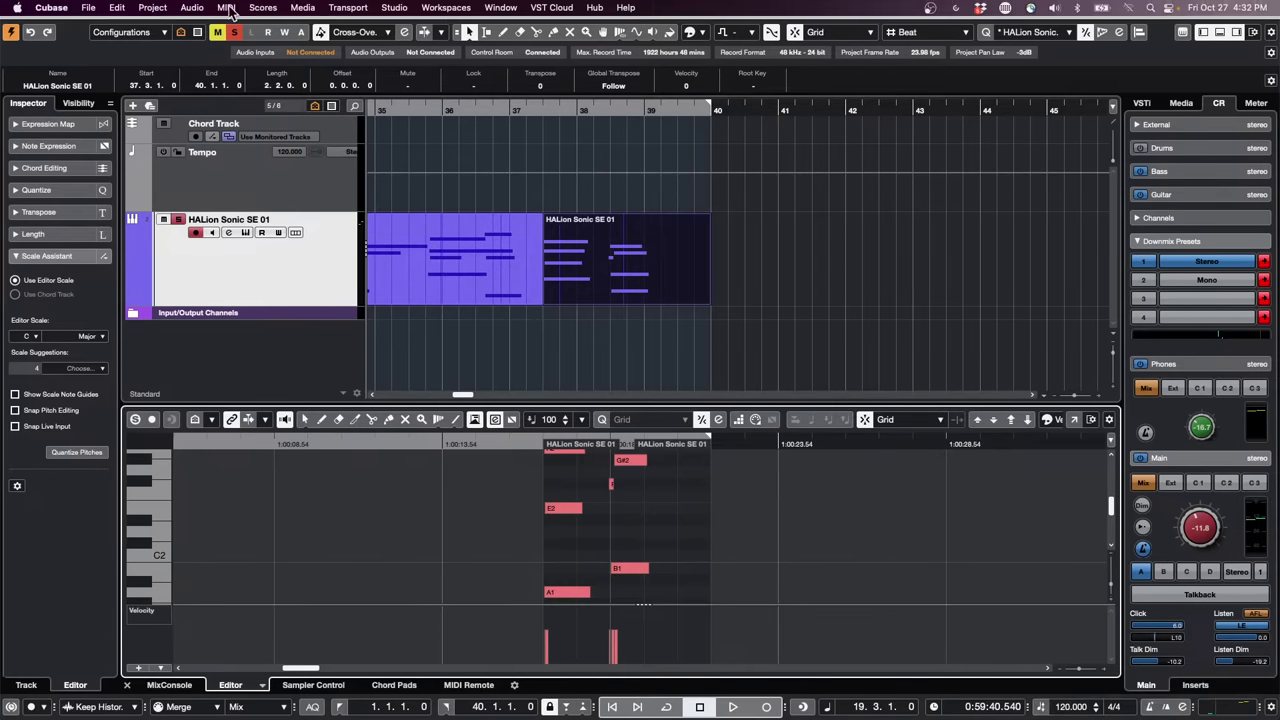
click(68, 9)
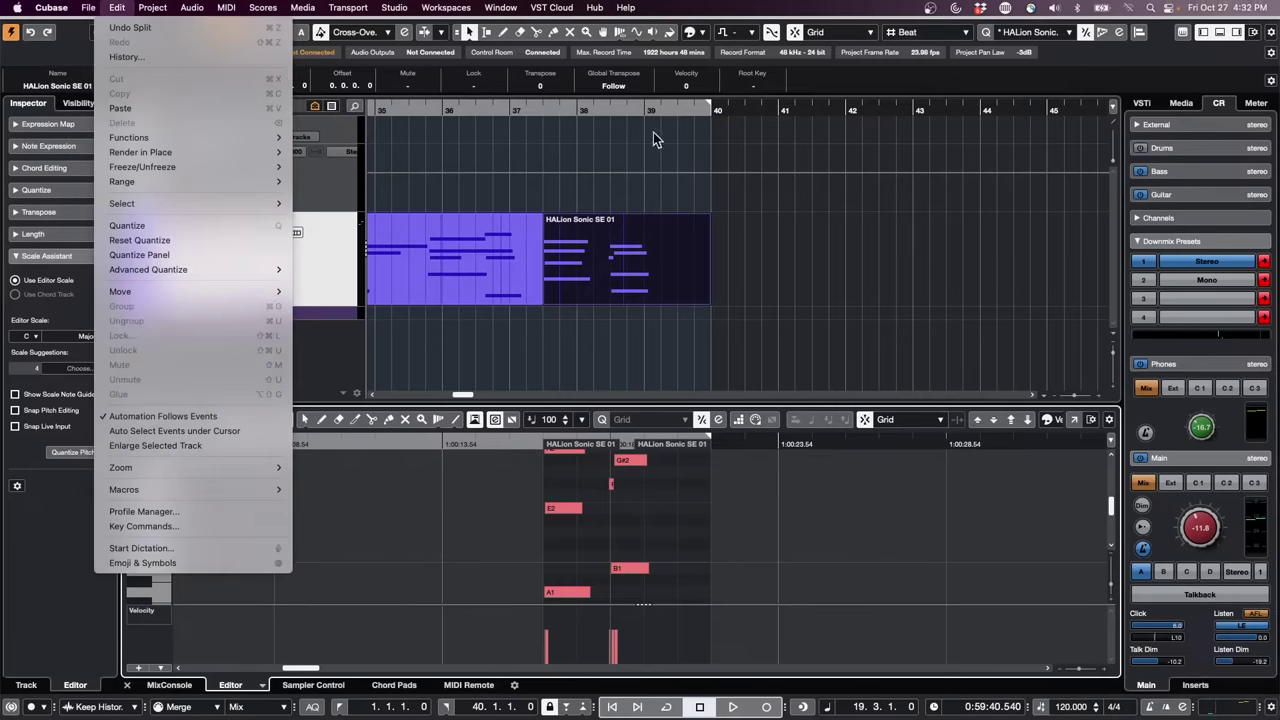
click(654, 135)
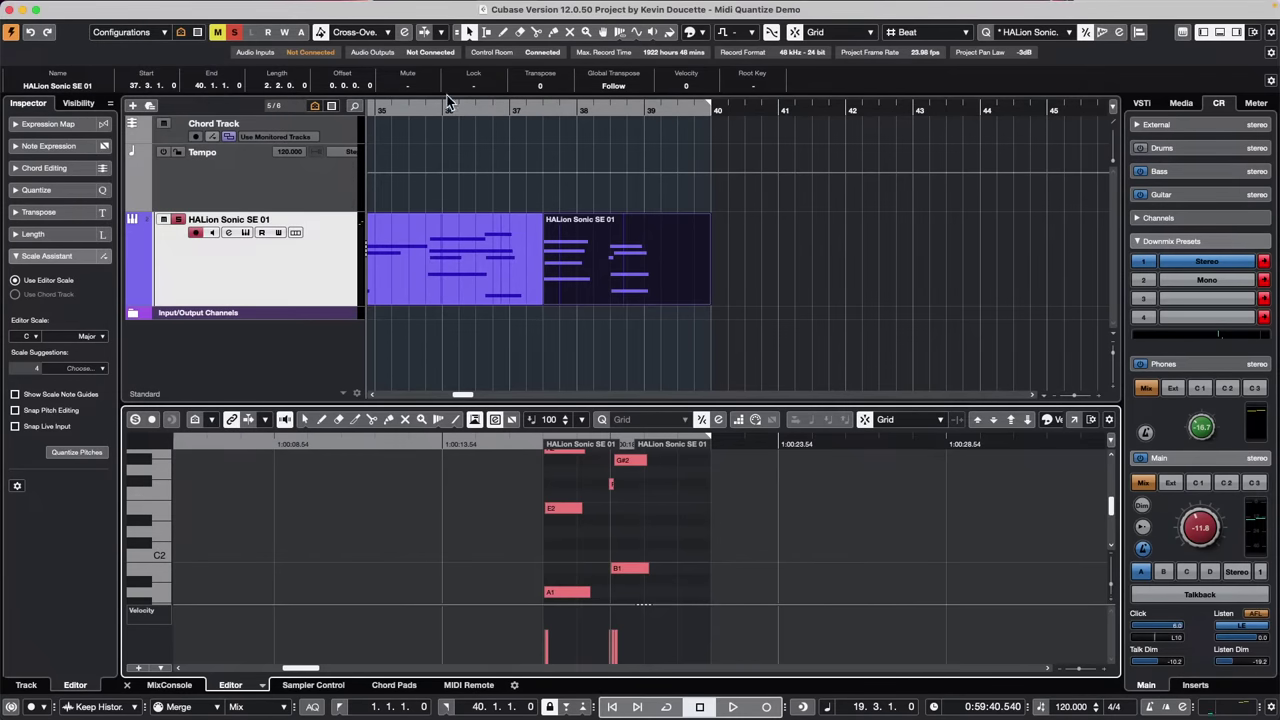
drag(430, 109, 3, 90)
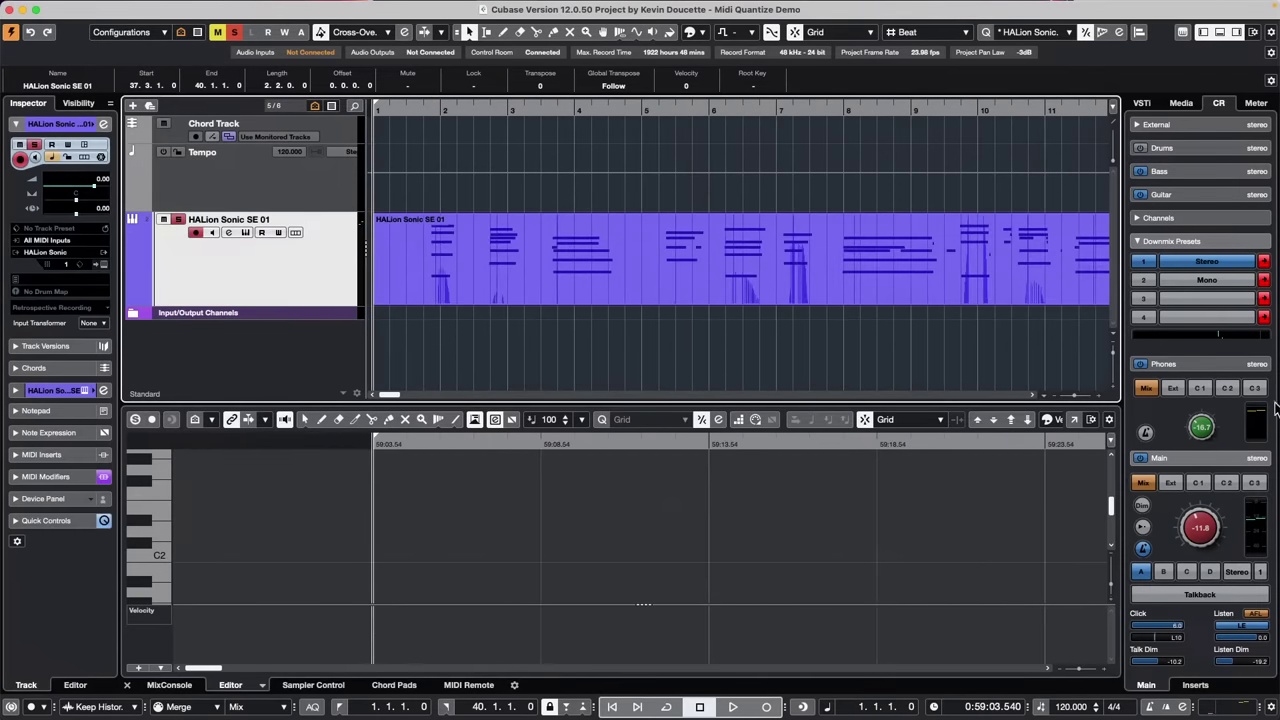
click(1044, 707)
Draw a stepped, varying tempo curve on the Tempo track with the Draw tool, from about bar 3 to just before bar 10
right_click(522, 170)
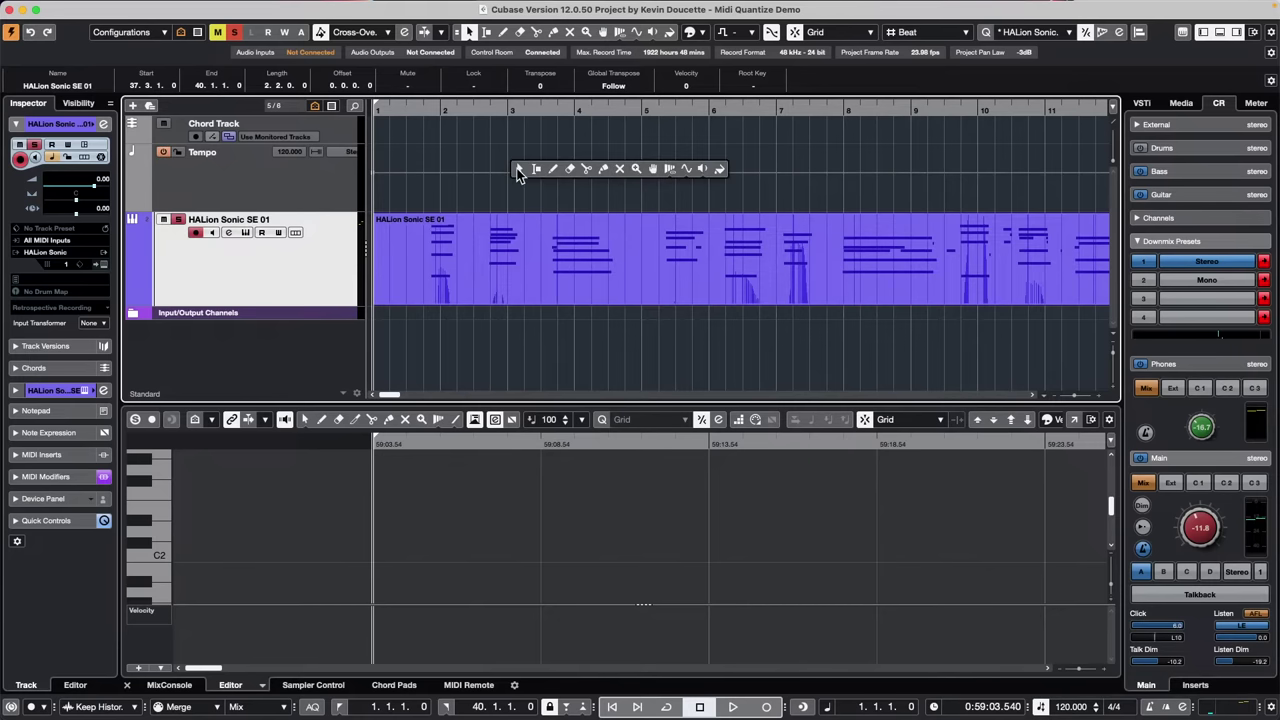
click(553, 169)
mouse_move(554, 163)
mouse_down()
mouse_move(577, 177)
mouse_move(762, 182)
mouse_move(849, 167)
mouse_move(897, 185)
mouse_move(978, 173)
mouse_up()
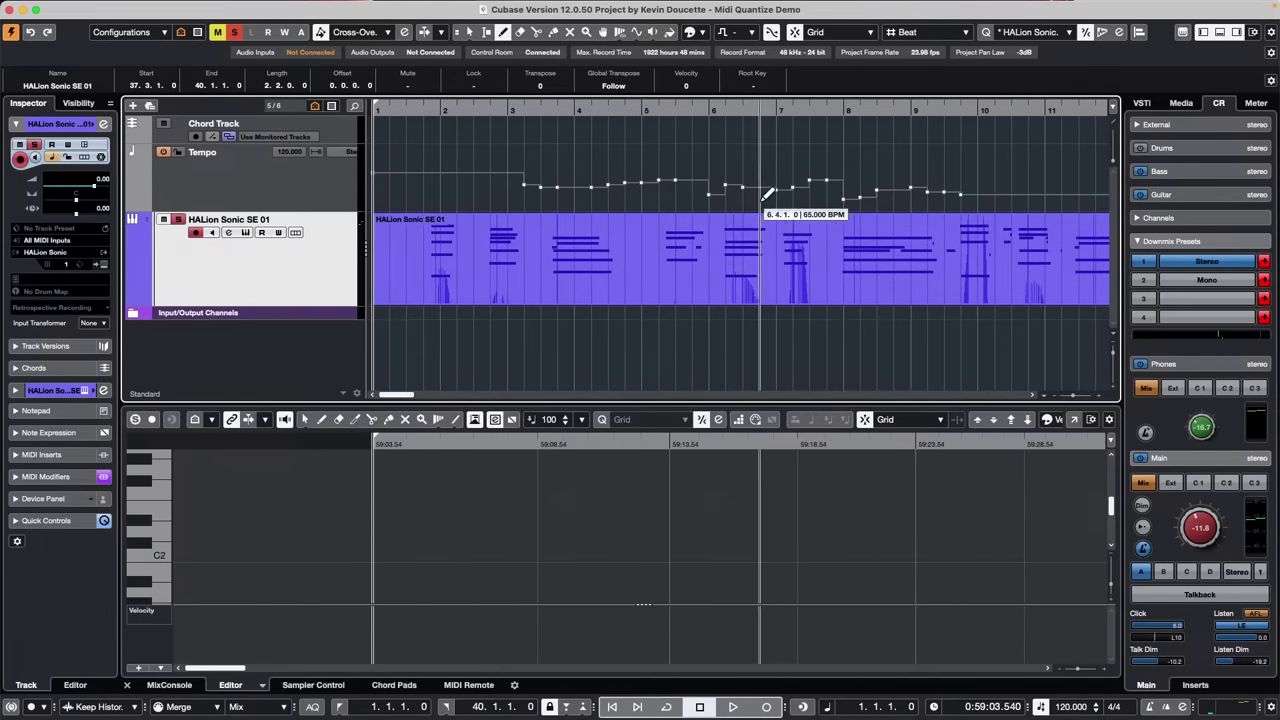
Switch the project from the tempo track to fixed tempo, back to the tempo track, and to fixed tempo again
click(1041, 707)
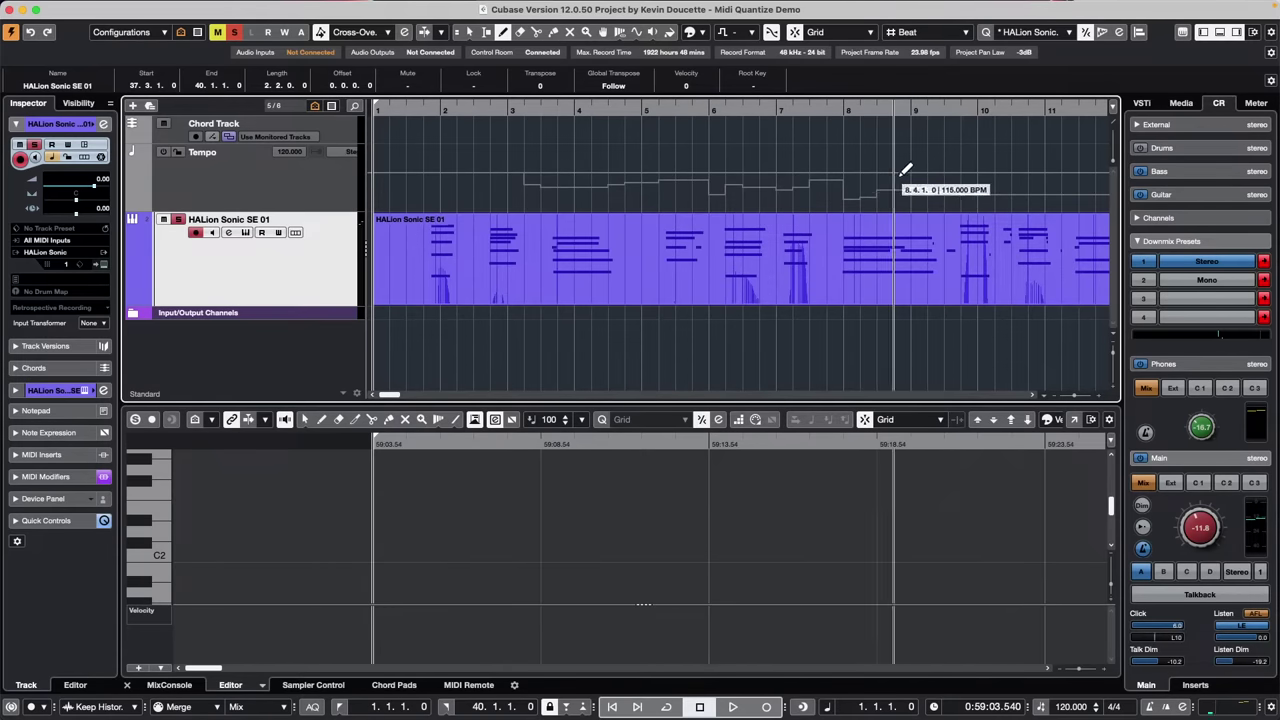
click(1040, 707)
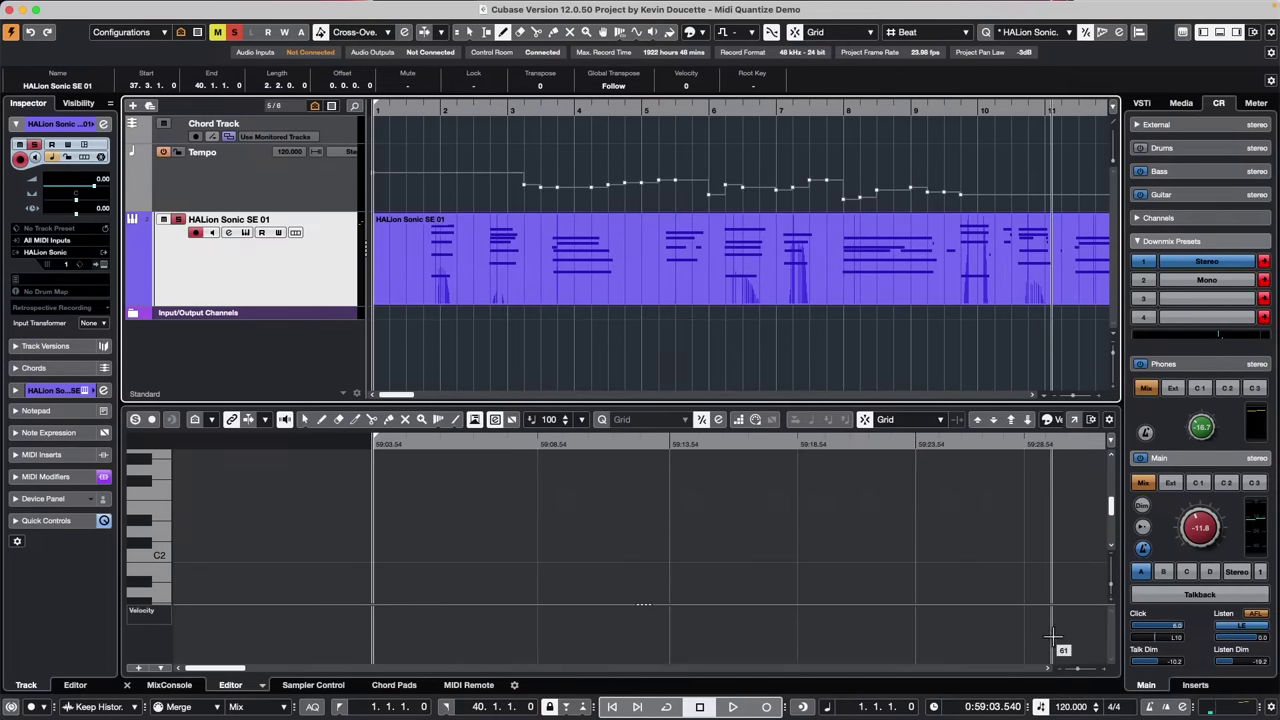
click(1040, 707)
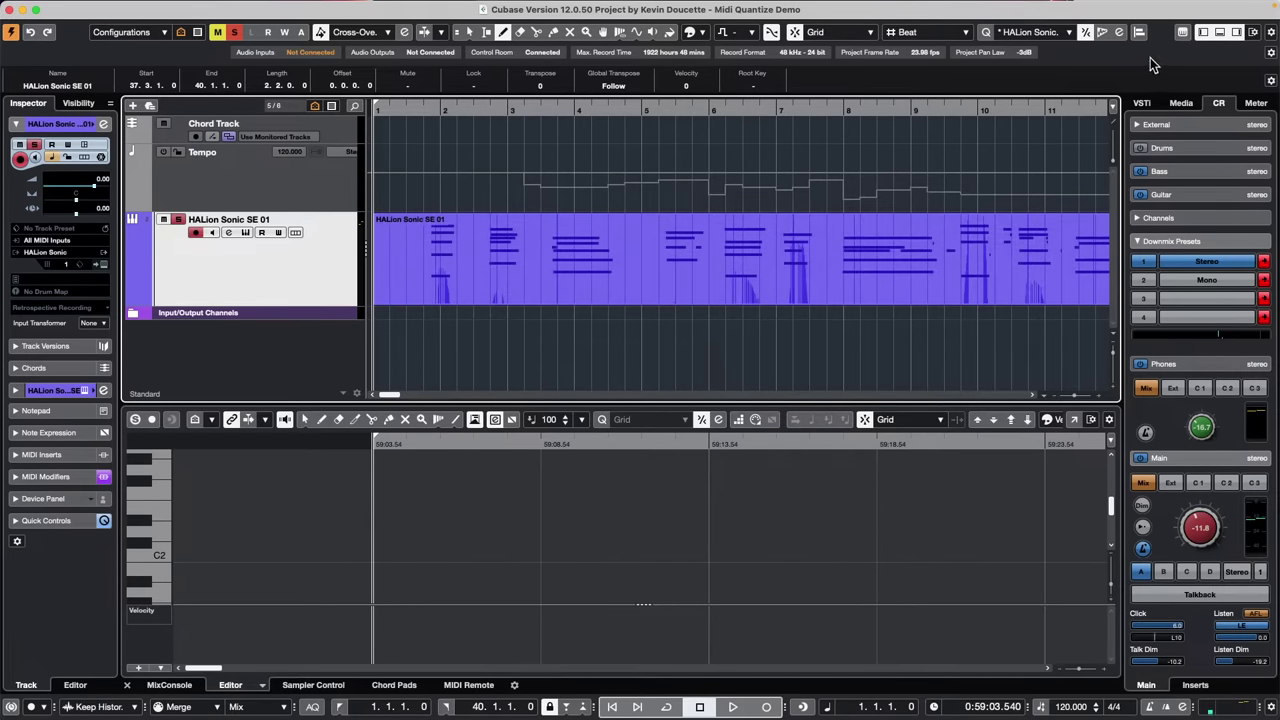
Add Tech_House_Drum_Loop_34_125bpm_BODTH from the Dance Floor Tech House loops to a new audio track at bar 1
click(1182, 103)
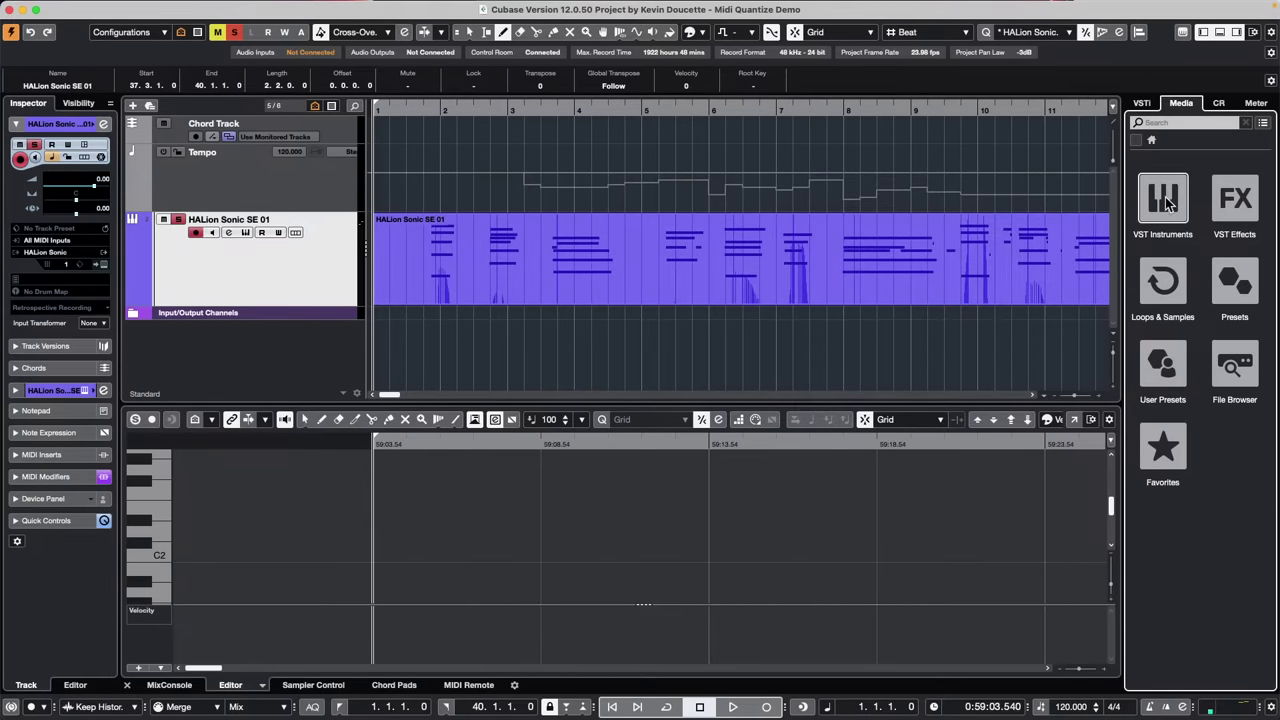
click(1164, 278)
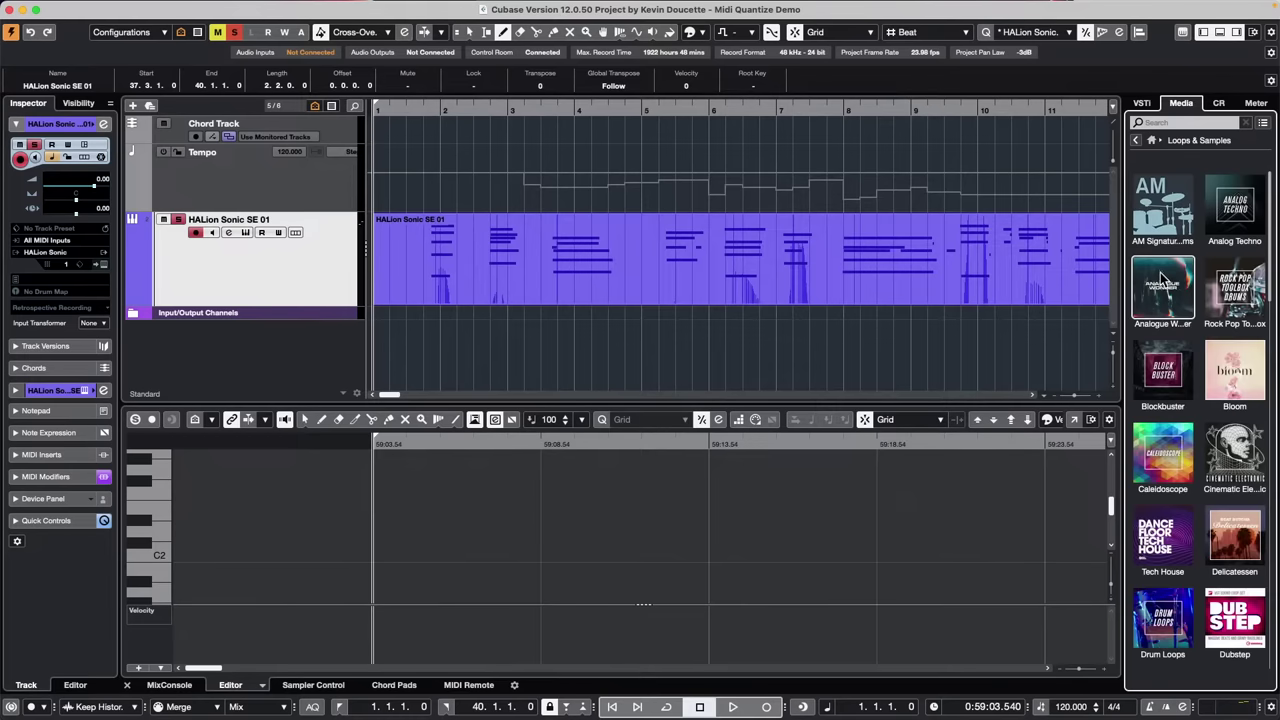
click(1170, 538)
click(1195, 482)
drag(1195, 482, 161, 316)
click(567, 345)
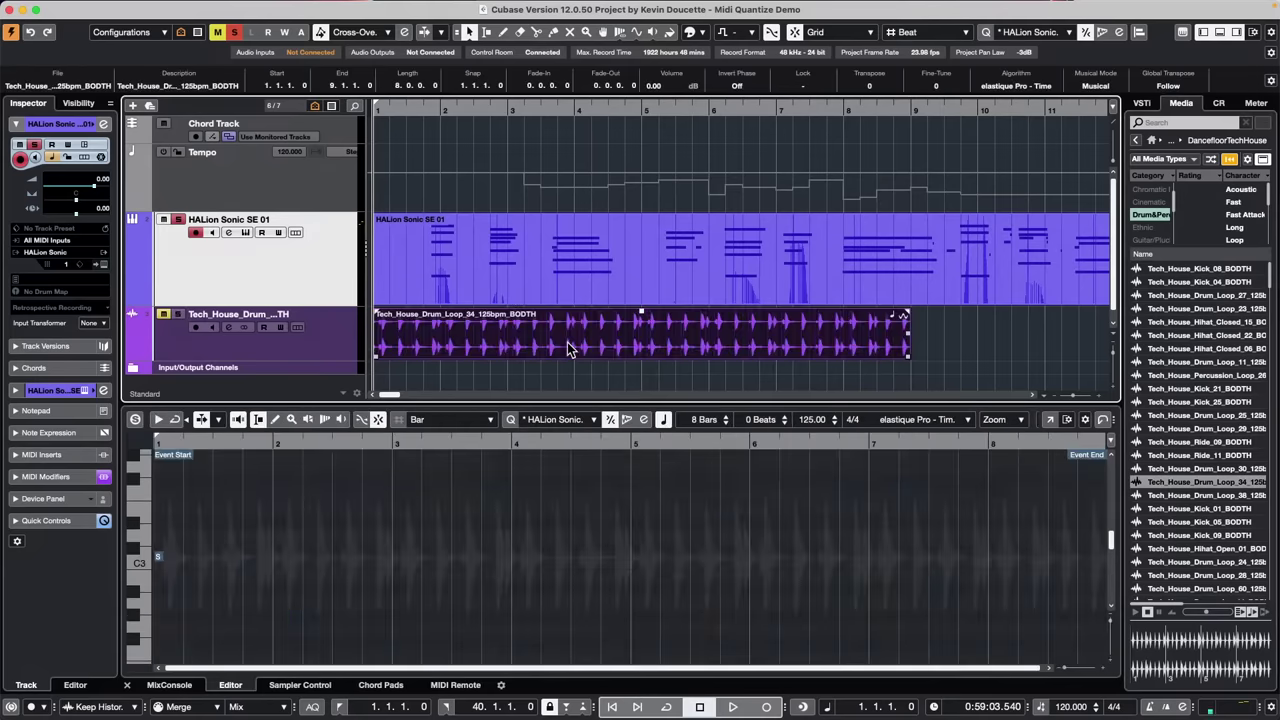
double_click(572, 340)
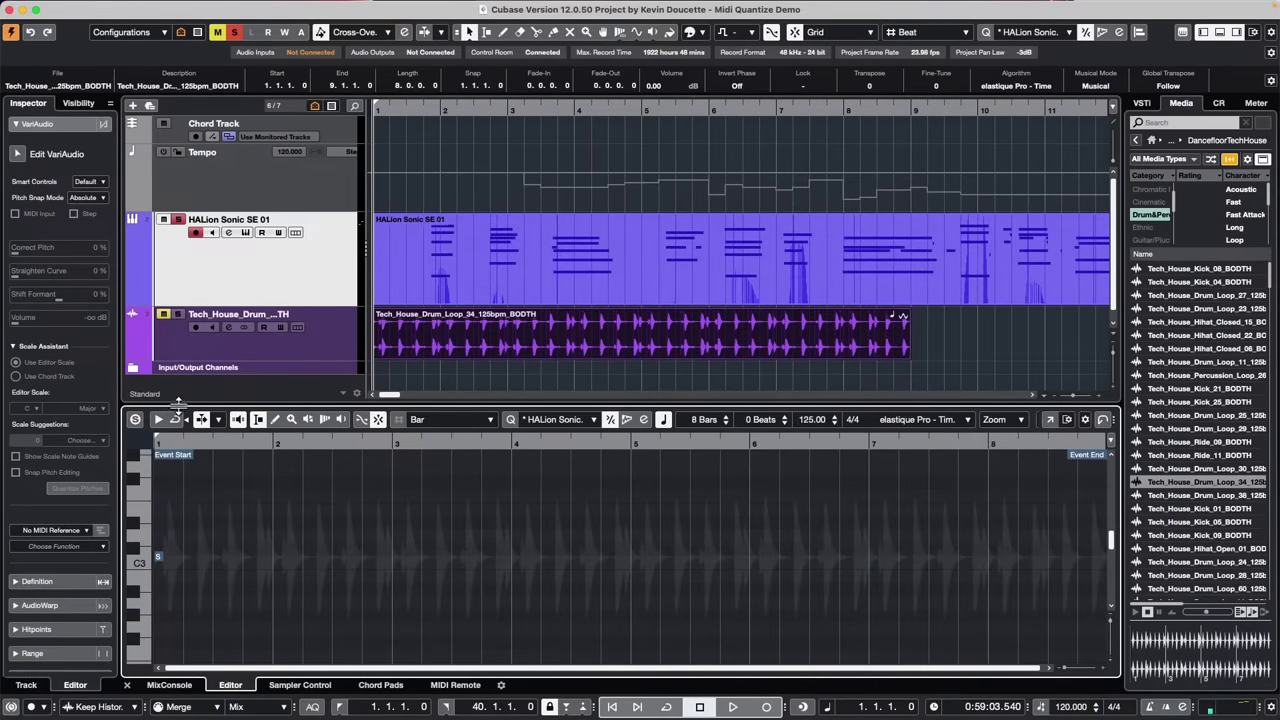
click(586, 355)
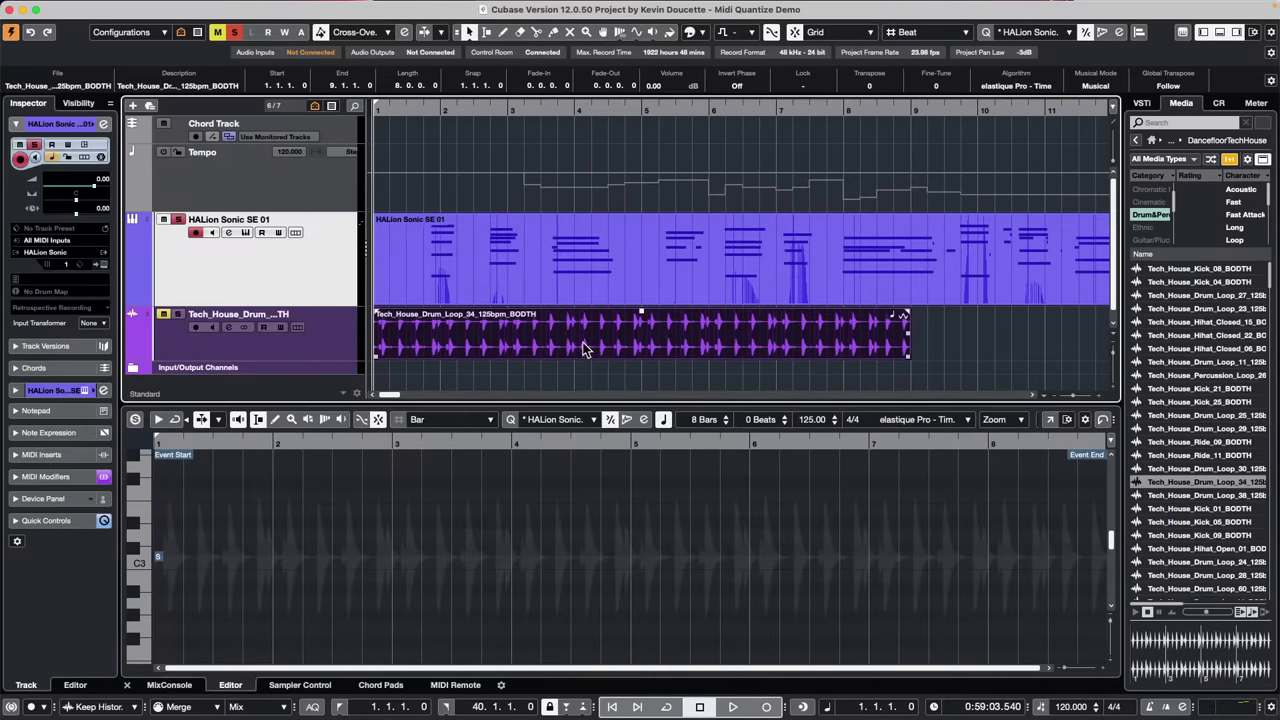
click(80, 291)
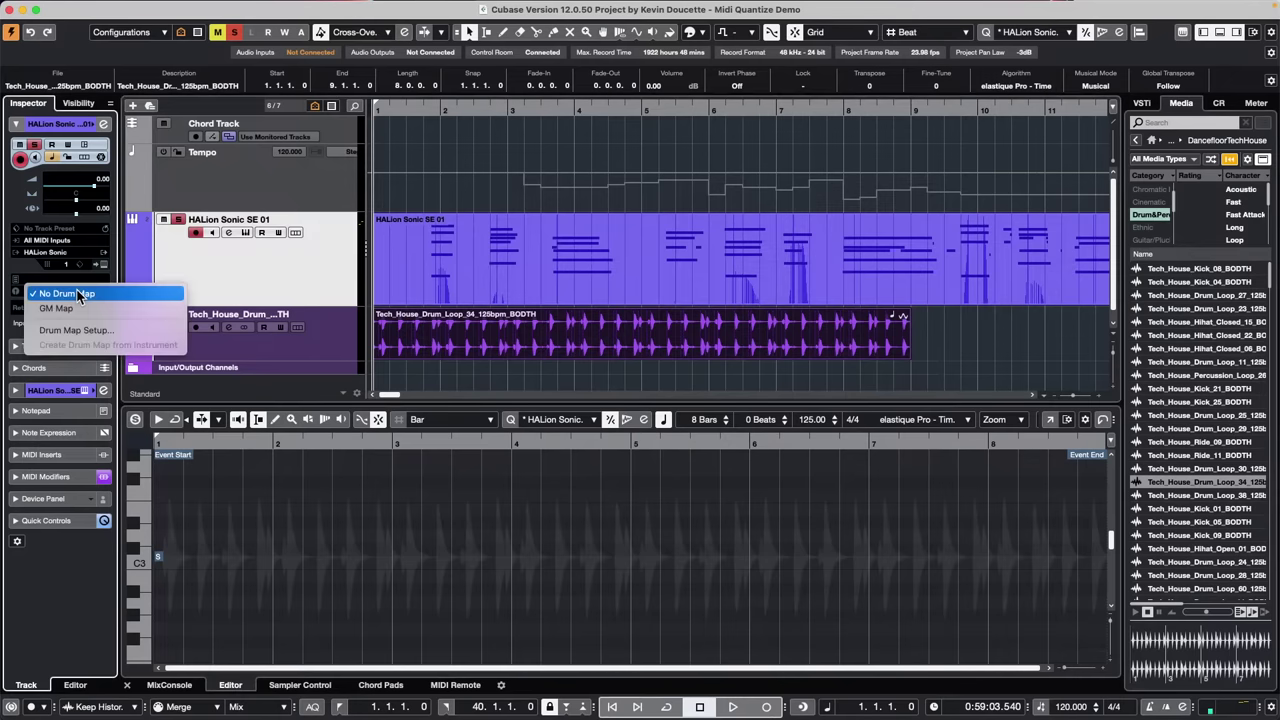
click(3, 255)
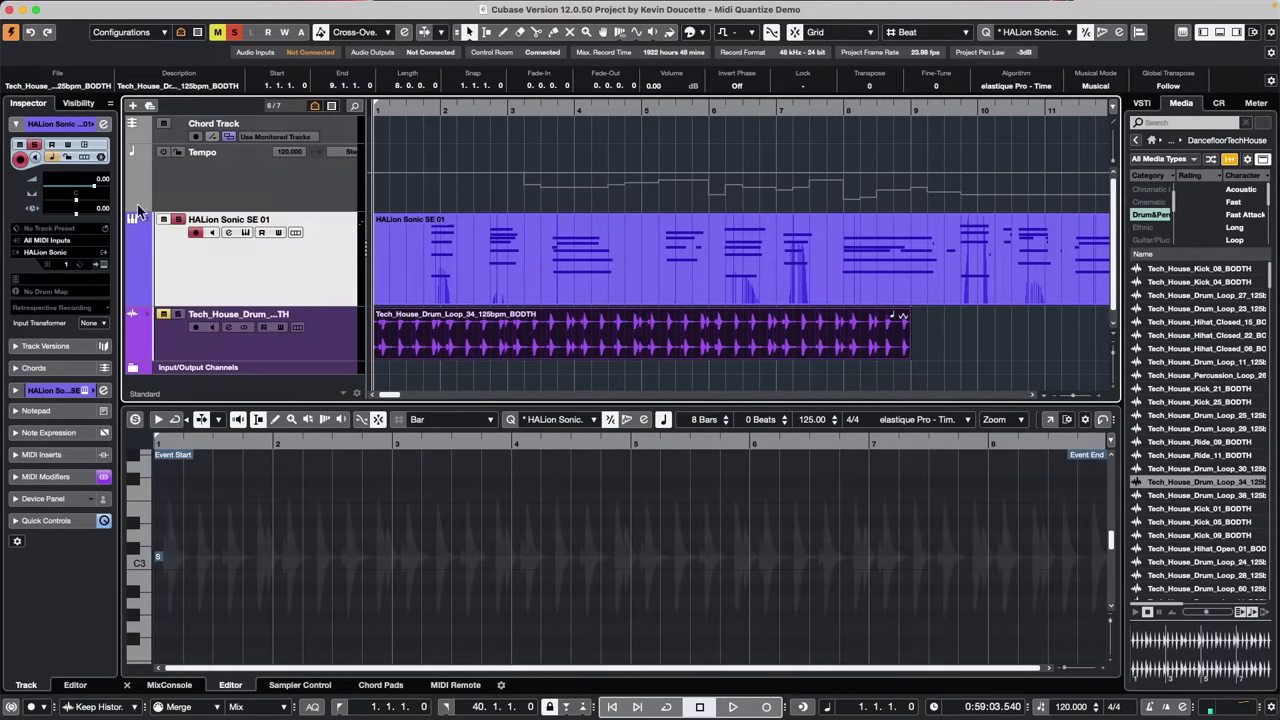
Set the track extension of the Tech_House_Drum_Loop_34 audio track to SpectraLayers and select its event
click(345, 335)
click(76, 269)
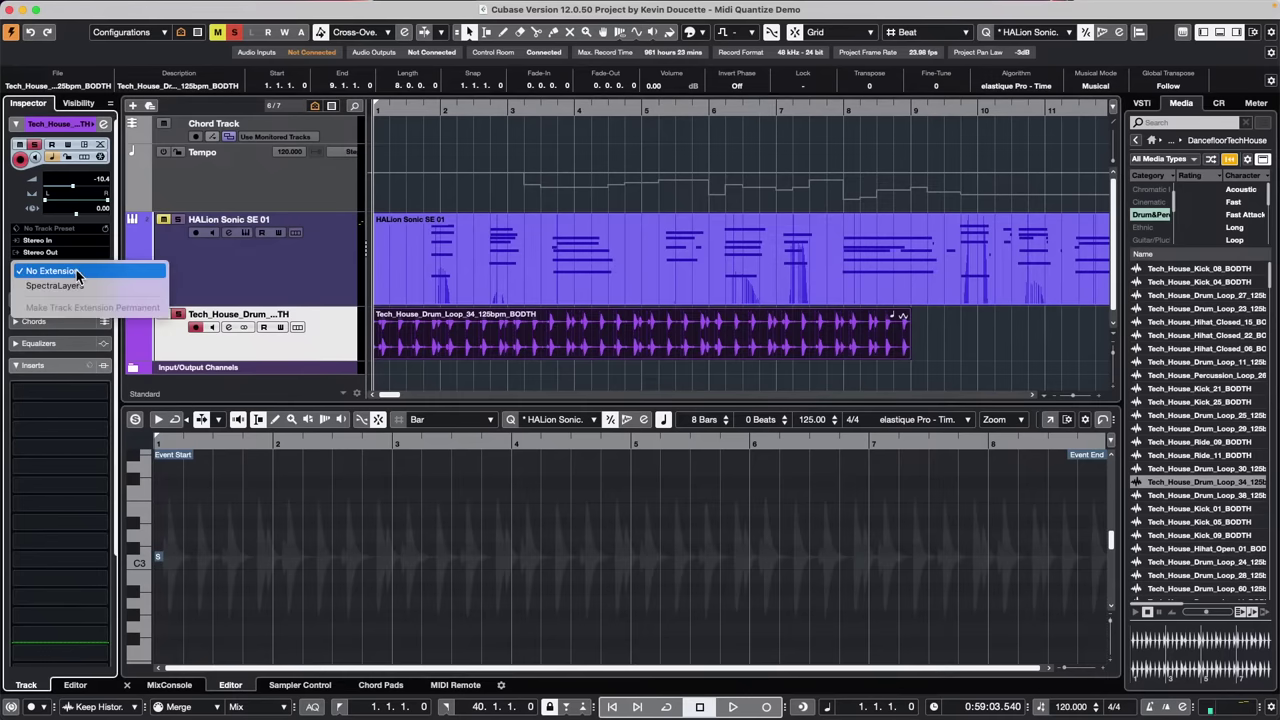
click(77, 285)
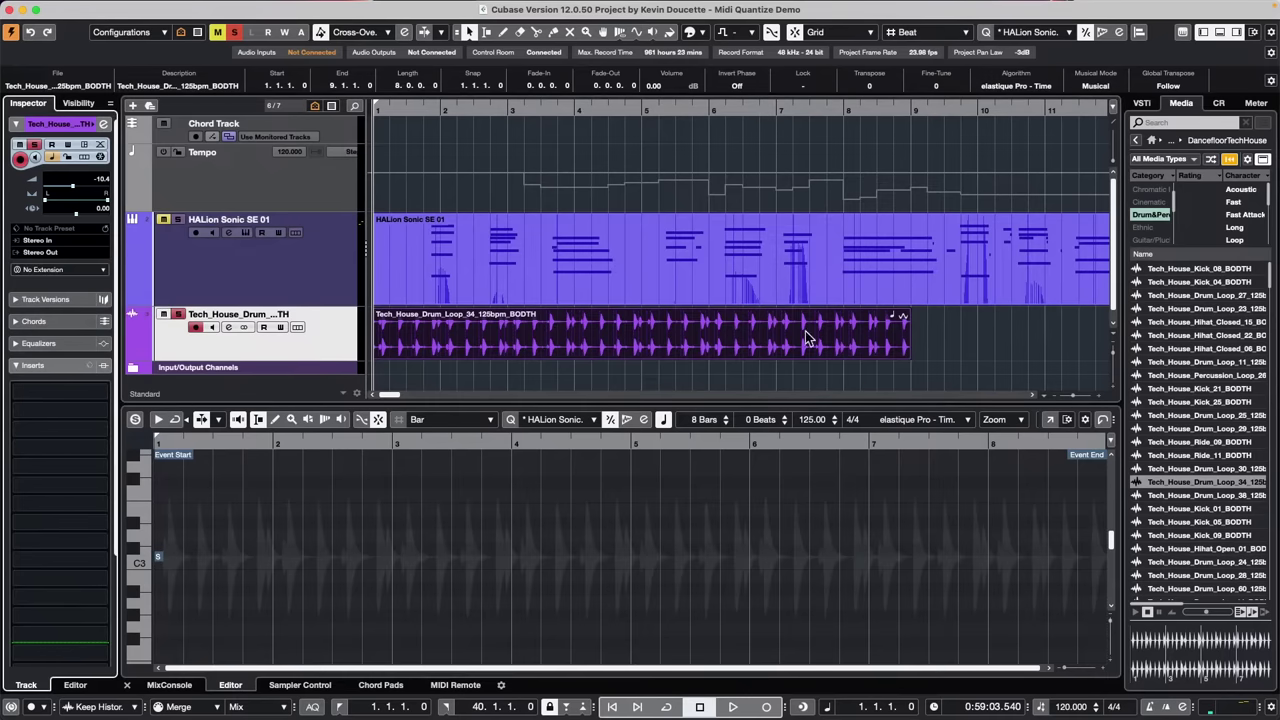
click(59, 271)
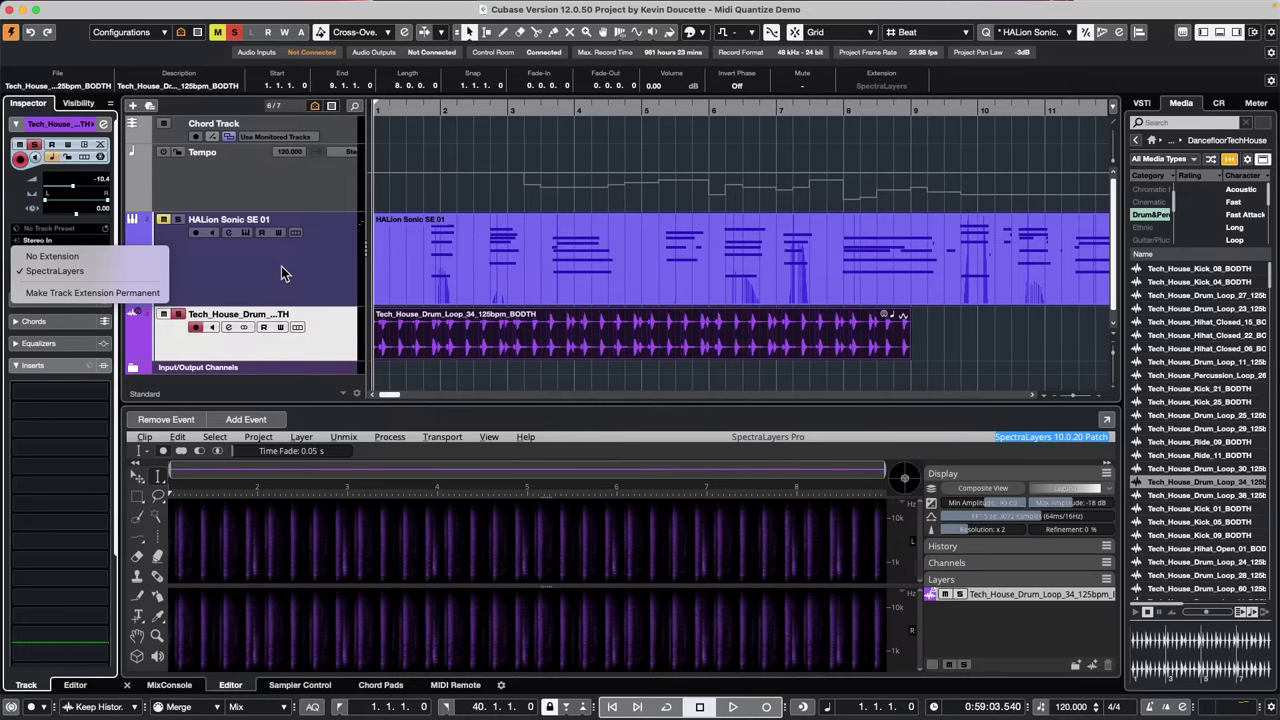
click(548, 204)
click(433, 233)
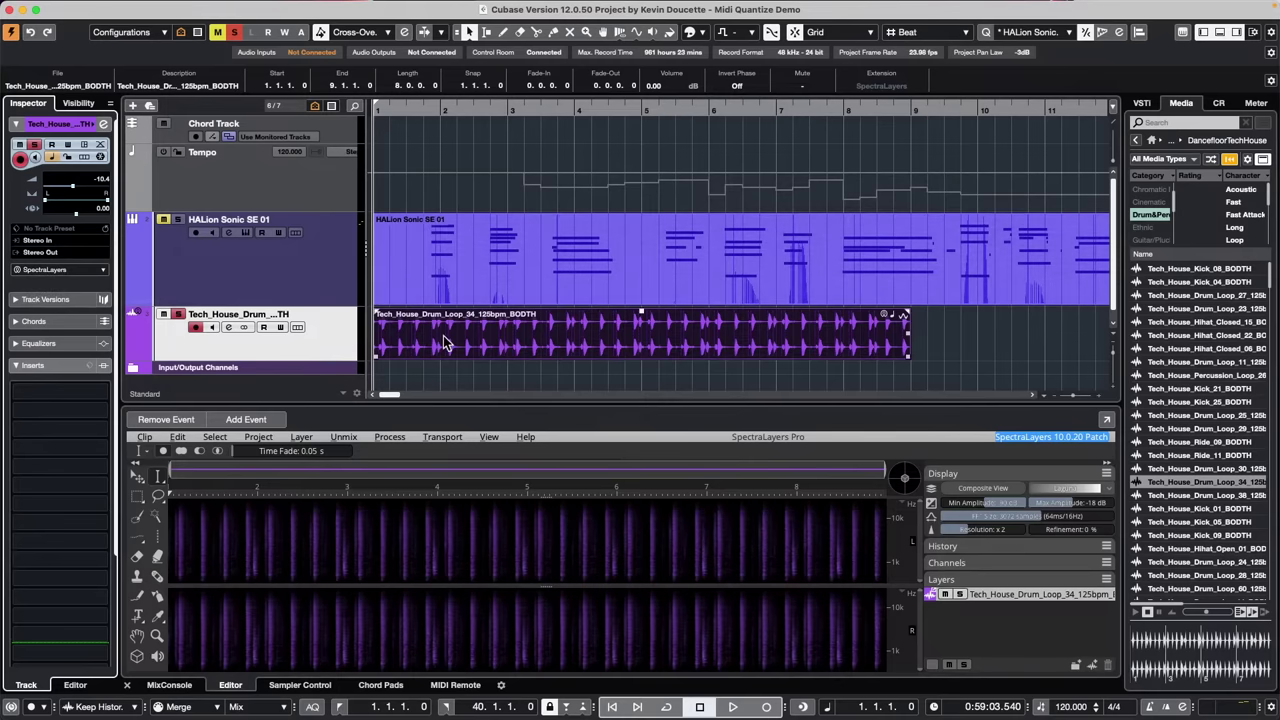
Open the User Interface Color Schemes preferences and expand the Project Area, Editor Area and Ruler Background color groups
mouse_move(186, 3)
click(100, 7)
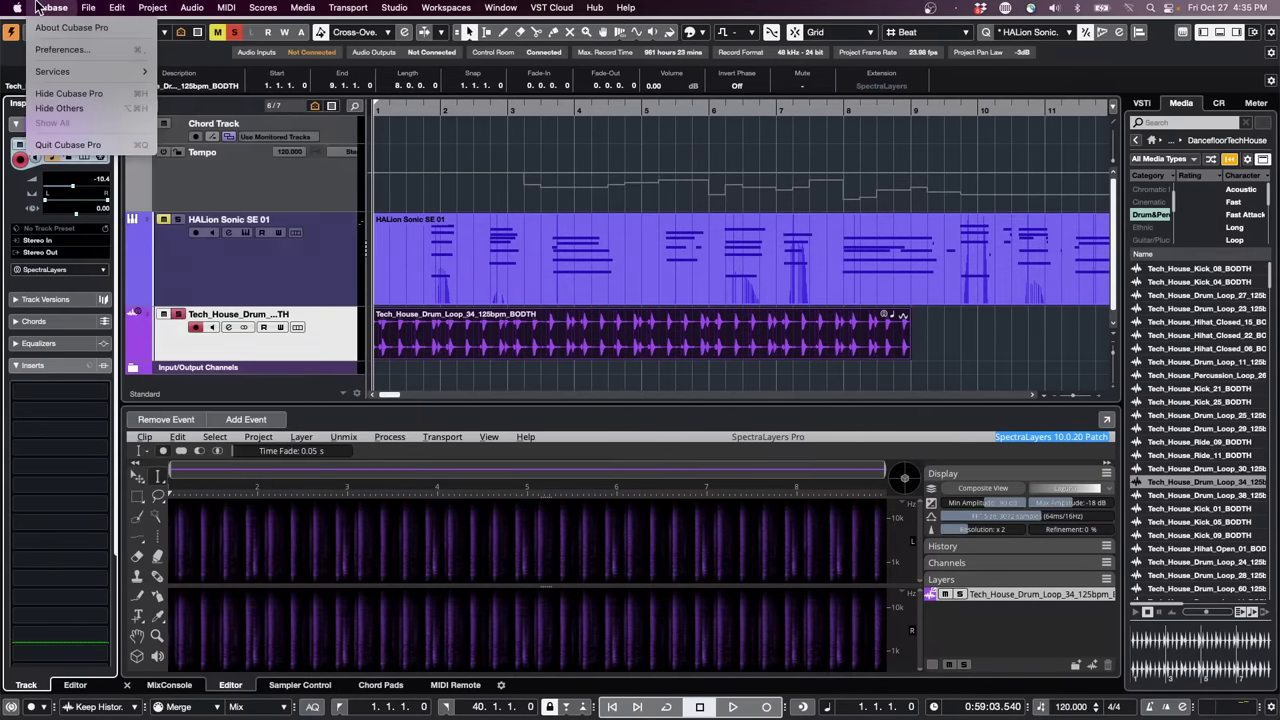
click(60, 50)
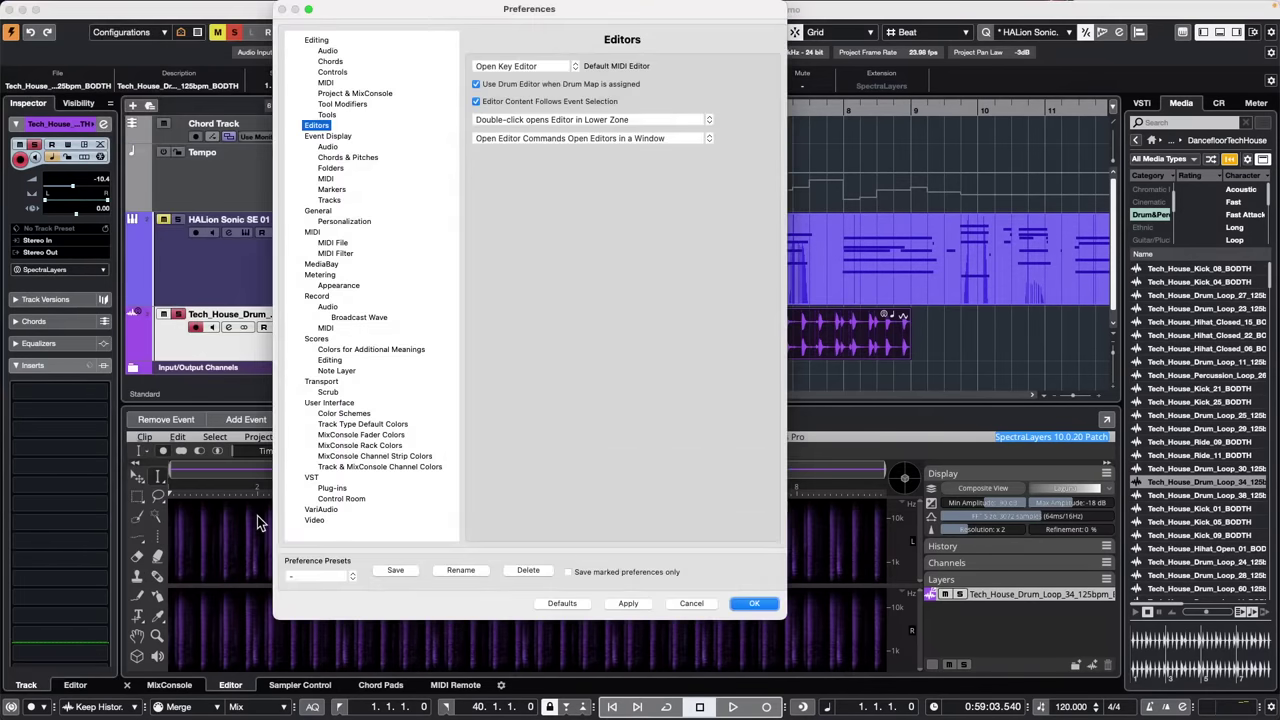
click(329, 403)
click(390, 468)
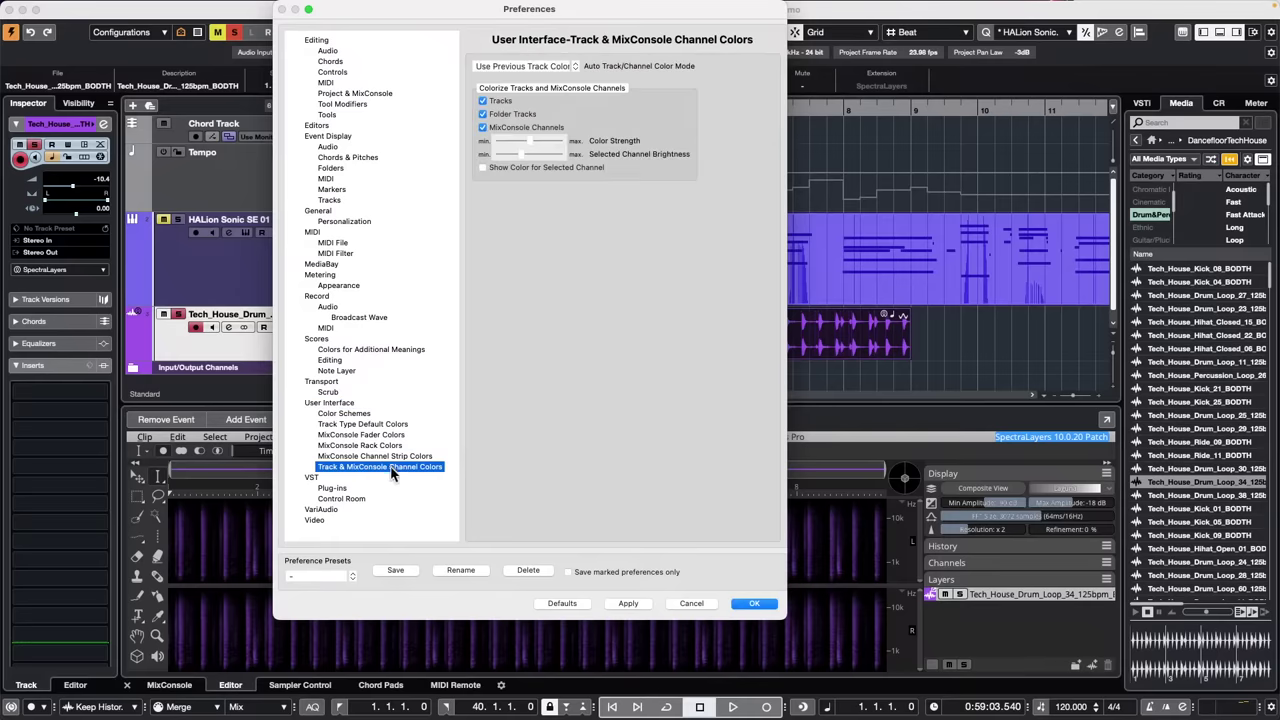
click(366, 414)
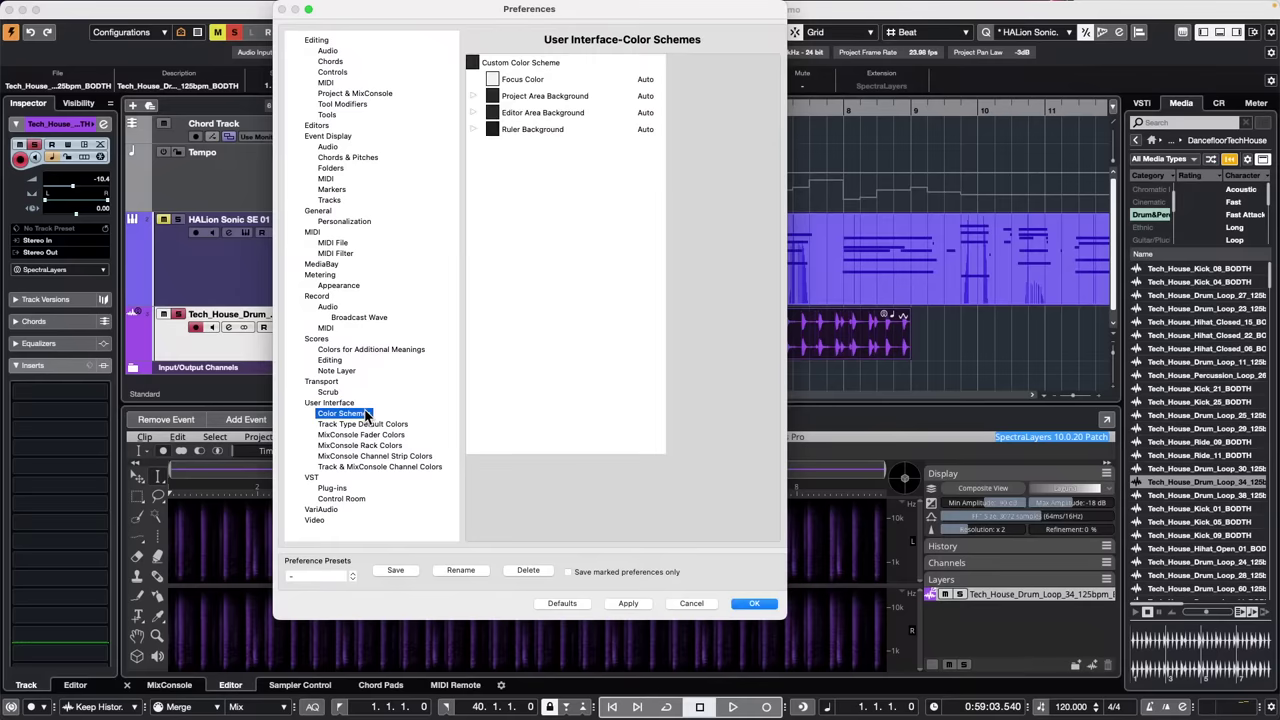
click(476, 130)
click(476, 113)
click(476, 97)
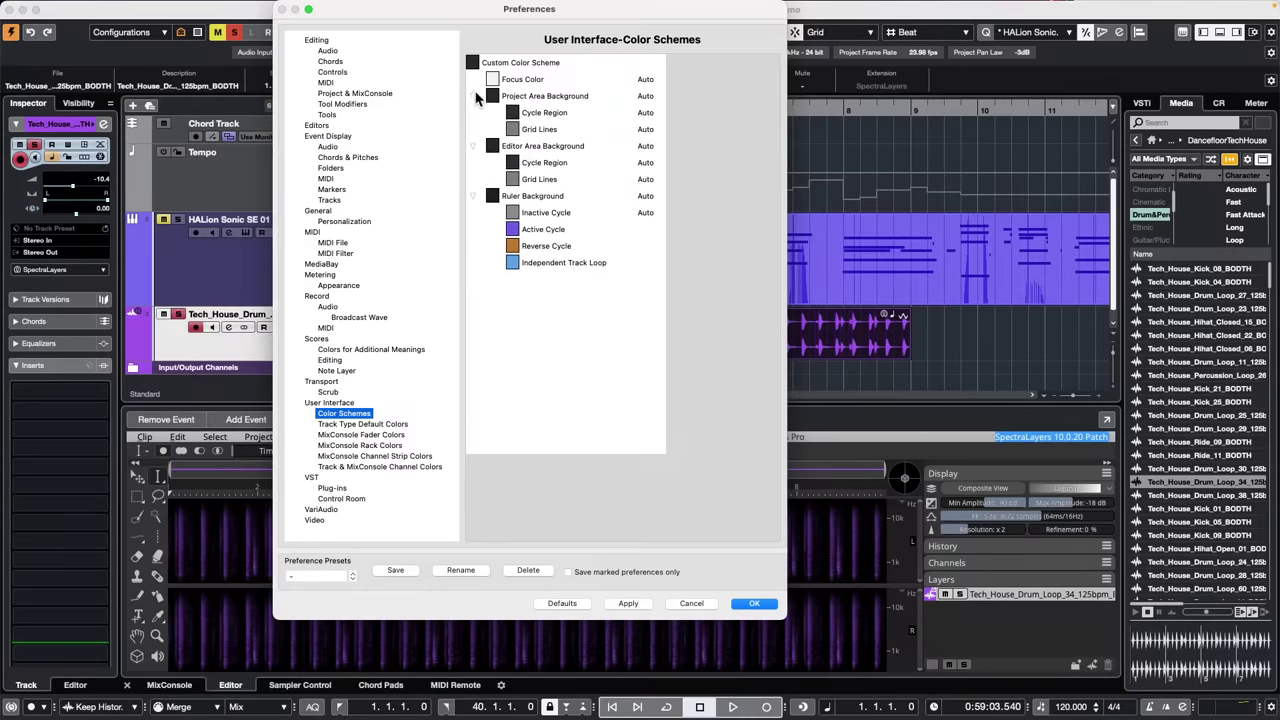
Try to change the Project Area Background to a light blue of RGB 203, 218, 234 and close the preferences
click(490, 97)
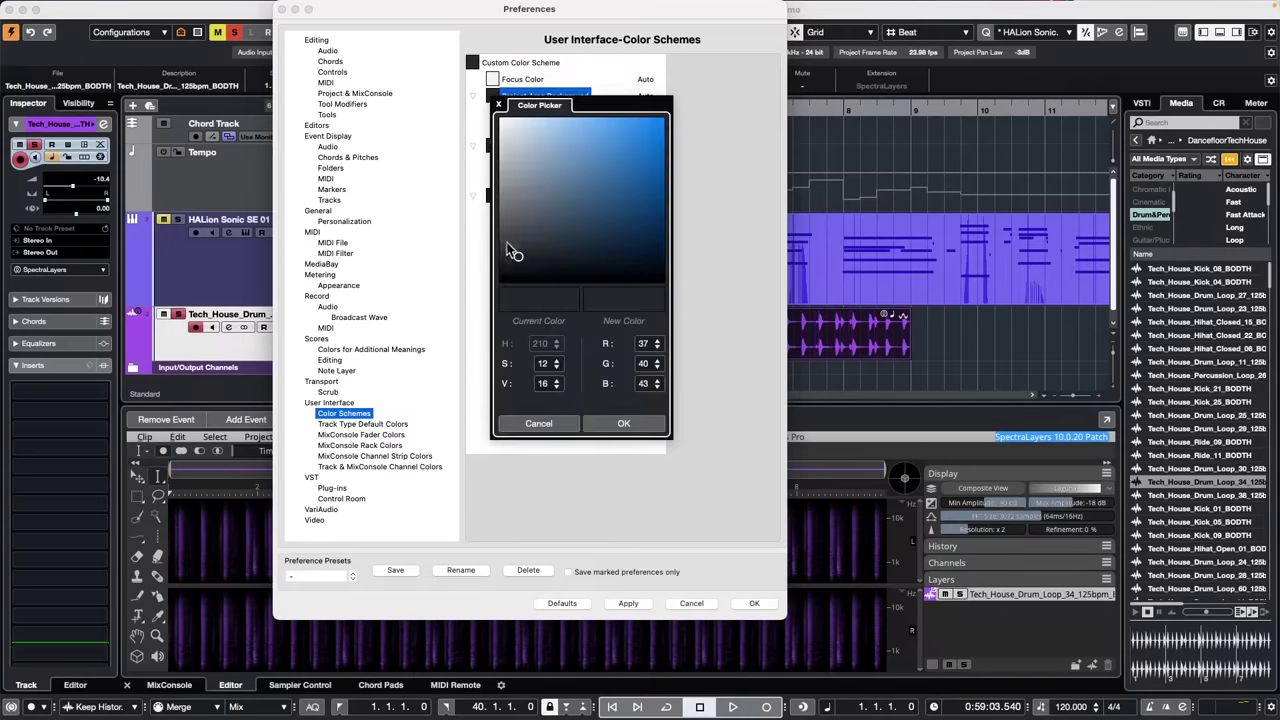
drag(518, 253, 520, 129)
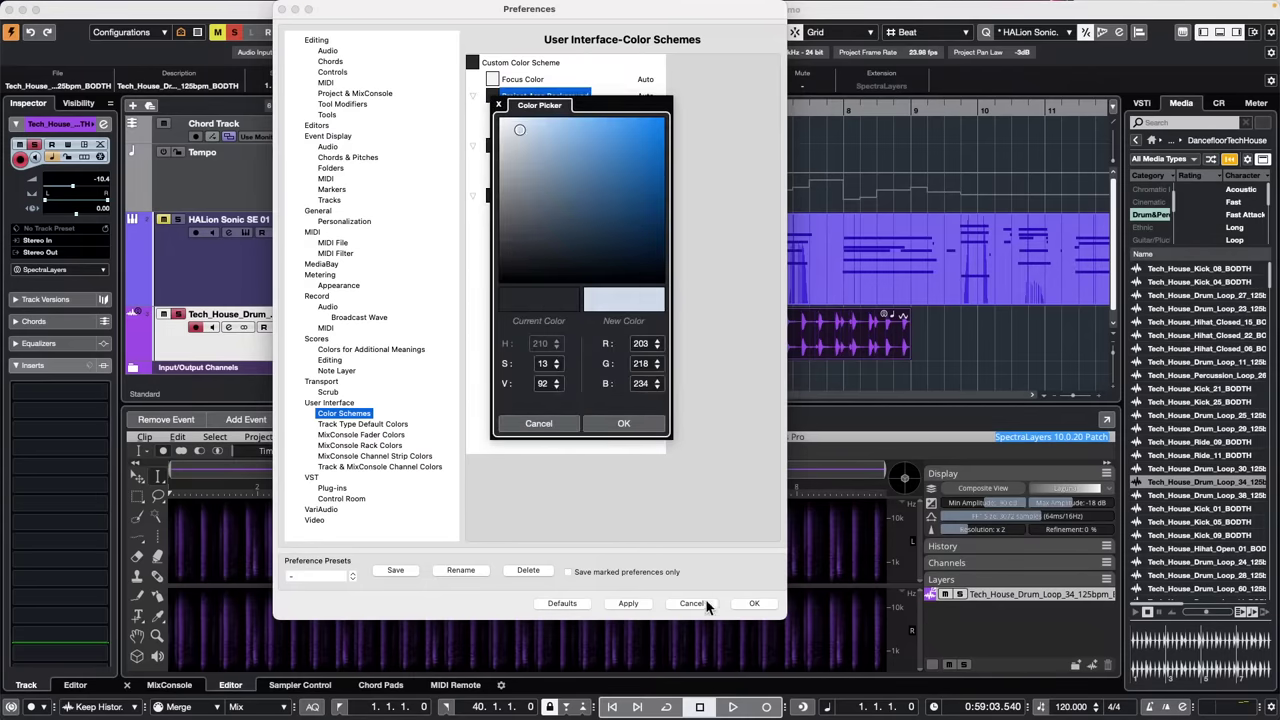
click(637, 604)
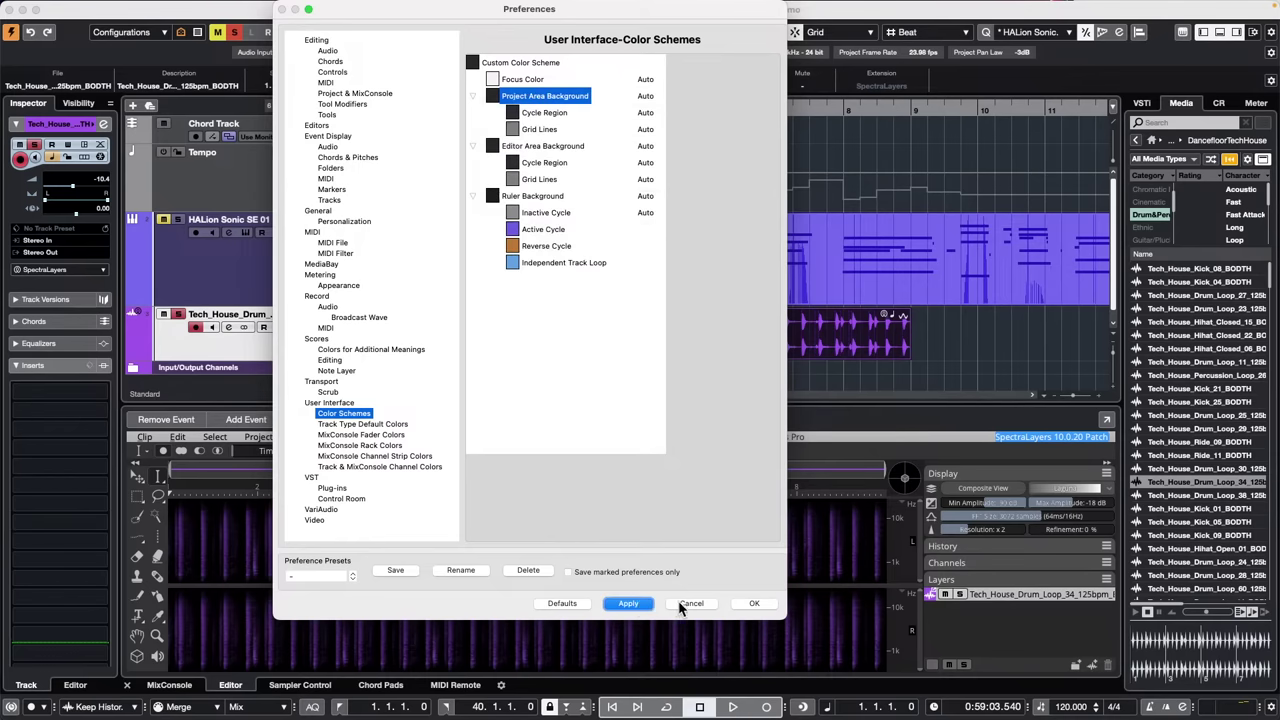
click(755, 604)
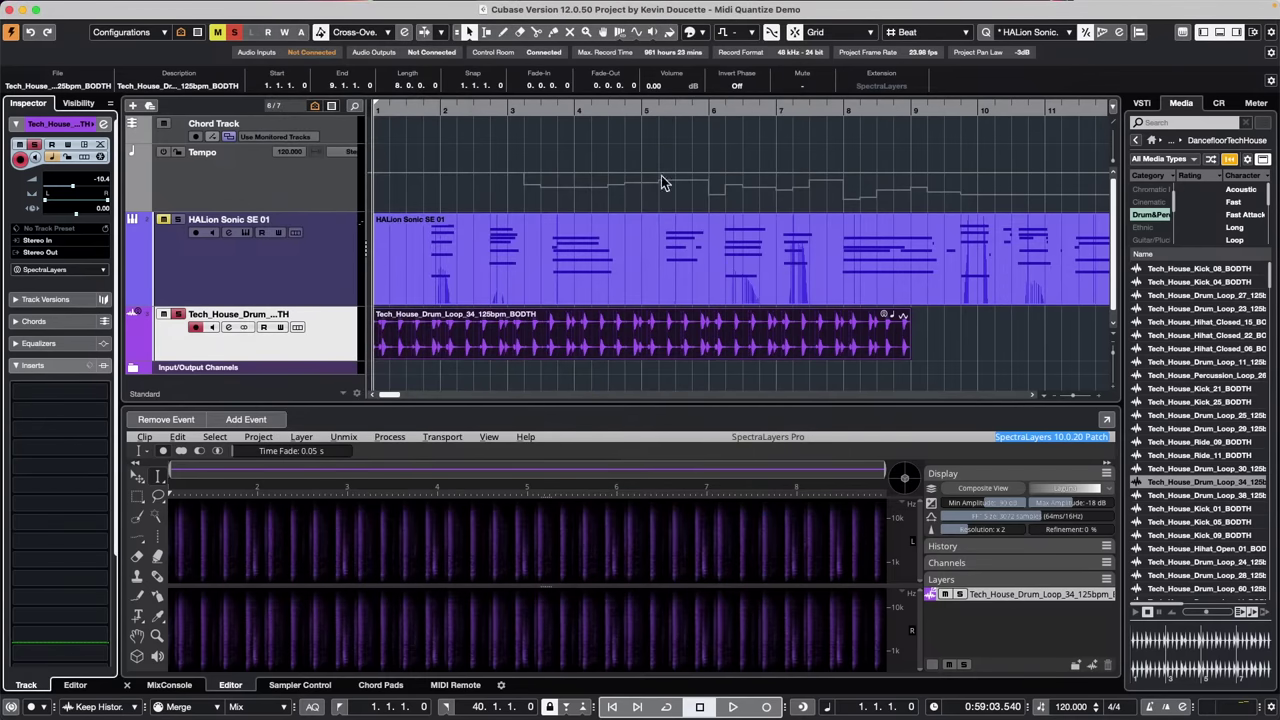
Reopen the color scheme preferences and try to change the Project Area Background to a light grey of RGB 210, 214, 219
click(90, 10)
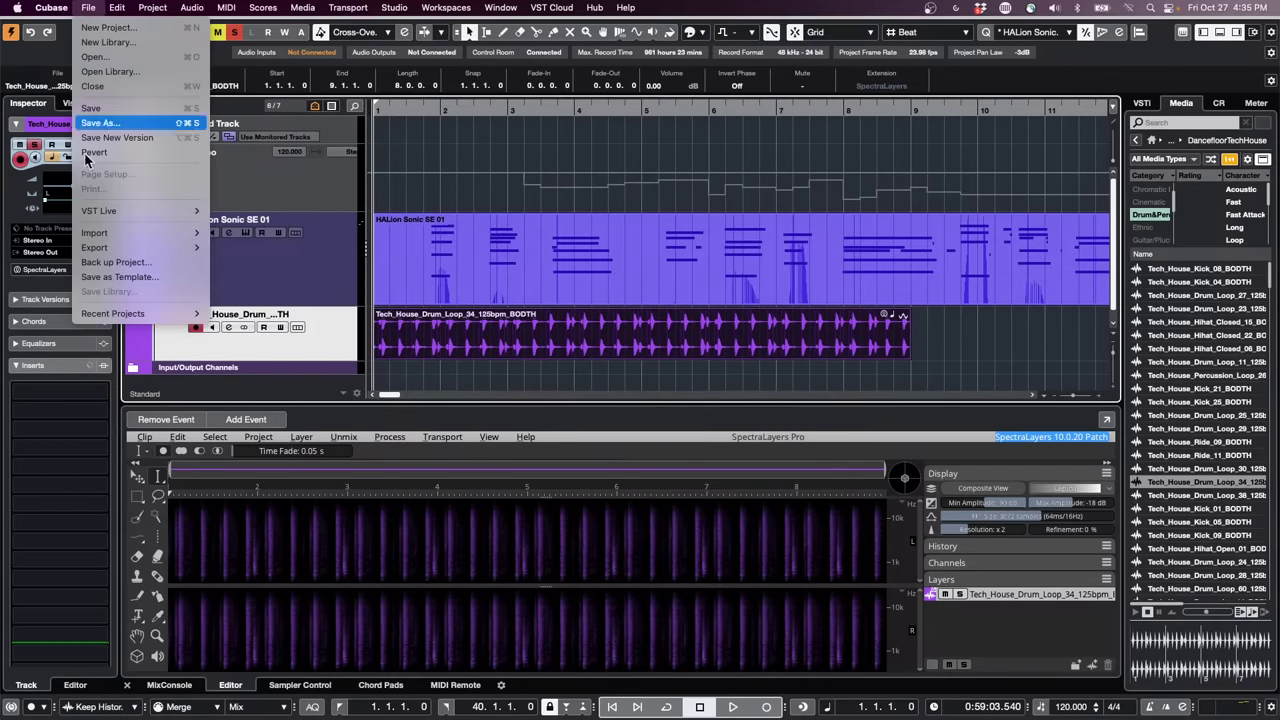
mouse_move(51, 8)
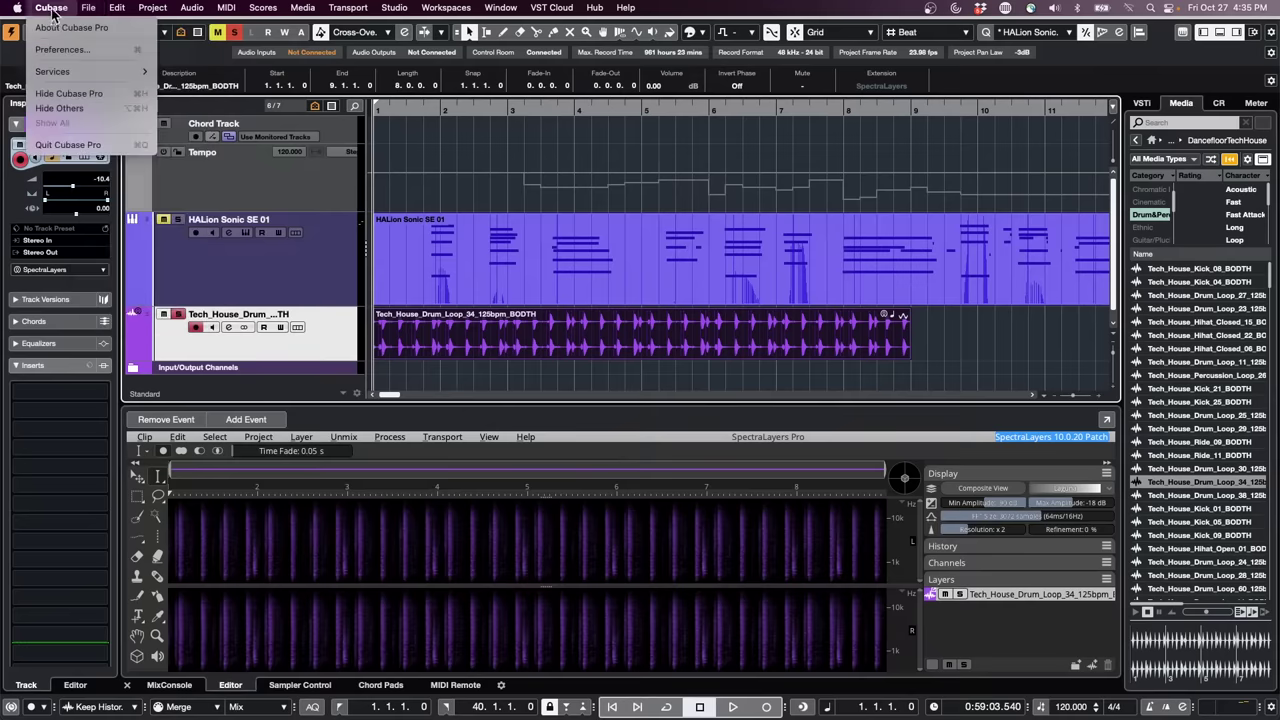
click(60, 47)
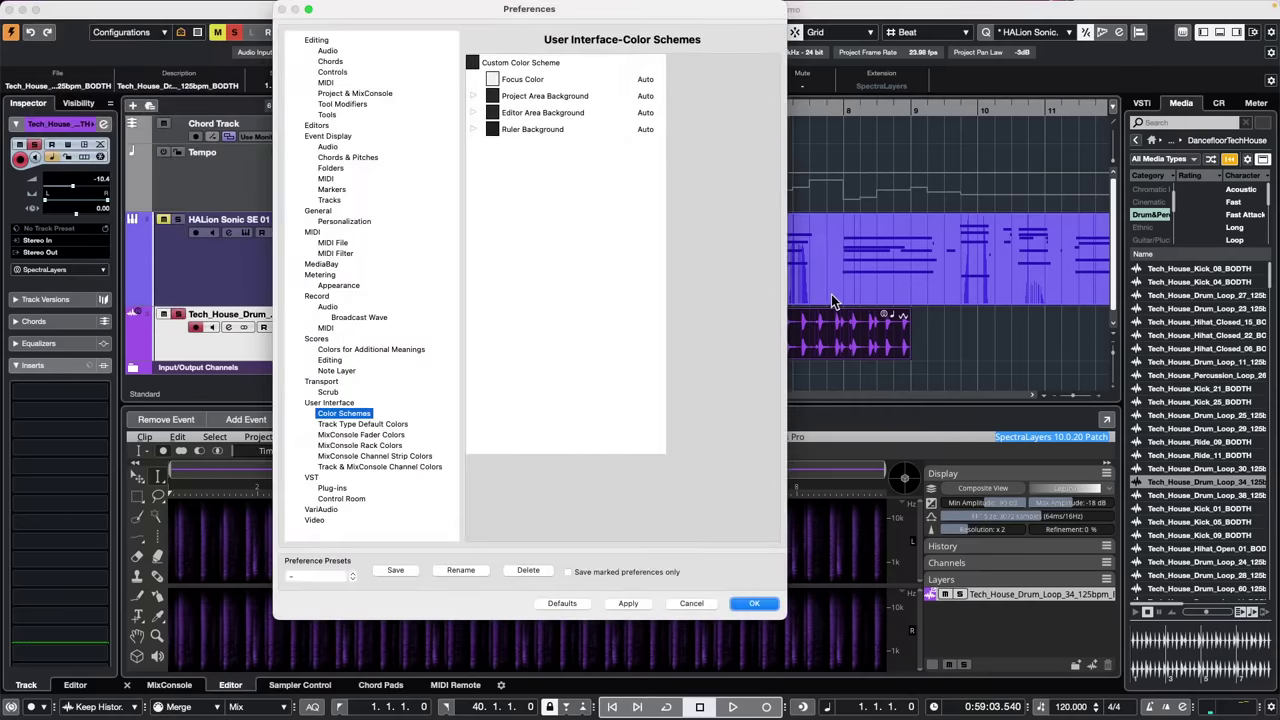
click(493, 95)
click(508, 134)
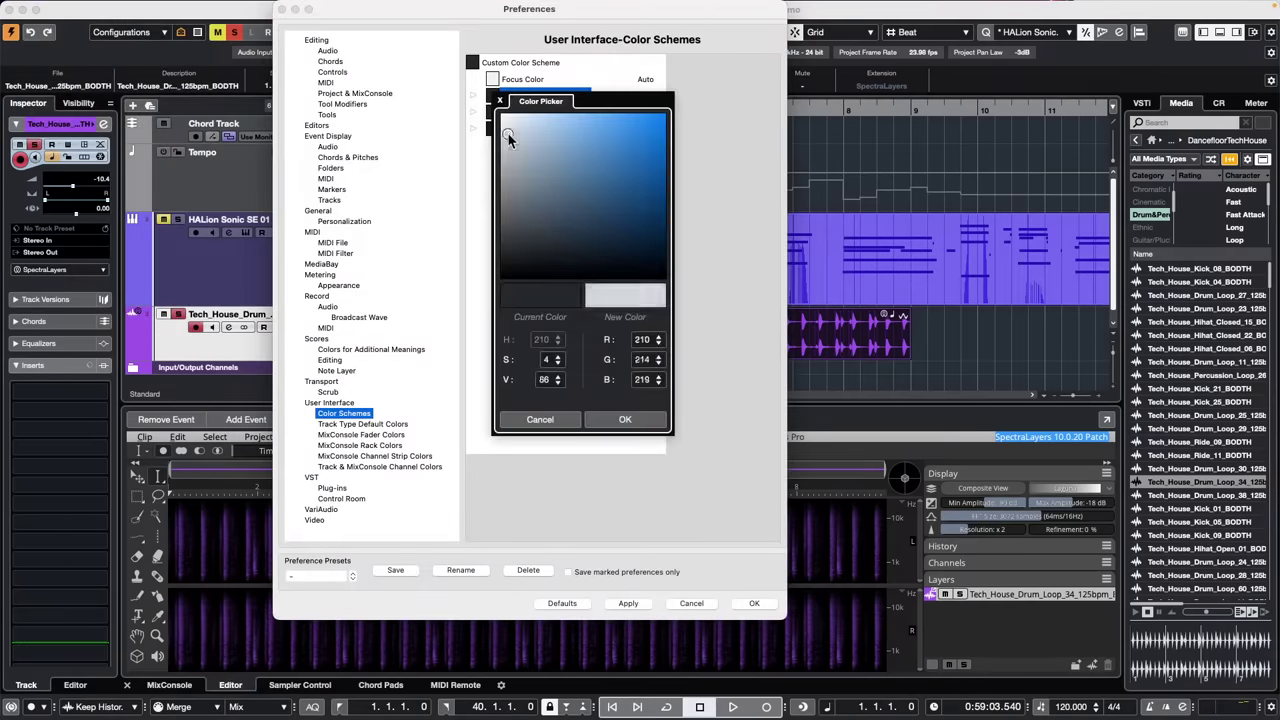
click(626, 605)
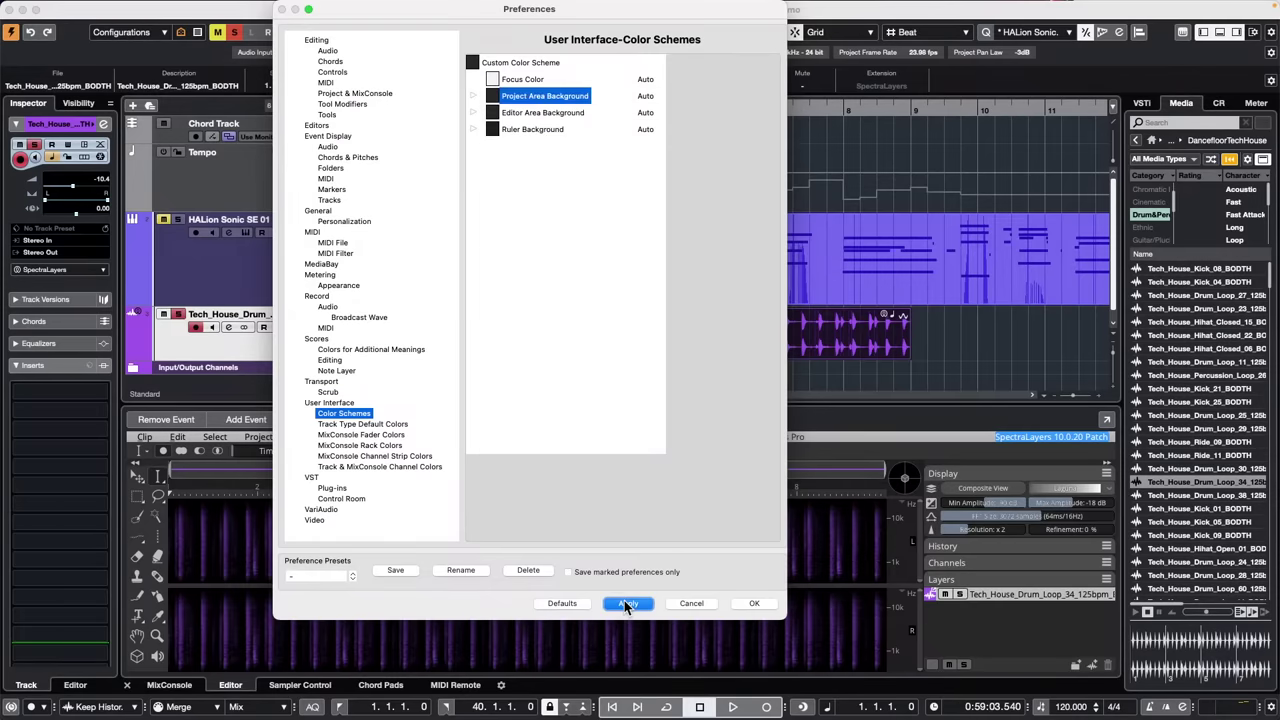
click(752, 604)
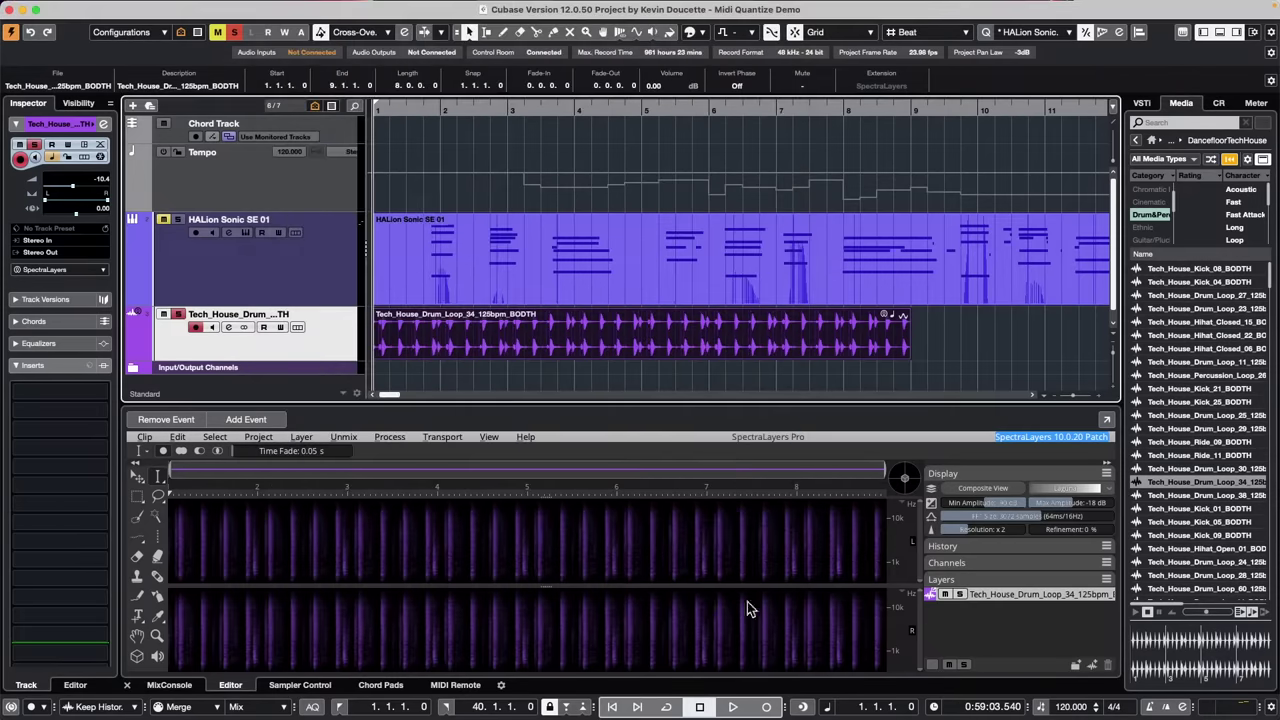
Apply a Project Area Background color of RGB 174, 185, 196 in the color scheme preferences and restore the default color
click(624, 568)
click(88, 7)
mouse_move(62, 8)
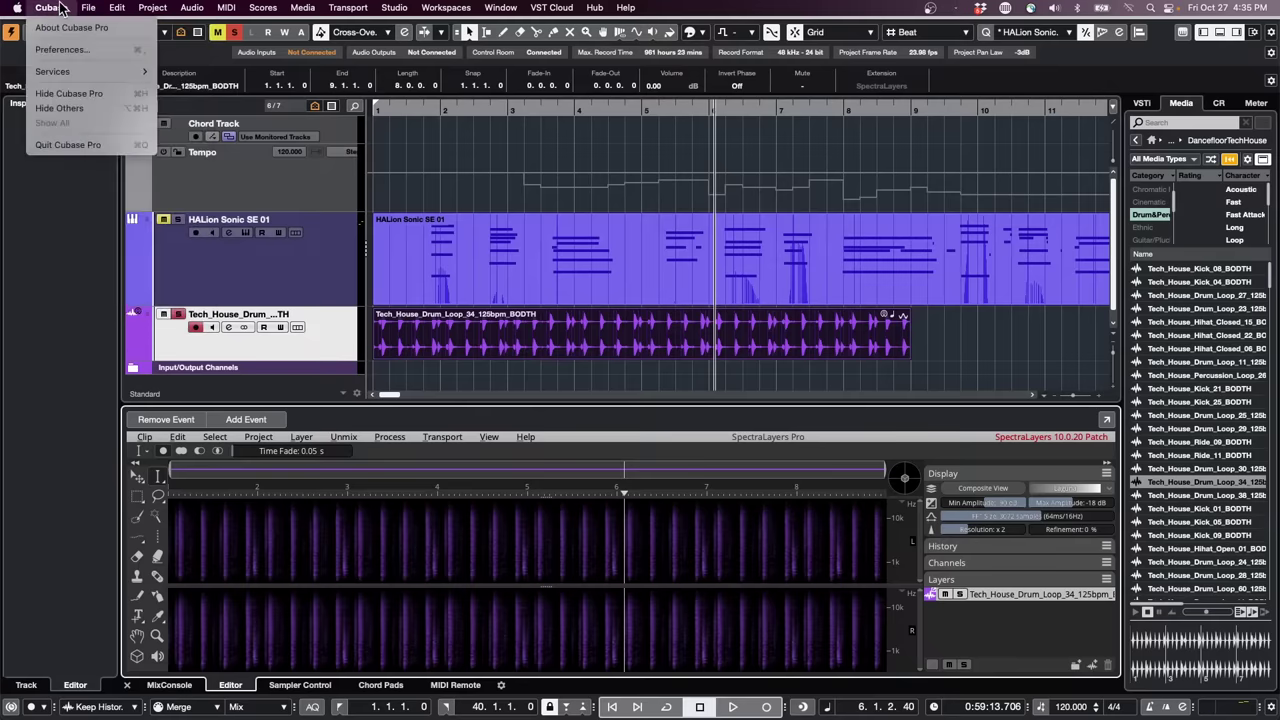
click(80, 50)
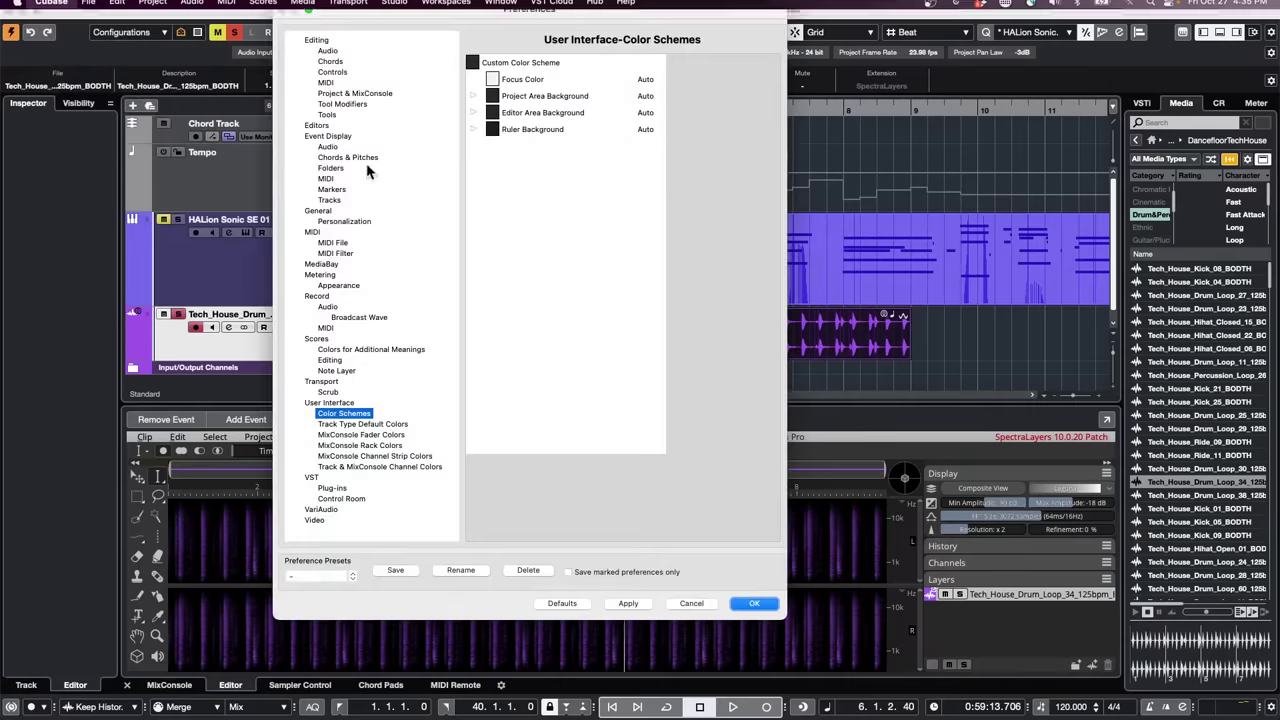
click(476, 96)
click(494, 98)
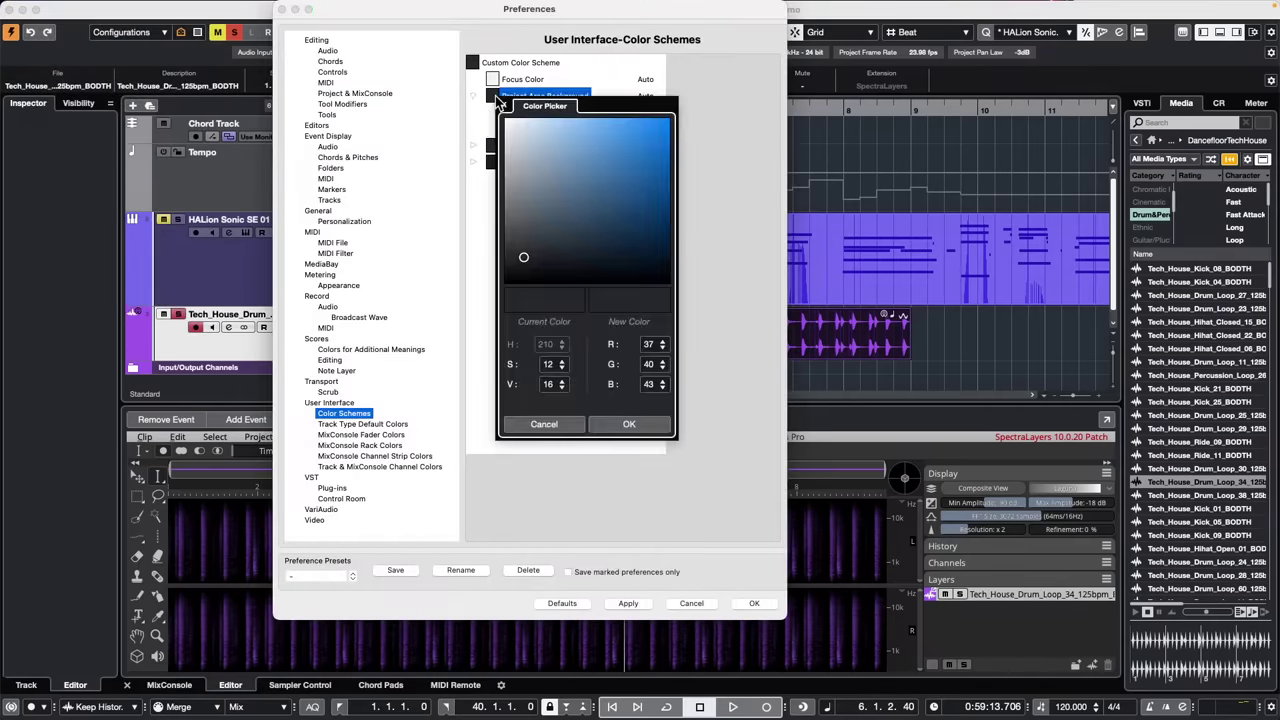
drag(527, 257, 521, 155)
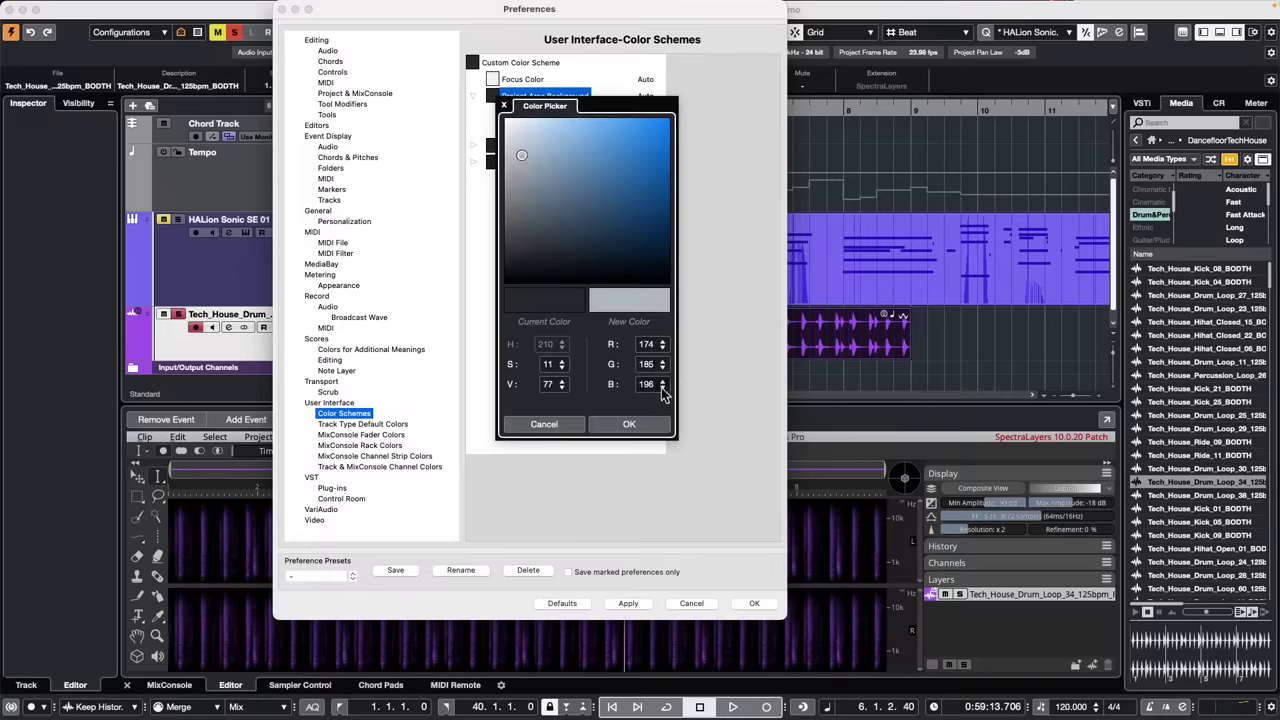
click(638, 424)
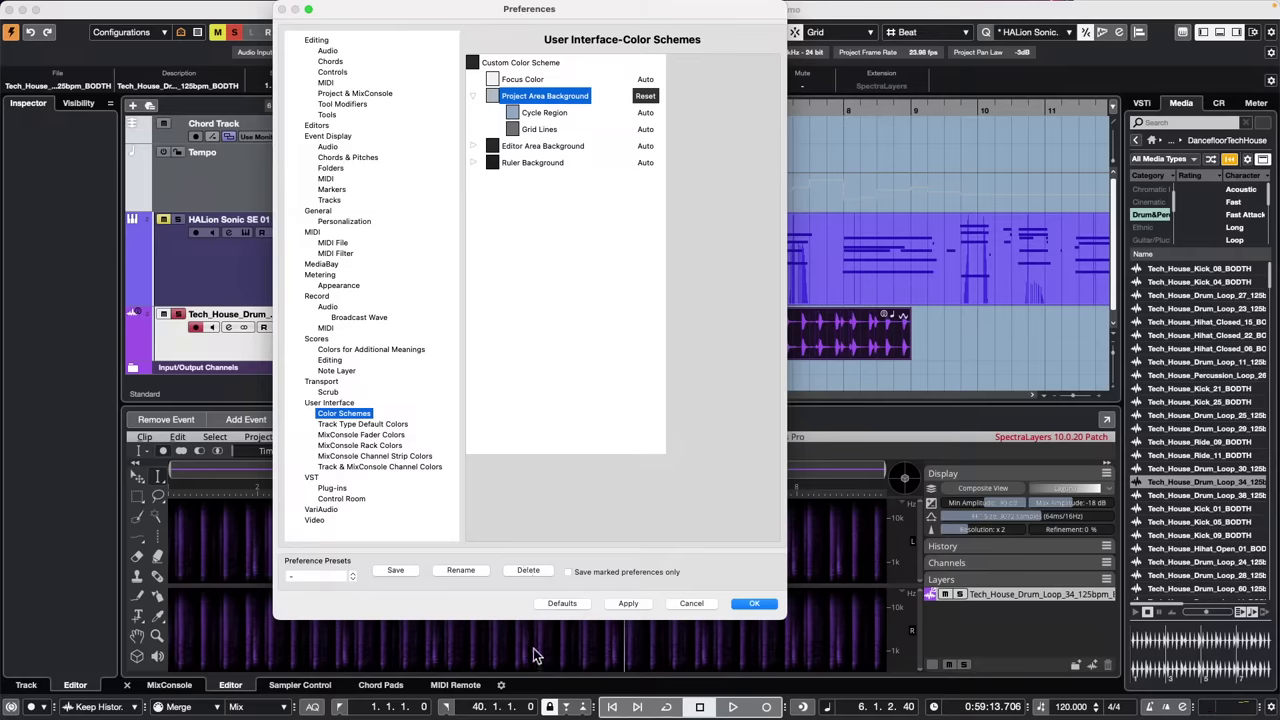
click(628, 604)
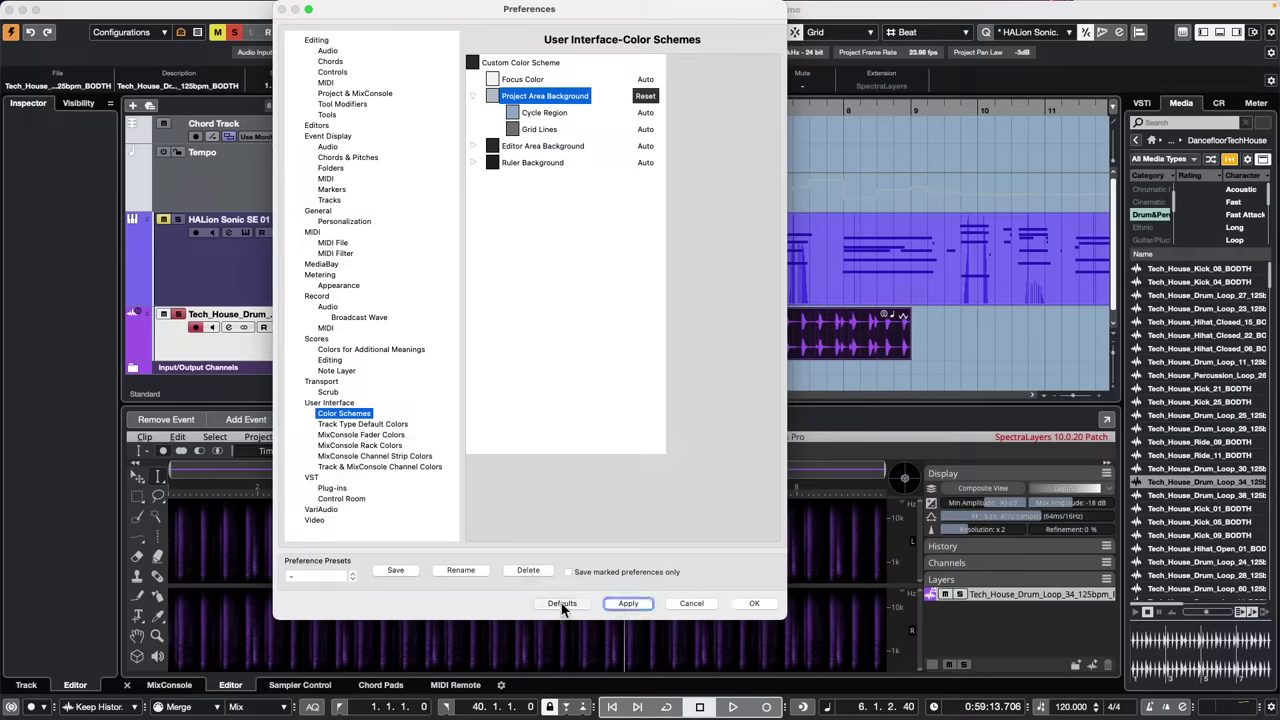
click(609, 606)
click(760, 605)
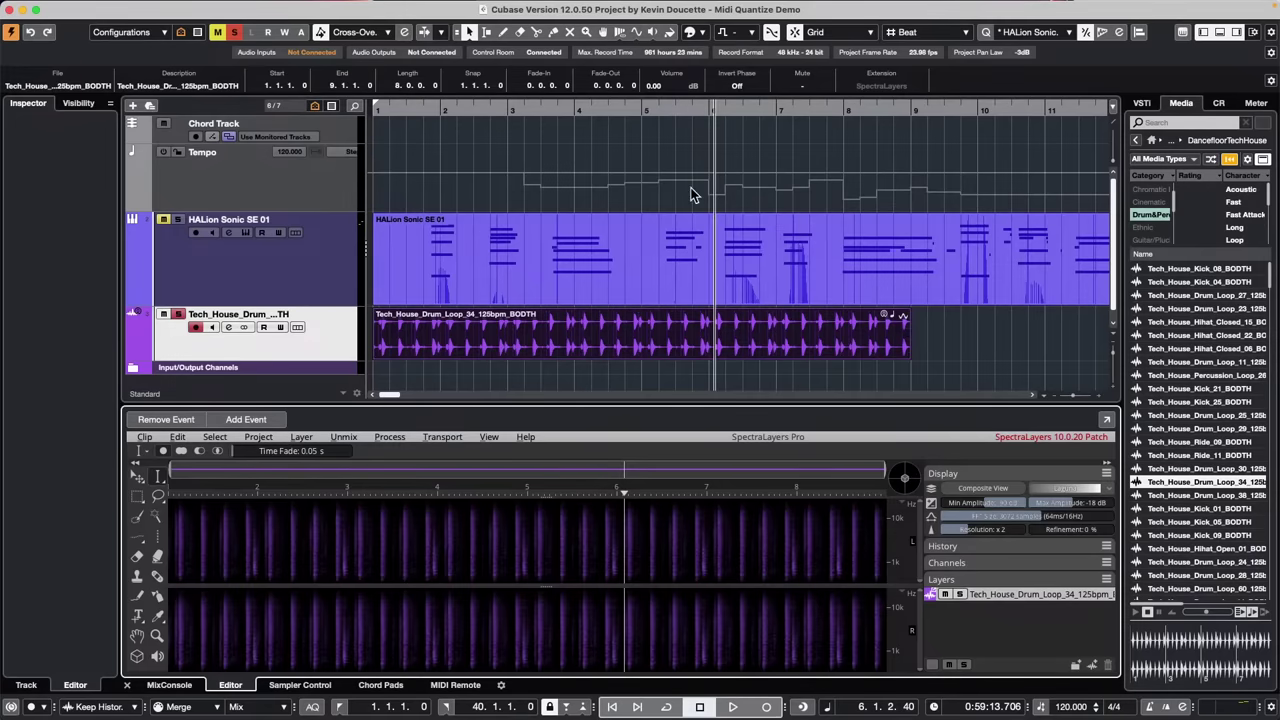
Hide the Snap controls from the project toolbar and show them again
right_click(1272, 34)
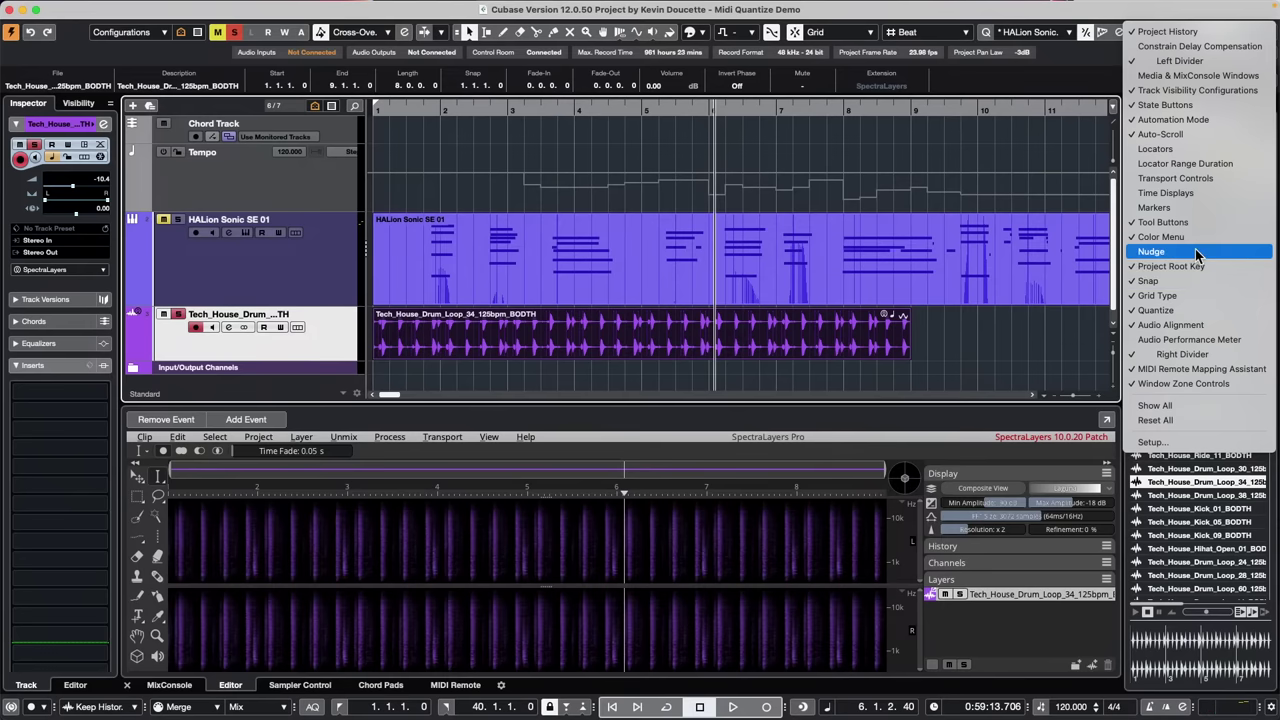
click(1187, 284)
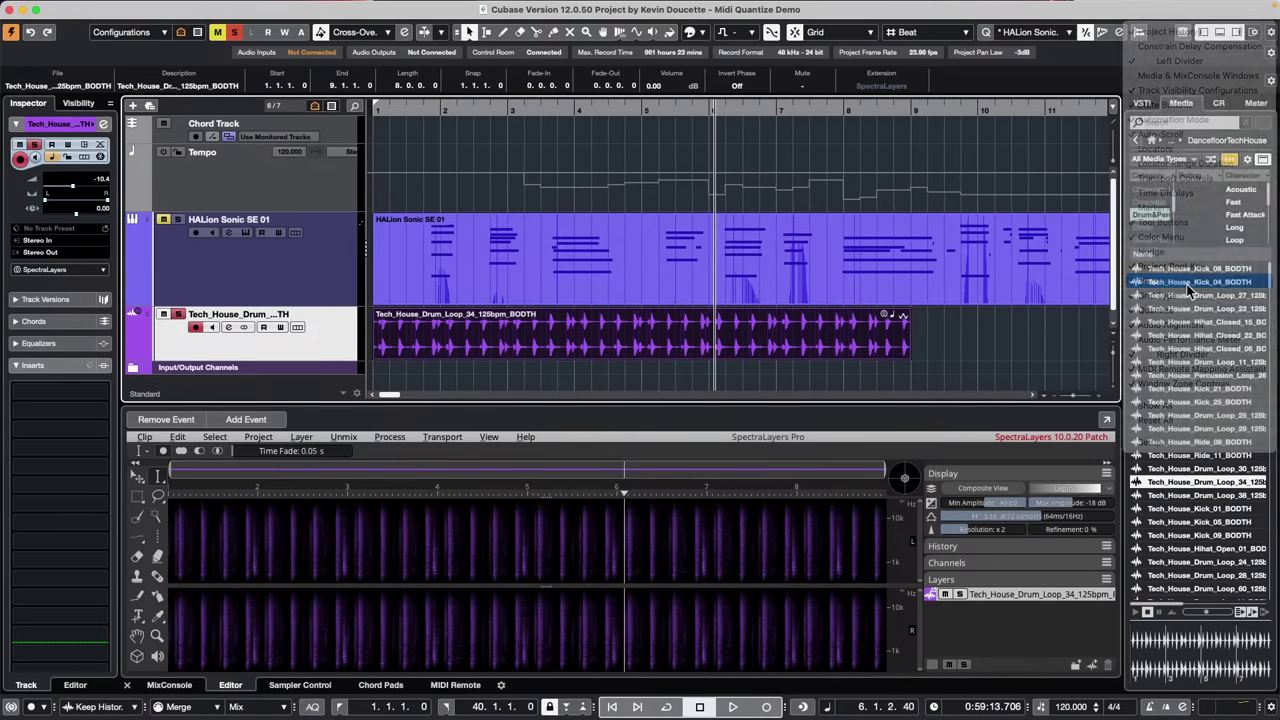
right_click(1273, 34)
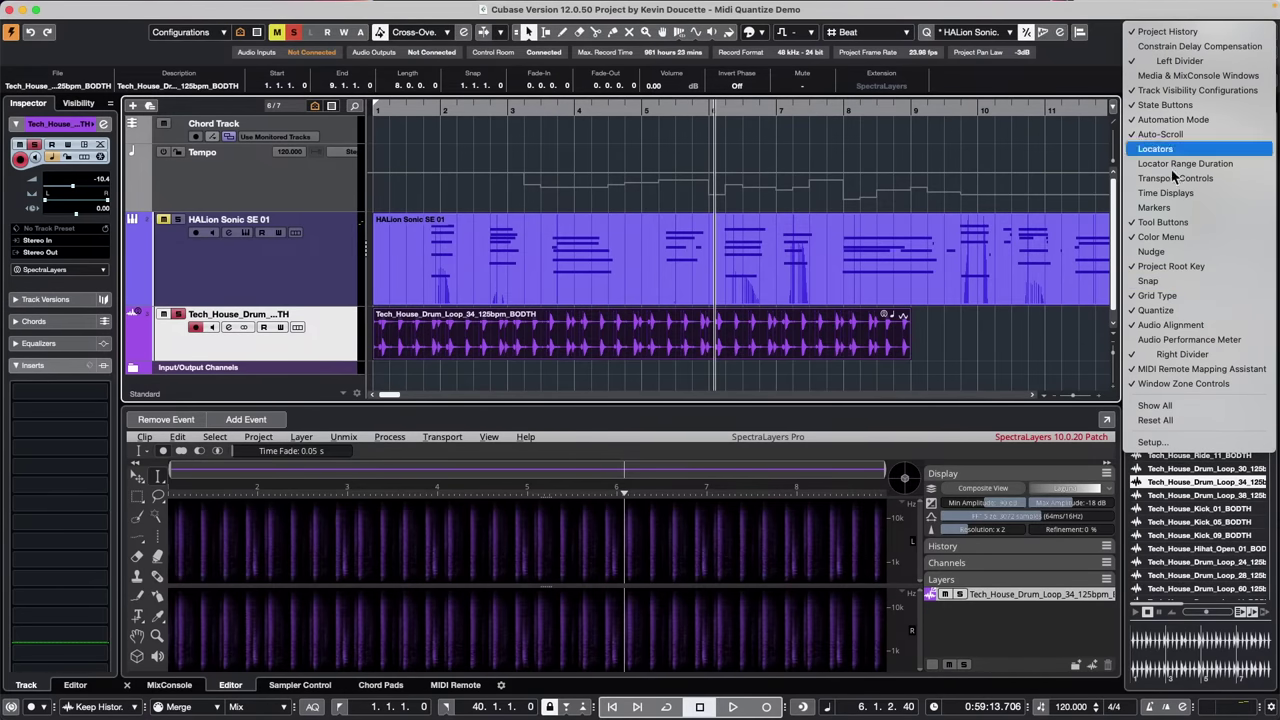
click(1187, 283)
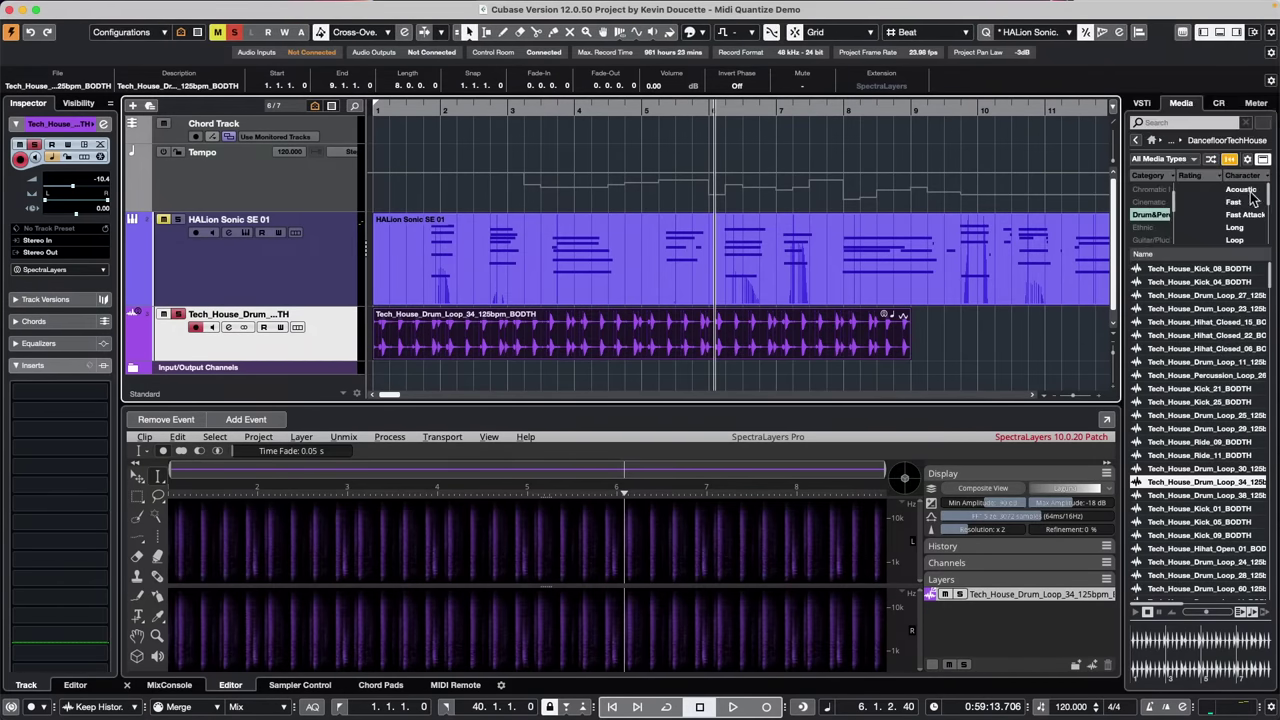
Open the toolbar Setup and move Snap up two places in the visible items, above Color Menu
right_click(1273, 34)
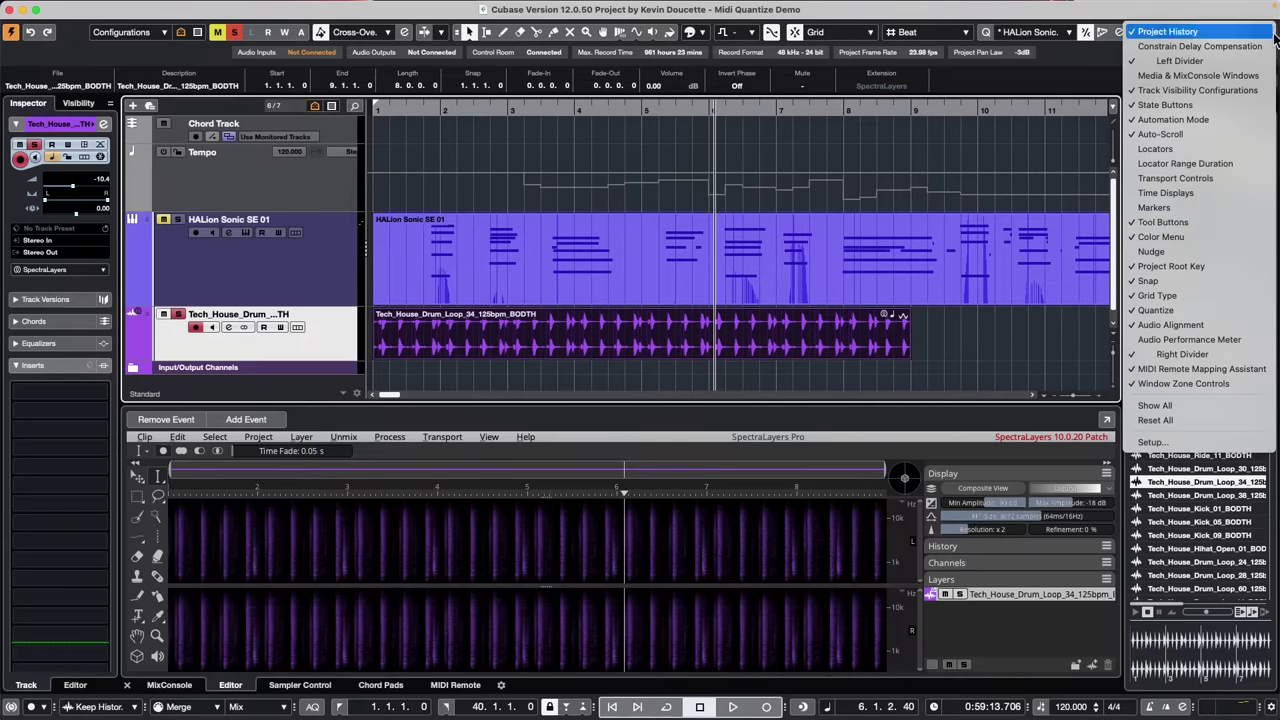
click(1152, 441)
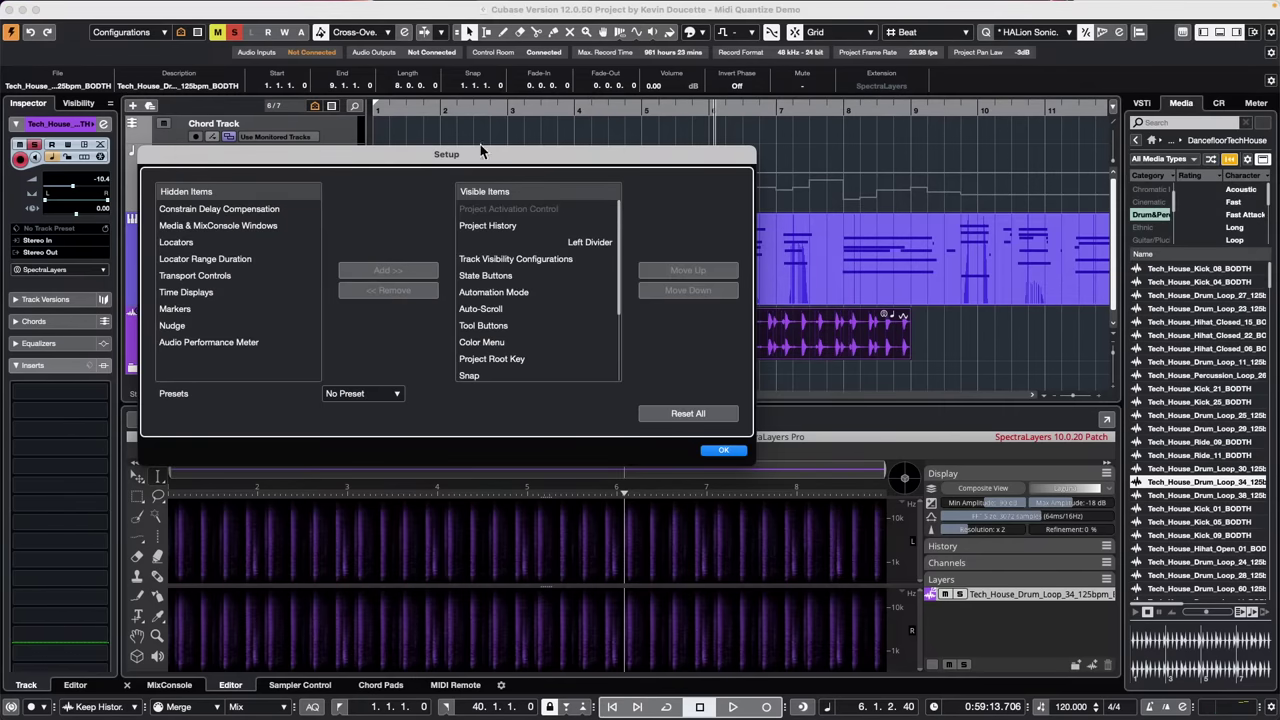
drag(486, 152, 734, 190)
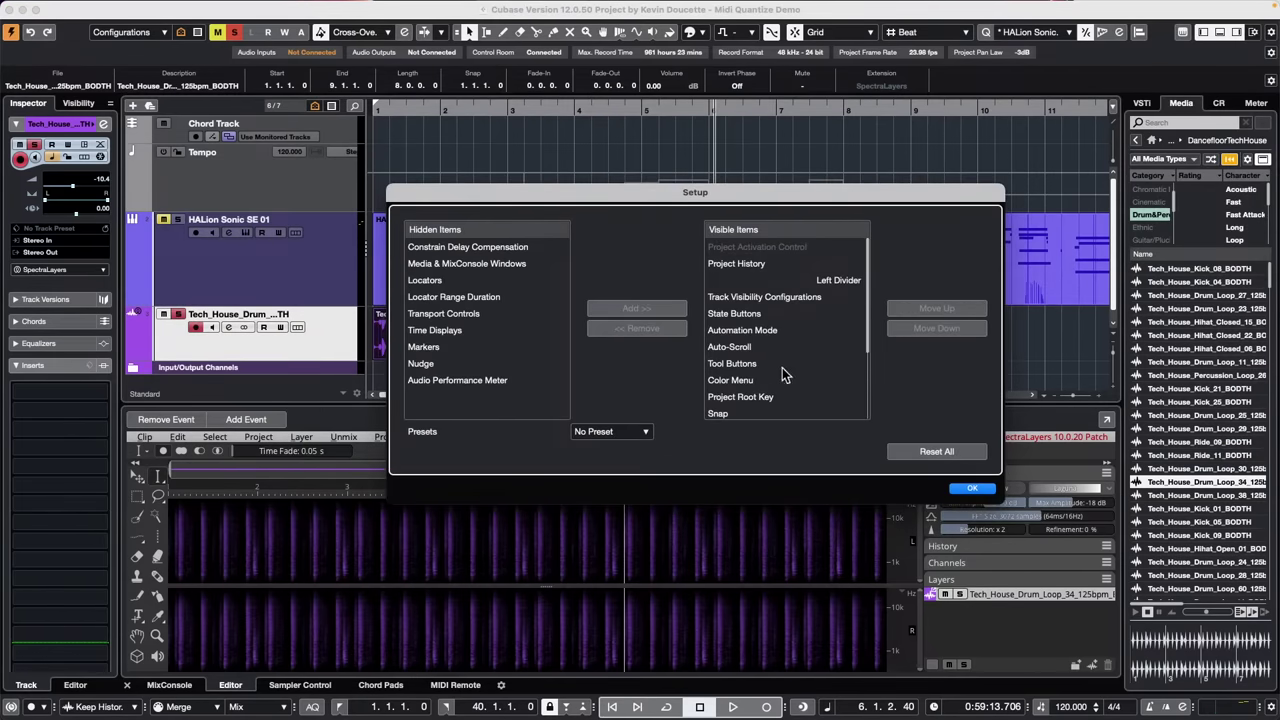
scroll(786, 376, down, 1)
click(727, 394)
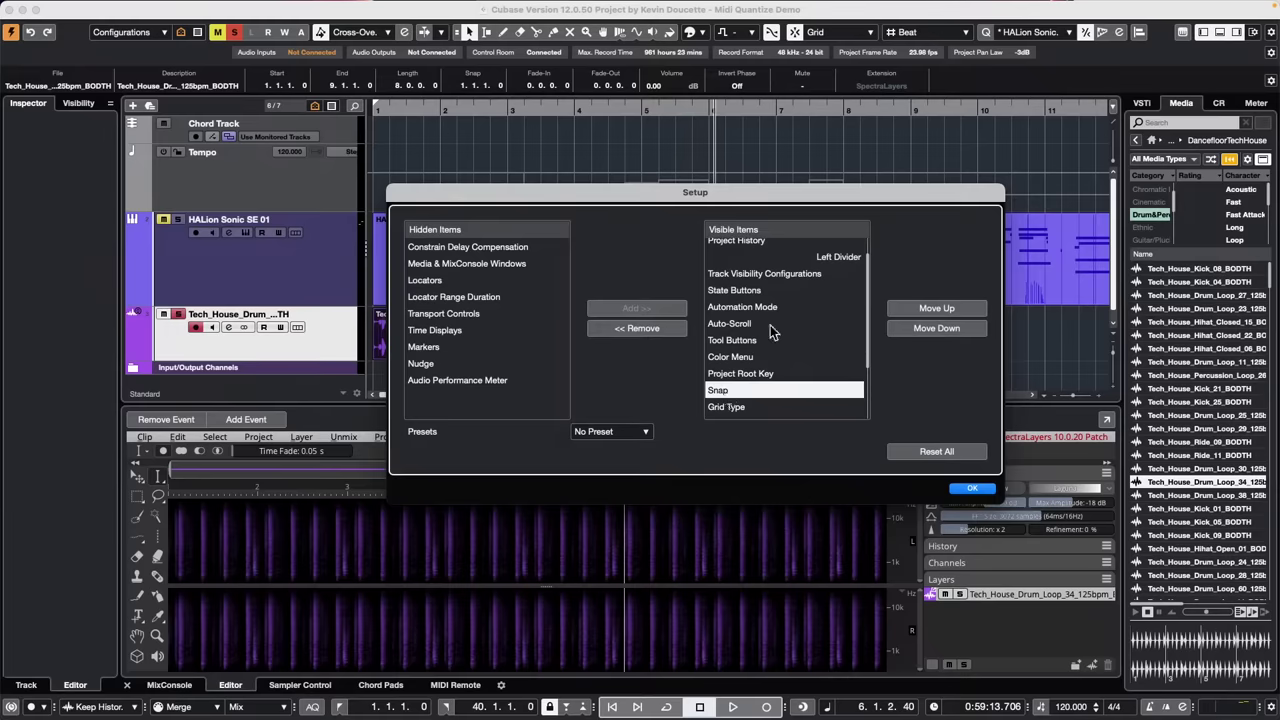
mouse_move(188, 8)
click(923, 311)
click(923, 311)
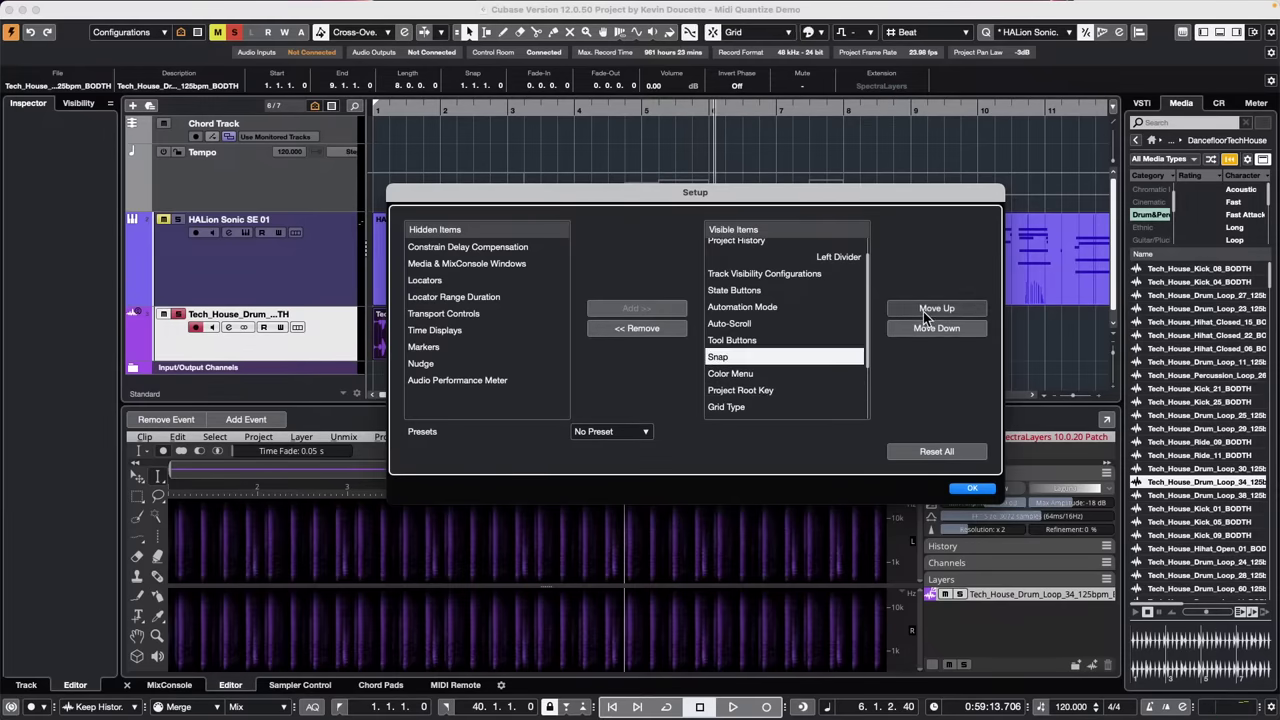
Move Snap back down two places, below Project Root Key, and confirm the toolbar setup
click(929, 330)
click(928, 330)
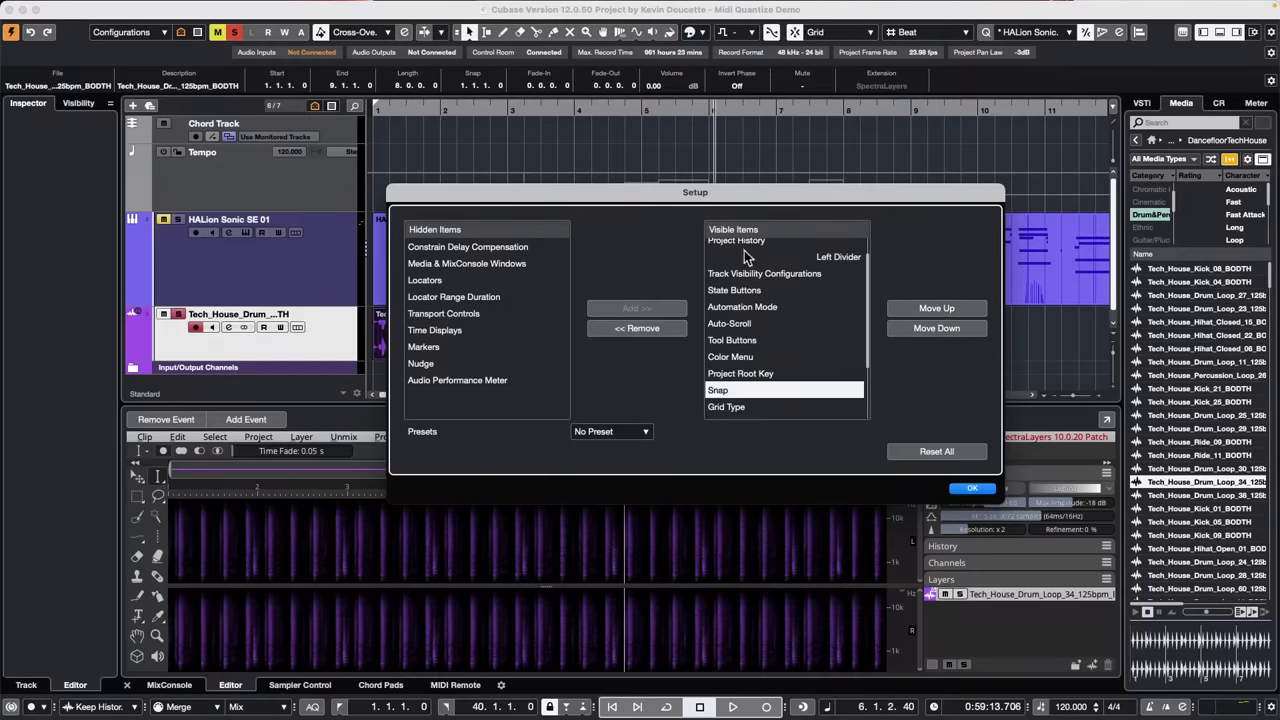
scroll(785, 320, down, 3)
scroll(817, 365, up, 1)
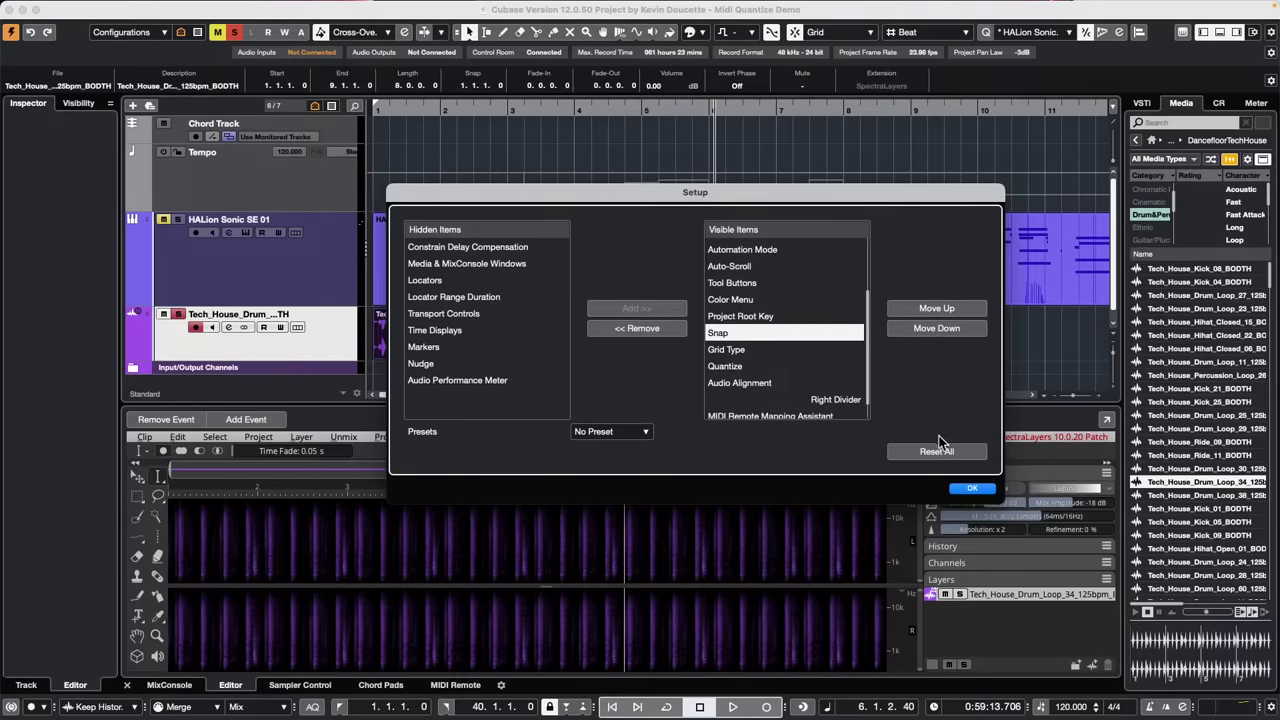
click(973, 489)
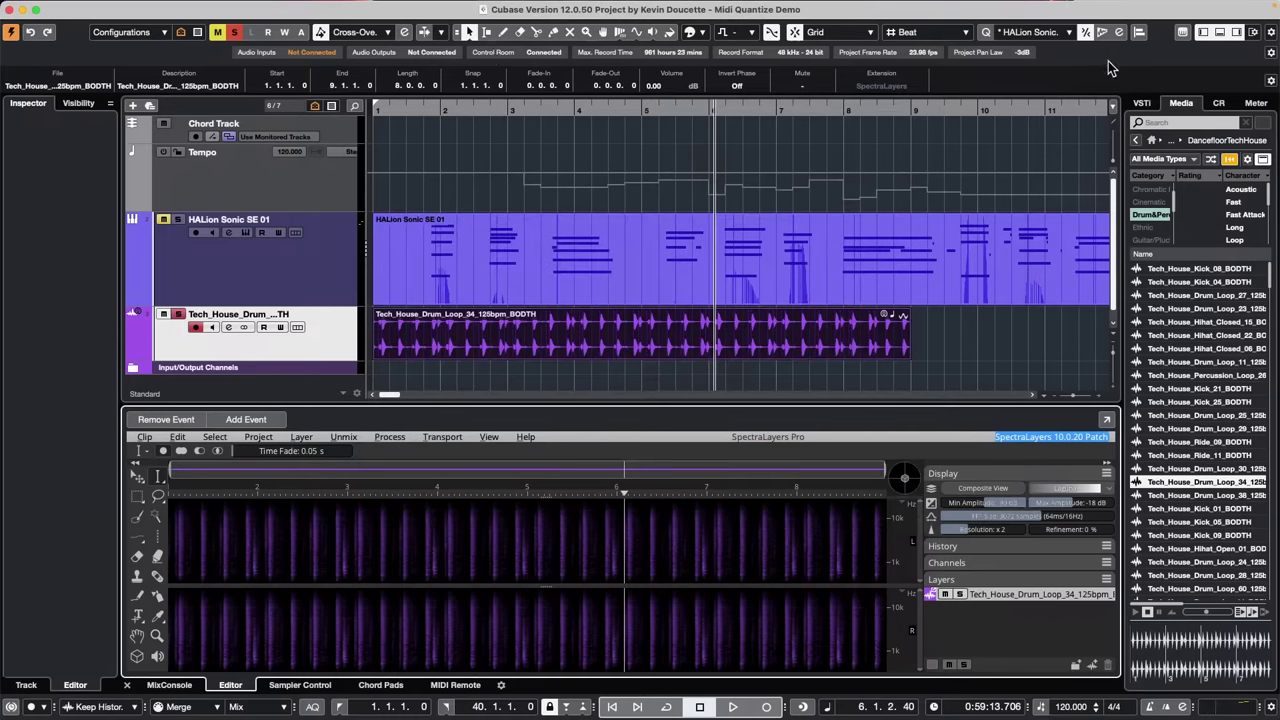
Reopen the toolbar Setup to review the hidden and visible items, and close it
click(1271, 36)
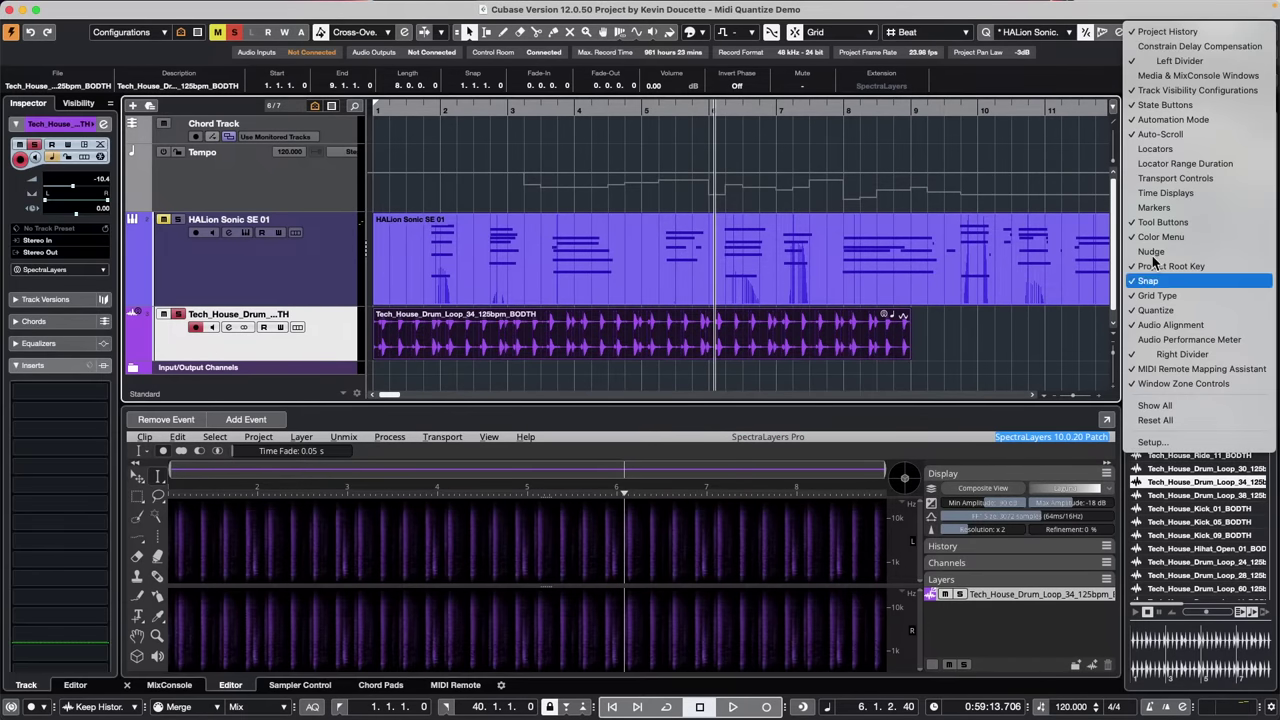
click(1178, 443)
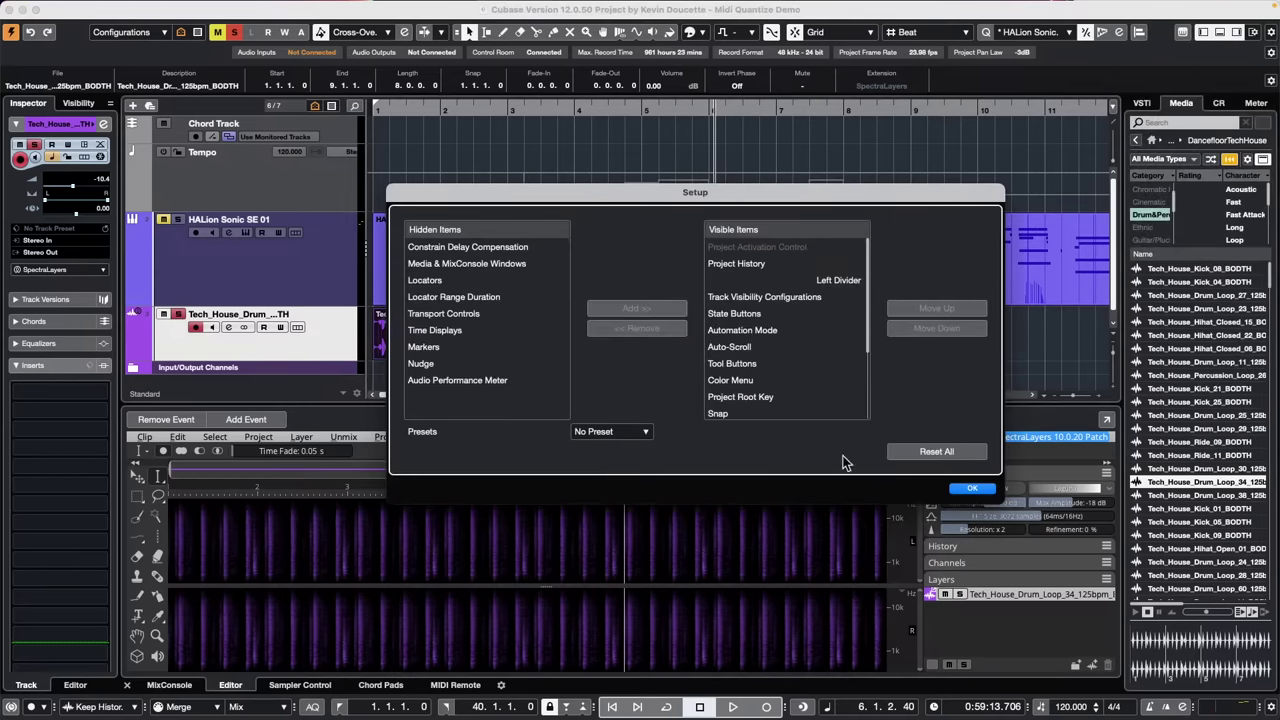
click(965, 489)
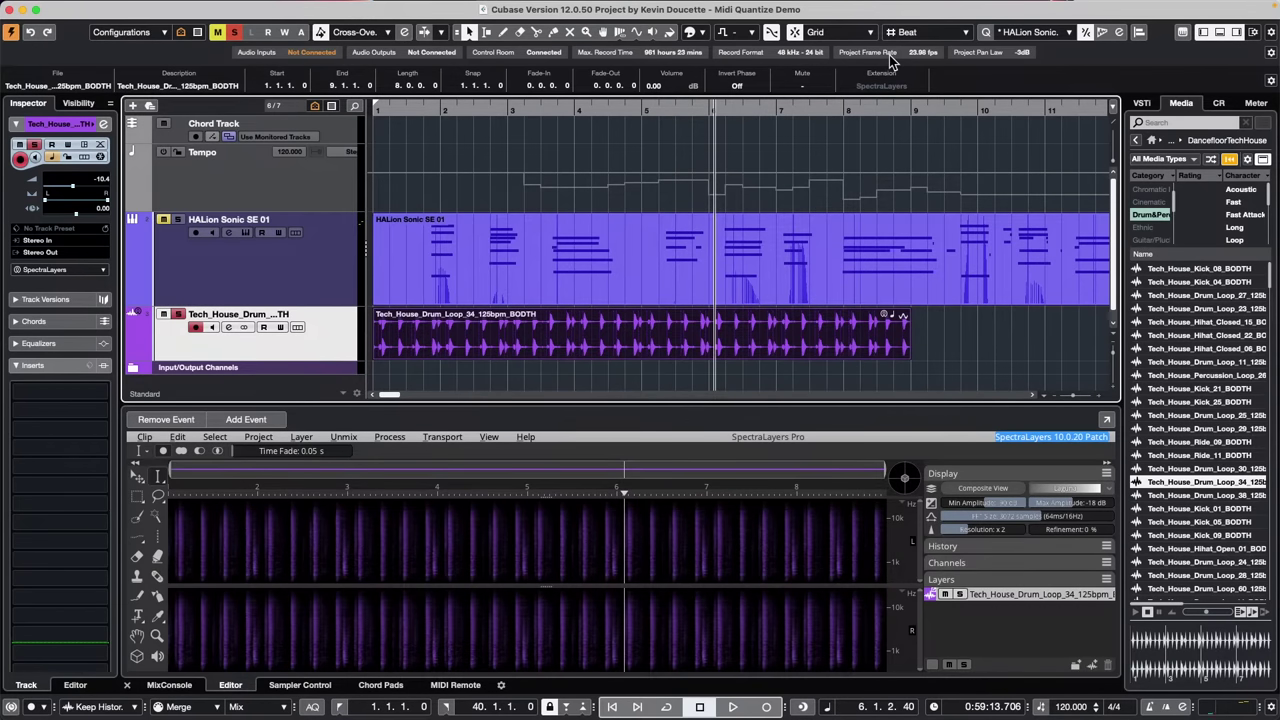
Increase the drum loop track's height and shrink the SpectraLayers editor area to give the project window more room
mouse_move(707, 8)
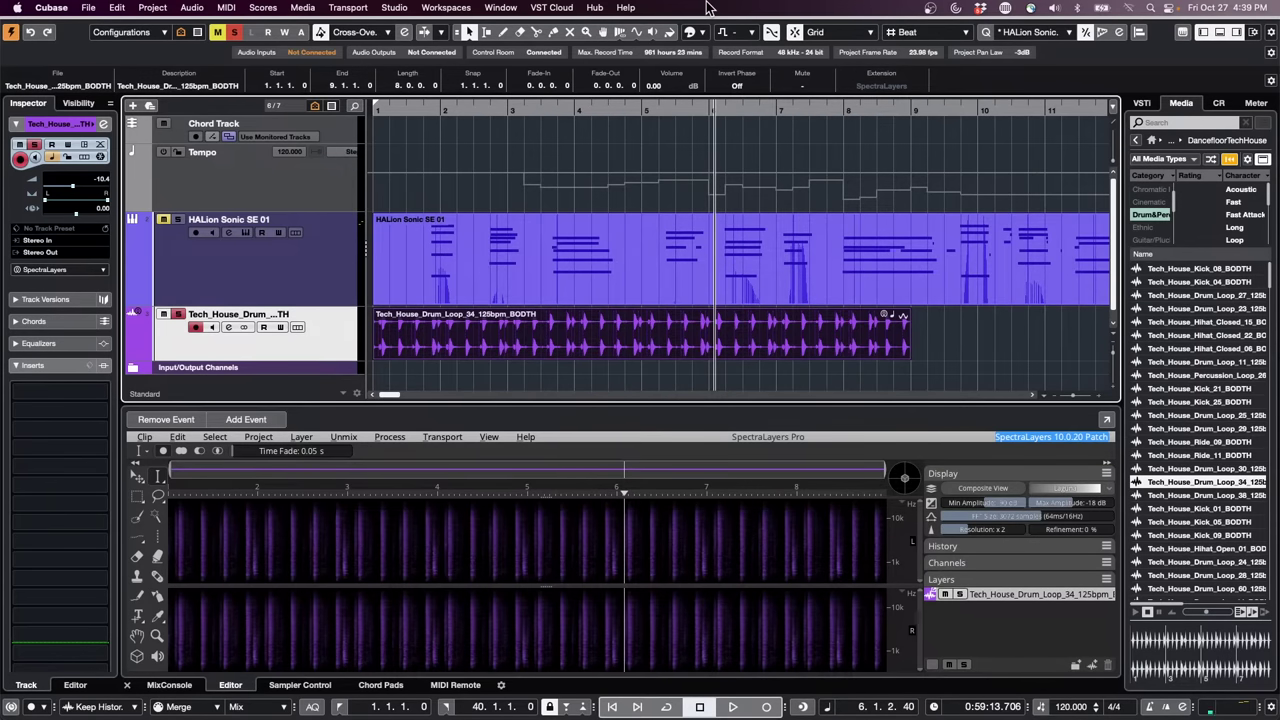
click(430, 298)
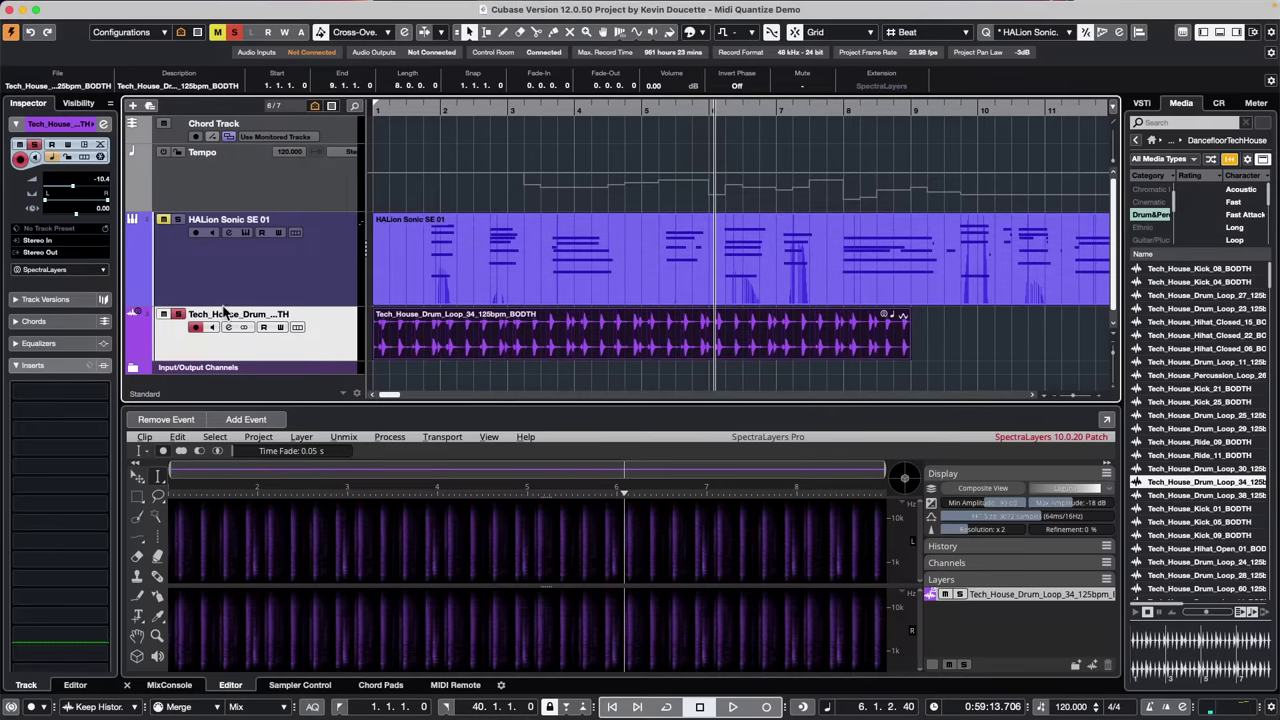
scroll(490, 280, down, 2)
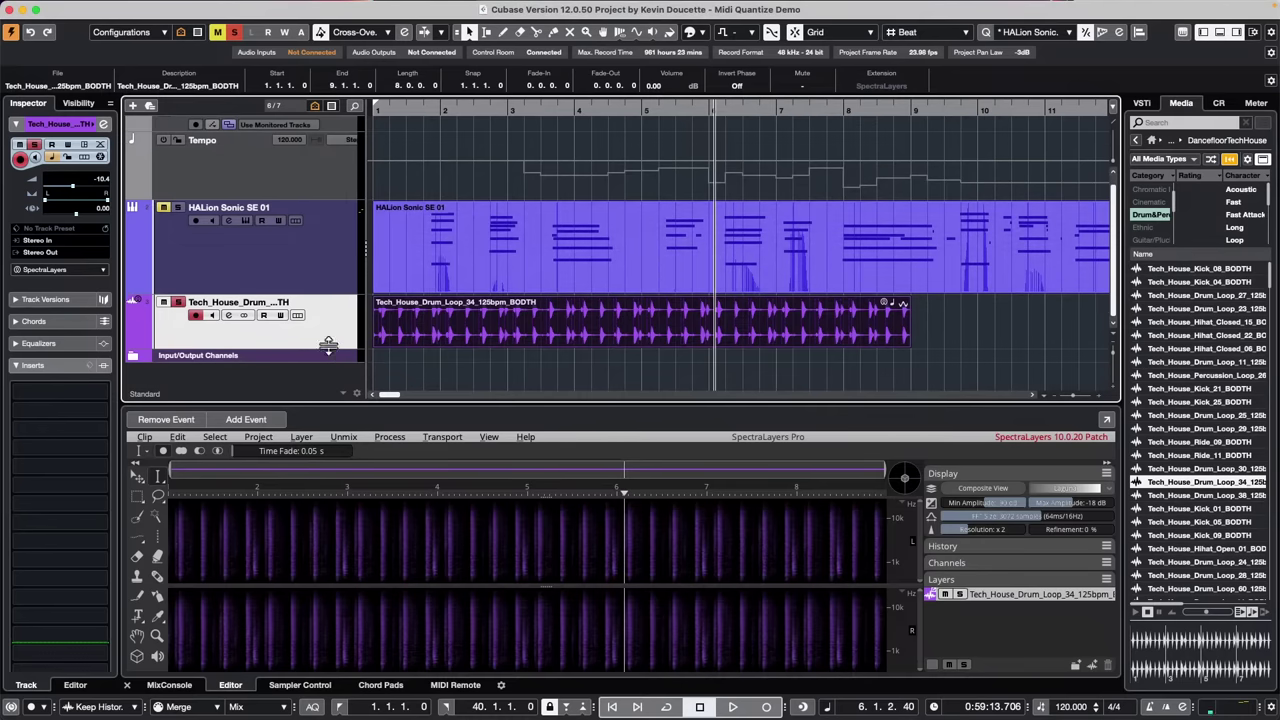
drag(327, 347, 322, 400)
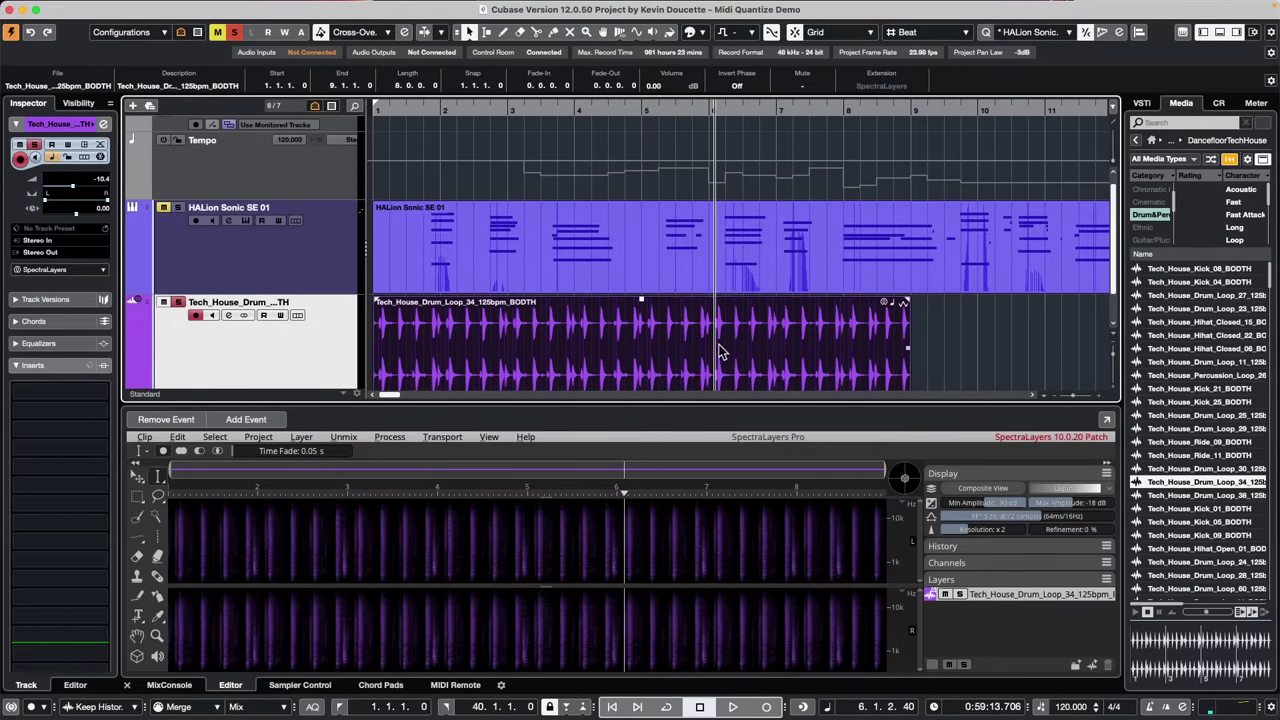
drag(721, 401, 722, 434)
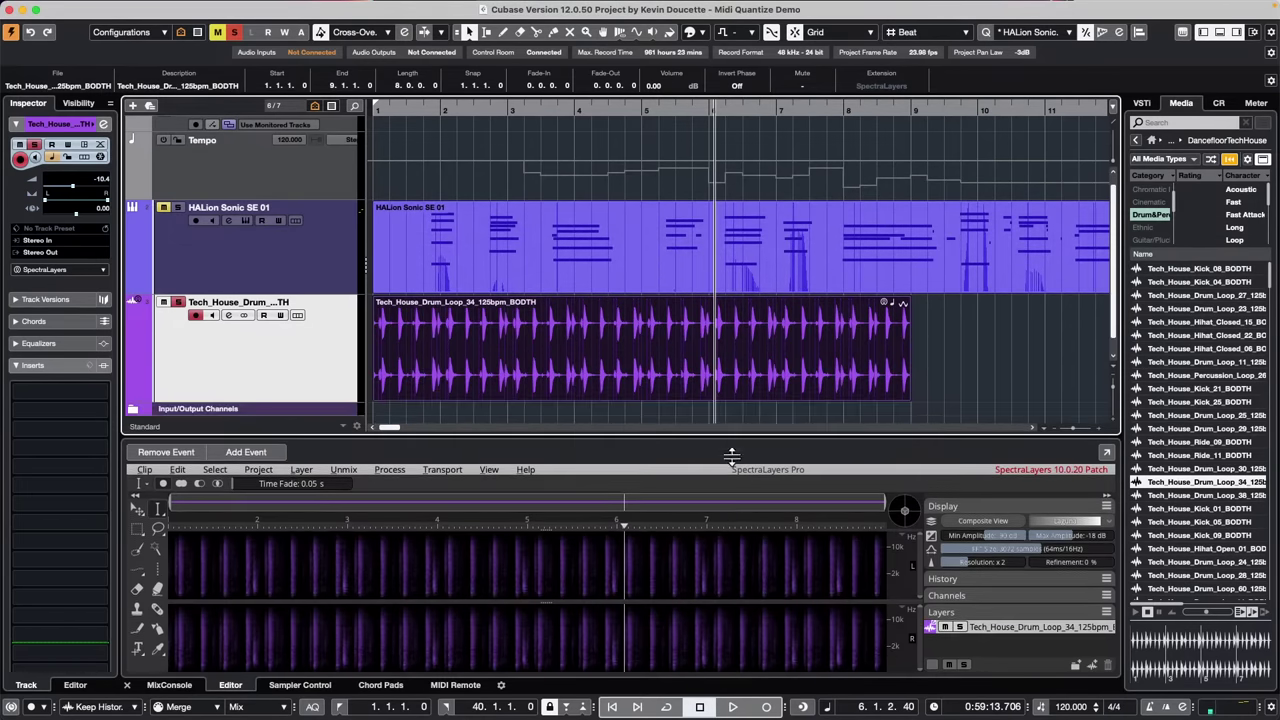
scroll(781, 233, down, 2)
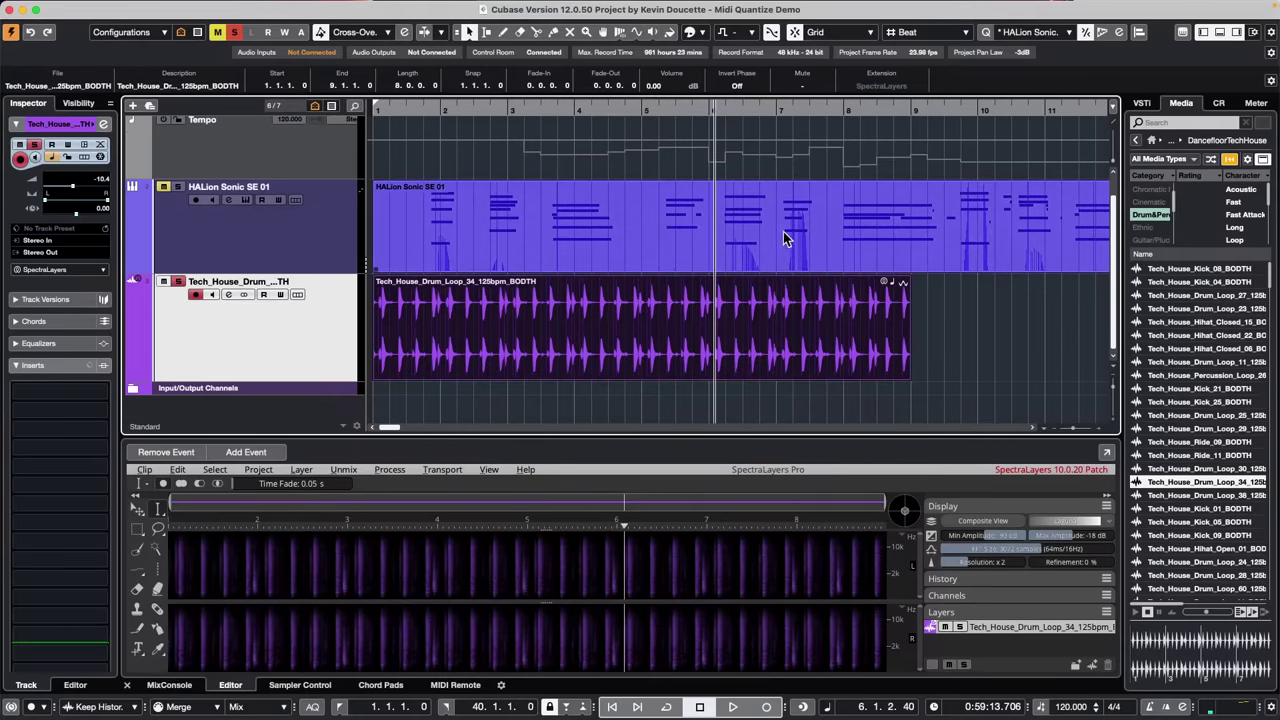
click(783, 231)
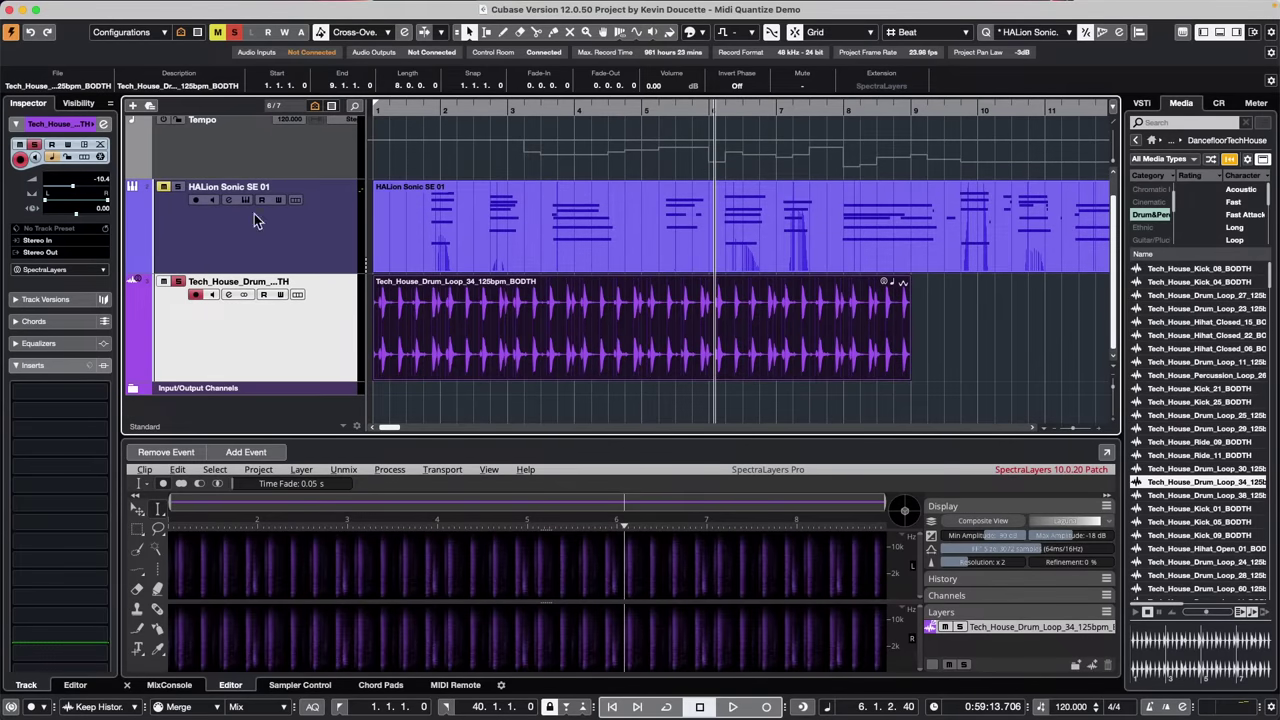
Reduce the Tempo and HALion Sonic SE 01 tracks to minimum height and enlarge the drum loop track further
click(314, 177)
drag(314, 178, 317, 121)
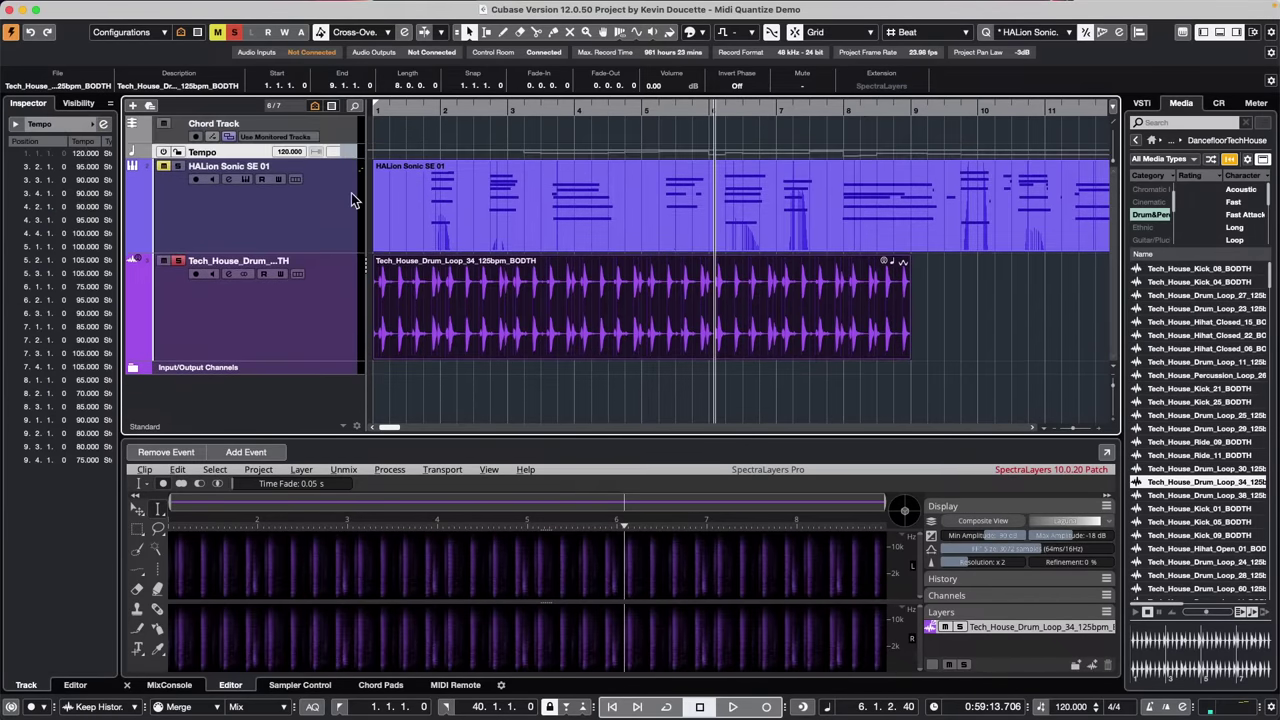
drag(320, 250, 320, 174)
drag(322, 277, 316, 372)
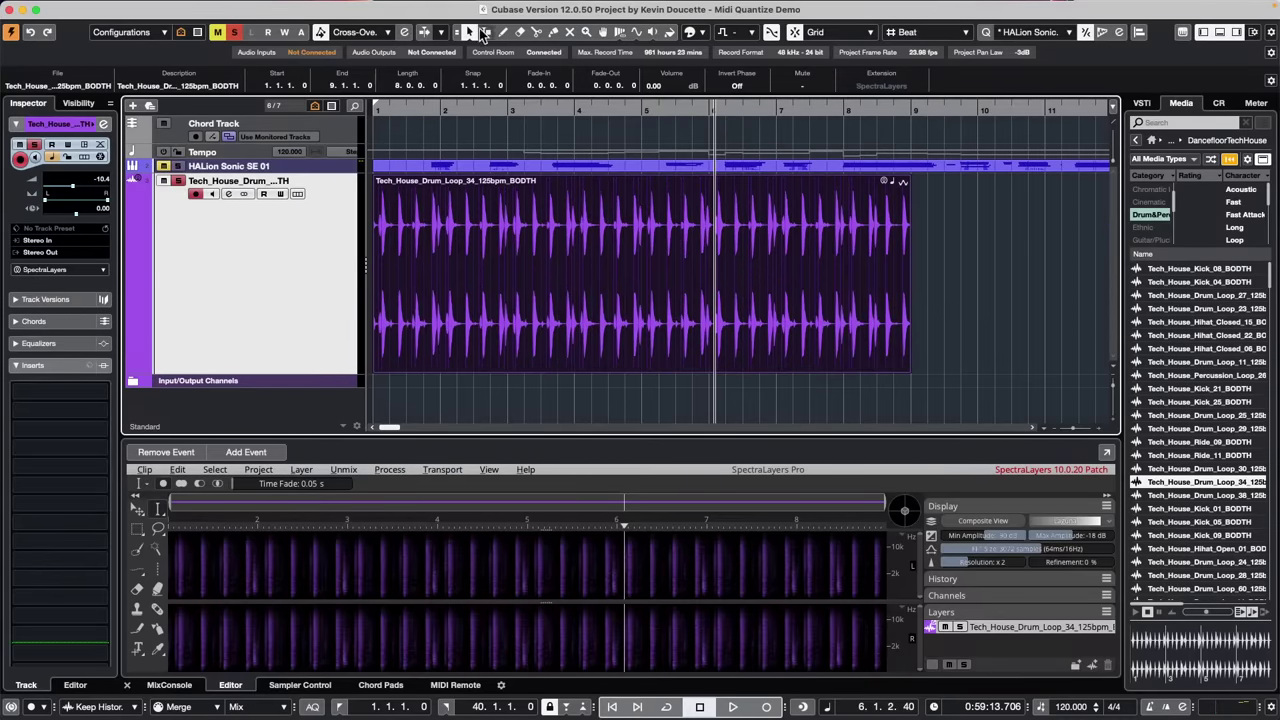
Combine the selection tools, select the drum loop's range from 3.4.1 to 6.2.1, and move the whole event to start at 1.3.1
click(457, 34)
drag(556, 210, 723, 213)
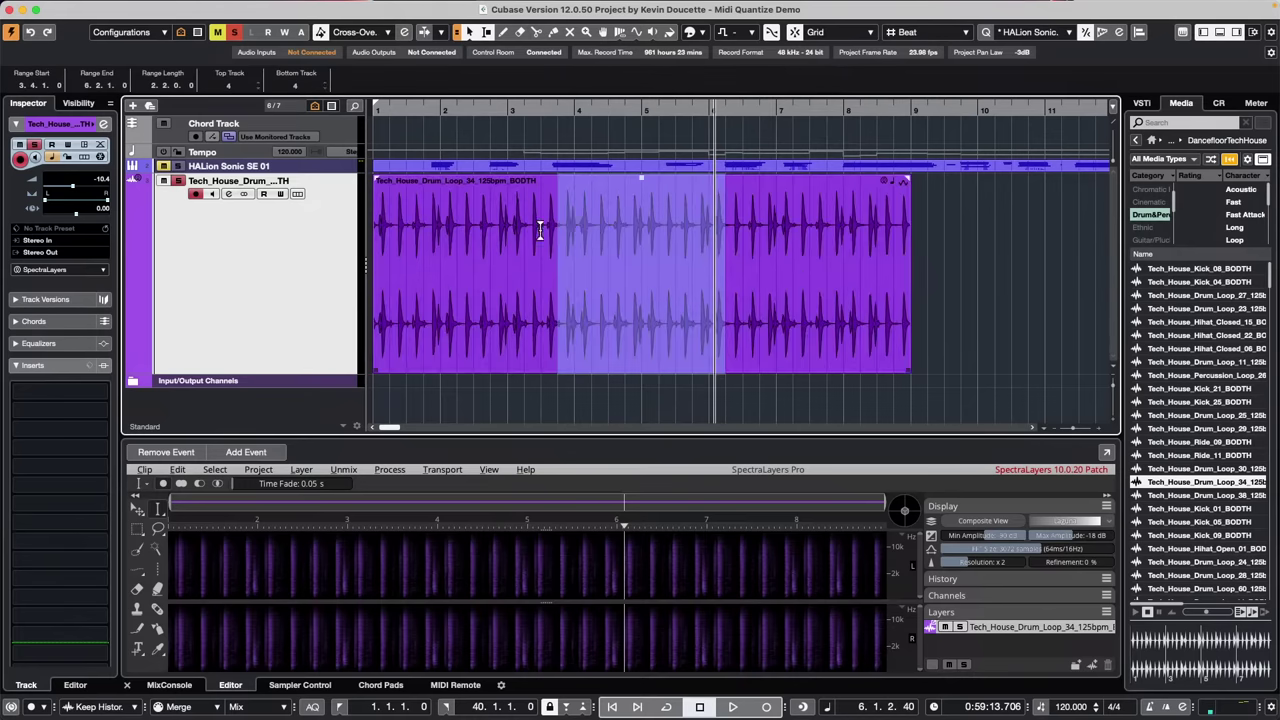
click(528, 342)
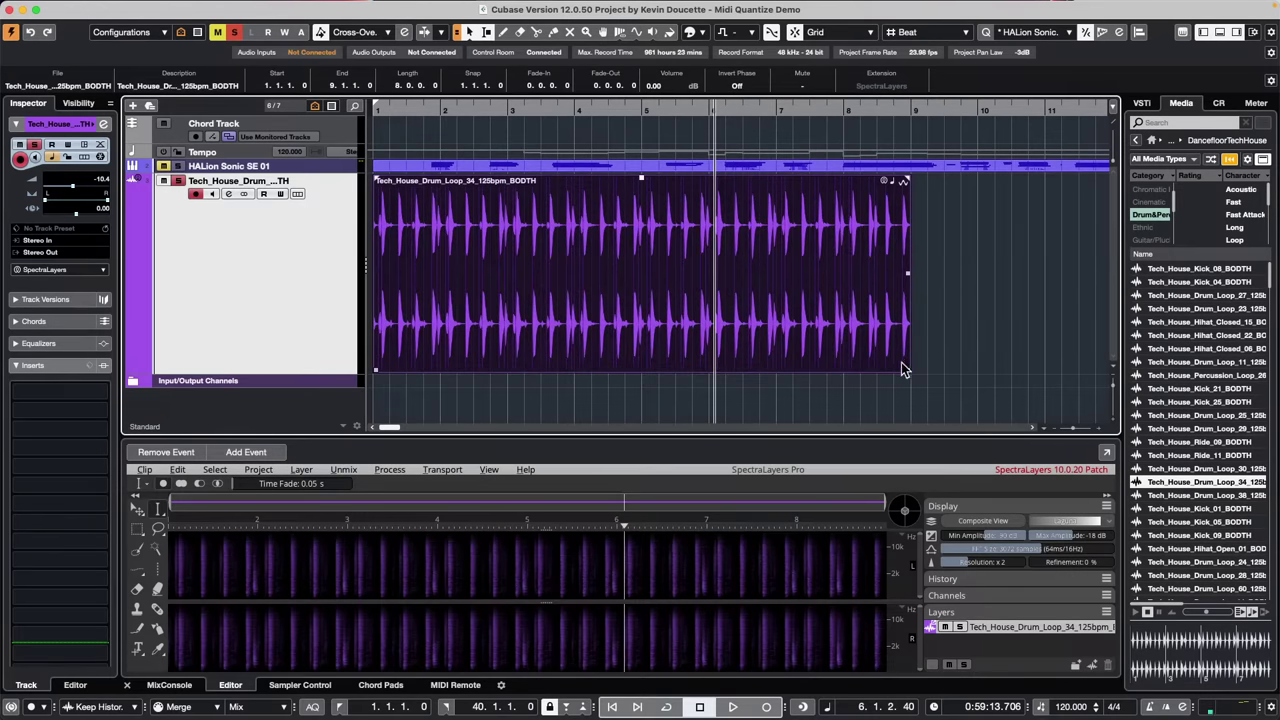
mouse_move(655, 357)
mouse_down()
mouse_move(845, 362)
mouse_move(643, 358)
mouse_up()
Select the drum loop's range from about 4.4.1 to 7.2.4, try moving it to a later position, and undo the move
drag(628, 204, 805, 224)
drag(708, 240, 1042, 244)
key(ctrl+z)
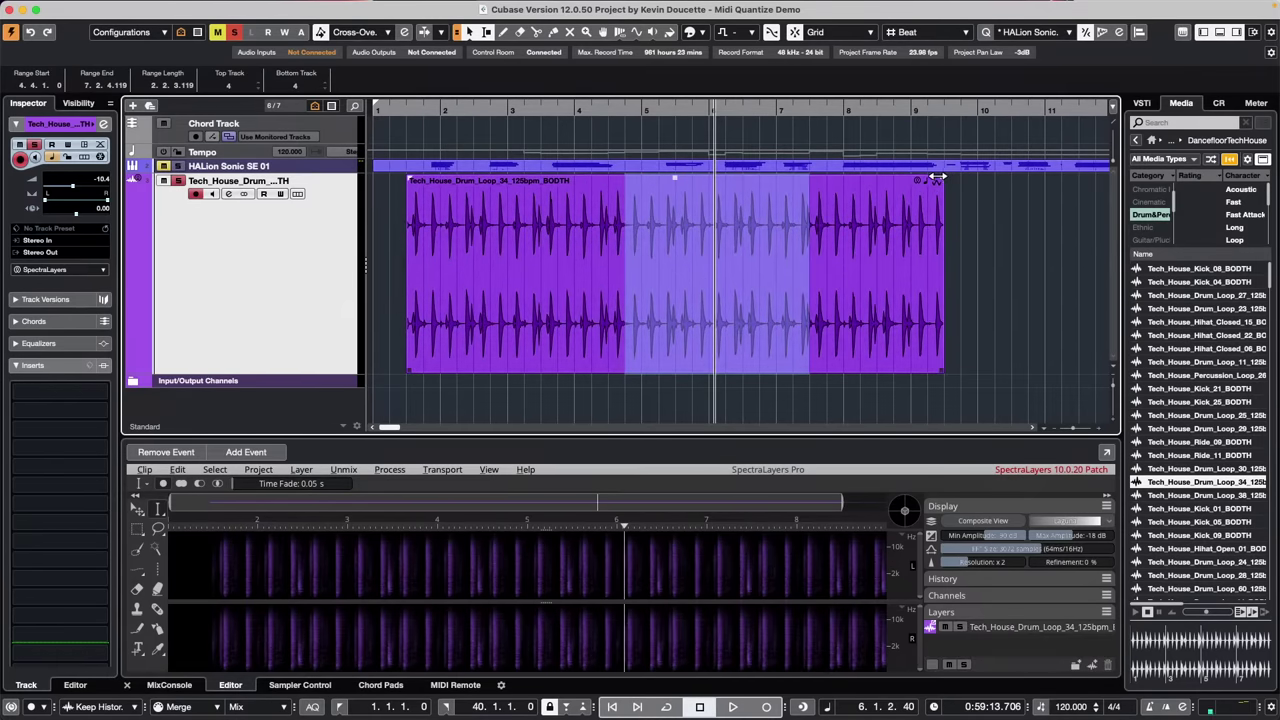
Add fades of about two bars to both ends of the drum loop event and reshape the fade-in curve with three points
drag(937, 178, 808, 180)
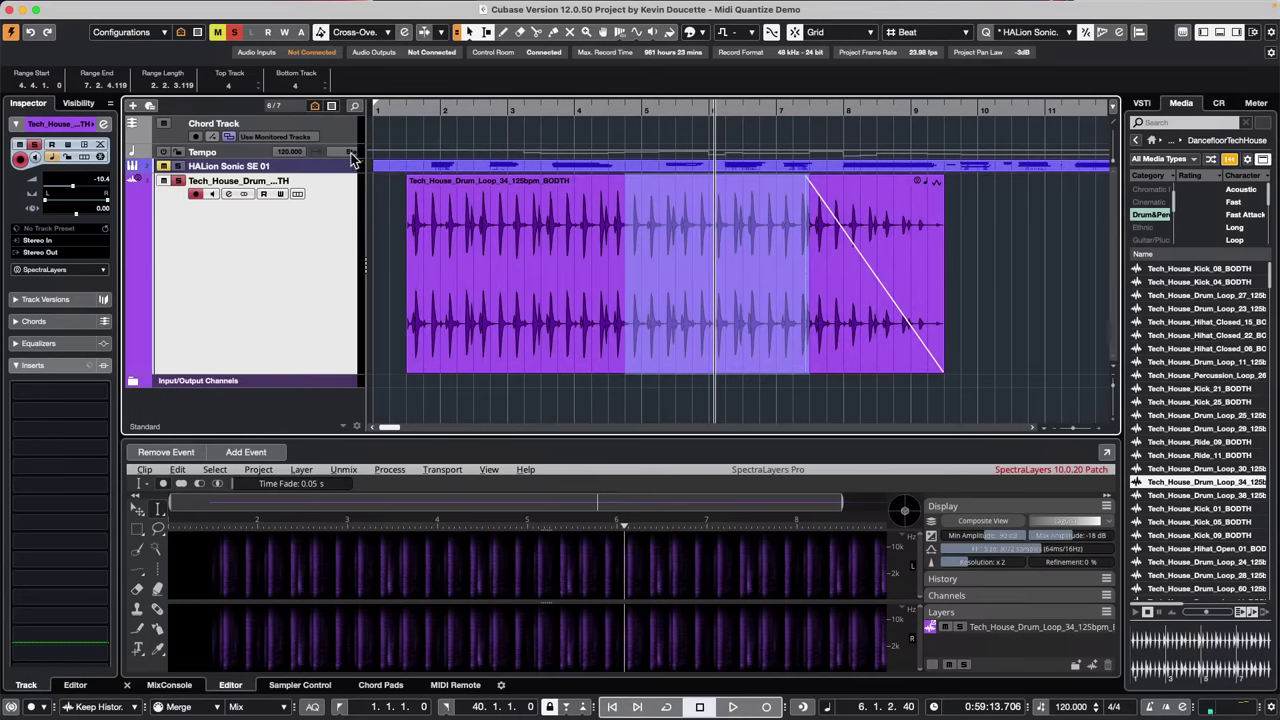
drag(410, 179, 545, 196)
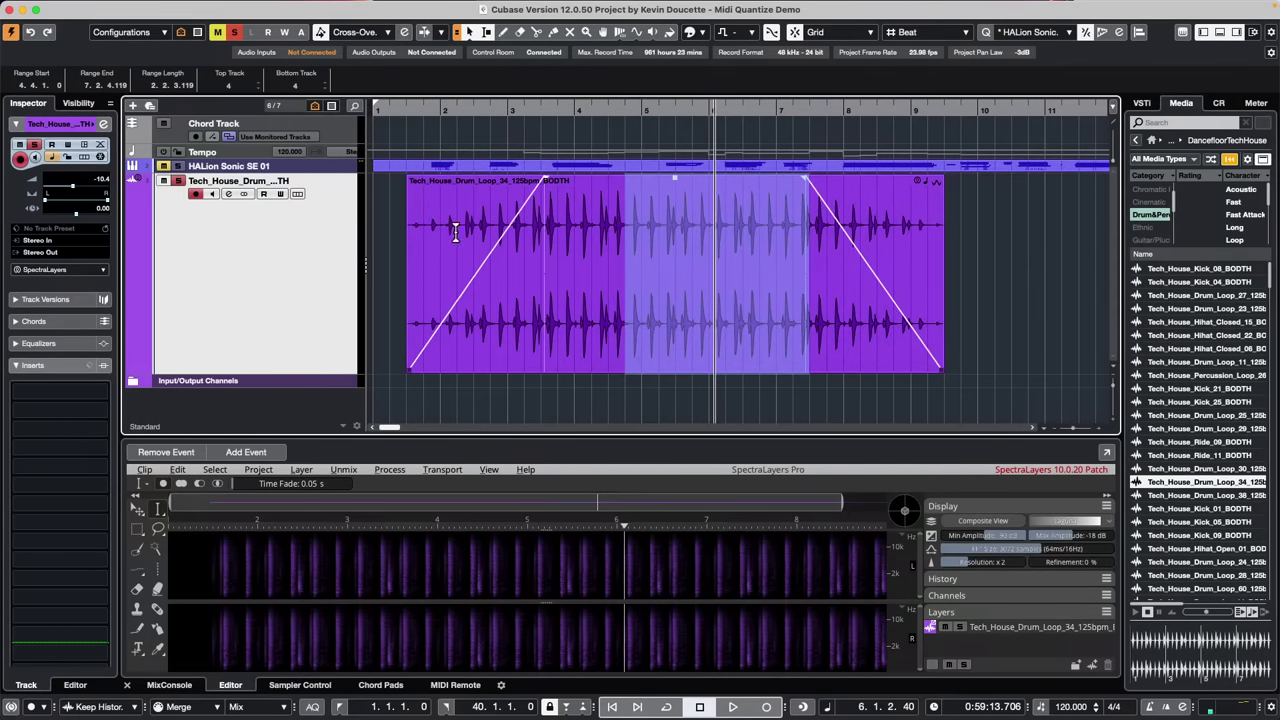
double_click(438, 276)
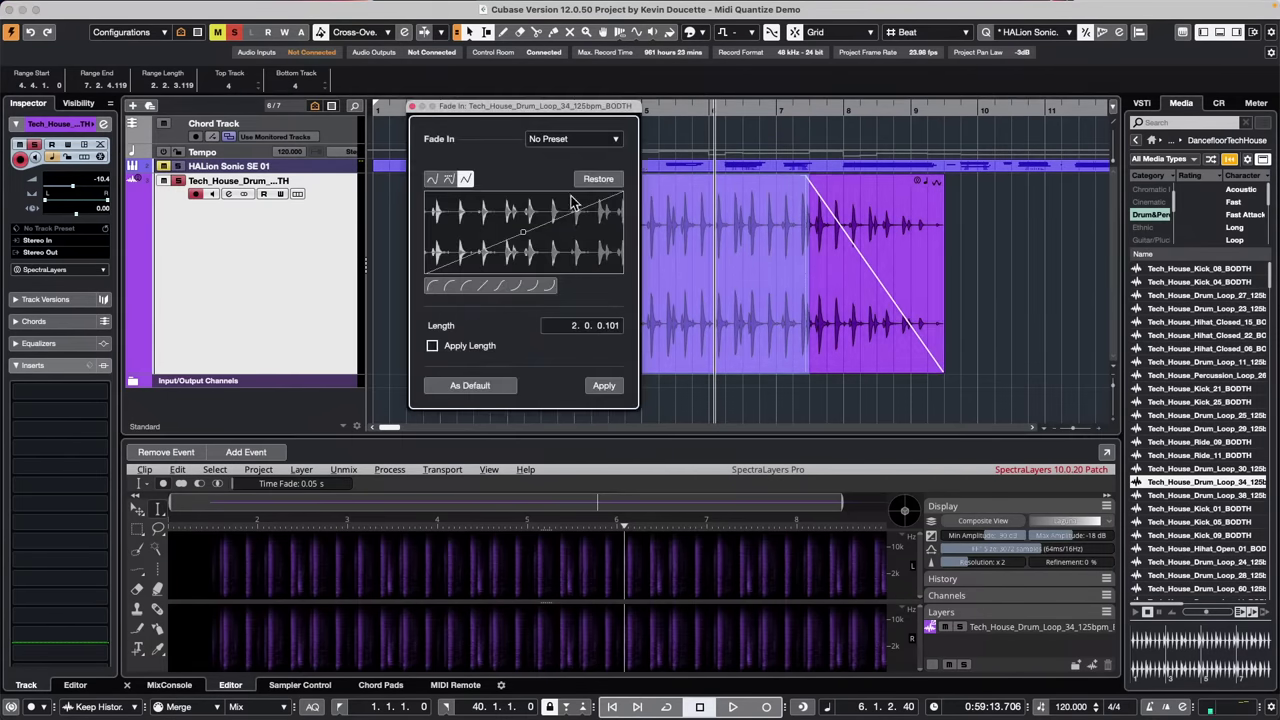
click(461, 217)
click(520, 249)
click(566, 235)
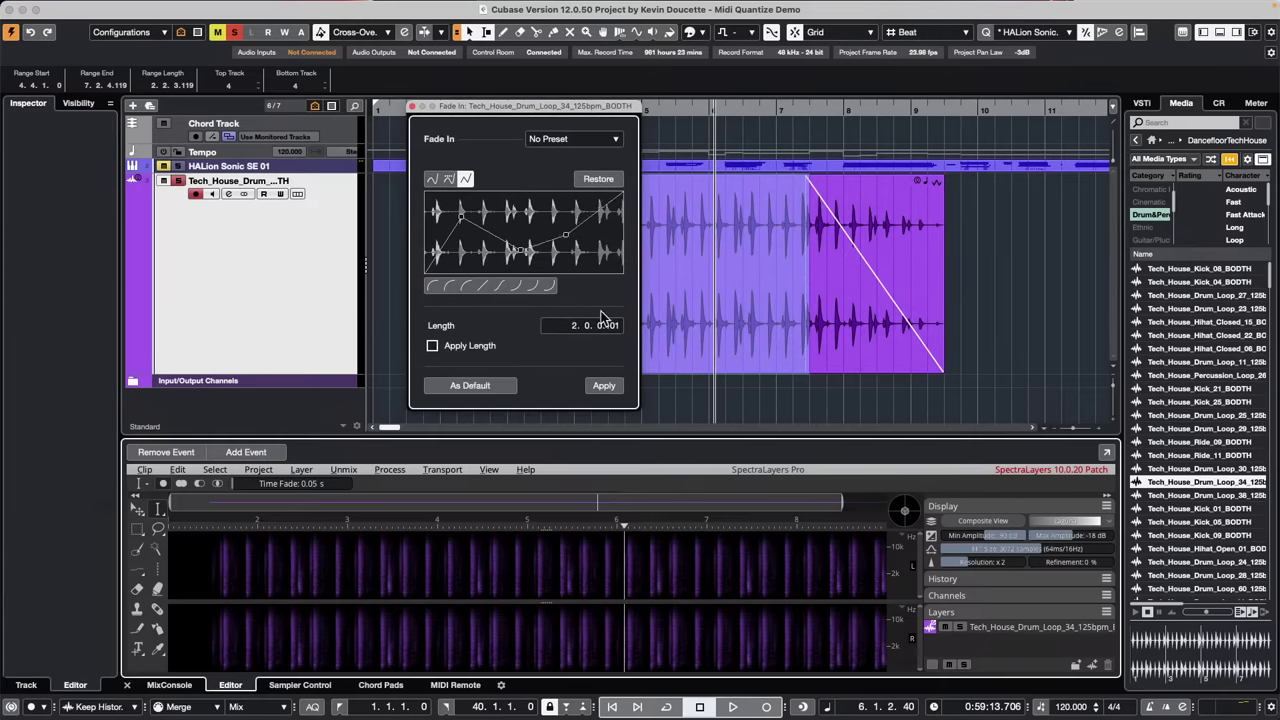
click(604, 386)
click(912, 358)
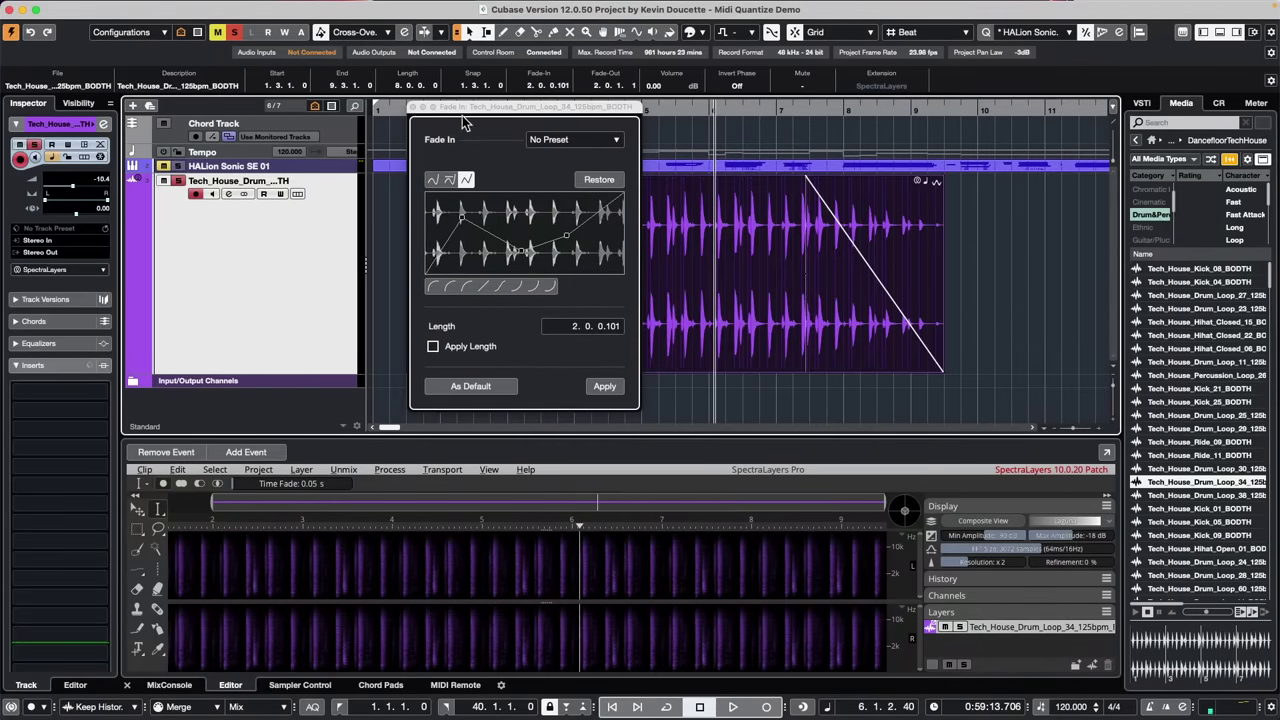
click(413, 106)
Move the whole drum loop event back to bar 1 and separate its middle range up to bar 7, placing it at 10.1.1
drag(677, 192, 777, 277)
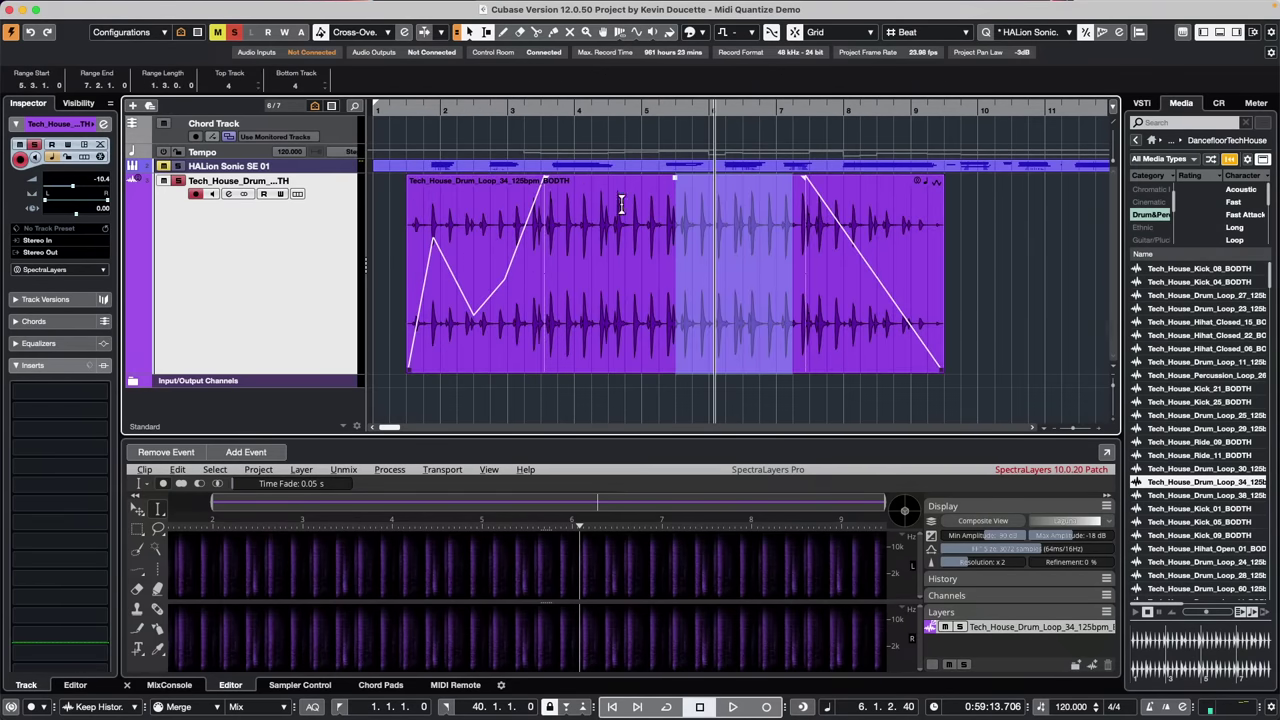
drag(620, 206, 758, 218)
click(825, 338)
mouse_move(825, 338)
mouse_down()
mouse_move(613, 325)
mouse_move(861, 328)
mouse_move(611, 318)
mouse_up()
mouse_move(608, 237)
mouse_down()
mouse_move(788, 211)
mouse_move(777, 211)
mouse_up()
drag(690, 230, 1062, 230)
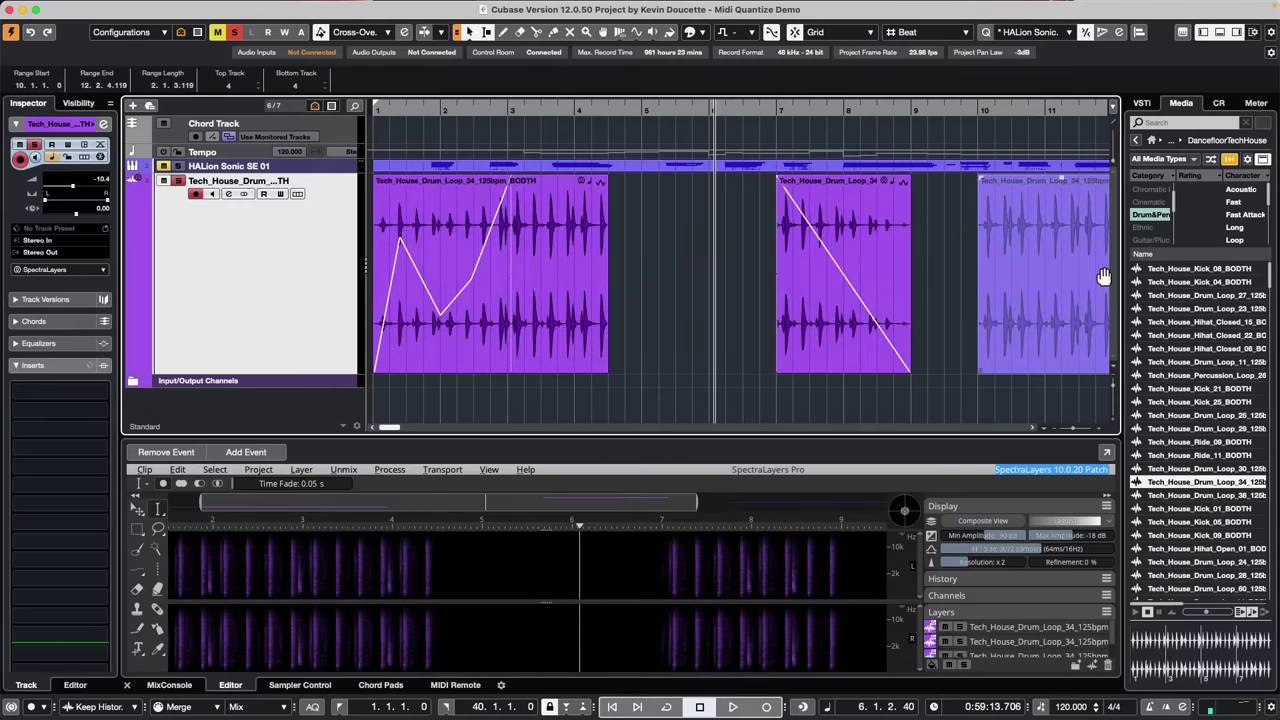
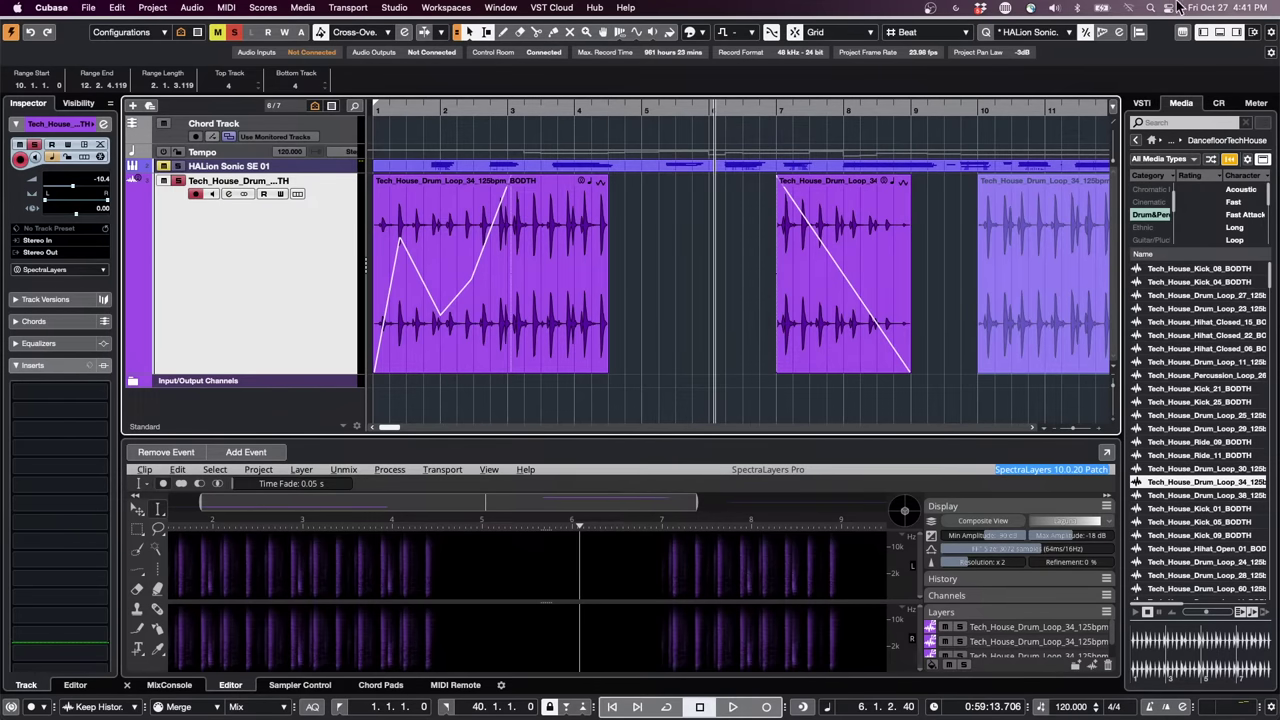
Generate a plug-in report from the VST Plug-in Manager and save it as Plug-in report.txt in the WaveLab Audio files folder
click(395, 8)
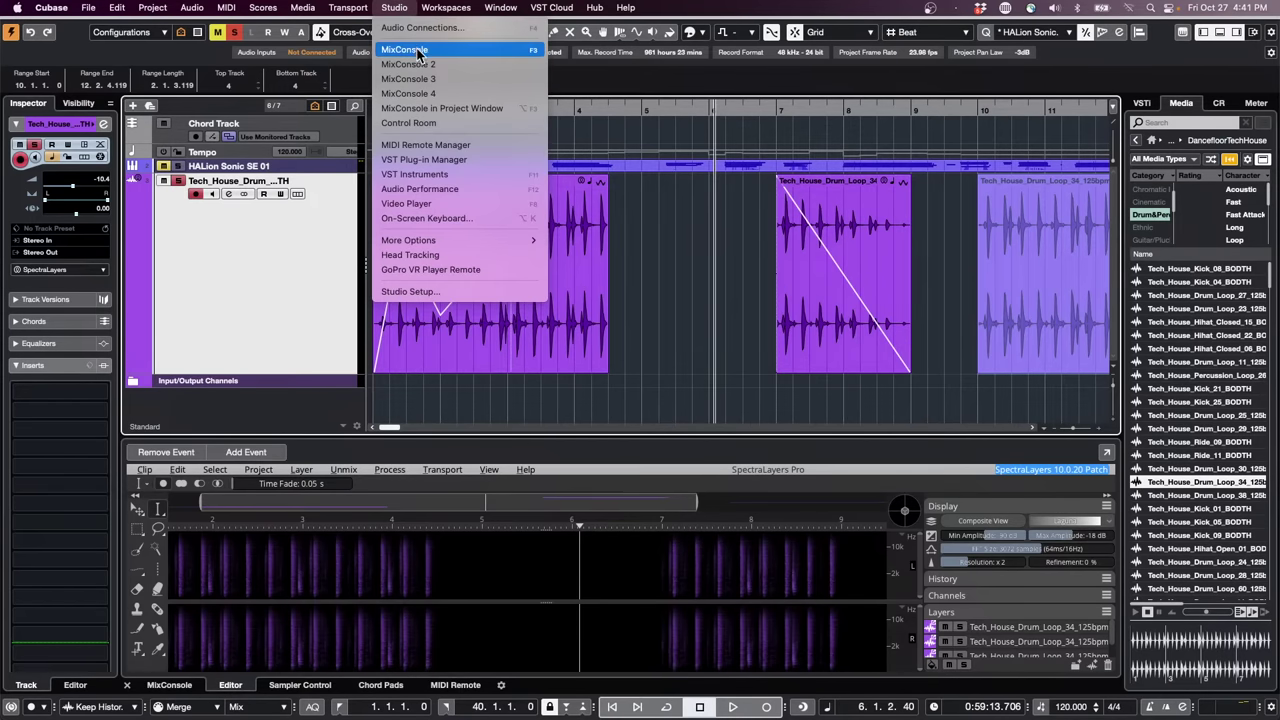
click(463, 160)
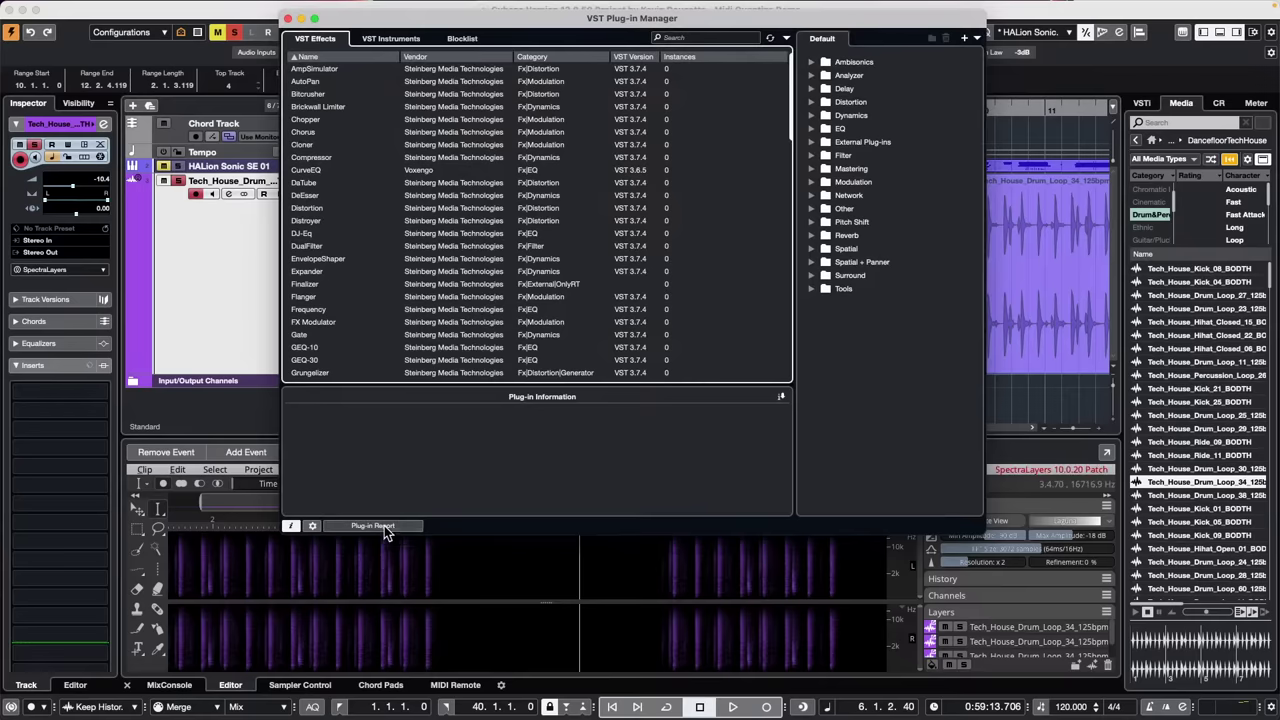
scroll(485, 325, down, 10)
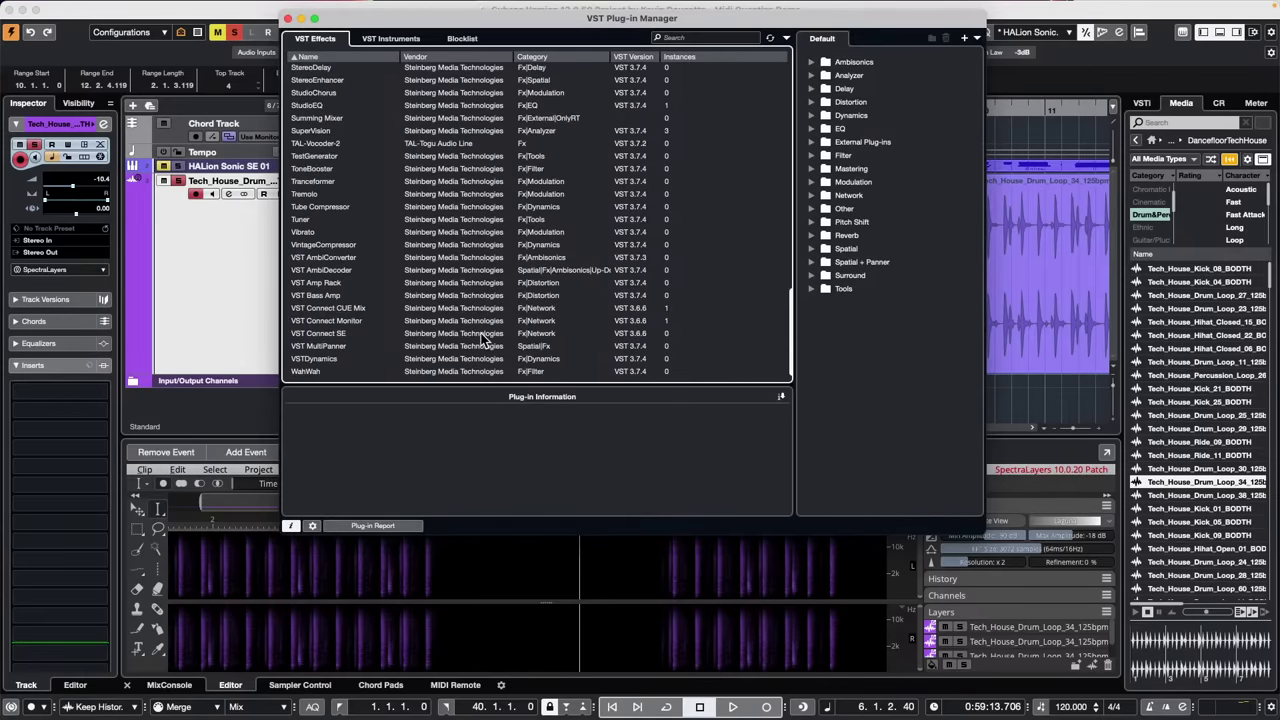
click(381, 530)
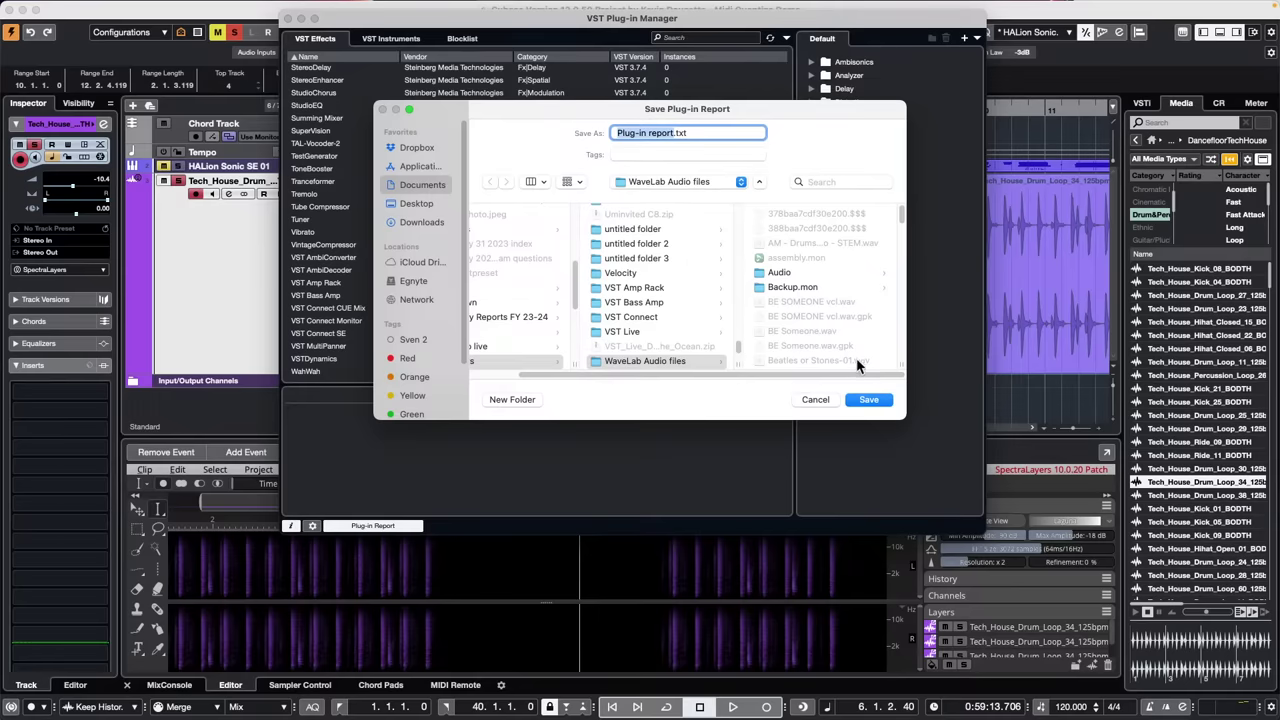
click(869, 399)
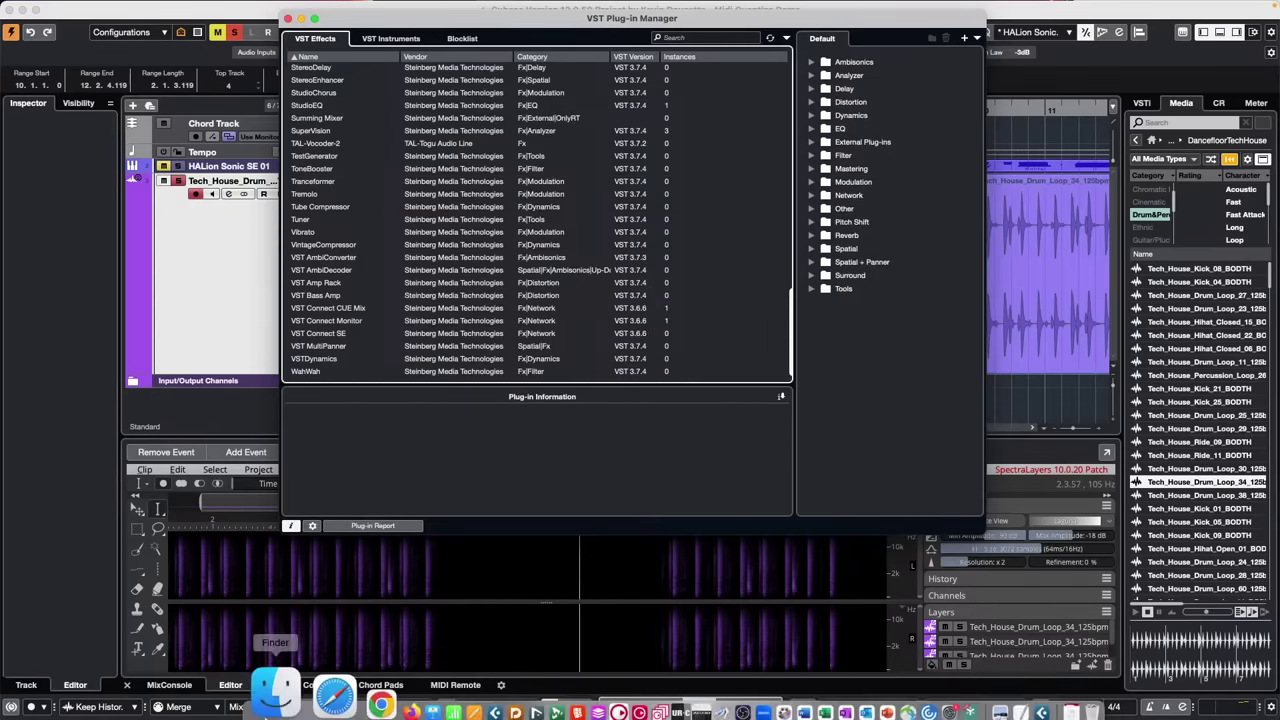
Switch to Finder, open Plug-in report.txt from the recent files, and show it full screen
click(276, 690)
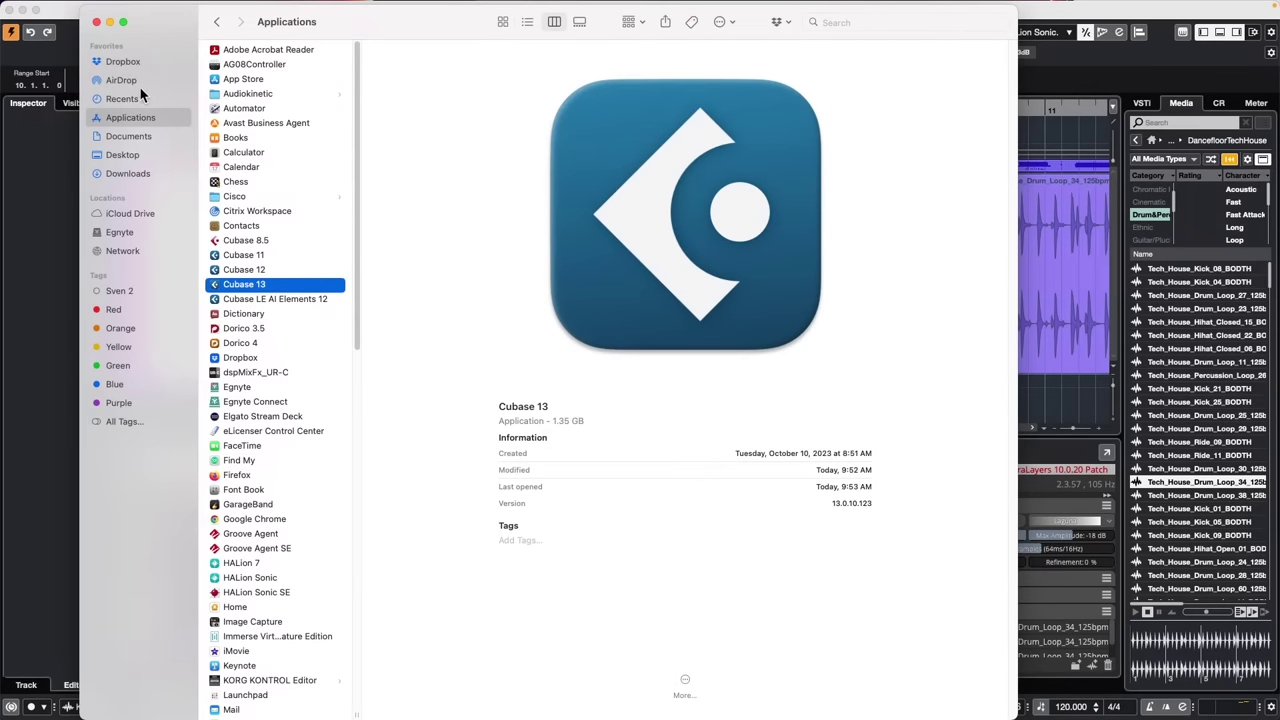
click(129, 100)
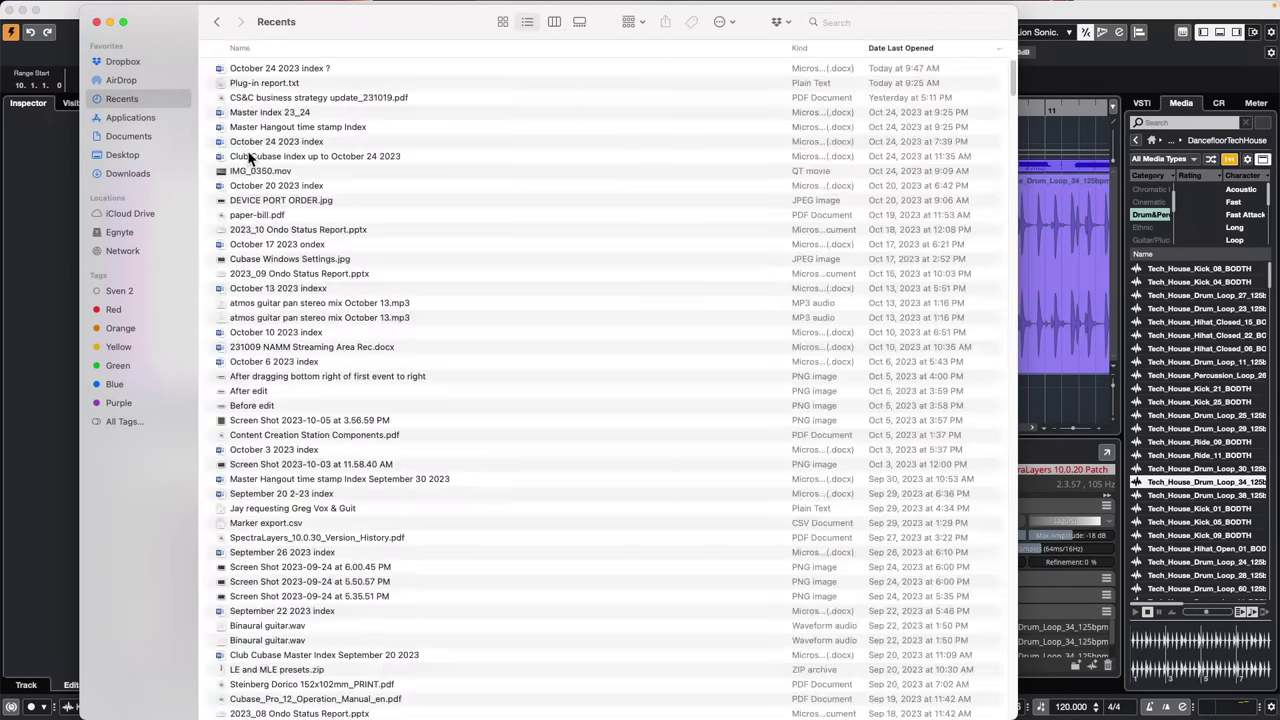
click(260, 72)
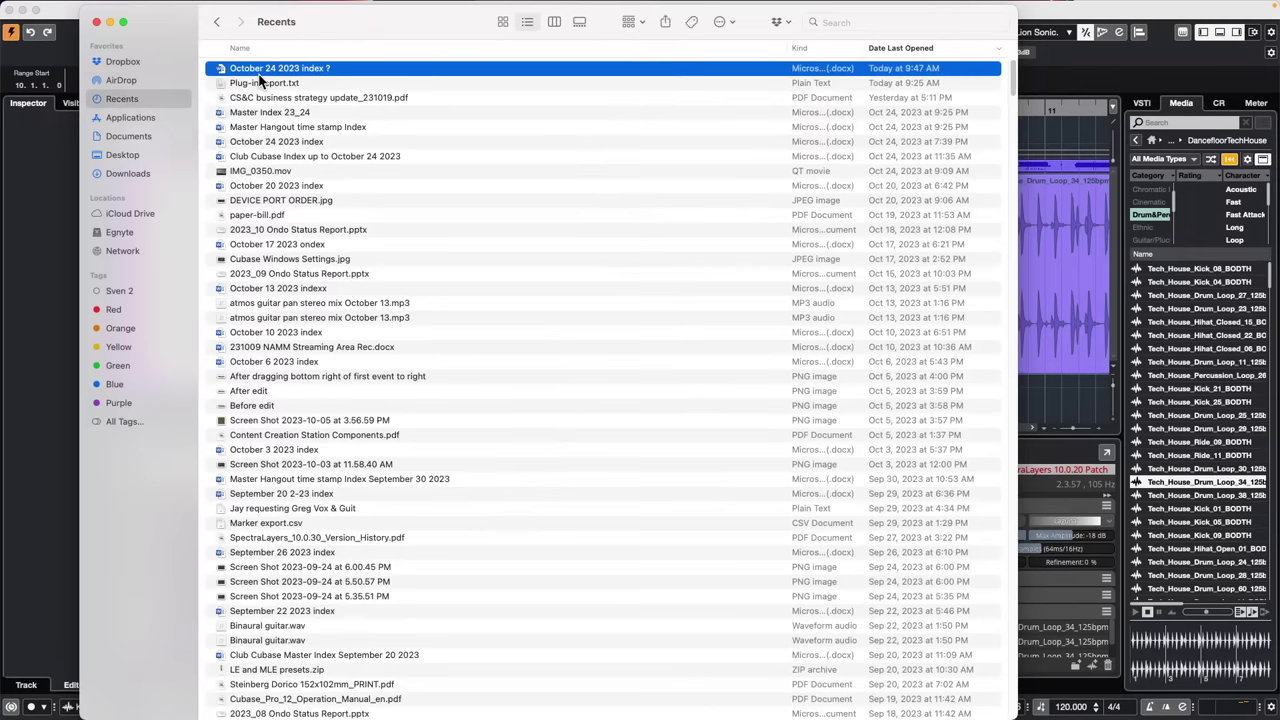
click(264, 84)
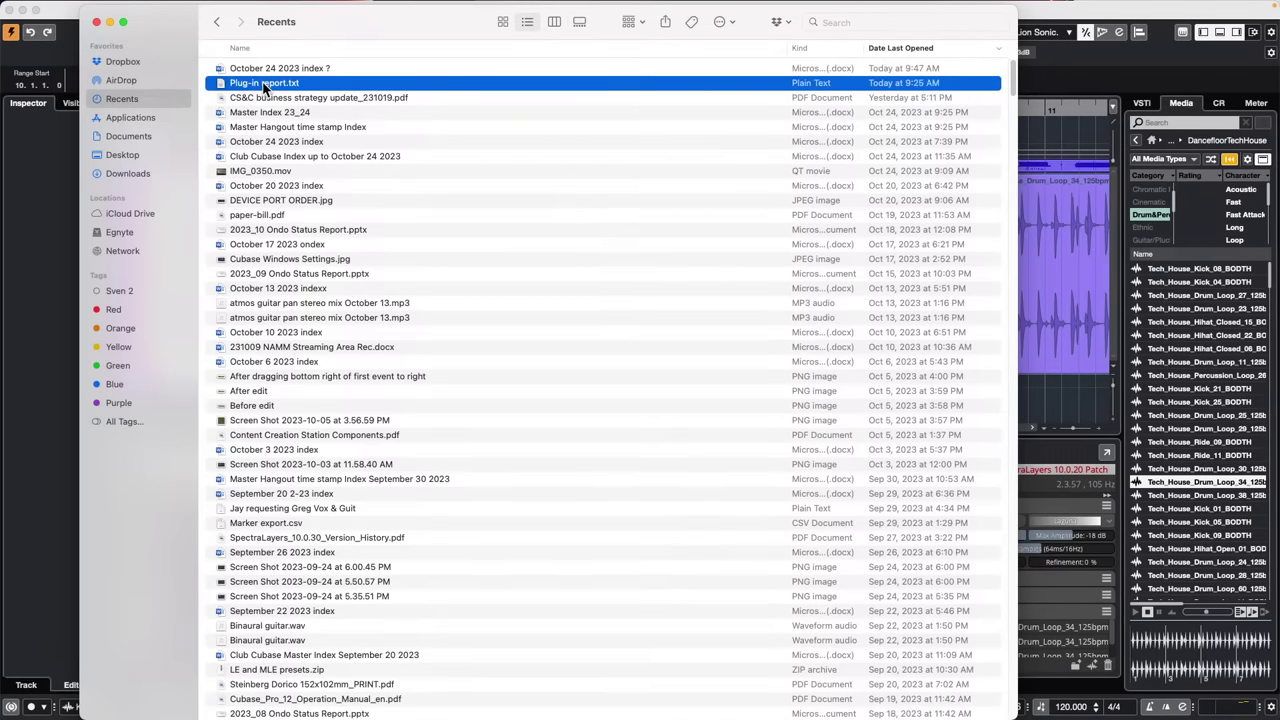
double_click(264, 84)
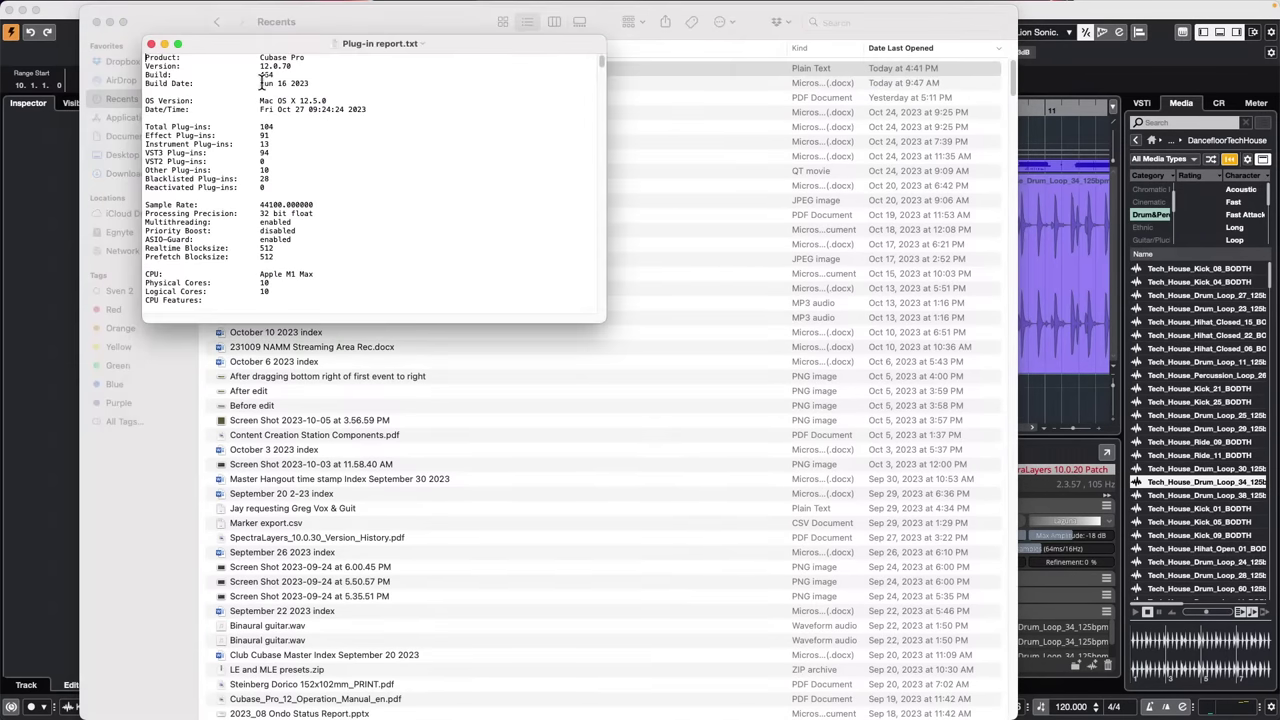
click(179, 45)
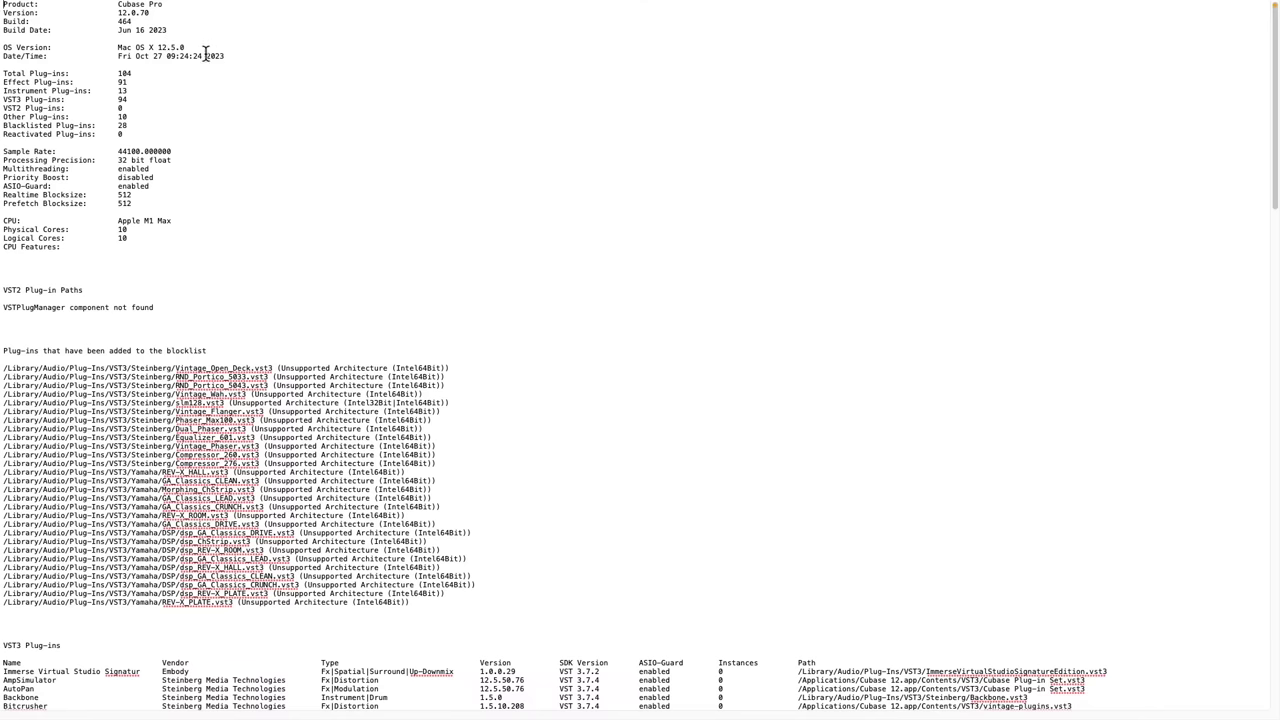
Examine the plug-in report's system details, blocklisted plug-ins, and VST3 plug-in list with versions, instances and file paths
scroll(203, 52, down, 2)
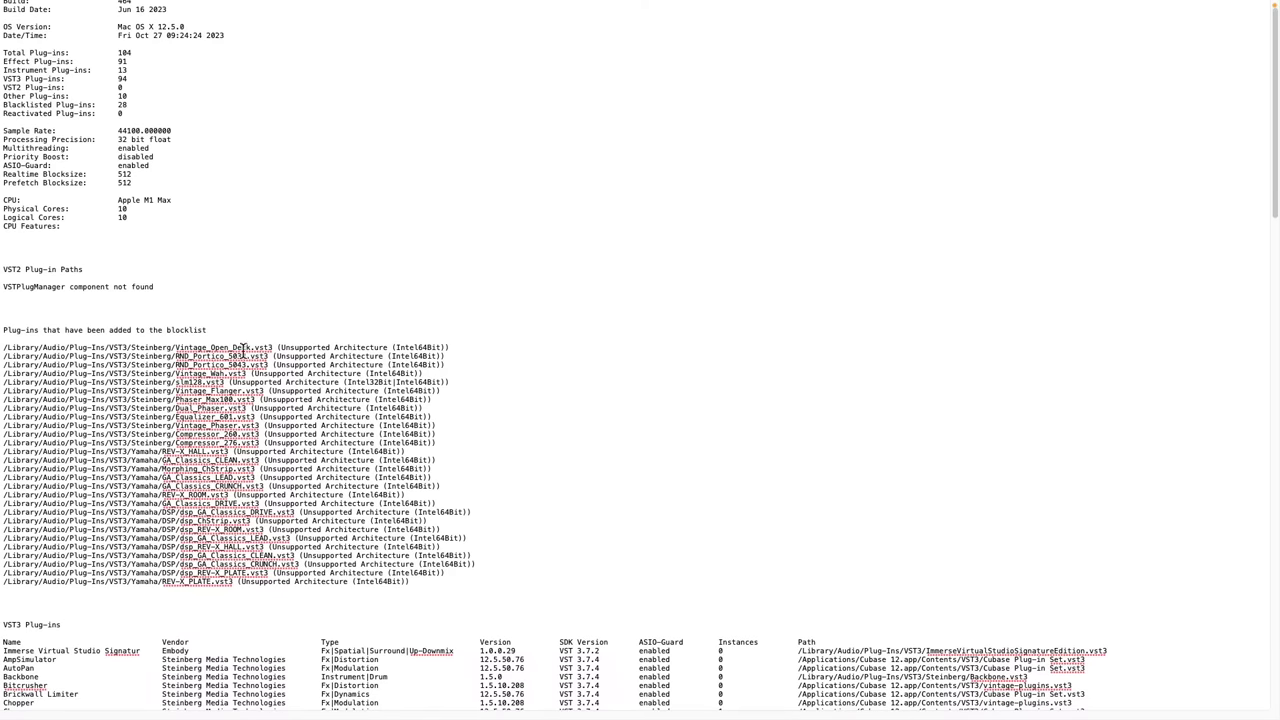
scroll(330, 345, down, 6)
scroll(330, 345, down, 7)
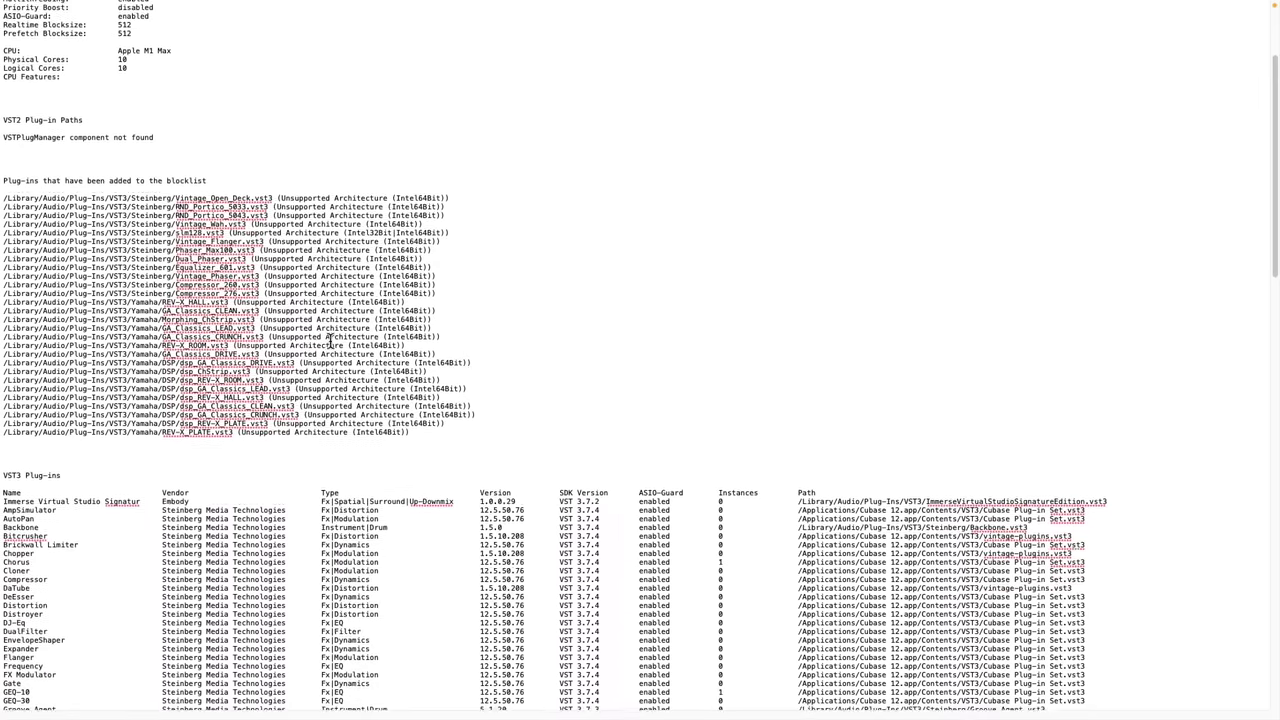
scroll(330, 337, down, 2)
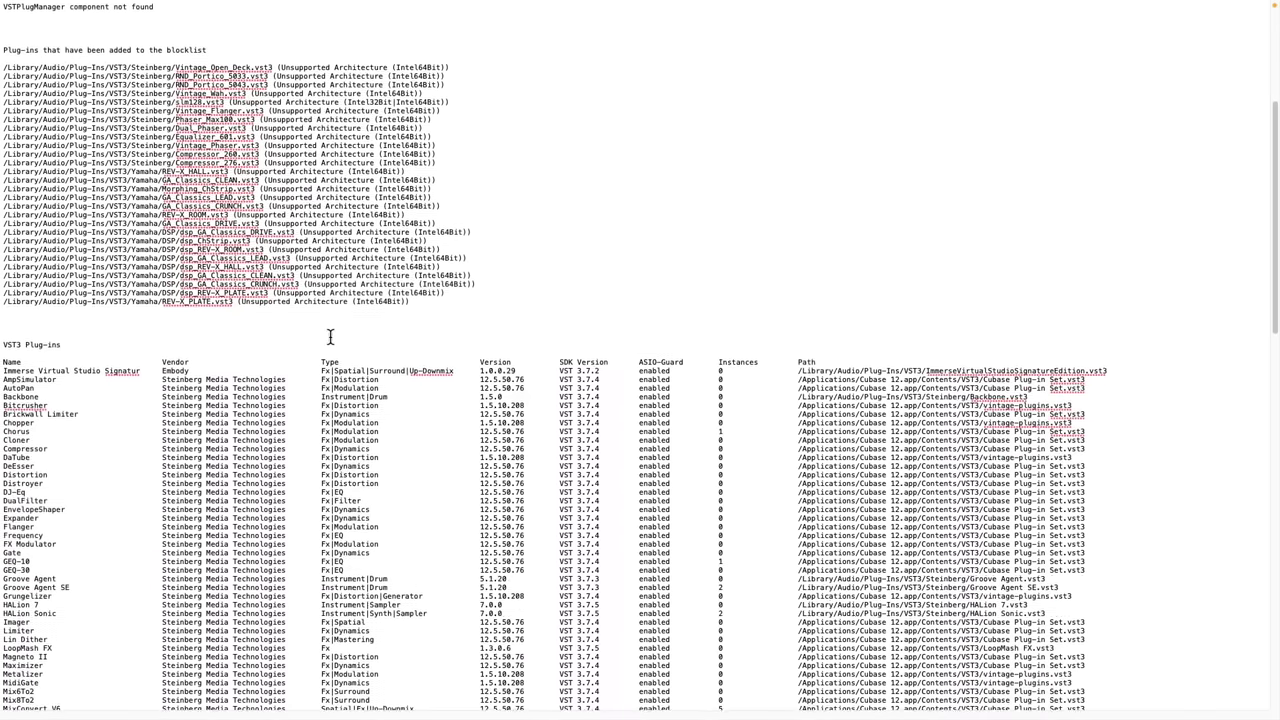
scroll(628, 356, down, 6)
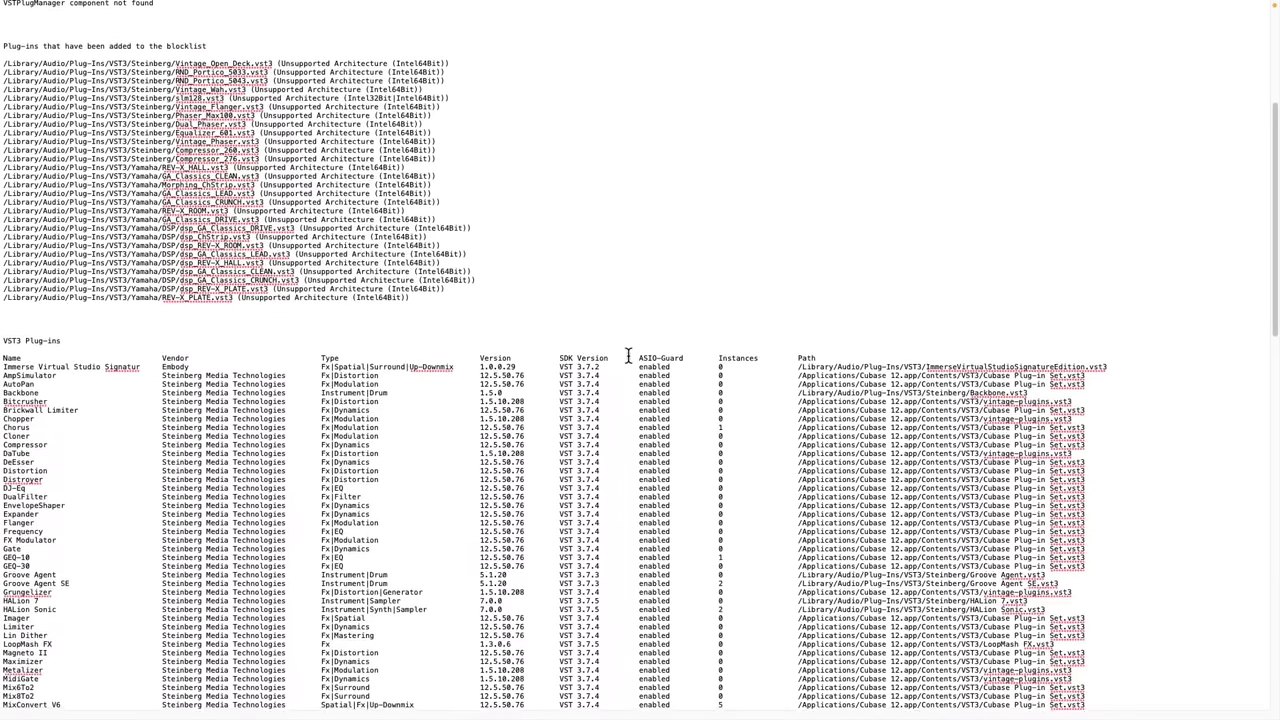
scroll(930, 291, down, 20)
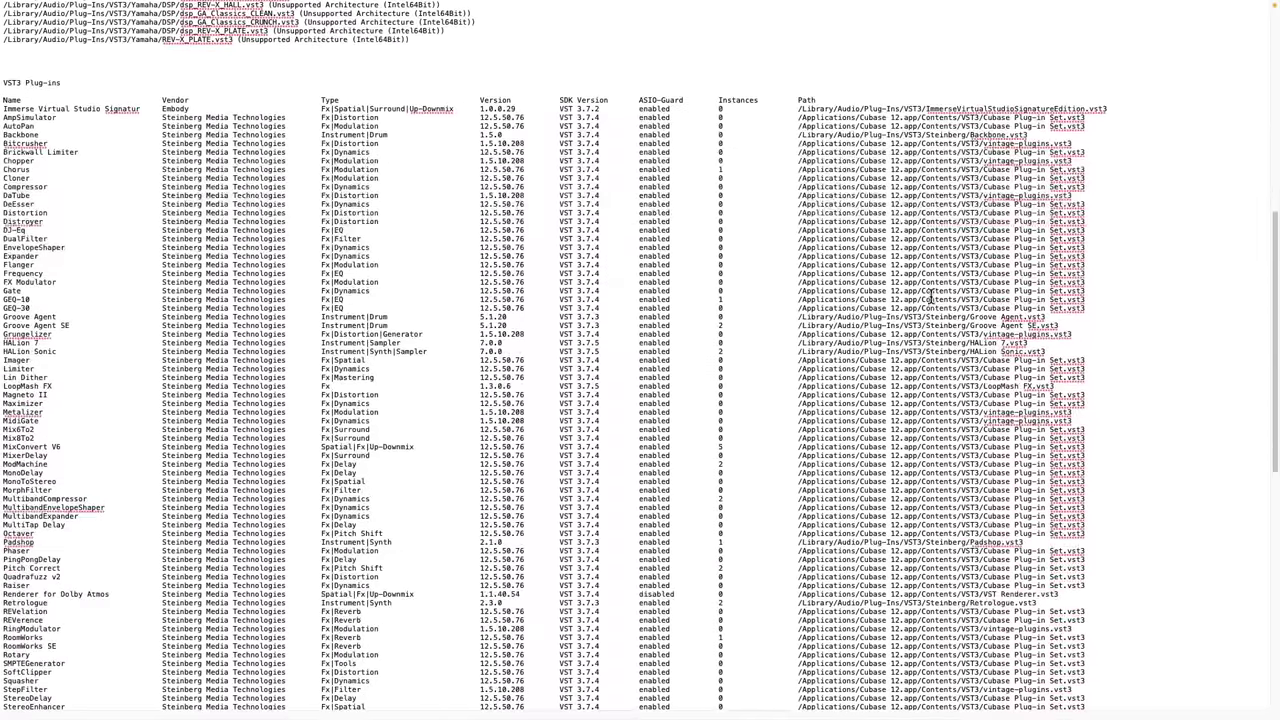
scroll(935, 290, down, 12)
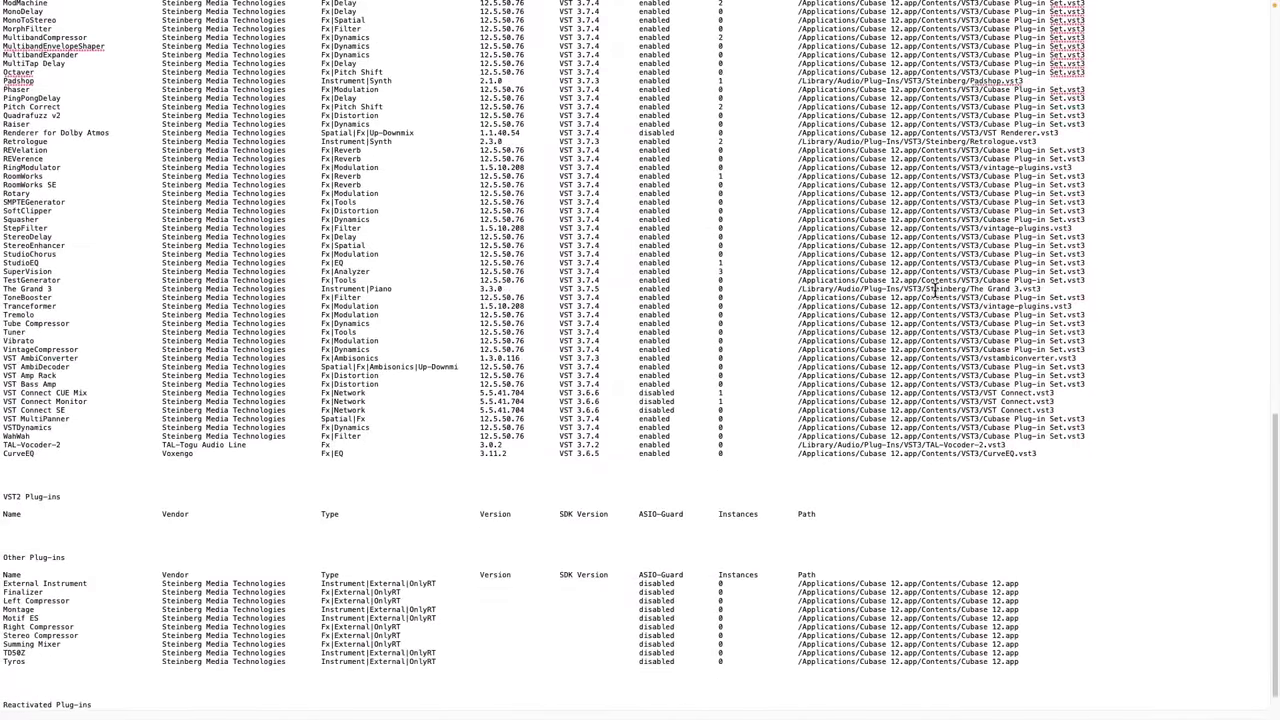
scroll(933, 288, up, 18)
scroll(934, 288, up, 19)
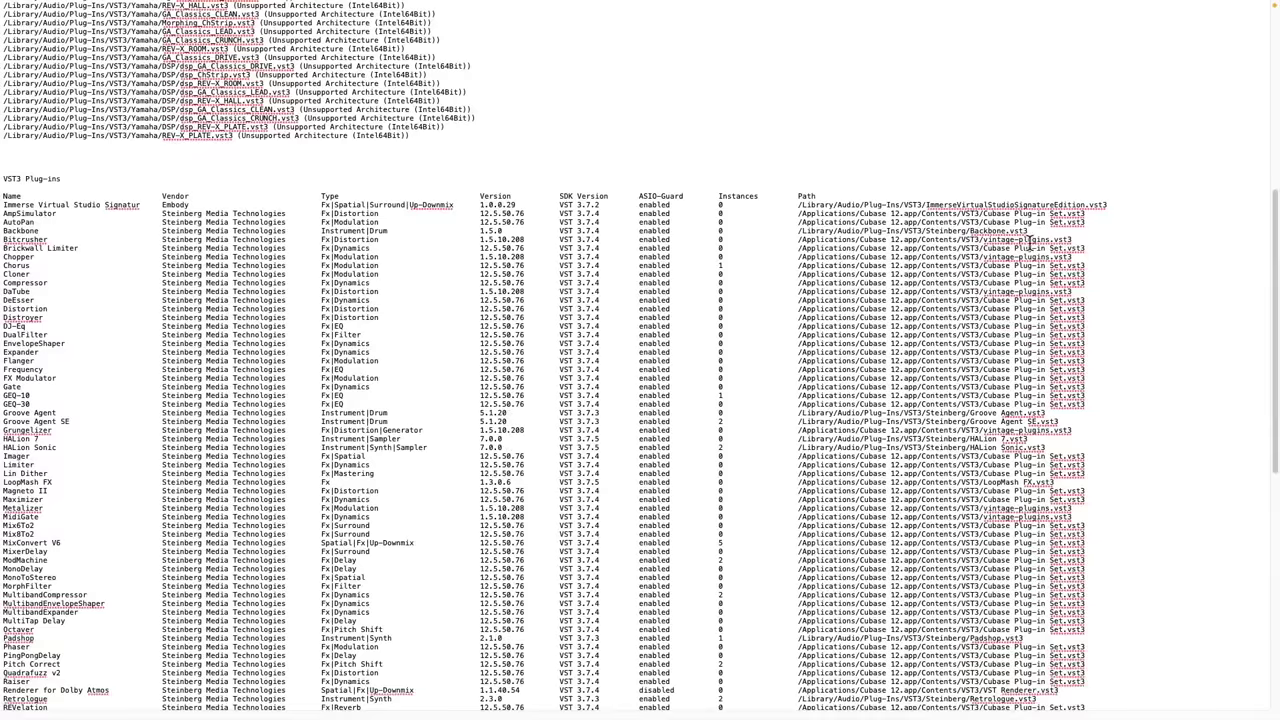
scroll(1030, 240, up, 7)
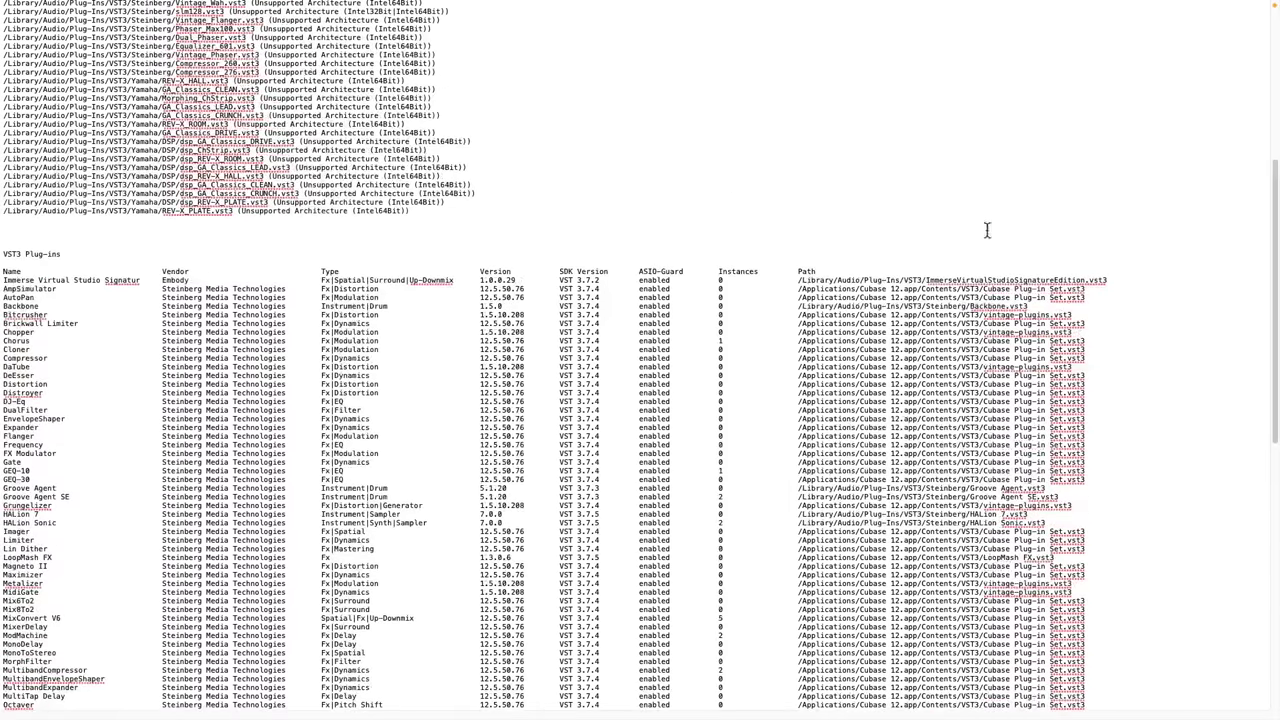
scroll(811, 24, up, 4)
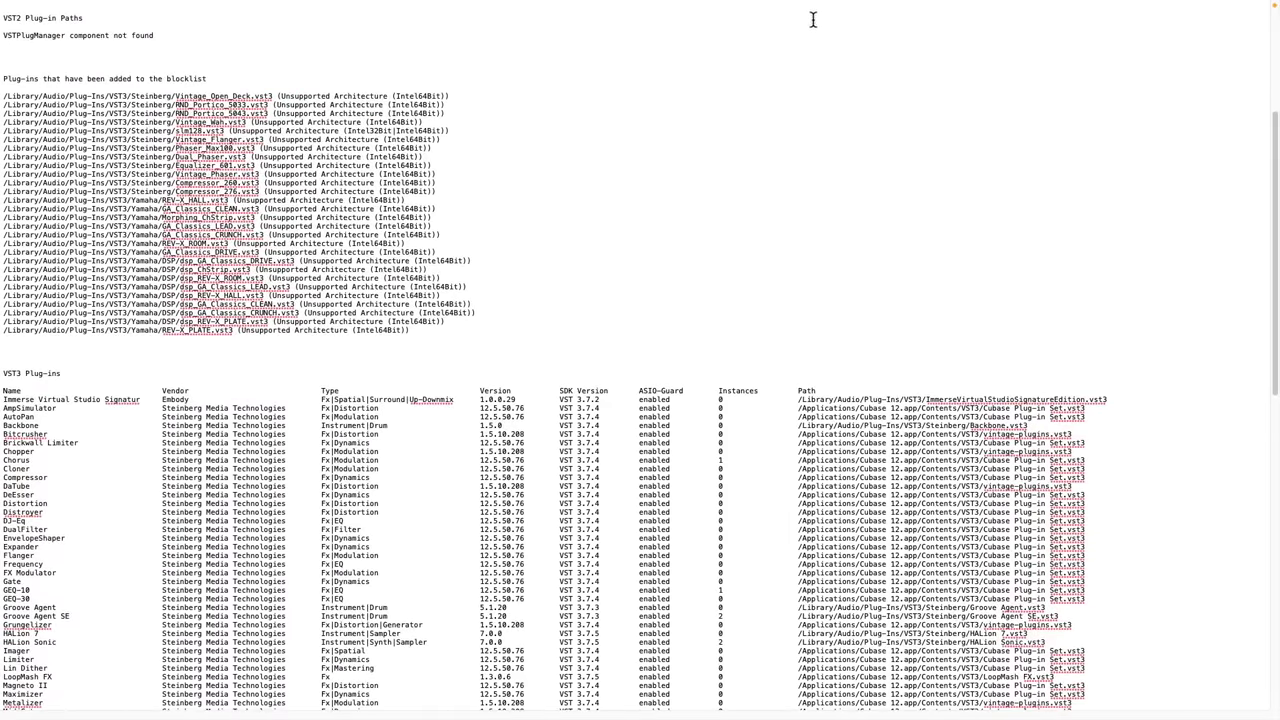
Switch back to Cubase and close the VST Plug-in Manager
key(super+Tab)
key(super+Tab)
key(super+Tab)
key(super+Tab)
key(super+Tab)
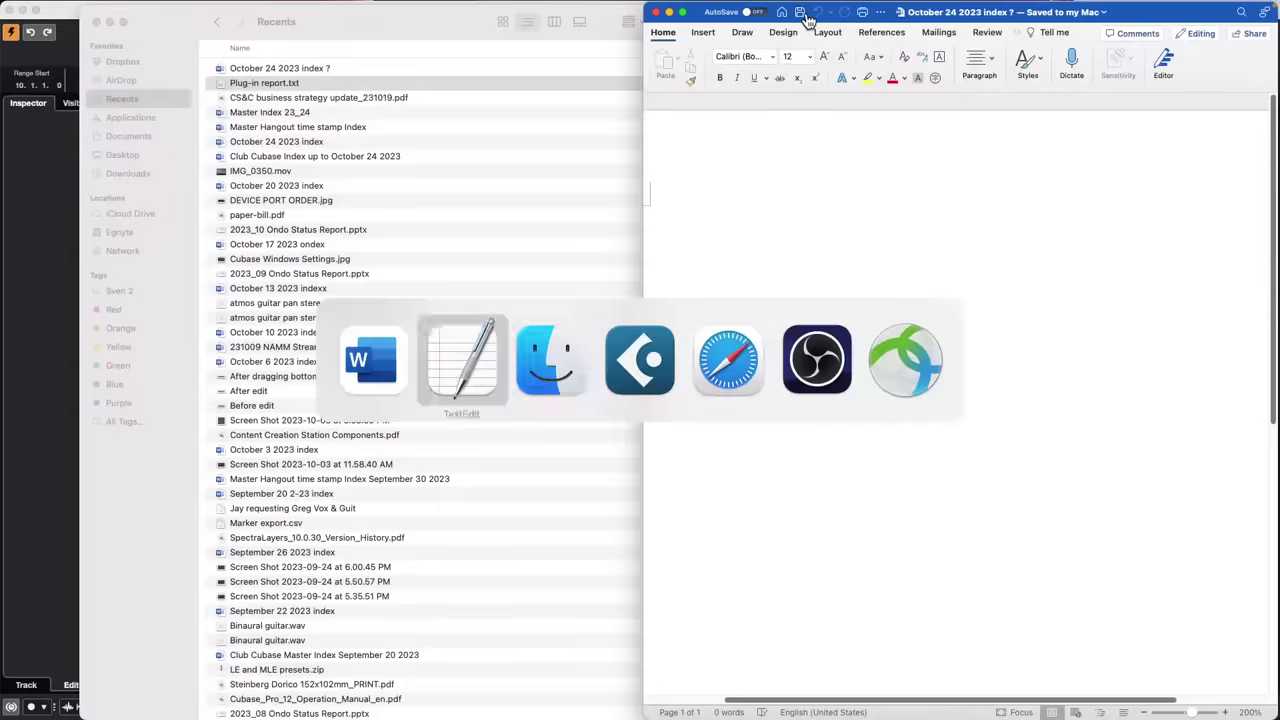
key(super+Tab)
key(super+Tab)
key(super+Tab)
key(super+Tab)
key(super+Tab)
key(super+Tab)
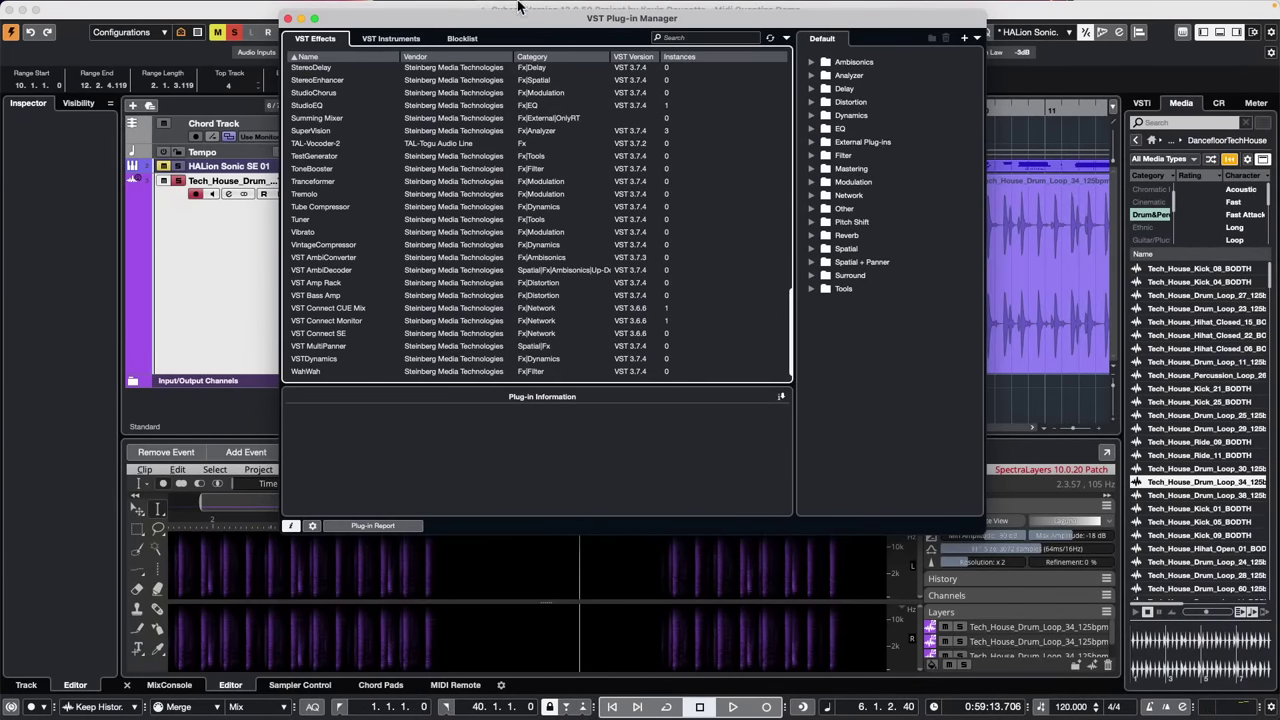
mouse_move(501, 10)
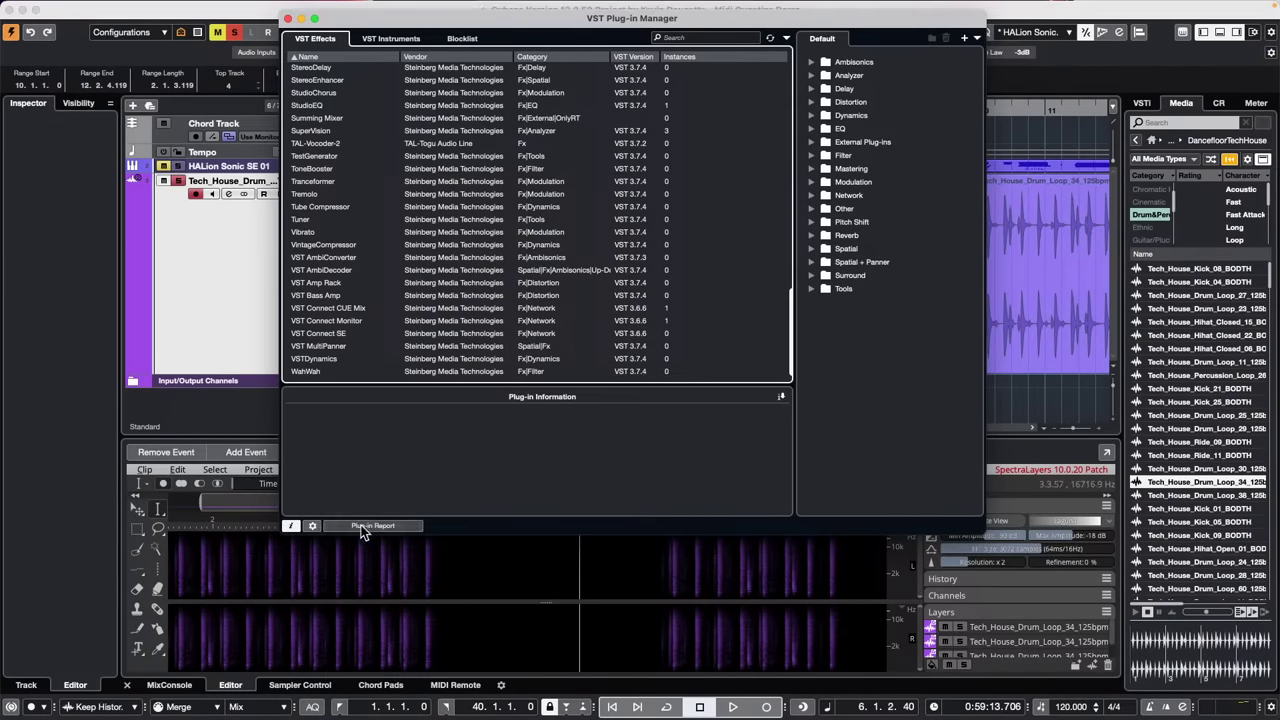
click(288, 21)
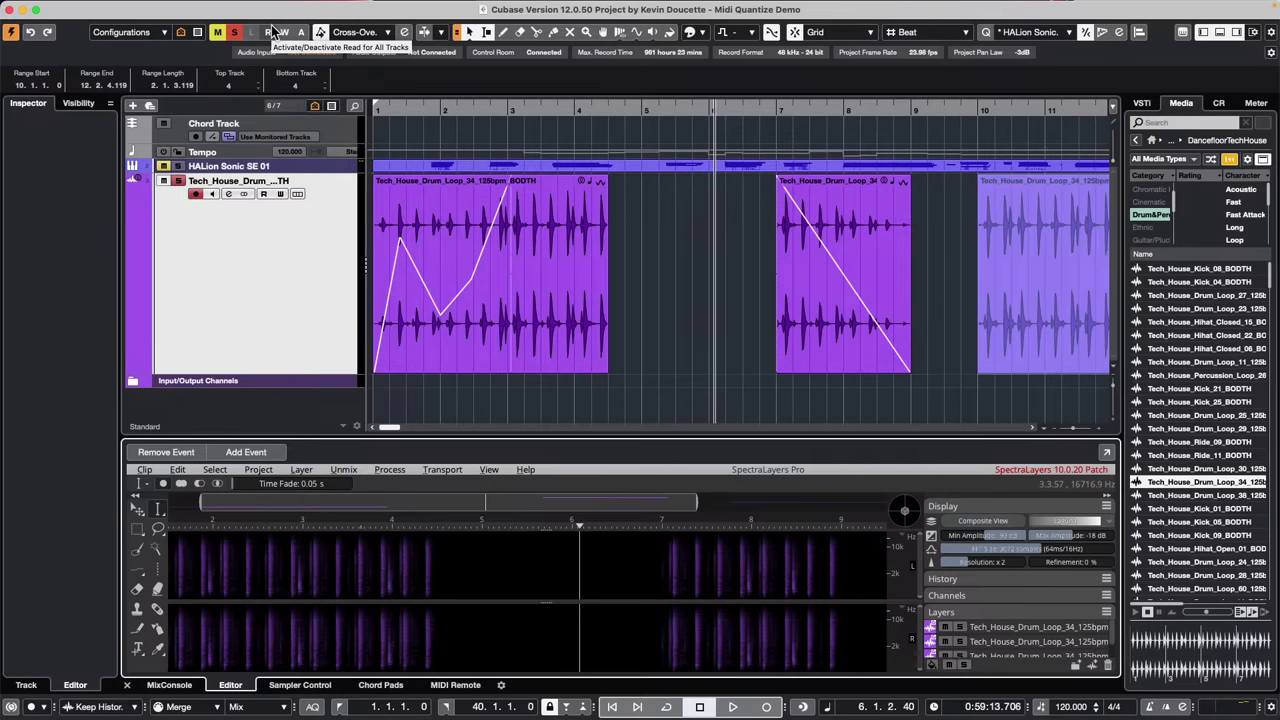
Select the drum loop event starting at bar 10 and raise its event volume to 0.67 dB
click(561, 266)
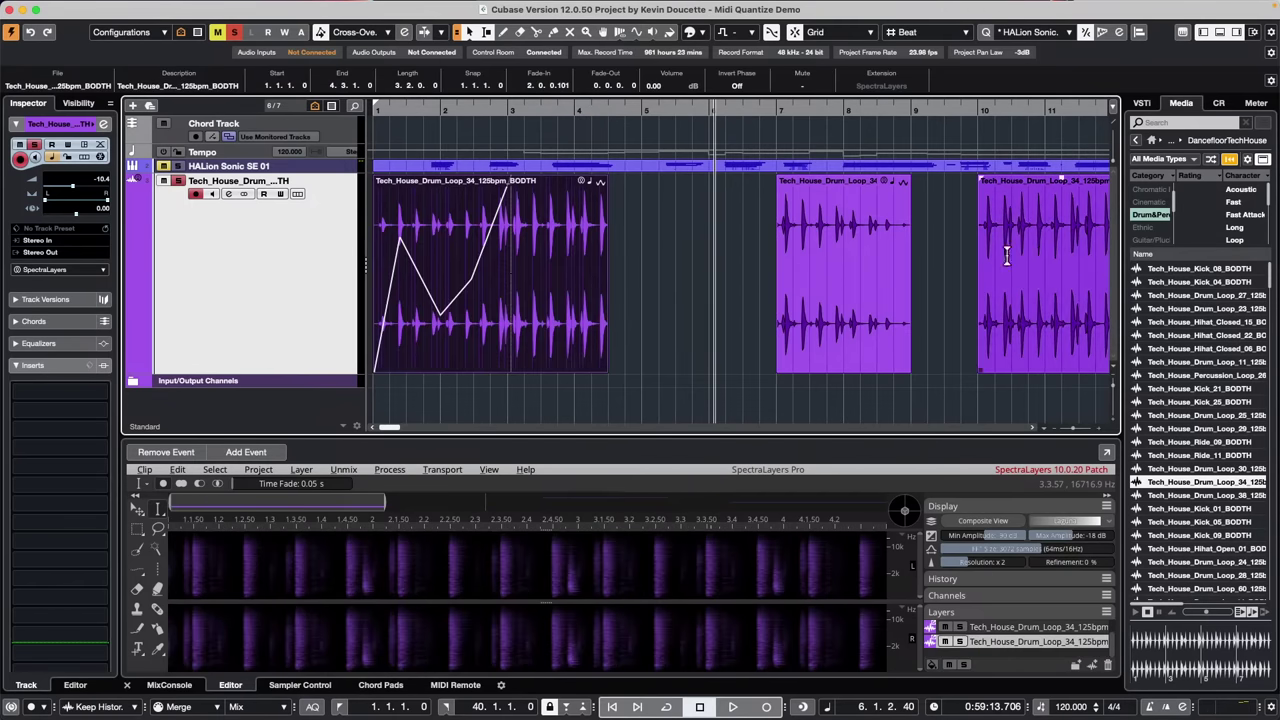
click(1042, 255)
drag(792, 105, 790, 55)
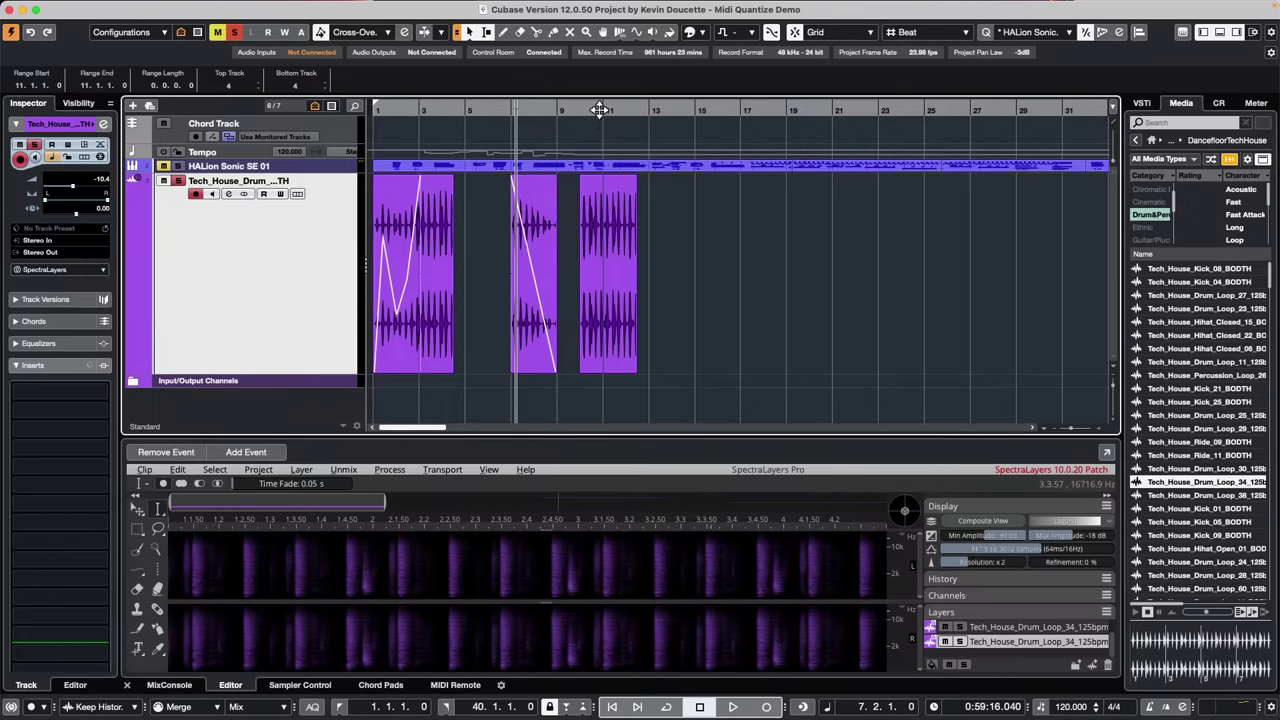
drag(597, 108, 651, 236)
click(652, 308)
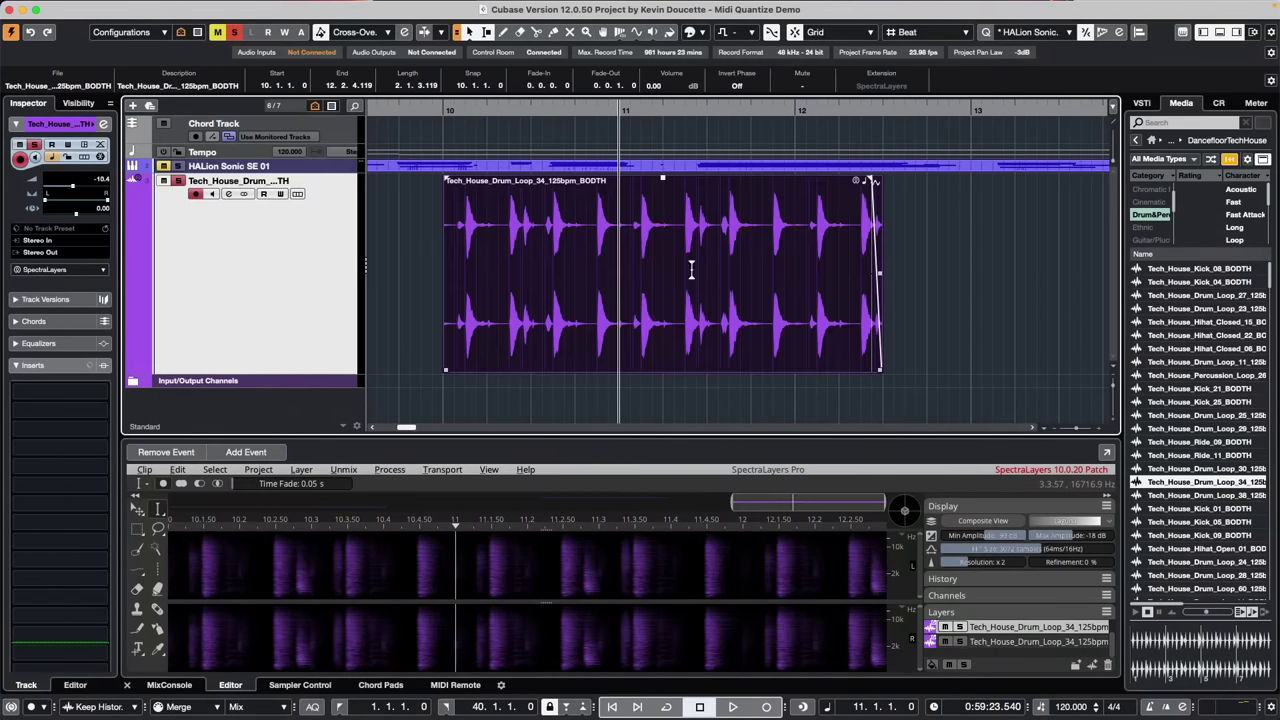
mouse_move(662, 177)
mouse_down()
mouse_move(666, 157)
mouse_move(657, 260)
mouse_move(680, 166)
mouse_up()
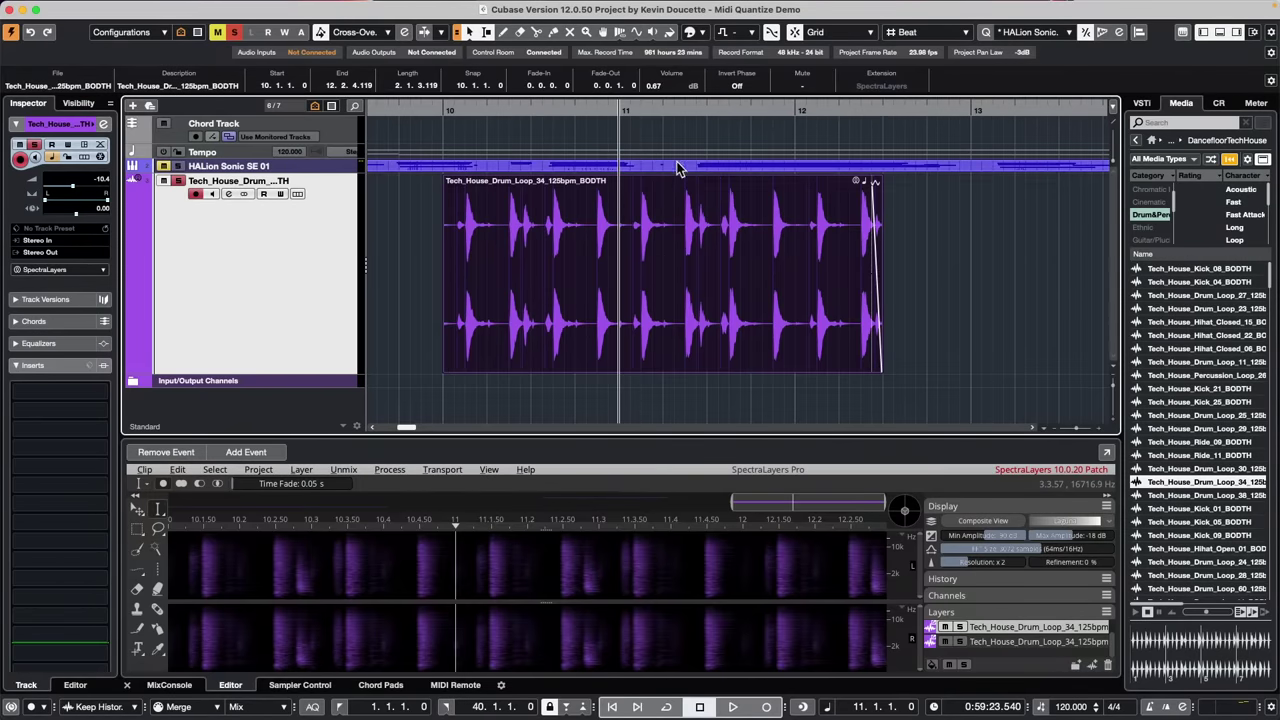
Draw freehand volume automation on the drum track from about 10.4 to 11.4, and raise the selected event's volume to 2.48 dB
click(133, 368)
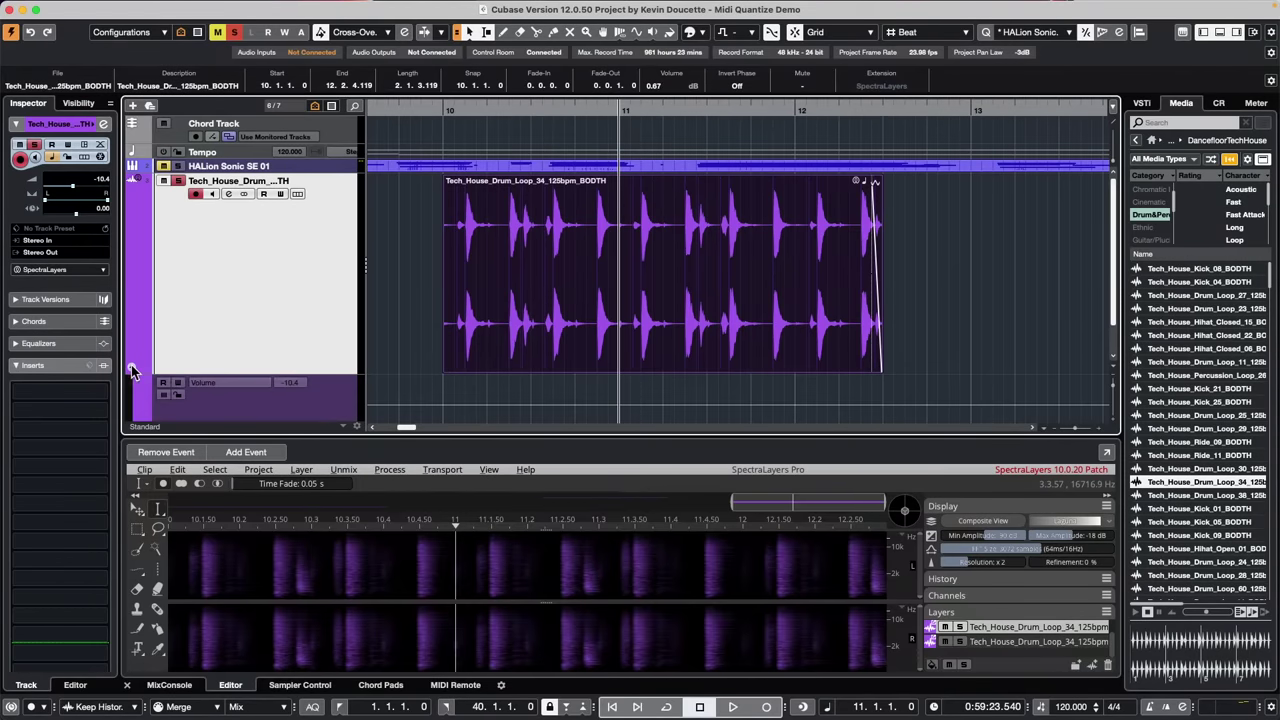
right_click(566, 398)
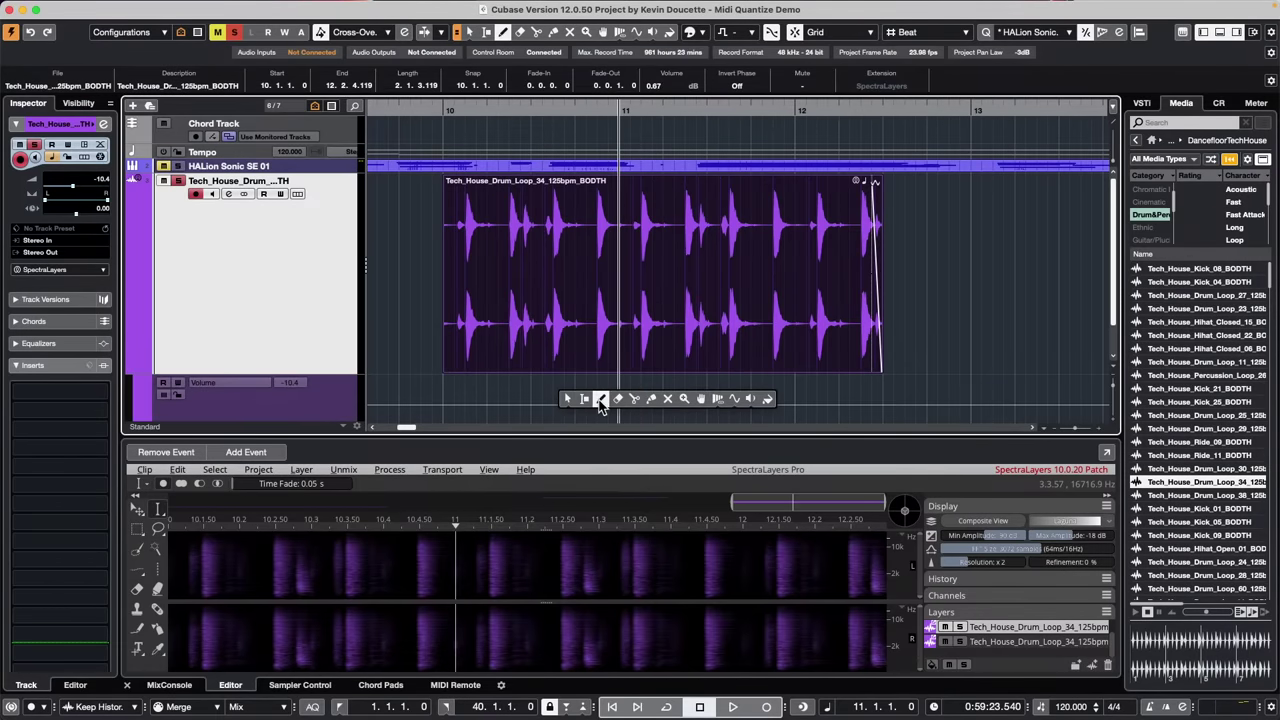
click(601, 399)
mouse_move(601, 402)
mouse_down()
mouse_move(656, 391)
mouse_move(768, 409)
mouse_up()
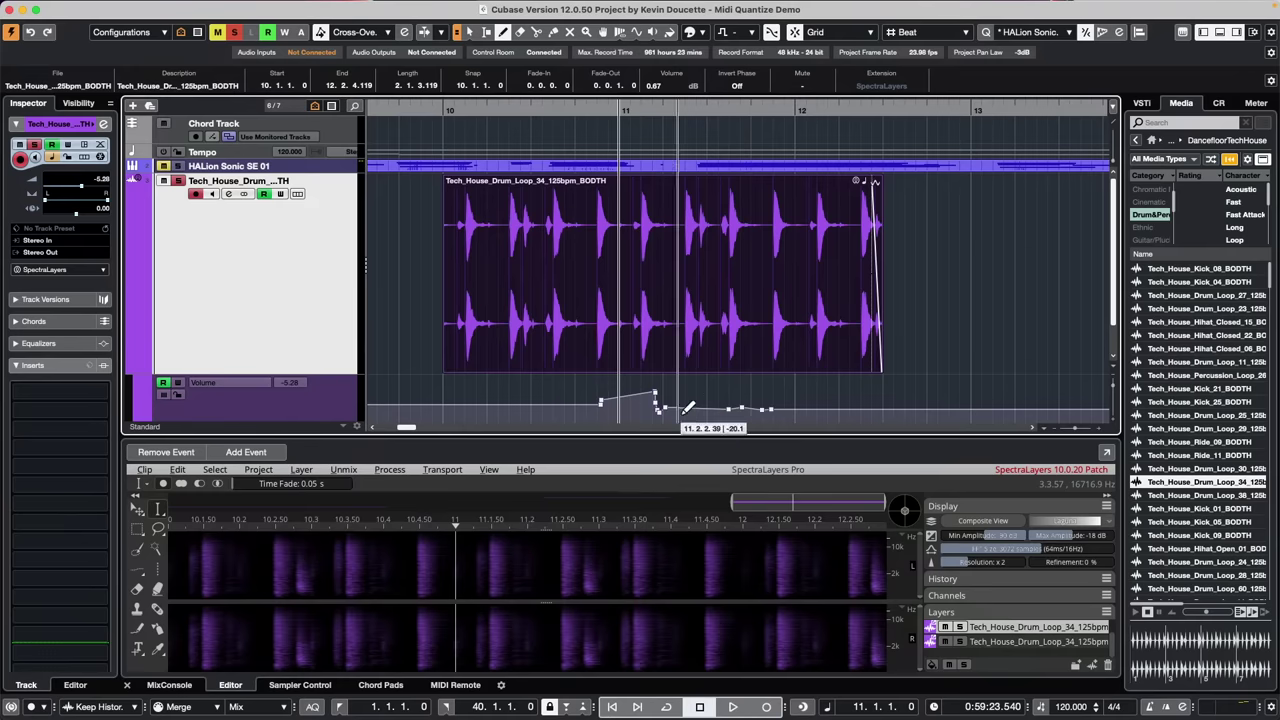
key(1)
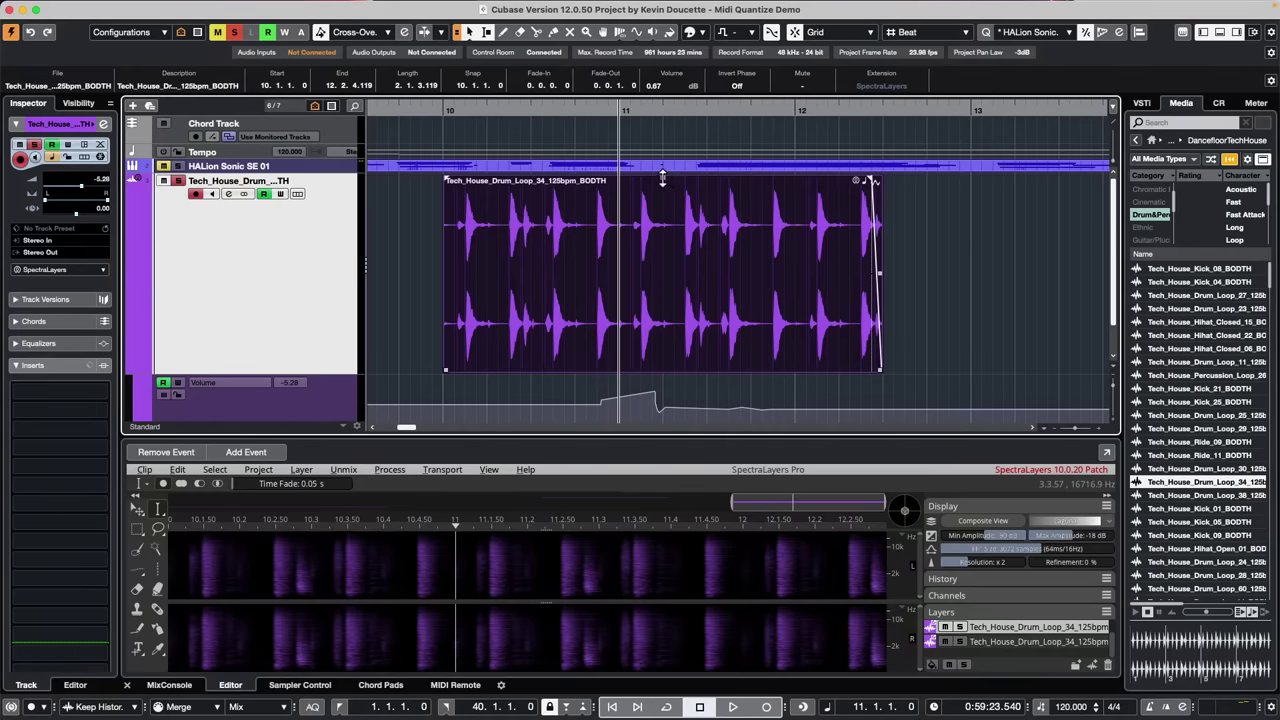
drag(651, 178, 655, 132)
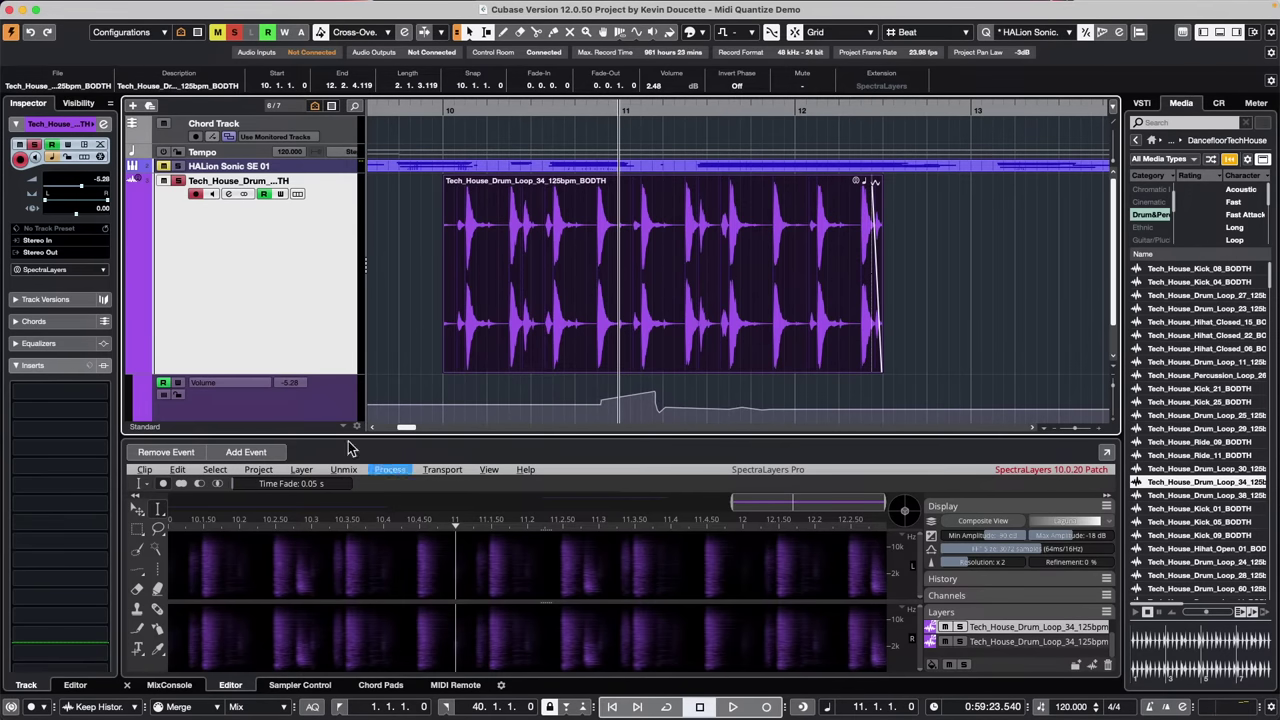
Show the MIDI Remote for the Korg nanoKONTROL2 and switch its mapping page to Untitled Page
click(462, 687)
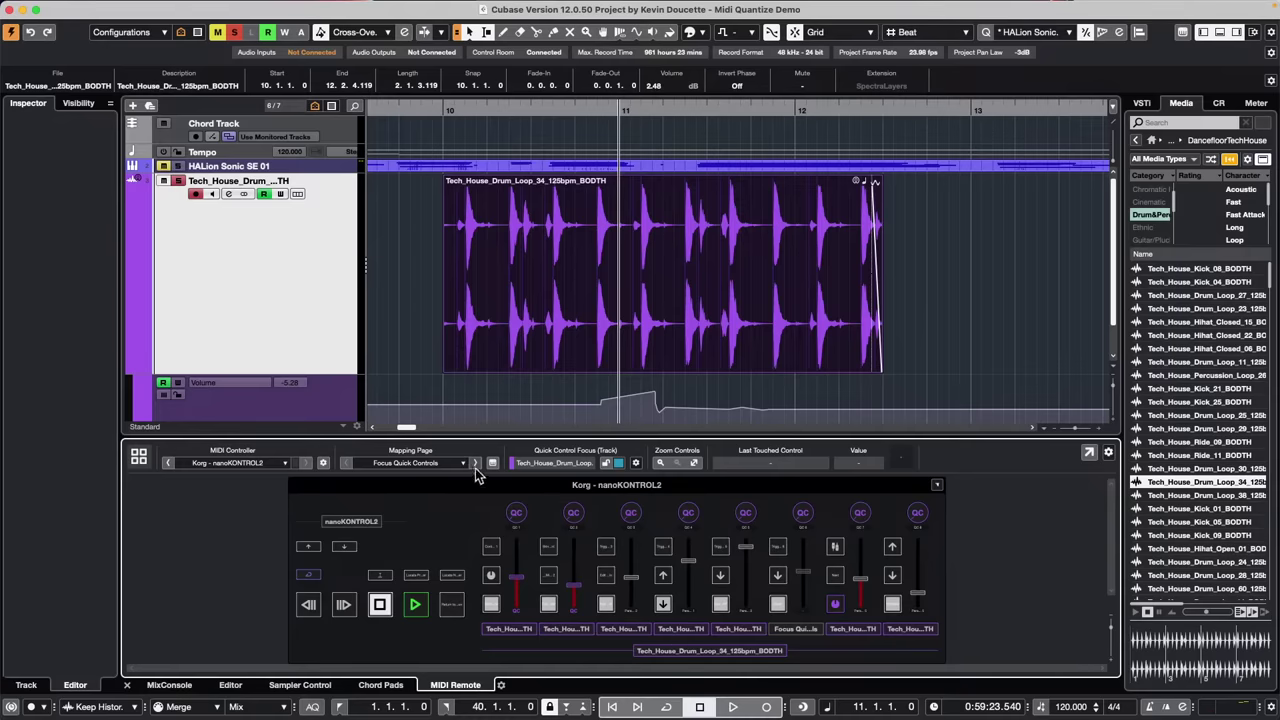
click(417, 465)
click(474, 539)
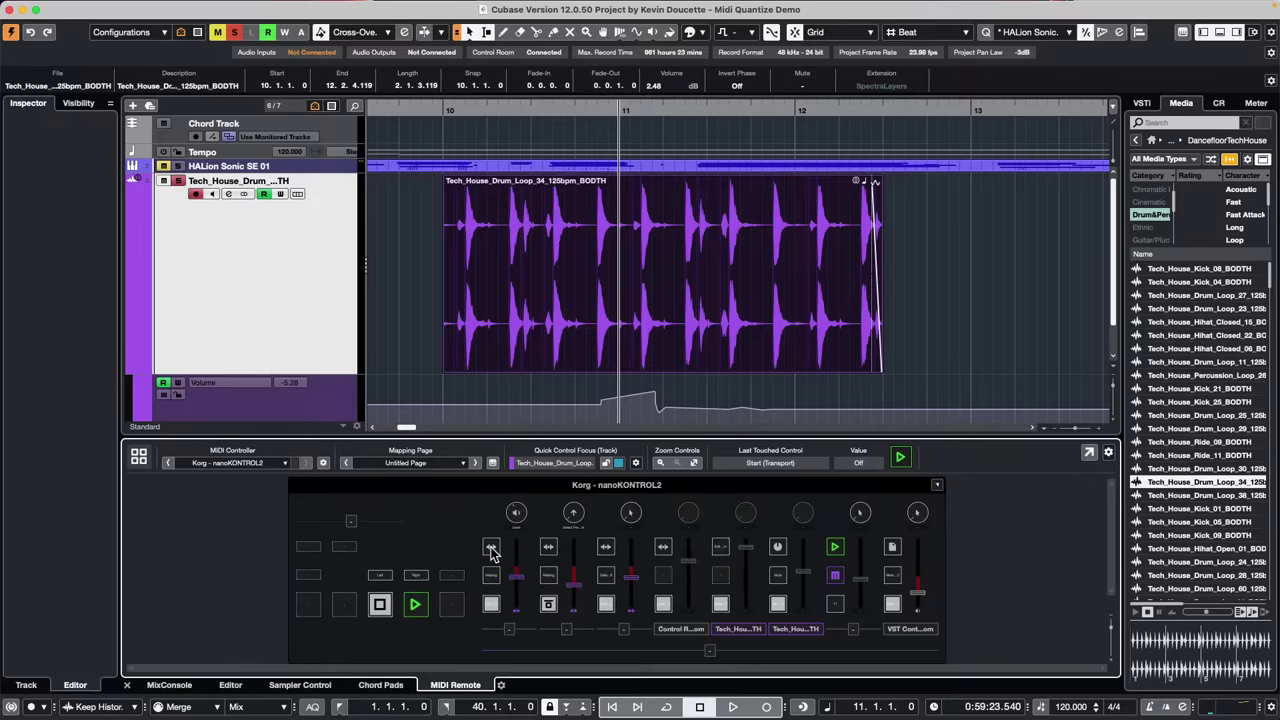
Map the Decrement Event Volume key command to the top button of the nanoKONTROL2's first channel strip
double_click(491, 550)
click(737, 117)
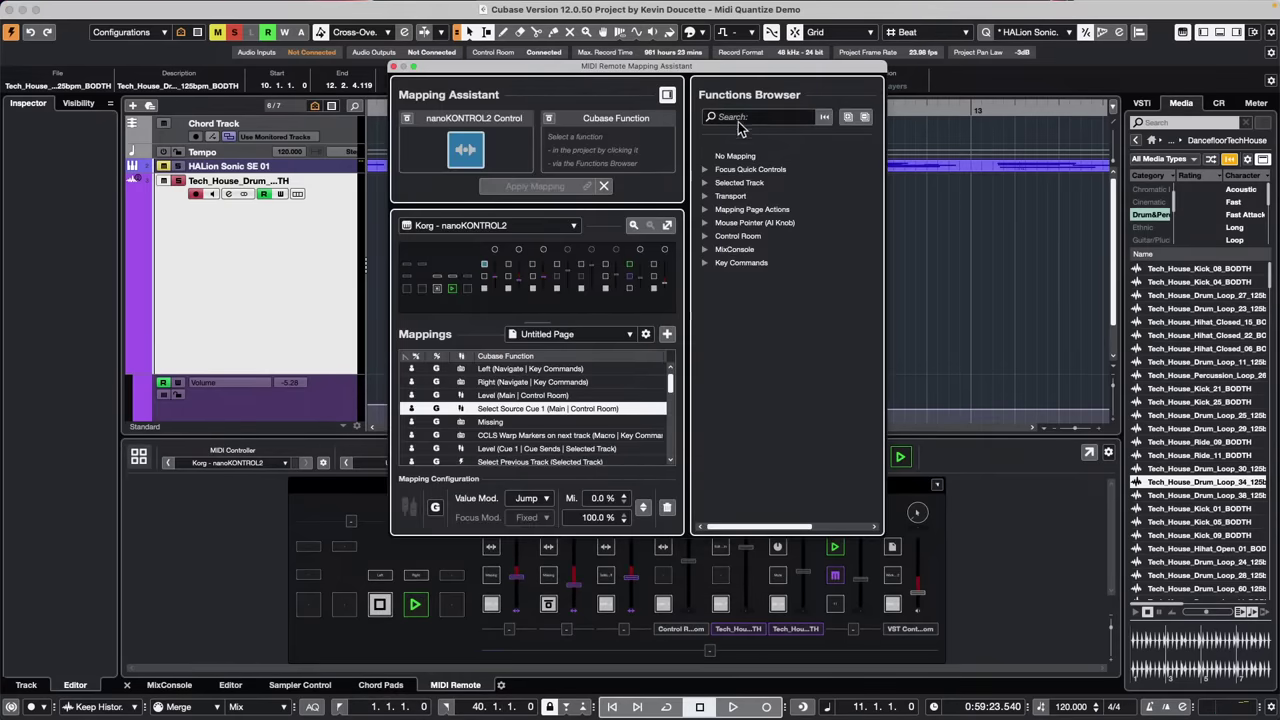
text(decrement)
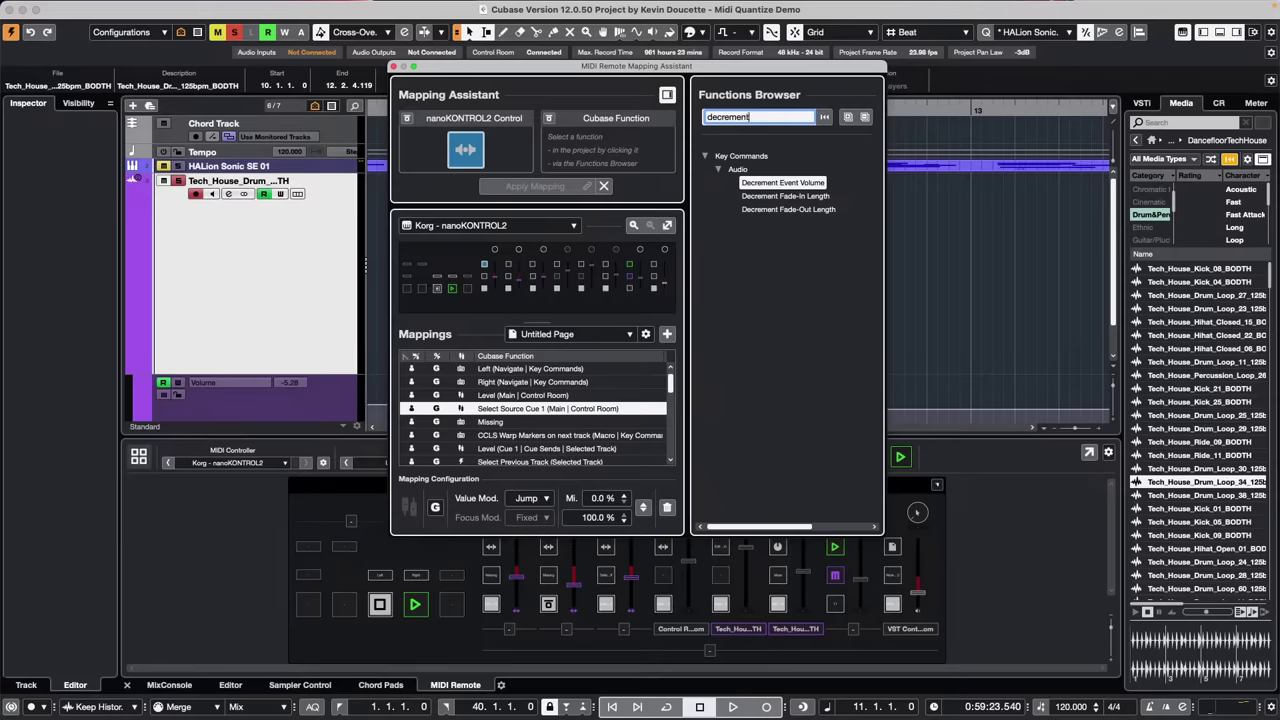
click(818, 191)
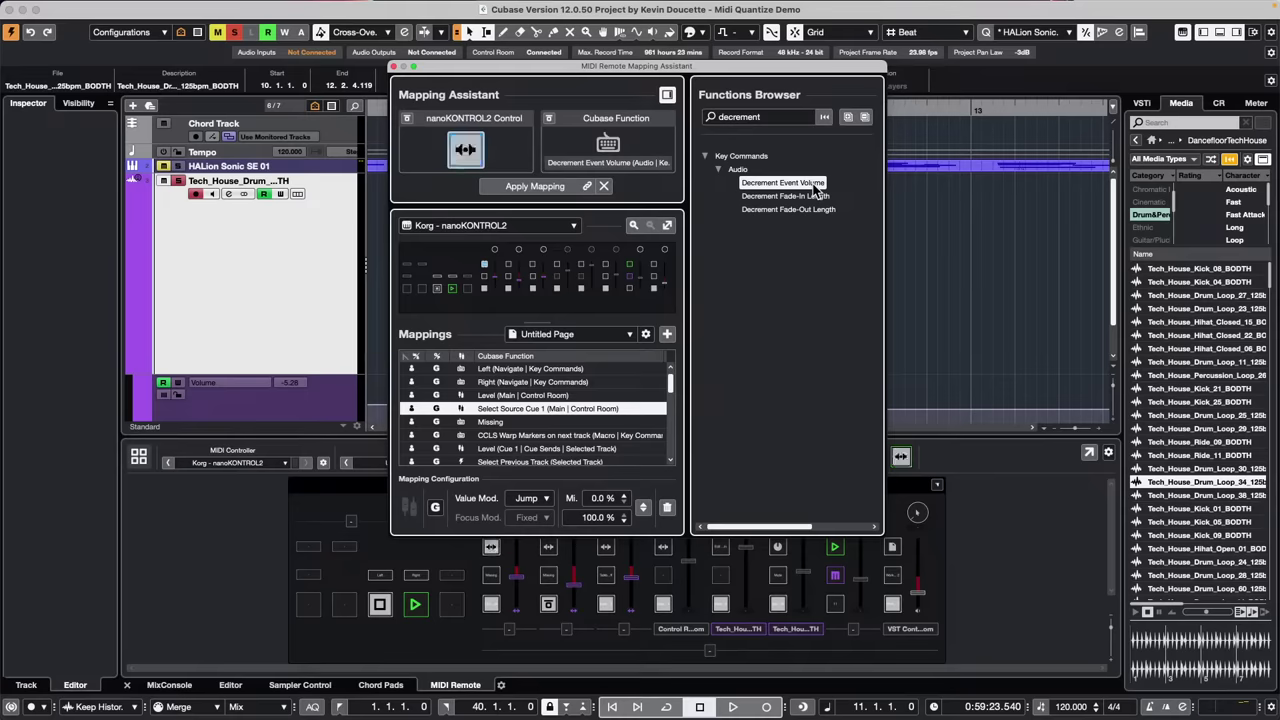
click(510, 188)
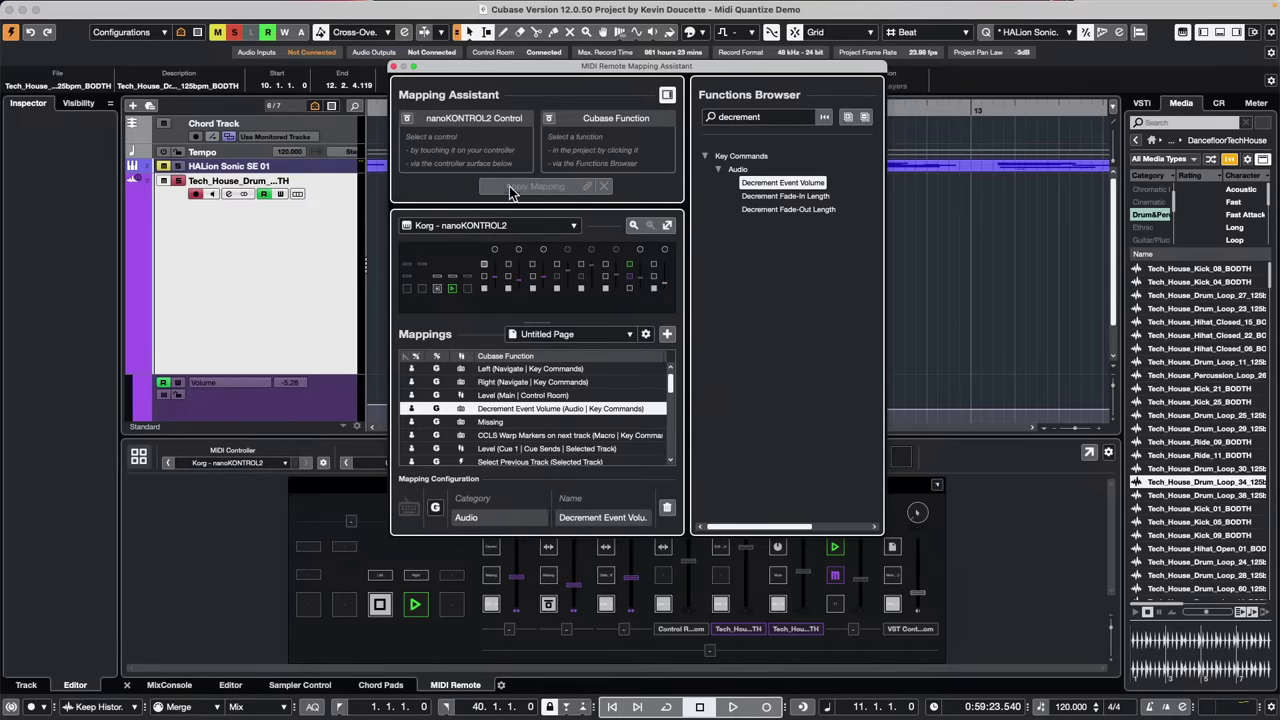
Map the Increment Event Volume key command to the top button of the nanoKONTROL2's second channel strip and close the Mapping Assistant
double_click(718, 117)
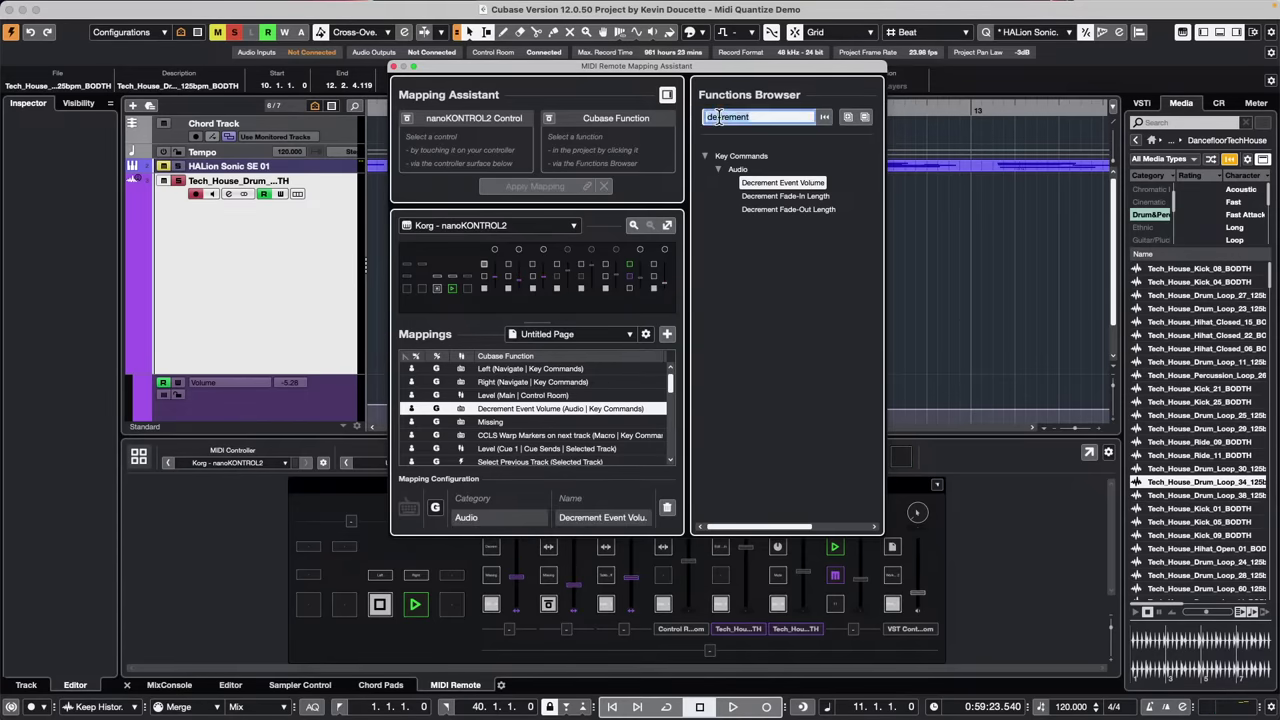
click(718, 117)
key(BackSpace)
key(BackSpace)
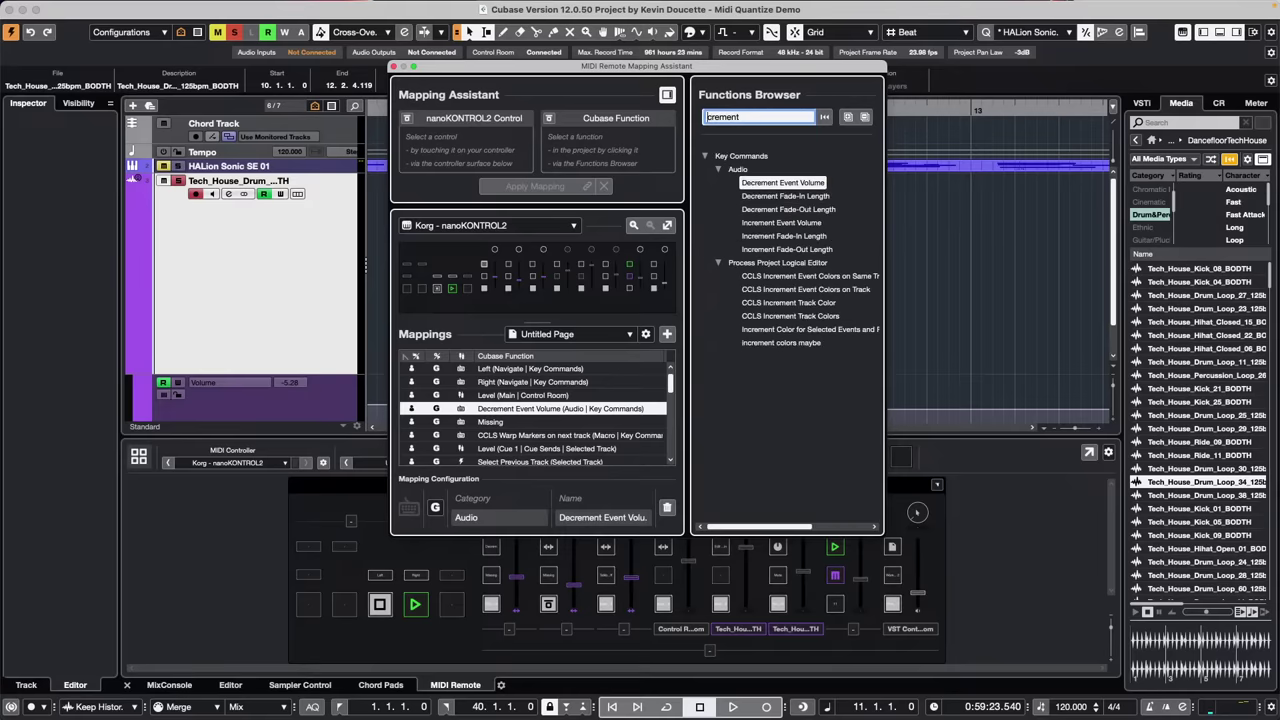
text(in)
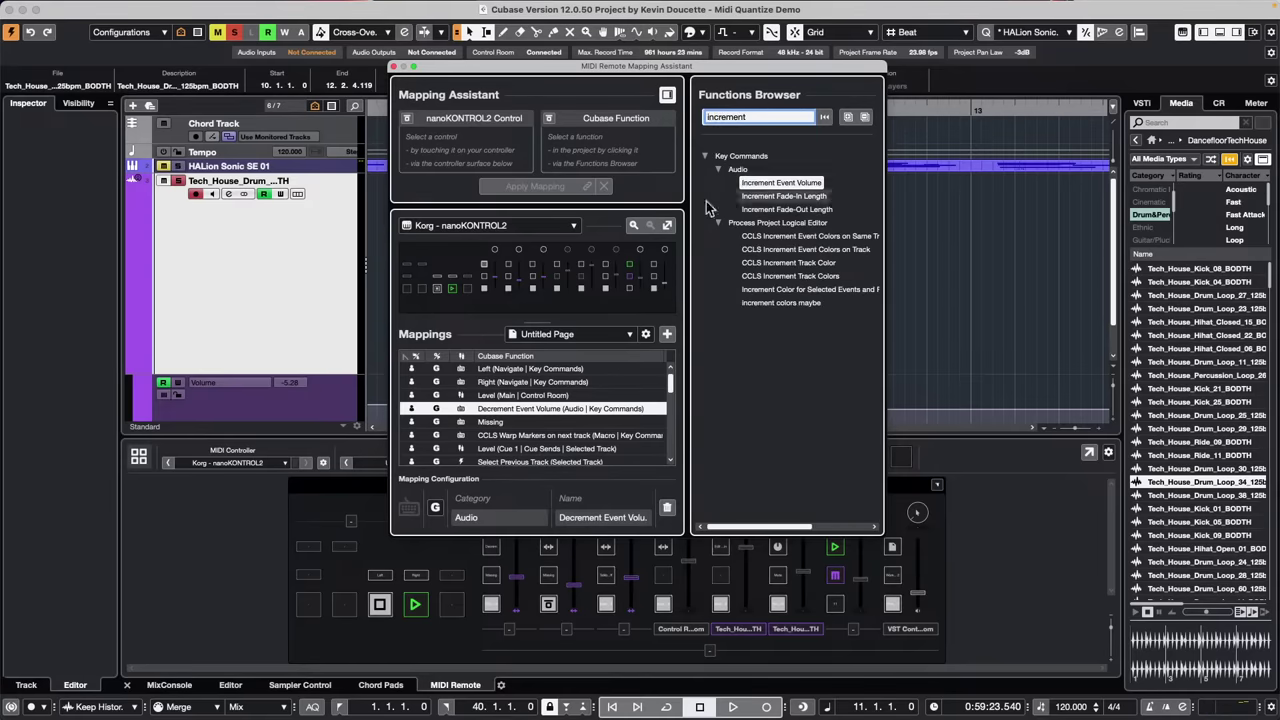
double_click(795, 183)
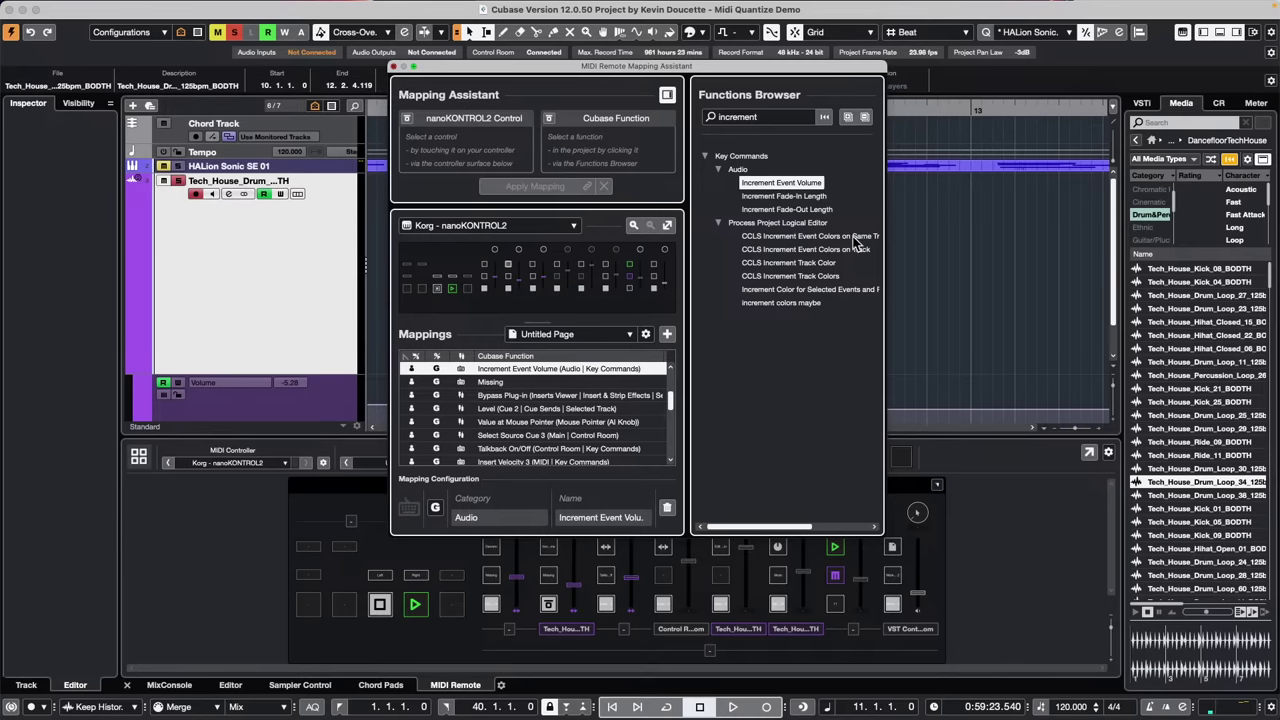
click(394, 67)
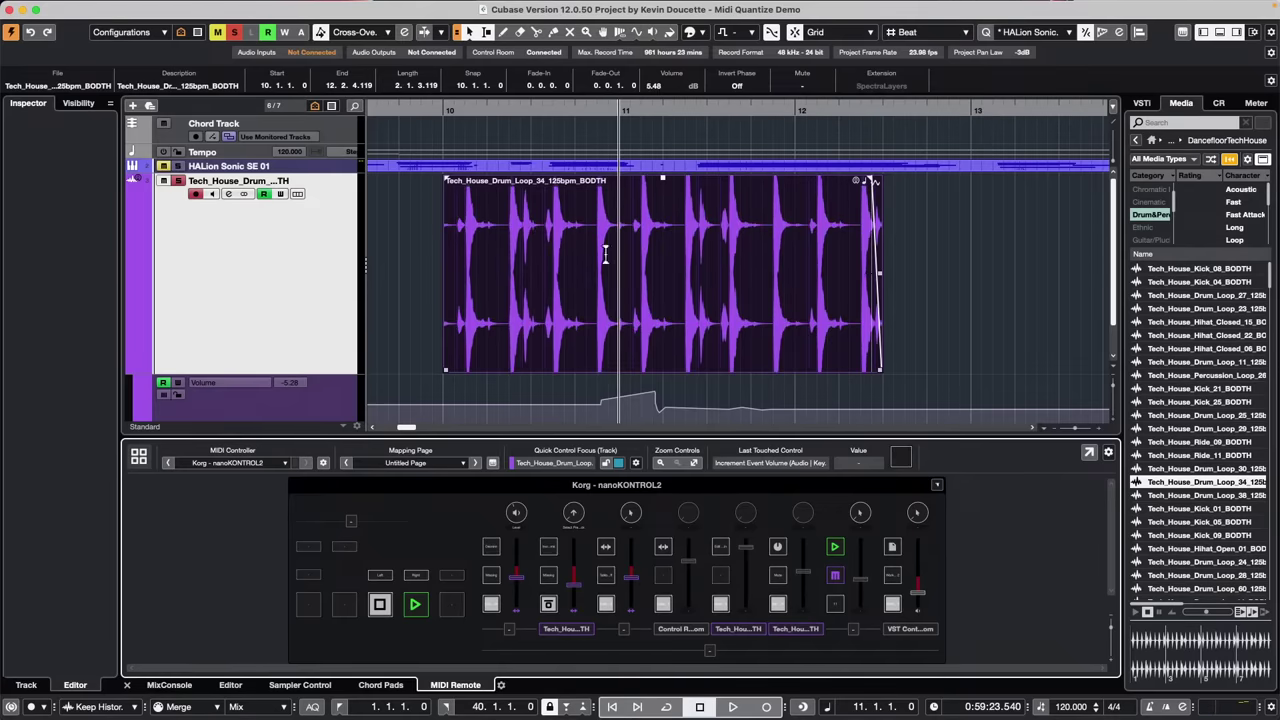
Split the drum loop event at the range 11.1.1.0 to 11.3.4.119 and lower the middle section's event volume to -3.52 dB
drag(601, 247, 743, 262)
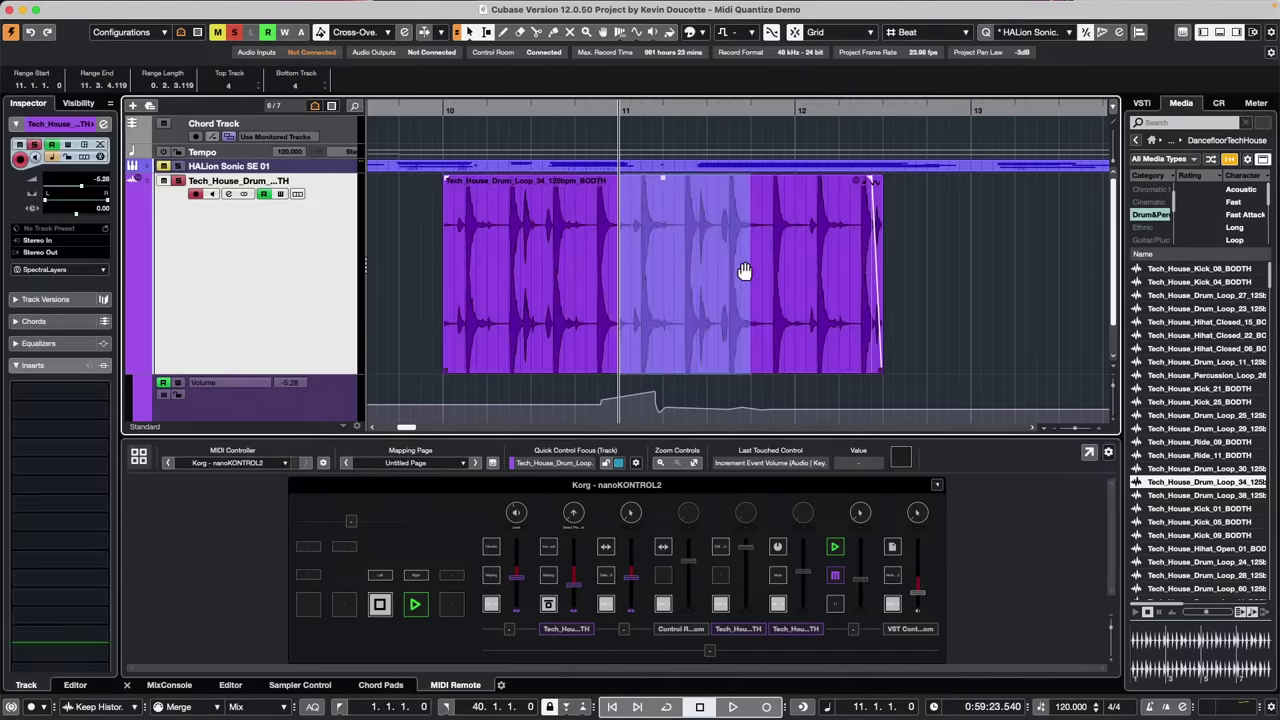
key(shift+s)
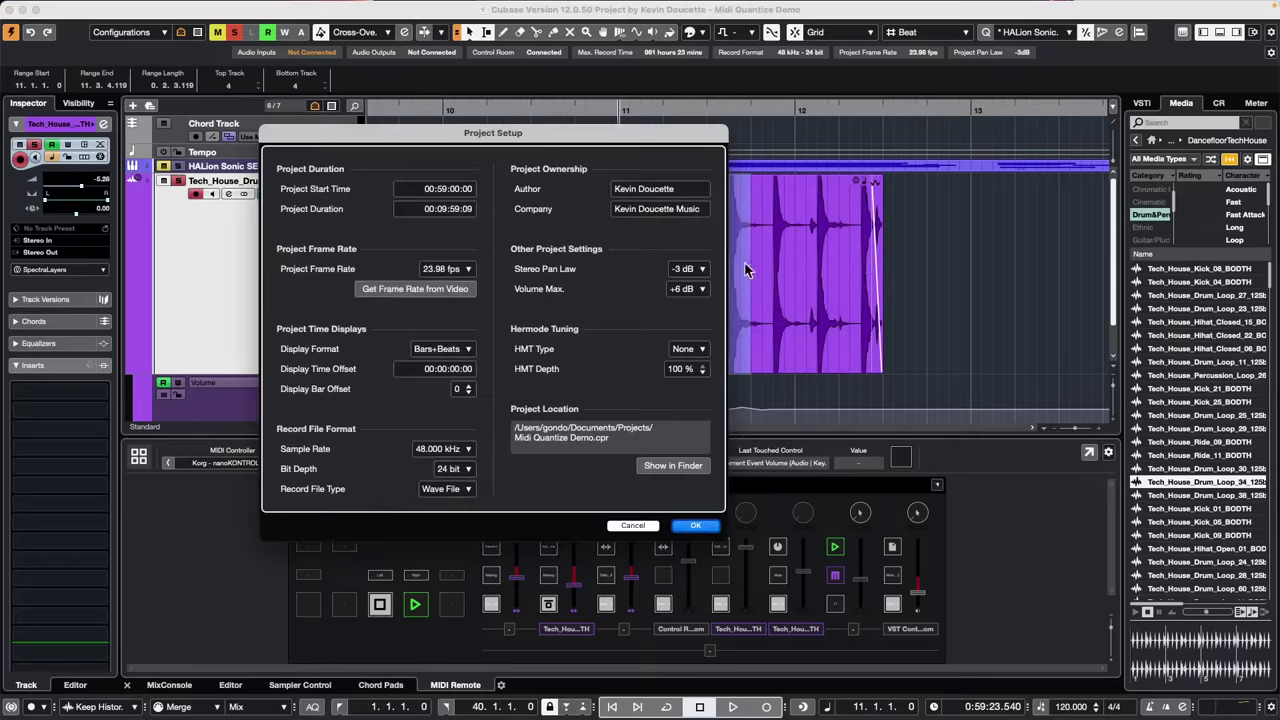
click(693, 525)
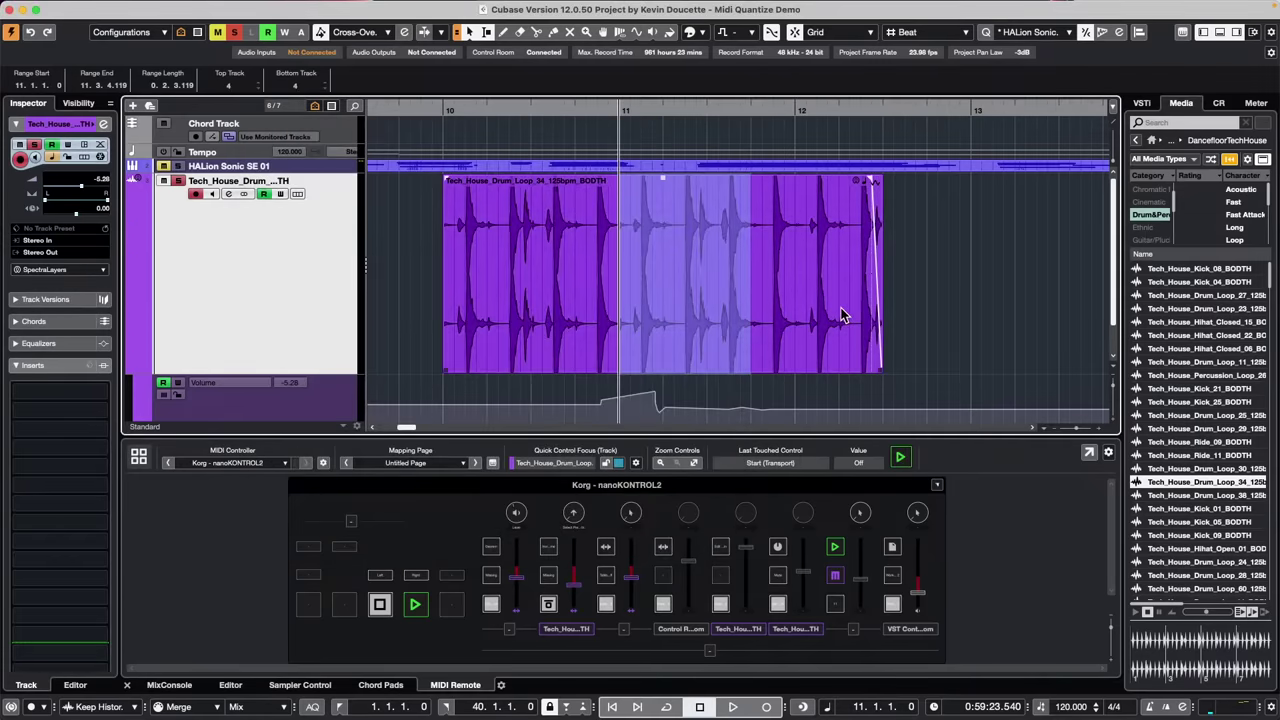
key(shift+x)
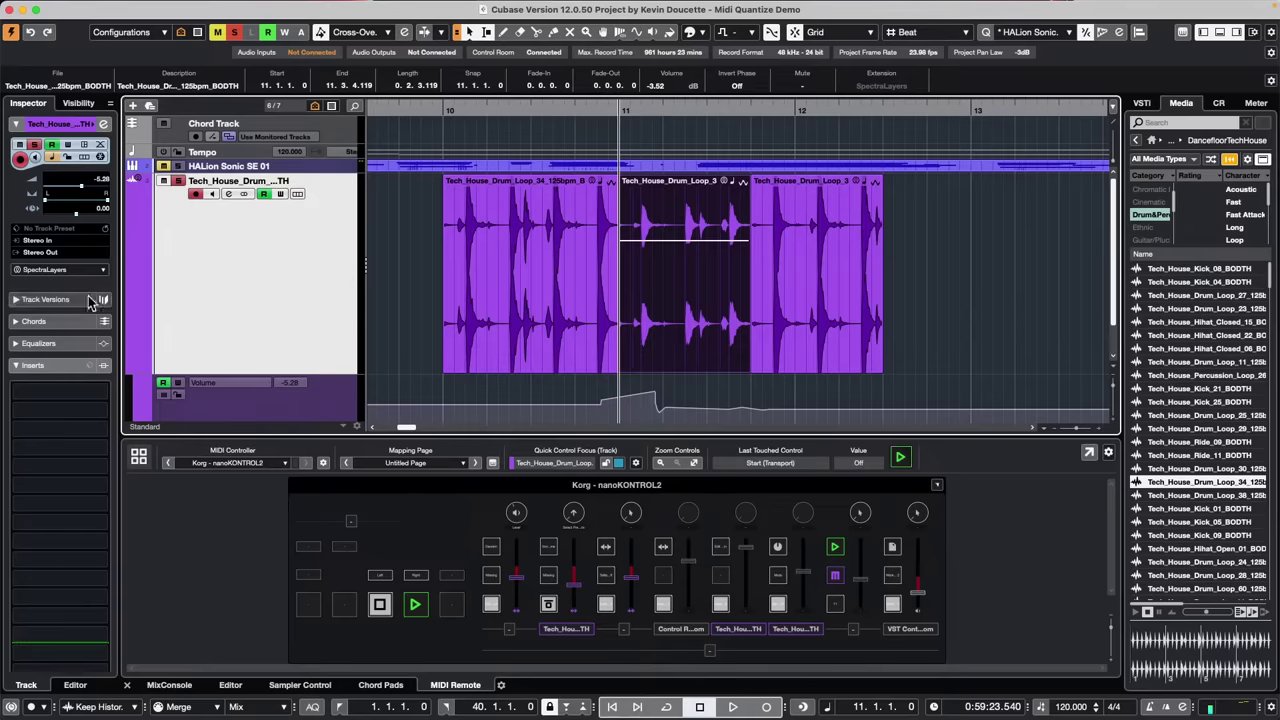
Open the recent project October 27 2023.cpr and enlarge its track area
scroll(303, 277, down, 2)
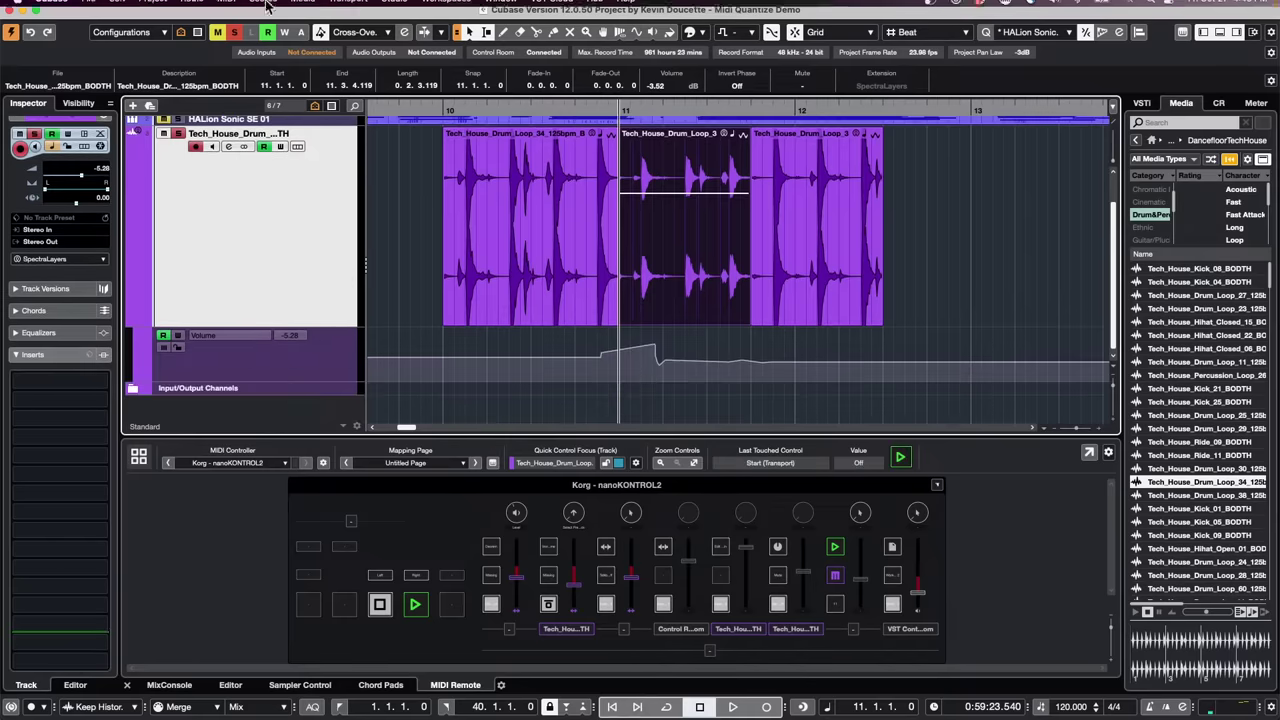
click(84, 8)
mouse_move(156, 315)
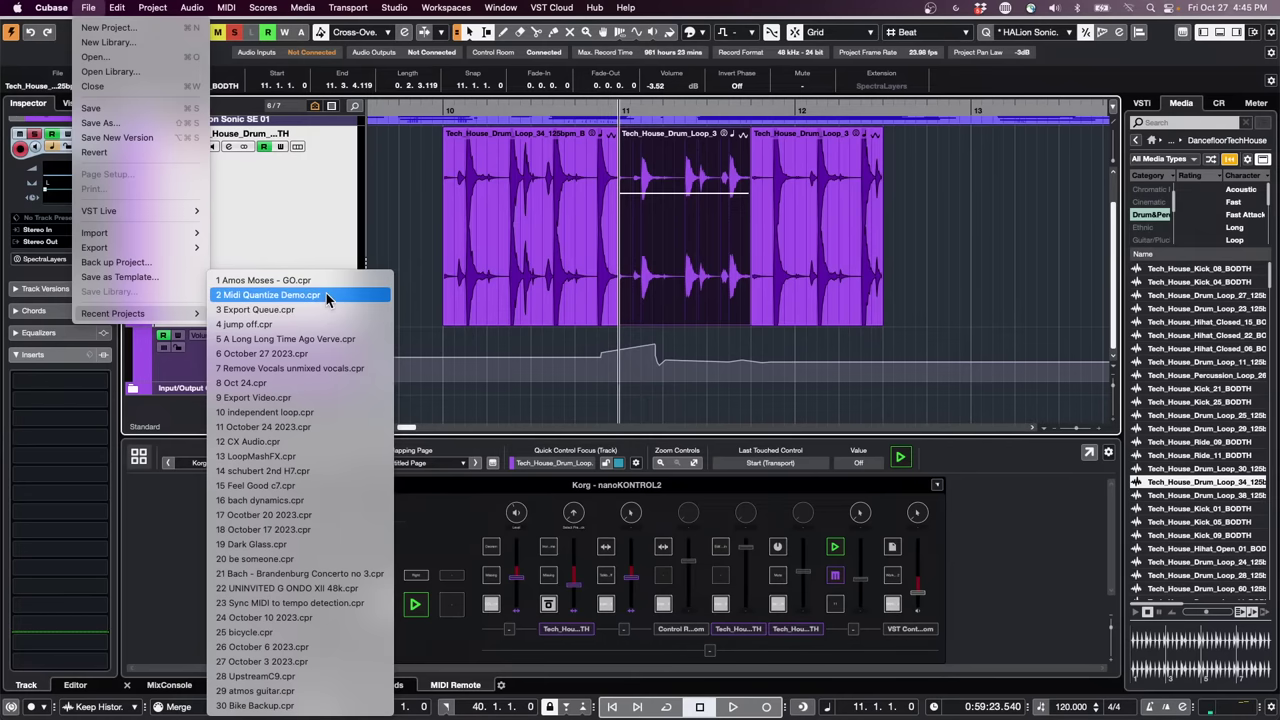
click(312, 354)
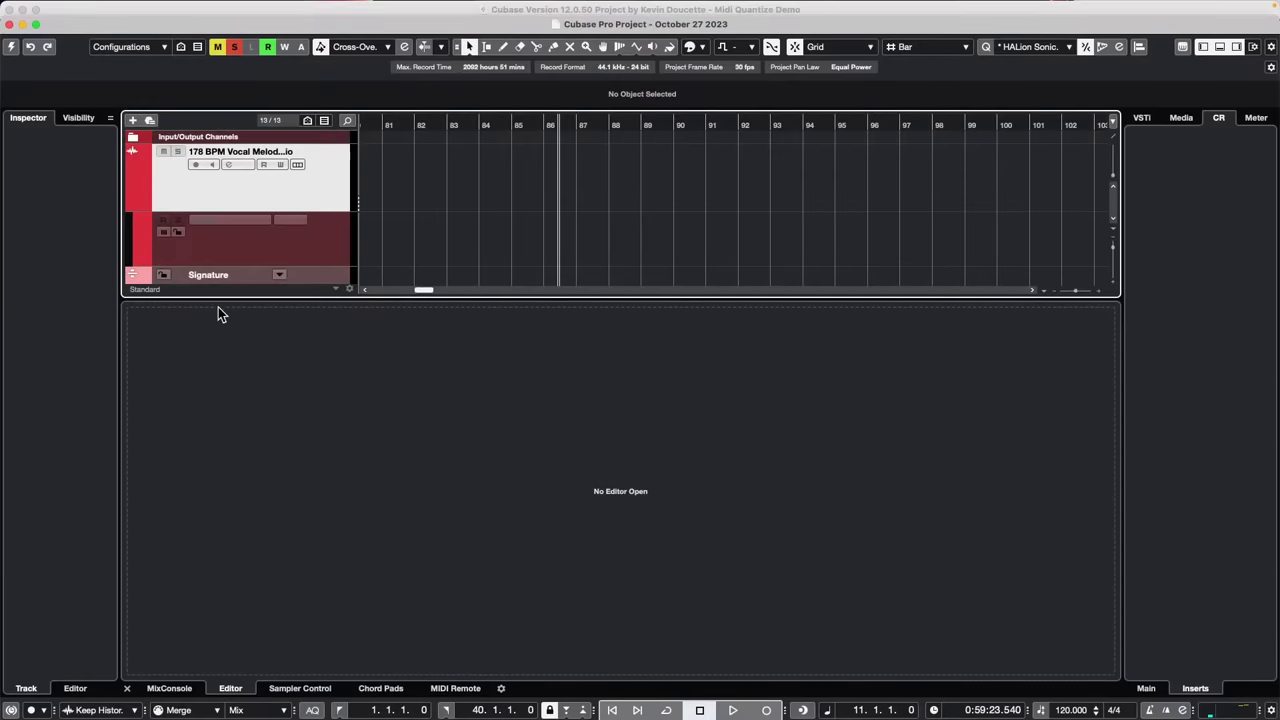
drag(334, 297, 334, 437)
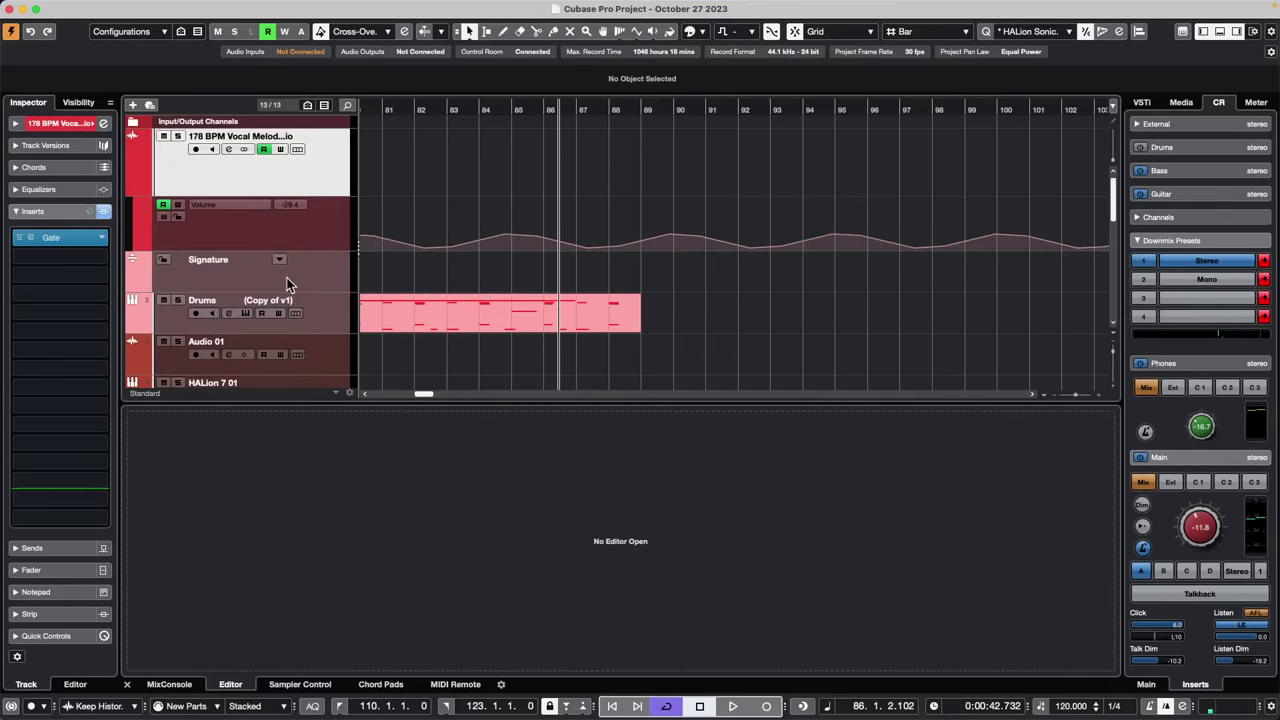
Look through the track list and try out the HALion Sonic 01 and HALion 7 01 instrument tracks
scroll(289, 288, down, 6)
scroll(290, 291, up, 2)
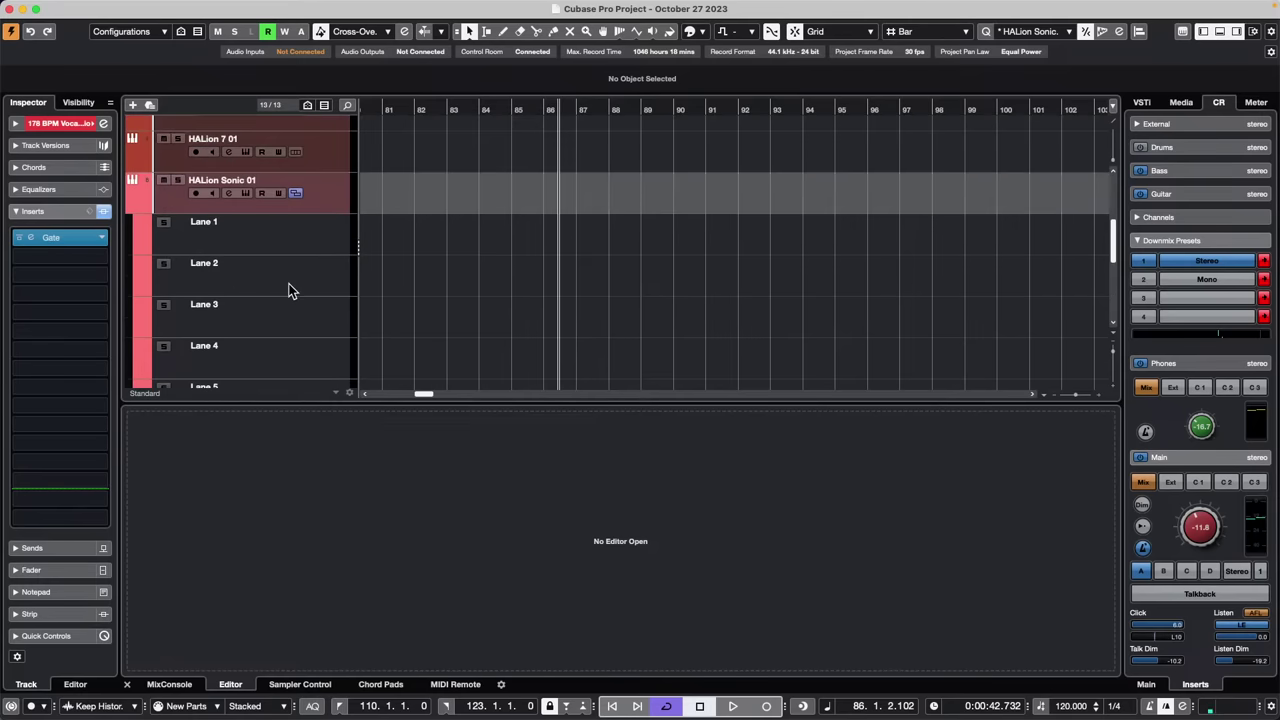
click(338, 207)
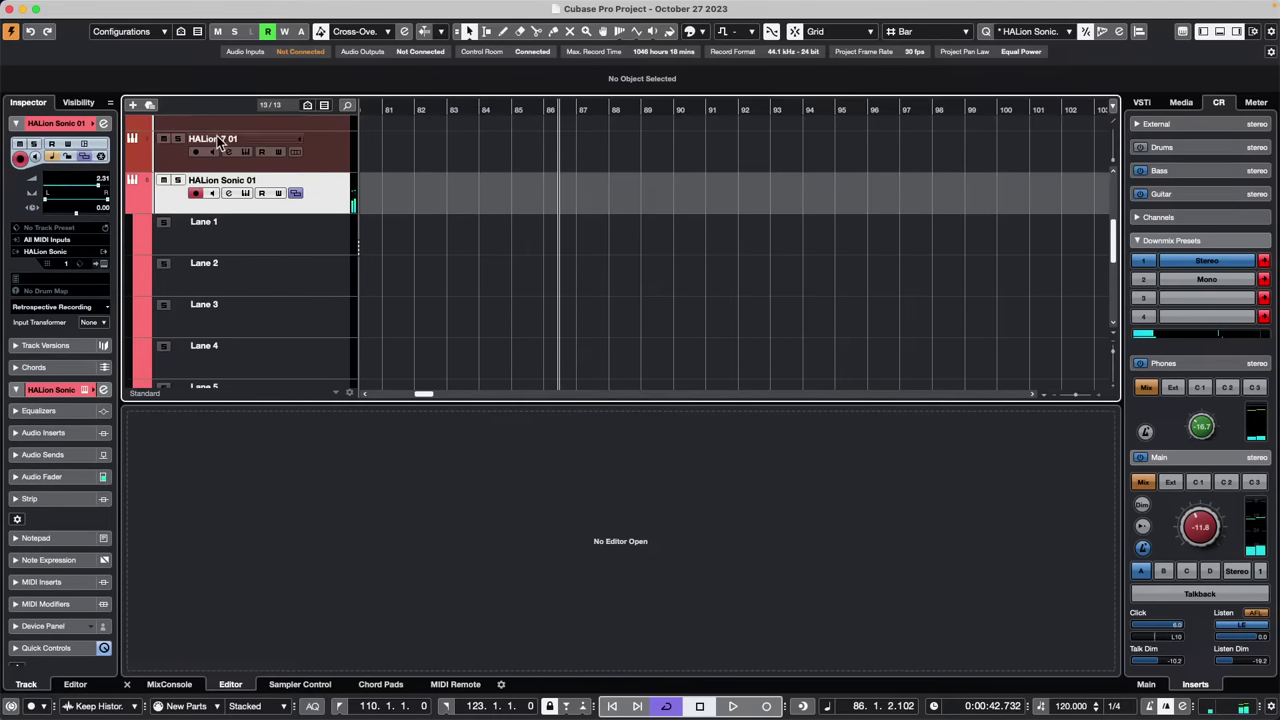
click(321, 144)
scroll(278, 228, up, 3)
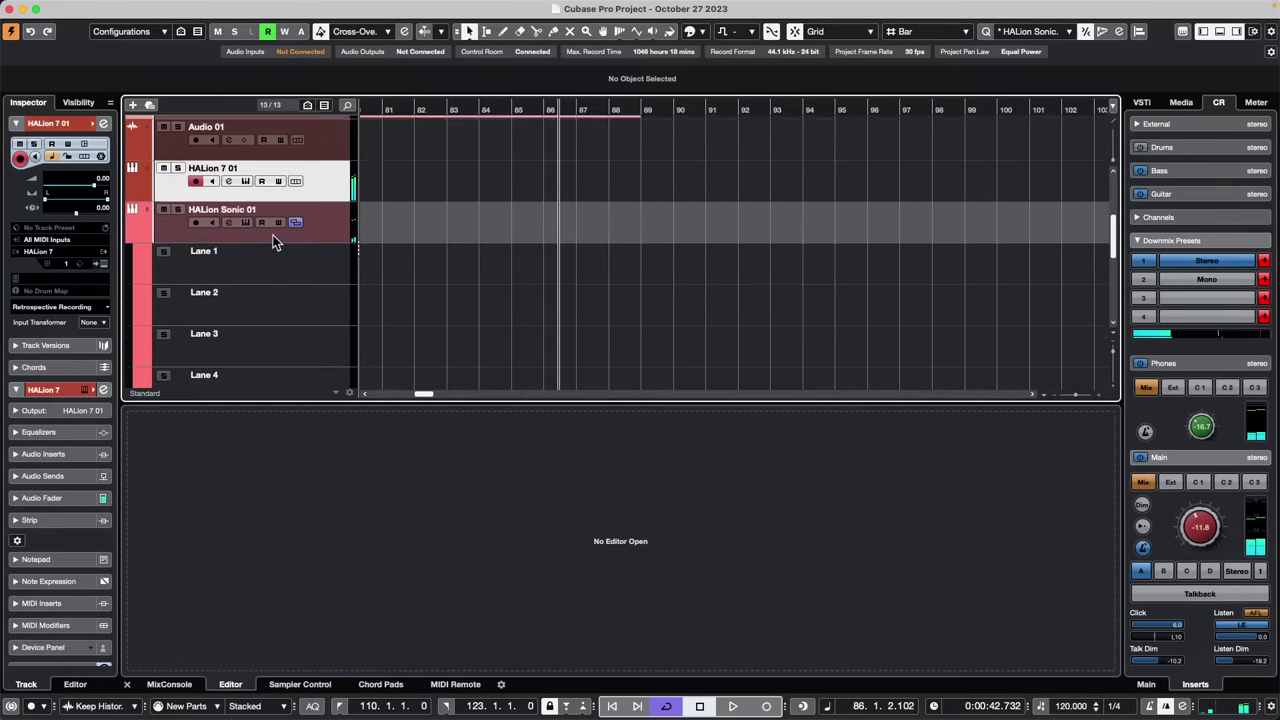
scroll(311, 187, up, 5)
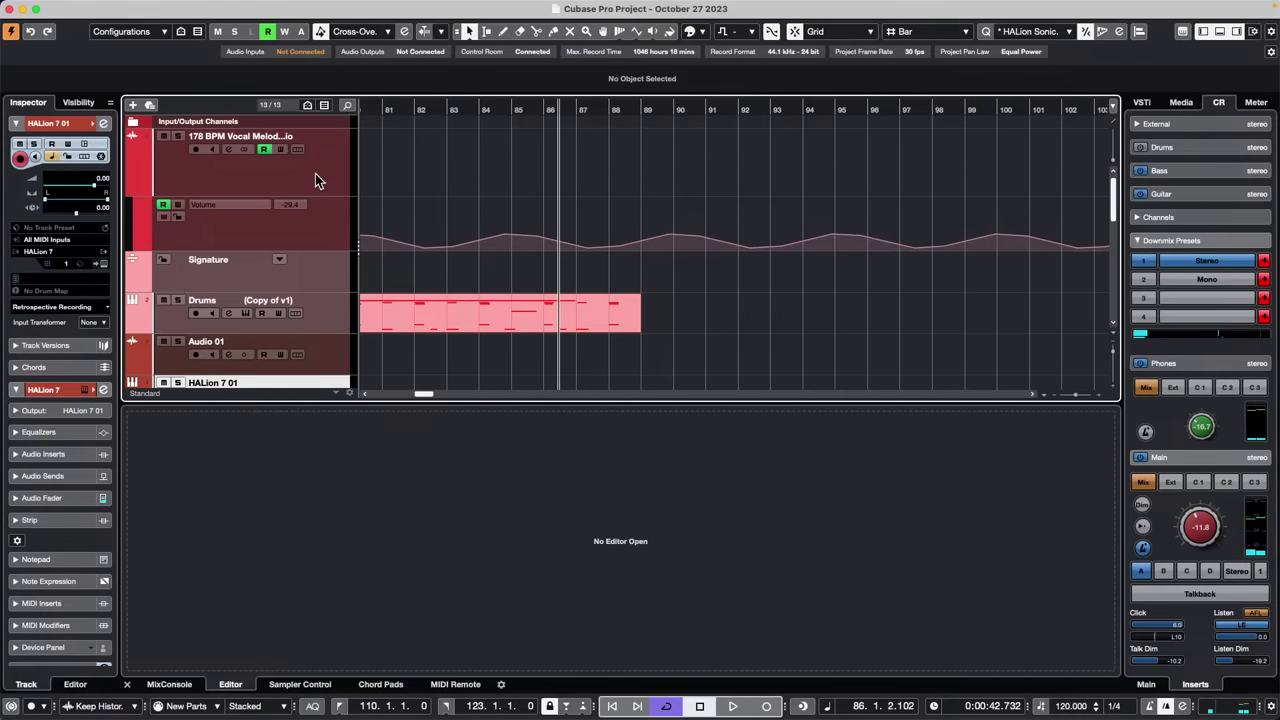
scroll(260, 240, down, 10)
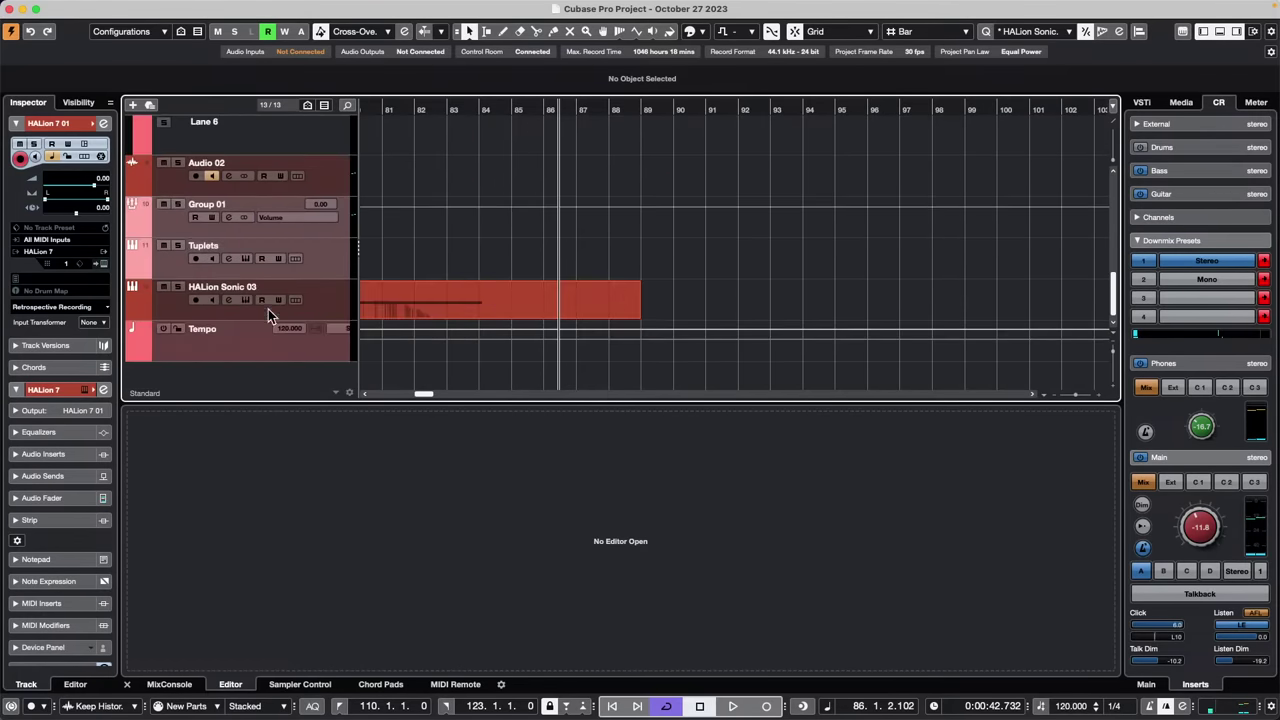
Select the HALion Sonic 03 track and erase its MIDI part
click(330, 313)
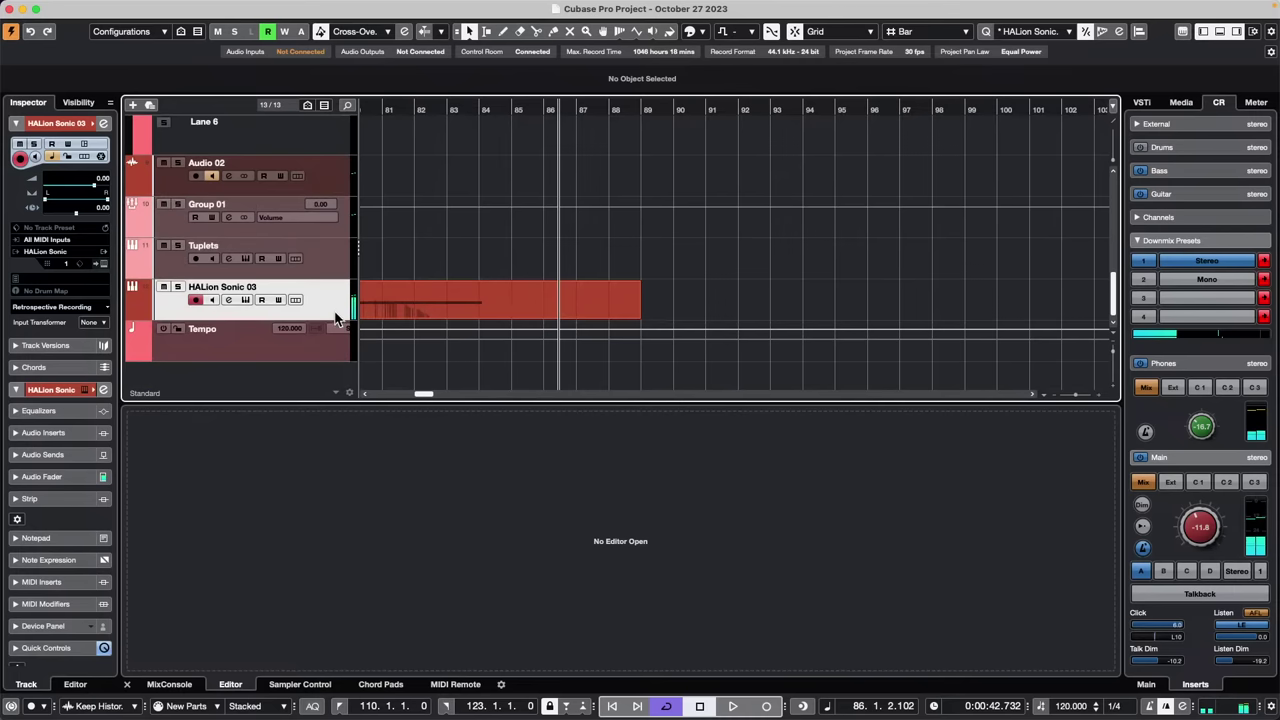
right_click(423, 309)
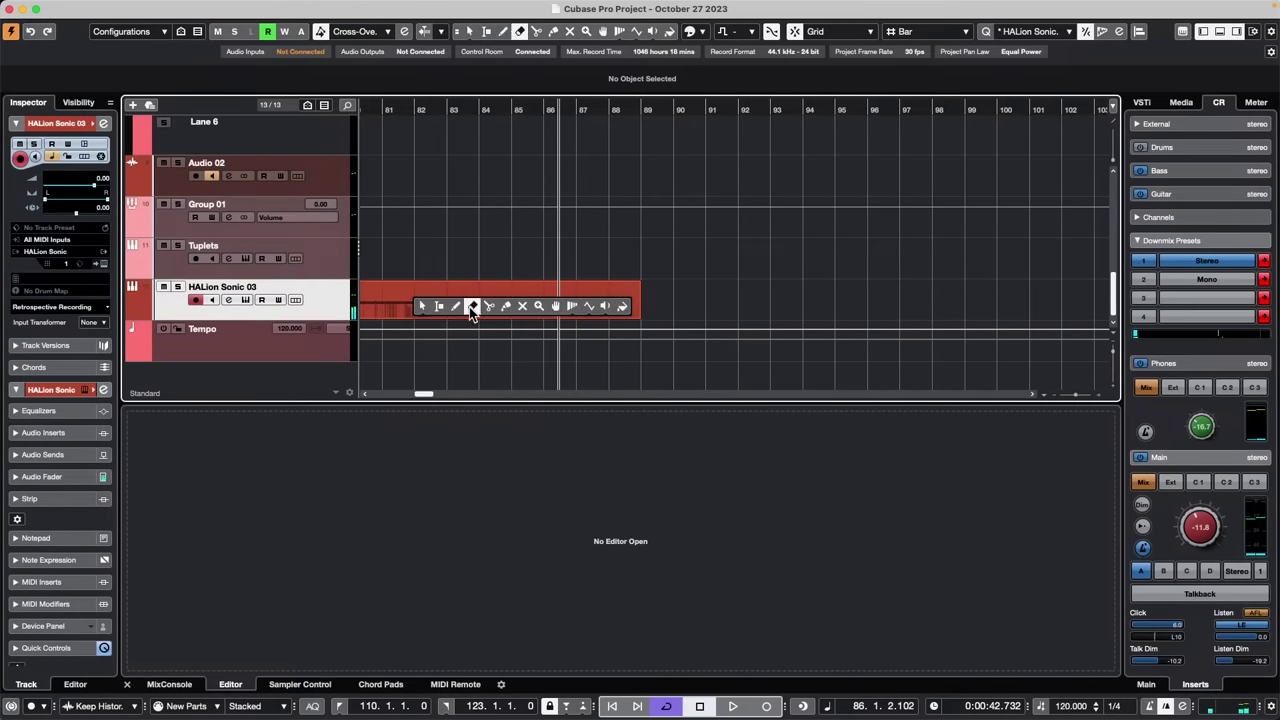
click(472, 309)
click(466, 297)
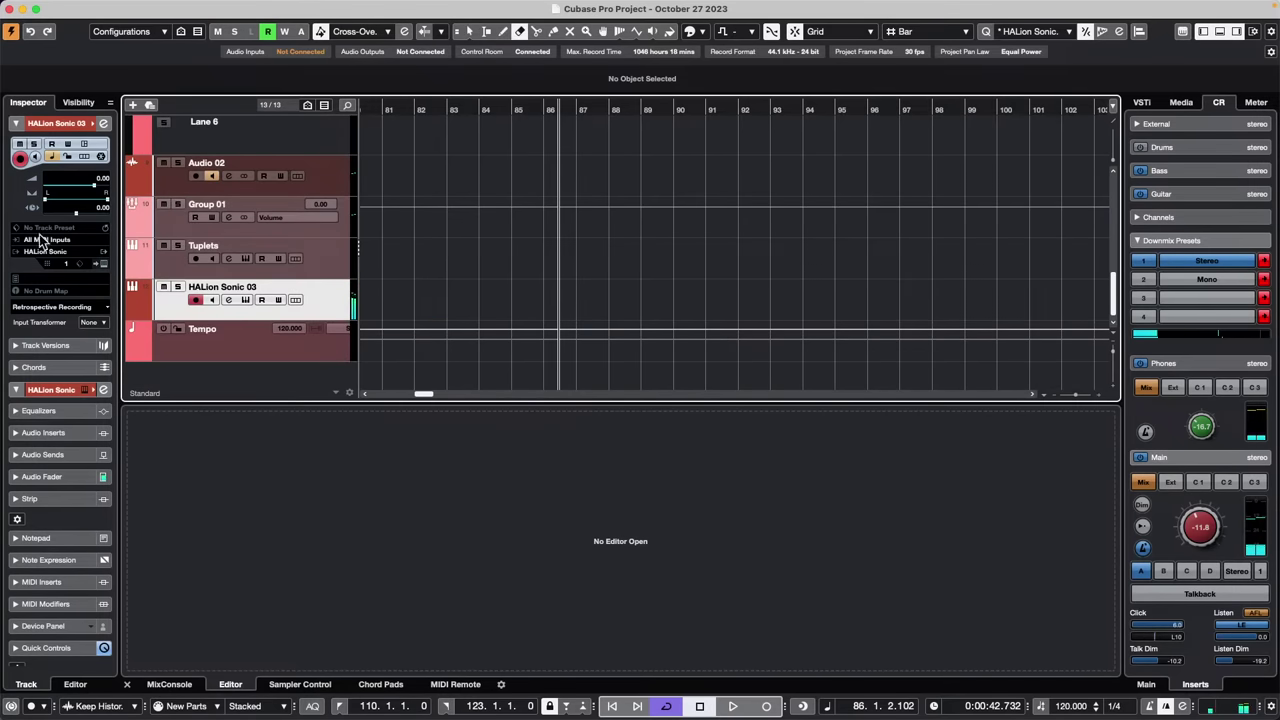
Open the HALion Sonic instrument of the selected track and examine the three layers of the Golden Days program
click(103, 263)
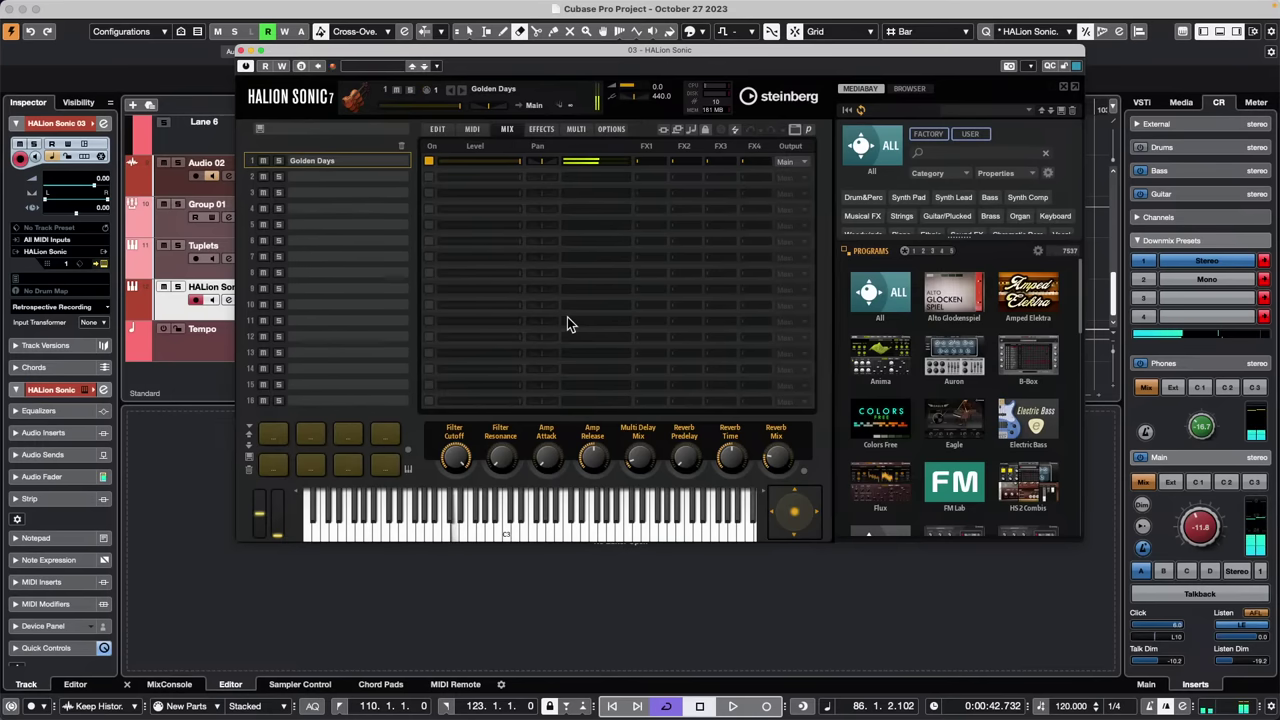
click(437, 130)
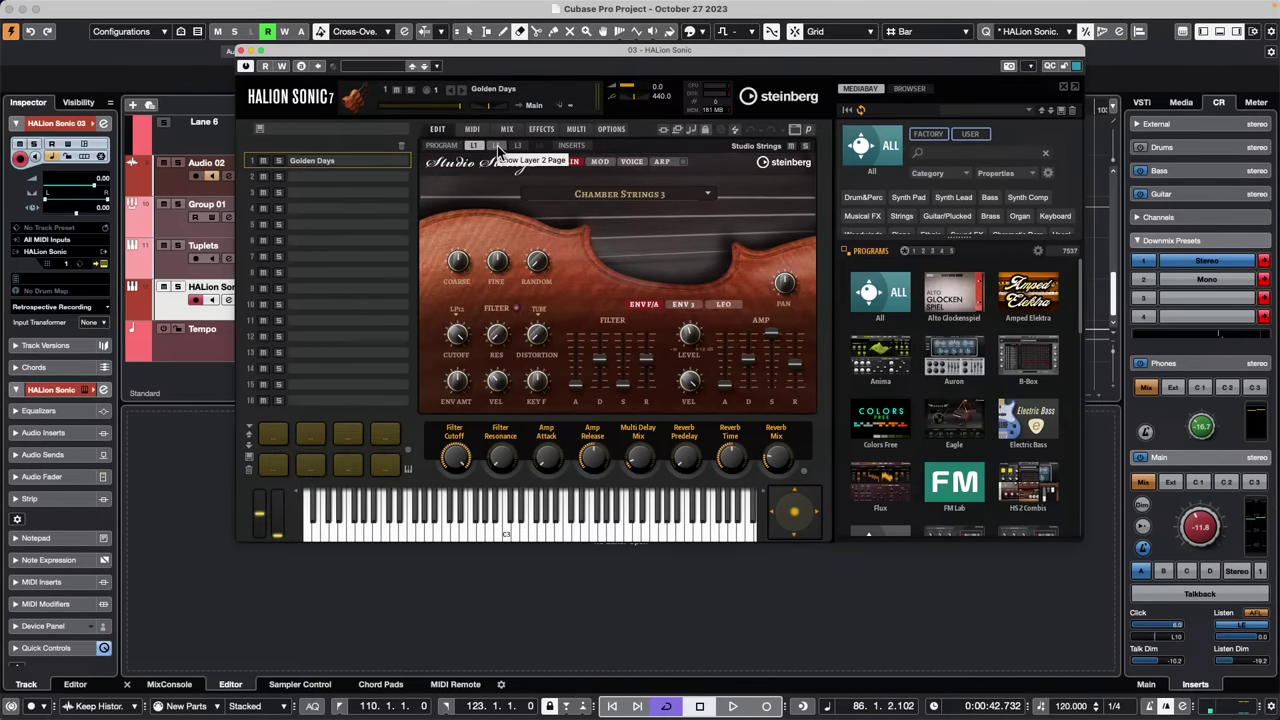
click(497, 146)
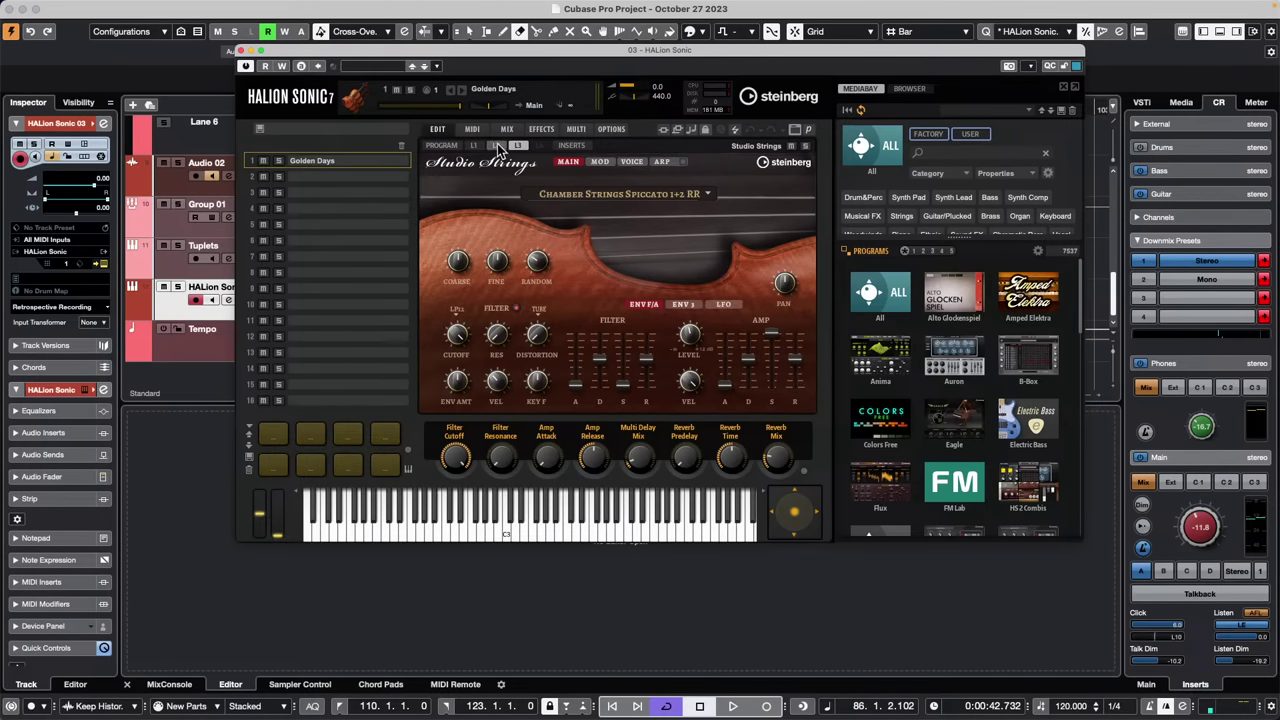
click(516, 146)
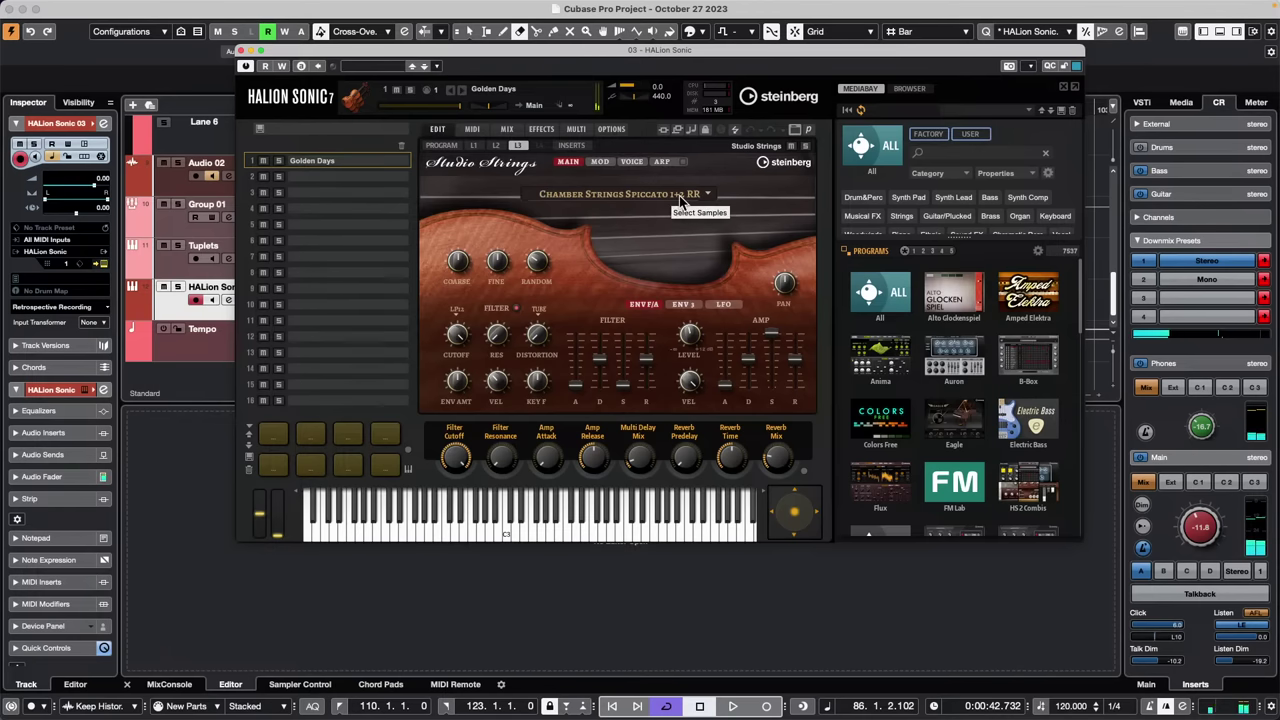
click(441, 146)
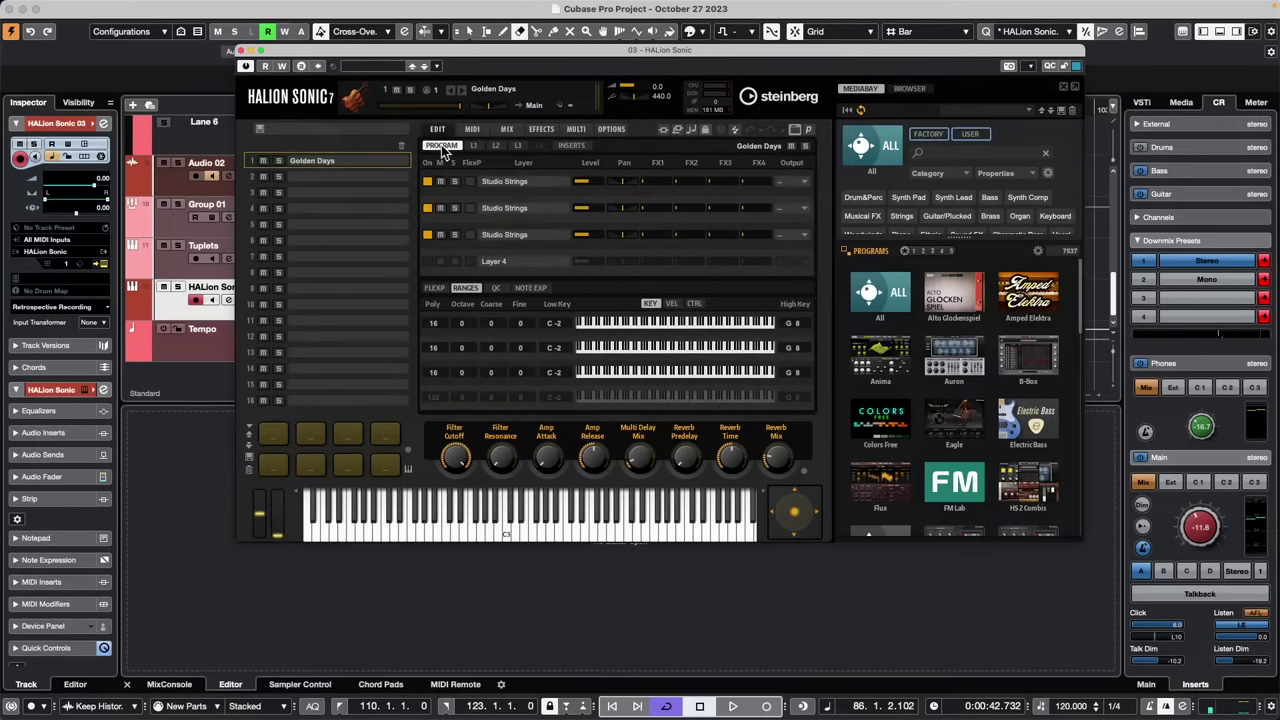
click(474, 146)
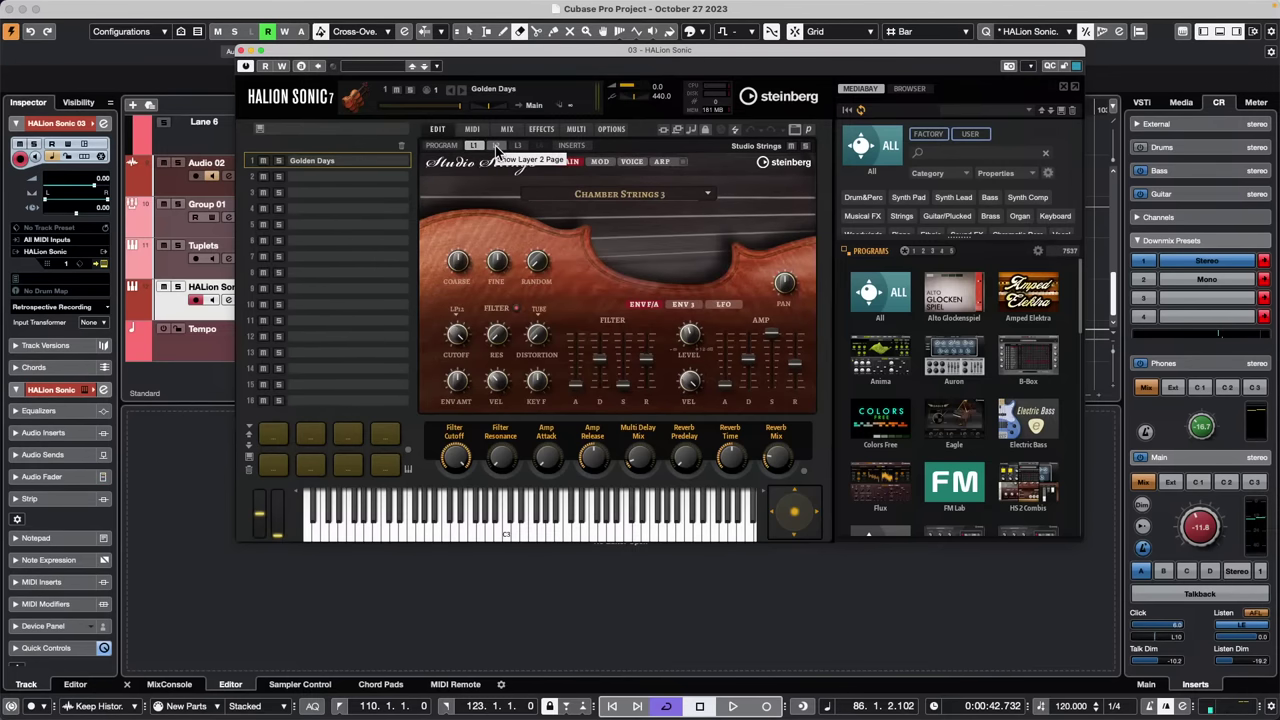
click(497, 147)
click(475, 147)
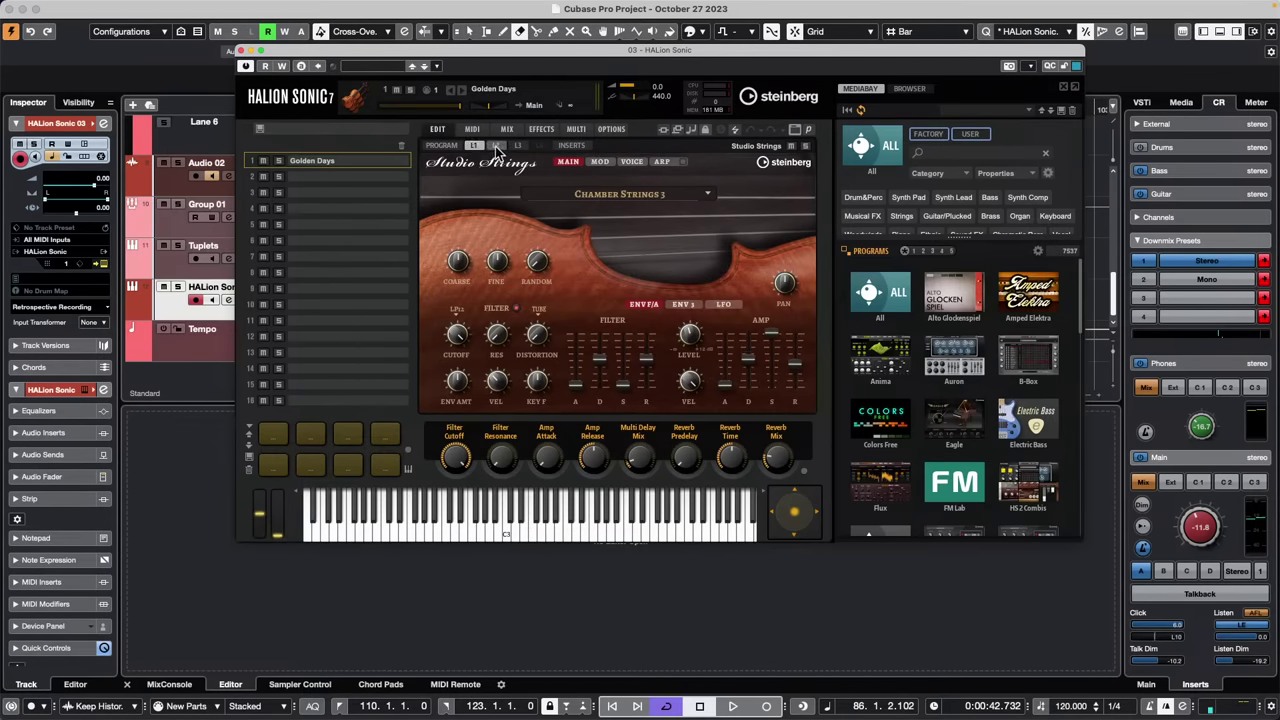
click(497, 147)
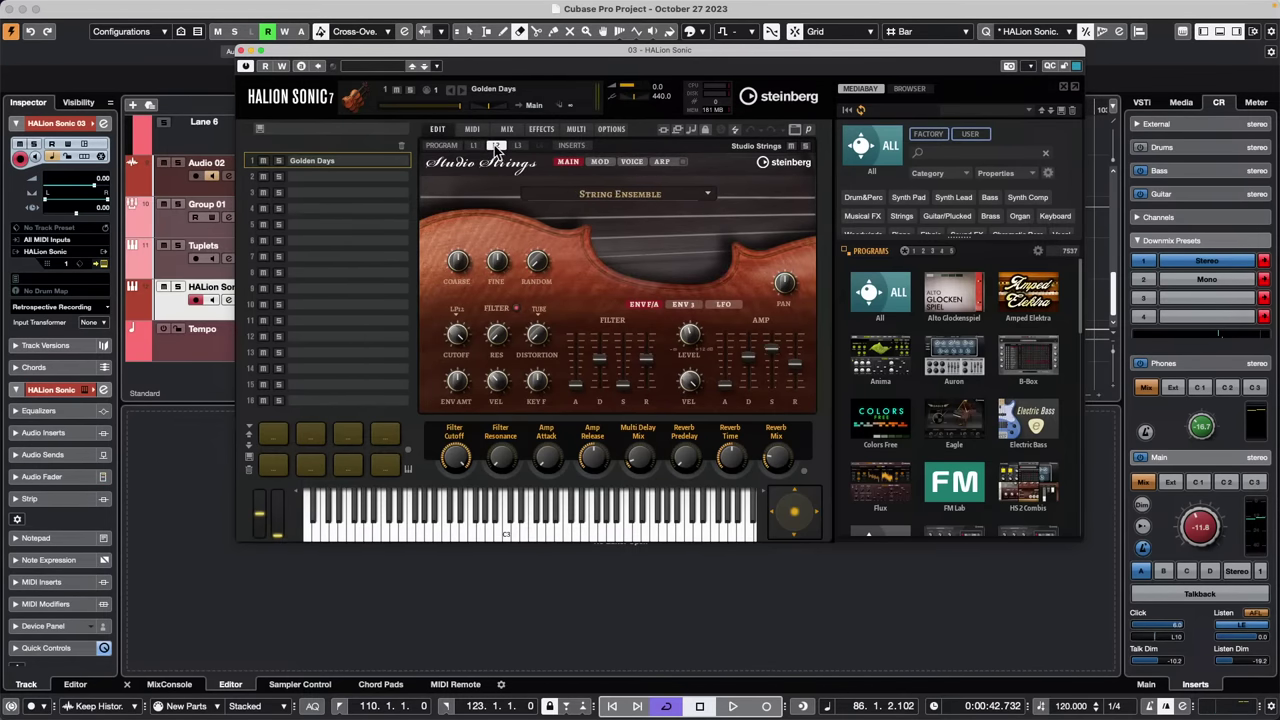
Turn off the first and second Studio Strings layers on the Golden Days program page
click(441, 145)
click(426, 182)
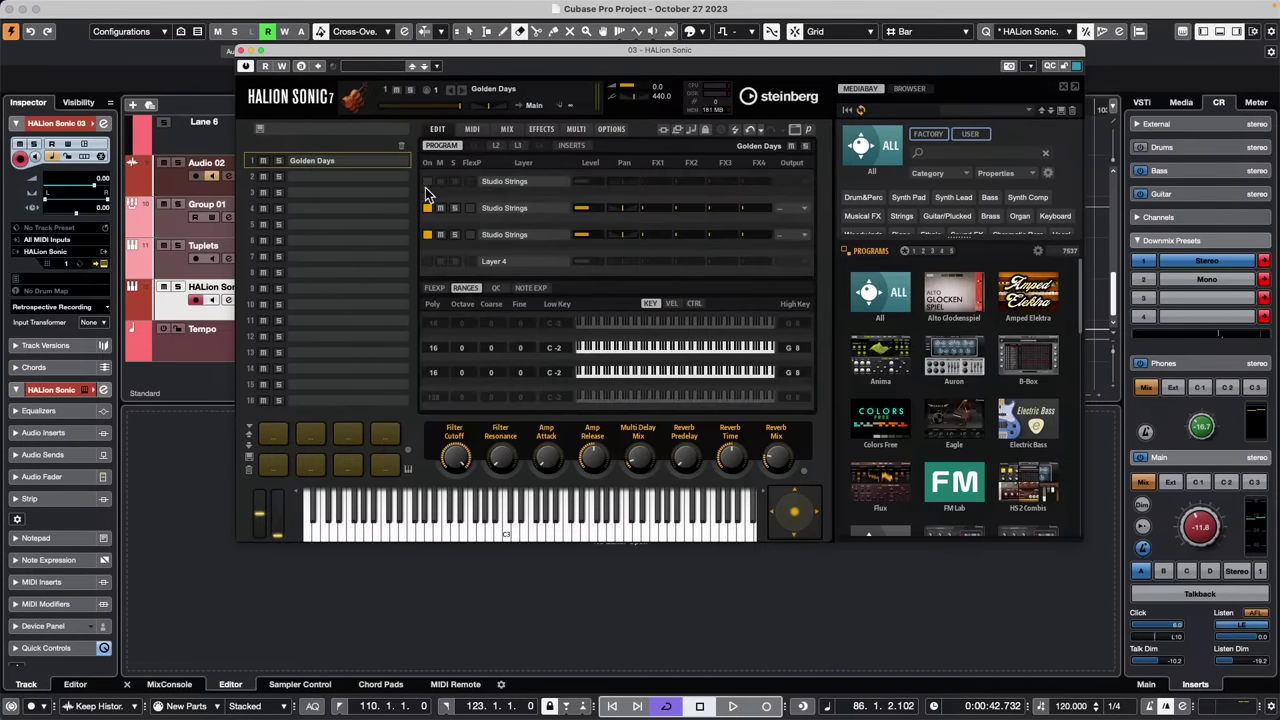
click(427, 208)
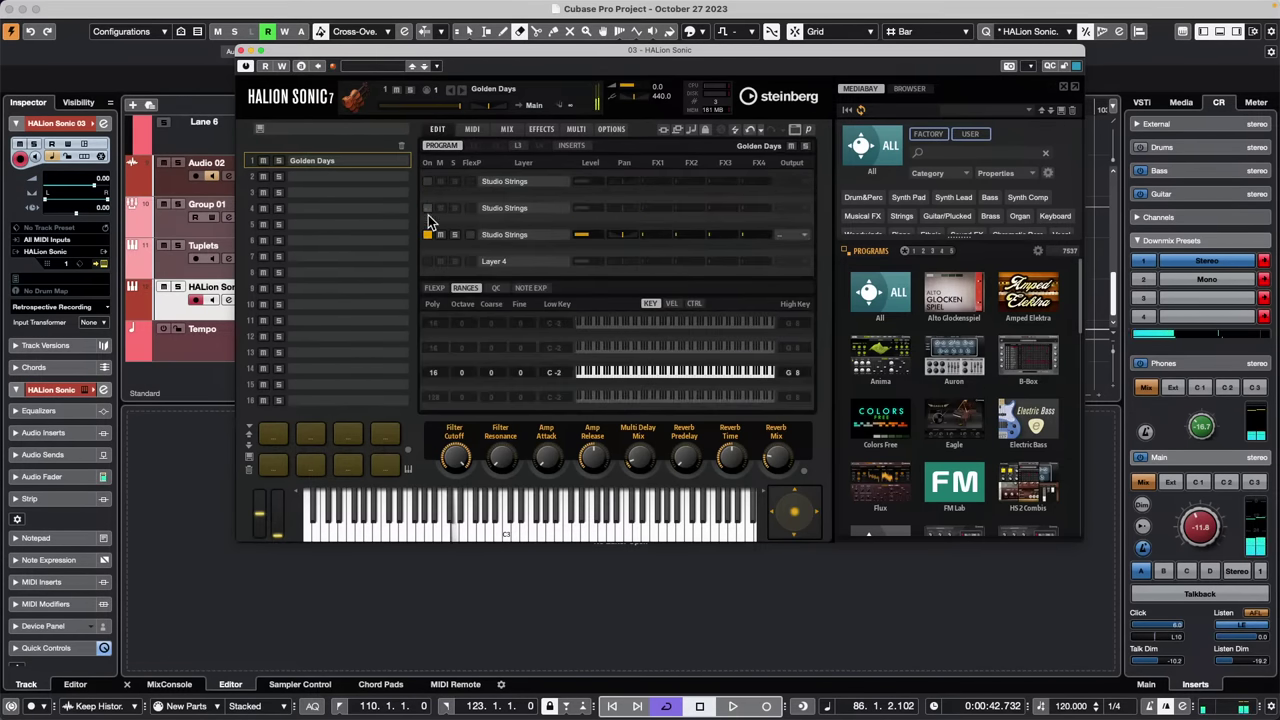
Try the Studio Strings layers in different on/off combinations on the Program page, ending with all three turned on
click(427, 234)
click(427, 208)
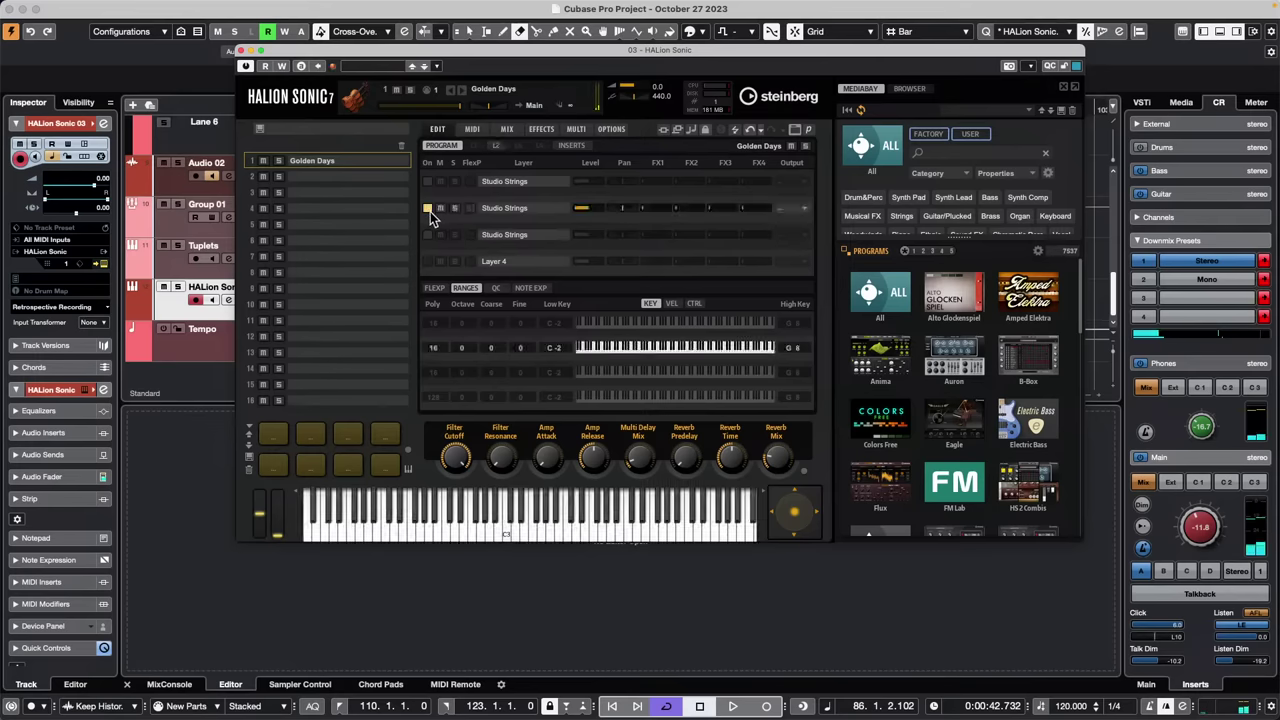
click(427, 181)
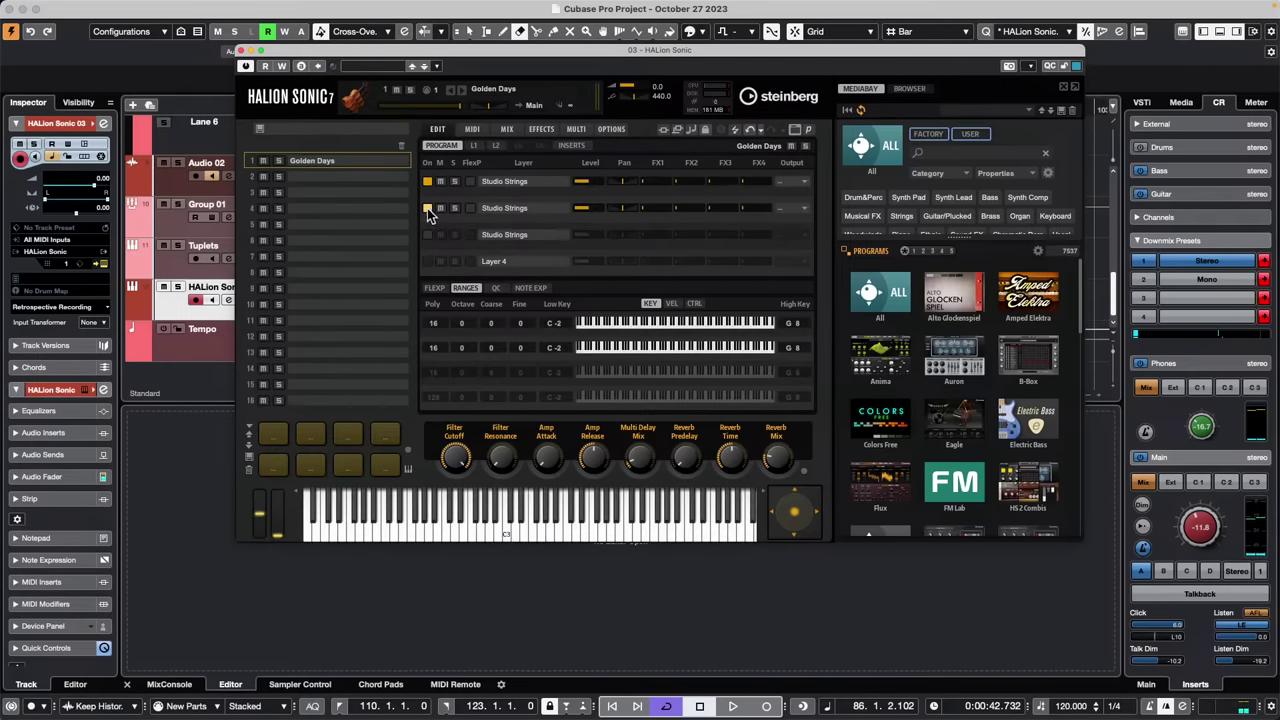
click(427, 208)
click(427, 208)
click(429, 235)
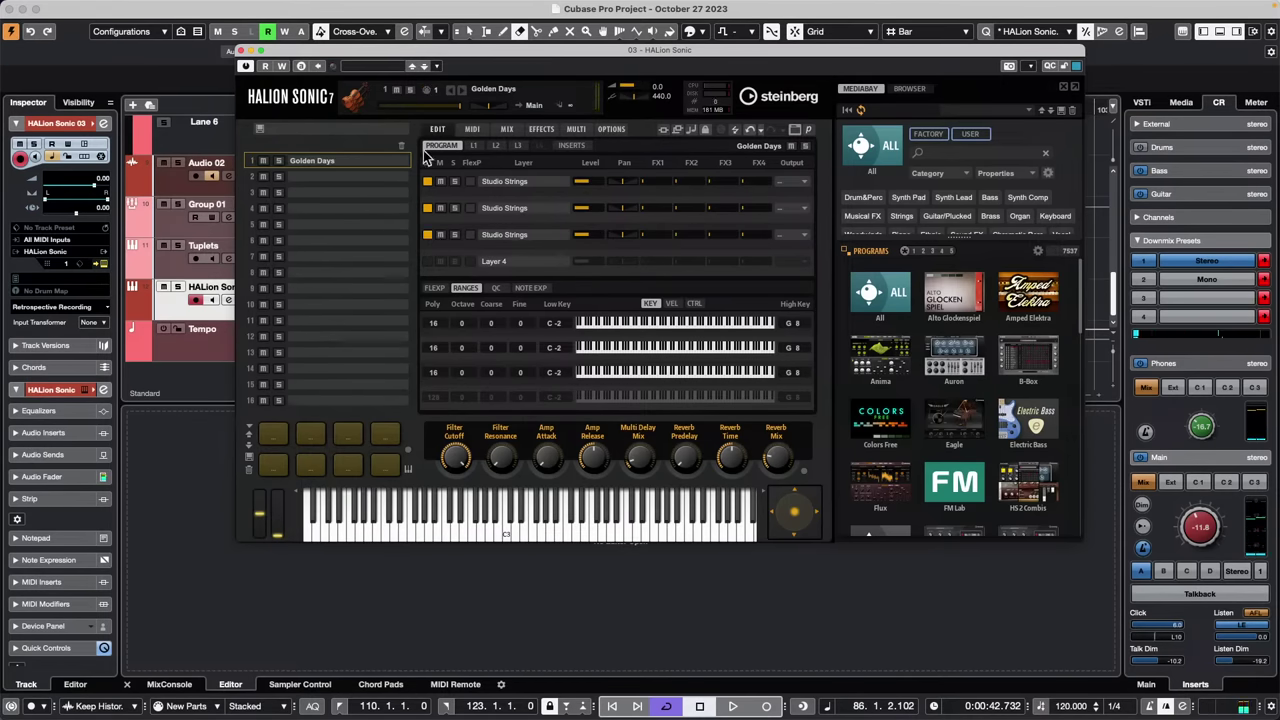
Check the second layer's samples and set the third Studio Strings layer to Chamber Strings Pizzicato
click(496, 145)
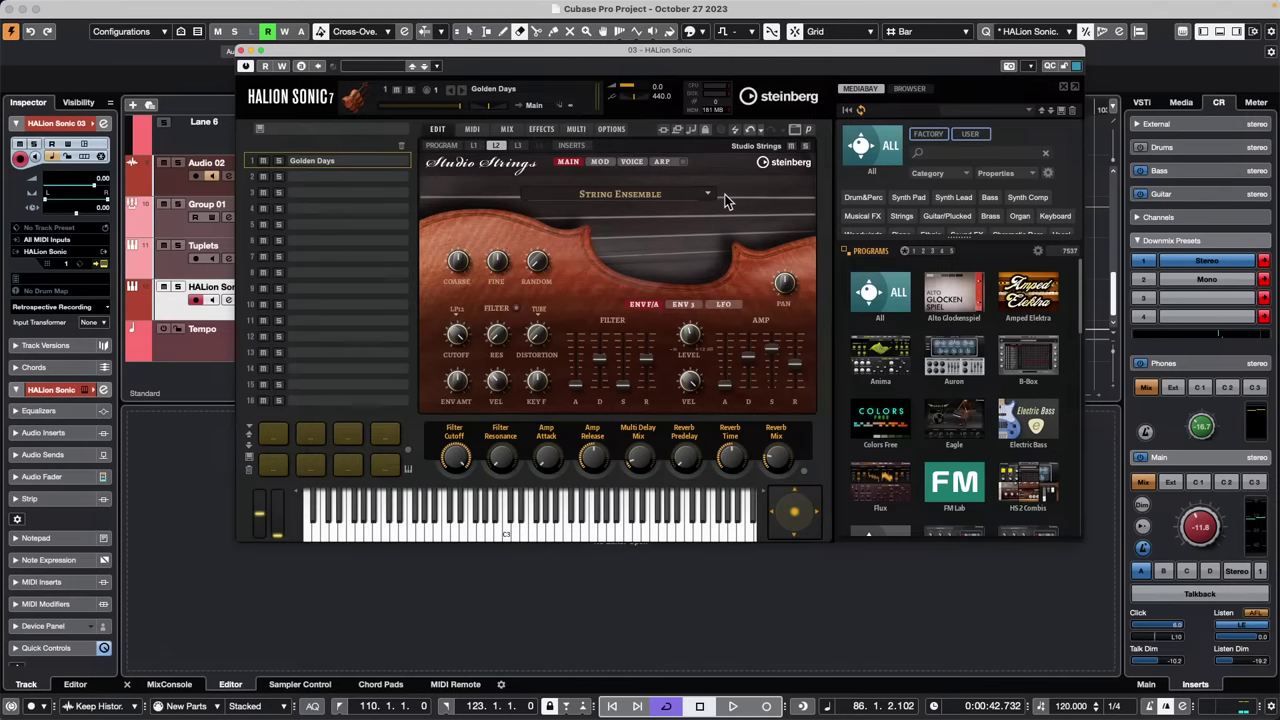
click(516, 146)
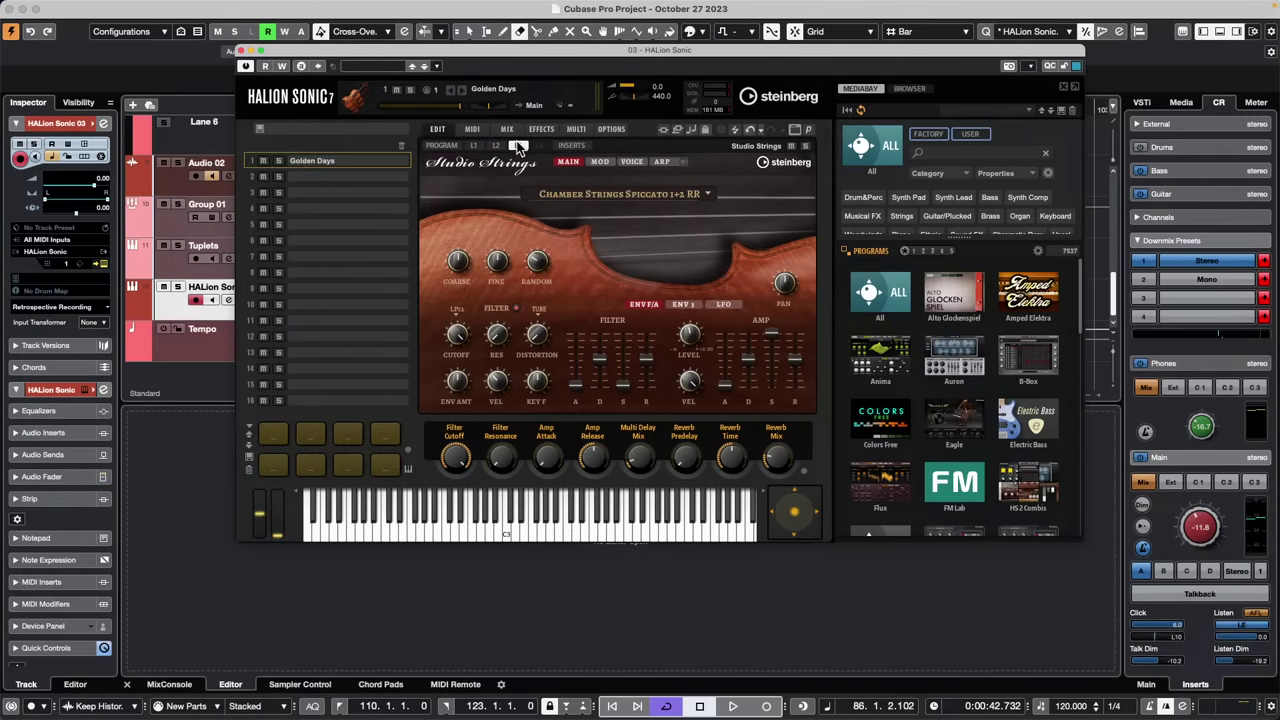
click(708, 191)
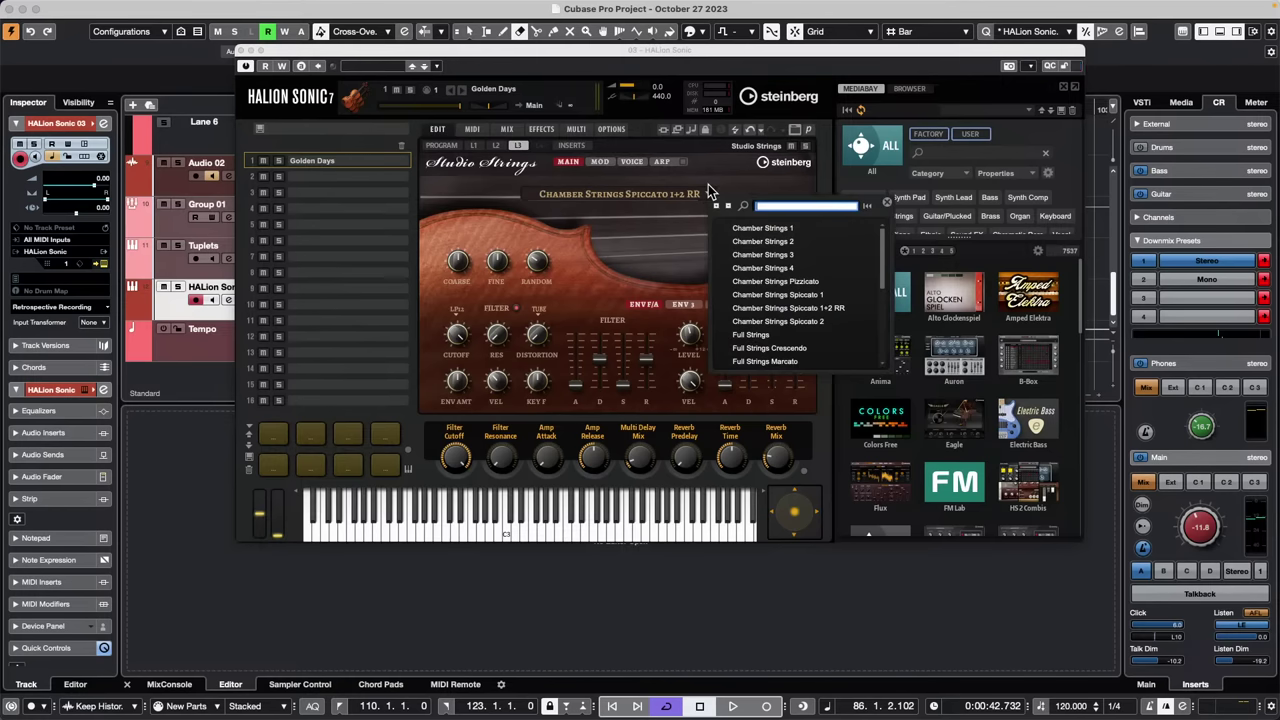
click(776, 281)
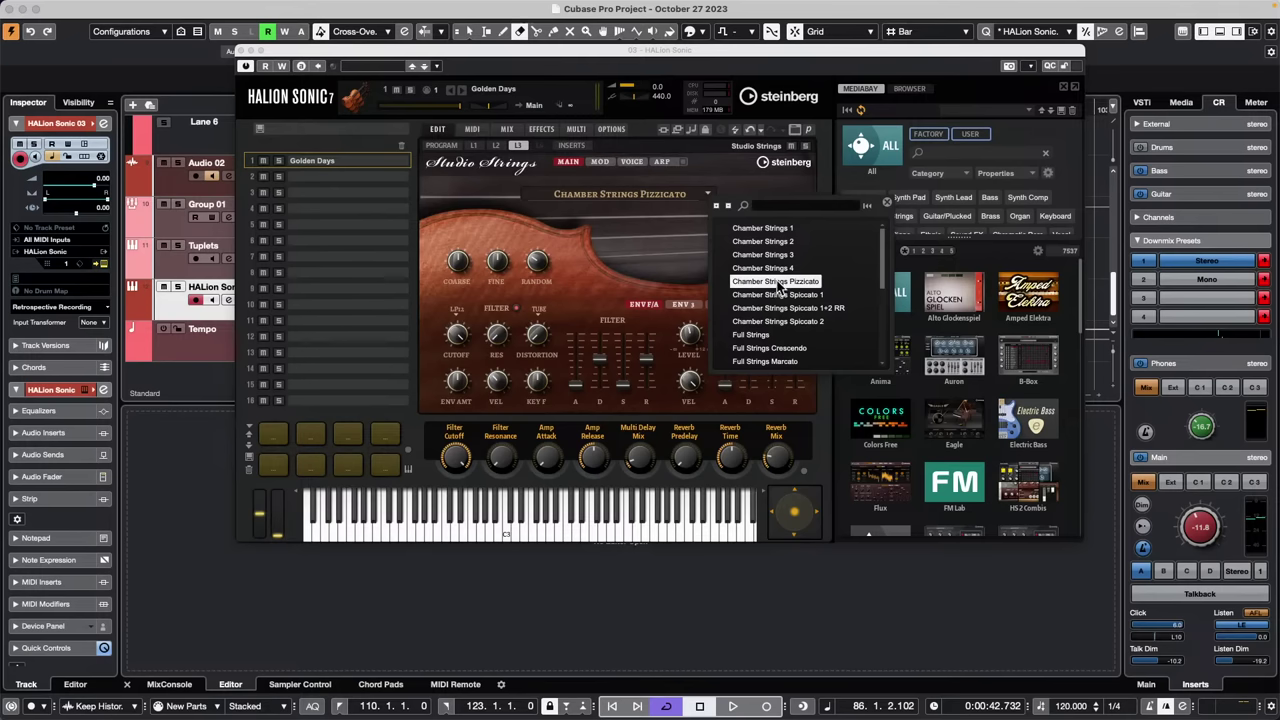
click(679, 253)
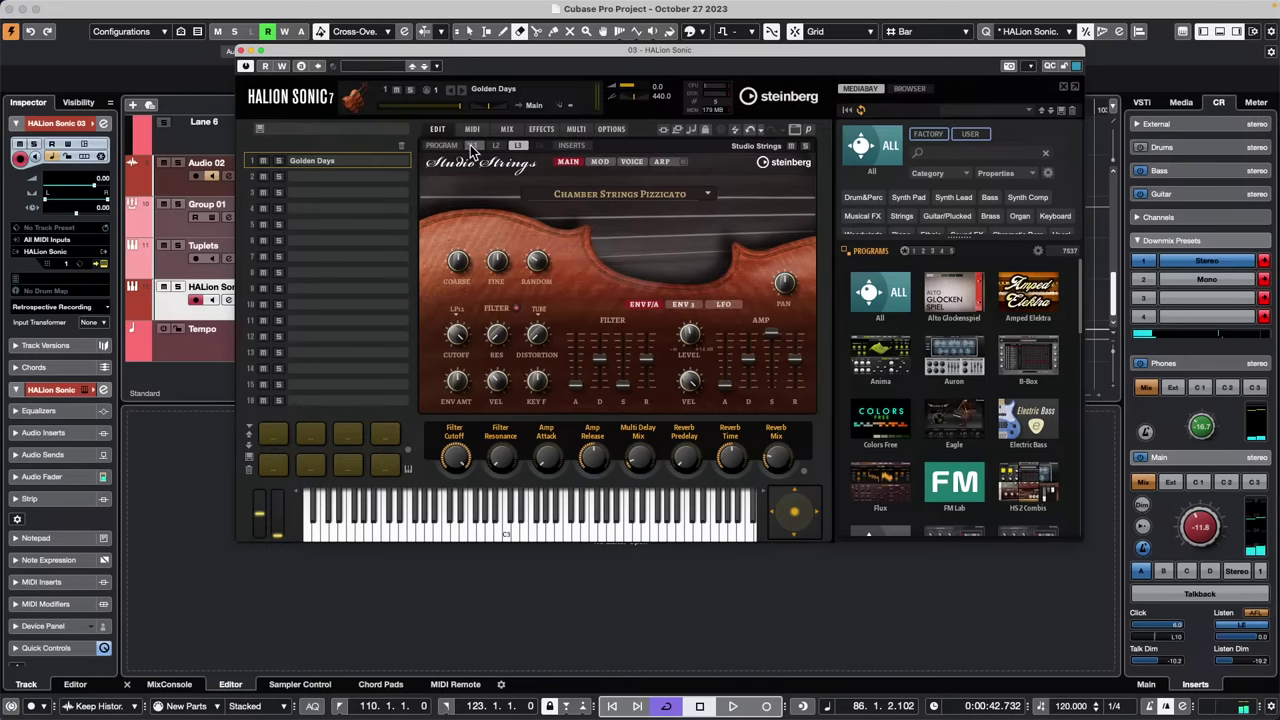
Audition the third layer alone on the Program page, then with the second and first layers turned back on
click(436, 146)
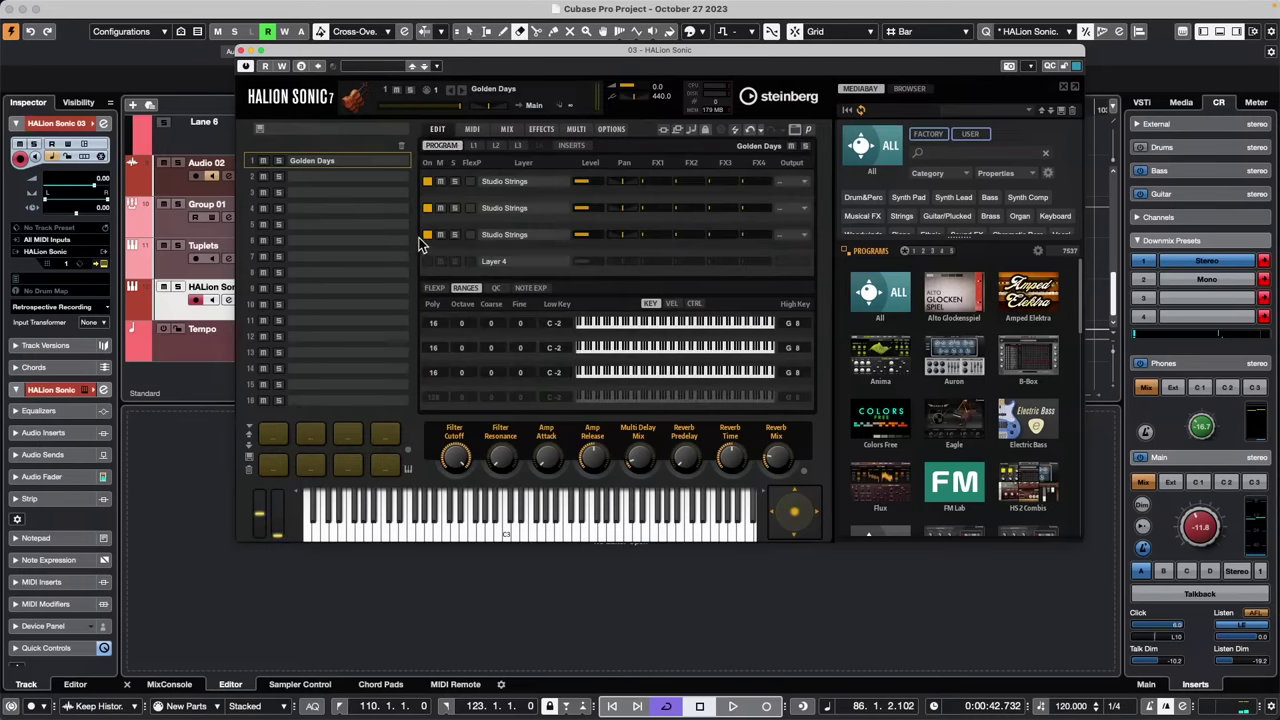
click(427, 209)
click(428, 182)
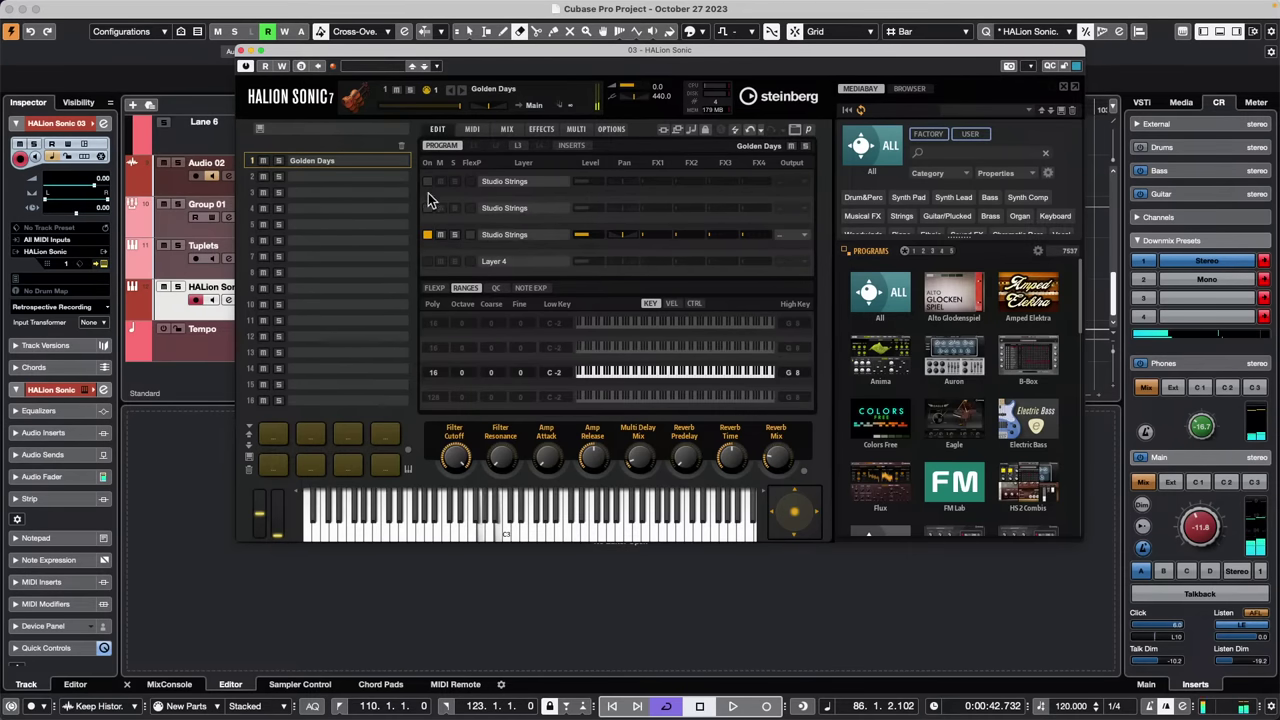
click(428, 208)
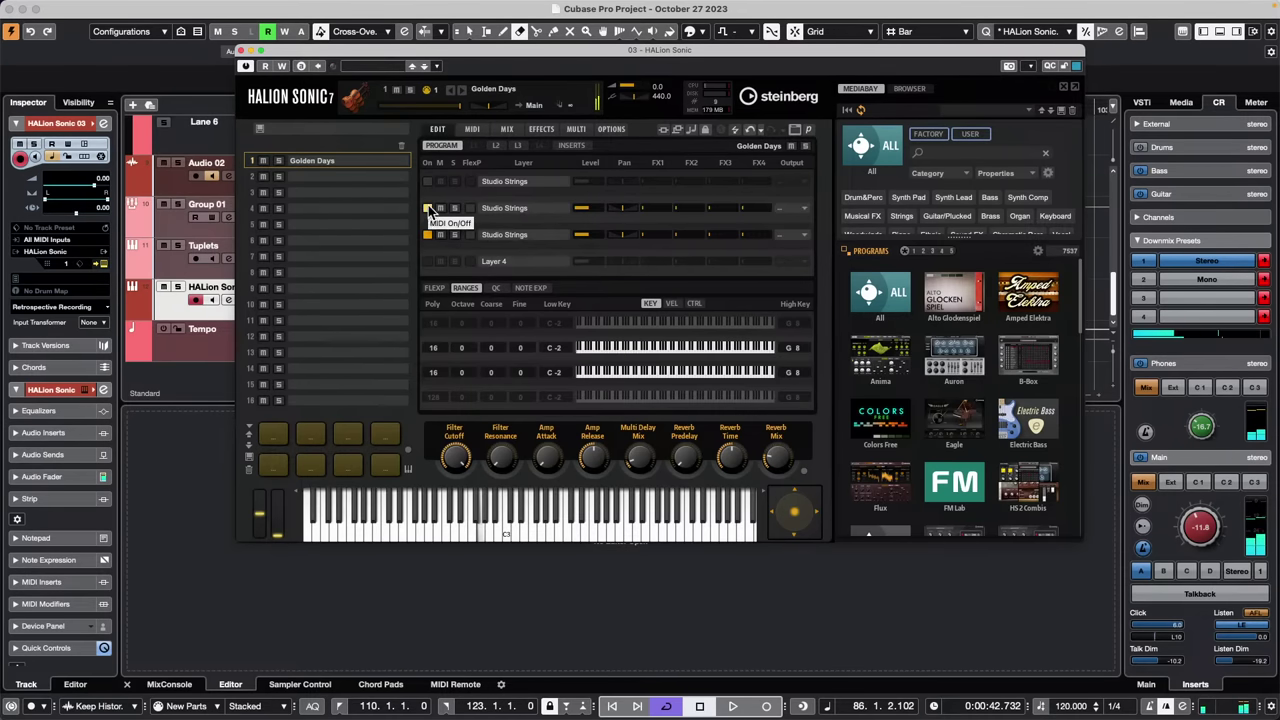
click(428, 182)
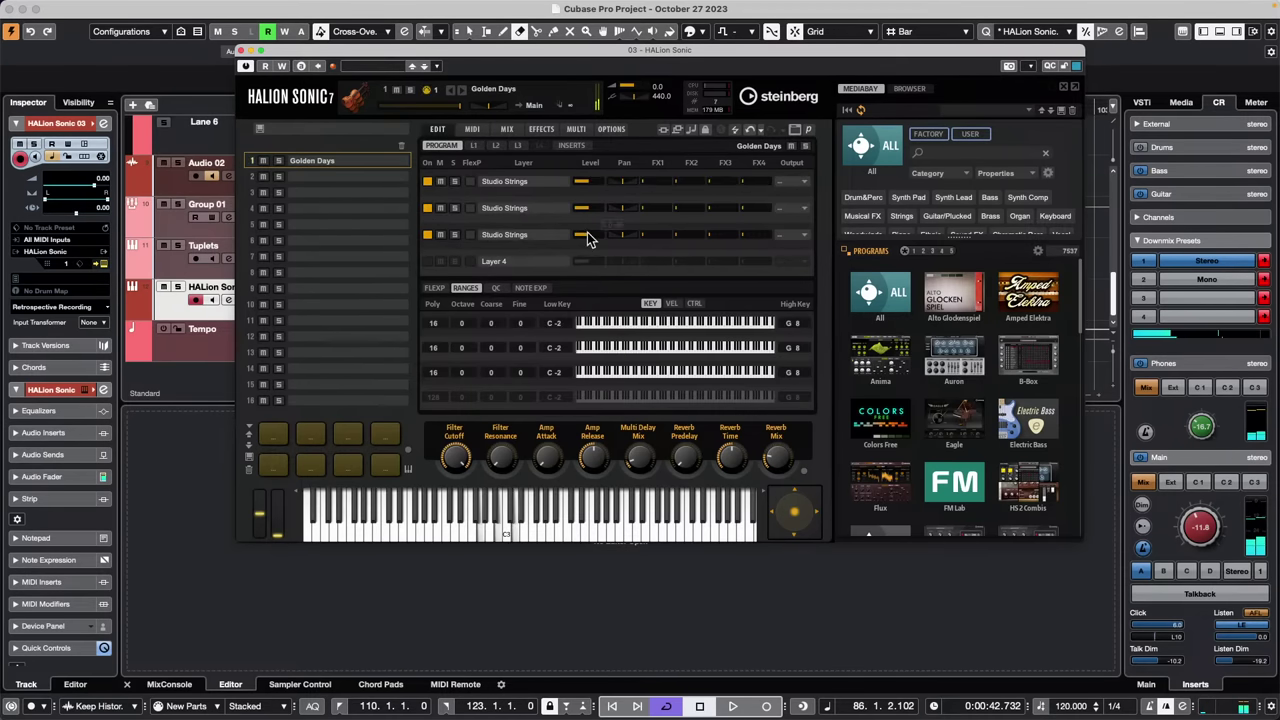
Raise the levels of the third and second Studio Strings layers on the Program page
drag(589, 235, 605, 235)
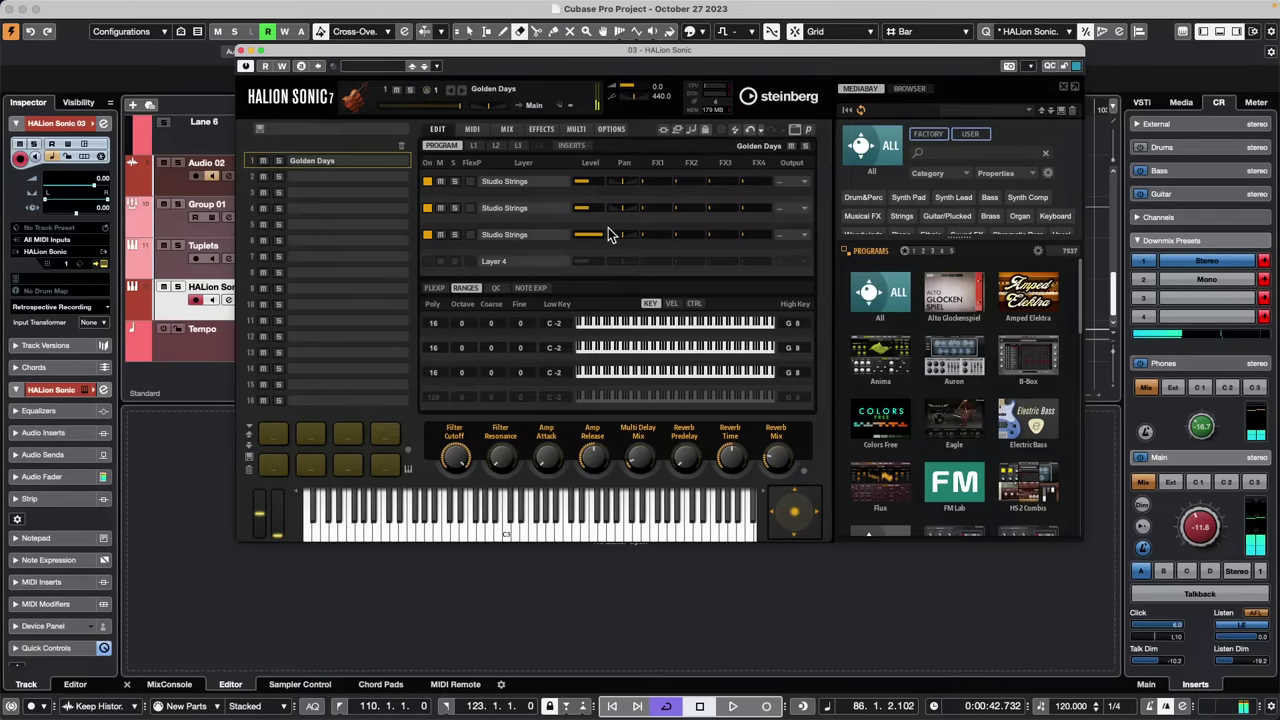
drag(591, 207, 597, 206)
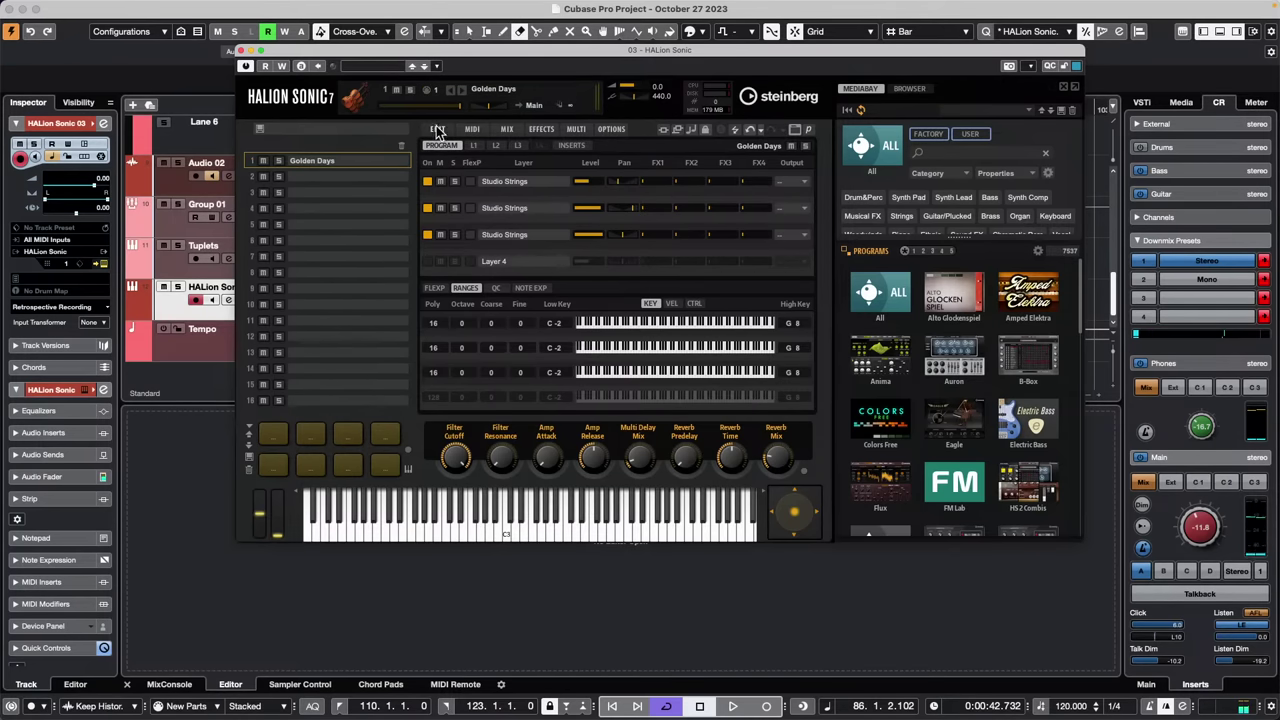
Look through the samples available for the third Studio Strings layer and close the HALion Sonic window
click(497, 146)
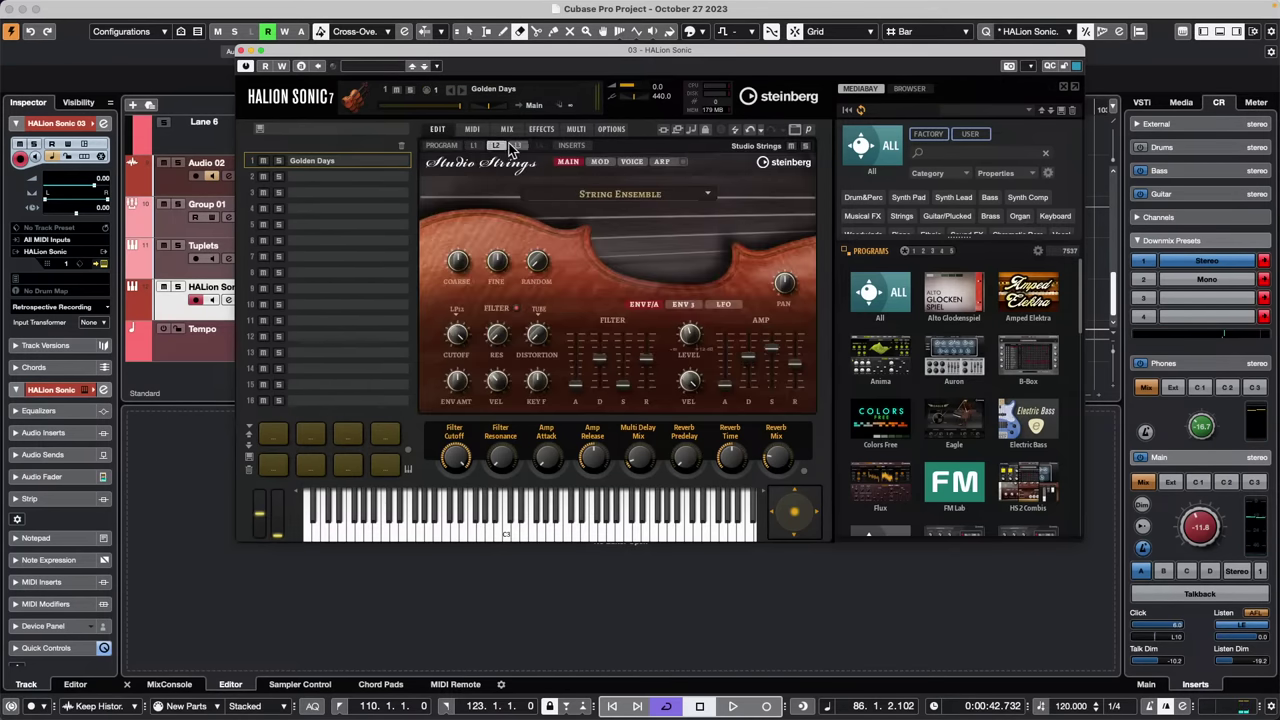
click(516, 146)
click(647, 194)
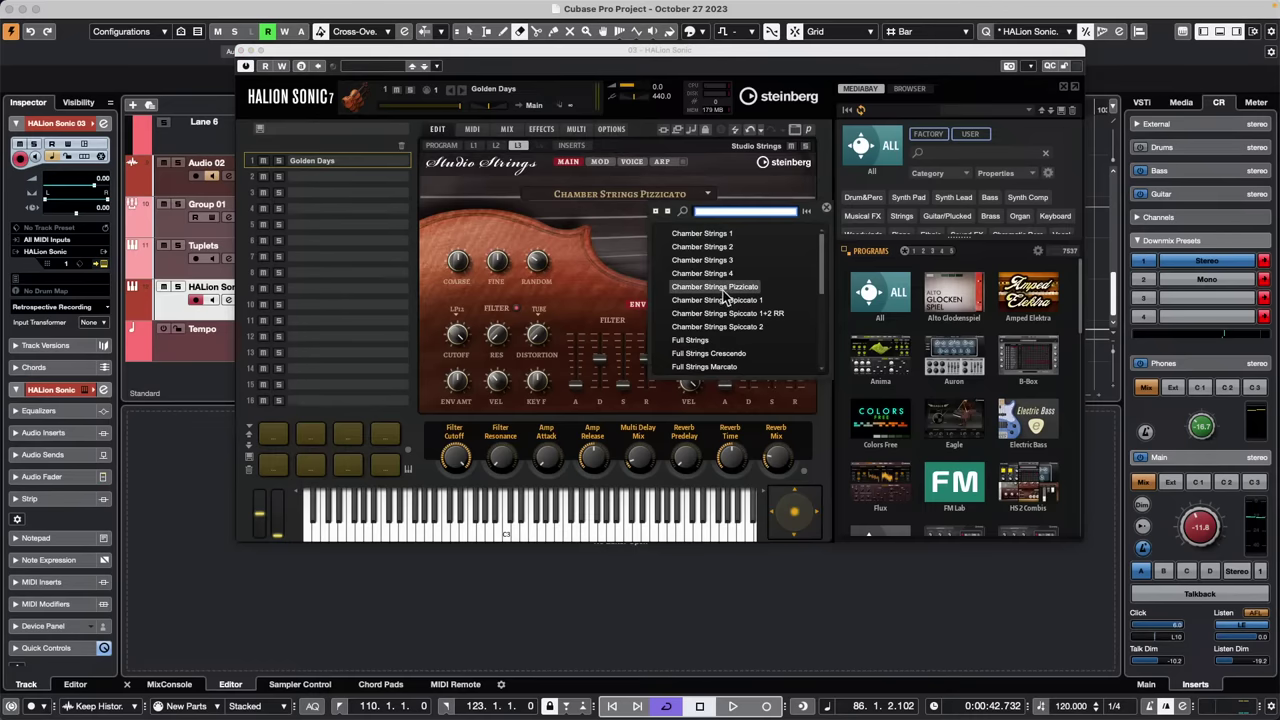
scroll(720, 292, down, 3)
scroll(722, 295, up, 3)
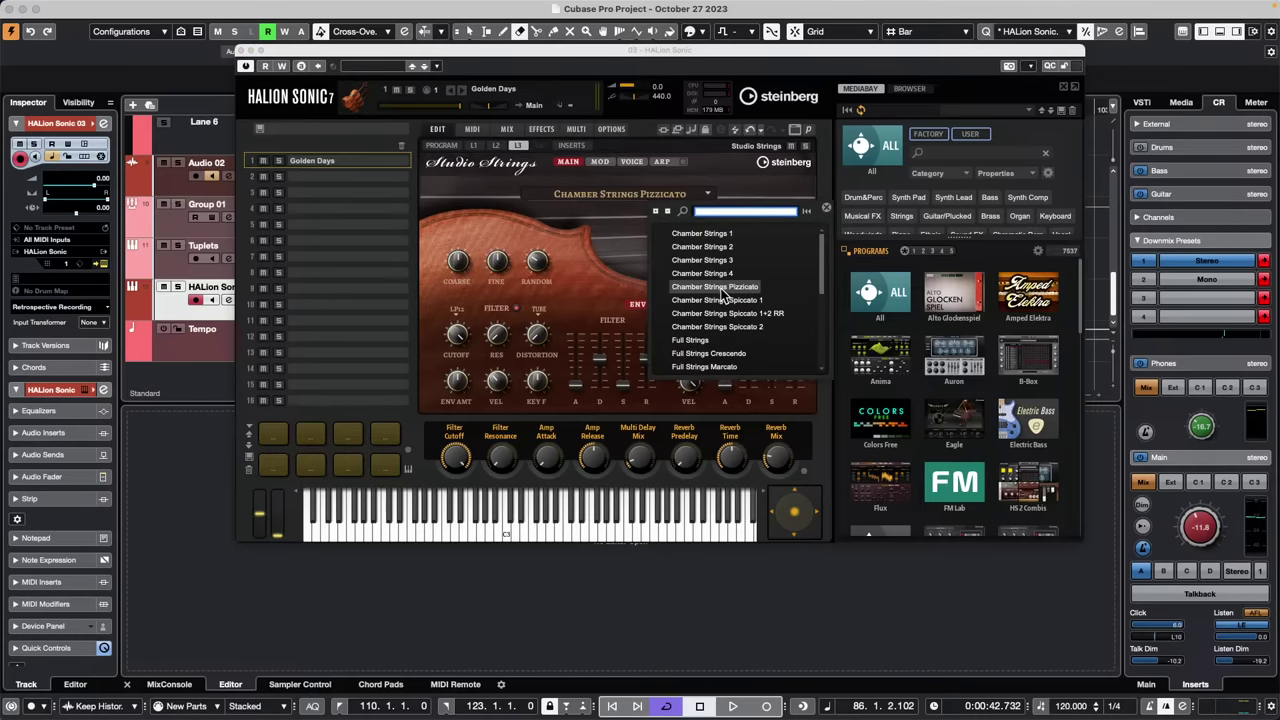
click(526, 193)
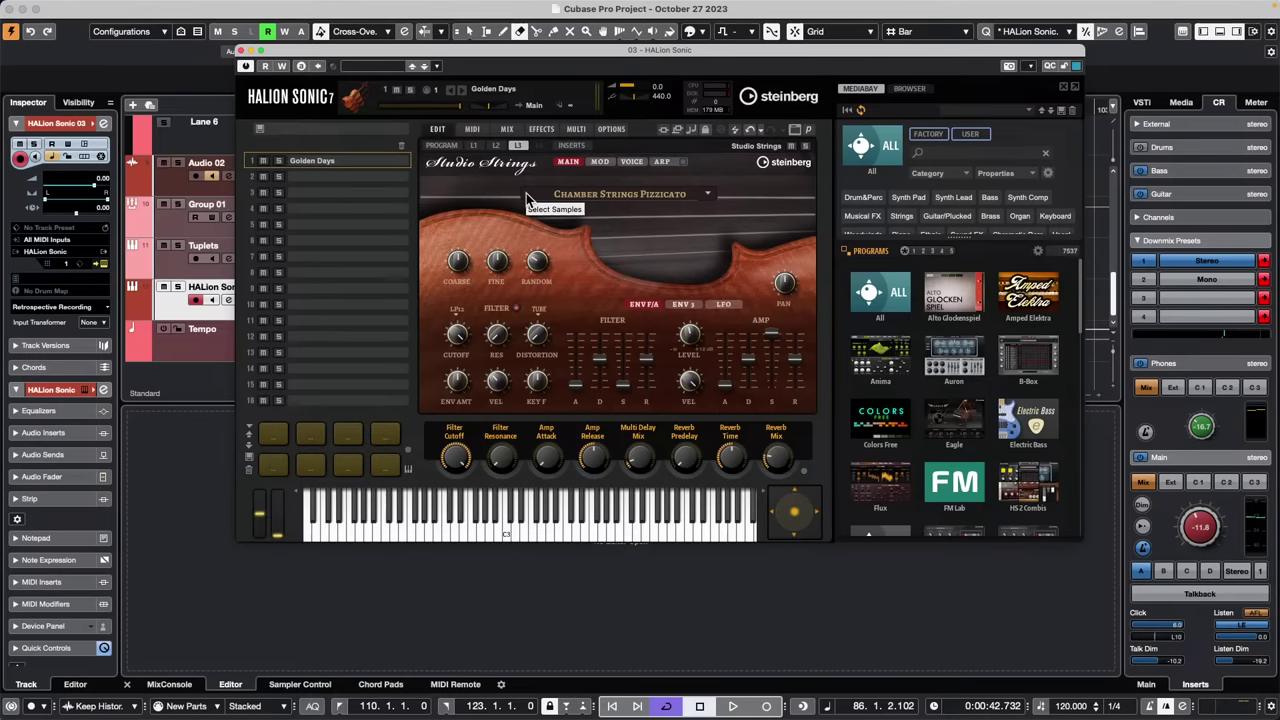
click(244, 51)
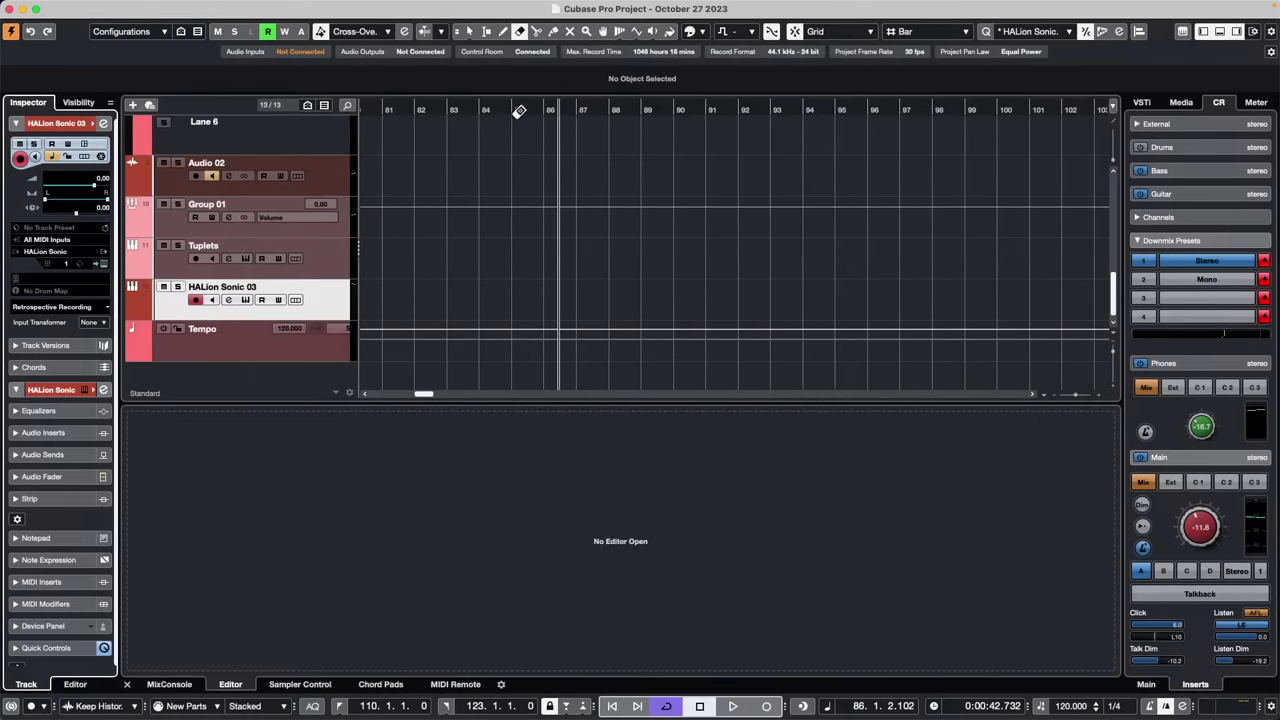
Zoom the project timeline in and out from the ruler, placing the cursor at bars 85, 86, 87 and 79
click(514, 108)
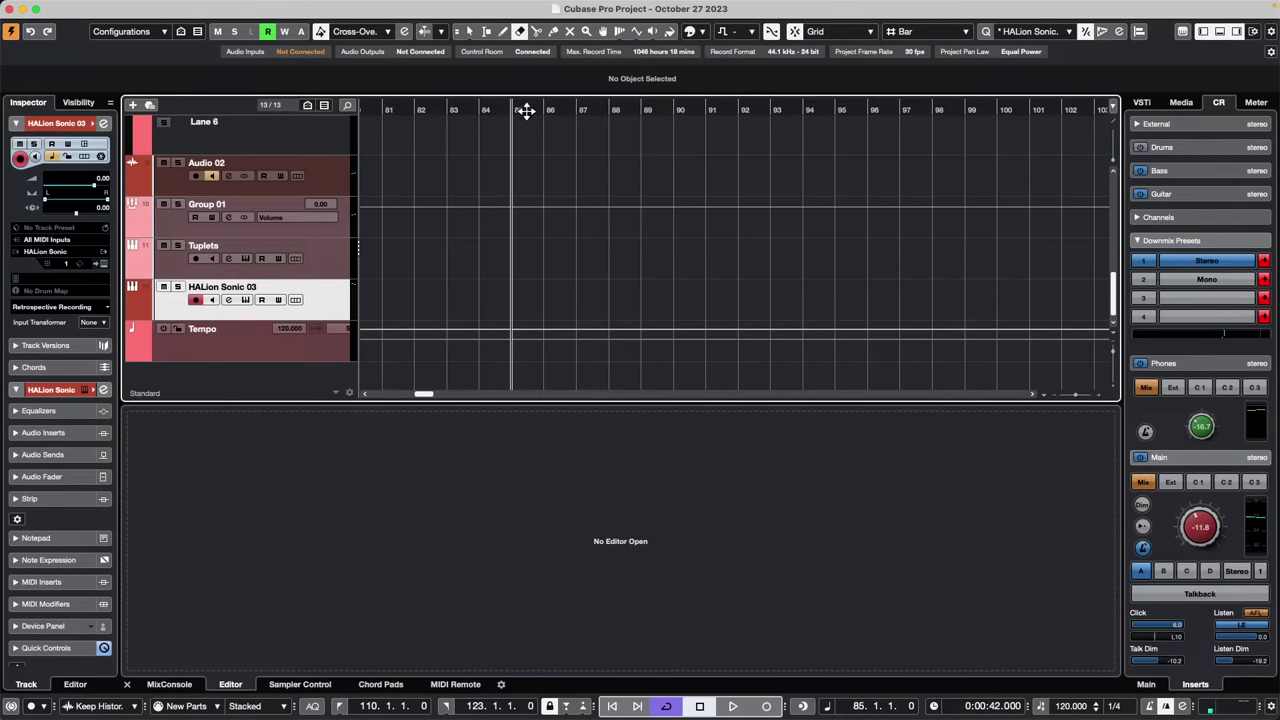
click(548, 110)
drag(548, 113, 486, 111)
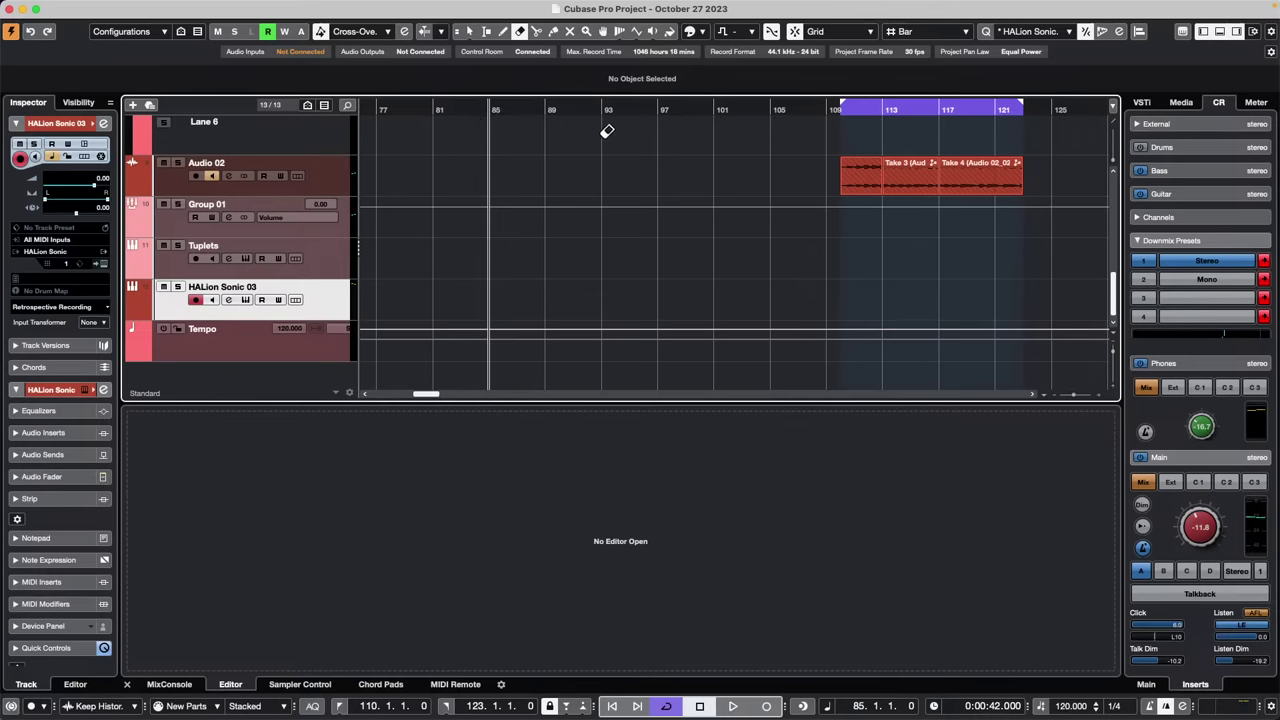
mouse_move(522, 110)
mouse_down()
mouse_move(517, 86)
mouse_move(522, 133)
mouse_up()
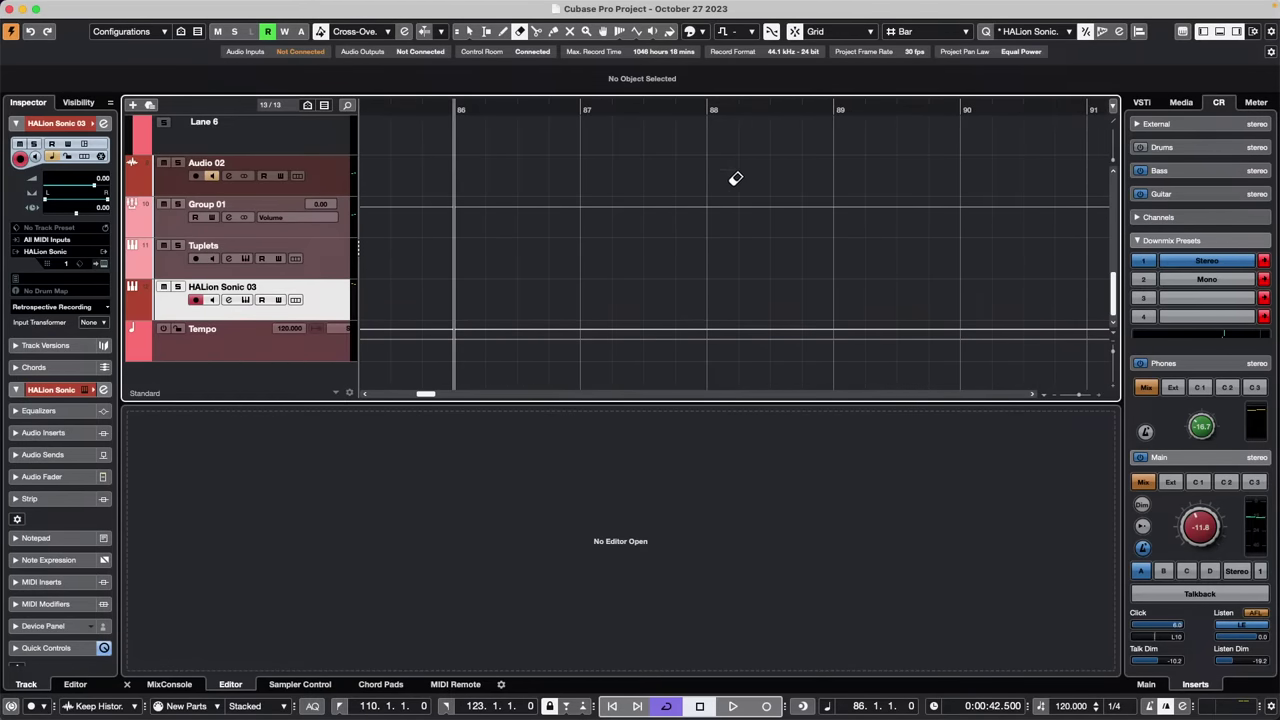
drag(654, 111, 655, 78)
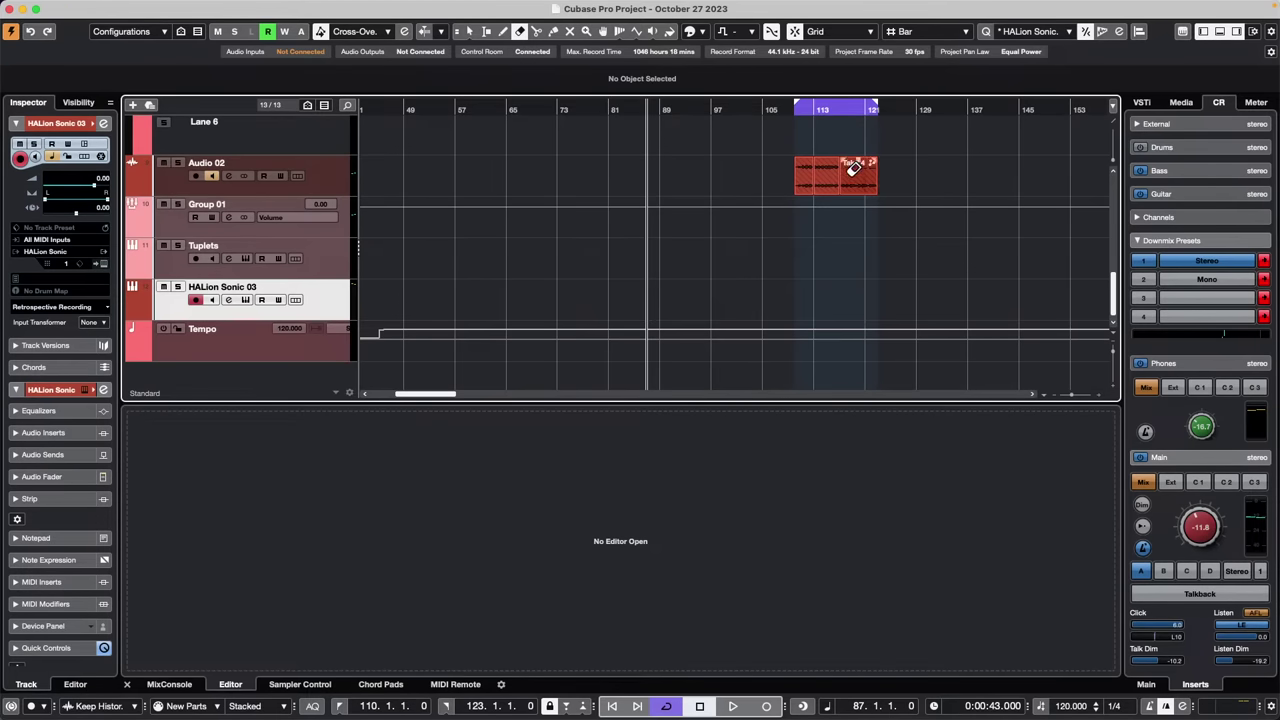
drag(597, 107, 601, 150)
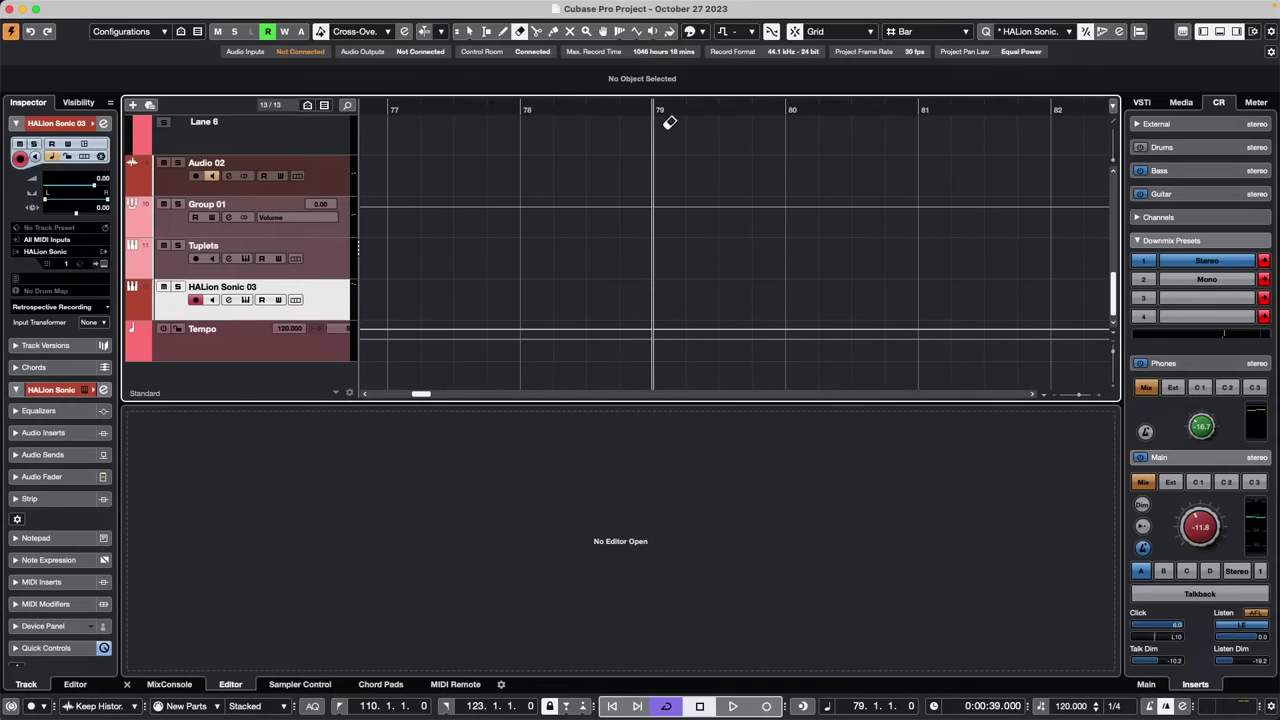
mouse_move(693, 113)
mouse_down()
mouse_move(689, 126)
mouse_move(686, 94)
mouse_move(678, 131)
mouse_up()
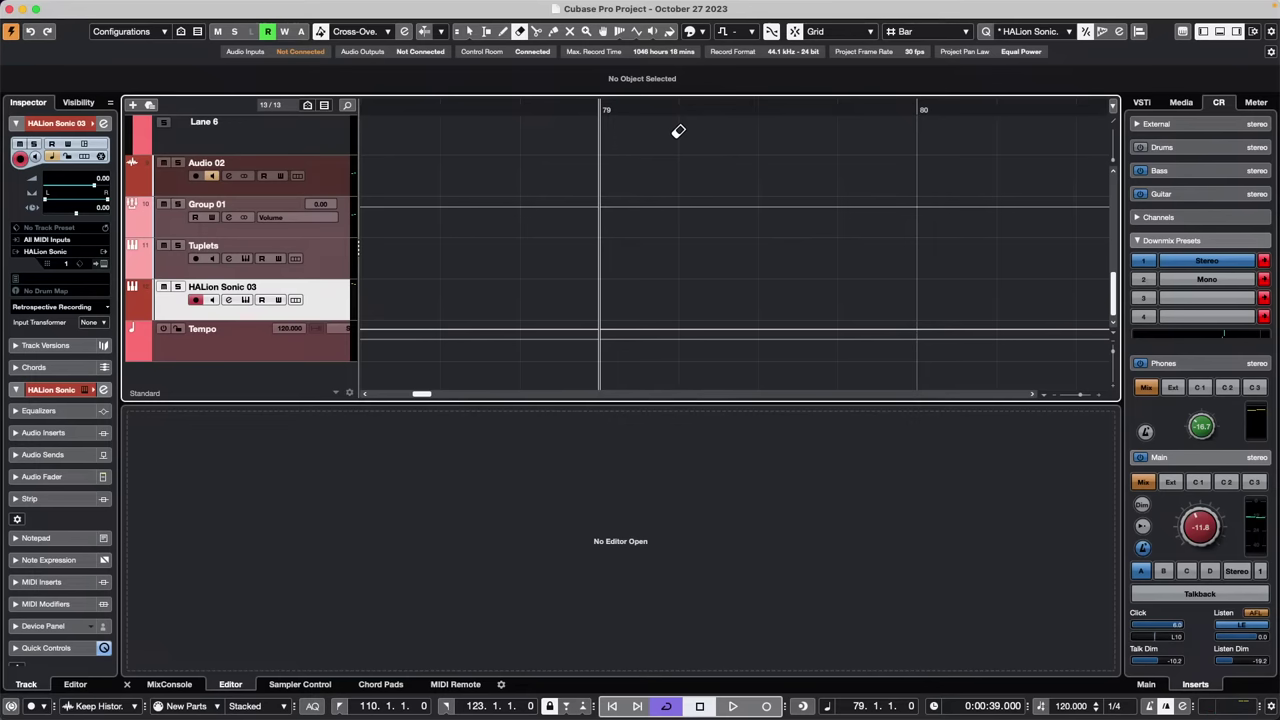
Switch to the Object Selection tool and open the quintuplets part on the Tuplets track in the Score Editor
key(1)
click(693, 251)
drag(606, 109, 600, 22)
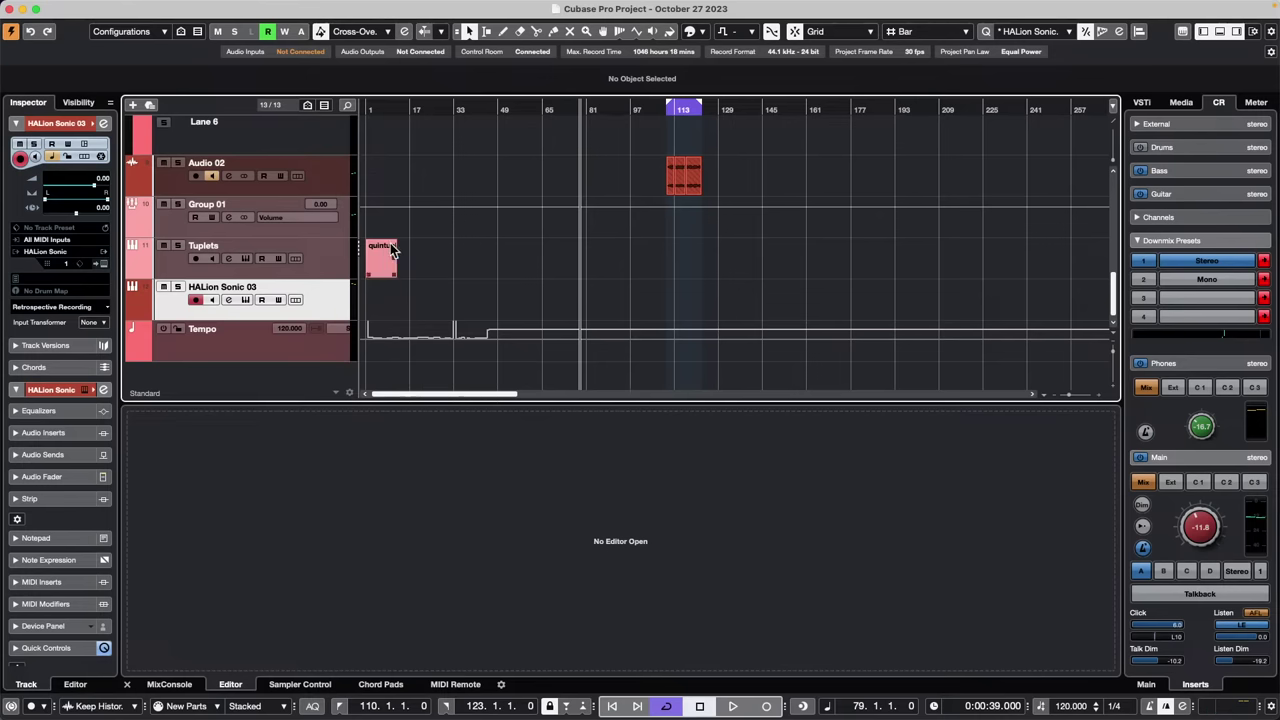
click(384, 264)
double_click(384, 264)
key(super+r)
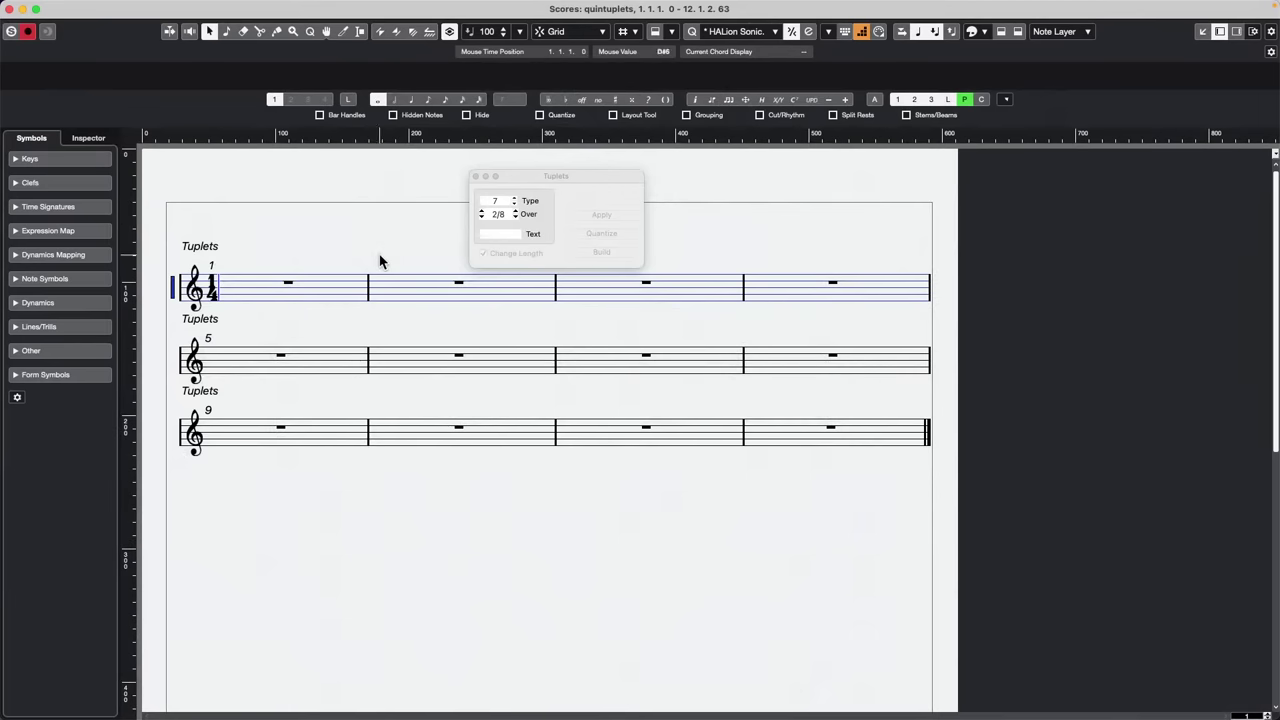
Close the Tuplets dialog and undo the notes entered in the first three bars of the score
click(476, 177)
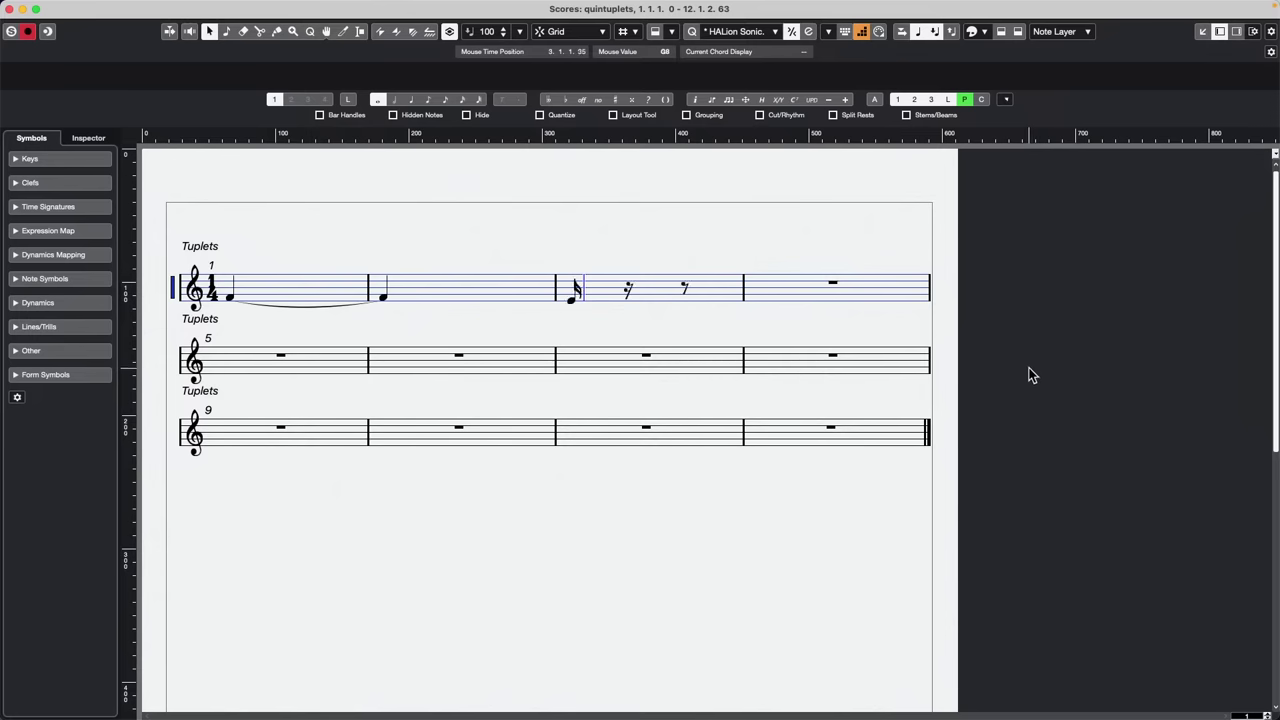
key(super+z)
key(super+z)
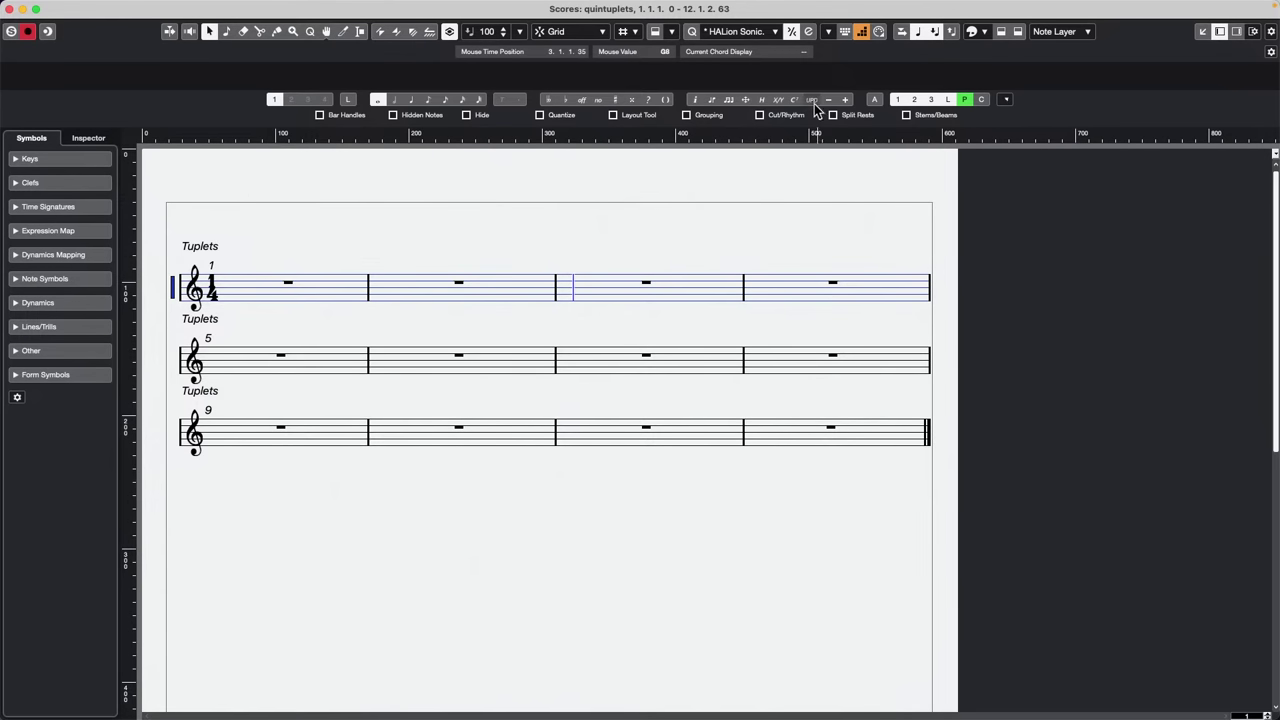
Check the Score Editor's toolbar options and try the 1/16 quantize preset before setting quantize to 1/8
click(1272, 32)
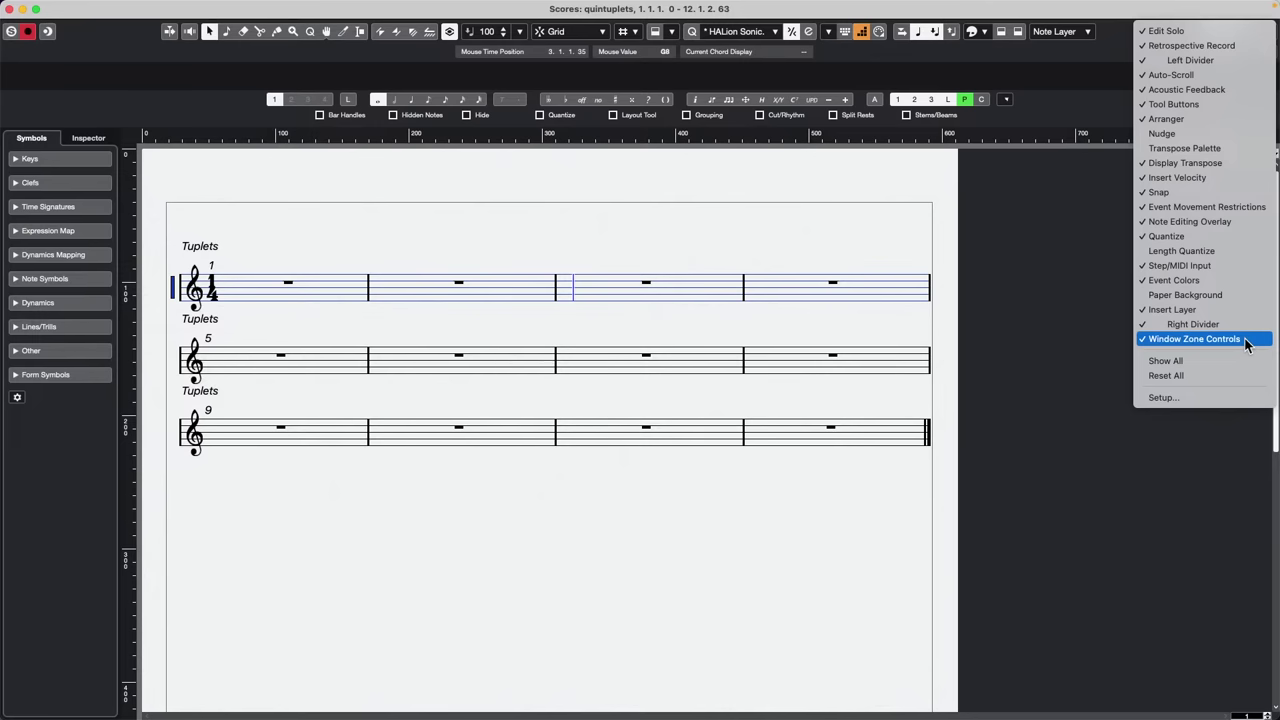
click(1044, 220)
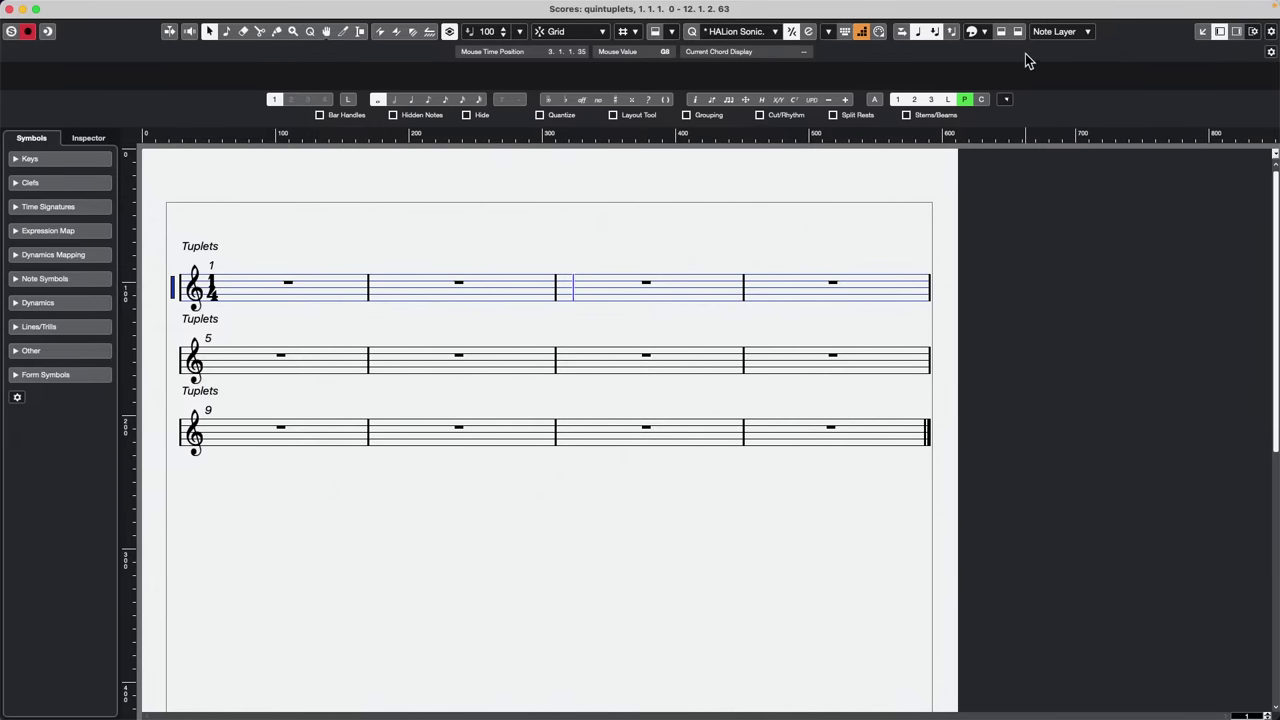
click(769, 31)
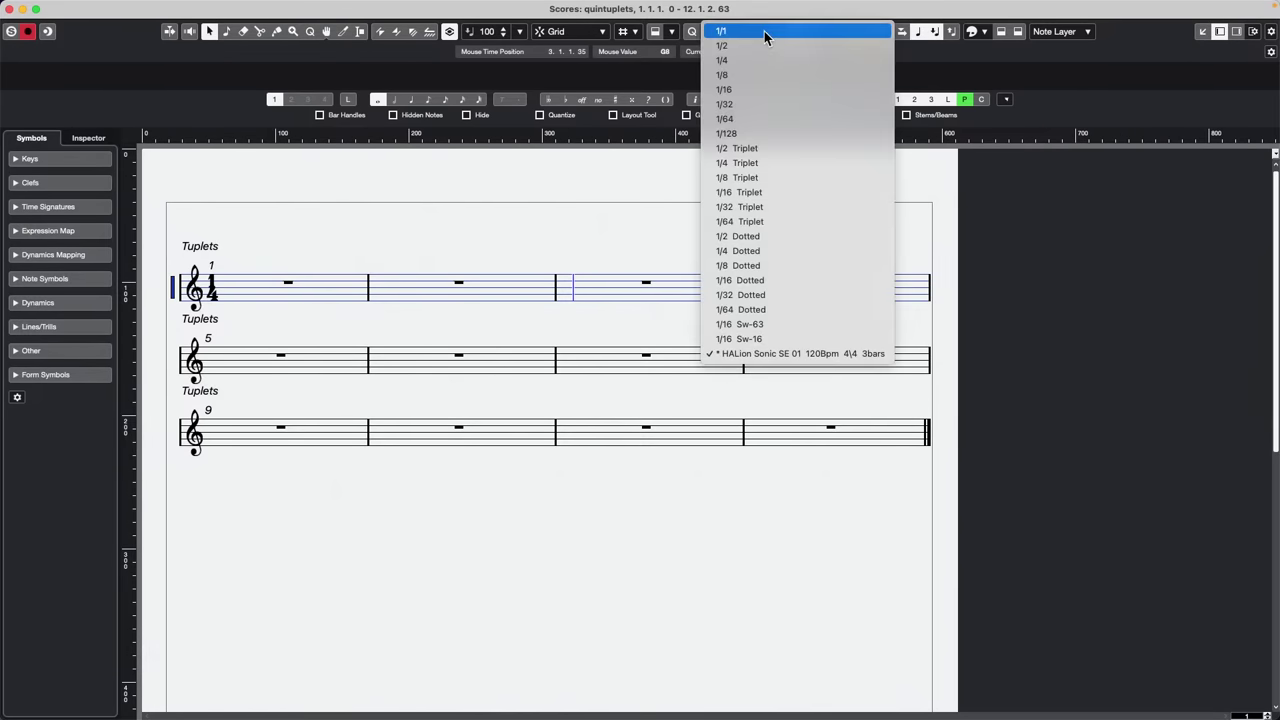
click(772, 93)
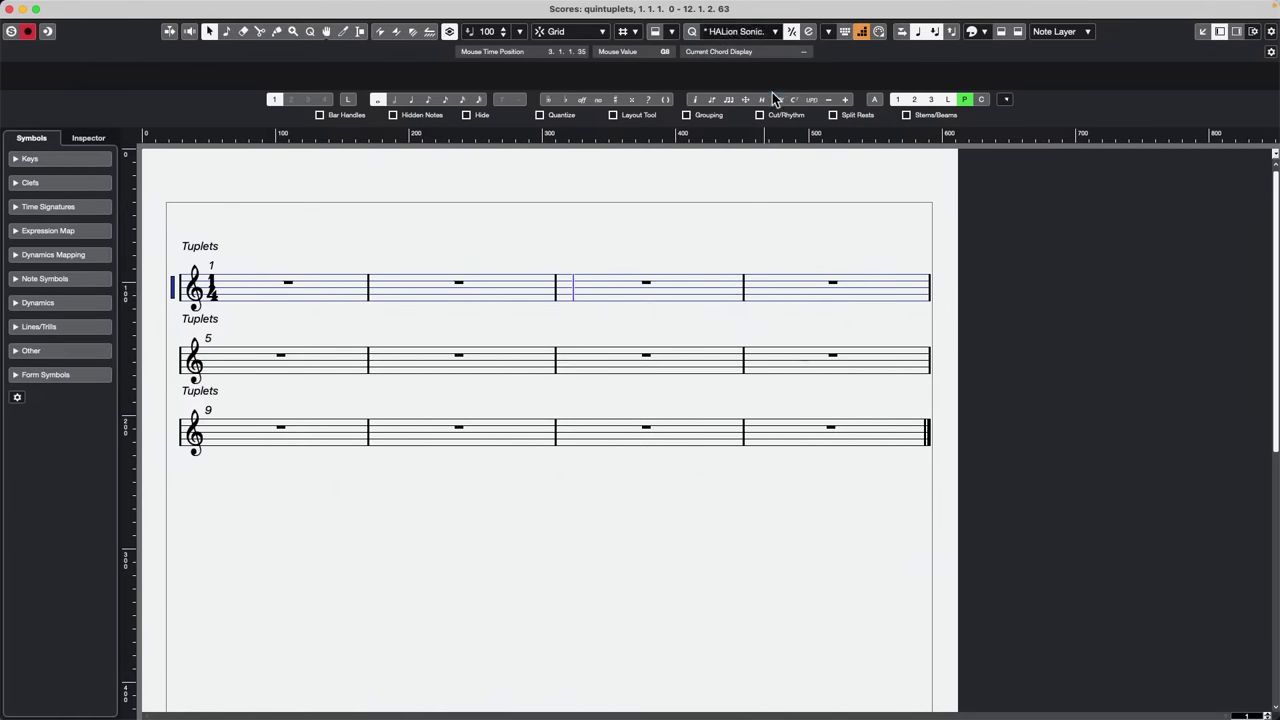
click(773, 33)
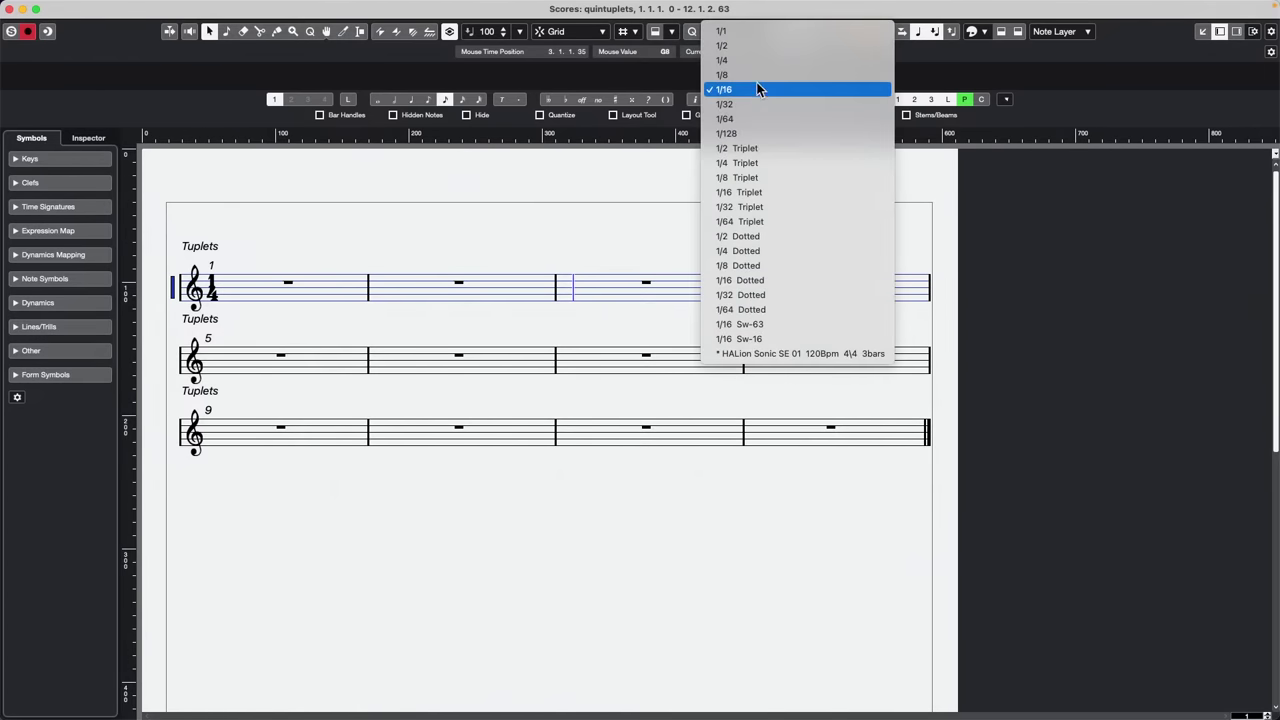
click(758, 77)
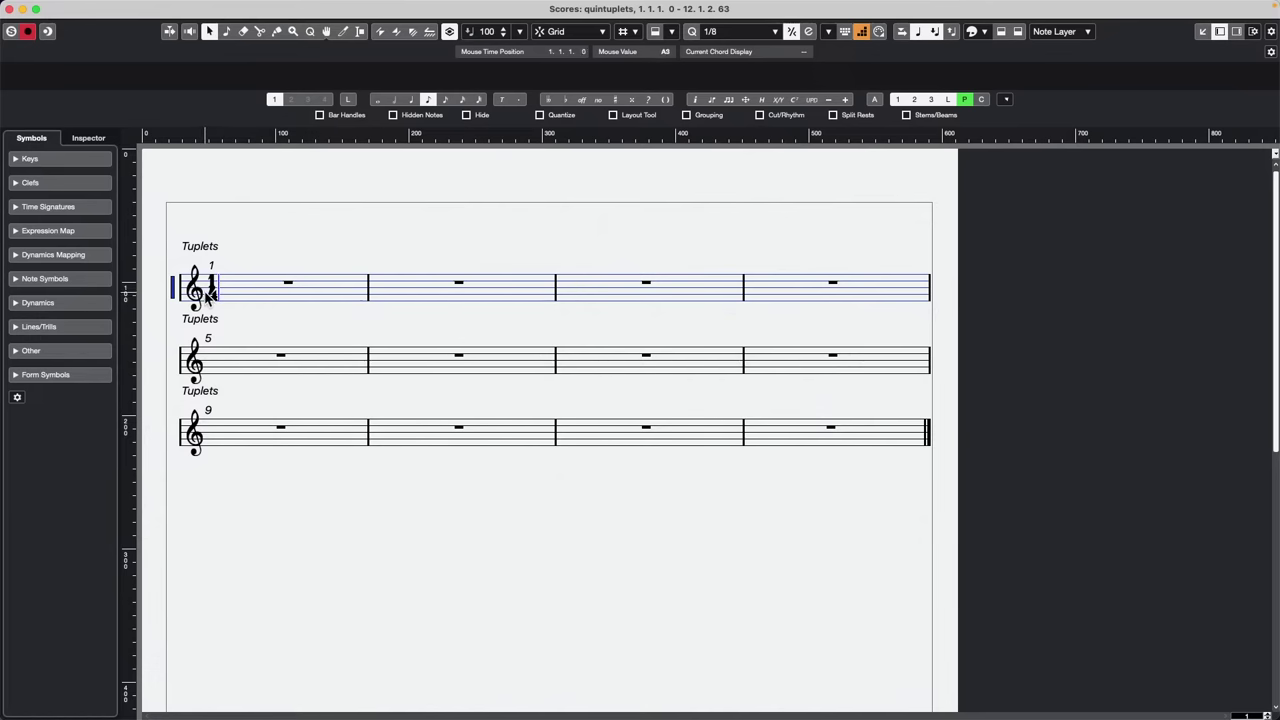
Close the Score Editor and revert the project to its saved version, deleting the newly recorded and created files
click(8, 9)
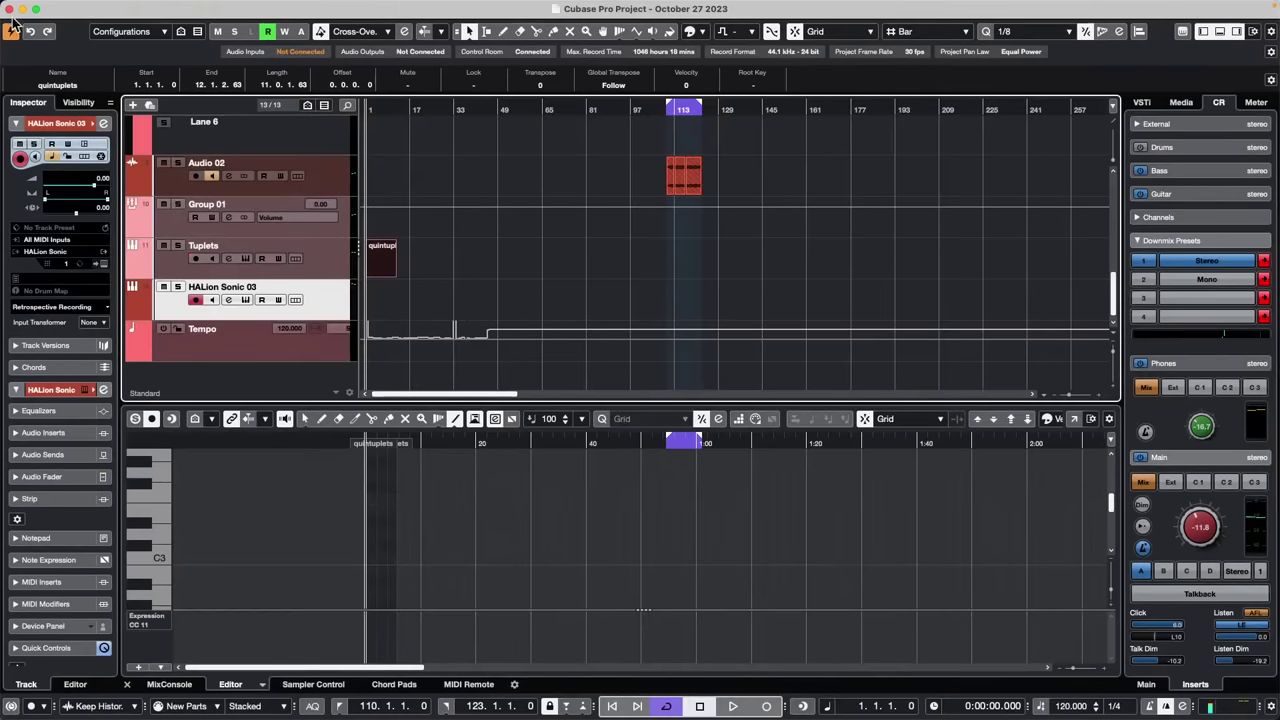
click(90, 7)
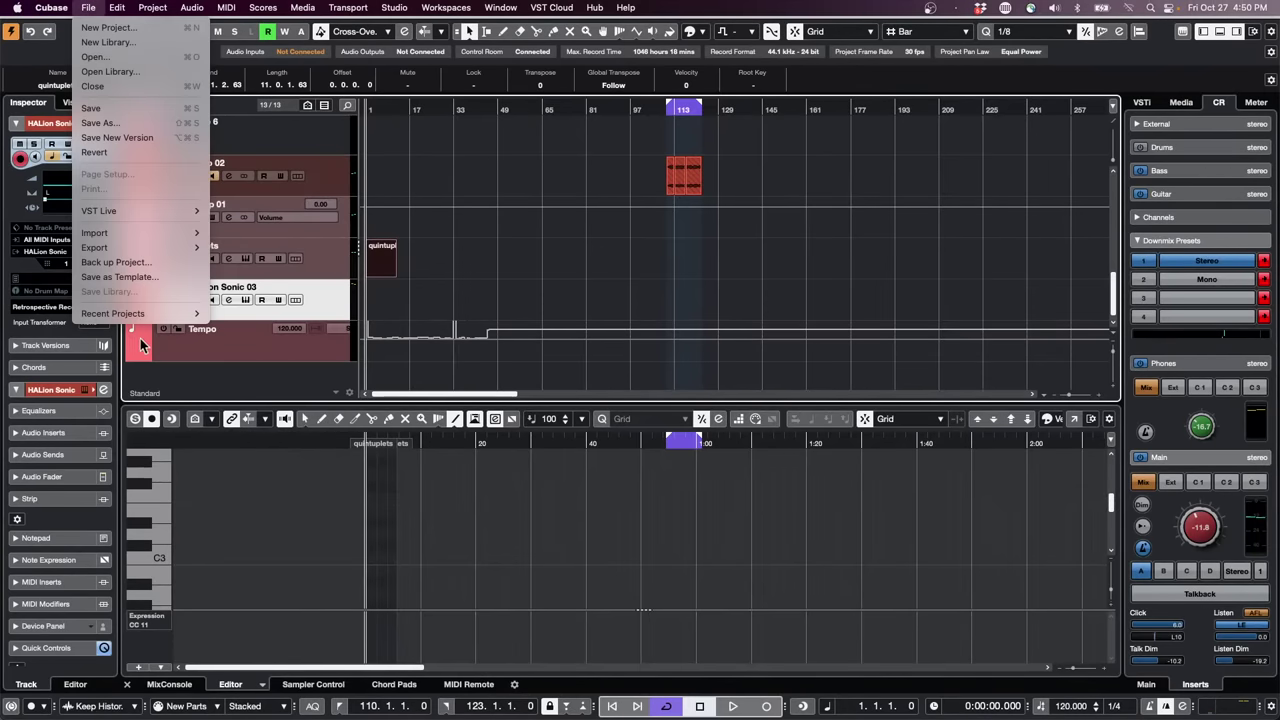
click(100, 152)
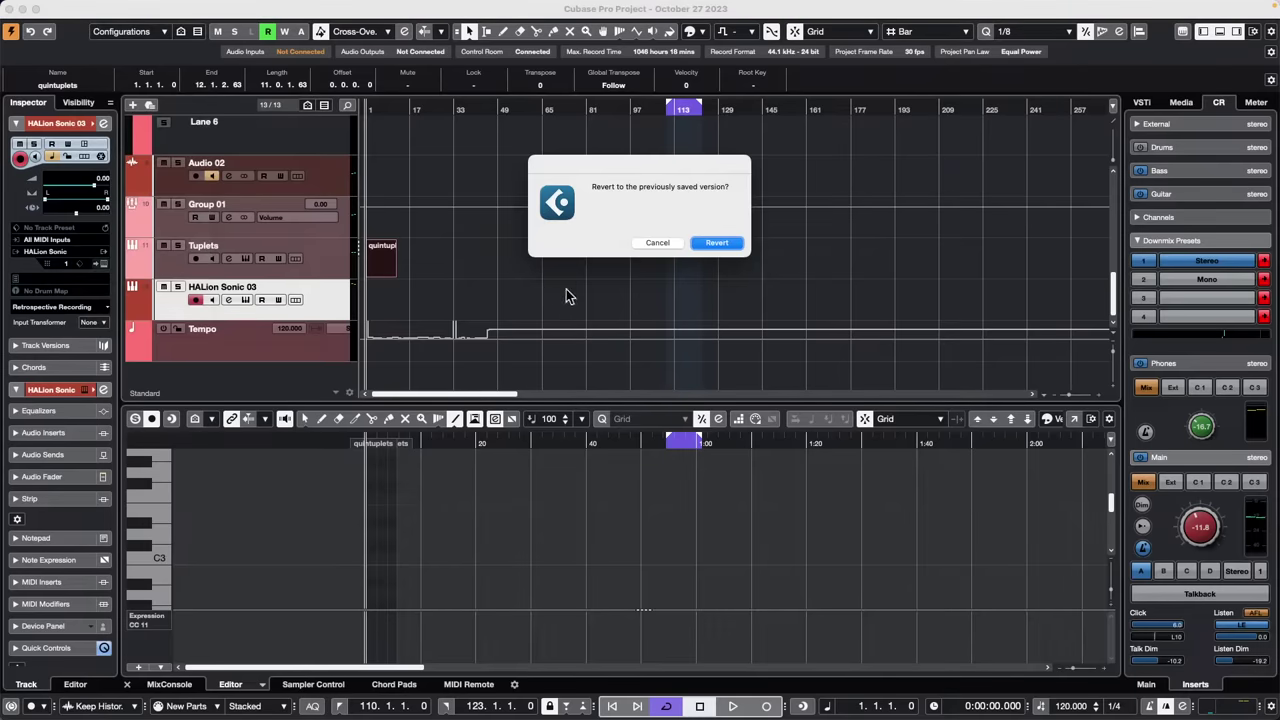
click(728, 244)
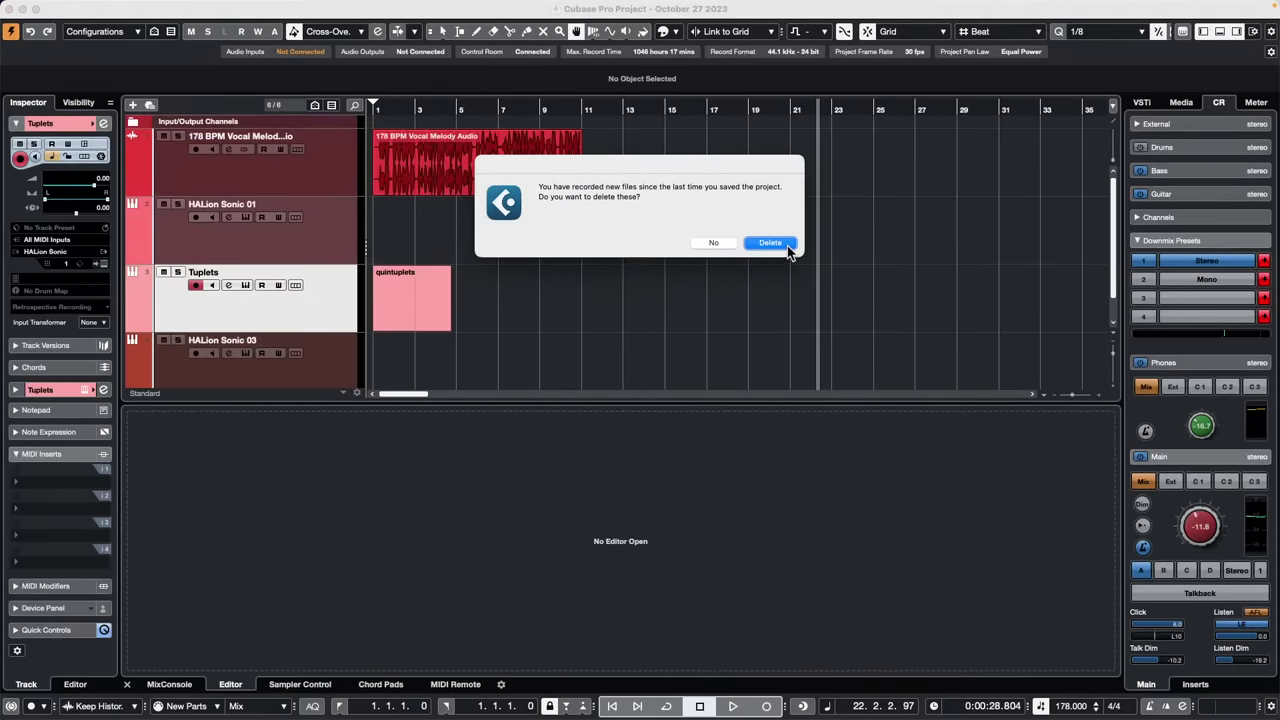
click(787, 248)
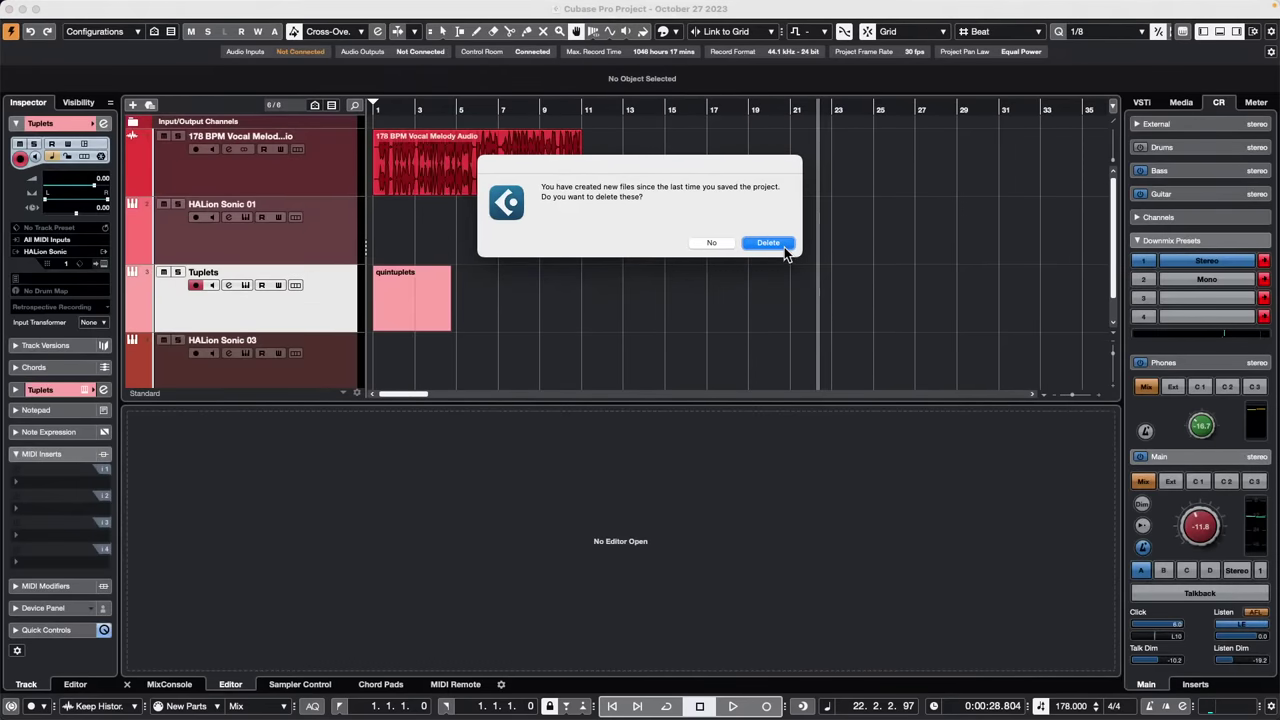
click(780, 246)
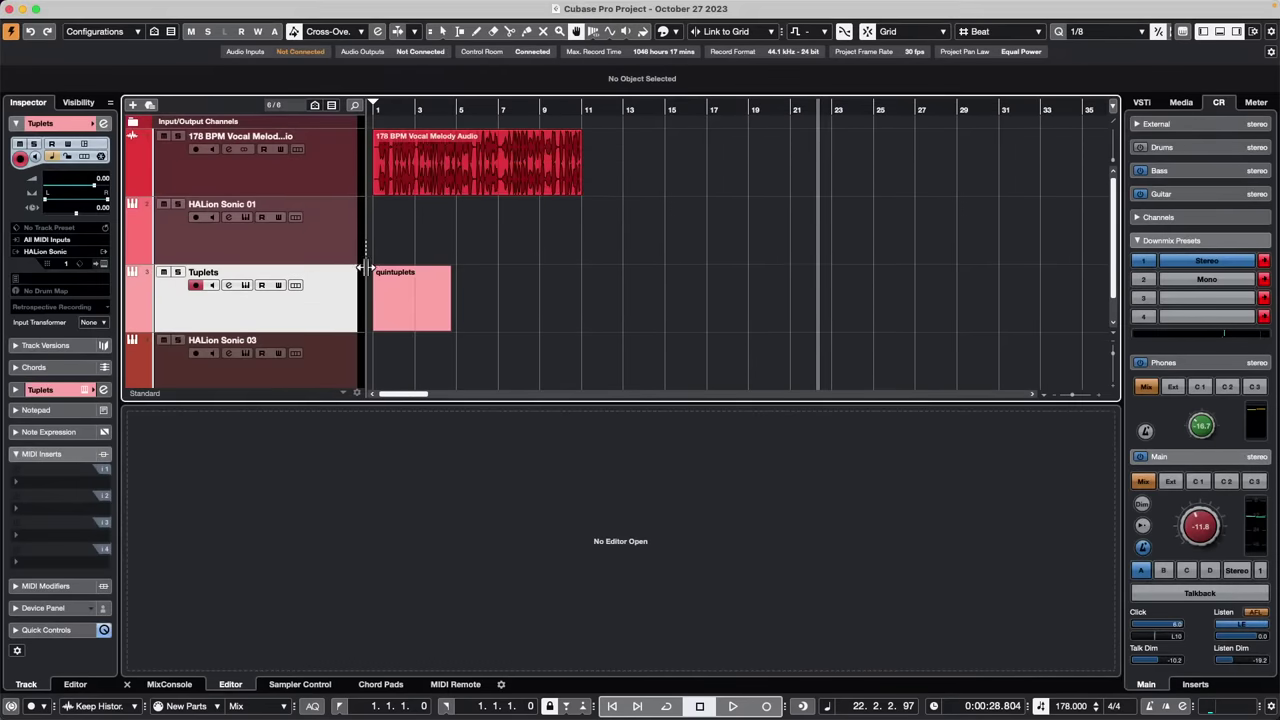
Switch to the Object Selection tool and open the reverted project's quintuplets part in the Score Editor
key(1)
double_click(392, 291)
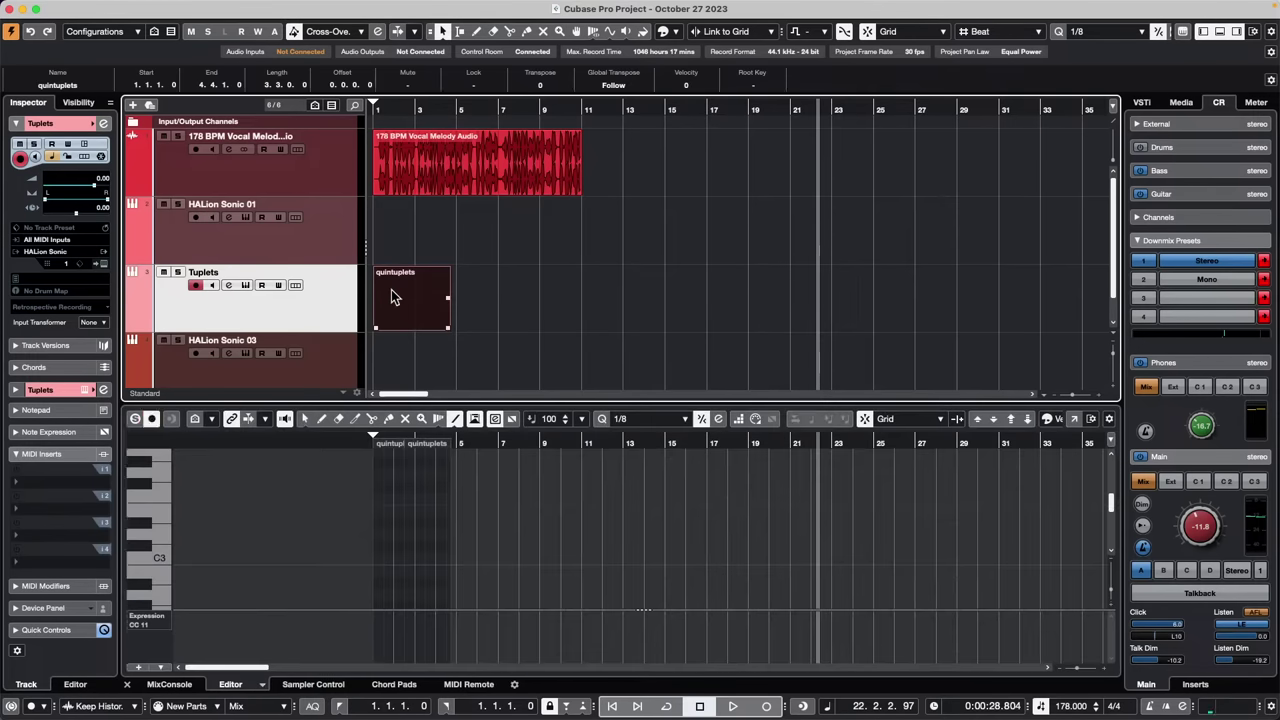
key(super+r)
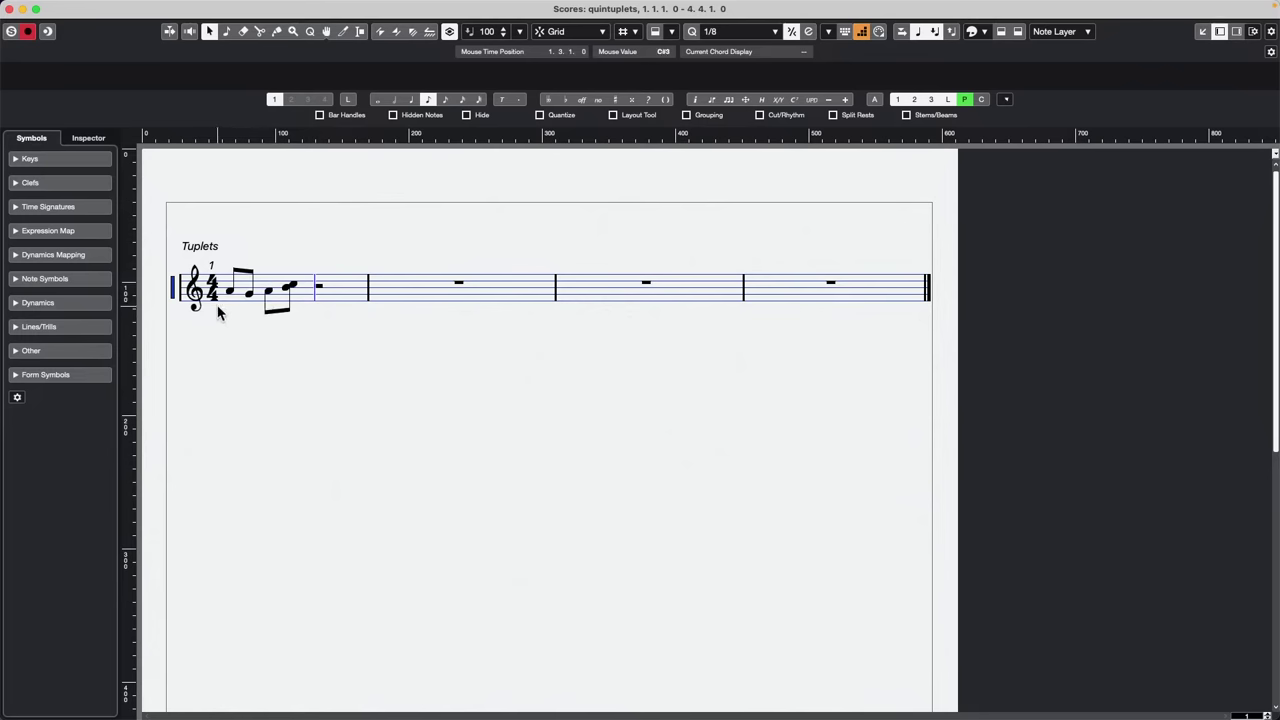
Select the notes in bar 1 and try building a tuplet of type 5 over 2/8 from them
drag(224, 320, 302, 293)
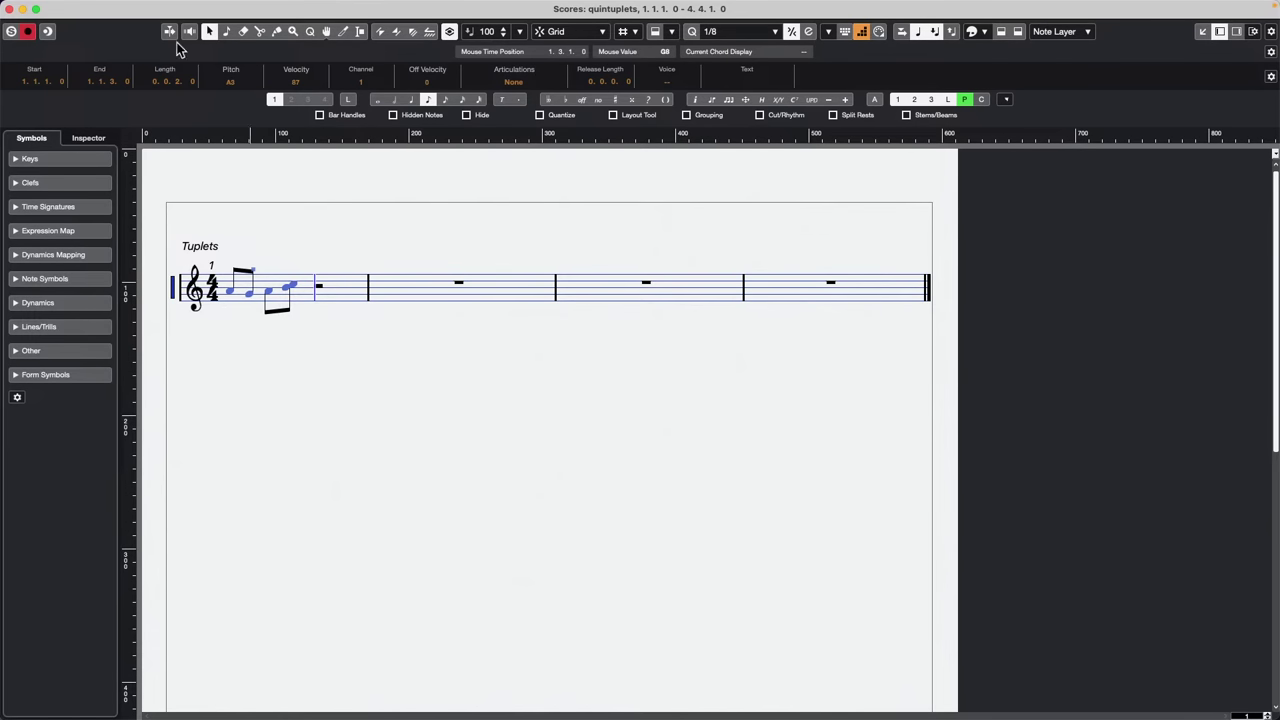
click(263, 7)
mouse_move(293, 248)
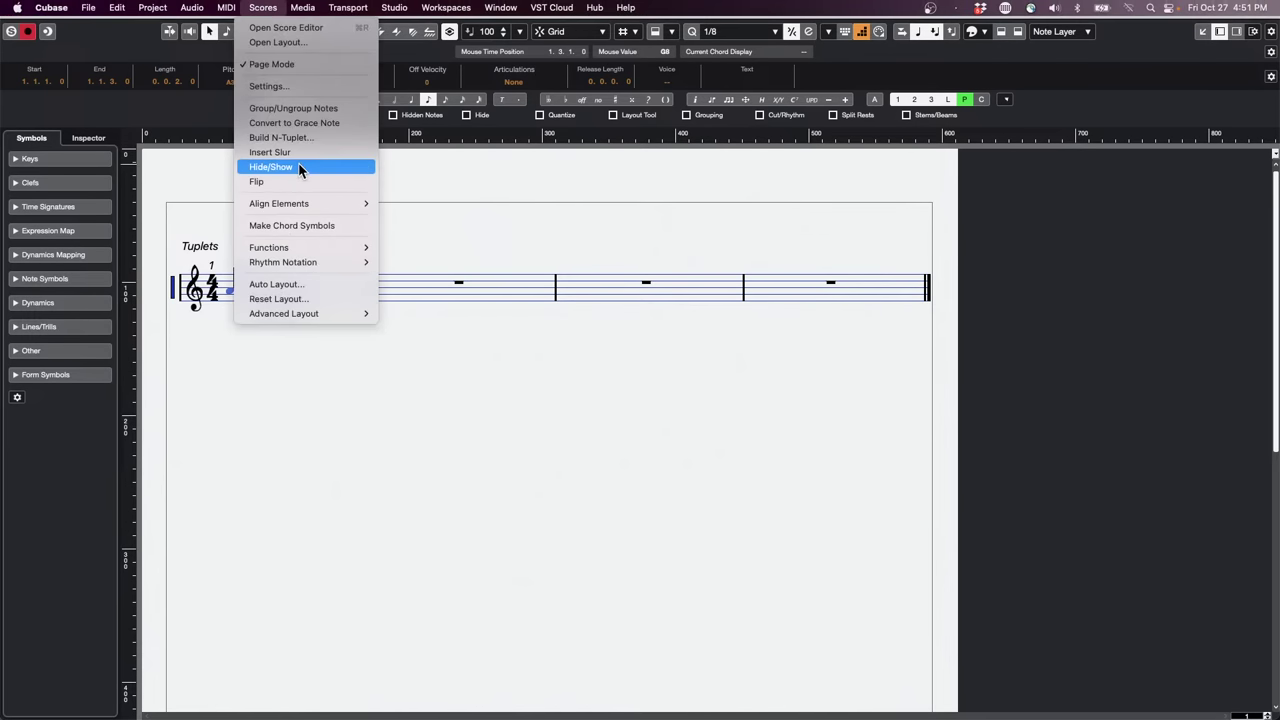
click(307, 137)
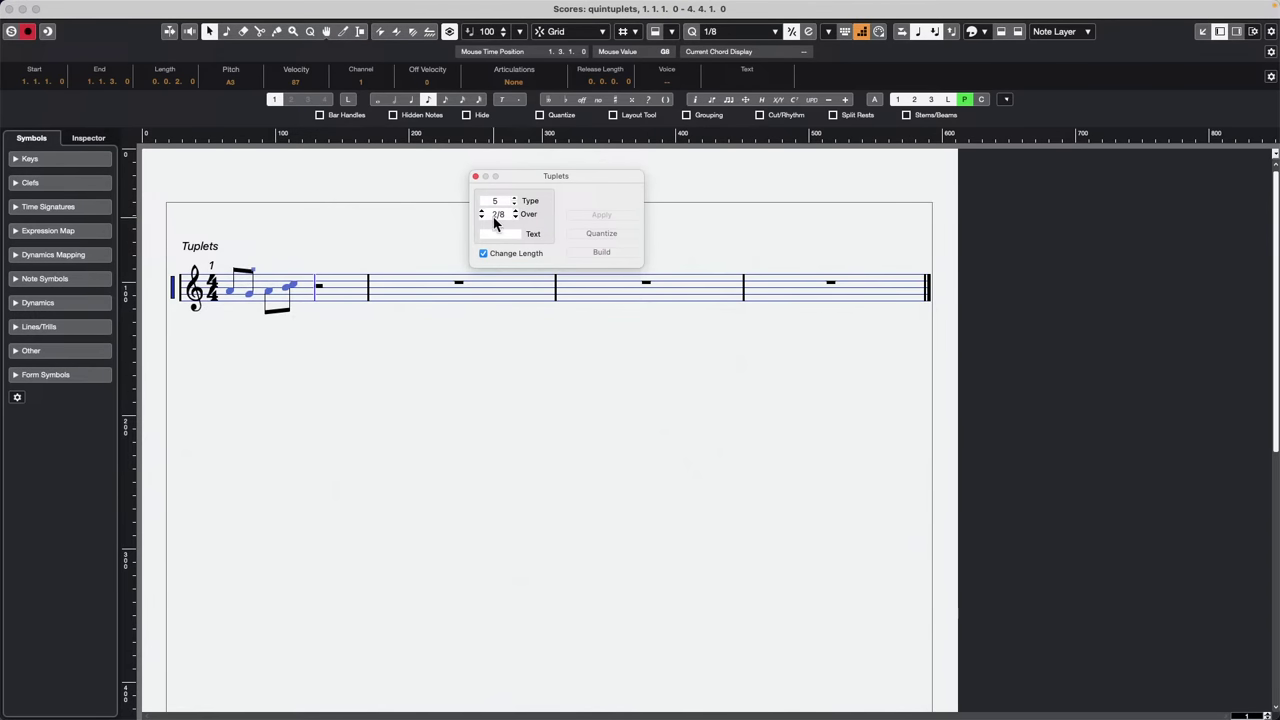
click(612, 252)
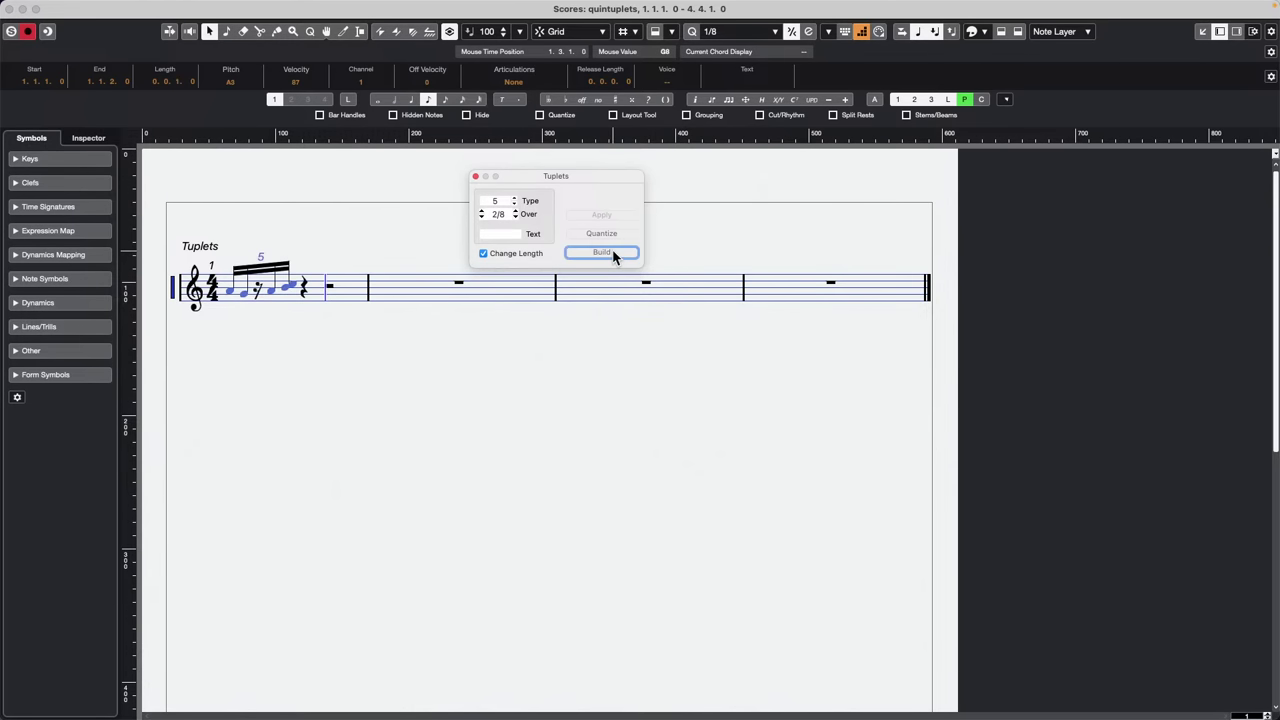
click(607, 254)
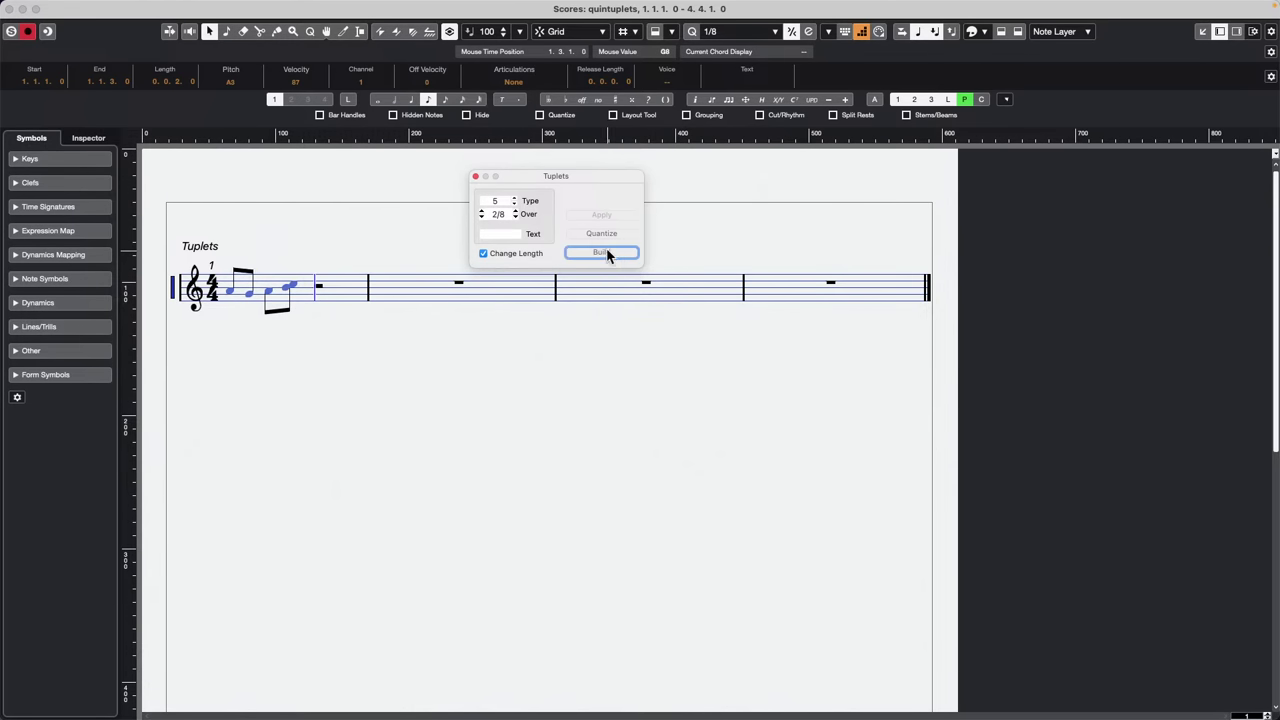
Reselect the notes in bar 1 and try the 5 over 2/8 tuplet build again
click(305, 310)
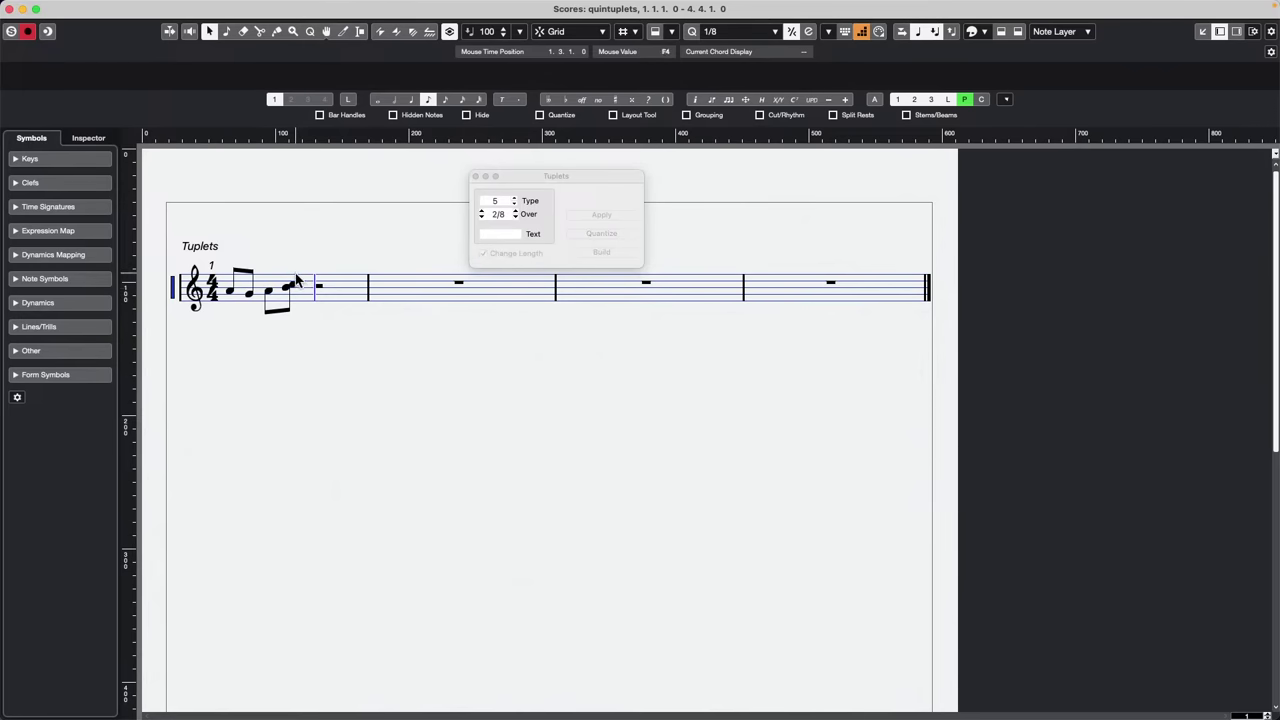
click(232, 290)
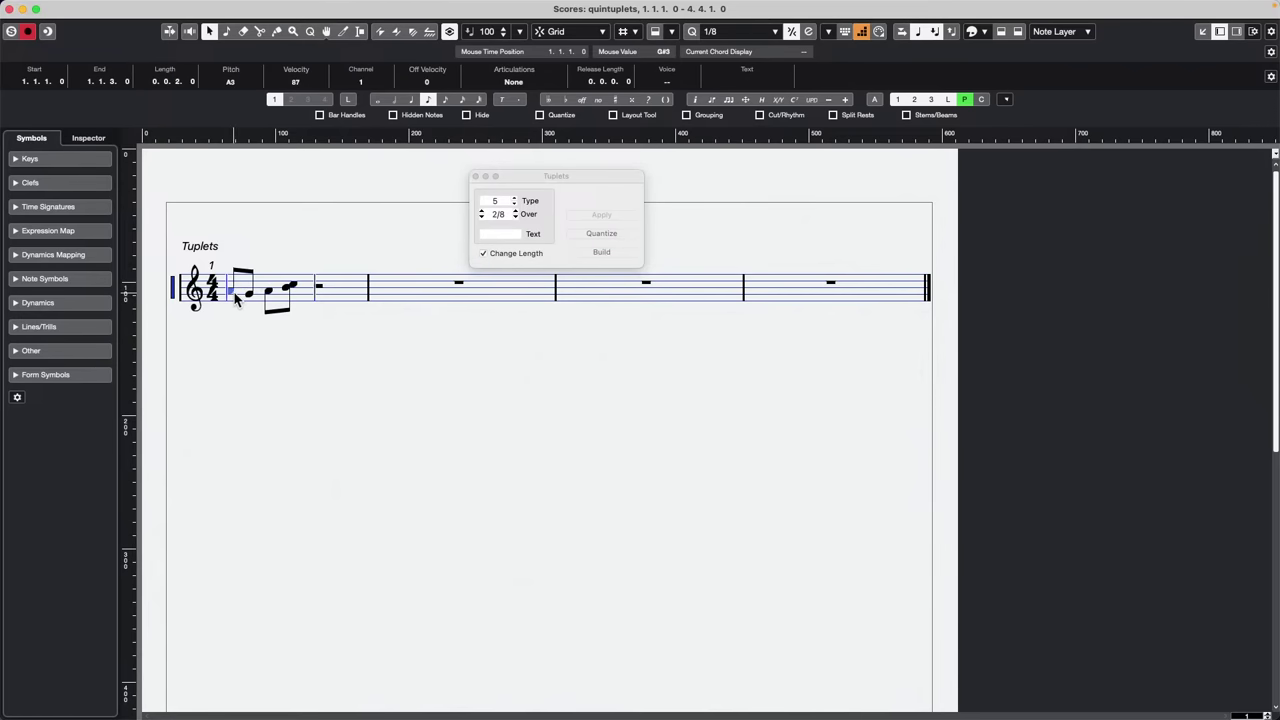
drag(258, 291, 296, 302)
click(604, 252)
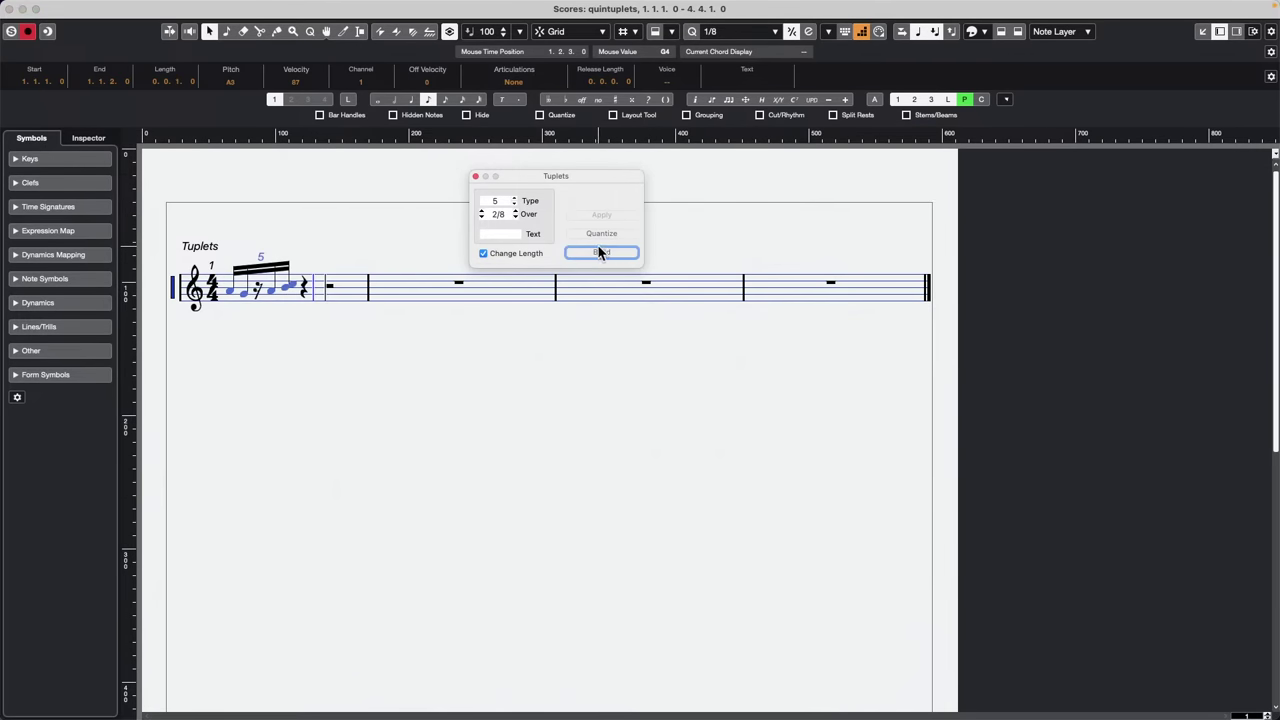
click(597, 252)
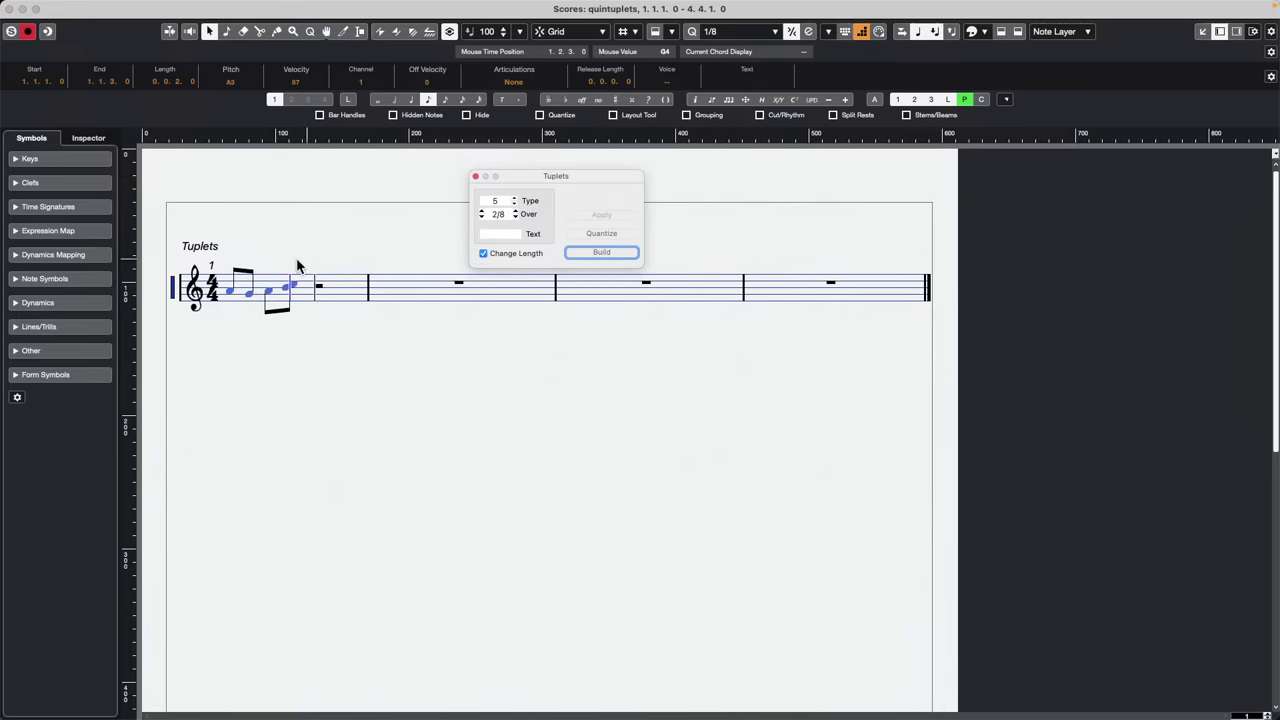
Set the tuplet's Over value to 4/8 and try building it from the notes in bar 1
click(482, 211)
click(603, 253)
click(602, 252)
Undo the tuplet attempts and the notes entered in bar 1, and close the Tuplets dialog
key(super+z)
key(super+z)
key(super+z)
click(275, 287)
key(super+z)
key(super+z)
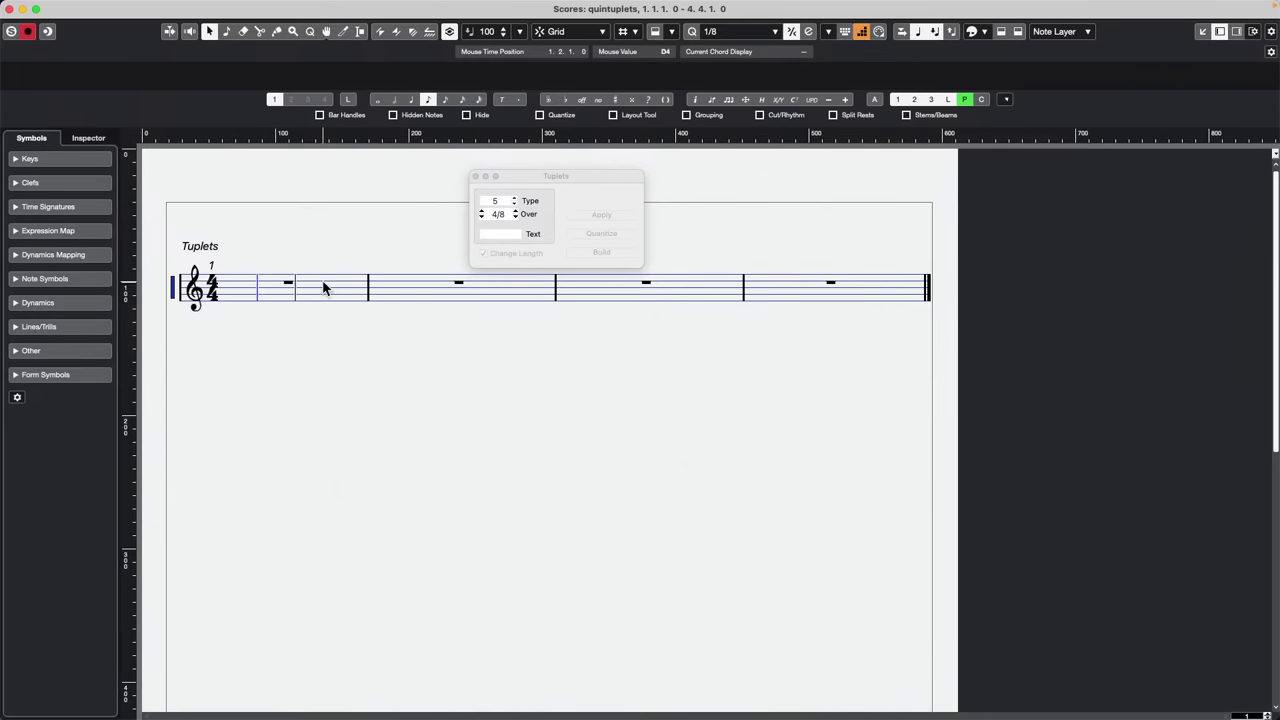
key(Left)
click(476, 177)
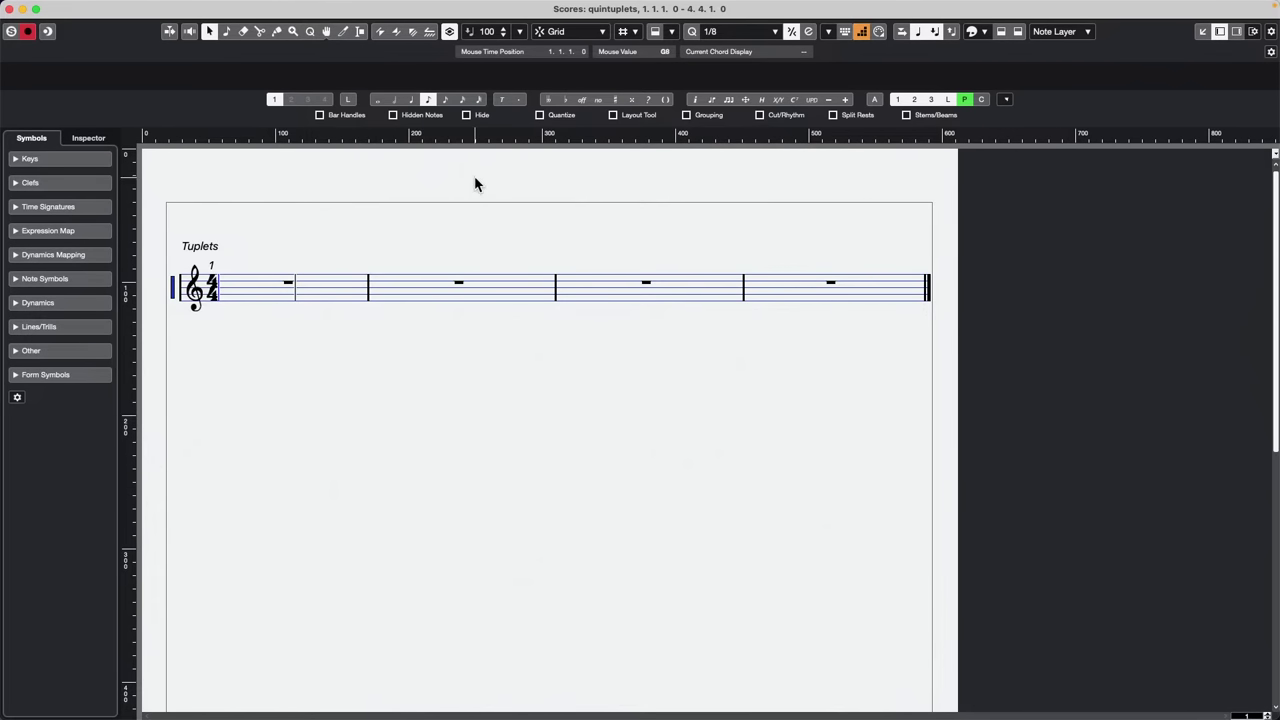
Enter five ascending eighth notes starting on E3 in bar 2 and select all of them
click(368, 297)
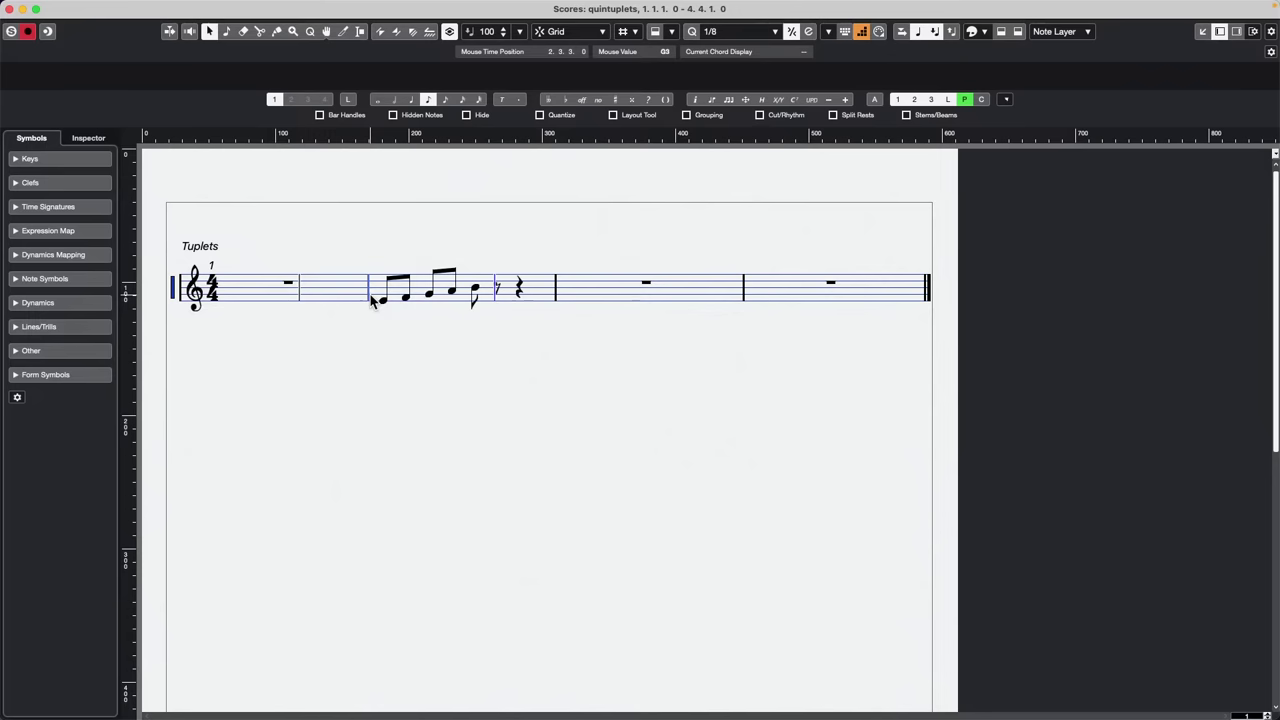
right_click(427, 321)
click(432, 321)
click(376, 314)
drag(372, 318, 476, 270)
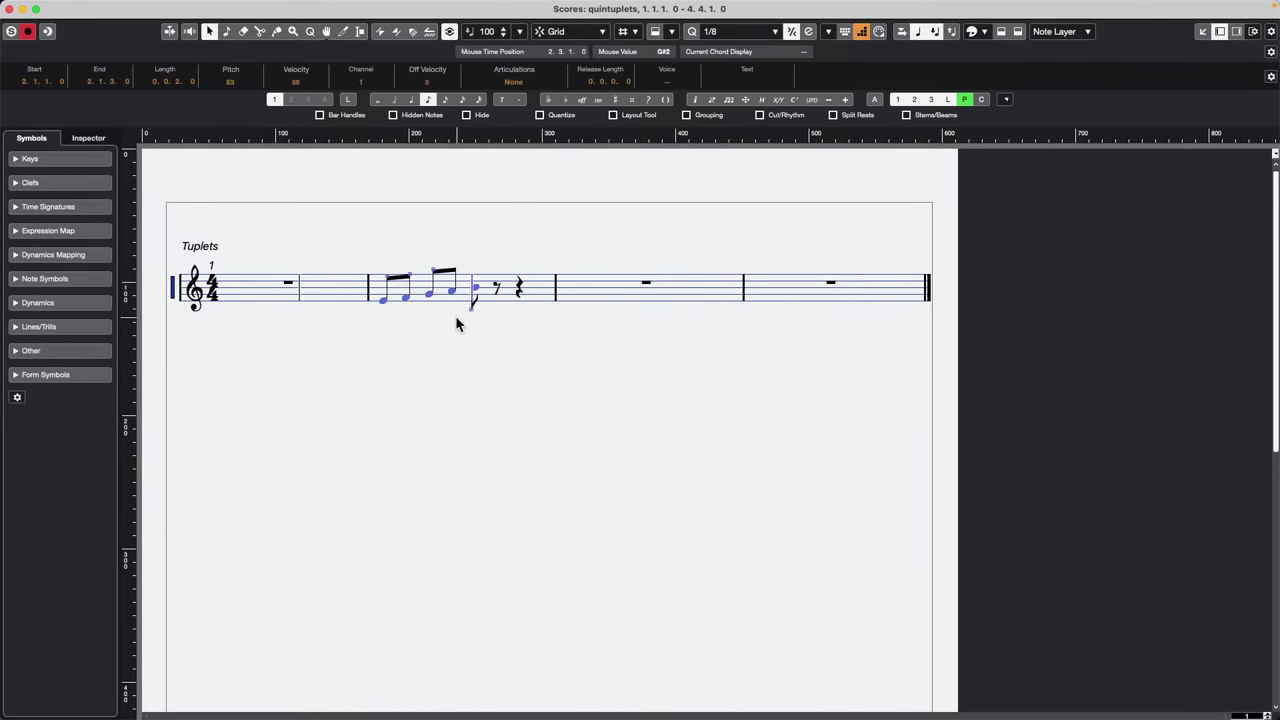
Build an N-tuplet of type 5 over 4/8 from the selected bar 2 notes and close the Tuplets dialog
click(193, 8)
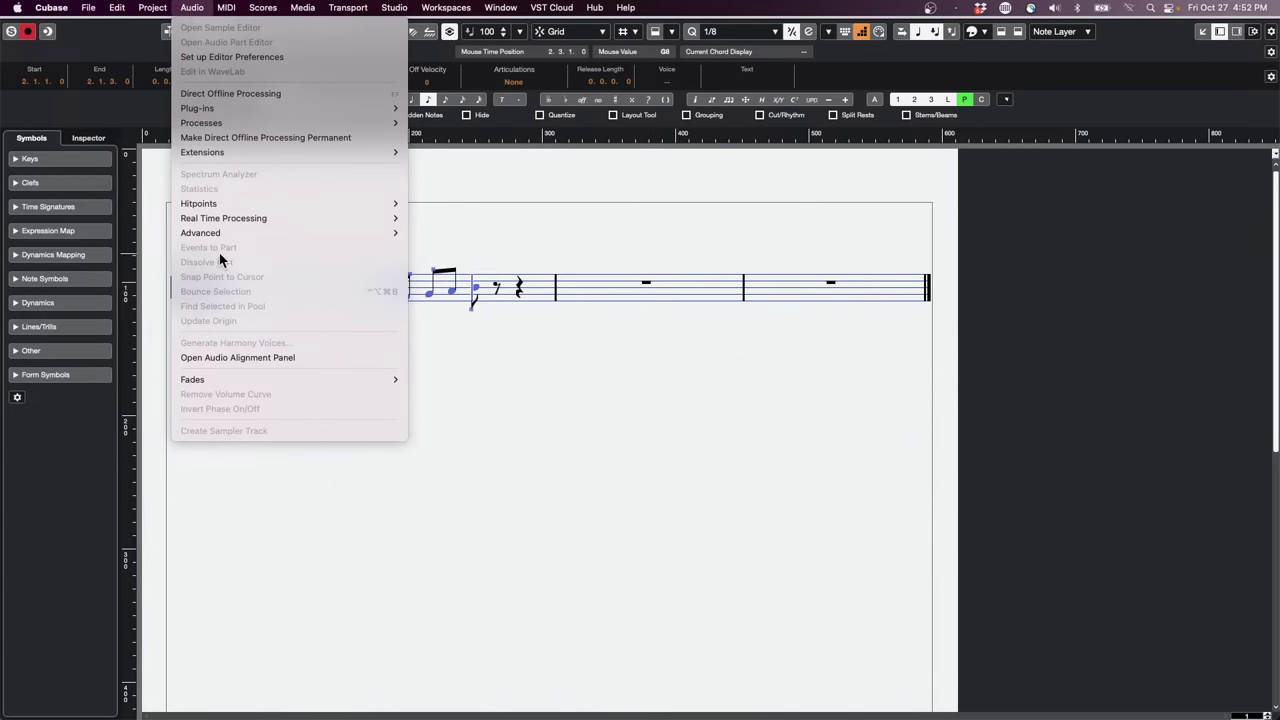
mouse_move(259, 158)
mouse_move(272, 8)
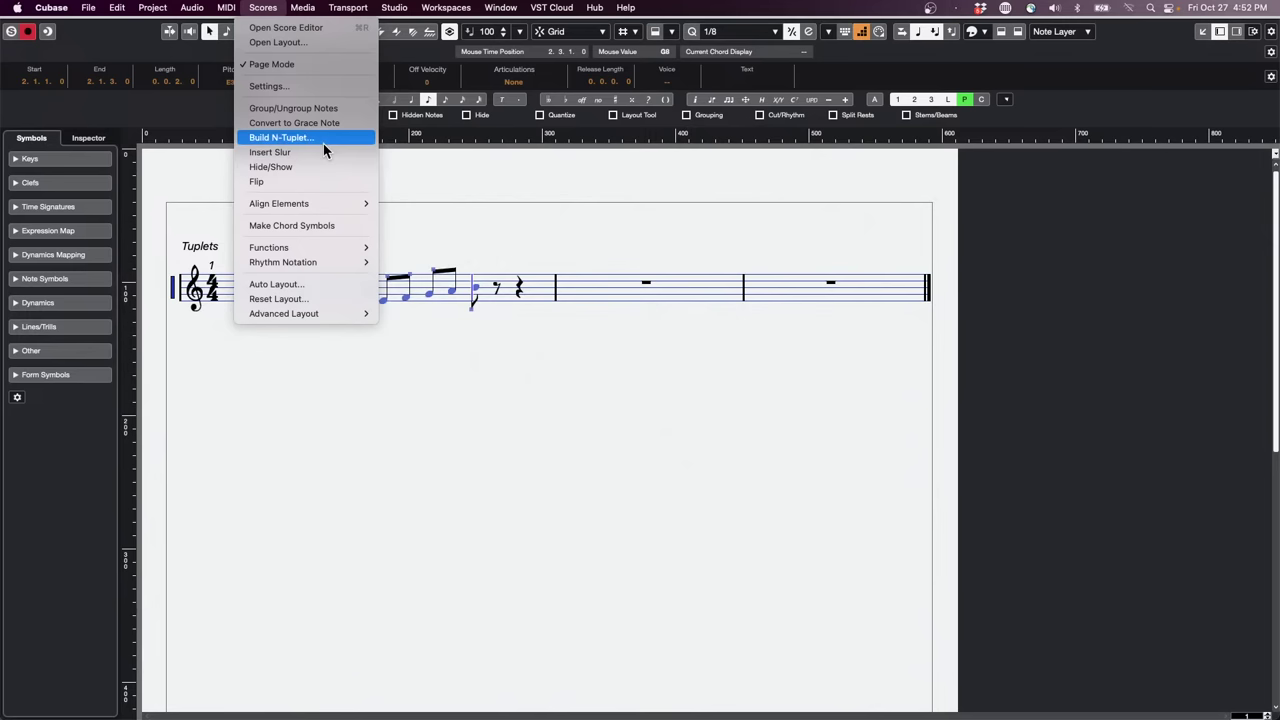
click(349, 137)
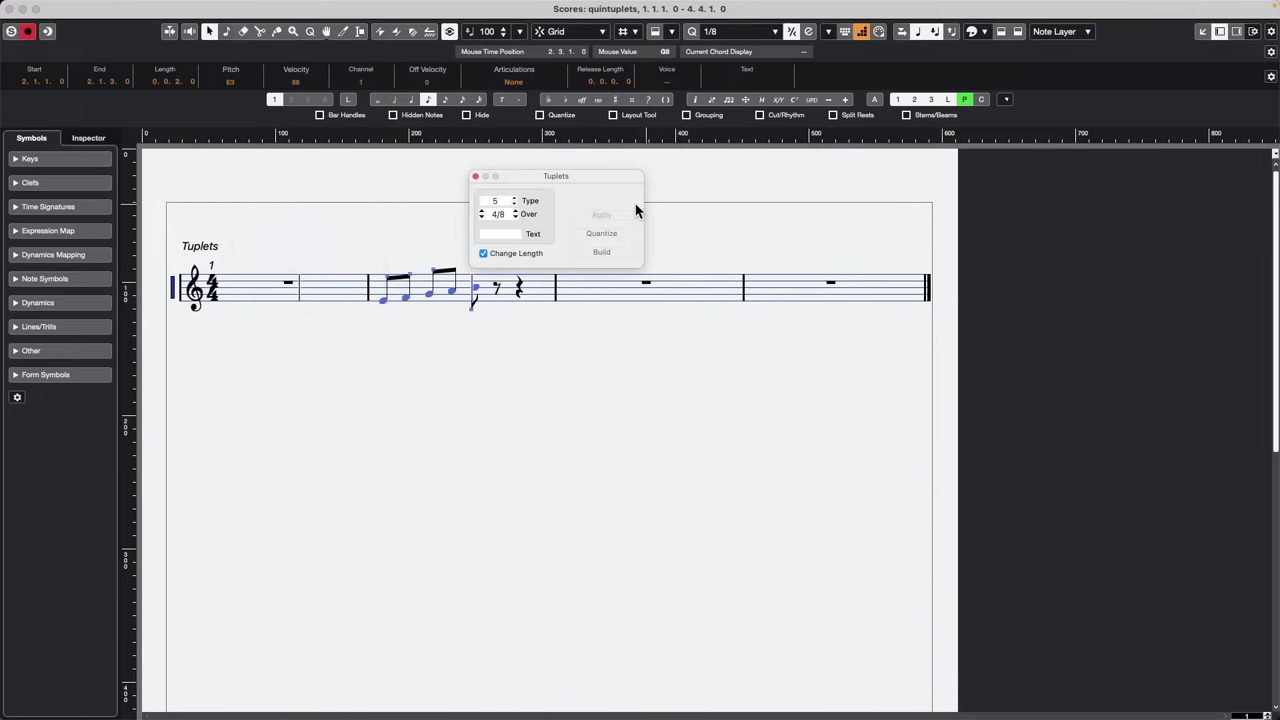
click(605, 253)
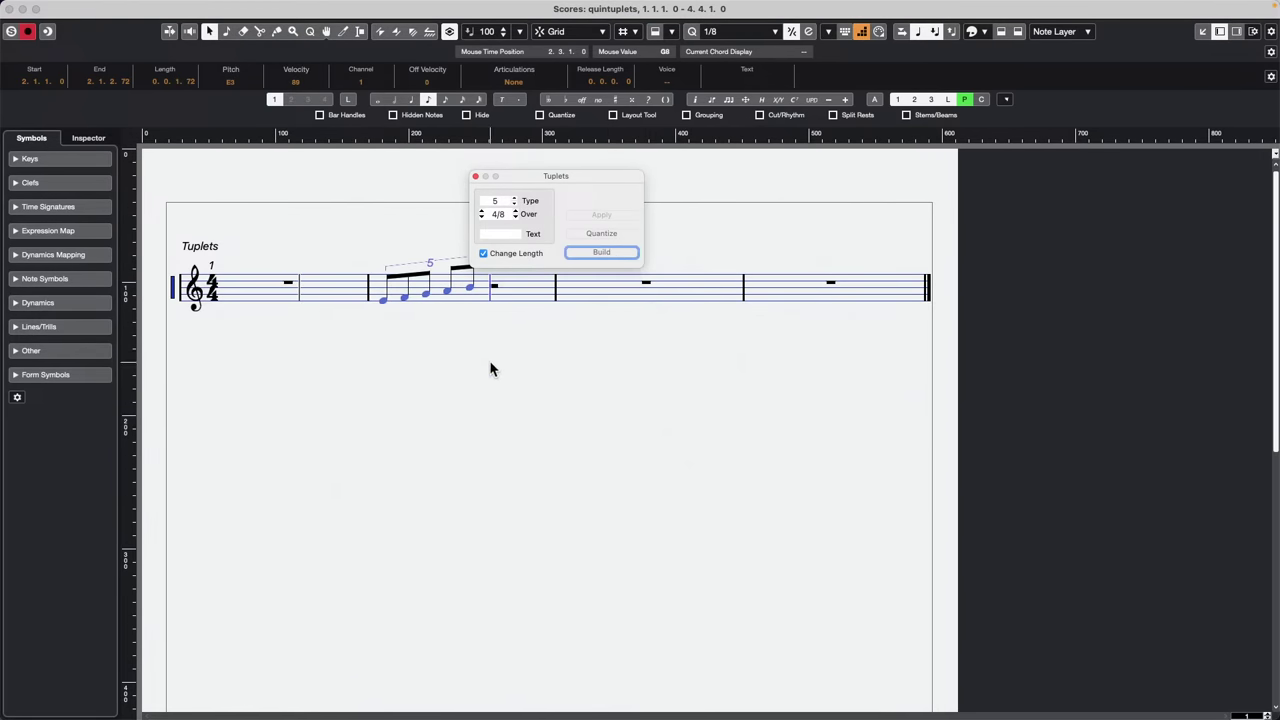
click(476, 176)
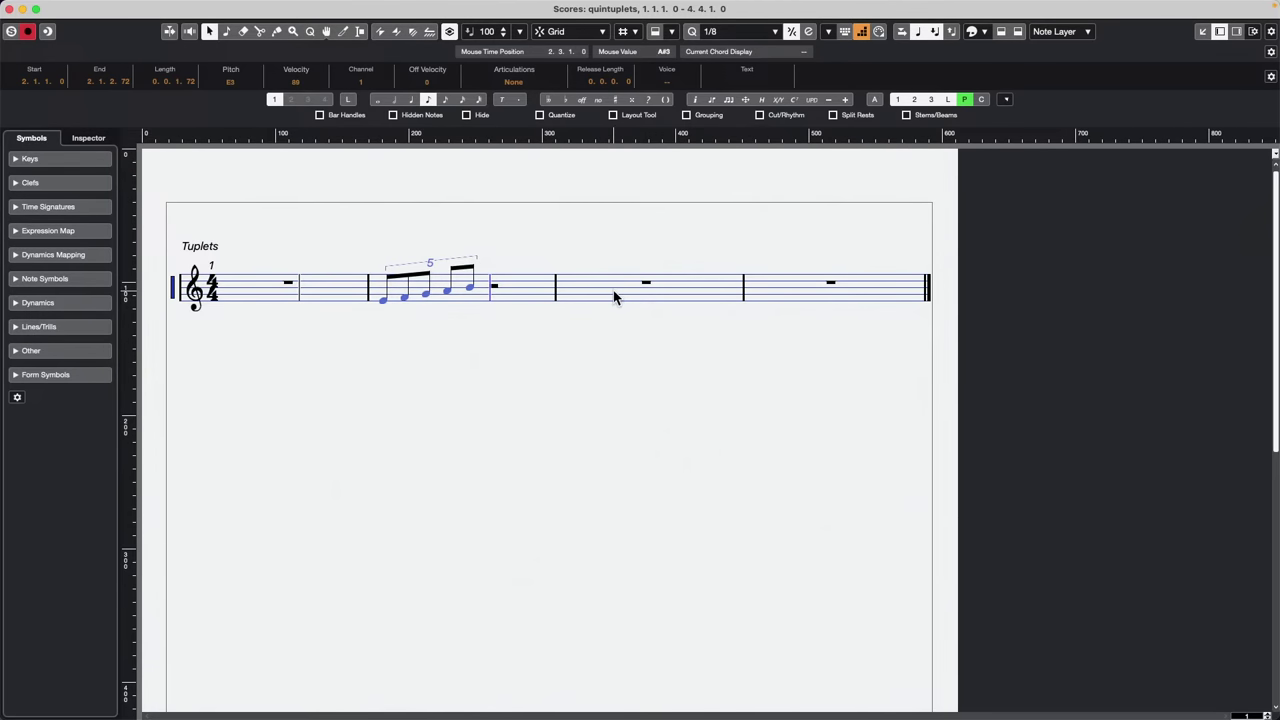
Enter seven eighth notes starting on G3 in bar 3 and build them into a tuplet of type 7 over 4/8
click(567, 290)
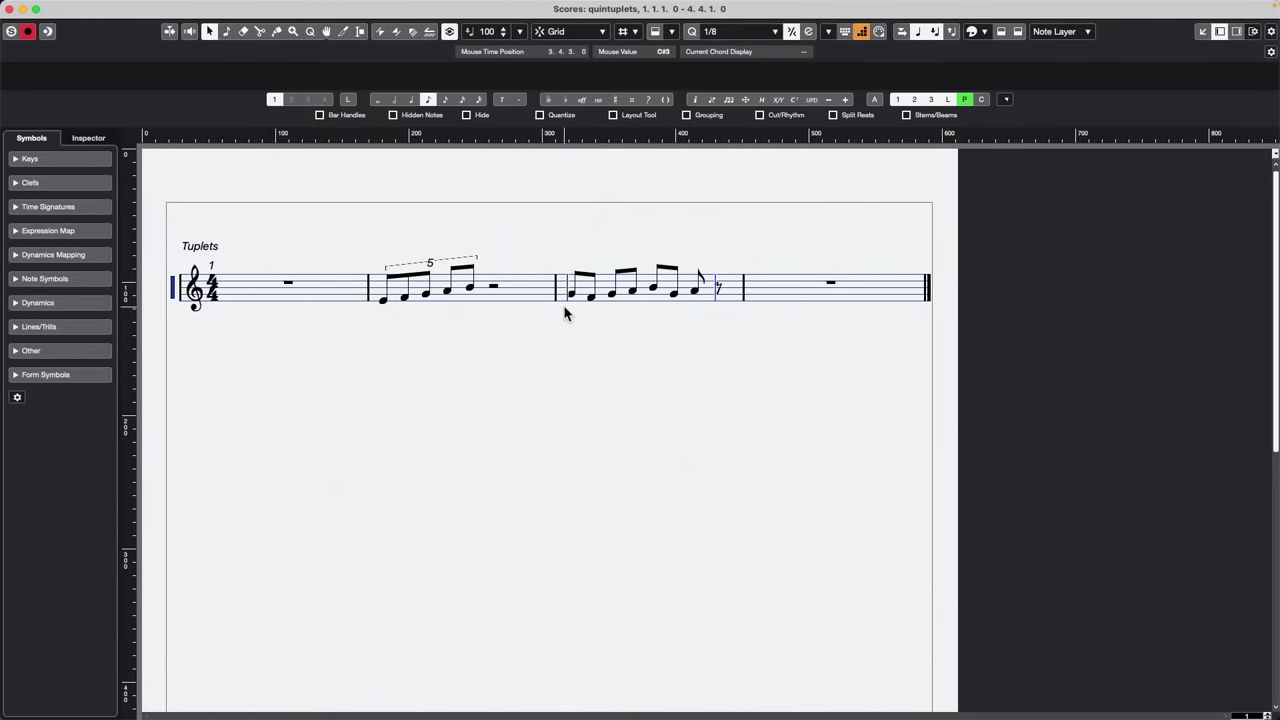
drag(564, 314, 712, 270)
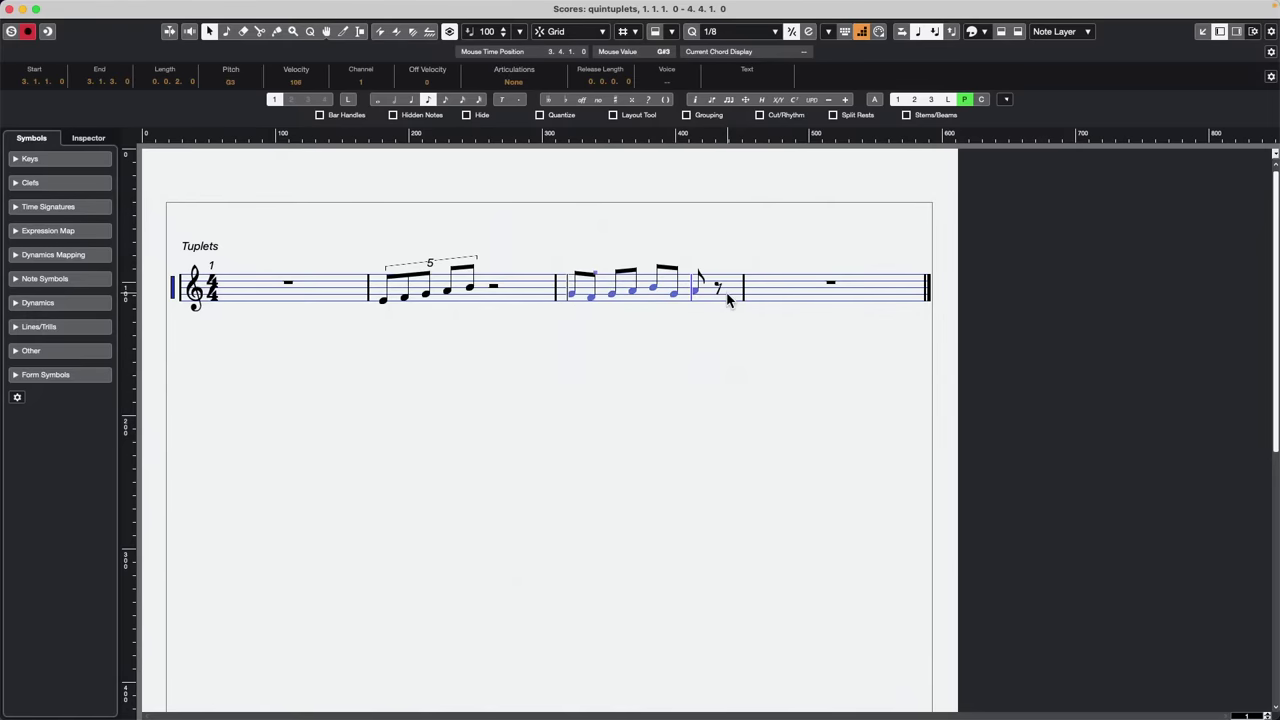
click(226, 7)
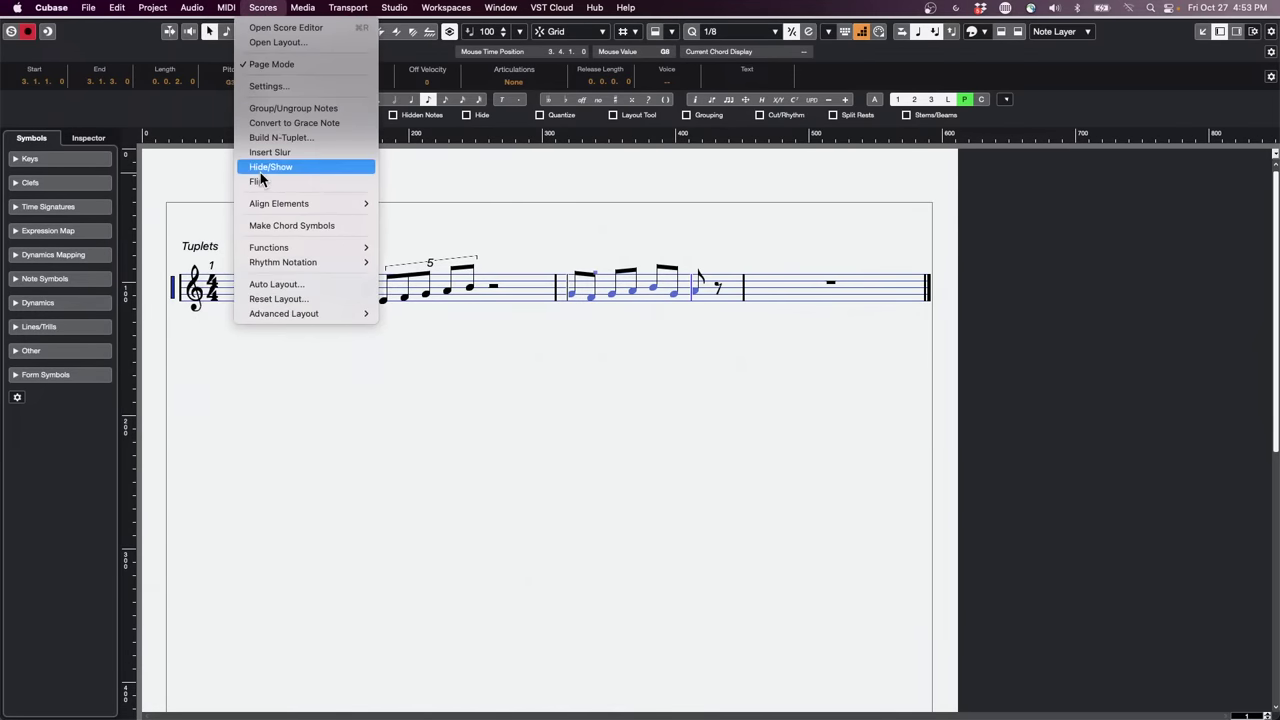
click(284, 137)
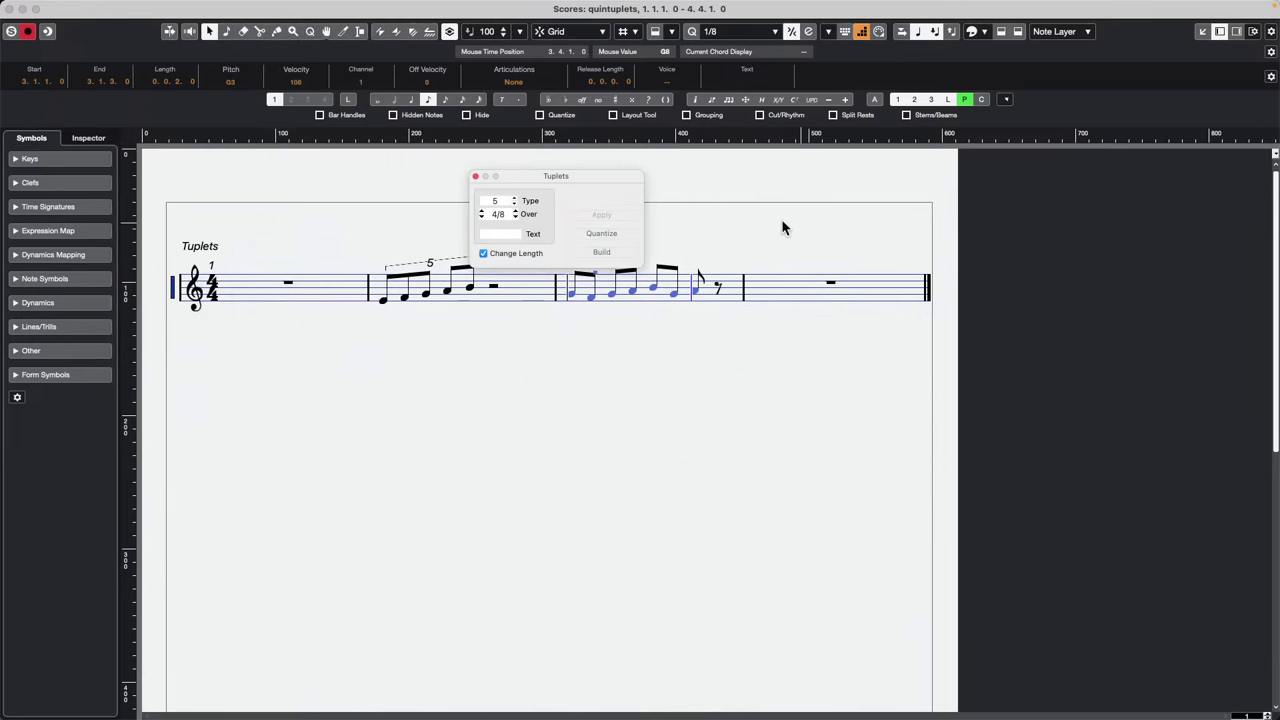
click(507, 199)
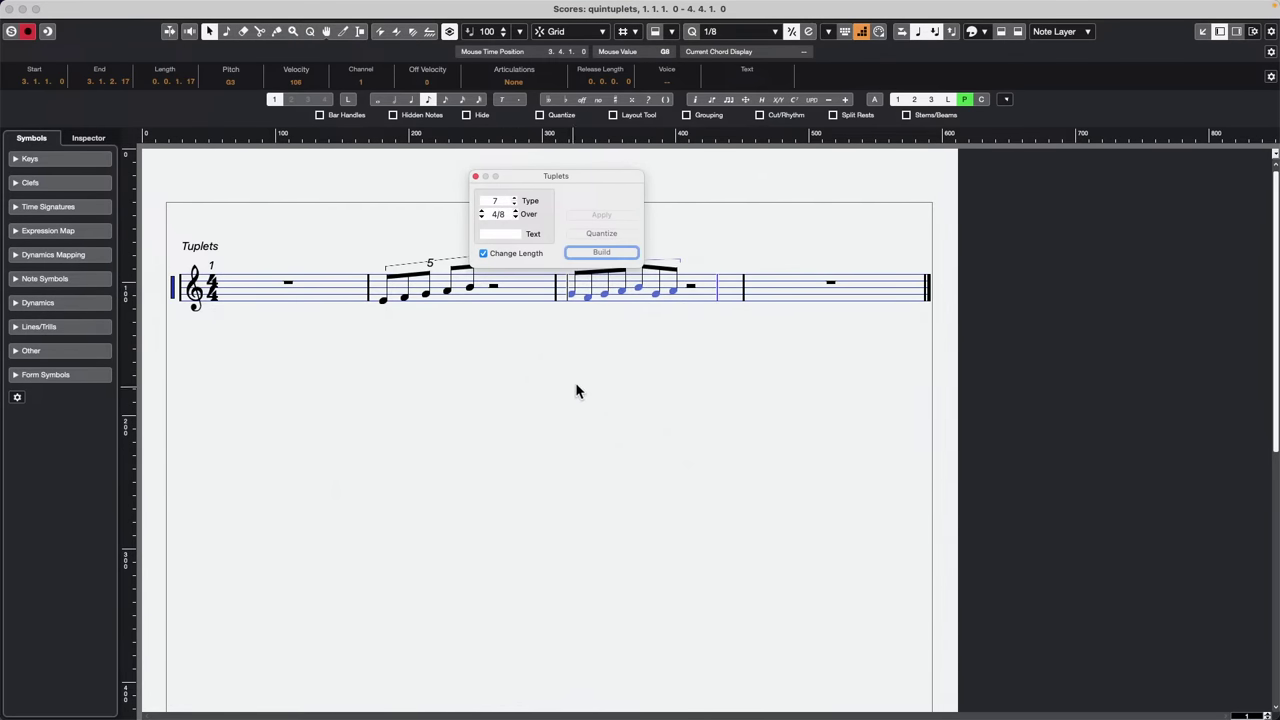
click(620, 372)
click(476, 177)
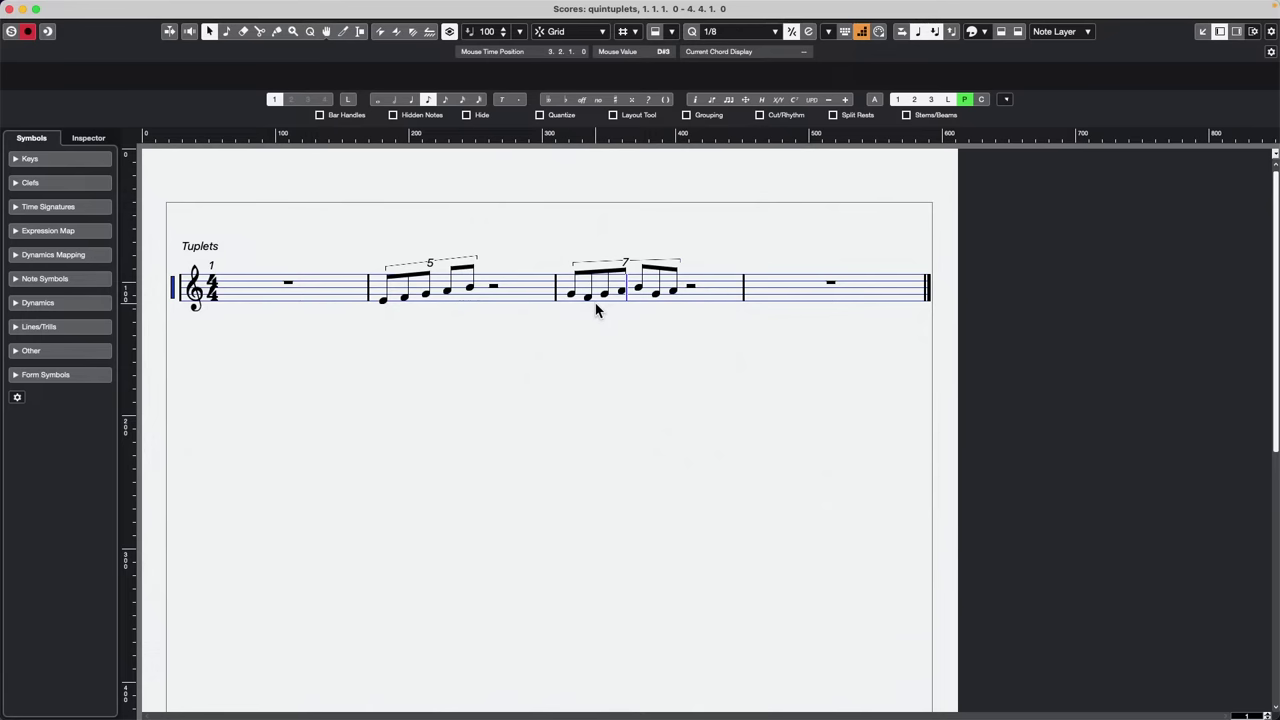
Return to the project window, set the grid type to Bar and place the project cursor at bar 11
click(8, 9)
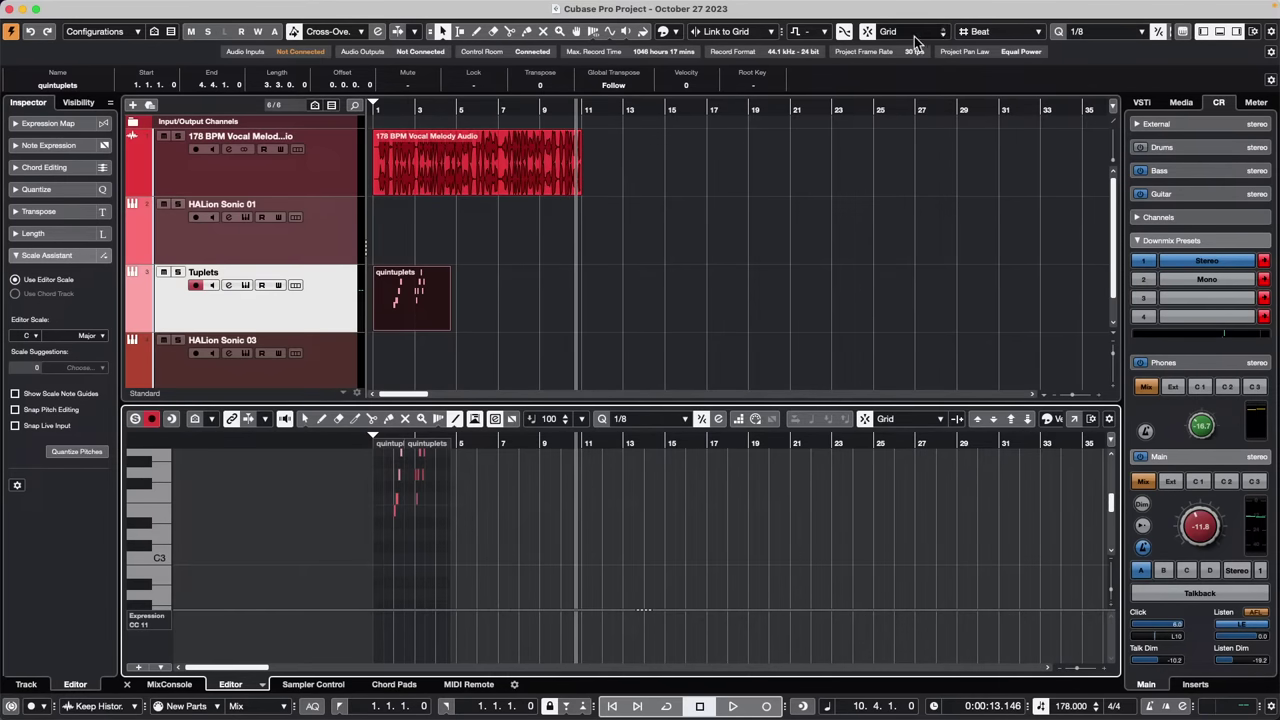
click(990, 36)
click(985, 12)
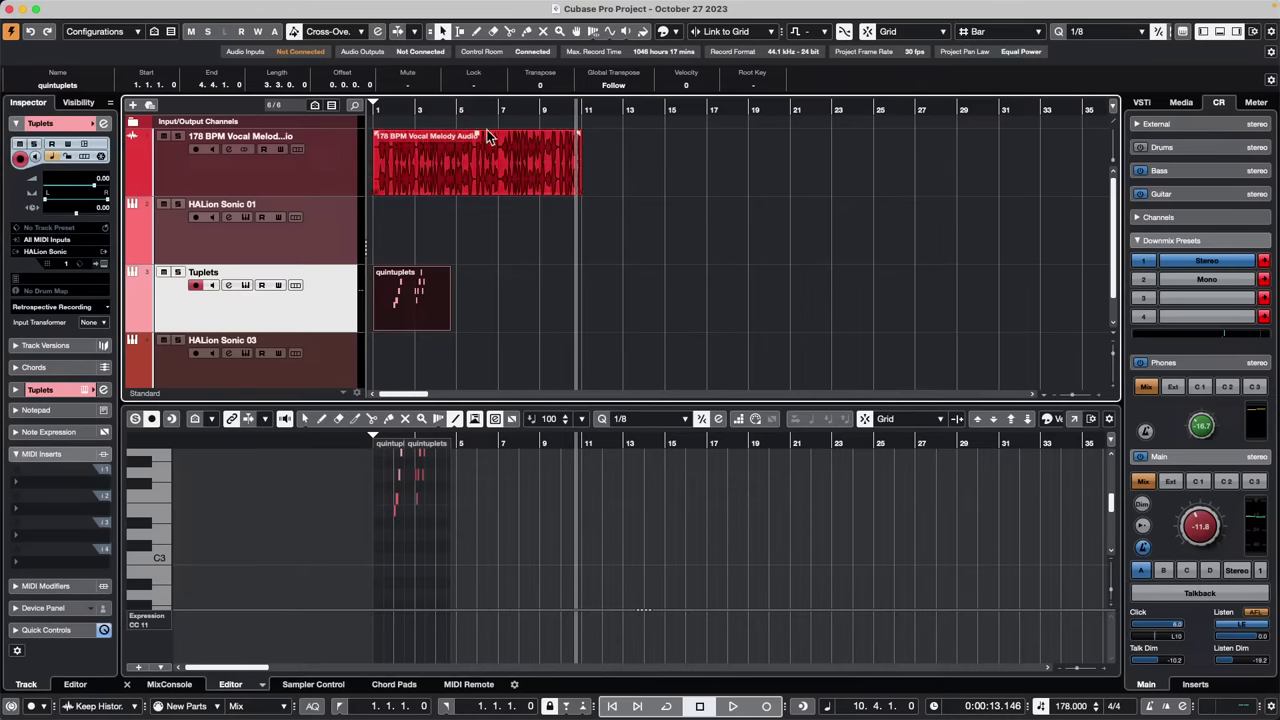
click(586, 104)
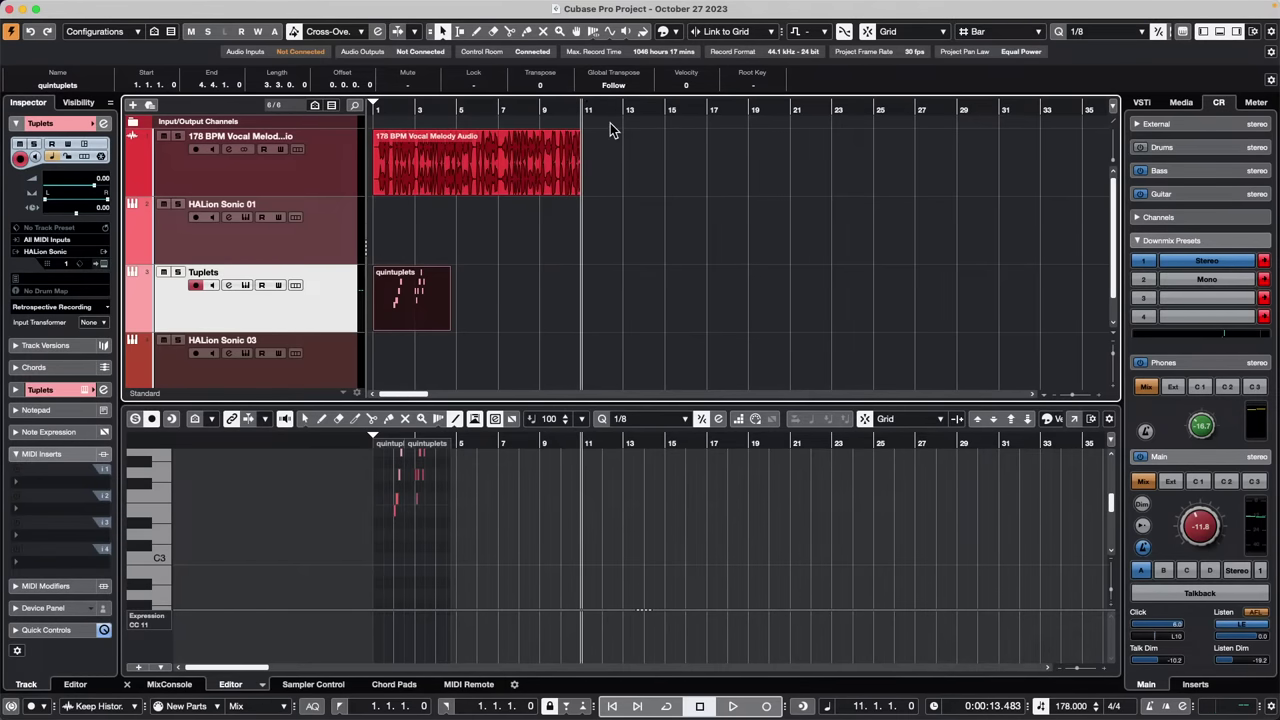
Step the project cursor forward and backward along the timeline in whole-bar increments, reaching as far as bar 29
key(space)
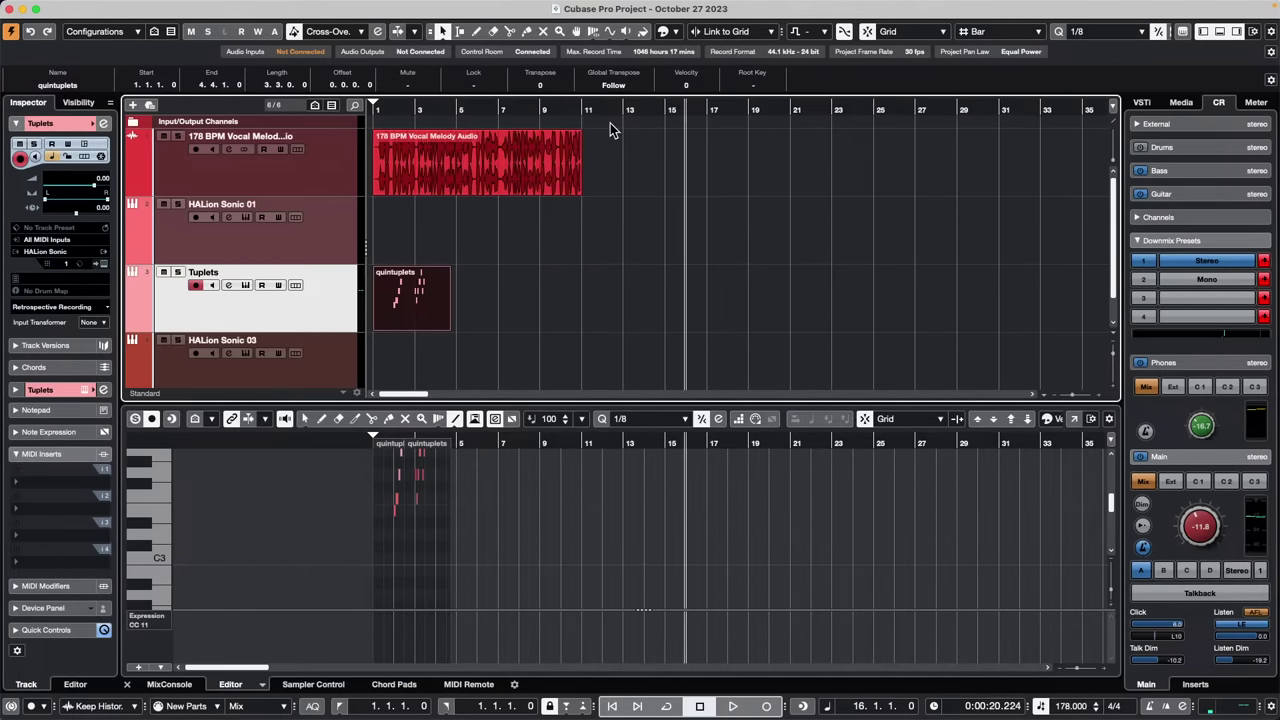
key(super+KP_Add)
key(super+KP_Add)
key(super+KP_Subtract)
key(super+KP_Subtract)
key(super+KP_Subtract)
key(super+KP_Subtract)
key(super+KP_Subtract)
key(super+KP_Subtract)
key(super+KP_Subtract)
key(super+KP_Subtract)
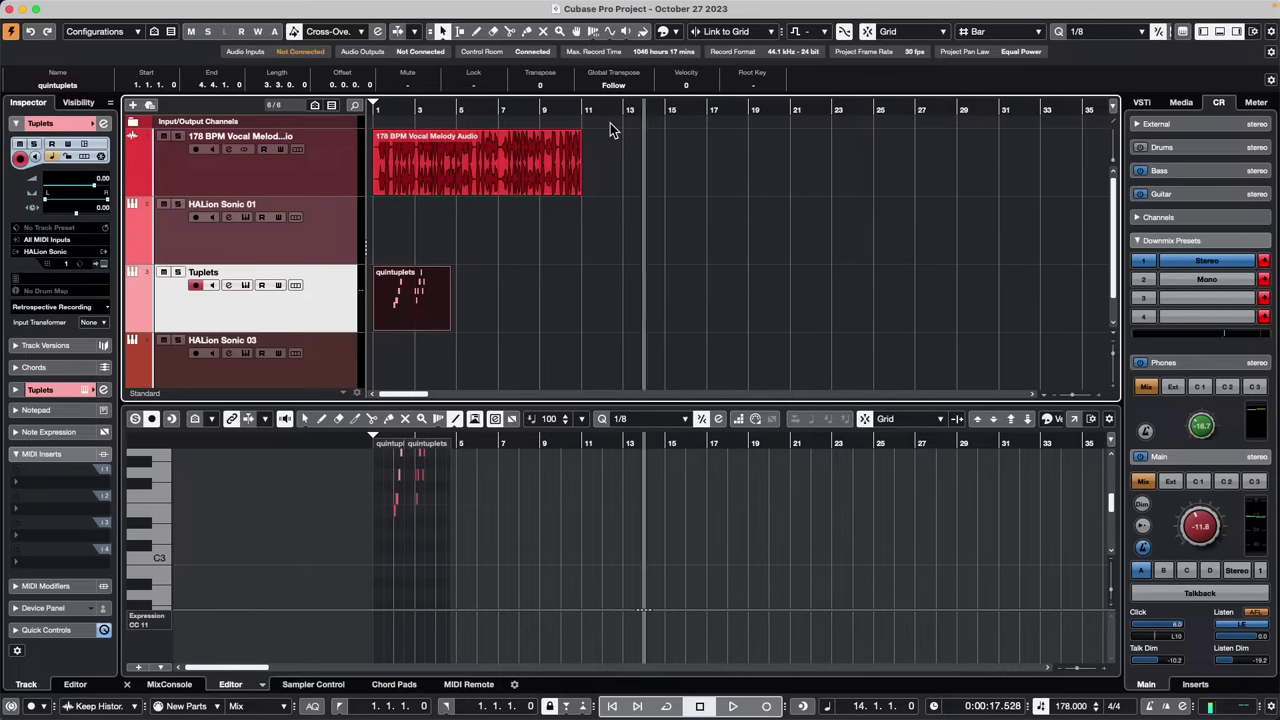
key(super+KP_Add)
key(super+KP_Add)
key(super+KP_Add)
key(super+KP_Add)
key(super+KP_Add)
key(super+KP_Add)
key(super+KP_Add)
key(super+KP_Add)
key(super+KP_Add)
key(super+KP_Add)
key(super+KP_Add)
key(super+KP_Add)
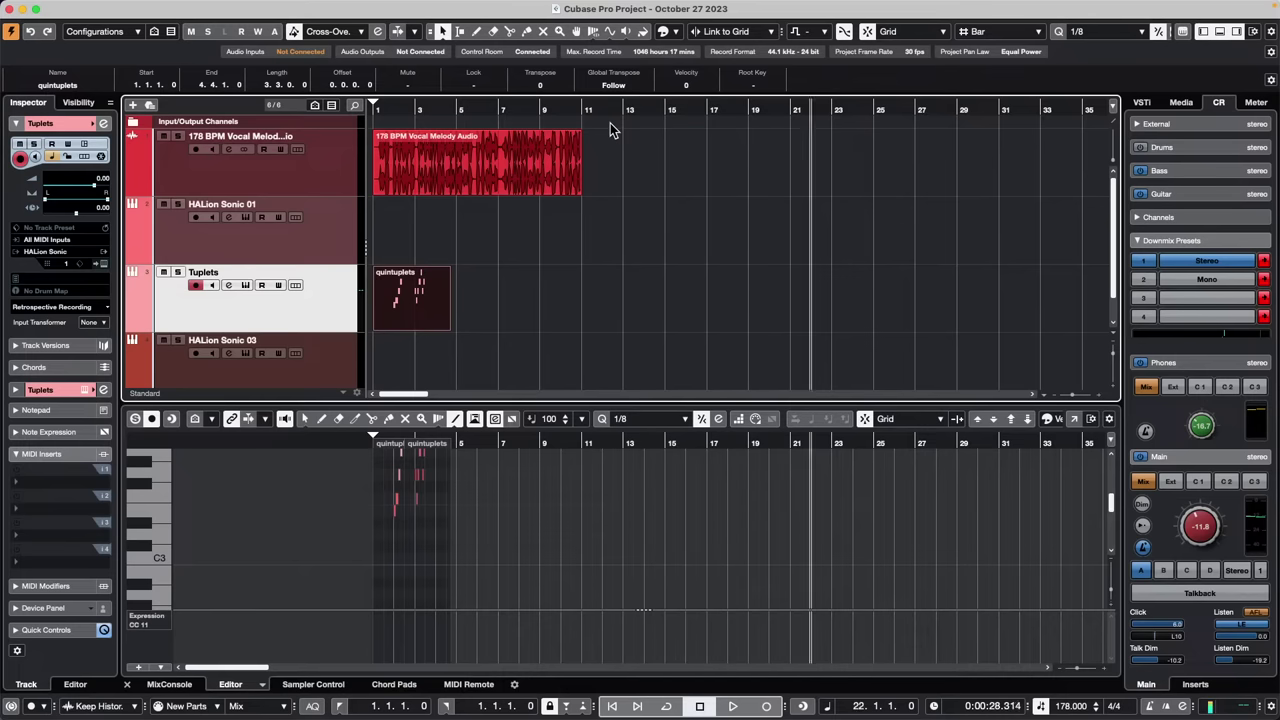
key(super+KP_Add)
key(super+KP_Add)
key(super+KP_Add)
key(super+KP_Add)
key(super+KP_Add)
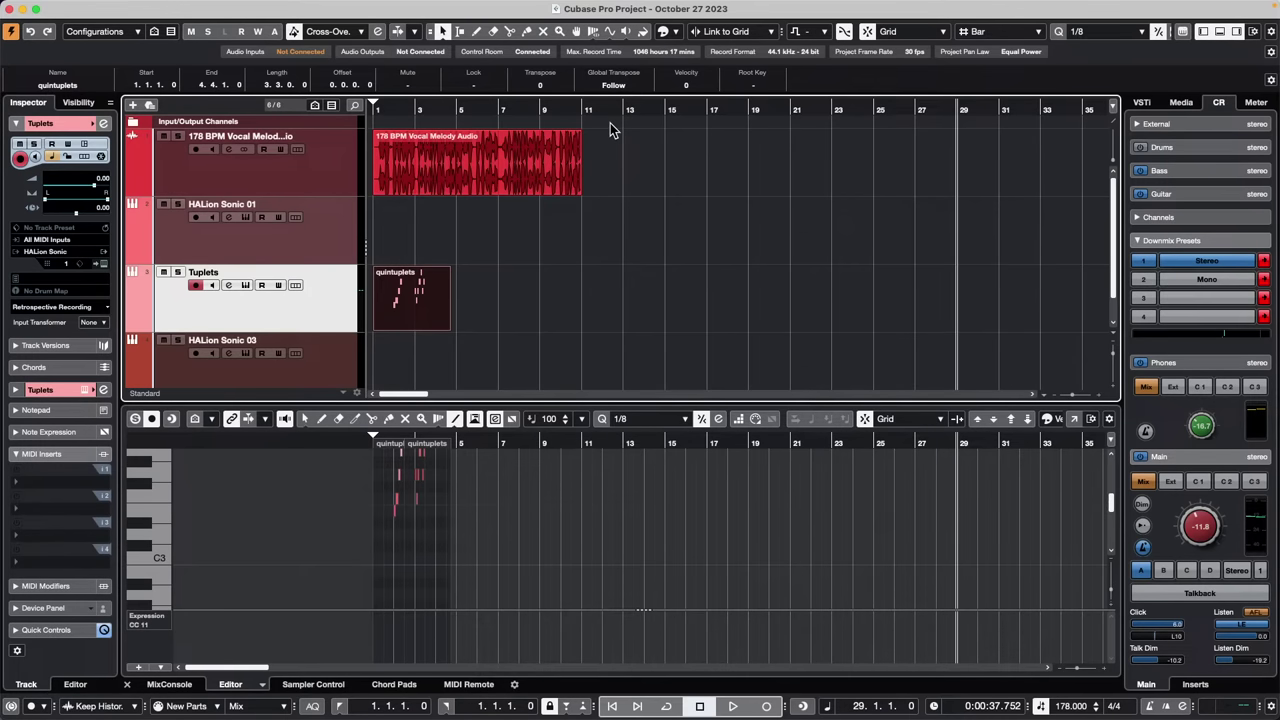
key(super+KP_Subtract)
key(super+KP_Subtract)
key(super+KP_Subtract)
key(super+KP_Subtract)
key(super+KP_Subtract)
key(super+KP_Subtract)
key(super+KP_Subtract)
key(super+KP_Subtract)
key(super+KP_Subtract)
key(super+KP_Subtract)
key(super+KP_Subtract)
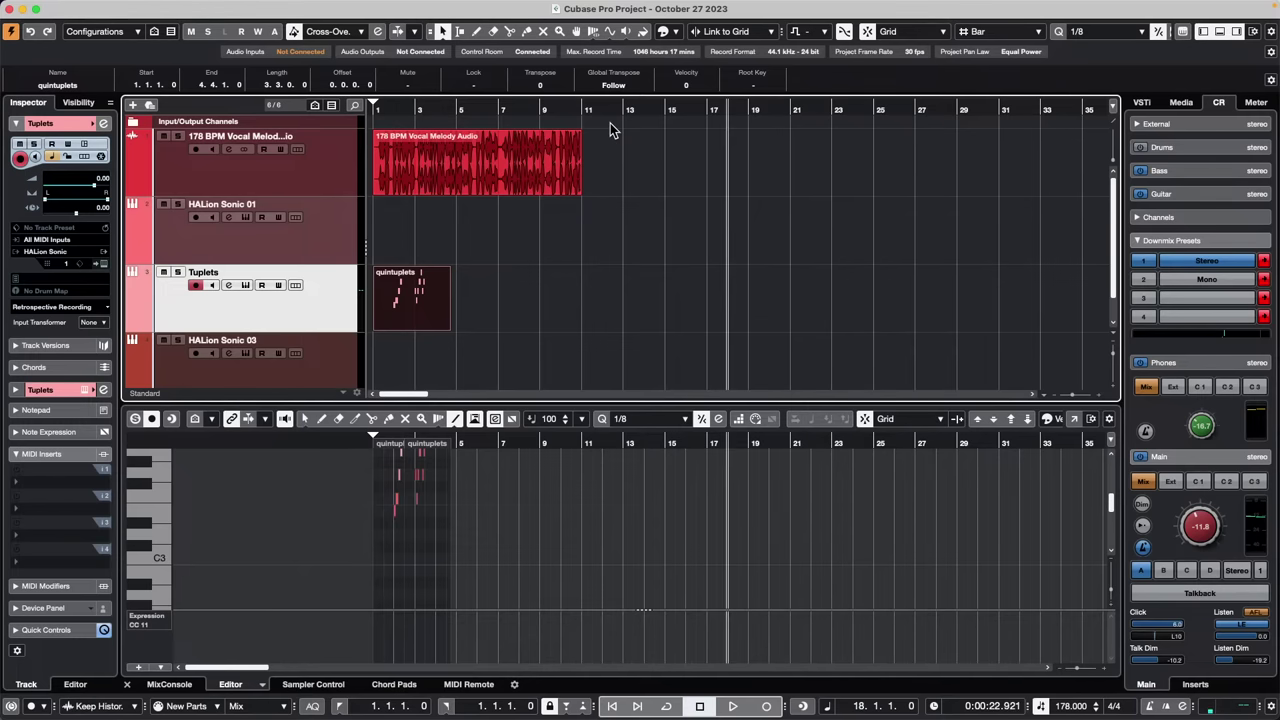
key(super+KP_Add)
key(super+KP_Add)
key(super+KP_Add)
key(super+KP_Add)
key(super+KP_Add)
key(super+KP_Add)
key(super+KP_Add)
key(super+KP_Add)
key(super+KP_Add)
key(super+KP_Subtract)
key(super+KP_Subtract)
key(super+KP_Subtract)
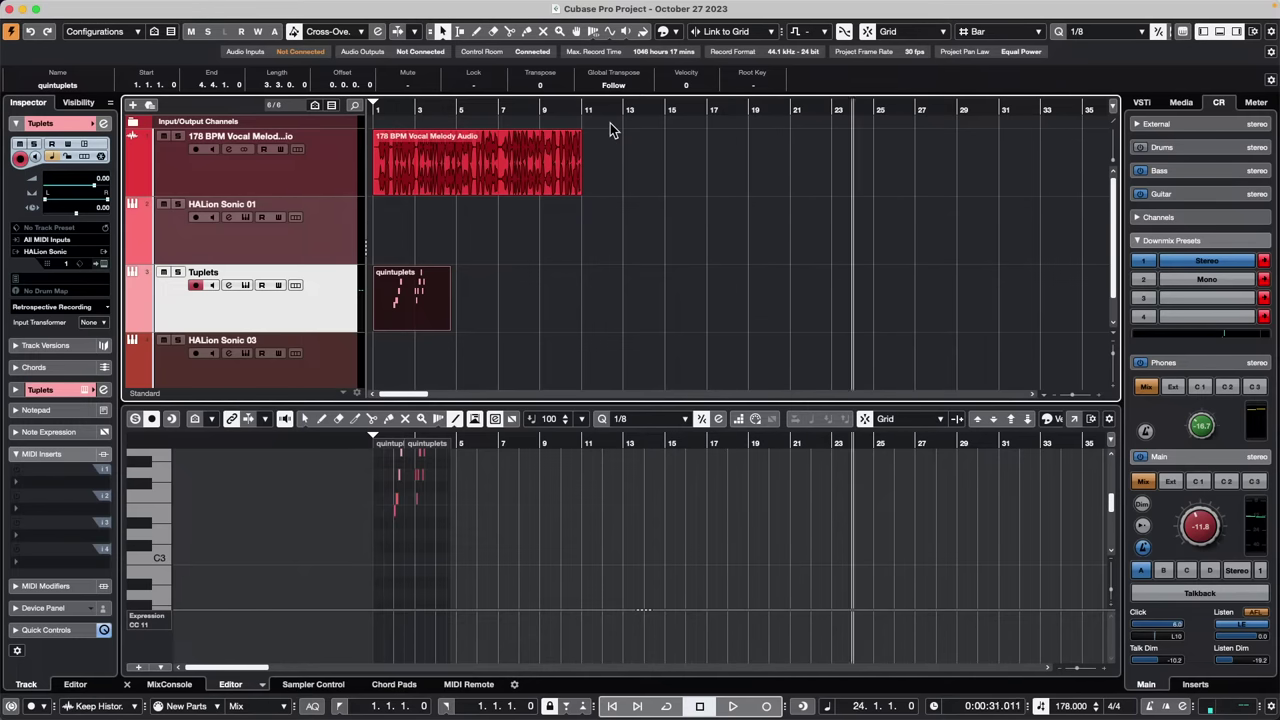
key(super+KP_Subtract)
key(super+KP_Subtract)
key(super+KP_Subtract)
key(super+KP_Subtract)
key(super+KP_Subtract)
key(super+KP_Subtract)
key(super+KP_Subtract)
key(super+KP_Subtract)
key(super+KP_Subtract)
key(super+KP_Subtract)
Wind the project cursor forward and backward continuously between about bars 11 and 25, without stepping by whole bars
key(KP_Add)
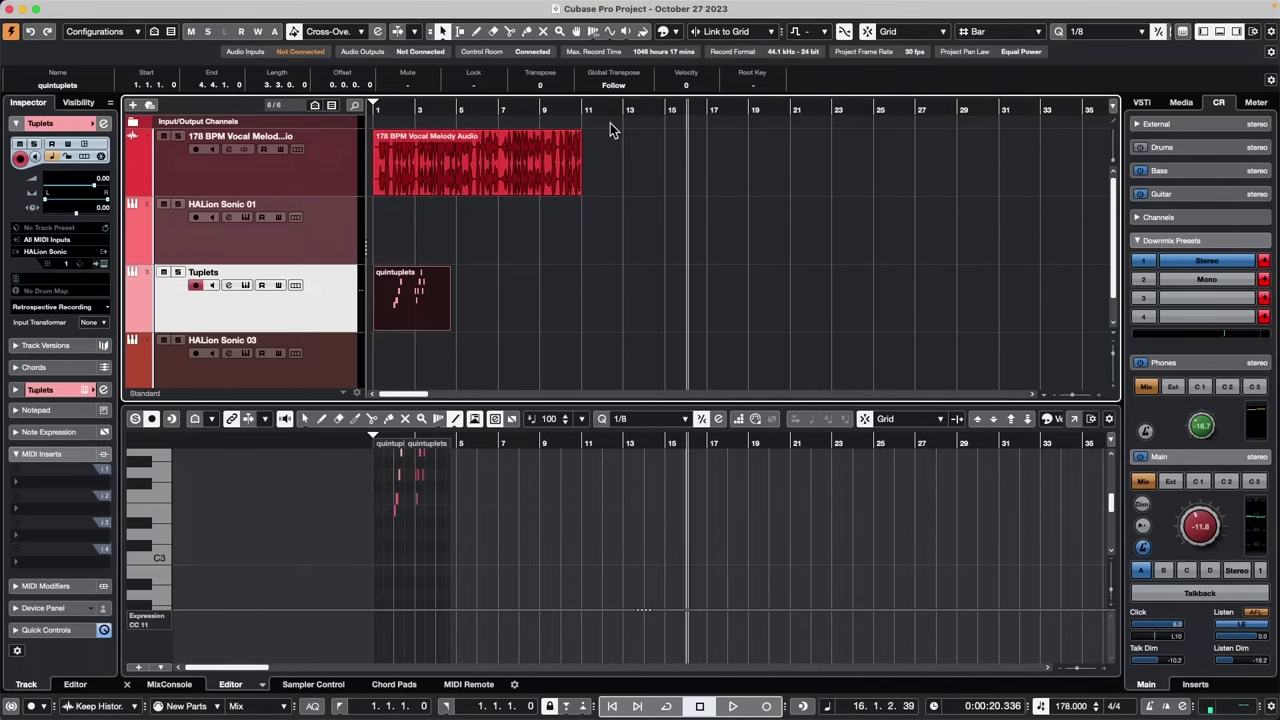
key(KP_Subtract)
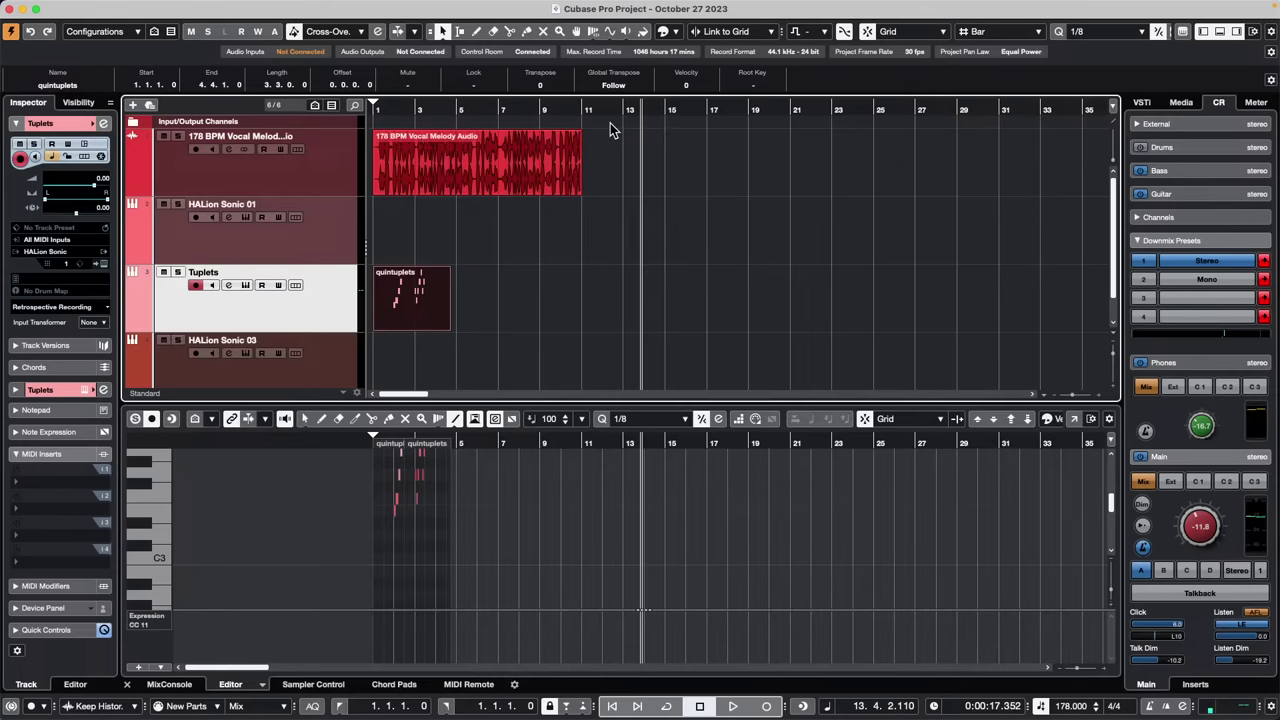
key(KP_Add)
key(KP_Subtract)
key(KP_Add)
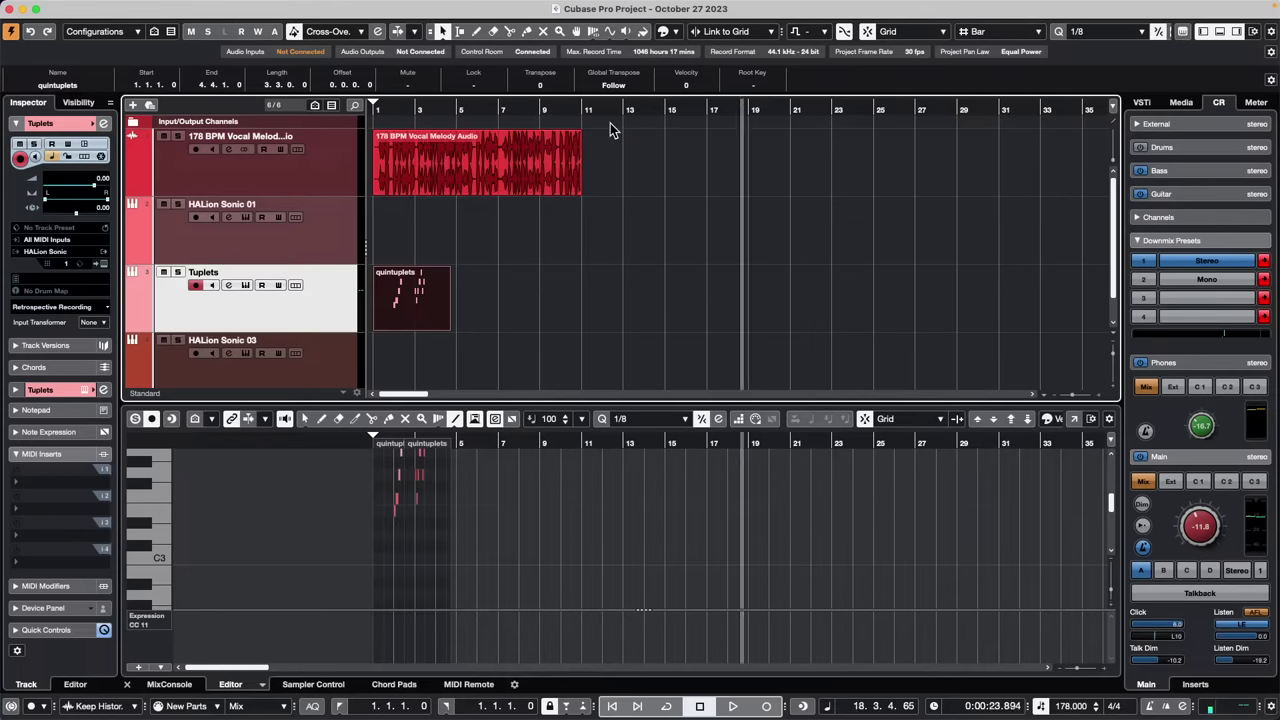
key(KP_Subtract)
key(KP_Add)
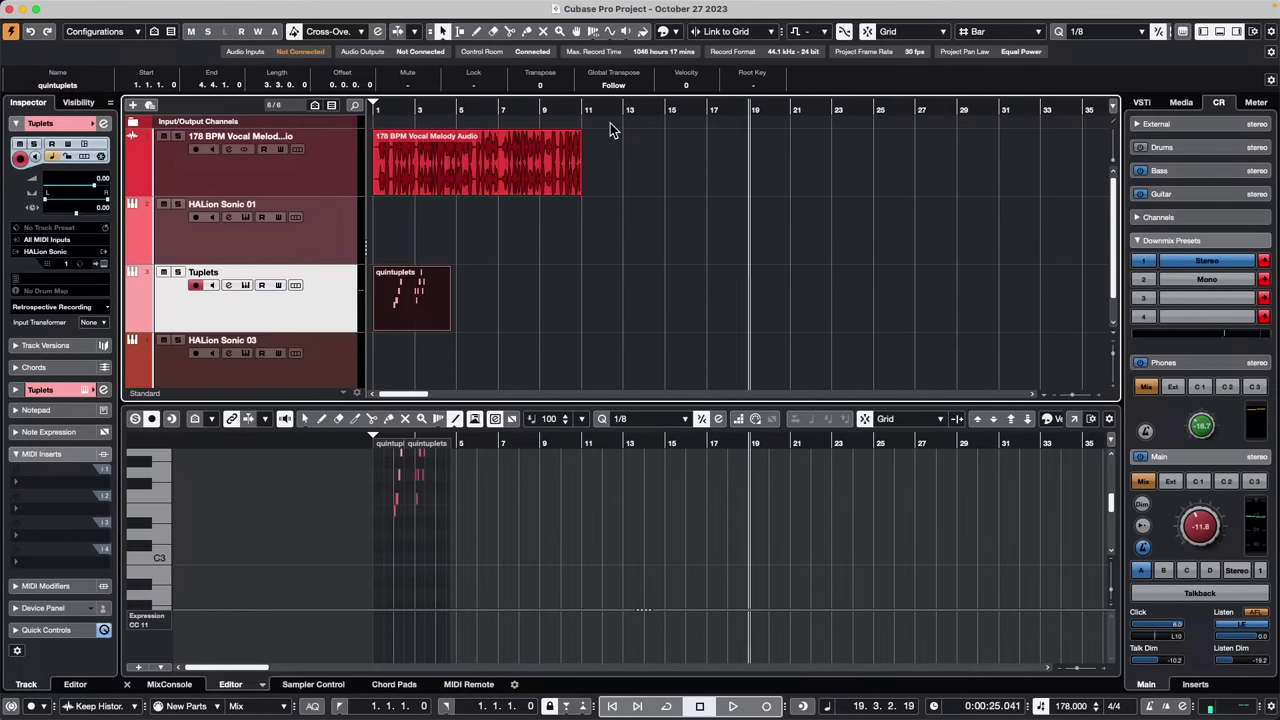
key(KP_Subtract)
key(KP_Add)
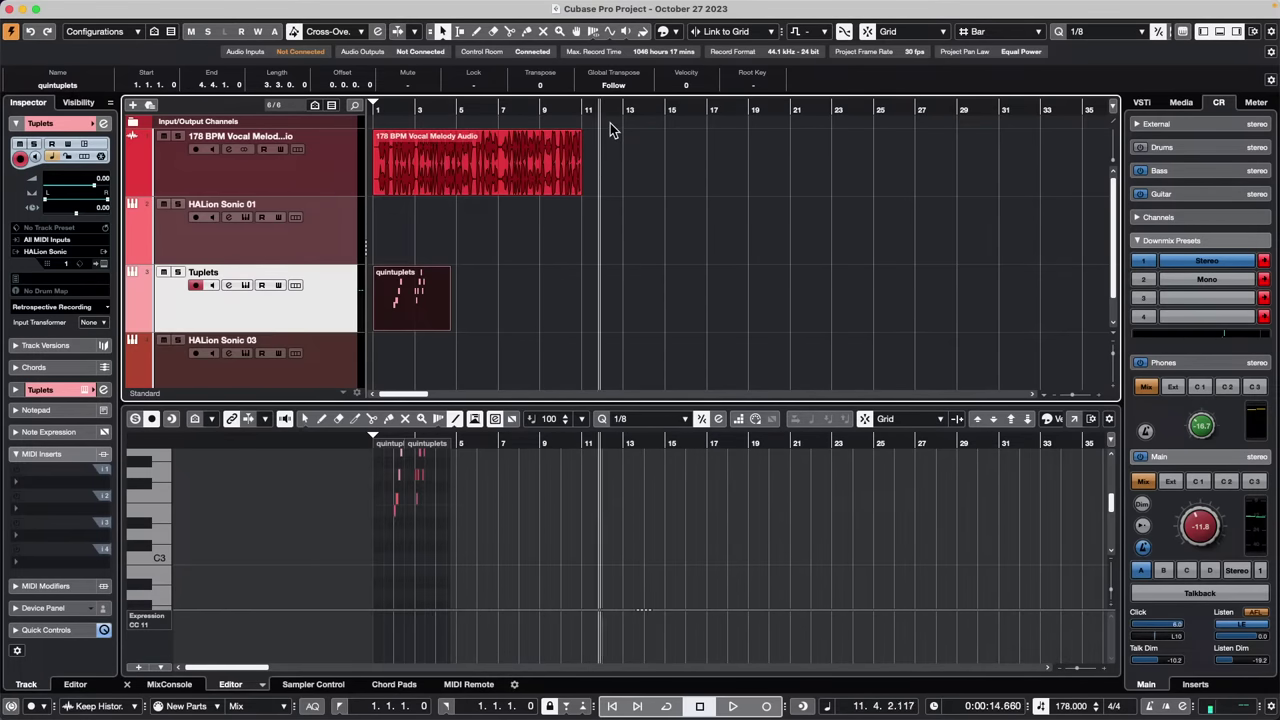
key(KP_Subtract)
key(KP_Add)
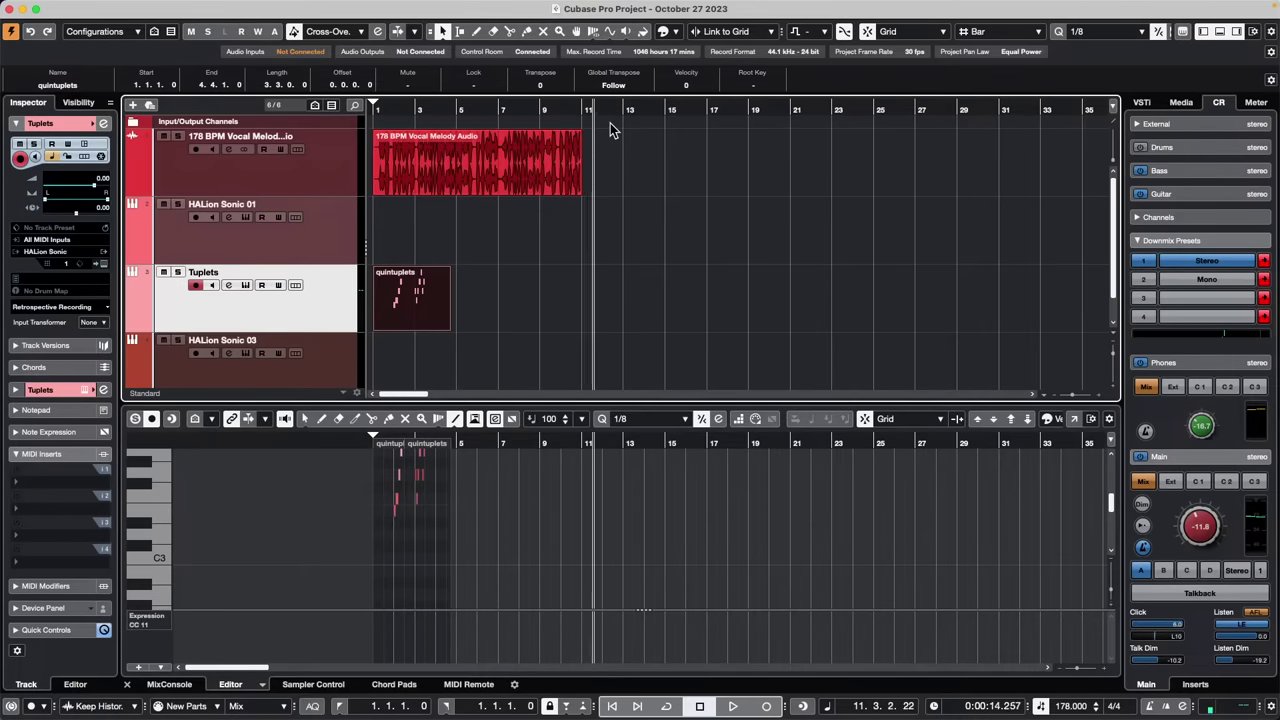
key(KP_Add)
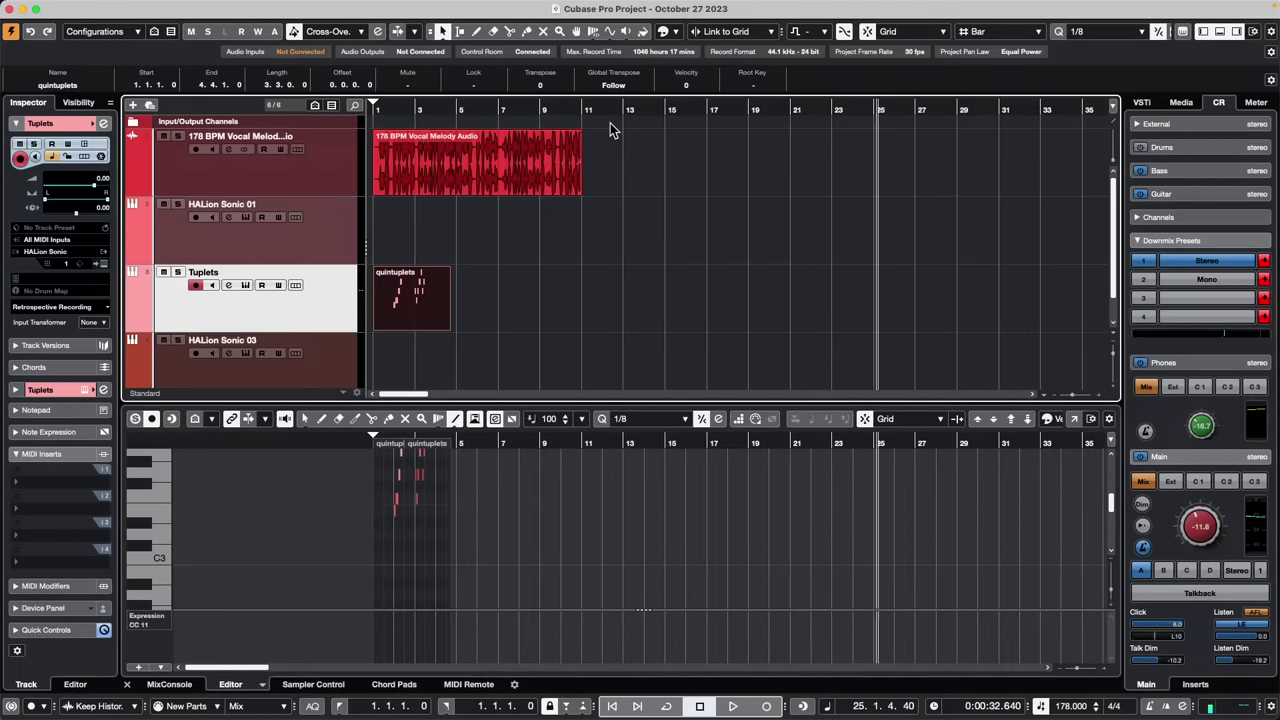
key(KP_Subtract)
key(KP_Add)
key(KP_Subtract)
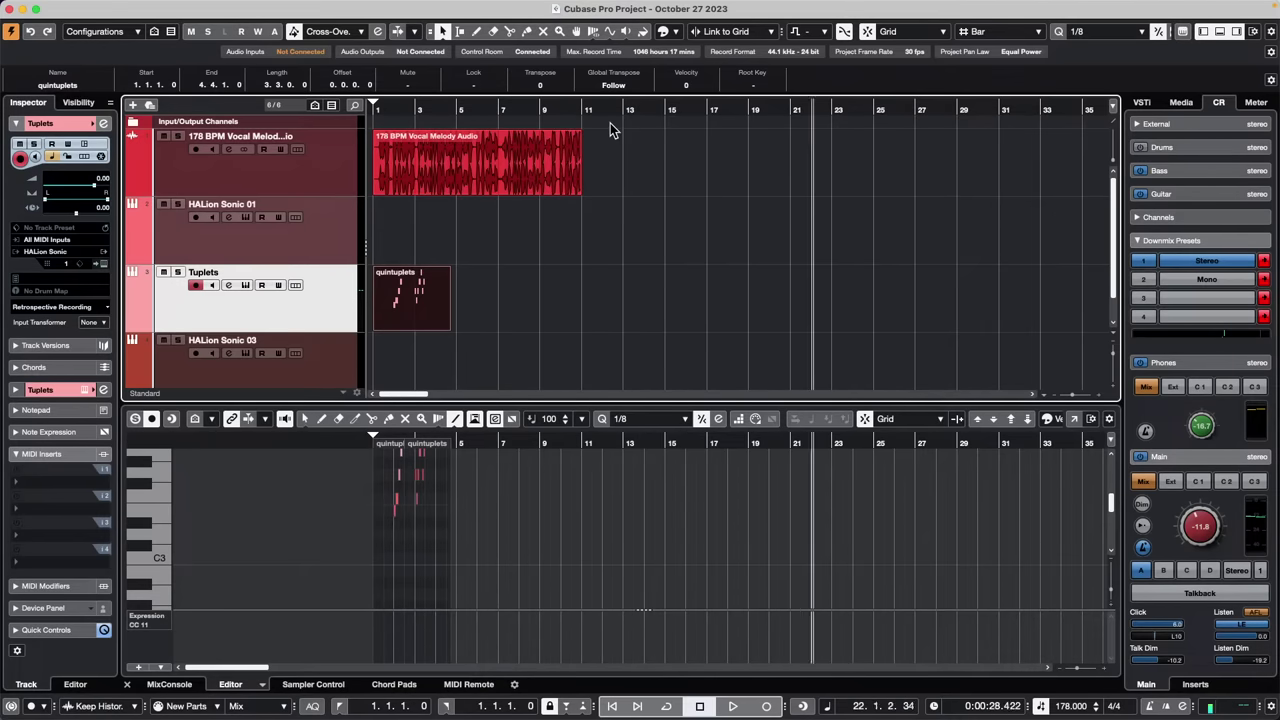
Move the project cursor in whole-bar steps out to bar 29 and back to bar 13
key(KP_Add)
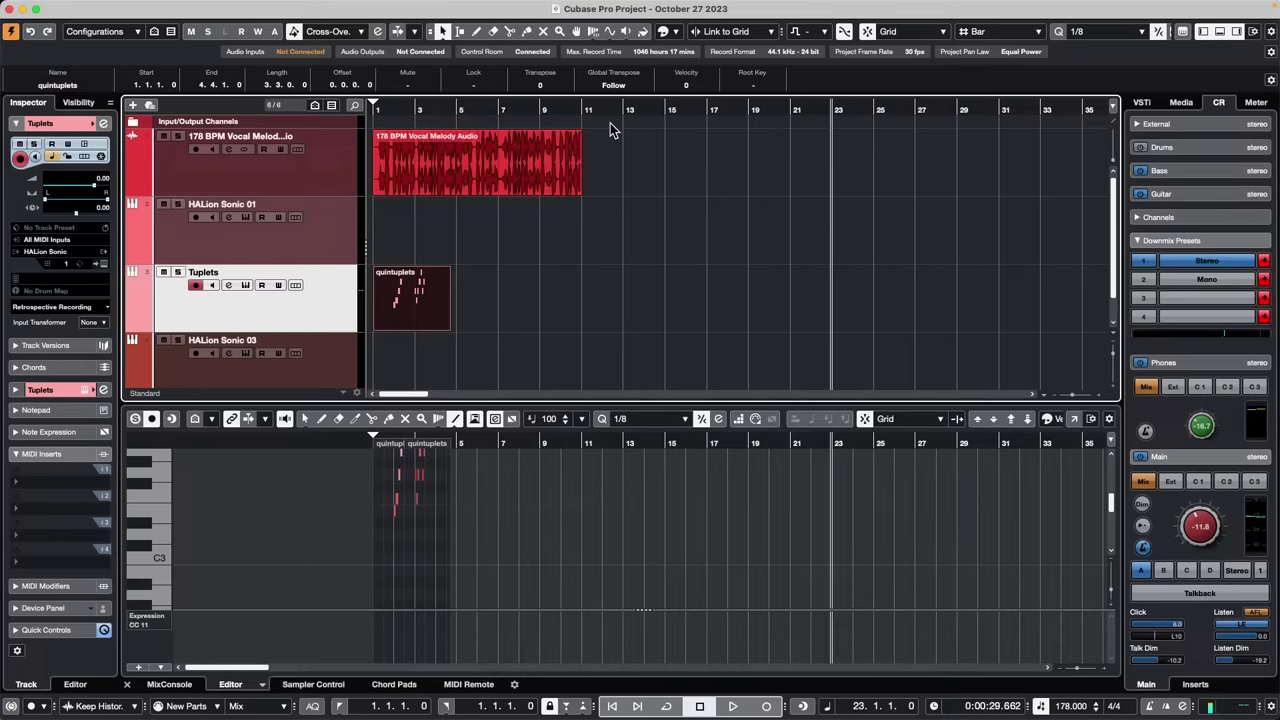
key(KP_Add)
key(KP_Subtract)
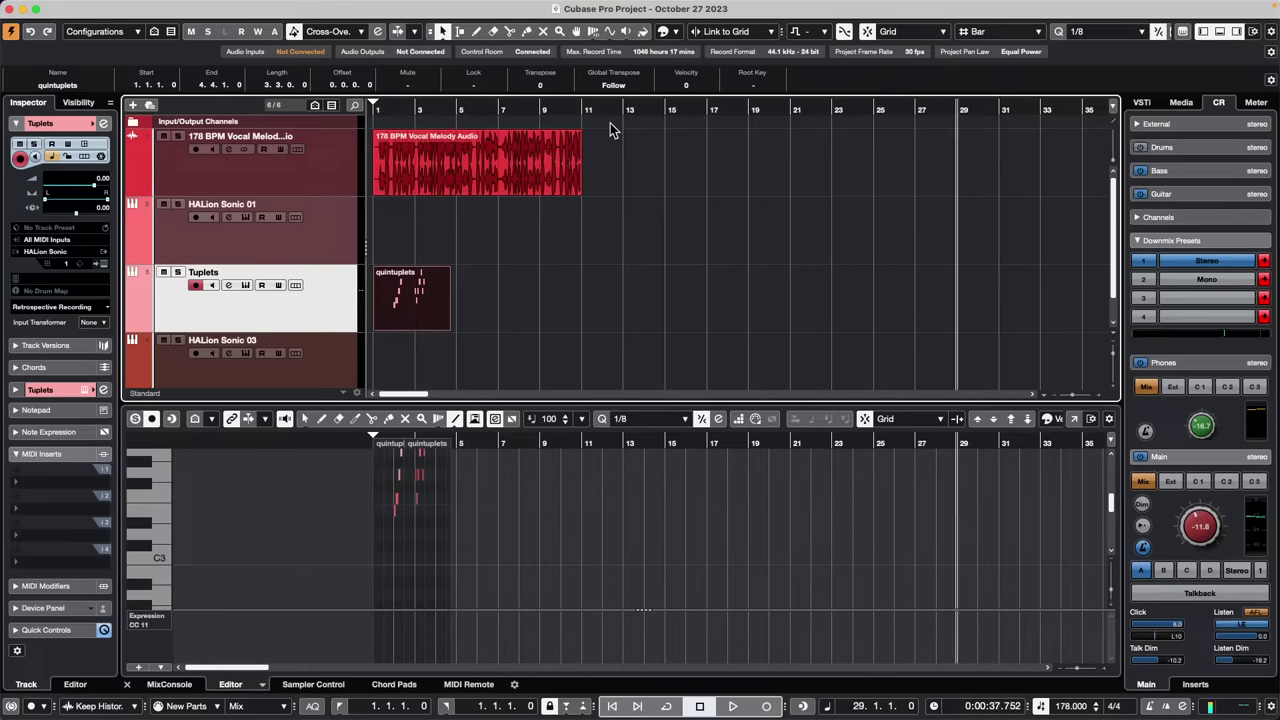
key(KP_Subtract)
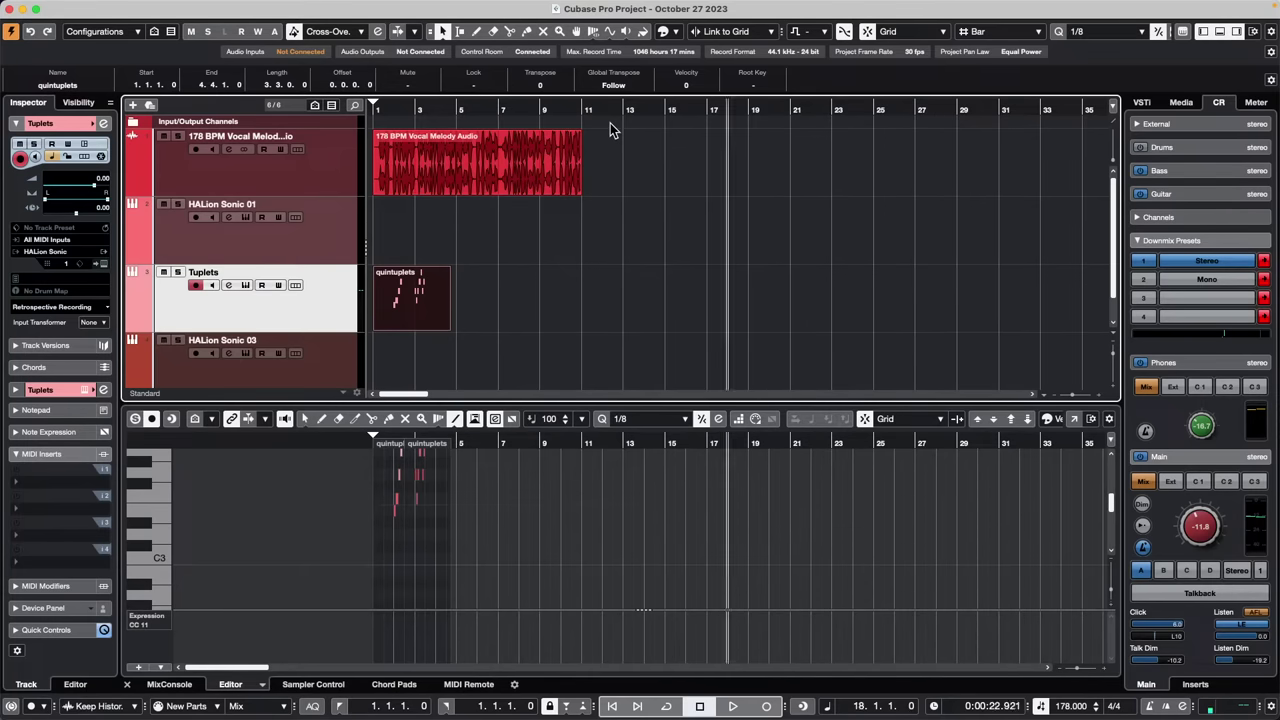
key(KP_Subtract)
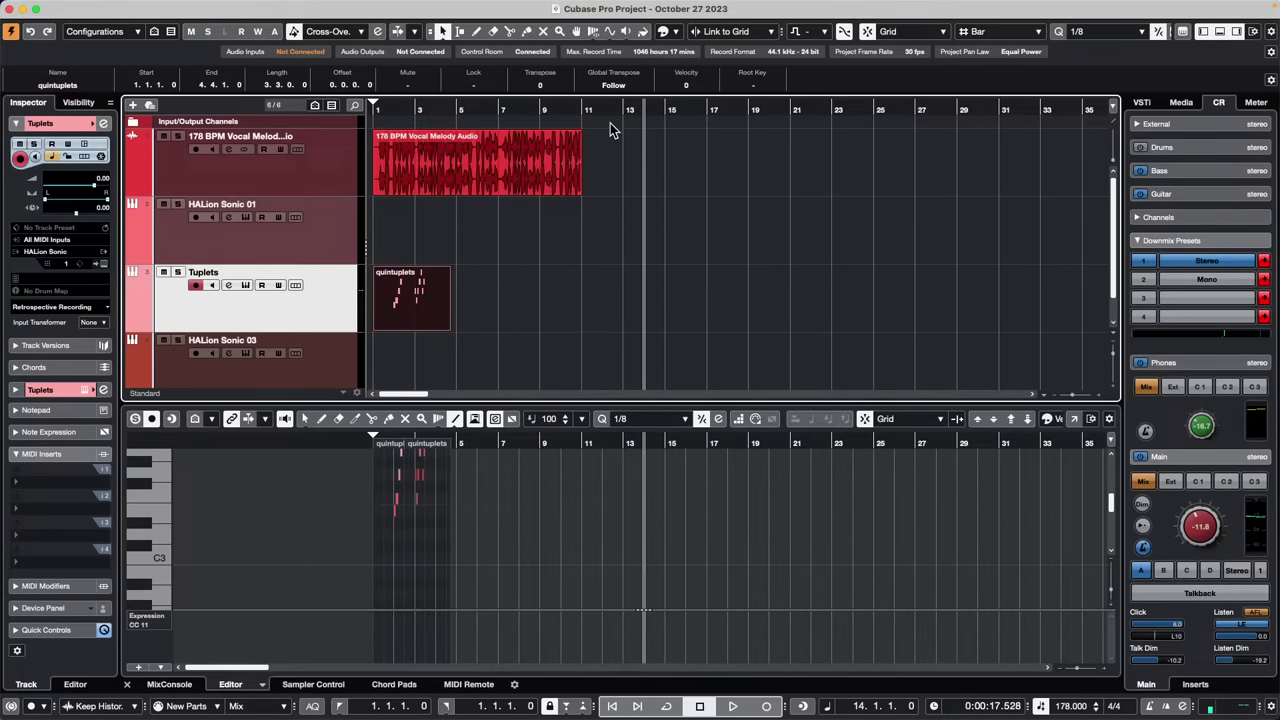
key(KP_Subtract)
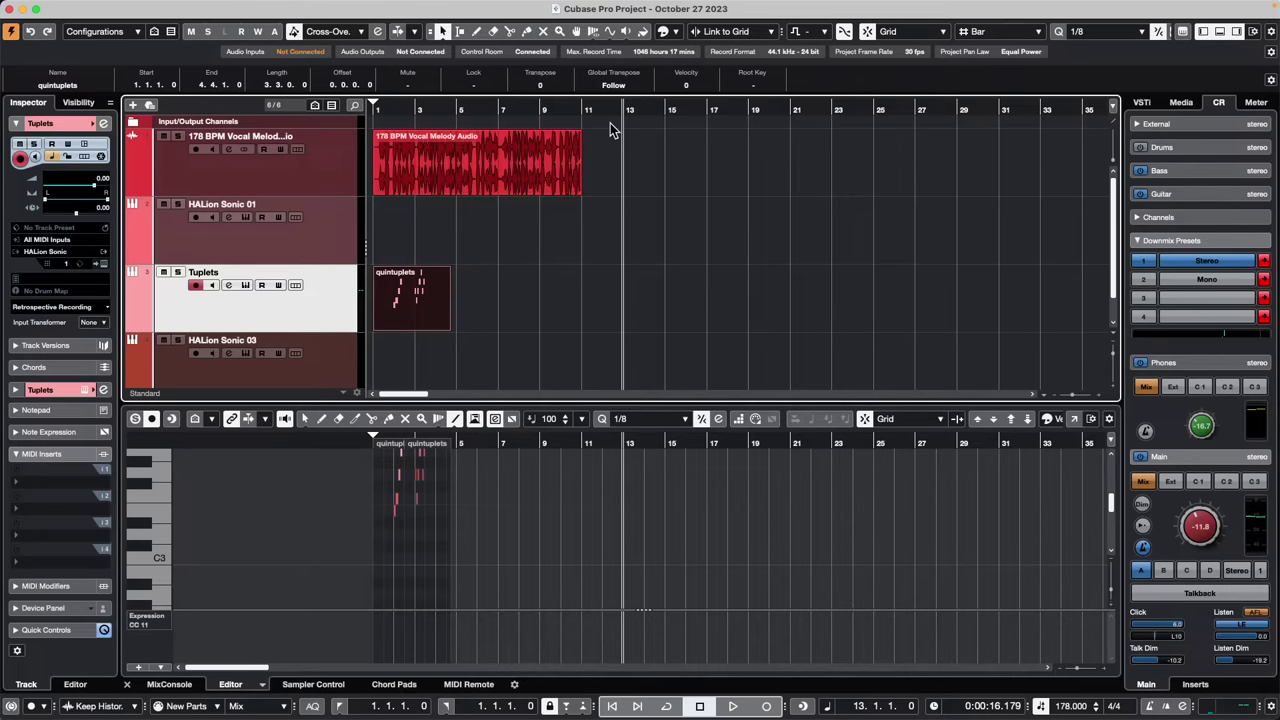
Open the recent project jump off.cpr
mouse_move(2, 2)
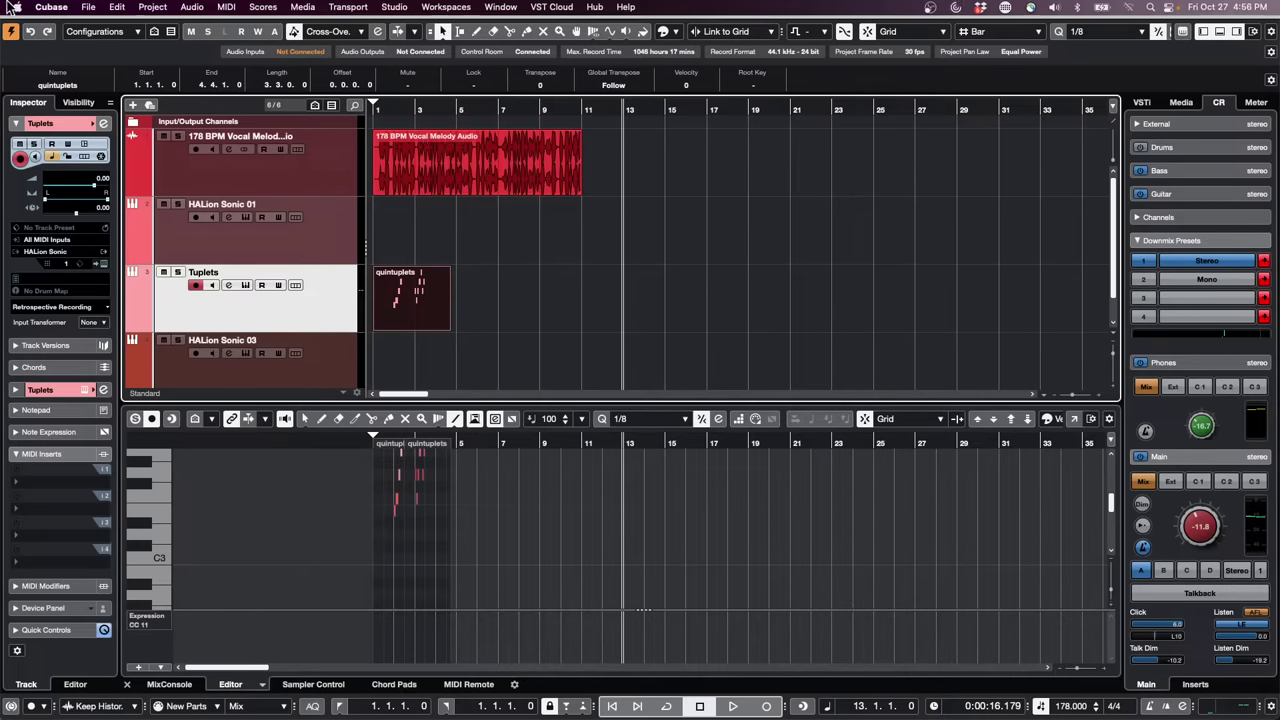
click(92, 8)
mouse_move(143, 320)
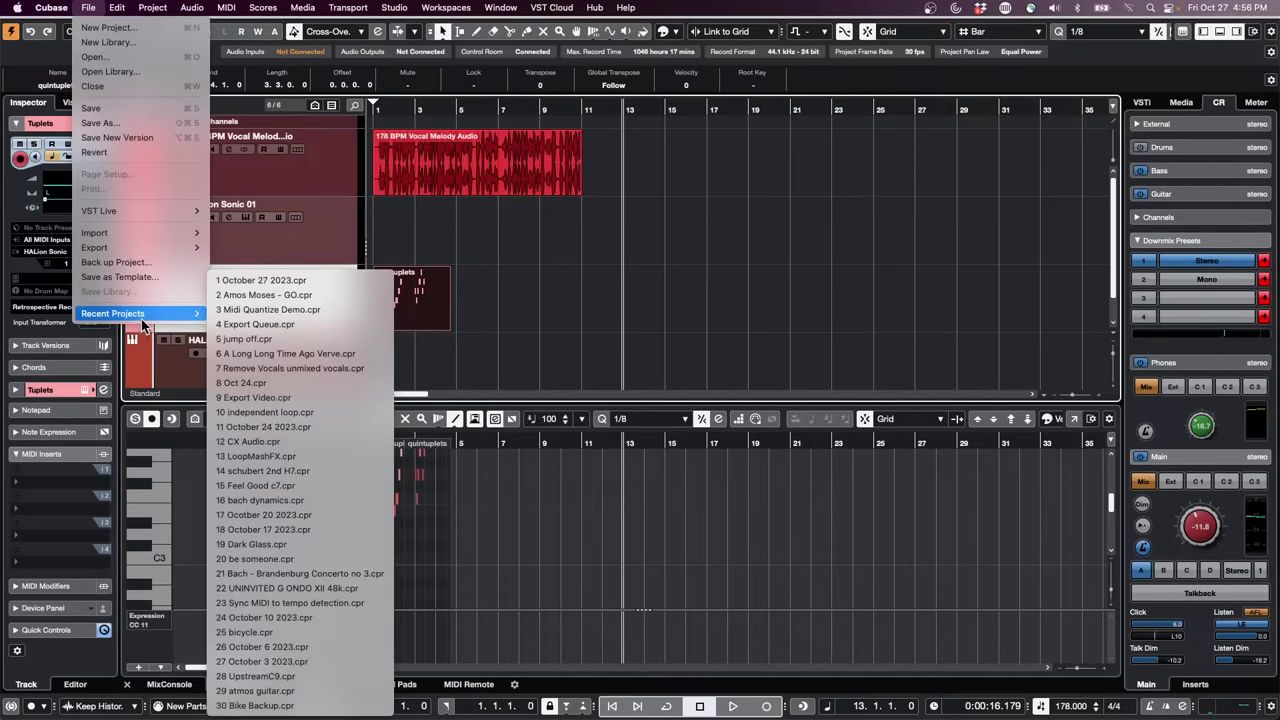
click(325, 340)
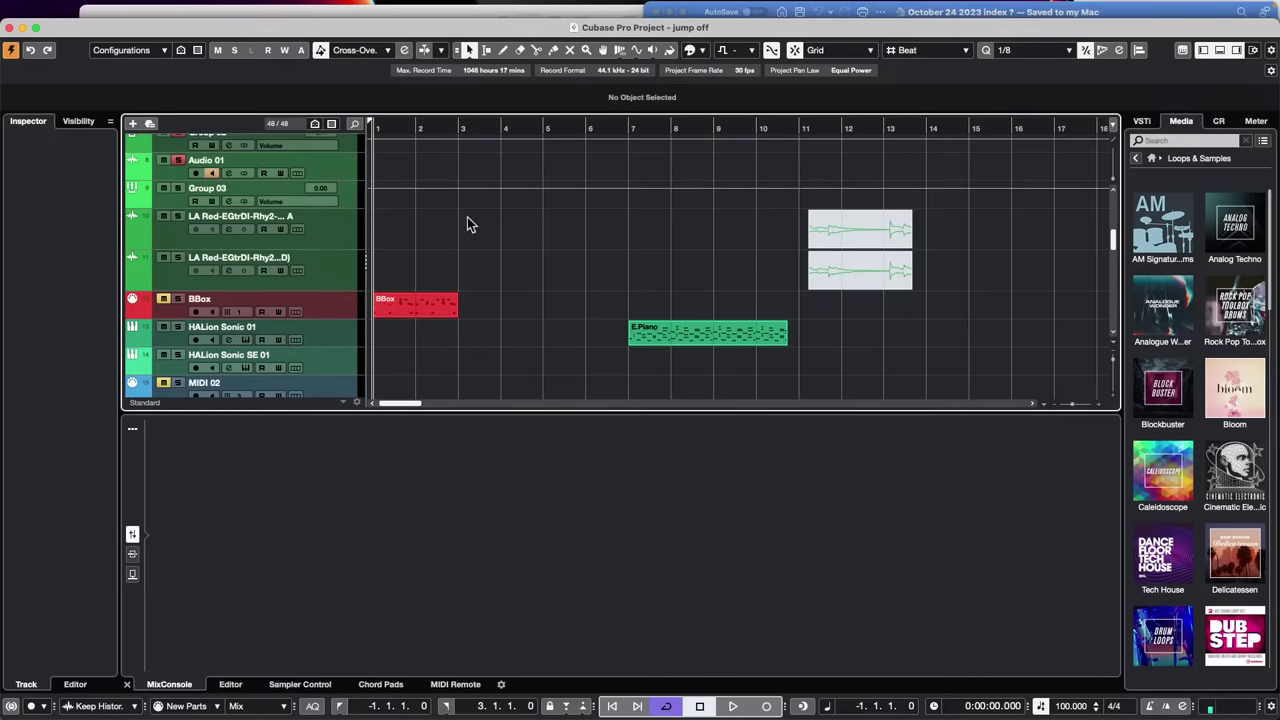
Select the "forget the past" instrument track and switch it to track version v1
scroll(343, 172, up, 8)
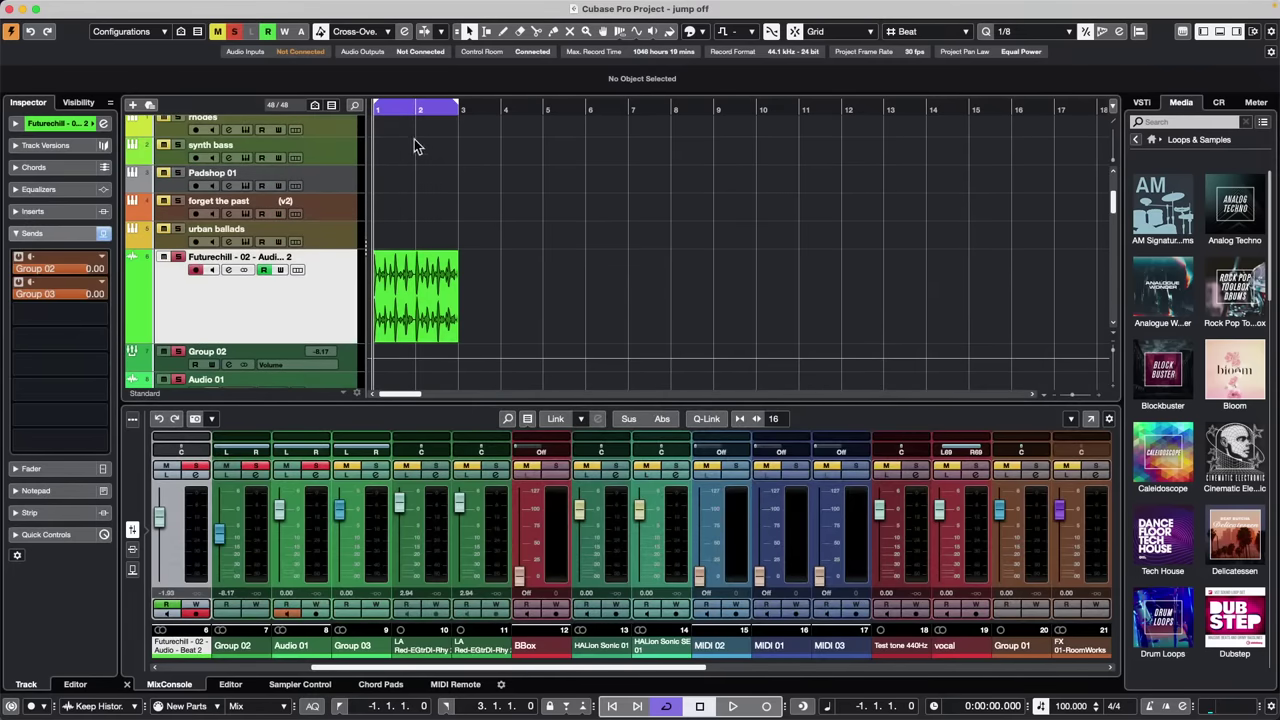
click(287, 201)
click(347, 193)
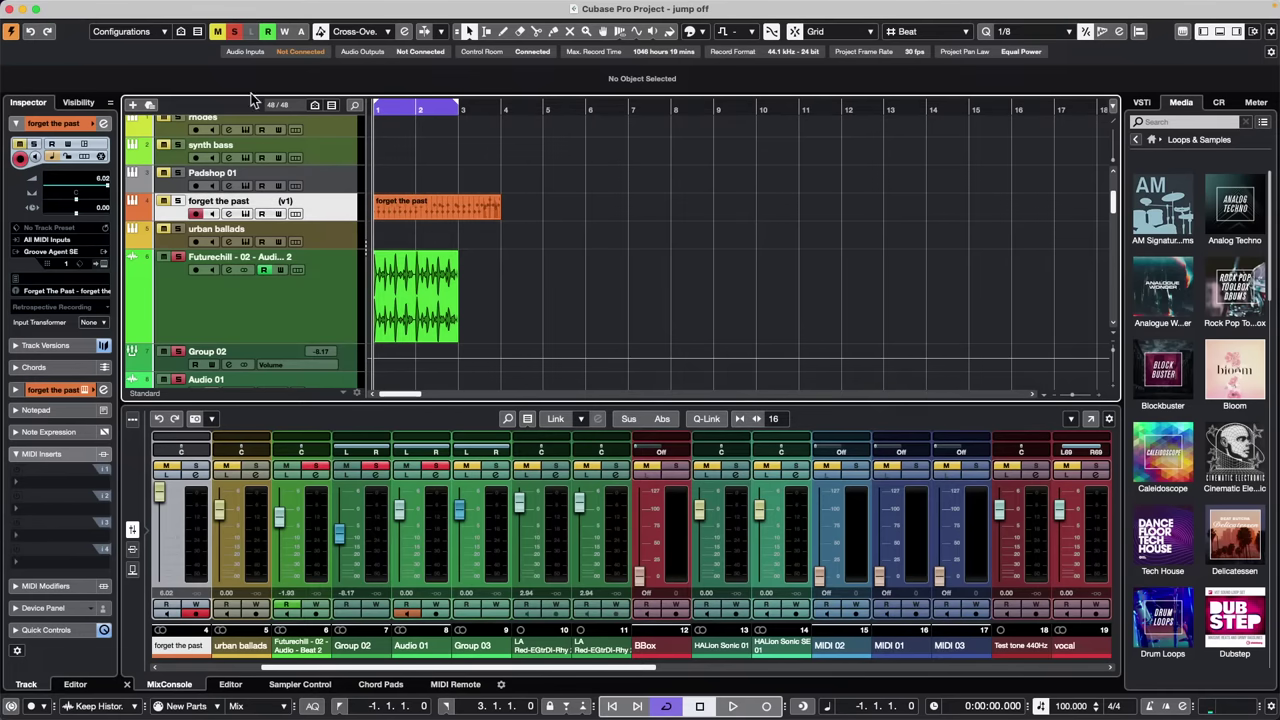
Clear all active solos, solo the "forget the past" track and play back its MIDI event
click(234, 31)
click(178, 201)
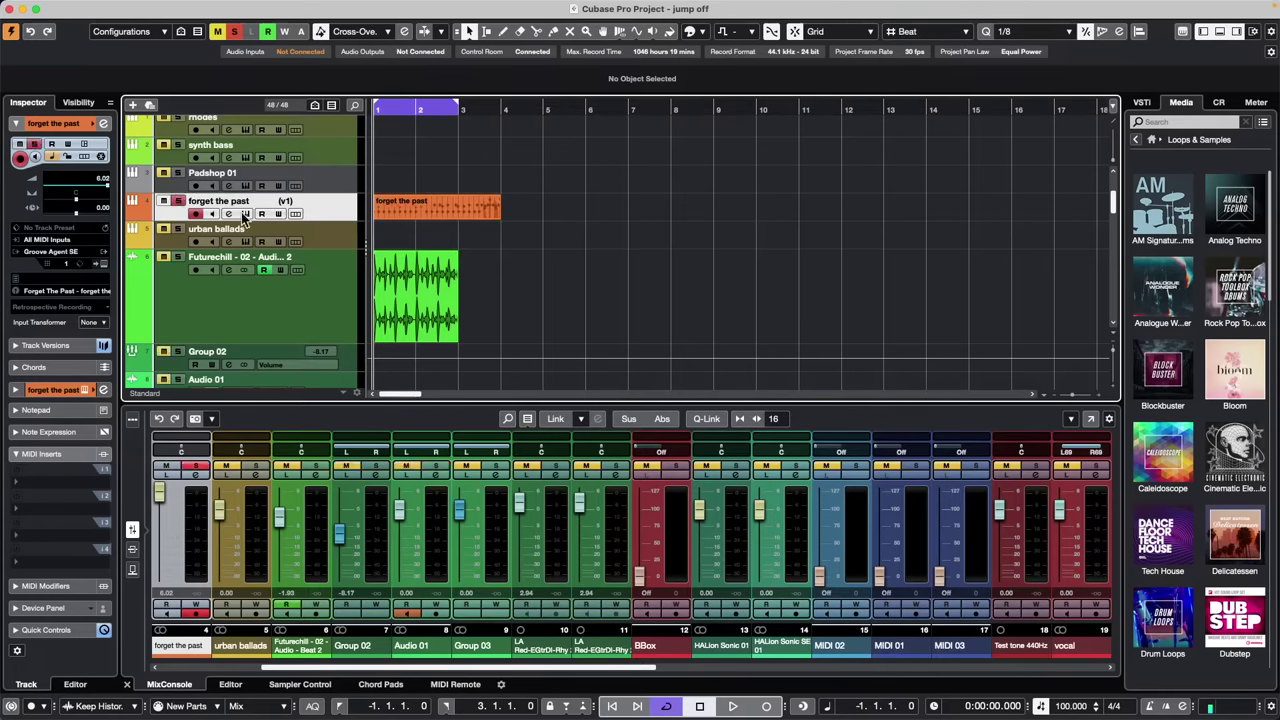
click(433, 209)
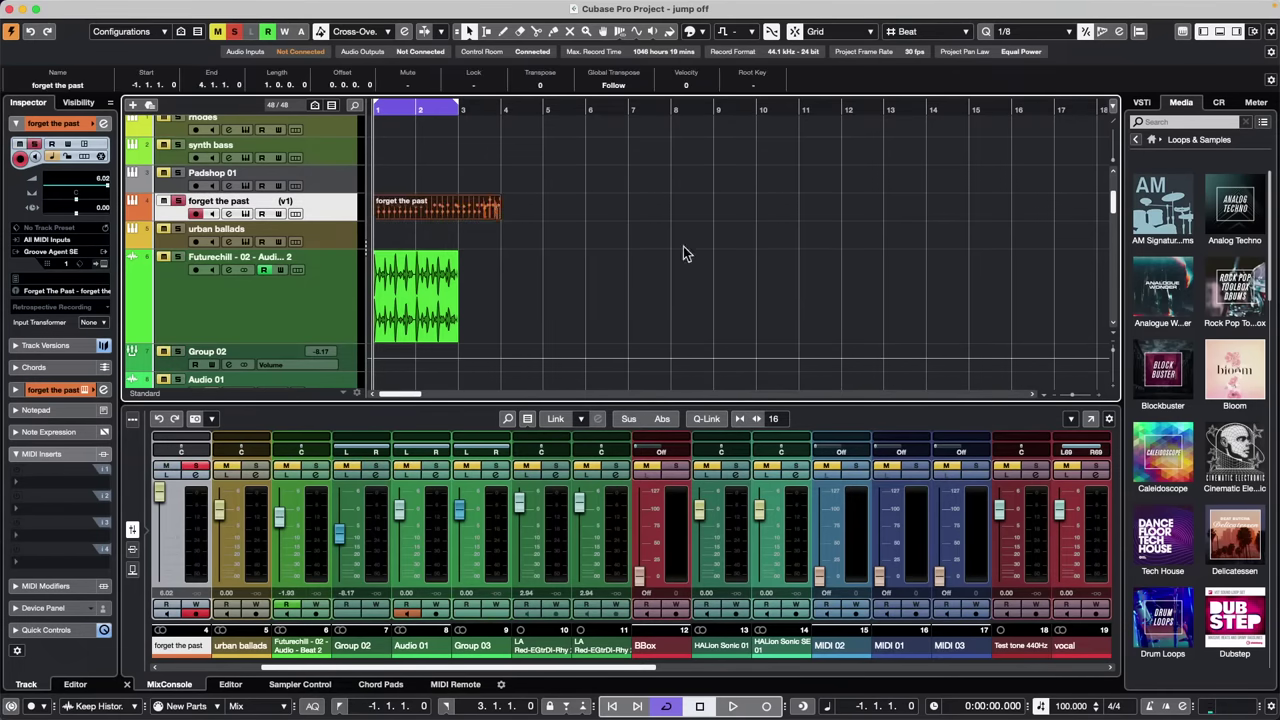
key(space)
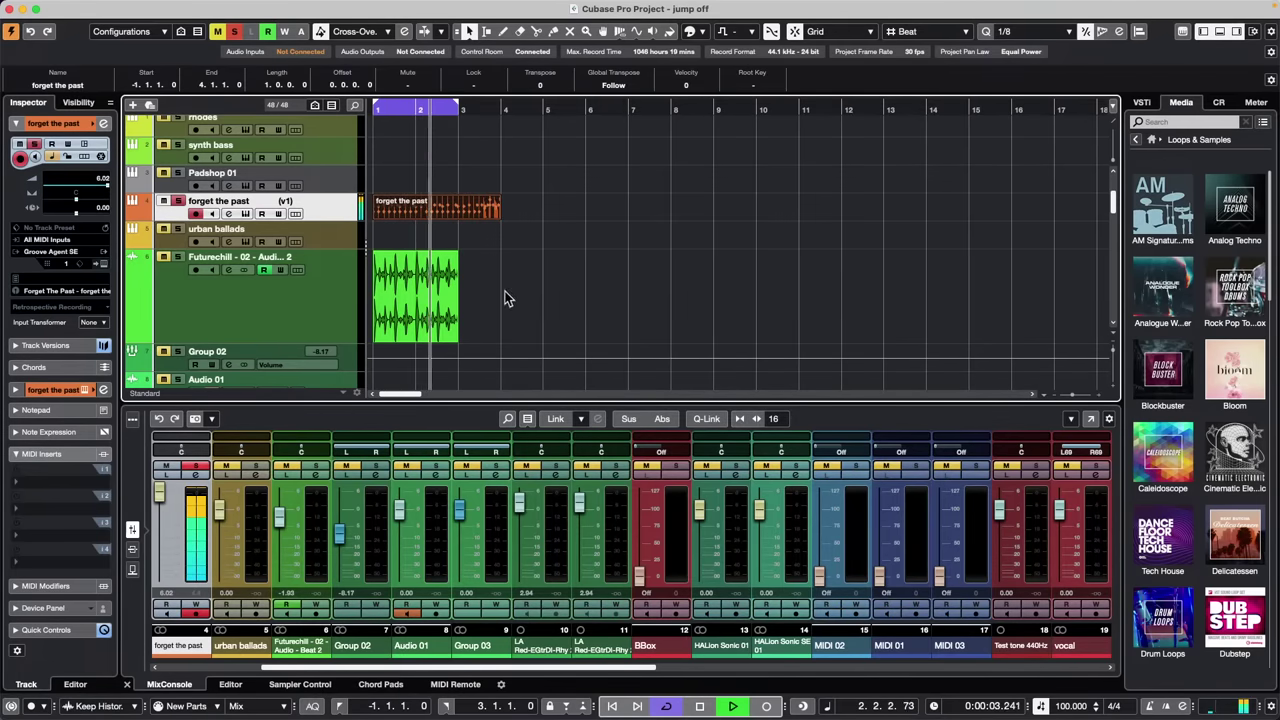
Open the track's Groove Agent SE instrument, show its instrument pads and mixer, and move its window clear of the track list
click(295, 214)
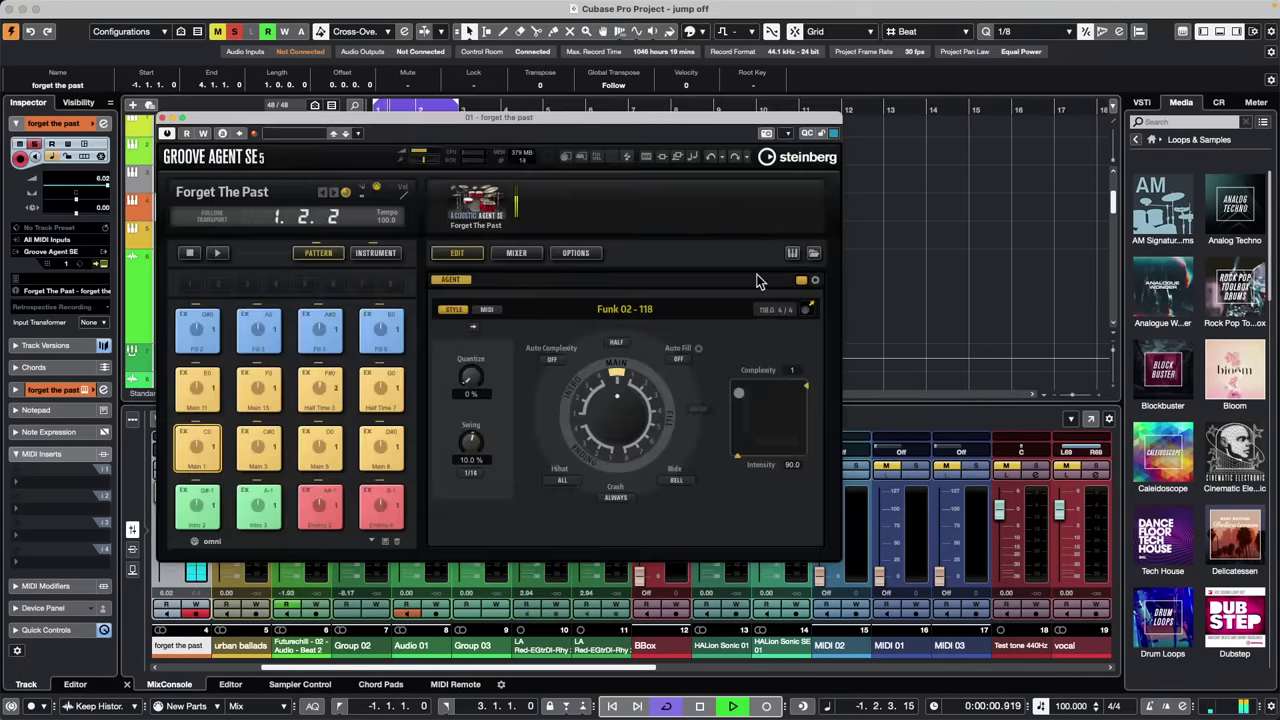
click(390, 253)
click(507, 257)
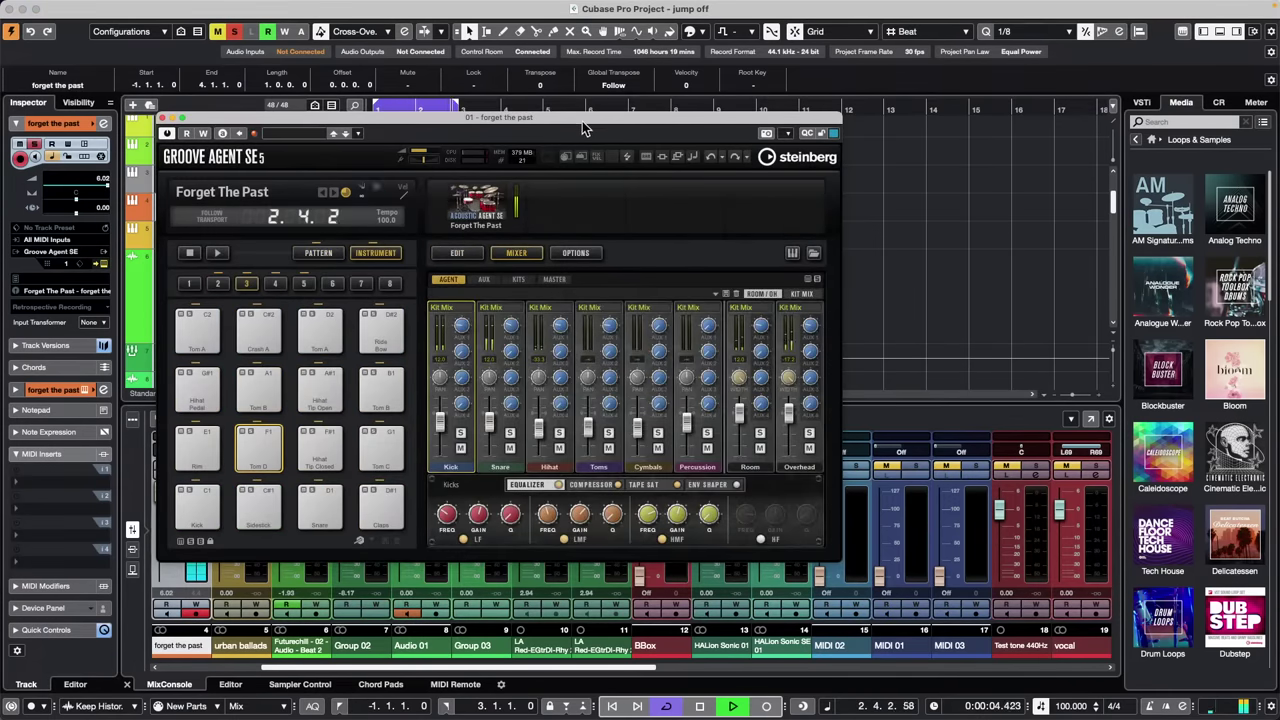
drag(583, 117, 868, 28)
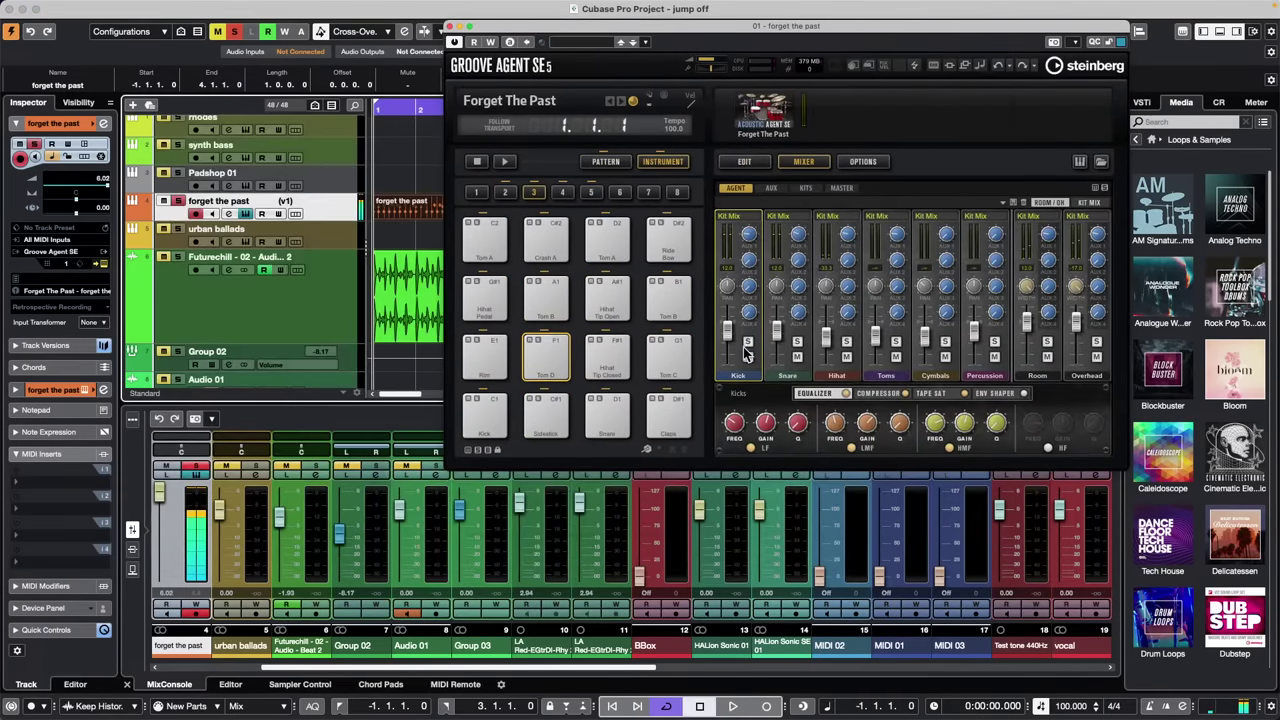
Route the Groove Agent SE Snare channel to Out 2 and the Hihat channel to Out 3
click(789, 218)
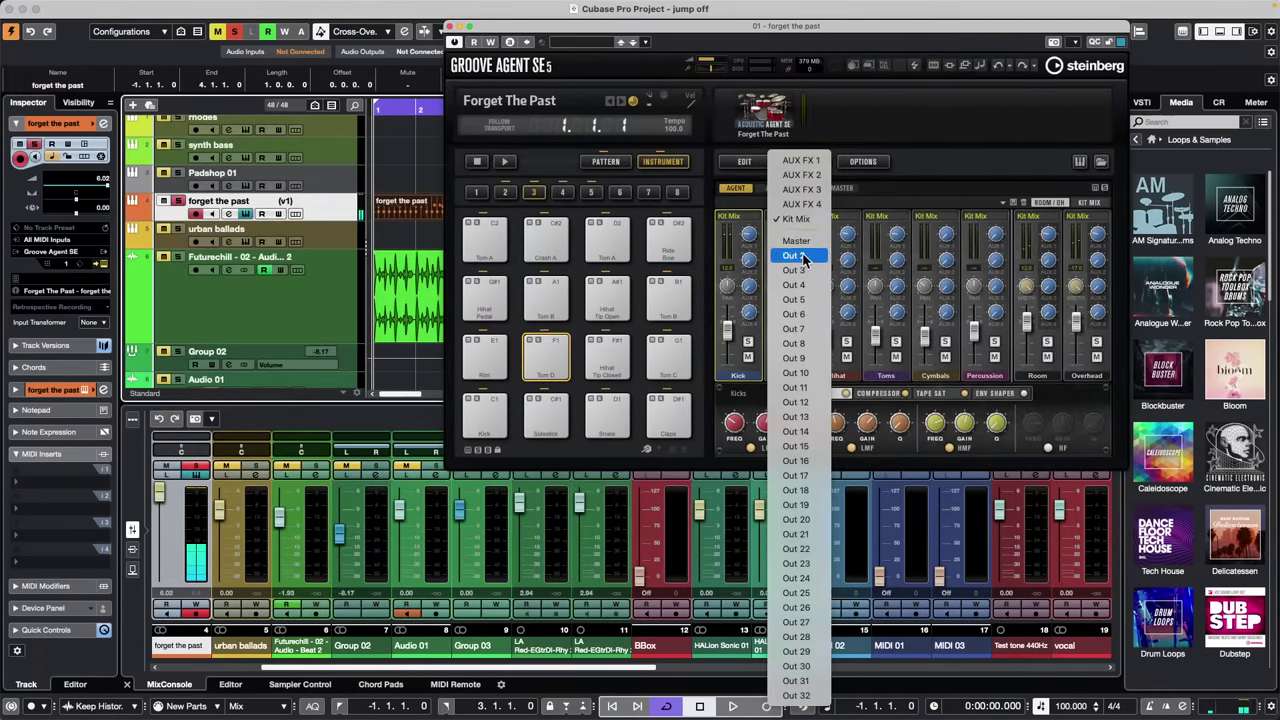
click(794, 255)
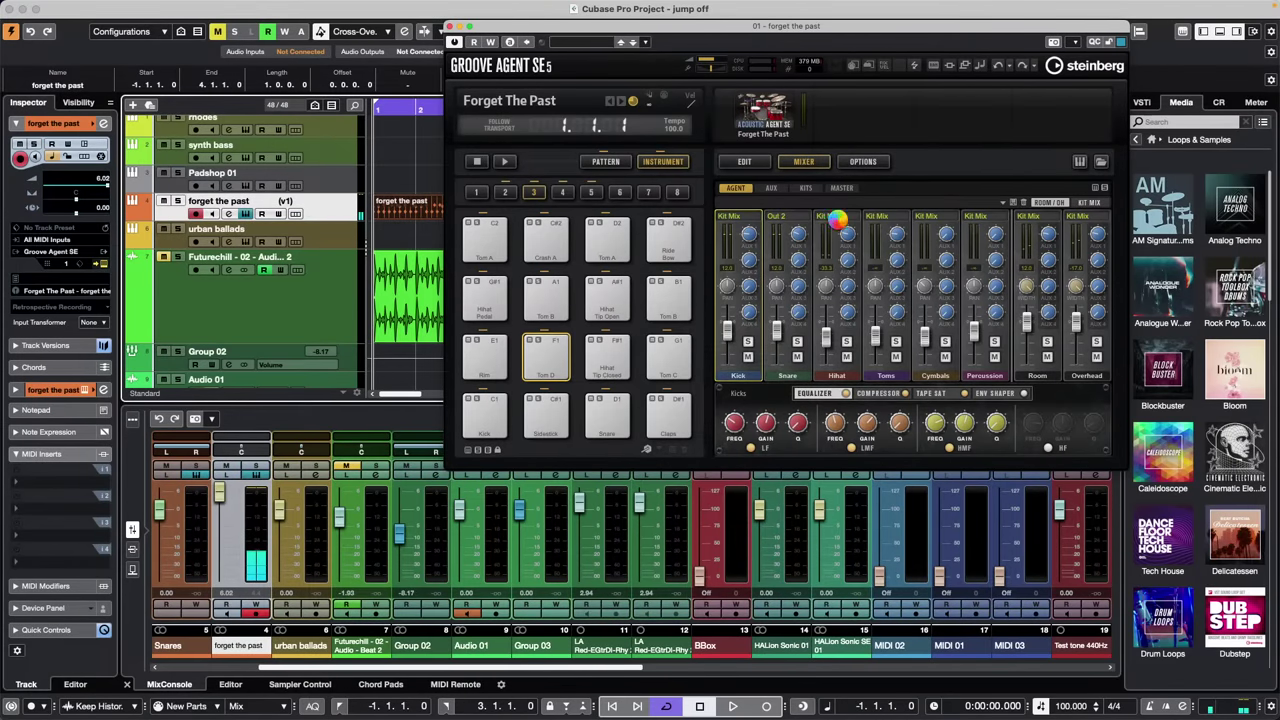
click(837, 219)
click(837, 219)
click(836, 219)
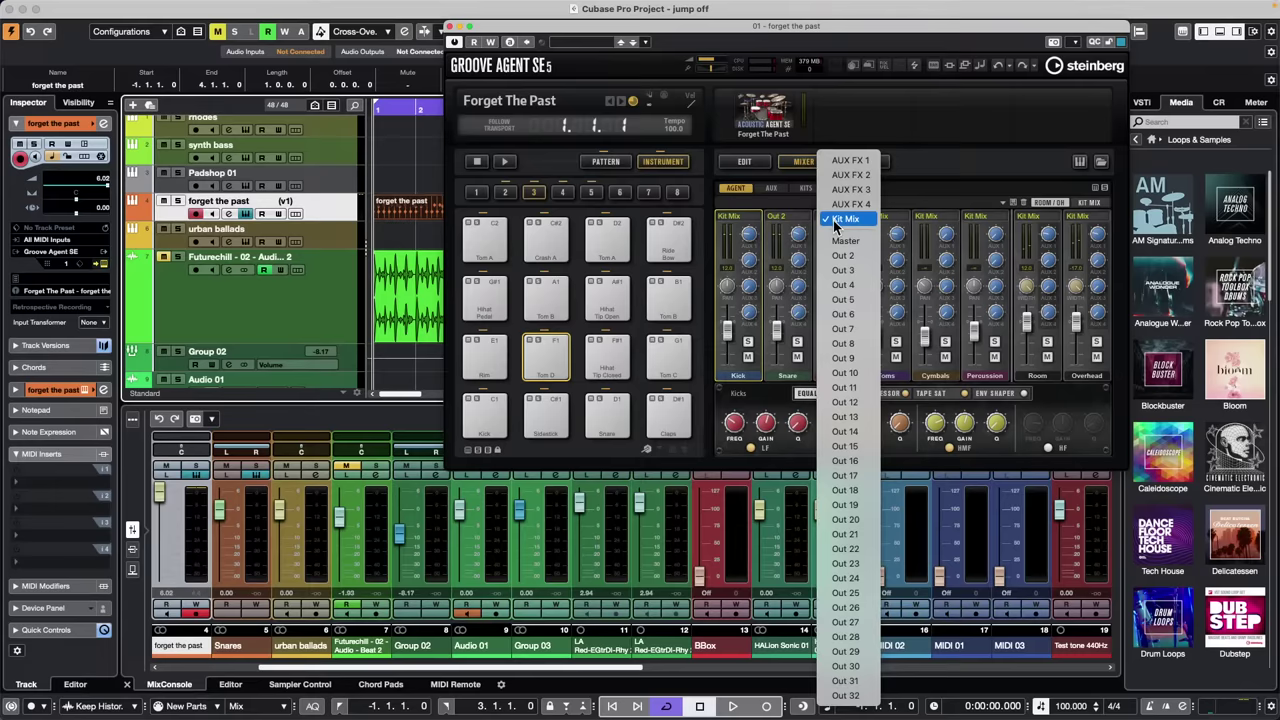
click(862, 271)
Route the Groove Agent SE Overhead channel to Out 4 and the Room channel to Out 5
click(1090, 219)
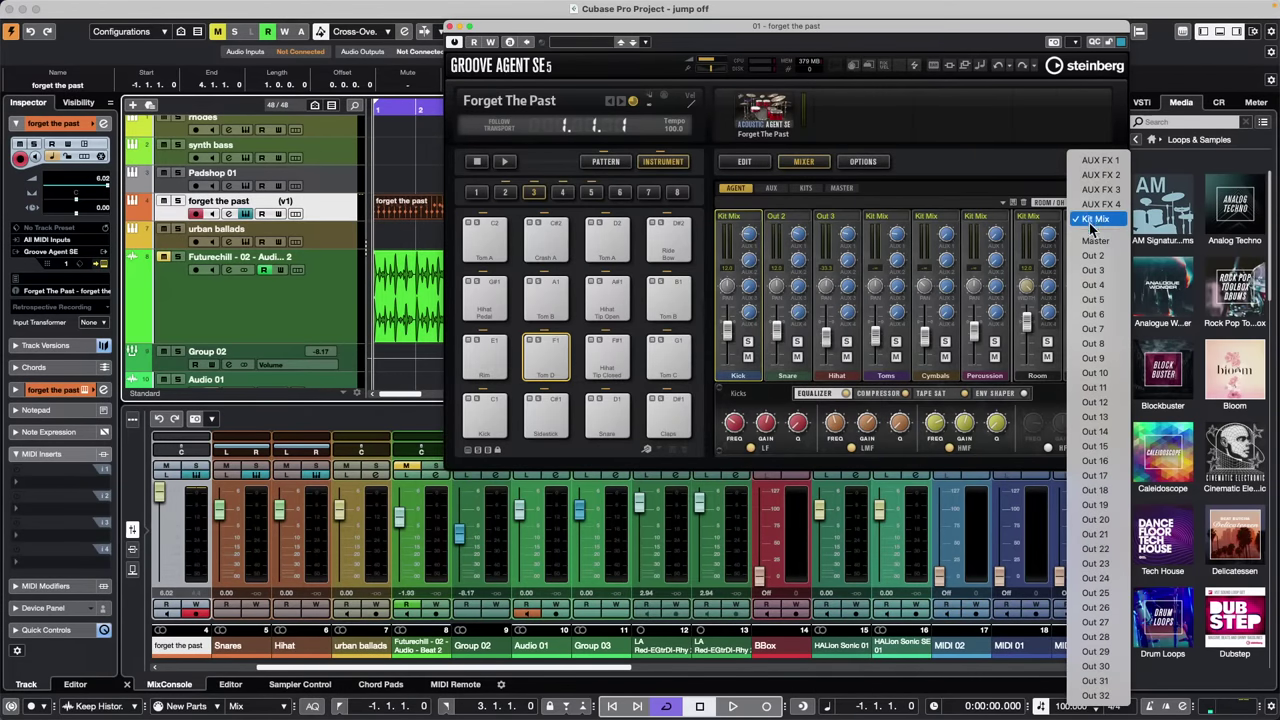
click(1098, 290)
click(1038, 216)
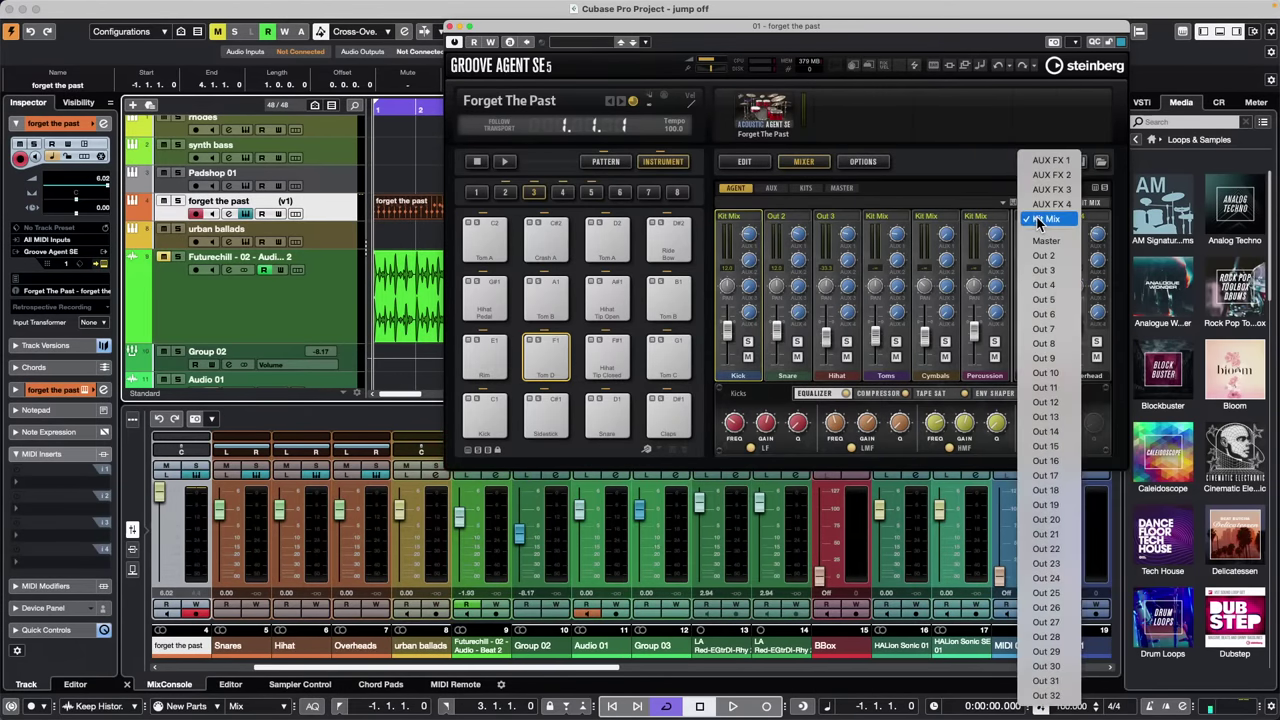
click(1063, 303)
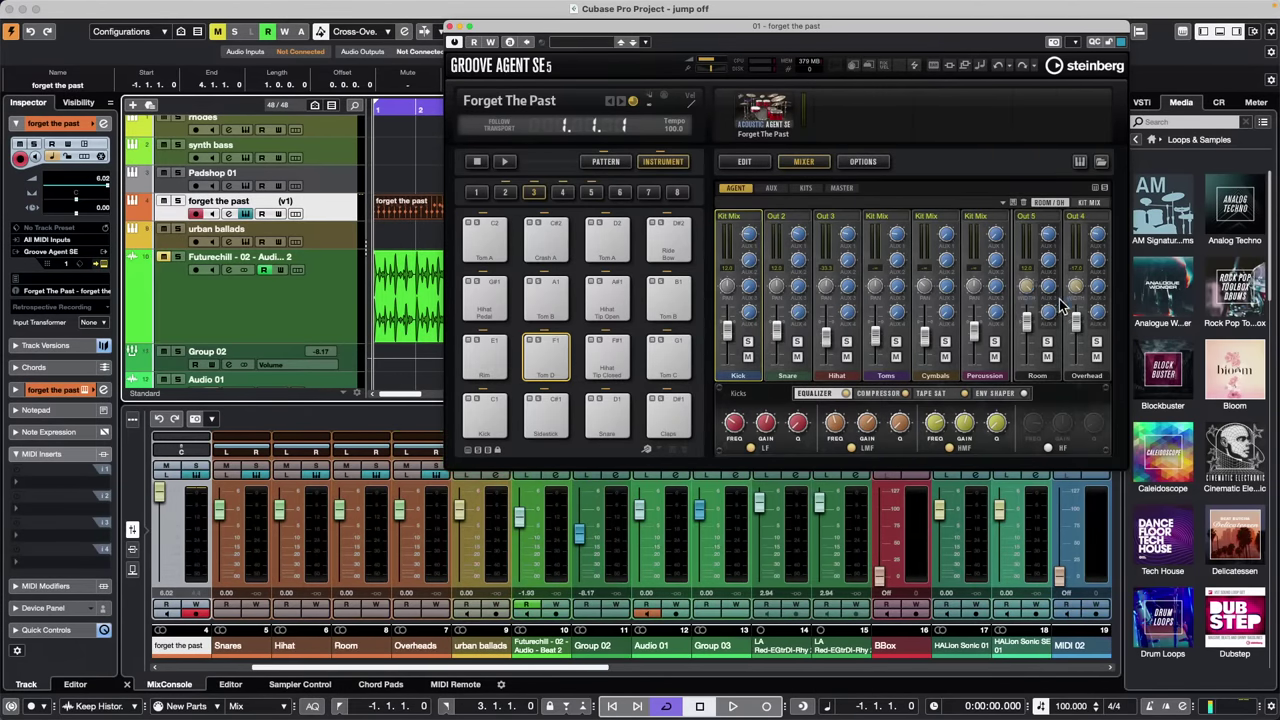
Move the Groove Agent SE window clear of the MIDI event and play the event back with the "forget the past" track soloed
drag(448, 20, 596, 70)
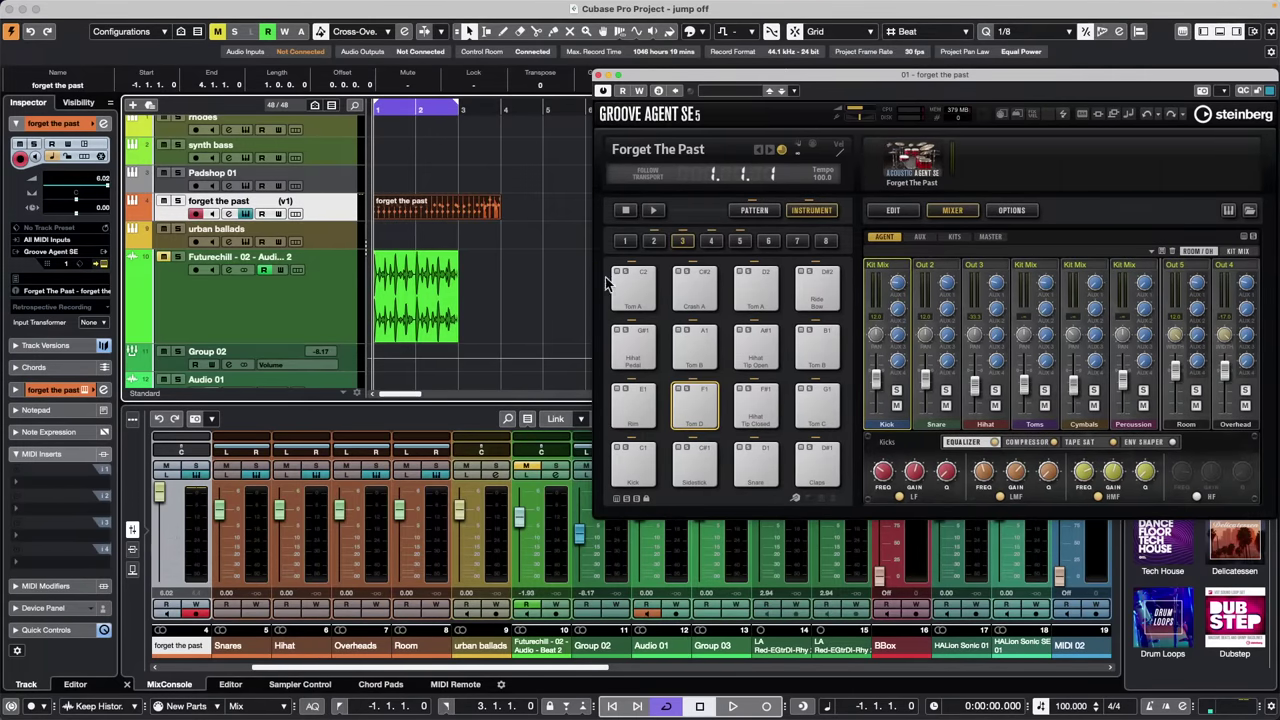
key(space)
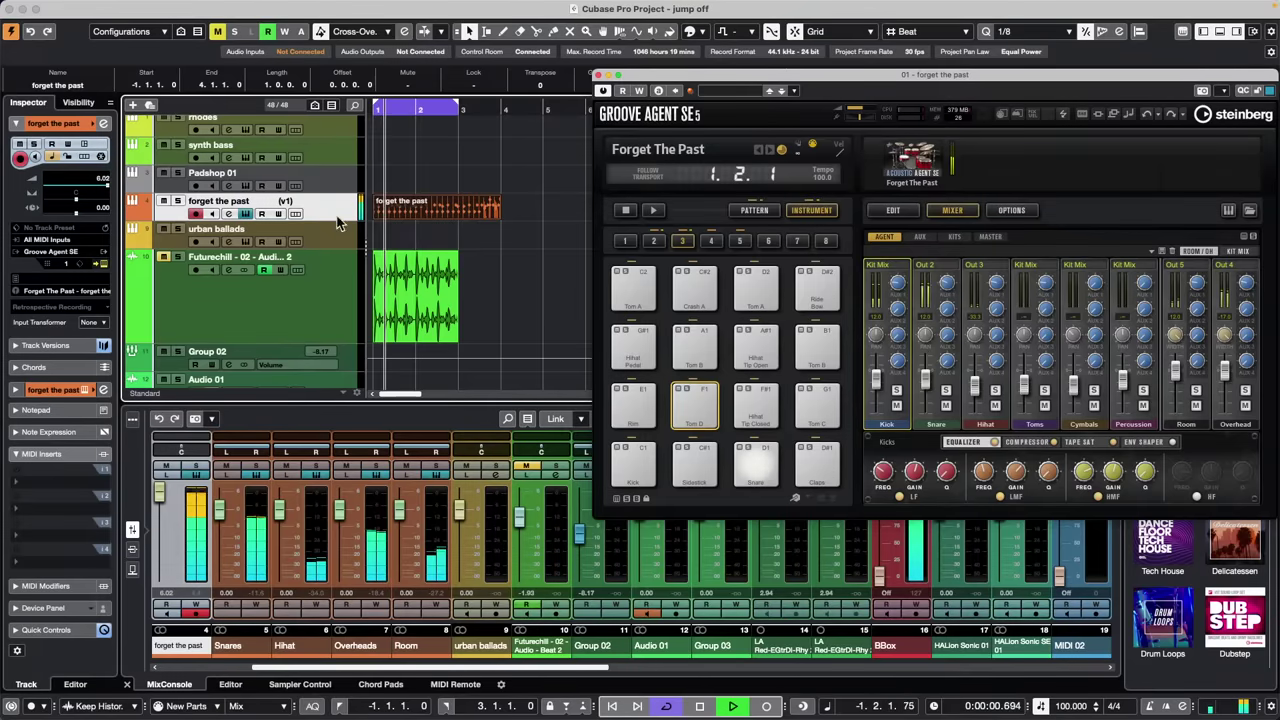
click(177, 200)
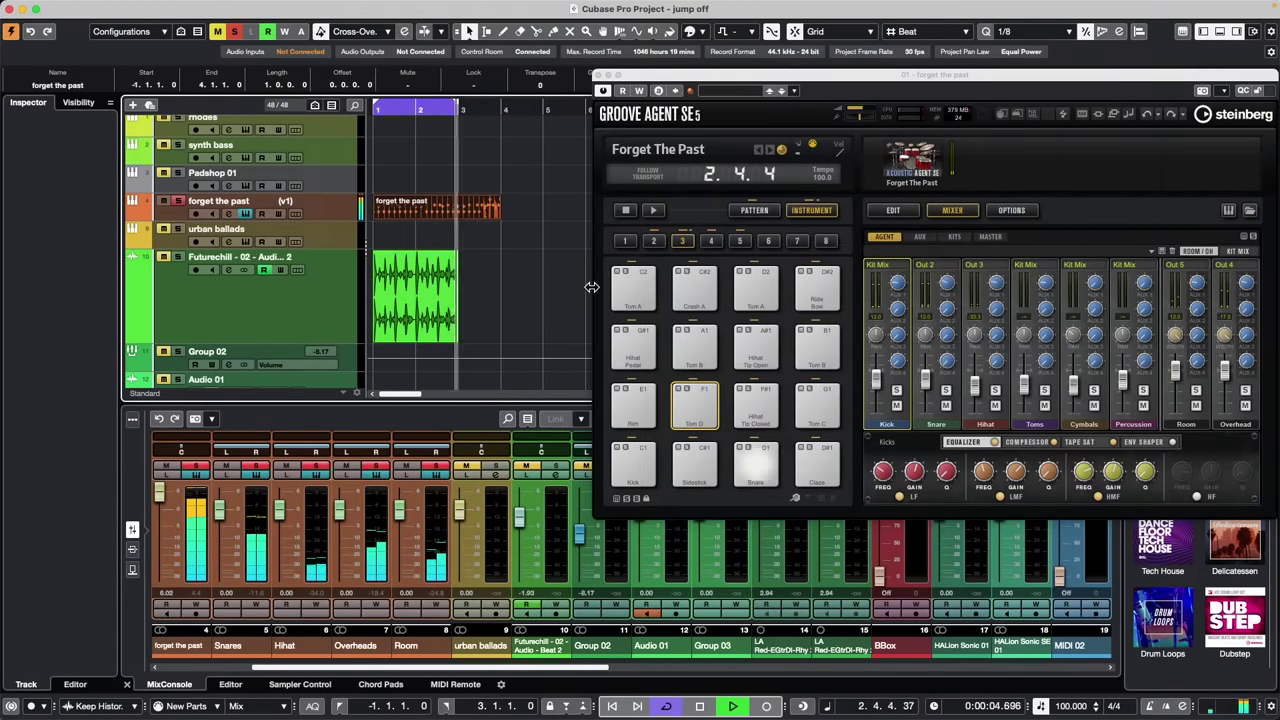
key(space)
Render the "forget the past" track in place as one event with Channel Settings processing, and undo the render
click(333, 213)
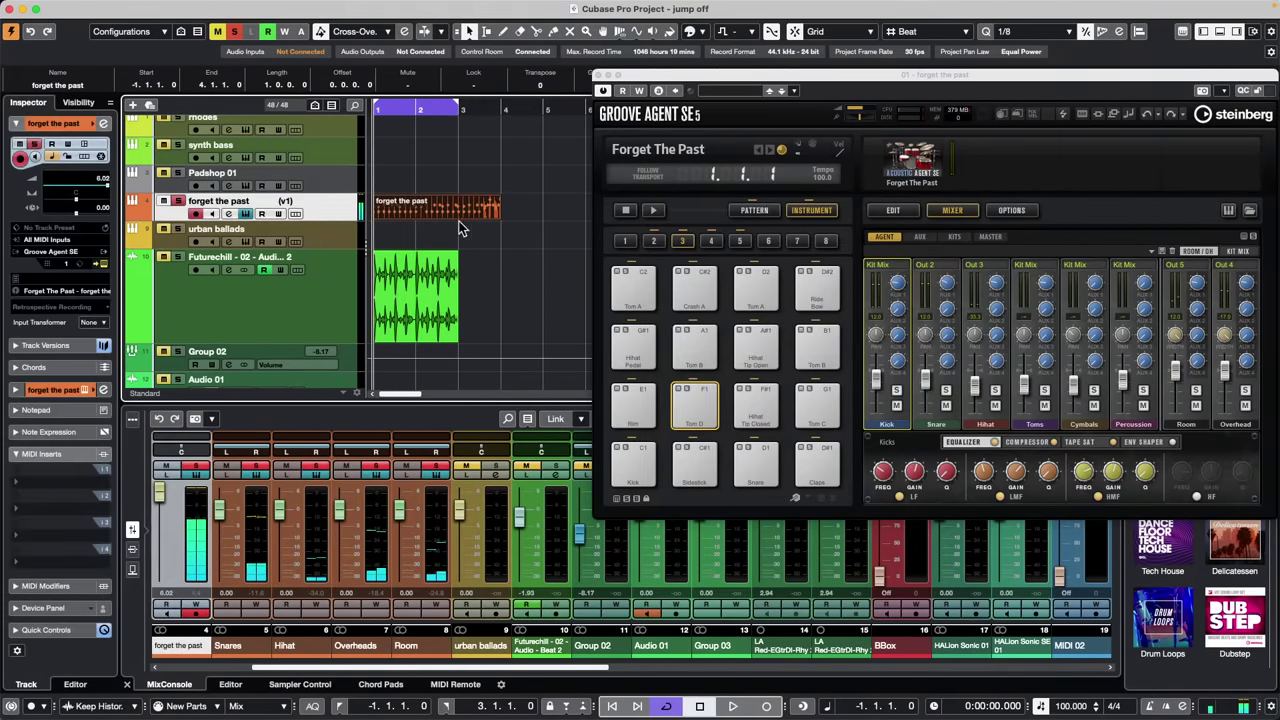
click(160, 8)
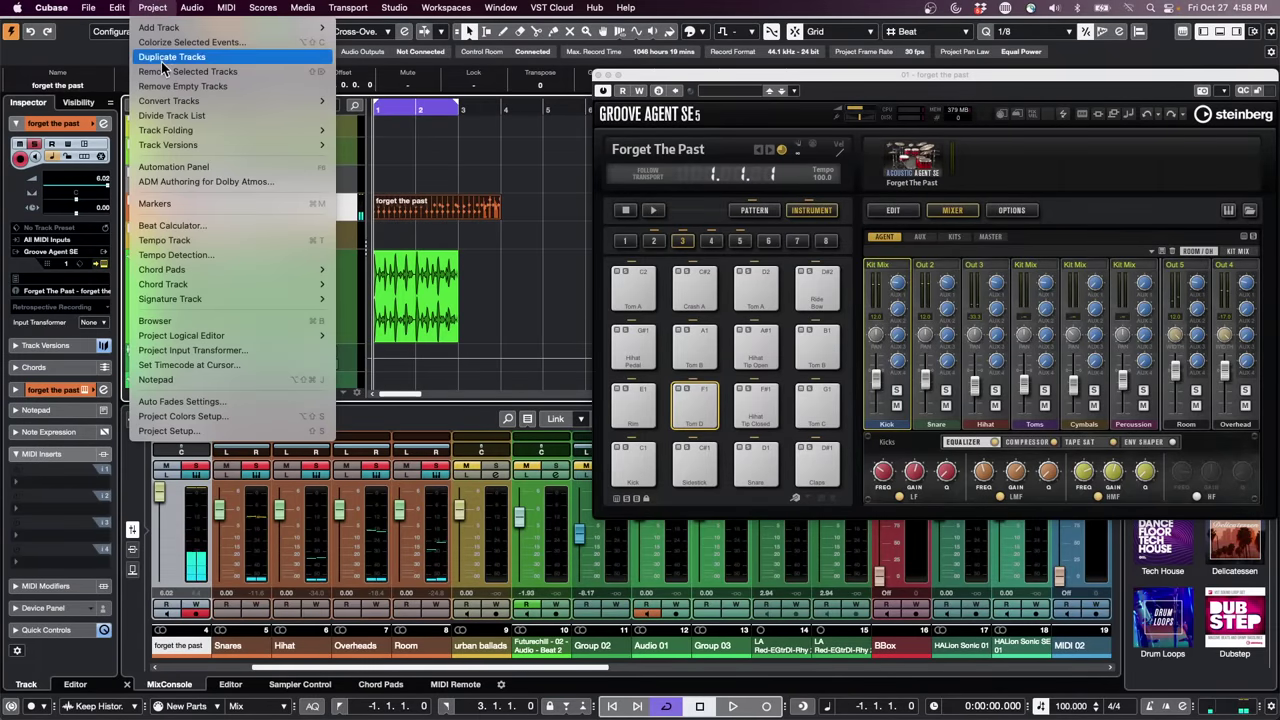
mouse_move(118, 7)
mouse_move(191, 150)
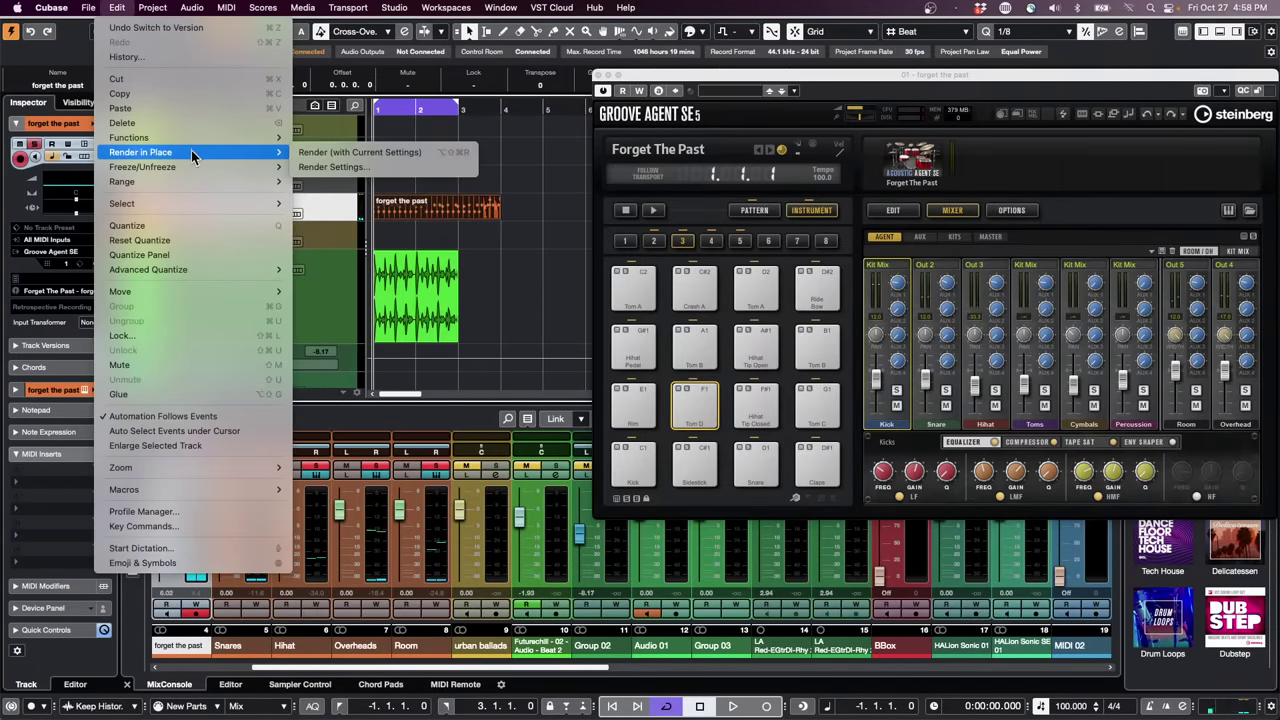
click(453, 168)
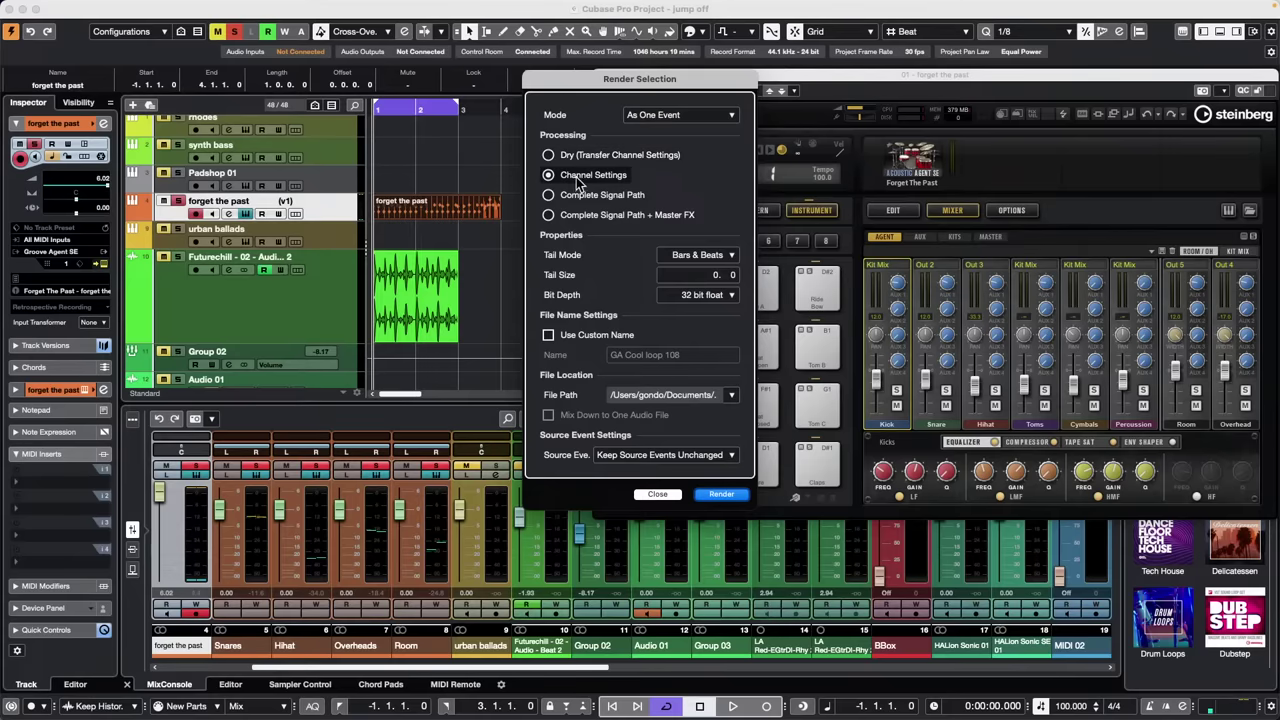
click(728, 493)
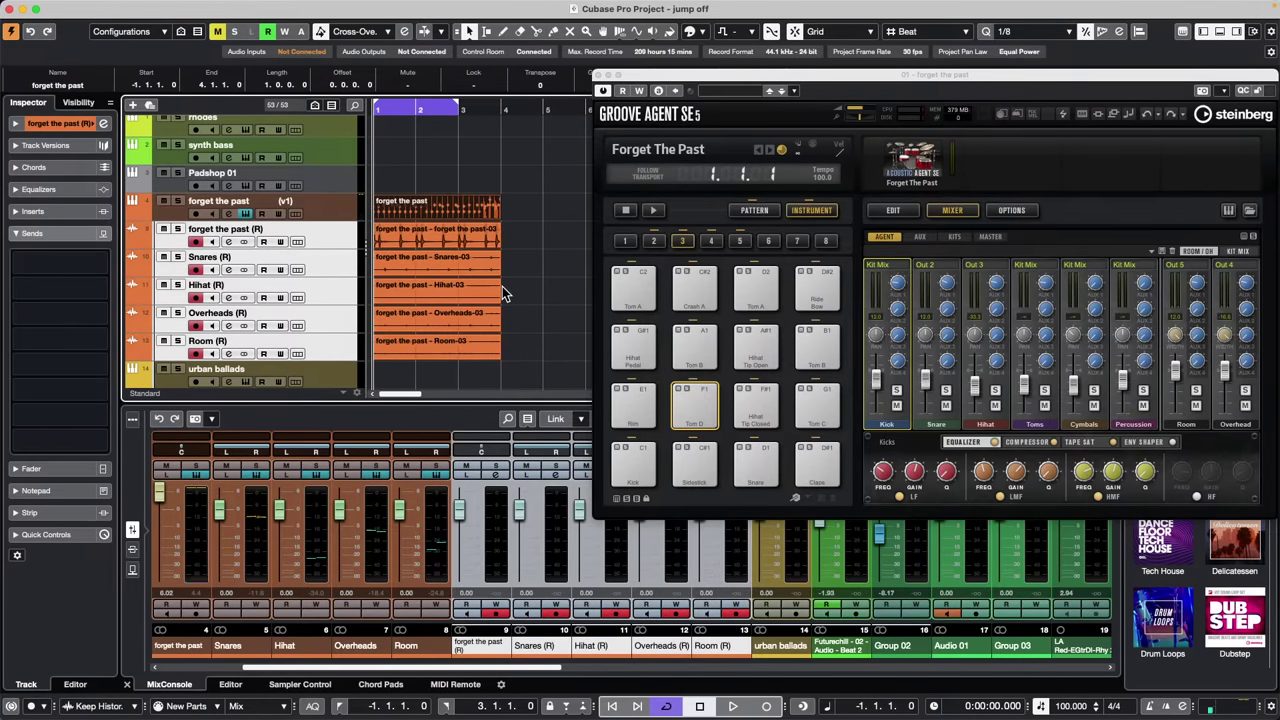
key(super+z)
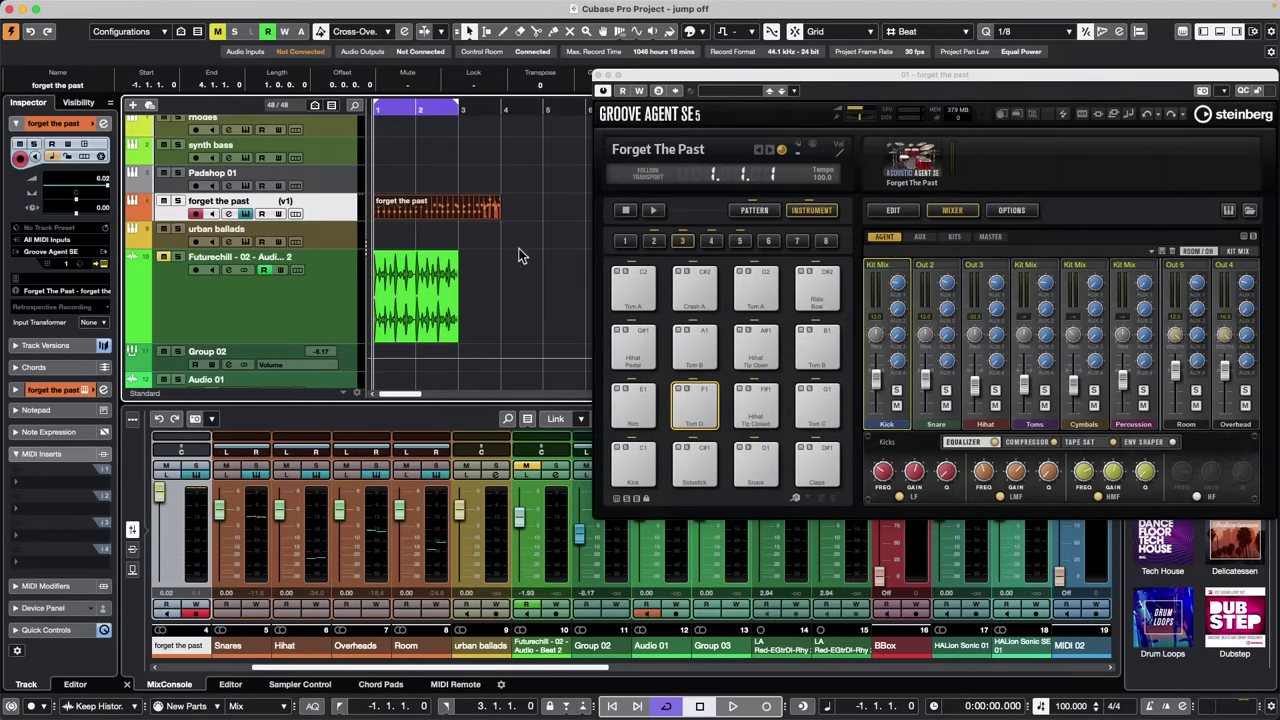
Load the Retrologue 01 event into Sampler Control to create a new sampler track
scroll(545, 330, down, 15)
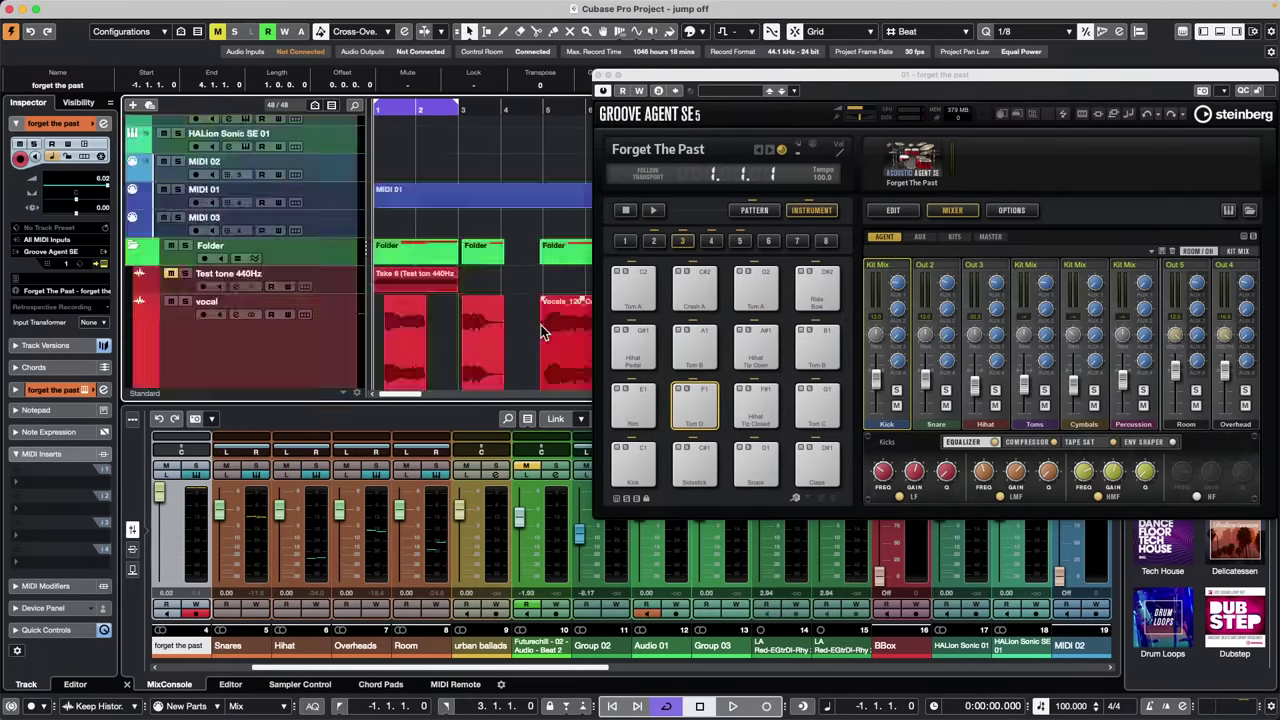
click(422, 200)
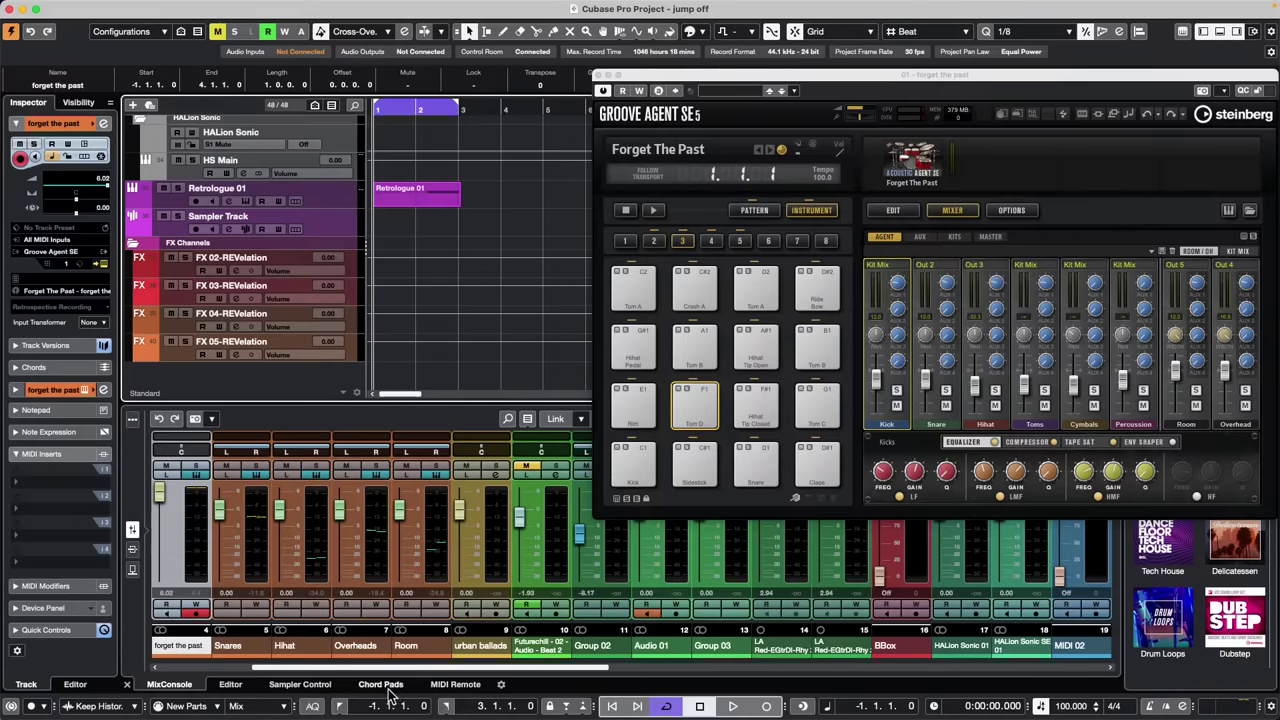
click(296, 684)
drag(418, 197, 563, 523)
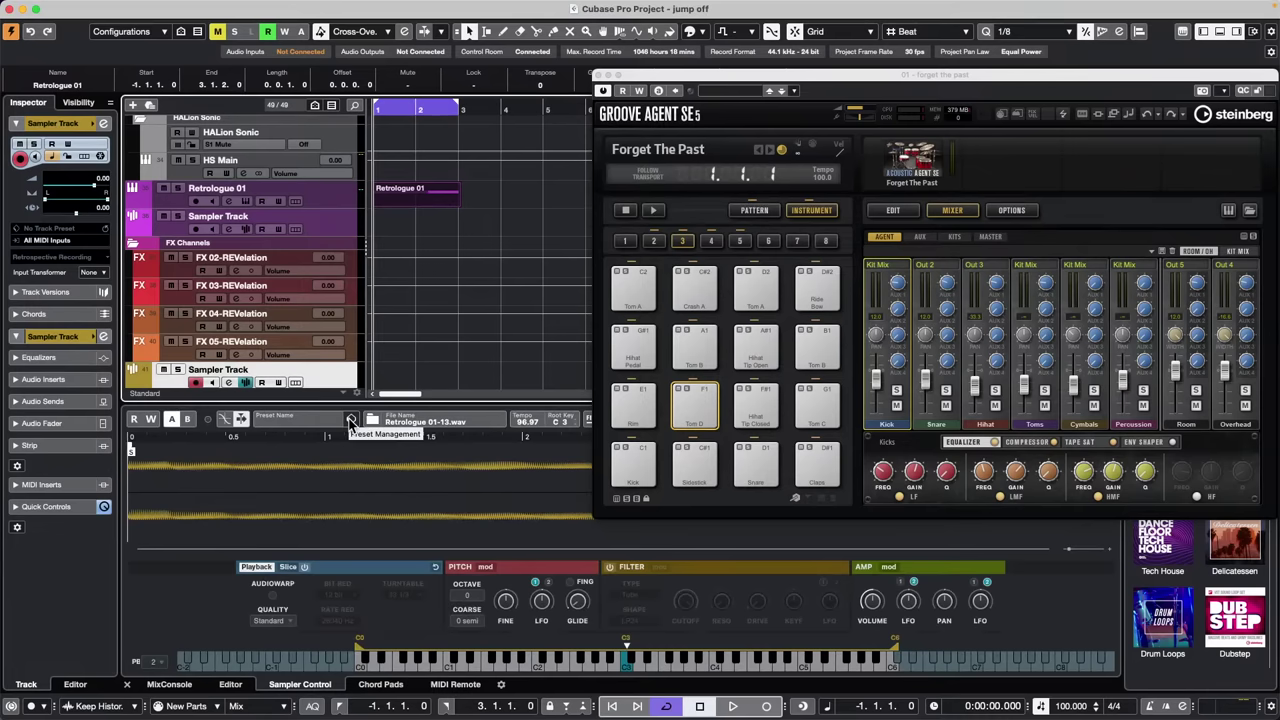
Save the new sampler track's settings as a track preset named October 27 2023
click(350, 421)
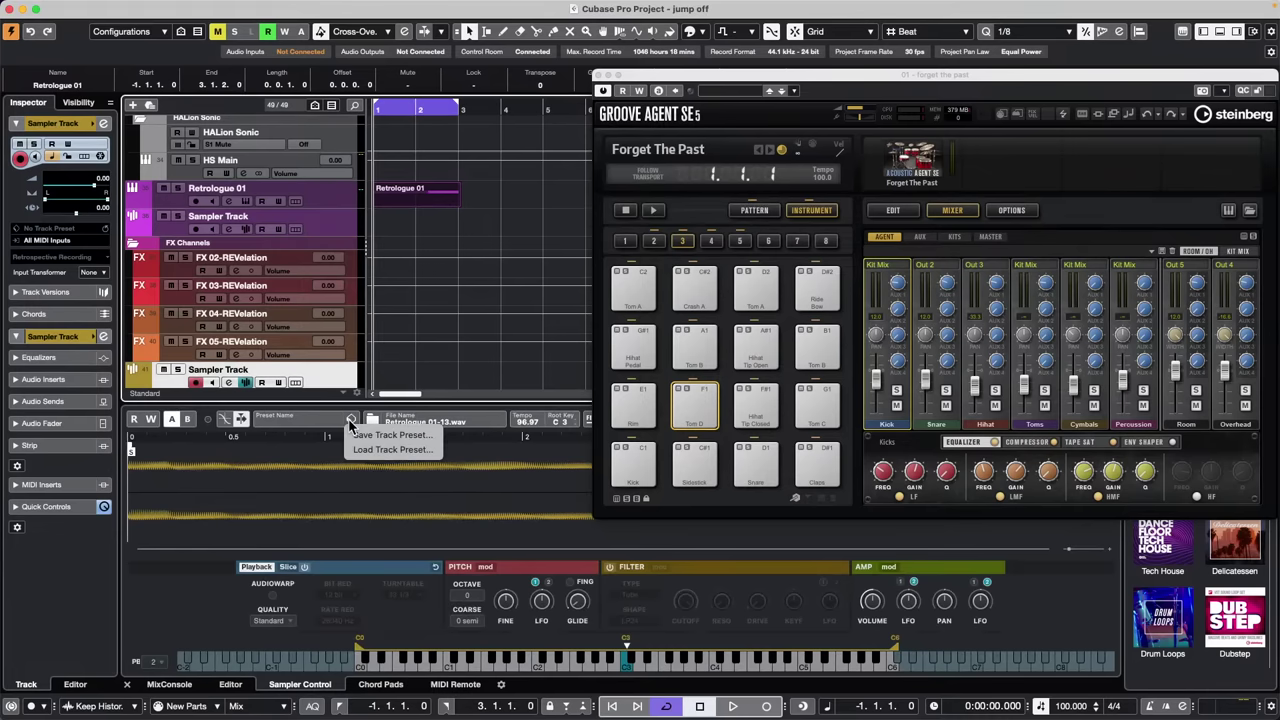
click(403, 441)
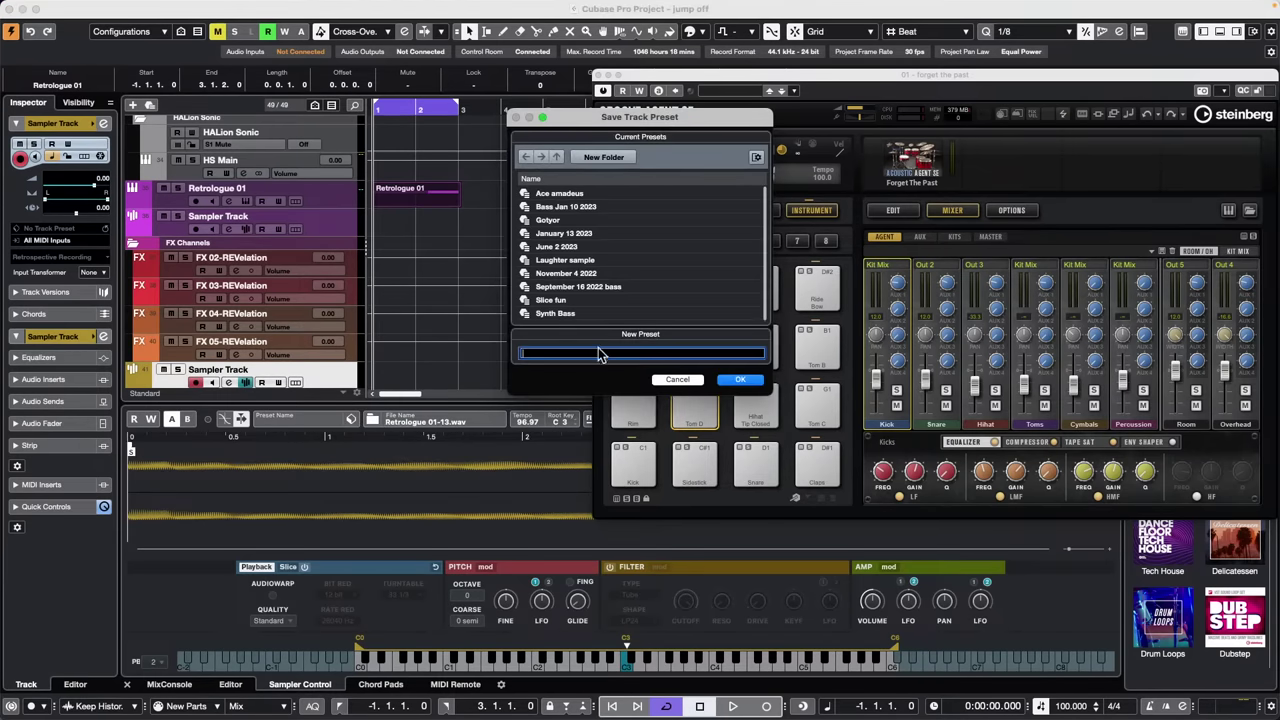
text(October 27 2023)
key(Tab)
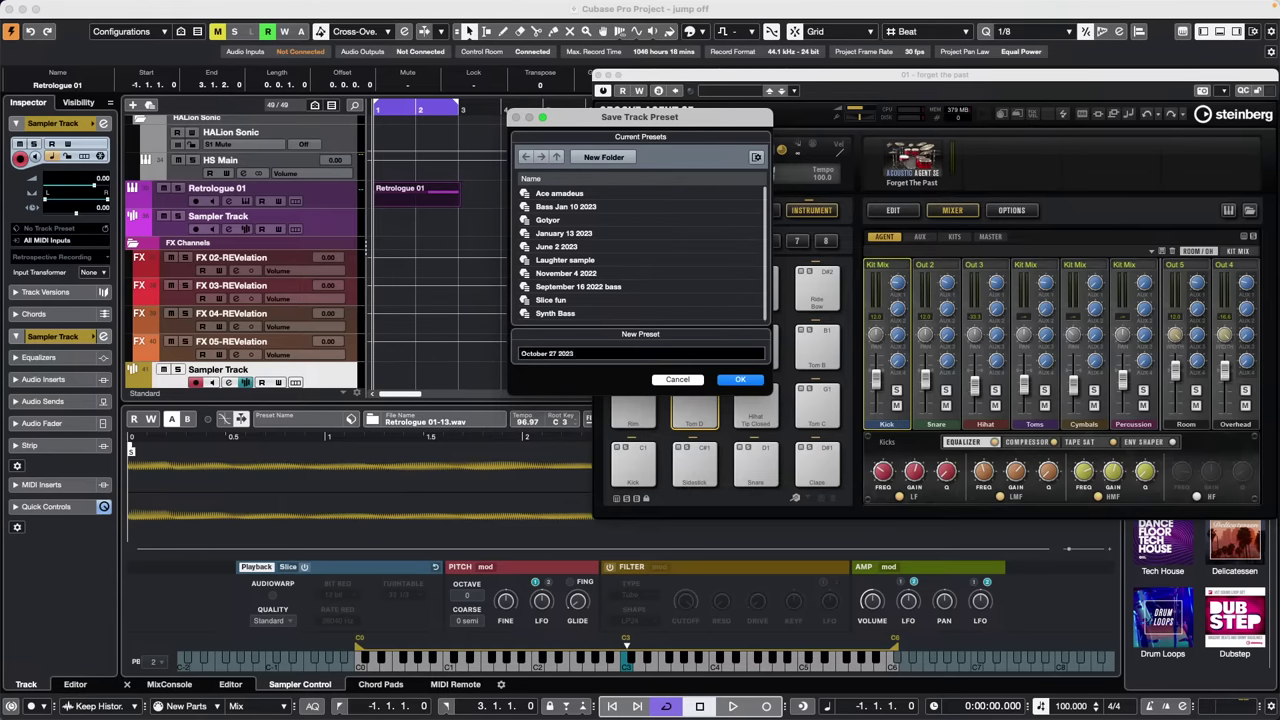
click(745, 380)
Close the Groove Agent SE instrument window
click(304, 8)
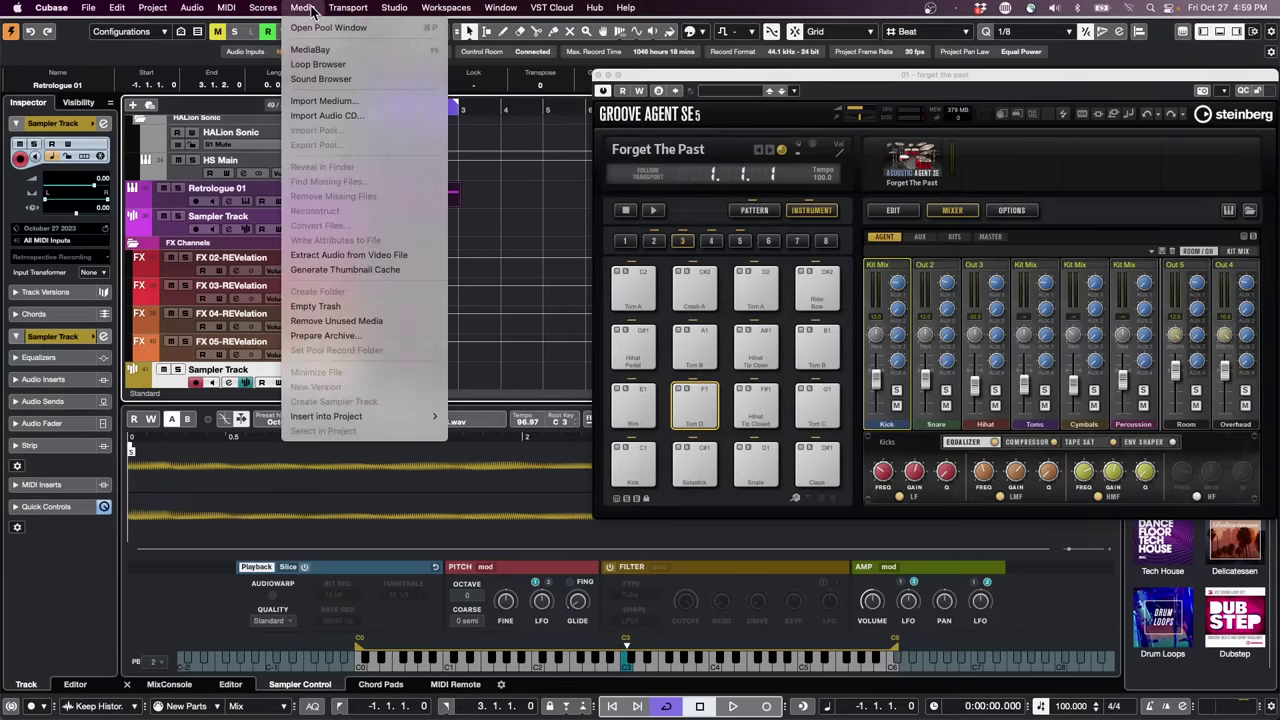
click(630, 58)
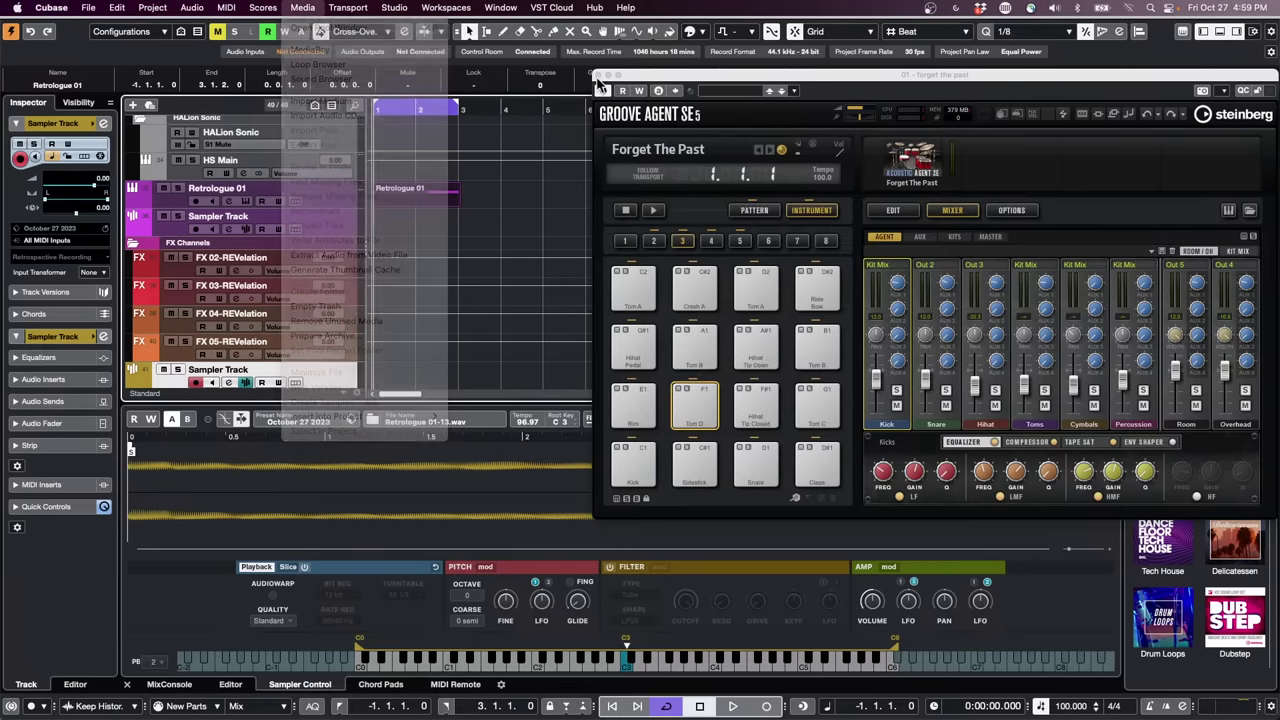
click(599, 76)
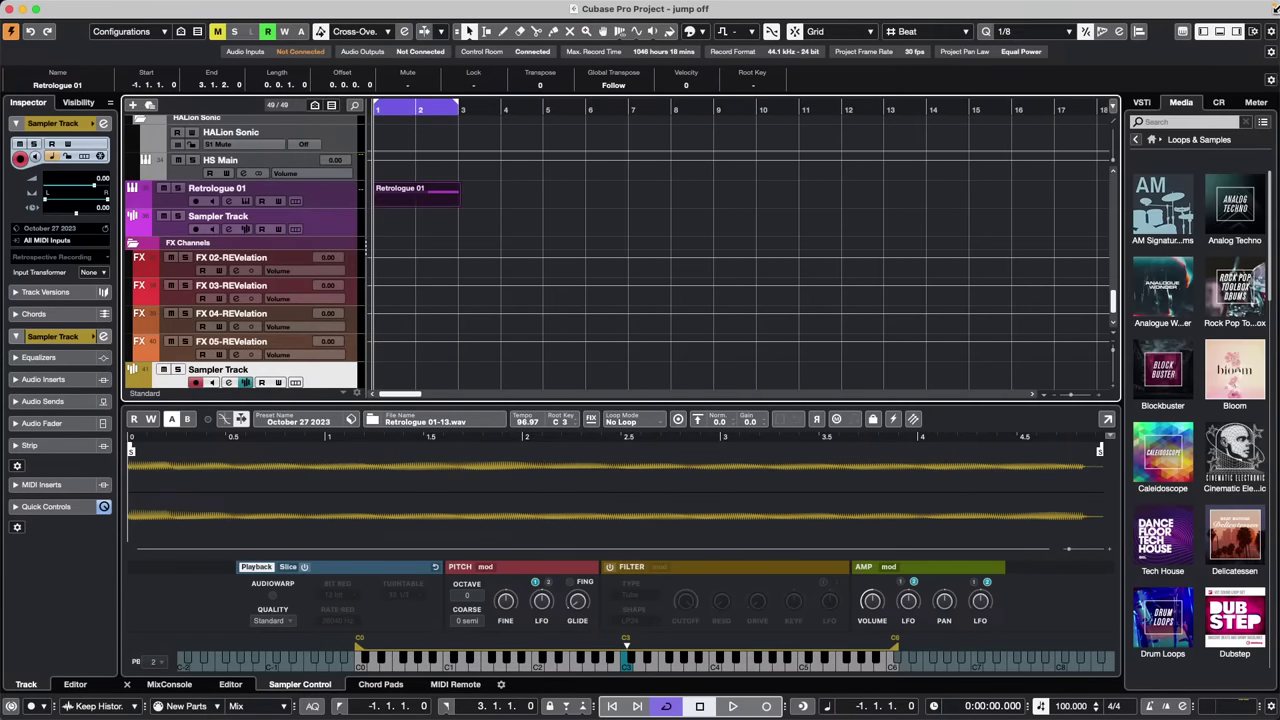
Find the October 27 2023 preset among the user's sampler track presets and add it as a new sampler track below the existing Sampler Track
click(1221, 104)
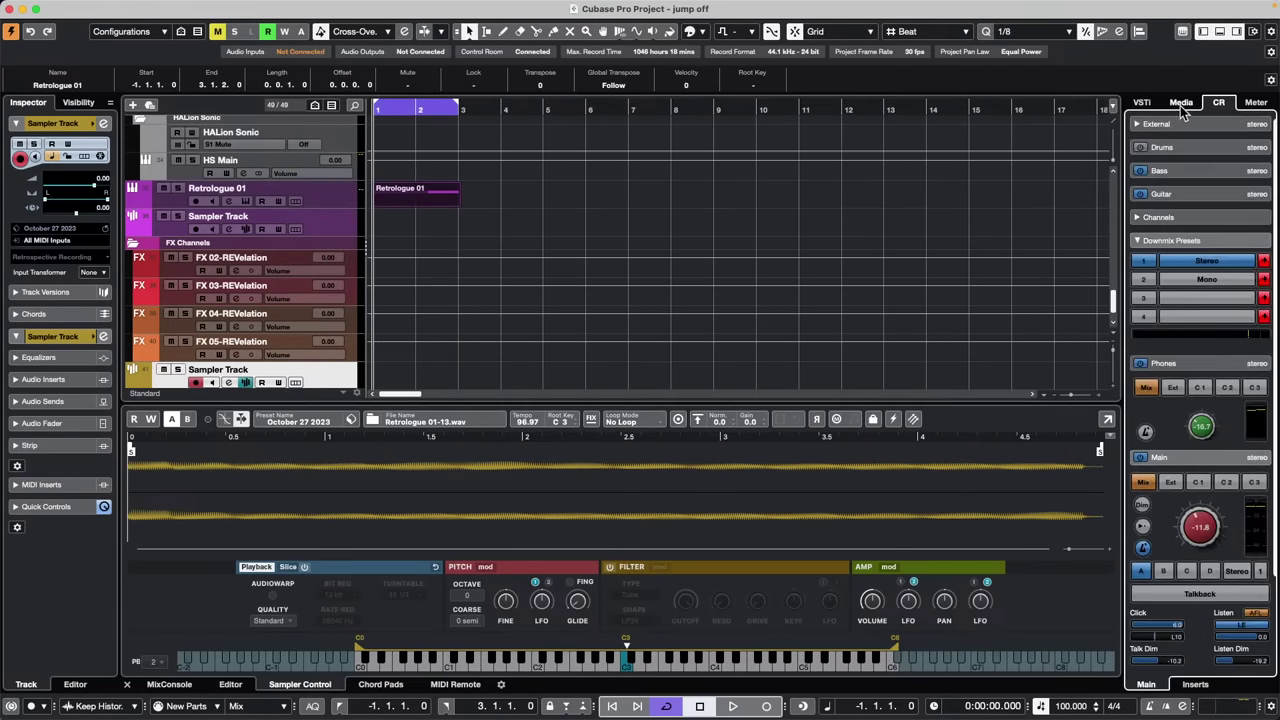
click(1183, 104)
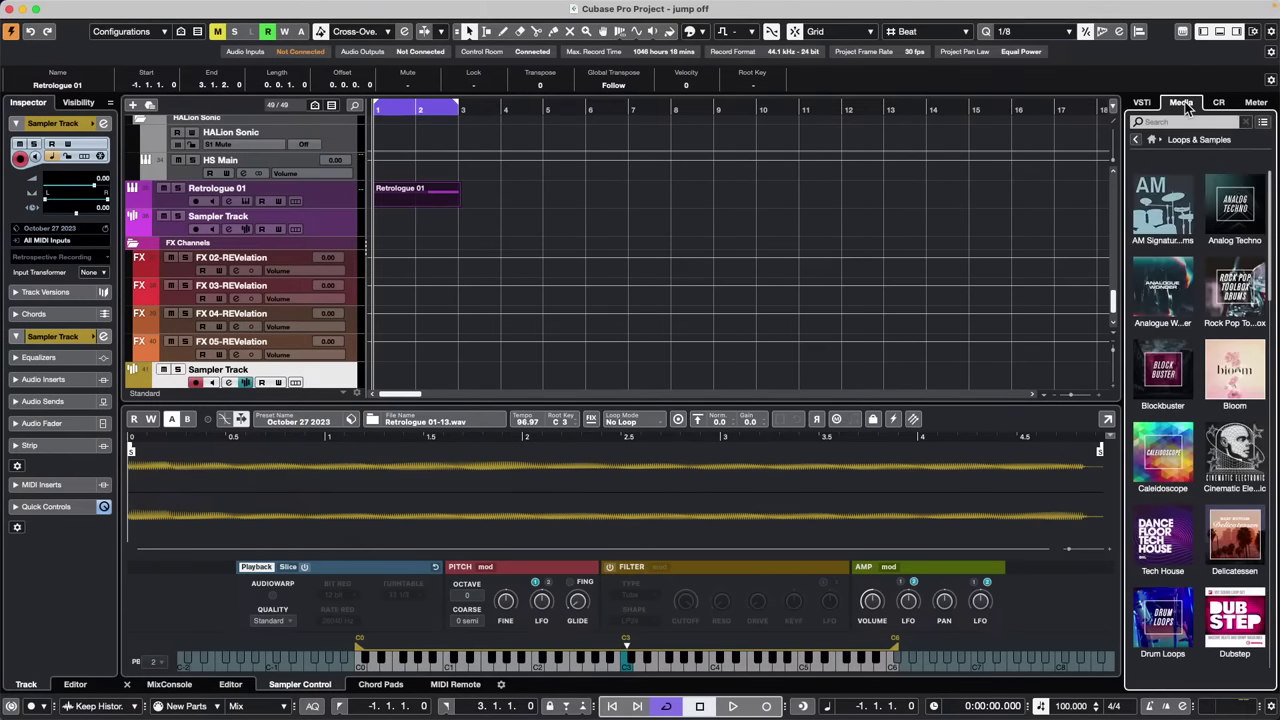
click(1152, 139)
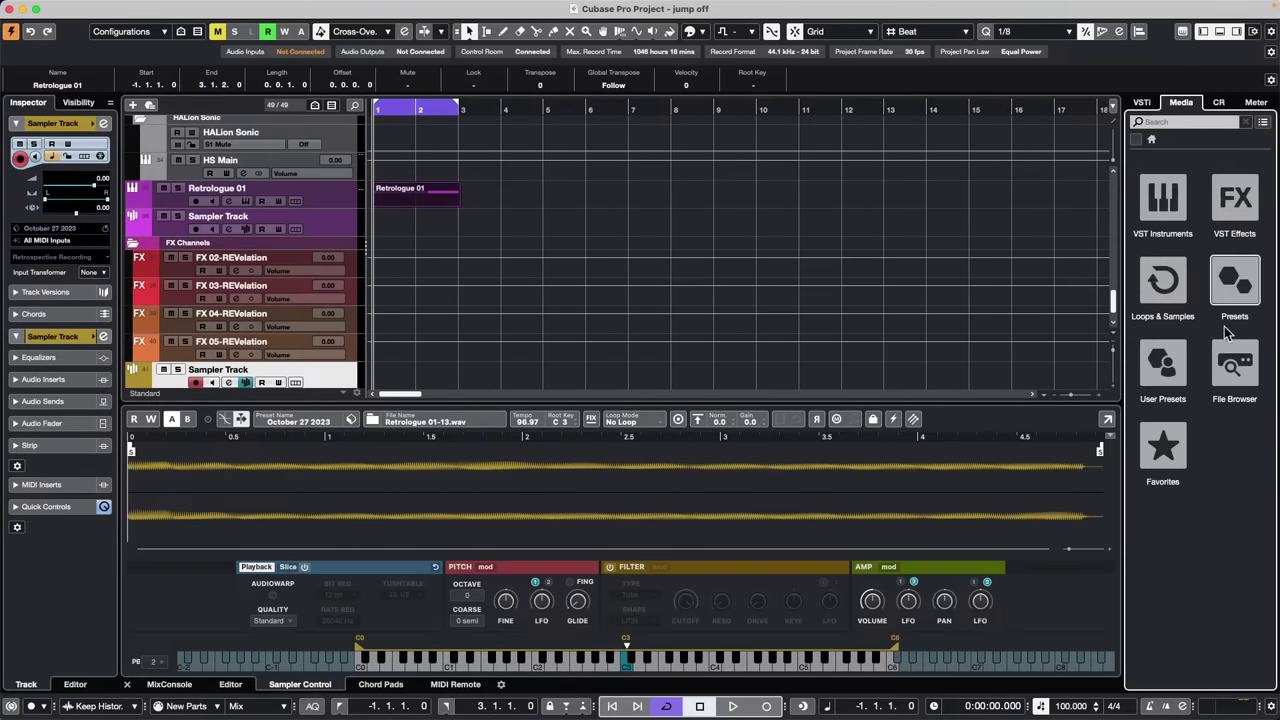
click(1180, 360)
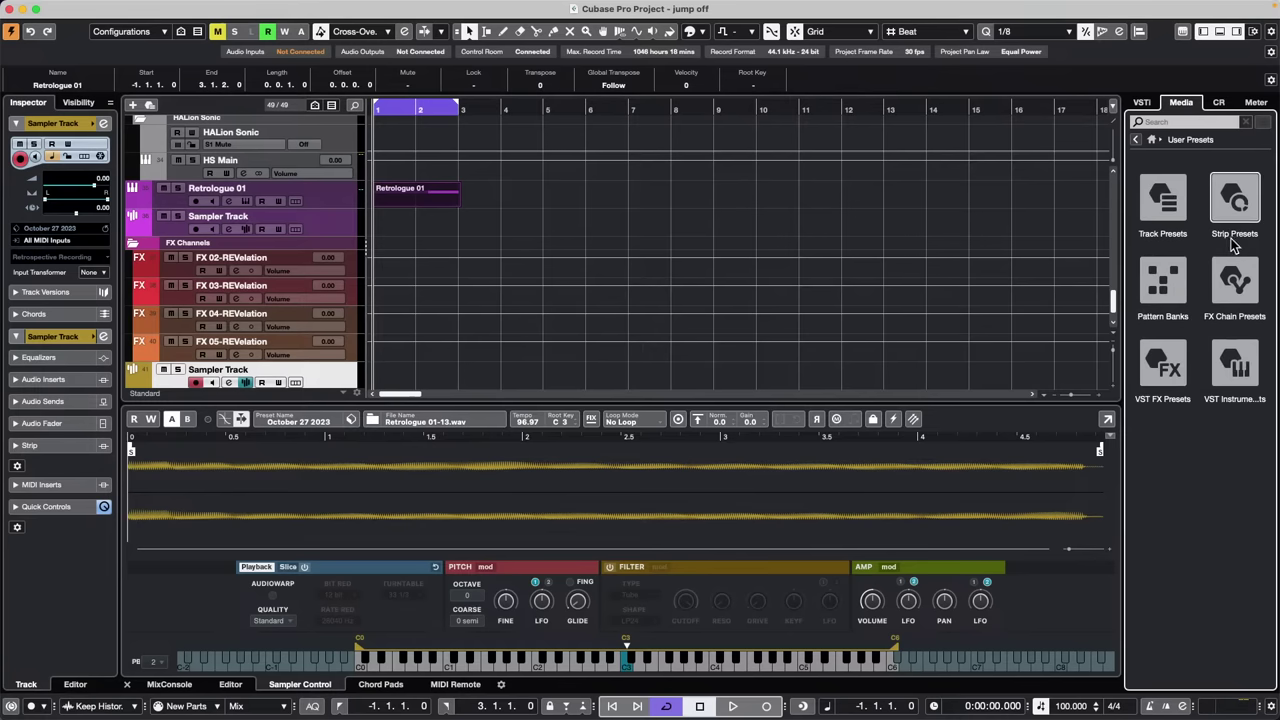
click(1163, 200)
click(1165, 284)
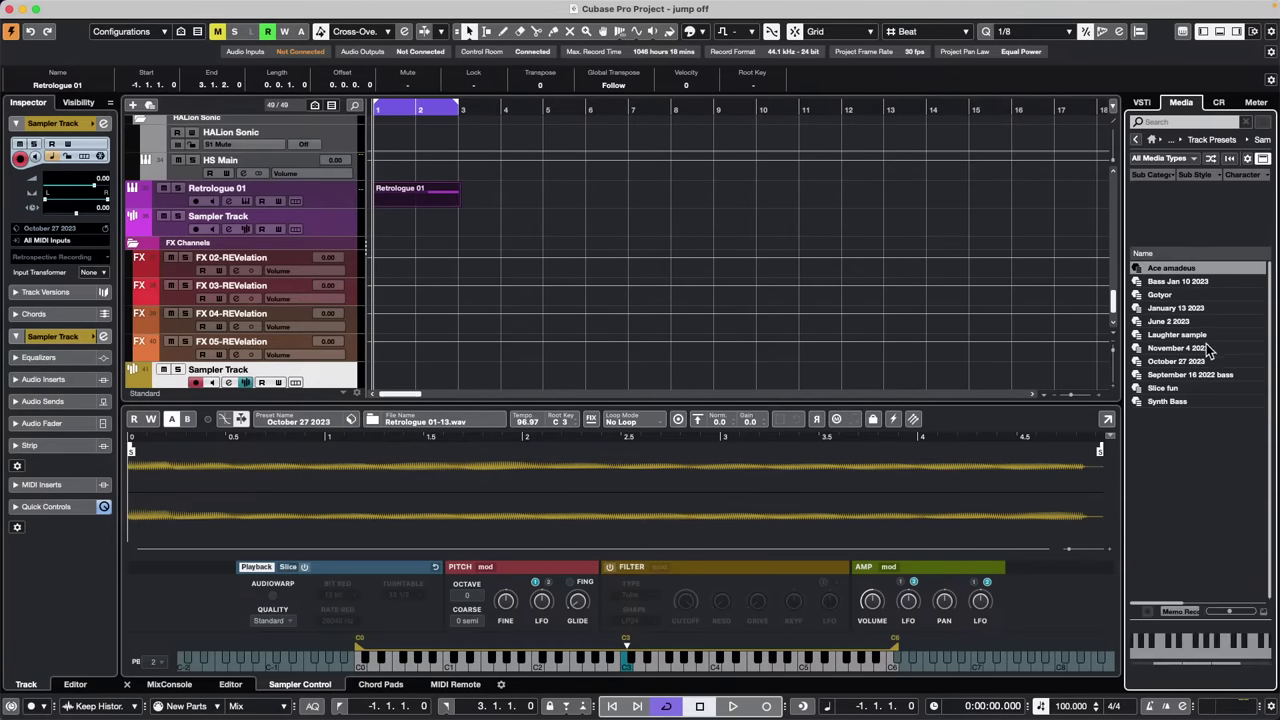
drag(1190, 366, 243, 244)
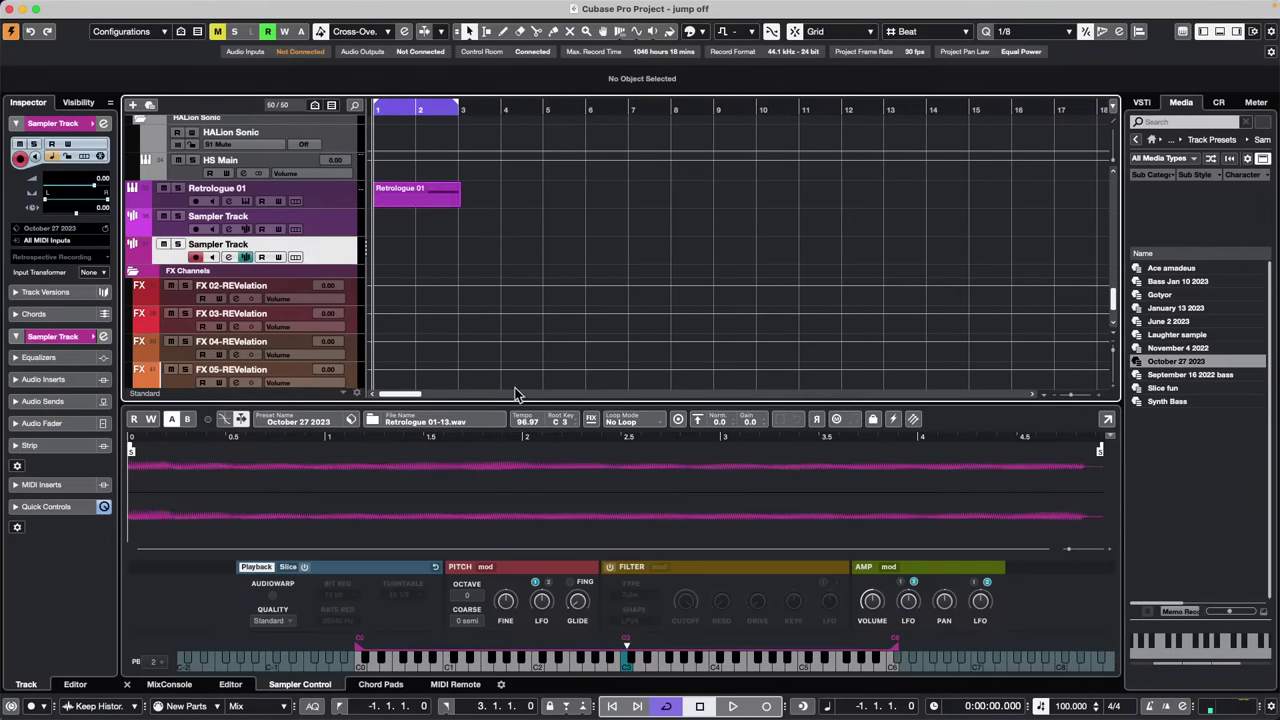